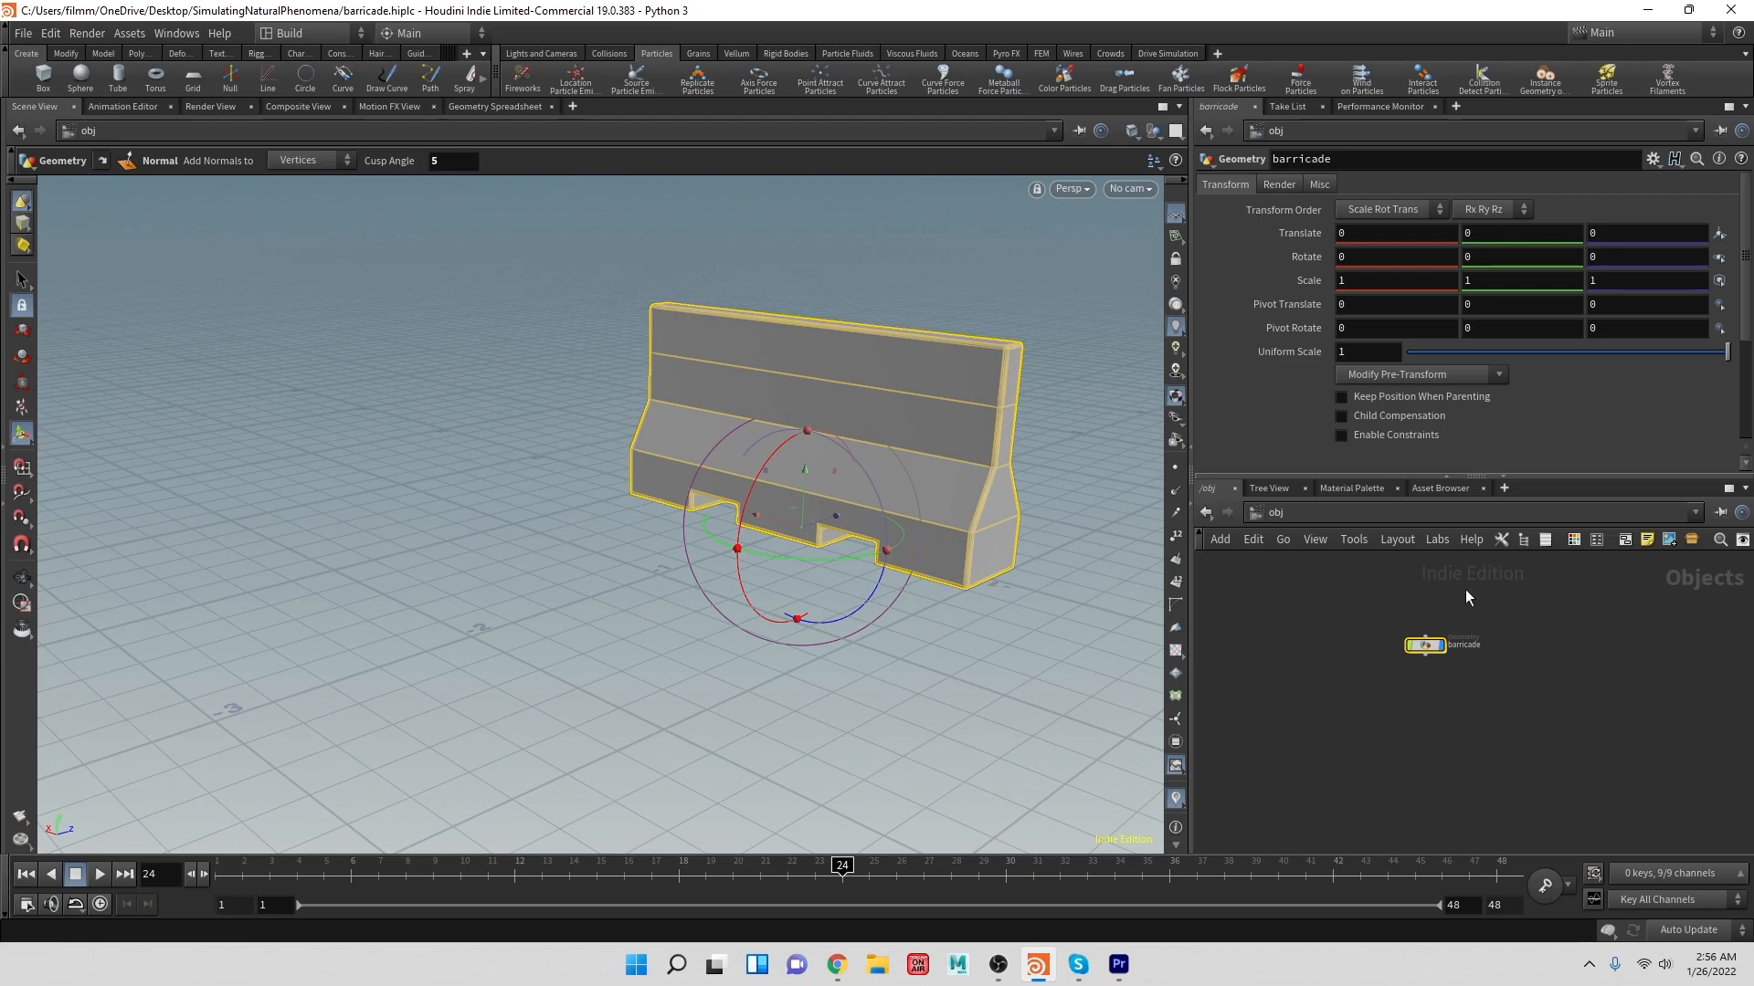
pyautogui.moveTo(1406, 627); pyautogui.dragTo(1371, 606)
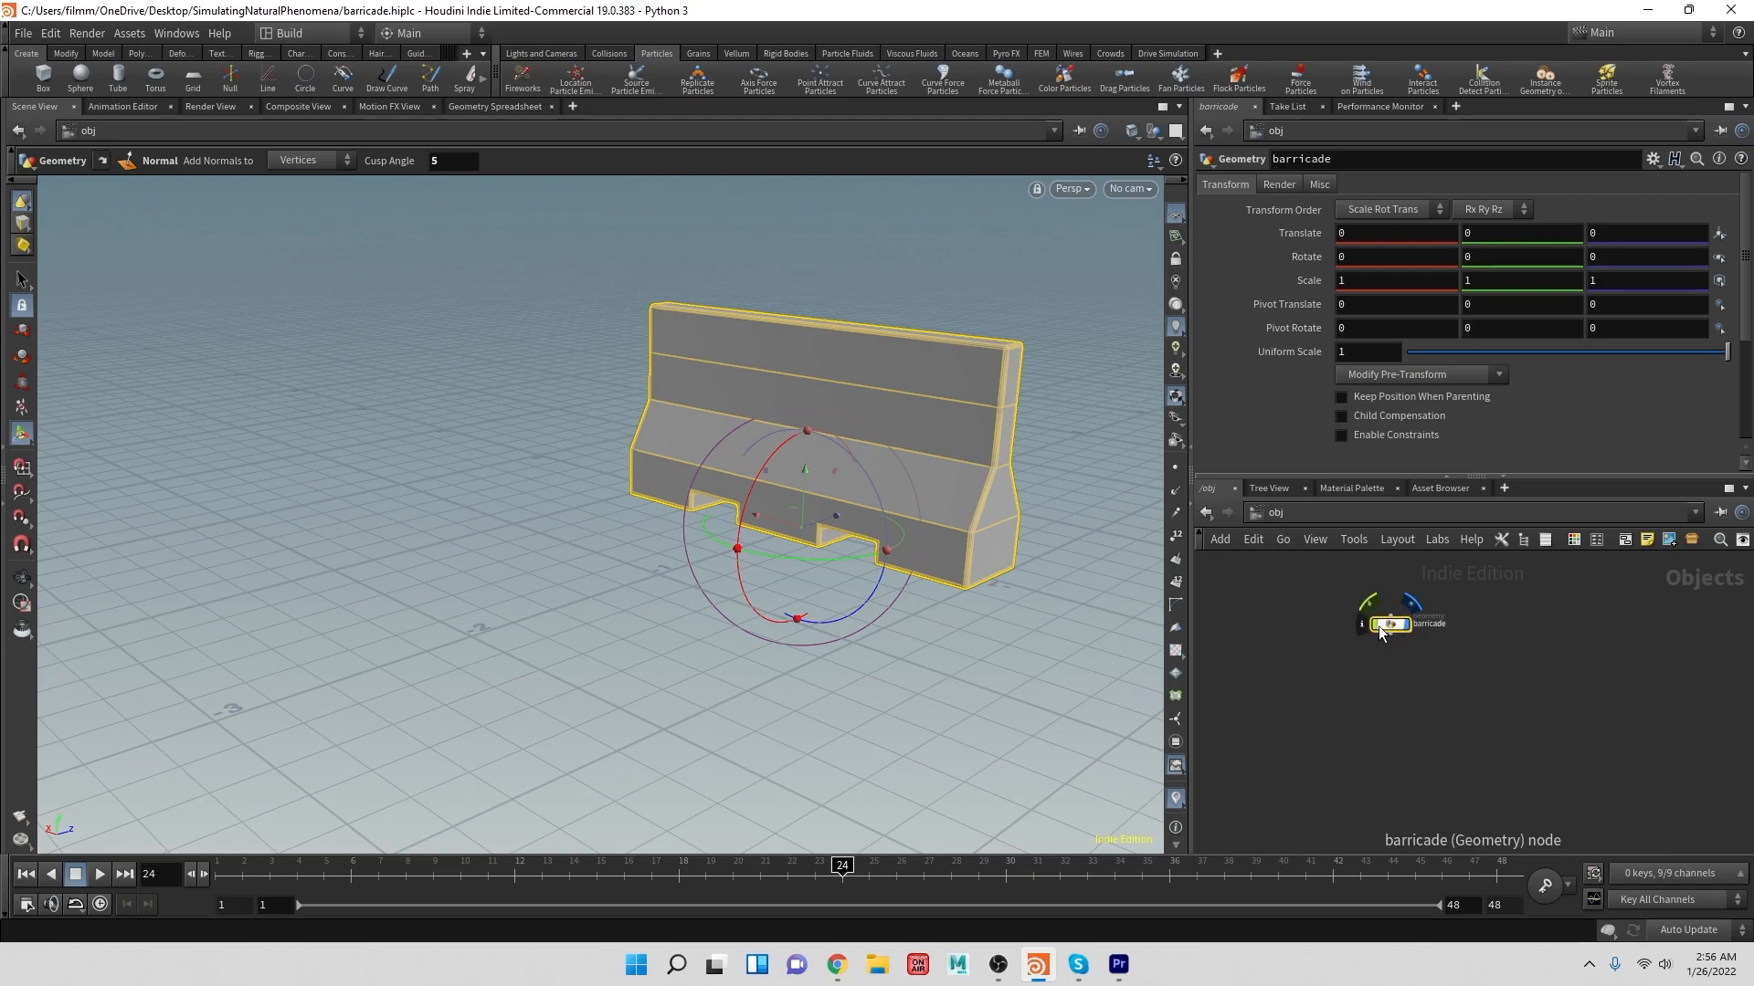
pyautogui.press('Escape')
pyautogui.moveTo(1025, 419); pyautogui.dragTo(924, 422)
pyautogui.moveTo(963, 423); pyautogui.dragTo(858, 399, button='middle')
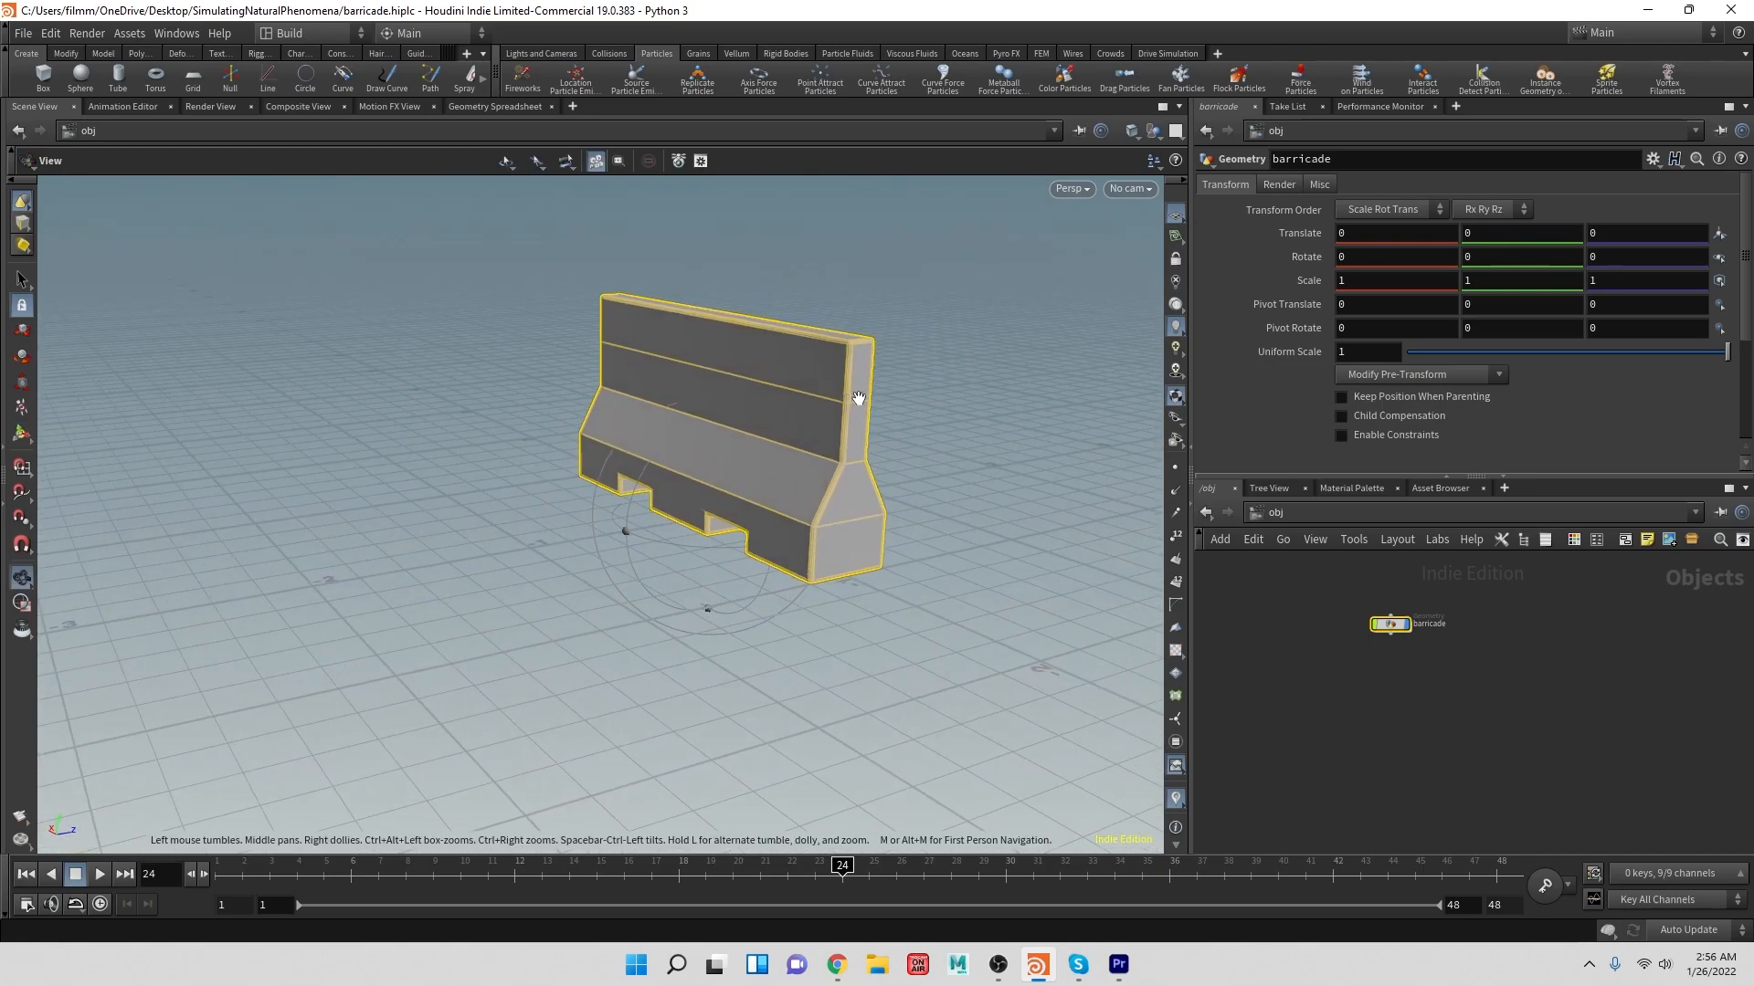
pyautogui.scroll(3, 858, 392)
pyautogui.press('Return')
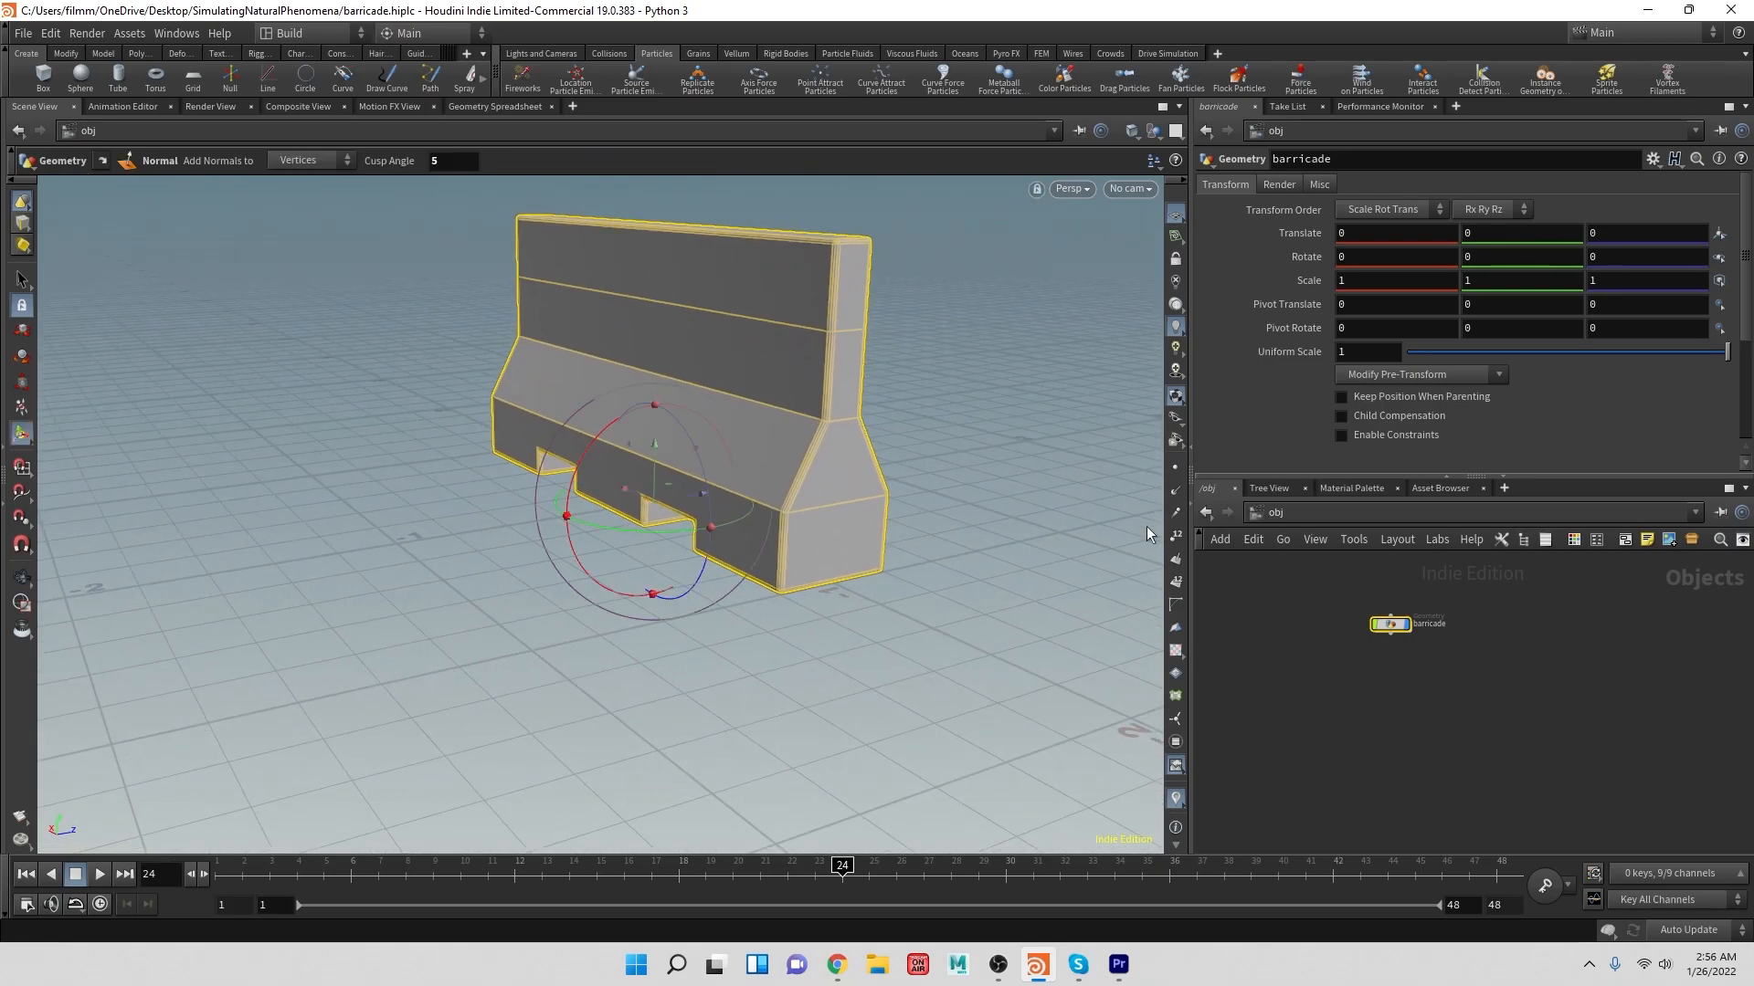
# - Inside the barricade geometry, add an IsoOffset node fed by the normal node and display its result
pyautogui.click(1391, 634)
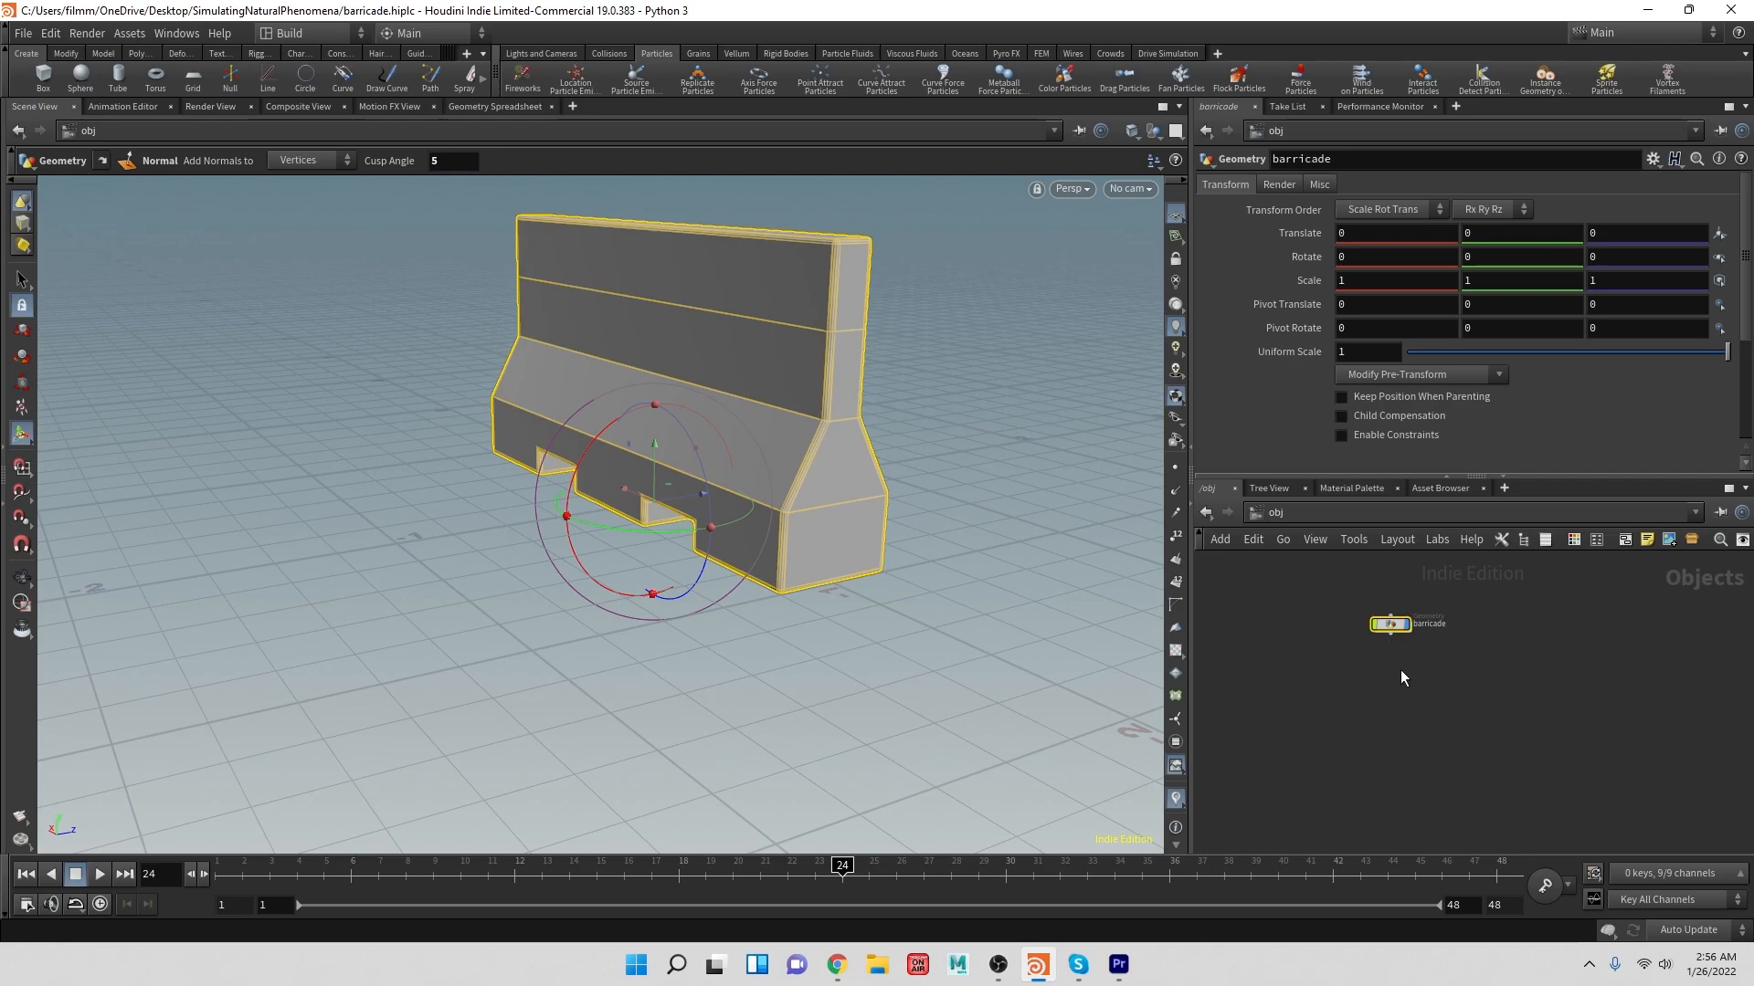
pyautogui.doubleClick(1393, 623)
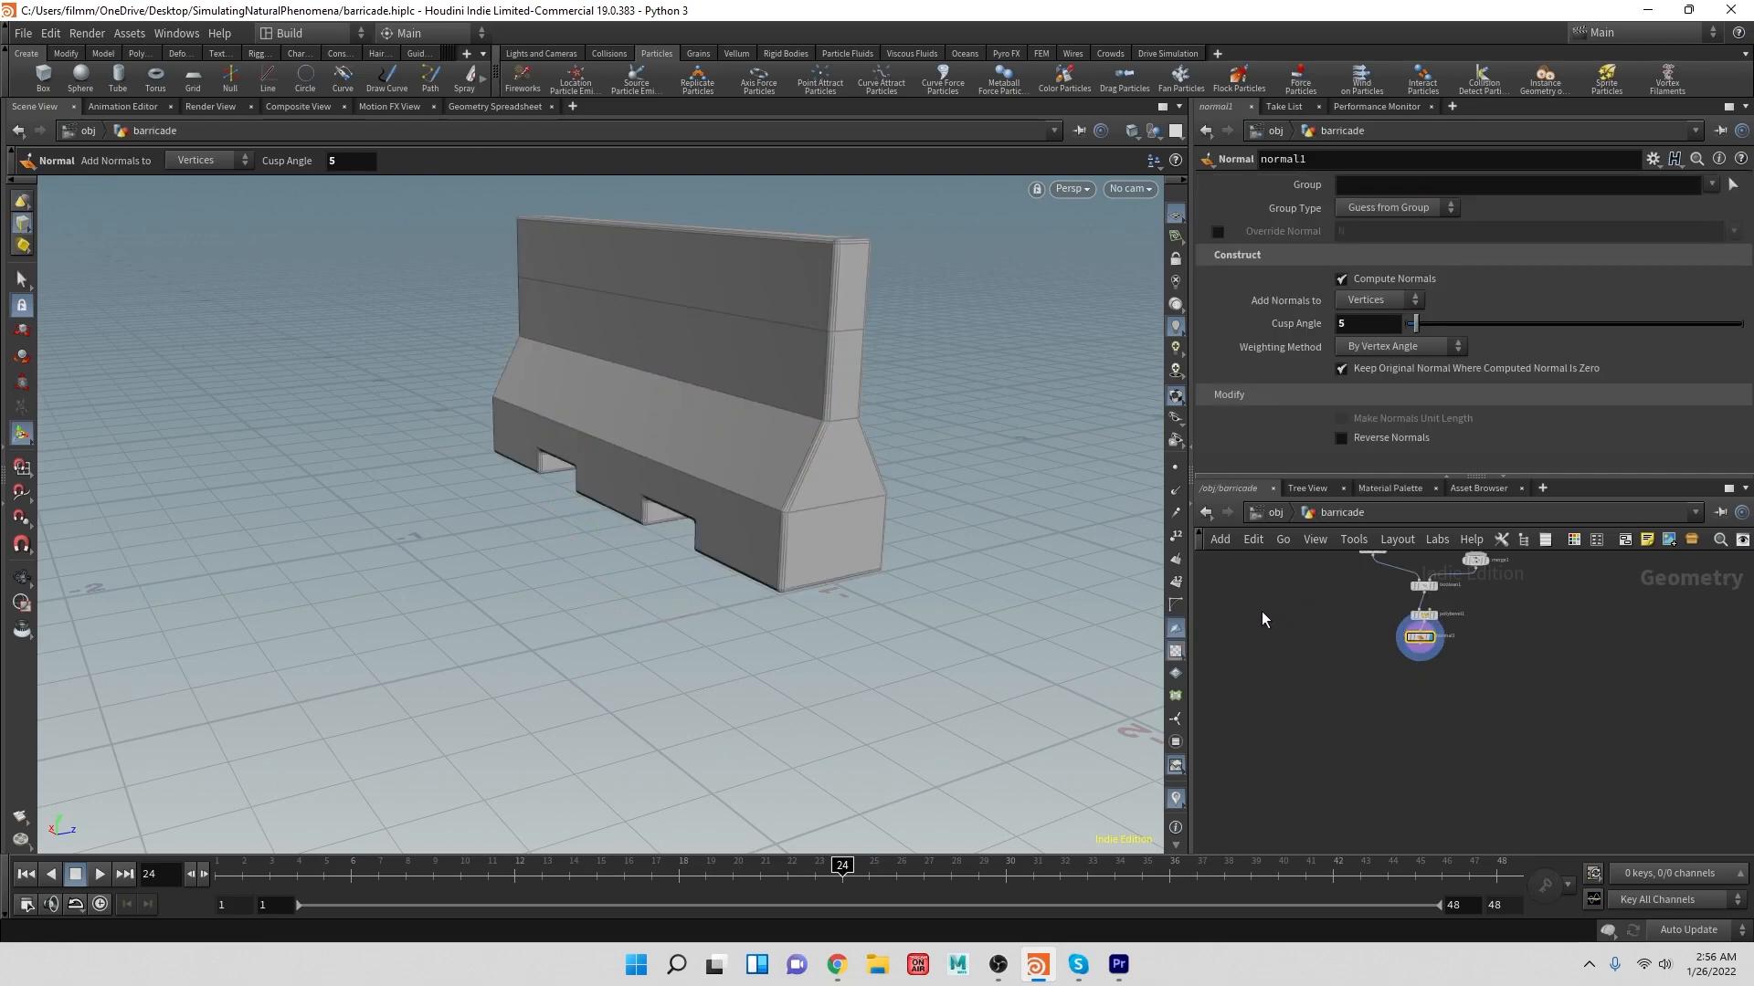
pyautogui.moveTo(1343, 671); pyautogui.dragTo(1235, 605, button='middle')
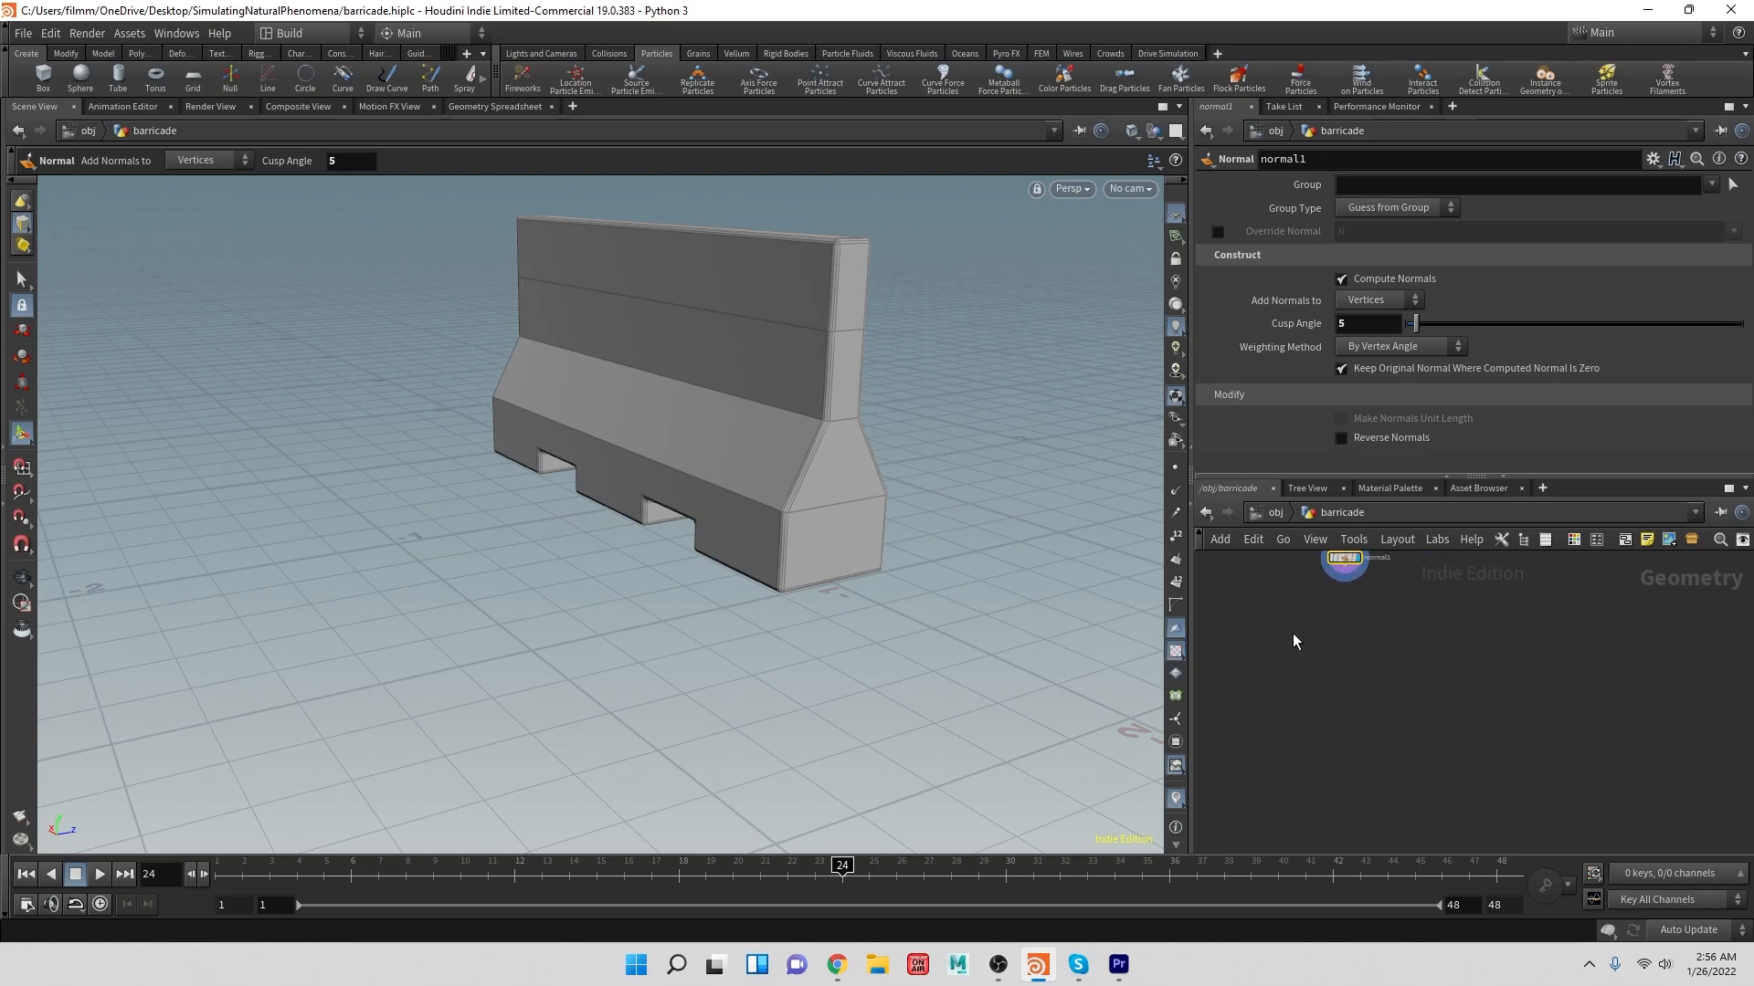
pyautogui.moveTo(1294, 705); pyautogui.dragTo(1319, 729)
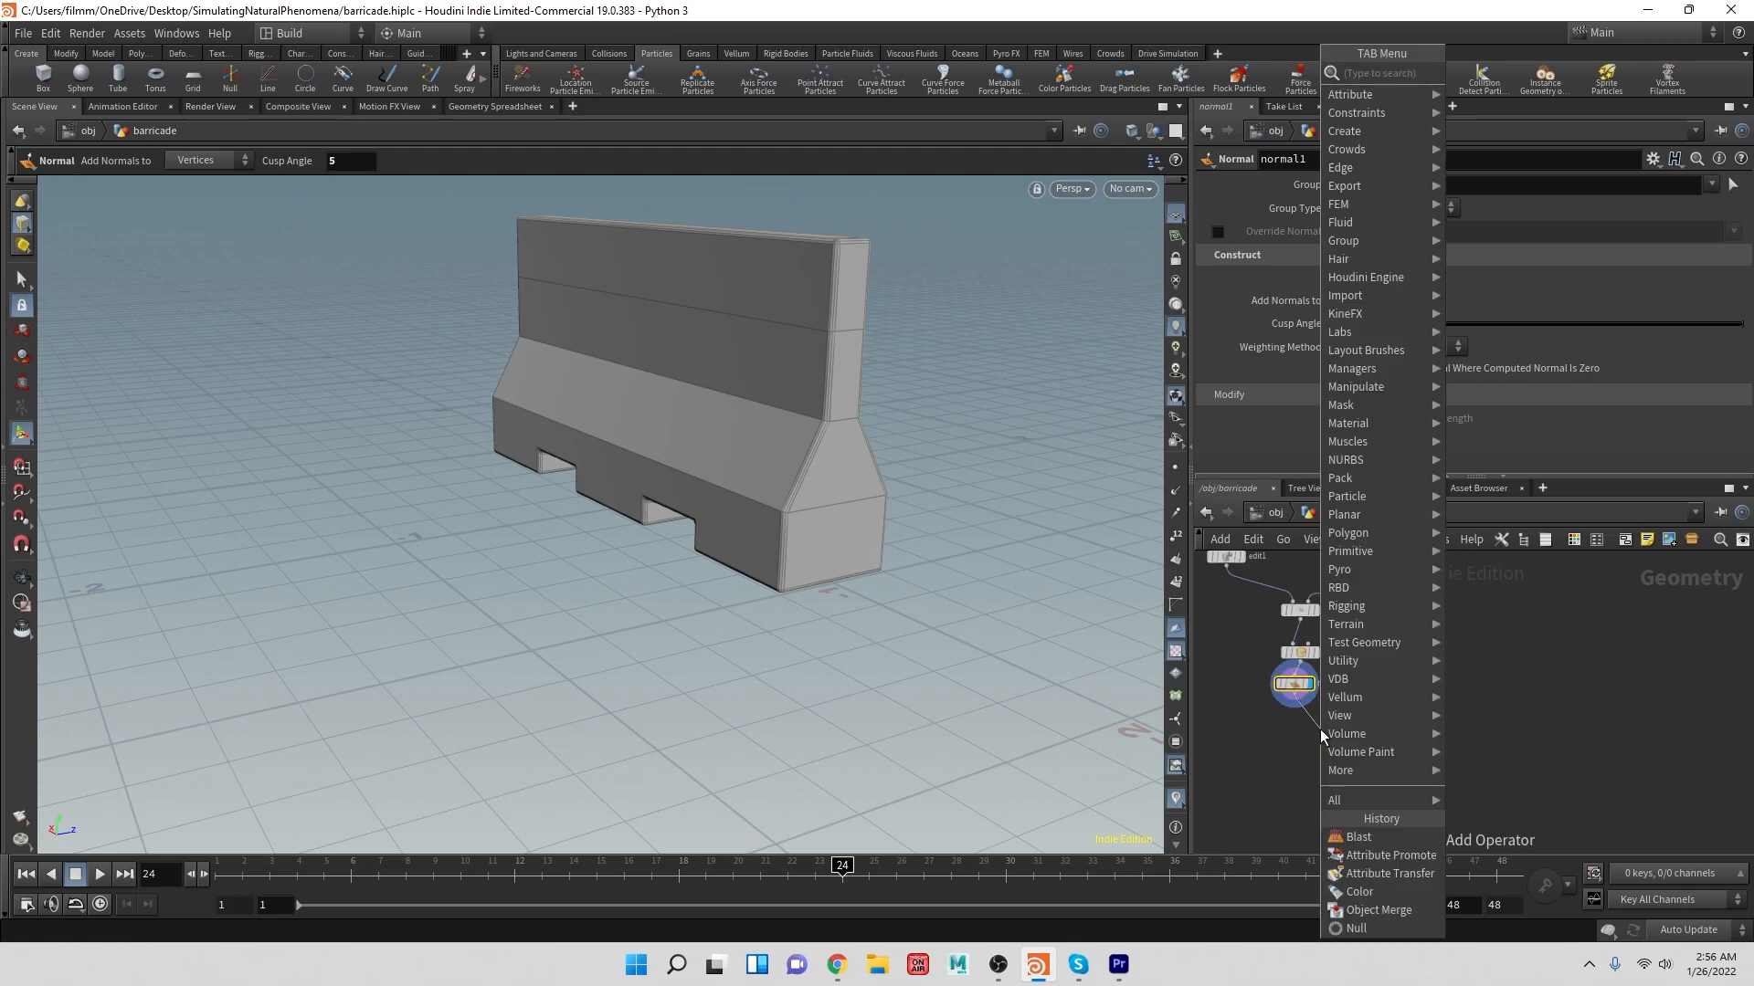
pyautogui.write('iso')
pyautogui.press('Return')
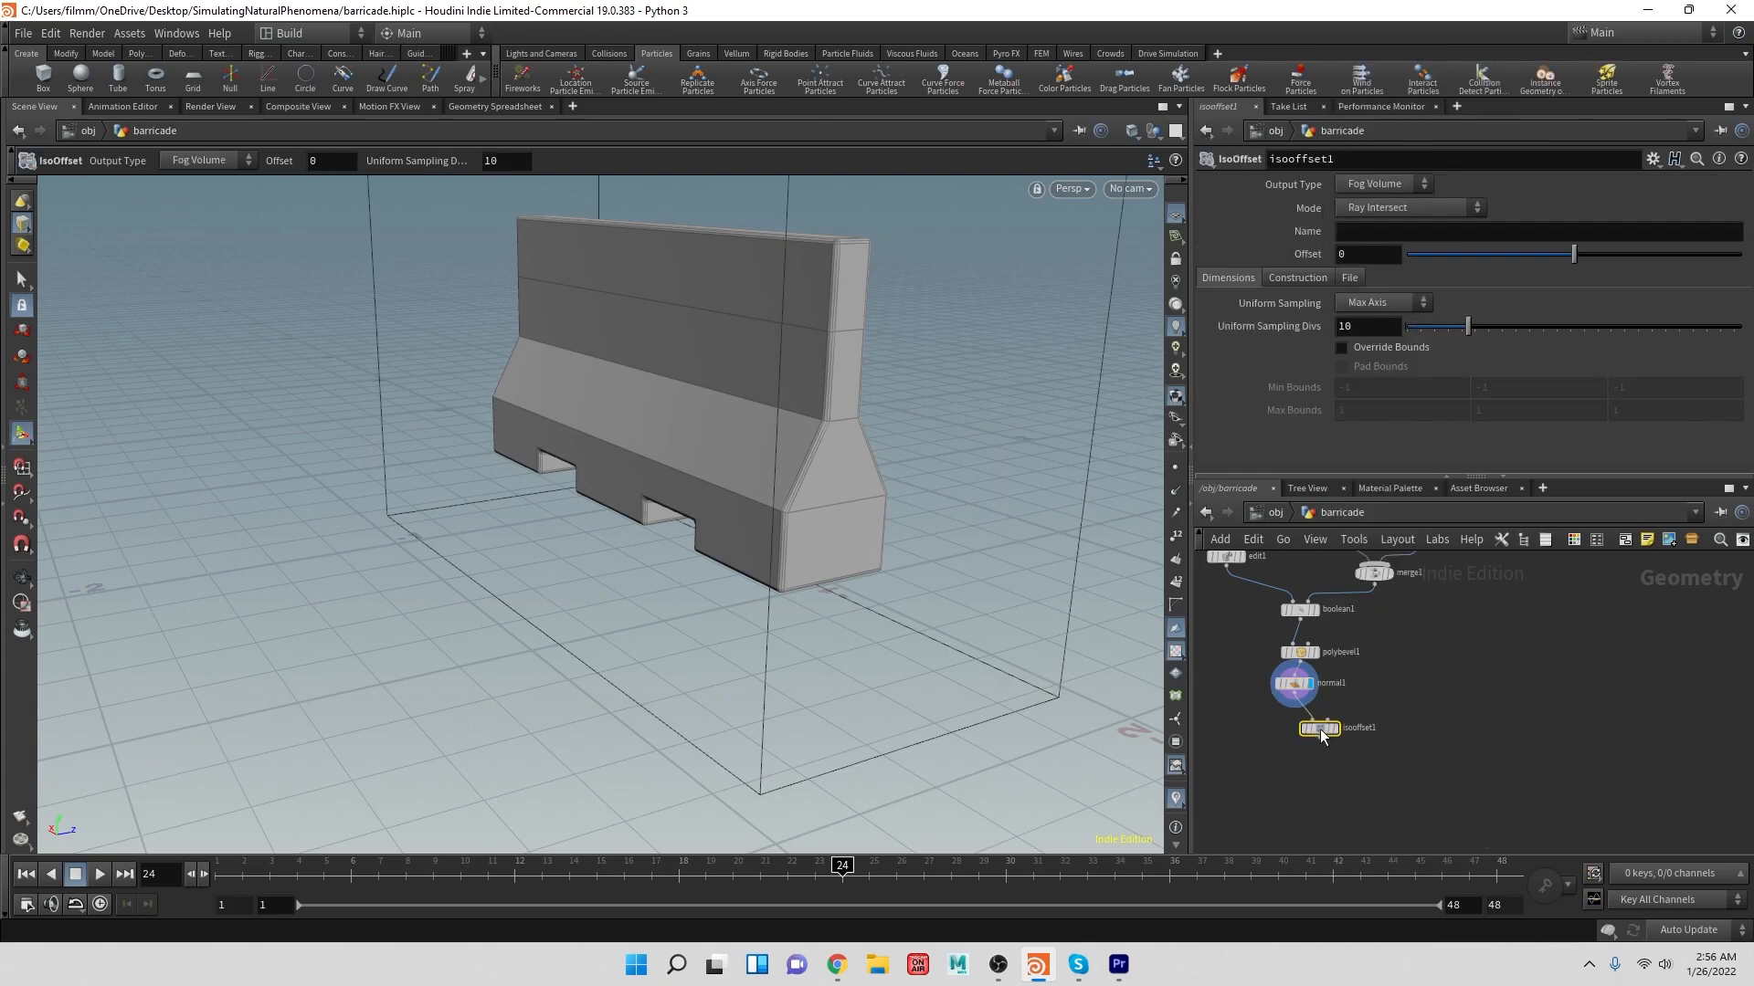
pyautogui.click(1332, 733)
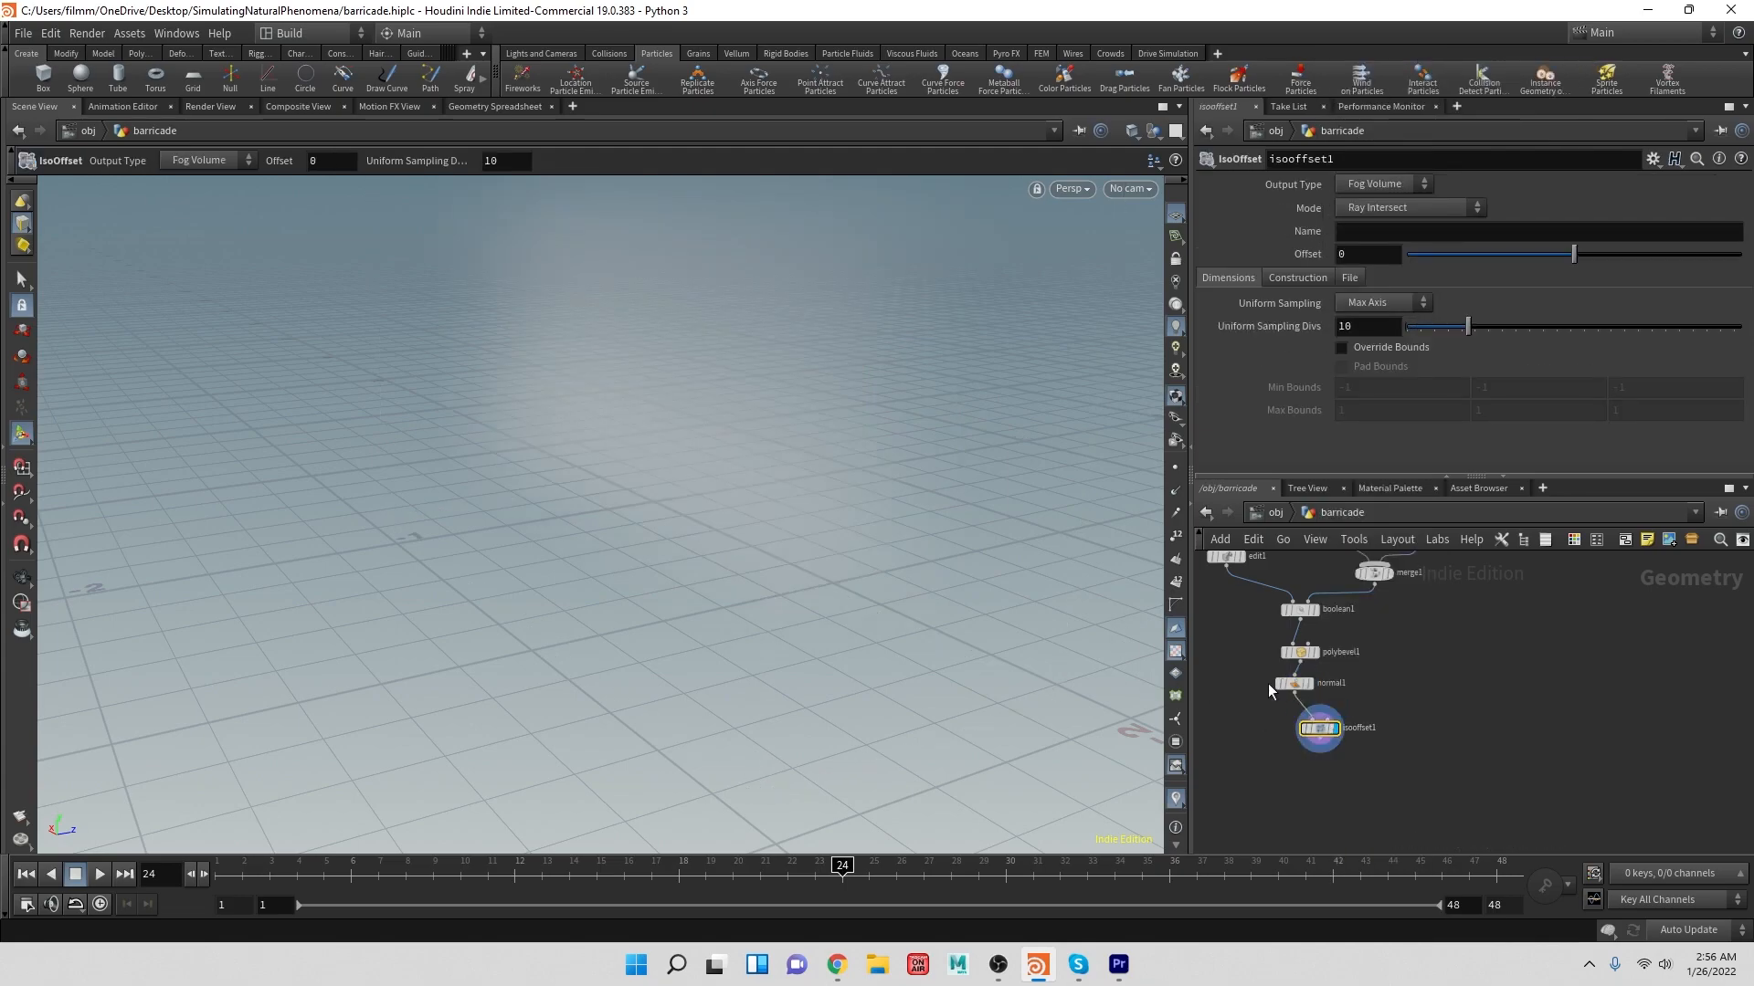
# - Set the IsoOffset's Uniform Sampling Divs to 80, trying 50 first
pyautogui.click(1357, 326)
pyautogui.write('50')
pyautogui.press('Return')
pyautogui.click(1357, 326)
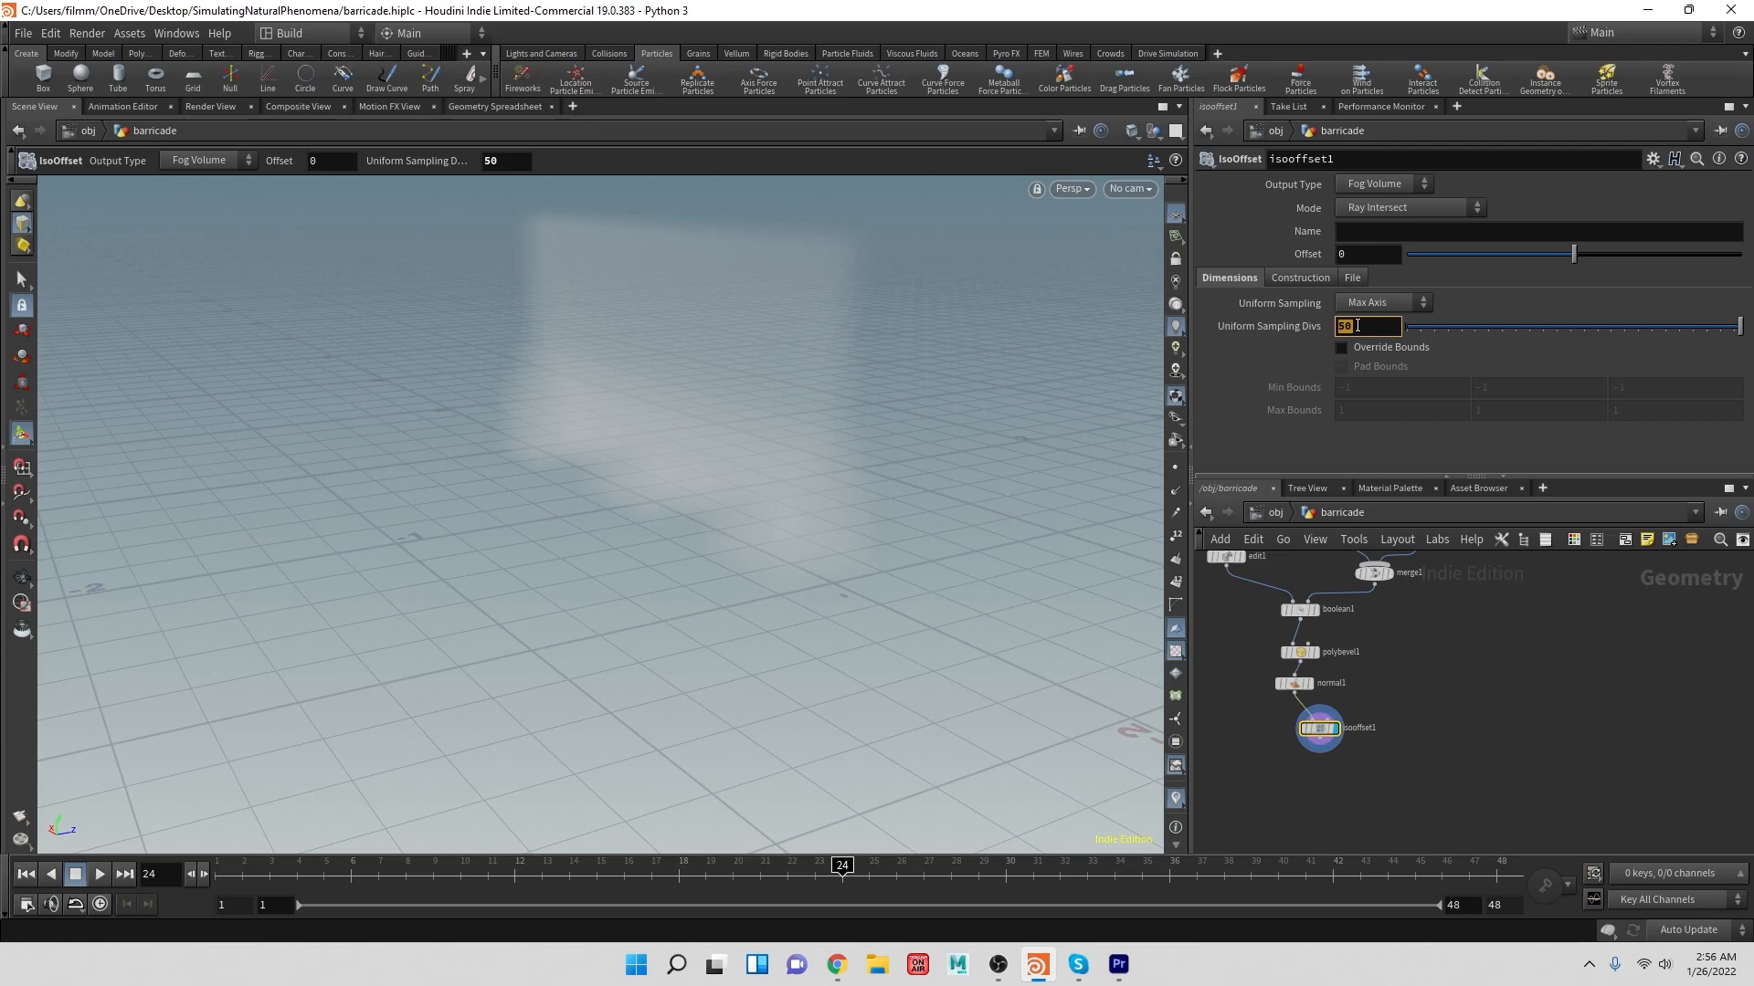
pyautogui.write('80')
pyautogui.press('Return')
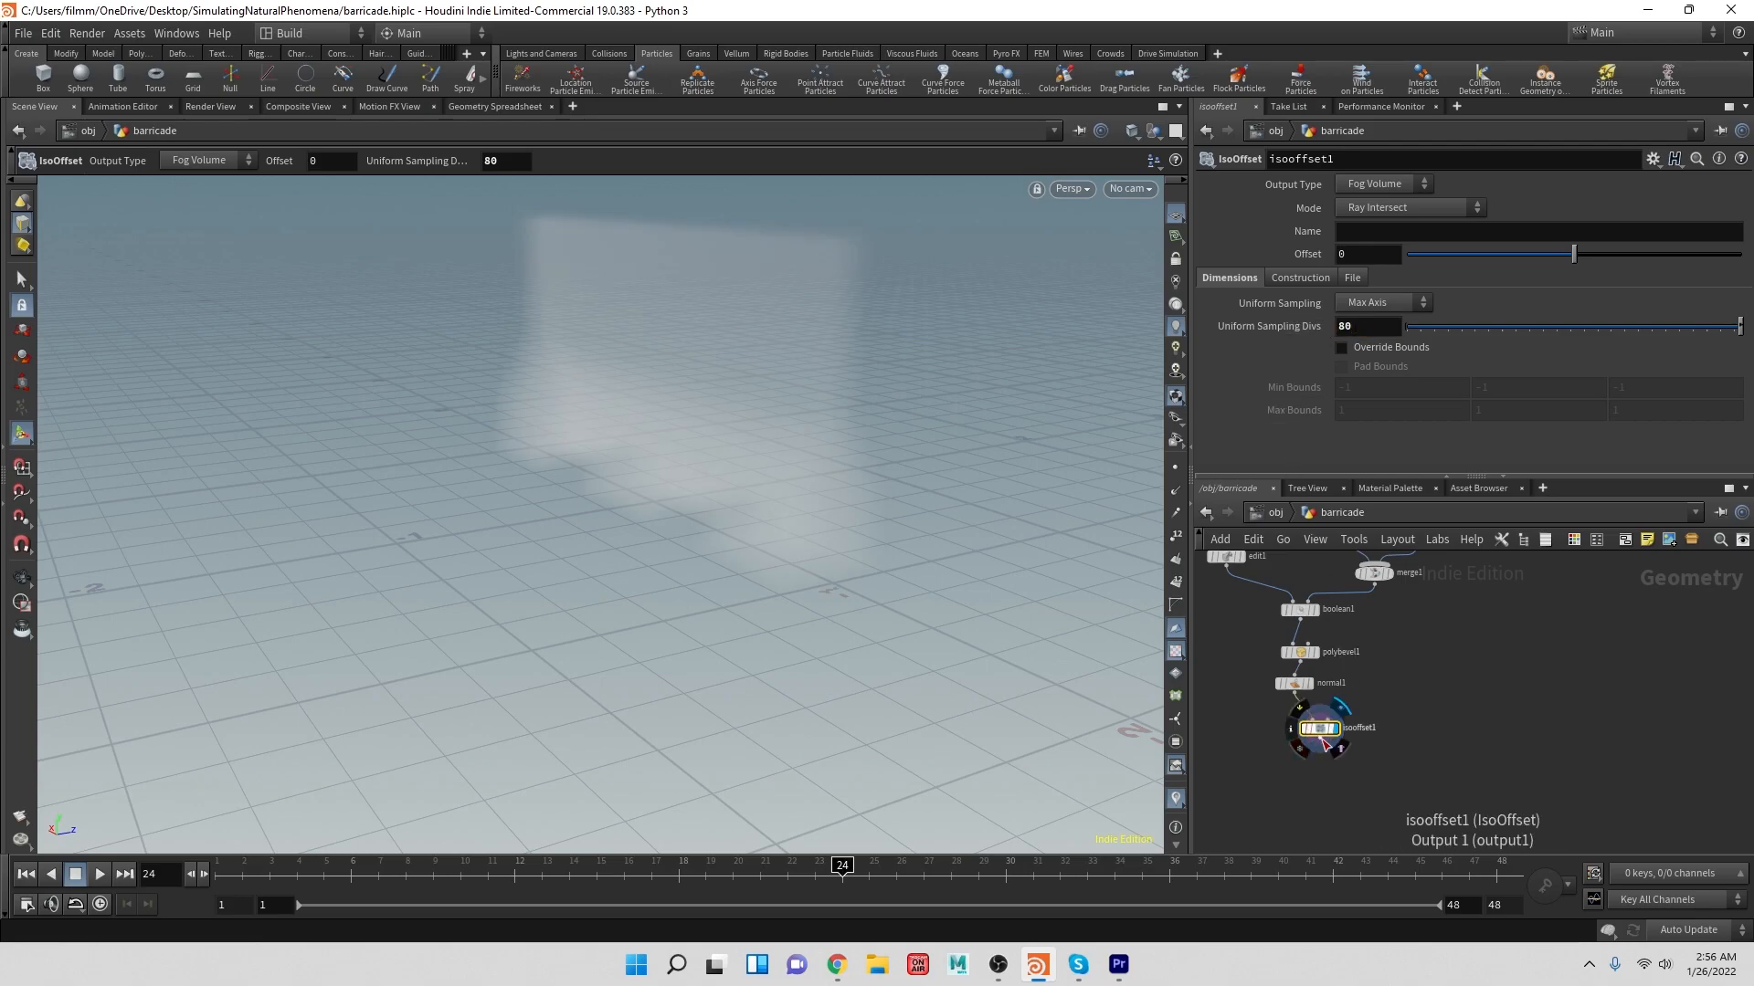
# - Add a Scatter node fed by the IsoOffset volume and display its points
pyautogui.press('Tab')
pyautogui.write('sca')
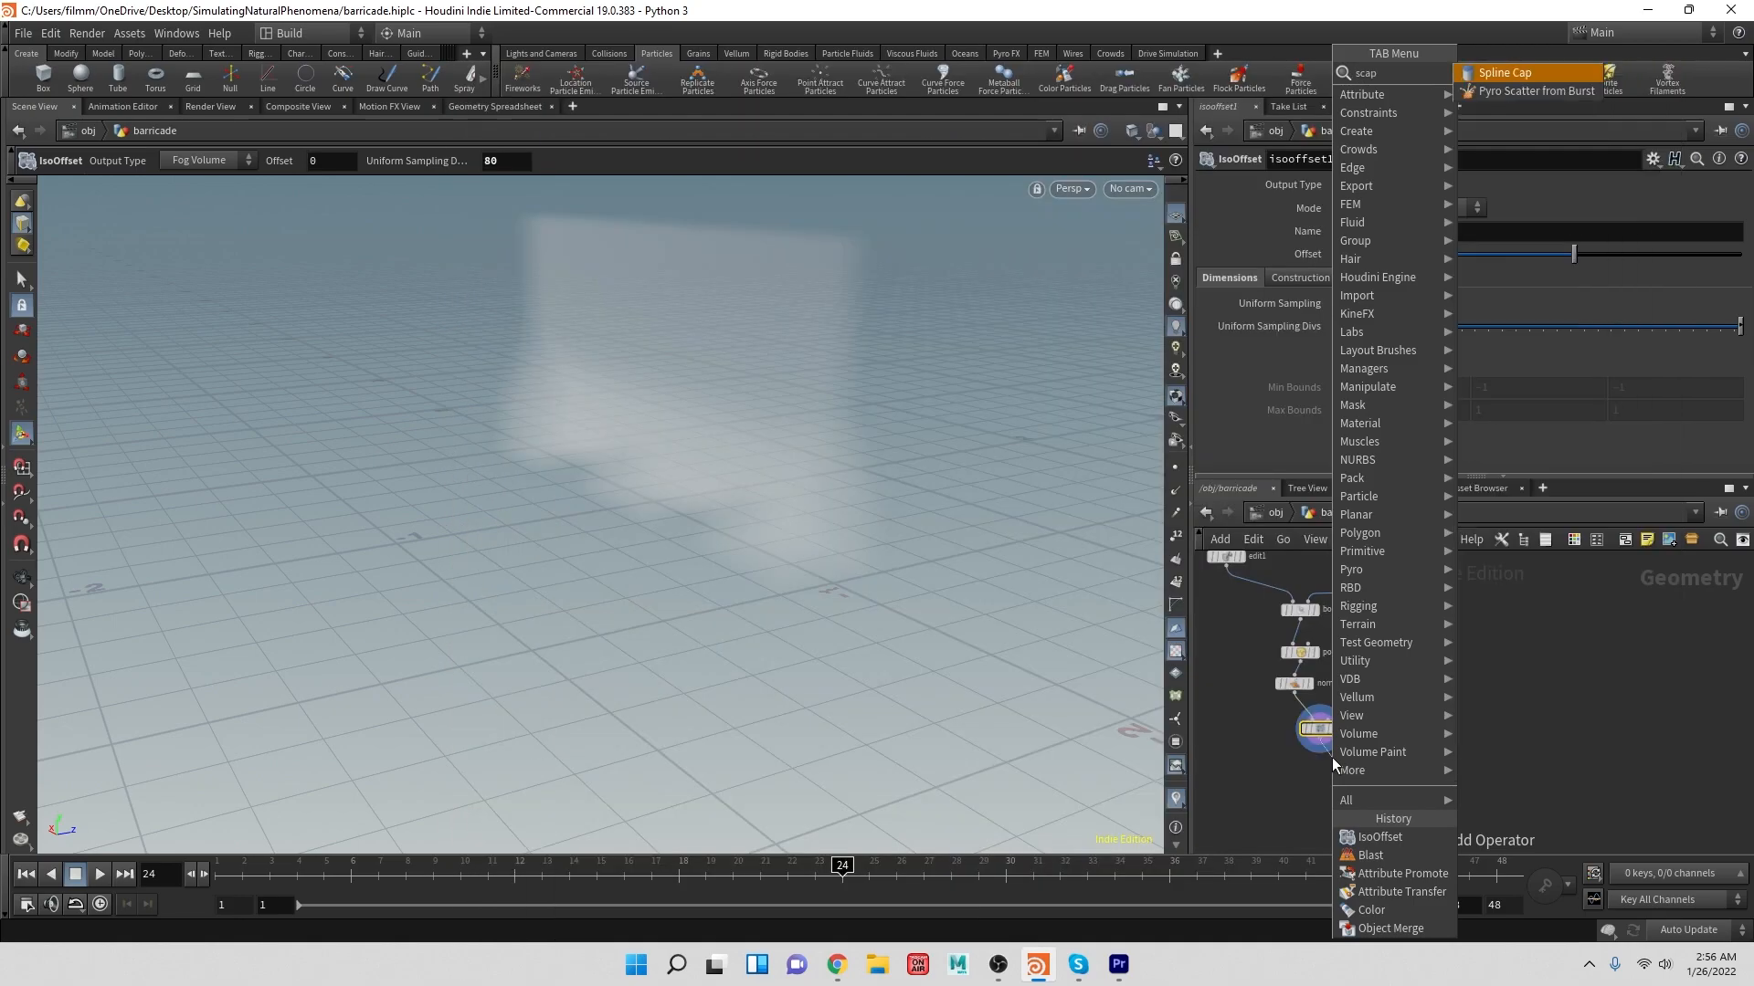
pyautogui.write('tt')
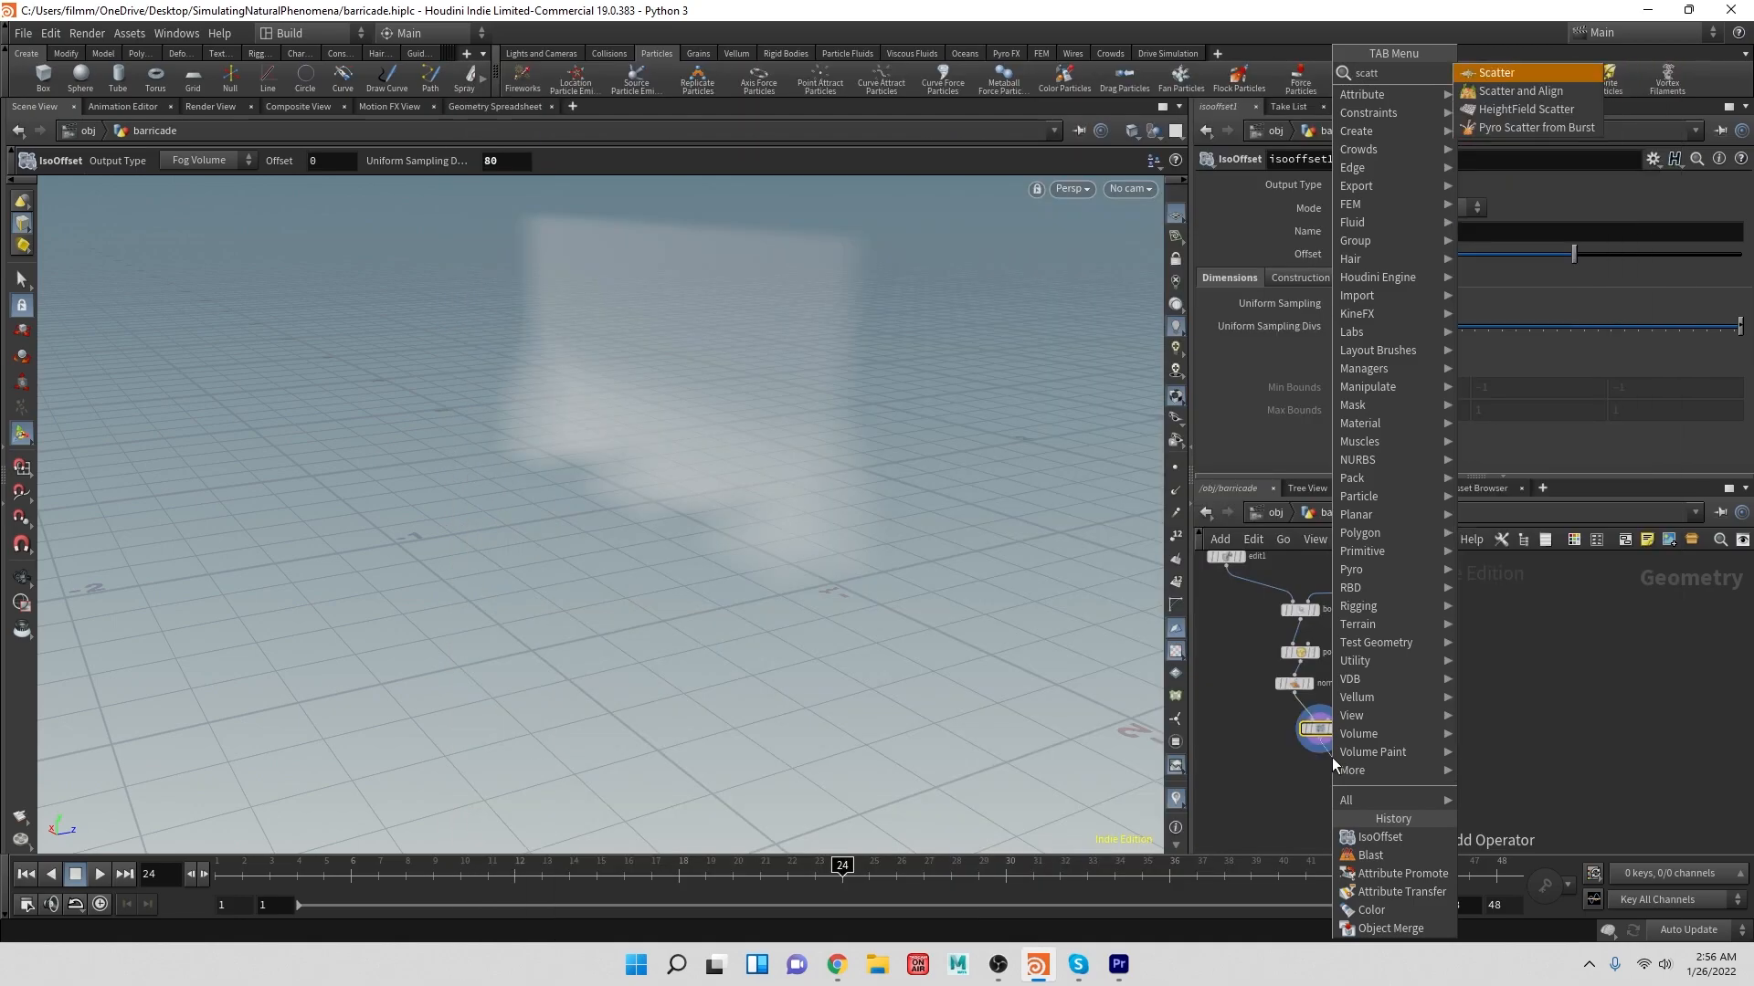
pyautogui.press('Return')
pyautogui.click(1356, 775)
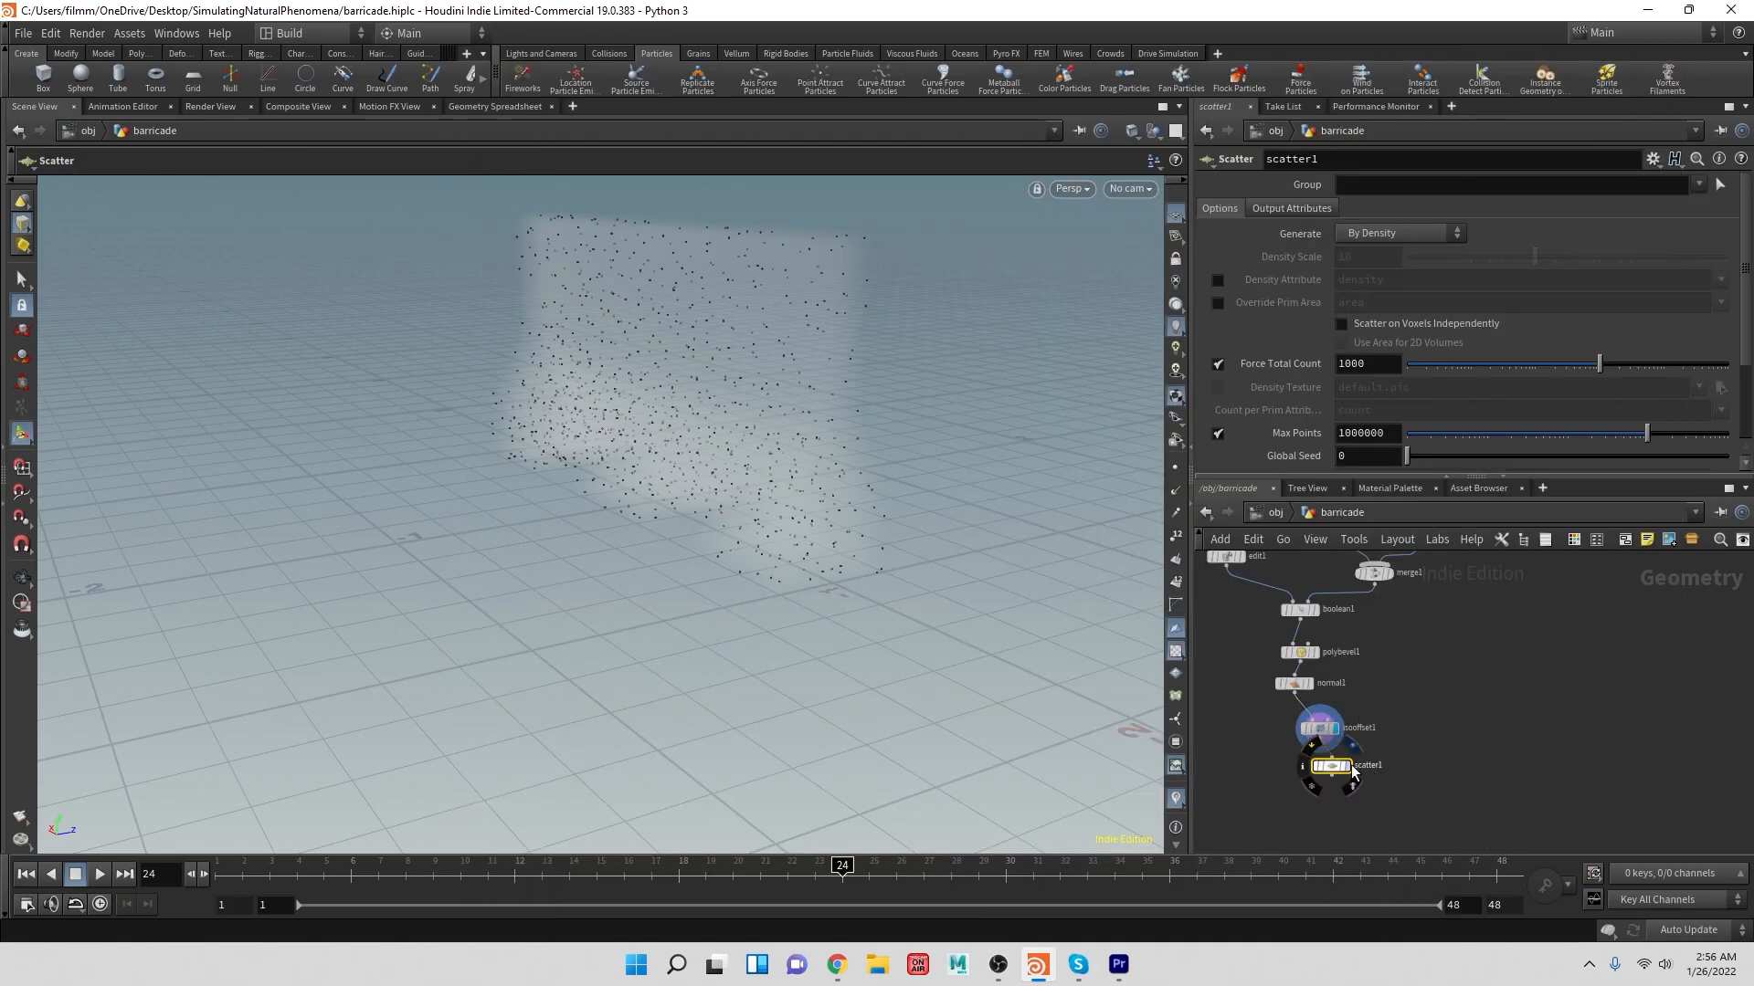
pyautogui.click(1348, 767)
# - Add a Voronoi Fracture node with the normal node as first input and the scatter as second, and display the fractured barricade
pyautogui.moveTo(1294, 696); pyautogui.dragTo(1256, 802)
pyautogui.write('voron')
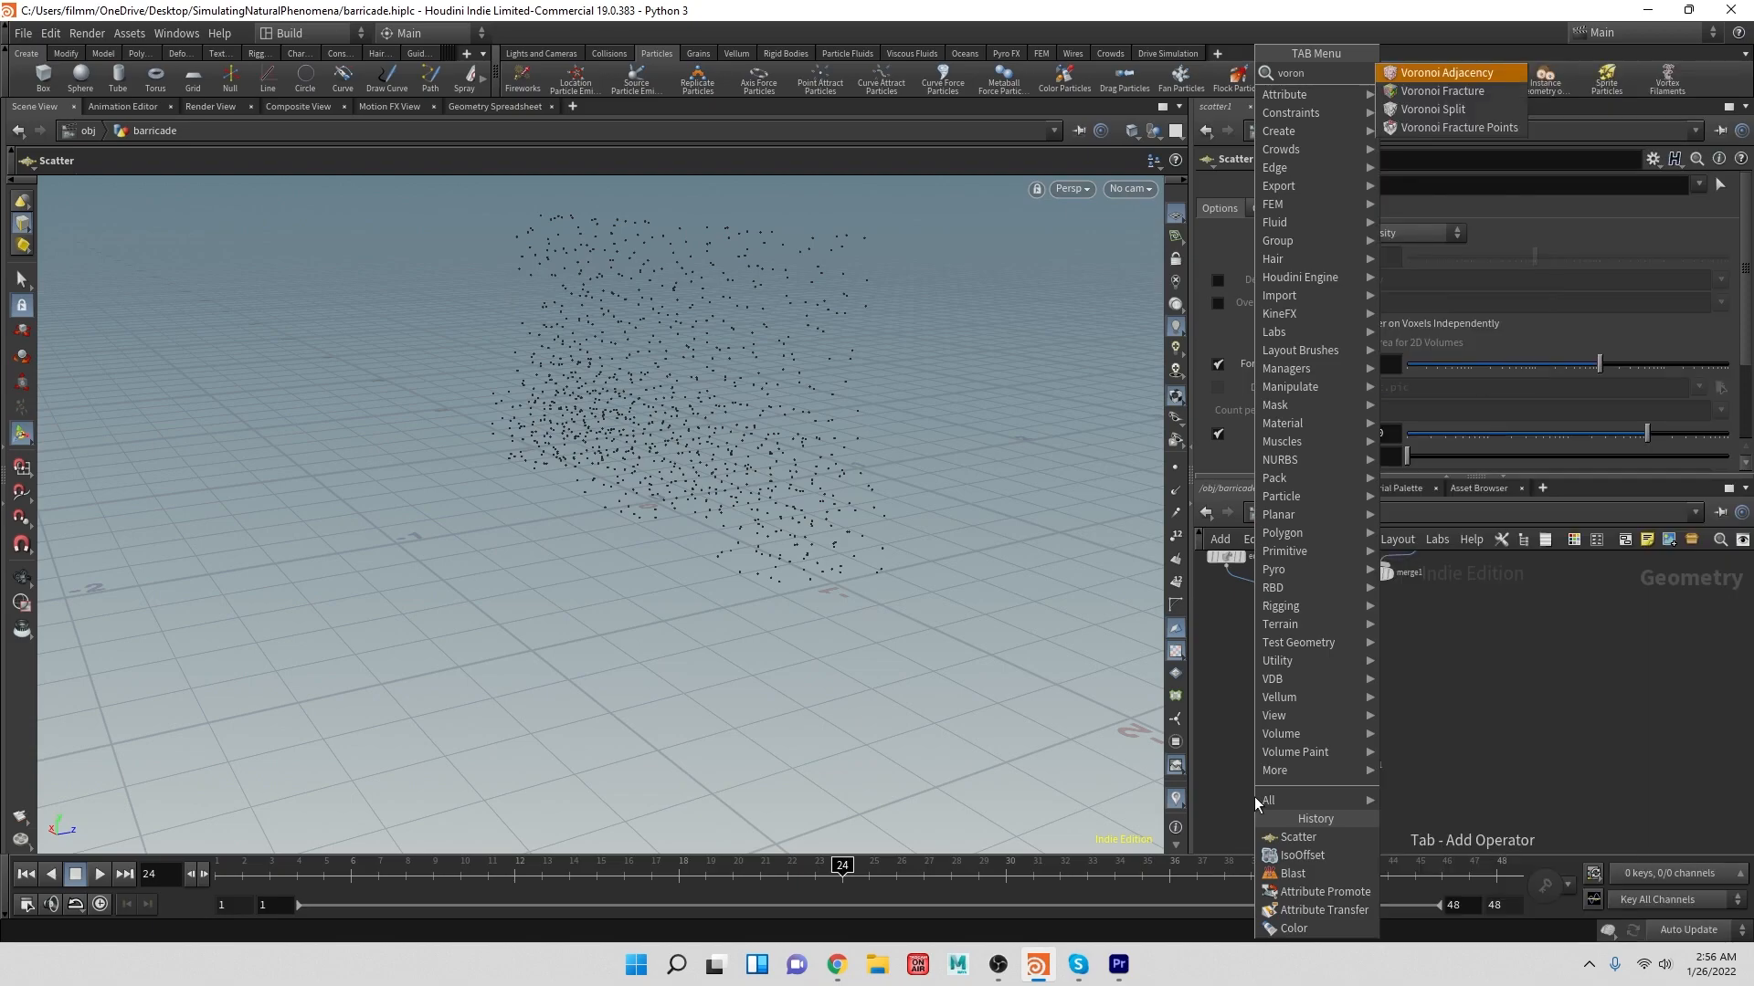
pyautogui.press('Down')
pyautogui.press('Return')
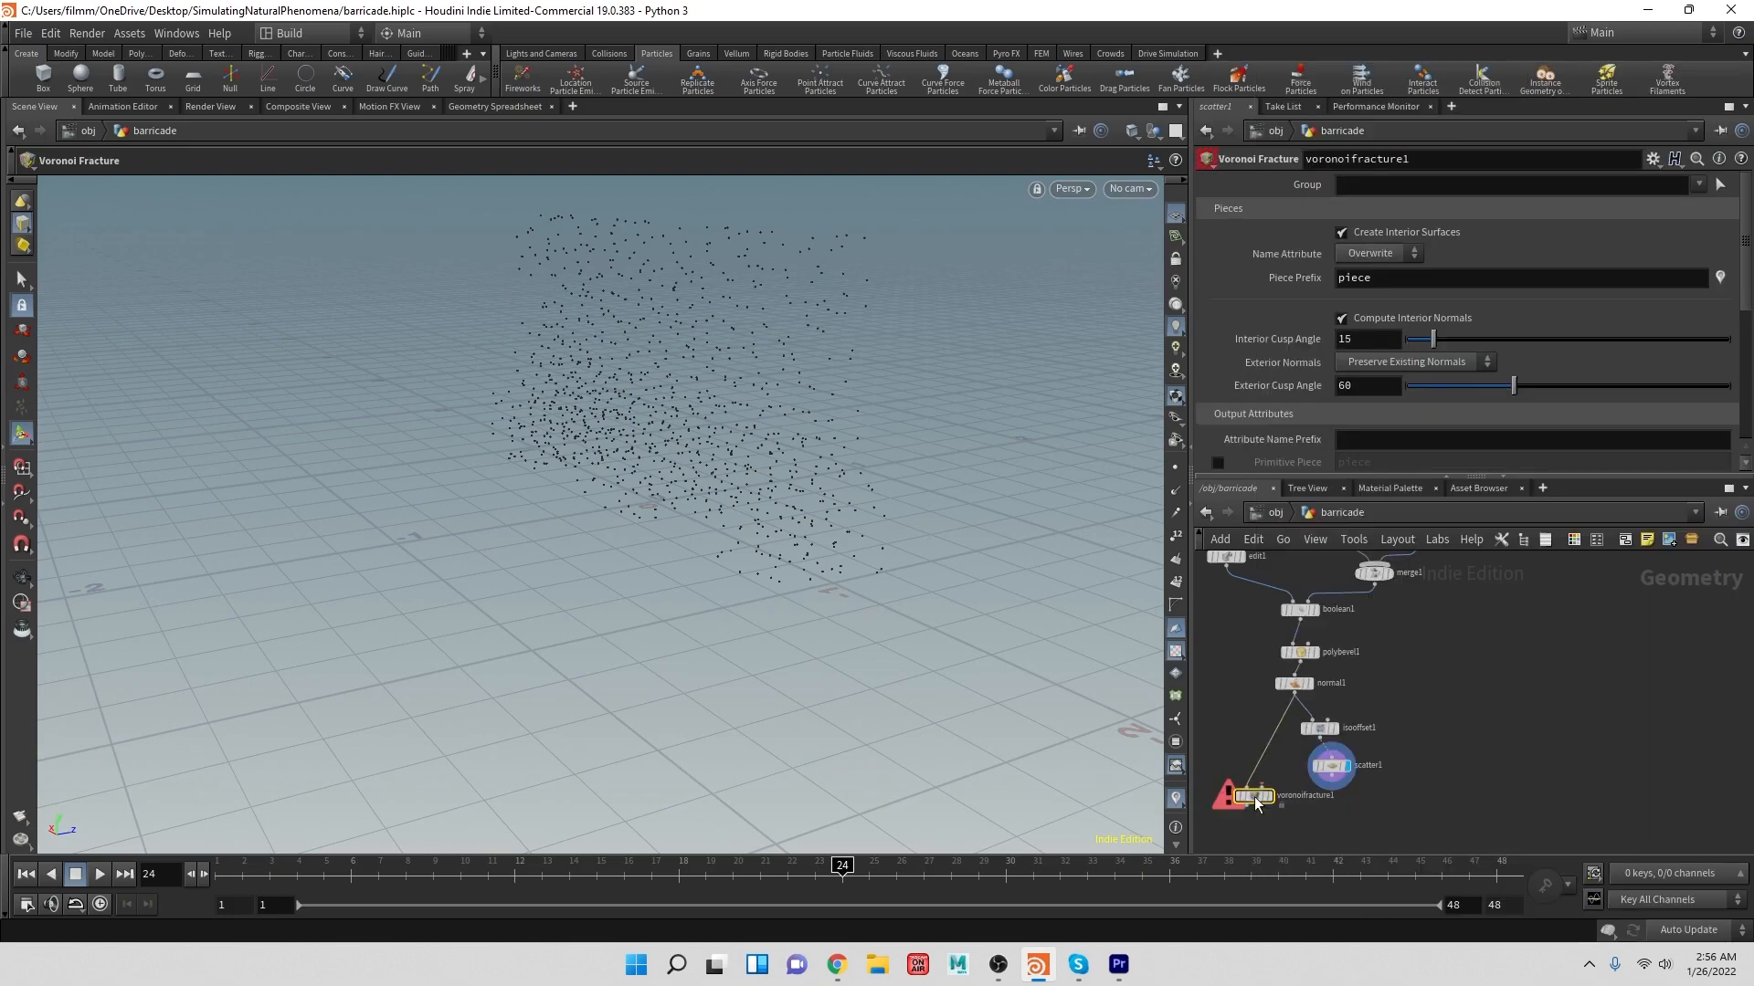
pyautogui.moveTo(1262, 787); pyautogui.dragTo(1331, 775)
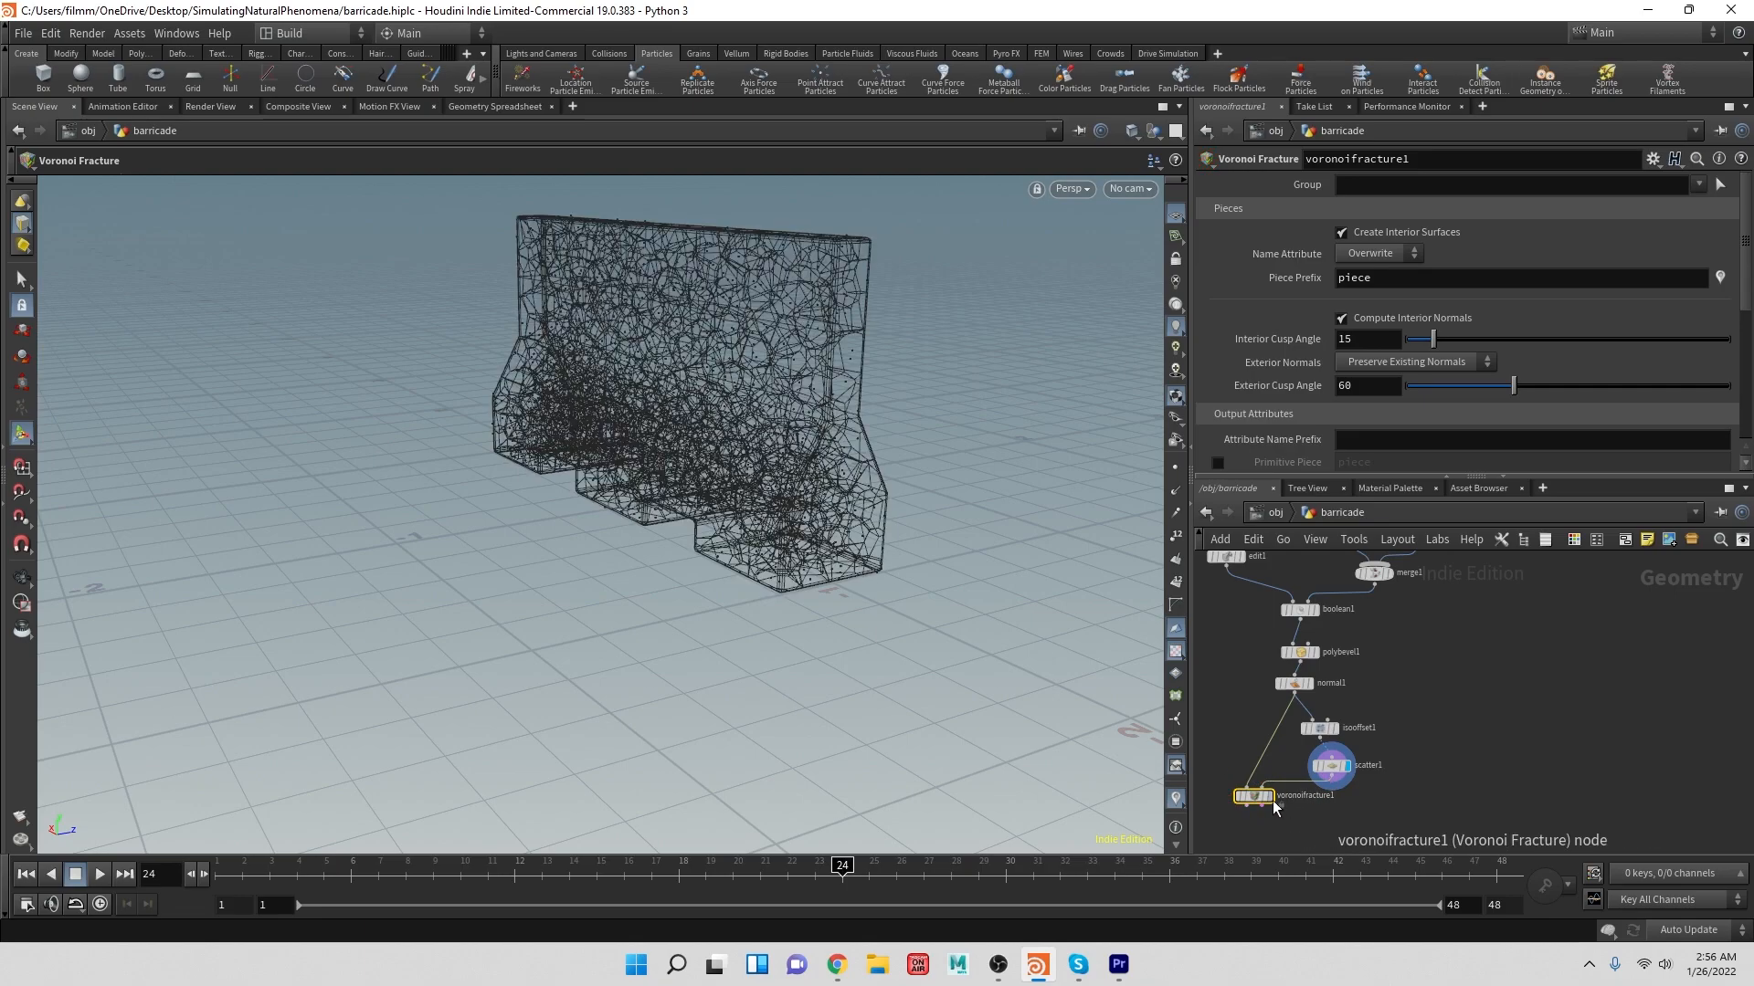
pyautogui.click(1268, 796)
pyautogui.moveTo(884, 559); pyautogui.dragTo(984, 581)
pyautogui.moveTo(912, 553); pyautogui.dragTo(928, 482, button='middle')
pyautogui.moveTo(928, 482); pyautogui.dragTo(804, 521)
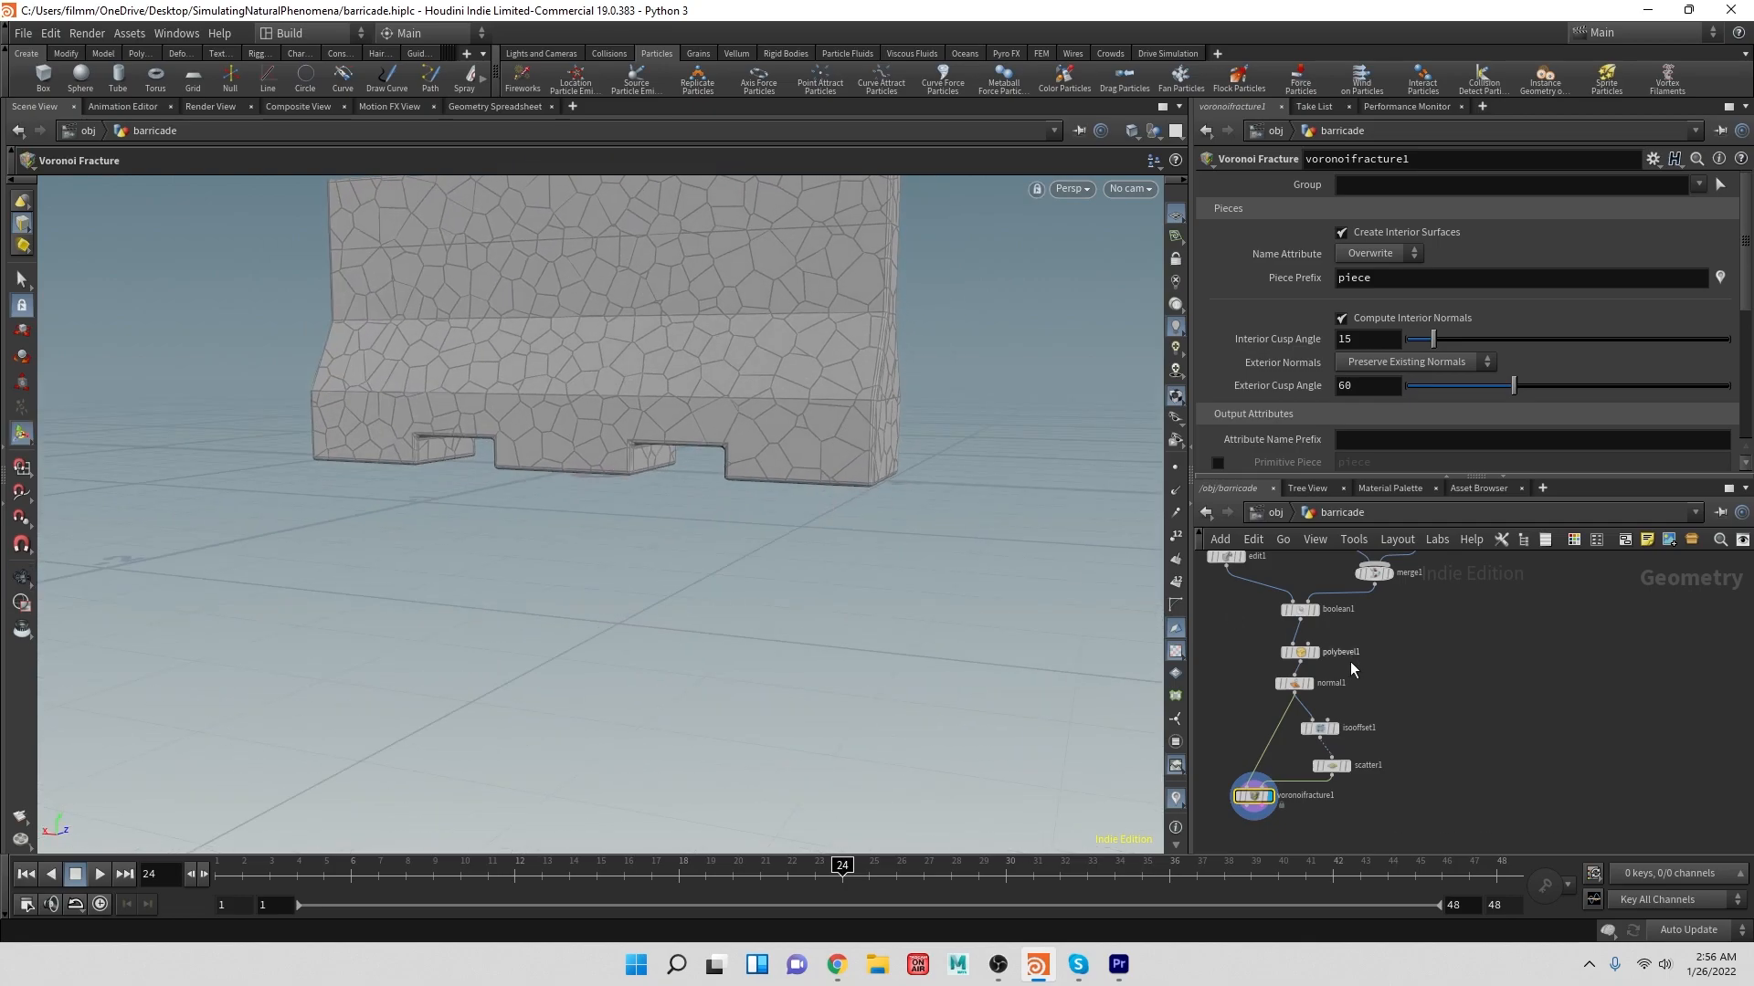
# - Set the scatter's Force Total Count to 10000 and inspect the smaller fracture pieces
pyautogui.click(1333, 767)
pyautogui.click(1383, 362)
pyautogui.write('0')
pyautogui.press('Return')
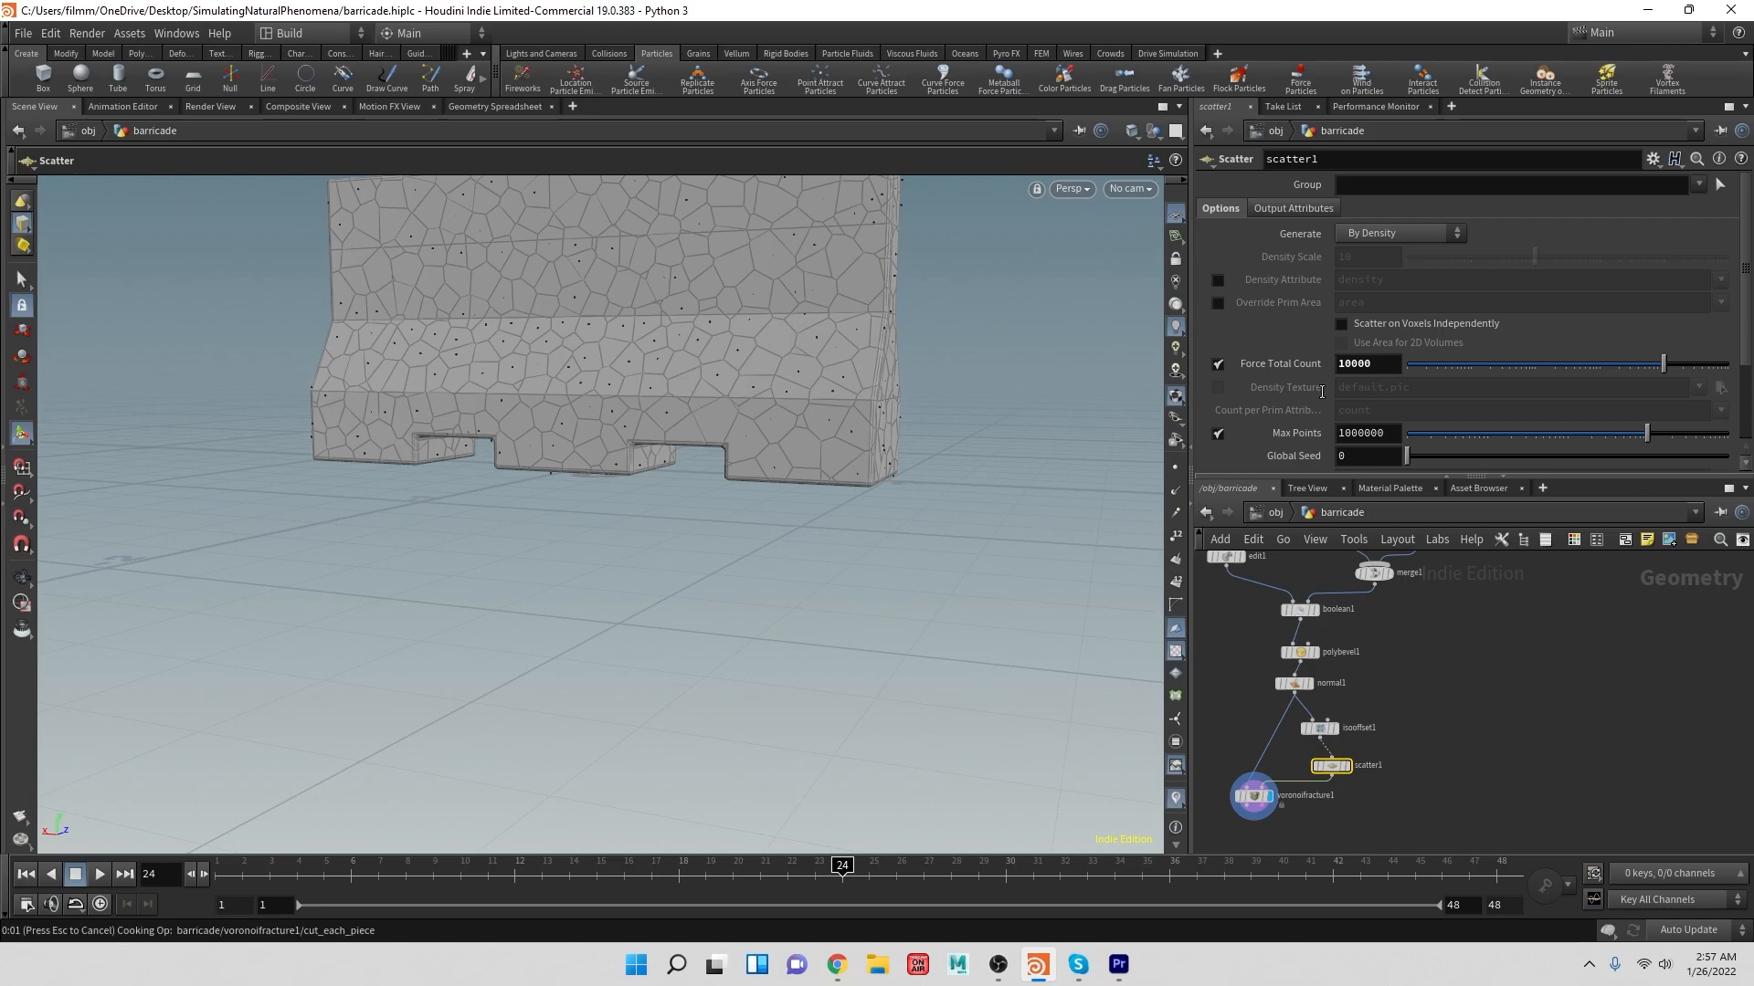
pyautogui.keyDown('alt'); pyautogui.moveTo(916, 393); pyautogui.dragTo(918, 523, button='middle'); pyautogui.keyUp('alt')
pyautogui.keyDown('alt'); pyautogui.moveTo(918, 522); pyautogui.dragTo(854, 482); pyautogui.keyUp('alt')
# - Raise the scatter's Force Total Count to 100000 and inspect the fractured surface up close
pyautogui.click(1385, 363)
pyautogui.write('0')
pyautogui.press('Return')
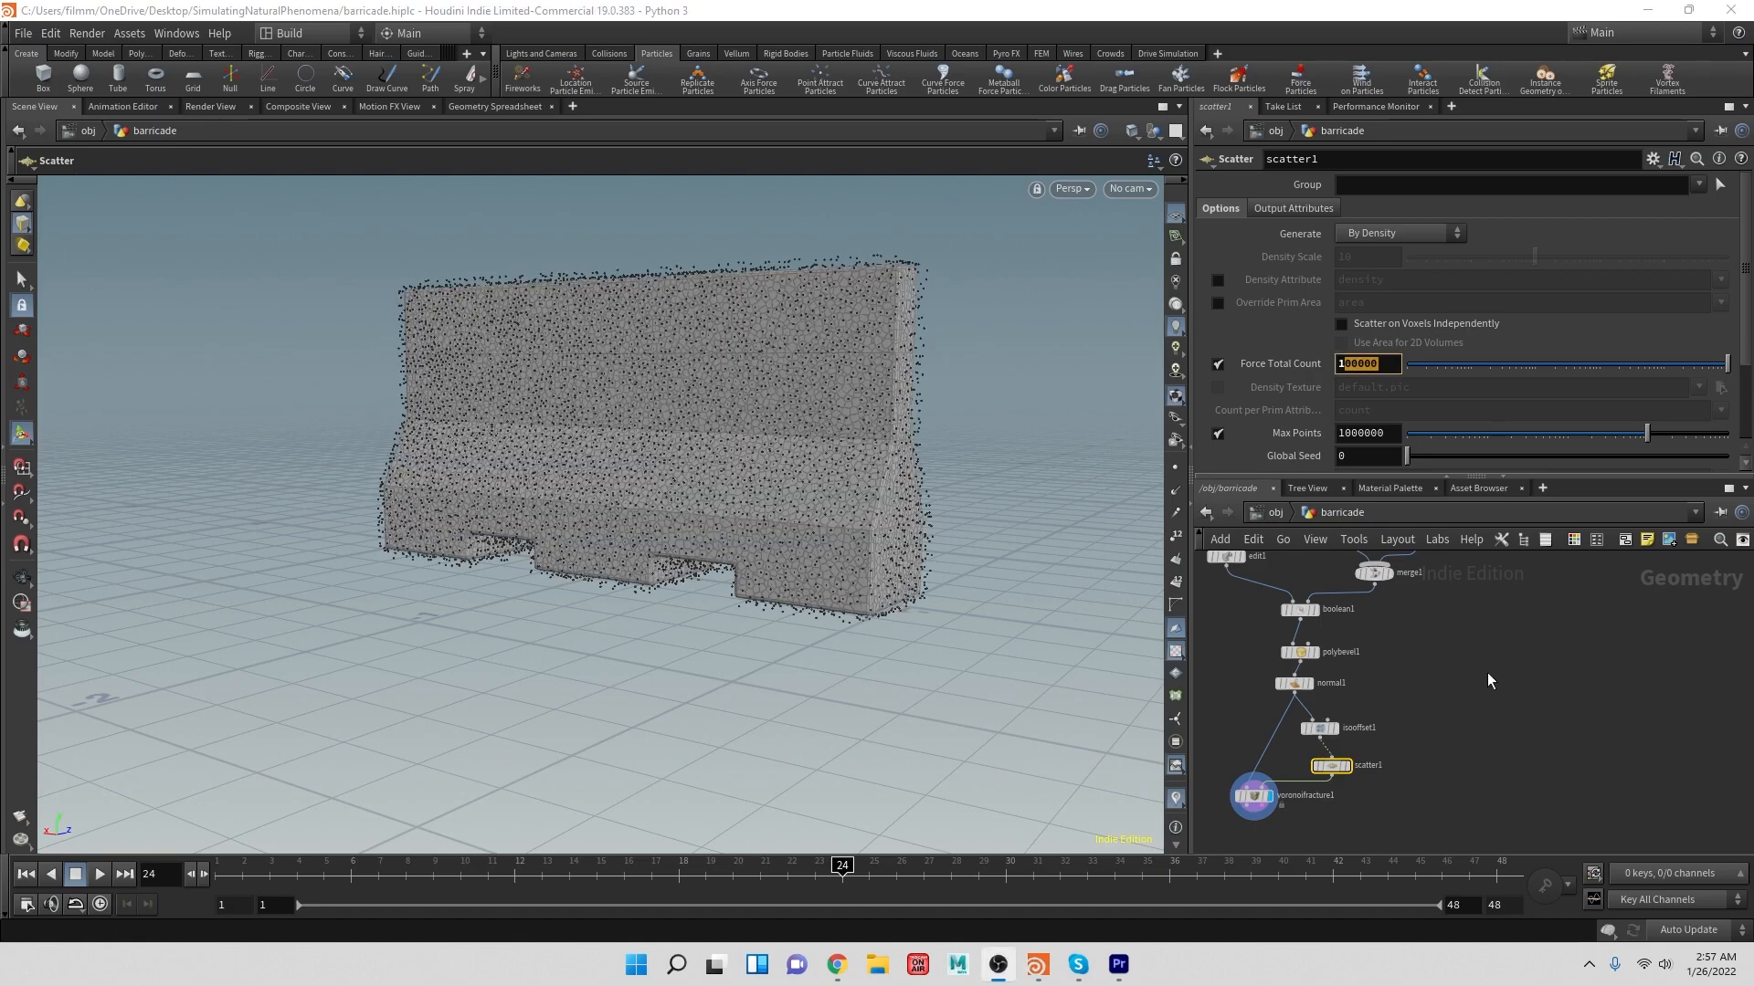
pyautogui.click(711, 588)
pyautogui.moveTo(673, 573)
pyautogui.keyDown('alt'); pyautogui.mouseDown()
pyautogui.moveTo(680, 602)
pyautogui.moveTo(677, 575)
pyautogui.mouseUp(); pyautogui.keyUp('alt')
pyautogui.scroll(5, 650, 493)
pyautogui.moveTo(649, 490); pyautogui.dragTo(514, 398)
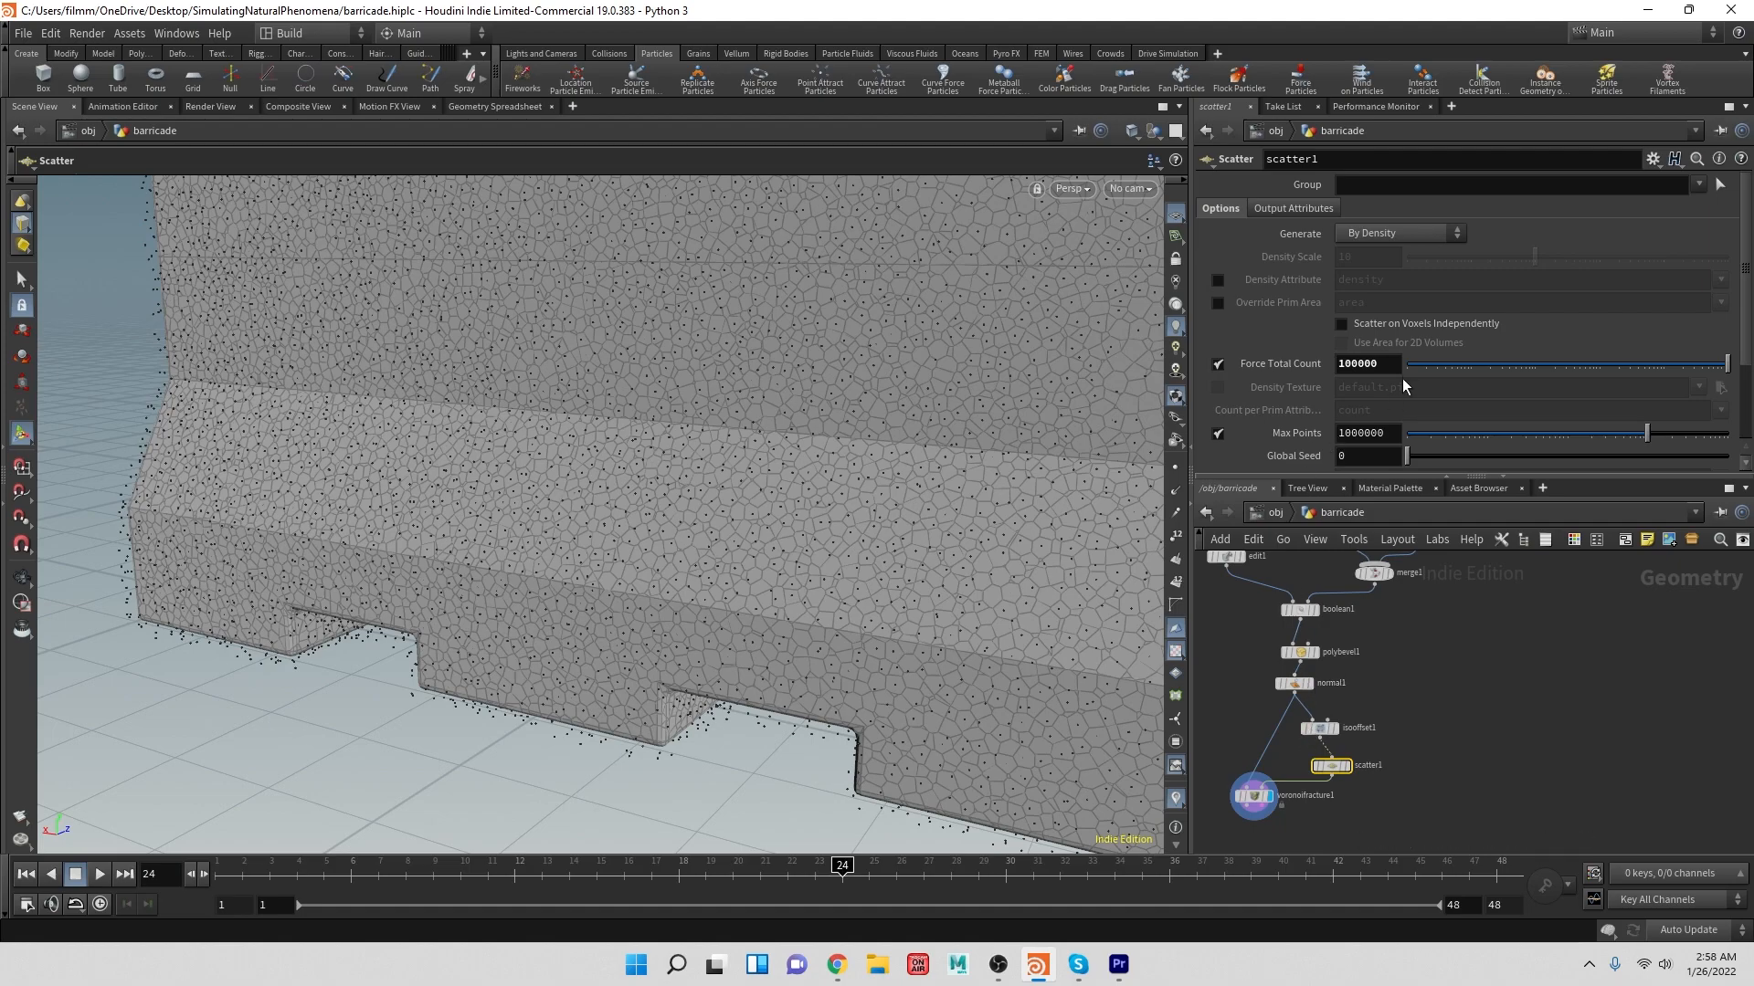
# - Return the scatter's Force Total Count to 1000
pyautogui.click(1383, 364)
pyautogui.press('BackSpace')
pyautogui.press('BackSpace')
pyautogui.press('Return')
pyautogui.press('Escape')
pyautogui.scroll(-5, 582, 517)
pyautogui.moveTo(567, 531); pyautogui.dragTo(485, 534)
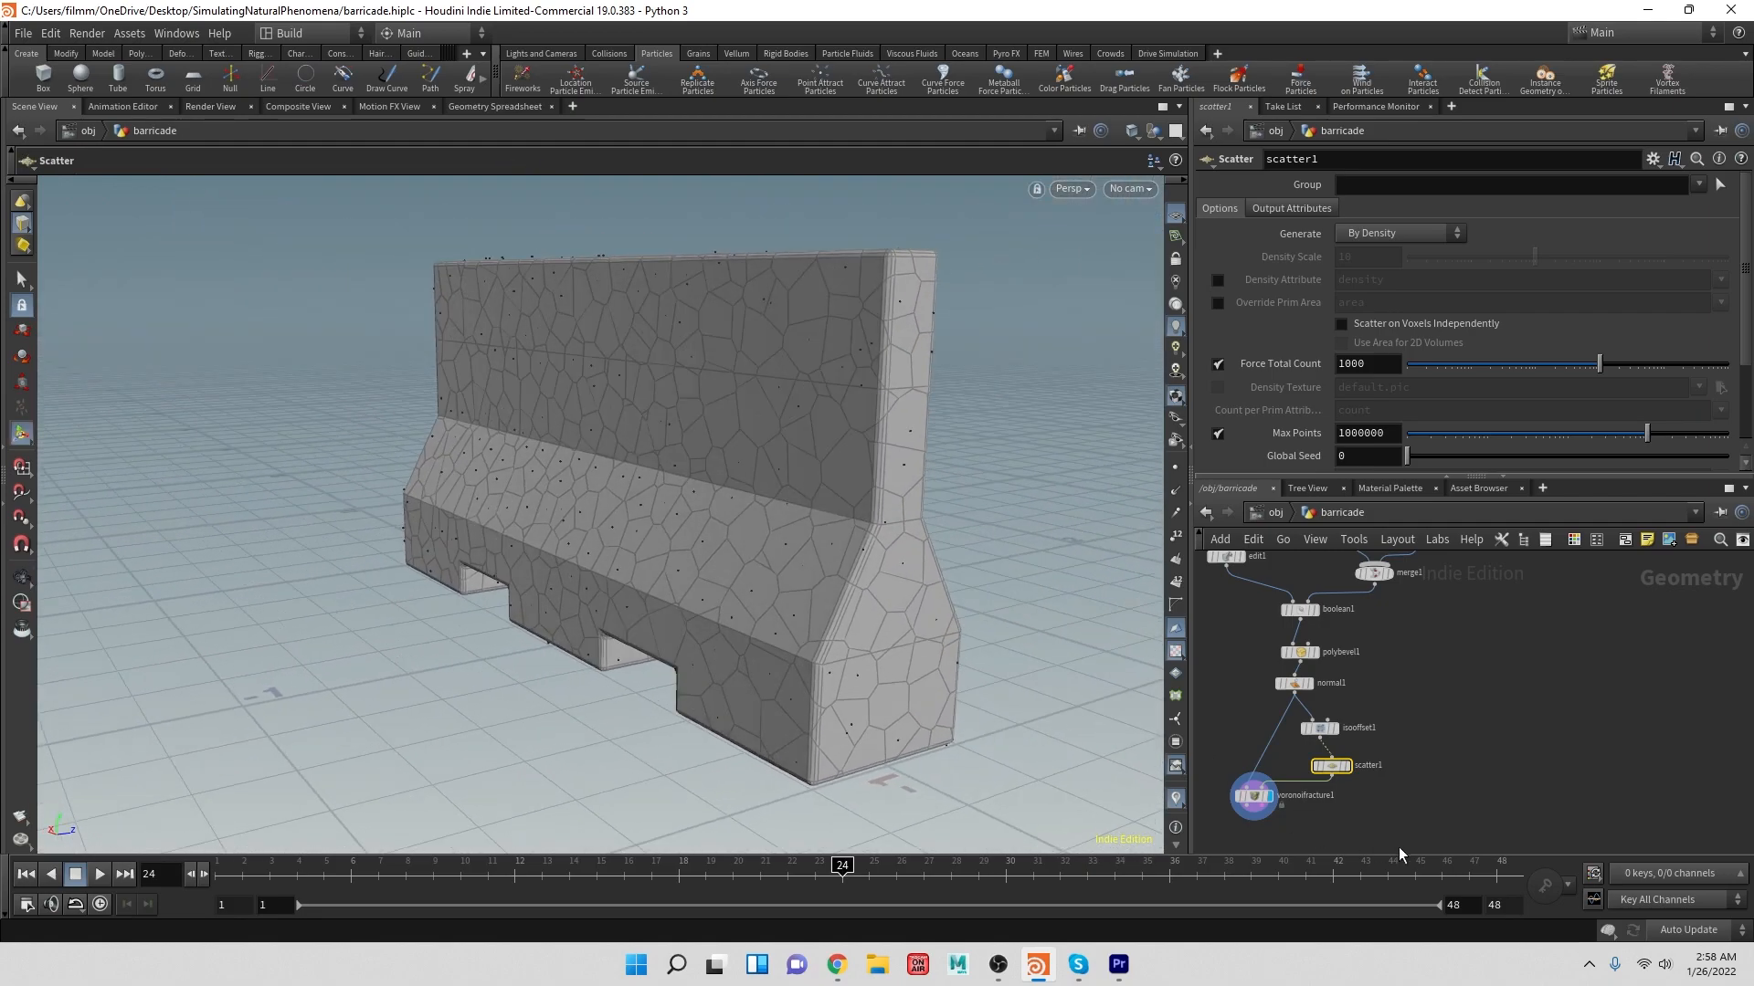
# - Tidy the network by repositioning the IsoOffset and Voronoi Fracture nodes, and look over the fractured barricade
pyautogui.moveTo(1321, 727); pyautogui.dragTo(1336, 721)
pyautogui.moveTo(747, 585); pyautogui.dragTo(825, 600)
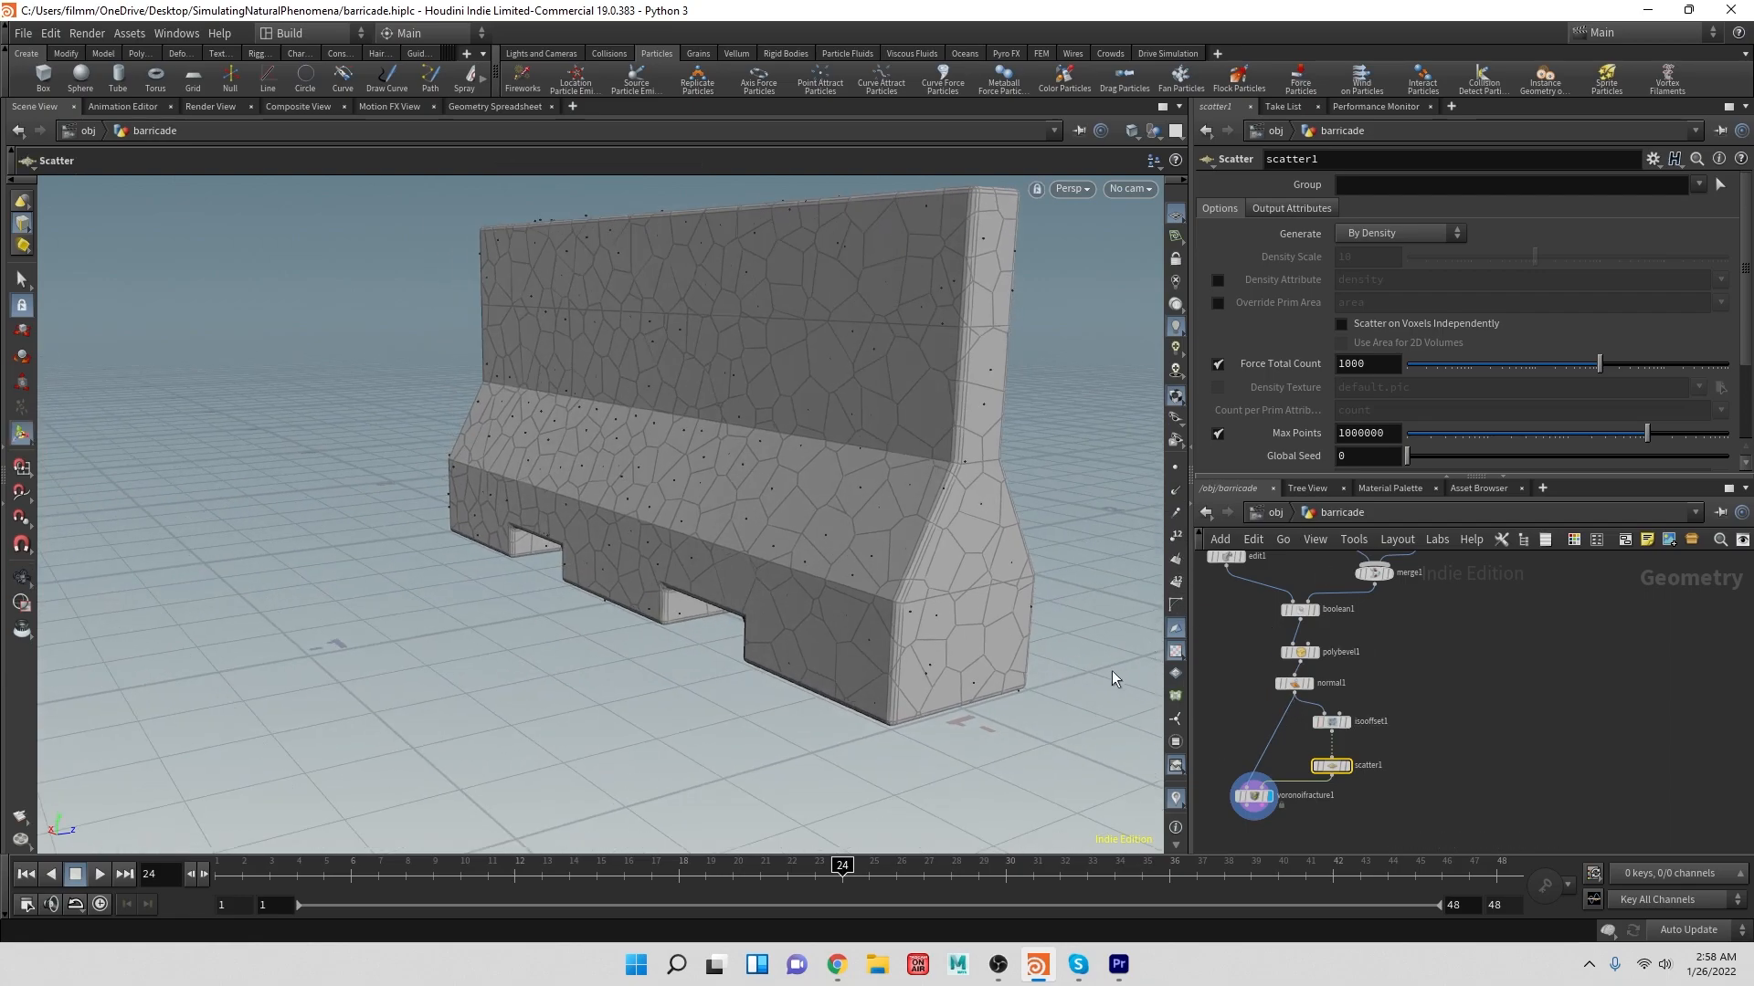
pyautogui.moveTo(767, 576); pyautogui.dragTo(756, 600)
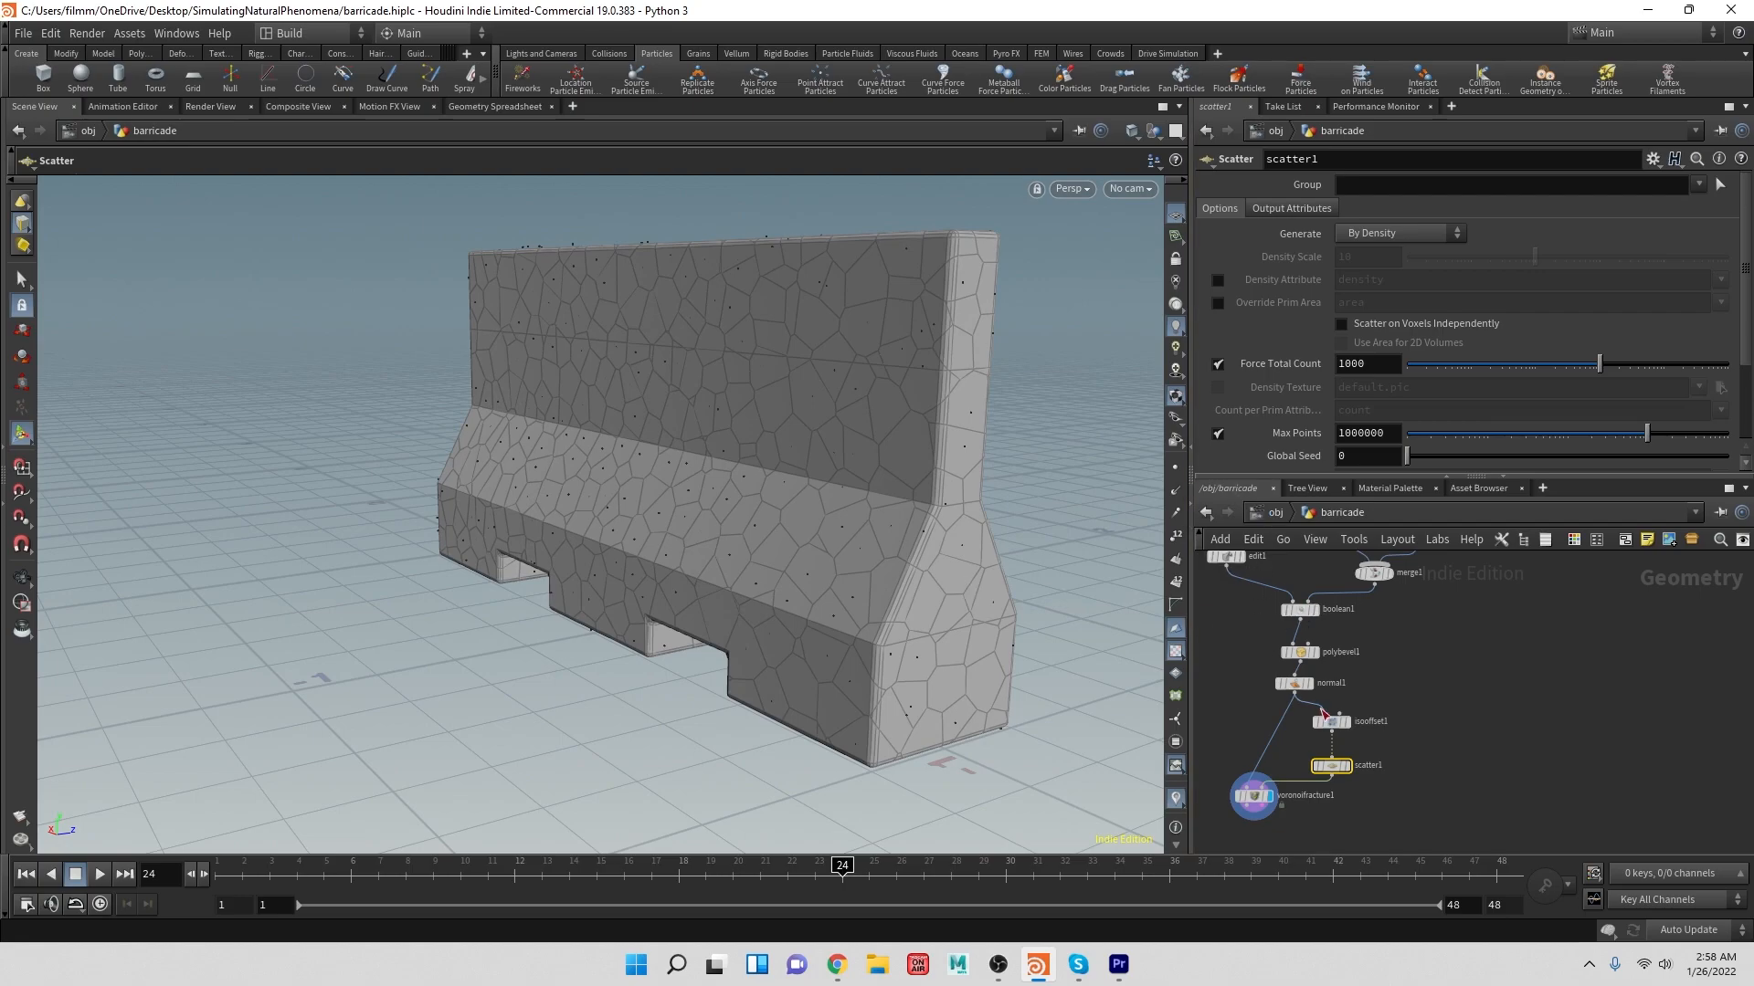
pyautogui.moveTo(1257, 803); pyautogui.dragTo(1275, 807)
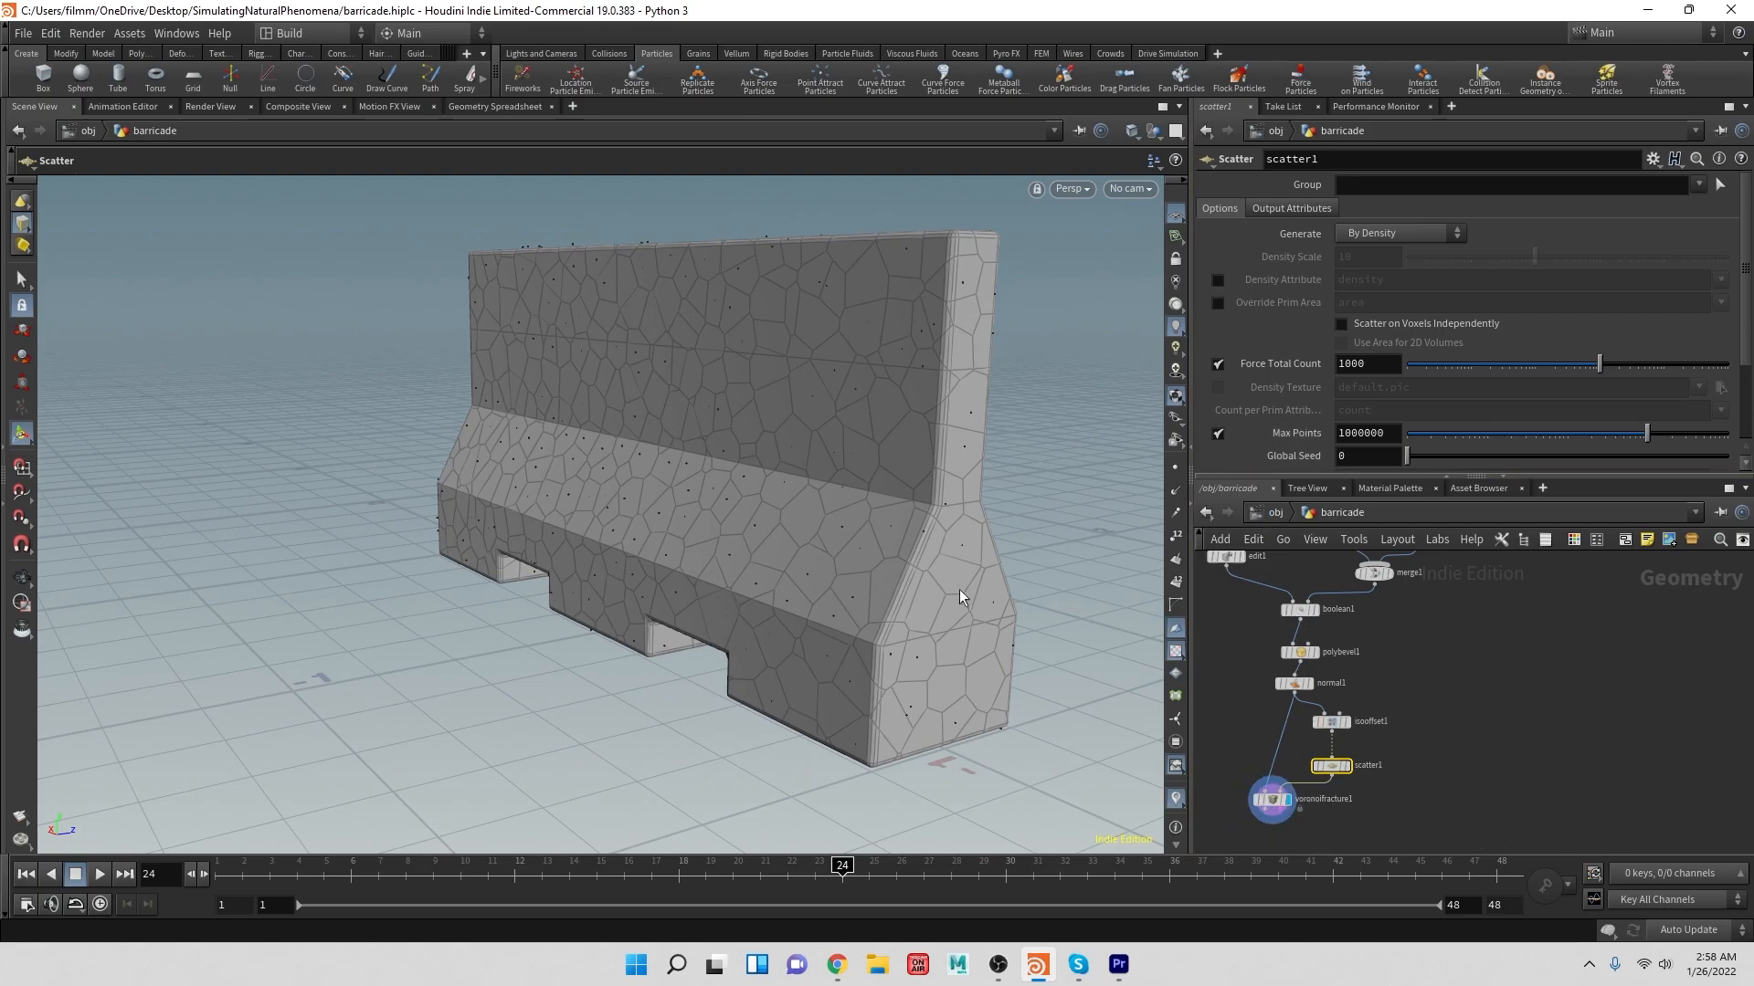
# - At object level, turn the fractured barricade into an RBD fractured object of the RBD Packed Object type
pyautogui.click(1273, 511)
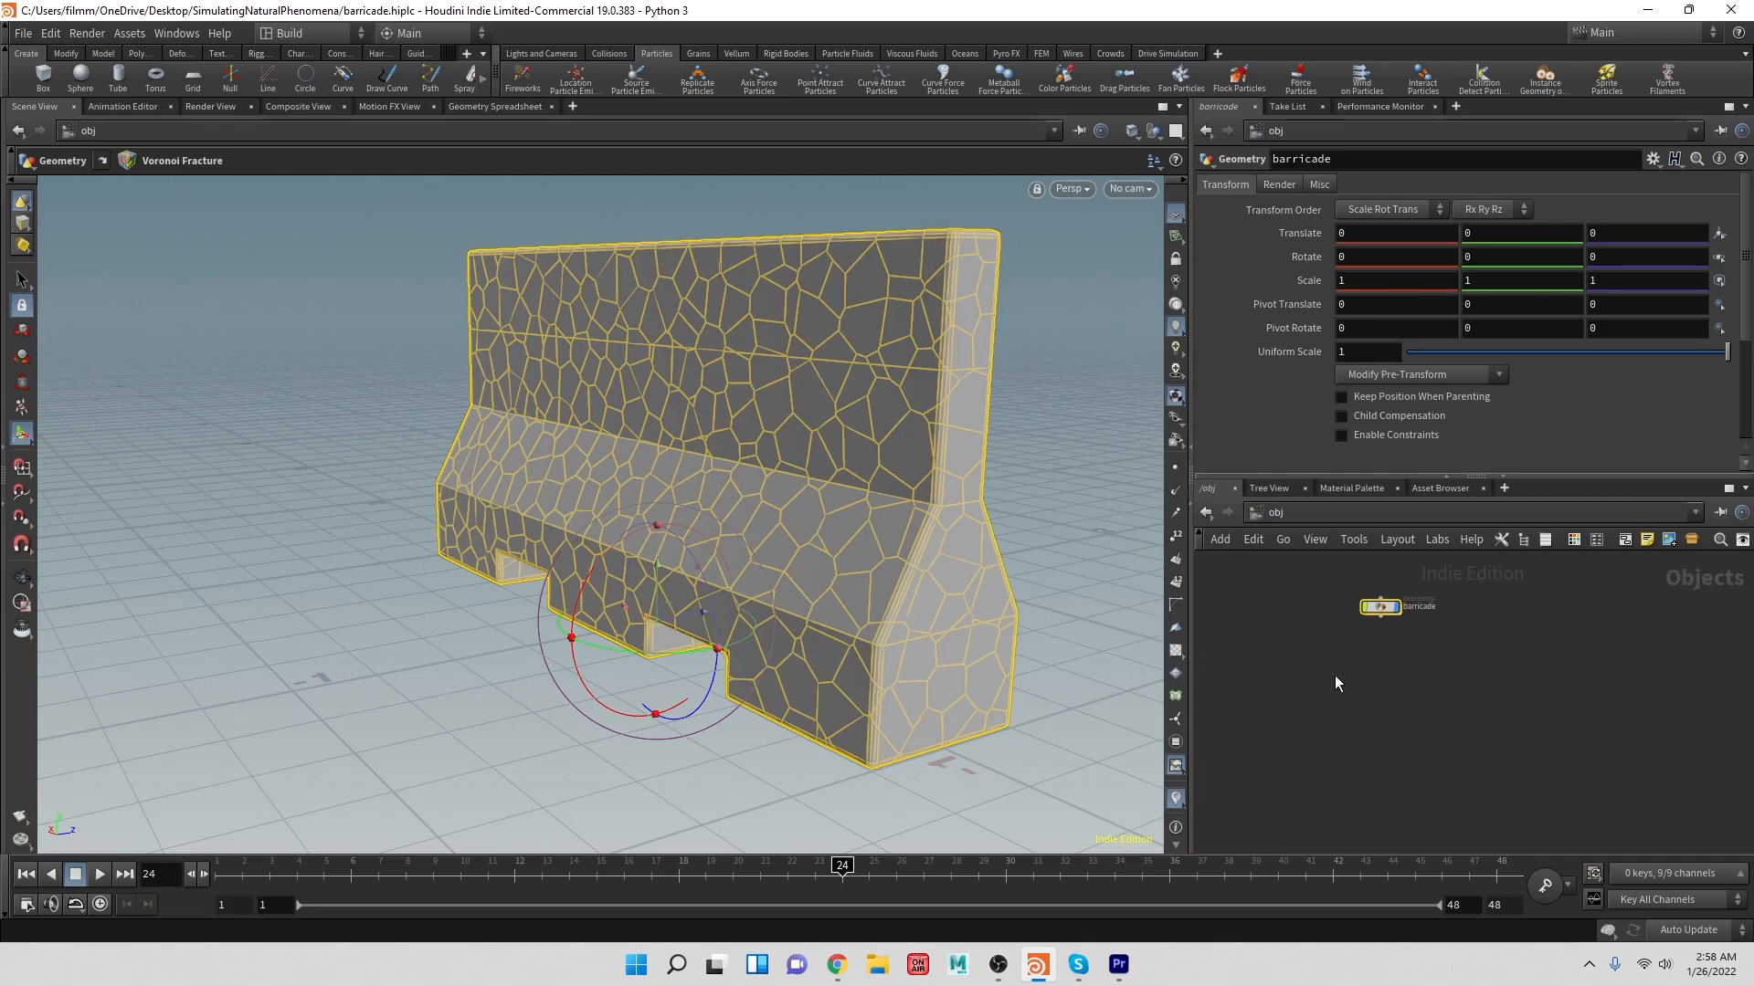
pyautogui.keyDown('alt'); pyautogui.moveTo(961, 508); pyautogui.dragTo(913, 438); pyautogui.keyUp('alt')
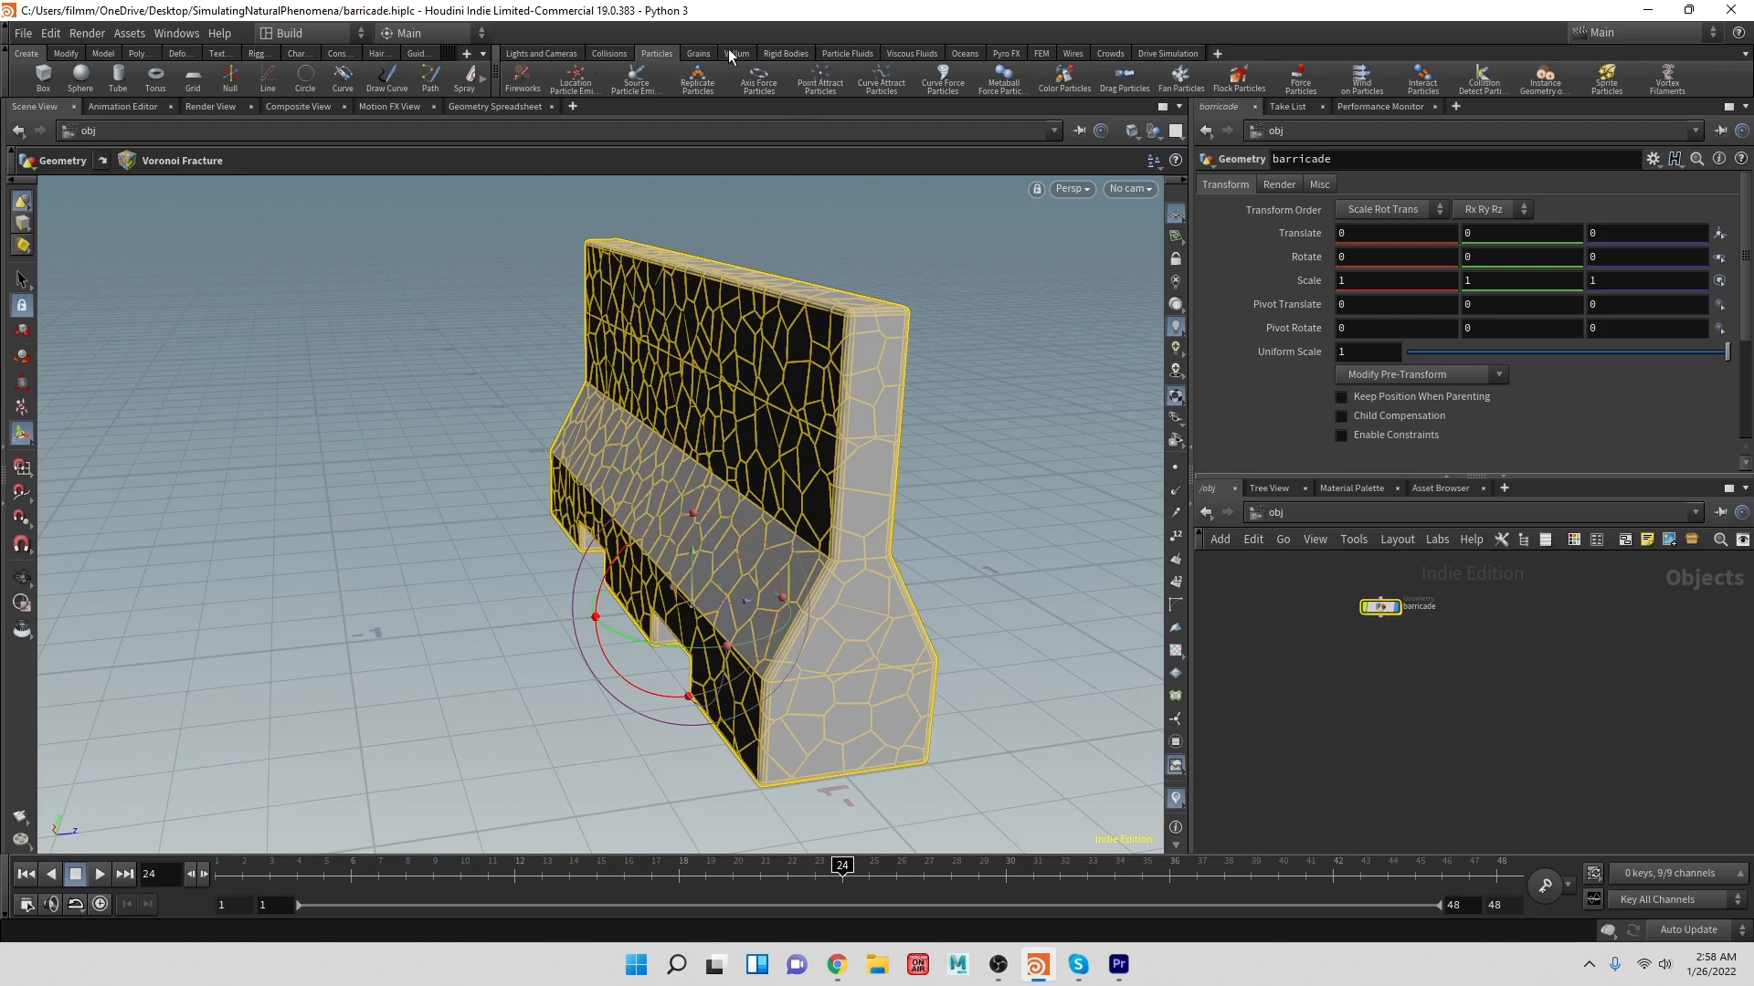
pyautogui.click(769, 54)
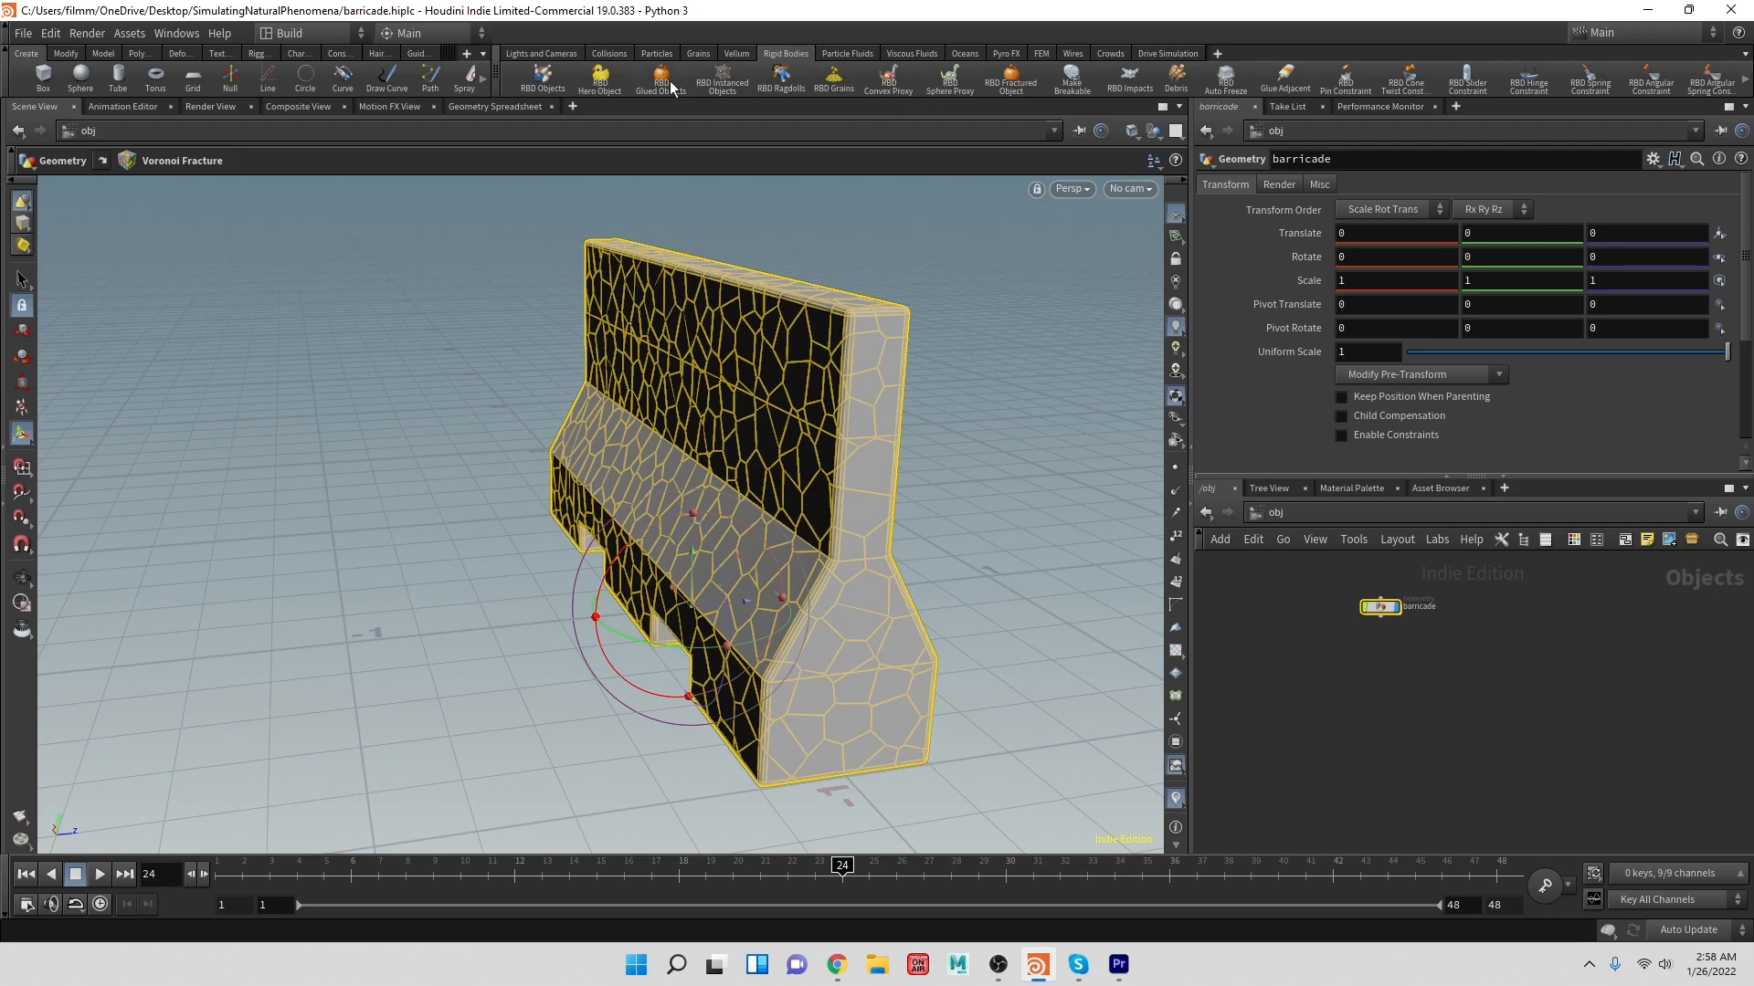
pyautogui.click(1008, 85)
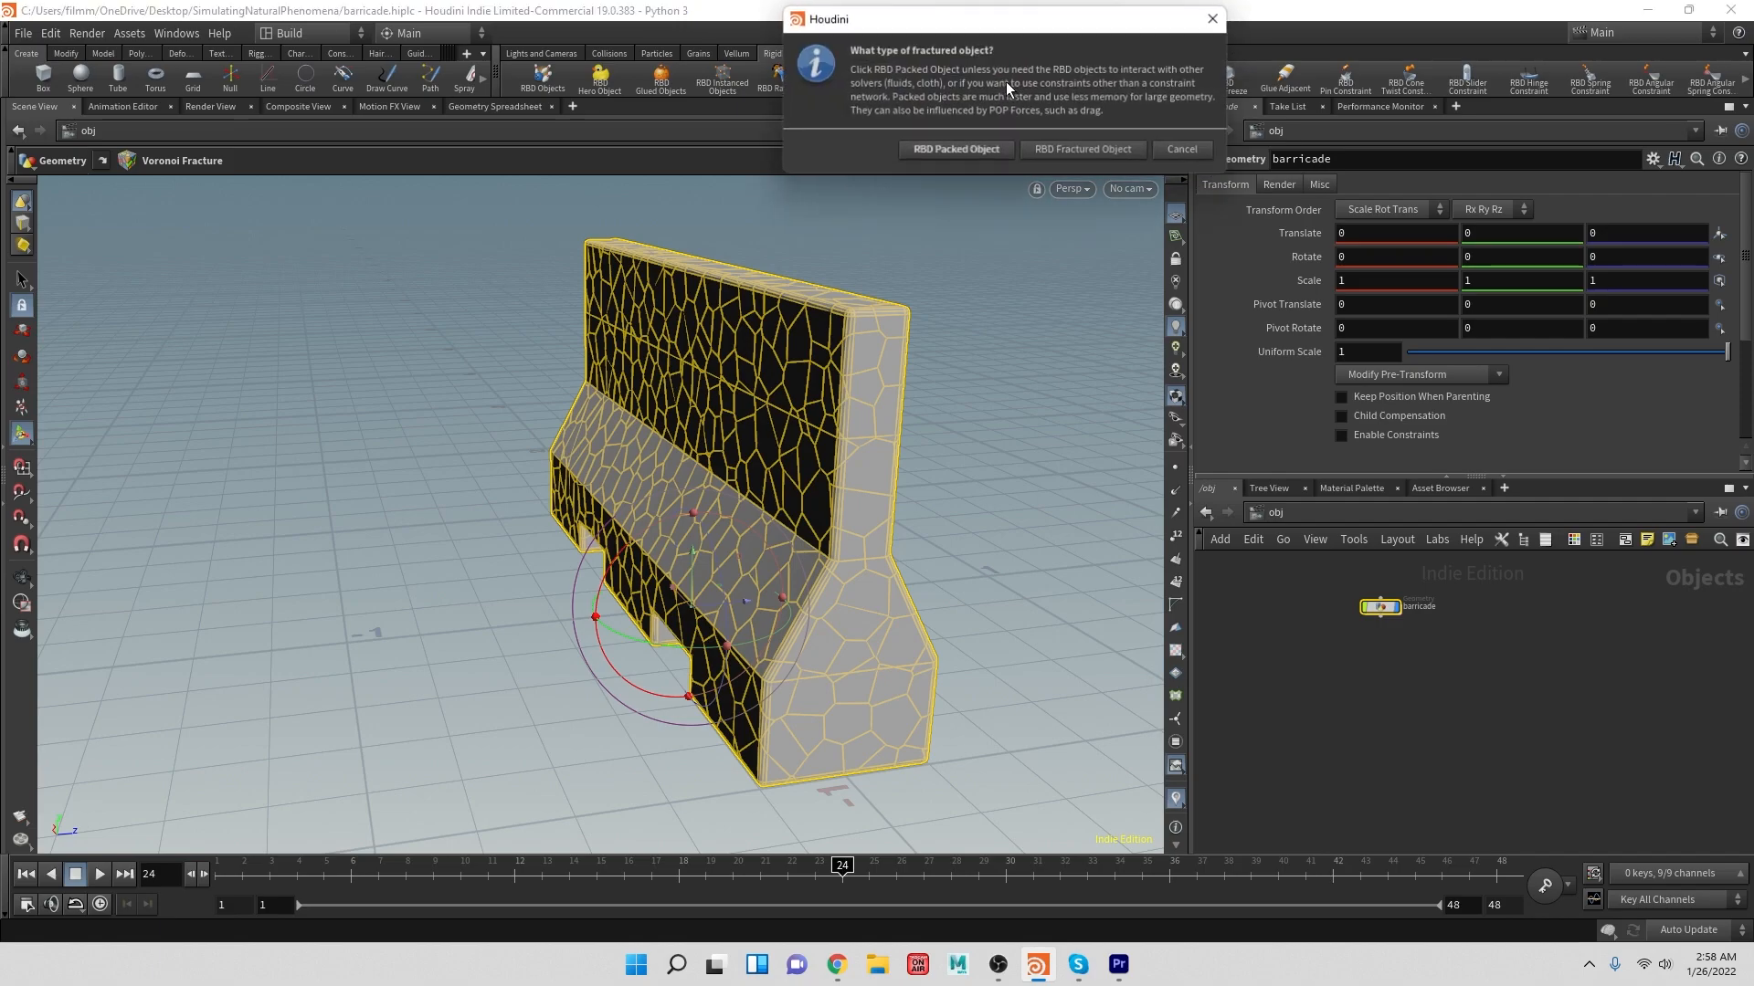
pyautogui.click(962, 148)
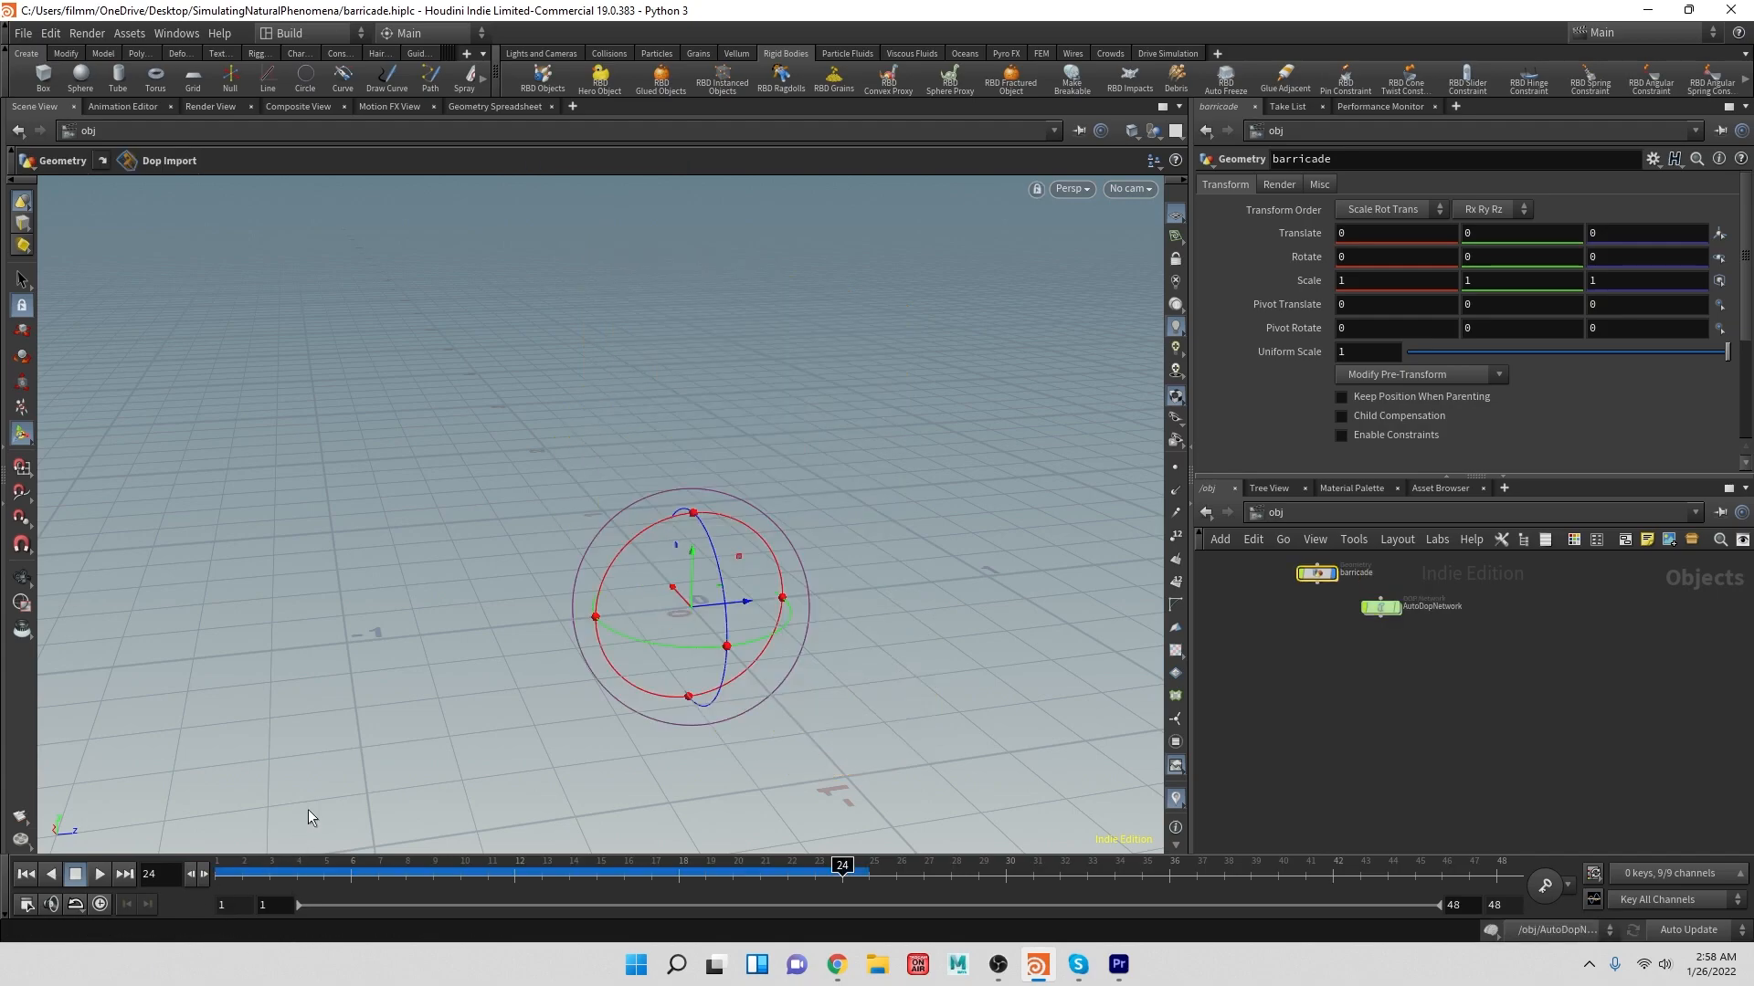
# - Rewind the timeline to frame 1 and add a ground plane collision object to the simulation
pyautogui.click(25, 874)
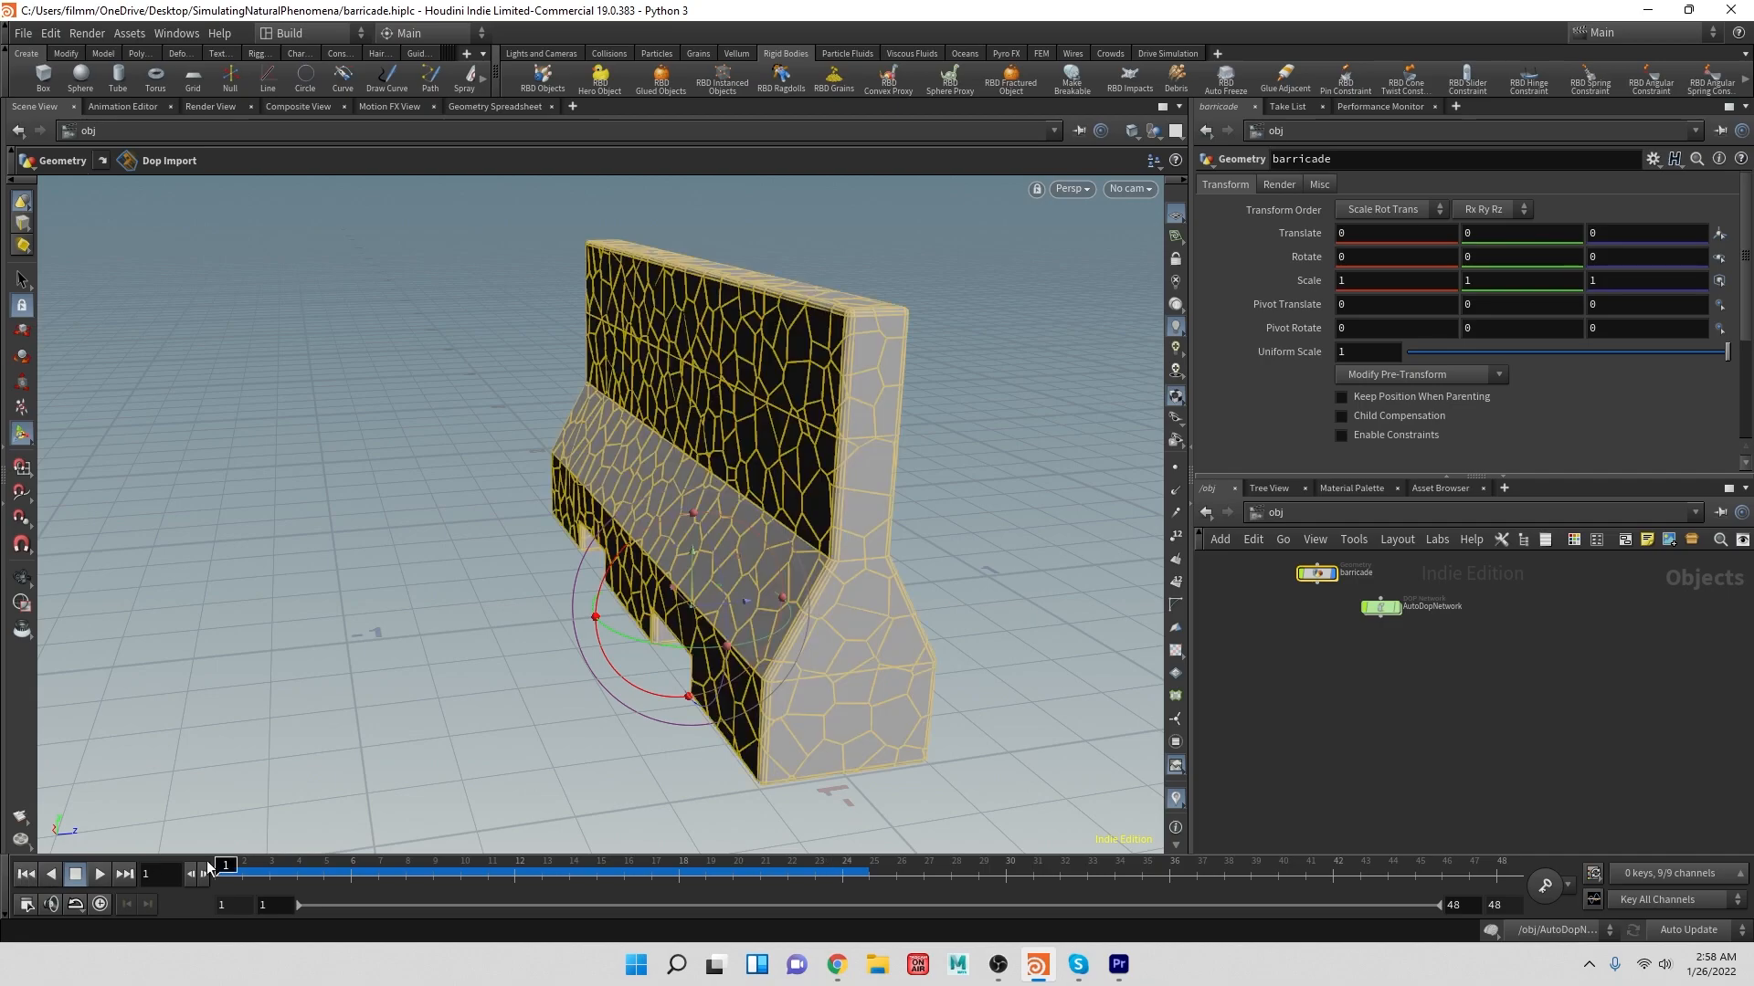
pyautogui.click(608, 53)
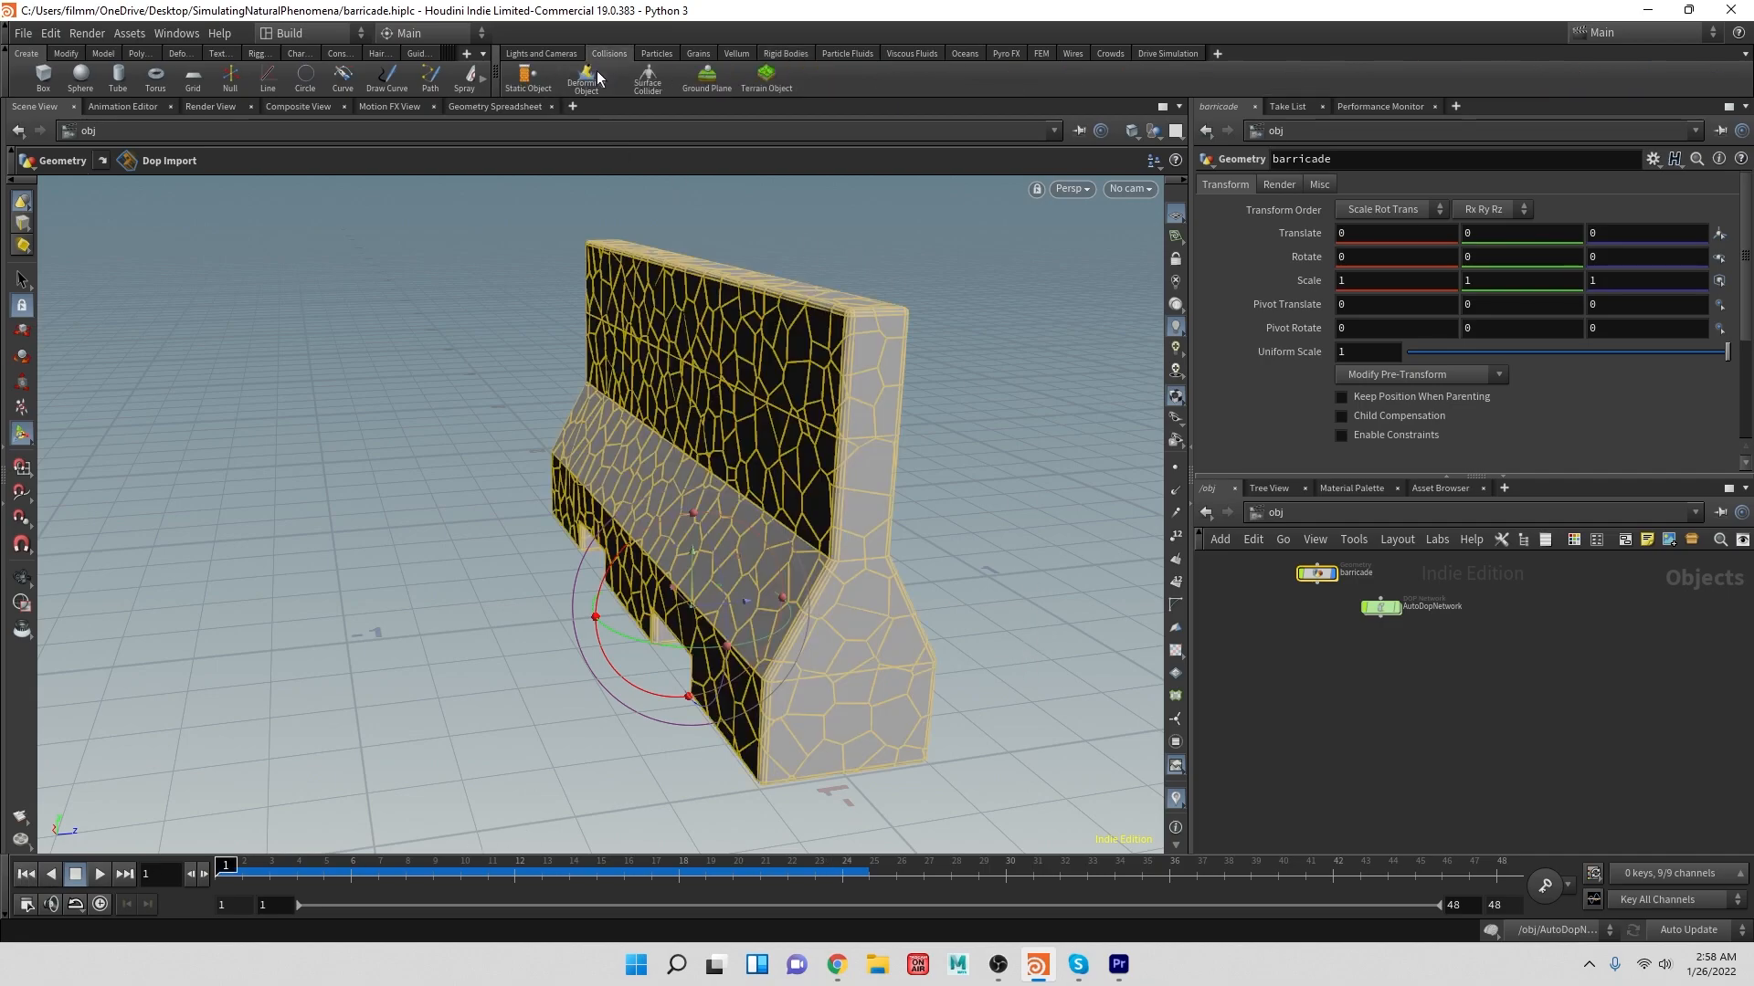
pyautogui.click(710, 80)
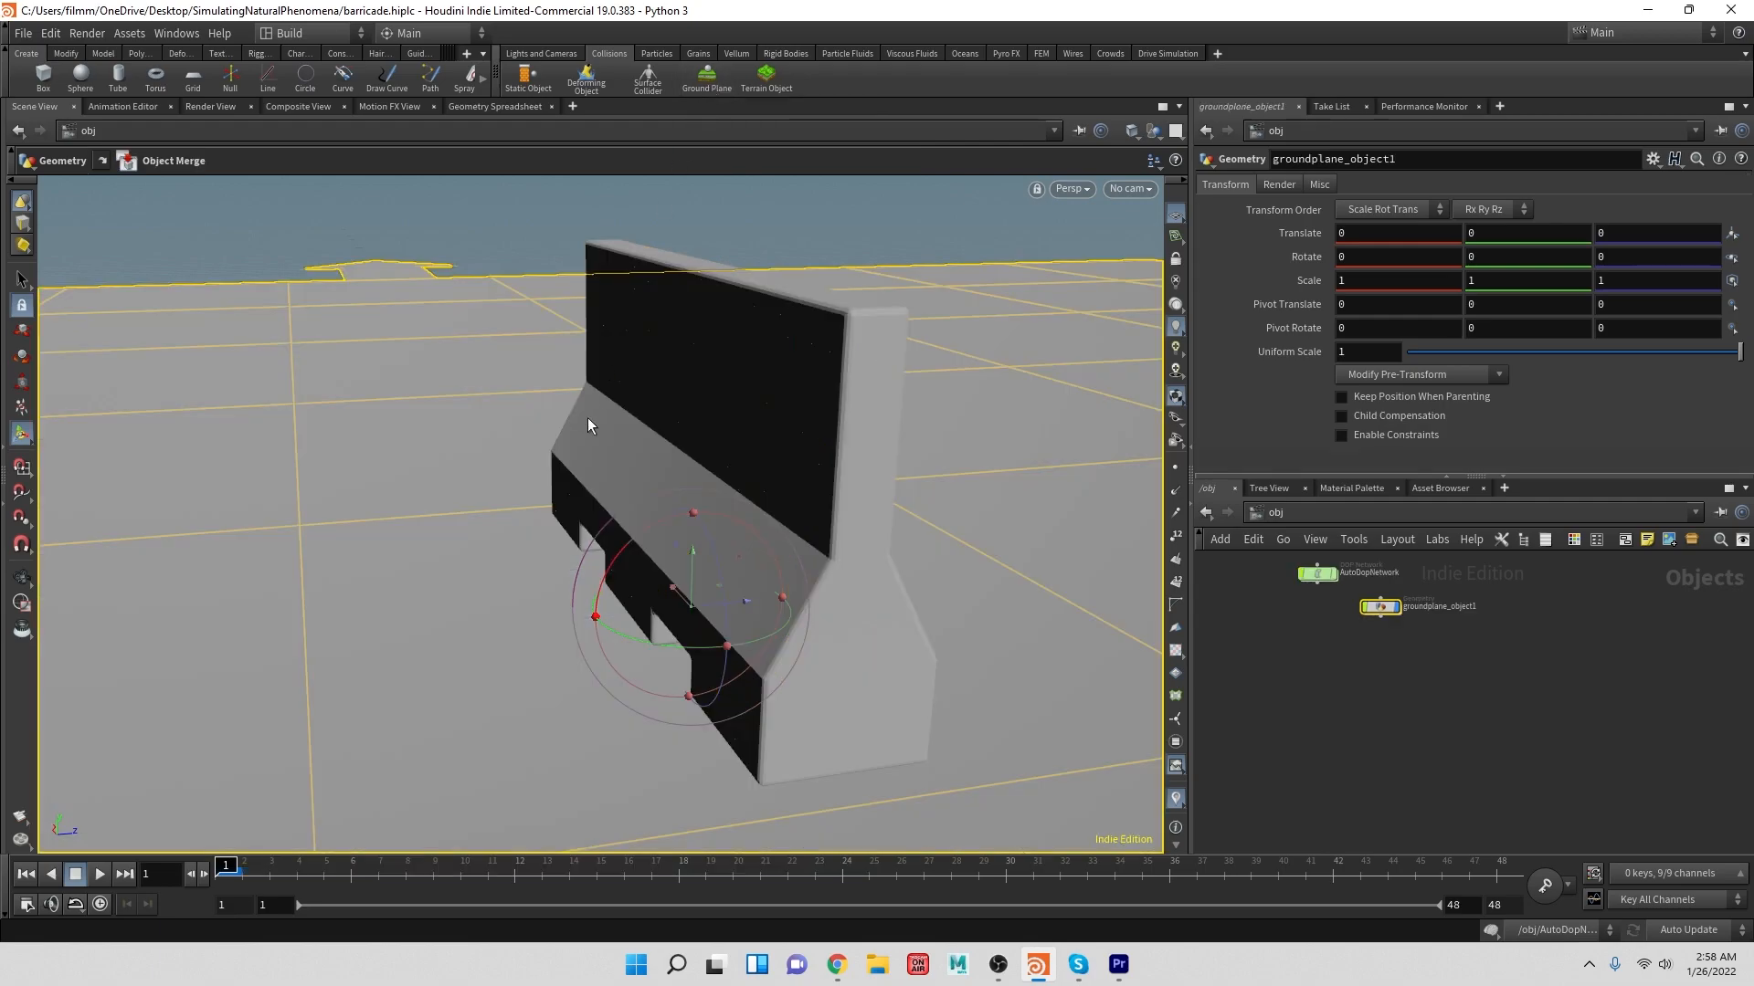
# - Play the rigid body simulation of the barricade falling apart and dismiss the Houdini console
pyautogui.click(101, 875)
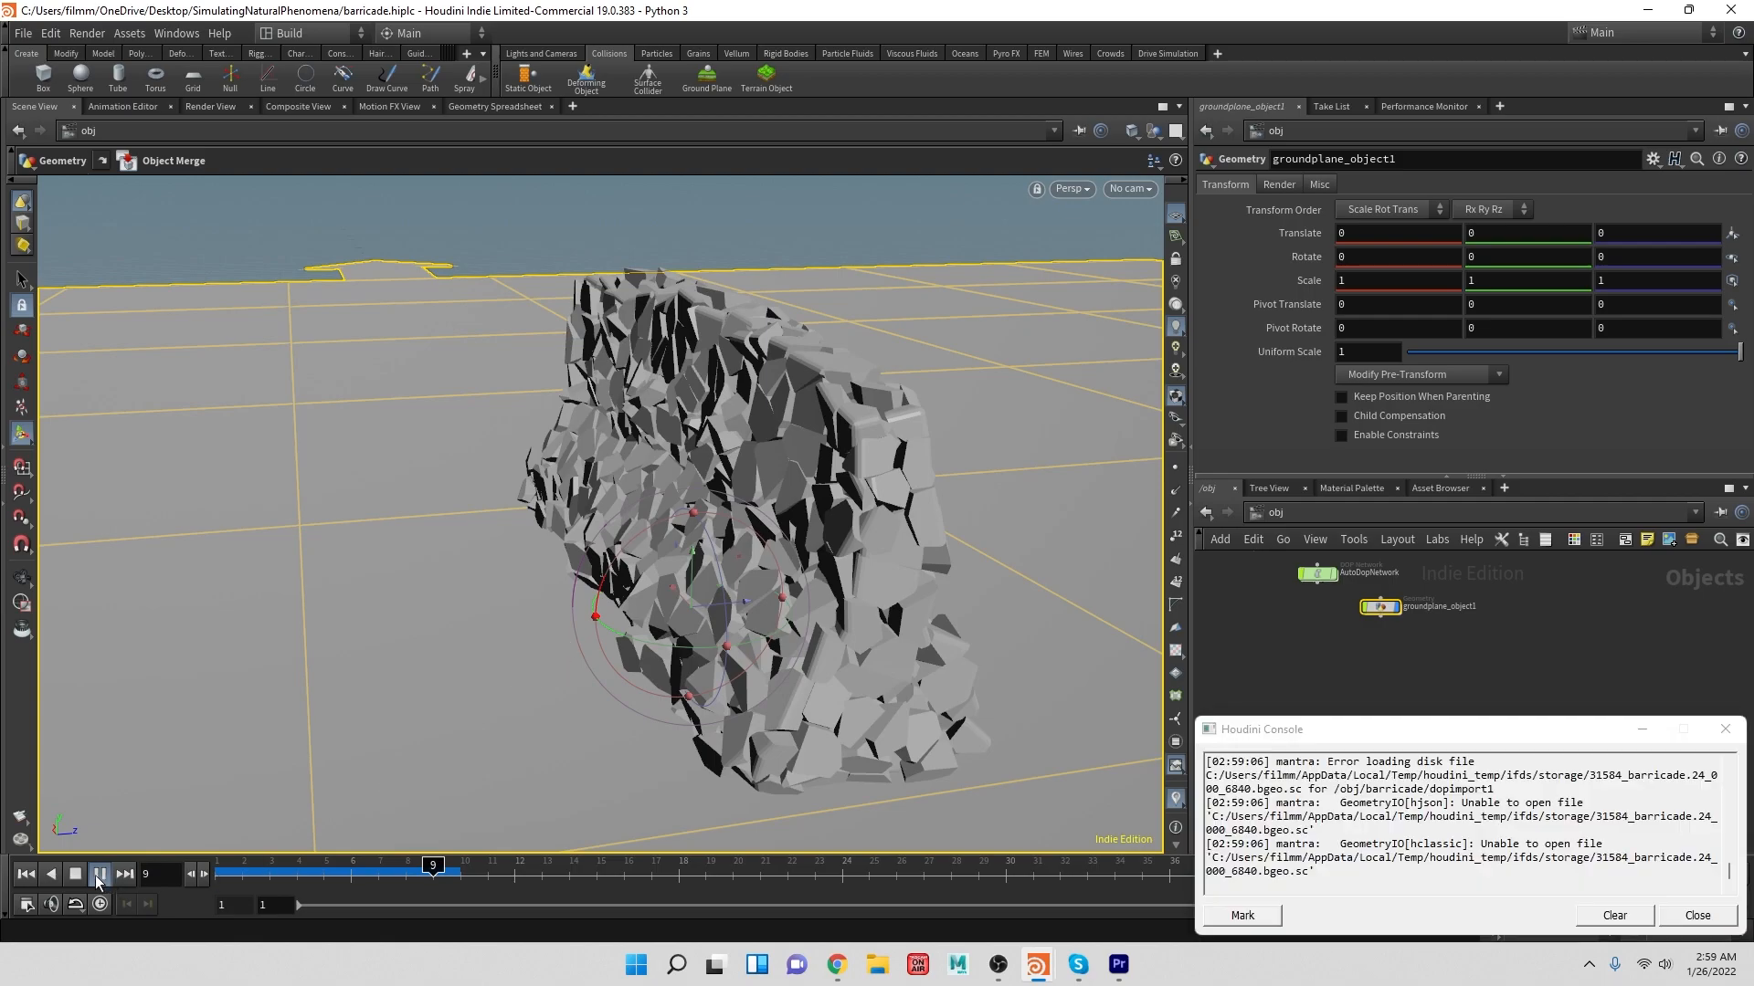
pyautogui.click(1696, 916)
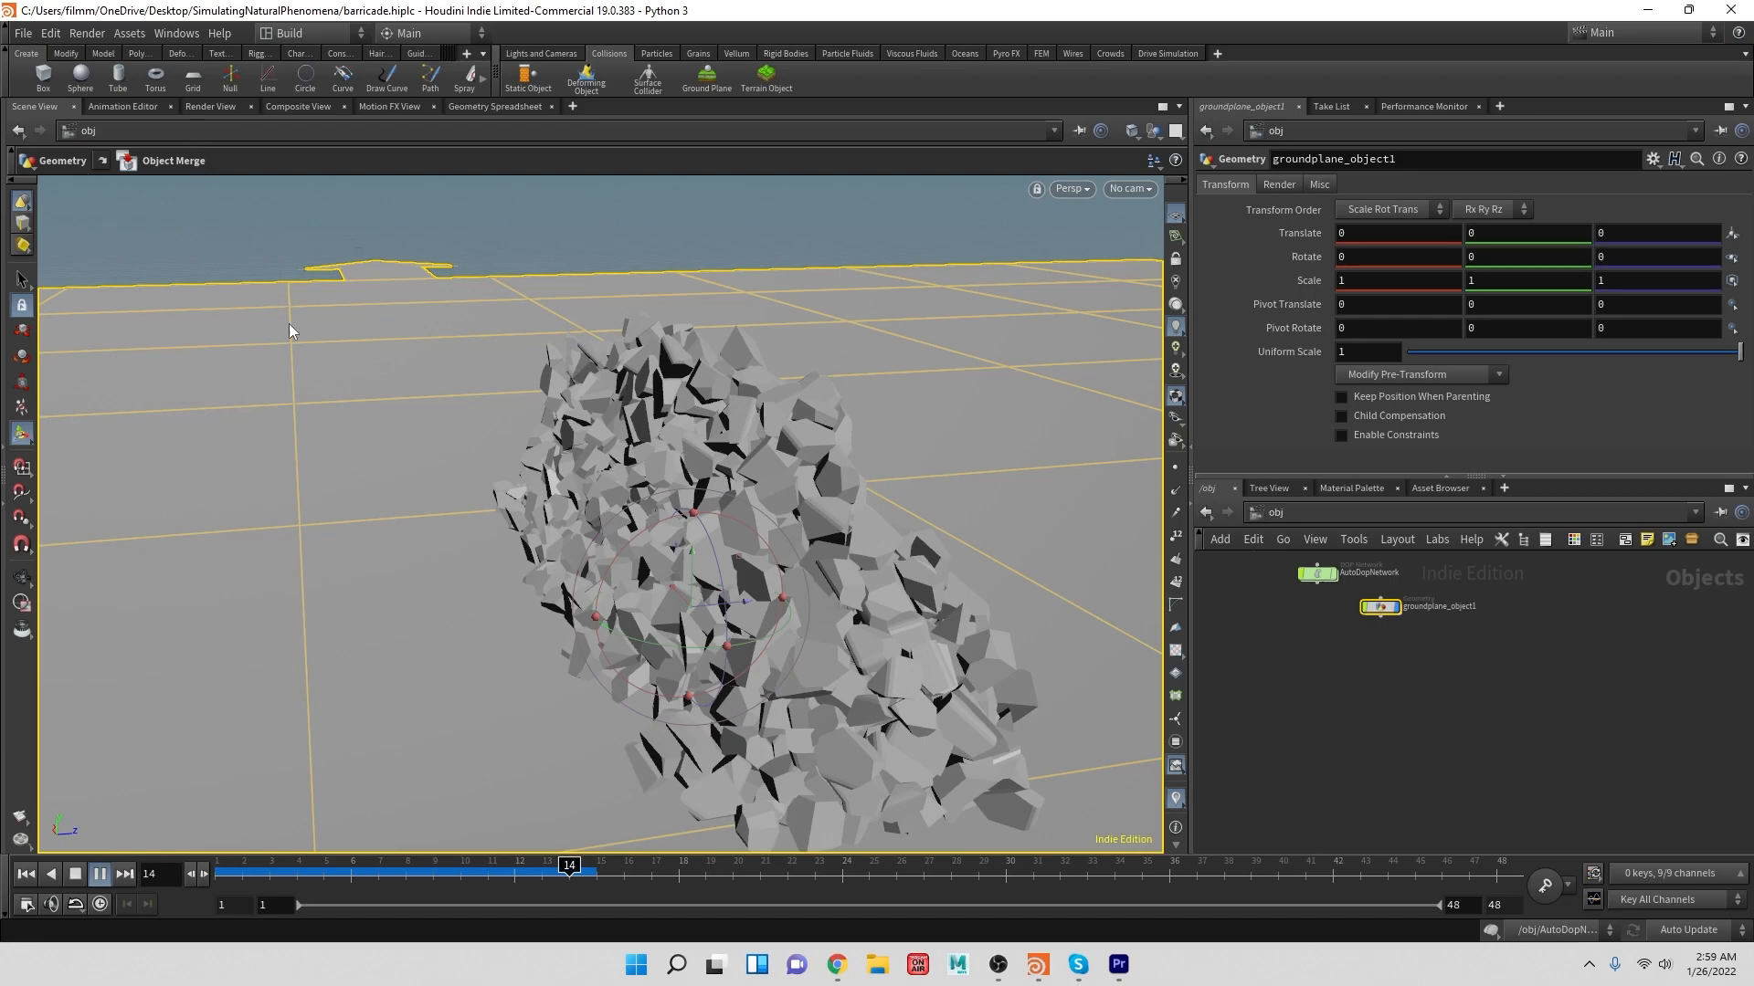
# - Preview the barricade simulation in the render view, then return to the scene, close the Houdini console and rewind to frame 1
pyautogui.click(211, 106)
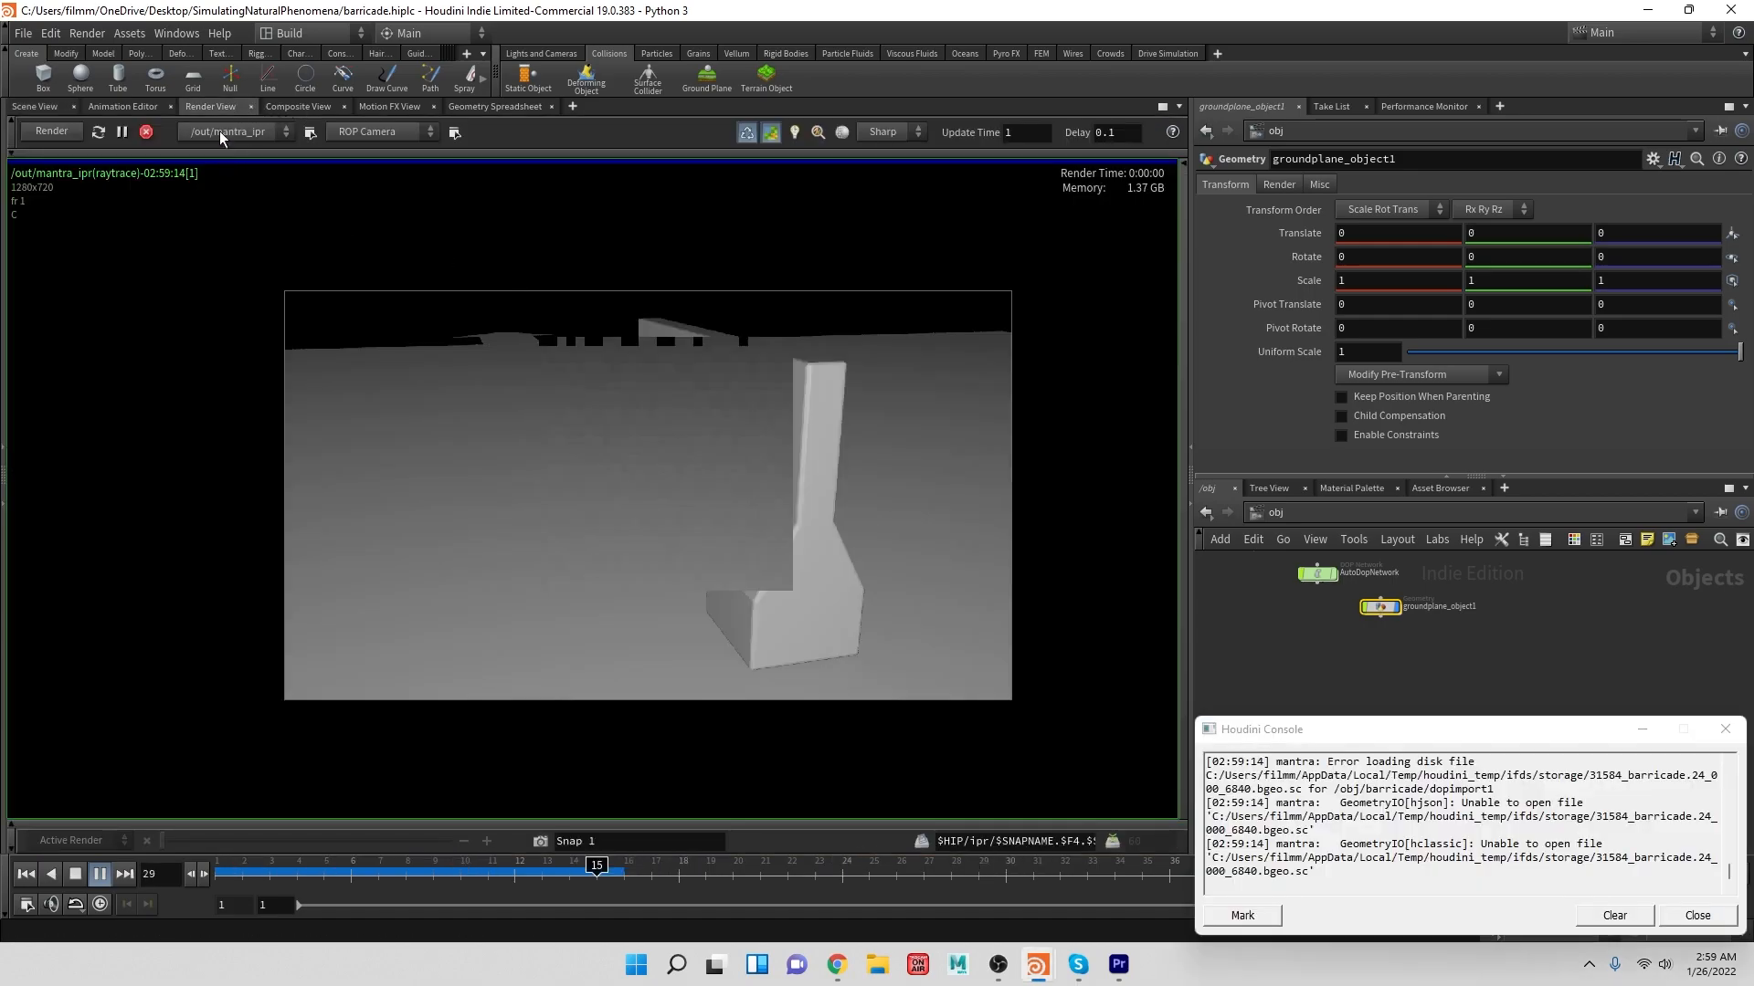
pyautogui.click(125, 133)
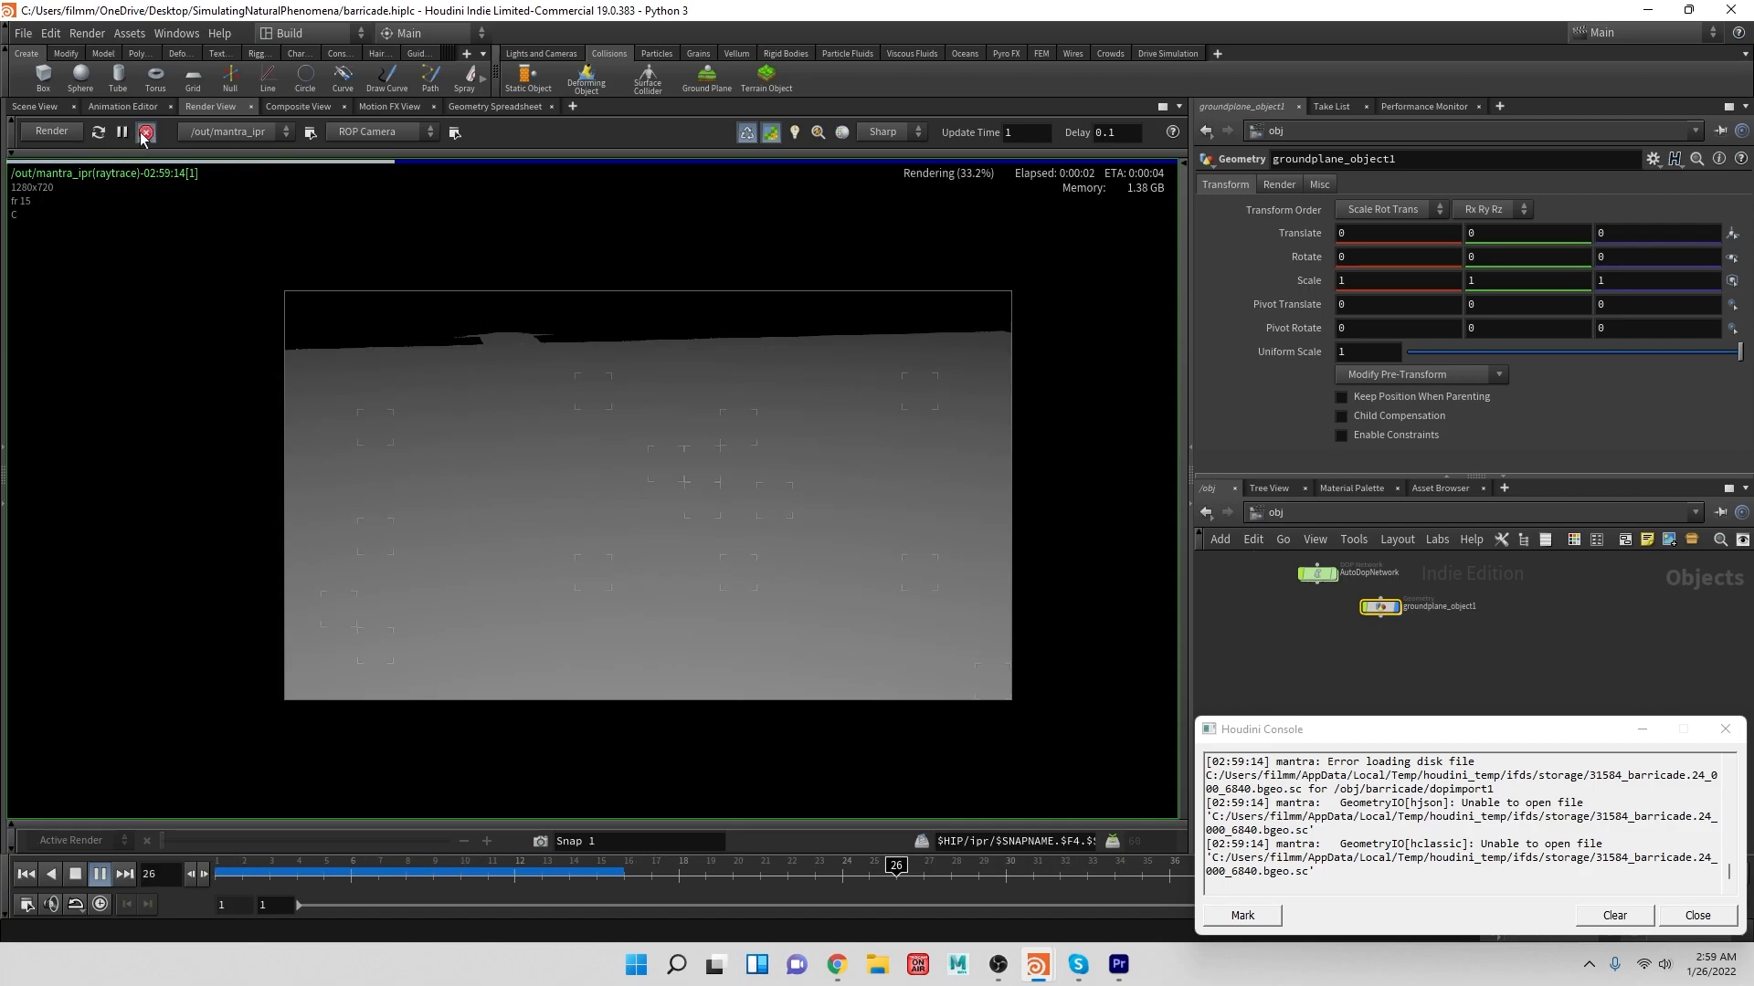
pyautogui.click(35, 106)
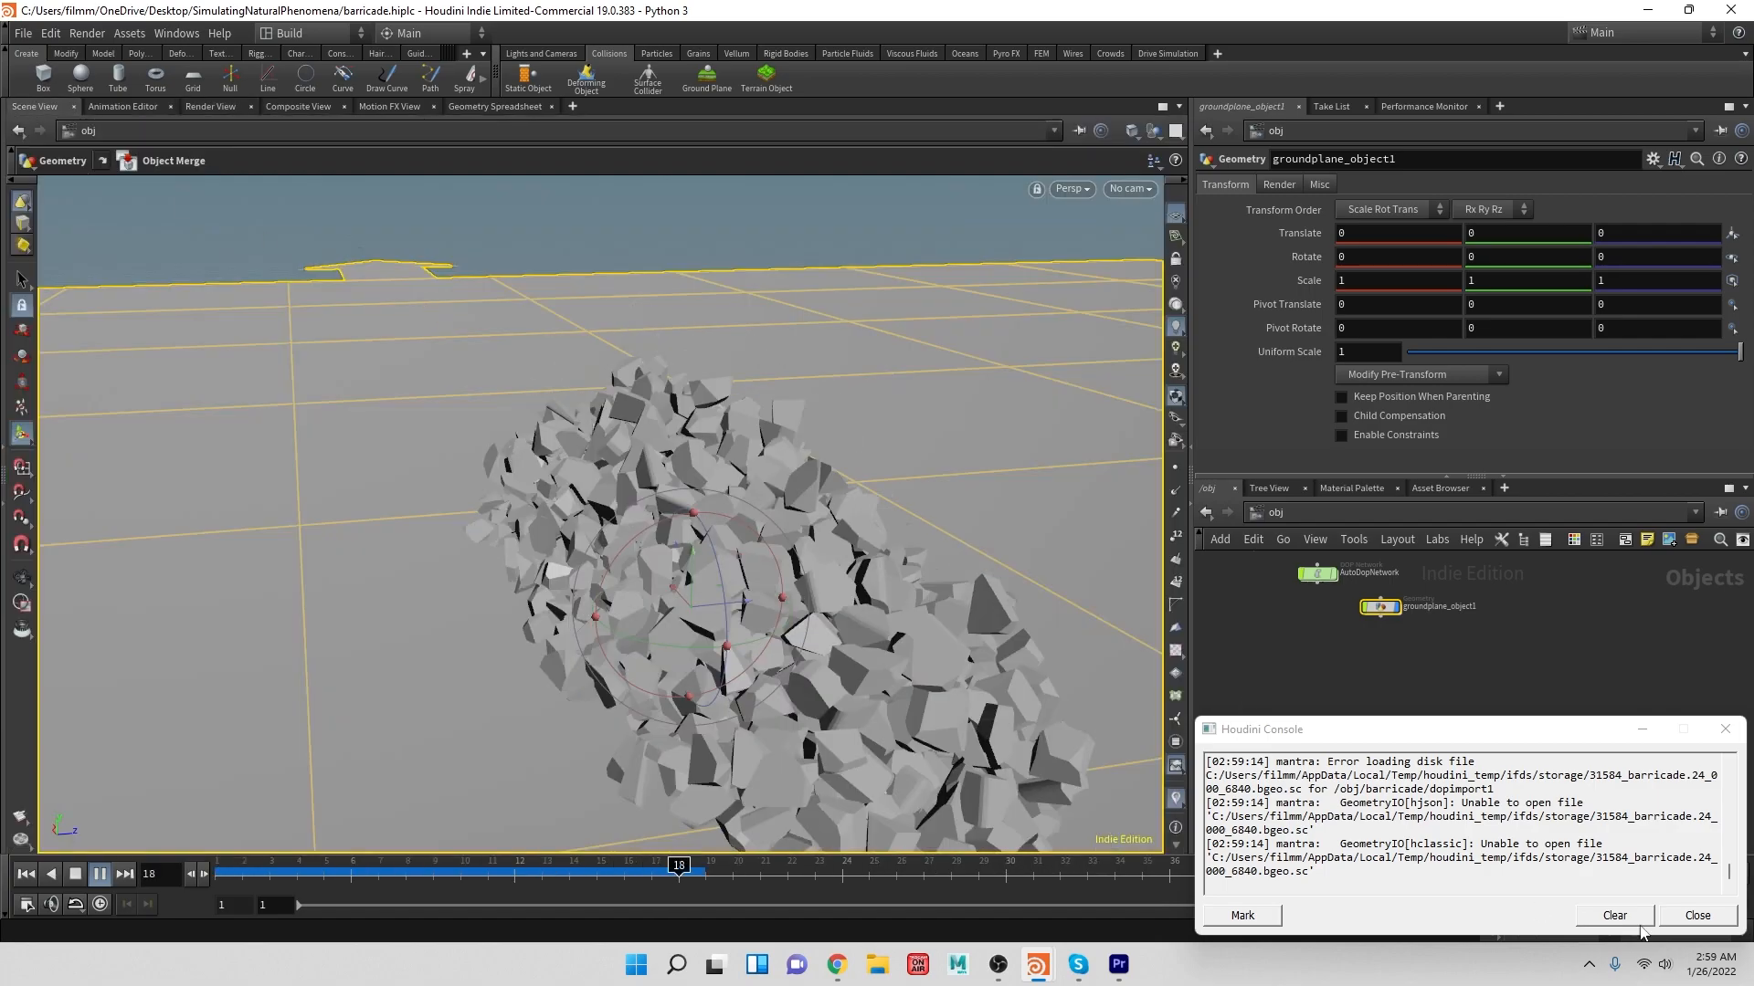
pyautogui.click(1696, 916)
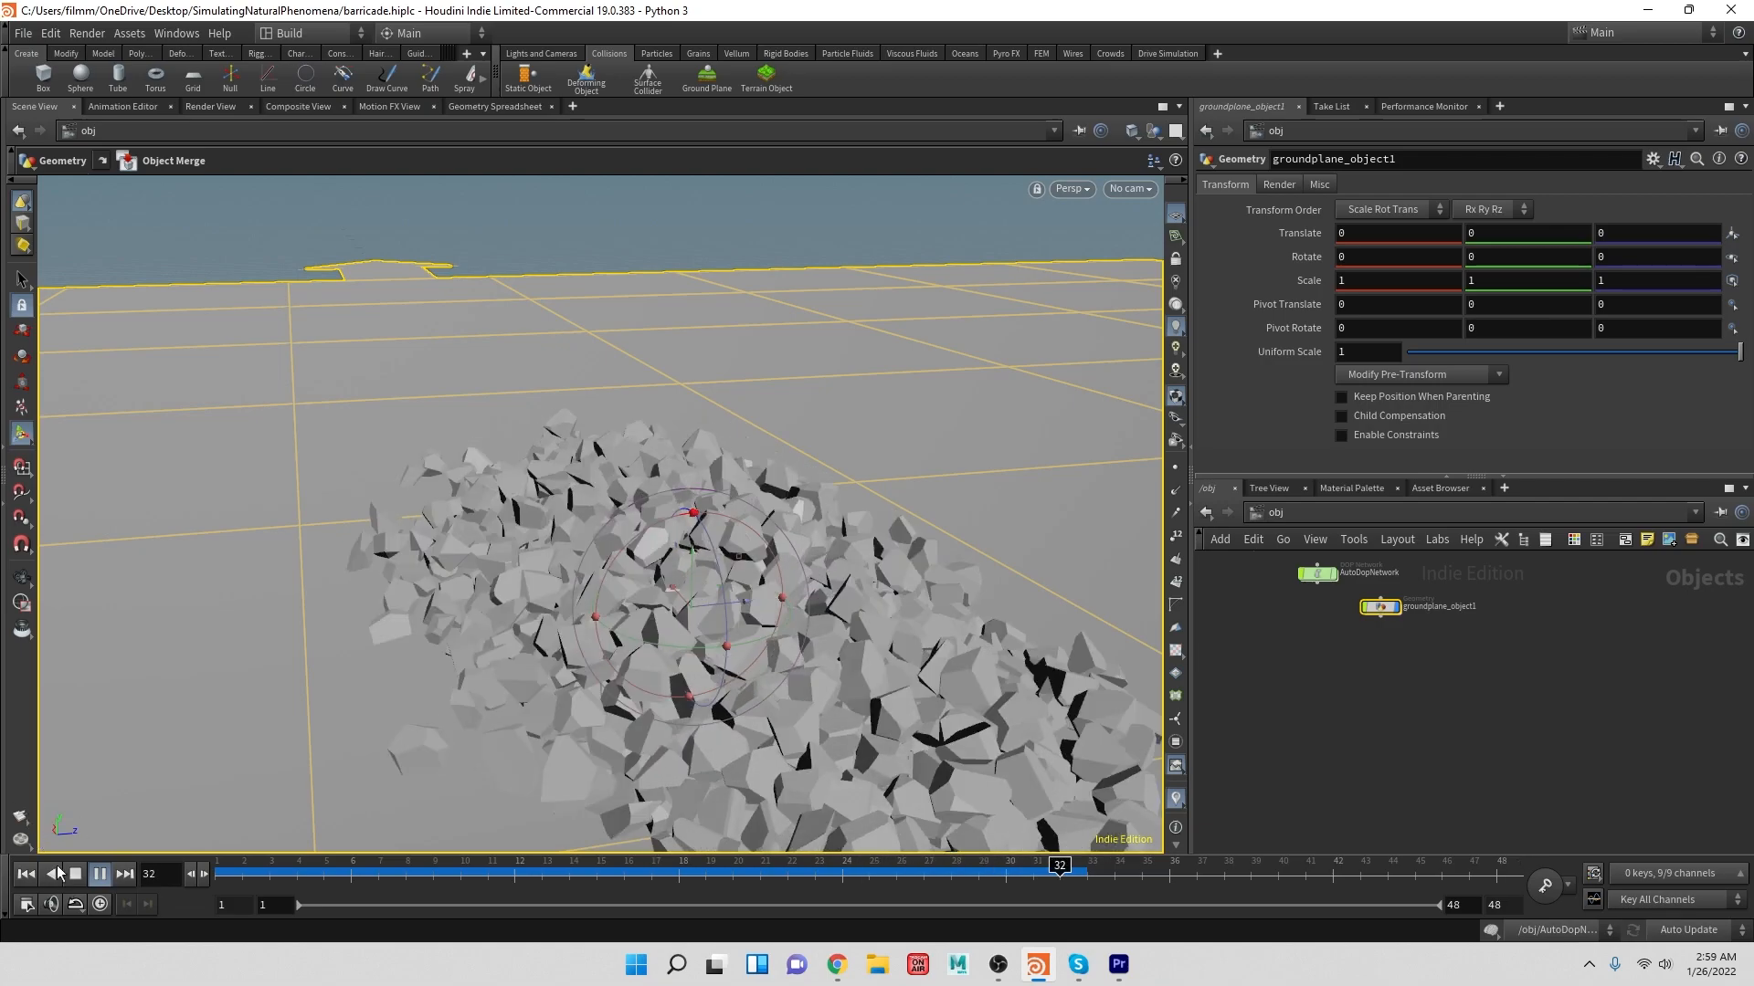
pyautogui.click(27, 875)
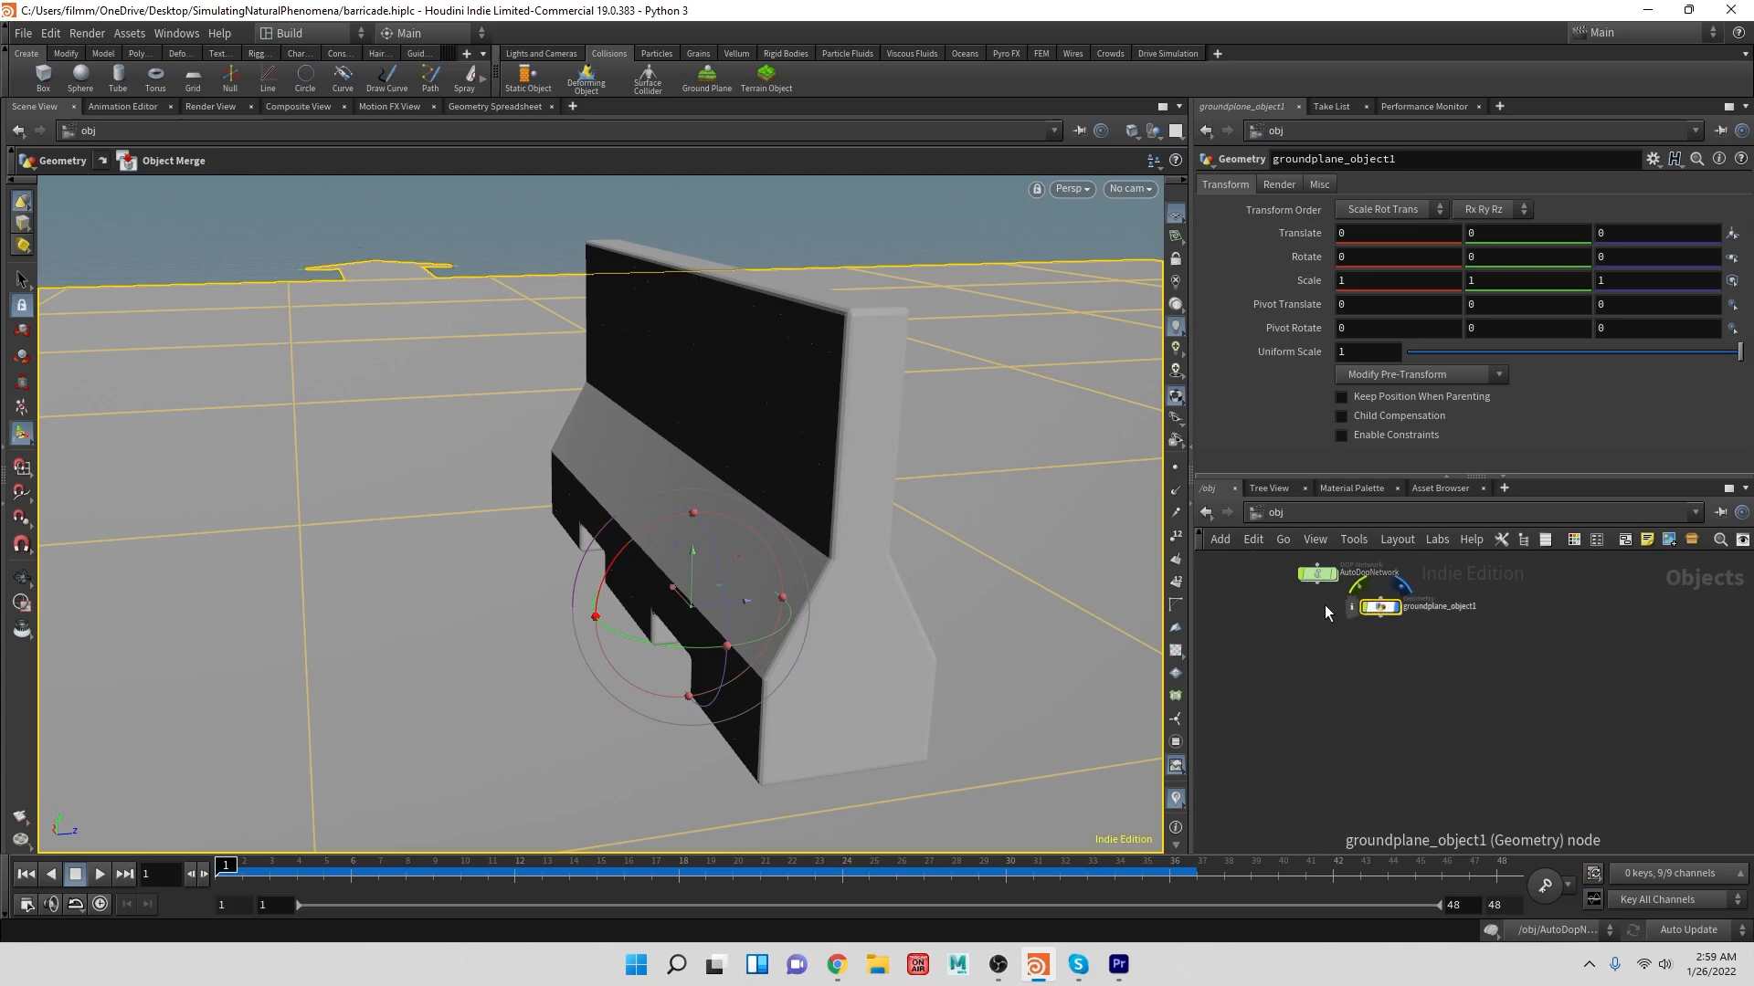
# - Glue the barricade's fractured pieces together with Glue Adjacent constraints in the AutoDopNetwork
pyautogui.press('h')
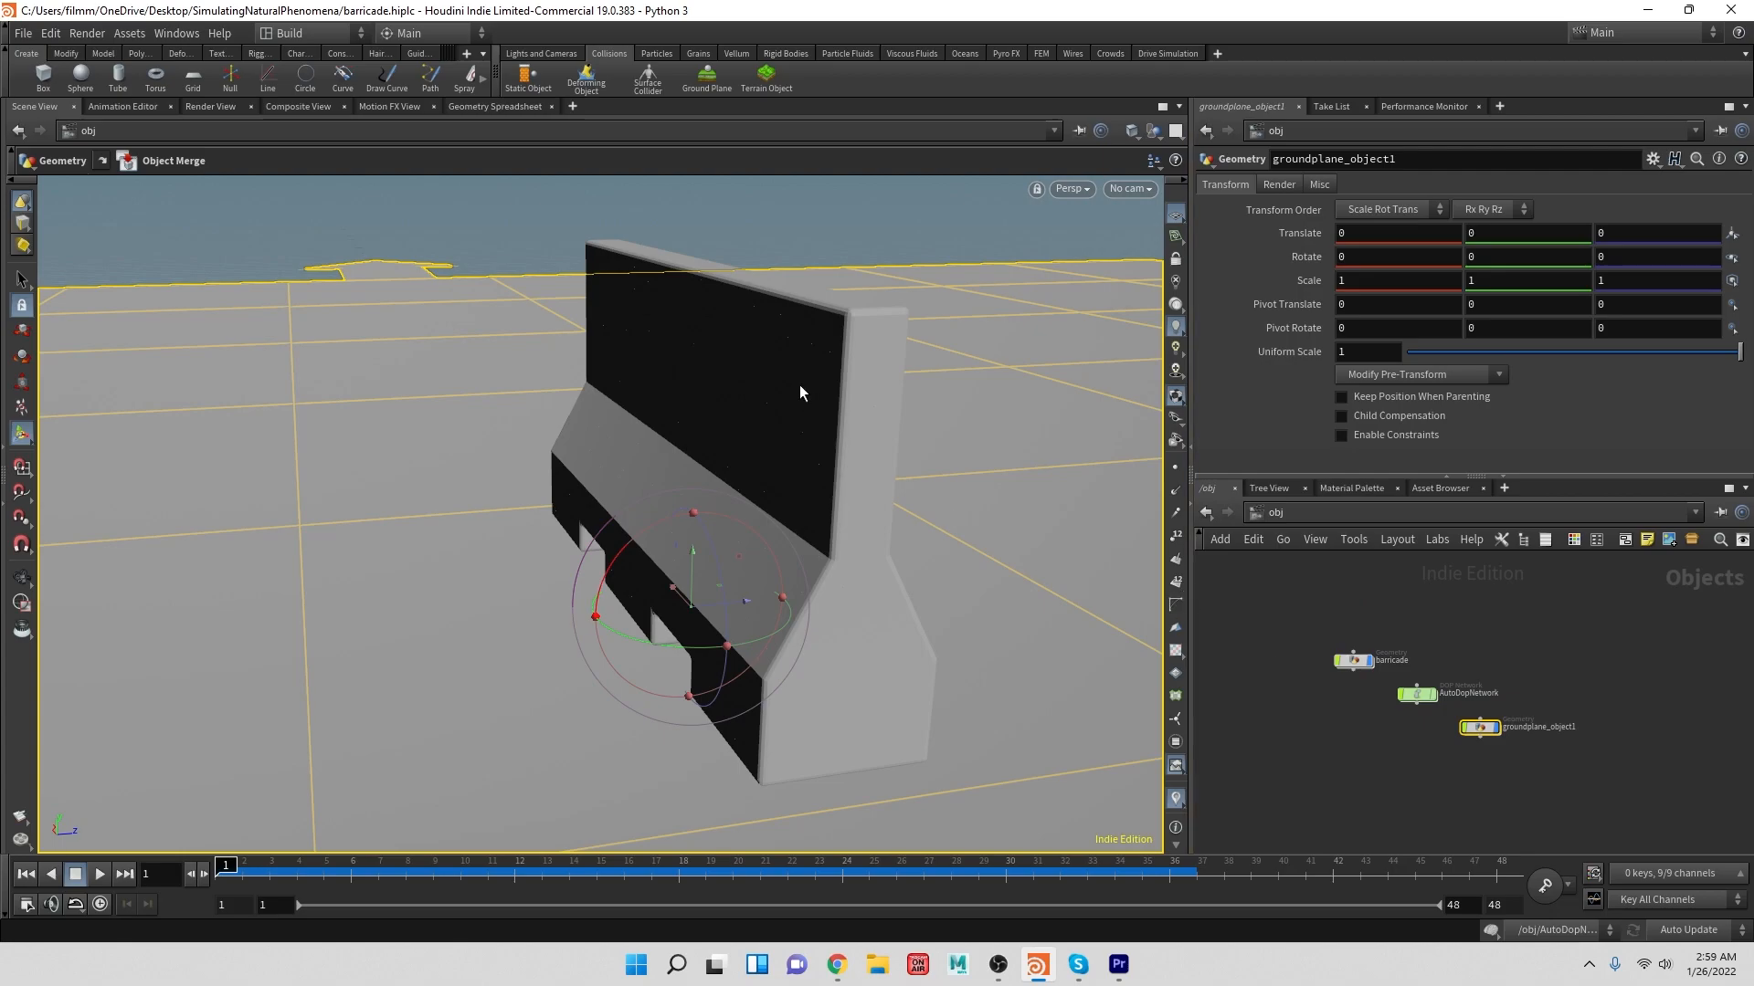
pyautogui.click(1353, 660)
pyautogui.press('Escape')
pyautogui.press('Return')
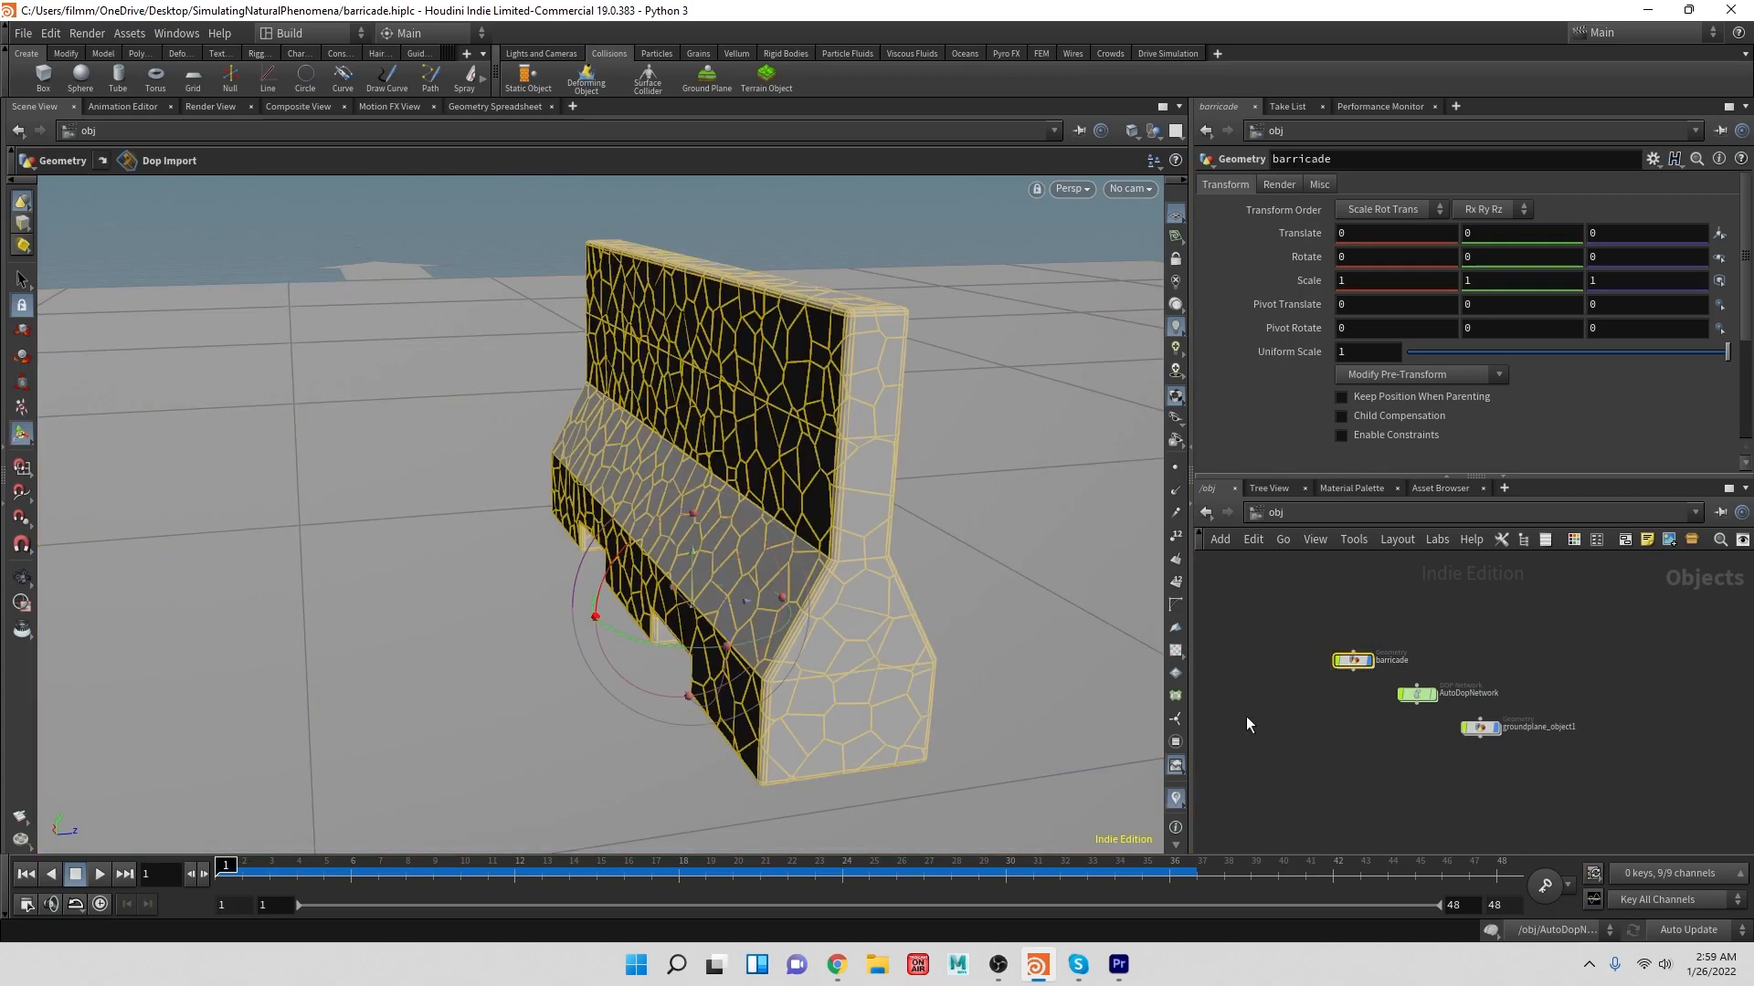
pyautogui.click(1417, 693)
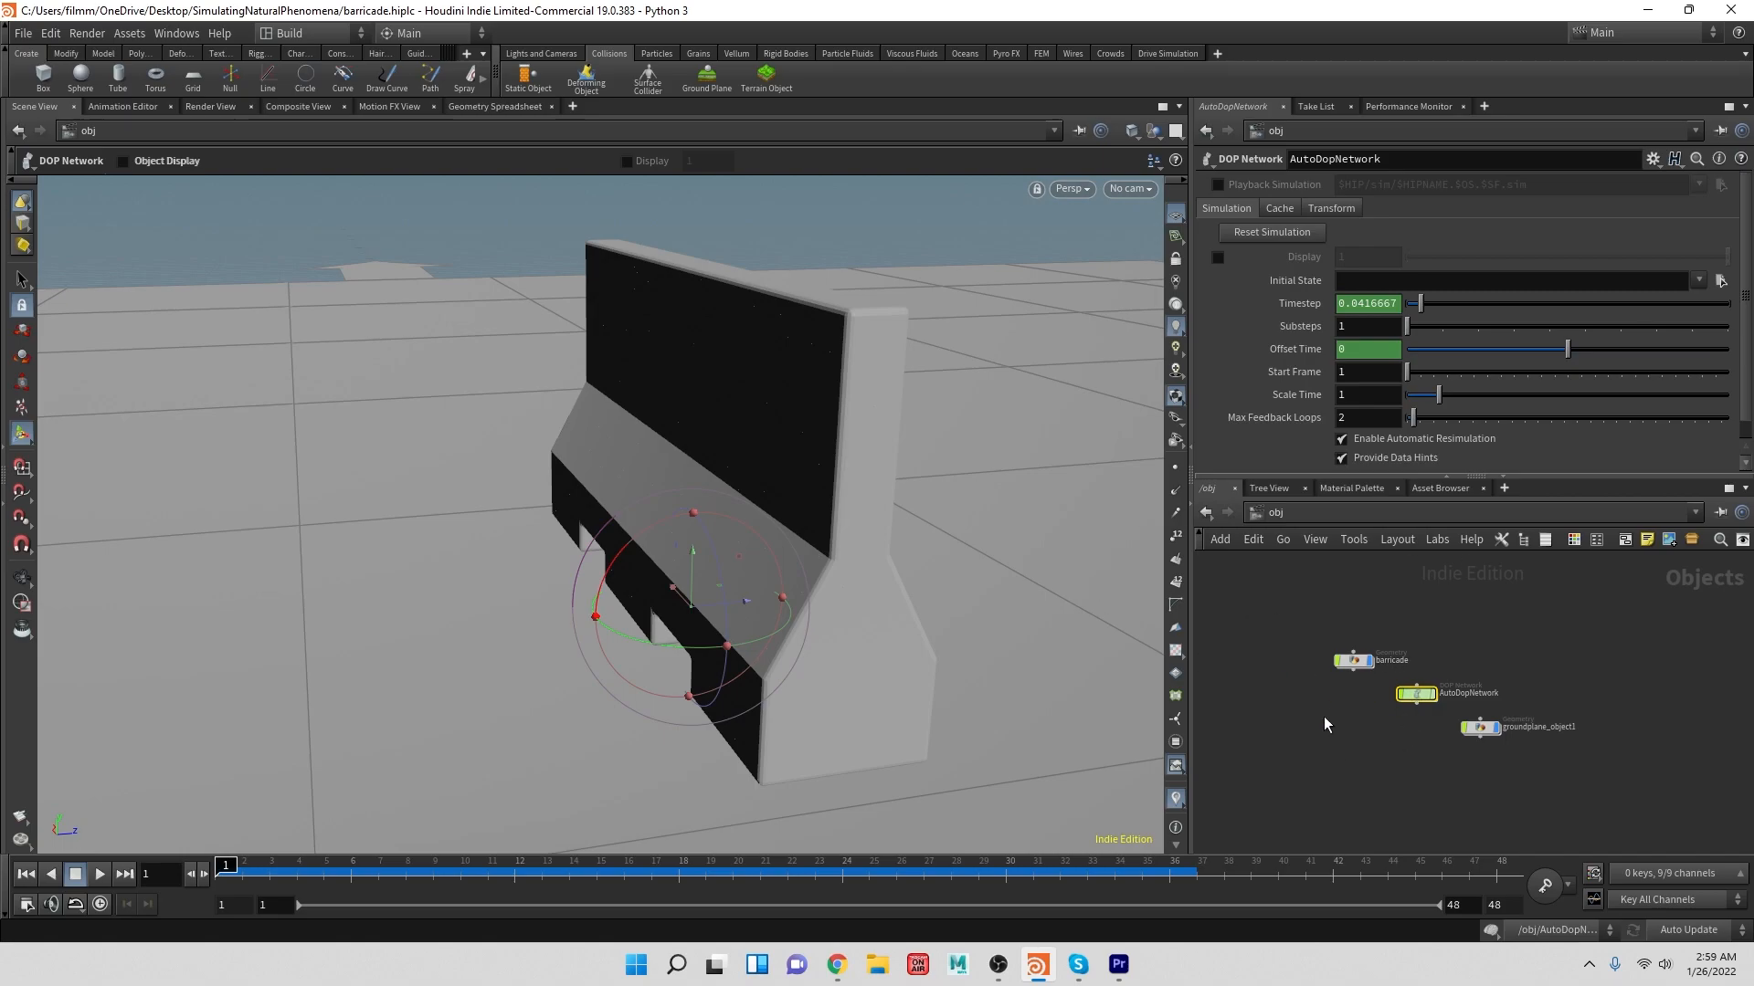
pyautogui.click(782, 54)
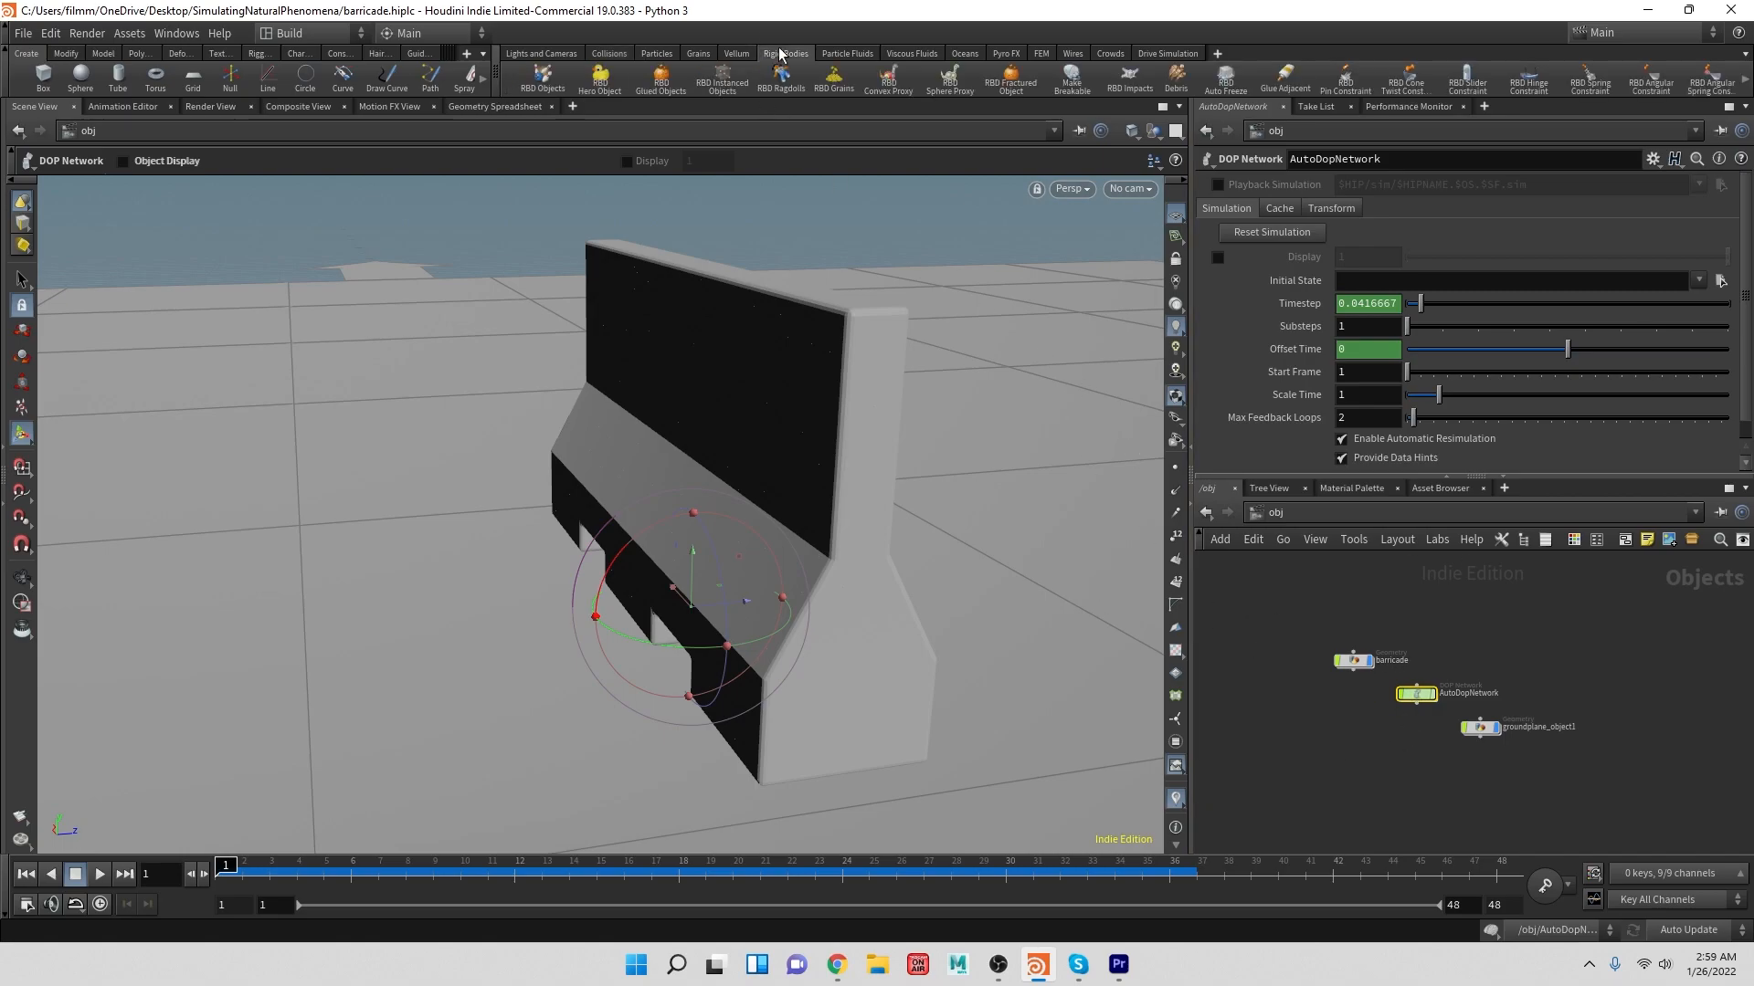
pyautogui.click(1284, 78)
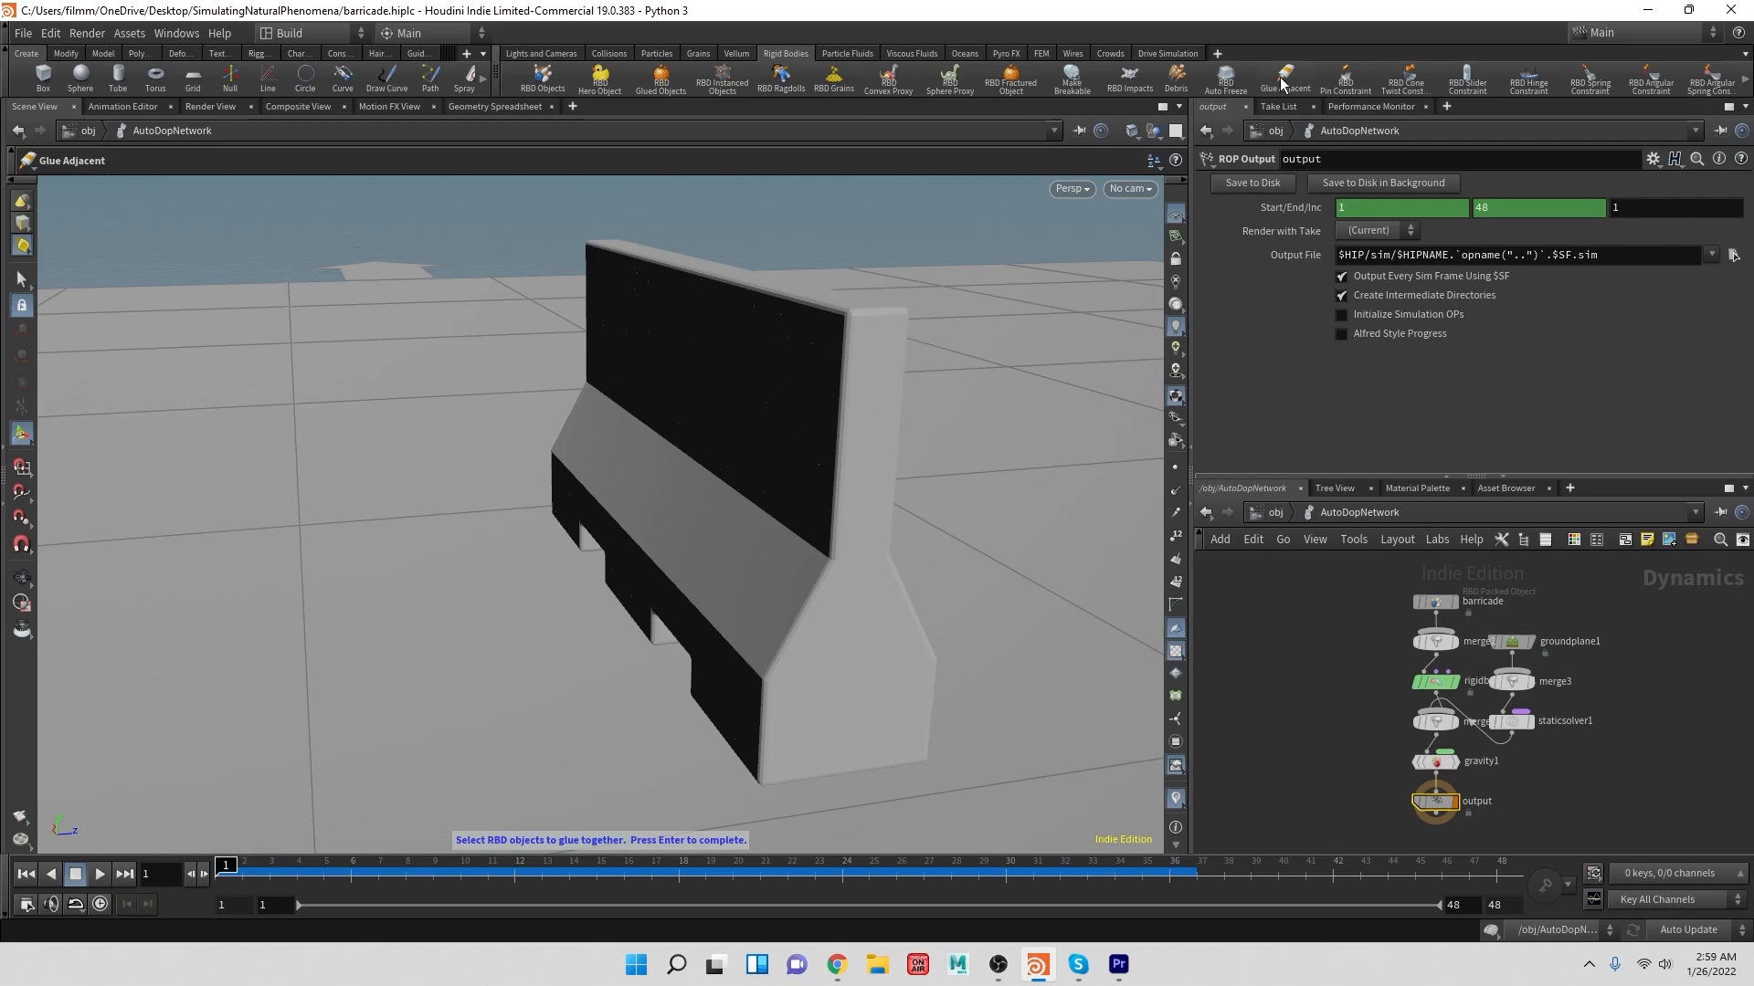
pyautogui.click(819, 363)
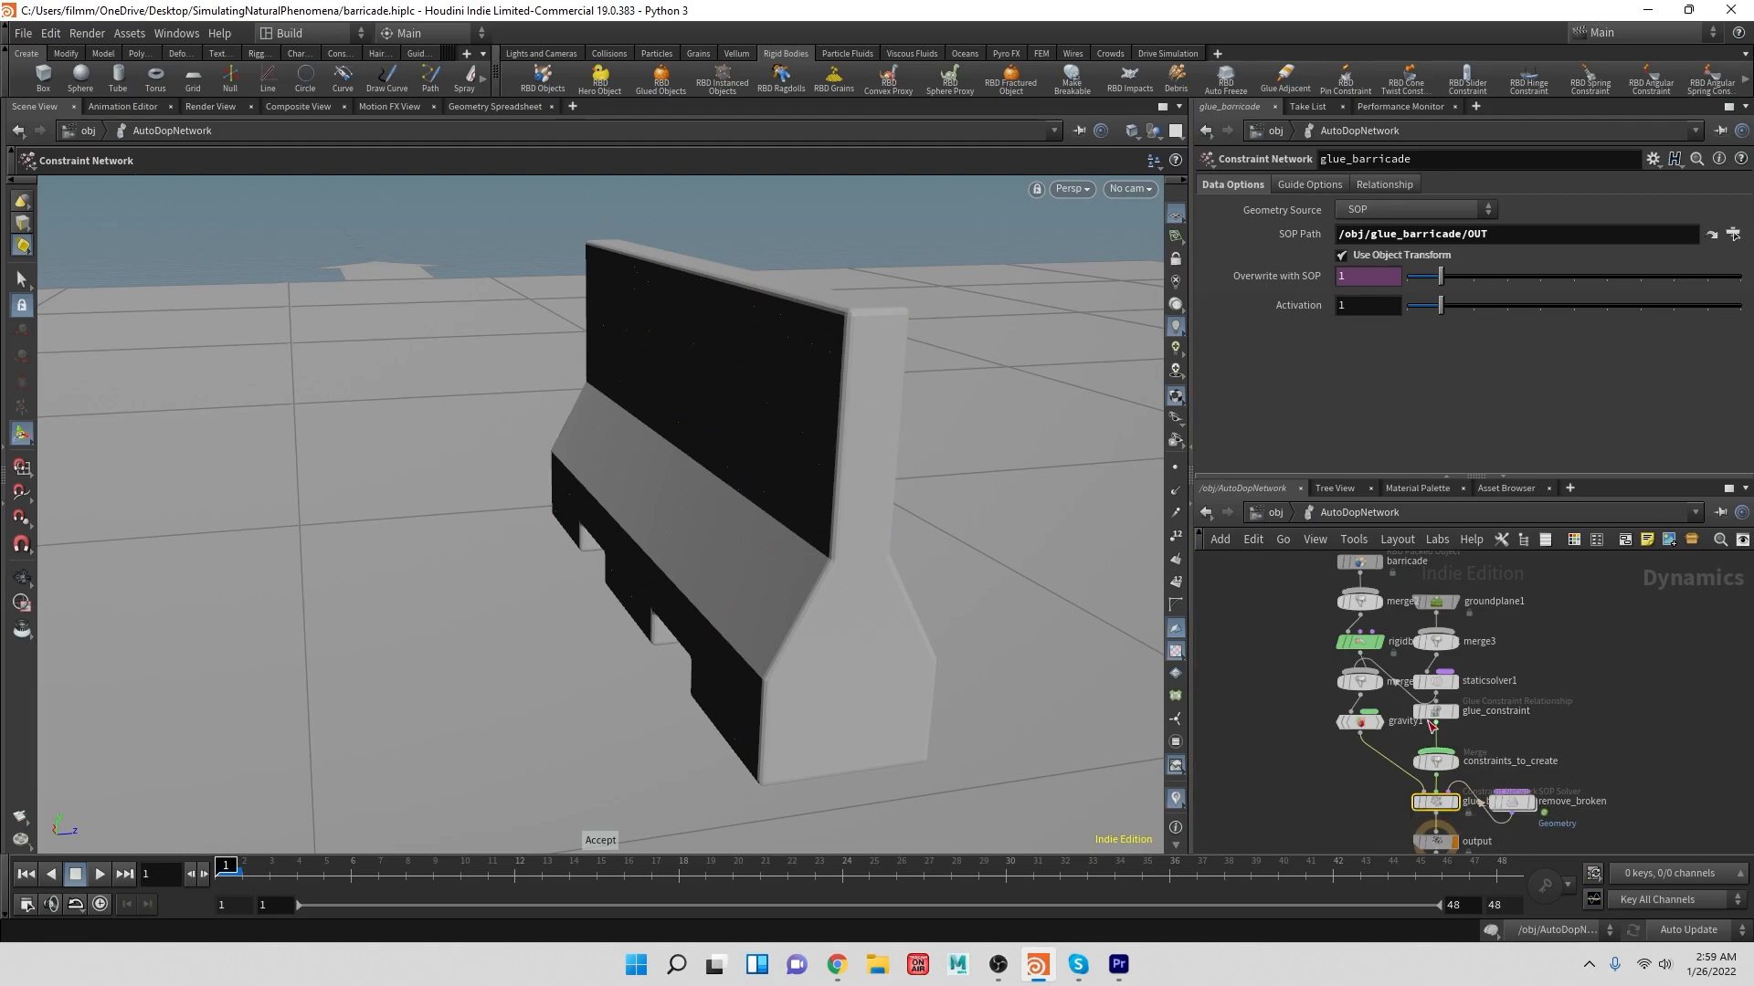
# - Lay out all nodes of the dynamics network, then play the glued barricade simulation and rewind to frame 1
pyautogui.press('l')
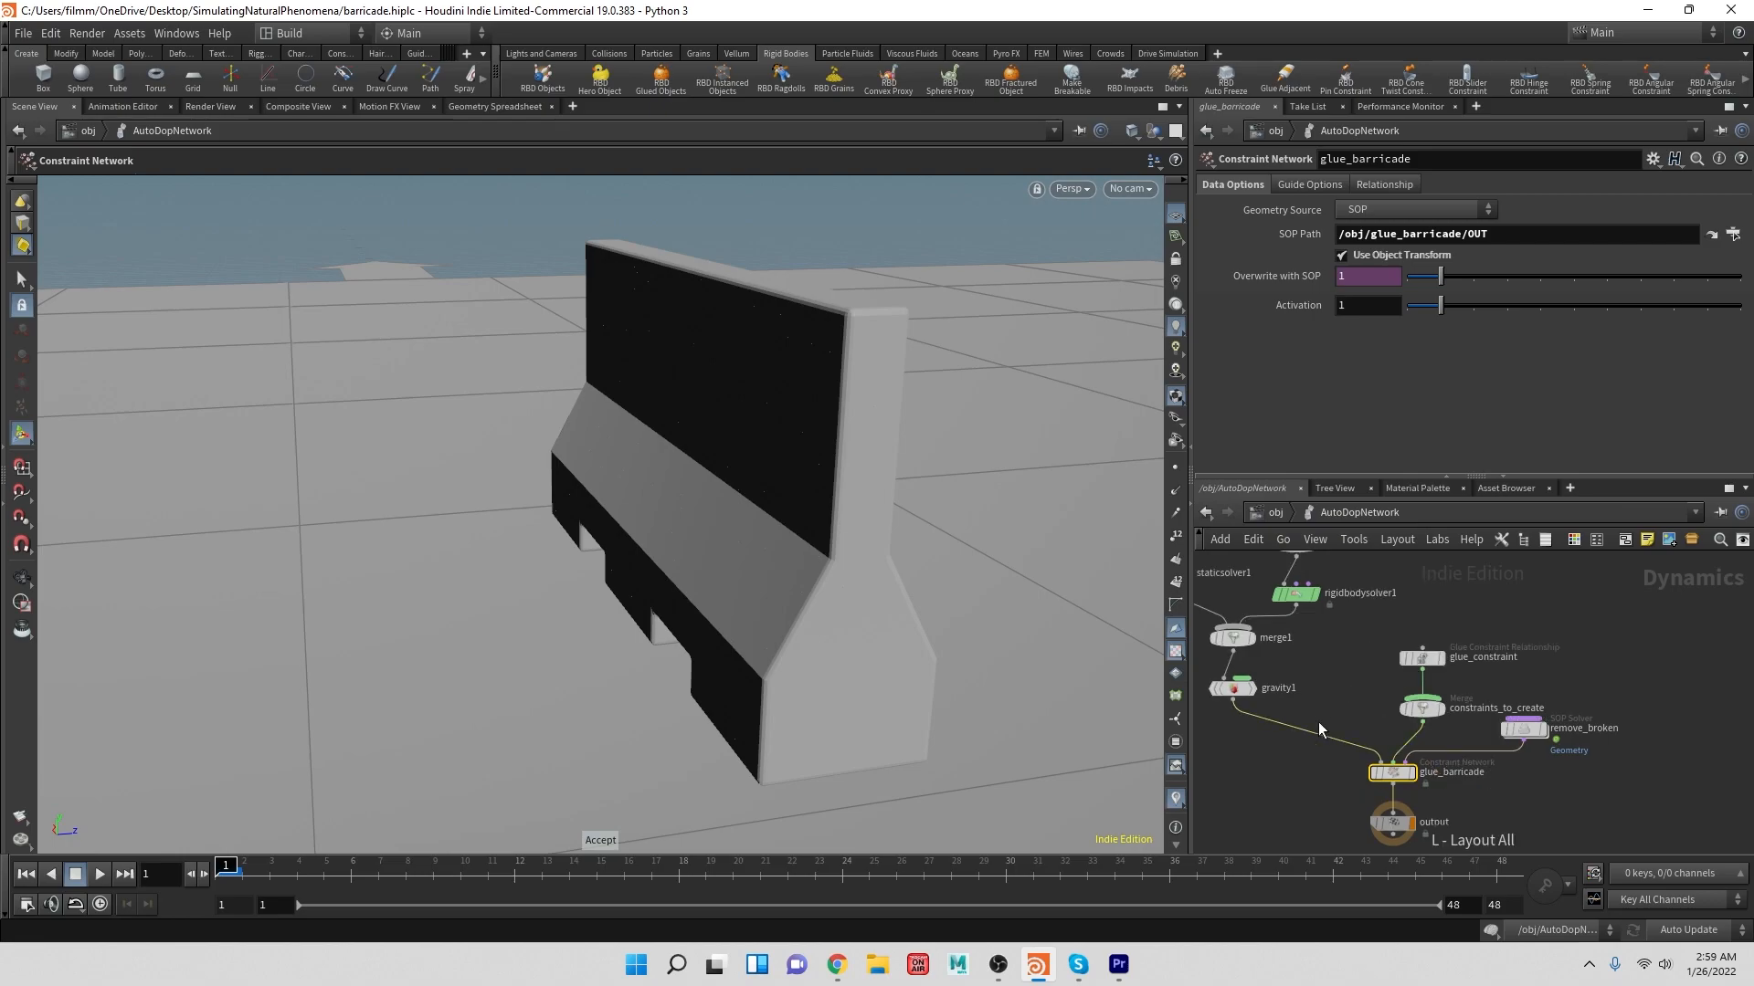
pyautogui.scroll(-3, 1441, 767)
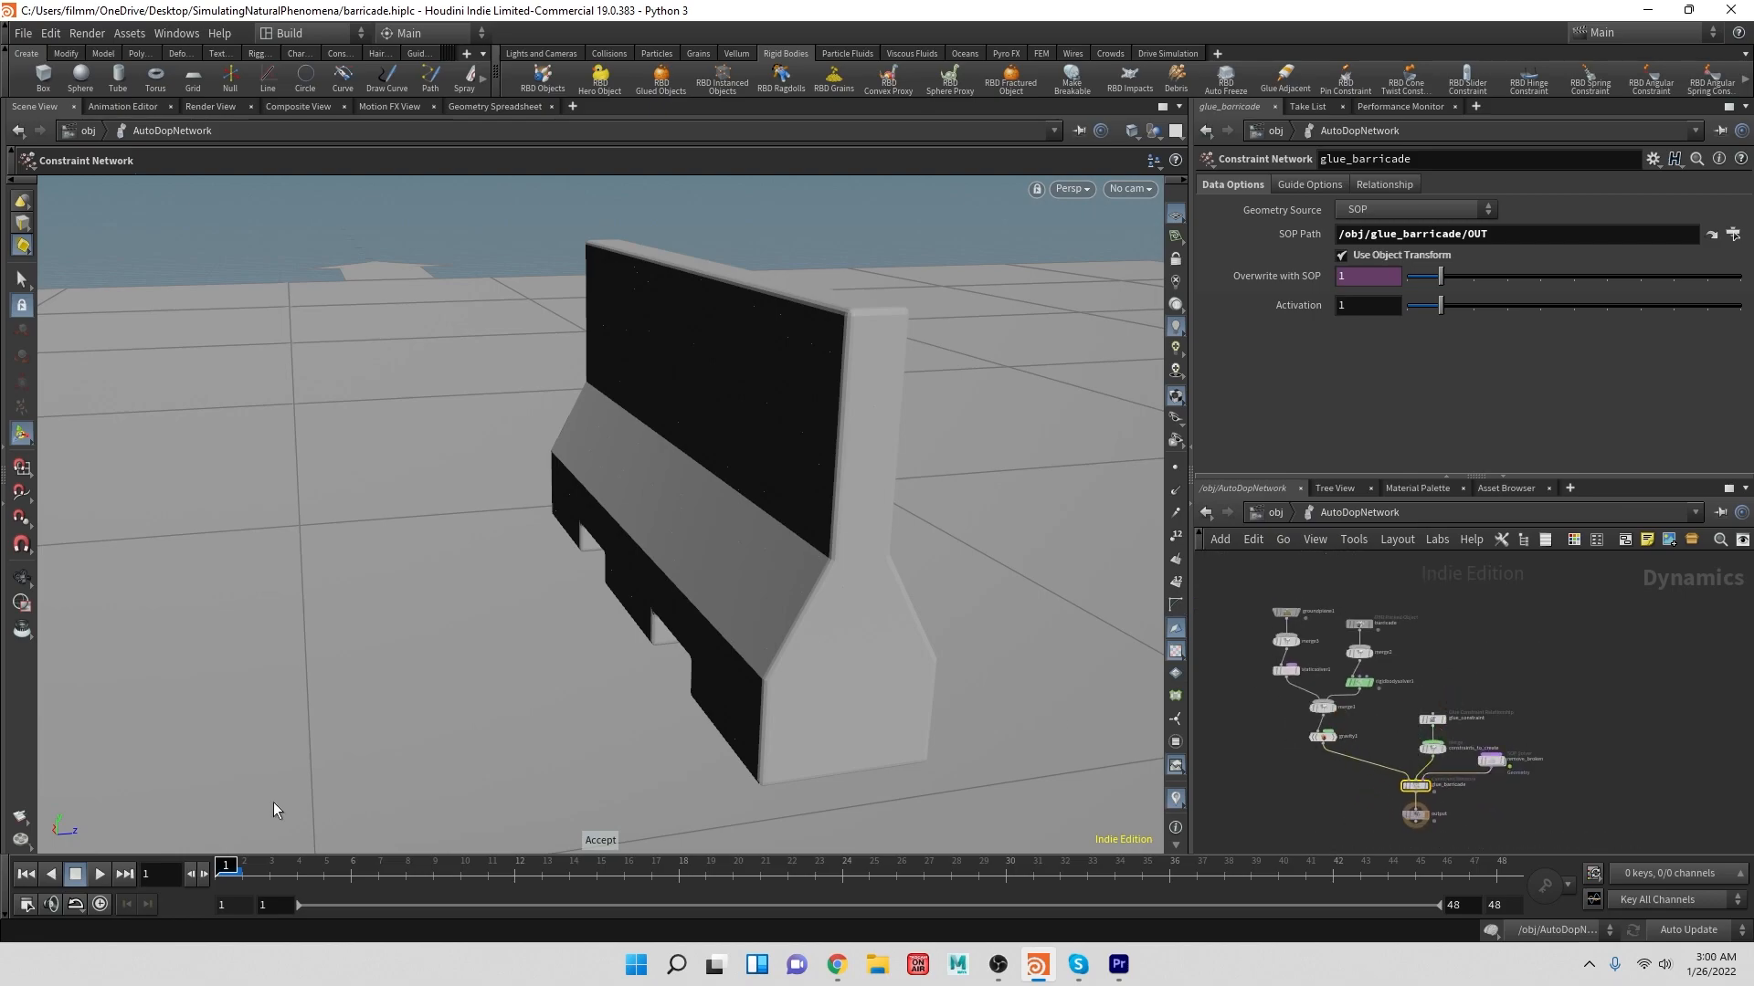
pyautogui.click(100, 876)
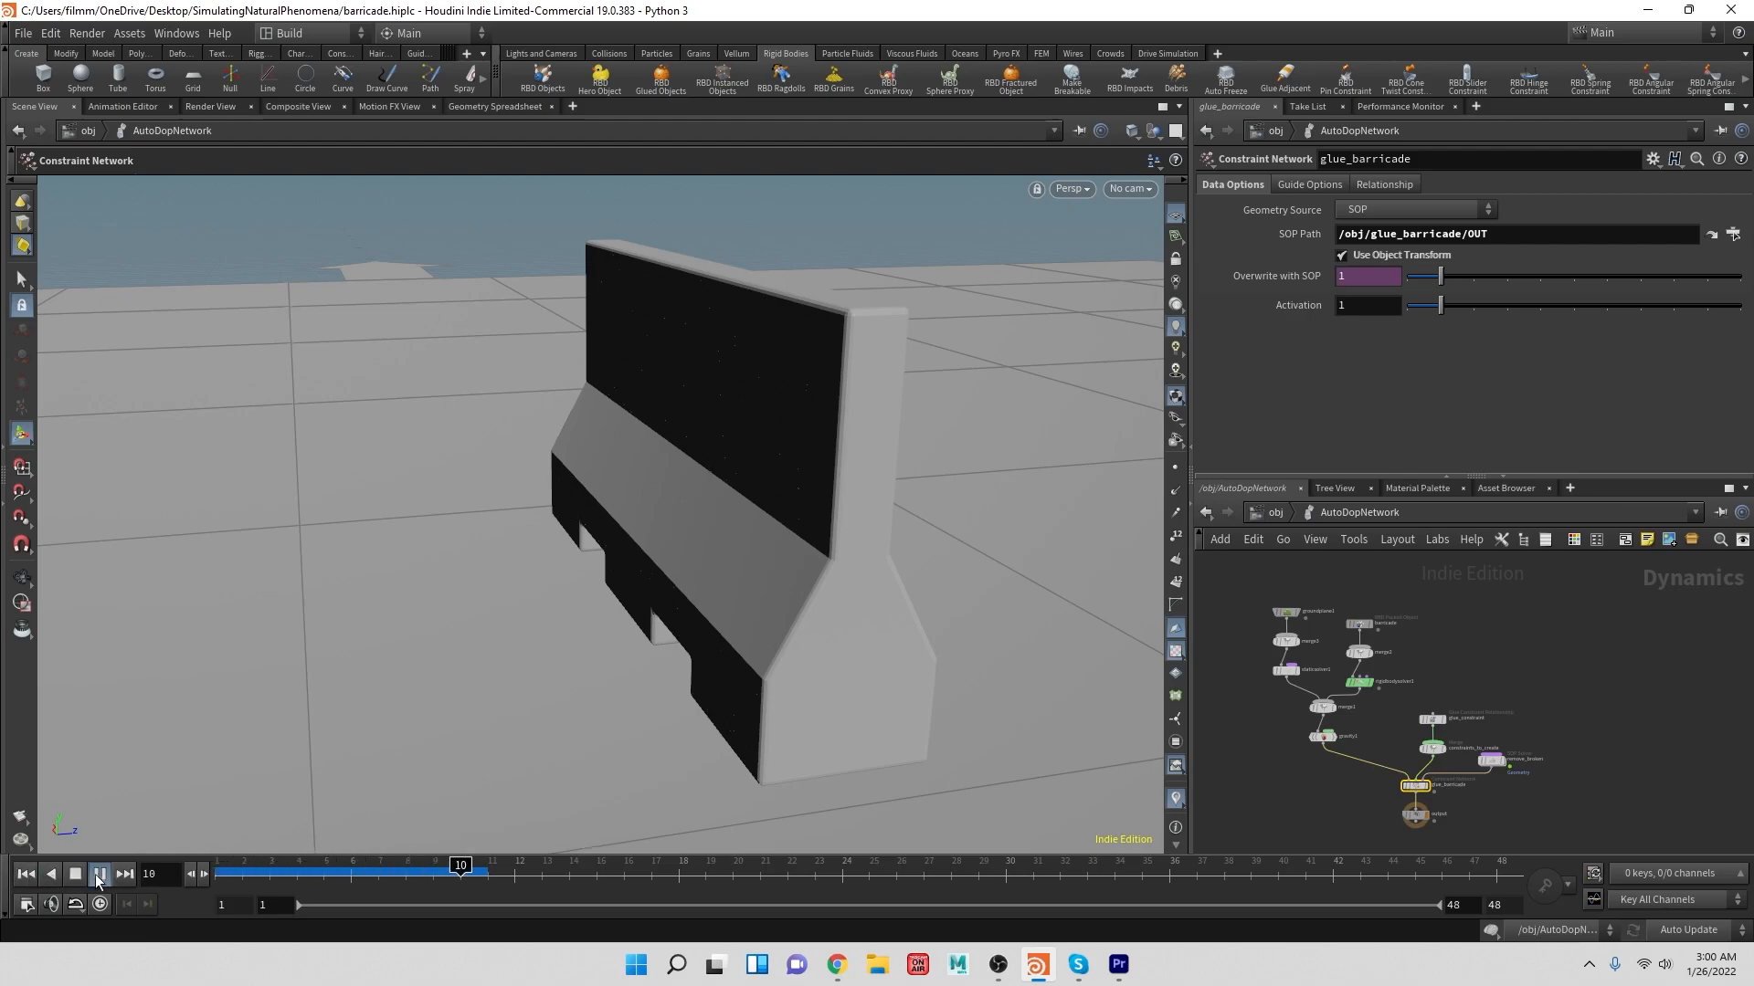
pyautogui.click(76, 875)
pyautogui.click(26, 874)
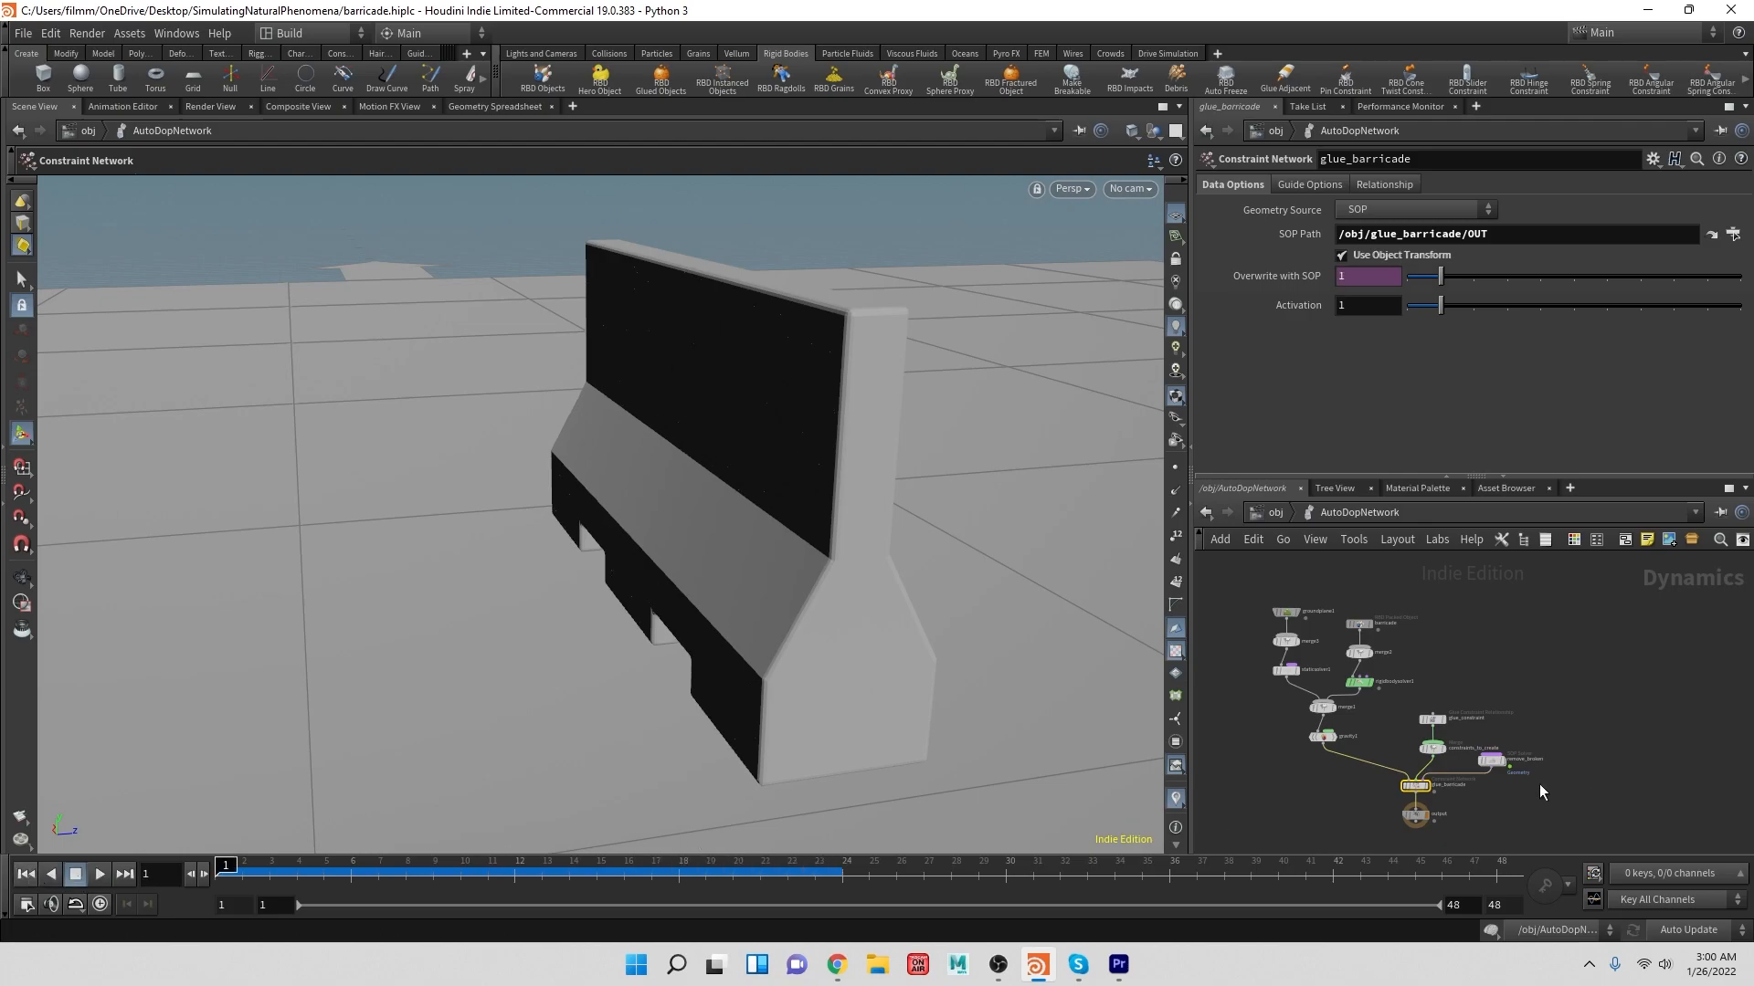
# - Try a strength of 1 on the glue_constraint node, play the simulation and rewind to frame 1
pyautogui.click(1432, 720)
pyautogui.doubleClick(1382, 209)
pyautogui.write('1')
pyautogui.press('Return')
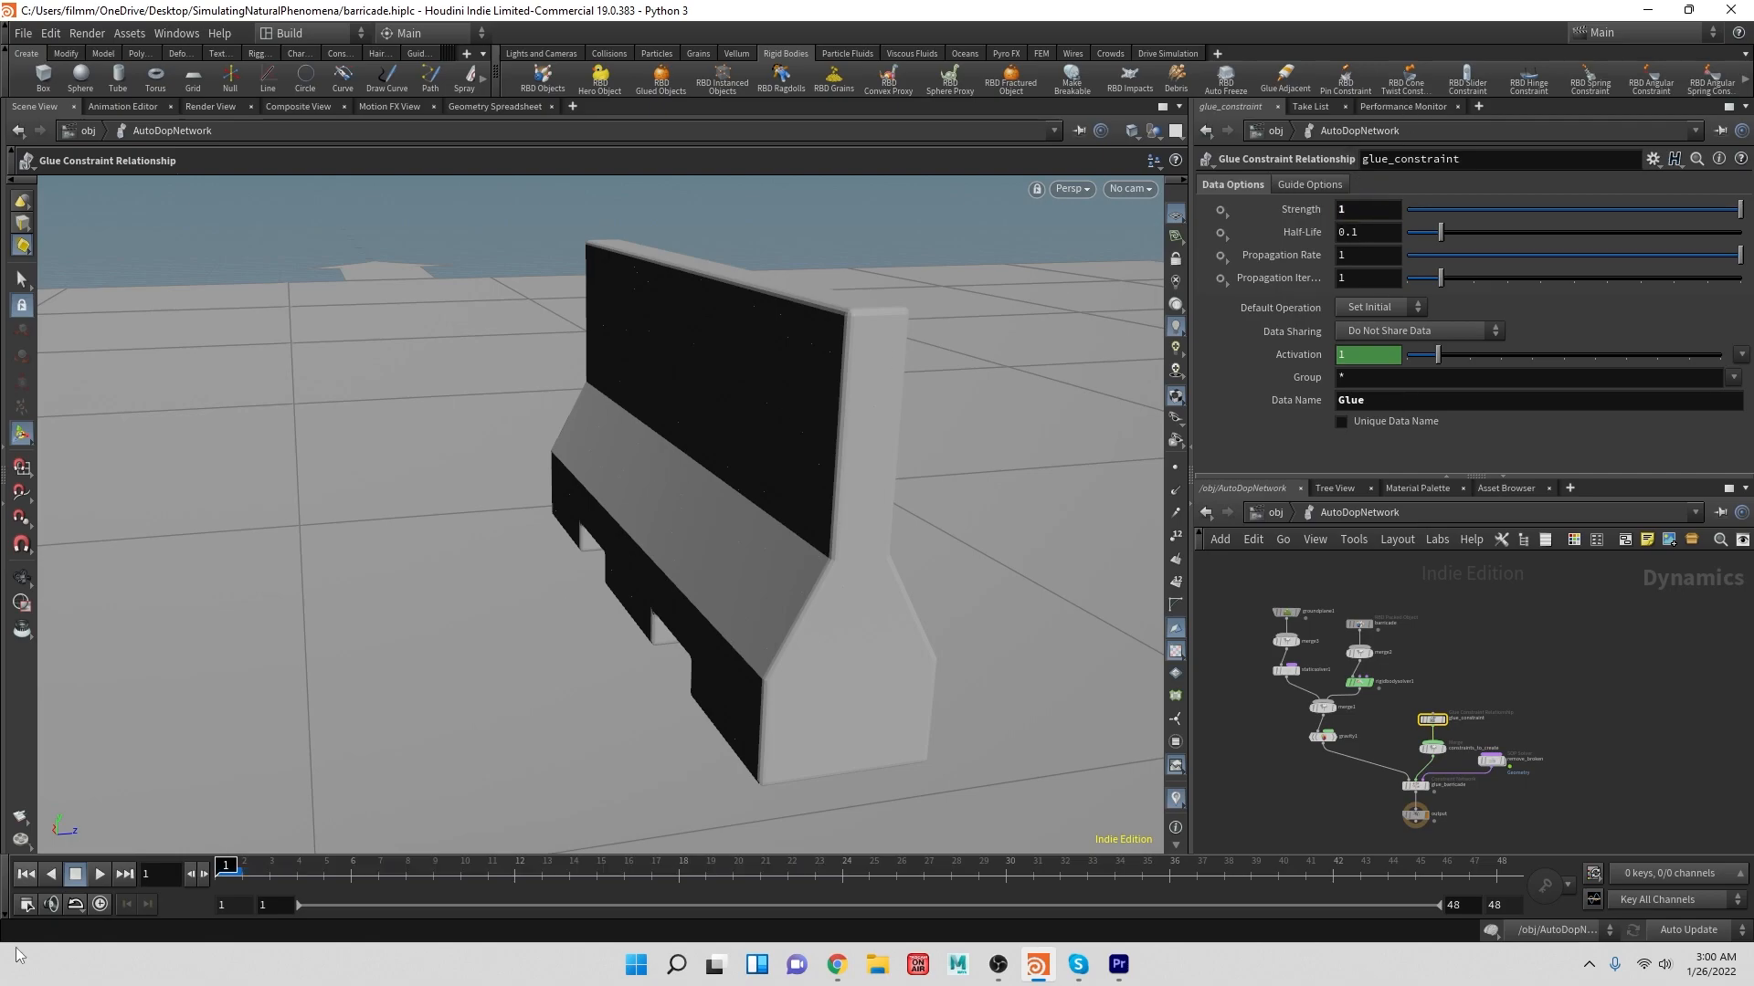
pyautogui.click(99, 874)
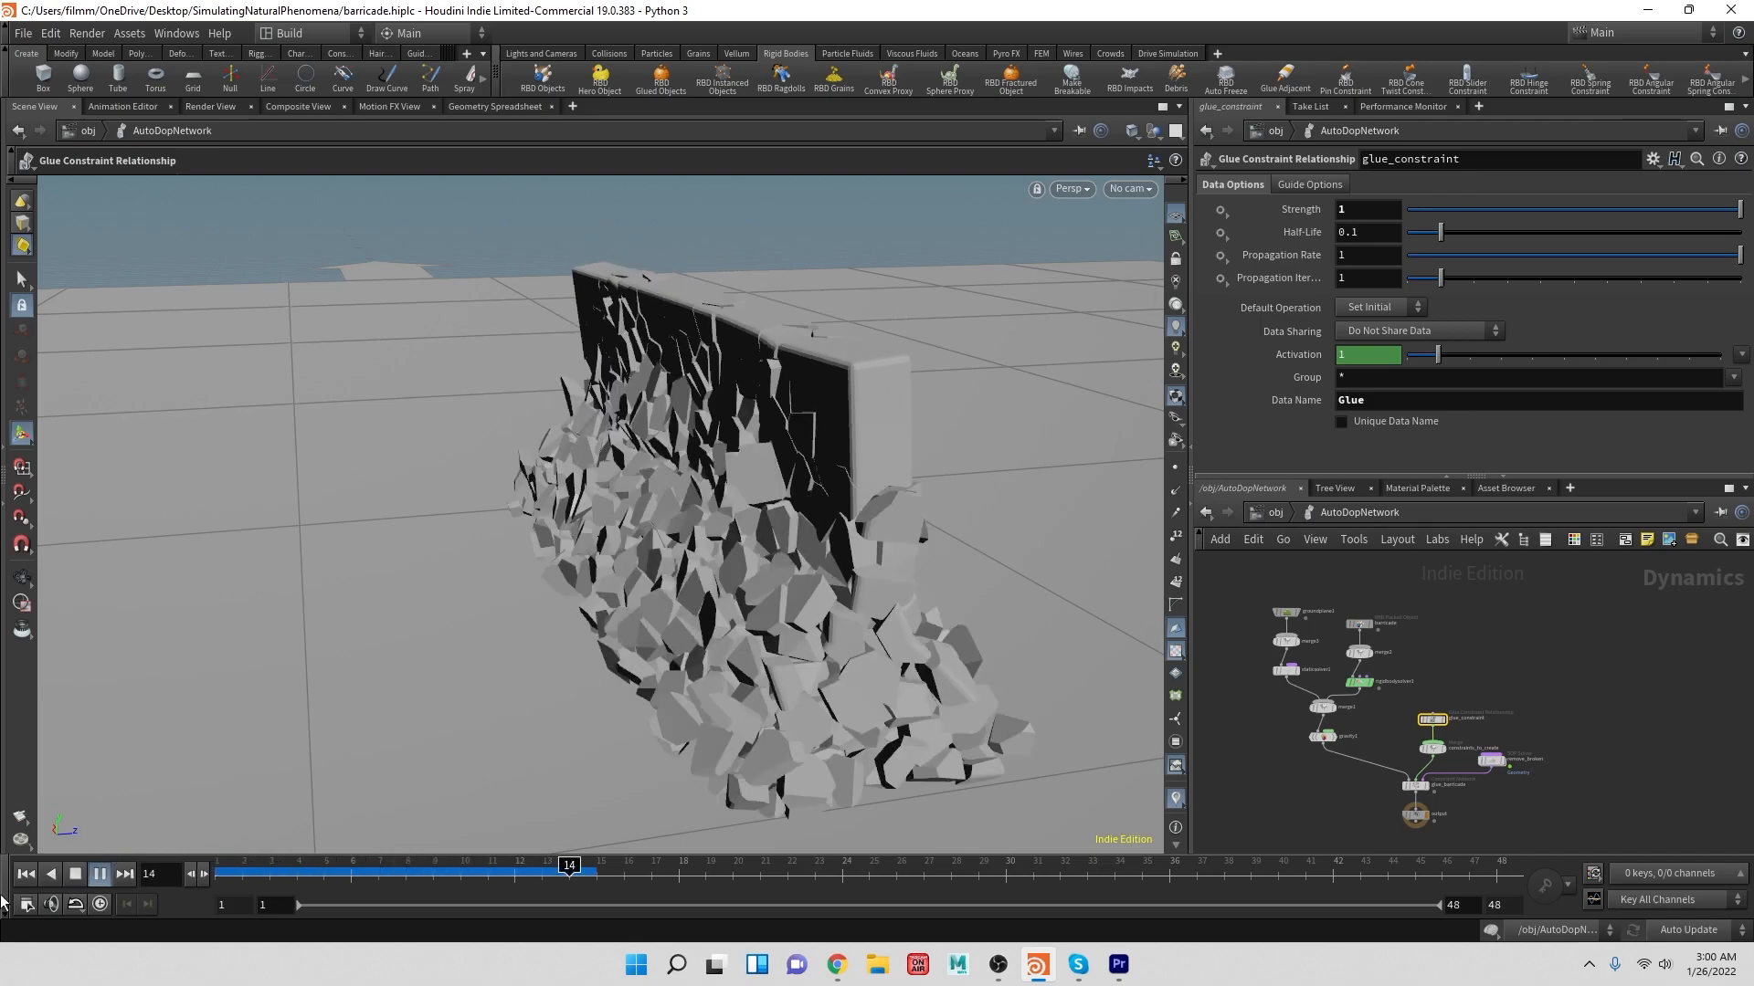
pyautogui.click(75, 874)
pyautogui.click(26, 874)
# - Set the glue_constraint strength to -1 and play the simulation to check that the barricade holds together
pyautogui.click(1374, 218)
pyautogui.doubleClick(1374, 217)
pyautogui.press('Return')
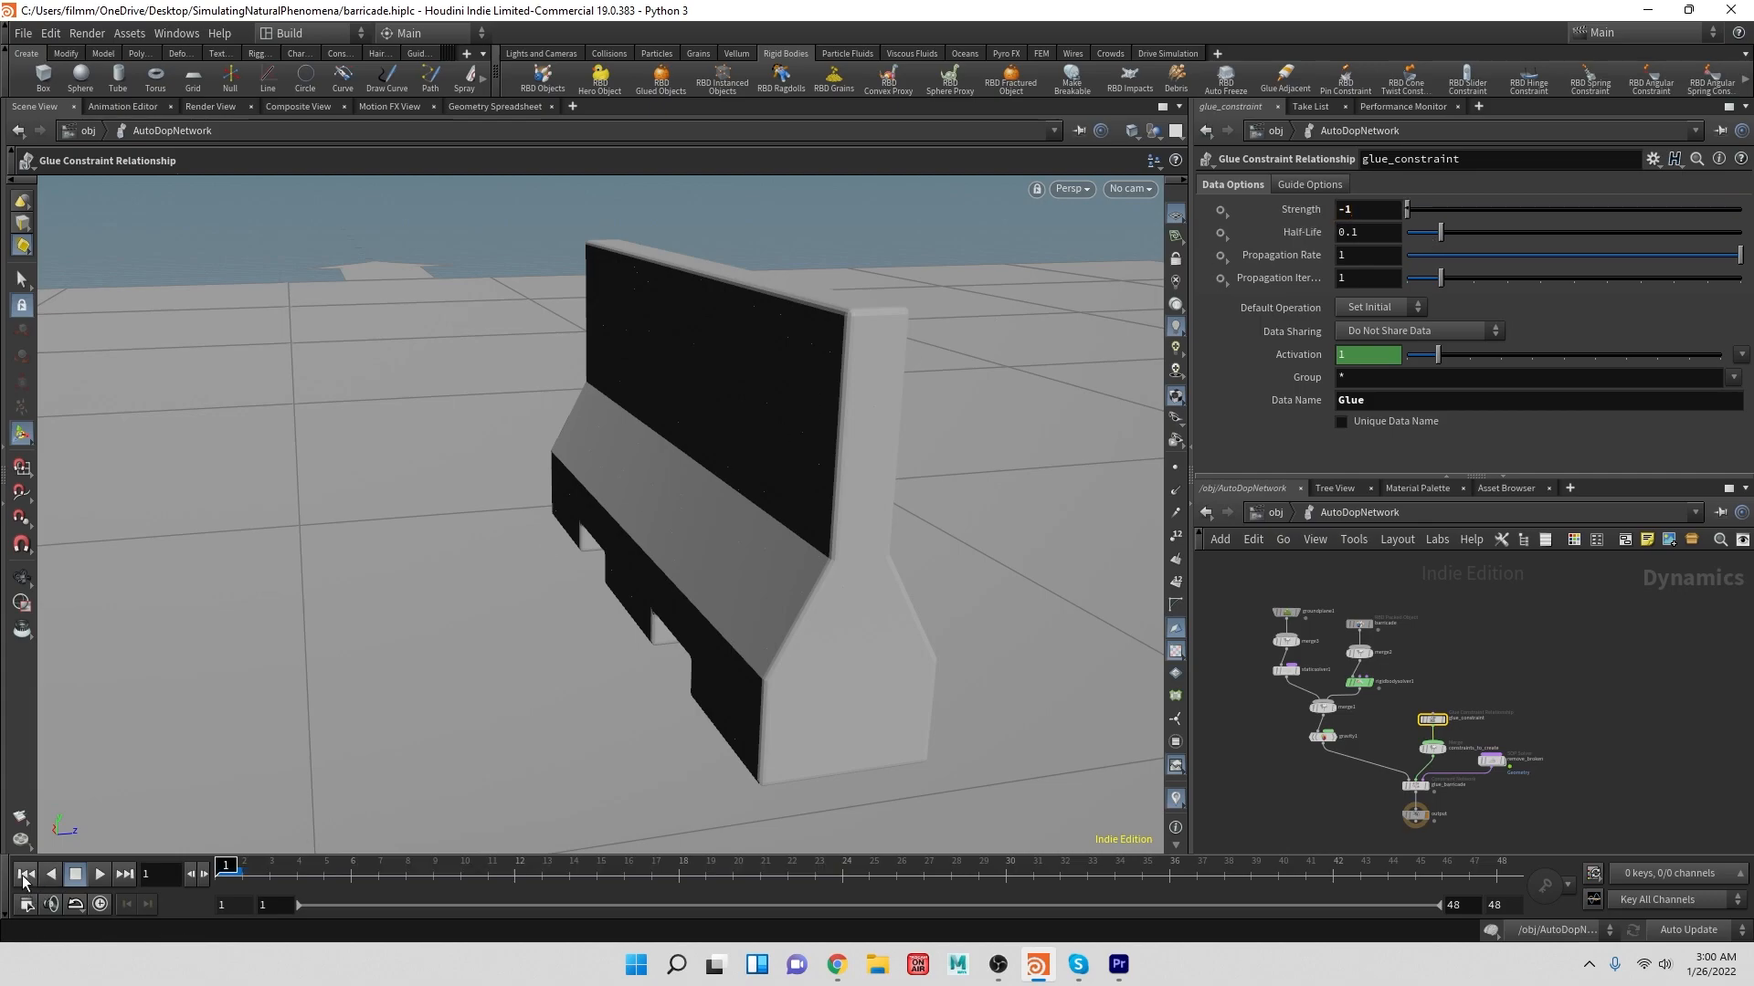
pyautogui.click(100, 874)
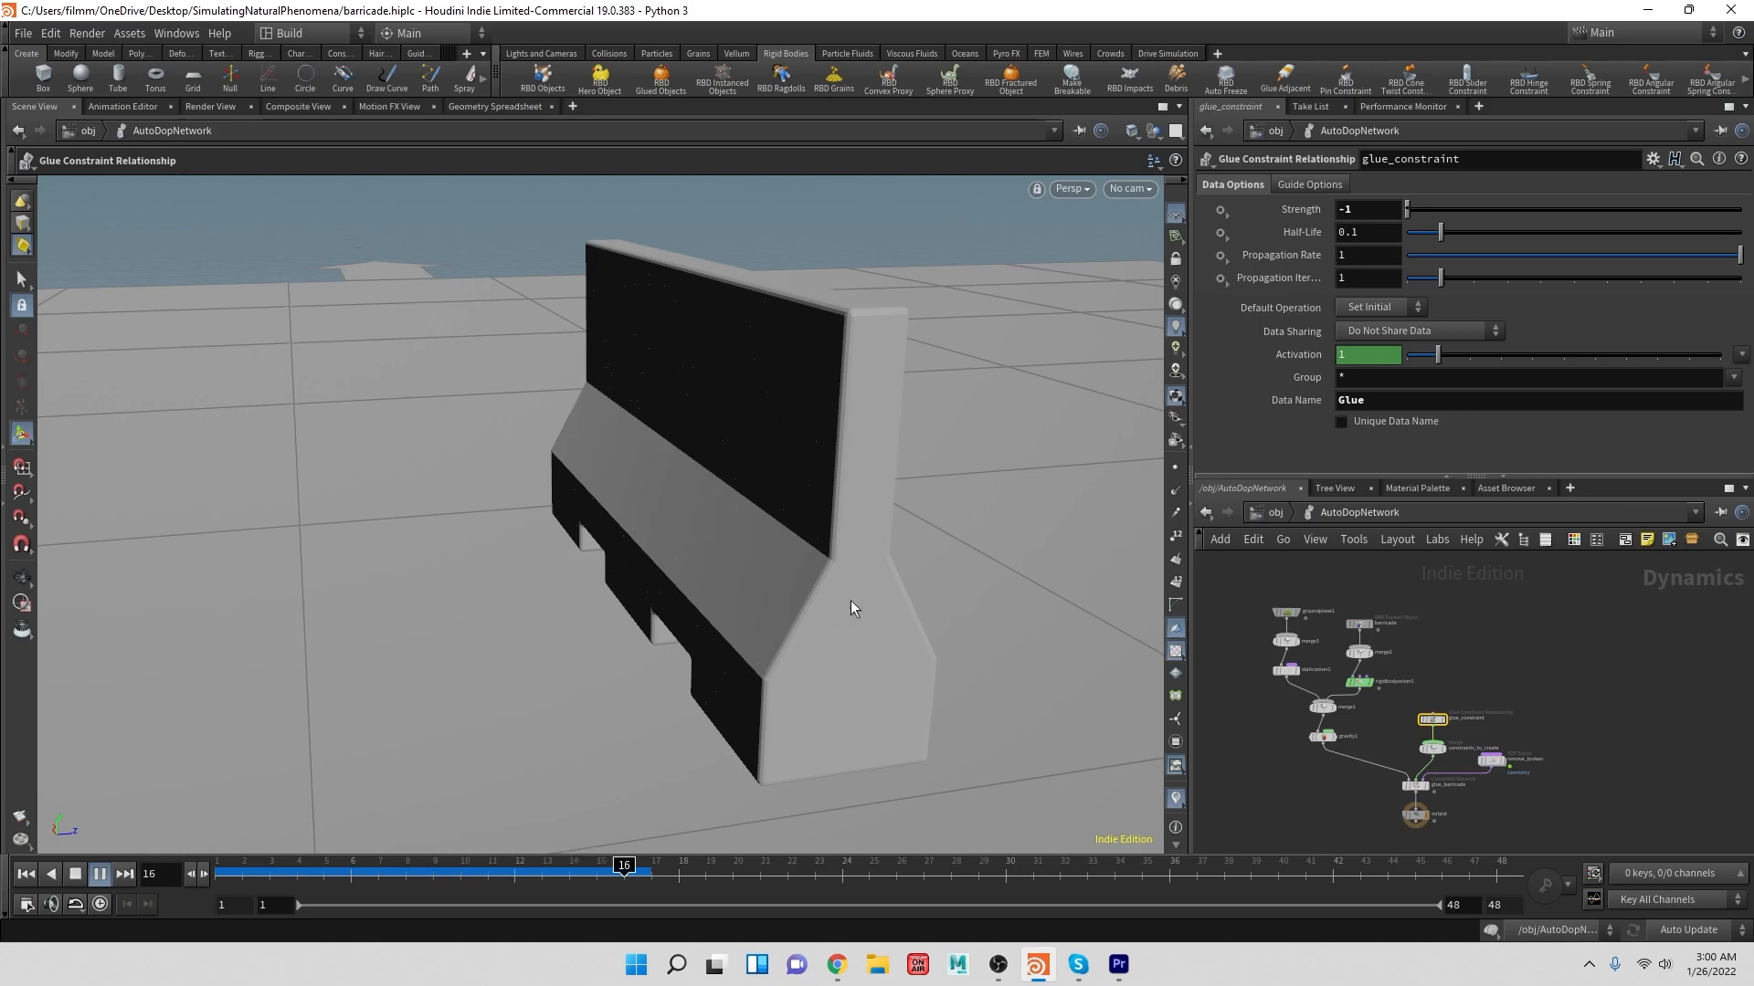
pyautogui.click(75, 875)
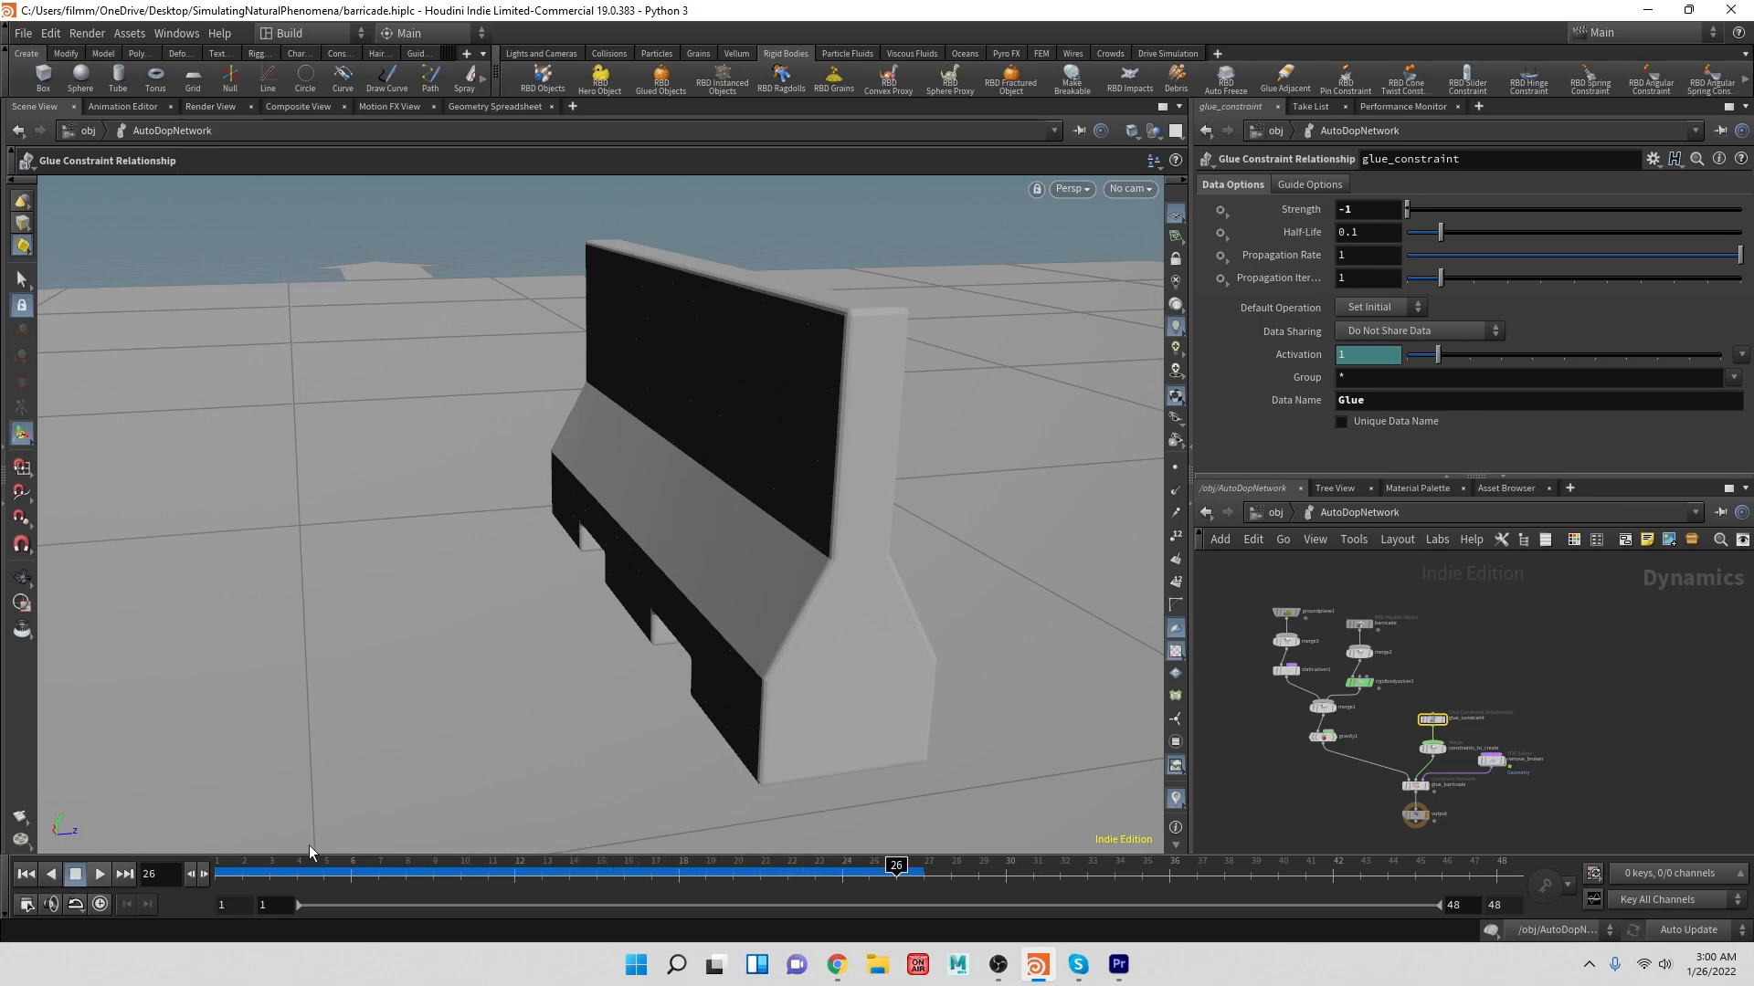
# - Look inside the remove_broken SOP solver at its delete_broken node, then return to the object level
pyautogui.click(1492, 760)
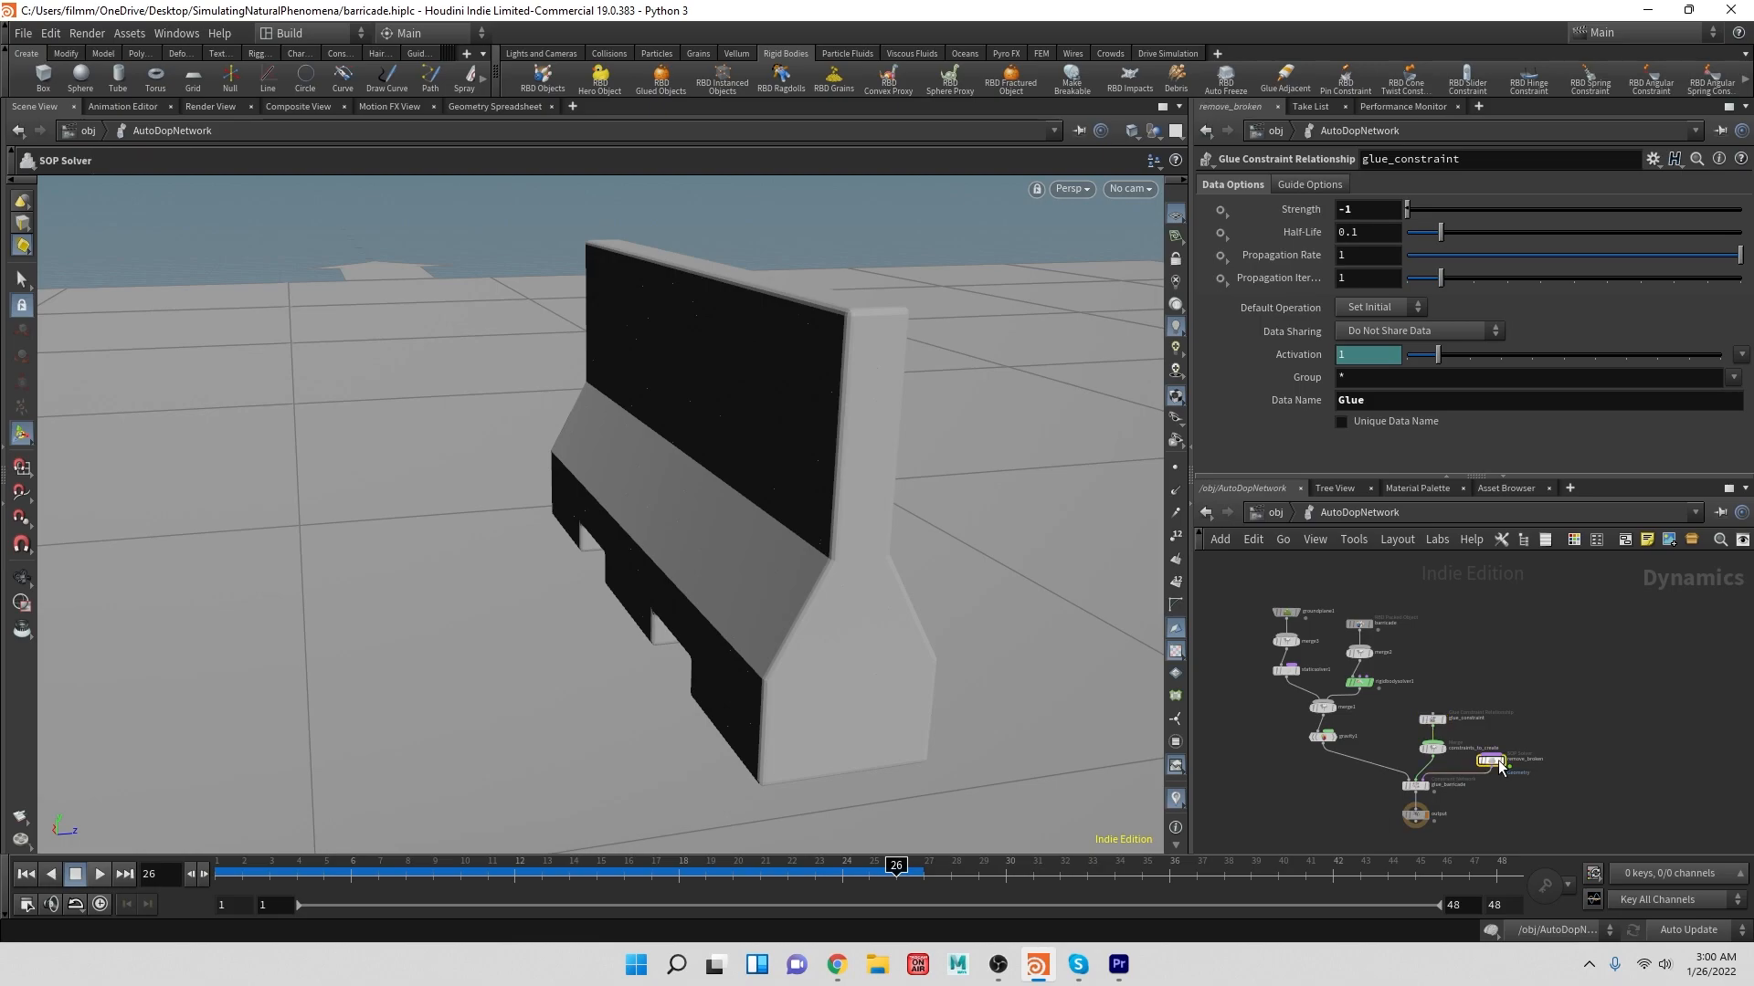
pyautogui.doubleClick(1492, 761)
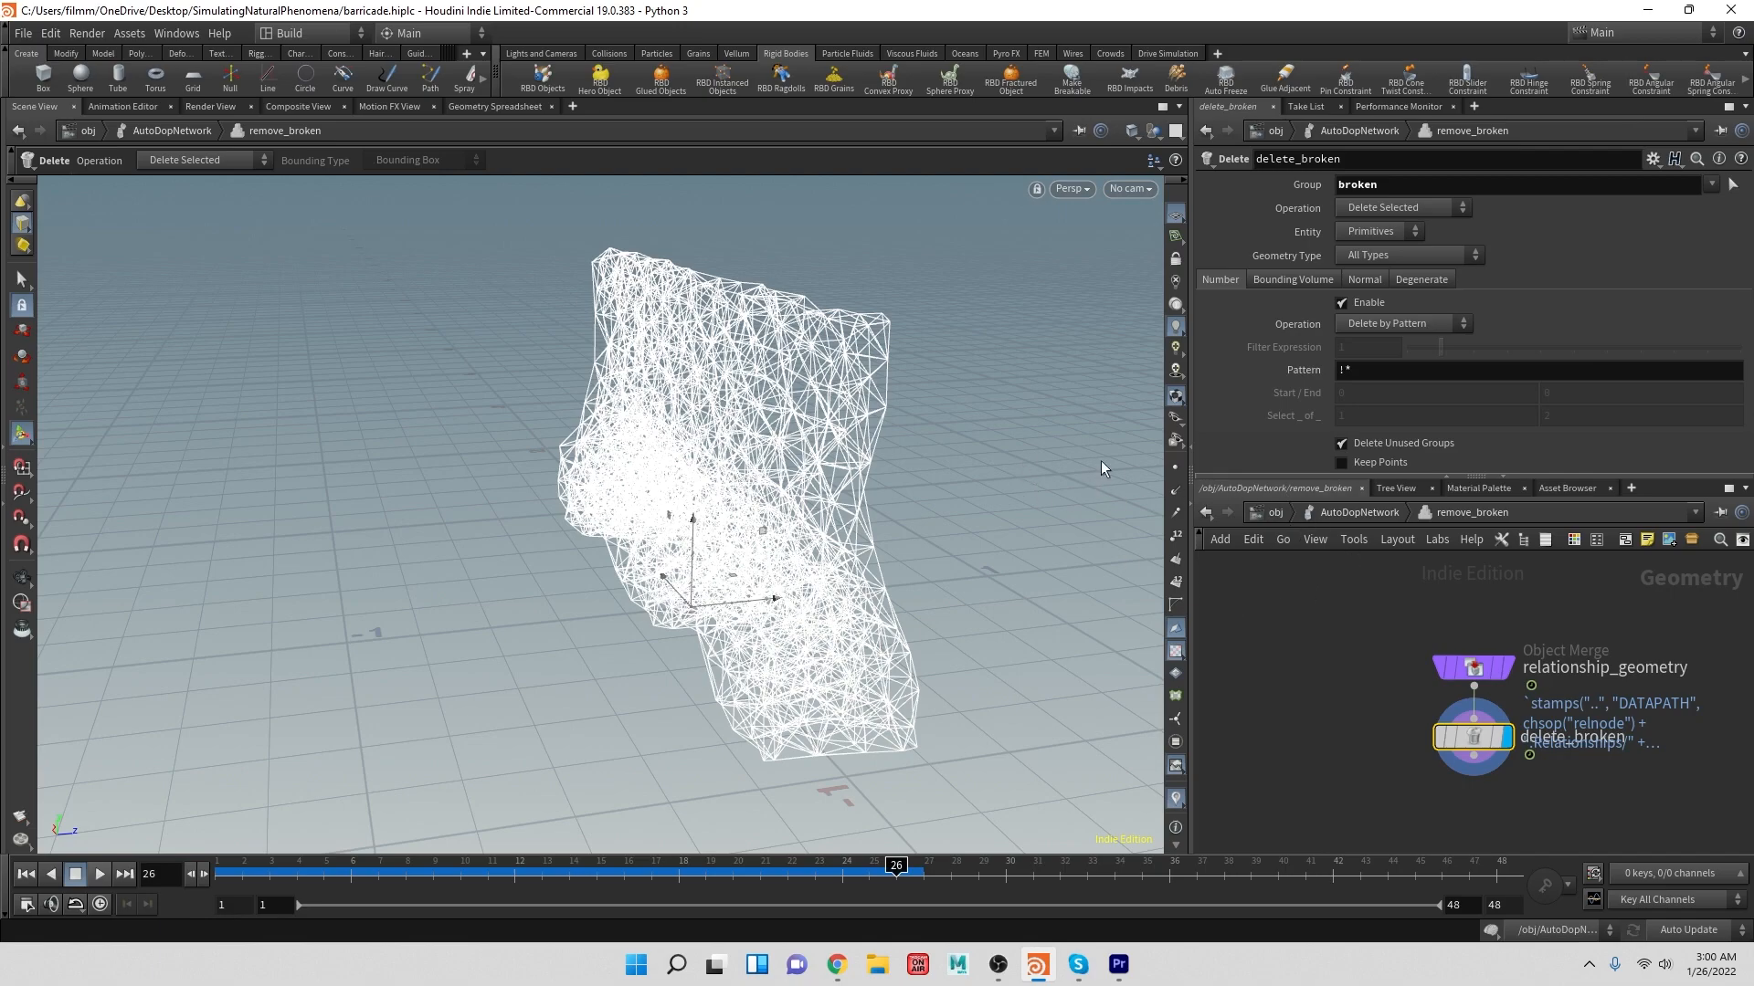
pyautogui.click(1275, 513)
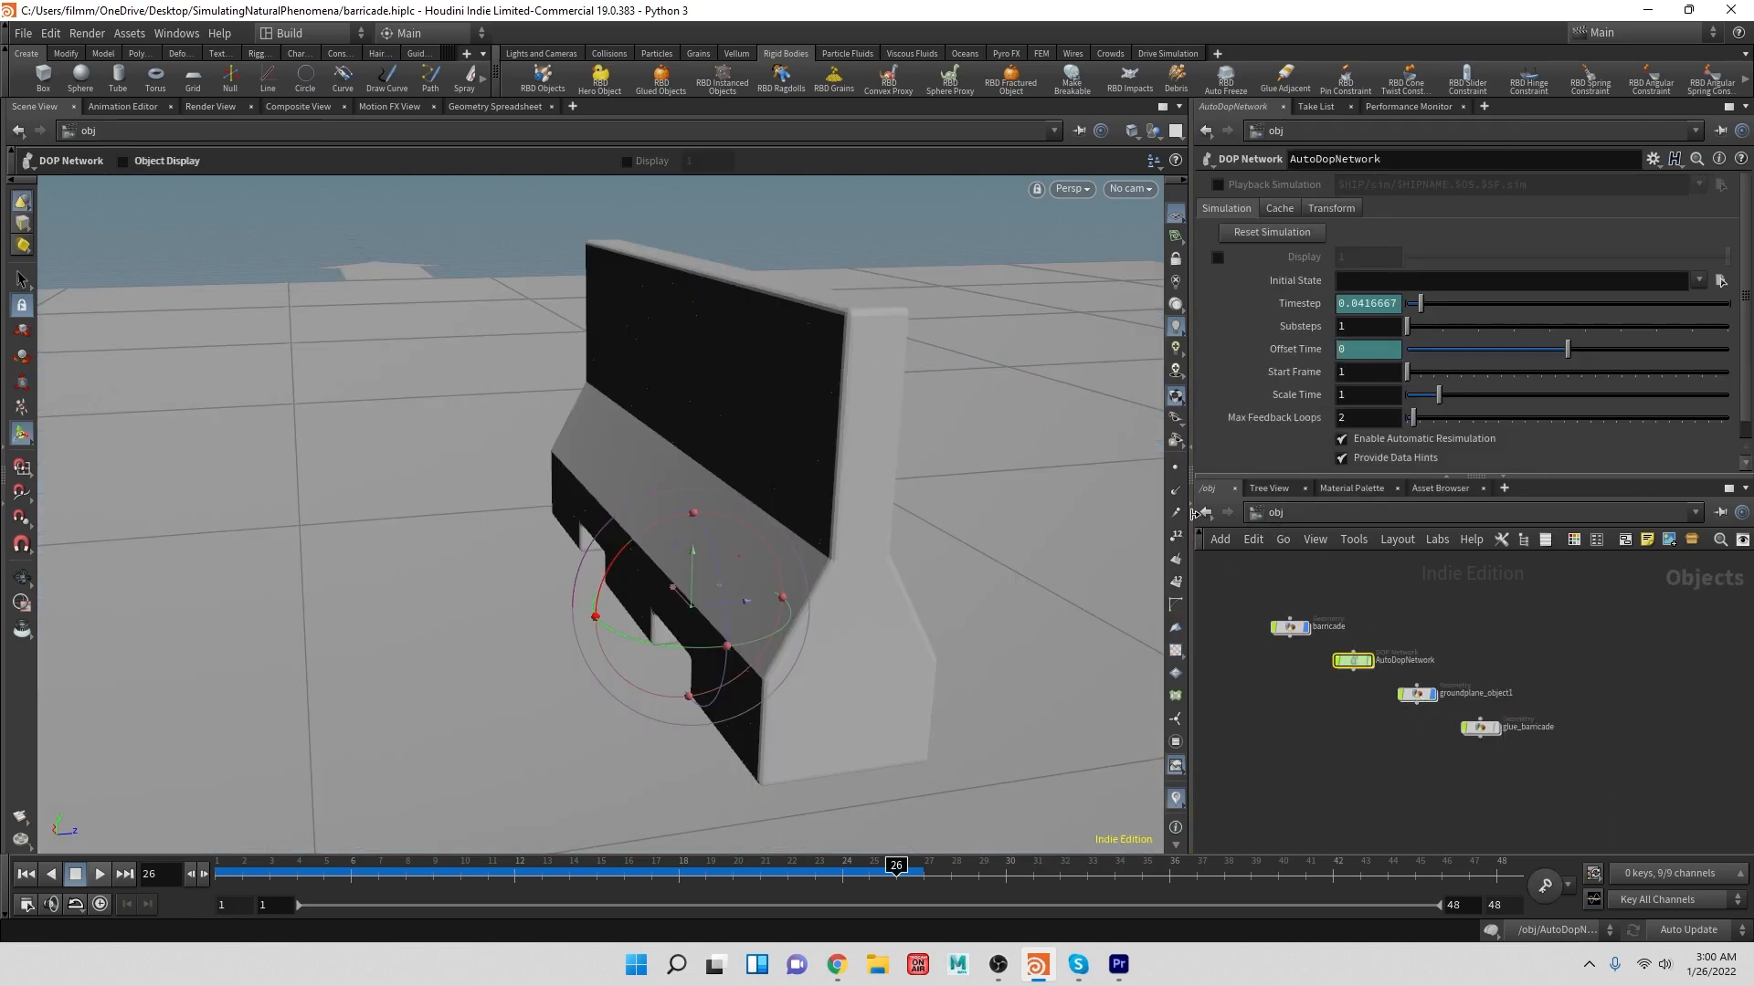
# - Add a Location Particle Emitter to the scene beside the barricade
pyautogui.click(654, 54)
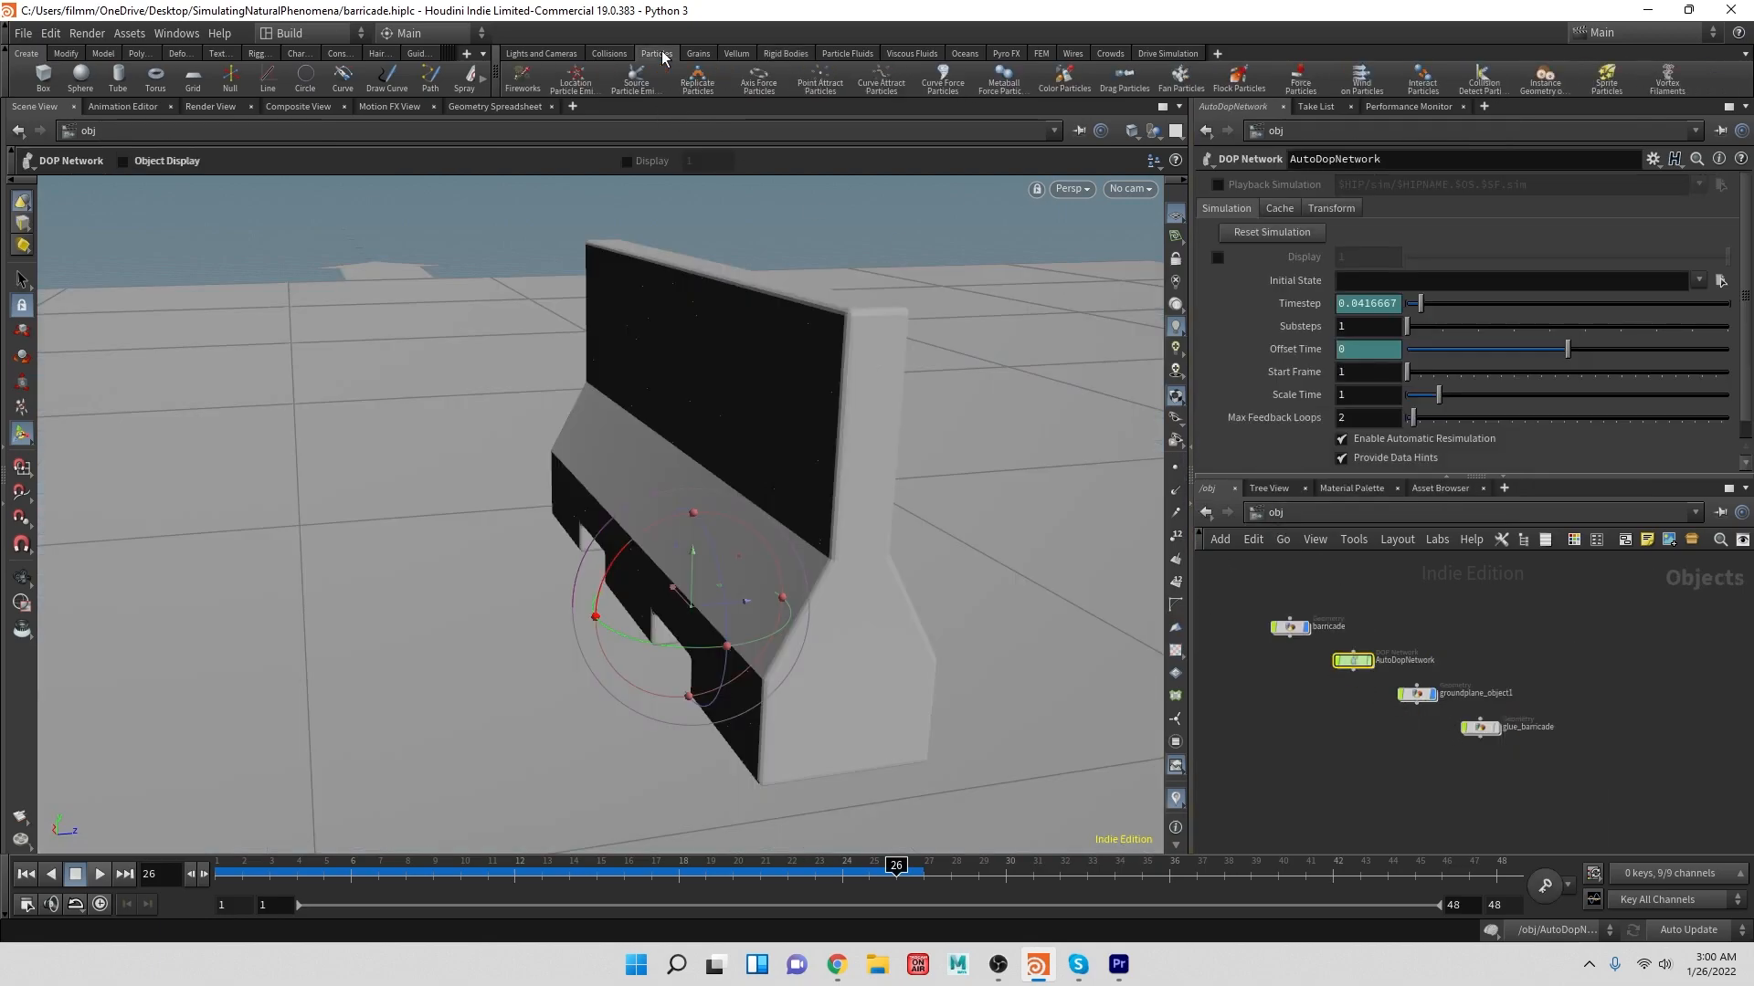
pyautogui.click(572, 84)
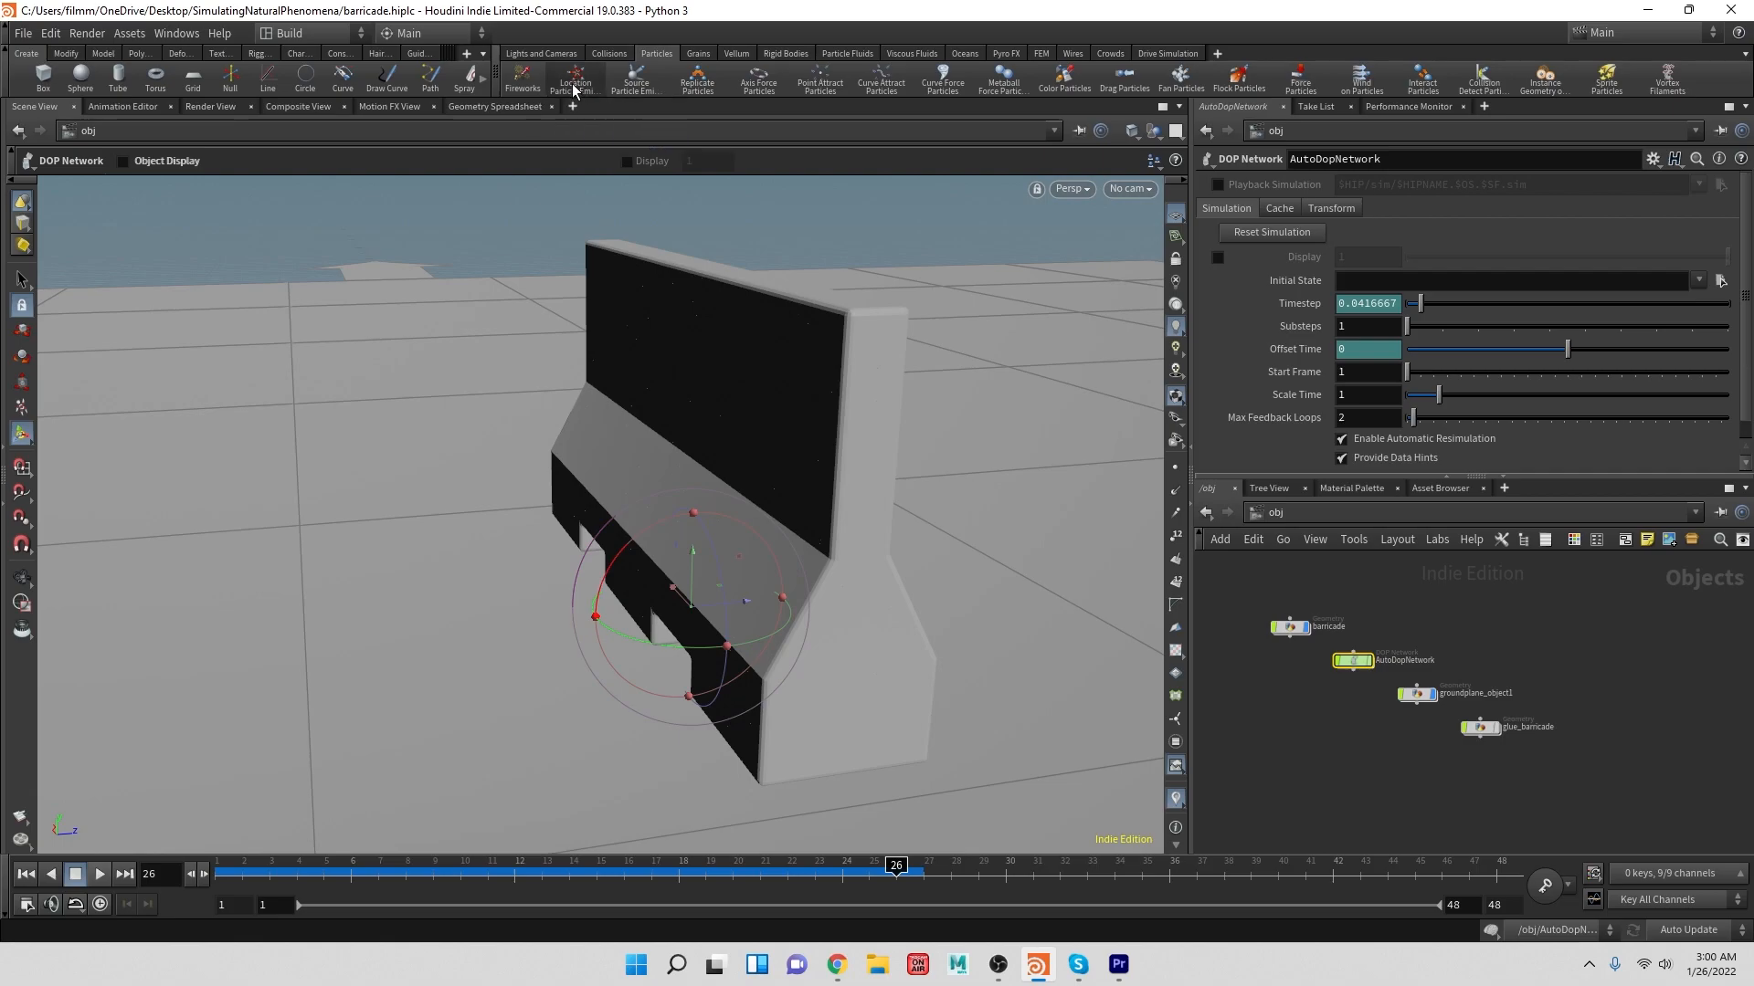
pyautogui.click(263, 730)
pyautogui.scroll(-5, 320, 621)
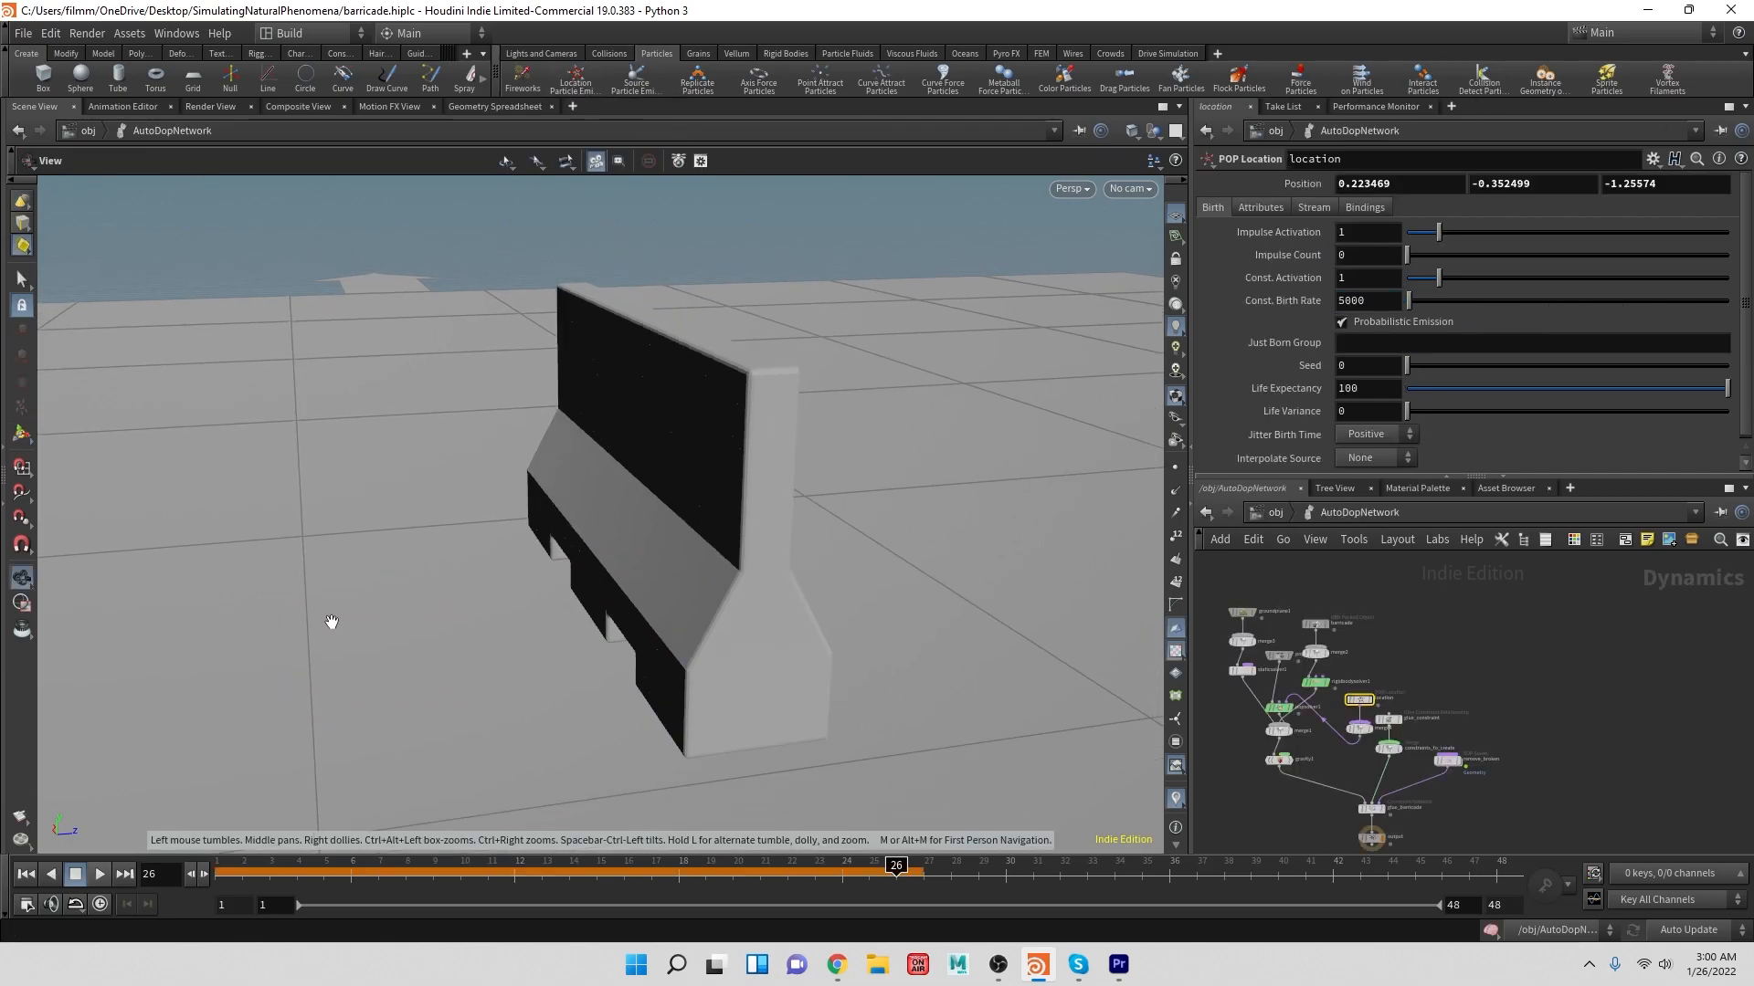
# - Set the particle emitter's Y position to 0.8 and slide it along X to the barricade's centre, about 0.016
pyautogui.moveTo(373, 617); pyautogui.dragTo(595, 405)
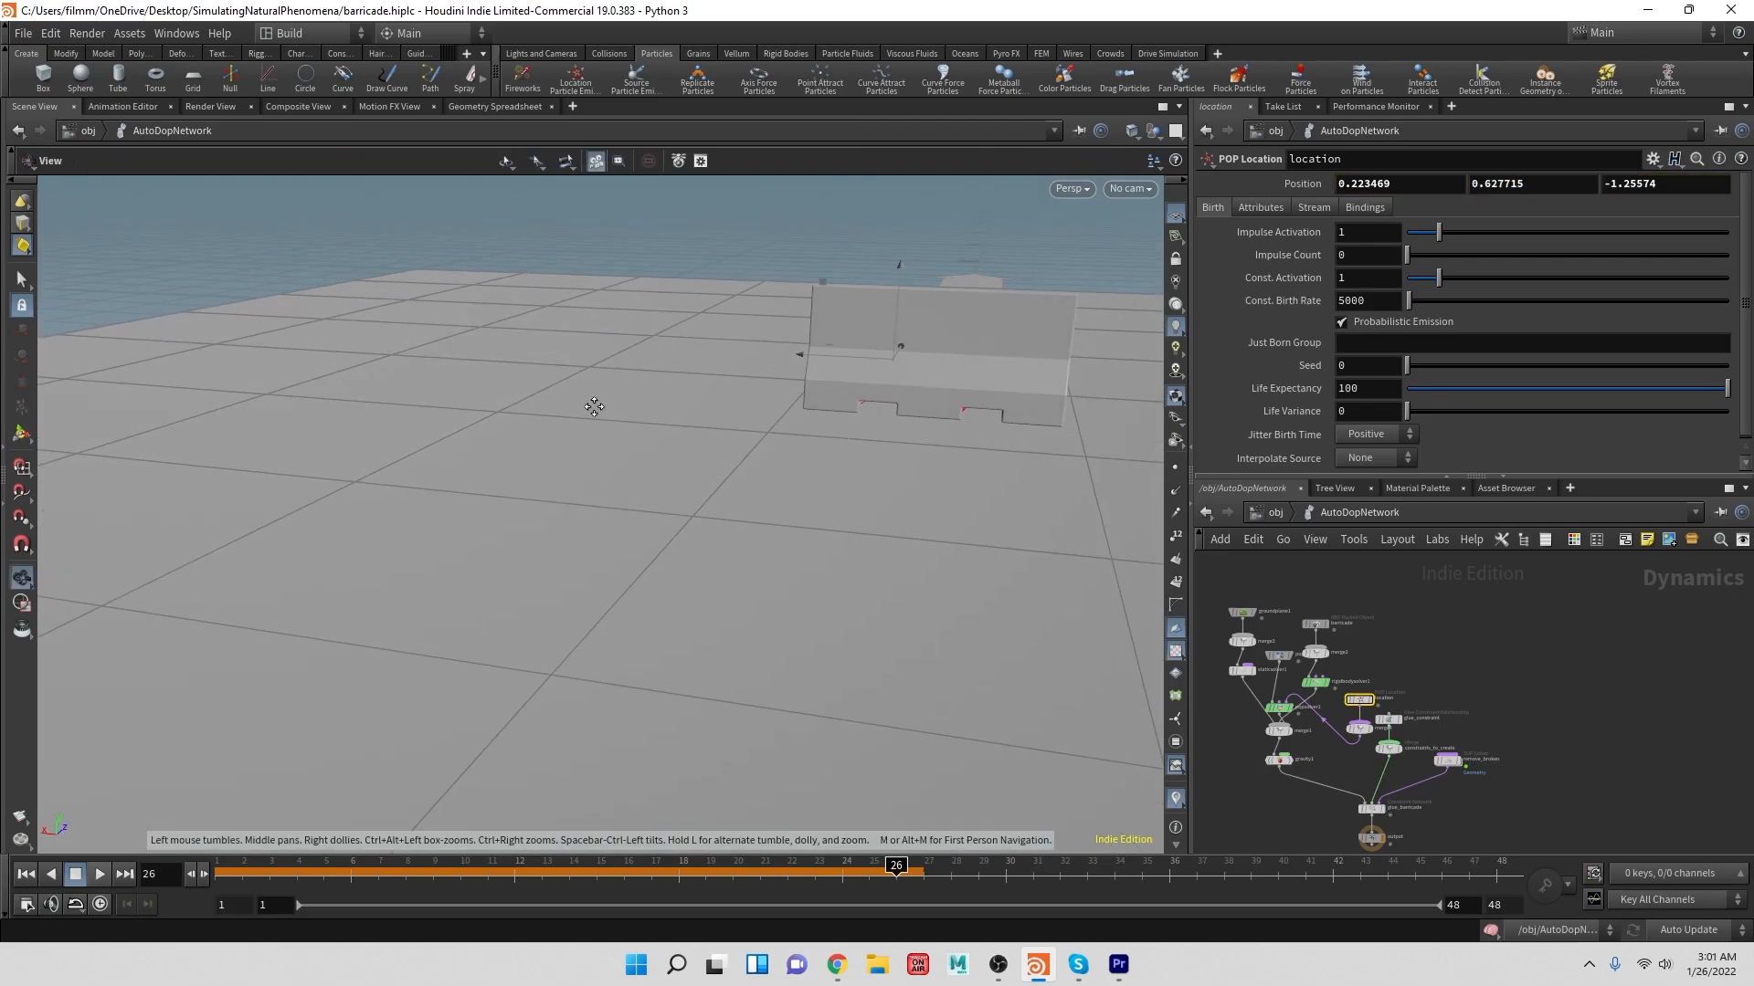
pyautogui.keyDown('alt'); pyautogui.moveTo(595, 404); pyautogui.dragTo(523, 485, button='middle'); pyautogui.keyUp('alt')
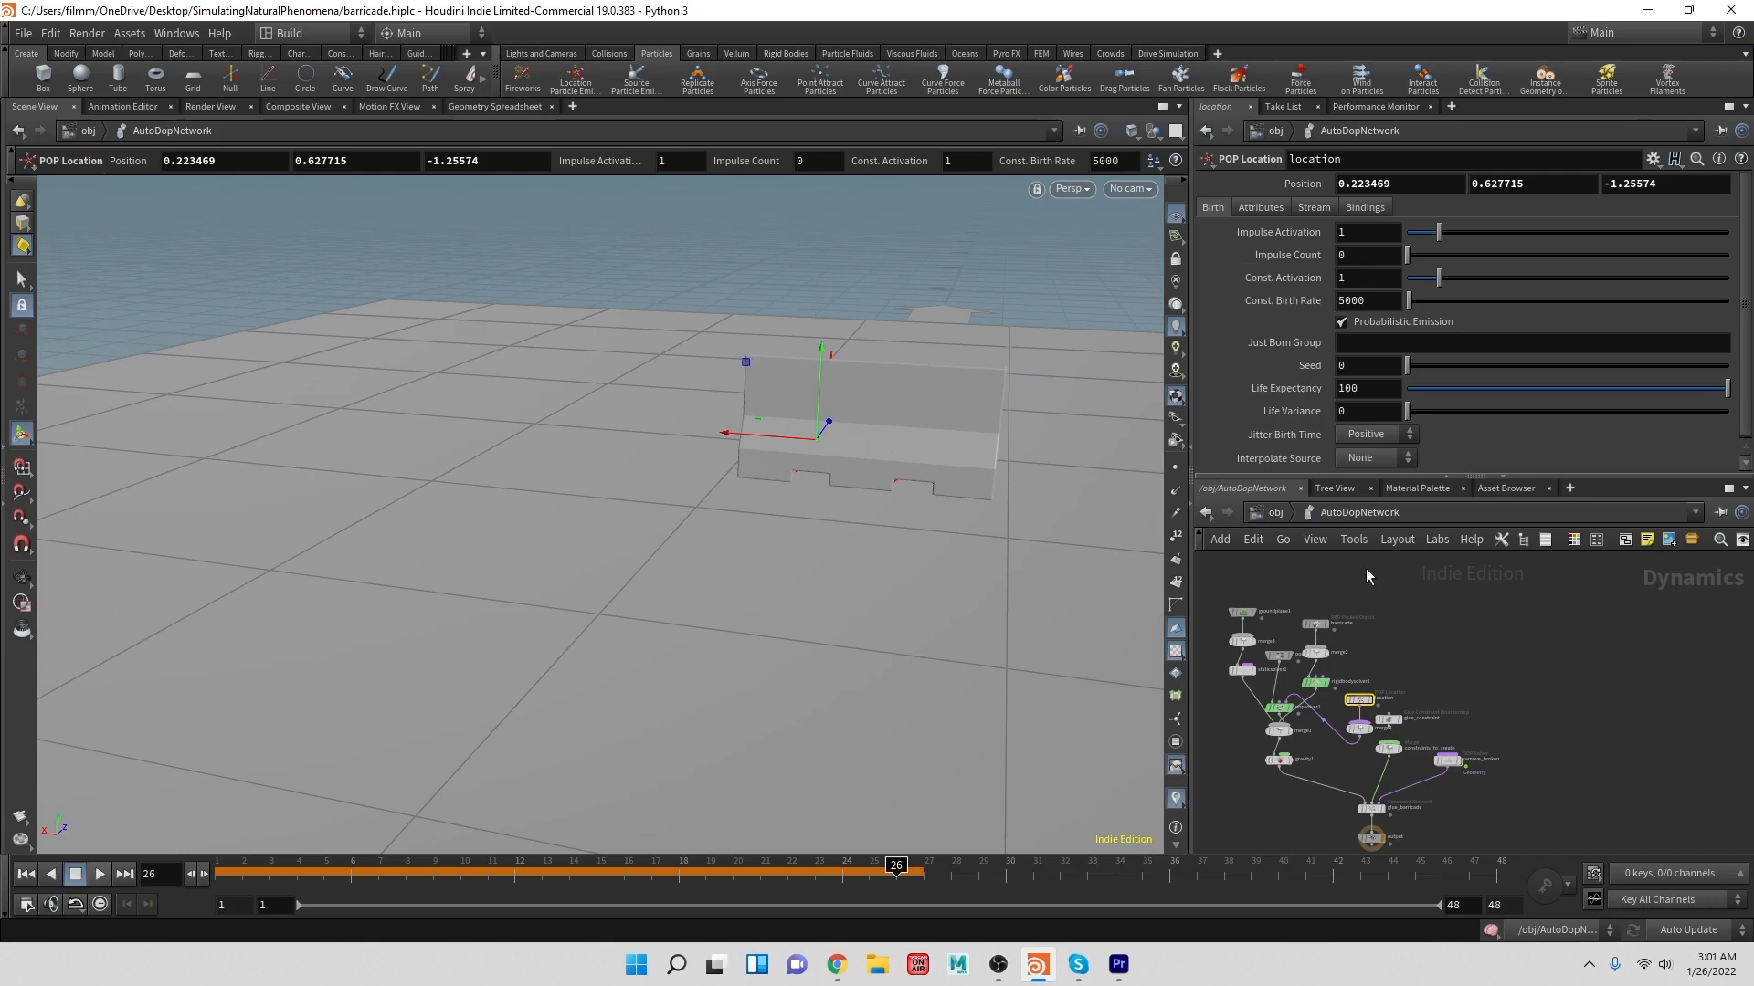
pyautogui.click(1506, 185)
pyautogui.write('.8')
pyautogui.press('Return')
pyautogui.press('Escape')
pyautogui.moveTo(736, 403); pyautogui.dragTo(889, 460)
pyautogui.press('Return')
pyautogui.moveTo(792, 404); pyautogui.dragTo(858, 399)
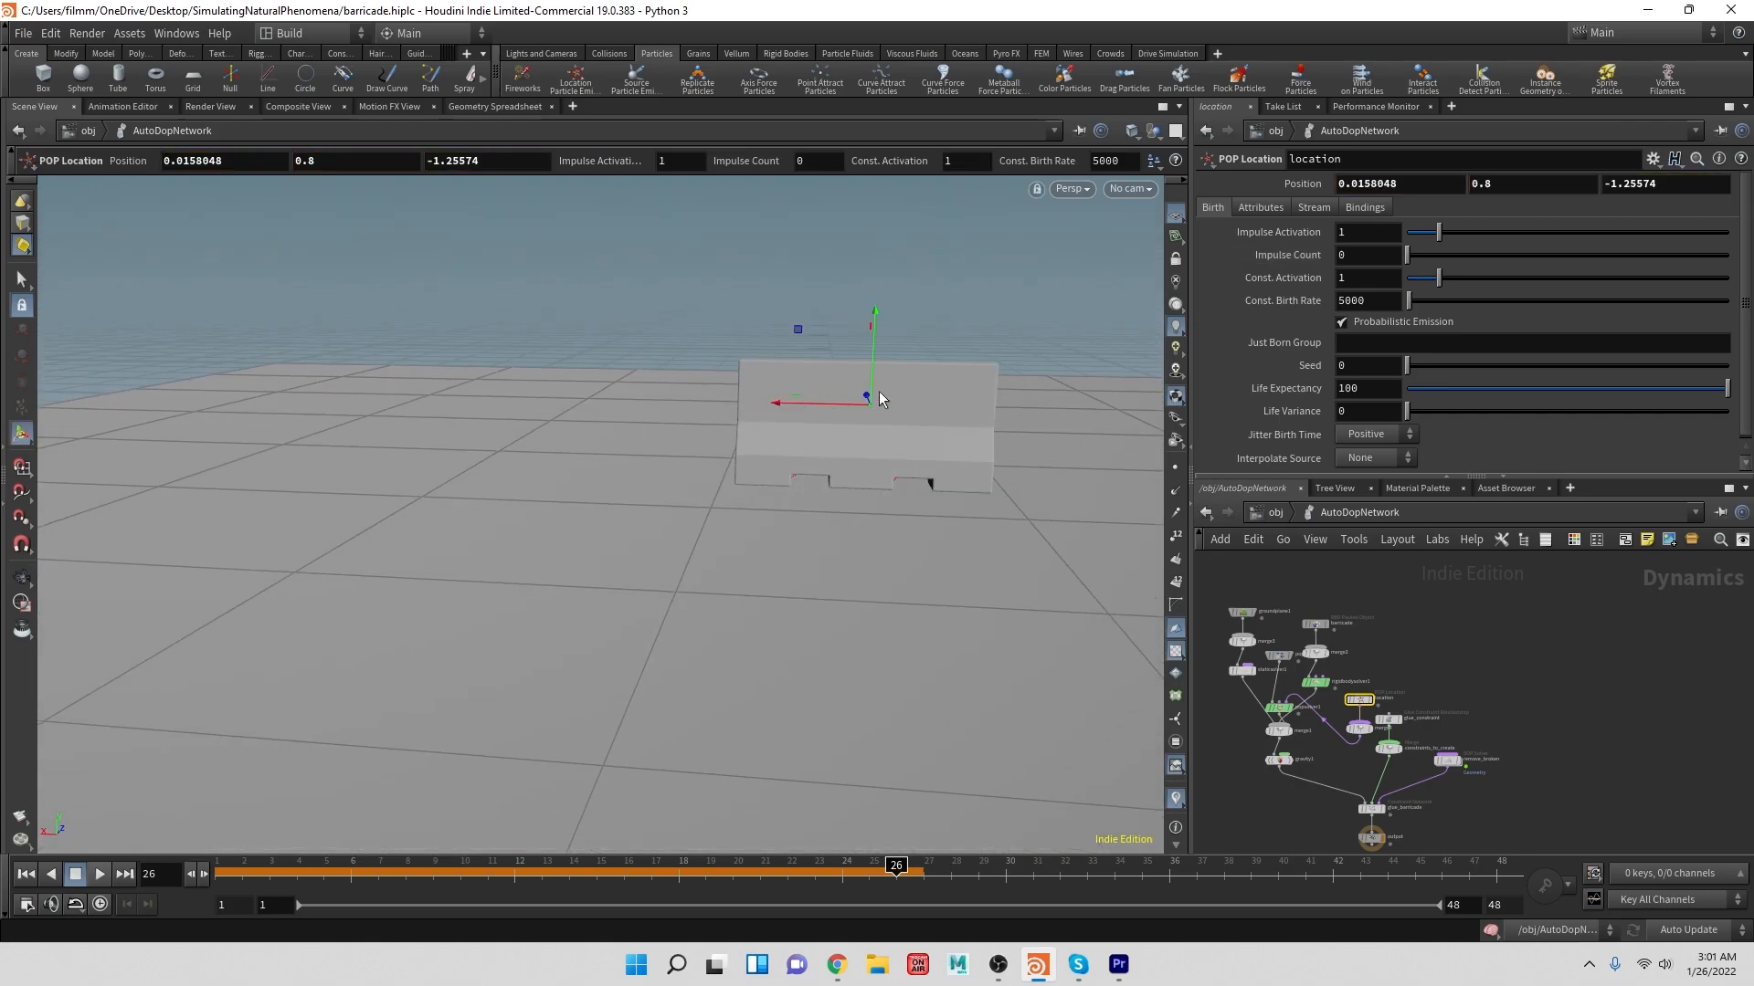
# - Set the POP Location emitter's X position to 0 and its Z position to -1
pyautogui.click(1442, 185)
pyautogui.write('0')
pyautogui.press('Tab')
pyautogui.press('Tab')
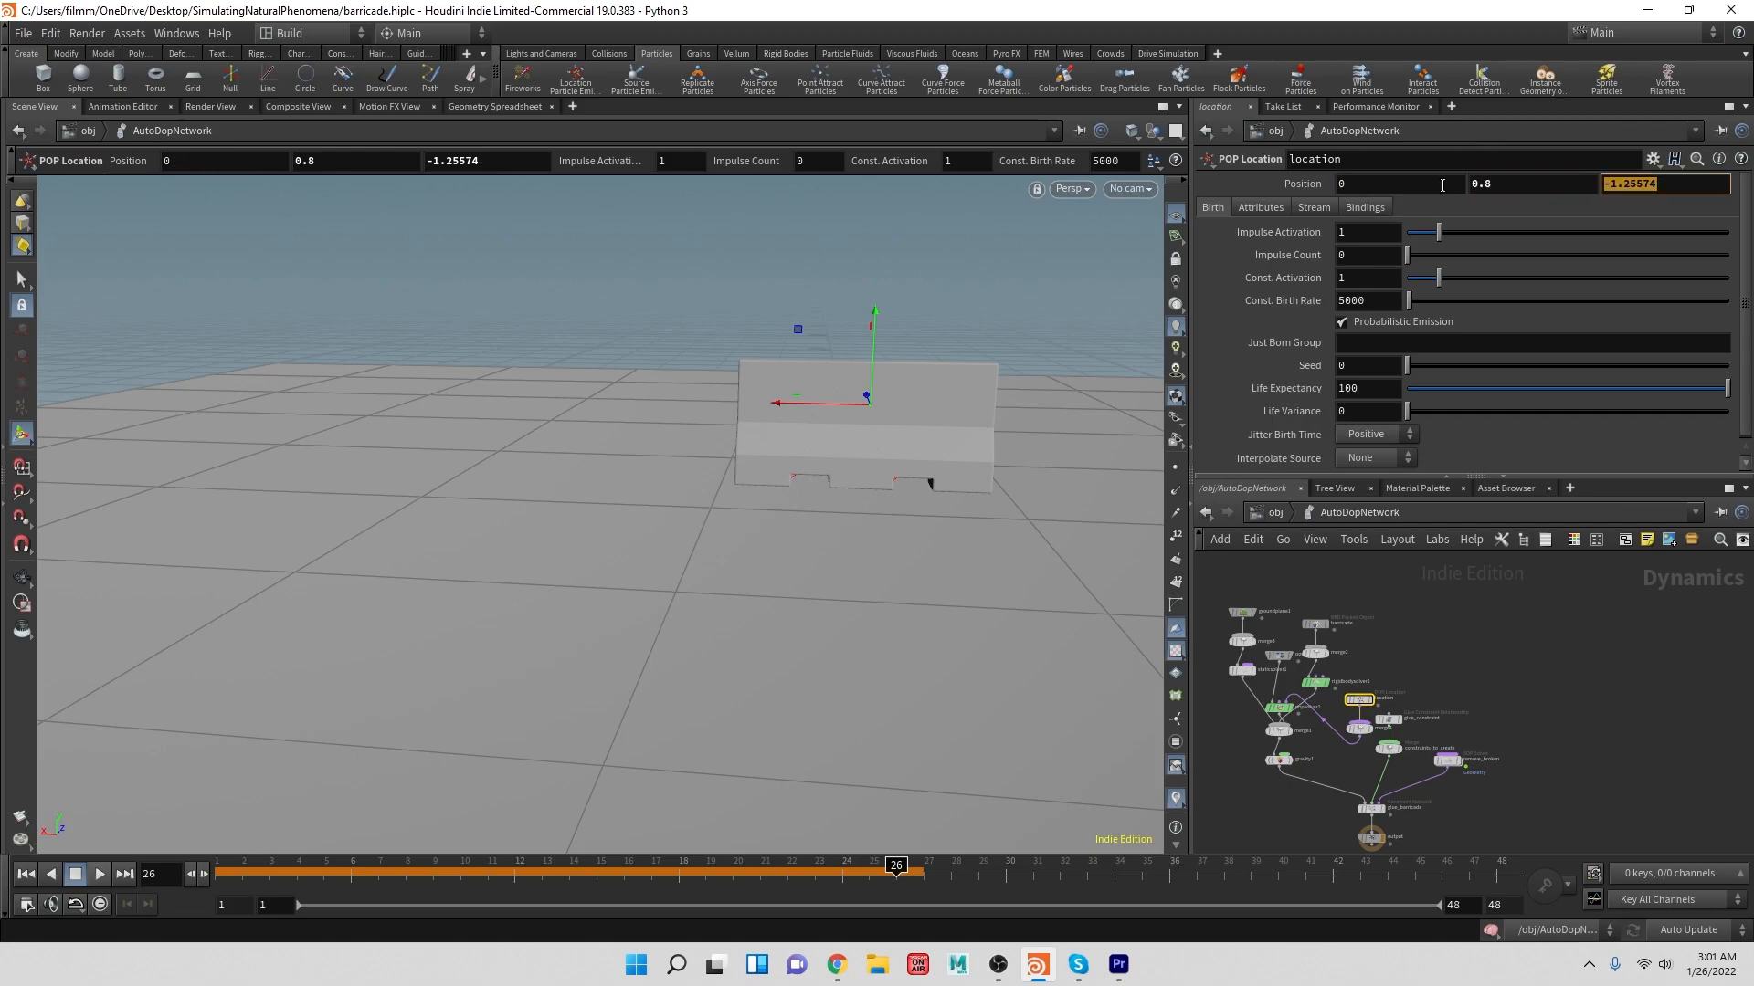
pyautogui.write('-1')
pyautogui.press('Return')
# - Move the particle emitter farther from the barricade by setting its Z position to -2
pyautogui.press('Escape')
pyautogui.moveTo(638, 485); pyautogui.dragTo(485, 502)
pyautogui.press('Return')
pyautogui.click(1685, 182)
pyautogui.write('-2')
pyautogui.press('Return')
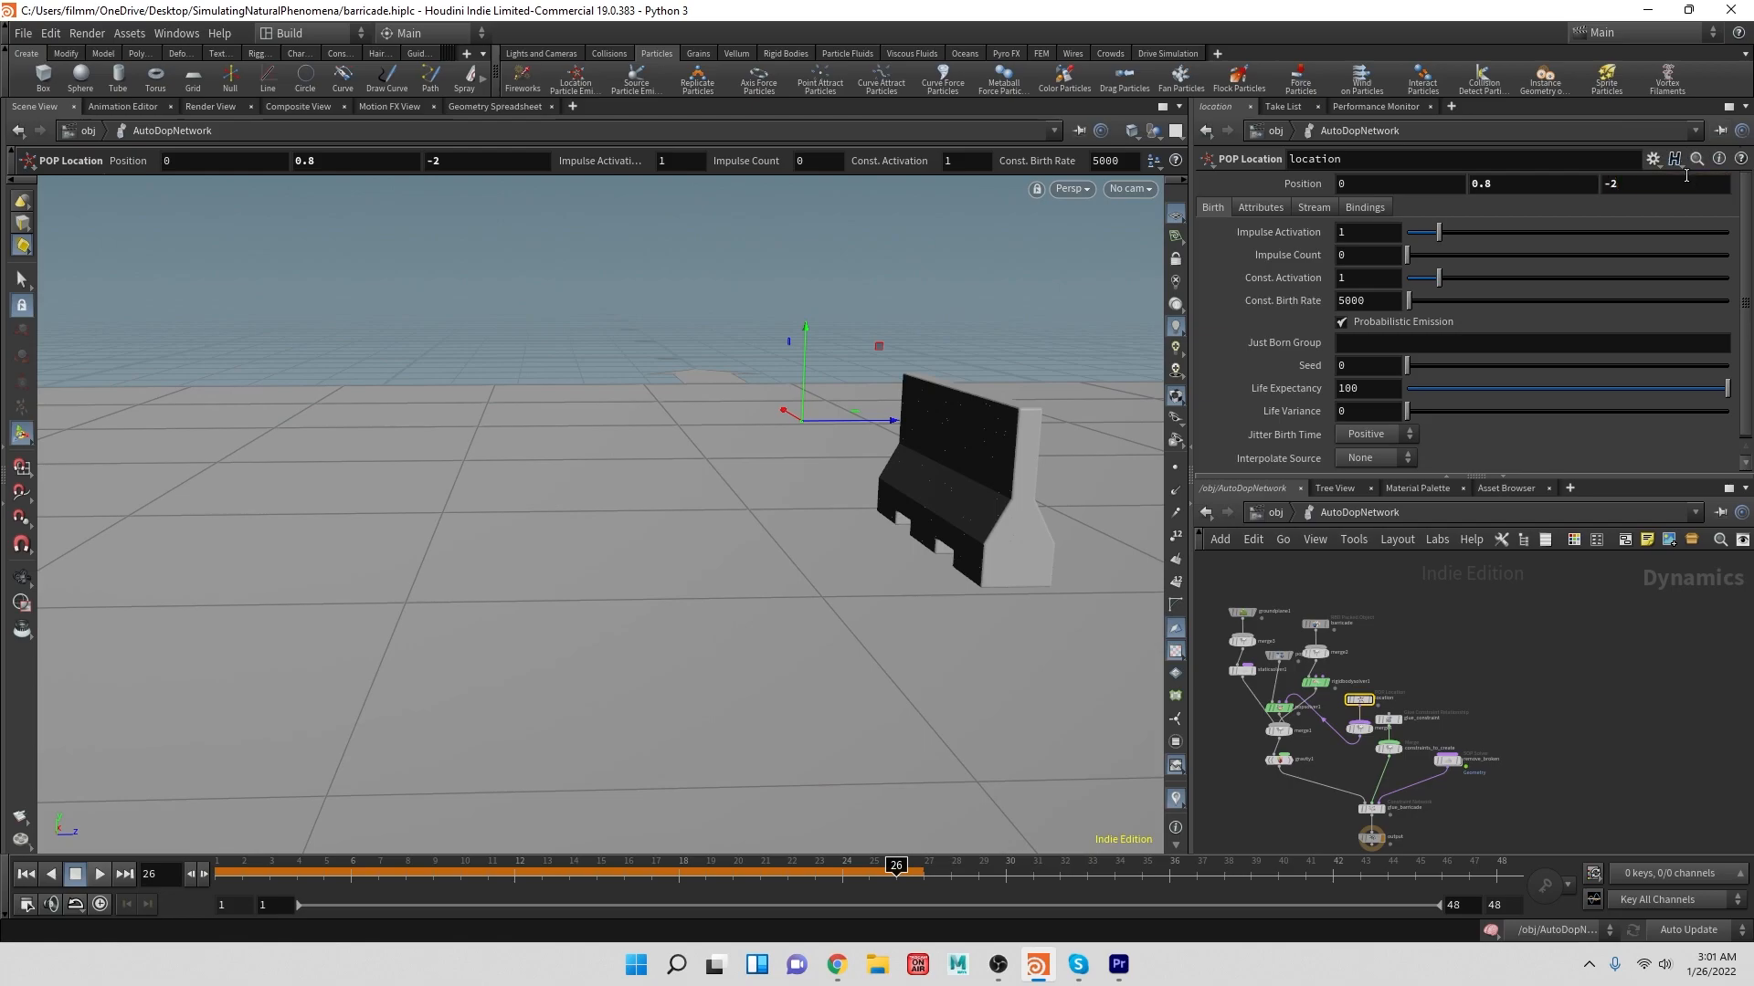
# - Play the particle emission from frame 1 with emitter and barricade in view, then stop and rewind to the start
pyautogui.press('Escape')
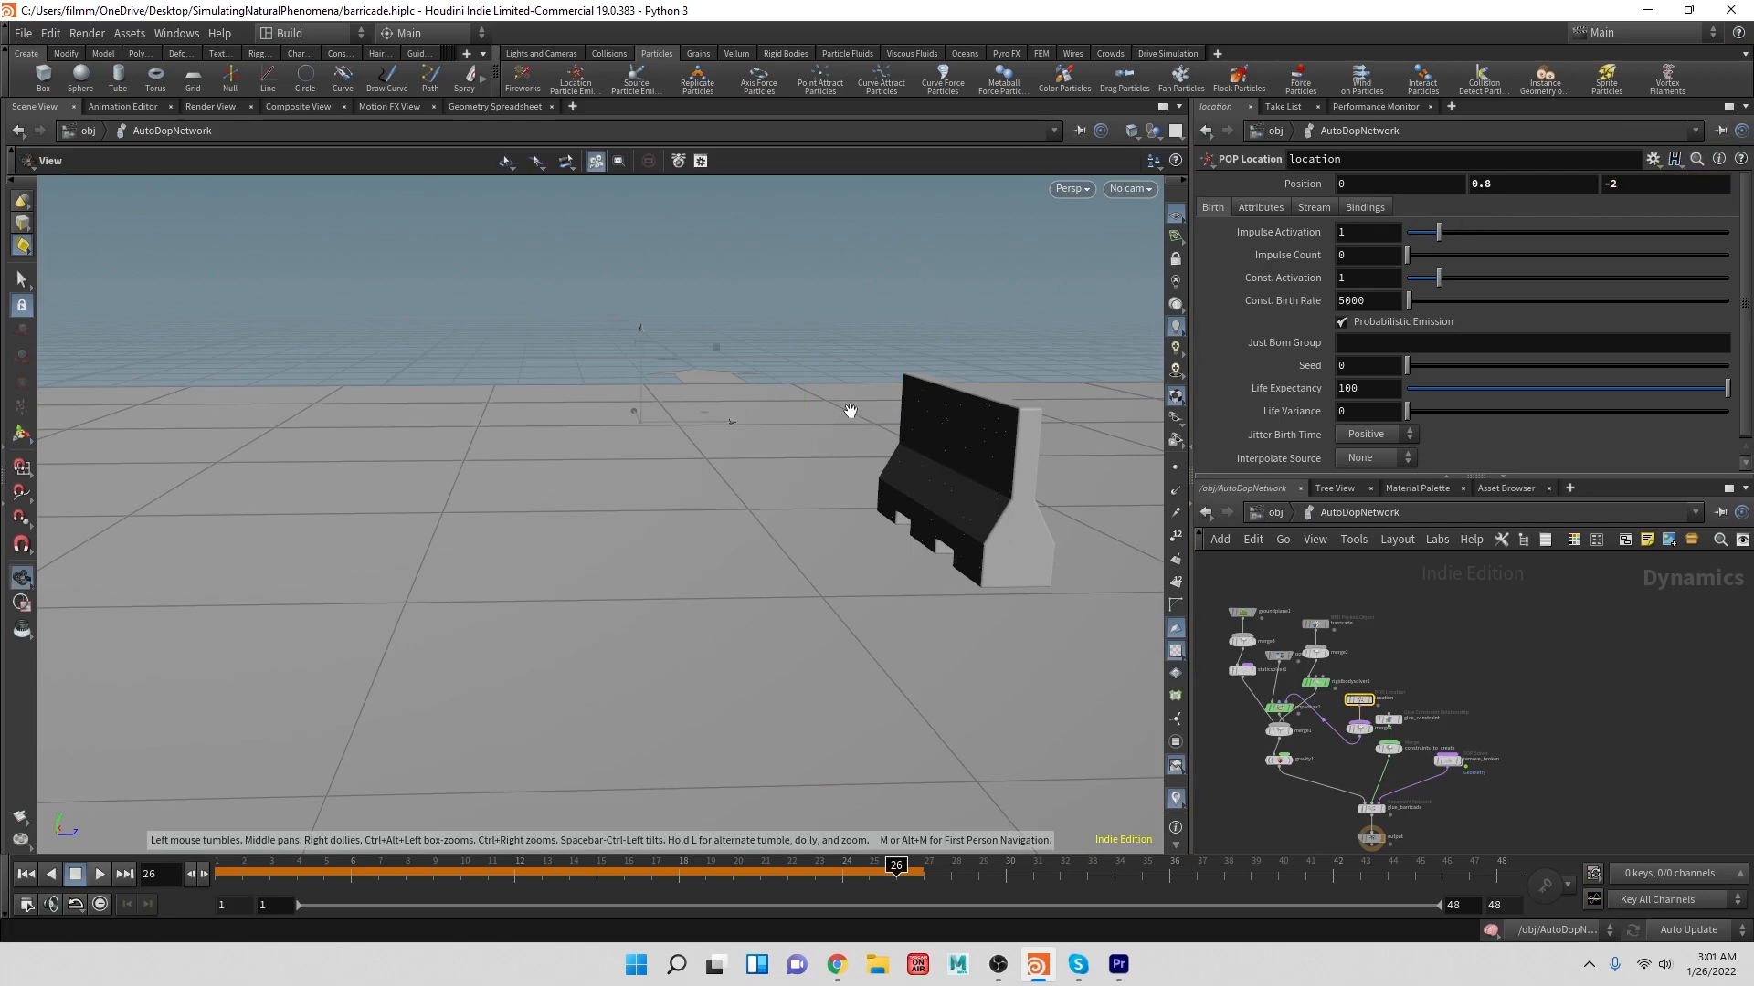
pyautogui.moveTo(850, 407); pyautogui.dragTo(775, 410)
pyautogui.keyDown('alt'); pyautogui.moveTo(477, 427); pyautogui.dragTo(676, 425); pyautogui.keyUp('alt')
pyautogui.scroll(2, 615, 410)
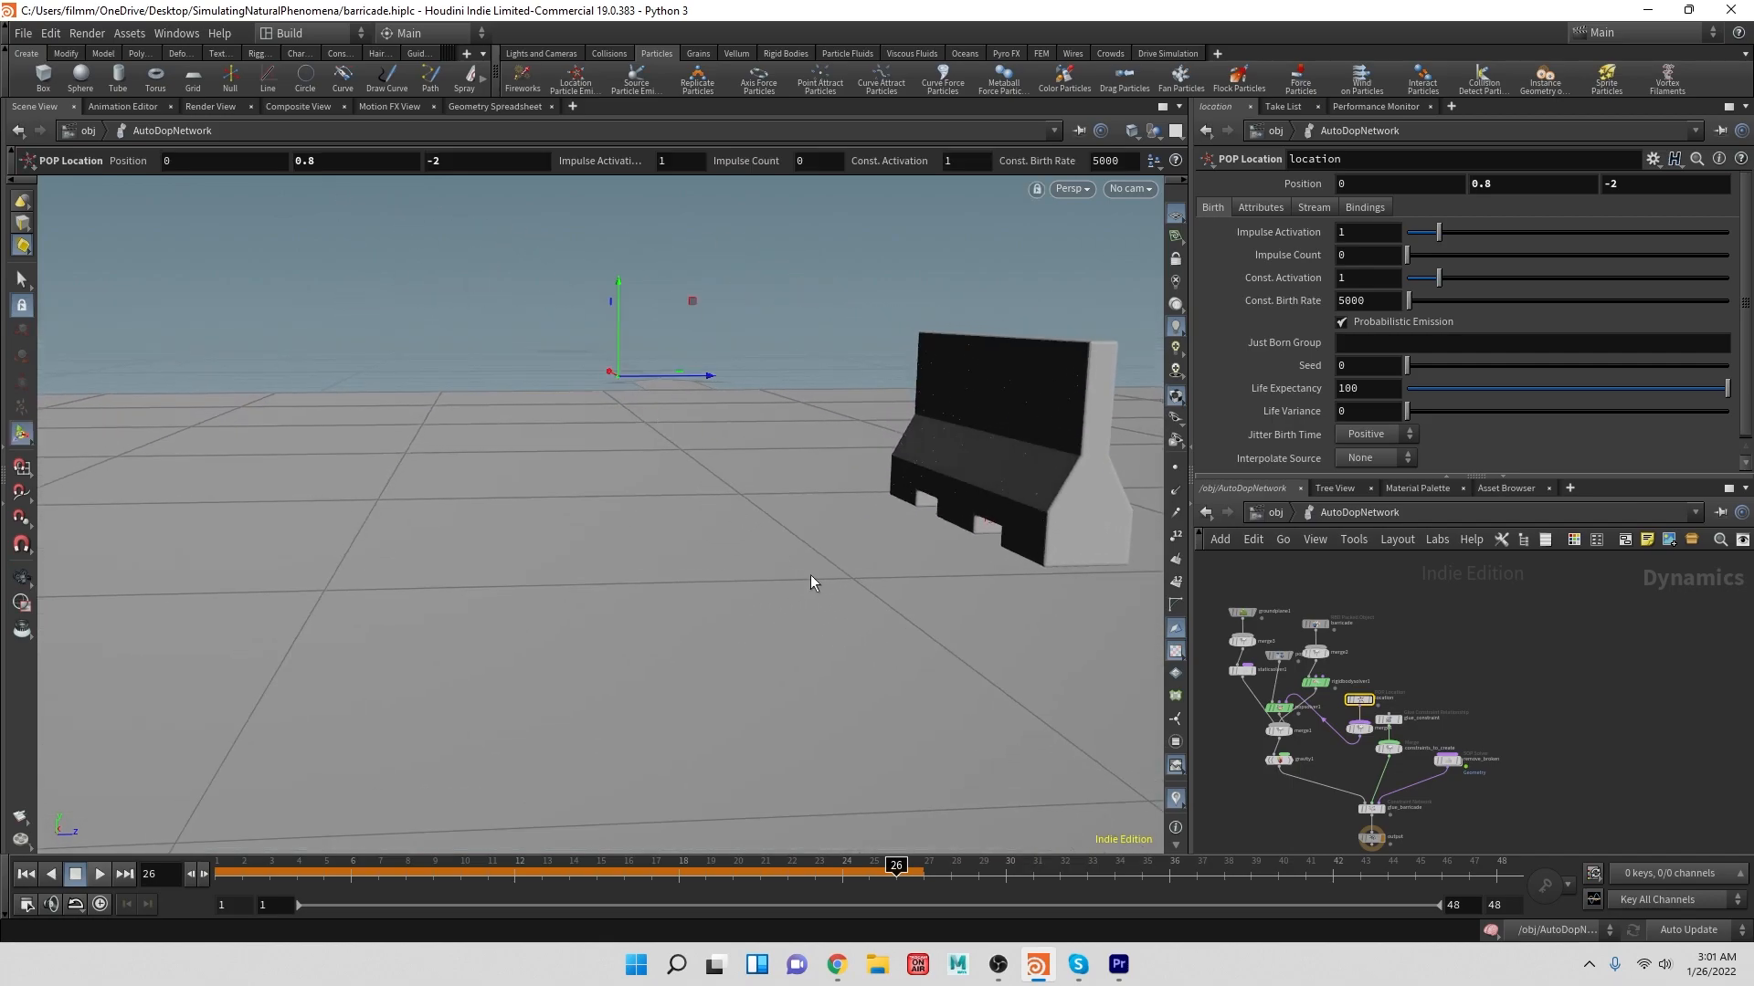
pyautogui.click(28, 872)
pyautogui.click(99, 874)
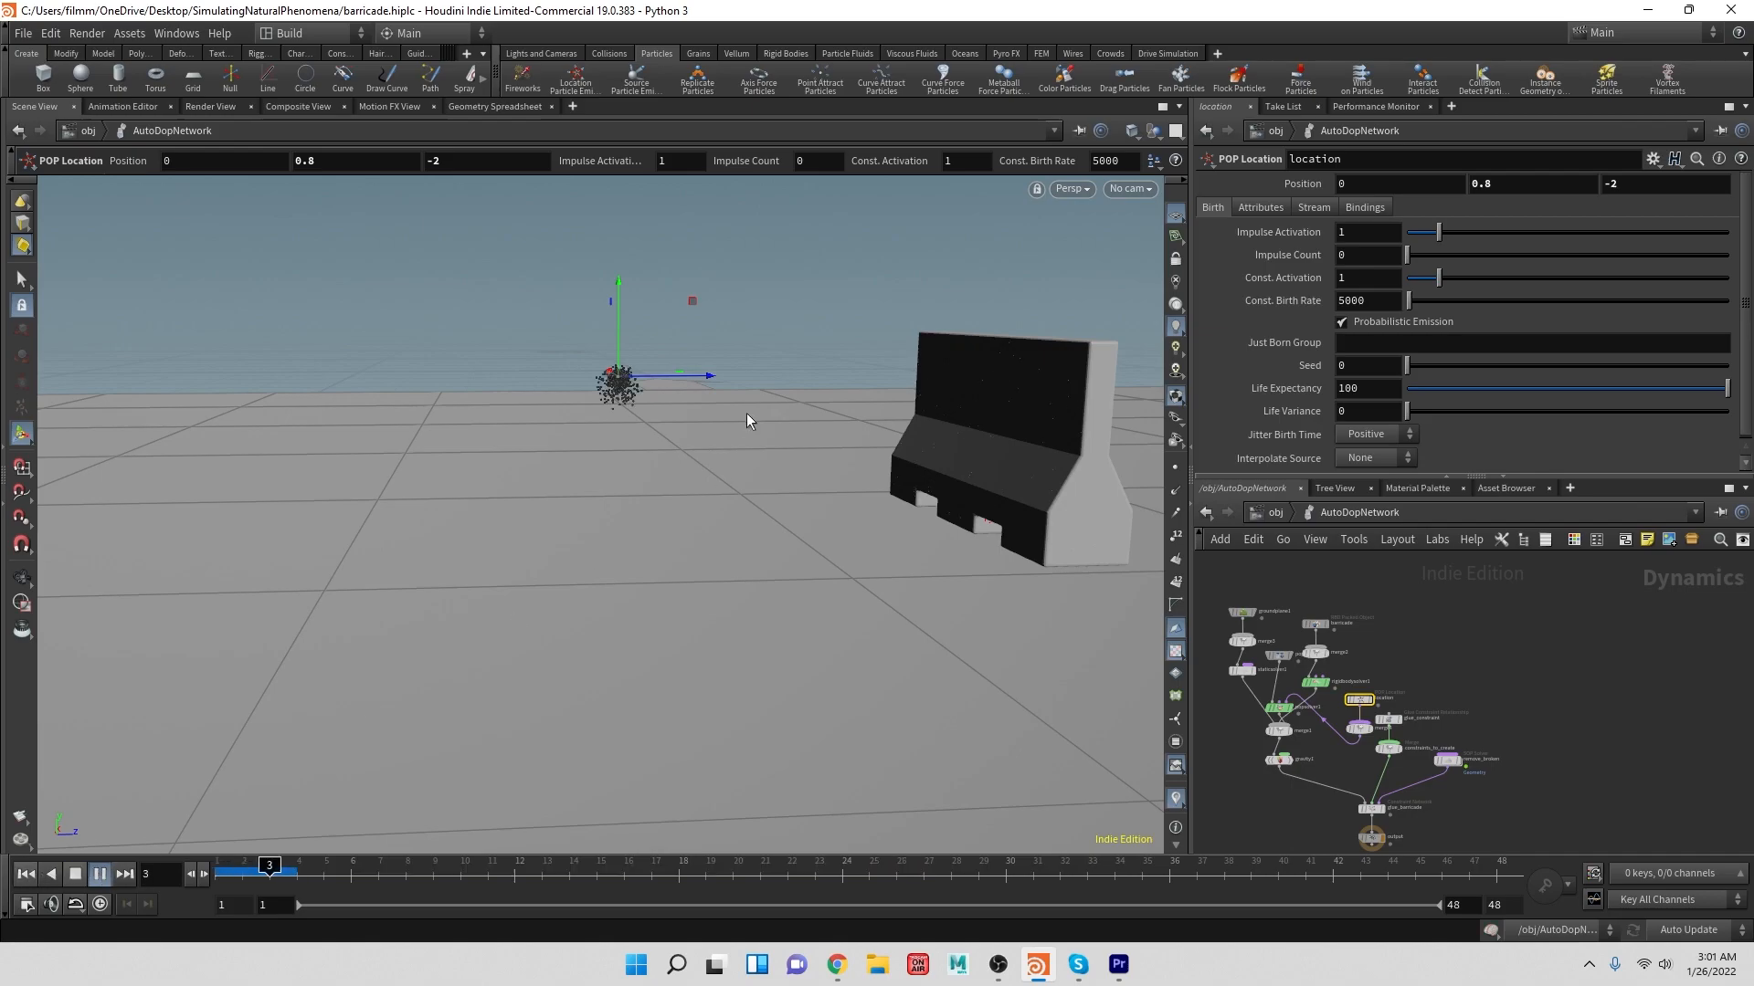
pyautogui.click(76, 875)
pyautogui.click(25, 874)
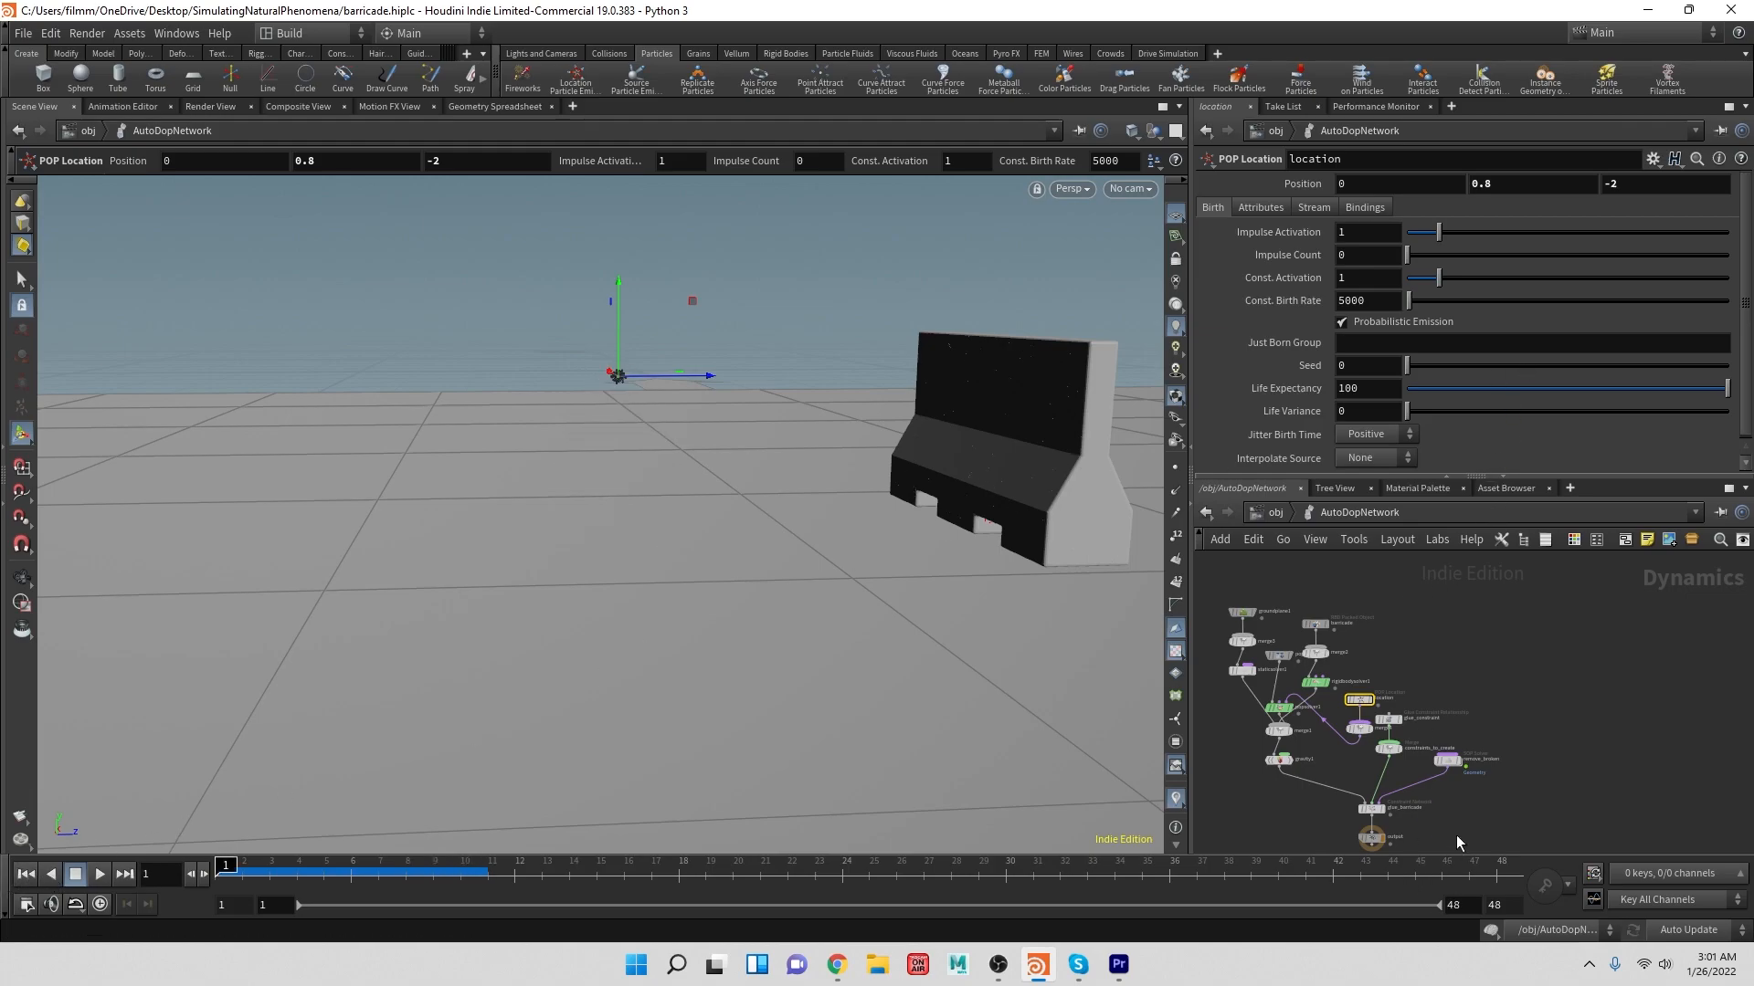
# - Lay out the nodes of the dynamics network automatically and set the POP Location emitter's constant birth rate to 24
pyautogui.press('l')
pyautogui.moveTo(1454, 700); pyautogui.dragTo(1554, 618, button='middle')
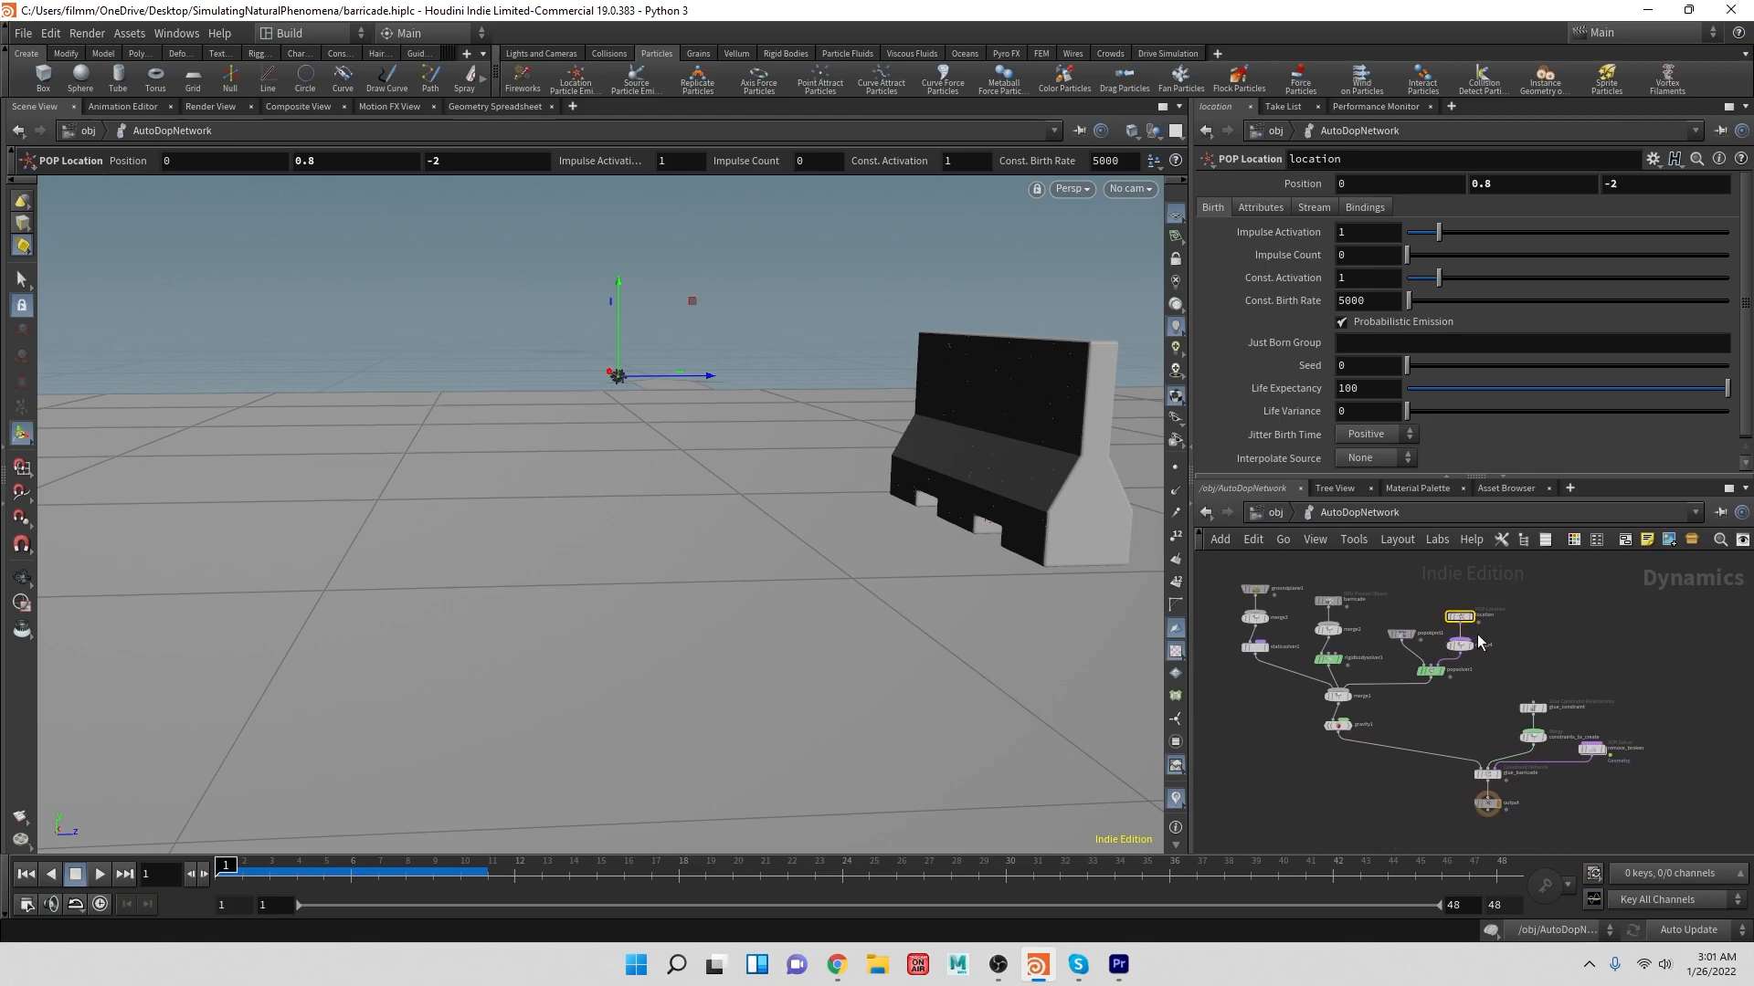
pyautogui.moveTo(1459, 619)
pyautogui.doubleClick(1345, 302)
pyautogui.write('24')
pyautogui.press('Return')
# - Play the simulation from frame 1 to check the reduced birth rate, then stop and rewind to the start
pyautogui.click(101, 875)
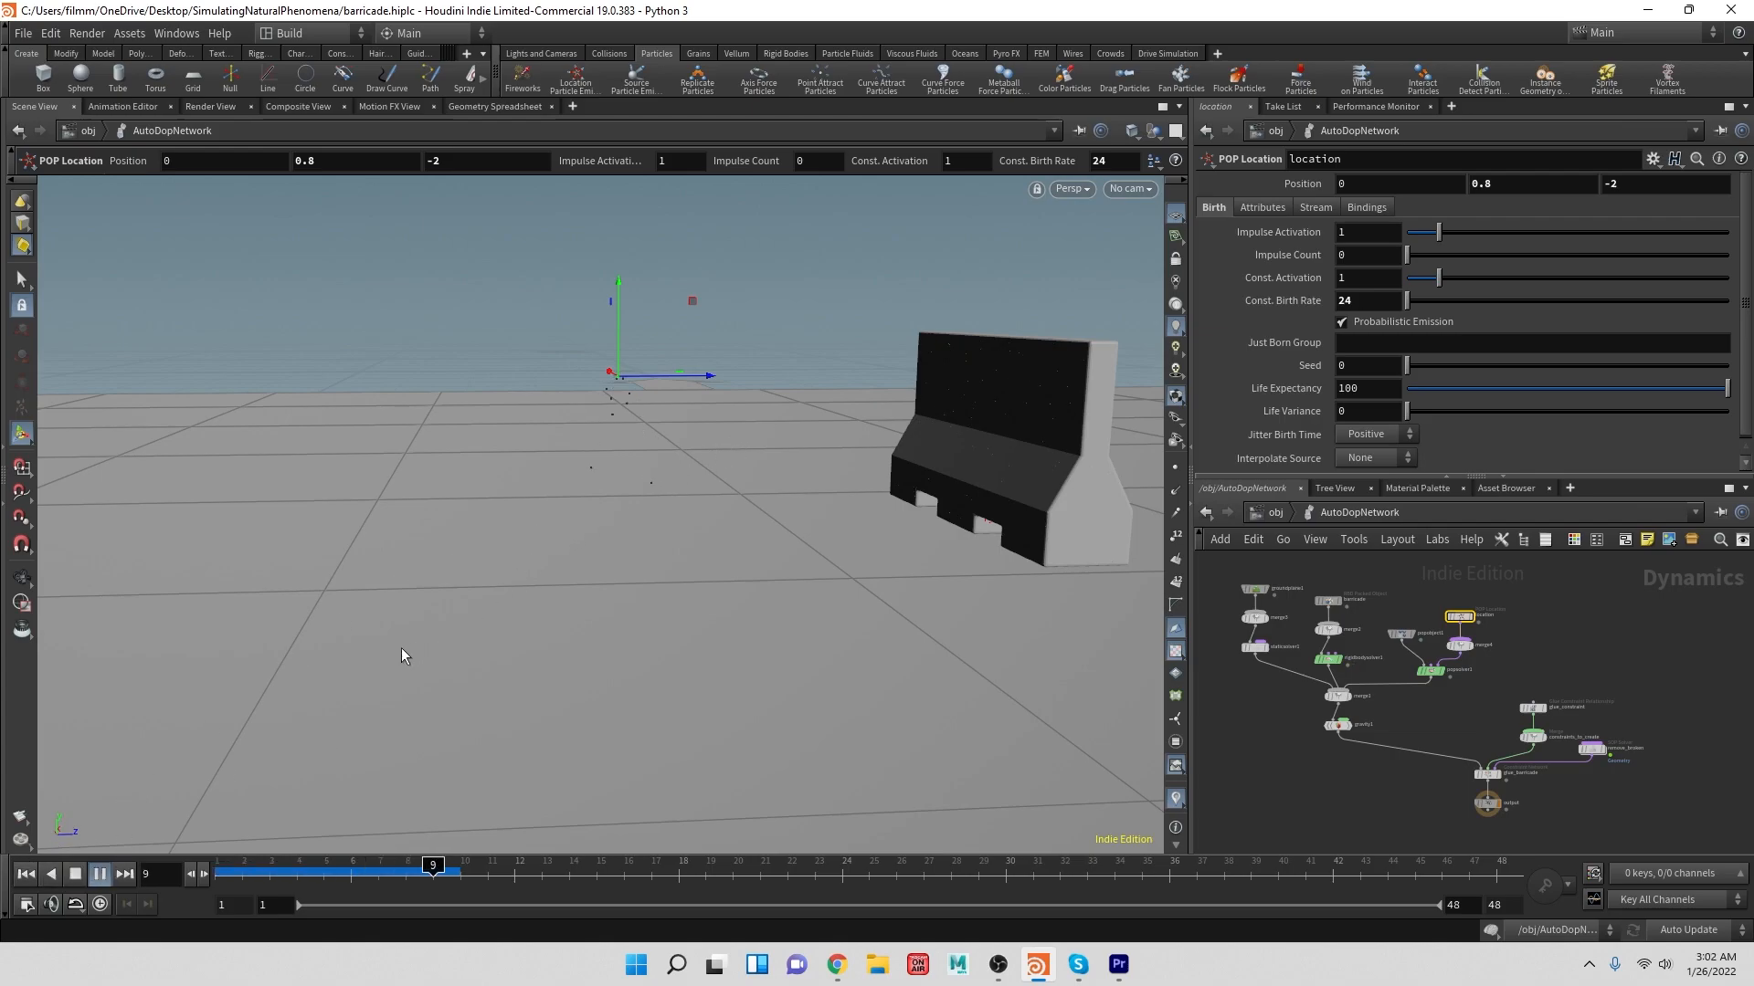
pyautogui.click(76, 874)
pyautogui.click(33, 877)
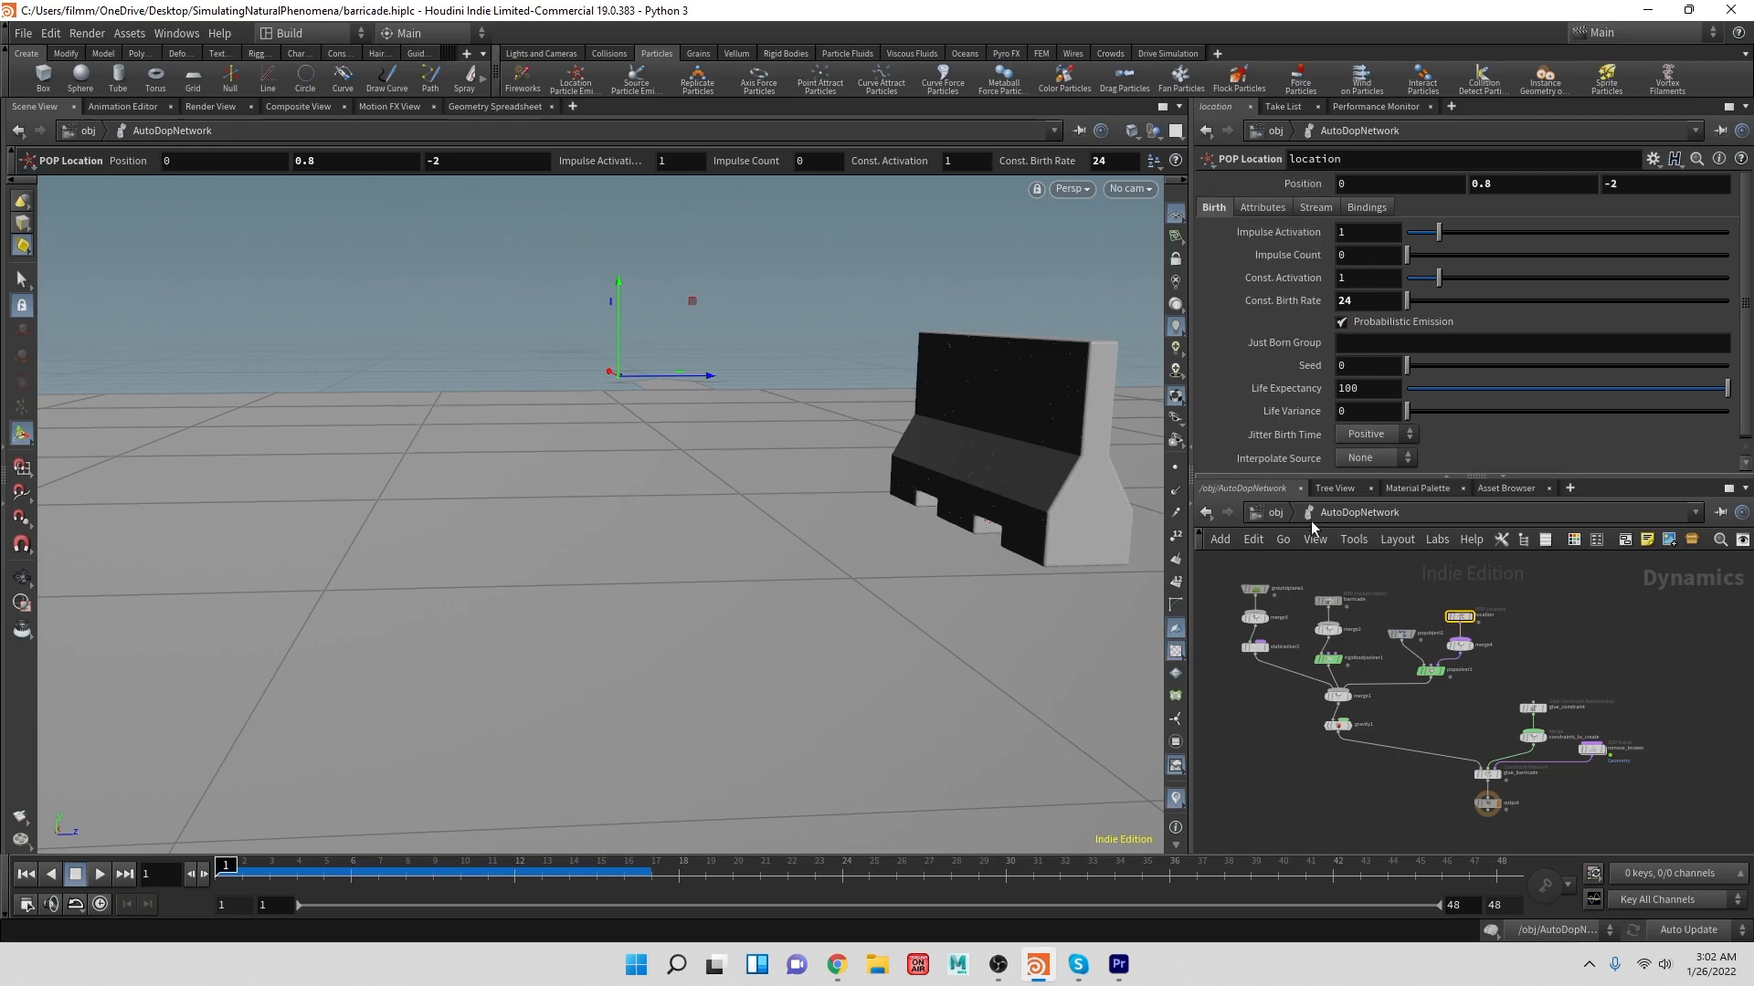
# - Give the emitted particles a Z velocity of 10 so they shoot toward the barricade
pyautogui.click(1262, 207)
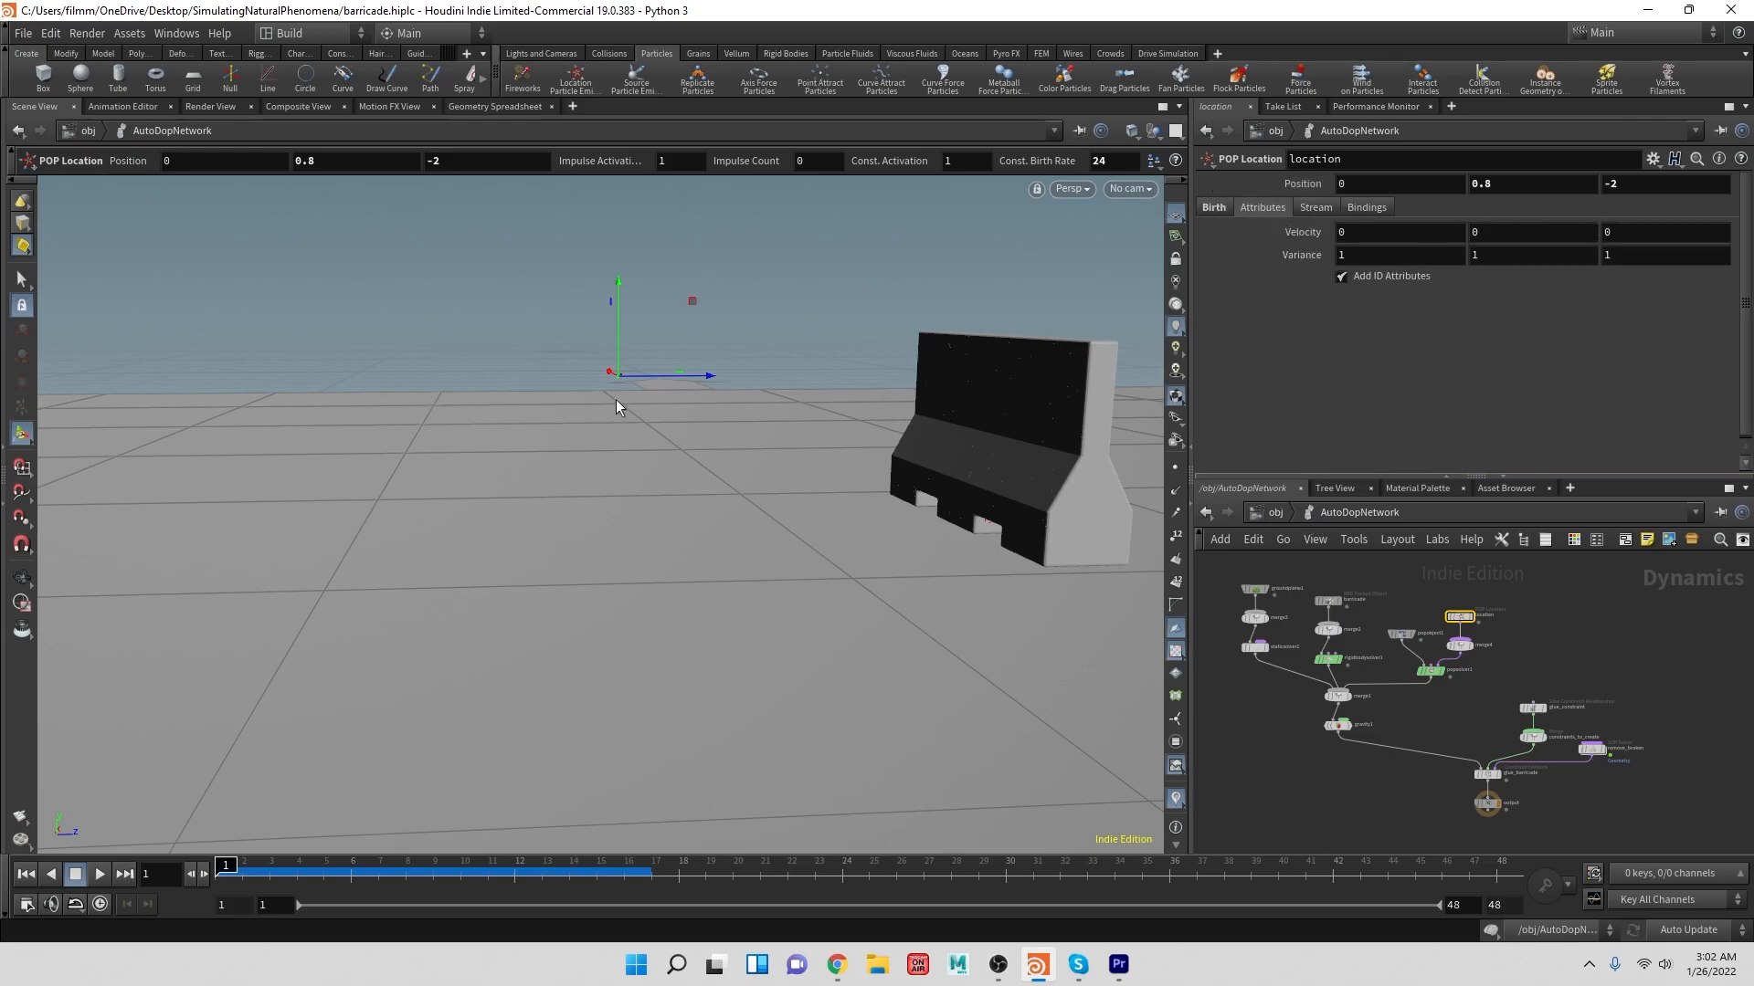
pyautogui.click(1638, 242)
pyautogui.write('10')
pyautogui.press('Return')
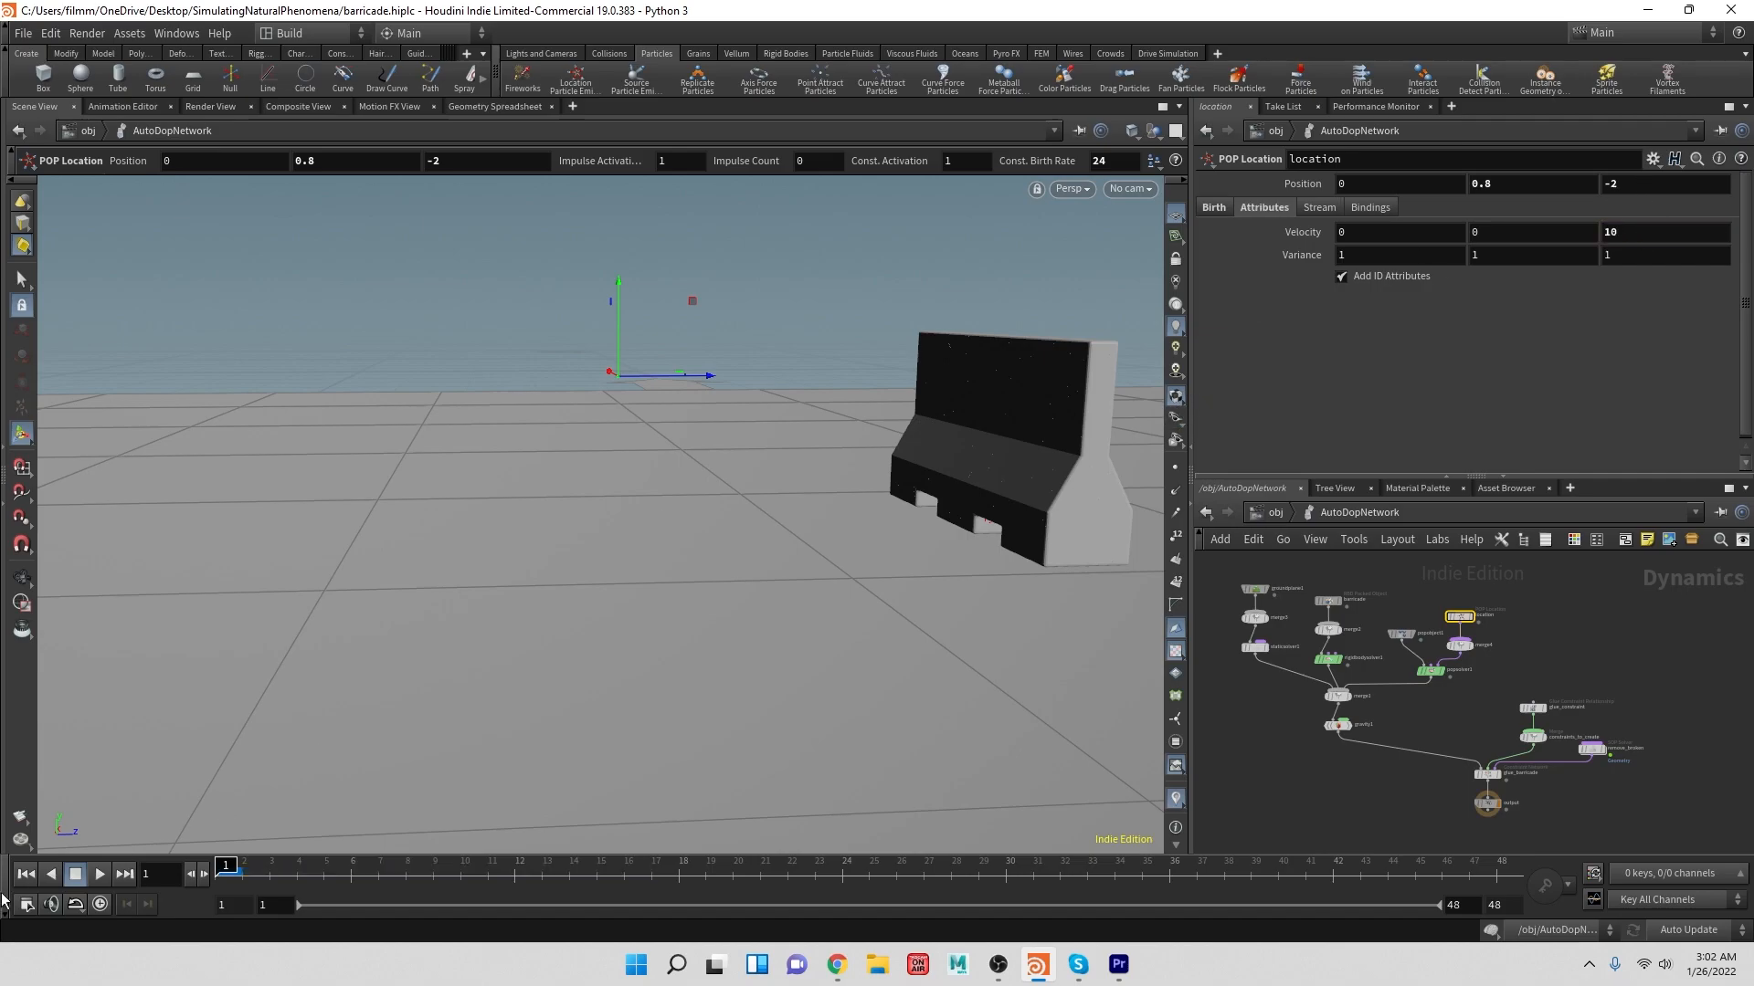
# - Preview the particles' flight toward the barricade, rewind to frame 1 and view the scene from a more elevated angle
pyautogui.click(100, 873)
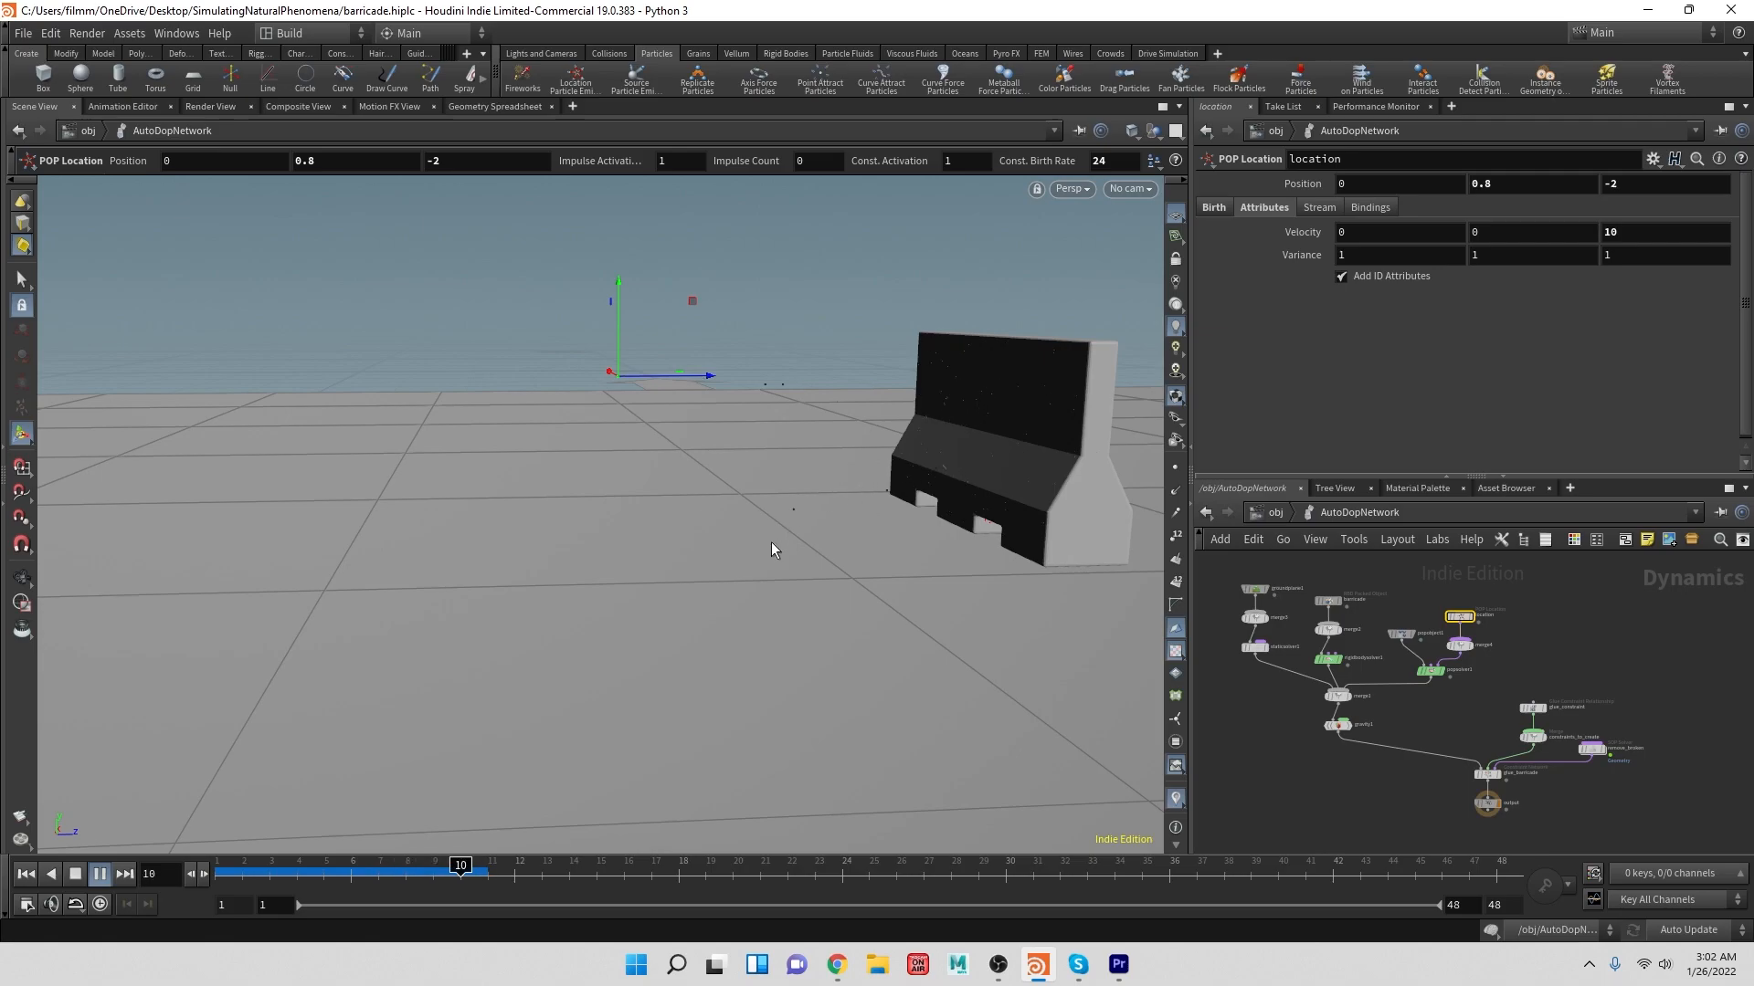
pyautogui.click(74, 874)
pyautogui.click(25, 874)
pyautogui.press('Escape')
pyautogui.moveTo(1038, 332); pyautogui.dragTo(879, 403)
pyautogui.press('Return')
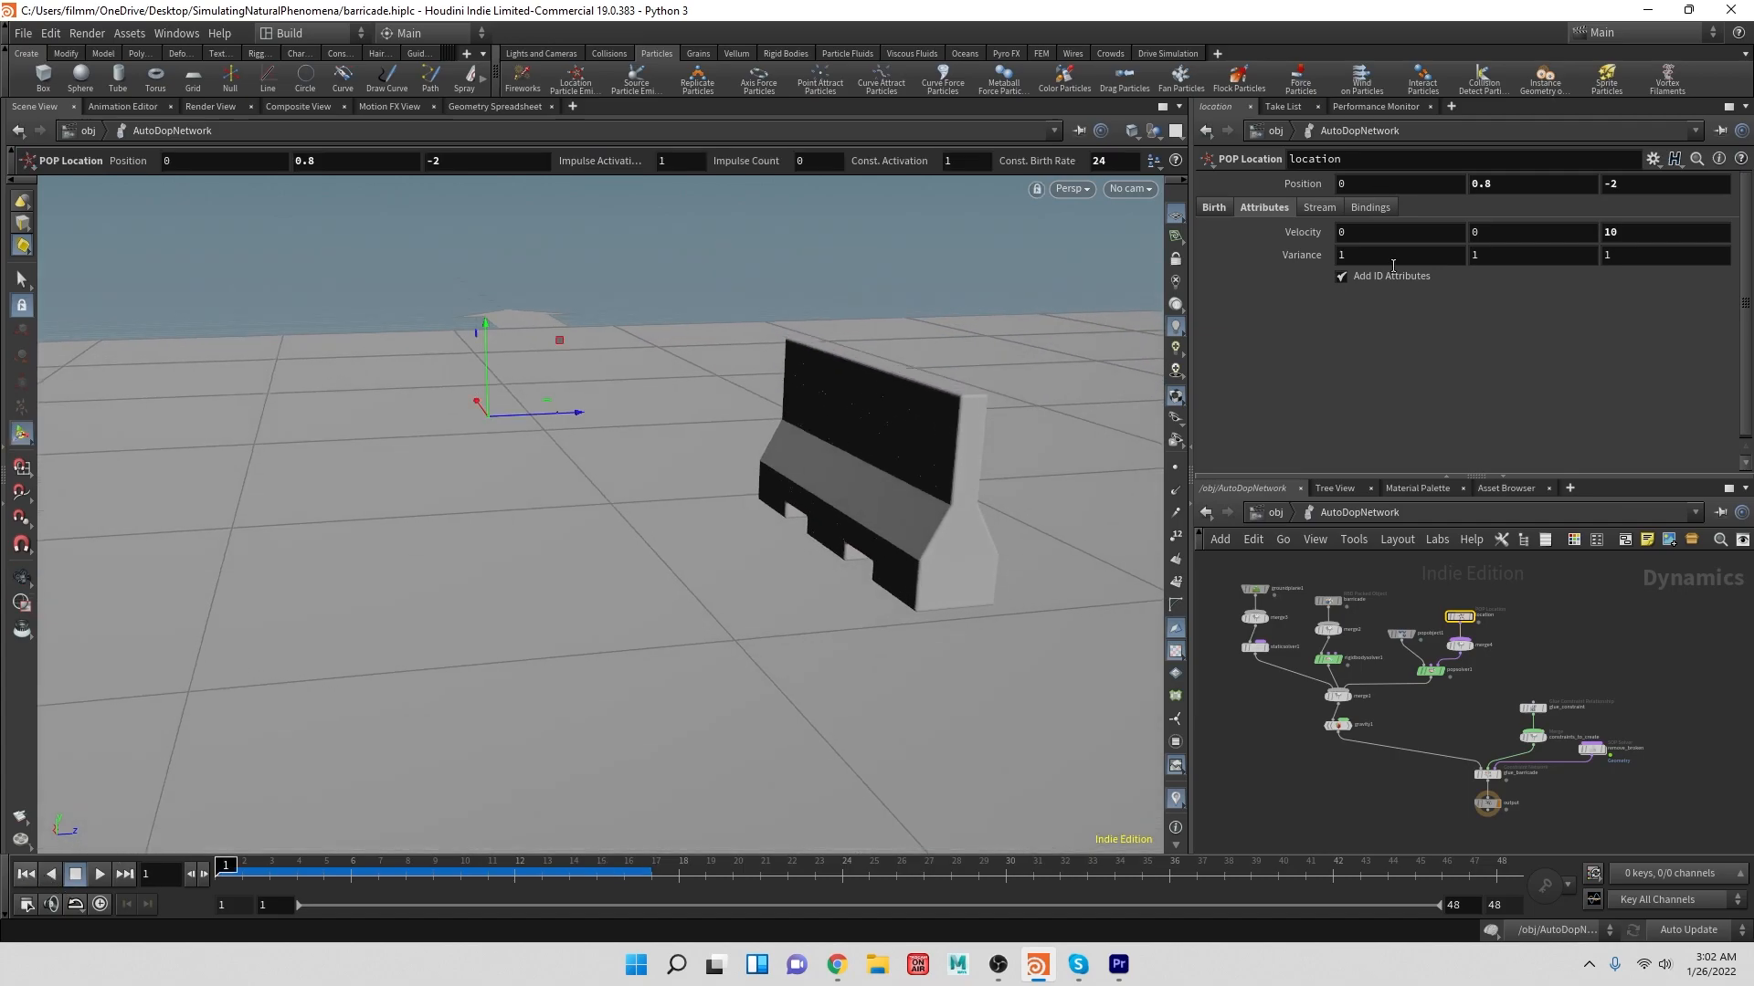
# - Set the POP Solver's collision response to Die so particles disappear on impact
pyautogui.click(1430, 670)
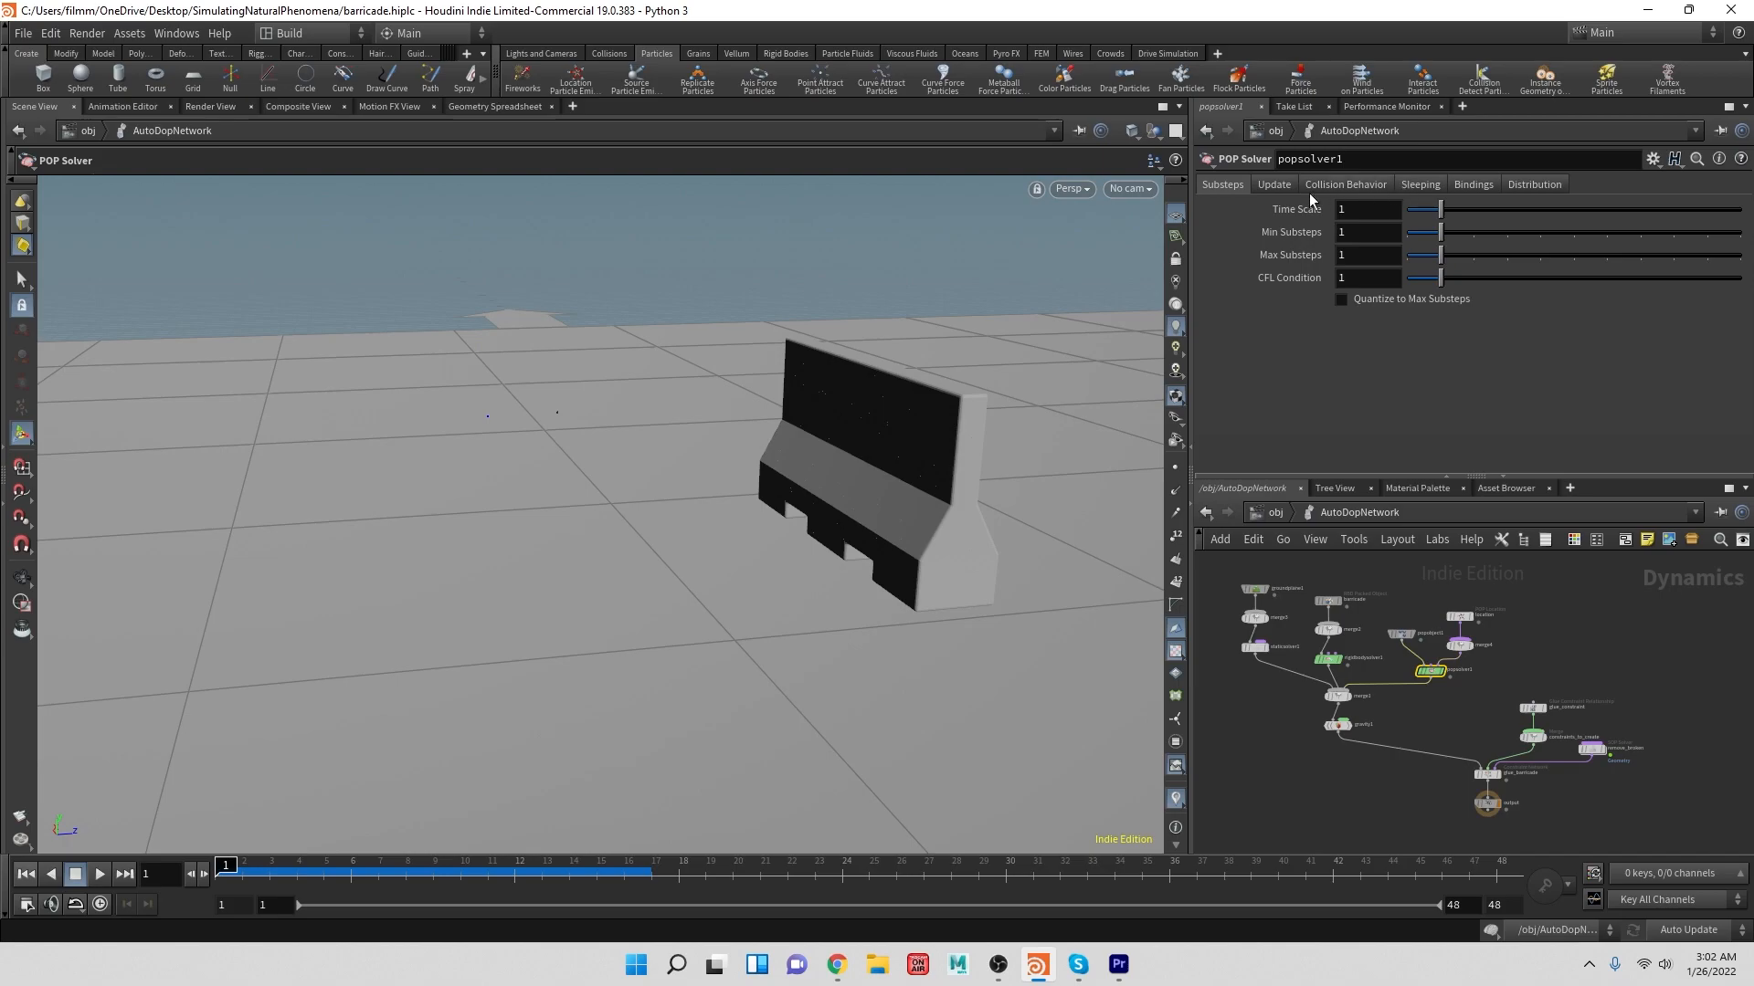
pyautogui.click(1271, 187)
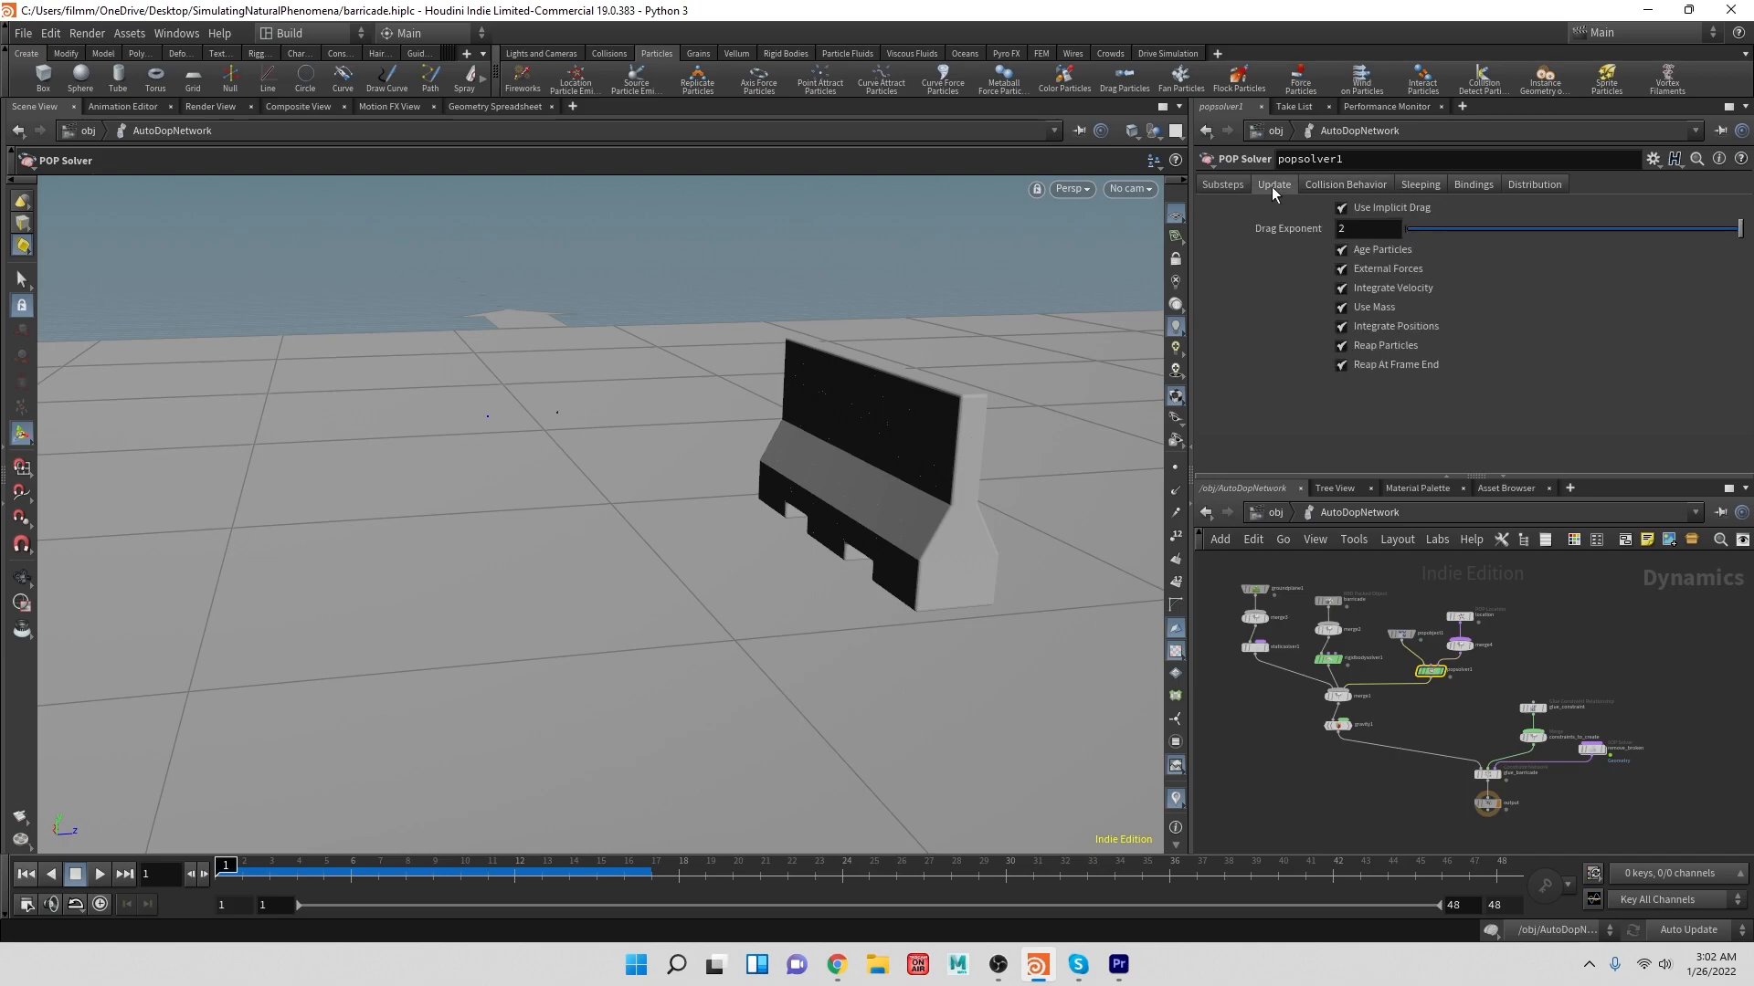
pyautogui.click(1223, 185)
pyautogui.click(1338, 186)
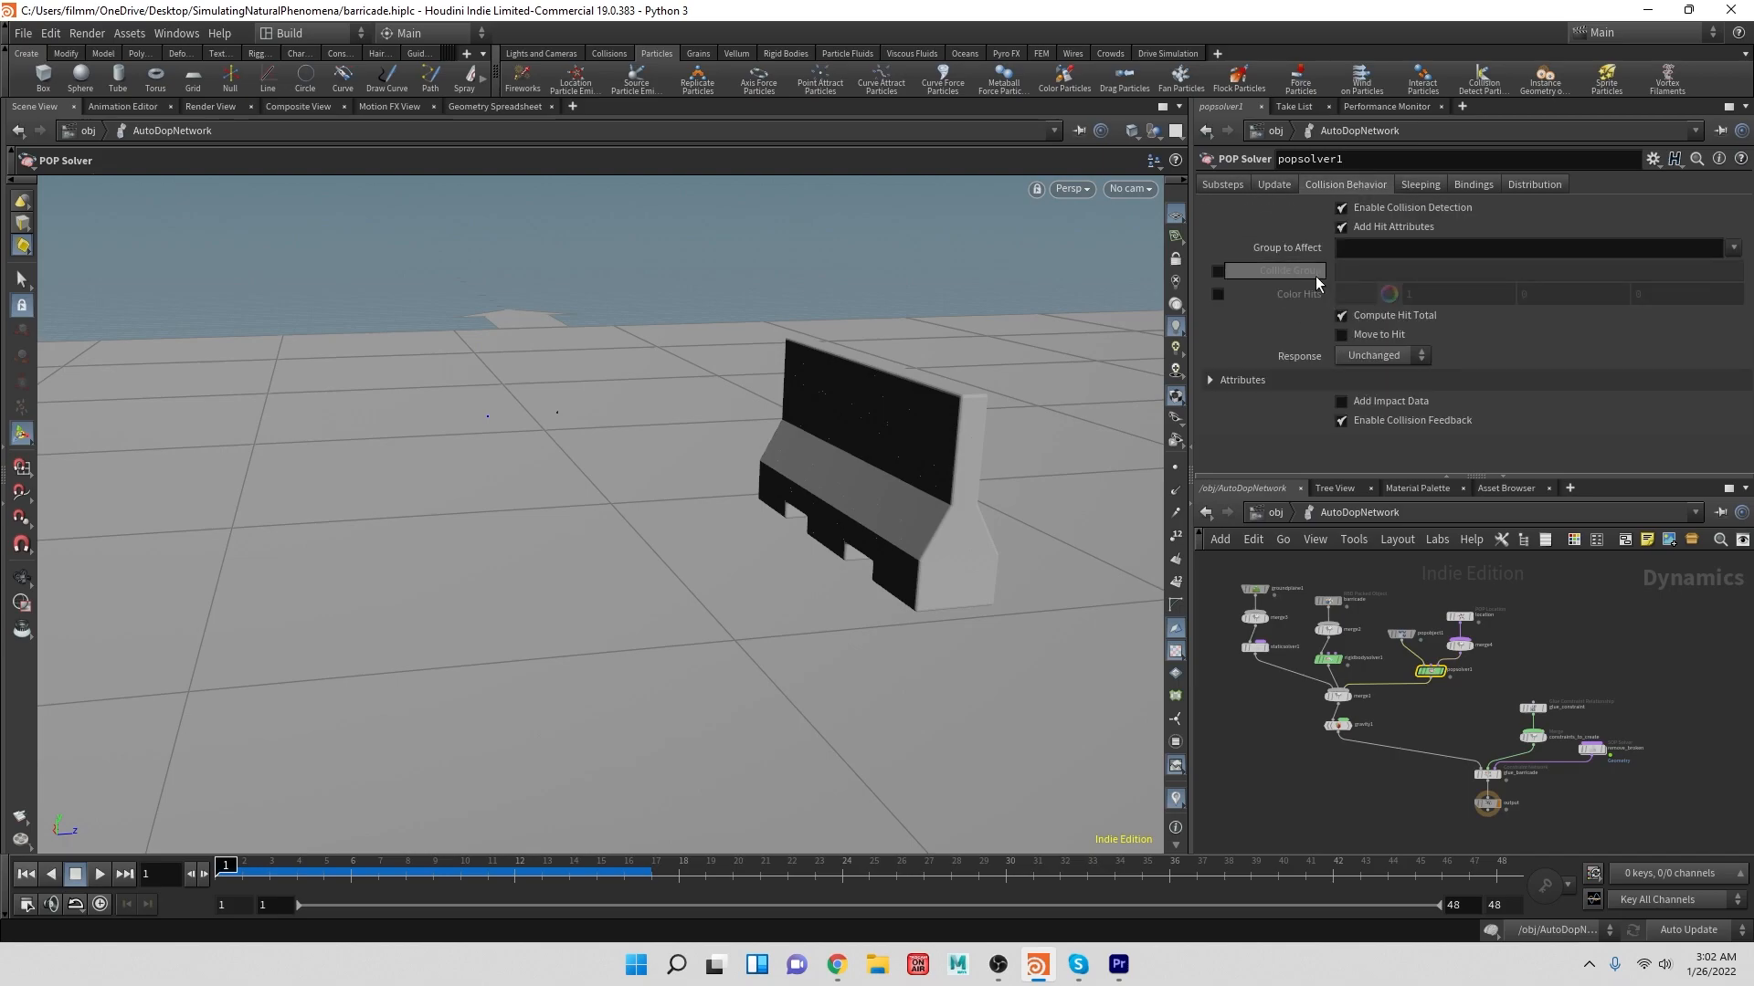
pyautogui.click(1374, 355)
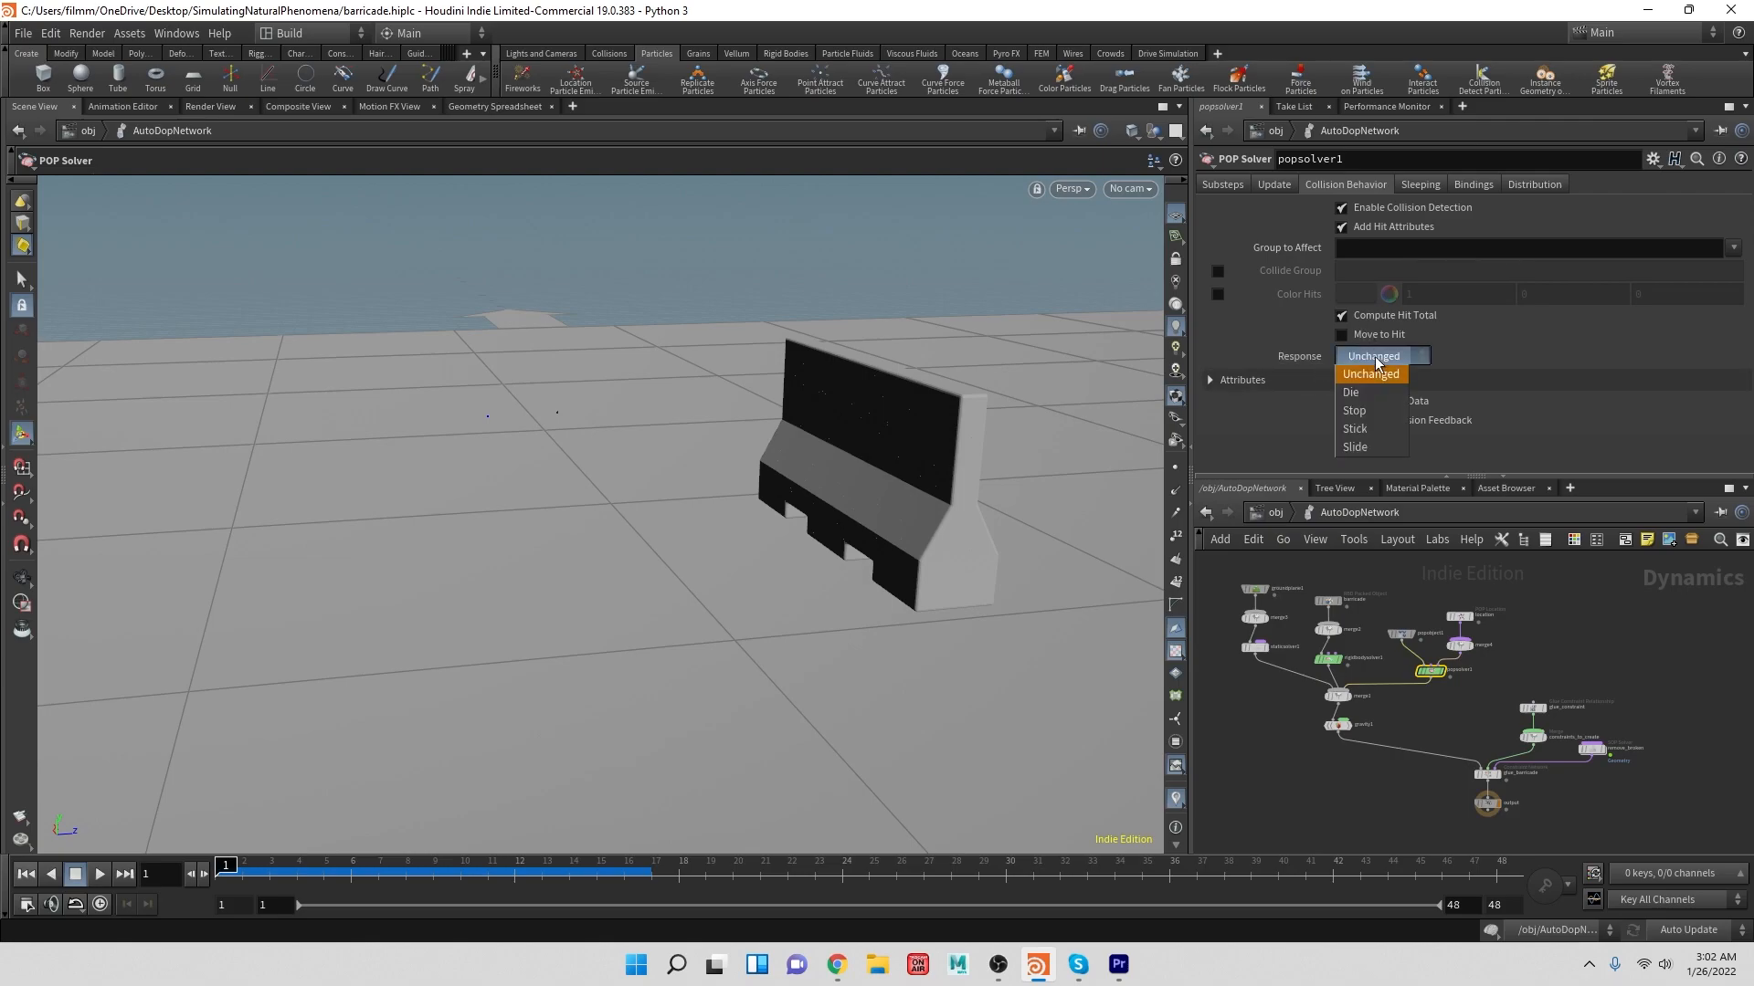
pyautogui.click(1368, 390)
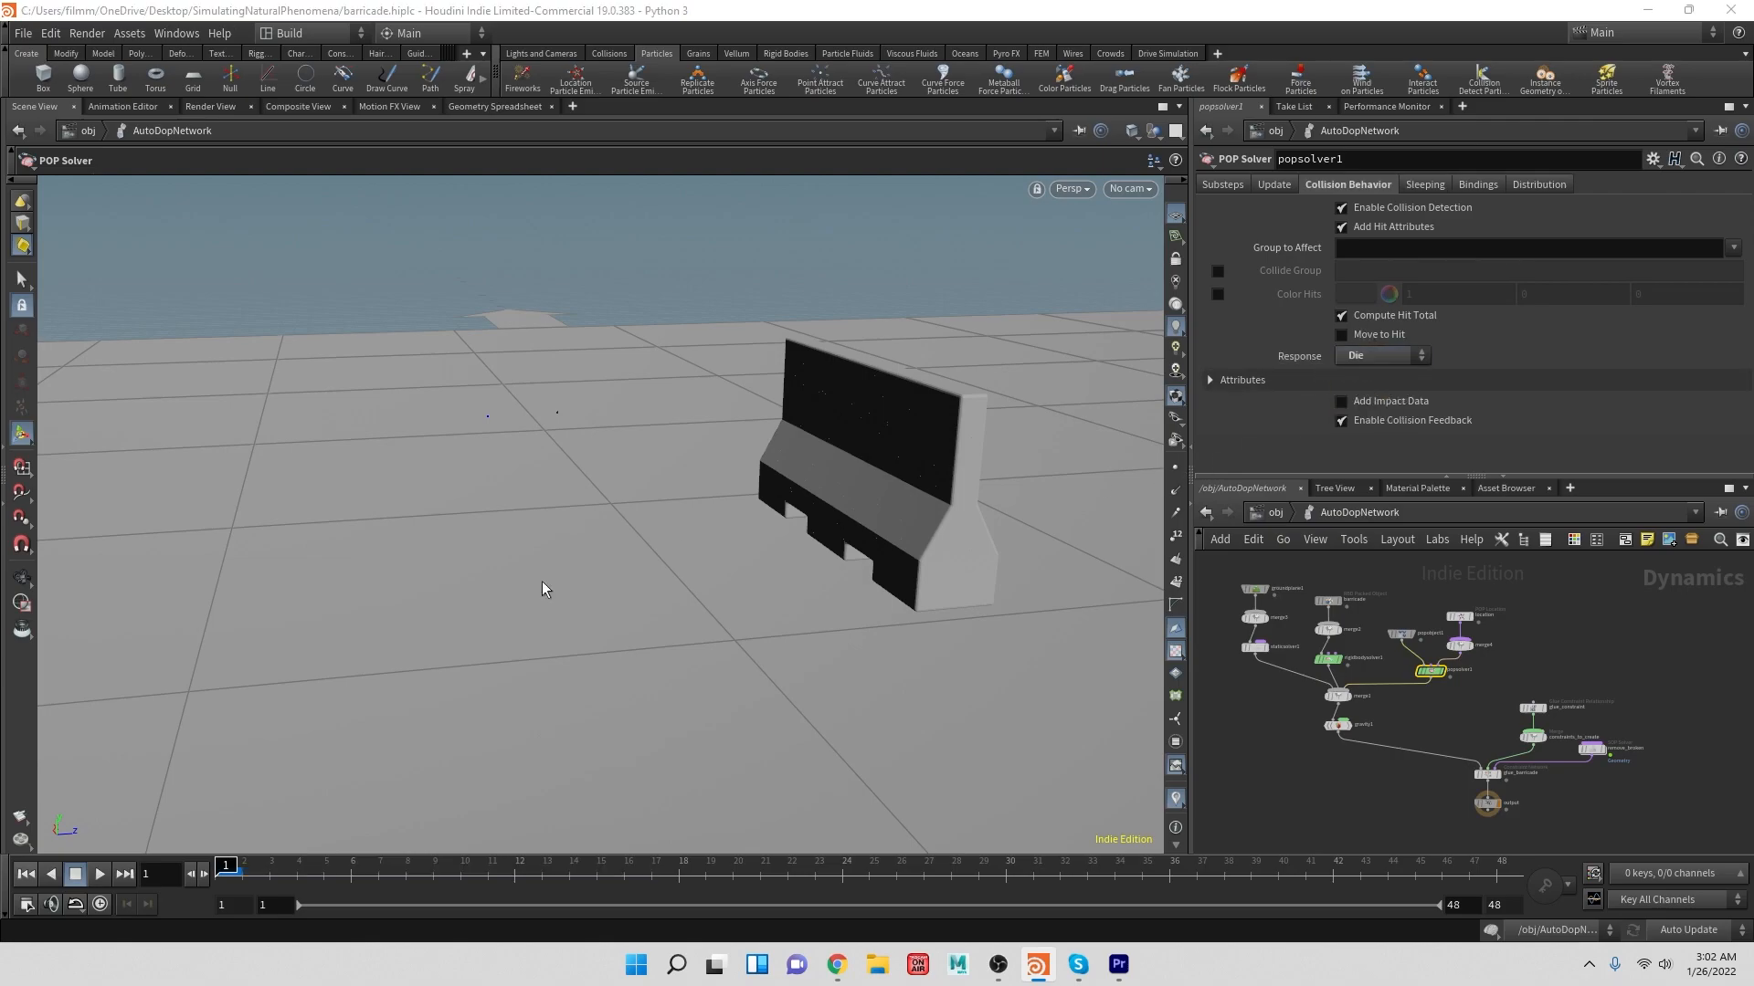
# - Play the simulation to check how particles behave on hitting the barricade, then stop and rewind to frame 1
pyautogui.click(100, 874)
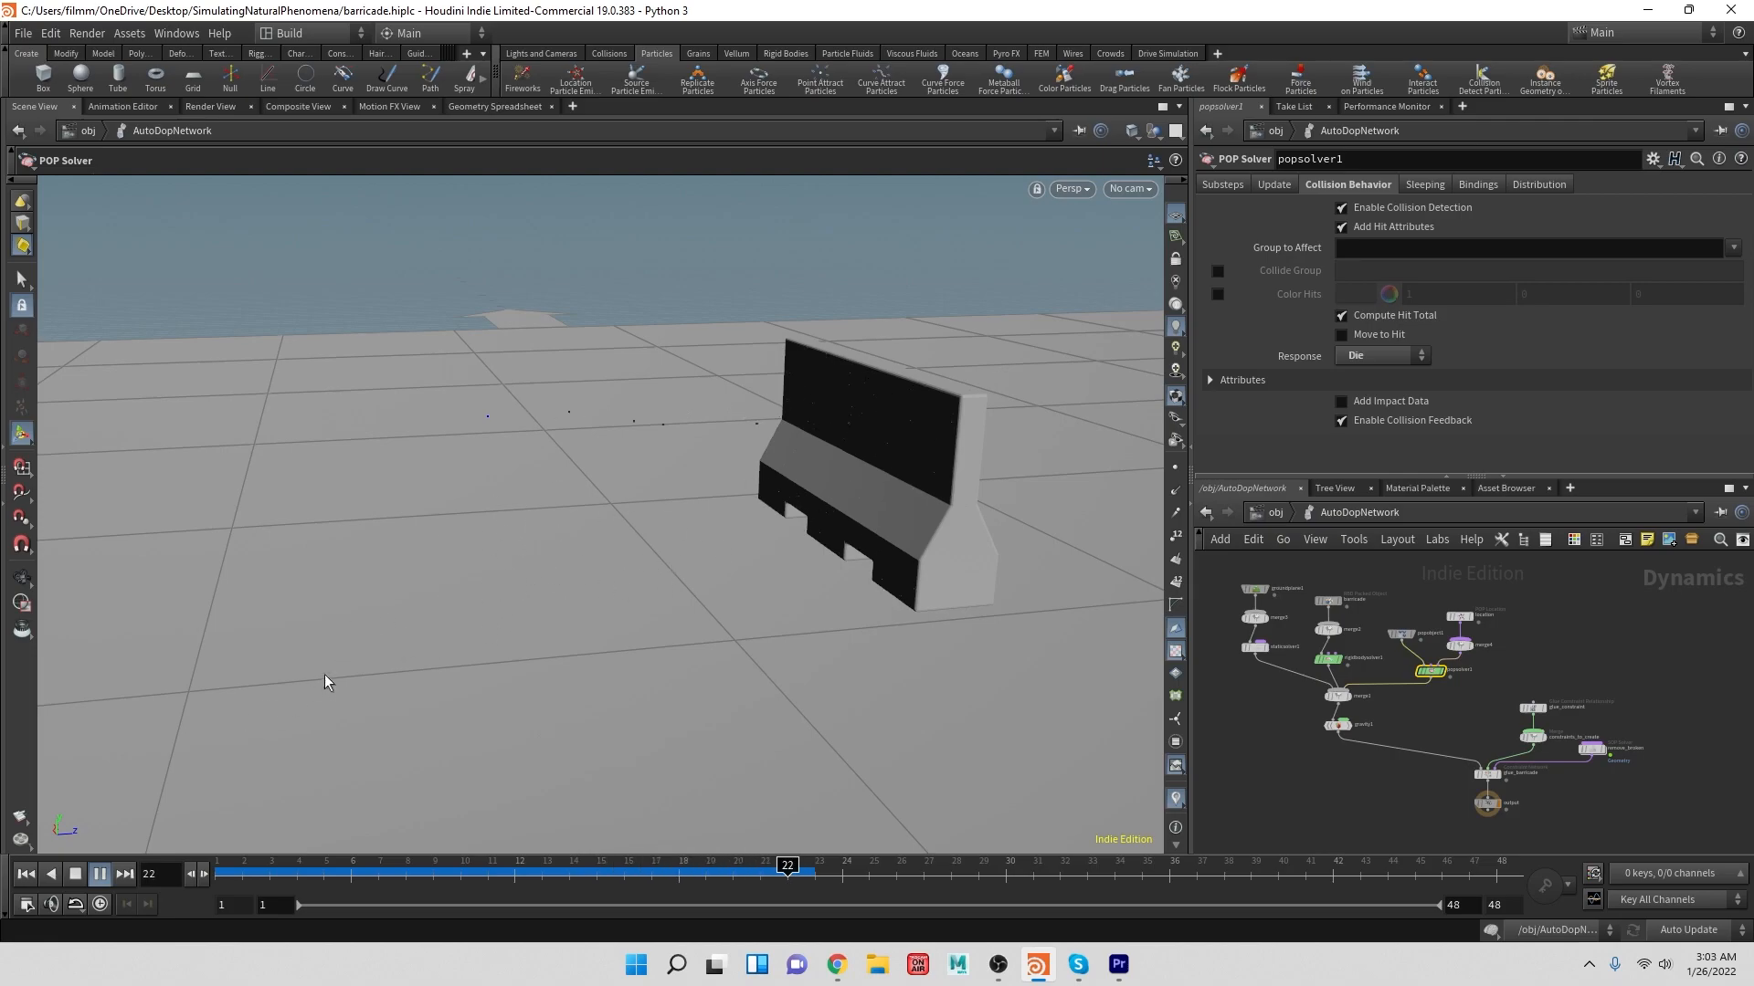
pyautogui.click(77, 873)
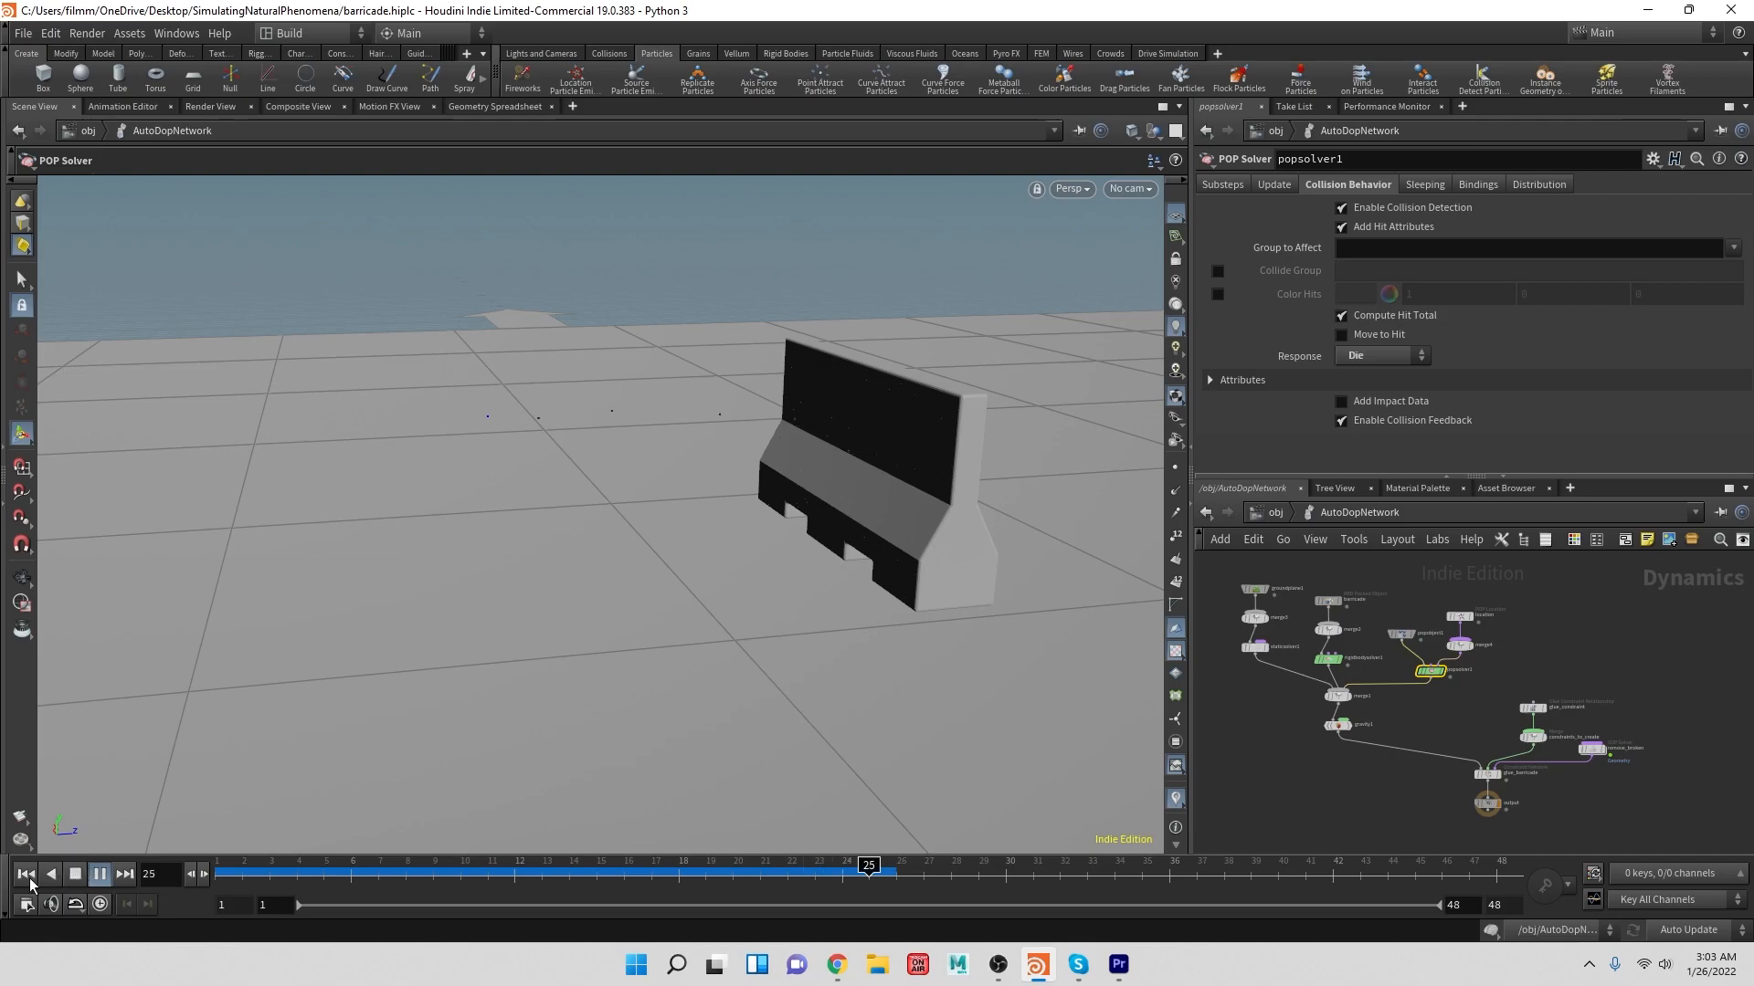
pyautogui.click(23, 875)
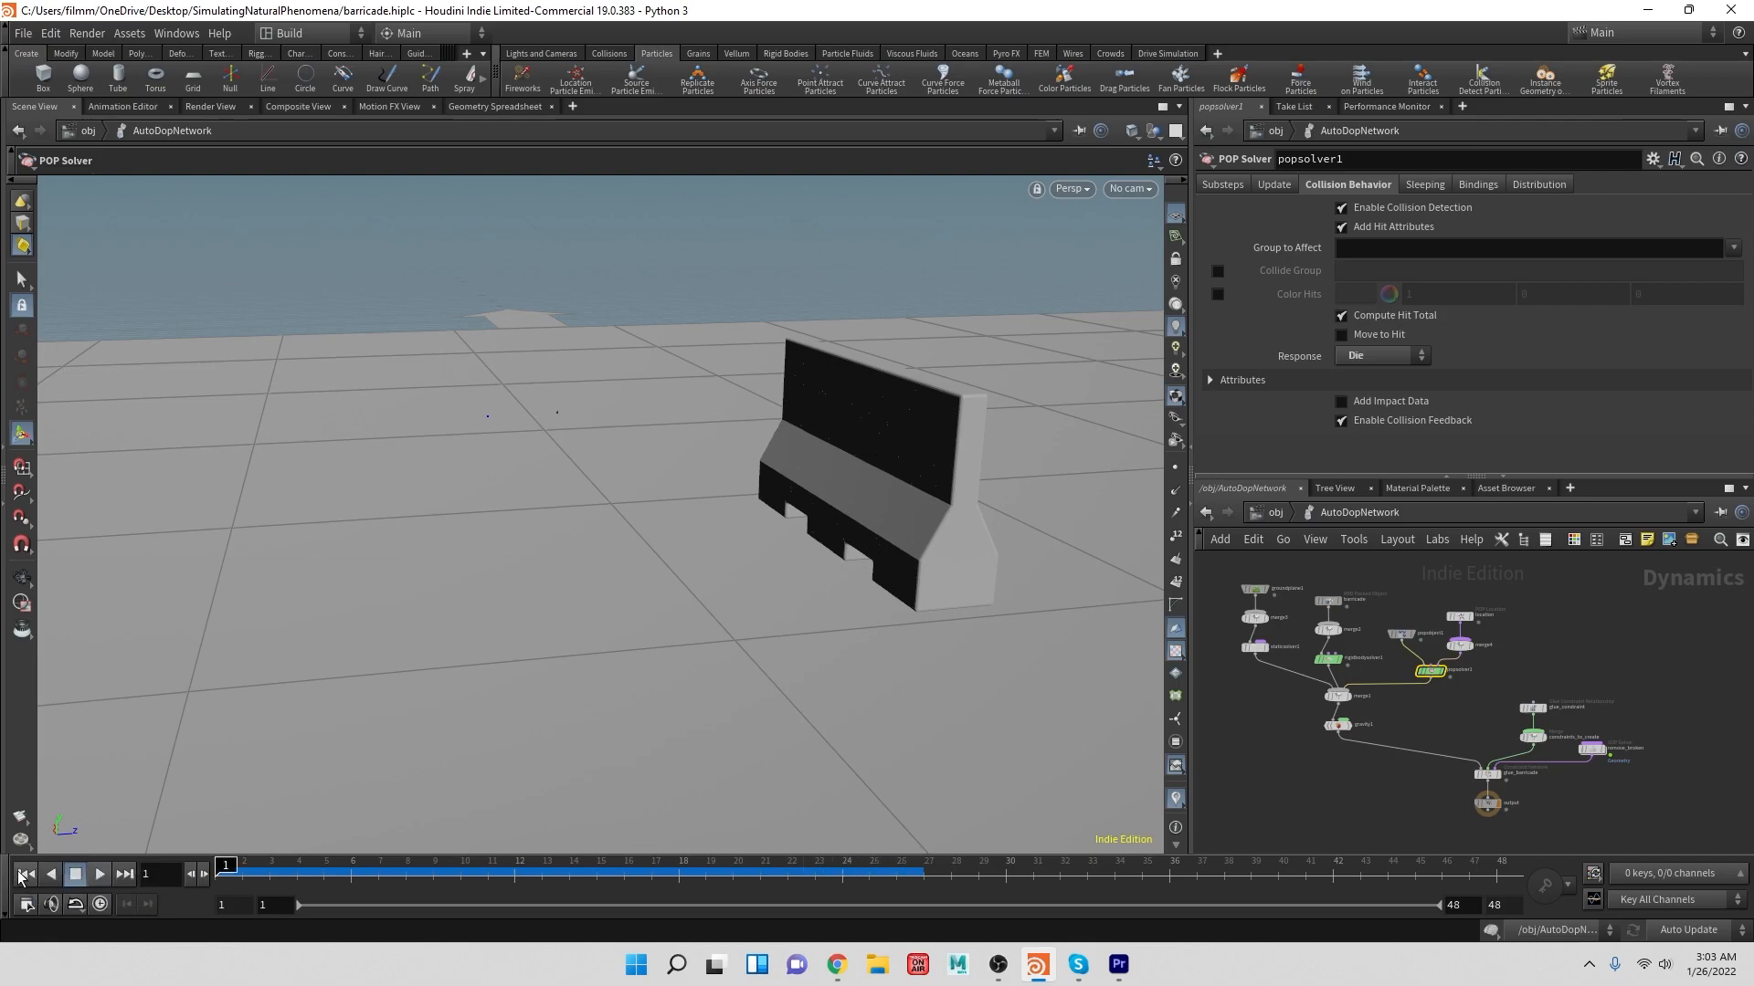
# - Move the POP Location node up and insert a POP Replicate node on the wire between it and its merge node
pyautogui.moveTo(1460, 618); pyautogui.dragTo(1455, 577)
pyautogui.press('Tab')
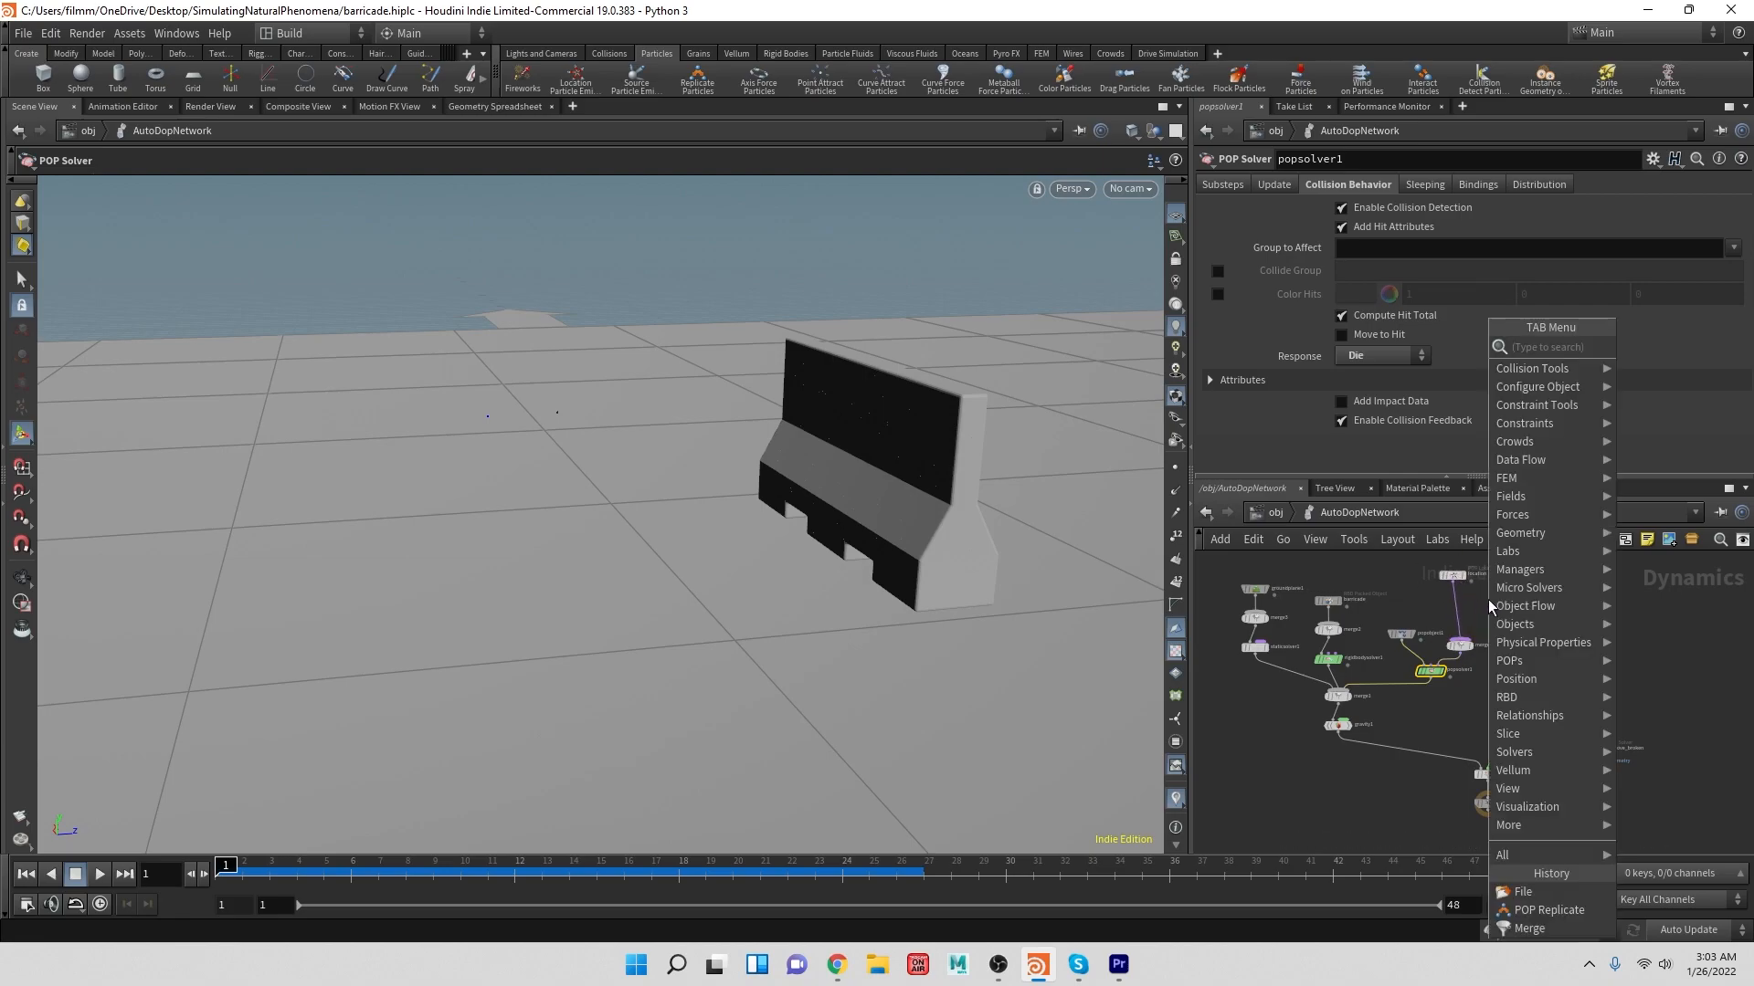
pyautogui.write('rep')
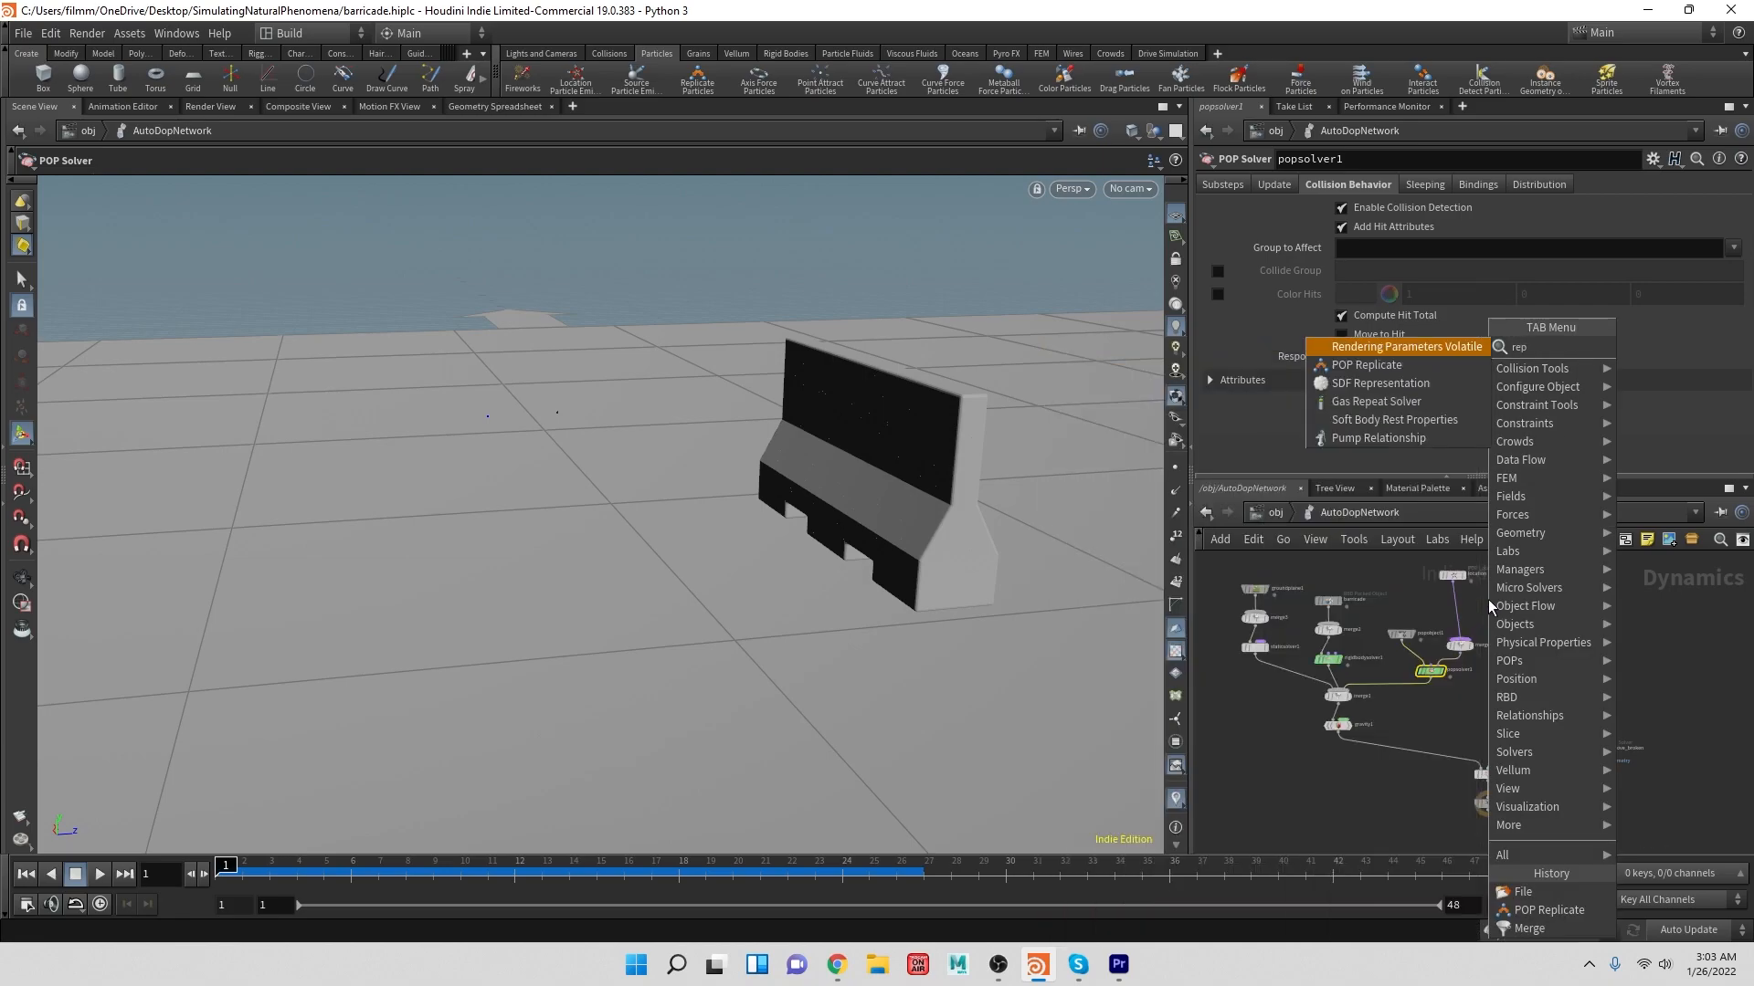
pyautogui.press('Down')
pyautogui.press('Return')
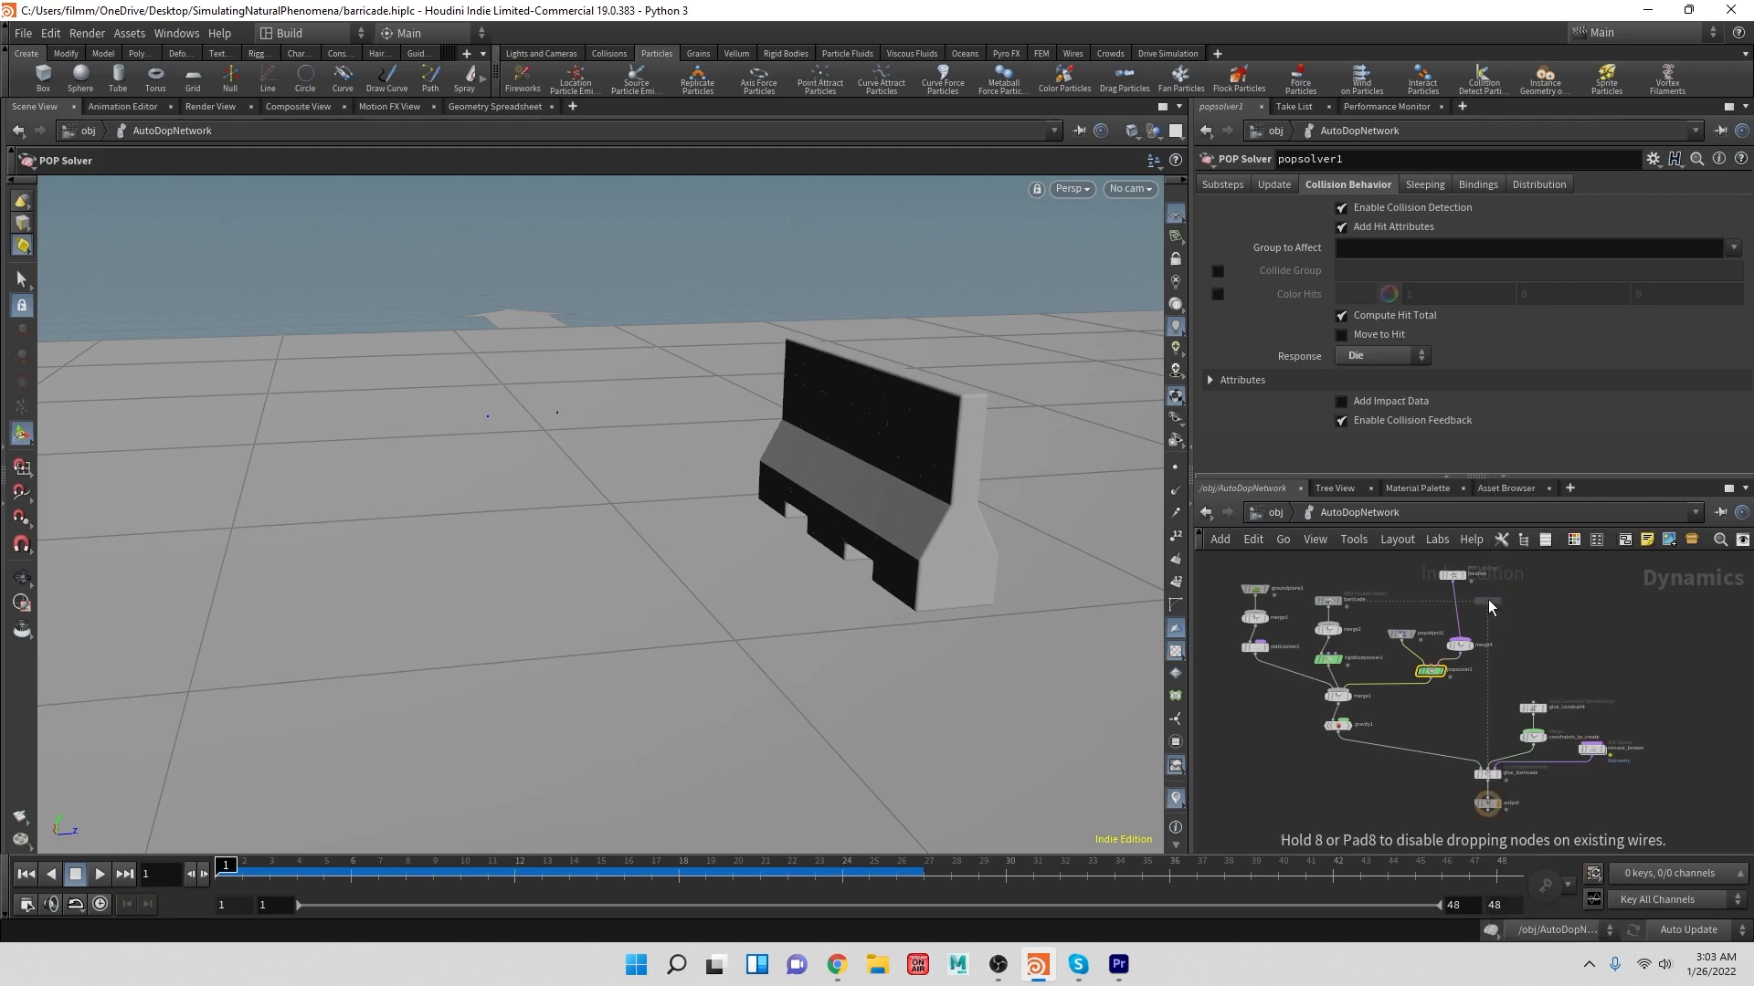
pyautogui.click(1454, 611)
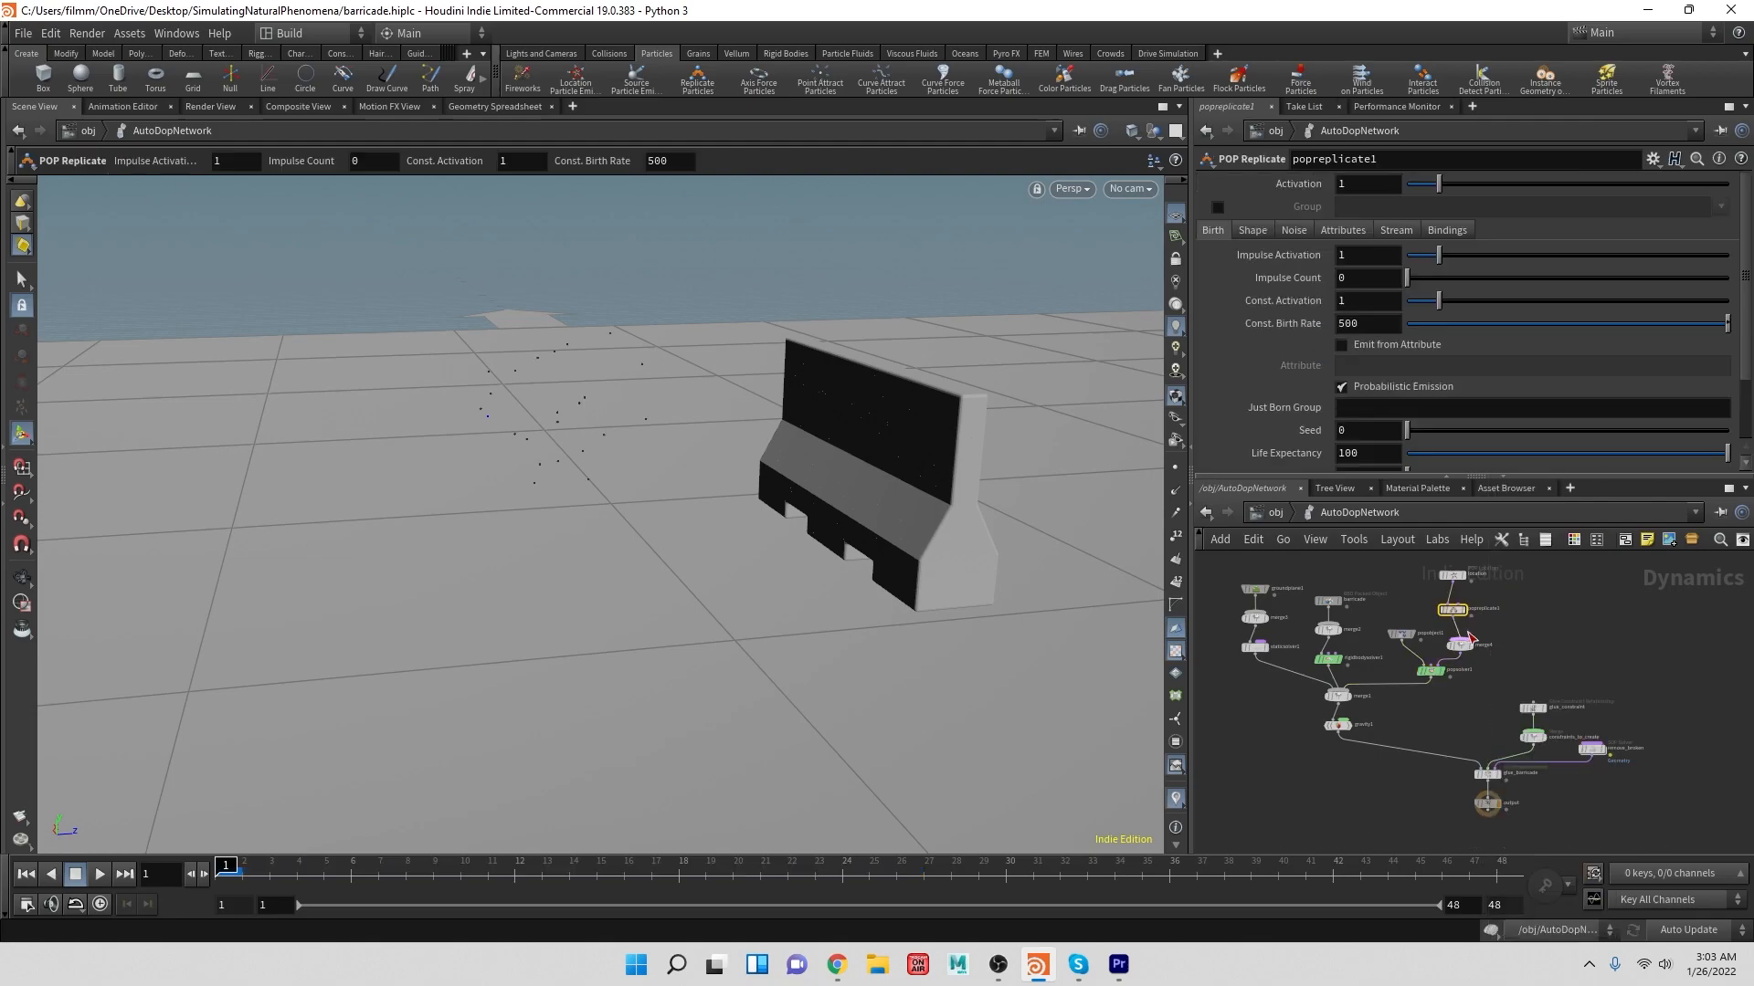
# - Enable Emit from Attribute on the POP Replicate node and set the attribute to dead
pyautogui.click(1379, 324)
pyautogui.doubleClick(1378, 324)
pyautogui.click(1341, 346)
pyautogui.click(1366, 364)
pyautogui.write('dead')
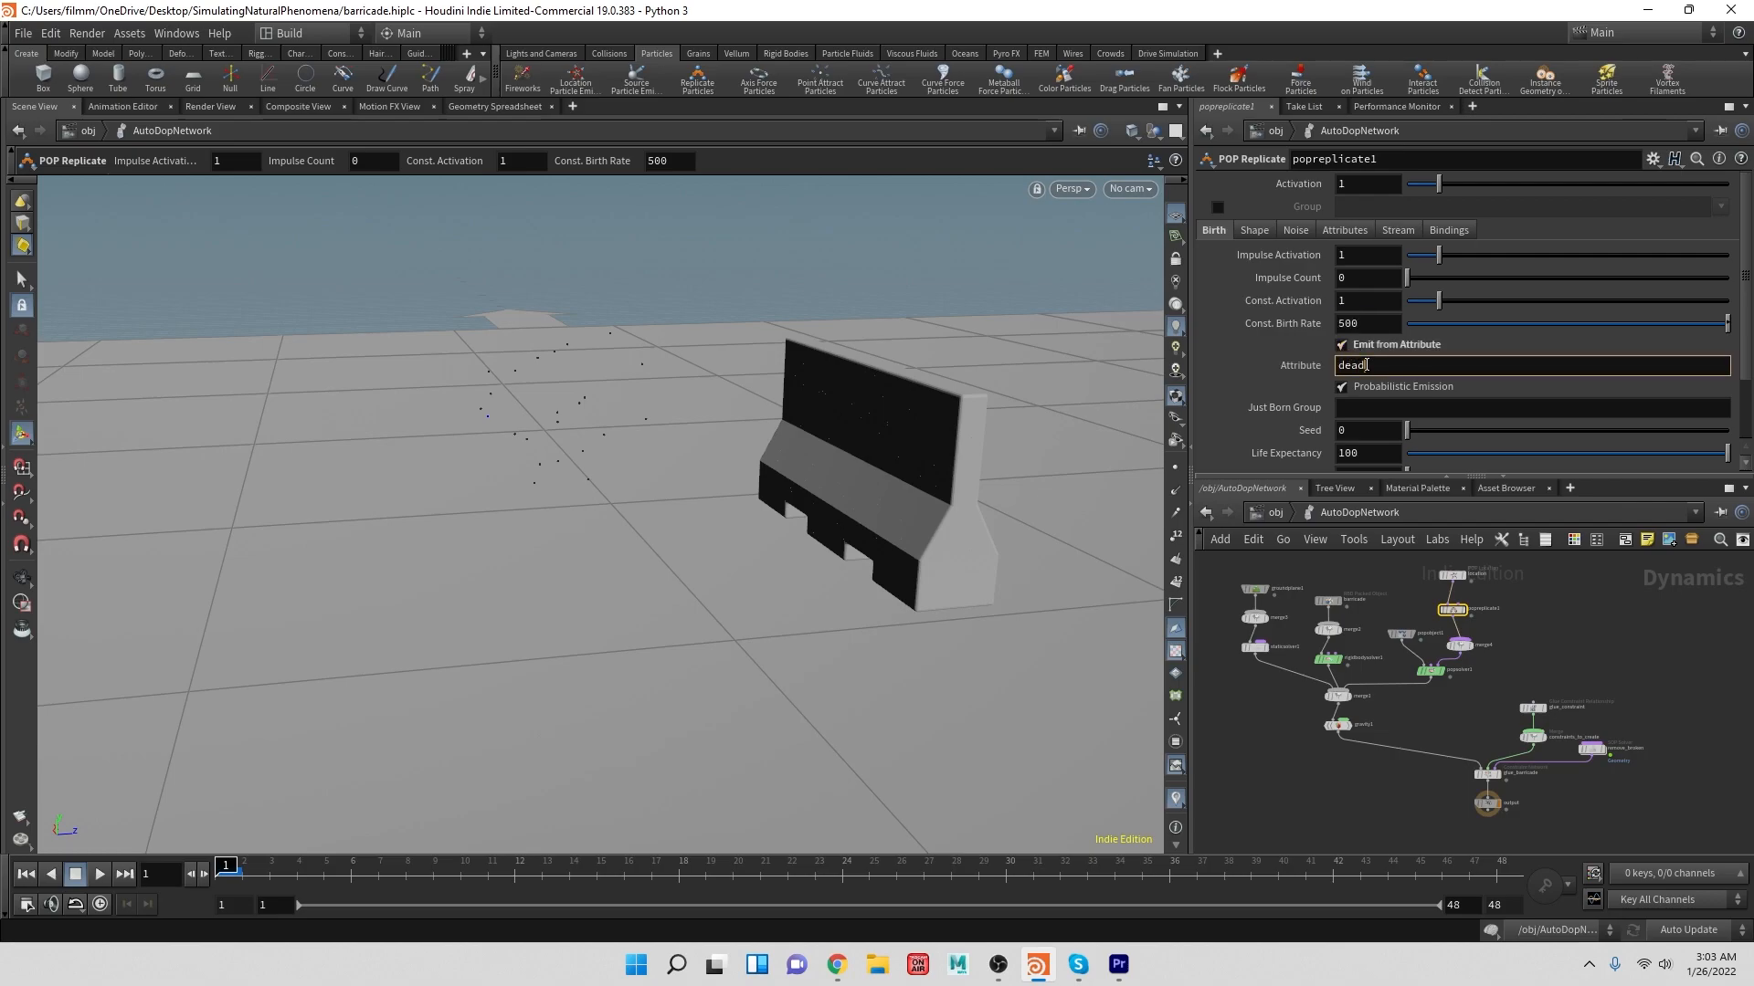
pyautogui.press('Return')
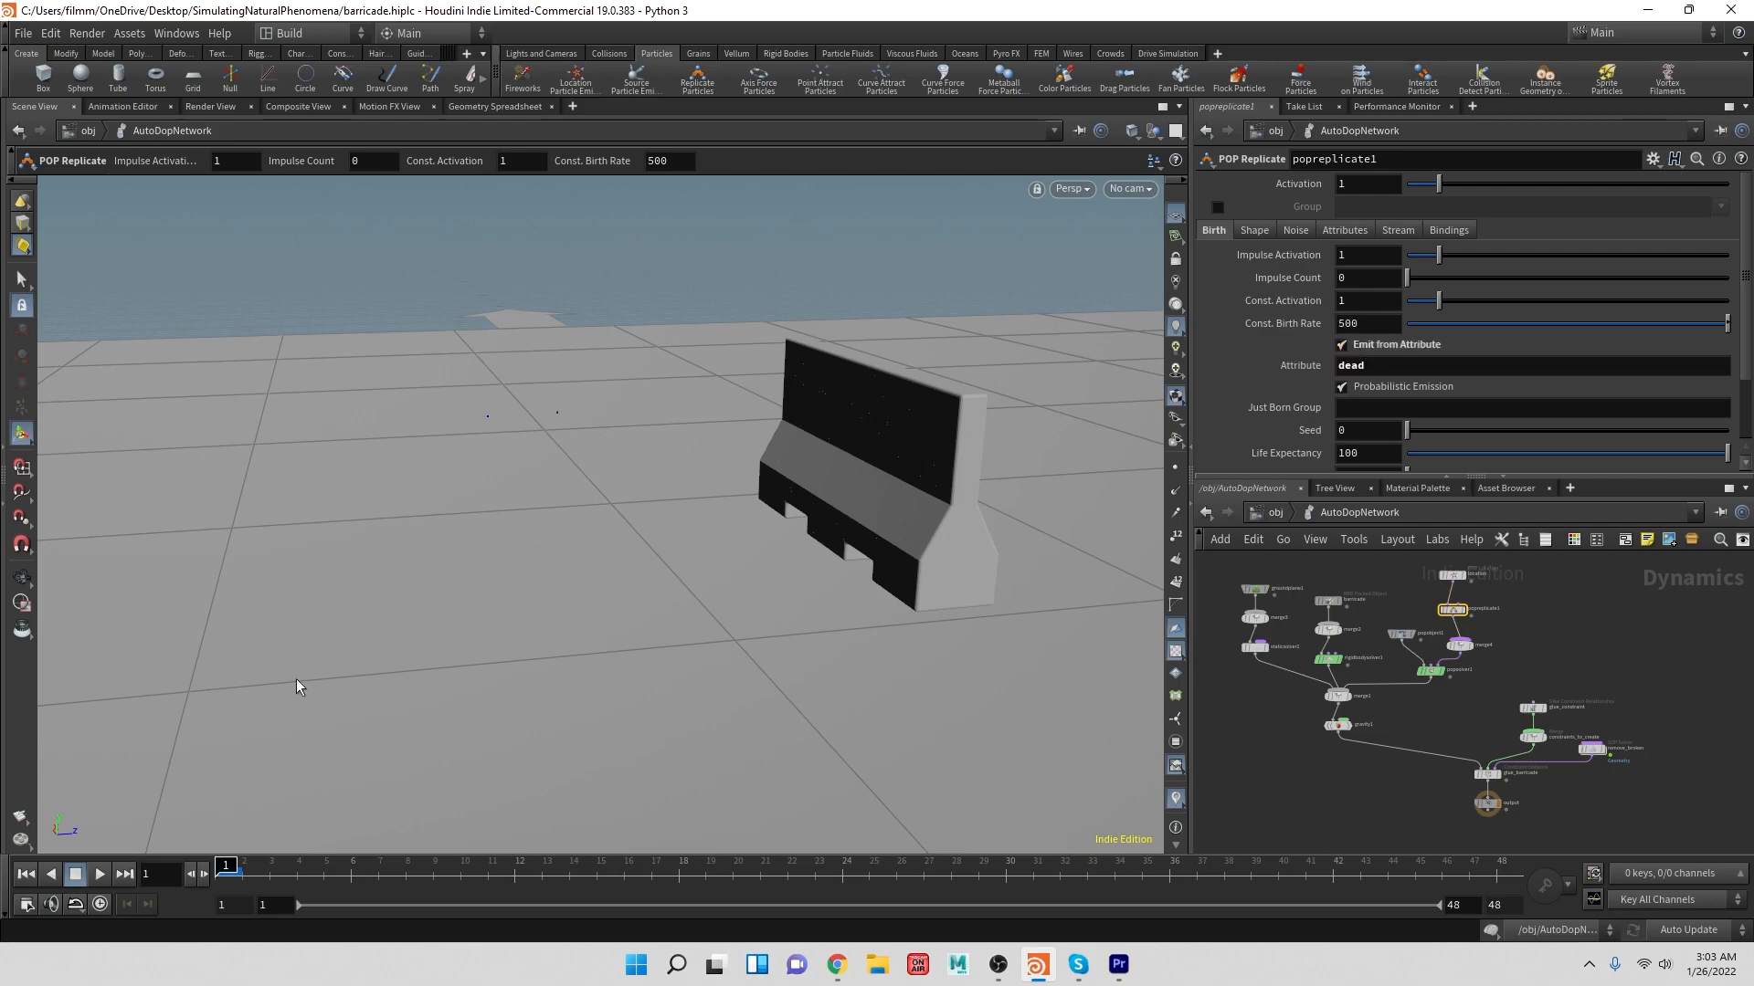
# - Play the simulation to check the replicated particles at the impact points, then stop and rewind
pyautogui.click(100, 874)
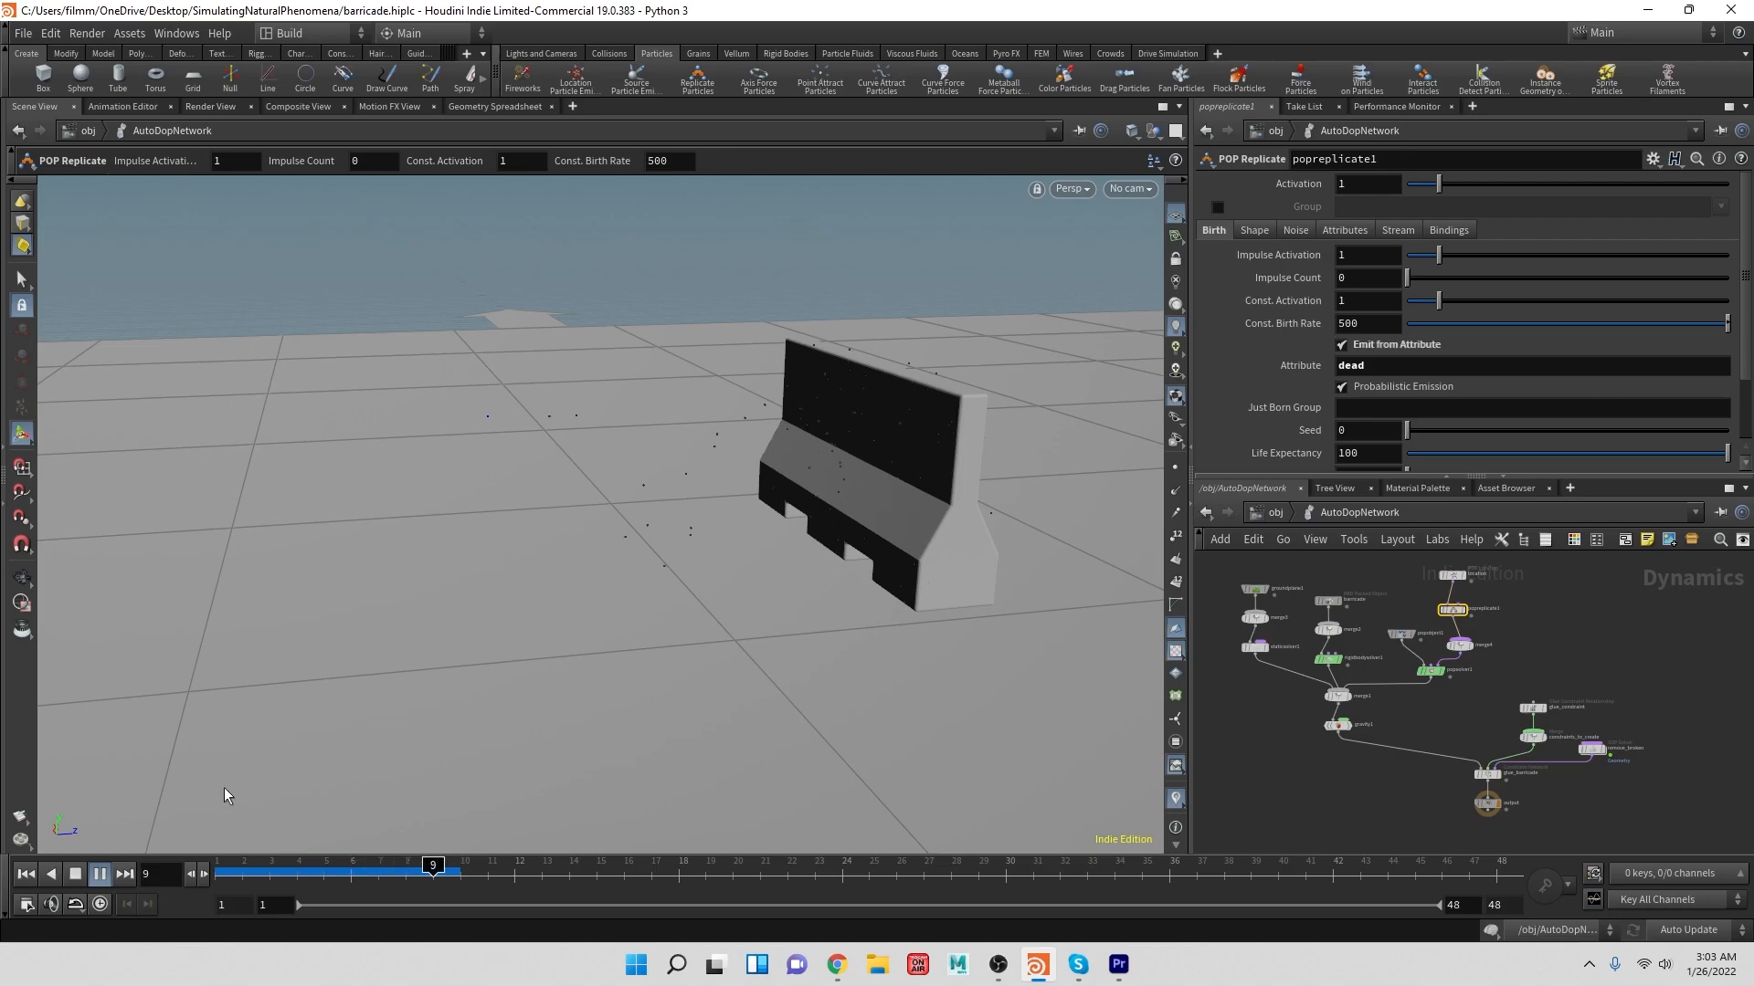
pyautogui.click(75, 874)
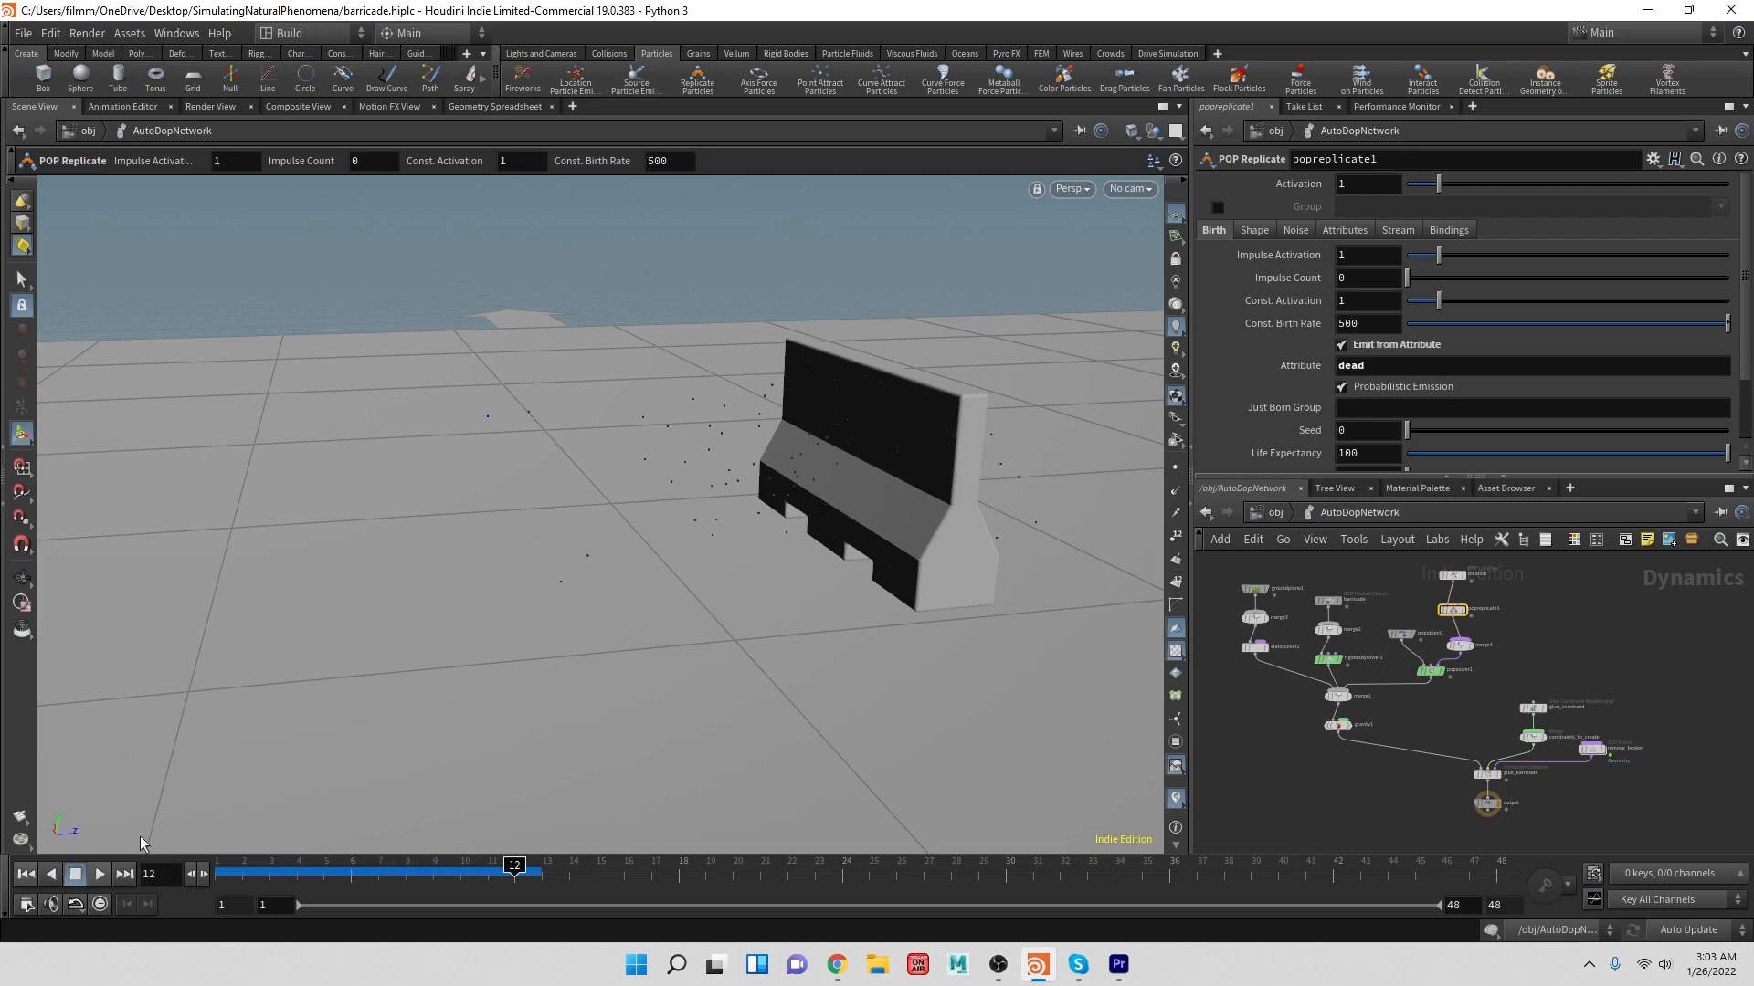
pyautogui.hotkey('ctrl', 'Up')
# - Set the replicated particles' life expectancy to 0.5 and life variance to 0.25, then preview the simulation and rewind
pyautogui.scroll(-1, 1366, 428)
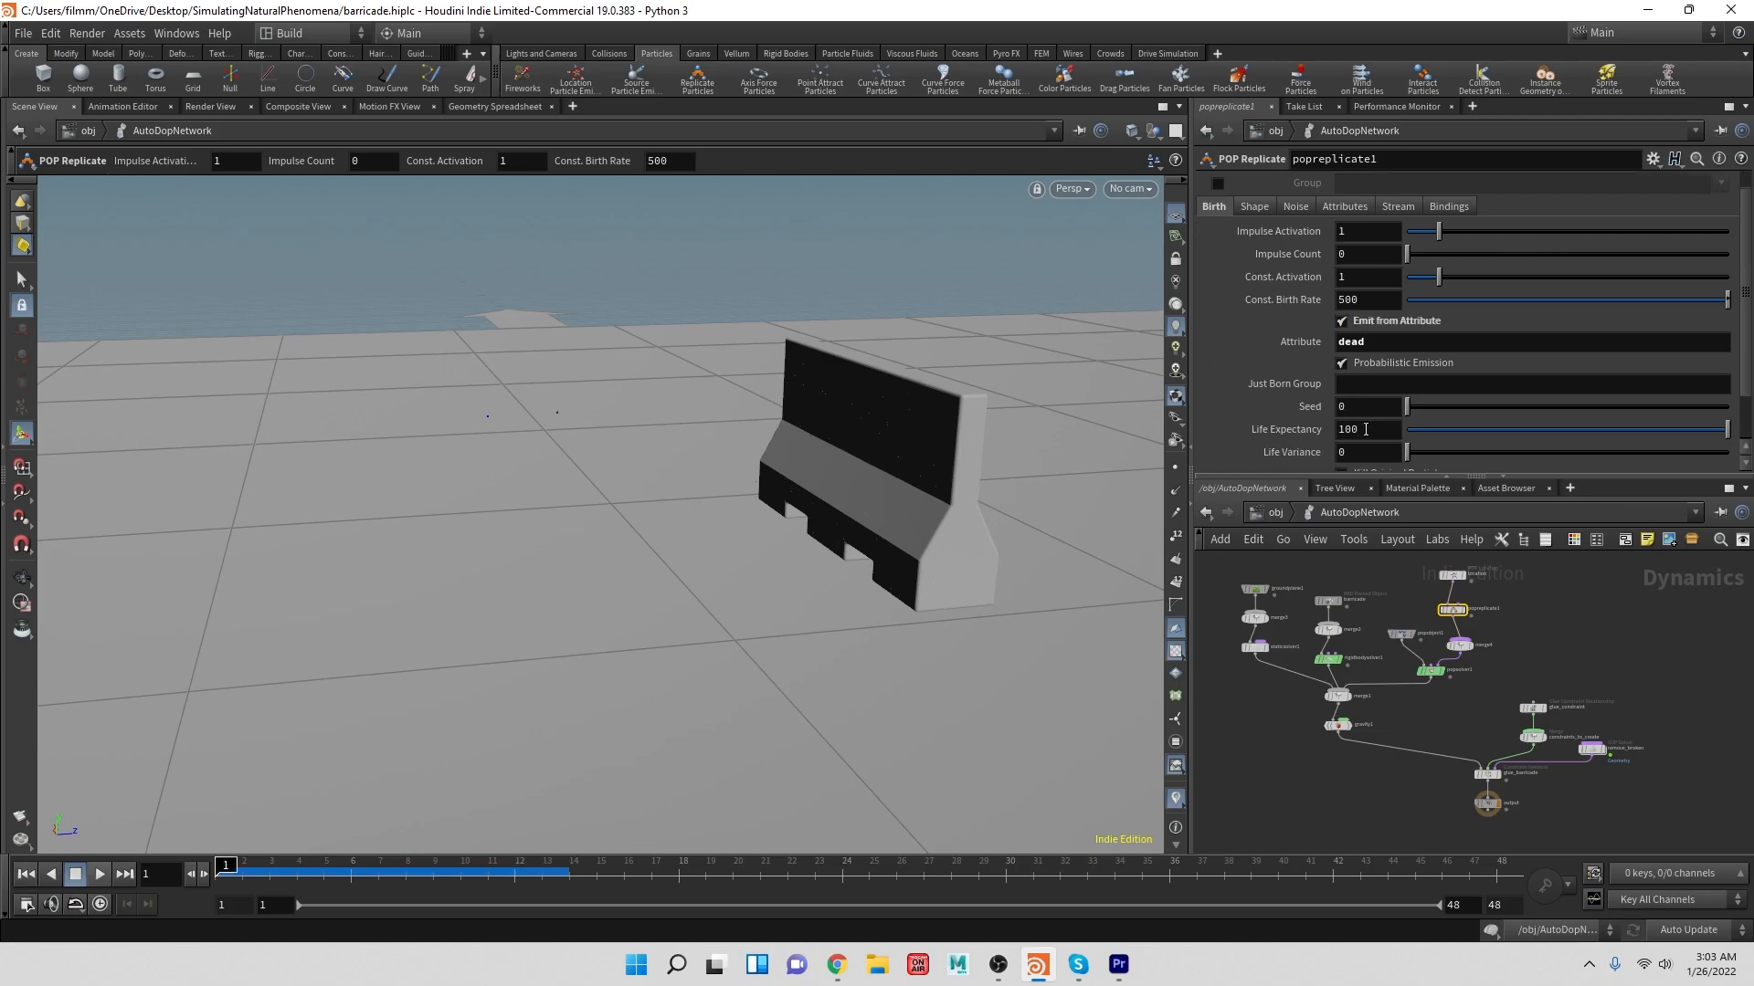
pyautogui.click(1366, 428)
pyautogui.write('.5')
pyautogui.click(1350, 450)
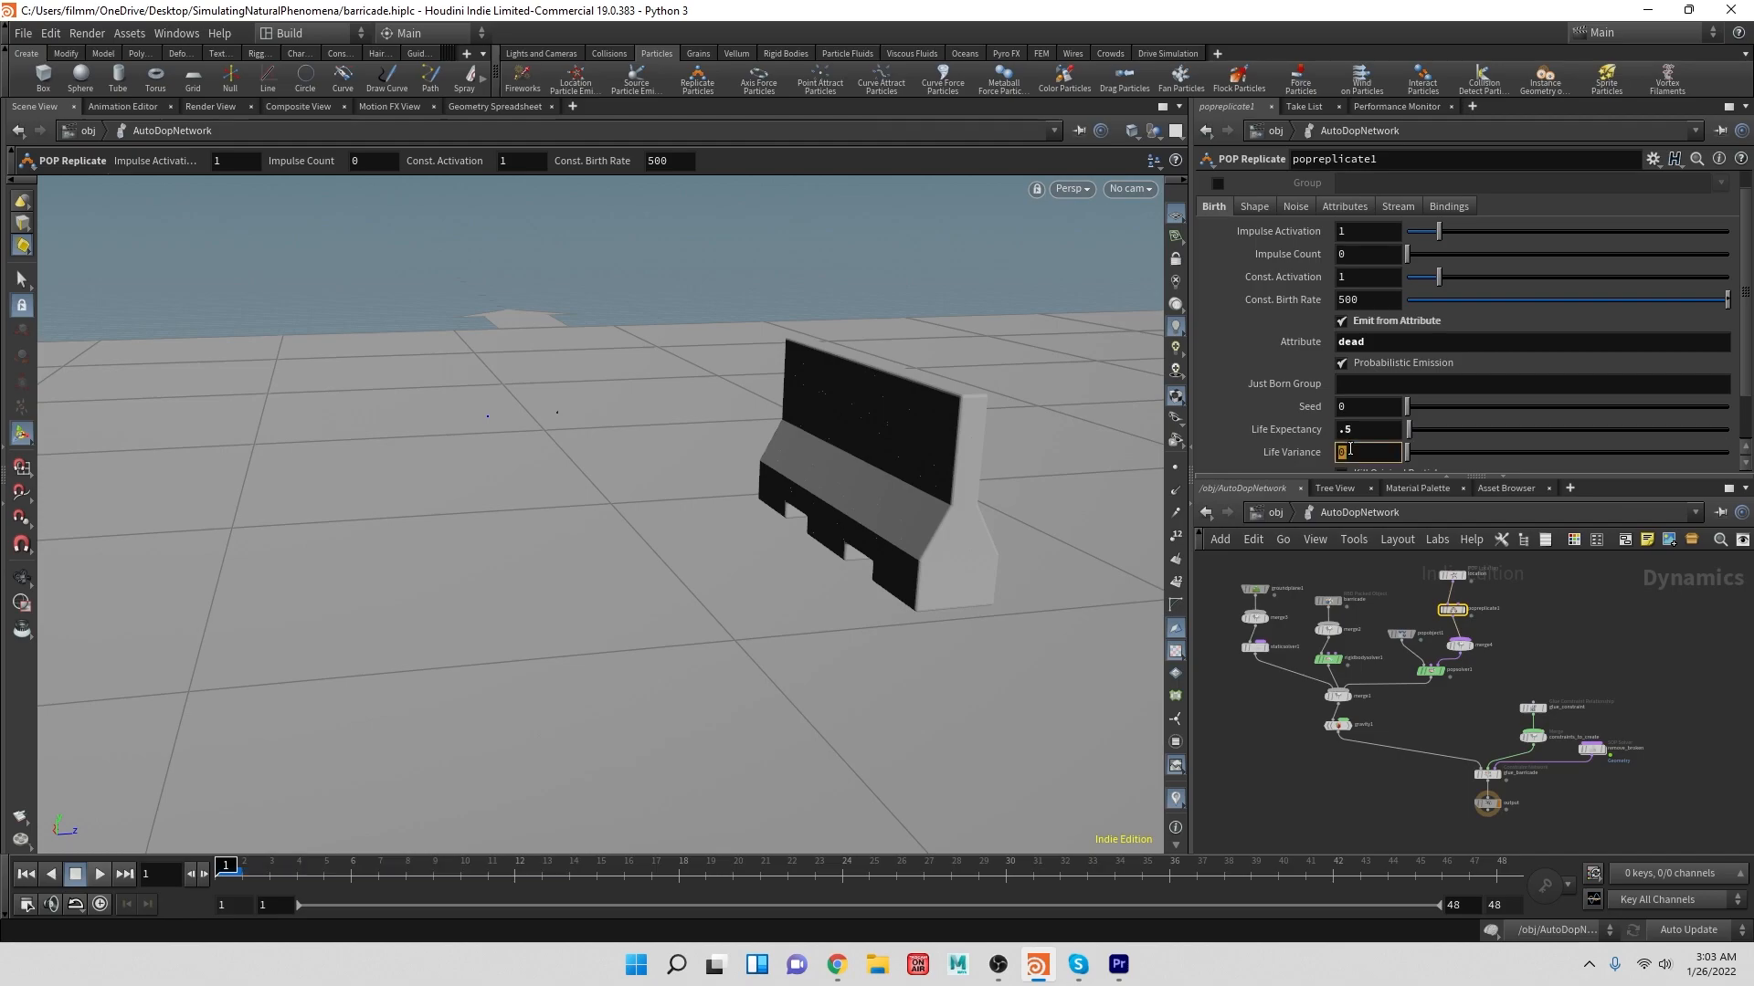
pyautogui.write('.3')
pyautogui.press('Return')
pyautogui.doubleClick(1364, 449)
pyautogui.write('.25')
pyautogui.press('Return')
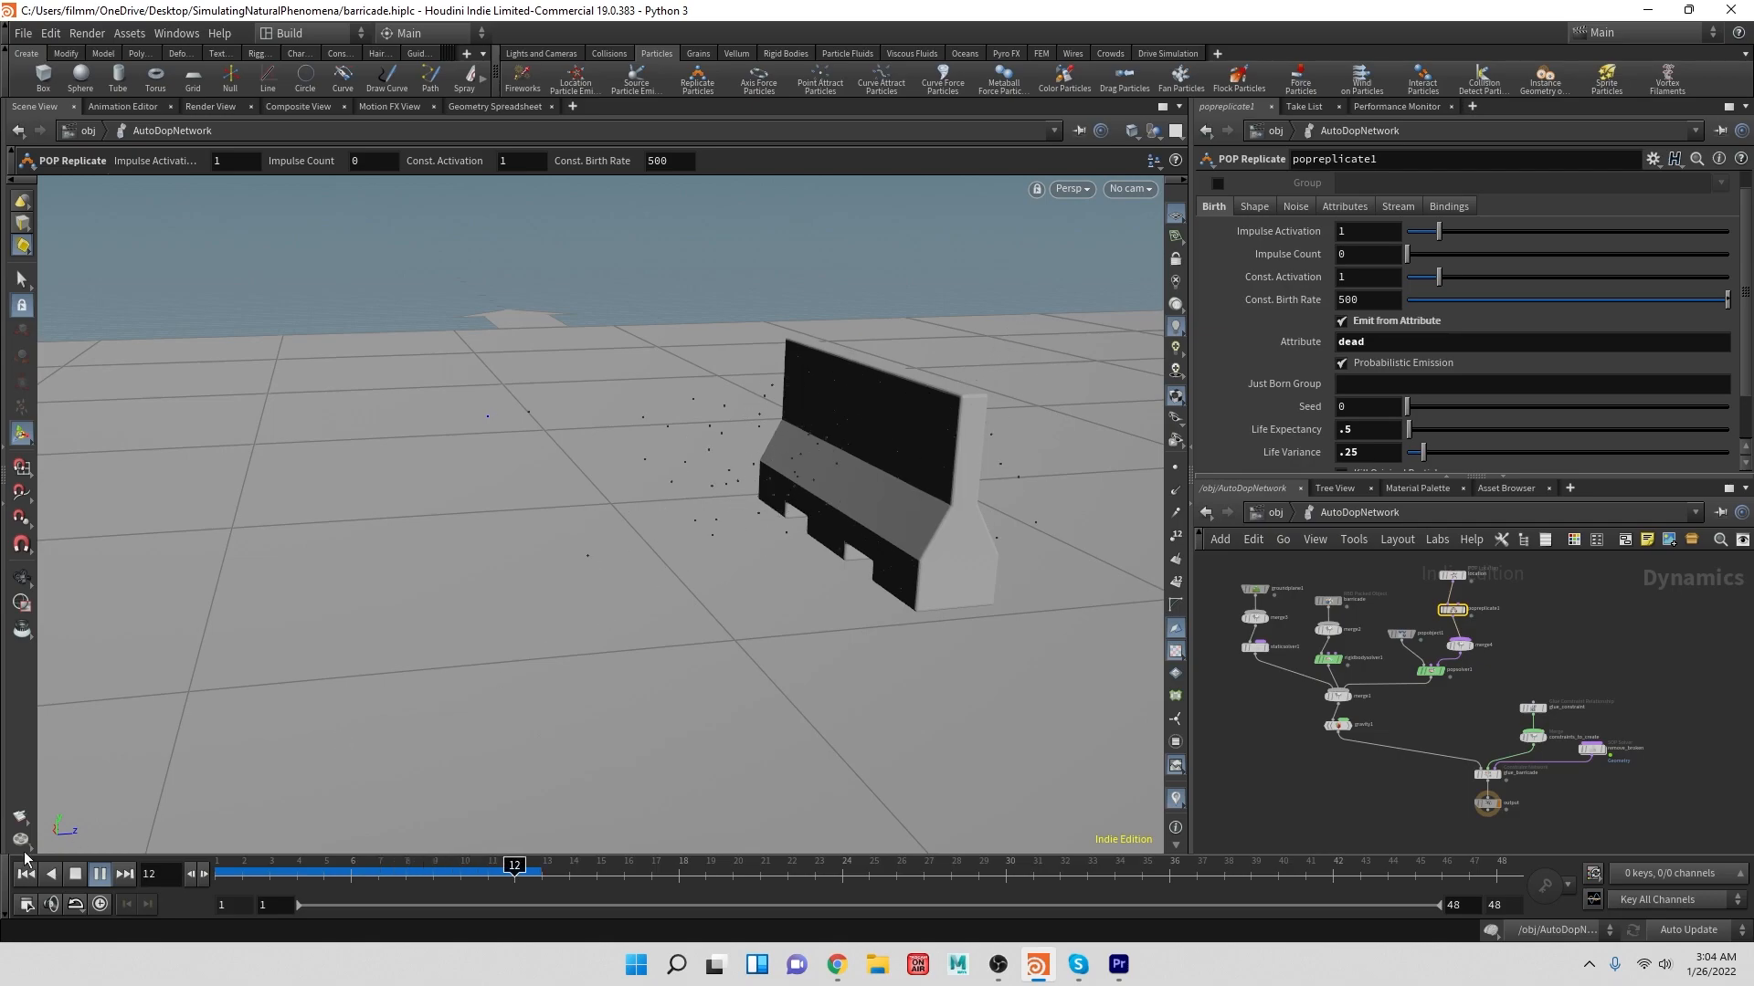
pyautogui.click(76, 869)
pyautogui.click(25, 874)
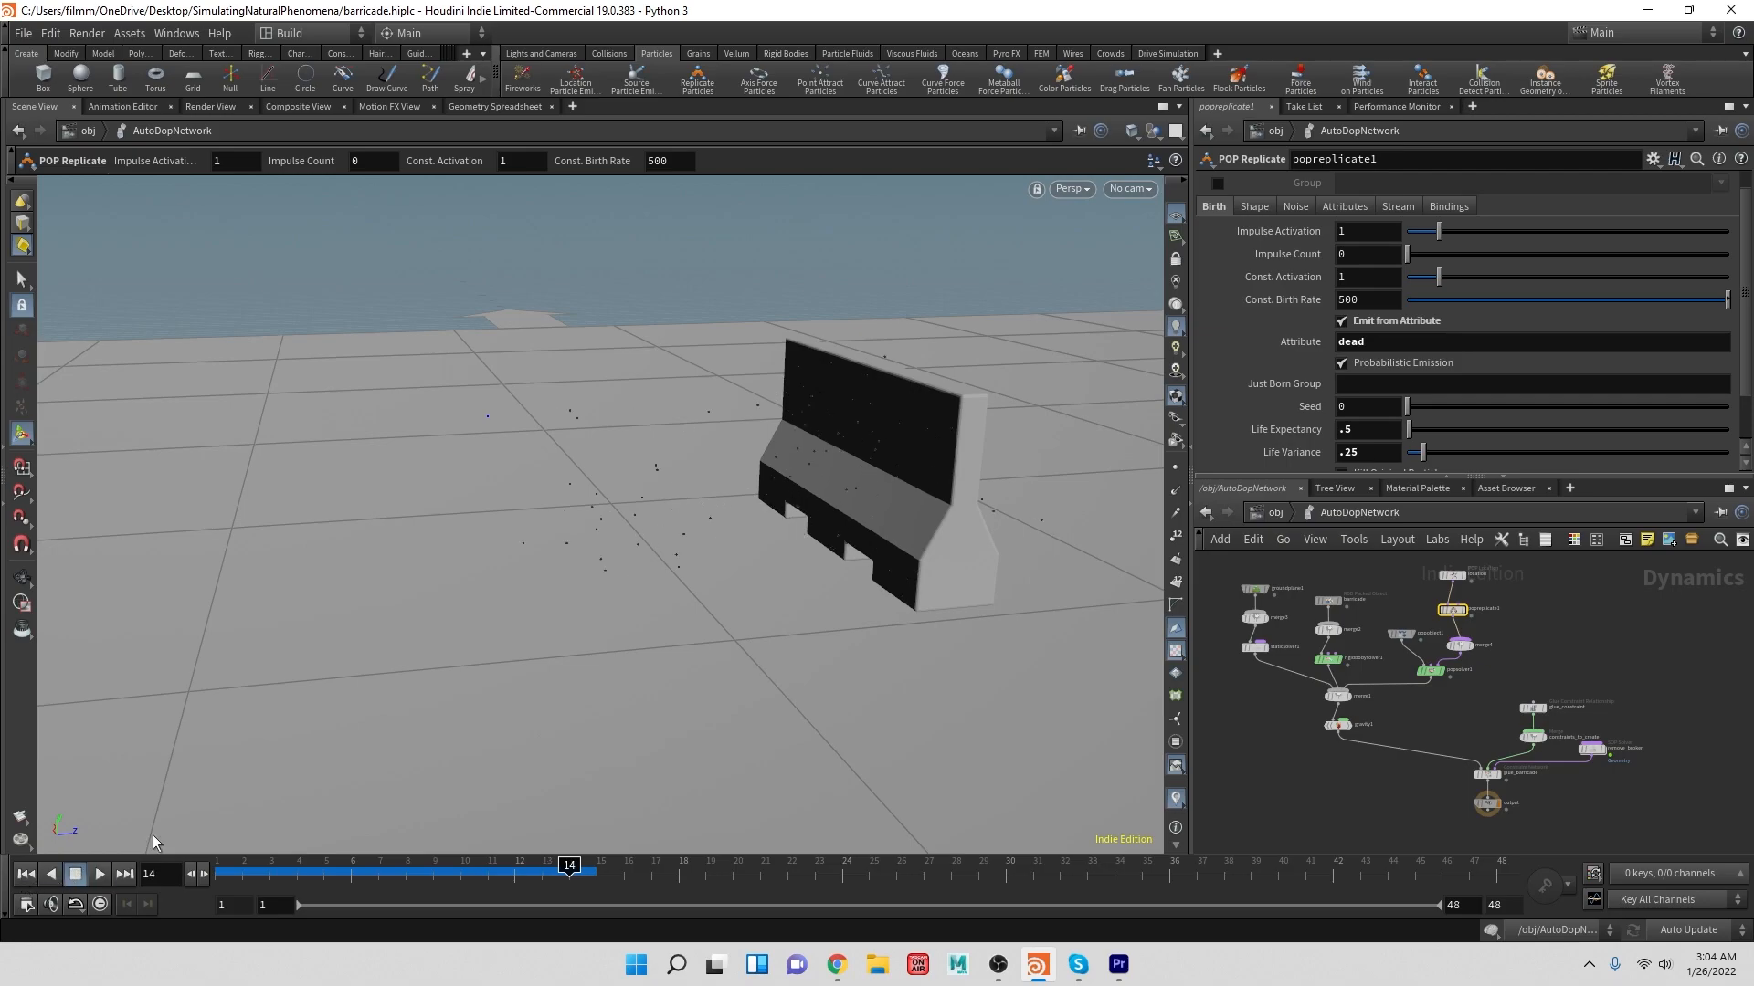
# - Shorten the replicated particles' life expectancy to 0.25 and preview the simulation
pyautogui.click(1358, 432)
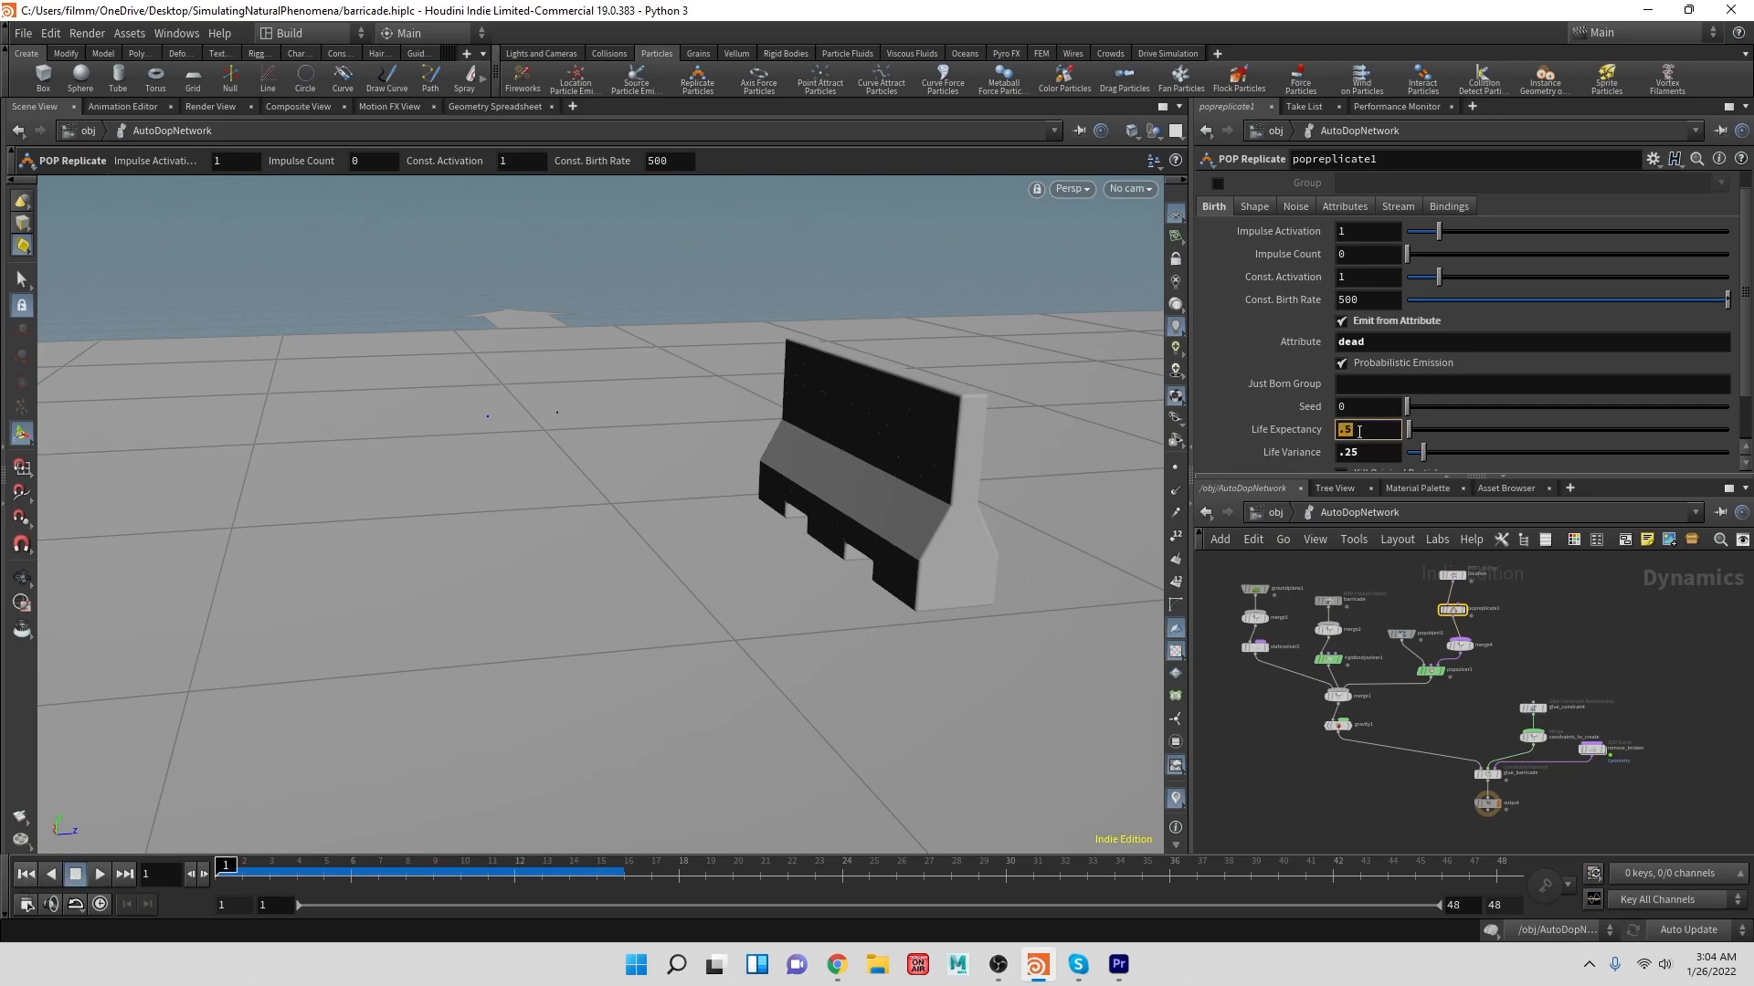
pyautogui.write('.25')
pyautogui.press('Return')
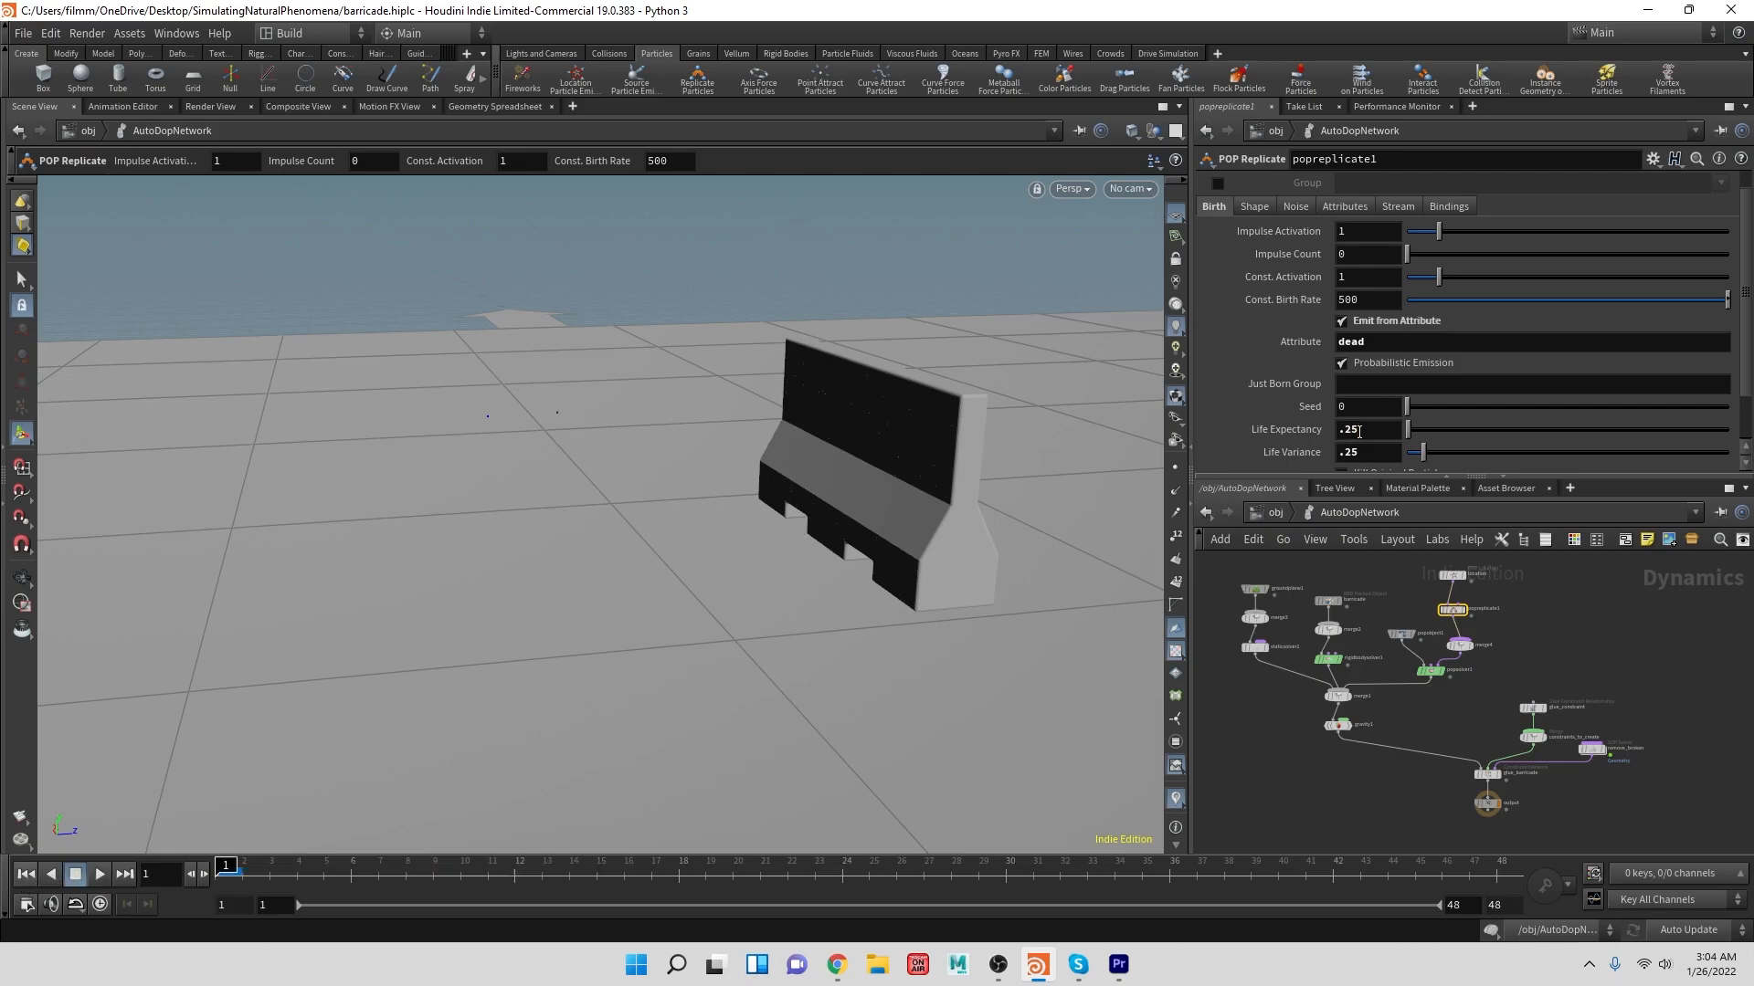
pyautogui.click(95, 878)
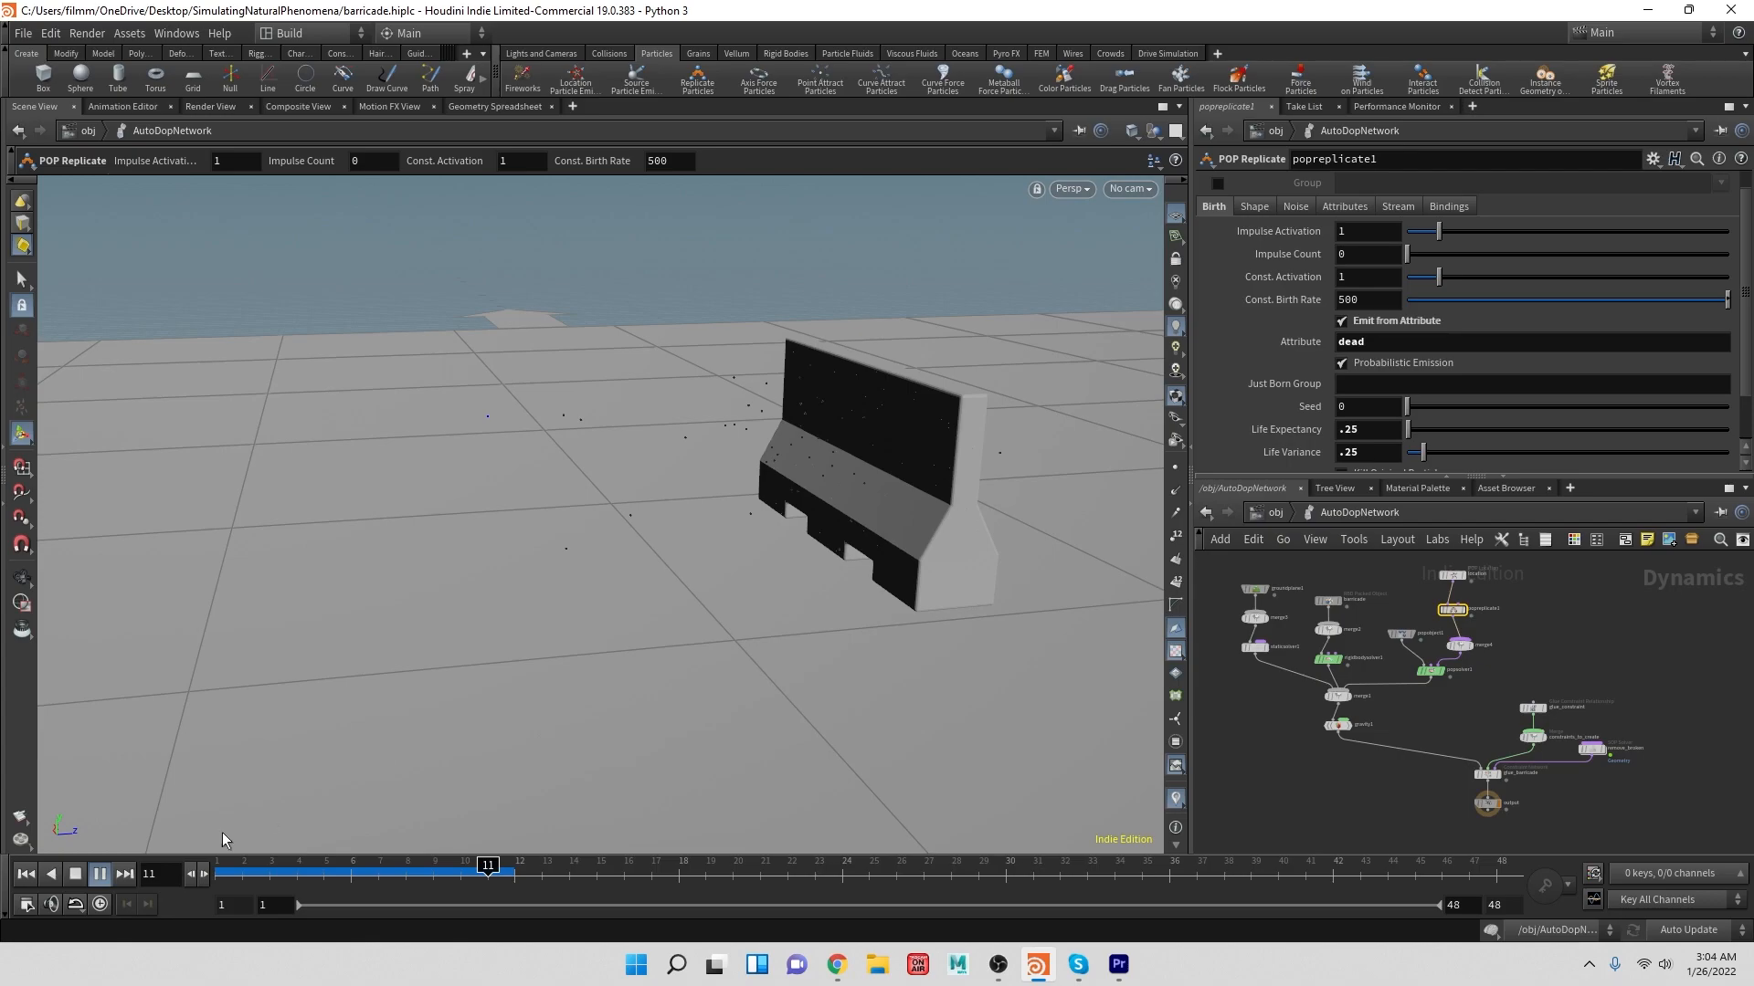
pyautogui.click(78, 873)
# - Set both the life expectancy and the life variance of the replicated particles to 0.1
pyautogui.click(1375, 432)
pyautogui.write('.1')
pyautogui.press('Tab')
pyautogui.write('.1')
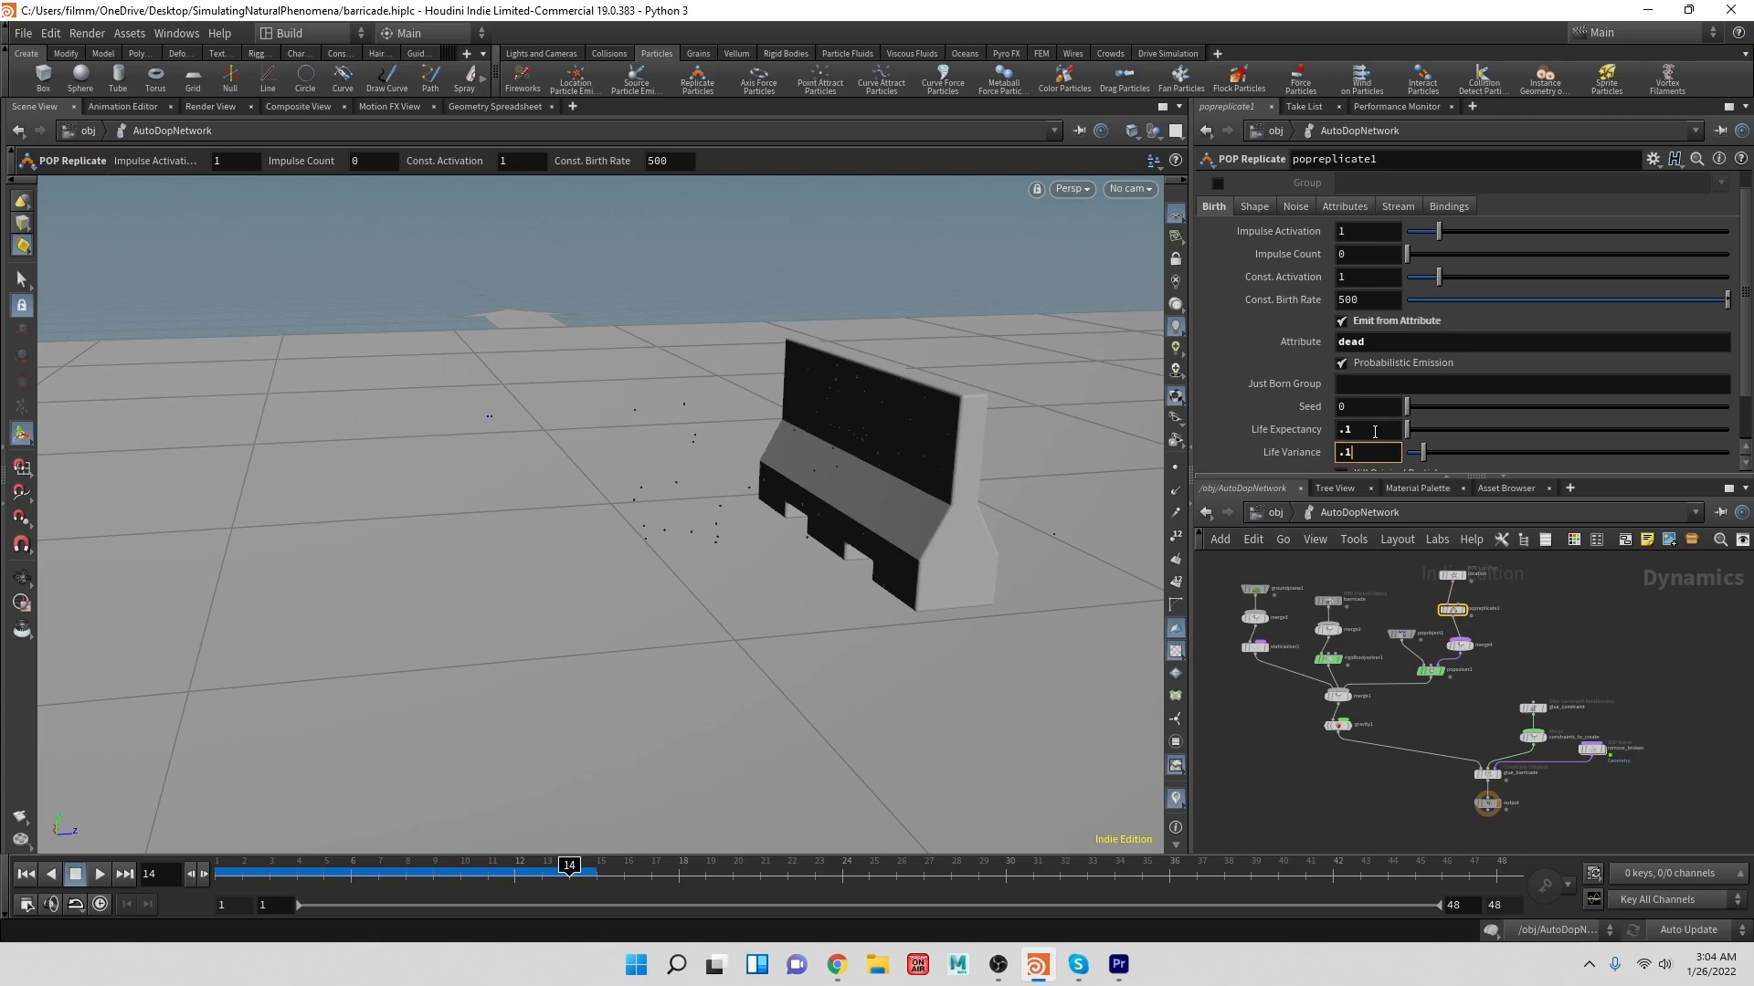
# - Rewind and play the simulation to check the shorter-lived impact particles, then stop at the start
pyautogui.click(51, 873)
pyautogui.click(74, 873)
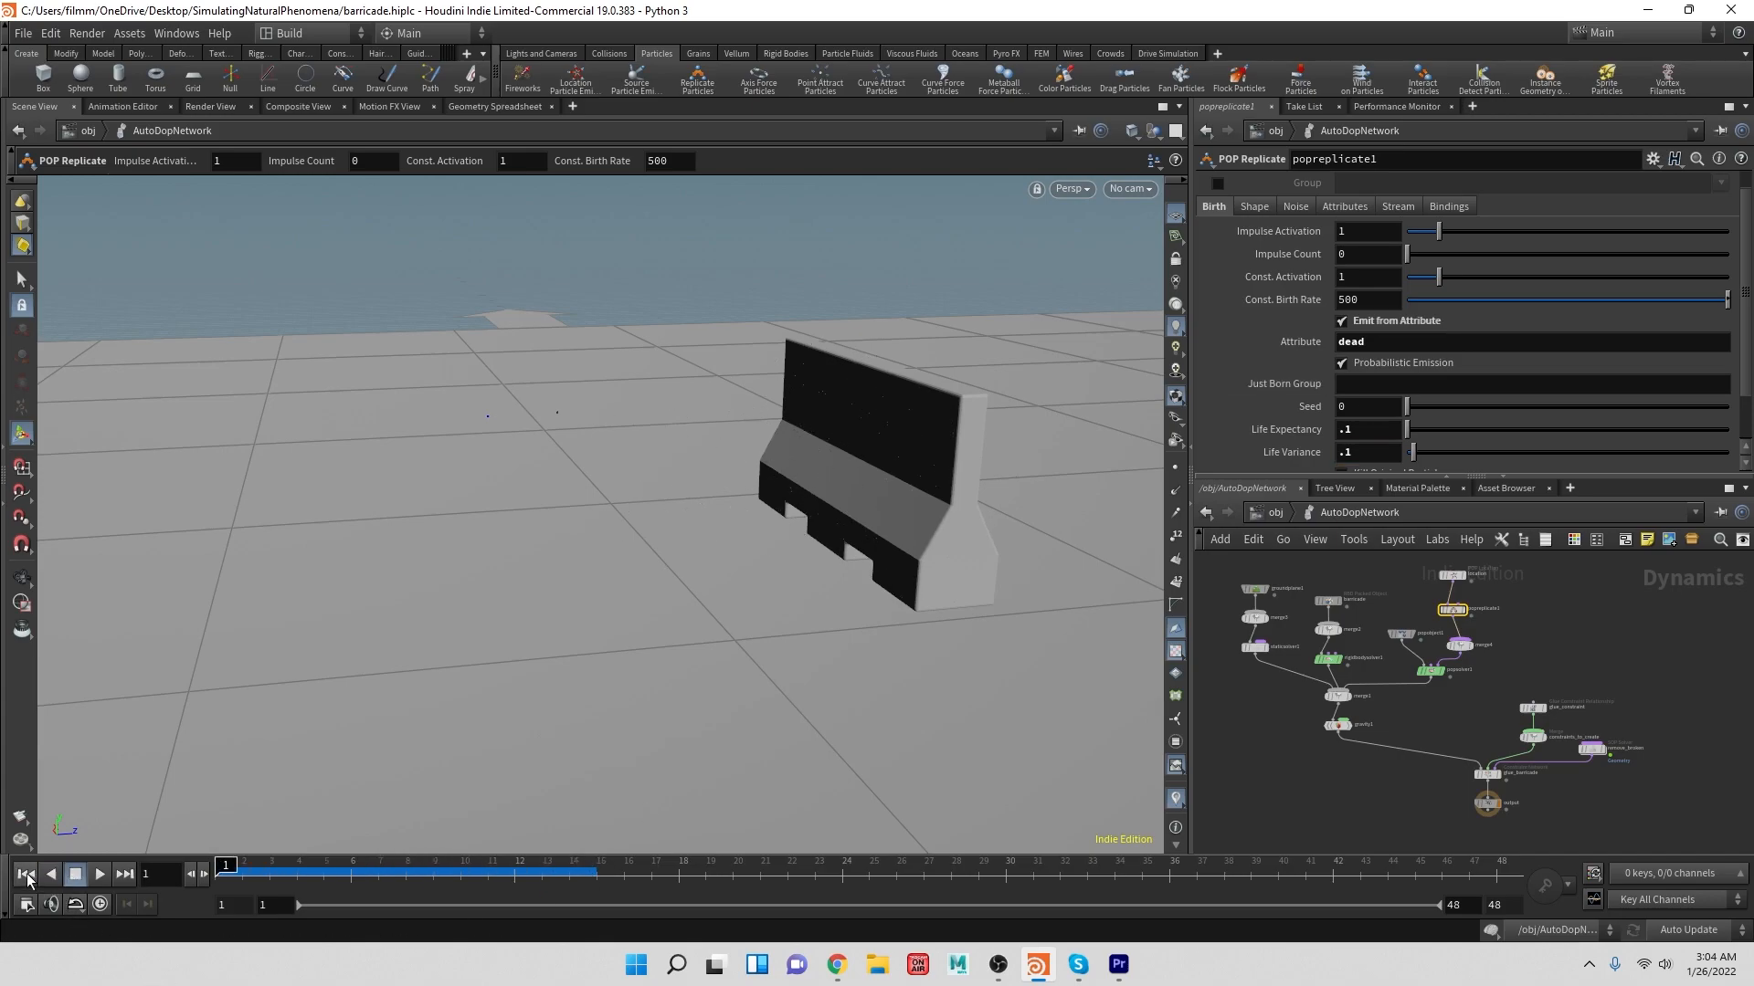
pyautogui.click(106, 874)
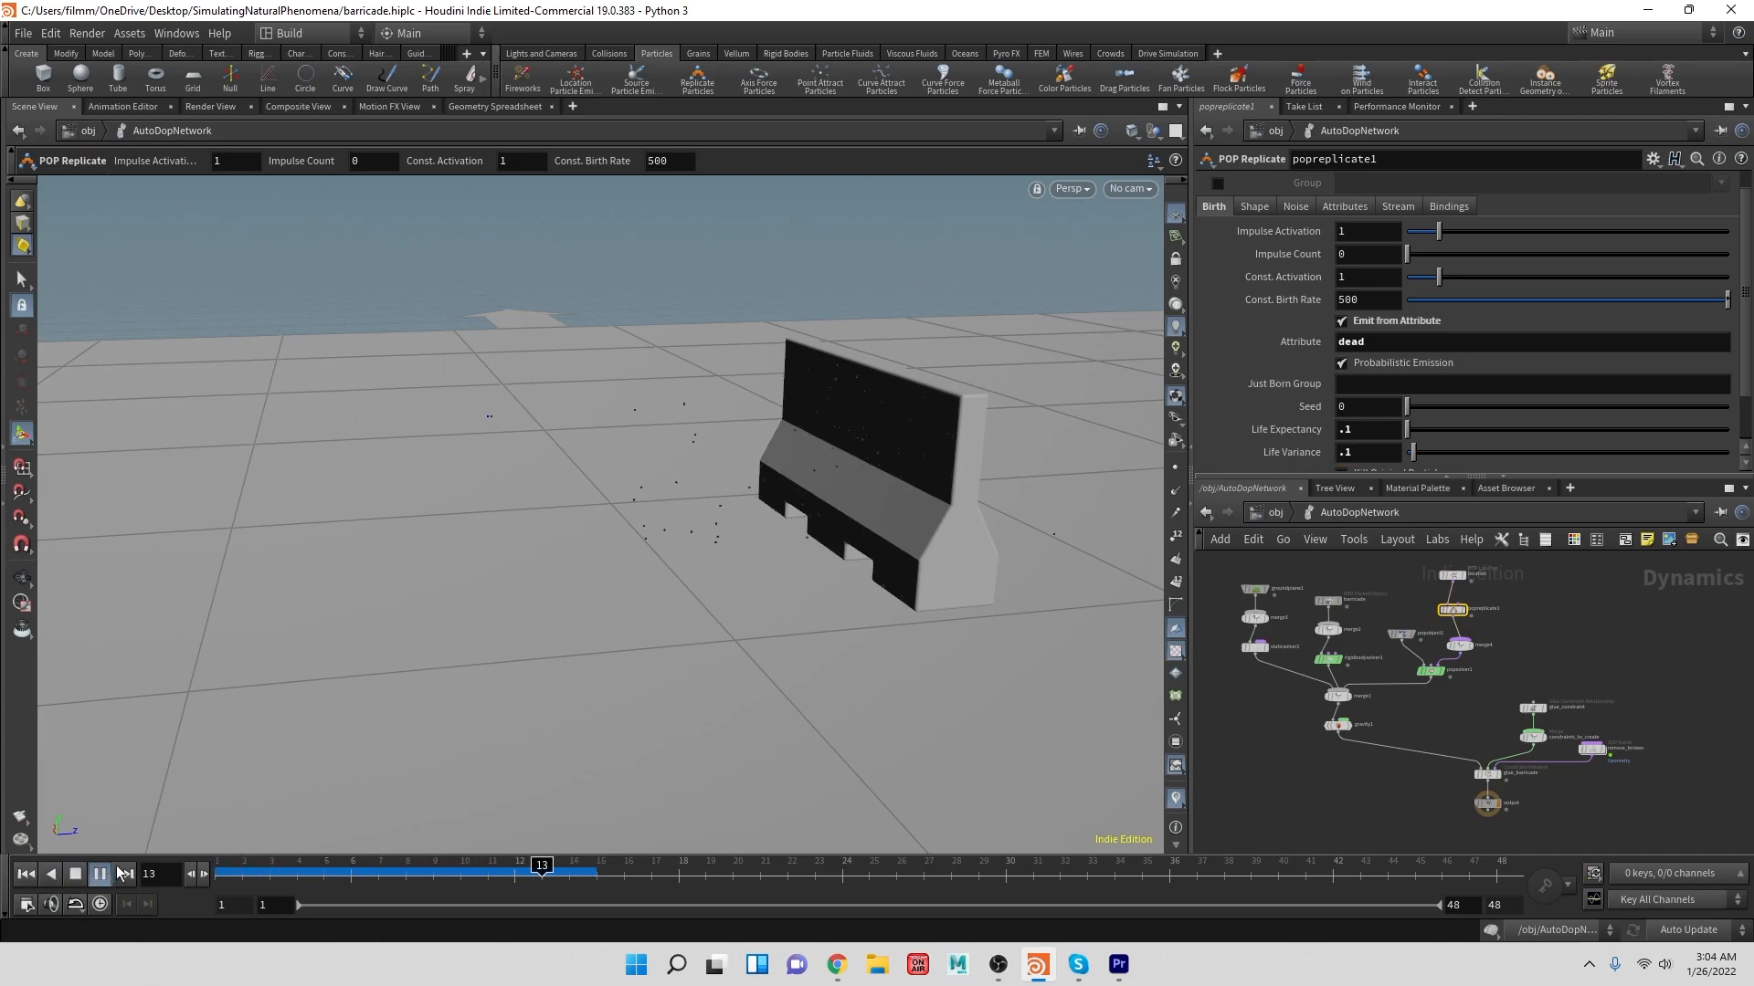
pyautogui.click(77, 874)
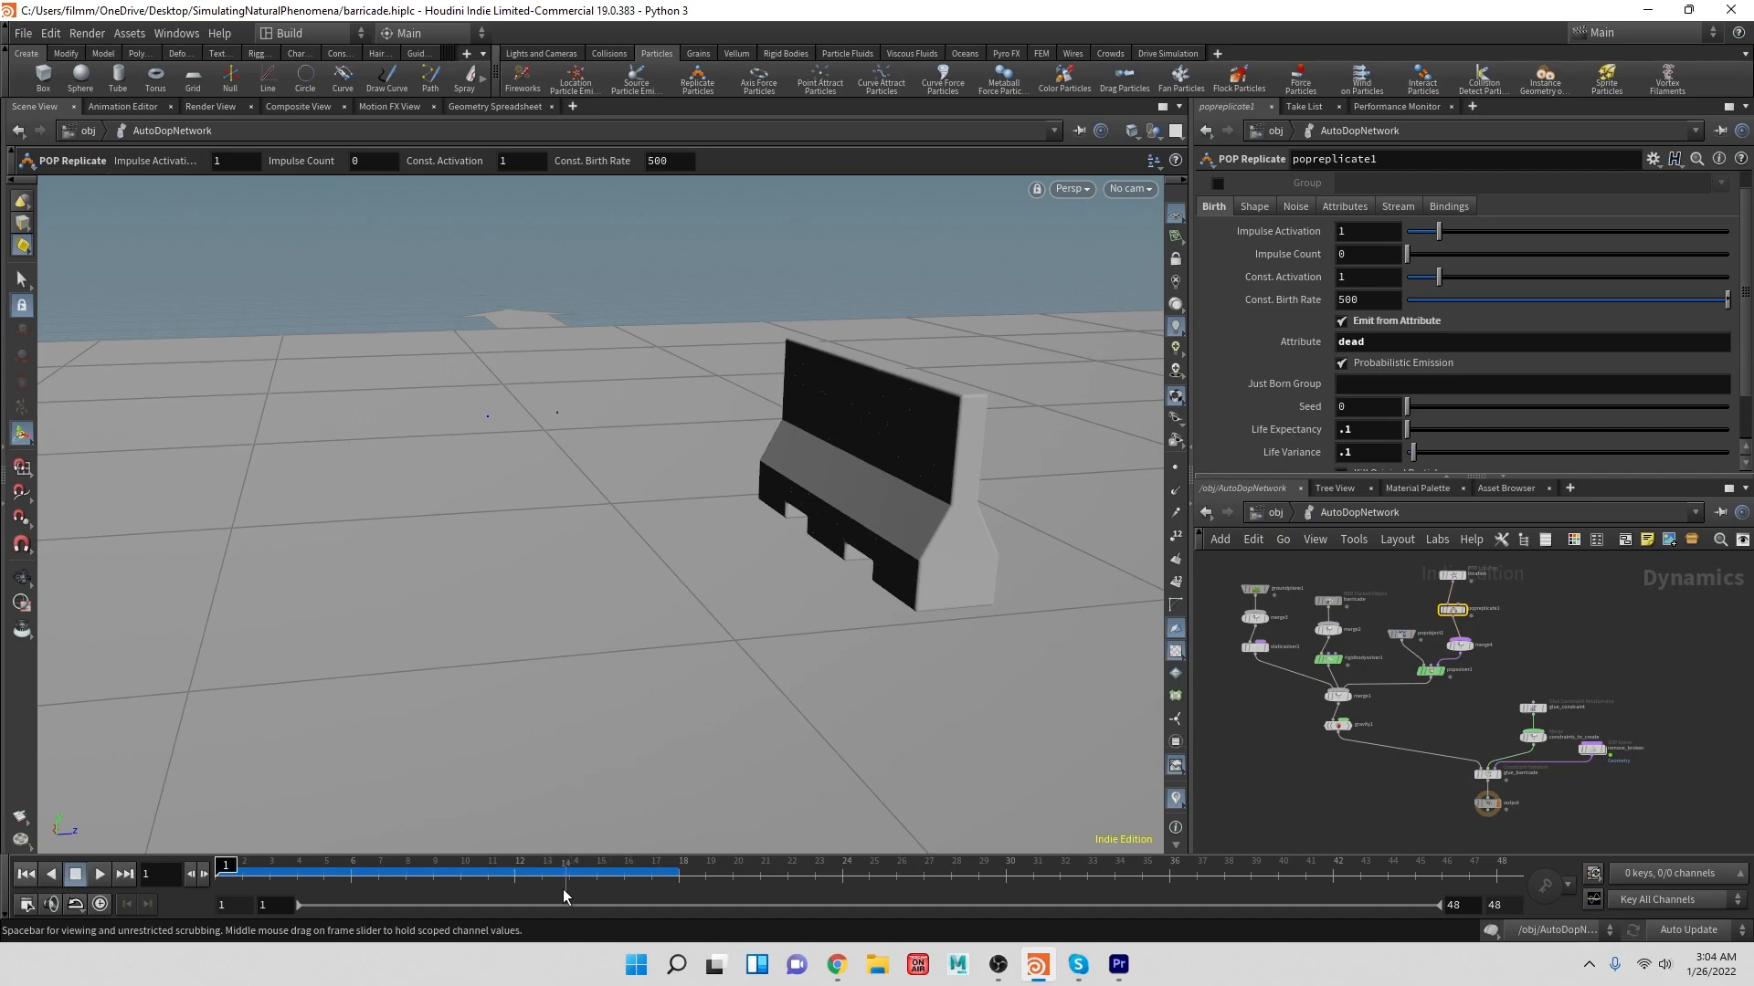
# - Go up to the object level and reset the AutoDopNetwork simulation
pyautogui.click(1284, 513)
pyautogui.click(1272, 232)
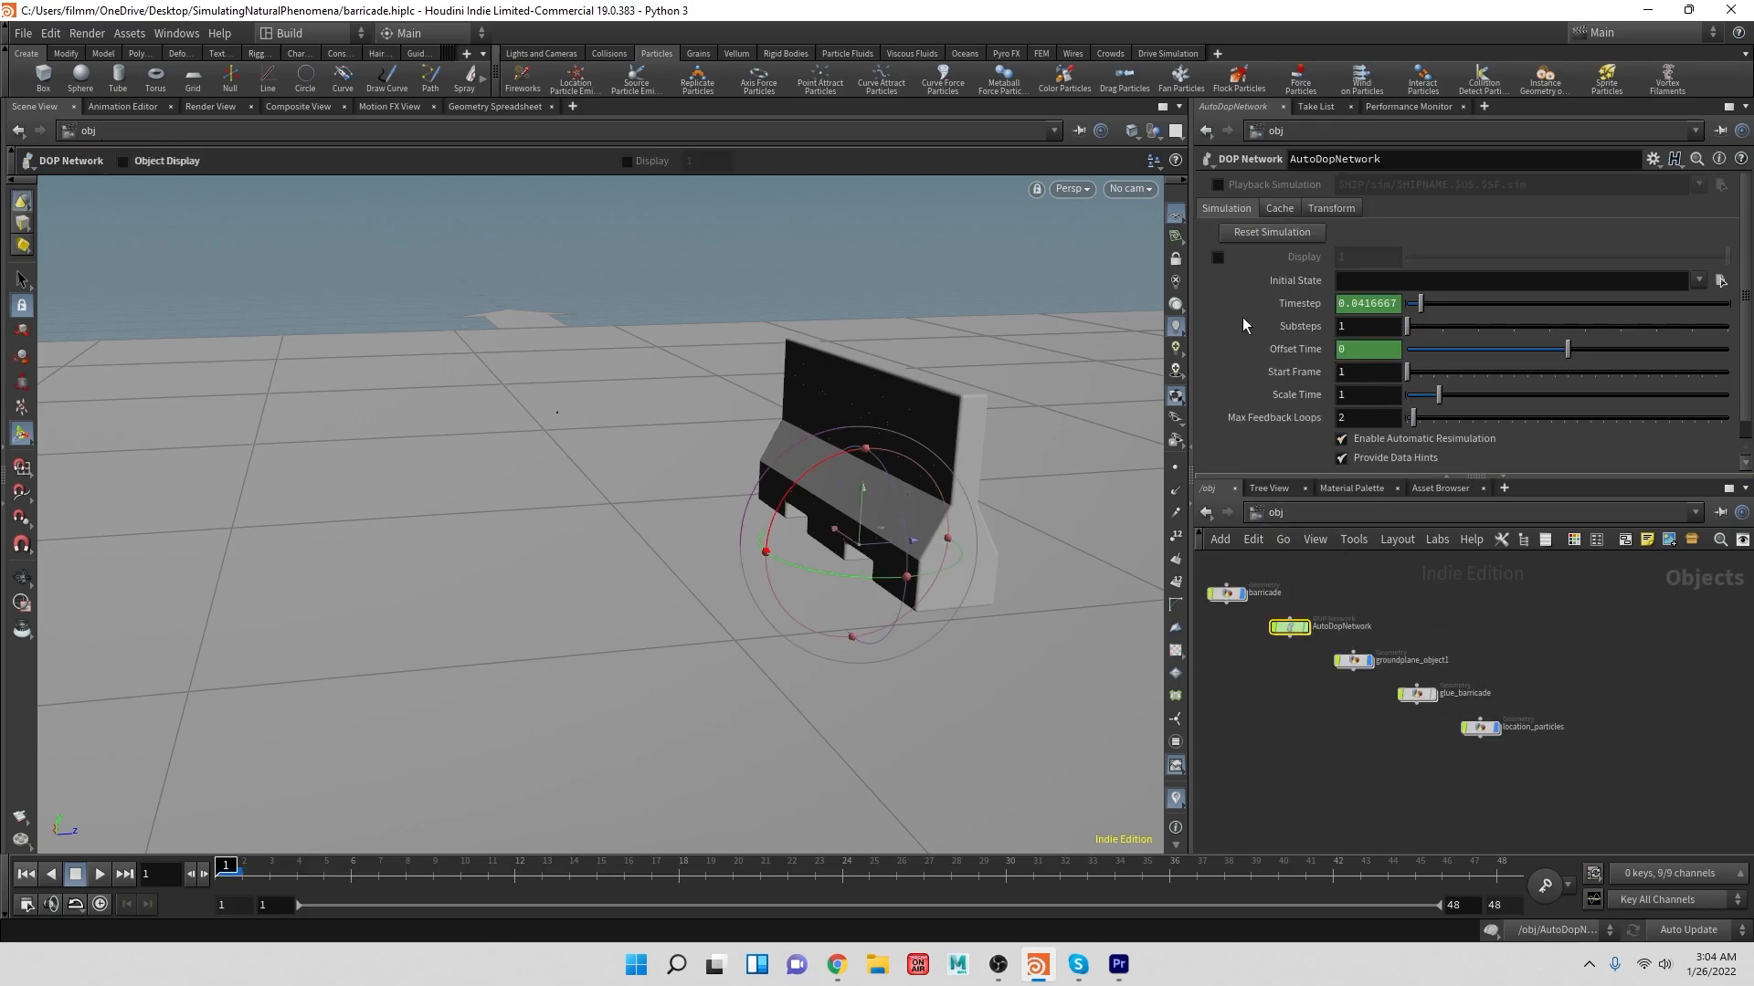
# - Play the simulation to check the impact particles, then stop and rewind to the first frame
pyautogui.click(99, 874)
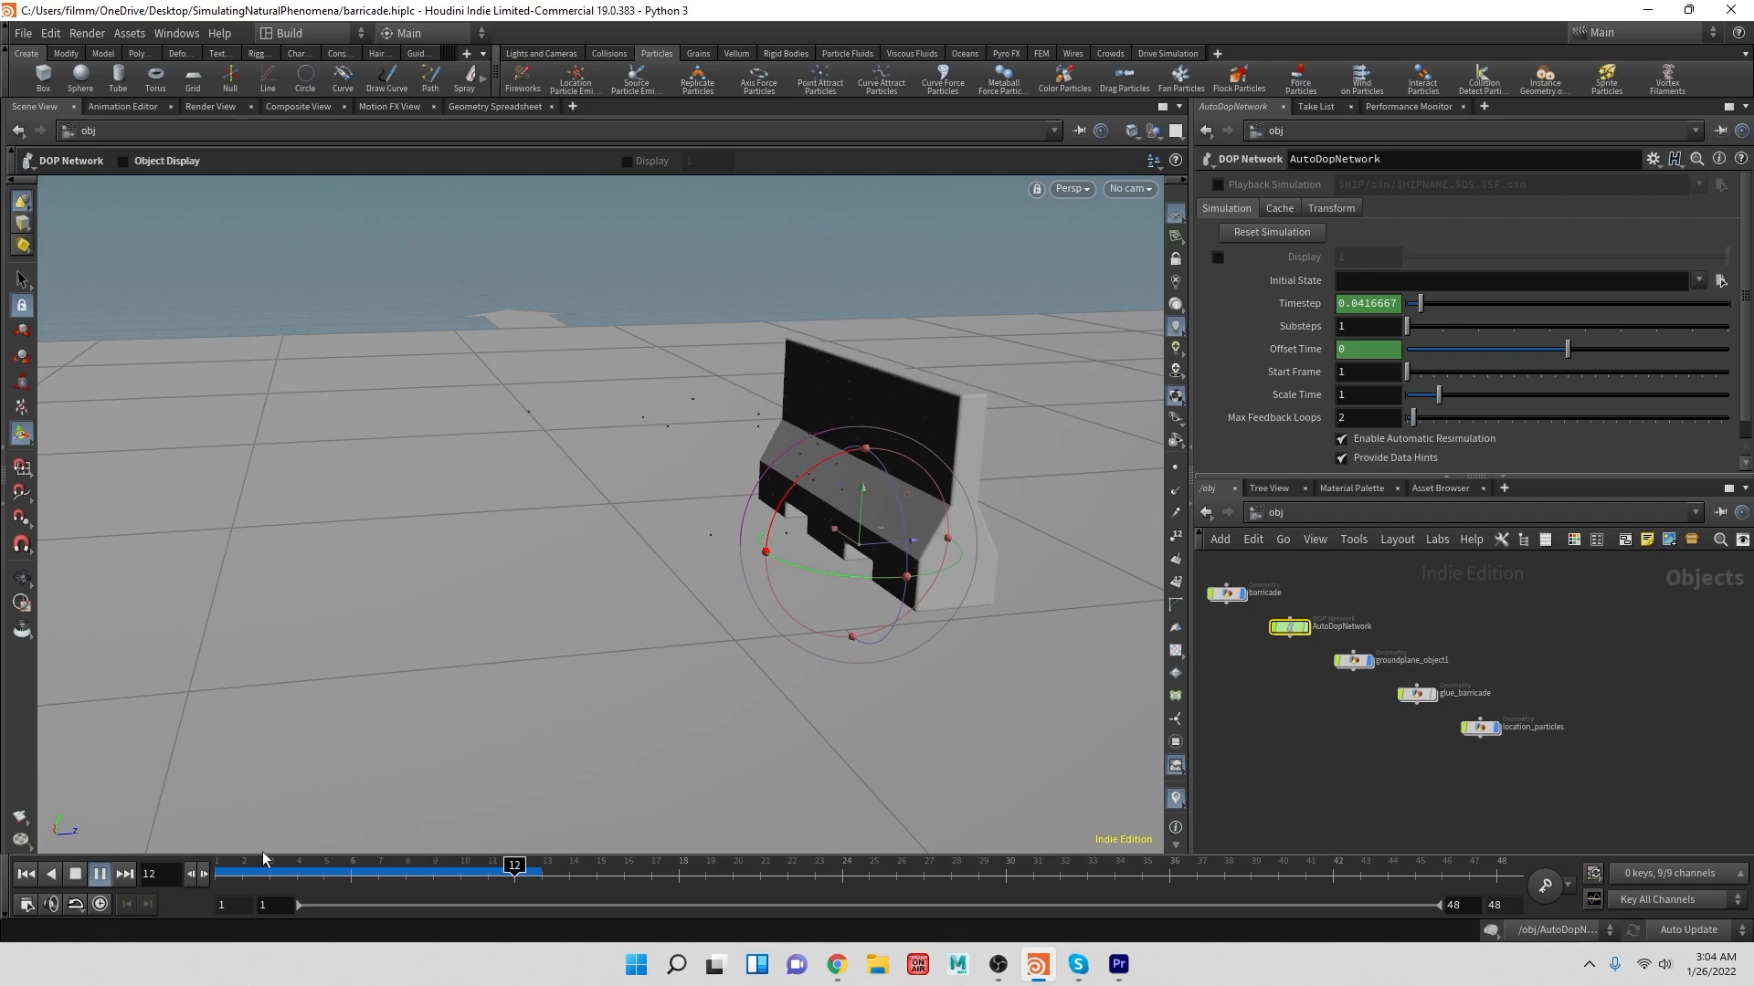
pyautogui.click(75, 874)
pyautogui.click(28, 877)
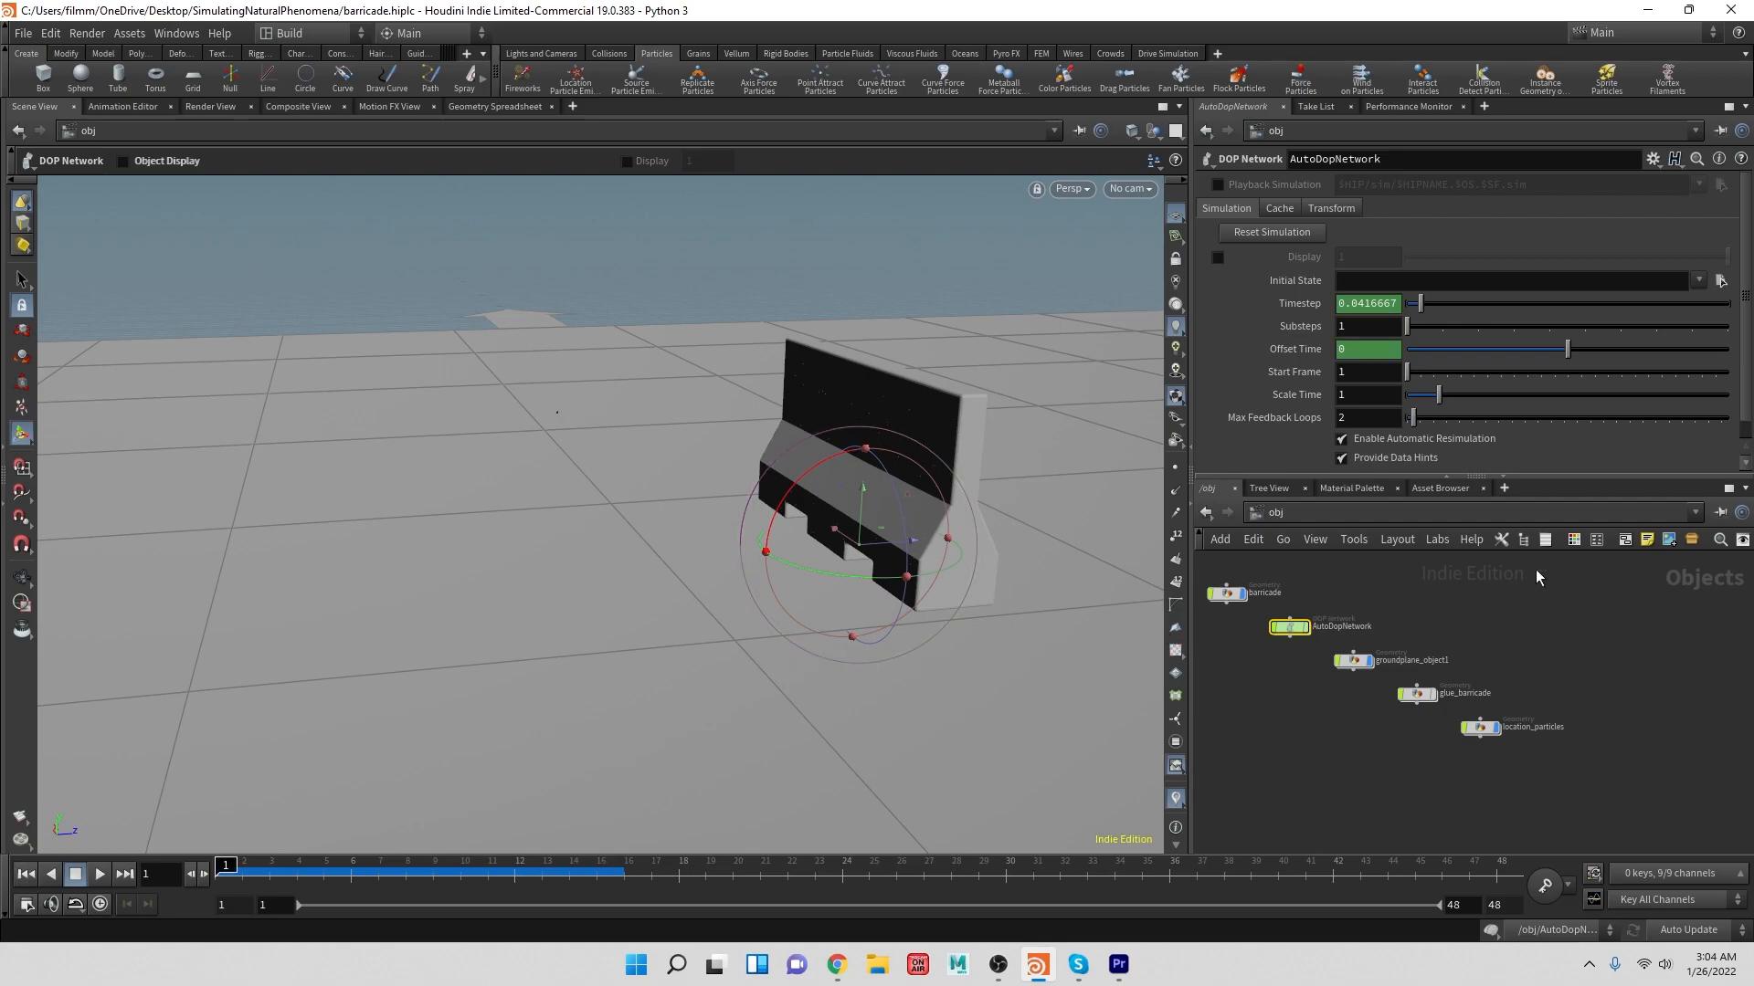
# - Inside AutoDopNetwork, set the constant birth rate of the popreplicate1 node to 200
pyautogui.doubleClick(1290, 628)
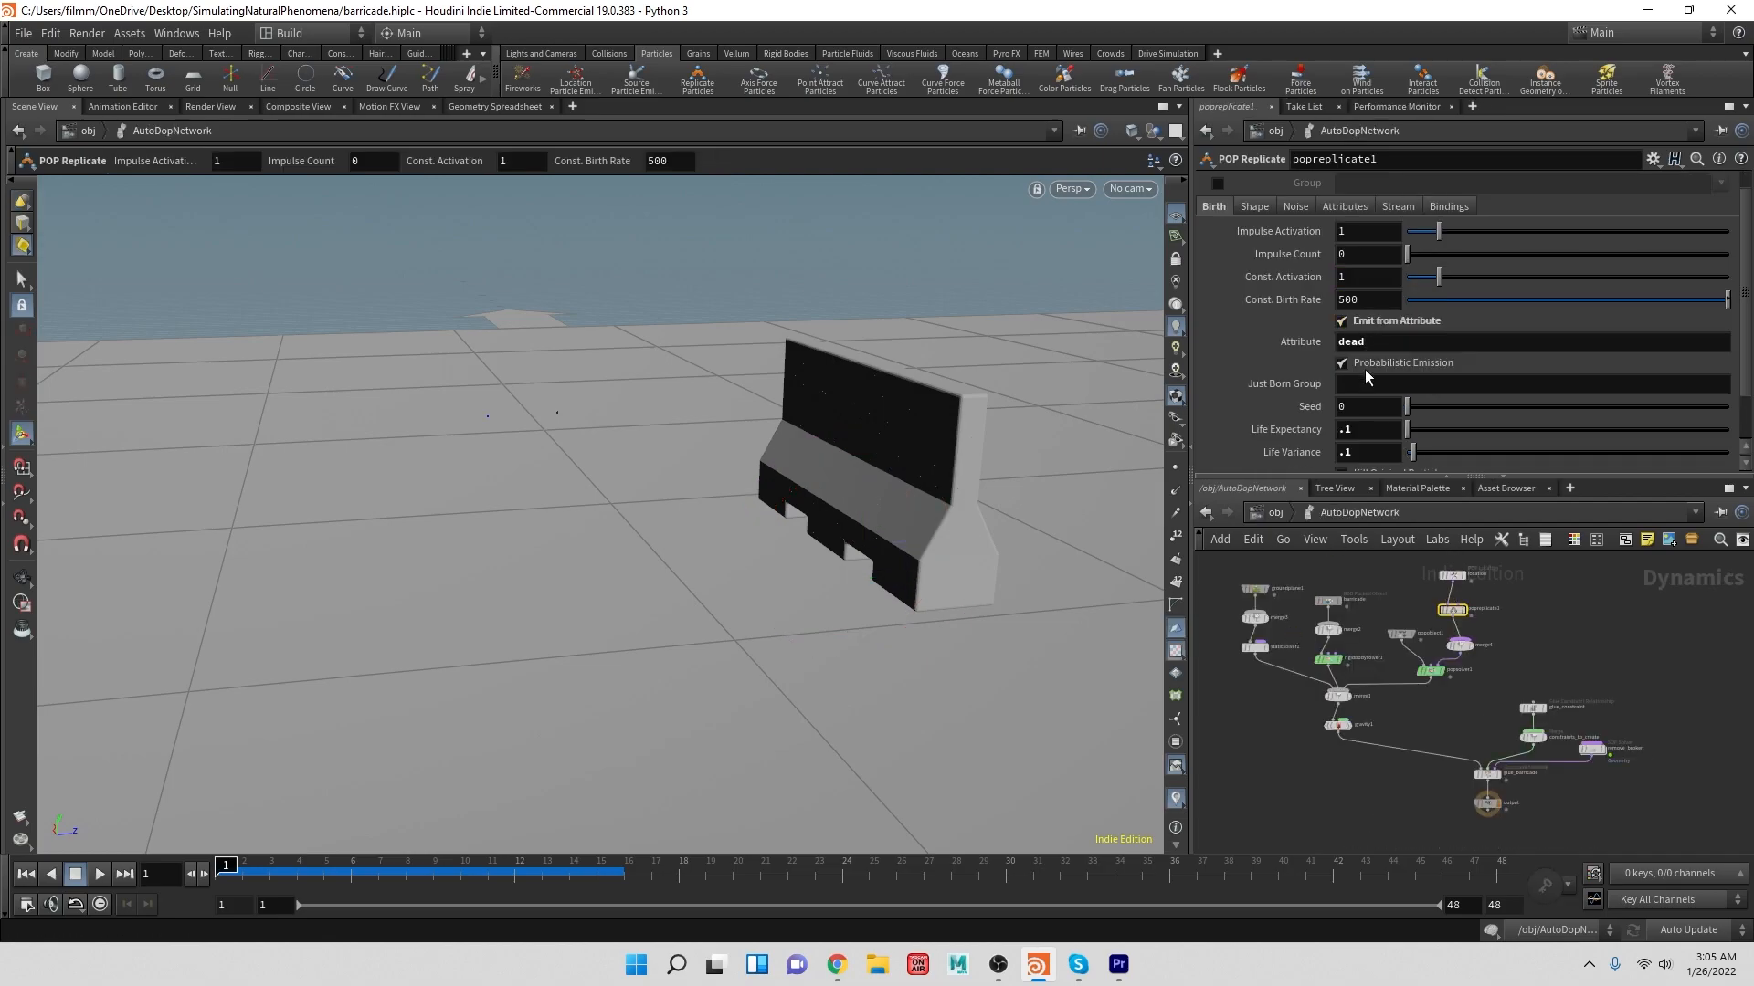
pyautogui.click(1373, 305)
pyautogui.write('200')
pyautogui.press('Return')
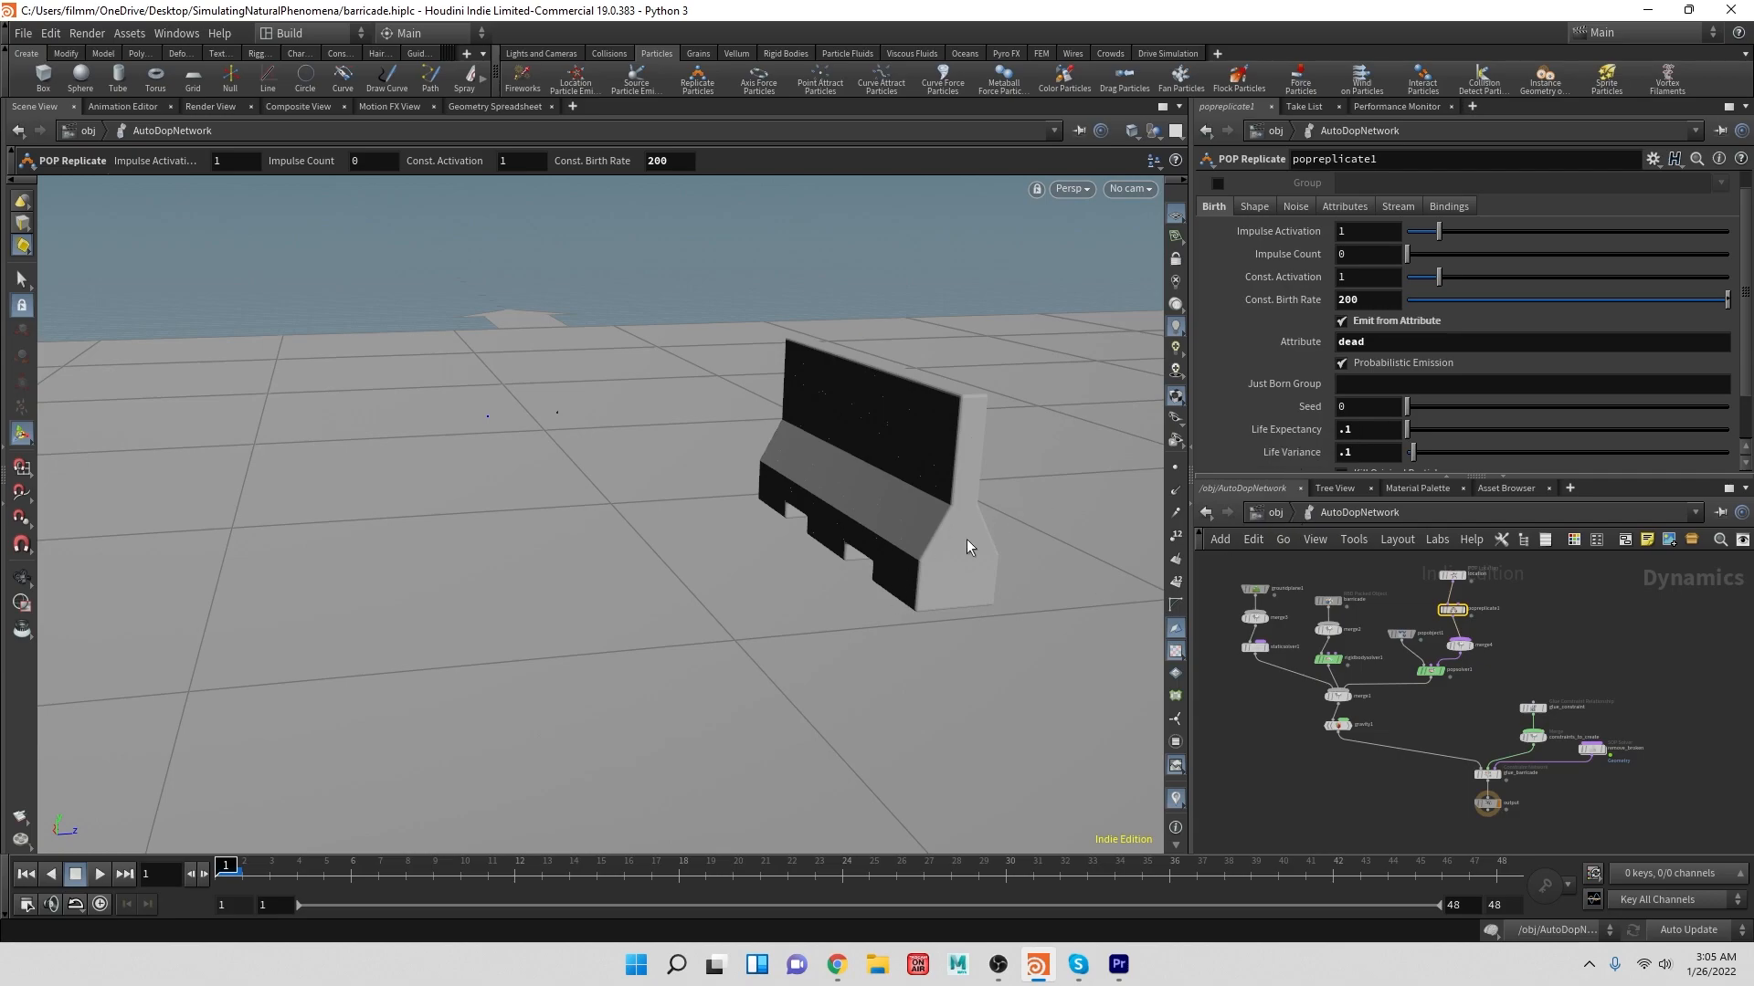
# - Set the replicated particles' life expectancy to 0.05 and preview the simulation, rewinding to the first frame
pyautogui.doubleClick(1349, 430)
pyautogui.write('.')
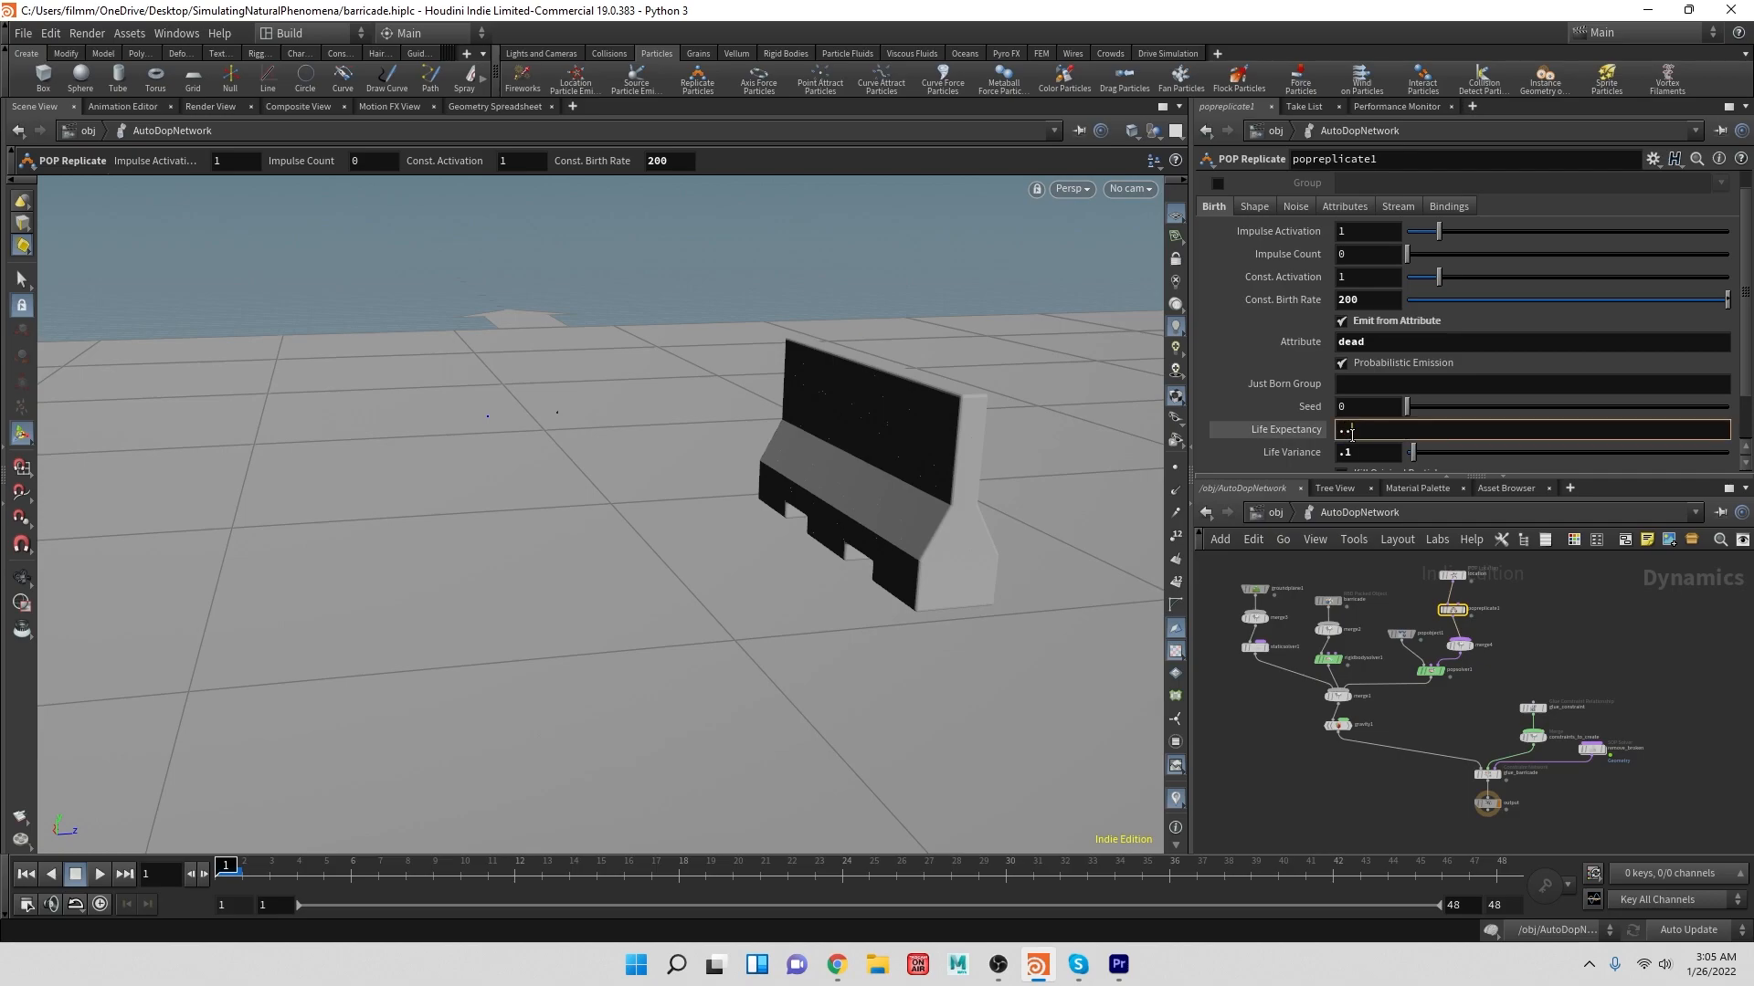
pyautogui.press('BackSpace')
pyautogui.write('05')
pyautogui.press('Return')
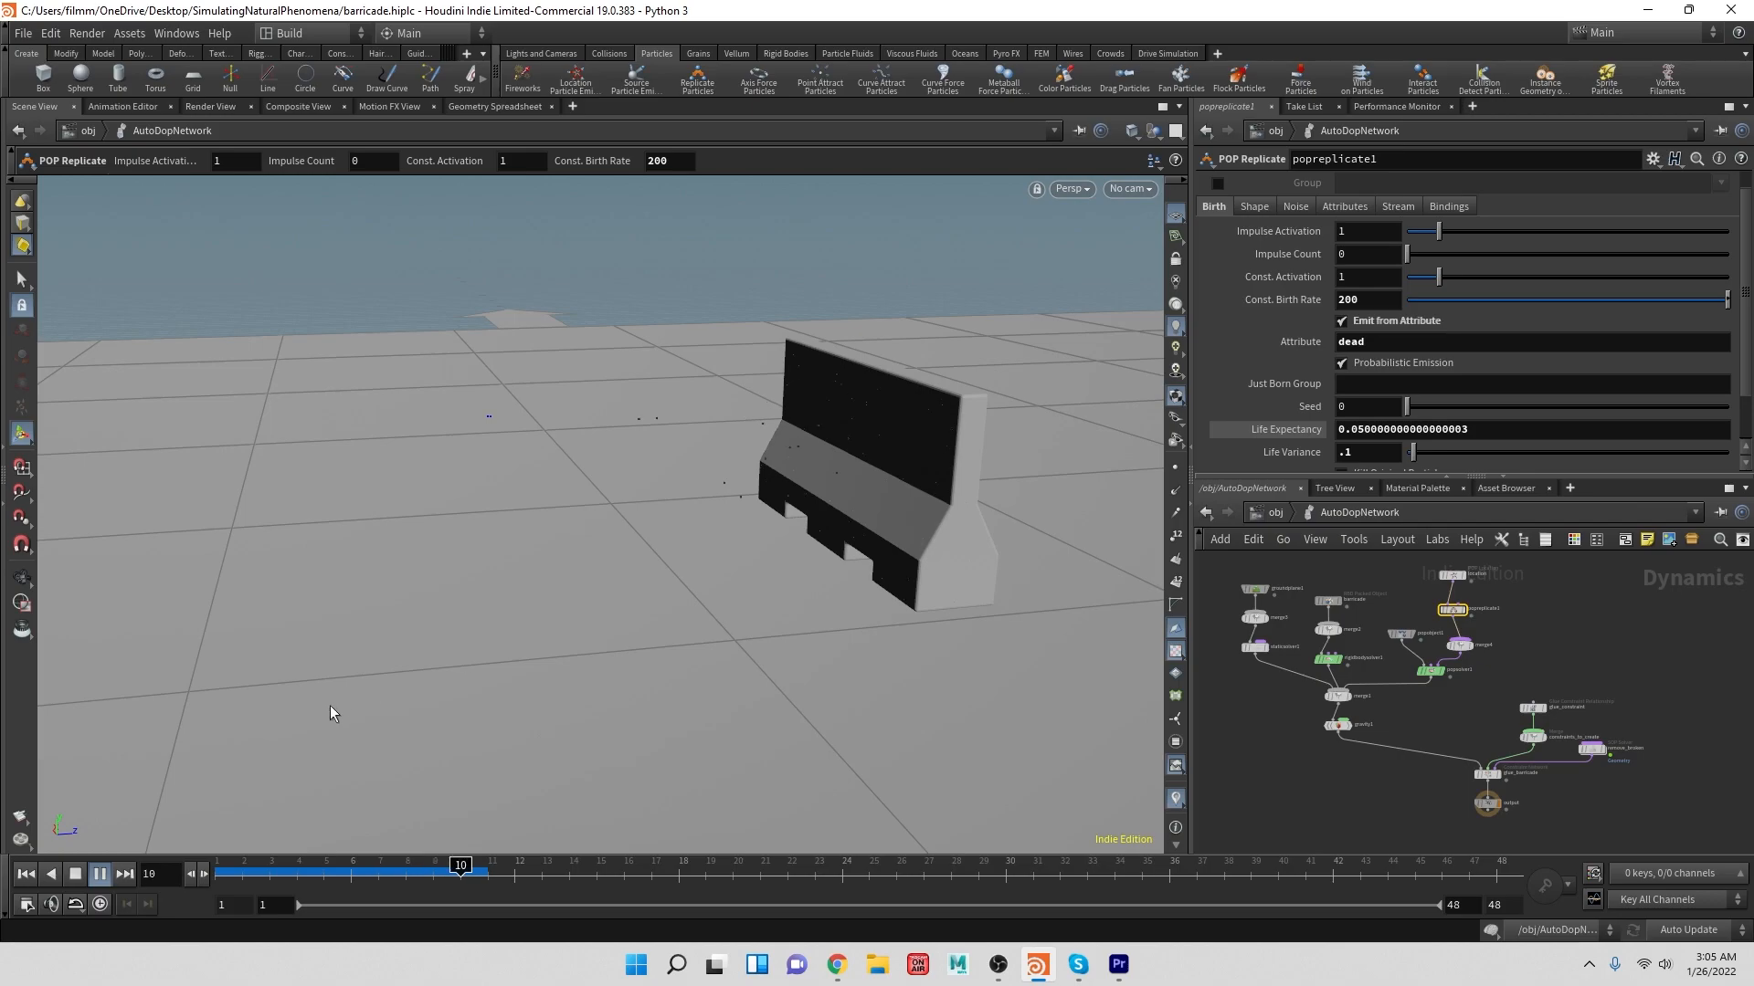
pyautogui.click(76, 874)
pyautogui.click(25, 875)
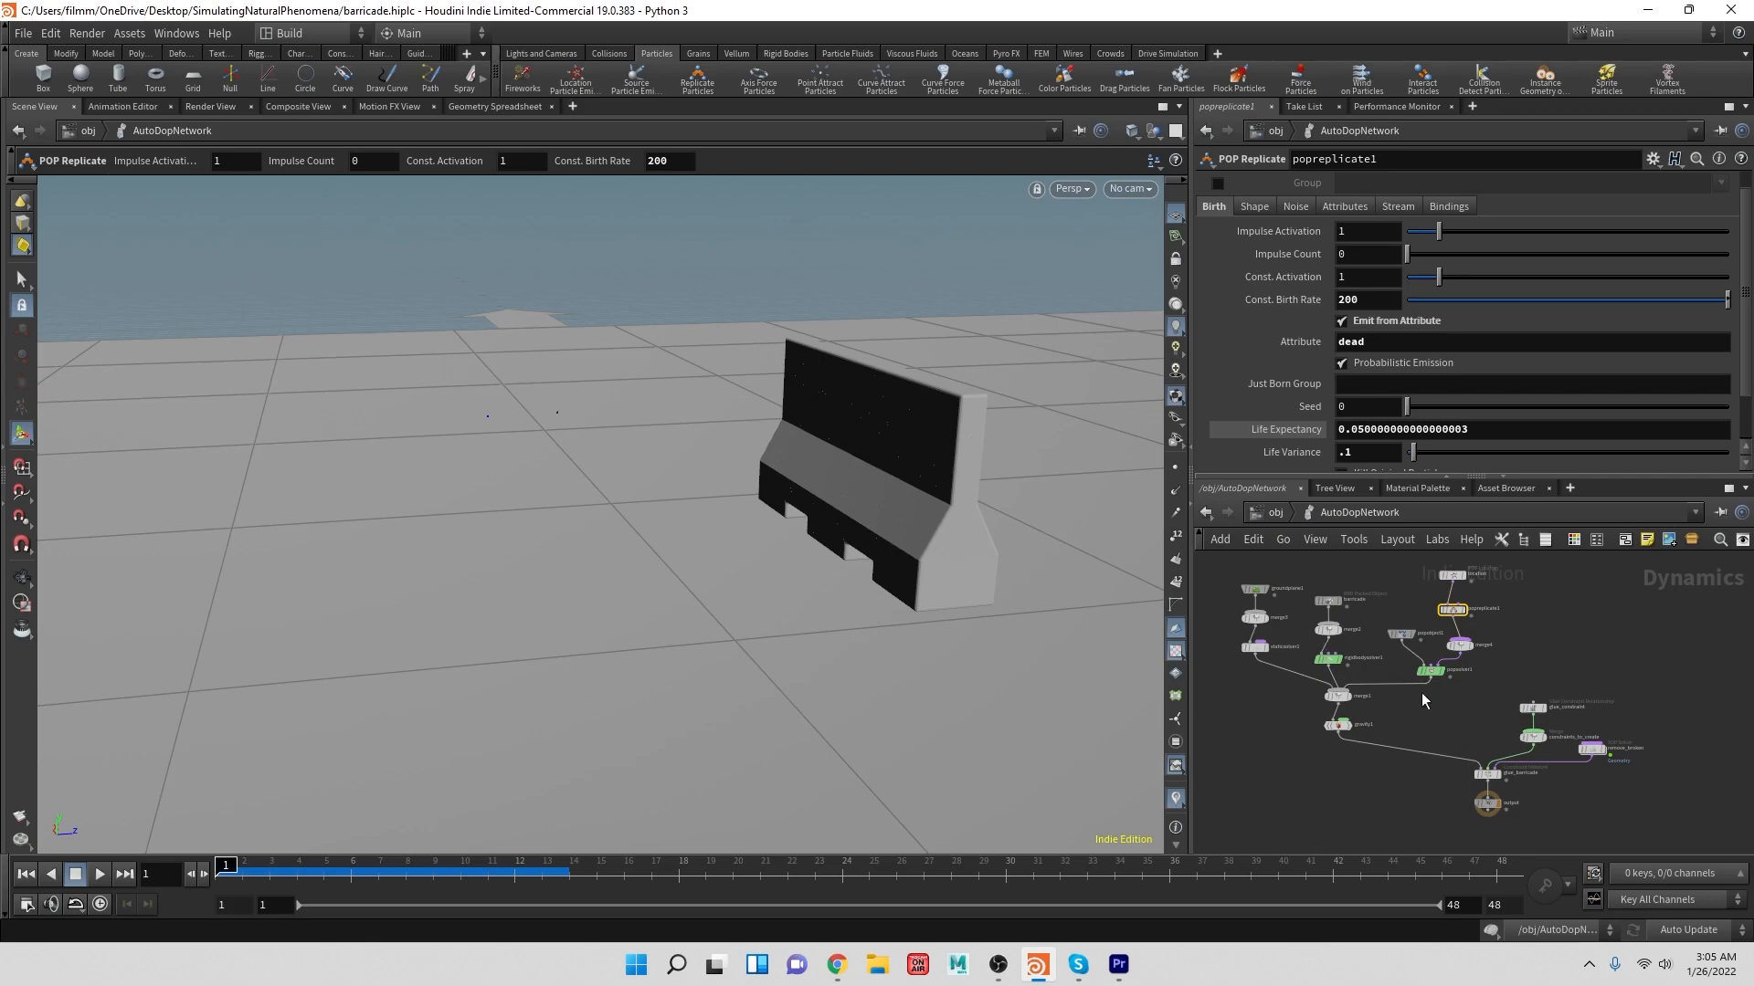
# - Open the location_particles object and play the simulation to inspect its imported particles, then stop and rewind
pyautogui.press('u')
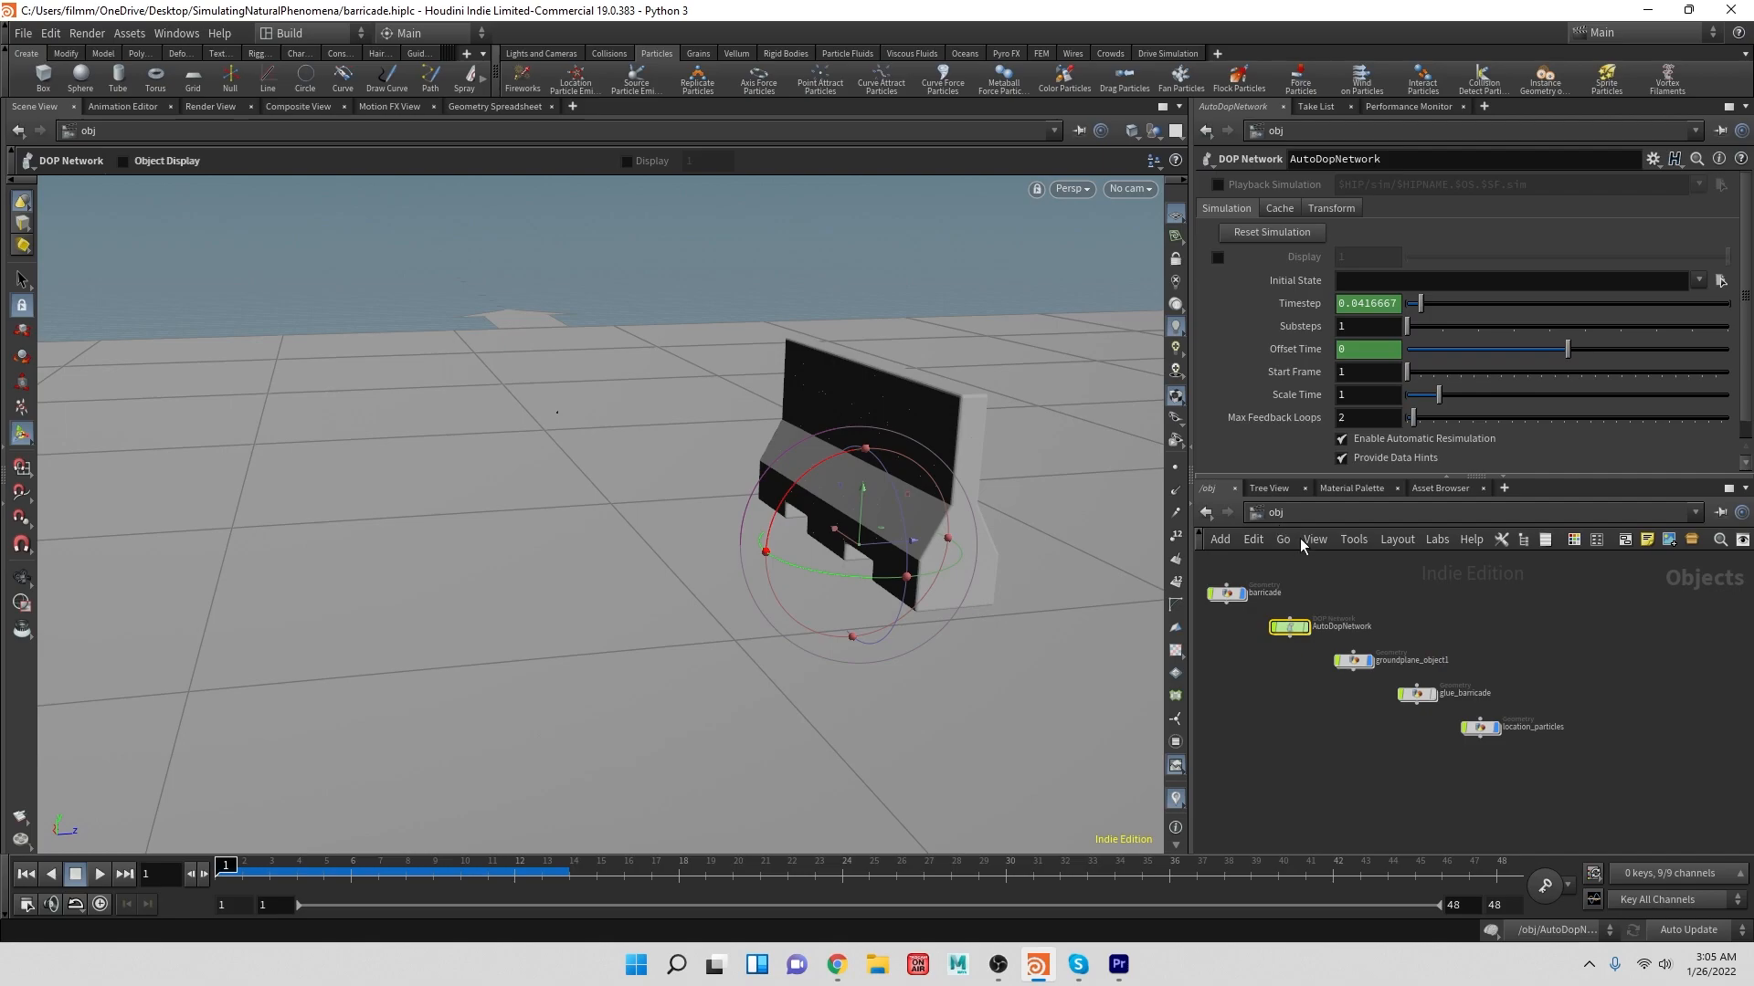
pyautogui.doubleClick(1481, 728)
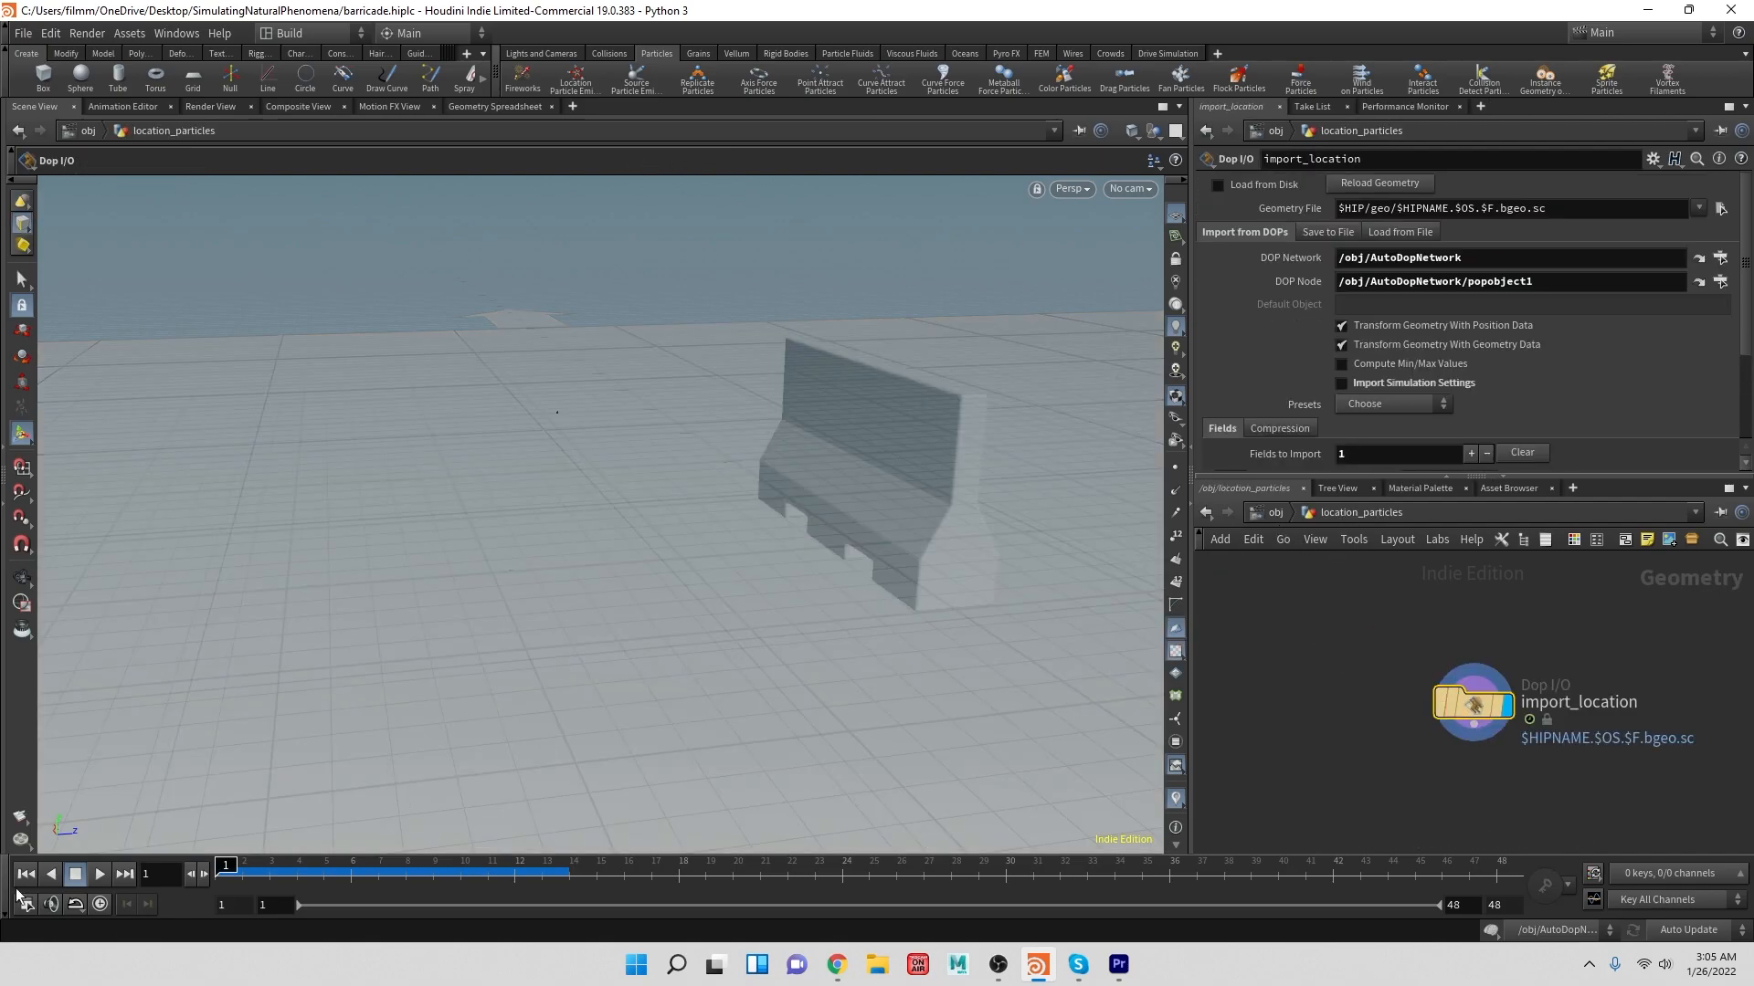
pyautogui.click(101, 875)
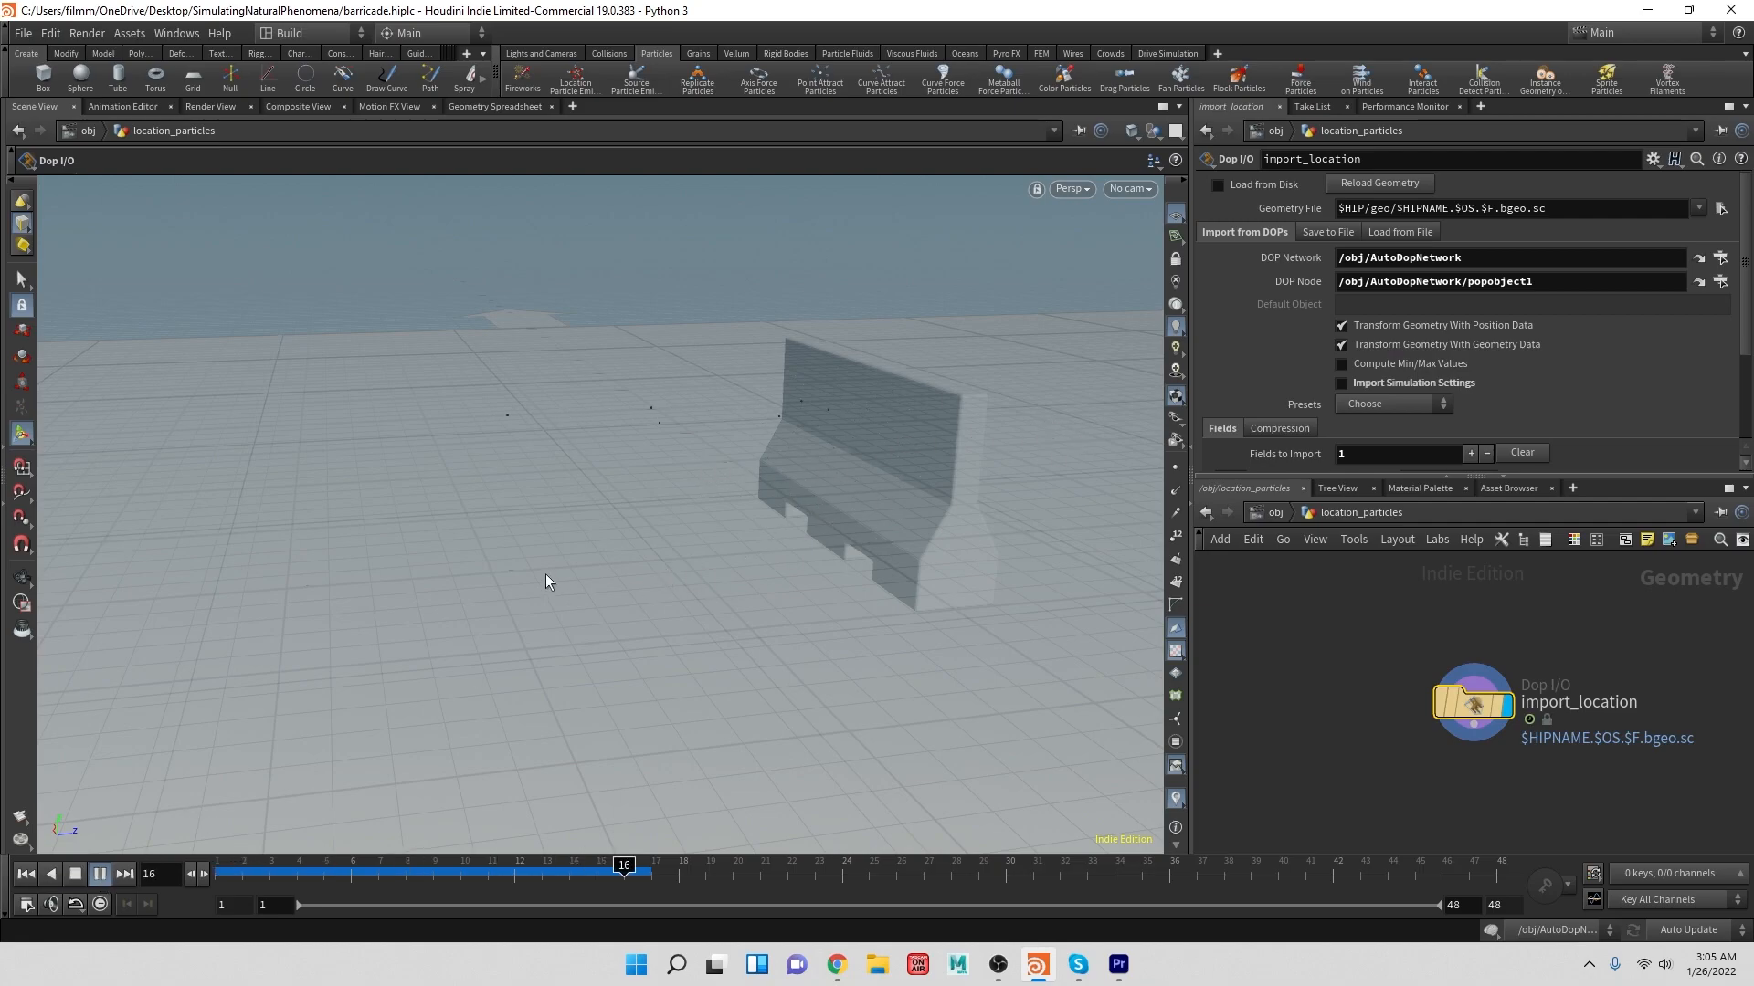
pyautogui.click(77, 874)
pyautogui.click(27, 875)
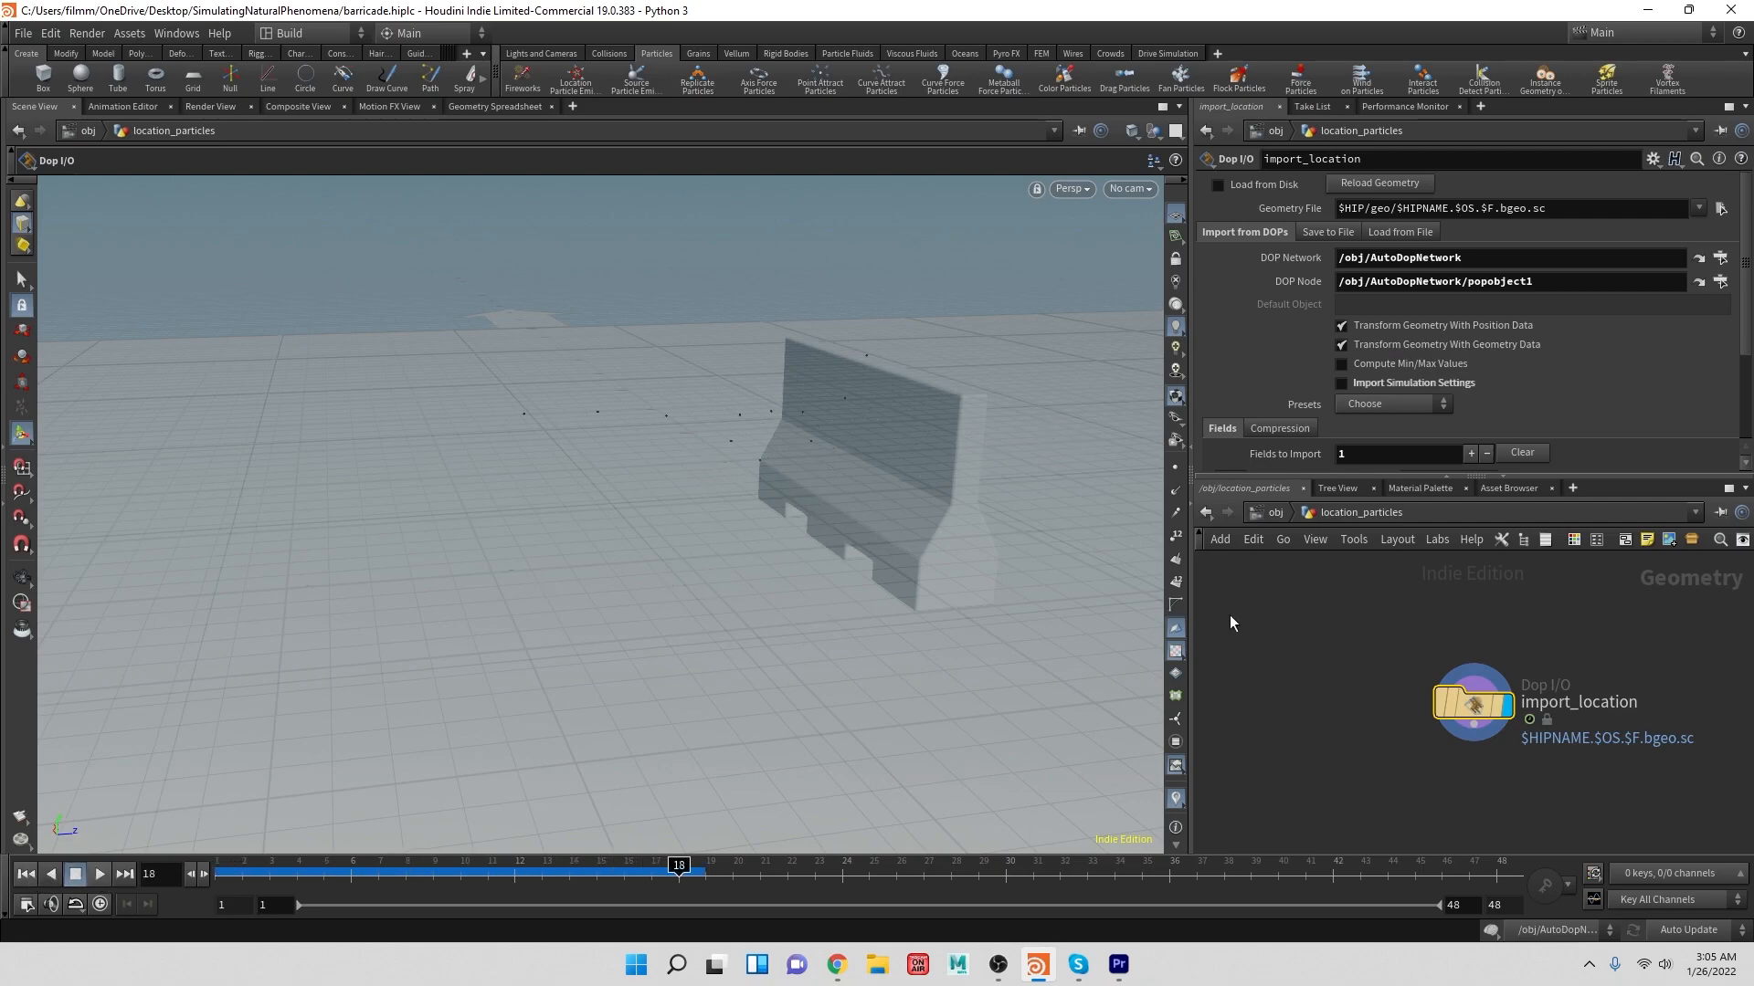
pyautogui.click(1273, 514)
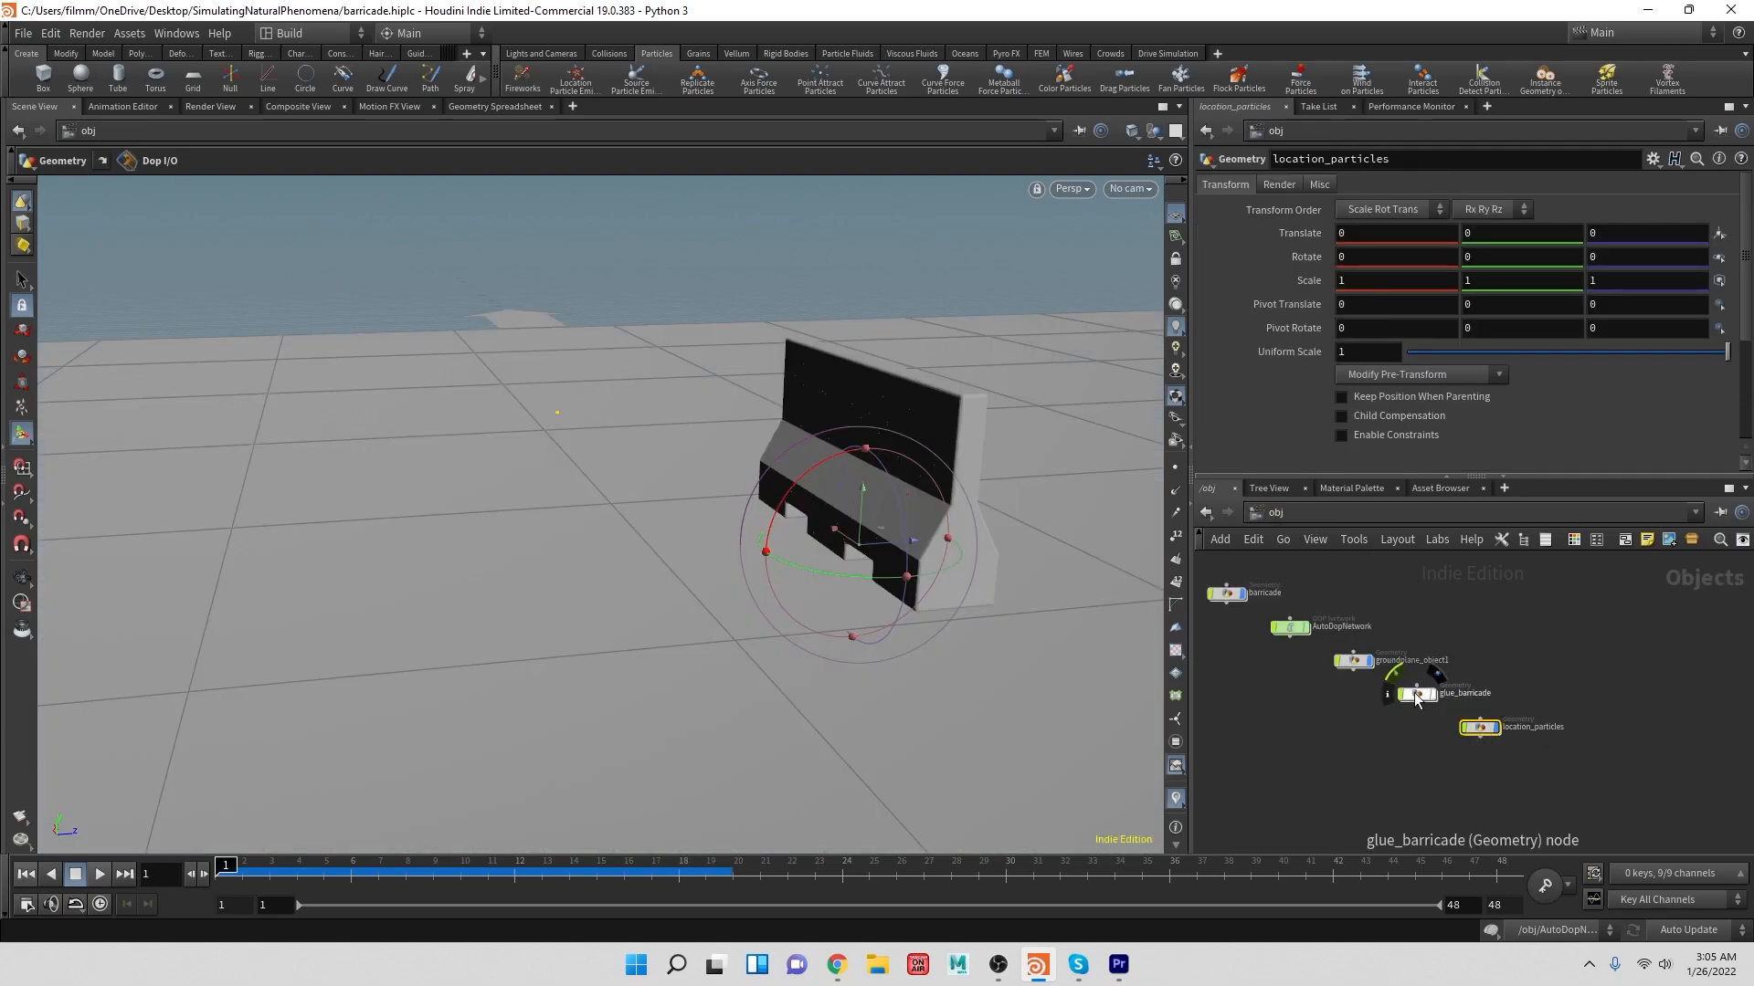
pyautogui.doubleClick(1296, 628)
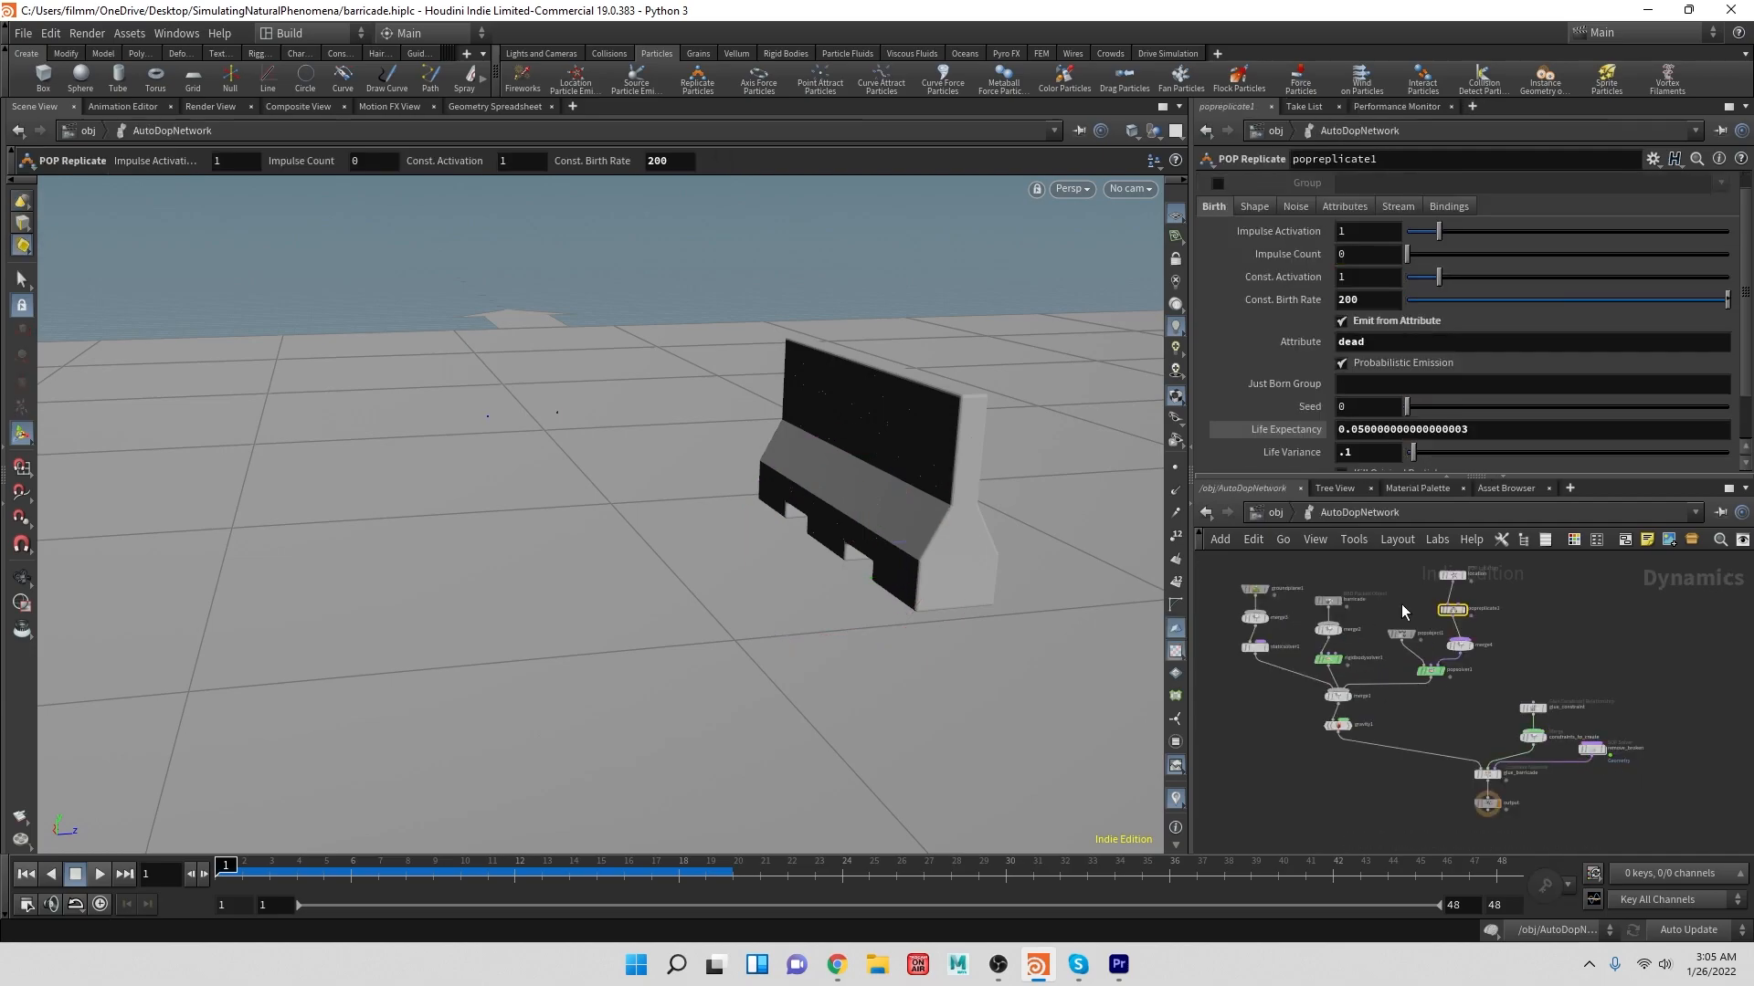
pyautogui.click(1277, 514)
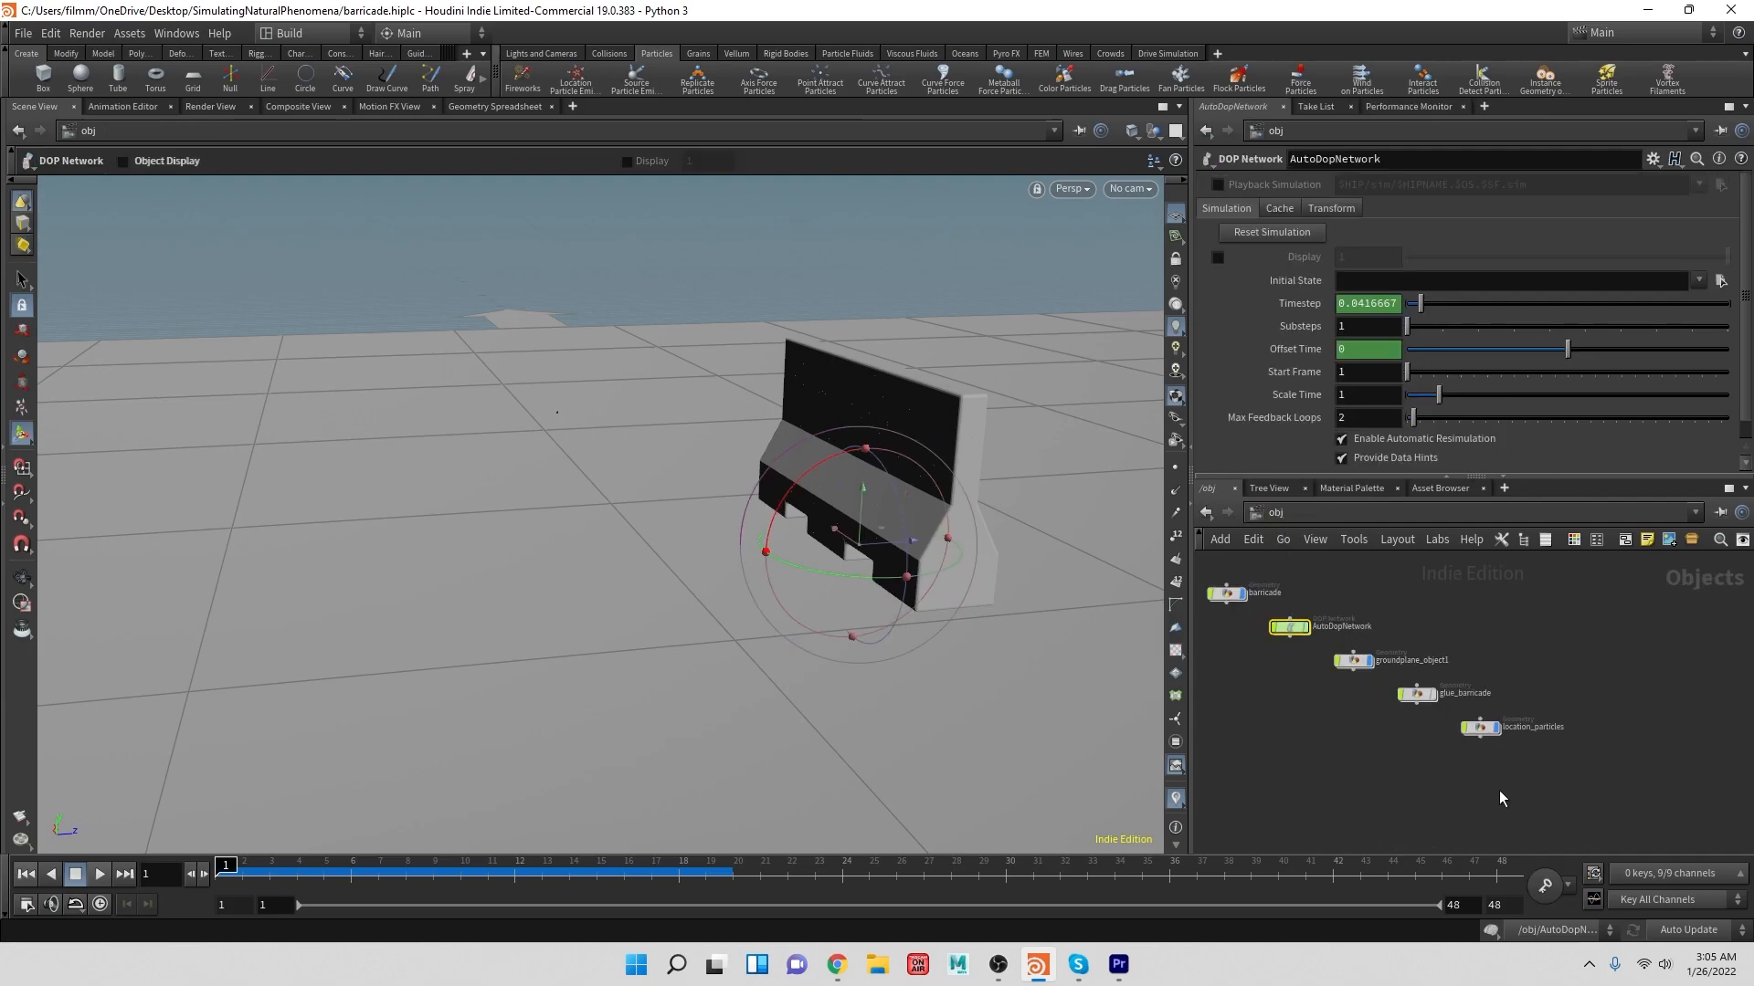
# - Inside location_particles, add a Null node connected below import_location
pyautogui.doubleClick(1463, 722)
pyautogui.moveTo(1462, 706); pyautogui.dragTo(1313, 701)
pyautogui.click(1315, 703)
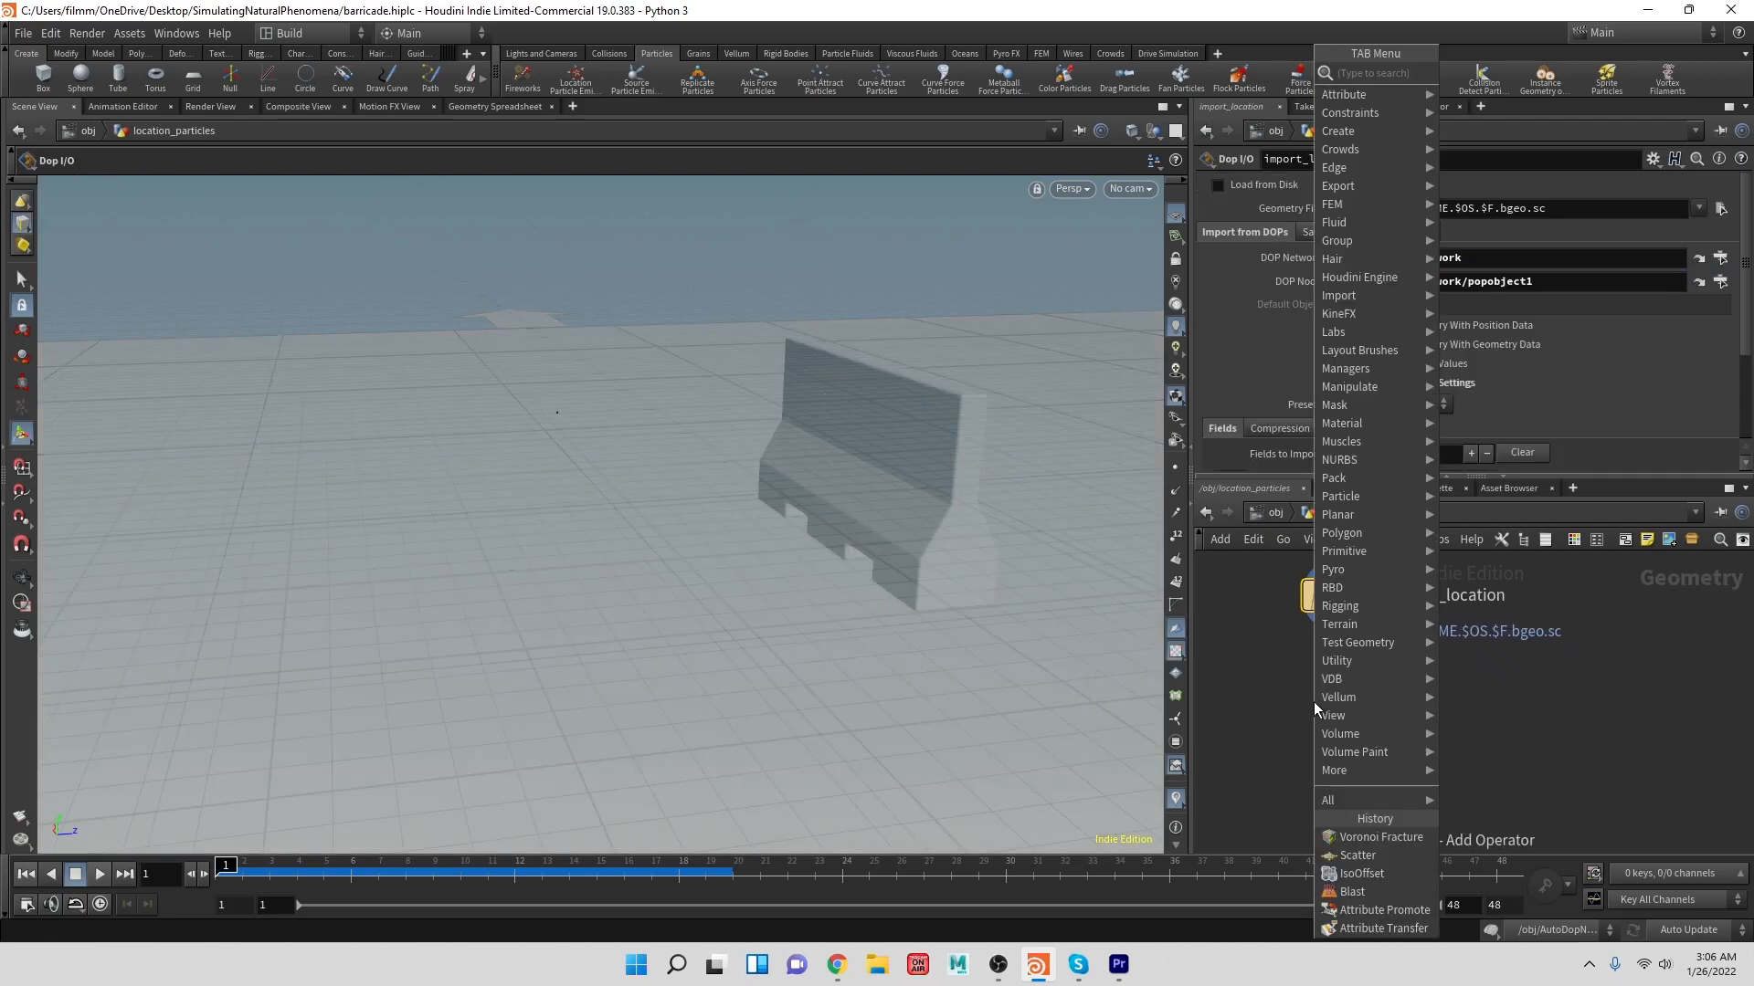
pyautogui.write('null')
pyautogui.press('Return')
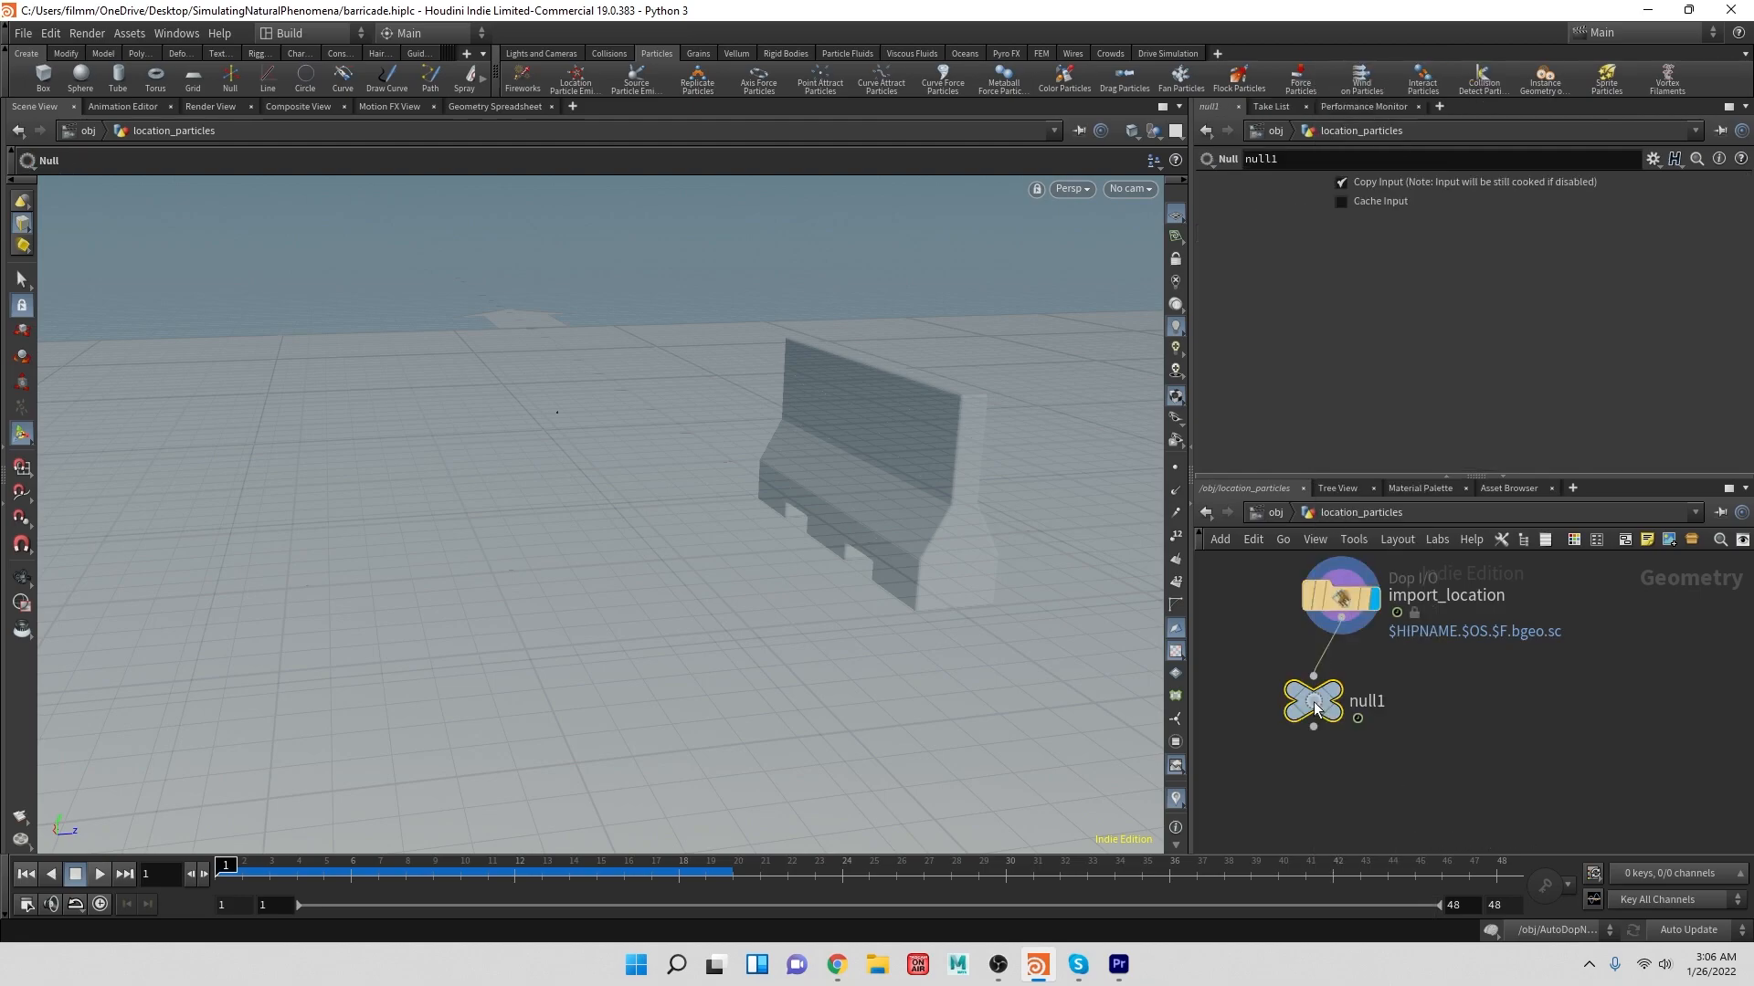
# - Make the Null the displayed node below import_location and rename it OUT_Particles
pyautogui.press('r')
pyautogui.moveTo(1315, 705); pyautogui.dragTo(1333, 732)
pyautogui.doubleClick(1384, 727)
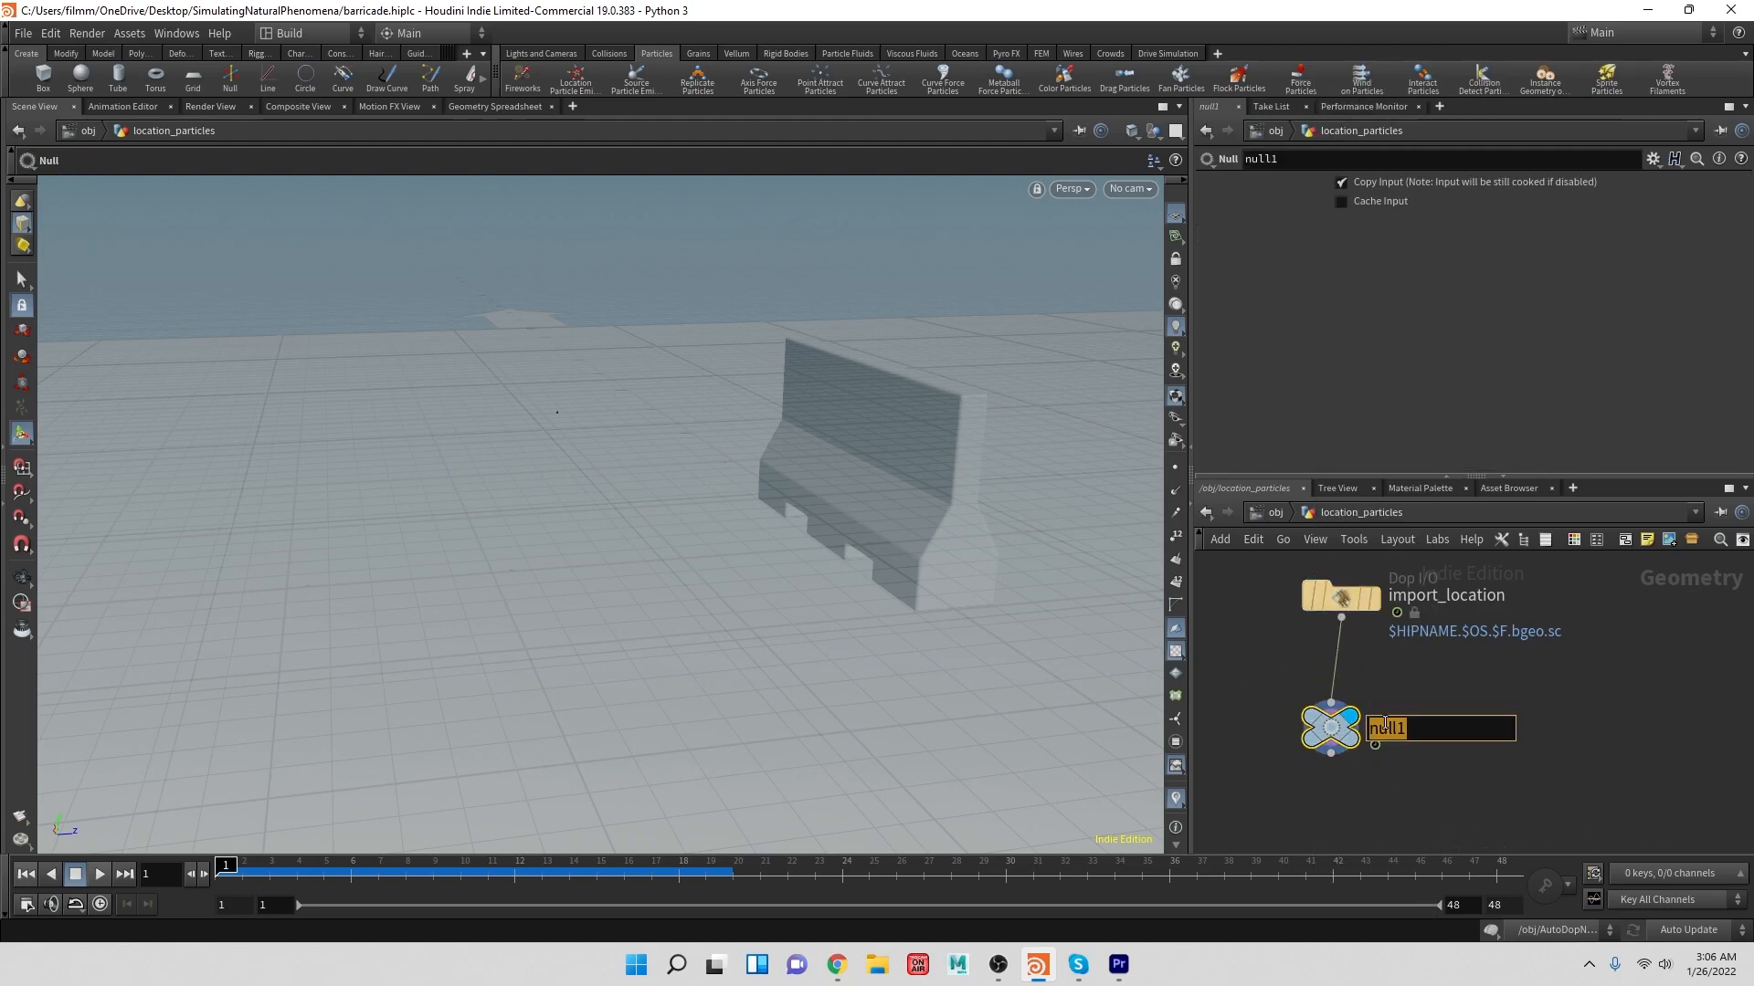
pyautogui.write('OUT_Particles')
pyautogui.press('Return')
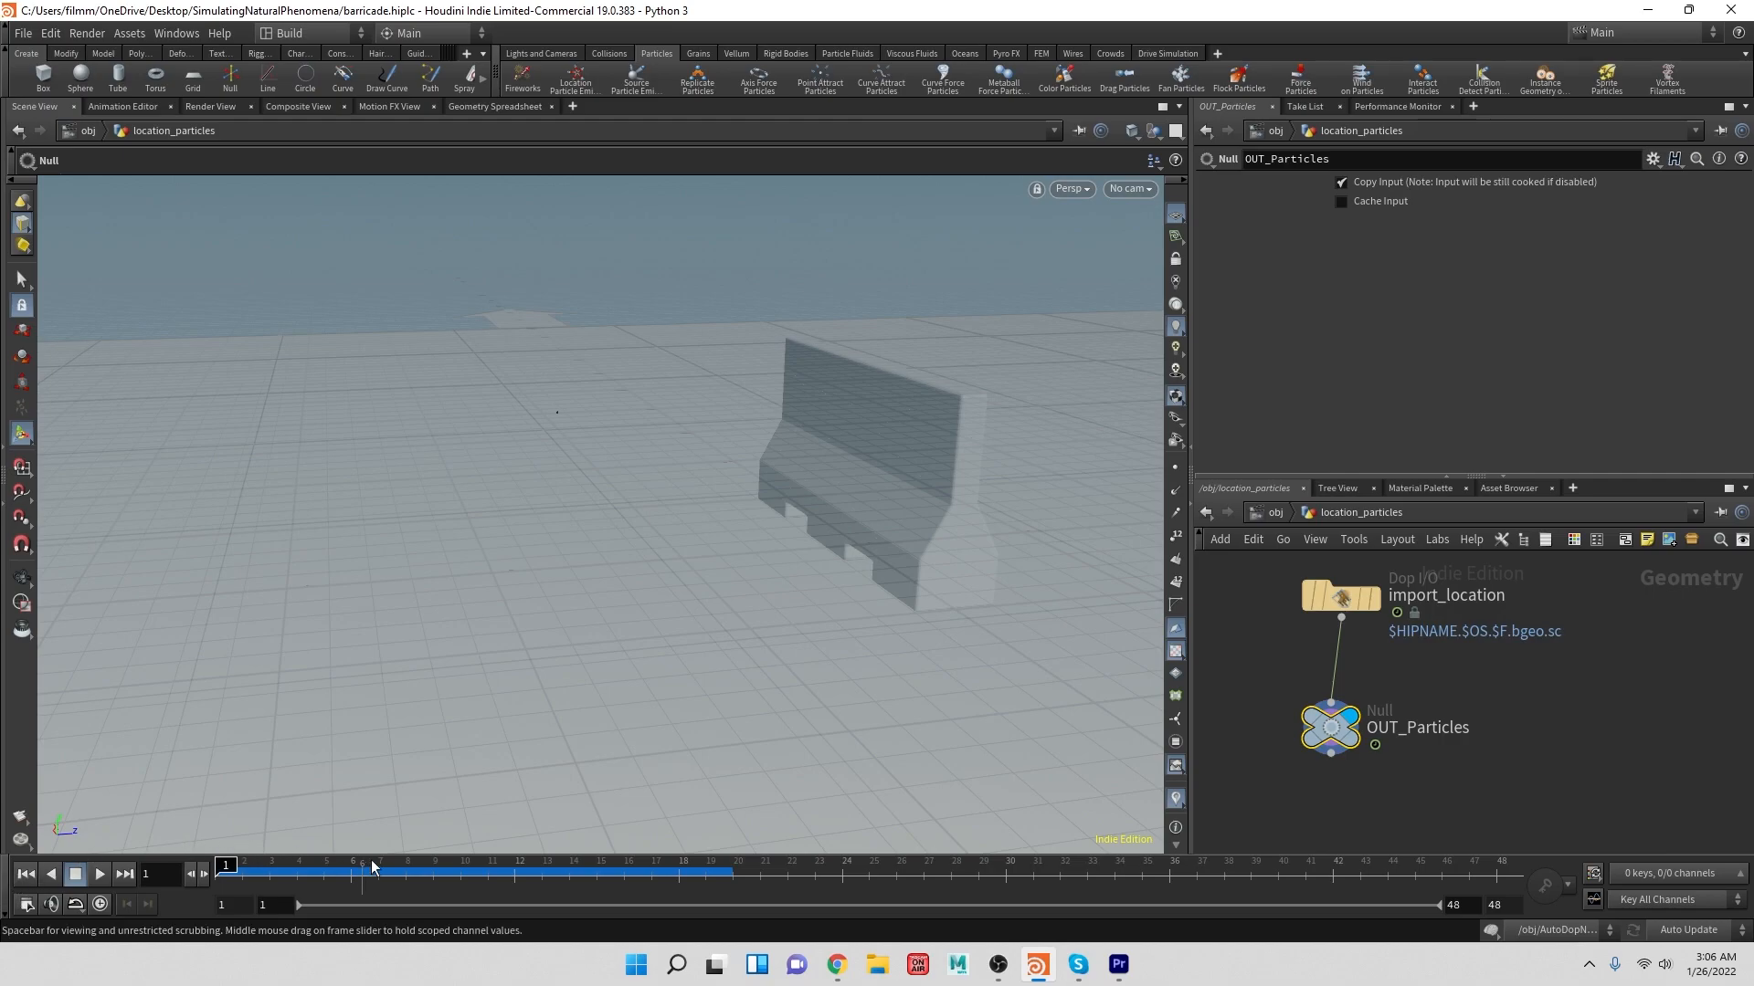
# - Open the remove_broken network inside AutoDopNetwork, delete its delete_broken node and reposition relationship_geometry
pyautogui.click(1275, 514)
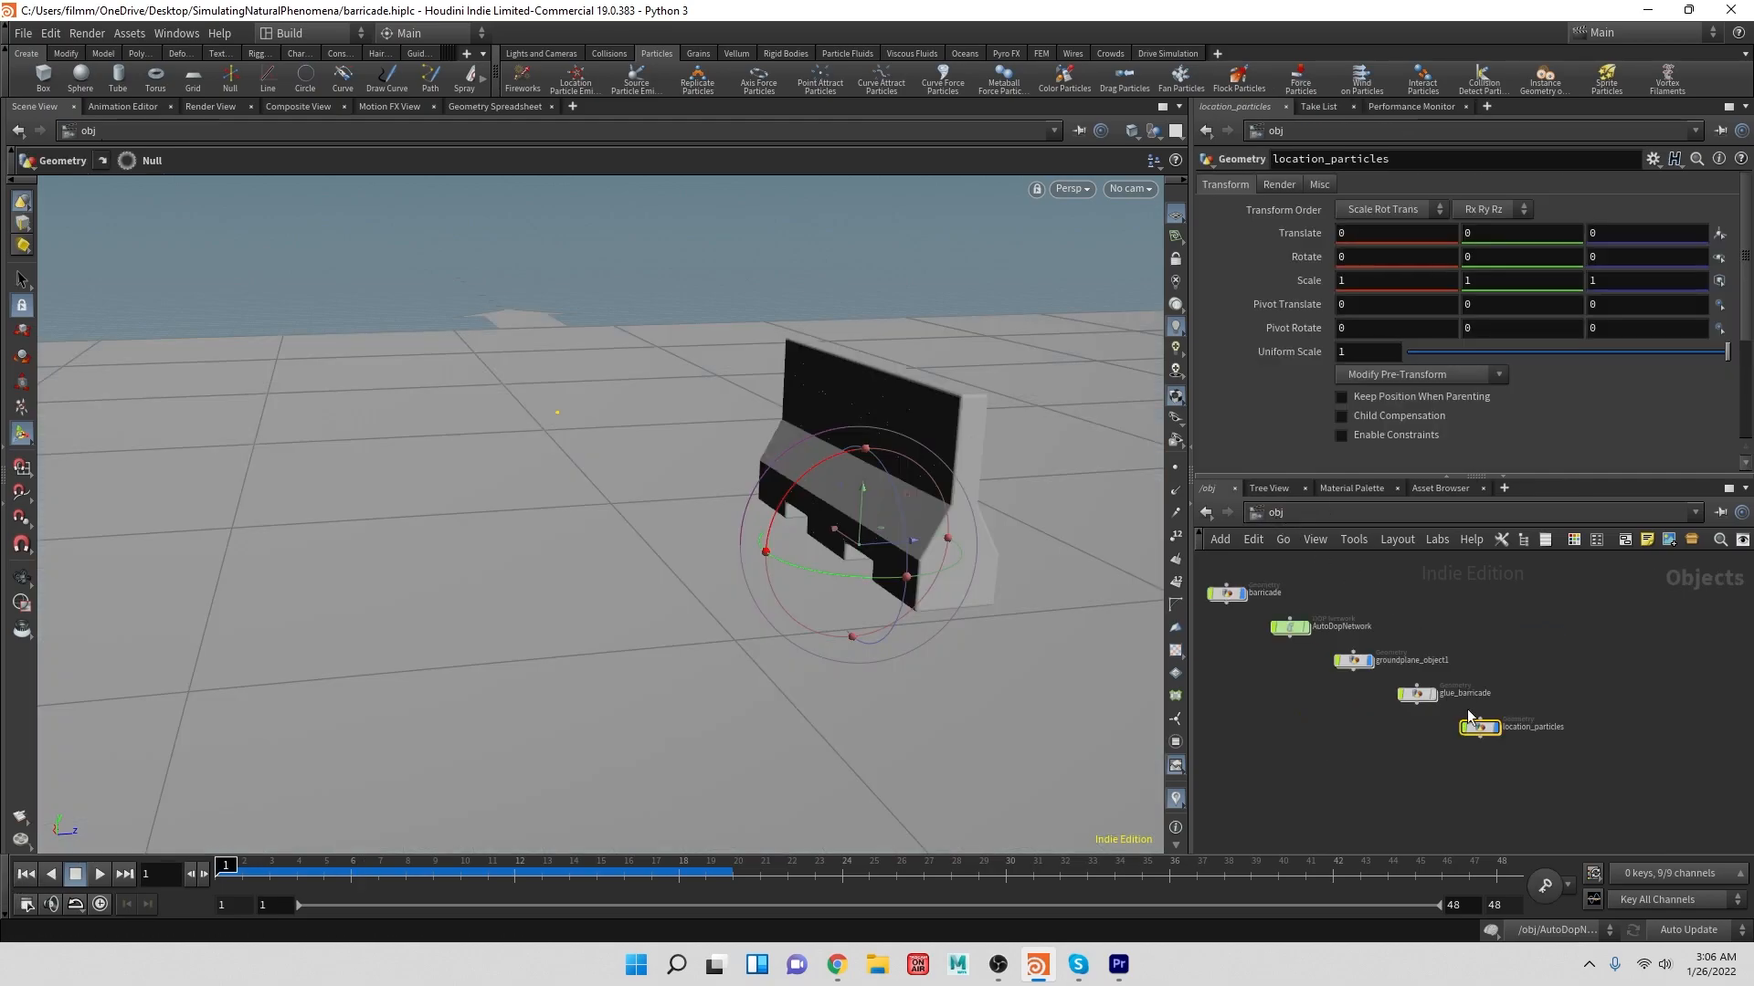
pyautogui.doubleClick(1295, 629)
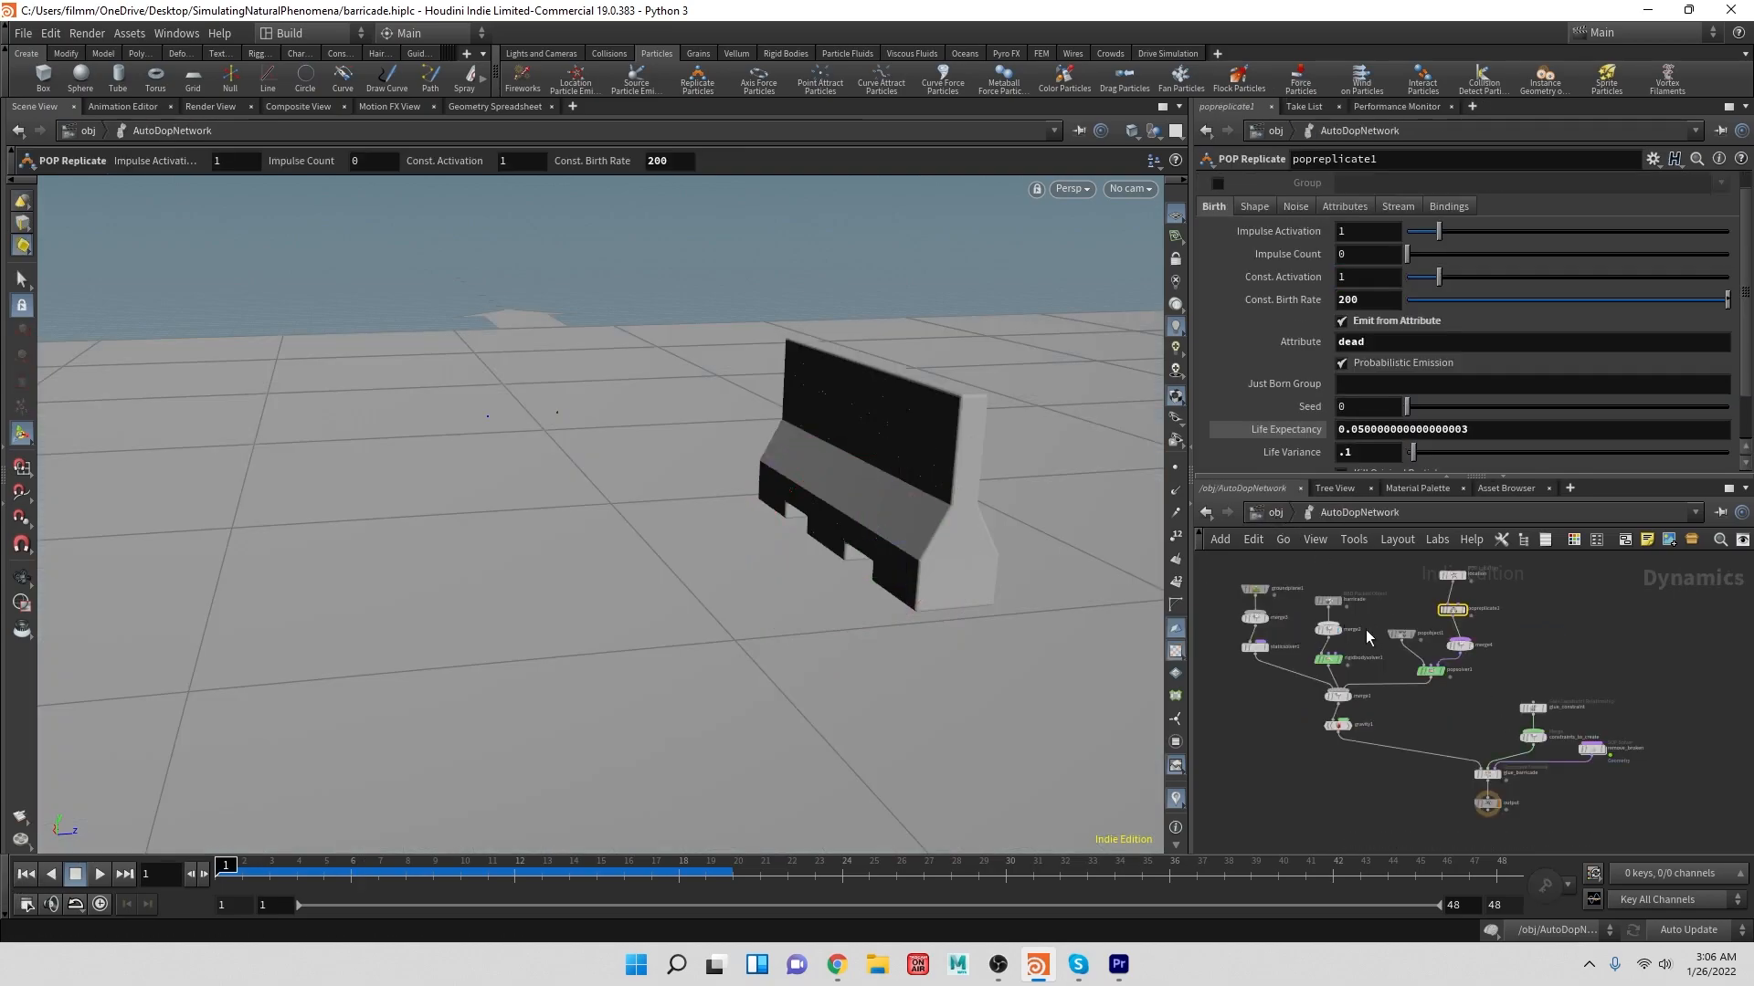
pyautogui.doubleClick(1591, 749)
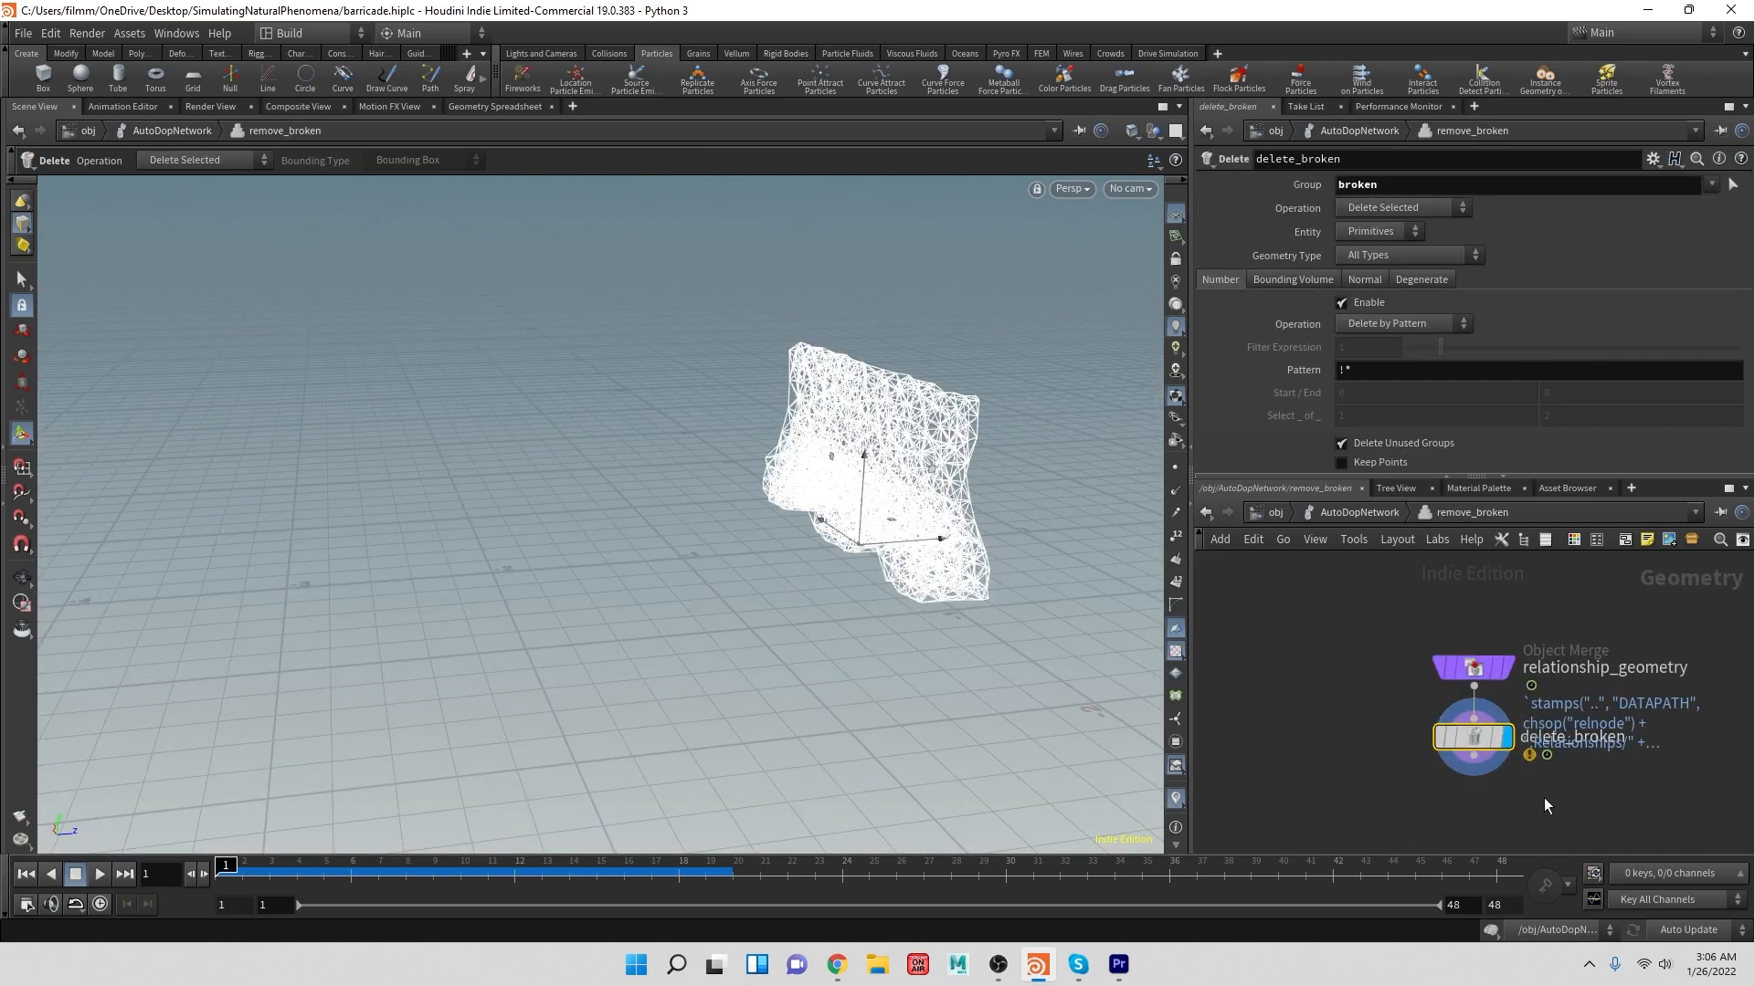
pyautogui.press('Delete')
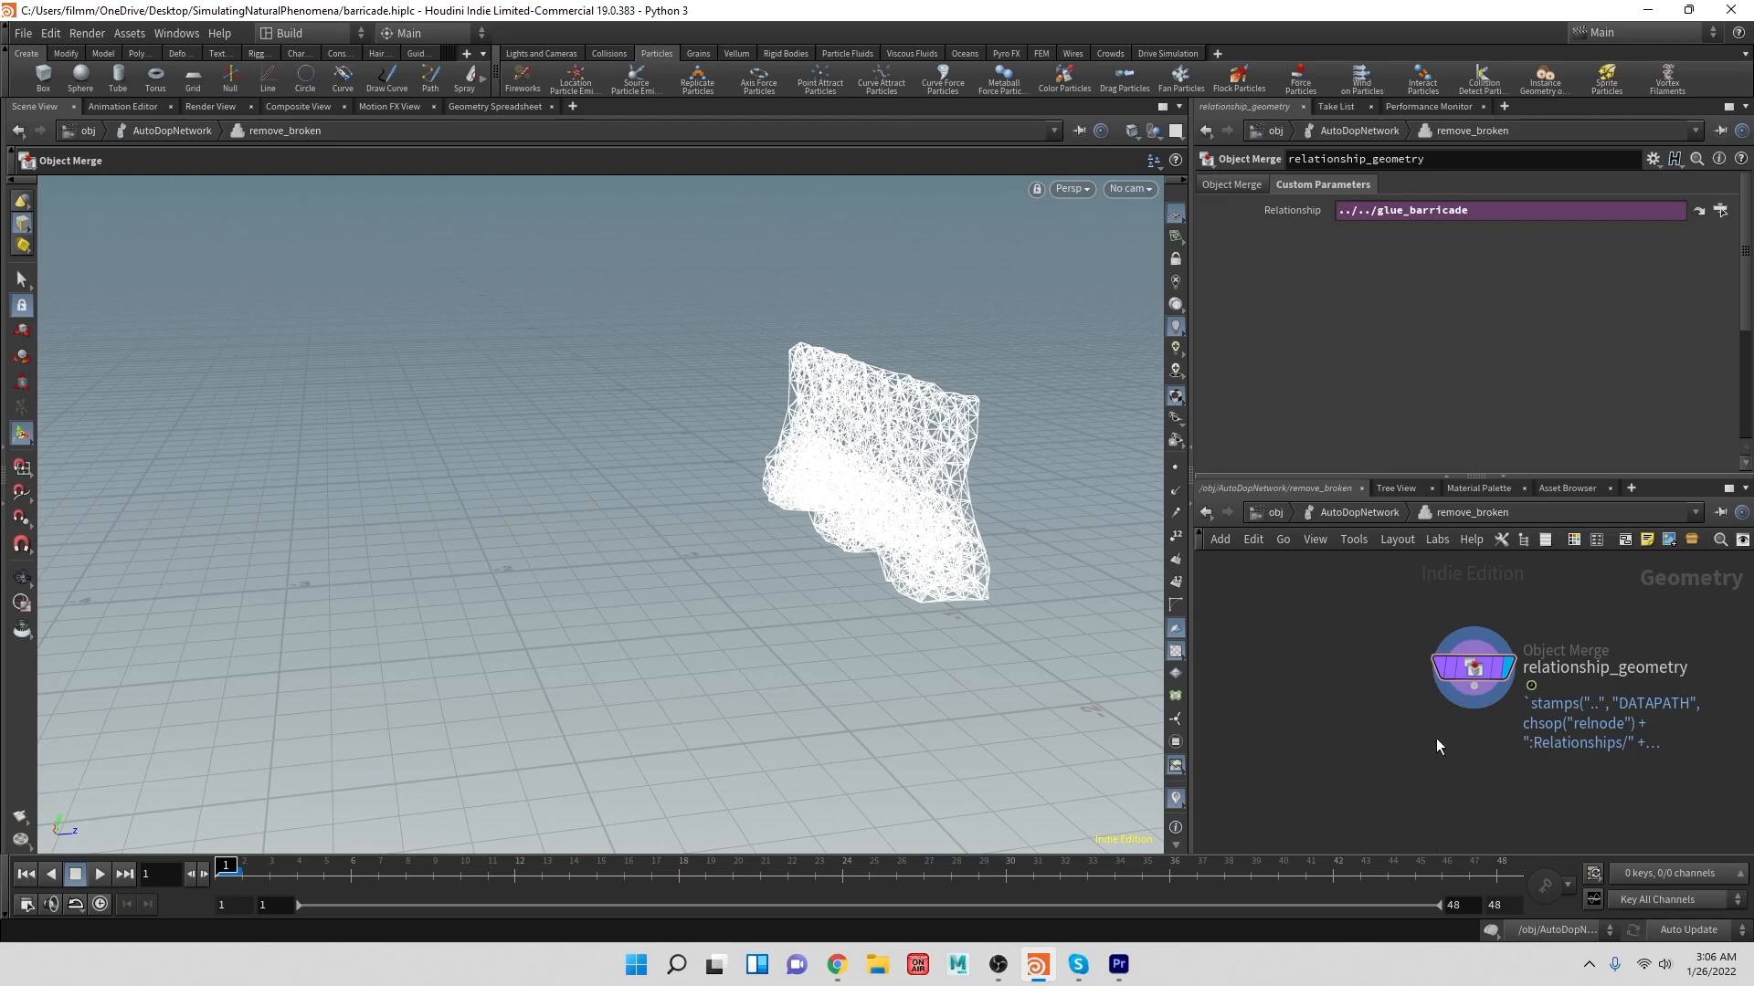
pyautogui.moveTo(1470, 670); pyautogui.dragTo(1452, 629)
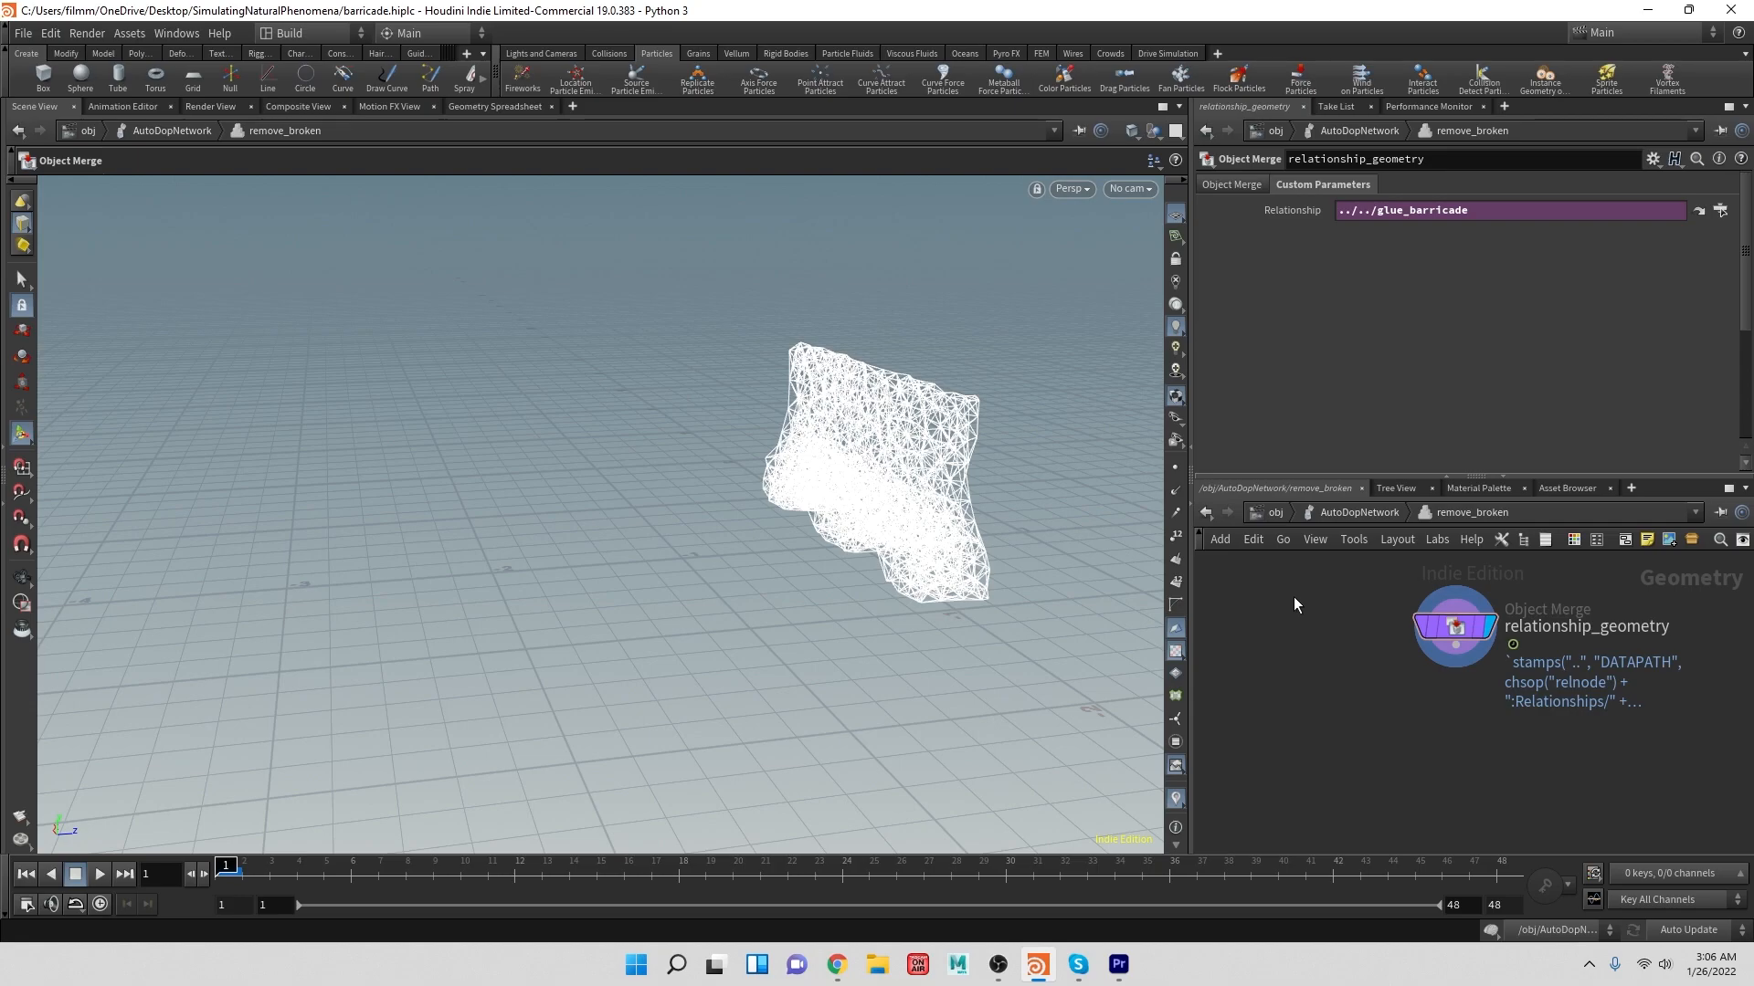
# - Add an Object Merge node beside relationship_geometry in the remove_broken network
pyautogui.press('Tab')
pyautogui.write('obj')
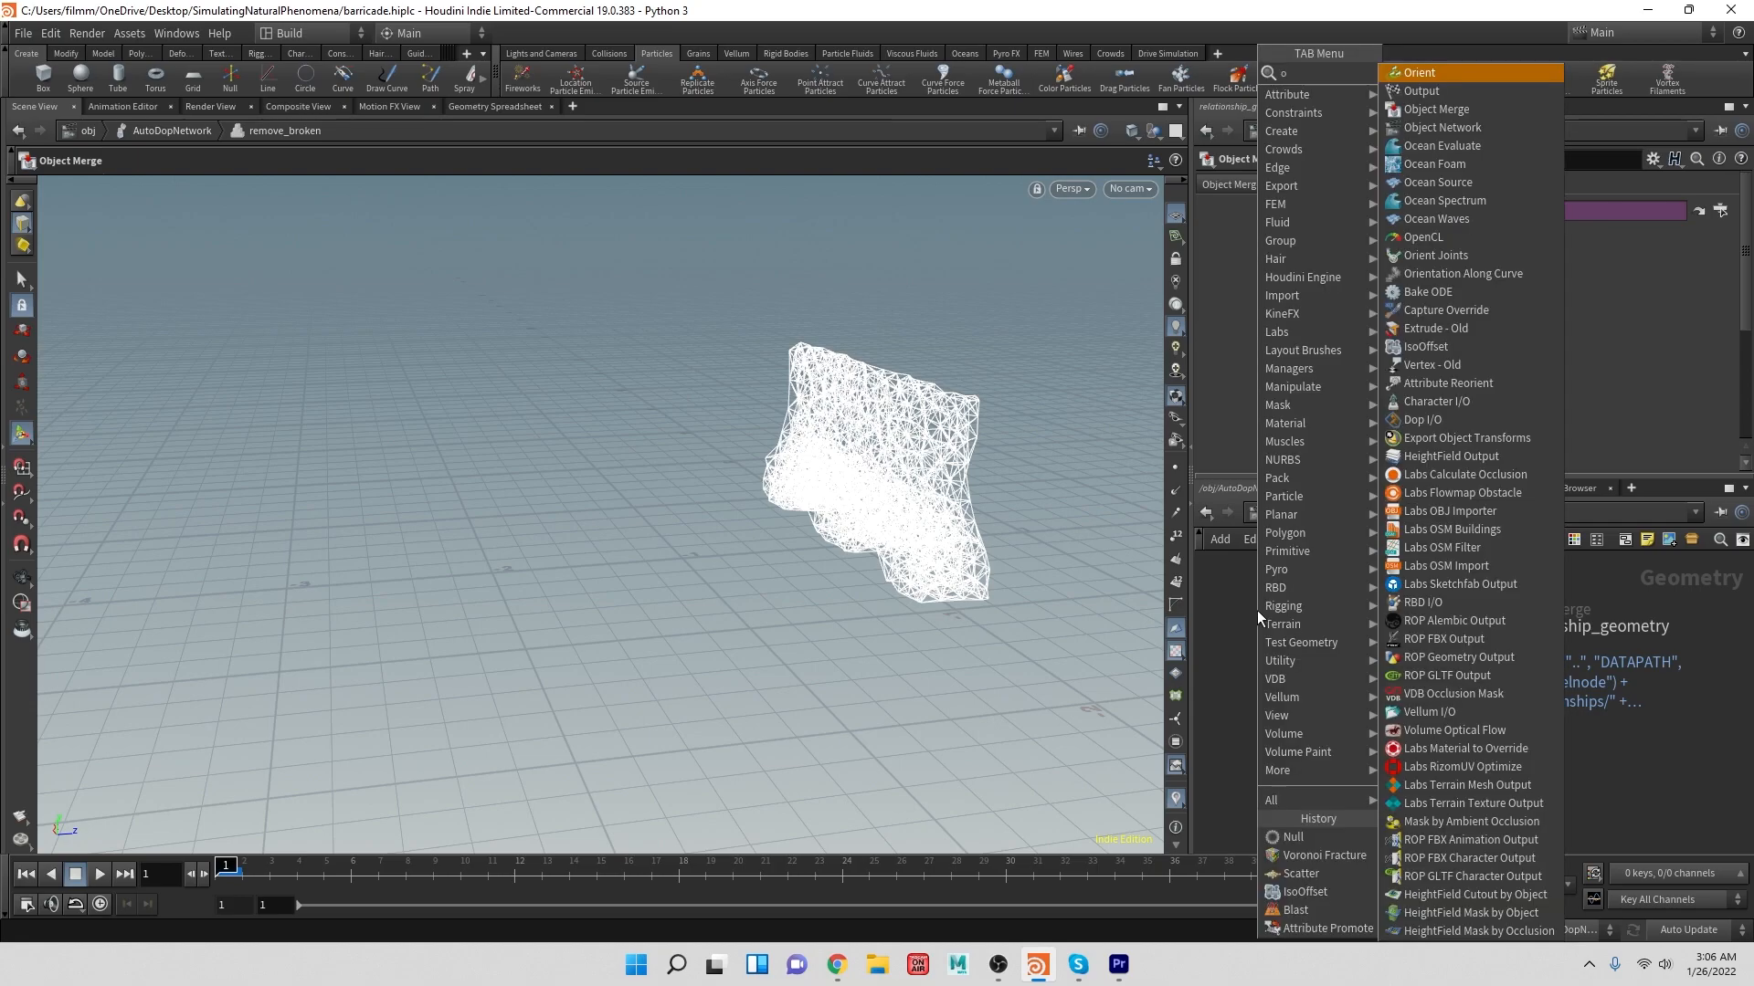
pyautogui.press('Return')
pyautogui.click(1256, 610)
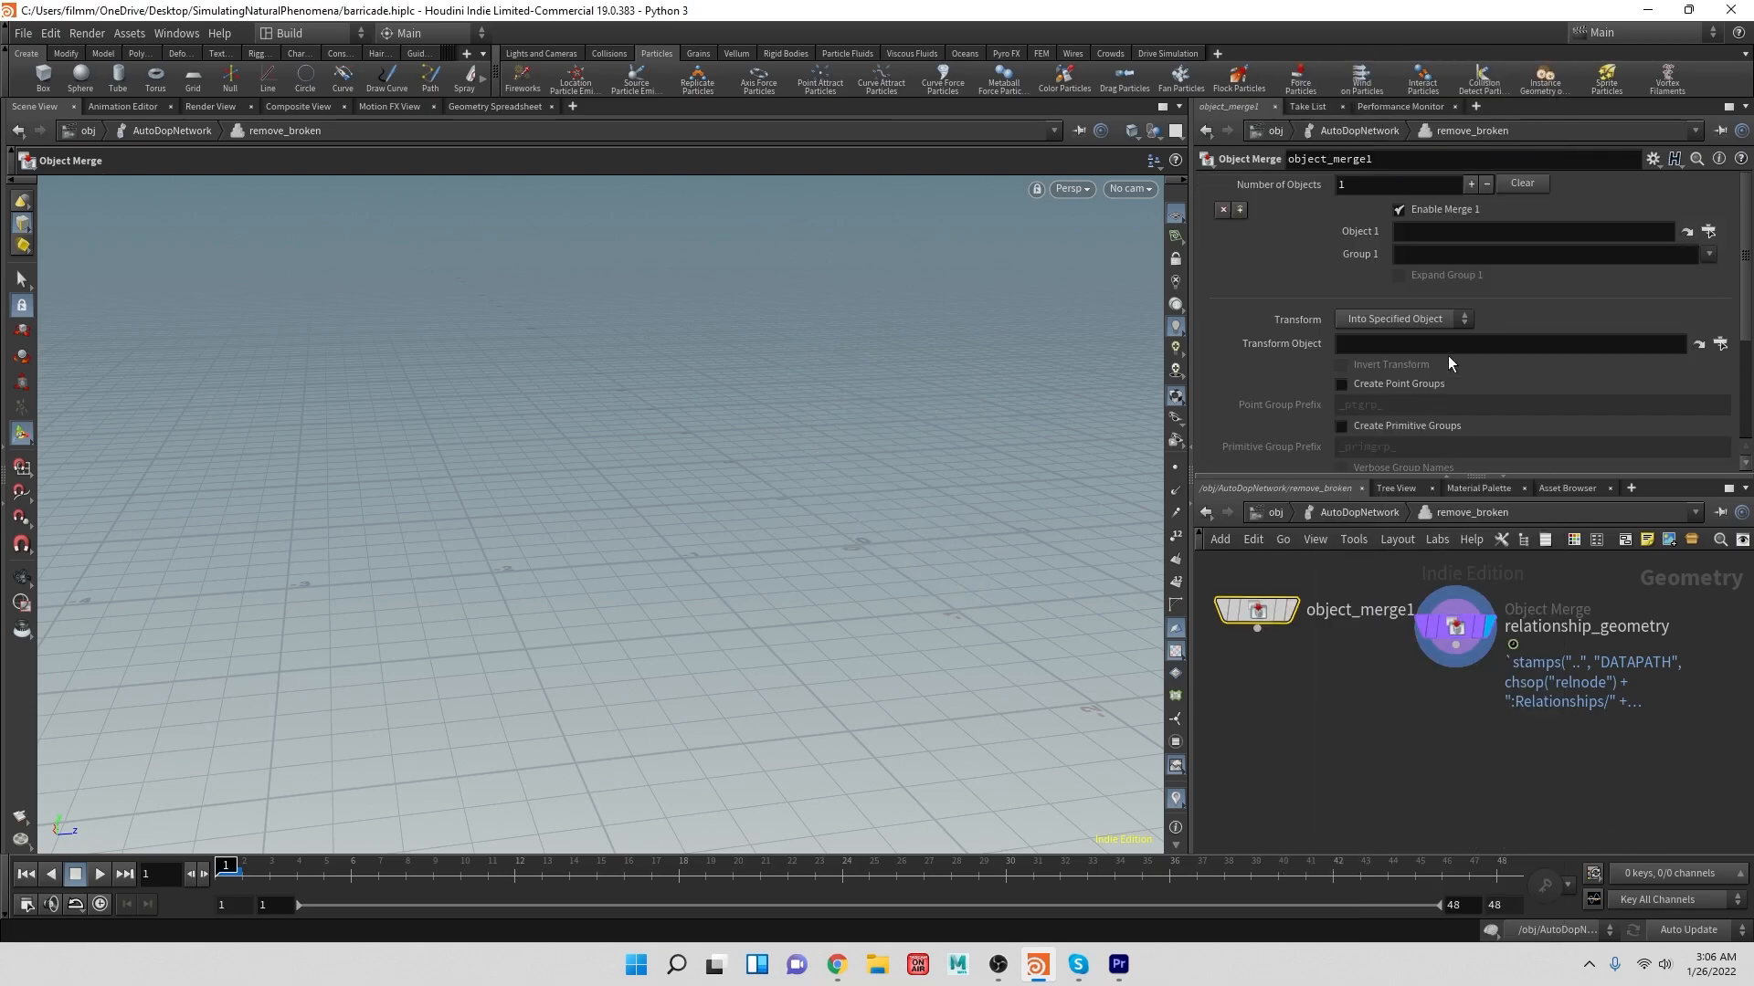
# - Set Object 1 of the new Object Merge to /obj/location_particles/OUT_Particles
pyautogui.click(1709, 231)
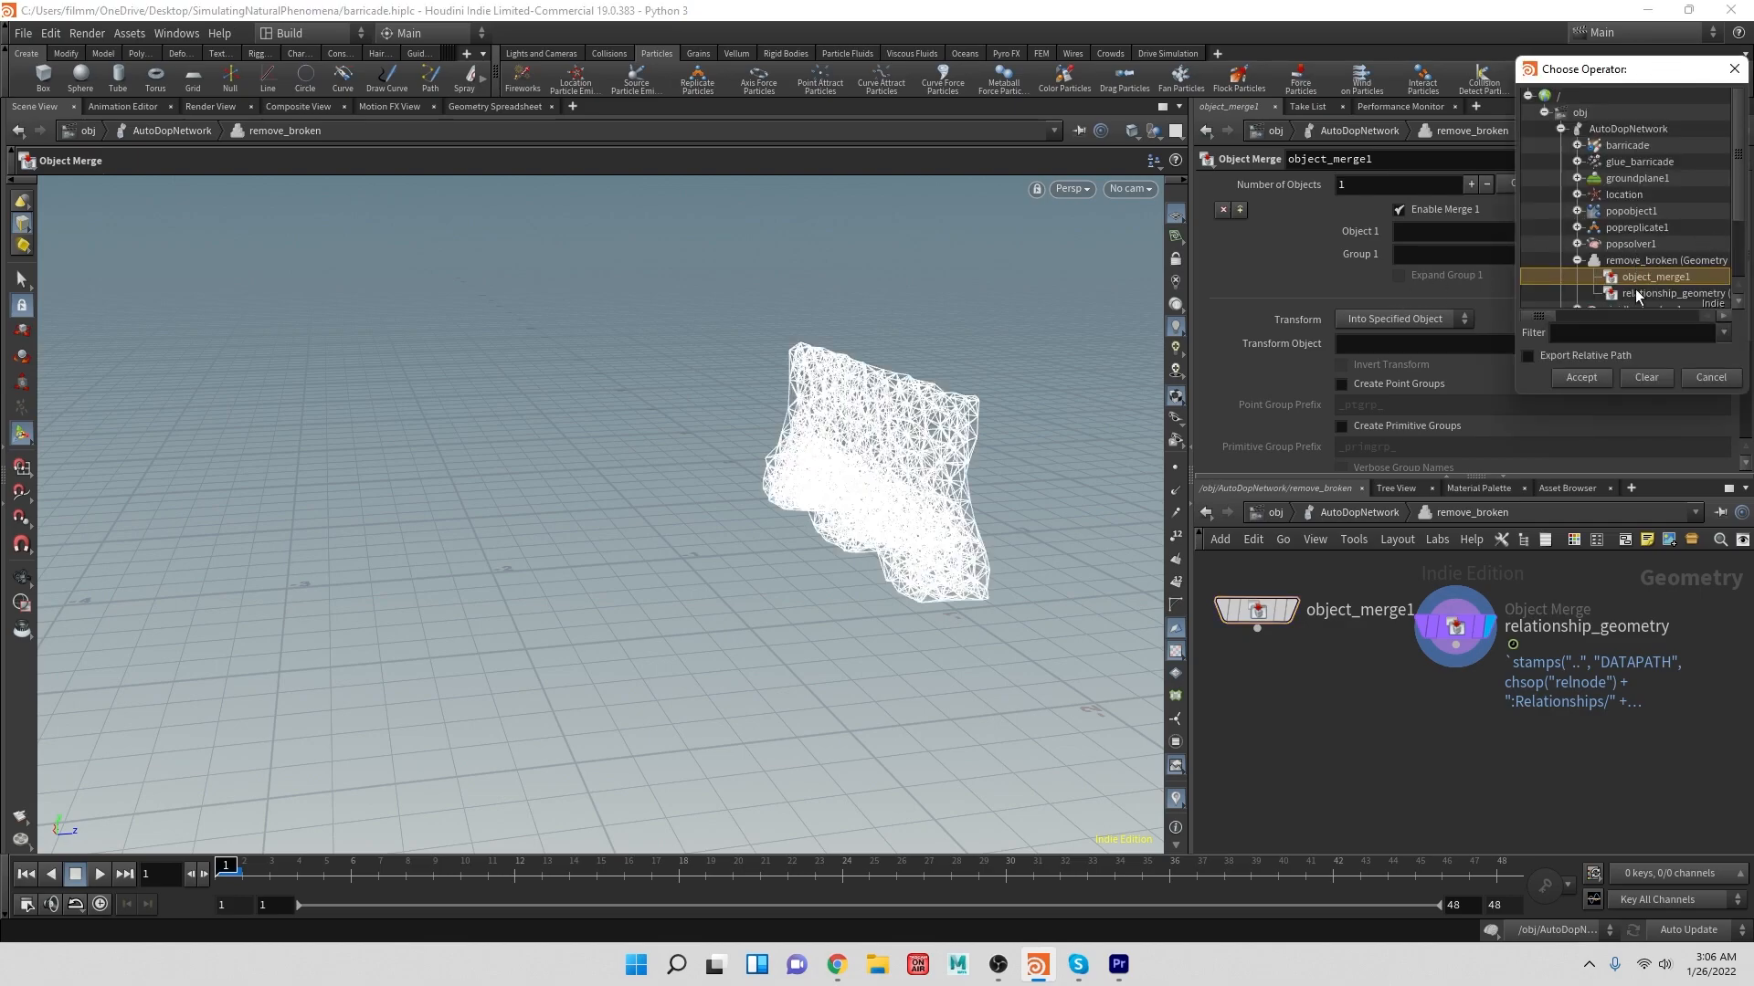
pyautogui.click(1564, 129)
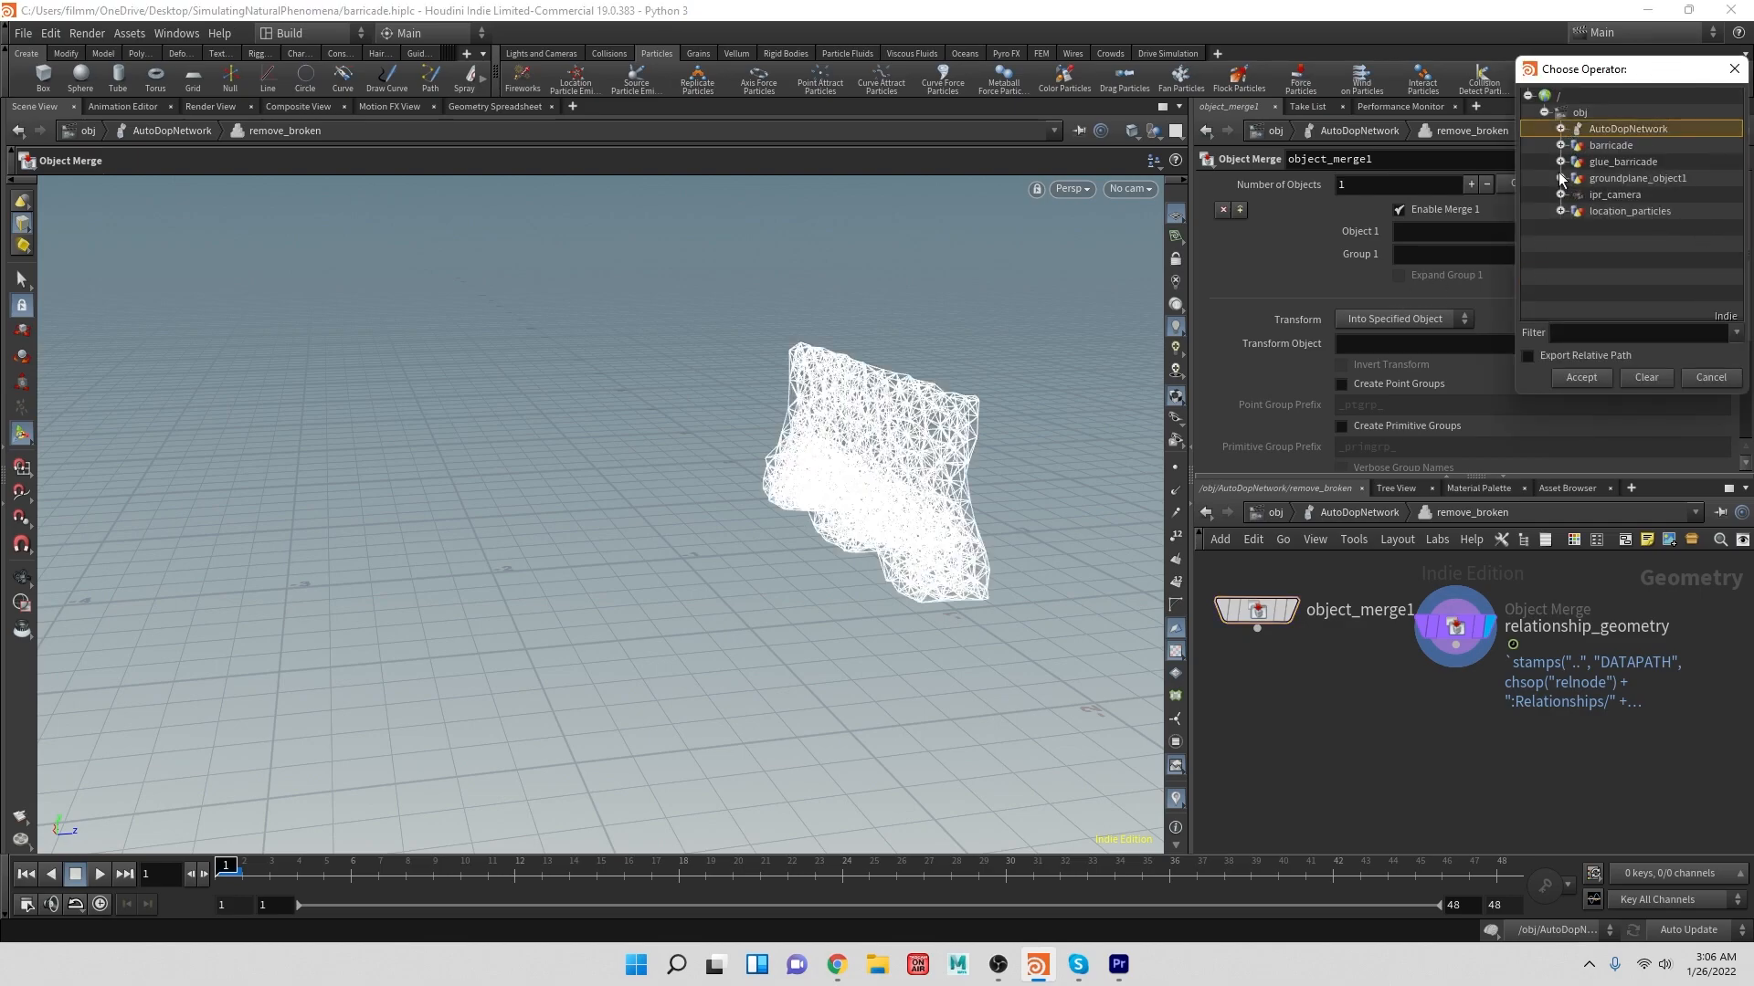
pyautogui.click(1560, 211)
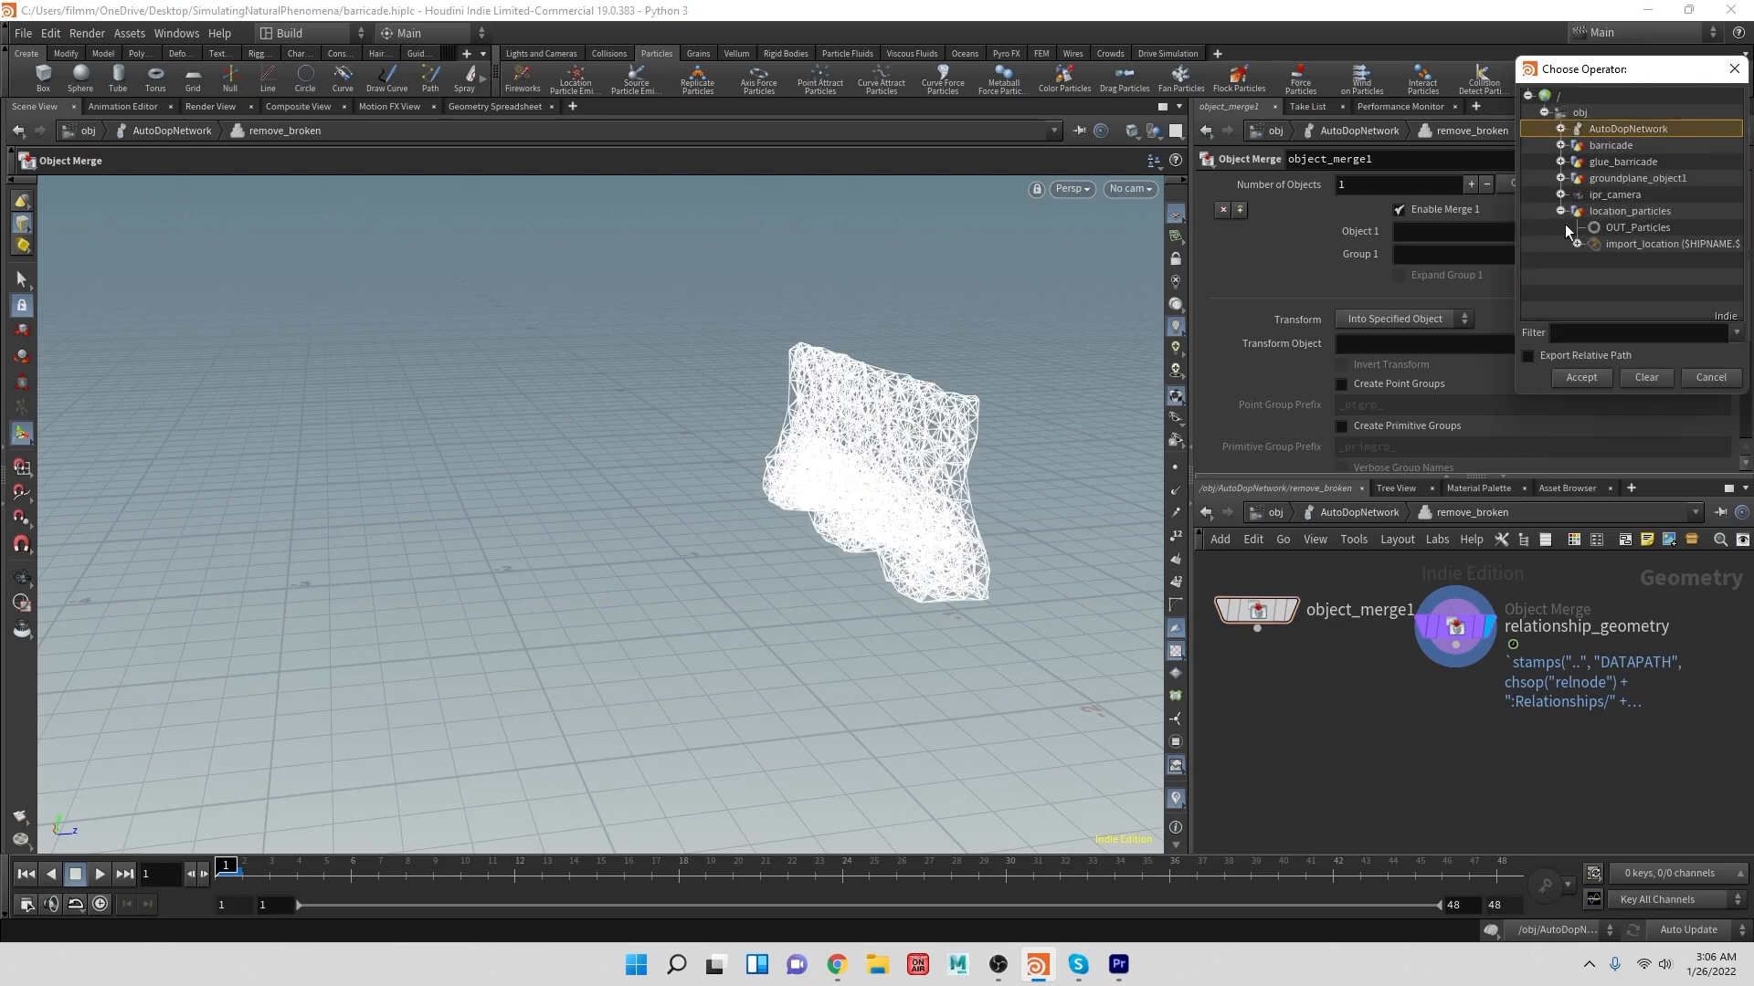
pyautogui.click(1626, 228)
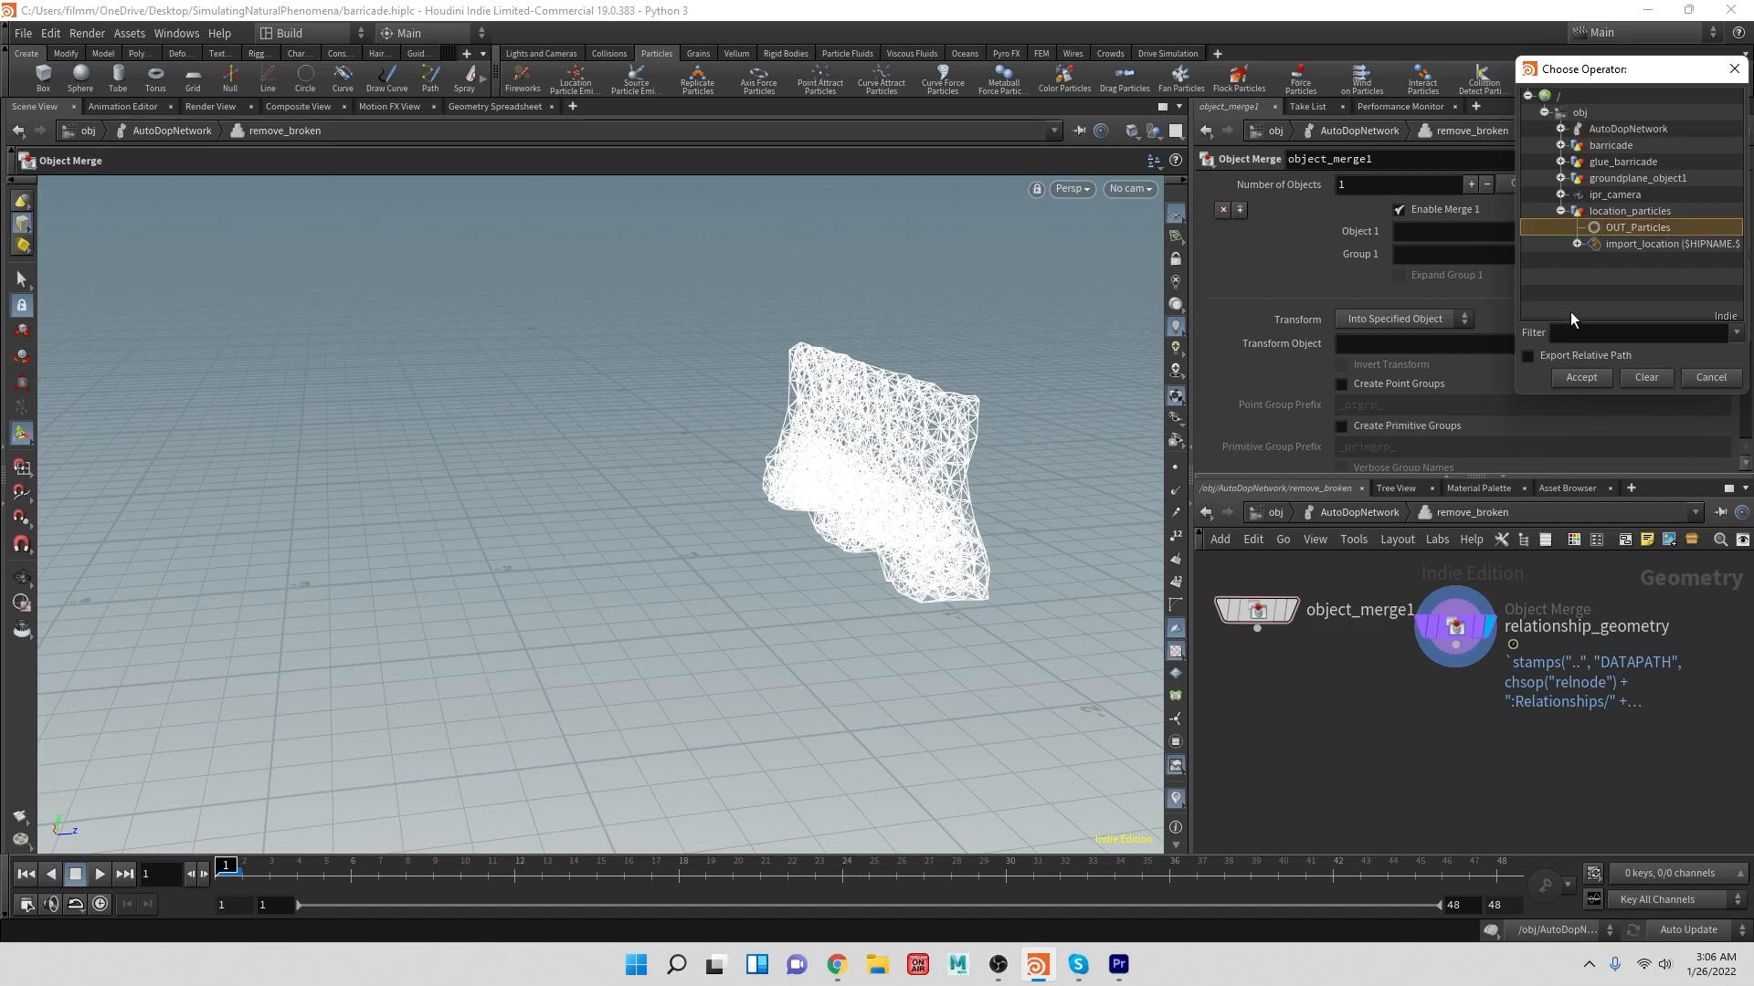
pyautogui.click(1591, 376)
# - Append a Color node to the particles' Object Merge node
pyautogui.click(1257, 629)
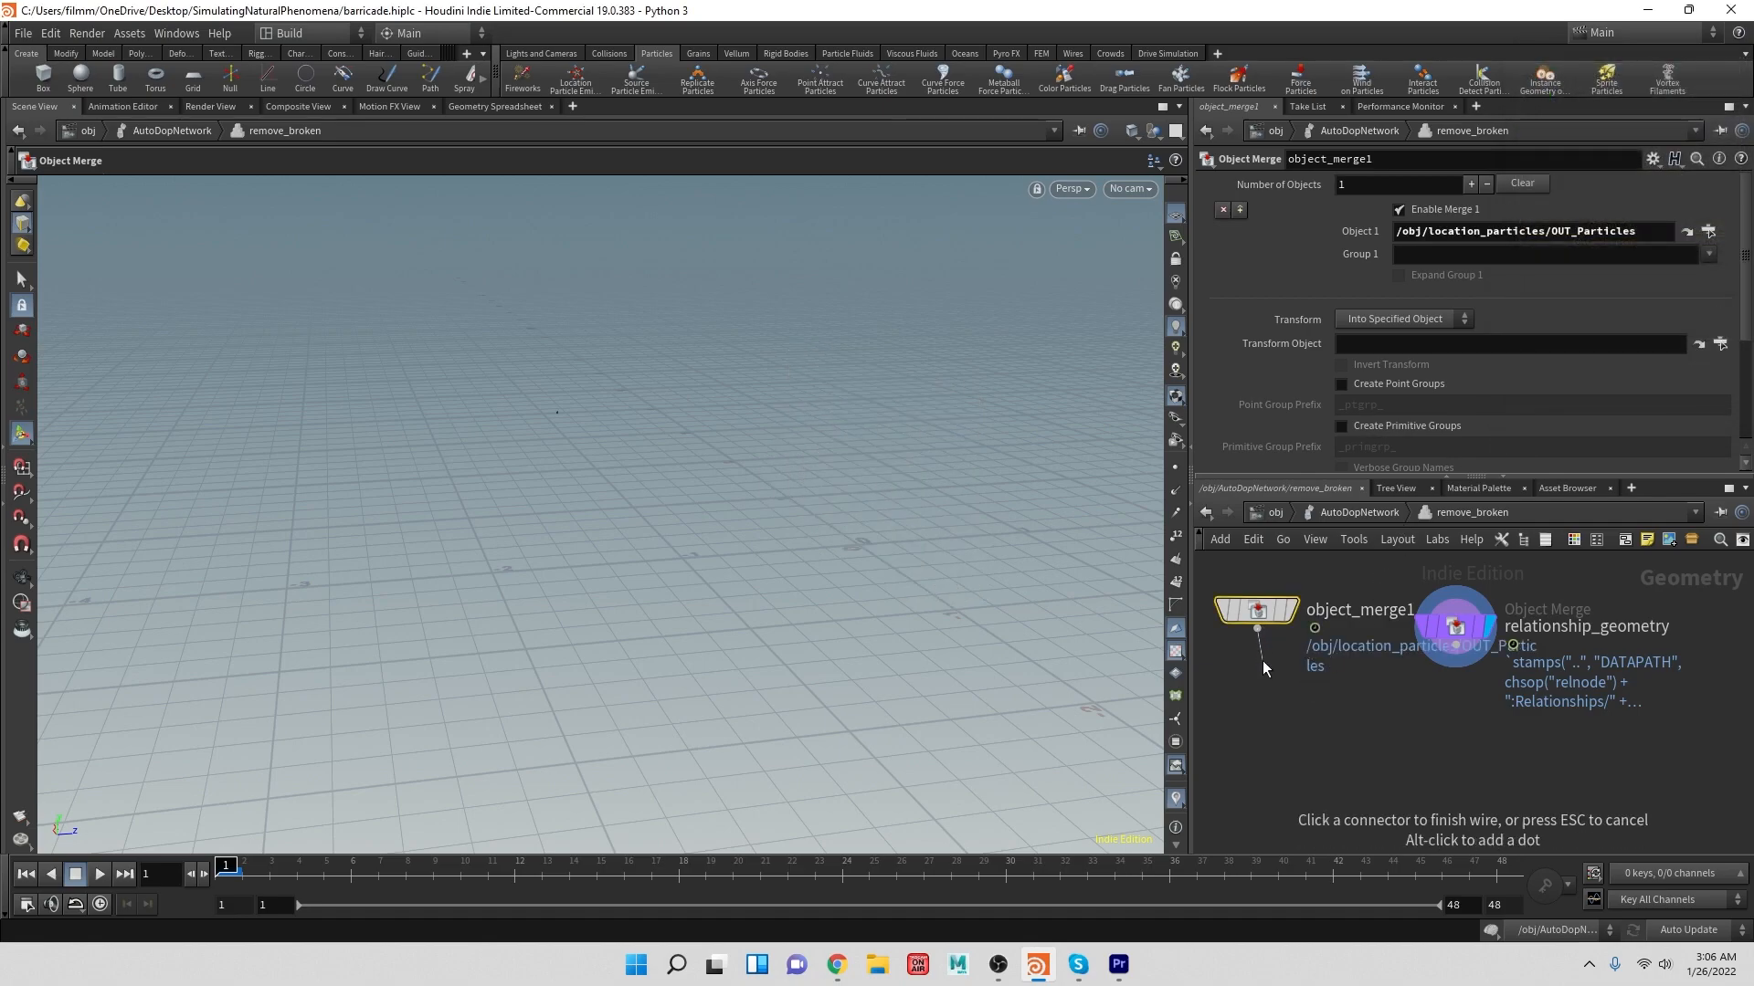
pyautogui.press('Tab')
pyautogui.write('co')
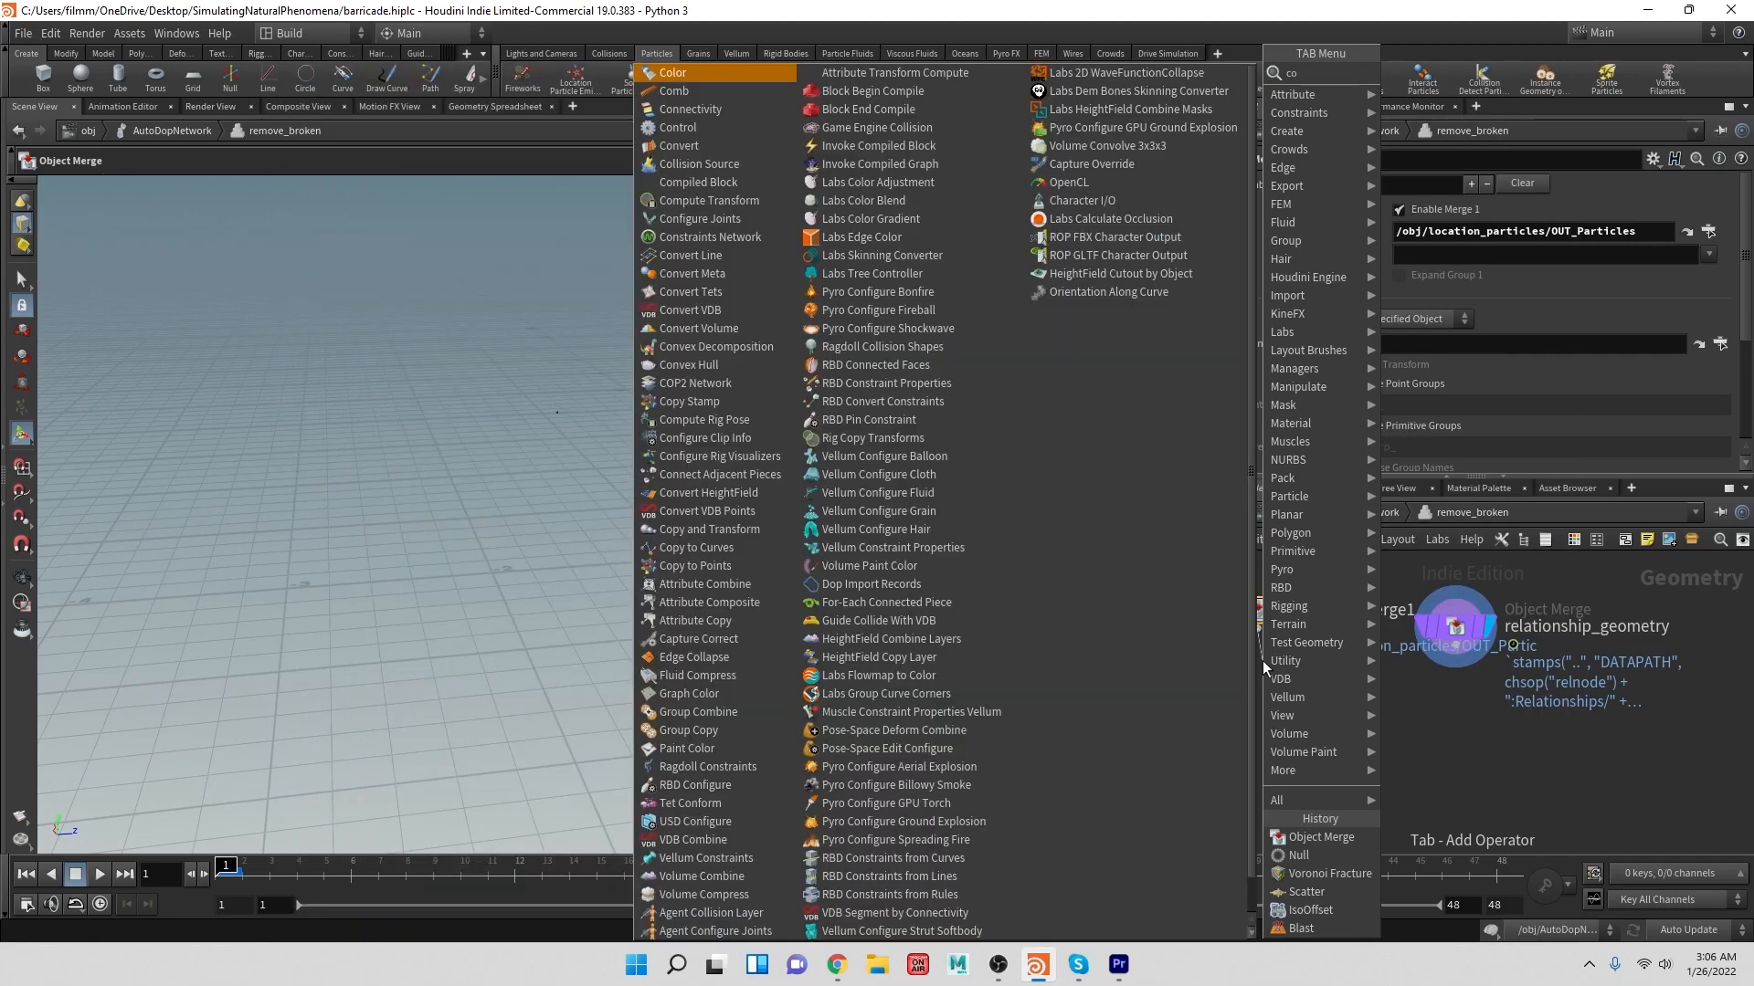
pyautogui.press('Return')
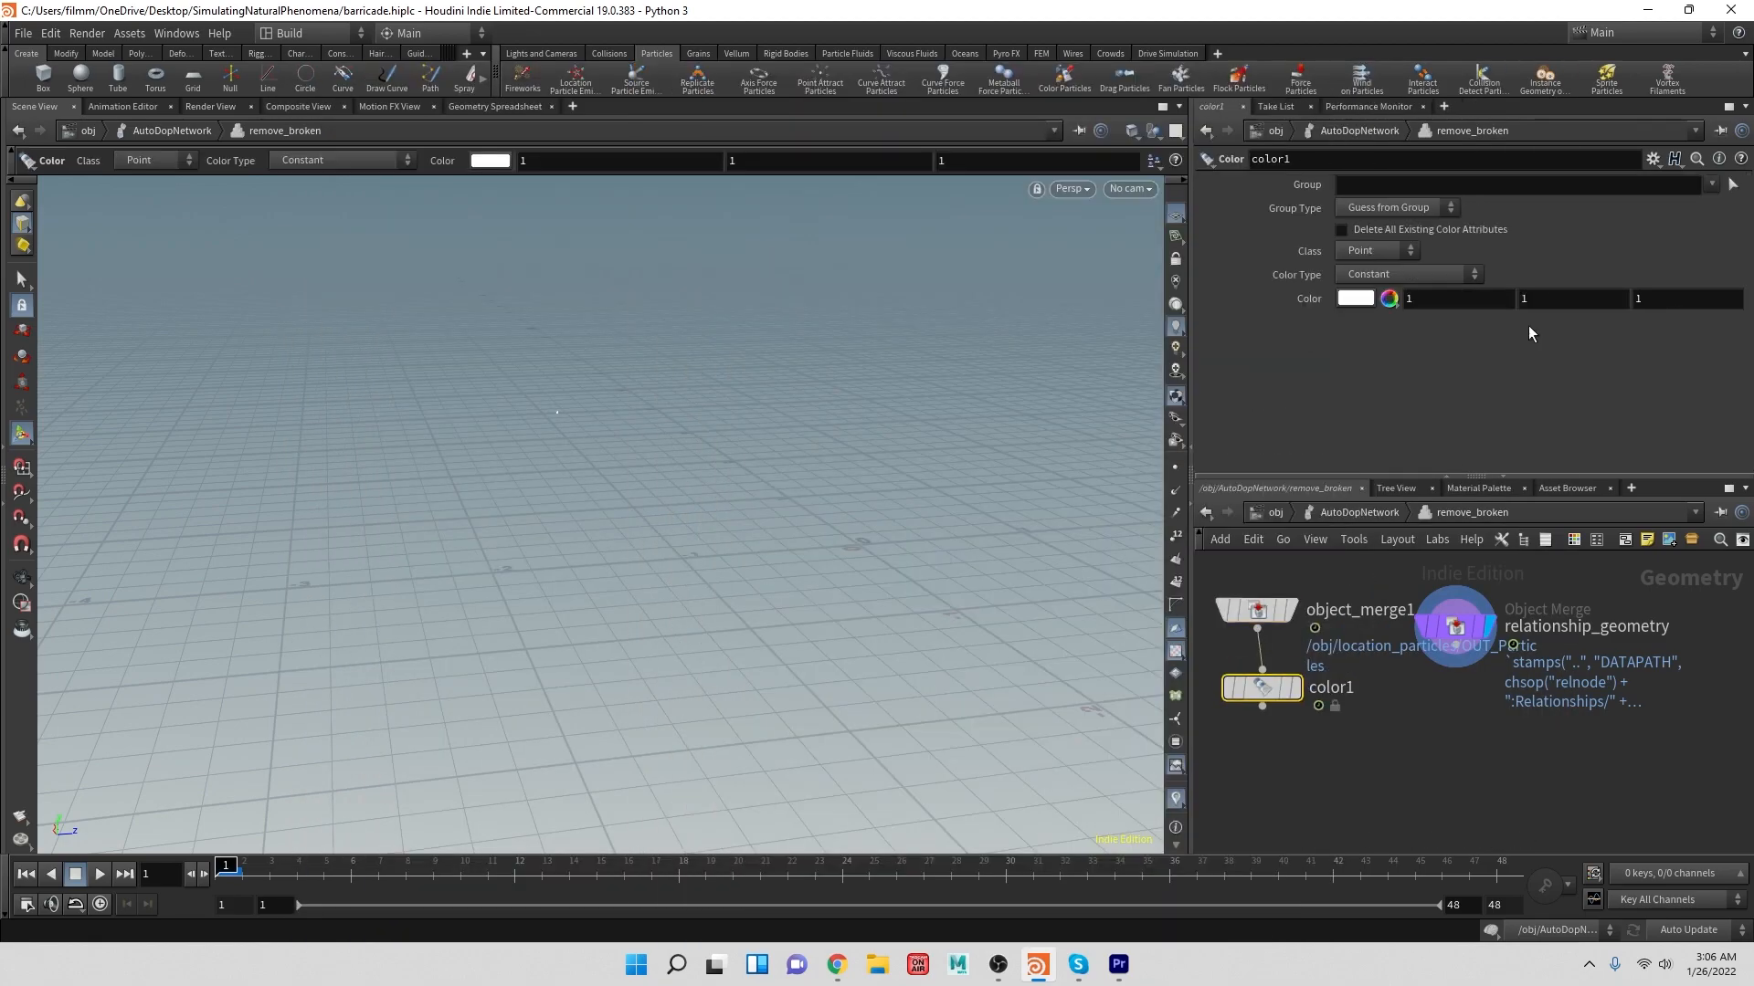
# - Duplicate the Color node, wire the copy below relationship_geometry and set its colour to black (0, 0, 0)
pyautogui.keyDown('alt'); pyautogui.moveTo(1263, 692); pyautogui.dragTo(1399, 712); pyautogui.keyUp('alt')
pyautogui.moveTo(1457, 644); pyautogui.dragTo(1462, 713)
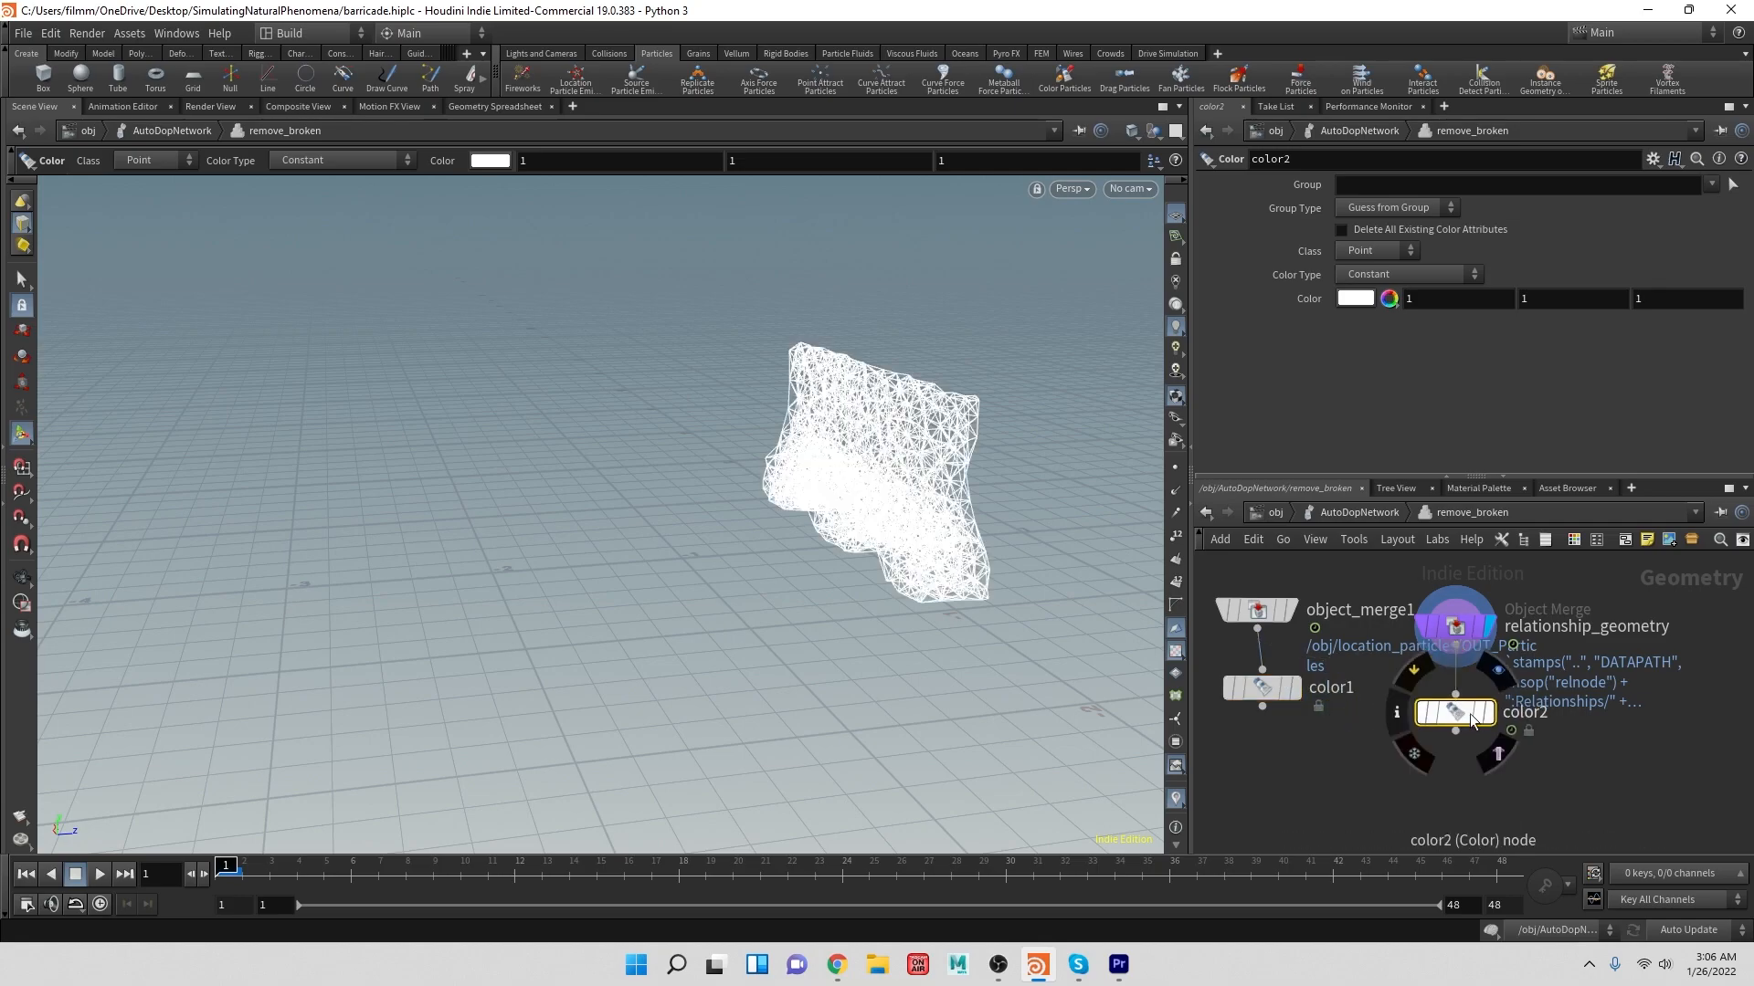
pyautogui.click(1351, 299)
pyautogui.click(1292, 204)
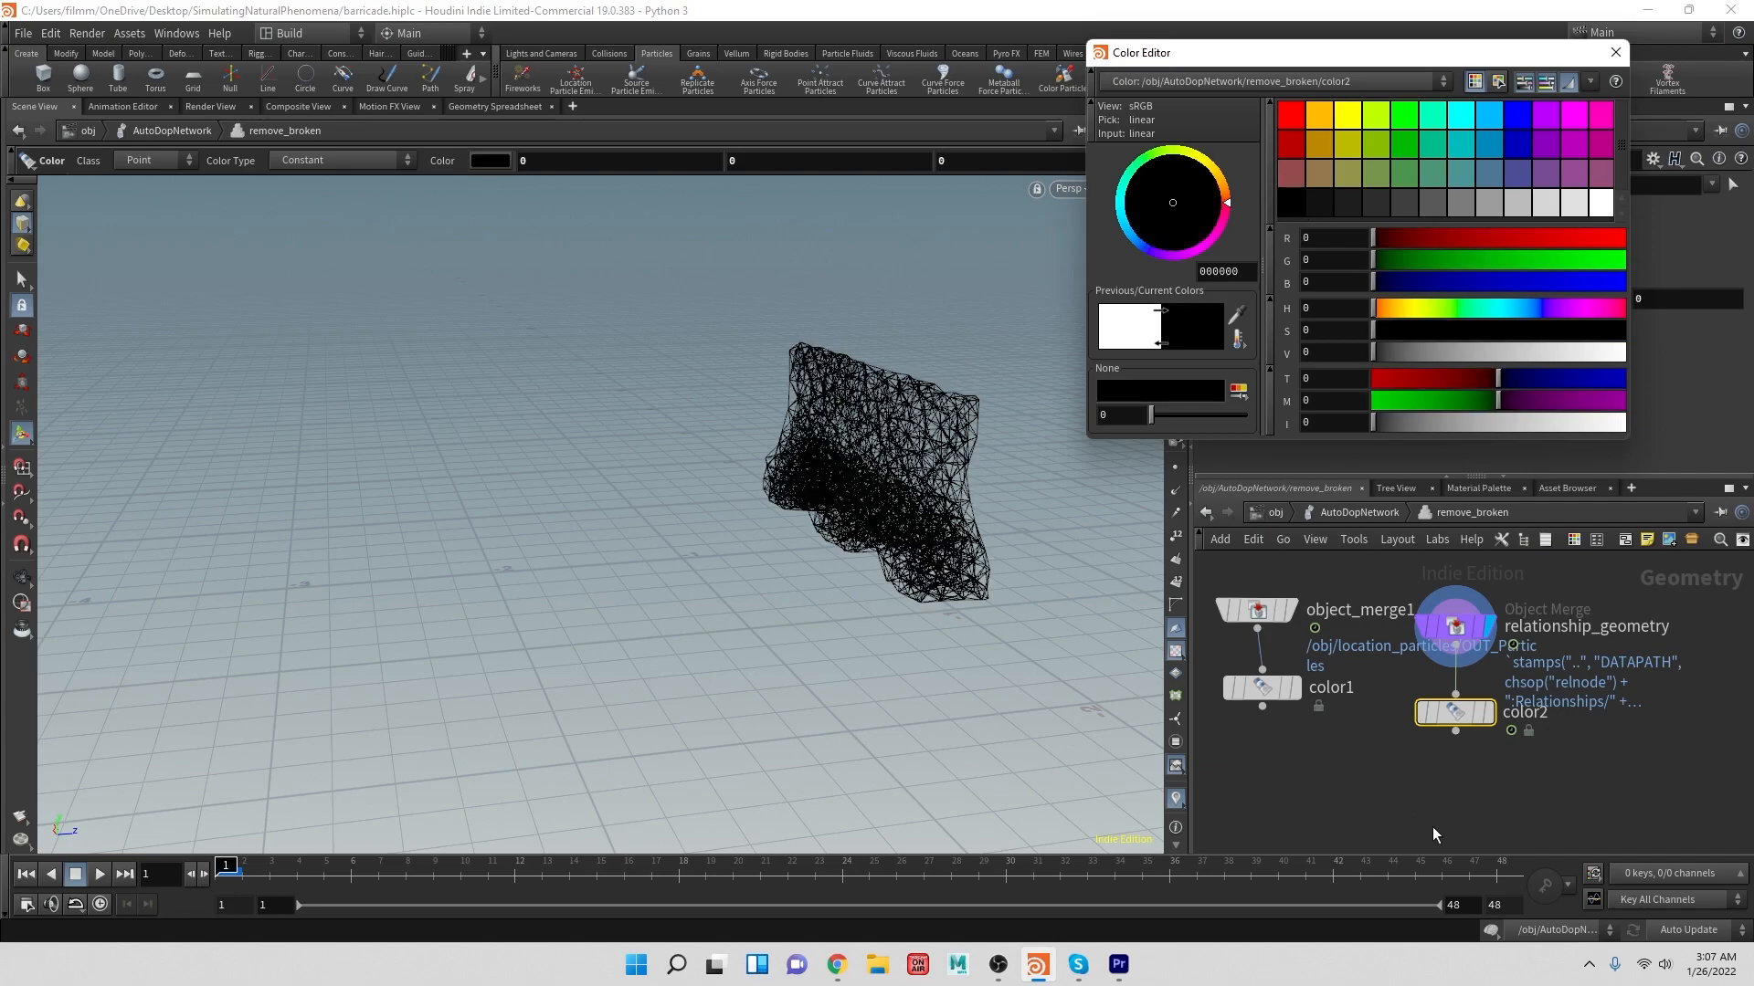
pyautogui.click(1616, 52)
pyautogui.moveTo(1305, 698)
pyautogui.moveTo(1265, 607)
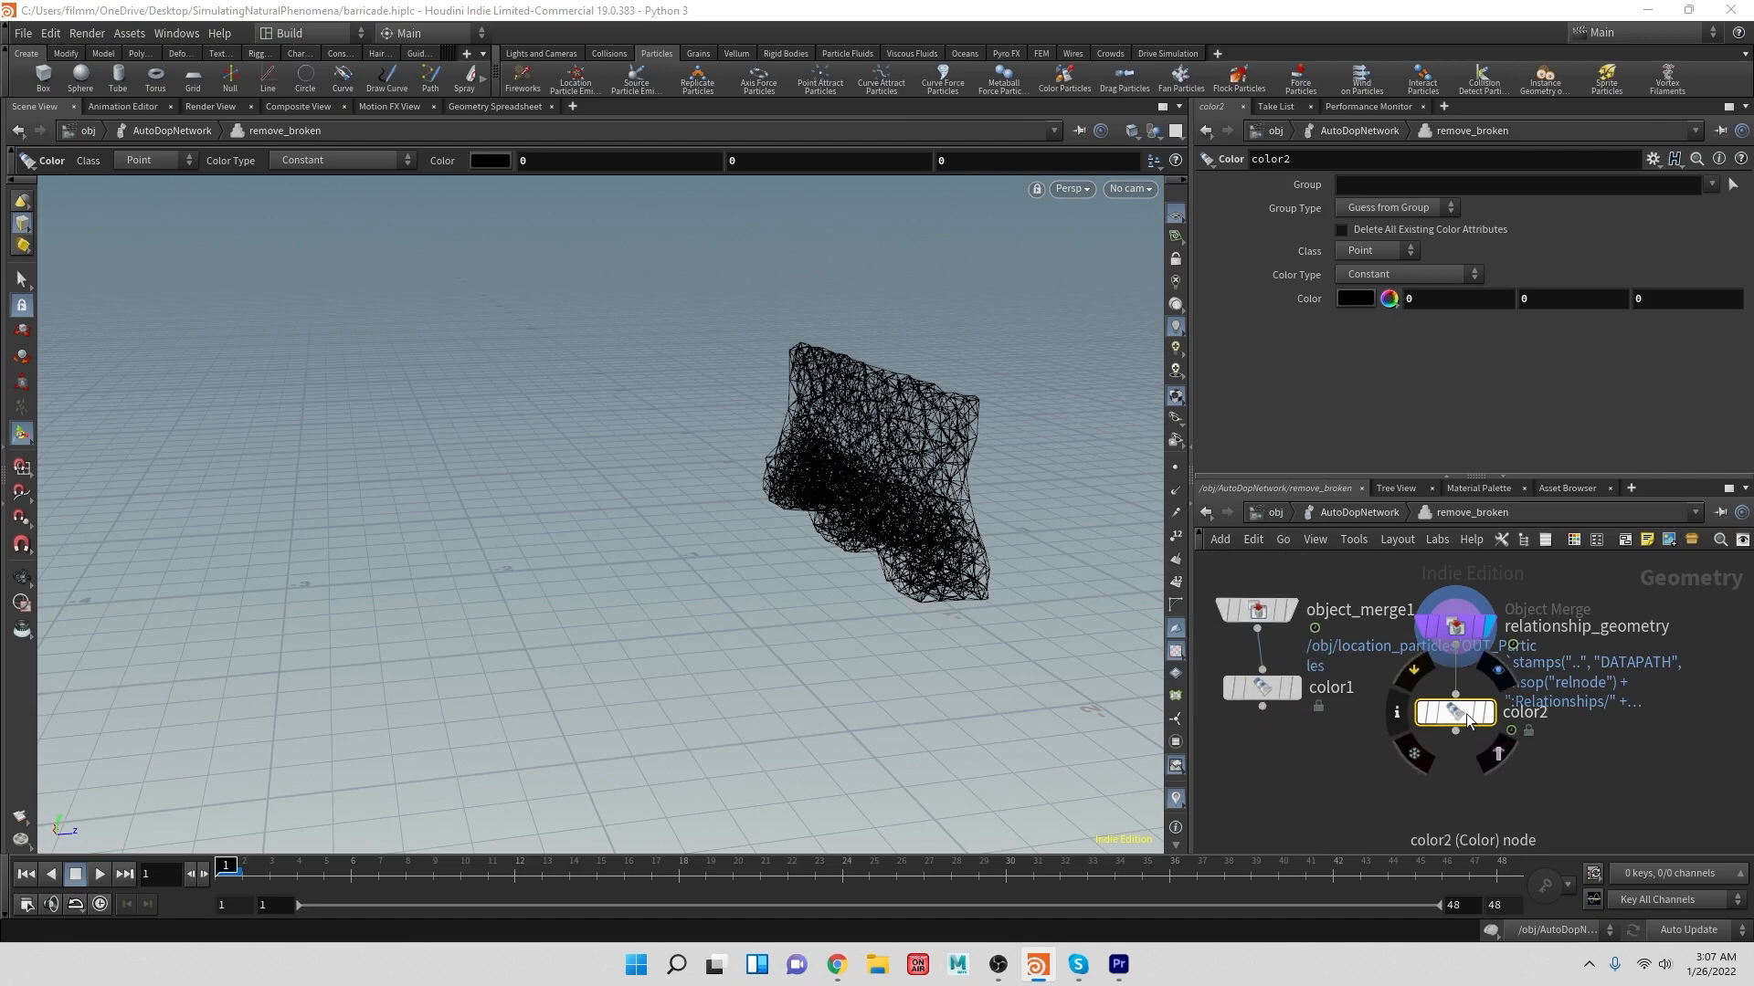
# - Compare the two Color nodes' output and rearrange the network so the particle branch sits on the other side of relationship_geometry
pyautogui.click(1298, 692)
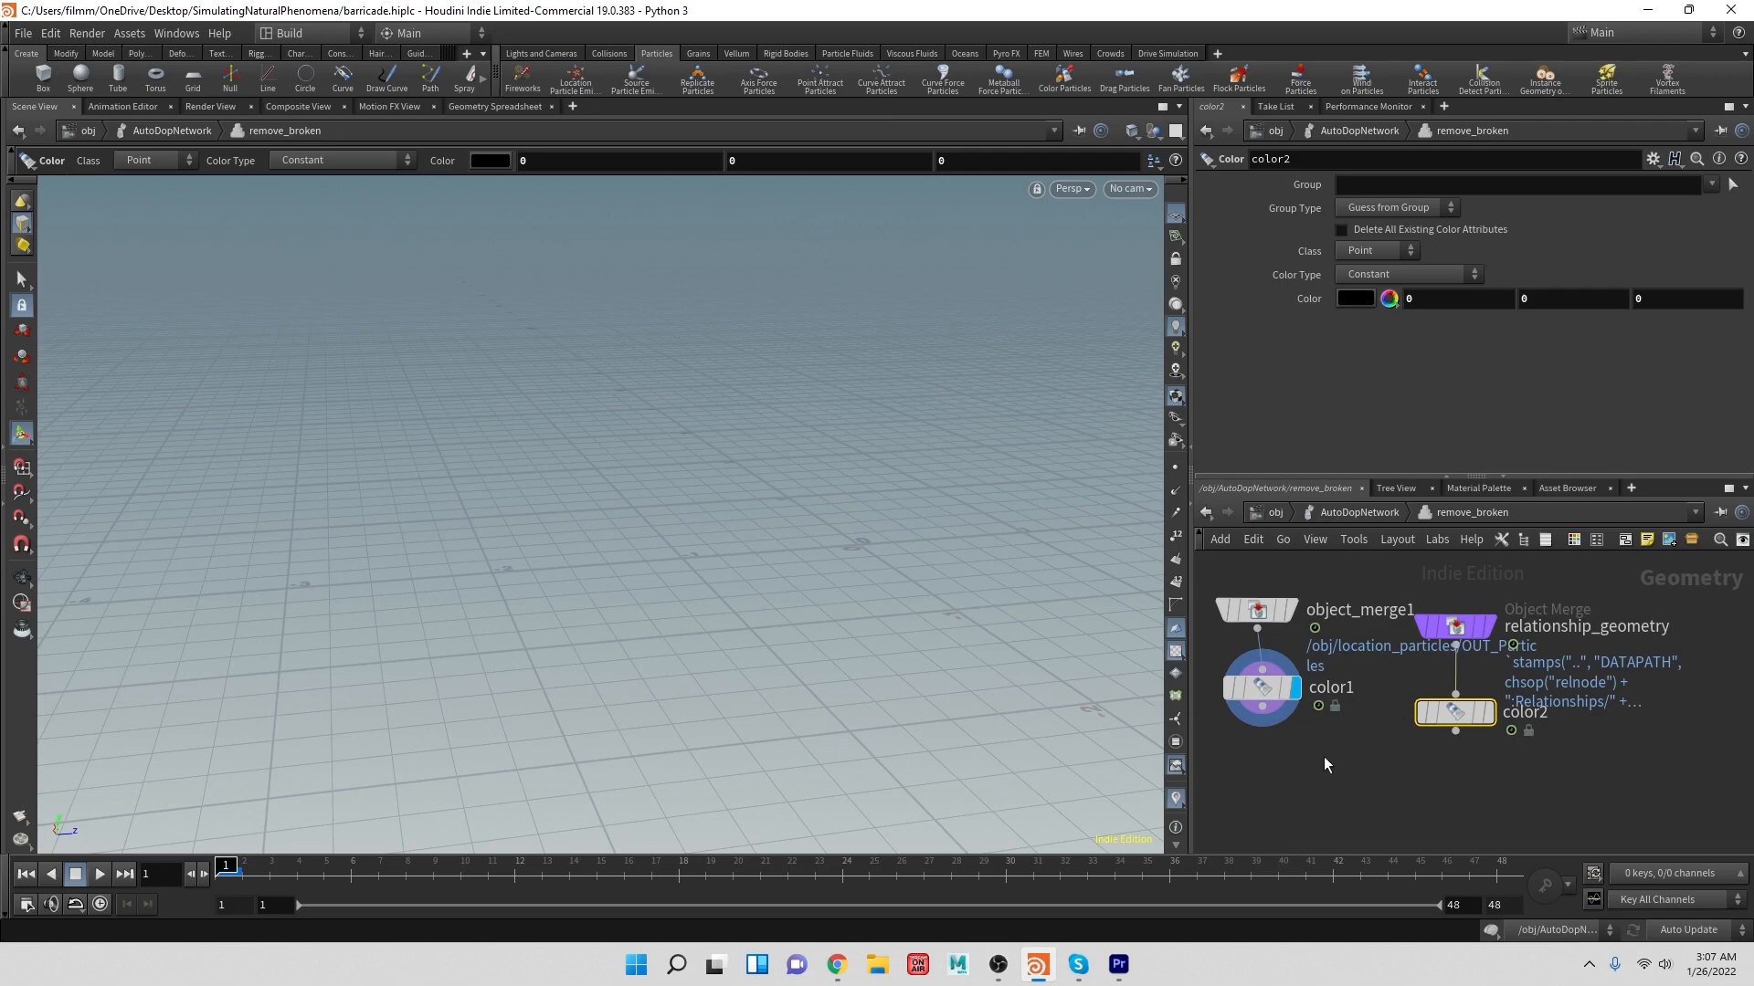
pyautogui.click(1487, 713)
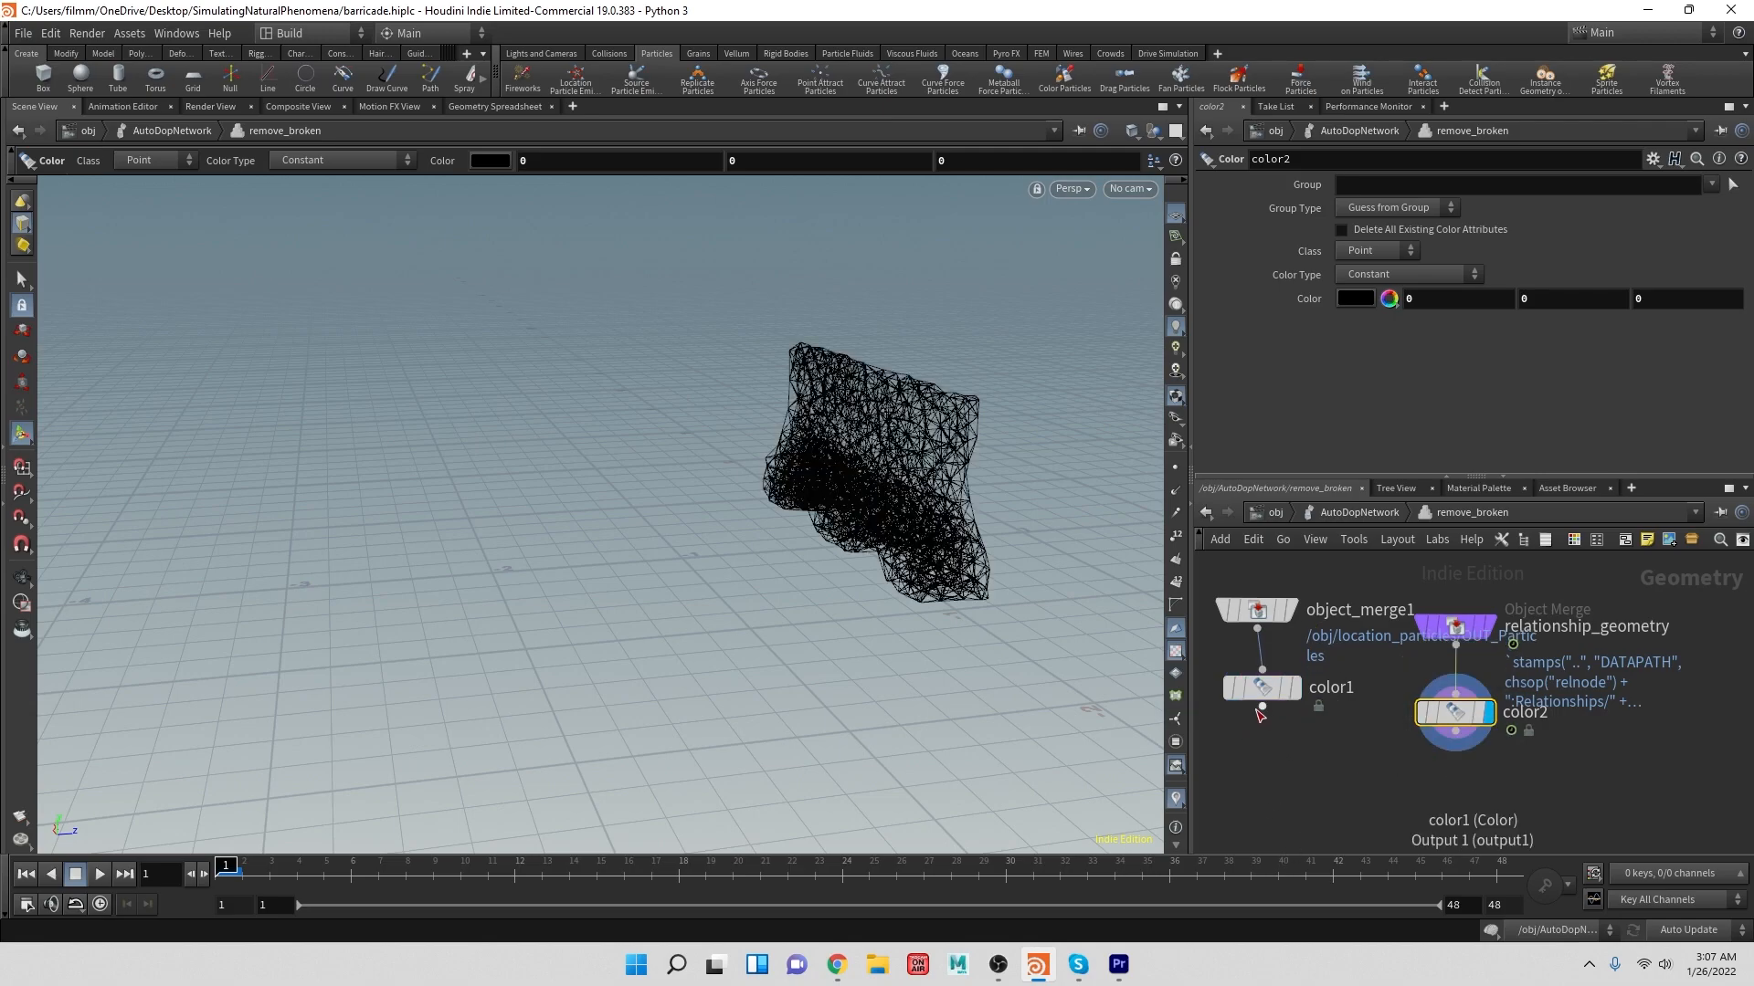
pyautogui.moveTo(1331, 707); pyautogui.dragTo(1325, 701, button='middle')
pyautogui.scroll(-5, 1235, 566)
pyautogui.moveTo(1253, 644); pyautogui.dragTo(1540, 616)
pyautogui.middleClick(1537, 654)
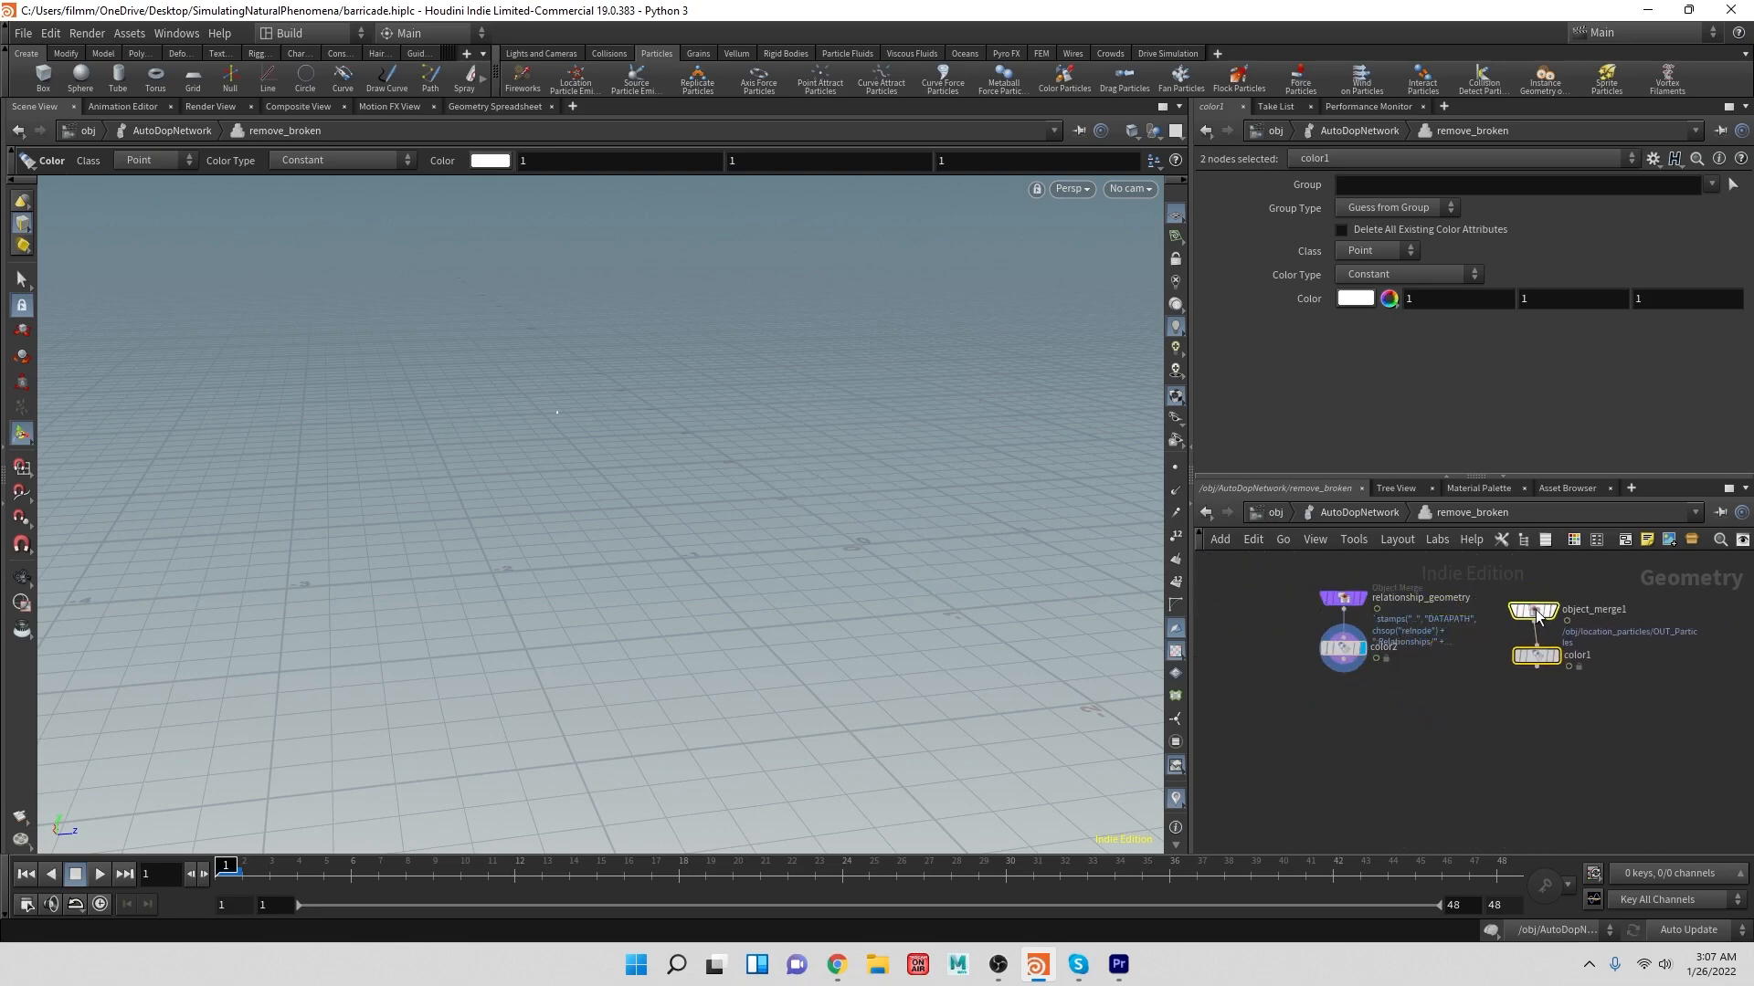
pyautogui.scroll(2, 1362, 663)
pyautogui.moveTo(1290, 665); pyautogui.dragTo(1284, 716, button='middle')
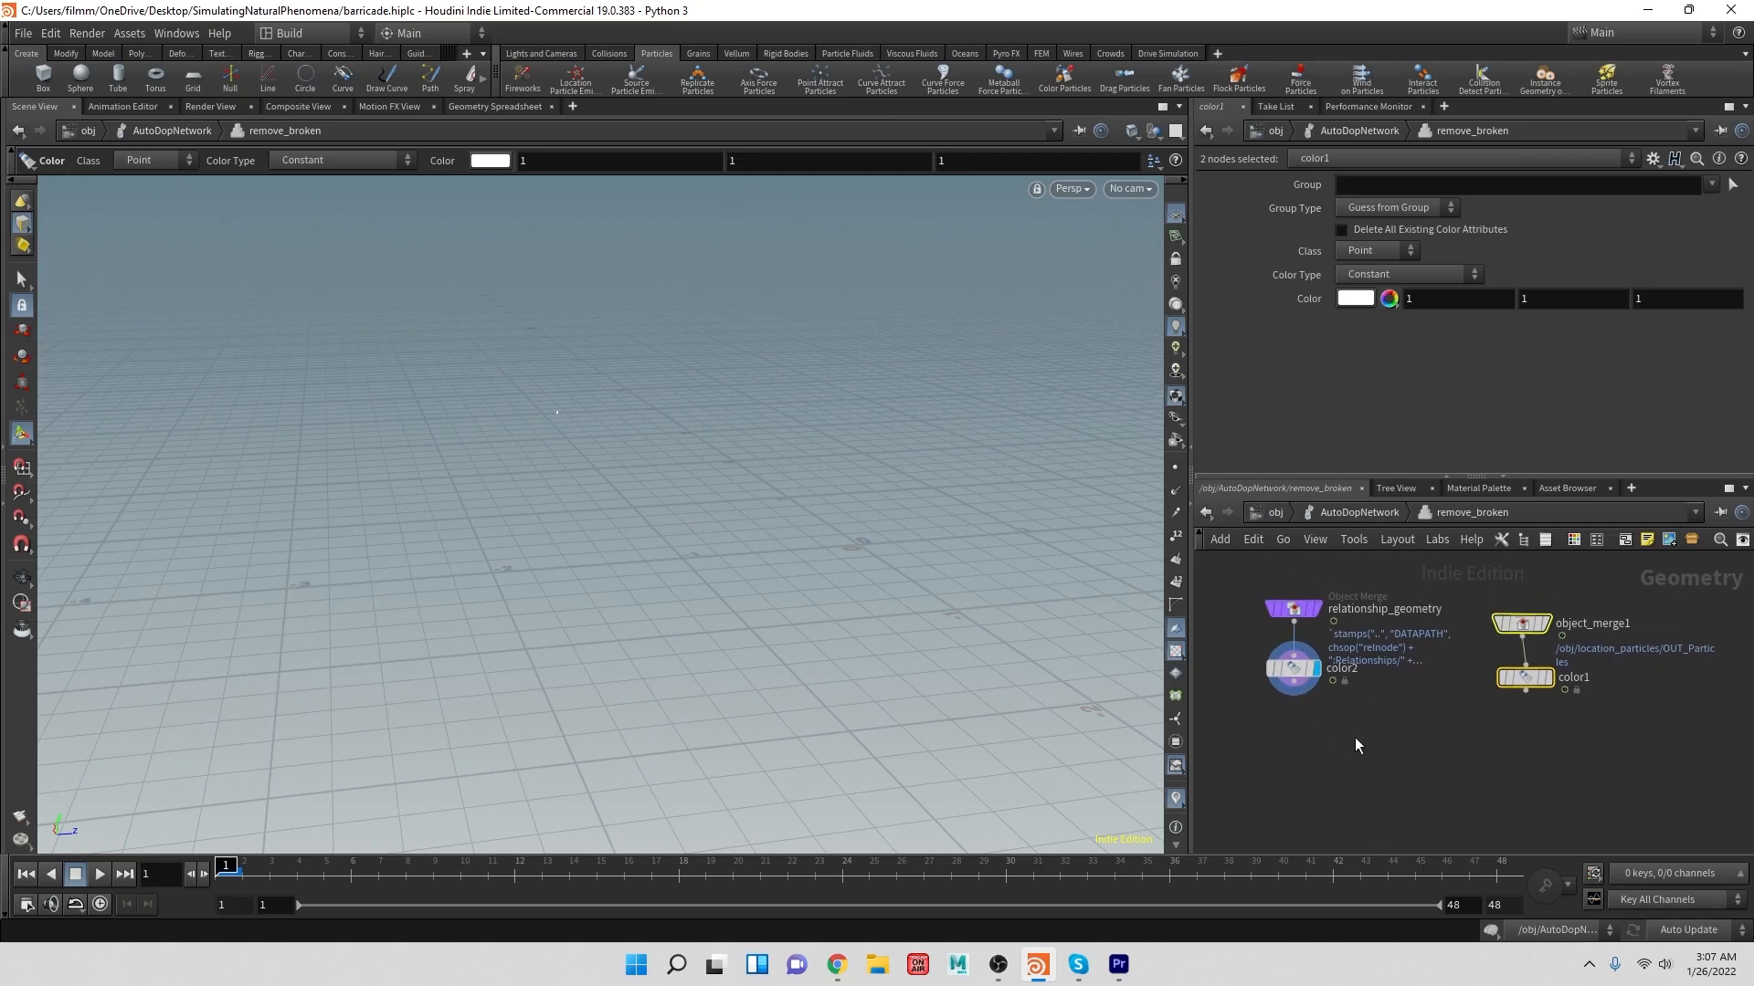
# - Add an Attribute Transfer node, wiring the black Color node into its first input and the particles' Color node into its second
pyautogui.press('Tab')
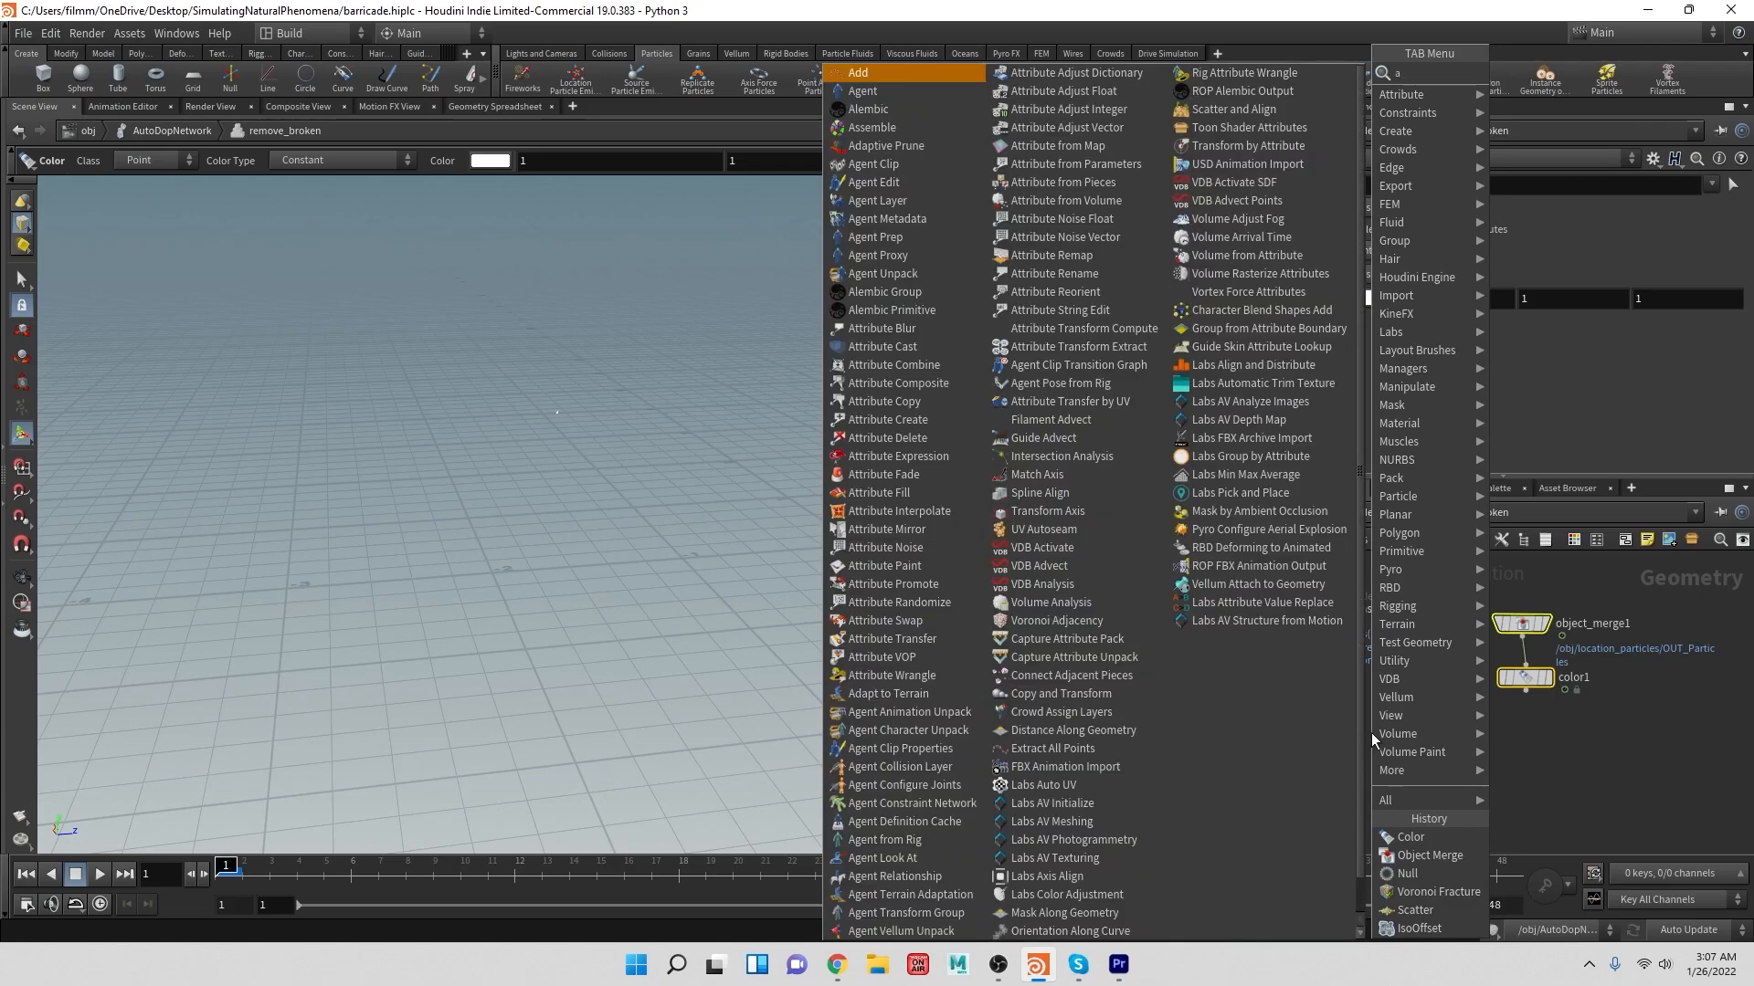
pyautogui.write('attr')
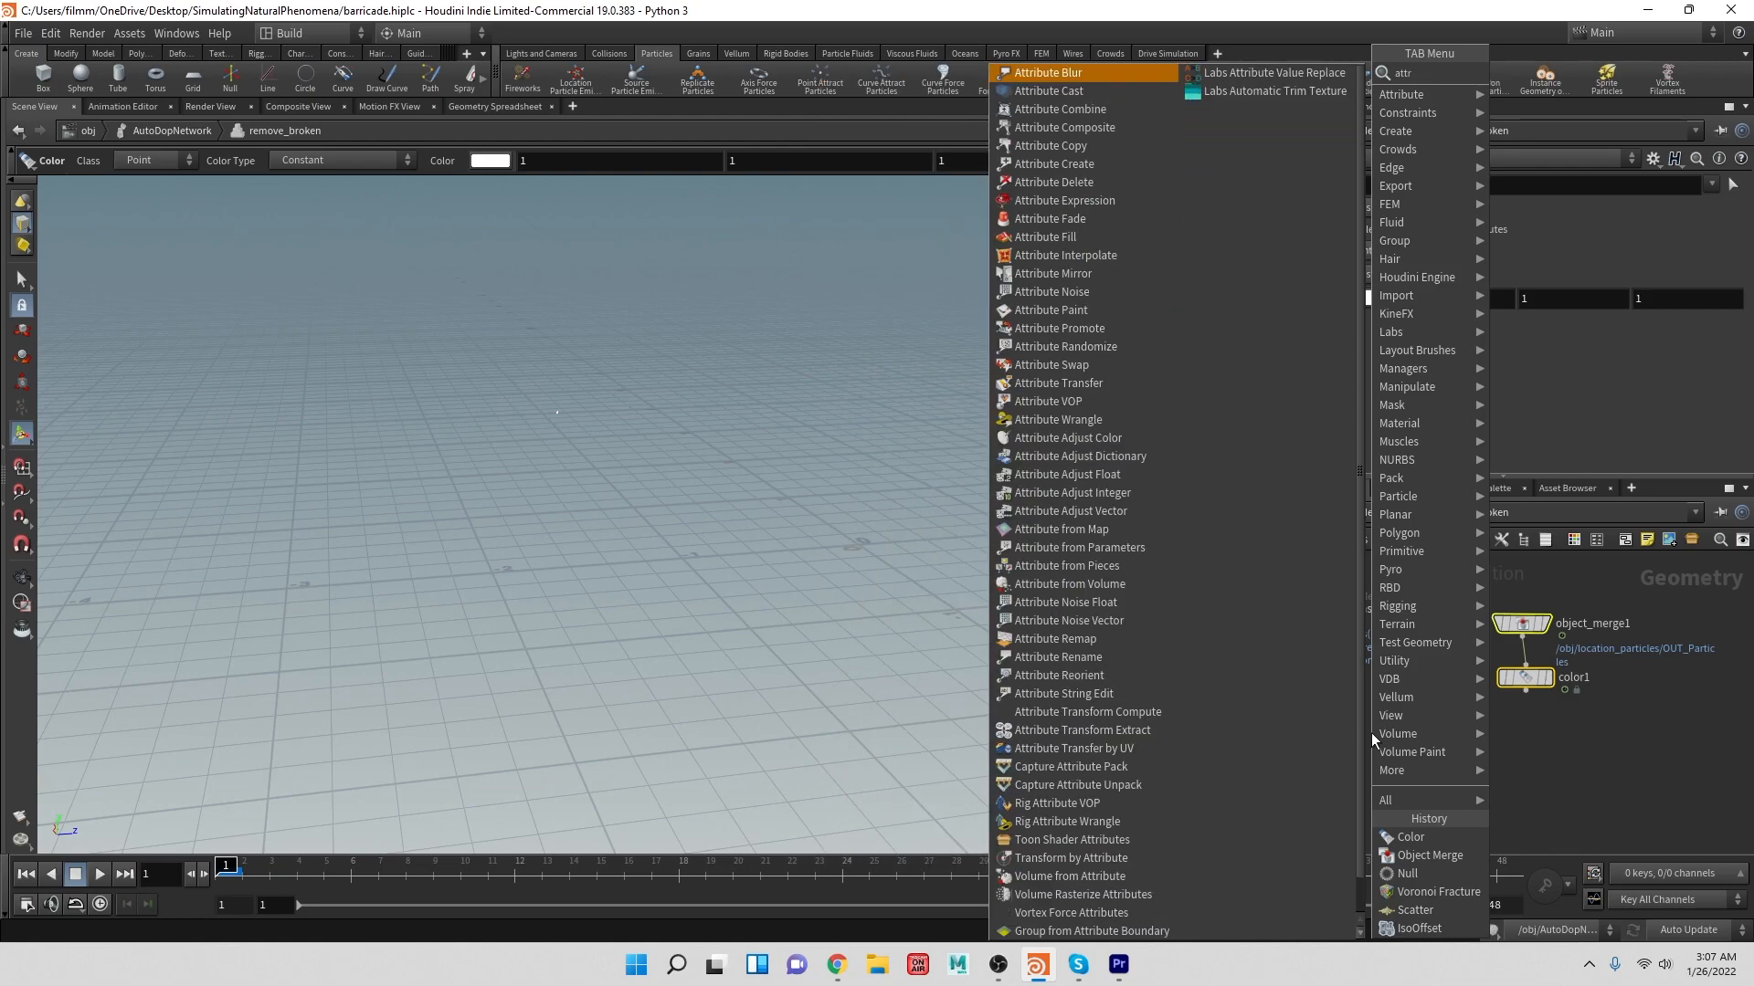
pyautogui.write('t')
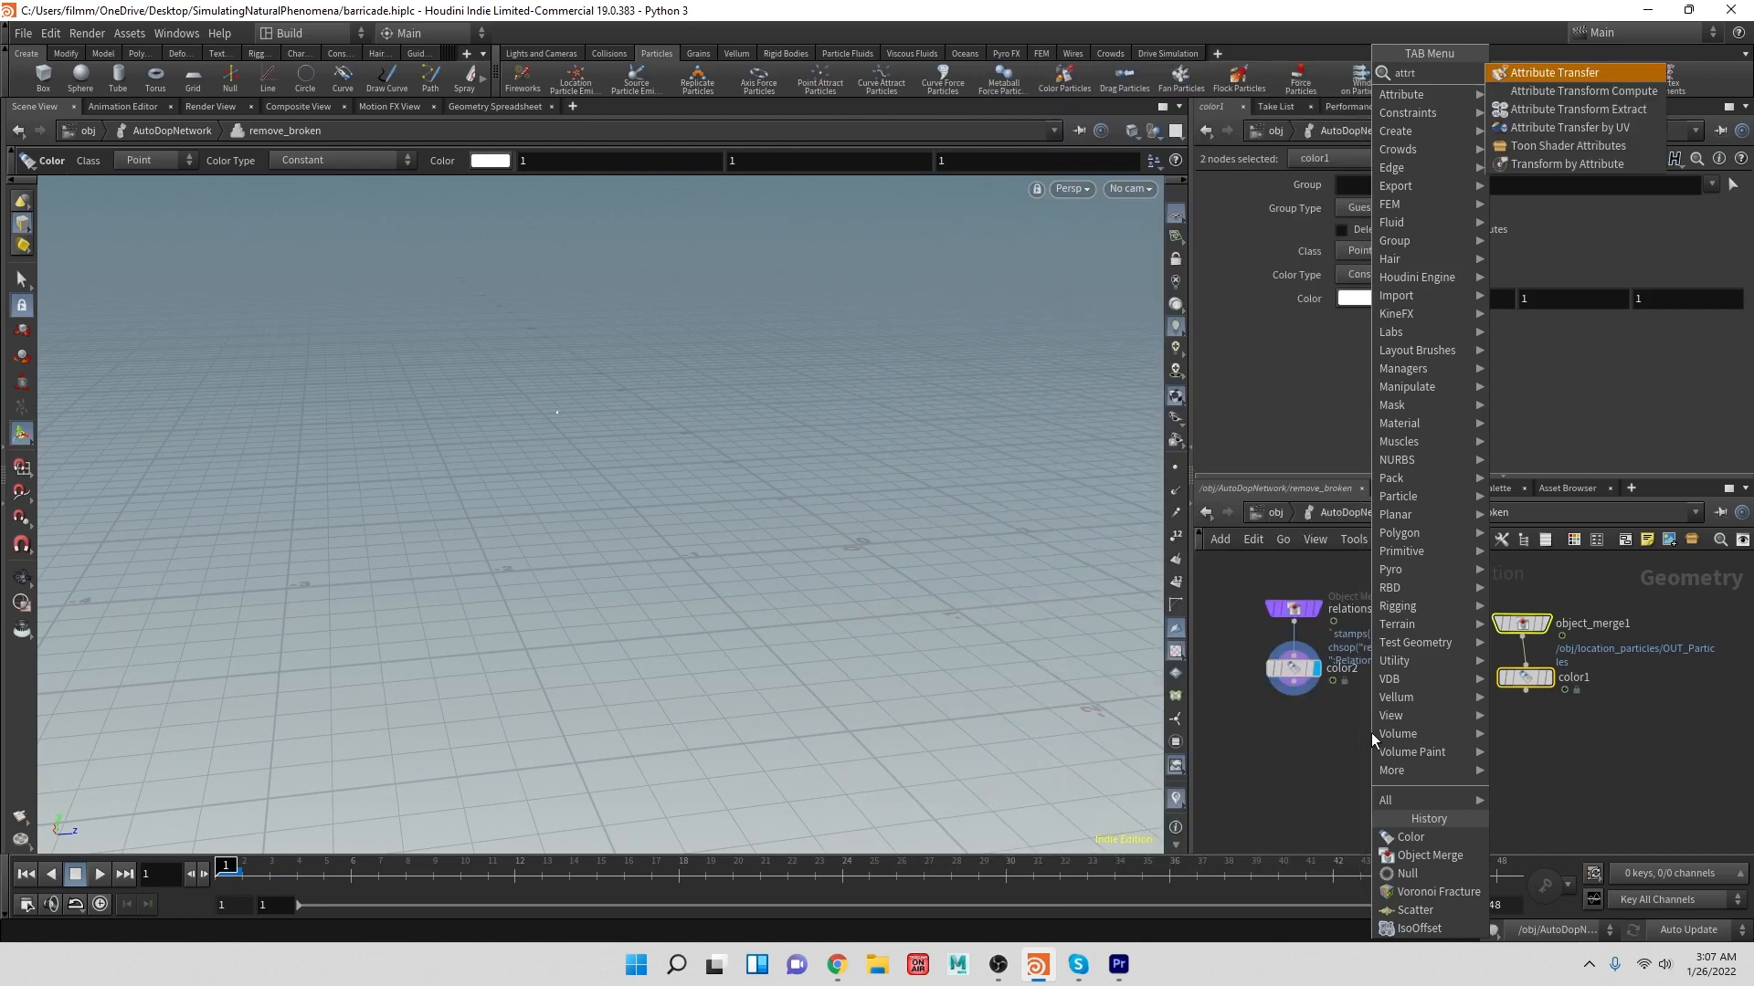
pyautogui.press('Return')
pyautogui.click(1381, 749)
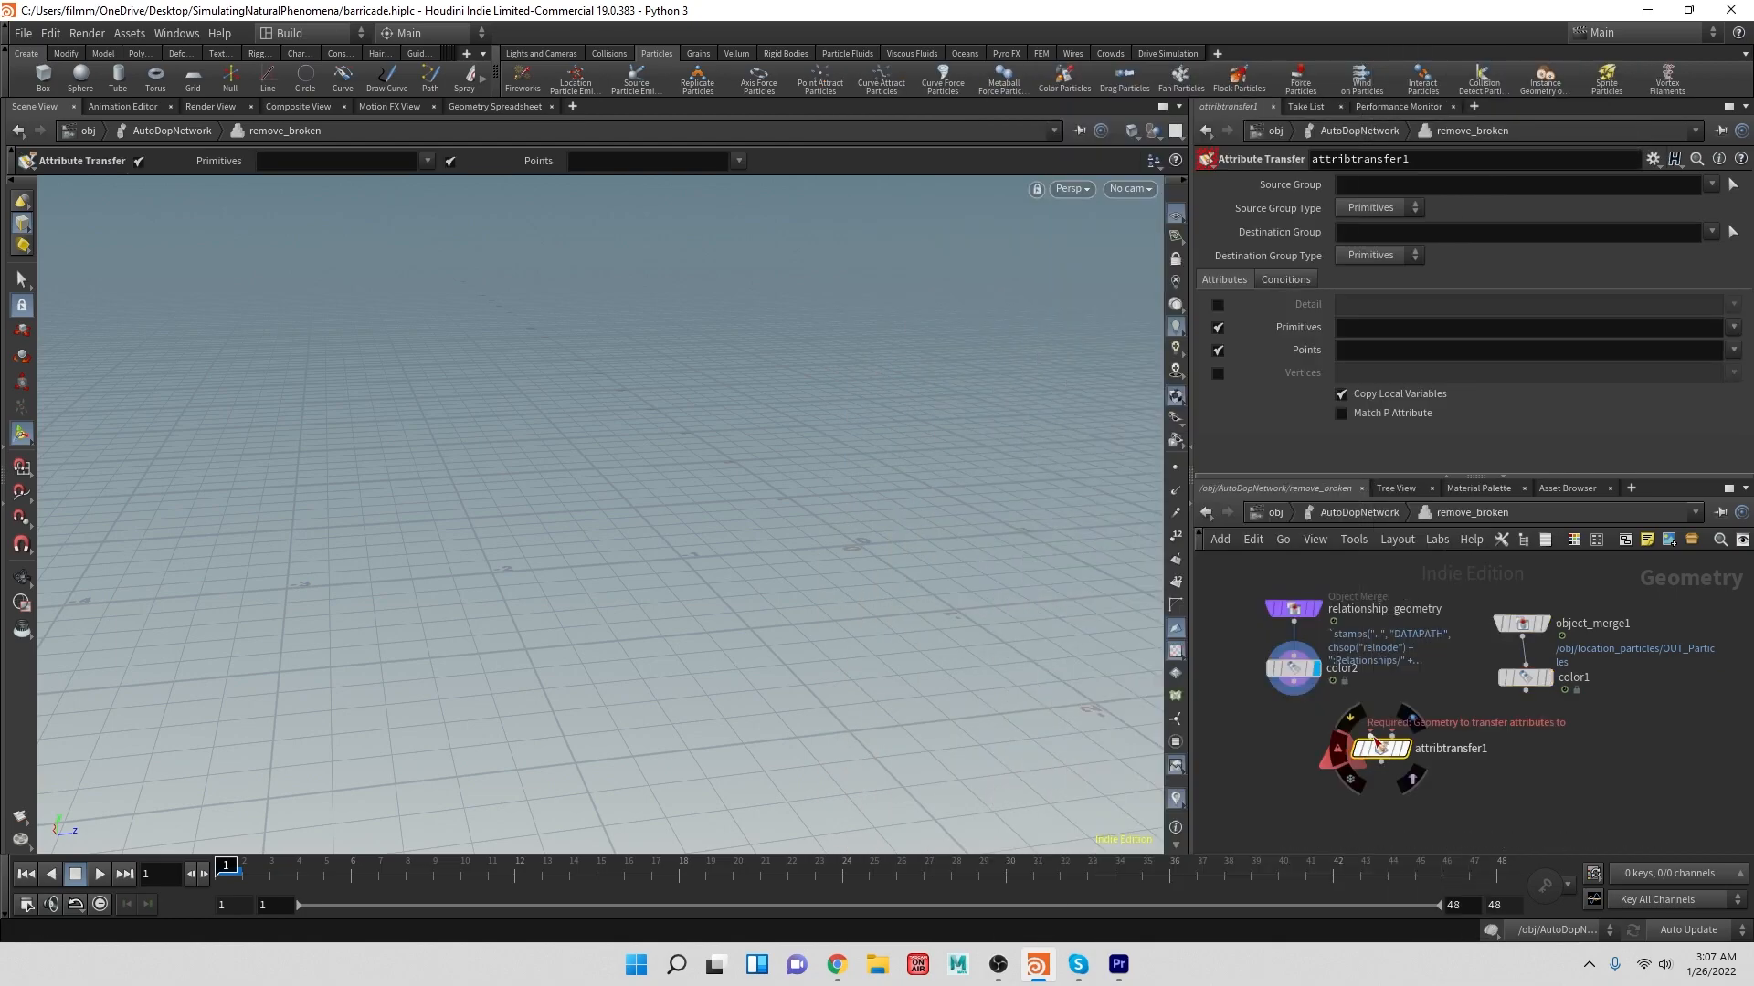
pyautogui.moveTo(1370, 738); pyautogui.dragTo(1294, 696)
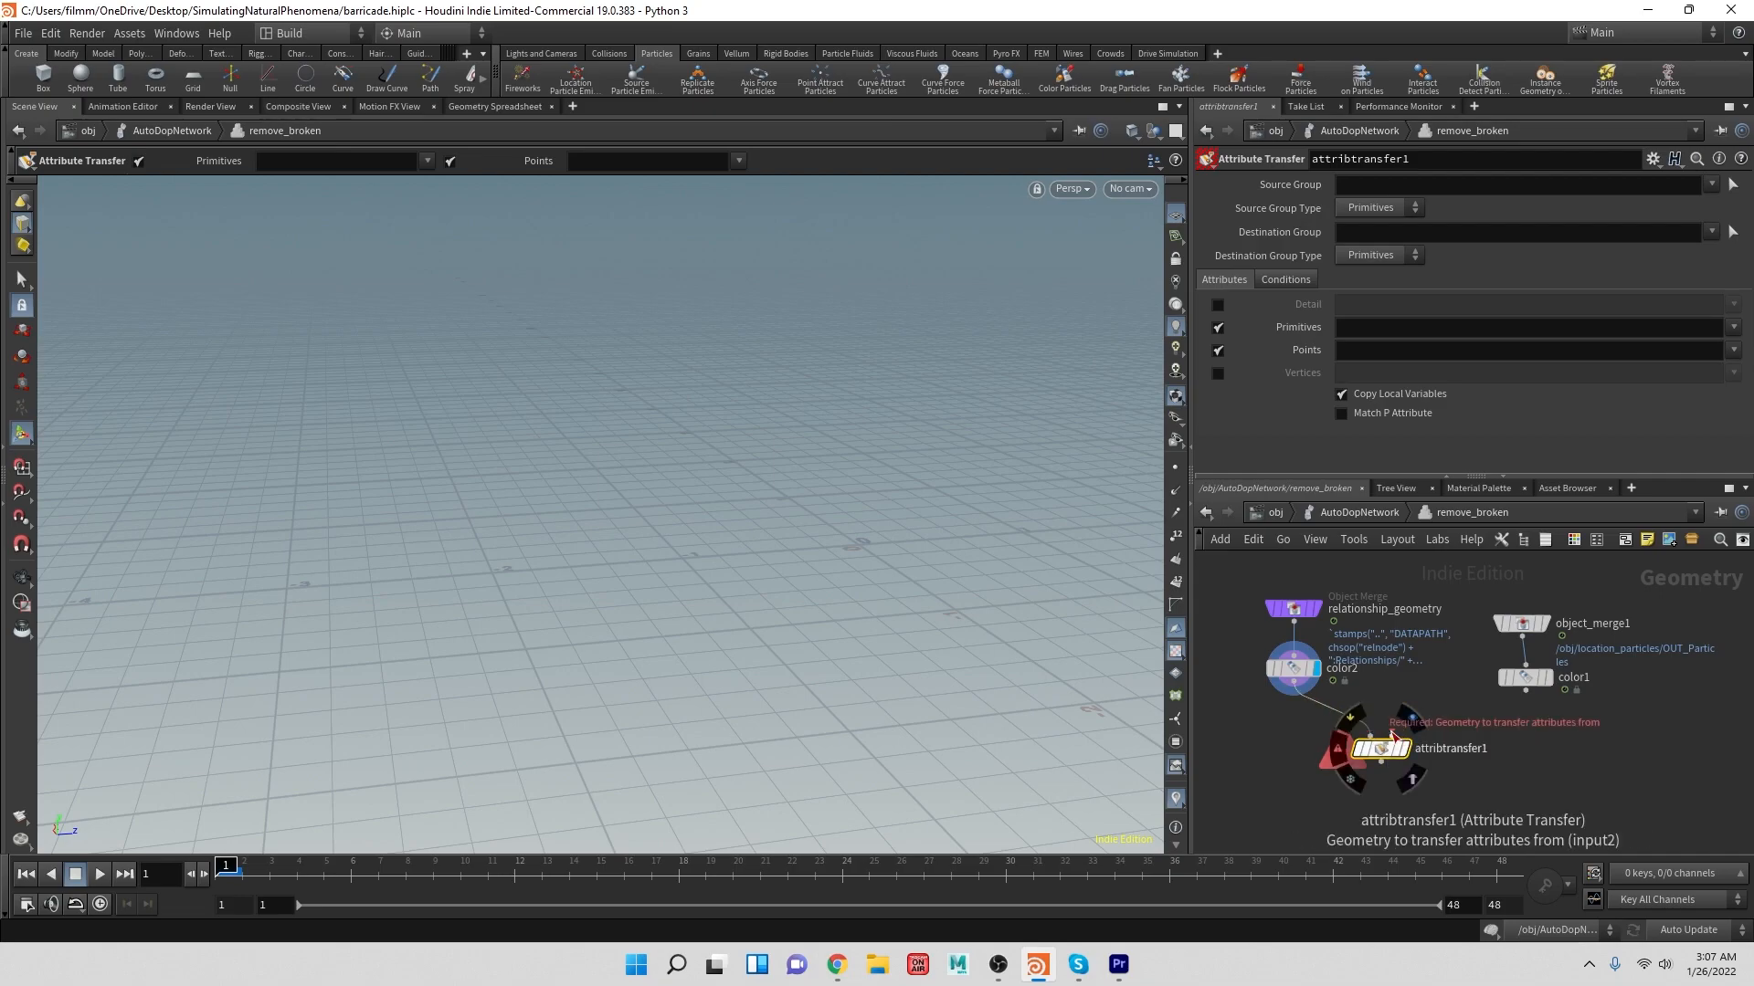
pyautogui.moveTo(1392, 734); pyautogui.dragTo(1524, 691)
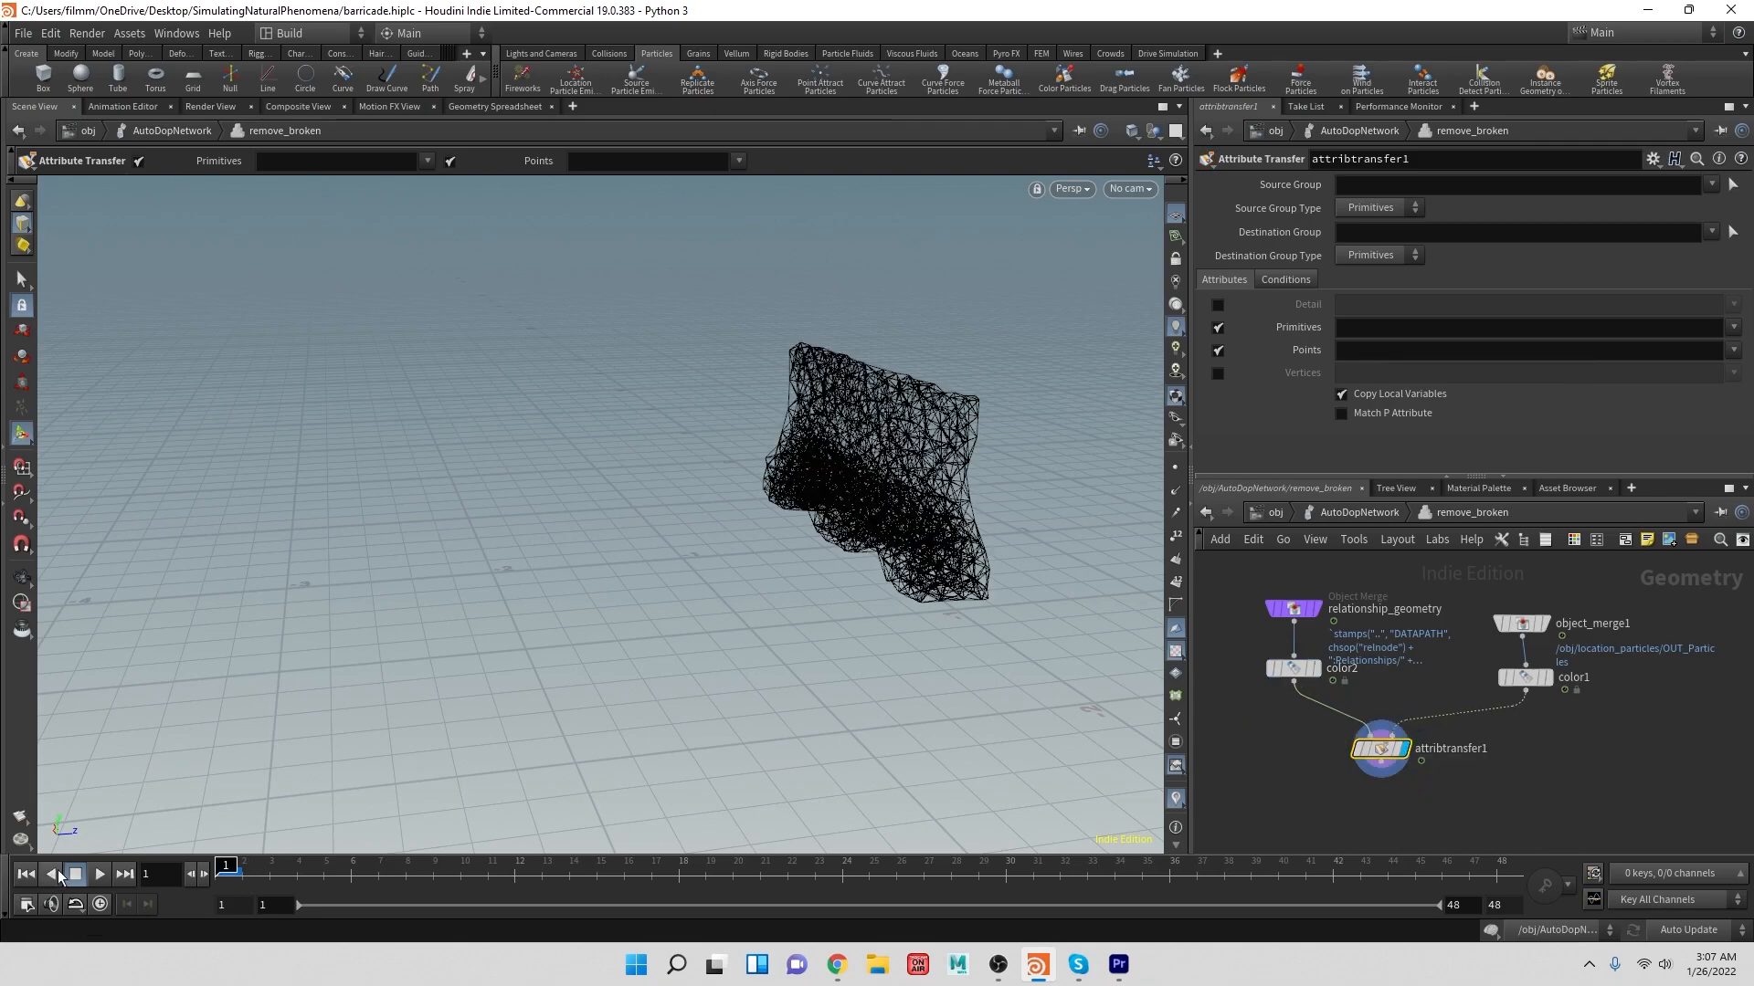
# - Display the Attribute Transfer result, play the simulation for a few frames and return to frame 1
pyautogui.click(100, 874)
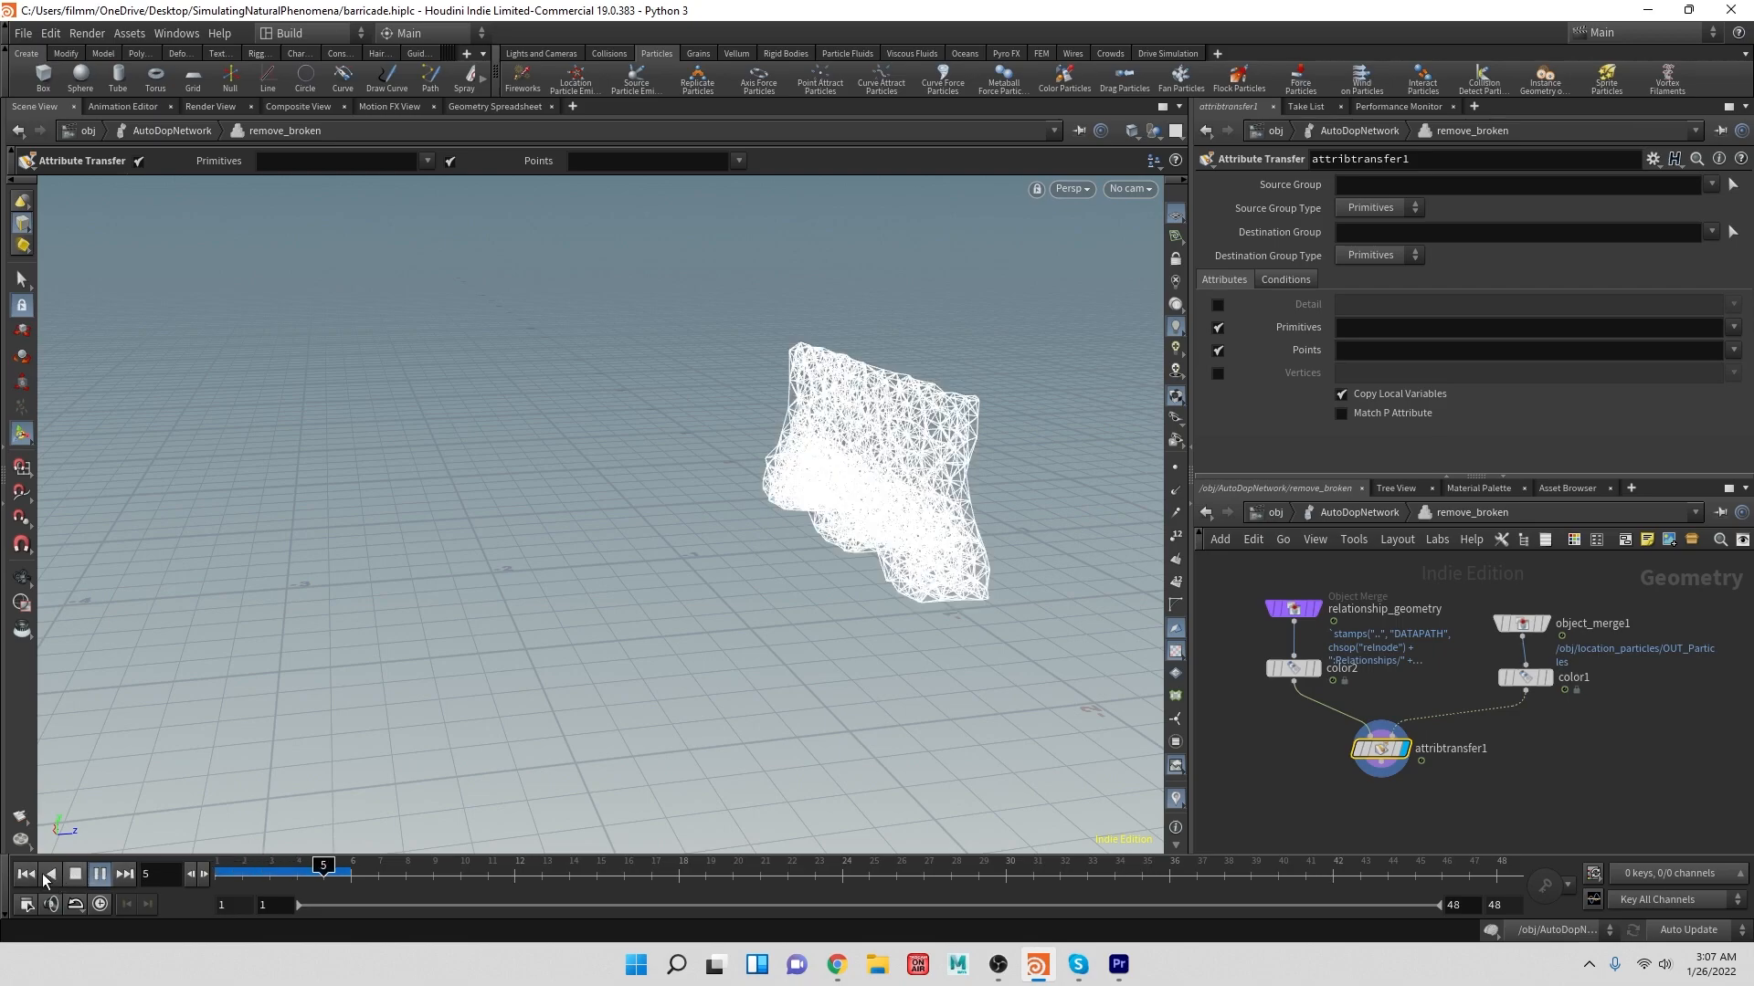
pyautogui.click(11, 877)
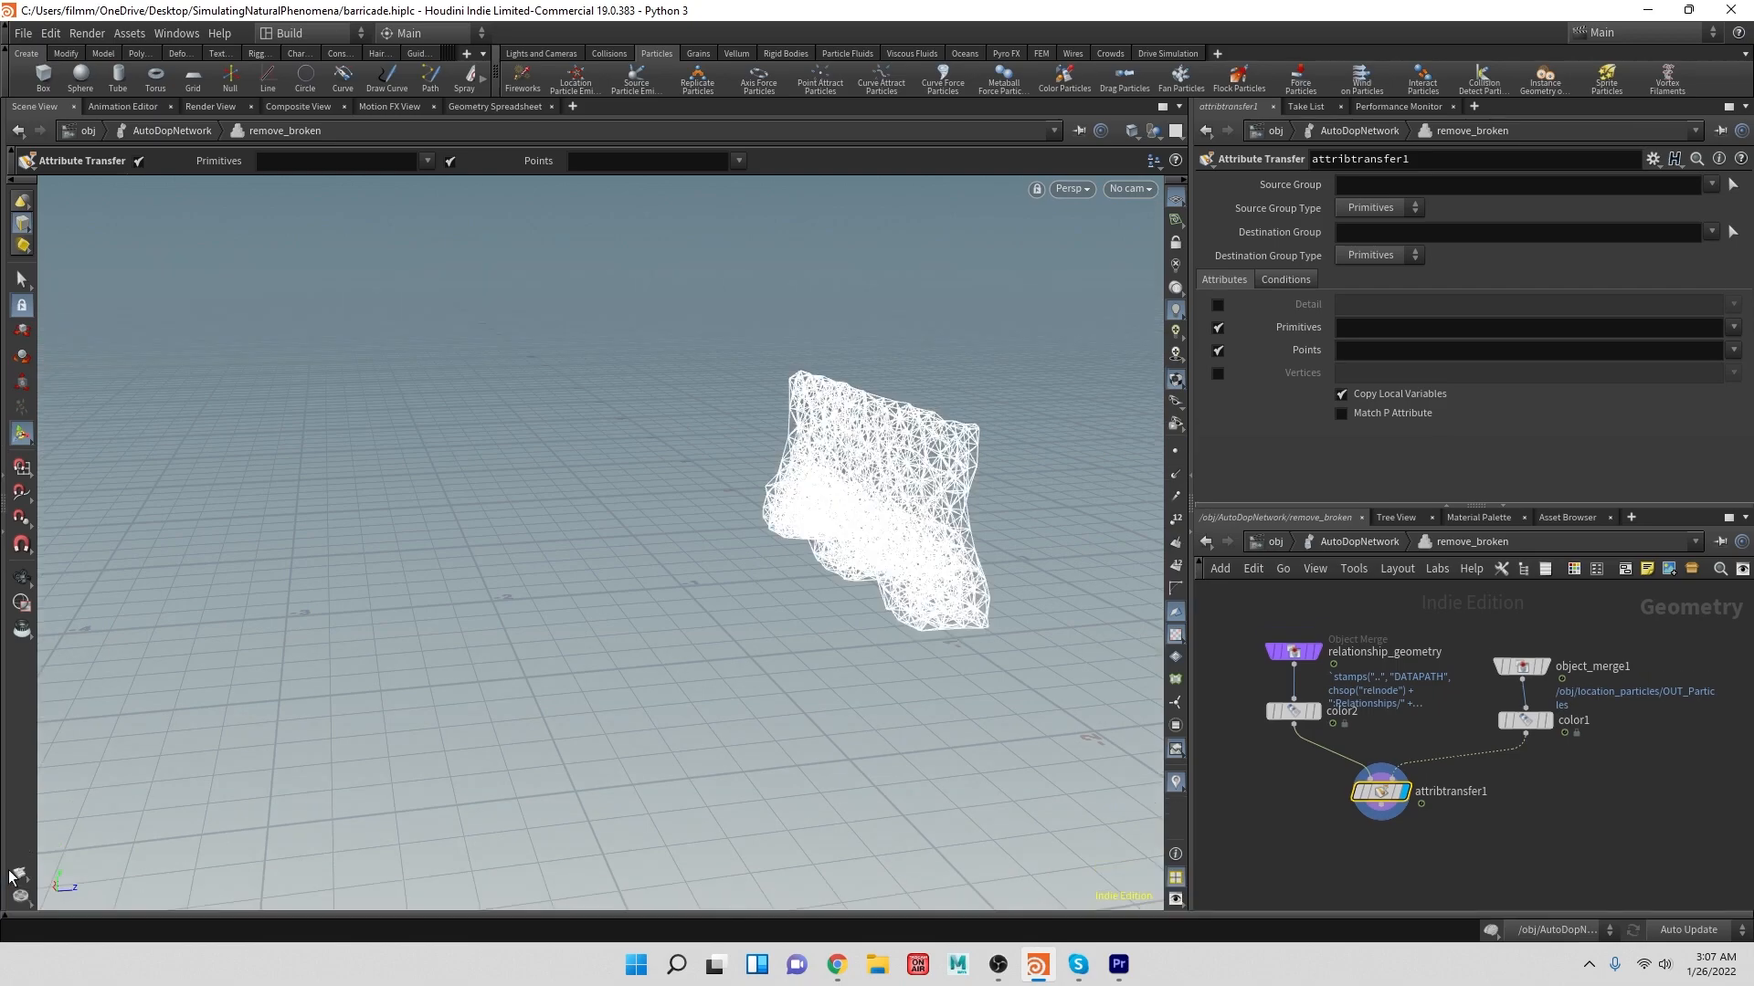
pyautogui.click(108, 913)
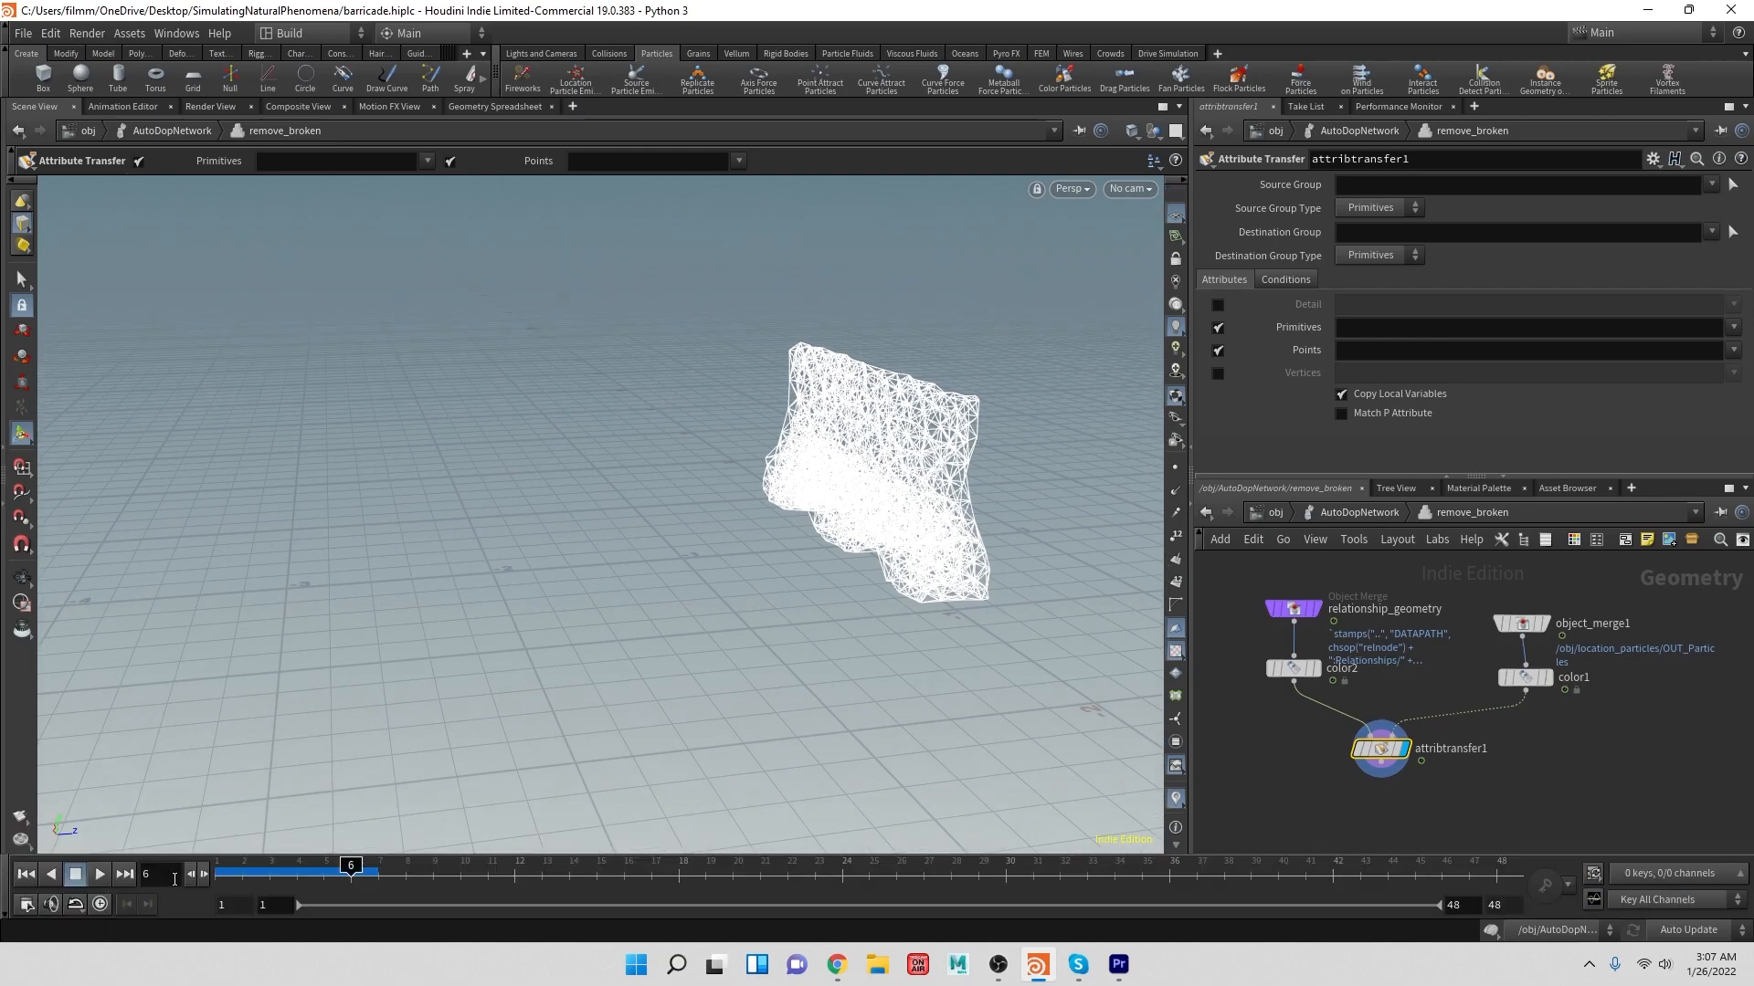
pyautogui.click(26, 874)
# - Set the Attribute Transfer's Distance Threshold to 0.1 and play the simulation to frame 24 to check the colour transfer
pyautogui.click(1272, 280)
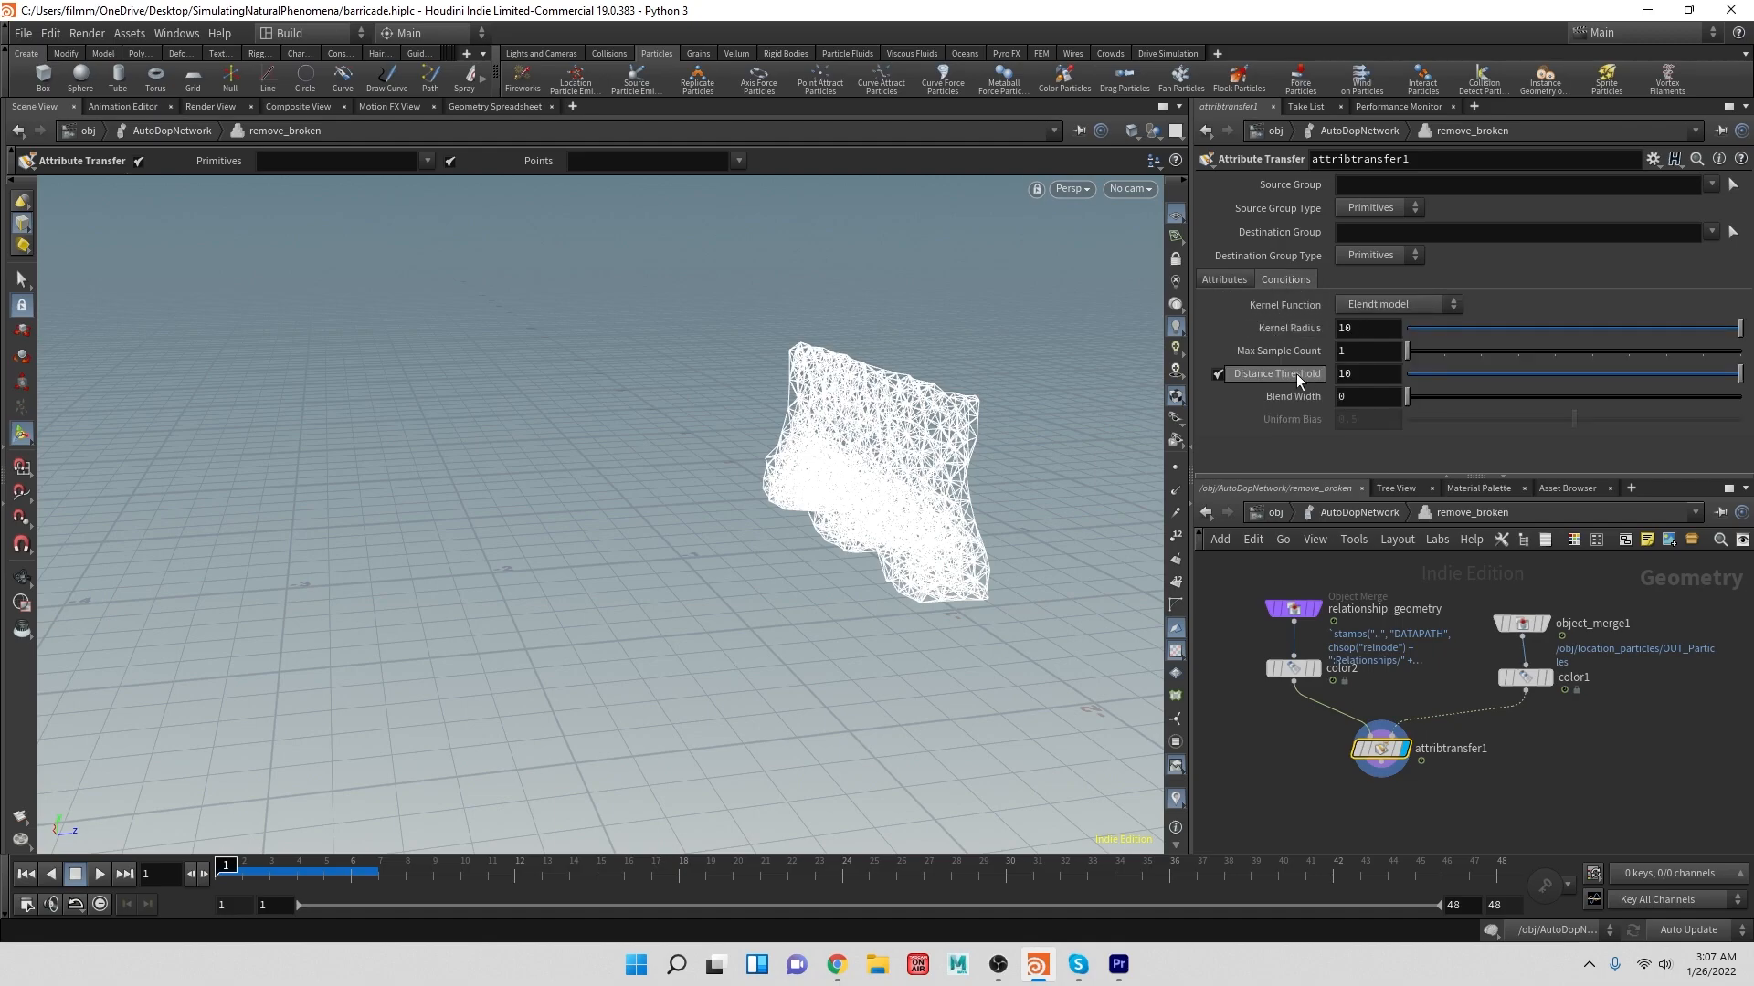
pyautogui.doubleClick(1363, 374)
pyautogui.write('.1')
pyautogui.press('Return')
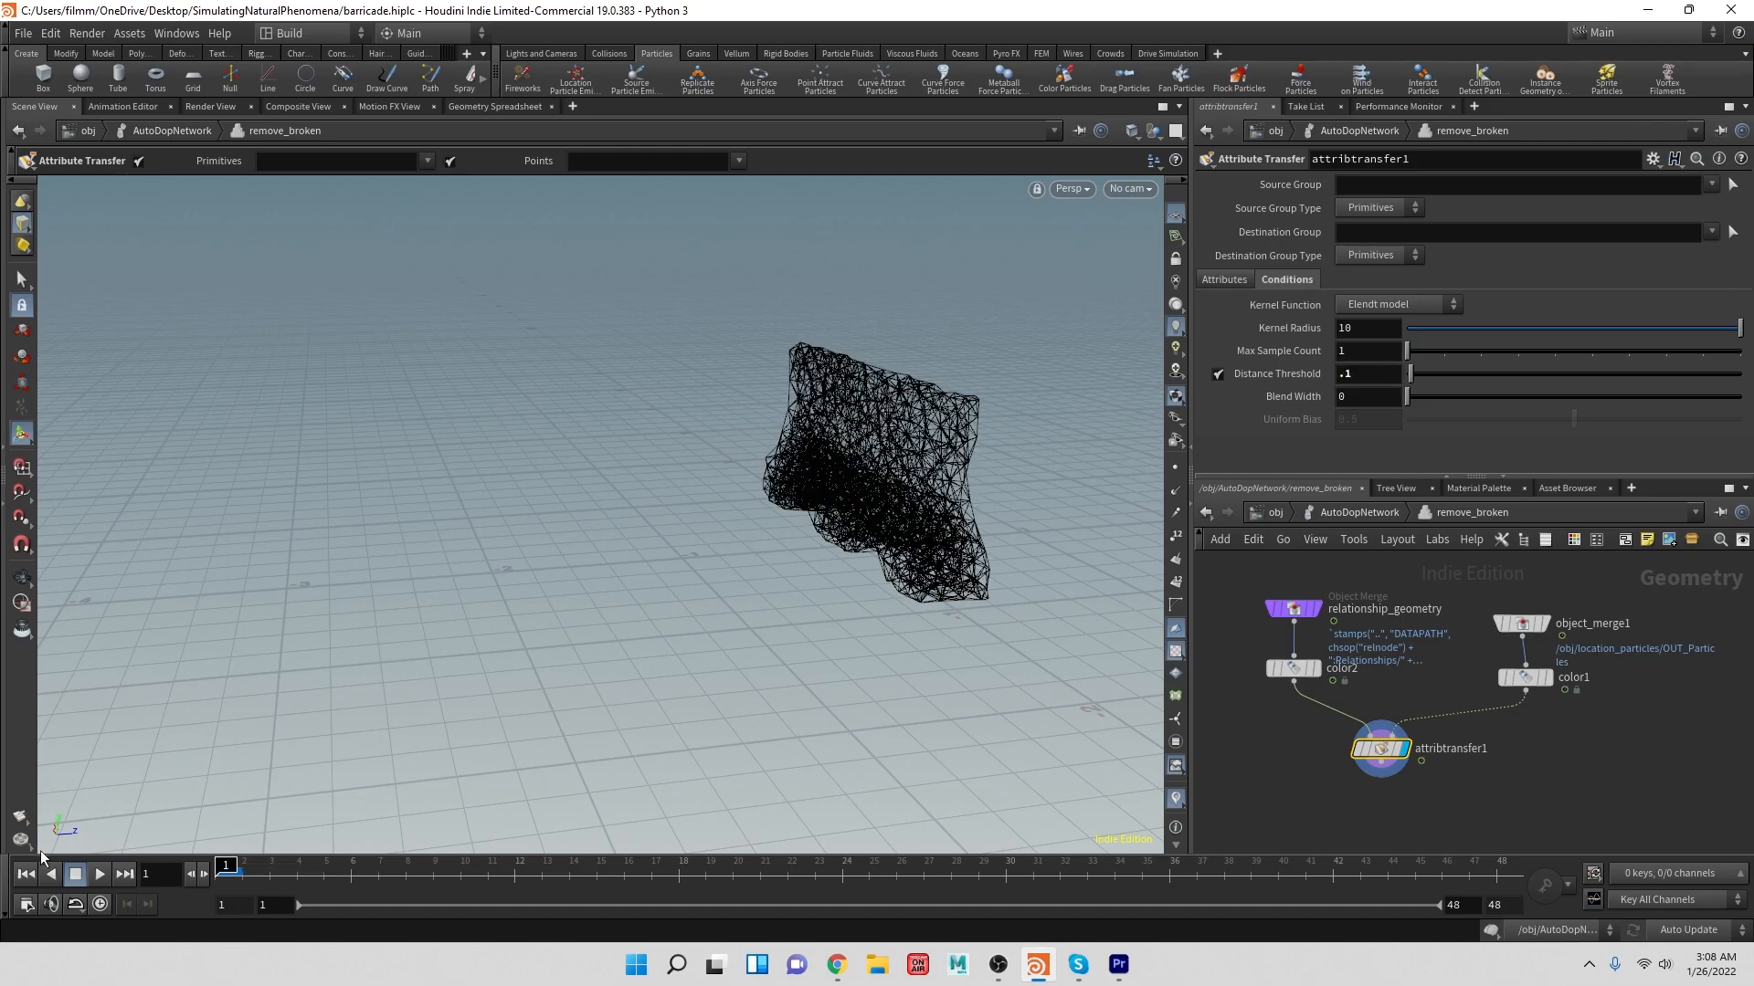
pyautogui.click(99, 874)
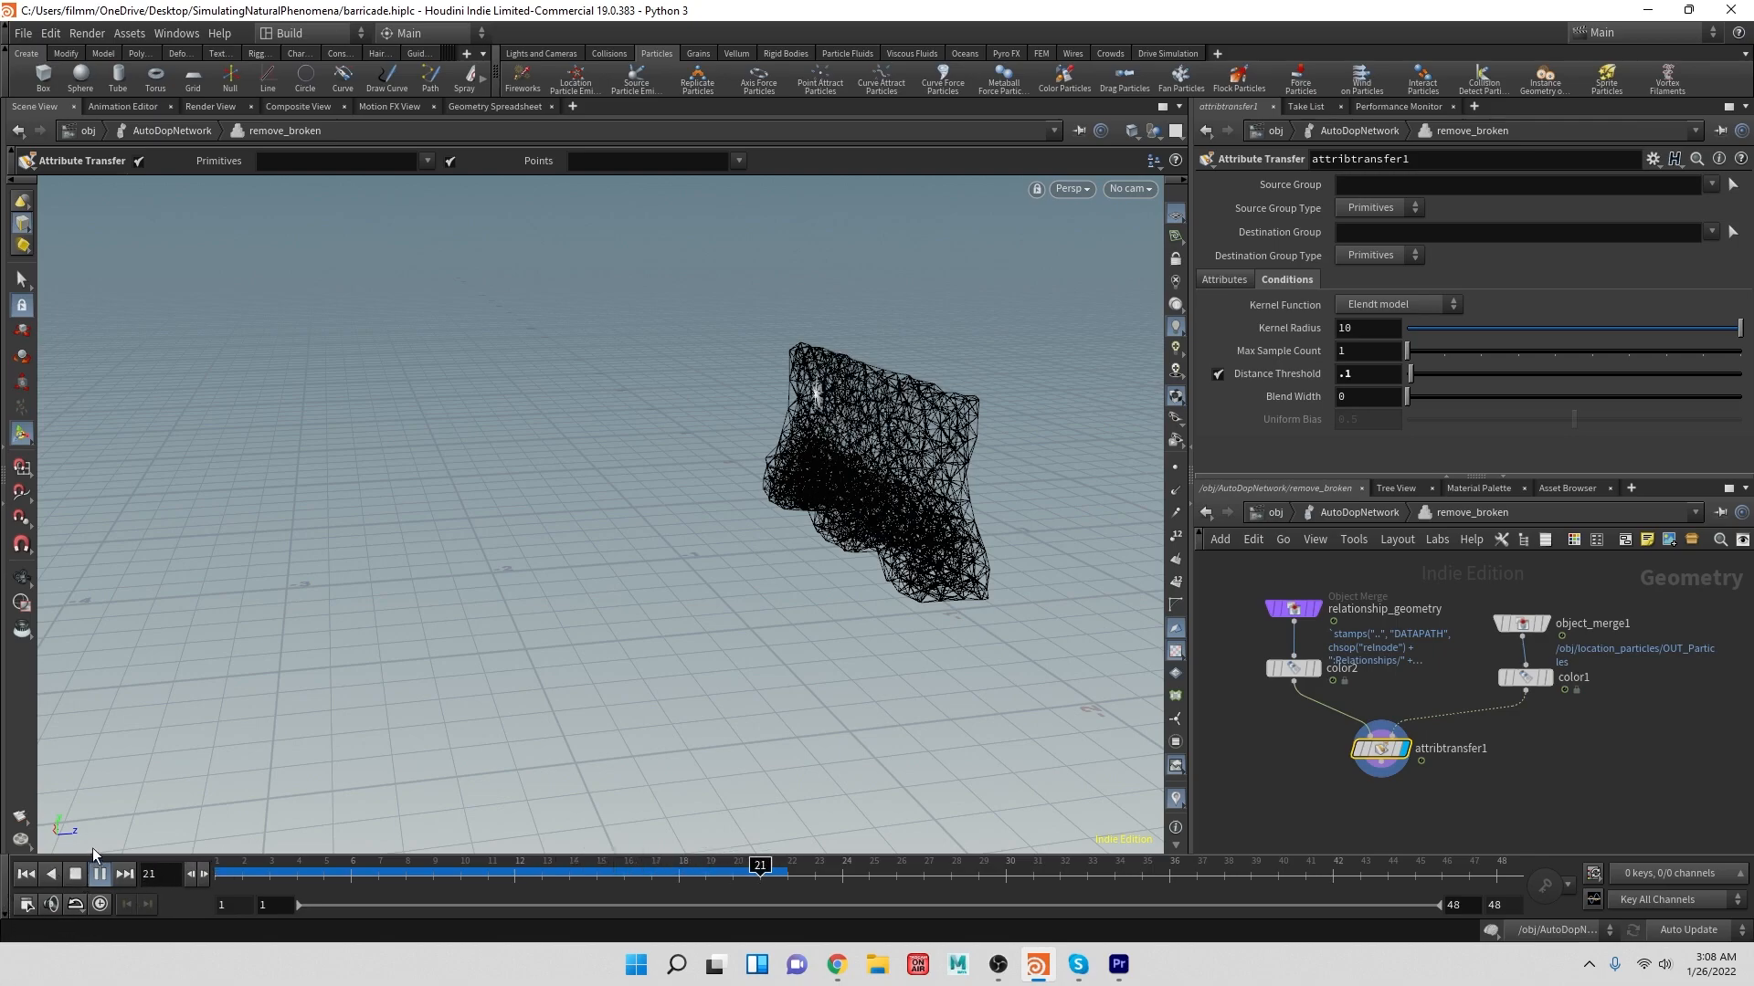
pyautogui.click(77, 875)
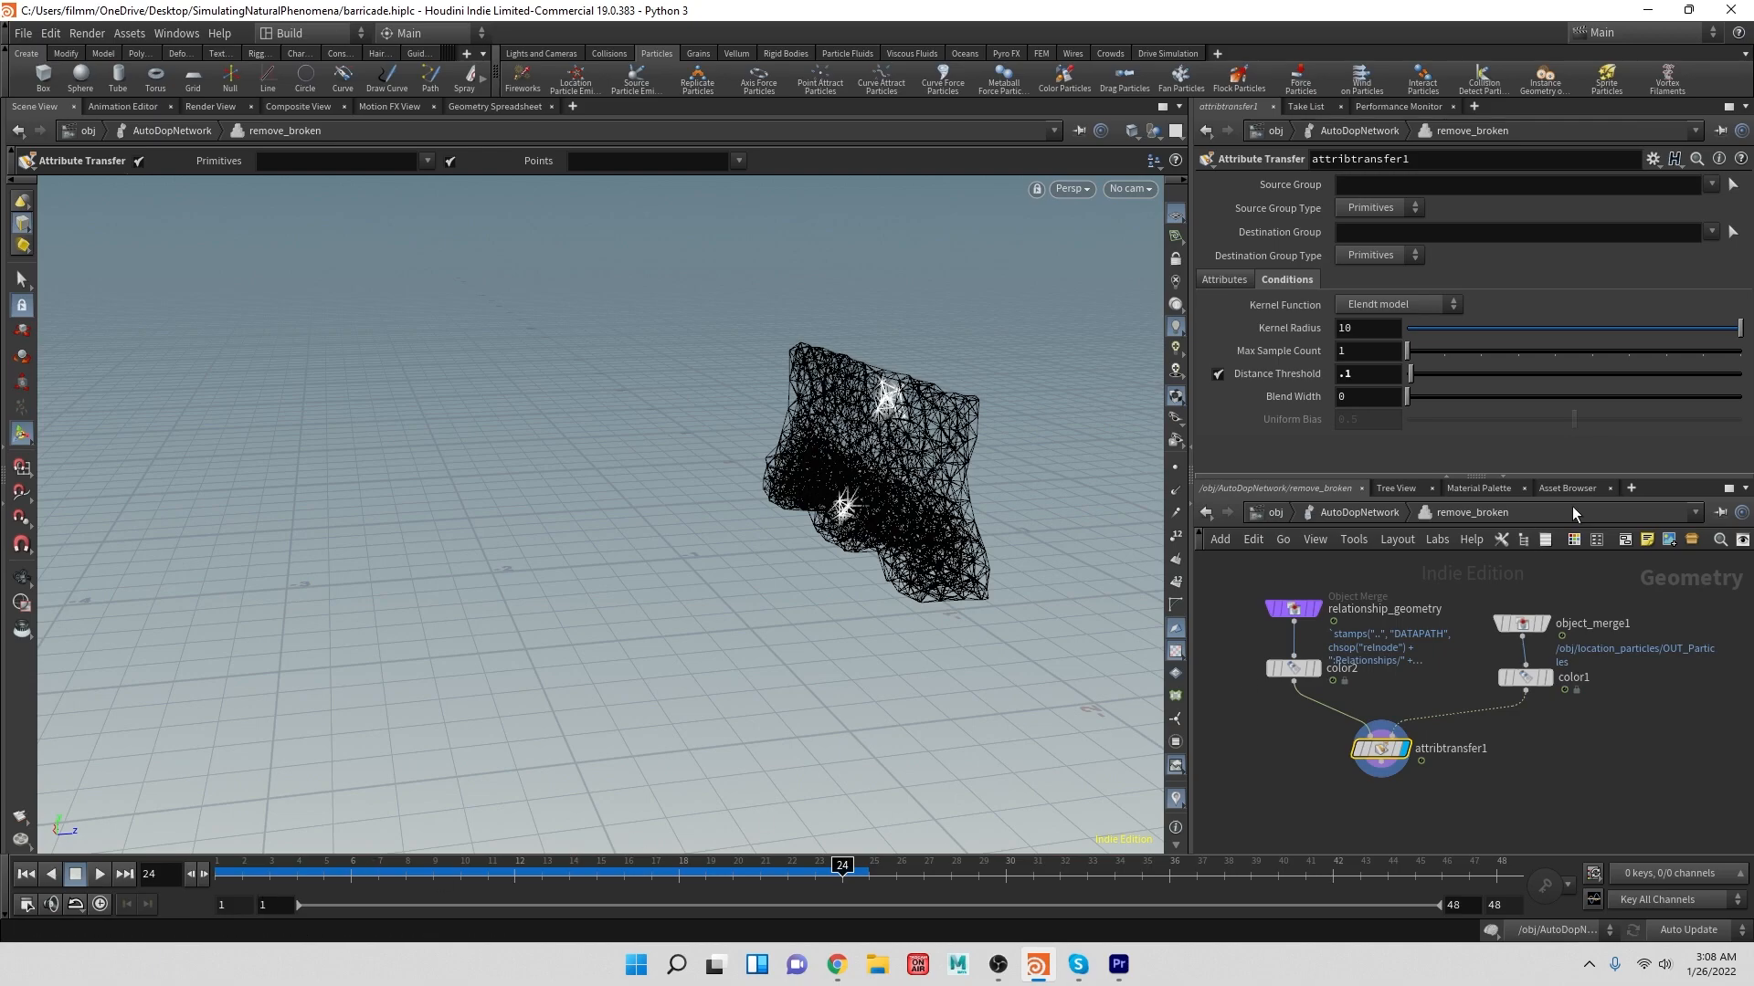
# - Enable Move to Hit in the collision behavior of popsolver1 in AutoDopNetwork, and replay the simulation from the first frame
pyautogui.click(1354, 512)
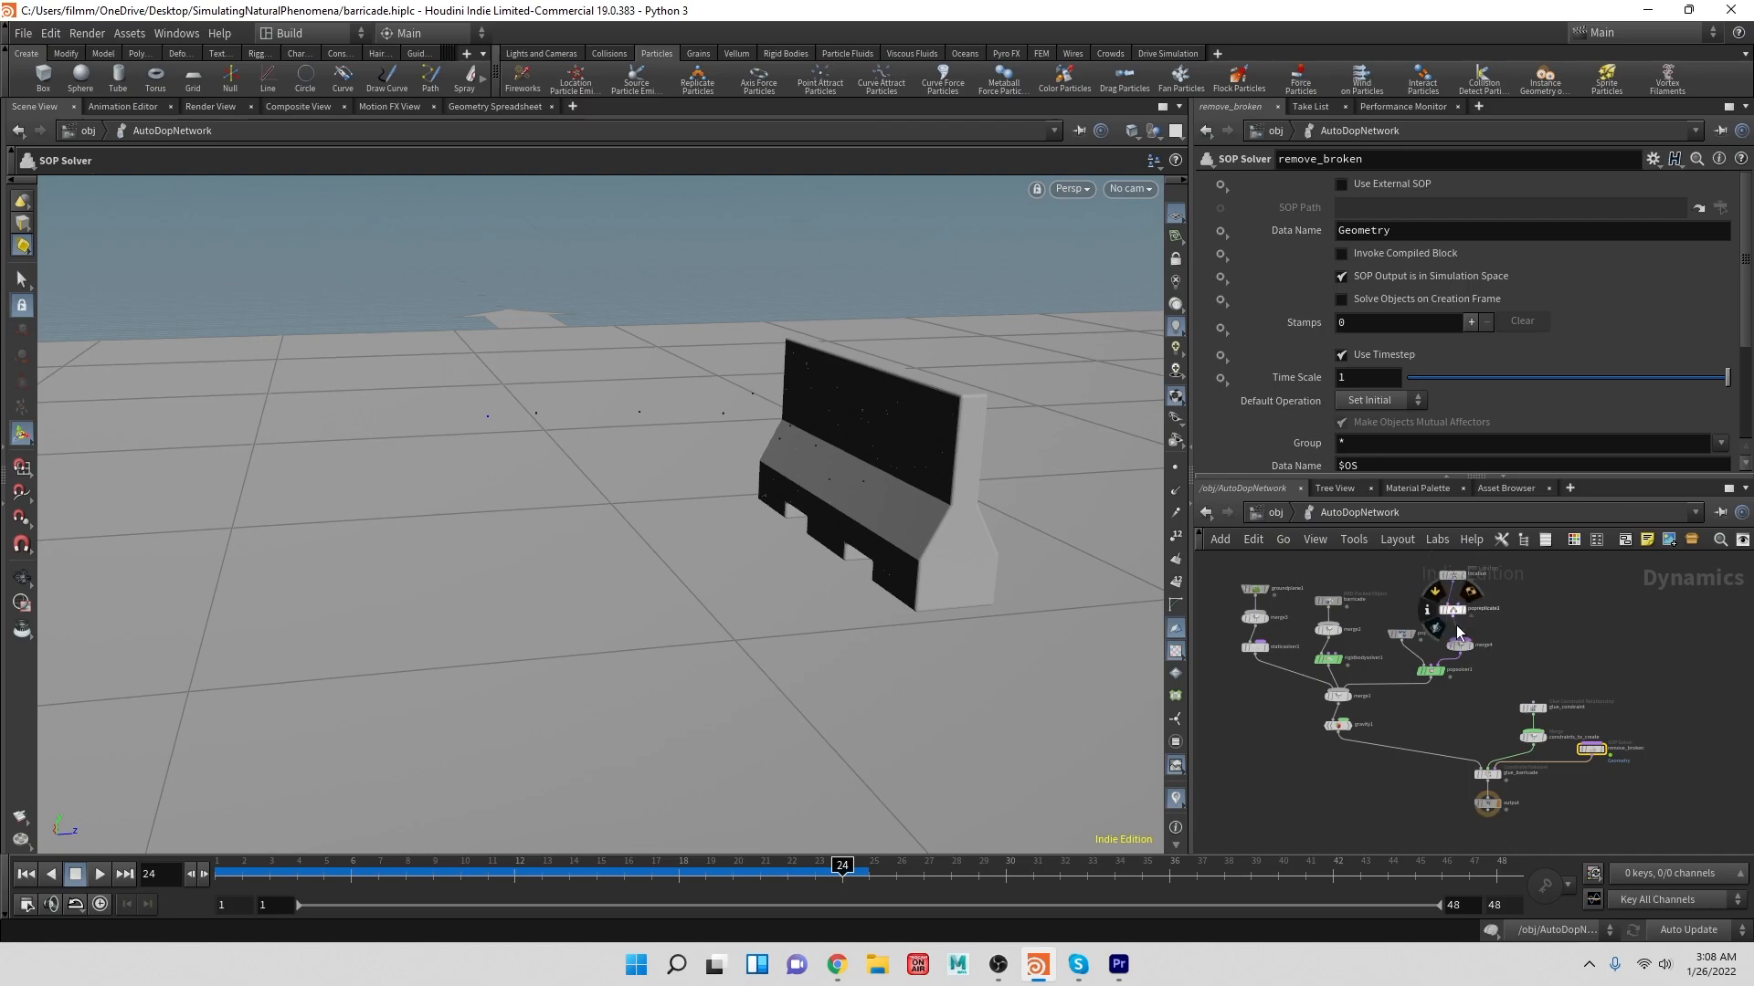
pyautogui.moveTo(1453, 660)
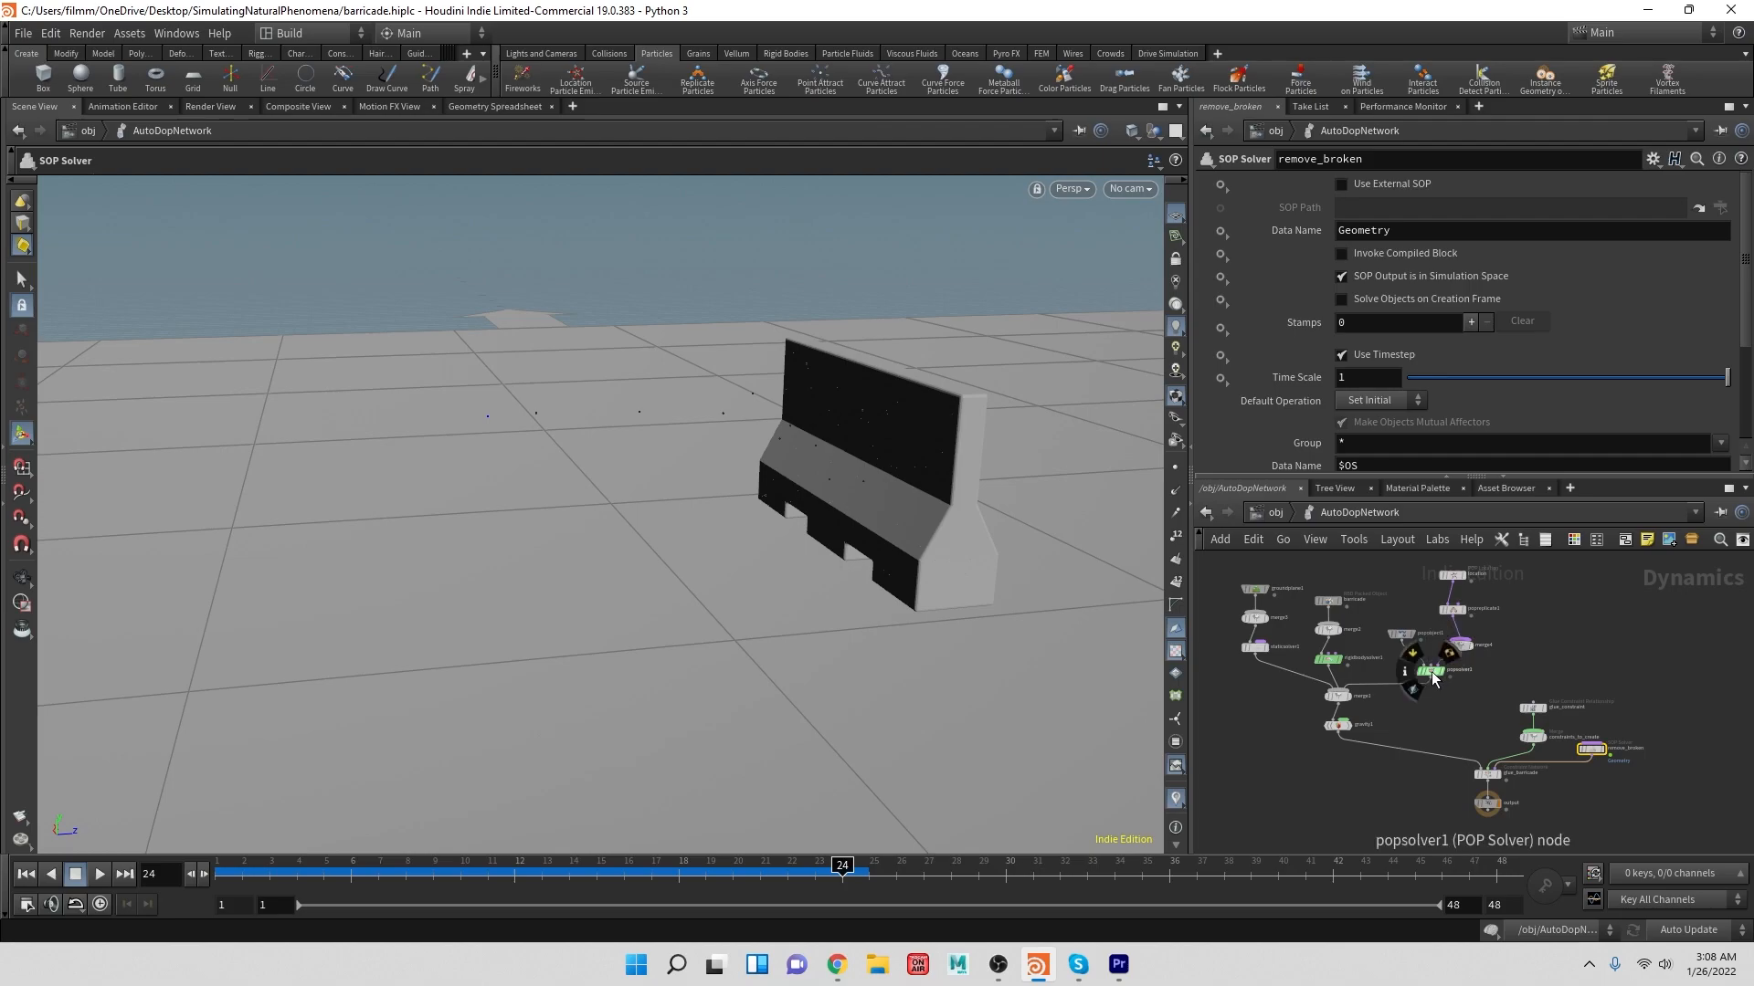
pyautogui.click(1431, 672)
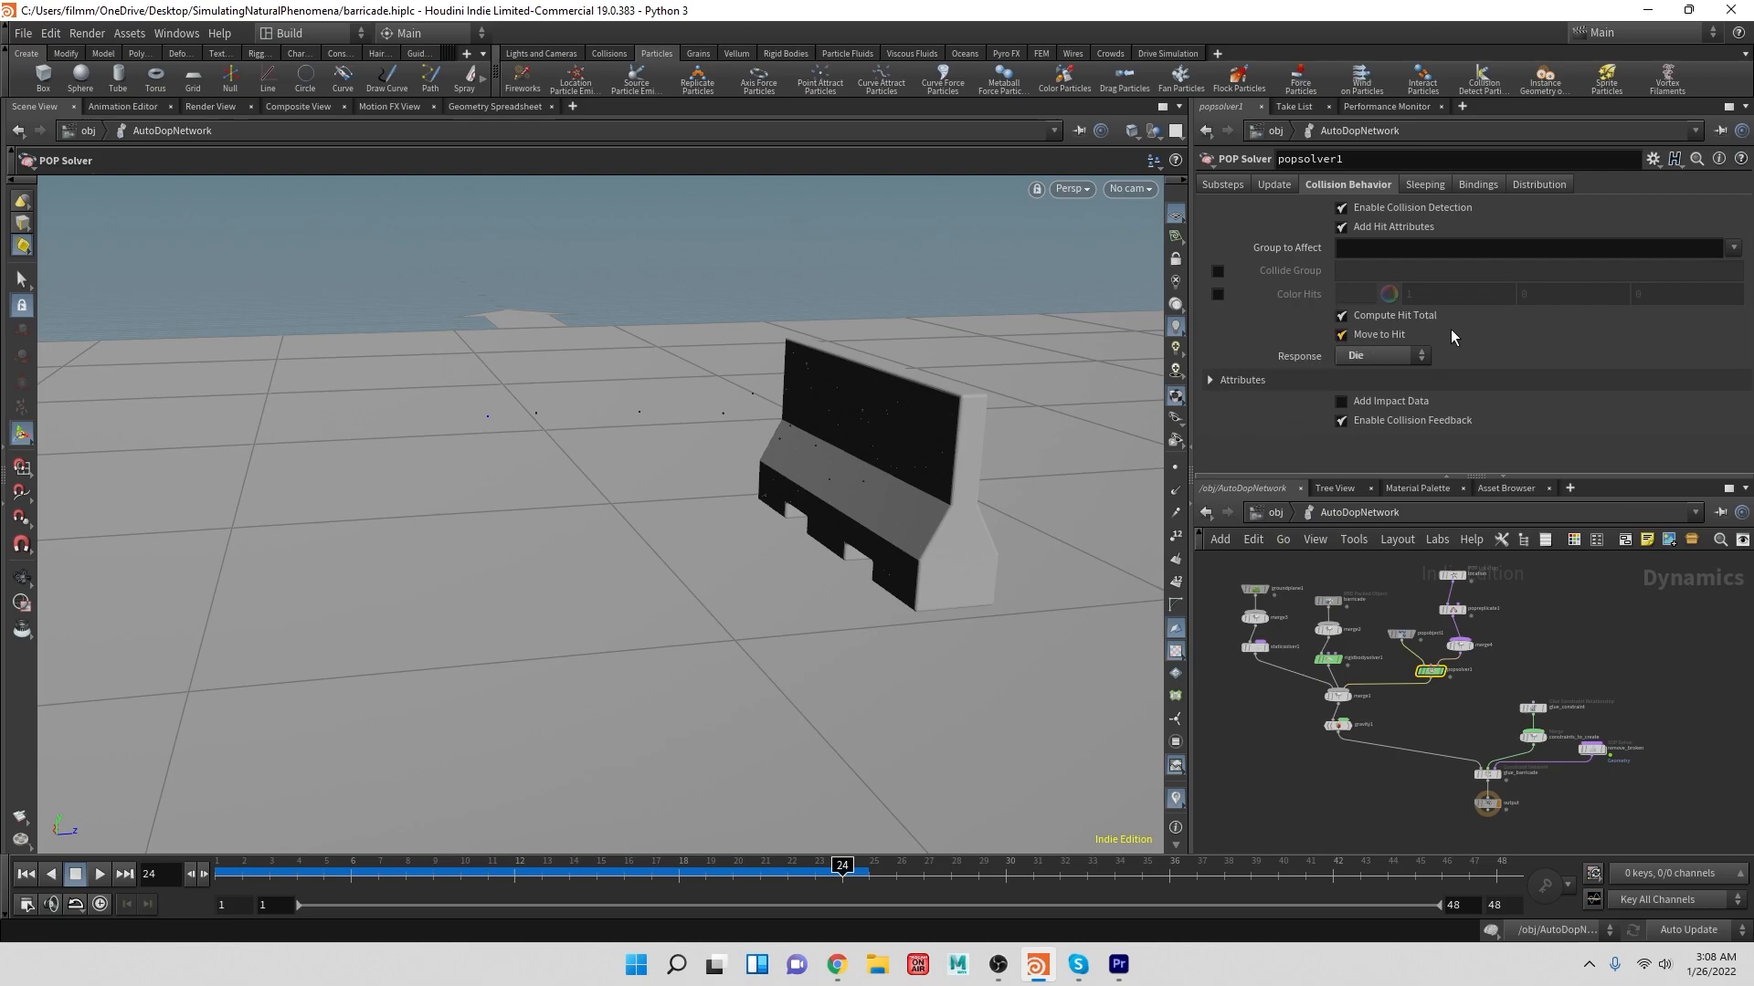
pyautogui.press('Escape')
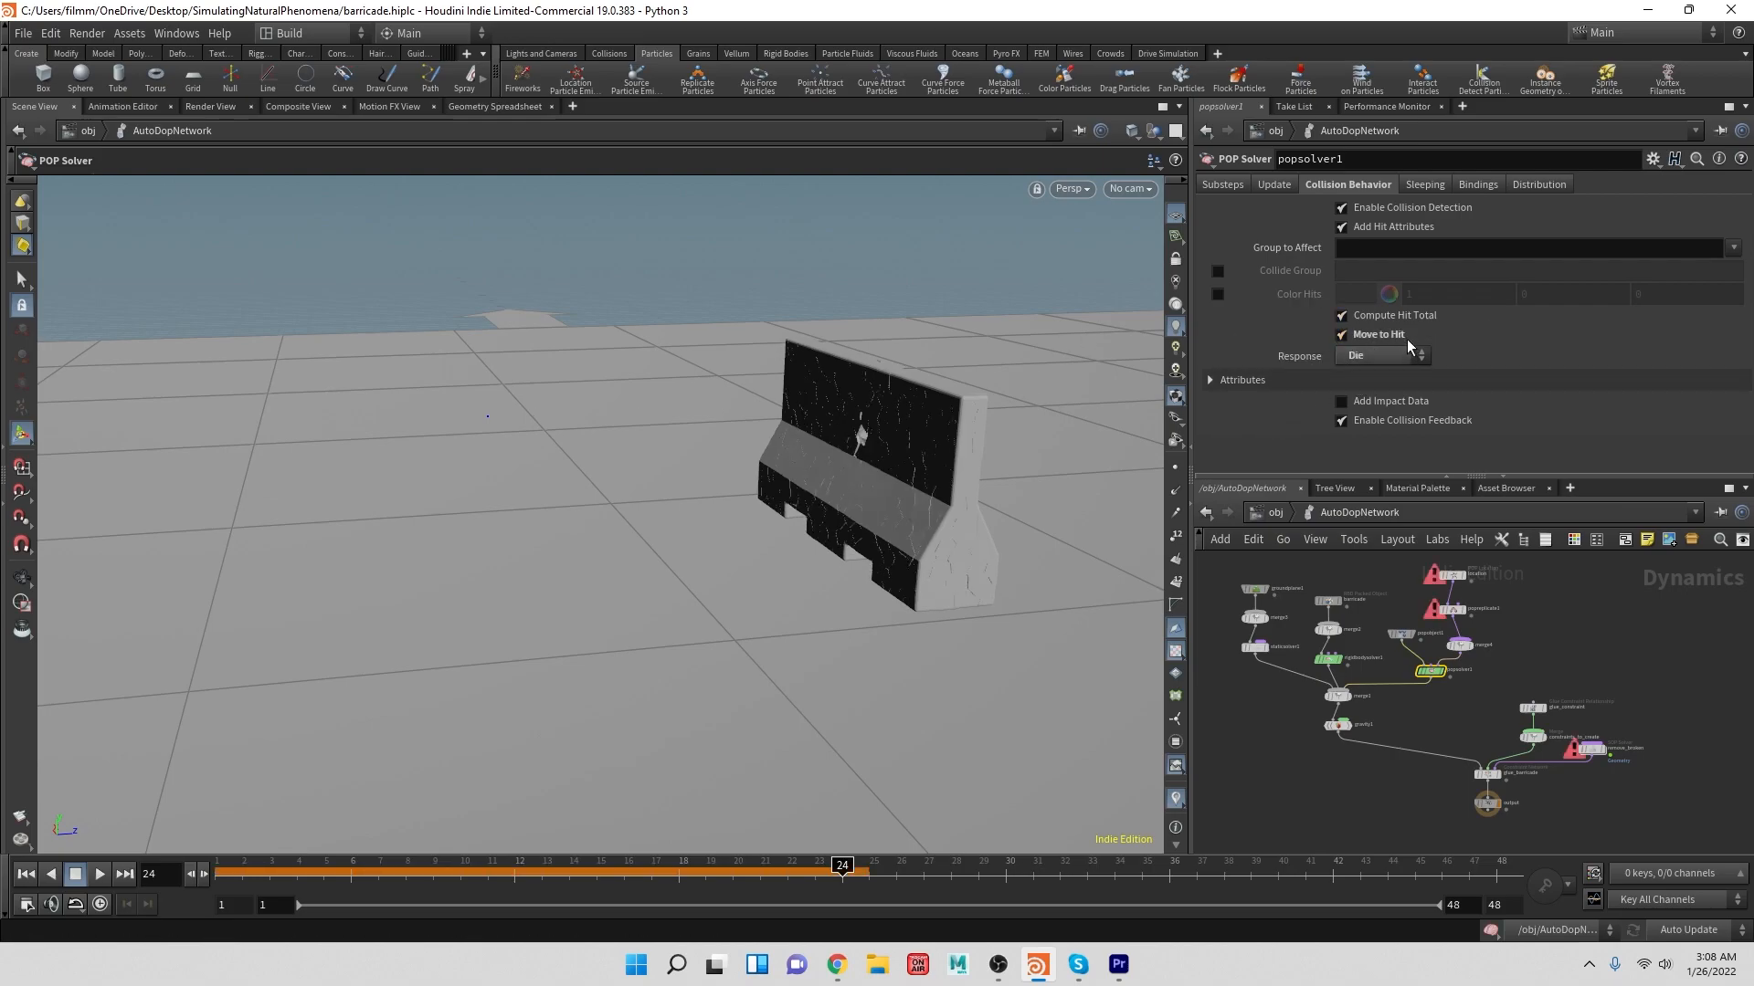
pyautogui.click(25, 874)
pyautogui.click(100, 874)
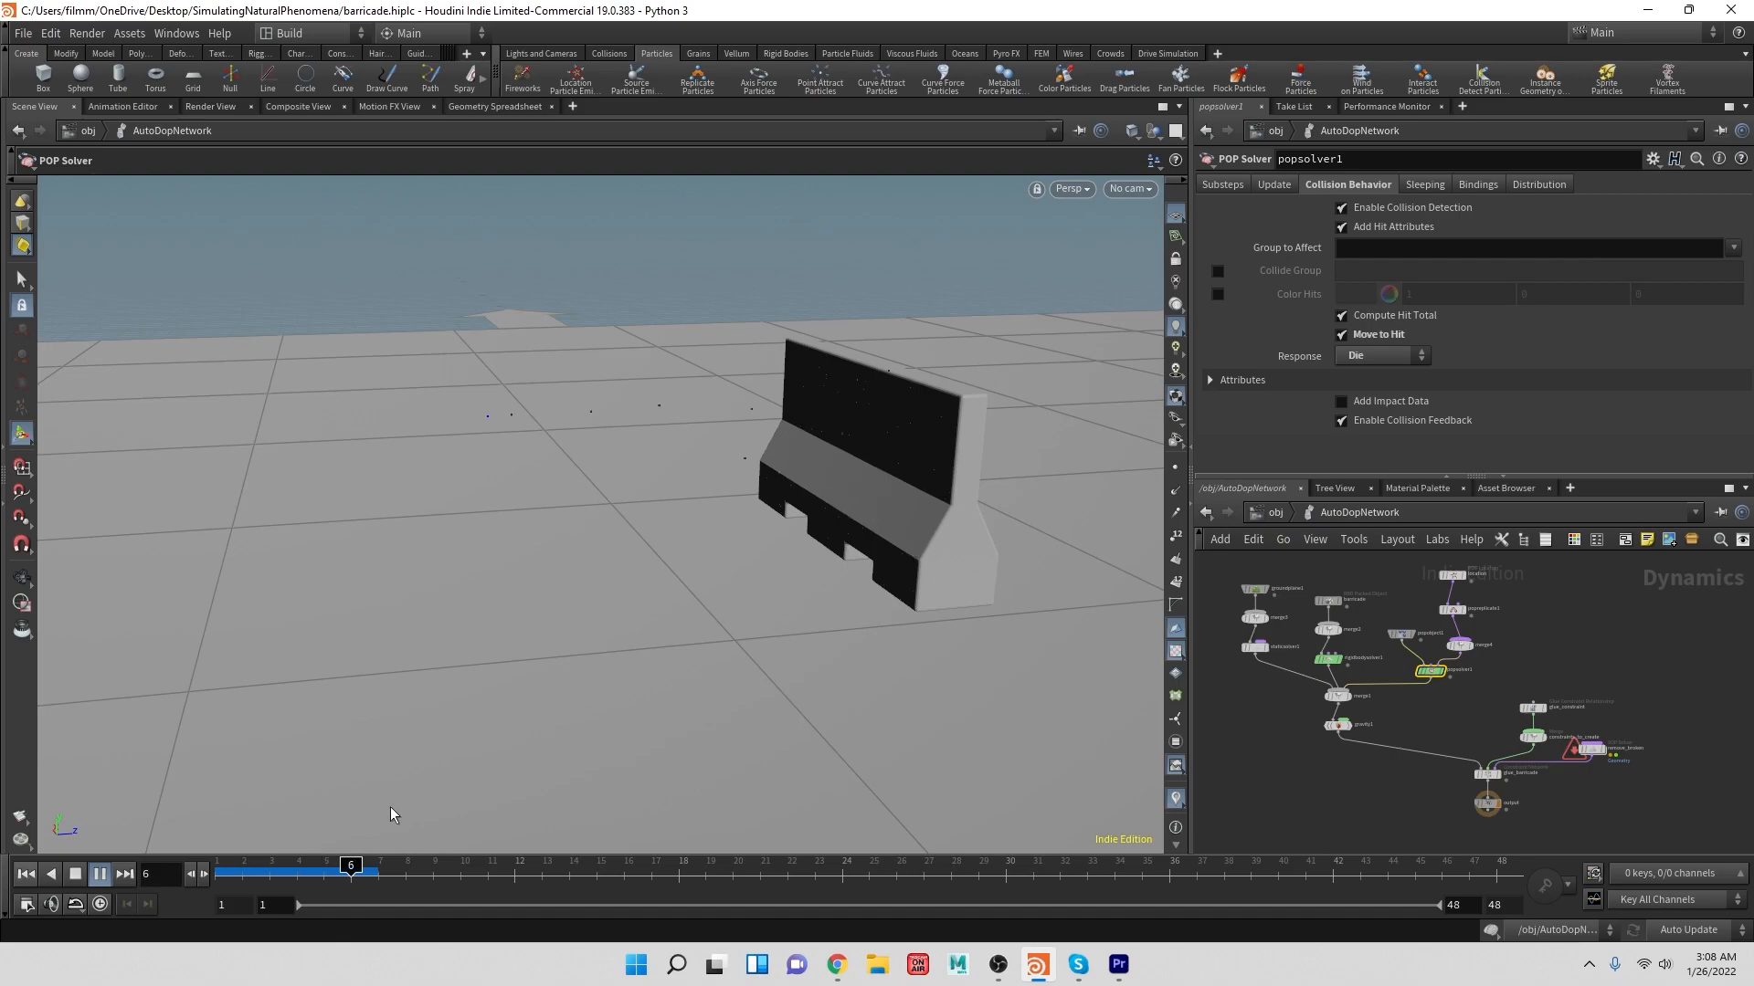
pyautogui.click(25, 874)
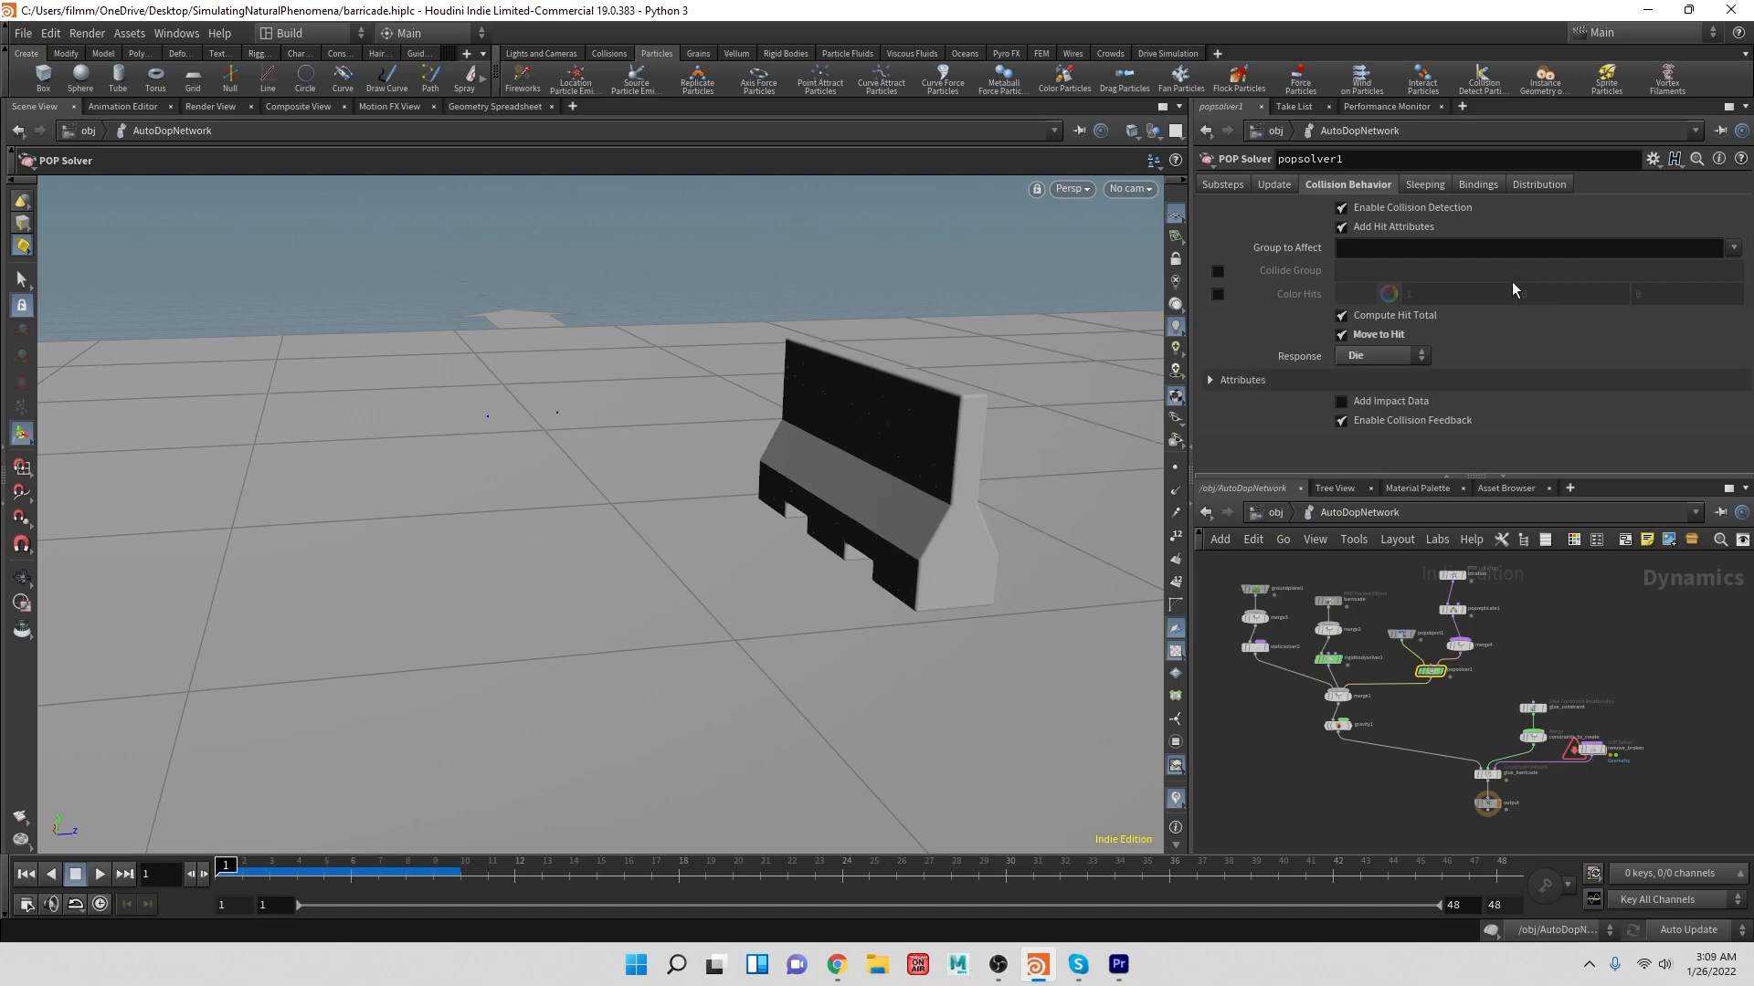
pyautogui.click(1341, 335)
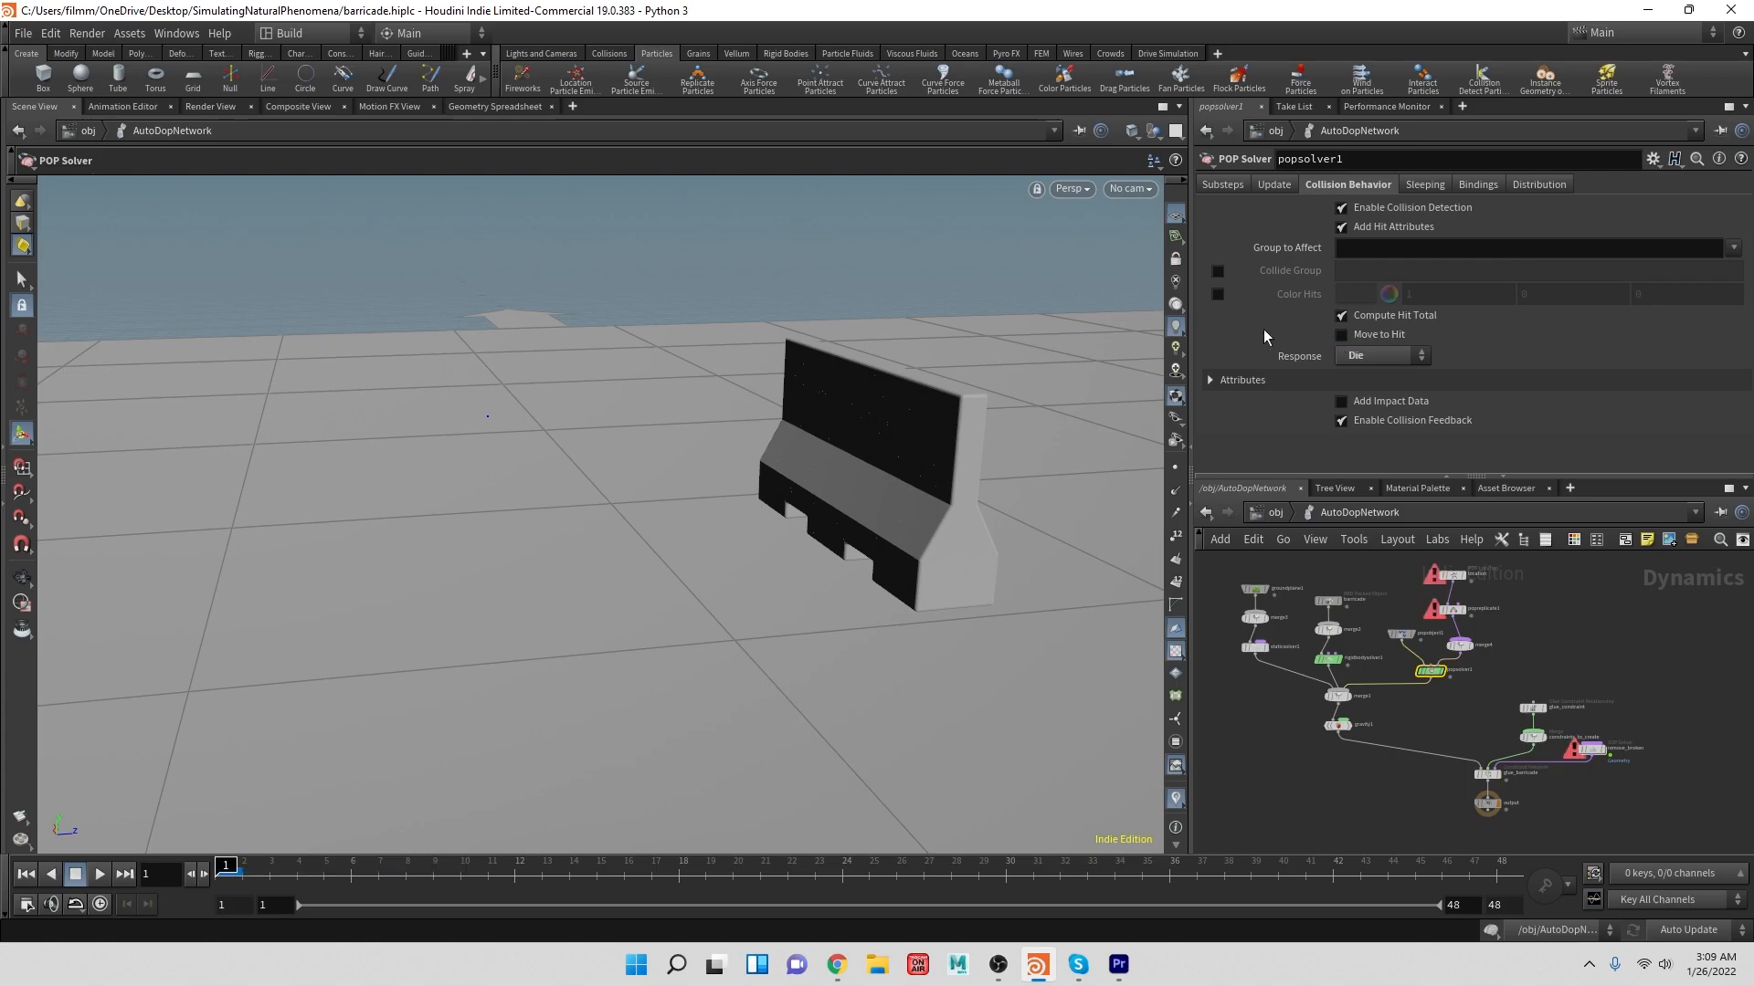
pyautogui.click(1216, 271)
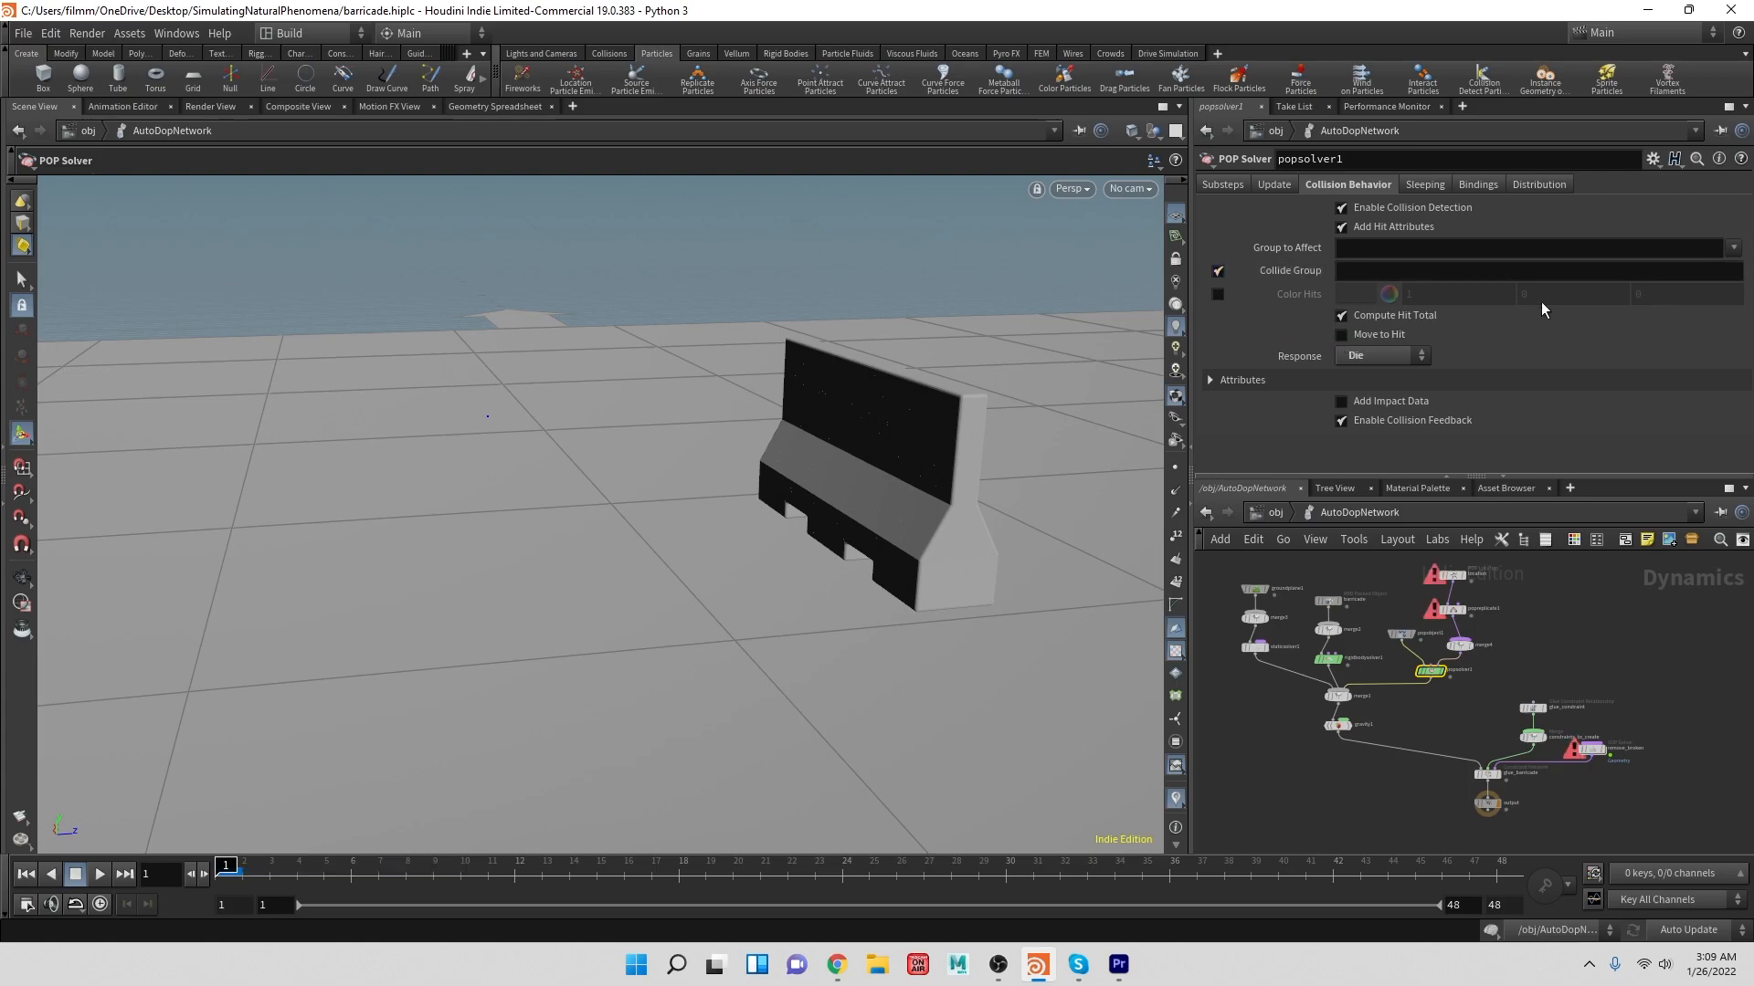
pyautogui.click(1218, 272)
pyautogui.click(1341, 336)
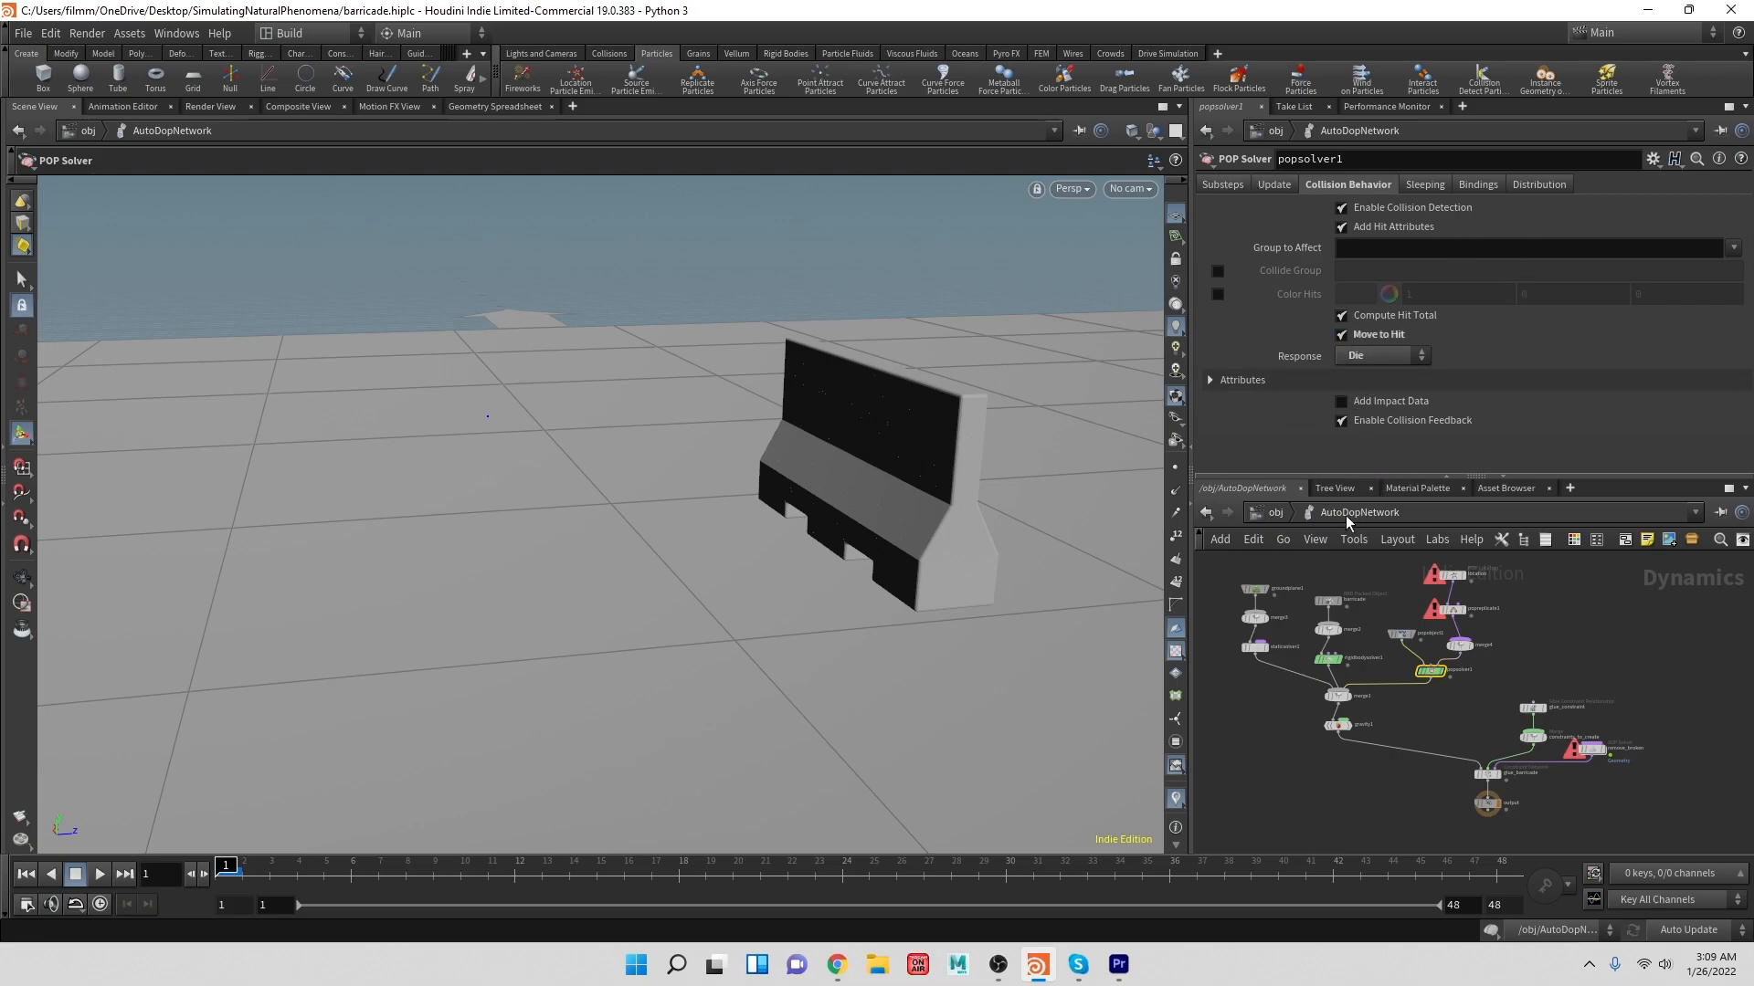
# - Open the location_particles object and insert a Blast node between import_location and OUT_Particles
pyautogui.click(1259, 512)
pyautogui.click(1258, 511)
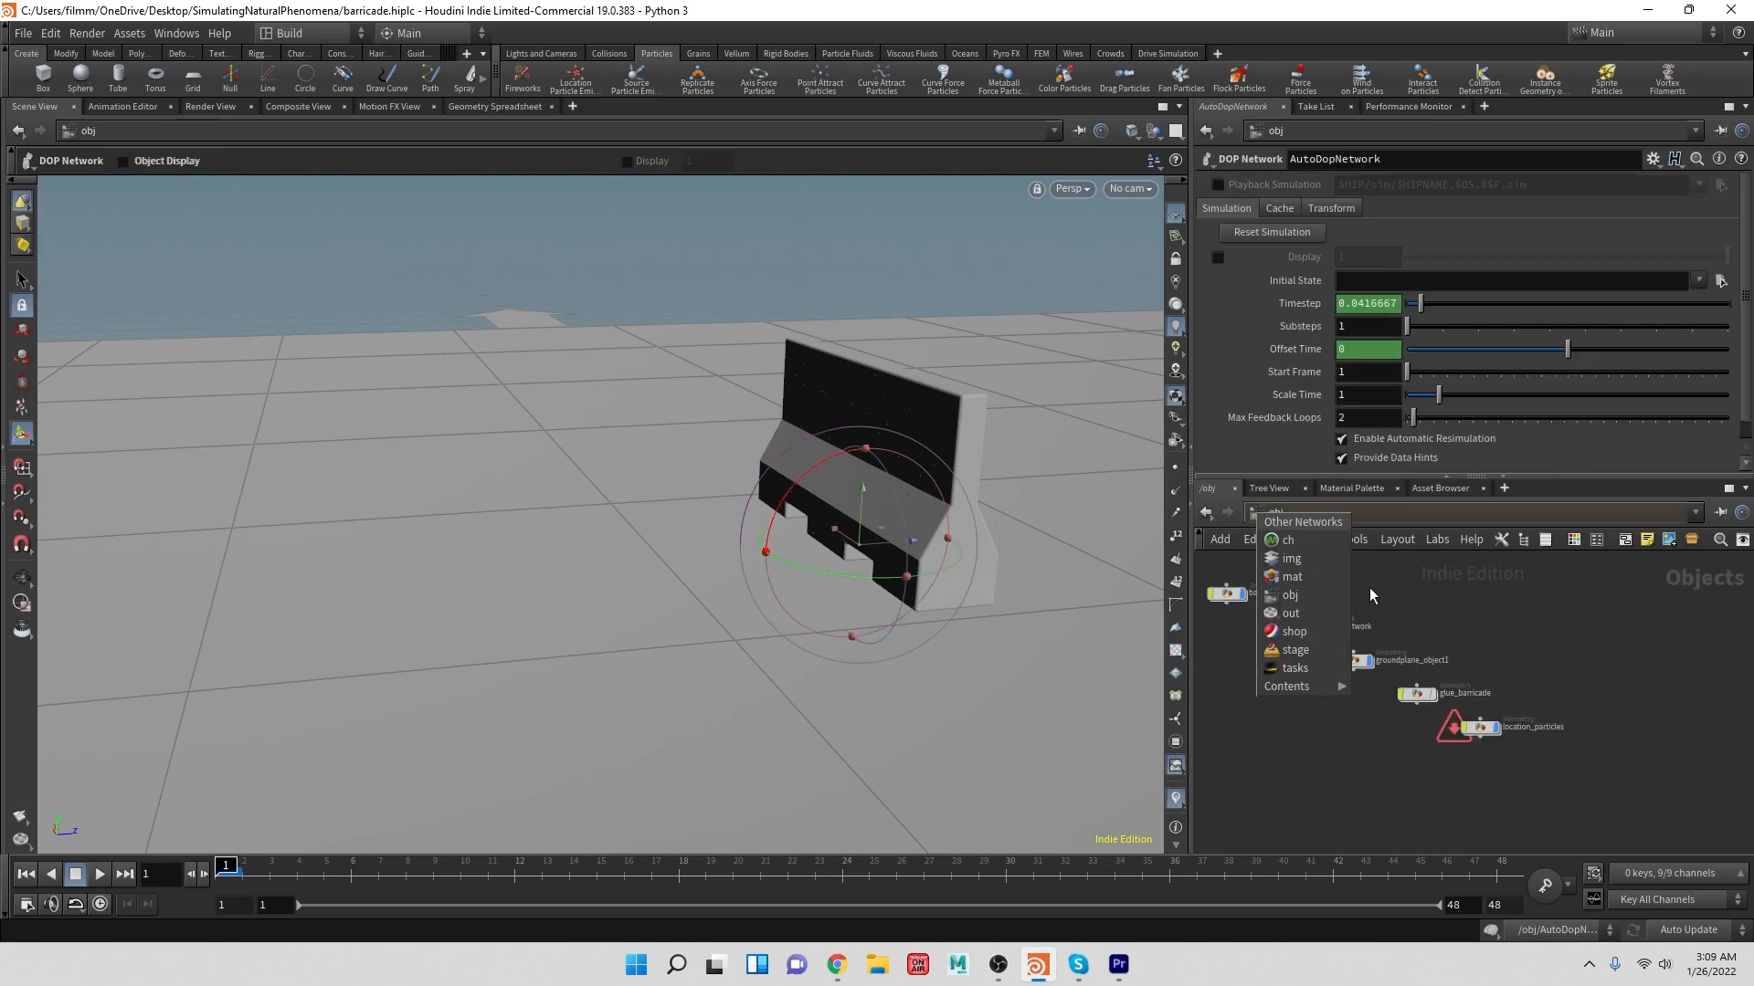
pyautogui.click(1432, 753)
pyautogui.doubleClick(1480, 727)
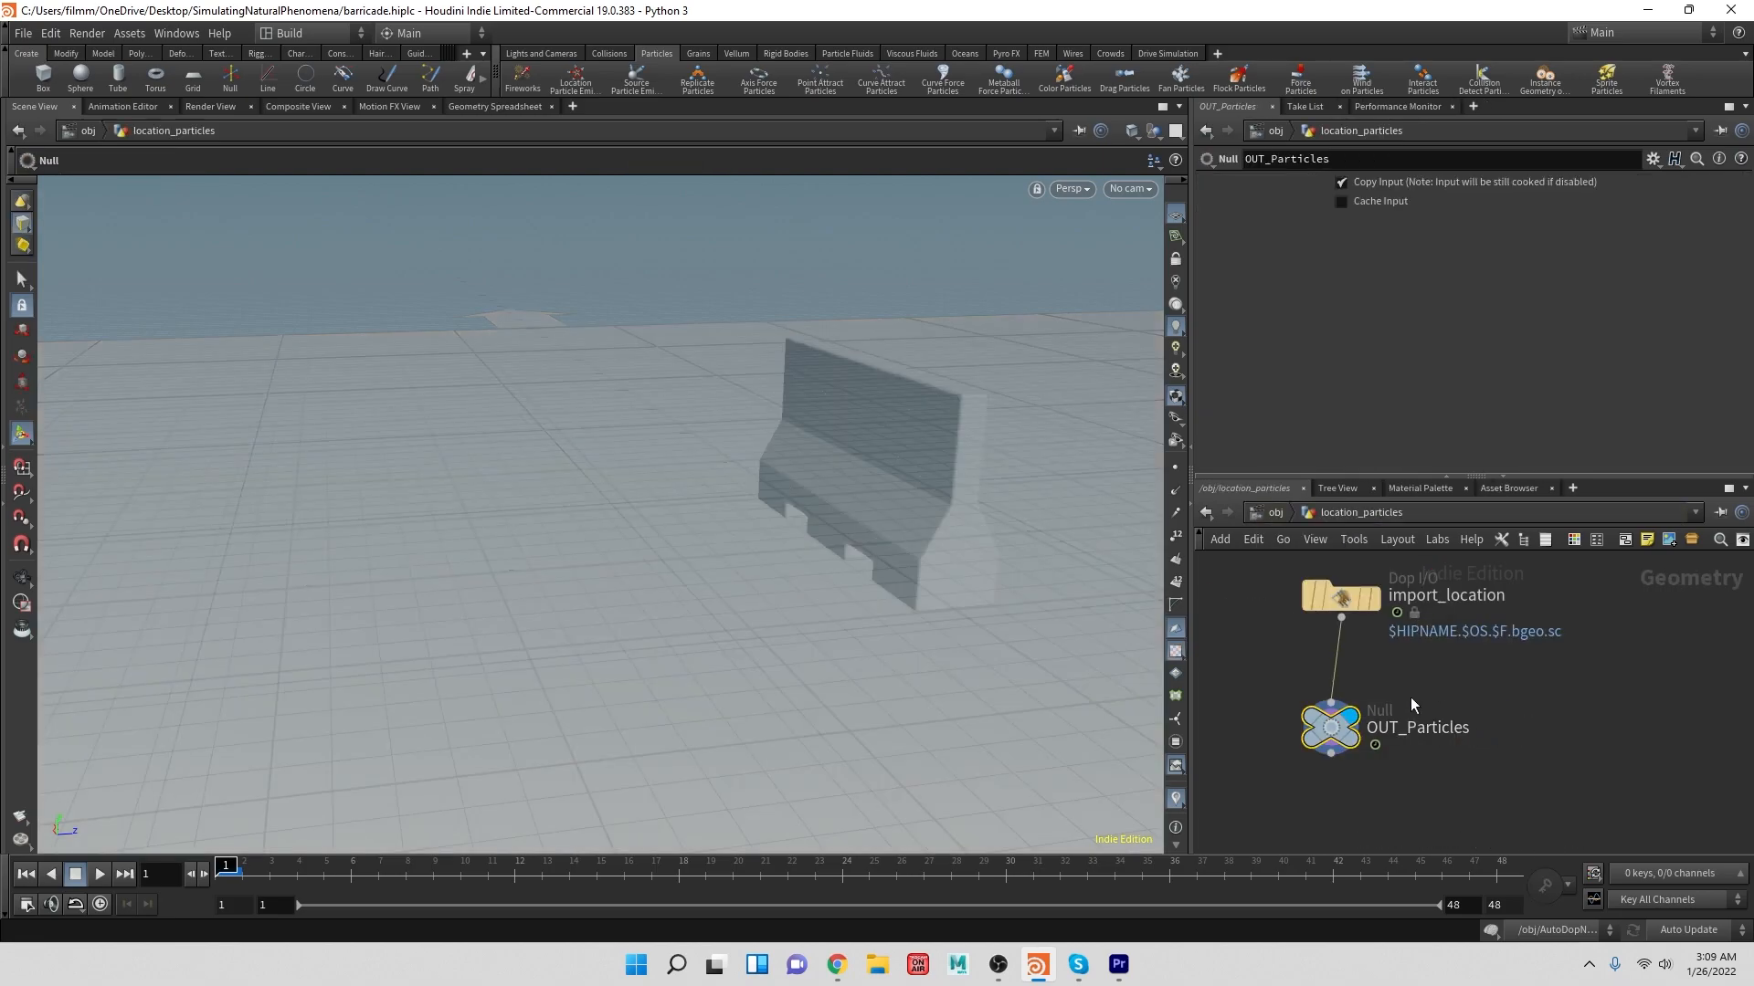
pyautogui.moveTo(1331, 755); pyautogui.dragTo(1411, 774)
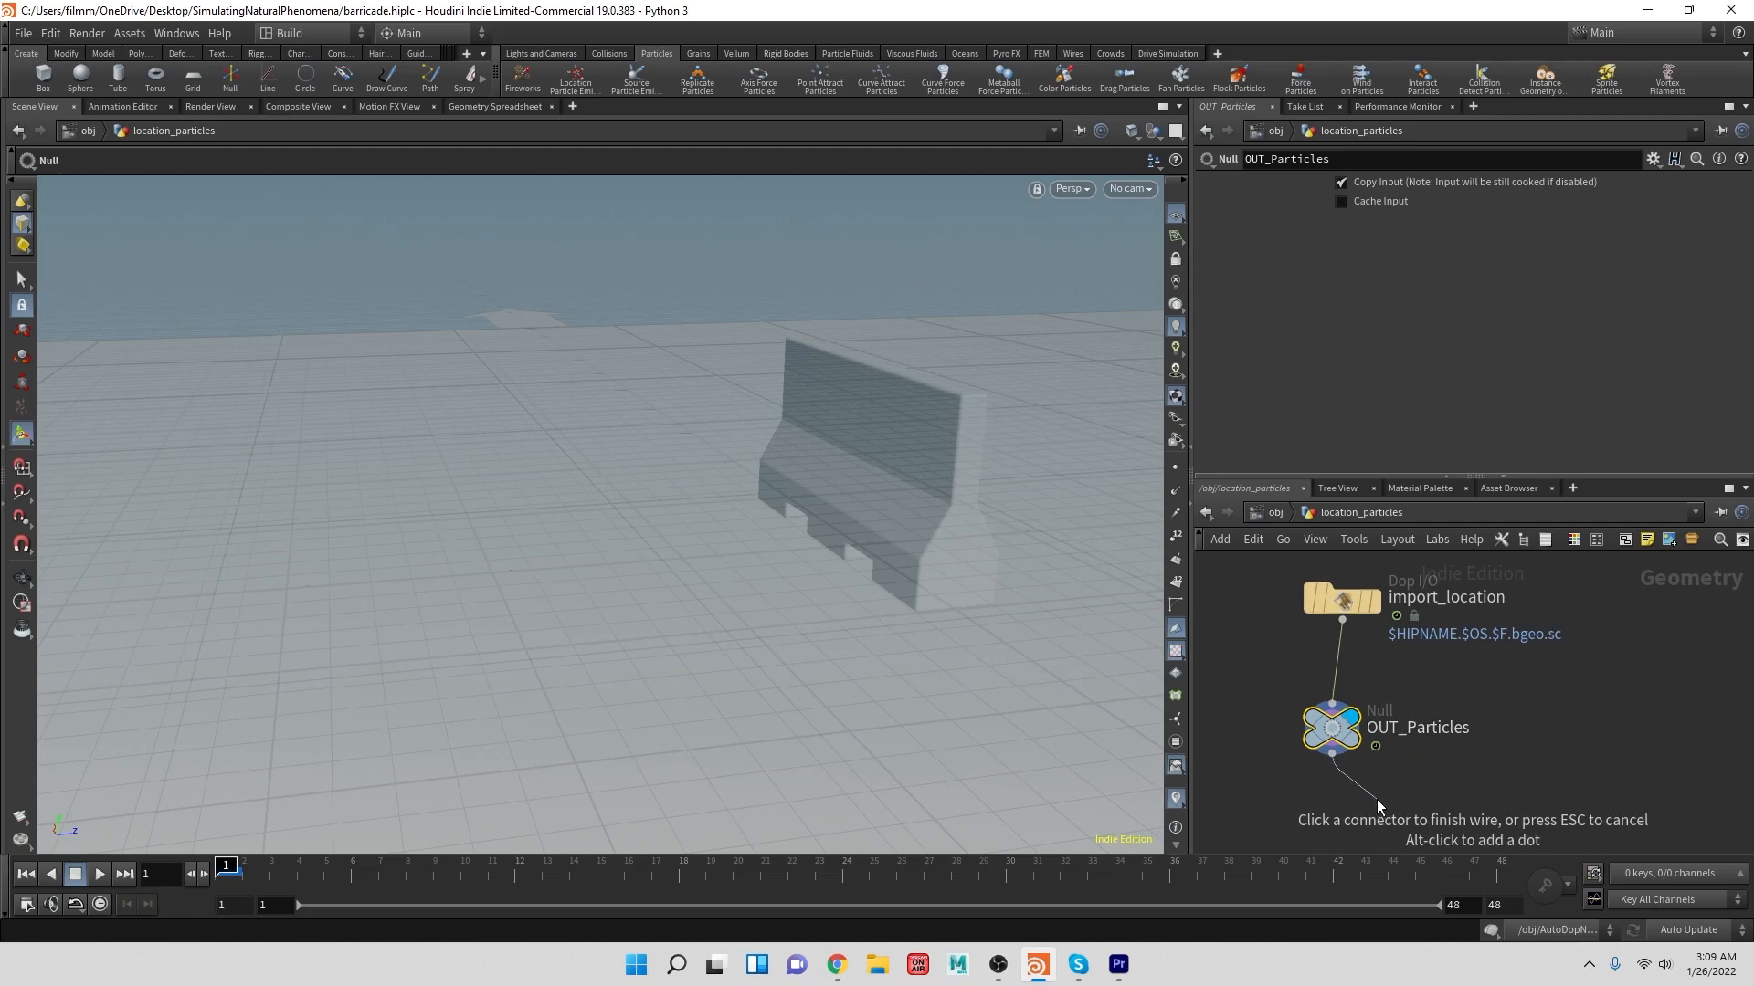
pyautogui.press('Tab')
pyautogui.write('b')
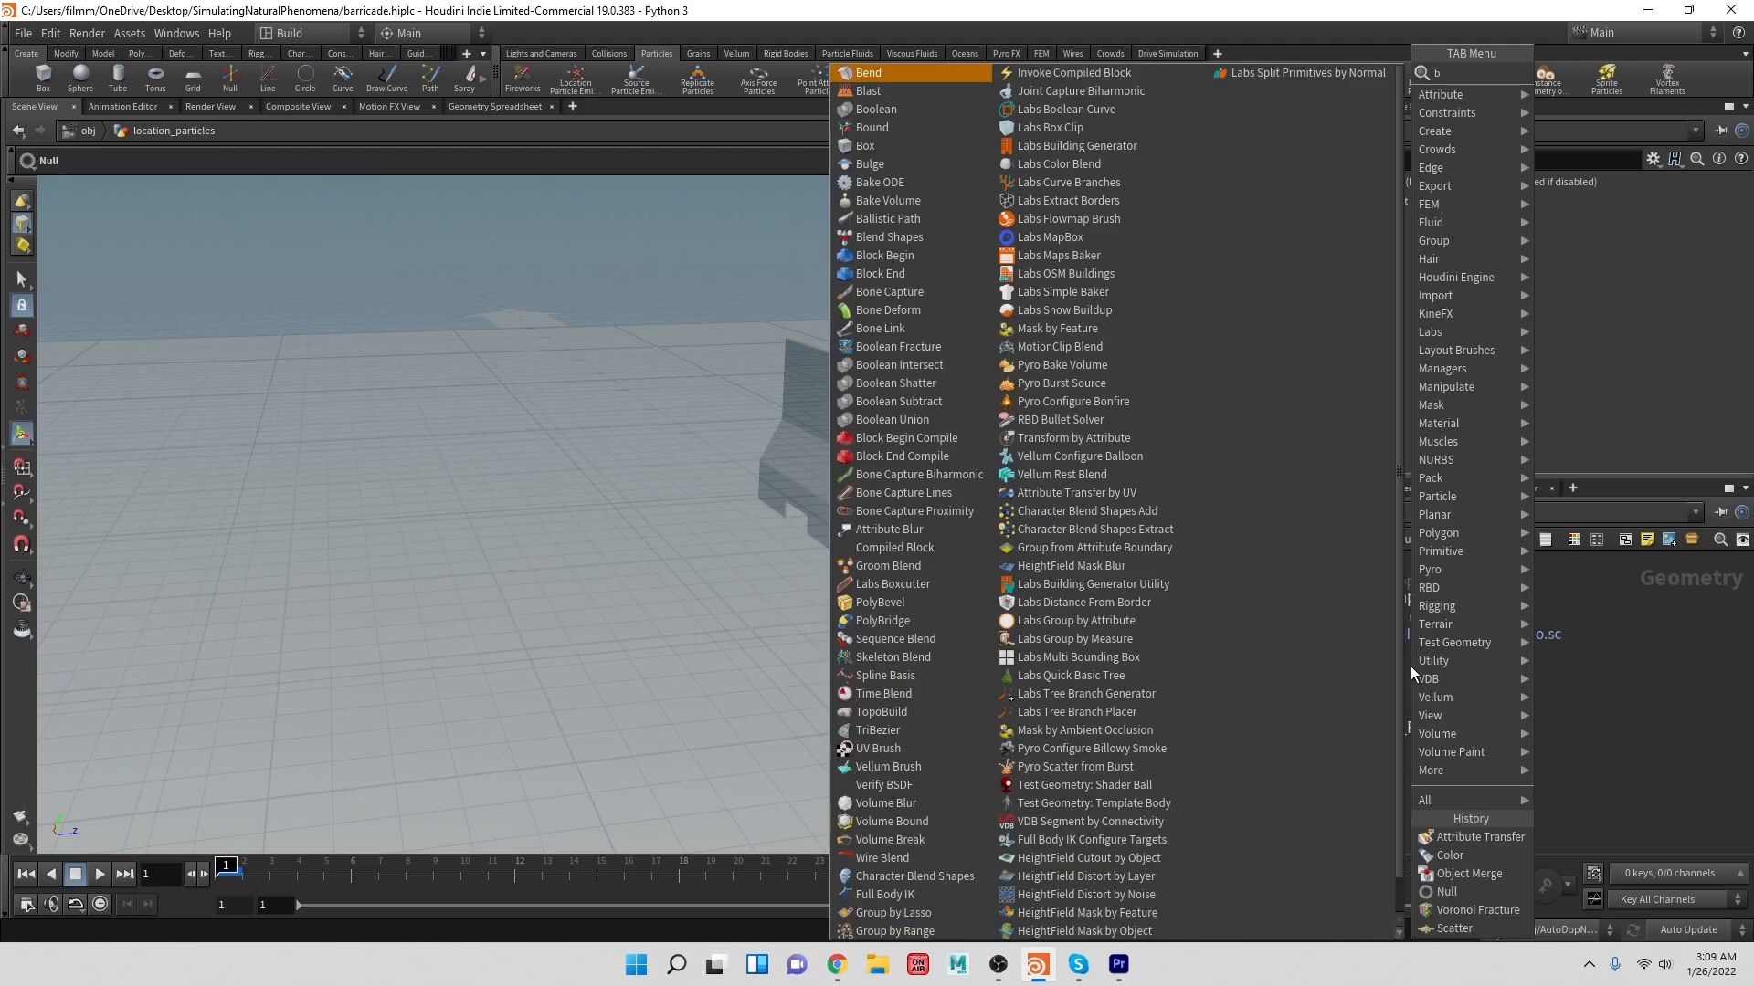
pyautogui.write('las')
pyautogui.press('Return')
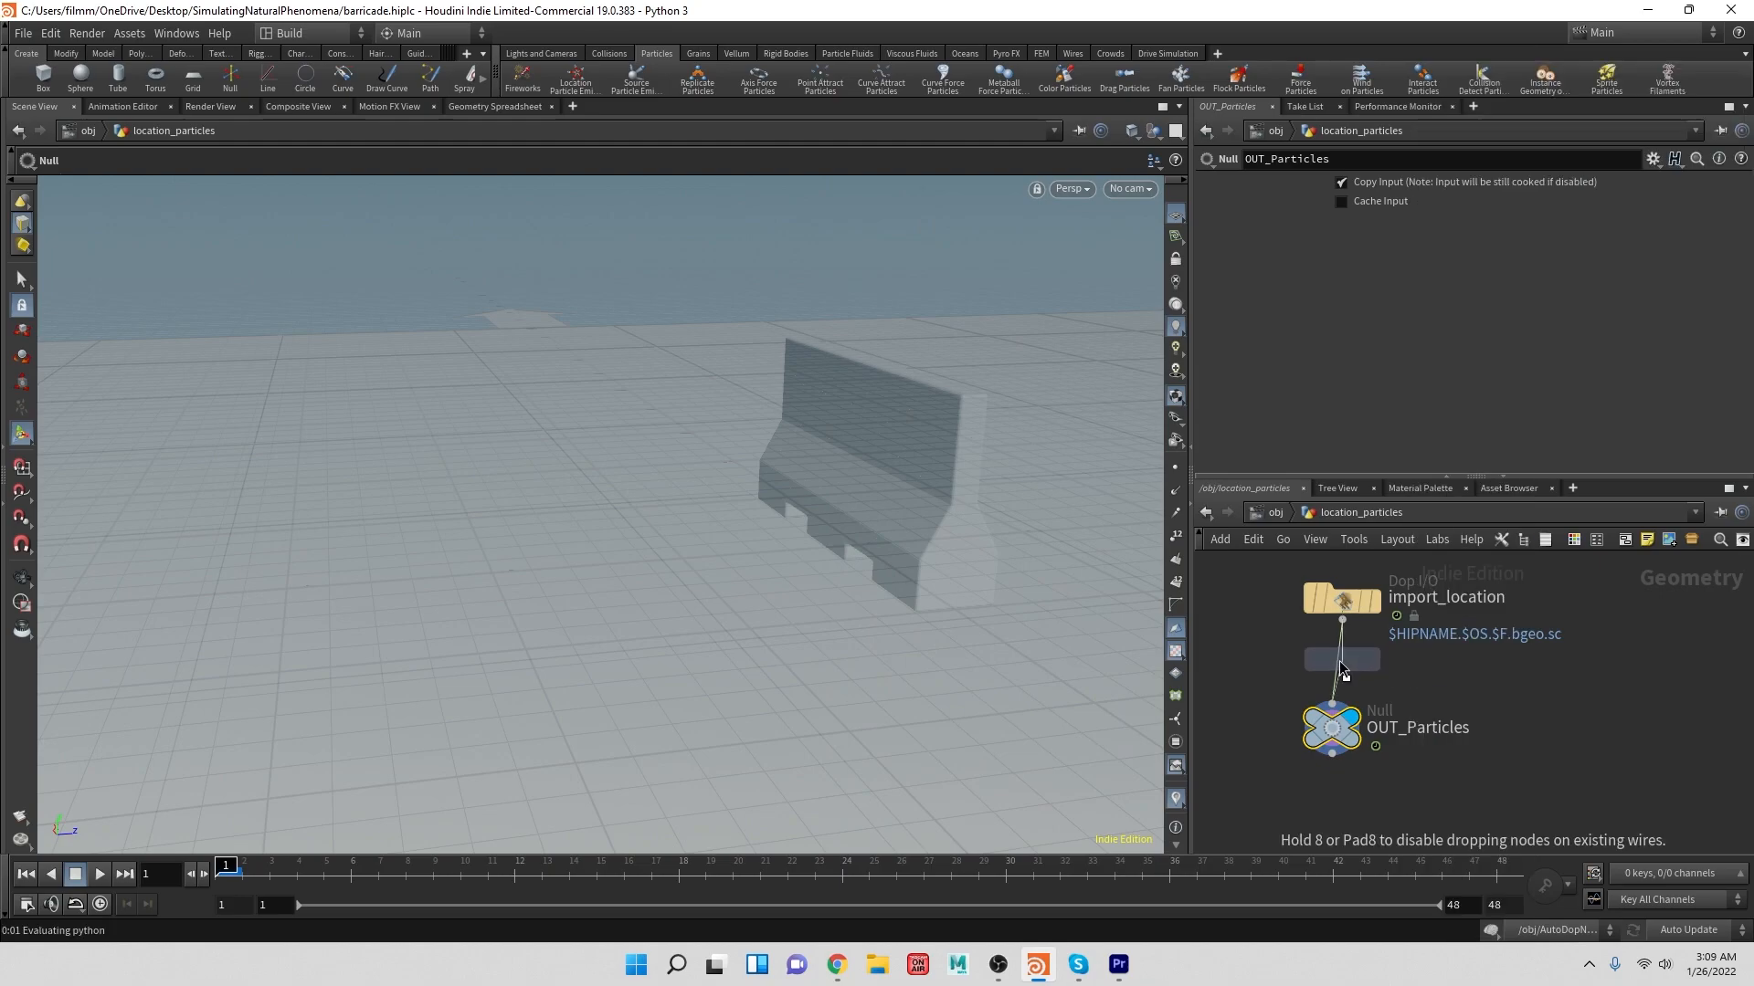
pyautogui.click(1339, 660)
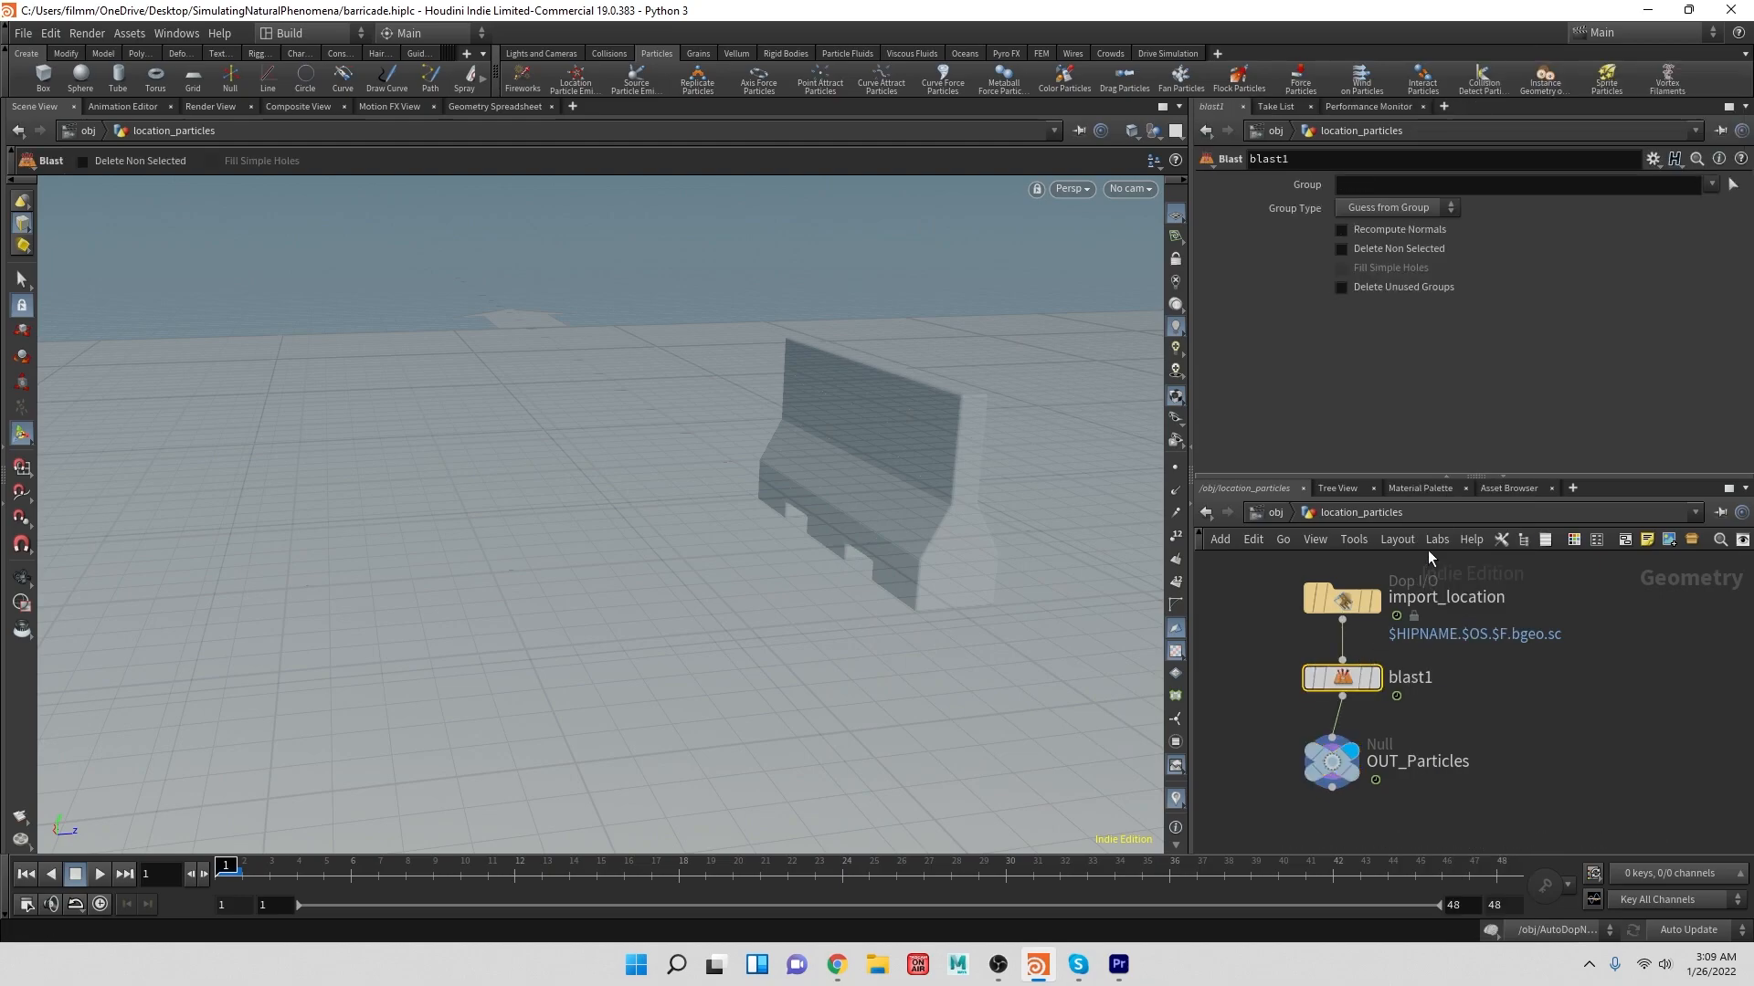
# - Set the Blast node's Group to hit and inspect the node information of import_location
pyautogui.click(1713, 186)
pyautogui.click(1635, 185)
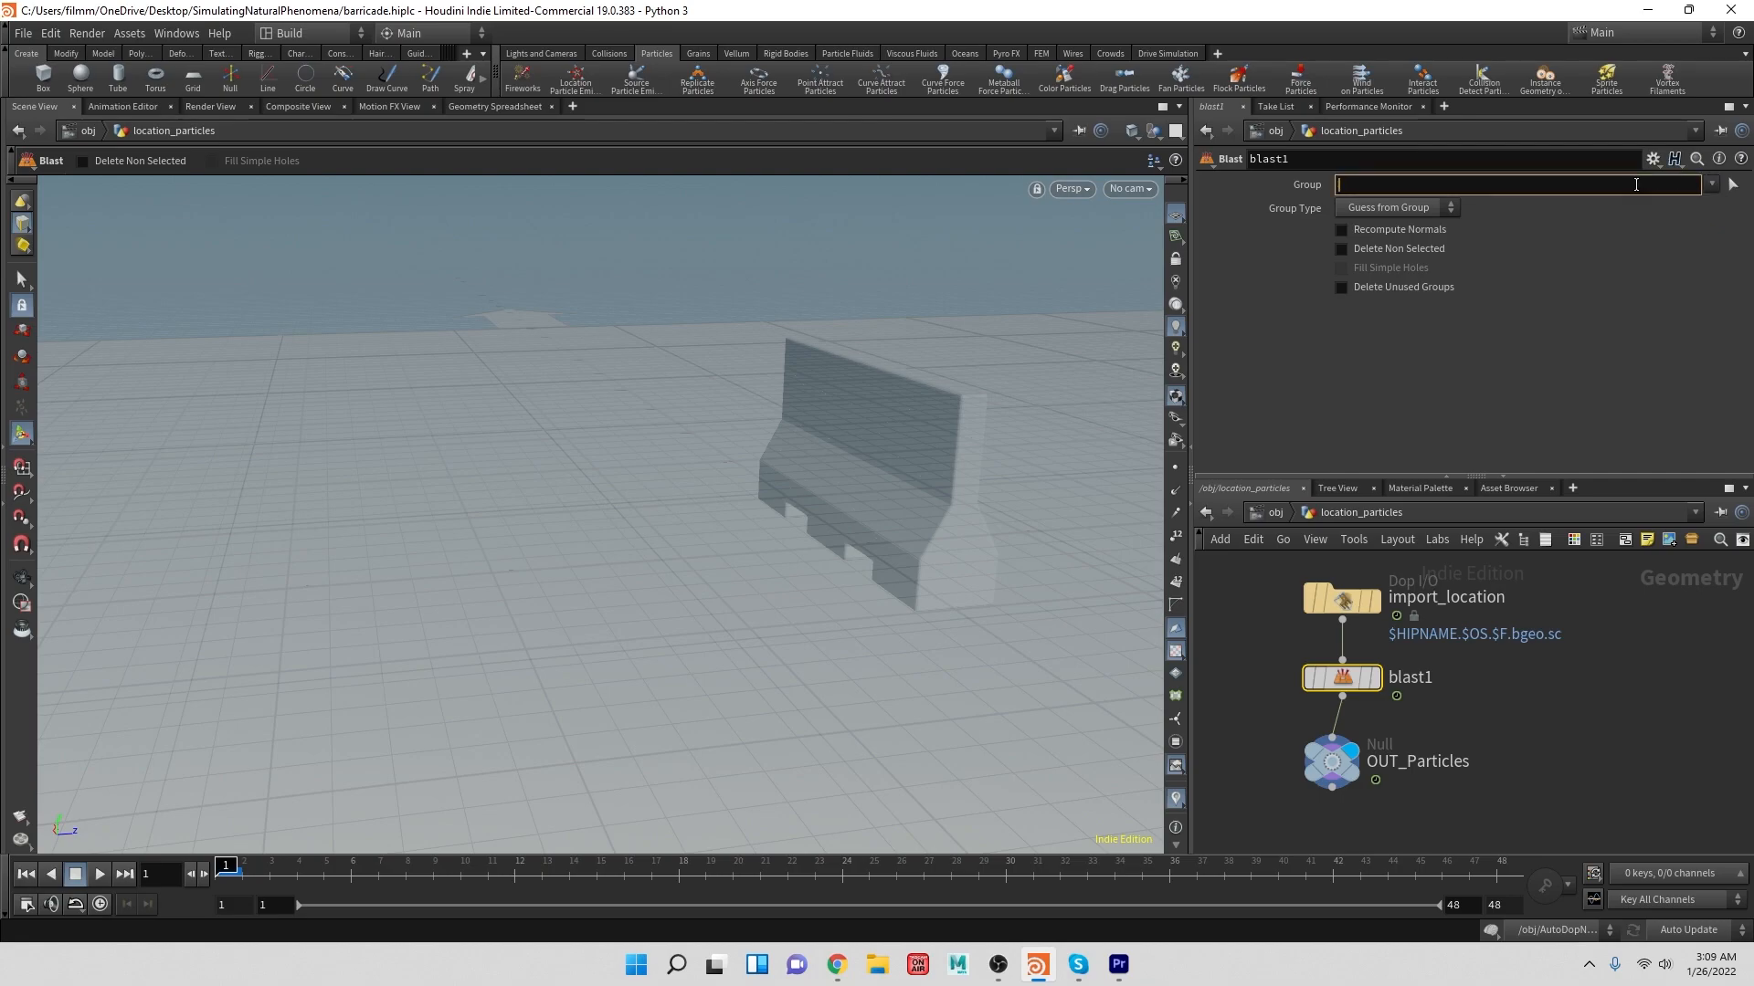
pyautogui.write('hit')
pyautogui.press('Return')
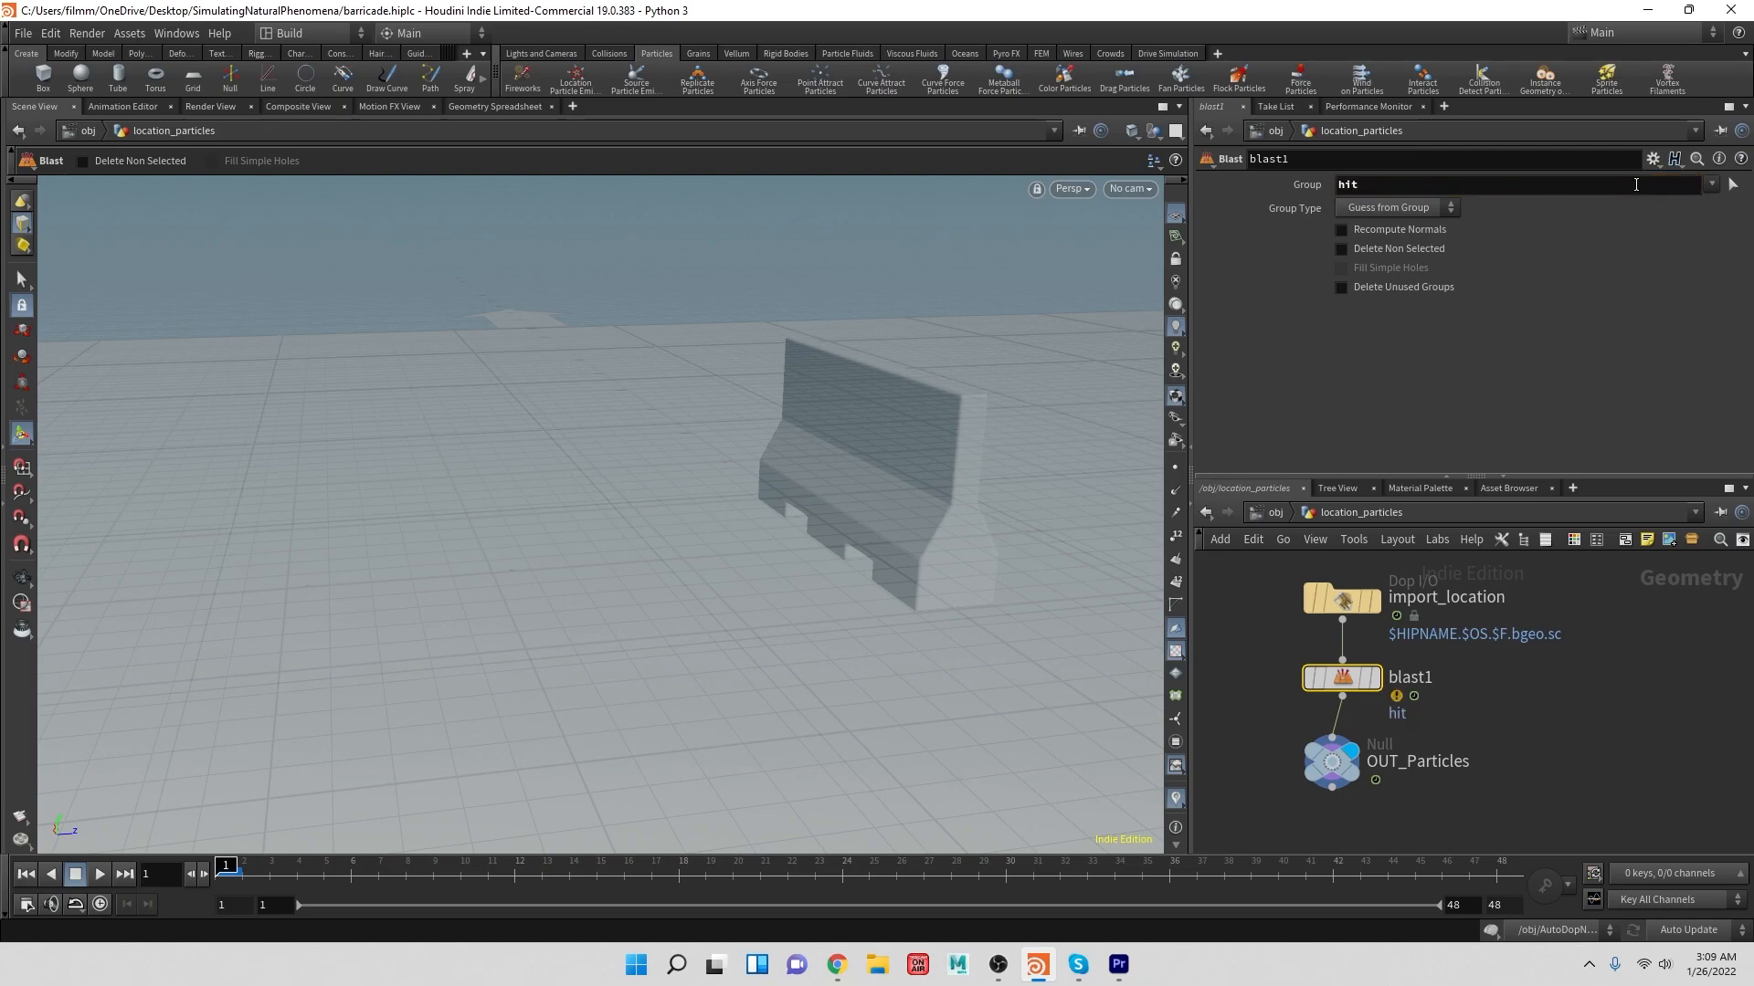
pyautogui.middleClick(1348, 601)
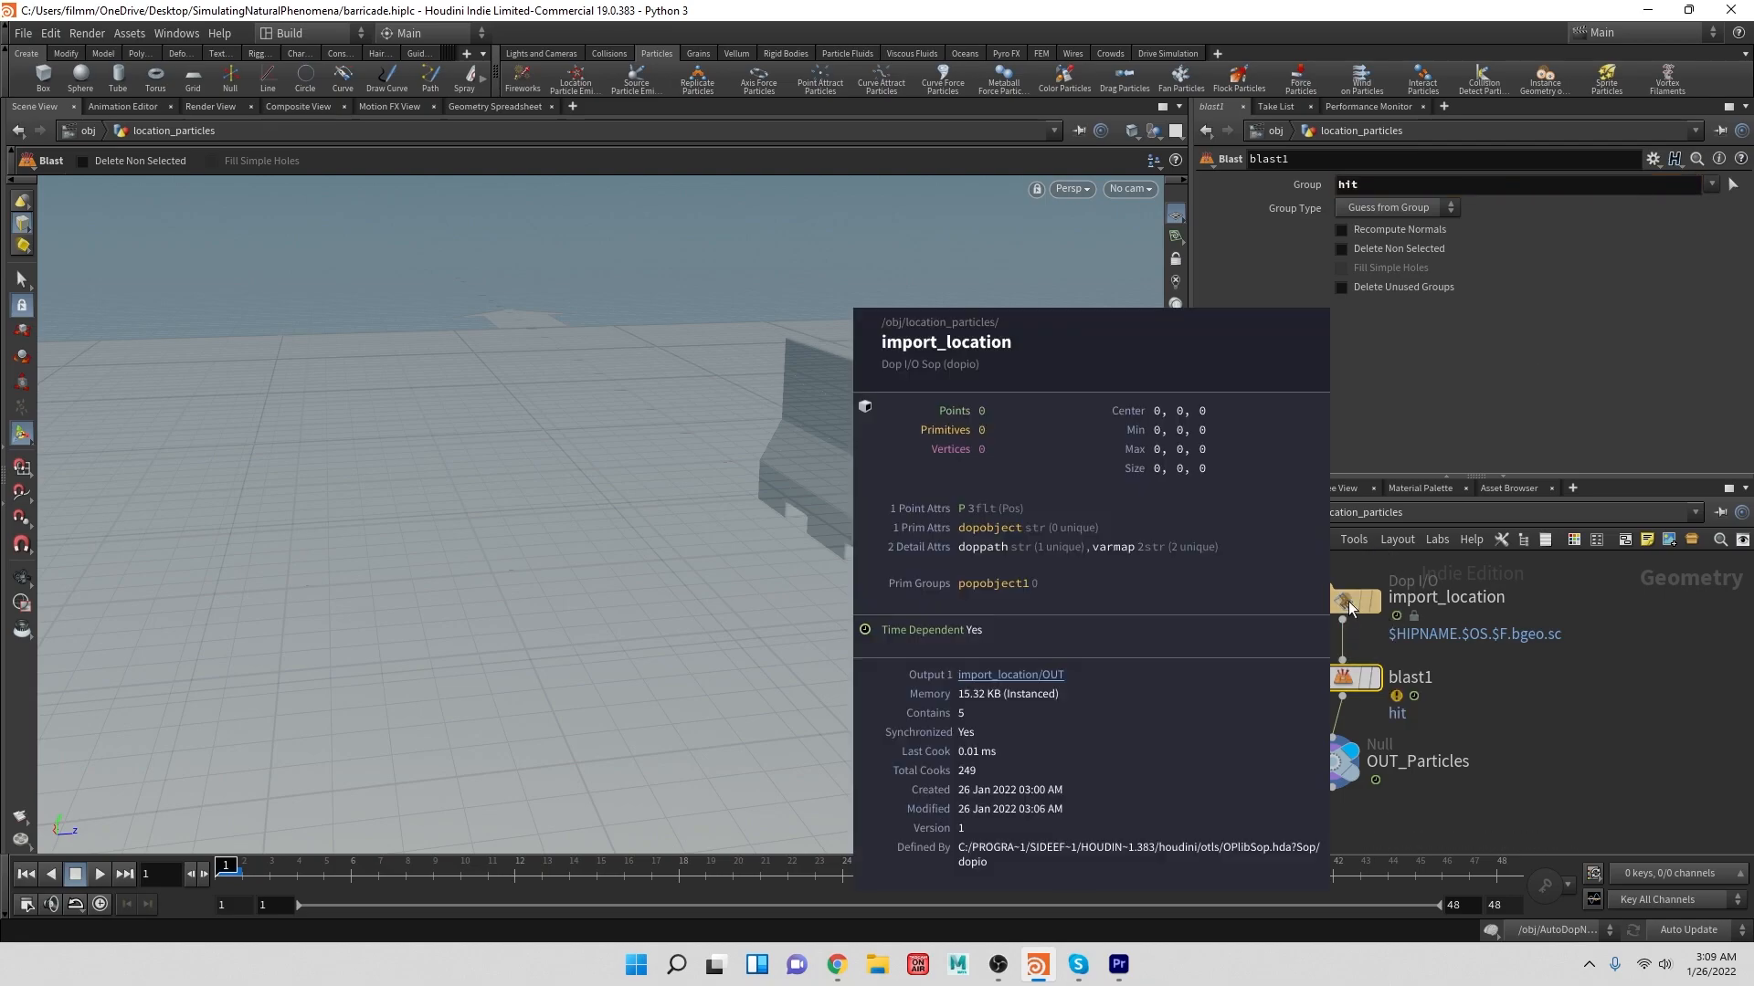
# - Delete the Blast node from the location_particles network and open AutoDopNetwork
pyautogui.moveTo(1348, 601); pyautogui.dragTo(1348, 601, button='middle')
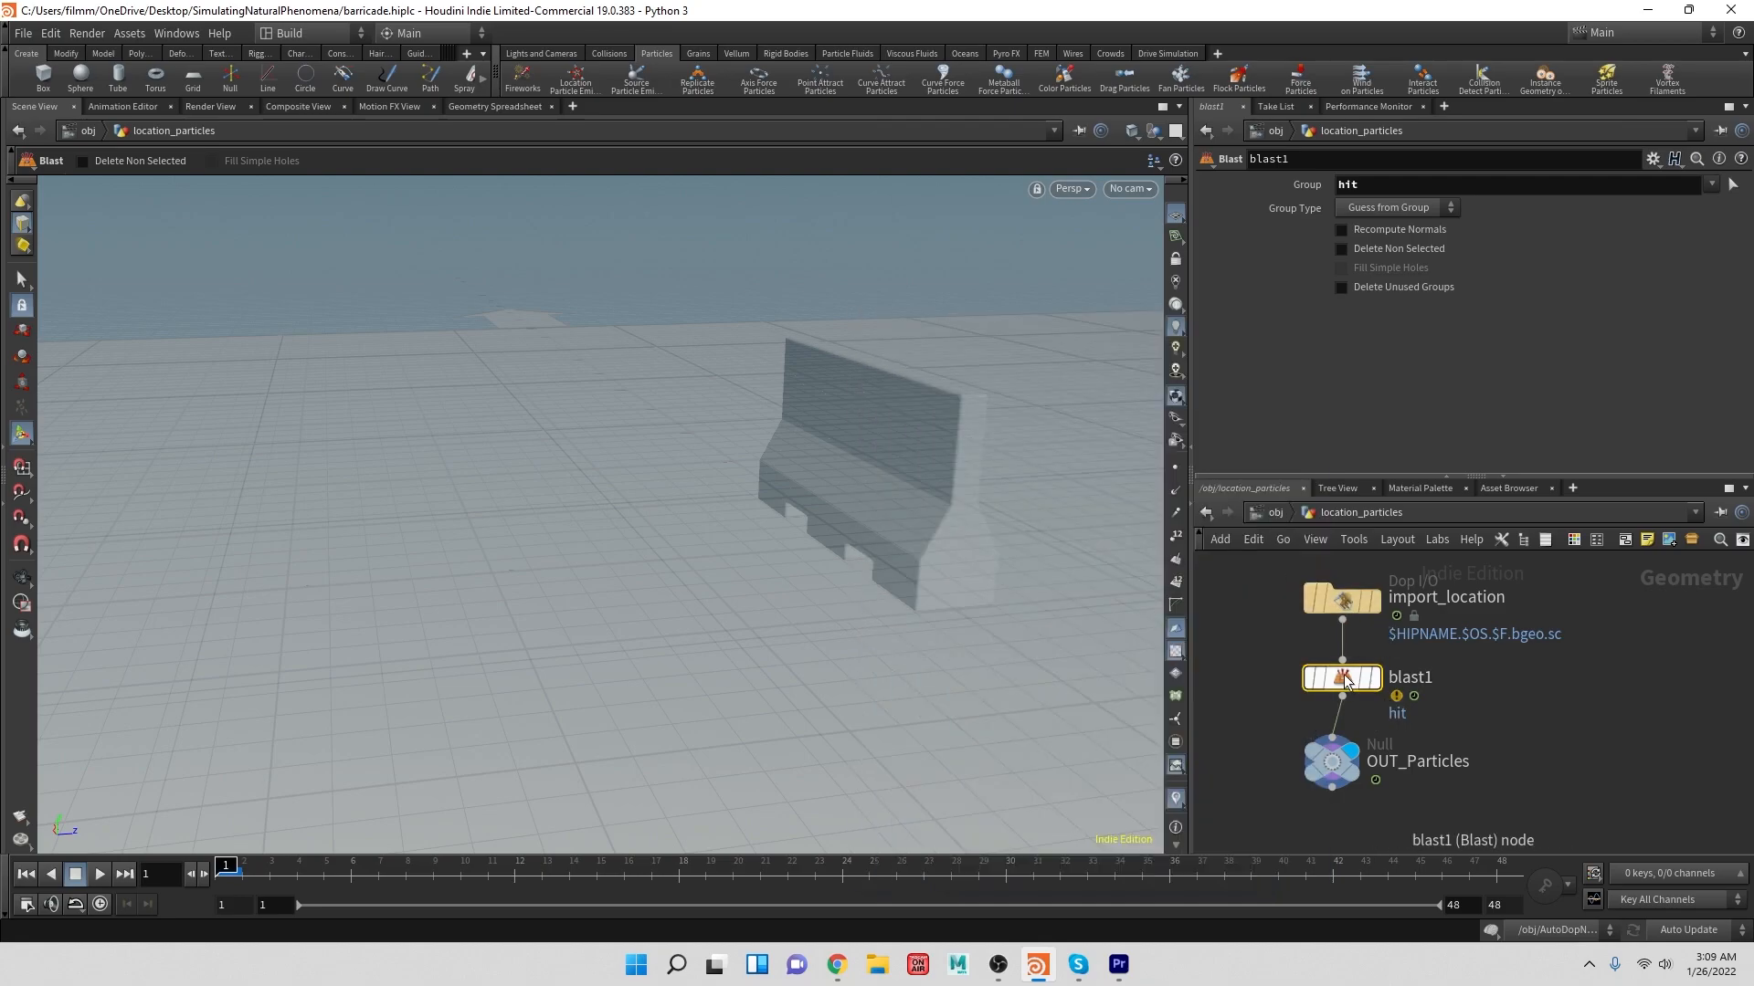
pyautogui.press('Delete')
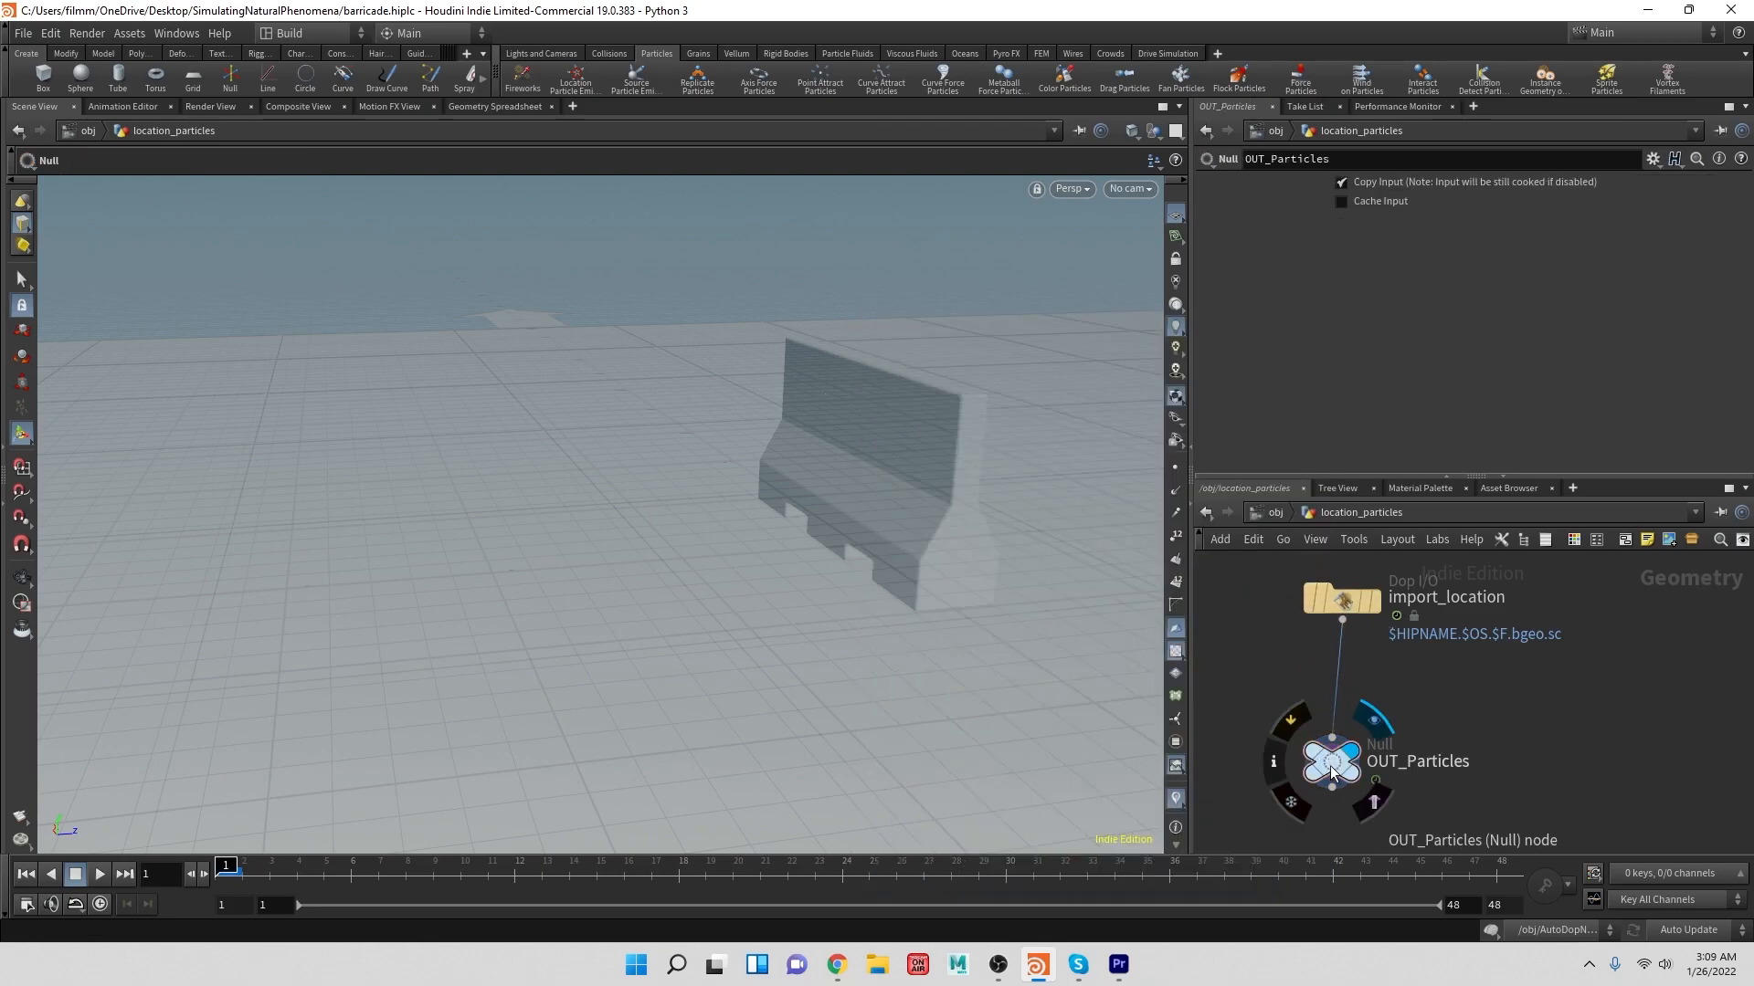
pyautogui.click(1283, 511)
pyautogui.doubleClick(1290, 627)
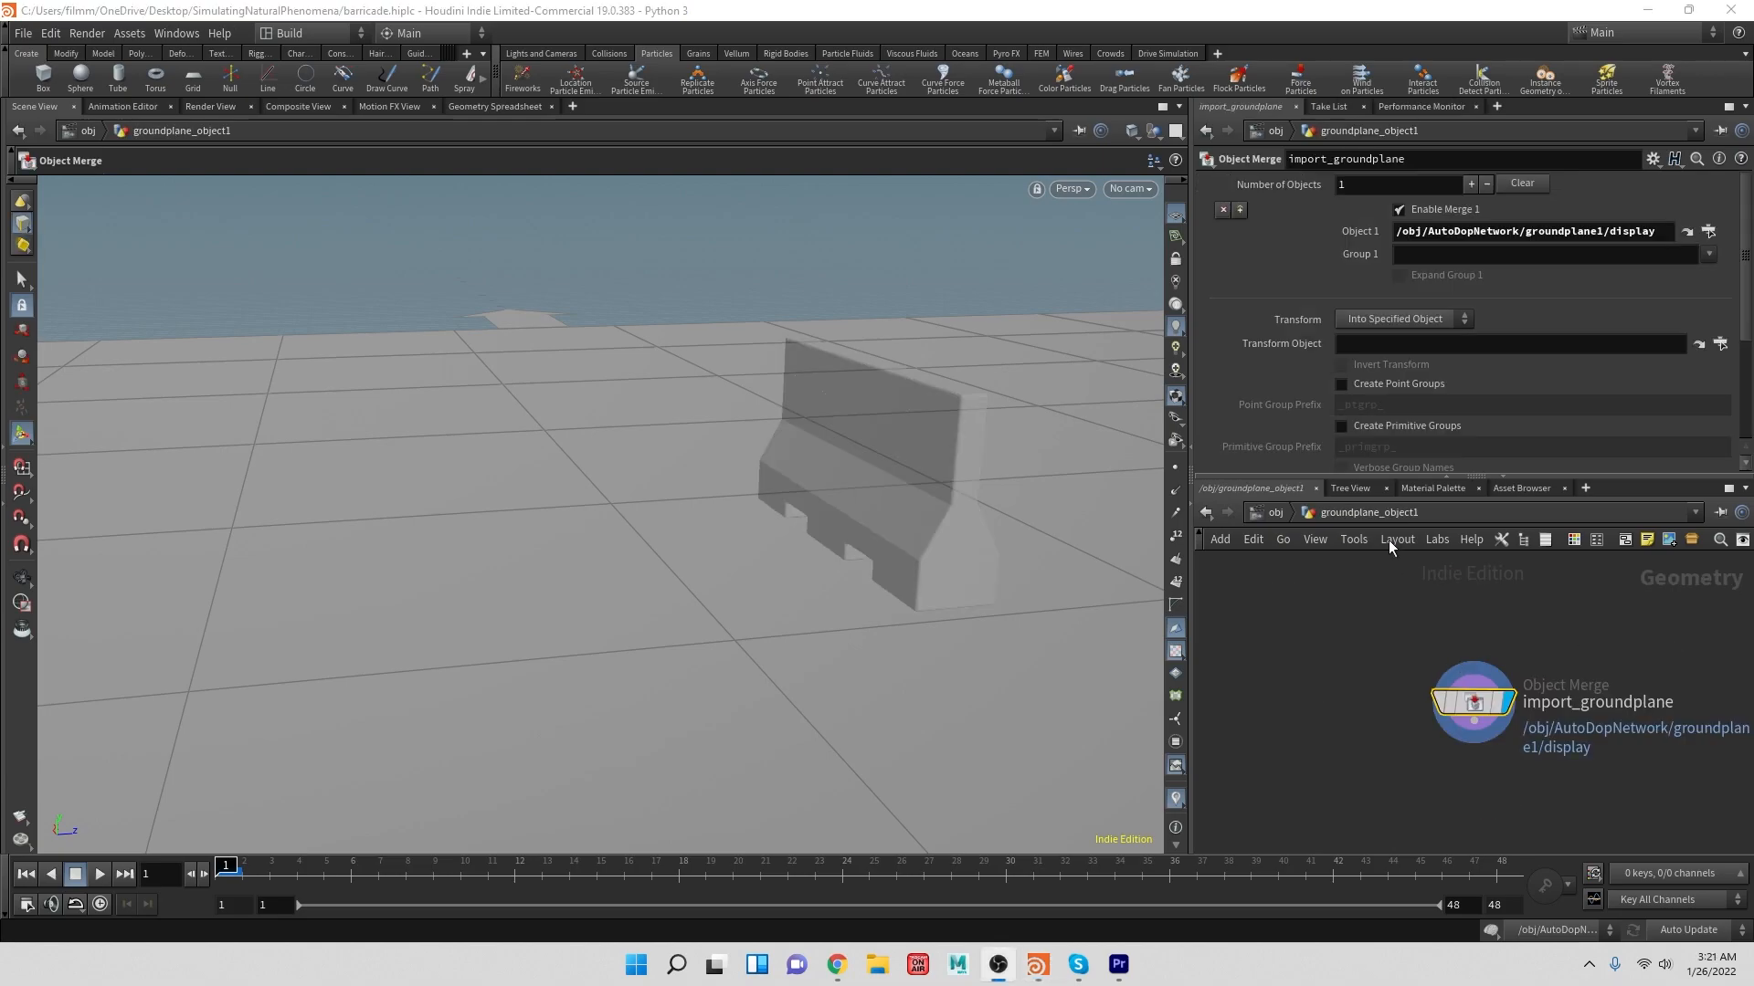
pyautogui.click(1275, 513)
pyautogui.doubleClick(1289, 634)
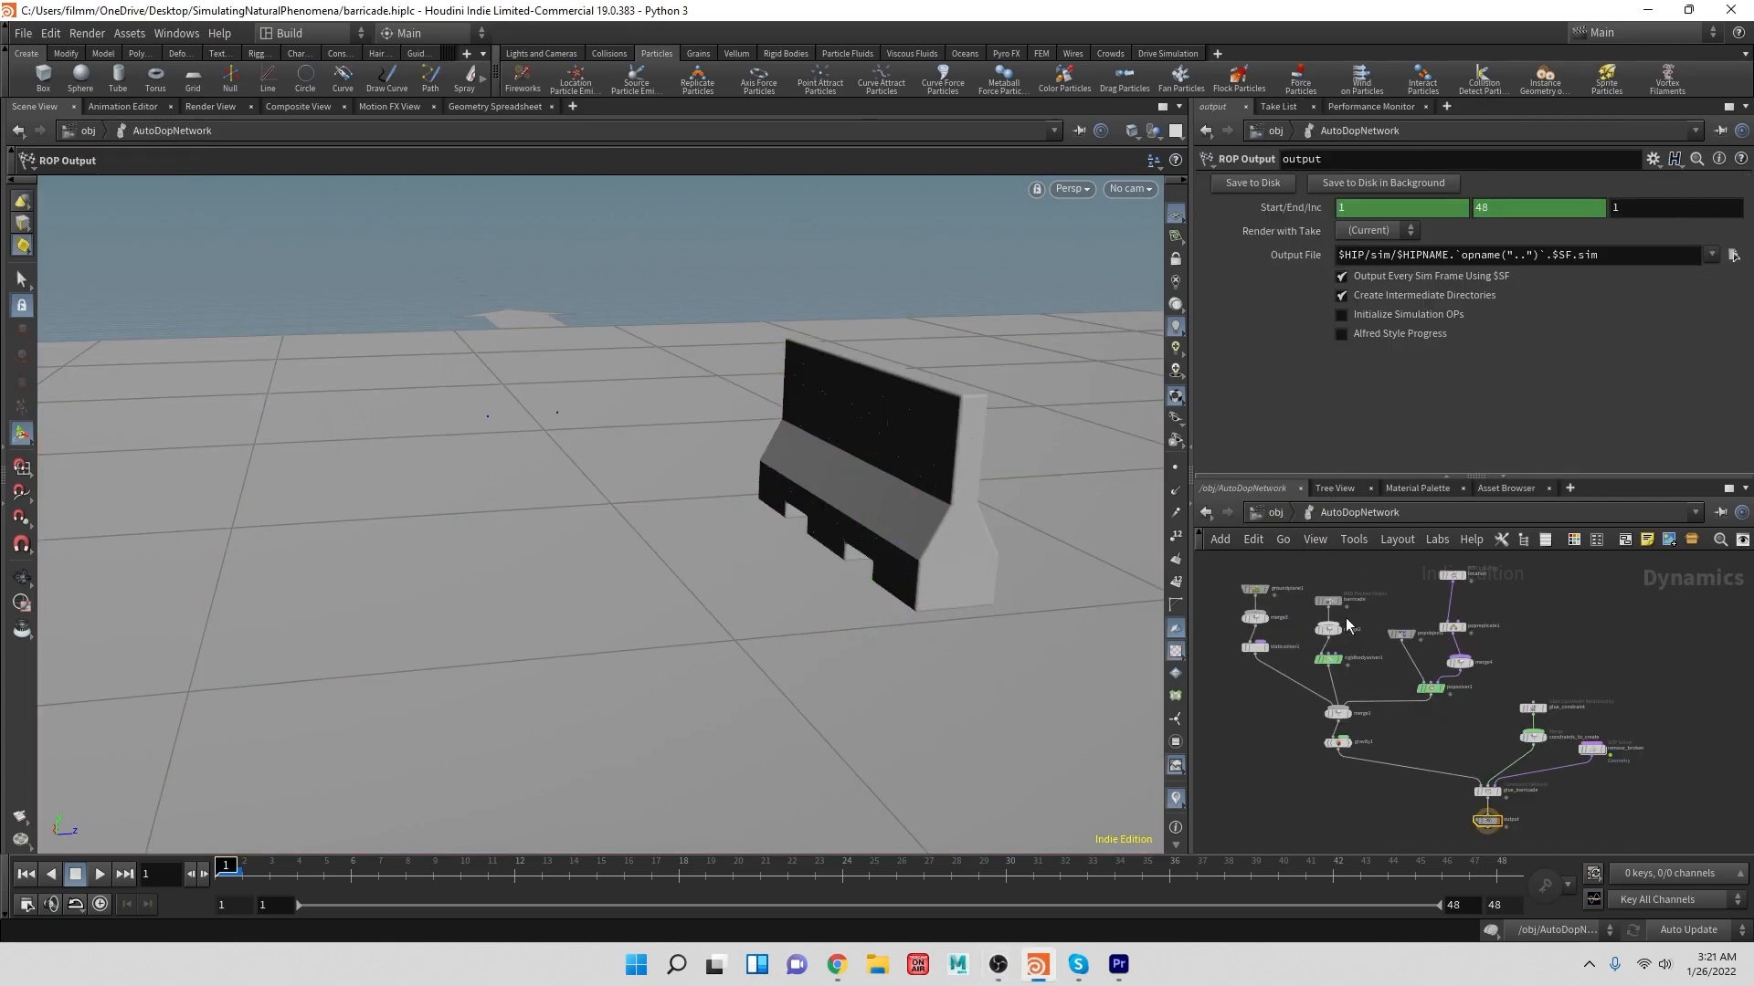
# - Make room around the location node and insert a POP Group node between it and popreplicate1
pyautogui.press('Tab')
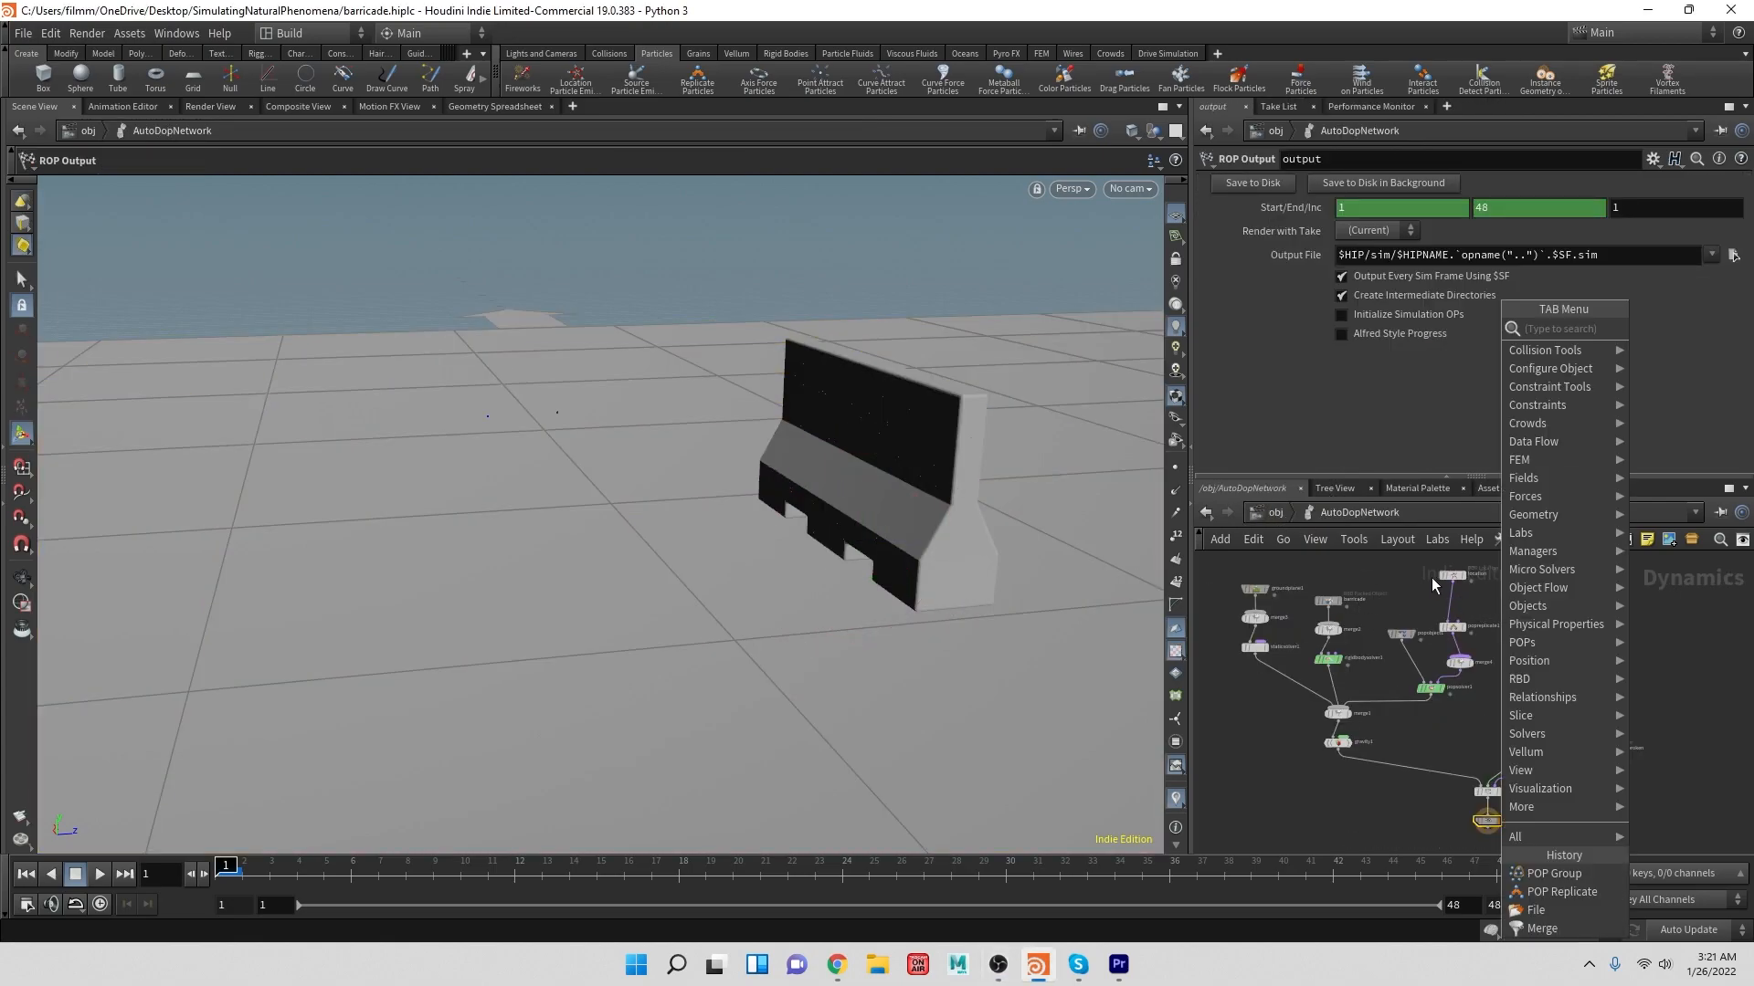
pyautogui.press('Escape')
pyautogui.moveTo(1453, 573); pyautogui.dragTo(1430, 677)
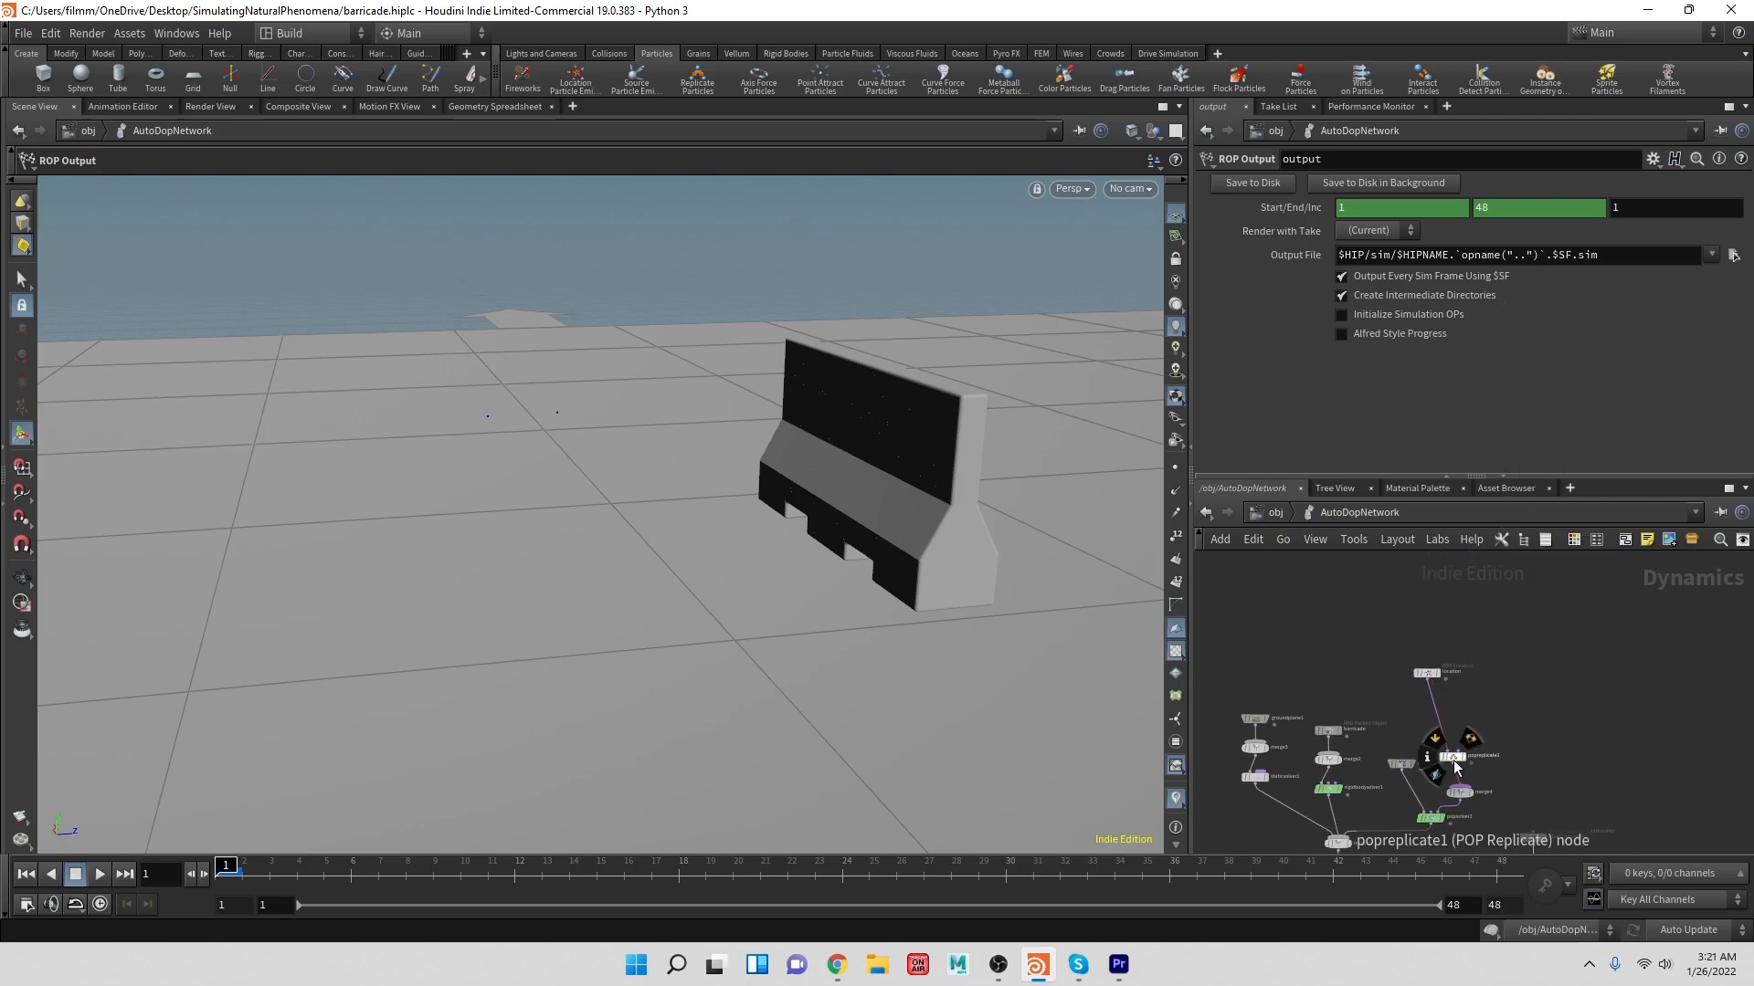
pyautogui.scroll(2, 1522, 722)
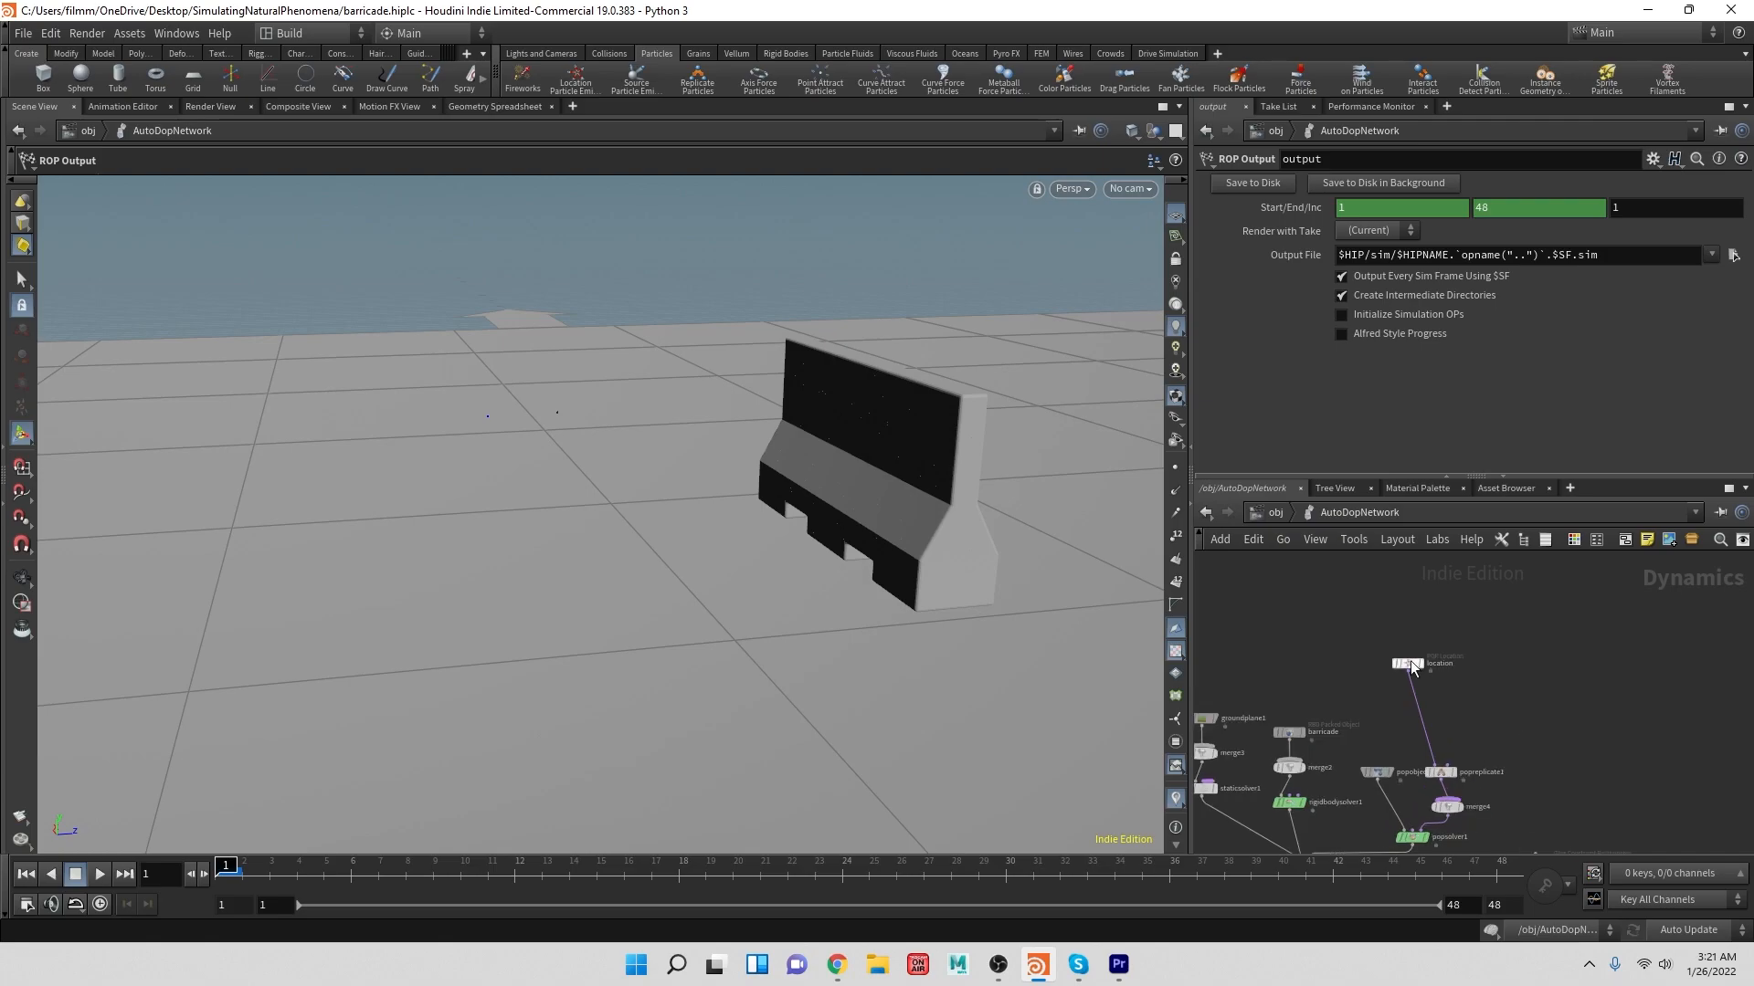
pyautogui.moveTo(1409, 669); pyautogui.dragTo(1430, 689)
pyautogui.press('Tab')
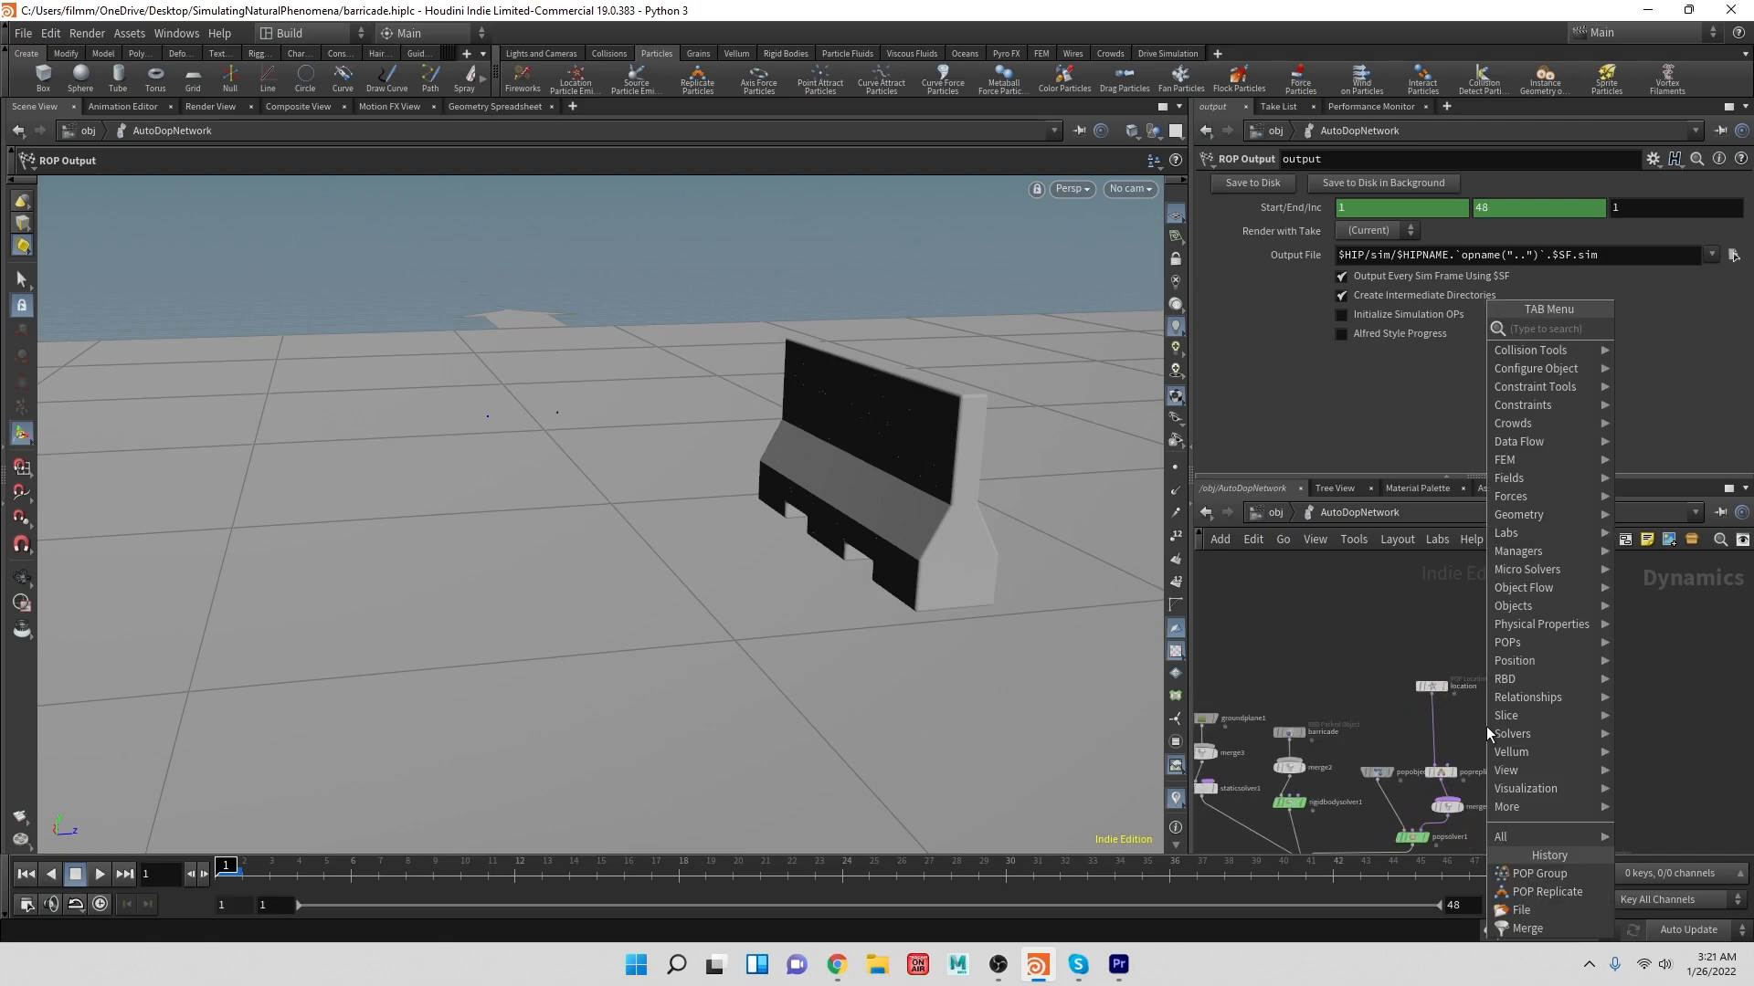
pyautogui.write('p')
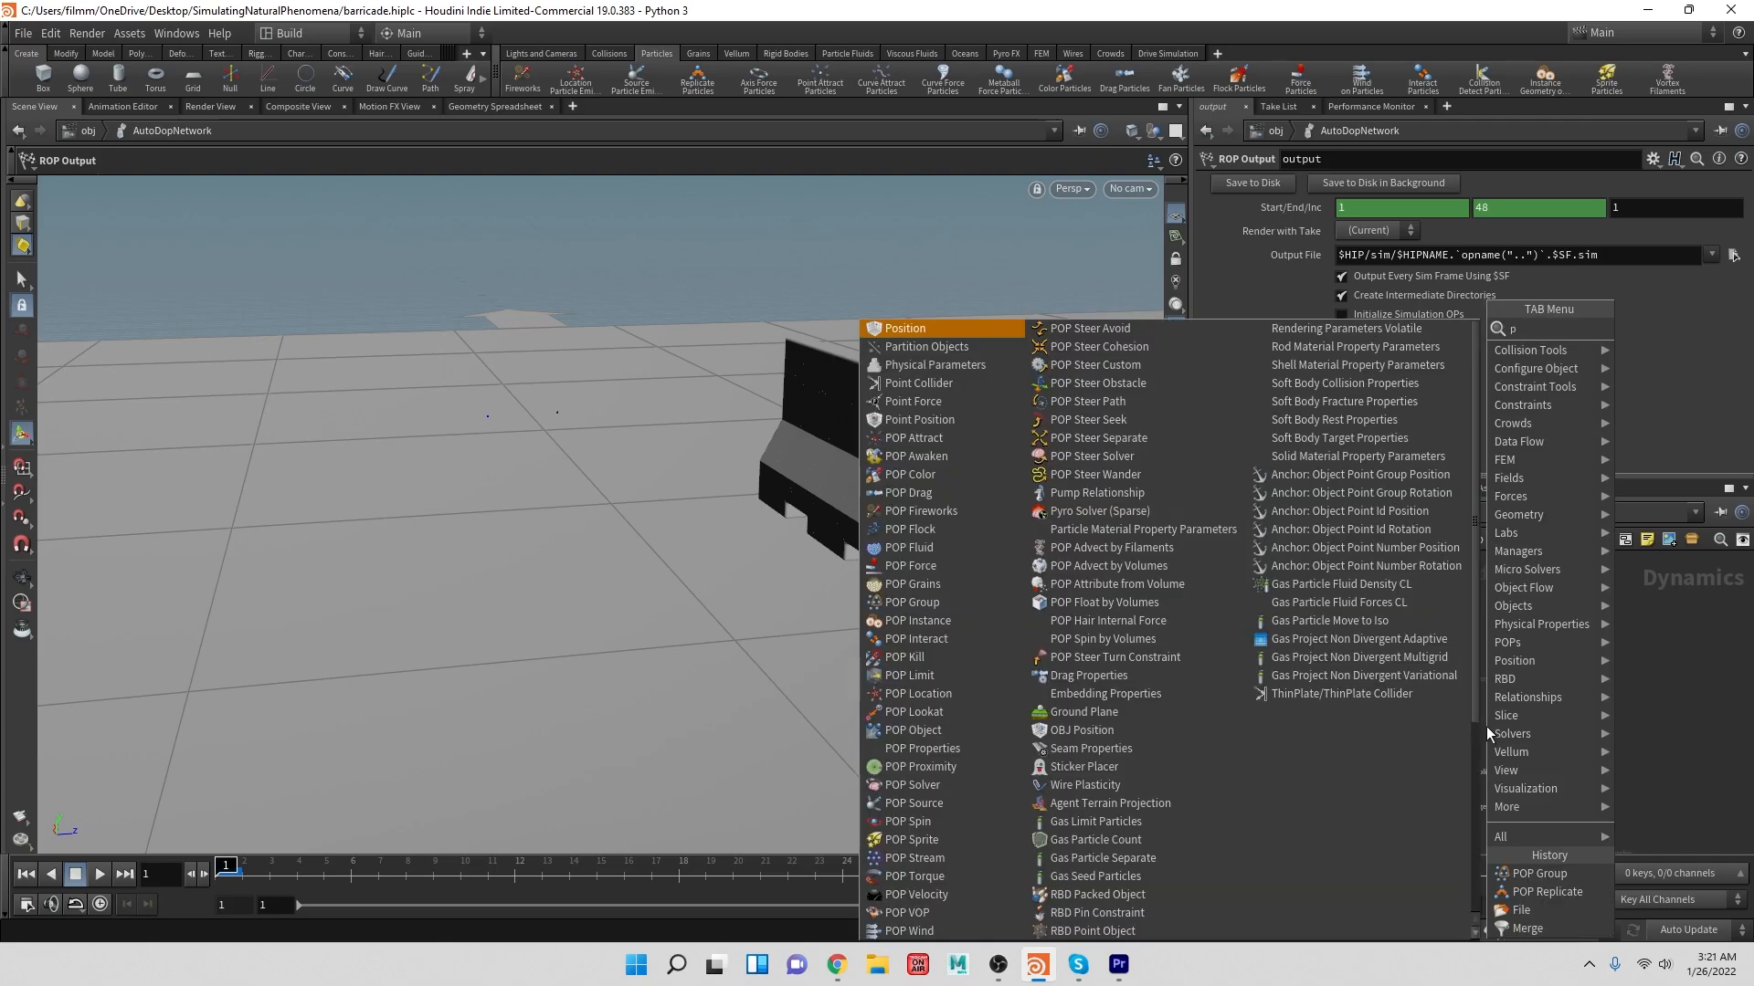
pyautogui.write('opgro')
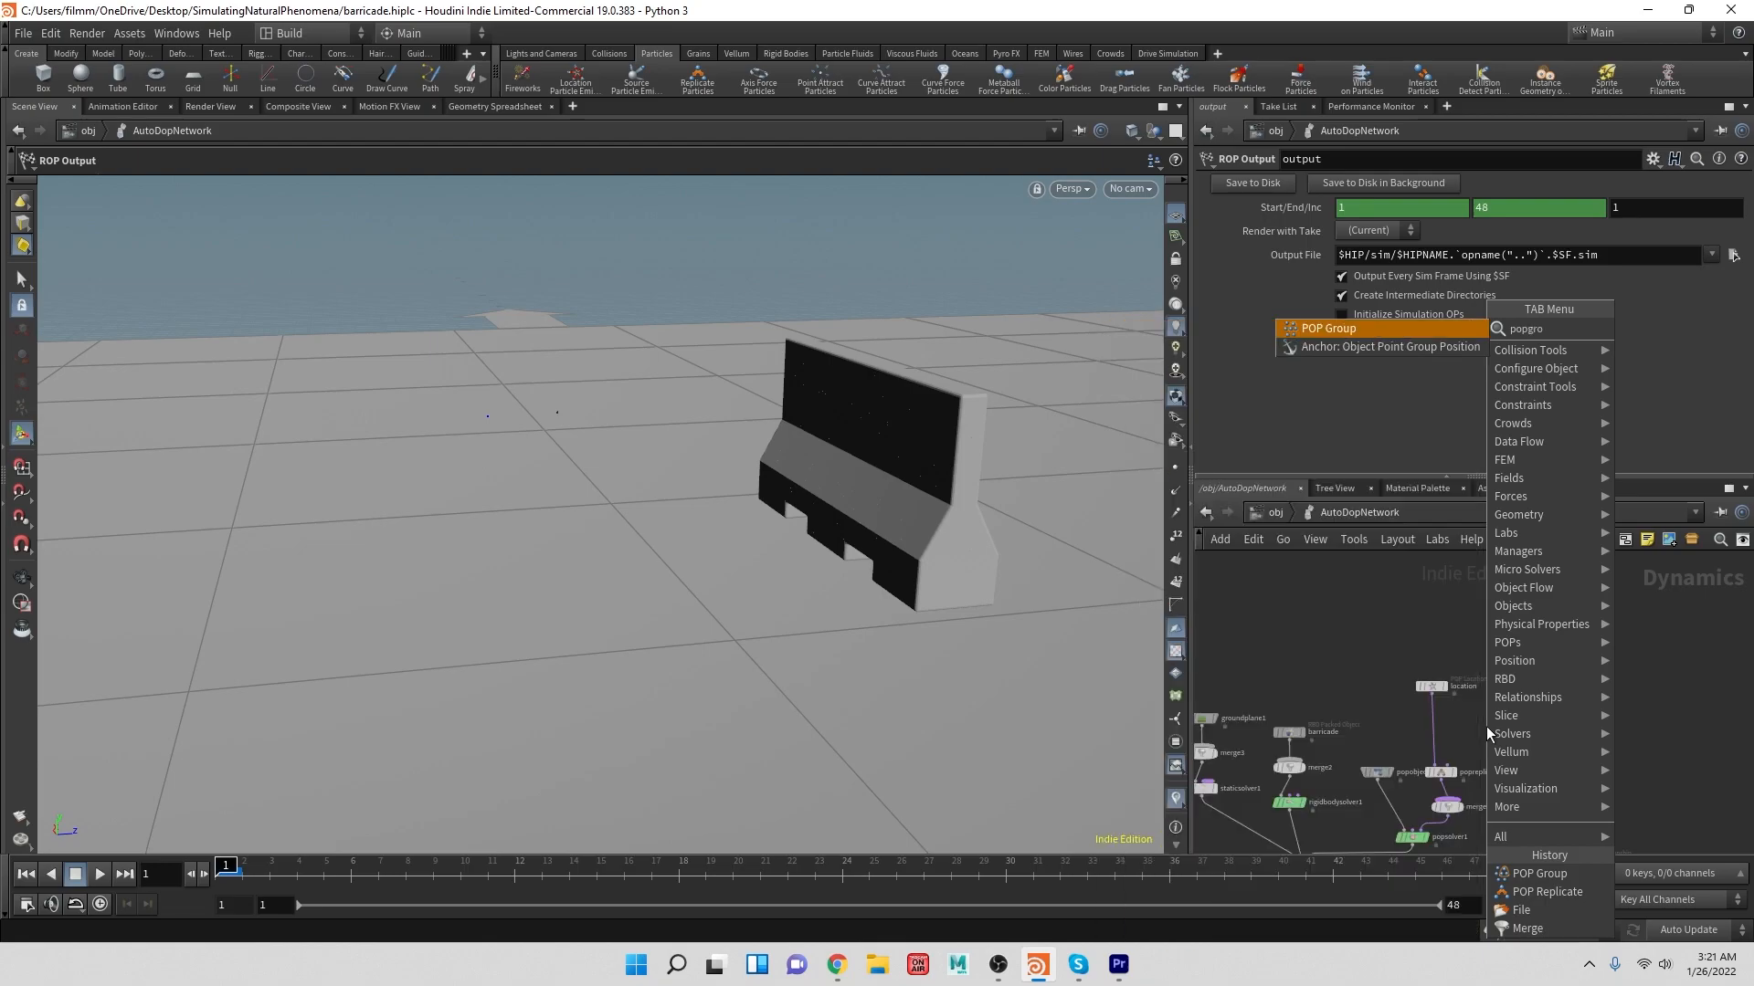
pyautogui.press('Return')
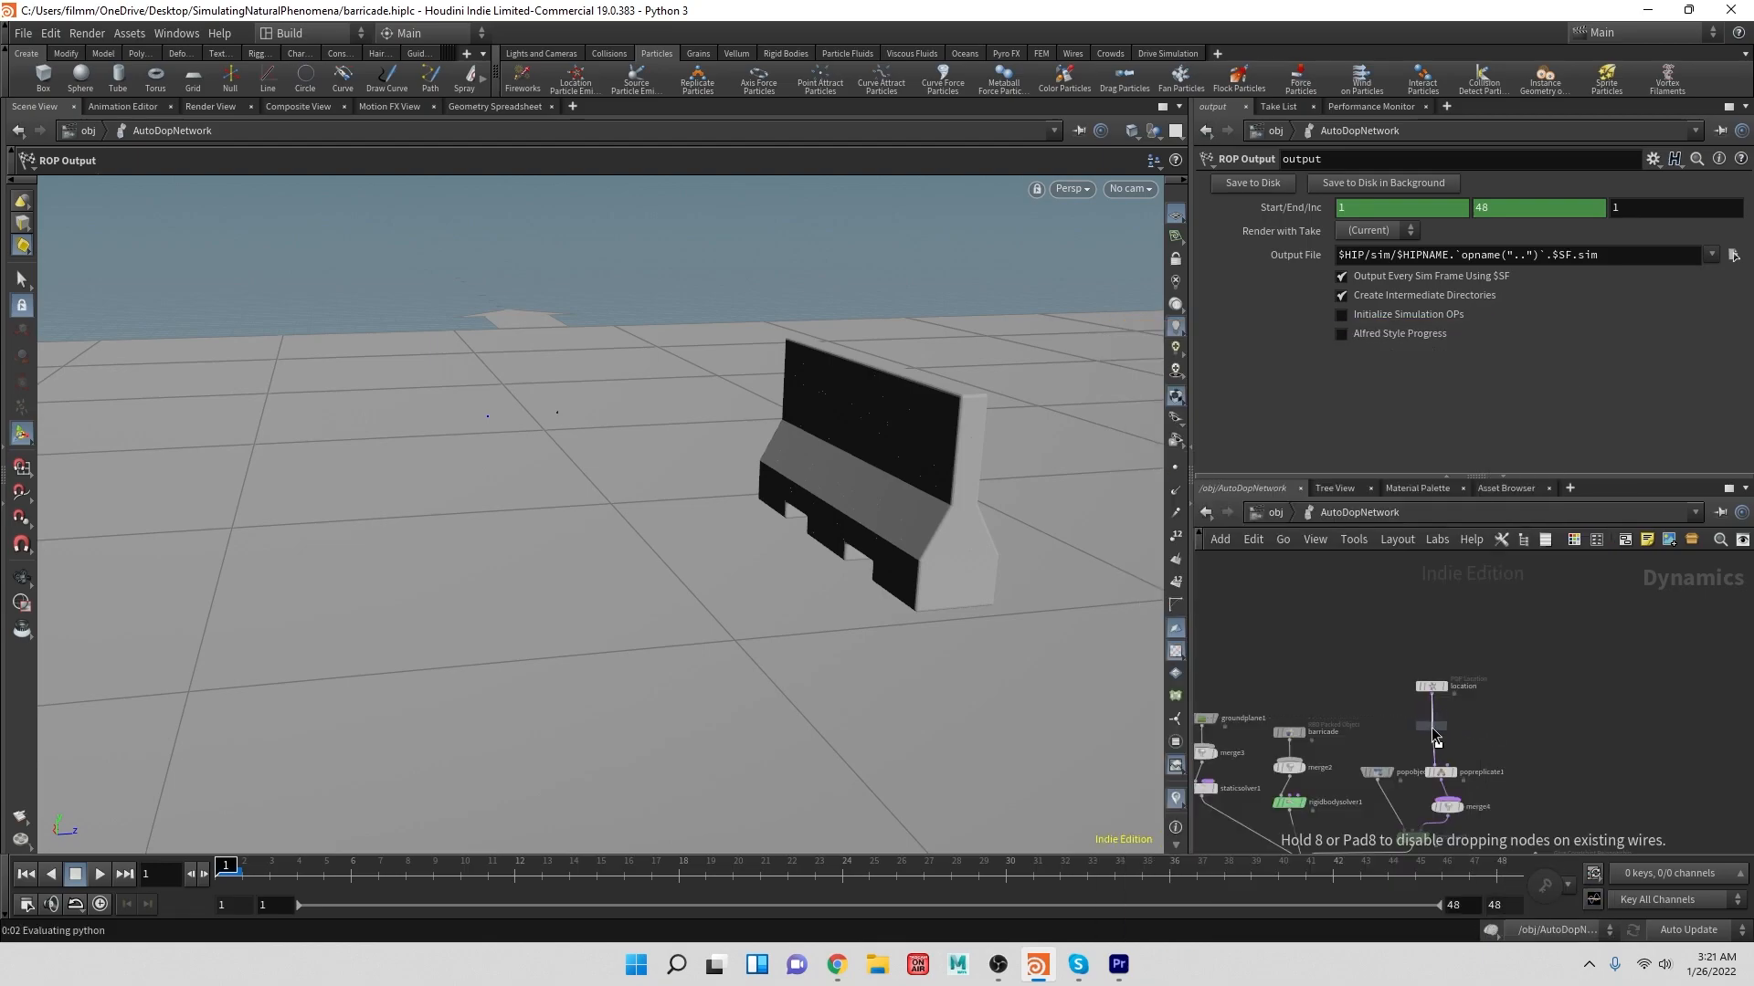
pyautogui.click(1430, 727)
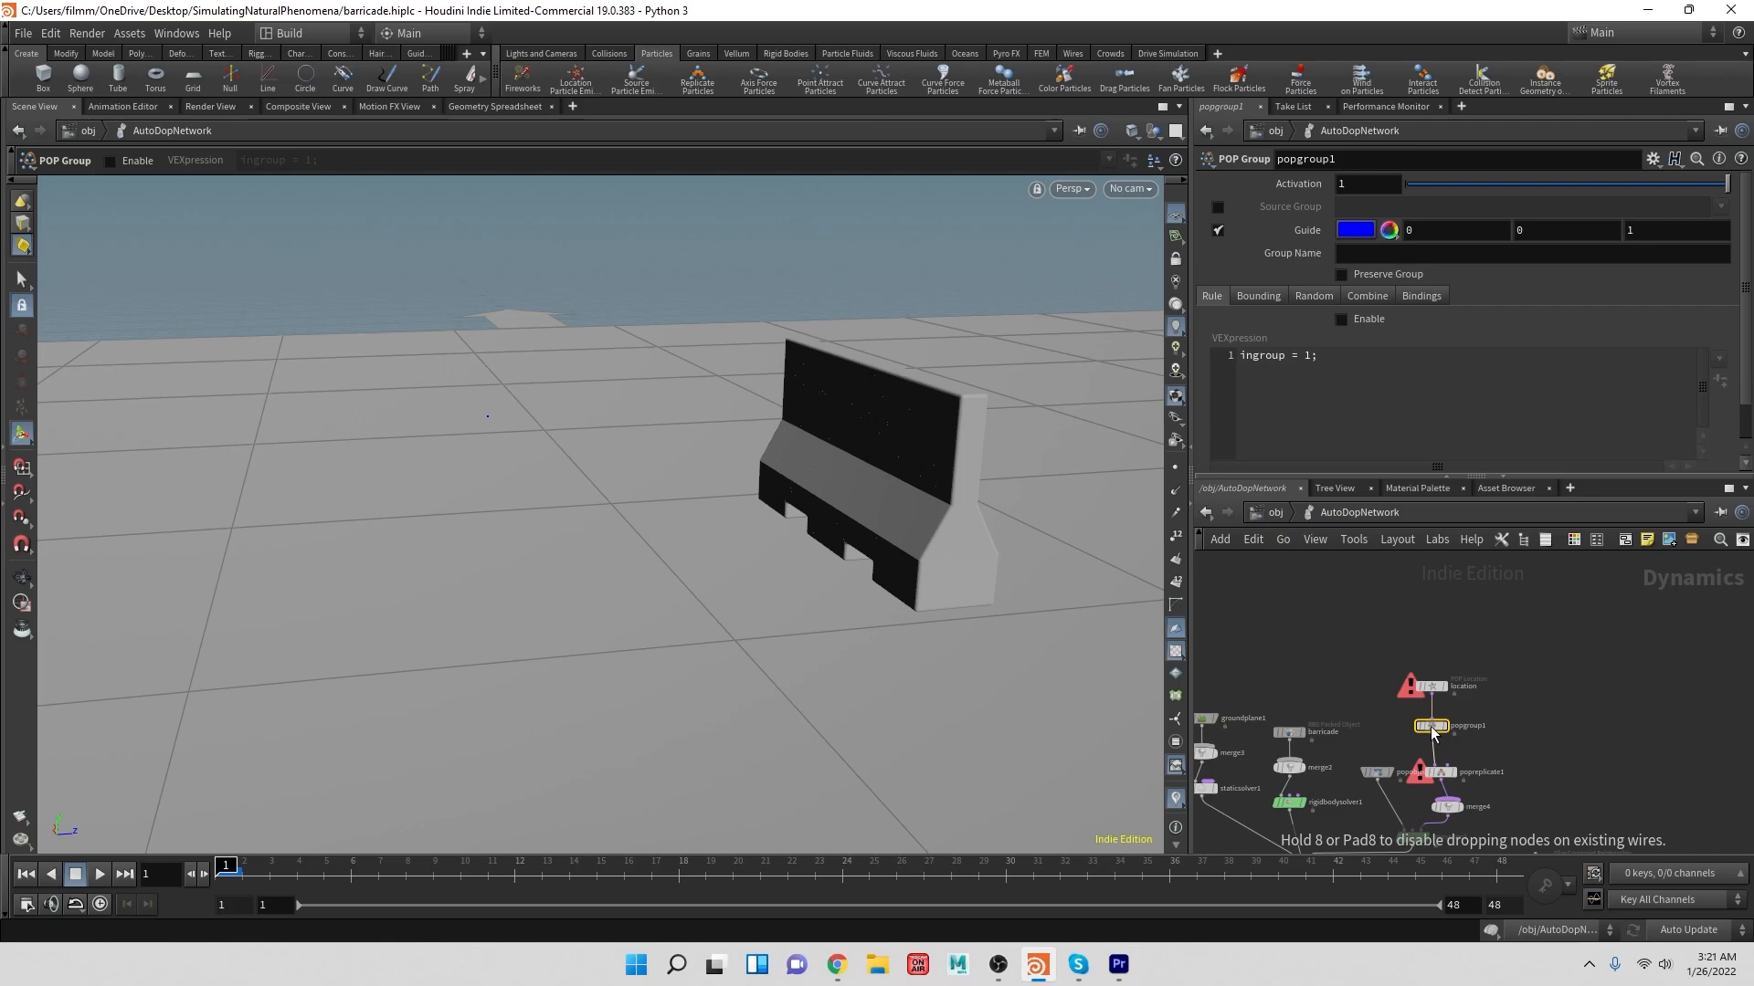
# - Set the POP Group's Group Name to initPart, with Preserve Group and its rule enabled
pyautogui.click(1357, 274)
pyautogui.click(1360, 252)
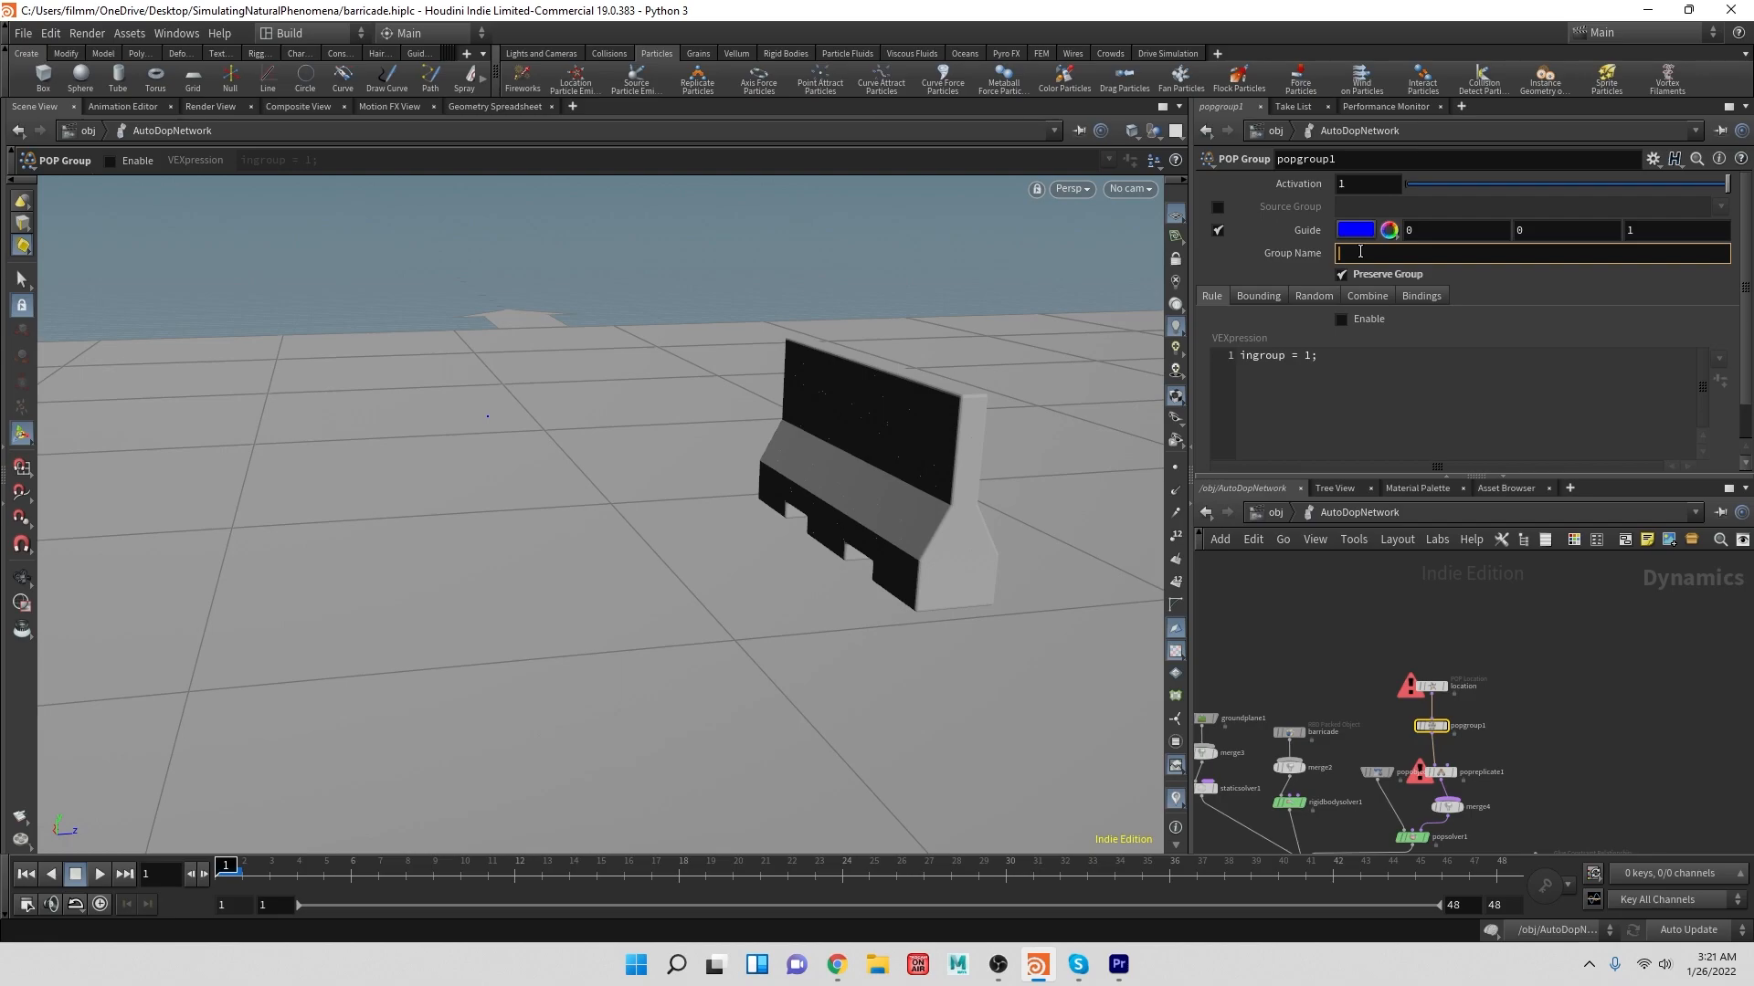
pyautogui.press('BackSpace')
pyautogui.click(1340, 319)
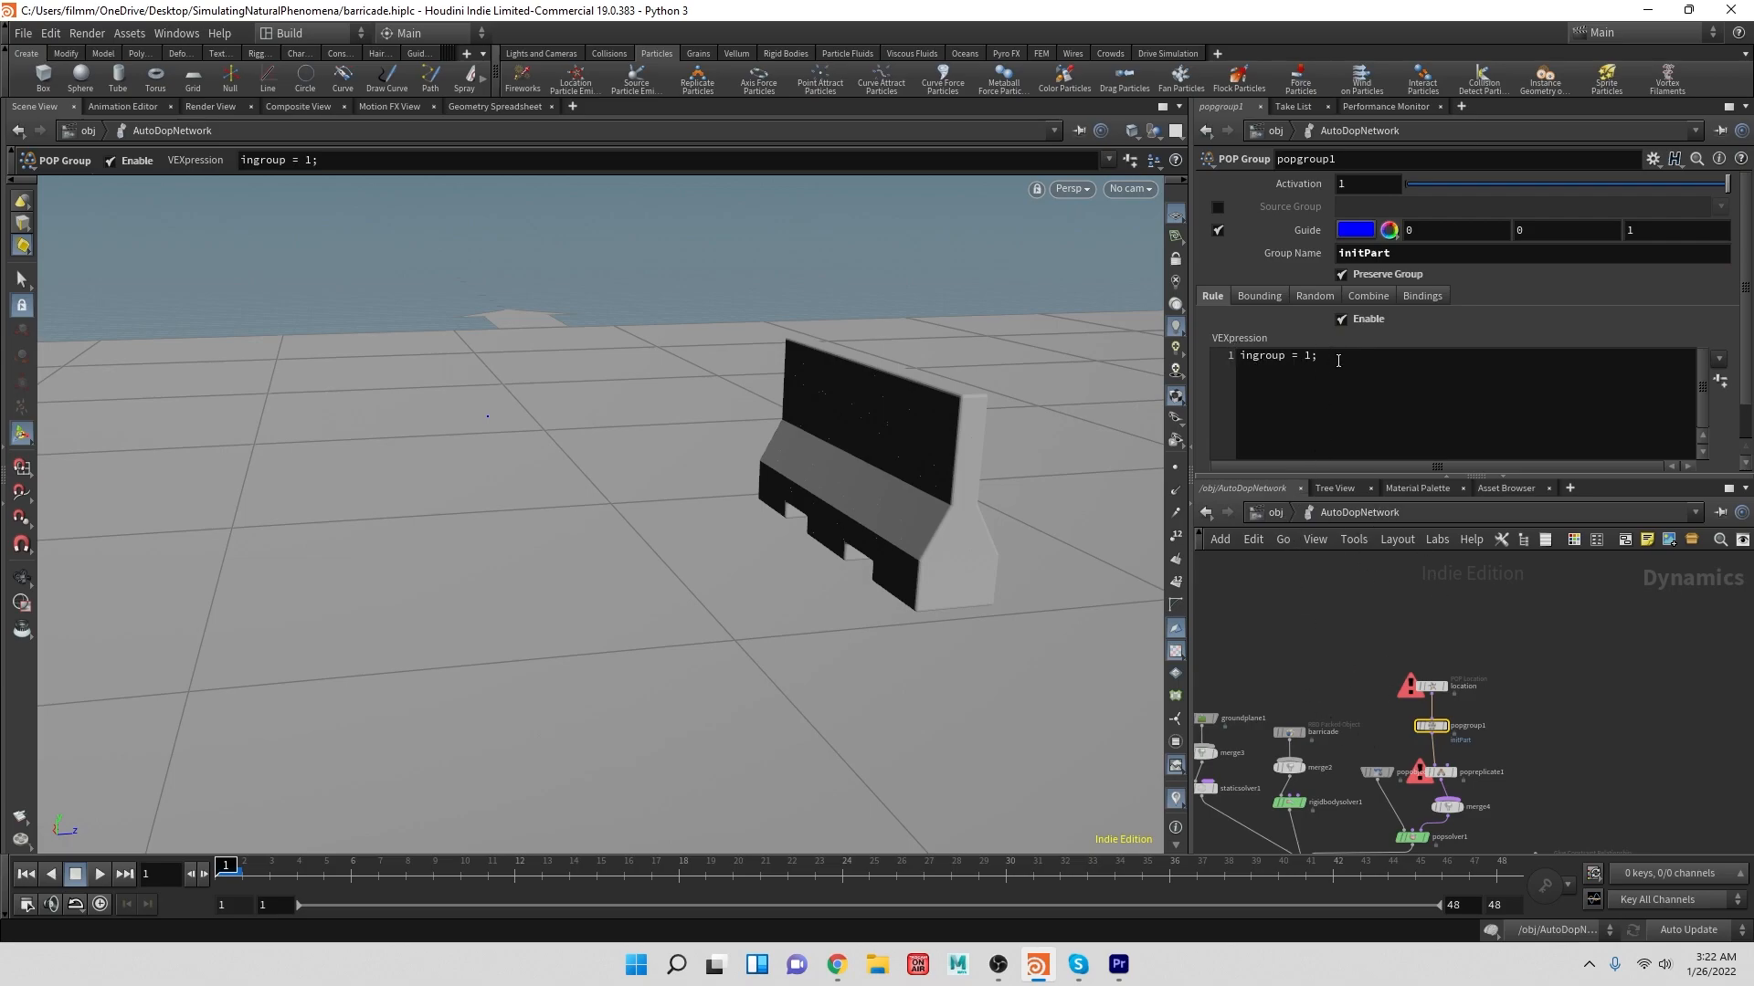
# - Open location_particles, play the simulation to frame 10 to check the particles, and return to the first frame
pyautogui.click(1262, 509)
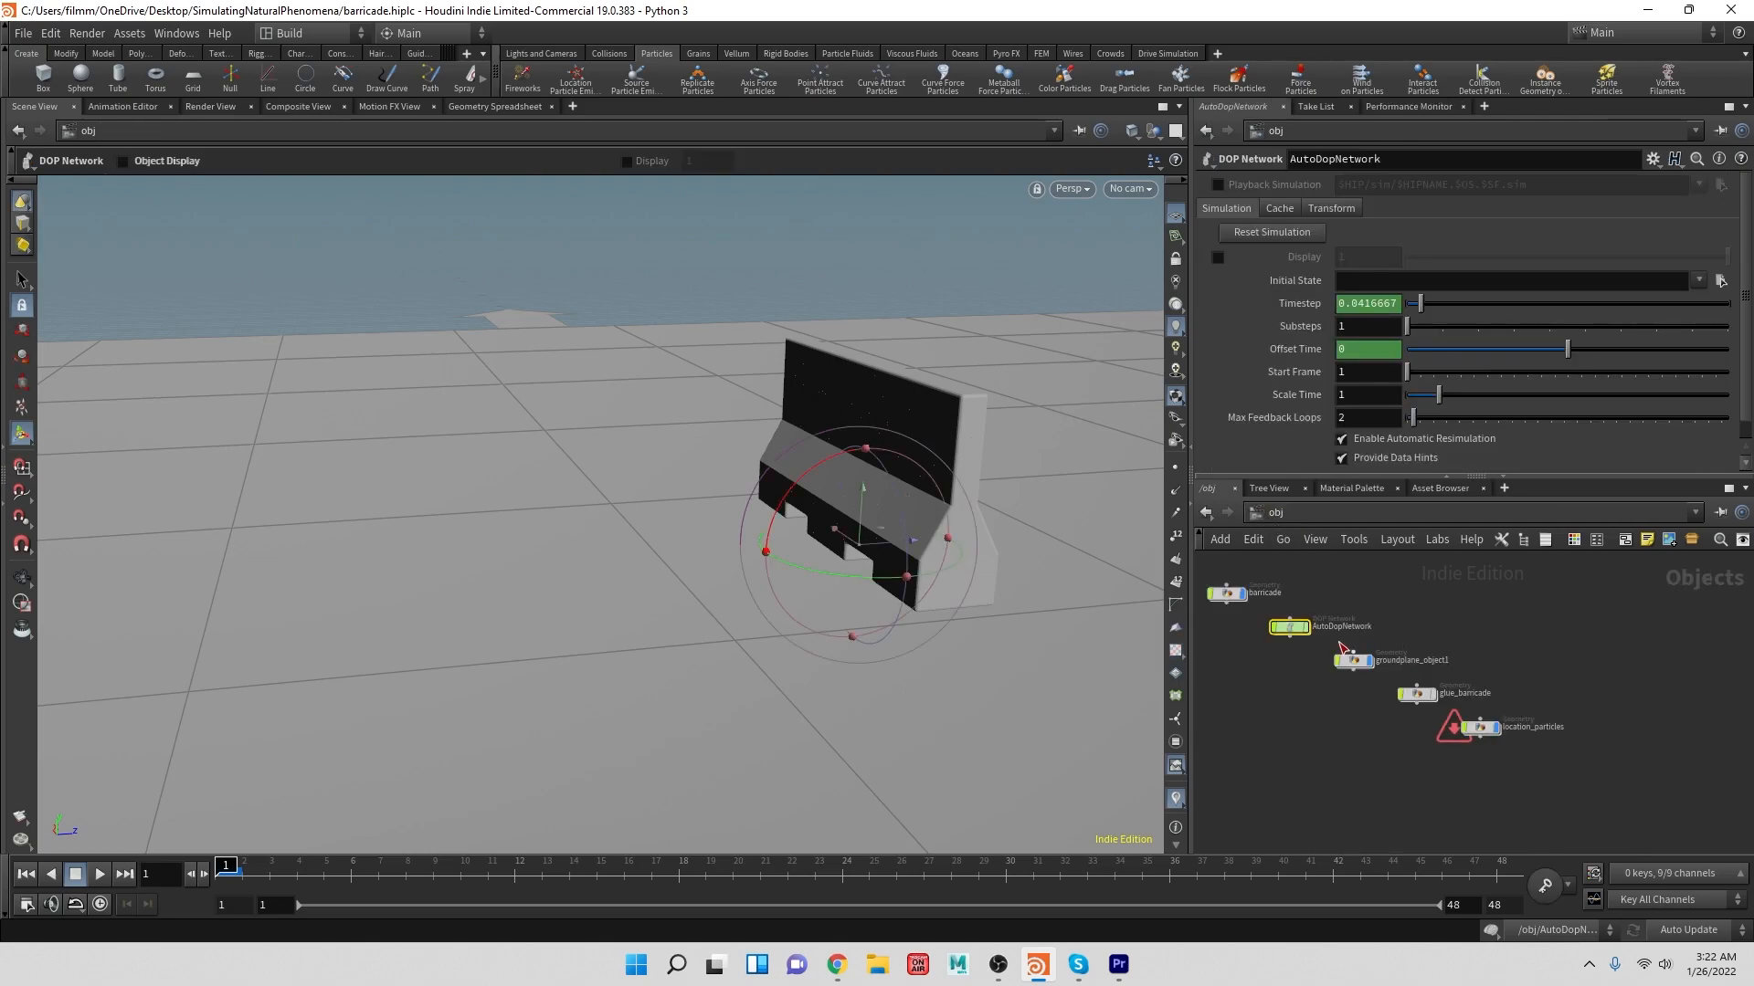
pyautogui.doubleClick(1482, 727)
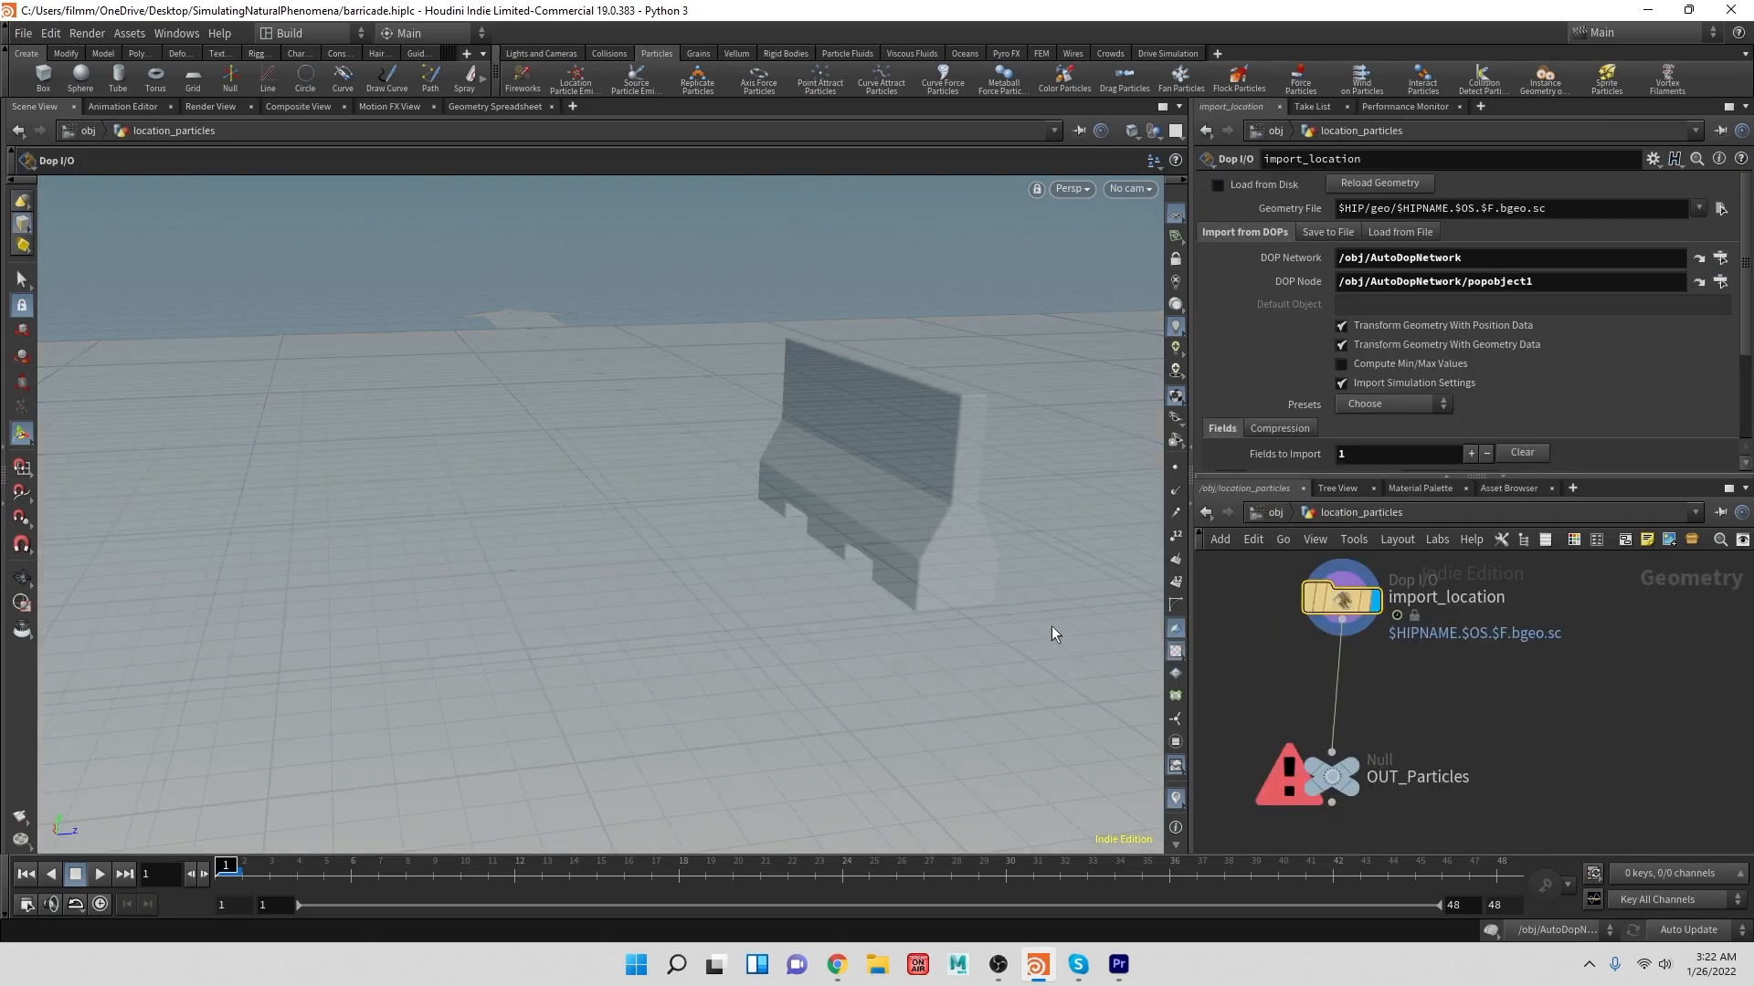
pyautogui.click(100, 875)
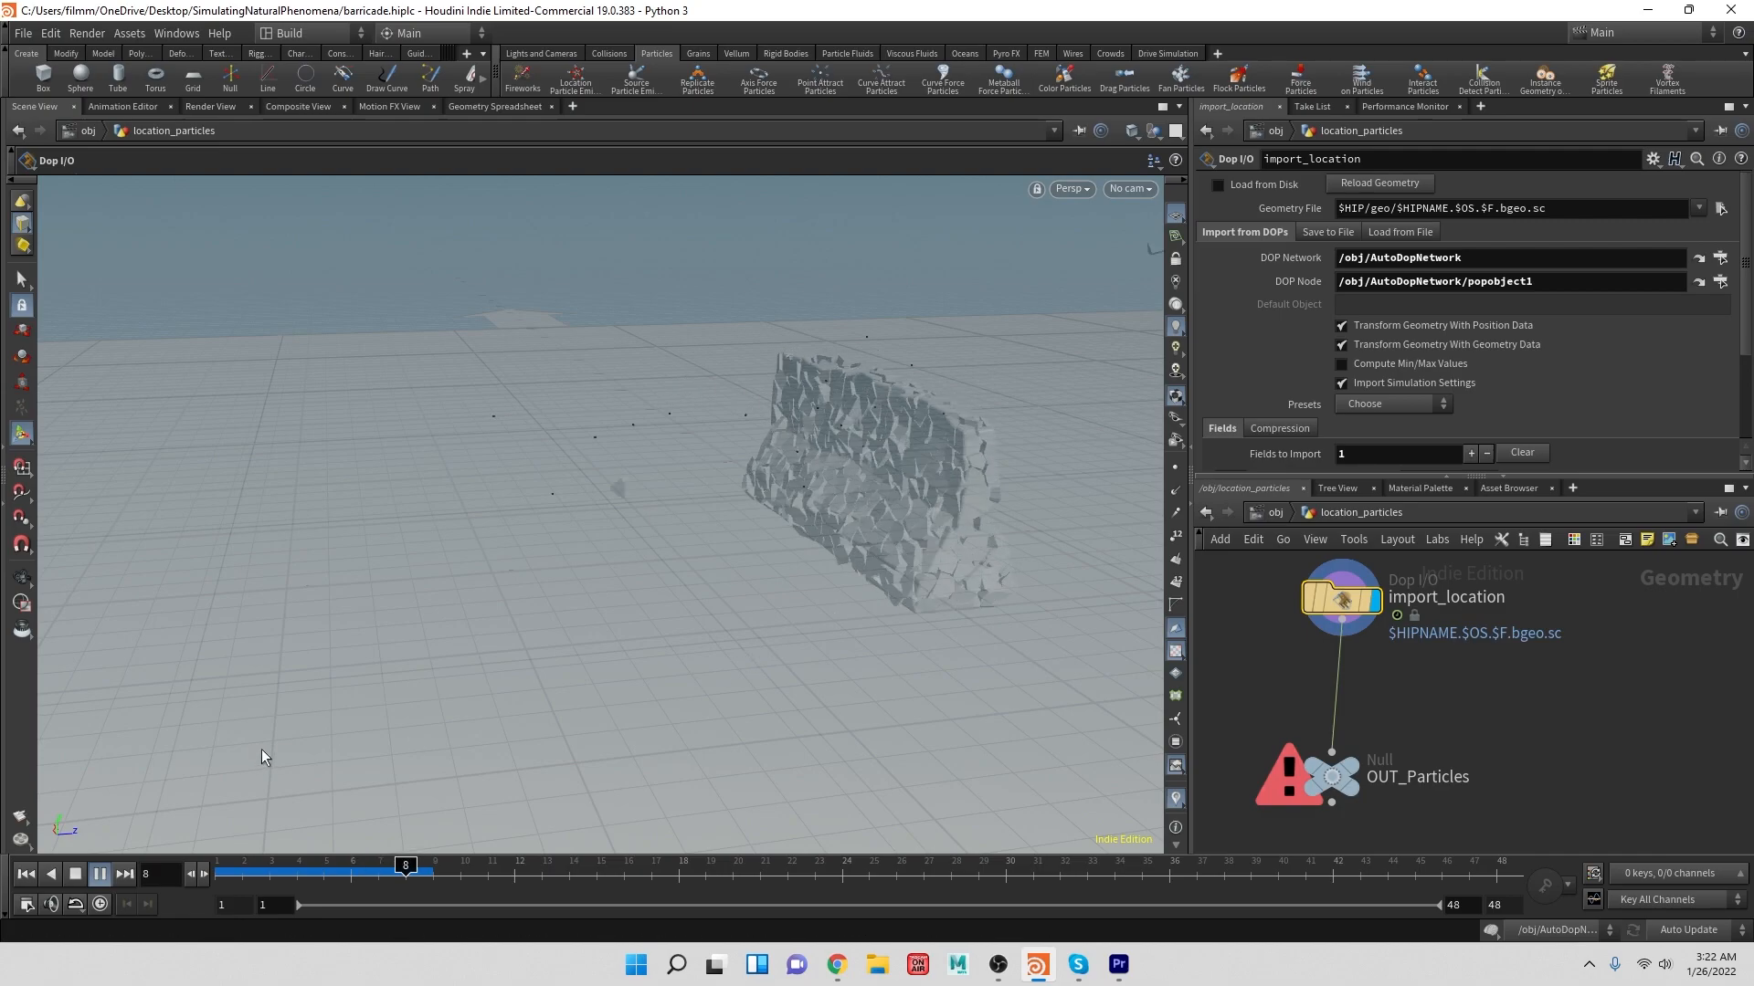
pyautogui.click(77, 872)
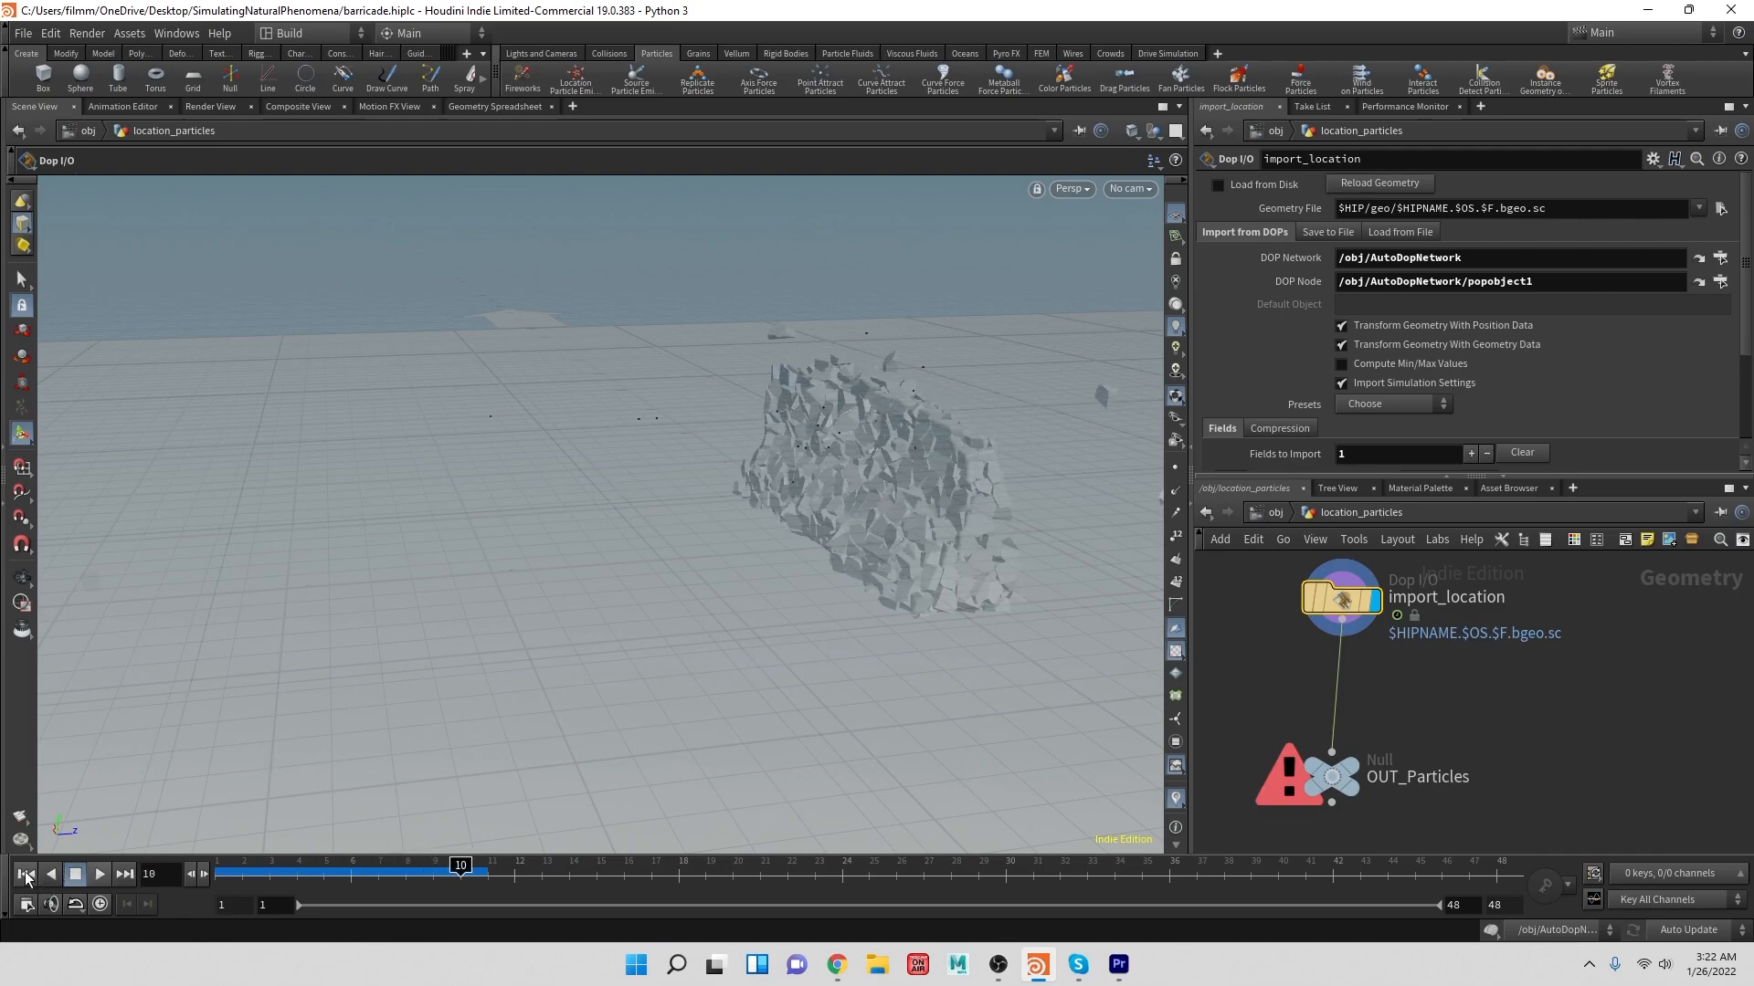
# - Insert a Blast node between import_location and OUT_Particles
pyautogui.press('Tab')
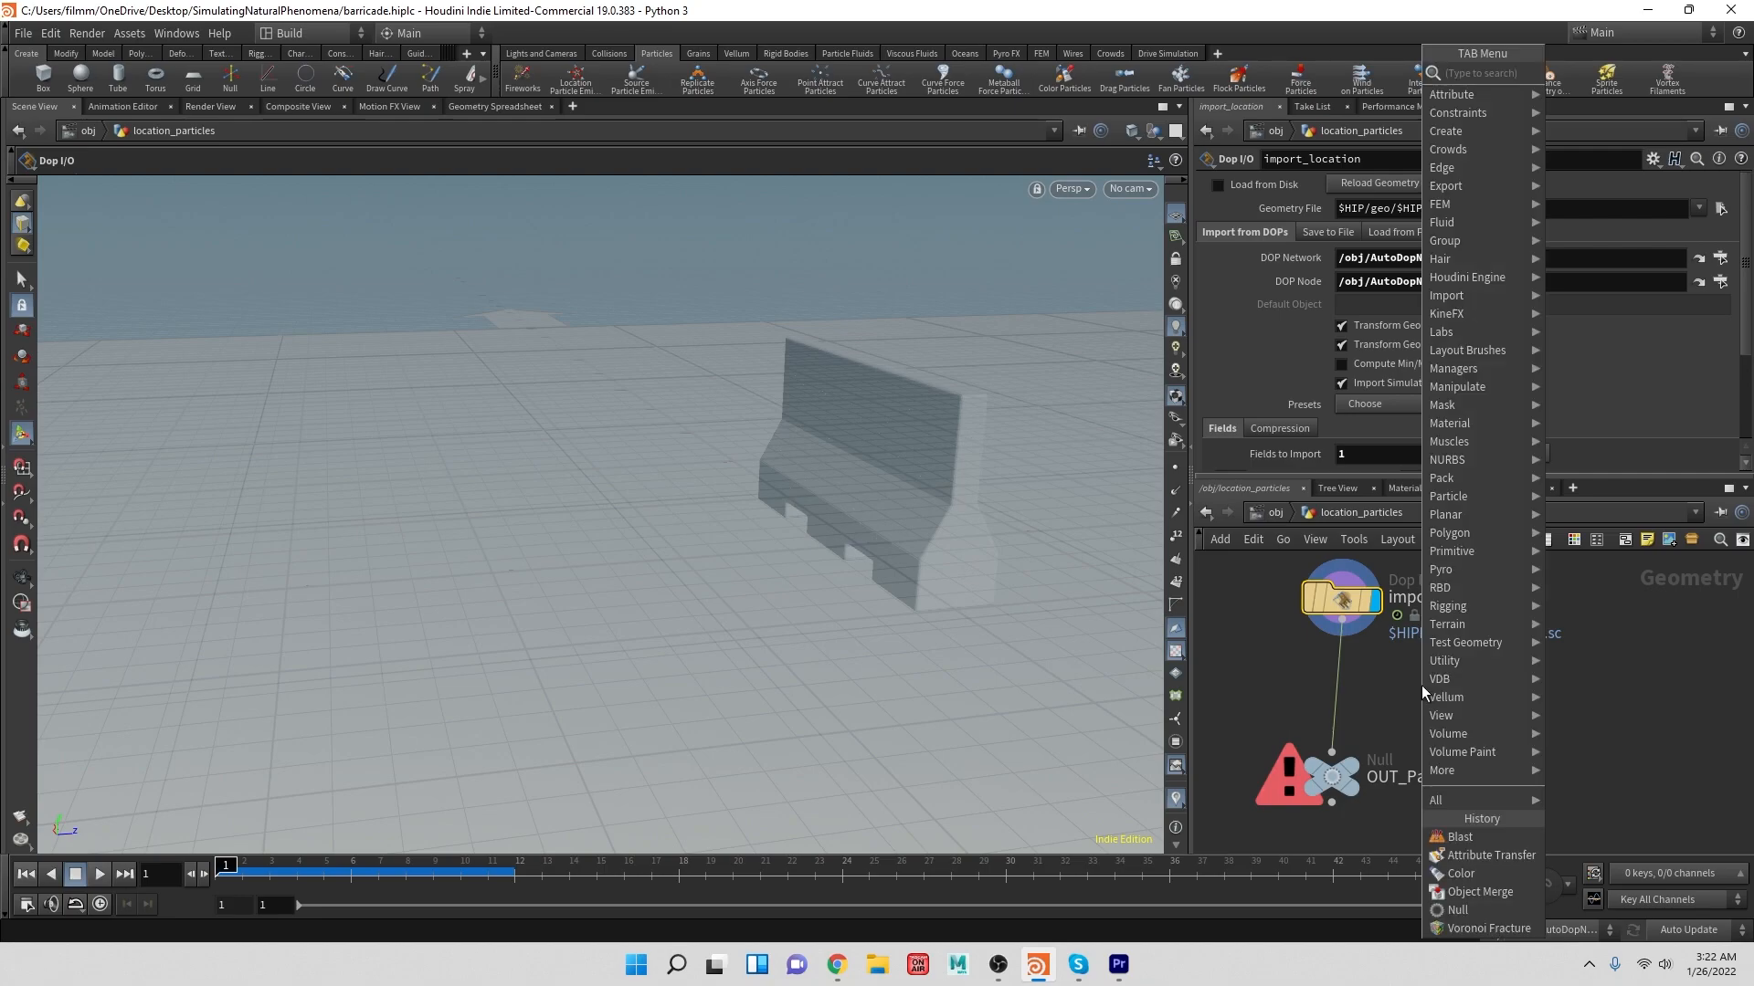
pyautogui.write('blas')
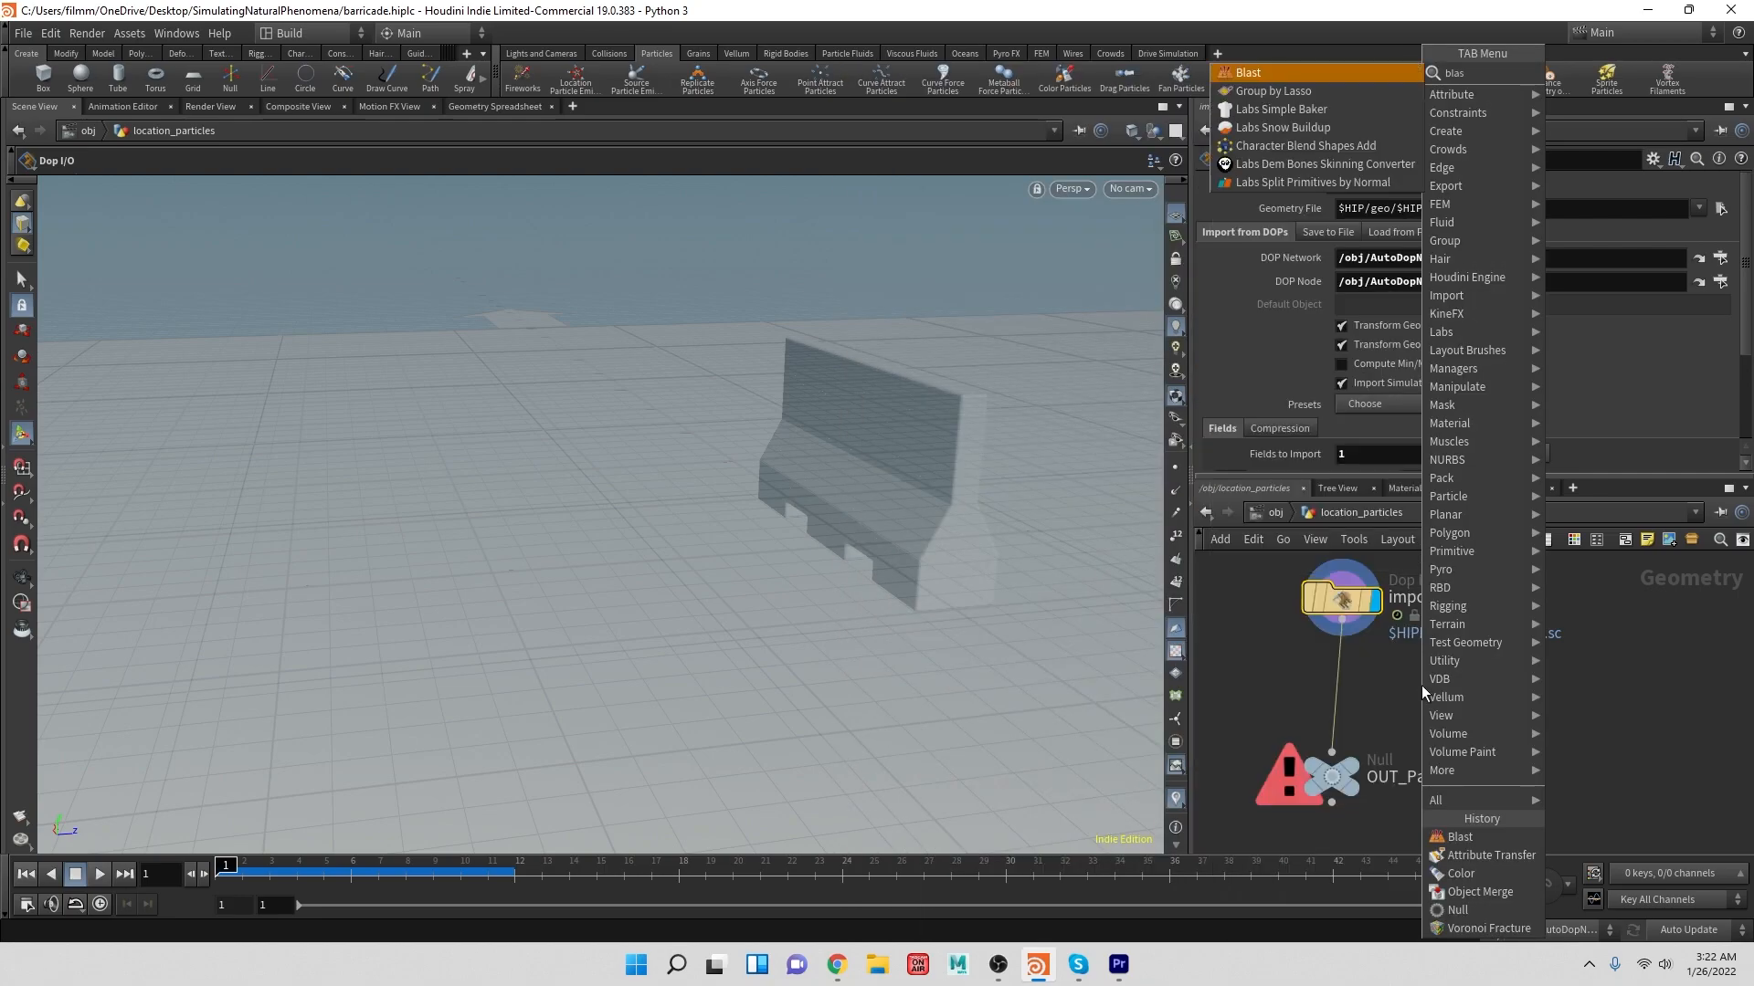
pyautogui.press('Return')
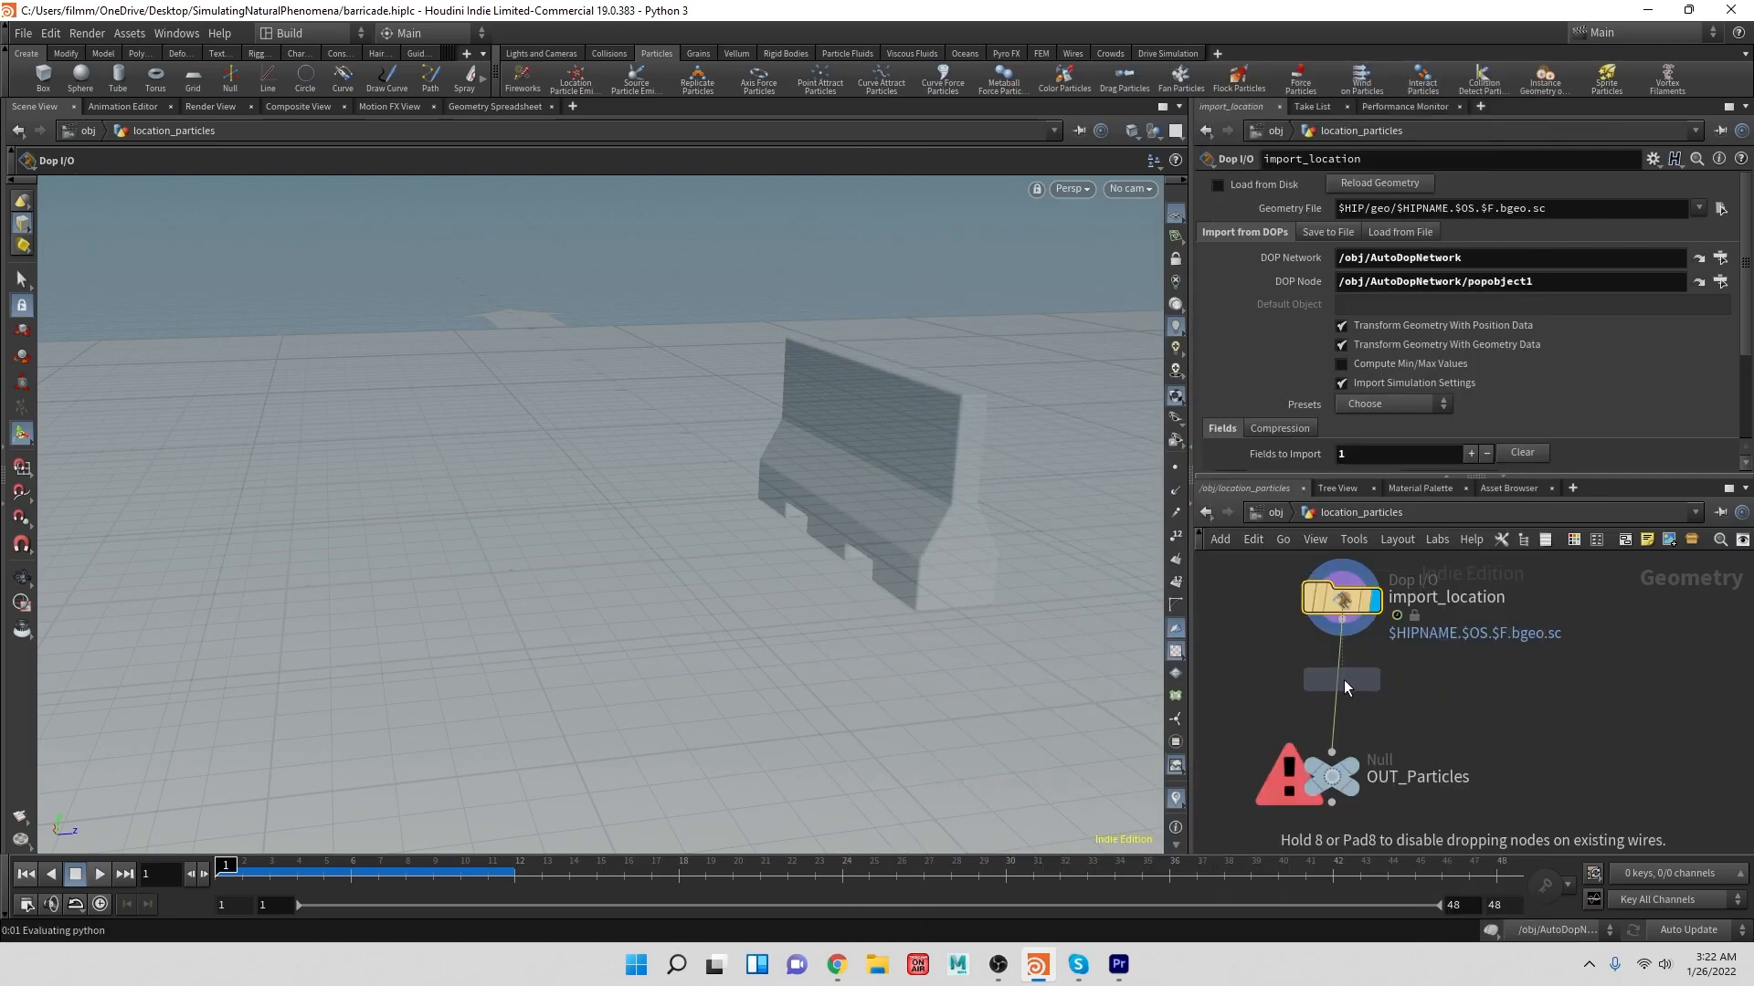
pyautogui.click(1339, 690)
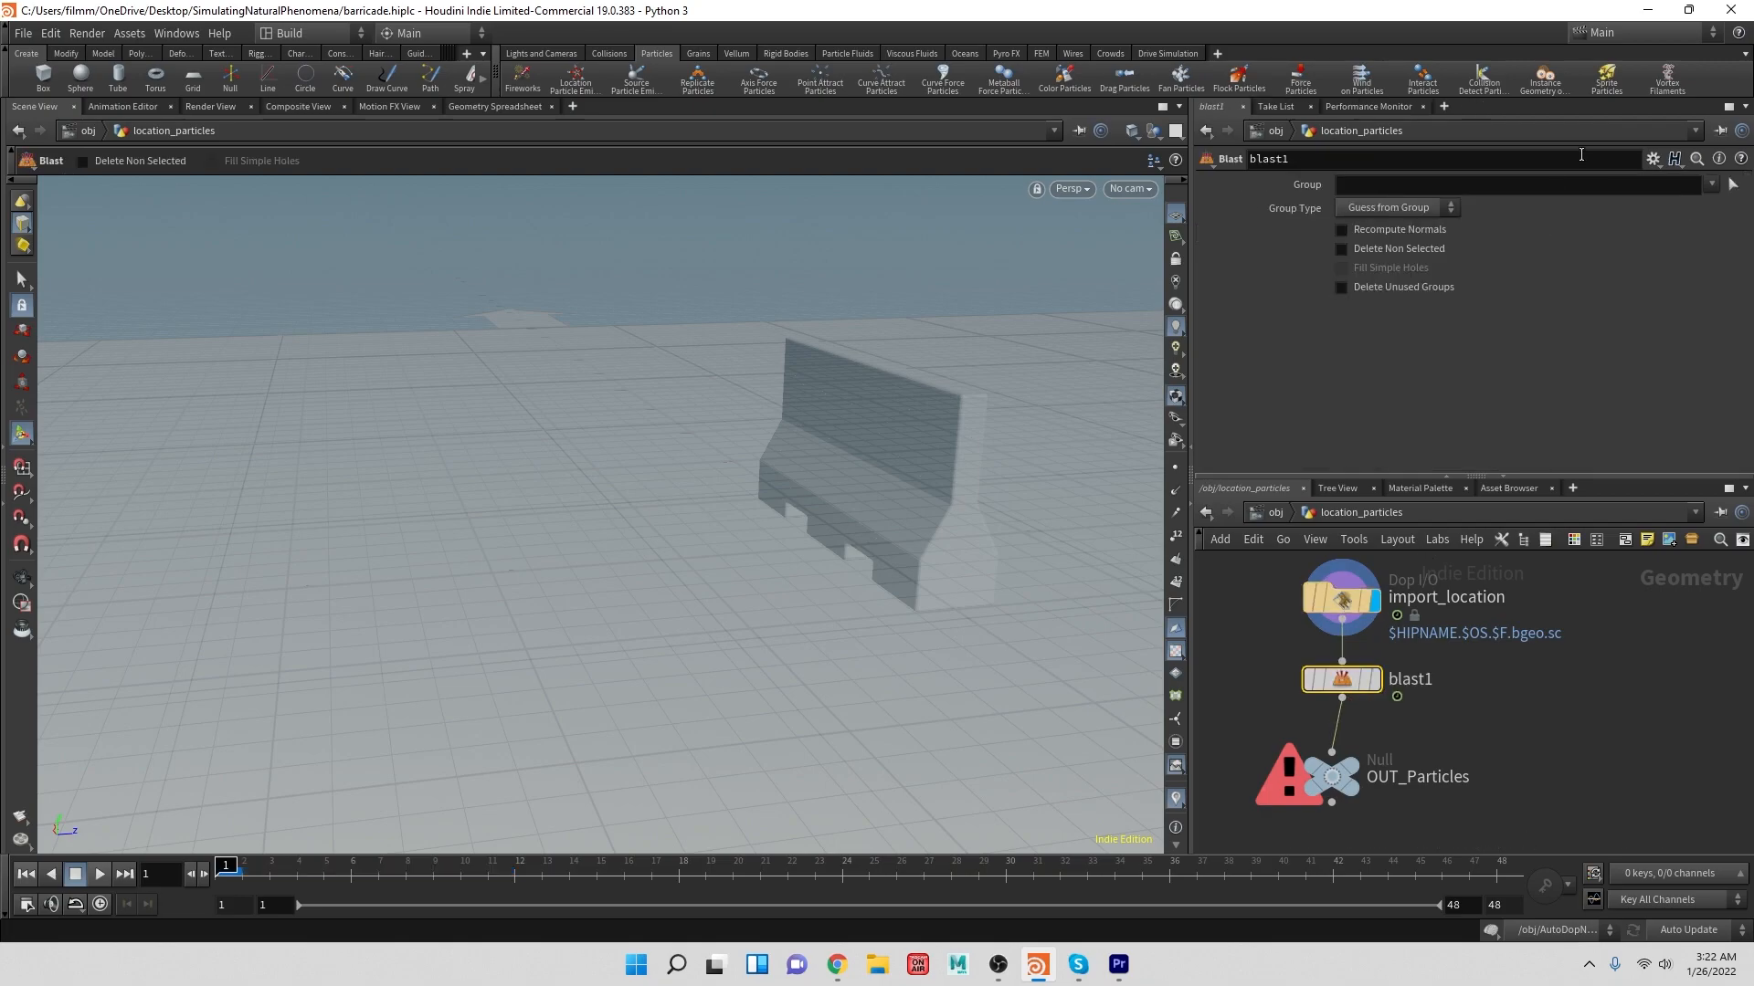
# - Check the Blast node's available groups, toggling Import Simulation Settings off and back on in import_location
pyautogui.click(1712, 185)
pyautogui.click(1606, 325)
pyautogui.click(1340, 600)
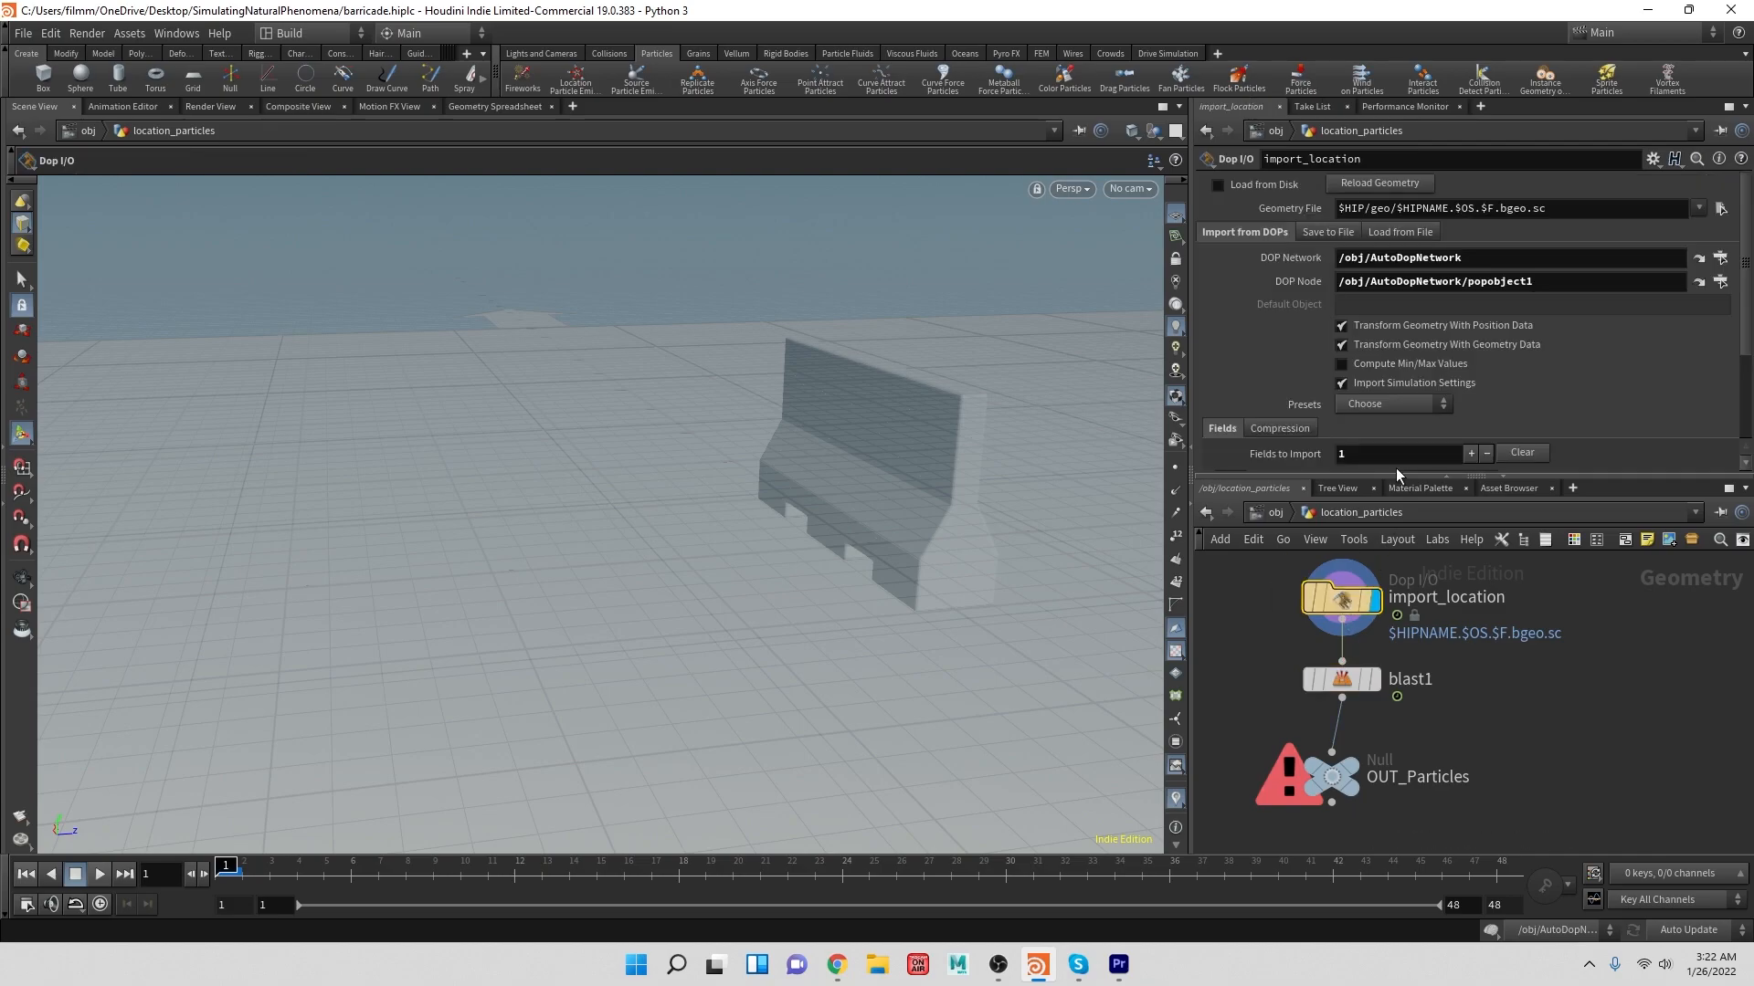
pyautogui.click(1361, 385)
pyautogui.click(1384, 384)
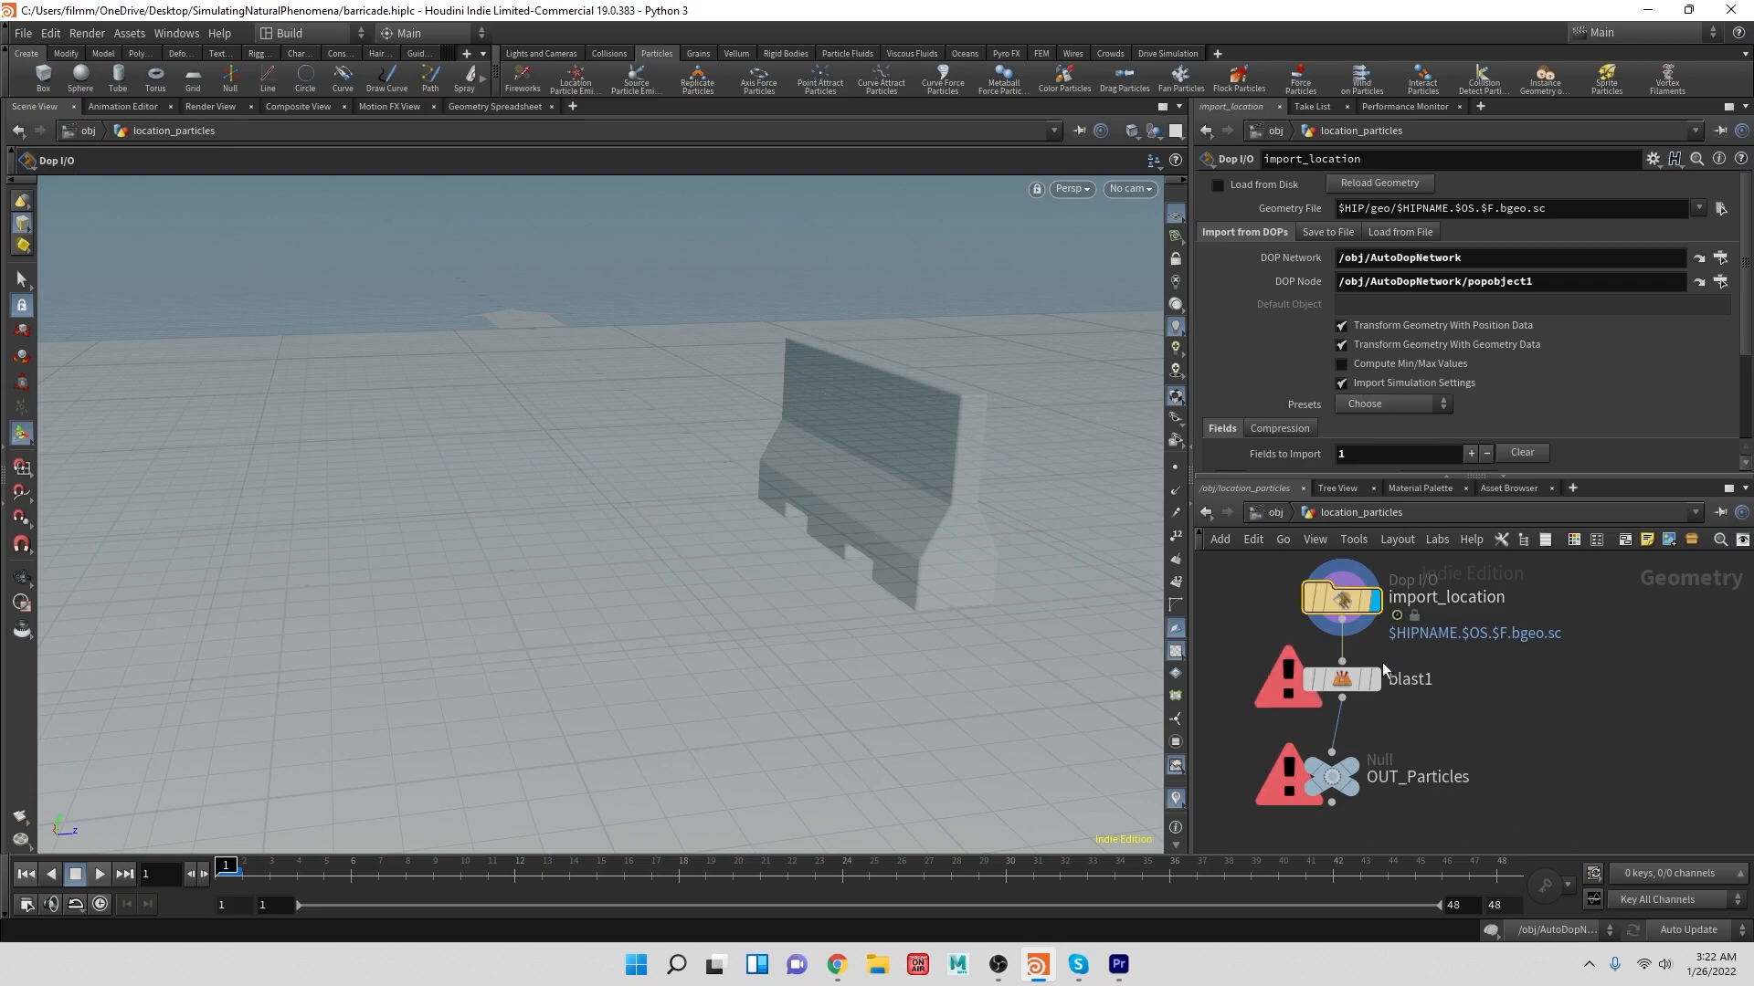
pyautogui.click(1352, 679)
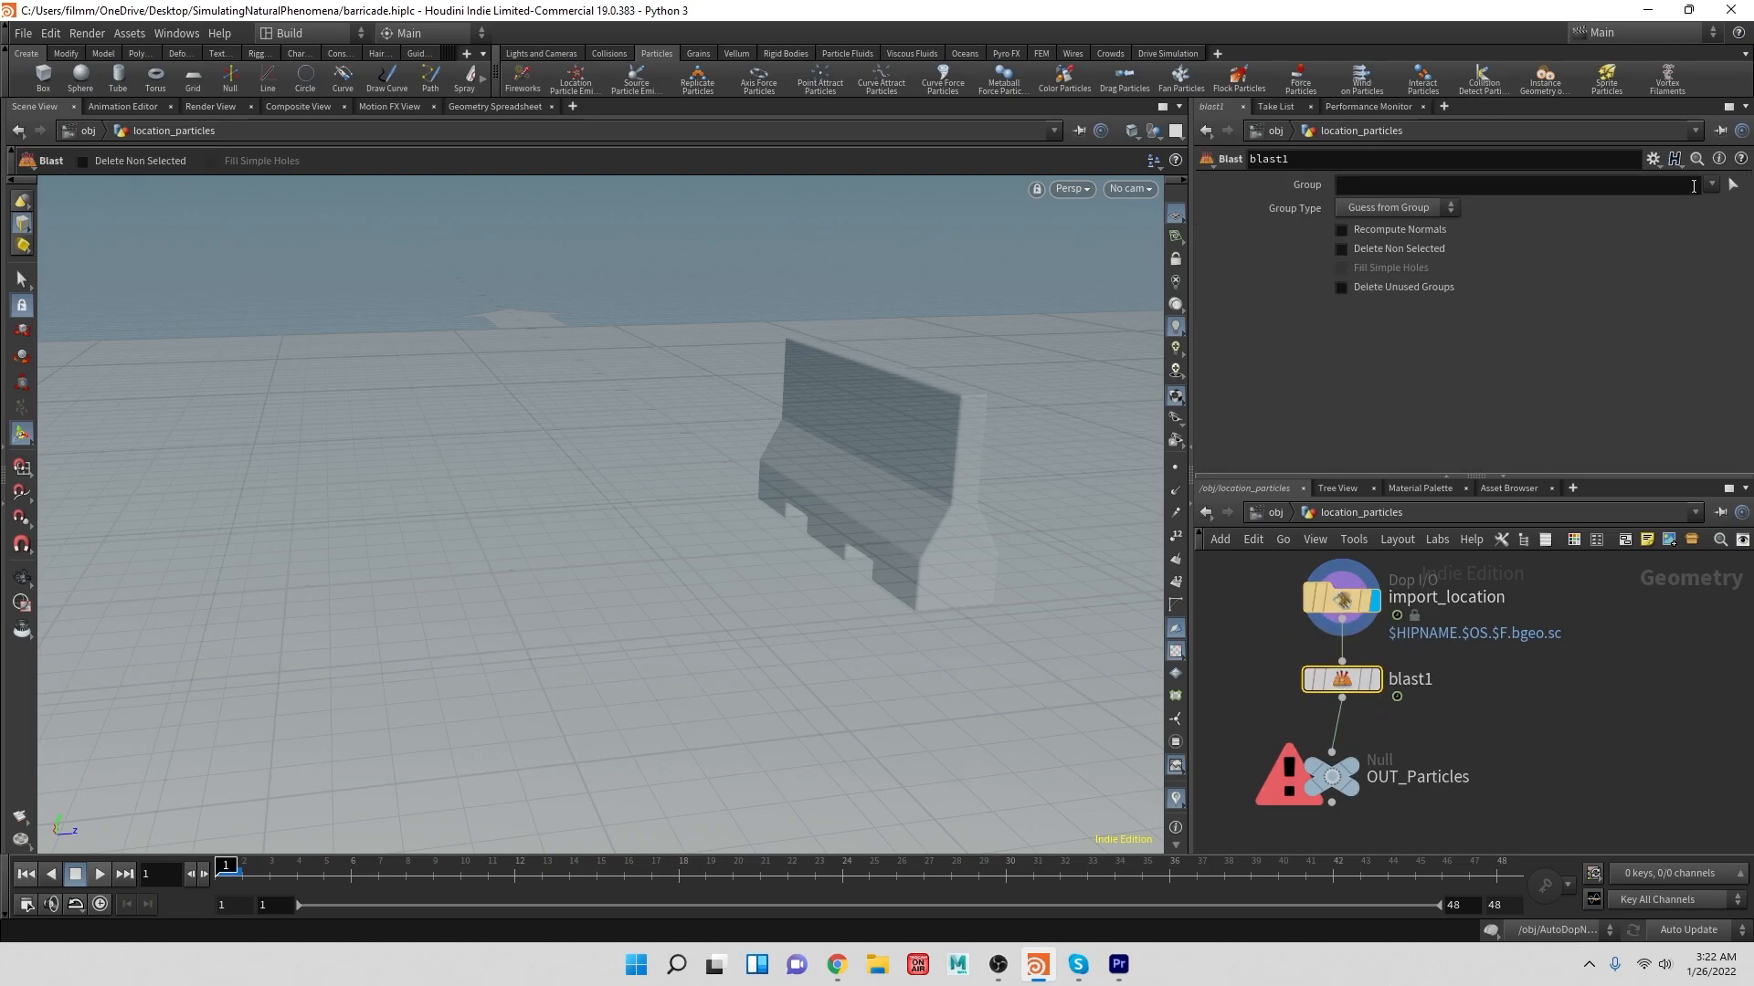
pyautogui.click(1709, 187)
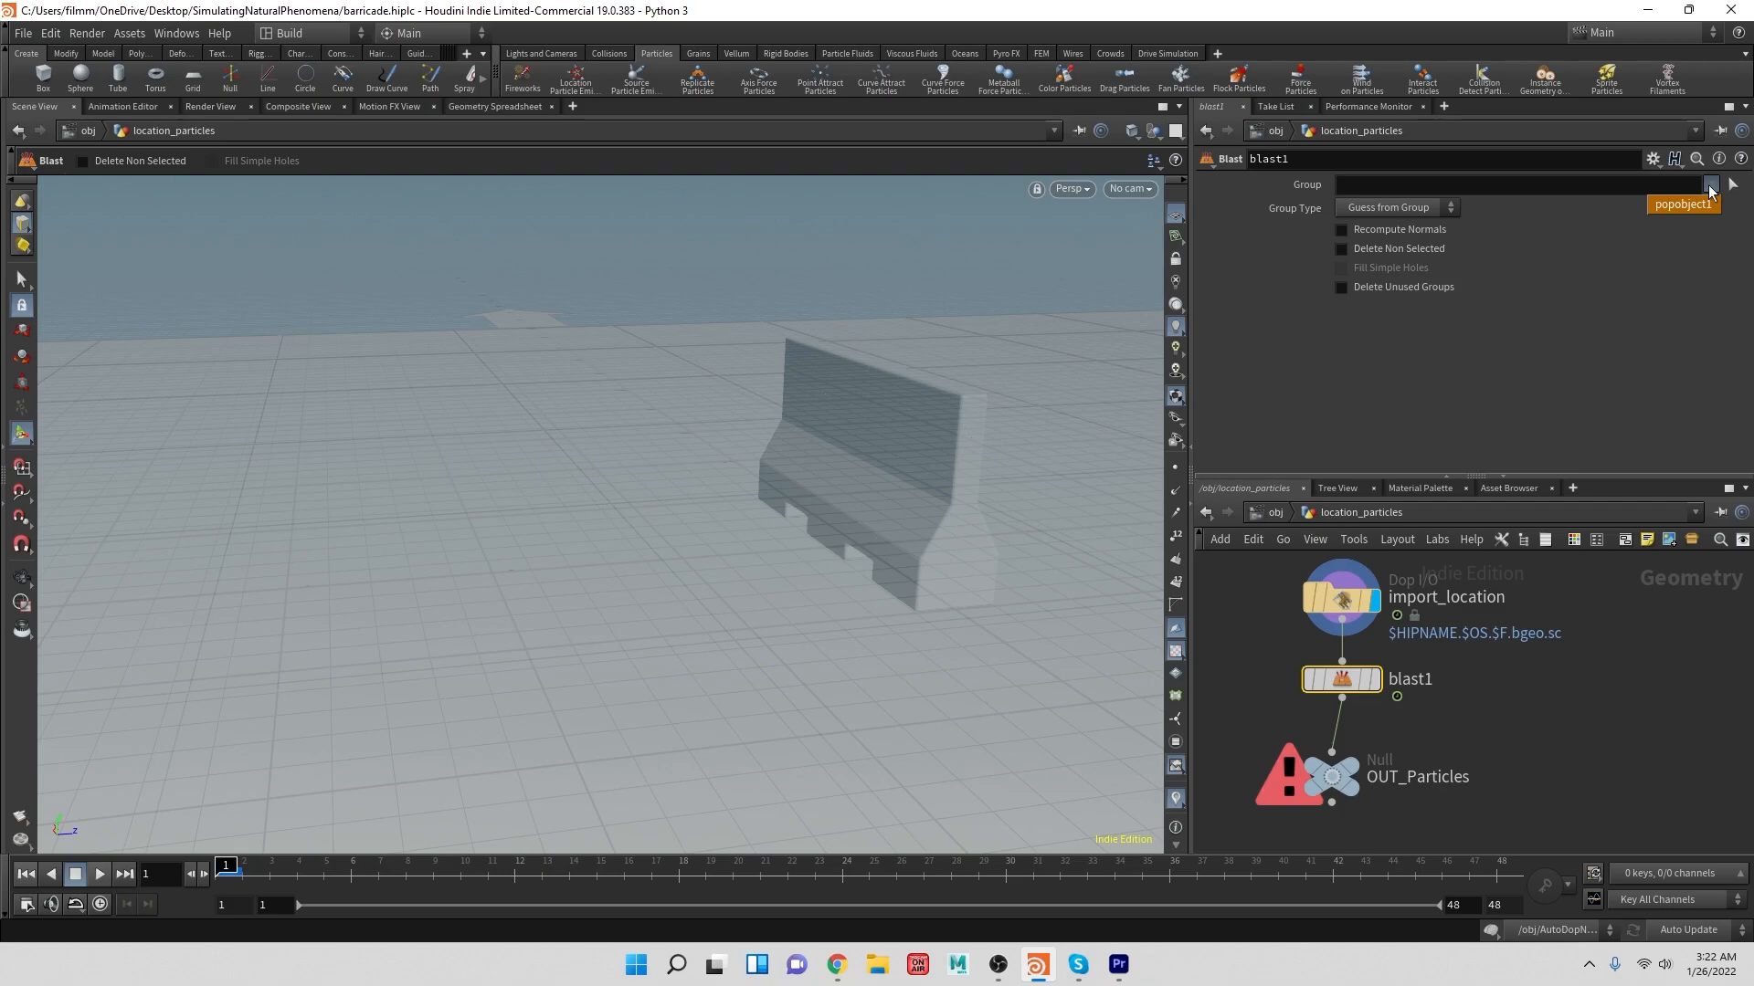
pyautogui.click(1710, 186)
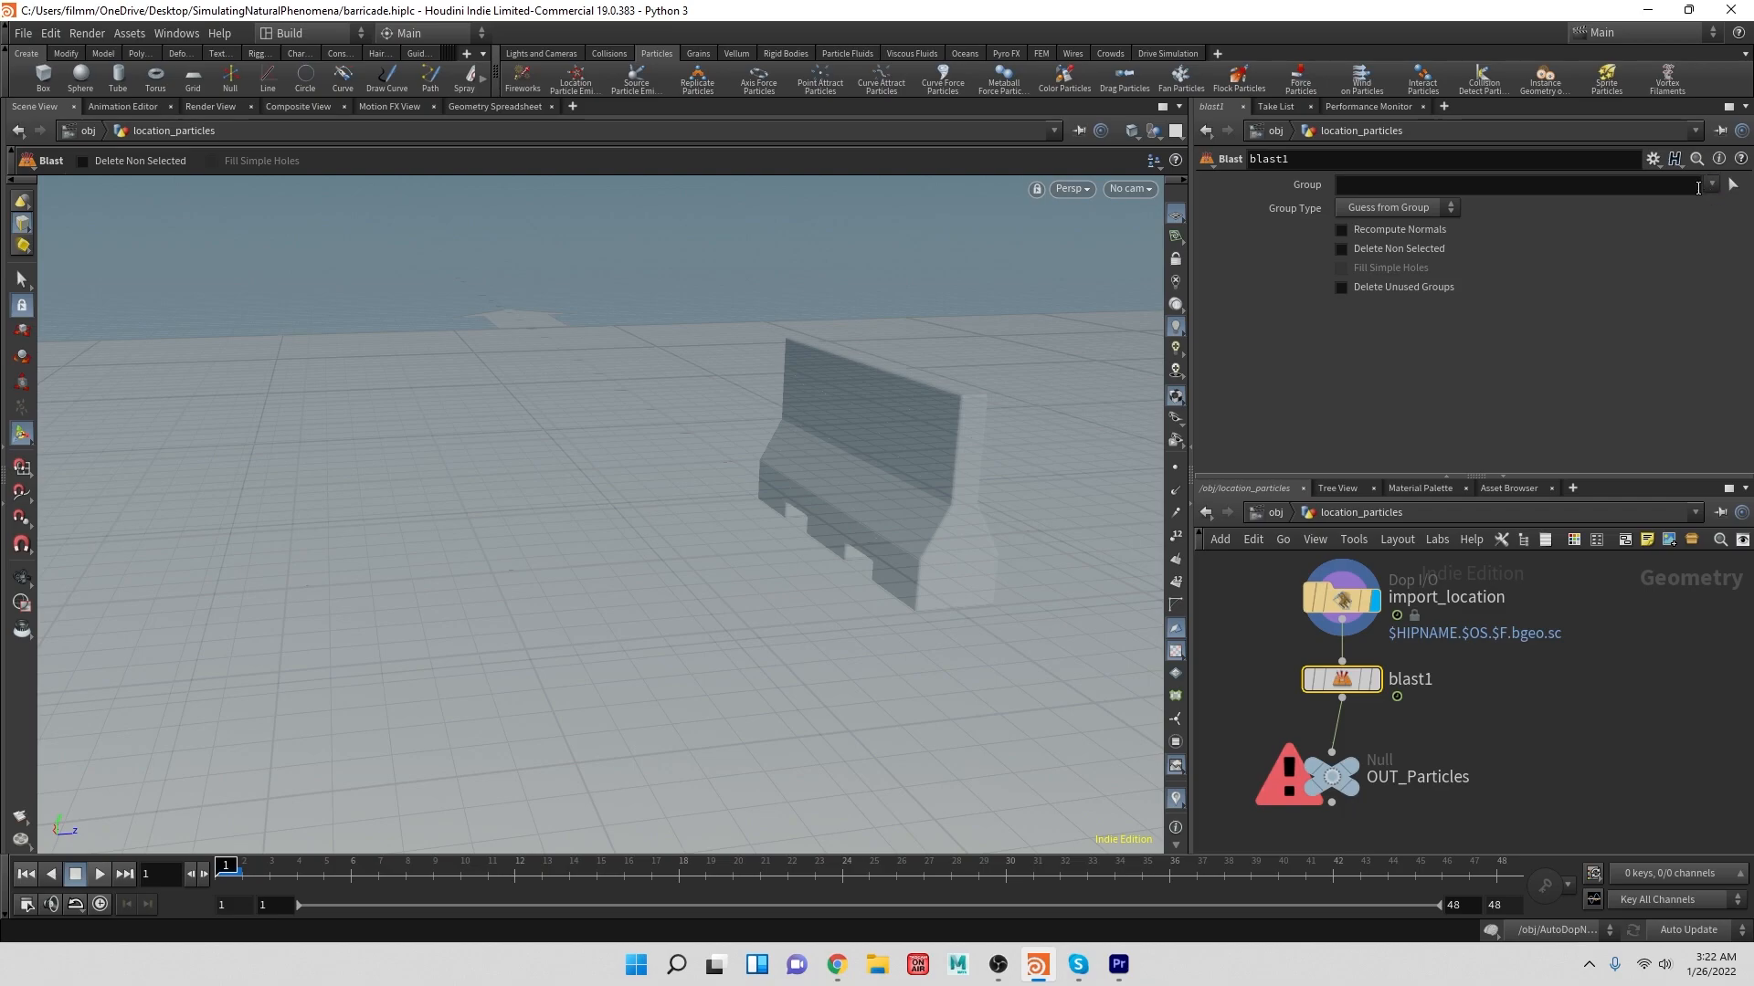
# - Display the Blast node's output and play the simulation to frame 8
pyautogui.click(1374, 680)
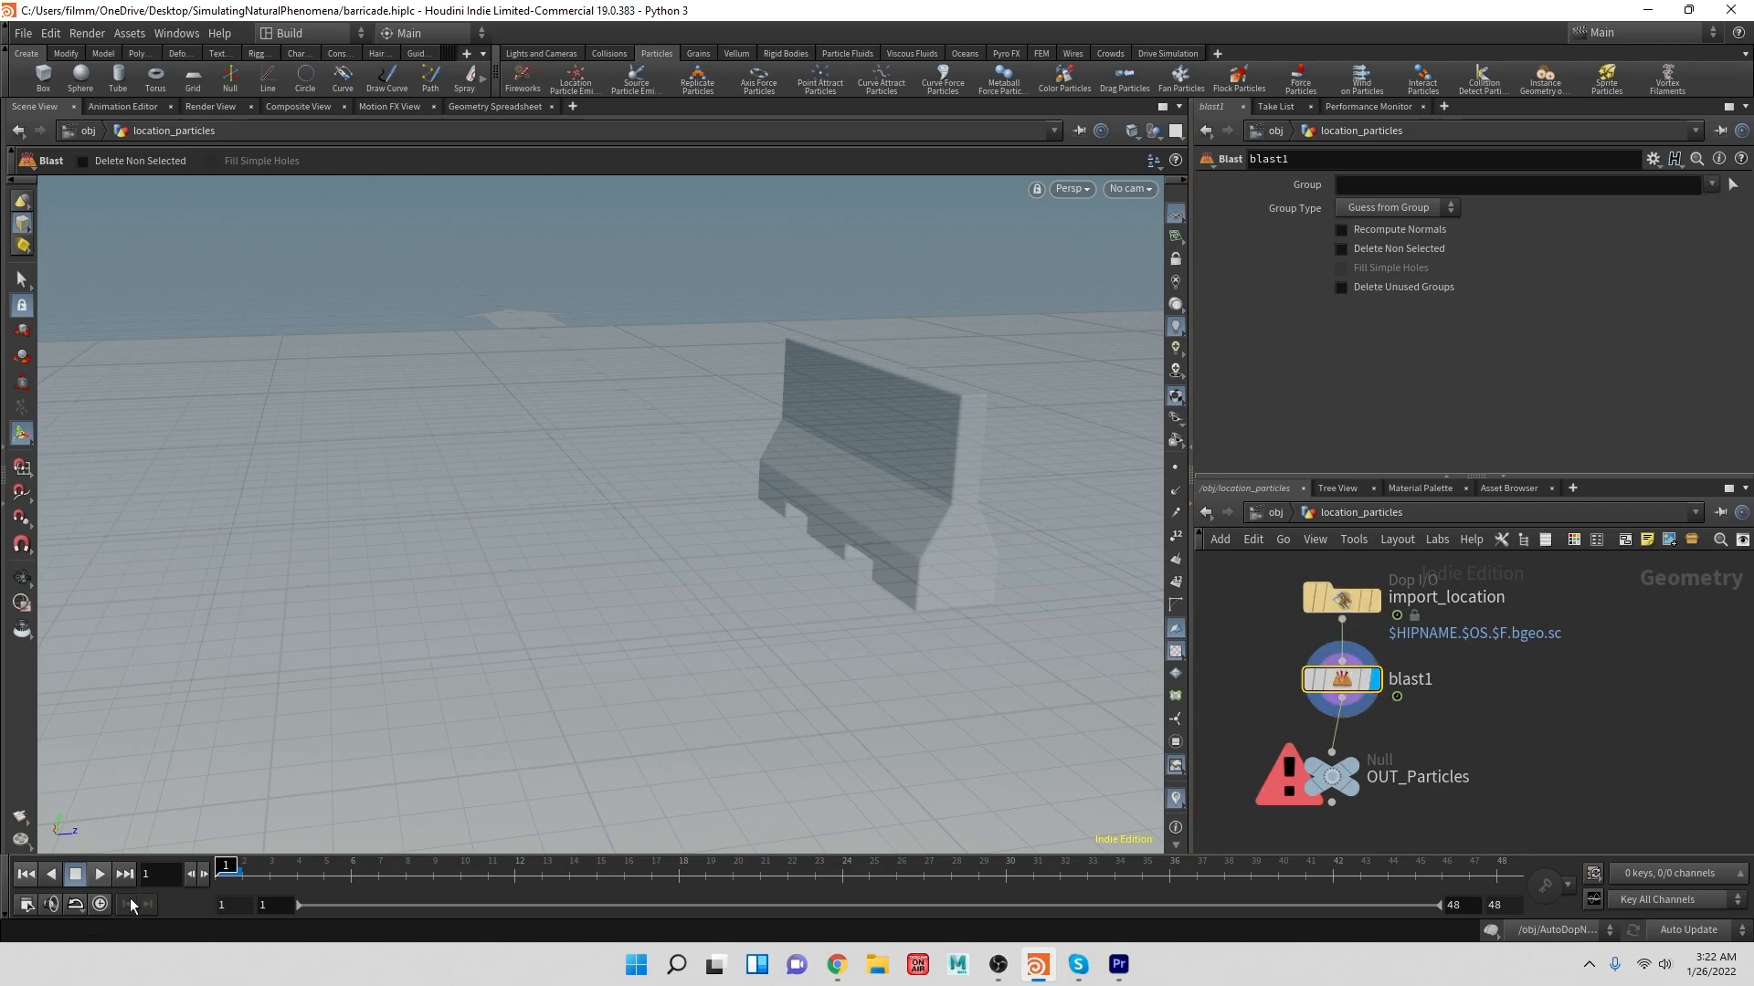
pyautogui.click(99, 874)
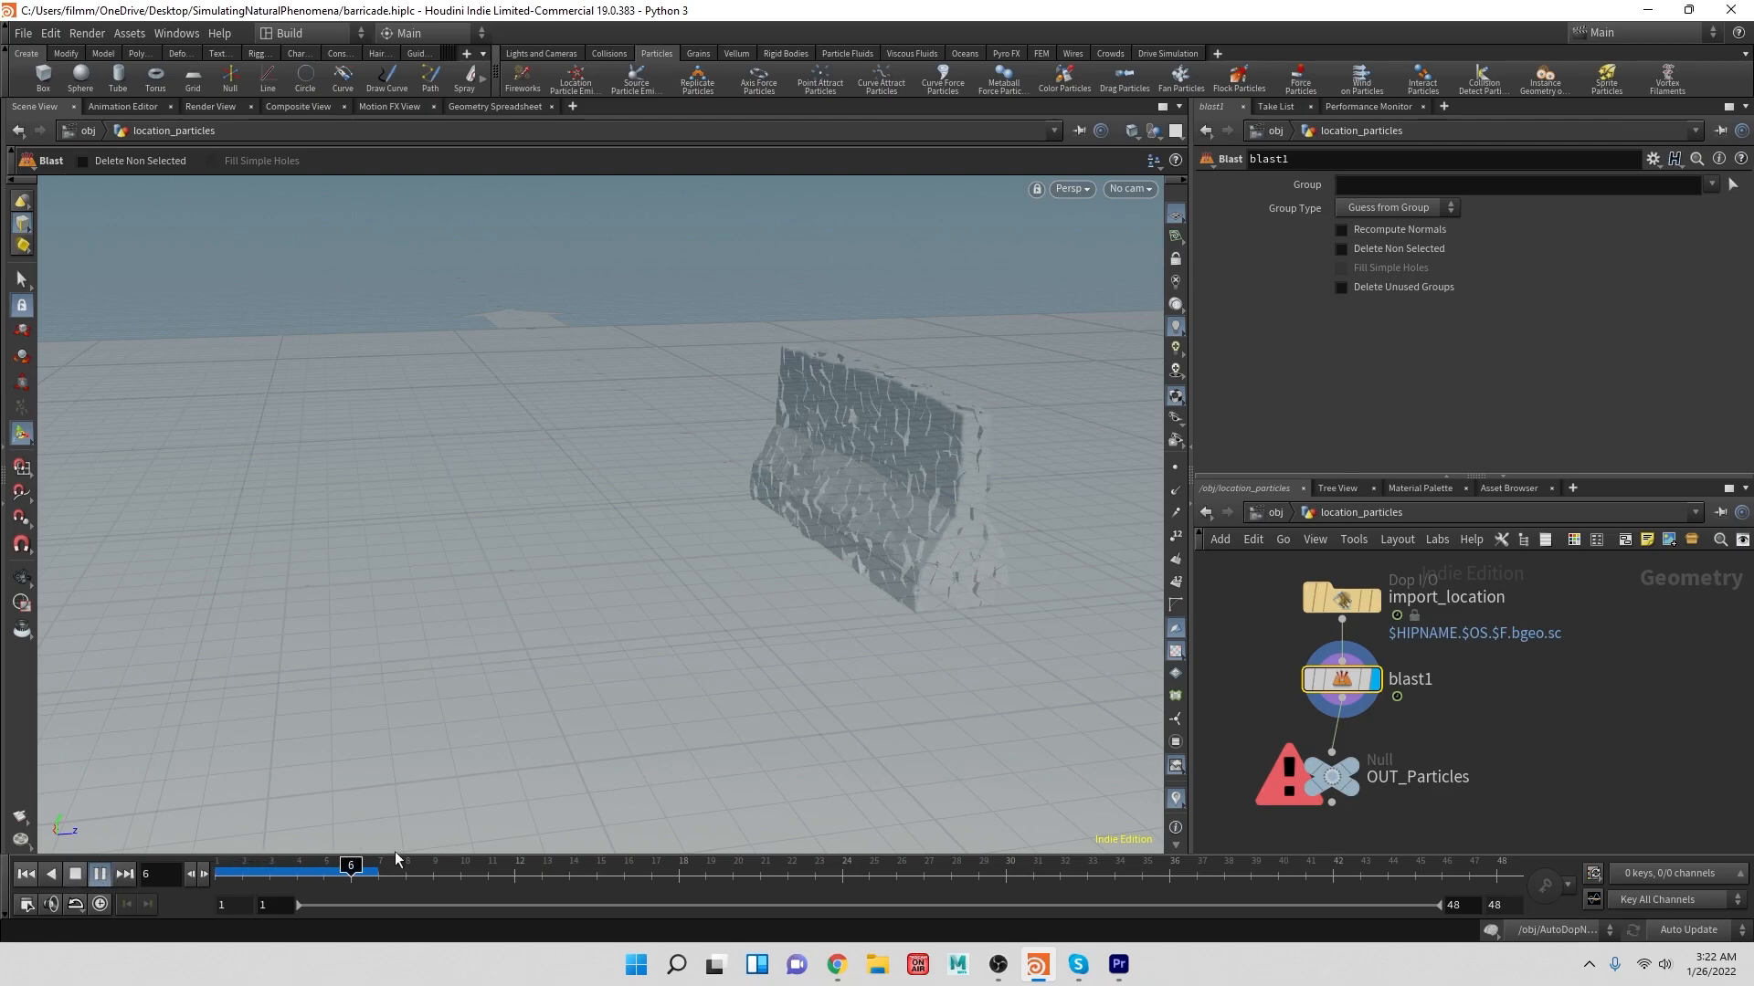
pyautogui.press('Escape')
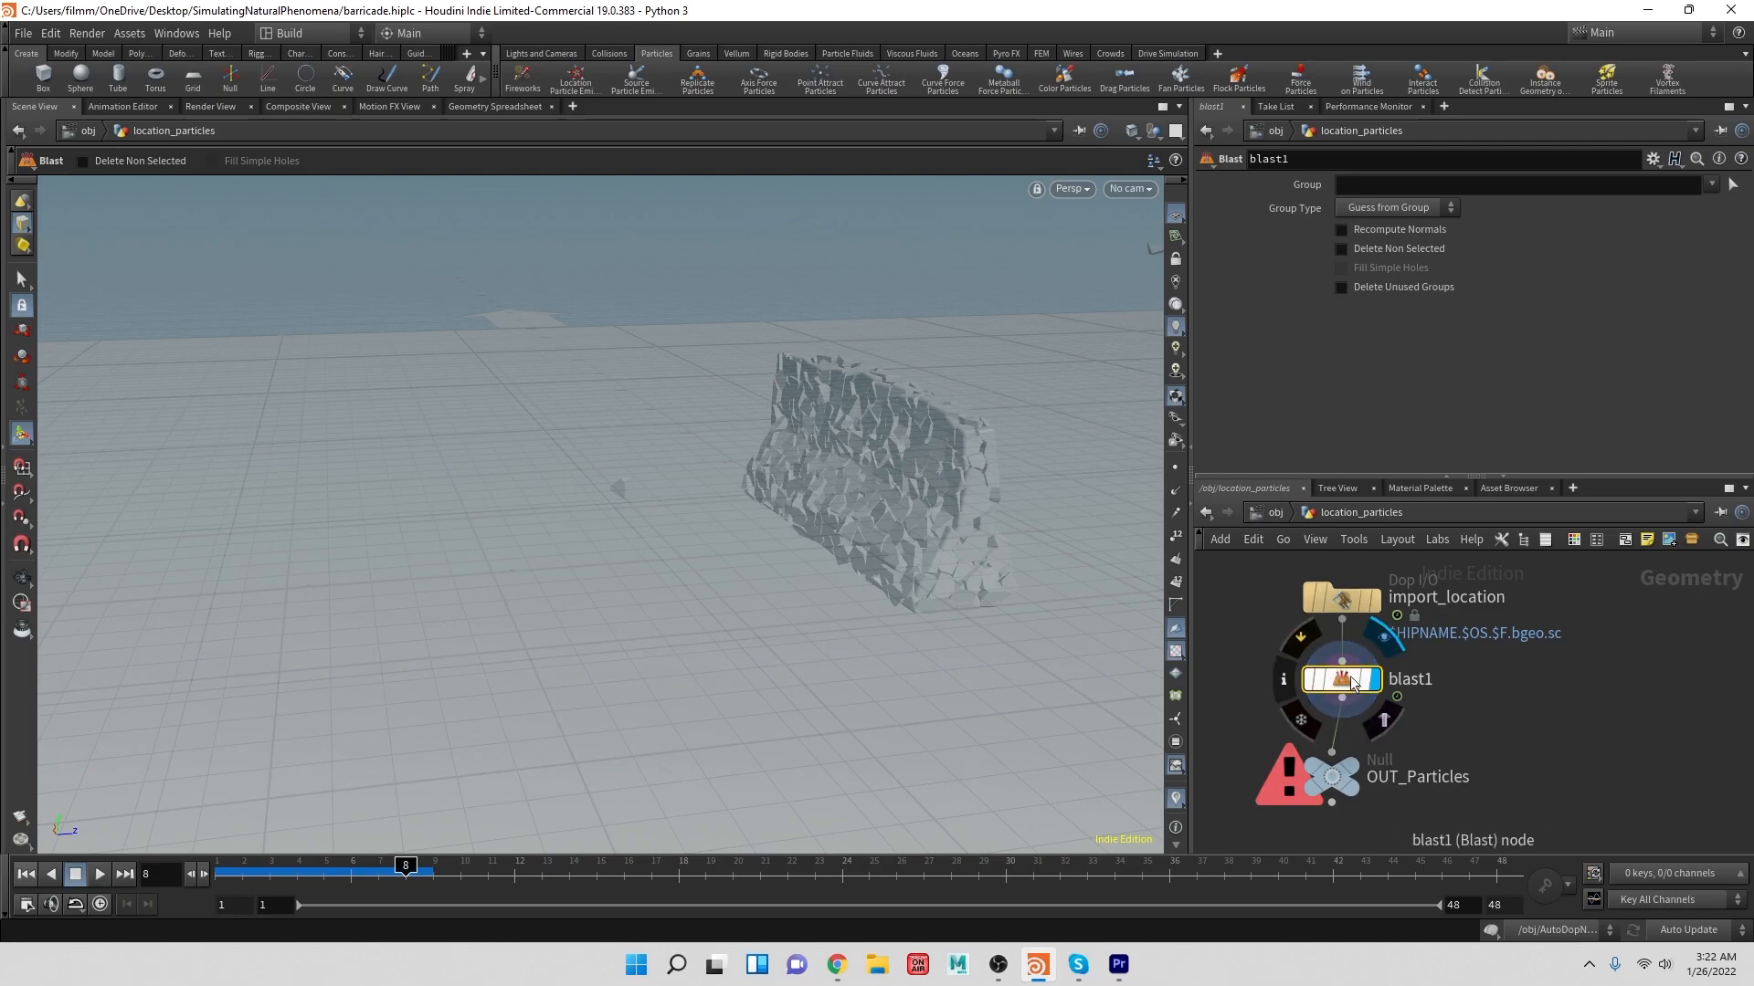
# - Bypass the Blast node and replay the simulation's first frames, returning to frame 1
pyautogui.click(1309, 636)
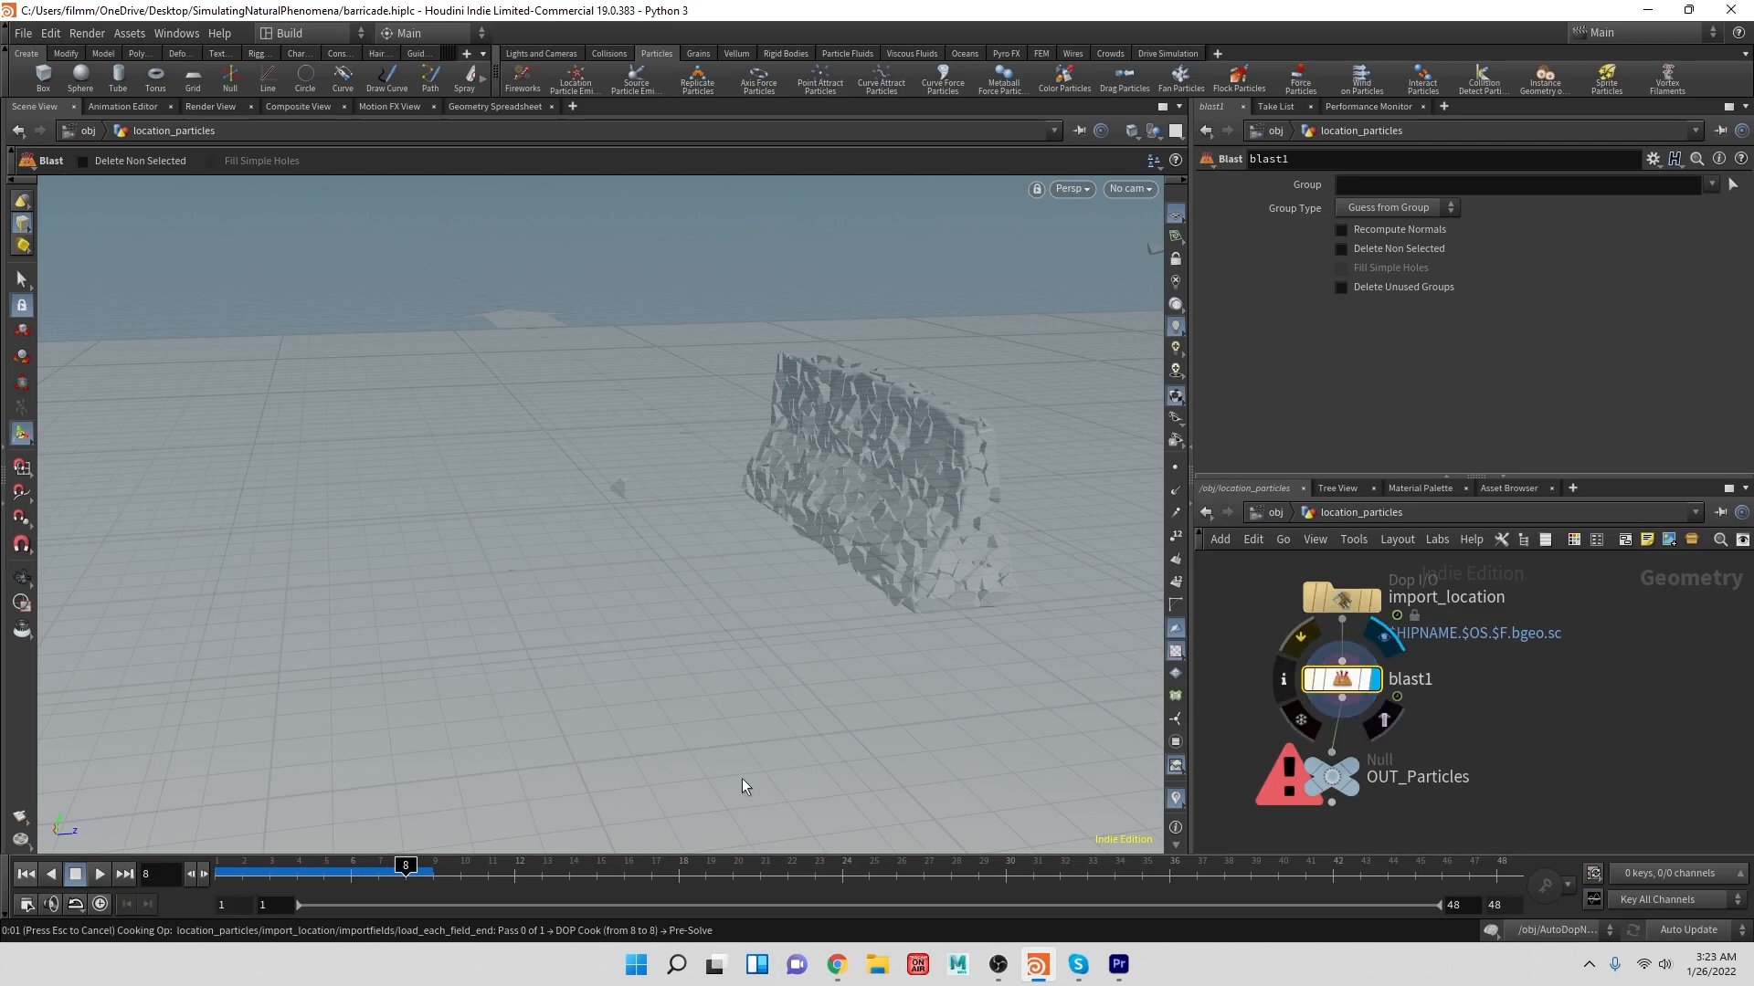
pyautogui.click(146, 873)
pyautogui.click(33, 875)
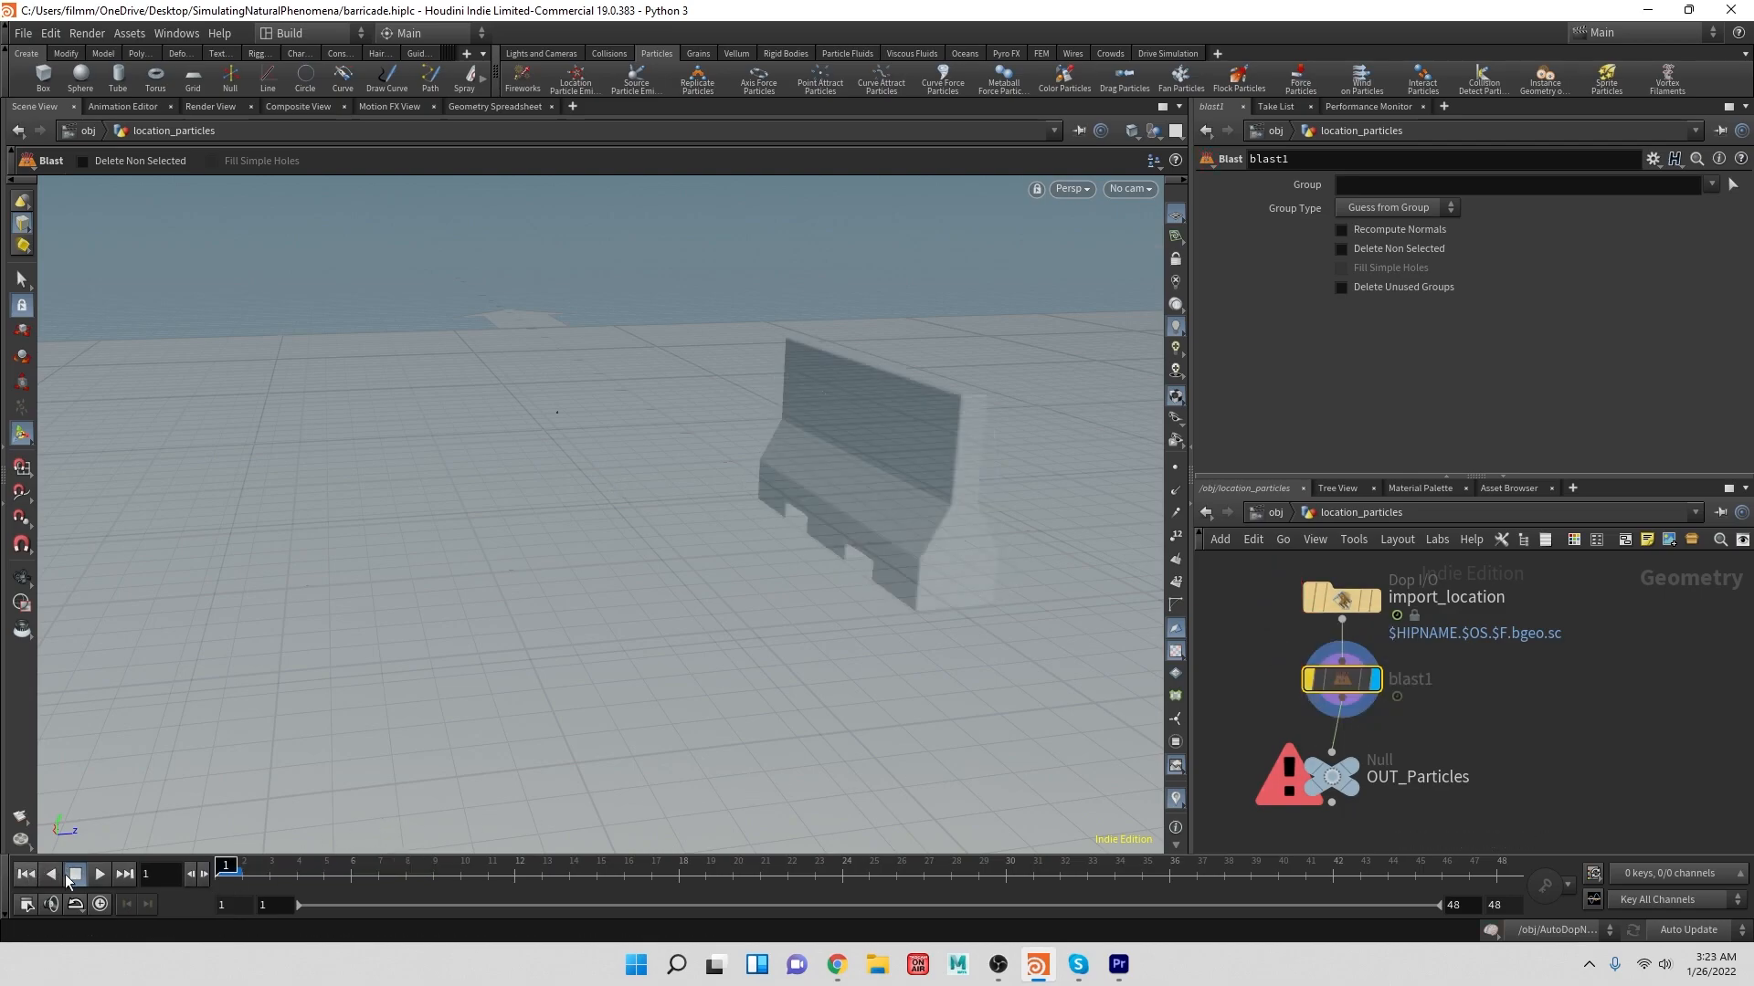
pyautogui.click(99, 874)
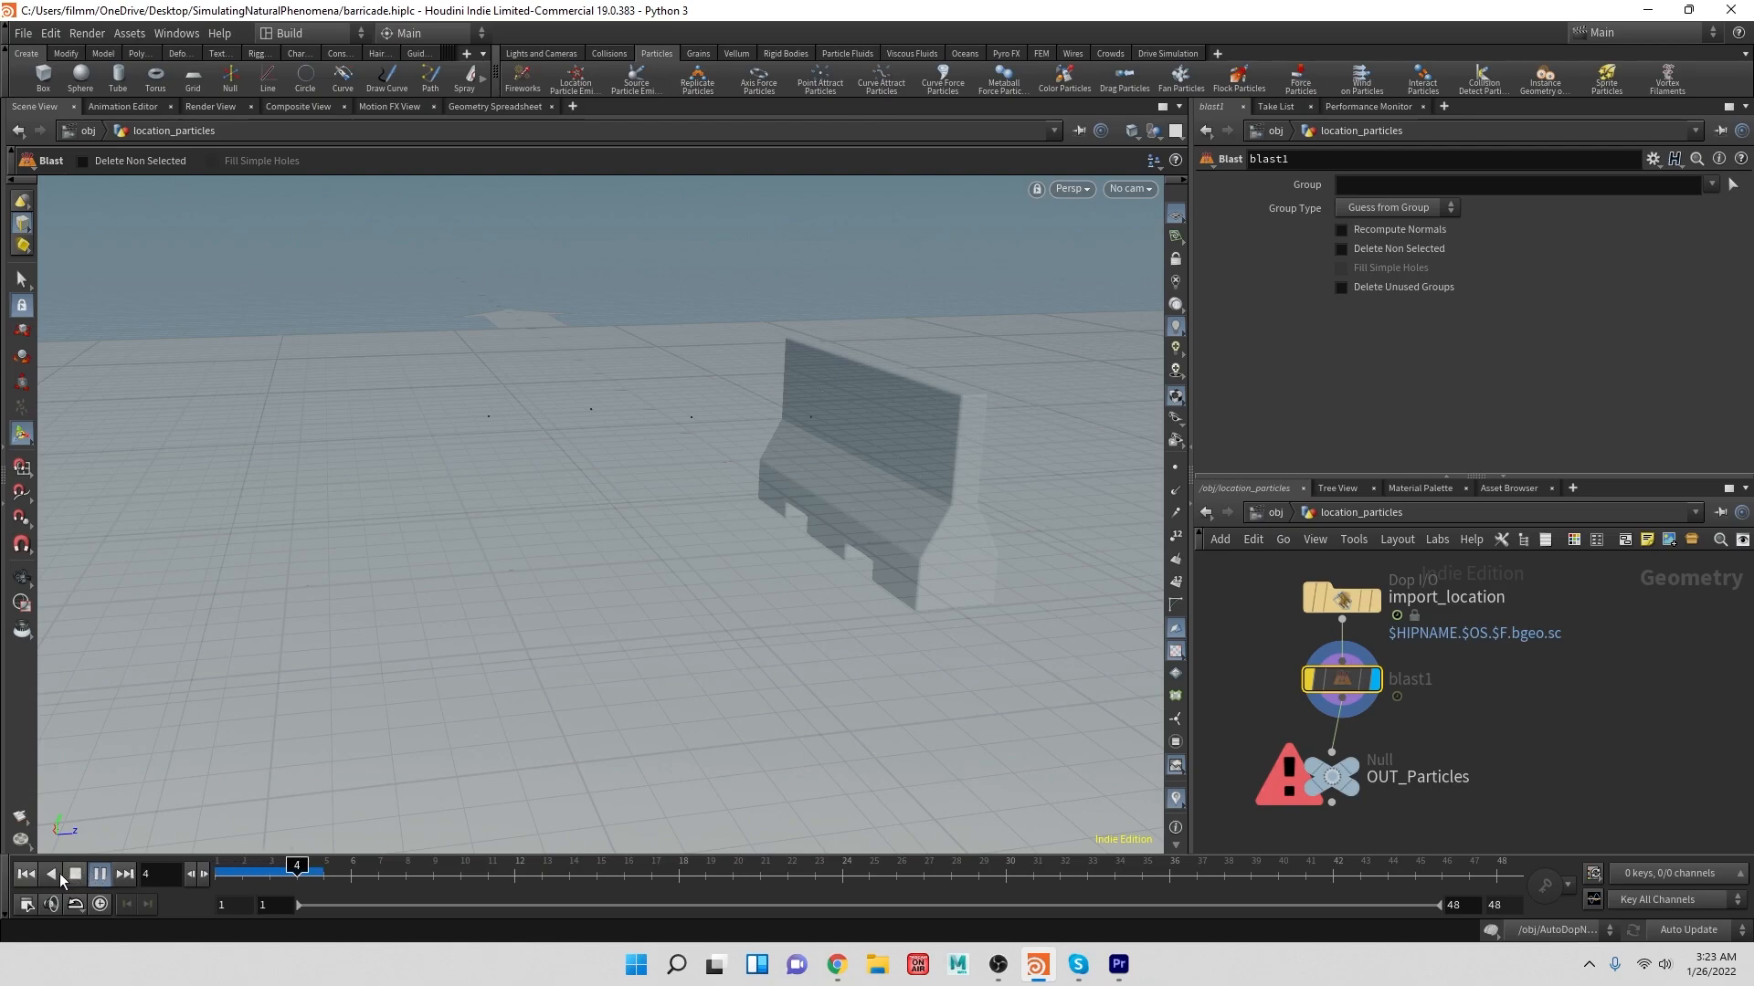
pyautogui.hotkey('ctrl', 'Up')
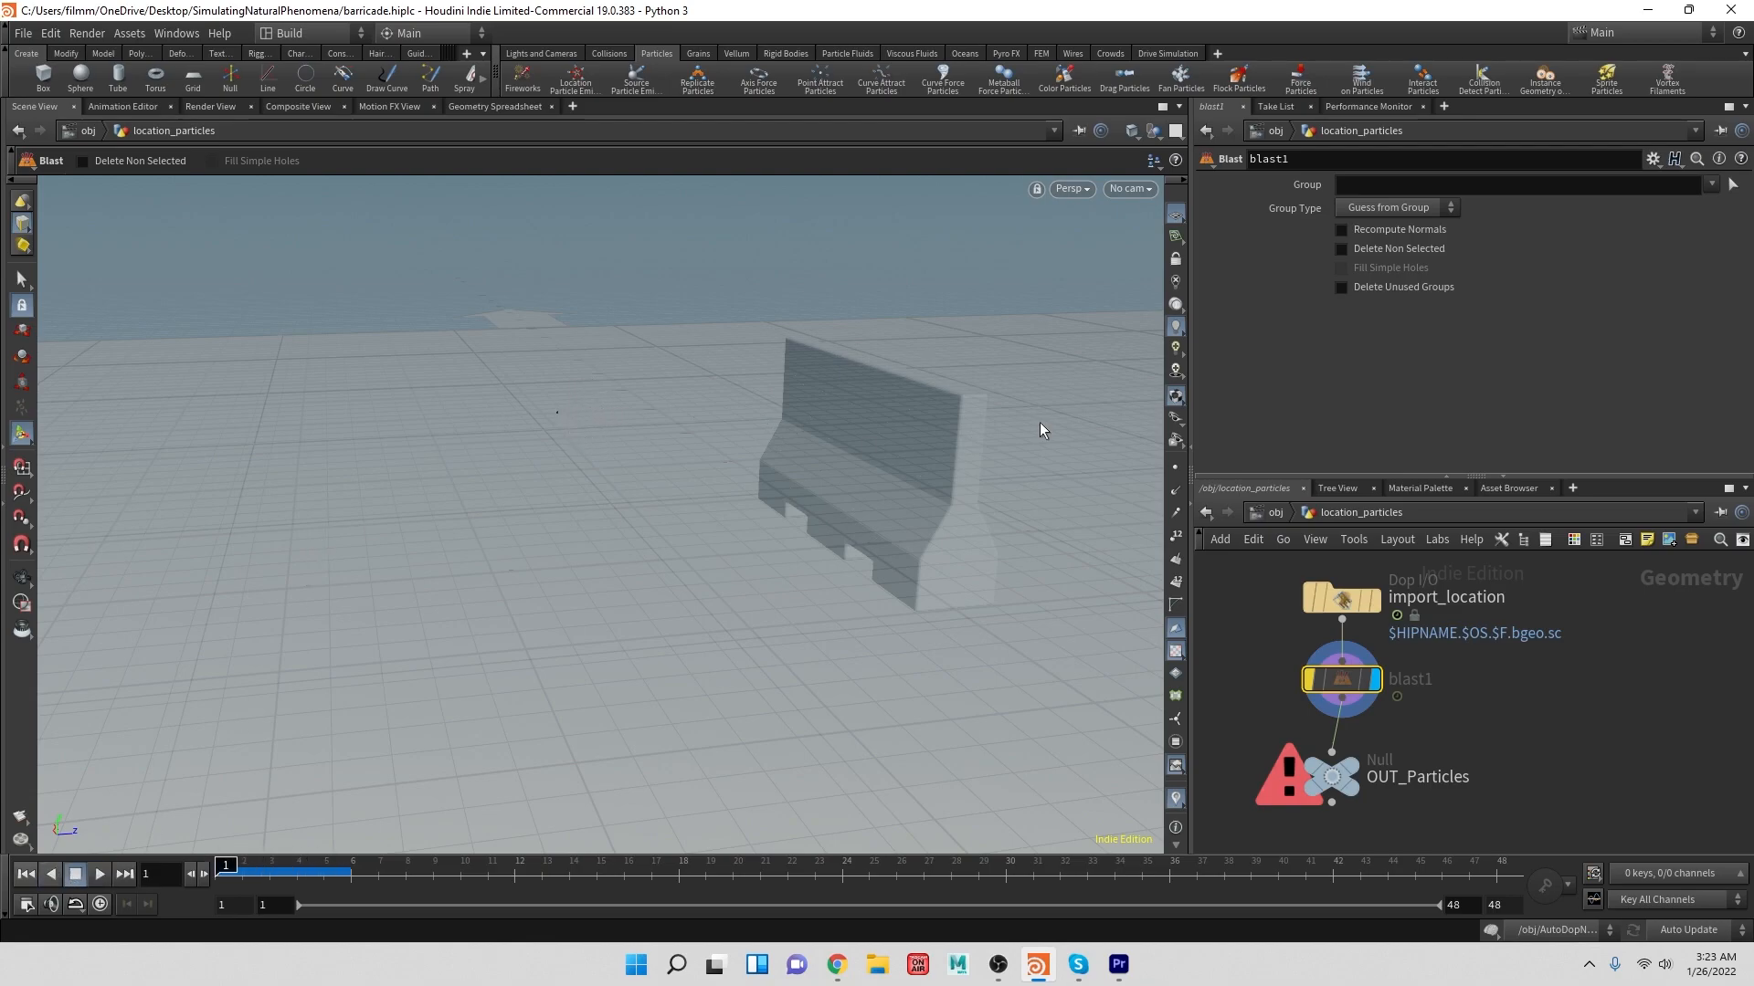
# - Set the Blast node's group to initPart with Delete Non Selected enabled, and turn off its bypass
pyautogui.click(1709, 186)
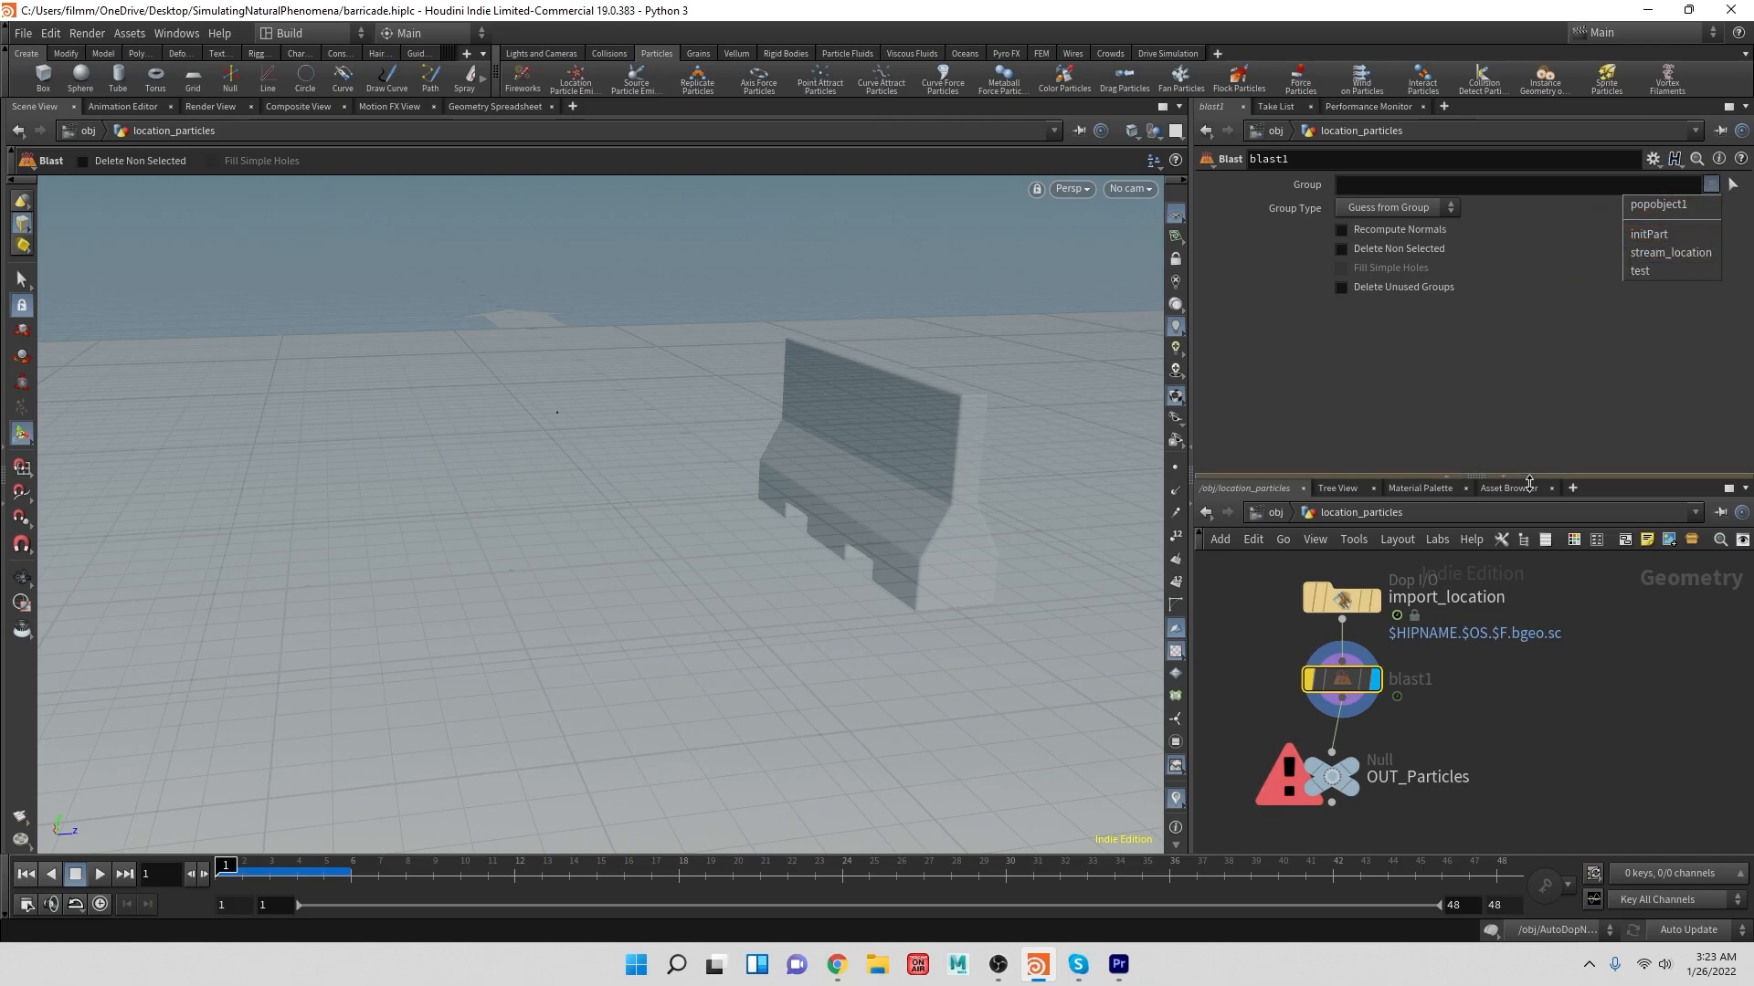
pyautogui.click(1675, 233)
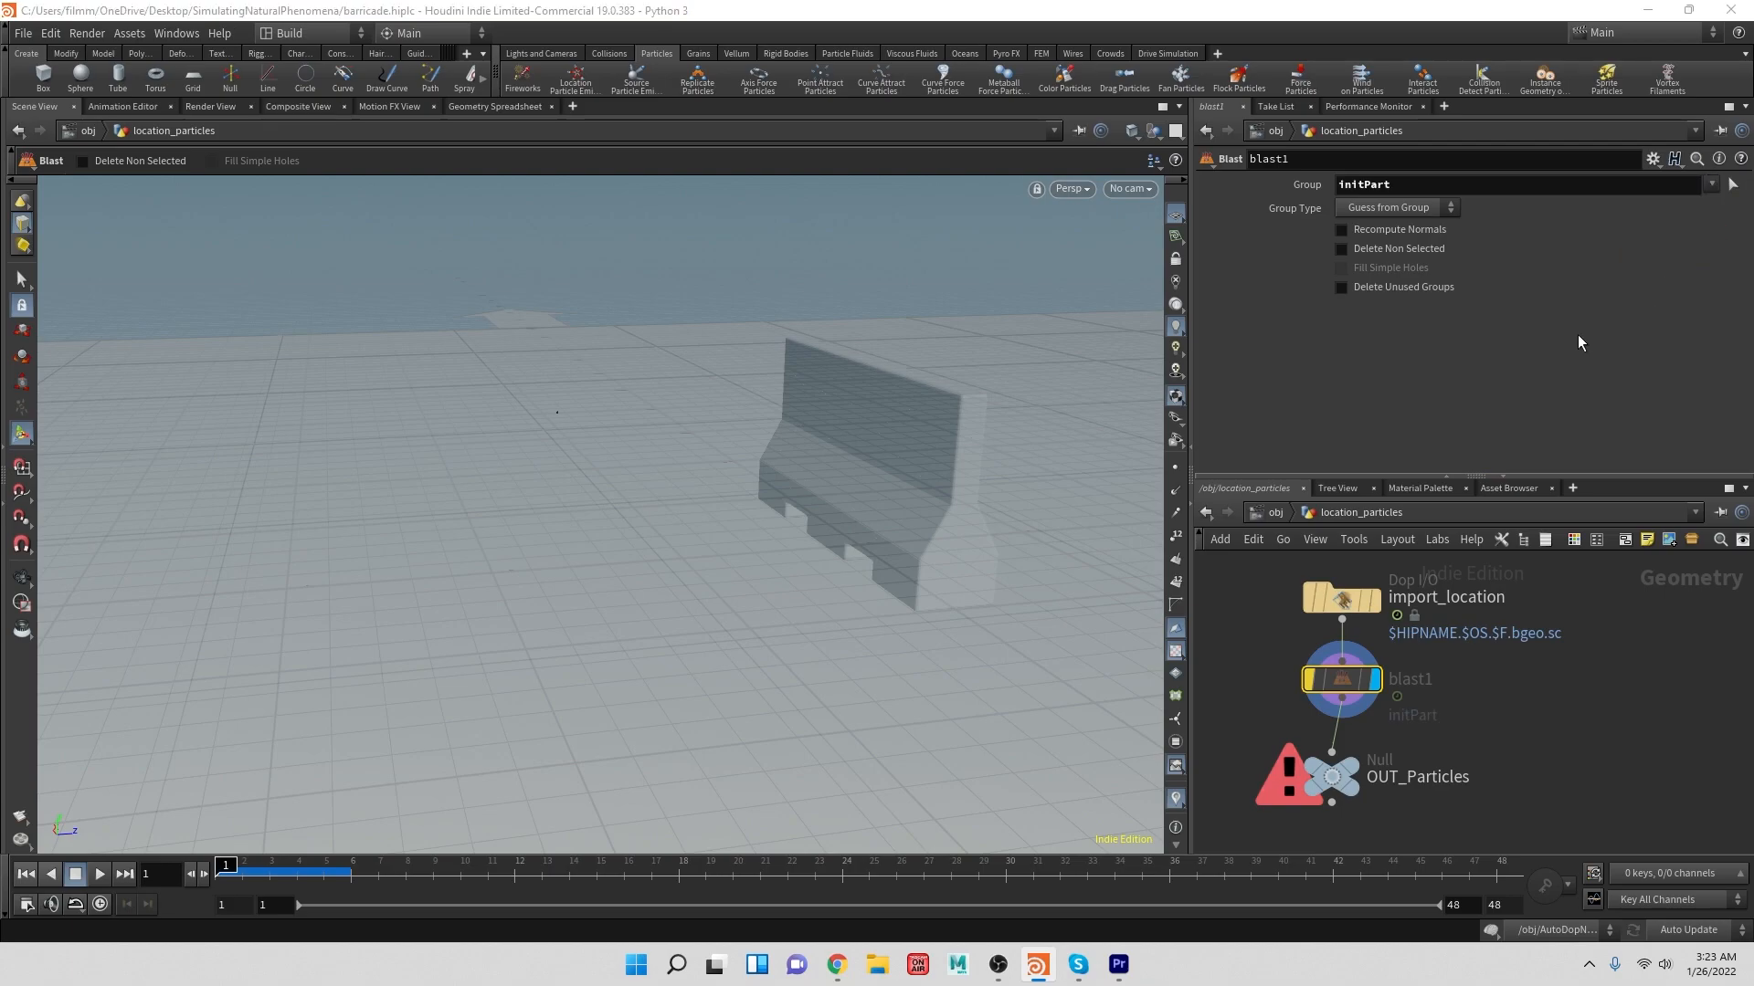
pyautogui.click(1355, 248)
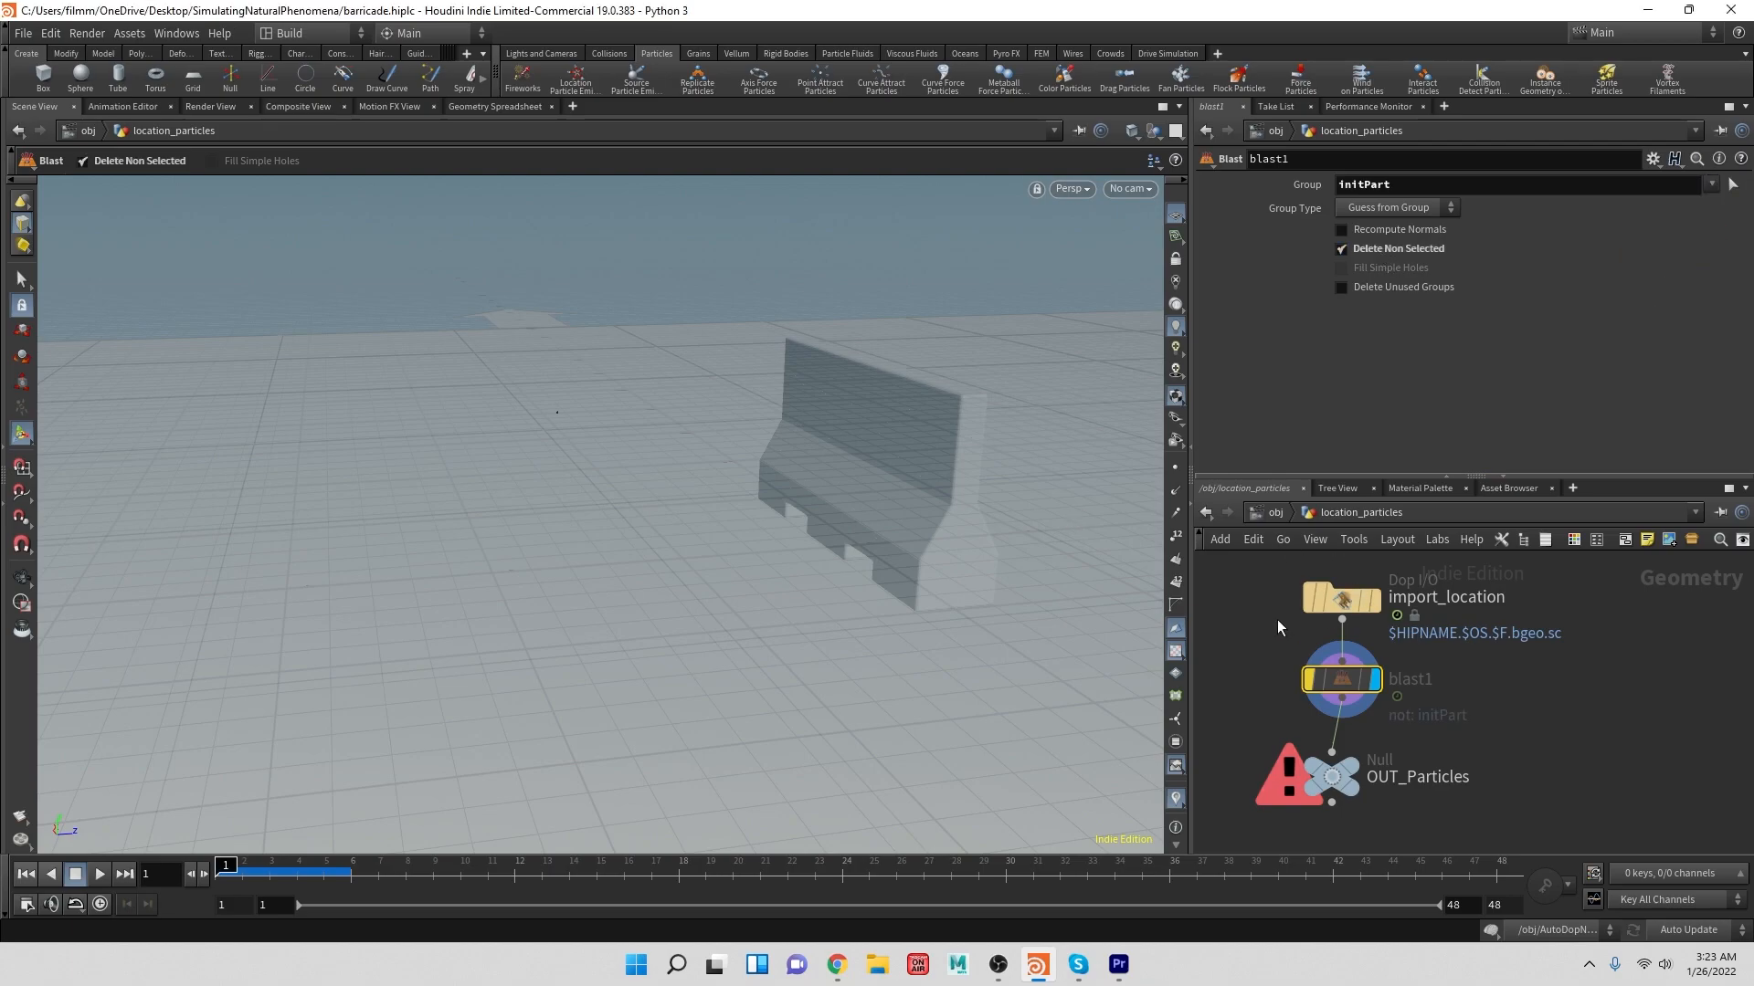
pyautogui.moveTo(1330, 683)
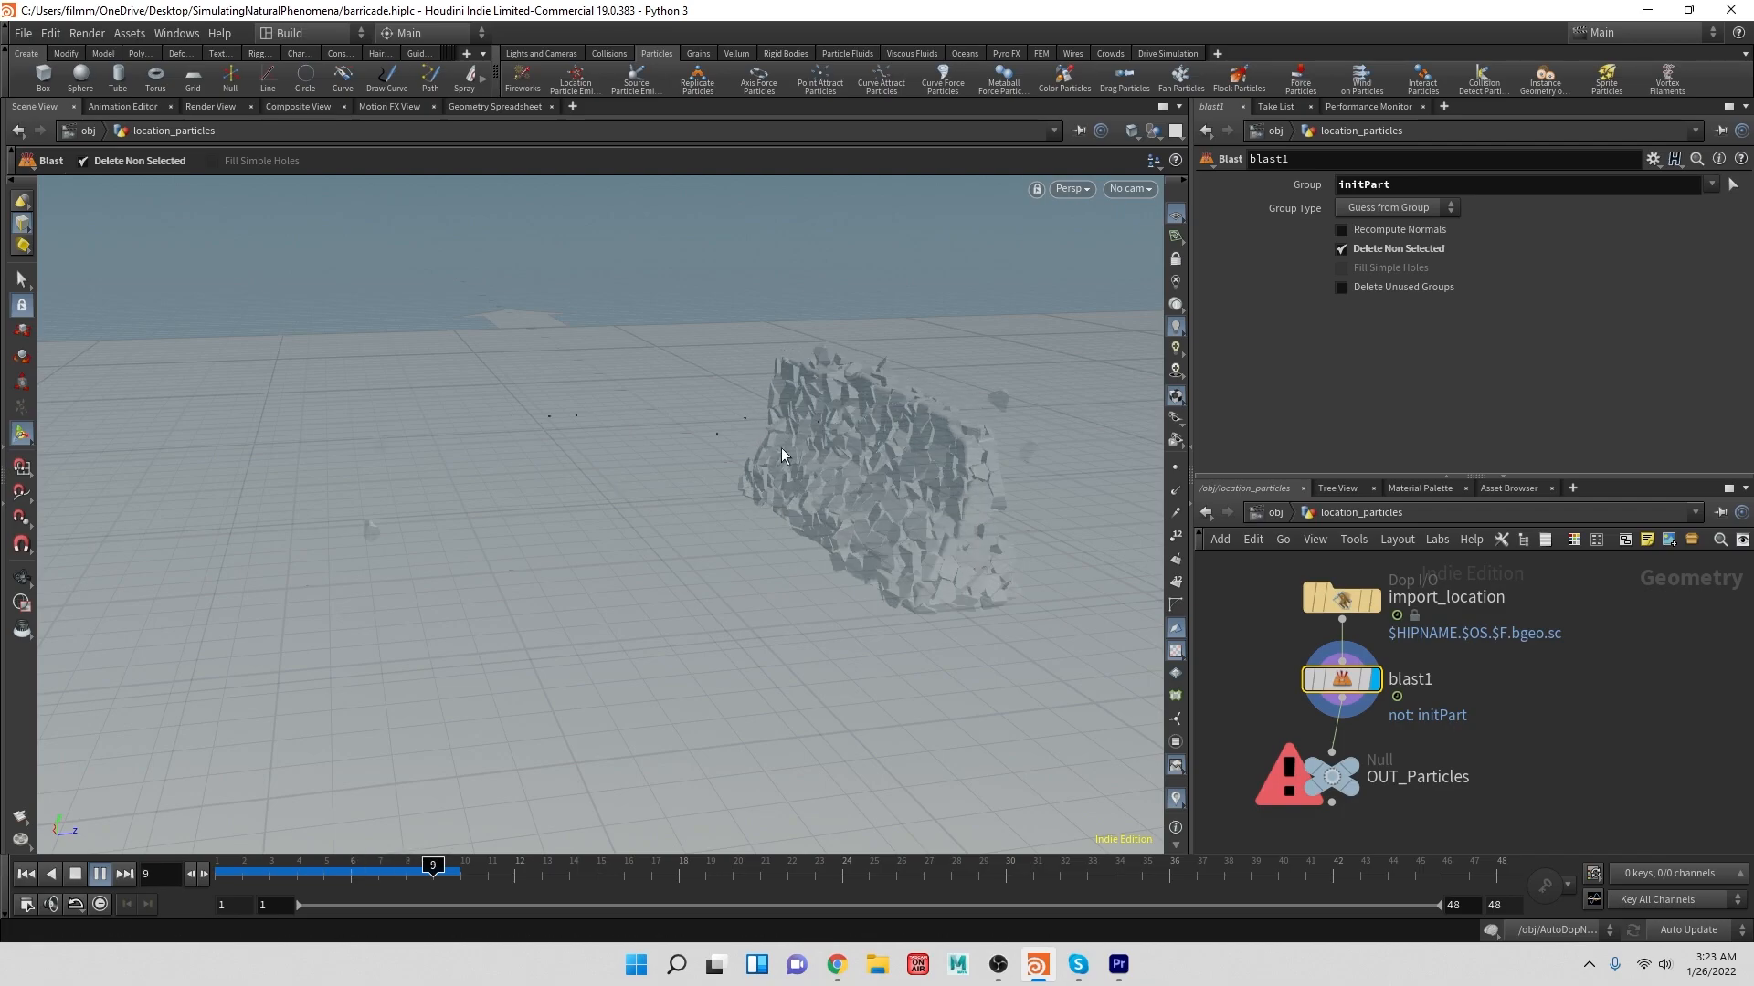
# - Stop playback at frame 13 and replay the simulation with import_location displayed for comparison, returning to frame 1
pyautogui.click(76, 875)
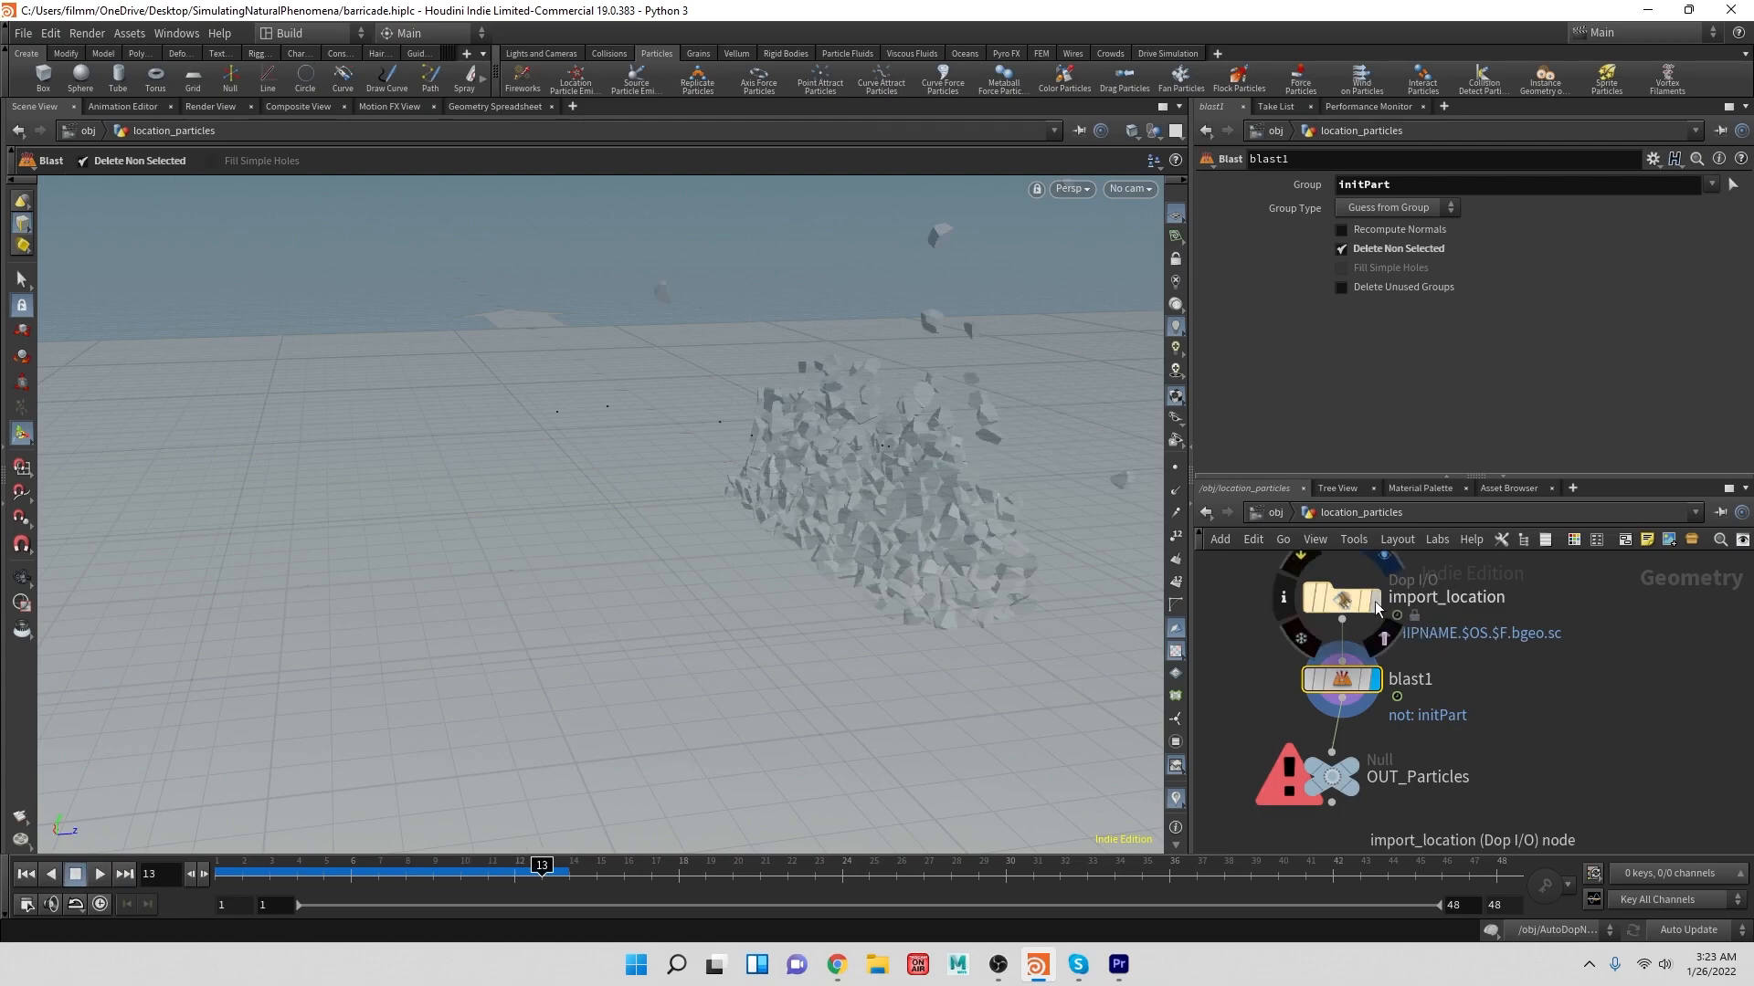
pyautogui.click(1378, 605)
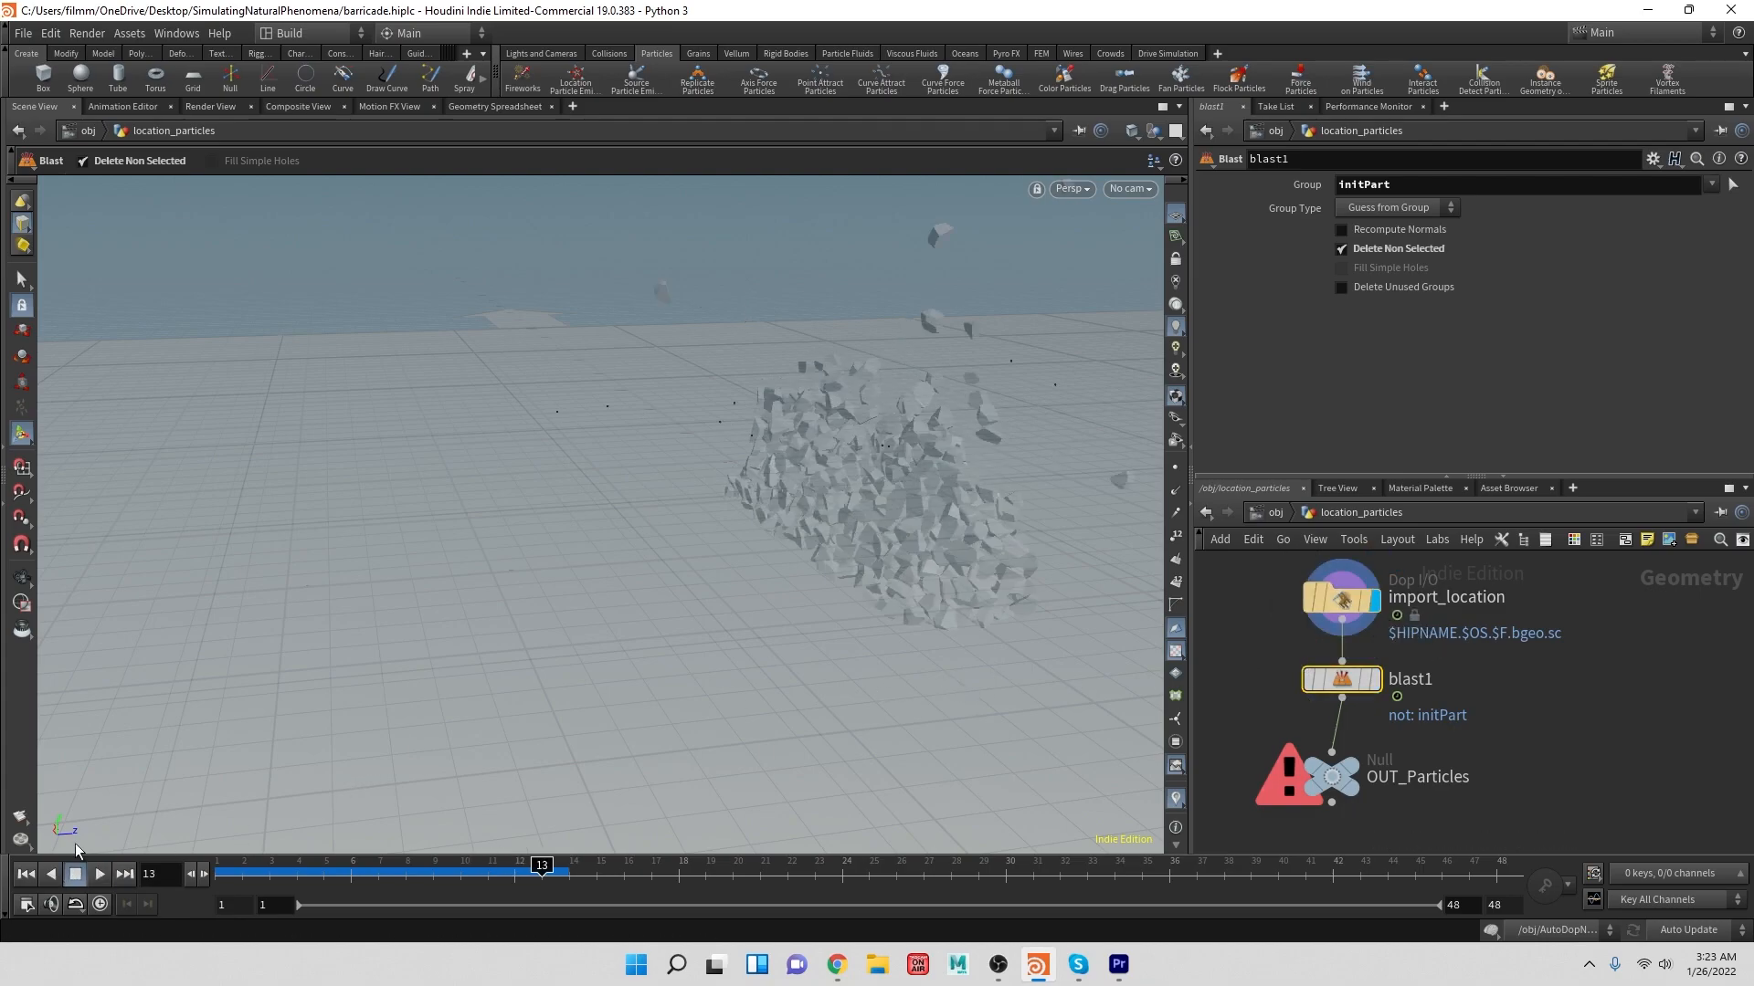
pyautogui.click(26, 874)
pyautogui.click(100, 875)
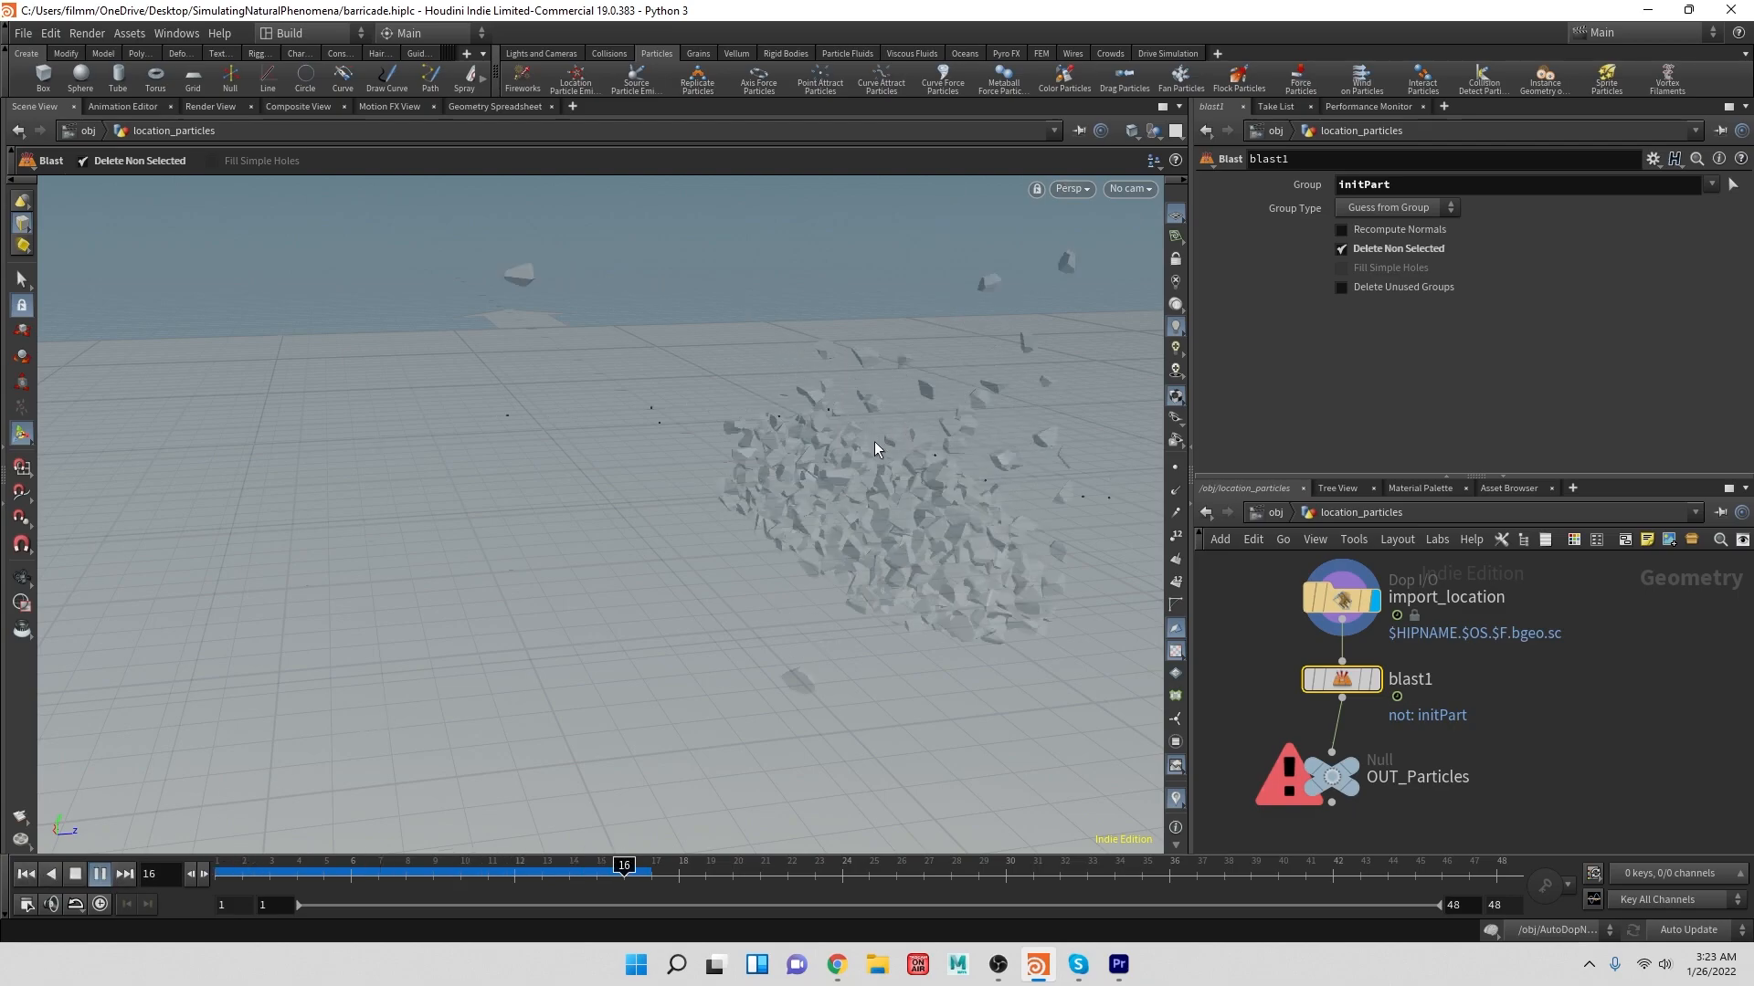
pyautogui.click(25, 873)
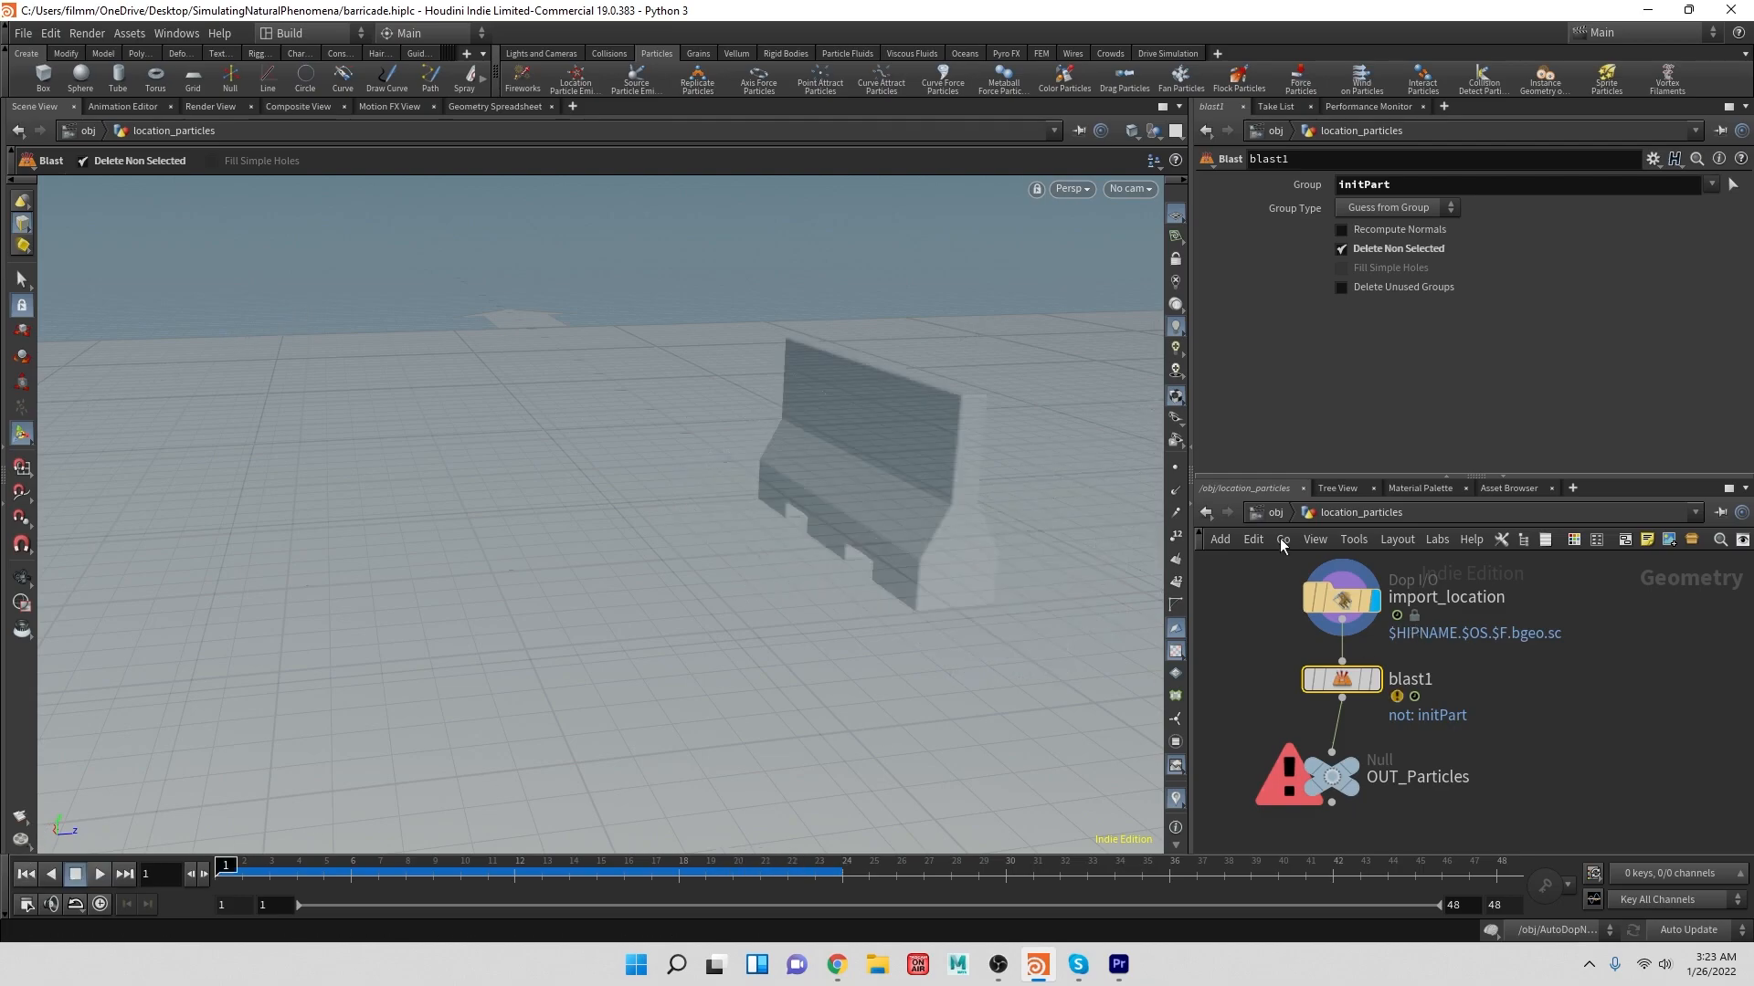
# - Reset the AutoDopNetwork simulation at object level and play it to frame 11, returning to frame 1
pyautogui.click(1272, 512)
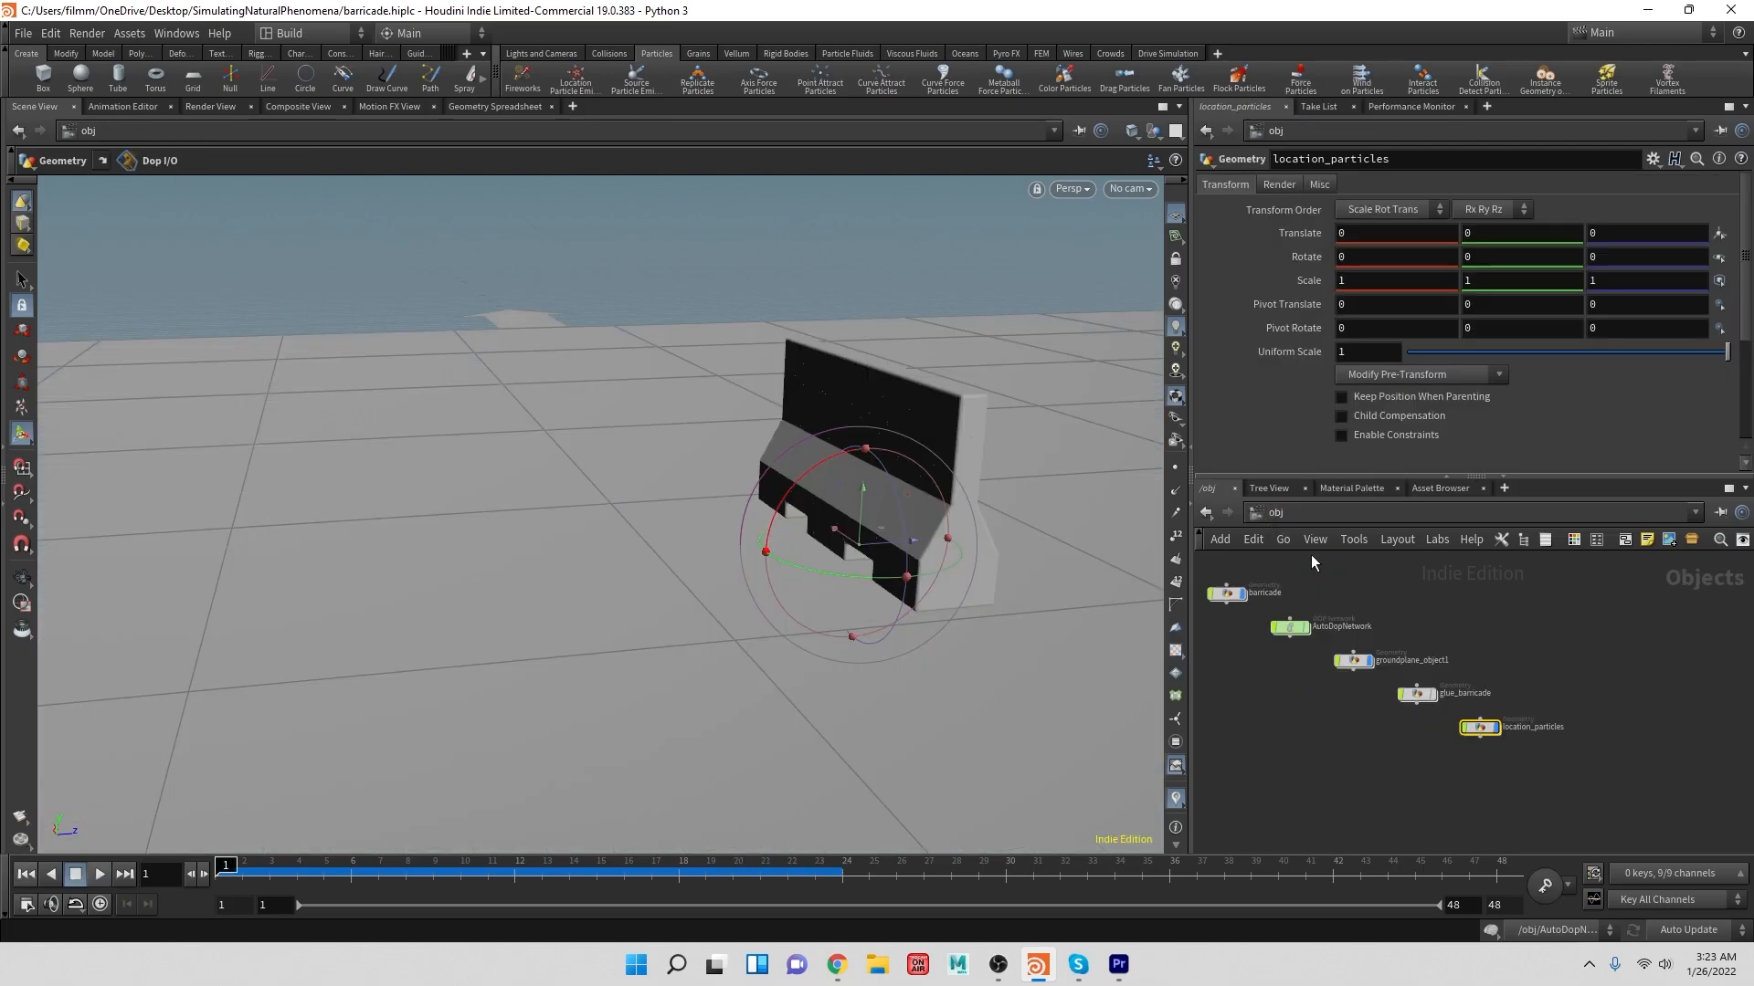
pyautogui.click(1288, 627)
pyautogui.click(1295, 234)
pyautogui.click(99, 875)
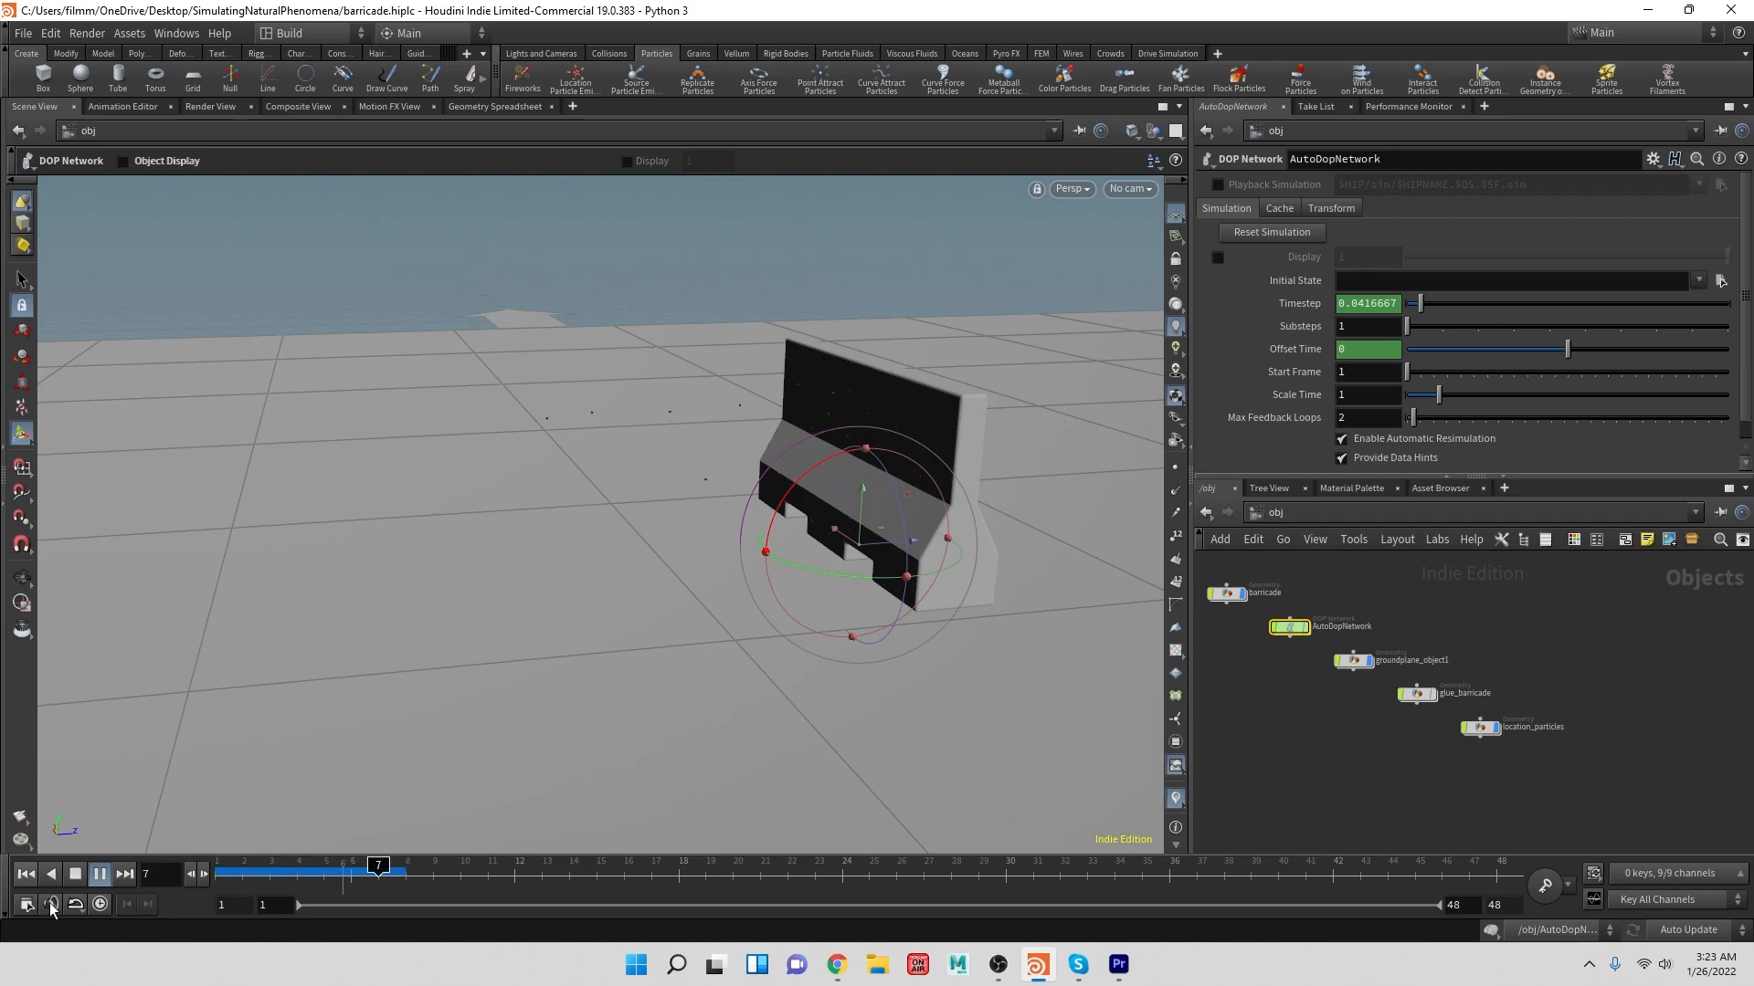
pyautogui.click(74, 877)
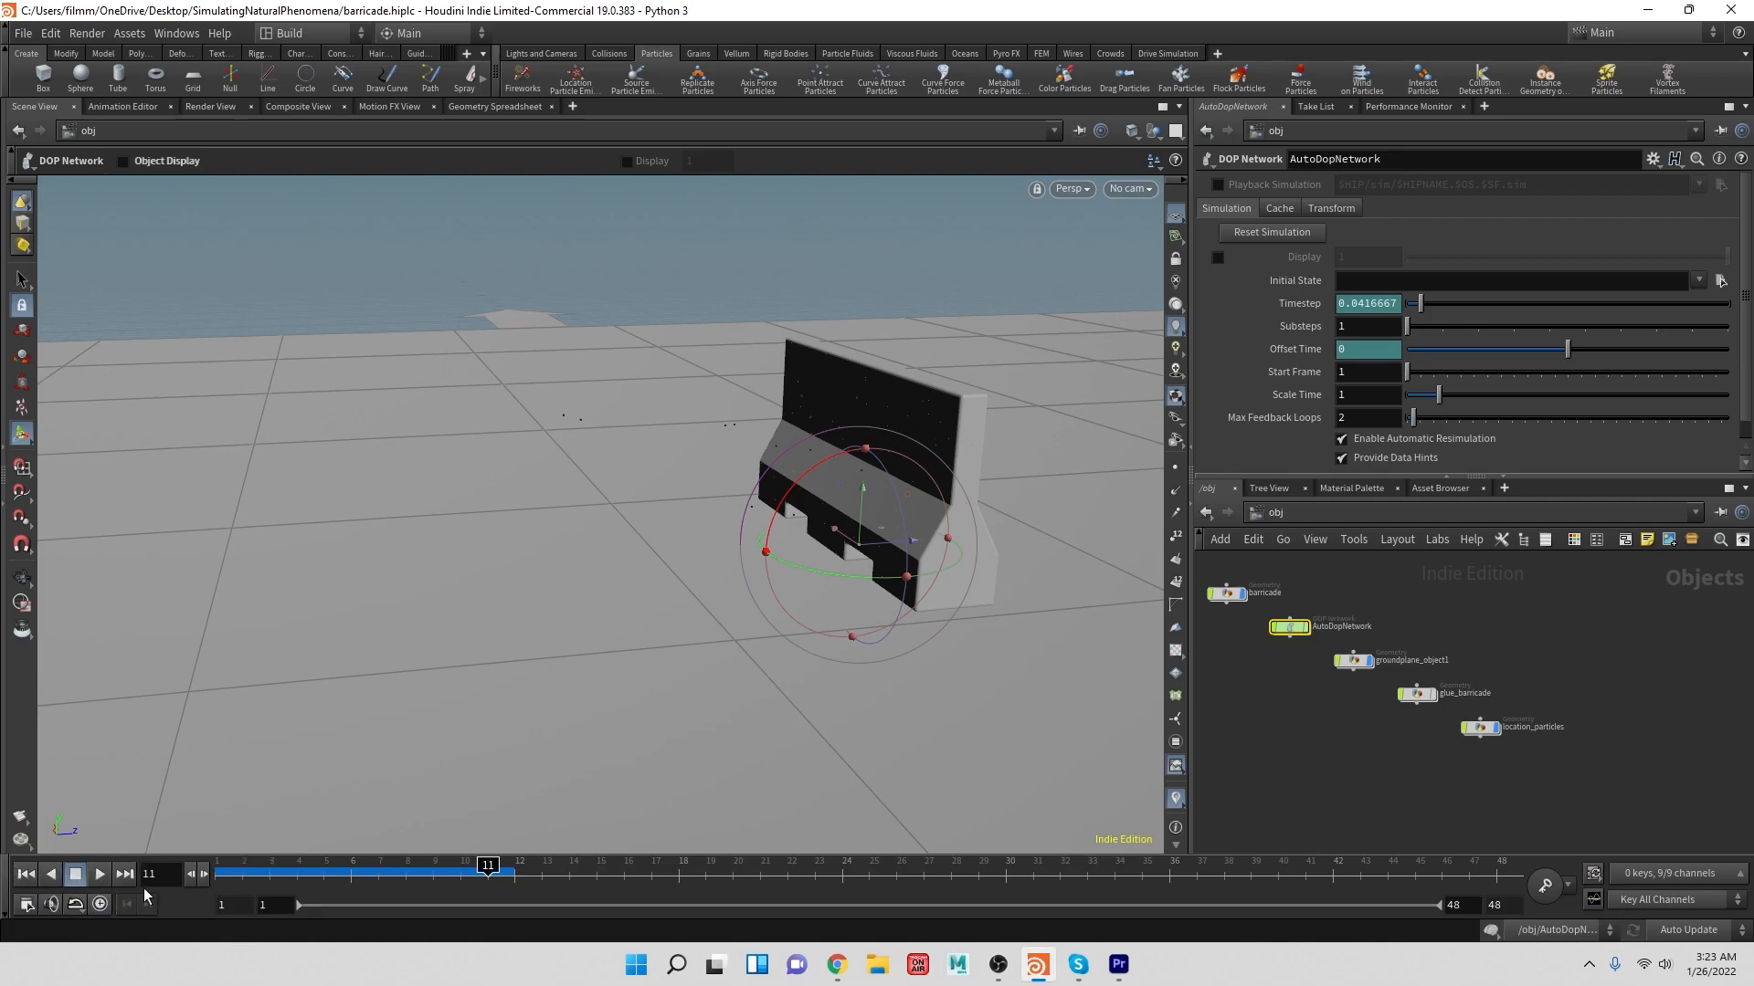
pyautogui.click(27, 875)
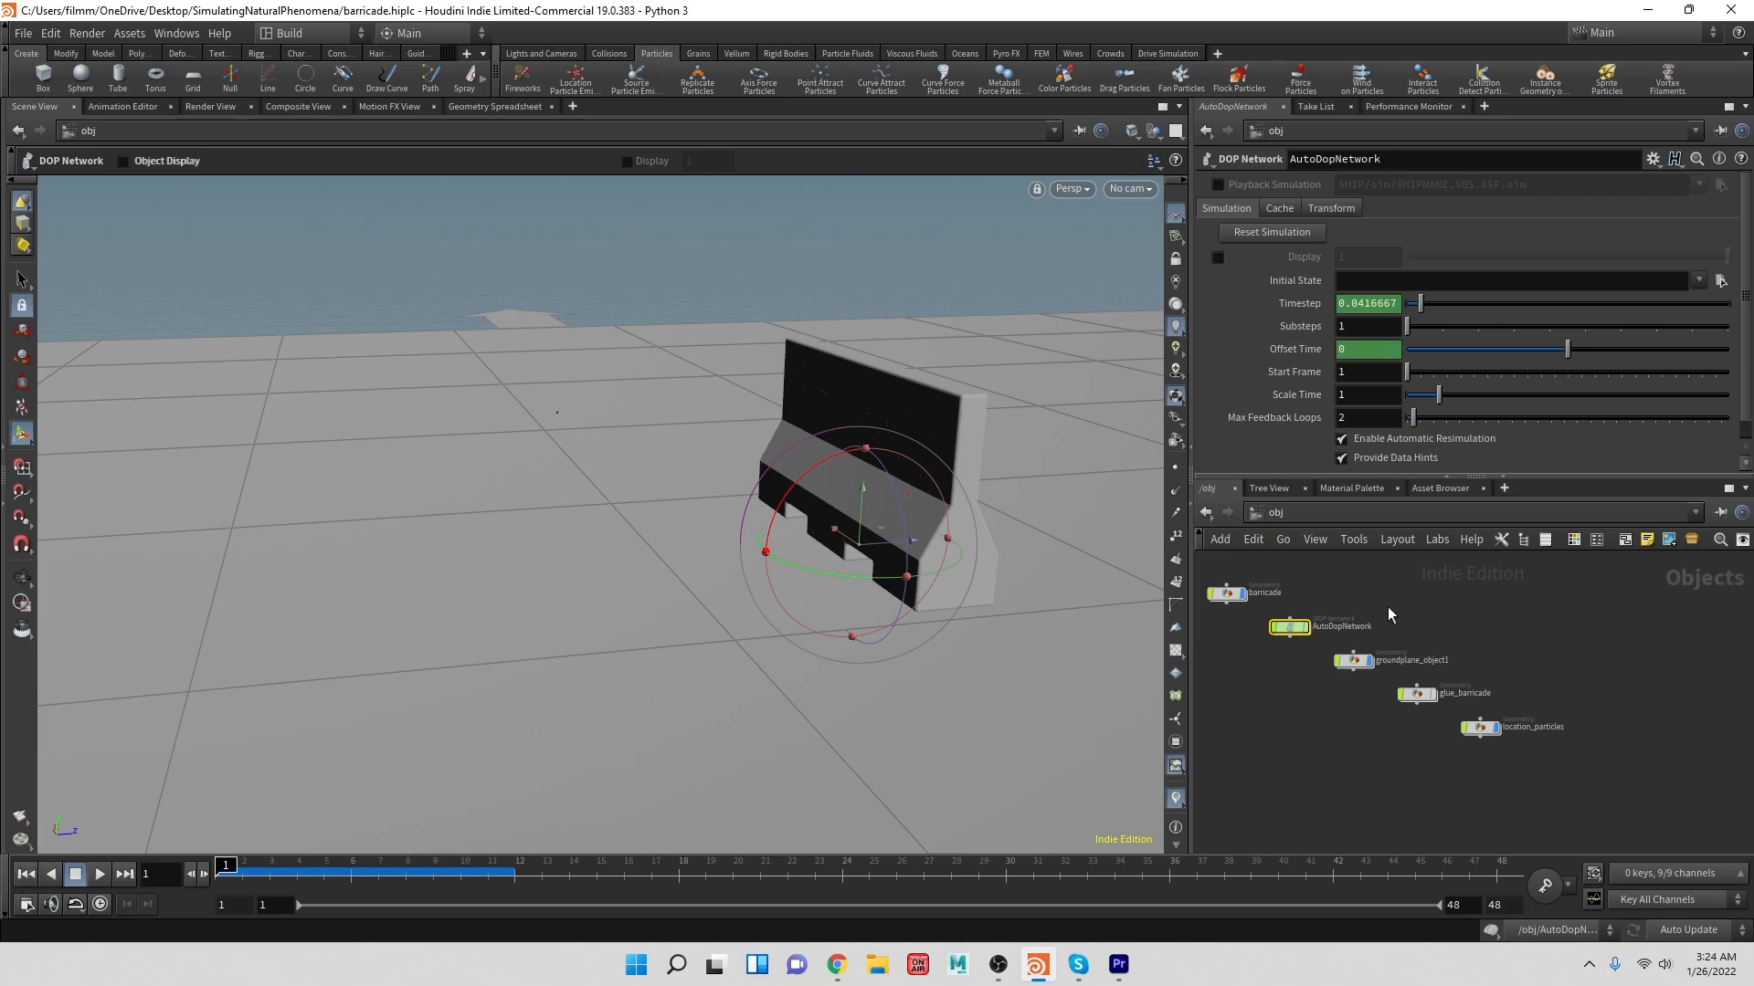
# - Open the remove_broken SOP Solver inside AutoDopNetwork and play its attribute transfer result, returning to frame 1
pyautogui.doubleClick(1293, 628)
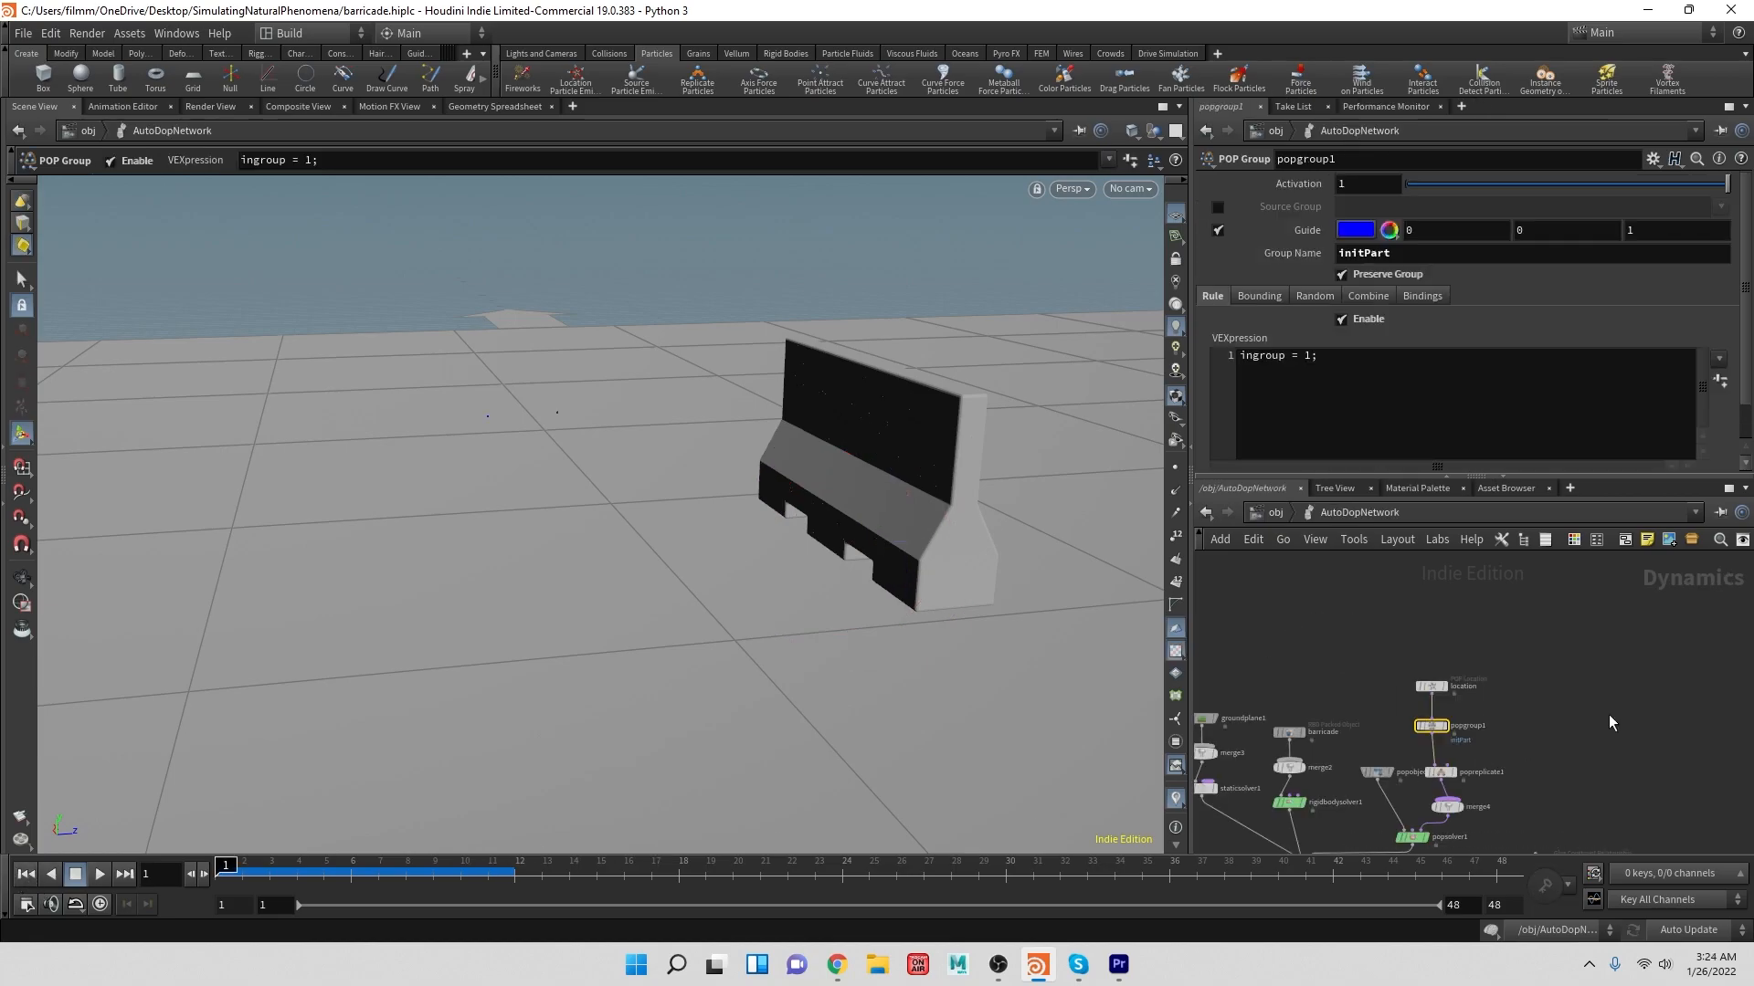
pyautogui.scroll(3, 1608, 714)
pyautogui.moveTo(1595, 736); pyautogui.dragTo(1566, 689, button='middle')
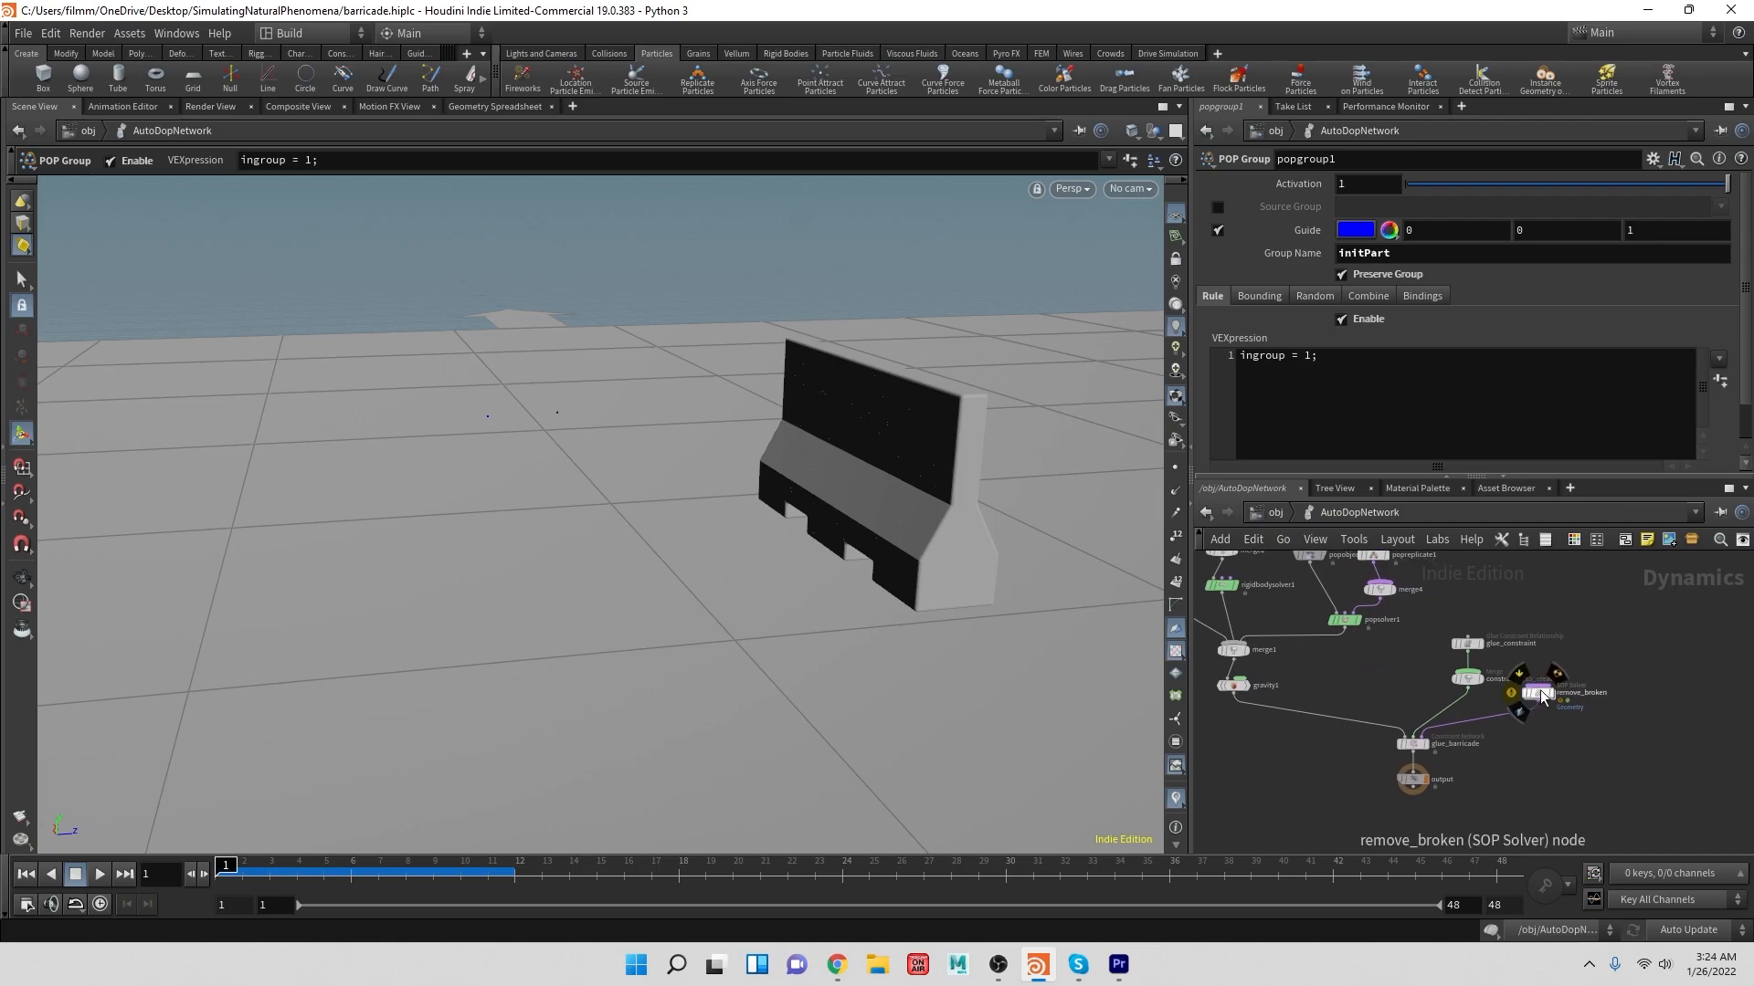
pyautogui.doubleClick(1540, 694)
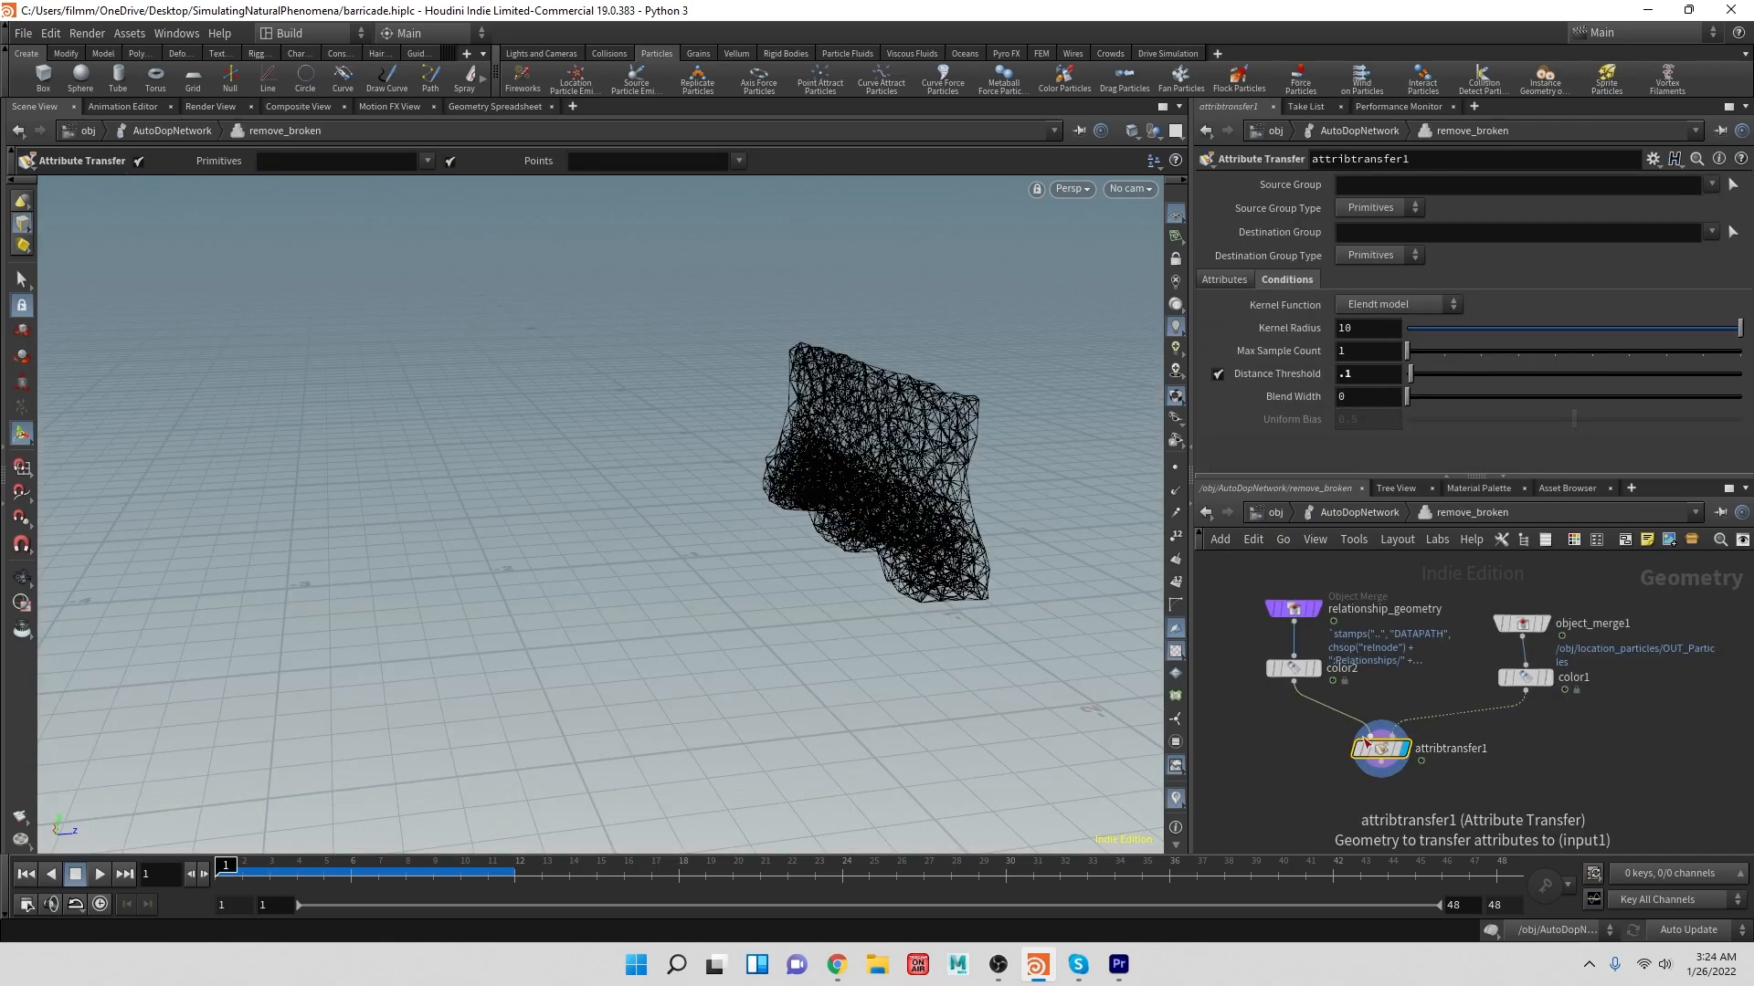
pyautogui.click(99, 875)
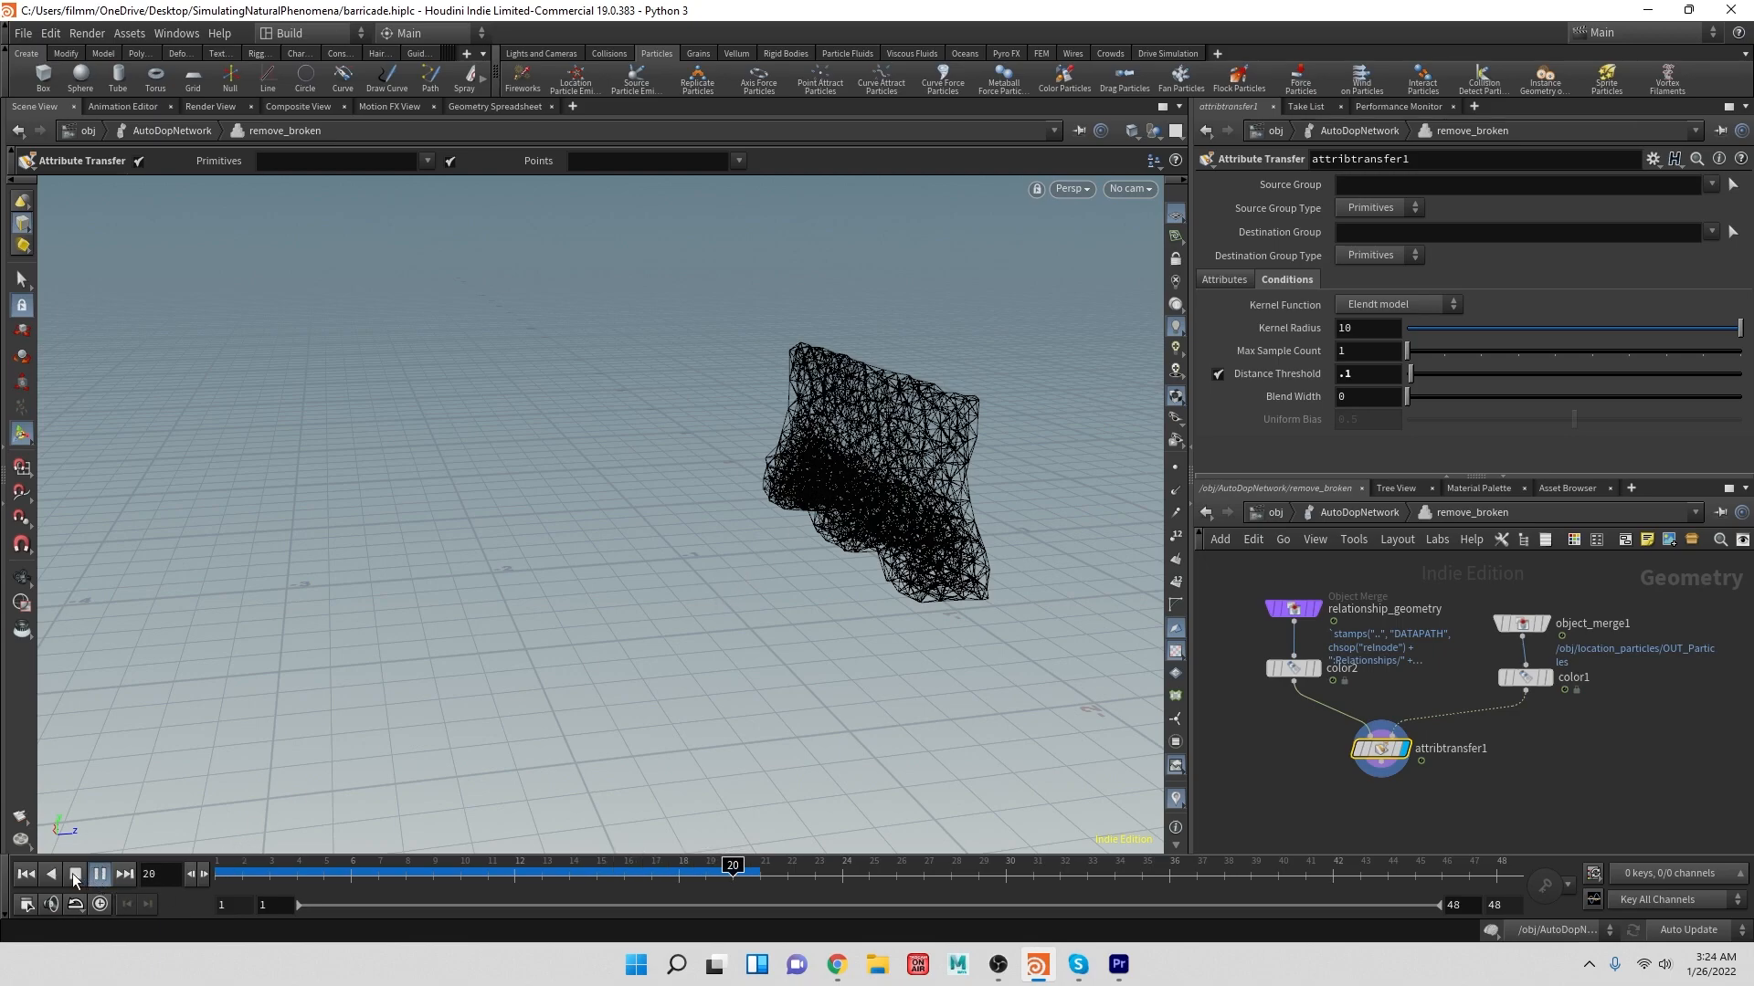
pyautogui.click(26, 874)
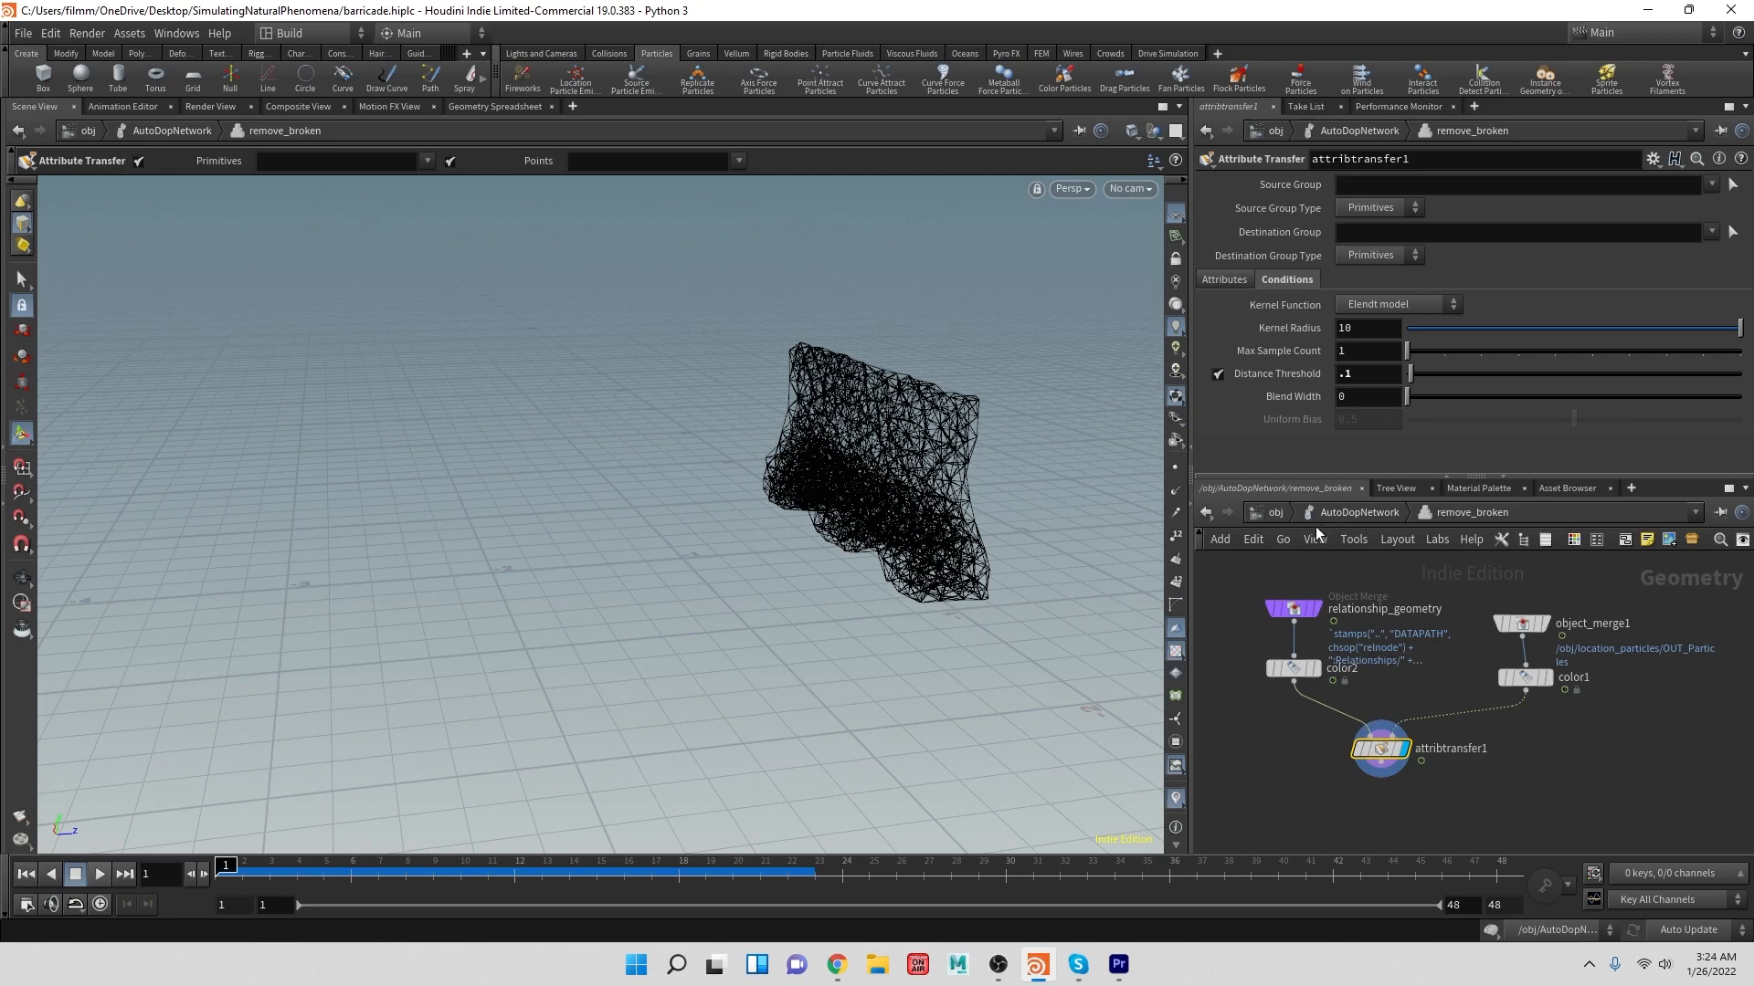
# - Display the OUT_Particles null in the location_particles object
pyautogui.click(1277, 512)
pyautogui.doubleClick(1482, 727)
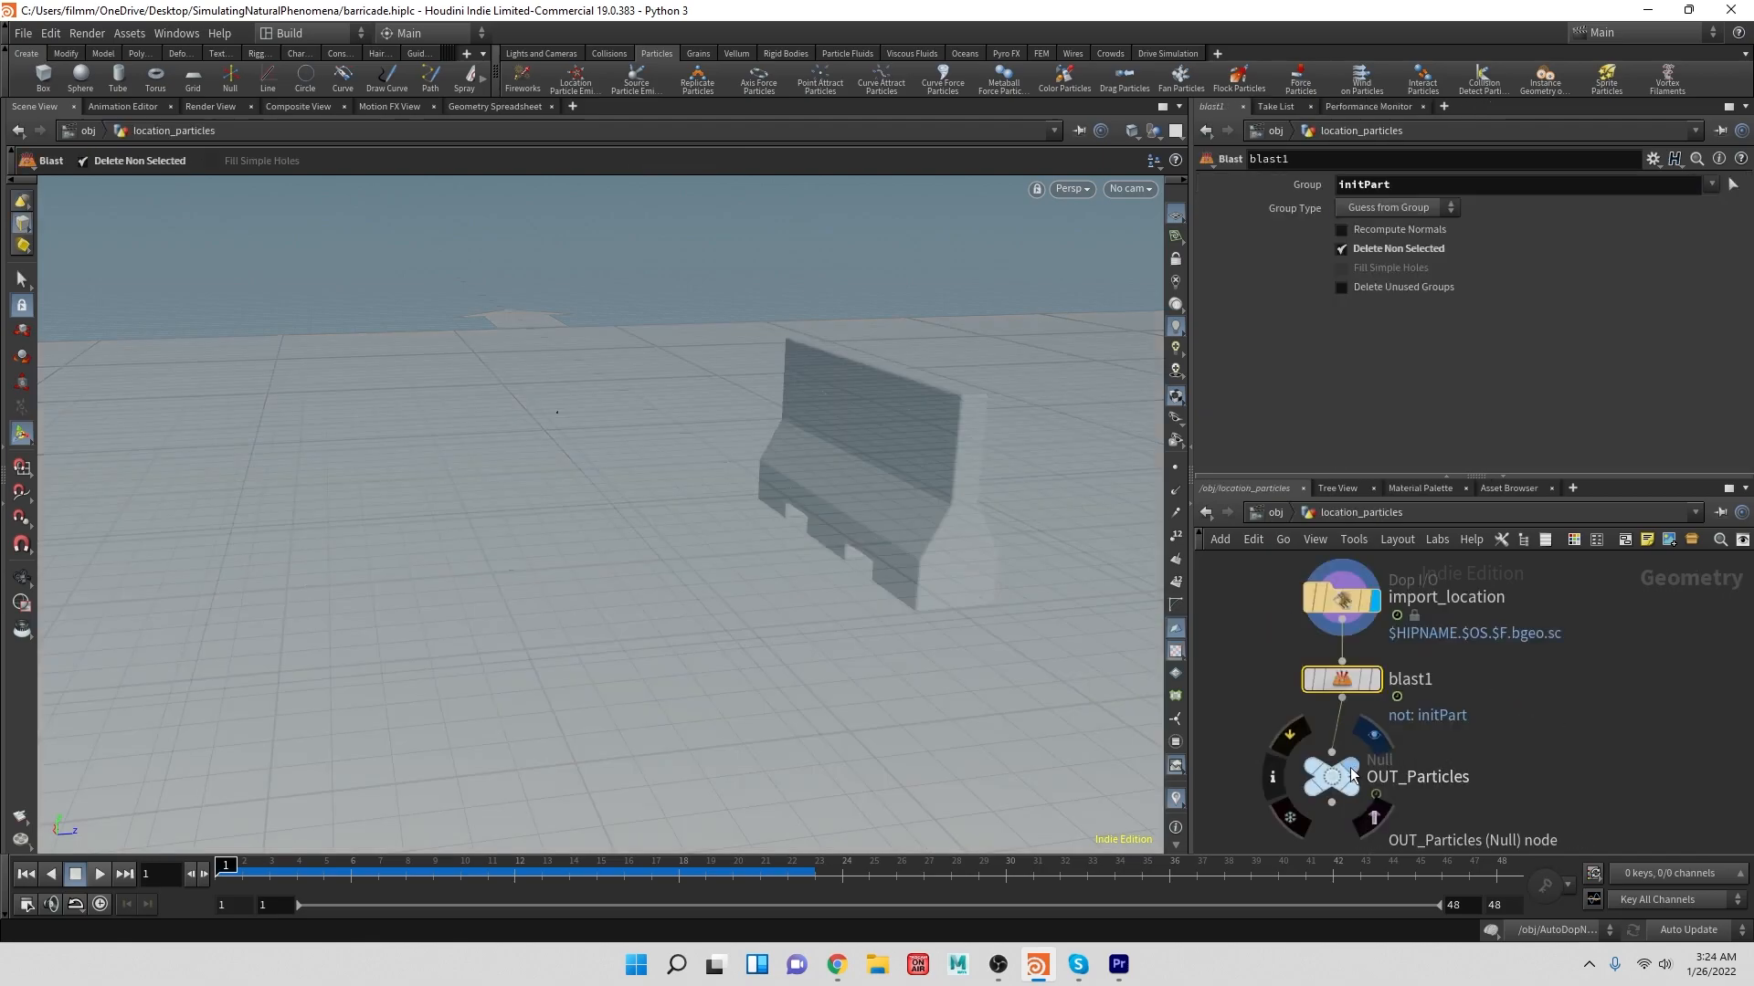
pyautogui.click(1354, 775)
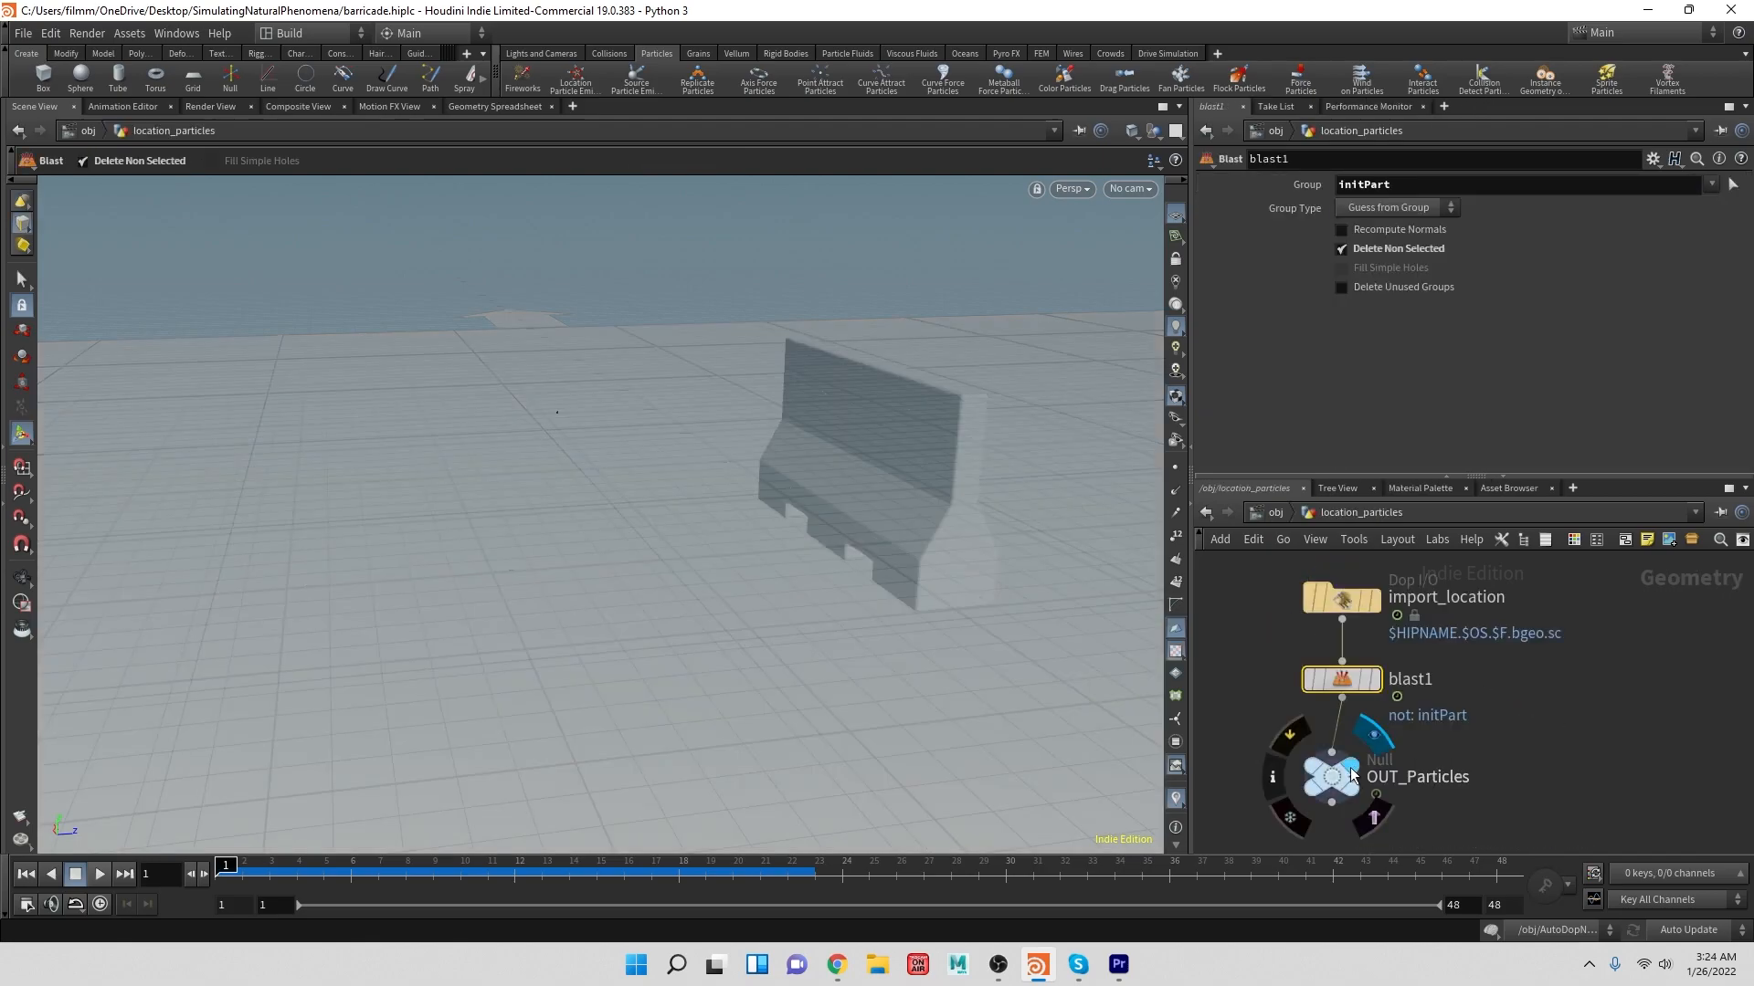
# - Reset the AutoDopNetwork simulation and replay the attribtransfer1 result inside remove_broken to frame 20
pyautogui.click(1276, 513)
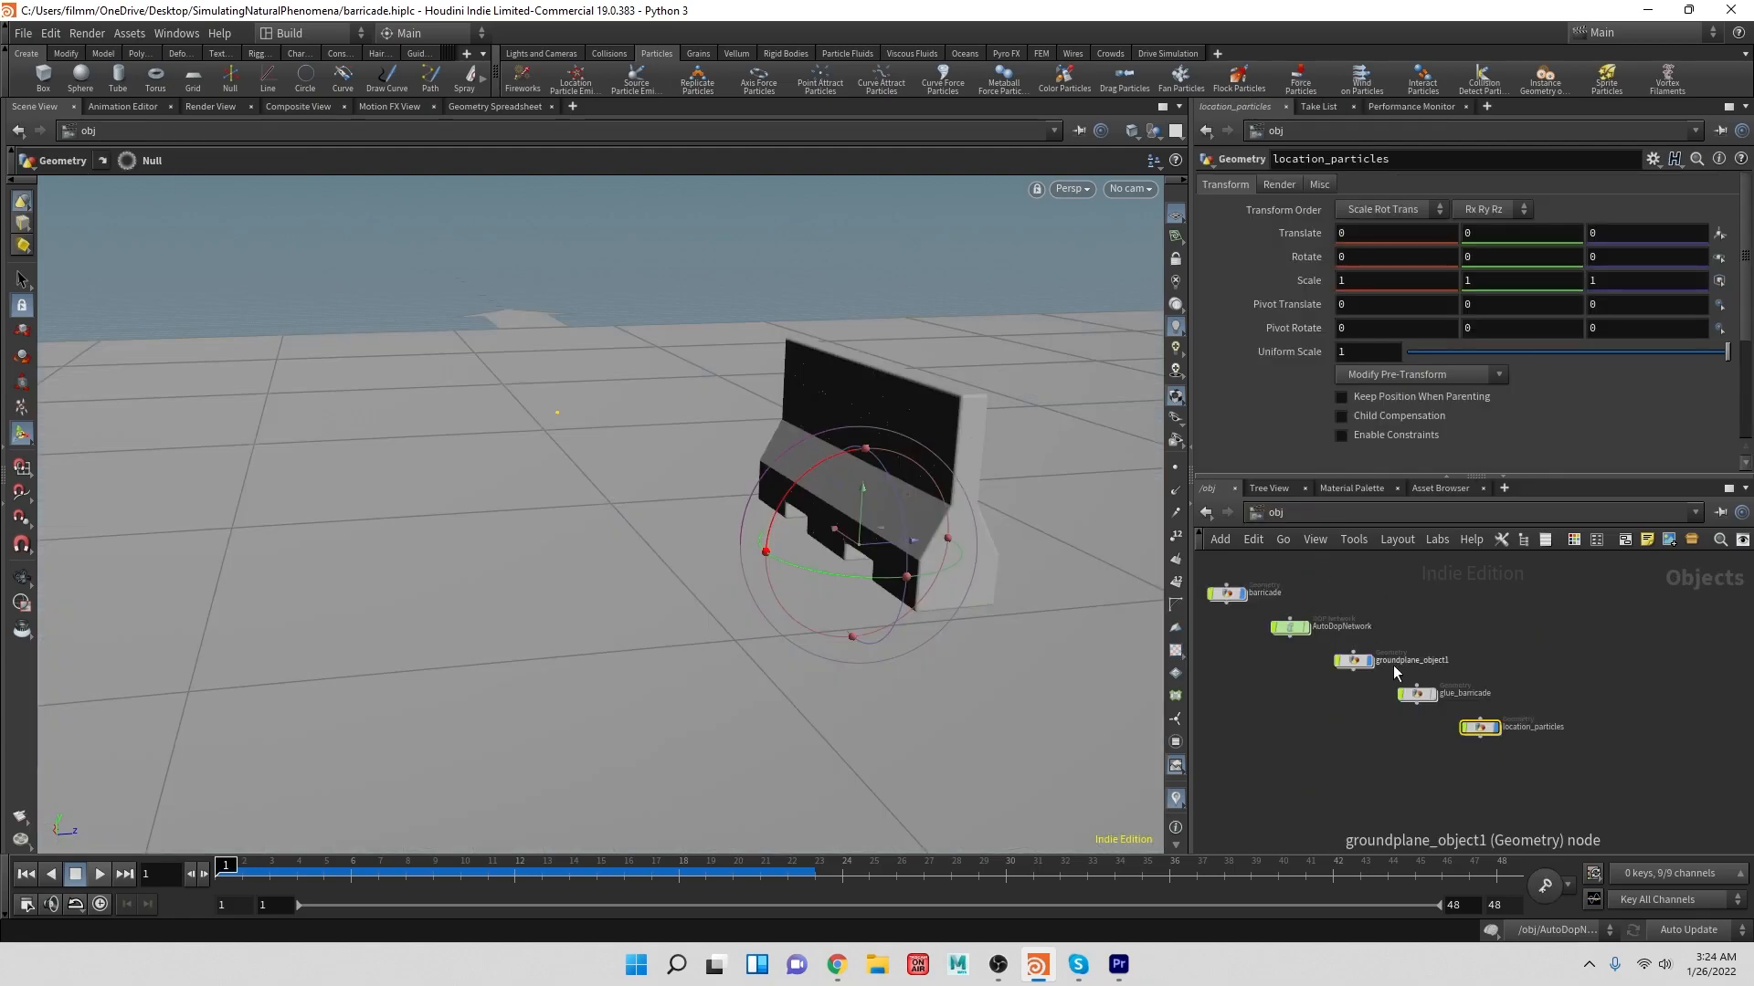
pyautogui.doubleClick(1287, 626)
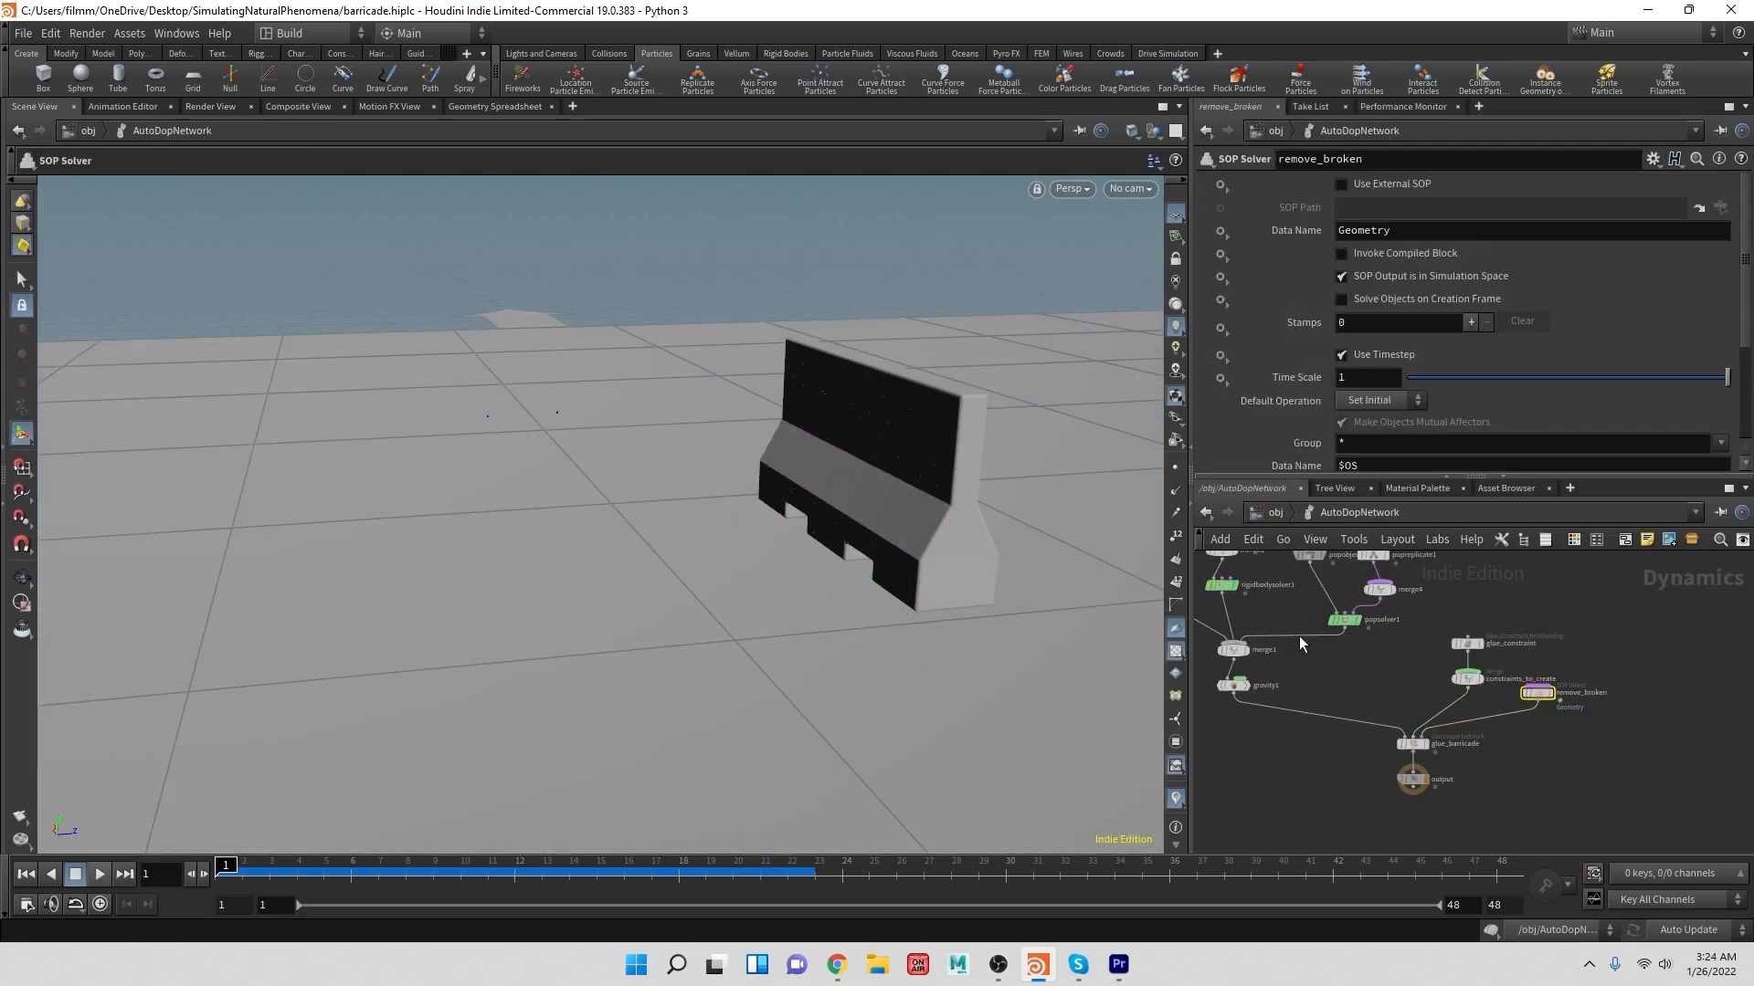
pyautogui.doubleClick(1537, 692)
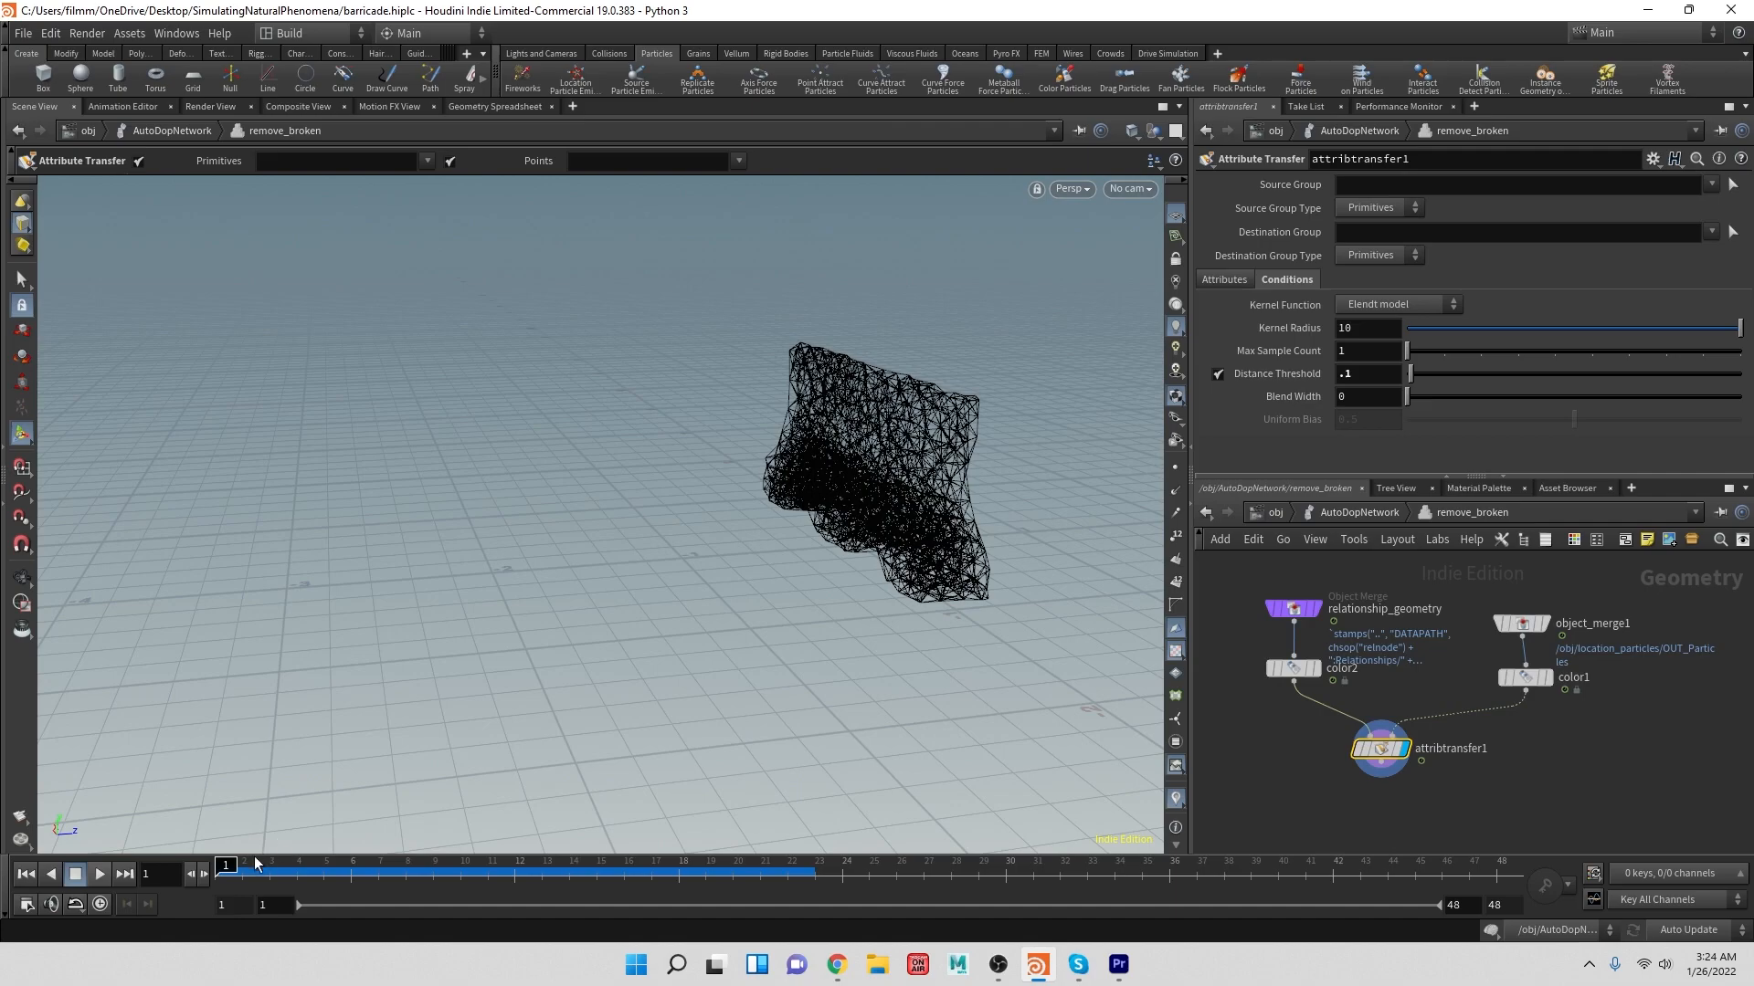
pyautogui.click(1271, 513)
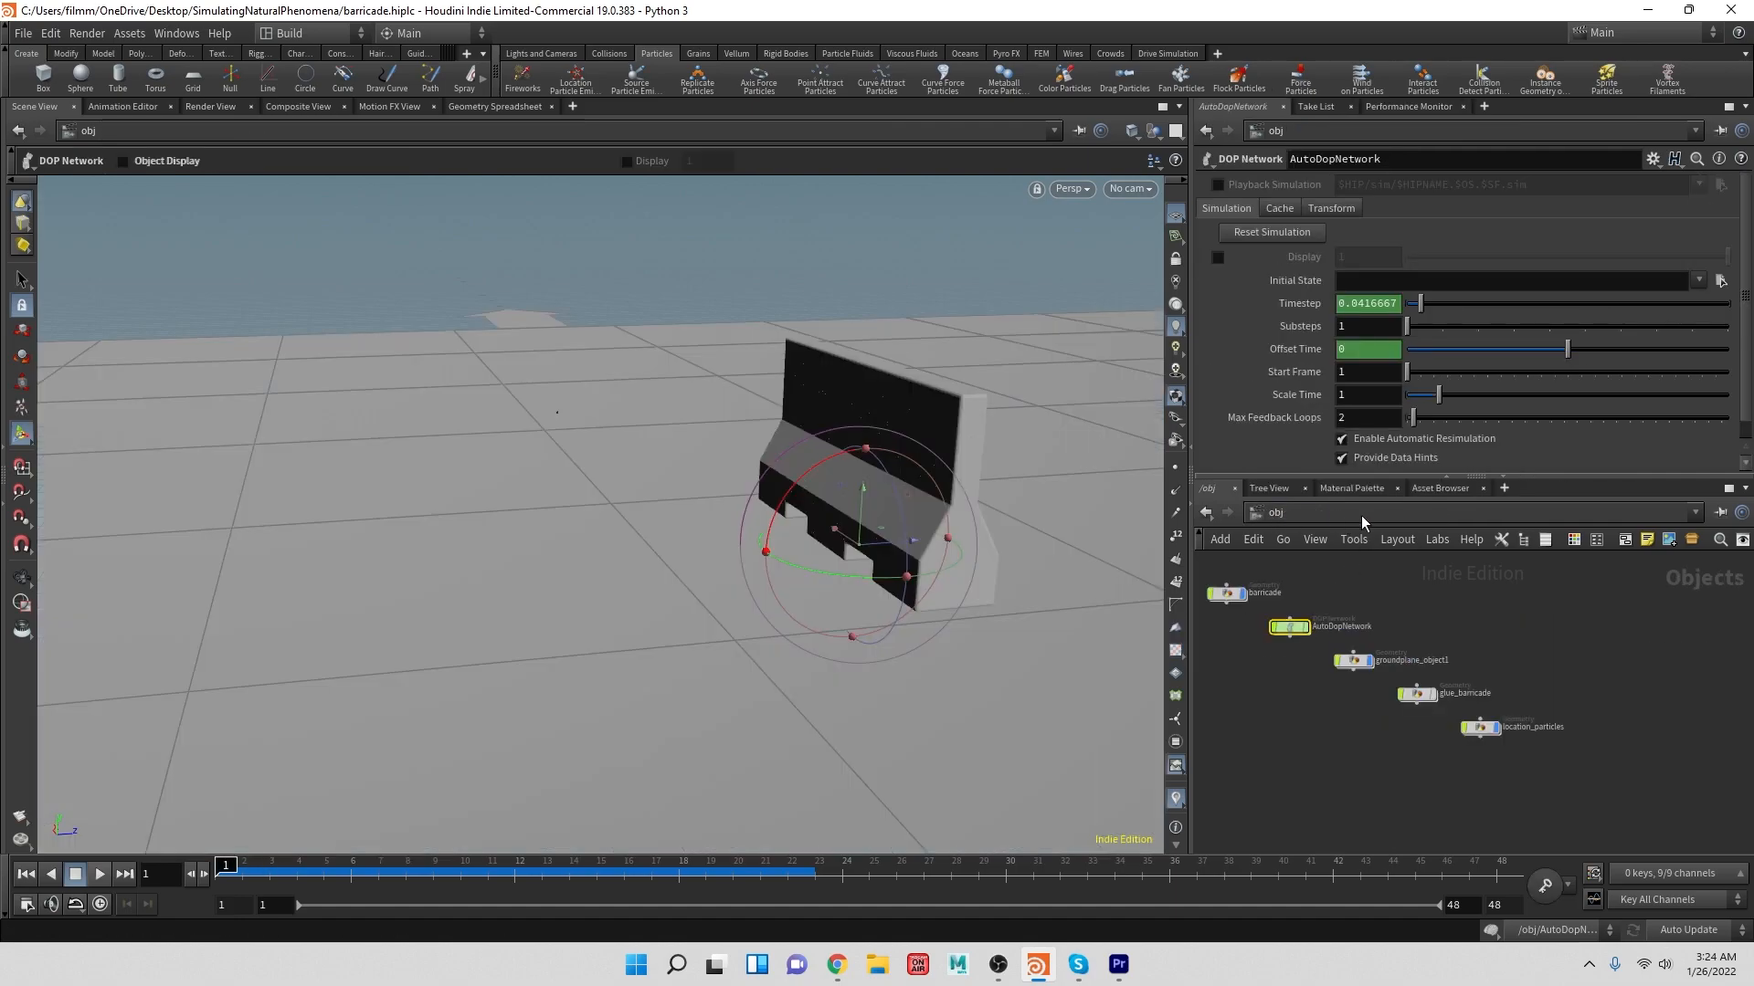
pyautogui.click(1301, 230)
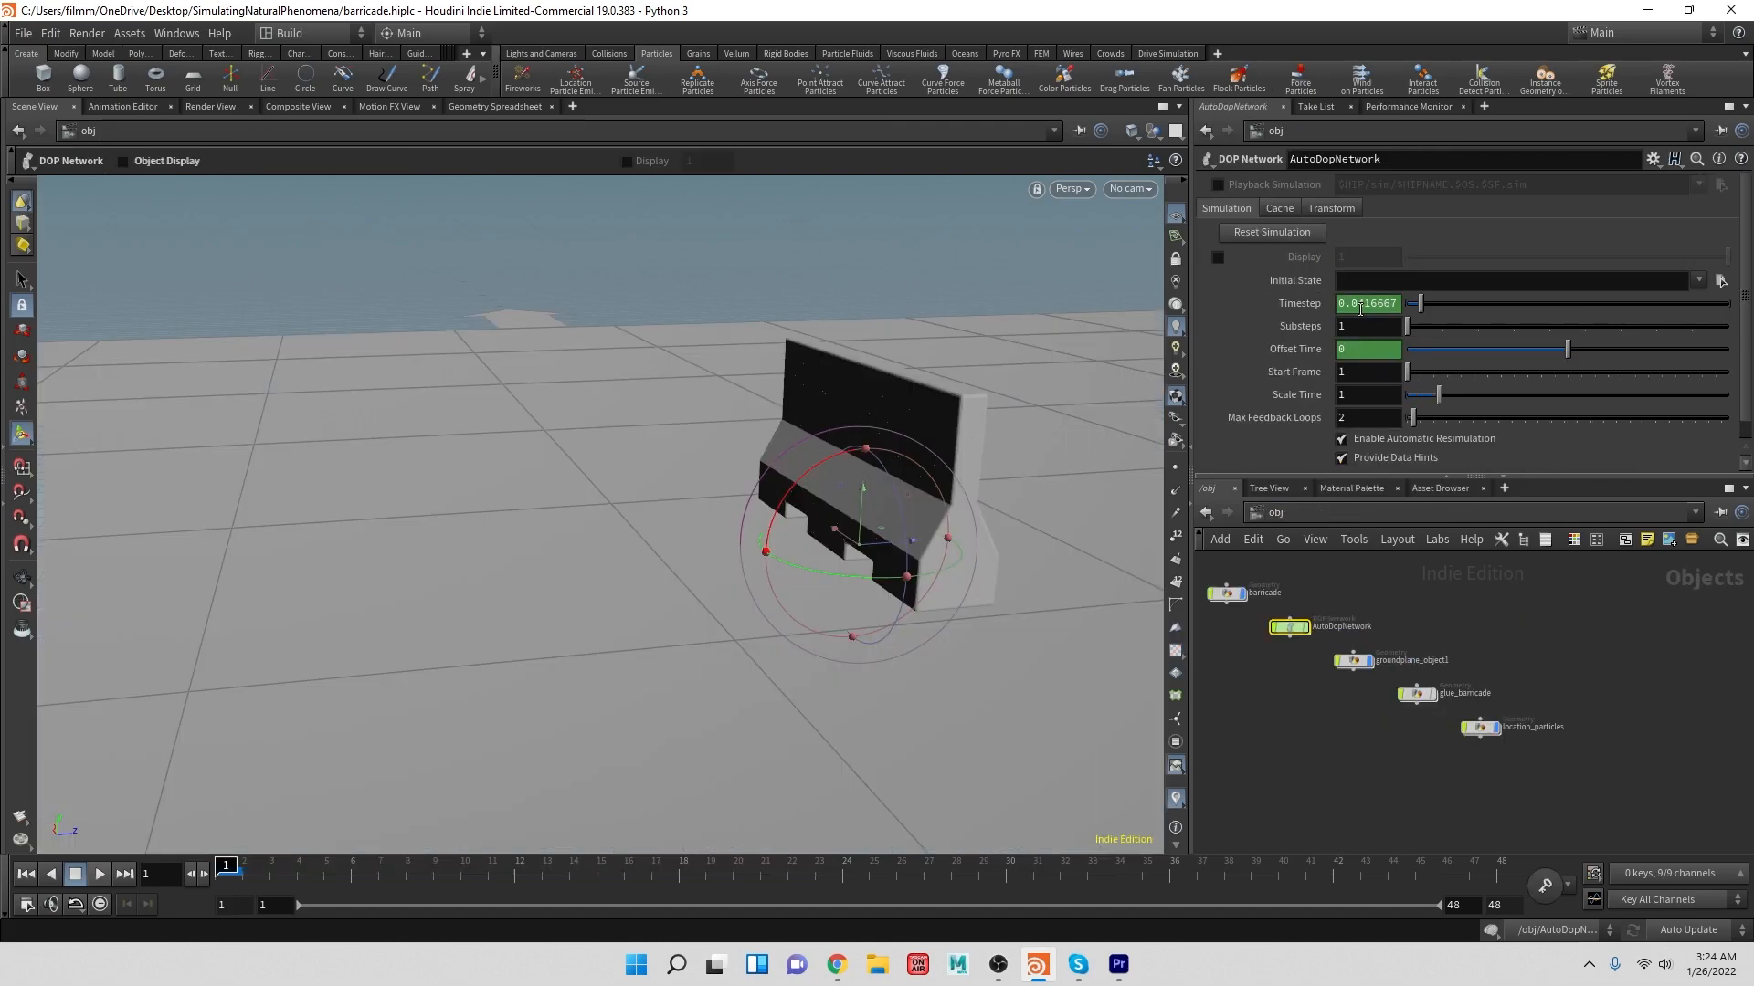
pyautogui.doubleClick(1289, 627)
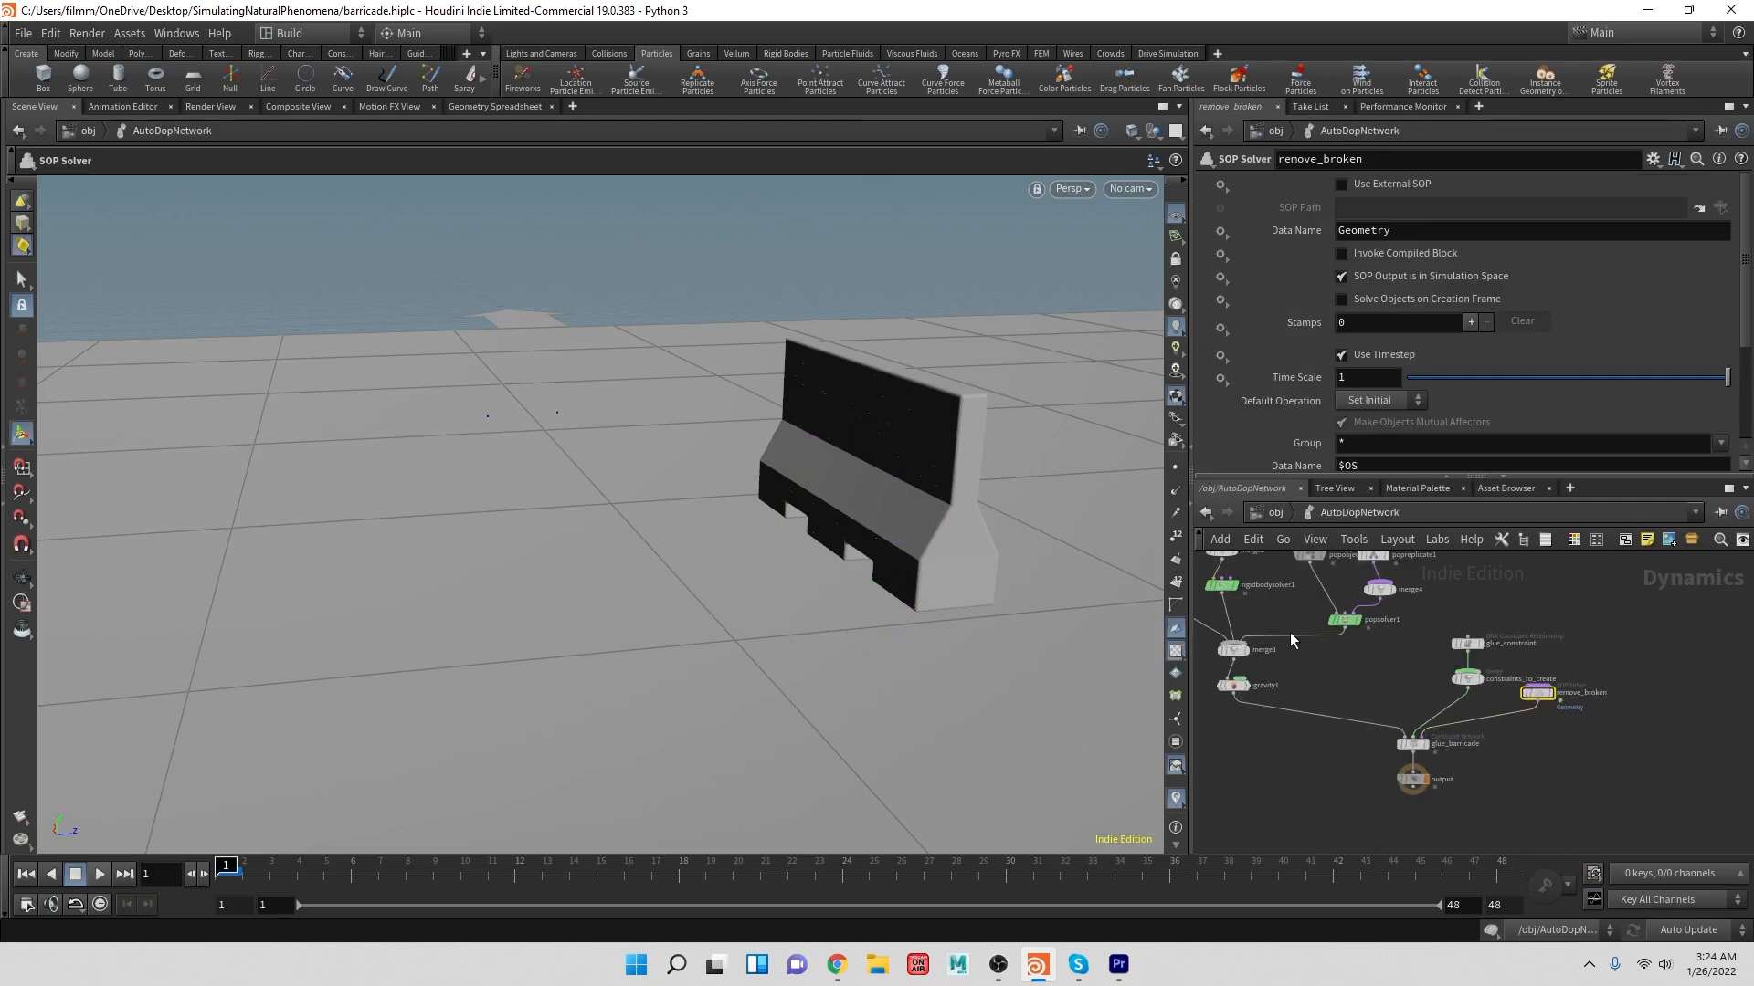
pyautogui.doubleClick(1538, 694)
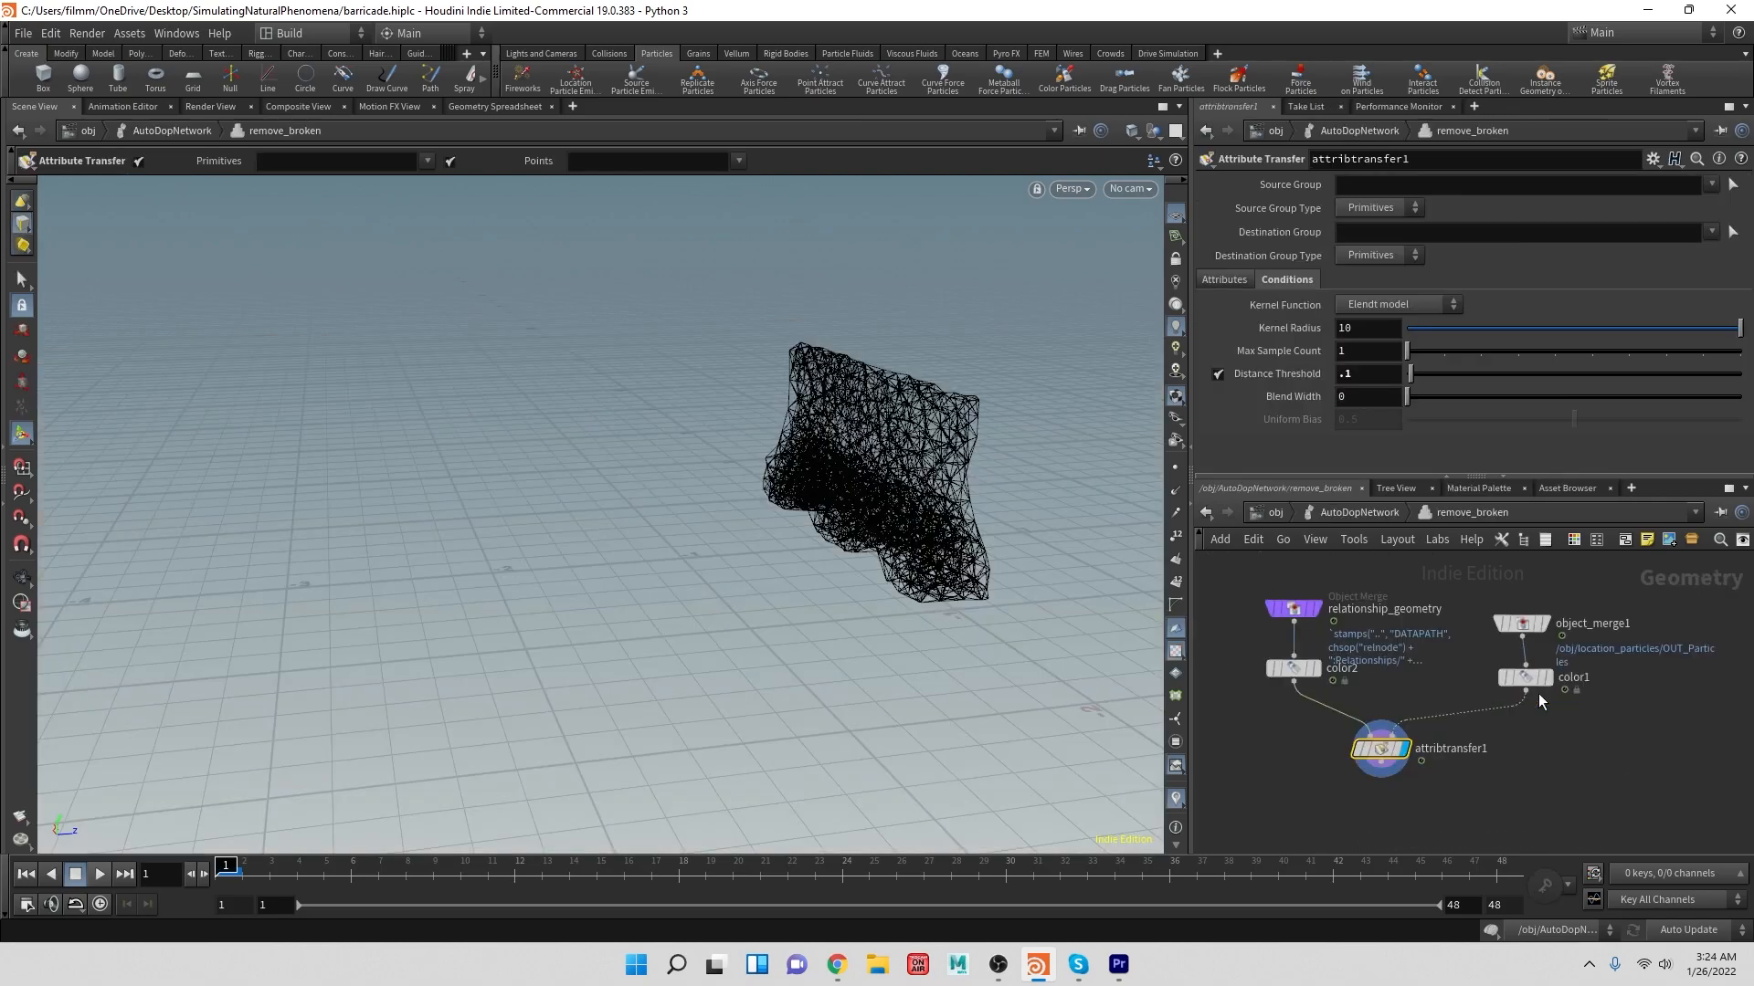
pyautogui.click(104, 874)
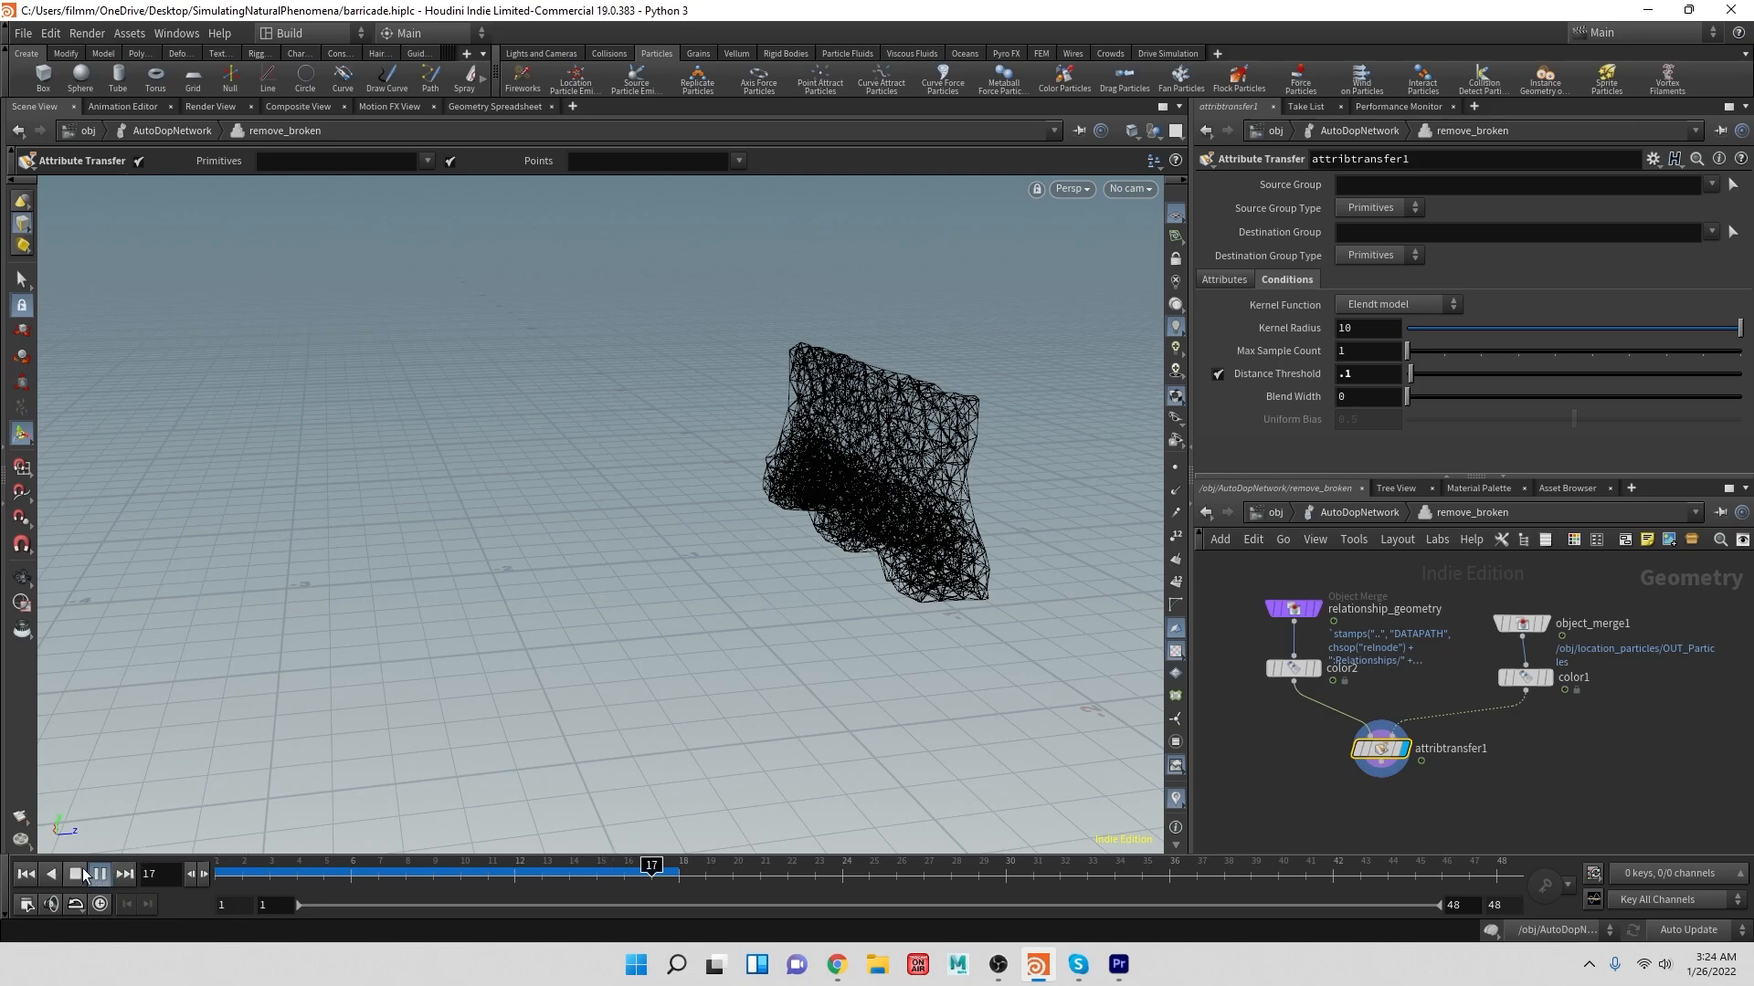
# - Display color2 in remove_broken and replay the first frames of the simulation, returning to frame 1
pyautogui.click(1316, 670)
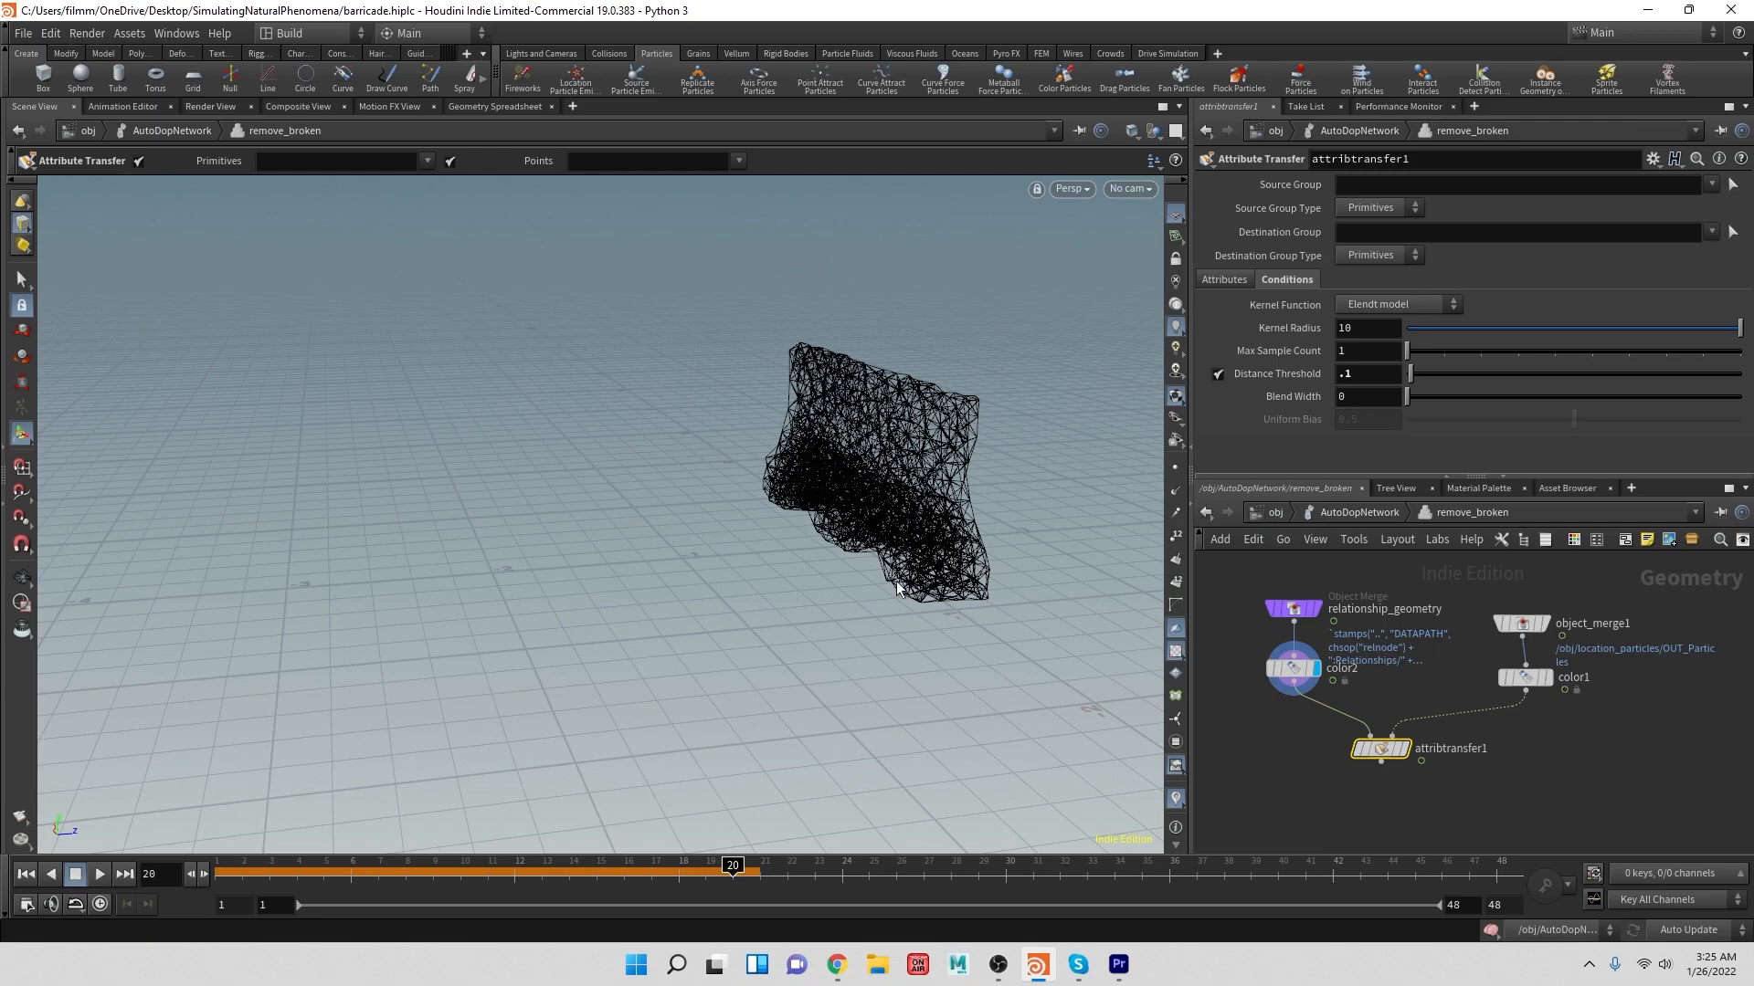
pyautogui.click(26, 875)
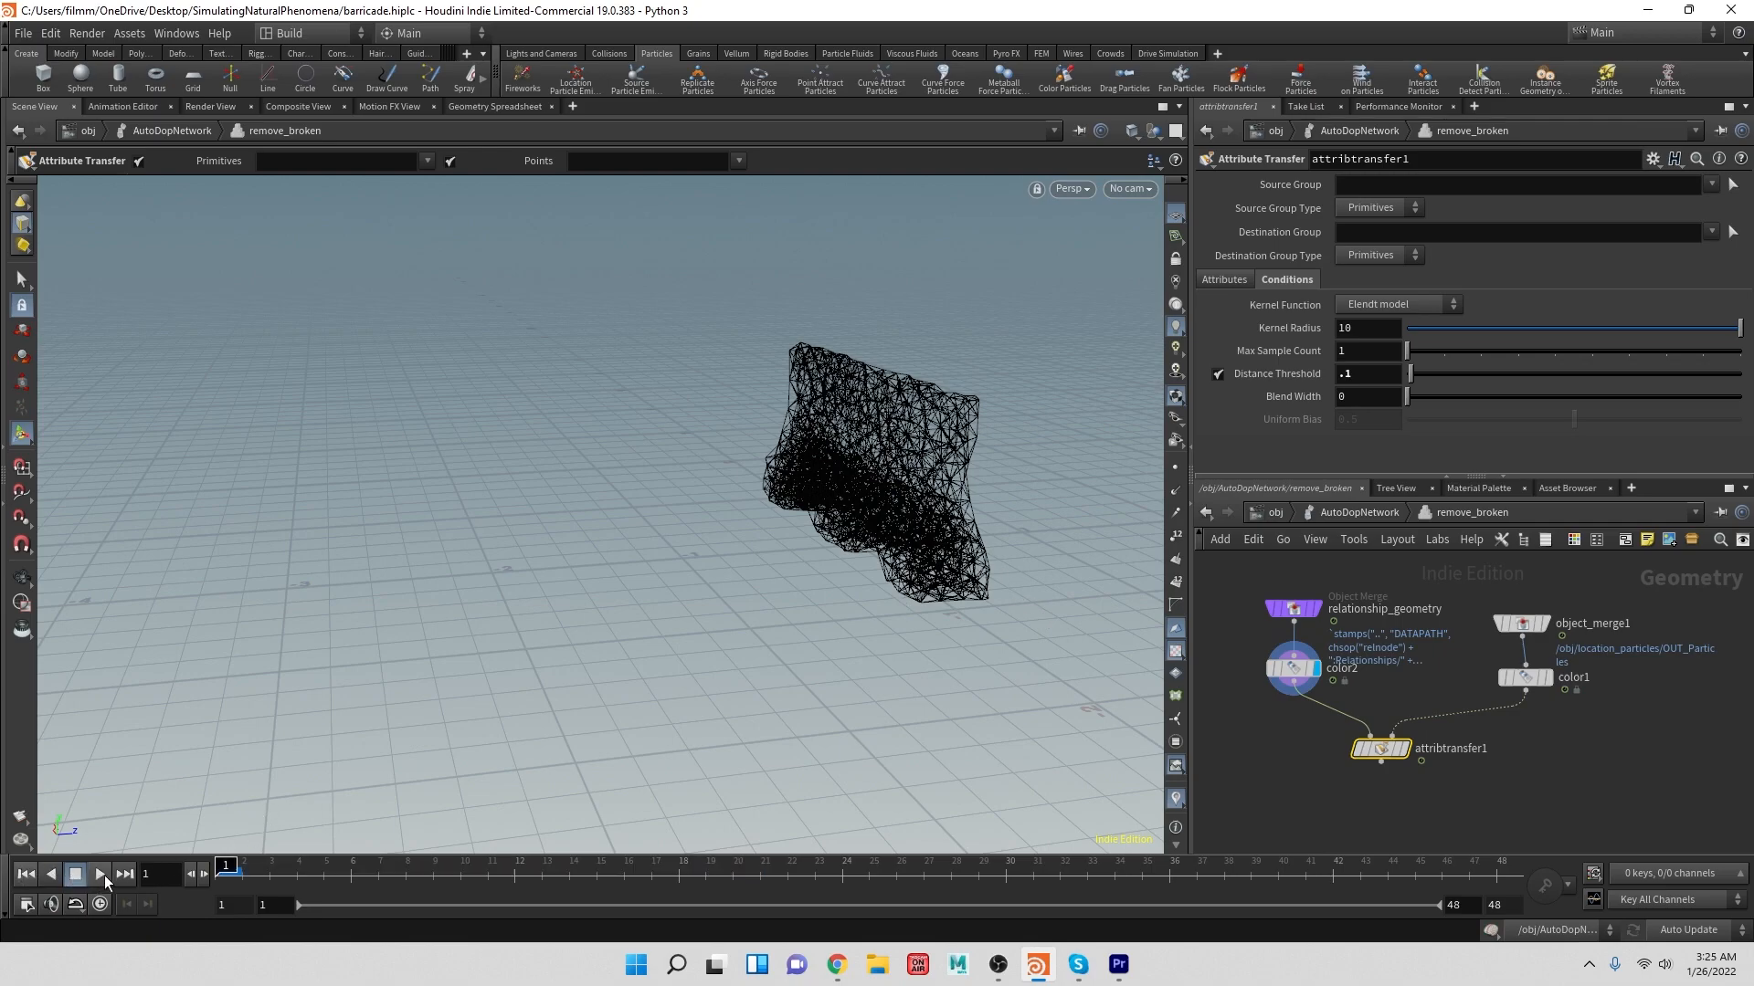
pyautogui.click(99, 875)
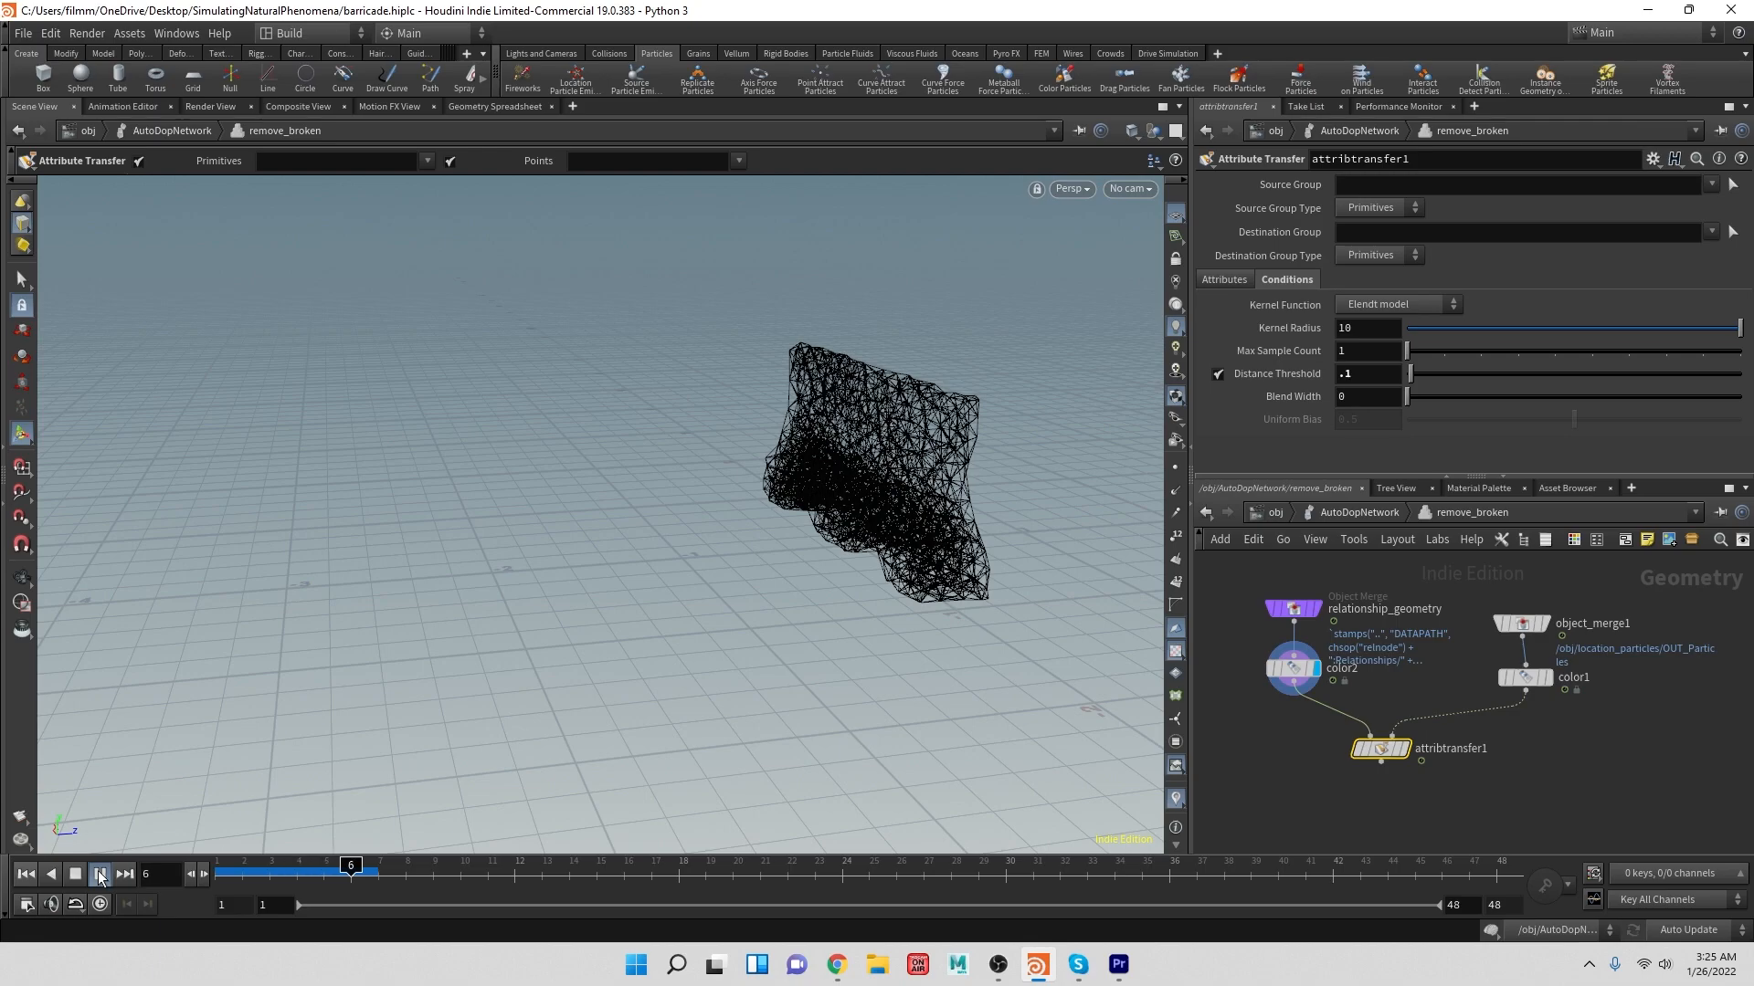
pyautogui.click(76, 875)
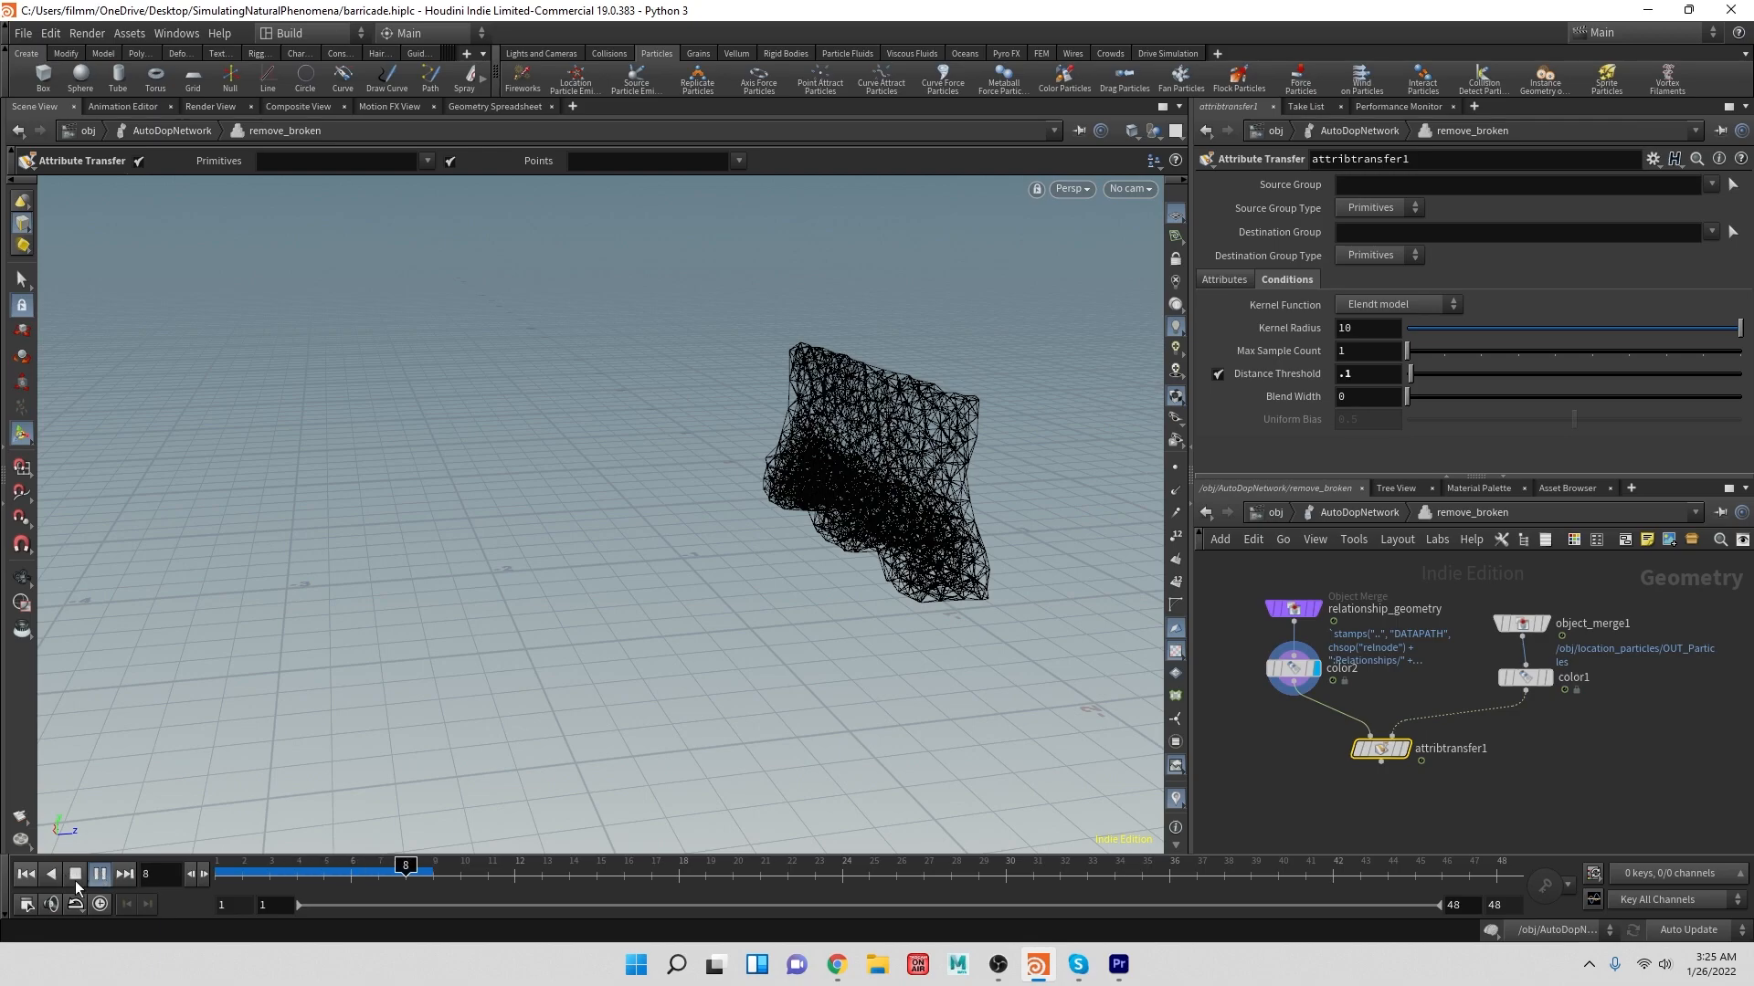
pyautogui.click(26, 875)
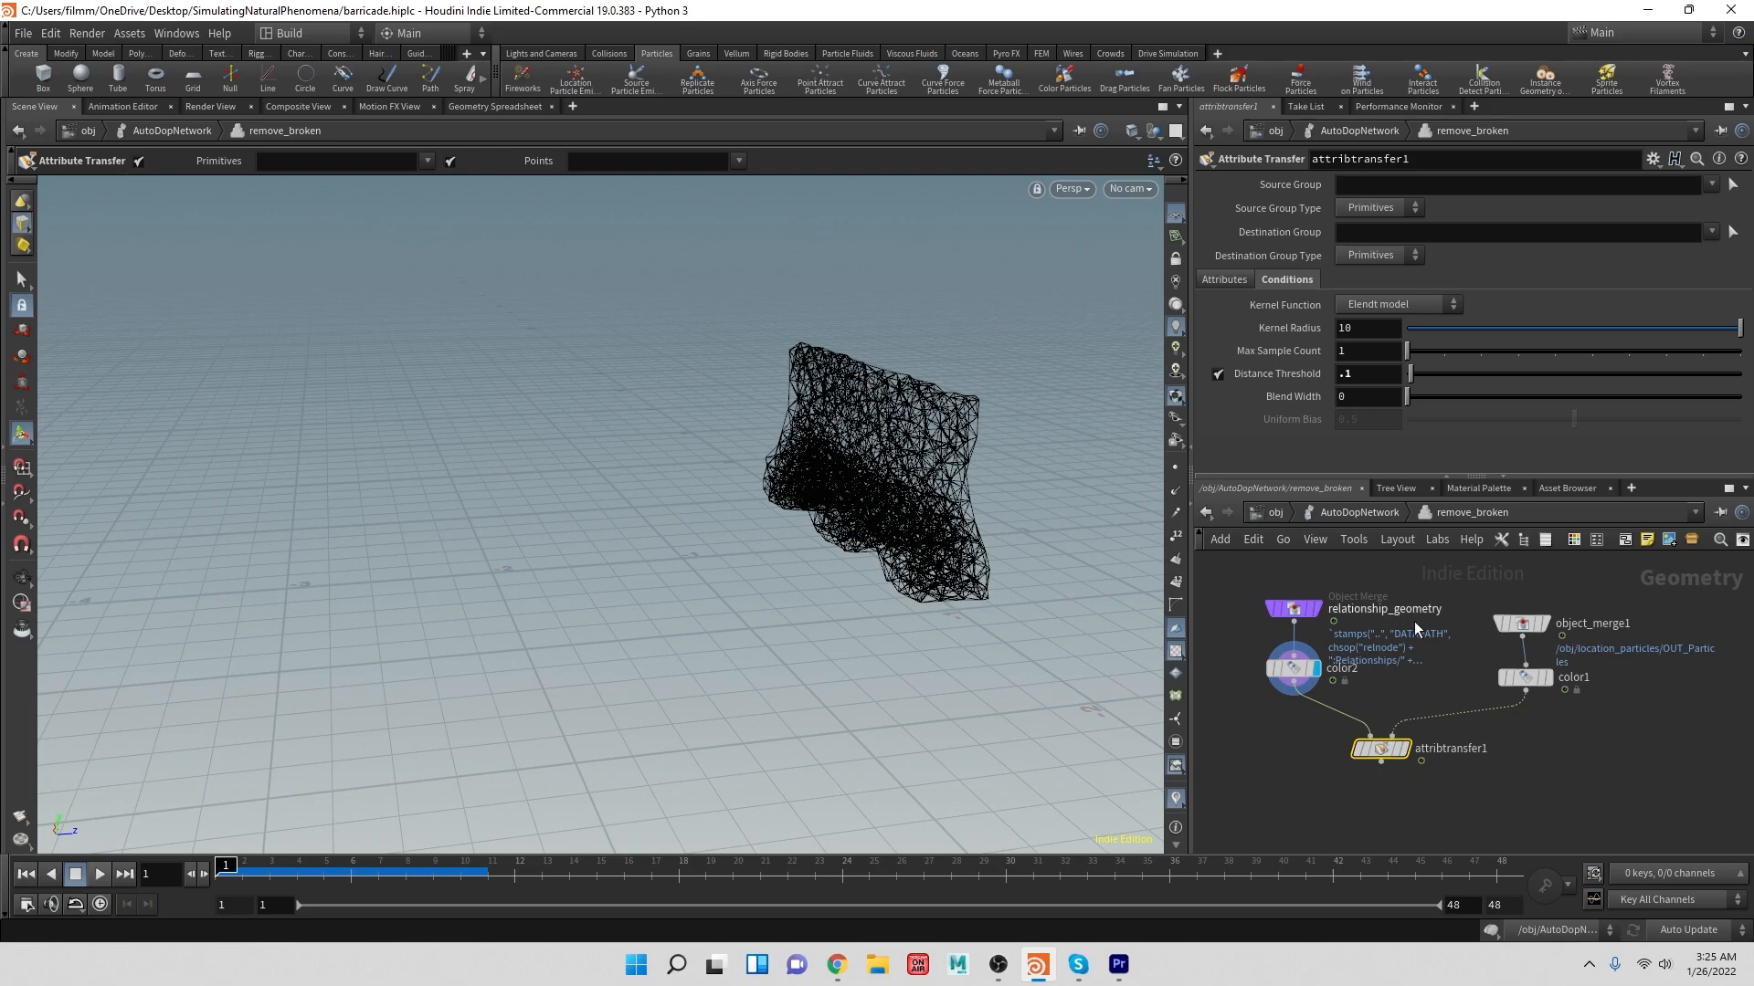
# - Check relationship_geometry's relationship path, and display object_merge1 to play its imported particles to frame 7
pyautogui.click(1293, 609)
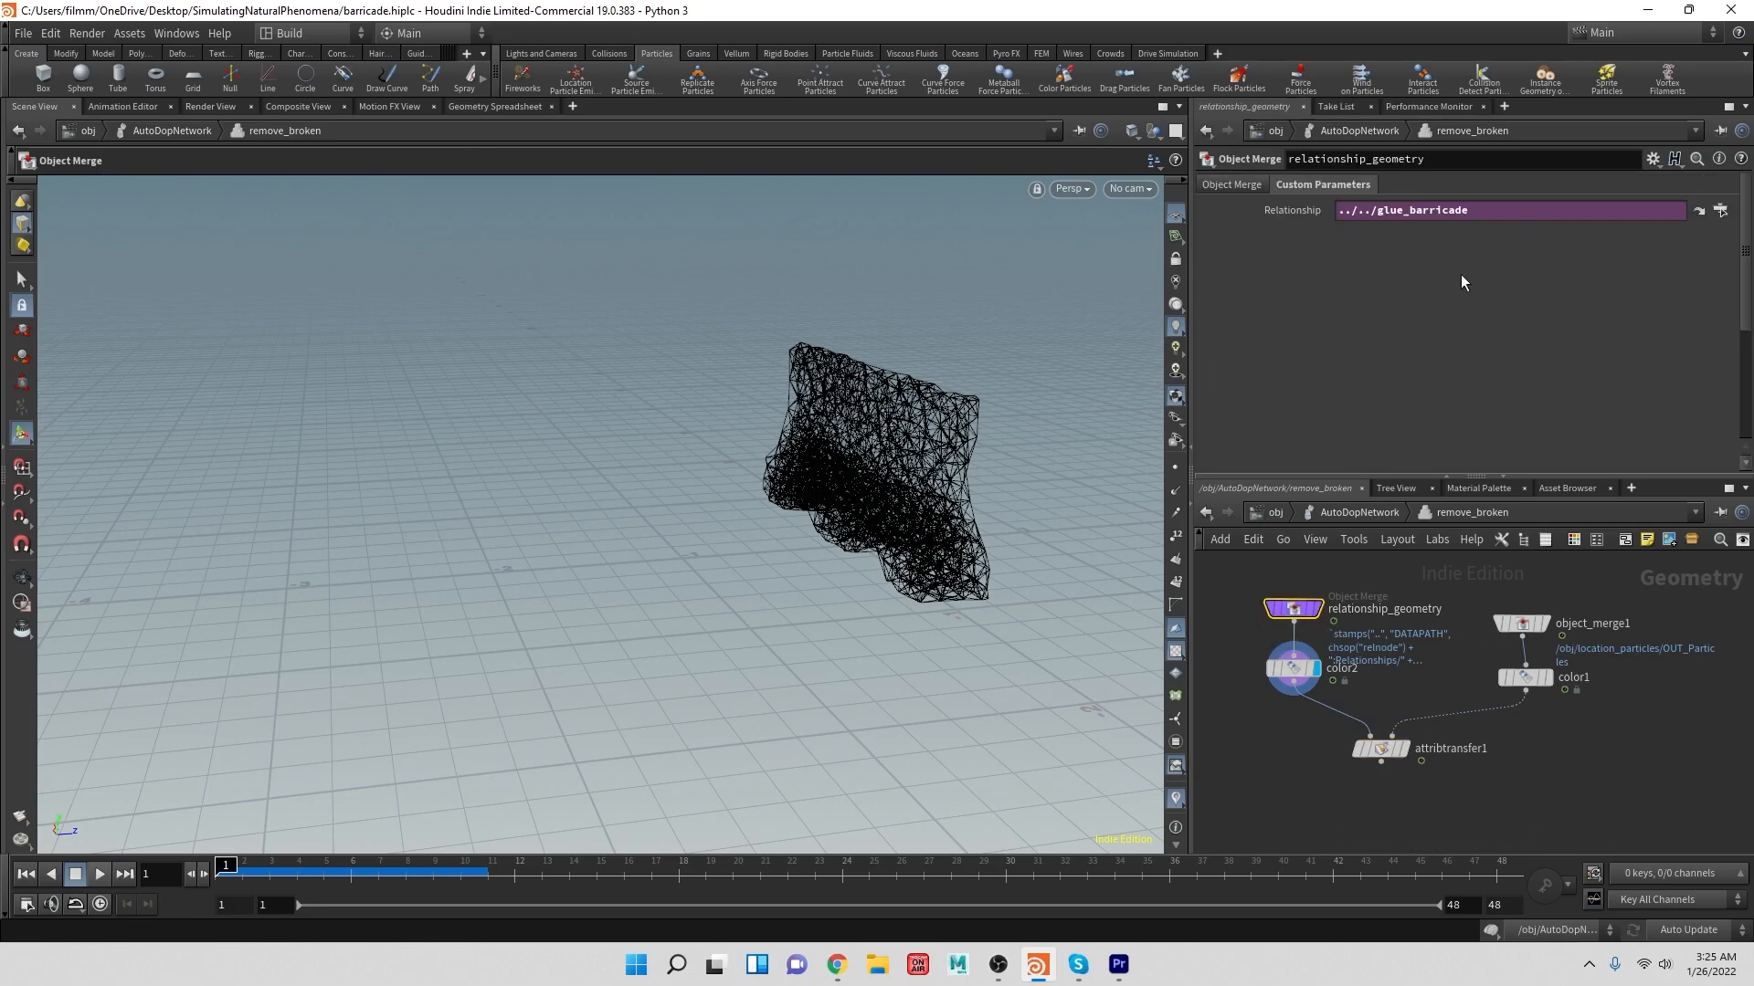
pyautogui.click(1544, 622)
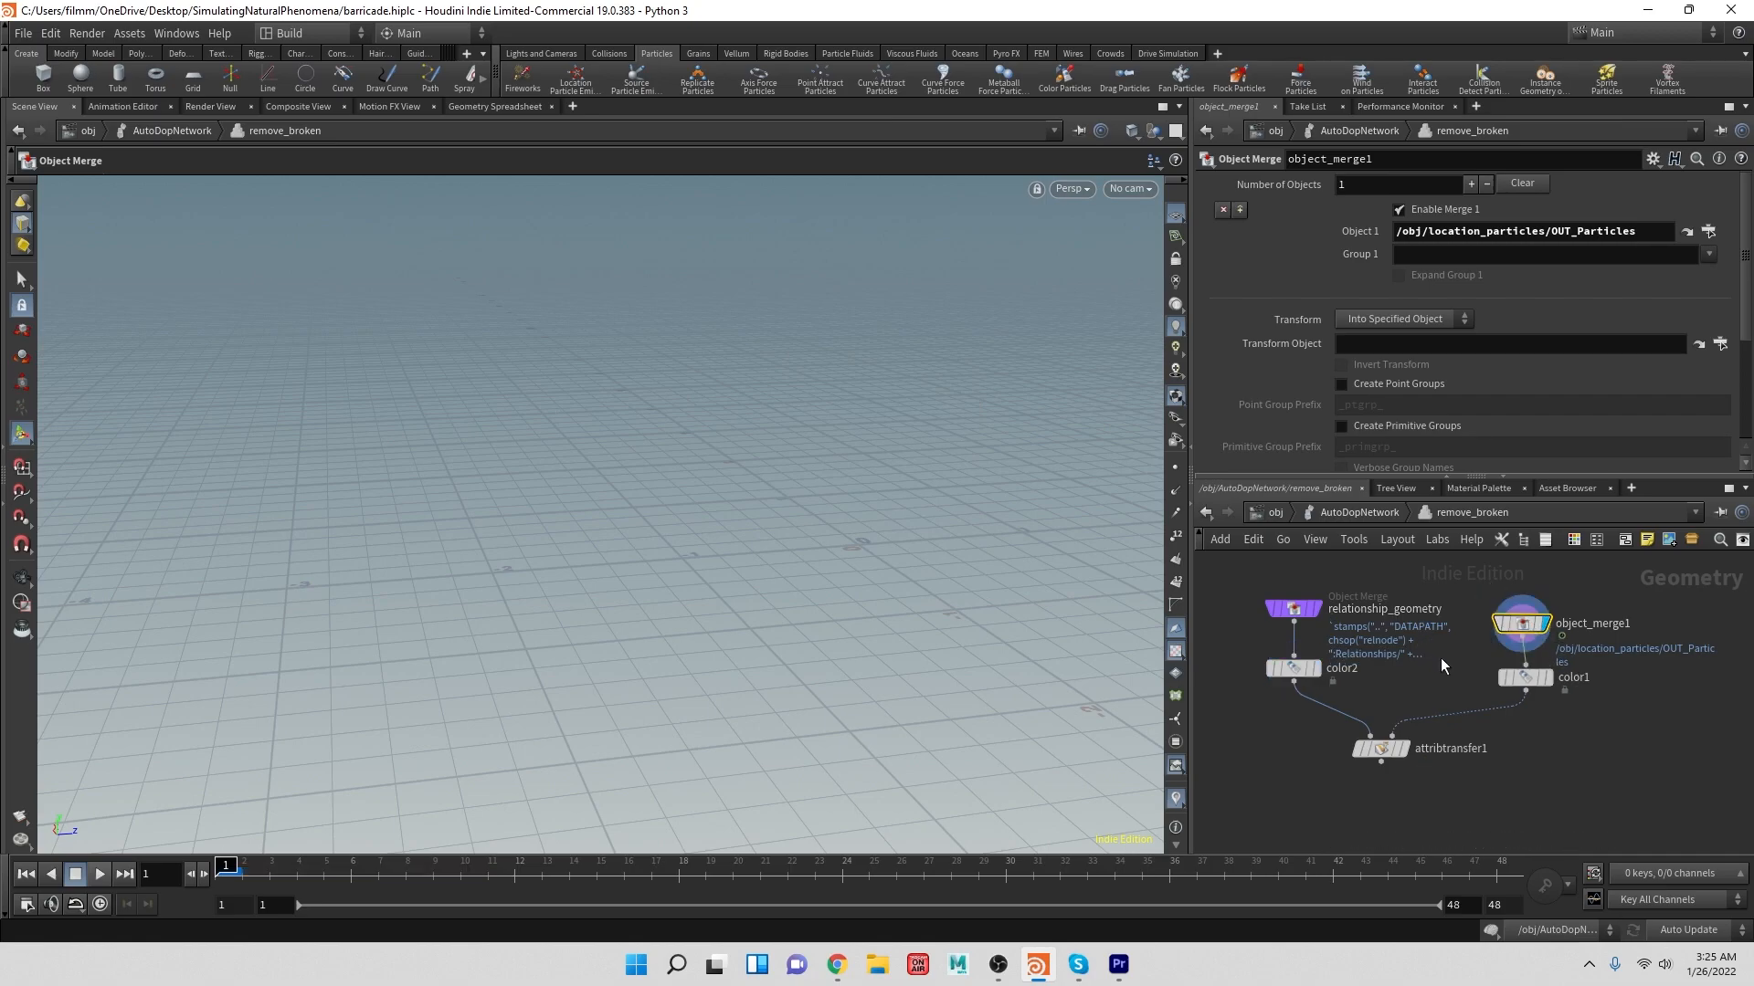
pyautogui.click(99, 876)
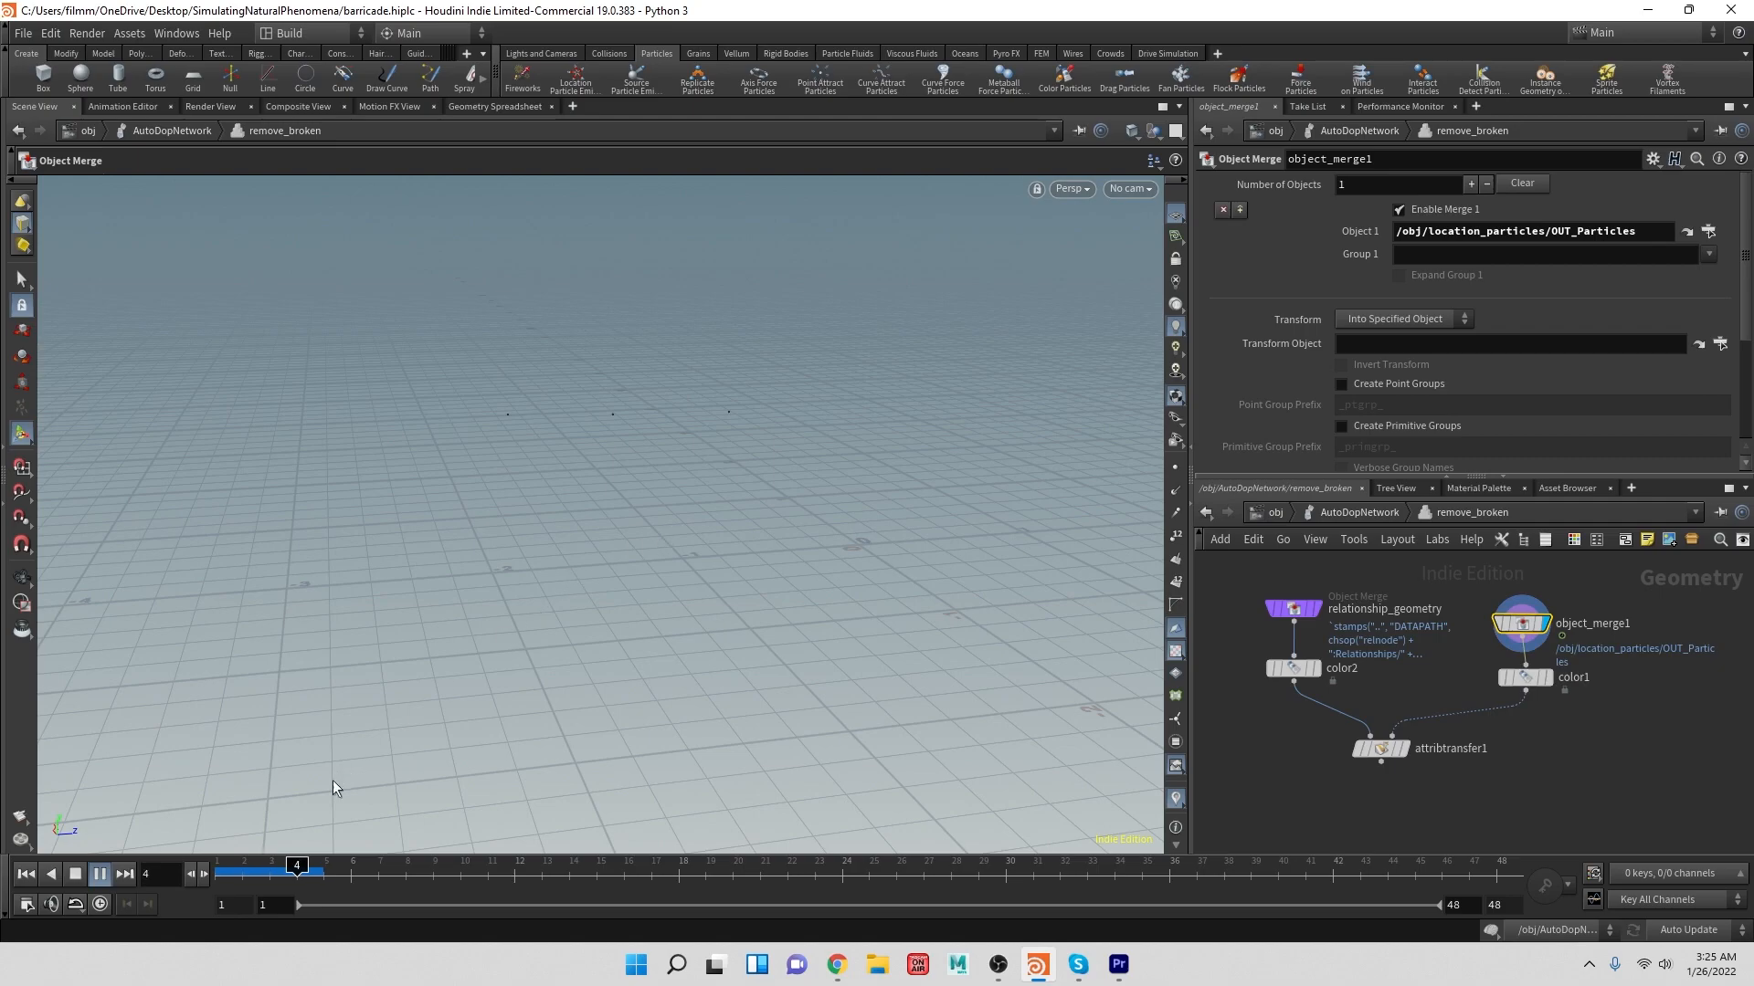
pyautogui.click(73, 871)
pyautogui.press('Right')
# - Display color1 and attribtransfer1 in turn, replaying the attribute transfer result from frame 1
pyautogui.click(1551, 679)
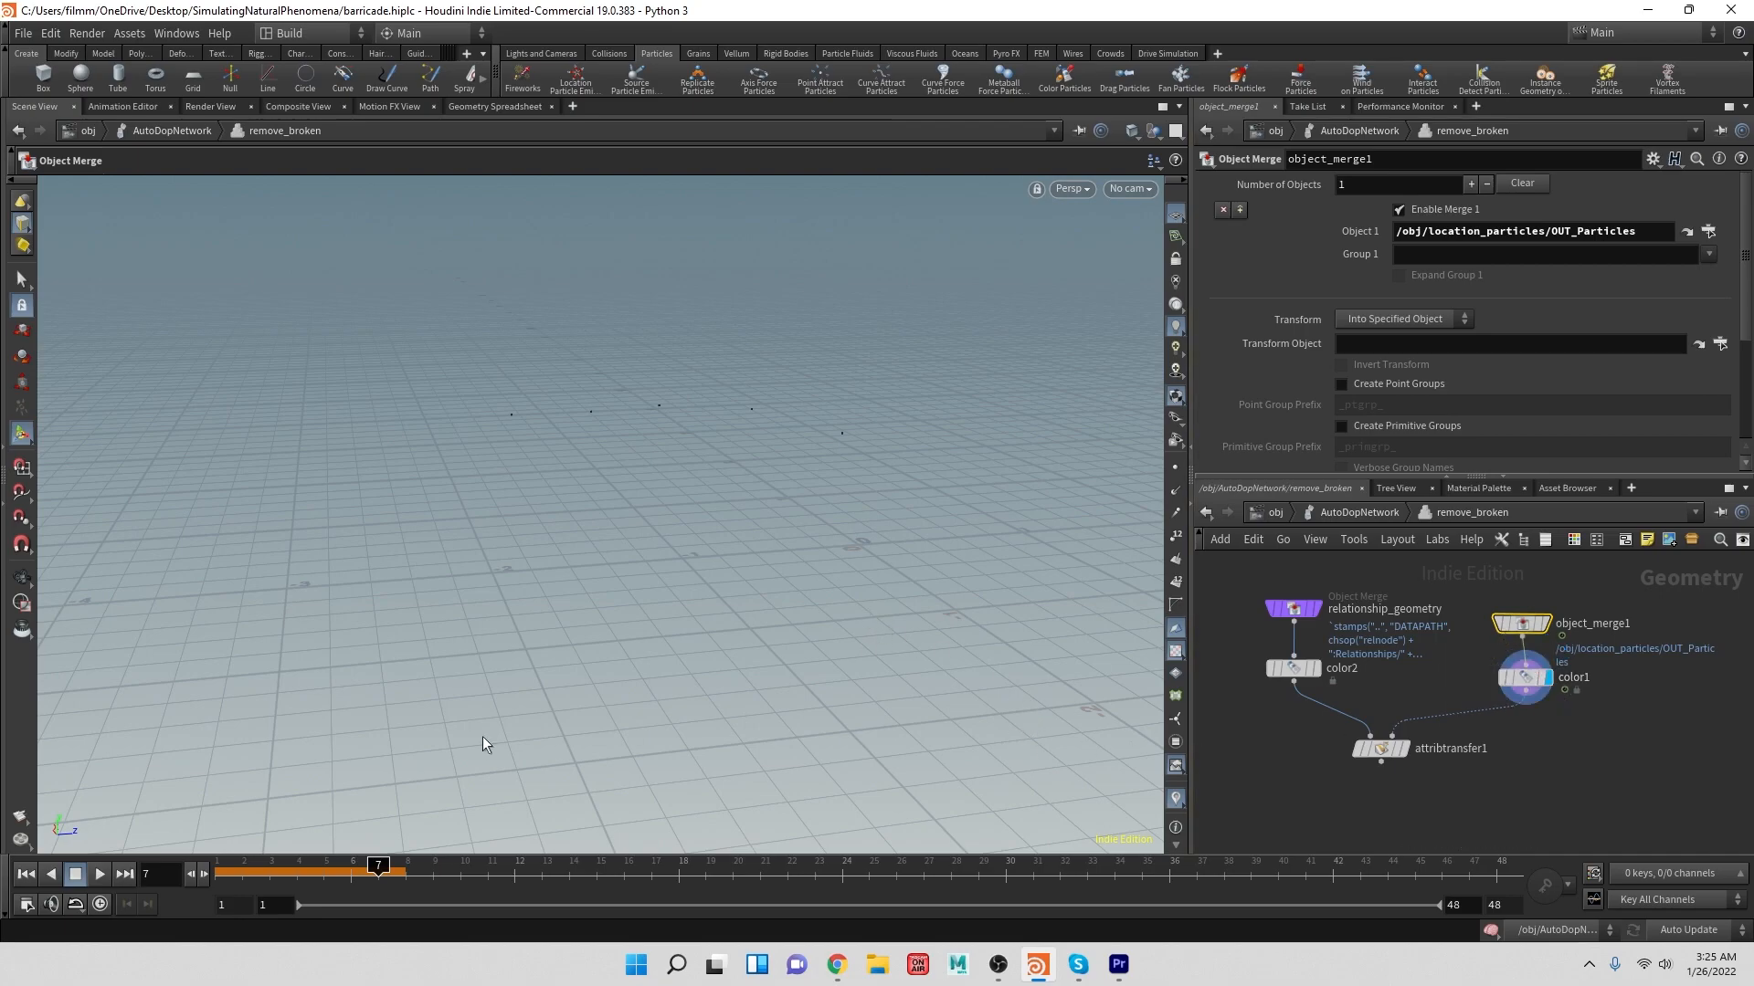
pyautogui.click(1526, 677)
pyautogui.moveTo(1387, 751)
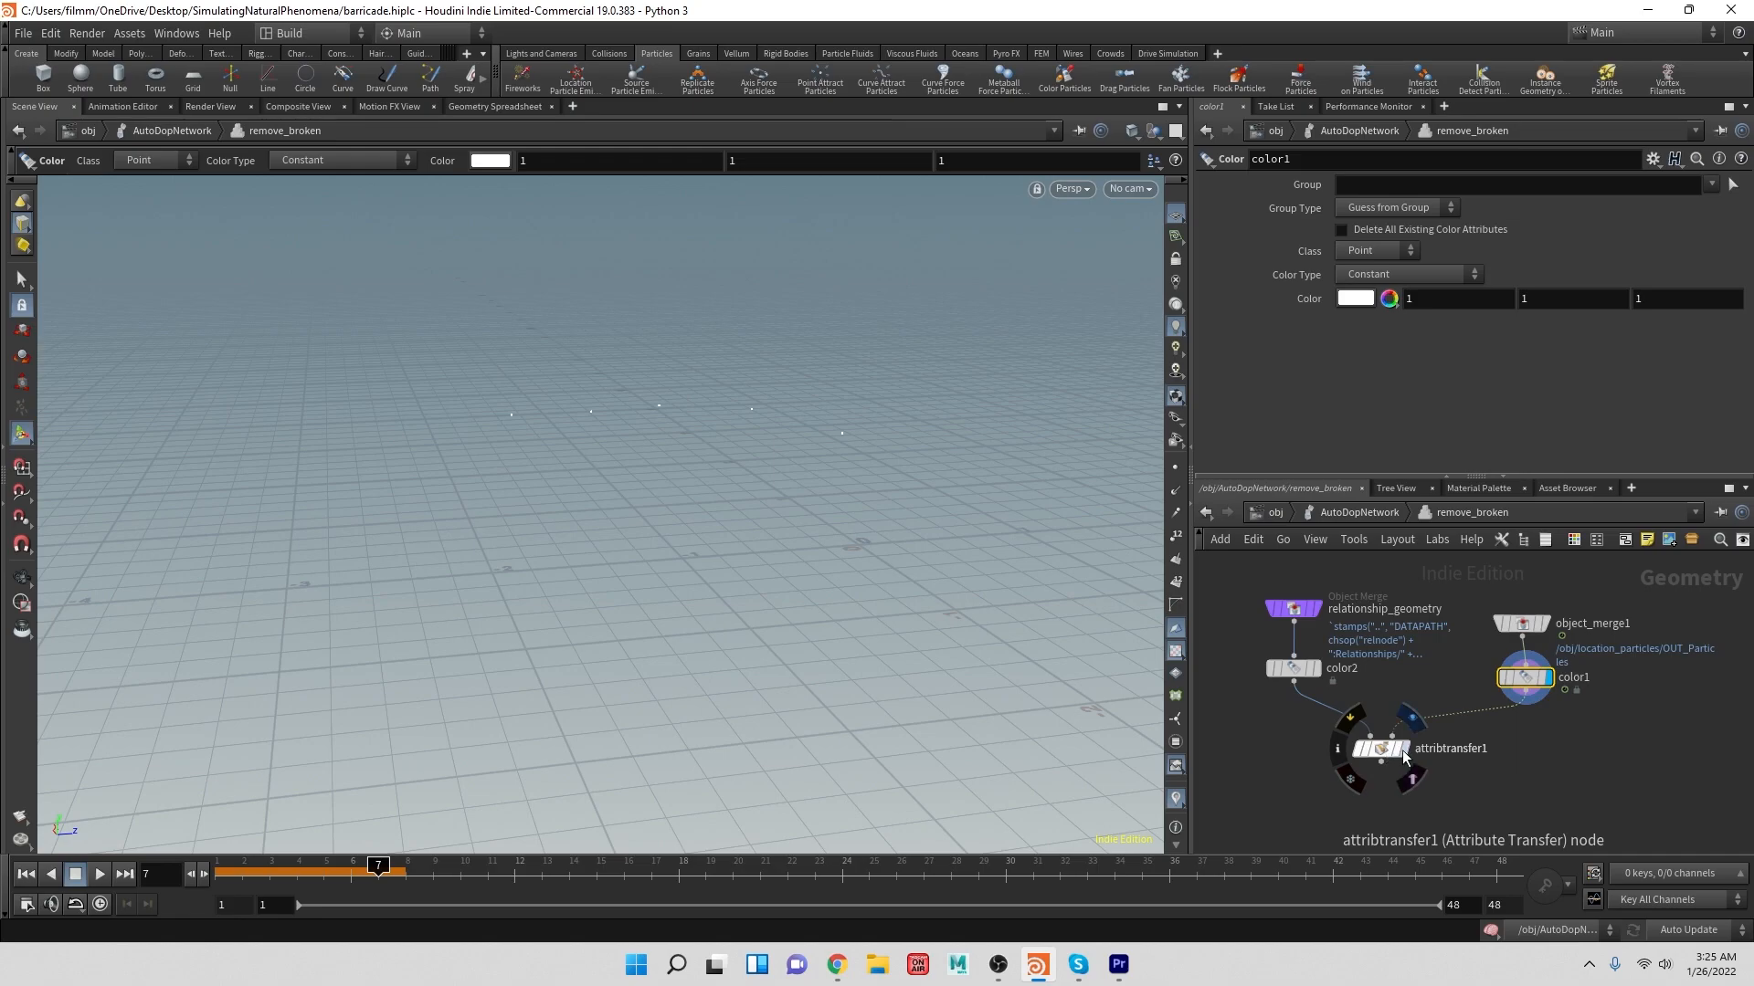
pyautogui.click(1388, 751)
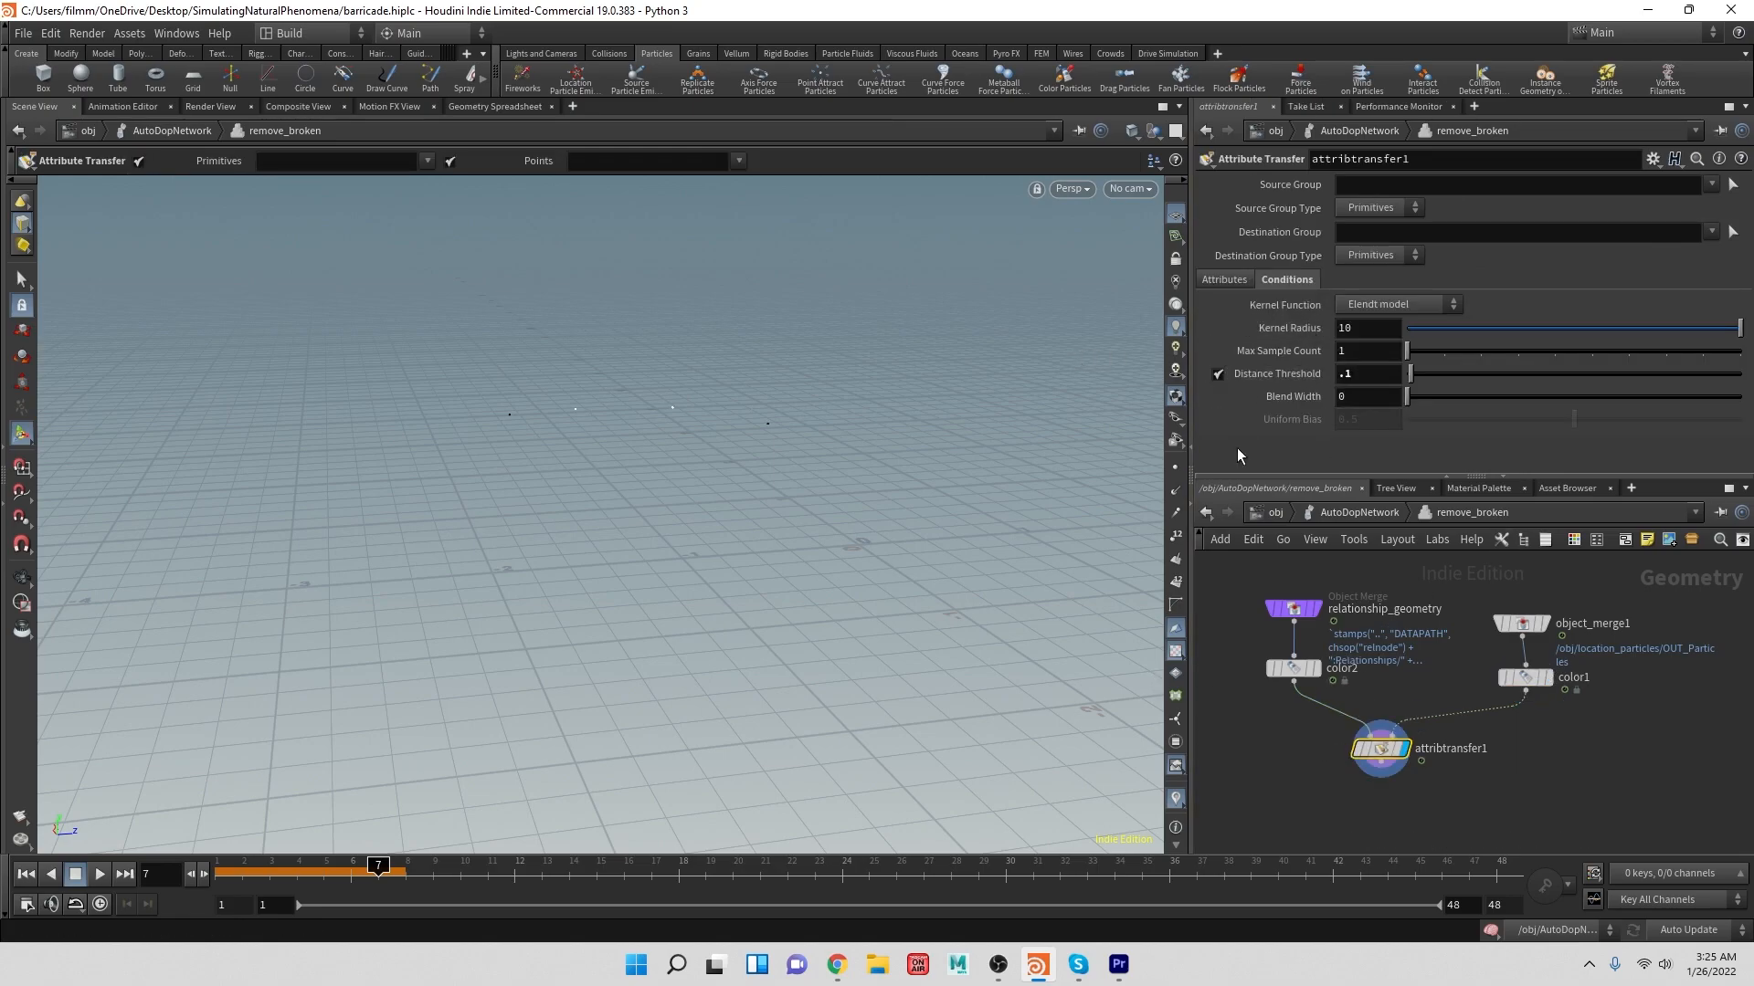
pyautogui.click(26, 874)
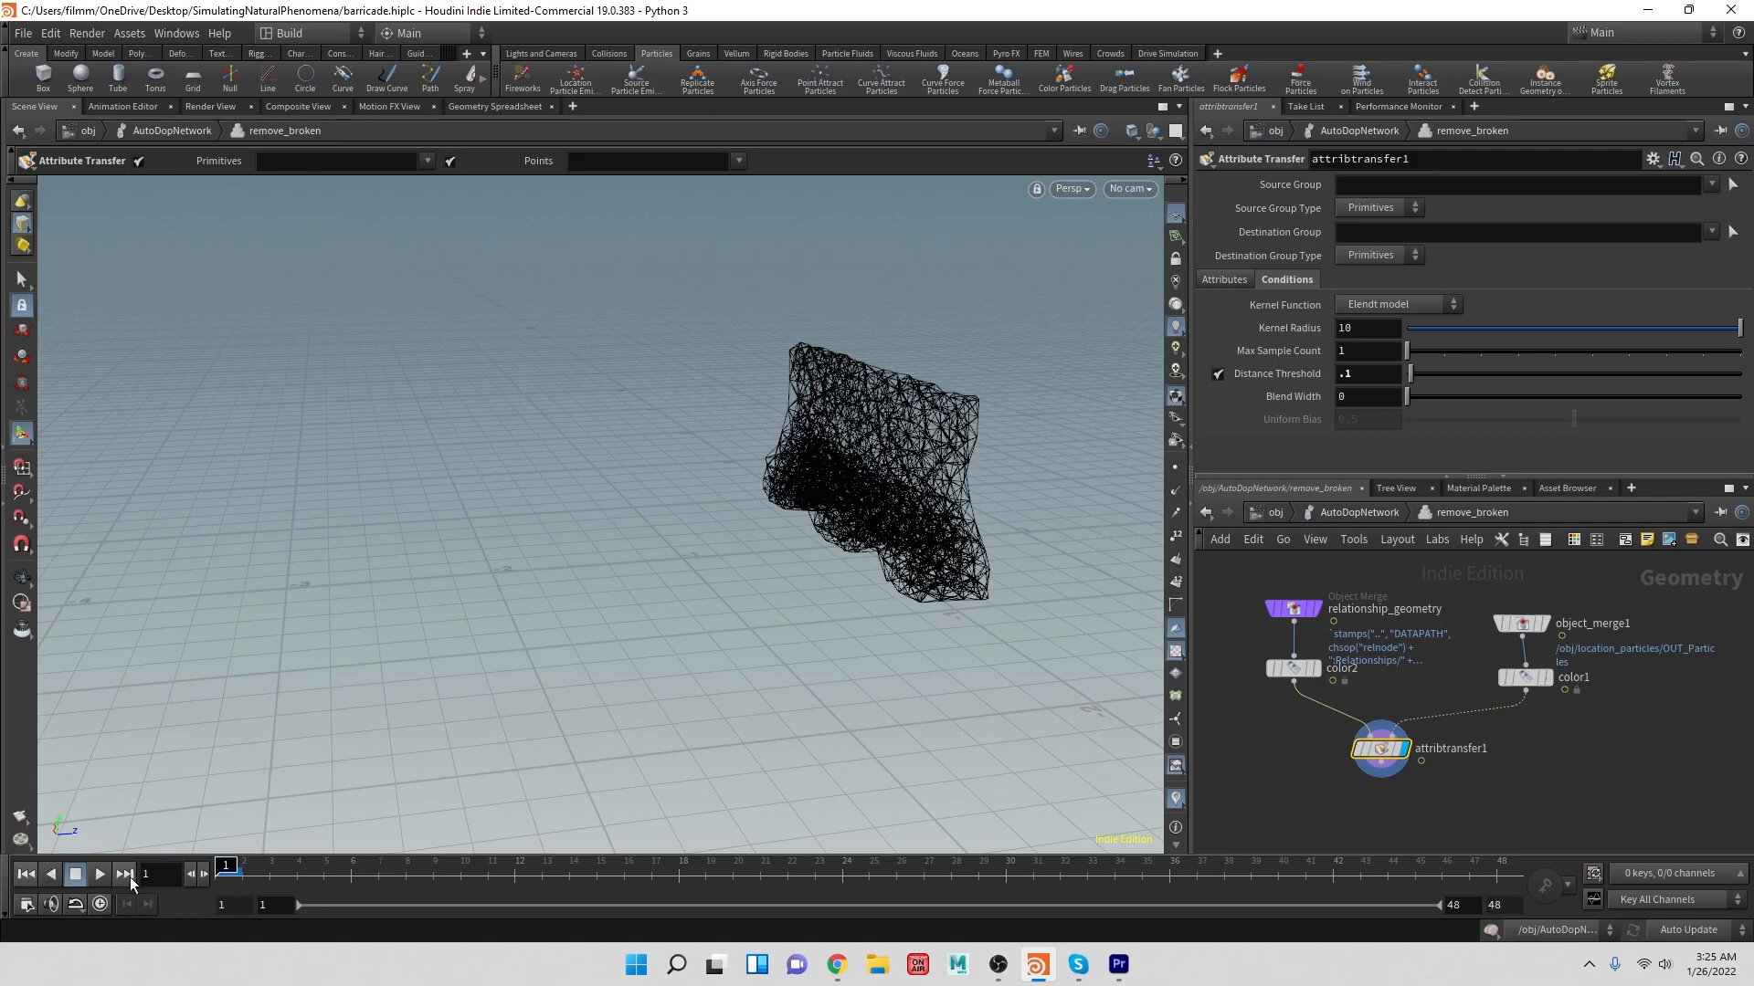
pyautogui.click(100, 874)
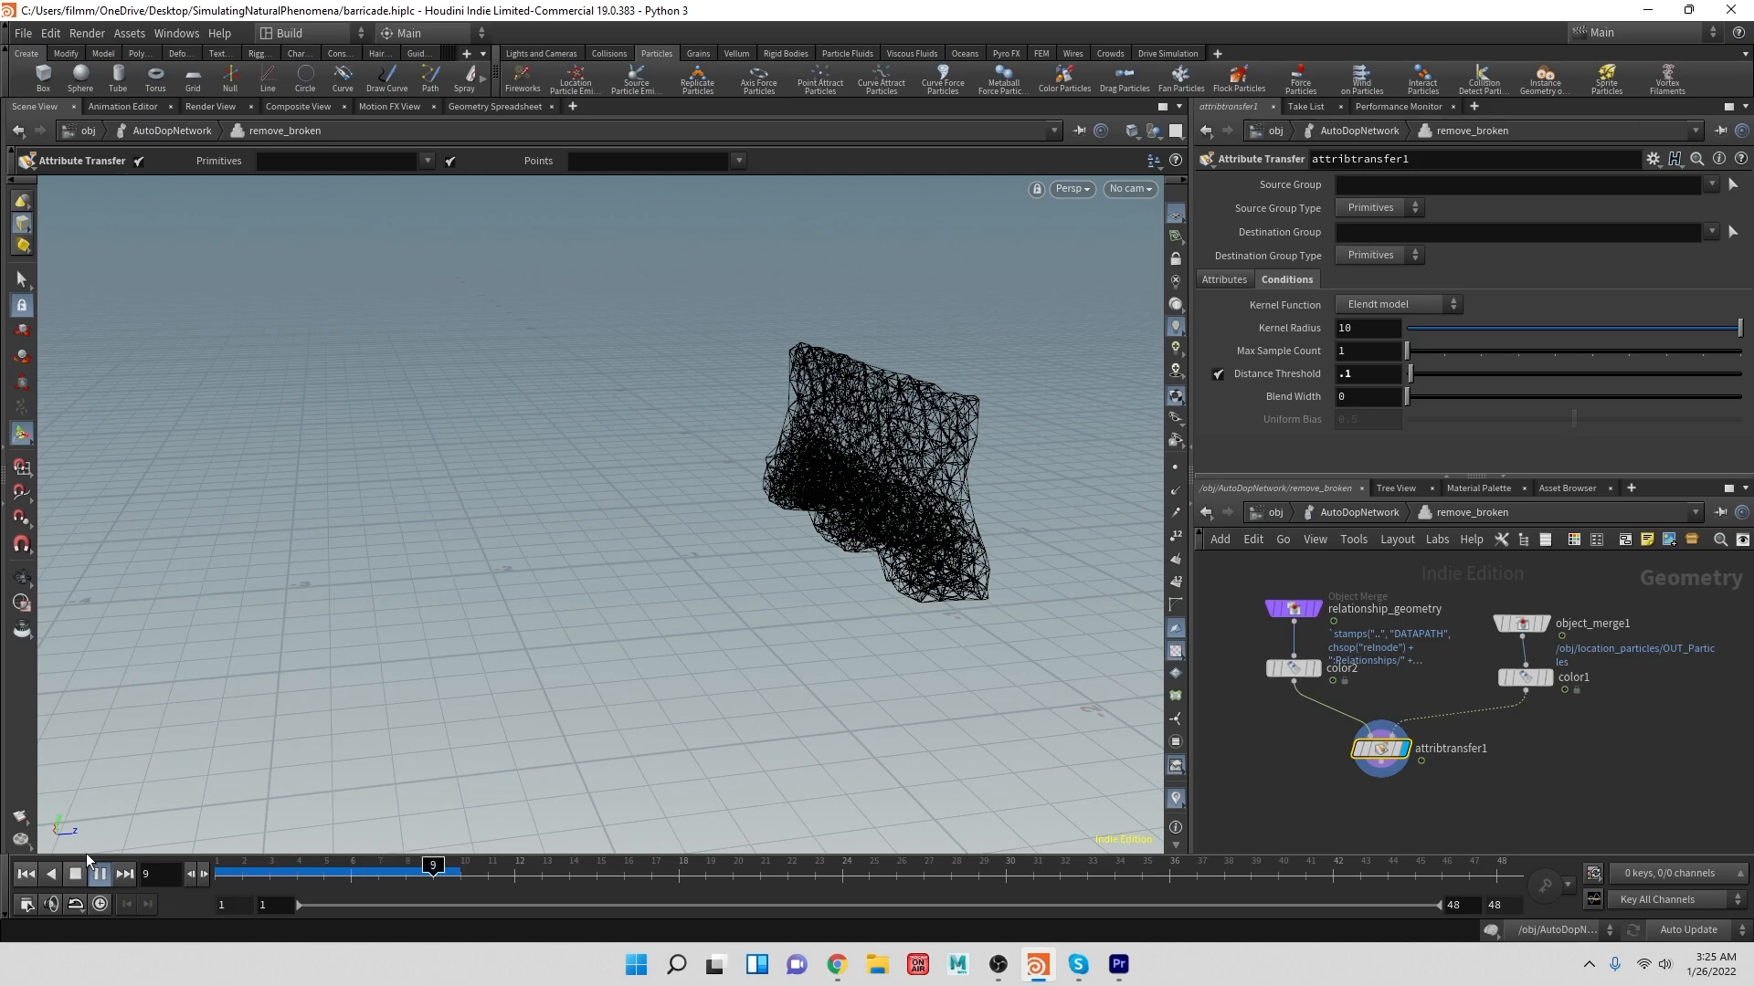
pyautogui.click(73, 878)
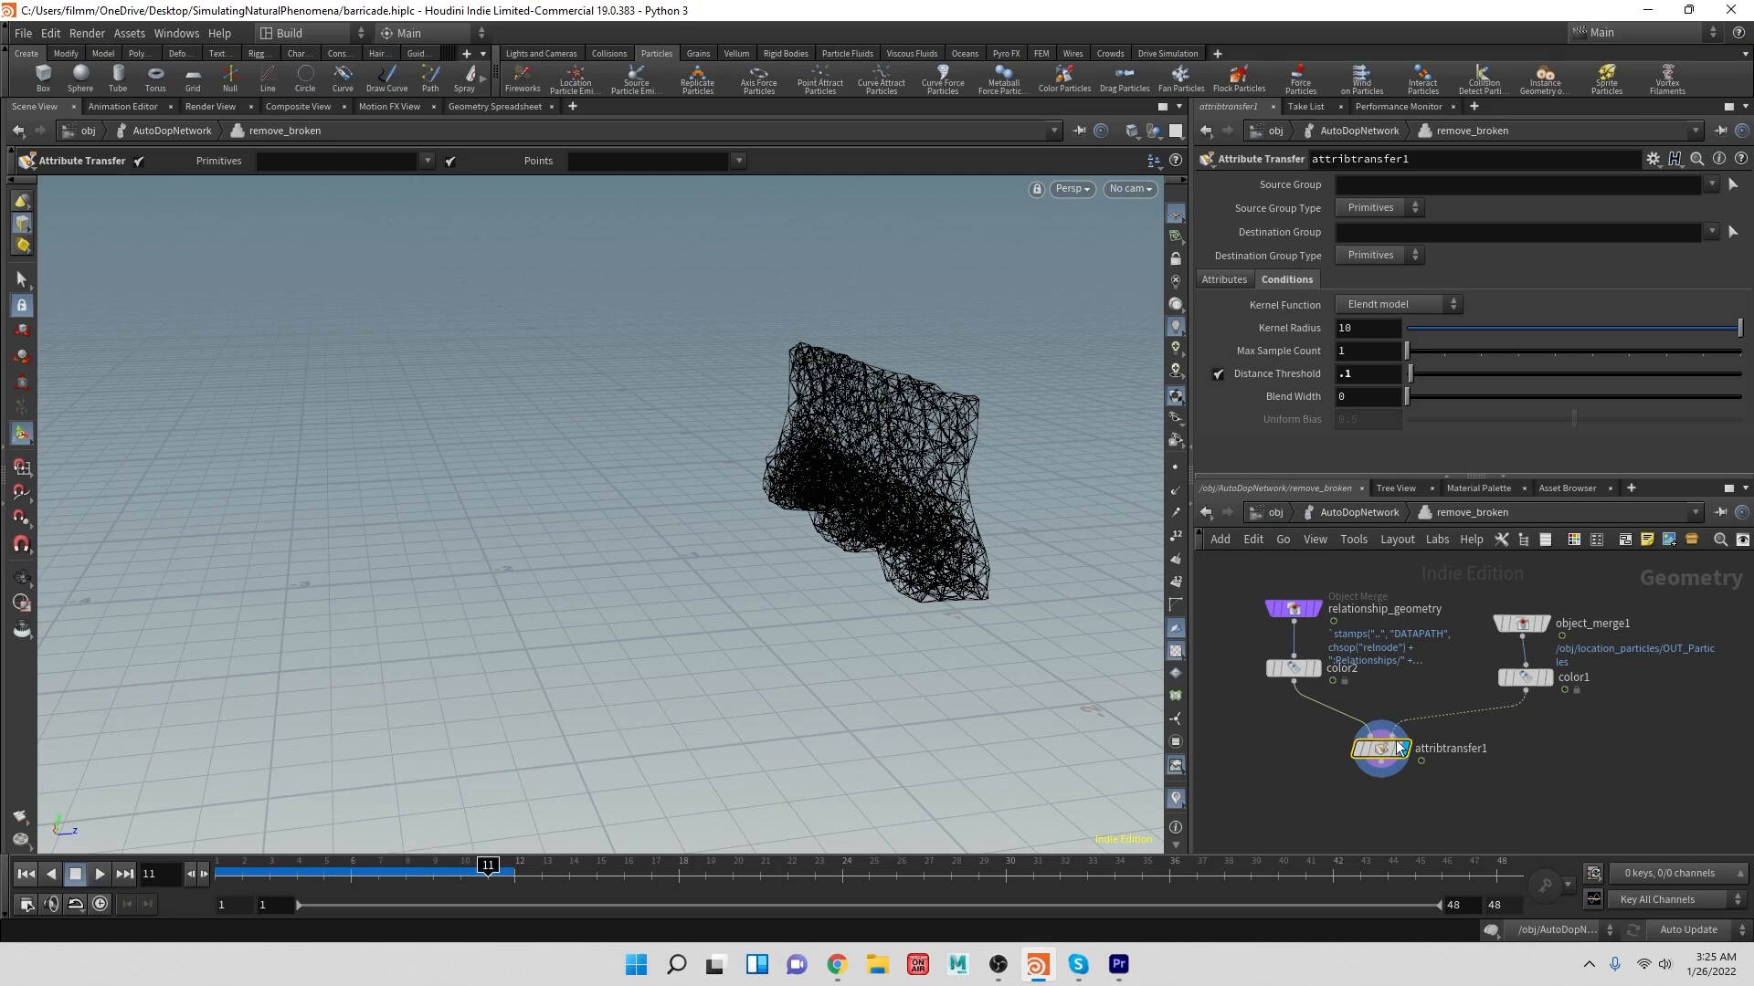
# - Try a Distance Threshold of 0.3 on attribtransfer1 and replay the colour transfer
pyautogui.click(1360, 373)
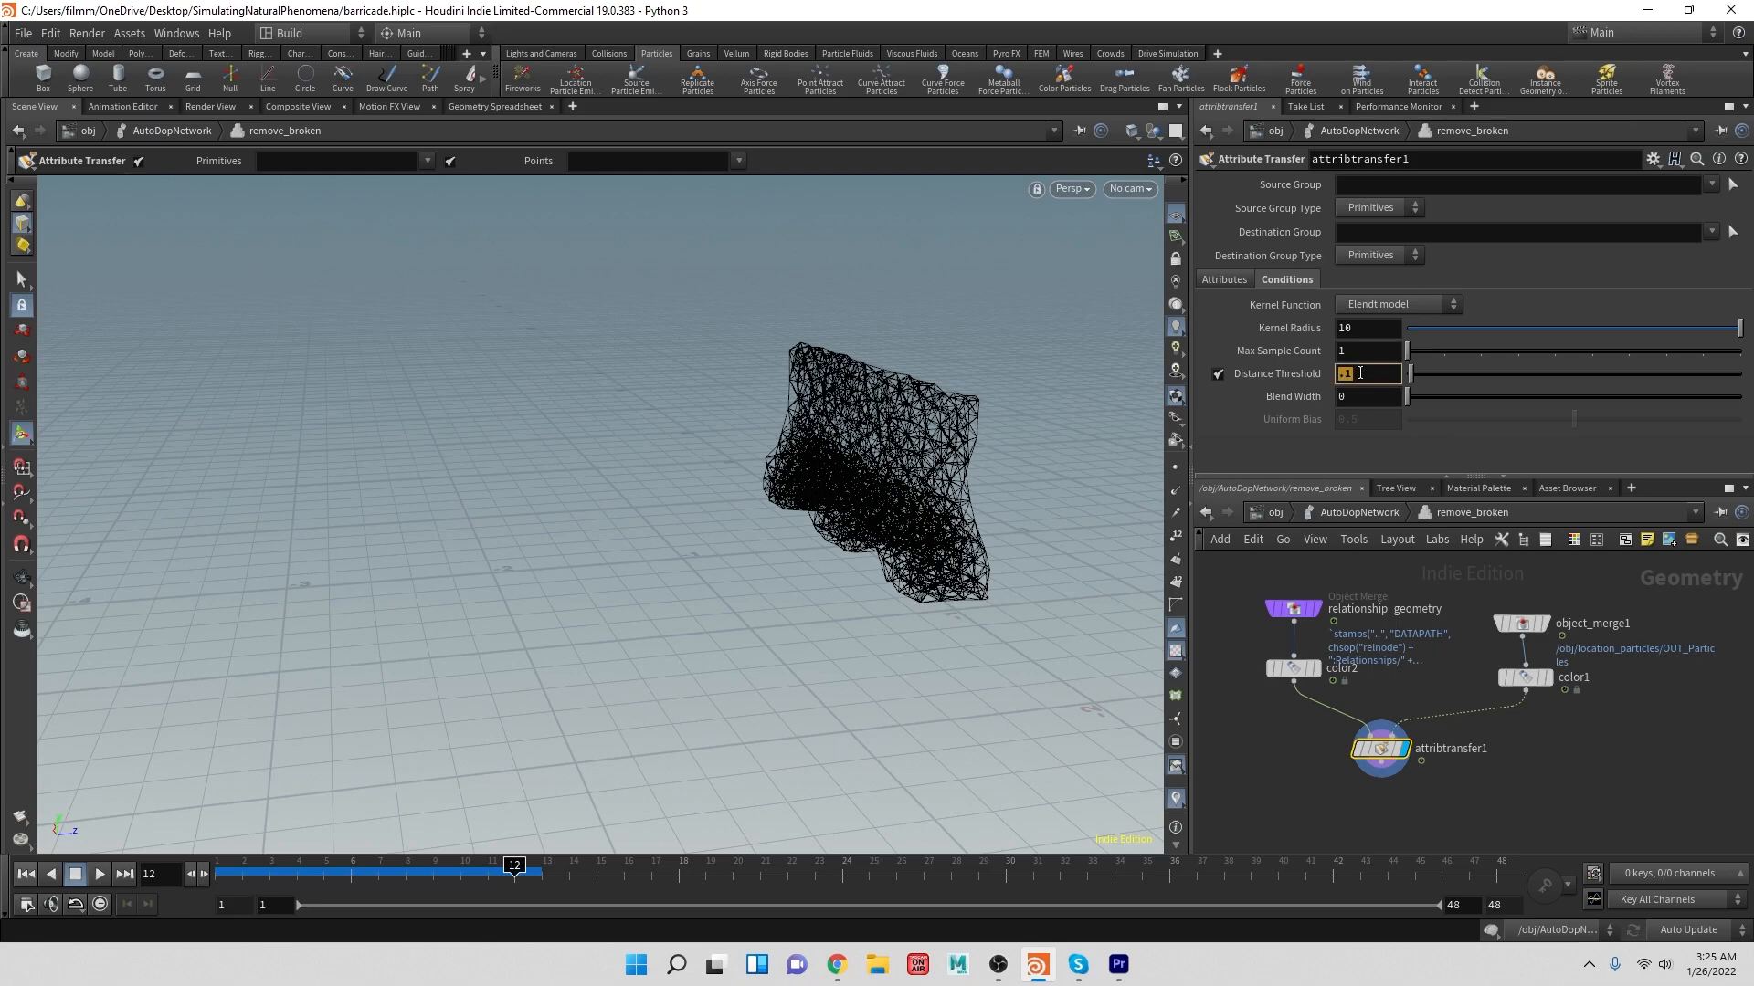
pyautogui.write('.3')
pyautogui.press('Return')
pyautogui.click(80, 875)
pyautogui.click(100, 874)
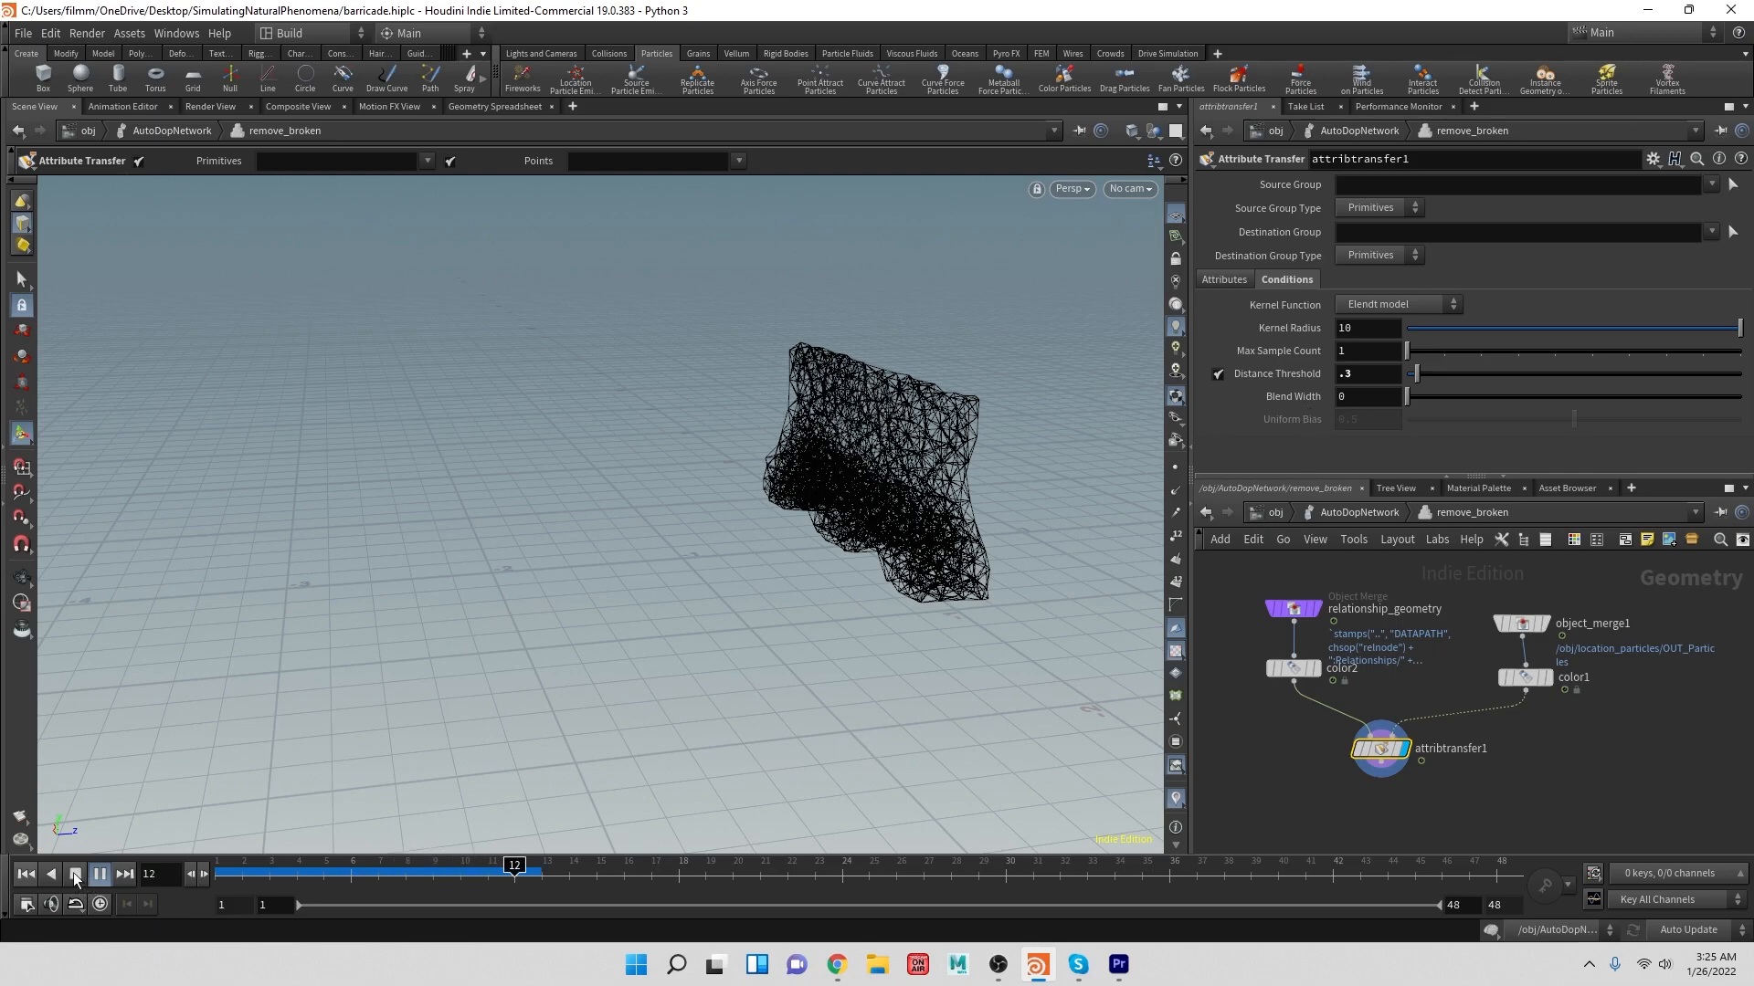
# - Try a Distance Threshold of 0.2 on attribtransfer1 and replay the colour transfer to frame 21
pyautogui.press('Up')
pyautogui.click(1357, 374)
pyautogui.press('Return')
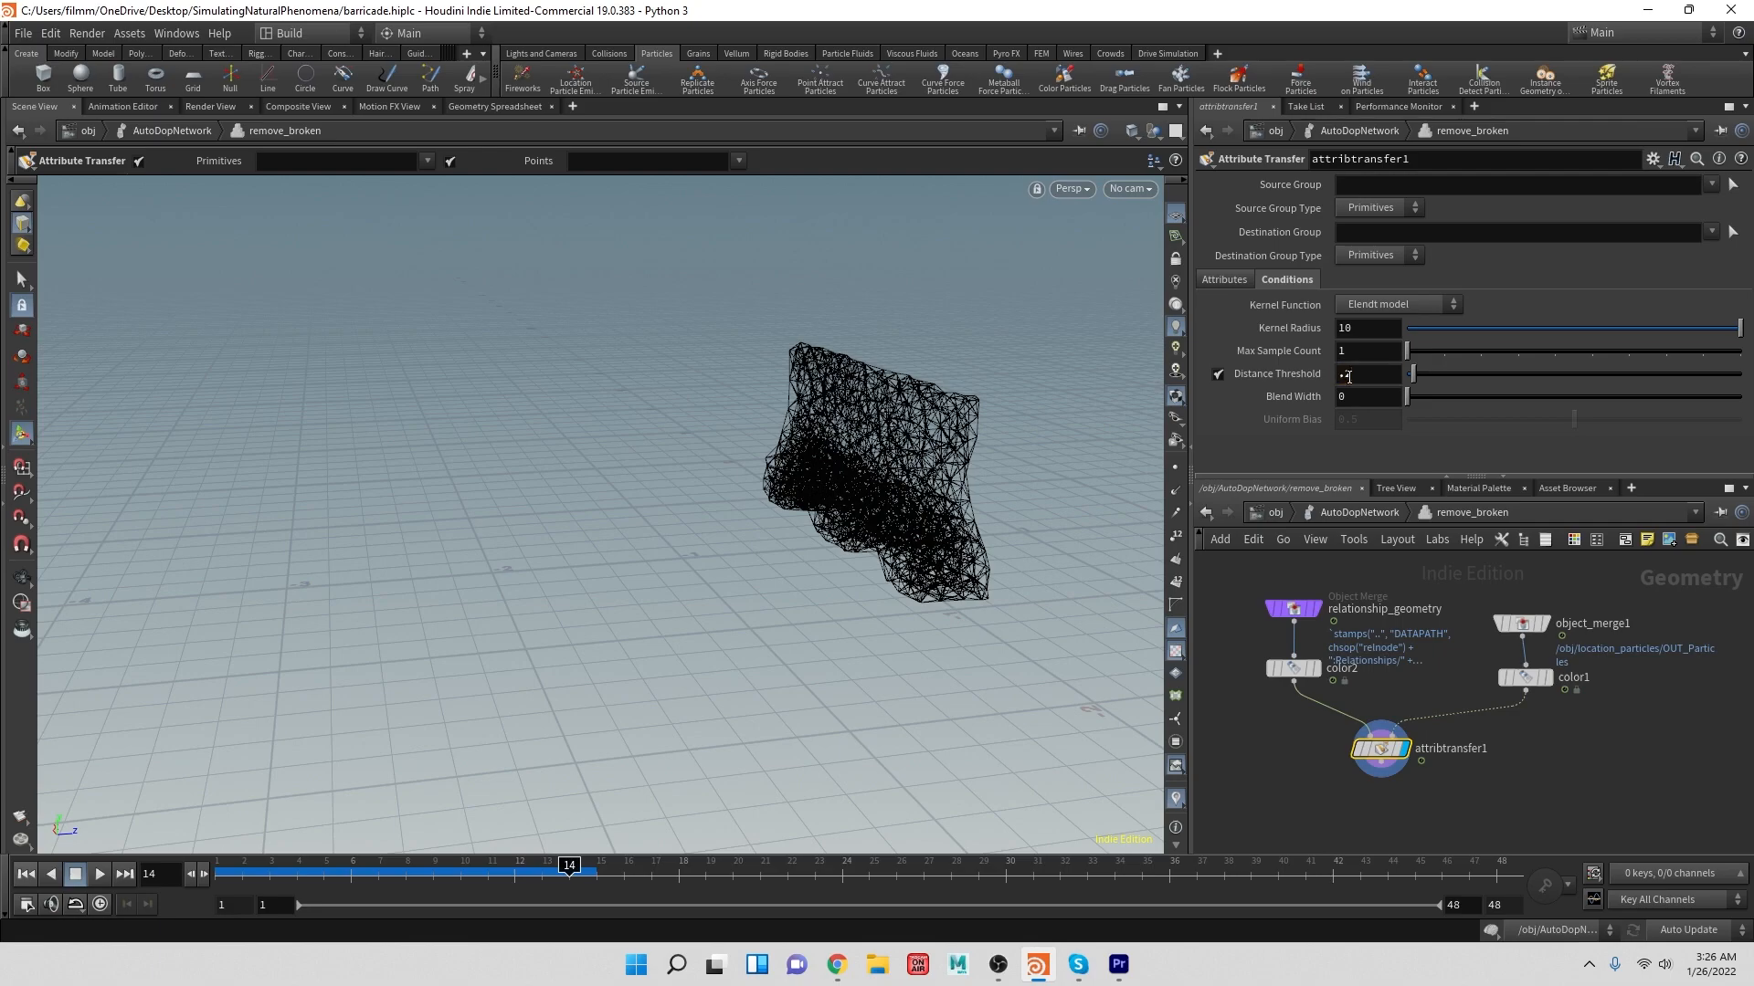
pyautogui.click(25, 874)
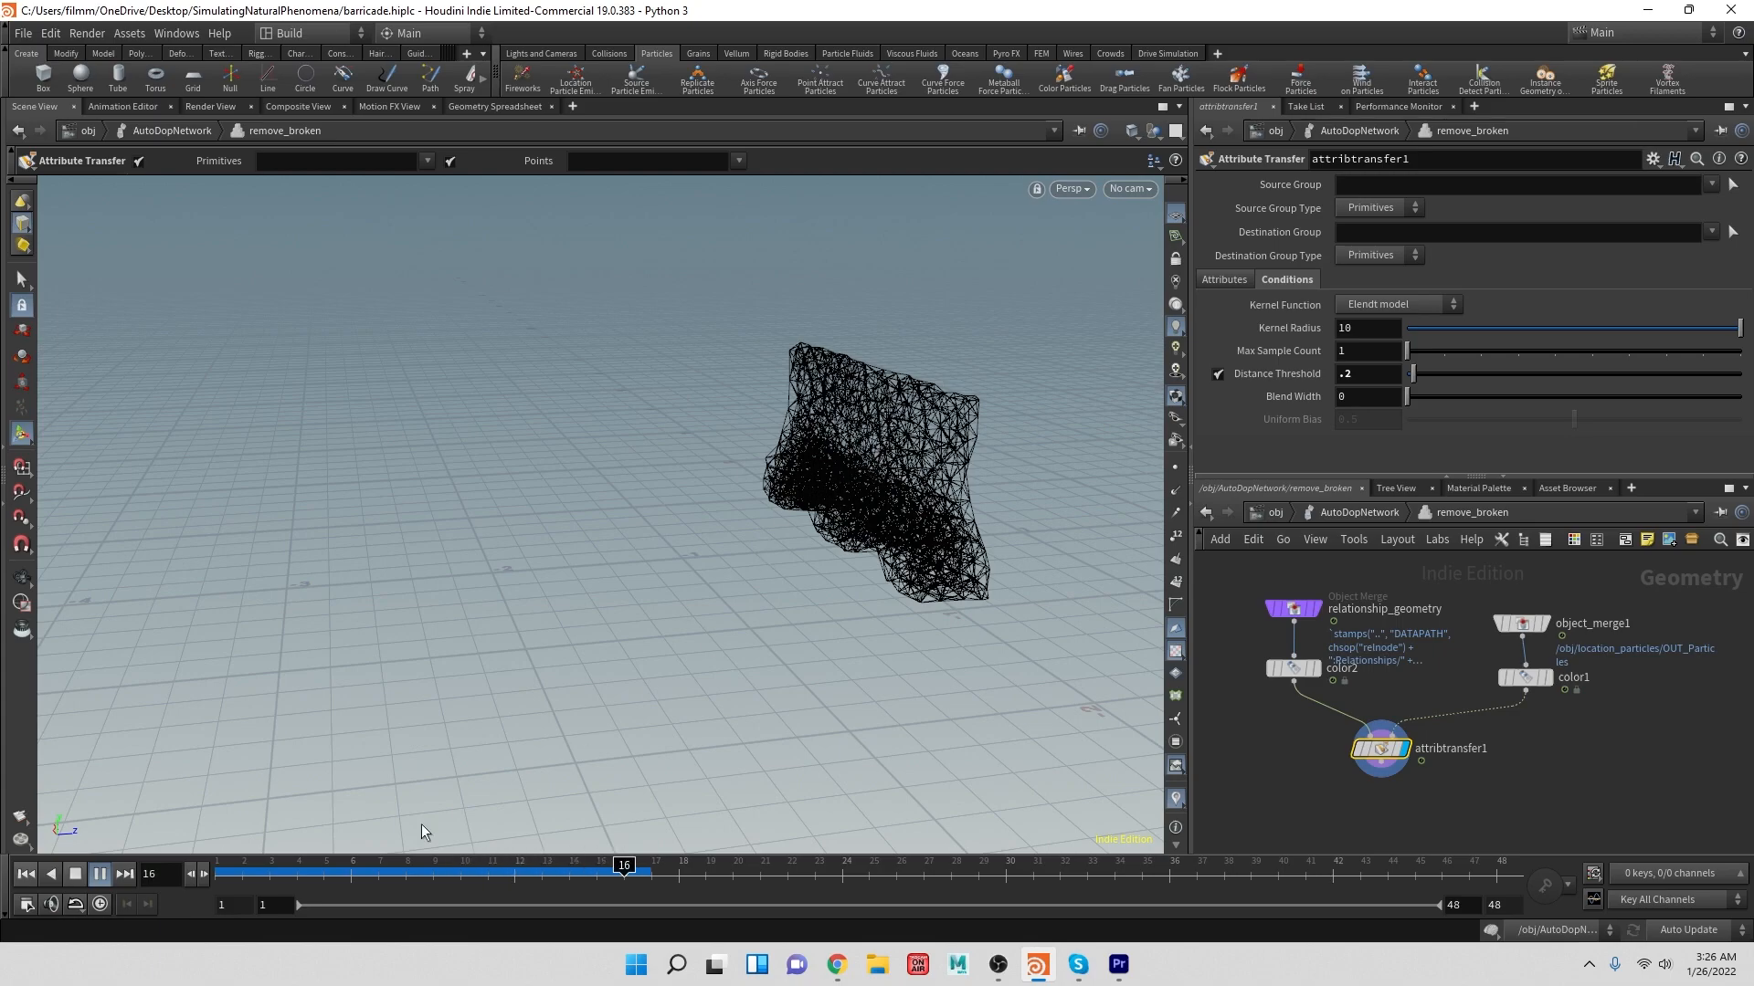
pyautogui.click(73, 869)
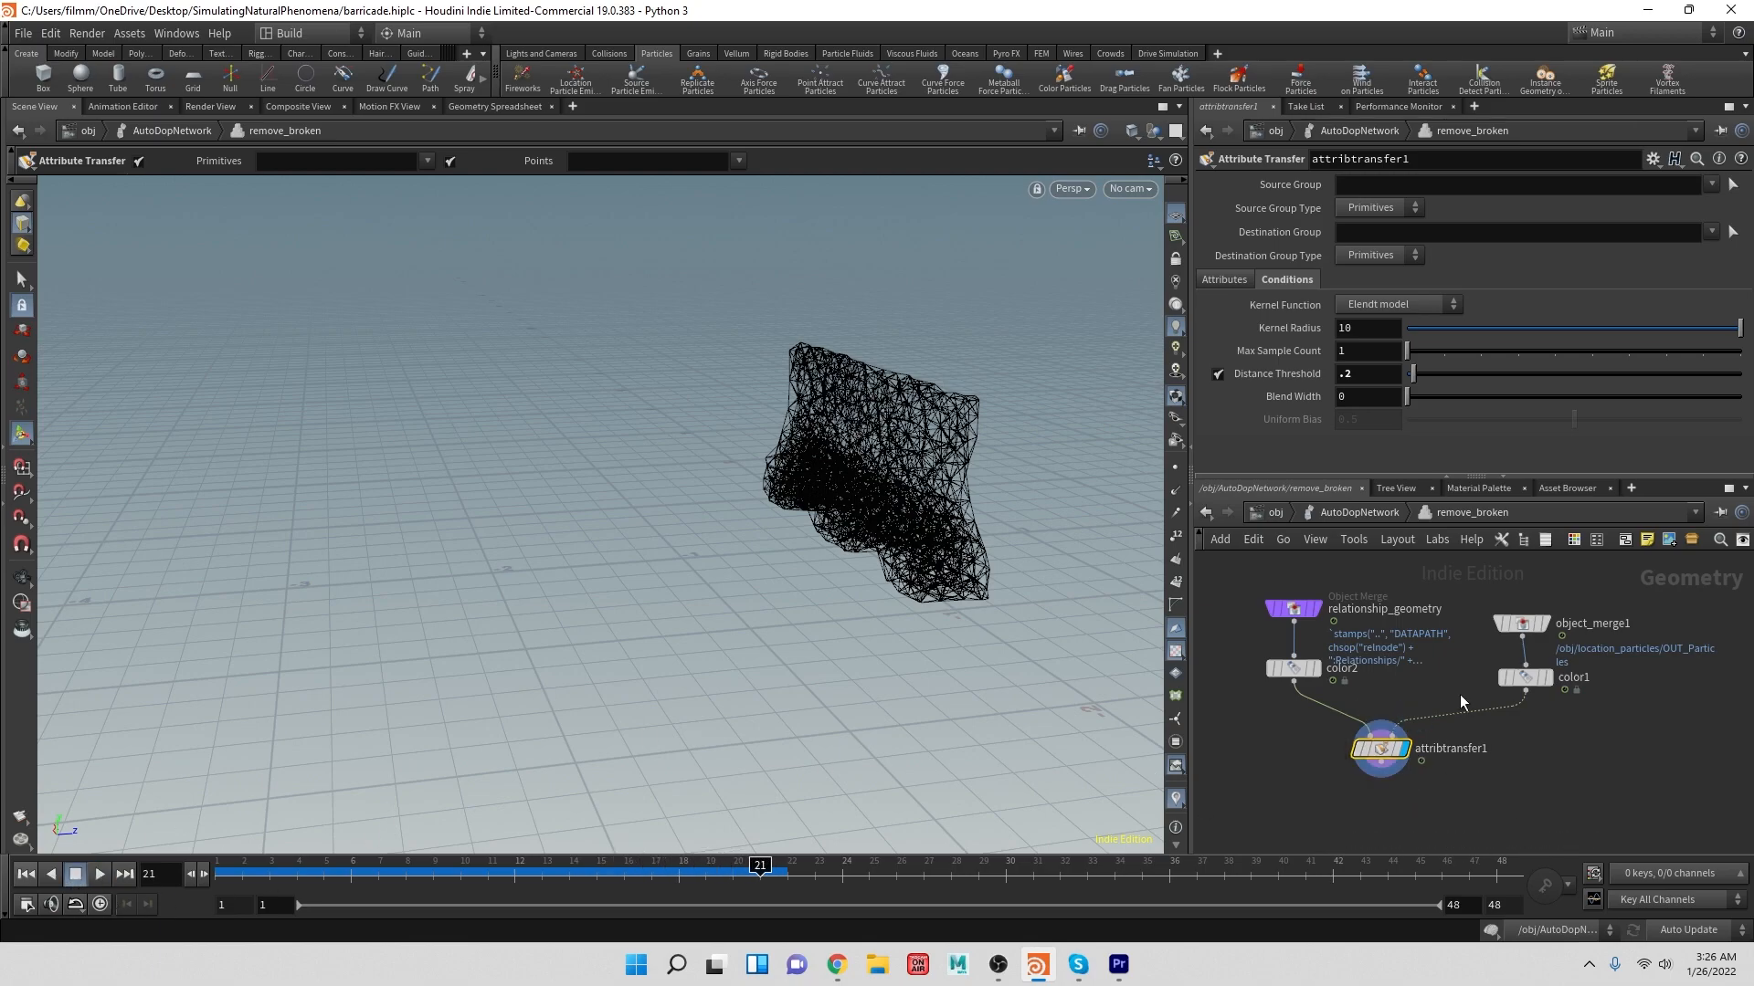
# - Set attribtransfer1's Distance Threshold to 0.25 and replay the colour transfer from frame 1 to about frame 10
pyautogui.moveTo(1537, 757); pyautogui.dragTo(1527, 705, button='middle')
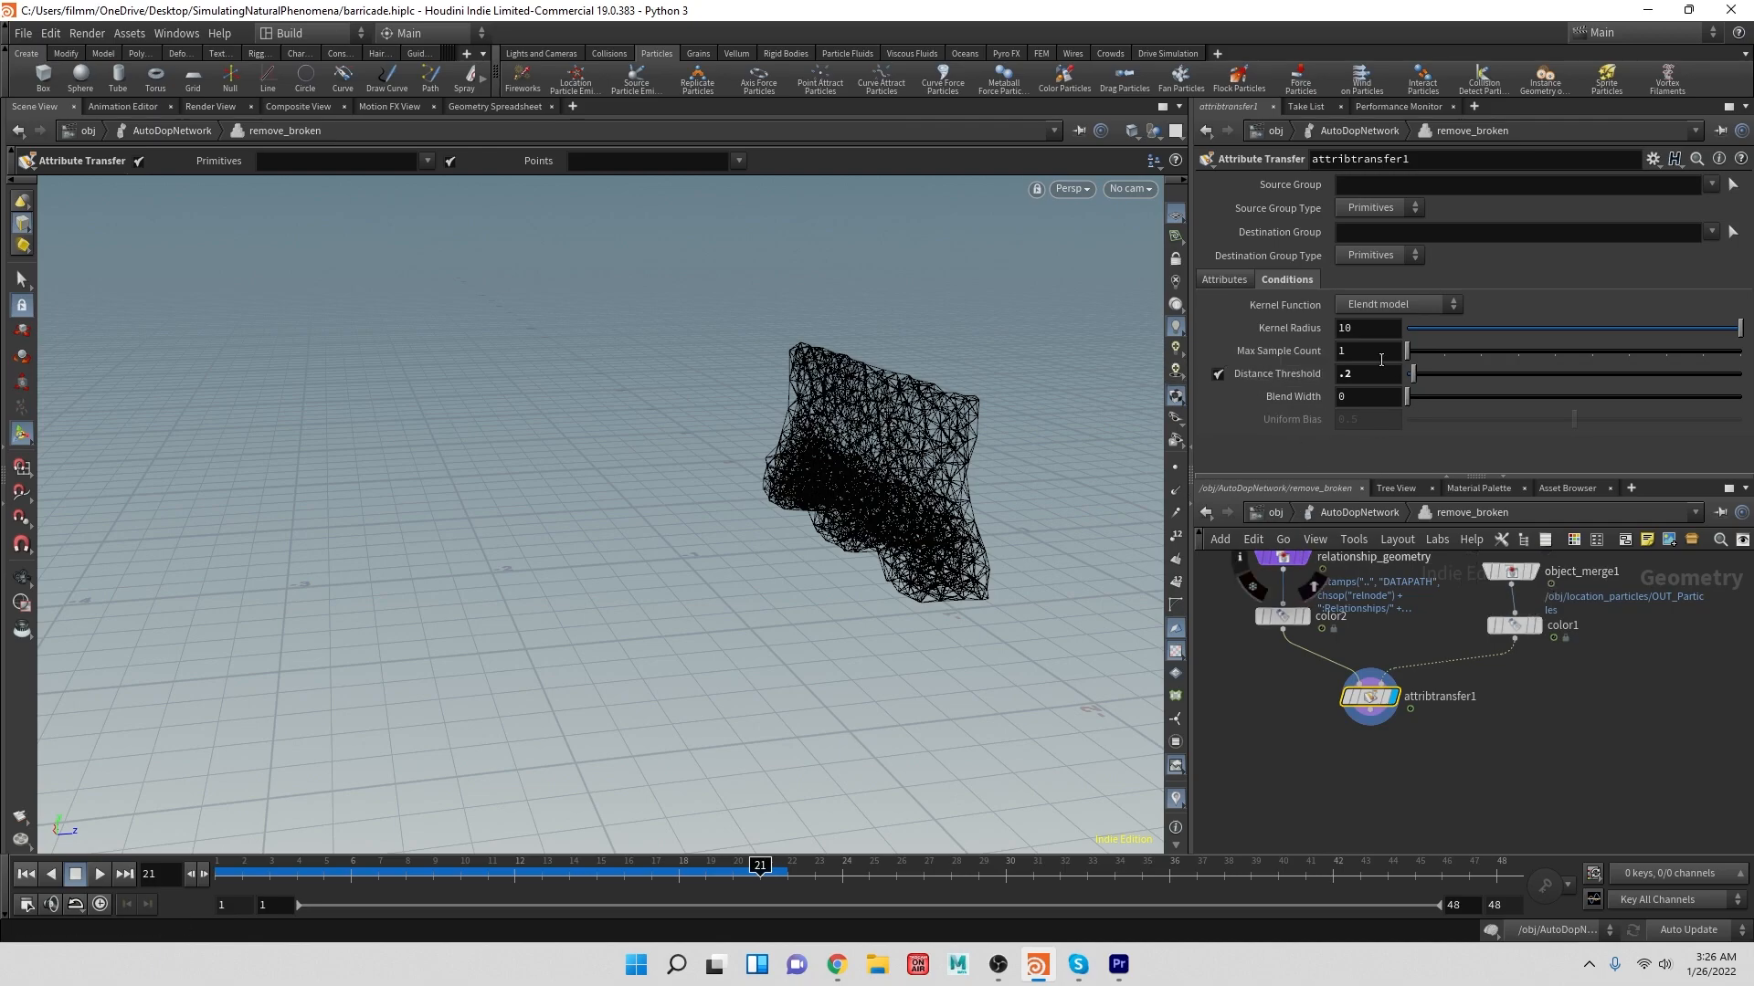
pyautogui.press('Return')
pyautogui.write('.25')
pyautogui.press('Return')
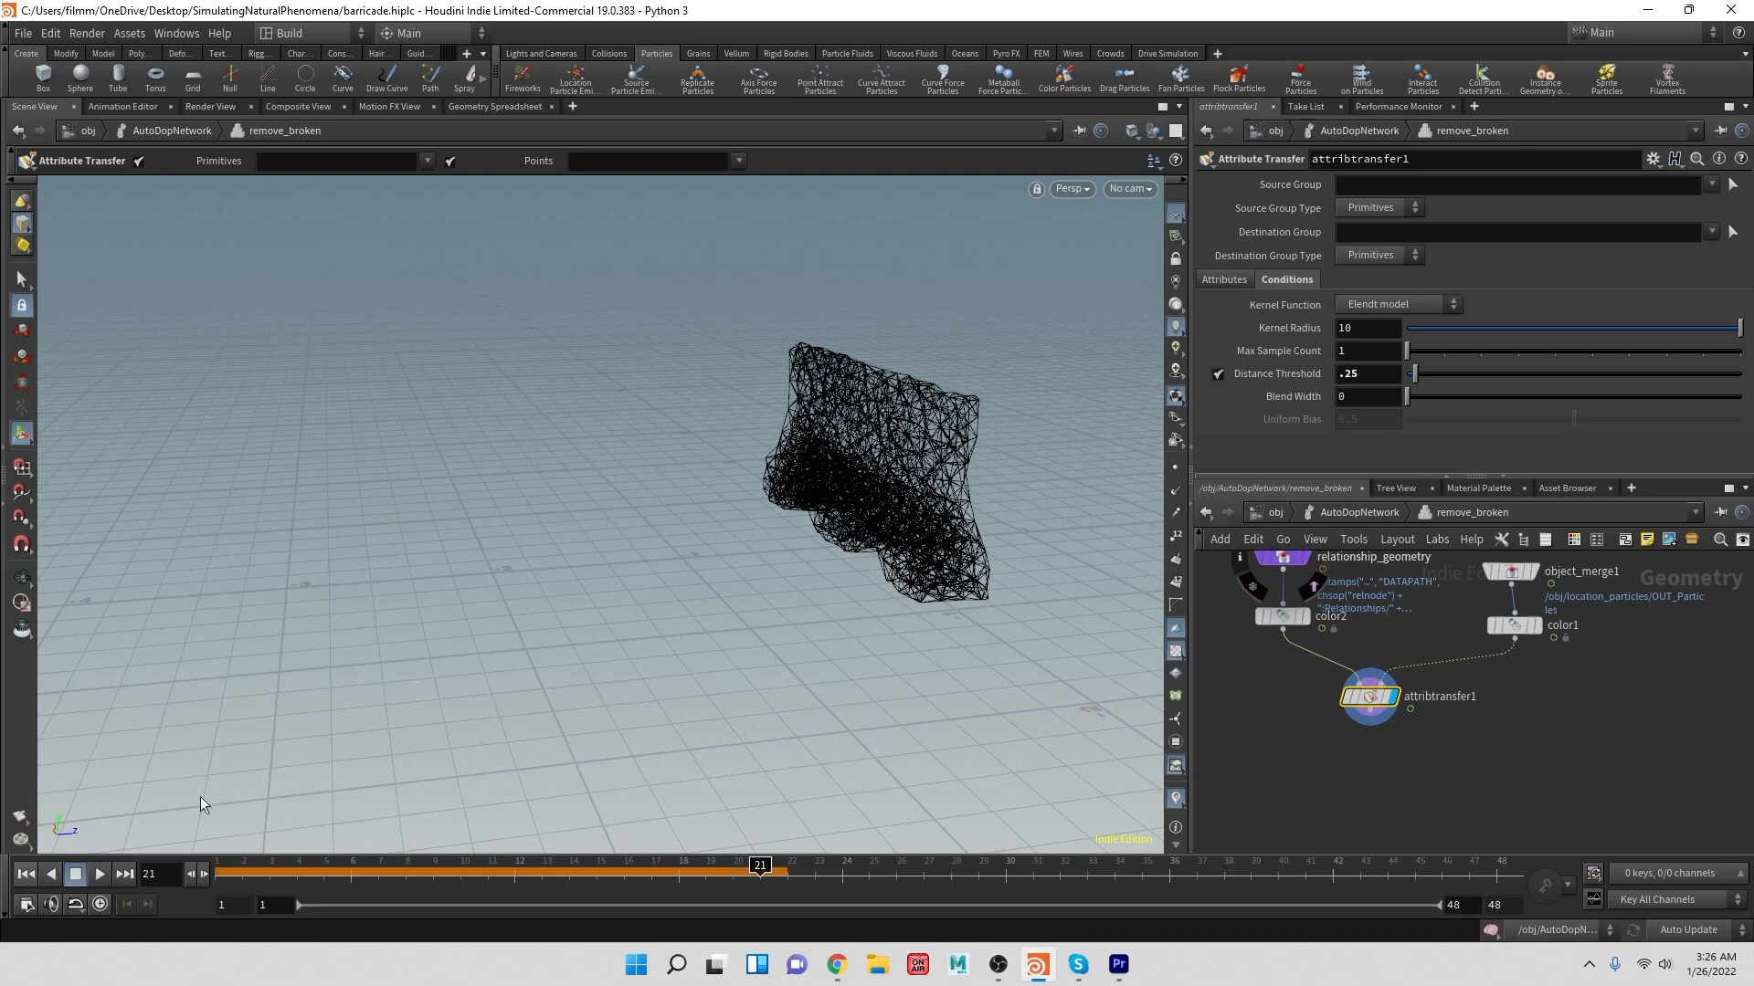
pyautogui.click(26, 874)
pyautogui.click(99, 874)
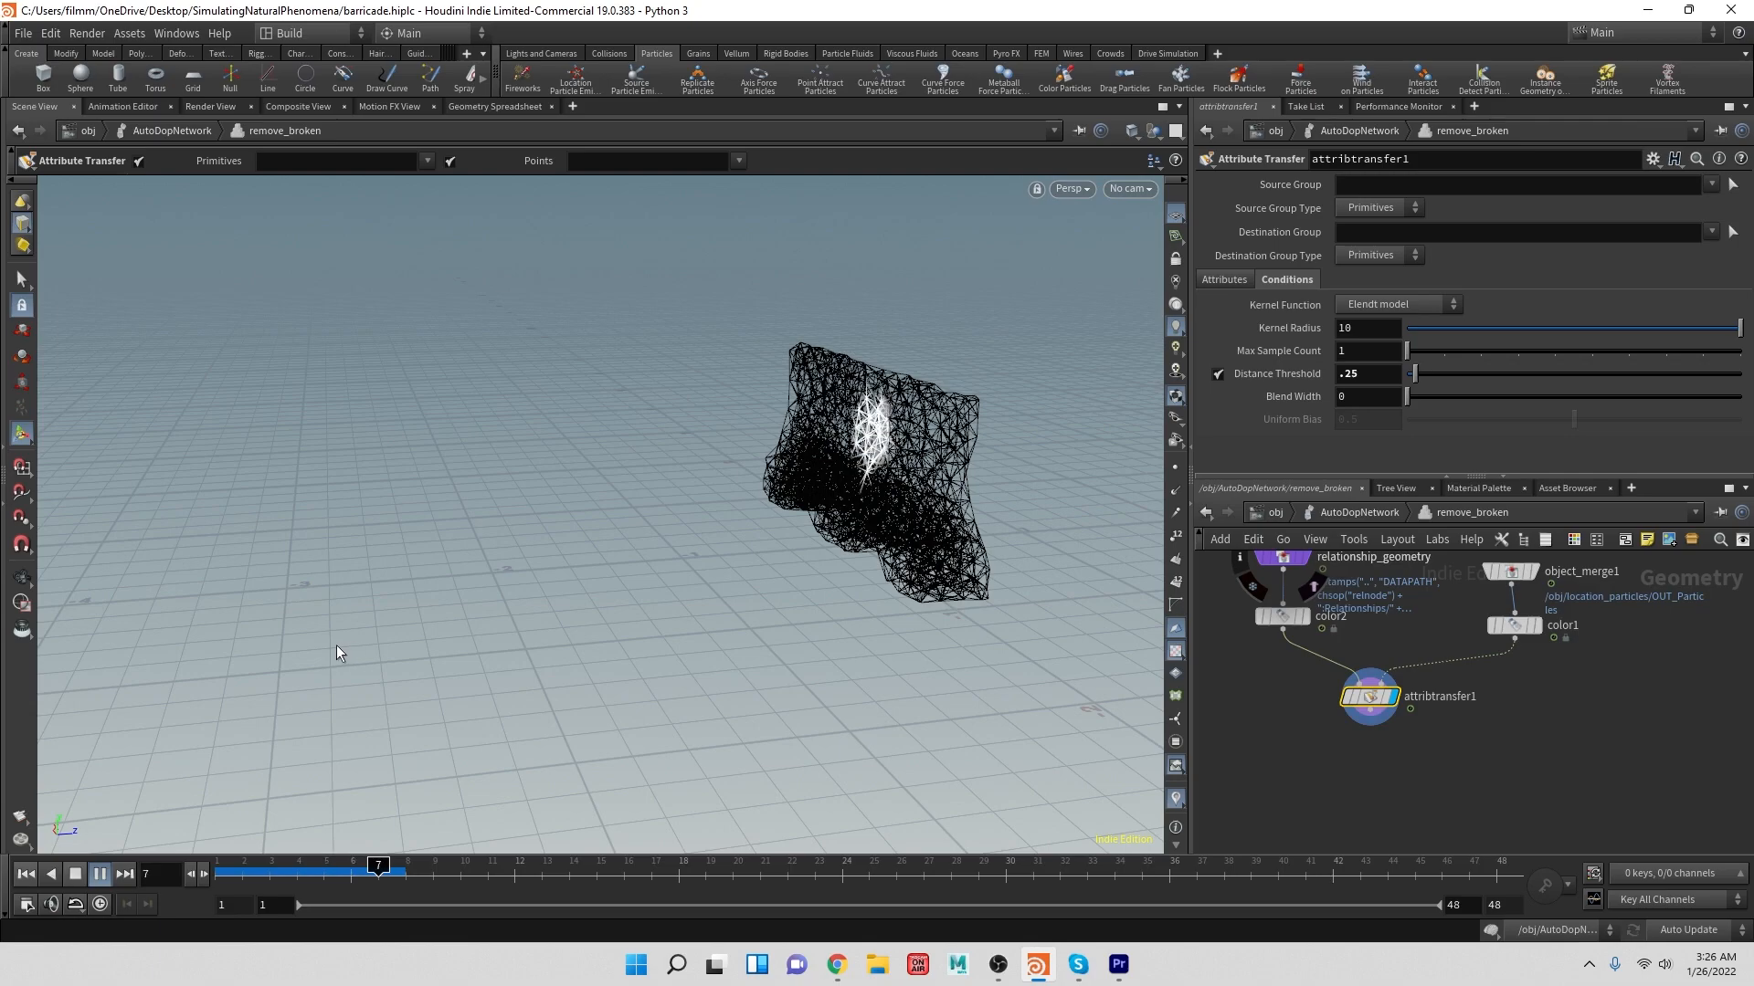
pyautogui.click(76, 874)
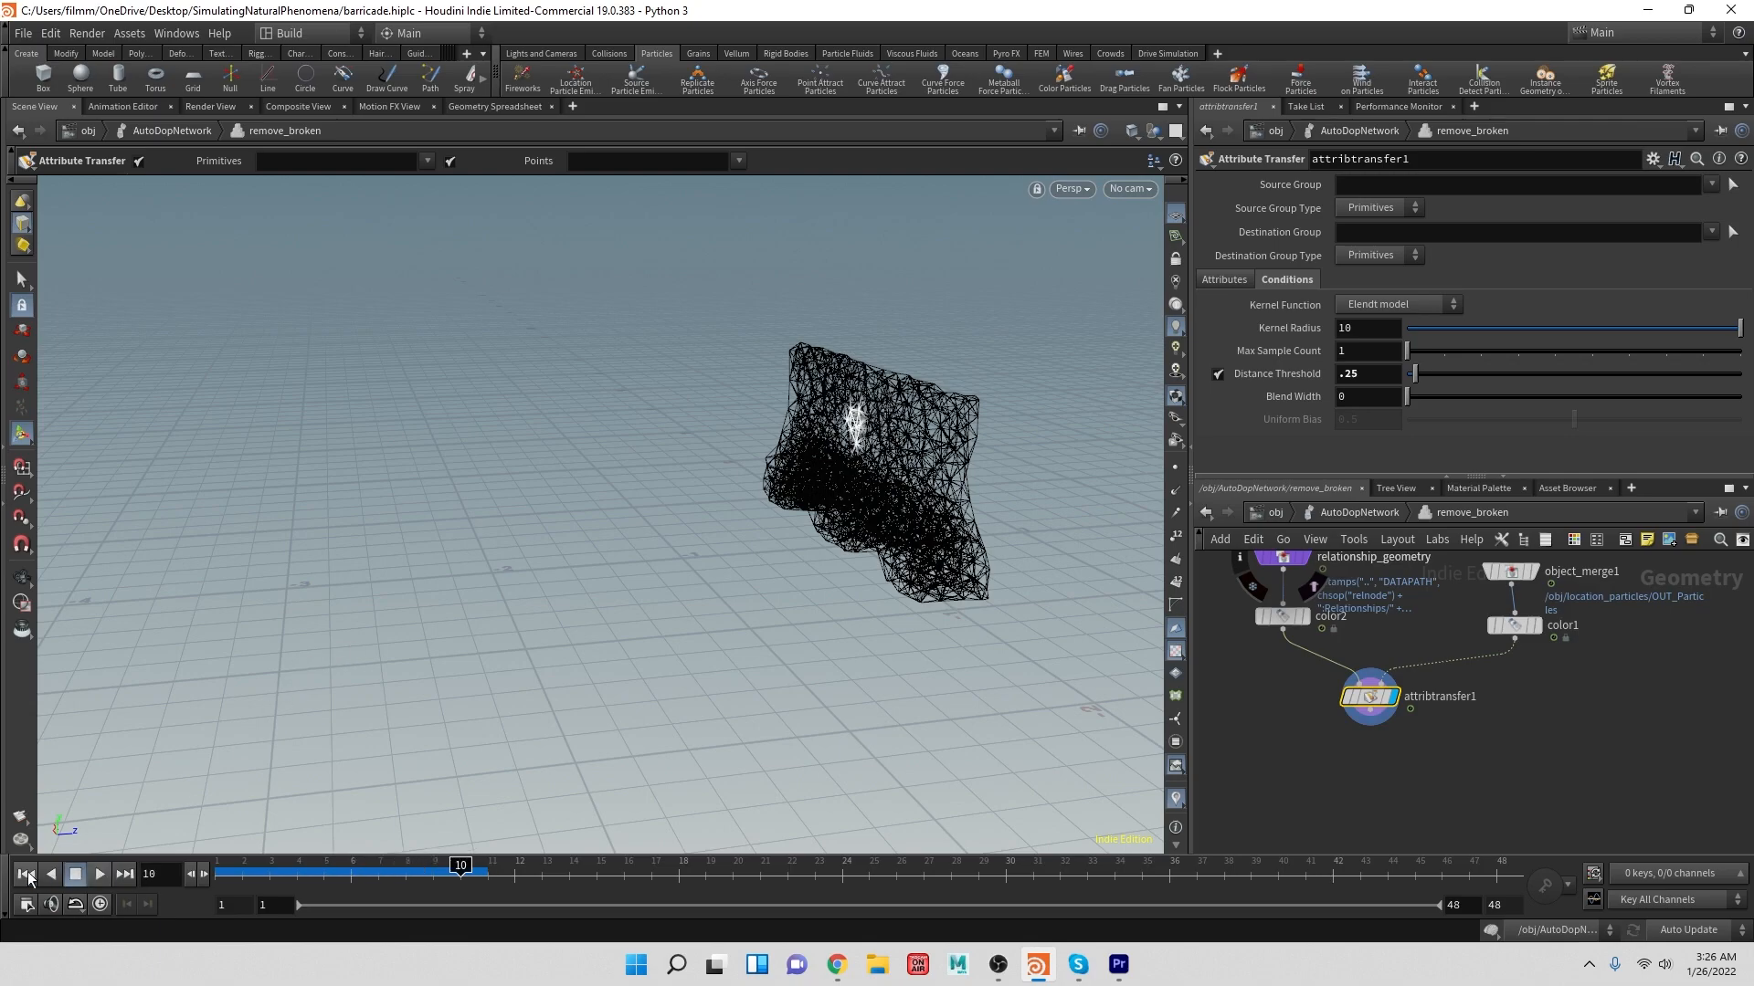
# - Add an Attribute Promote node below attribtransfer1 that promotes Cd from Point to Primitive class
pyautogui.click(1410, 709)
pyautogui.click(1363, 742)
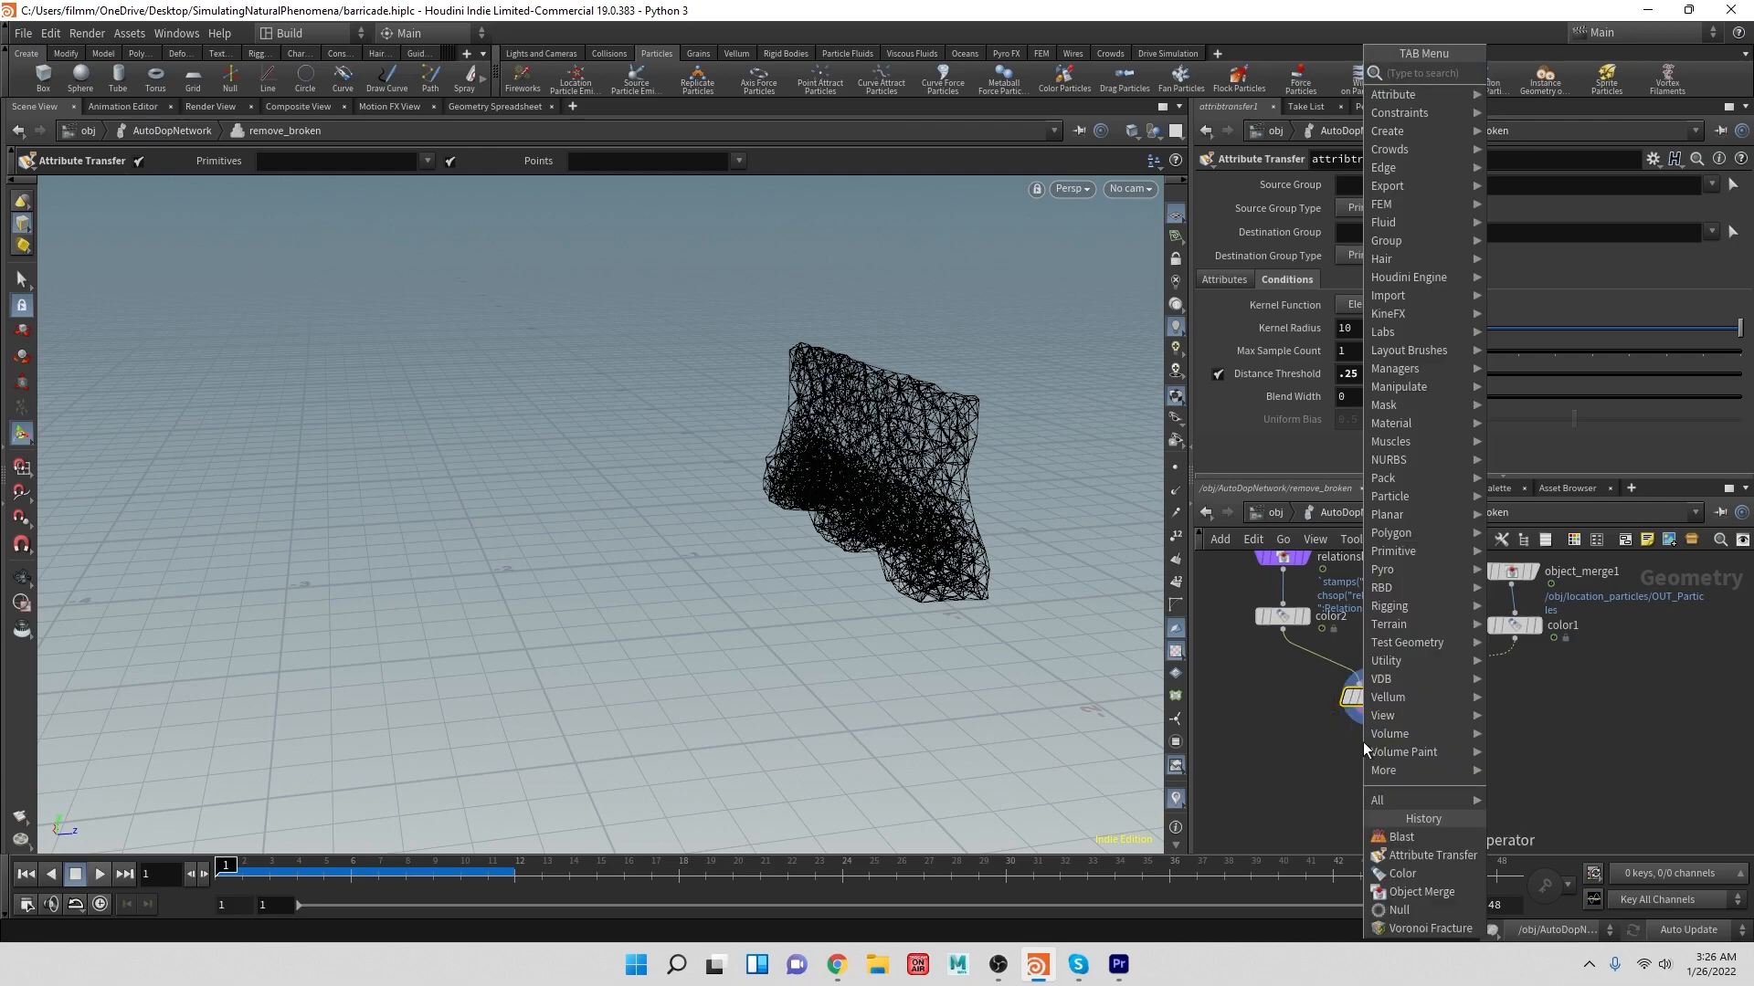
pyautogui.write('attp')
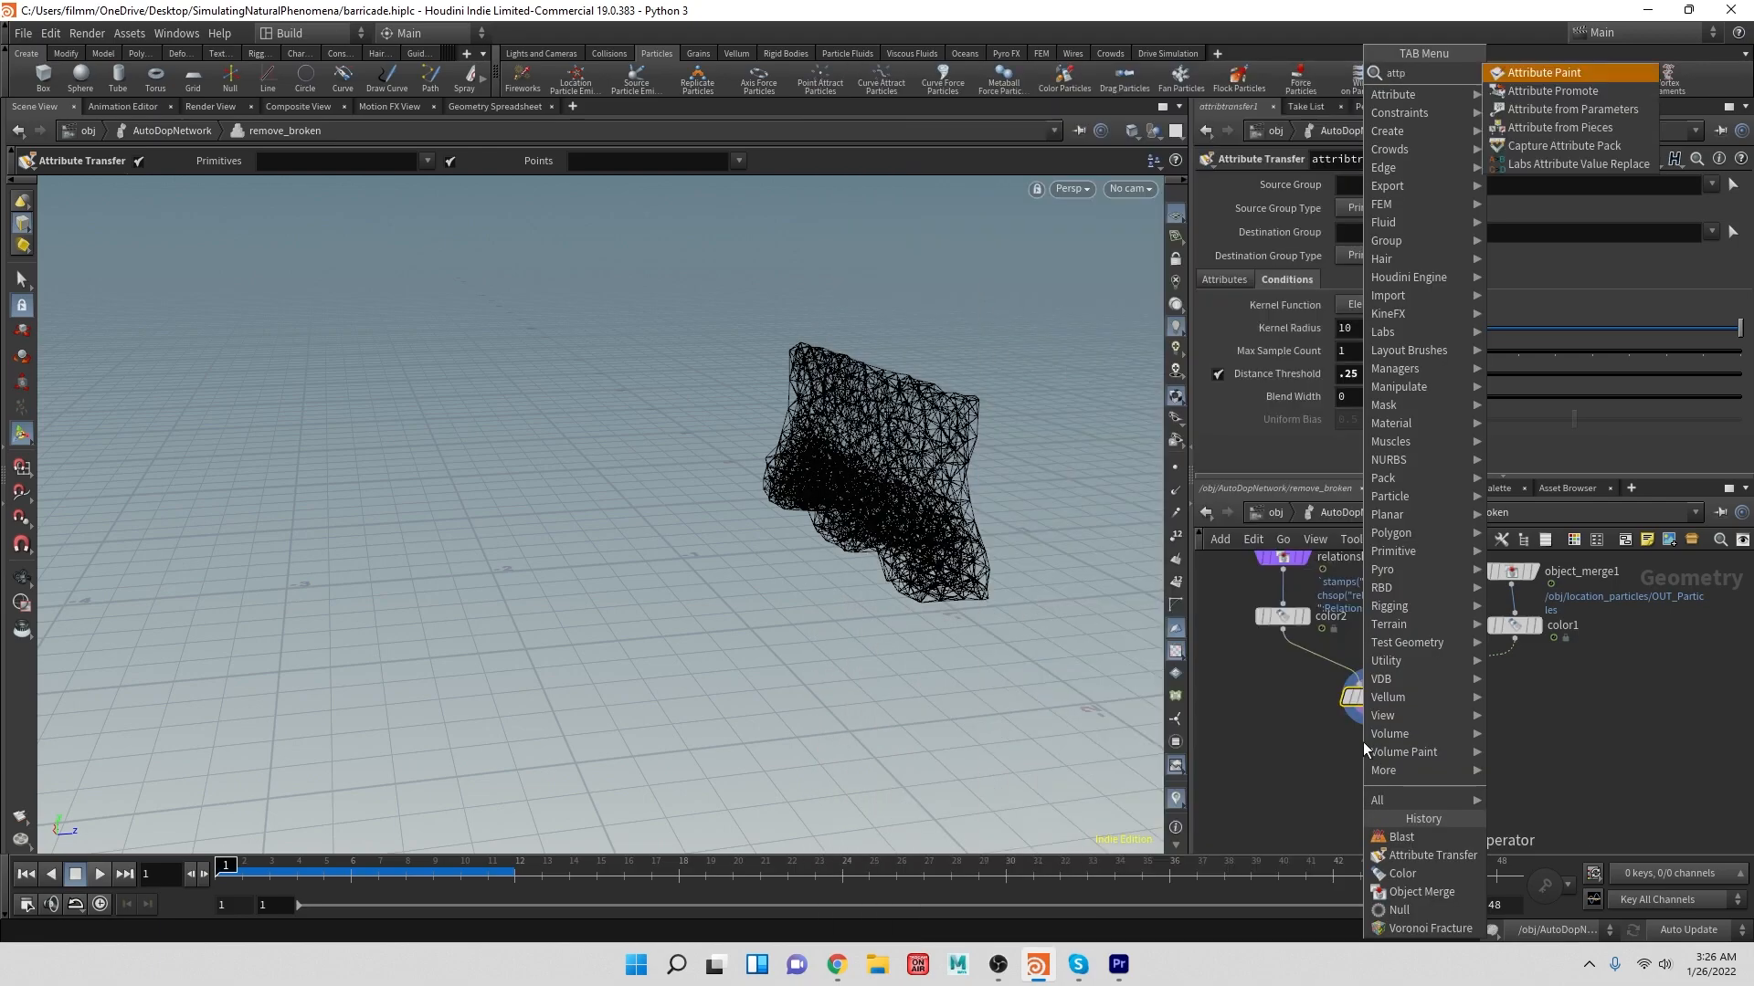
pyautogui.press('Down')
pyautogui.press('Return')
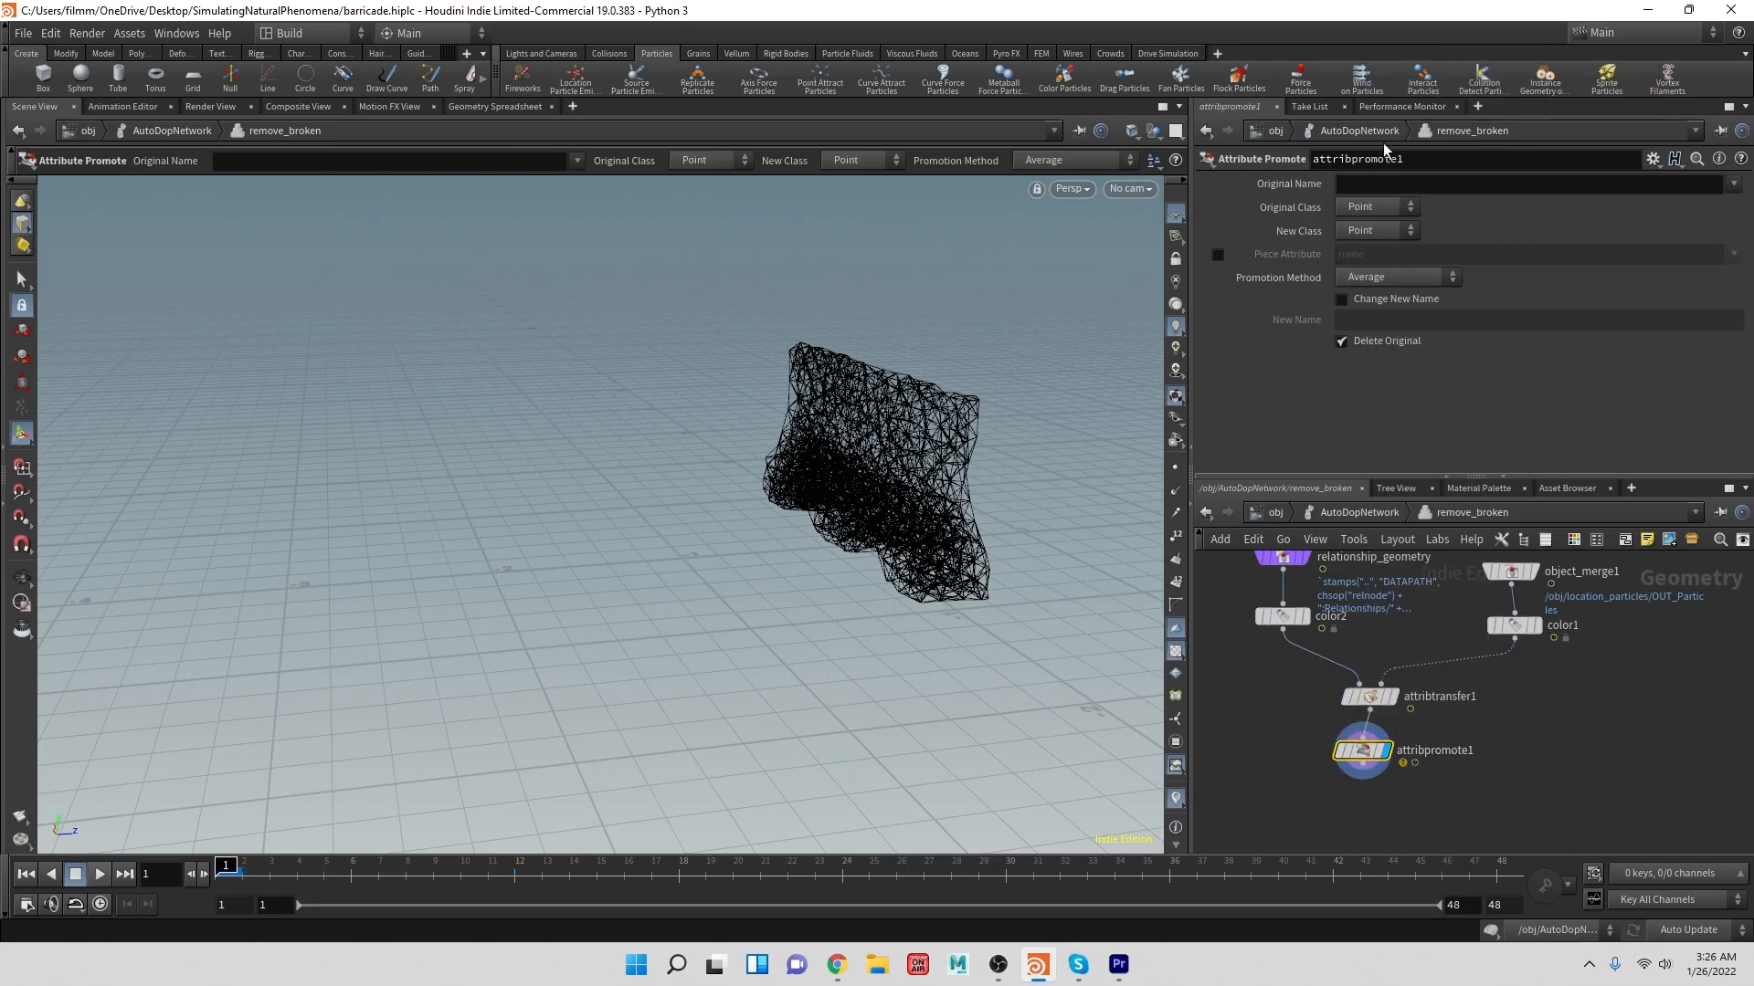
pyautogui.click(1383, 190)
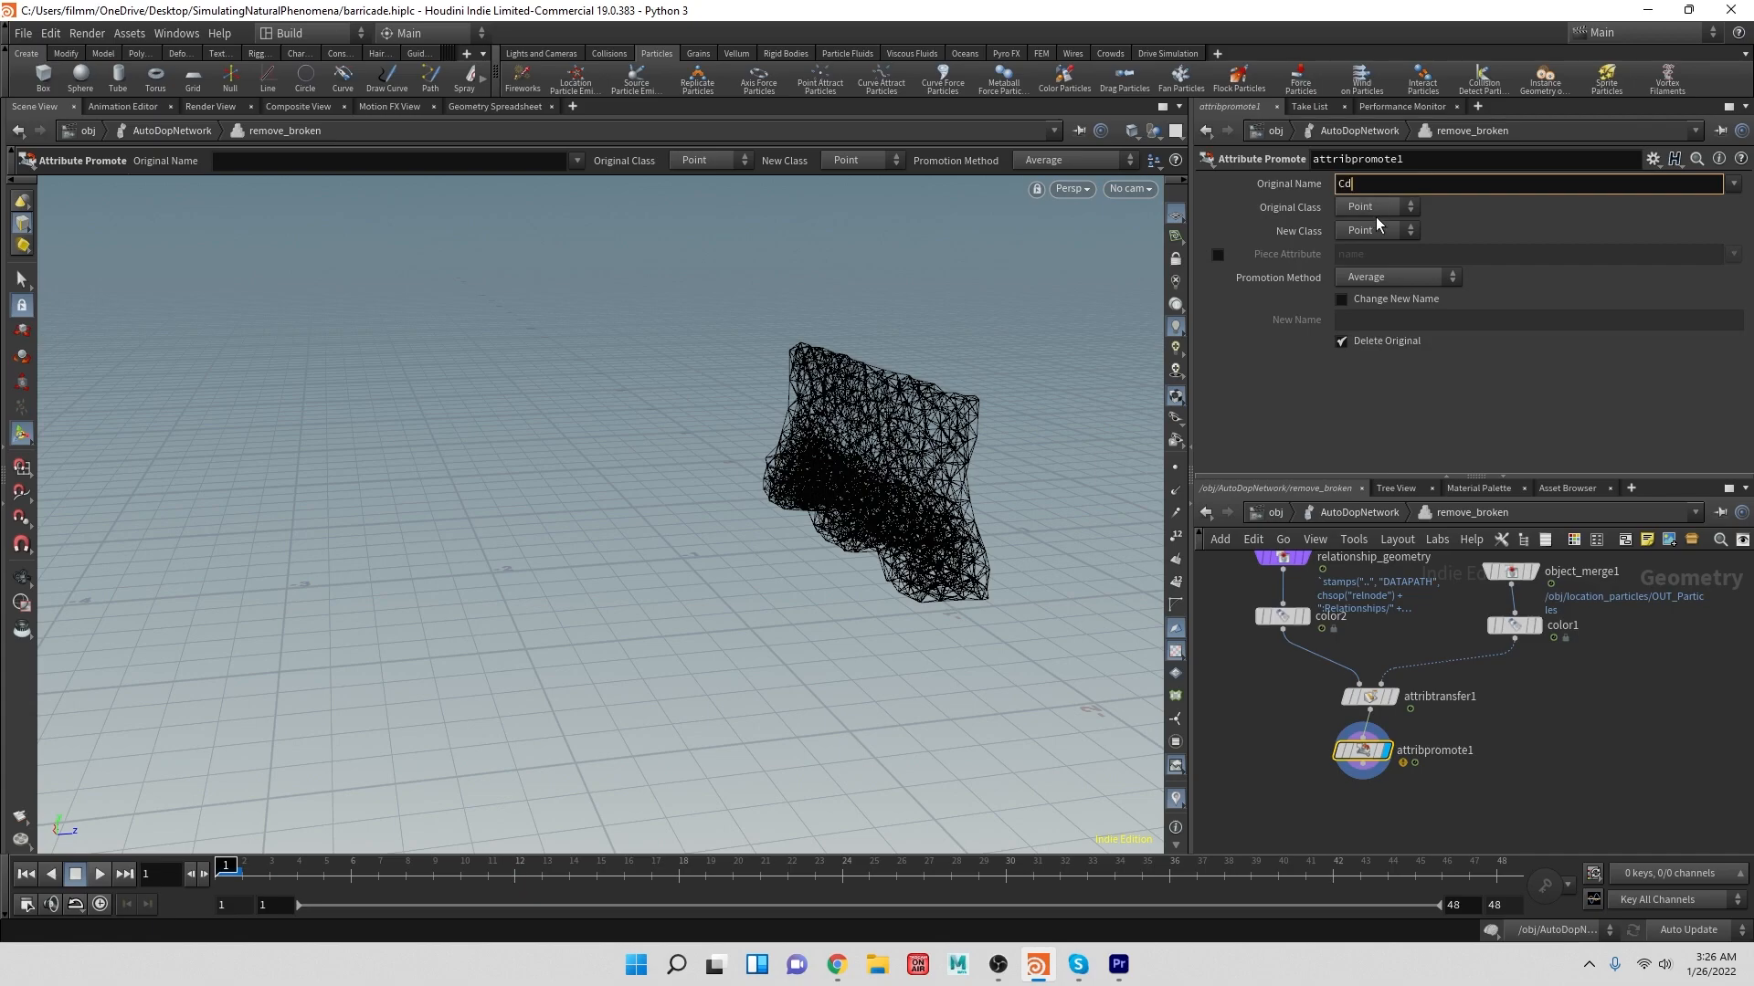
pyautogui.click(1375, 231)
pyautogui.click(1365, 269)
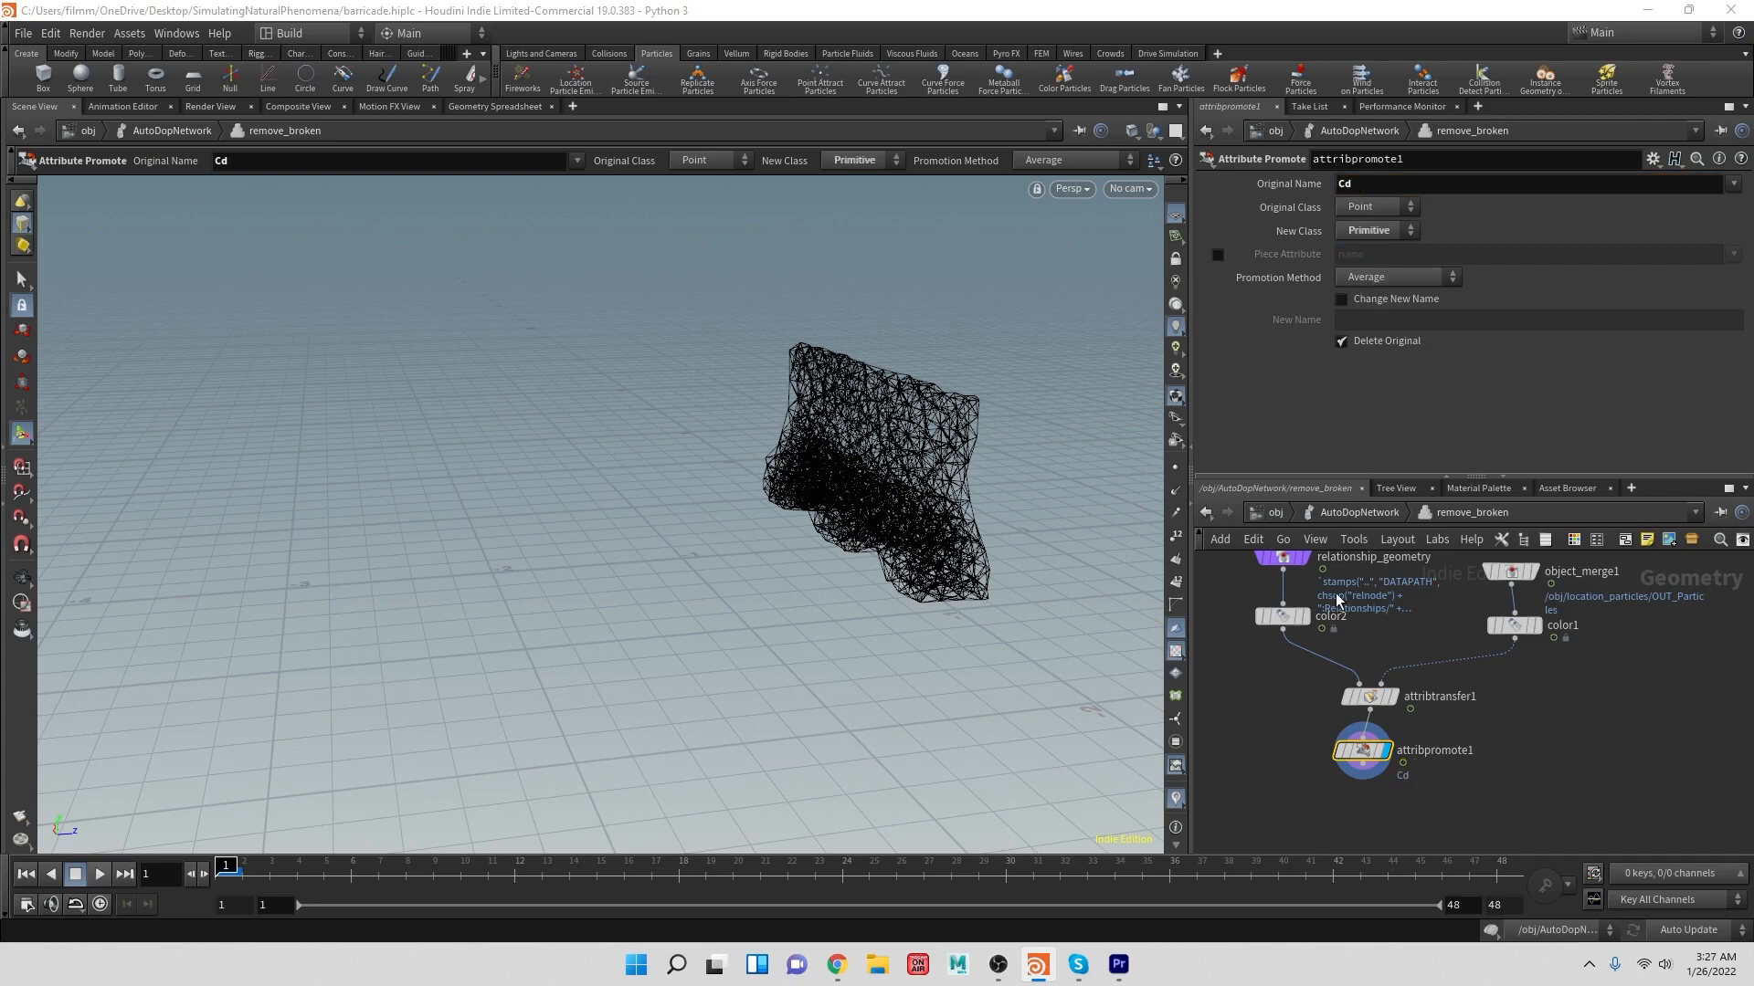
pyautogui.press('Tab')
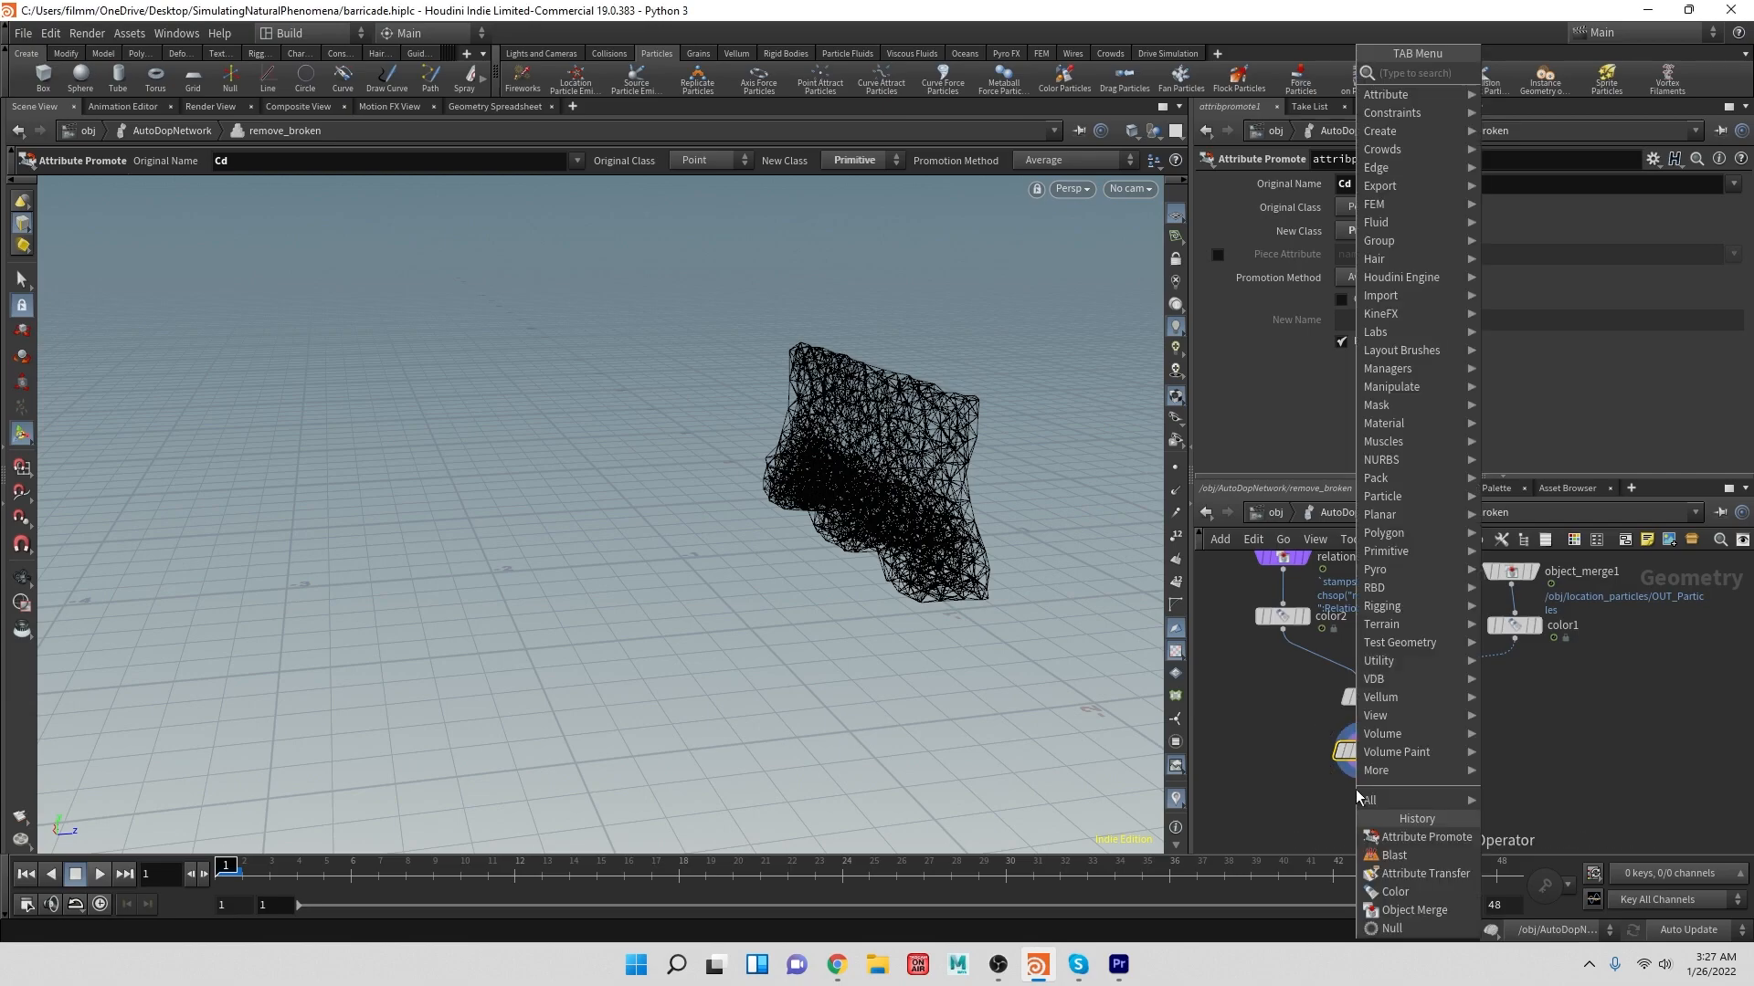
pyautogui.write('blast')
pyautogui.press('Return')
pyautogui.click(1355, 800)
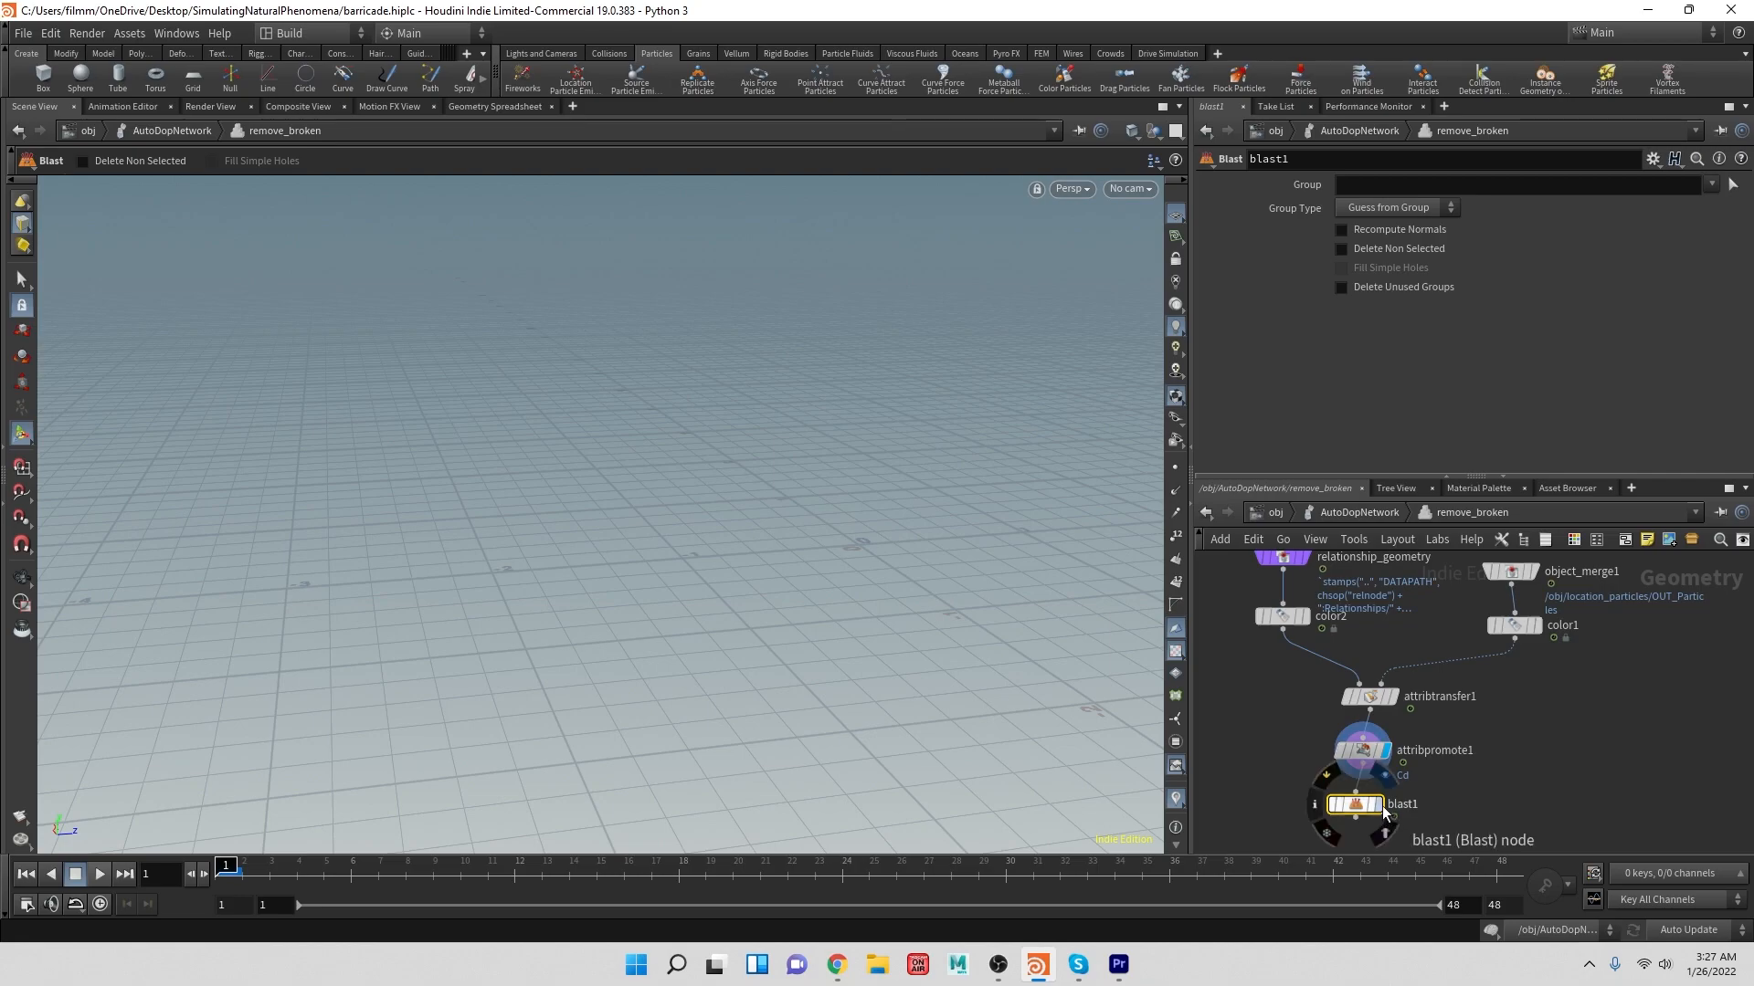
pyautogui.click(1387, 186)
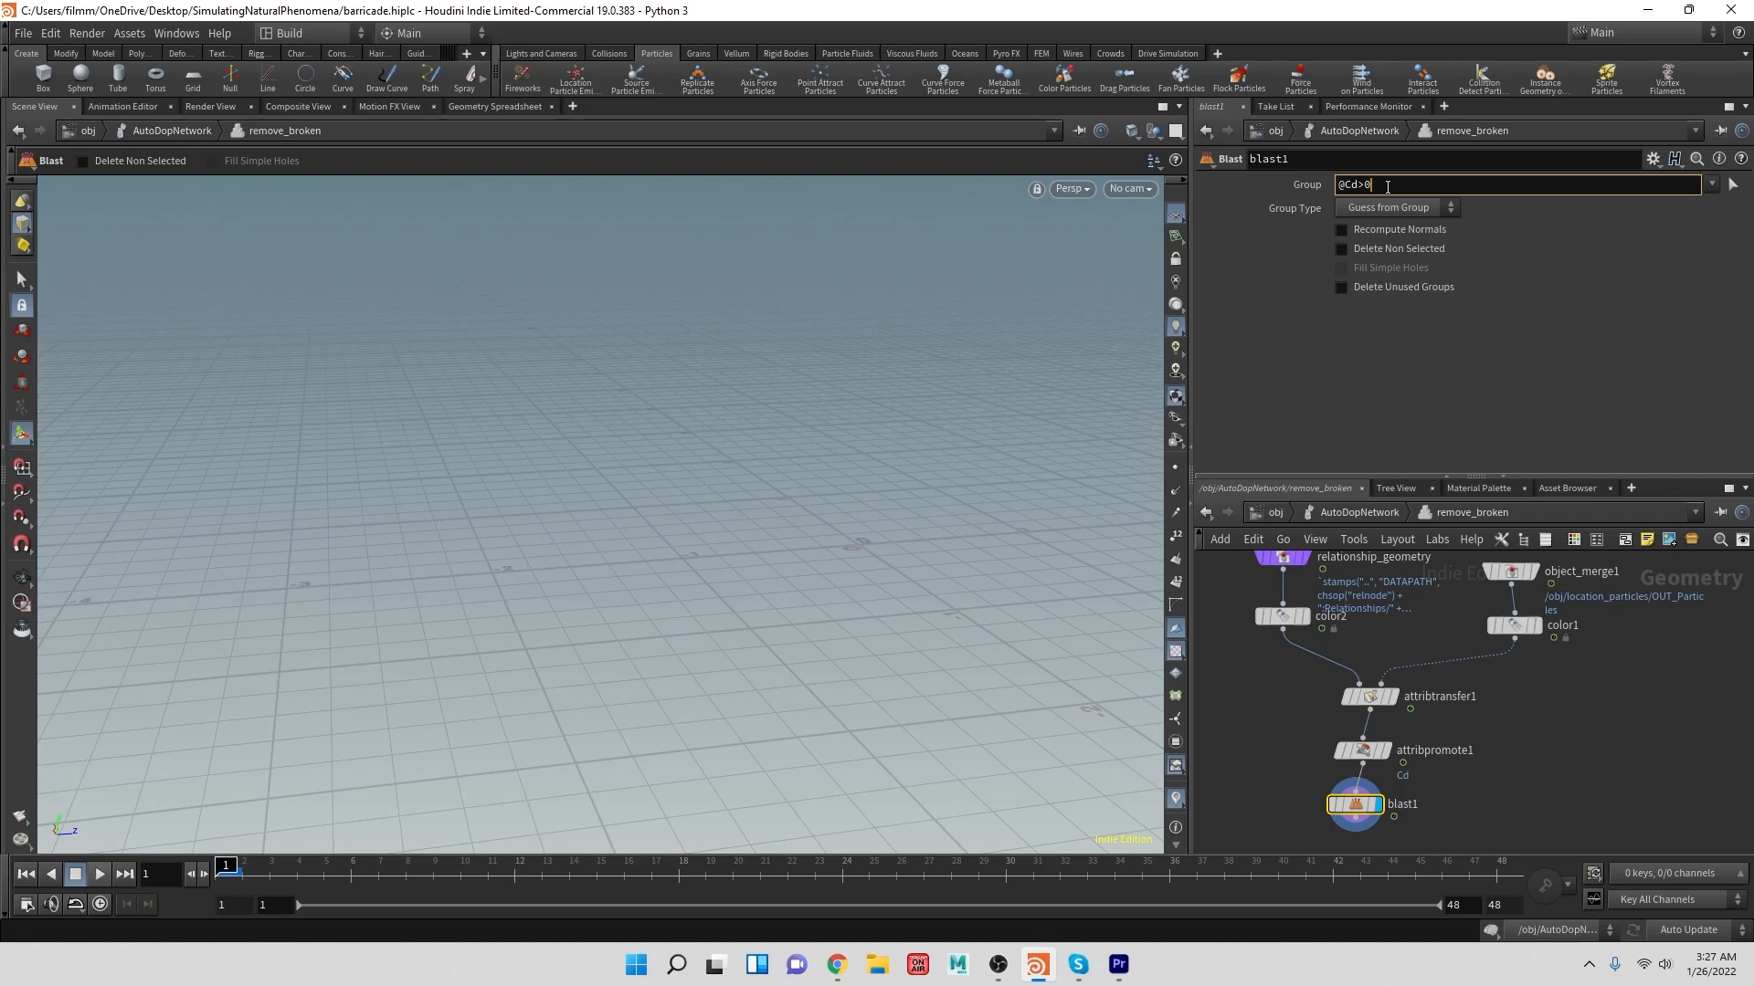
pyautogui.write('@Cd>0')
pyautogui.press('Return')
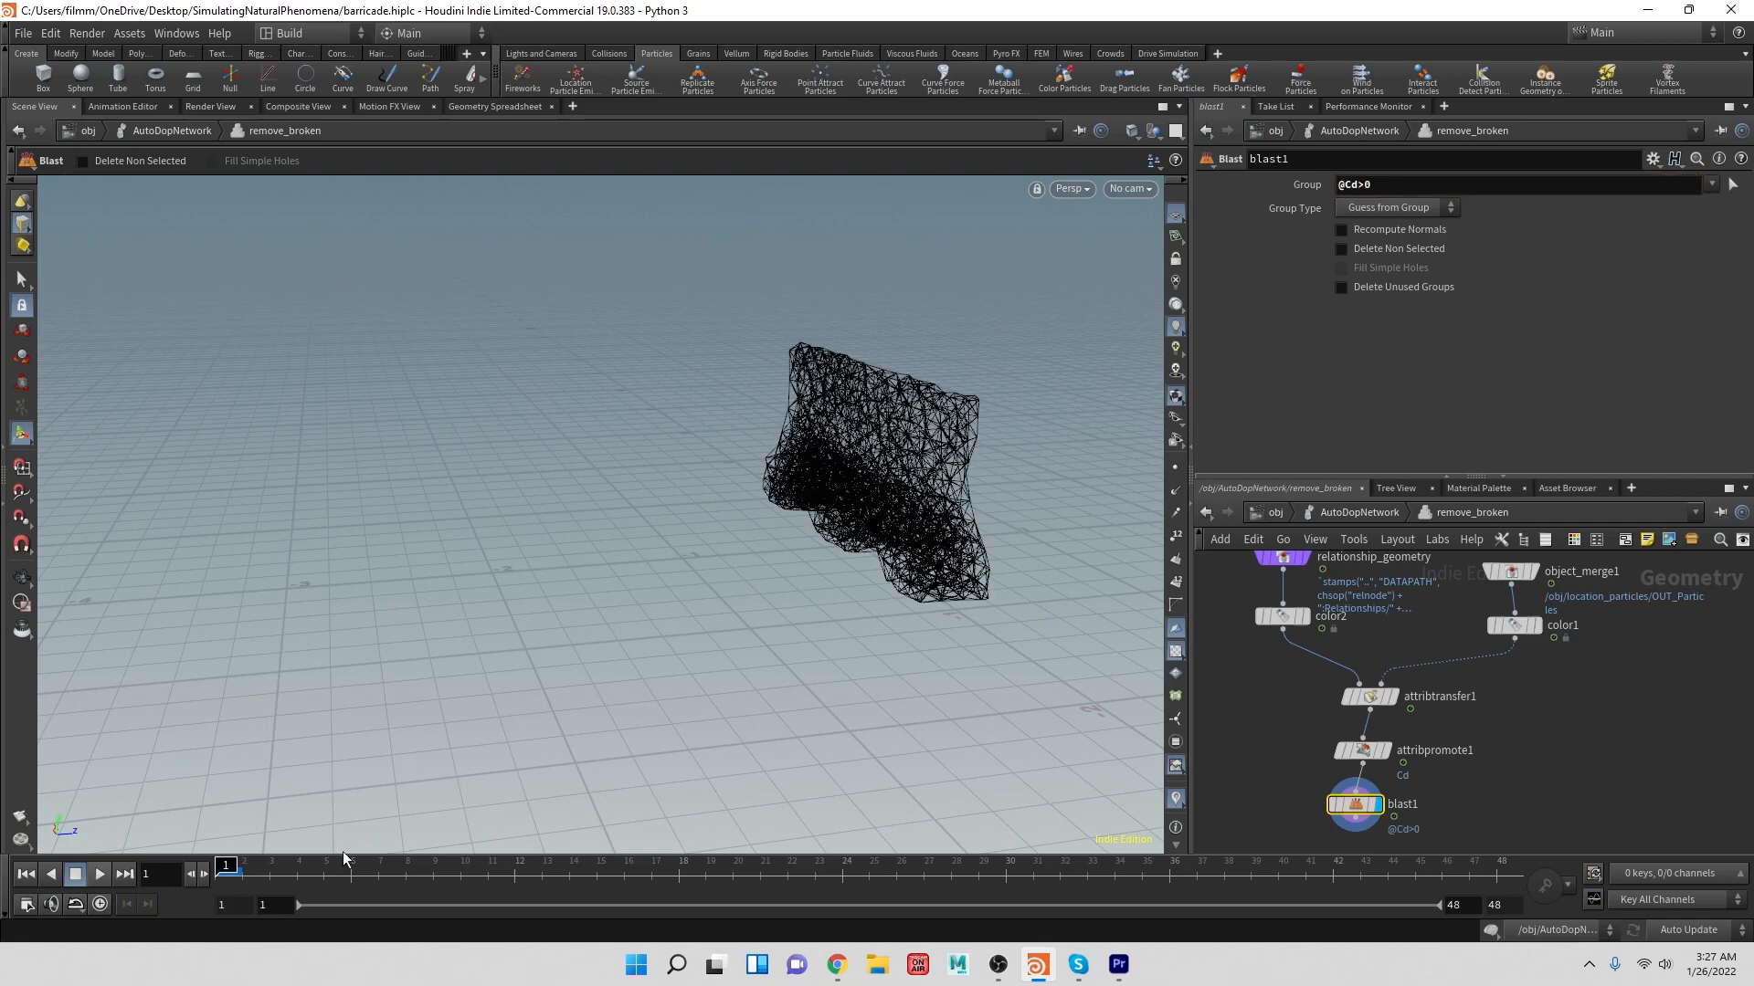
pyautogui.click(99, 875)
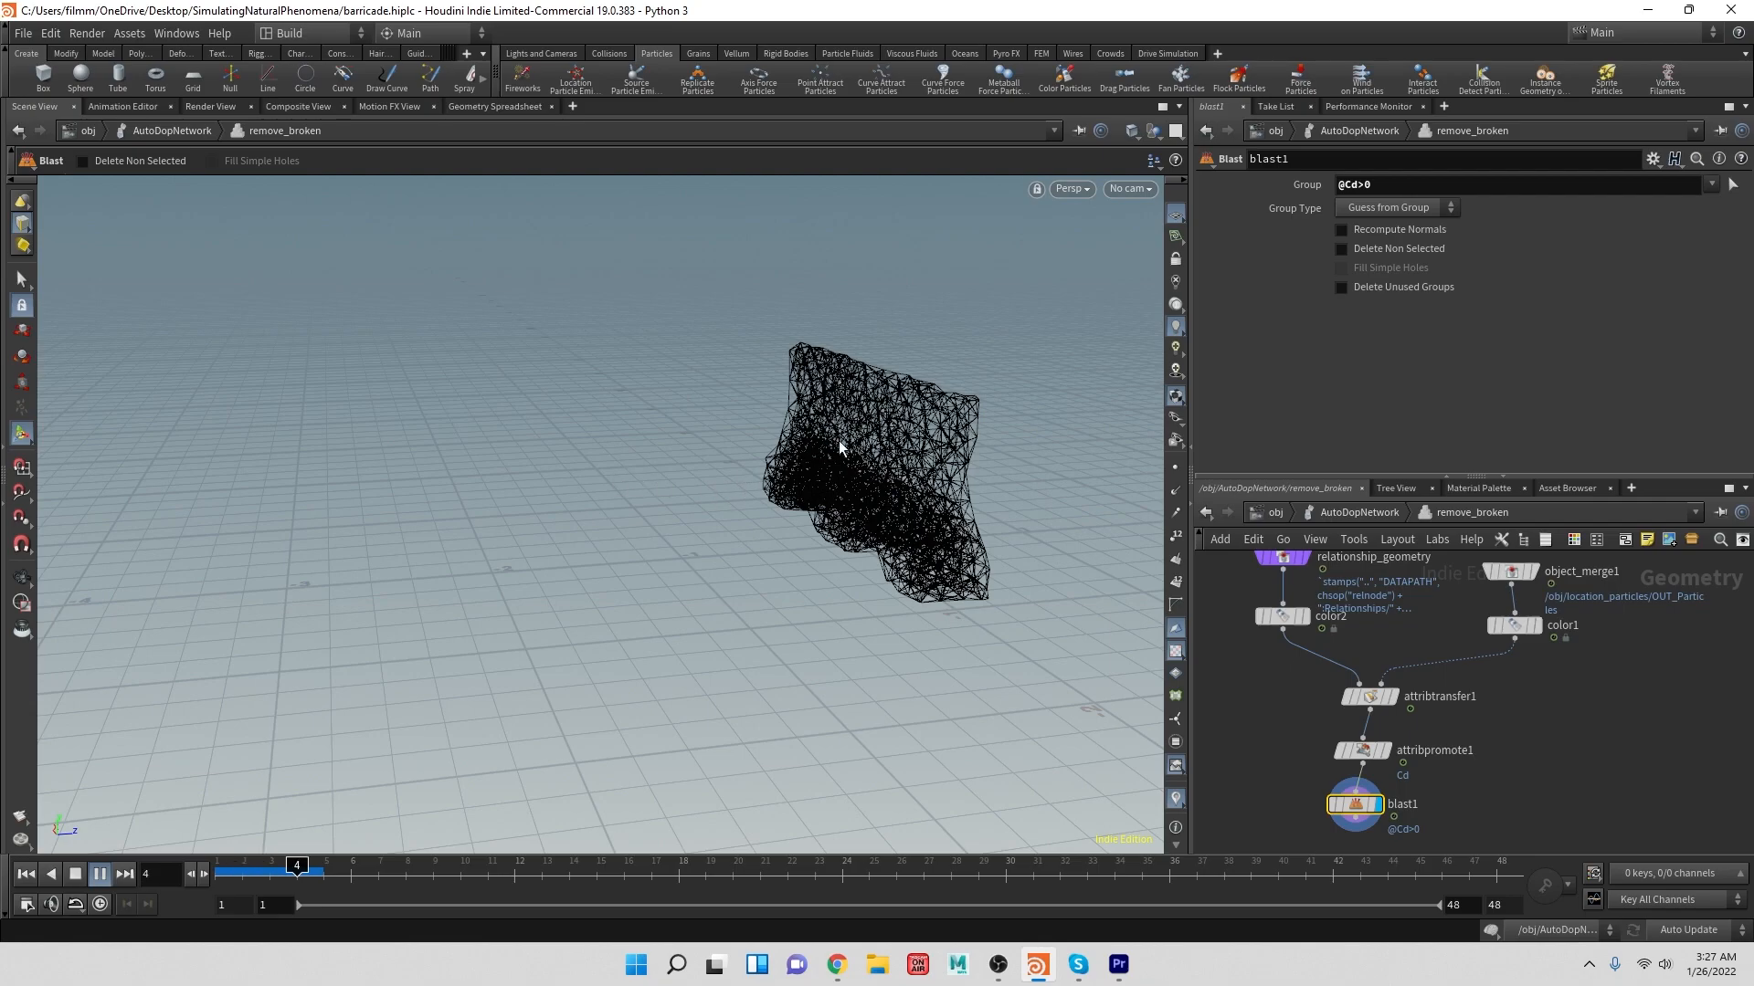
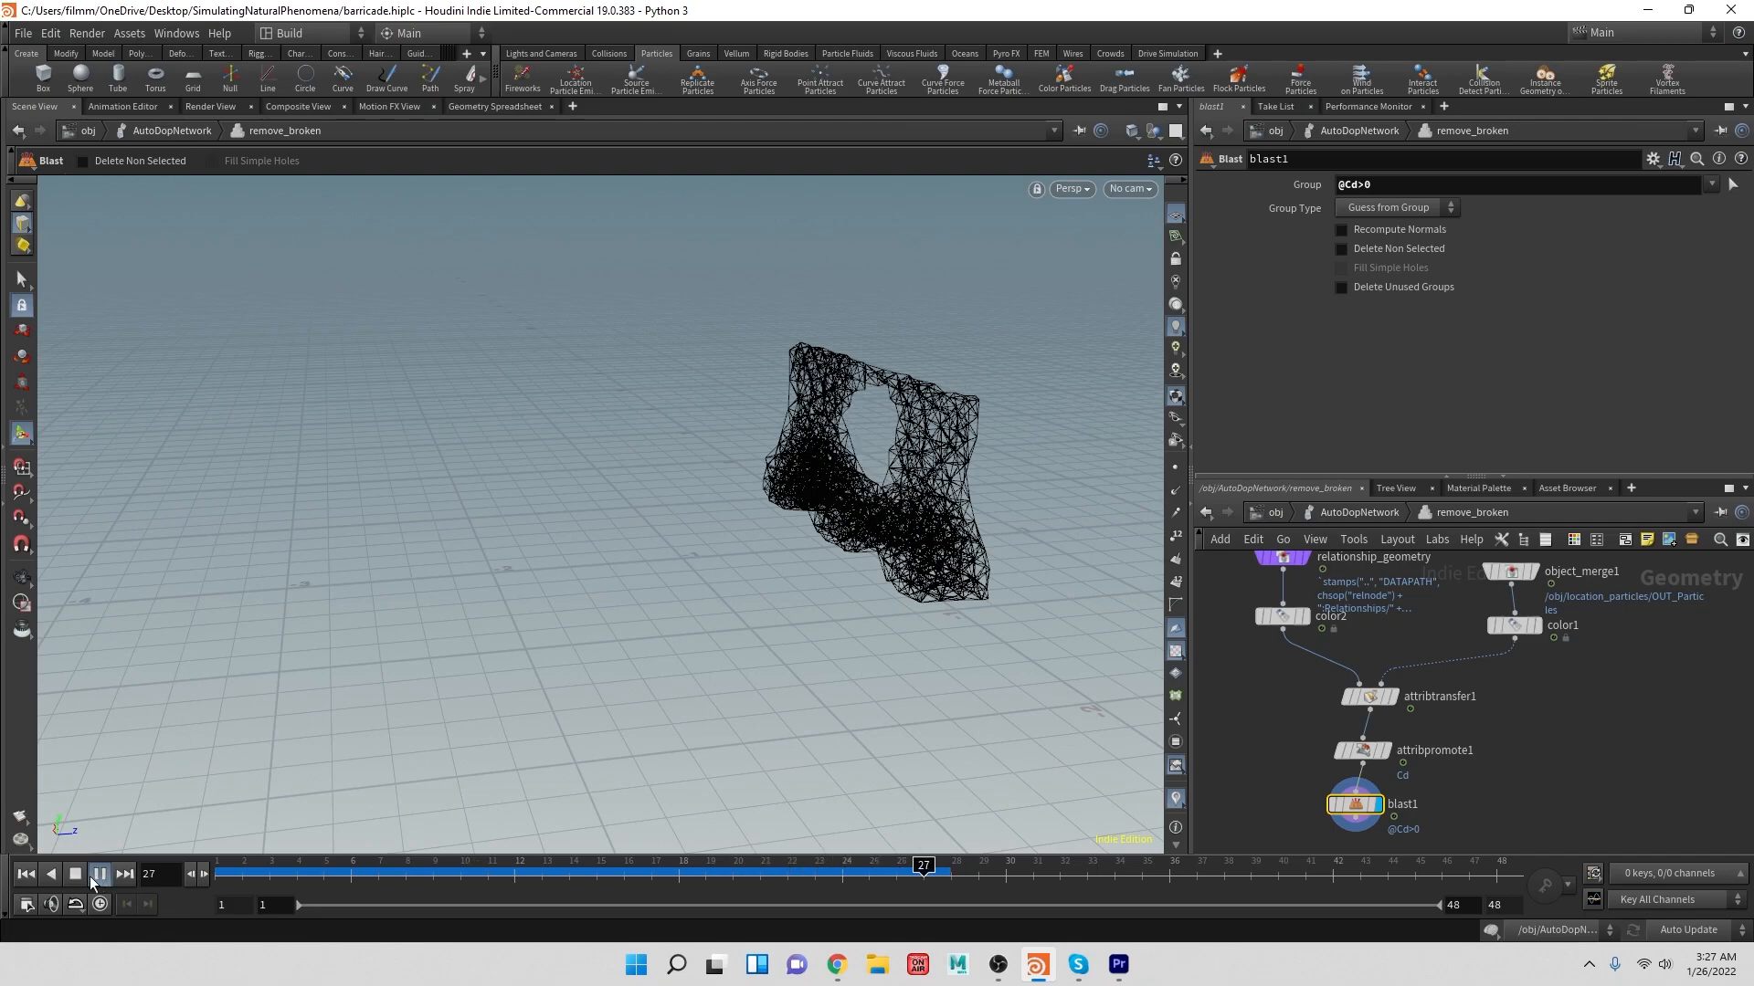
pyautogui.click(24, 875)
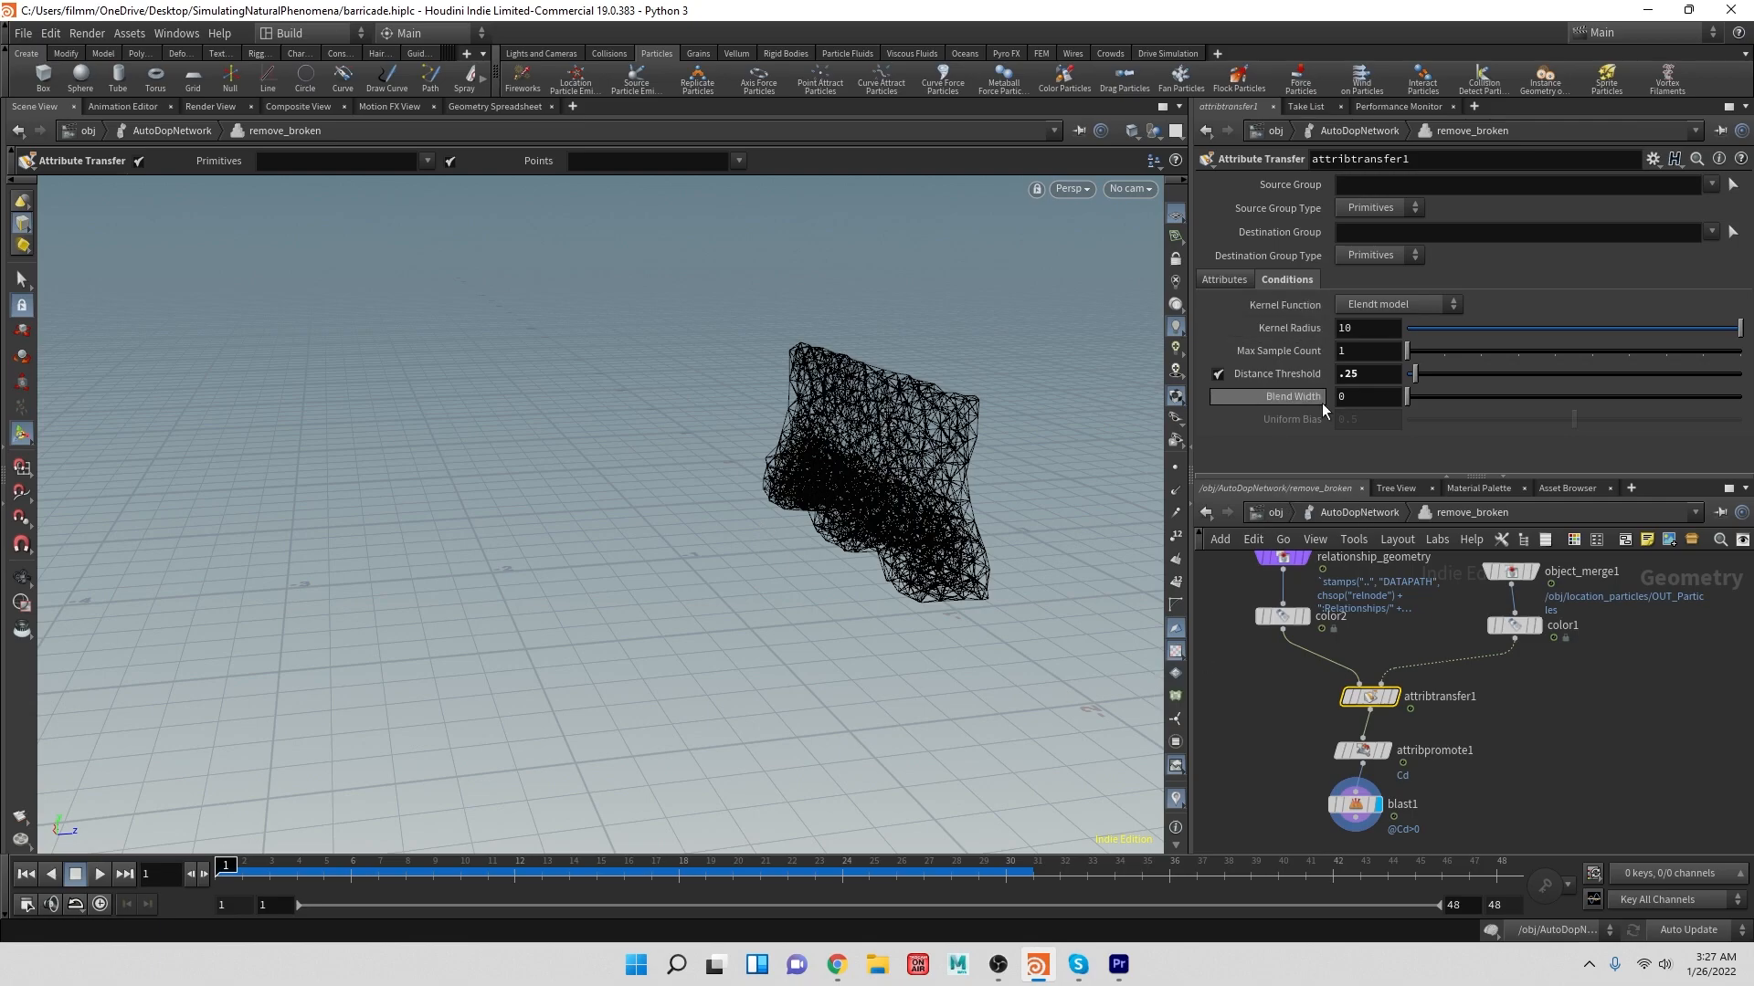
# - Return to the object level, reset the AutoDopNetwork simulation, and play the barricade impact before returning to frame 1
pyautogui.click(1275, 513)
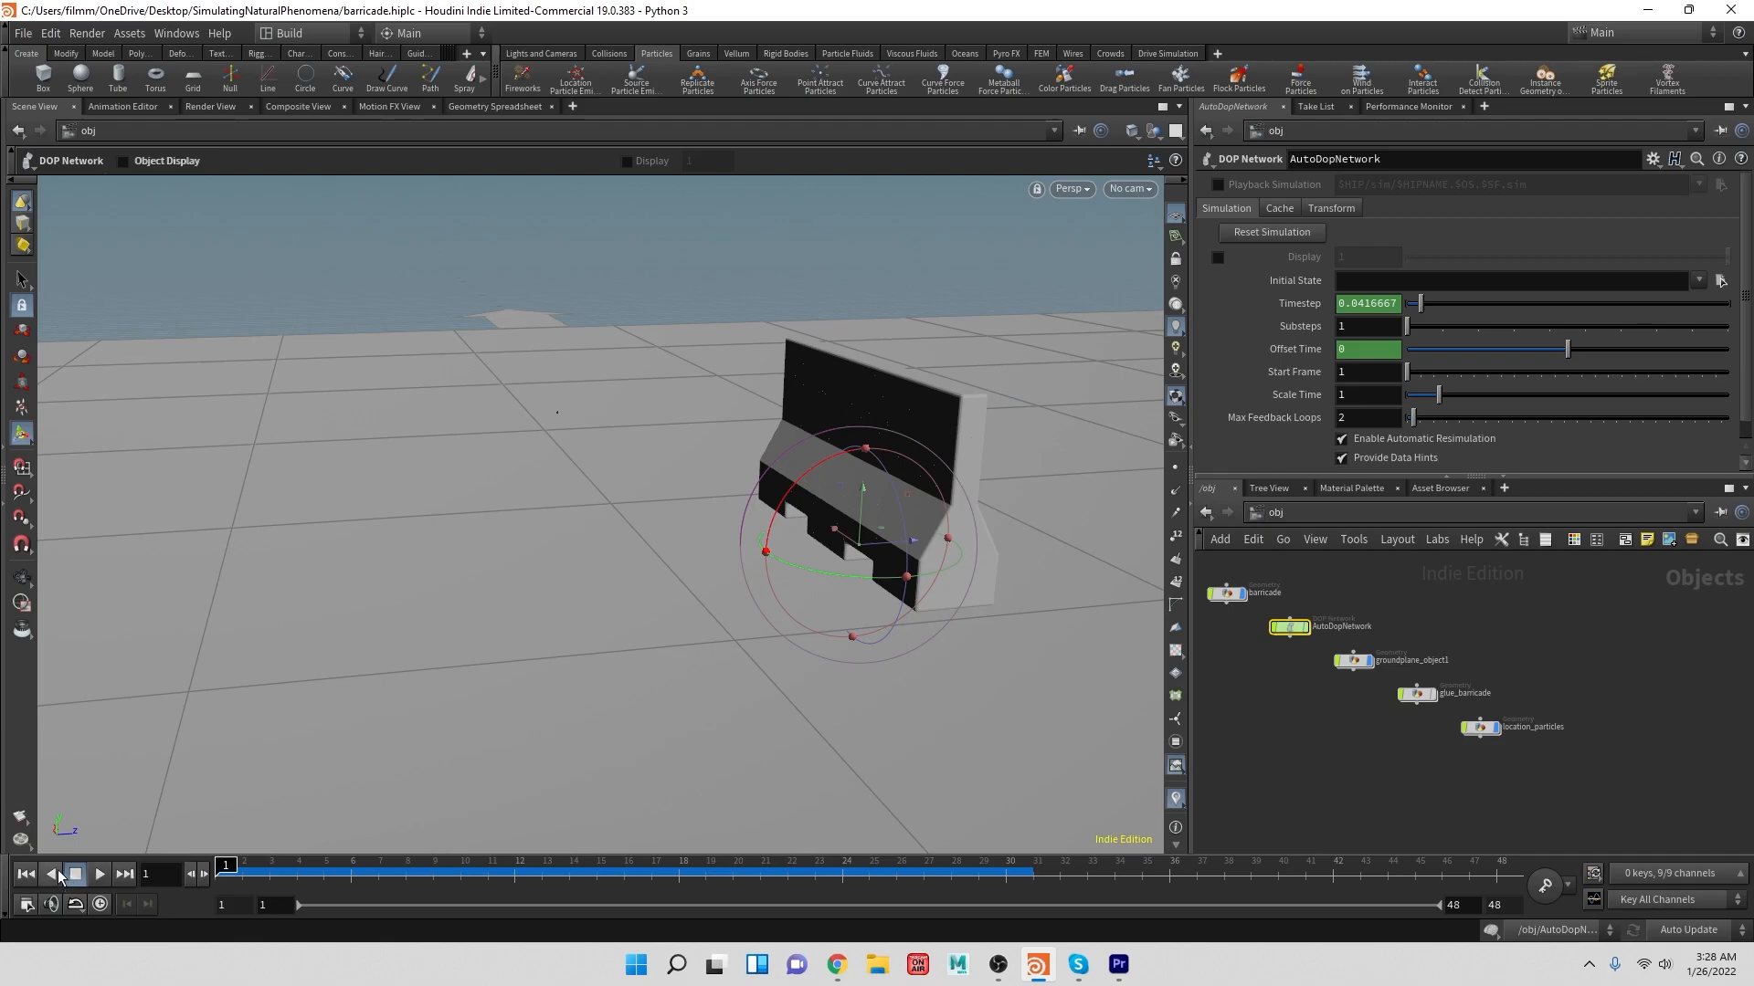
pyautogui.click(1271, 233)
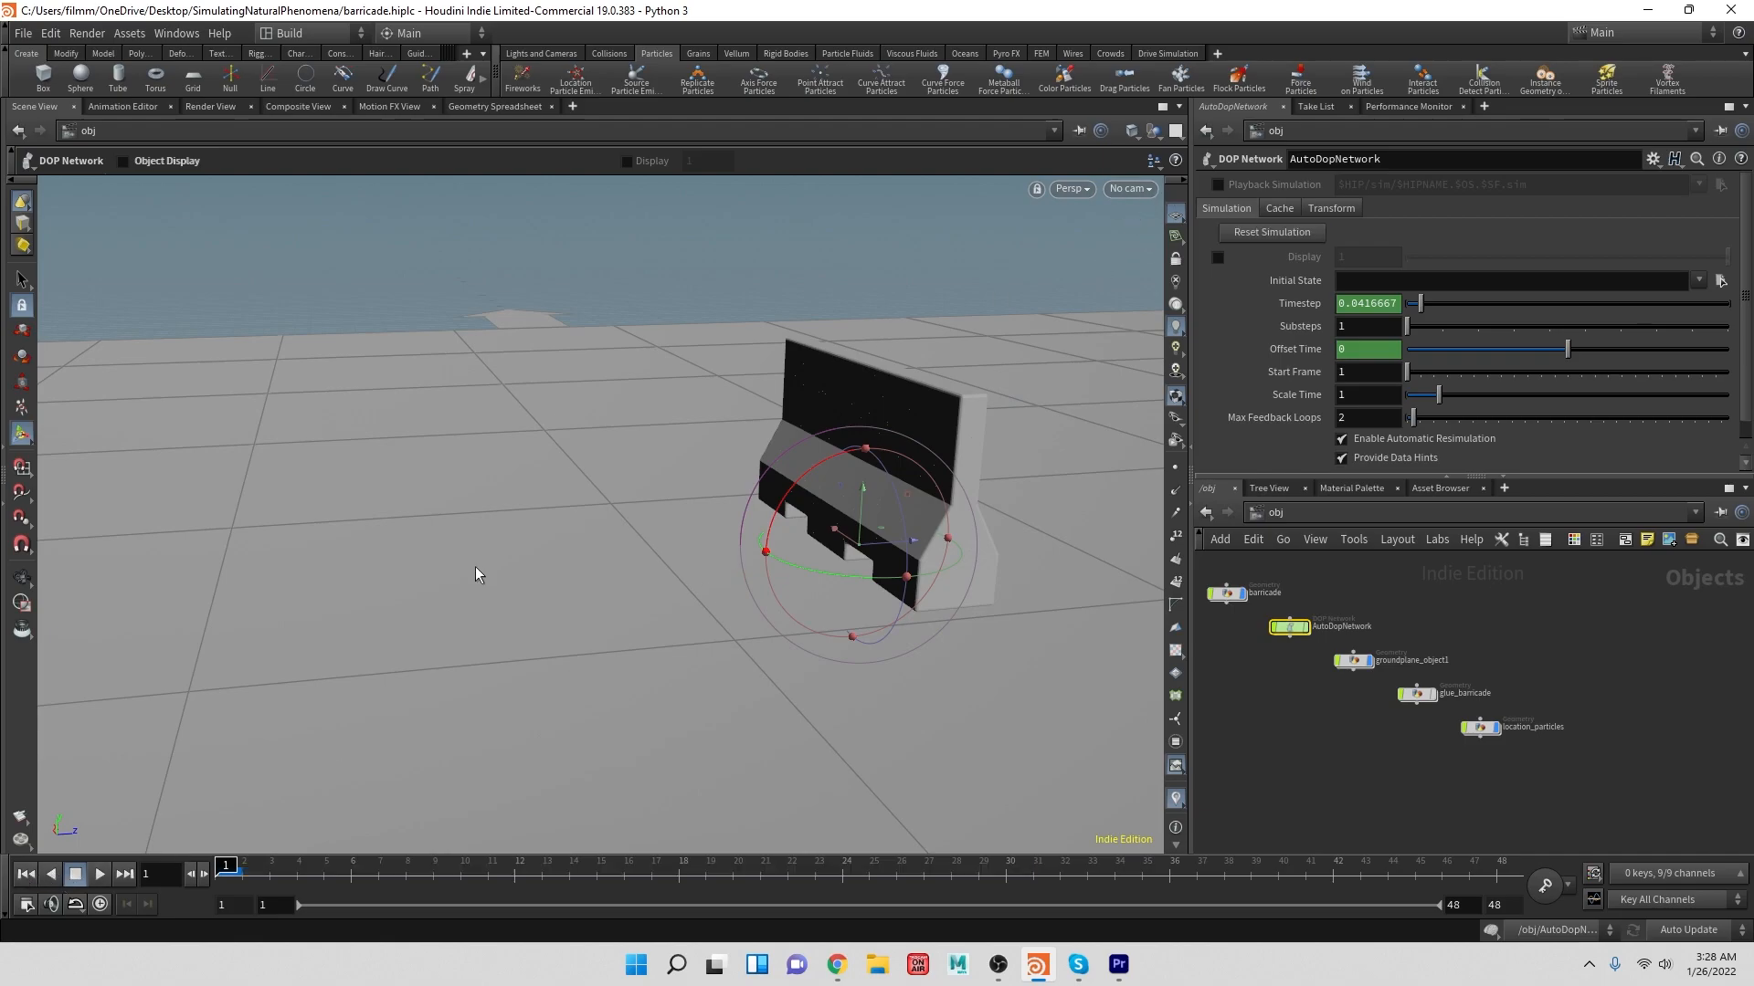
pyautogui.click(100, 874)
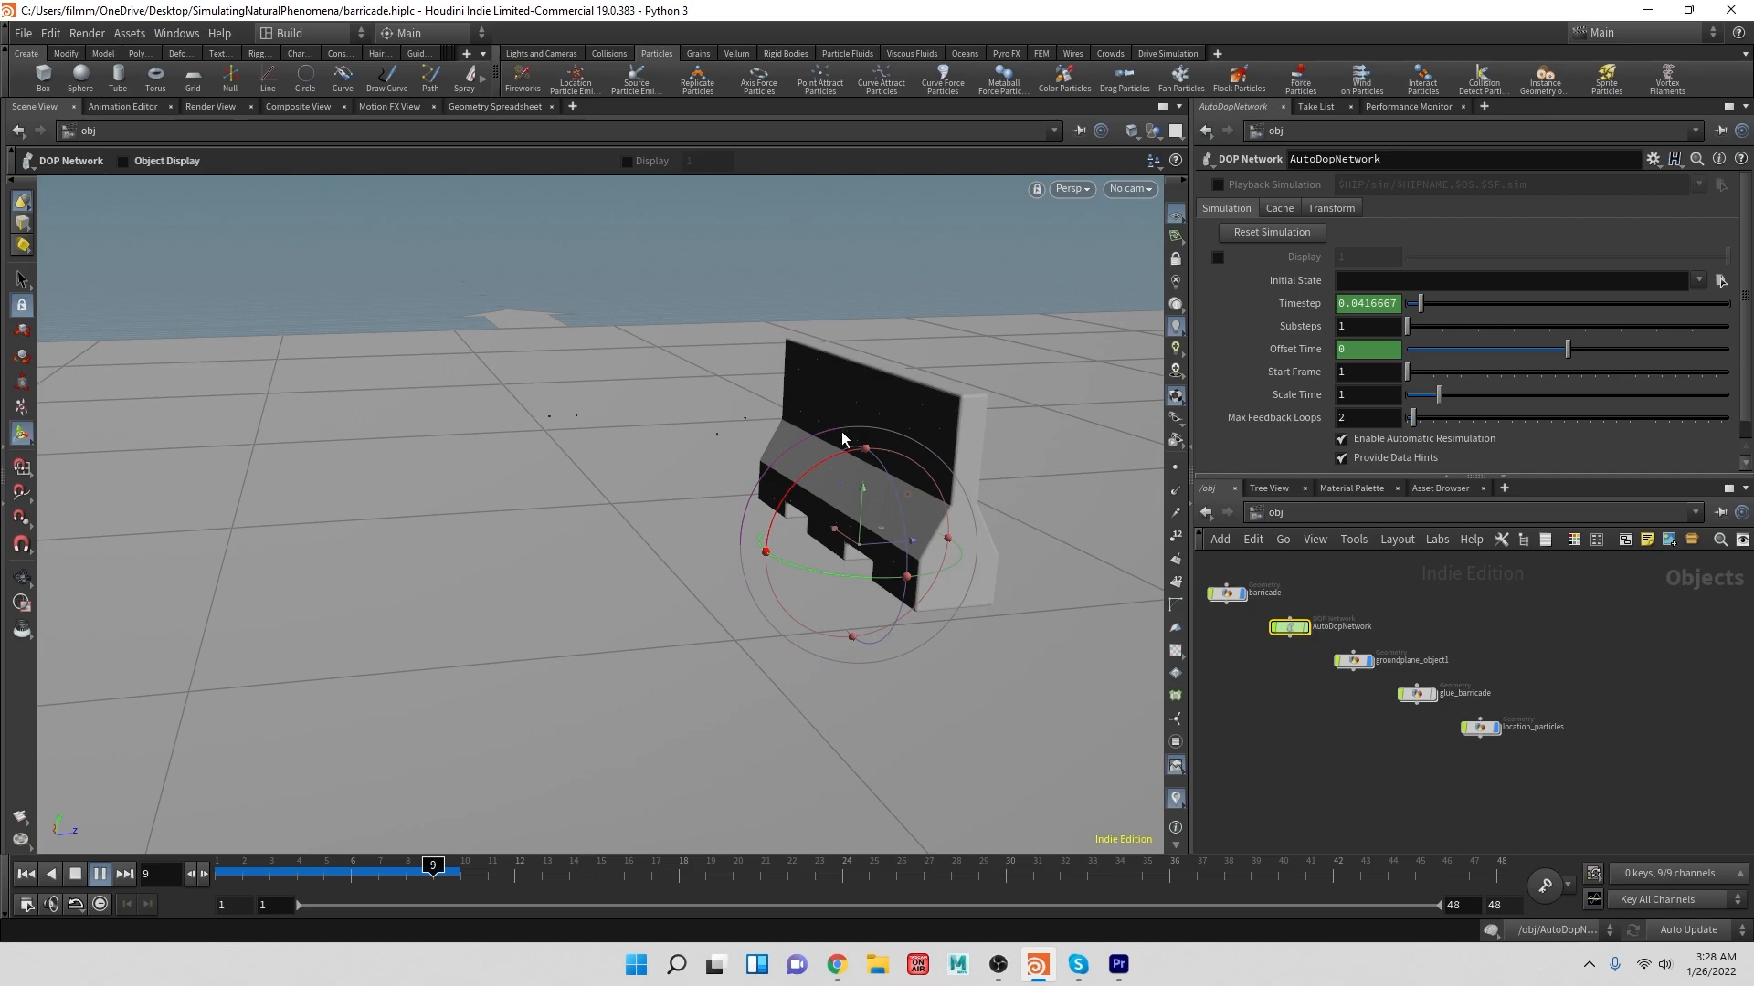
pyautogui.click(75, 877)
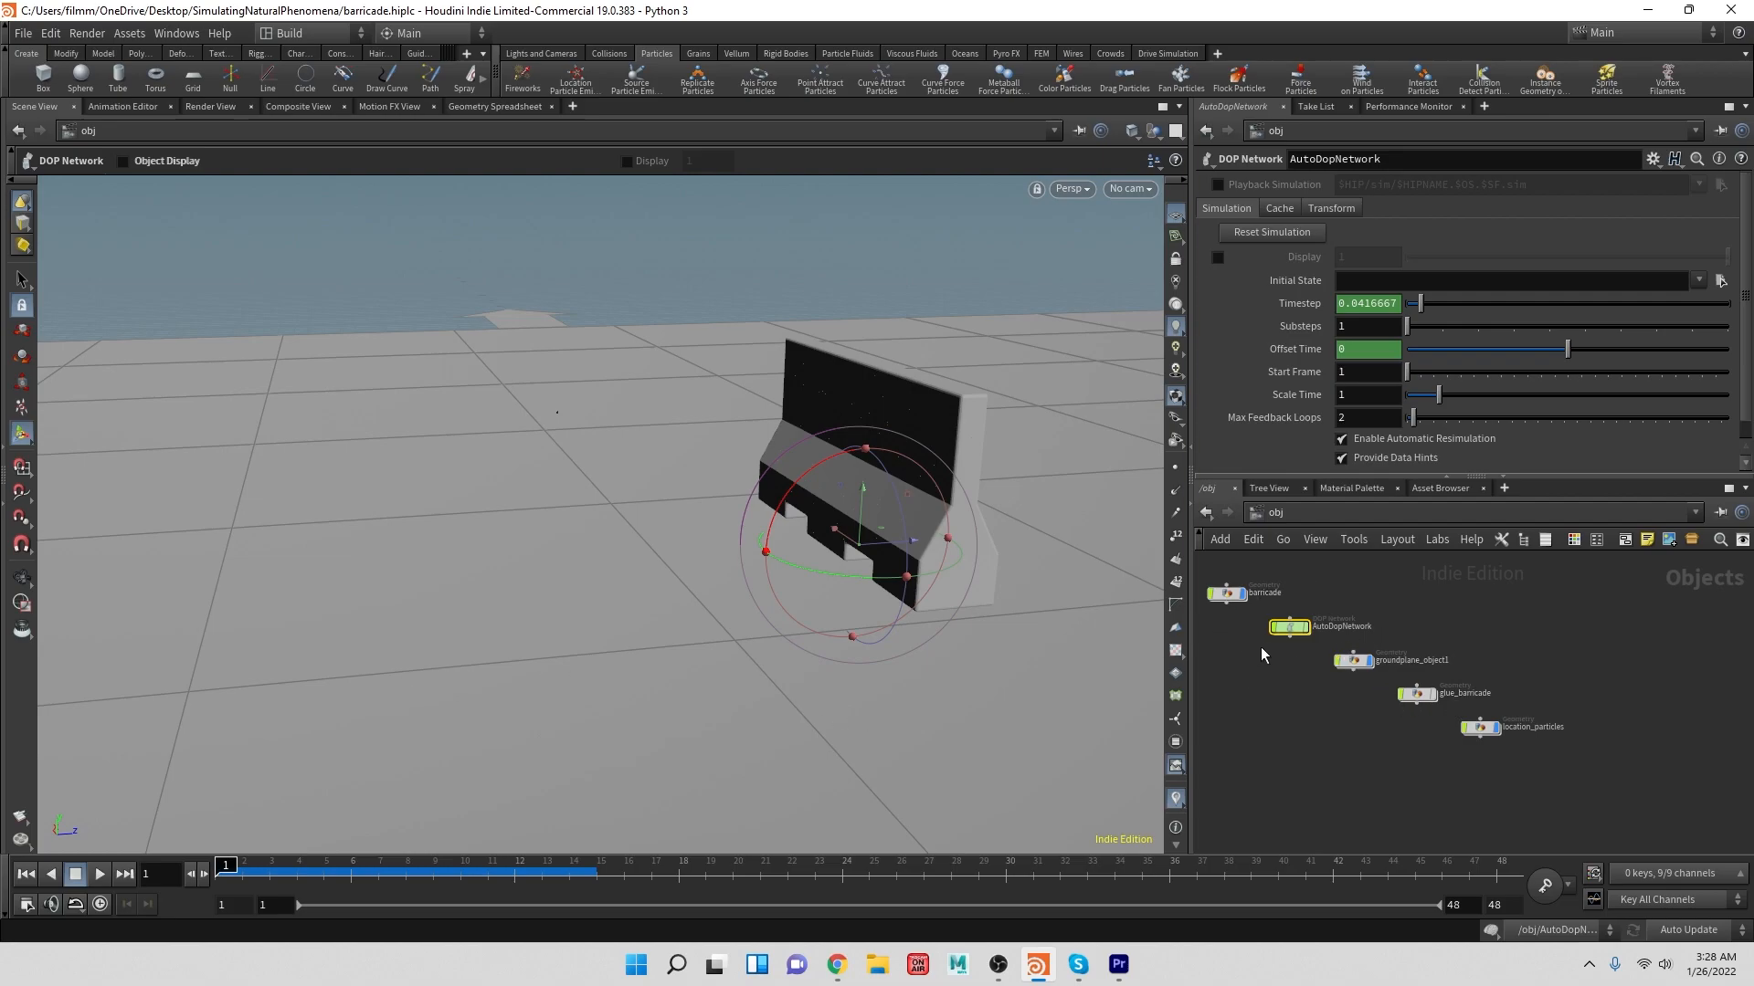
# - Inspect the nodes in location_particles, return to the object level, and play the particle impact before returning to frame 1
pyautogui.doubleClick(1481, 728)
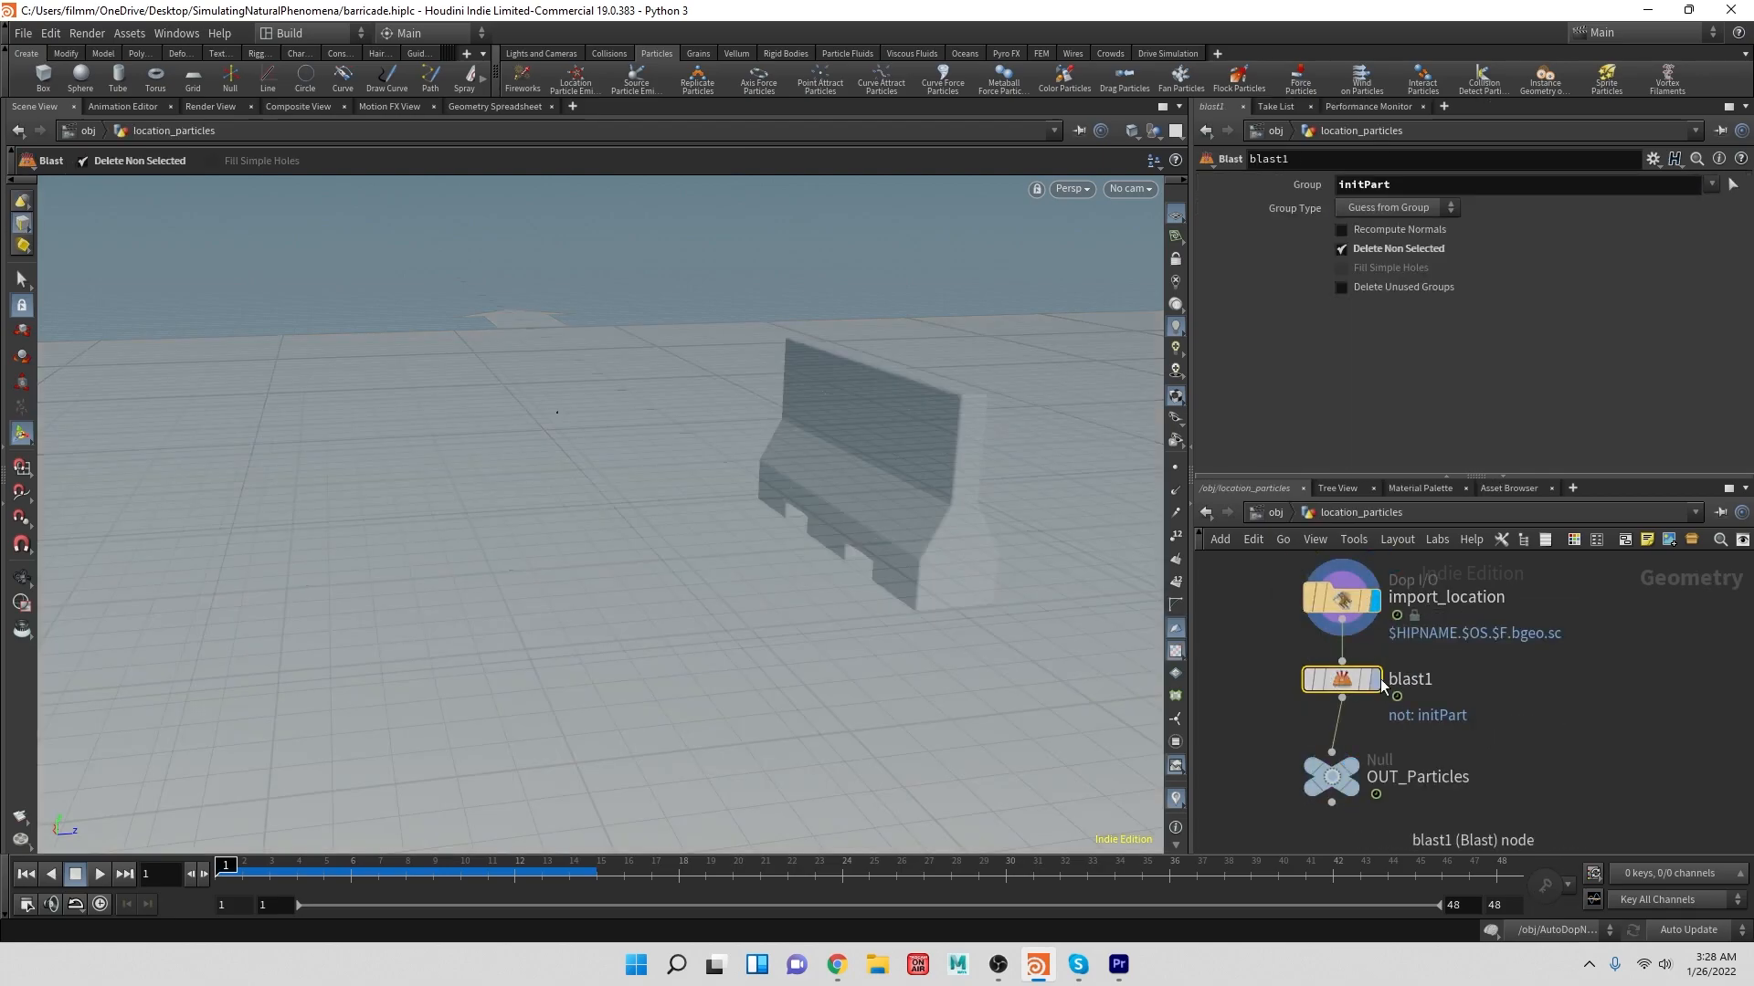
pyautogui.click(1274, 512)
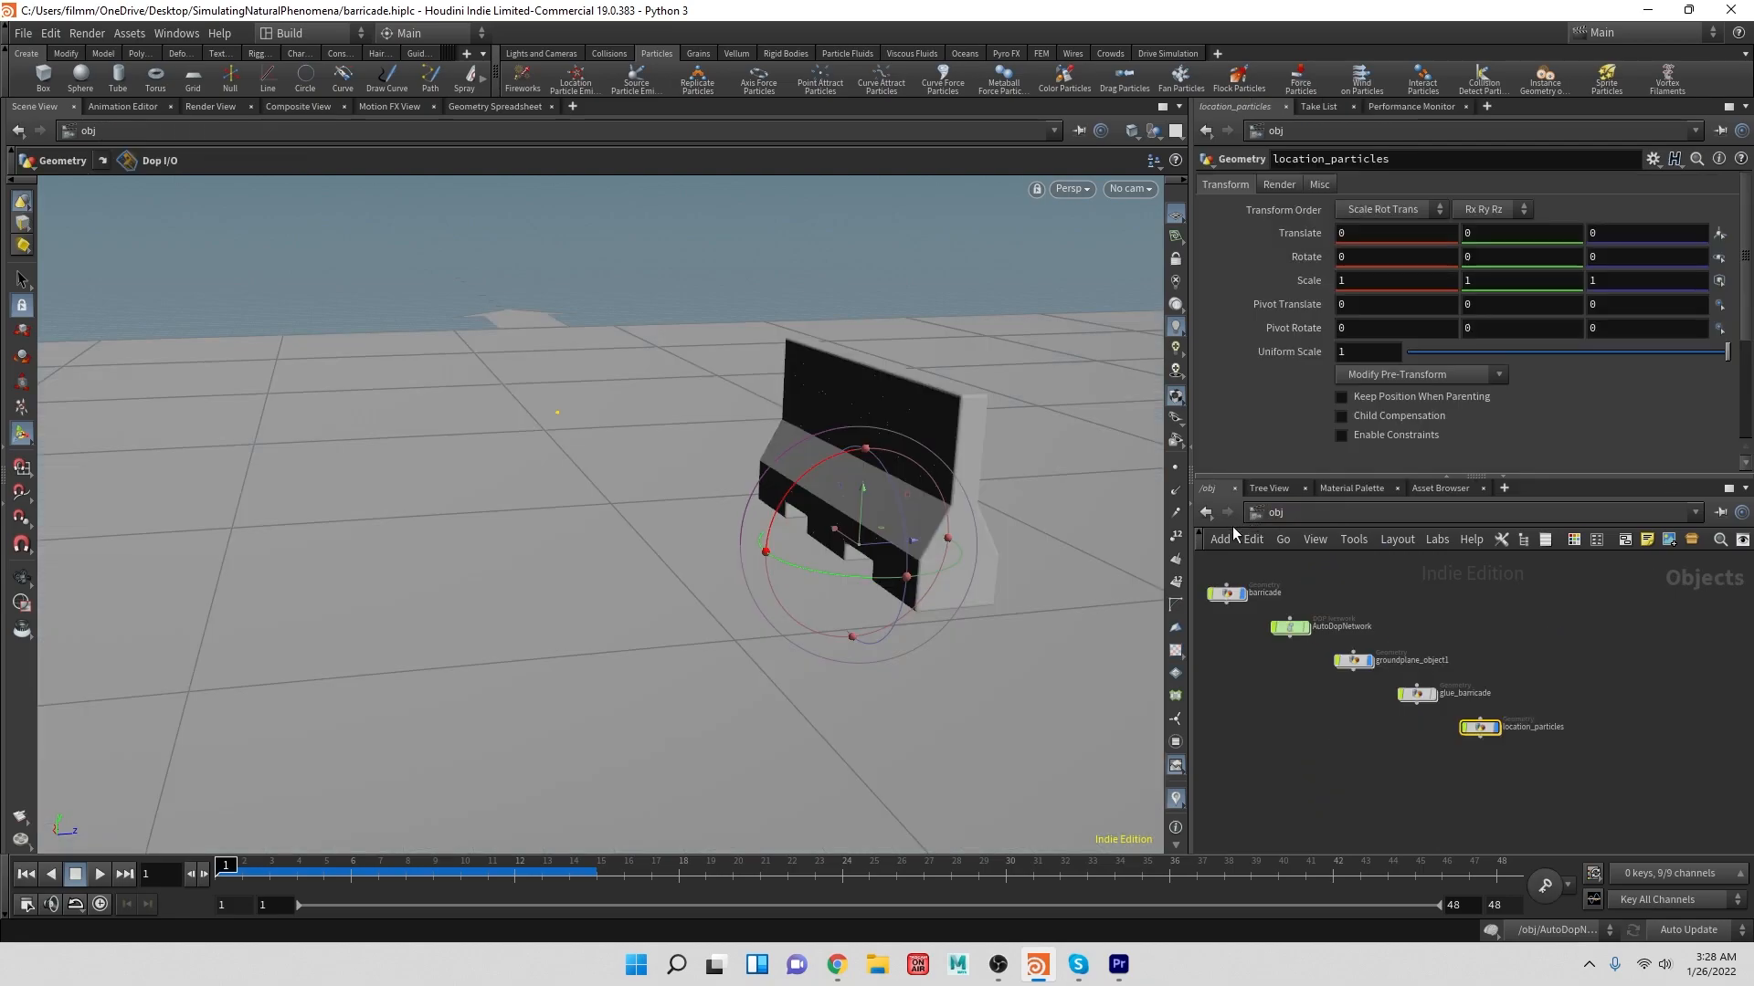
pyautogui.click(105, 877)
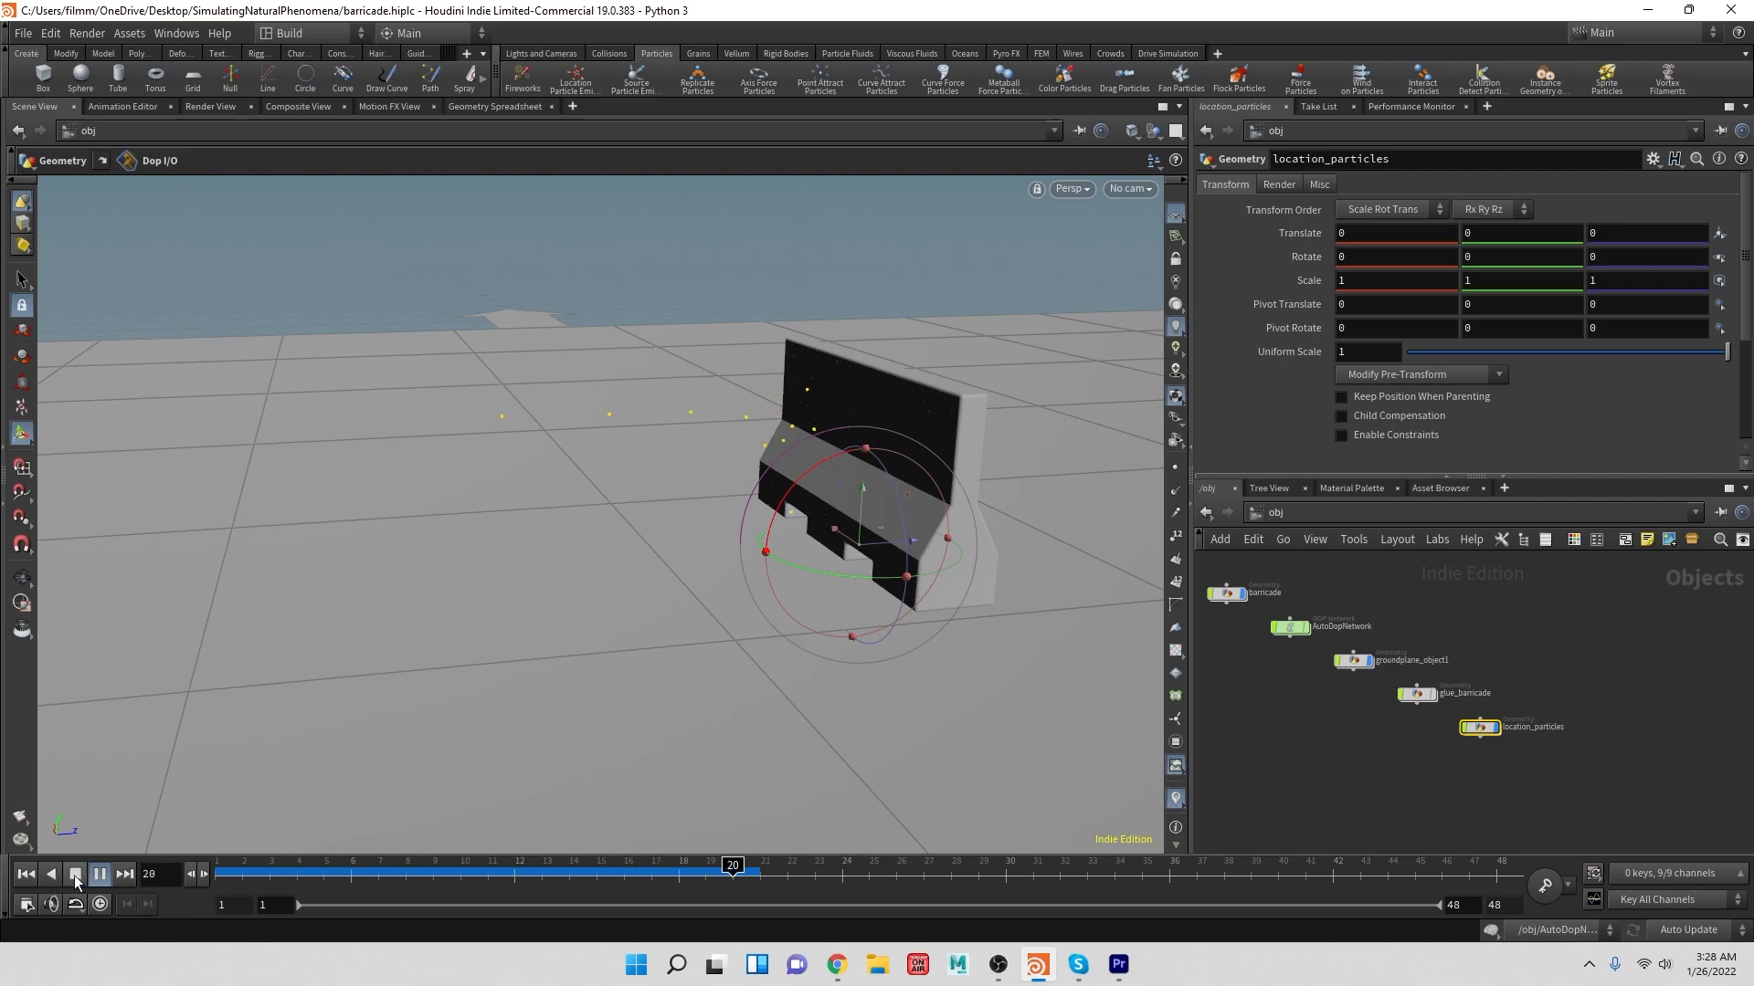
pyautogui.click(26, 874)
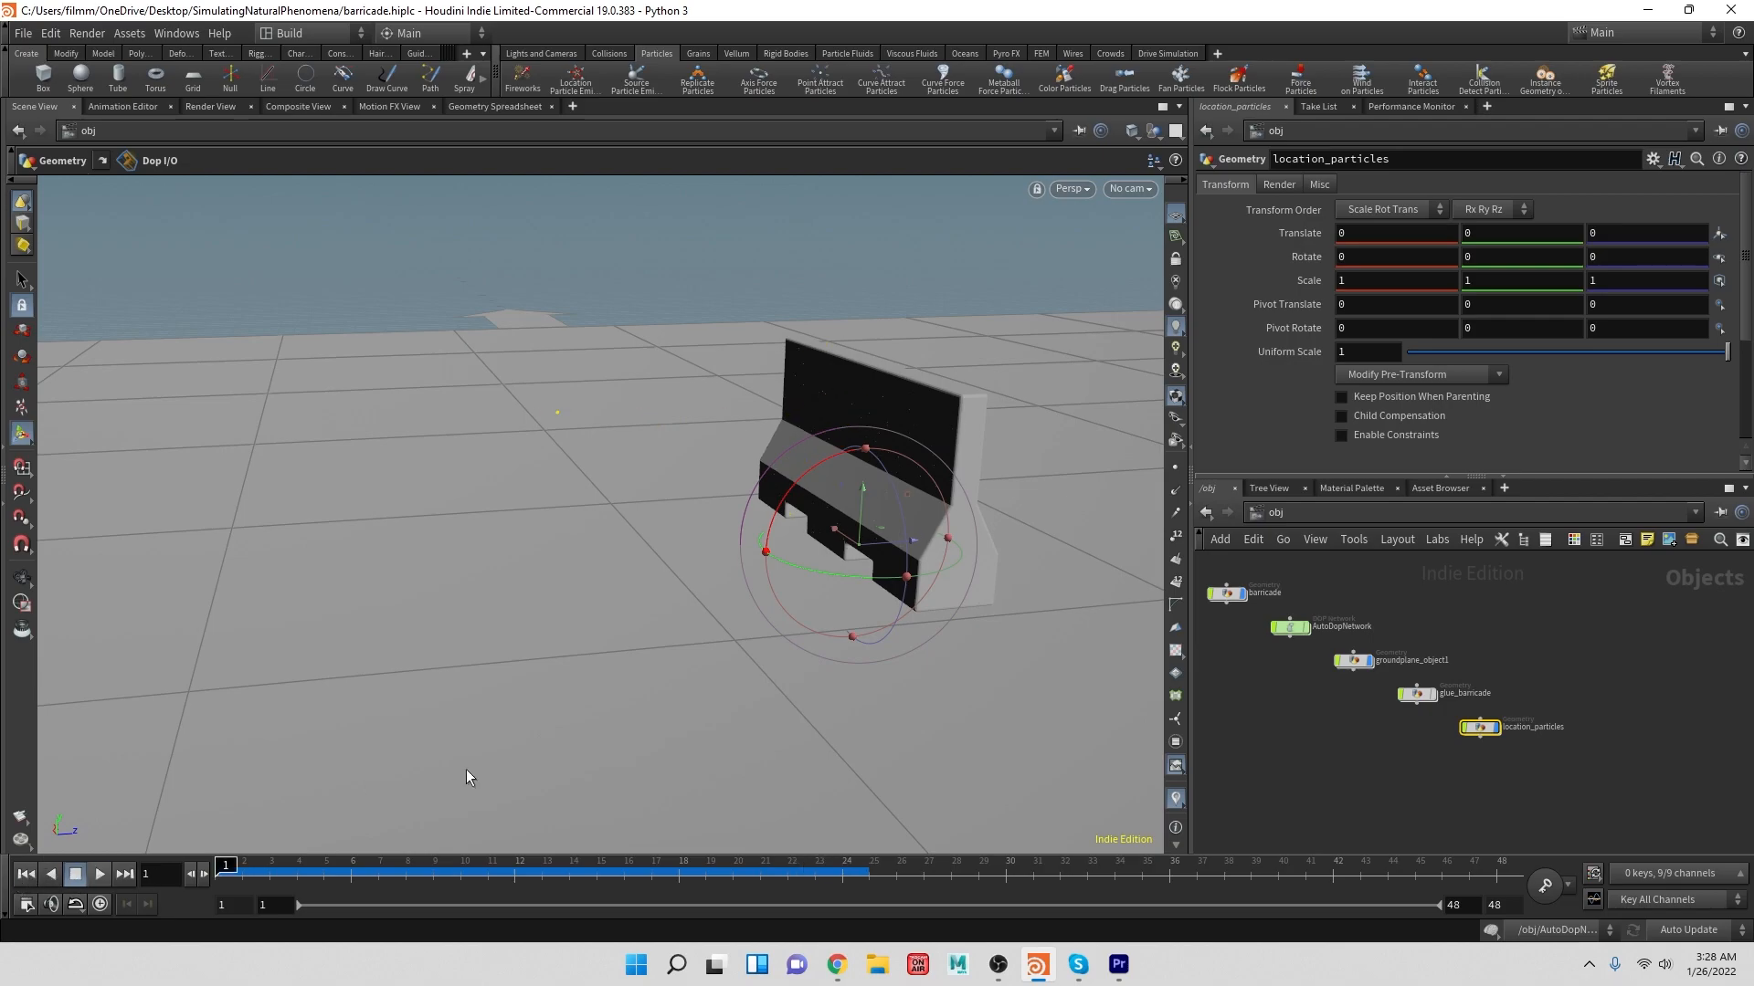
# - Review the particle, rigid body and remove_broken branches in AutoDopNetwork, and check remove_broken's node info at frame 1 and after playback
pyautogui.doubleClick(1285, 632)
pyautogui.scroll(-3, 1487, 645)
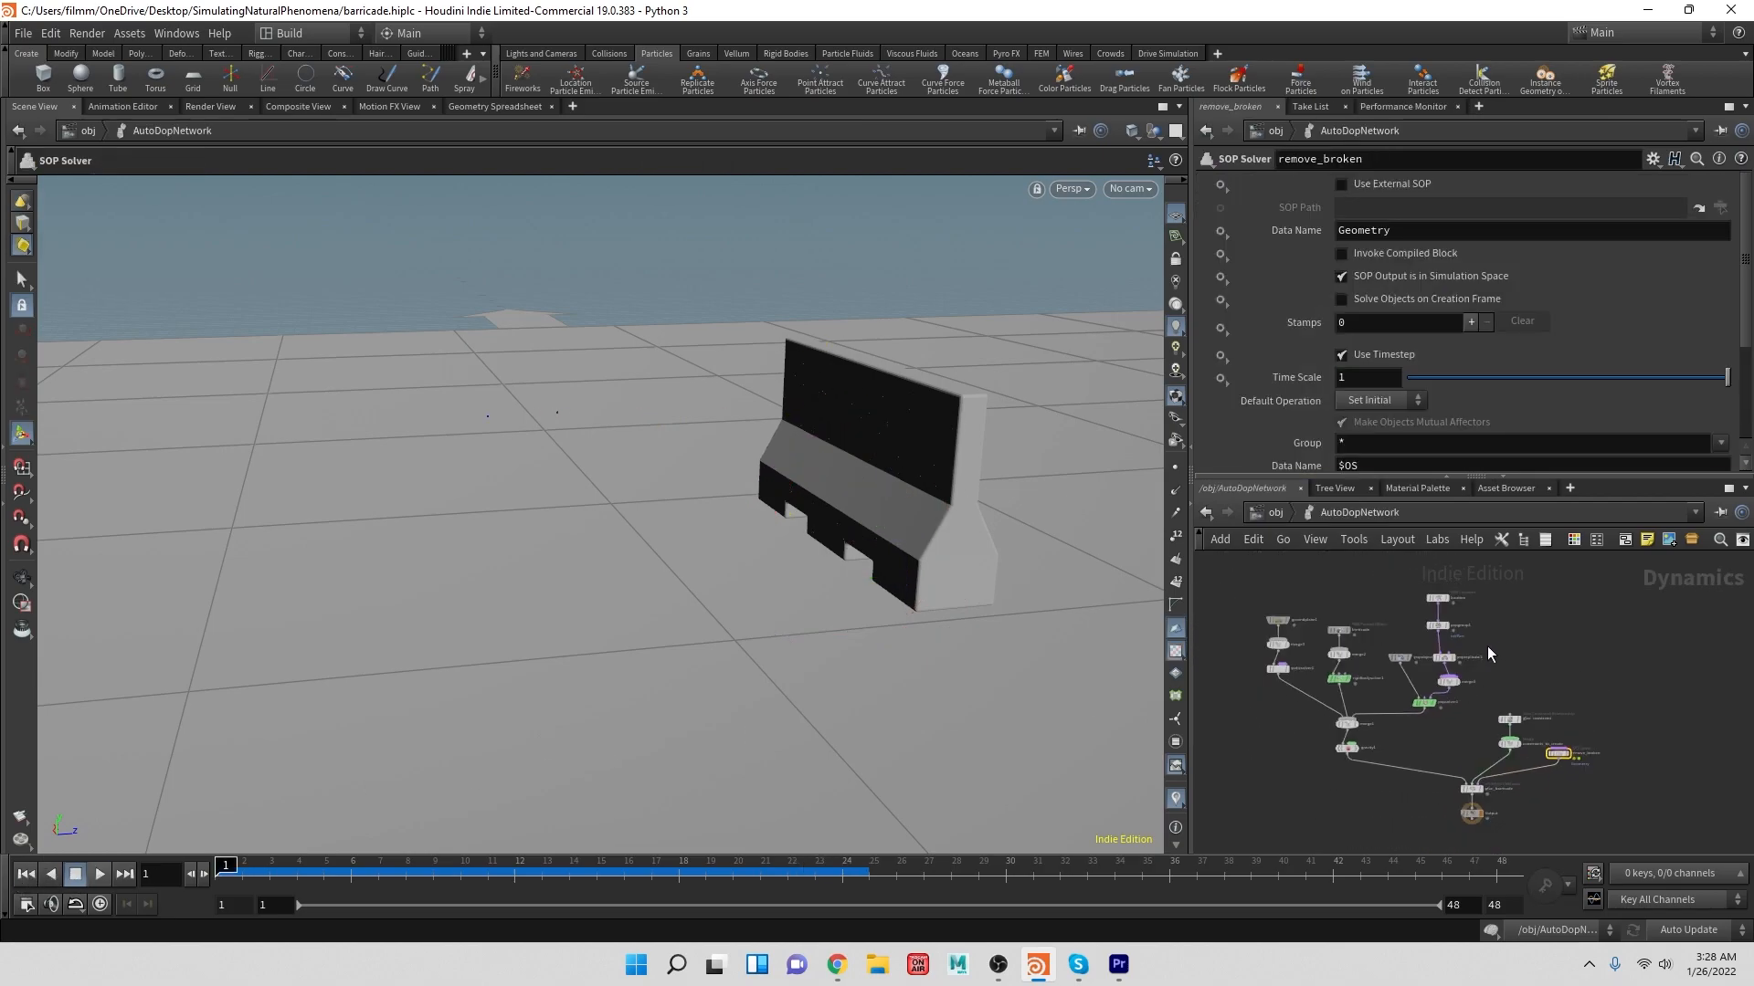
pyautogui.moveTo(1436, 672); pyautogui.dragTo(1482, 744)
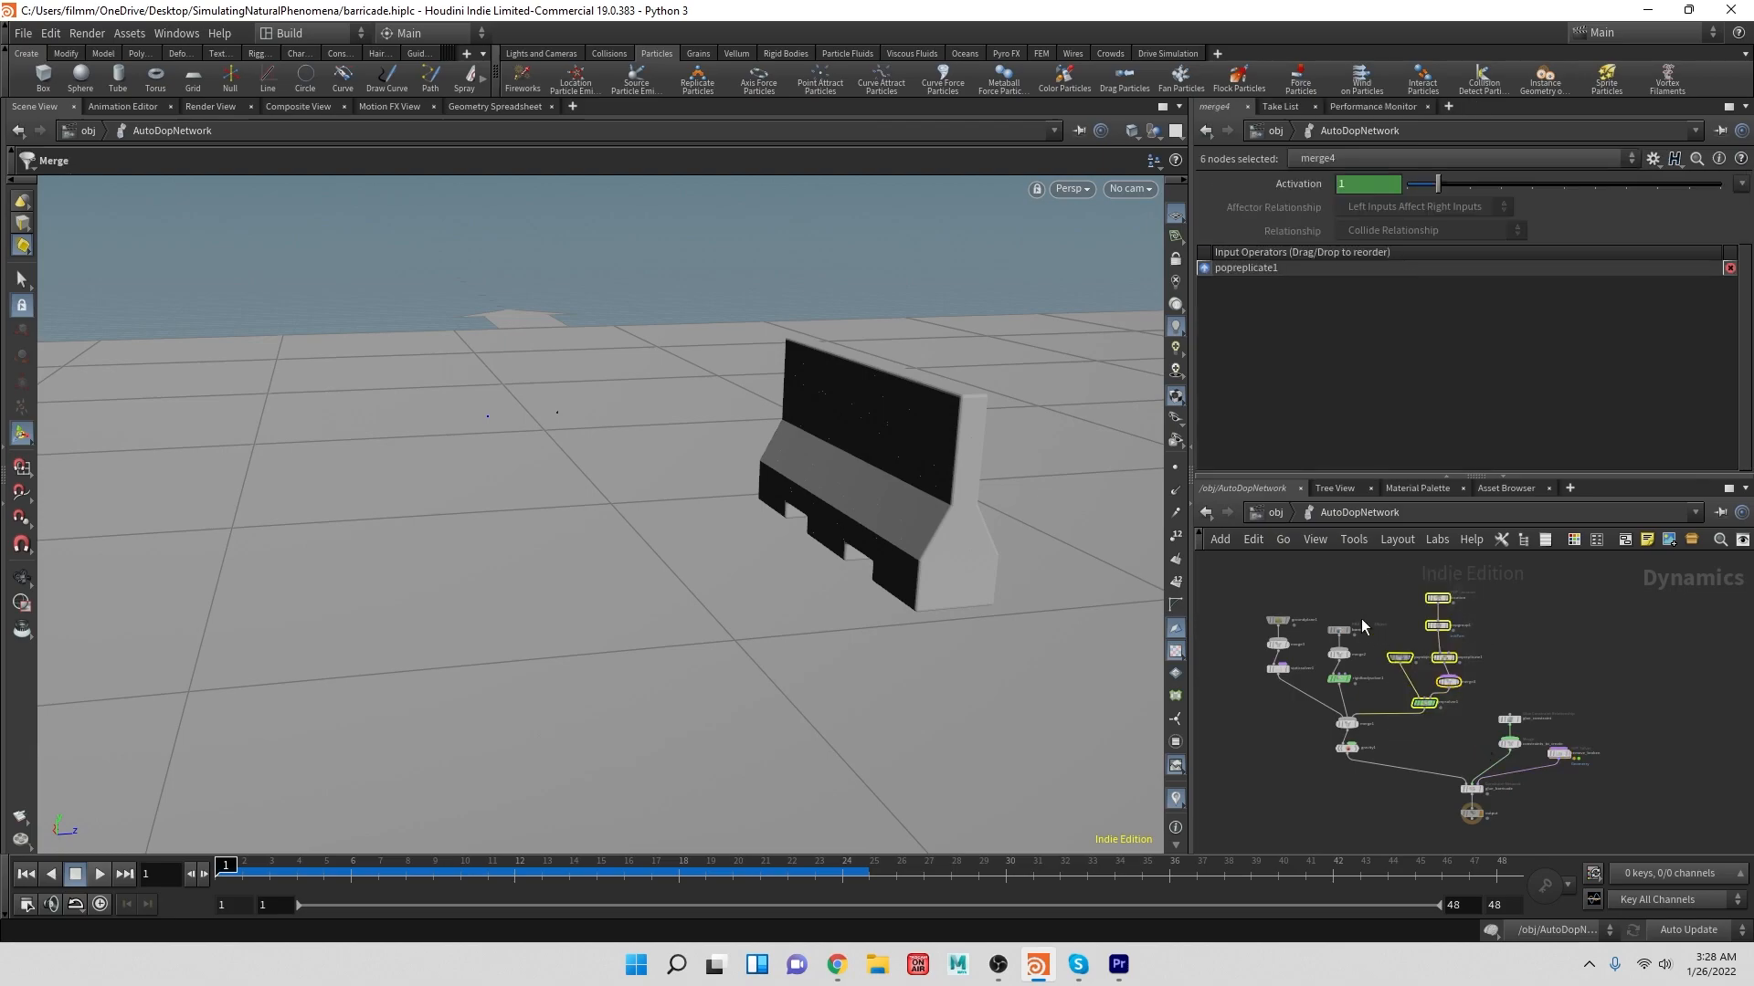
pyautogui.moveTo(1318, 601); pyautogui.dragTo(1359, 692)
pyautogui.moveTo(1436, 737); pyautogui.dragTo(1317, 623, button='middle')
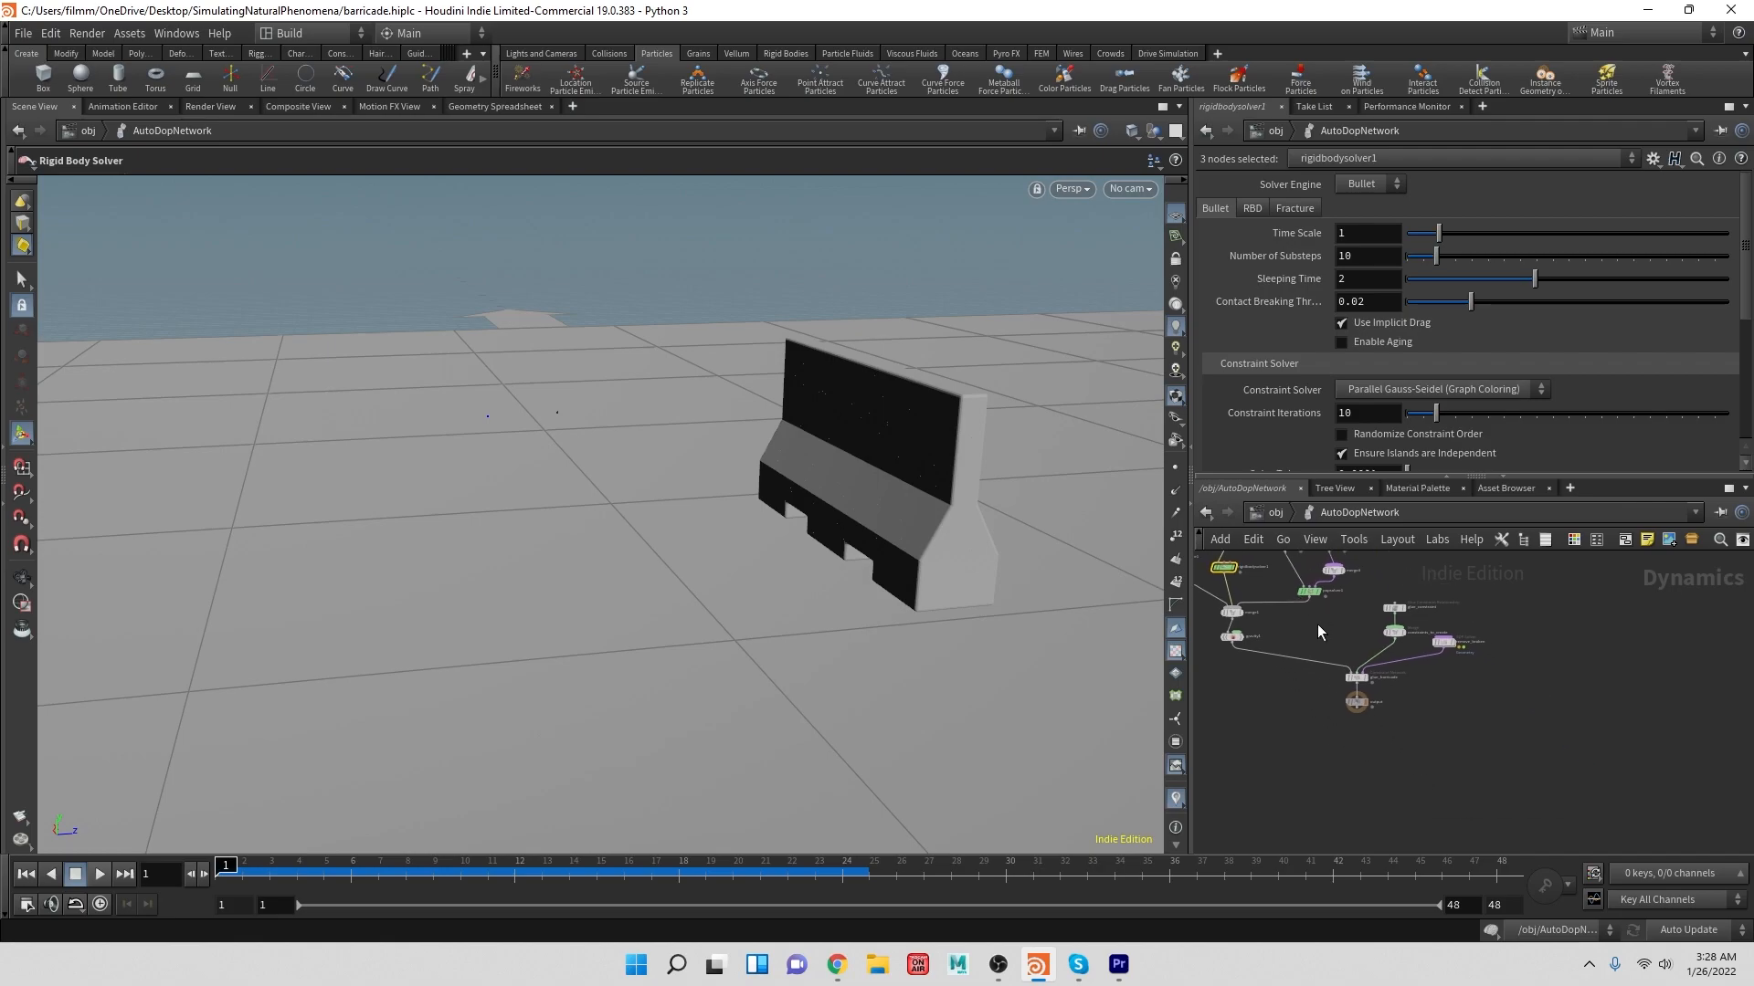
pyautogui.scroll(6, 1458, 673)
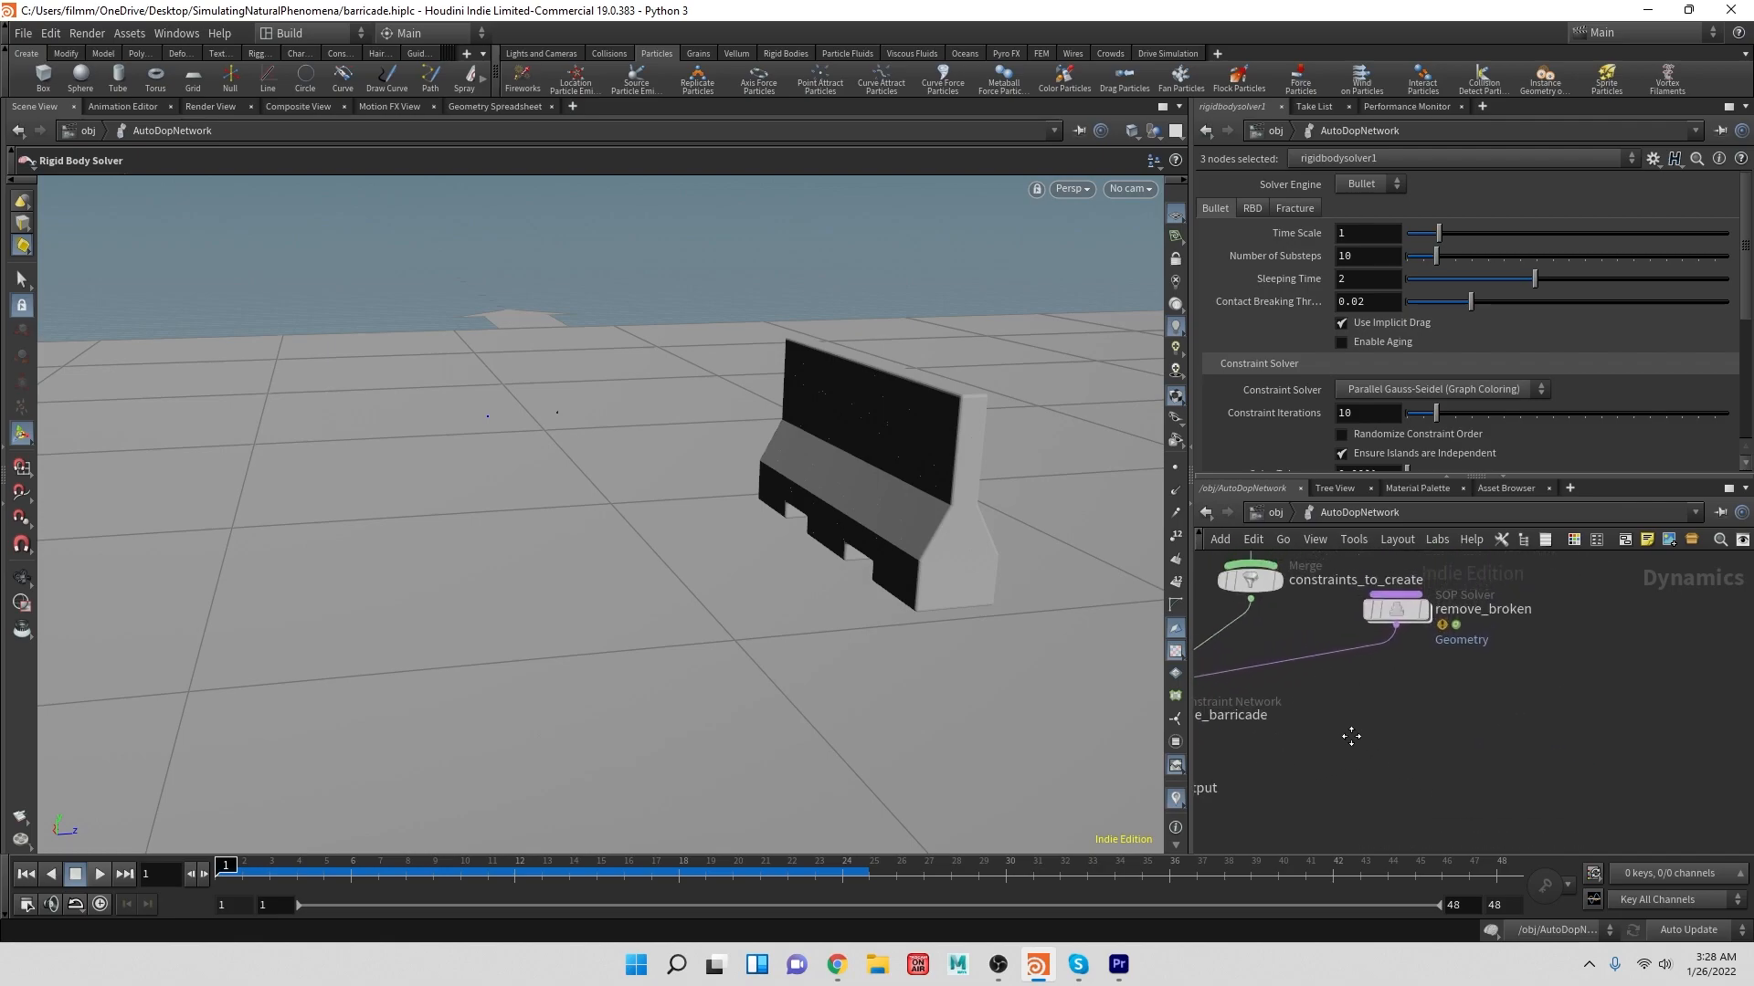
pyautogui.middleClick(1382, 637)
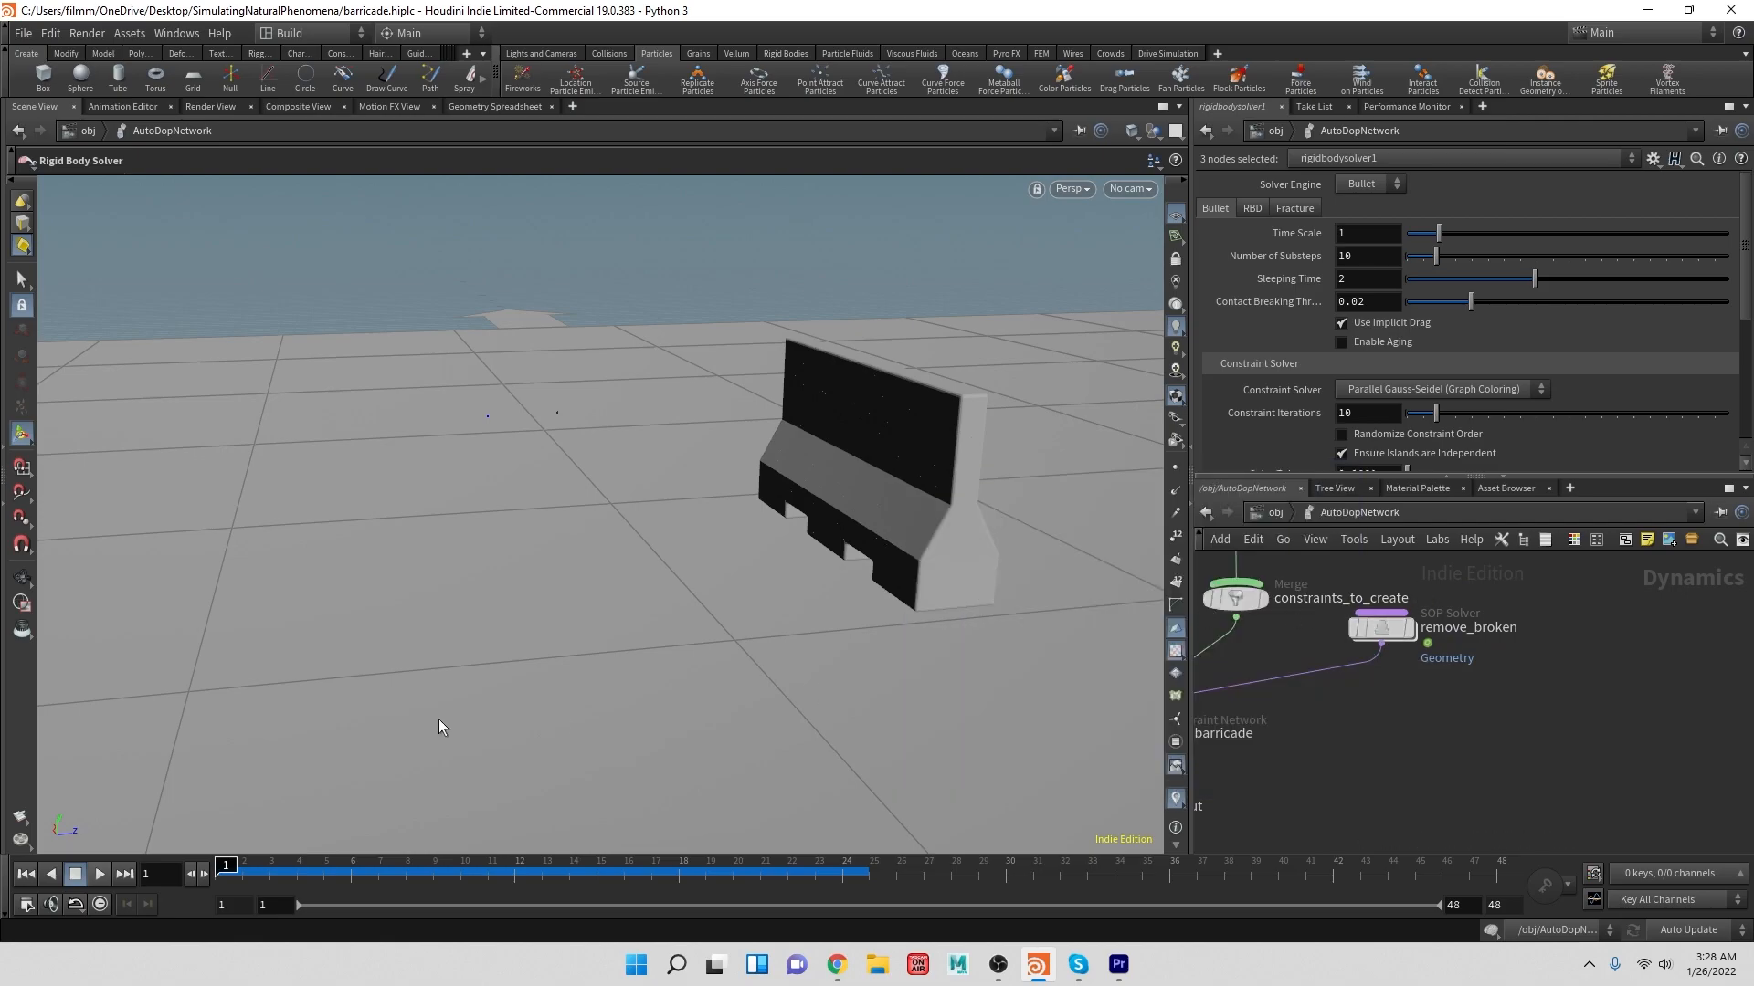
pyautogui.click(98, 875)
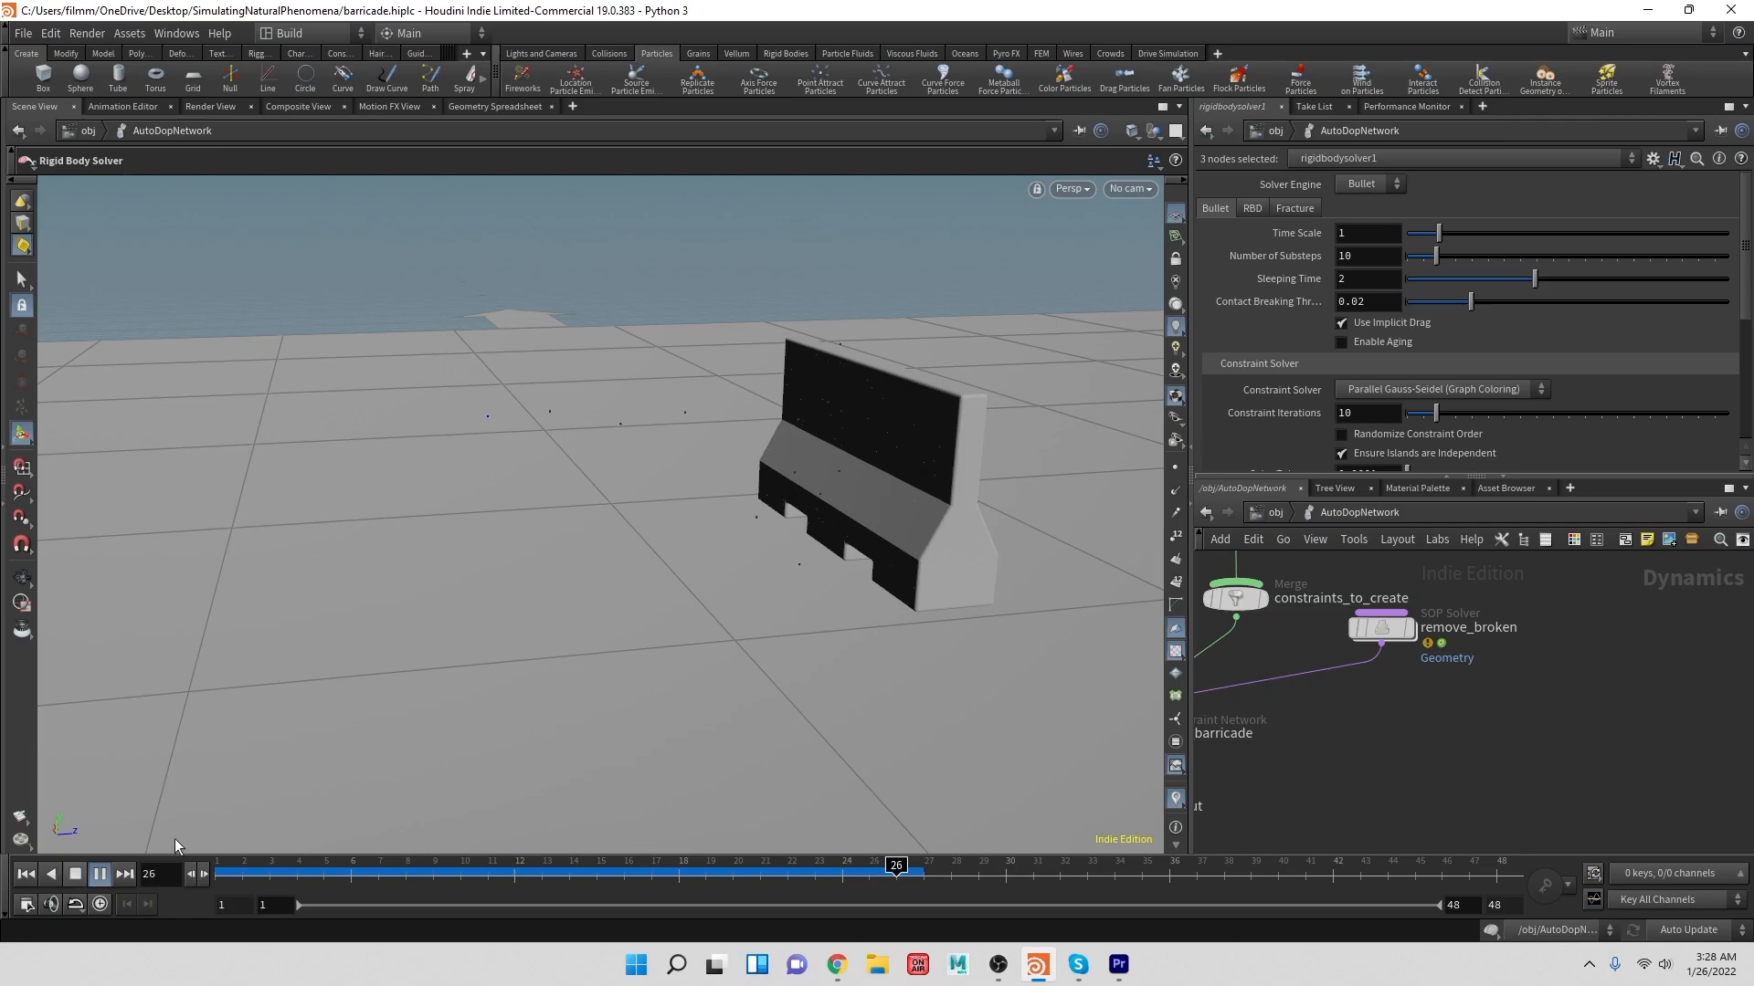
pyautogui.middleClick(1384, 632)
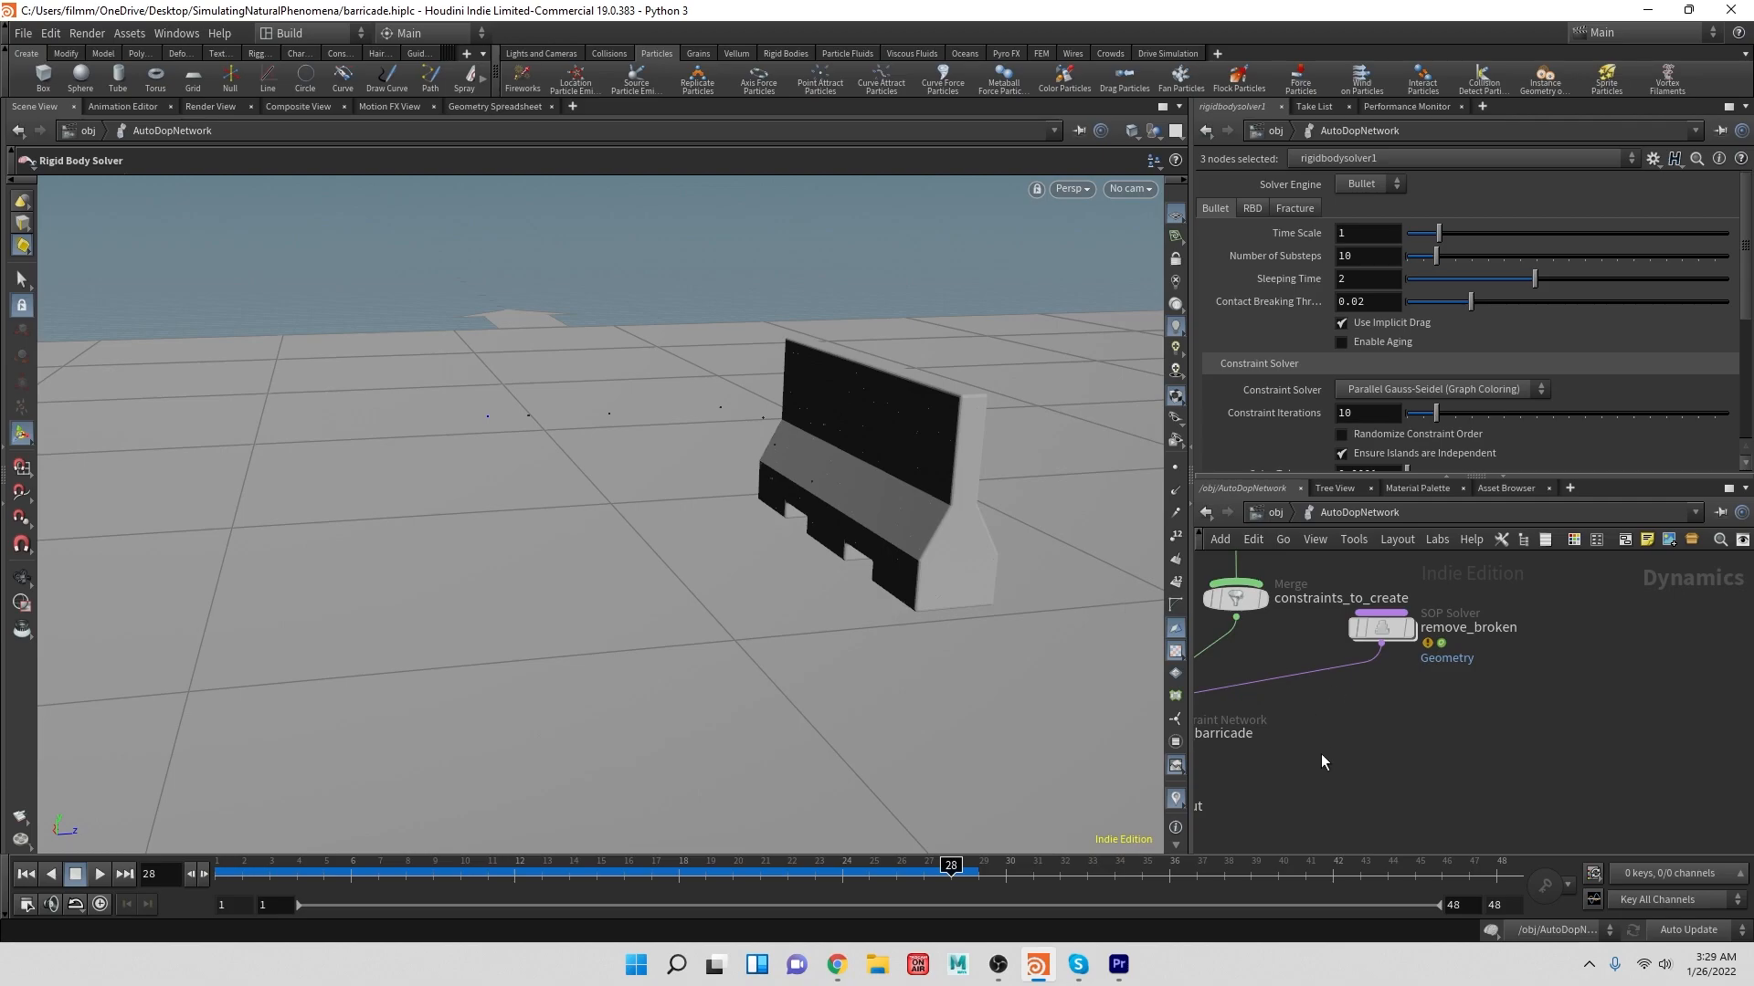
# - Select the output node below glue_barricade and browse to D:/Cache for its Output File
pyautogui.moveTo(1317, 742); pyautogui.dragTo(1582, 700, button='middle')
pyautogui.click(1407, 727)
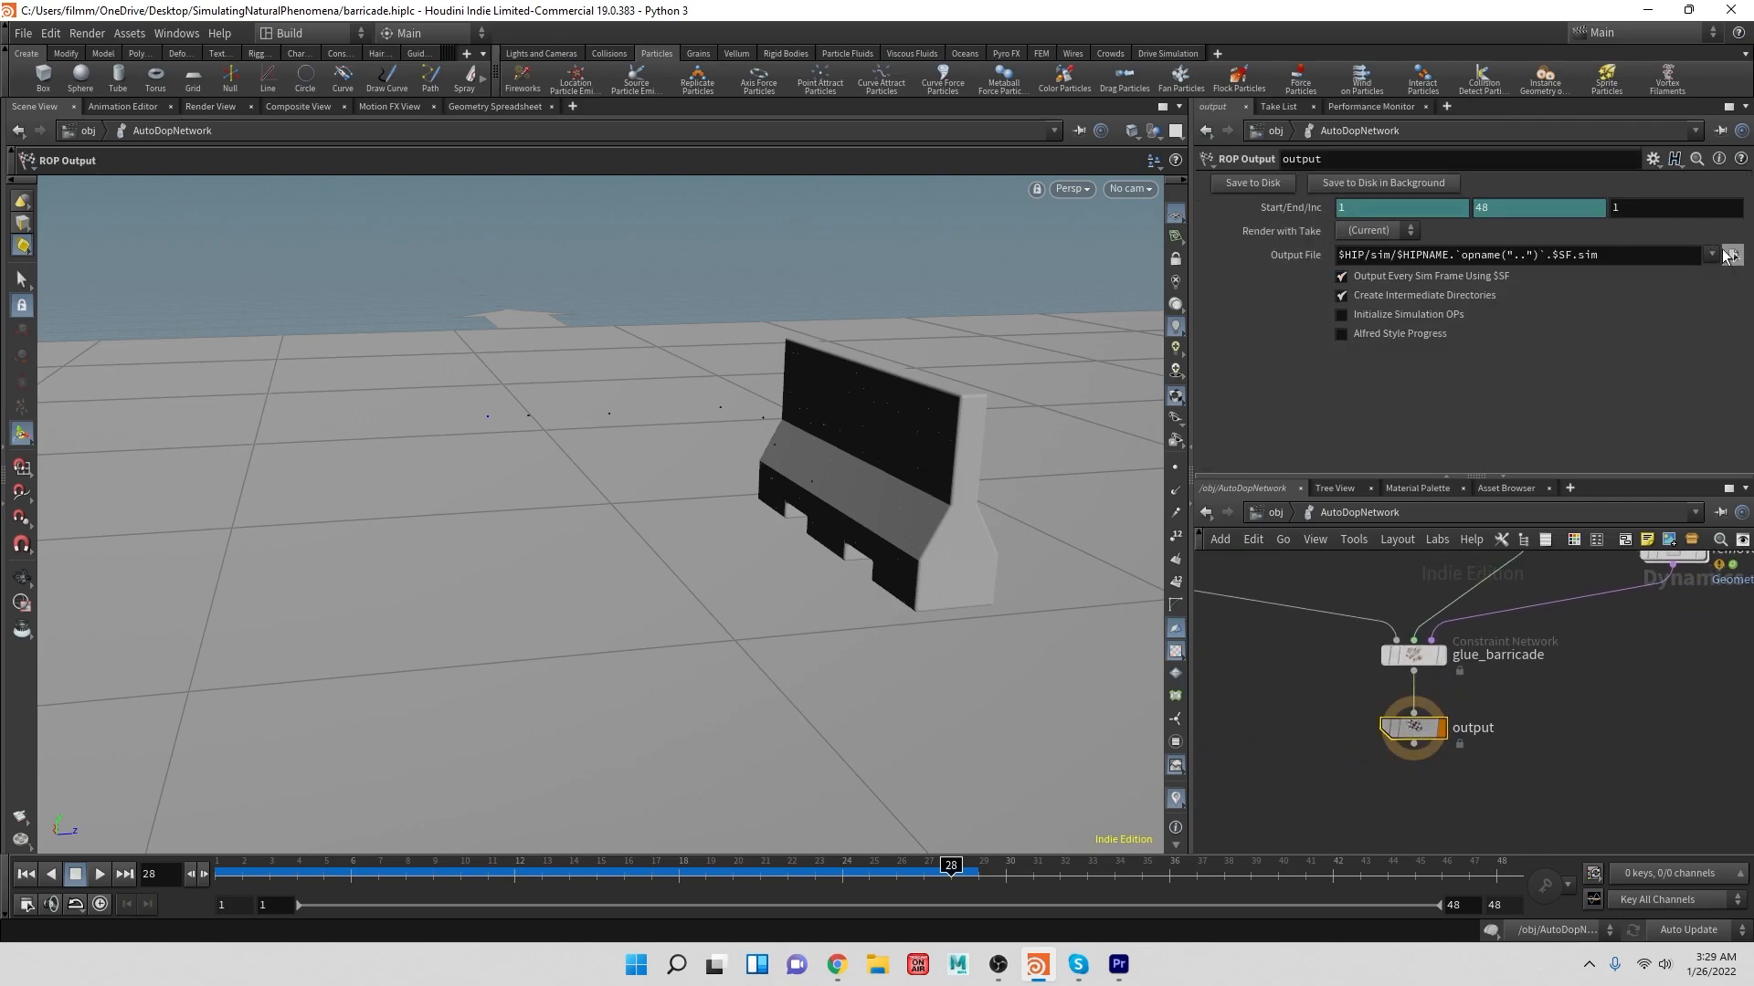
pyautogui.click(1729, 255)
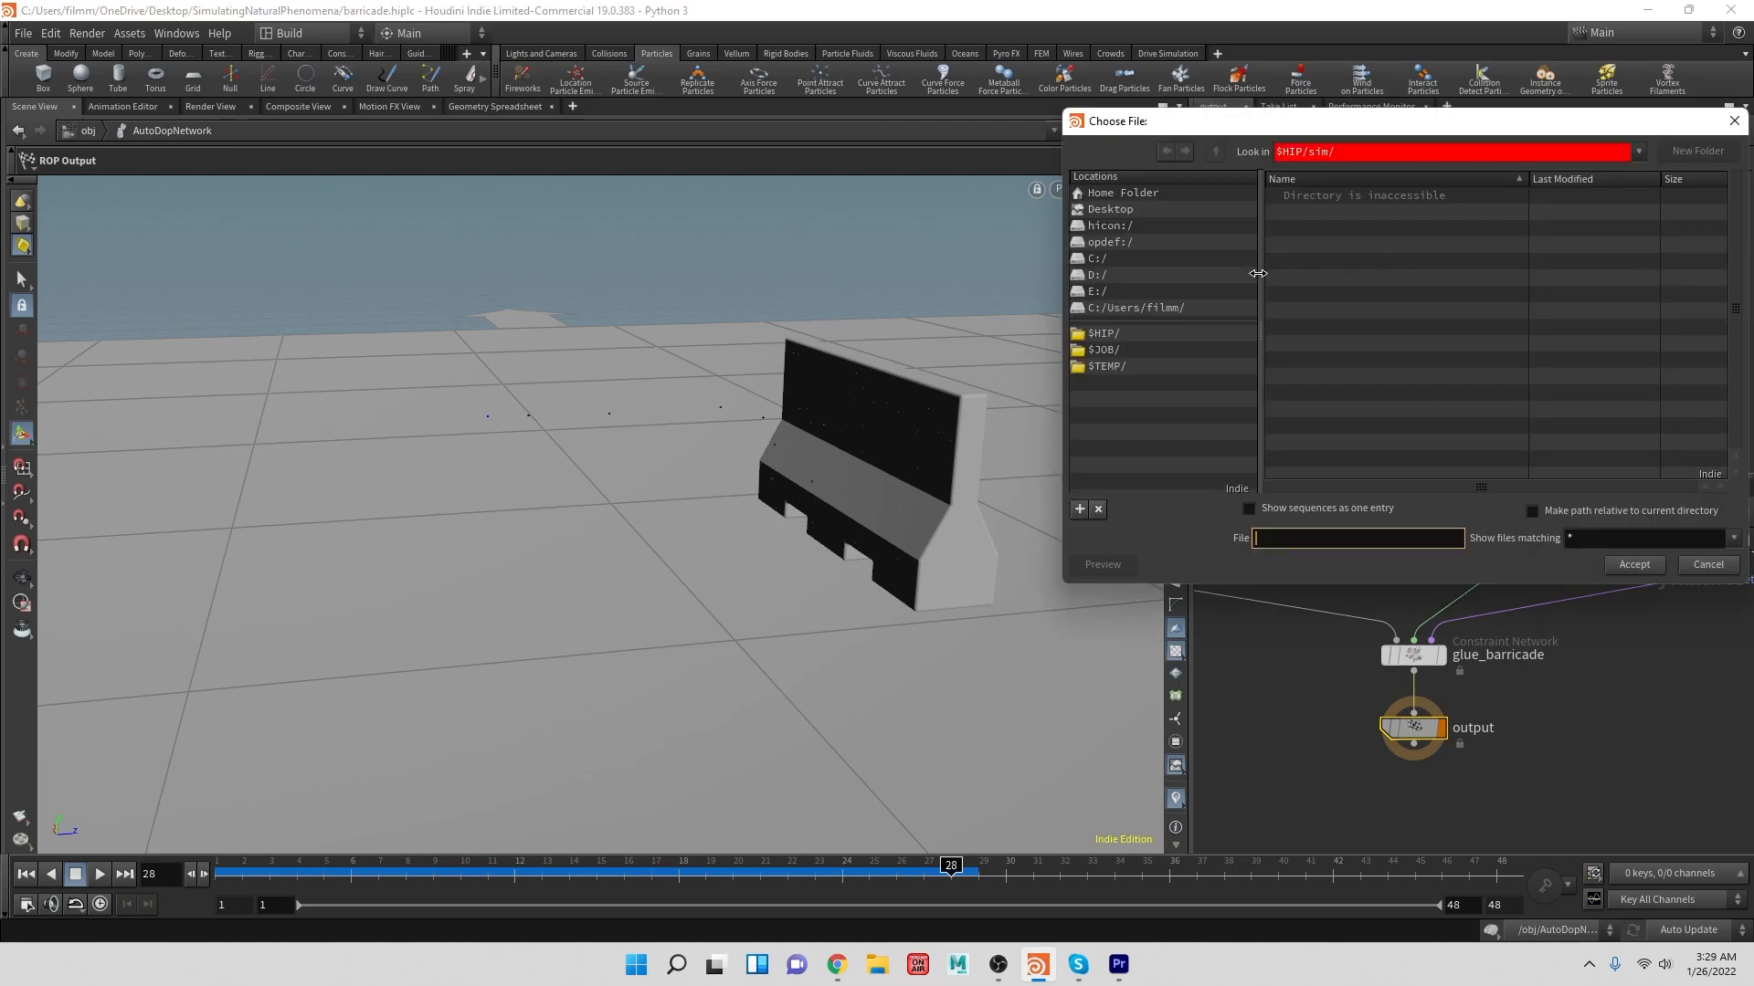
pyautogui.click(1096, 275)
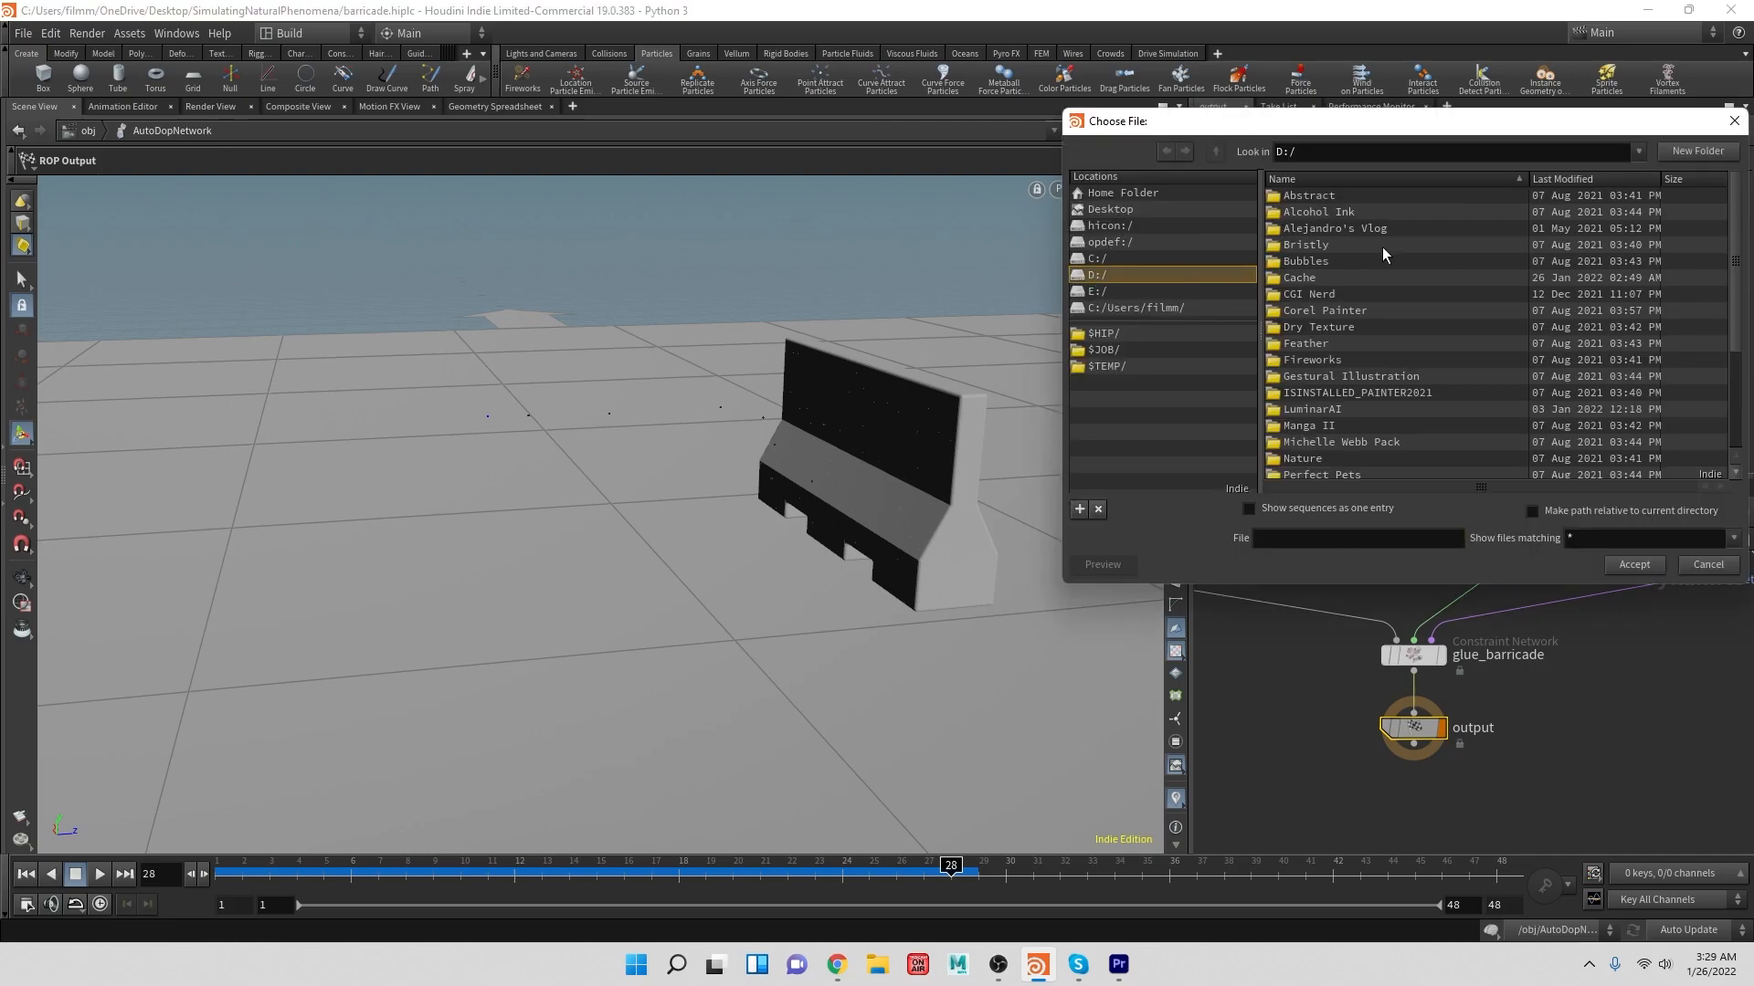
pyautogui.doubleClick(1297, 278)
# - Check the existing hits simulation files in D:/Cache and set the output file name to newHit.$F4.sim
pyautogui.click(1322, 245)
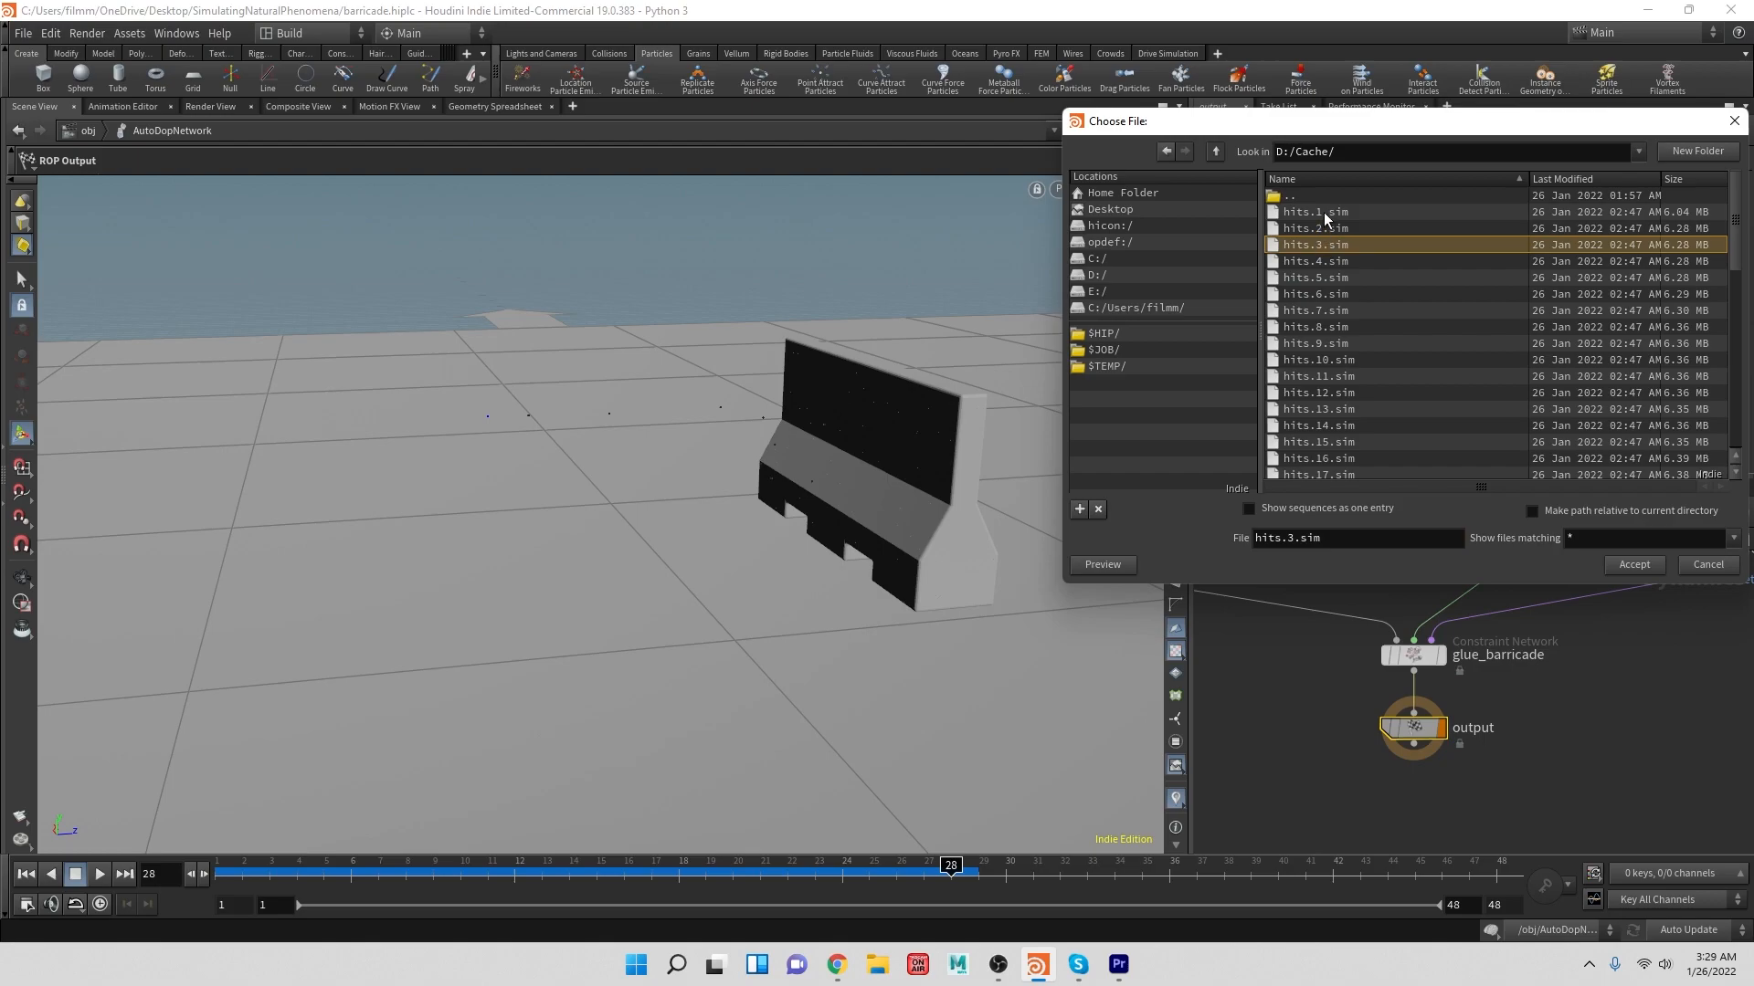
pyautogui.click(1322, 210)
pyautogui.scroll(-7, 1337, 445)
pyautogui.scroll(-3, 1336, 452)
pyautogui.click(1334, 468)
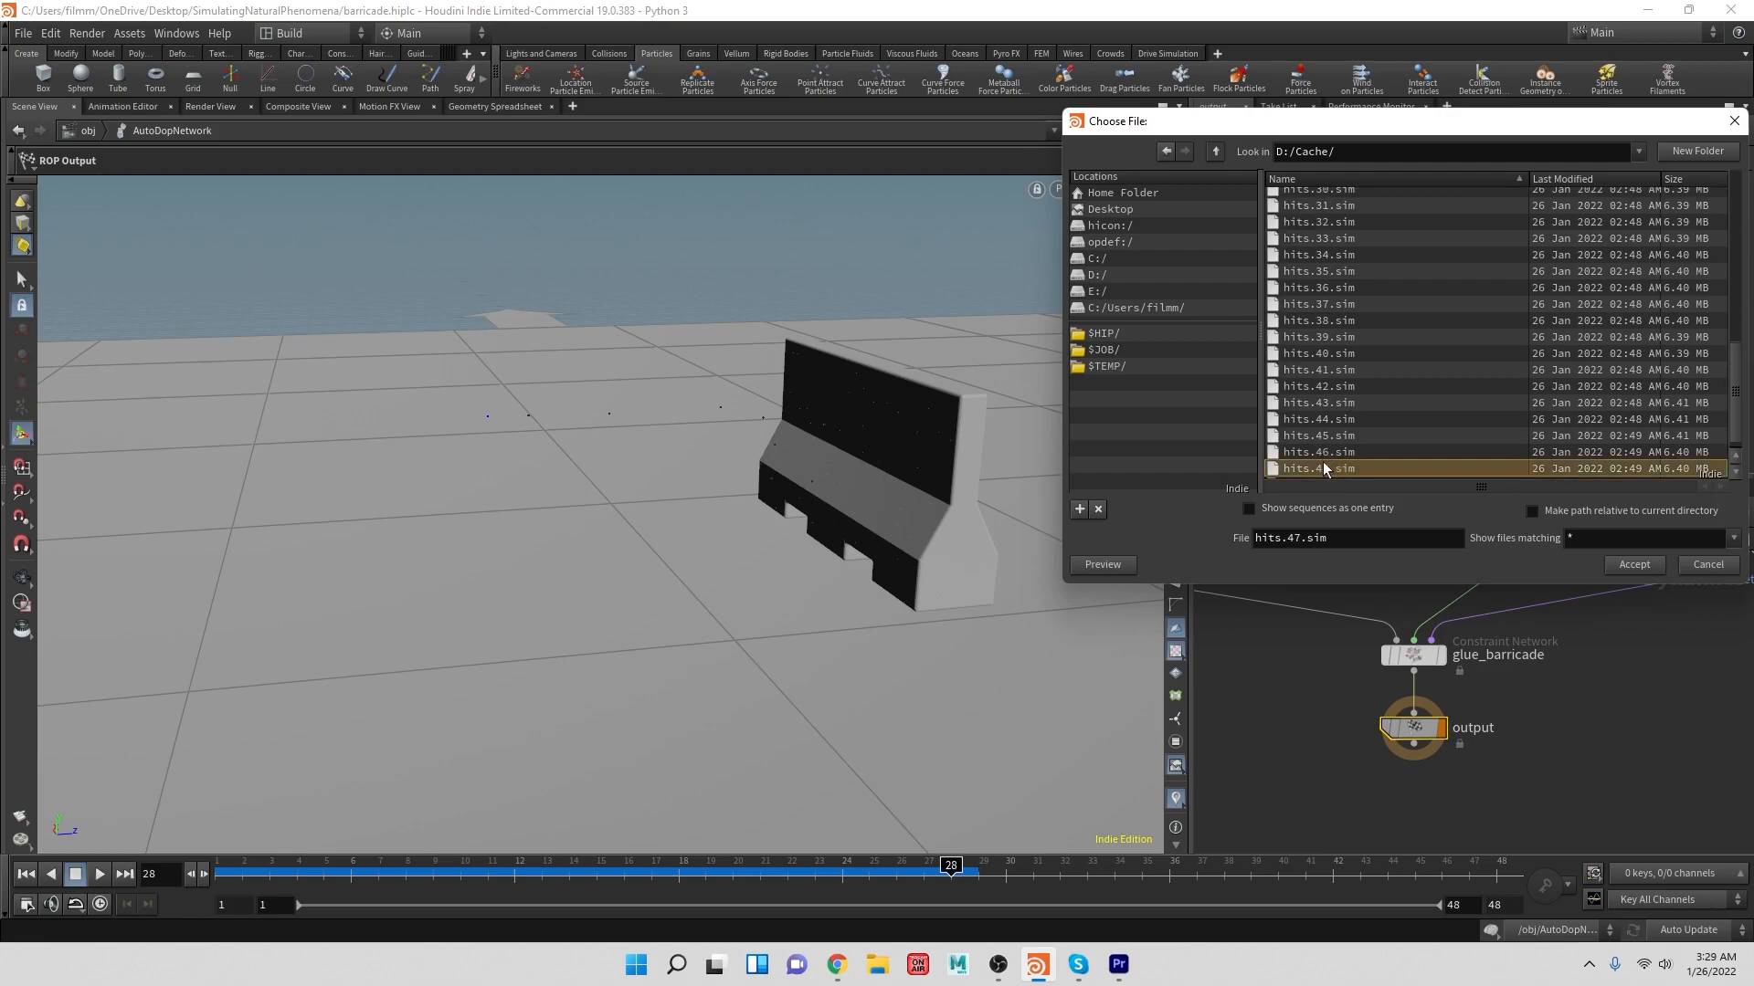
pyautogui.scroll(4, 1322, 462)
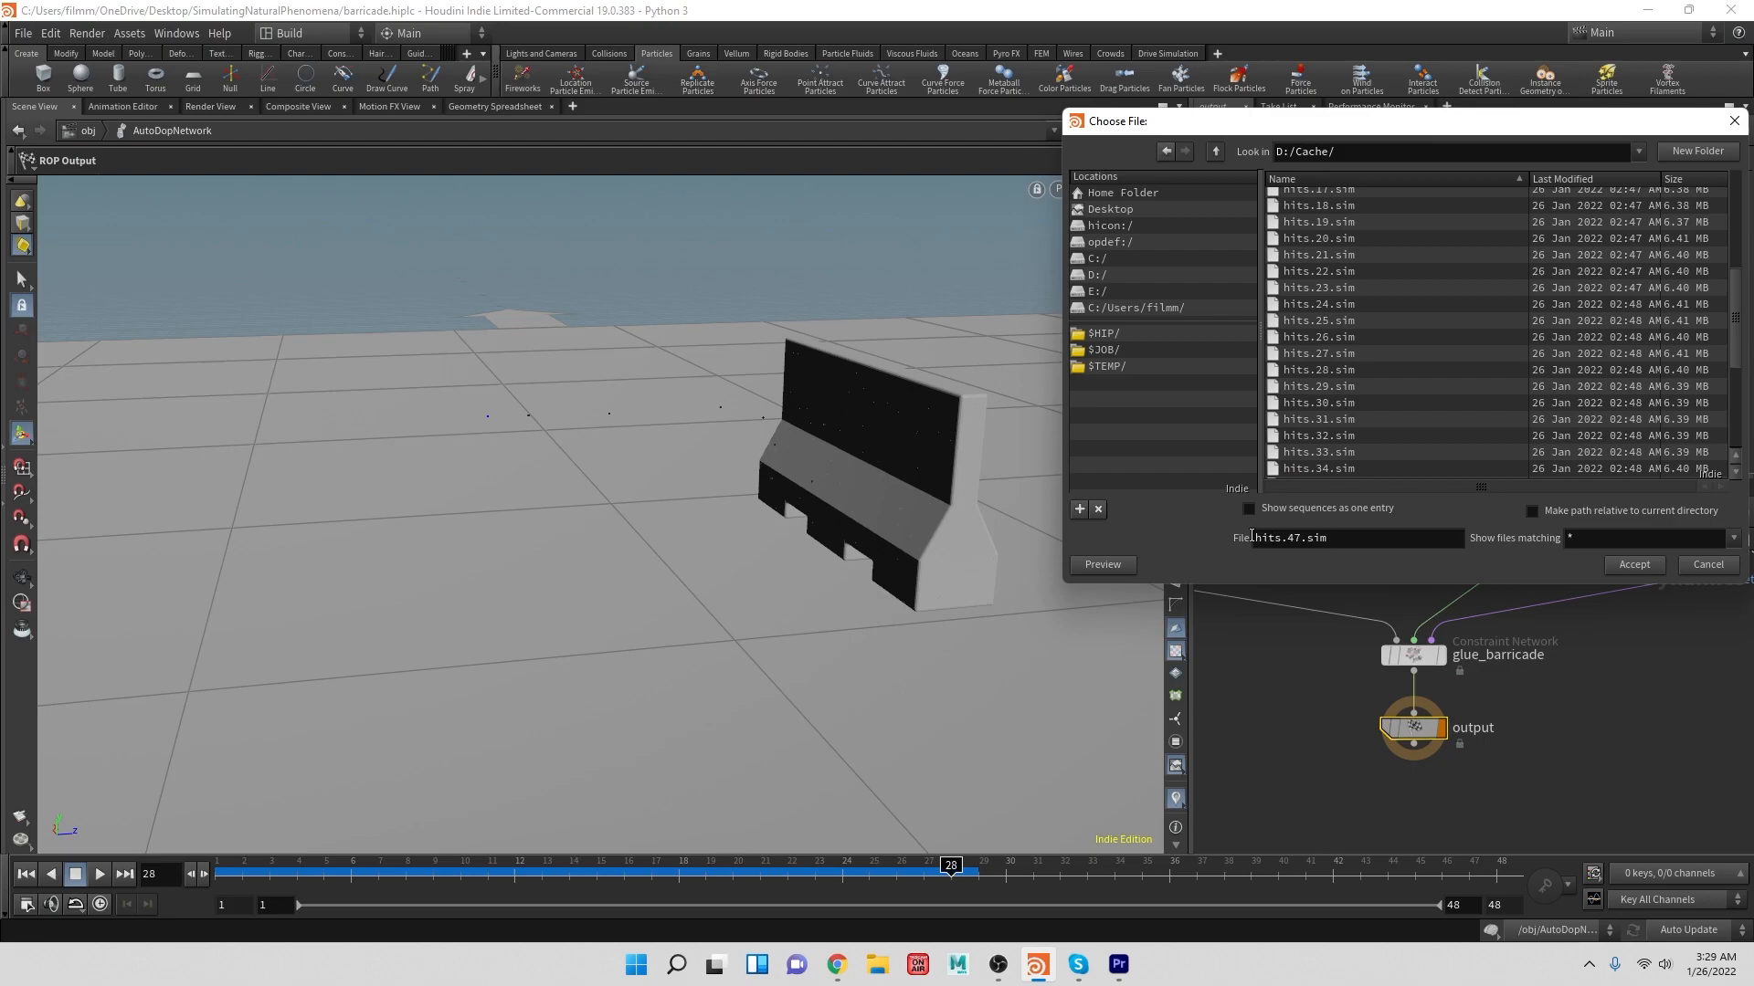
pyautogui.tripleClick(1316, 528)
pyautogui.write('newHit.')
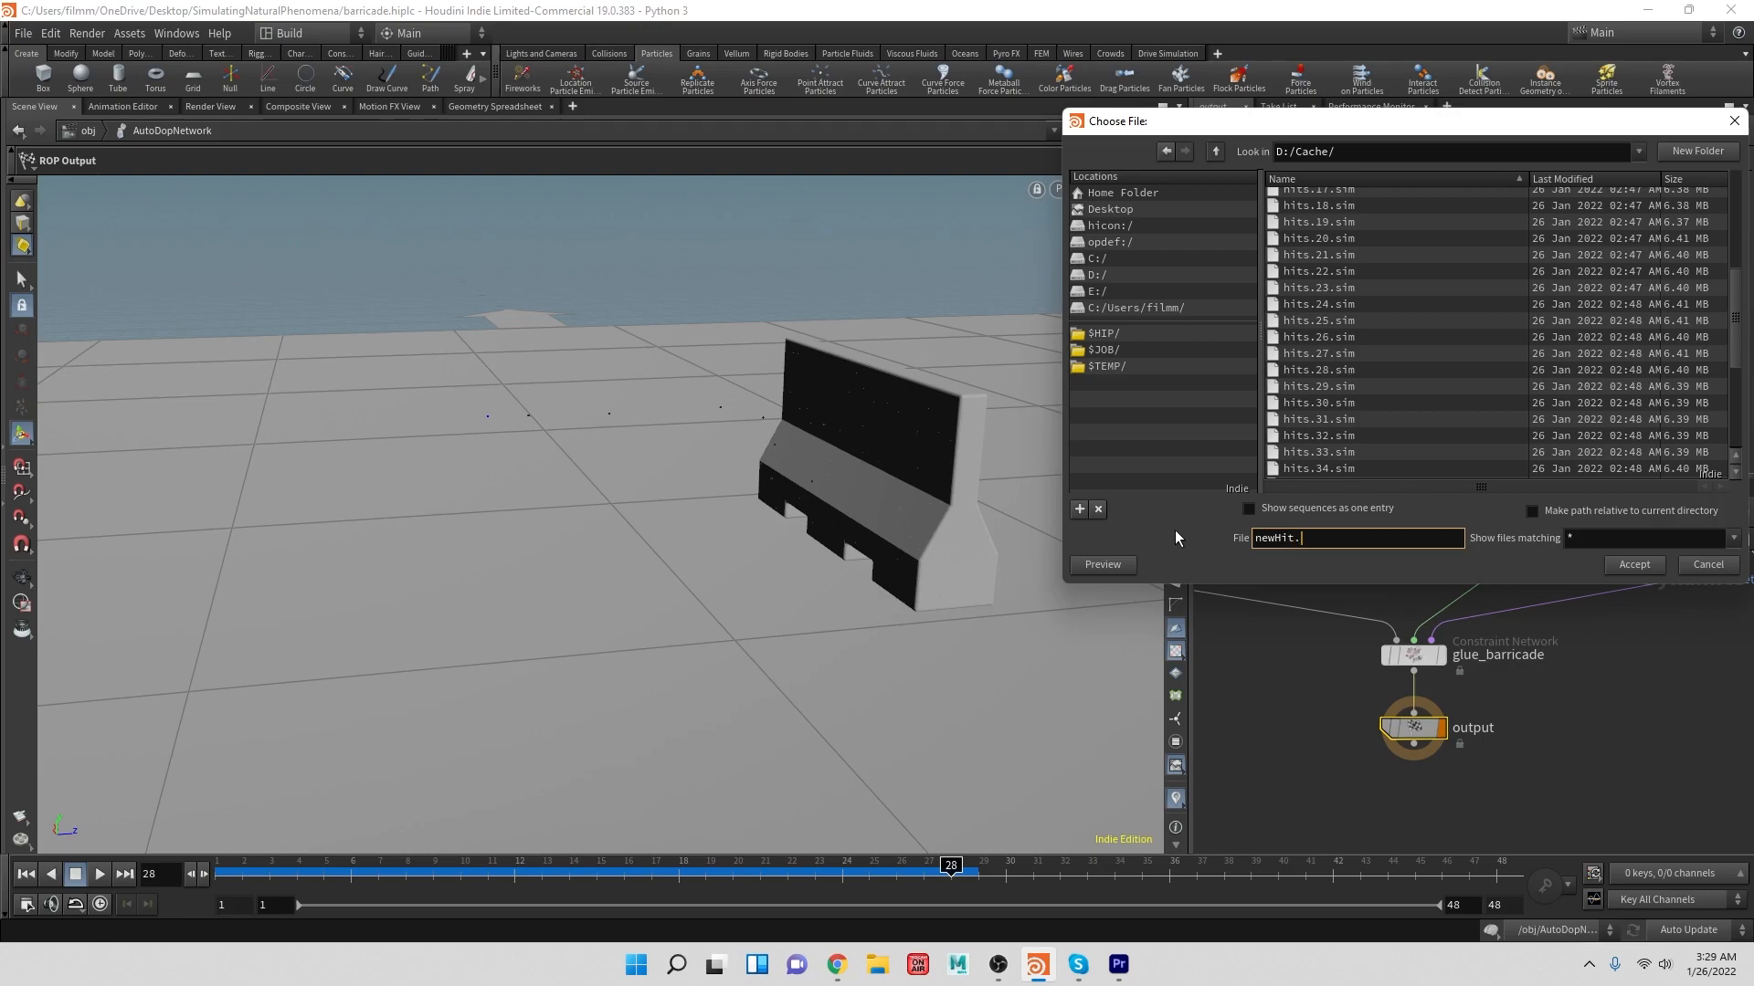
pyautogui.write('$F4.sim')
pyautogui.click(1634, 566)
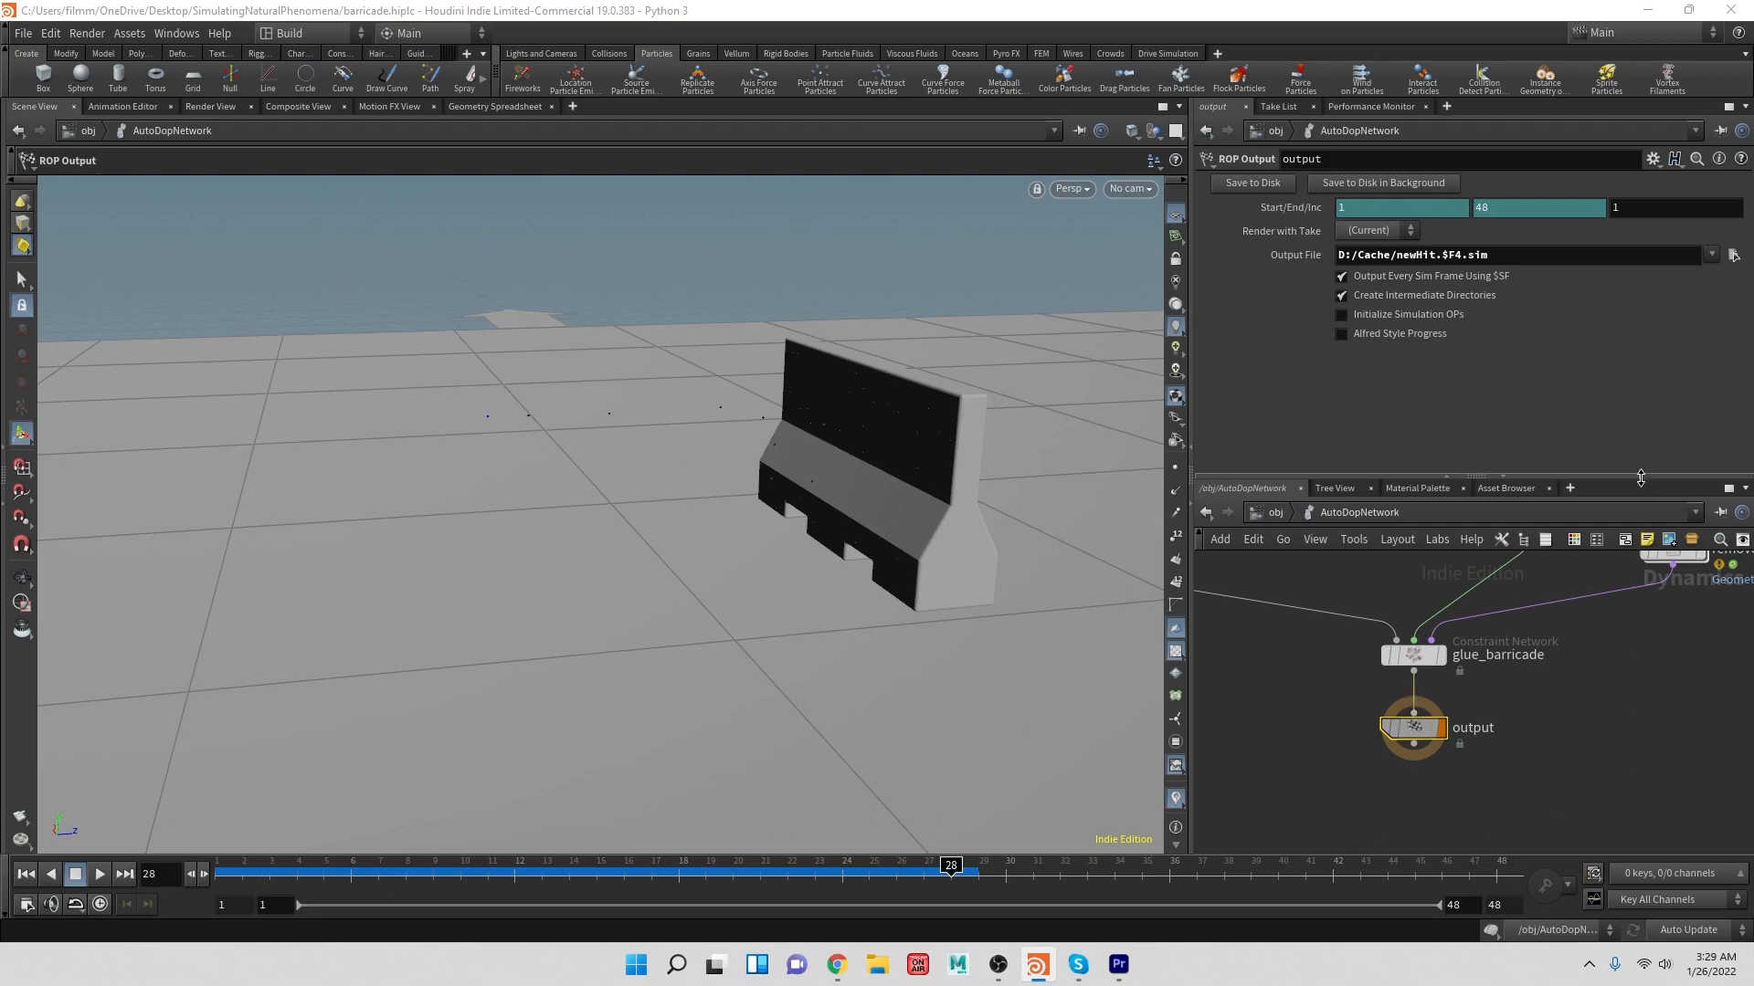
# - Try to save the simulation to disk from the output node, then interrupt the render
pyautogui.click(1262, 184)
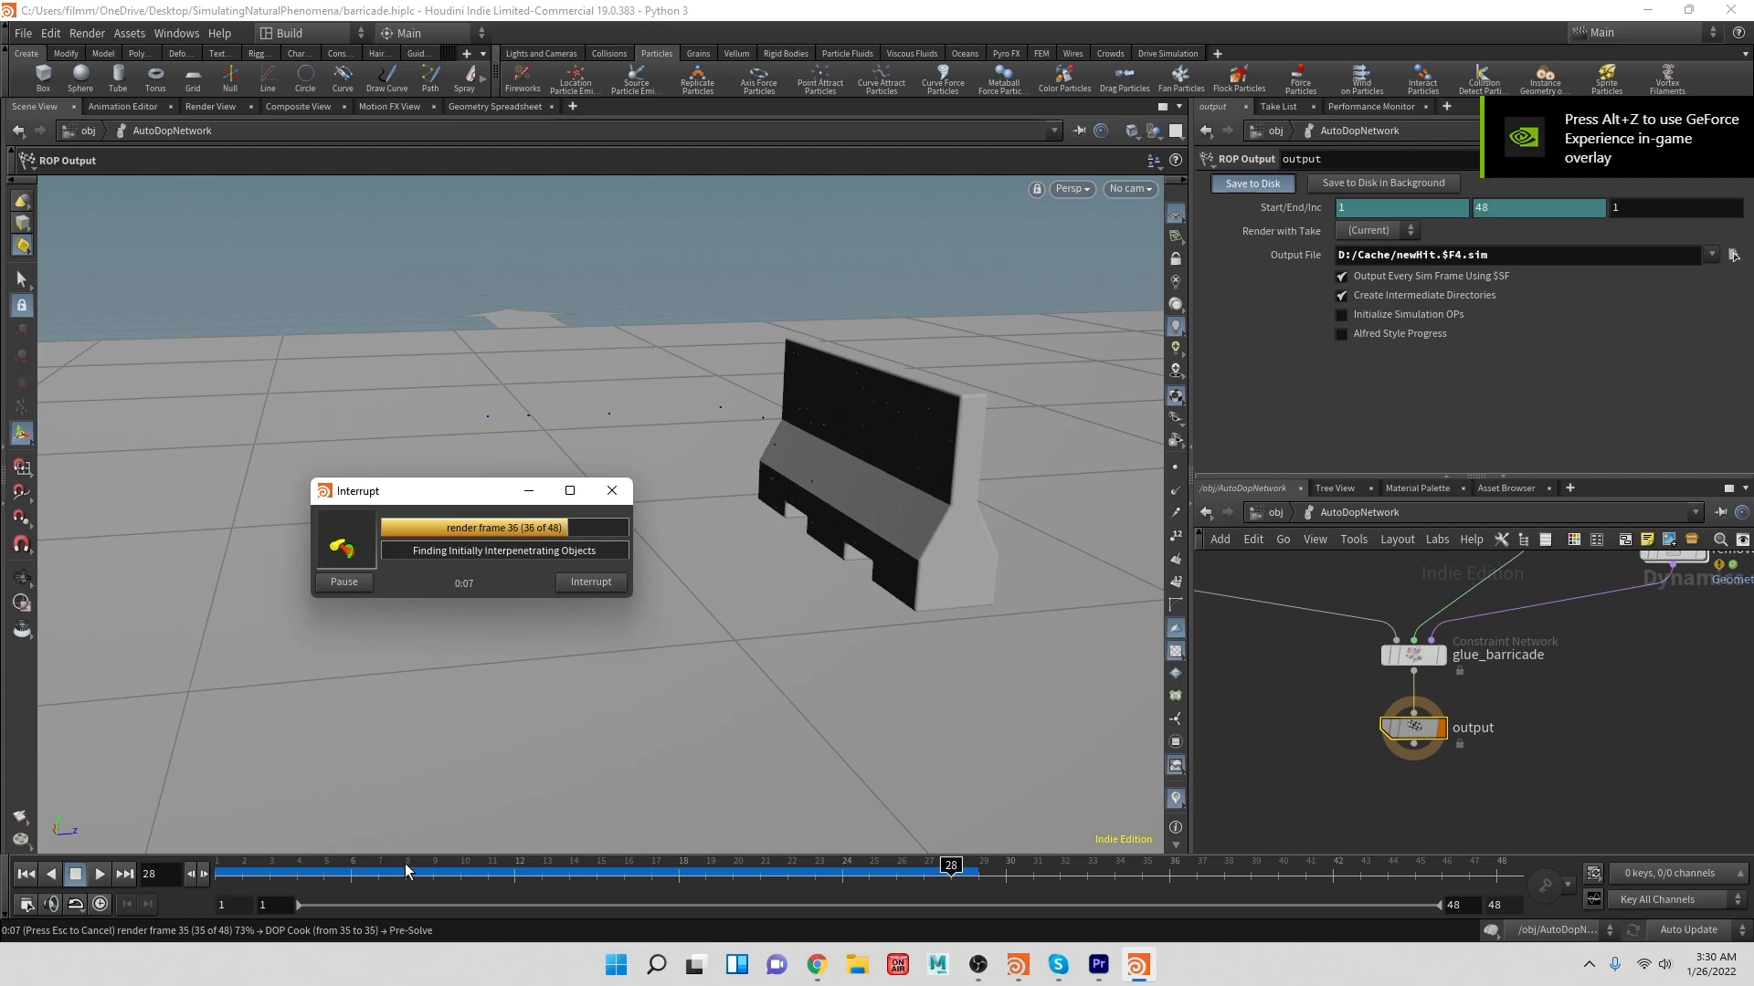
pyautogui.click(593, 583)
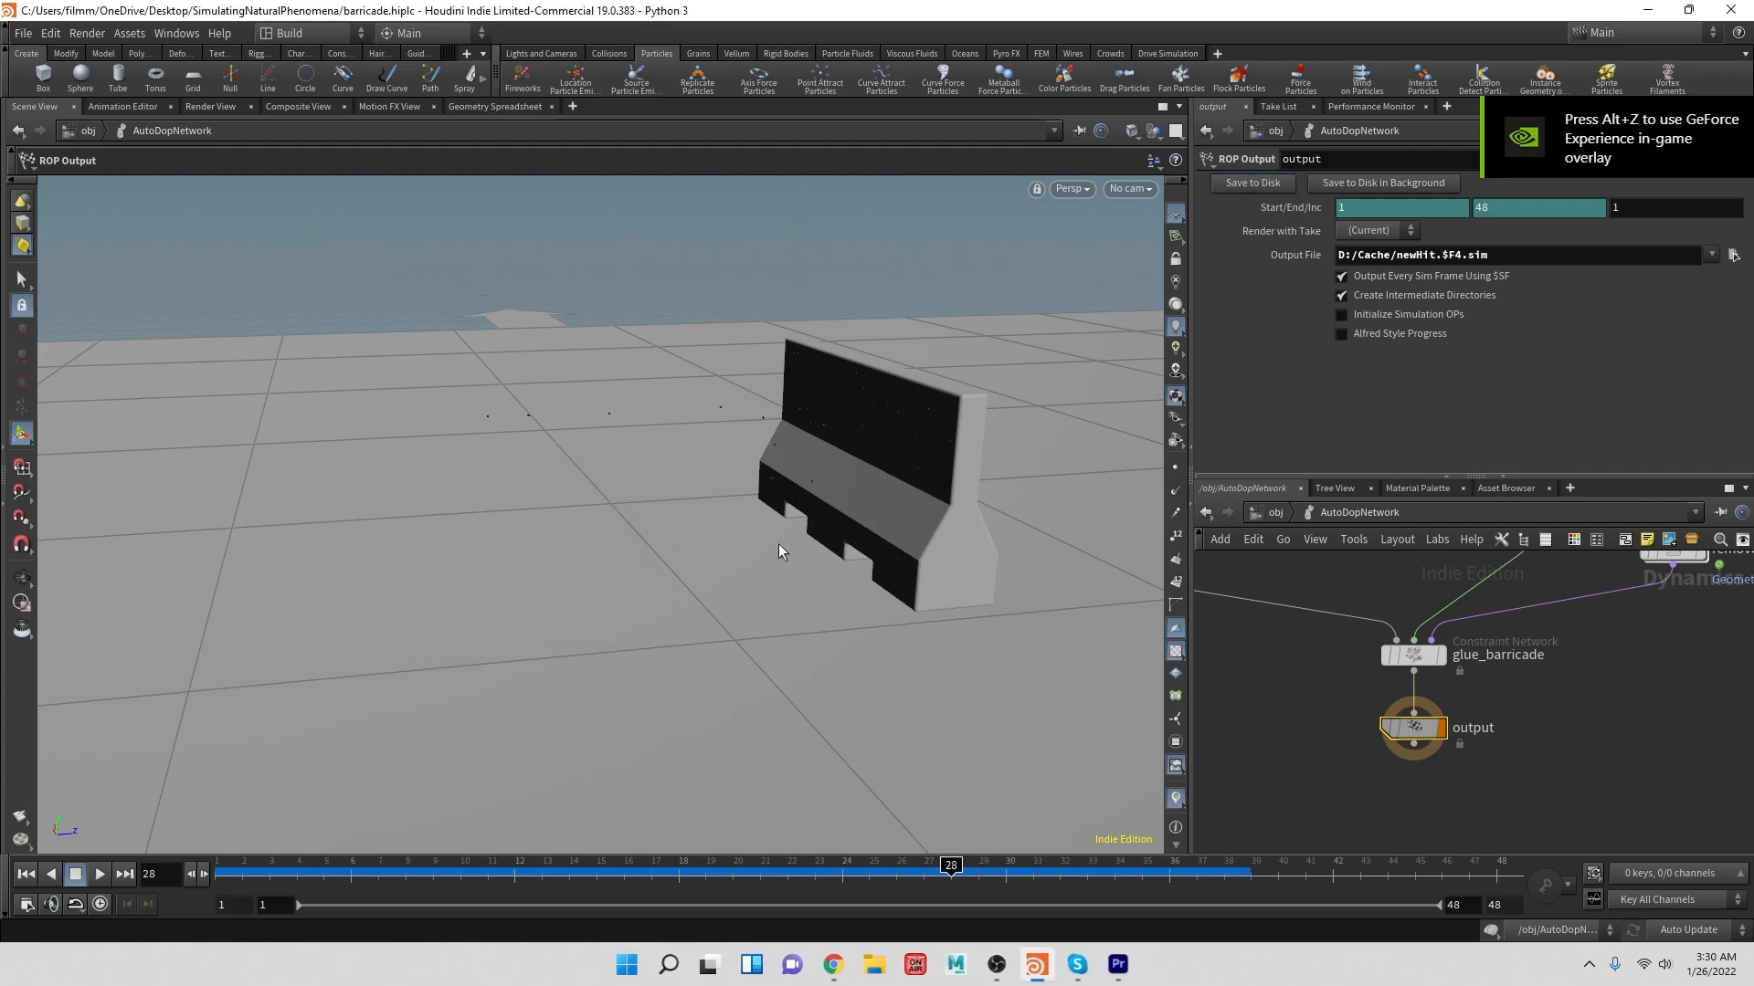
# - Return to the object level, go back to frame 1, and reset the AutoDopNetwork simulation
pyautogui.click(1275, 513)
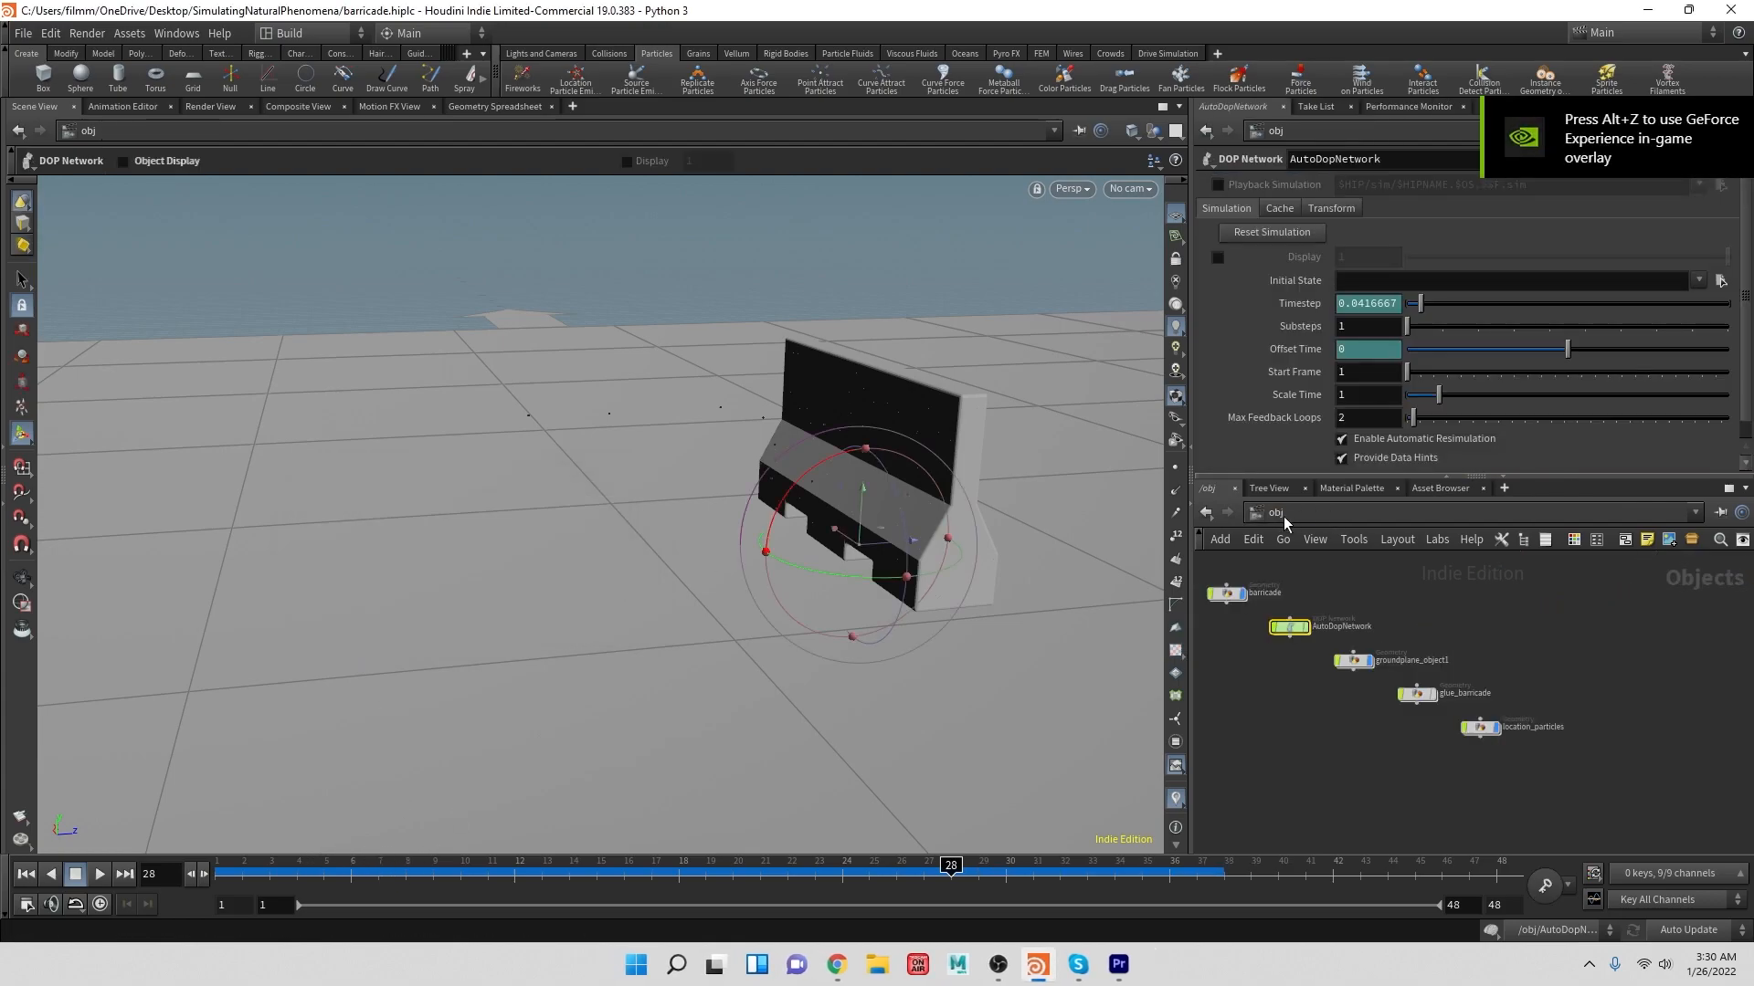
pyautogui.click(1295, 232)
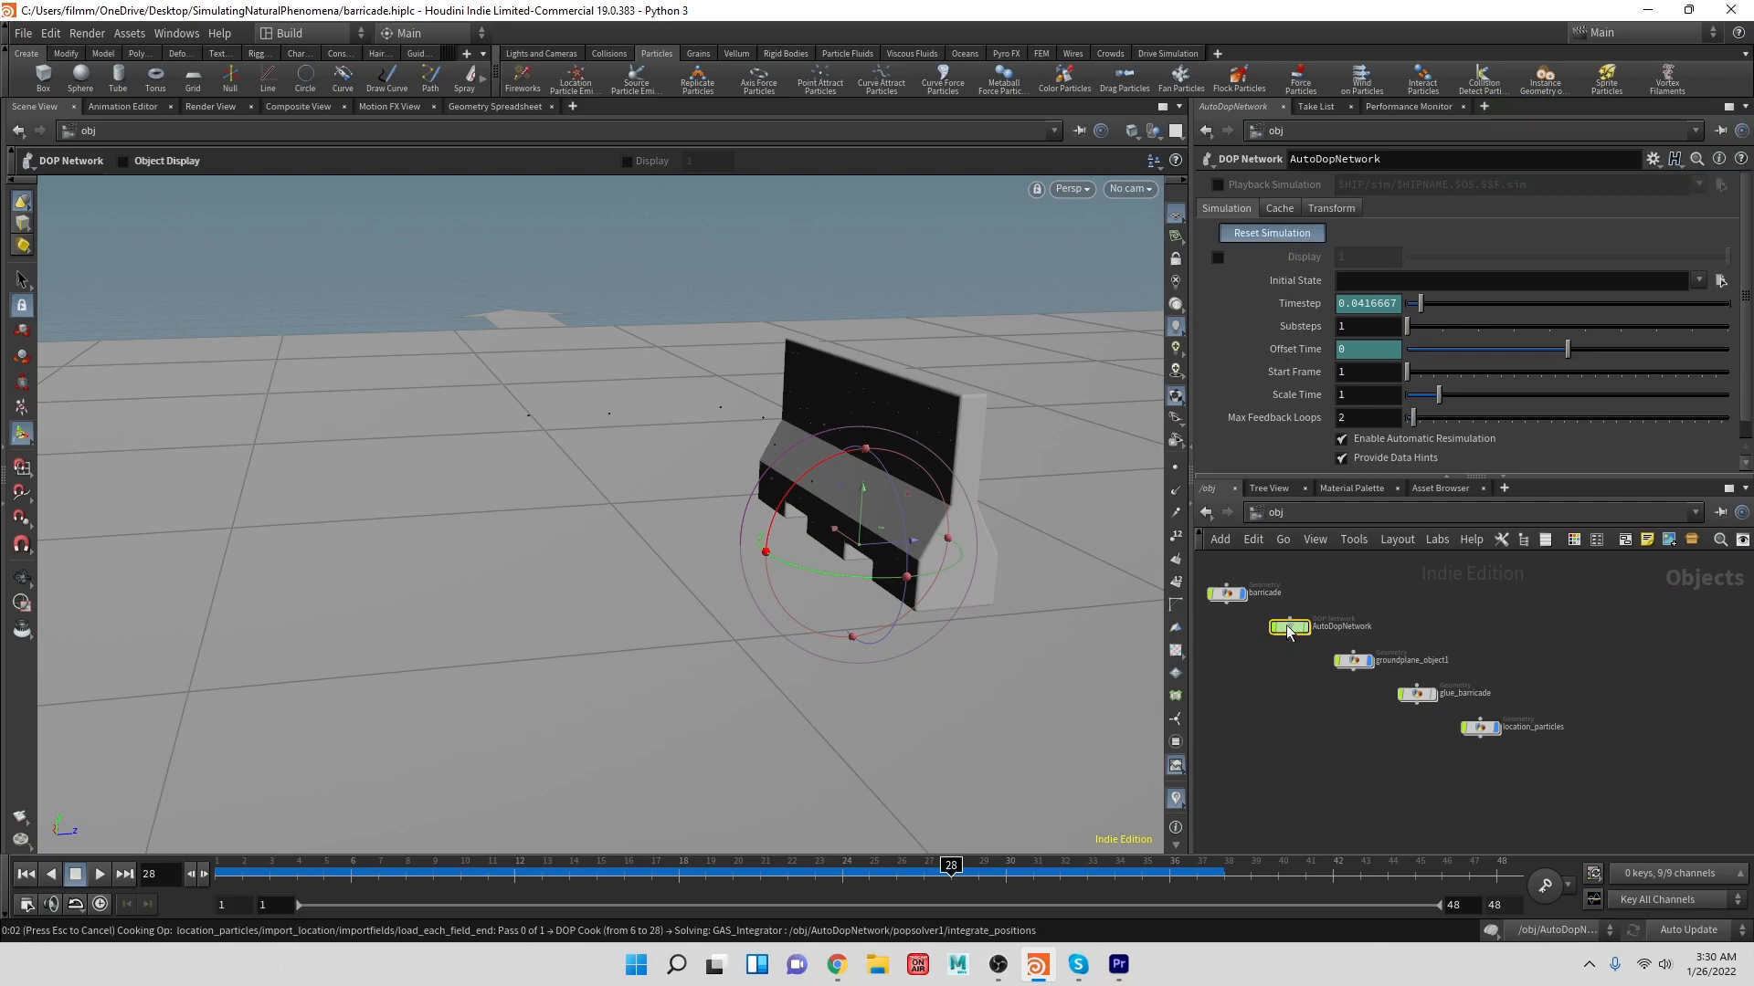
pyautogui.press('Escape')
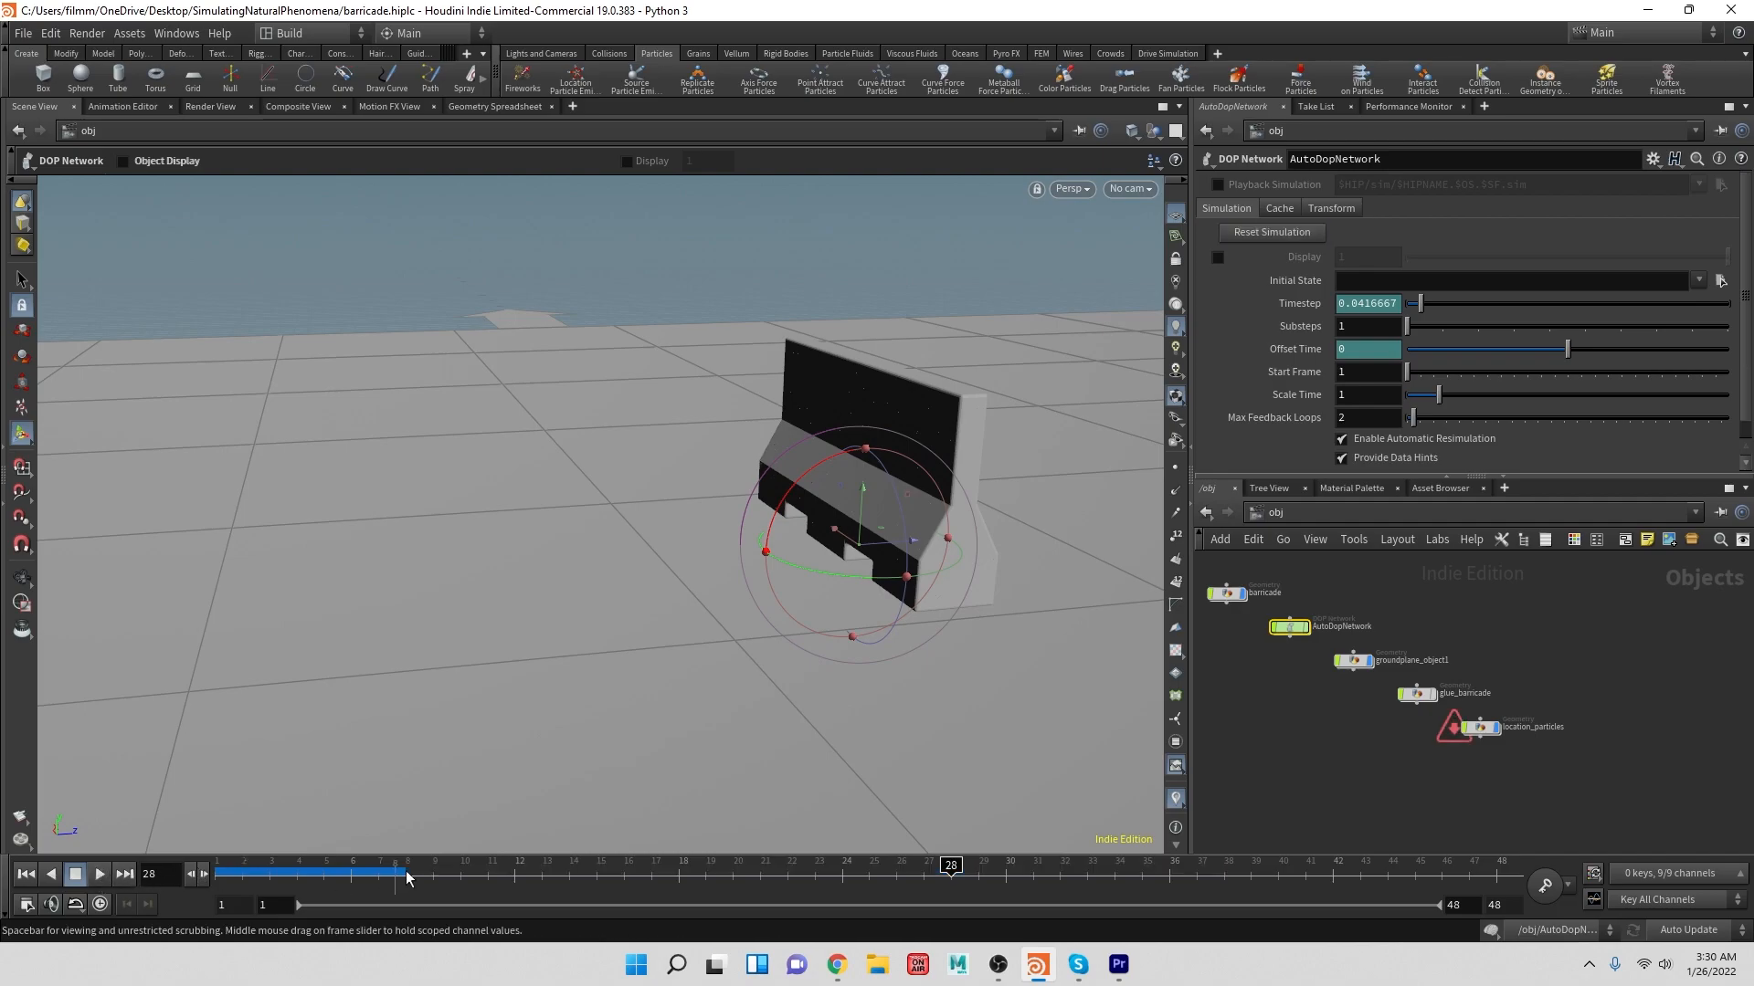
pyautogui.click(25, 874)
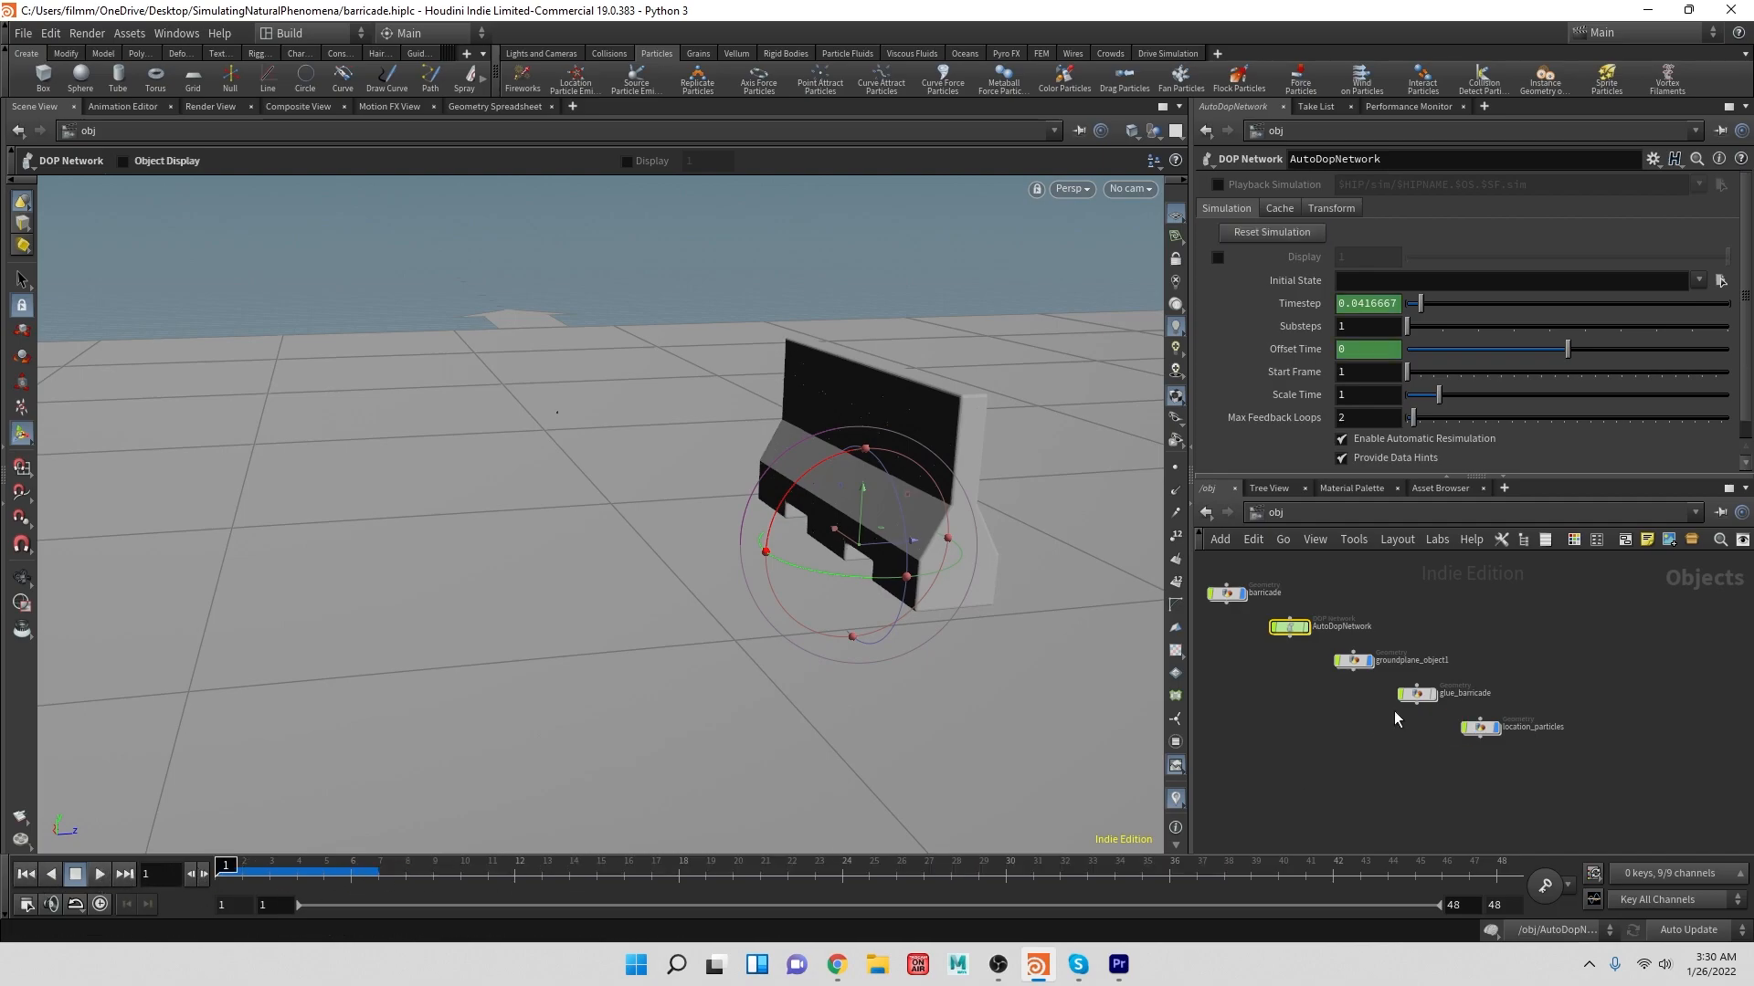
pyautogui.click(1286, 229)
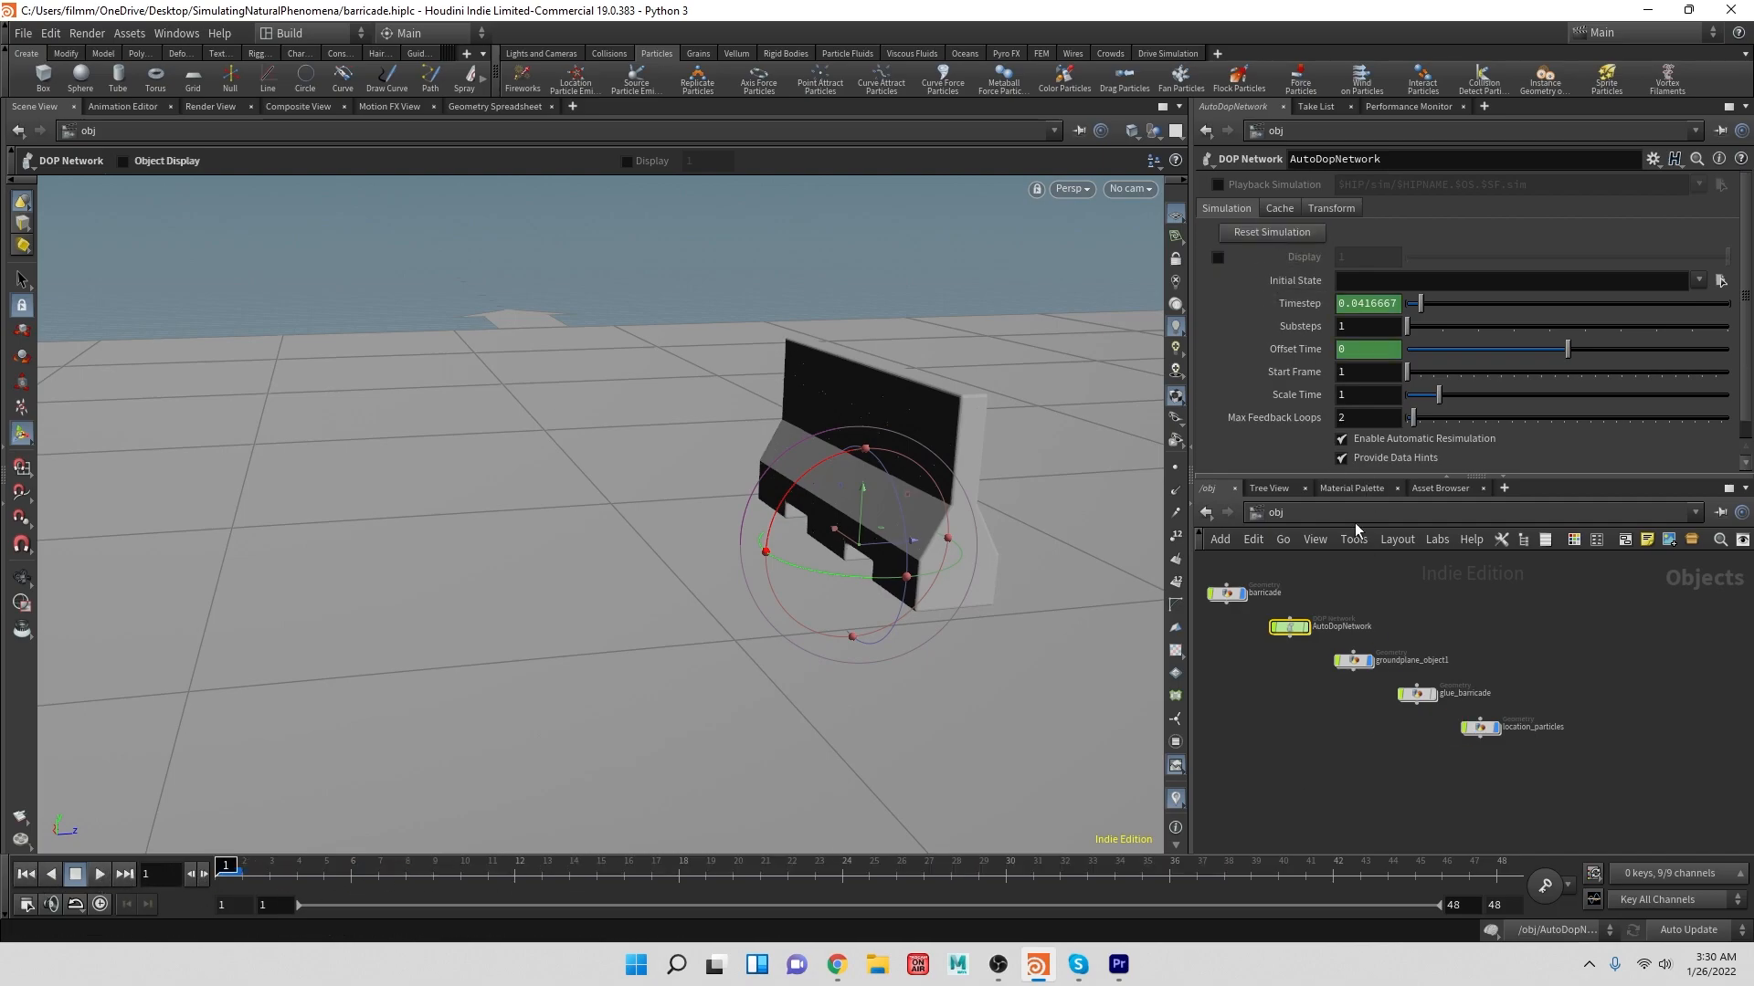
# - Reopen AutoDopNetwork and save frames 1 to 48 of the simulation to disk from the output node
pyautogui.doubleClick(1333, 630)
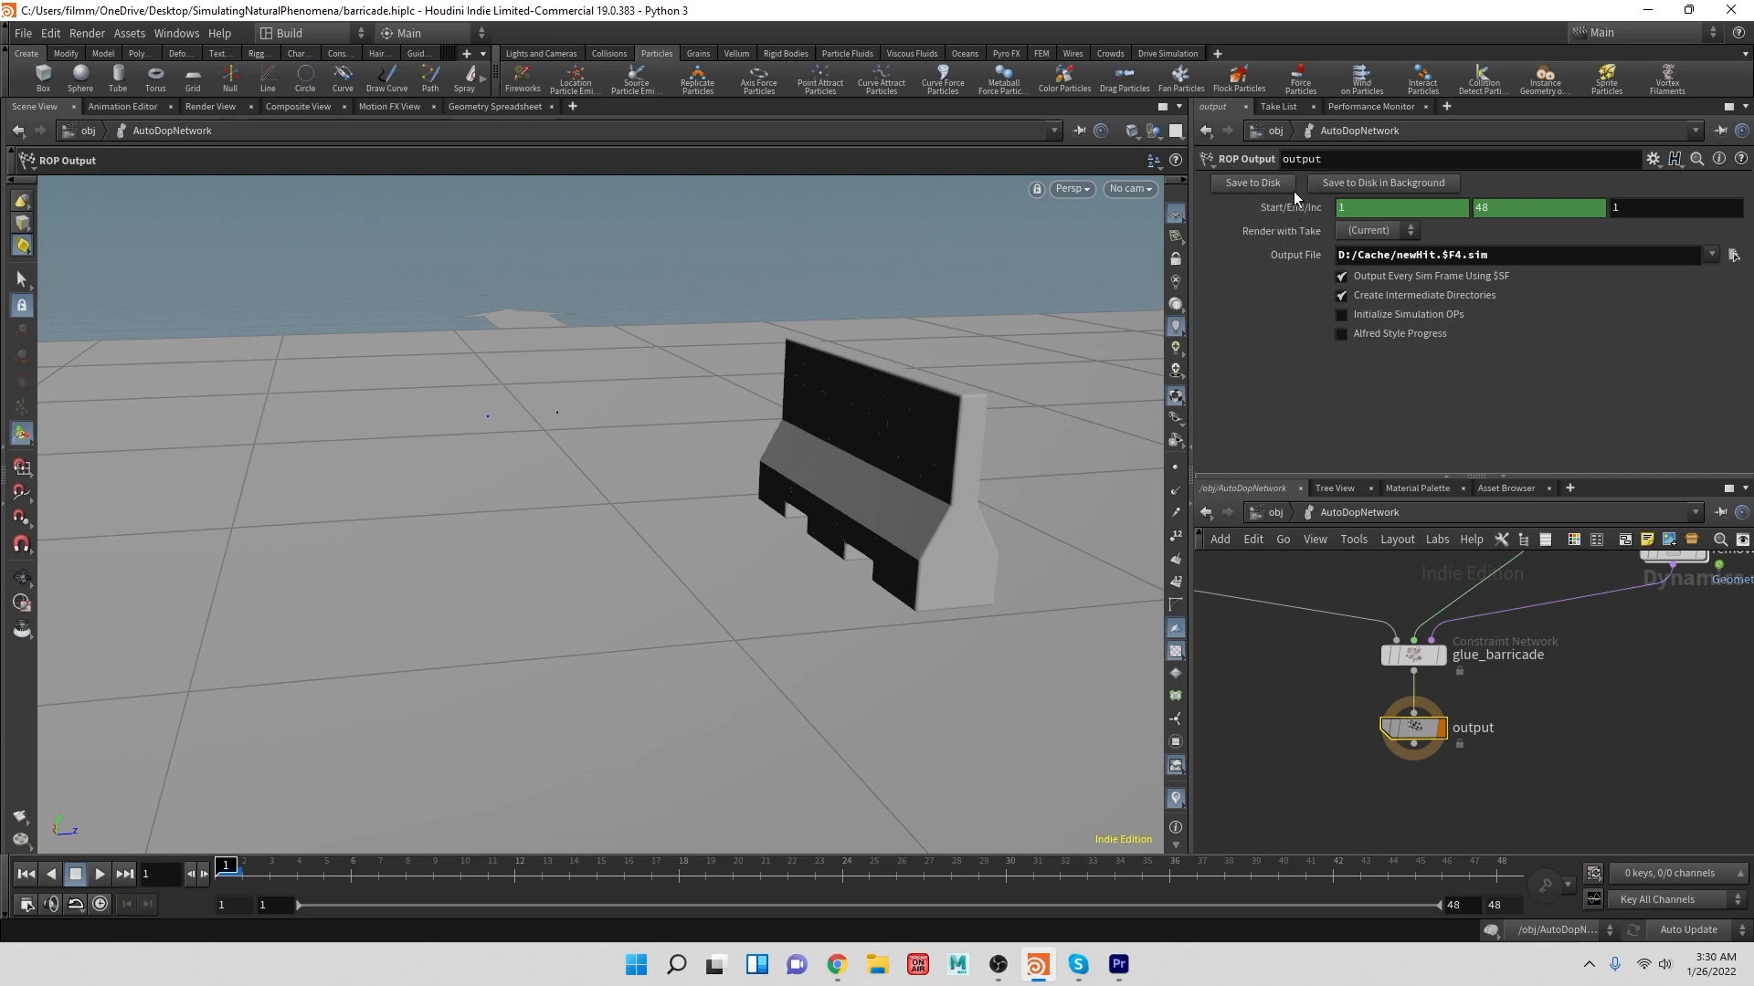
pyautogui.click(1266, 183)
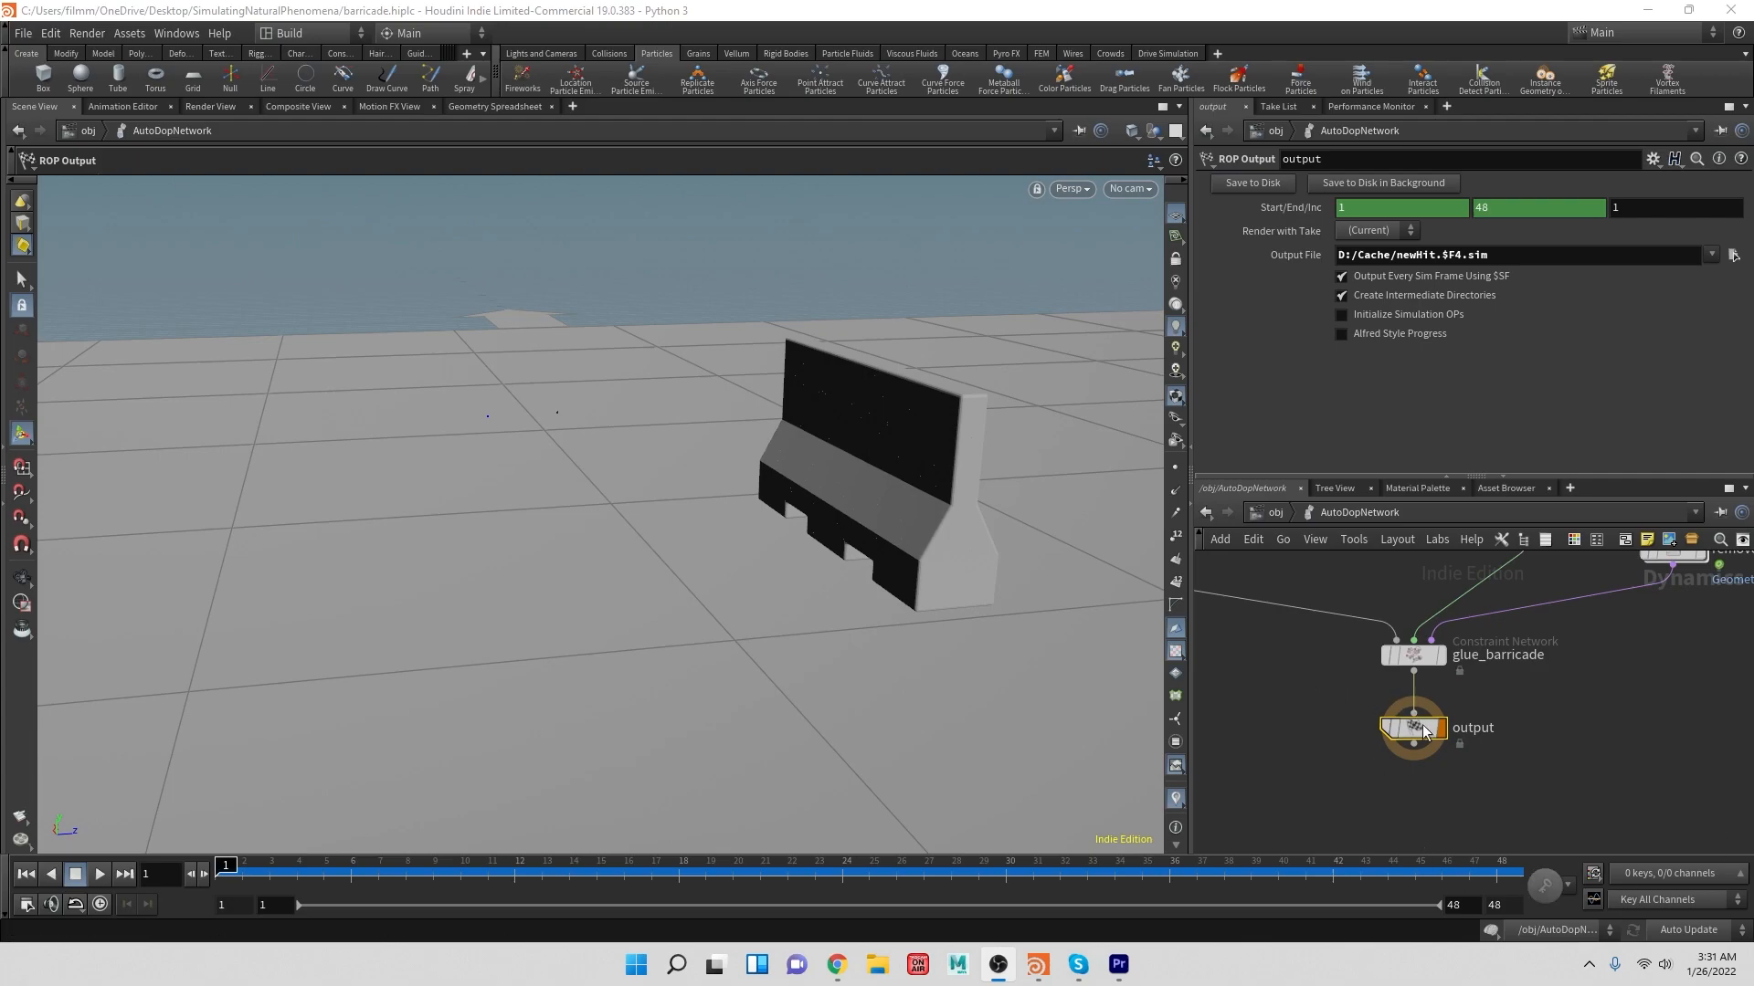
# - Start adding a node to AutoDopNetwork beside glue_barricade, browsing the Geometry category
pyautogui.rightClick(1233, 667)
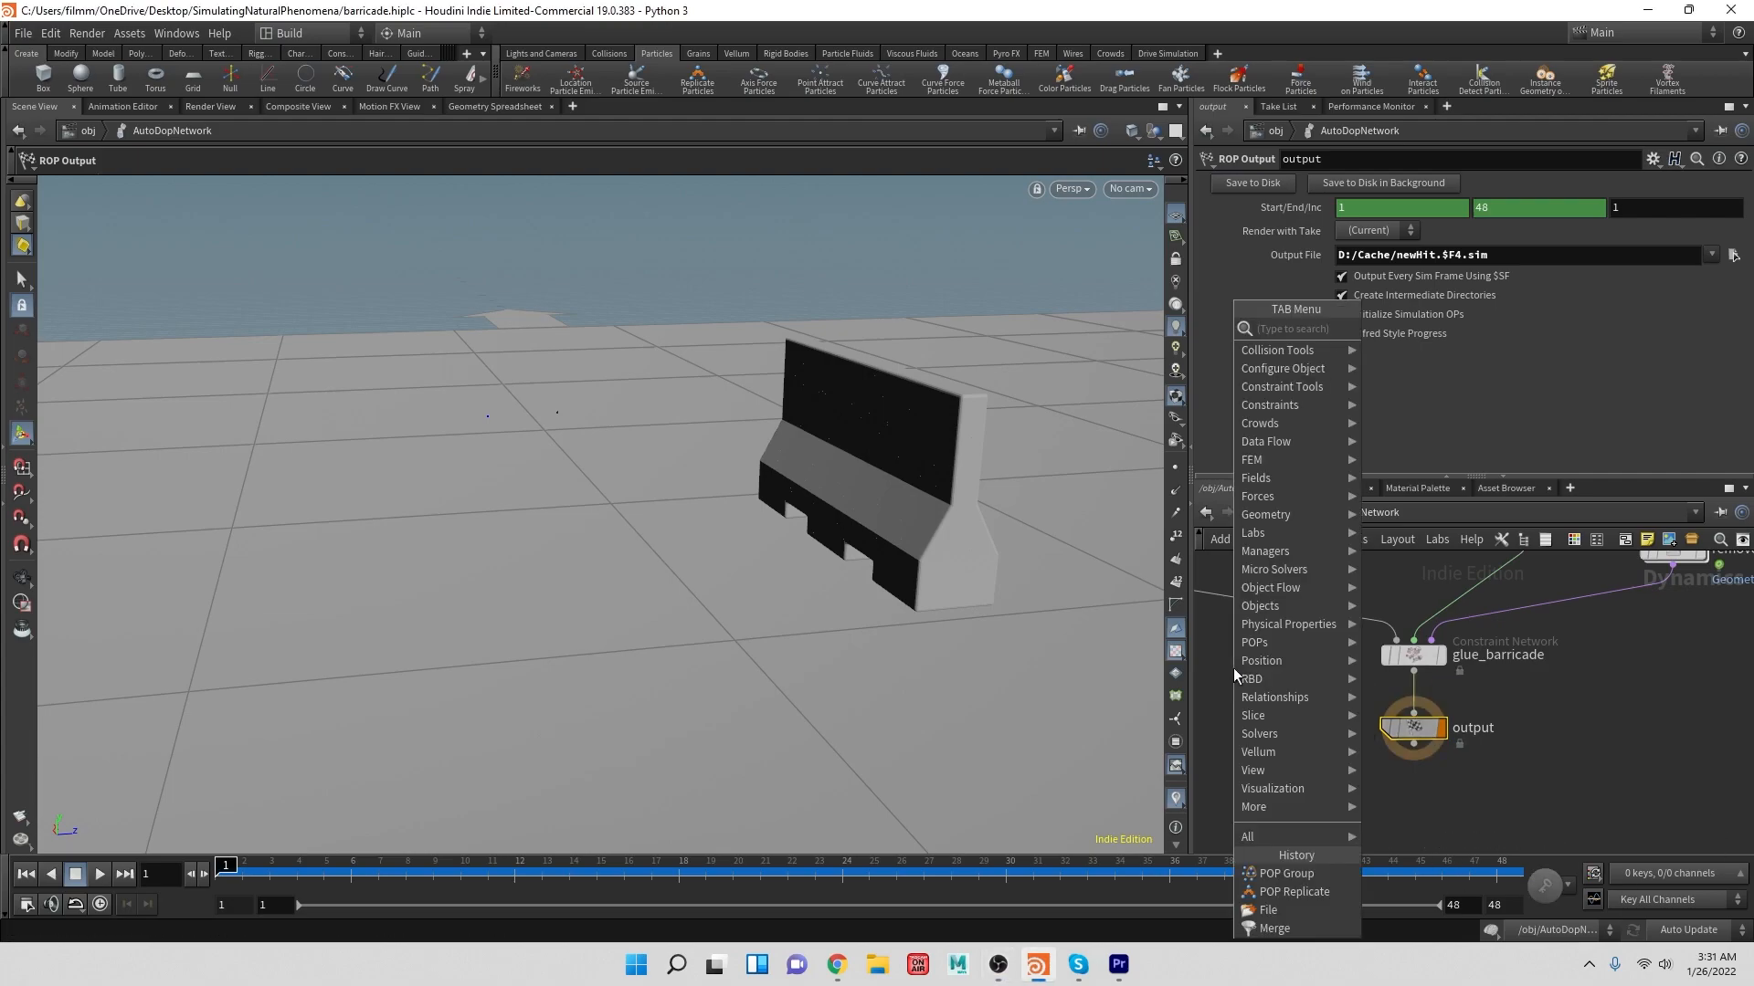
pyautogui.moveTo(1269, 519)
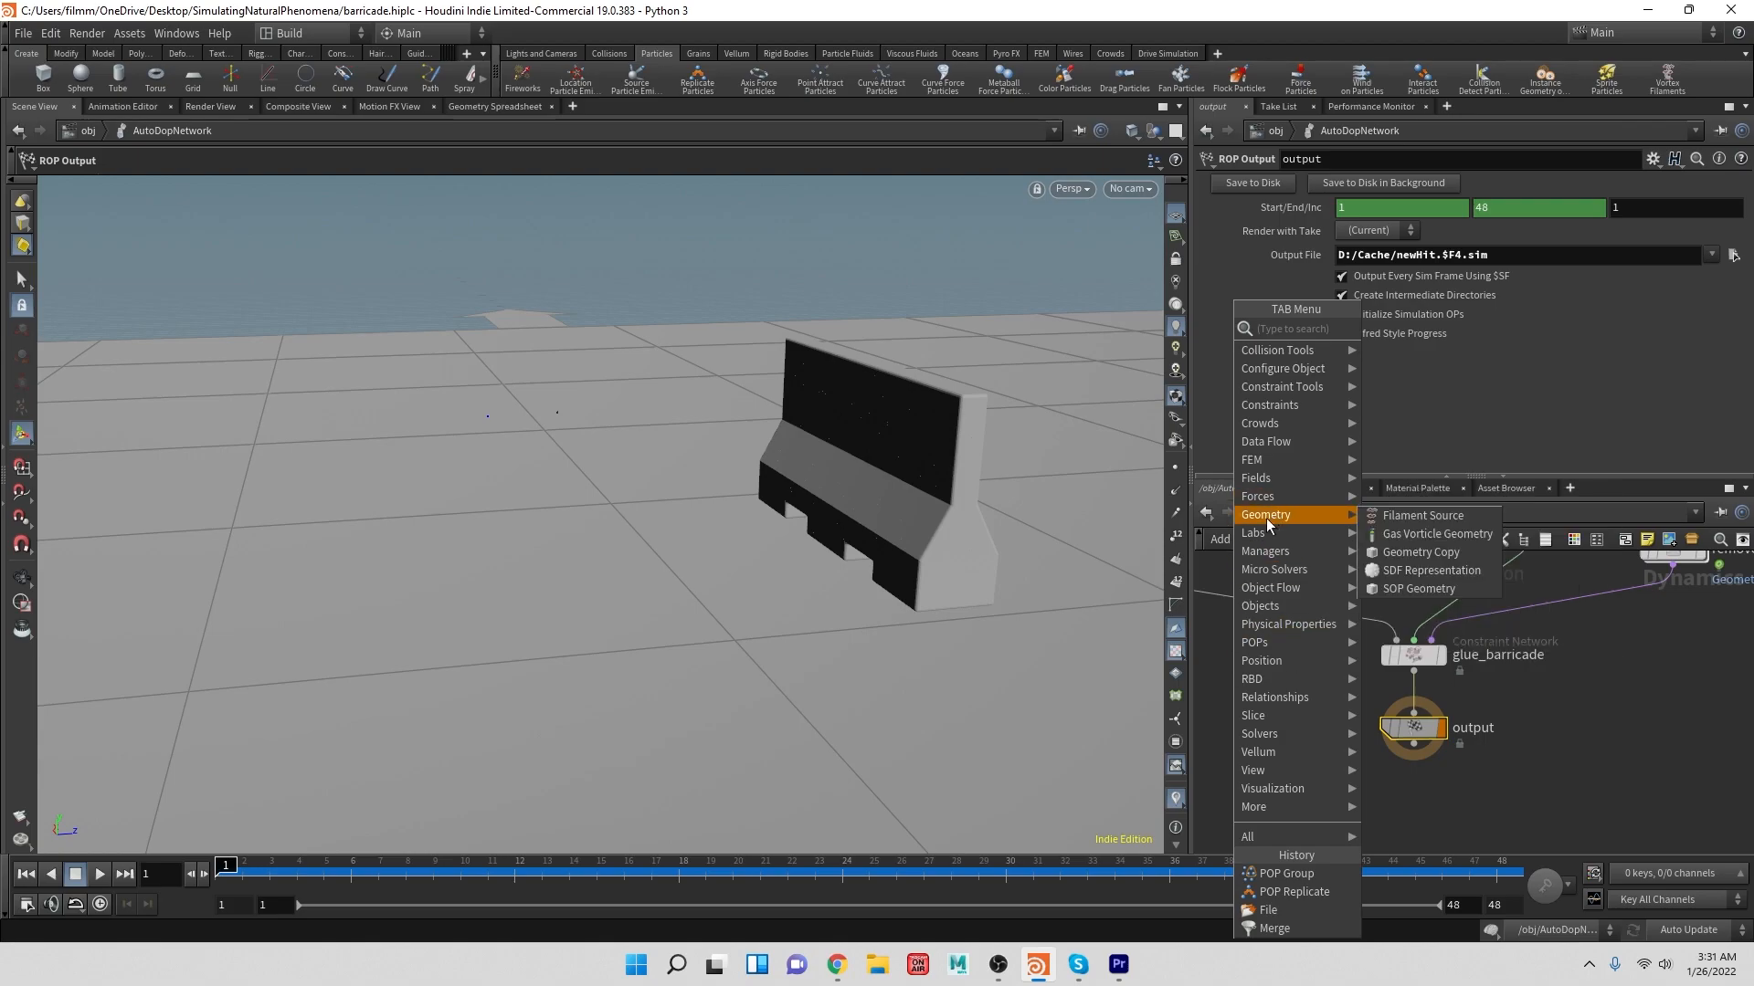
# - Add a File node beside glue_barricade and move the output node down to make room for another node
pyautogui.write('fi')
pyautogui.press('Return')
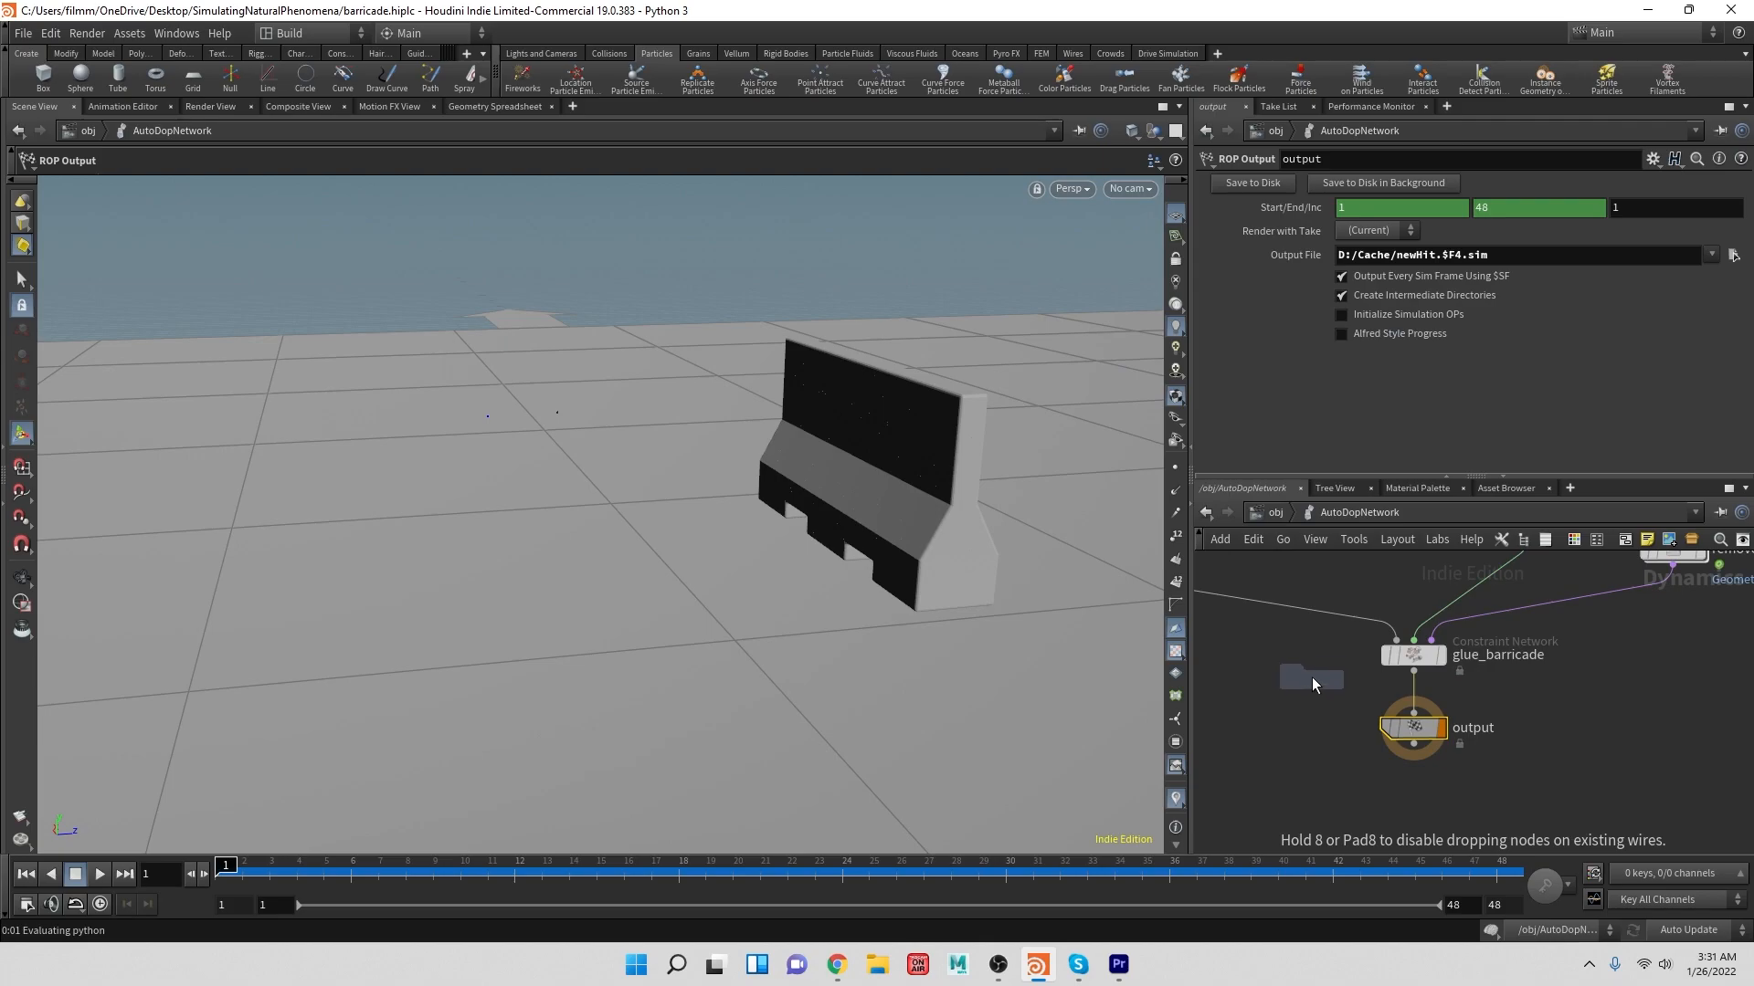
pyautogui.click(1312, 677)
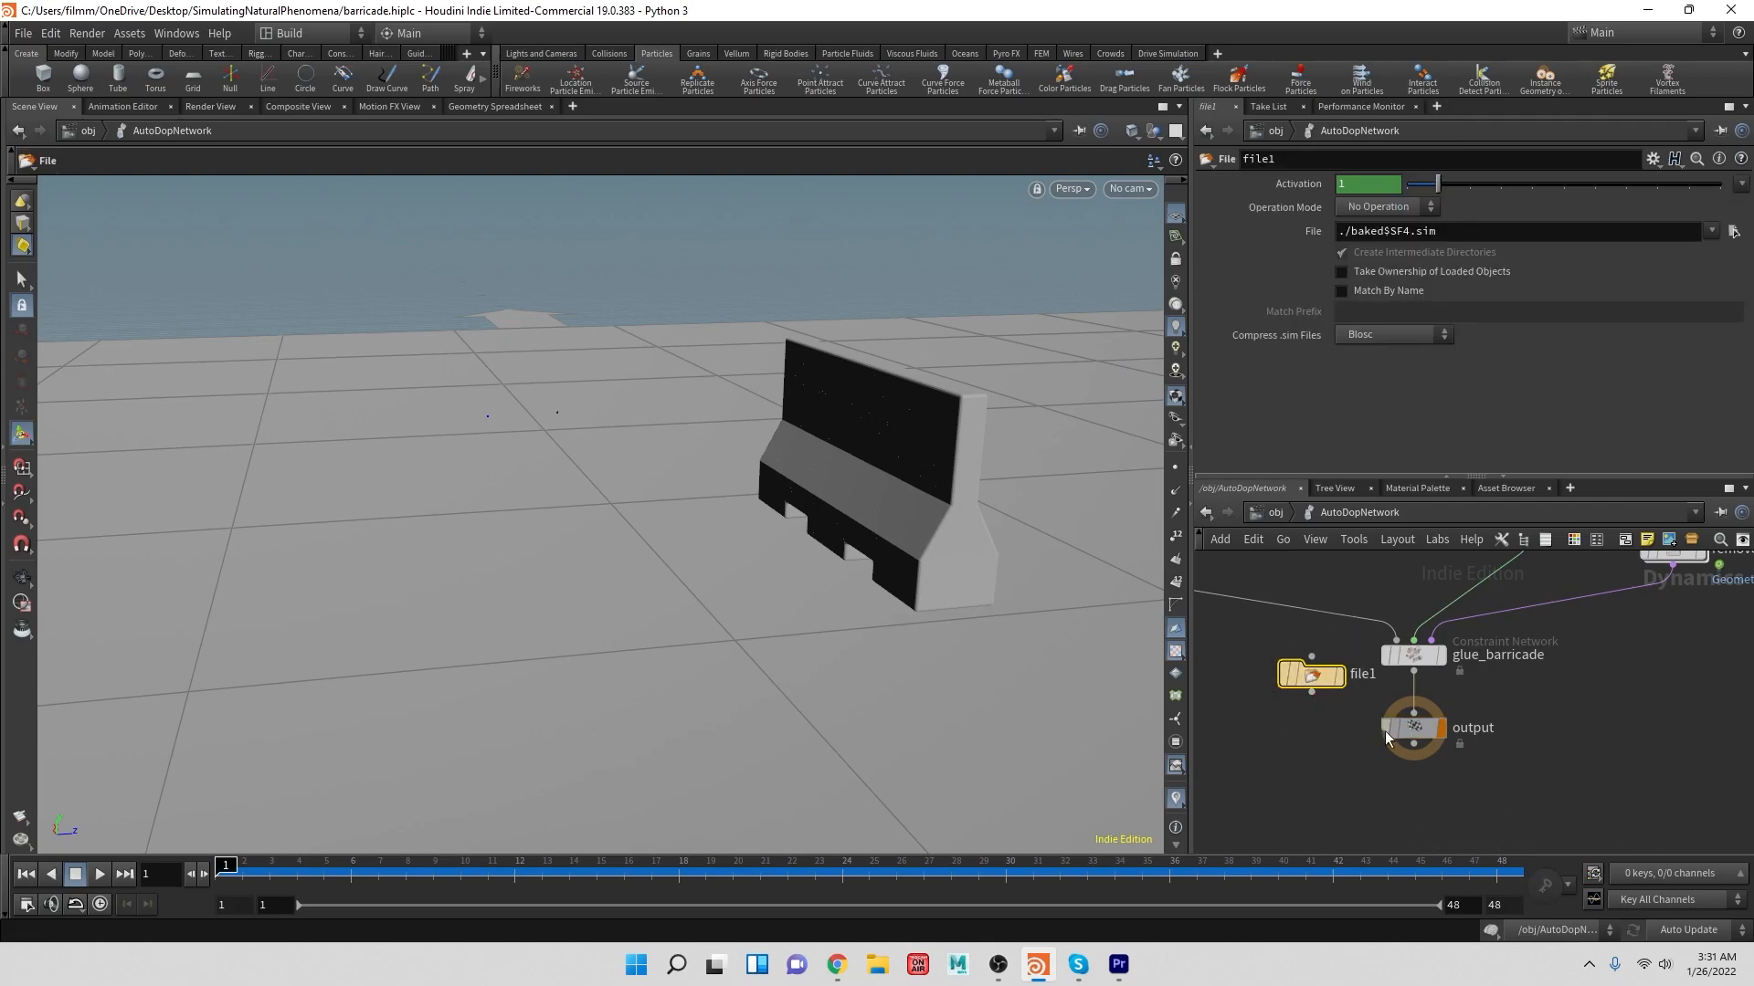
pyautogui.moveTo(1383, 738); pyautogui.dragTo(1373, 780)
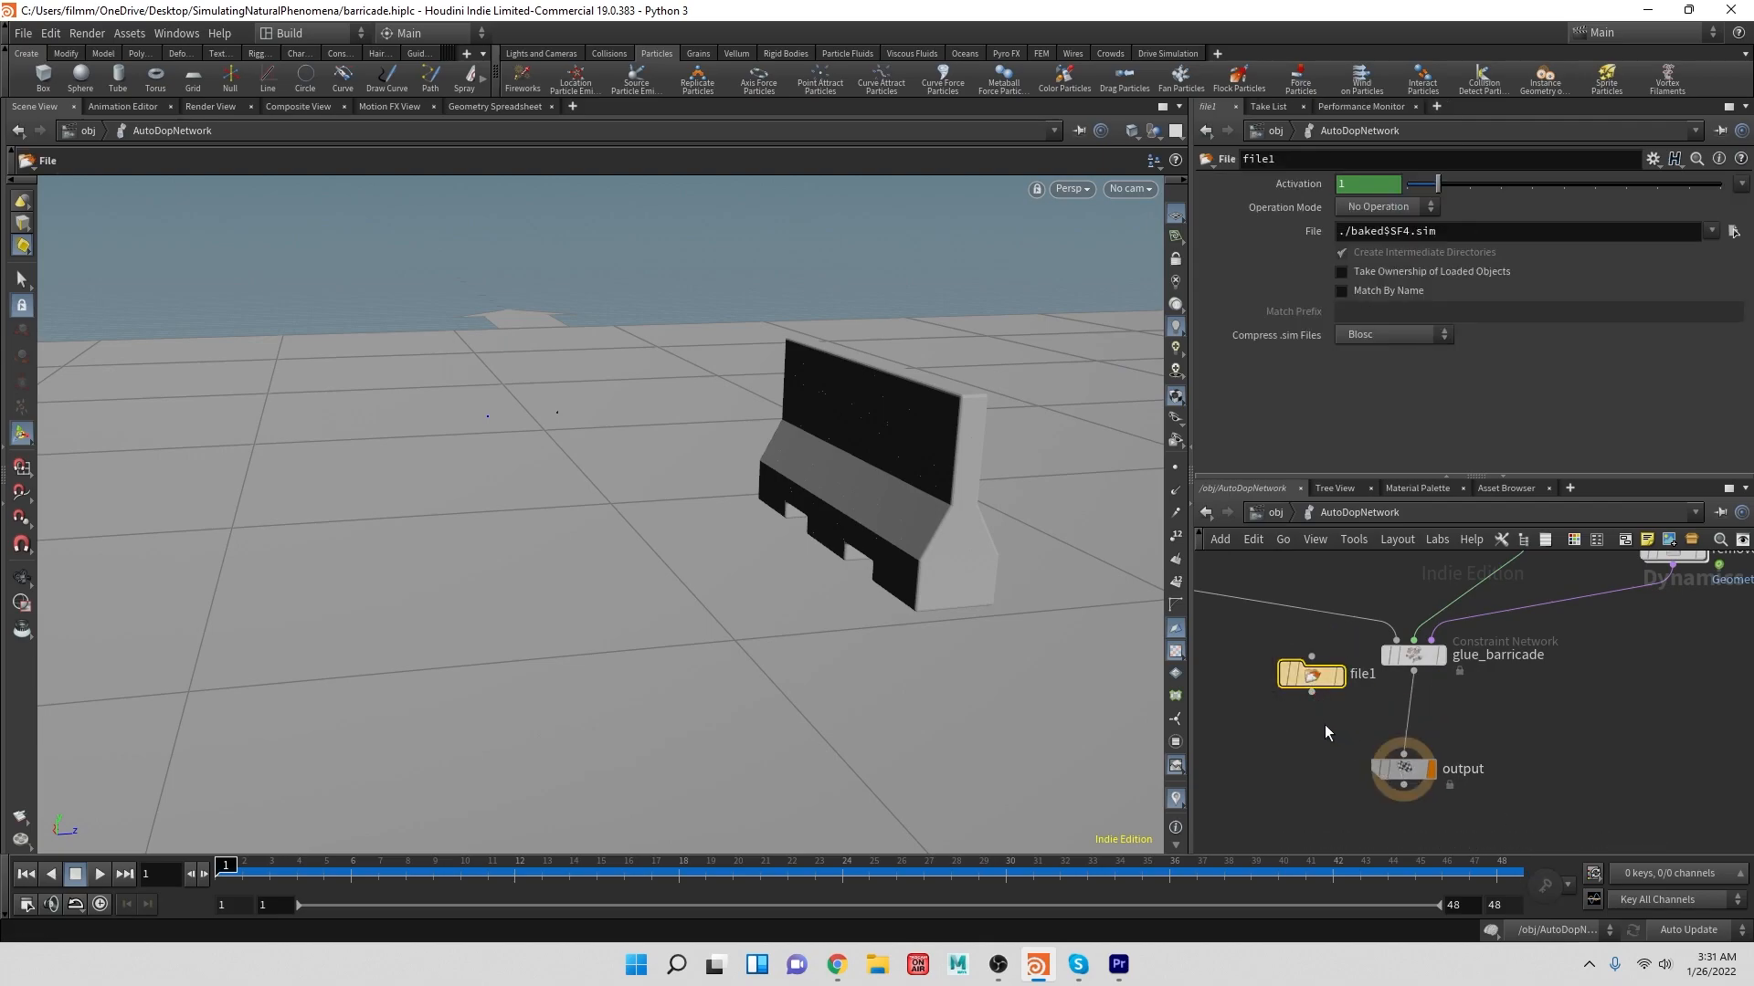
# - Insert a Switch node before output, wiring the file1 node as its first input and glue_barricade as its second
pyautogui.press('Tab')
pyautogui.write('sw')
pyautogui.press('Return')
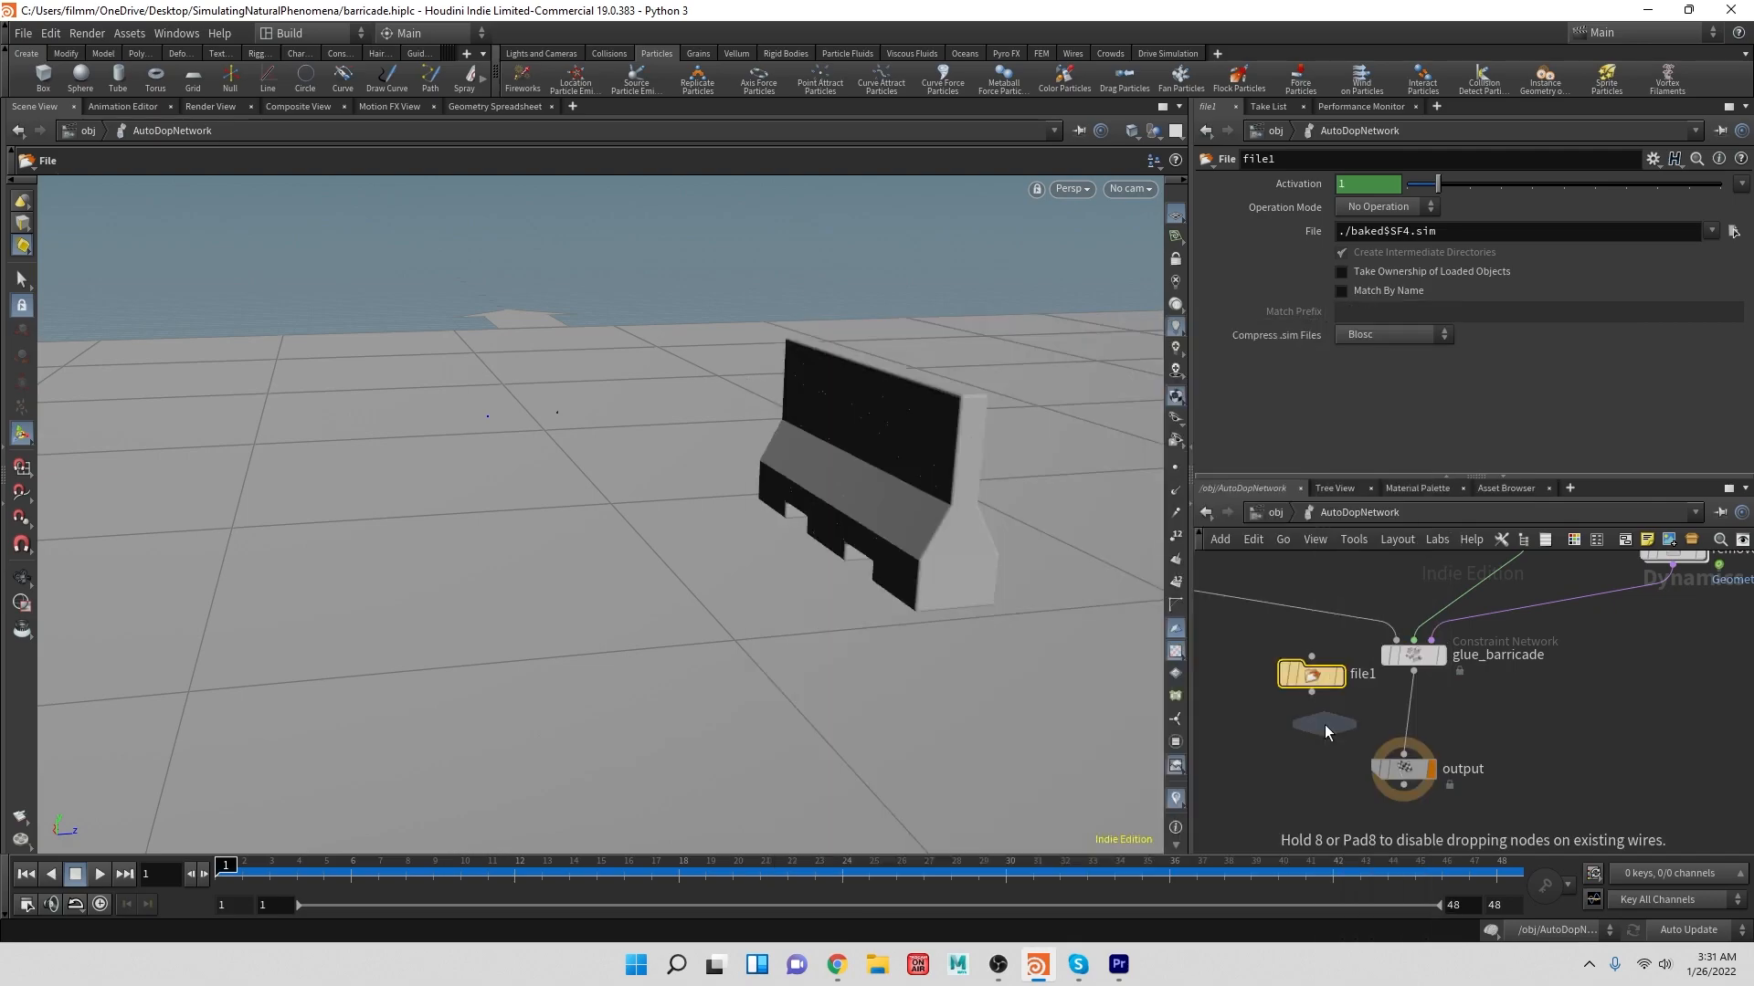
pyautogui.click(1361, 729)
pyautogui.moveTo(1312, 693); pyautogui.dragTo(1343, 712)
pyautogui.click(1413, 672)
pyautogui.click(1359, 708)
pyautogui.click(1360, 749)
pyautogui.click(1411, 770)
pyautogui.moveTo(1364, 728); pyautogui.dragTo(1392, 718)
# - Load the newHit.$SF4.sim sequence from D:/Cache into the file1 node
pyautogui.click(1313, 675)
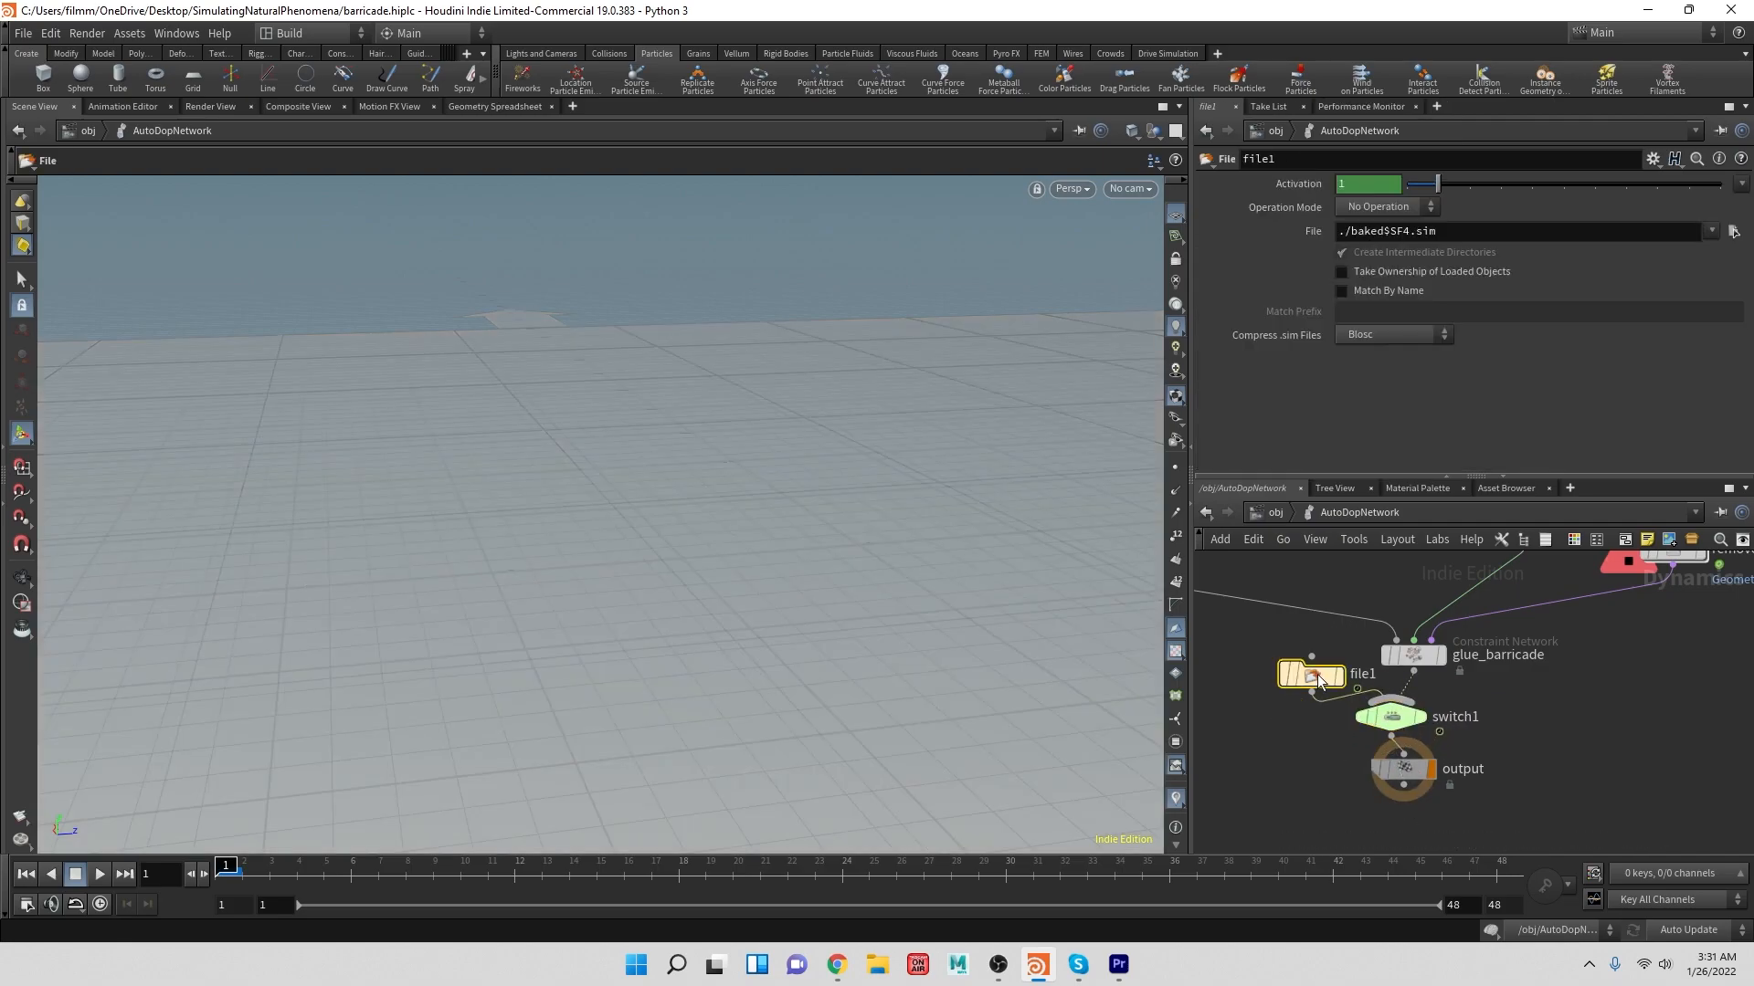
pyautogui.click(1733, 232)
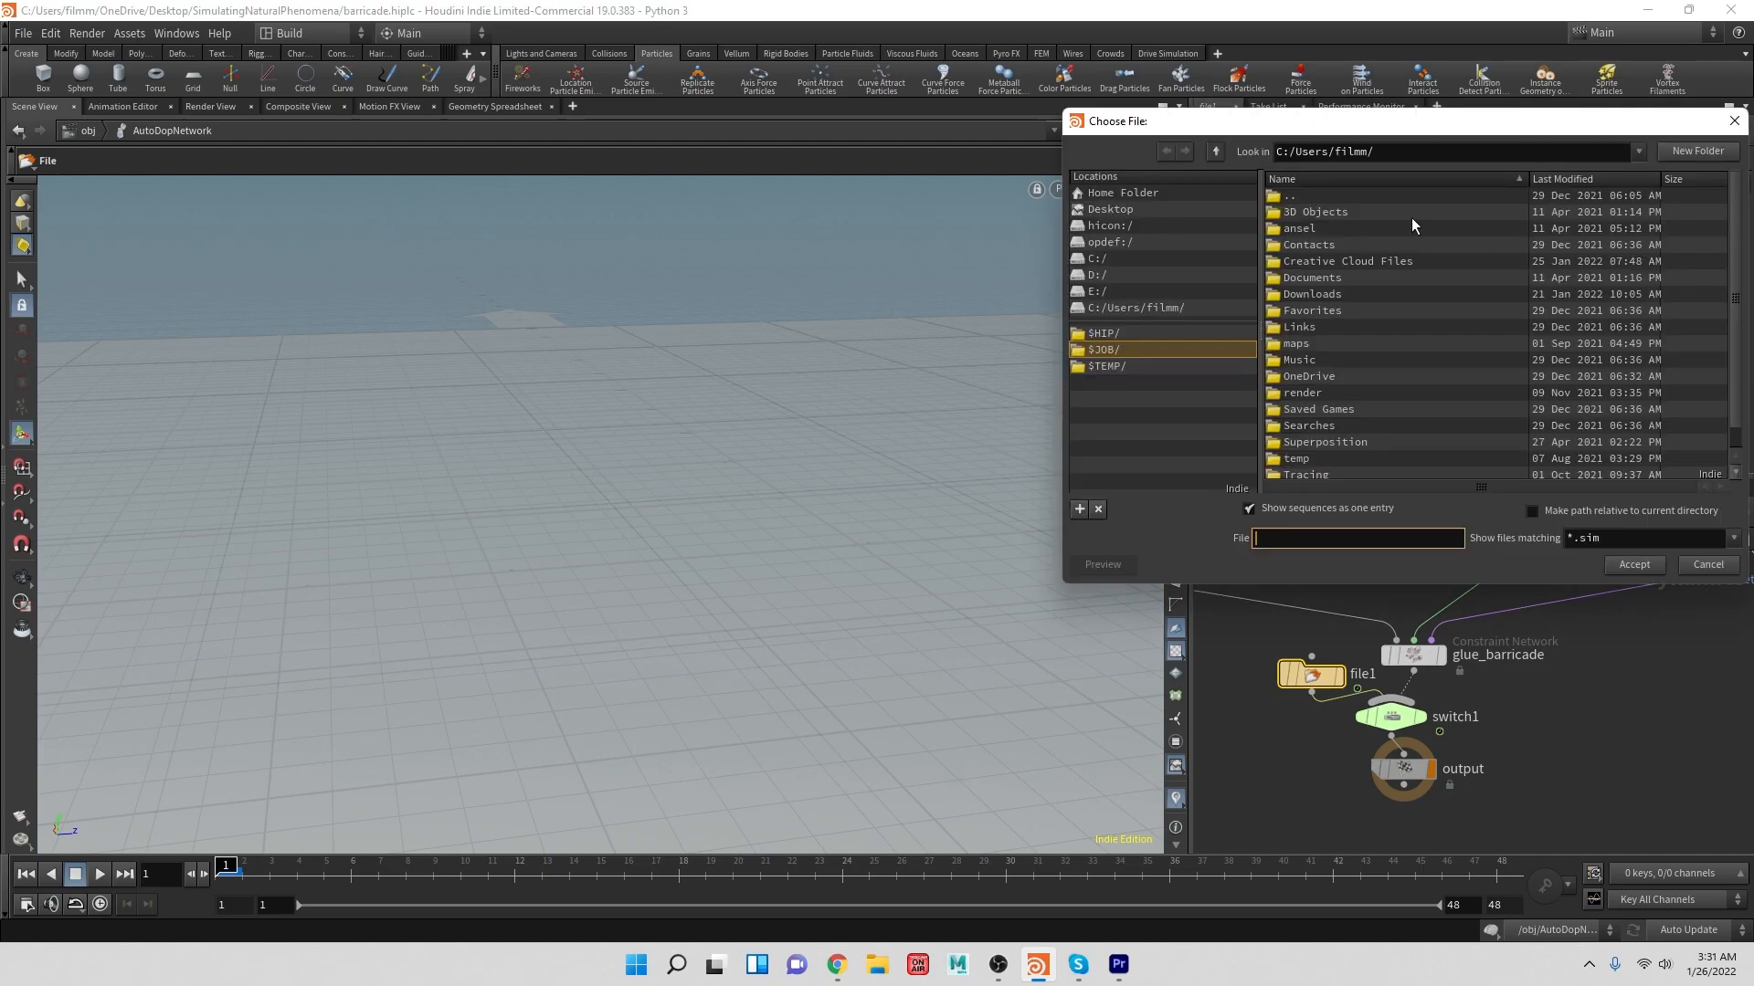
pyautogui.click(1102, 274)
pyautogui.doubleClick(1305, 276)
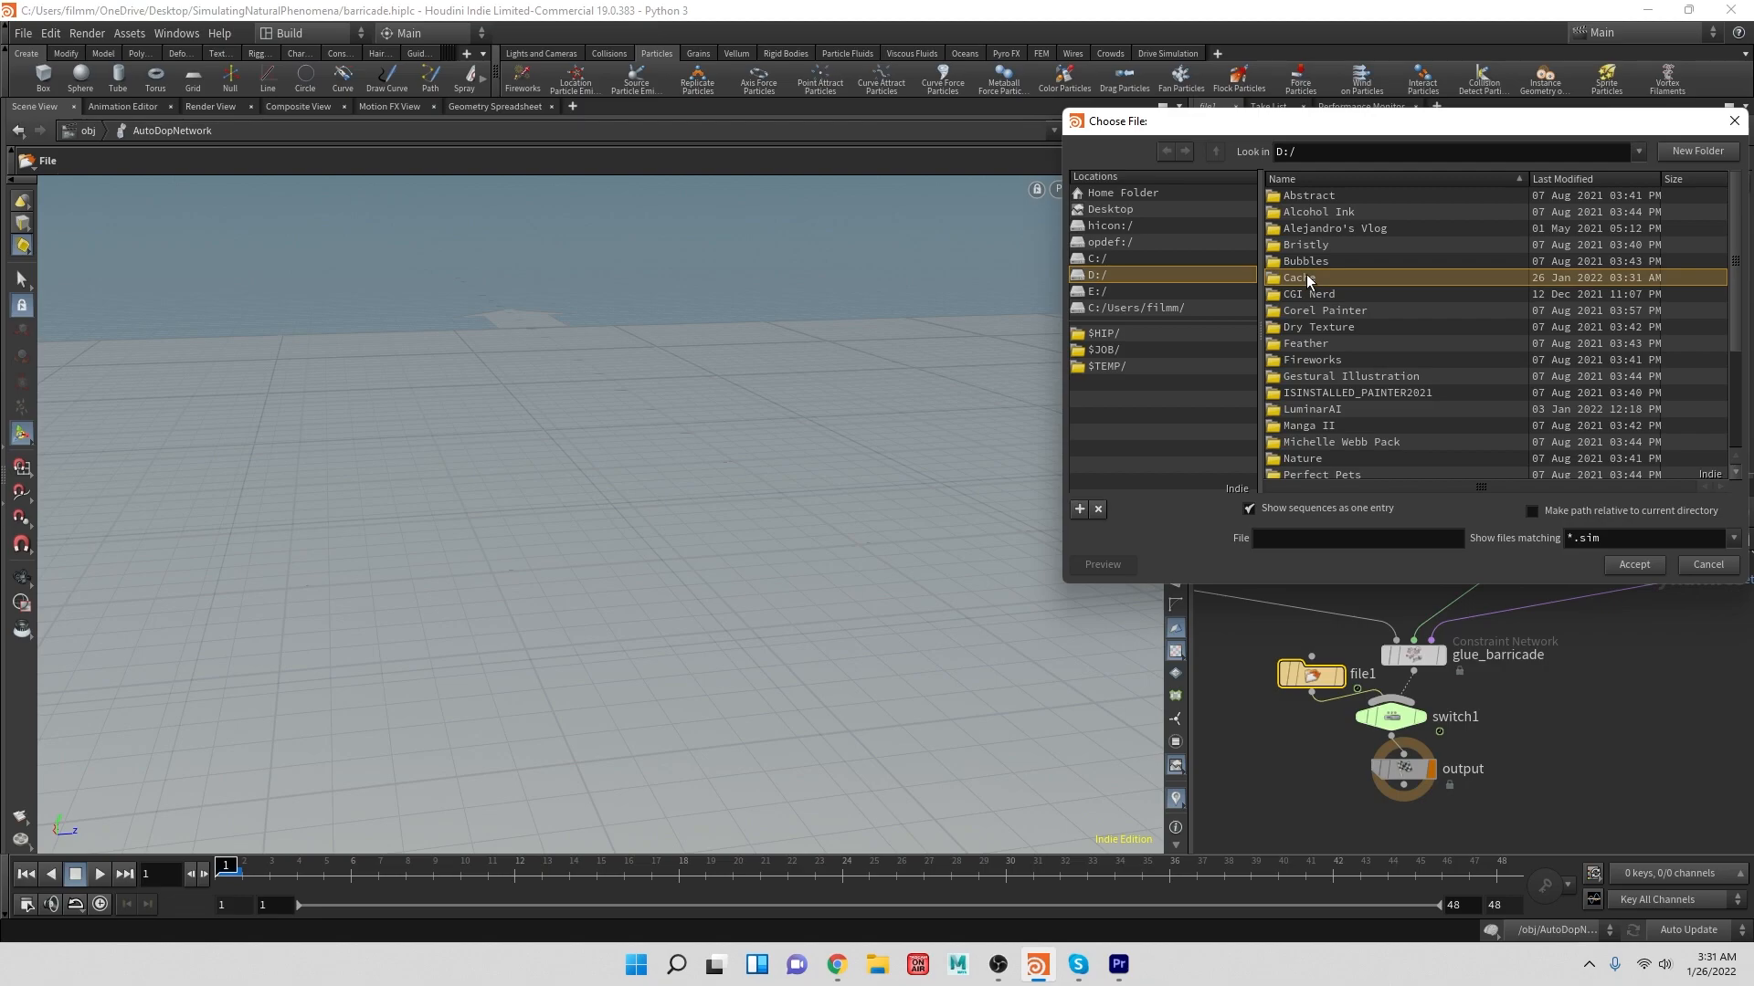
pyautogui.click(1247, 508)
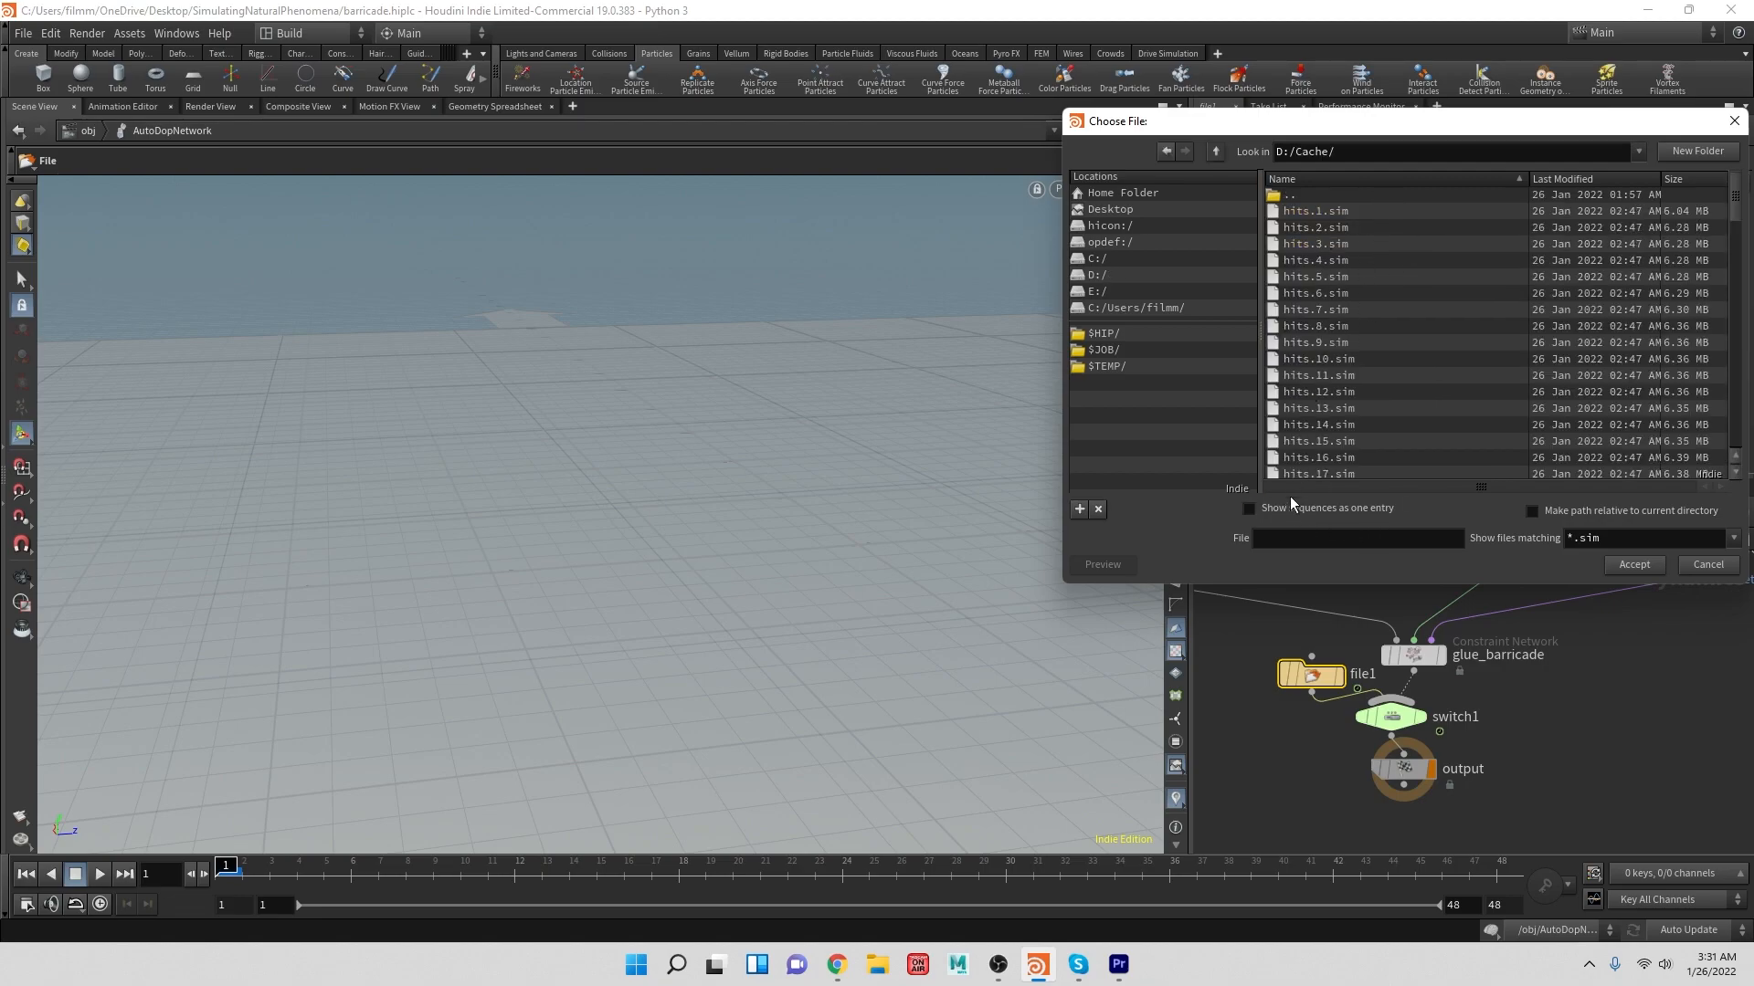
pyautogui.click(1286, 508)
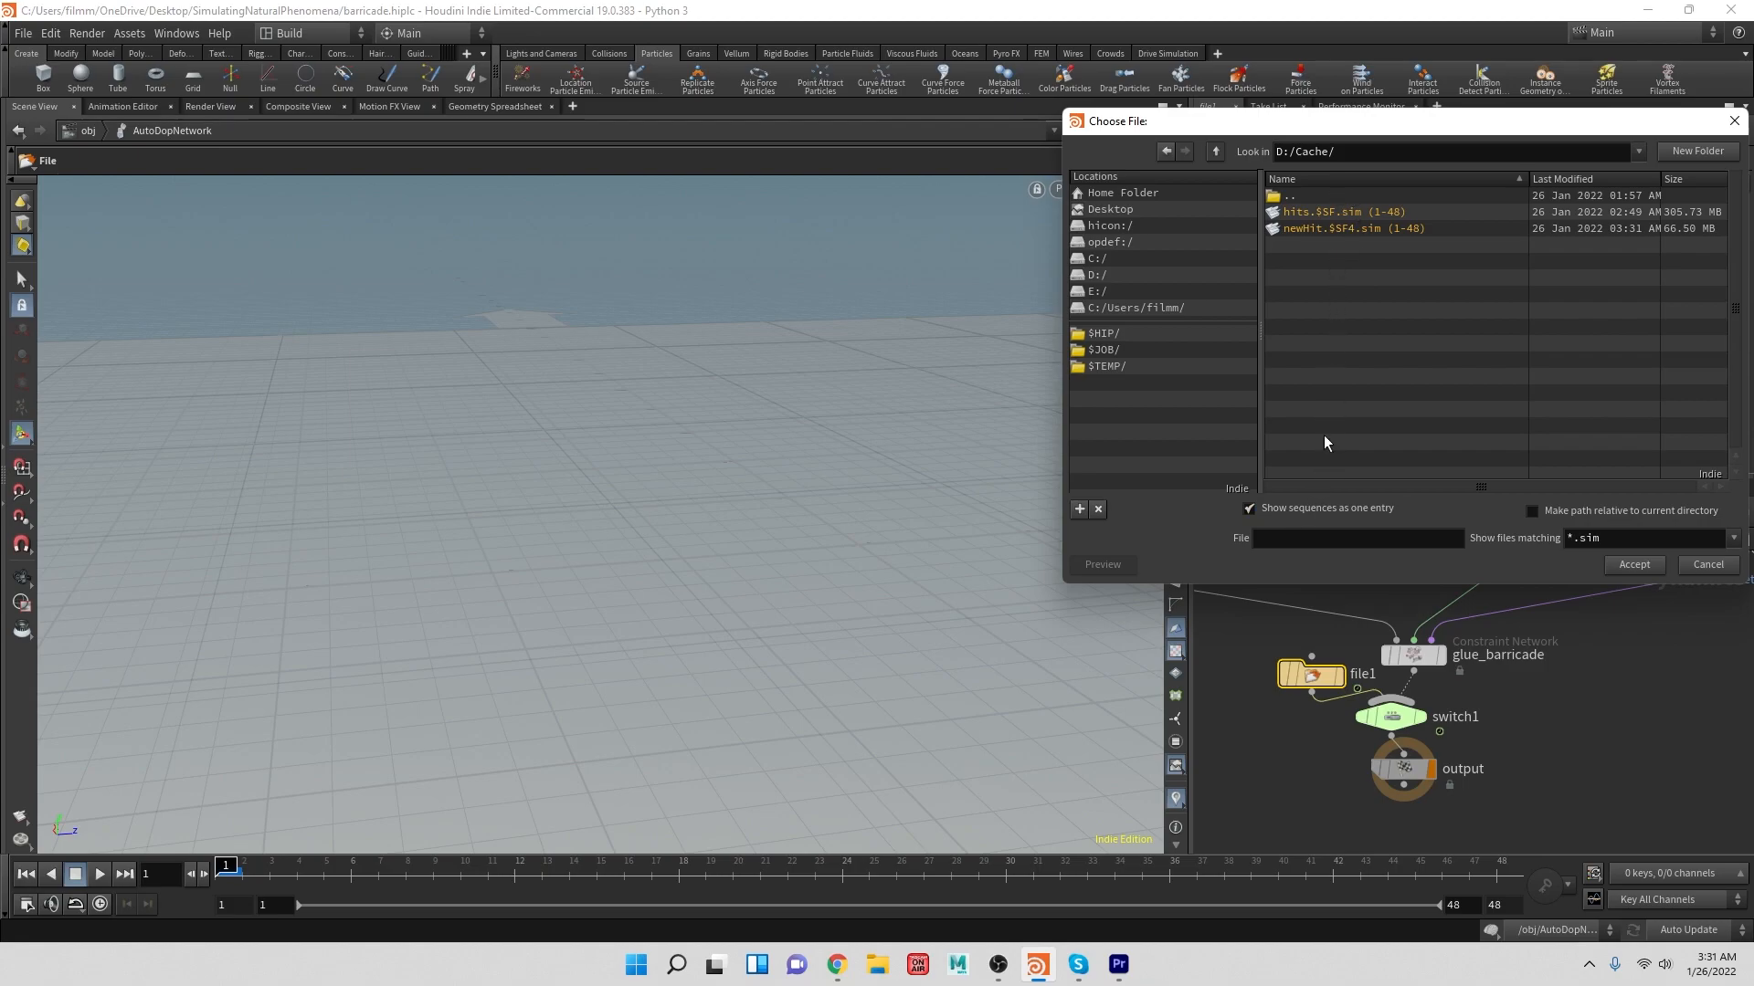
pyautogui.click(1336, 230)
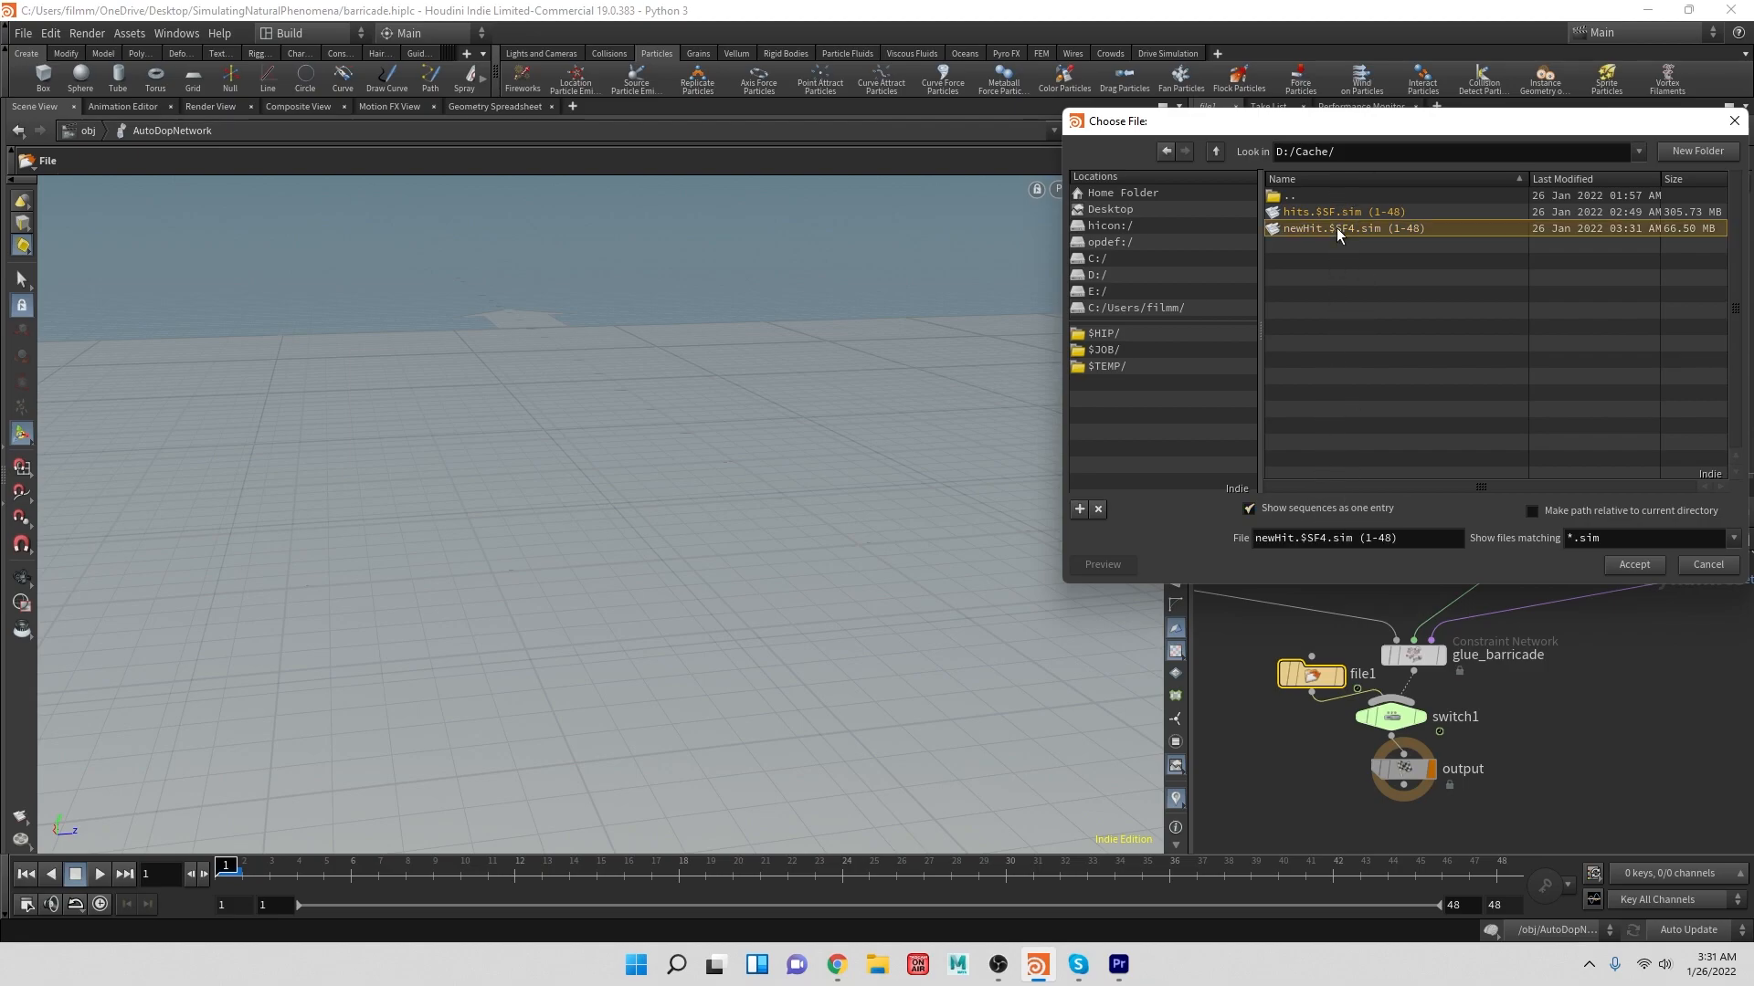
pyautogui.click(1634, 565)
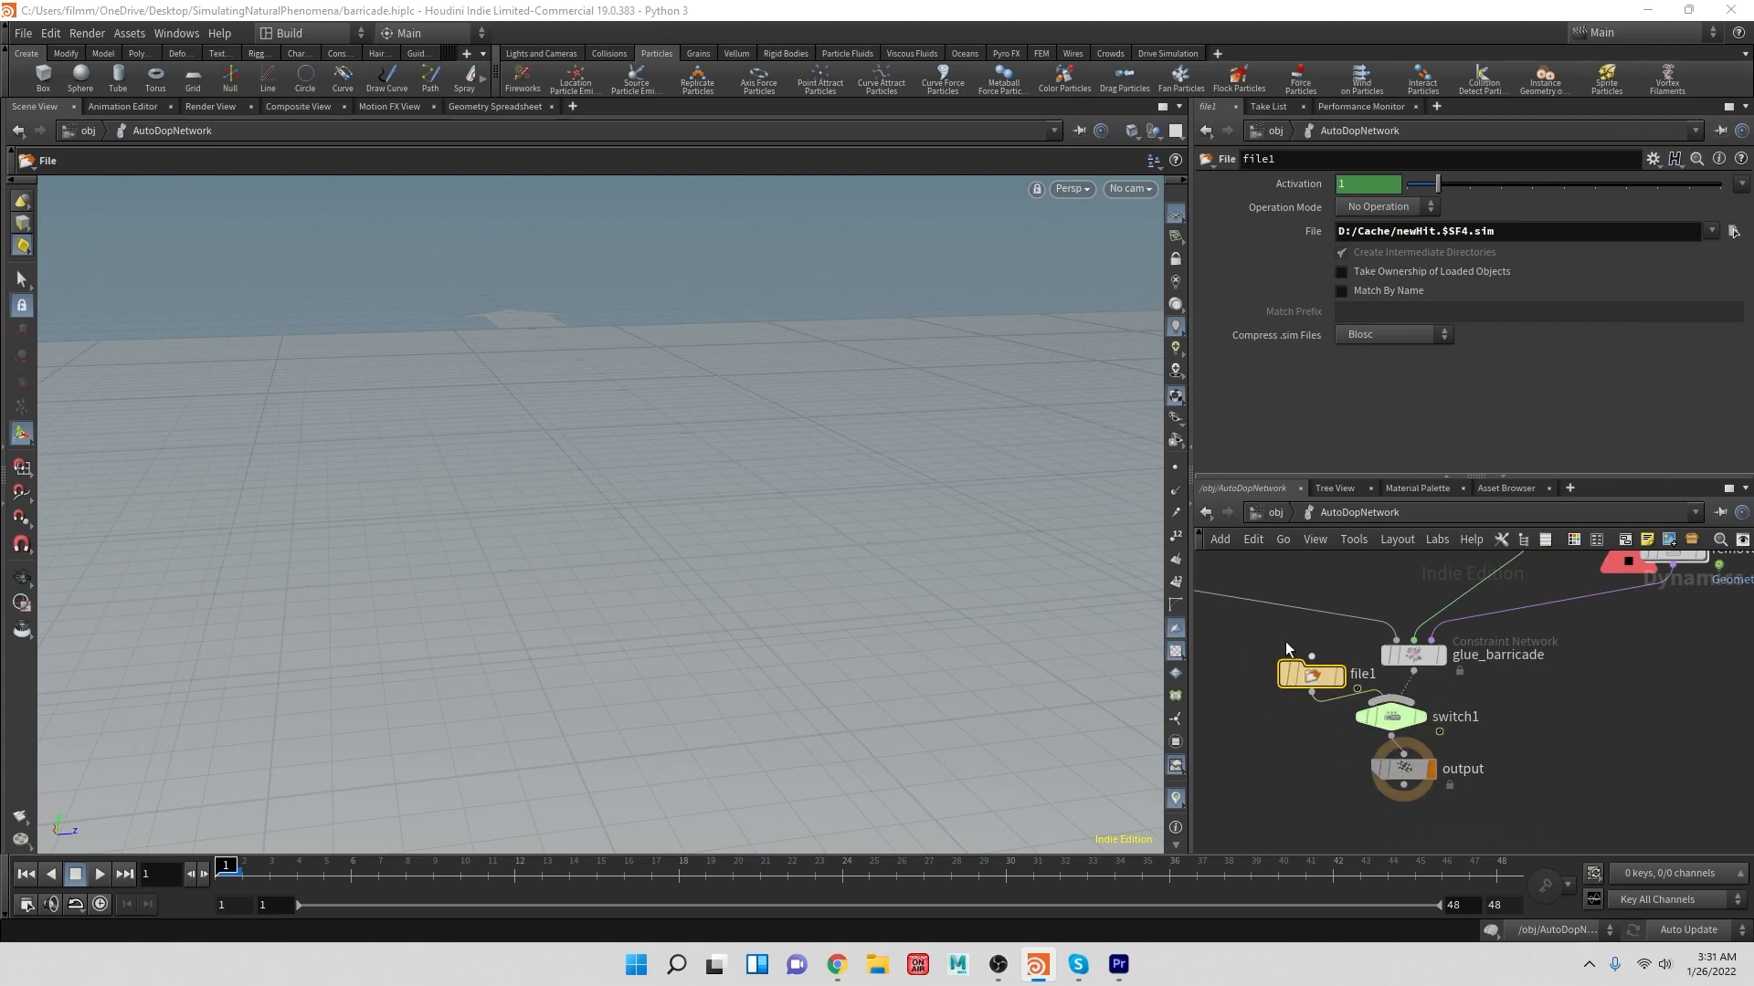
# - Set file1's operation mode to Read Files and play back the cached barricade simulation
pyautogui.click(1401, 208)
pyautogui.click(1381, 245)
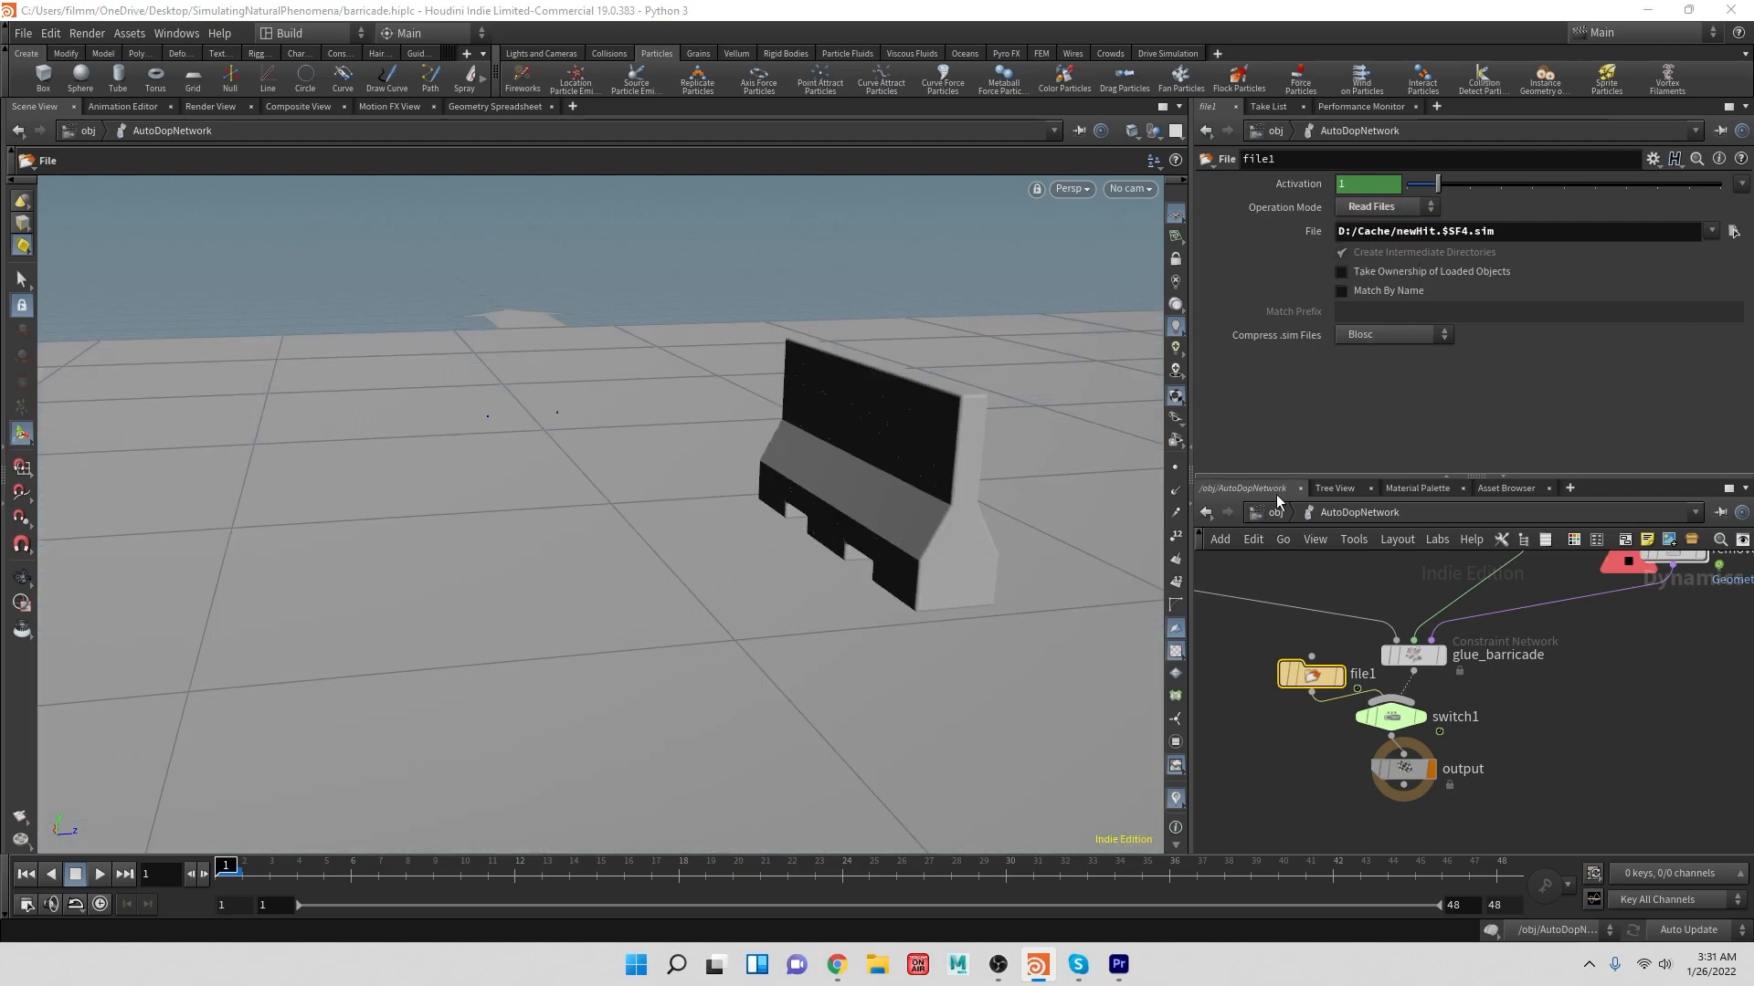
pyautogui.click(100, 874)
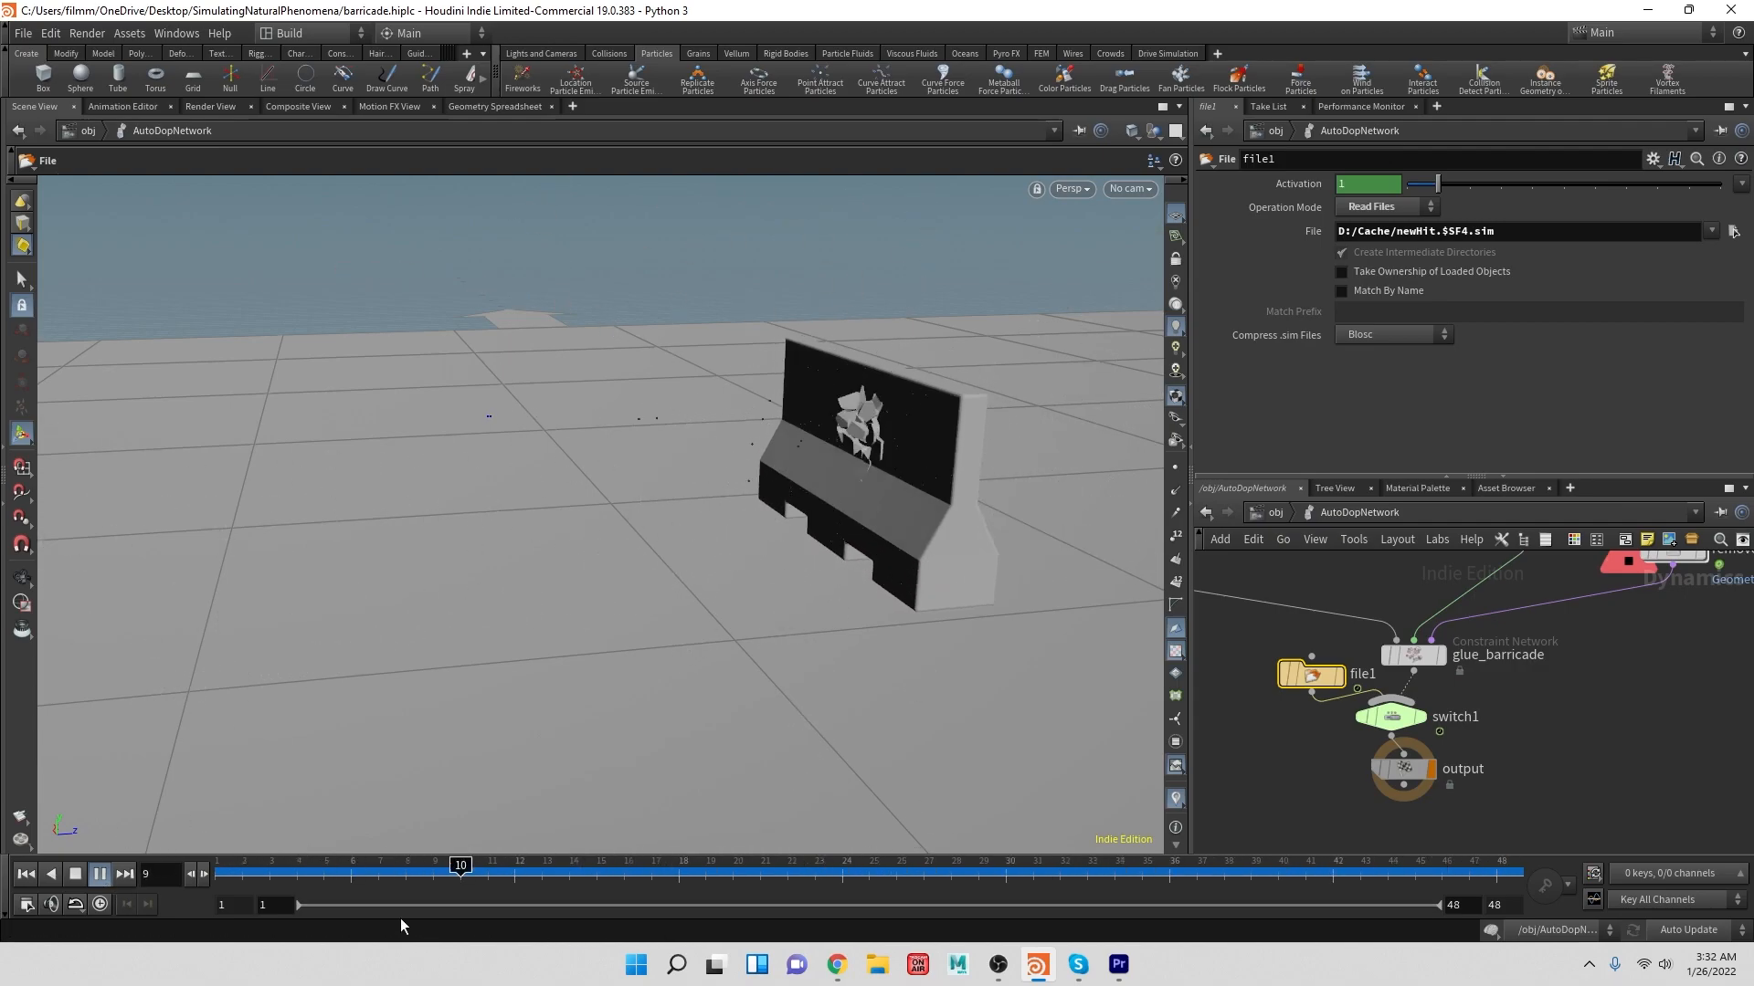
pyautogui.click(74, 875)
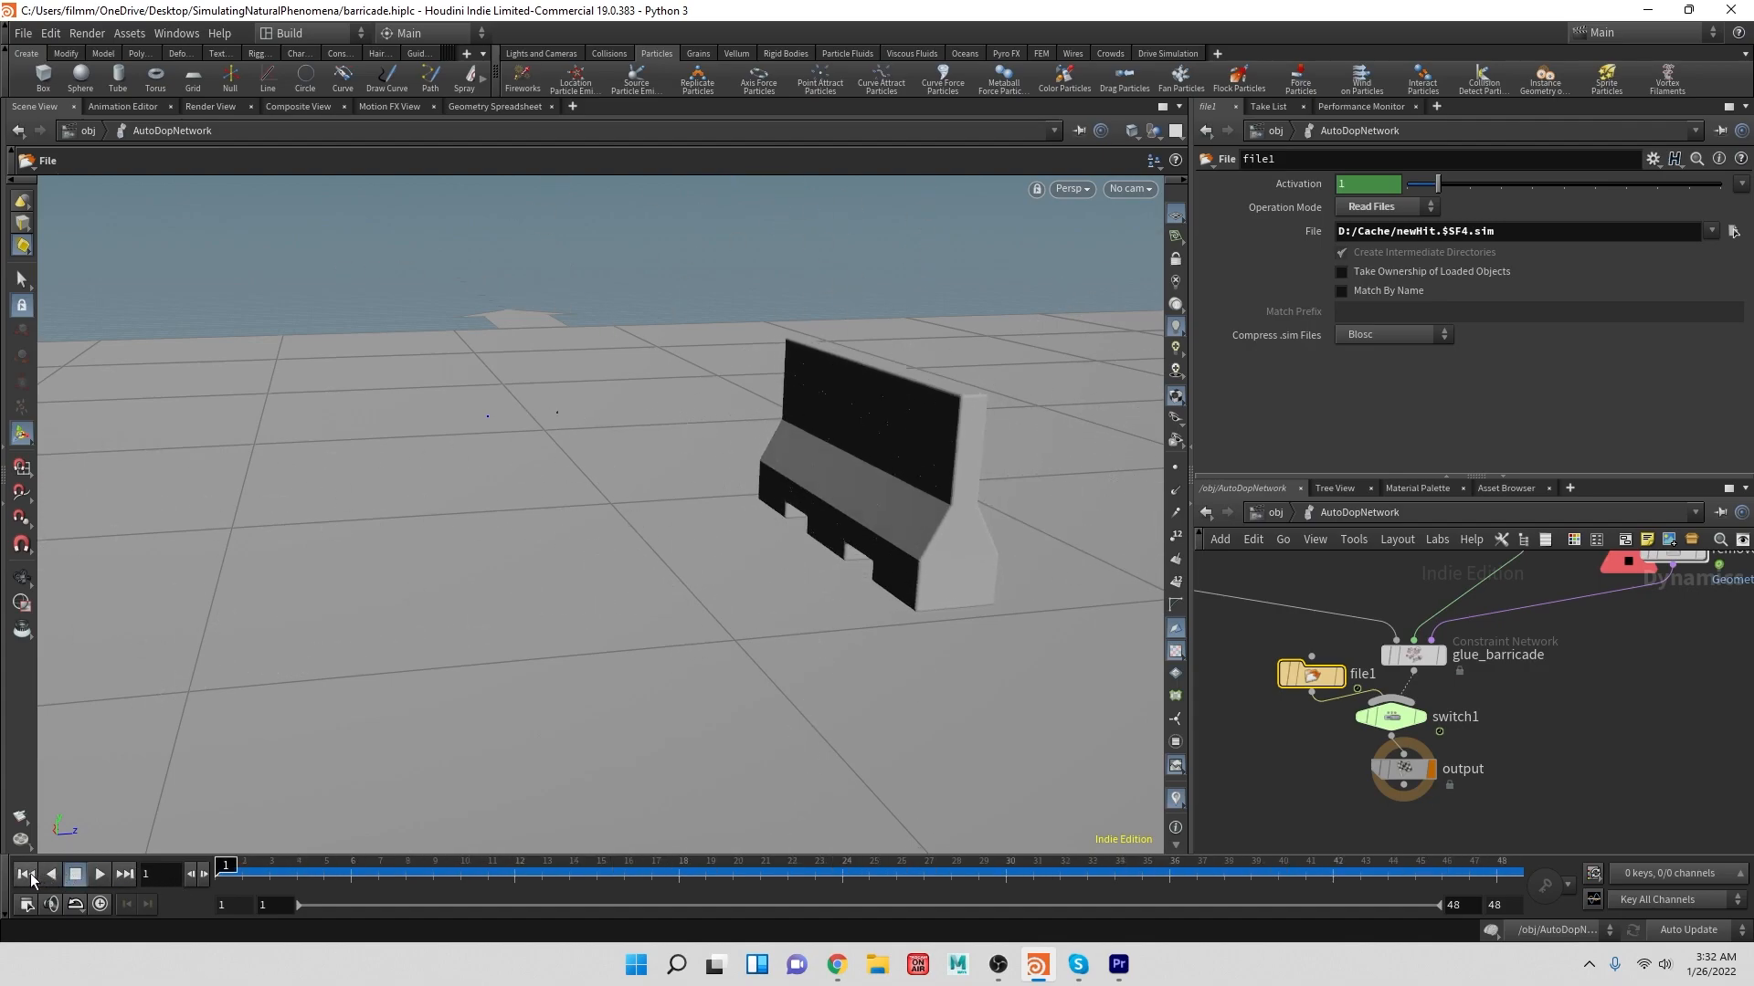
# - Set the Force Total Count of the scatter1 node inside the barricade object to 100000
pyautogui.click(1270, 512)
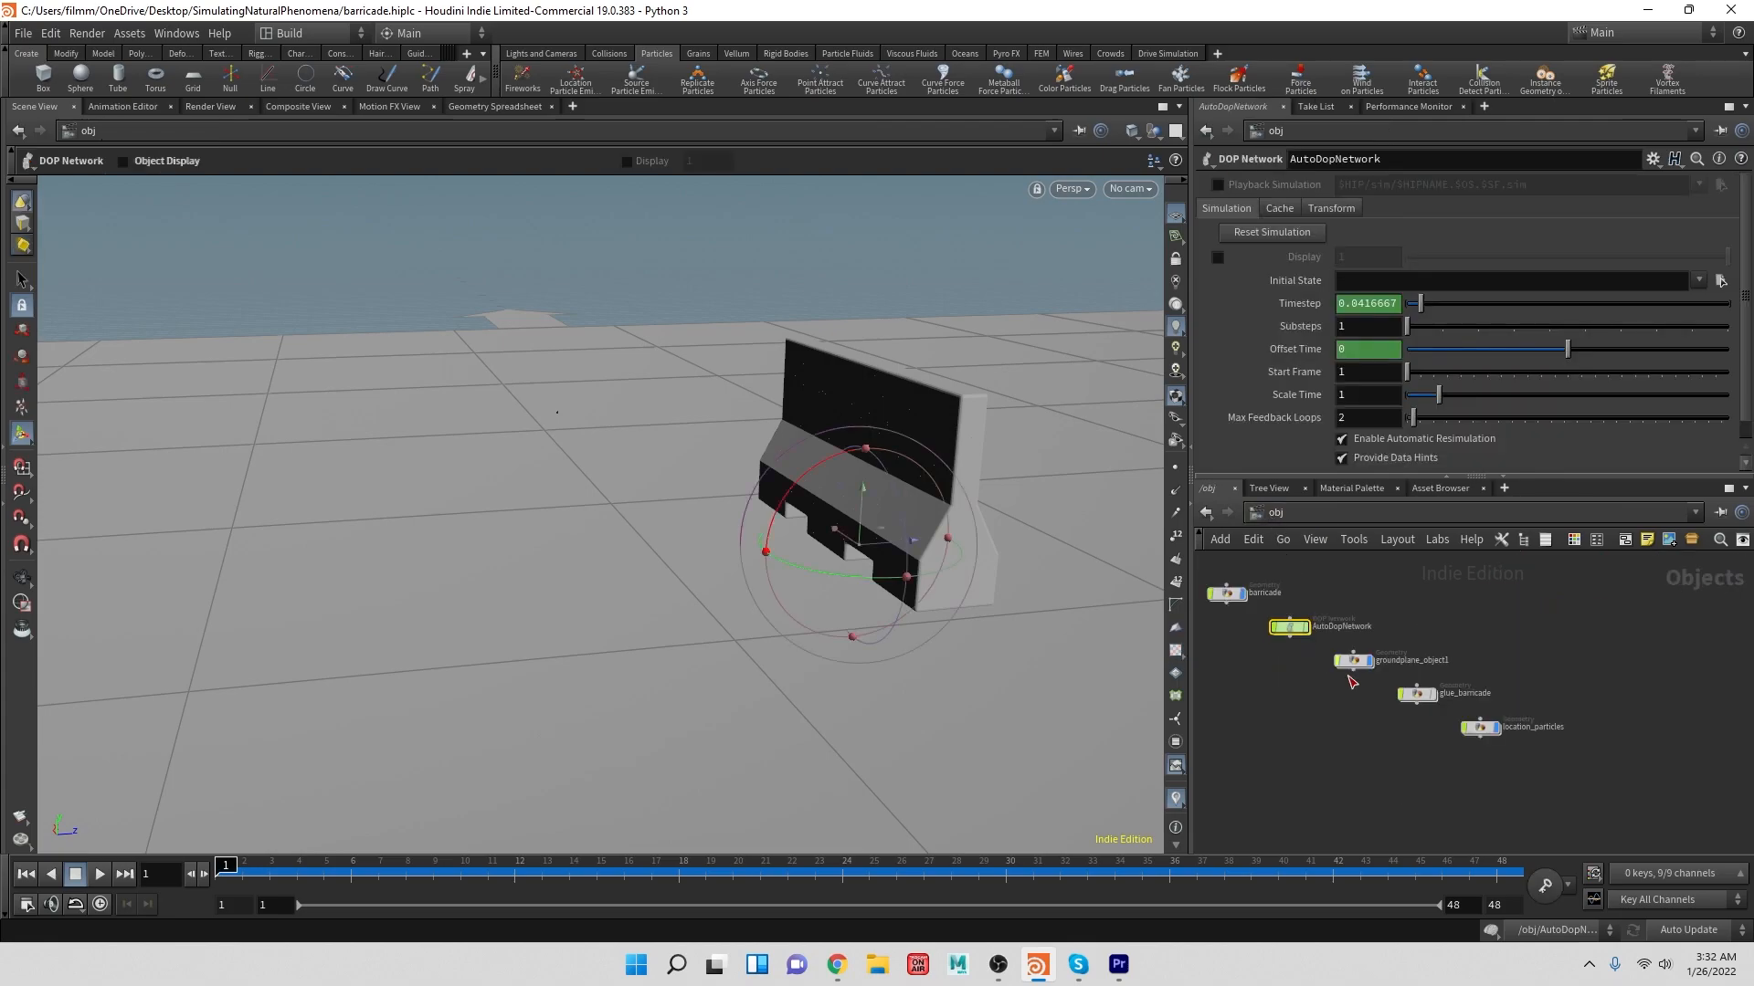
pyautogui.moveTo(1260, 662); pyautogui.dragTo(1301, 723, button='middle')
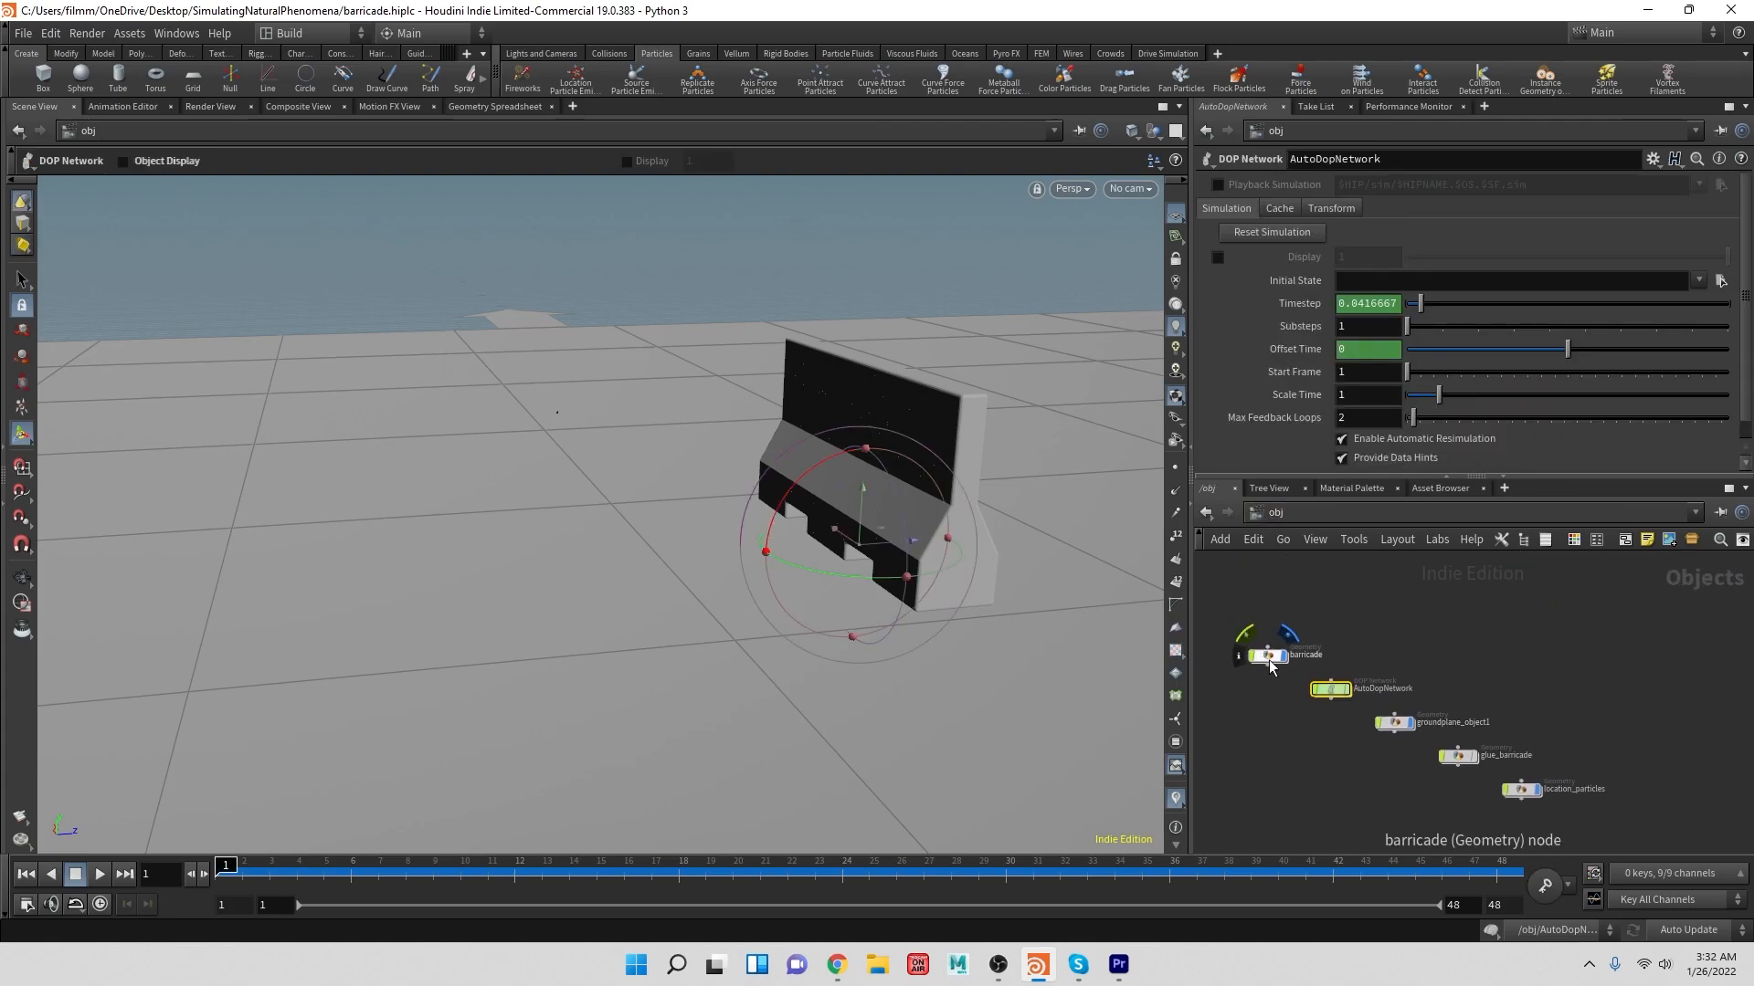
pyautogui.click(1267, 656)
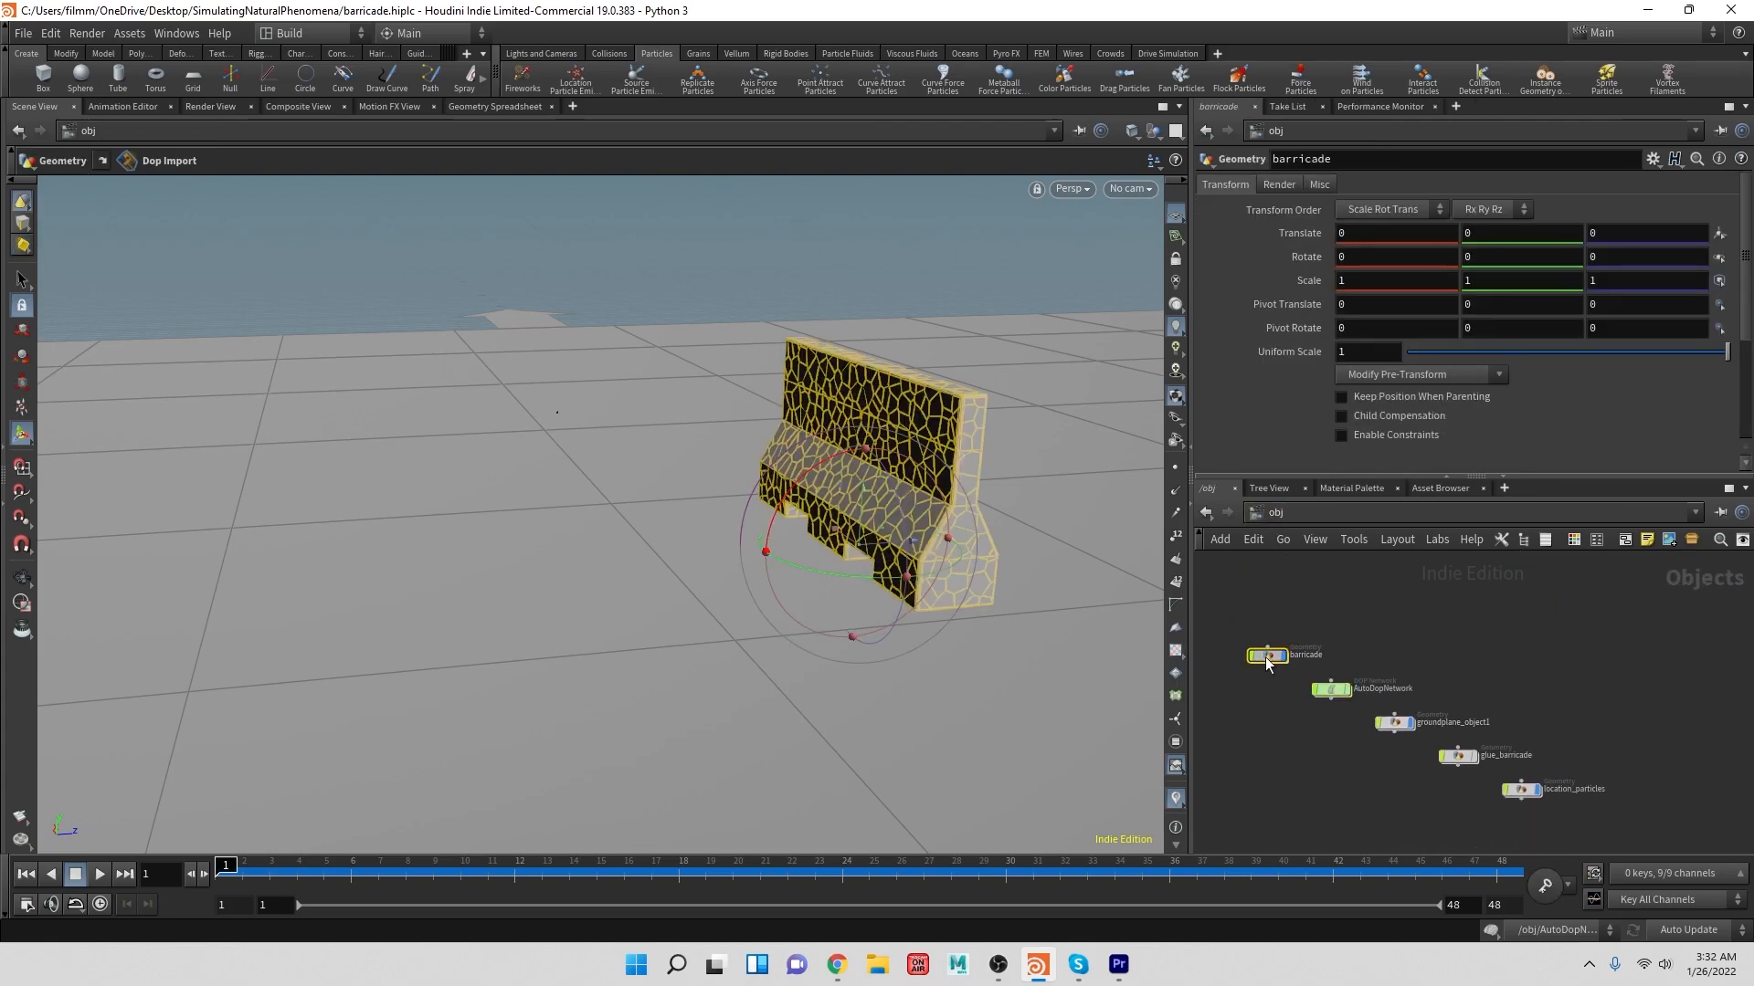
pyautogui.doubleClick(1264, 655)
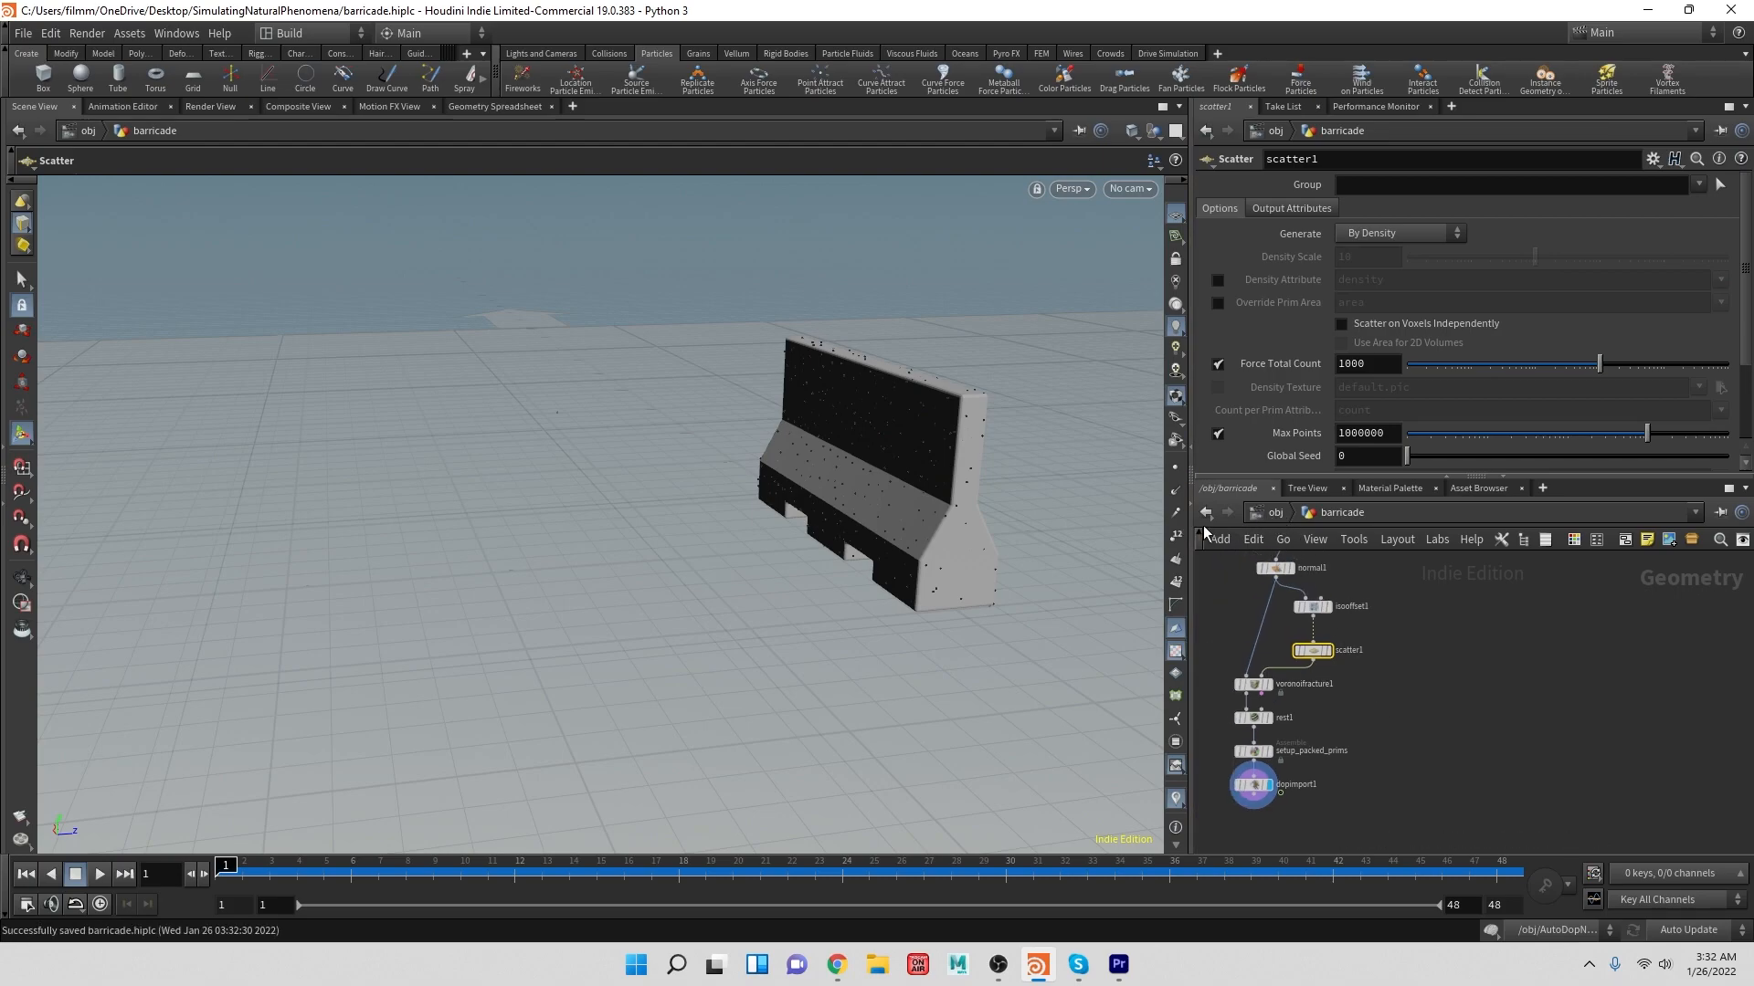
pyautogui.click(1373, 365)
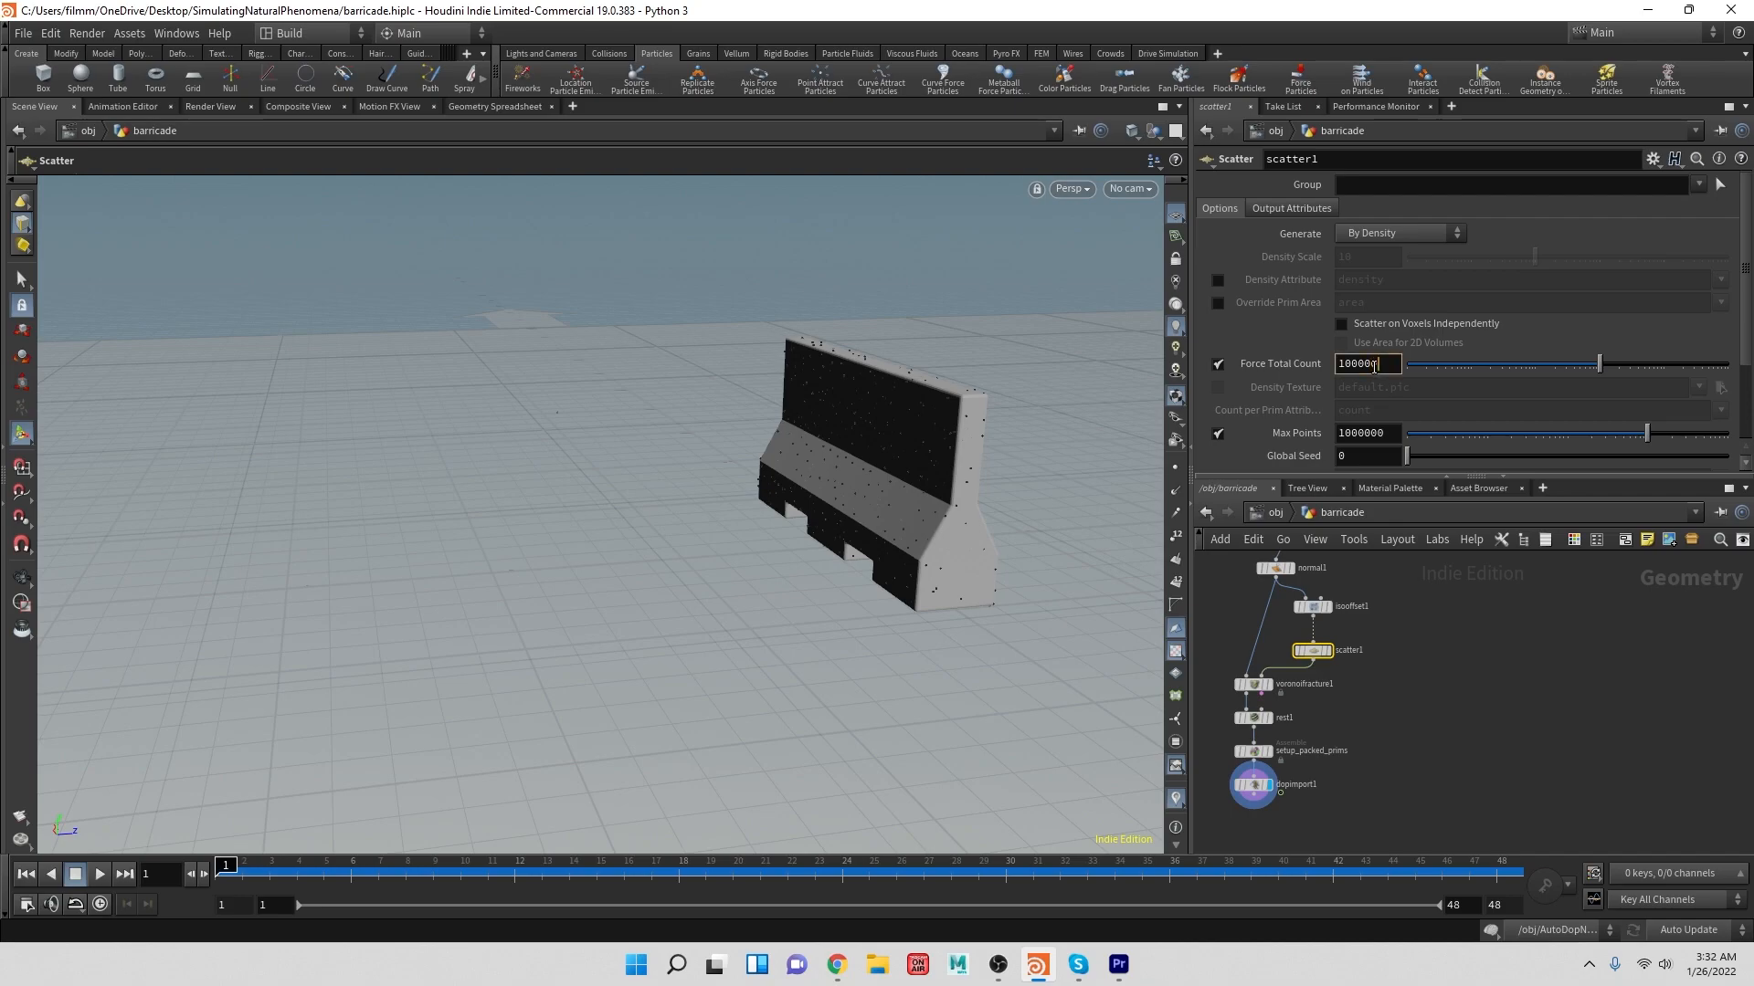
pyautogui.write('00')
pyautogui.press('Return')
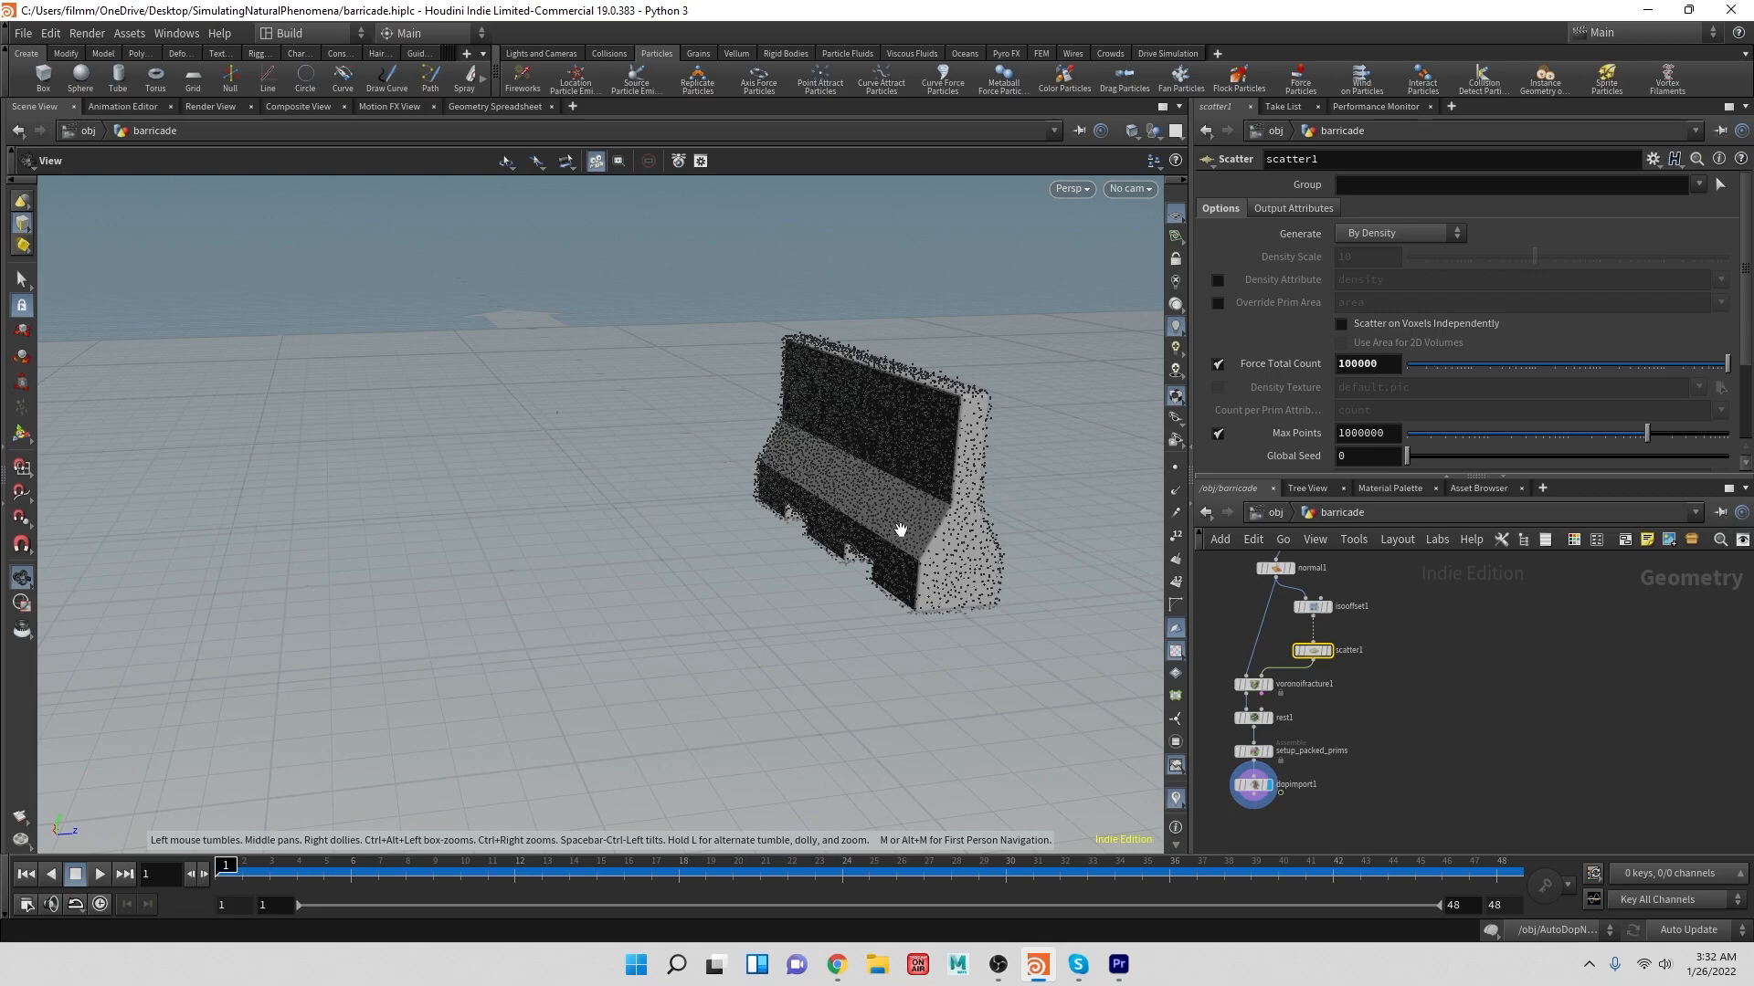
# - Display voronoifracture1 to inspect the barricade's fracture pieces up close, and return the display to dopimport1
pyautogui.keyDown('alt'); pyautogui.moveTo(904, 524); pyautogui.dragTo(998, 544); pyautogui.keyUp('alt')
pyautogui.scroll(6, 885, 497)
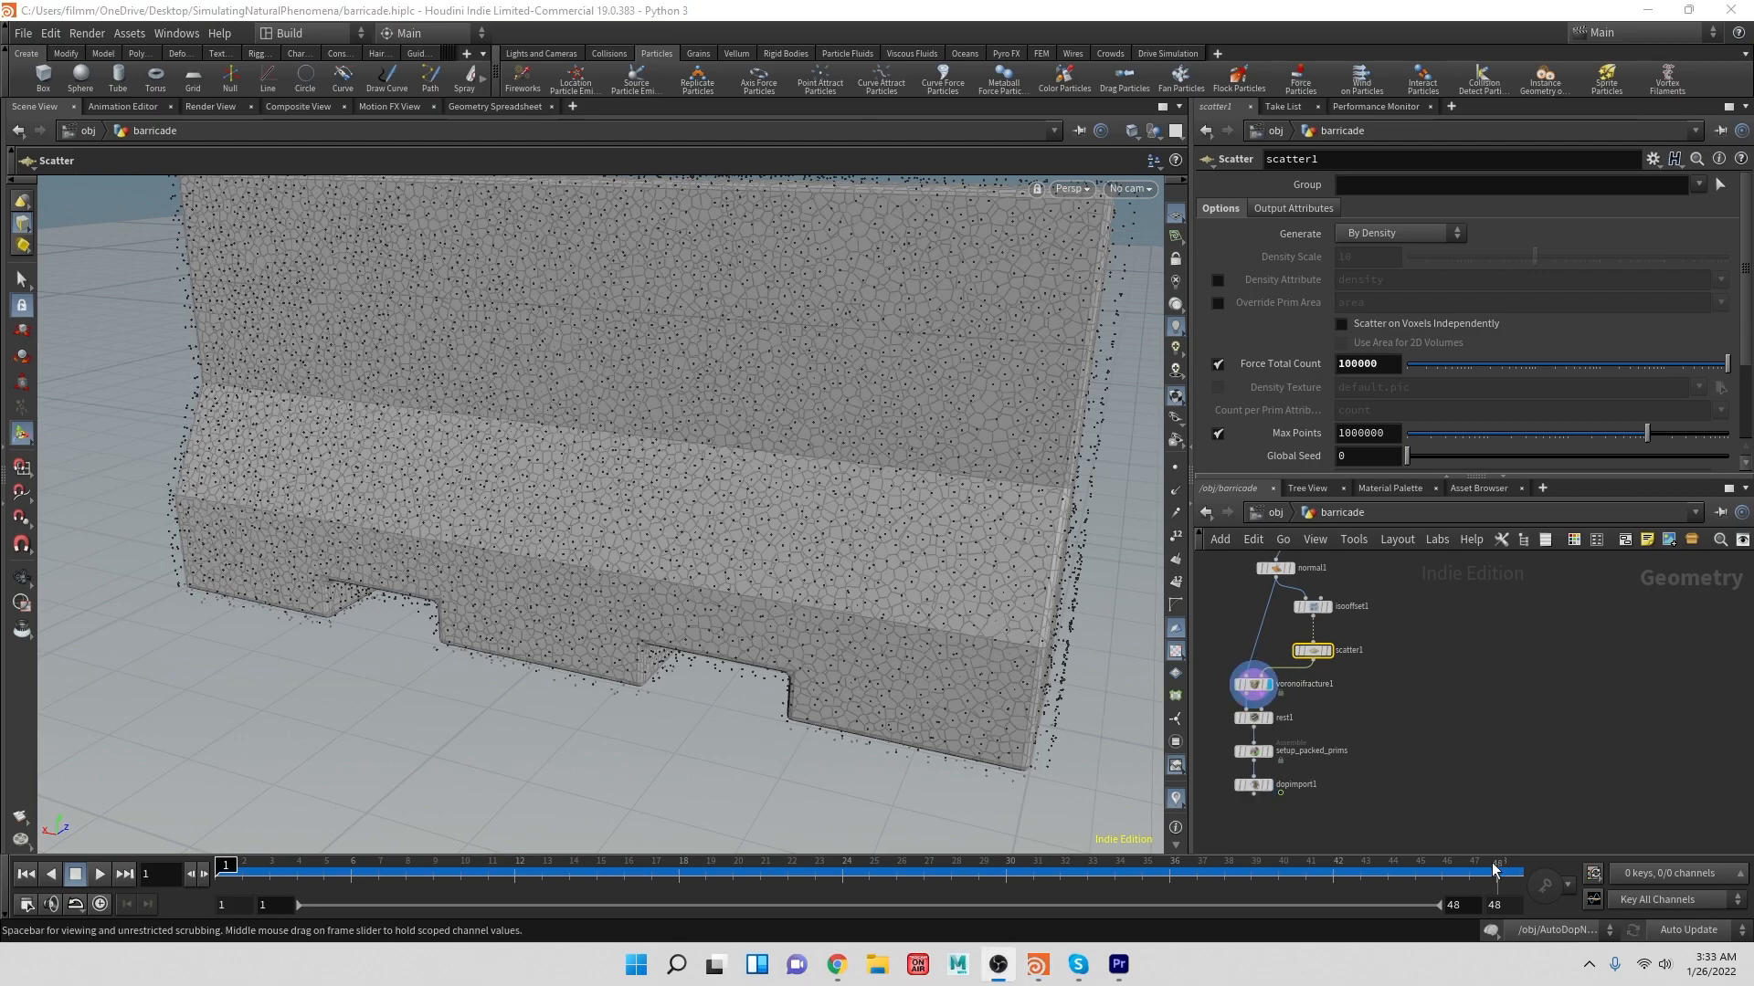
pyautogui.keyDown('alt'); pyautogui.moveTo(454, 462); pyautogui.dragTo(656, 405); pyautogui.keyUp('alt')
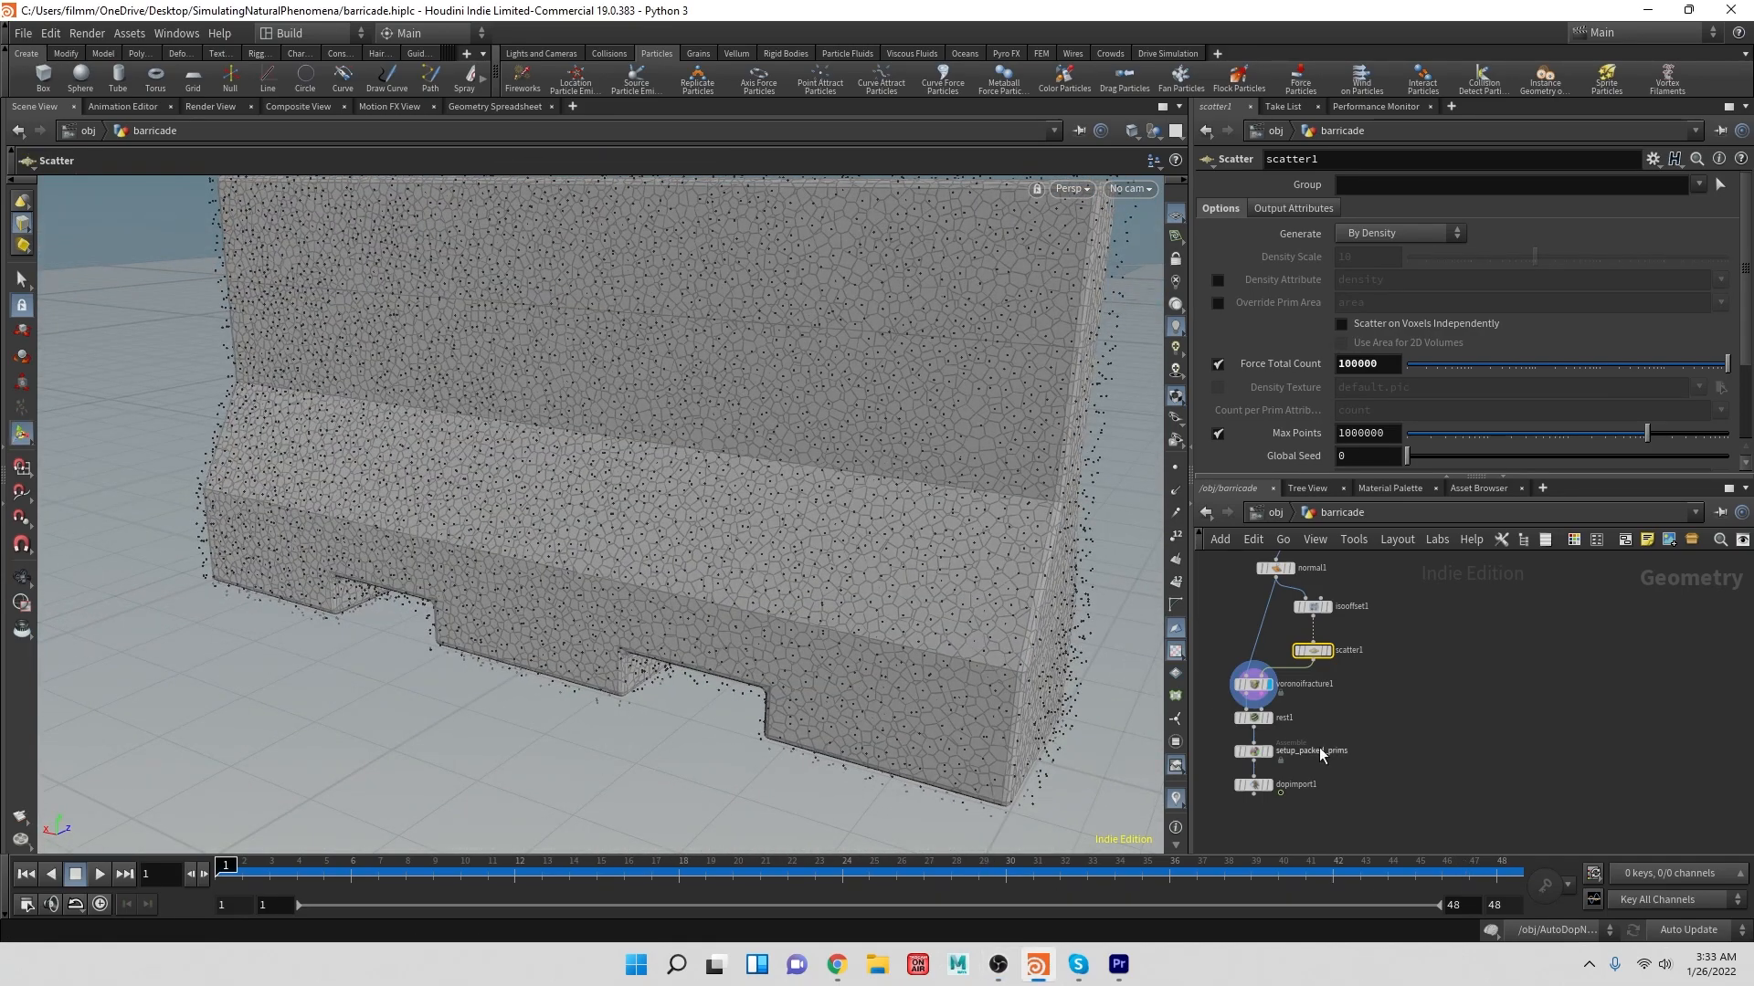
pyautogui.click(1271, 785)
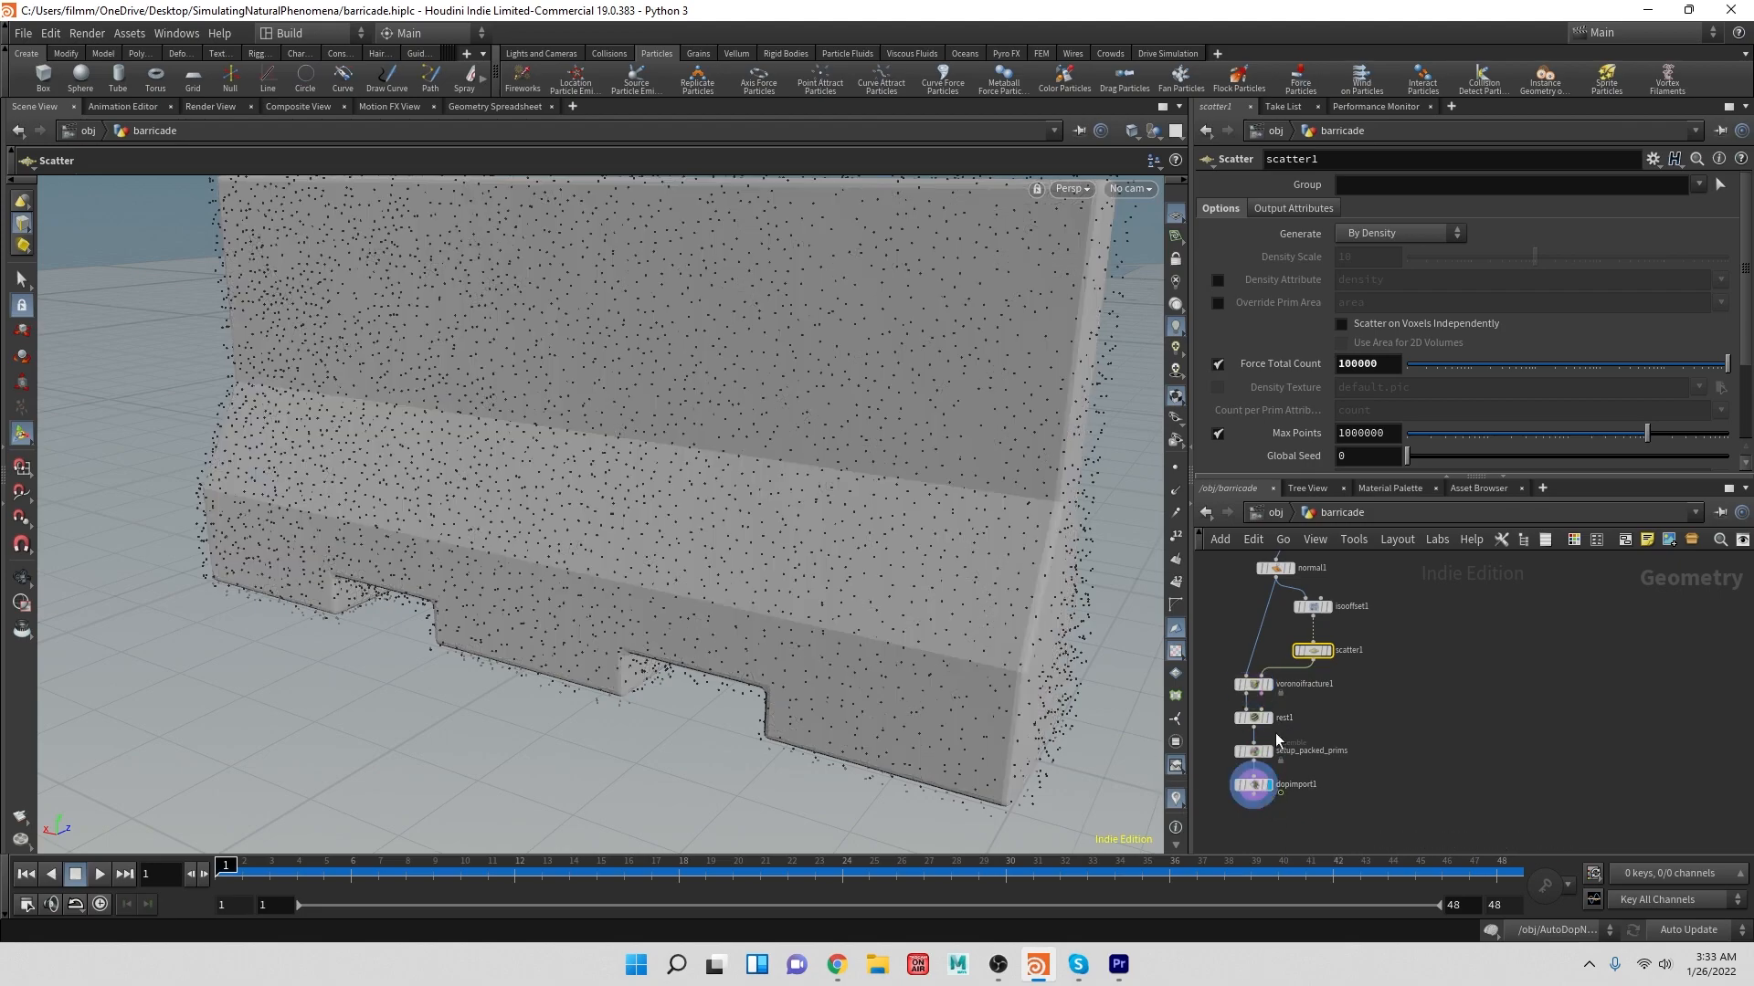
# - Set the Distance Threshold of attribtransfer1 to .05 in AutoDopNetwork's remove_broken solver
pyautogui.click(1275, 512)
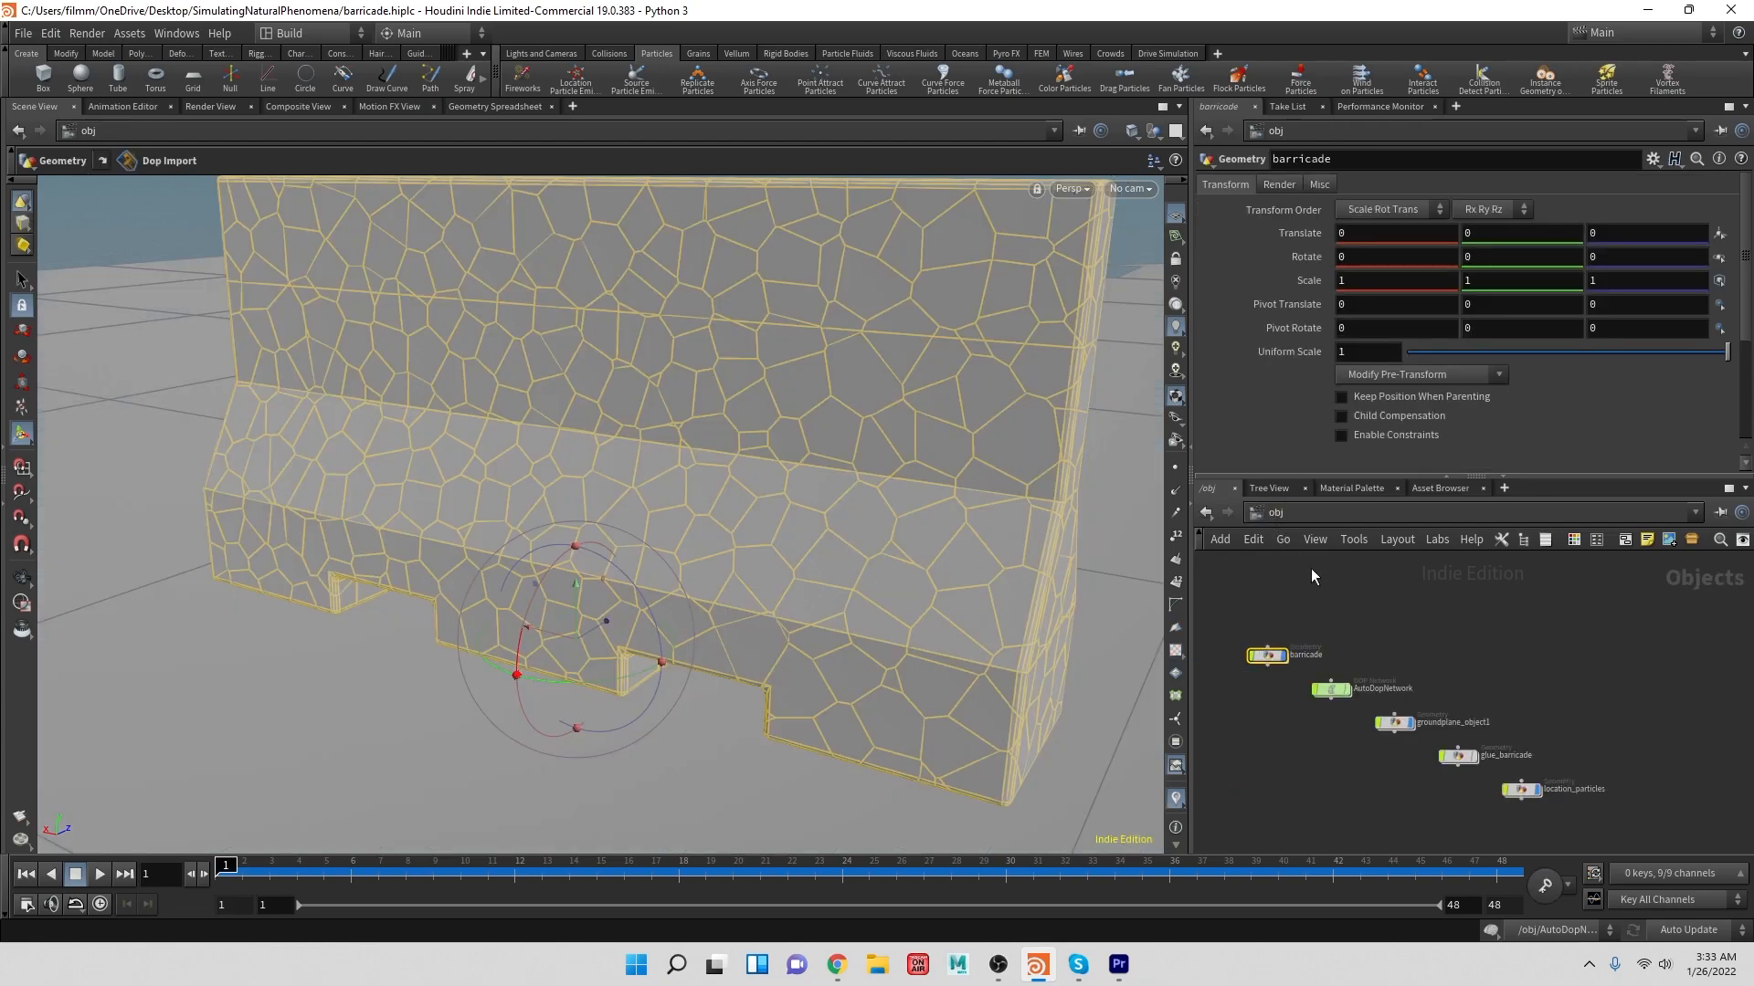
pyautogui.doubleClick(1328, 687)
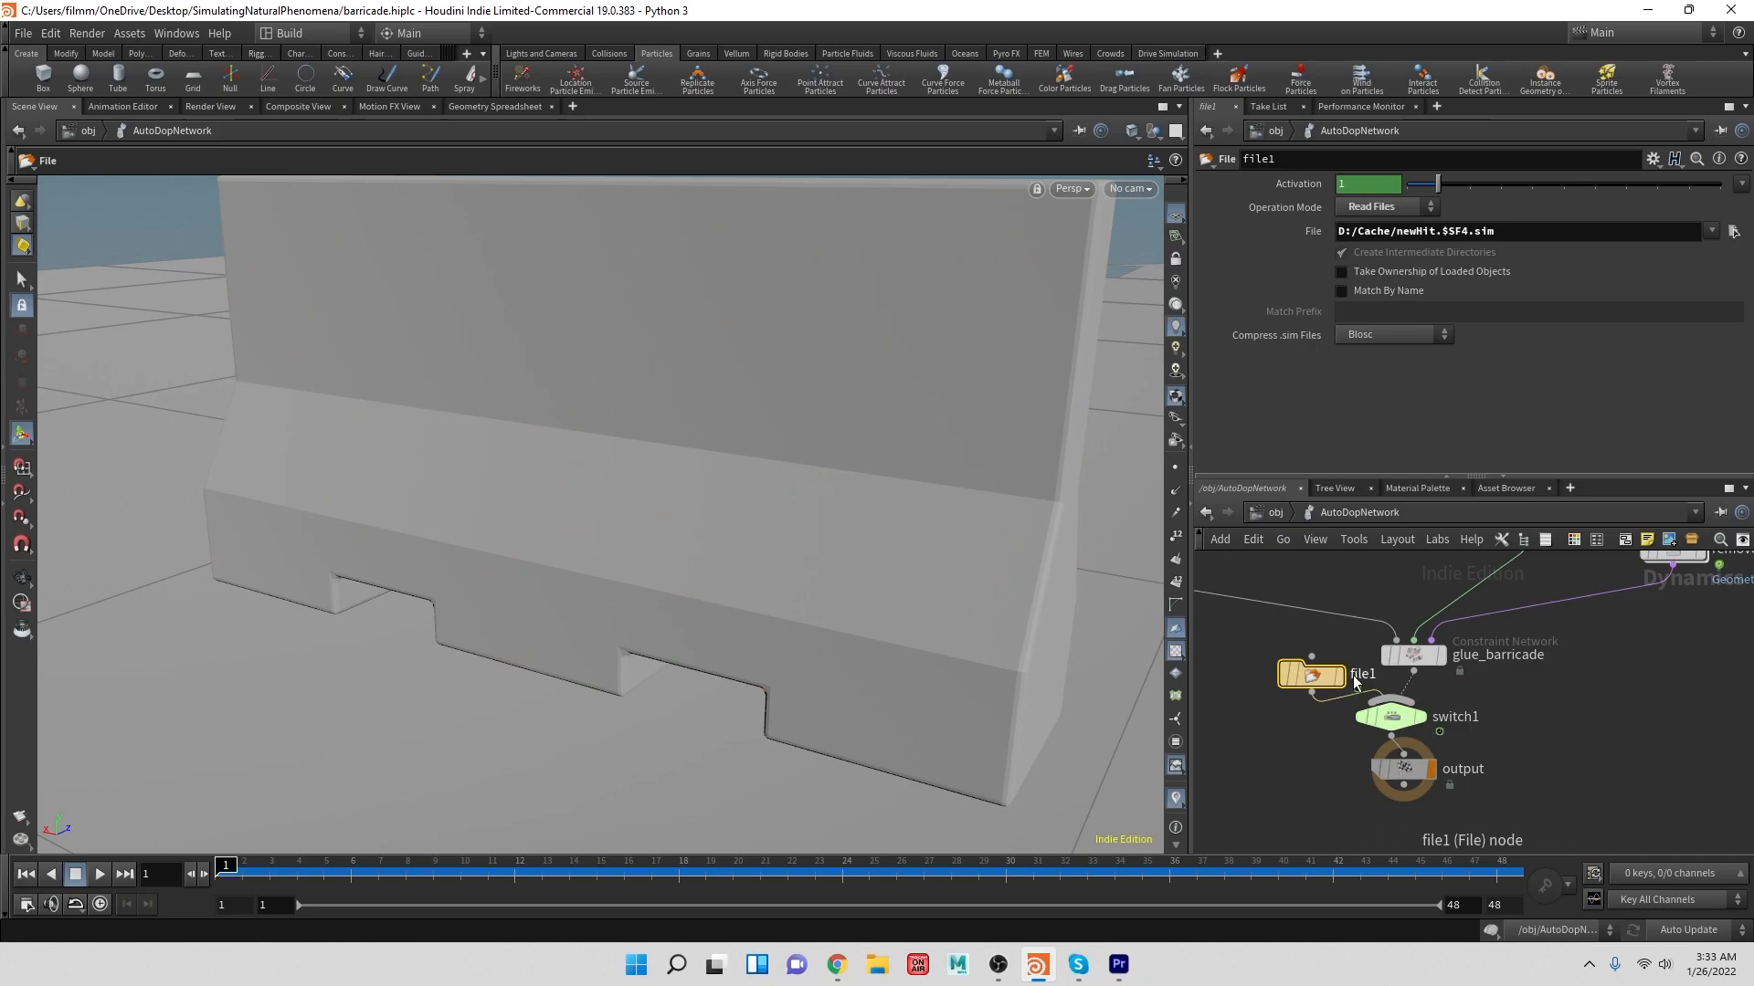
pyautogui.moveTo(1506, 713); pyautogui.dragTo(1497, 720, button='middle')
pyautogui.scroll(-3, 1497, 720)
pyautogui.click(1550, 666)
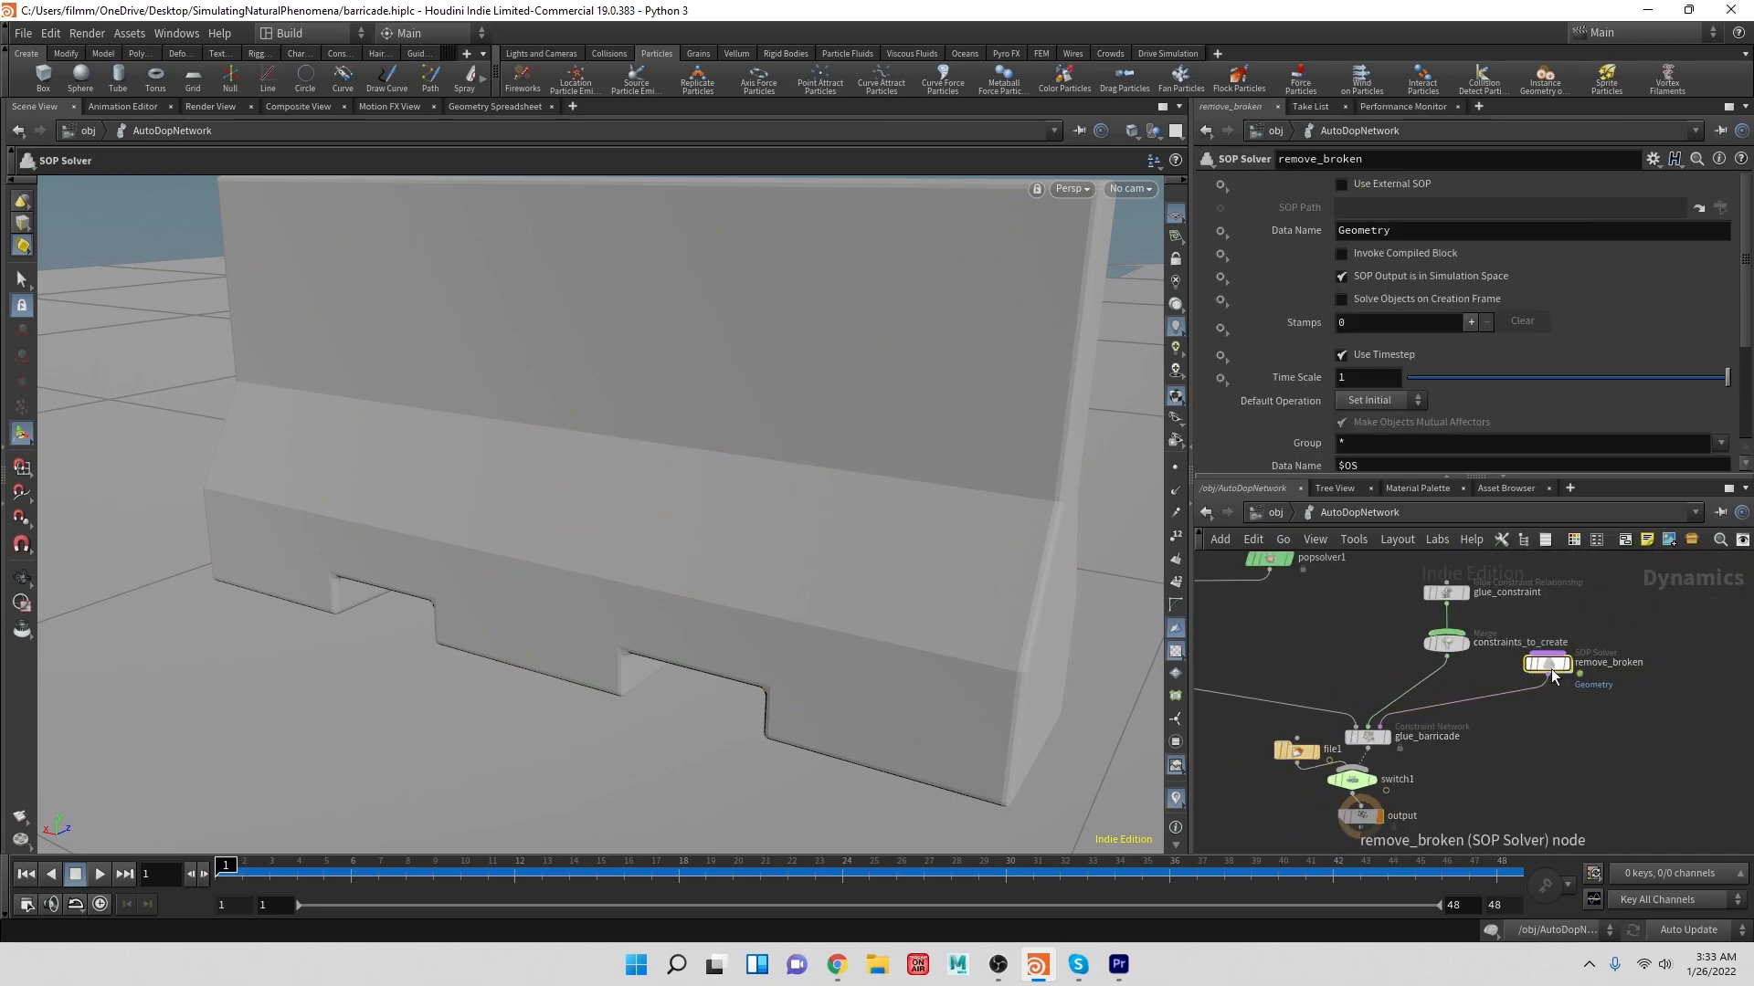
pyautogui.doubleClick(1550, 667)
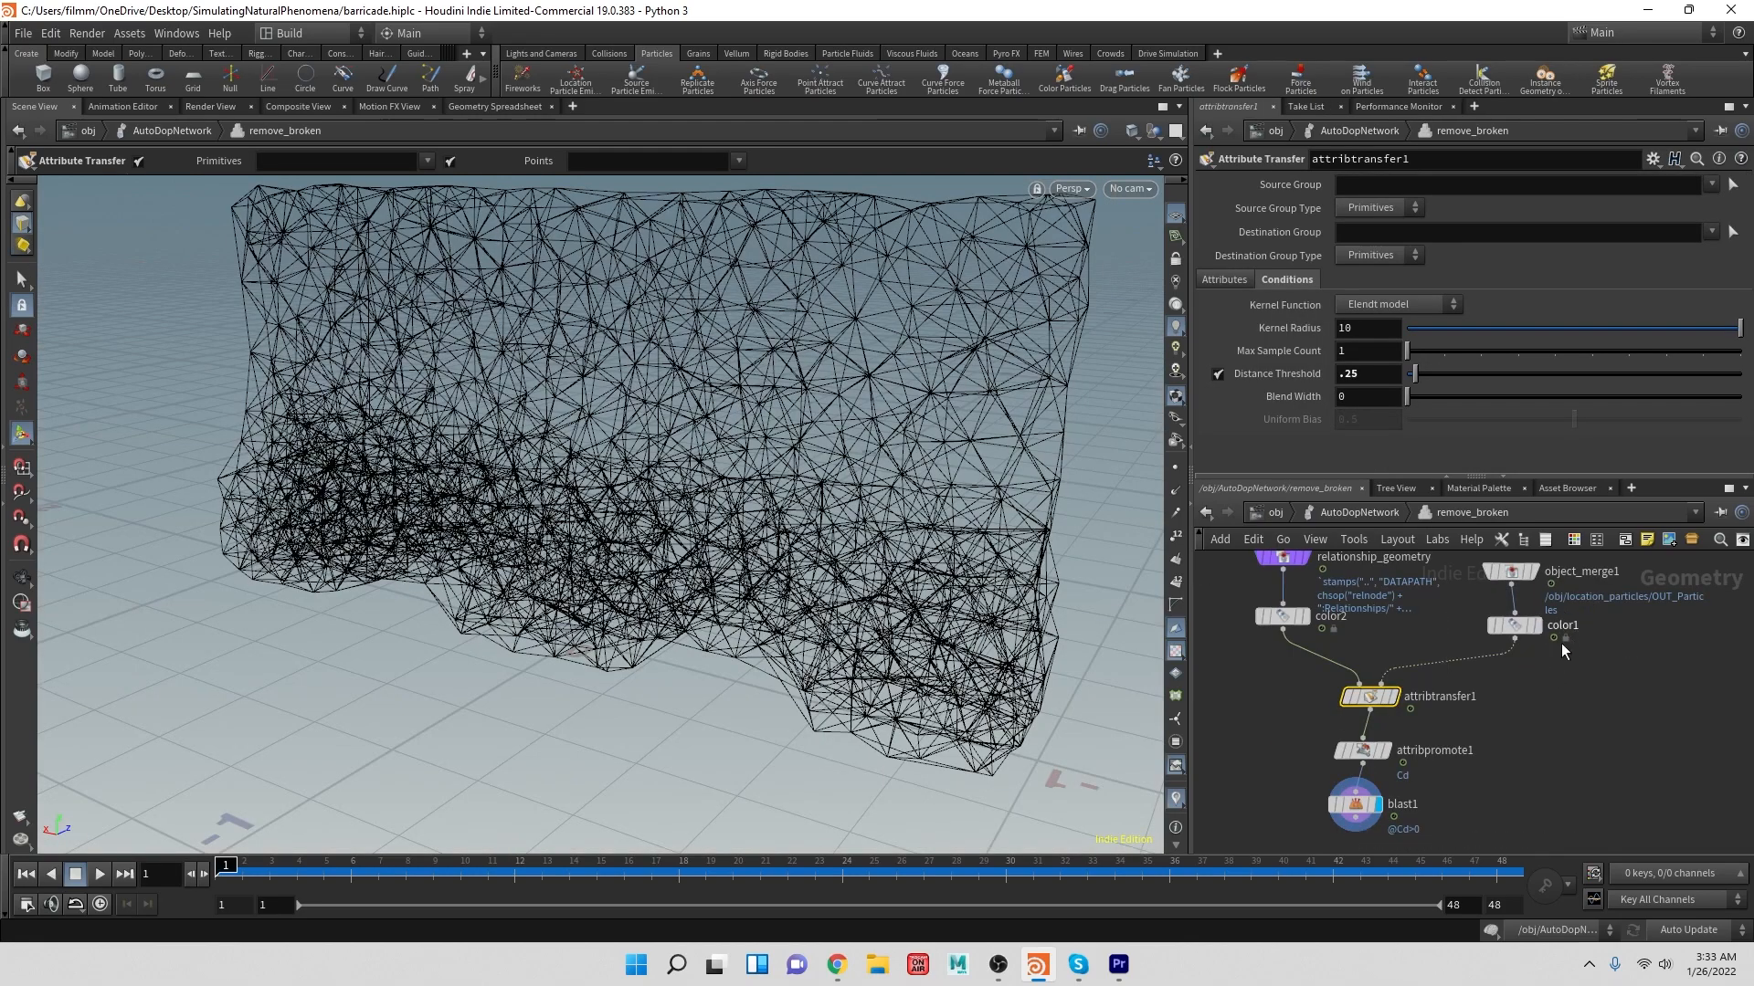
pyautogui.moveTo(1547, 710); pyautogui.dragTo(1541, 784, button='middle')
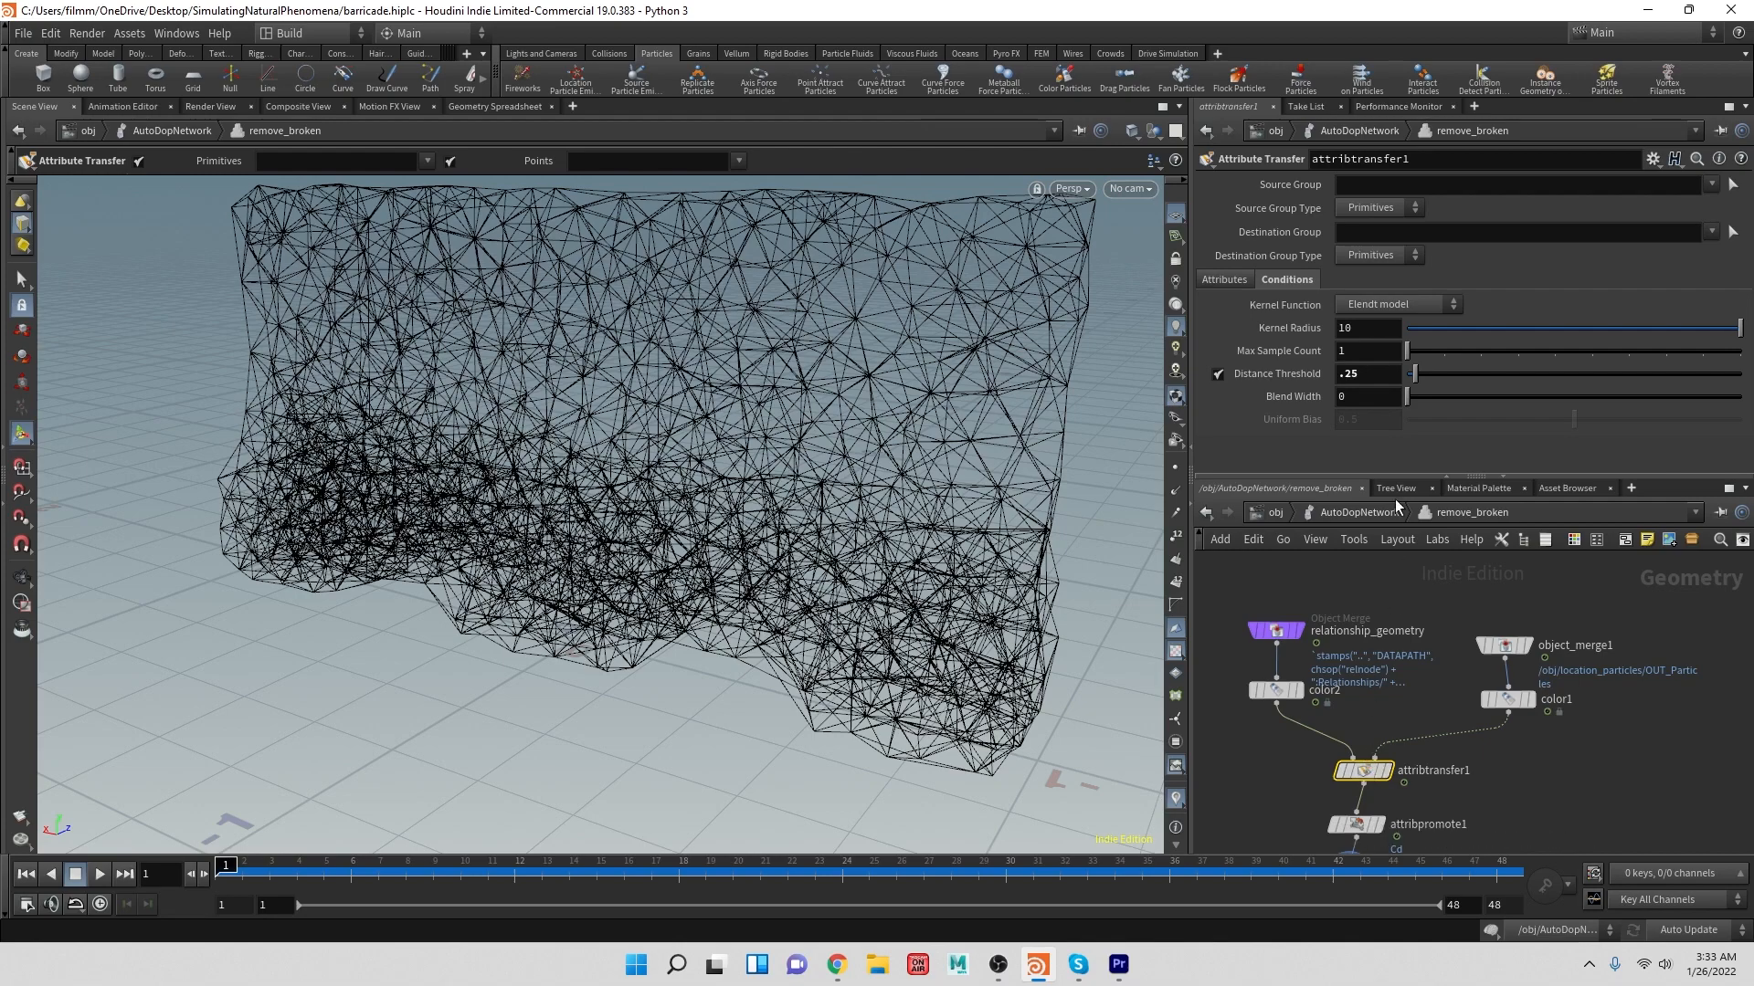
pyautogui.doubleClick(1371, 381)
pyautogui.write('.')
pyautogui.press('Return')
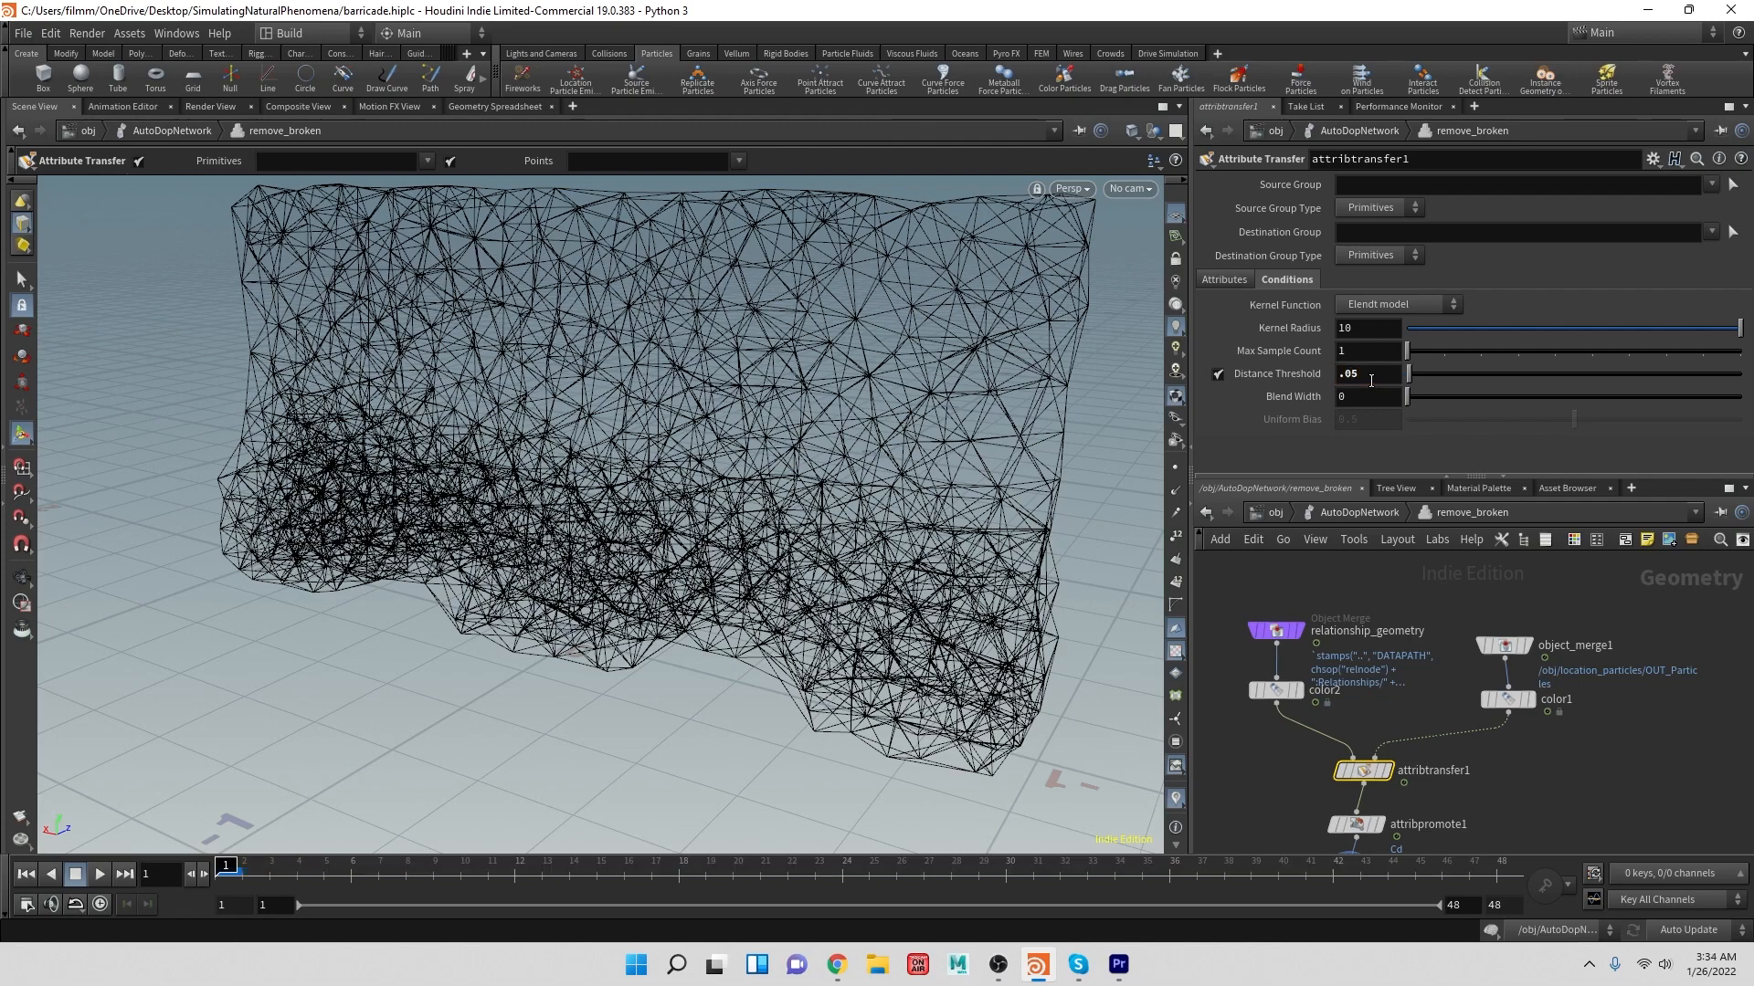
# - Set the switch1 node's Select Input to 1 in AutoDopNetwork so that it uses glue_barricade
pyautogui.click(1276, 512)
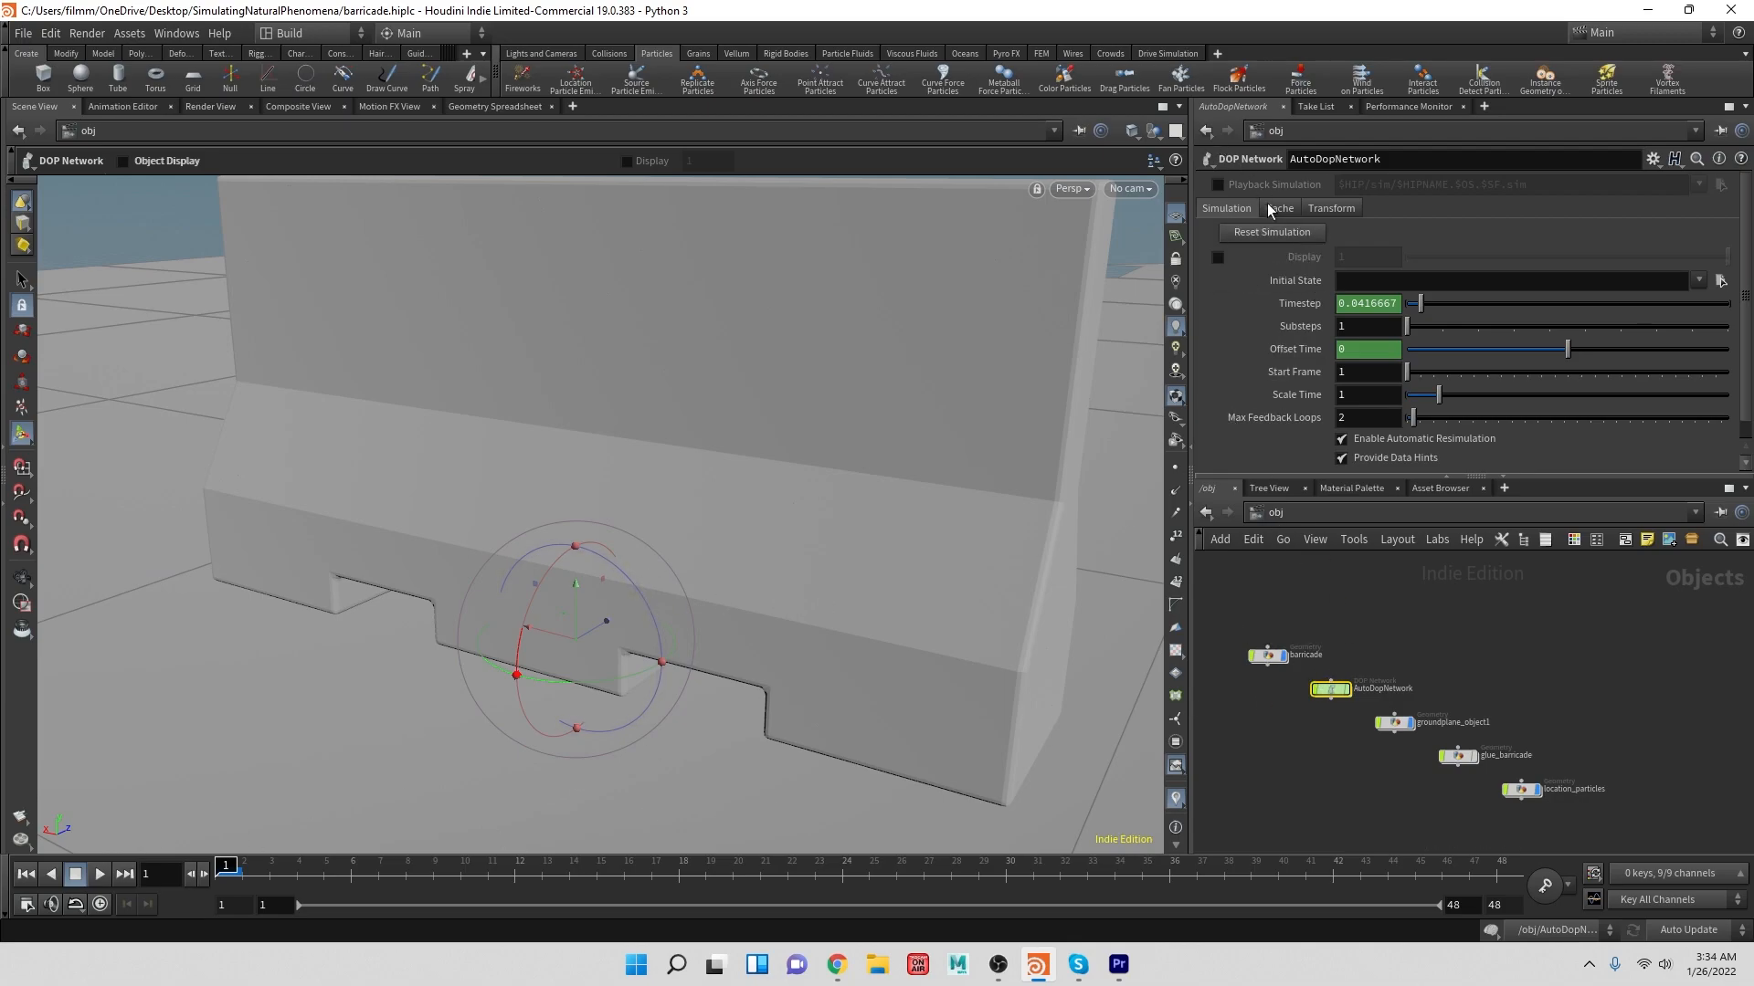
pyautogui.doubleClick(1331, 689)
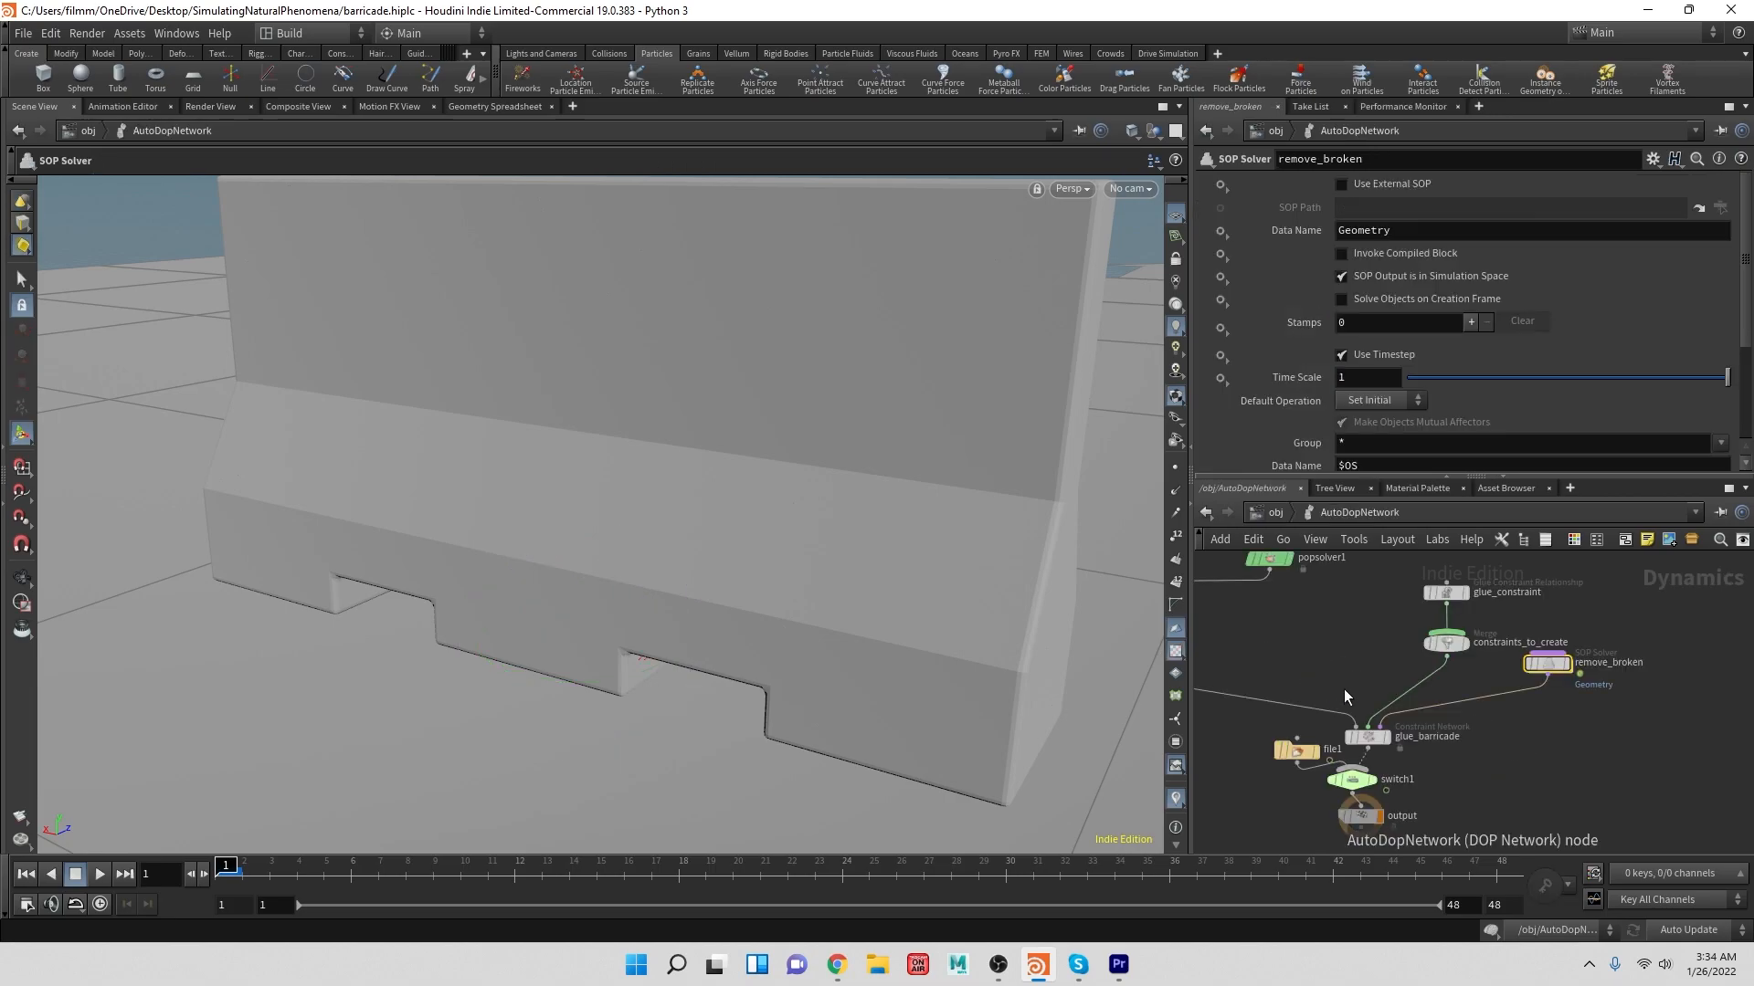
pyautogui.click(1354, 782)
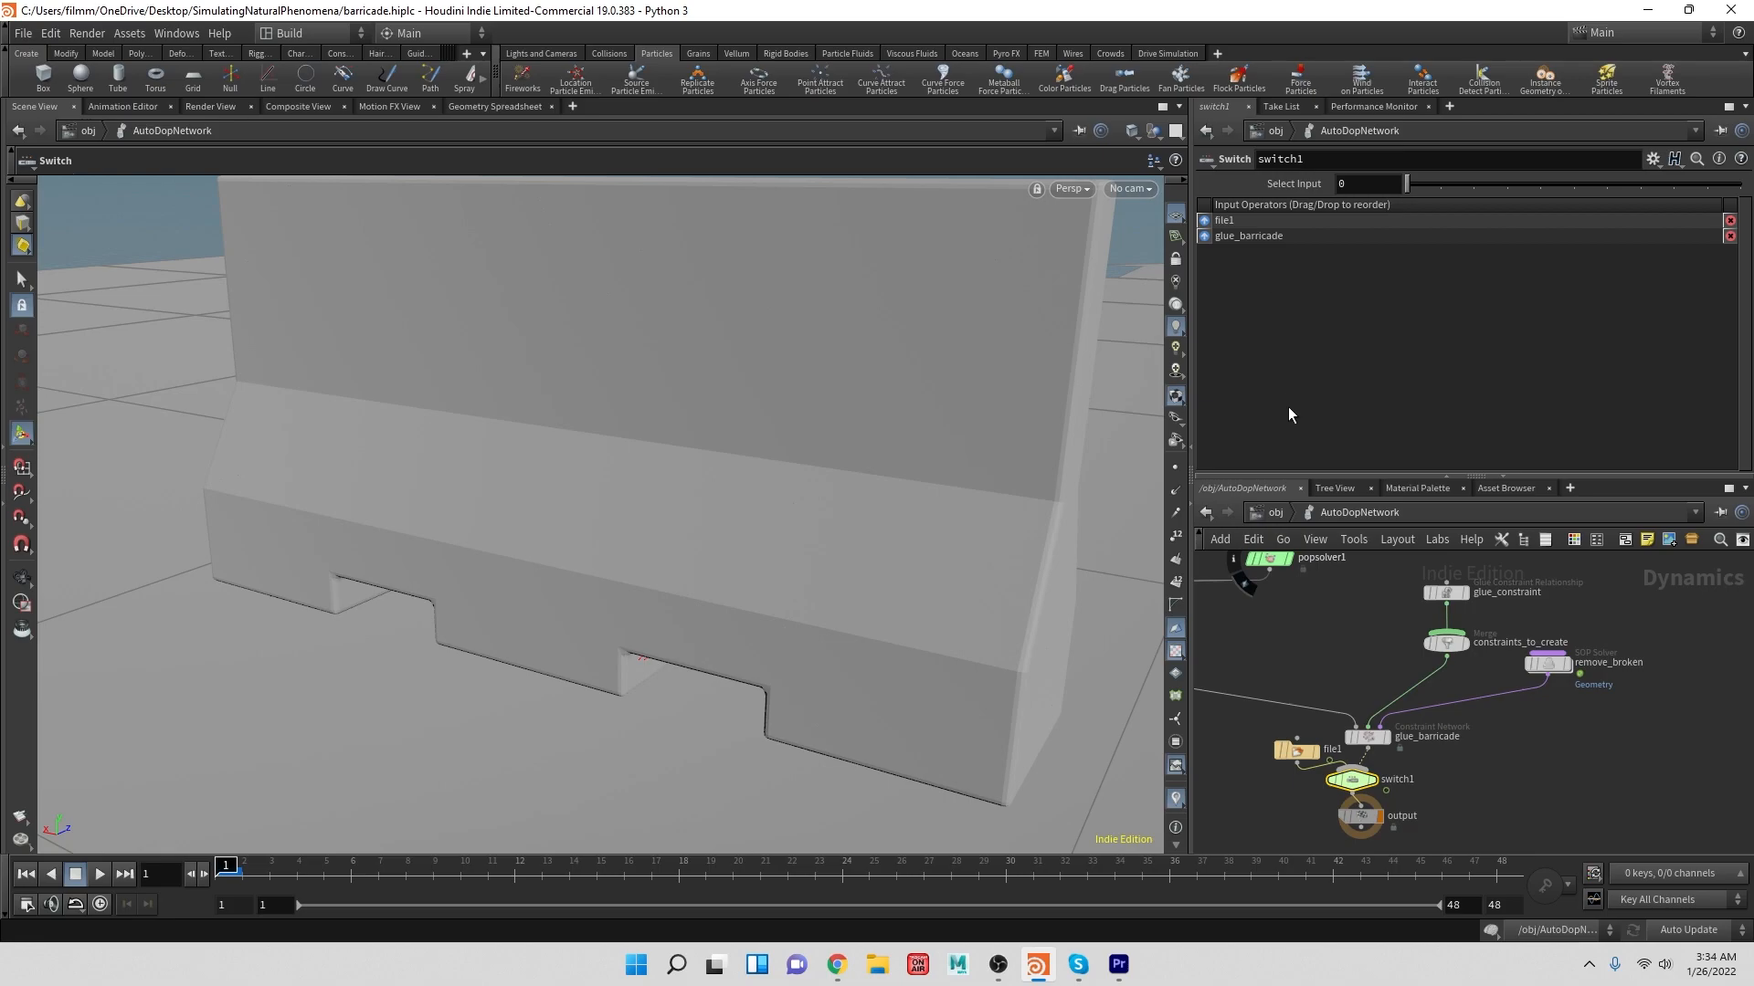
pyautogui.doubleClick(1355, 183)
pyautogui.press('Return')
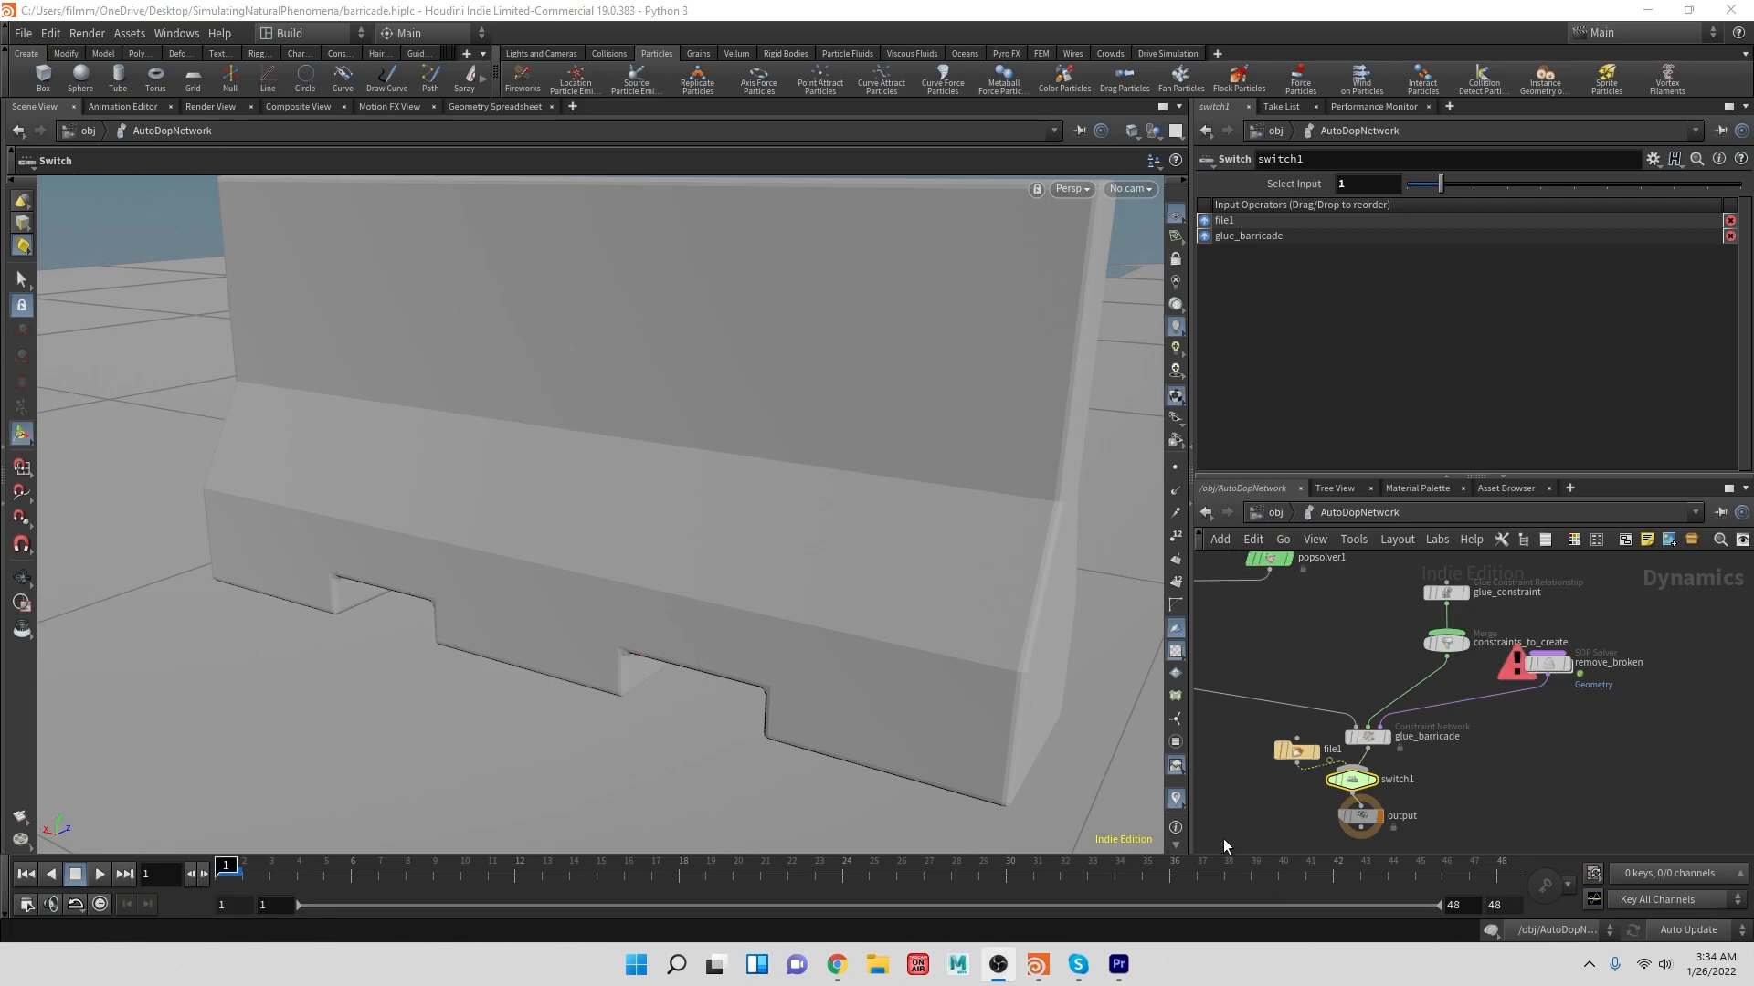
# - Review the output node's settings and check the node information of remove_broken for its warning
pyautogui.click(1362, 818)
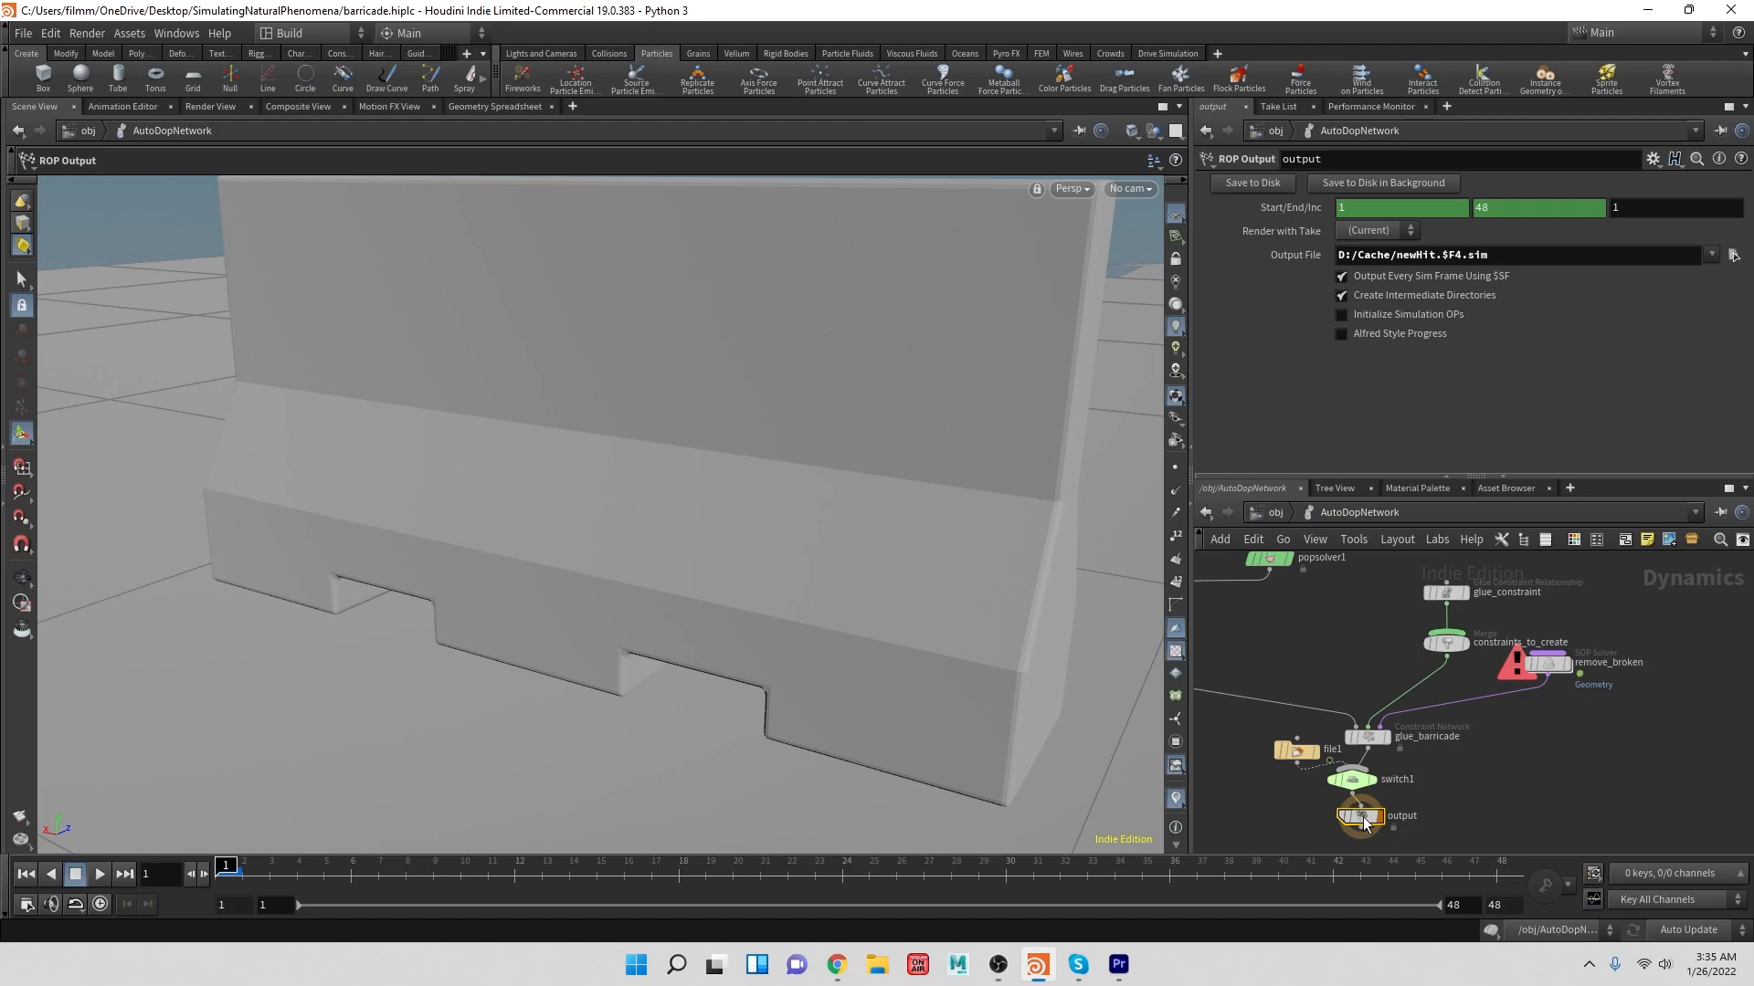
pyautogui.middleClick(1545, 665)
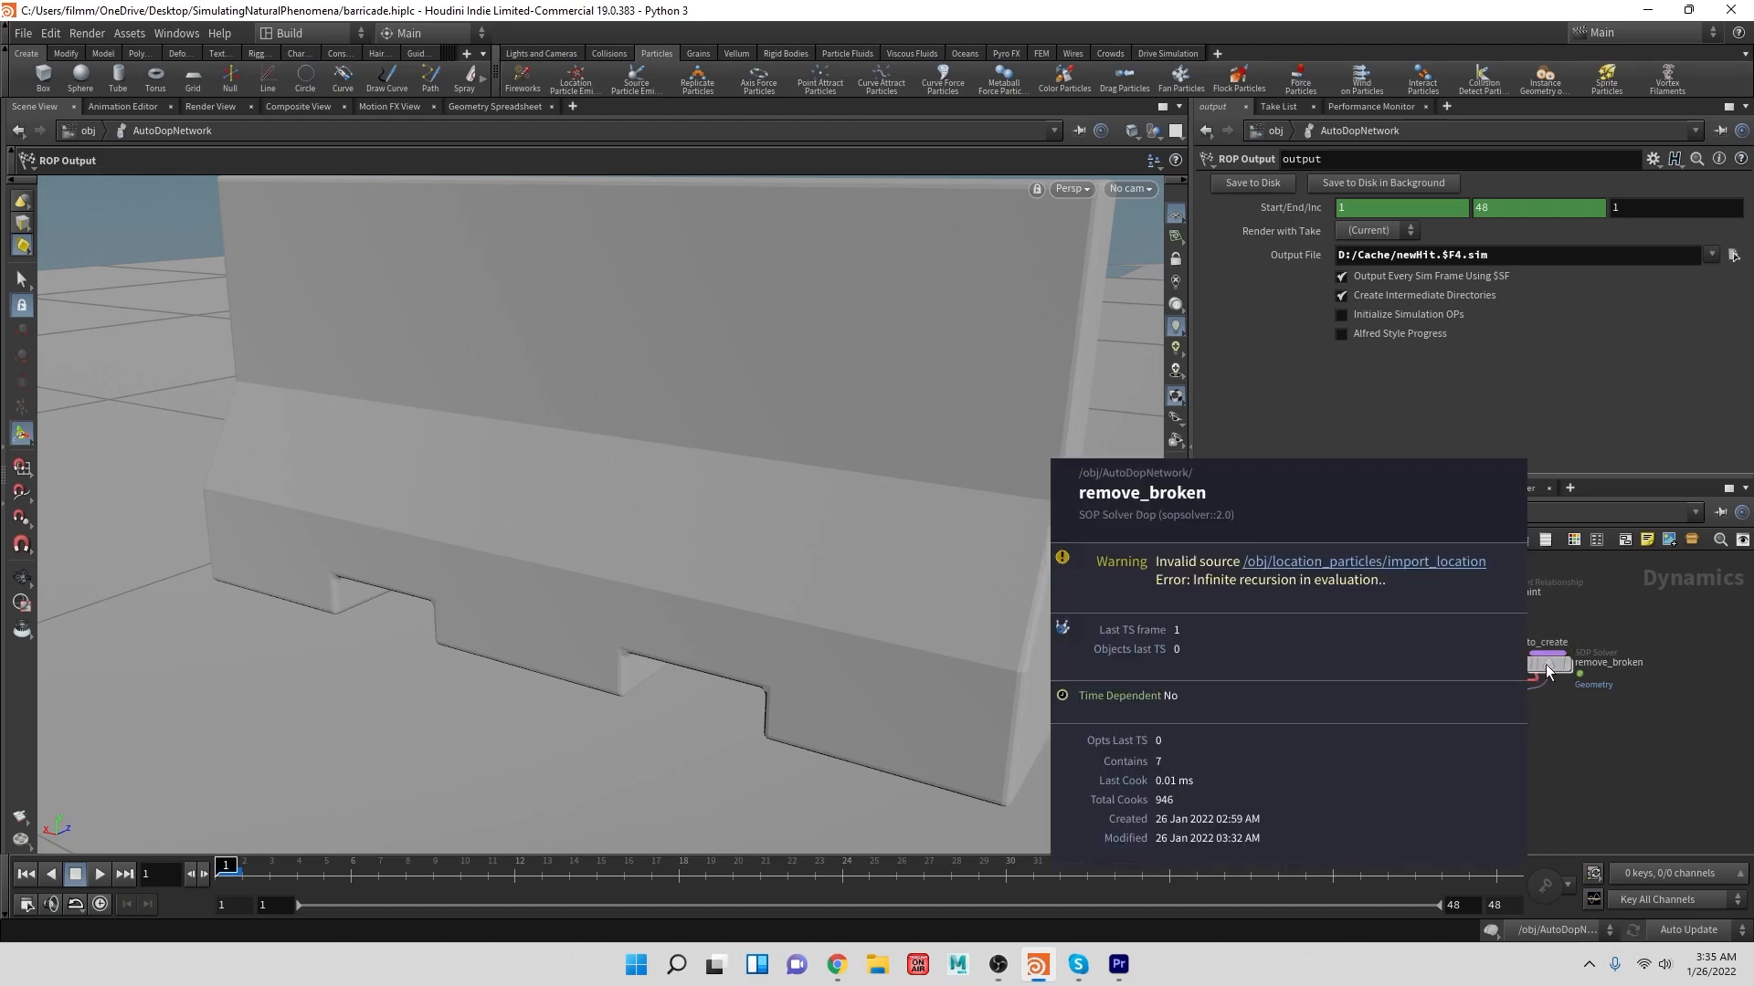
# - Recheck attribtransfer1 inside remove_broken, and save the simulation for frames 1 to 48 to disk from AutoDopNetwork's output node
pyautogui.click(1545, 665)
pyautogui.doubleClick(1547, 666)
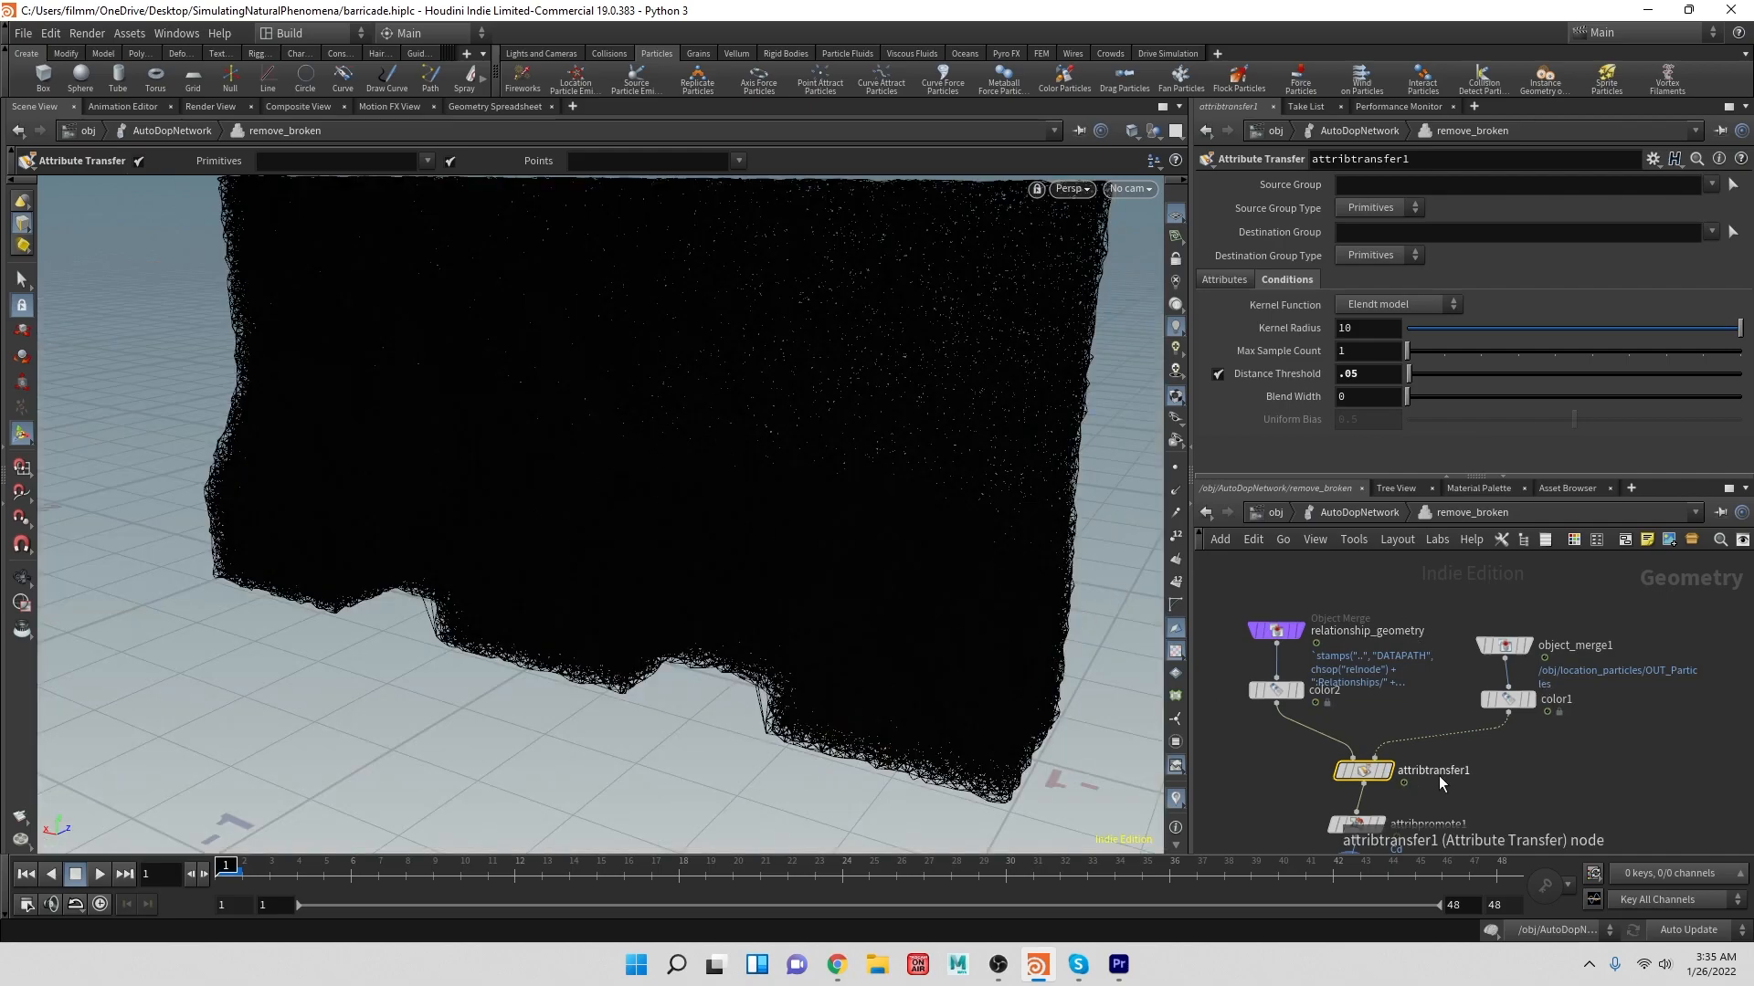
pyautogui.click(1343, 511)
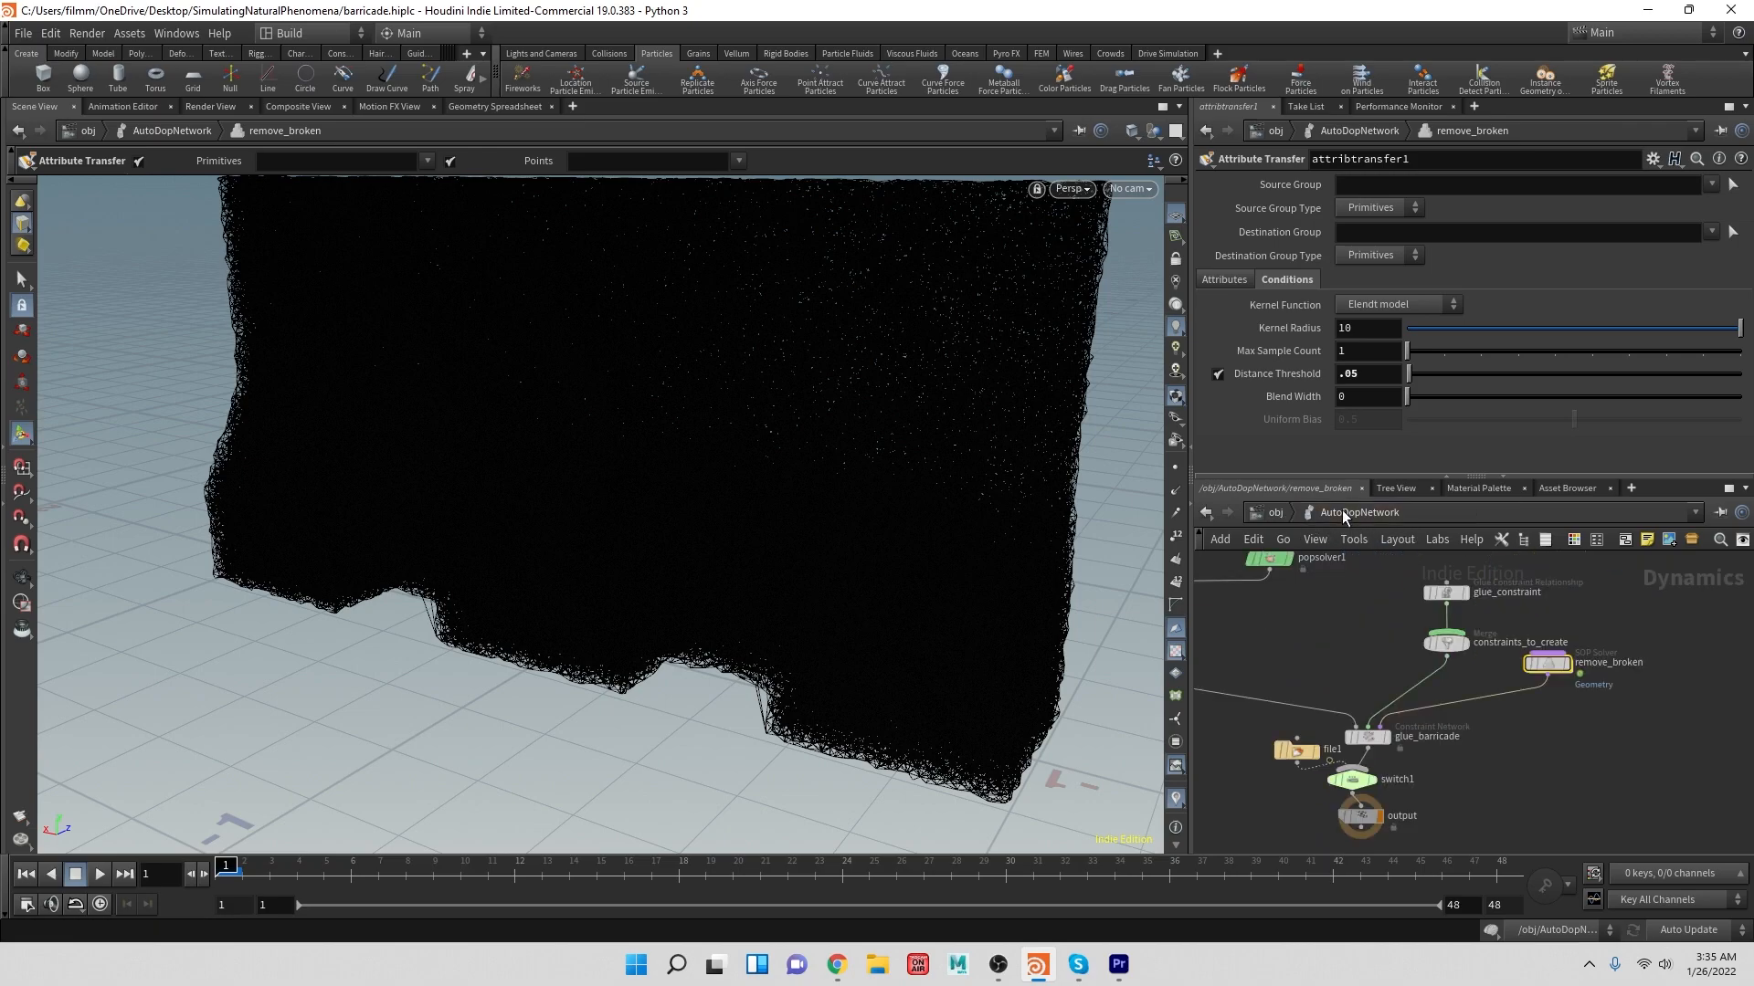
pyautogui.click(1366, 822)
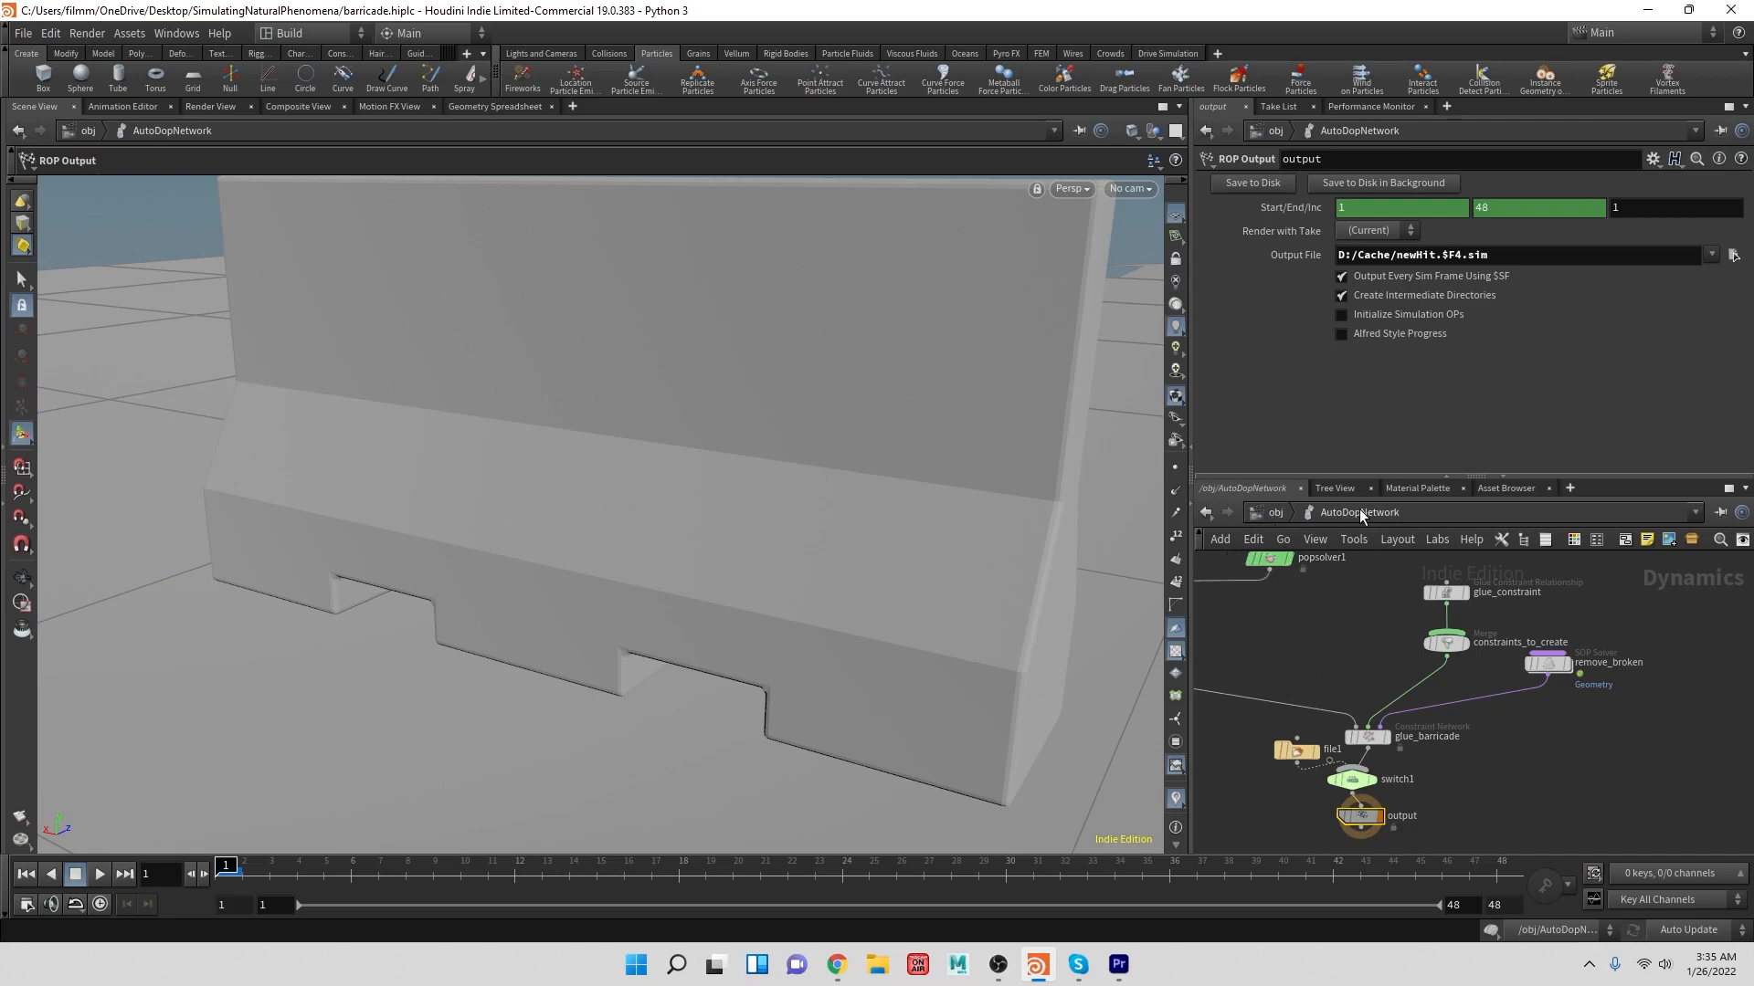
pyautogui.click(1259, 183)
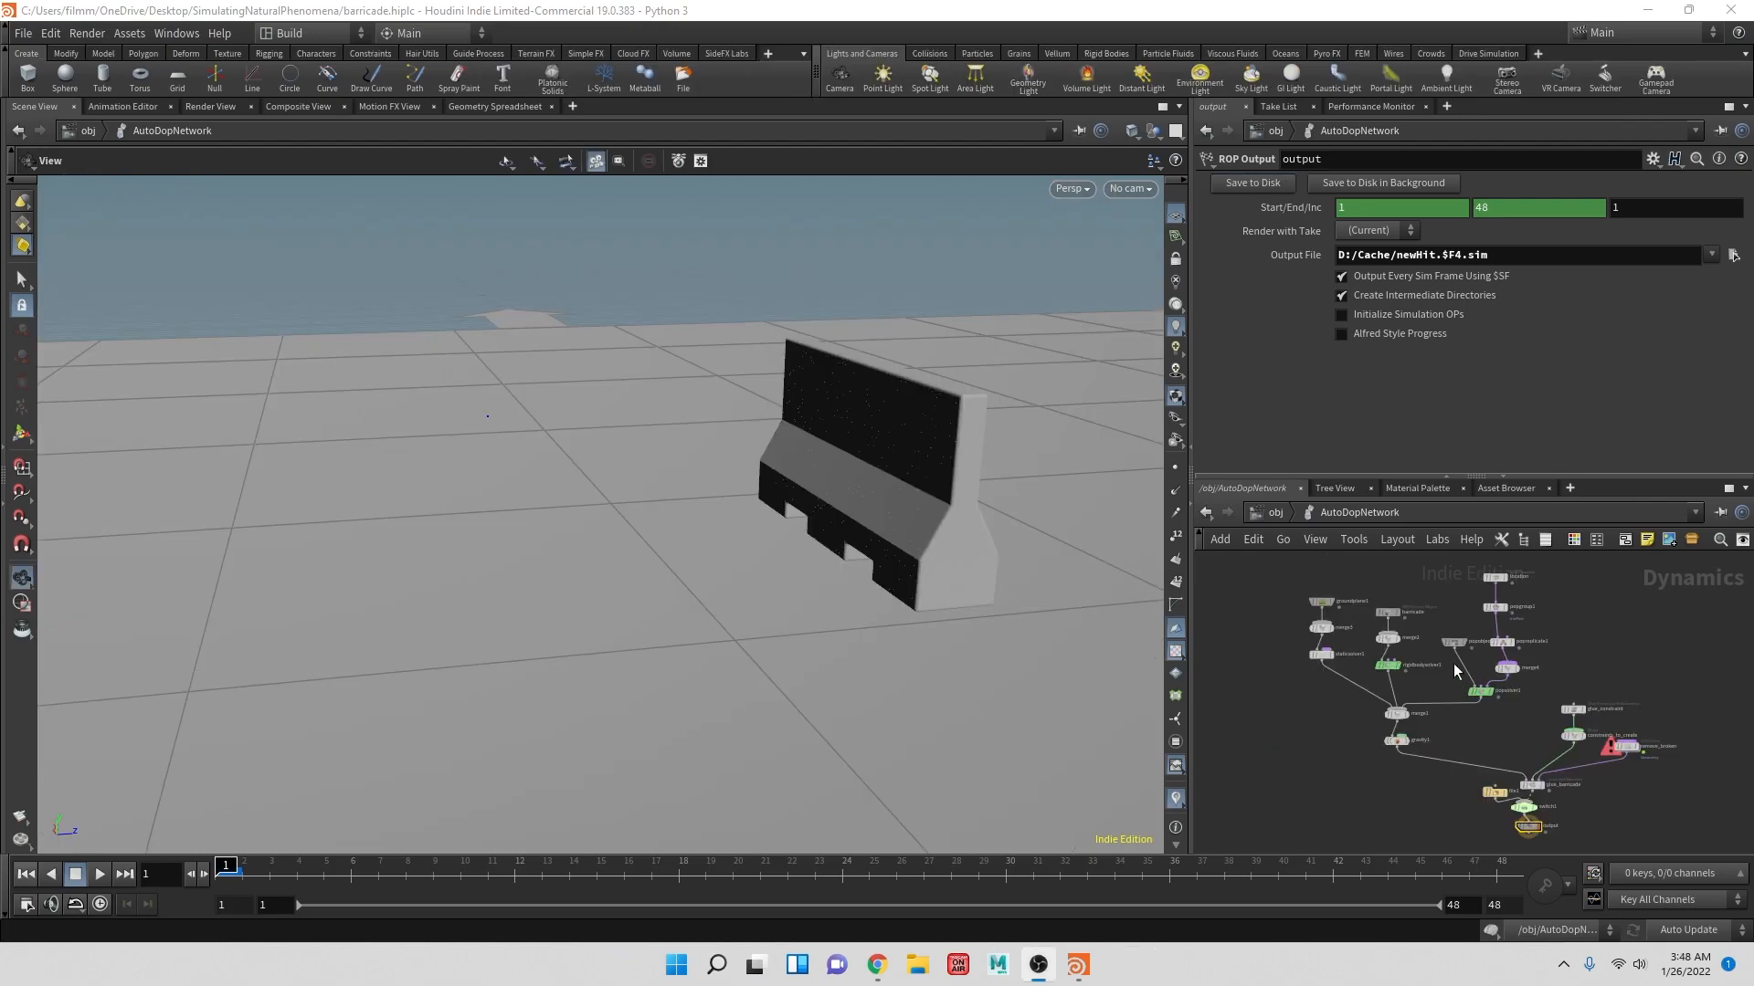
# - Set the Distance Threshold of attribtransfer1 to .1 inside AutoDopNetwork's remove_broken solver
pyautogui.moveTo(1603, 744); pyautogui.dragTo(1472, 722, button='middle')
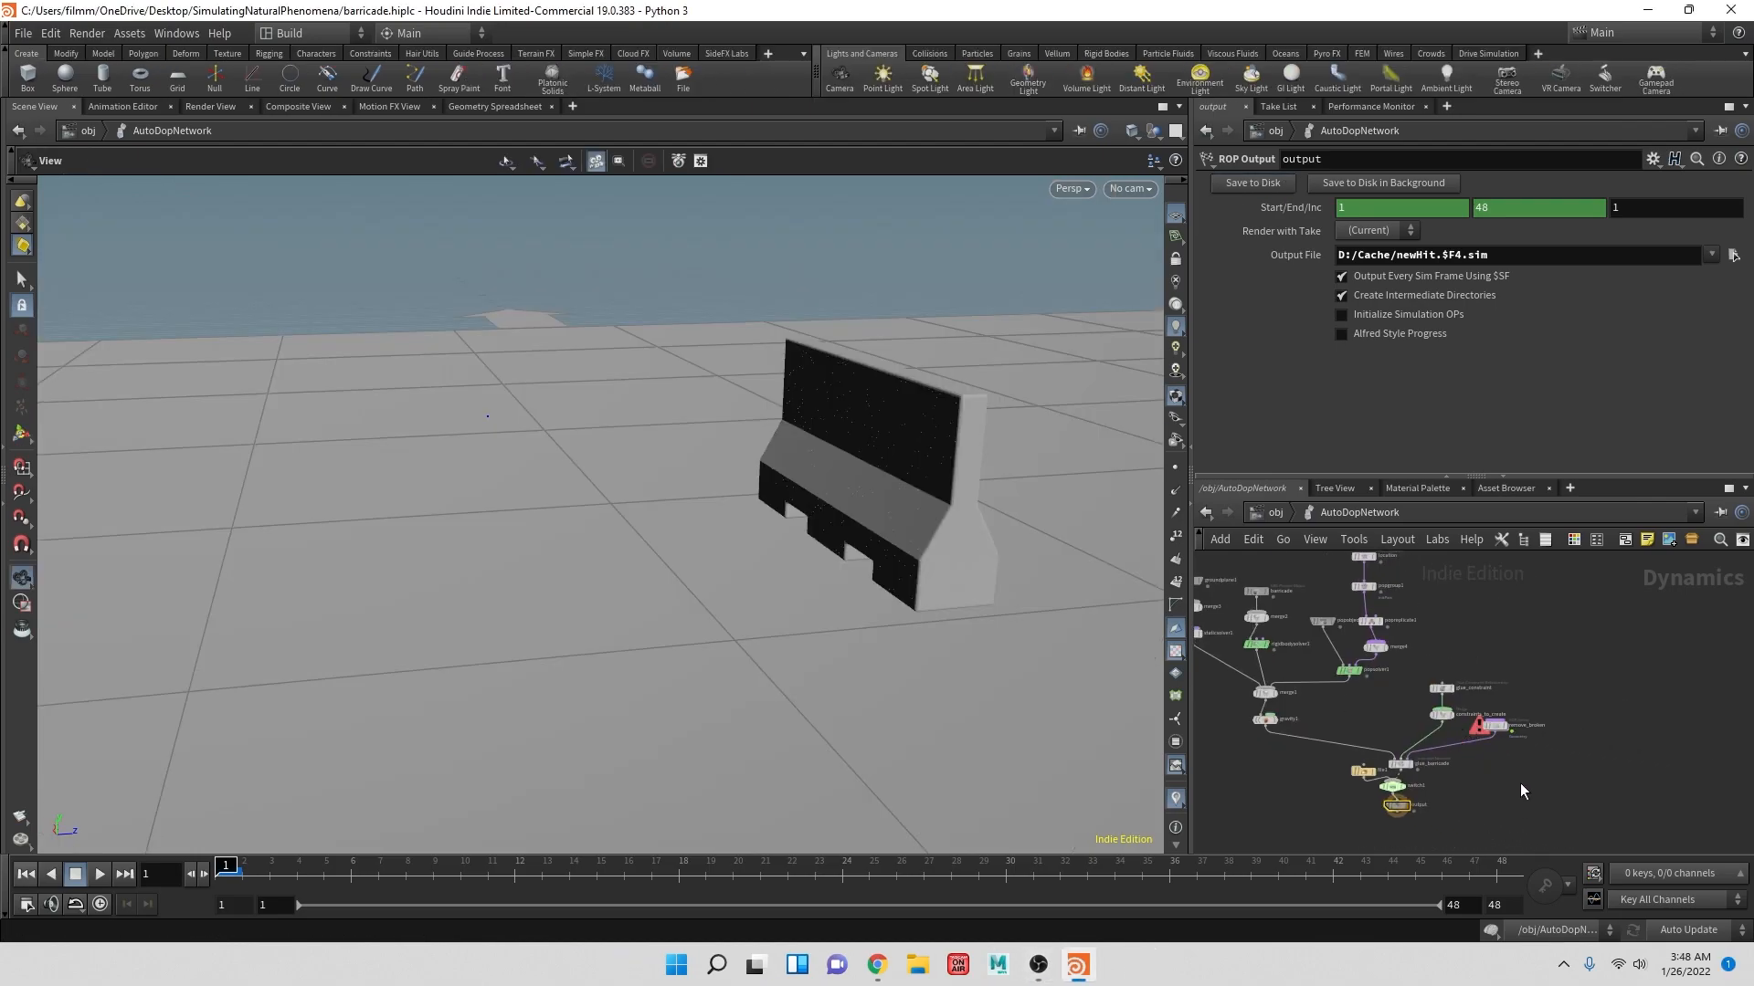
pyautogui.moveTo(1388, 701); pyautogui.dragTo(1384, 649, button='middle')
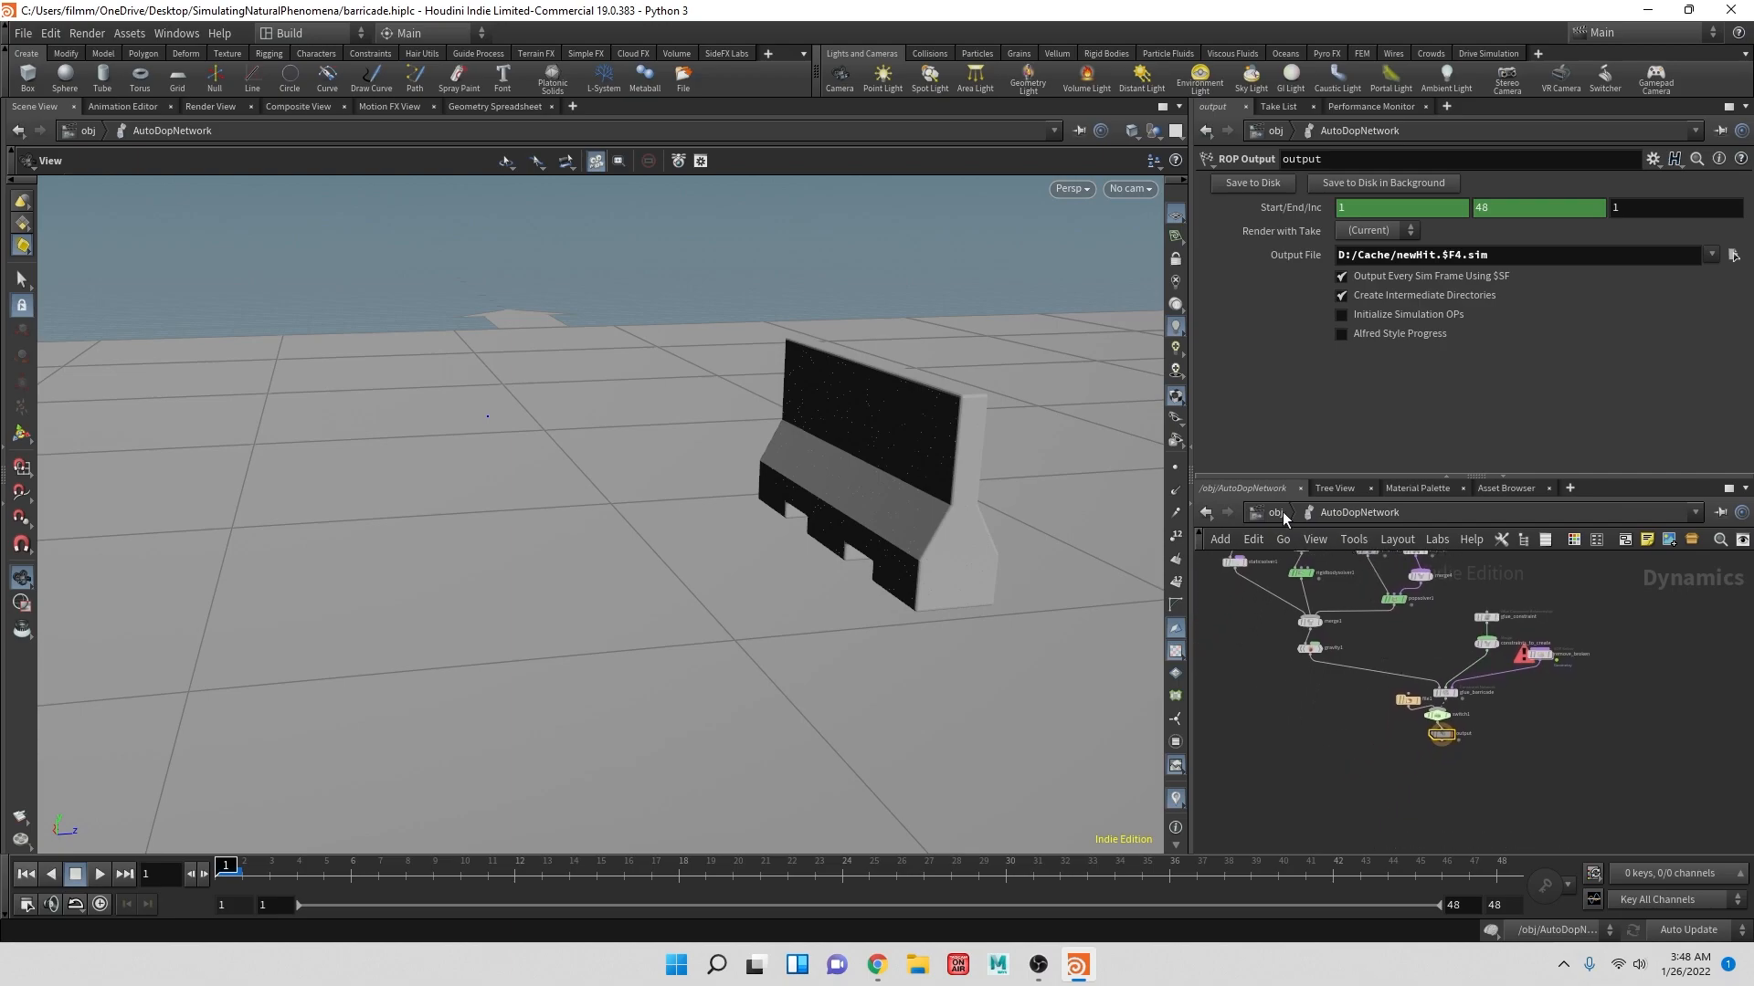
pyautogui.doubleClick(1538, 655)
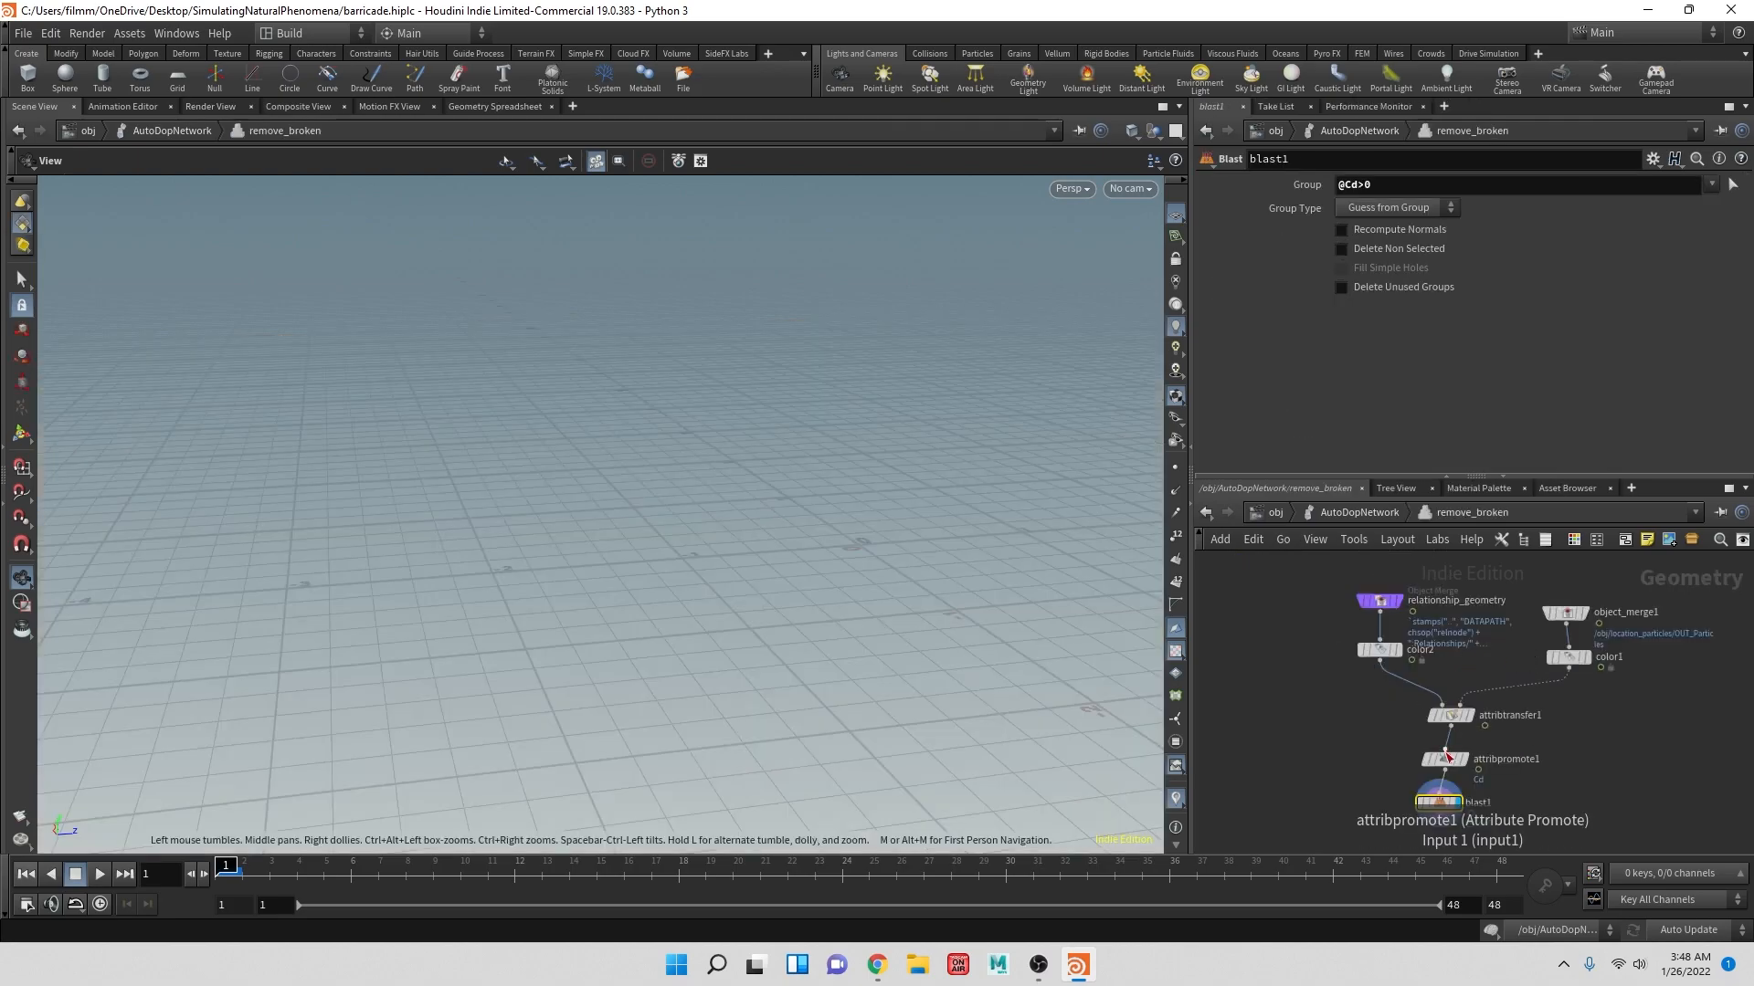
pyautogui.click(1450, 715)
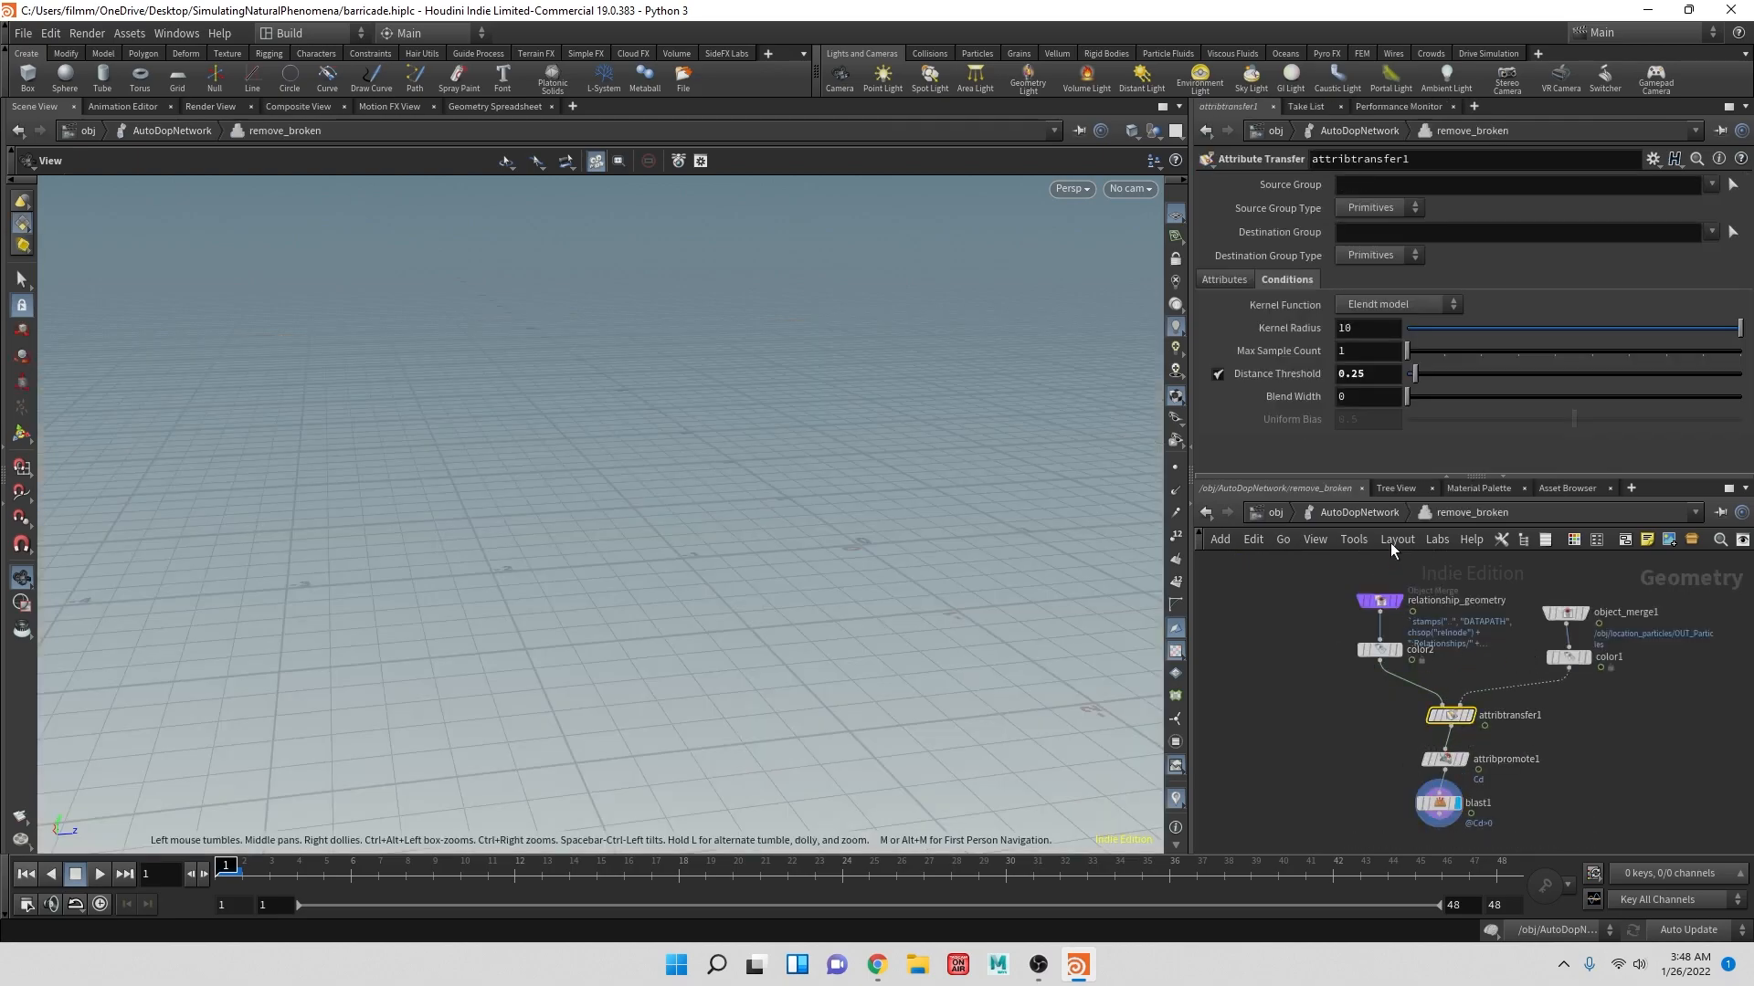
pyautogui.click(1373, 376)
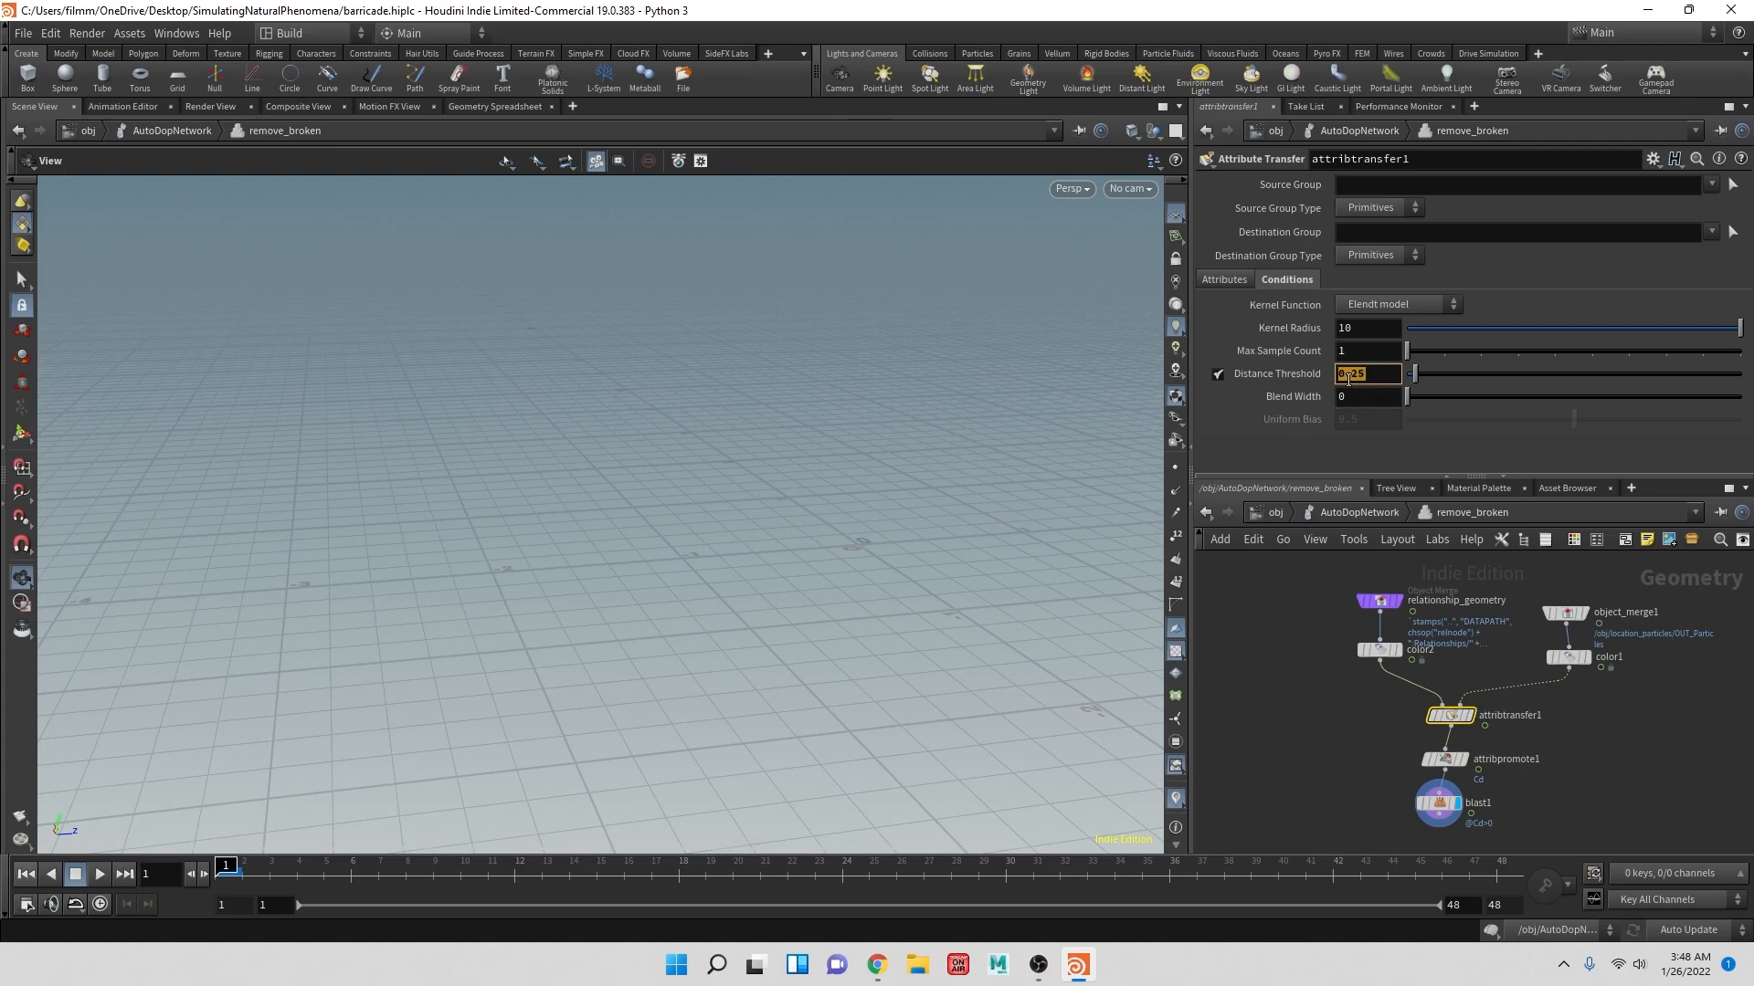
pyautogui.write('.1')
pyautogui.press('Return')
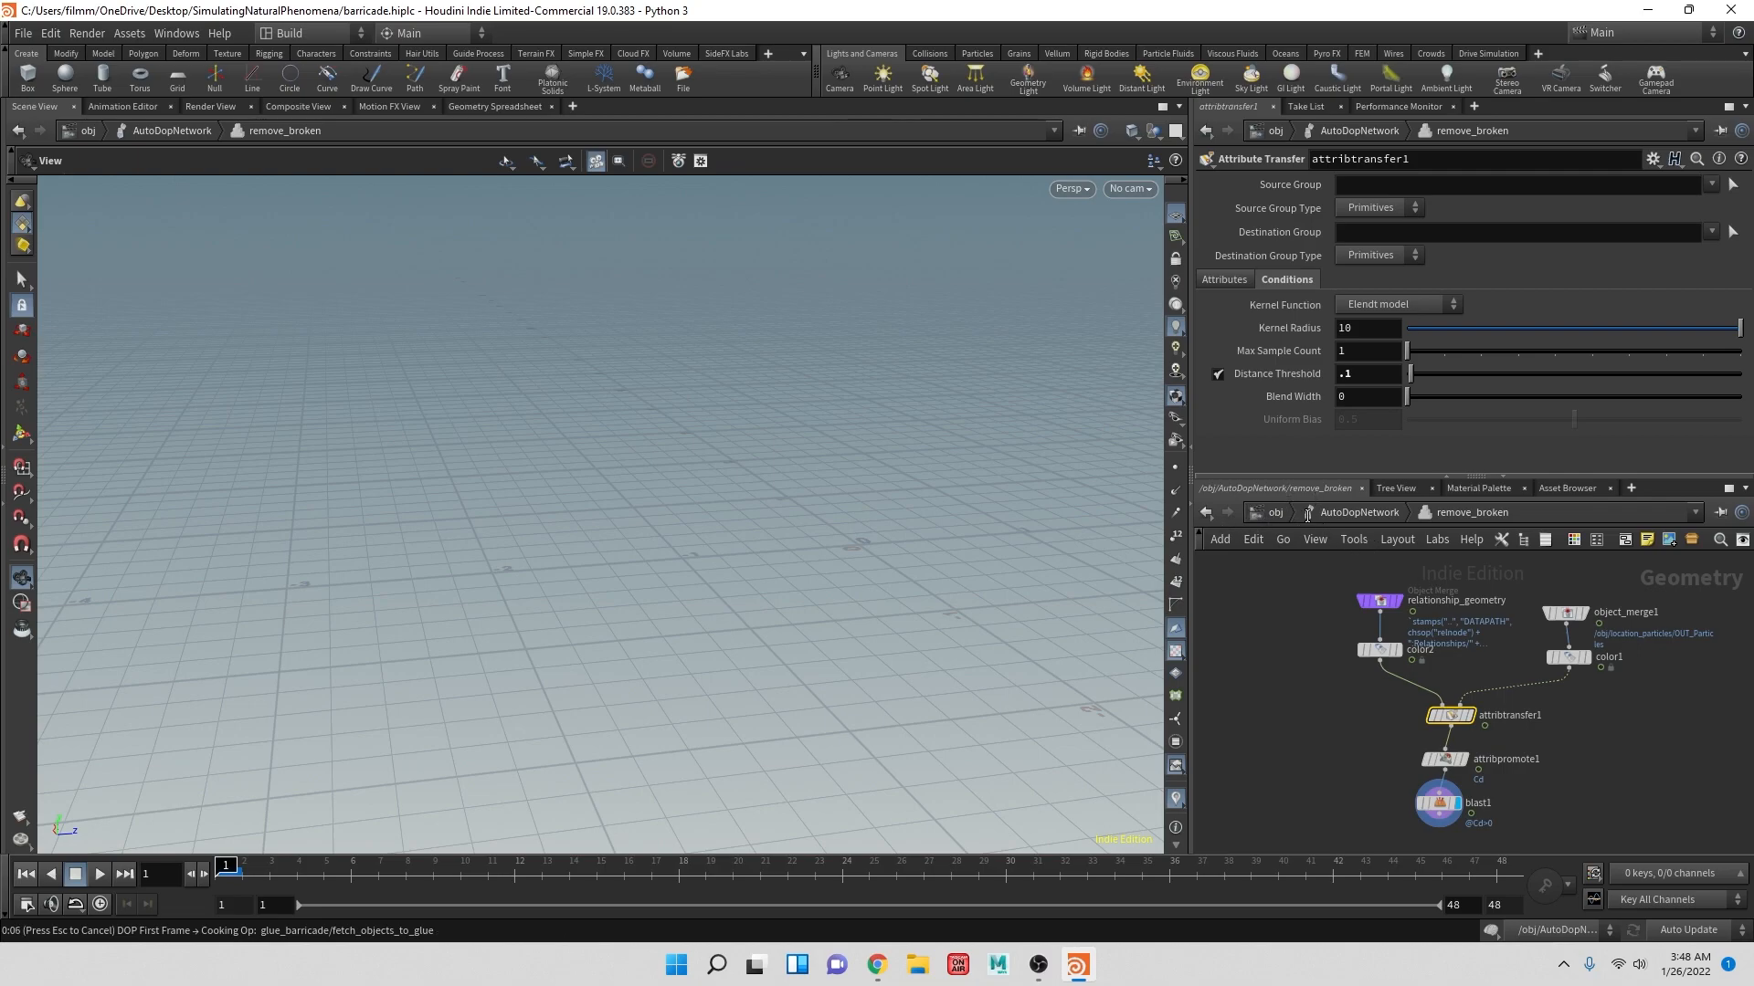
# - Check the Force Total Count of scatter1 in the barricade network
pyautogui.click(1334, 511)
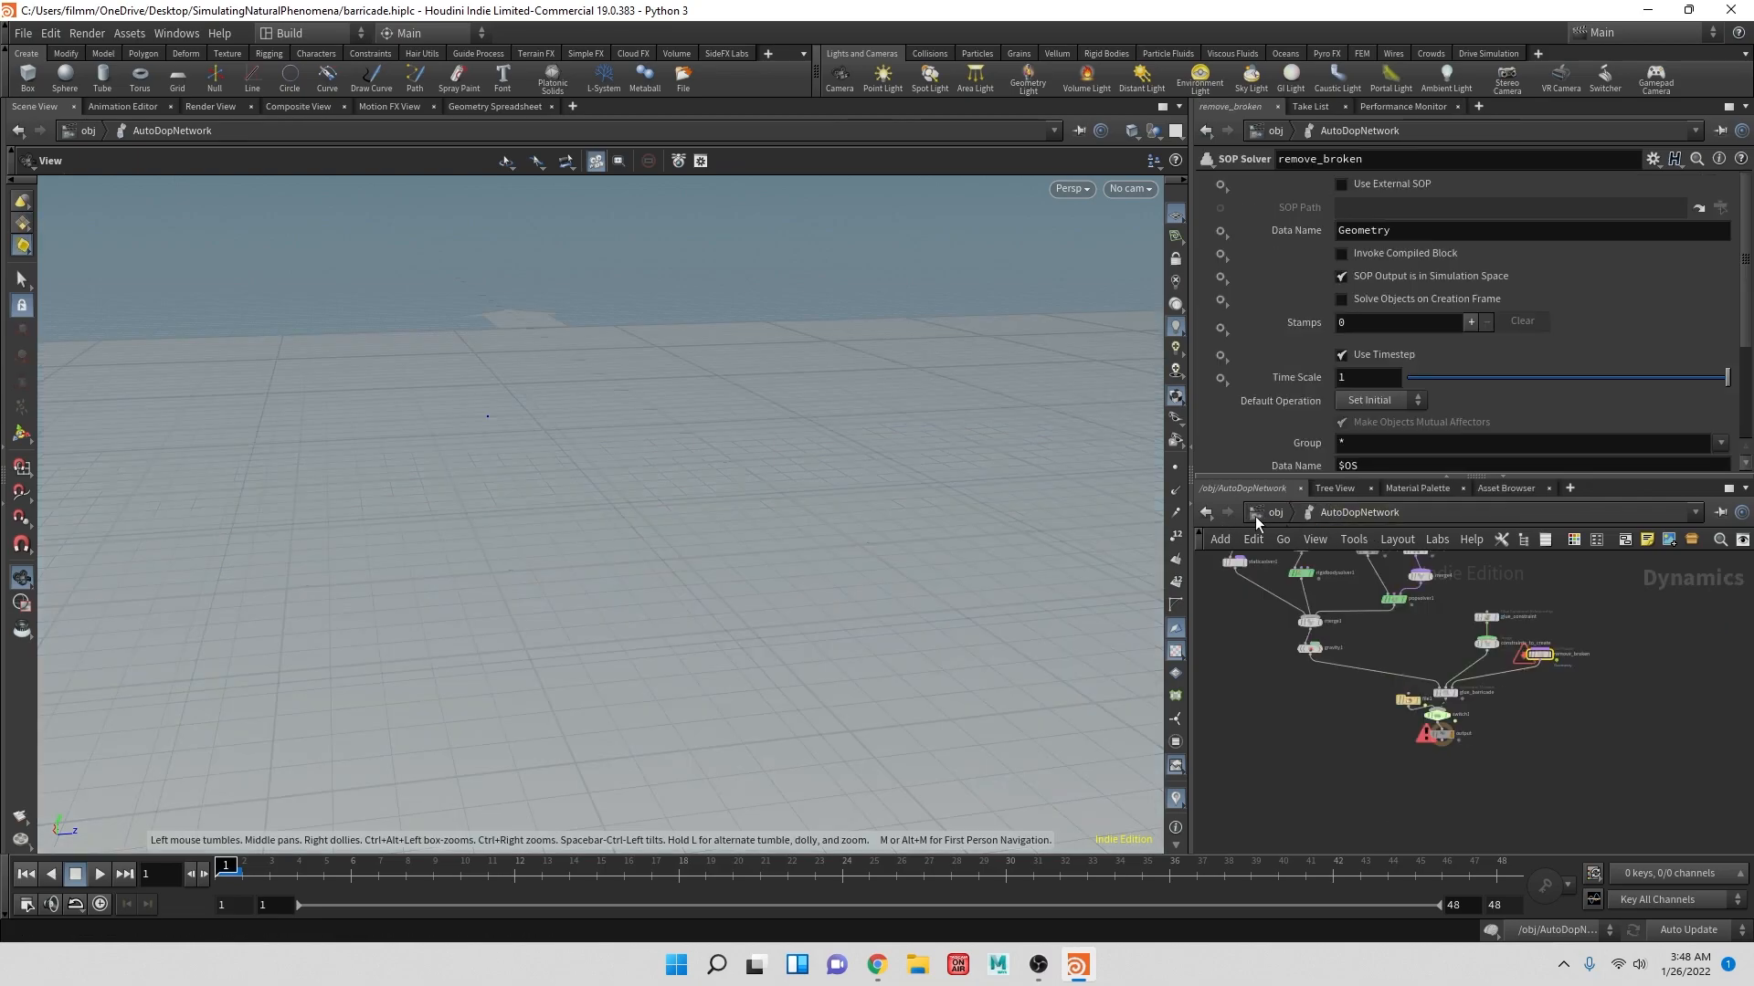
pyautogui.click(1273, 513)
pyautogui.doubleClick(1300, 607)
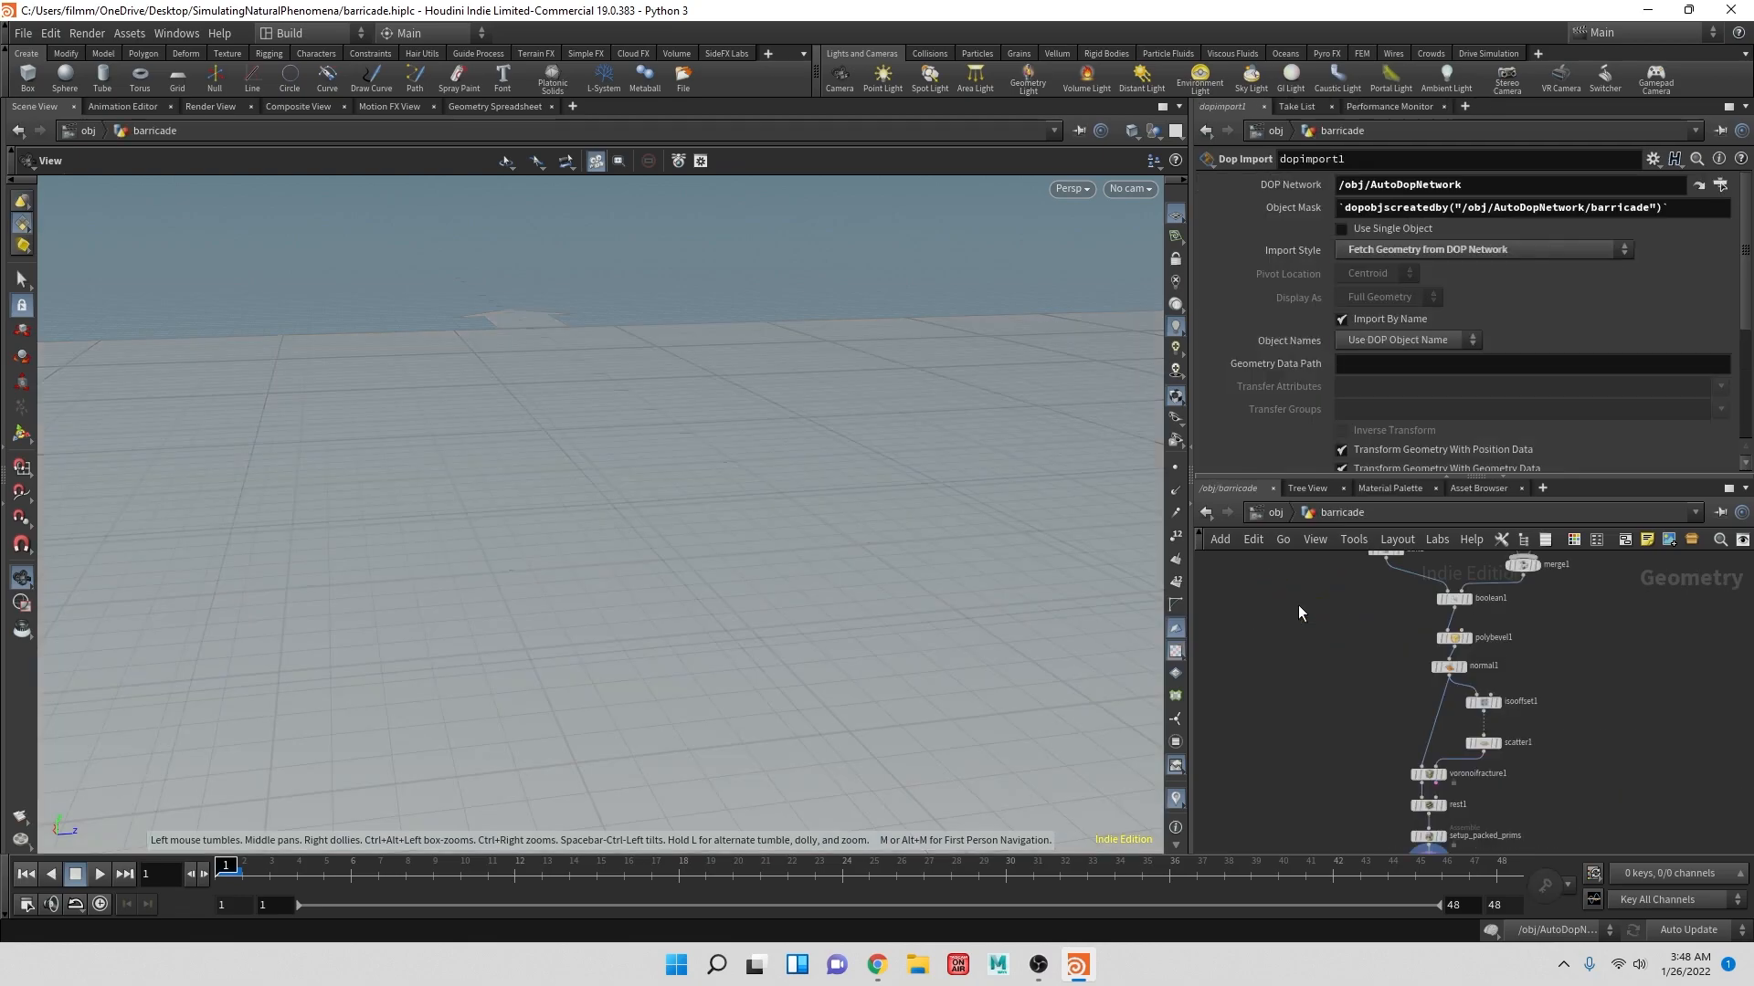
pyautogui.click(1483, 745)
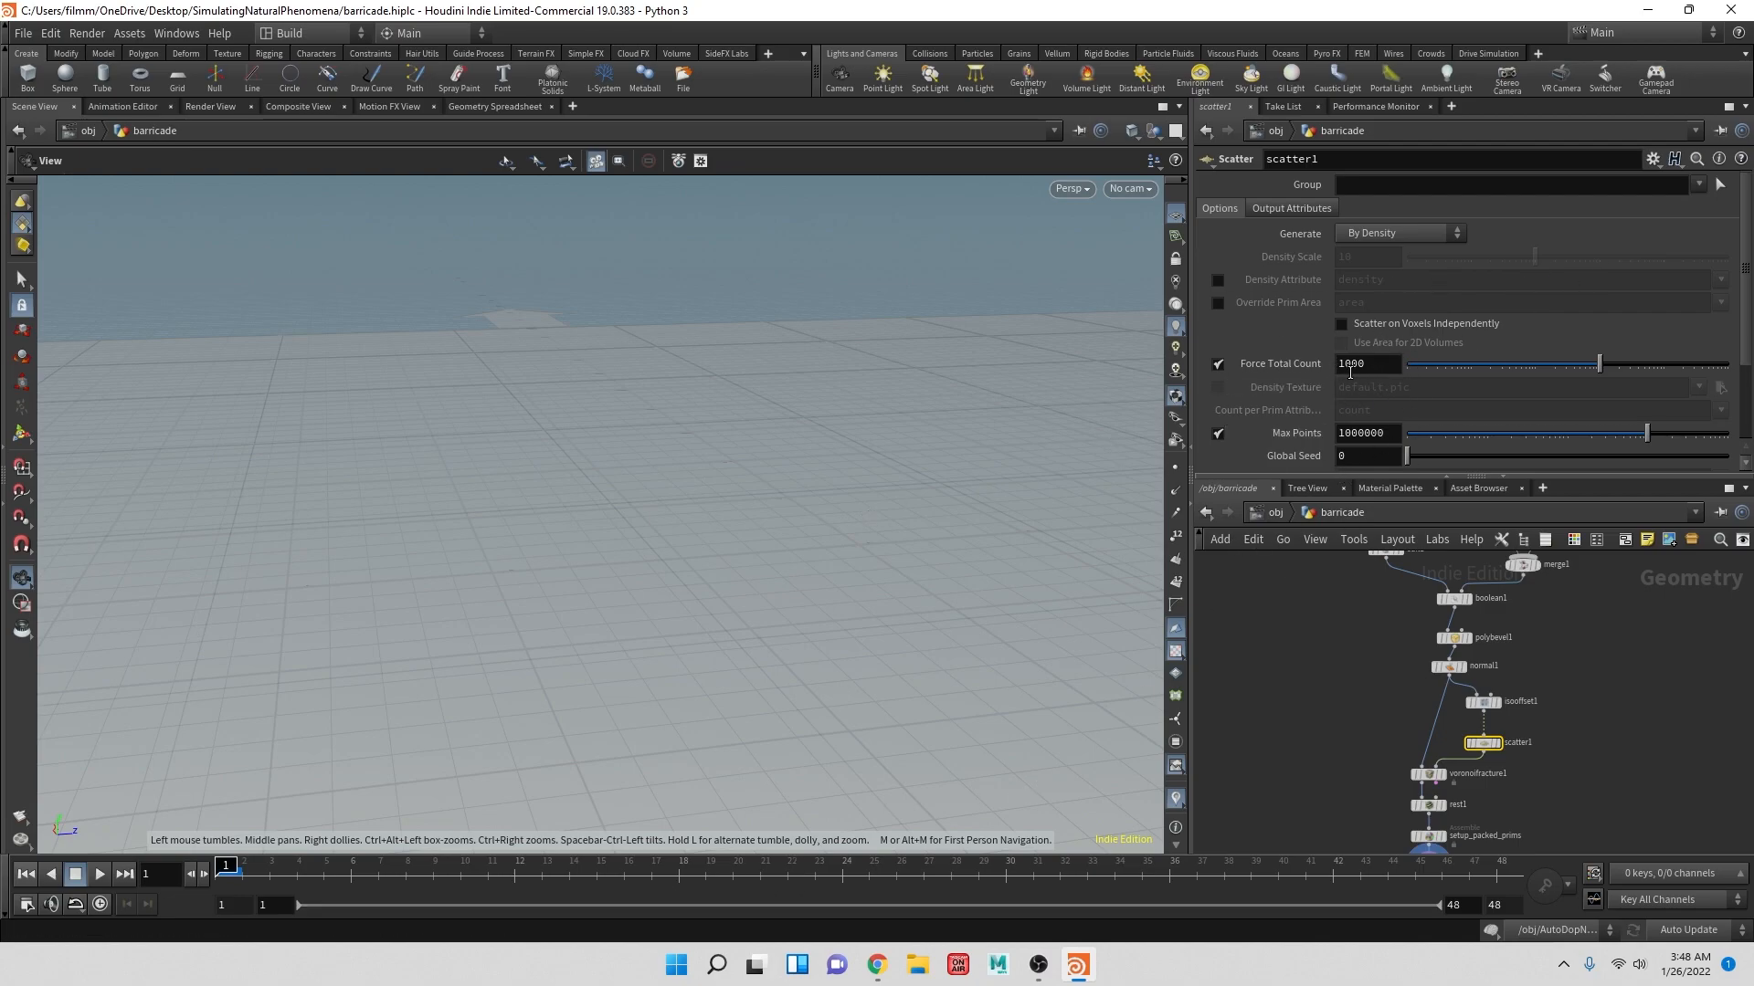
pyautogui.doubleClick(1381, 364)
pyautogui.write('10')
pyautogui.press('Return')
pyautogui.moveTo(1597, 725); pyautogui.dragTo(1521, 615, button='middle')
pyautogui.click(1274, 513)
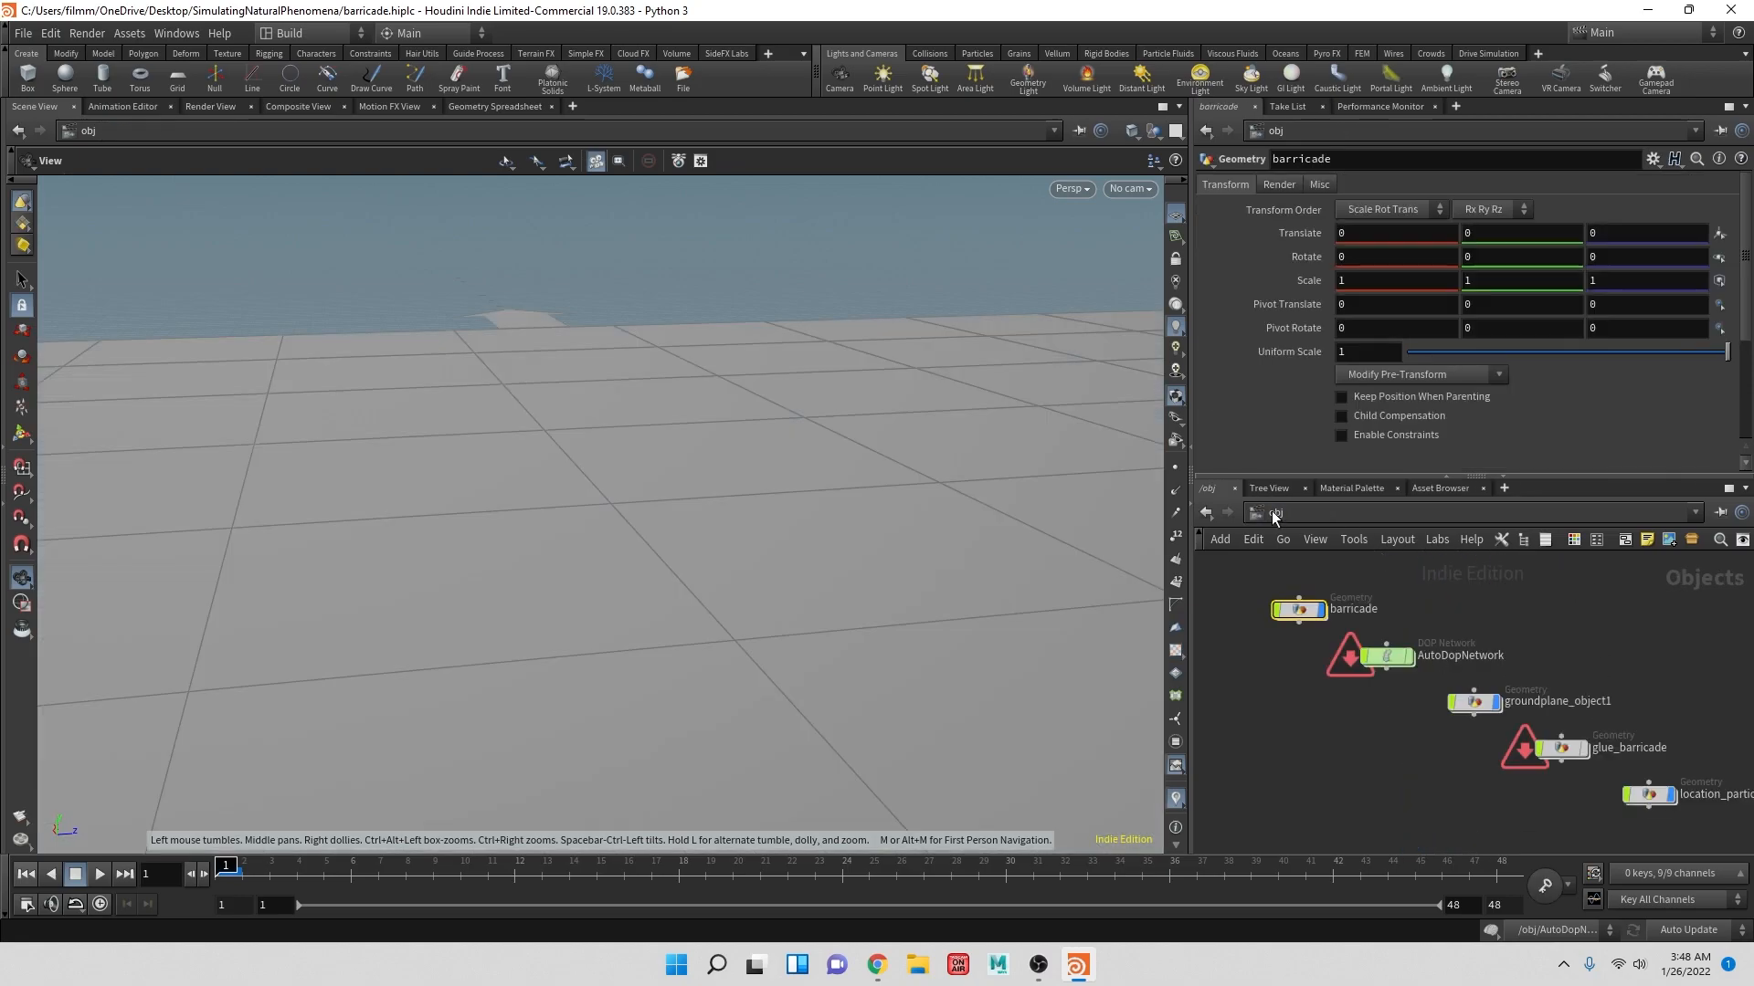
# - Check which input switch1 selects in AutoDopNetwork, and inspect the barricade up close
pyautogui.doubleClick(1389, 656)
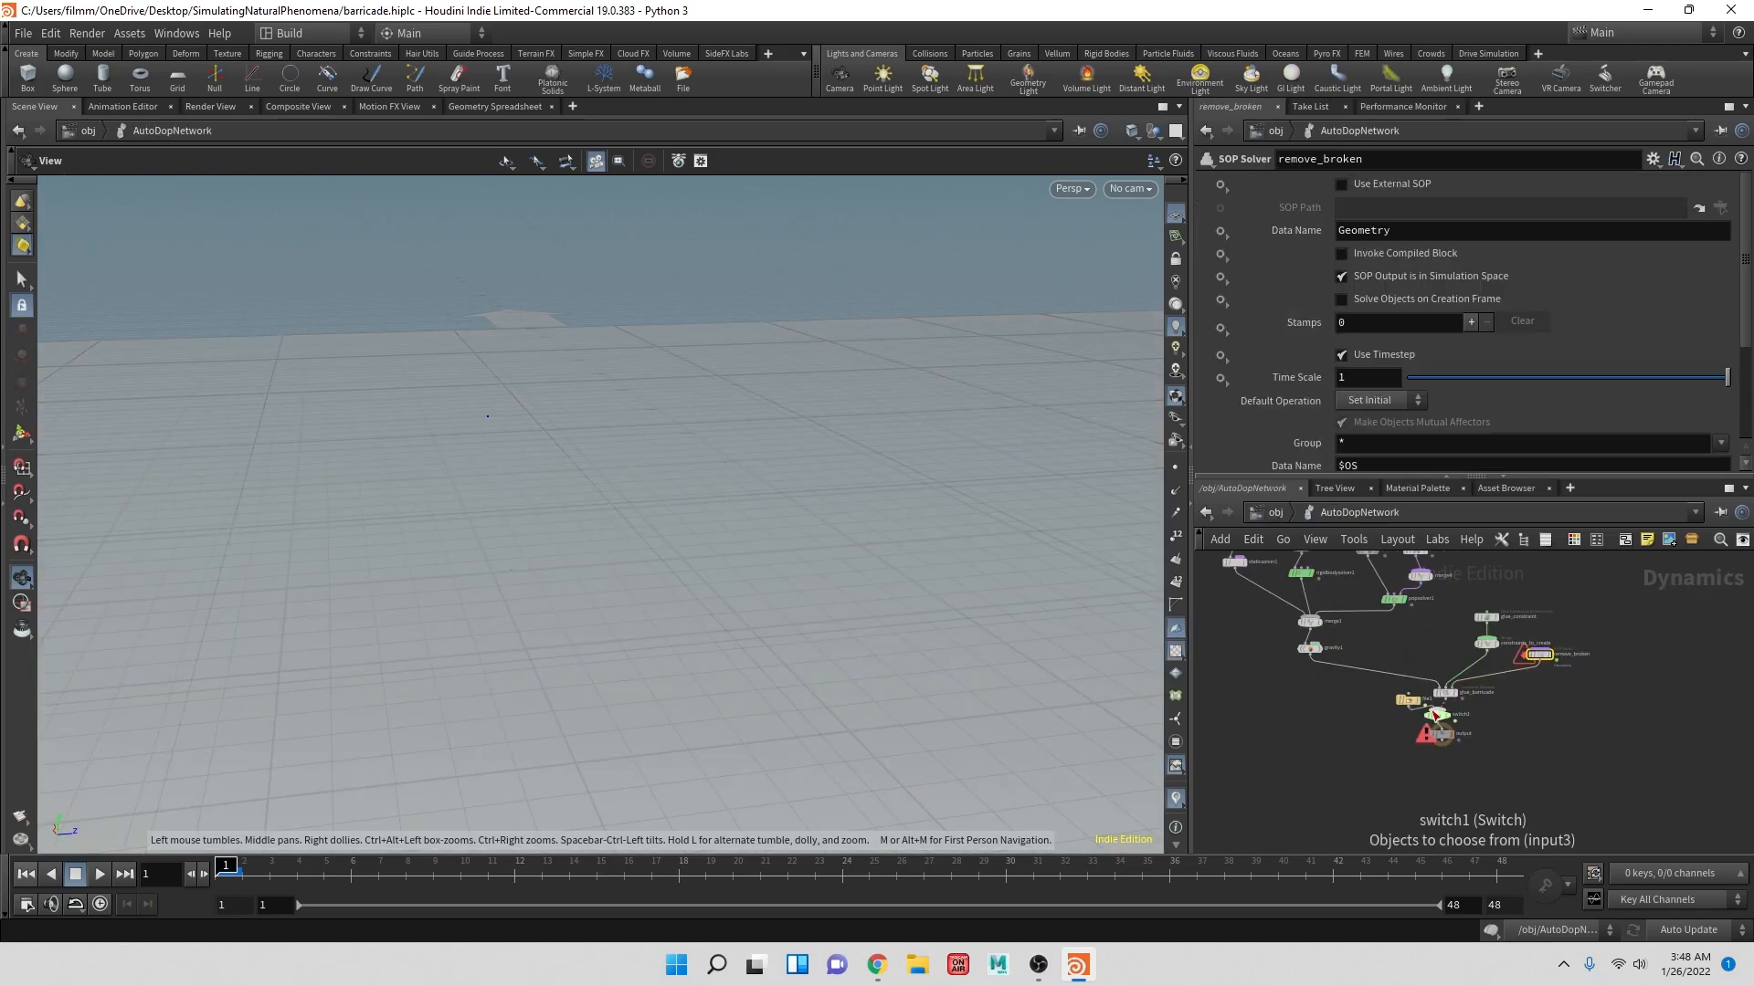
pyautogui.click(1437, 715)
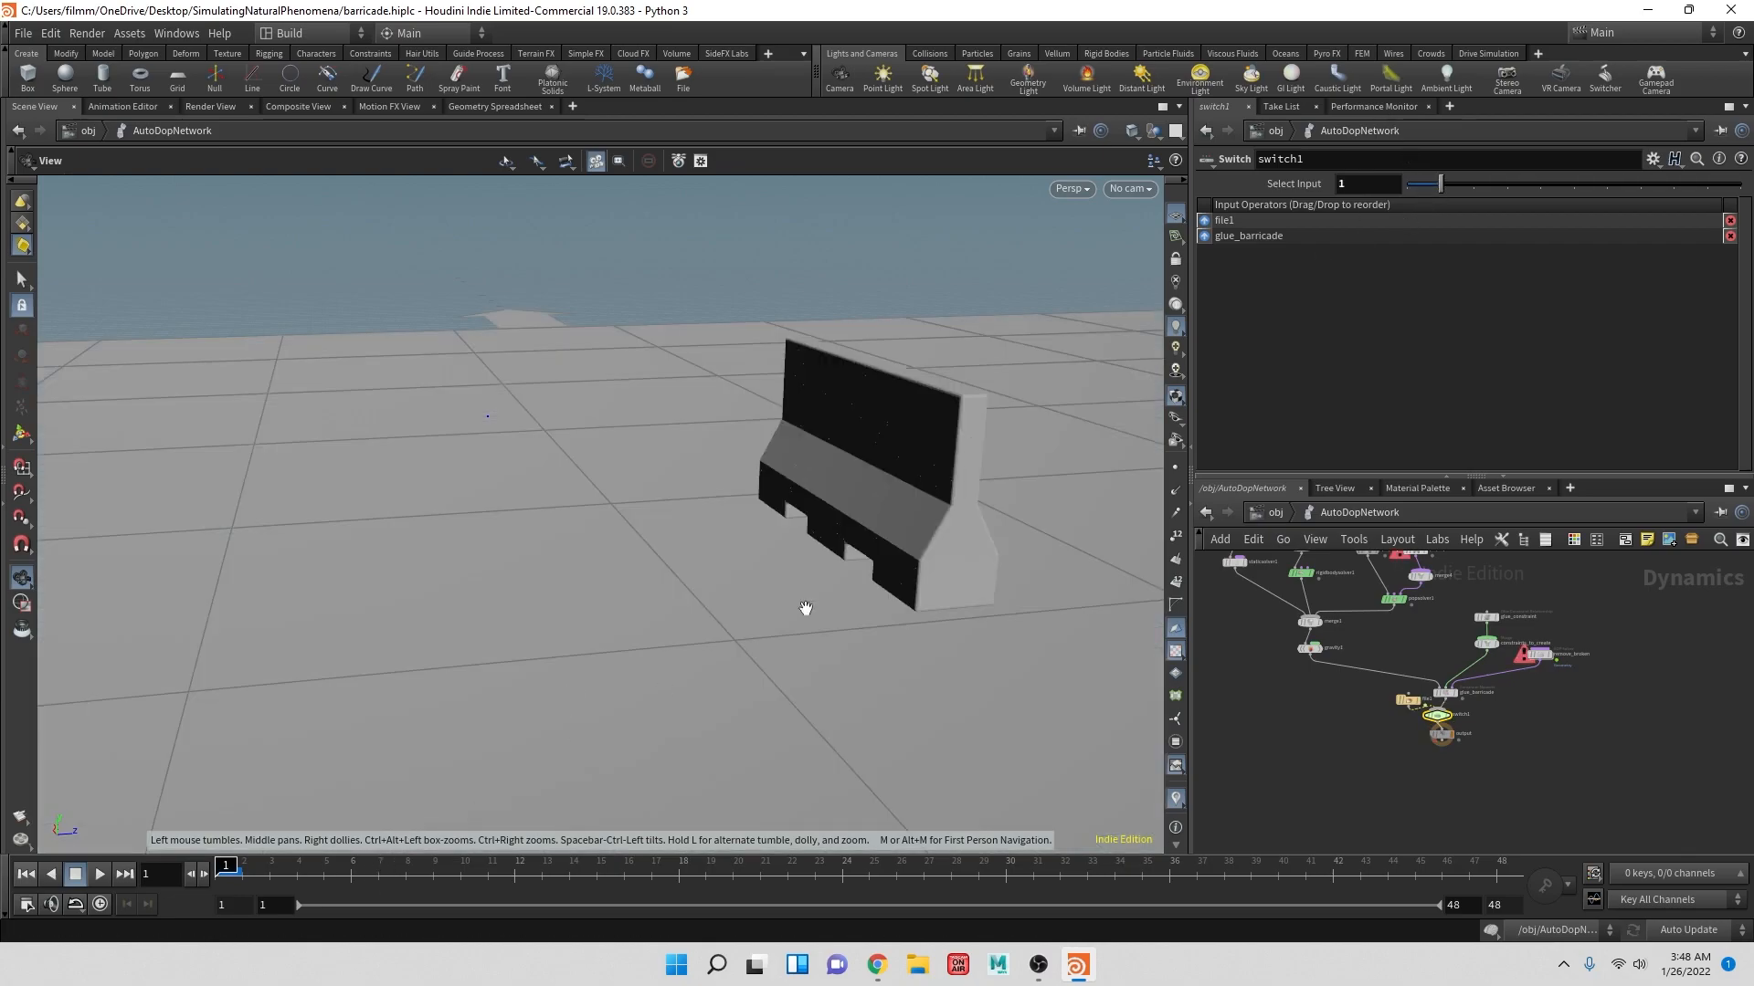
pyautogui.moveTo(854, 564); pyautogui.dragTo(967, 545)
pyautogui.scroll(3, 955, 533)
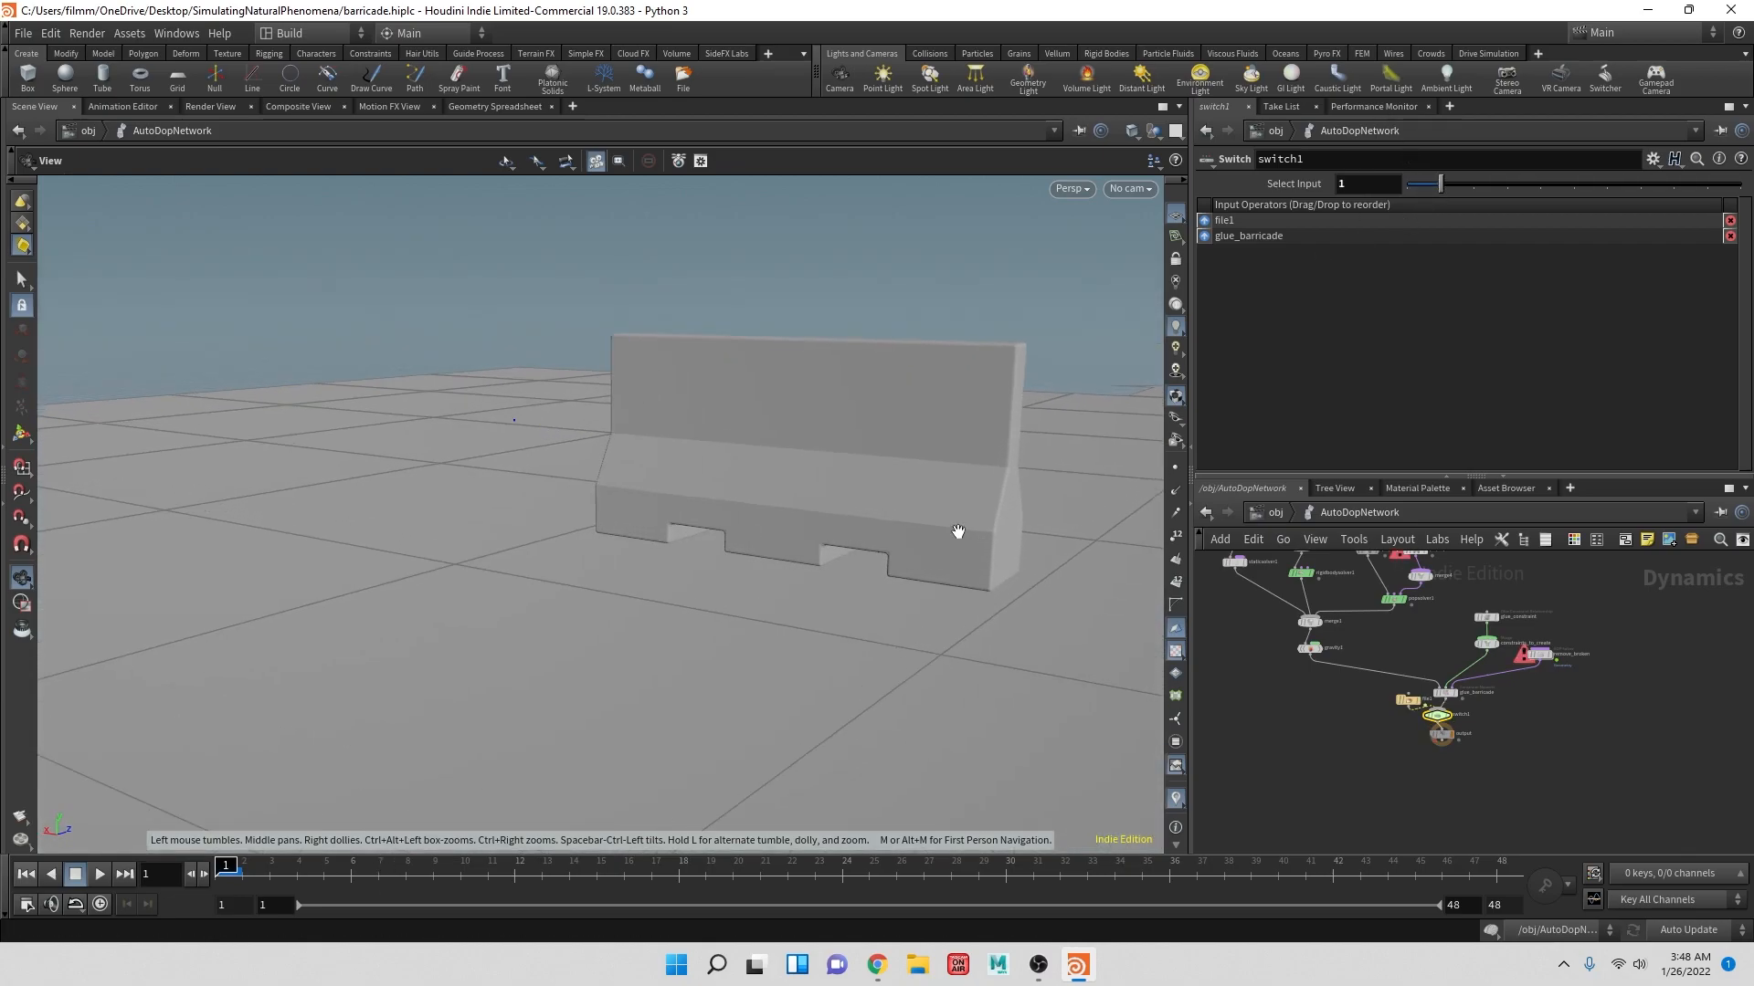
pyautogui.scroll(3, 958, 533)
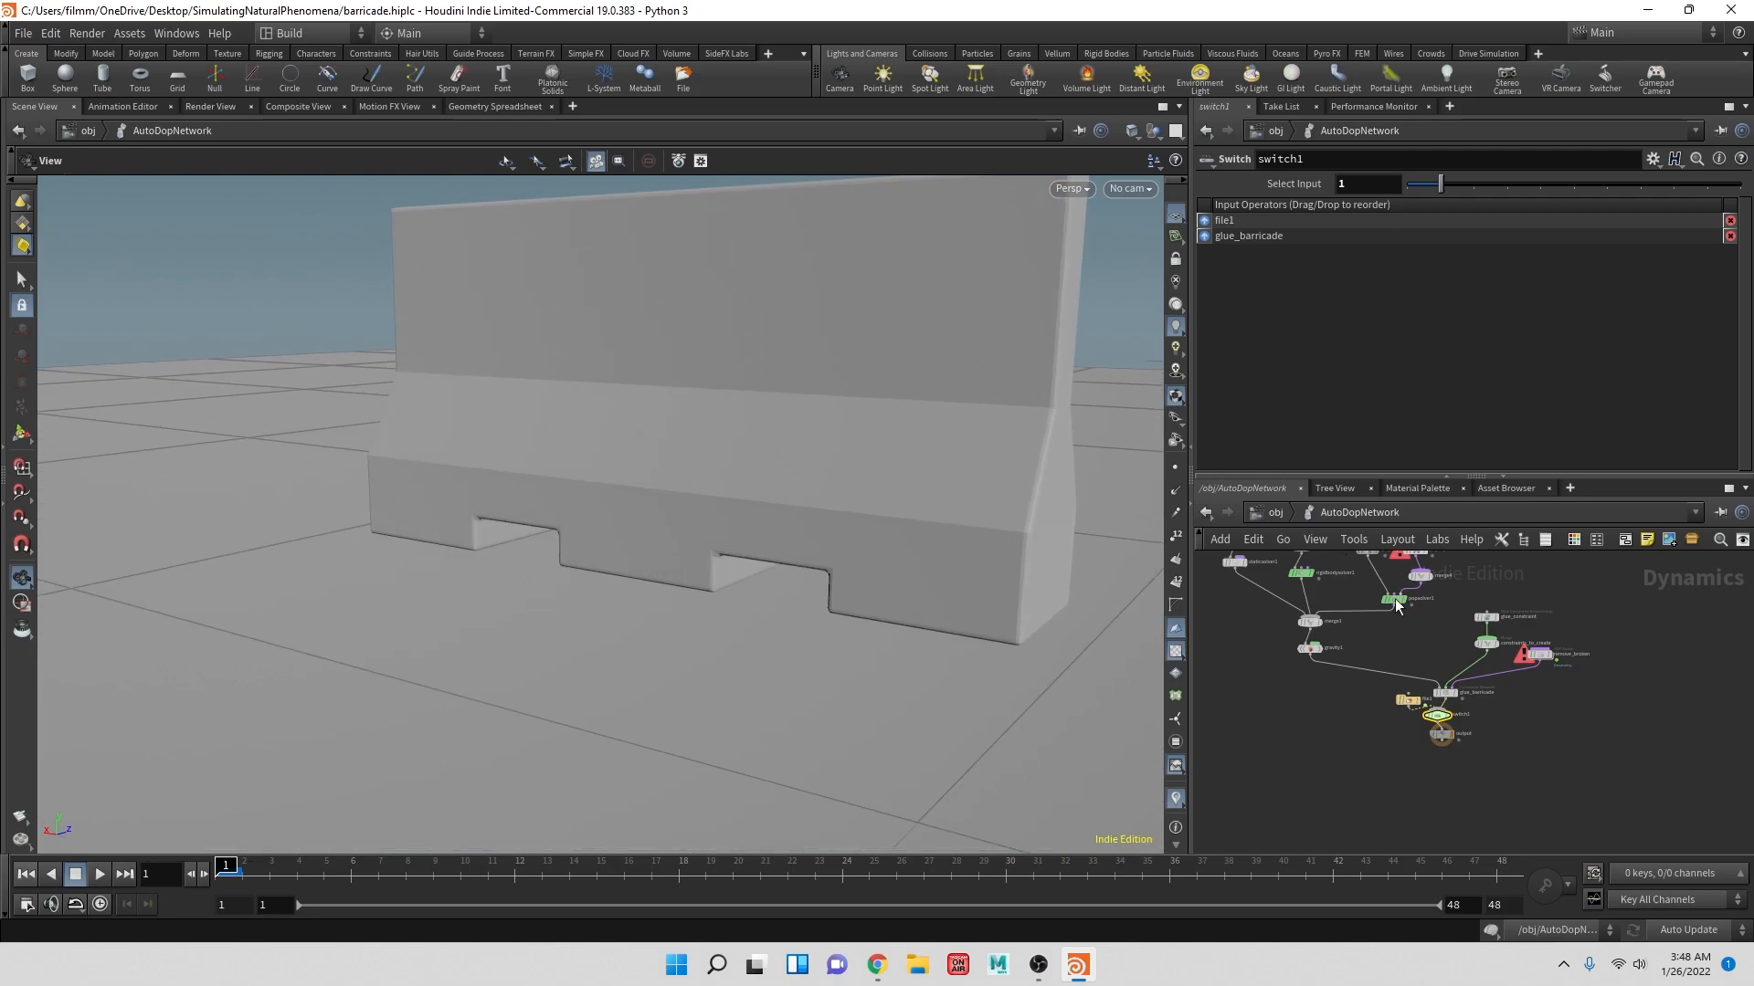
# - Reset the AutoDopNetwork simulation and save frames 1 to 48 to disk from its output node as D:/Cache/newHit.$F4.sim
pyautogui.click(1265, 513)
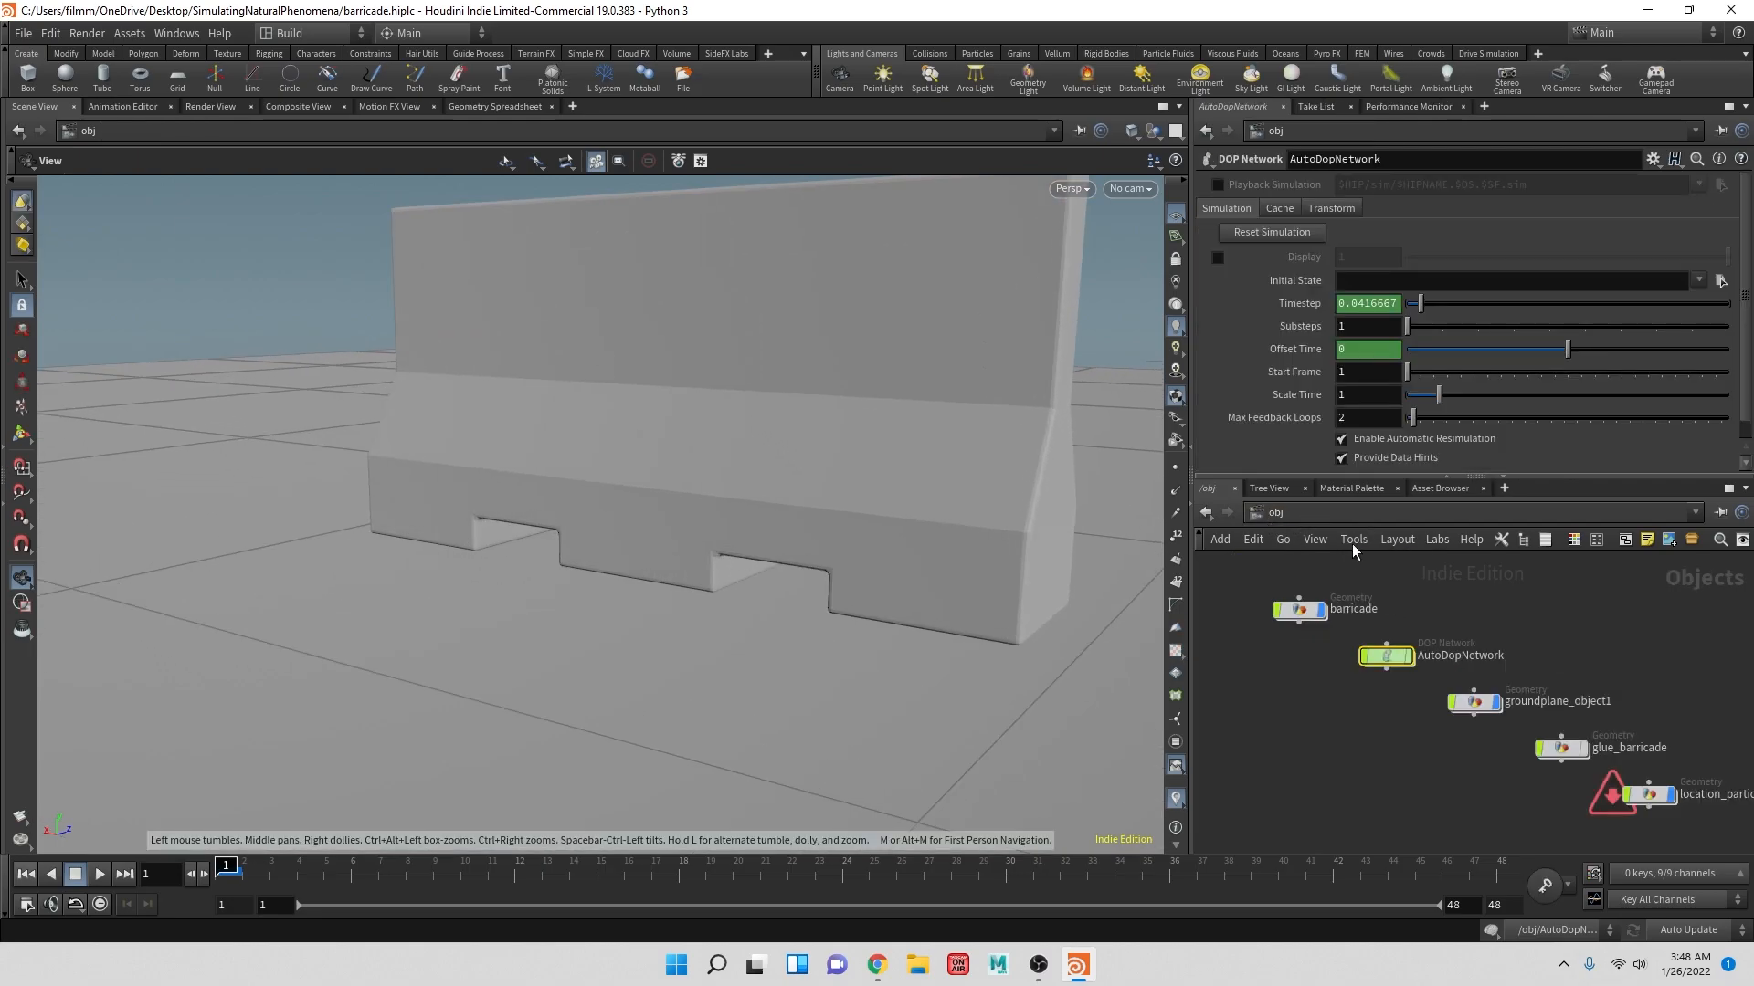
pyautogui.click(1274, 232)
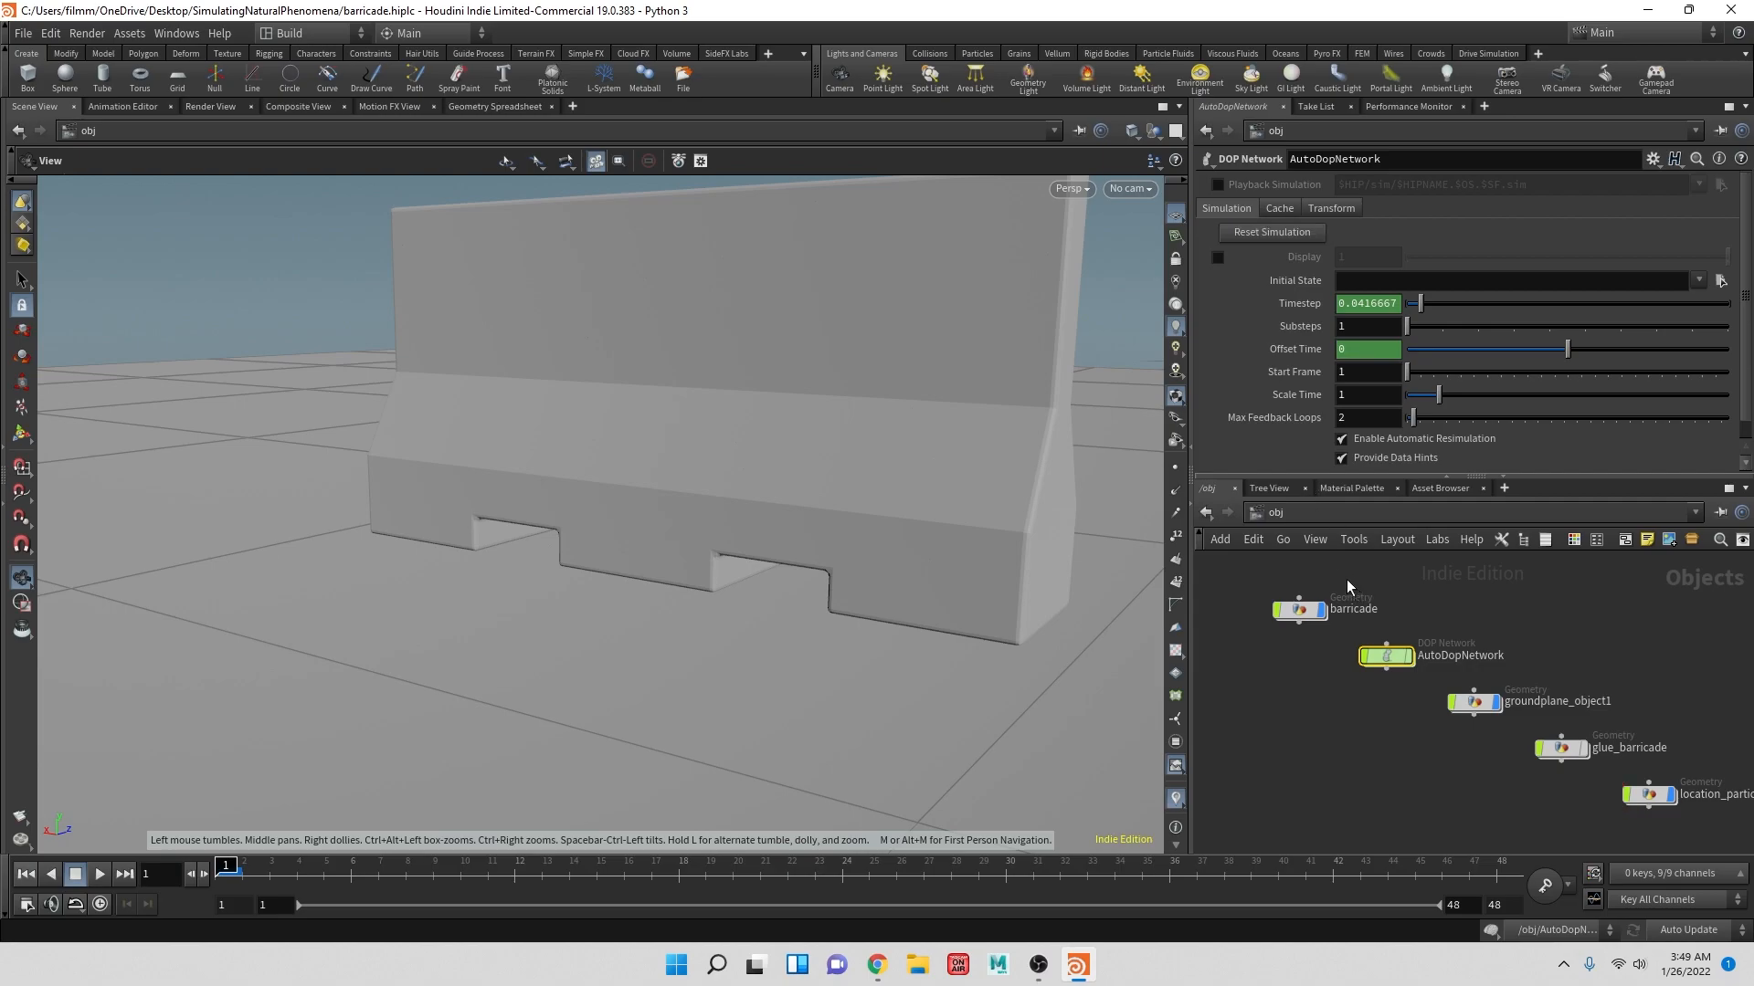
pyautogui.doubleClick(1385, 656)
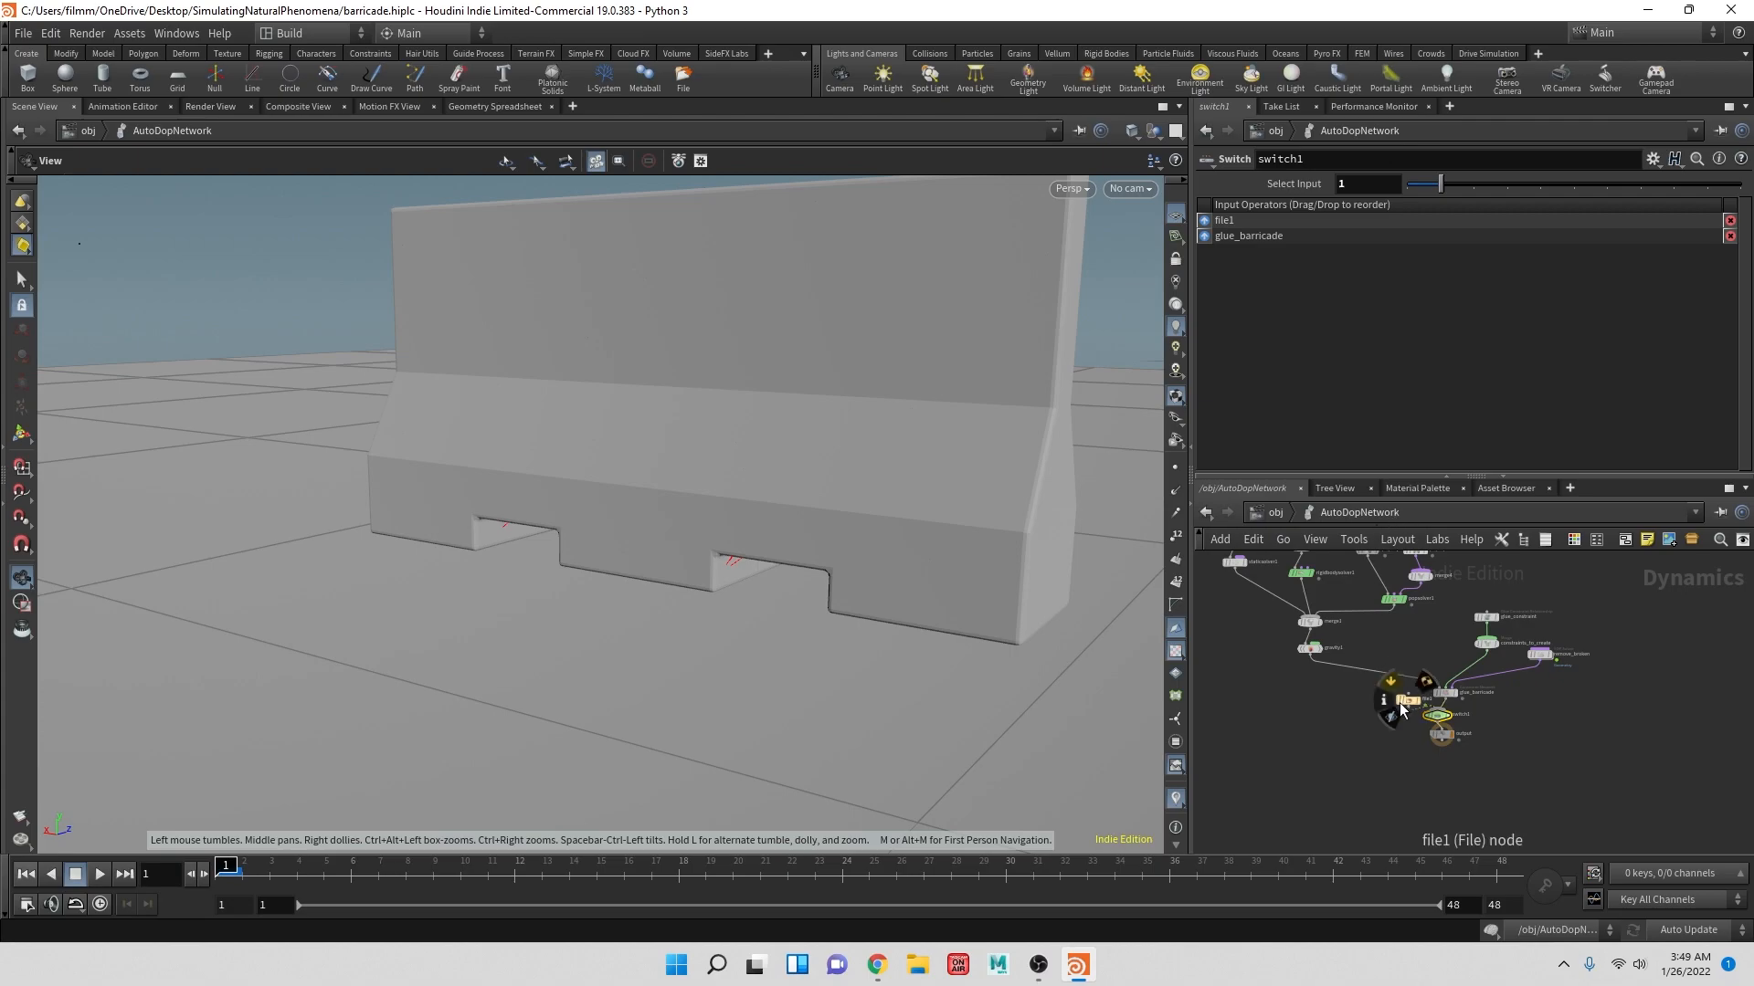
pyautogui.moveTo(1443, 716)
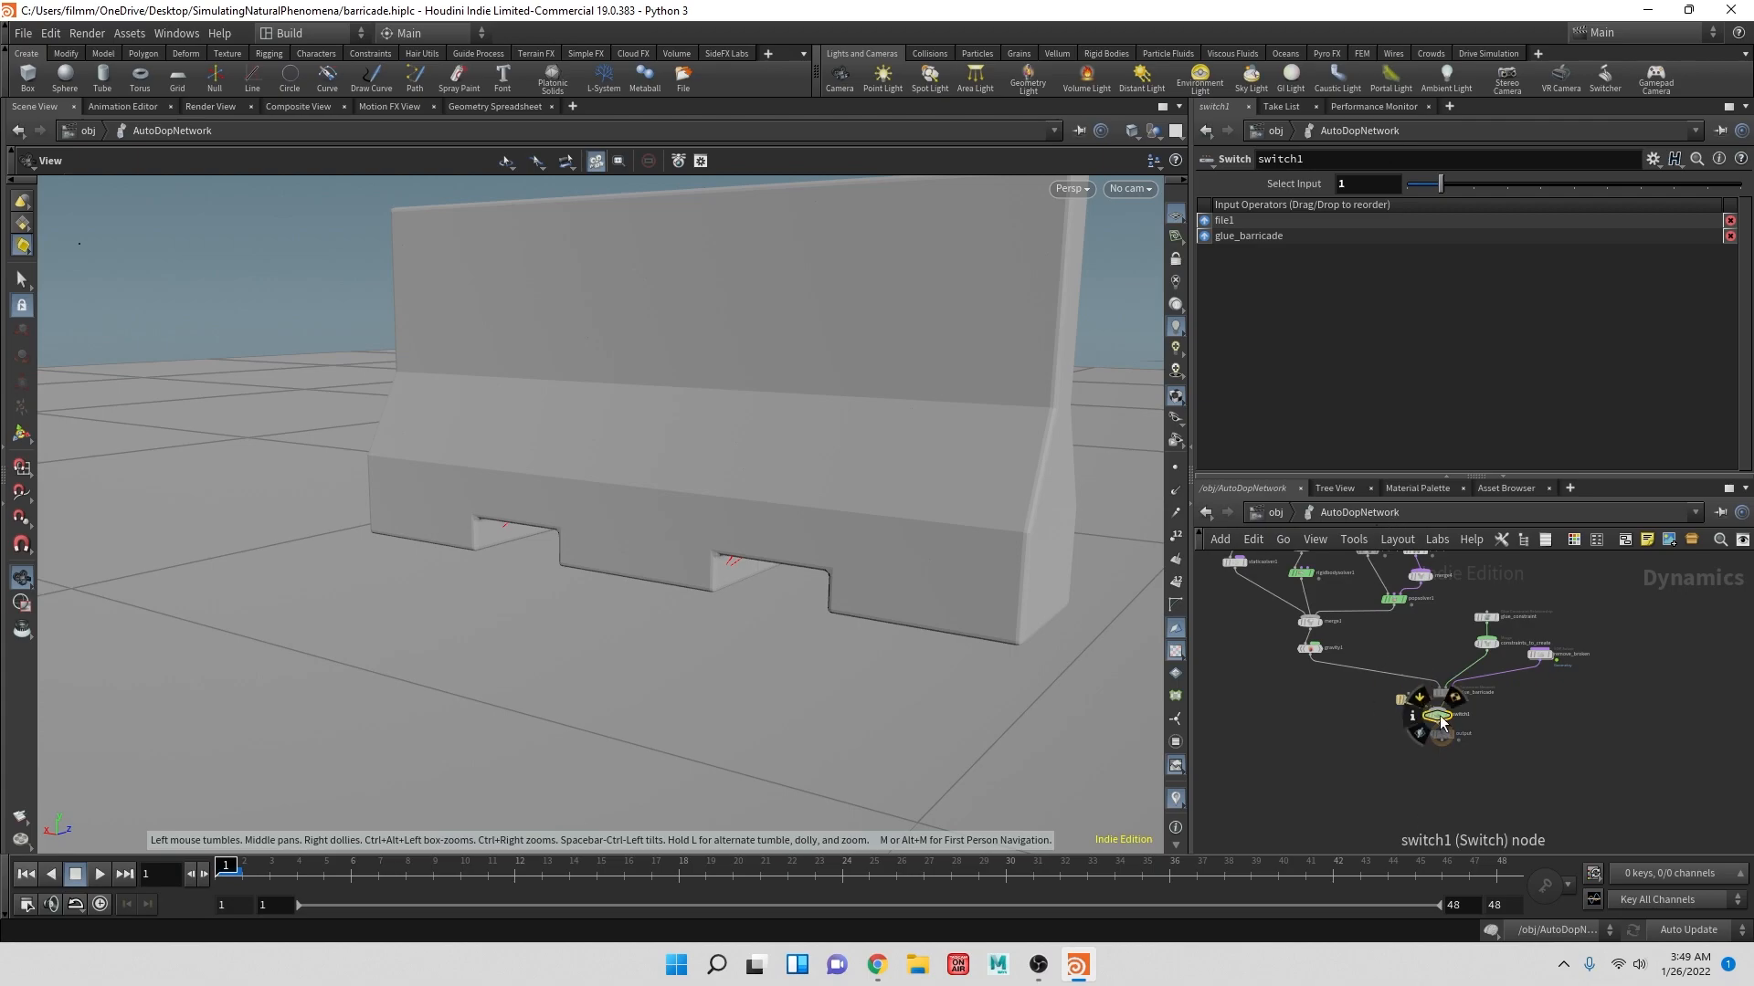
pyautogui.click(1440, 731)
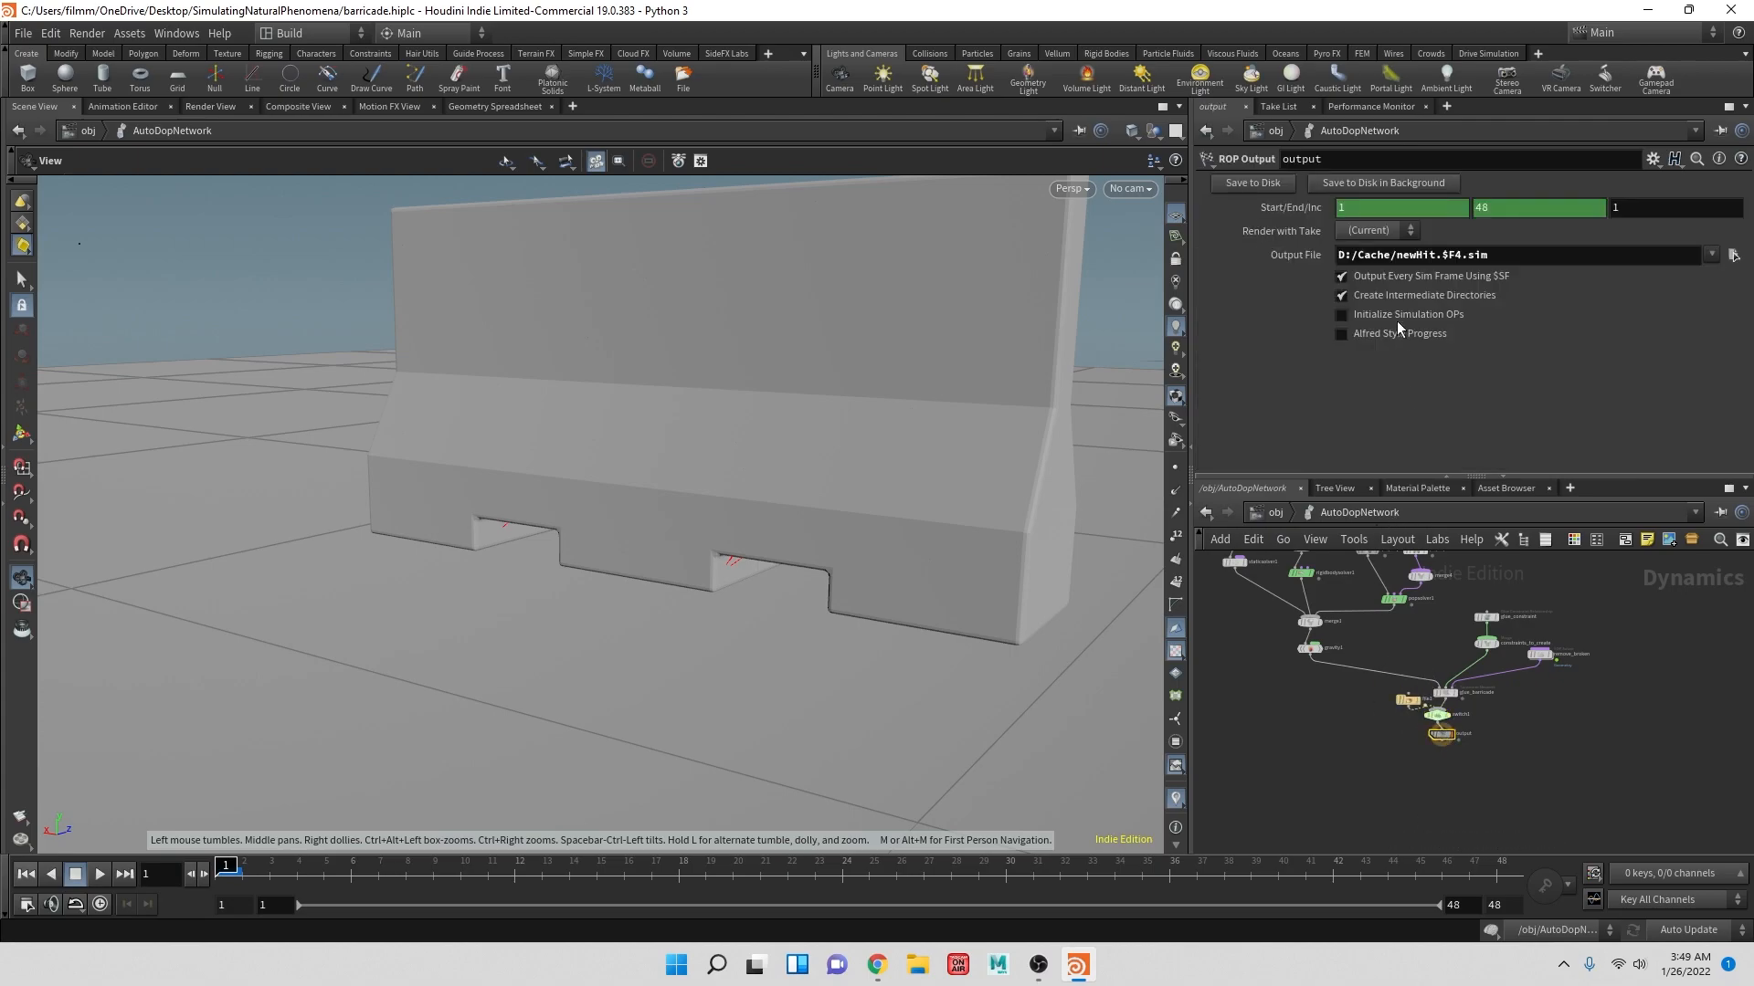
pyautogui.click(1241, 185)
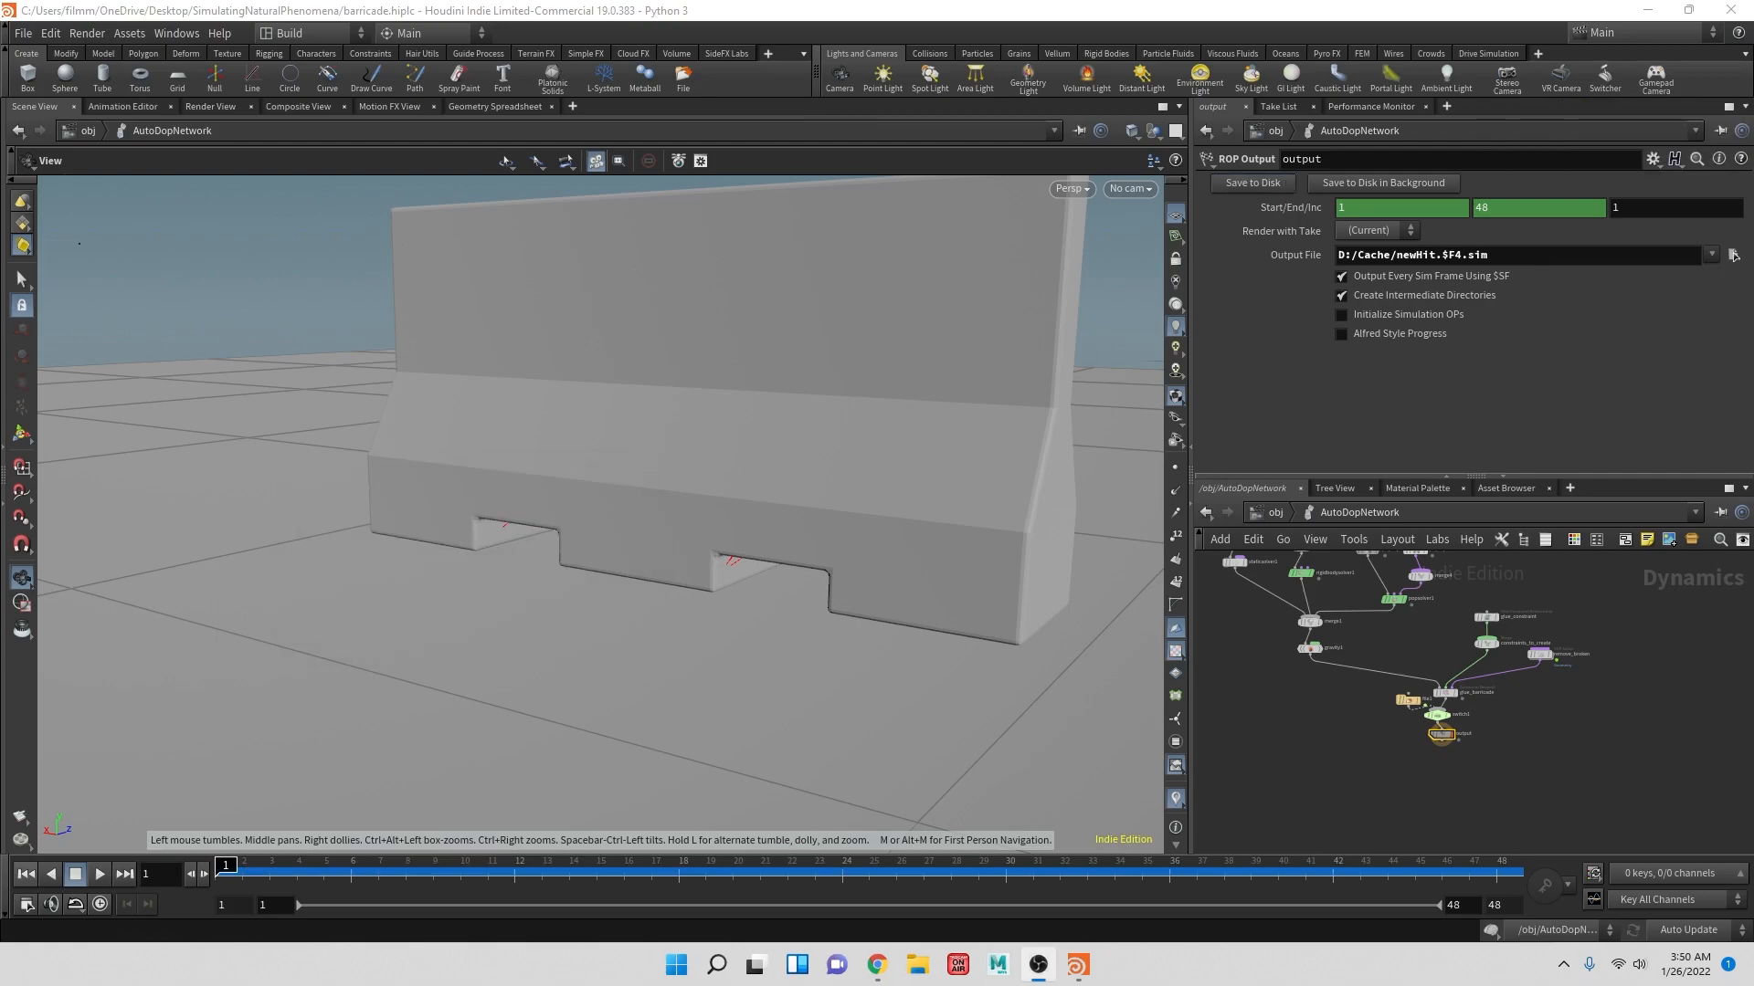
# - Set switch1's Select Input to 0 so that it reads file1, and play back the cached simulation
pyautogui.click(1407, 700)
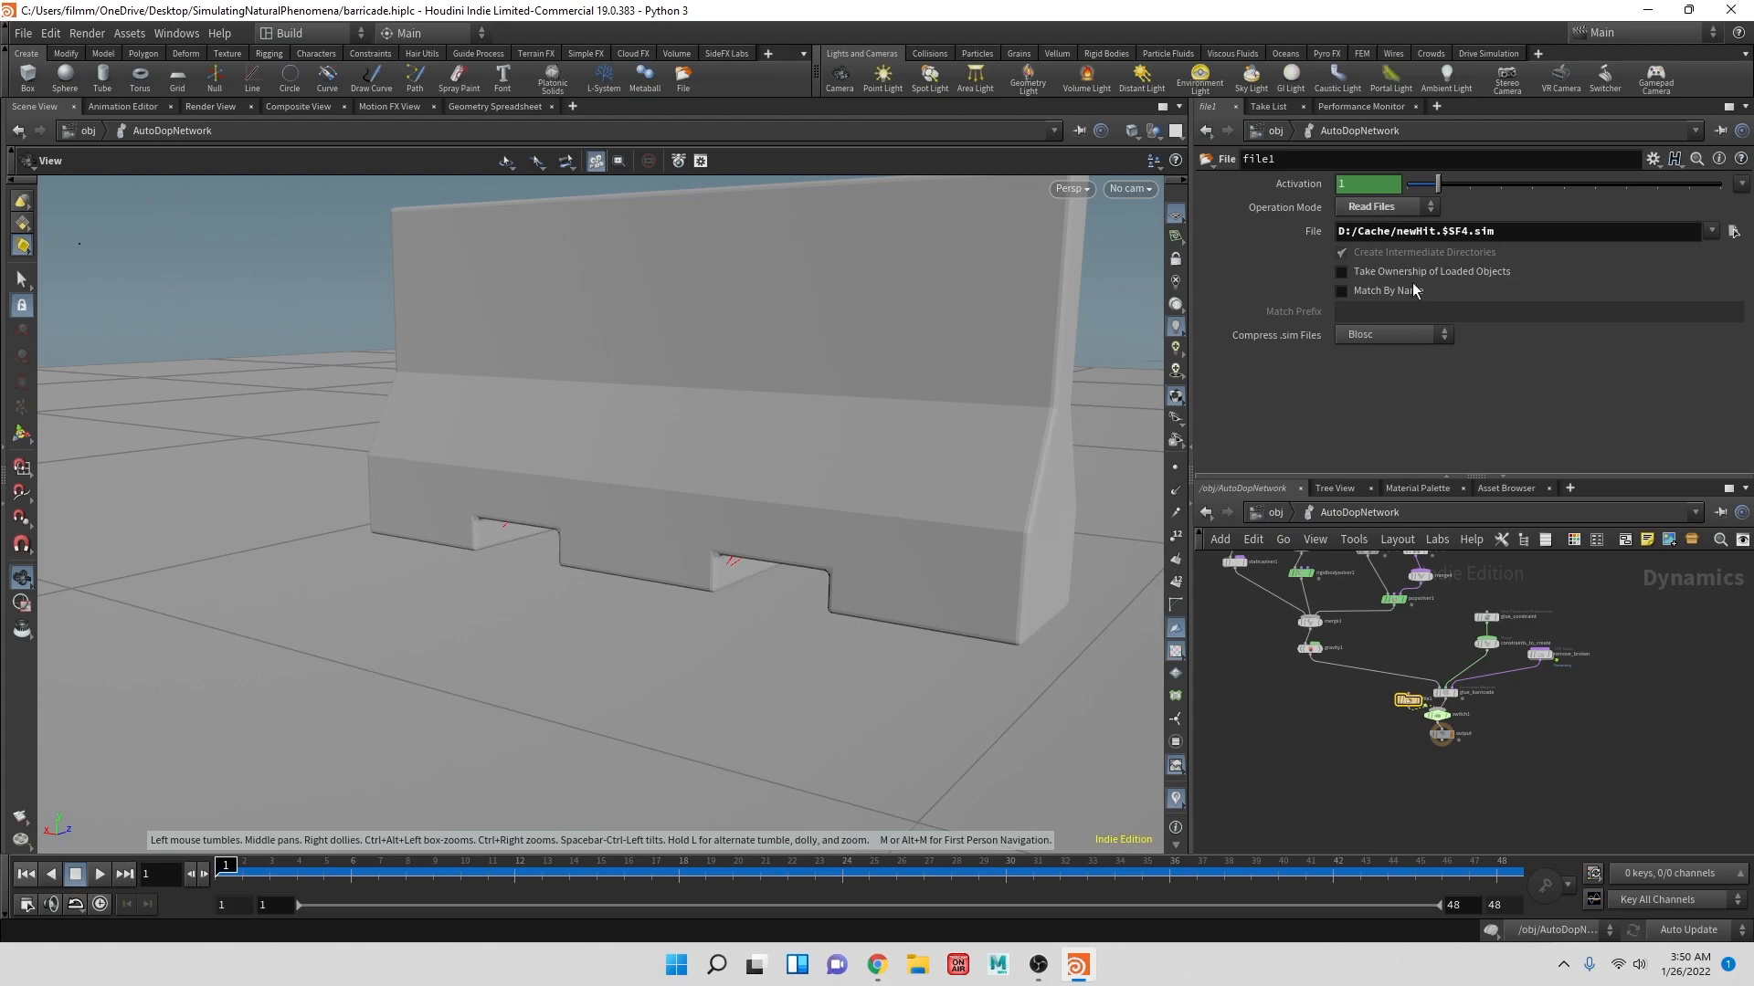
pyautogui.click(1438, 716)
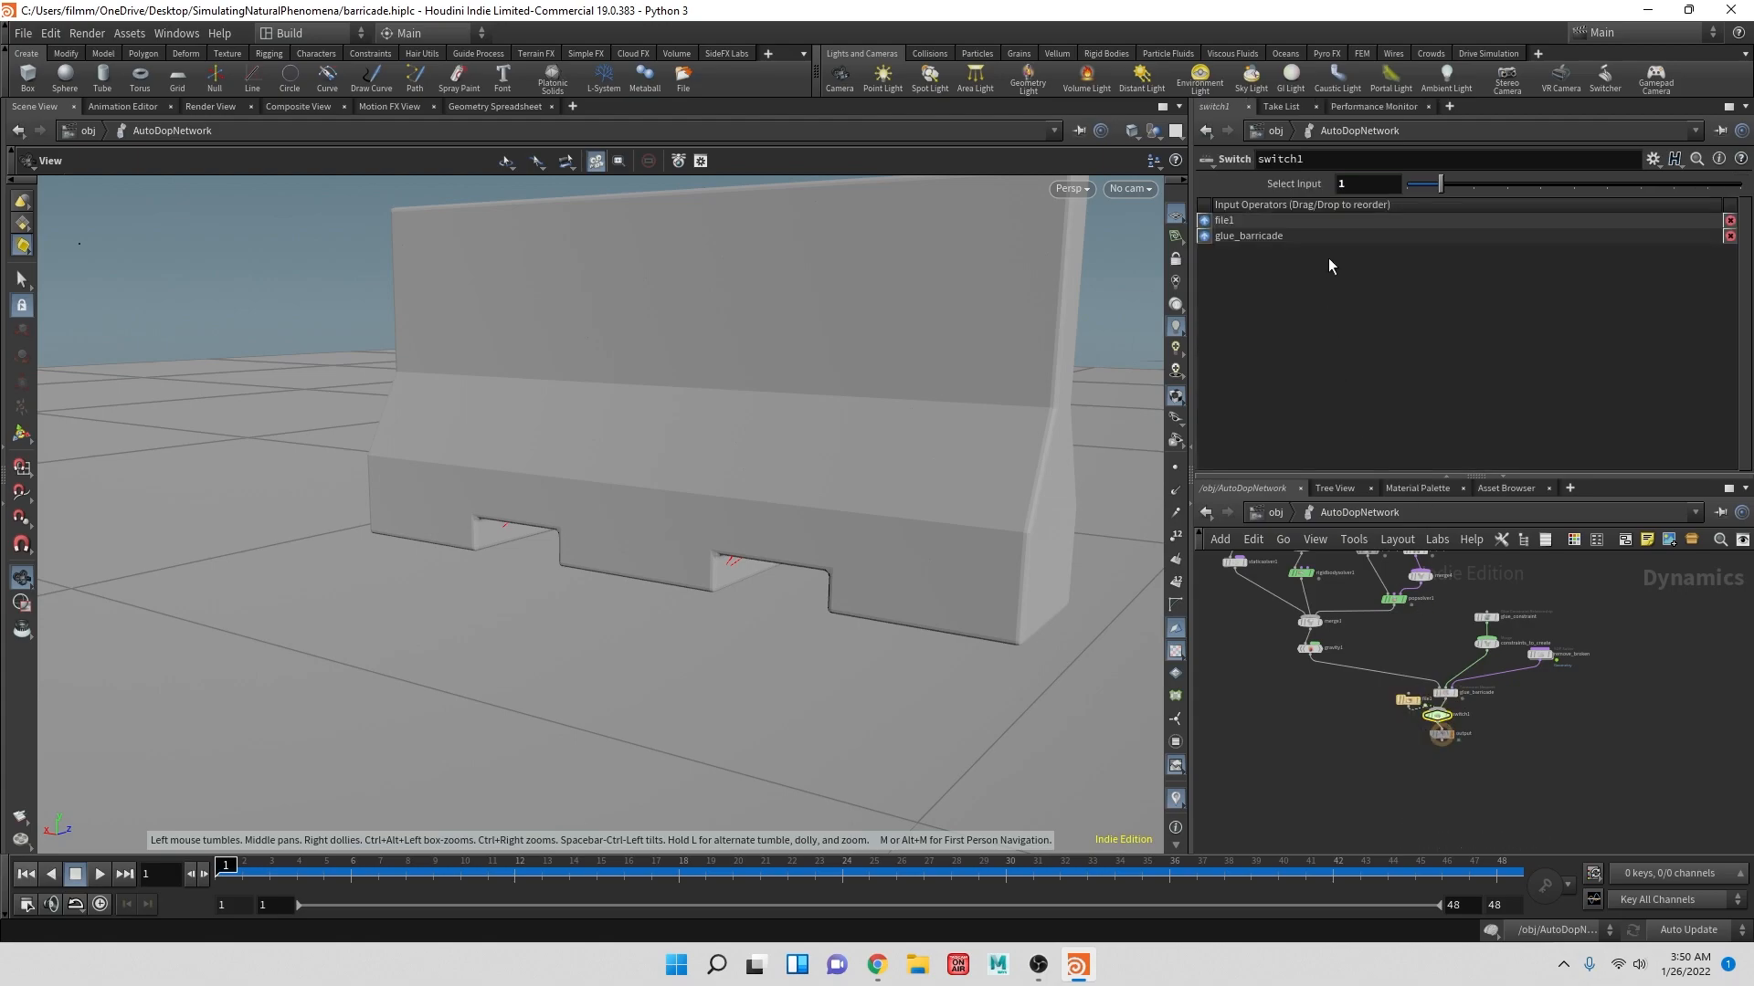
pyautogui.moveTo(1439, 185); pyautogui.dragTo(1390, 183)
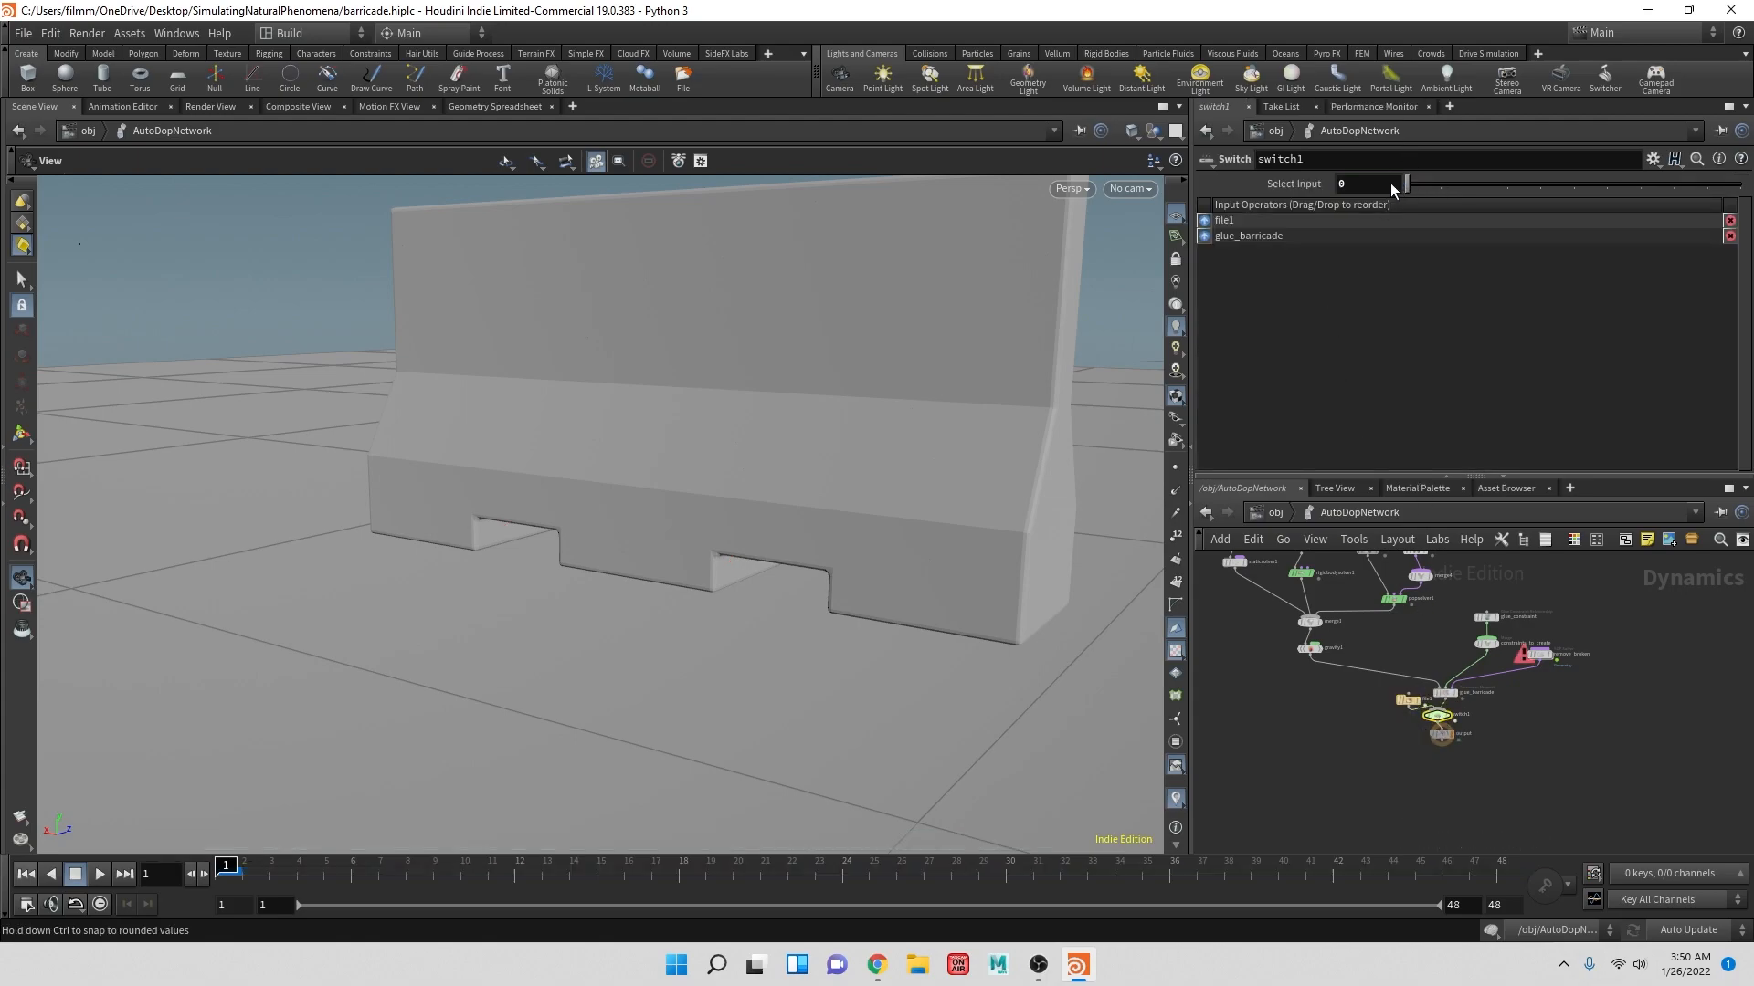
pyautogui.click(101, 875)
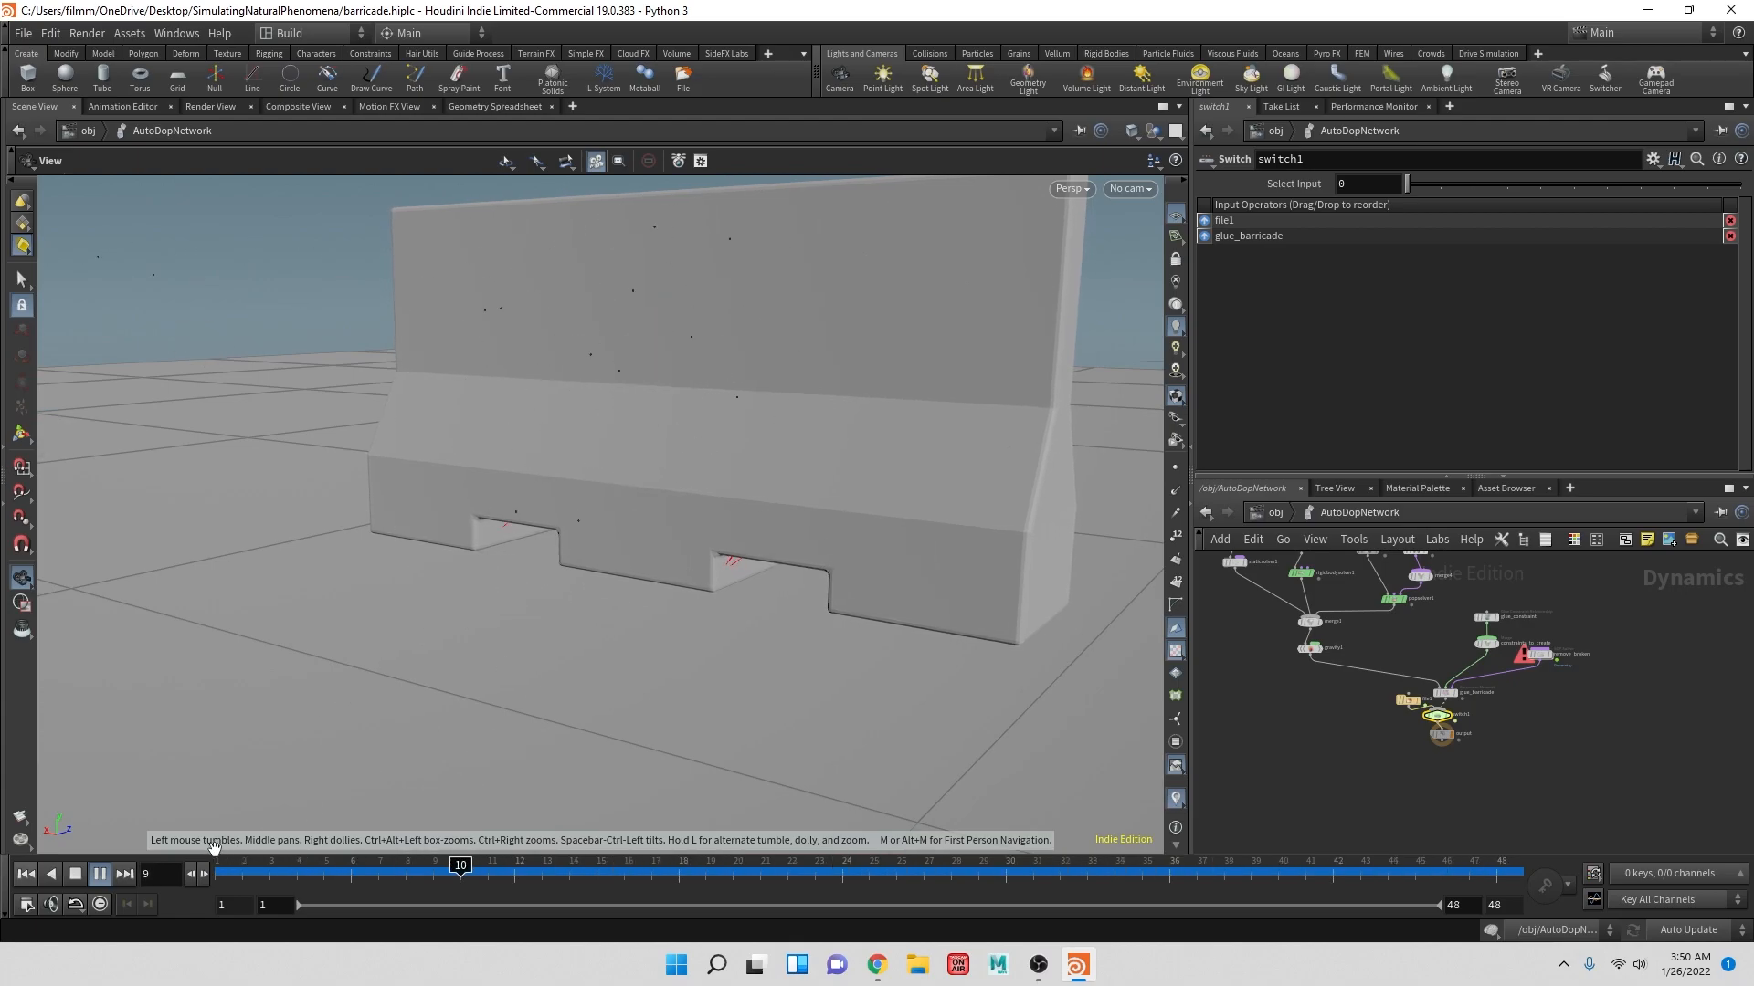
pyautogui.click(97, 877)
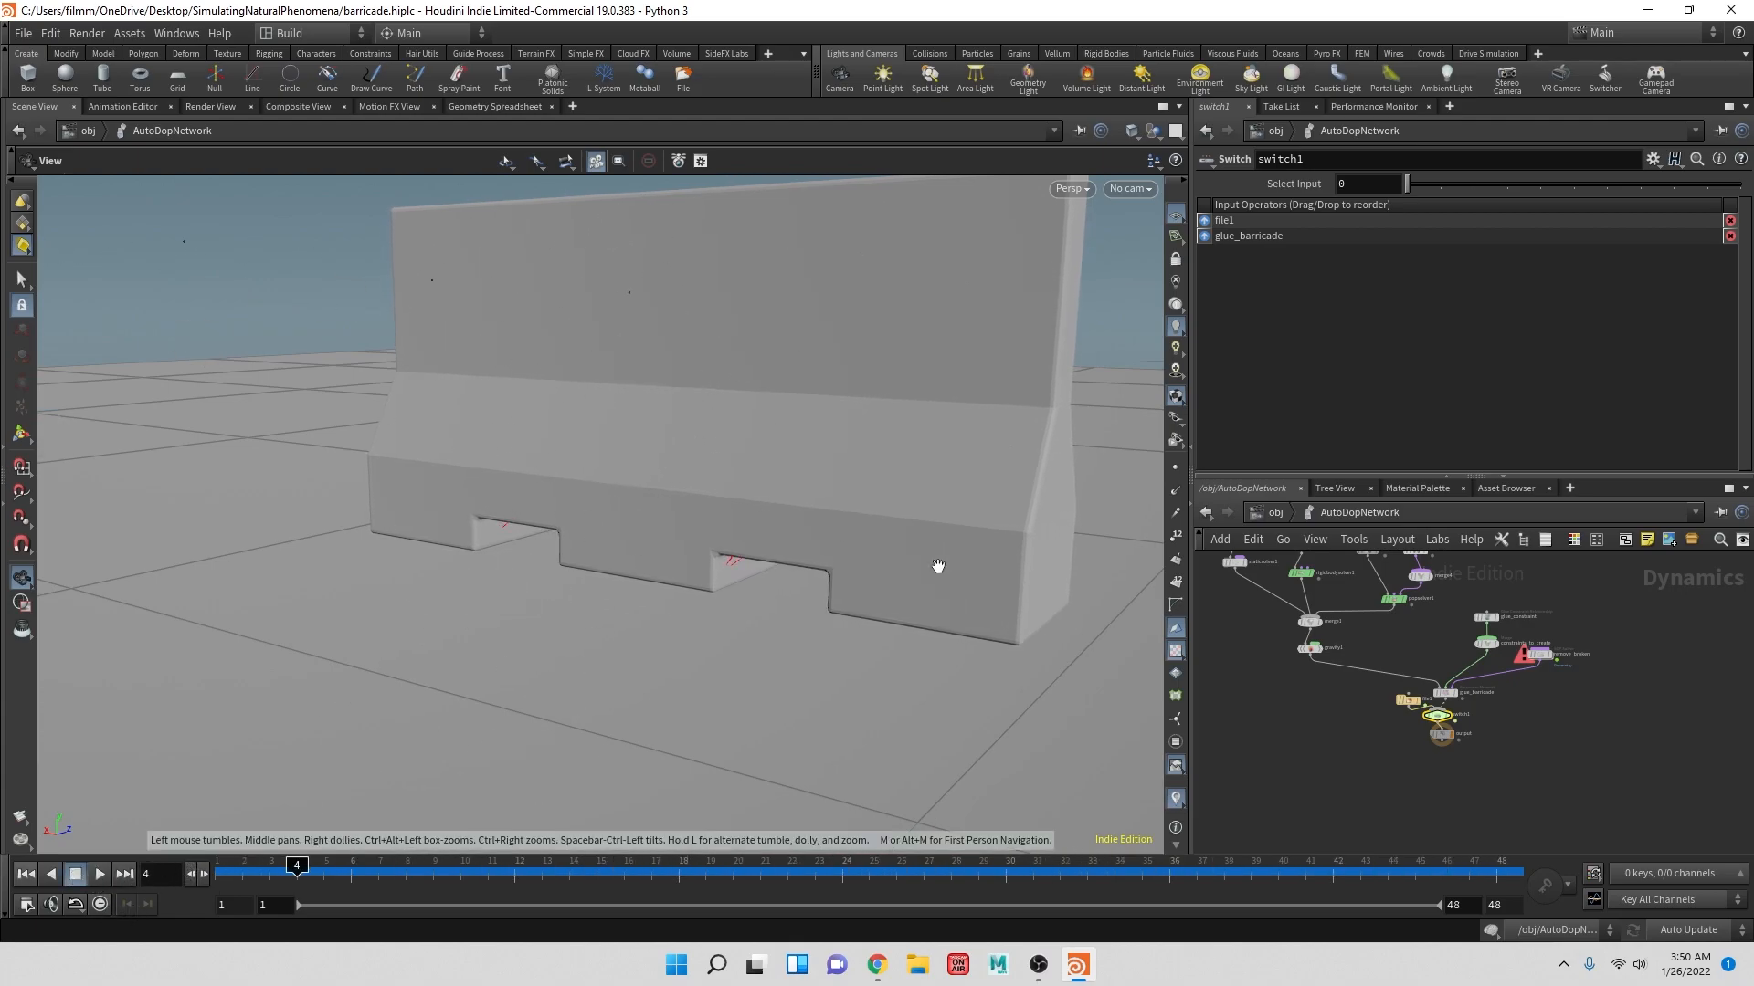
# - Set scatter1's Force Total Count to 10000 in the barricade network while displaying voronoifracture1, and return the display to dopimport1
pyautogui.click(1275, 515)
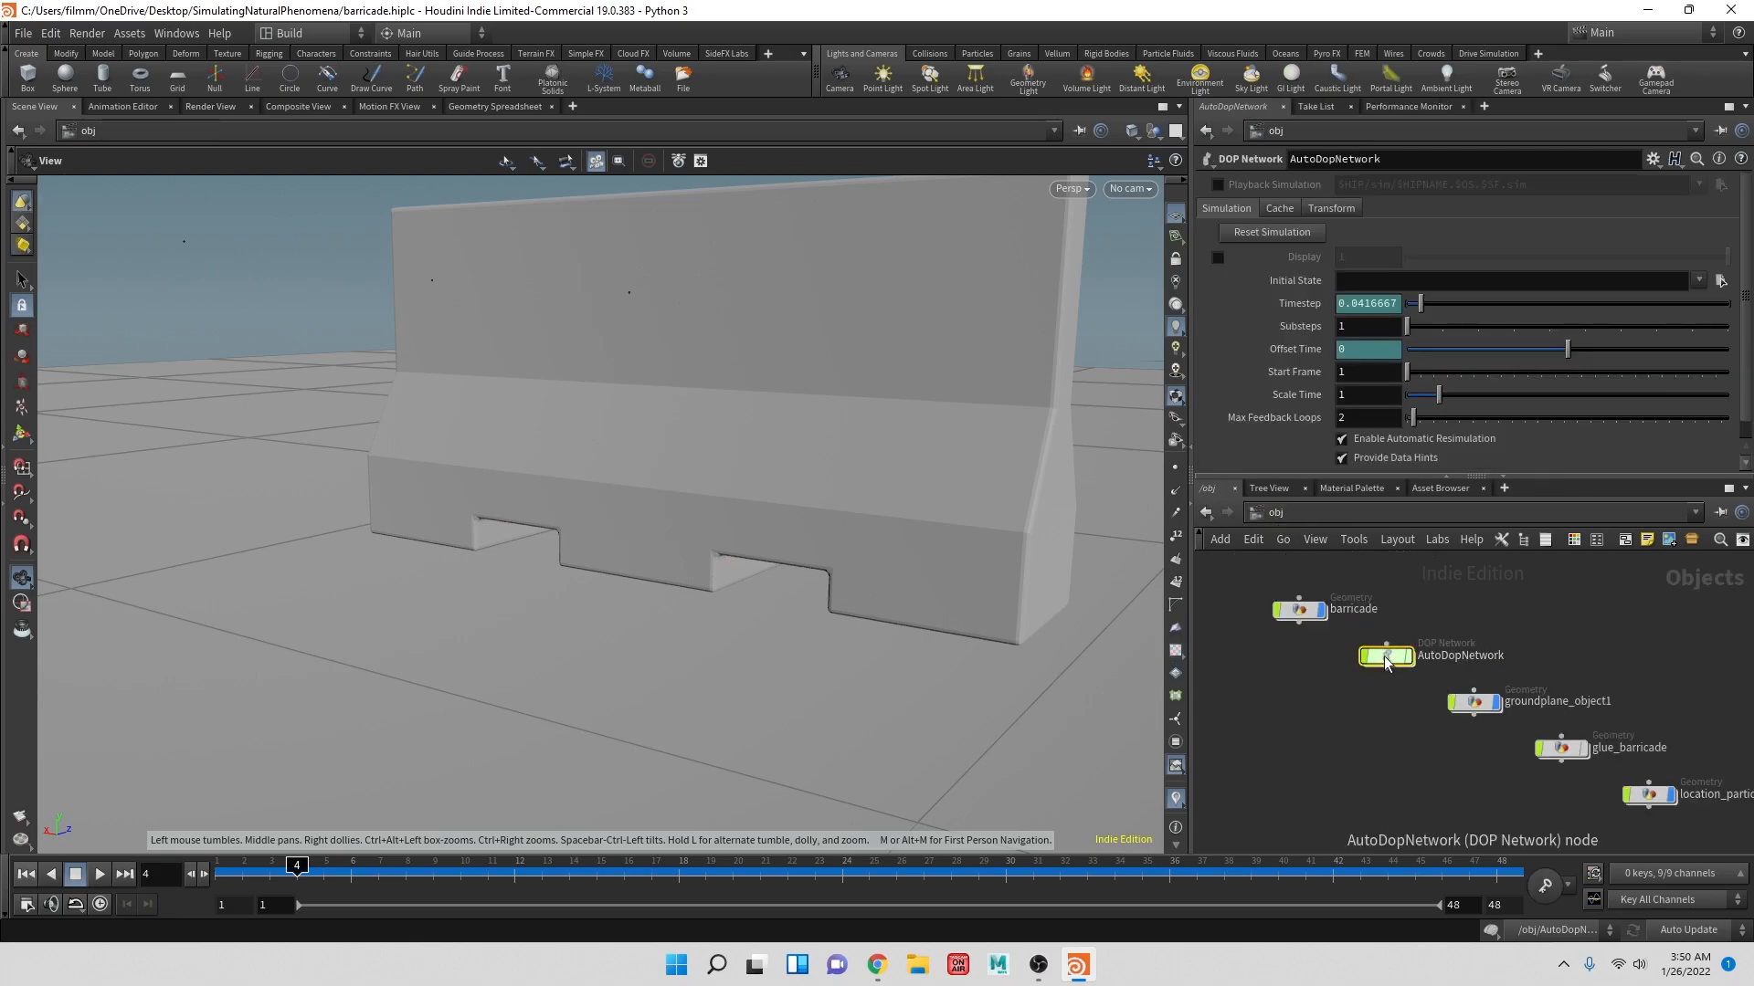
pyautogui.doubleClick(1299, 610)
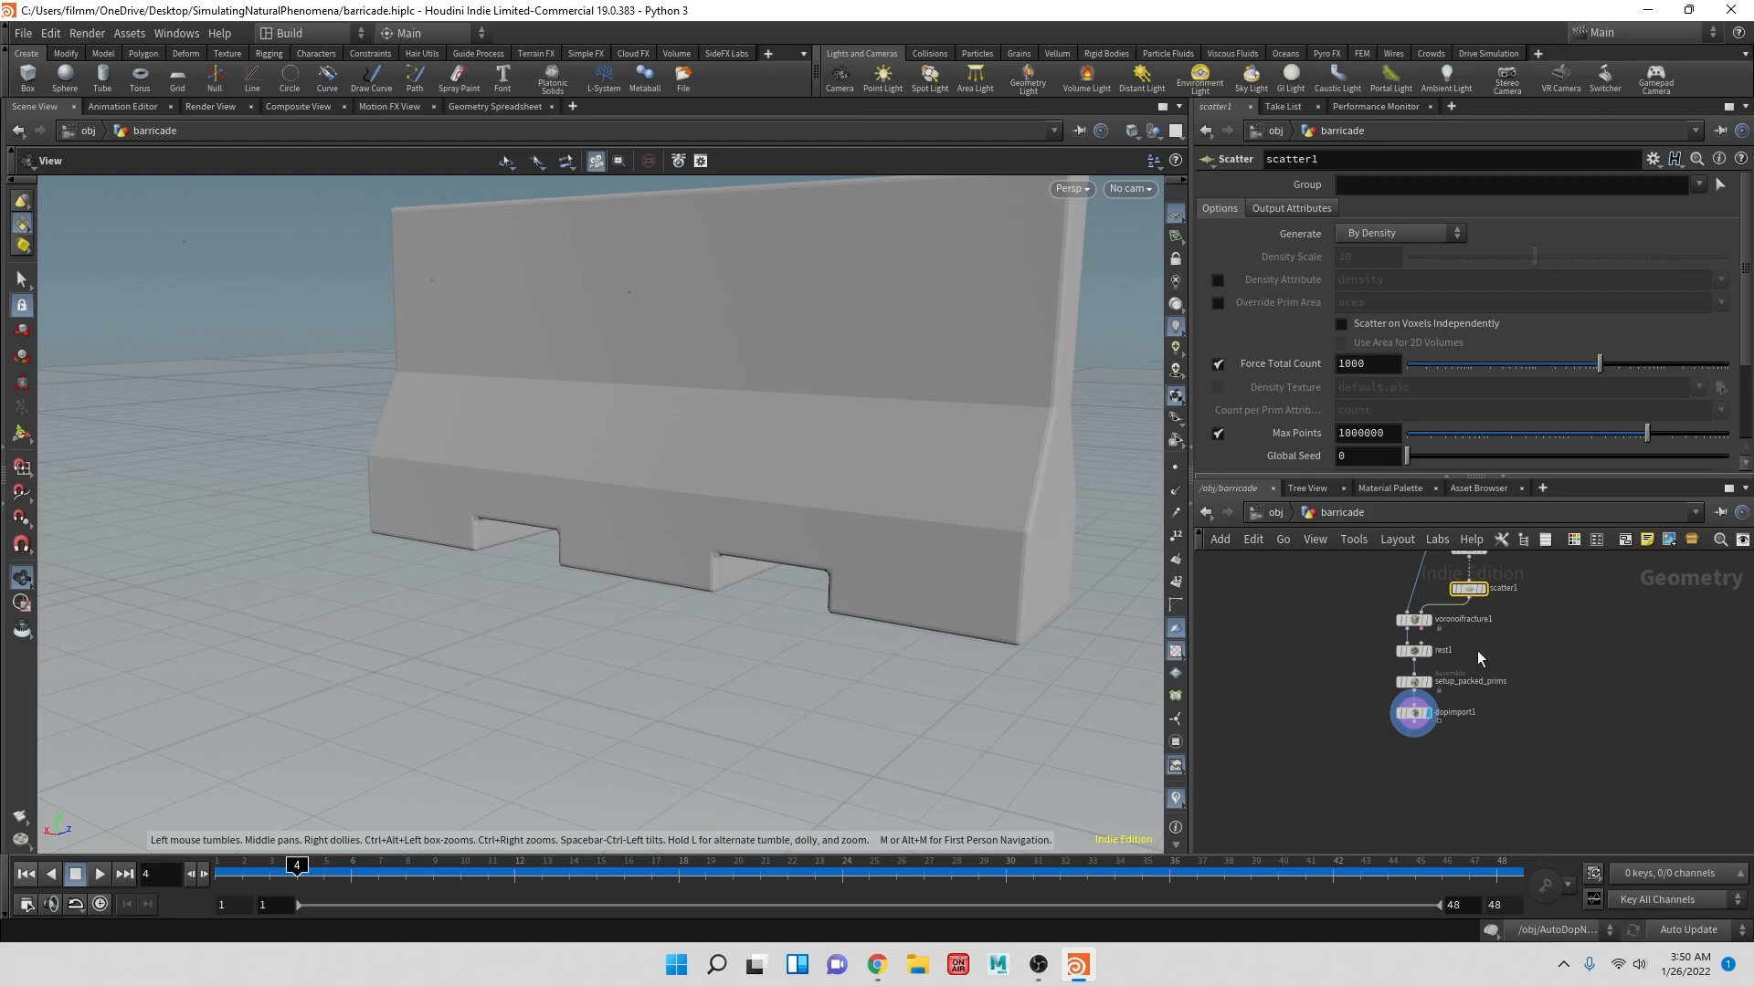
pyautogui.click(1427, 621)
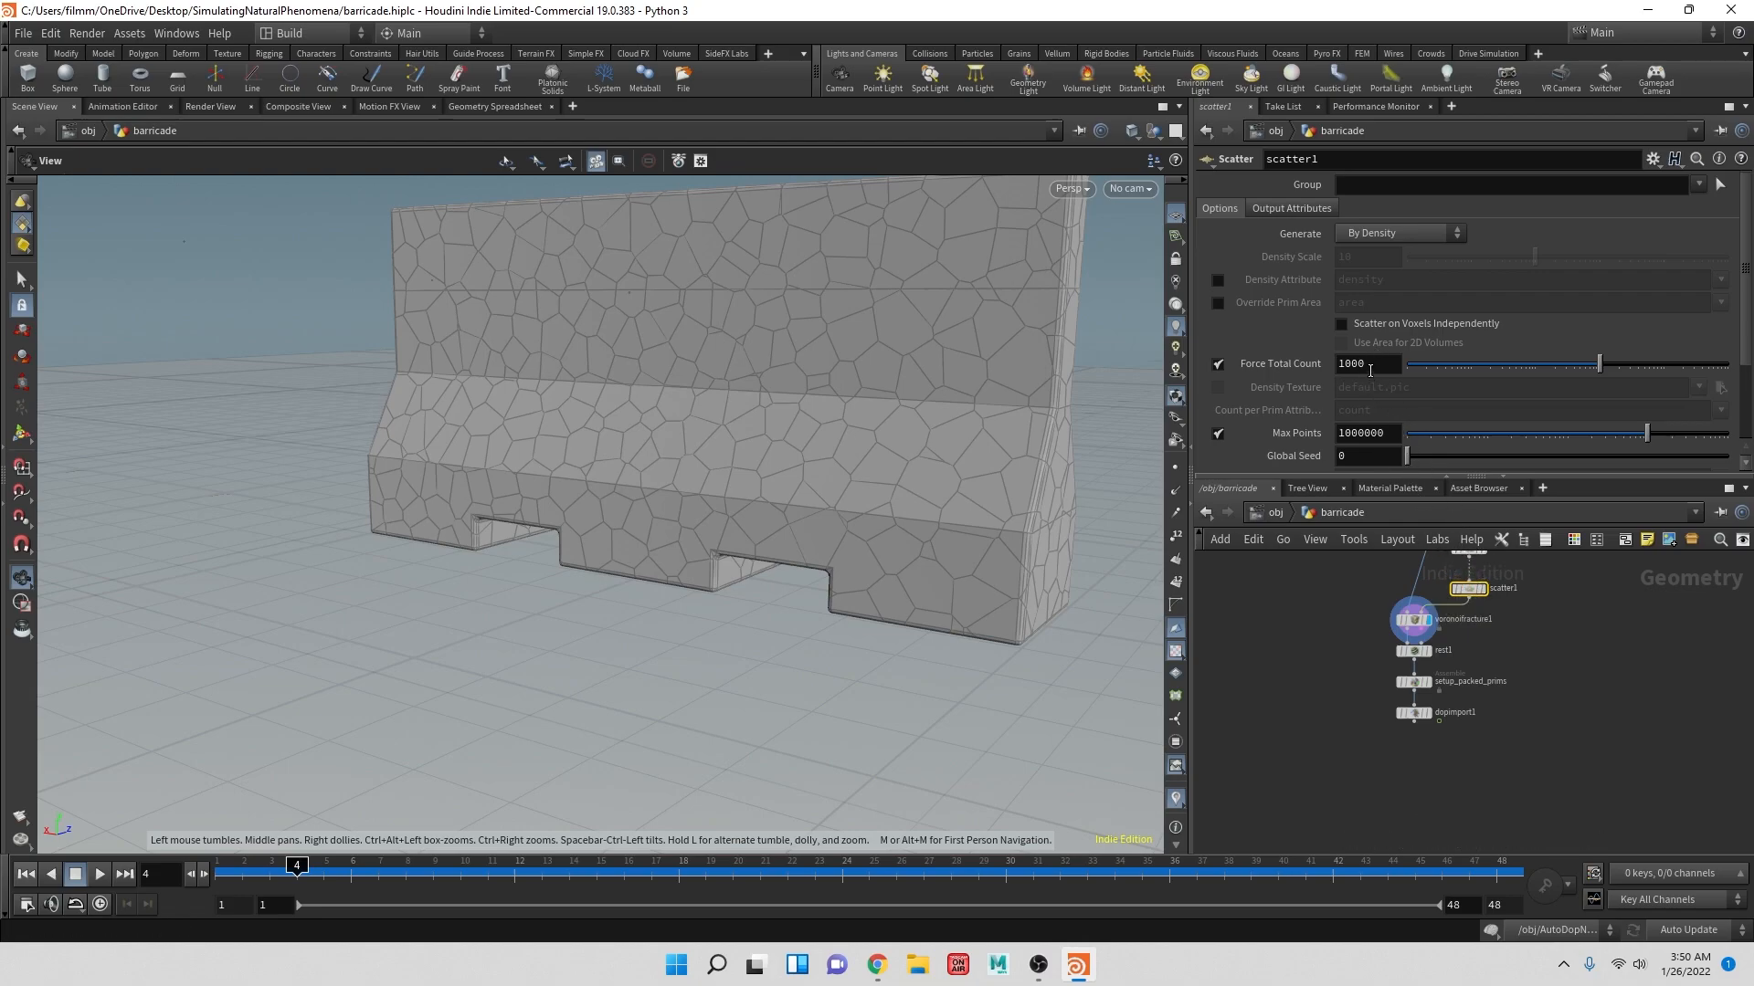
pyautogui.write('0')
pyautogui.press('Return')
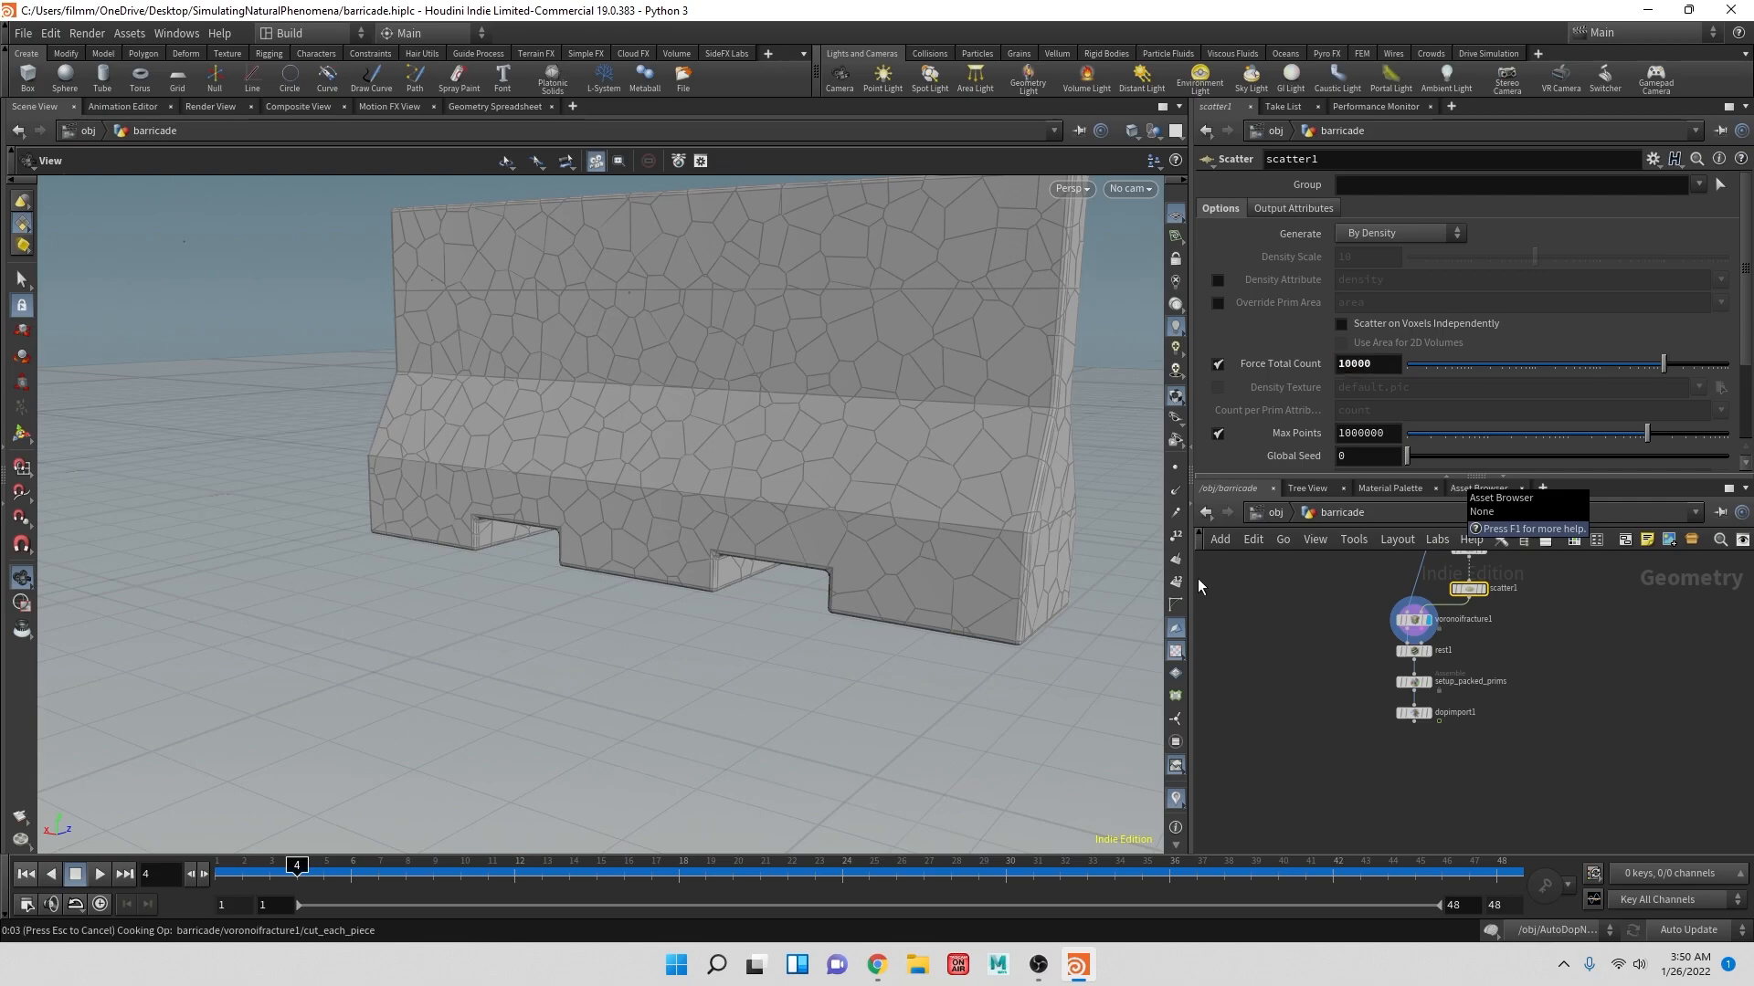
pyautogui.click(1427, 712)
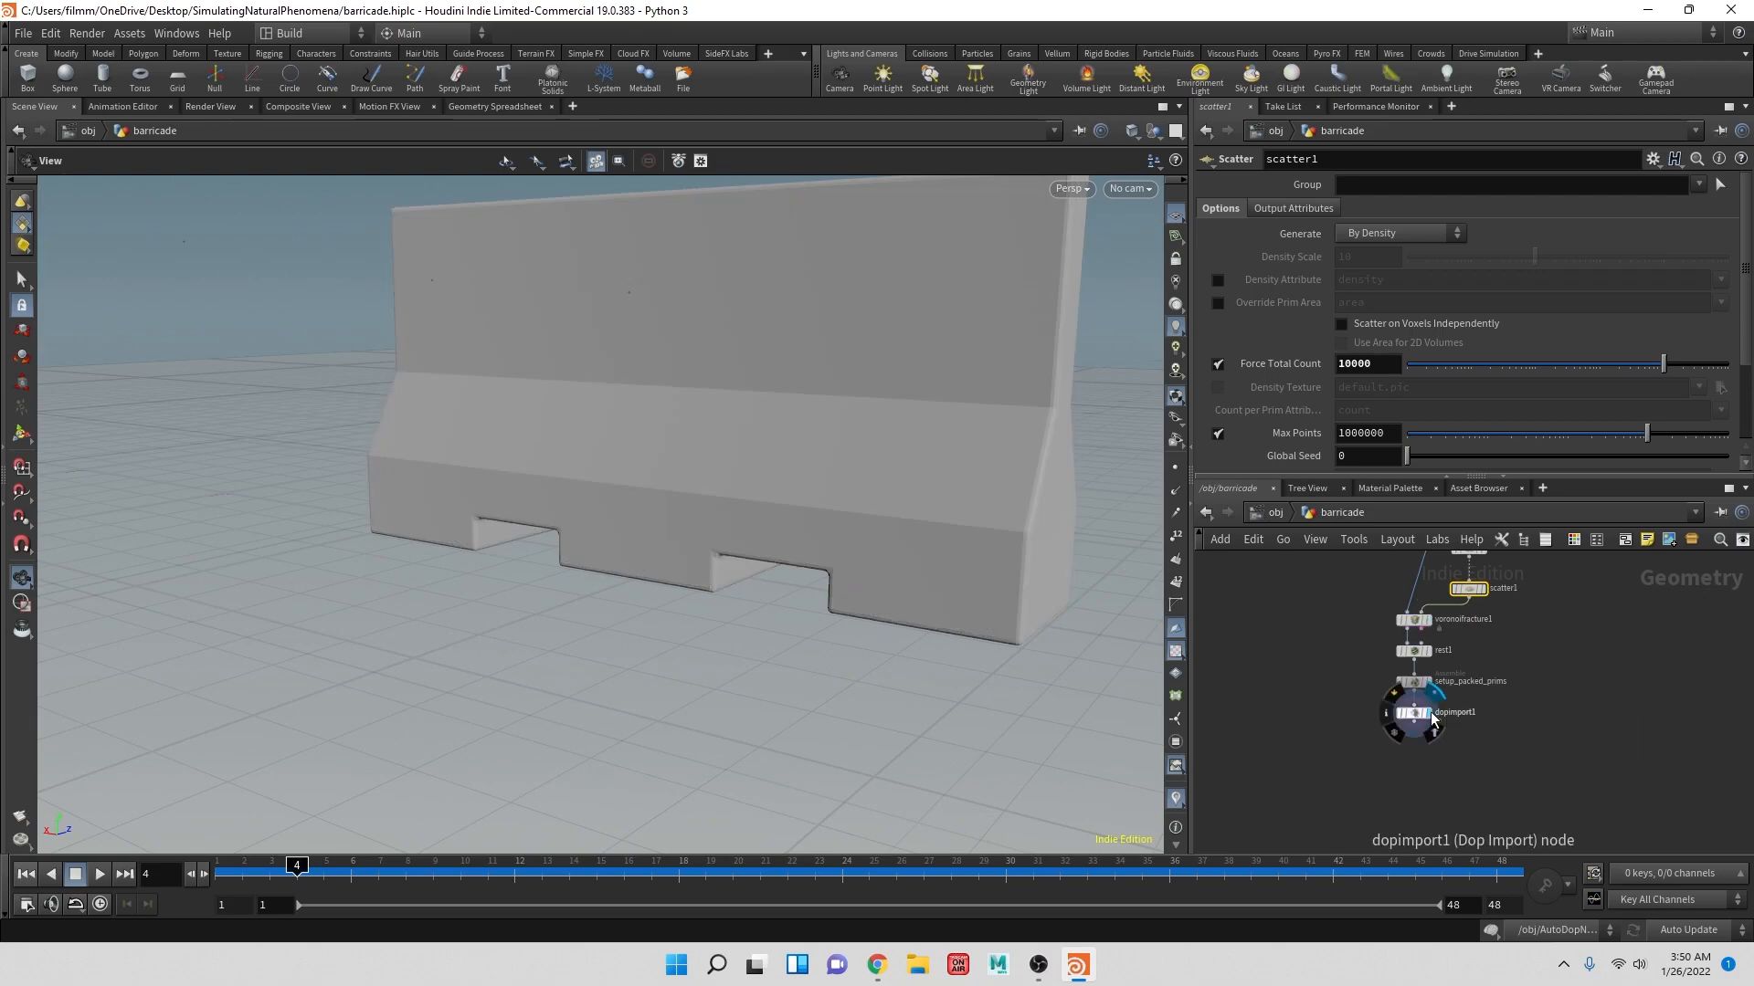
pyautogui.click(1279, 515)
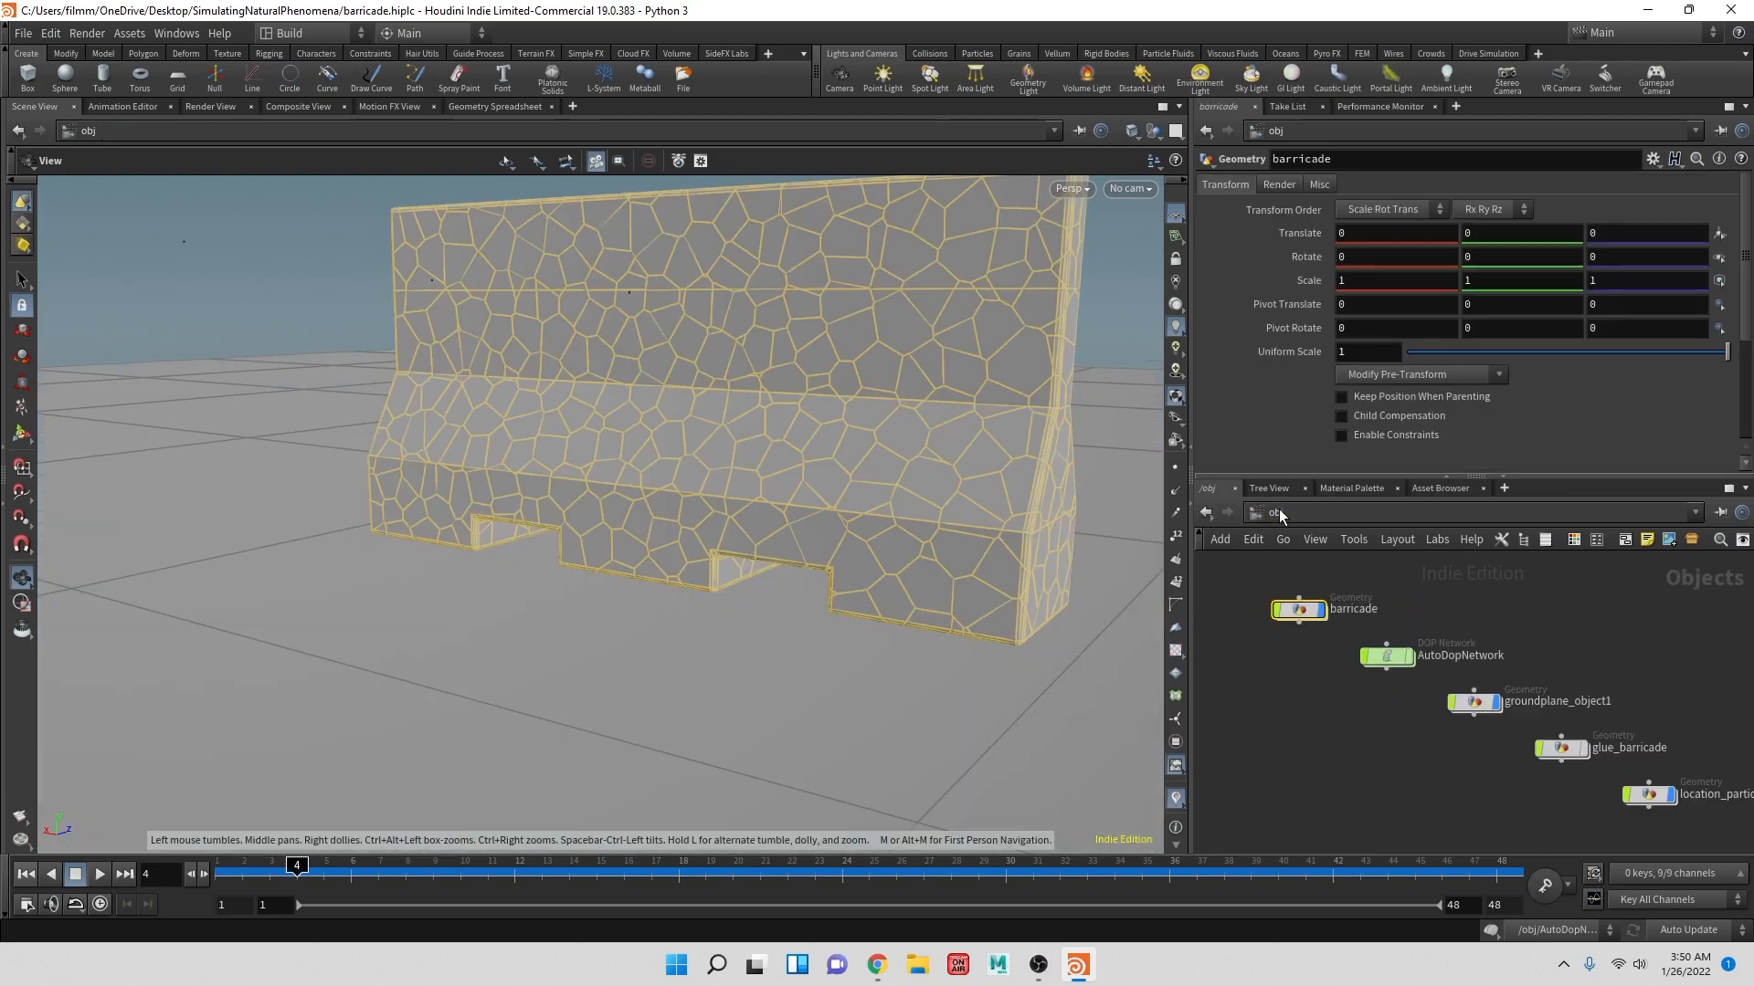
# - Set switch1's Select Input to 1 in AutoDopNetwork and save frames 1 to 48 from the output node to D:/Cache/newHit.$F4.sim
pyautogui.click(1389, 655)
pyautogui.doubleClick(1387, 656)
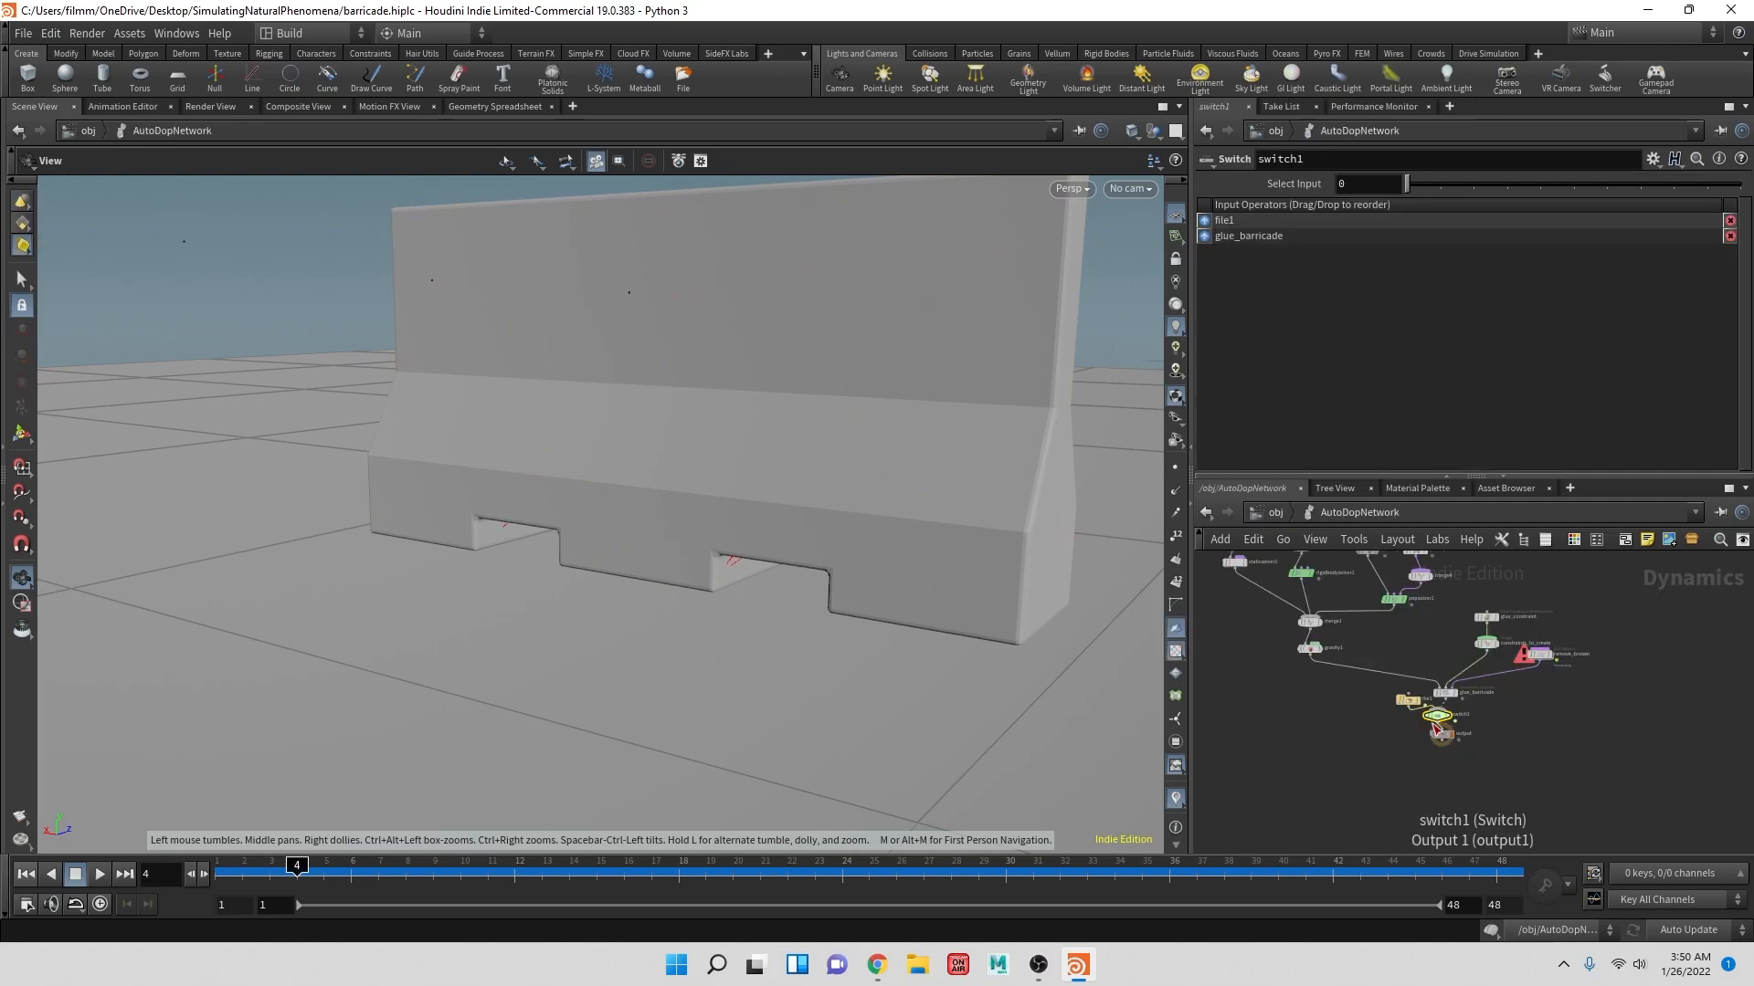
pyautogui.moveTo(1427, 698)
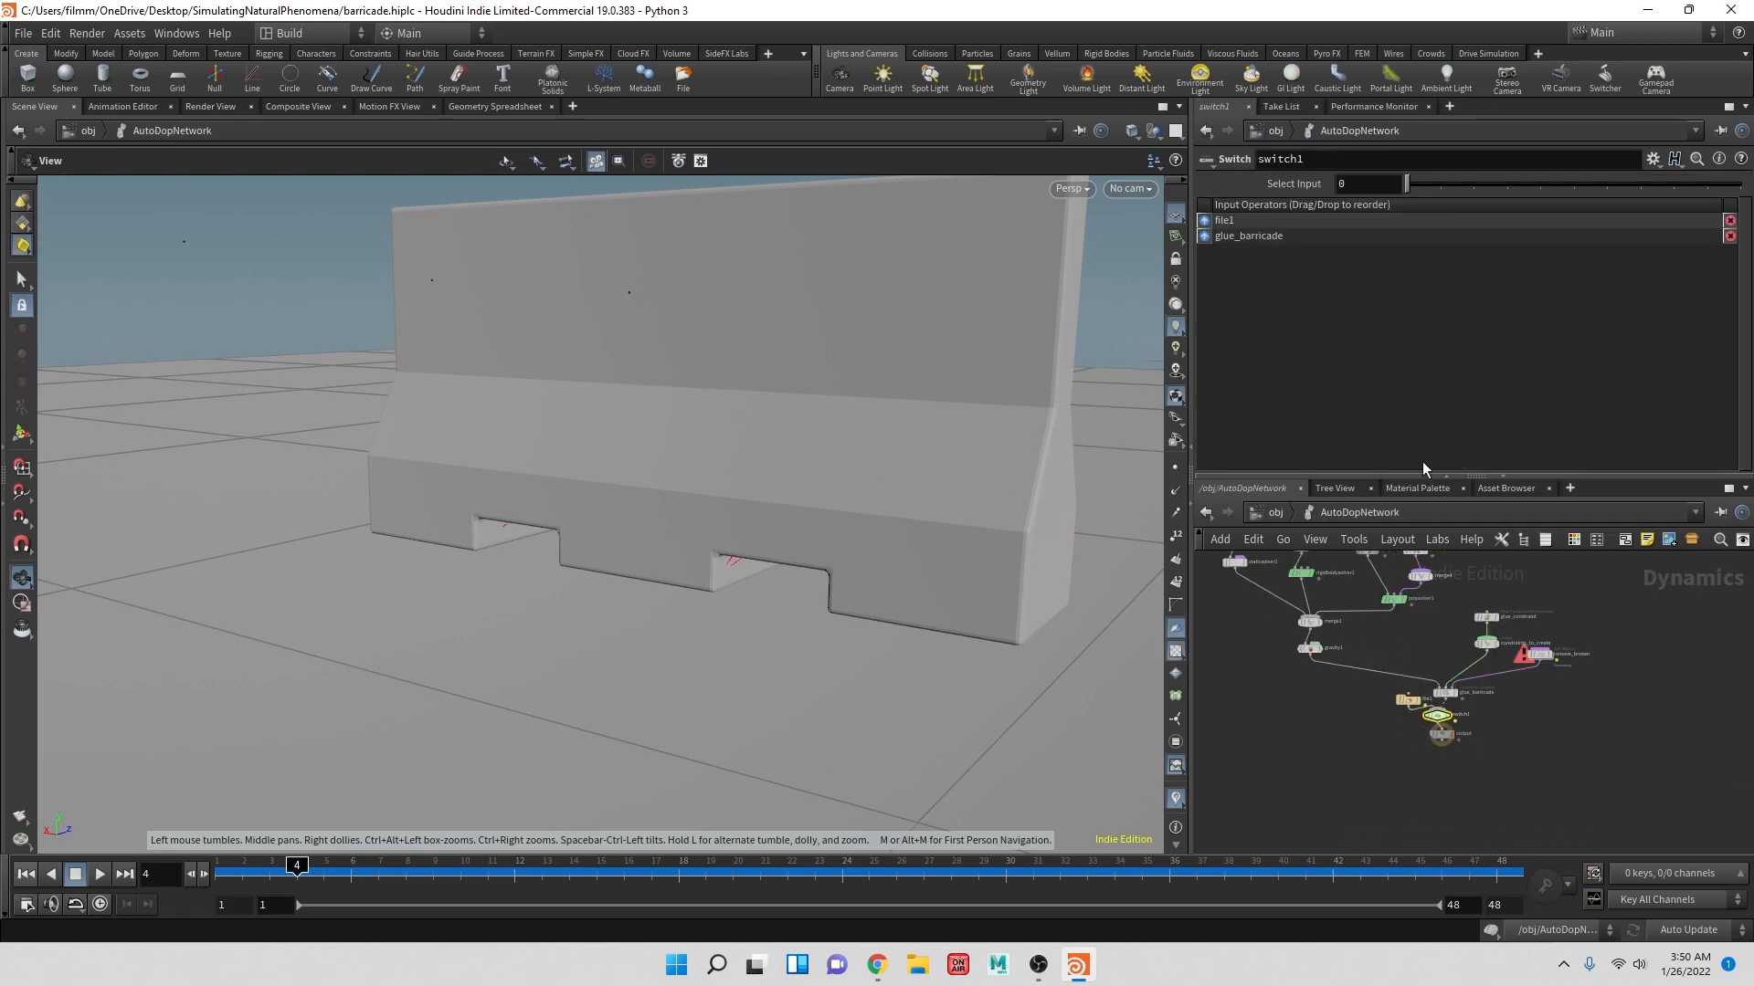
pyautogui.click(1441, 186)
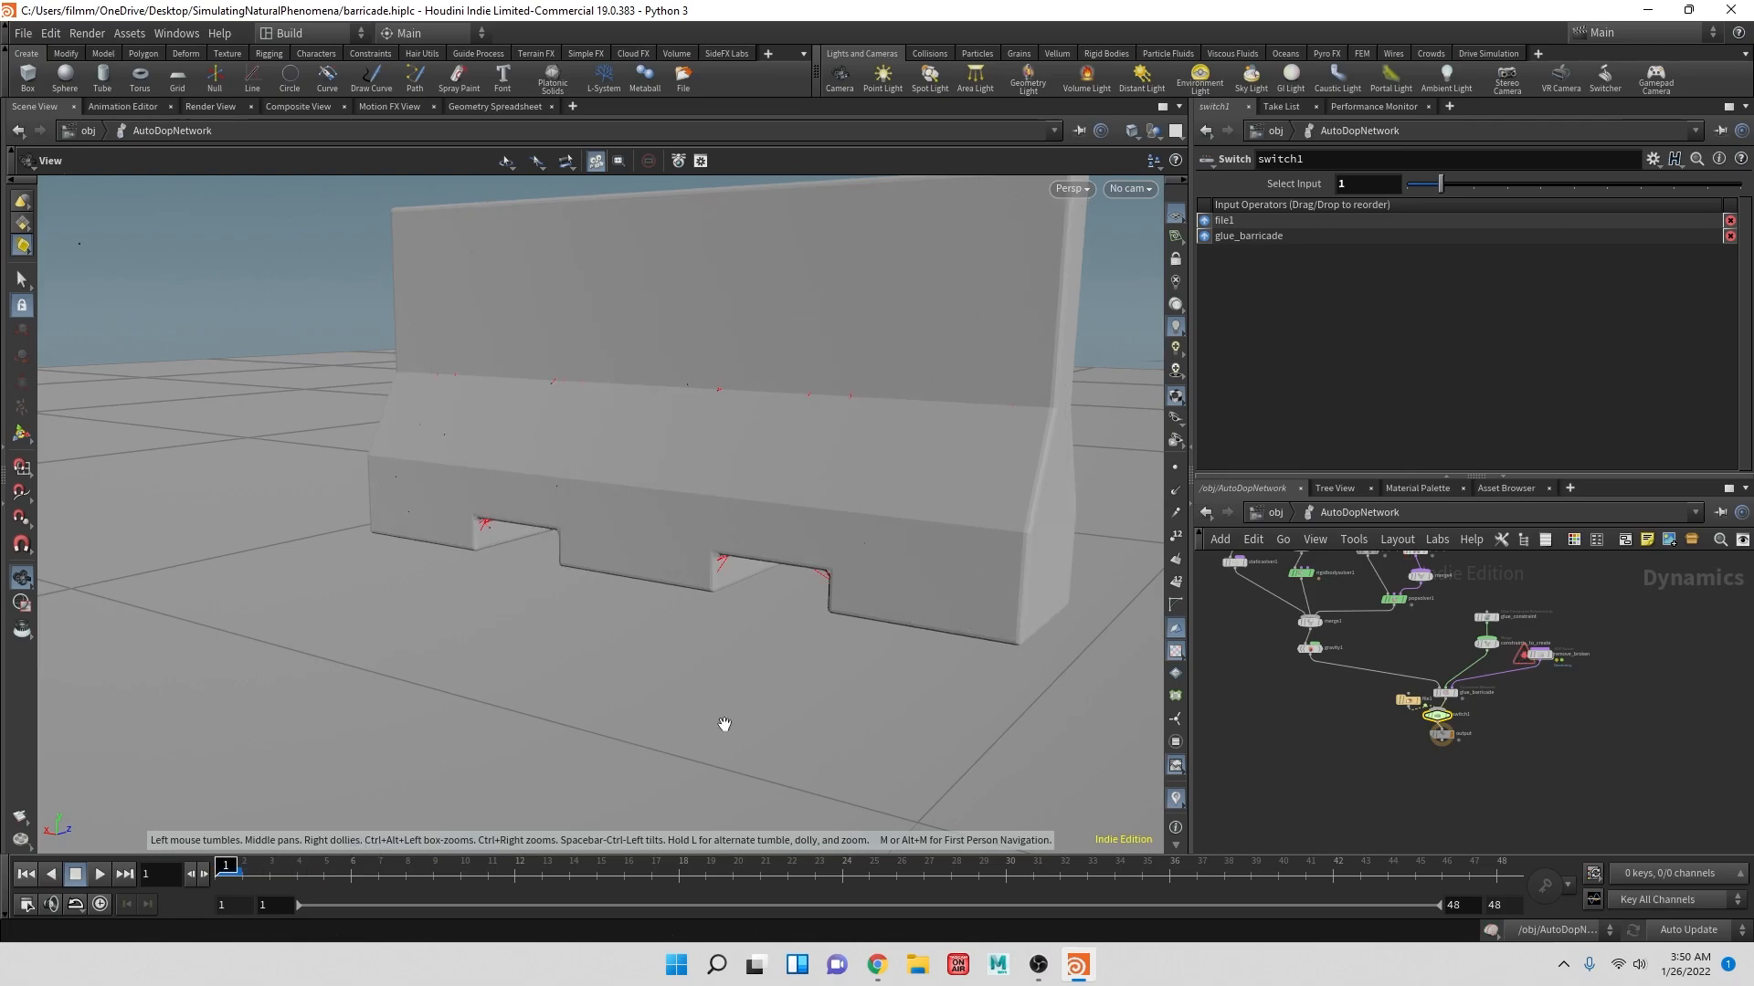
pyautogui.click(1442, 734)
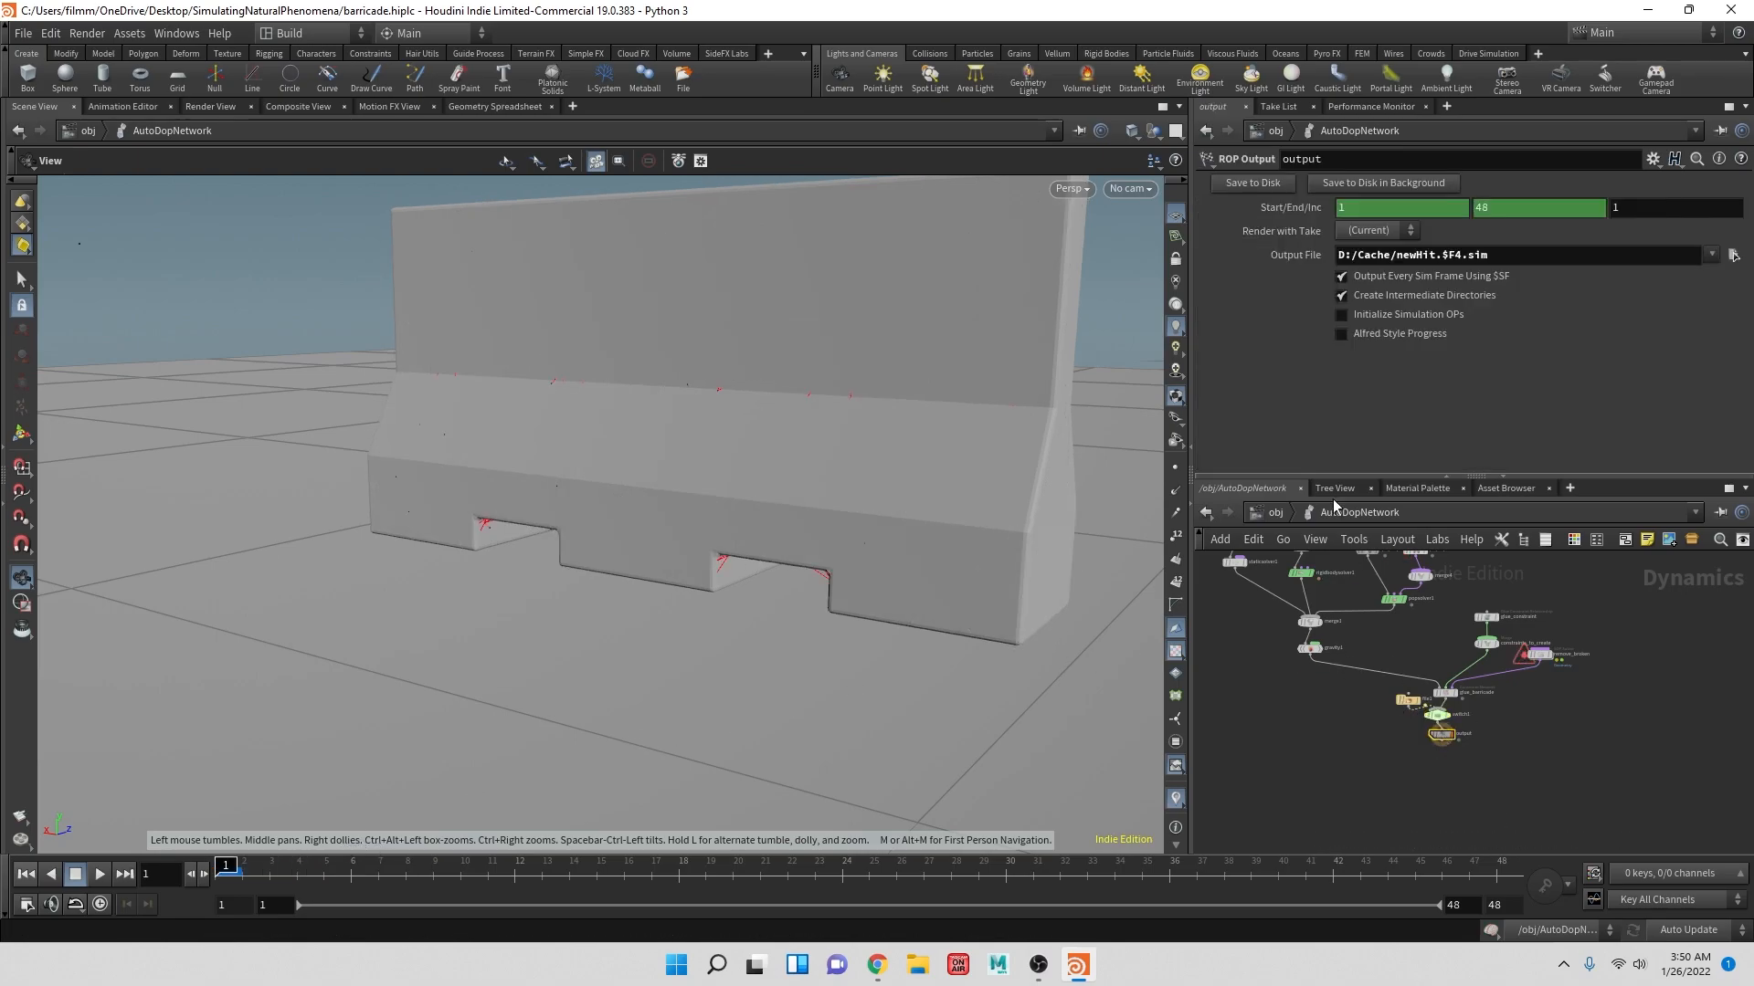
pyautogui.click(1253, 182)
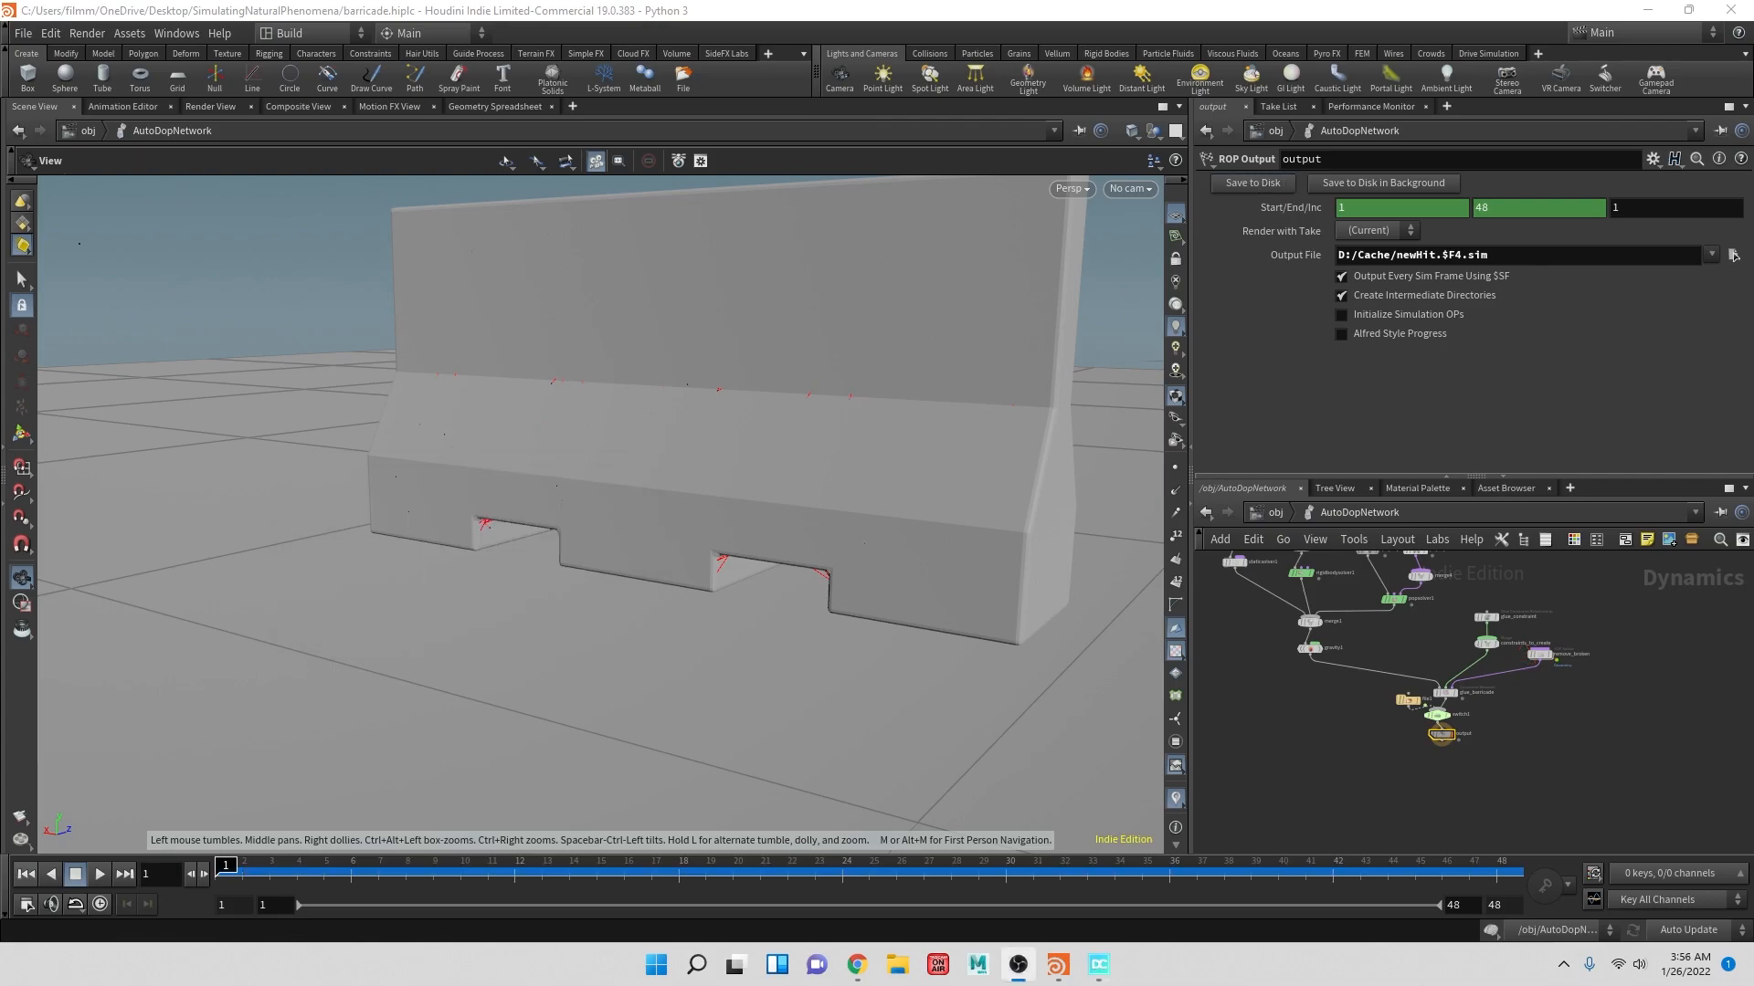
# - Set switch1's Select Input back to 0 and play the cached simulation, viewing the barricade from its side, and rewind to frame 1
pyautogui.moveTo(1414, 707)
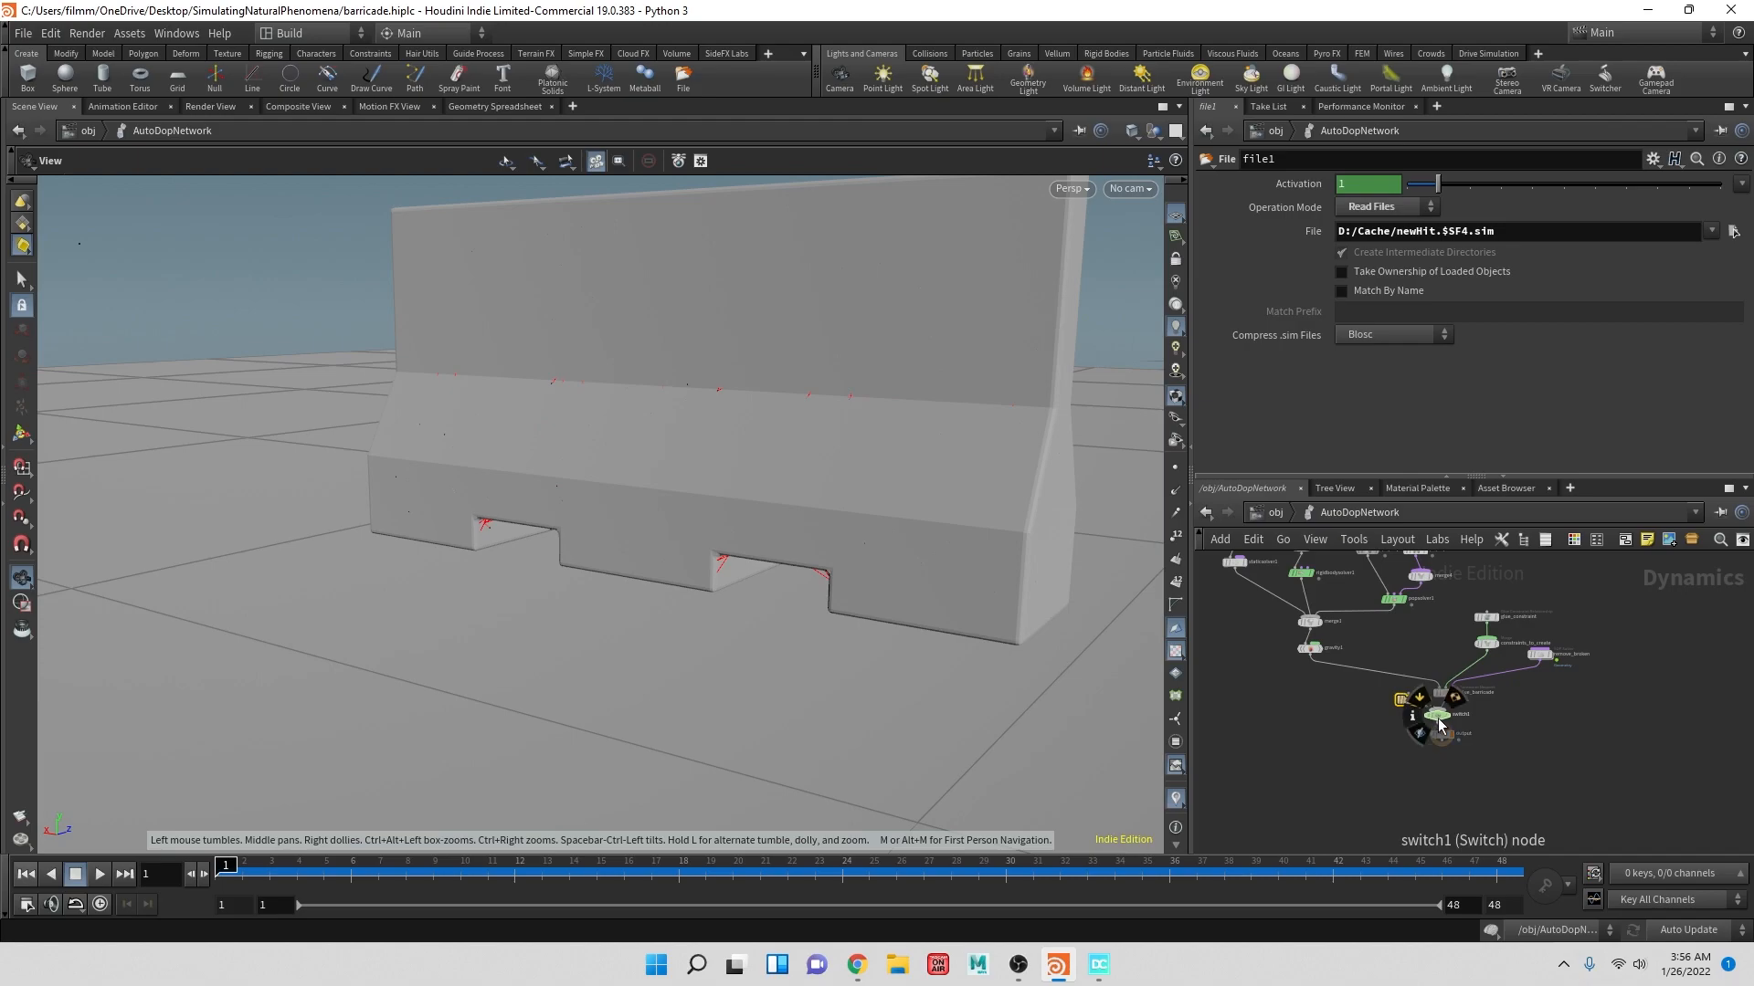
pyautogui.click(1437, 715)
pyautogui.moveTo(1439, 184); pyautogui.dragTo(1361, 193)
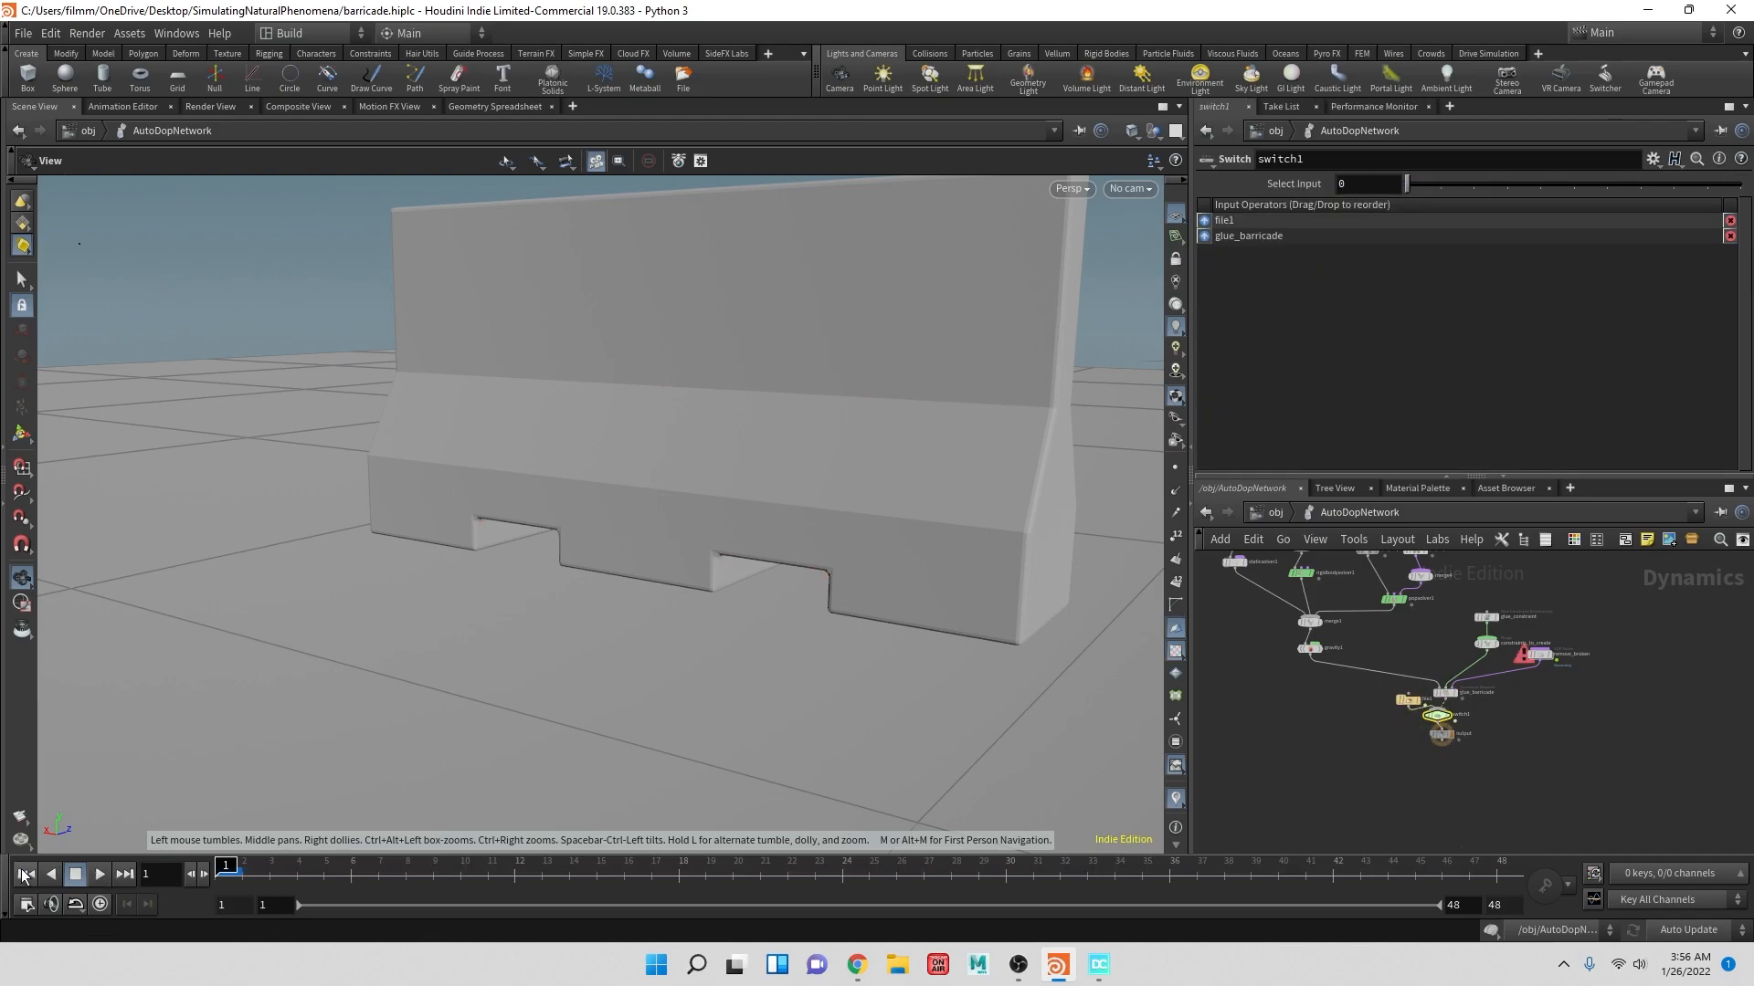
pyautogui.click(100, 874)
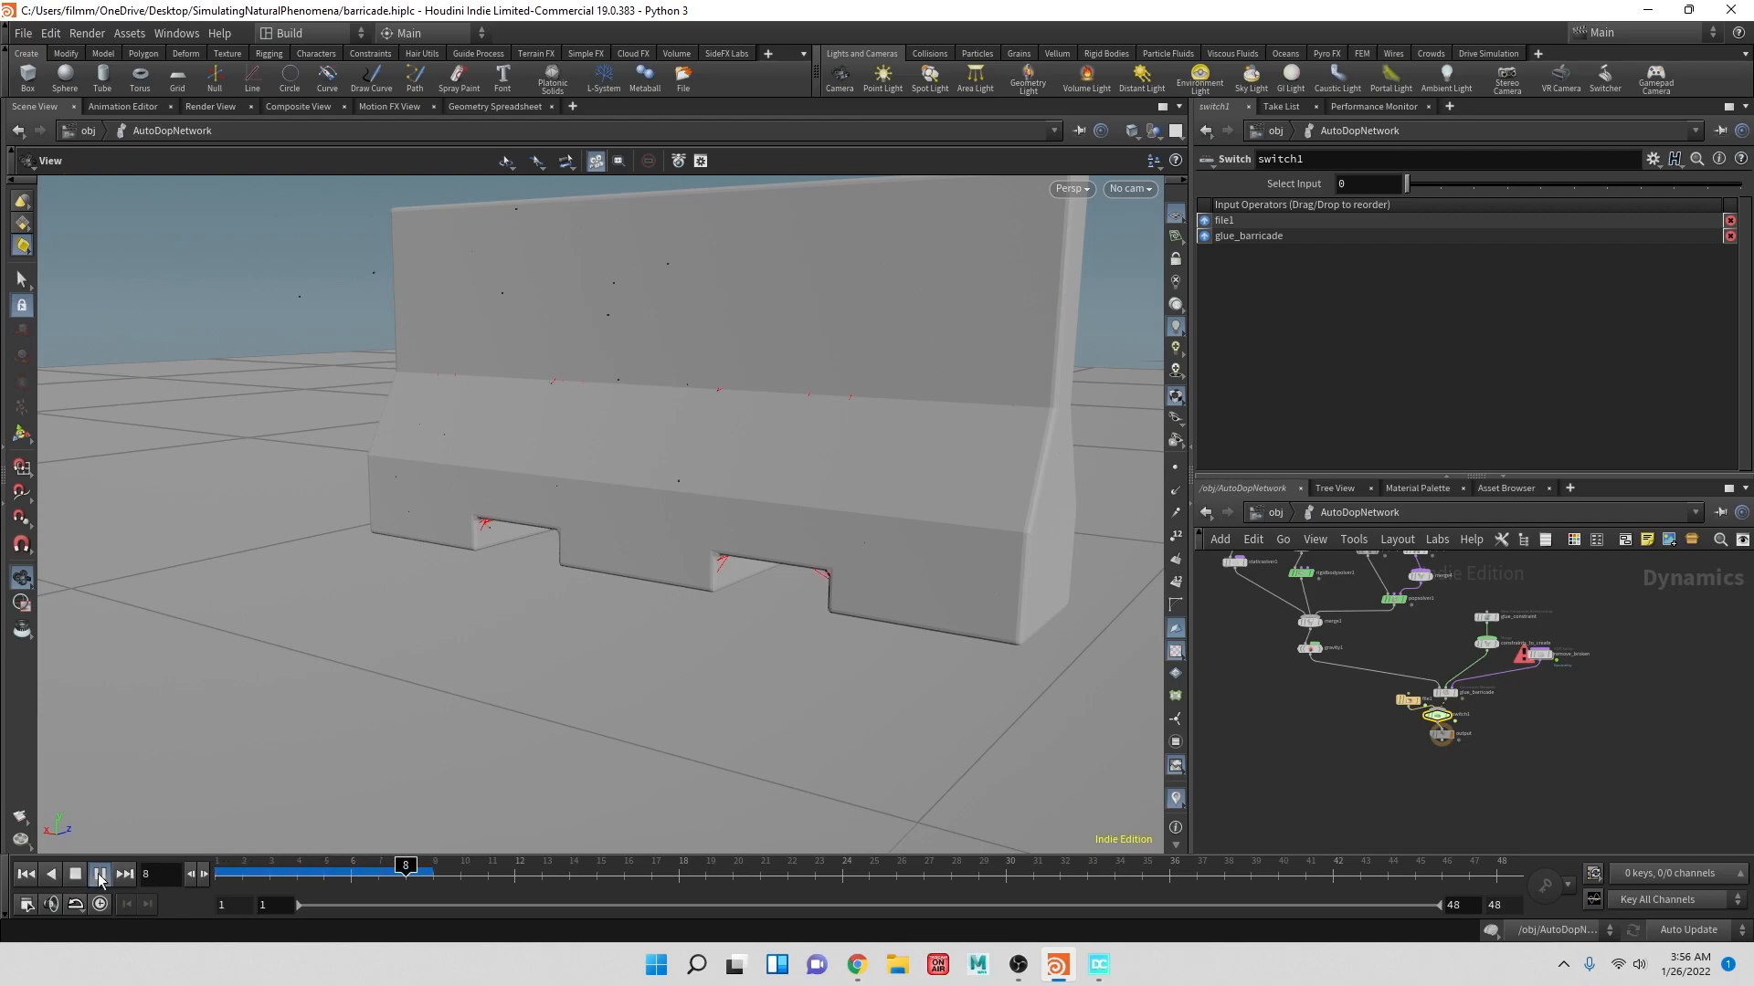
pyautogui.moveTo(307, 657); pyautogui.dragTo(486, 651)
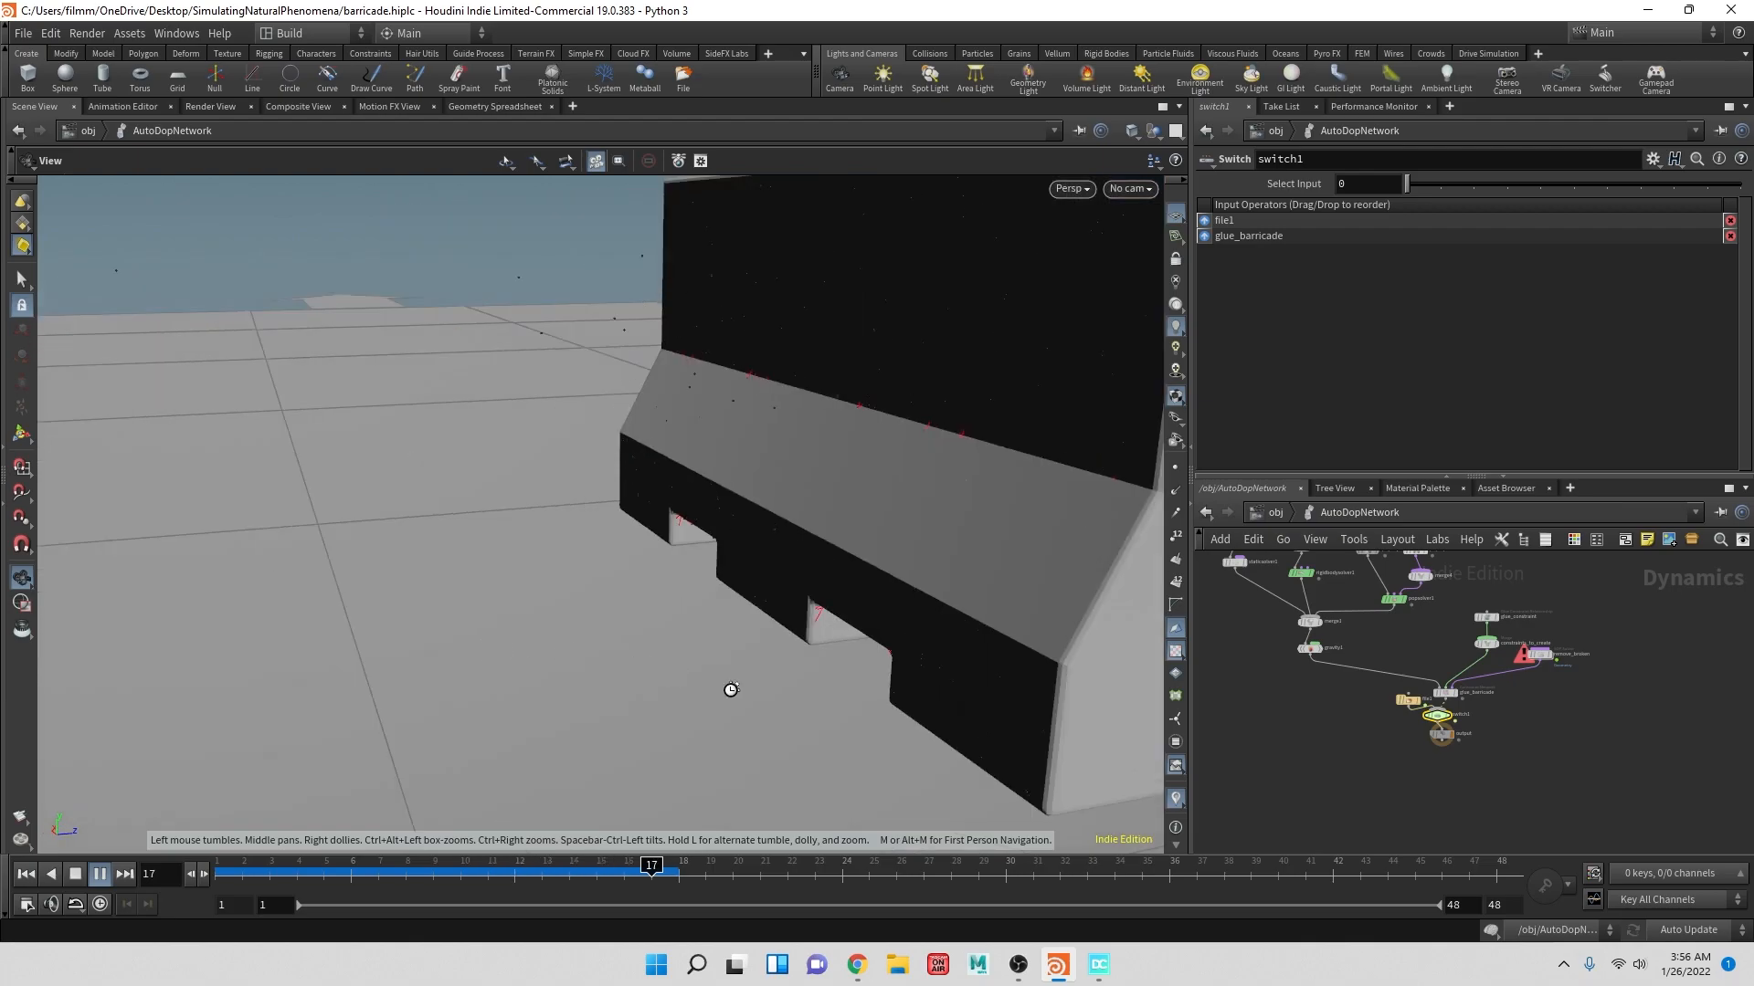
pyautogui.moveTo(737, 661); pyautogui.dragTo(731, 740, button='middle')
pyautogui.scroll(-2, 613, 679)
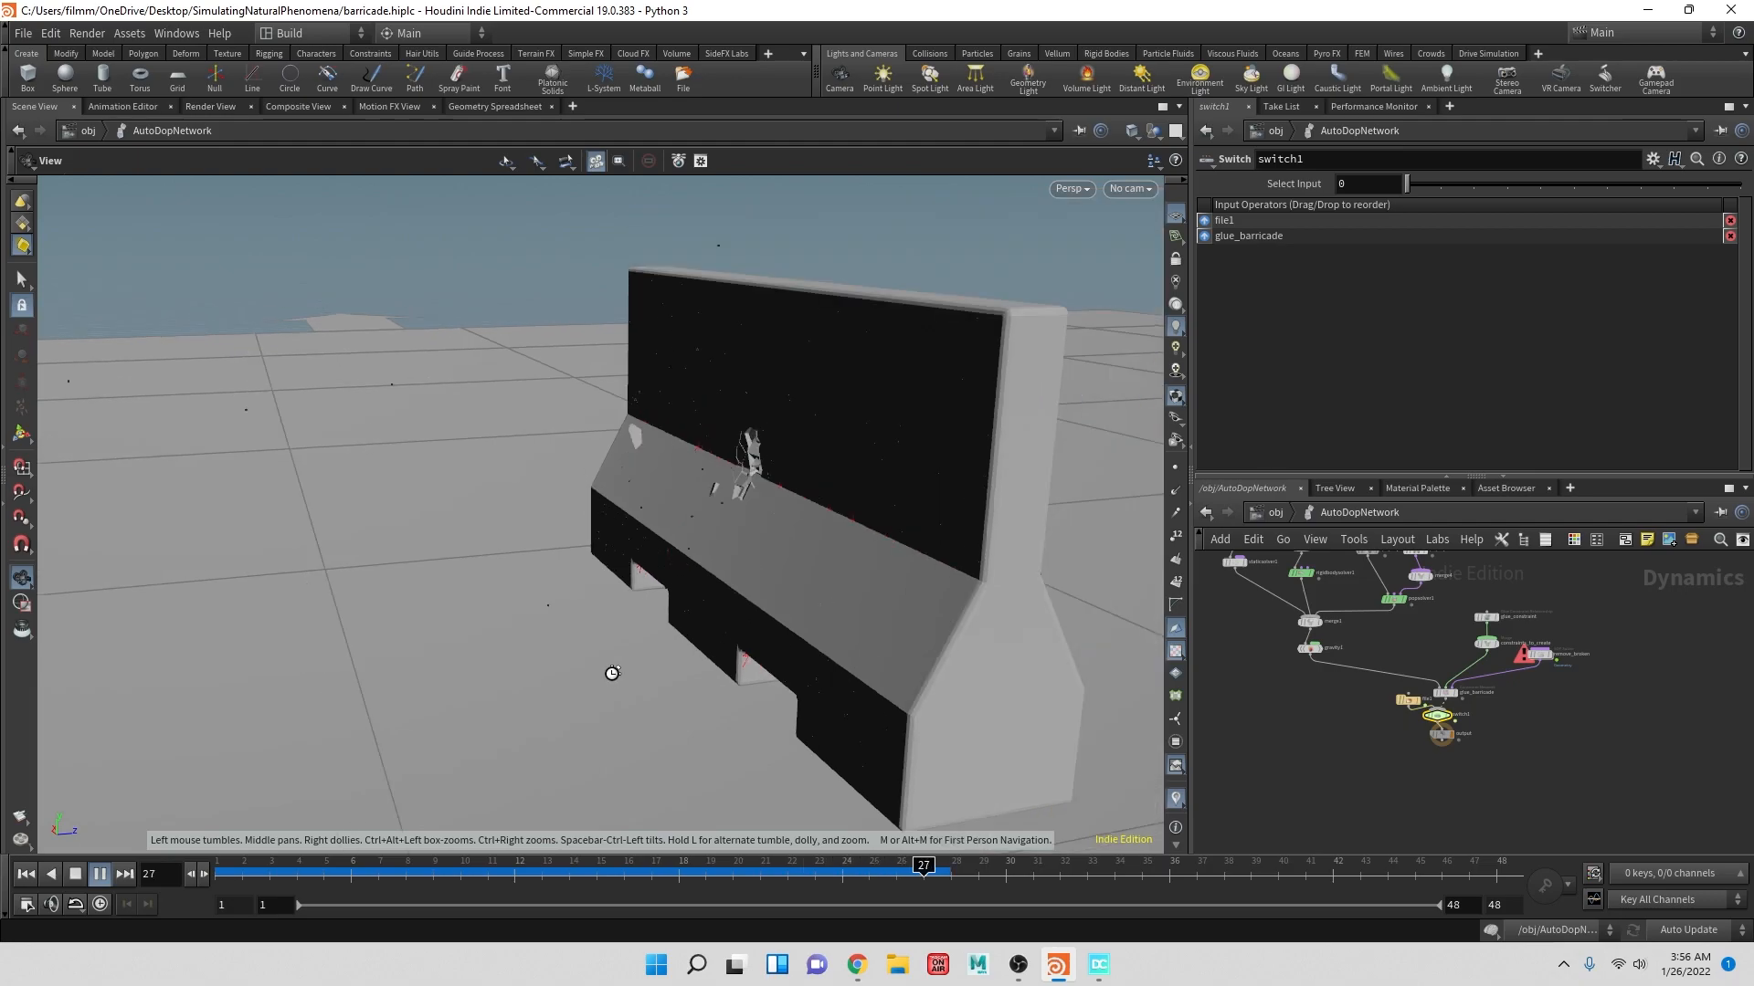
pyautogui.scroll(-1, 611, 674)
pyautogui.scroll(1, 702, 658)
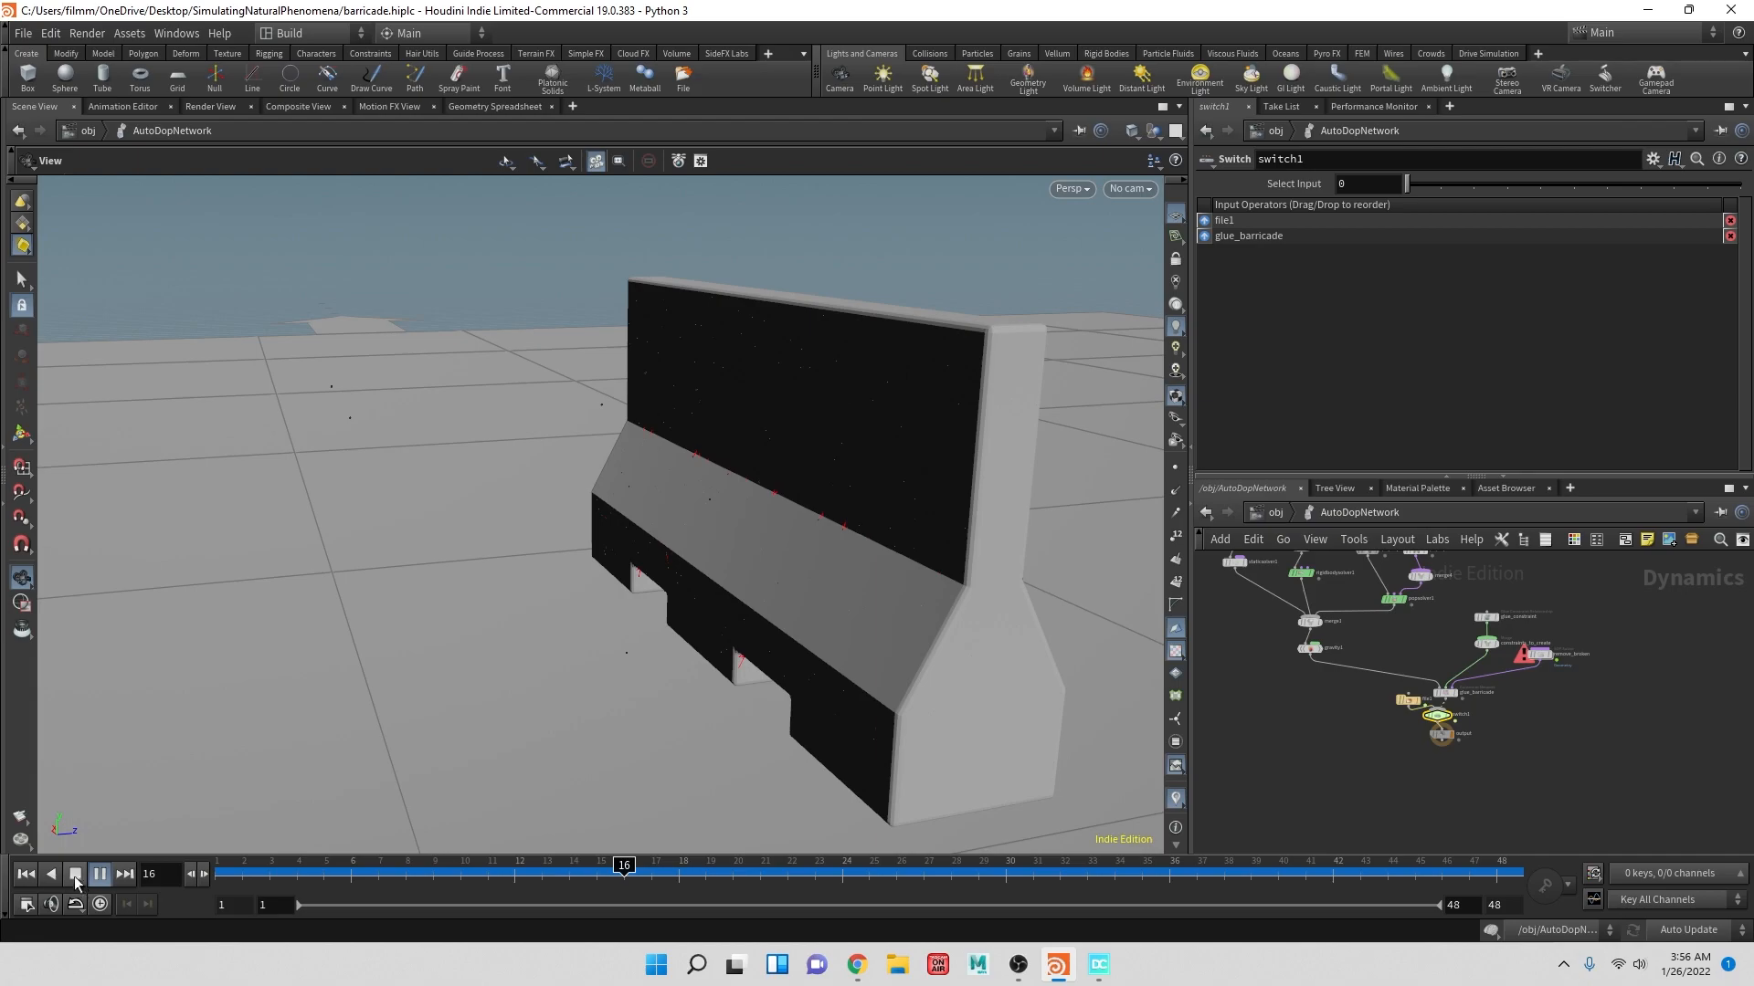
pyautogui.click(26, 875)
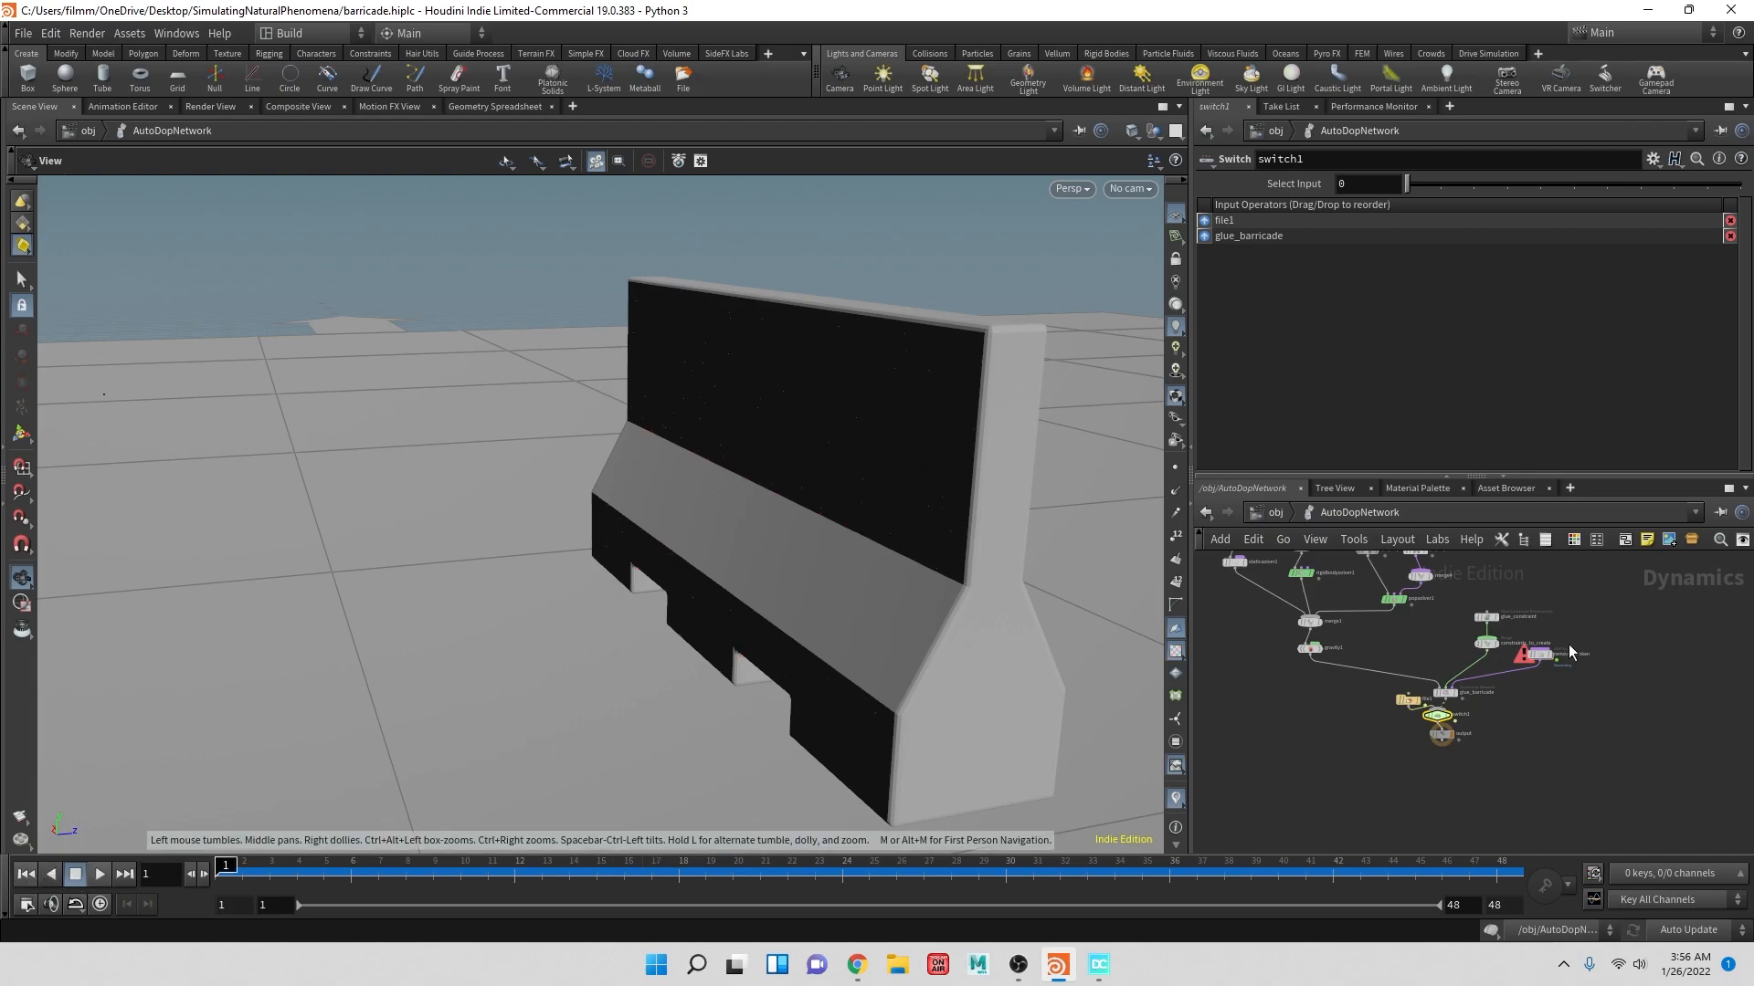
# - Set the Distance Threshold of attribtransfer1 to .2 inside remove_broken and return to AutoDopNetwork
pyautogui.doubleClick(1542, 654)
pyautogui.click(1367, 375)
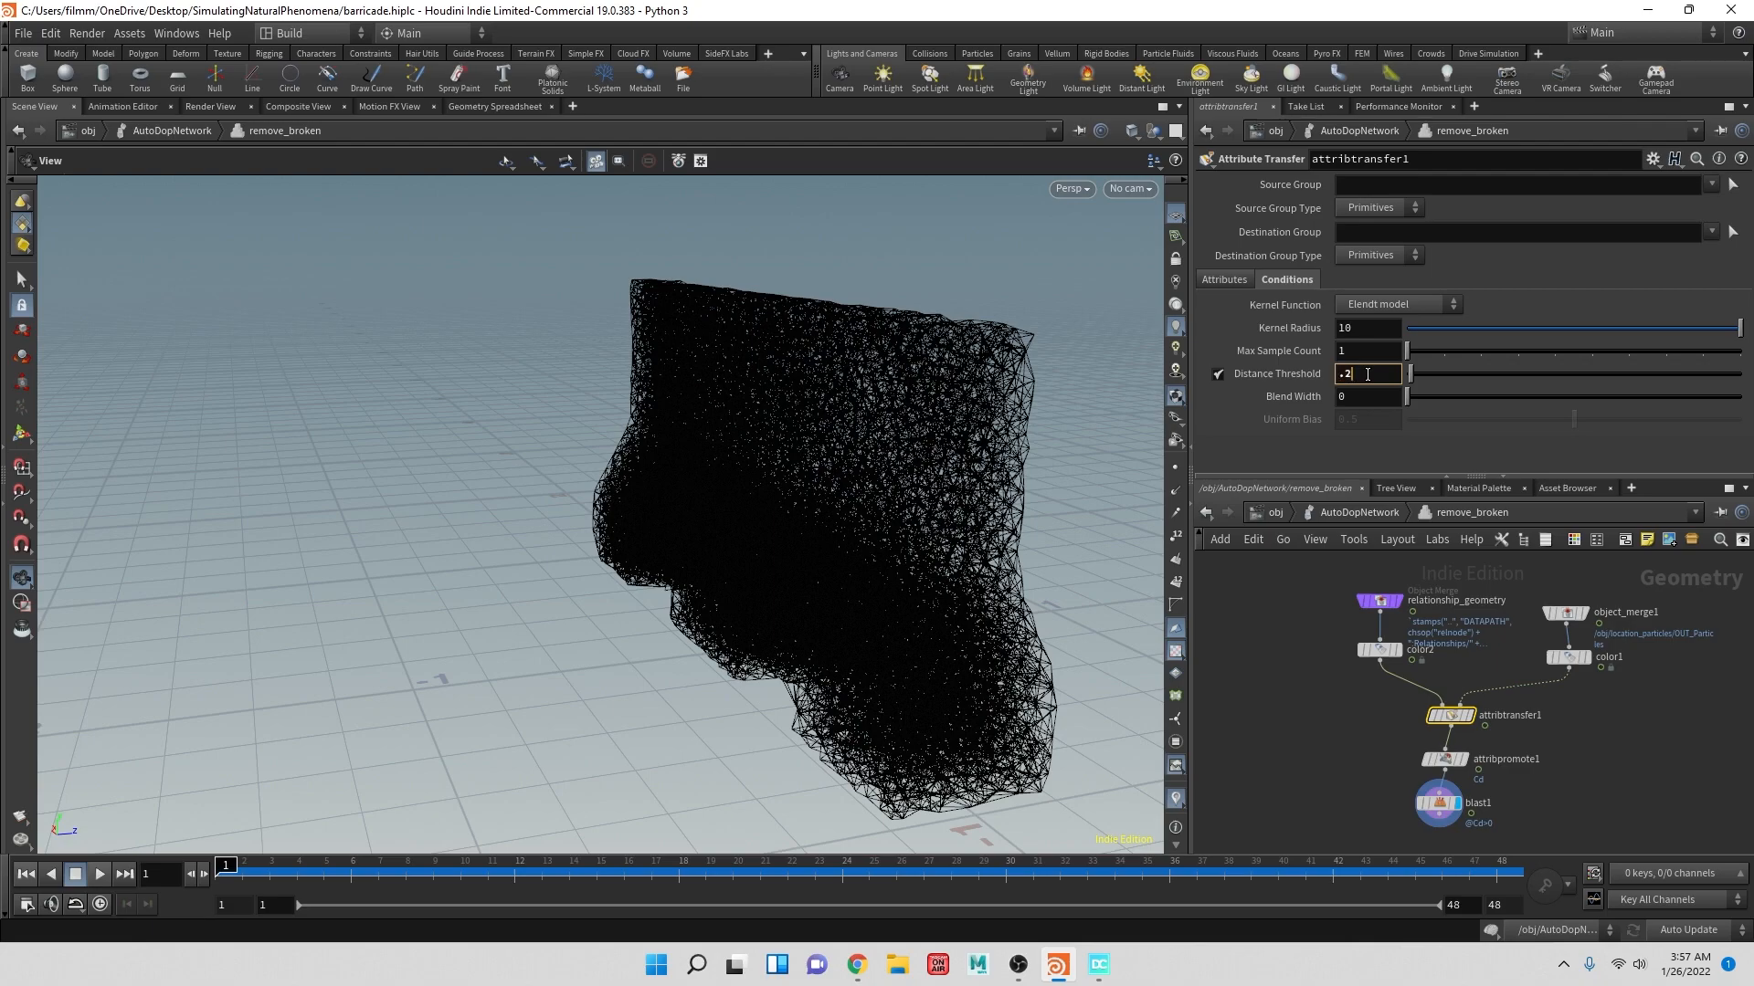
pyautogui.press('Return')
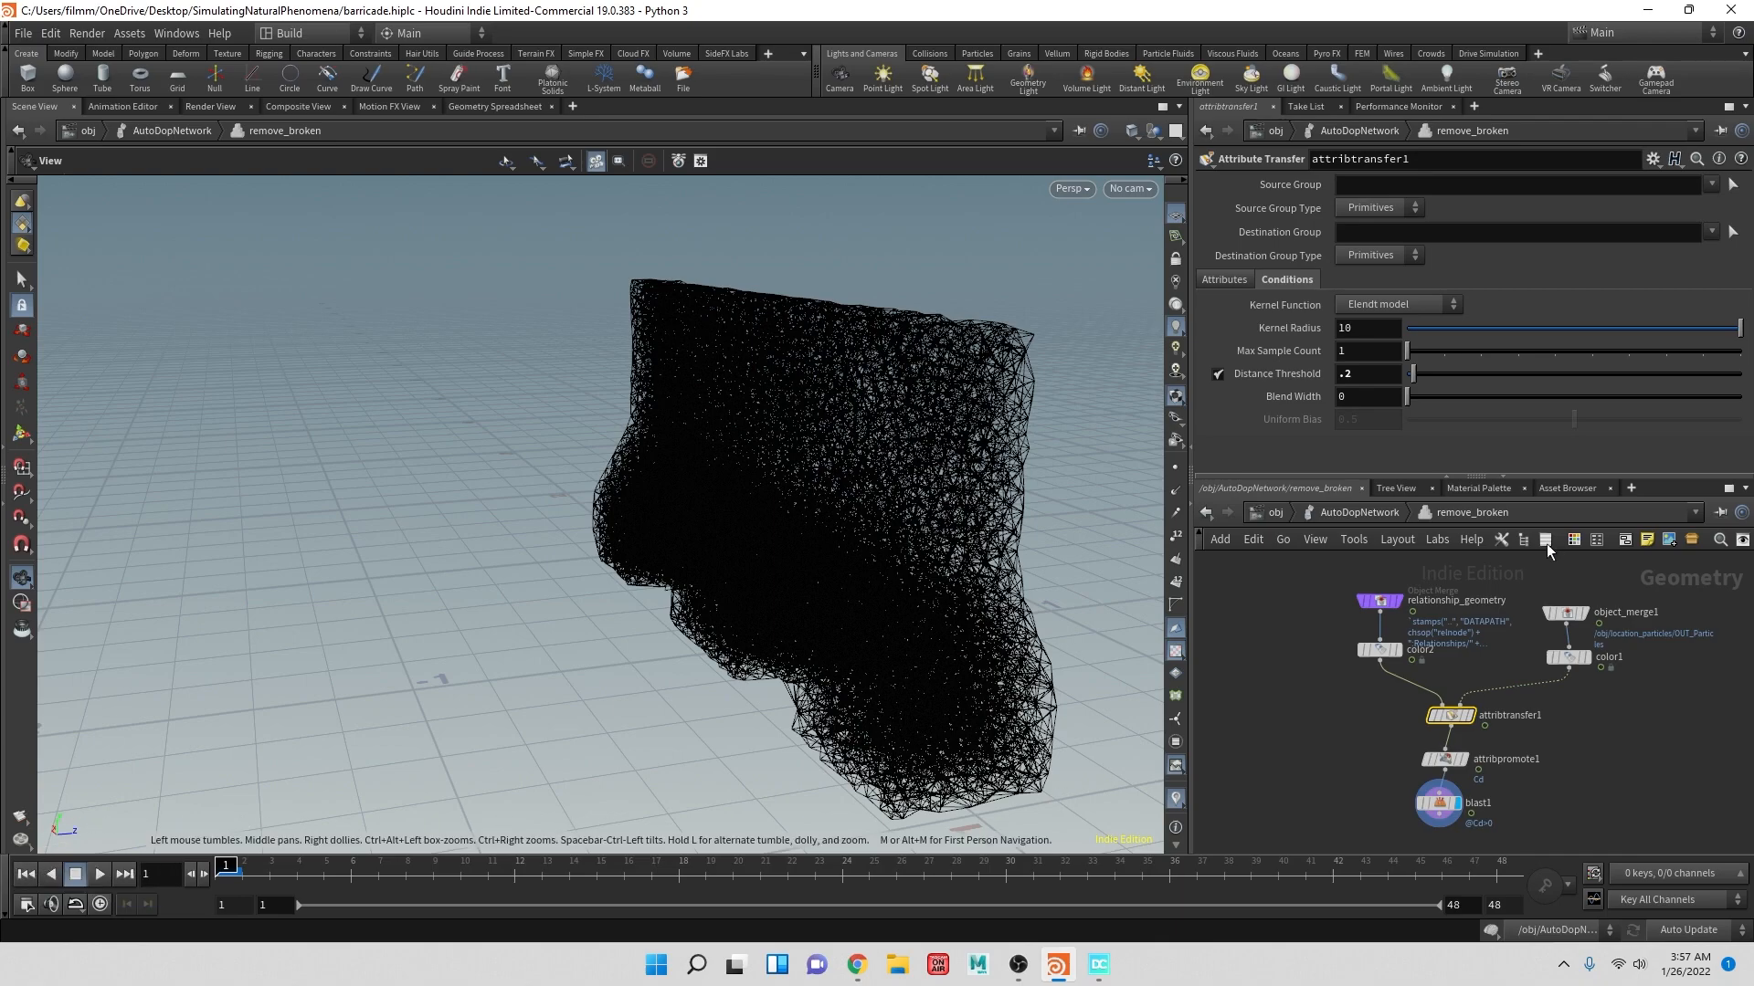
pyautogui.click(1358, 510)
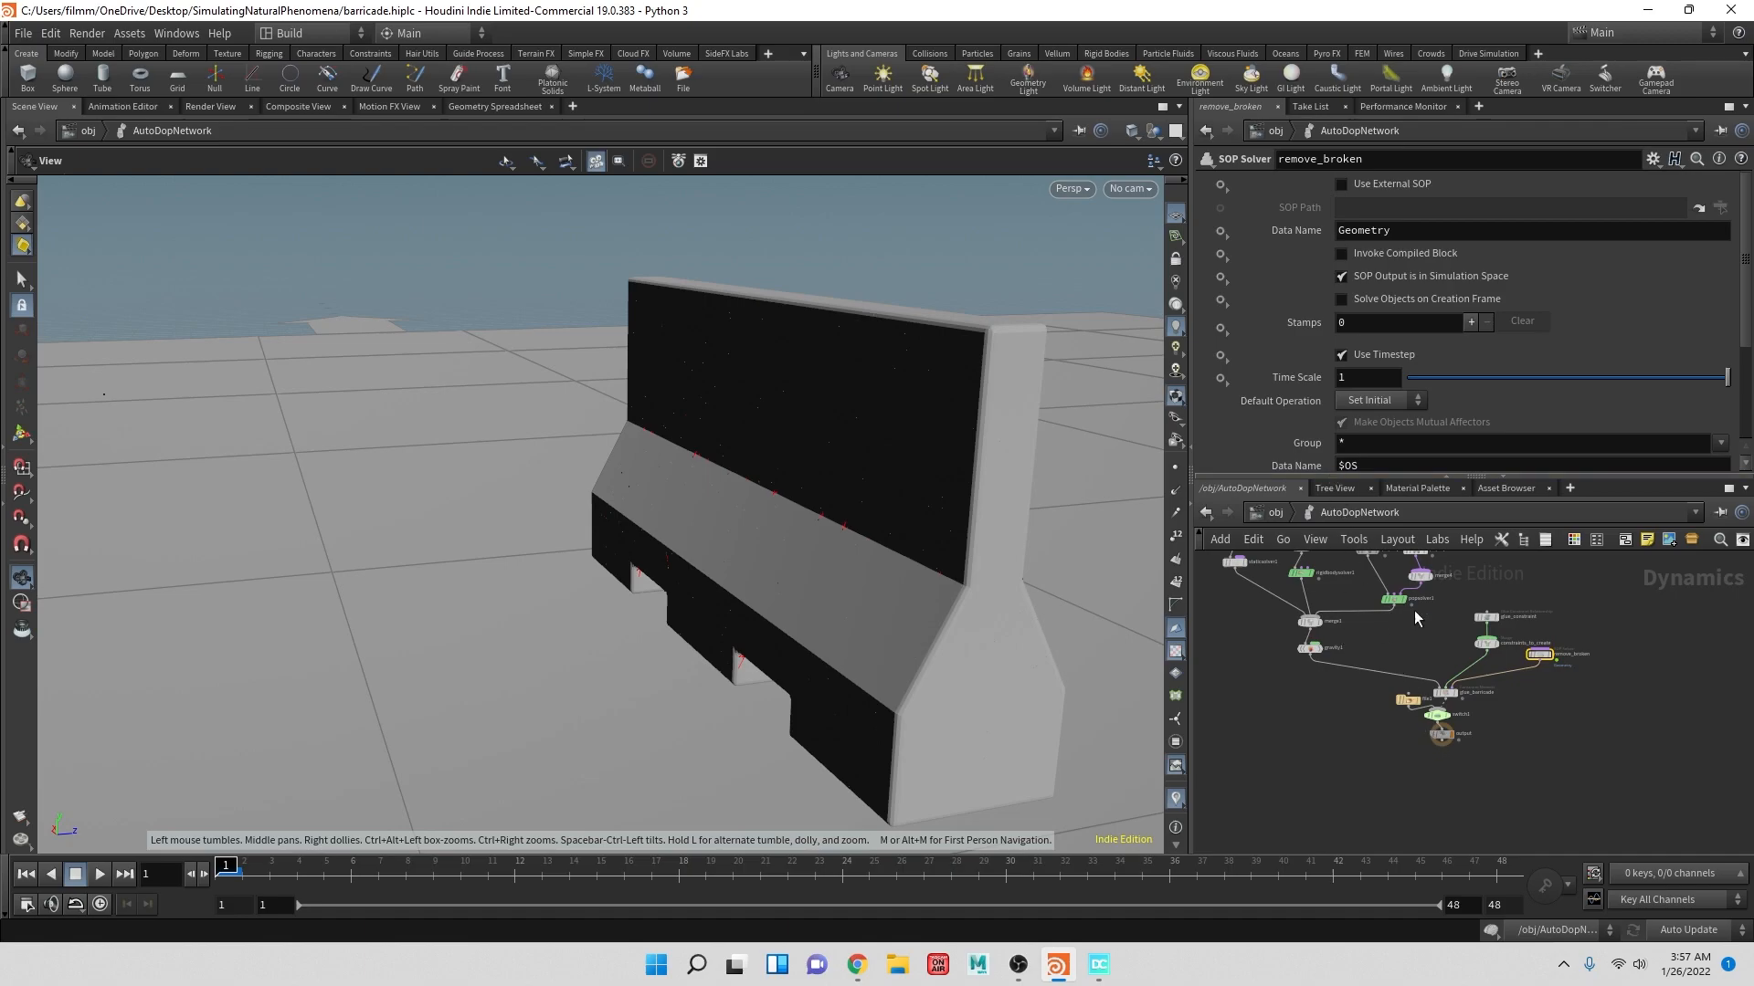
# - Switch switch1 to the glue_barricade input and re-save frames 1 to 48 to disk over the existing newHit cache
pyautogui.click(1434, 716)
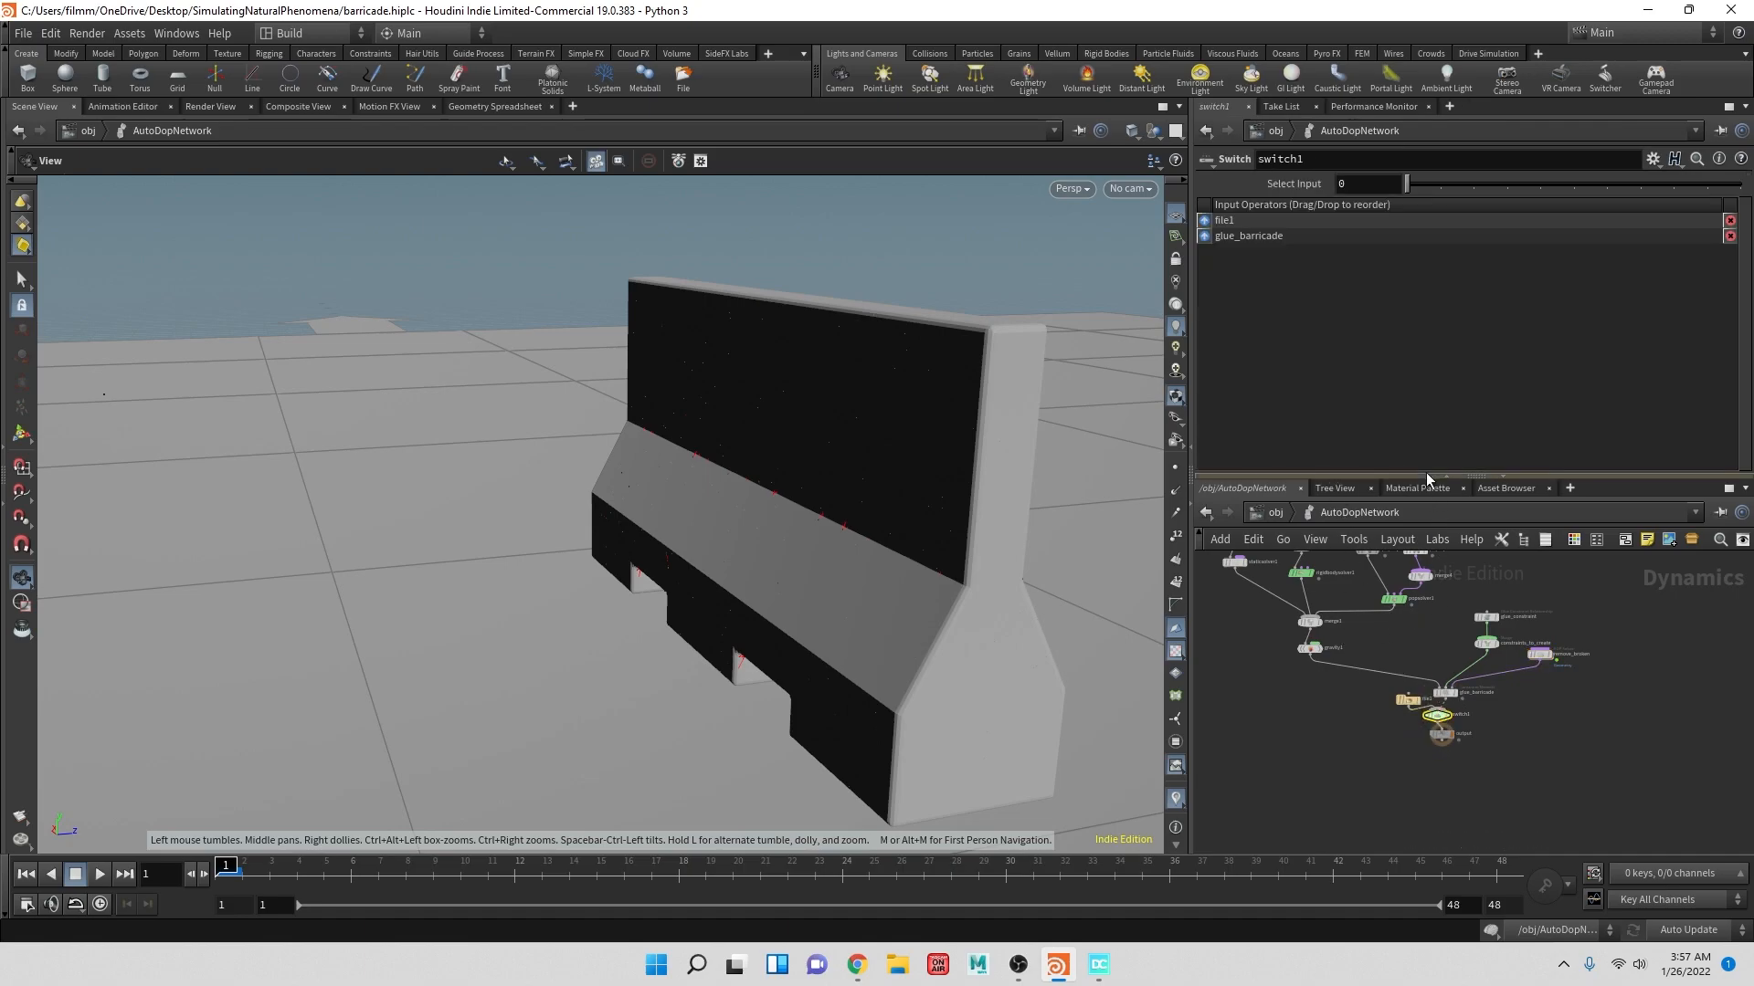
pyautogui.moveTo(1408, 184); pyautogui.dragTo(1431, 189)
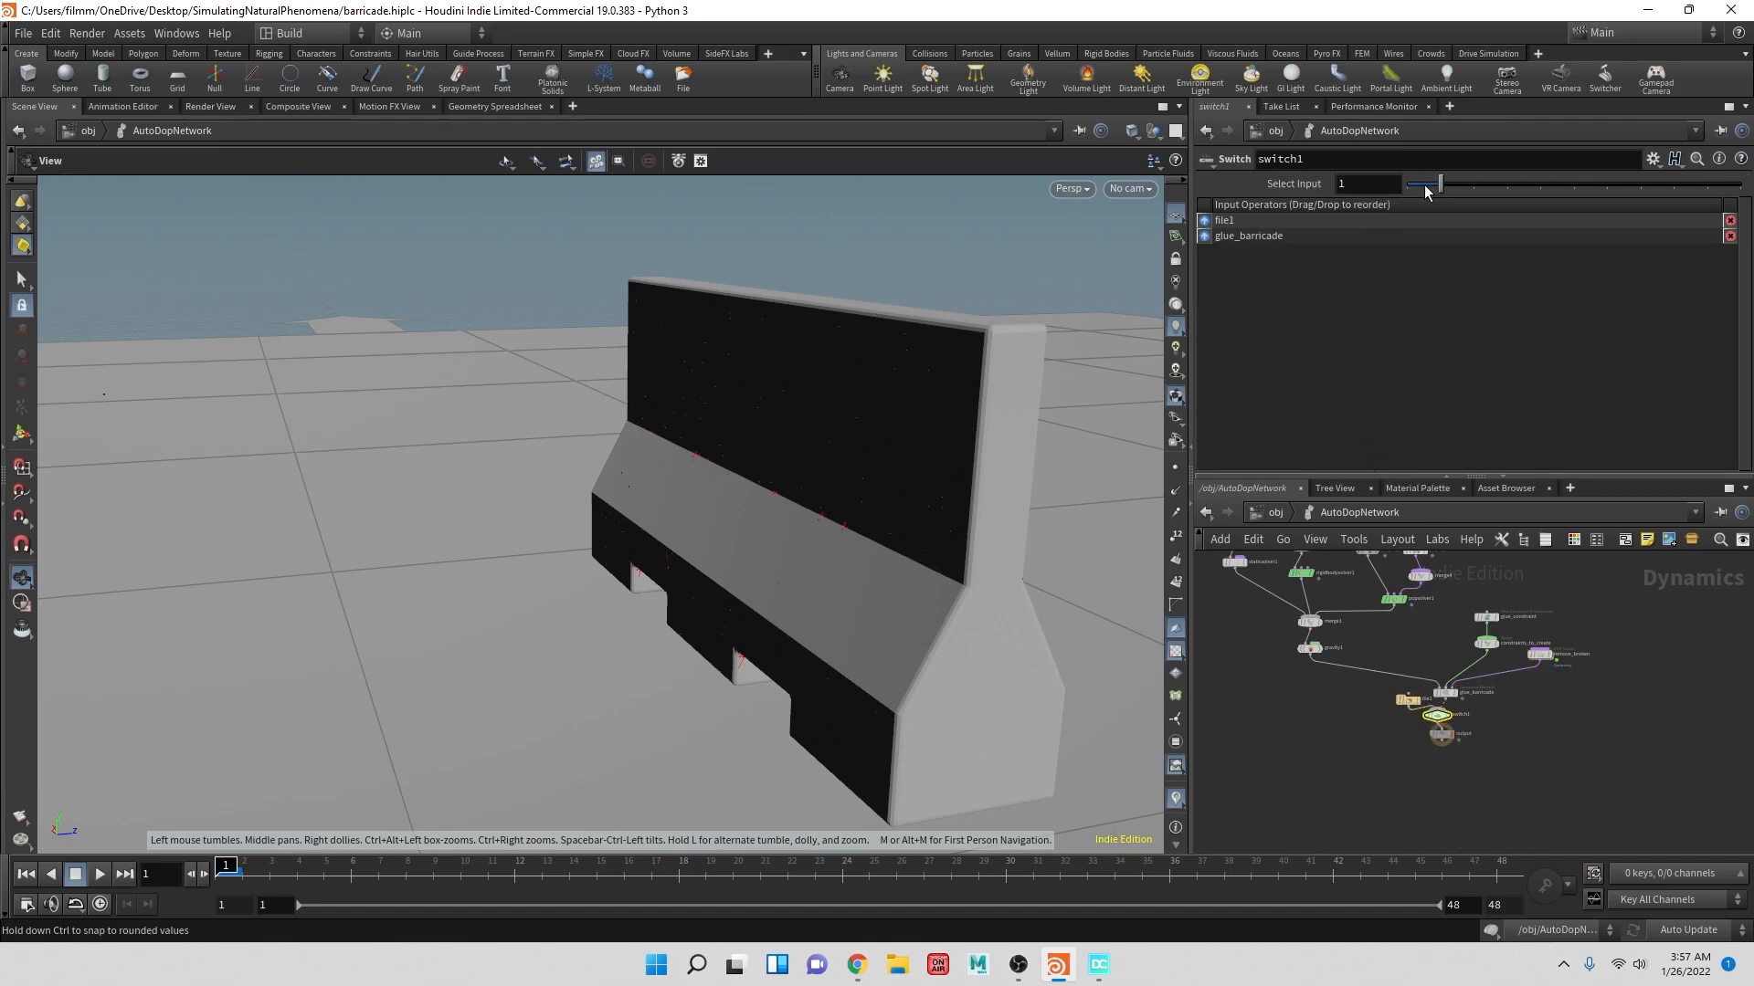
pyautogui.click(1440, 734)
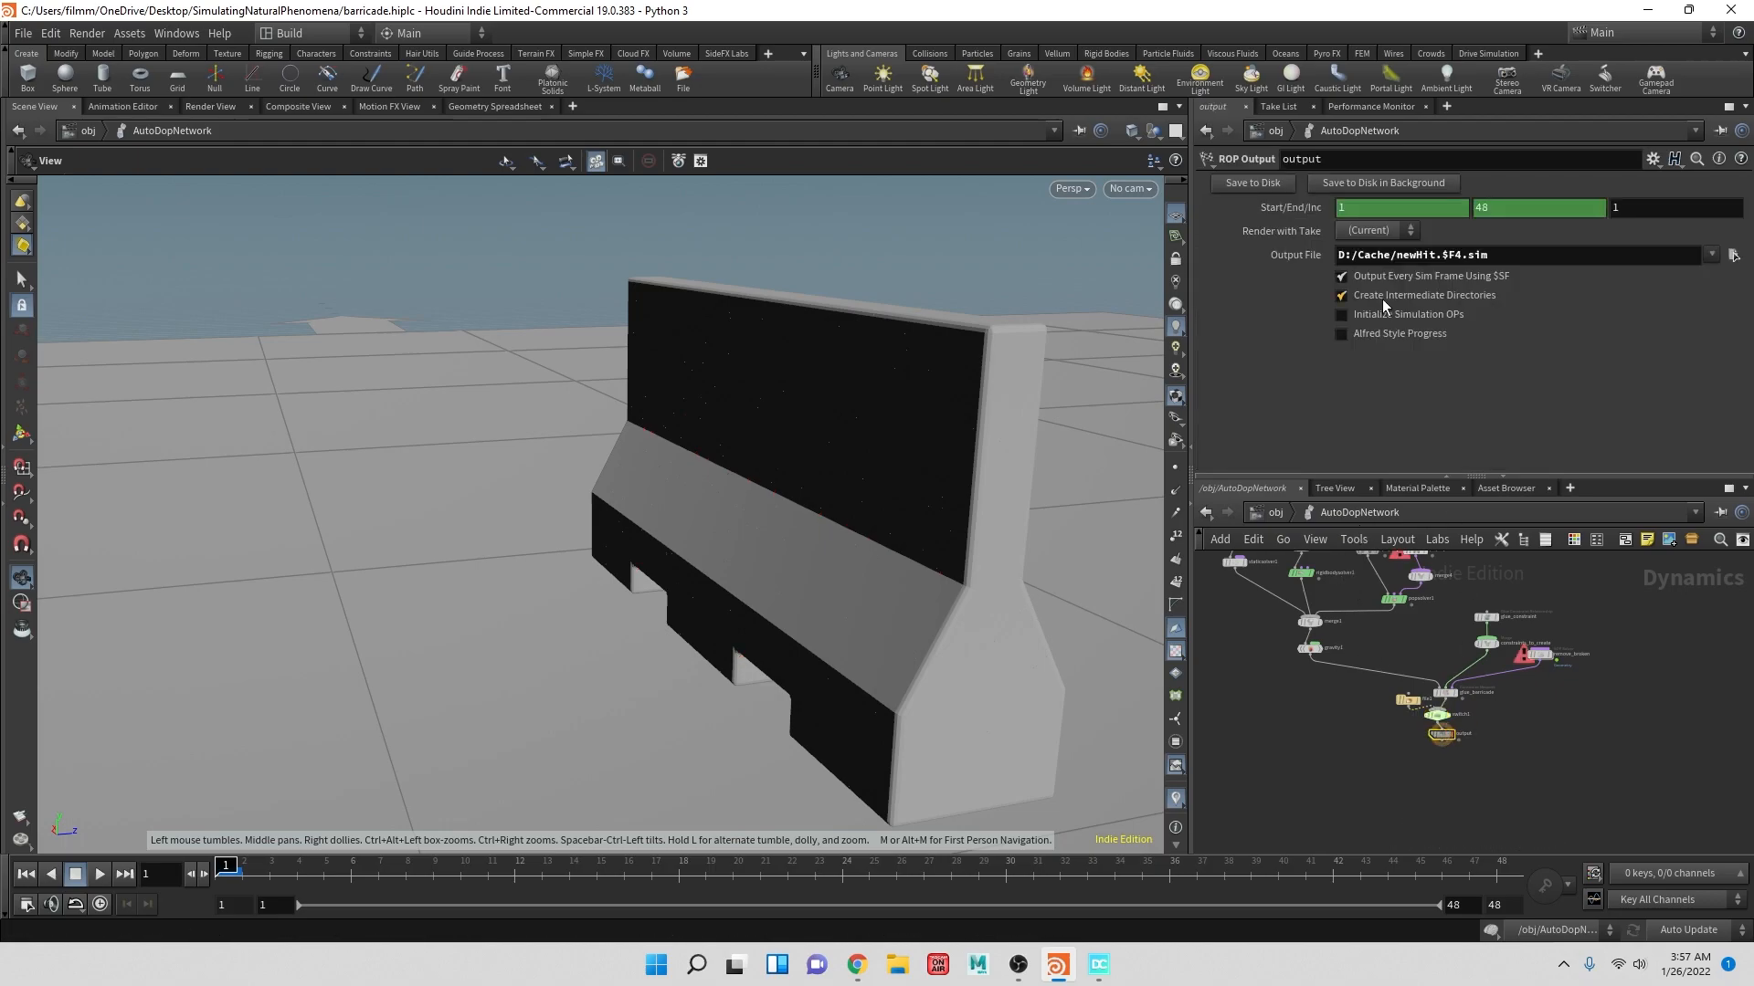
pyautogui.click(1261, 183)
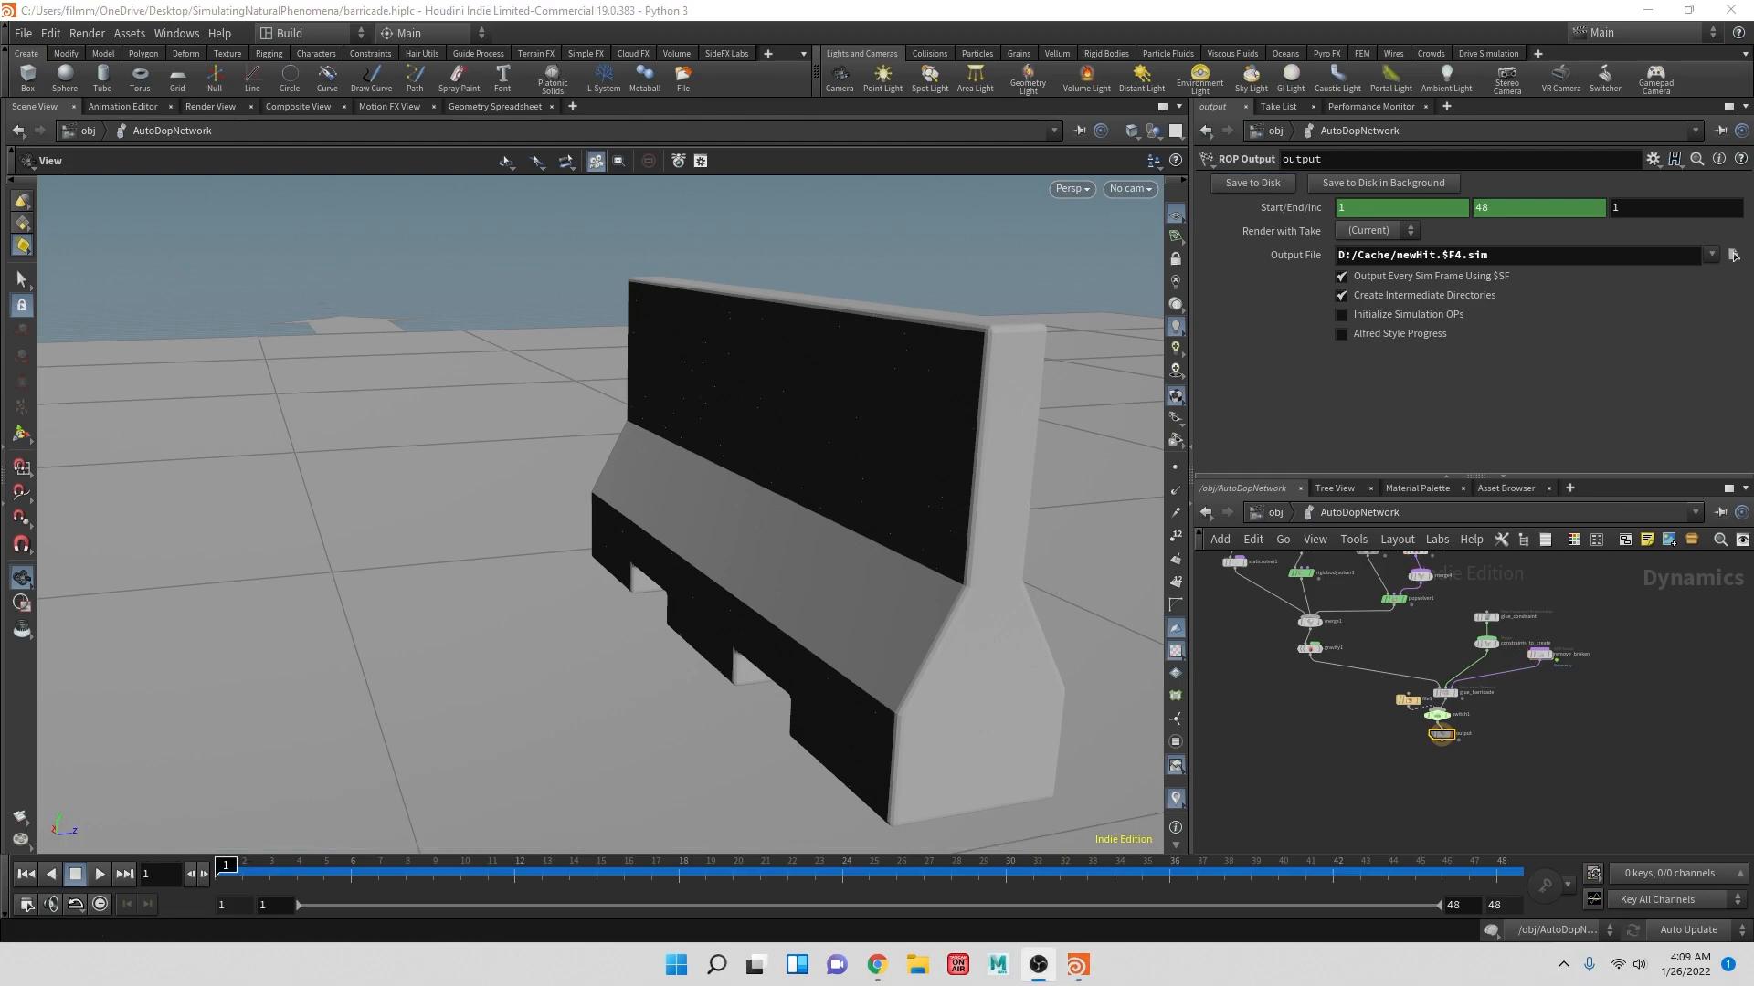
# - Switch switch1 to the file1 input, play back the newly saved cache, and rewind to frame 1
pyautogui.click(1436, 715)
pyautogui.moveTo(1441, 183); pyautogui.dragTo(1403, 184)
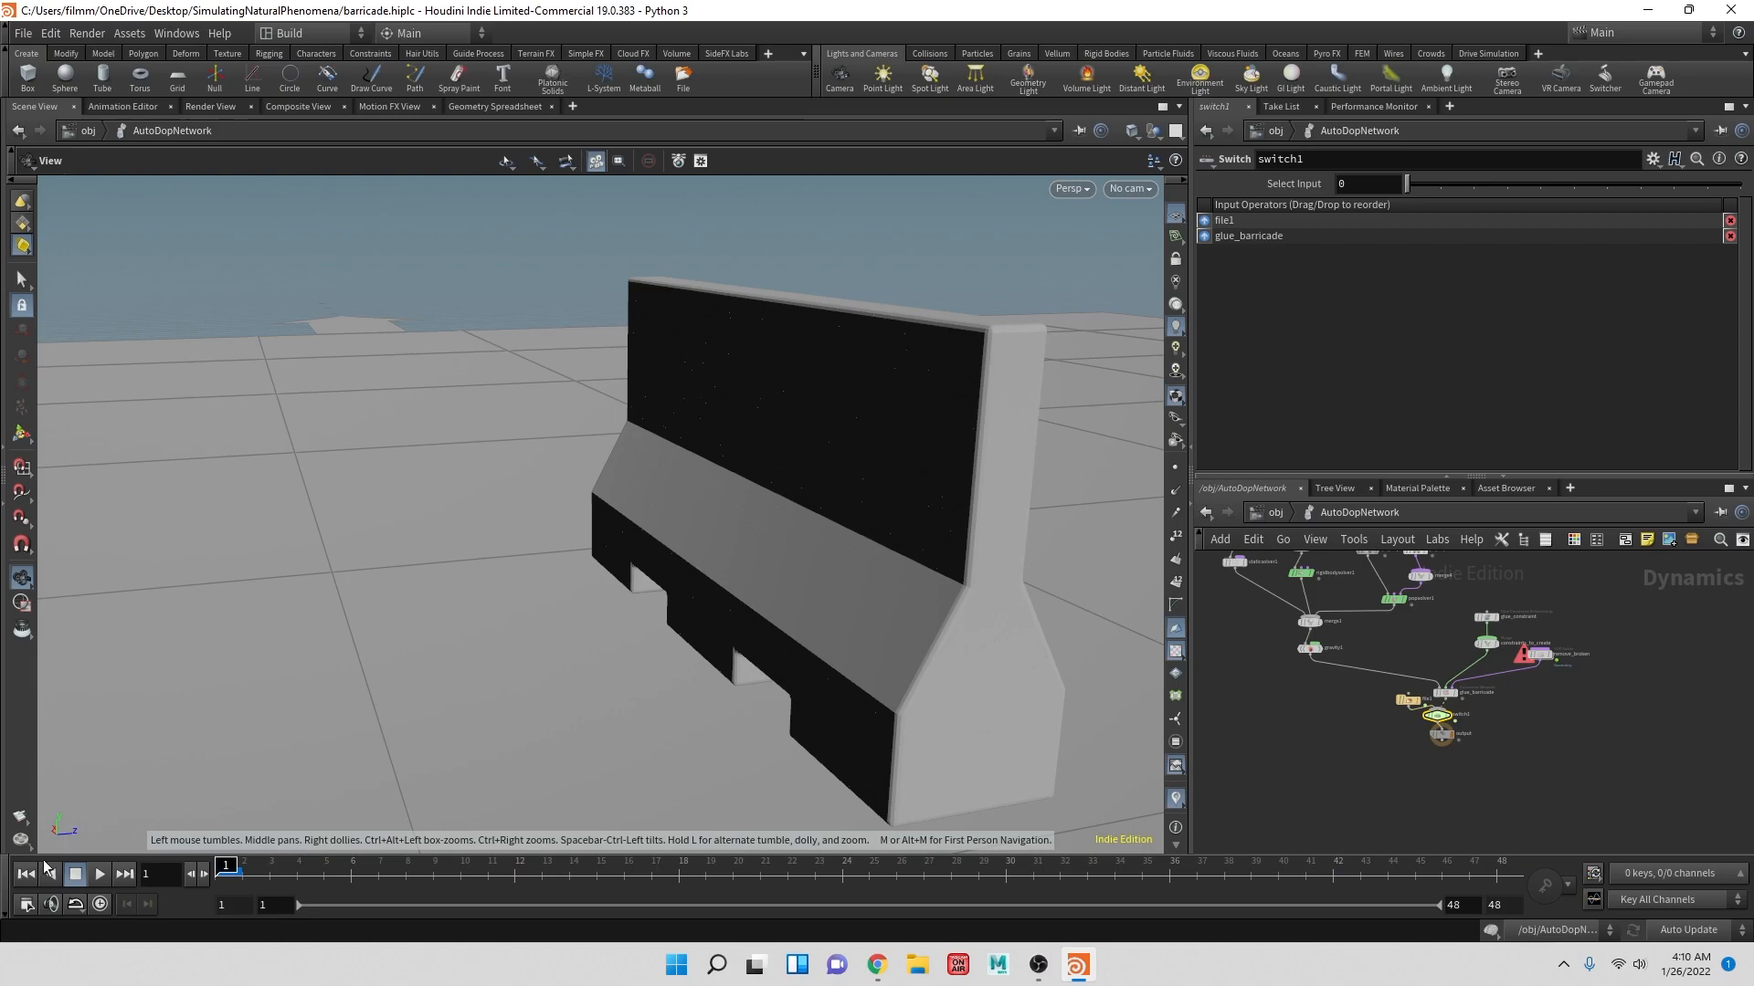
pyautogui.click(99, 874)
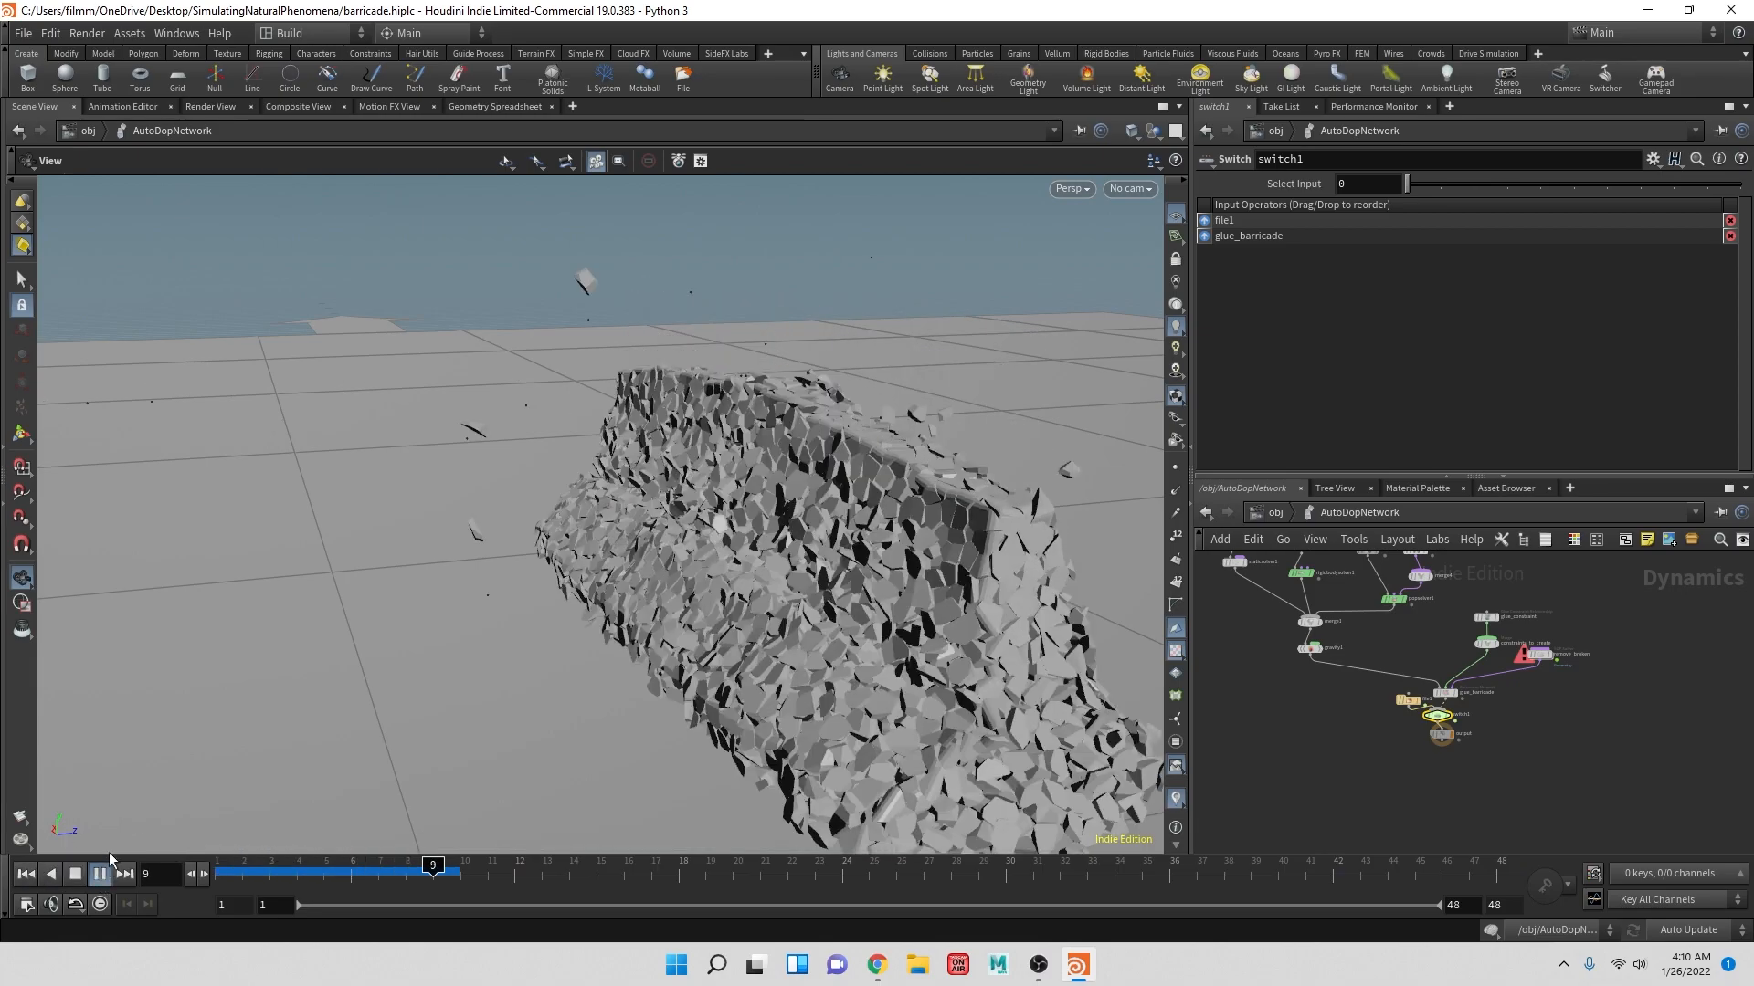
pyautogui.click(26, 874)
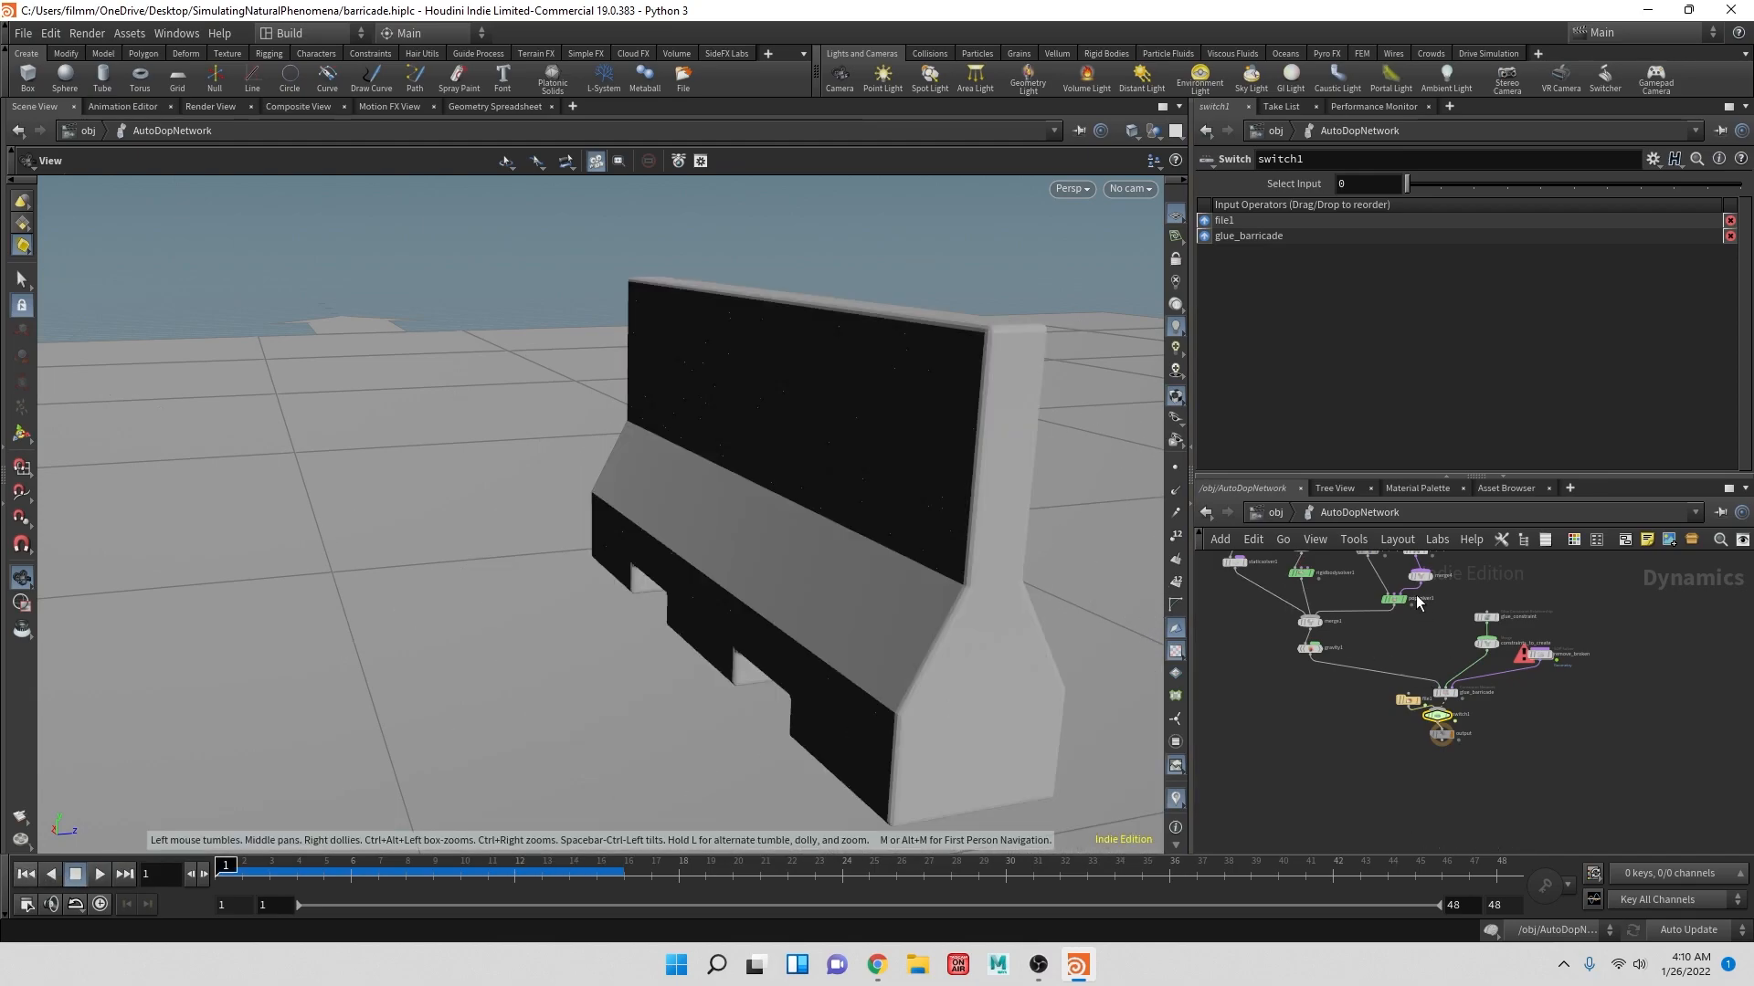
# - Reset the AutoDopNetwork simulation and play through the constraint geometry inside remove_broken
pyautogui.click(1272, 513)
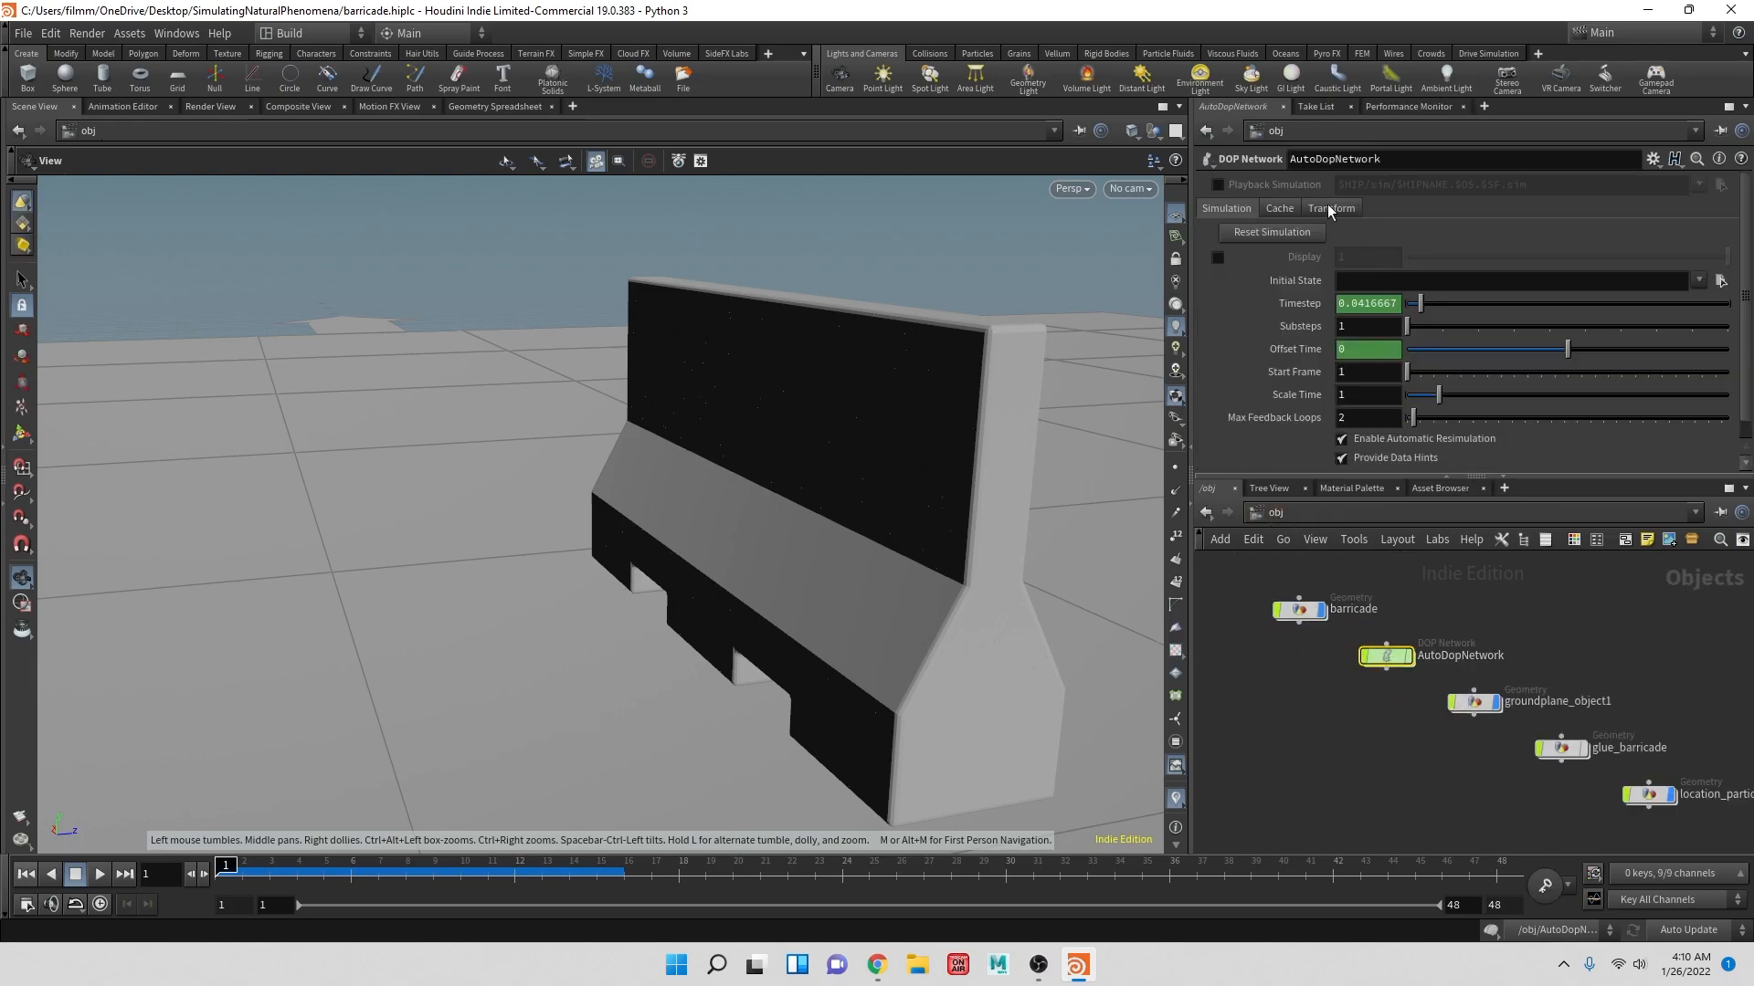
pyautogui.click(1279, 234)
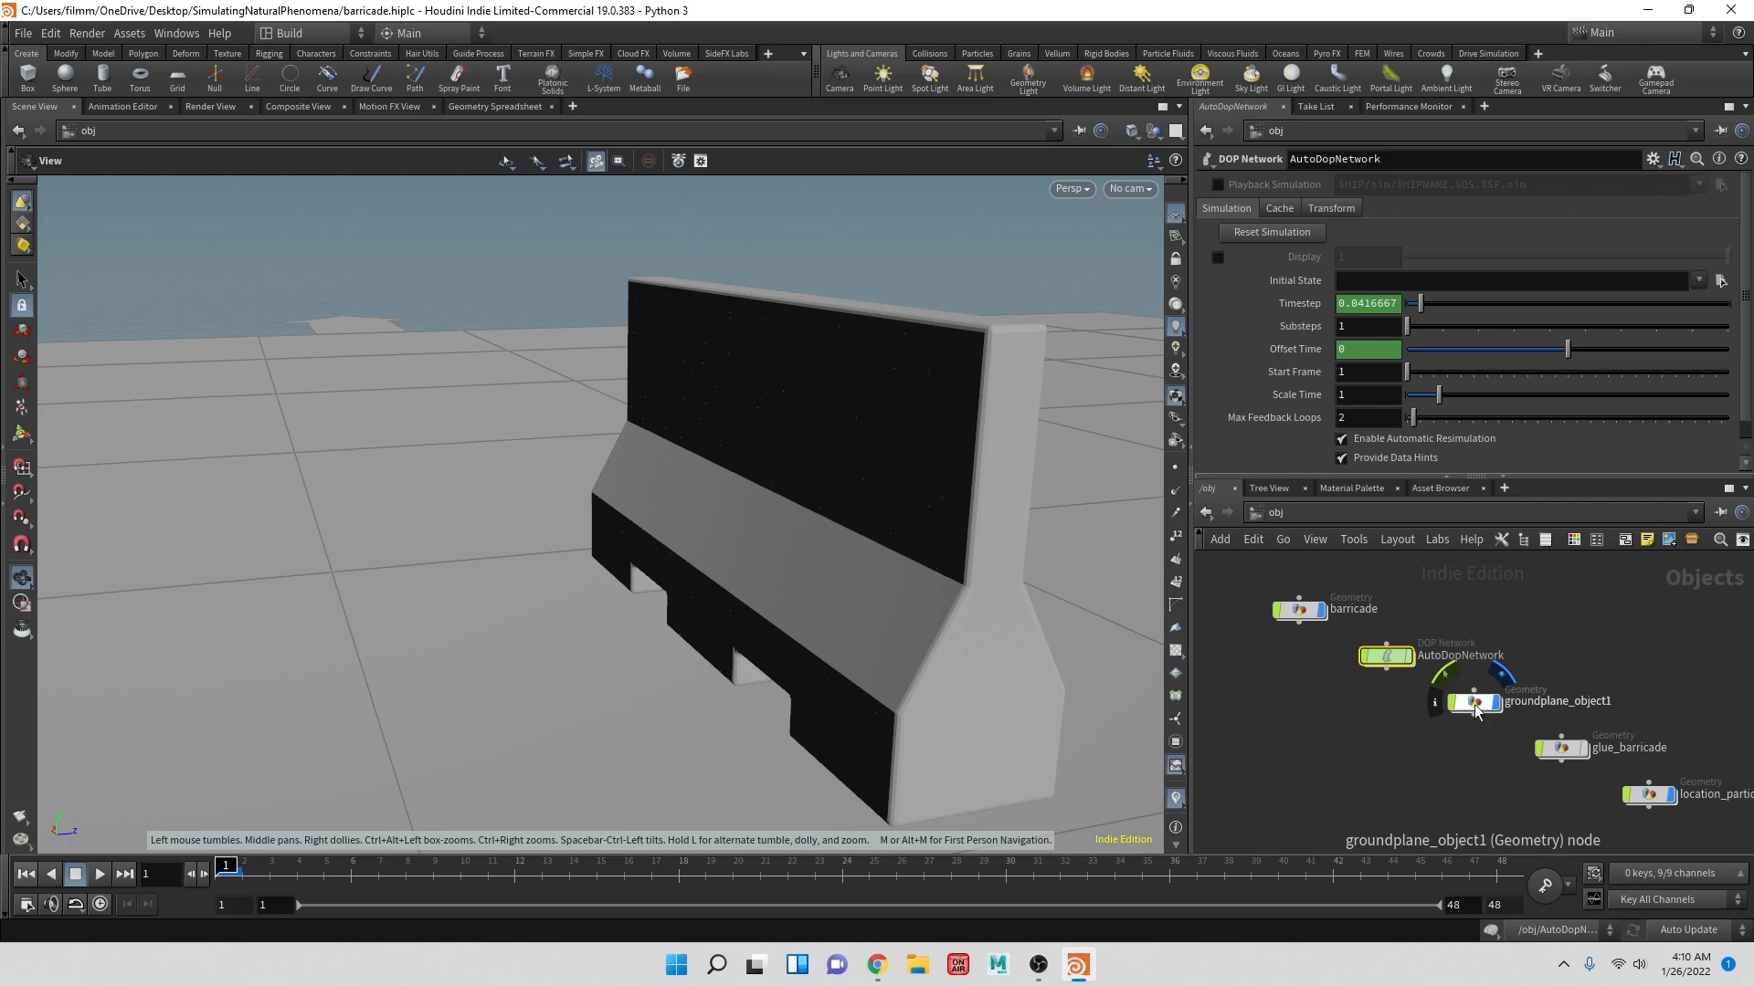
pyautogui.doubleClick(1385, 656)
pyautogui.click(1540, 655)
pyautogui.doubleClick(1539, 655)
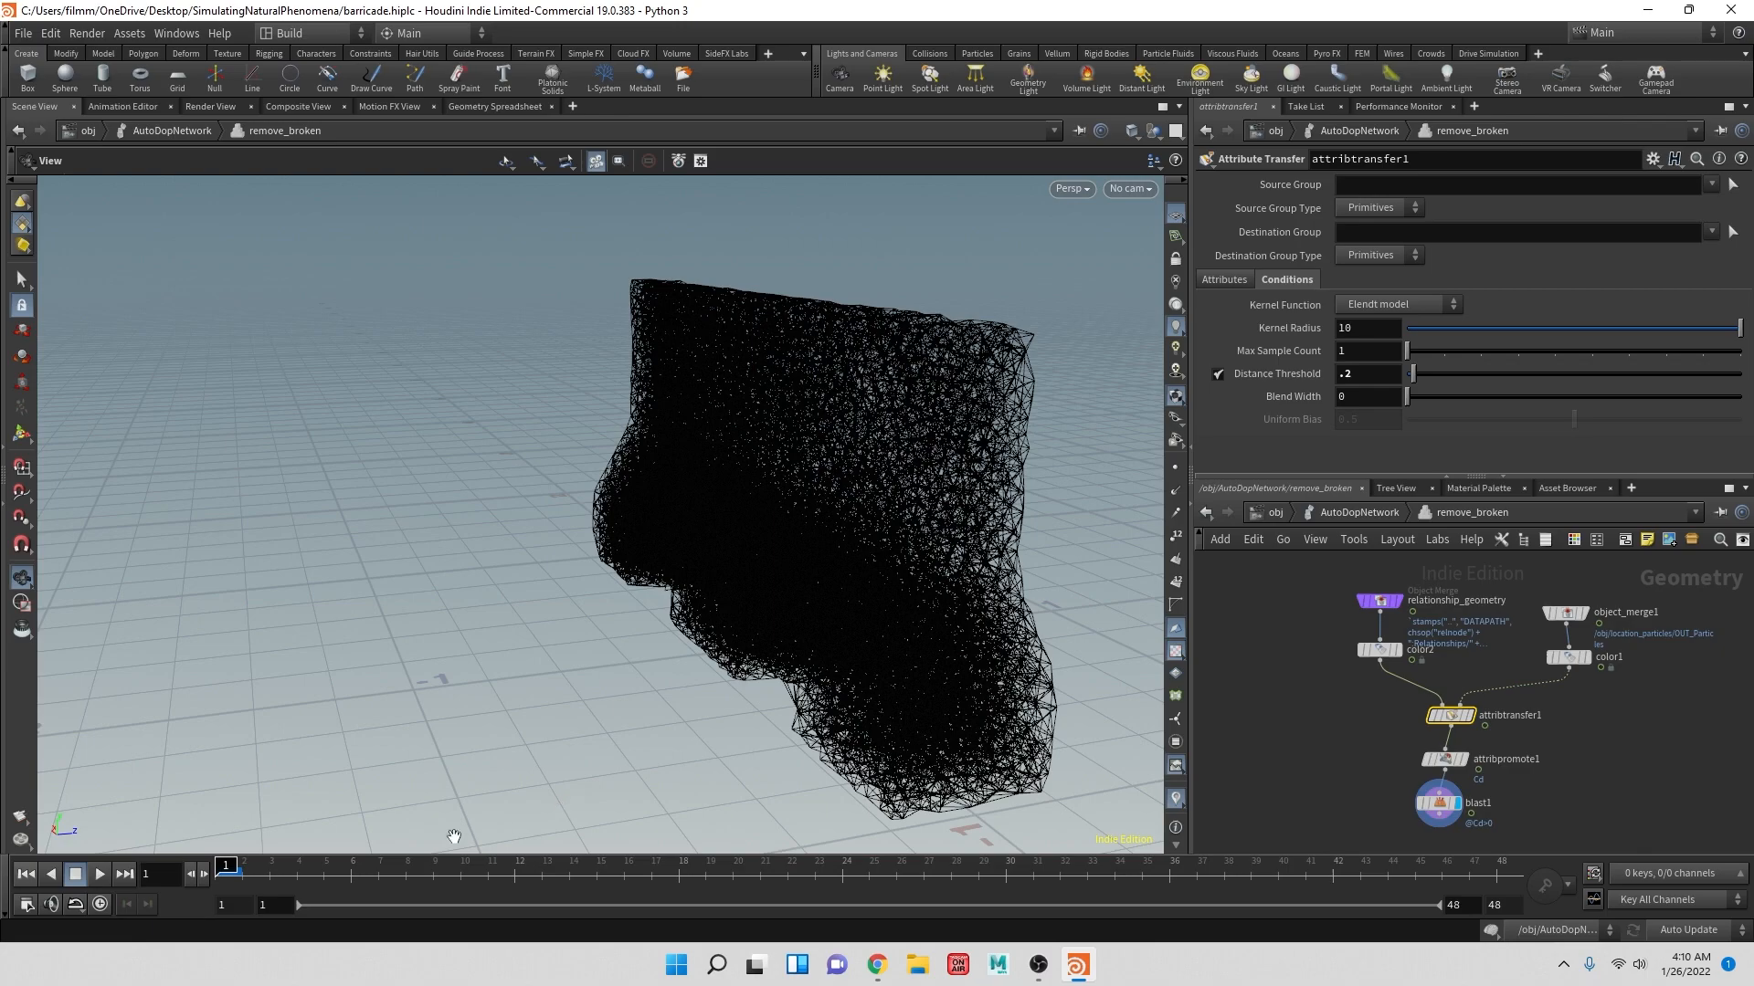
pyautogui.click(96, 874)
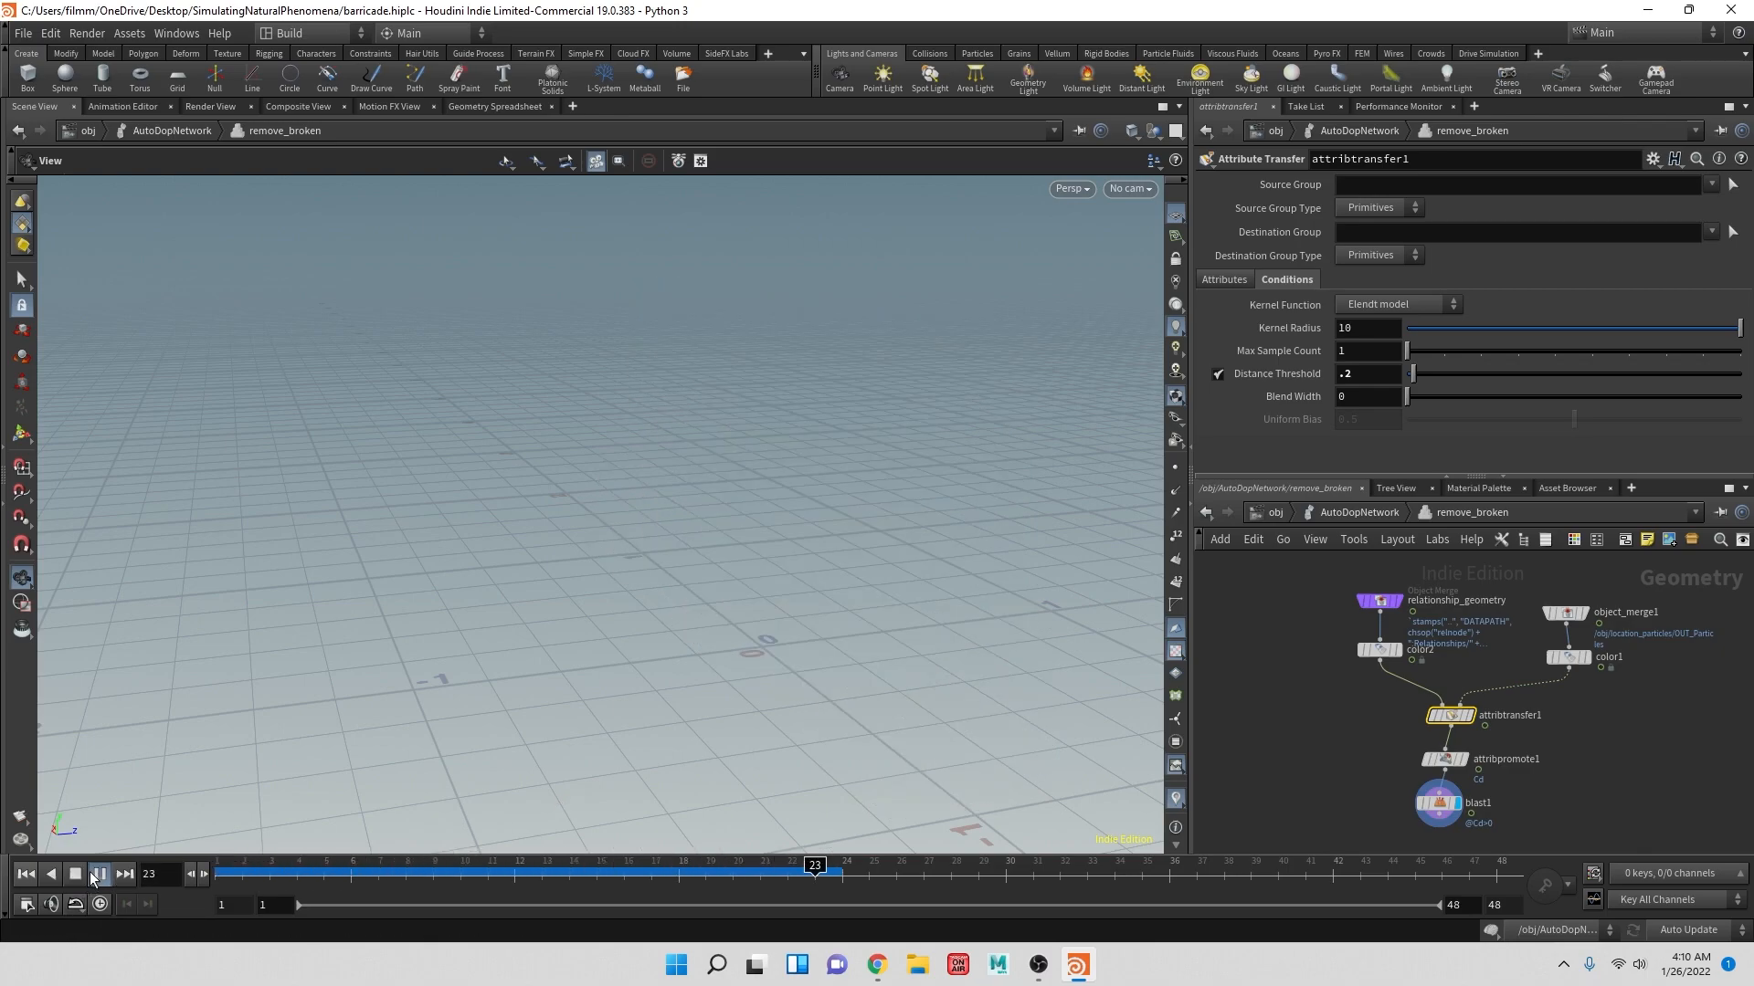
pyautogui.click(75, 874)
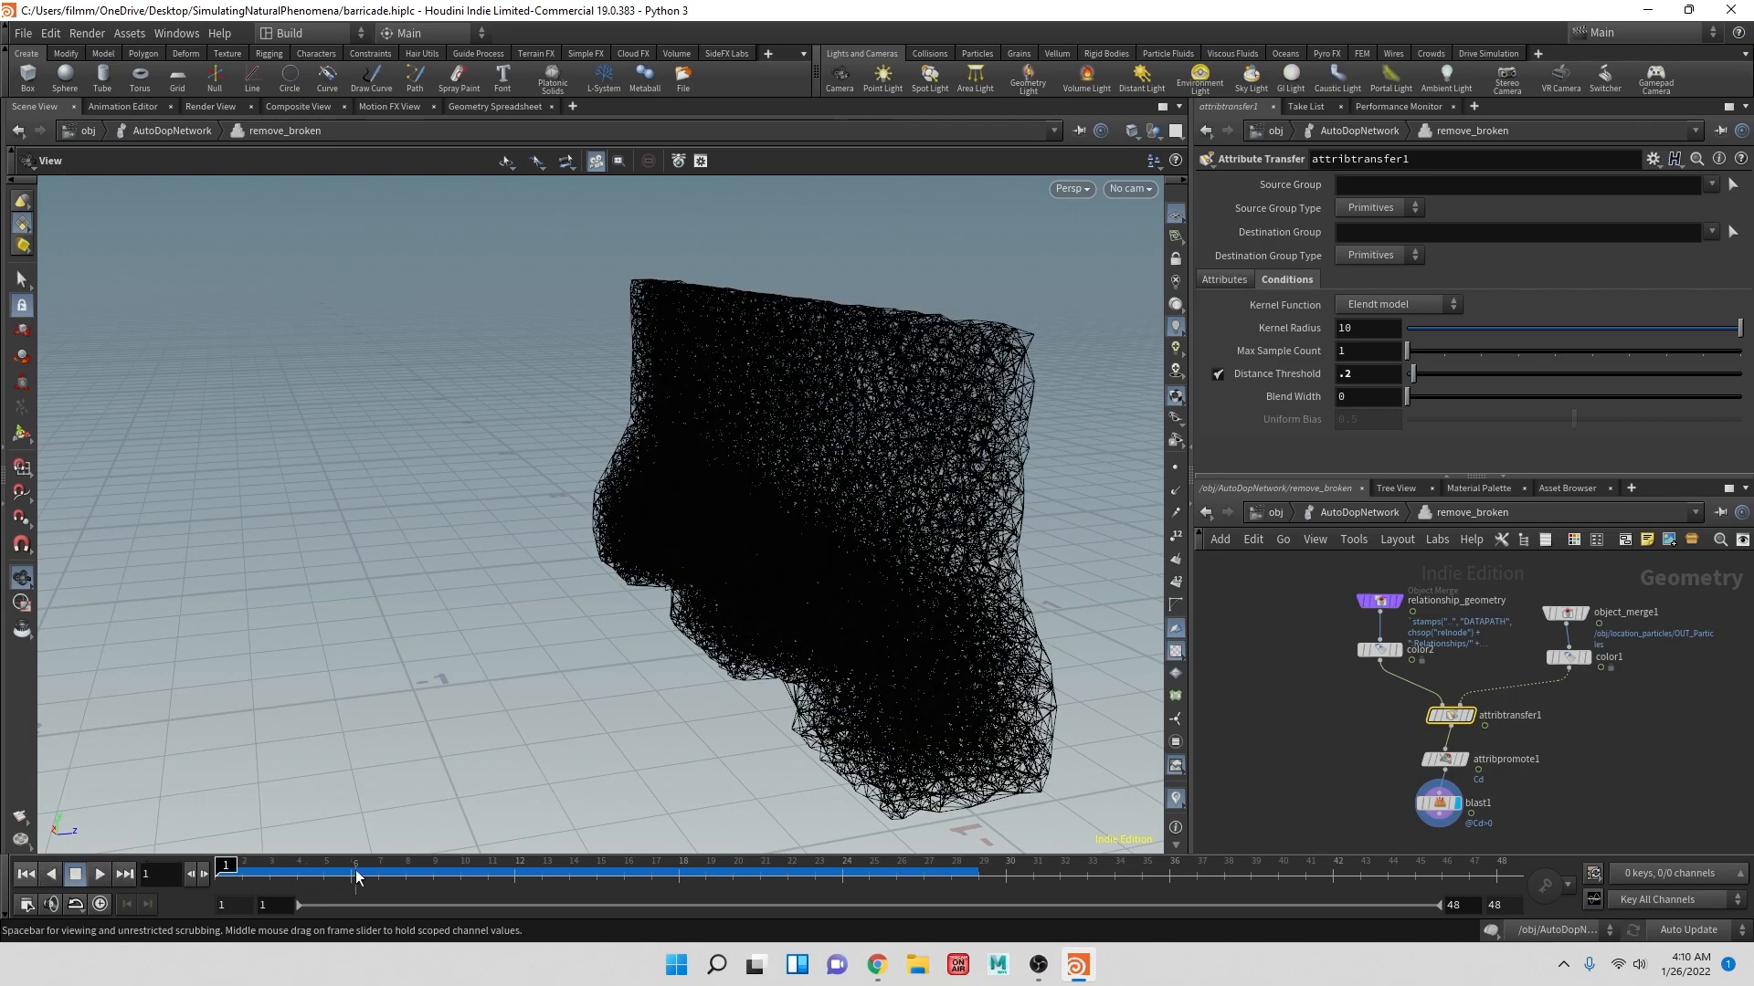
# - Set attribtransfer1's Distance Threshold to .02, play the constraint geometry, and rewind to frame 1
pyautogui.click(1391, 376)
pyautogui.write('02')
pyautogui.press('Return')
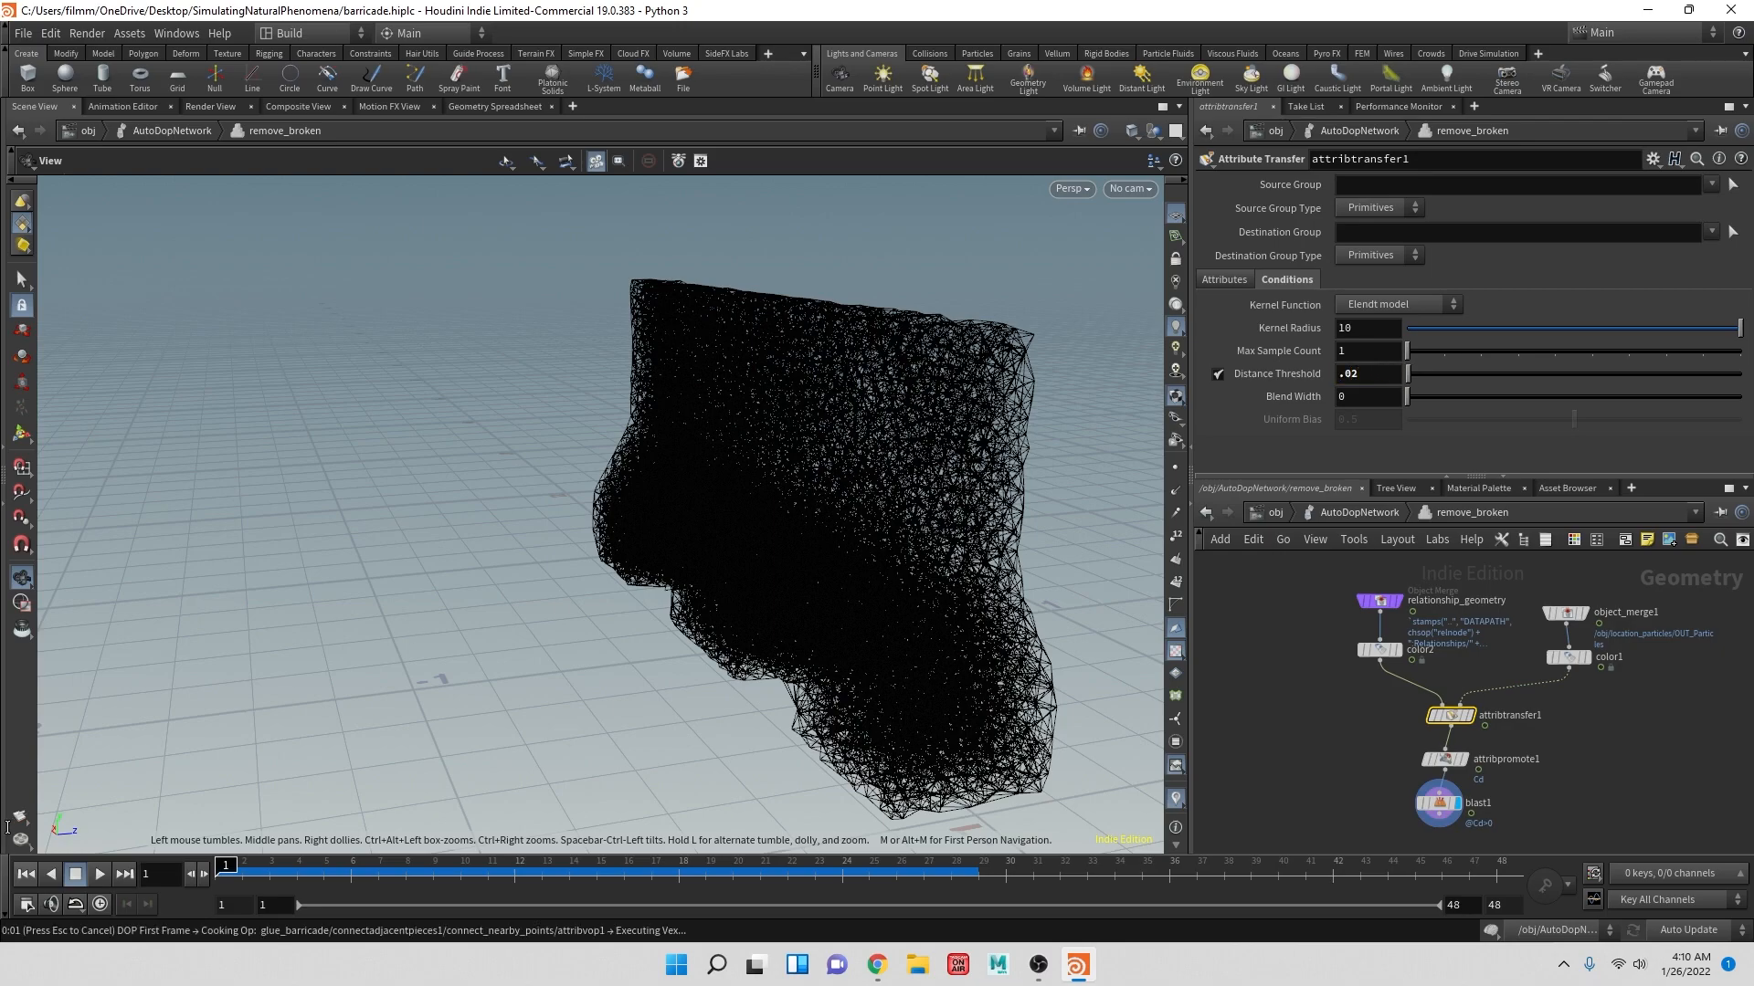
pyautogui.click(100, 874)
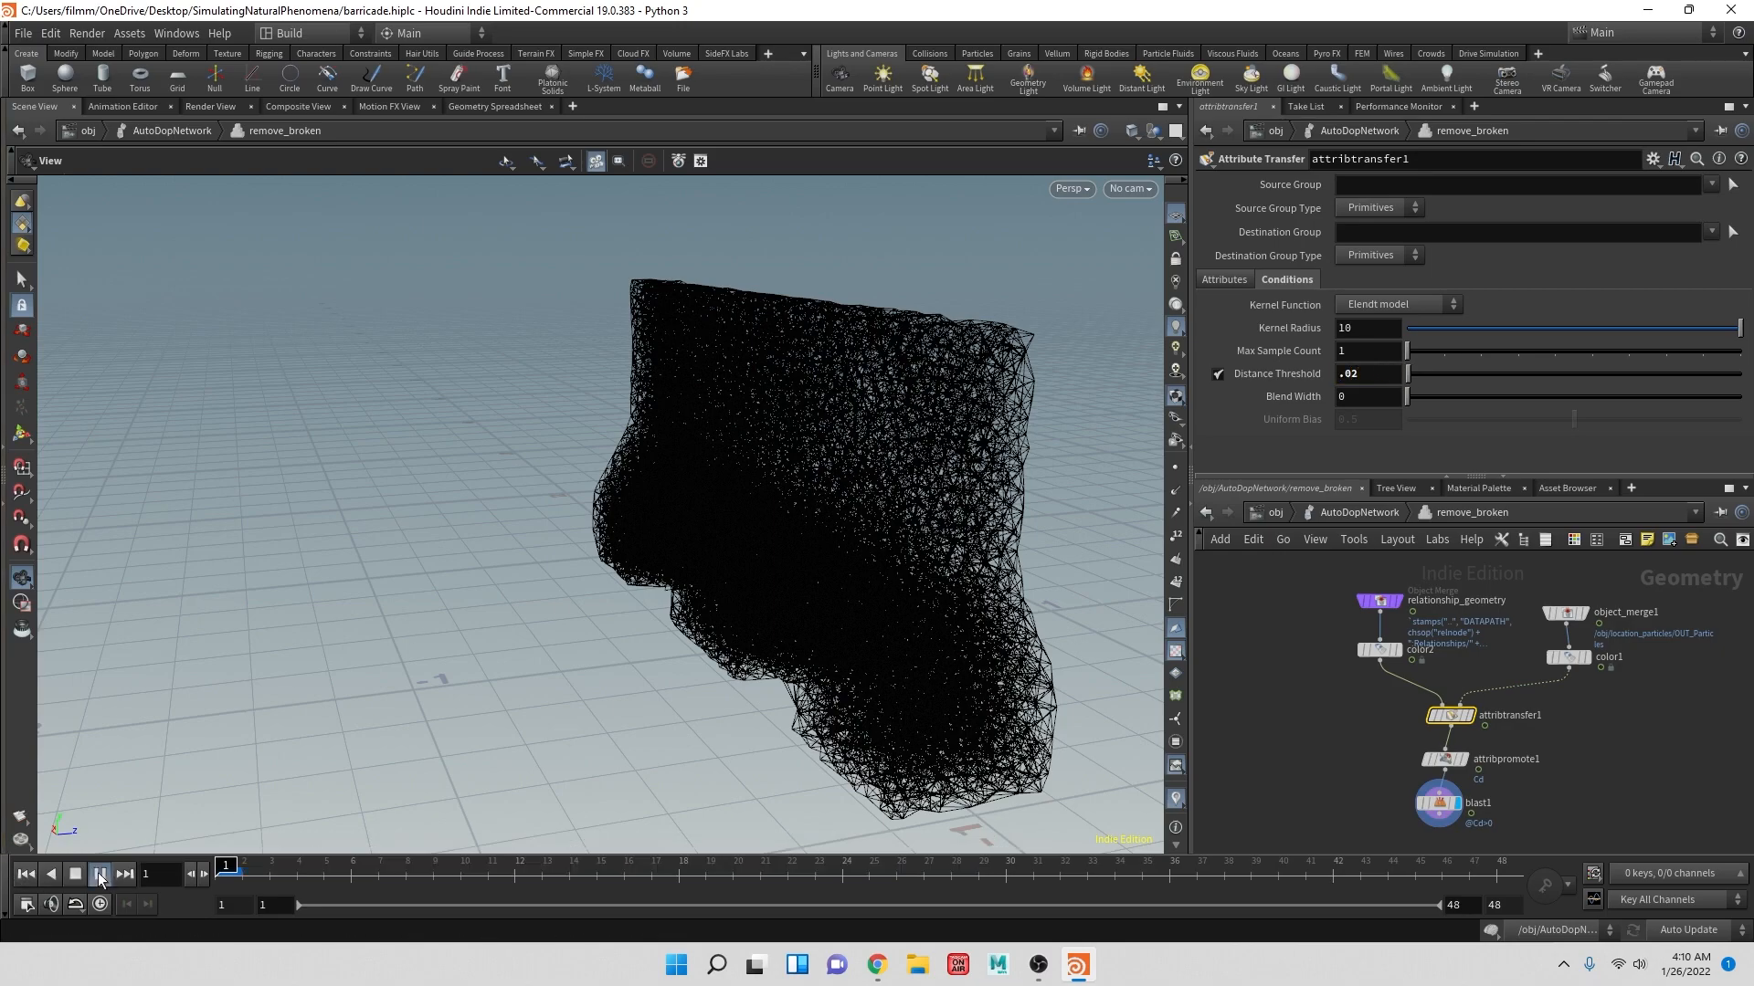
pyautogui.click(25, 874)
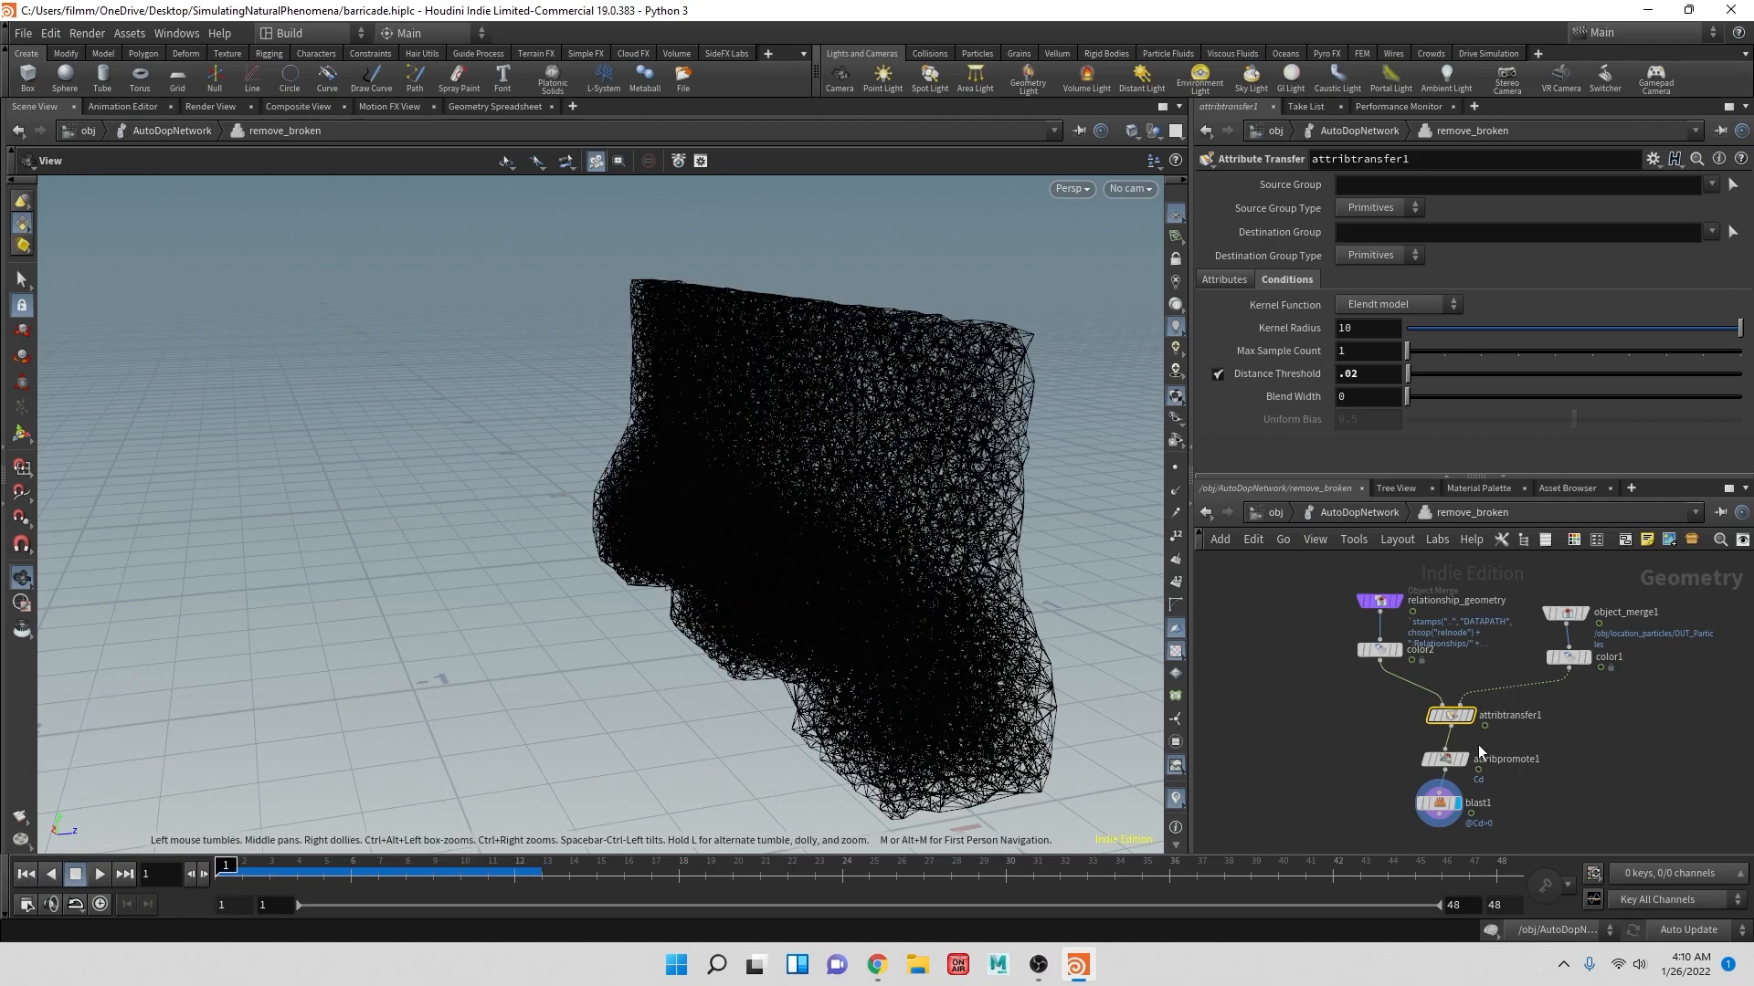
# - Display color1 and color2 in remove_broken to check their geometry, play color2's result, rewind, and return to AutoDopNetwork
pyautogui.click(1588, 656)
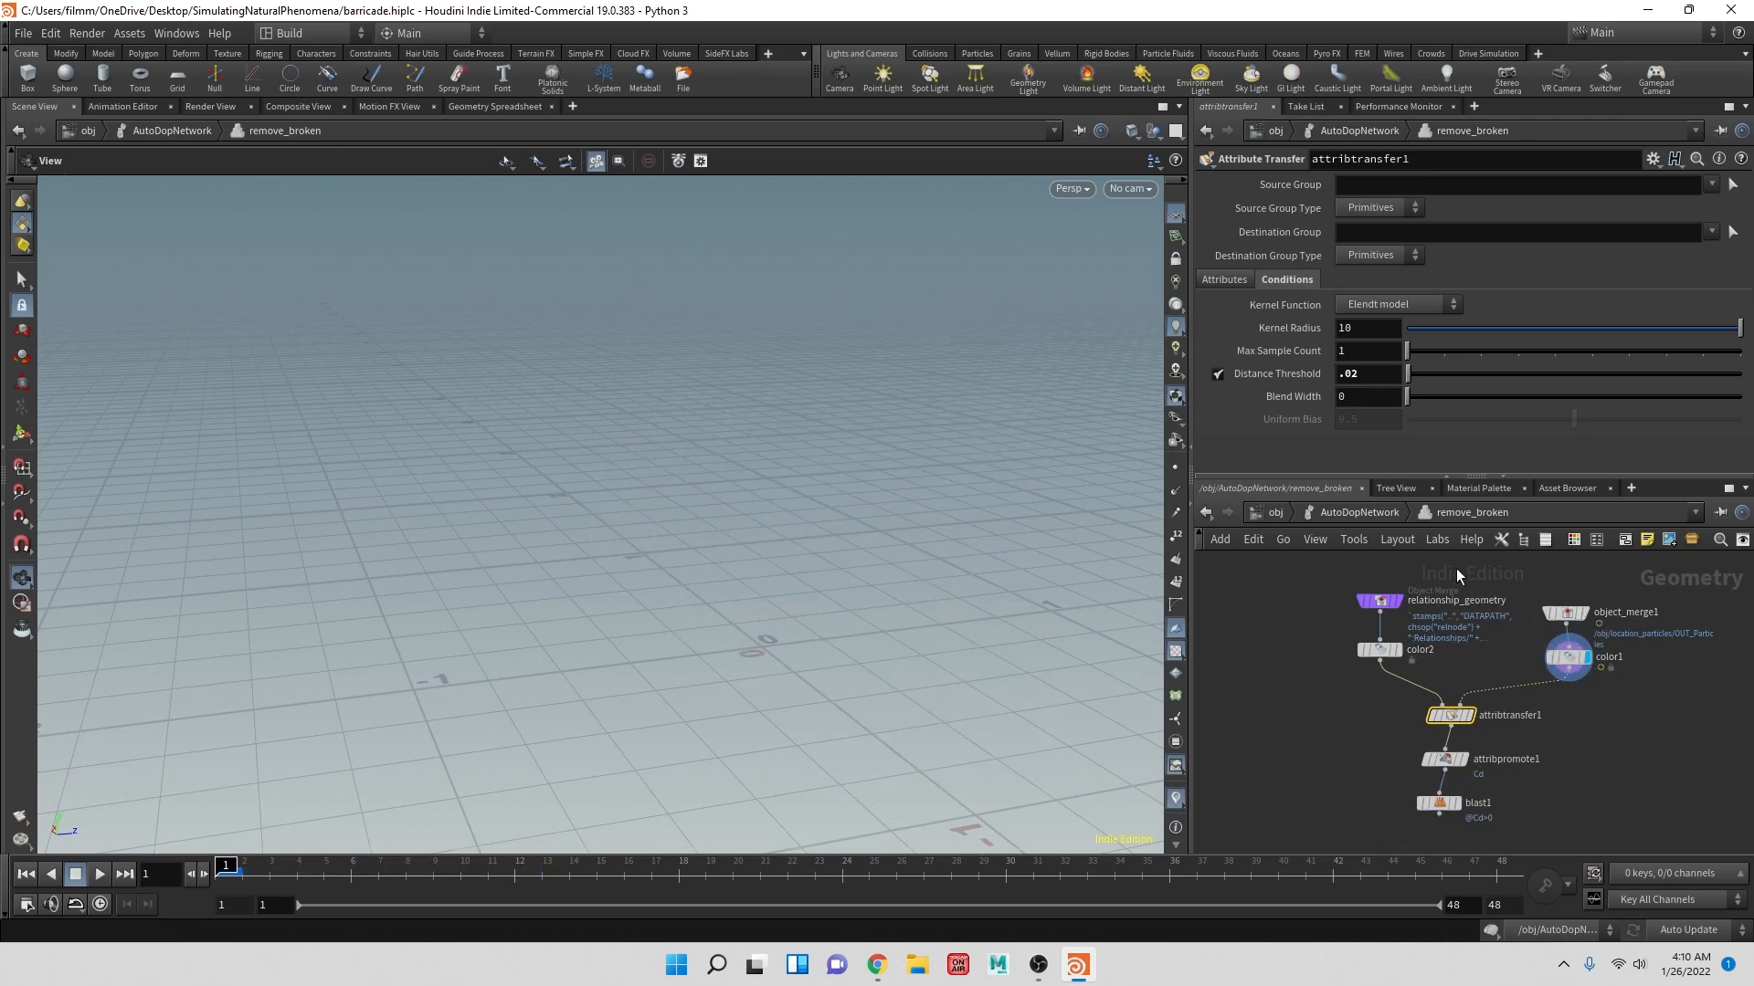
pyautogui.click(1568, 657)
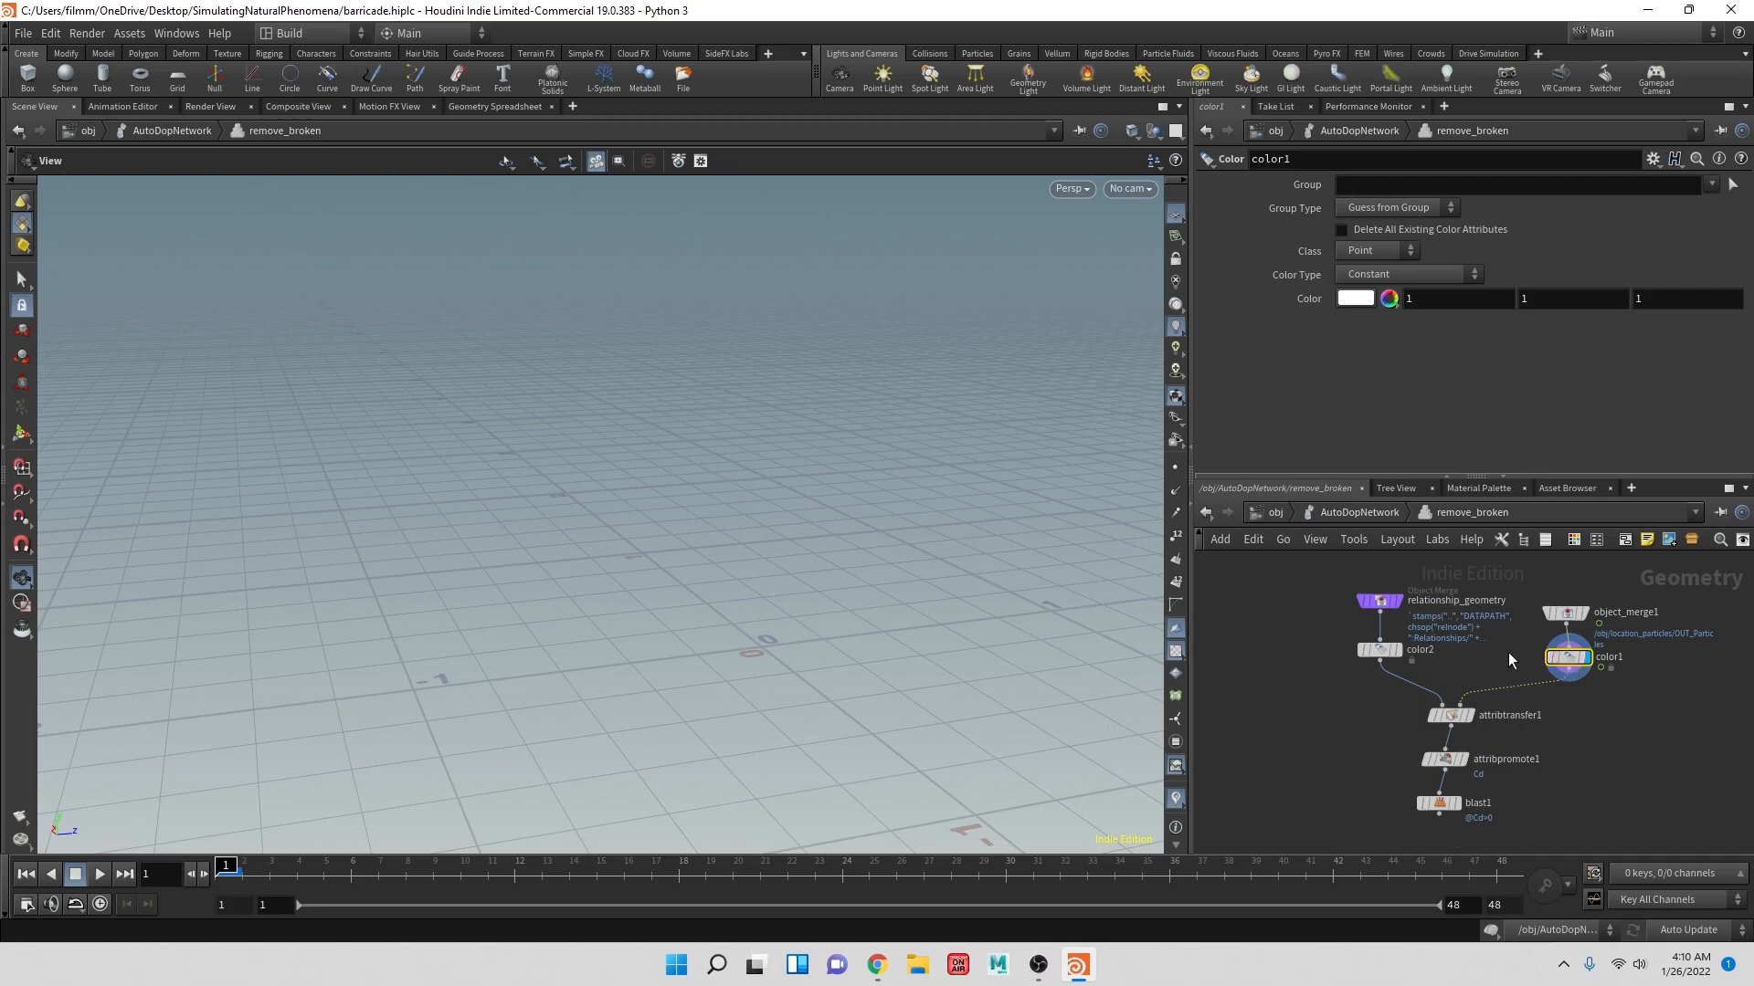
pyautogui.click(1383, 655)
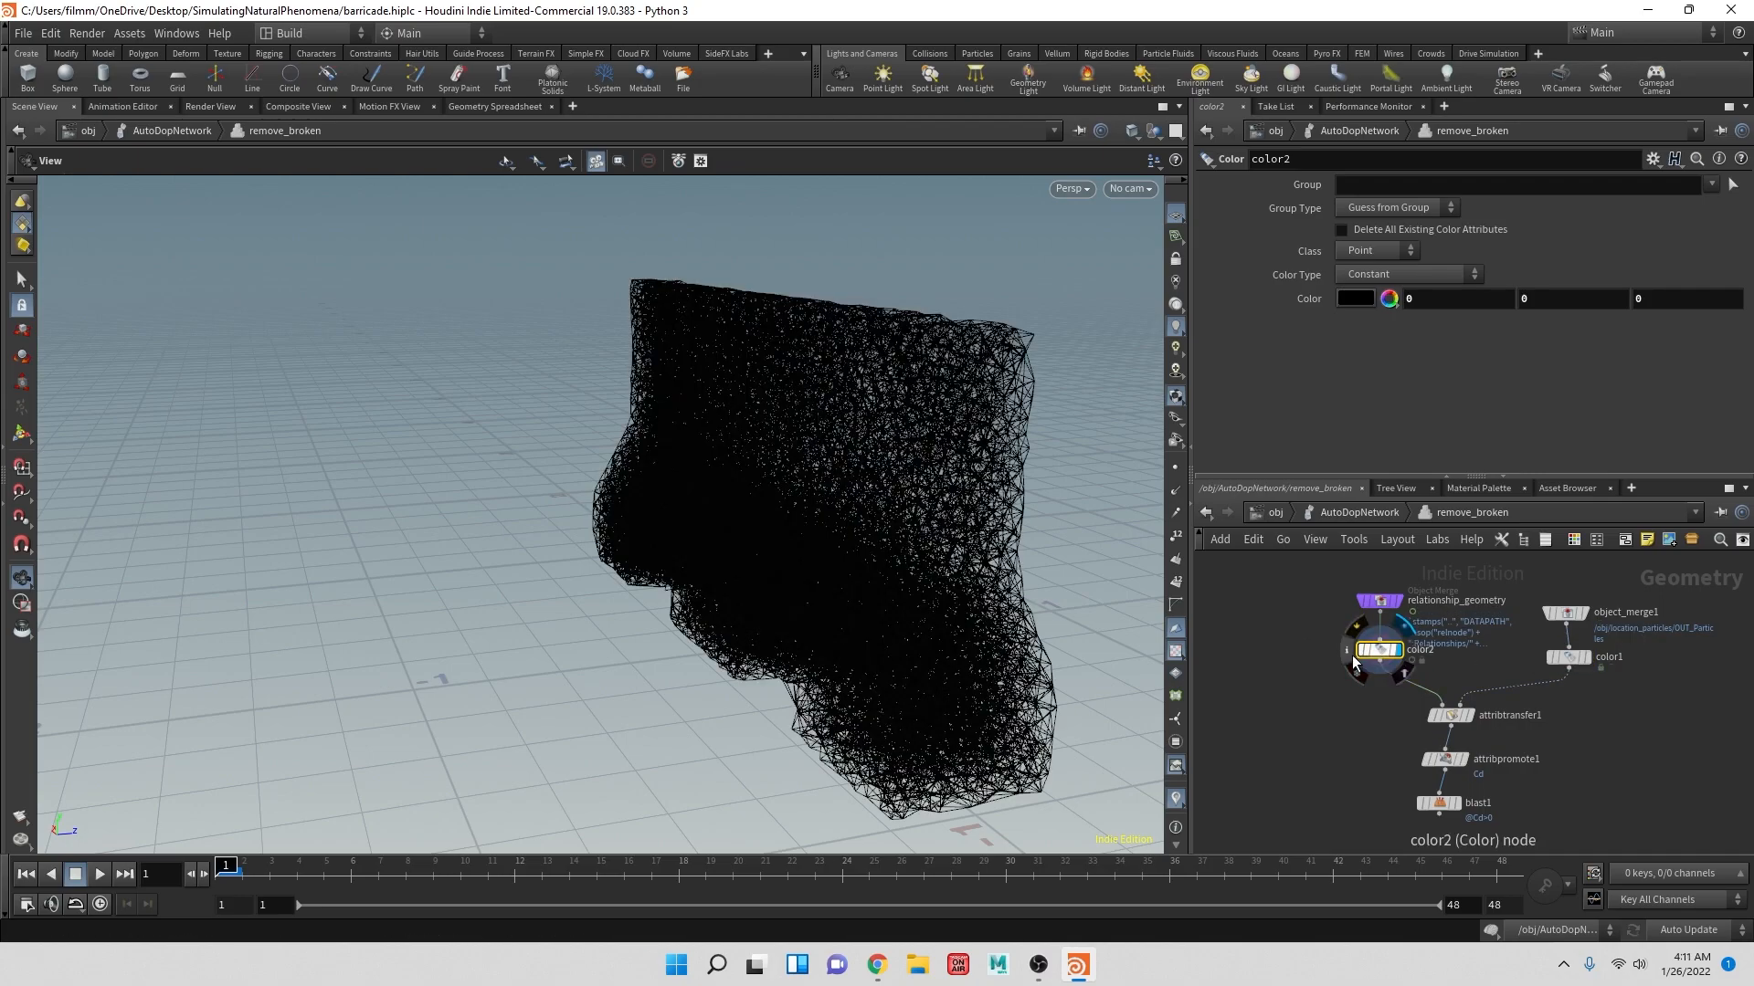
pyautogui.click(99, 874)
pyautogui.click(99, 874)
pyautogui.click(21, 874)
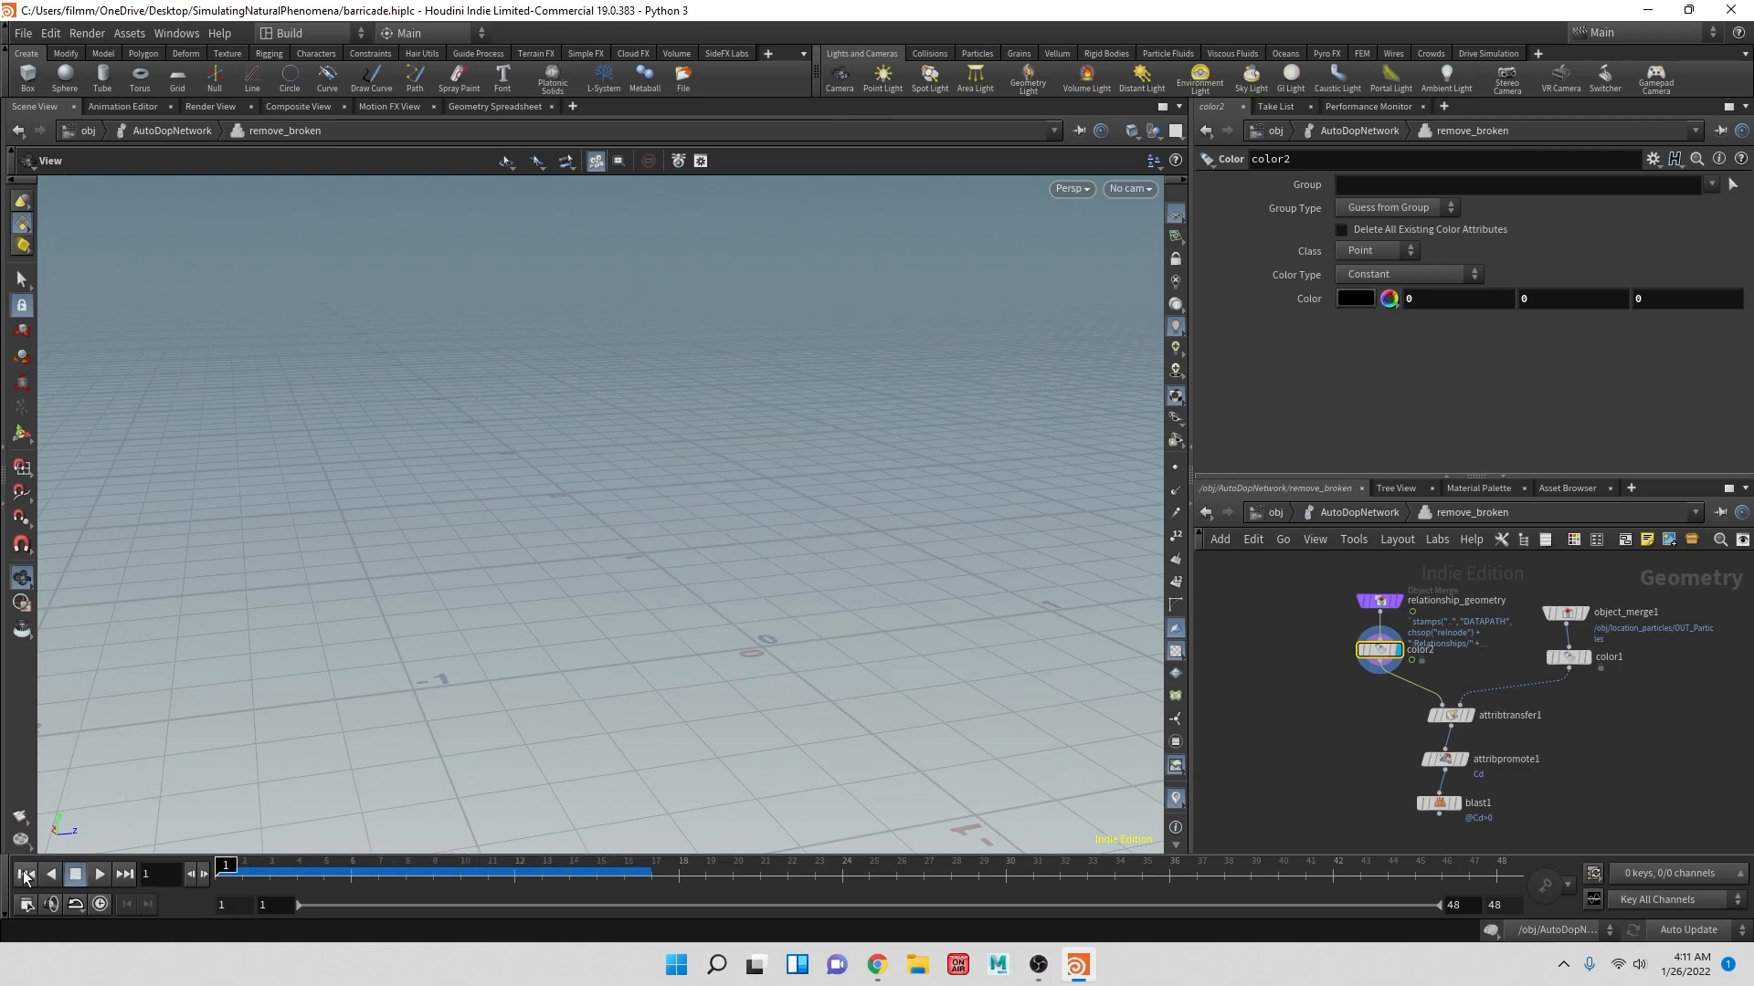
pyautogui.click(1359, 512)
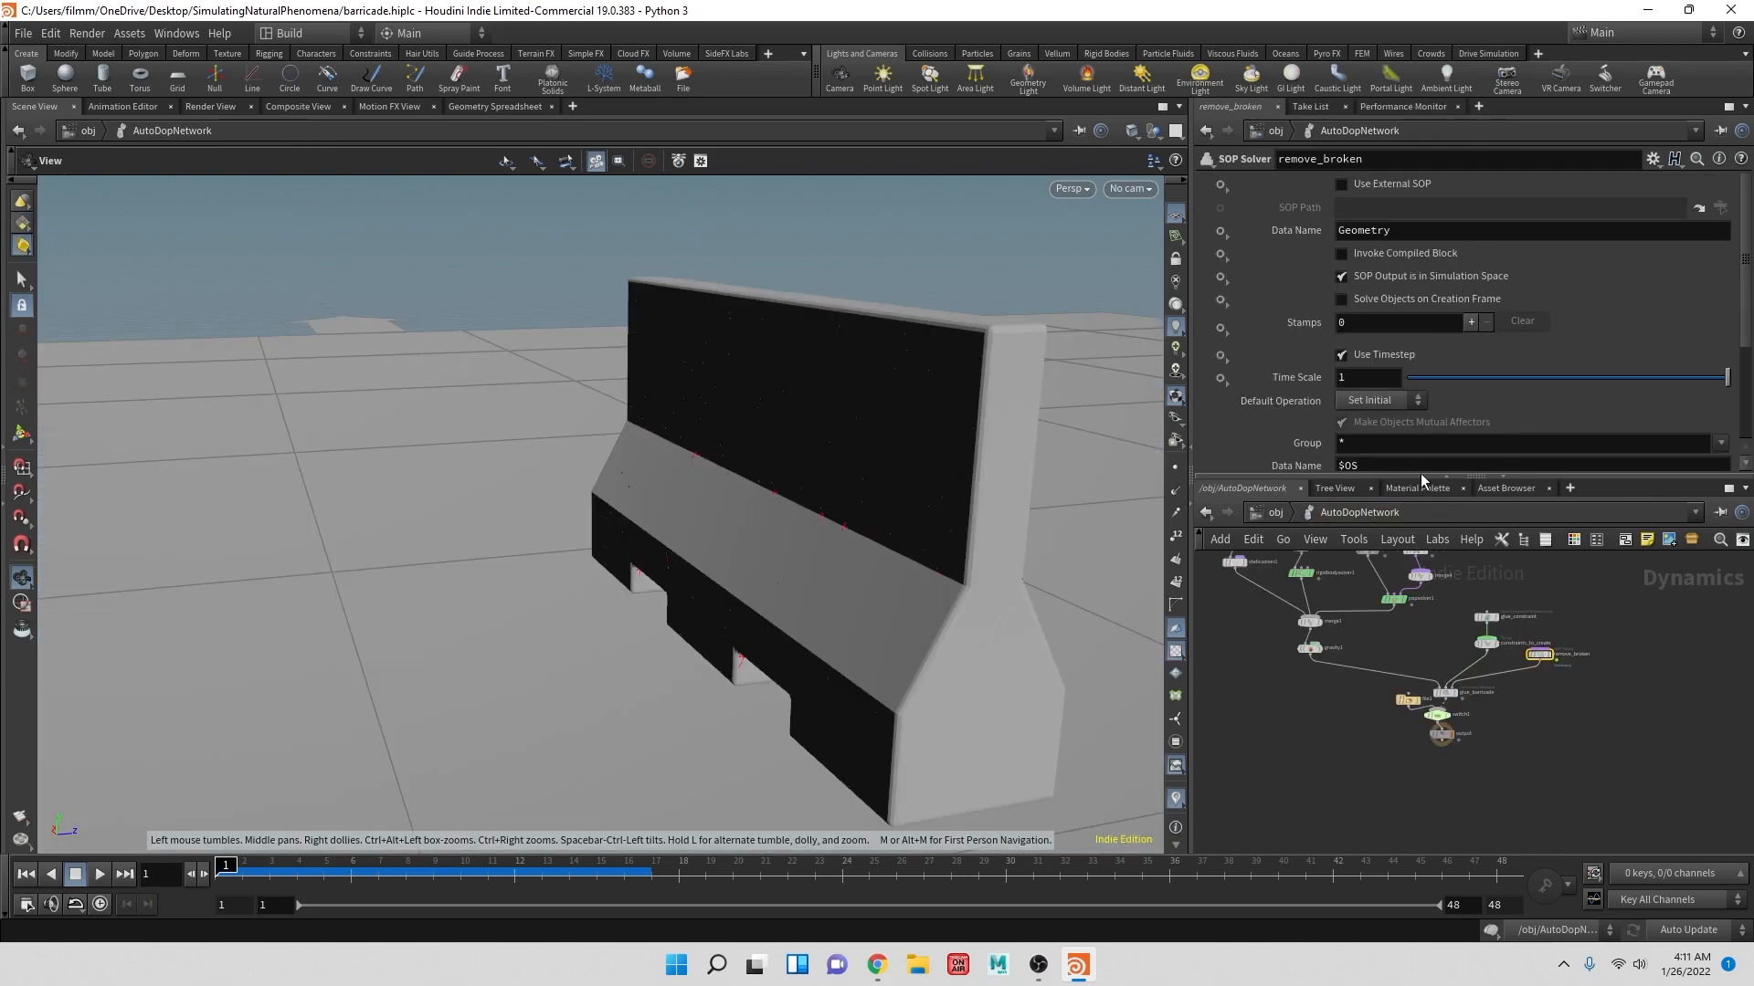
# - Switch switch1 to the glue_barricade input, reset the AutoDopNetwork simulation, and go back inside the network
pyautogui.click(1484, 617)
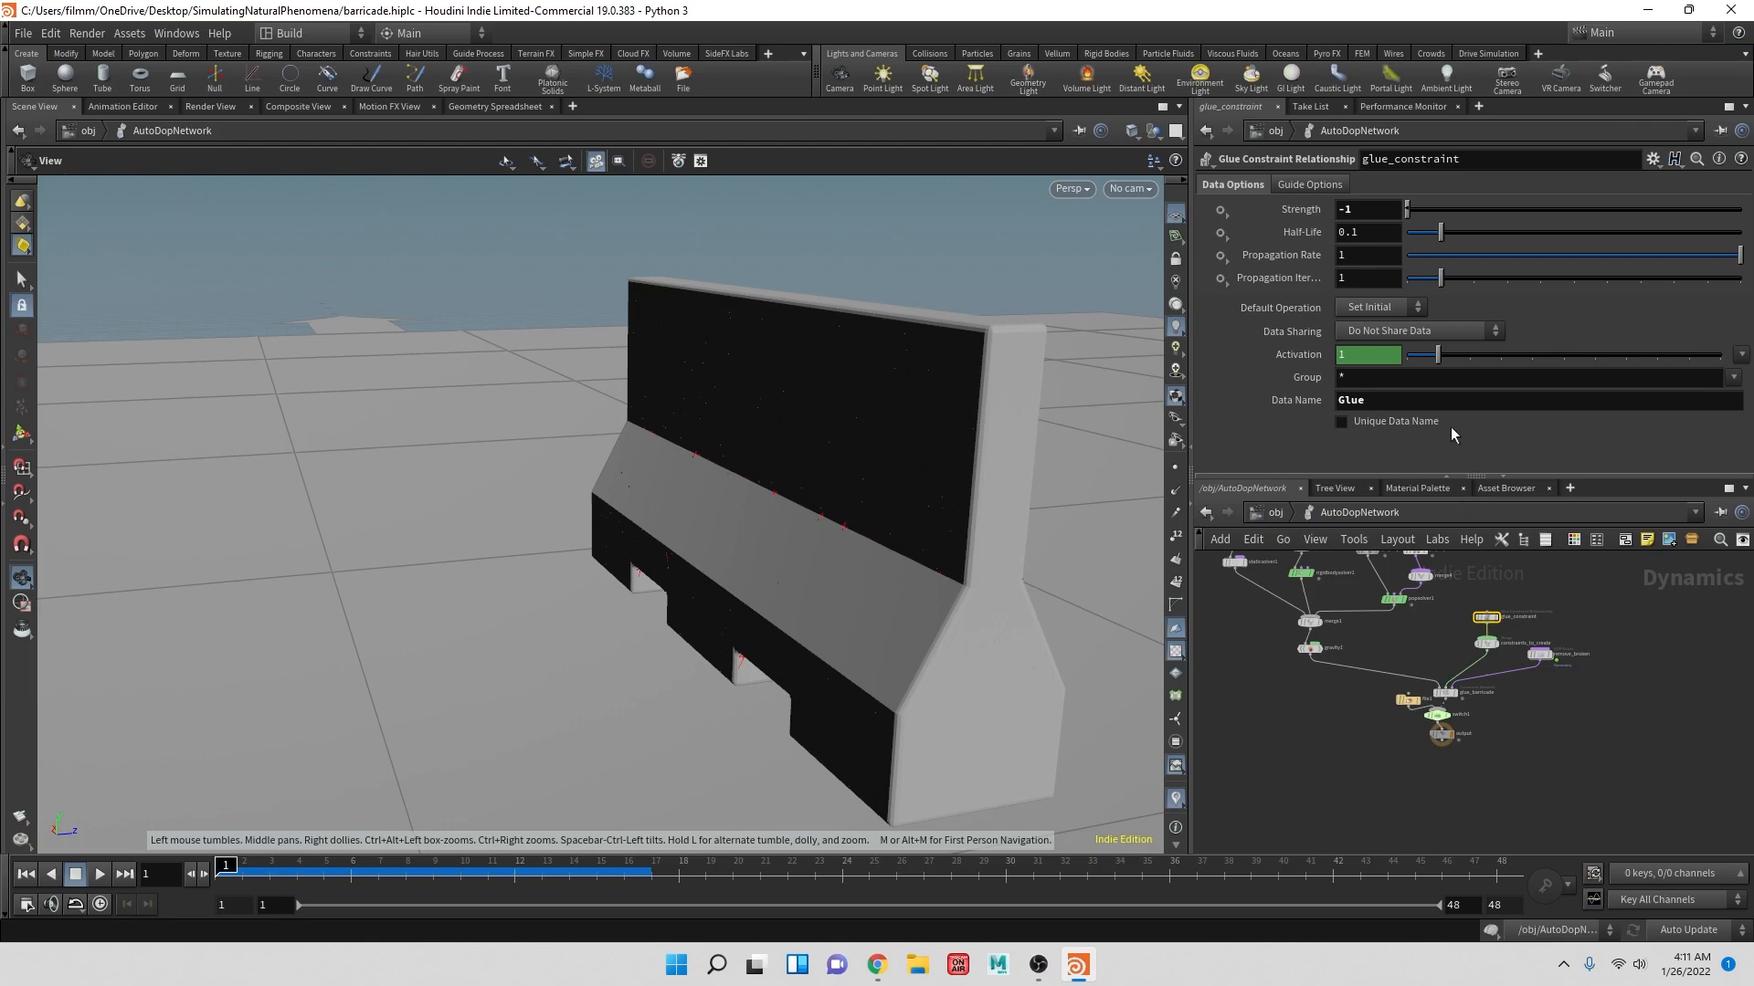
pyautogui.click(1437, 715)
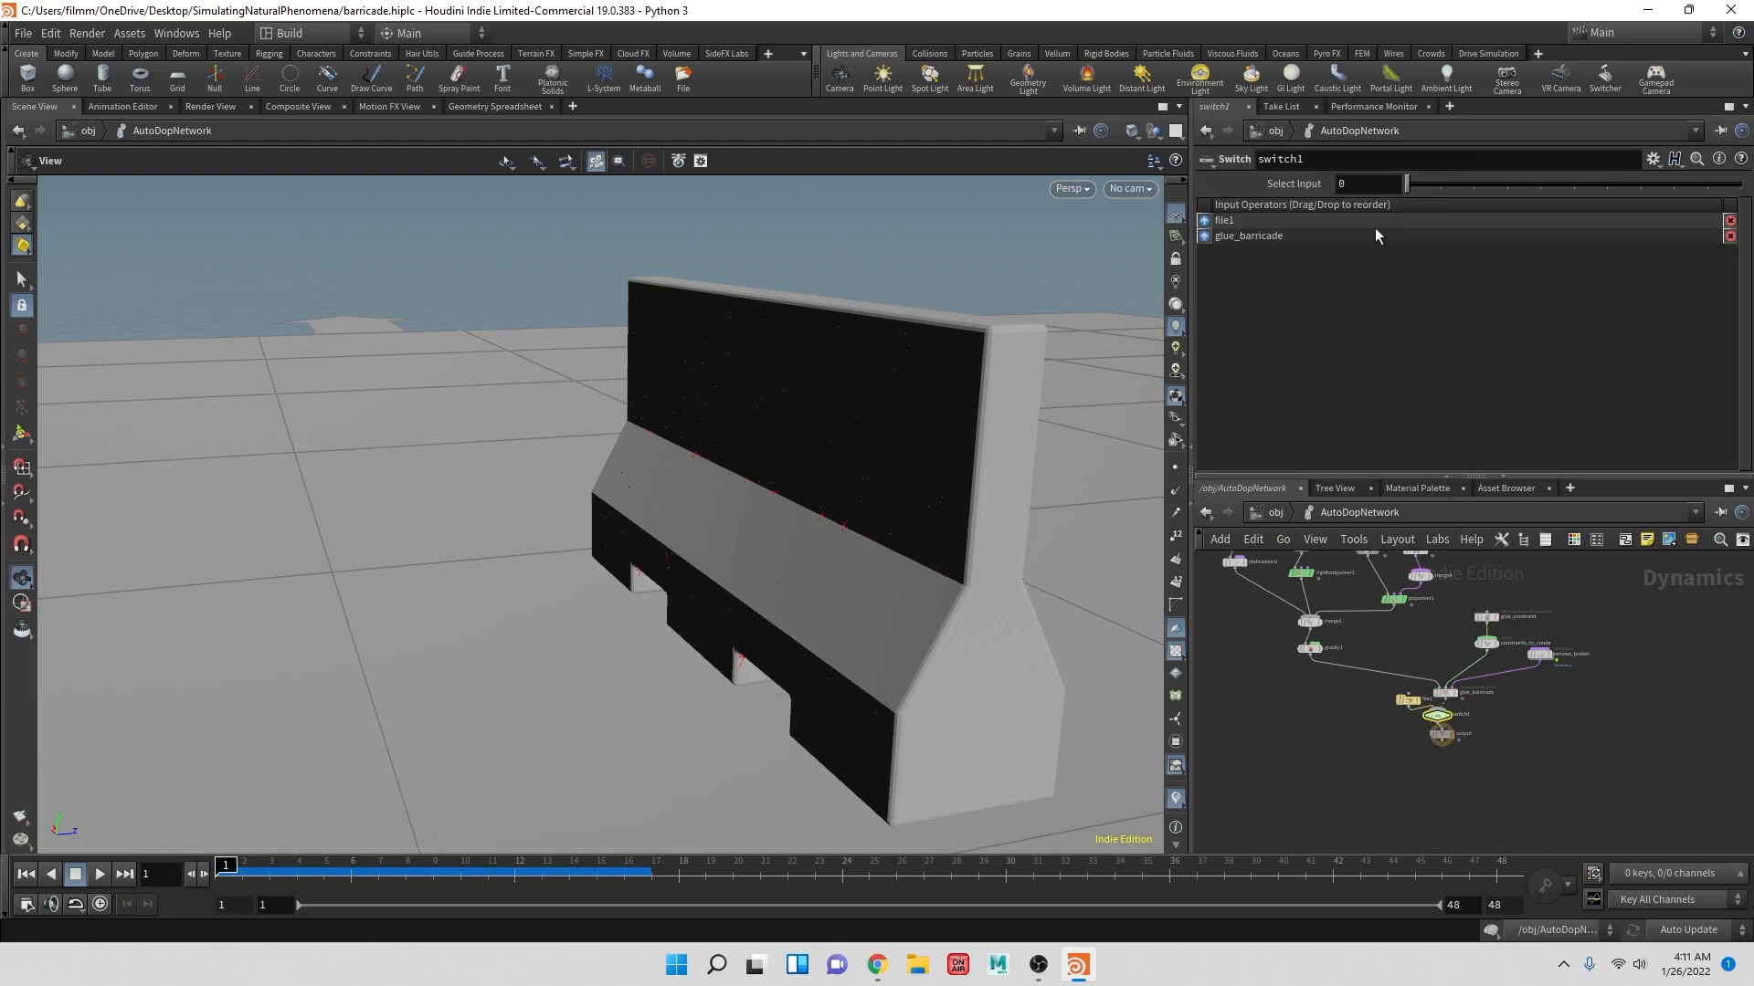
pyautogui.moveTo(1407, 184); pyautogui.dragTo(1441, 184)
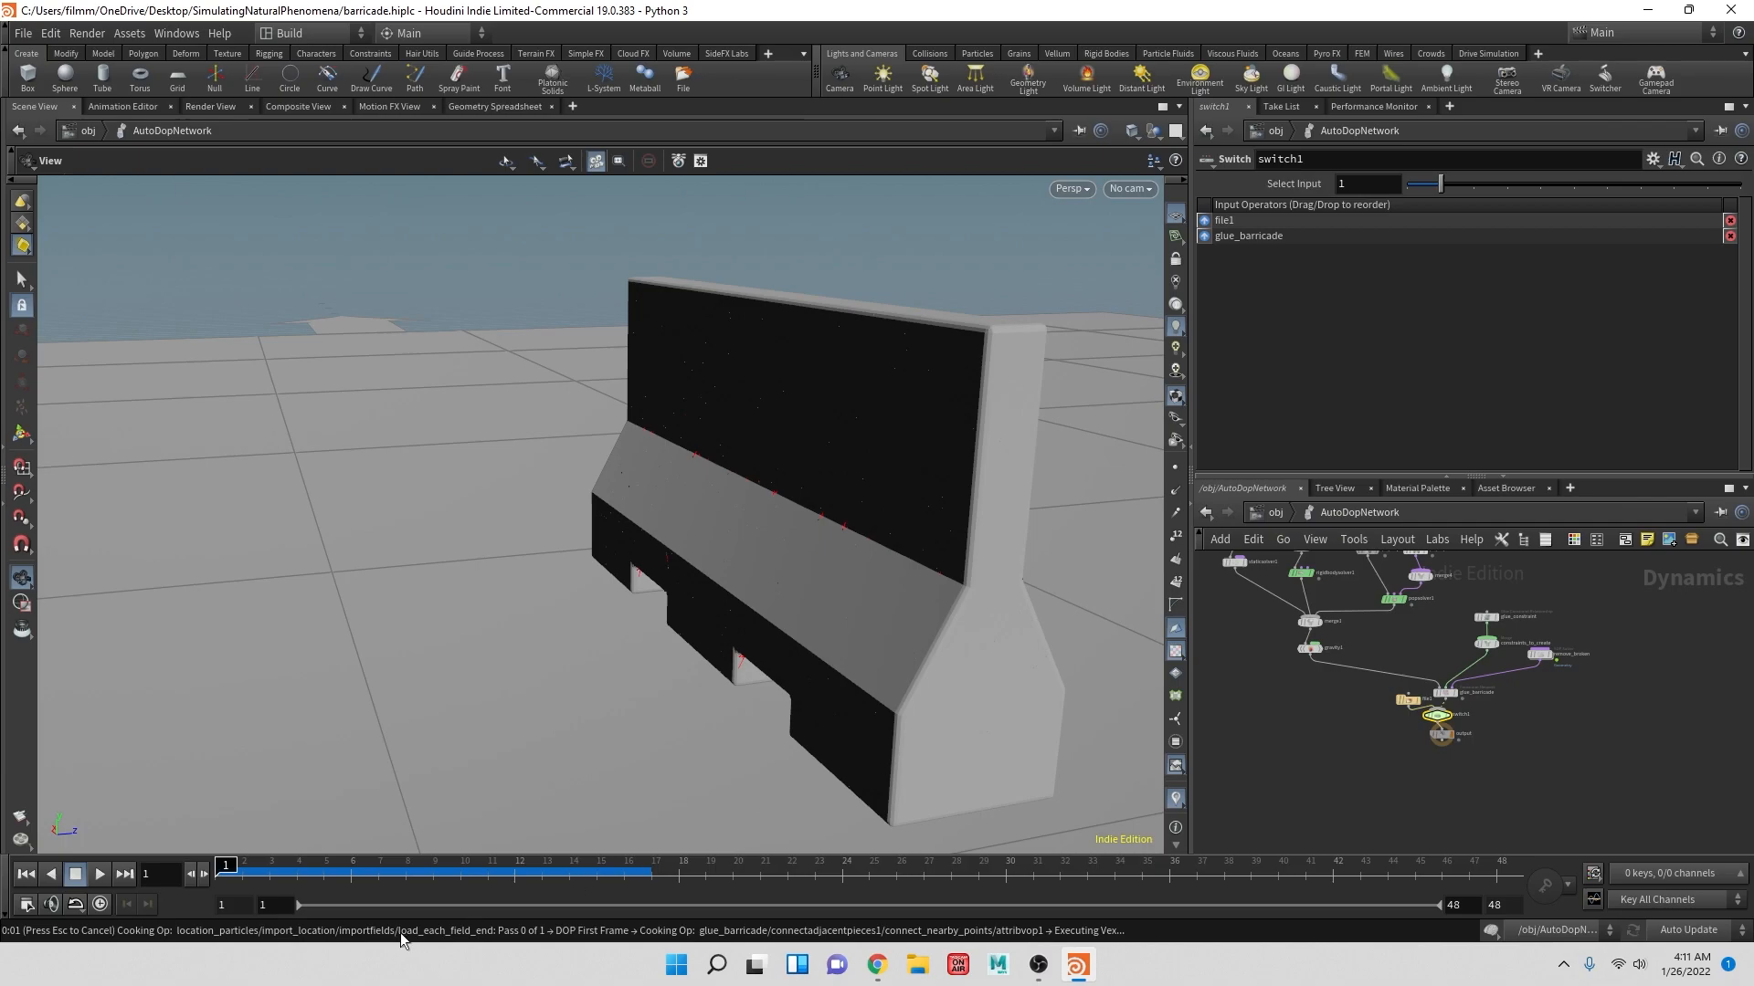
pyautogui.click(1268, 514)
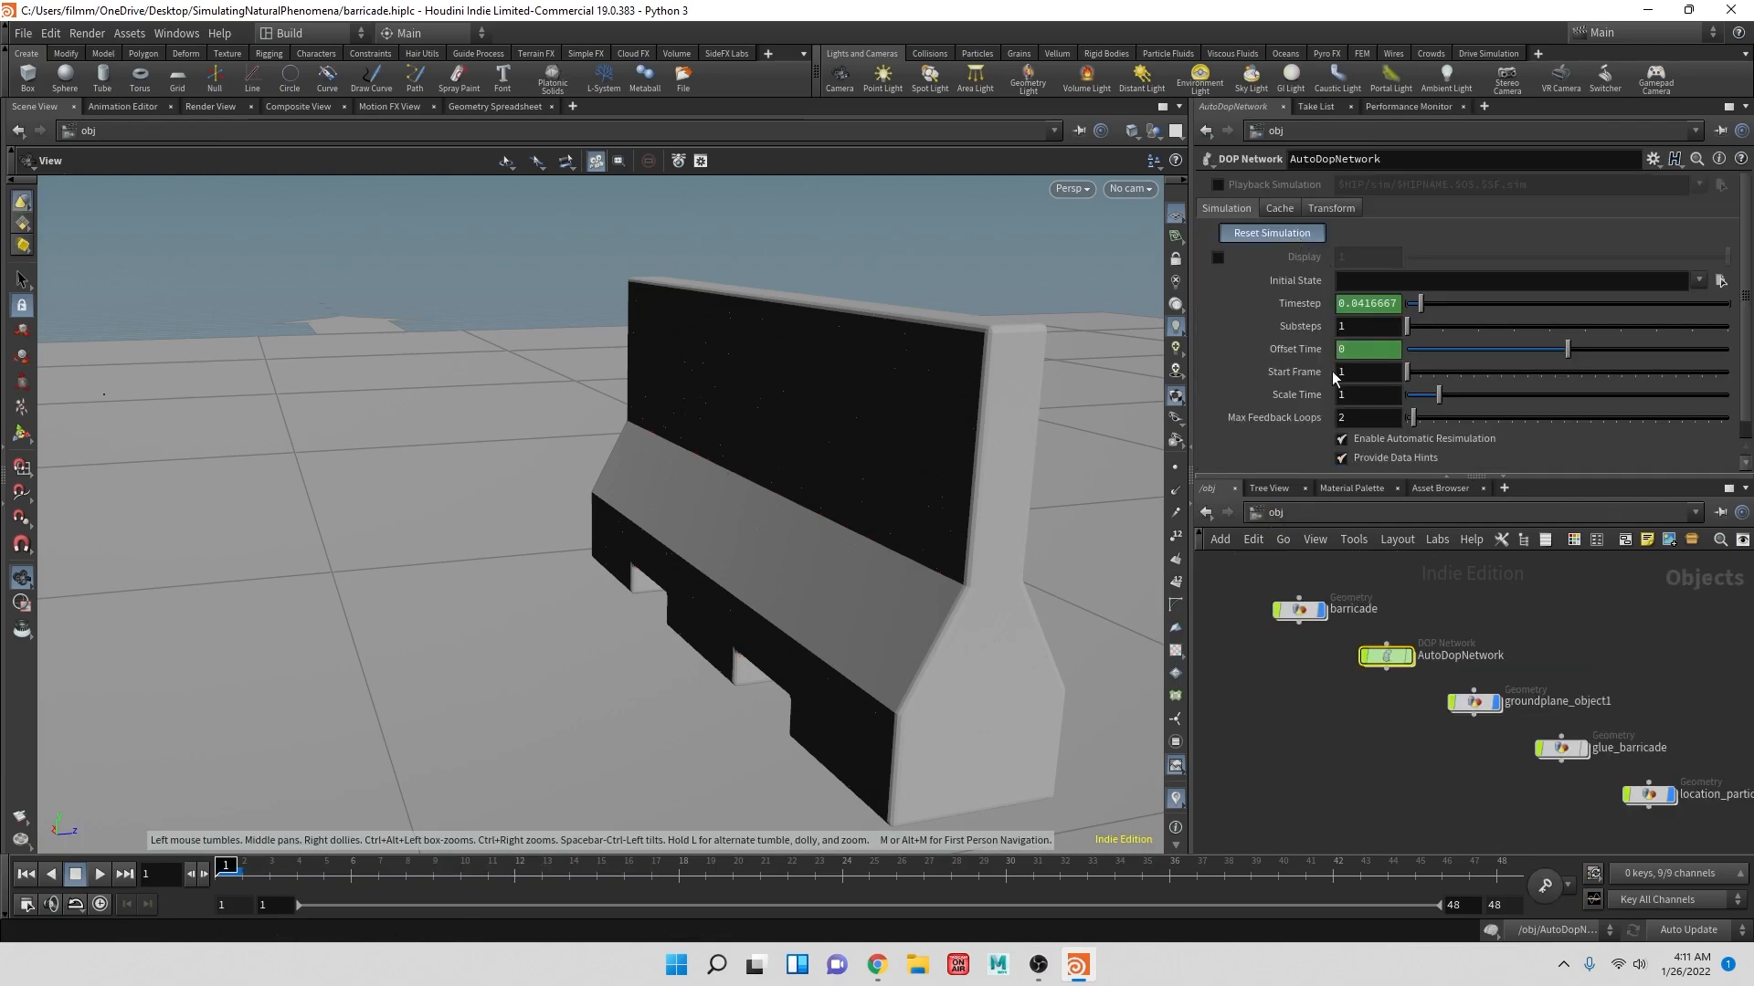
pyautogui.doubleClick(1390, 657)
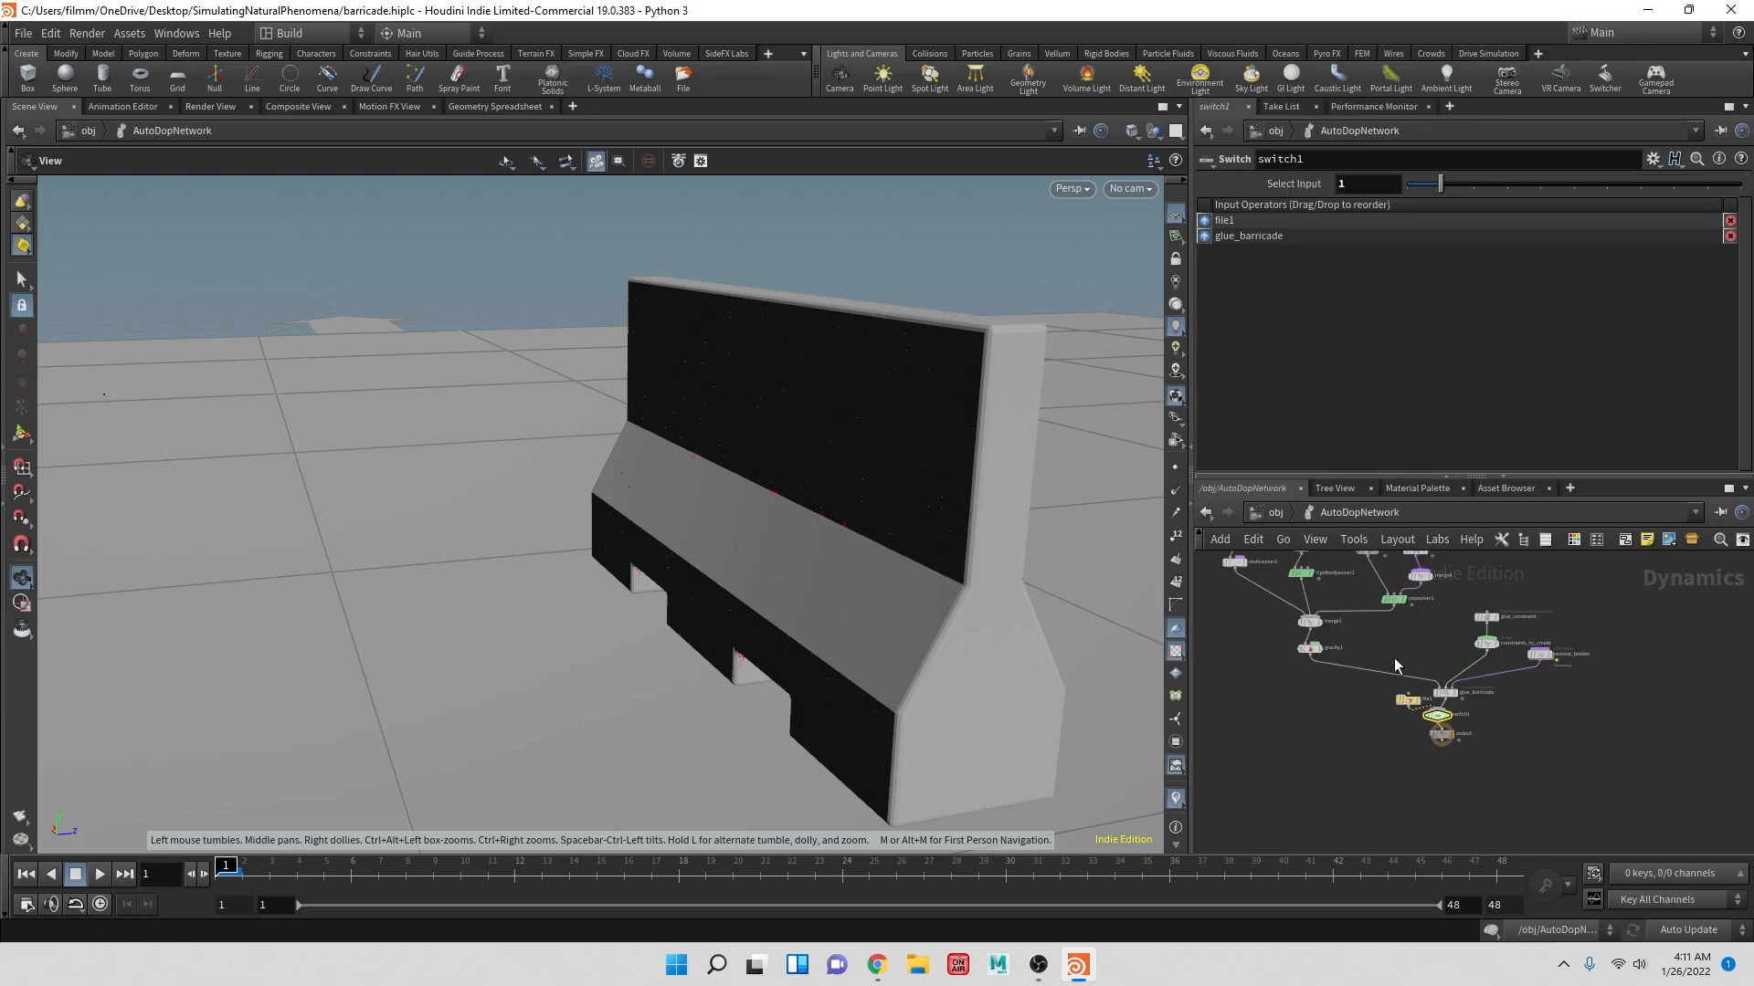
# - Play color2's geometry inside remove_broken, rewind to frame 1, and play attribtransfer1's result instead
pyautogui.doubleClick(1540, 656)
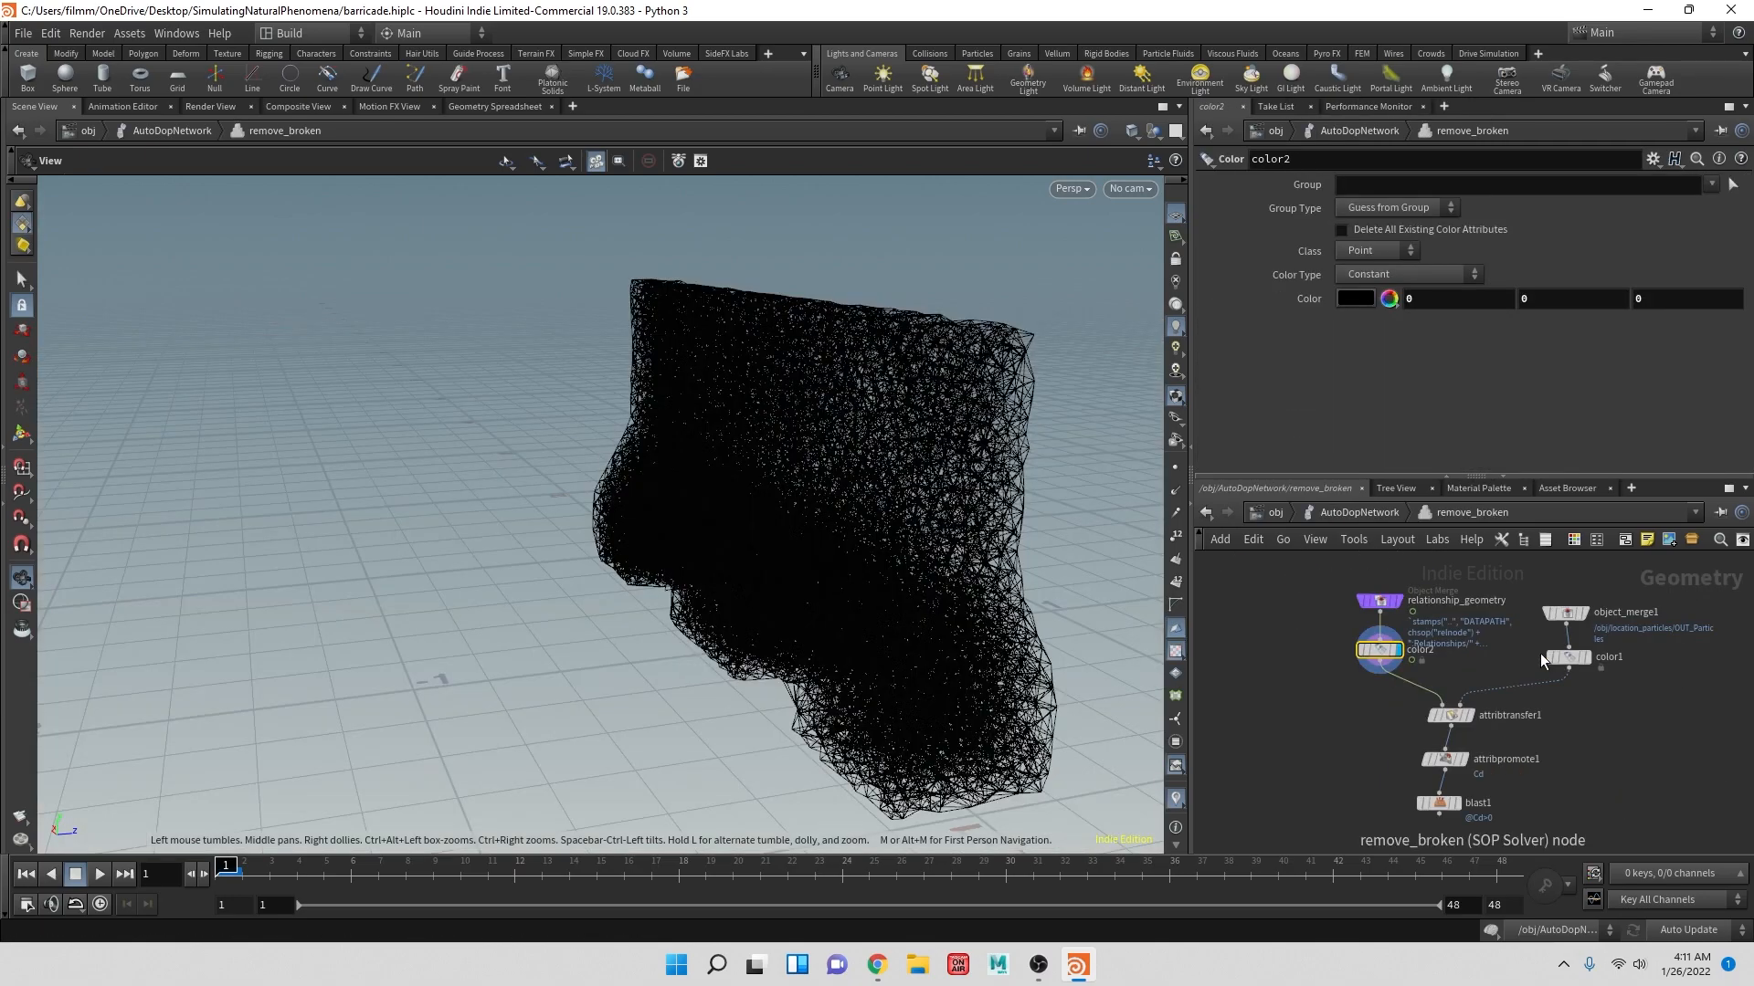
pyautogui.click(101, 875)
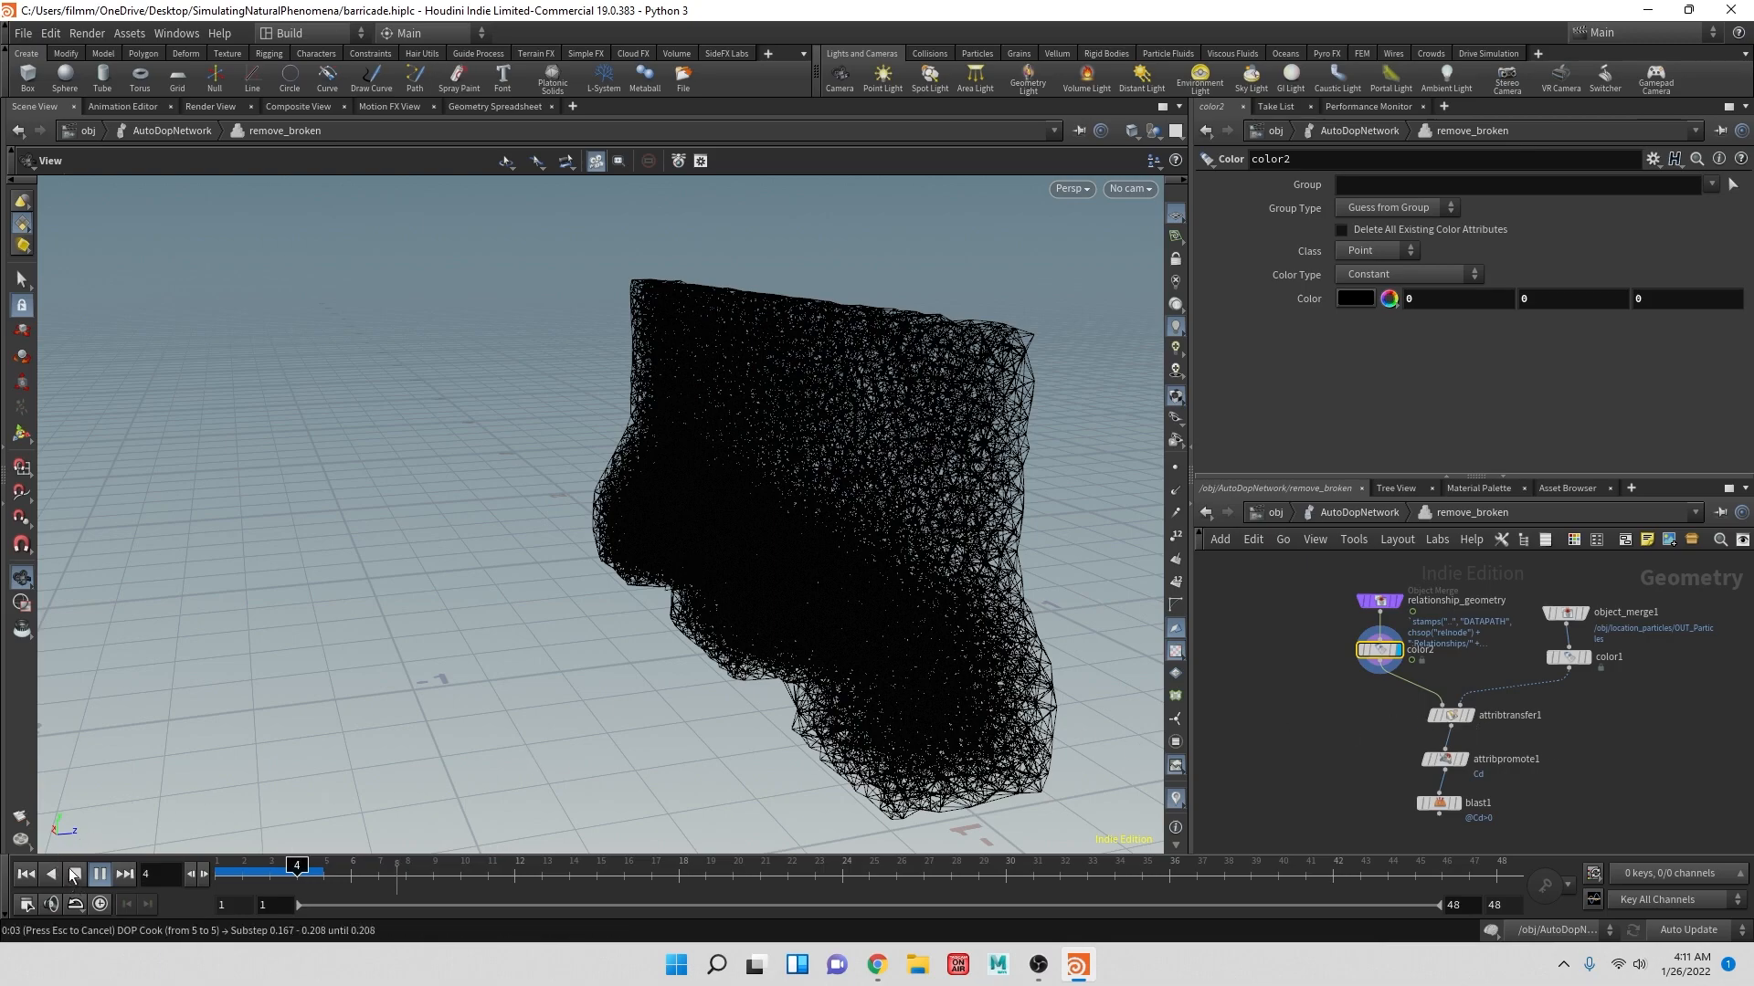
pyautogui.click(75, 875)
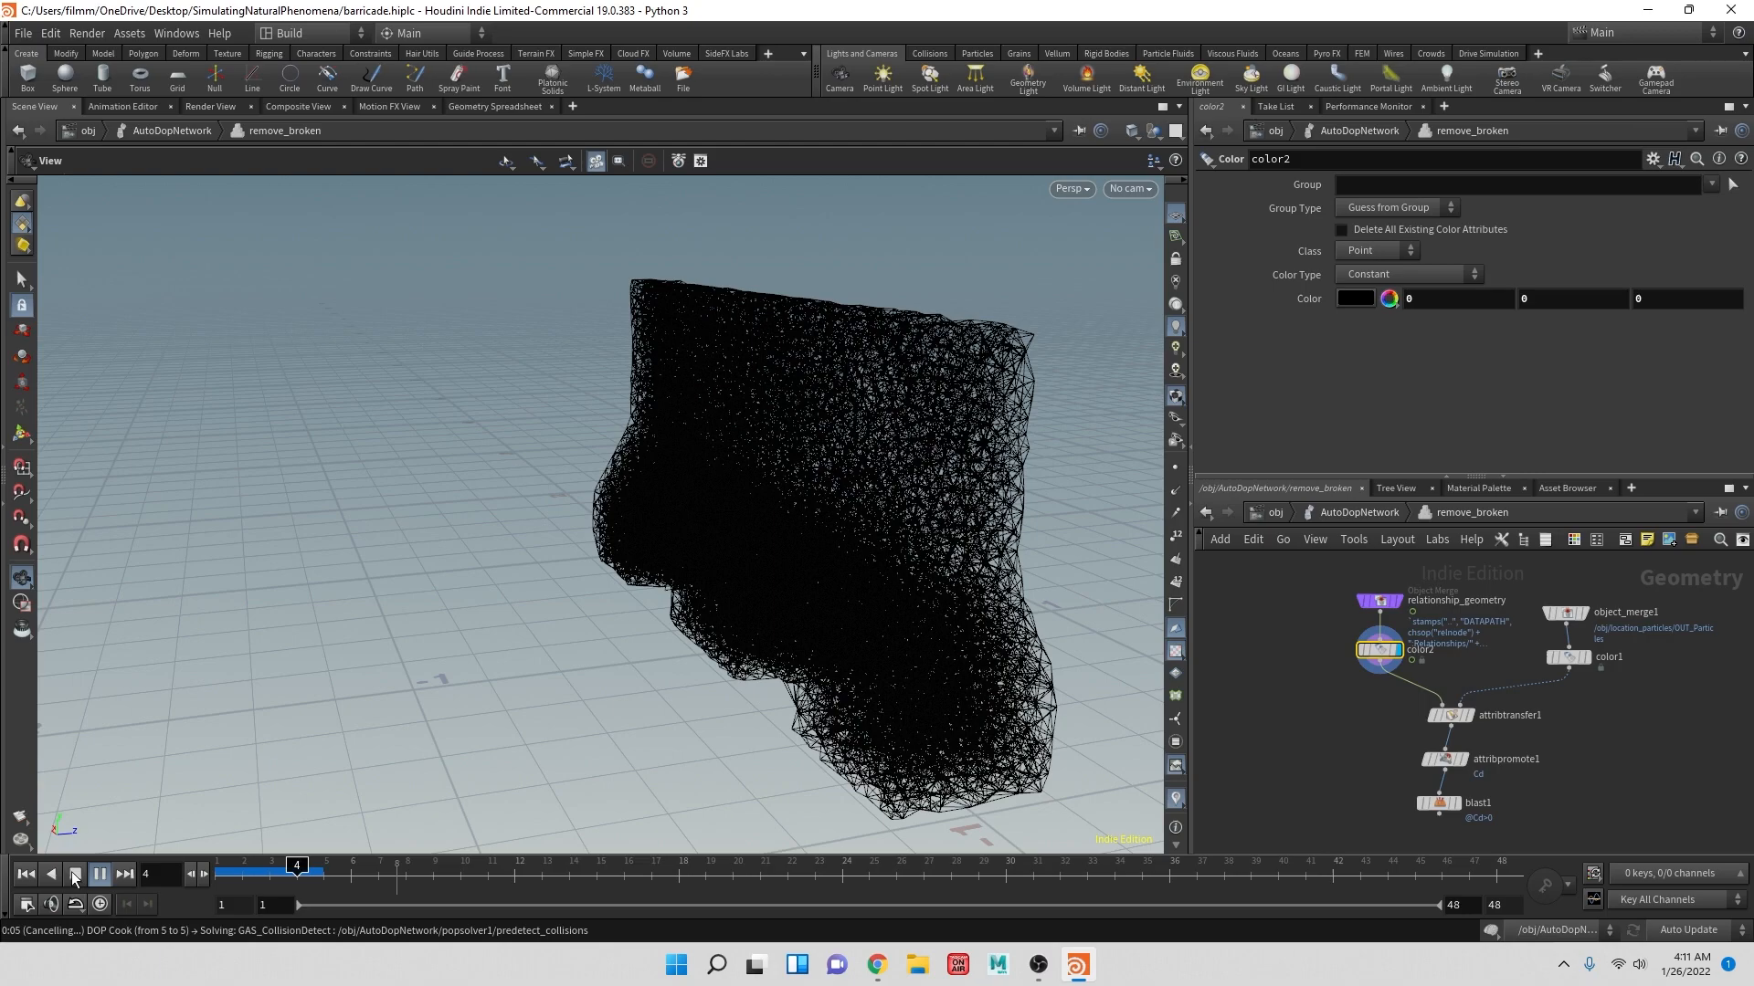
pyautogui.click(25, 875)
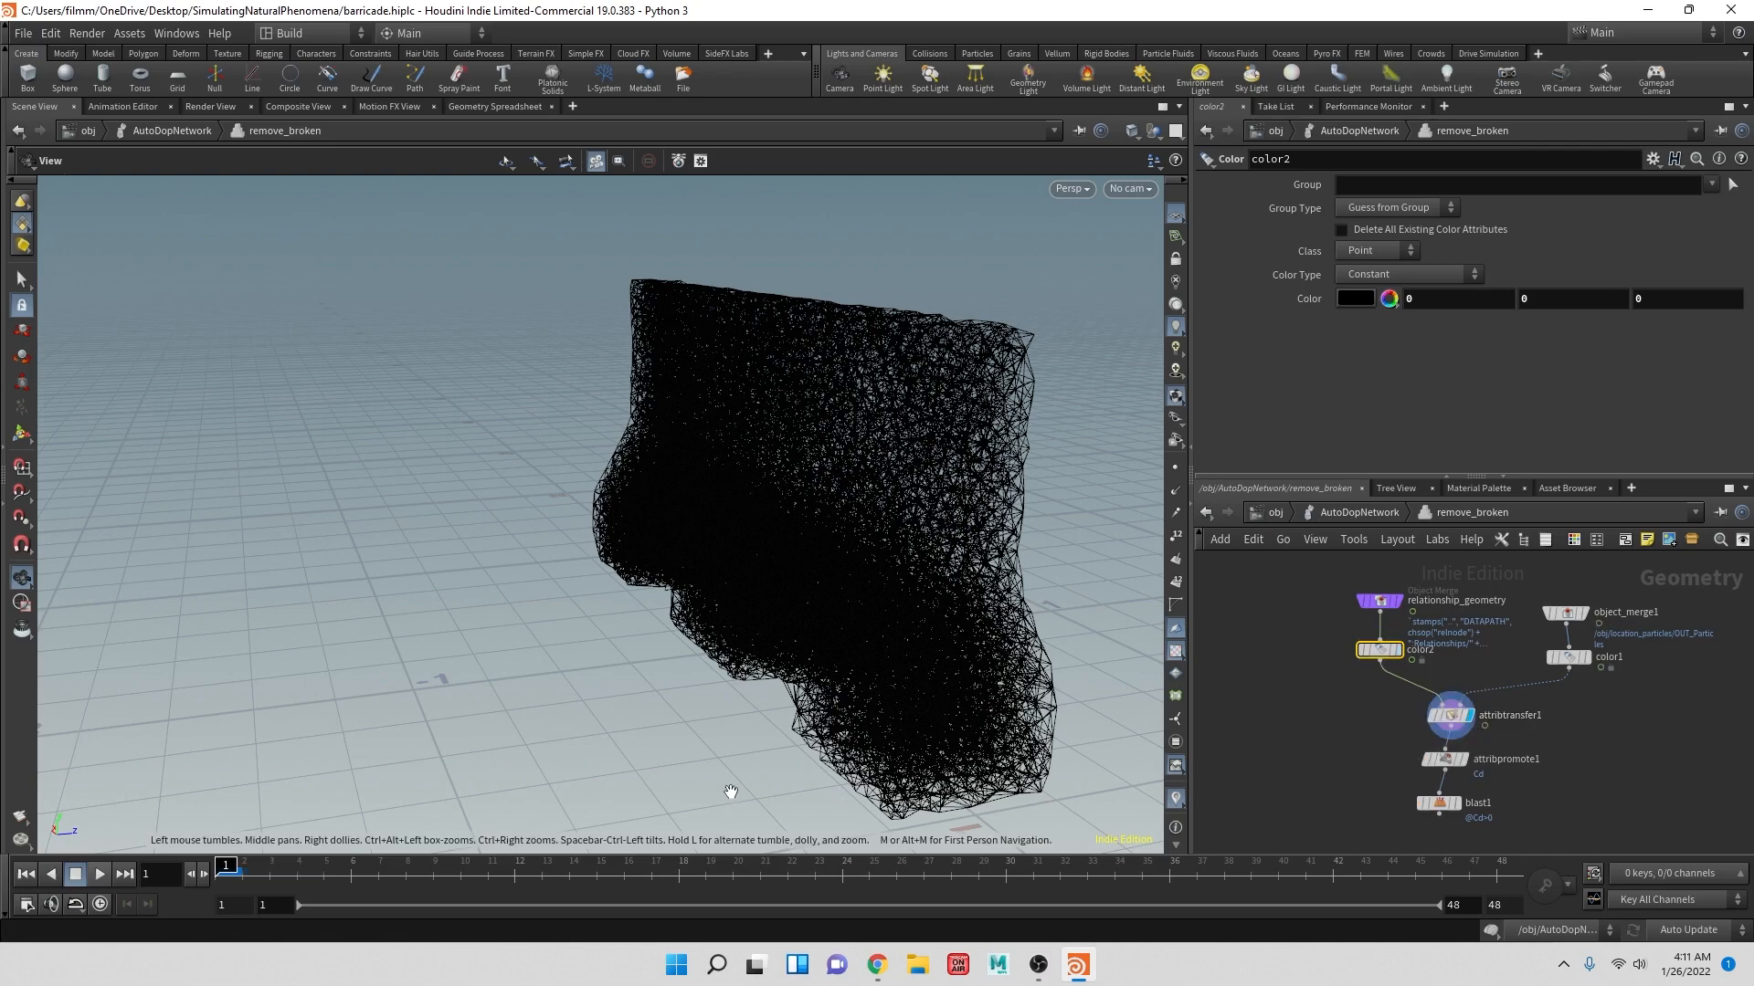
pyautogui.click(100, 875)
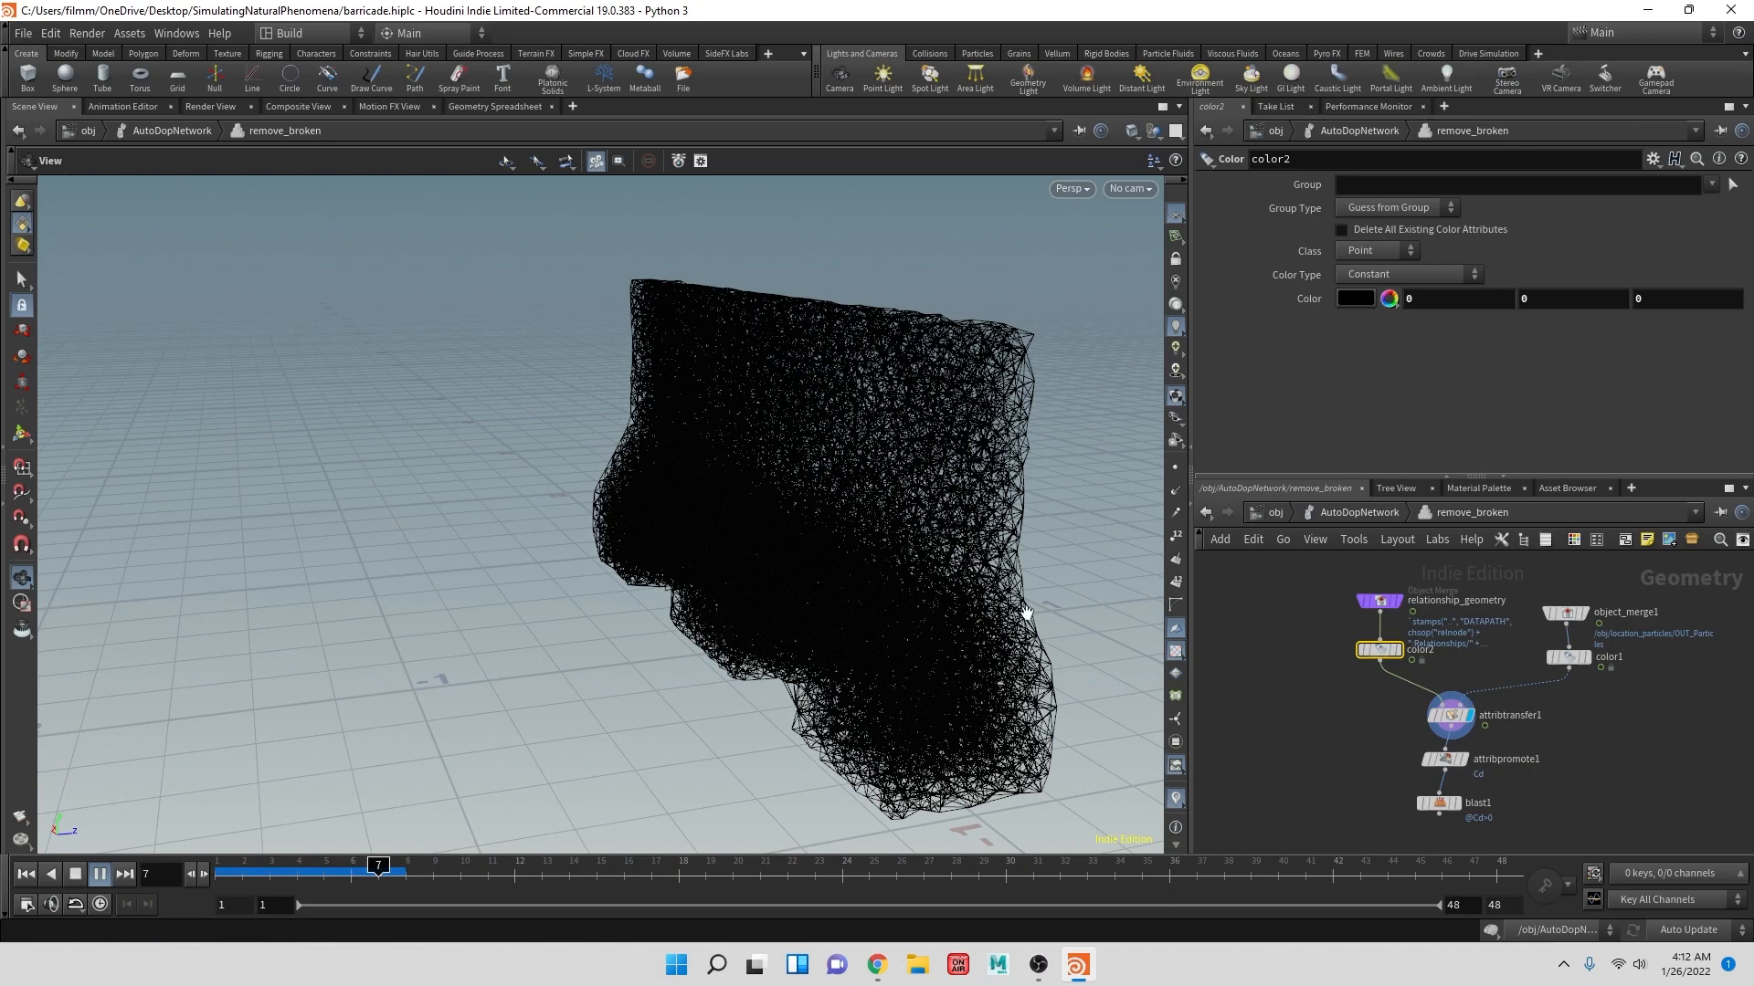
# - Set attribtransfer1's Distance Threshold to .2 and replay the constraint geometry from frame 1
pyautogui.click(1452, 716)
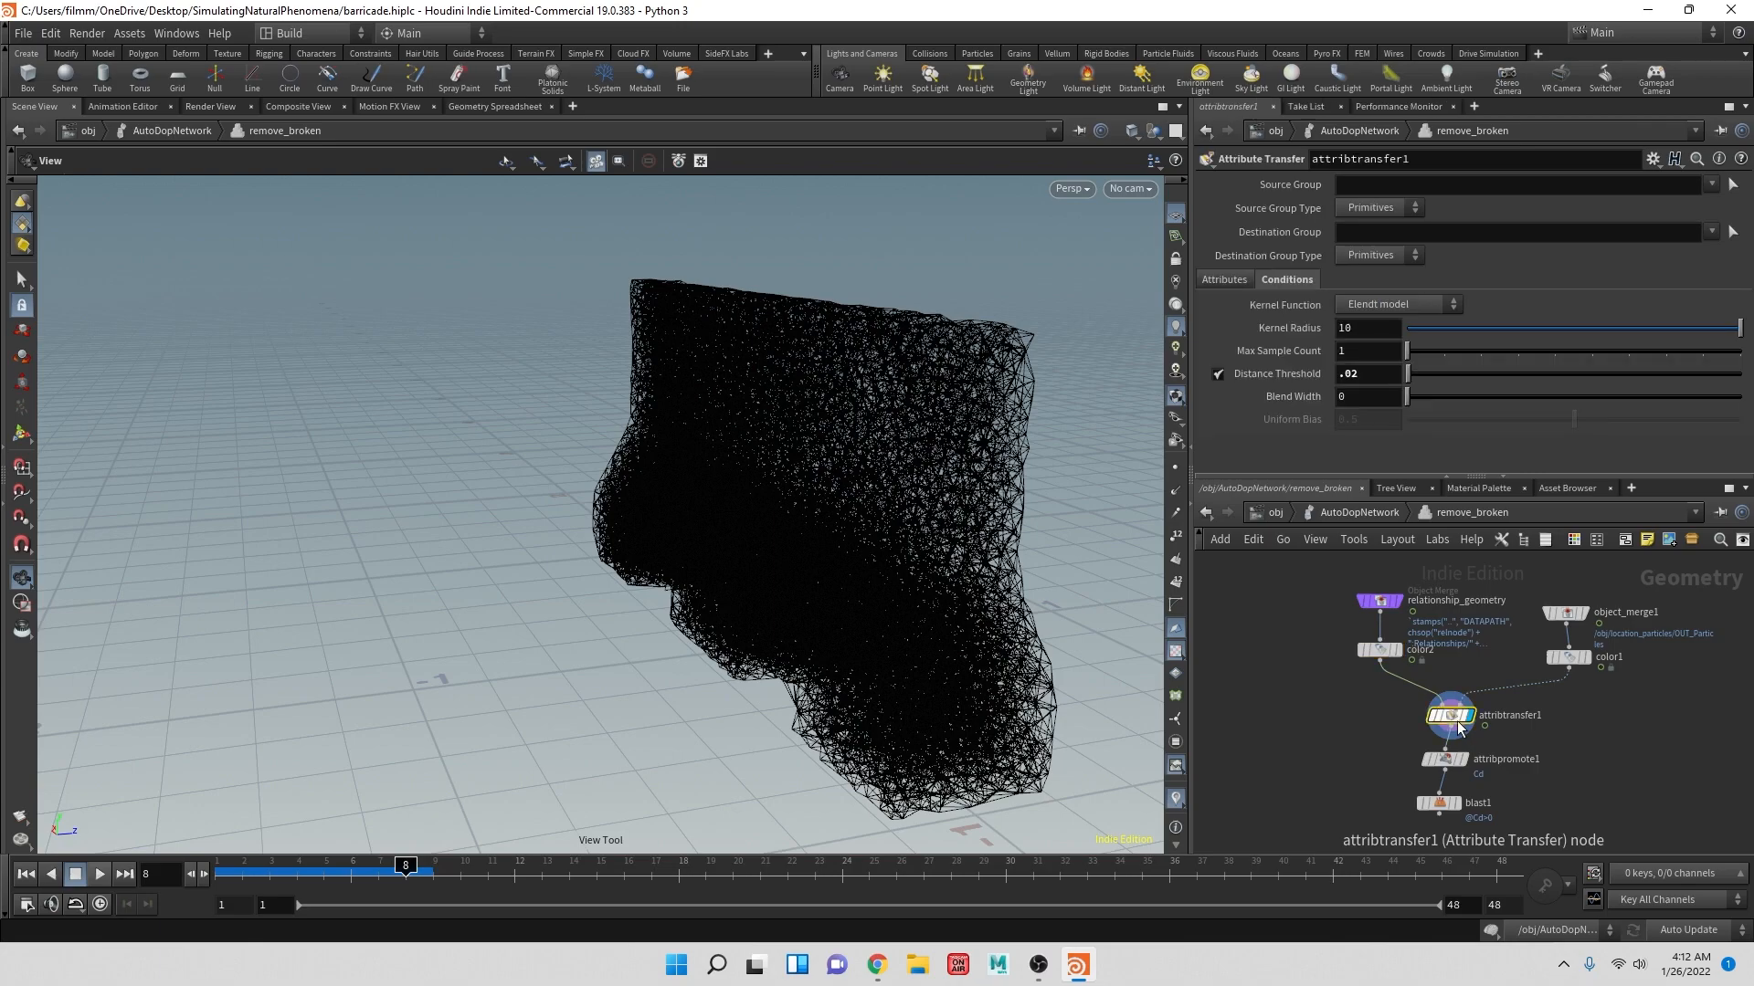
pyautogui.click(1389, 373)
pyautogui.write('.2')
pyautogui.press('Return')
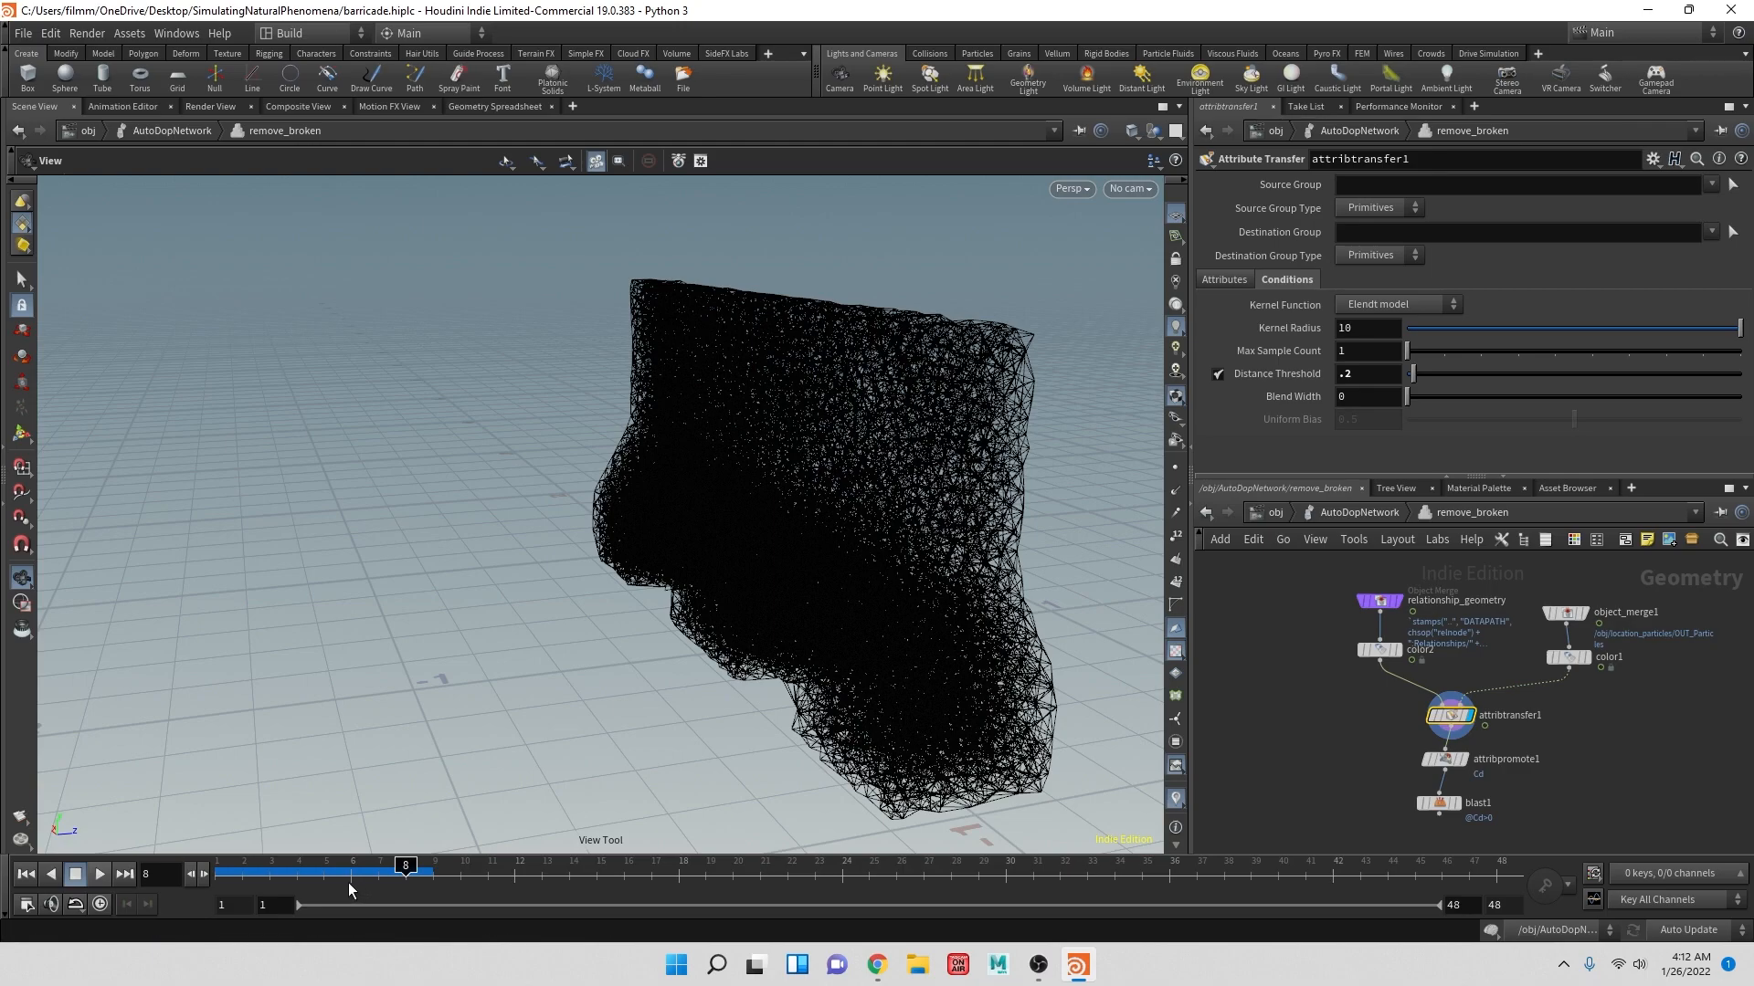
pyautogui.moveTo(244, 869); pyautogui.dragTo(204, 864)
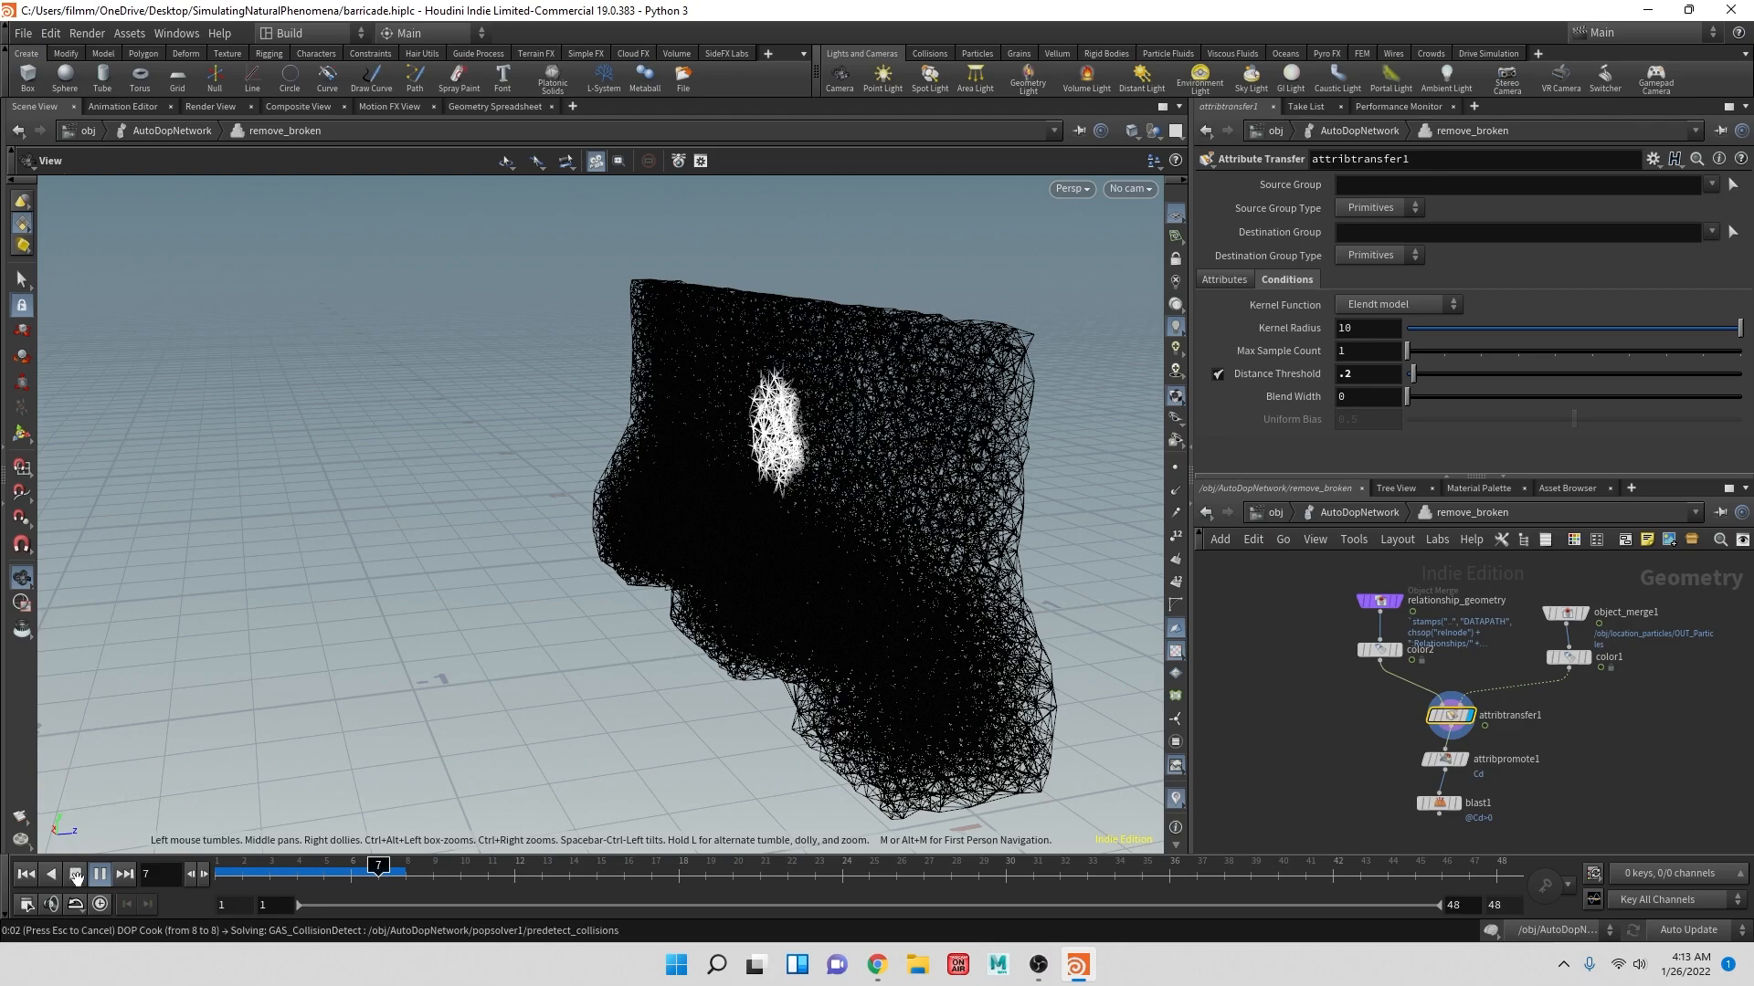
pyautogui.click(76, 877)
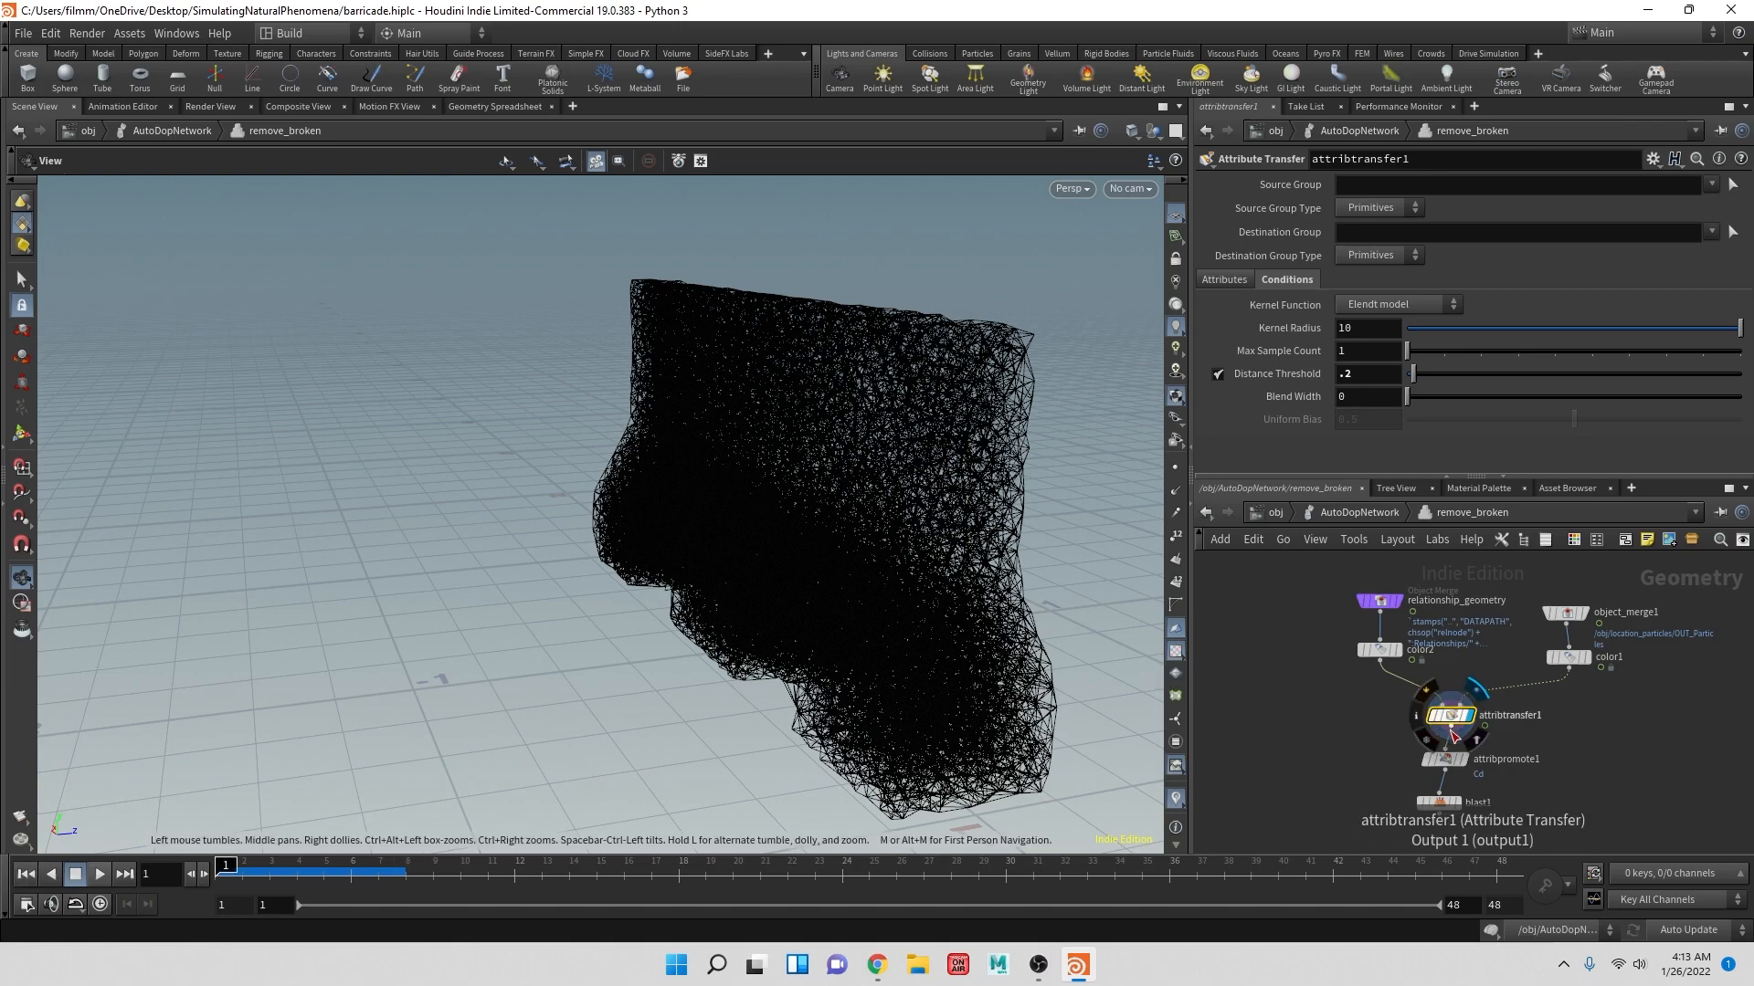
# - Set attribtransfer1's Distance Threshold to .1, play the constraint geometry, and rewind to frame 1
pyautogui.click(1363, 373)
pyautogui.press('Return')
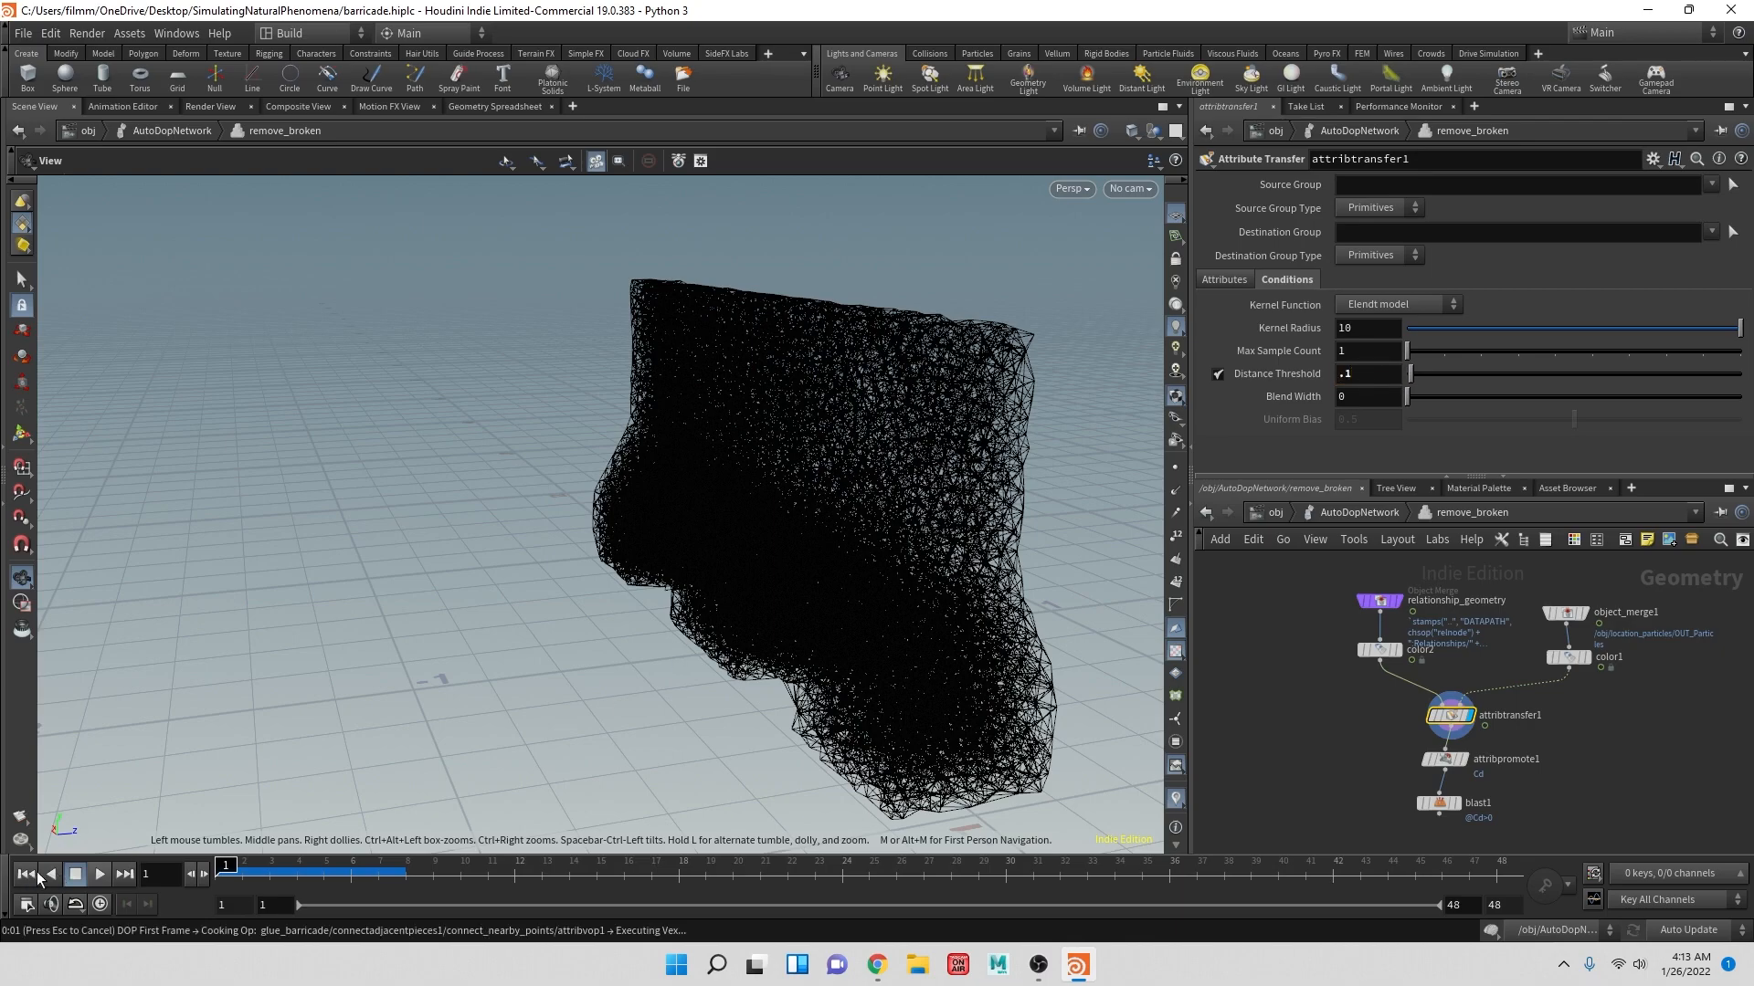
pyautogui.click(99, 875)
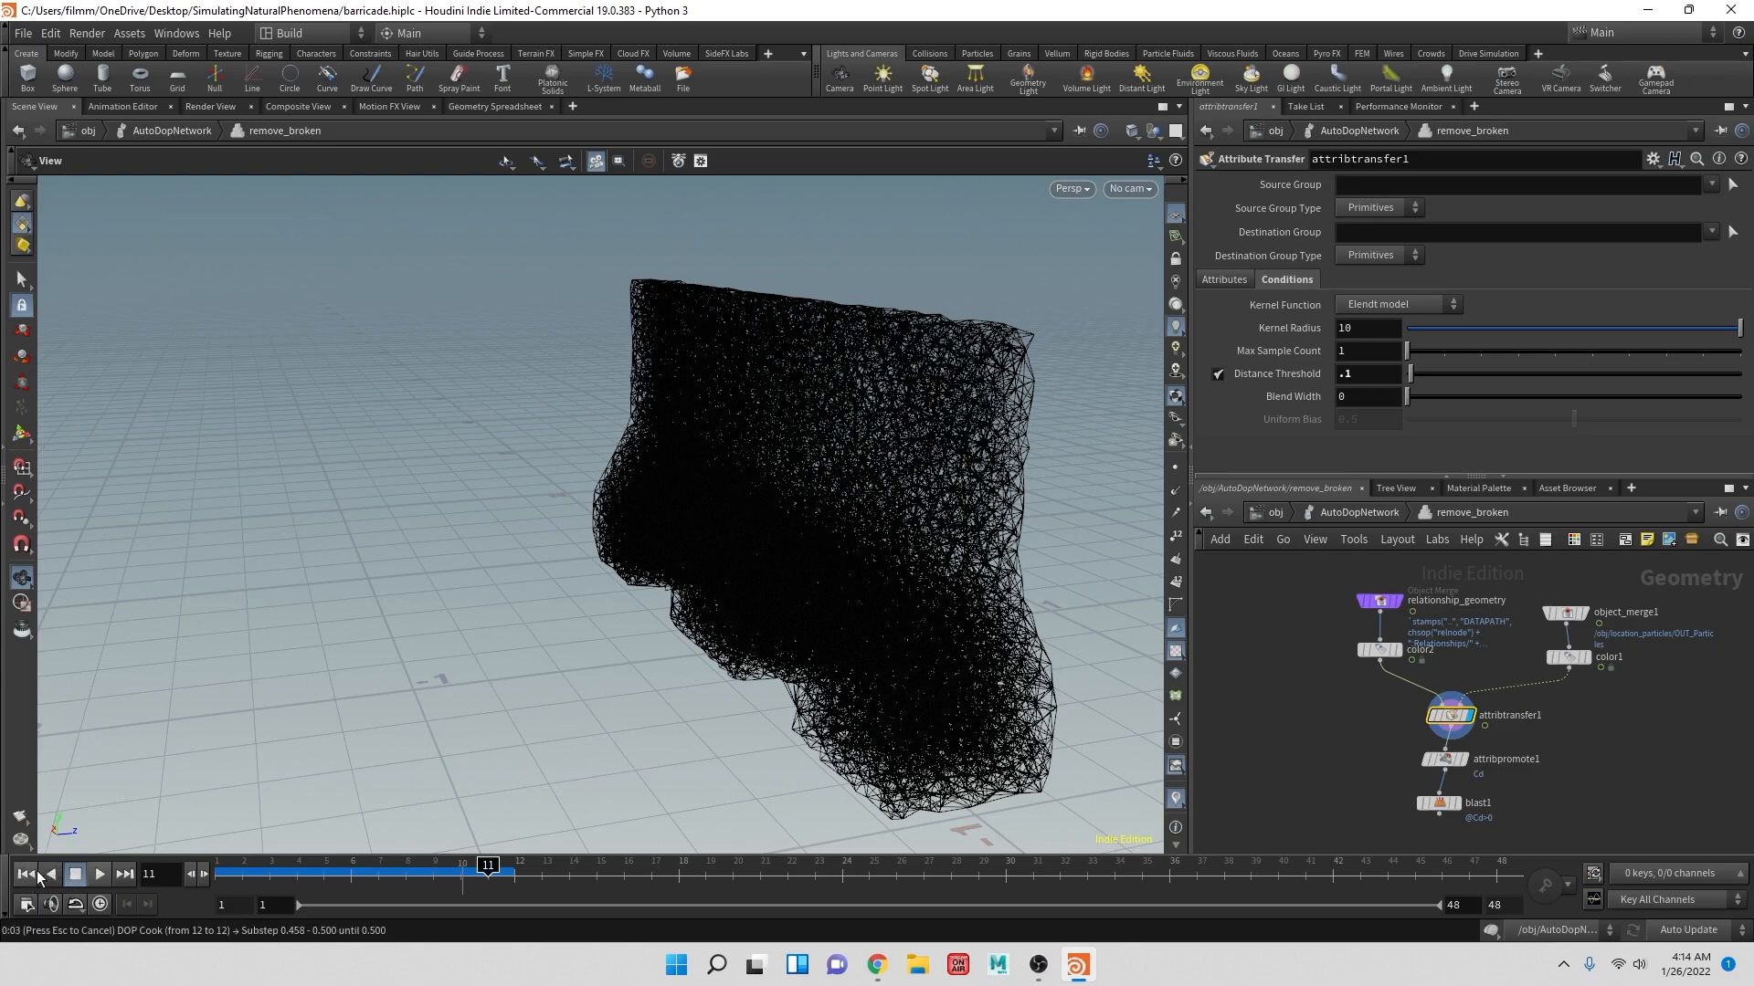
pyautogui.click(25, 875)
# - Set attribtransfer1's Distance Threshold to .15, play the constraint geometry, and rewind to frame 1
pyautogui.moveTo(1462, 718)
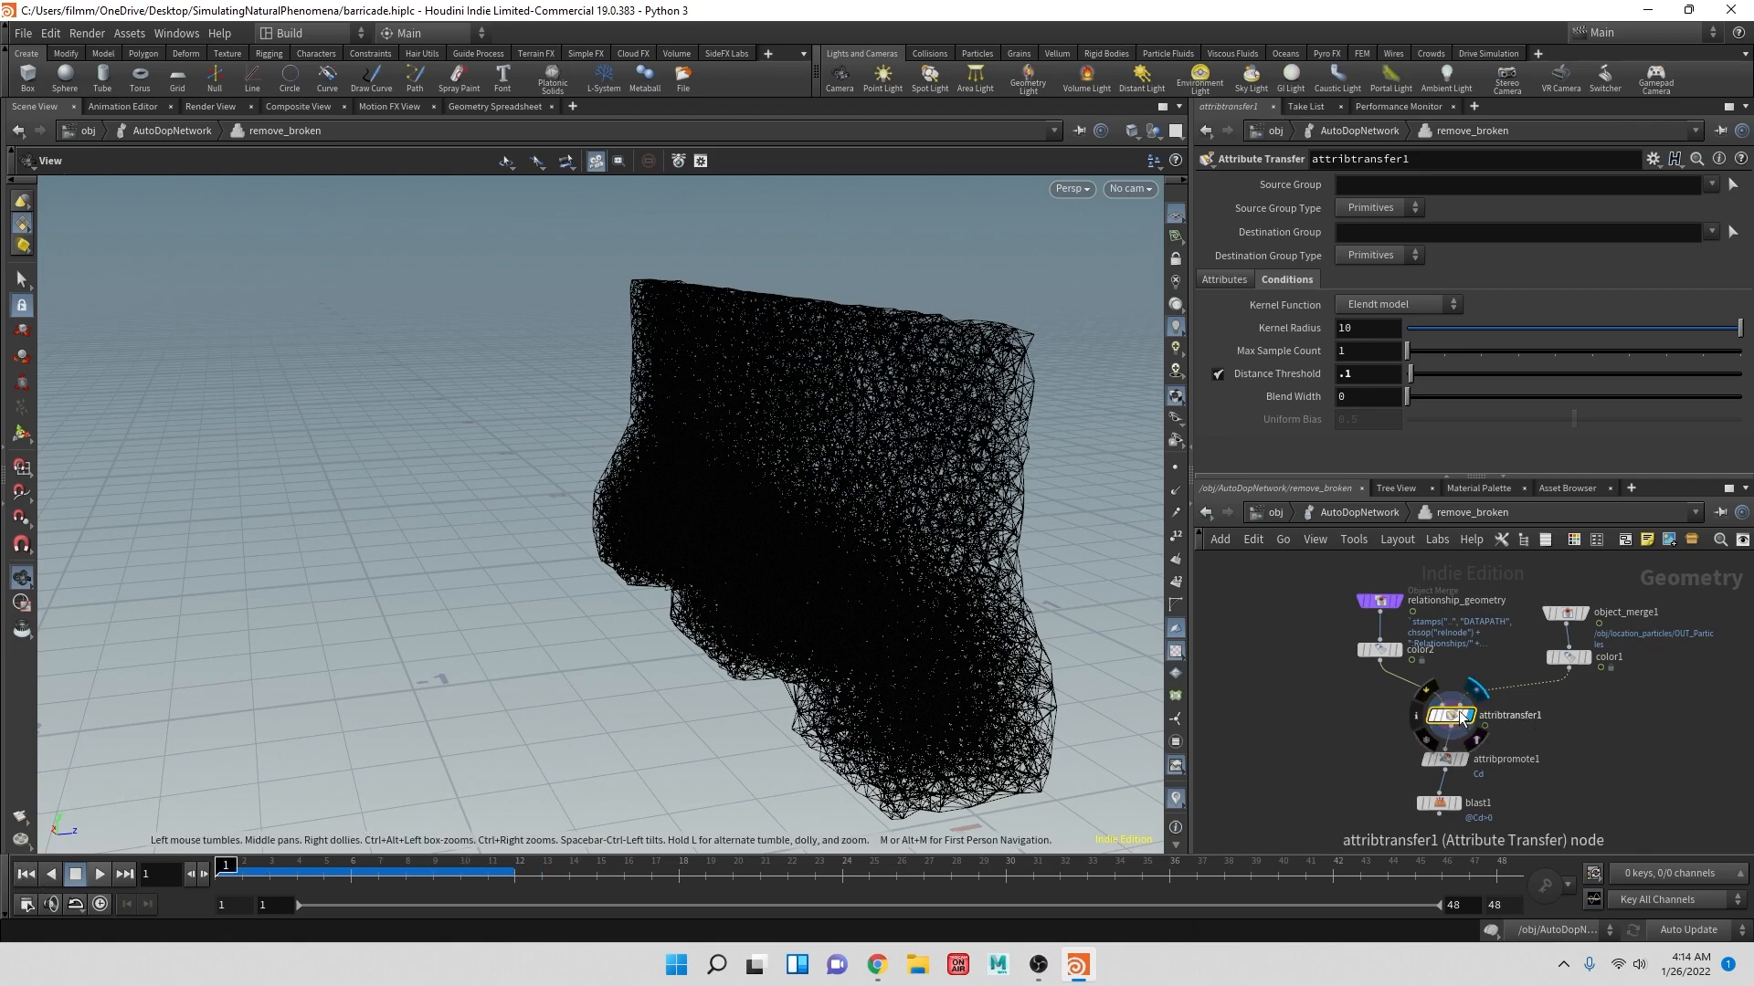
pyautogui.click(1379, 373)
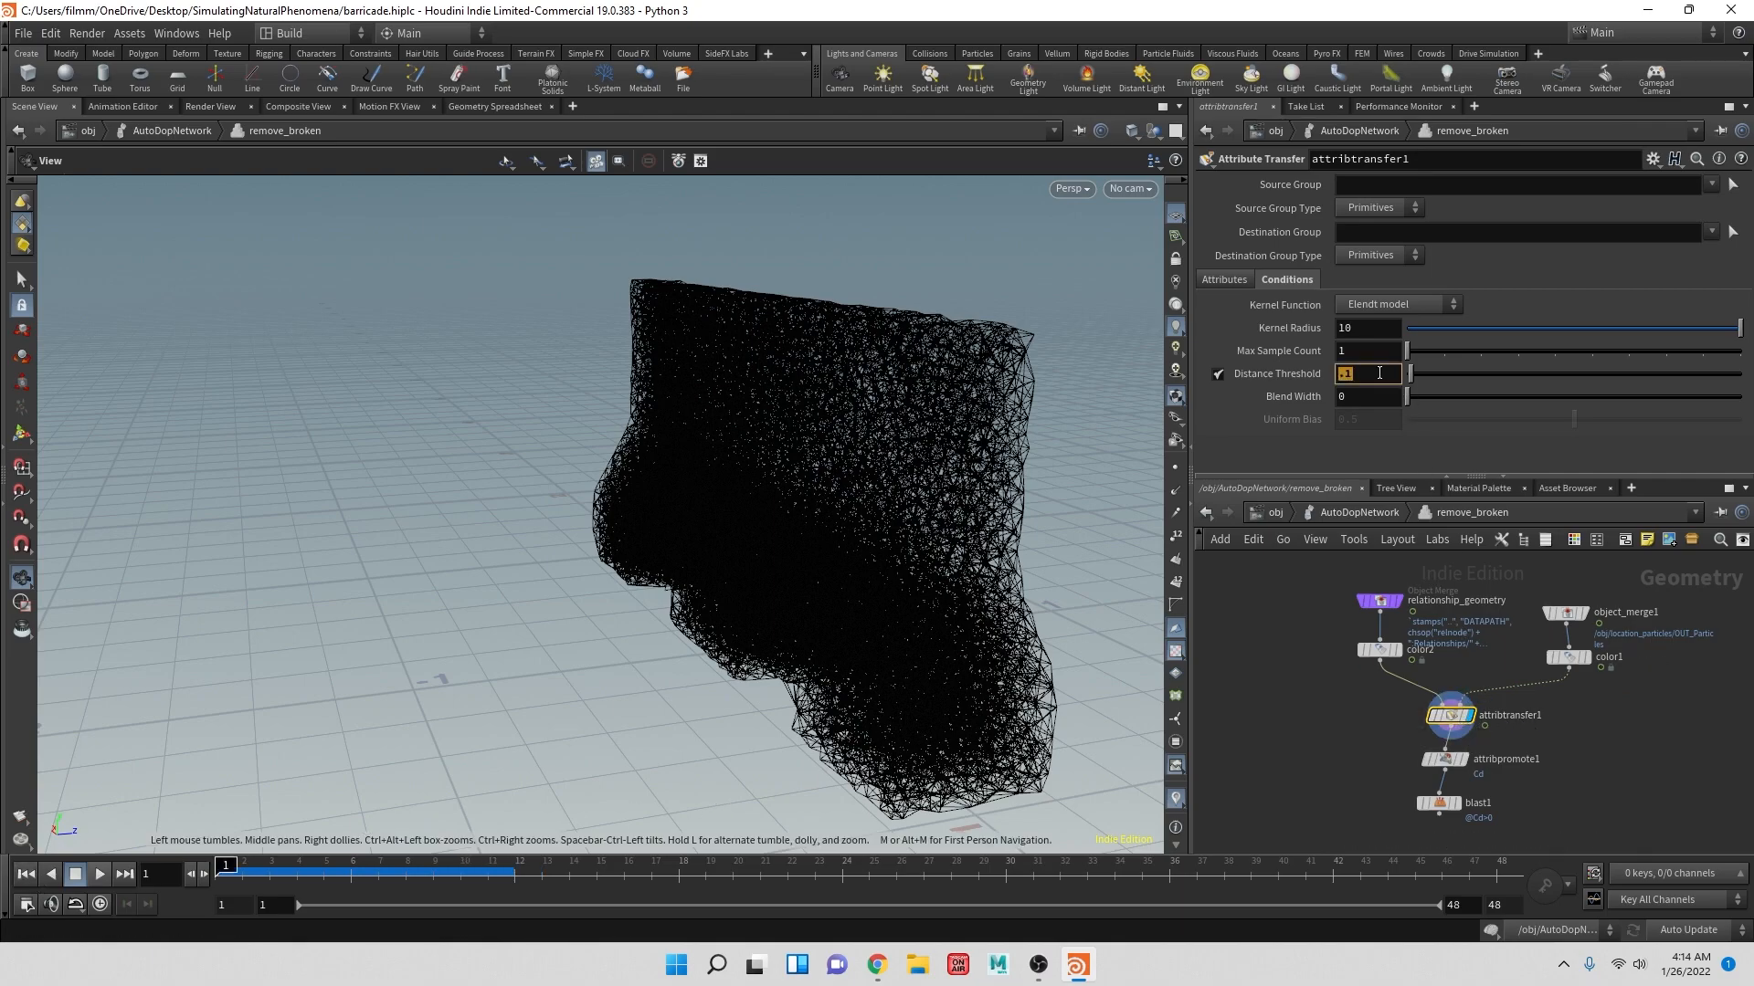
pyautogui.write('.')
pyautogui.press('Return')
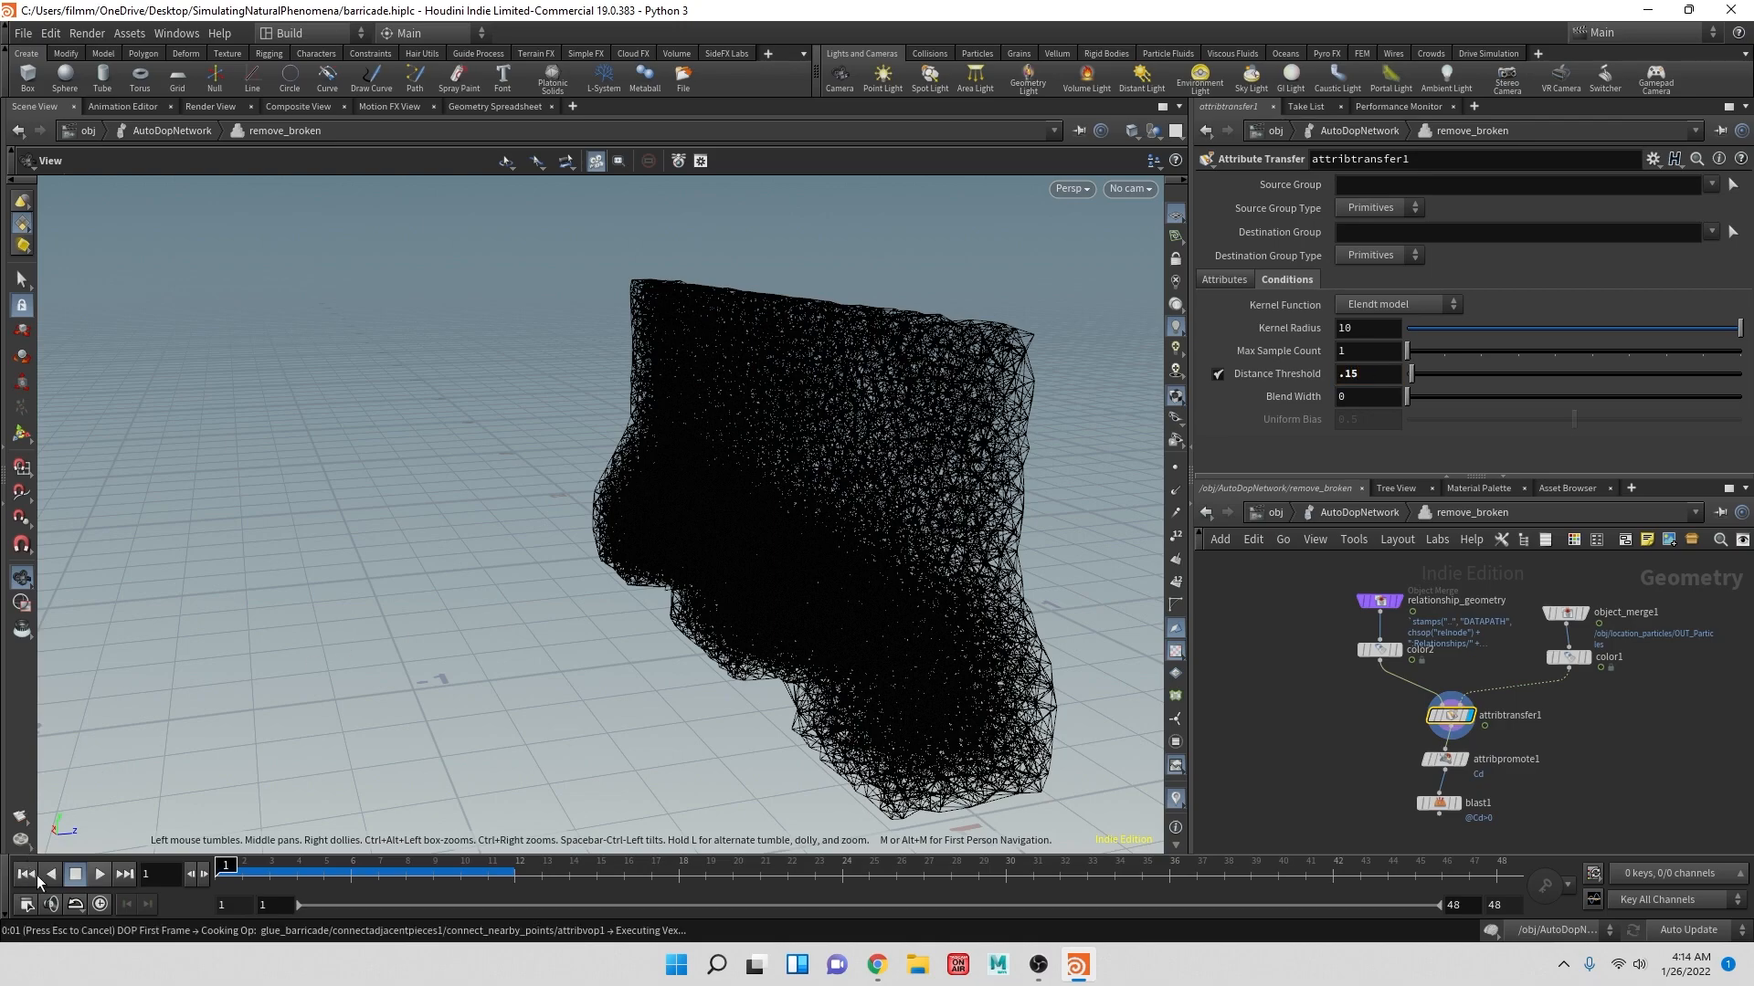
pyautogui.click(101, 875)
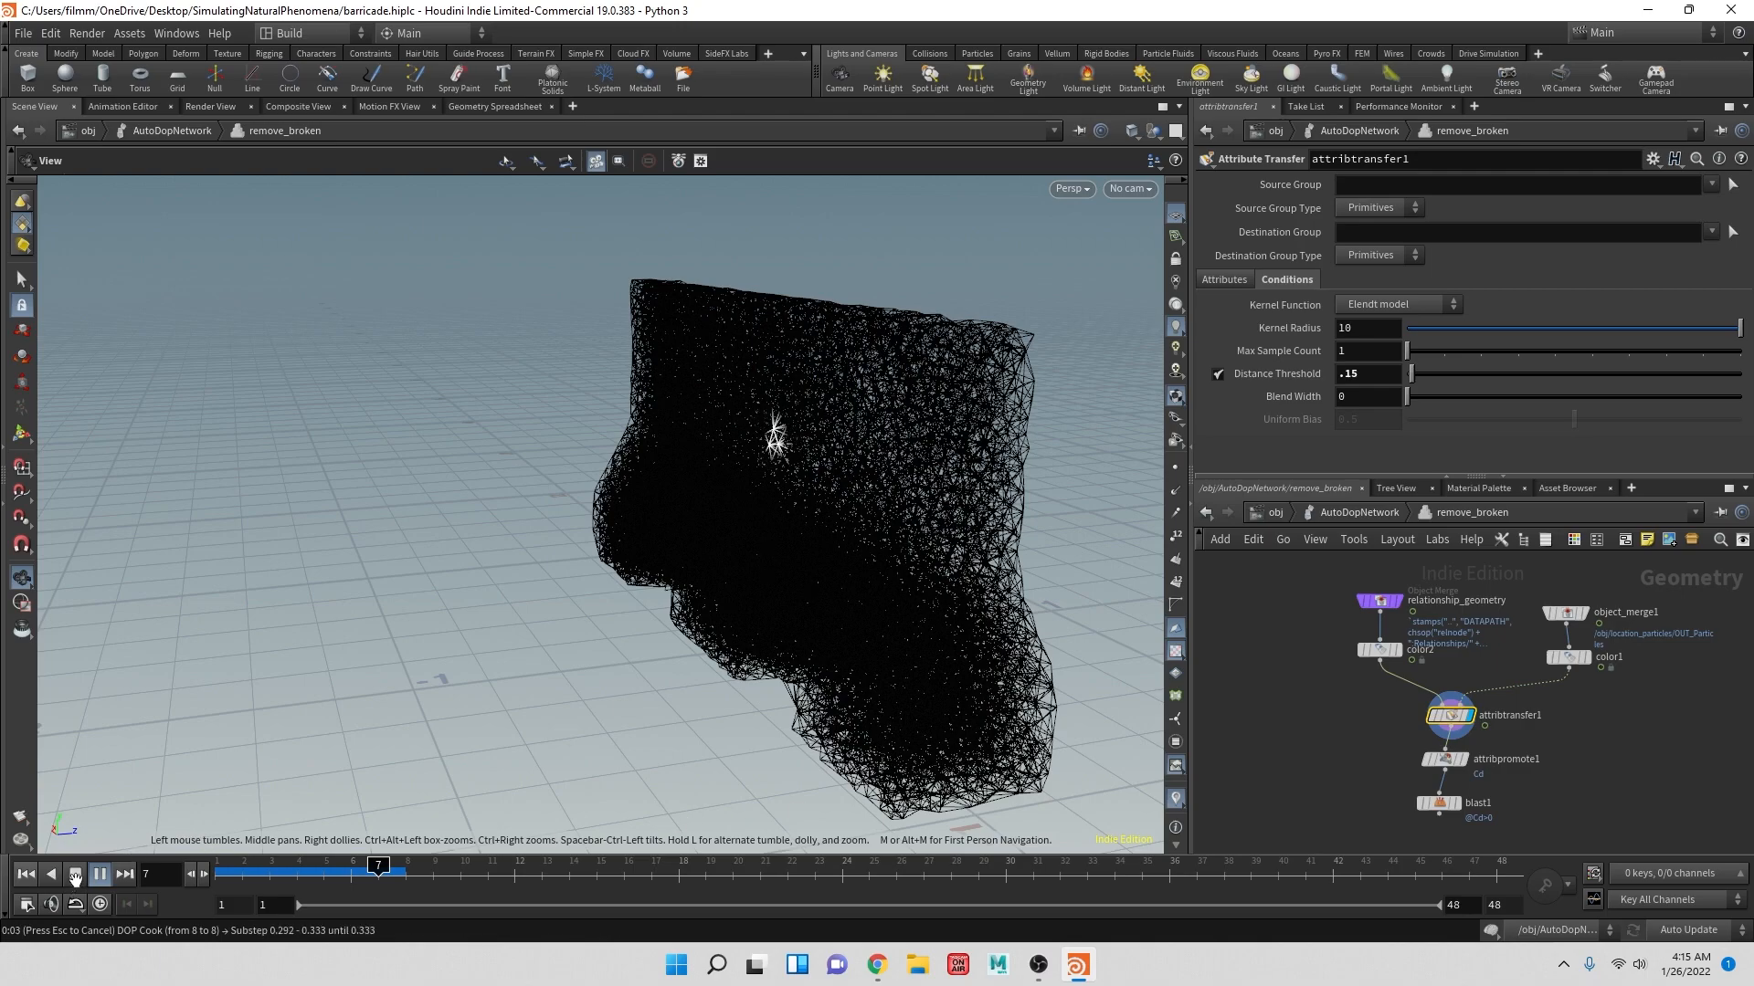
pyautogui.click(74, 876)
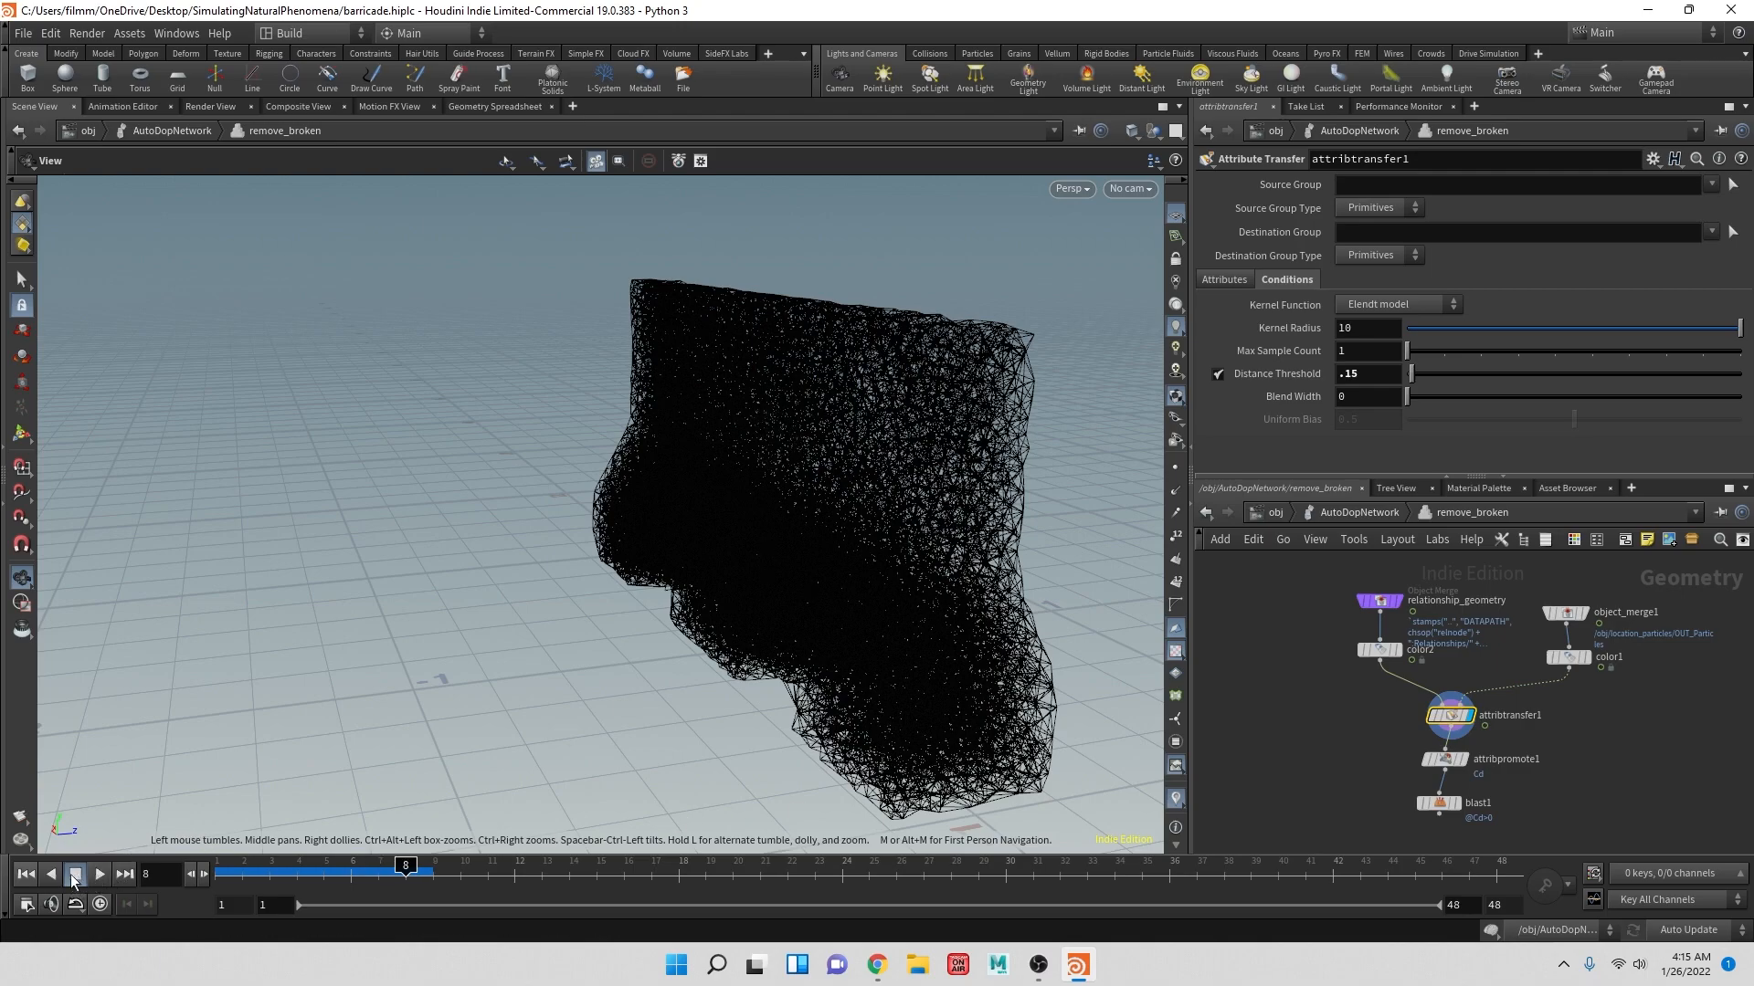
pyautogui.click(27, 875)
# - Leave remove_broken, reset the AutoDopNetwork simulation at object level, and reopen the network
pyautogui.click(1347, 515)
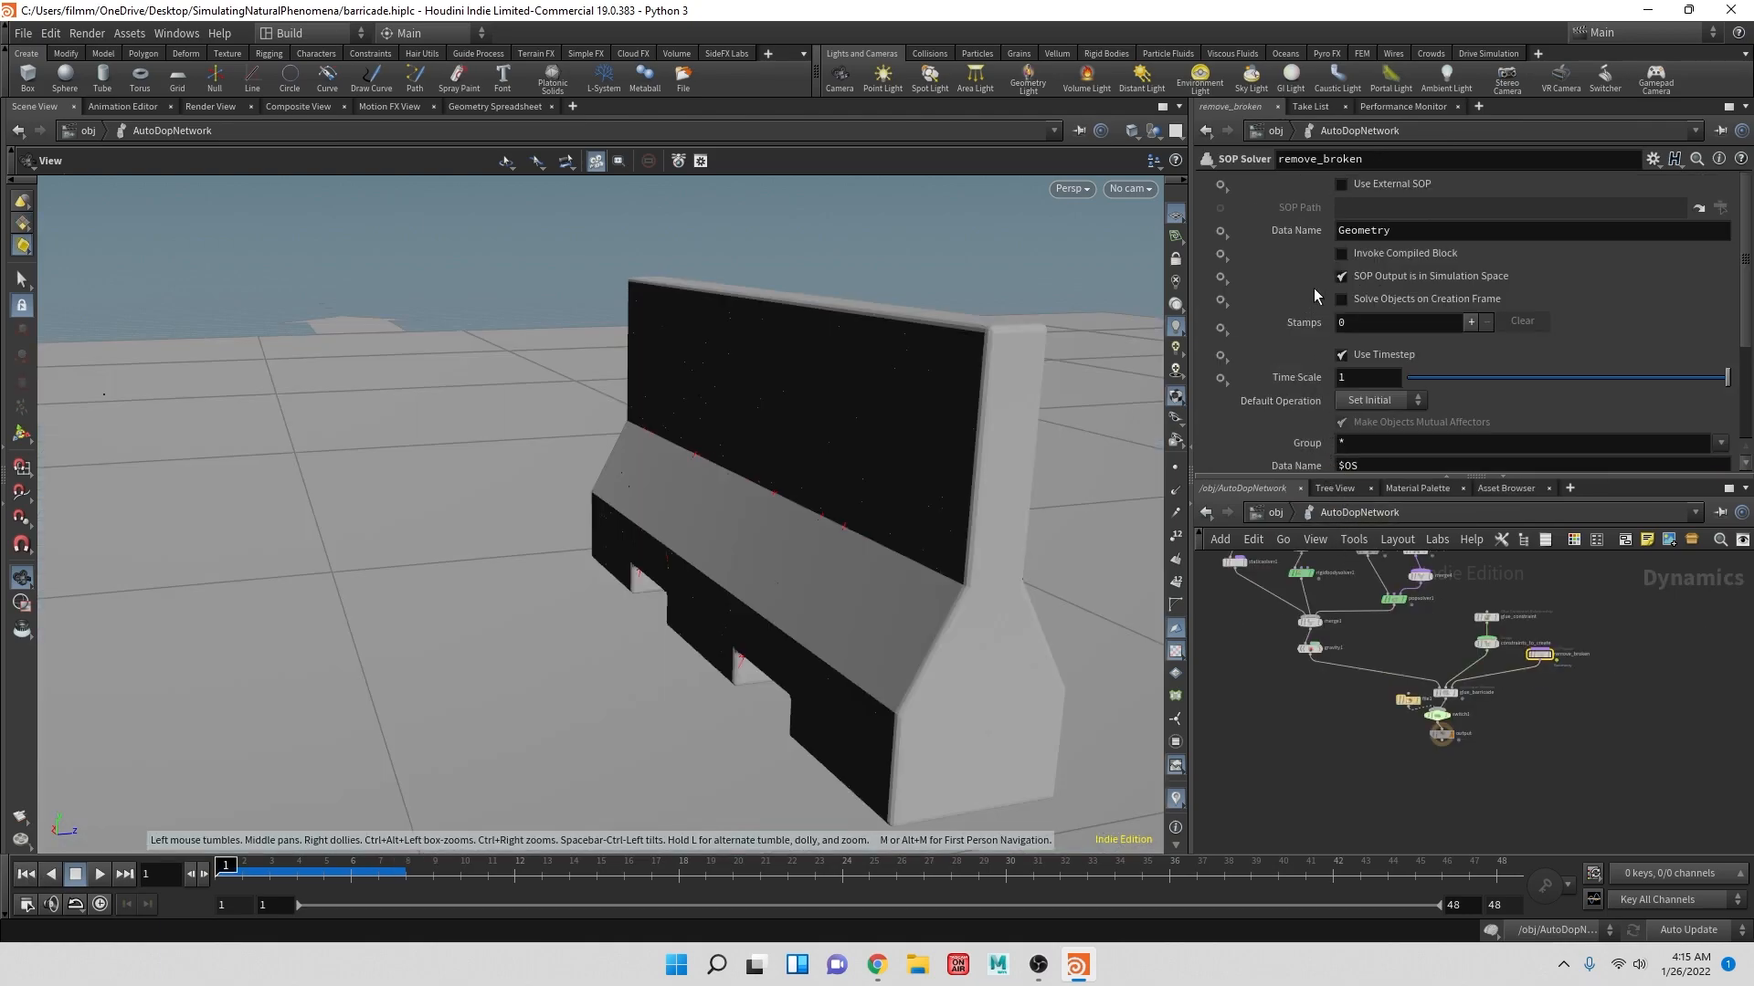
pyautogui.click(1276, 513)
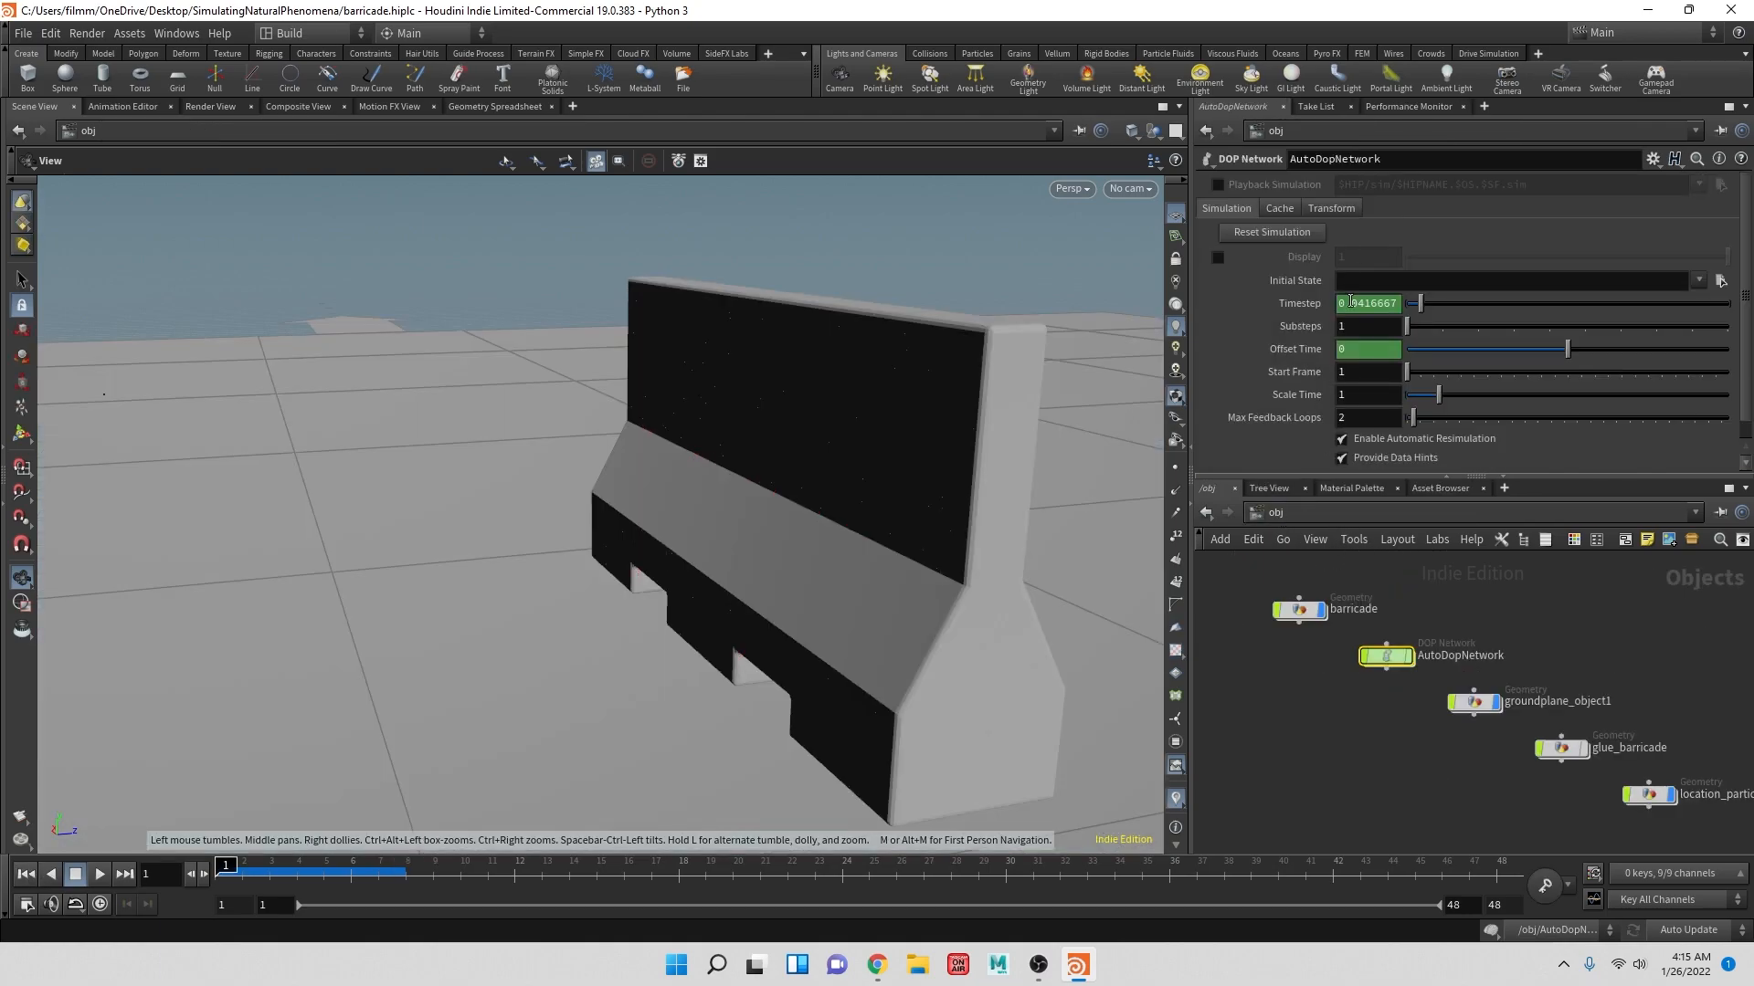
pyautogui.click(1300, 231)
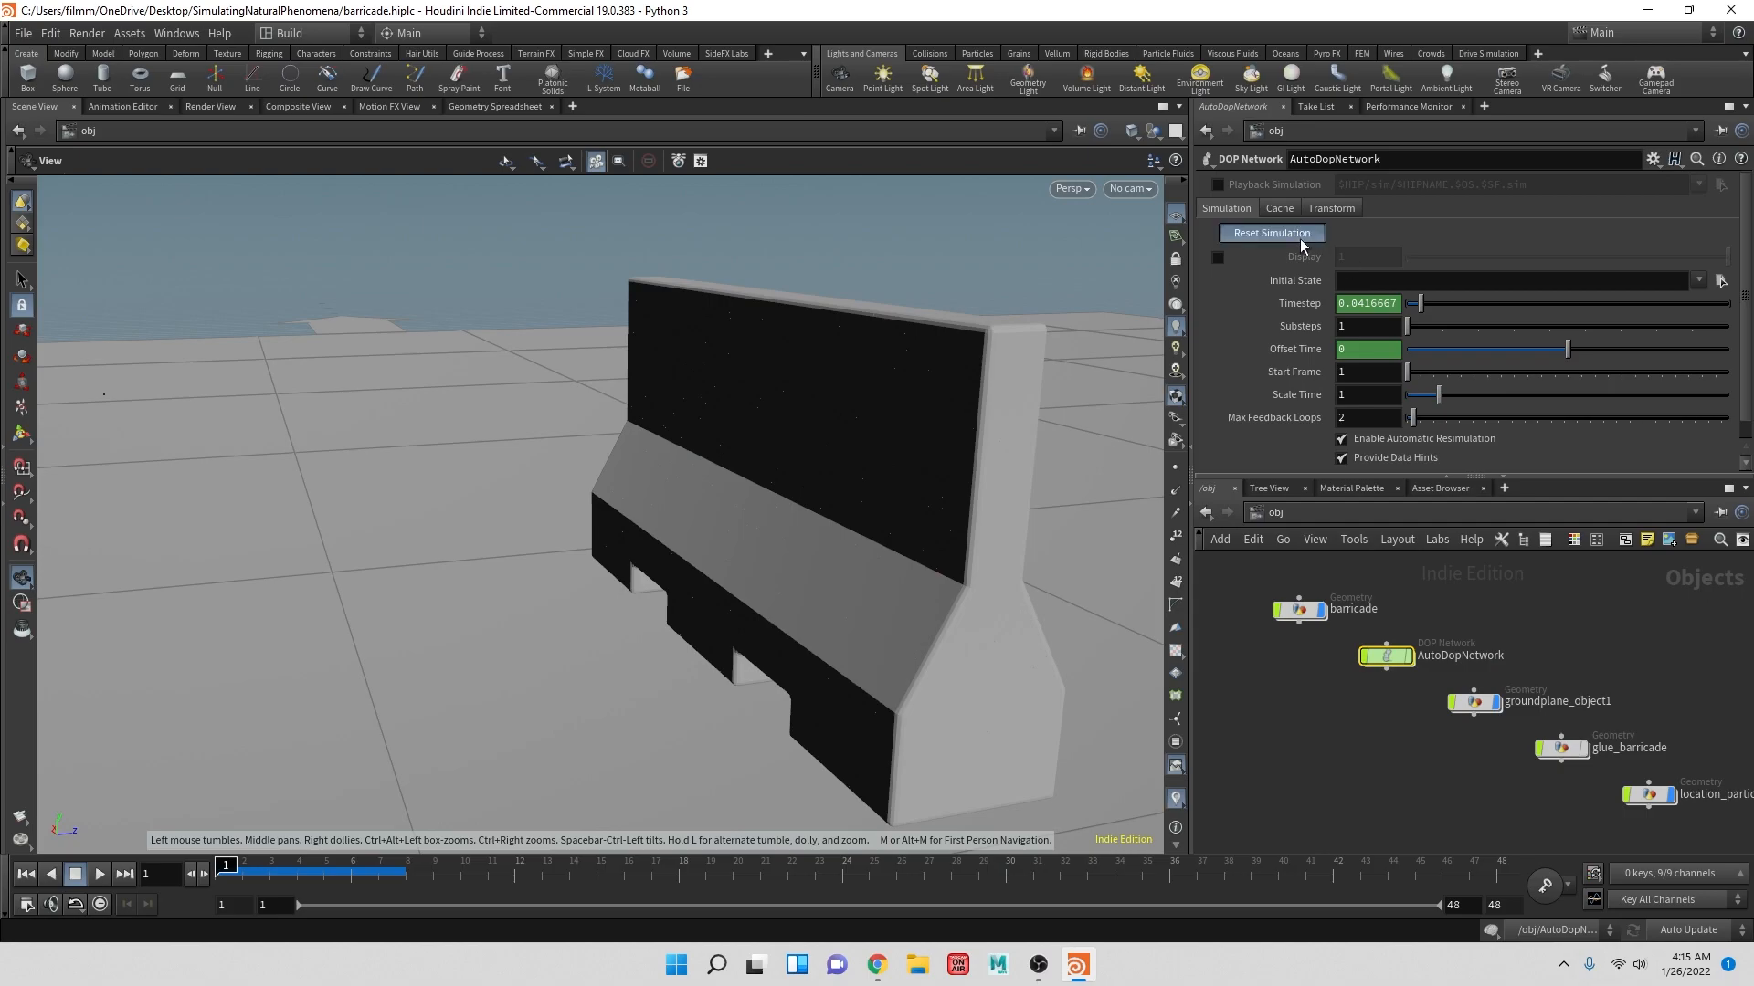
pyautogui.doubleClick(1386, 658)
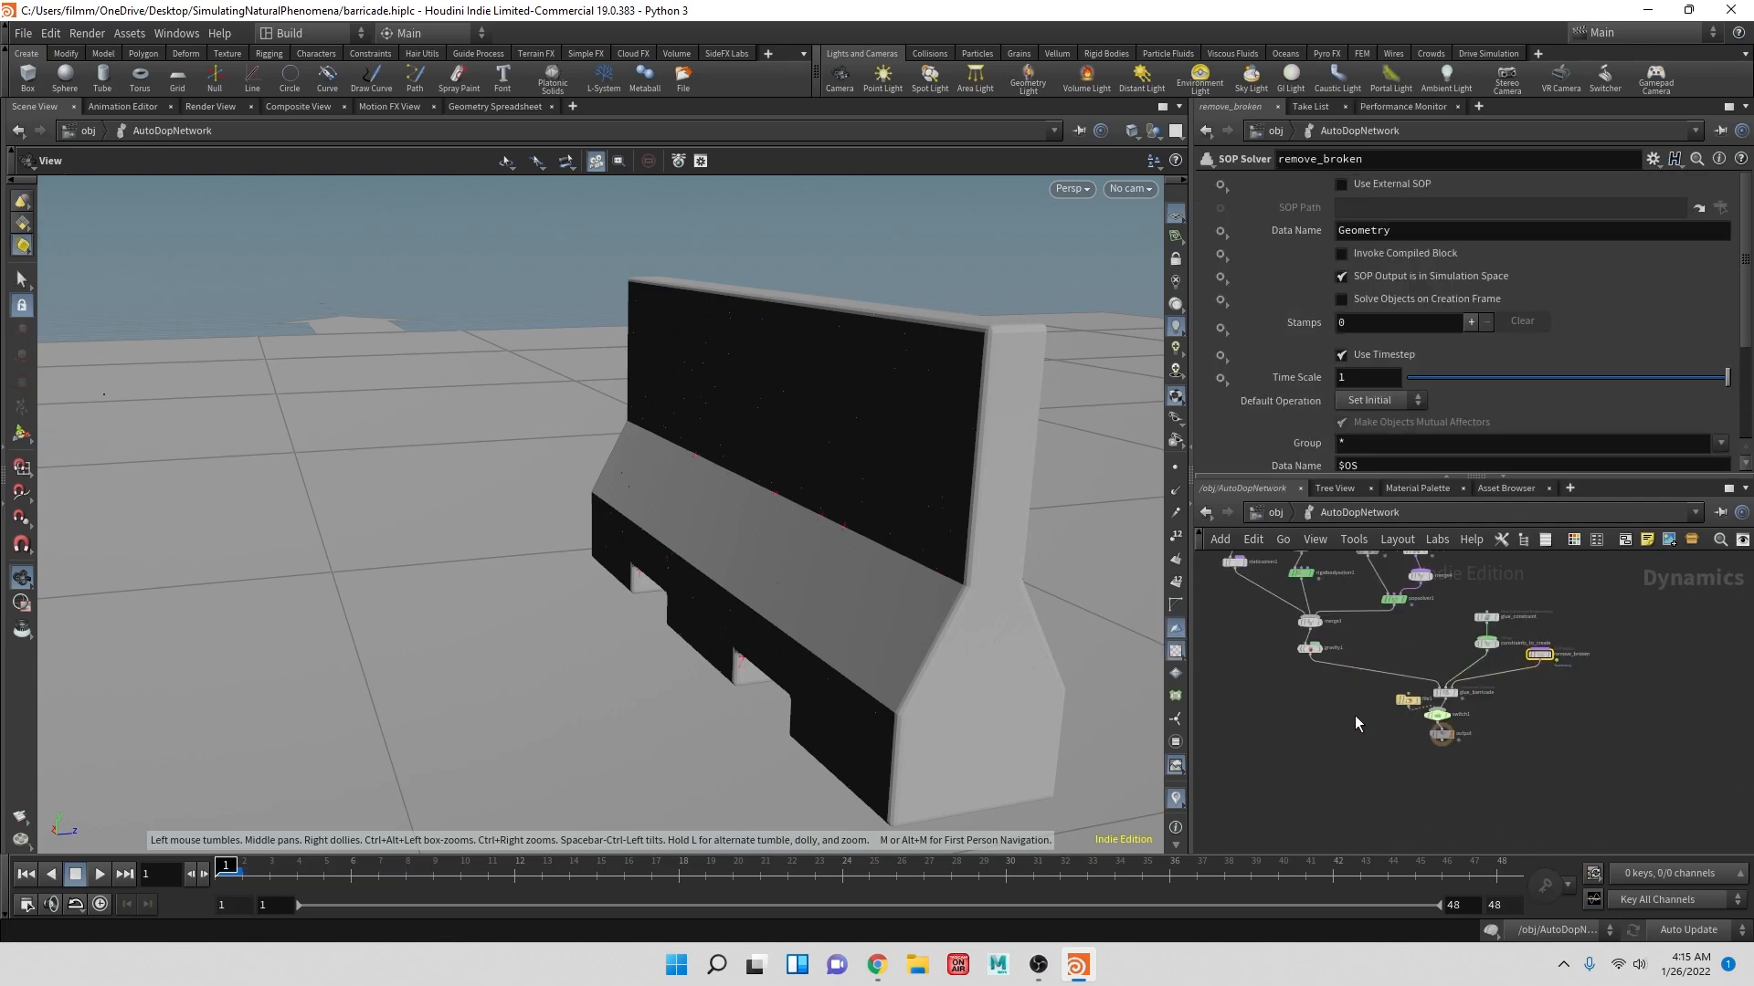
# - Check switch1's selected input and save frames 1 to 48 to disk from the output node as D:/Cache/newHit.$F4.sim
pyautogui.click(1439, 715)
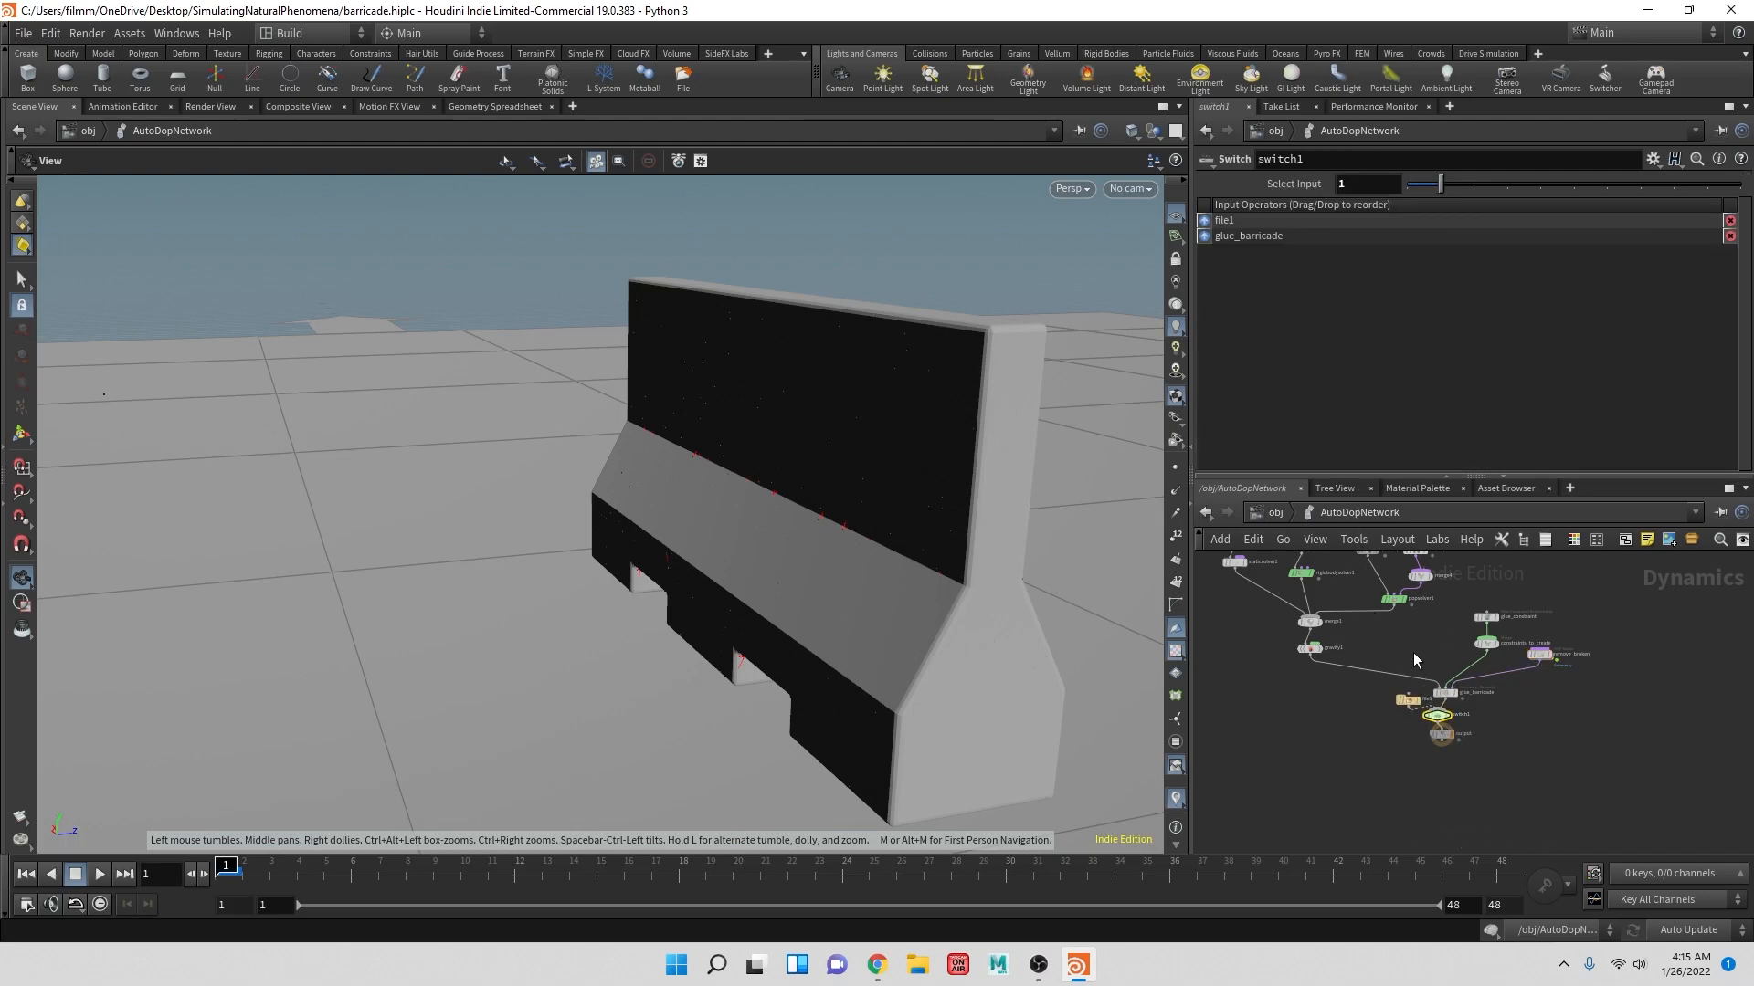
pyautogui.click(1442, 734)
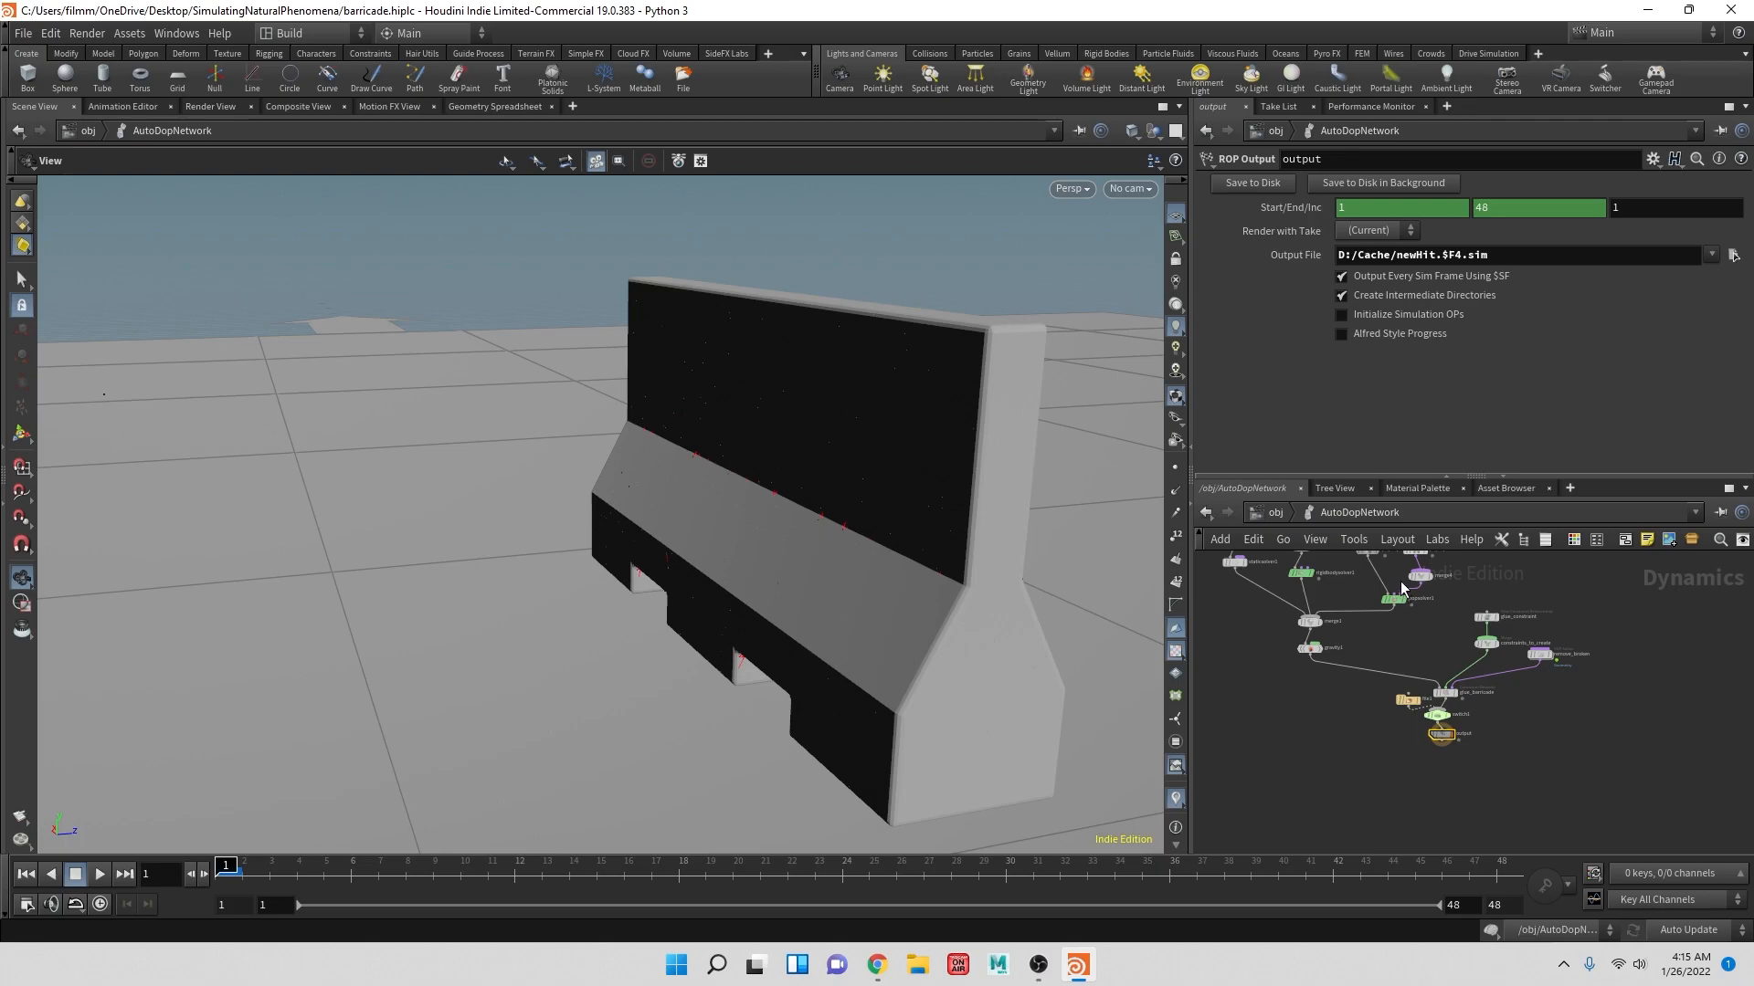
pyautogui.click(1260, 184)
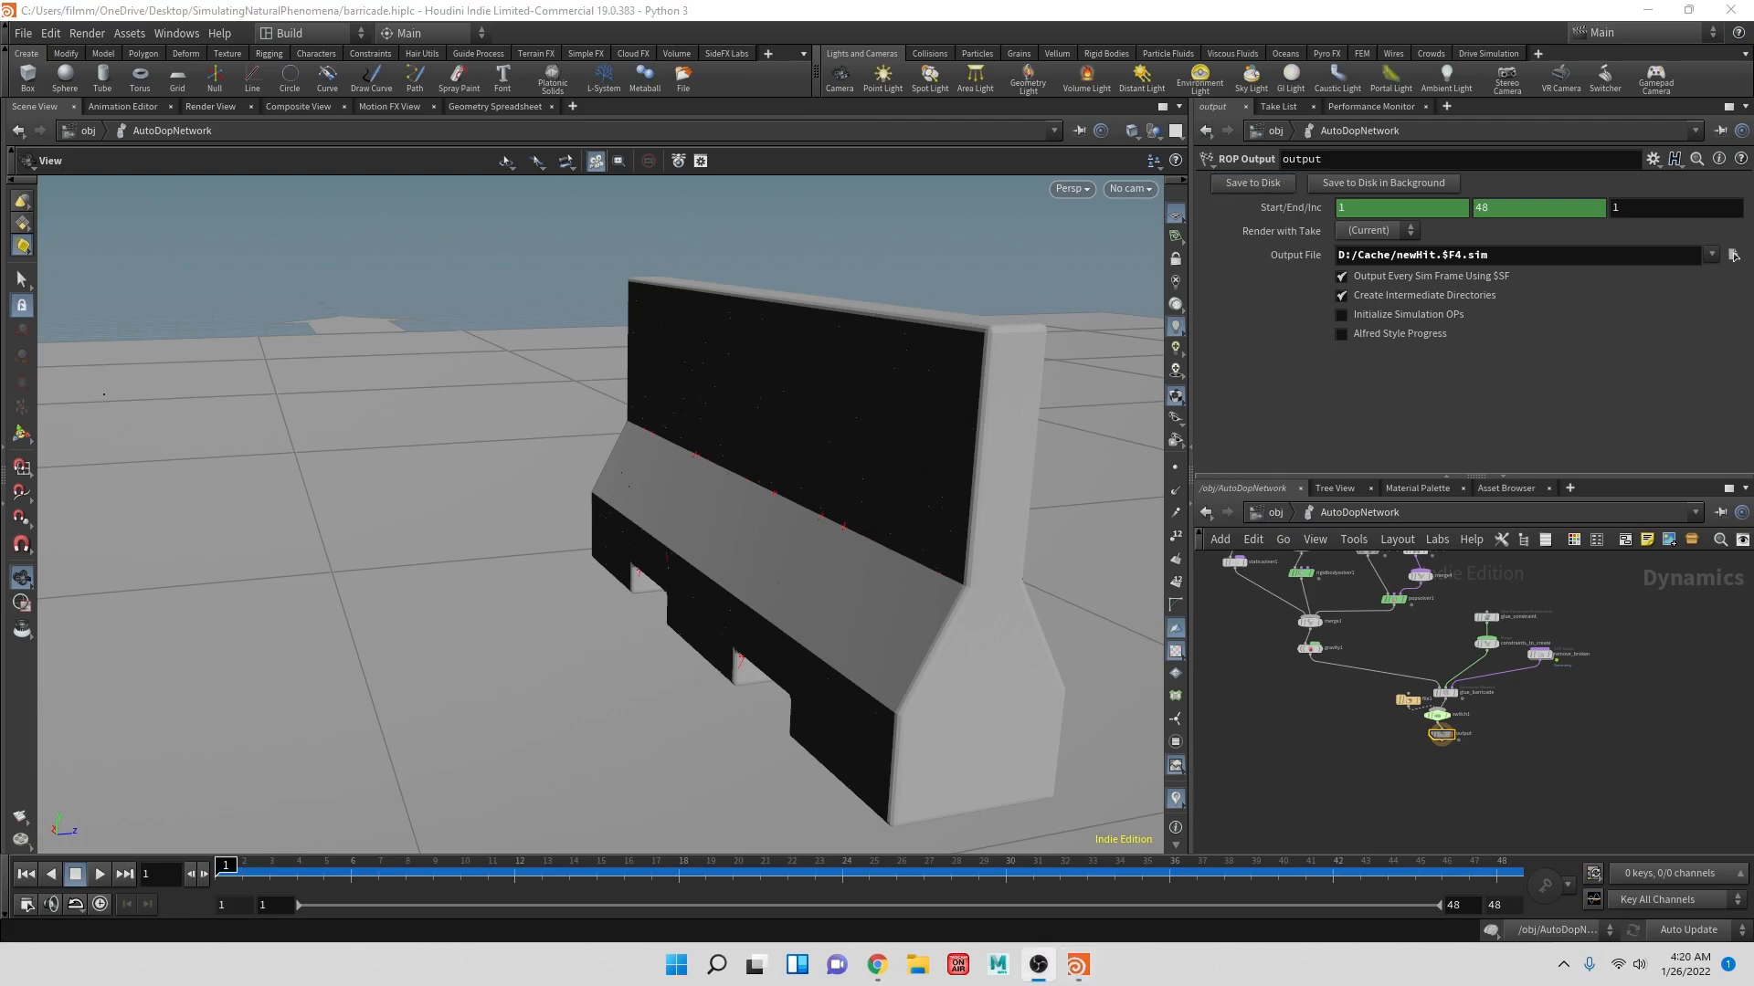
# - Switch switch1 to the file1 input and check file1's cache path
pyautogui.click(1435, 715)
pyautogui.moveTo(1442, 189); pyautogui.dragTo(1365, 200)
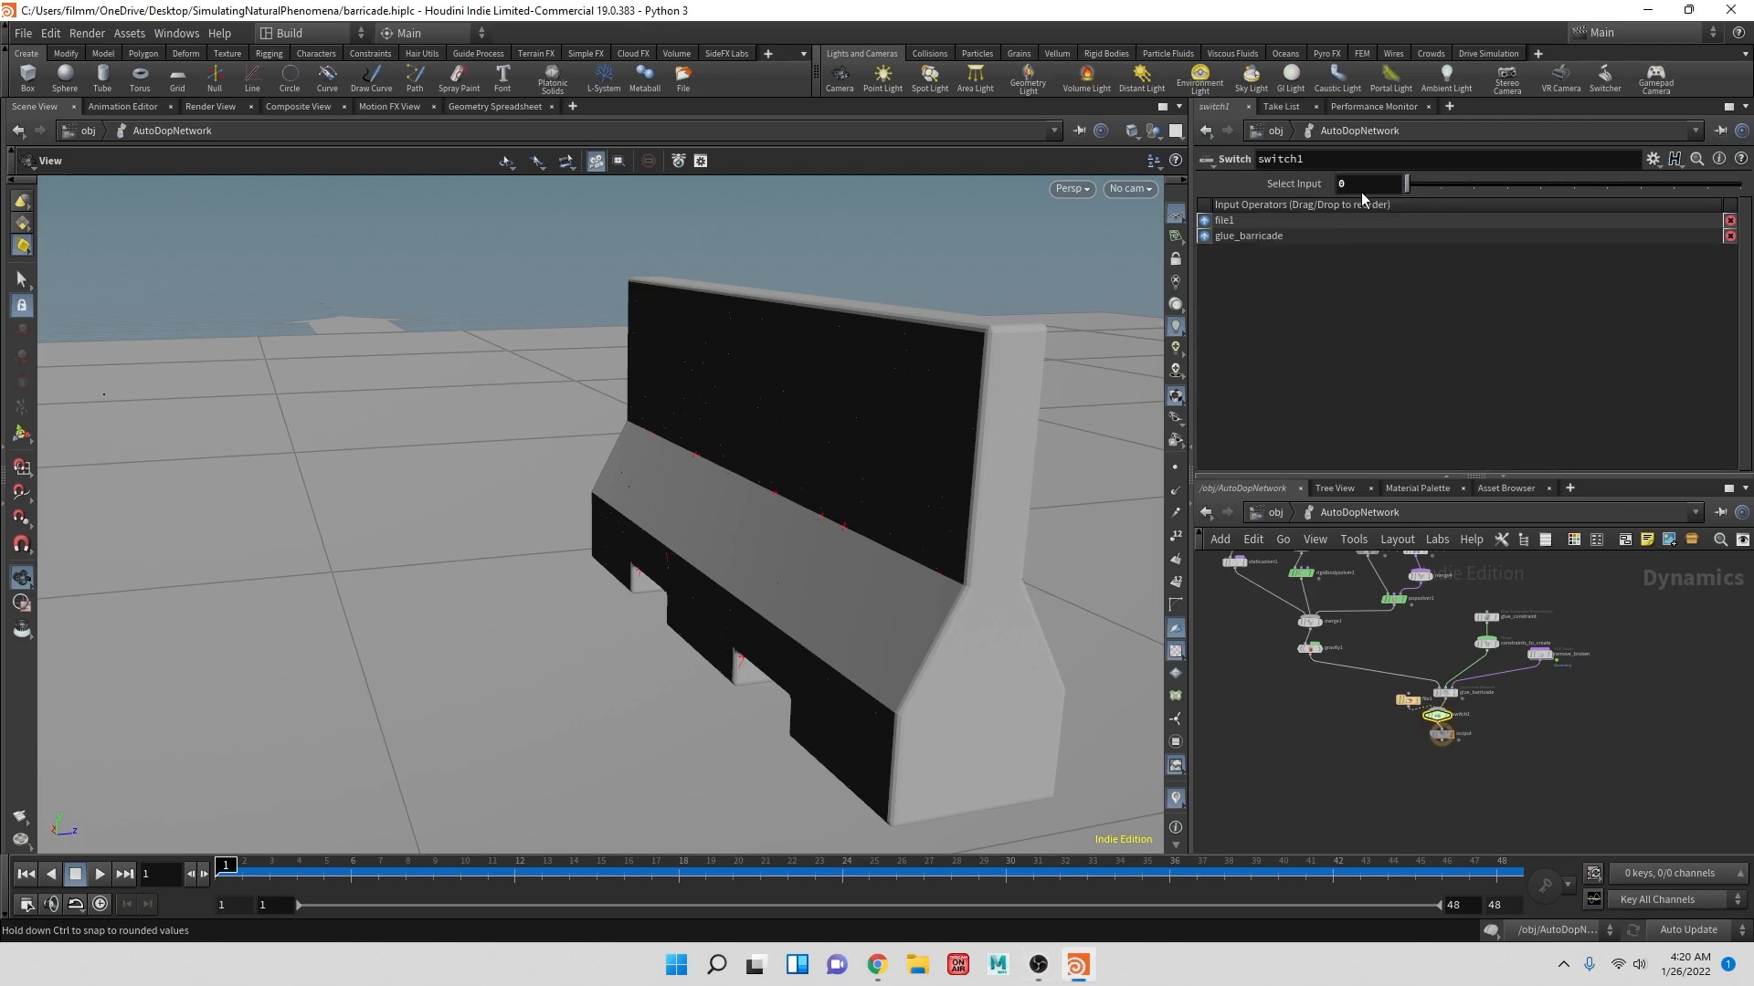
pyautogui.click(1409, 701)
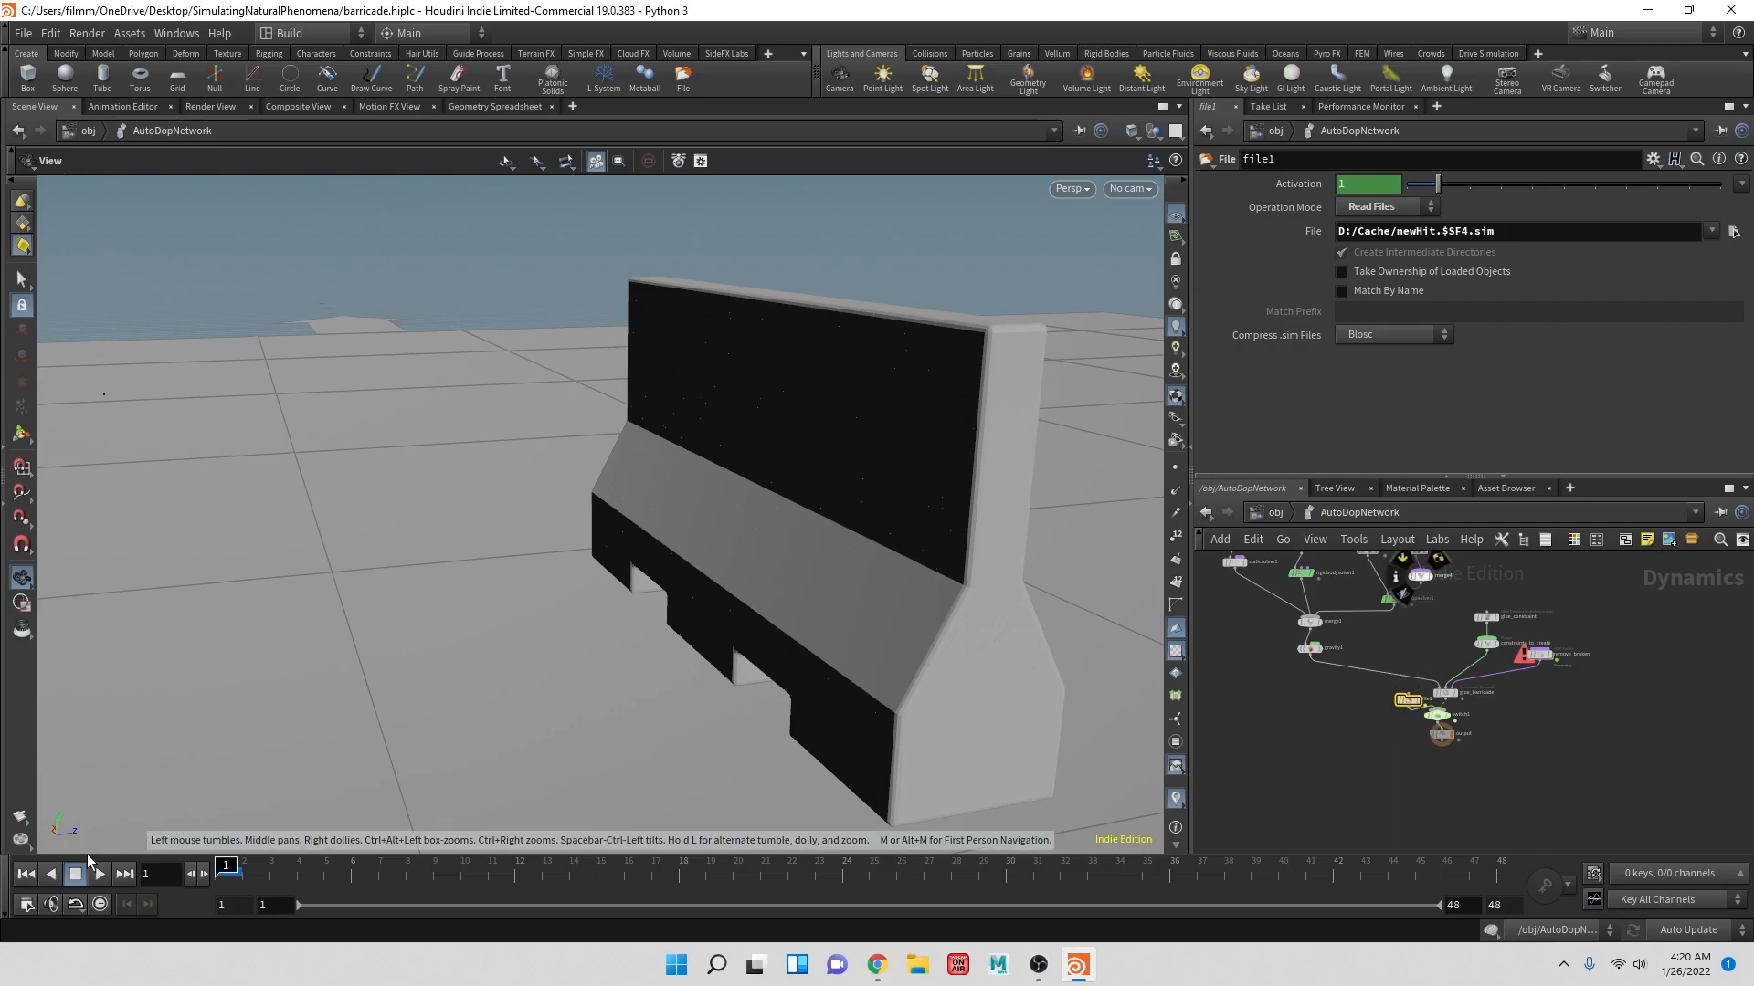
# - Play back the cached barricade simulation, examine the flying pieces from several angles, and rewind to frame 1
pyautogui.click(101, 875)
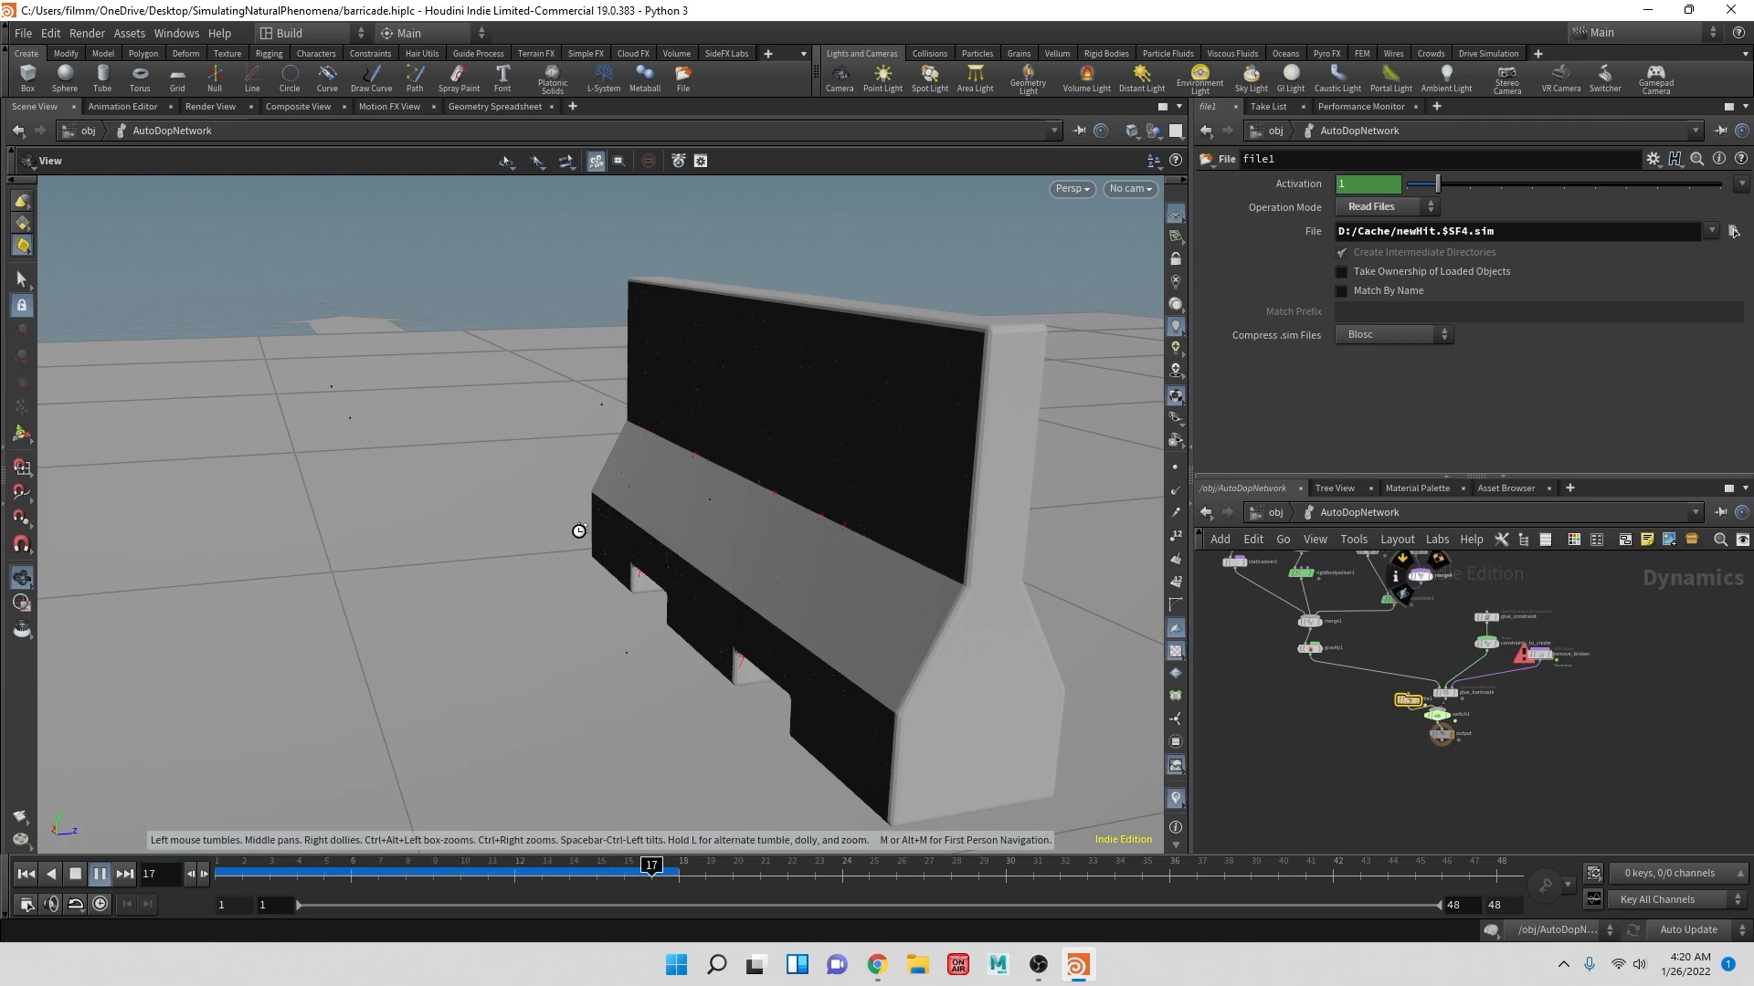
pyautogui.moveTo(546, 519); pyautogui.dragTo(544, 509)
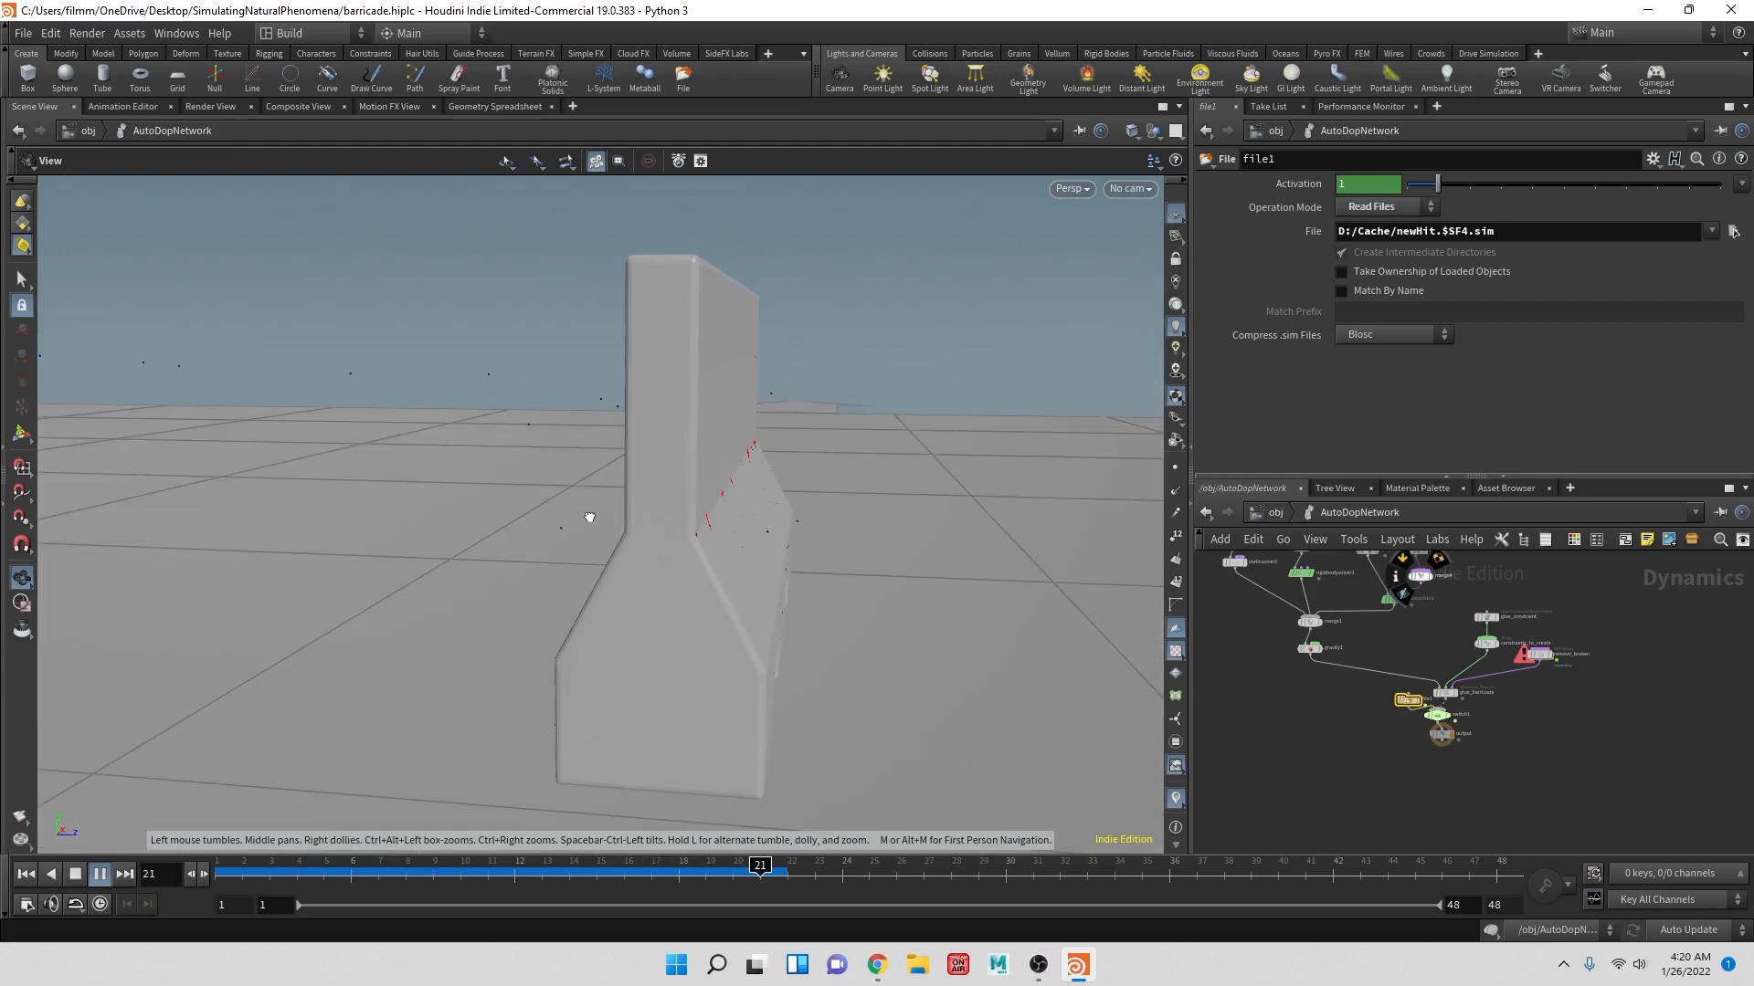
pyautogui.moveTo(584, 514); pyautogui.dragTo(629, 515, button='middle')
pyautogui.moveTo(629, 514); pyautogui.dragTo(830, 482)
pyautogui.moveTo(709, 493); pyautogui.dragTo(639, 458, button='middle')
pyautogui.moveTo(785, 475); pyautogui.dragTo(755, 458, button='middle')
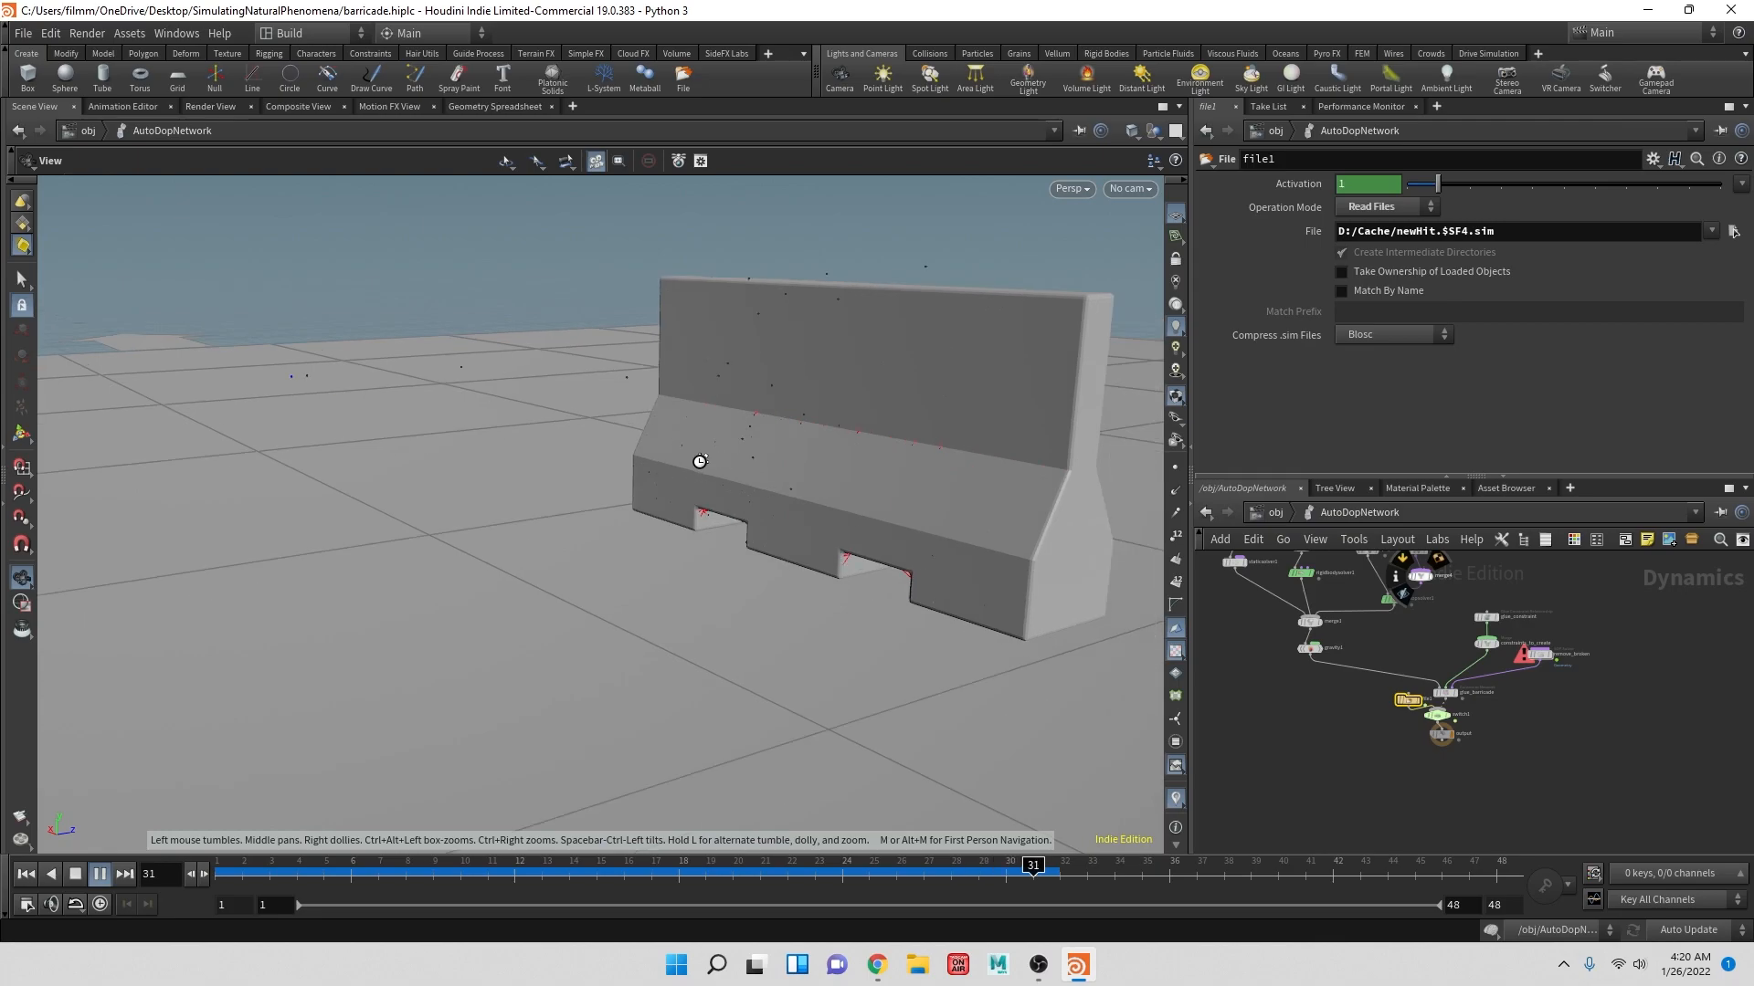
pyautogui.moveTo(653, 457); pyautogui.dragTo(555, 457)
pyautogui.moveTo(555, 457); pyautogui.dragTo(634, 458, button='middle')
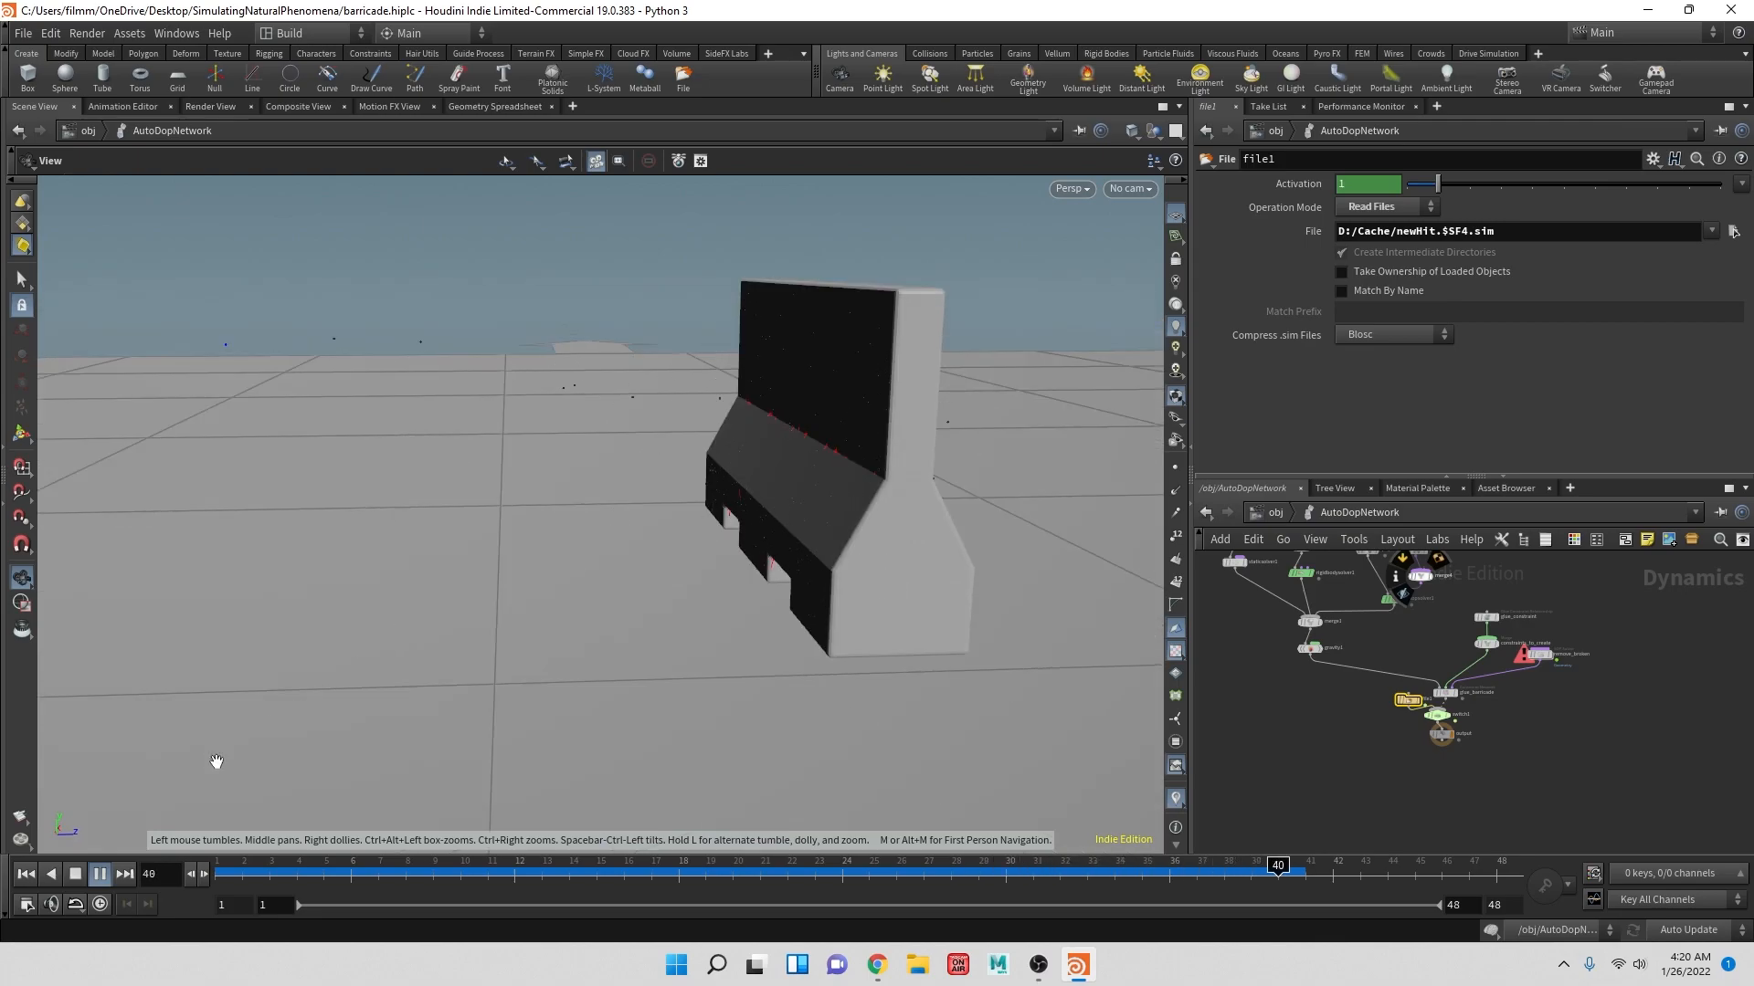
pyautogui.click(67, 873)
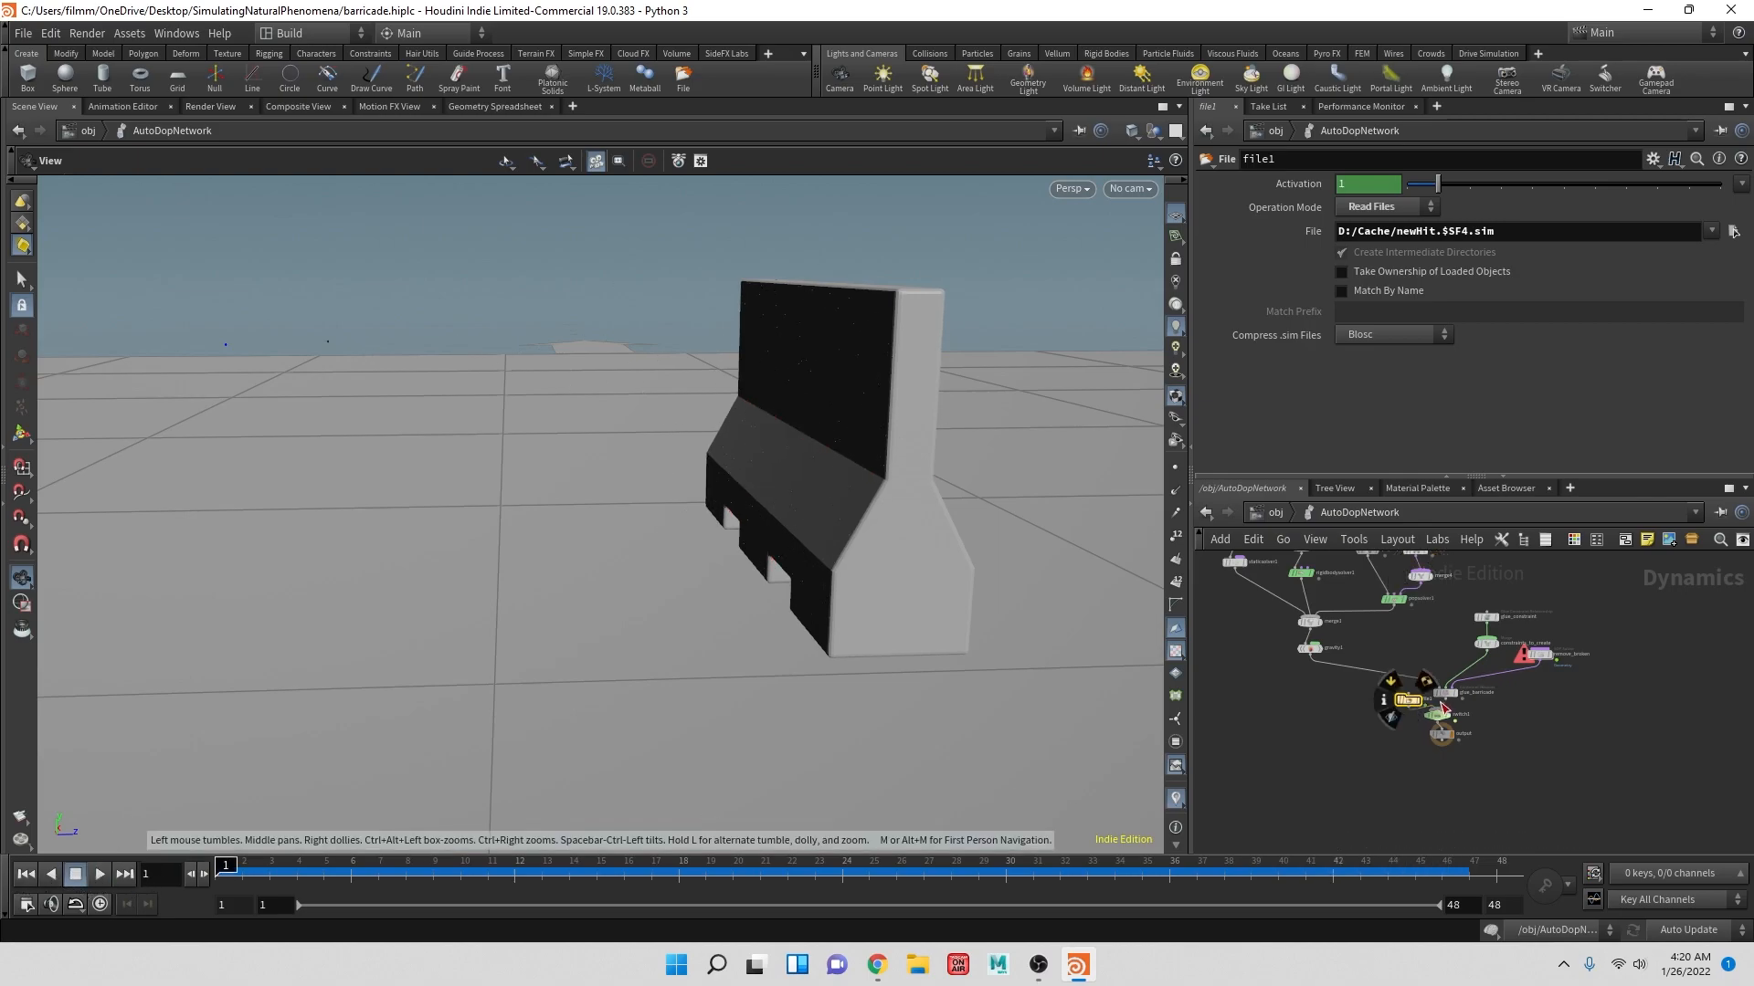
# - Open remove_broken and set attribtransfer1's Distance Threshold to 0.25
pyautogui.doubleClick(1539, 656)
pyautogui.click(1377, 373)
pyautogui.write('.2')
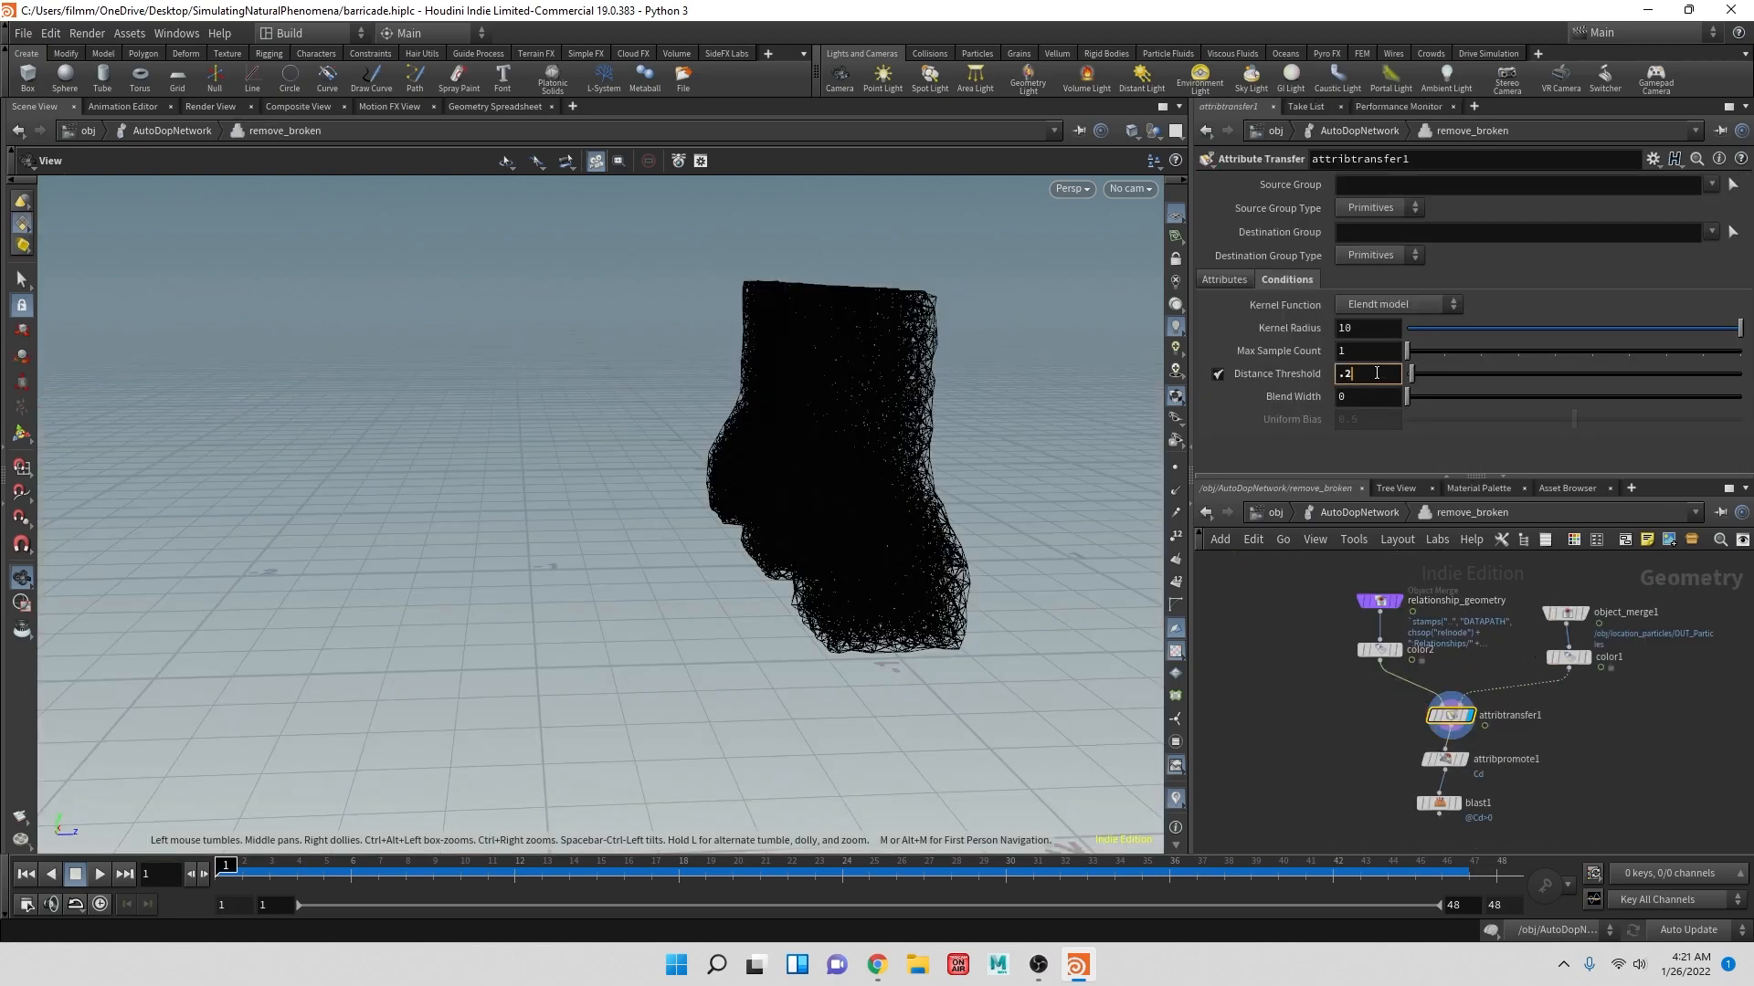
pyautogui.write('5')
pyautogui.press('Return')
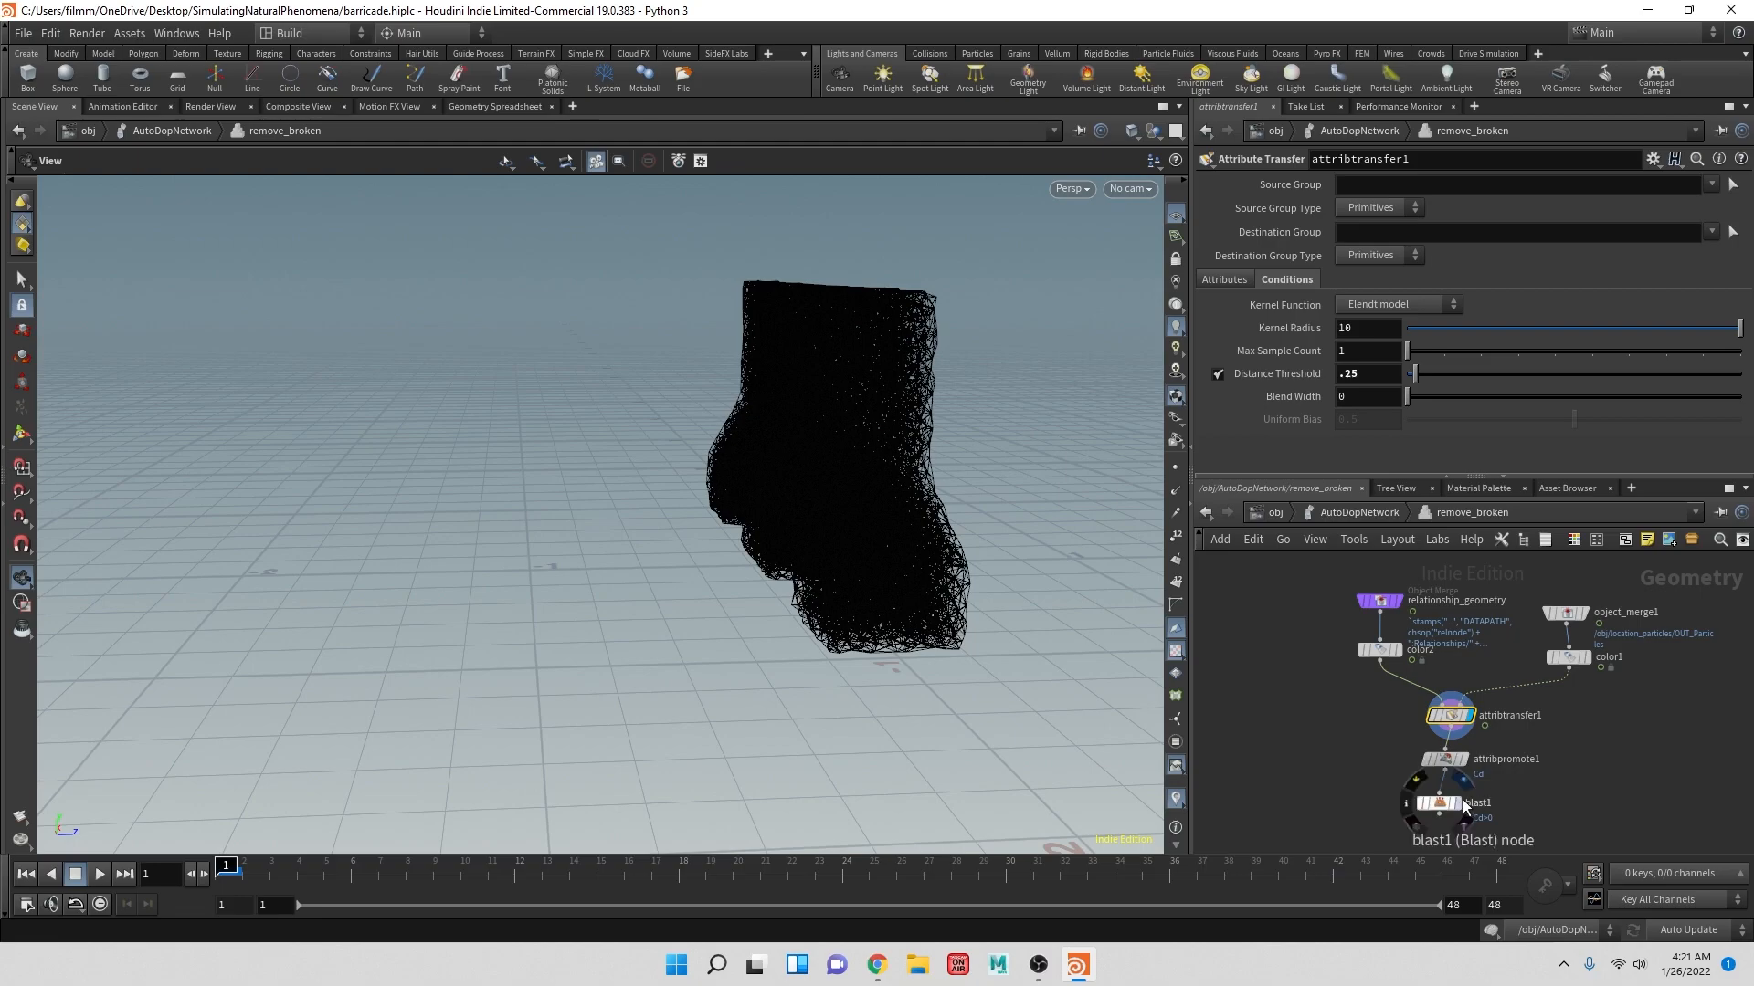
# - Return to AutoDopNetwork and set switch1's Select Input to 1 for the glue_barricade branch
pyautogui.click(1350, 511)
pyautogui.click(1437, 717)
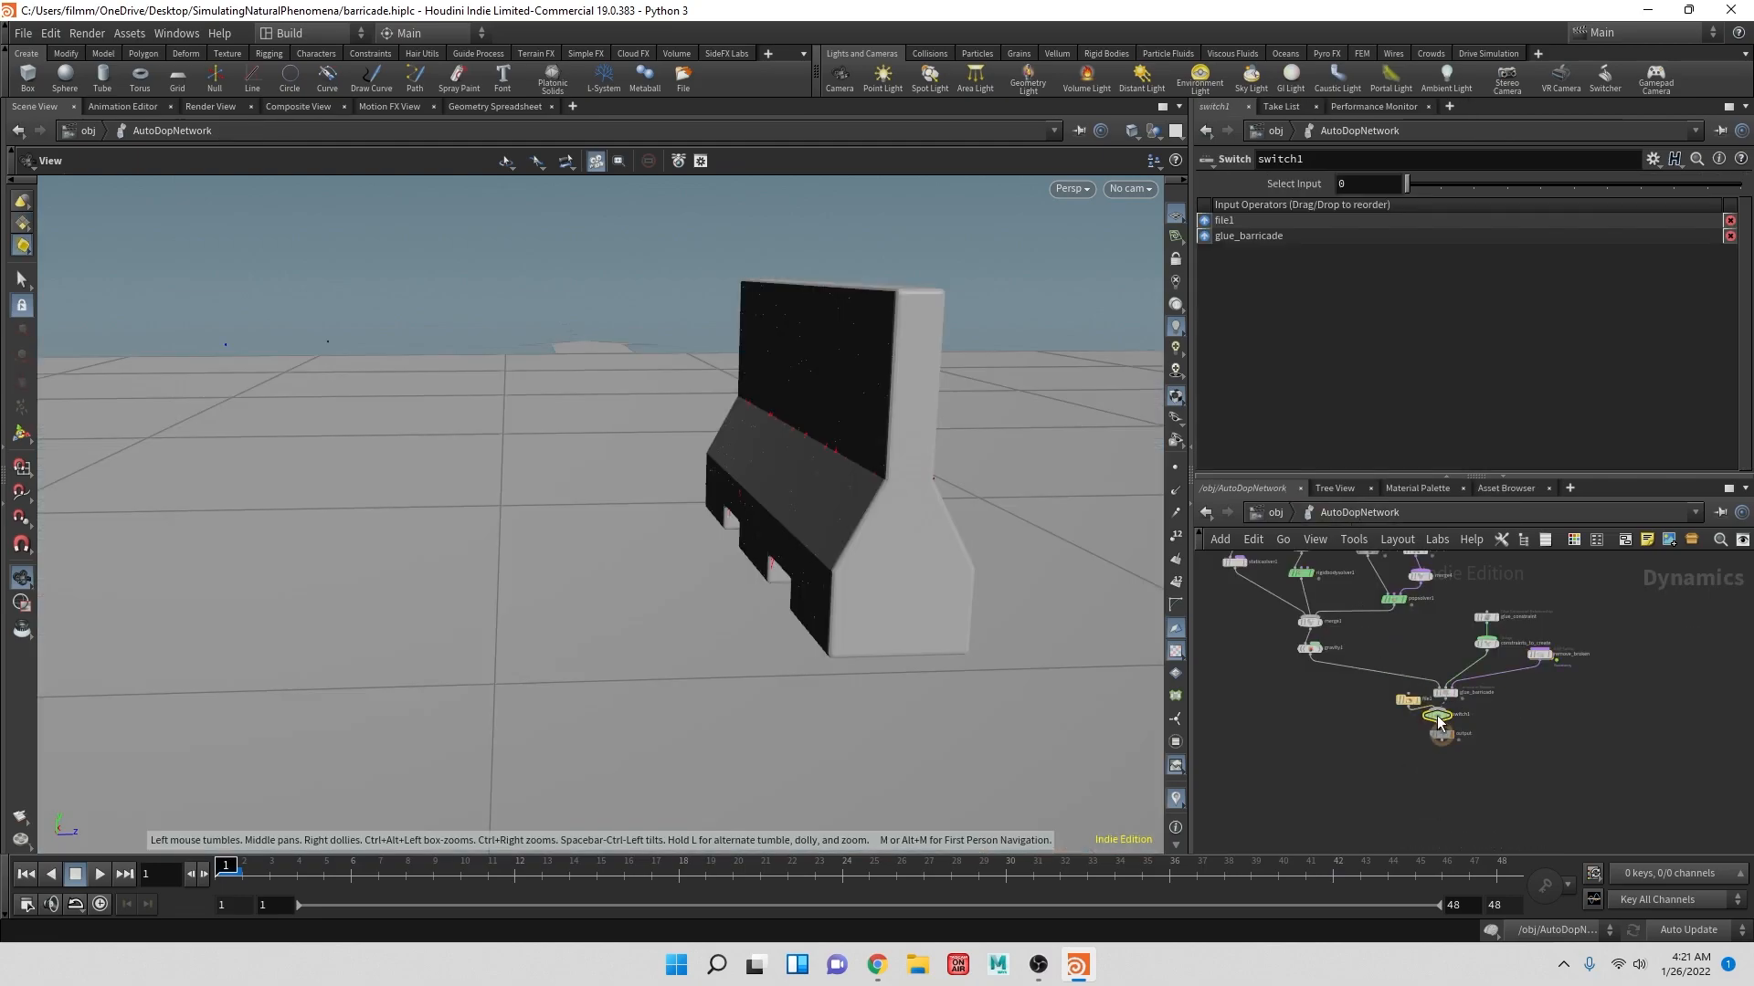
pyautogui.click(1388, 183)
pyautogui.write('1')
pyautogui.press('Return')
# - Reset the AutoDopNetwork simulation at object level and save frames 1 to 48 to disk from its output node as D:/Cache/newHit.$F4.sim
pyautogui.click(1272, 513)
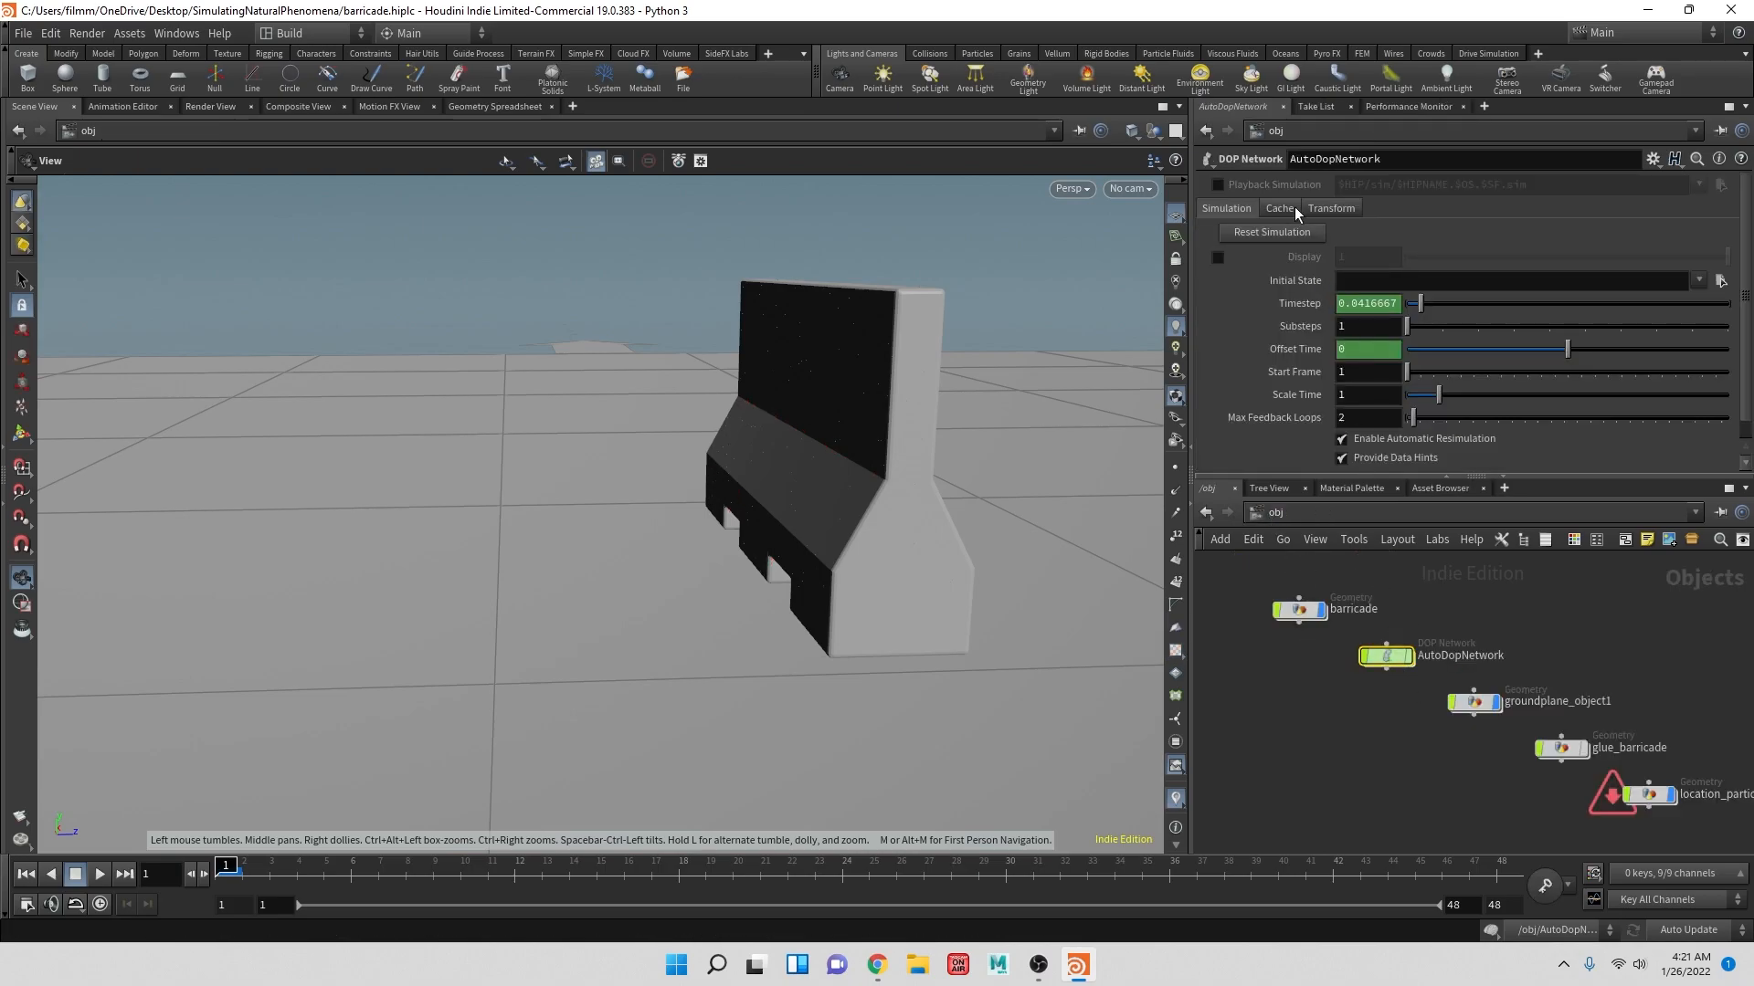
pyautogui.click(1291, 230)
pyautogui.doubleClick(1390, 659)
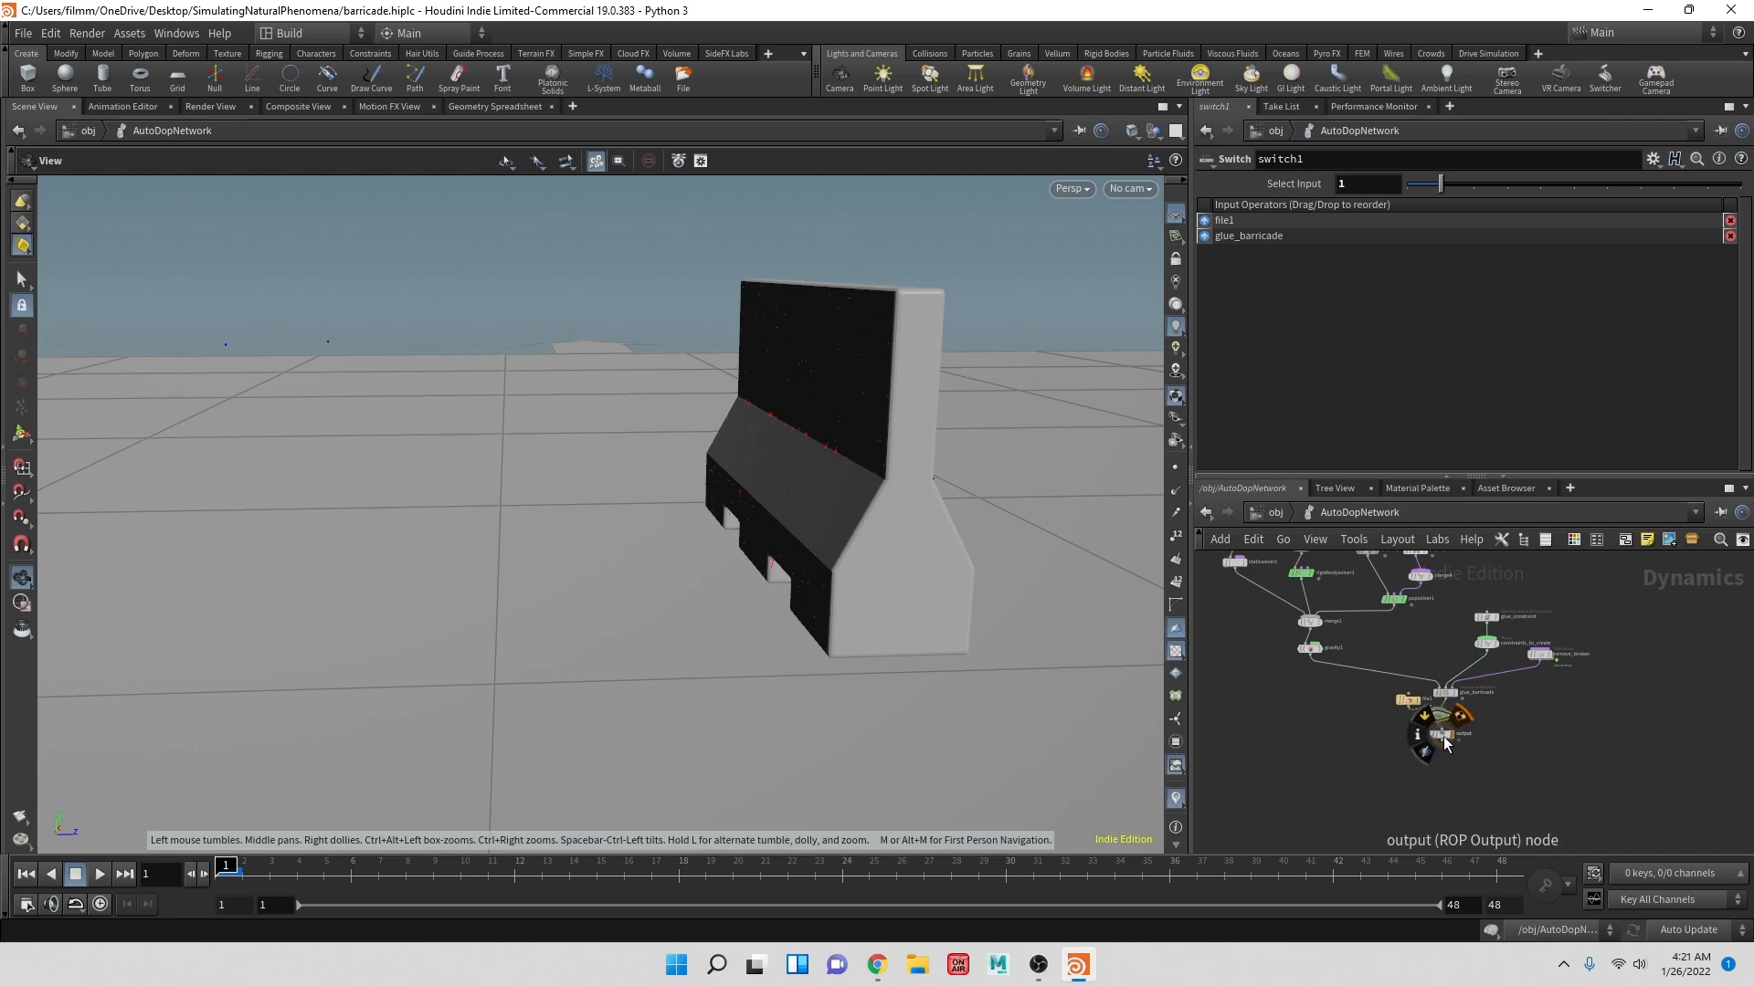
pyautogui.click(1441, 733)
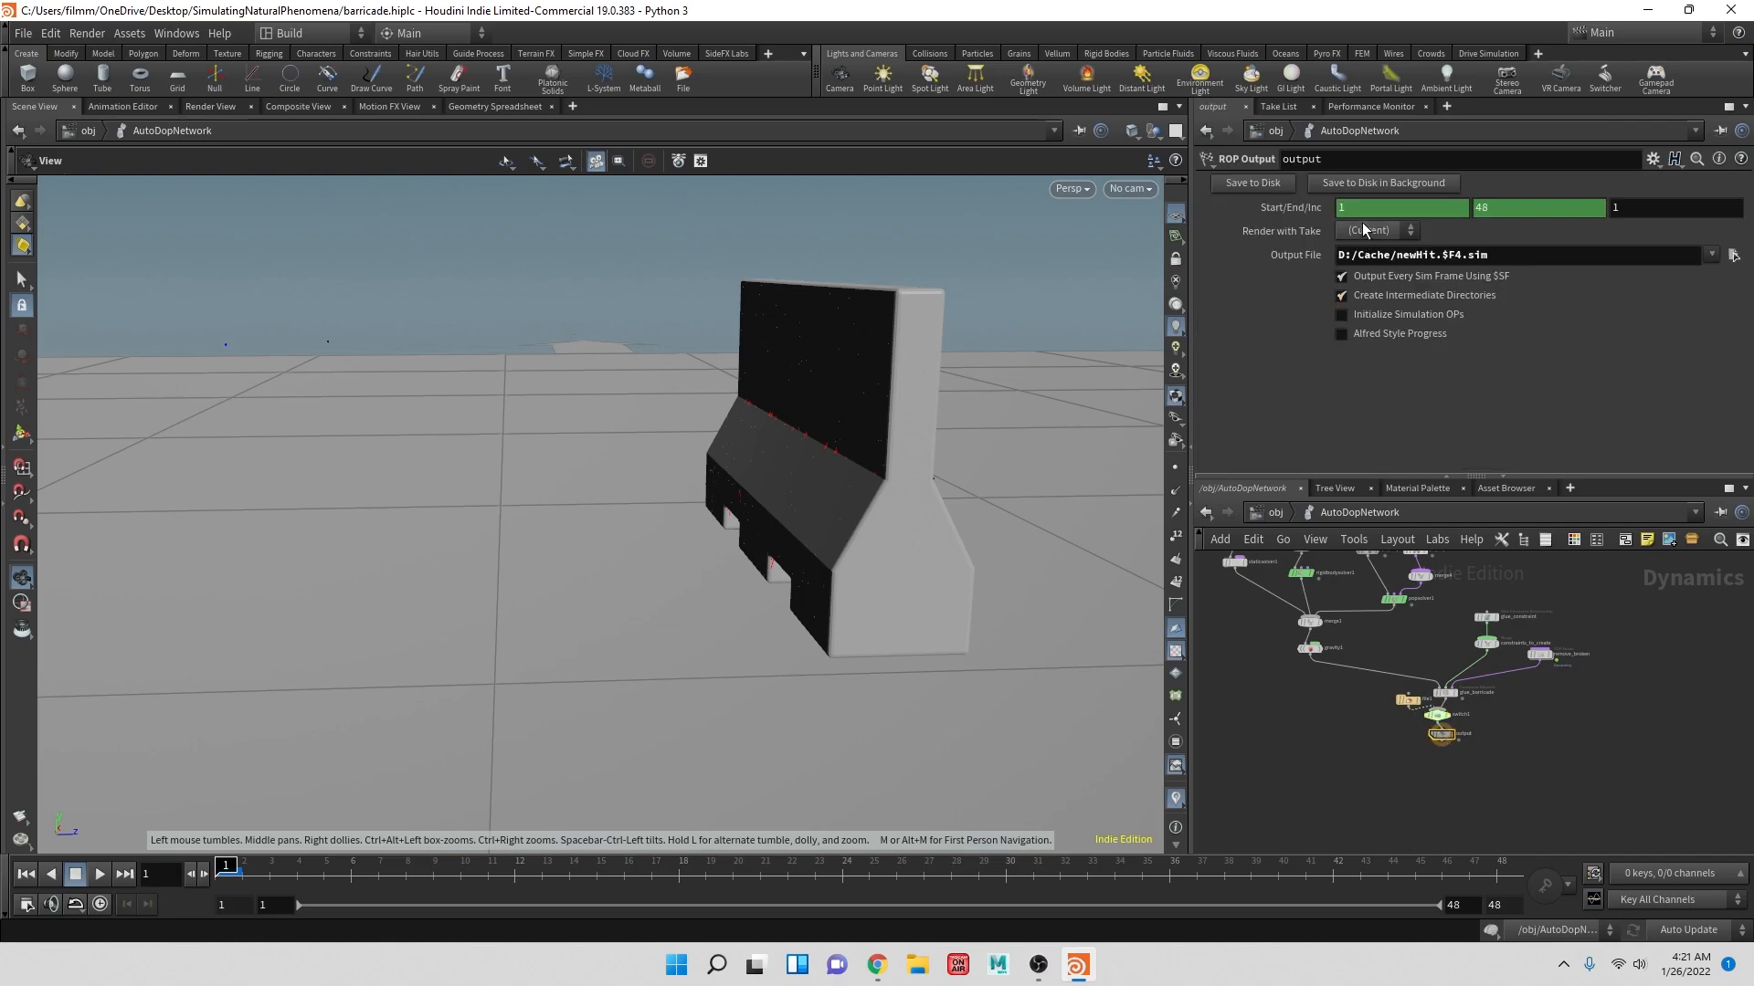
pyautogui.click(1249, 183)
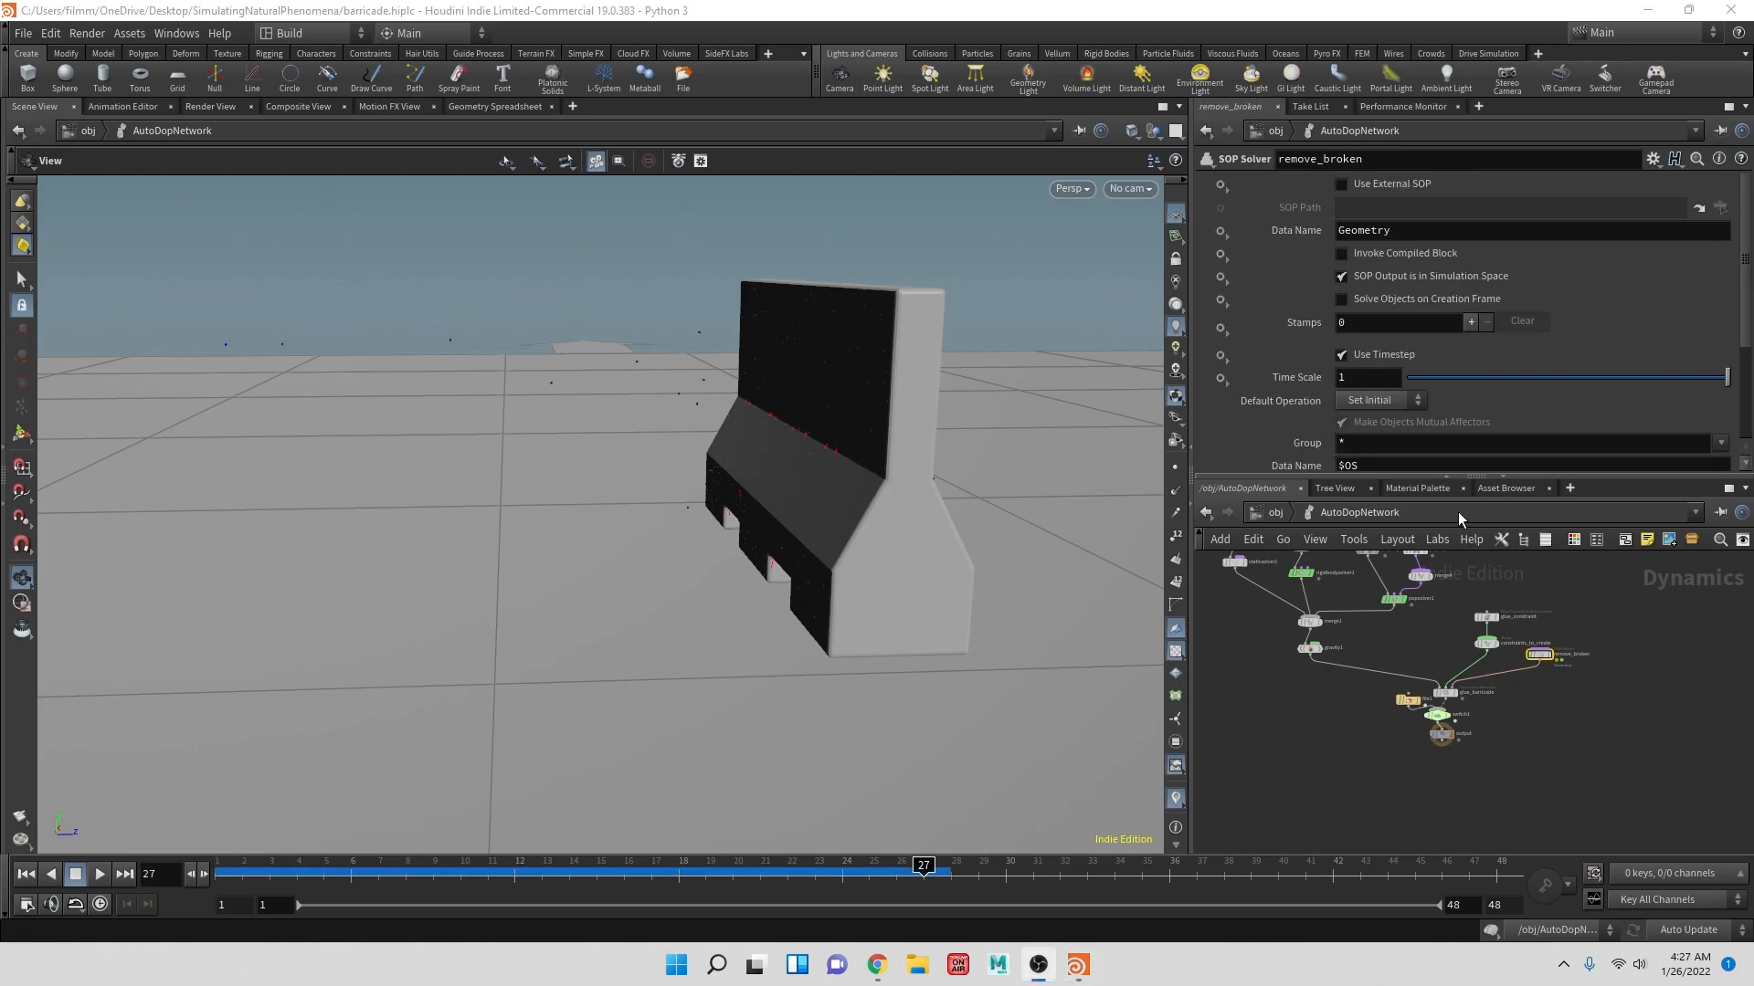
# - Switch switch1 back to the file1 input and rewind to frame 1, interrupting the cook and dismissing the console
pyautogui.click(1437, 715)
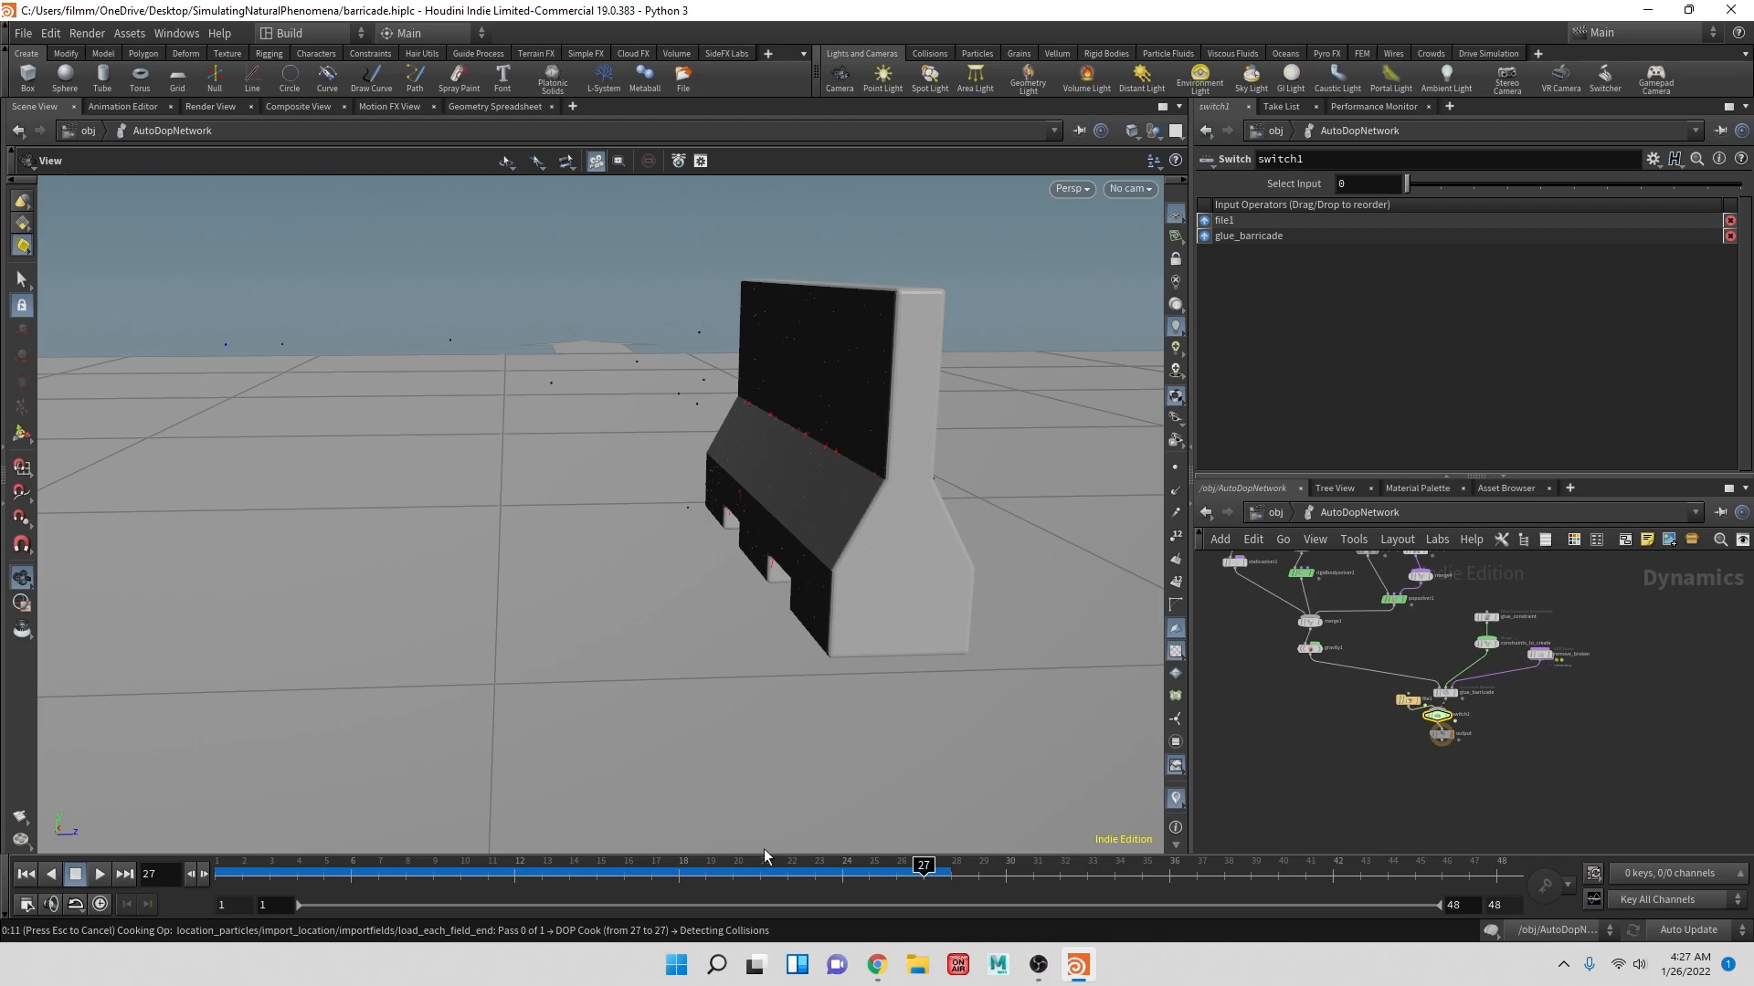
pyautogui.press('Escape')
pyautogui.click(23, 877)
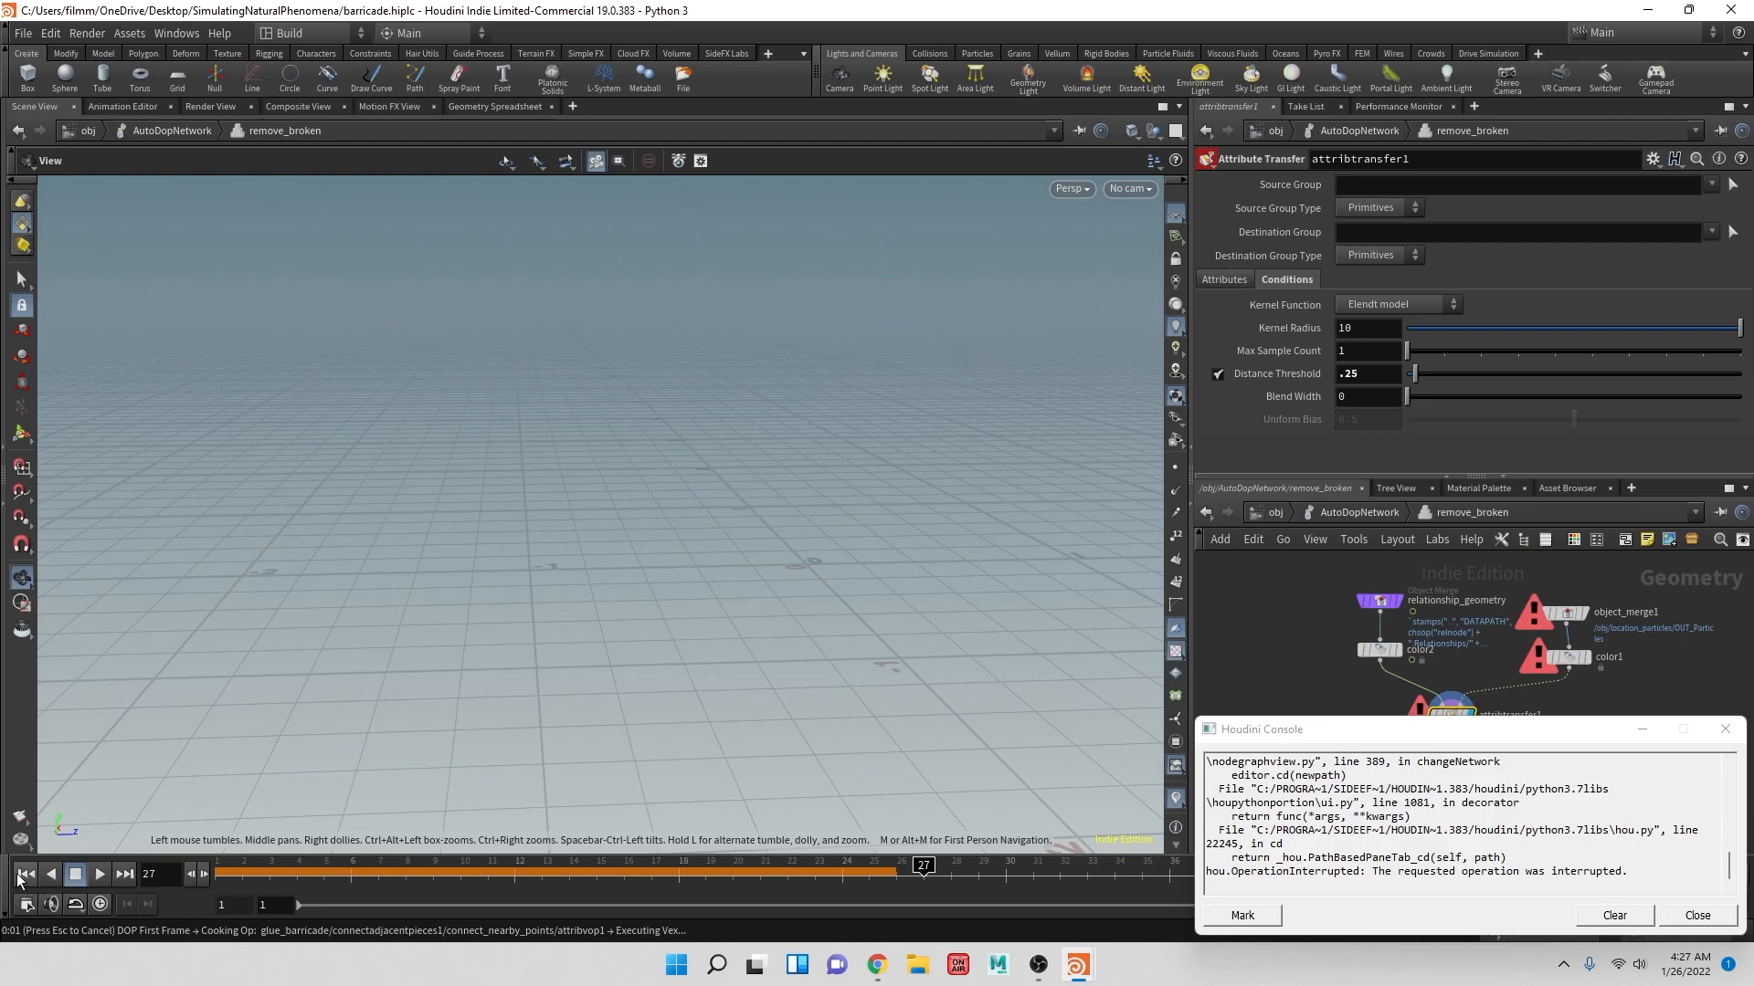
pyautogui.click(1725, 729)
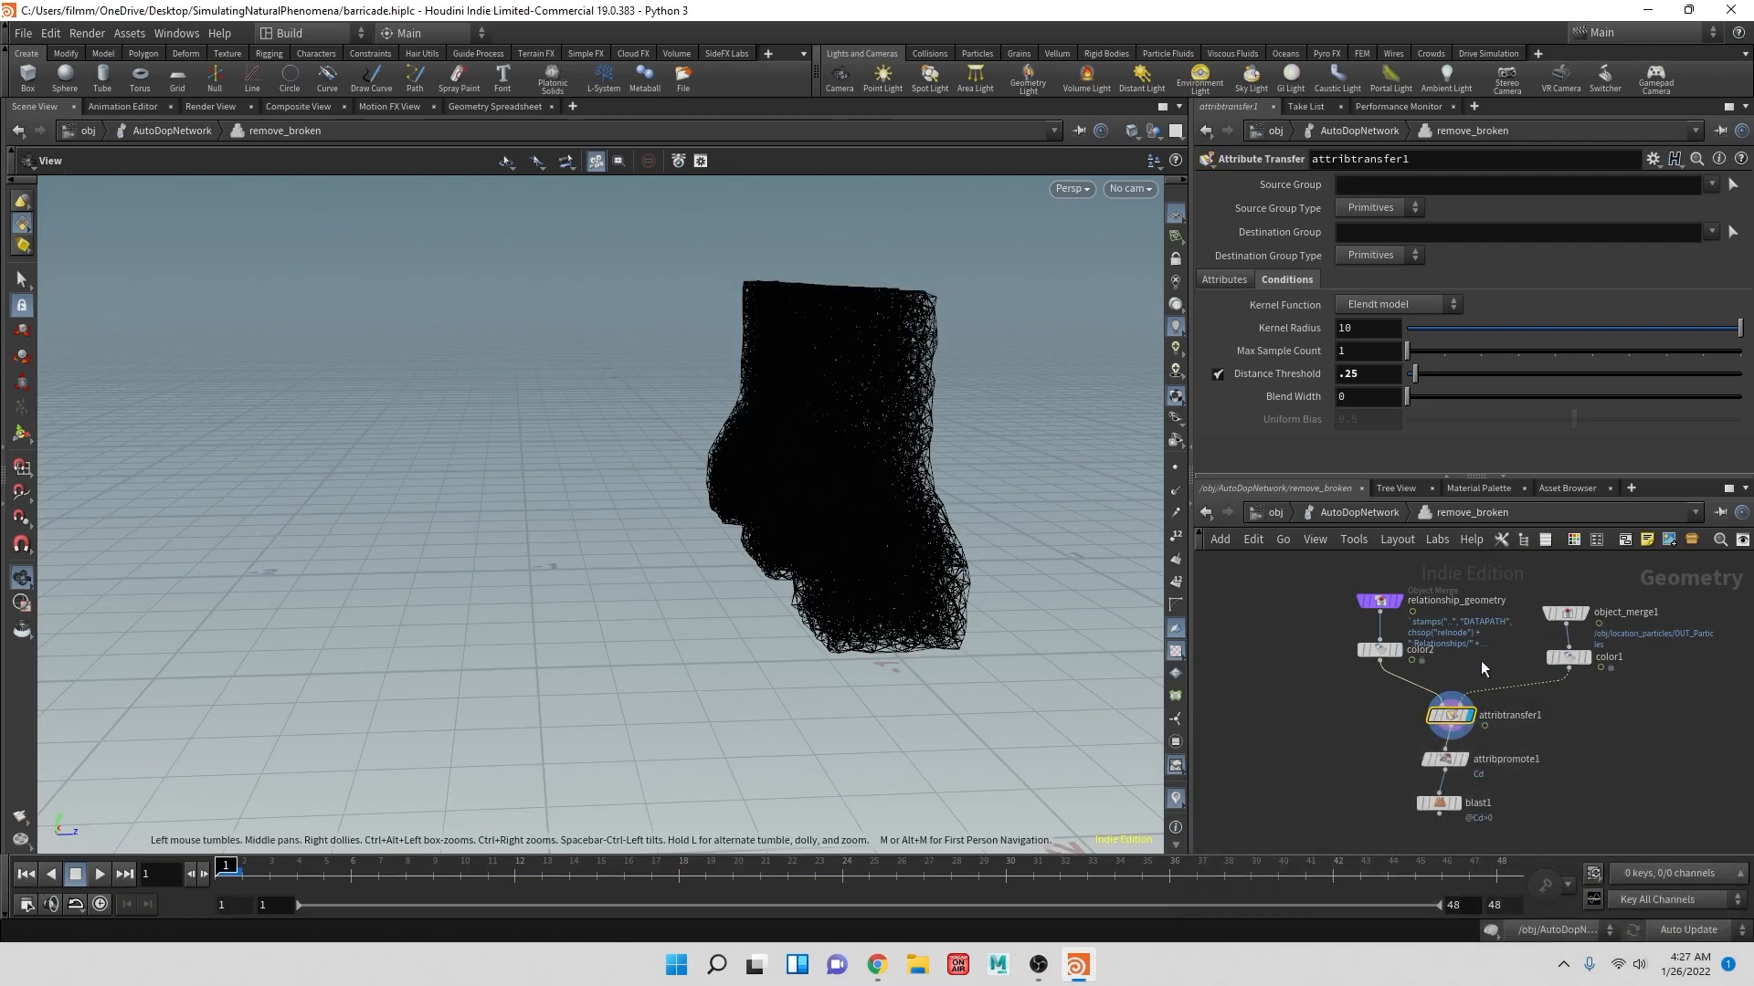
# - Set attribtransfer1's Distance Threshold inside remove_broken to 0.15 after trying 0.1, and make blast1 the displayed node
pyautogui.moveTo(1470, 721)
pyautogui.doubleClick(1374, 377)
pyautogui.write('.1')
pyautogui.press('Return')
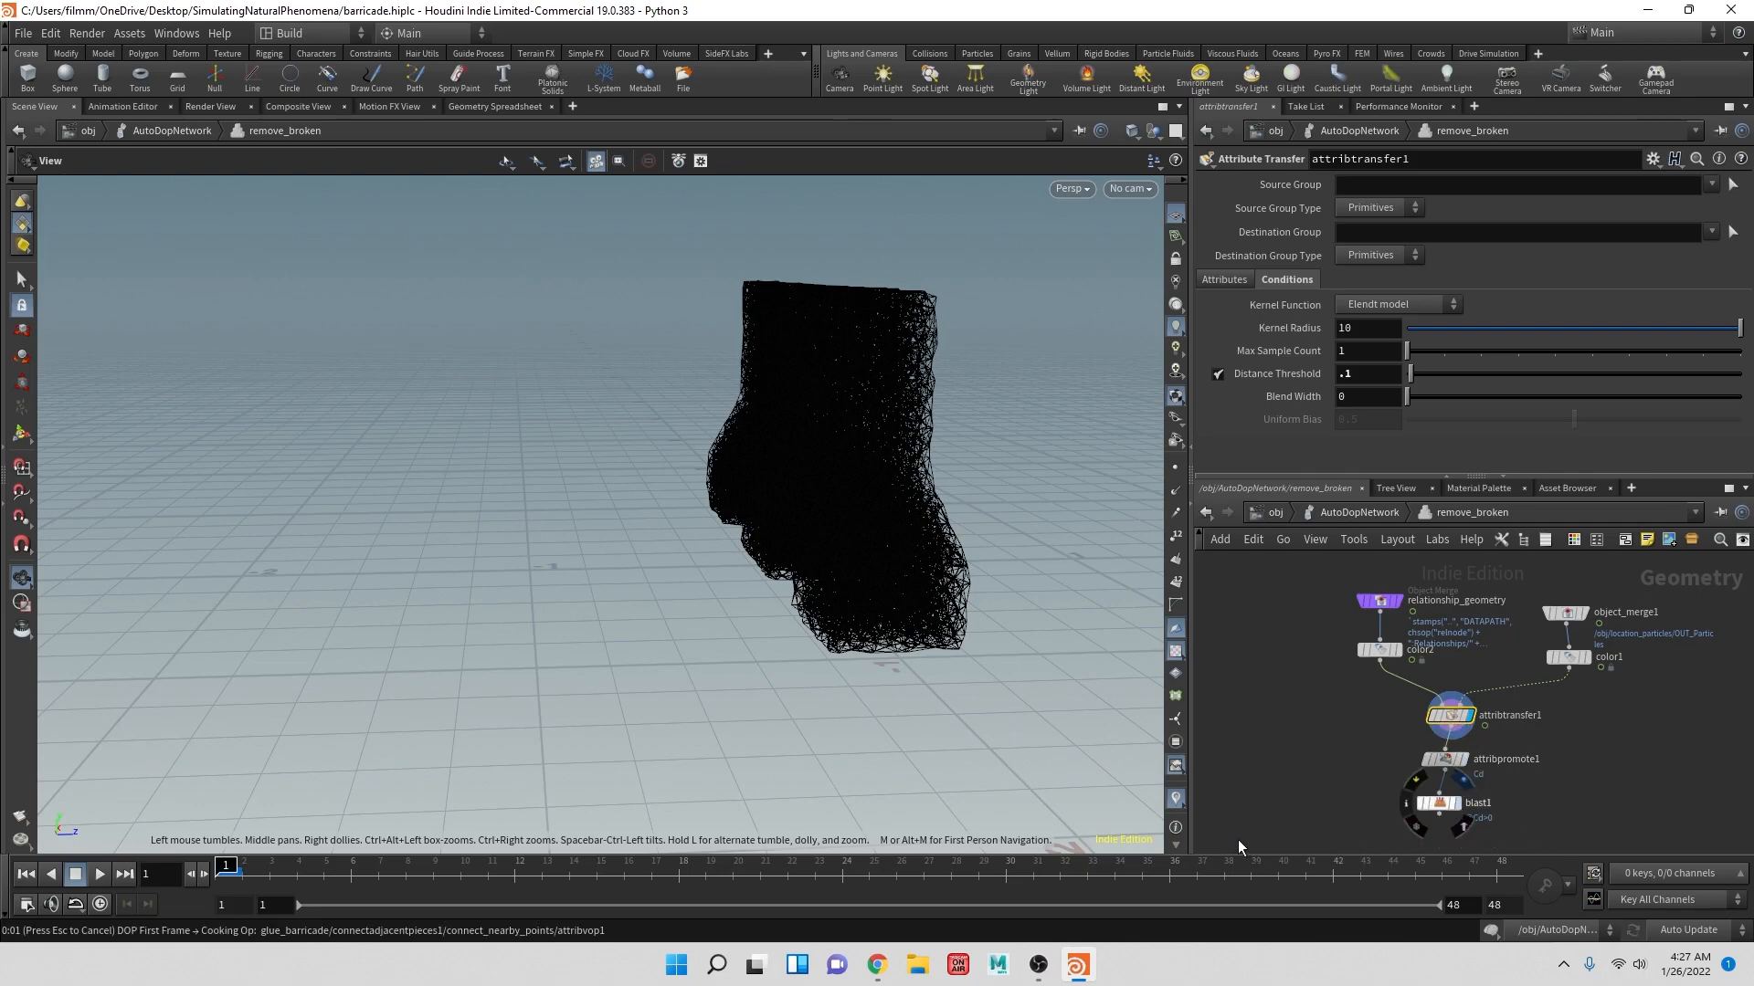
pyautogui.click(1350, 375)
pyautogui.press('Return')
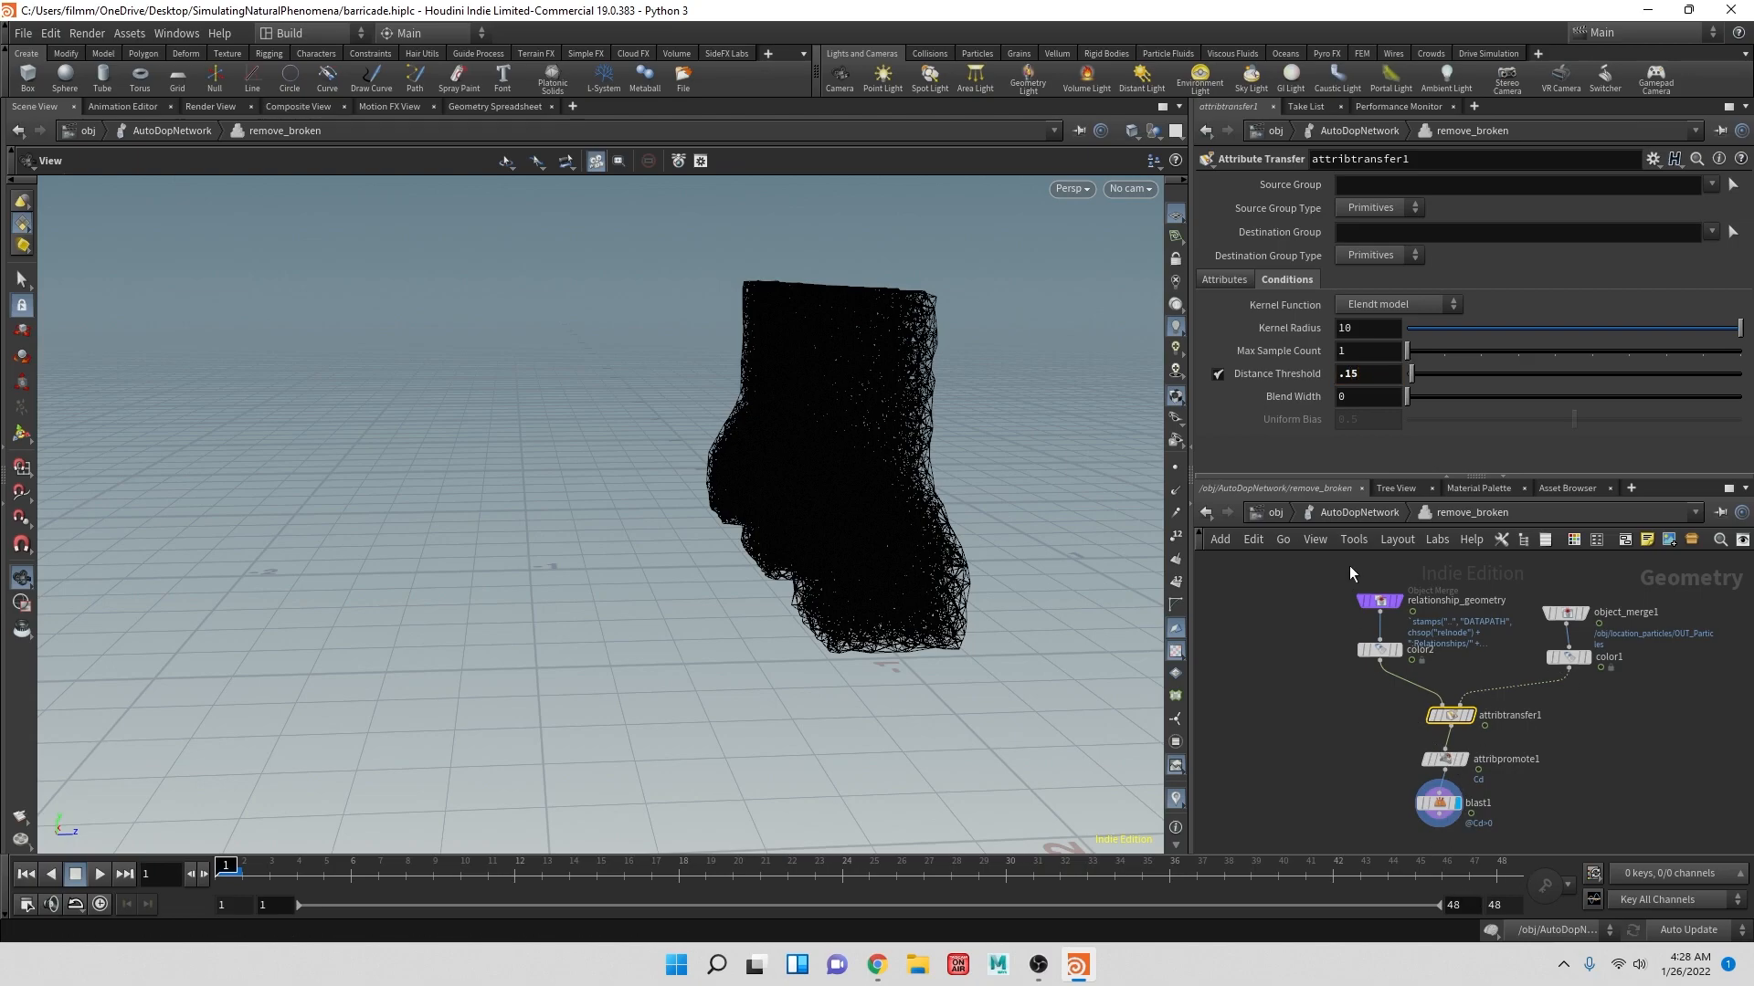
pyautogui.click(1442, 804)
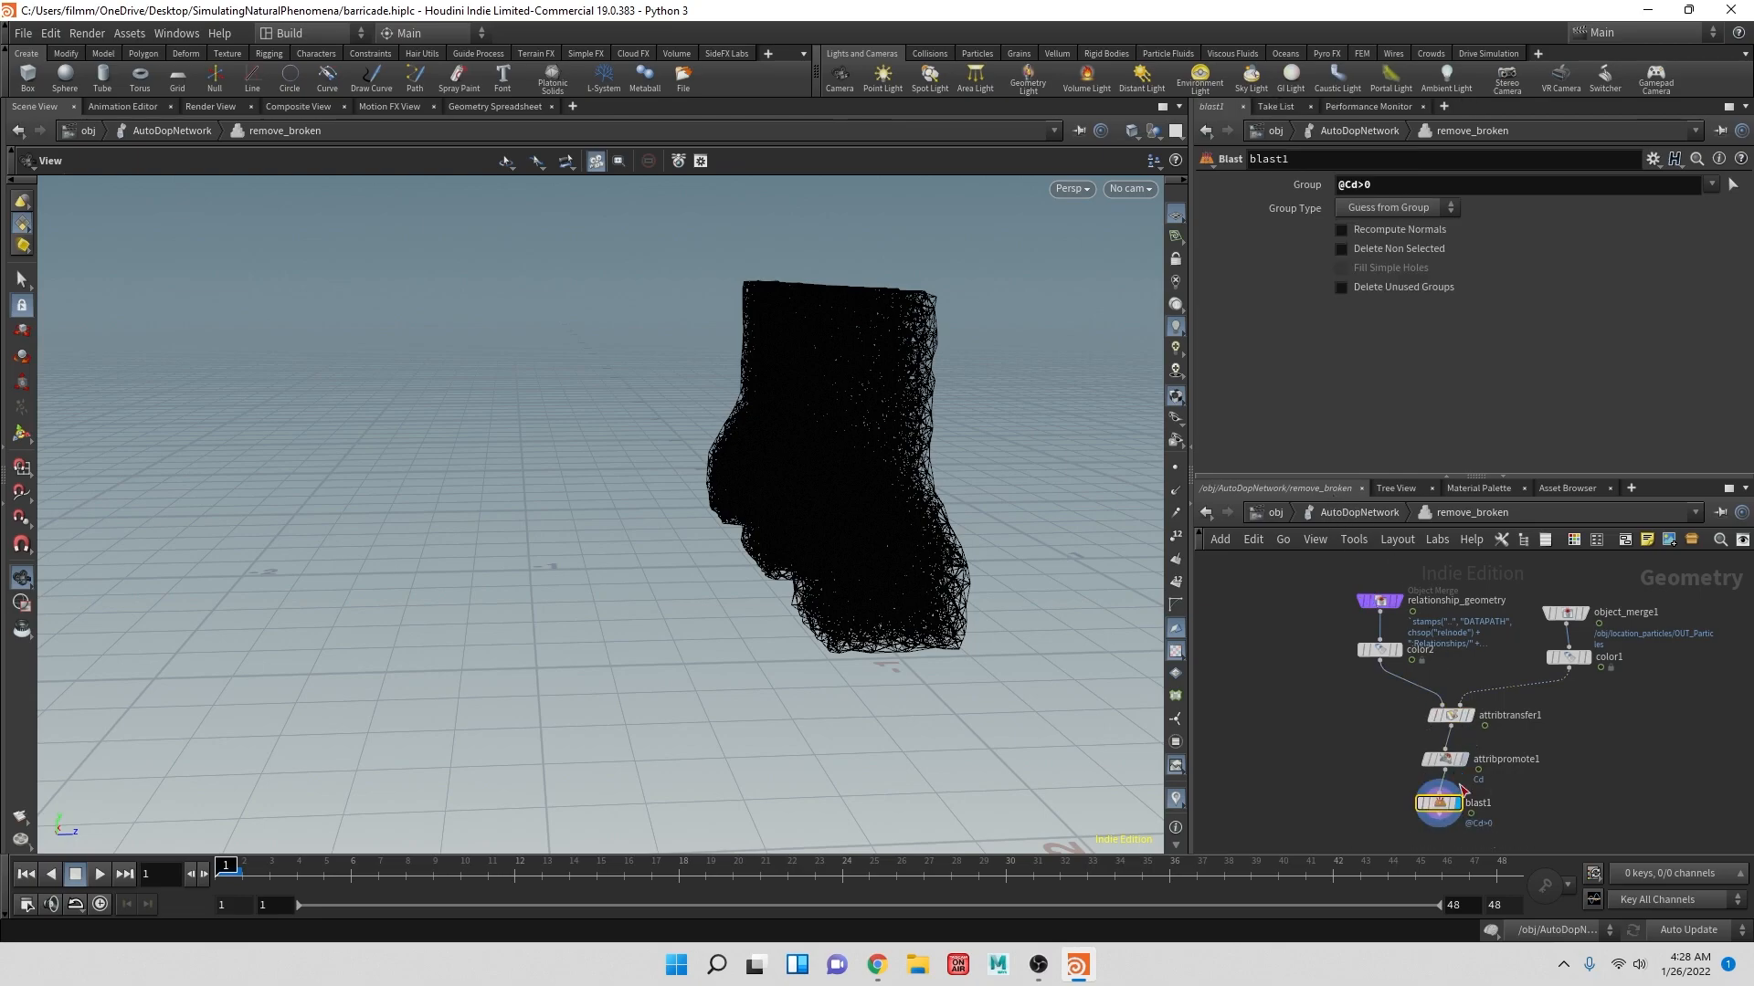
pyautogui.moveTo(1461, 785)
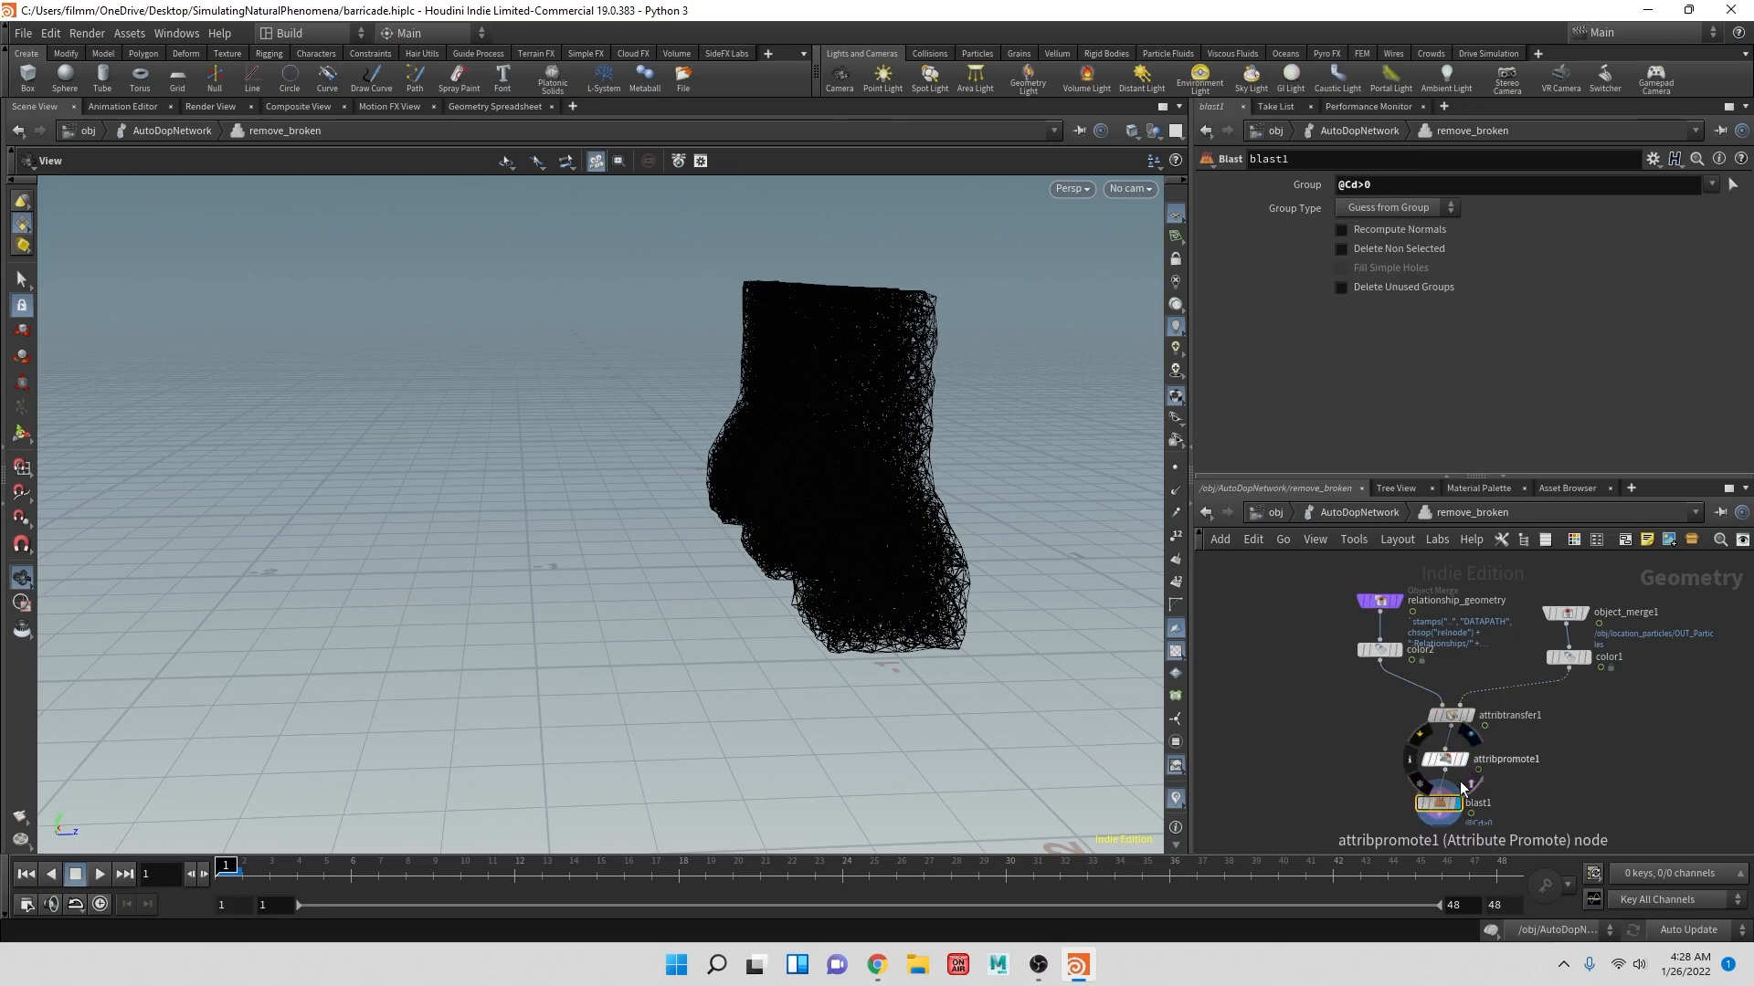
# - Set switch1 to input 1 in AutoDopNetwork and save frames 1 to 48 to disk from the output node
pyautogui.click(1345, 509)
pyautogui.click(1437, 715)
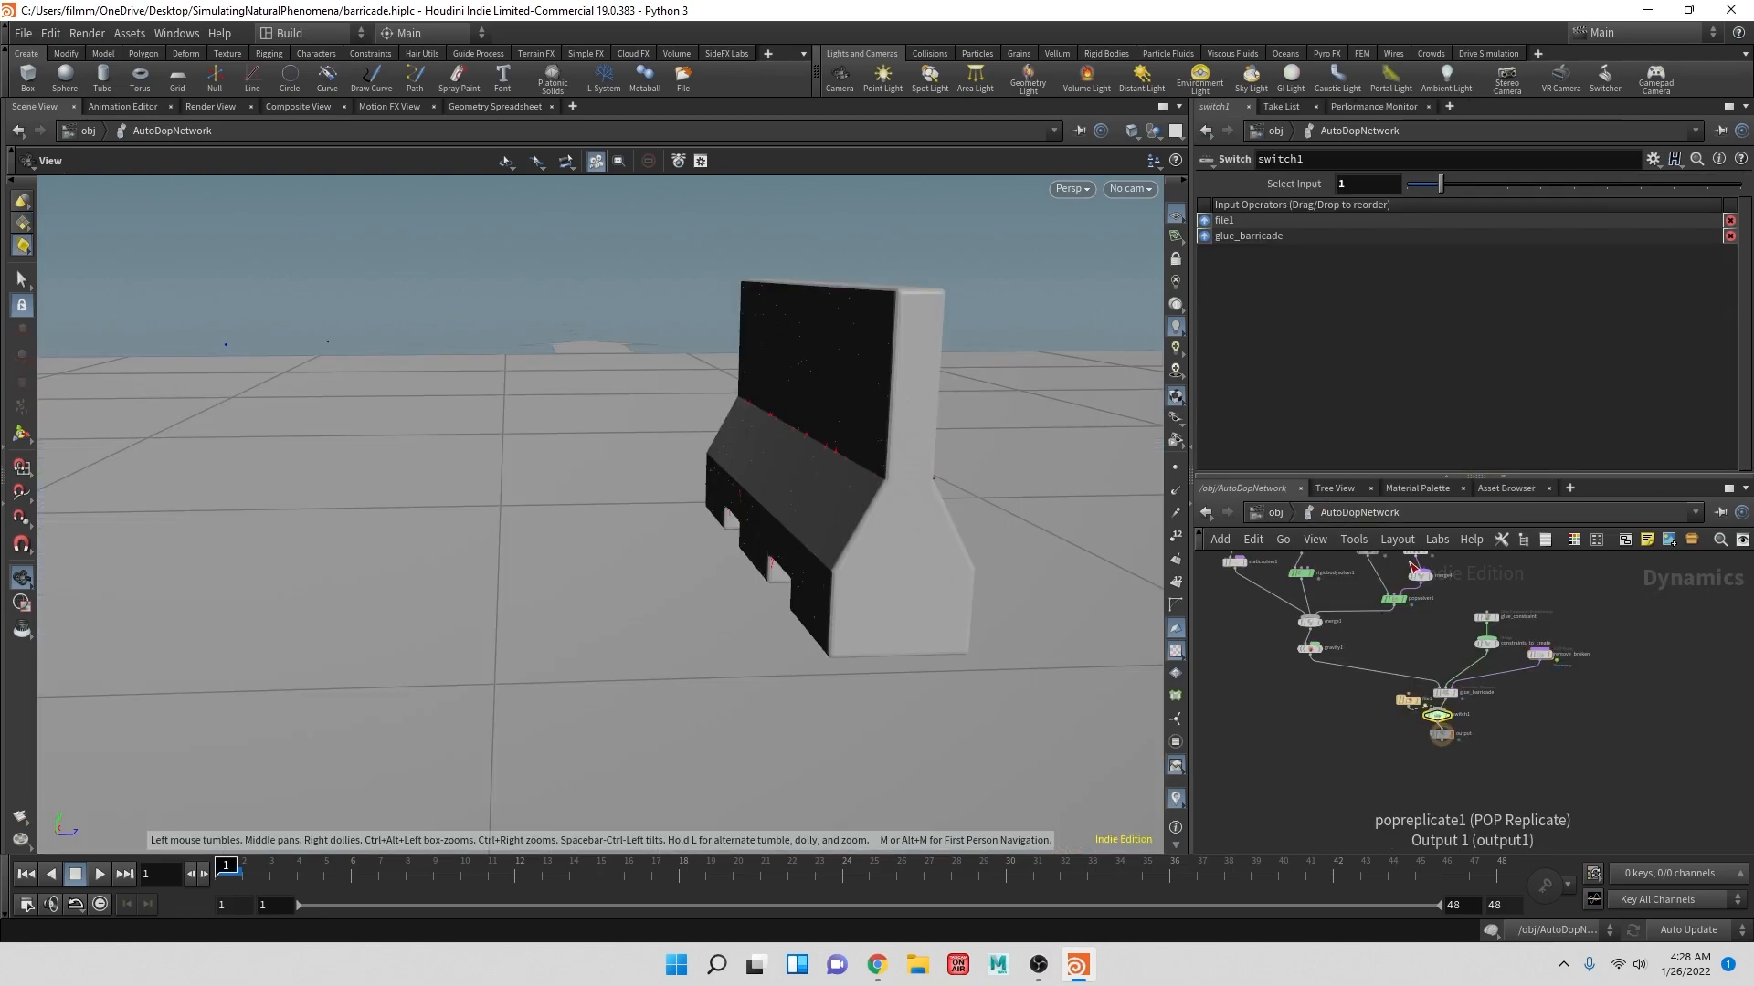
pyautogui.click(1442, 736)
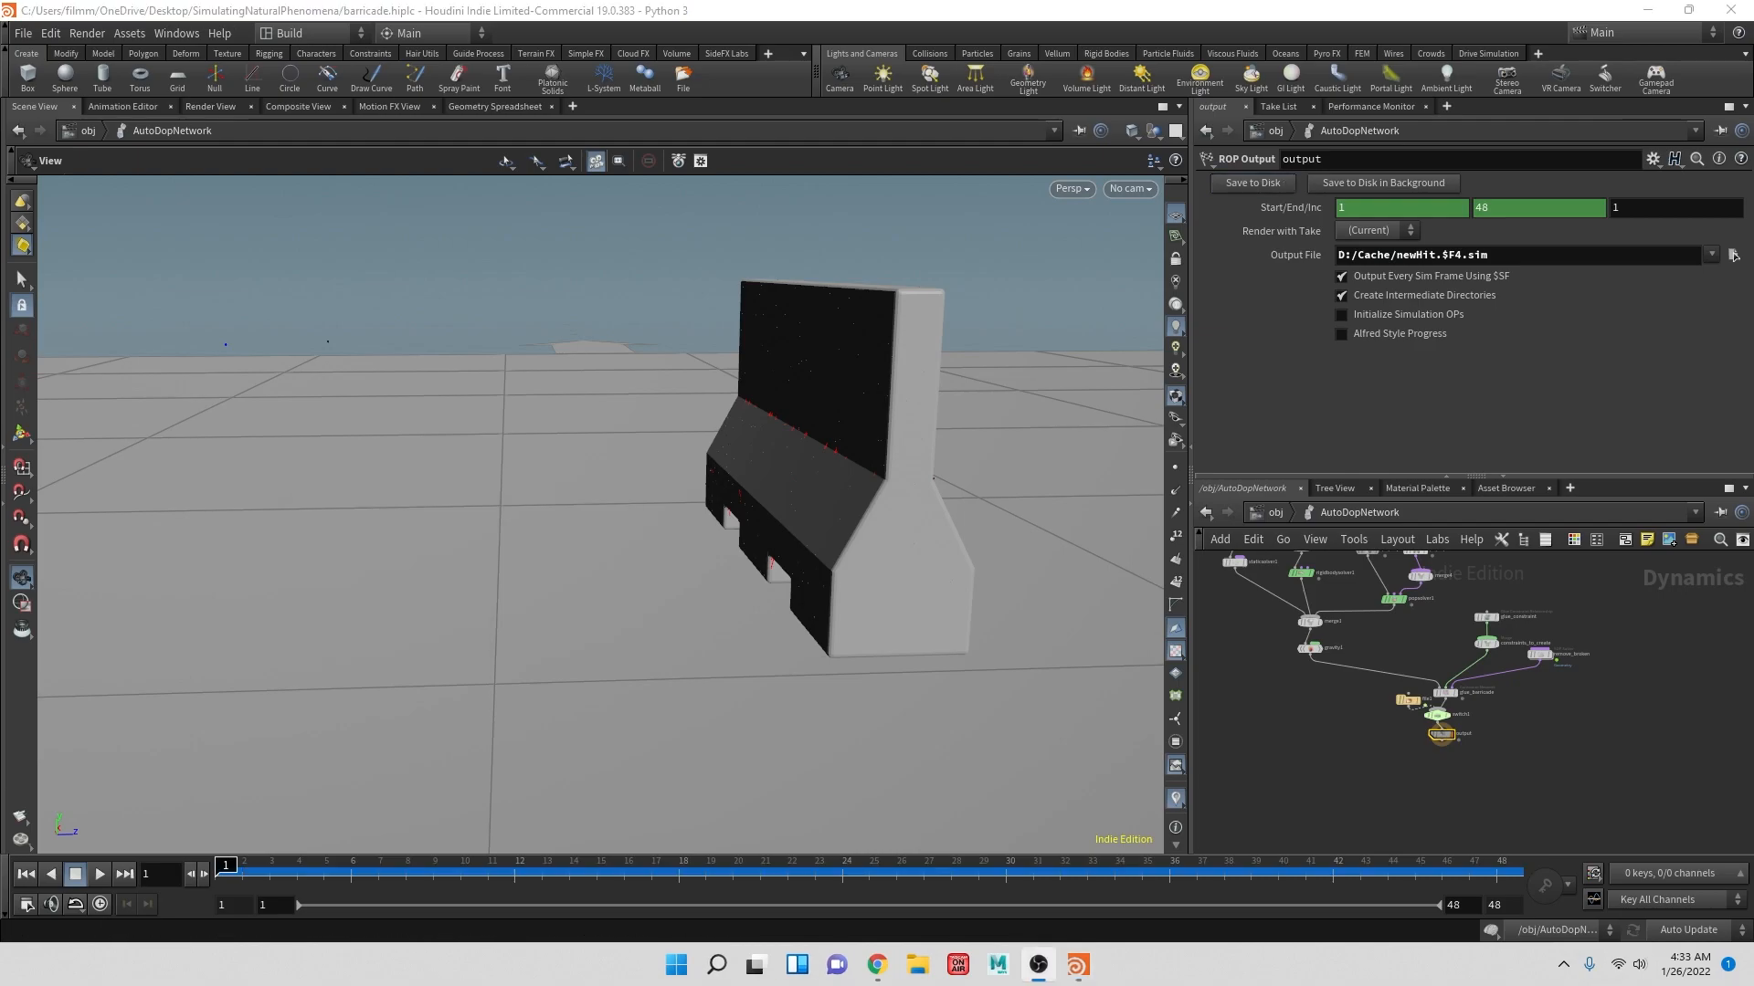
# - Switch switch1 to the file1 input, play back the cached simulation, and return to frame 1
pyautogui.click(1436, 714)
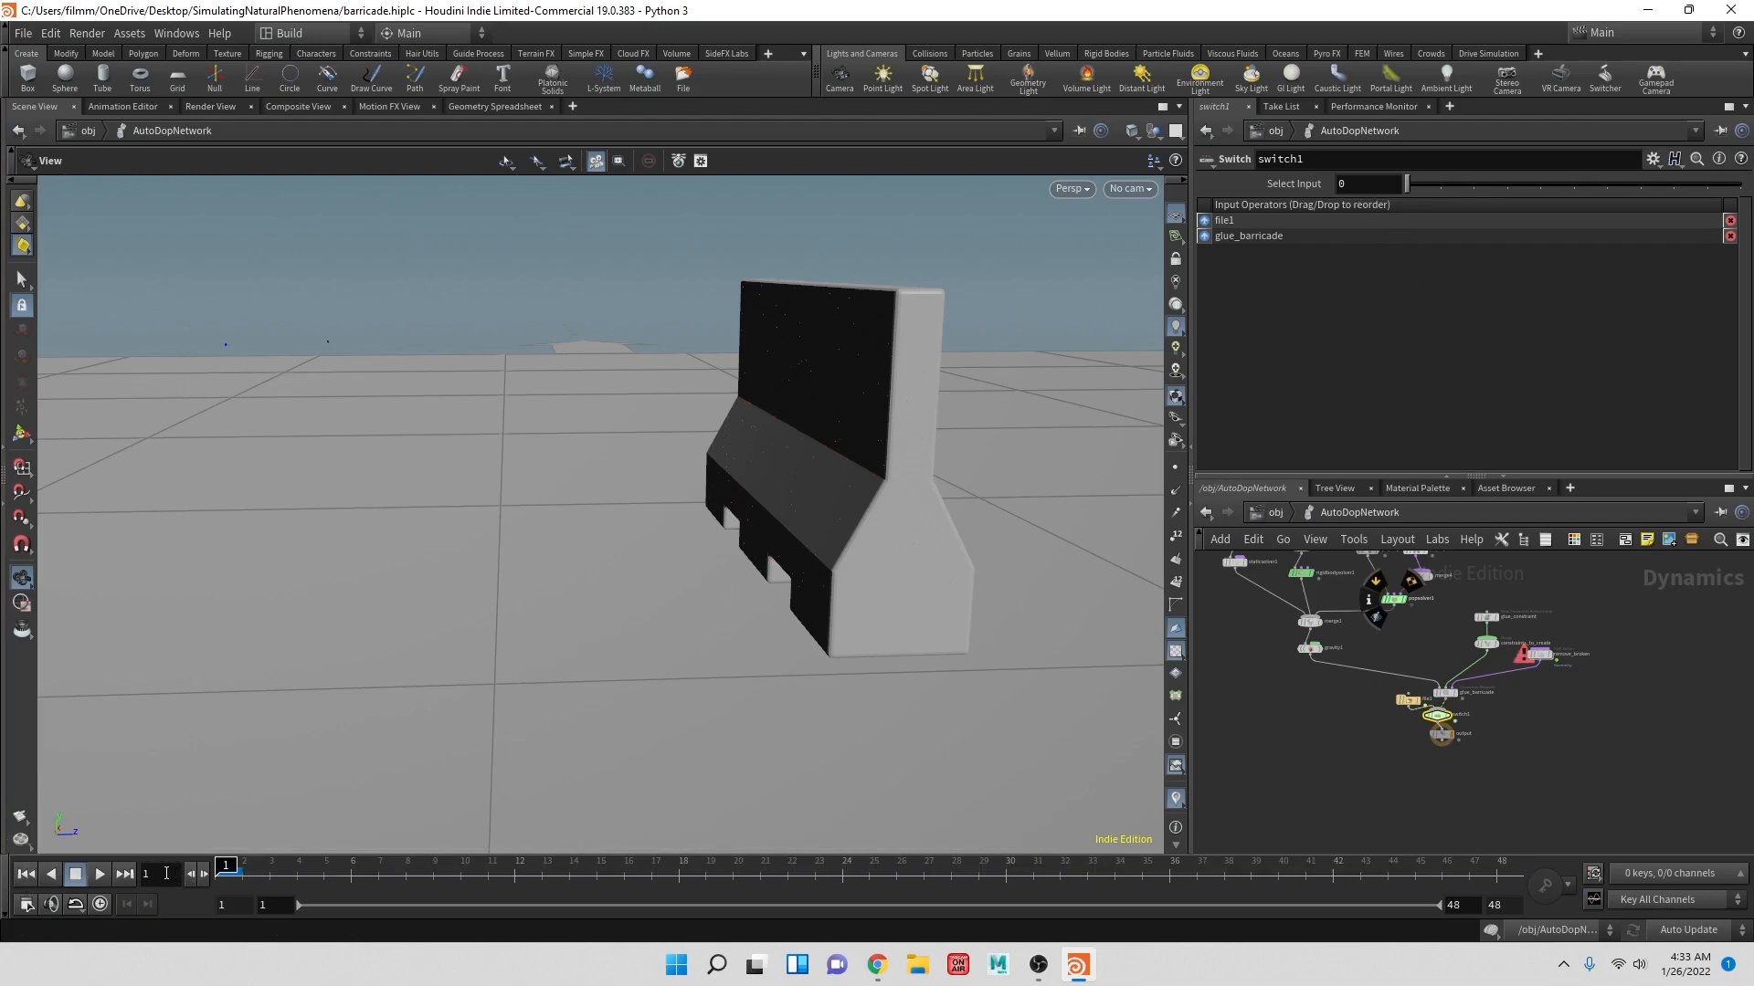
pyautogui.click(100, 874)
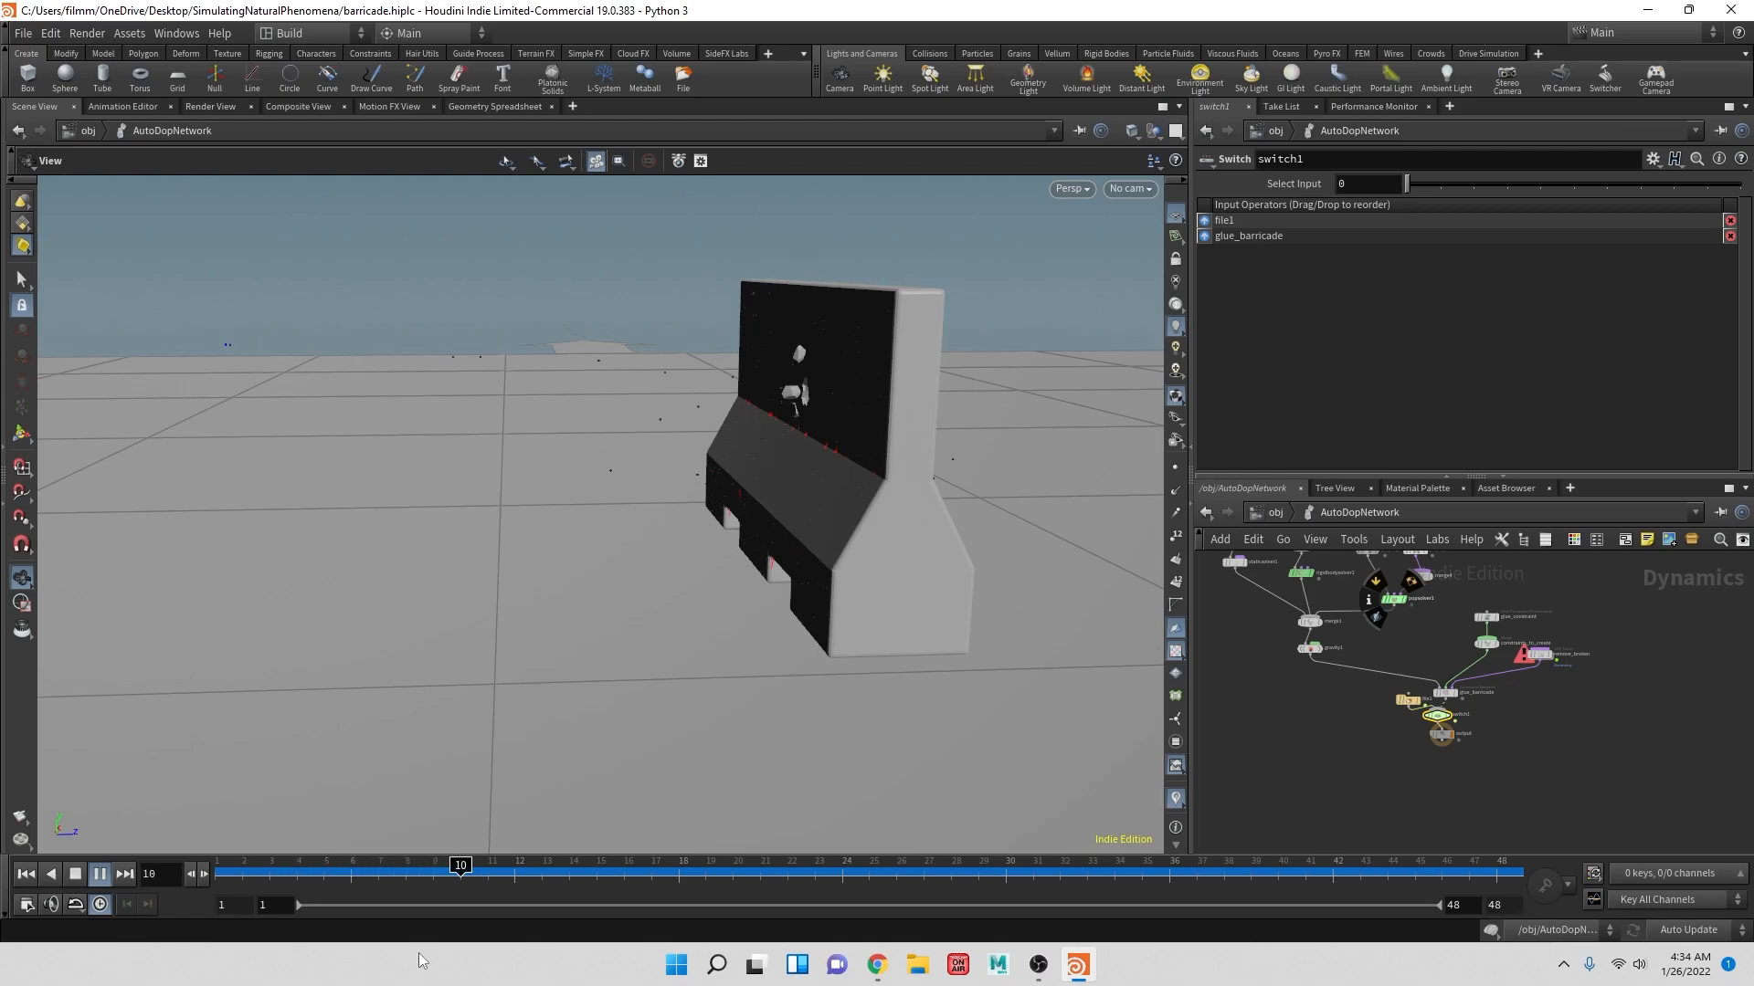
pyautogui.click(74, 876)
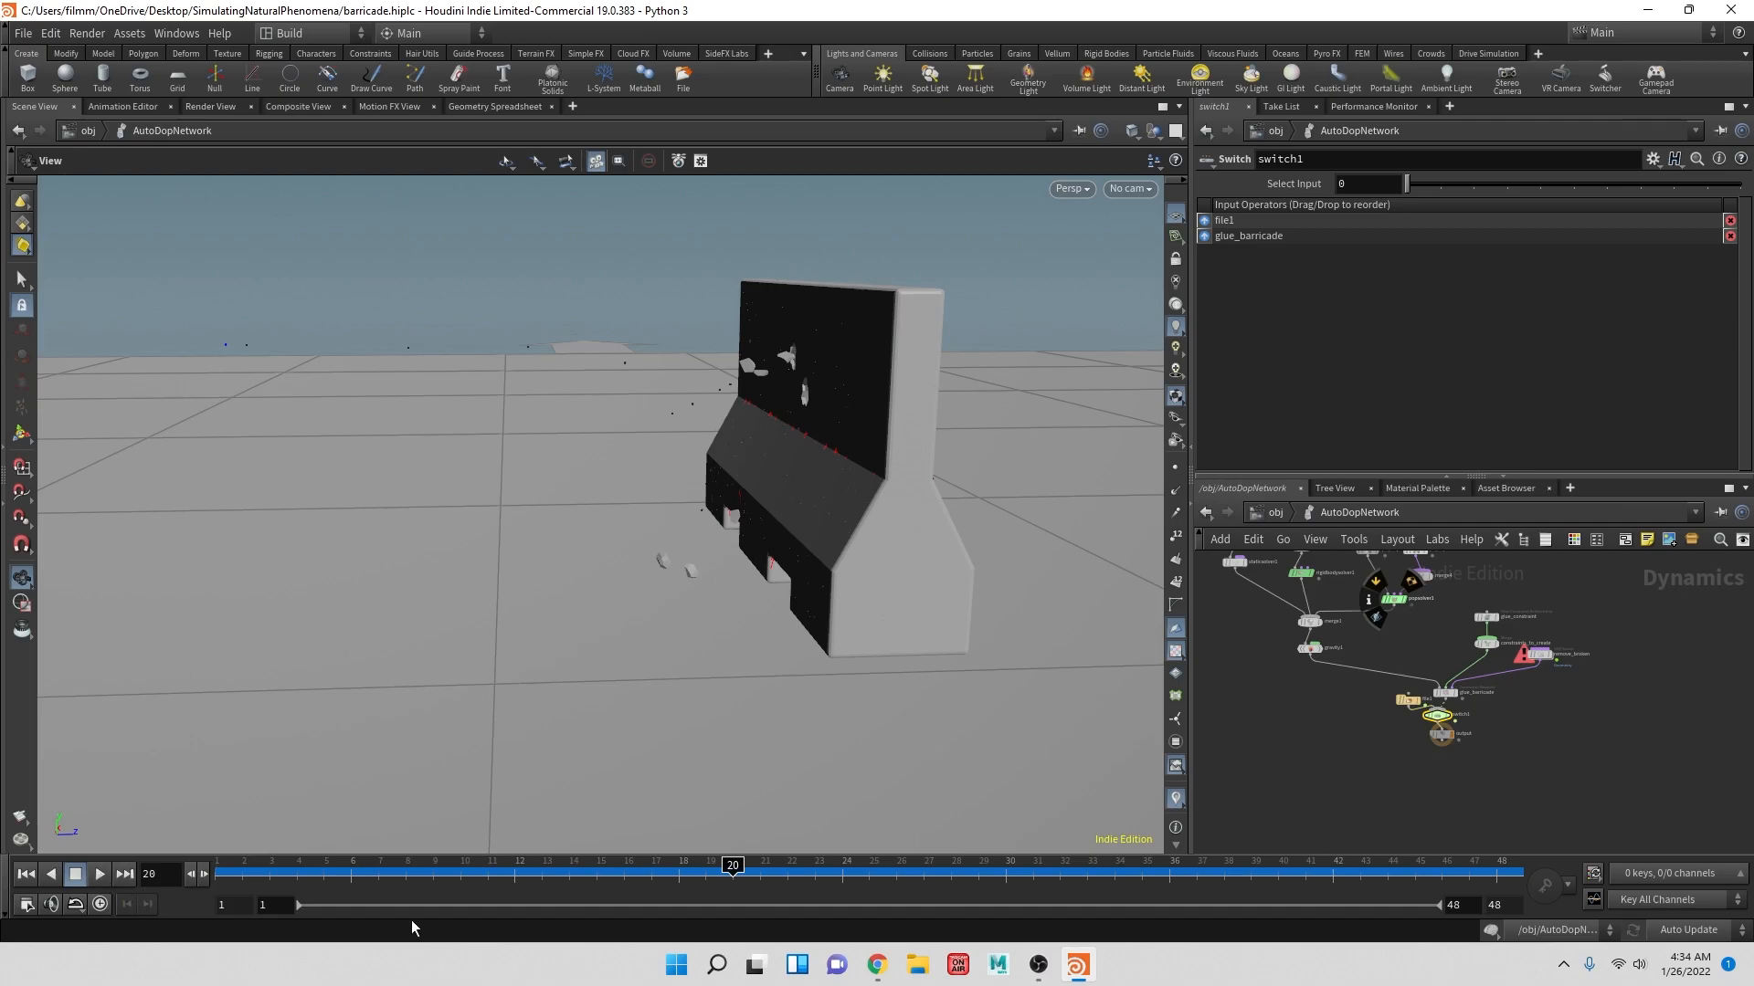
pyautogui.click(217, 870)
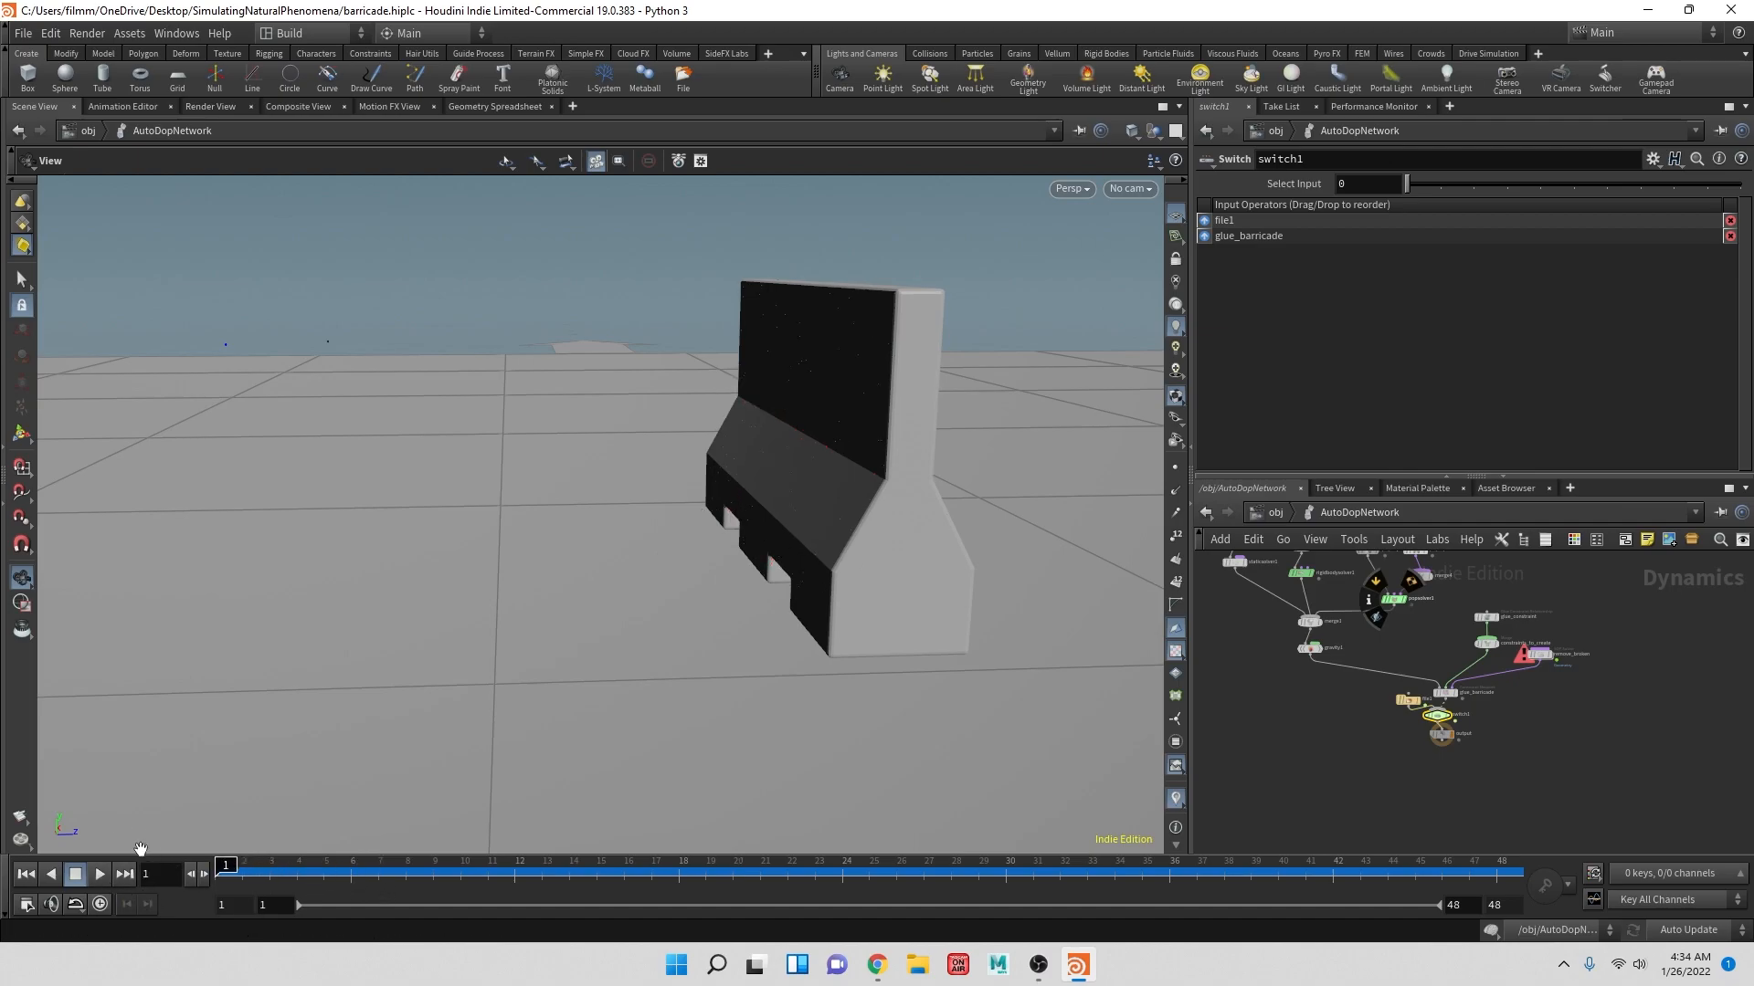
# - Render a flipbook of the current viewport to MPlay over the $RFSTART to $RFEND frame range
pyautogui.rightClick(22, 817)
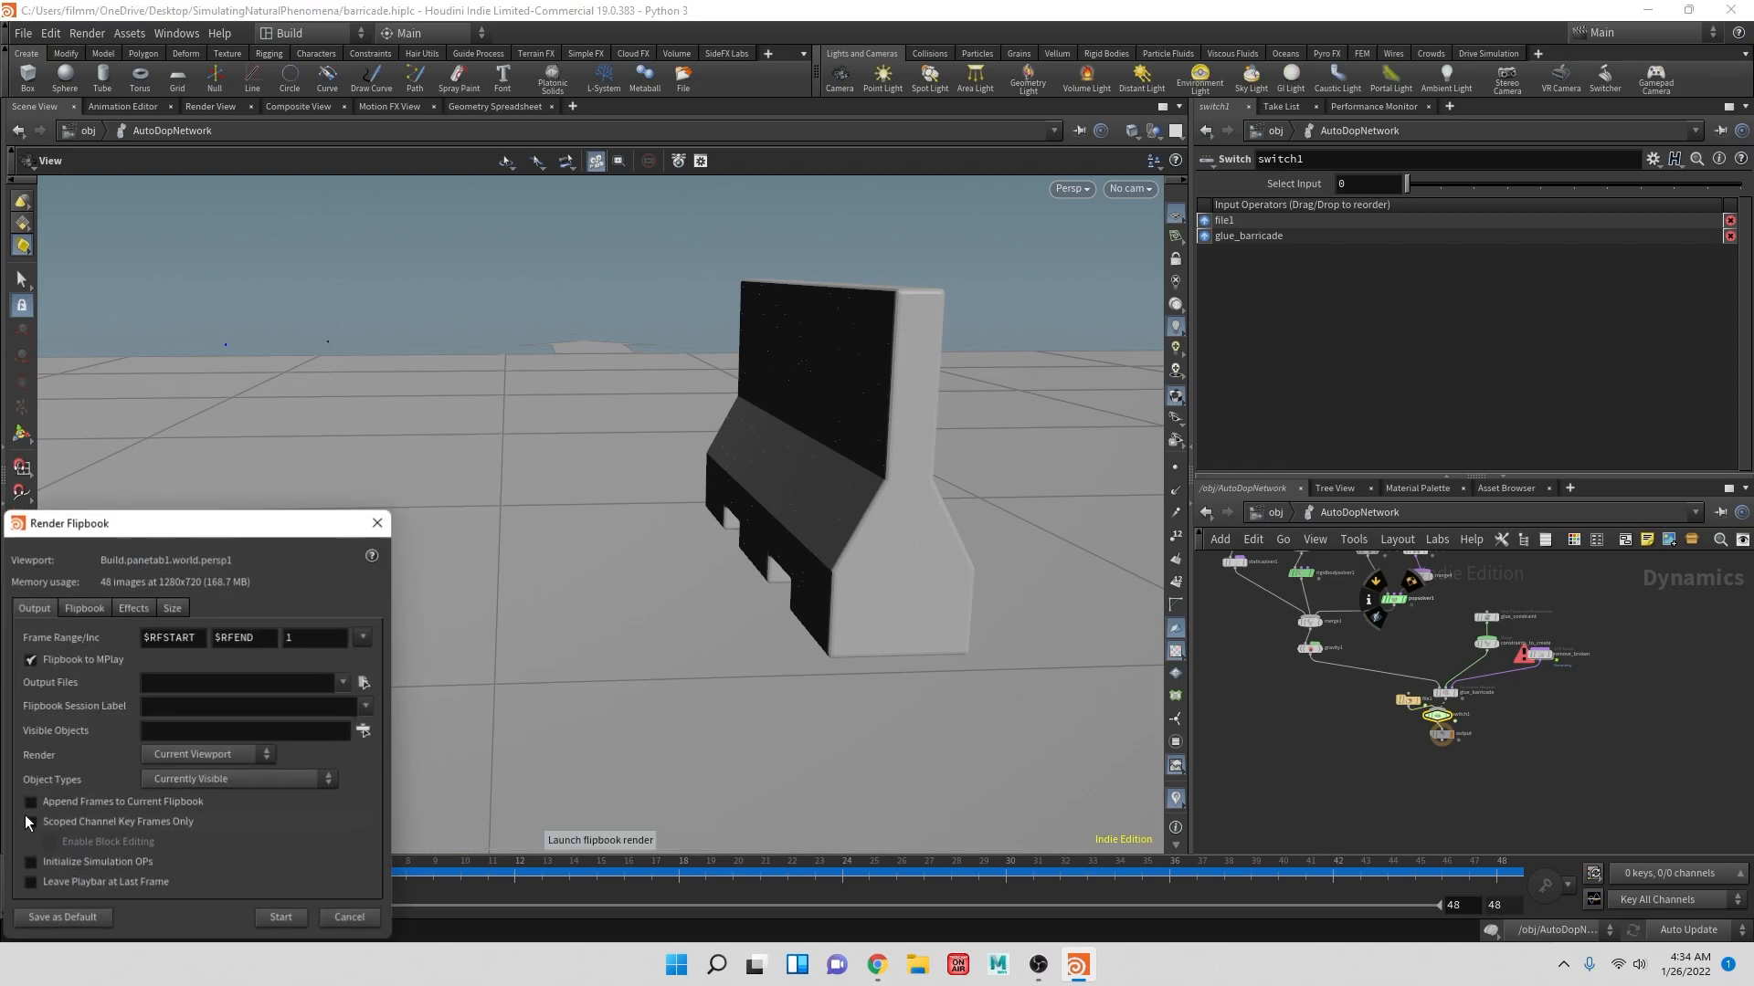
pyautogui.moveTo(254, 537); pyautogui.dragTo(283, 478)
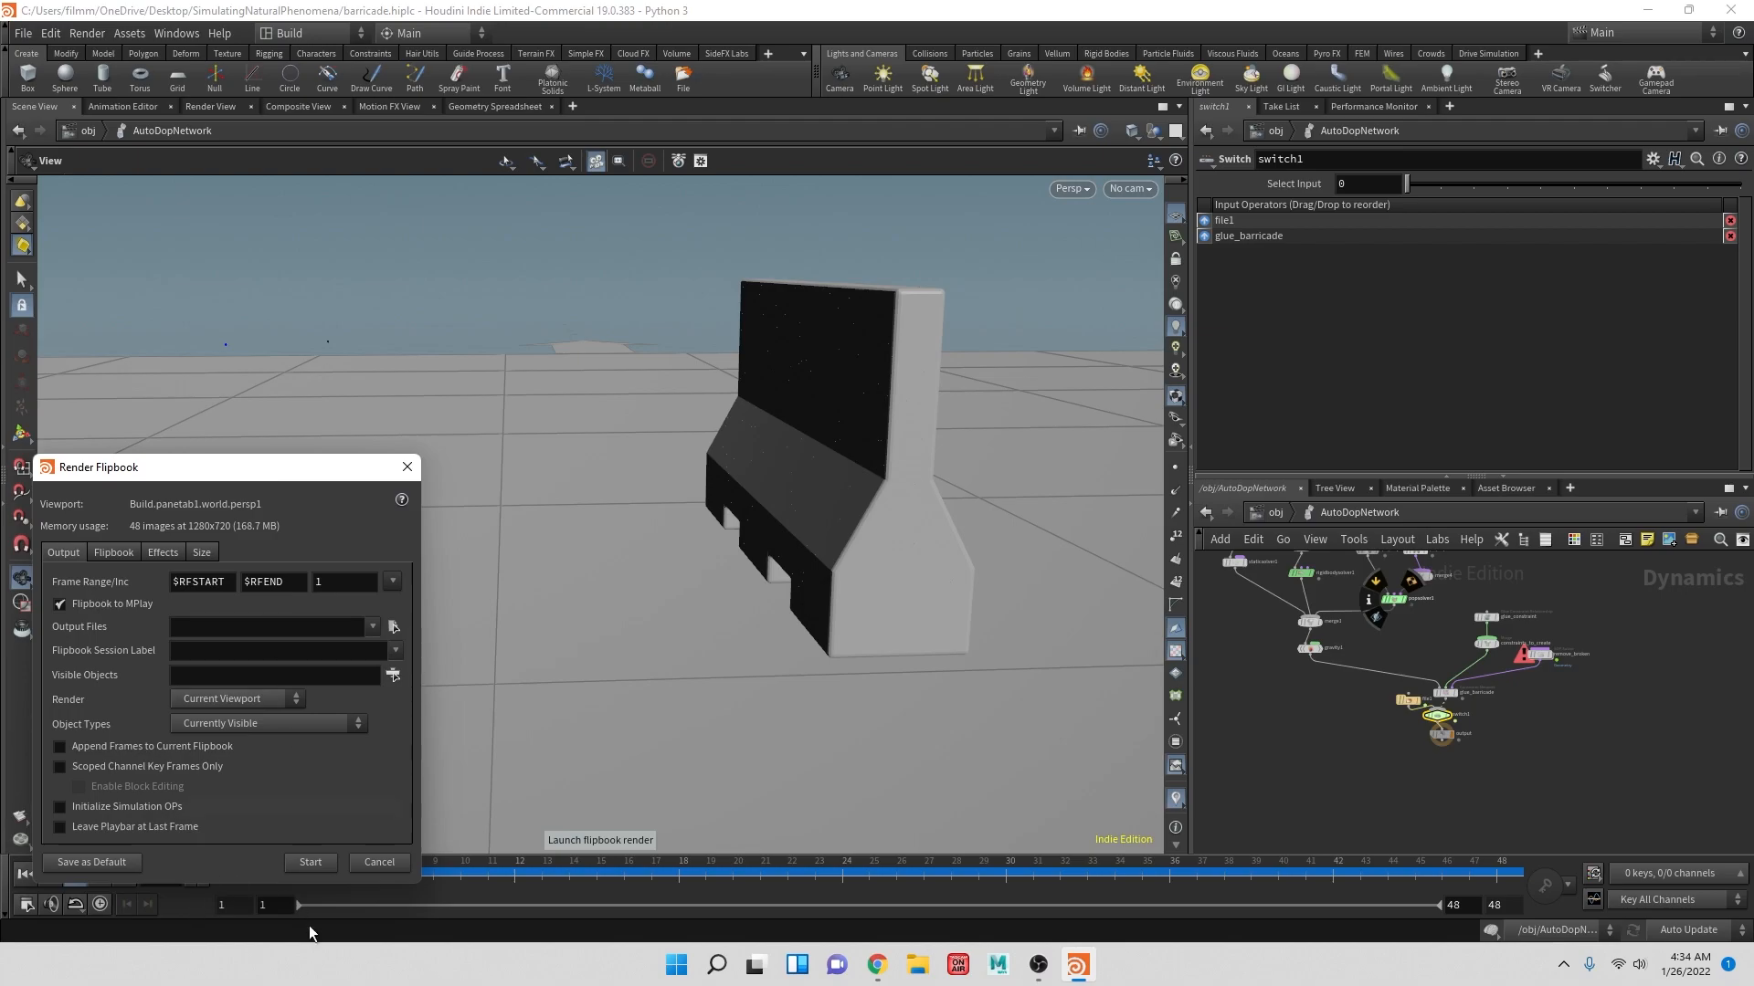
pyautogui.click(309, 862)
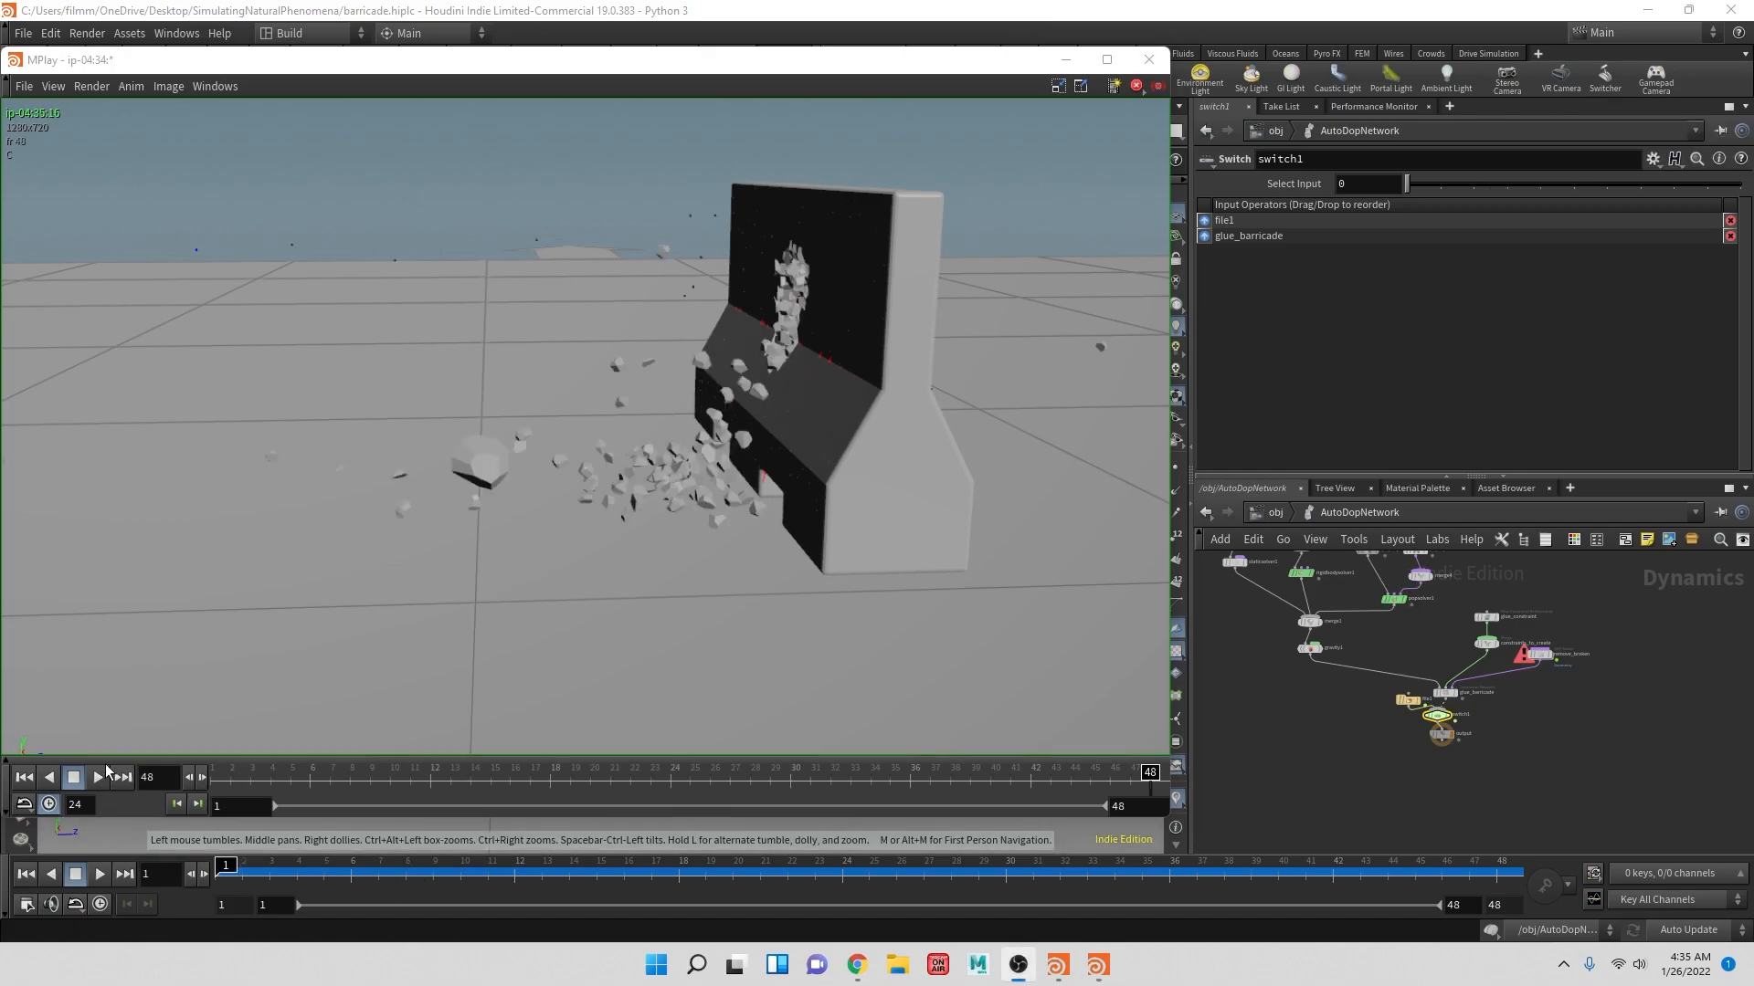
# - Play back the barricade flipbook in MPlay, stop it, and close the player
pyautogui.click(99, 777)
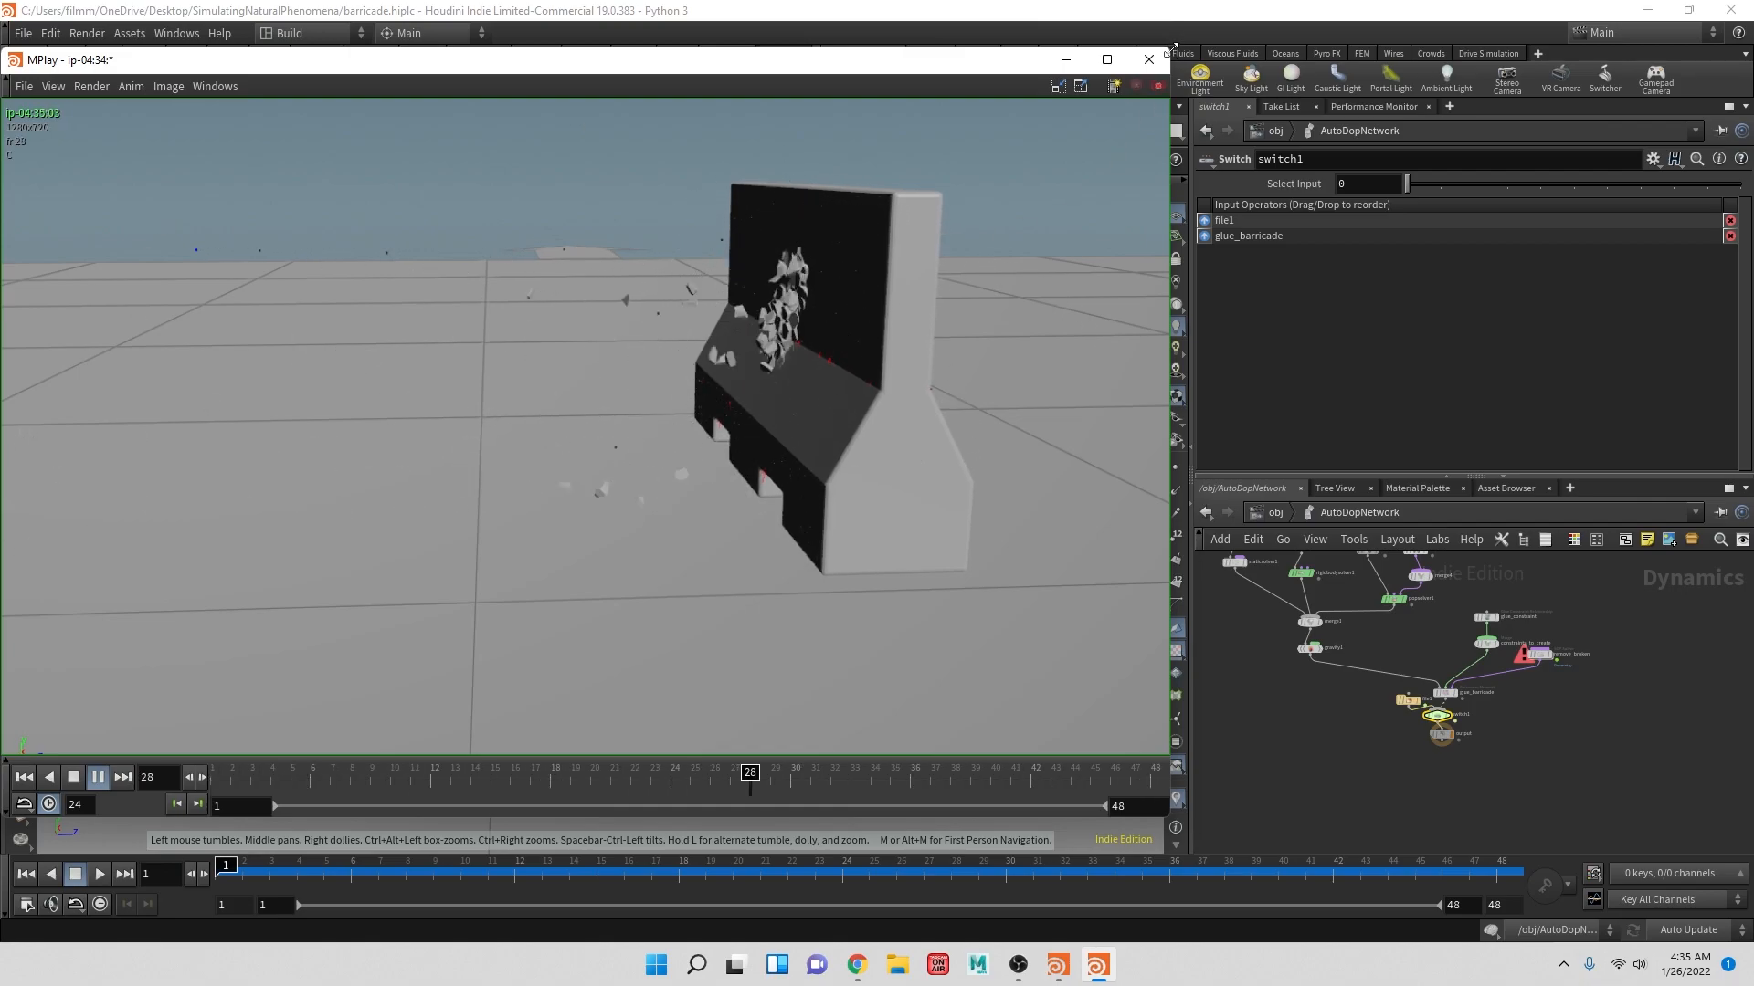
pyautogui.click(79, 782)
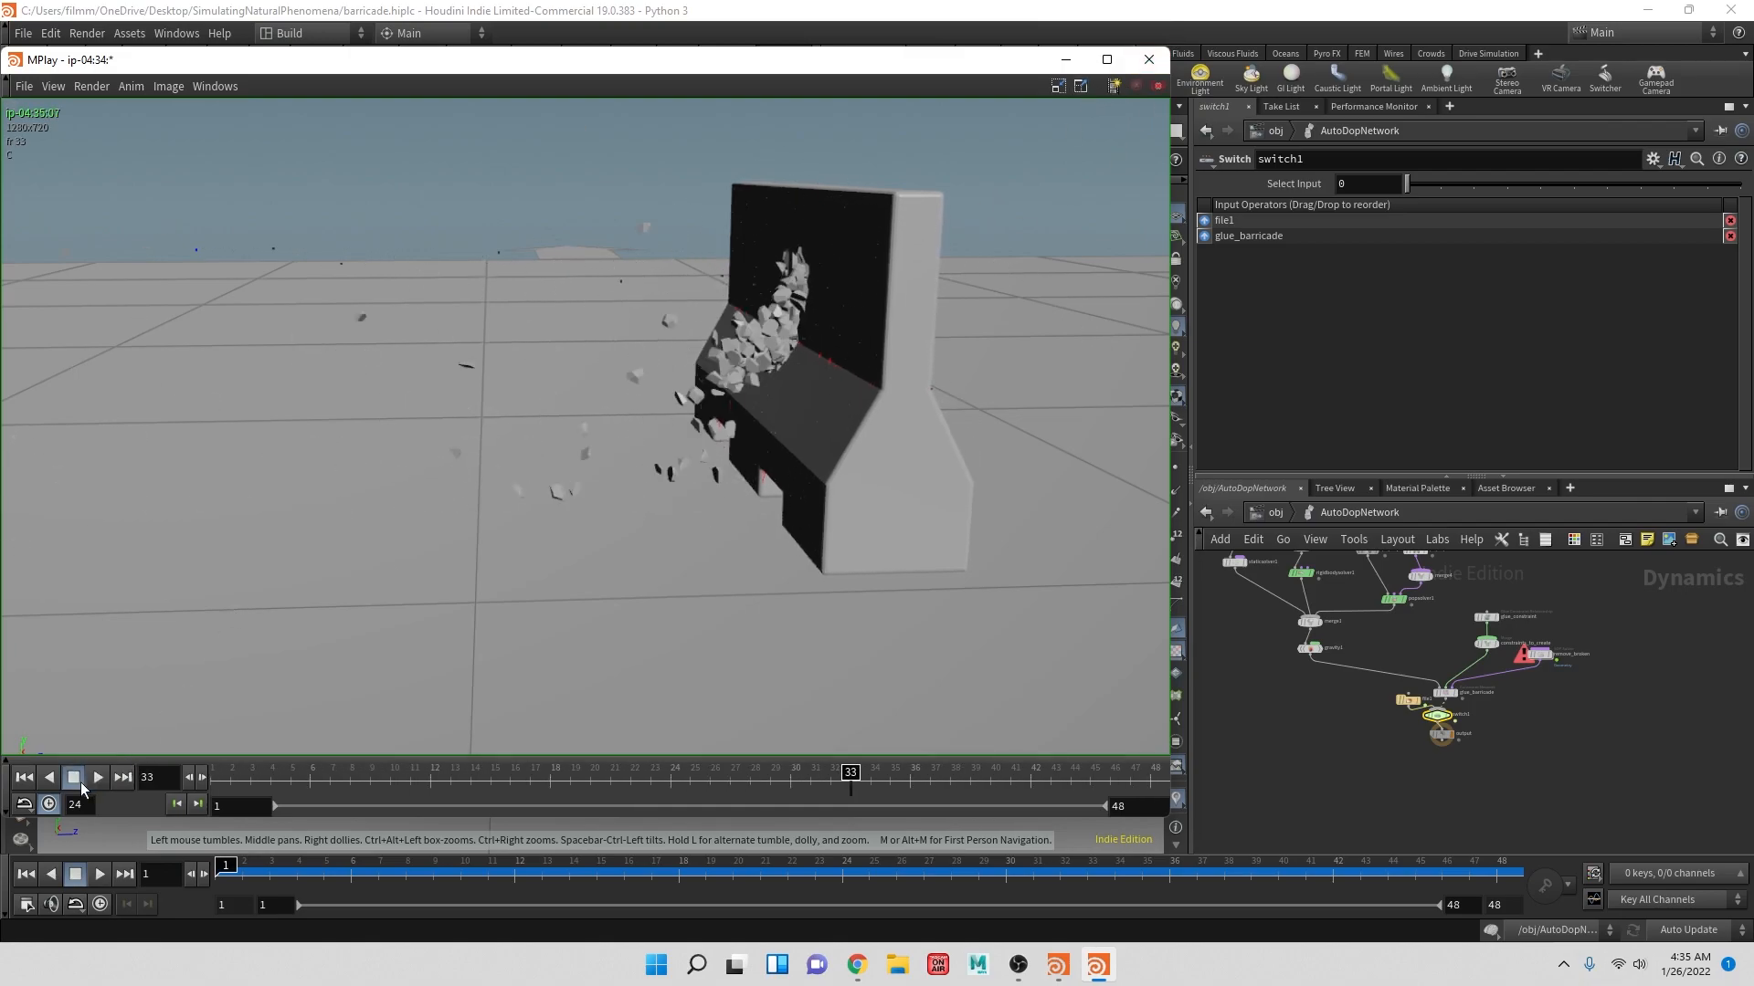
pyautogui.click(1153, 68)
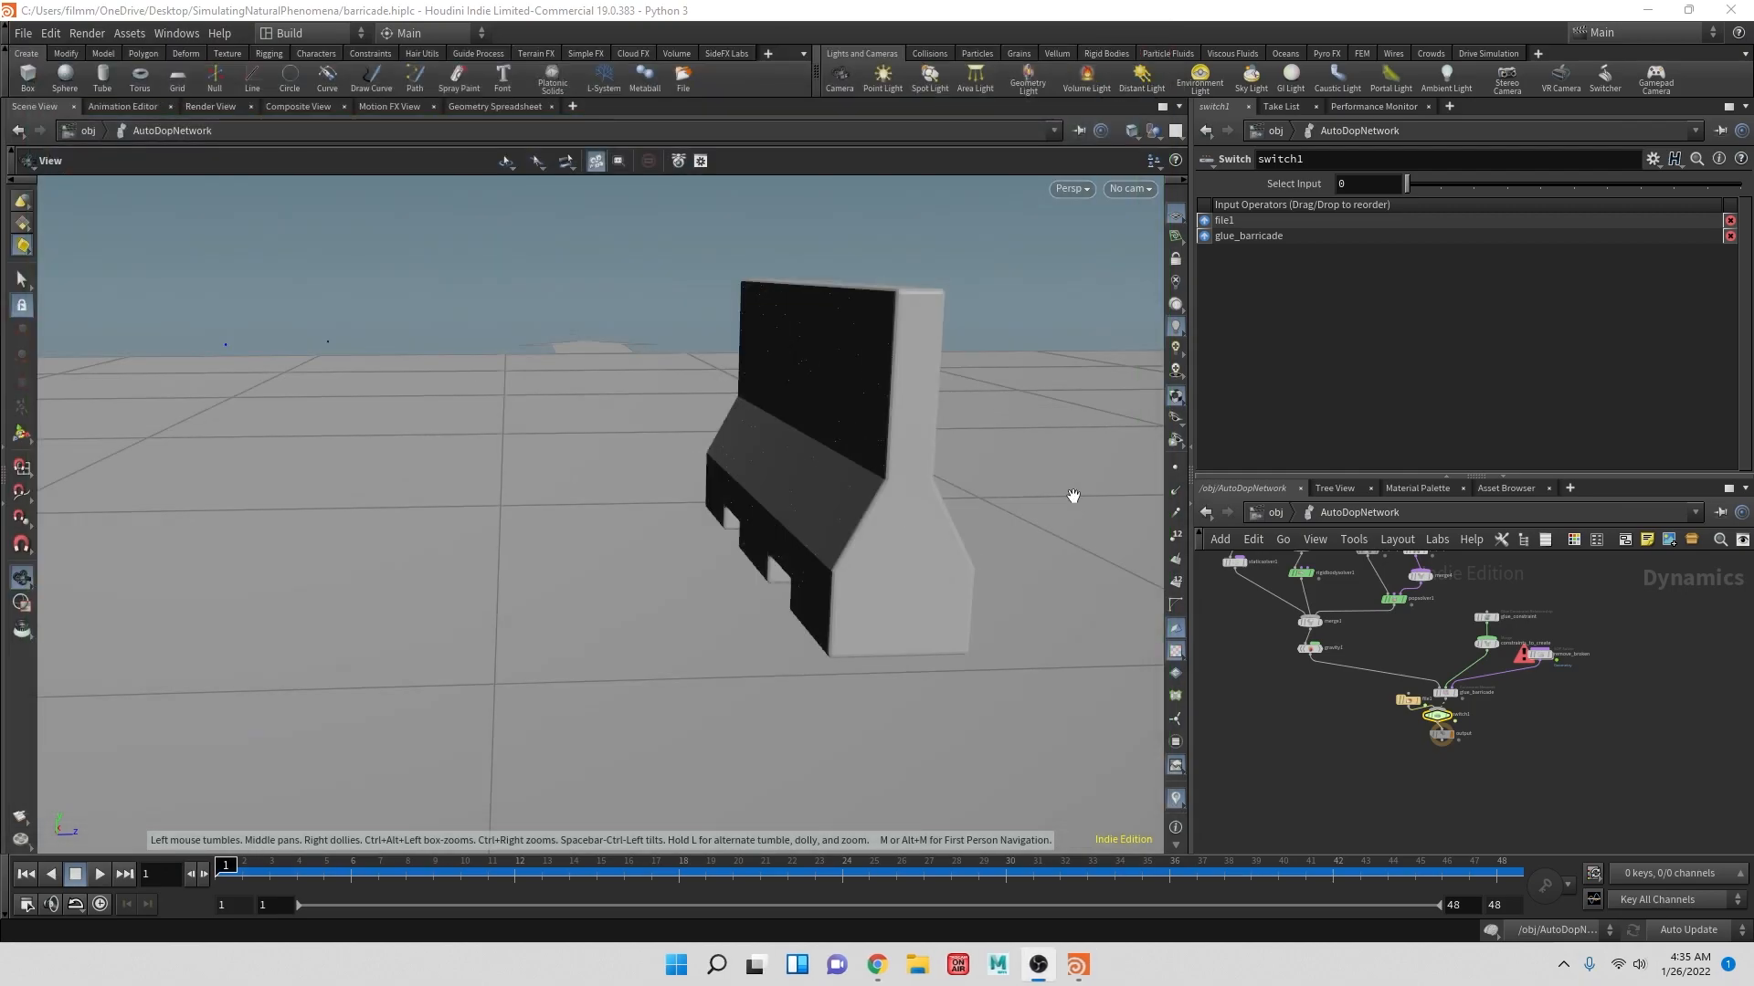
# - Go to frame 14 and render it in the Render View with /out/mantra_ipr
pyautogui.moveTo(489, 865); pyautogui.dragTo(630, 894)
pyautogui.click(565, 888)
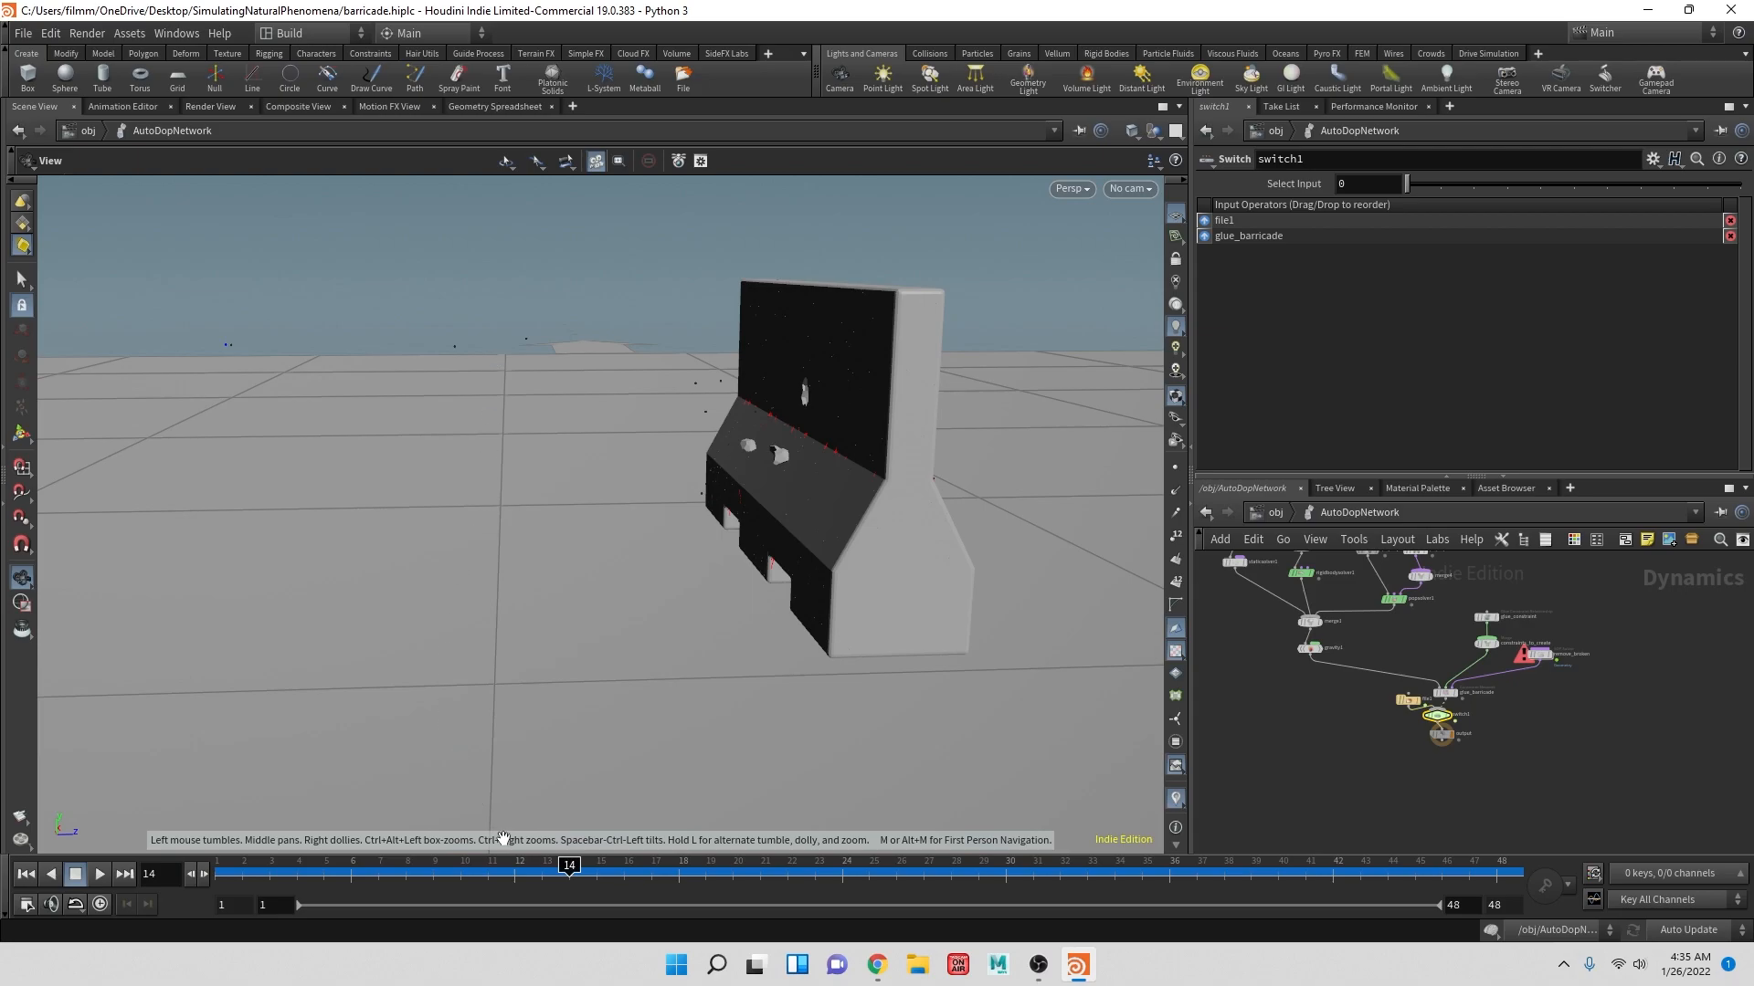
pyautogui.click(225, 111)
pyautogui.click(52, 133)
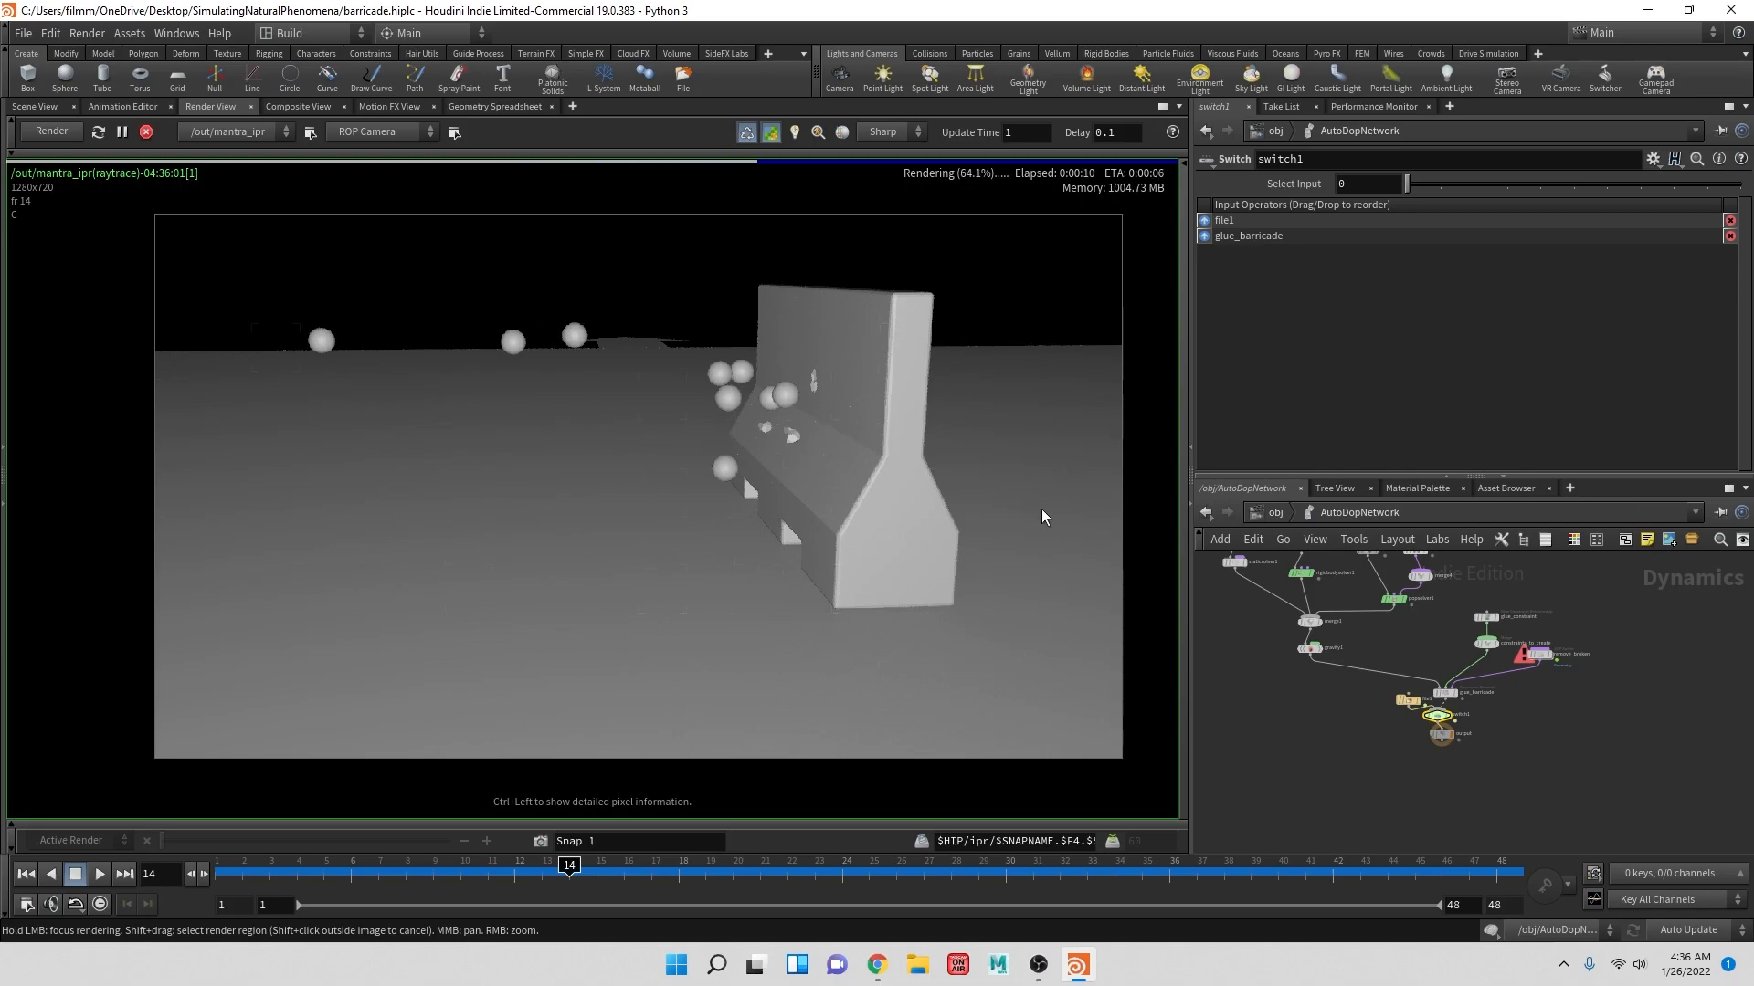
# - Return to object level and open the location_particles network
pyautogui.click(1265, 512)
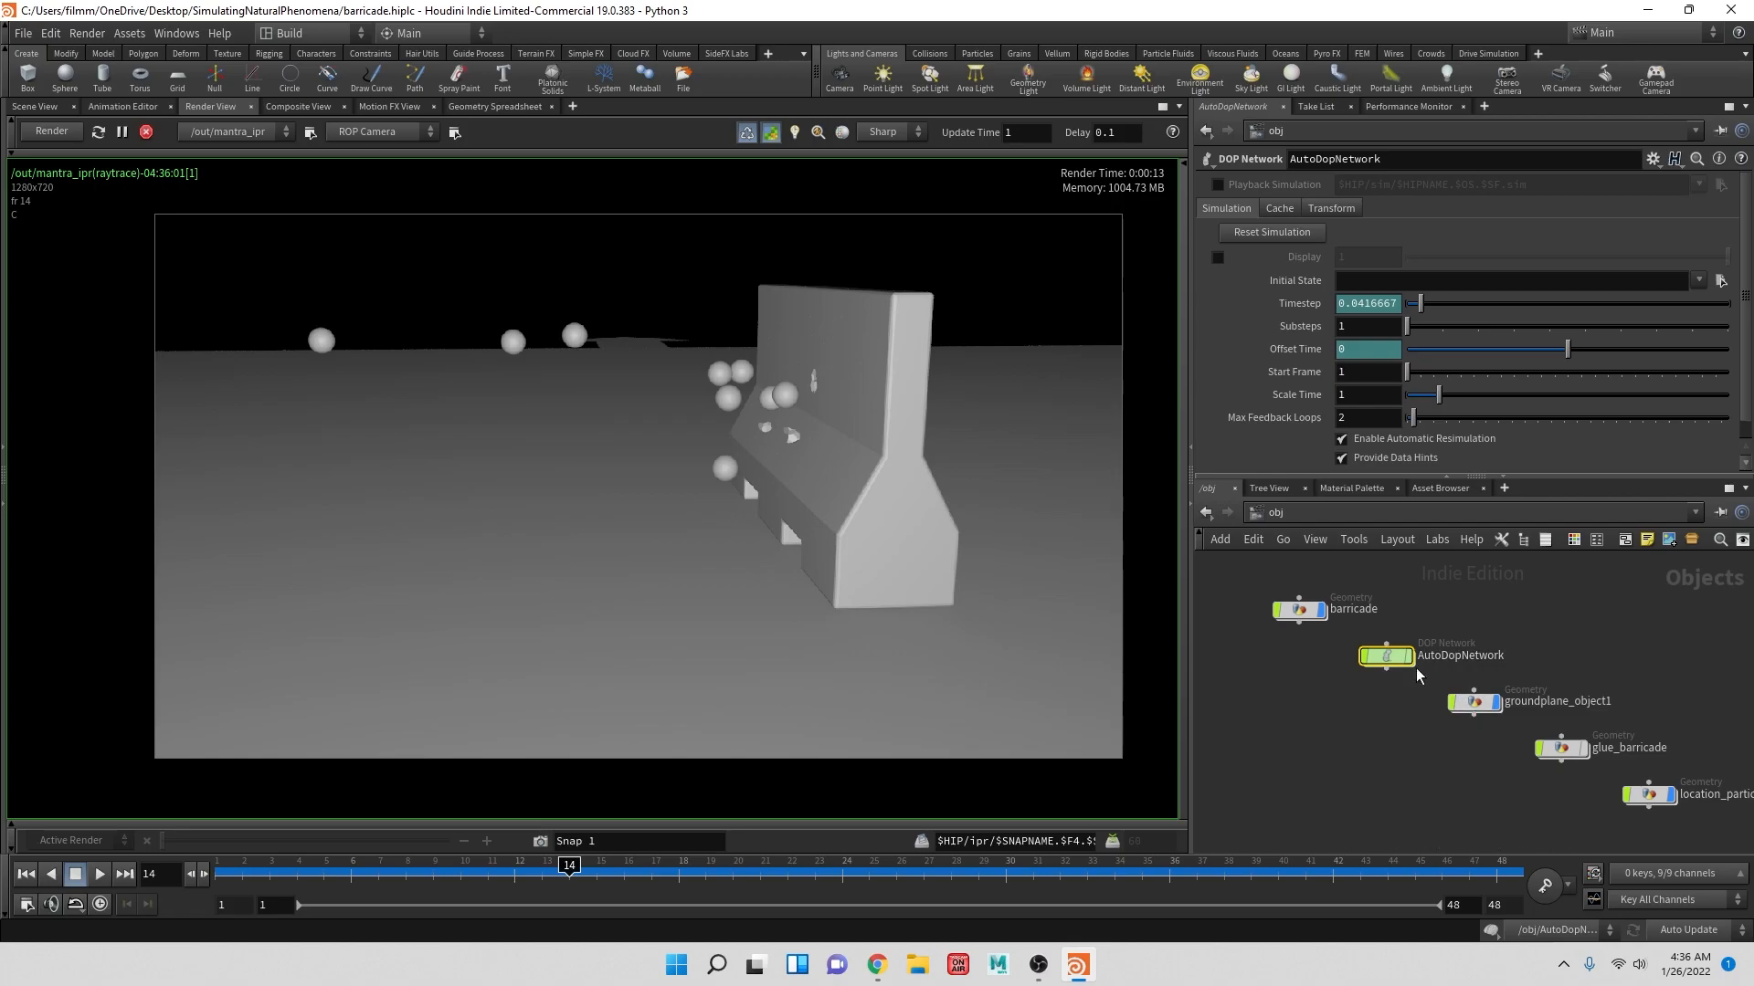
pyautogui.moveTo(1649, 793); pyautogui.dragTo(1443, 786)
pyautogui.doubleClick(1444, 786)
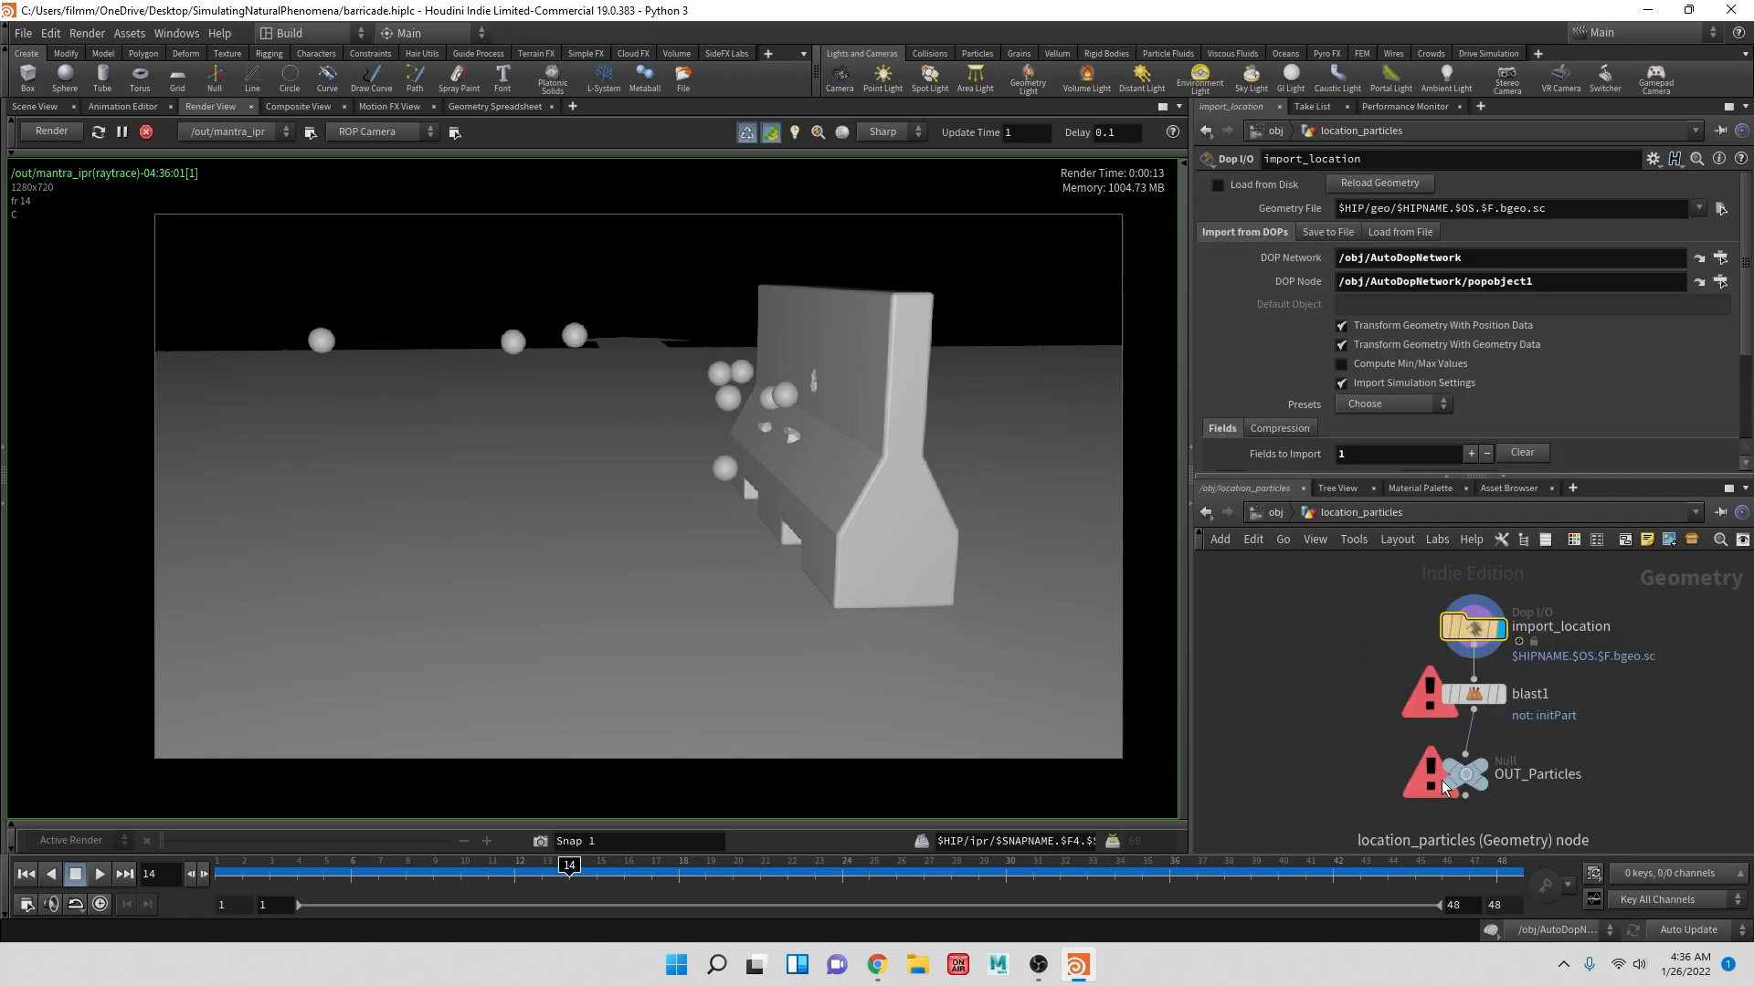
# - Try branching a Blast node off import_location and delete the new node
pyautogui.moveTo(1474, 653); pyautogui.dragTo(1315, 676)
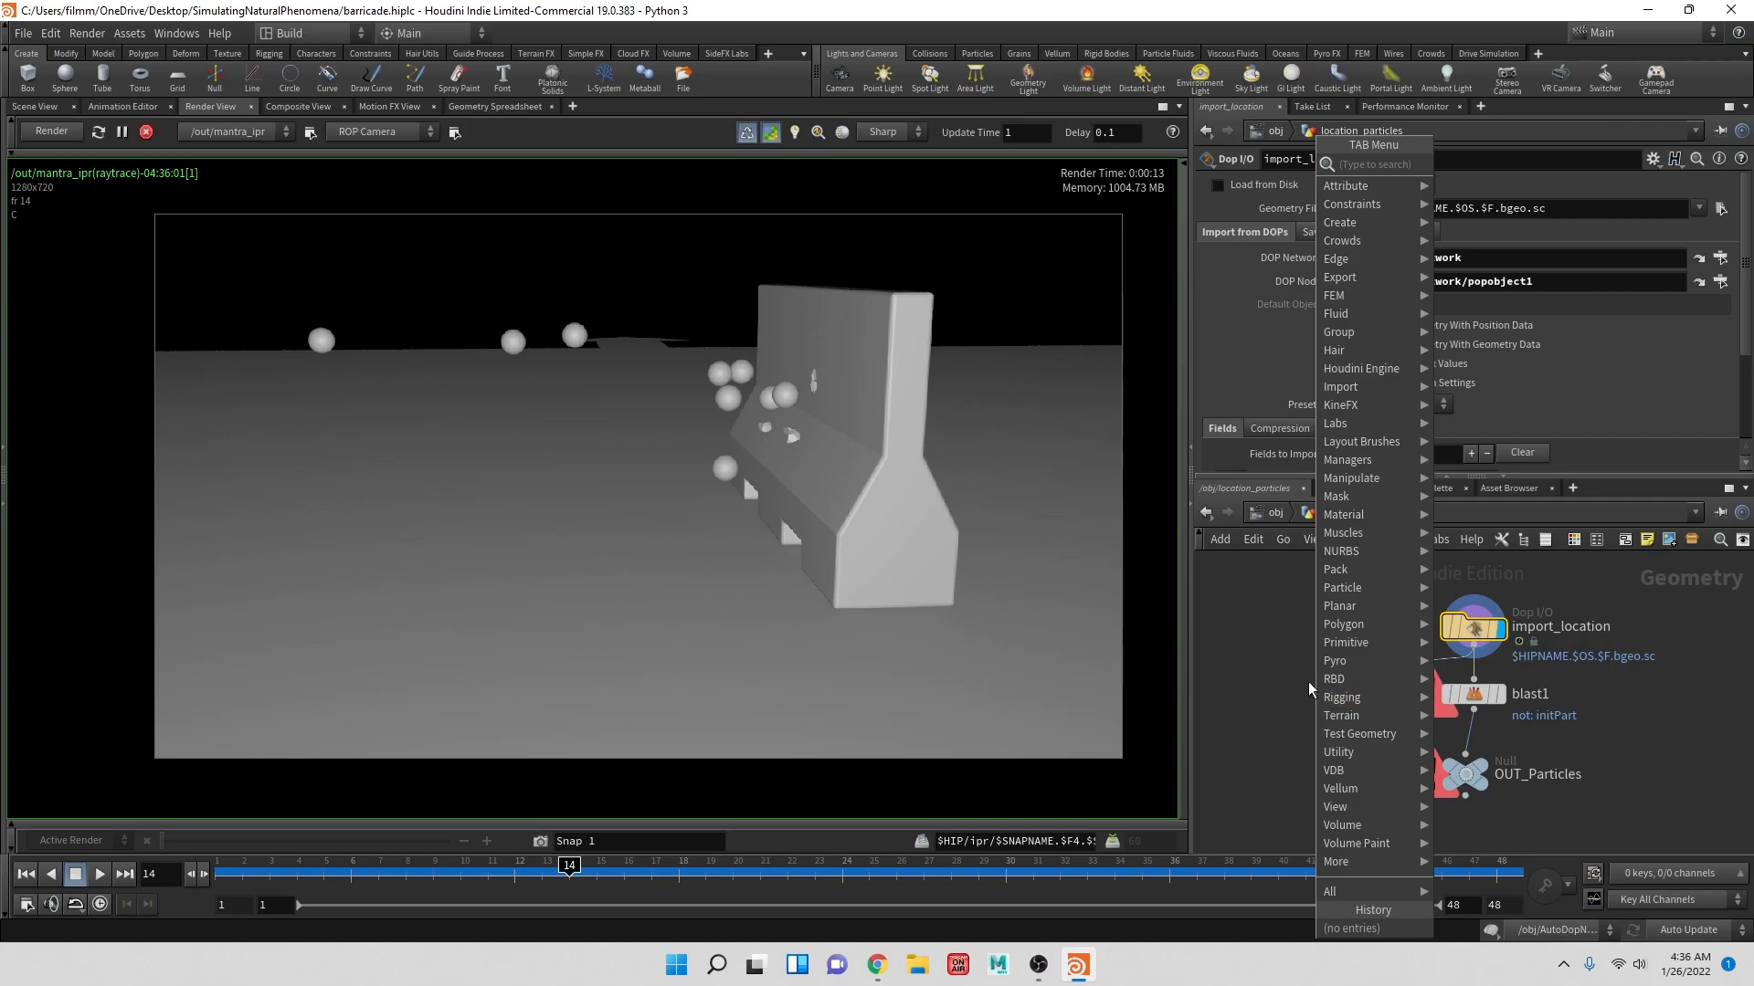
pyautogui.click(1241, 682)
pyautogui.moveTo(1474, 652); pyautogui.dragTo(1329, 683)
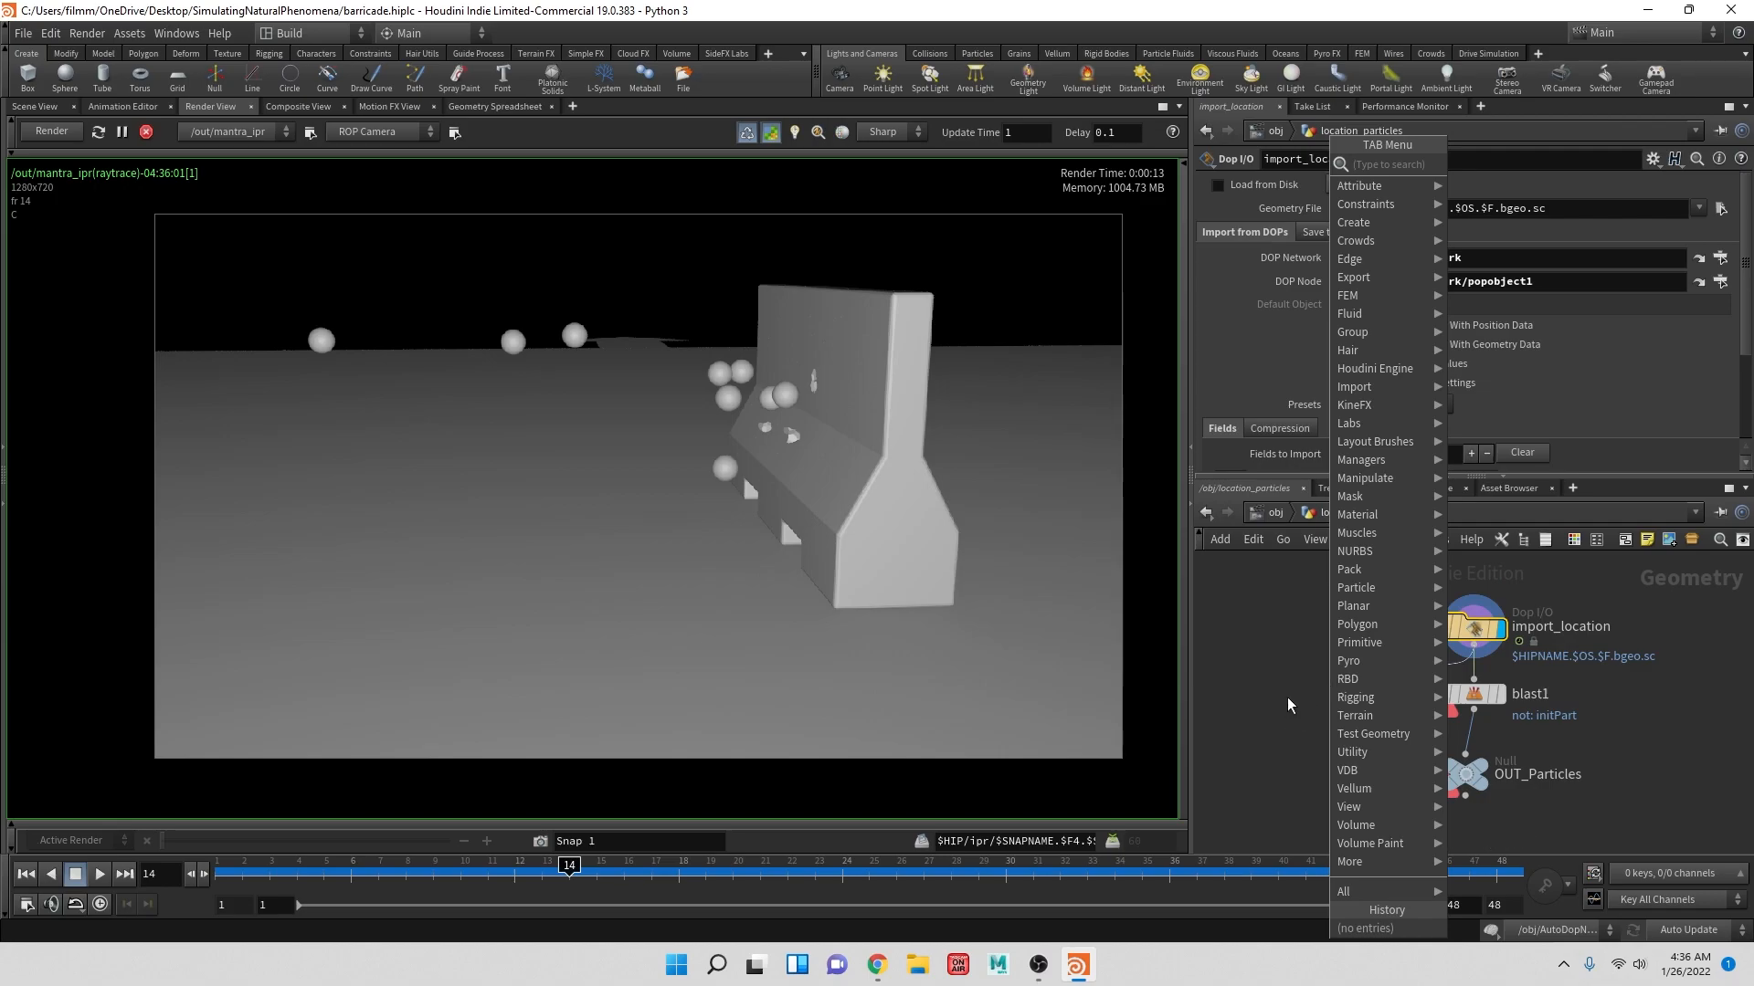
pyautogui.write('b')
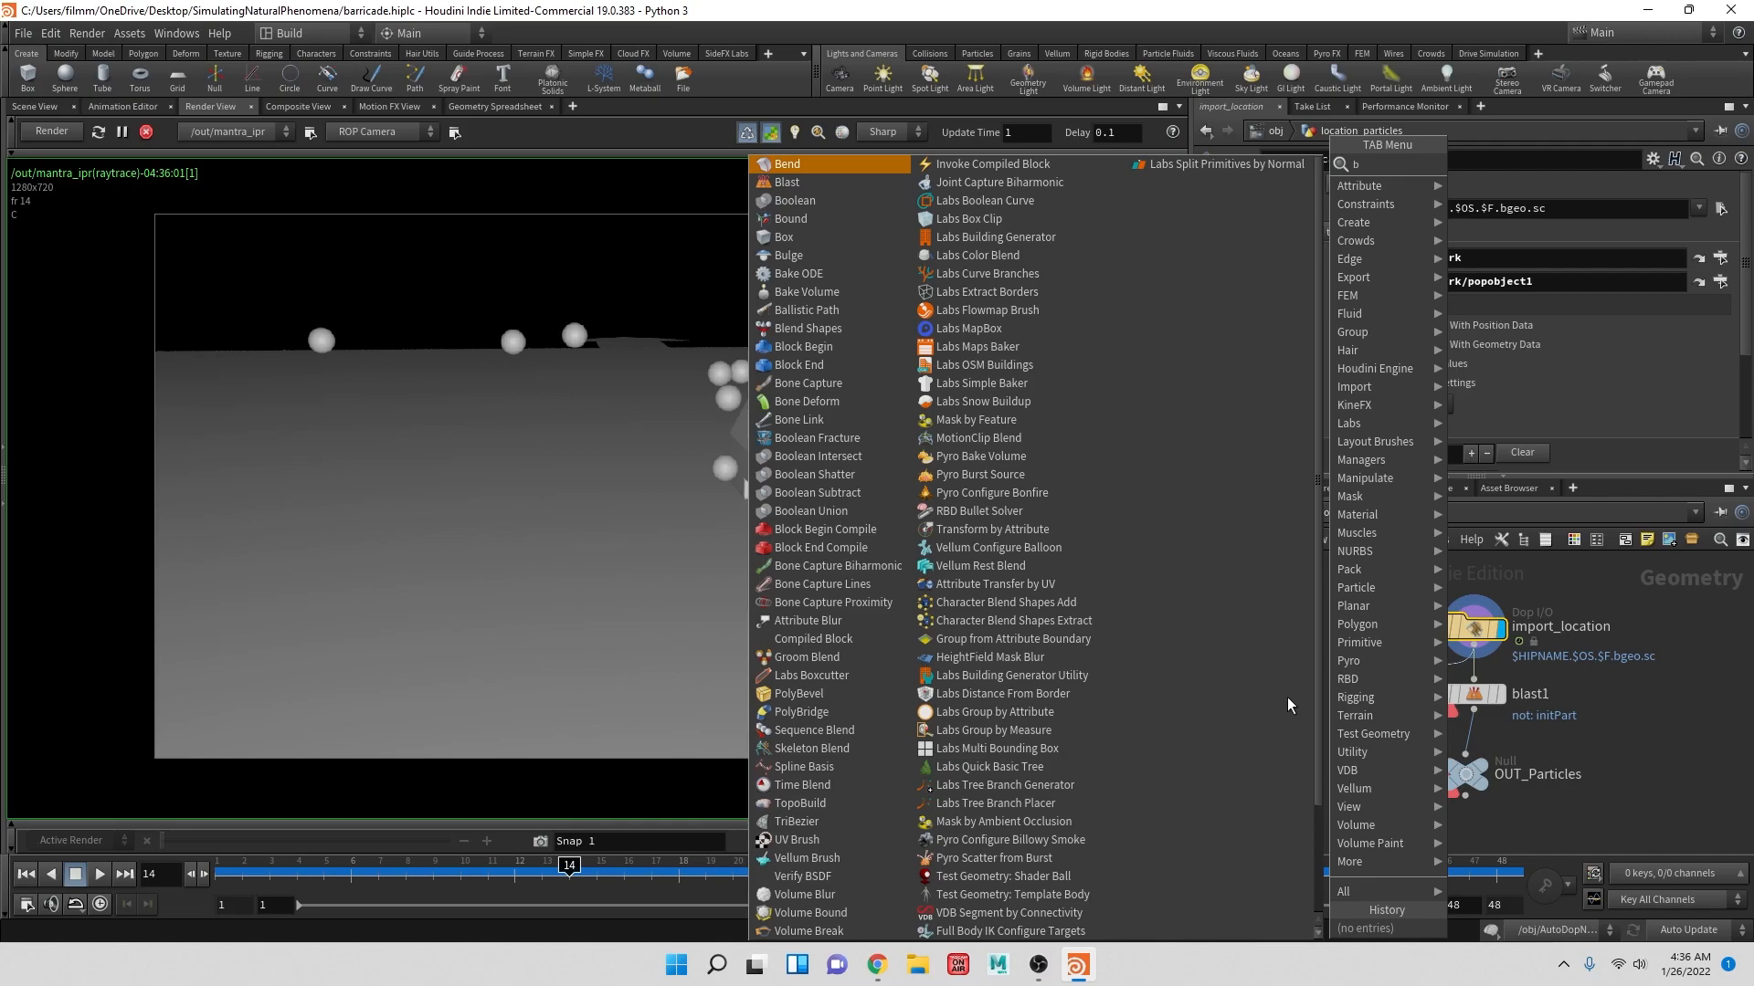
pyautogui.write('las')
pyautogui.press('Return')
pyautogui.click(1326, 694)
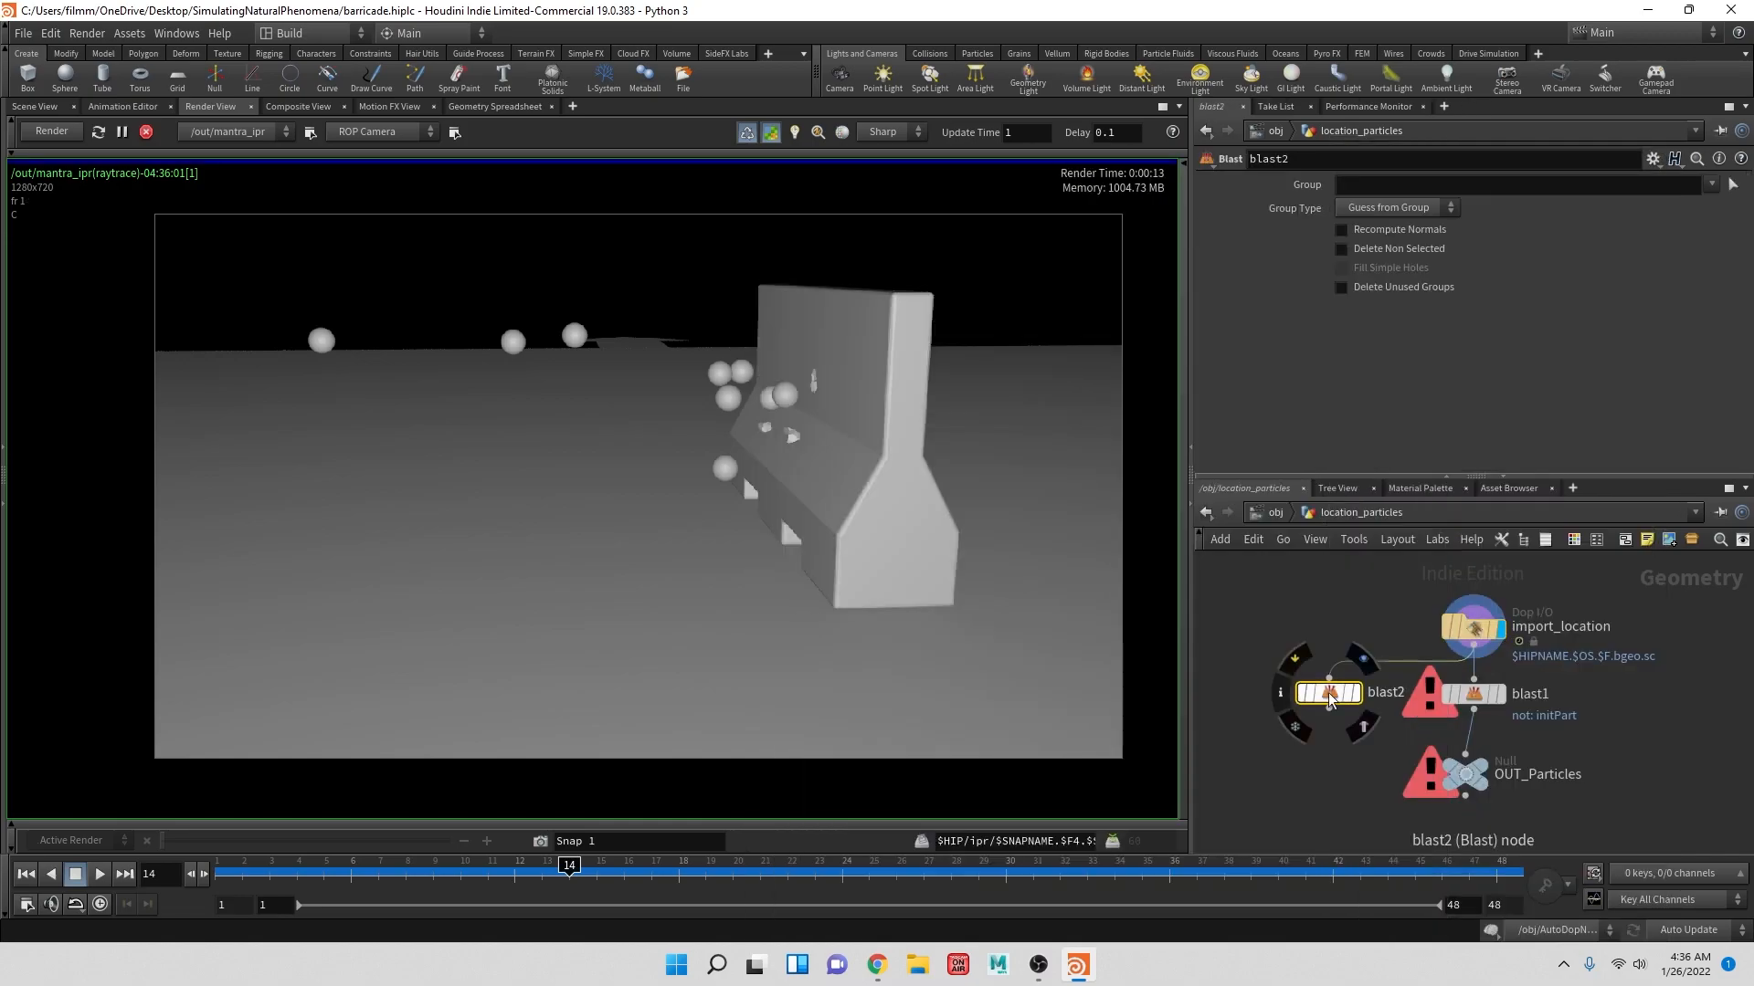
pyautogui.press('Delete')
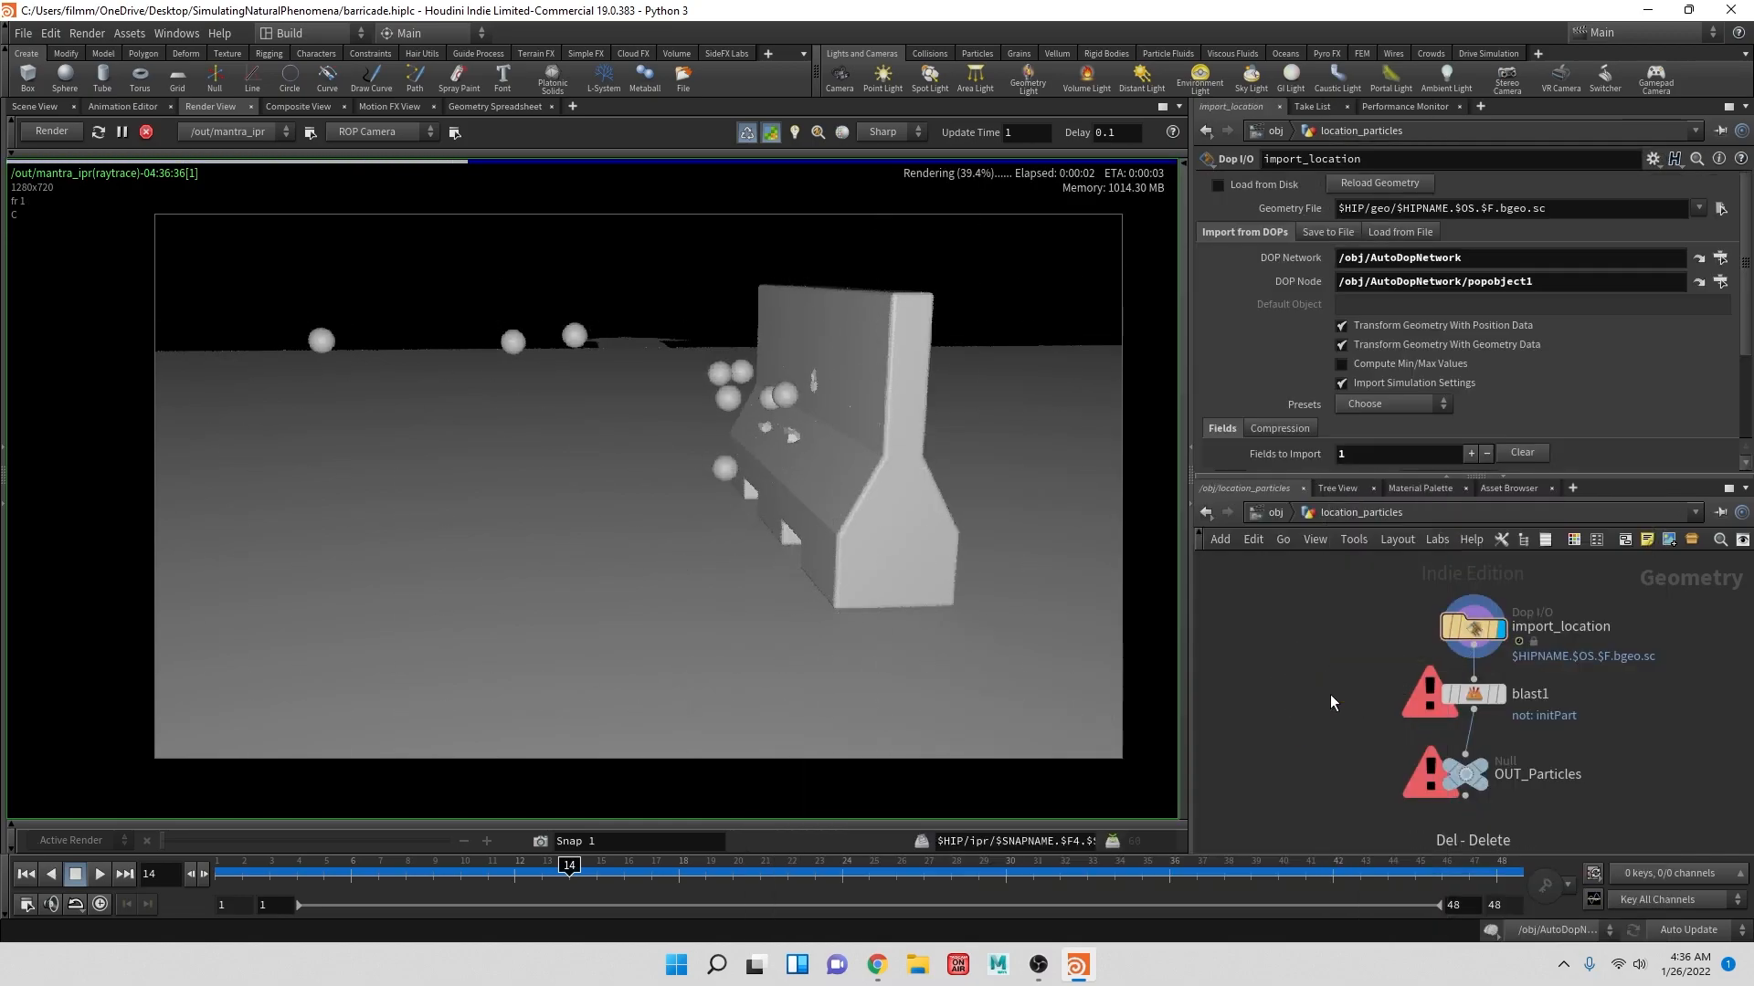
# - Duplicate blast1 as a second branch off import_location with Delete Non Selected turned off, and display each Blast's particles in turn
pyautogui.keyDown('alt'); pyautogui.moveTo(1481, 695); pyautogui.dragTo(1314, 694); pyautogui.keyUp('alt')
pyautogui.moveTo(1317, 694)
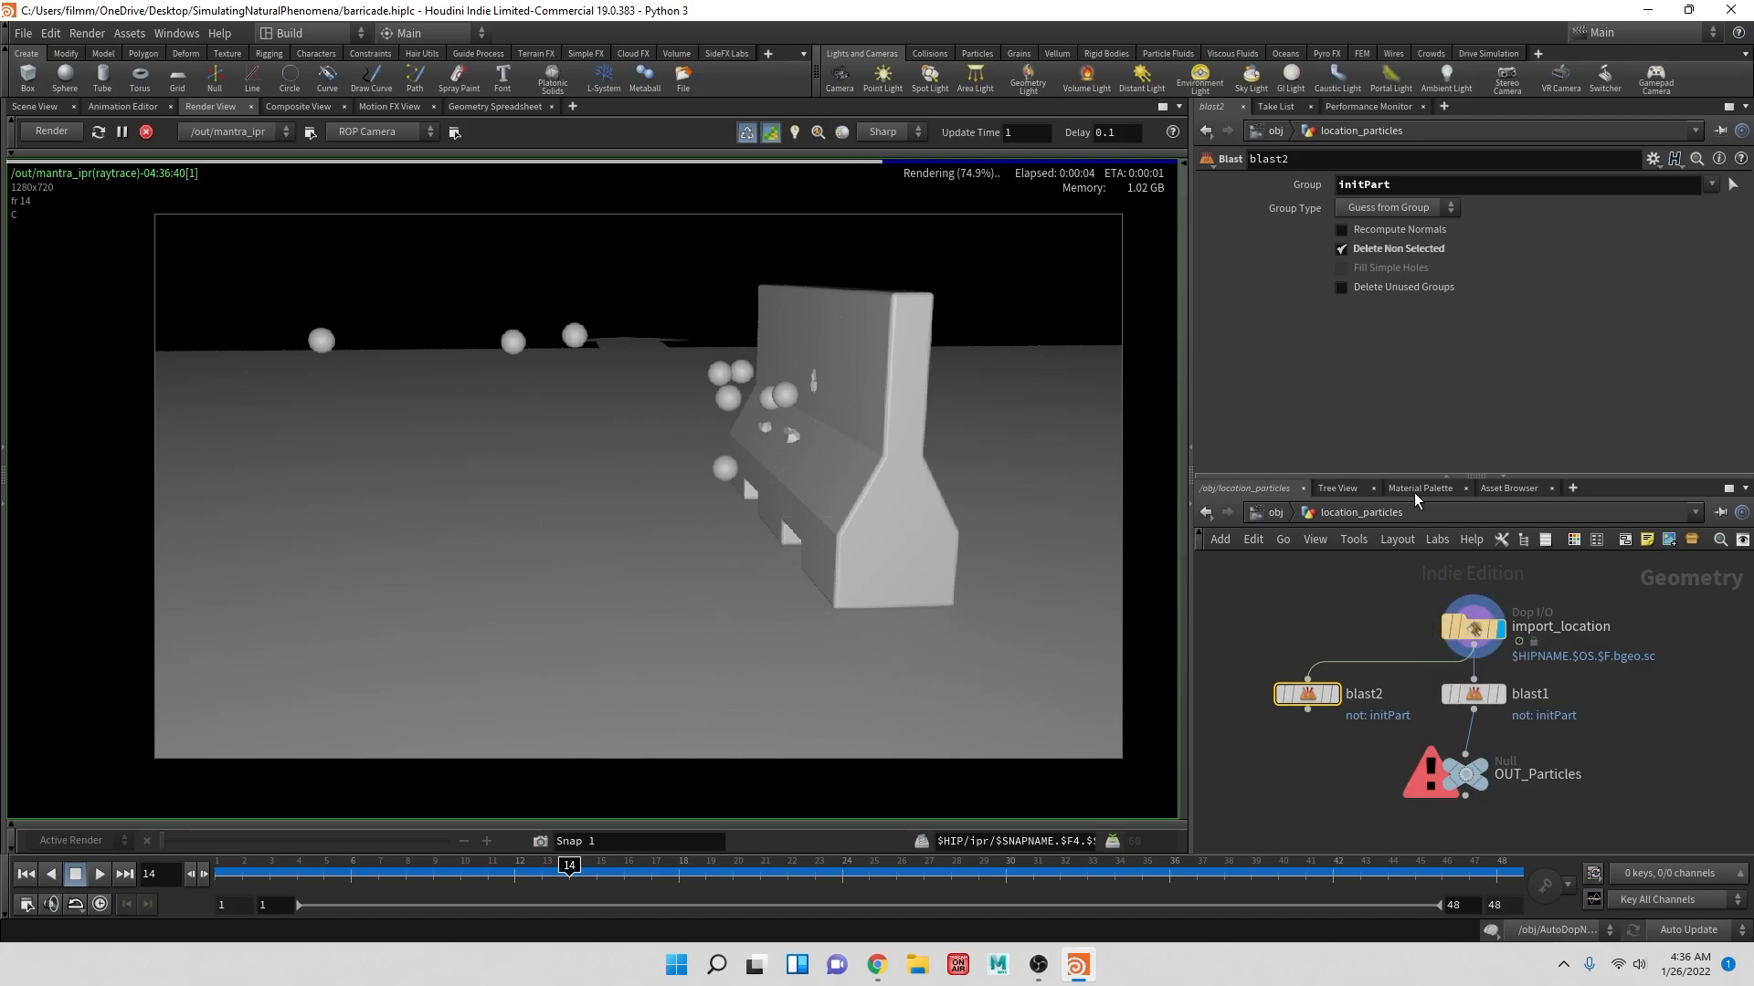
pyautogui.click(1341, 249)
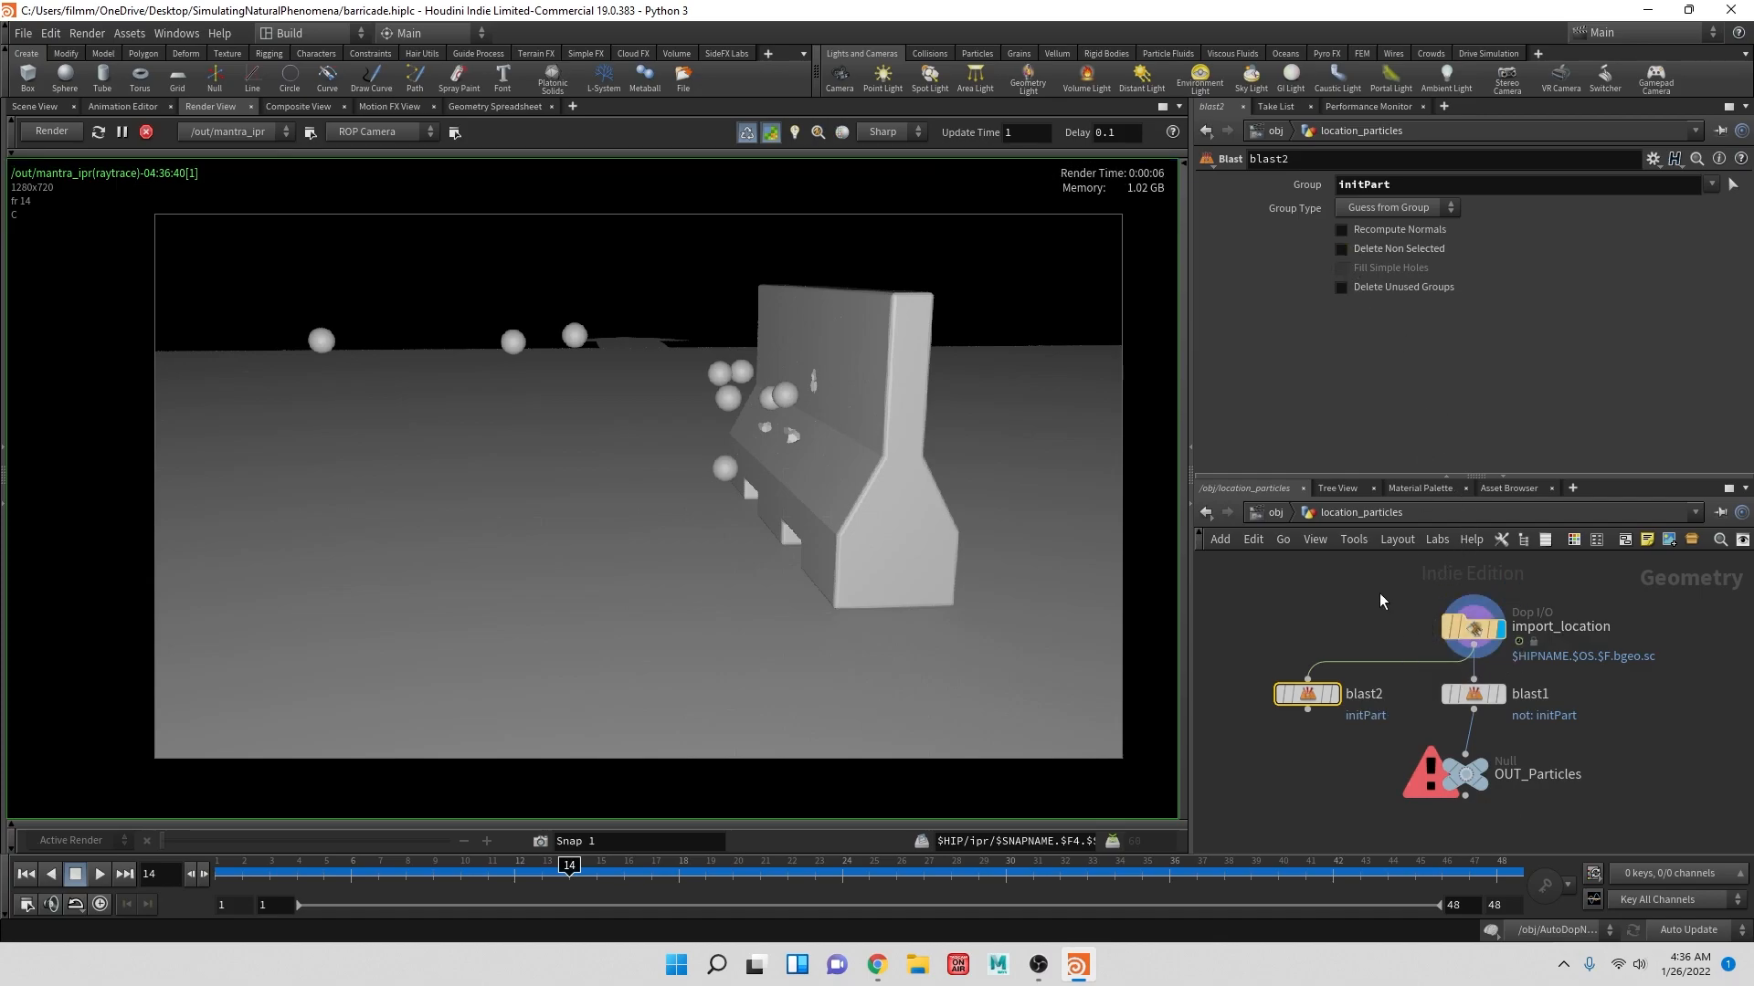
pyautogui.click(1335, 695)
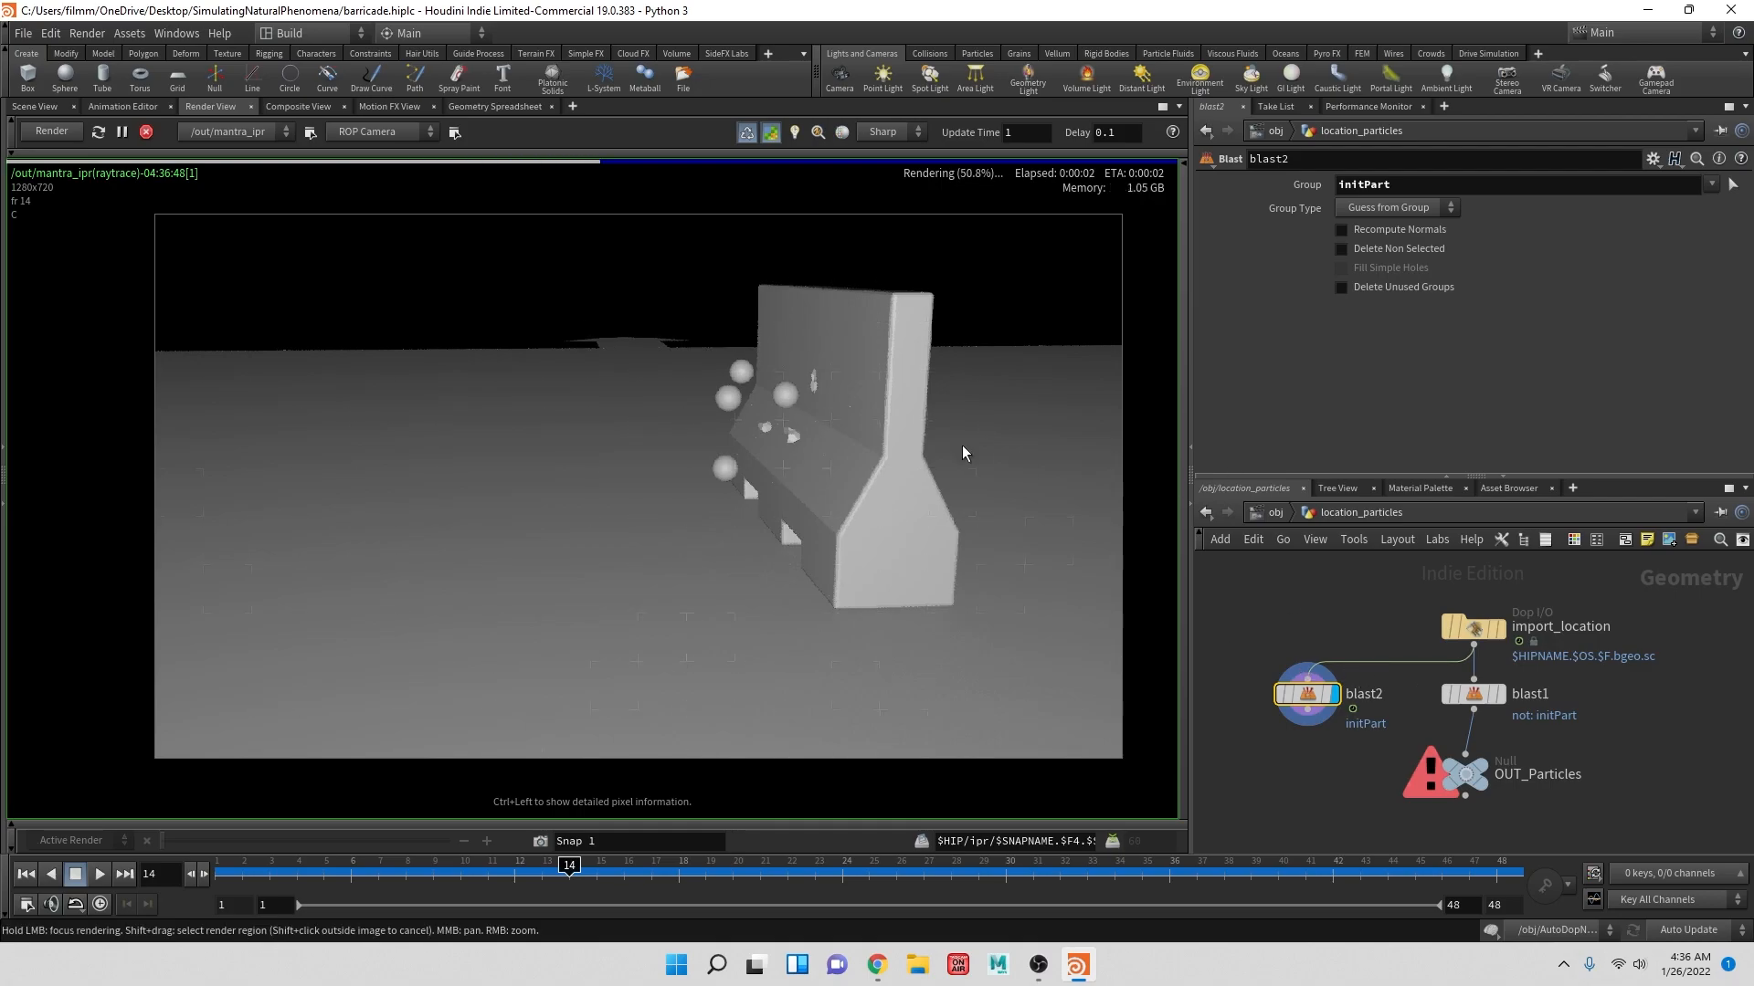
pyautogui.click(1504, 695)
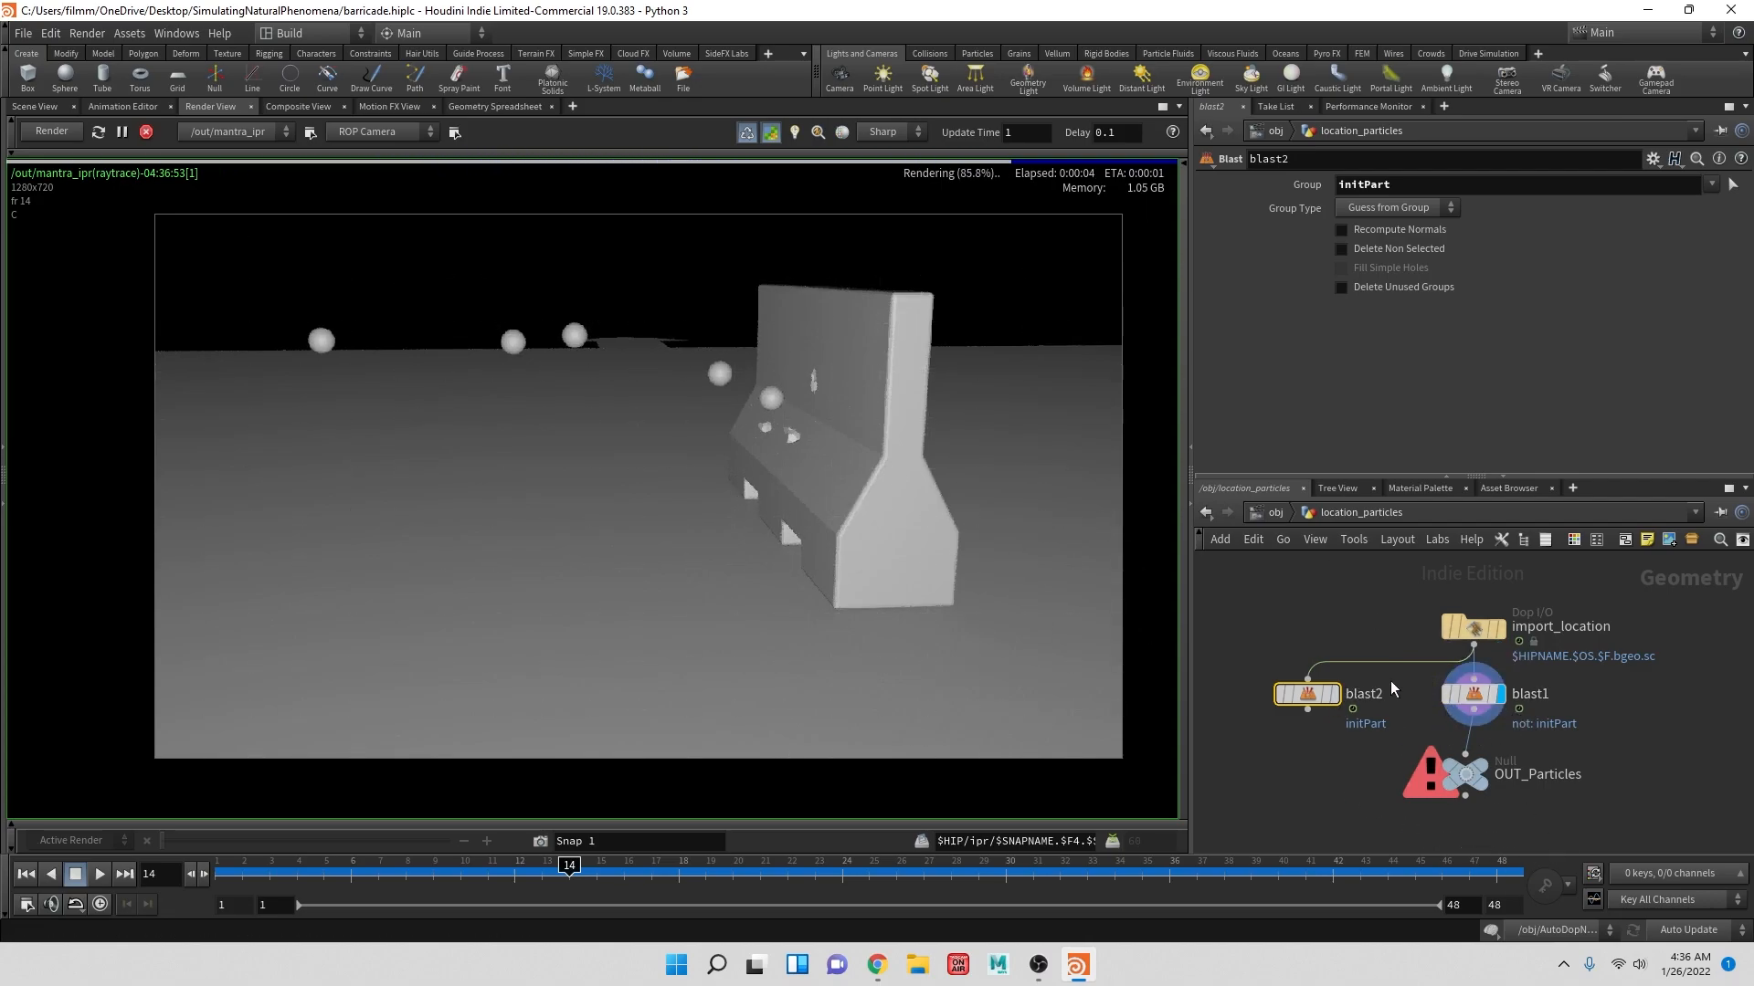
# - Combine the blast1 and blast2 outputs in a Merge node and display the merged result
pyautogui.moveTo(1322, 727); pyautogui.dragTo(1275, 683, button='middle')
pyautogui.scroll(-1, 1283, 681)
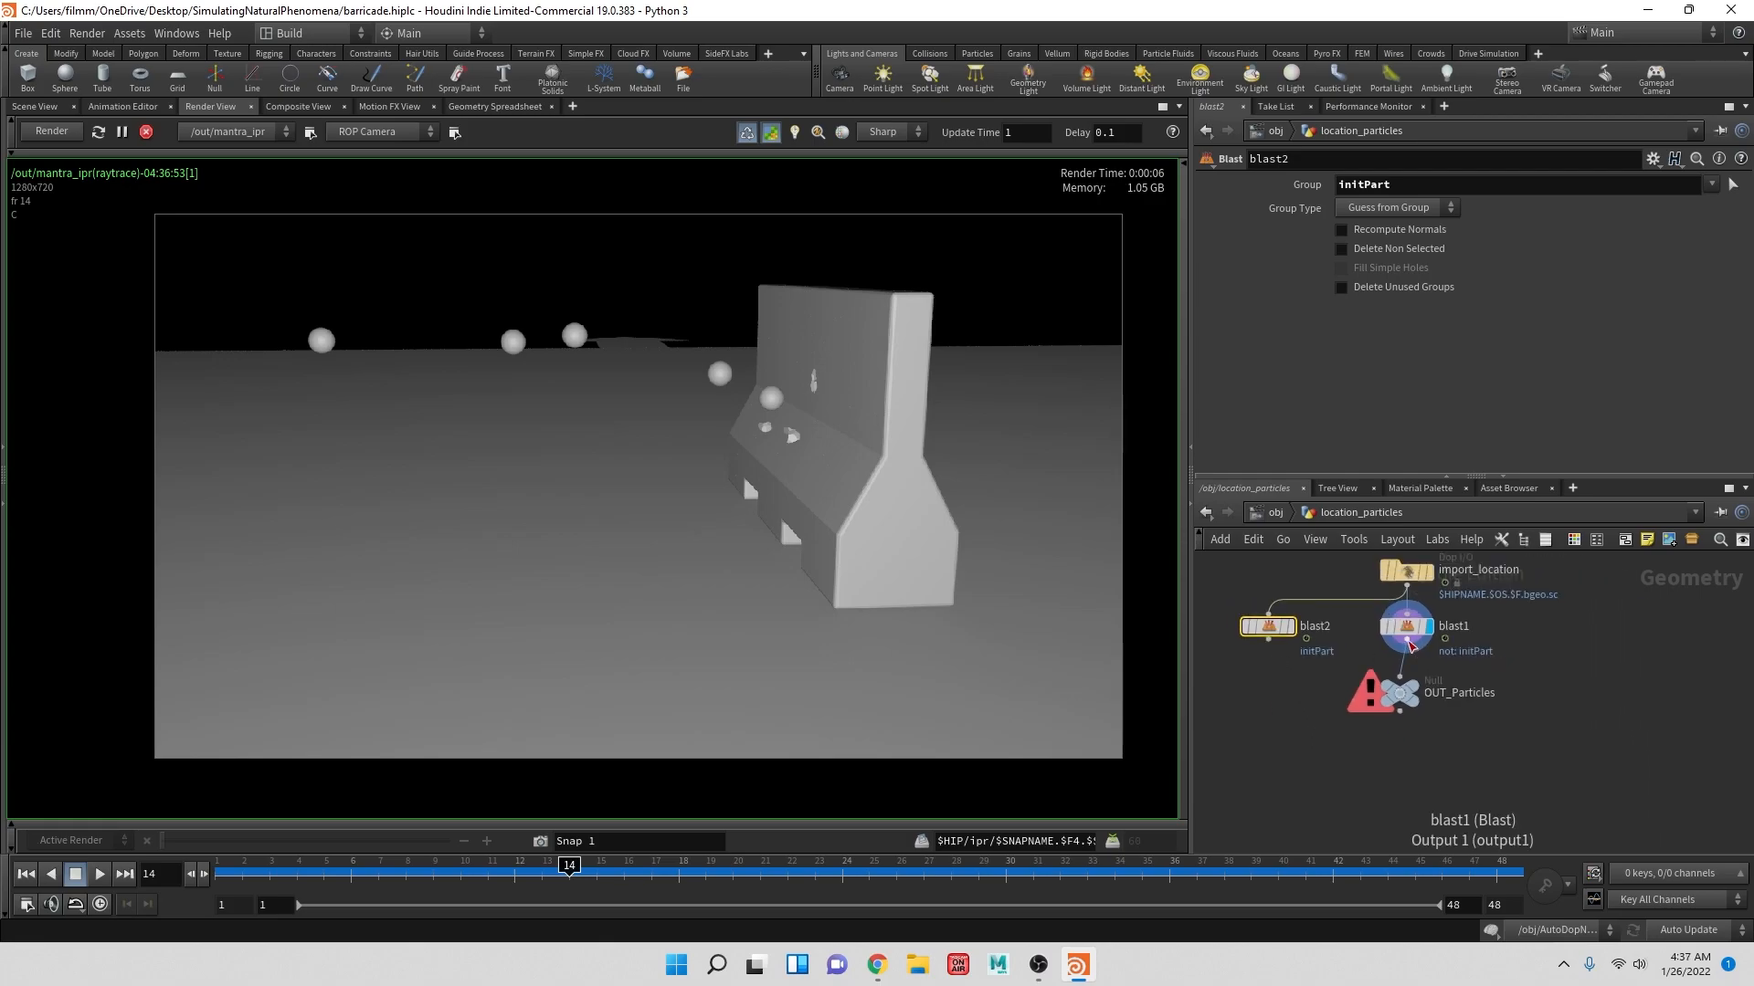
pyautogui.press('Tab')
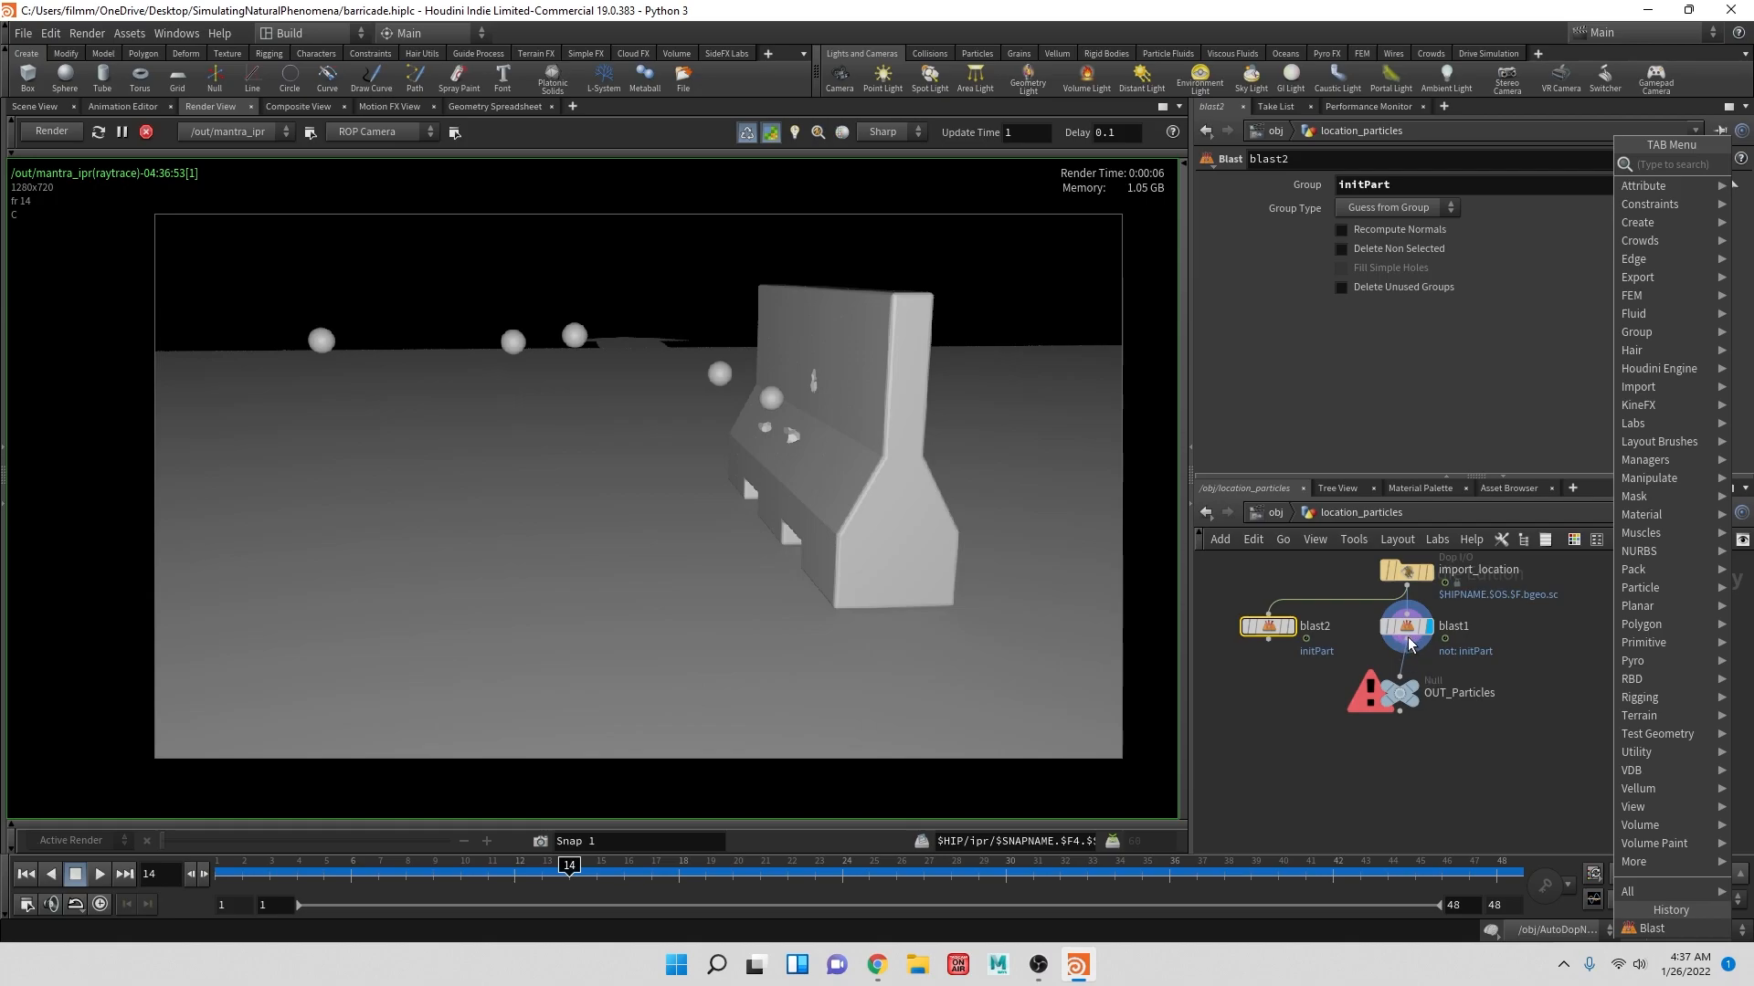
pyautogui.click(1291, 691)
pyautogui.moveTo(1406, 640); pyautogui.dragTo(1326, 699)
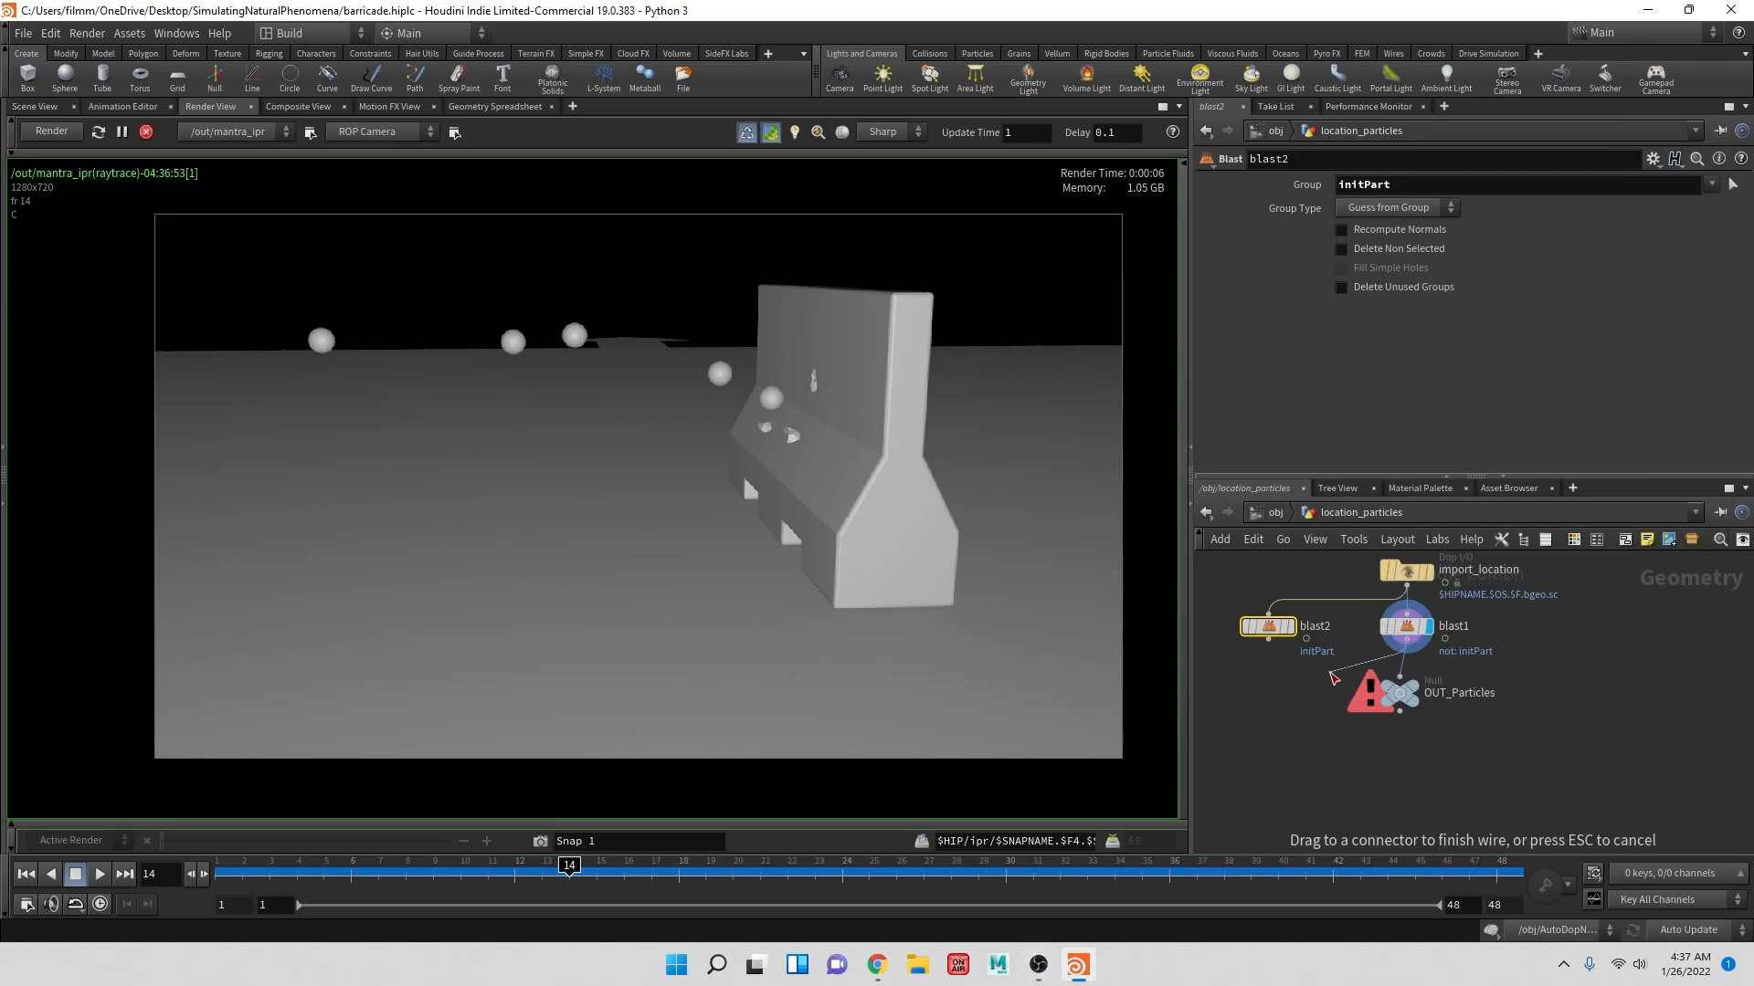
pyautogui.press('Tab')
pyautogui.write('me')
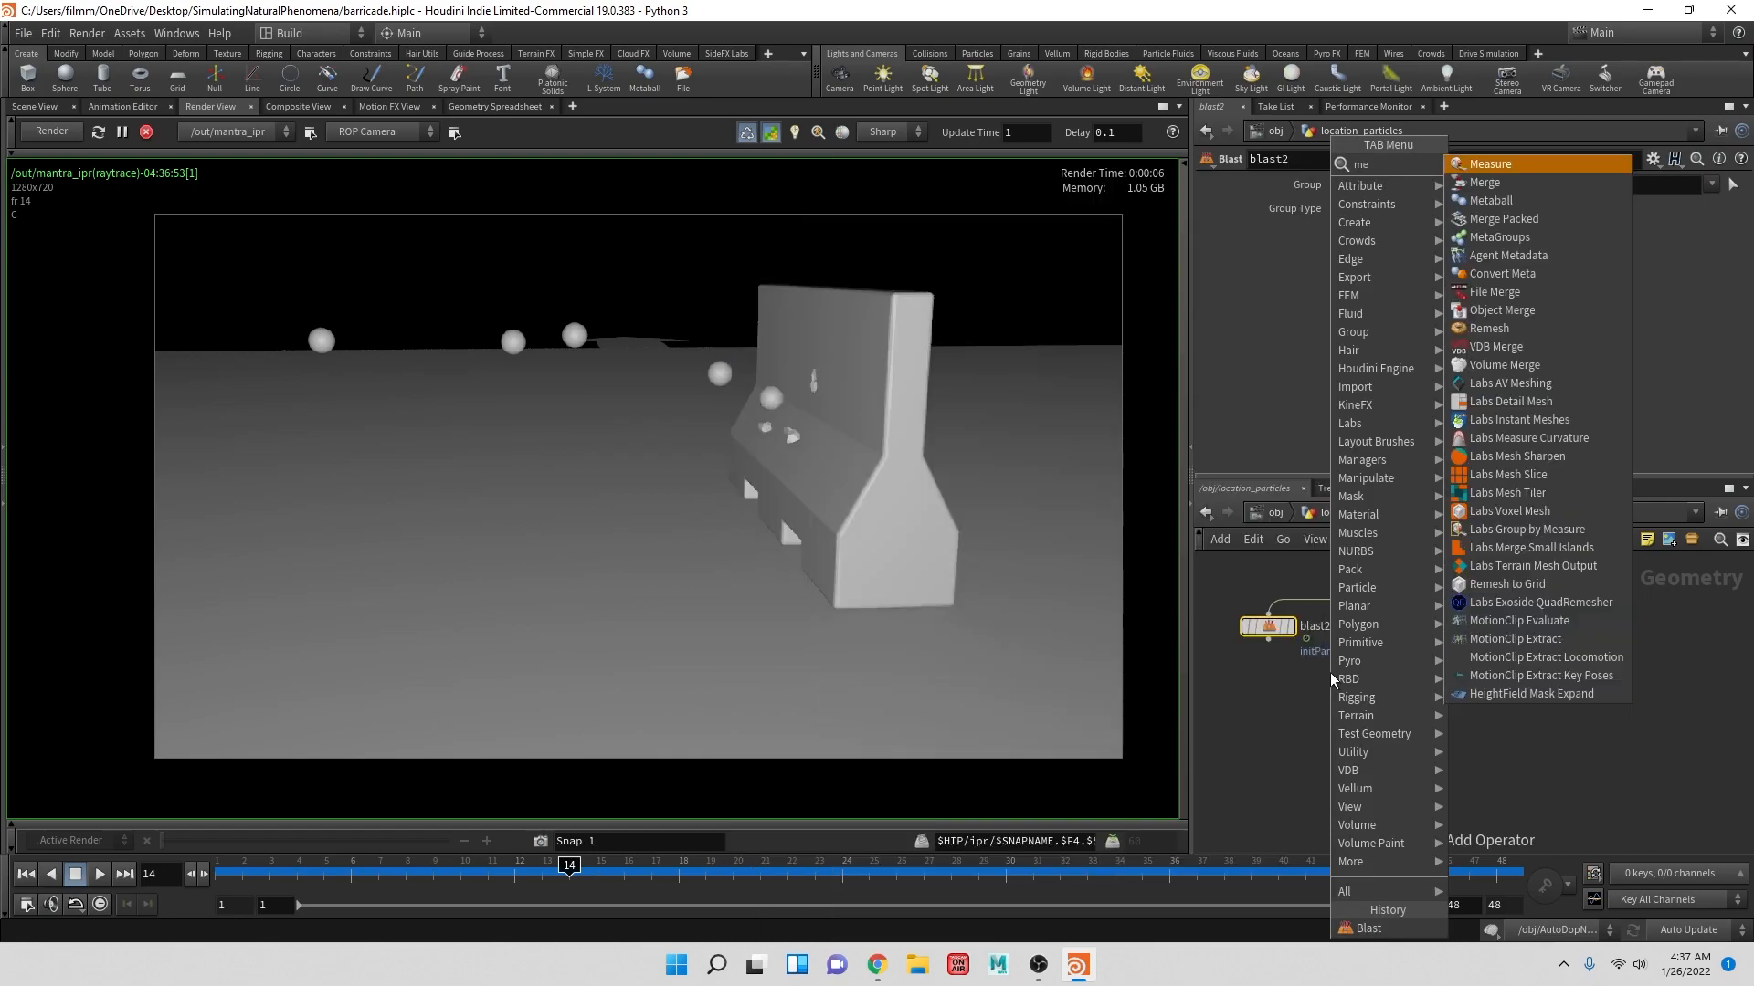
pyautogui.write('gr')
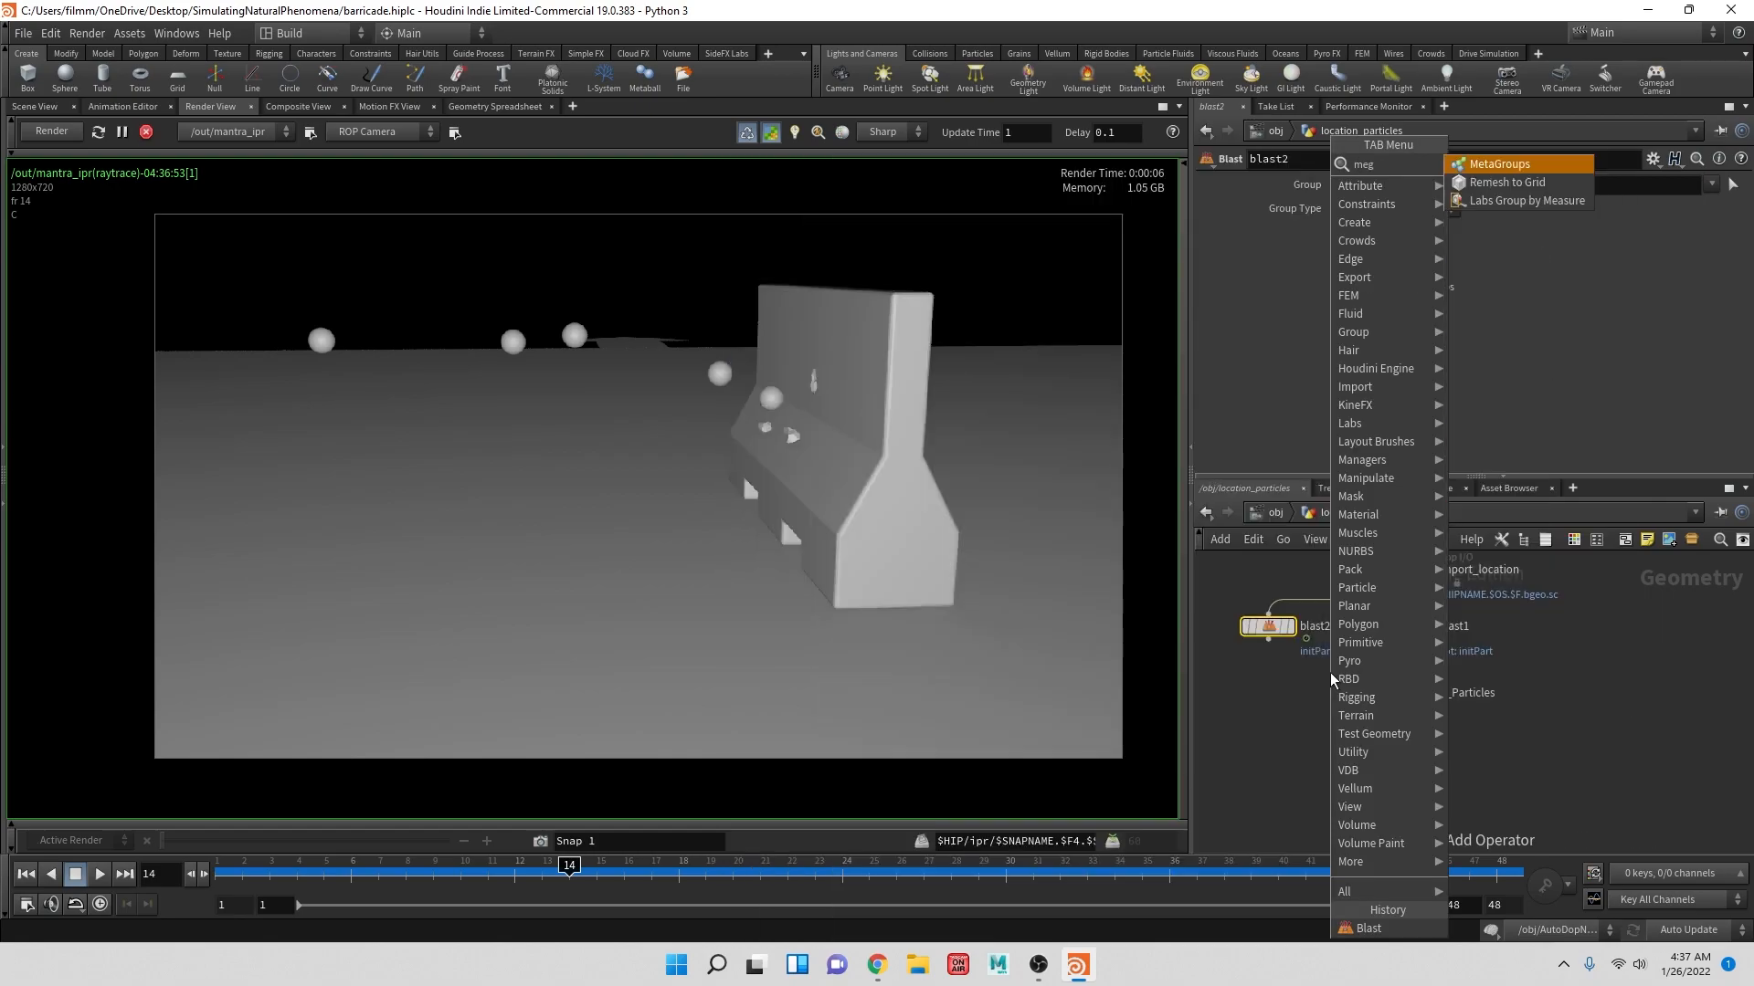
pyautogui.press('BackSpace')
pyautogui.press('BackSpace')
pyautogui.press('BackSpace')
pyautogui.press('BackSpace')
pyautogui.write('merg')
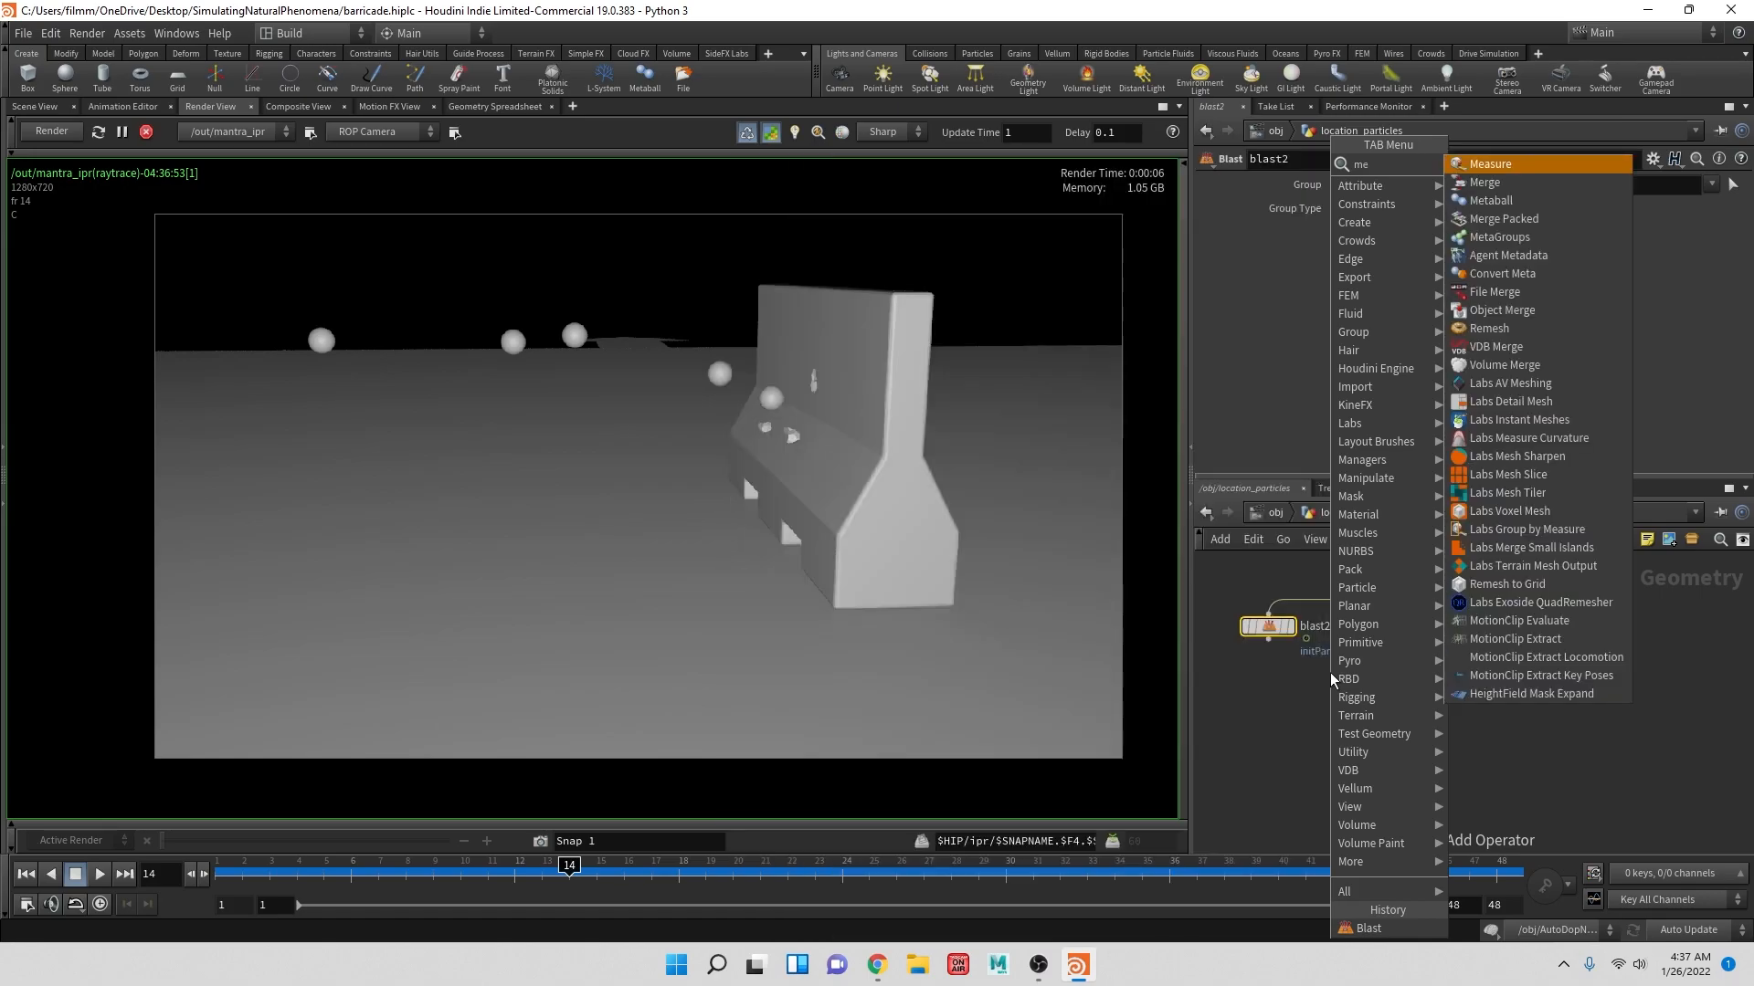
pyautogui.press('Return')
pyautogui.click(1268, 639)
pyautogui.click(1357, 680)
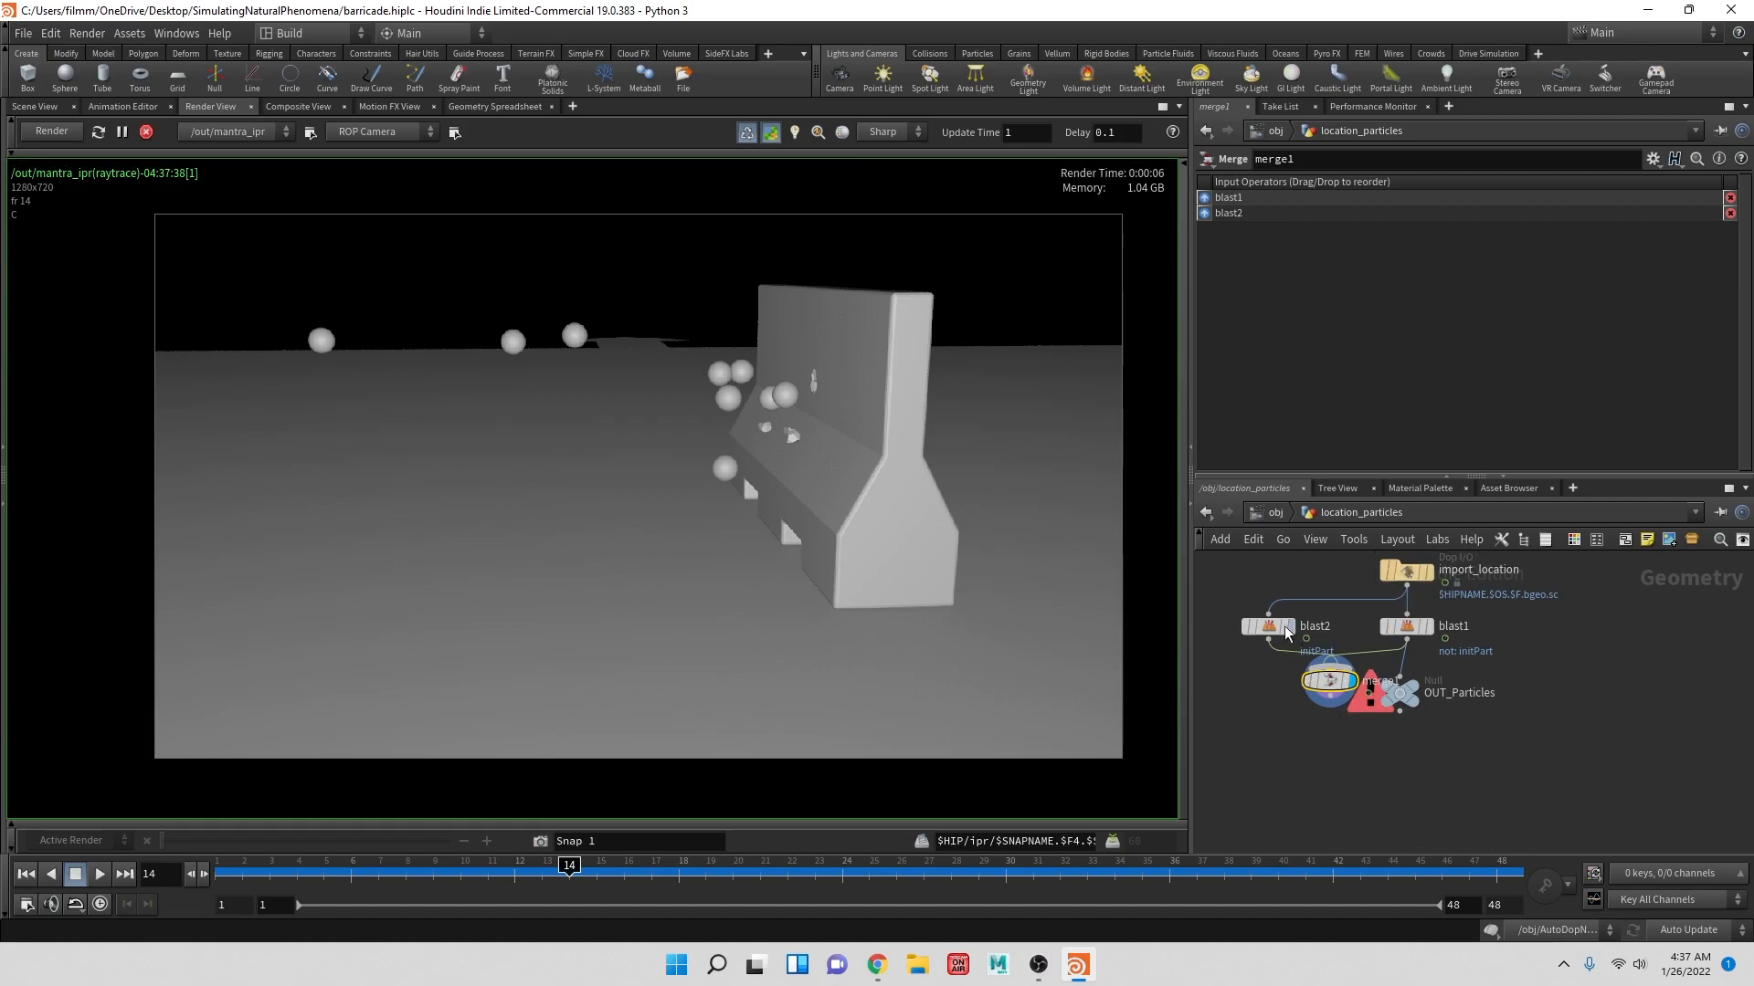
# - Spread out merge1, OUT_Particles, blast1 and blast2 in the network to make room between them
pyautogui.moveTo(1331, 677); pyautogui.dragTo(1313, 740)
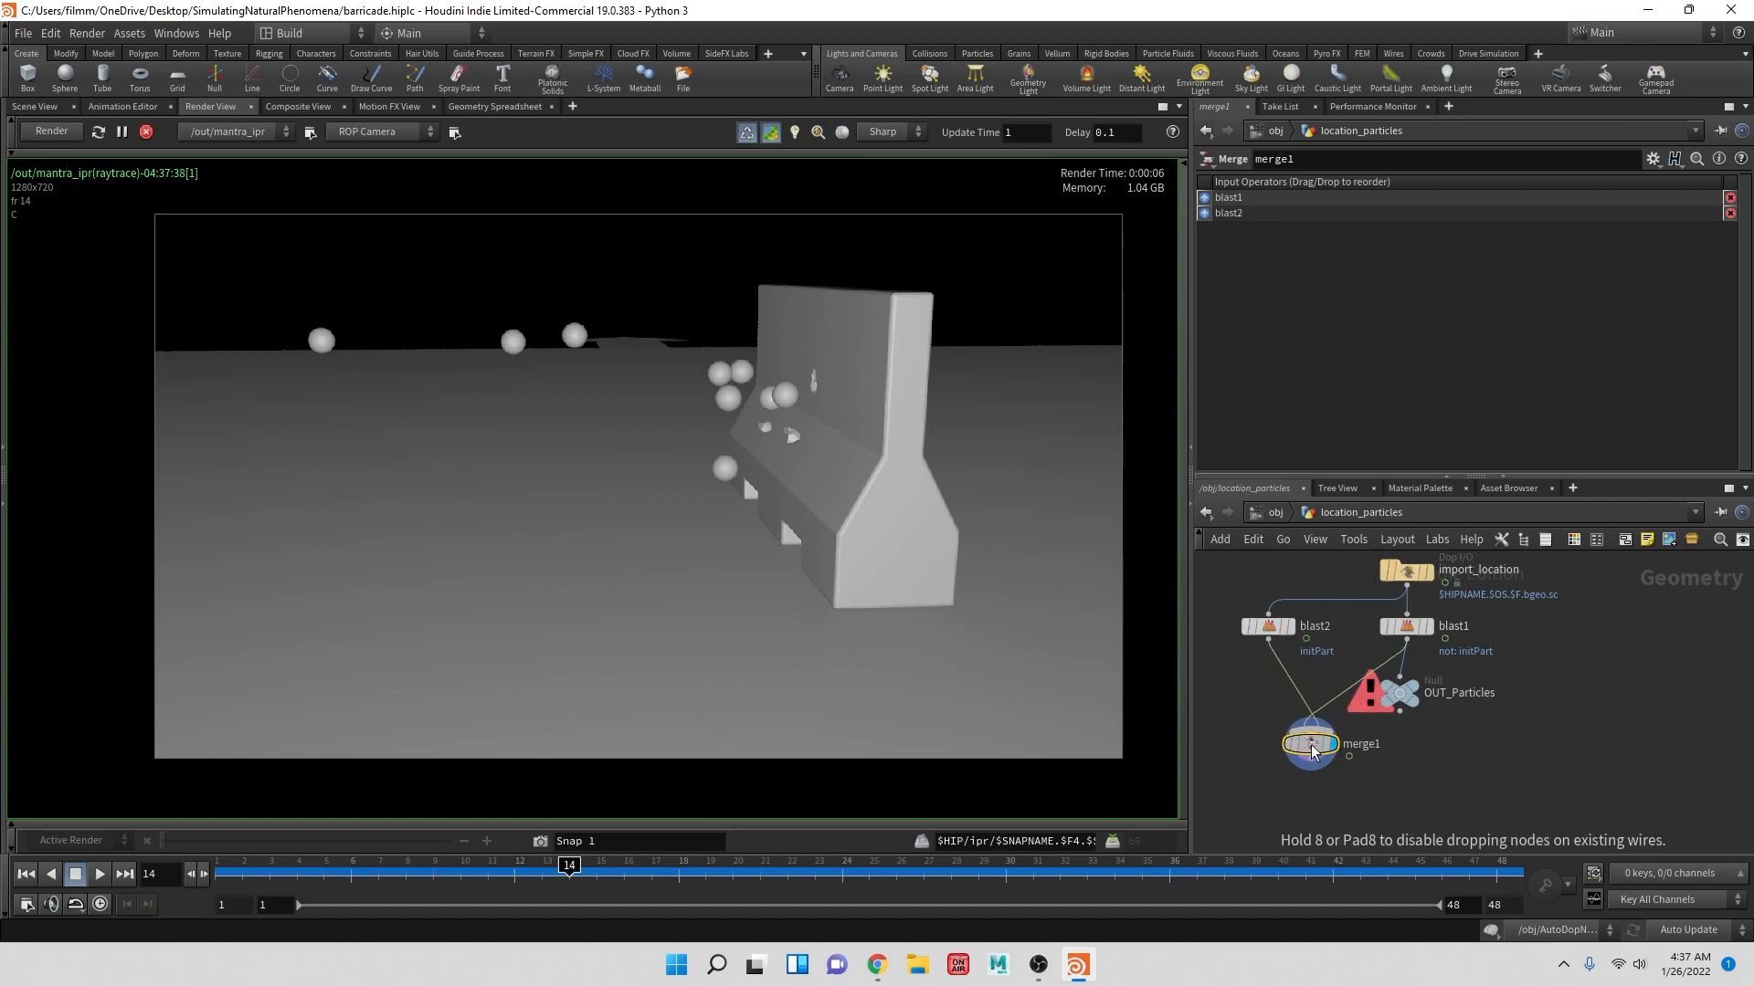
pyautogui.moveTo(1402, 700); pyautogui.dragTo(1442, 769)
pyautogui.moveTo(1410, 626); pyautogui.dragTo(1411, 659)
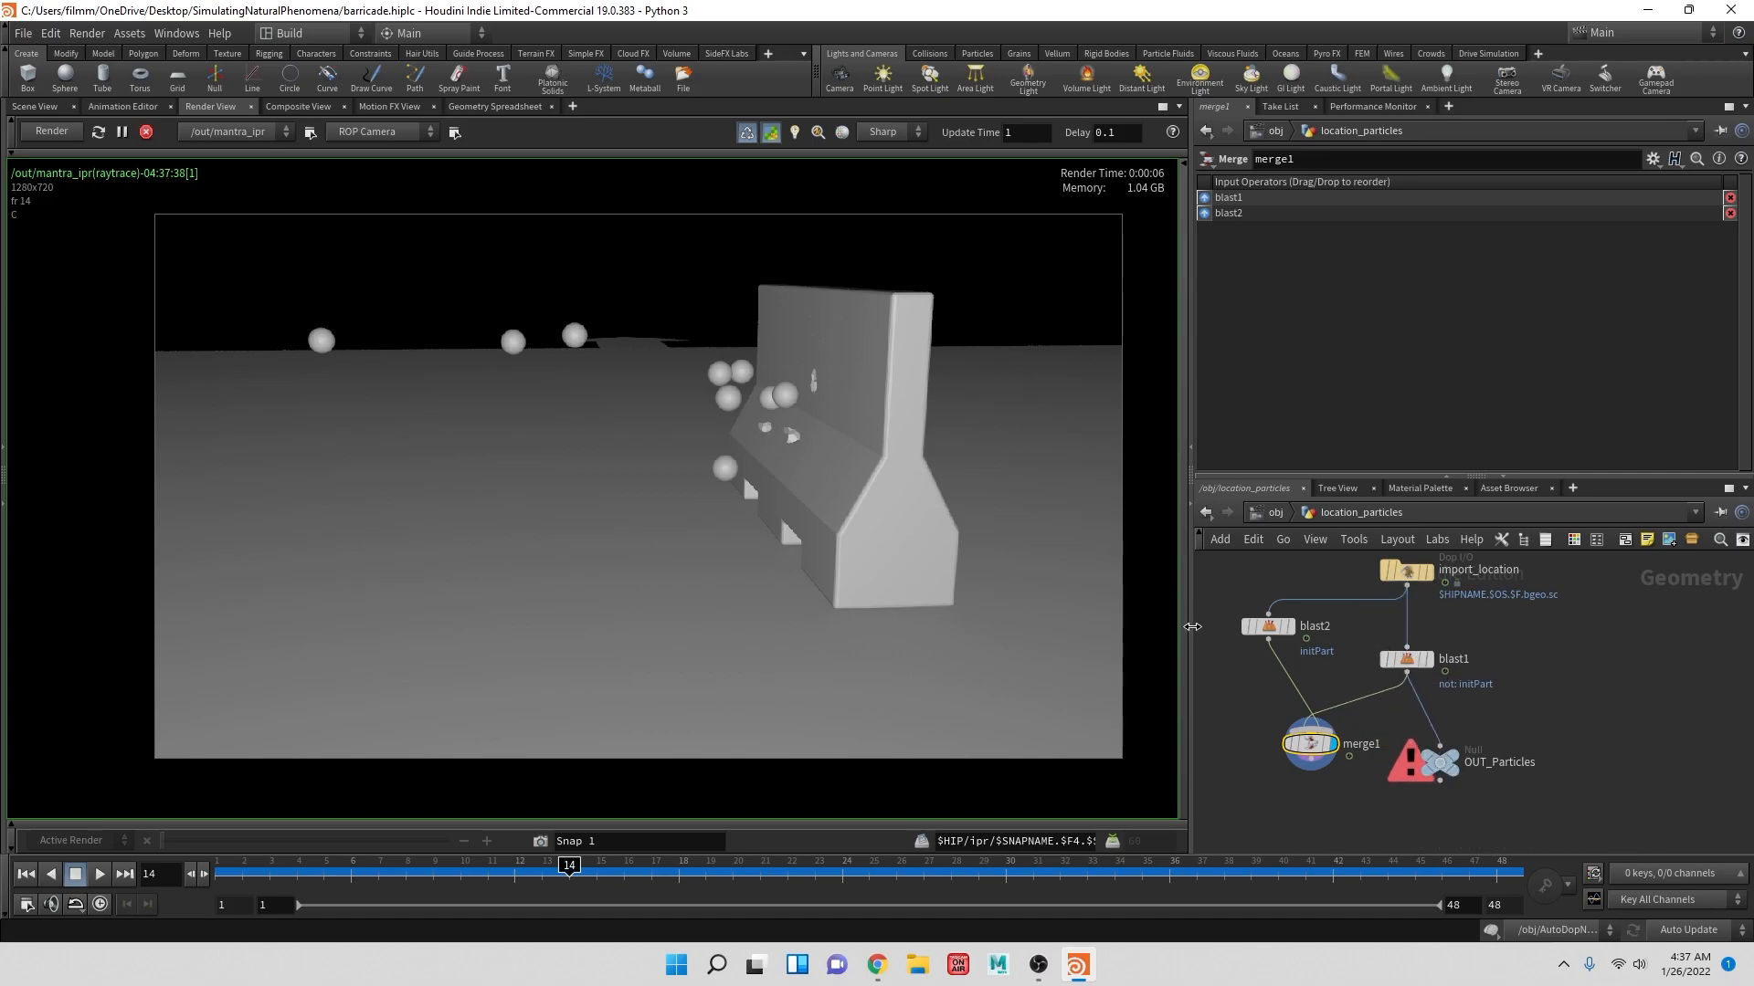
pyautogui.click(1266, 628)
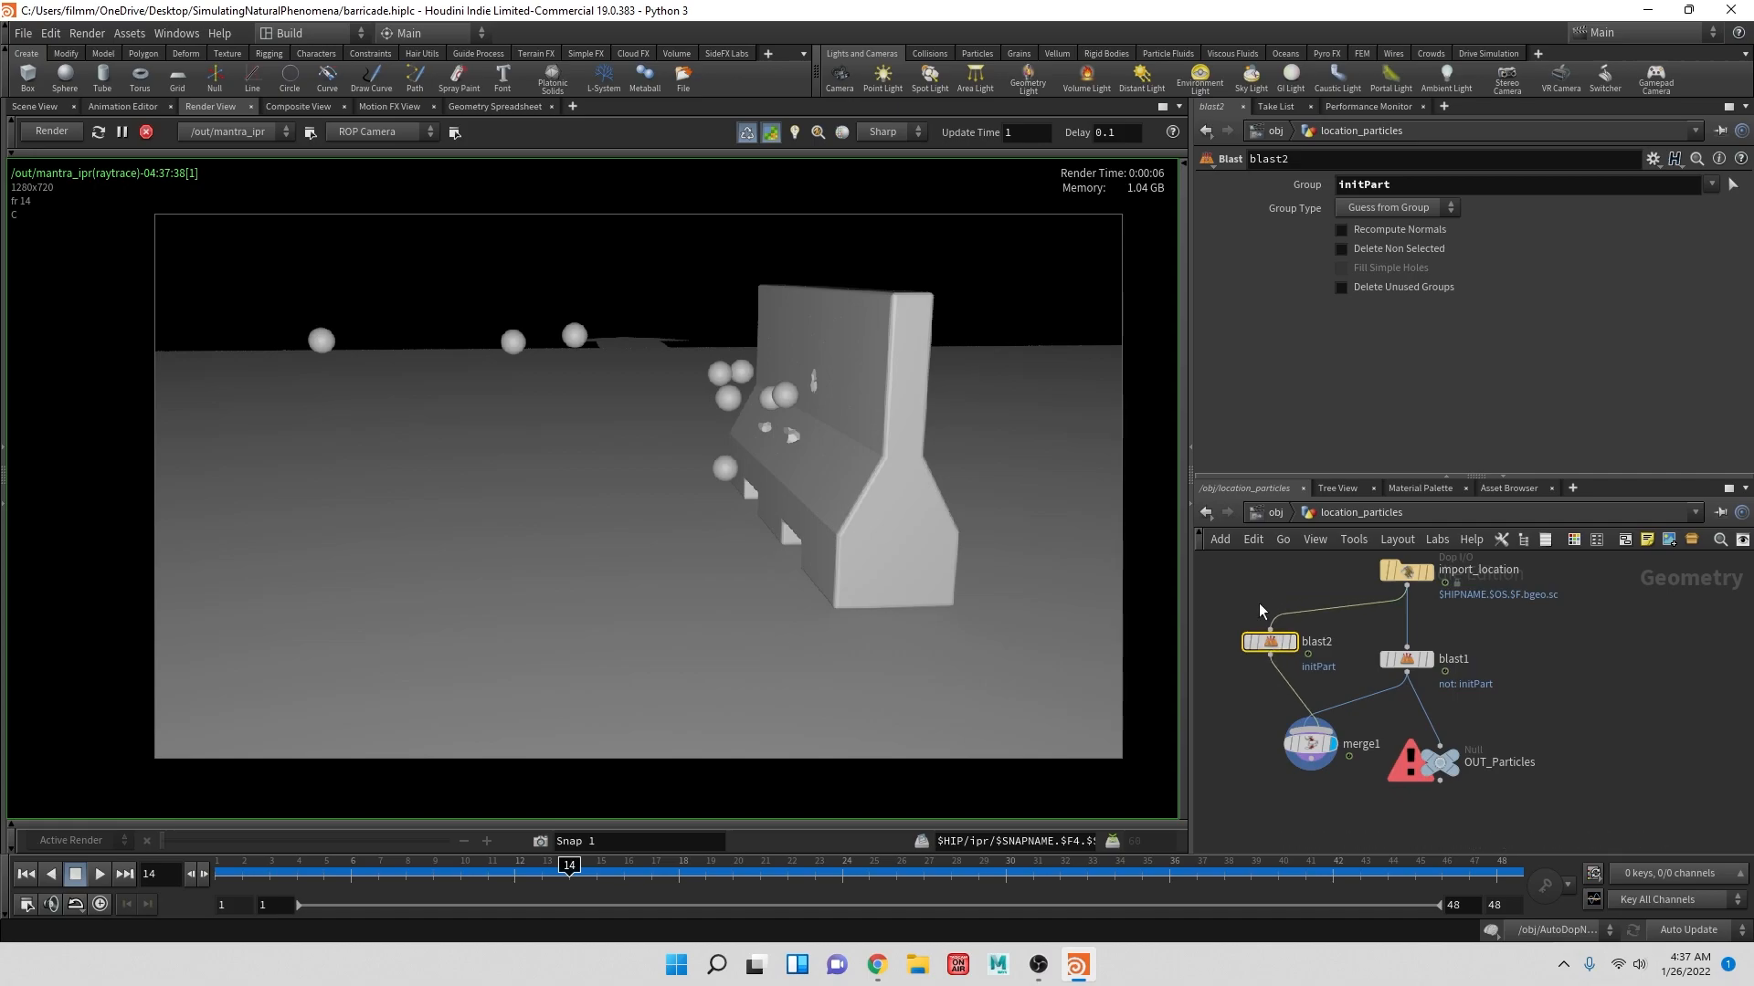
# - Insert a Color node between import_location and blast2 and set its colour to near-black, 0.00625 in every channel
pyautogui.press('Tab')
pyautogui.write('color')
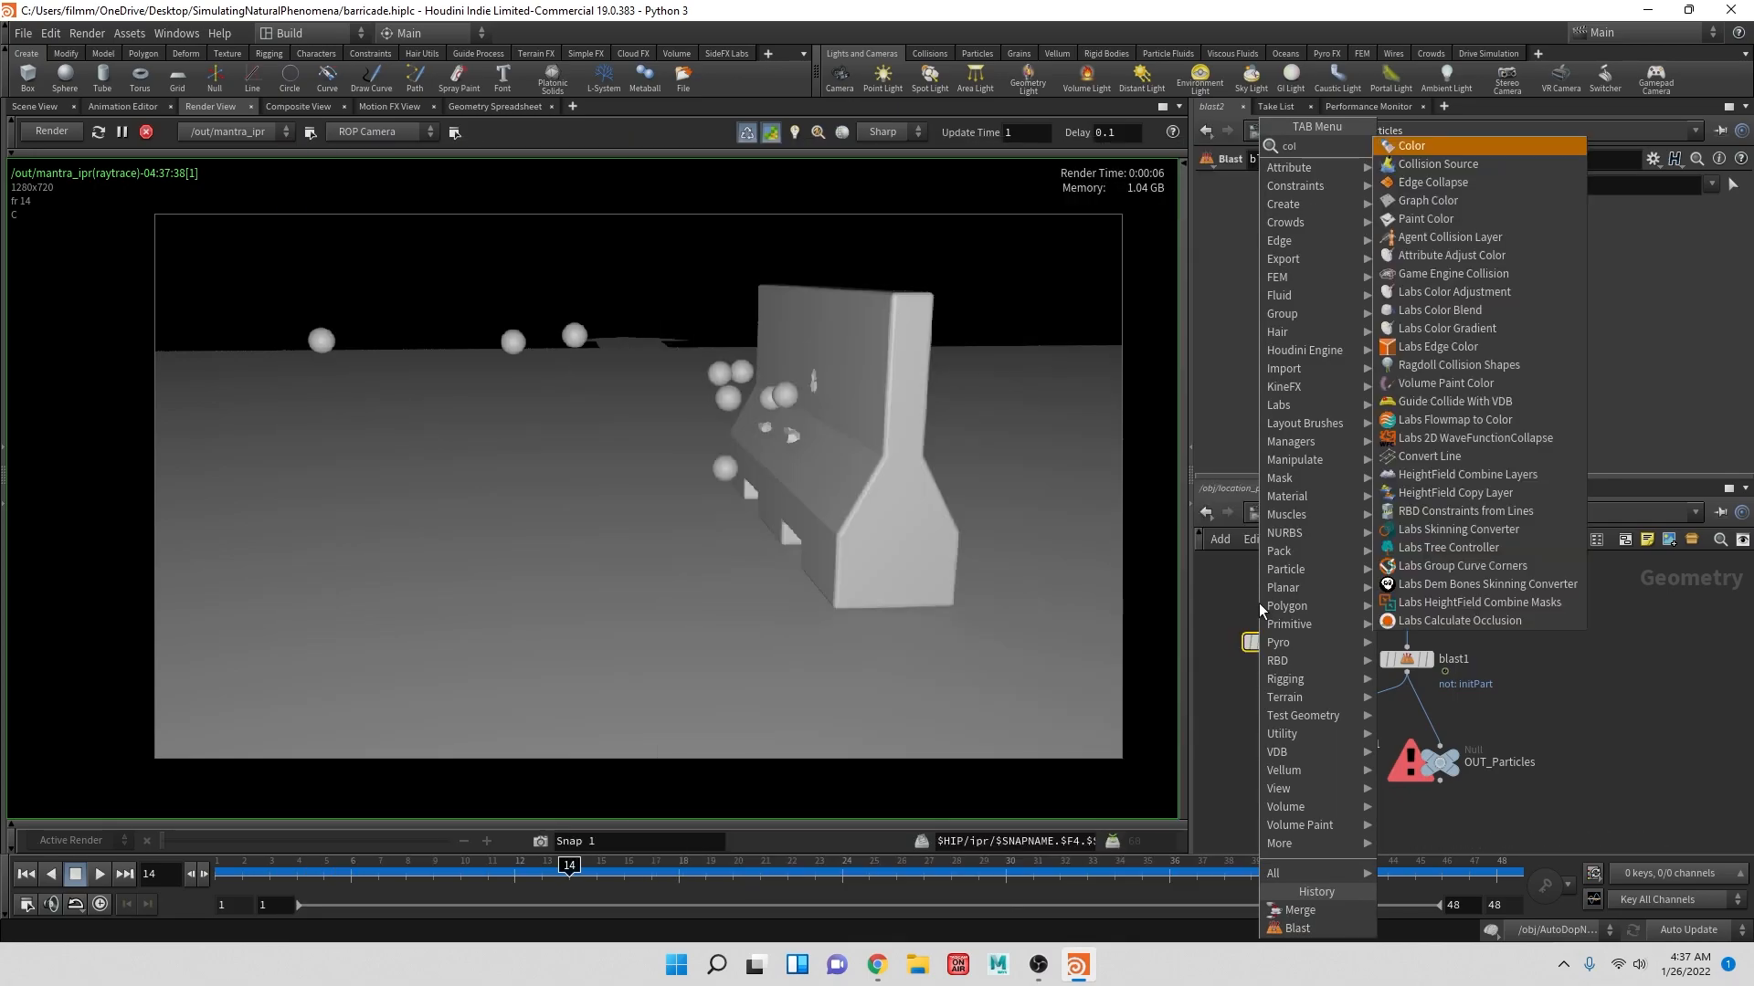
pyautogui.press('Return')
pyautogui.click(1286, 601)
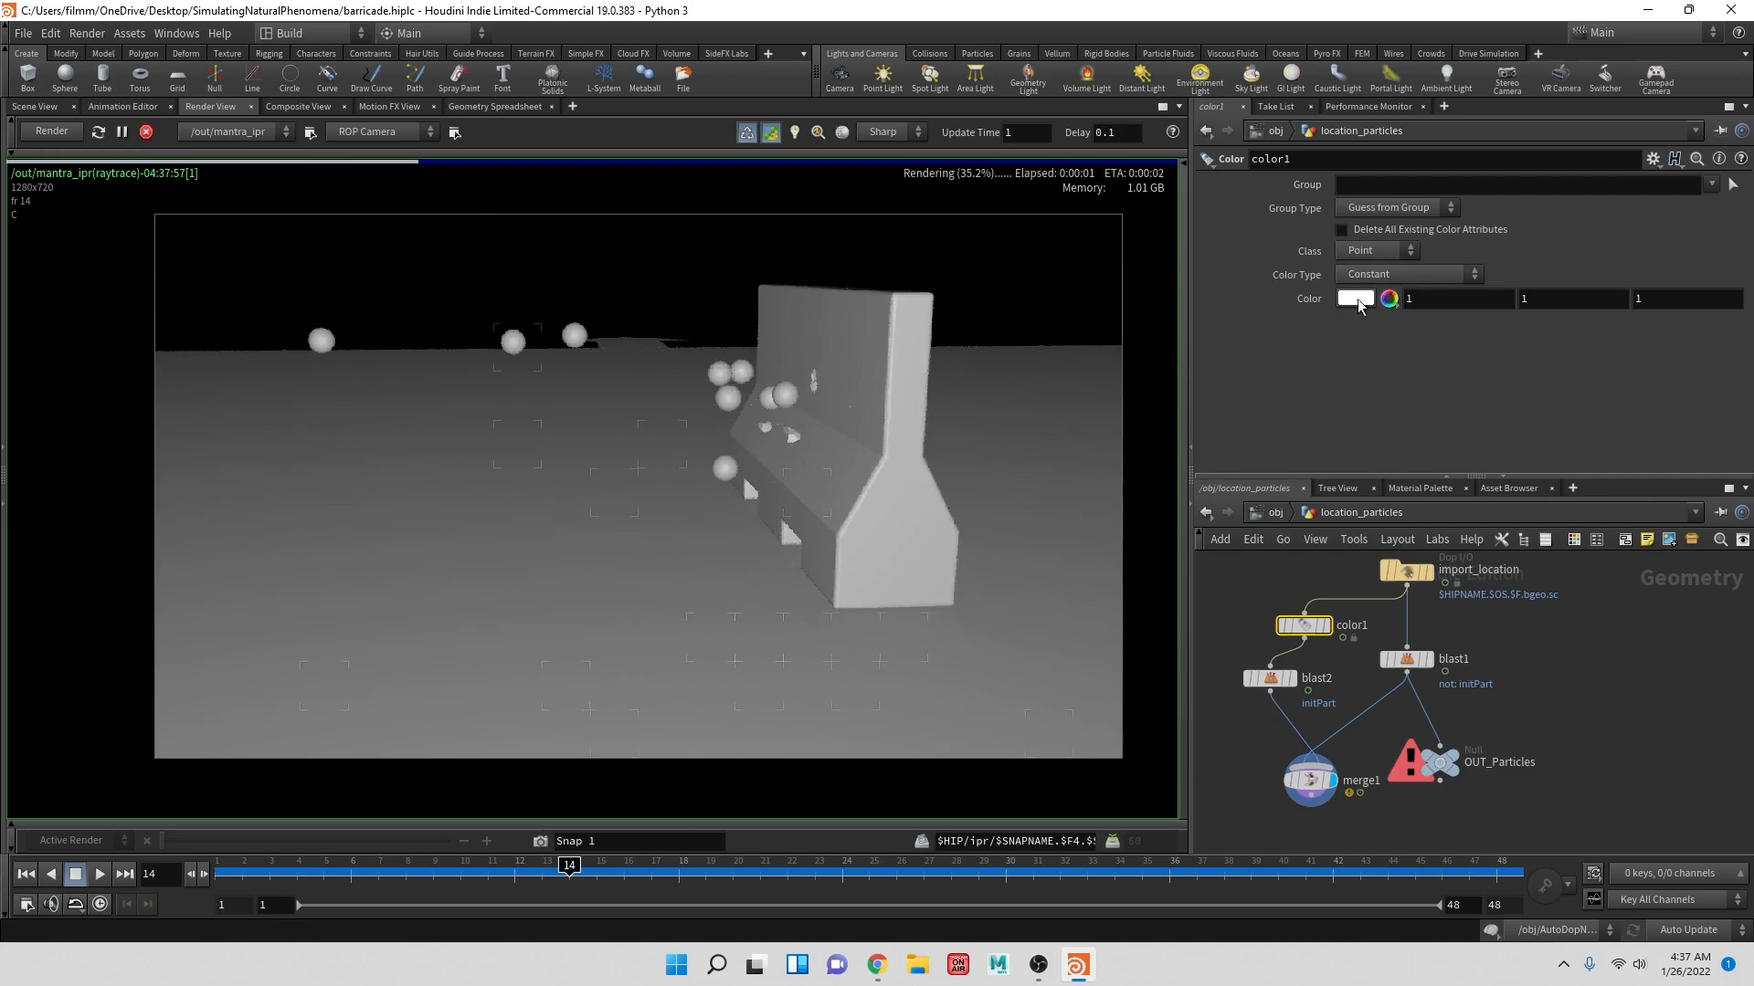
pyautogui.click(1358, 299)
pyautogui.click(1321, 263)
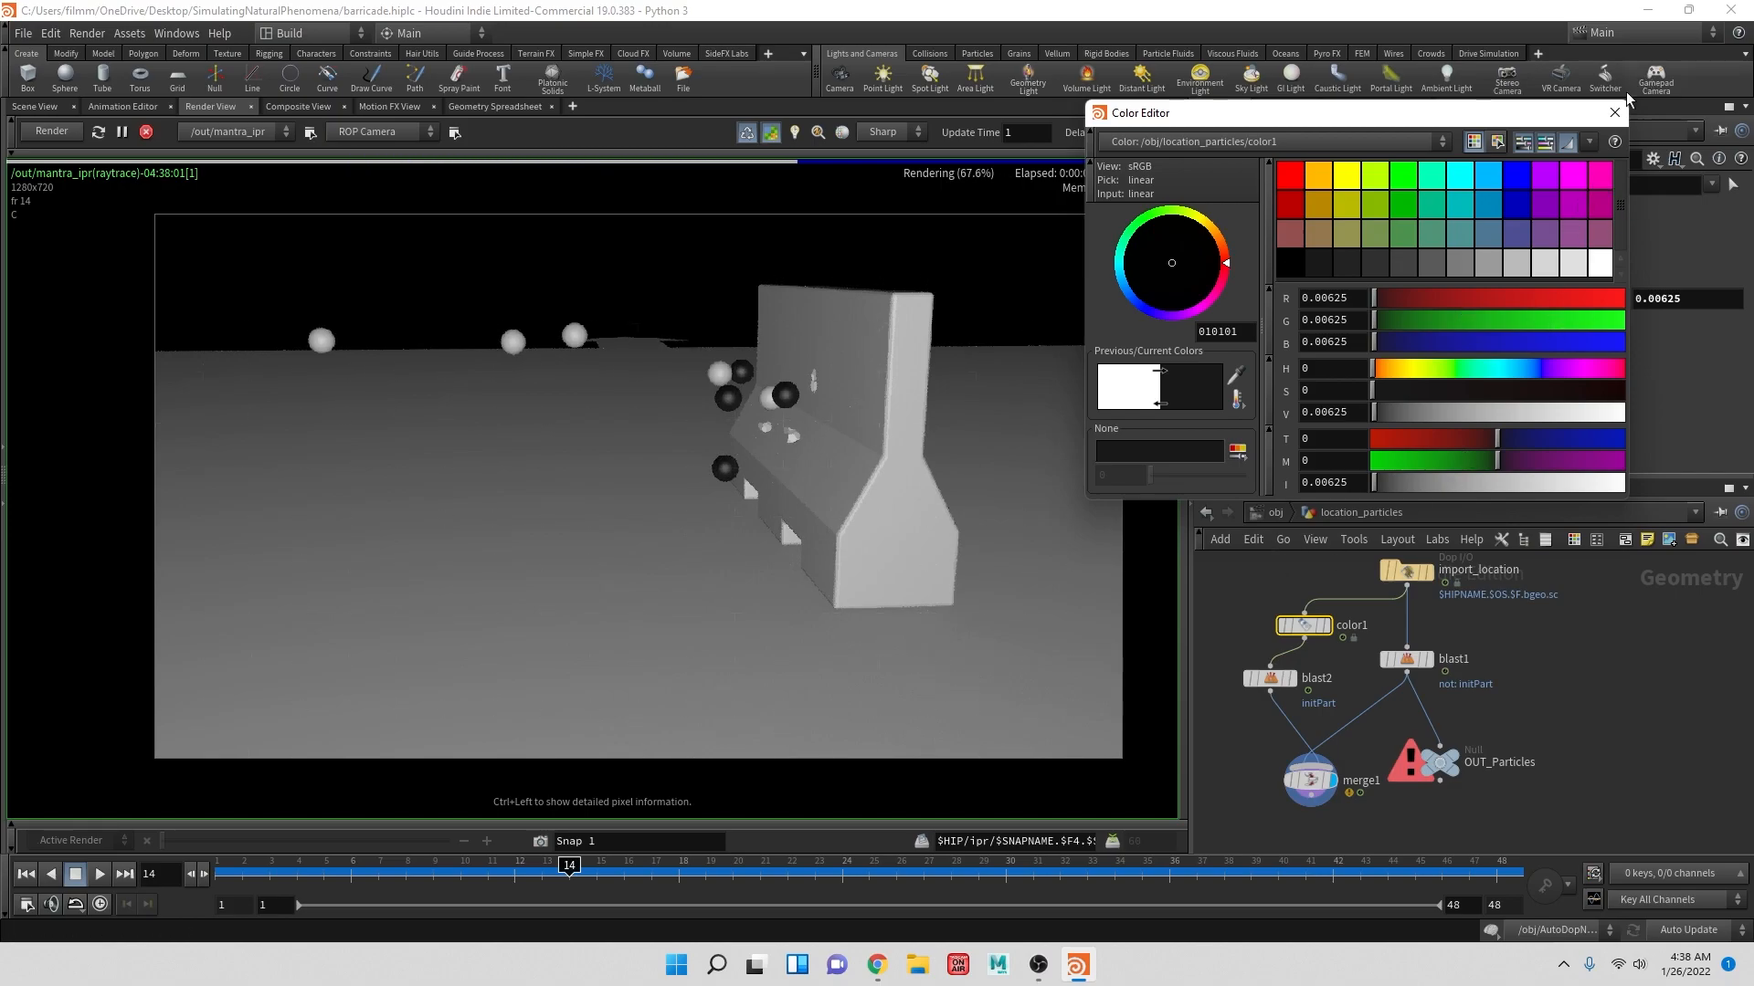
pyautogui.click(1606, 113)
# - Move color1 from the blast2 branch to the wire between blast1 and merge1, and shift merge1 lower
pyautogui.moveTo(1301, 629); pyautogui.dragTo(1407, 625)
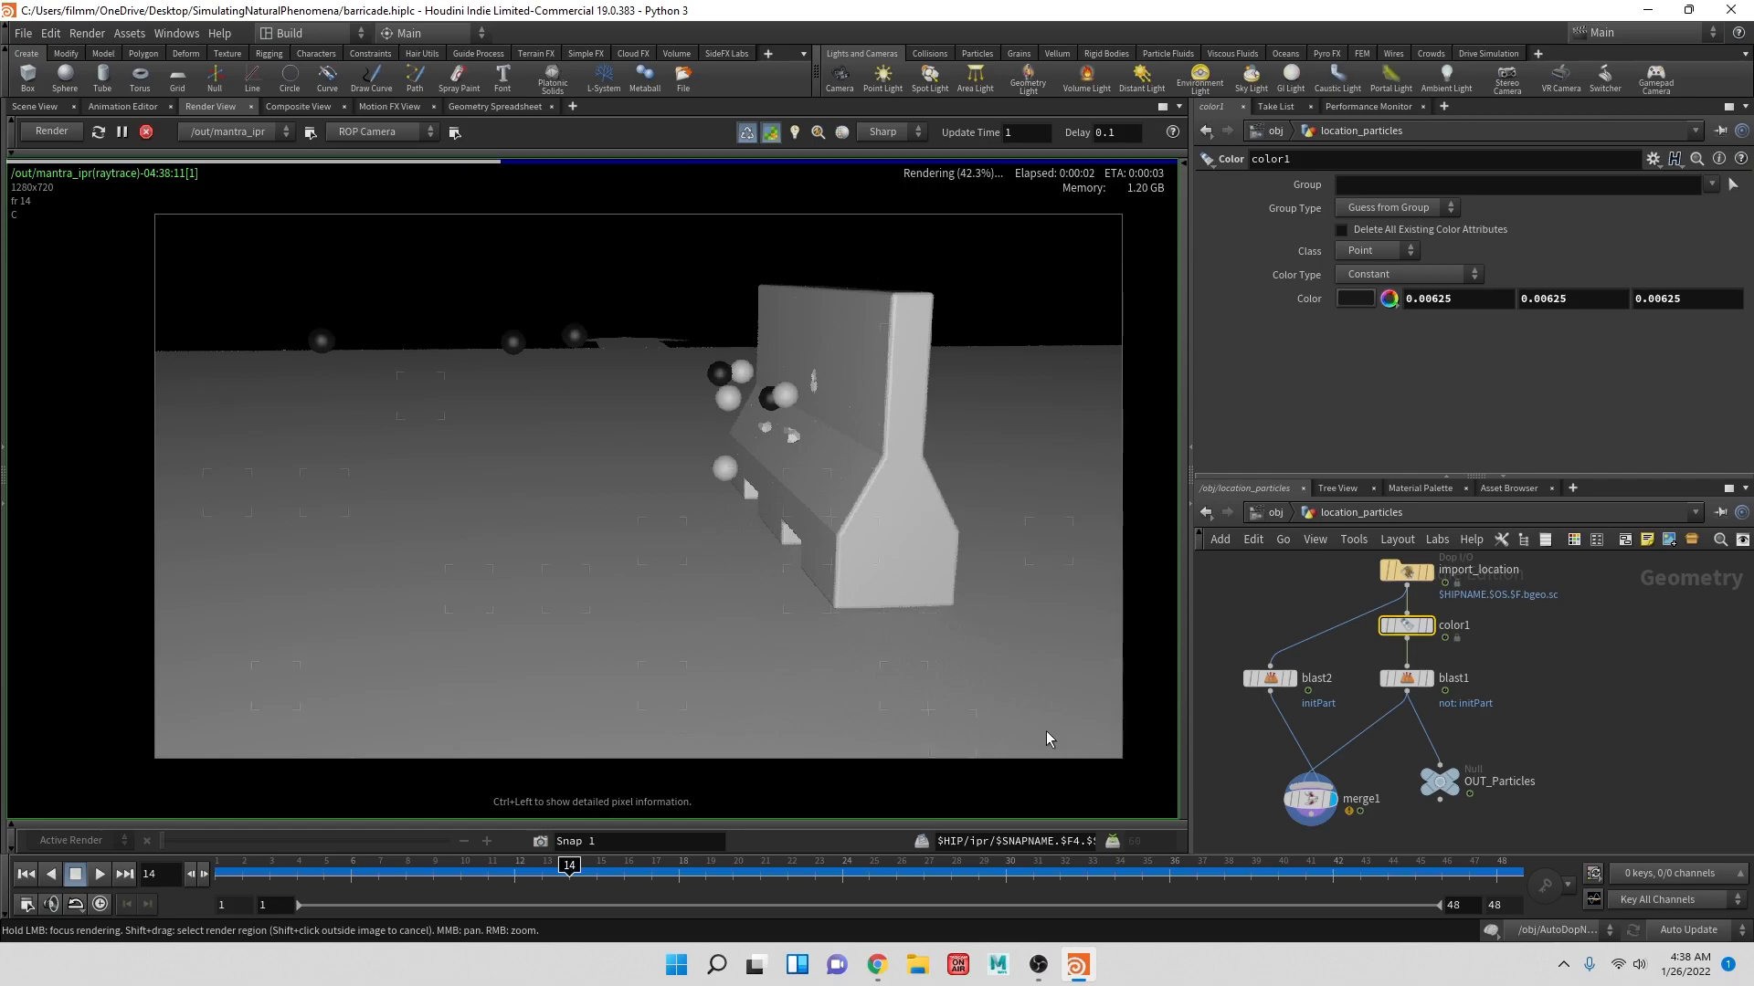
pyautogui.moveTo(1407, 626)
pyautogui.moveTo(1406, 627); pyautogui.dragTo(1378, 745)
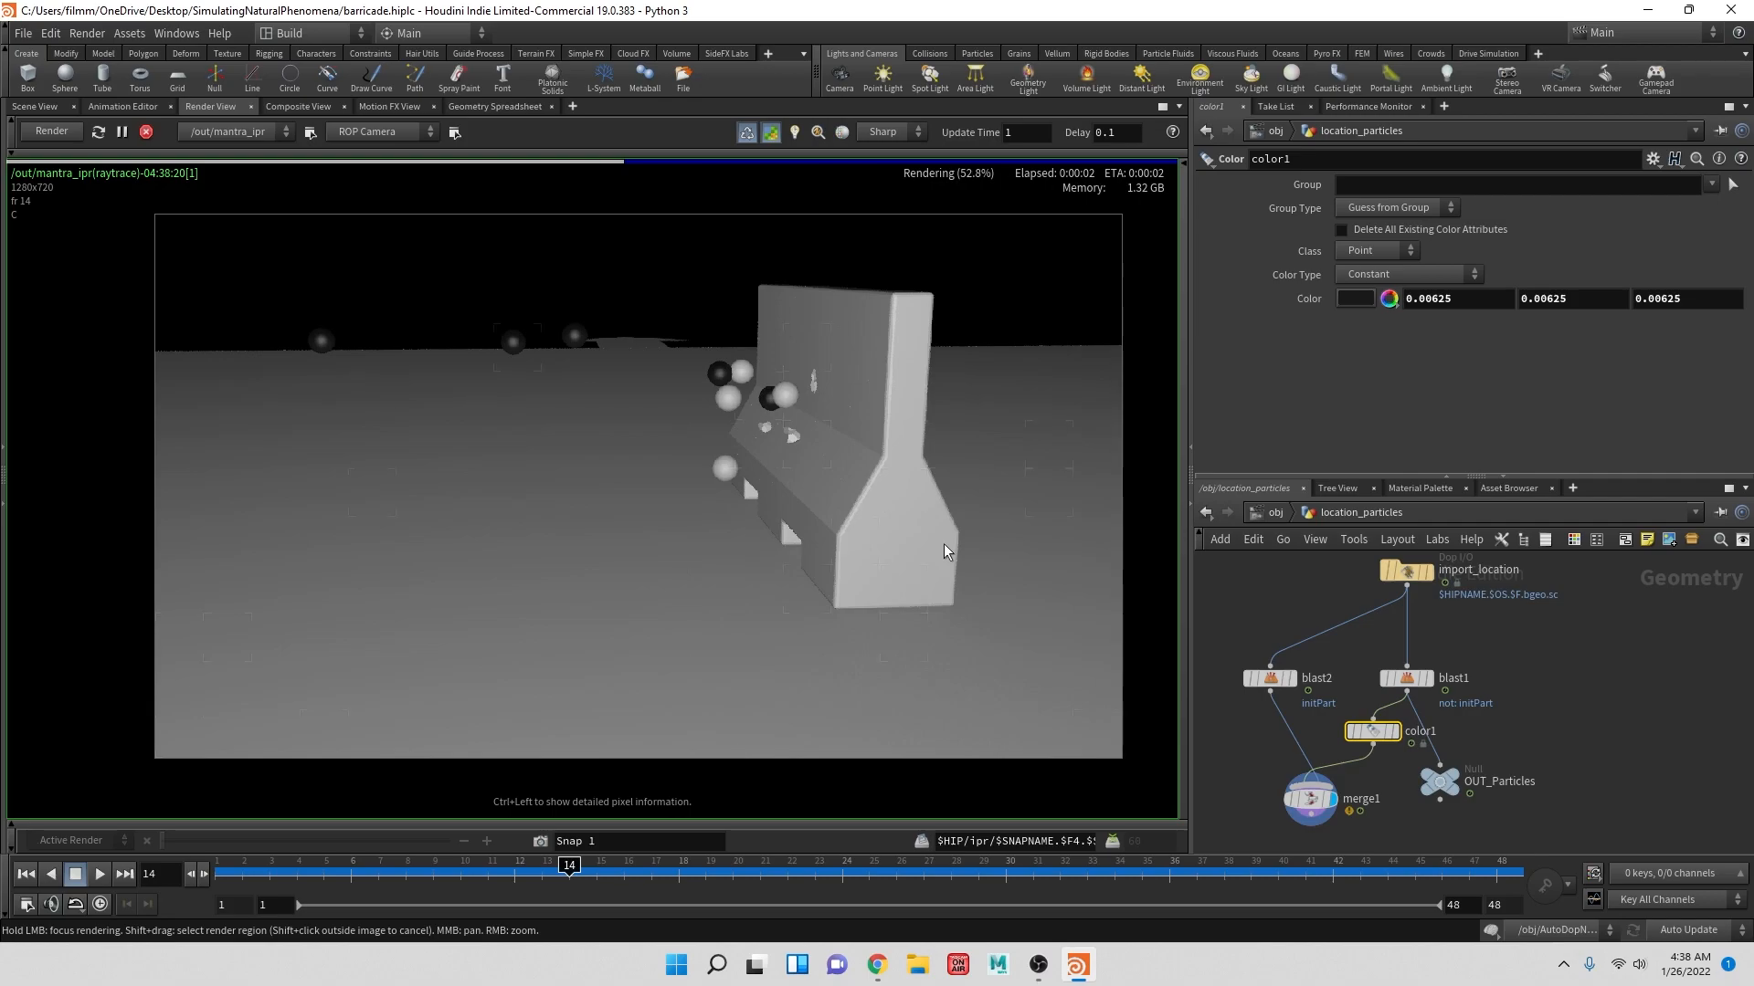
pyautogui.moveTo(1335, 800)
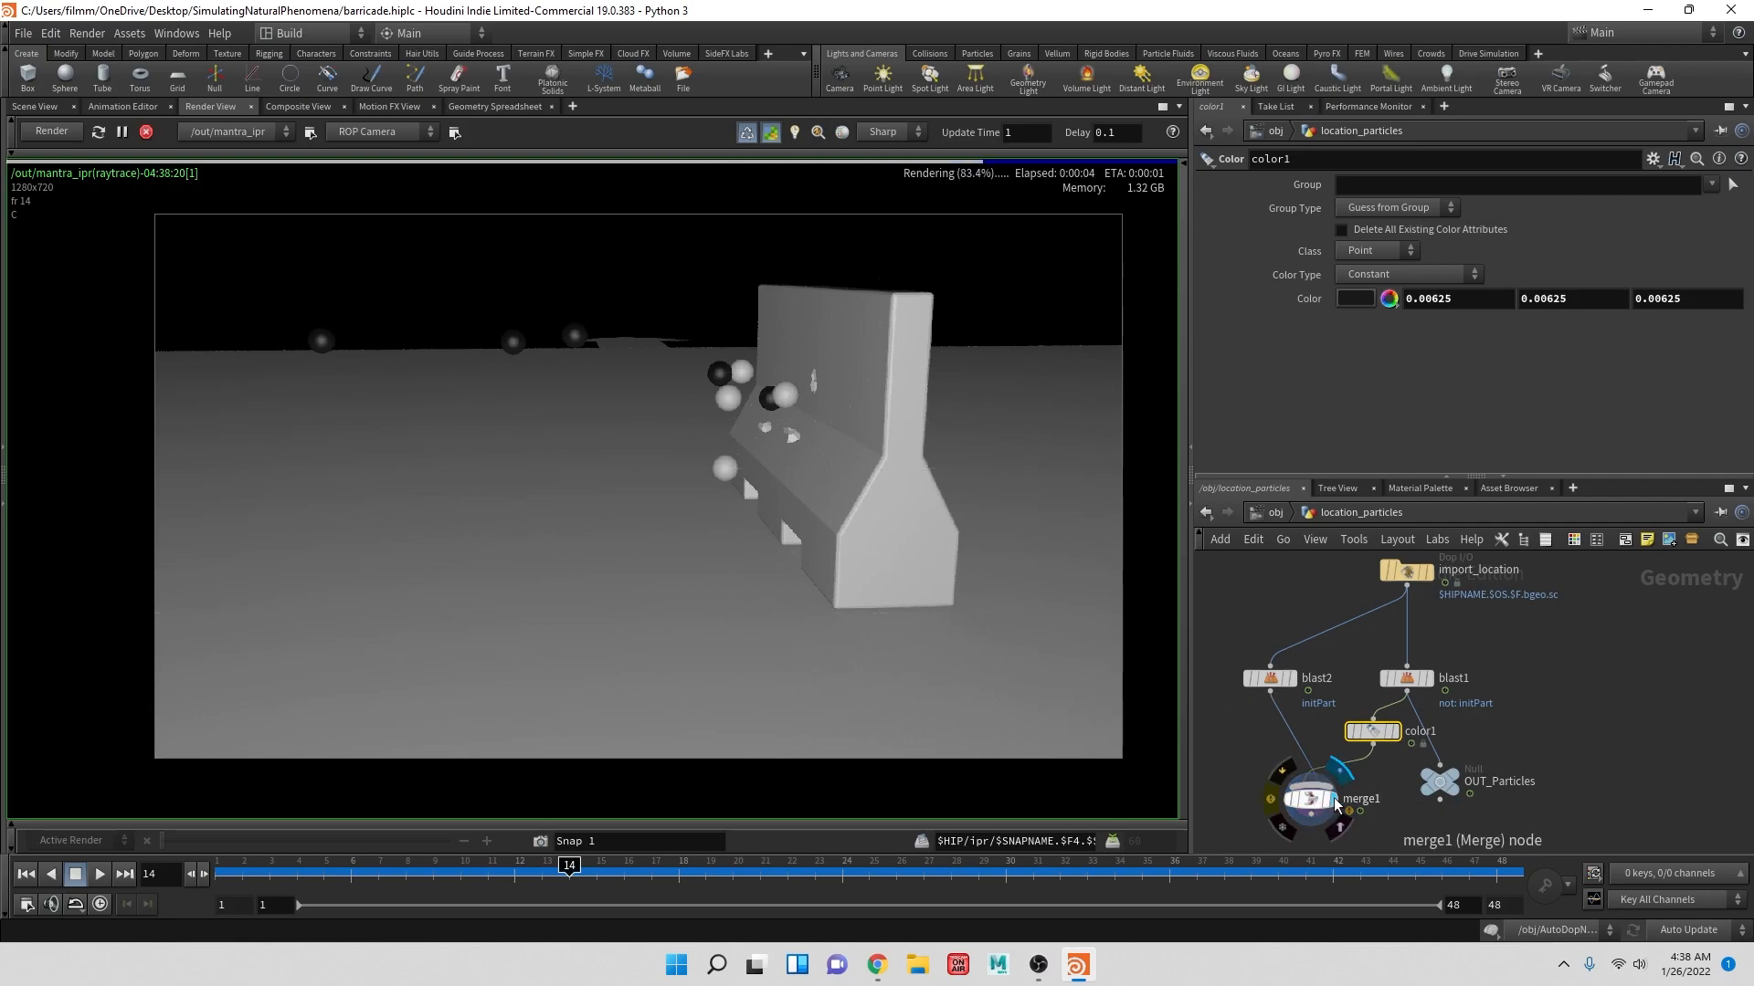
pyautogui.moveTo(1316, 807); pyautogui.dragTo(1274, 827)
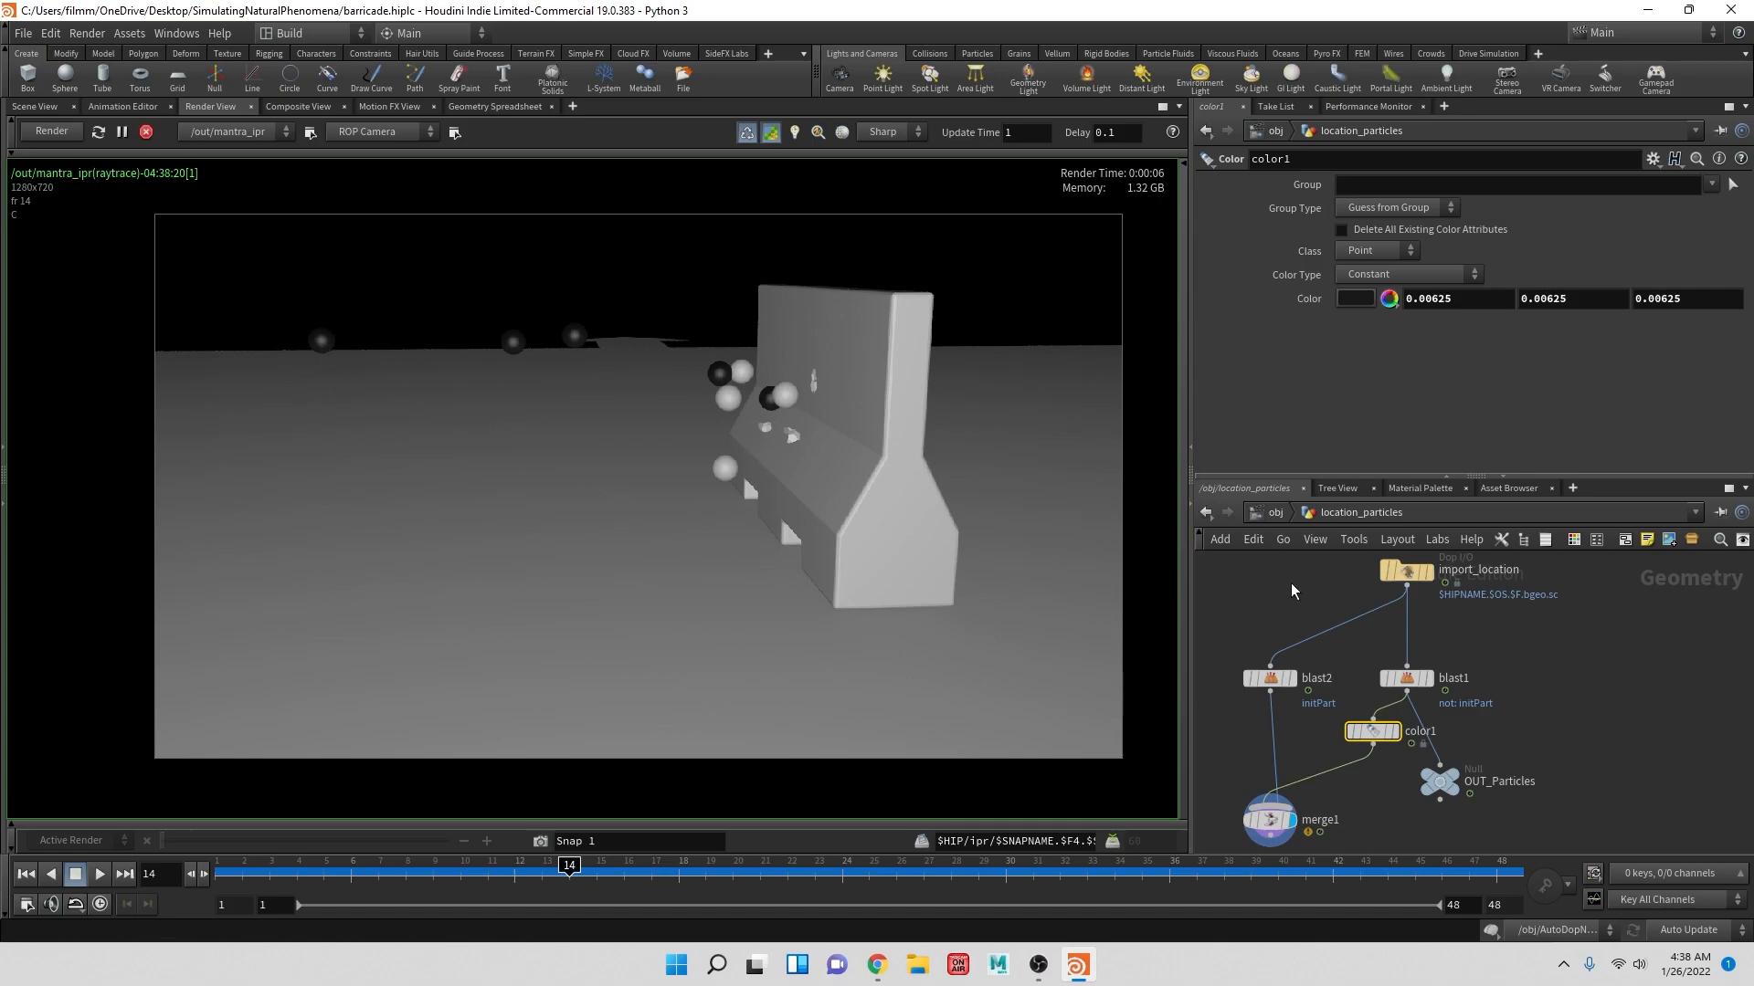
# - Insert a Point VOP between color1 and merge1
pyautogui.press('Tab')
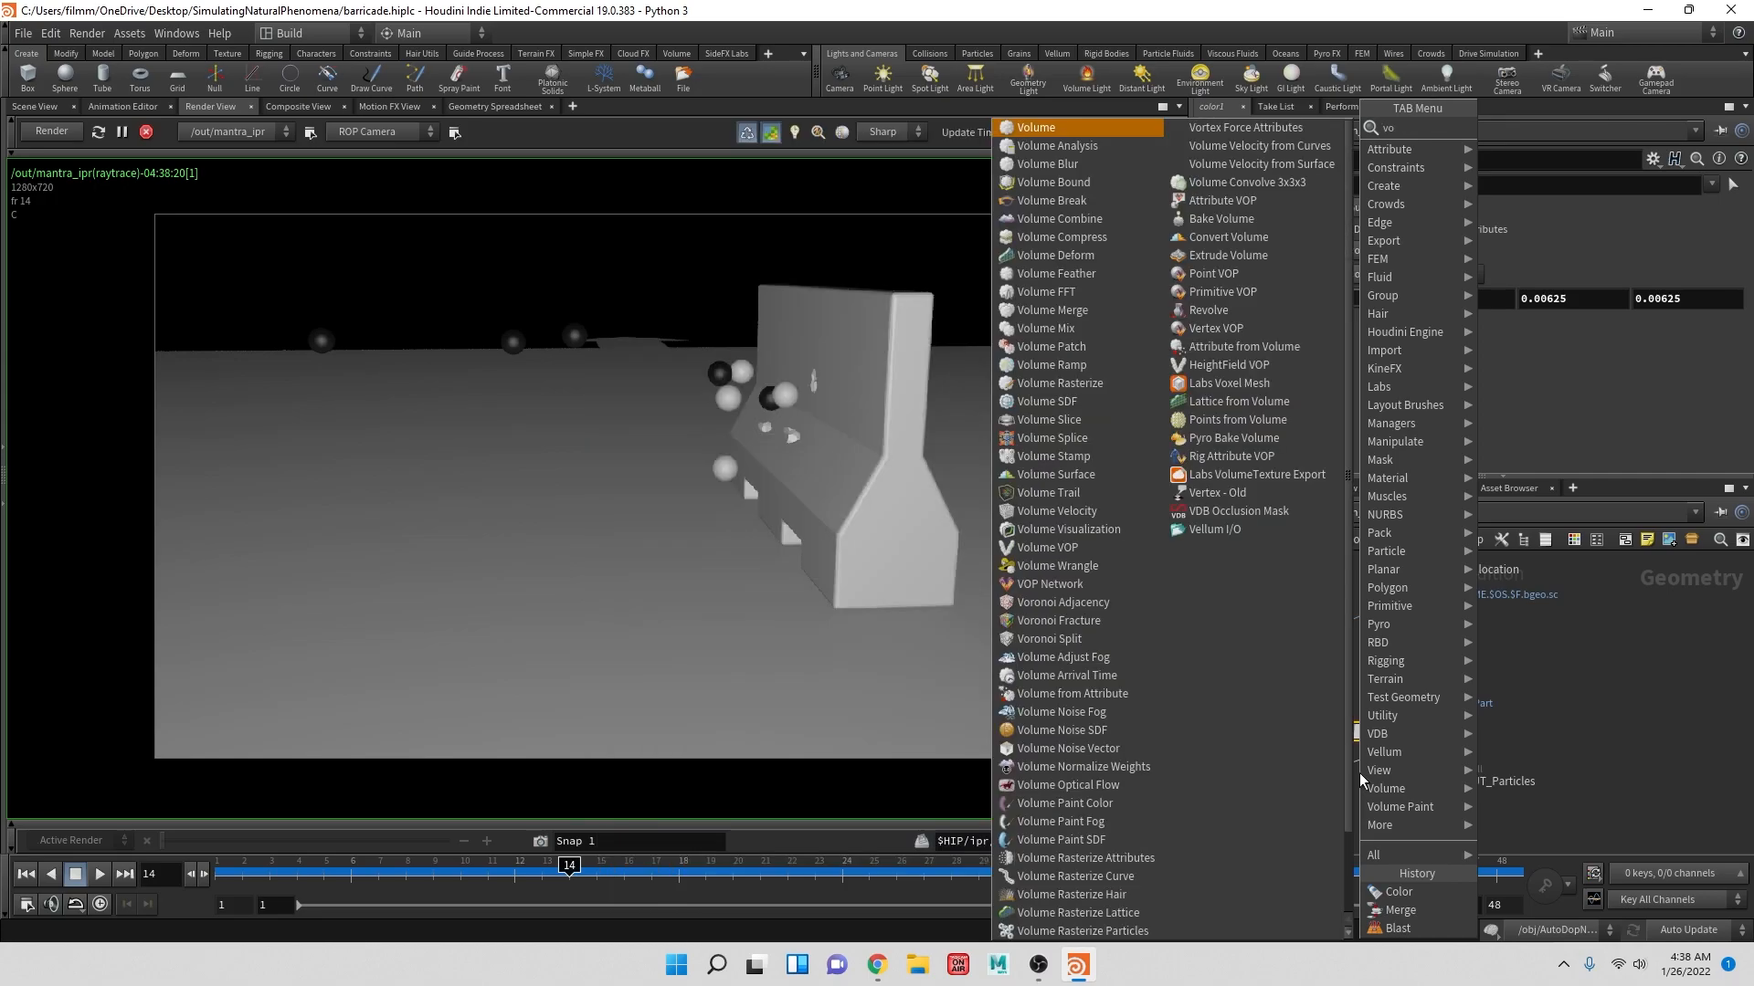
pyautogui.write('attvo')
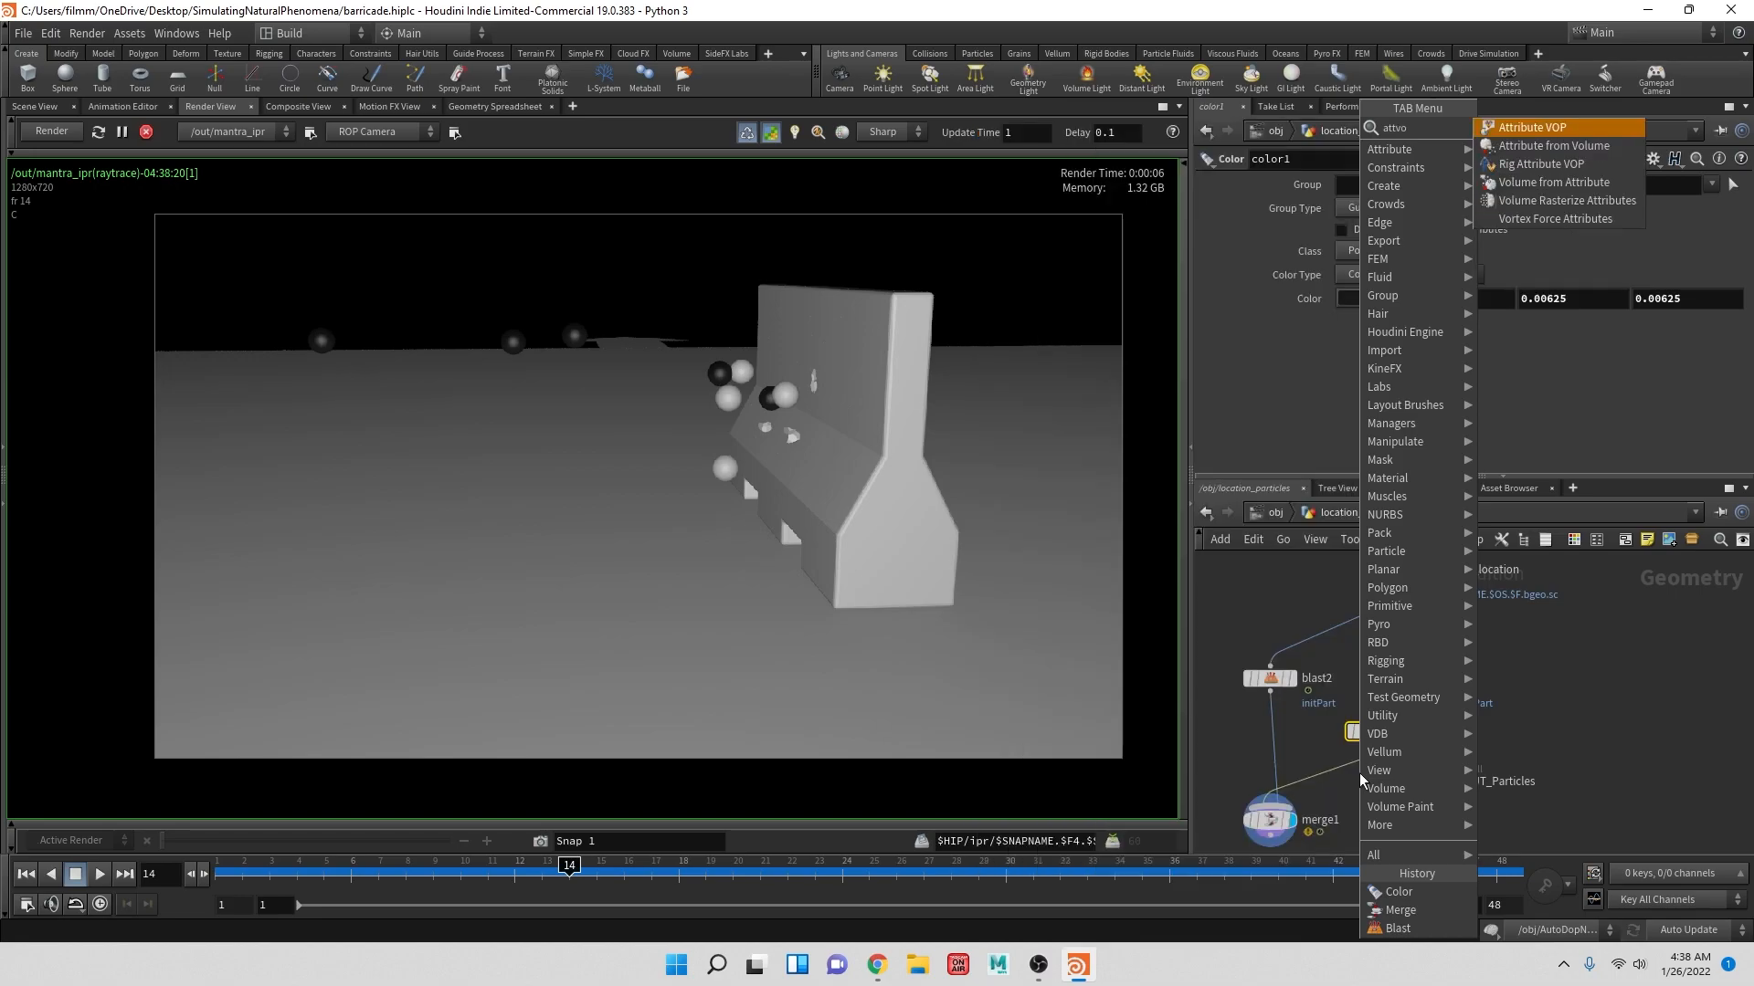
pyautogui.press('BackSpace')
pyautogui.press('BackSpace')
pyautogui.press('BackSpace')
pyautogui.press('BackSpace')
pyautogui.press('BackSpace')
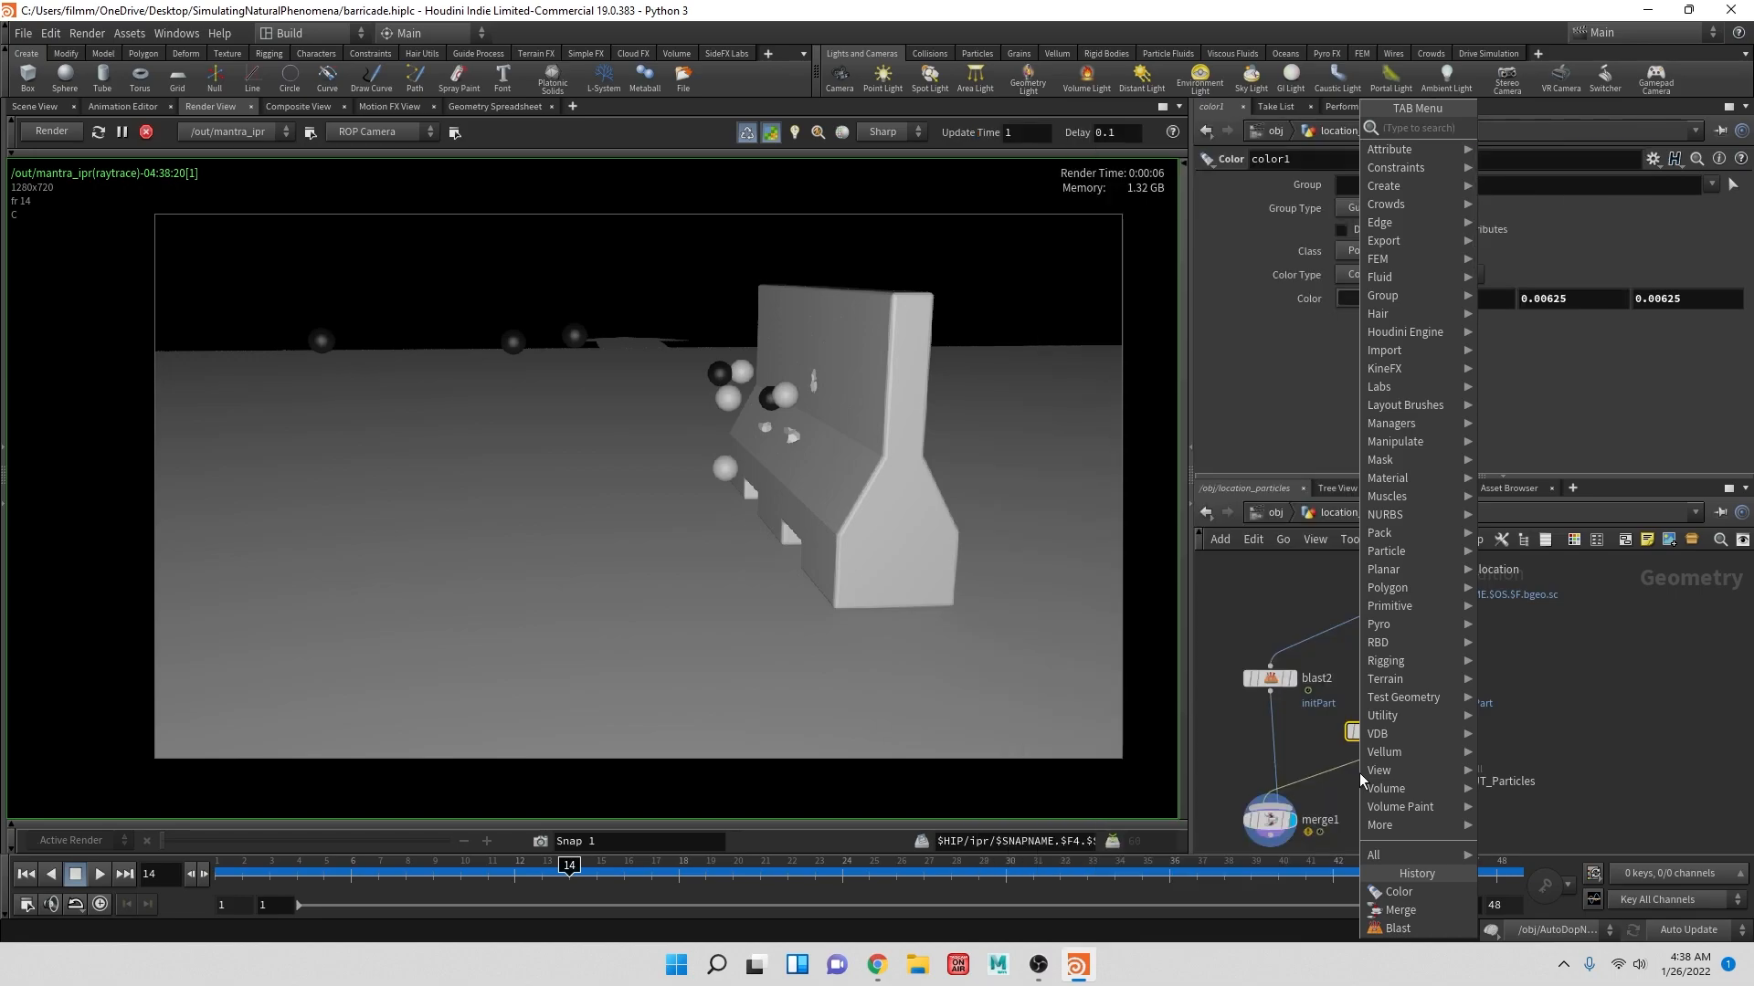
pyautogui.write('poin')
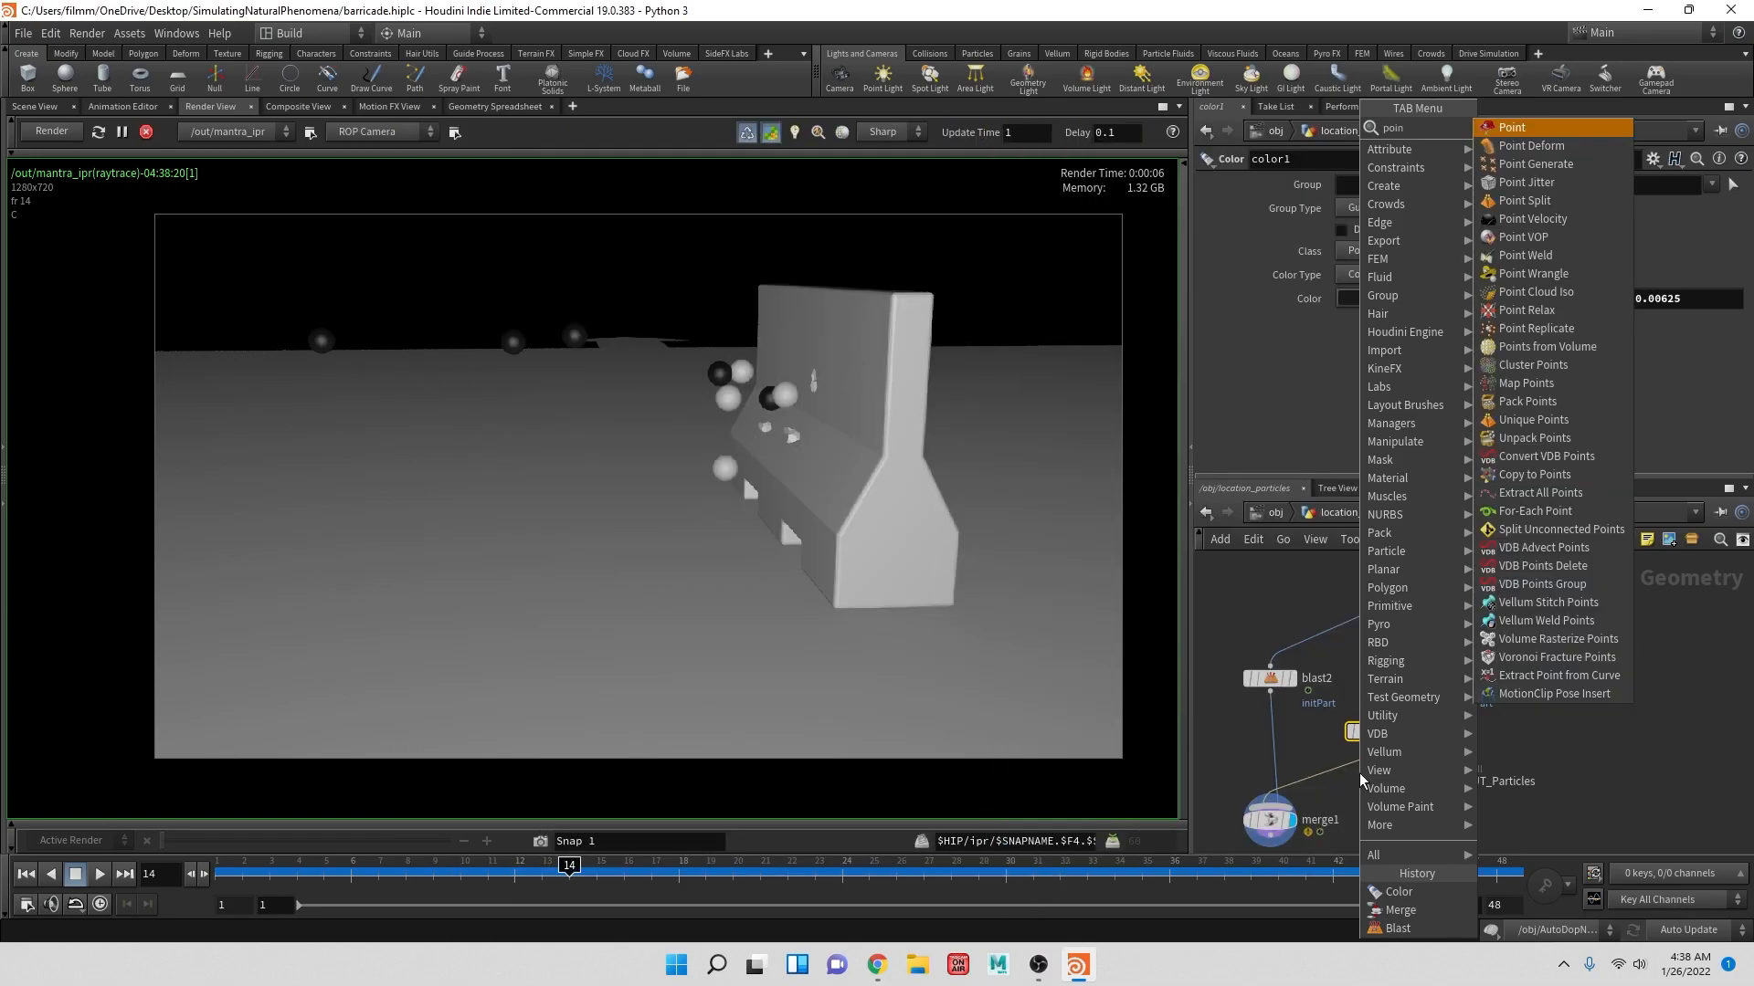
pyautogui.write('t vo')
pyautogui.press('Return')
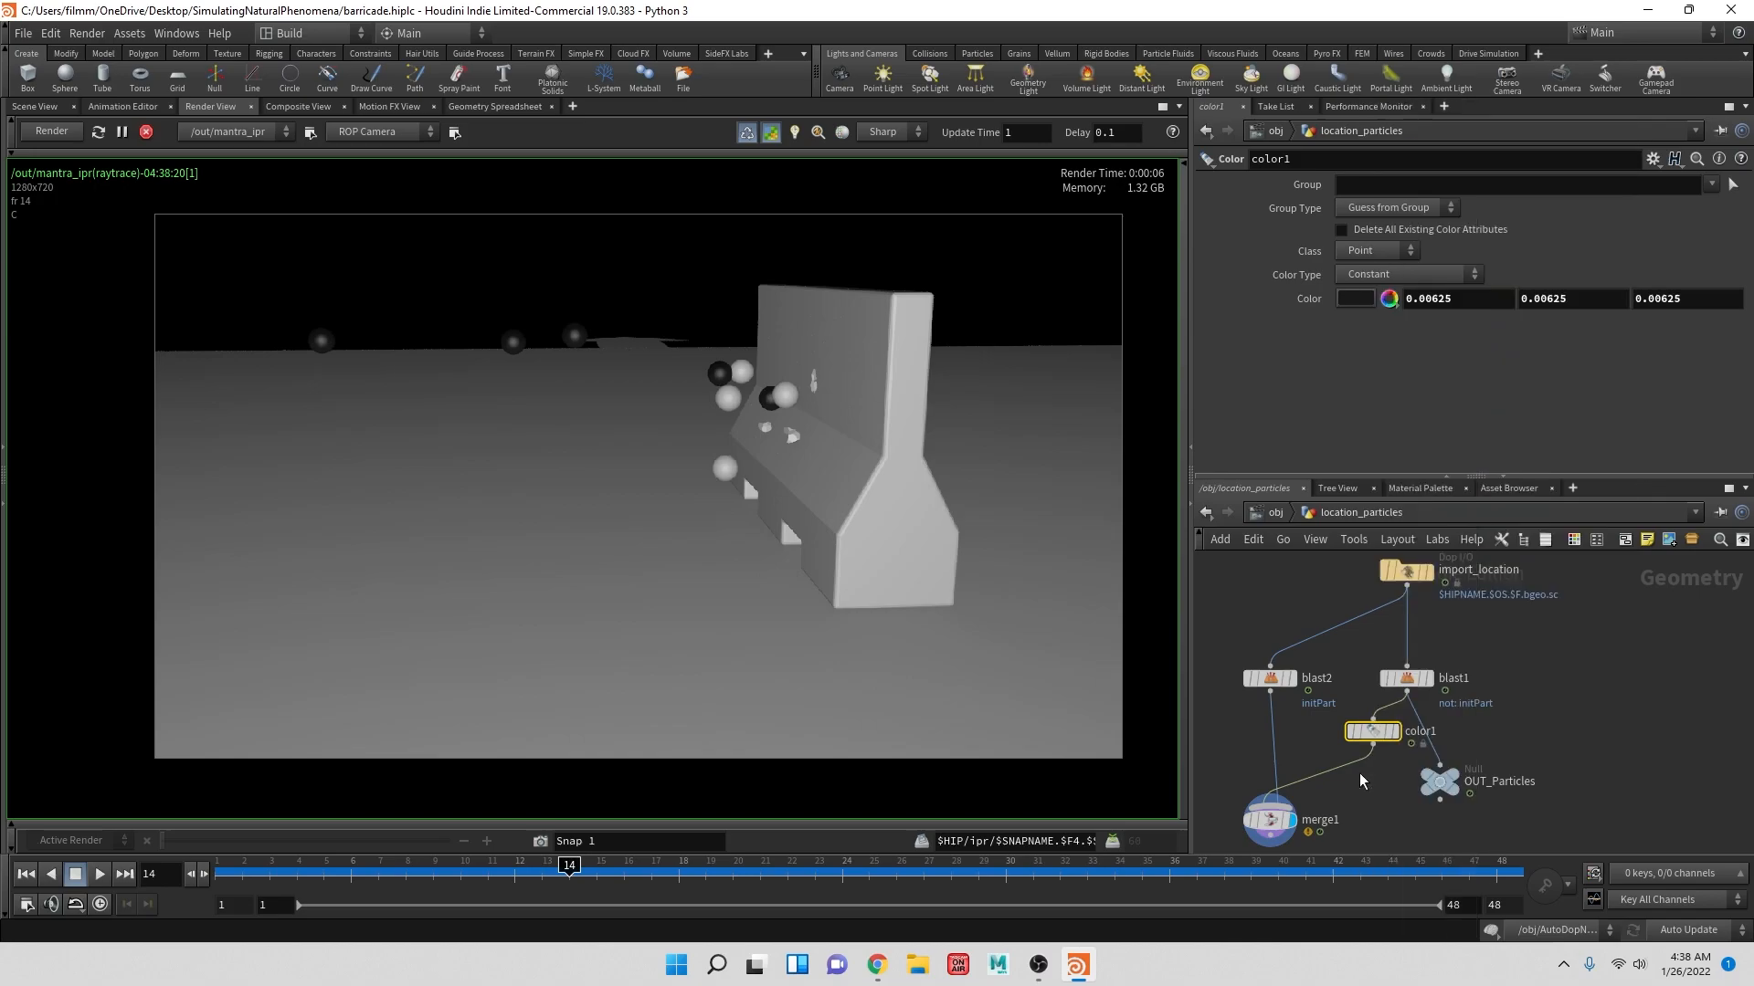
pyautogui.click(1330, 775)
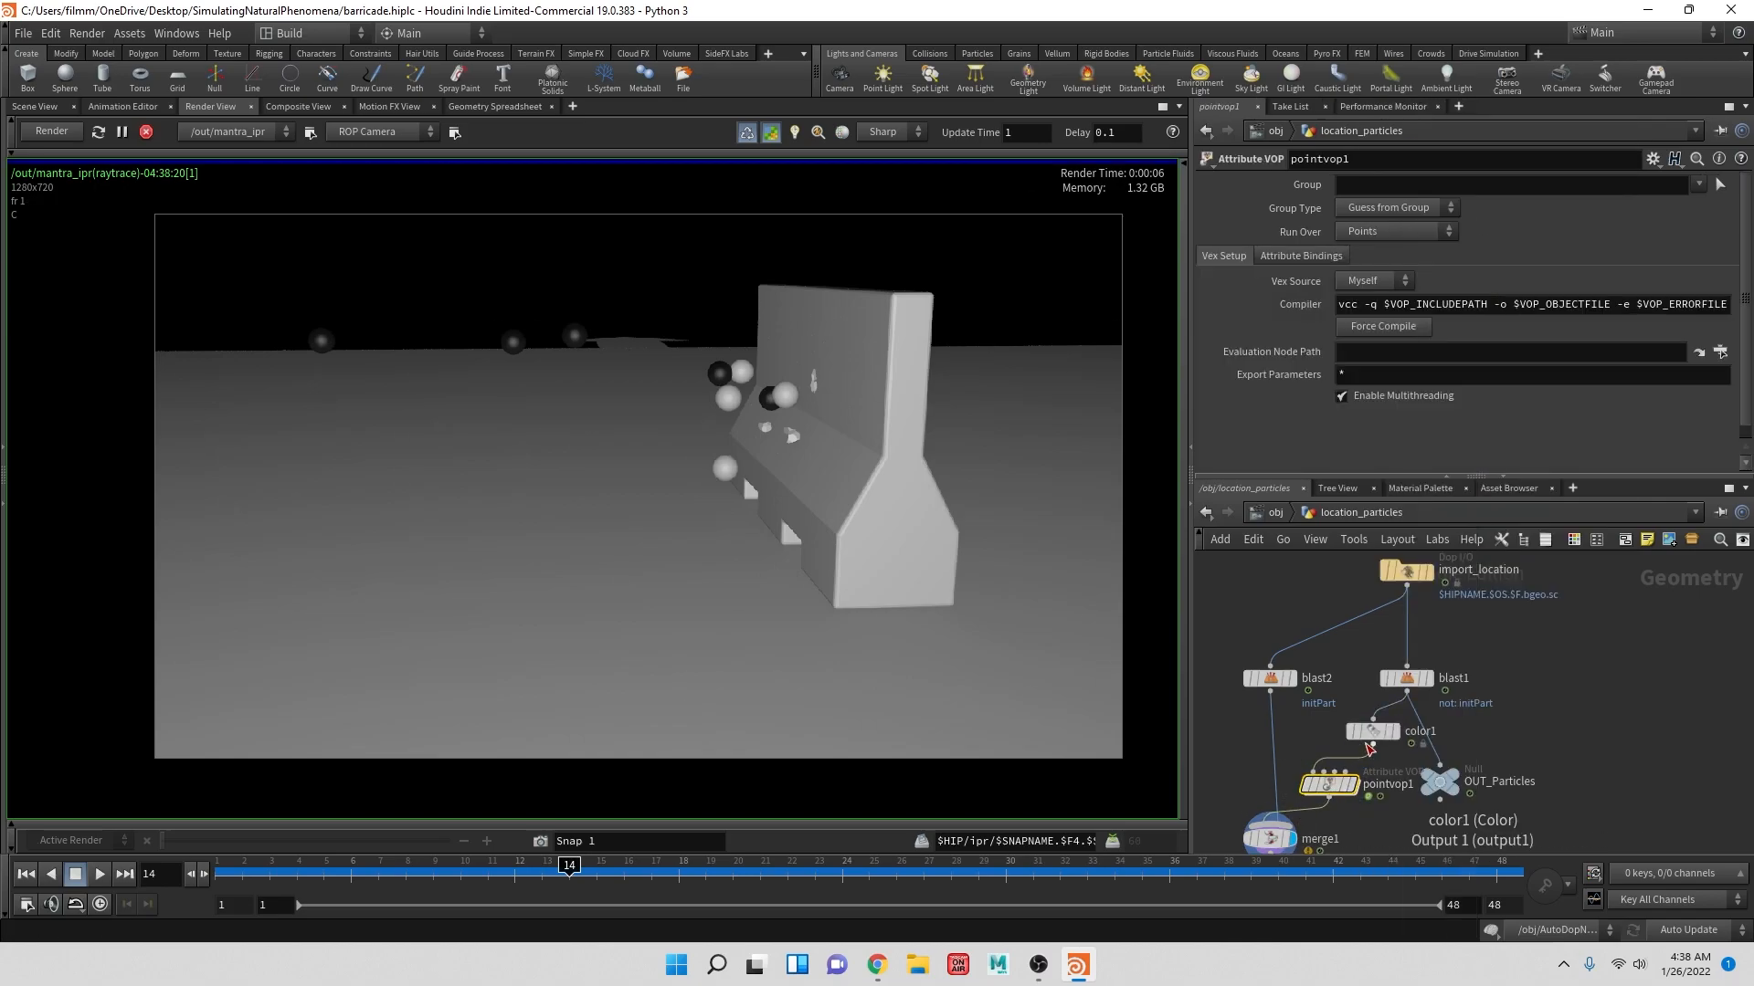
pyautogui.scroll(-1, 1361, 411)
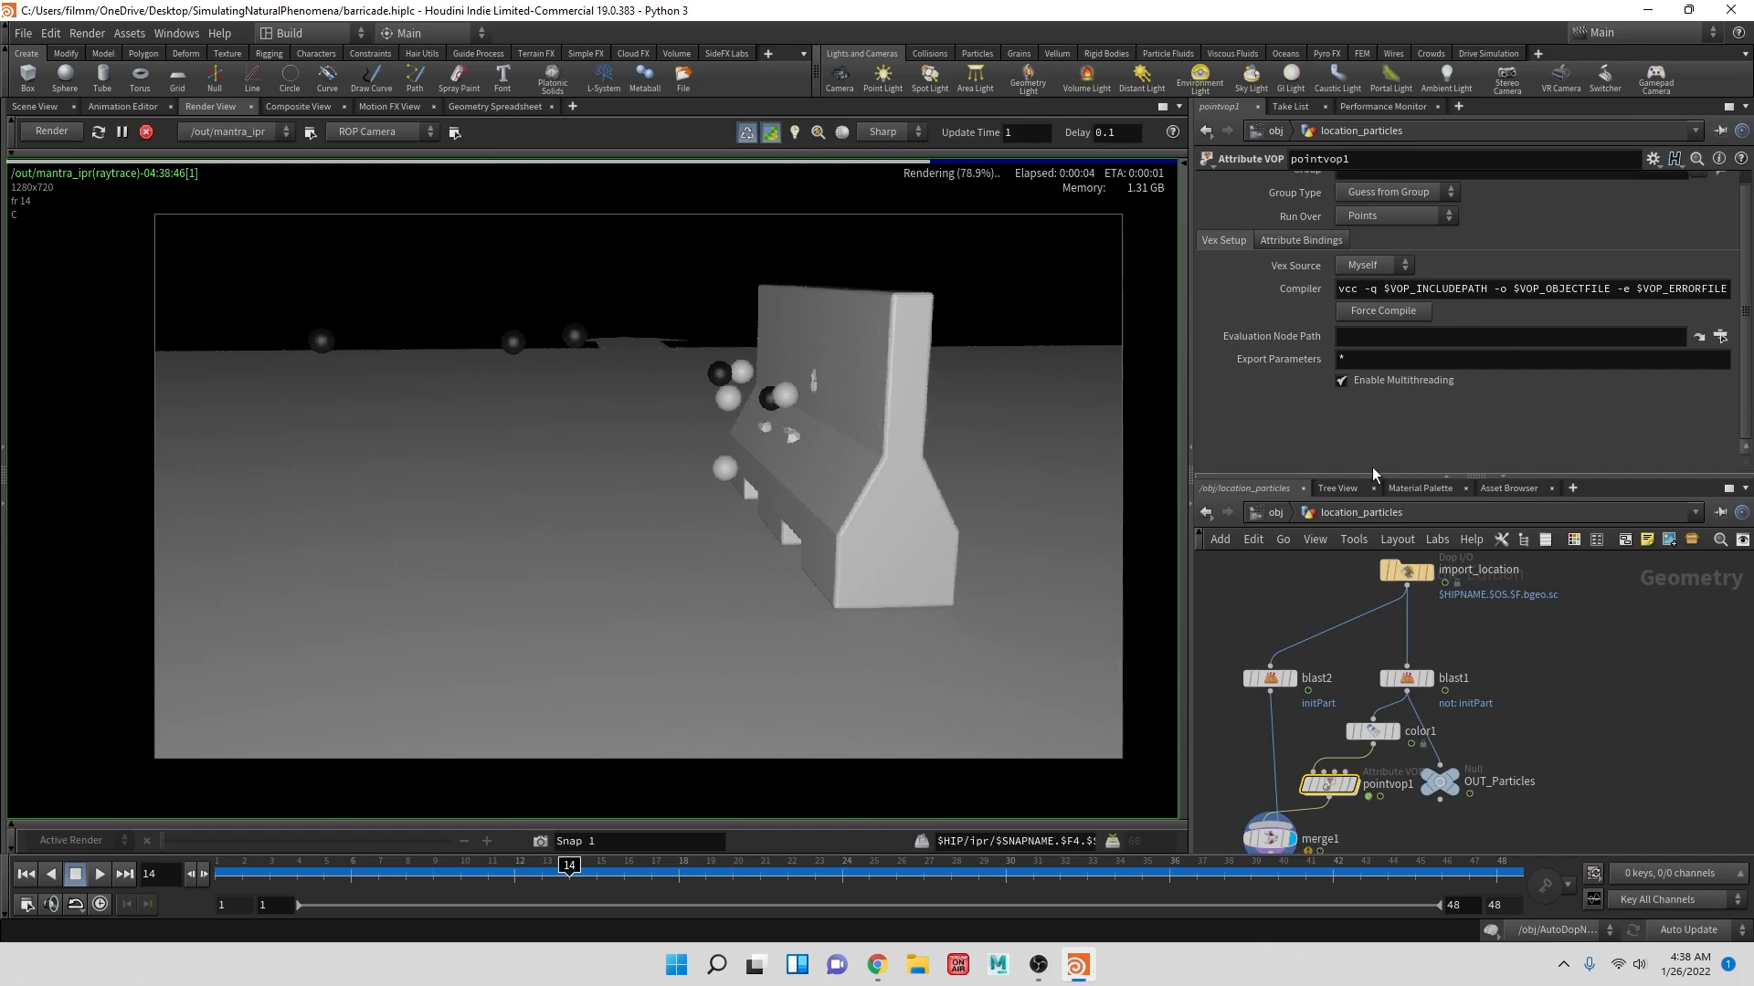
# - Open the pointvop1 network and add a float Parameter node named scale
pyautogui.doubleClick(1329, 784)
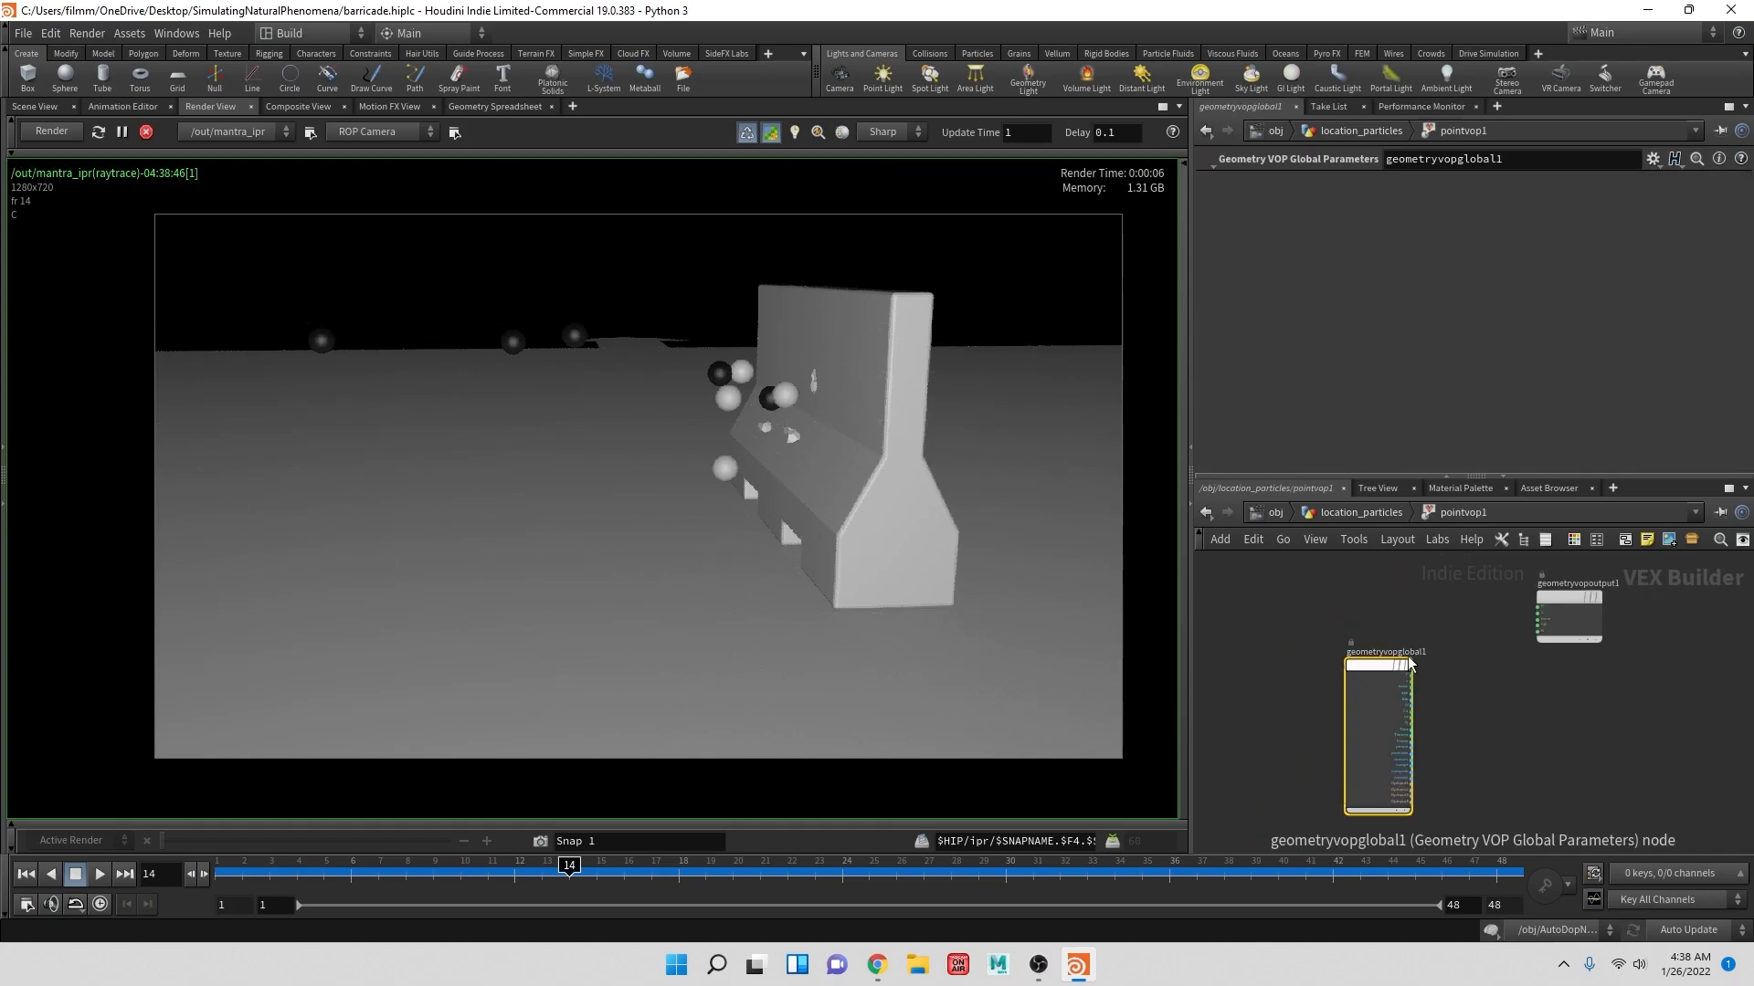
pyautogui.moveTo(1226, 621); pyautogui.dragTo(1224, 624)
pyautogui.press('Tab')
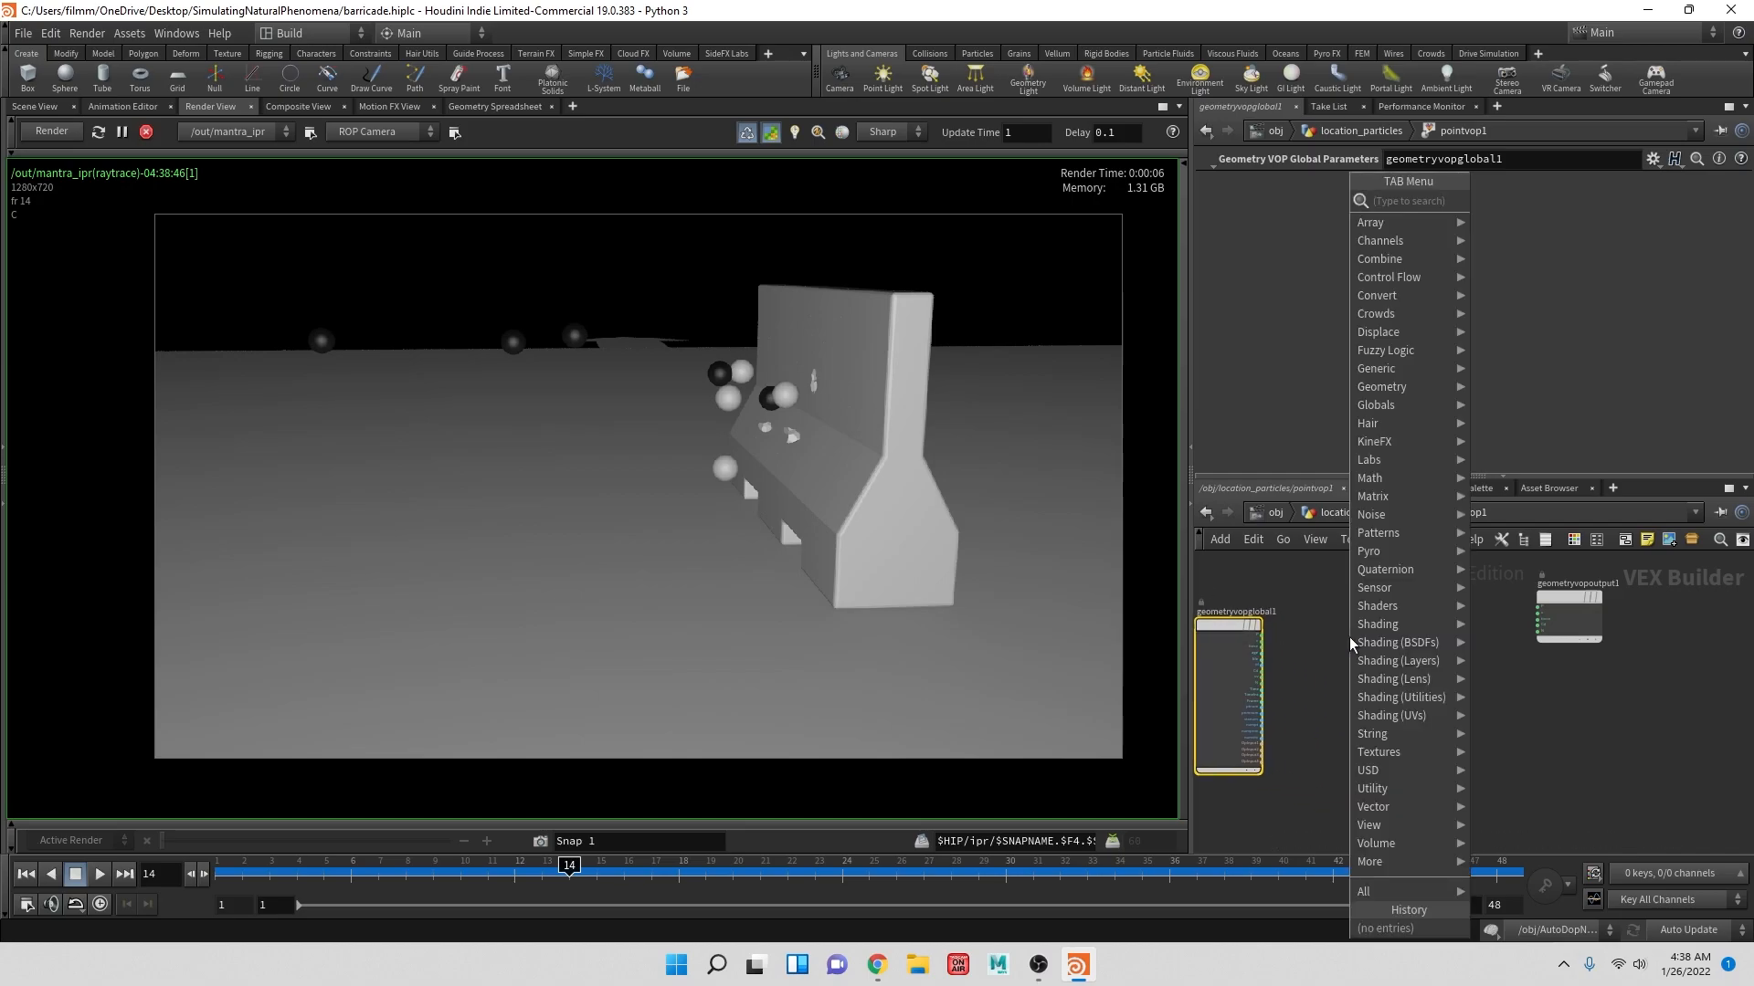
pyautogui.write('para')
pyautogui.press('Return')
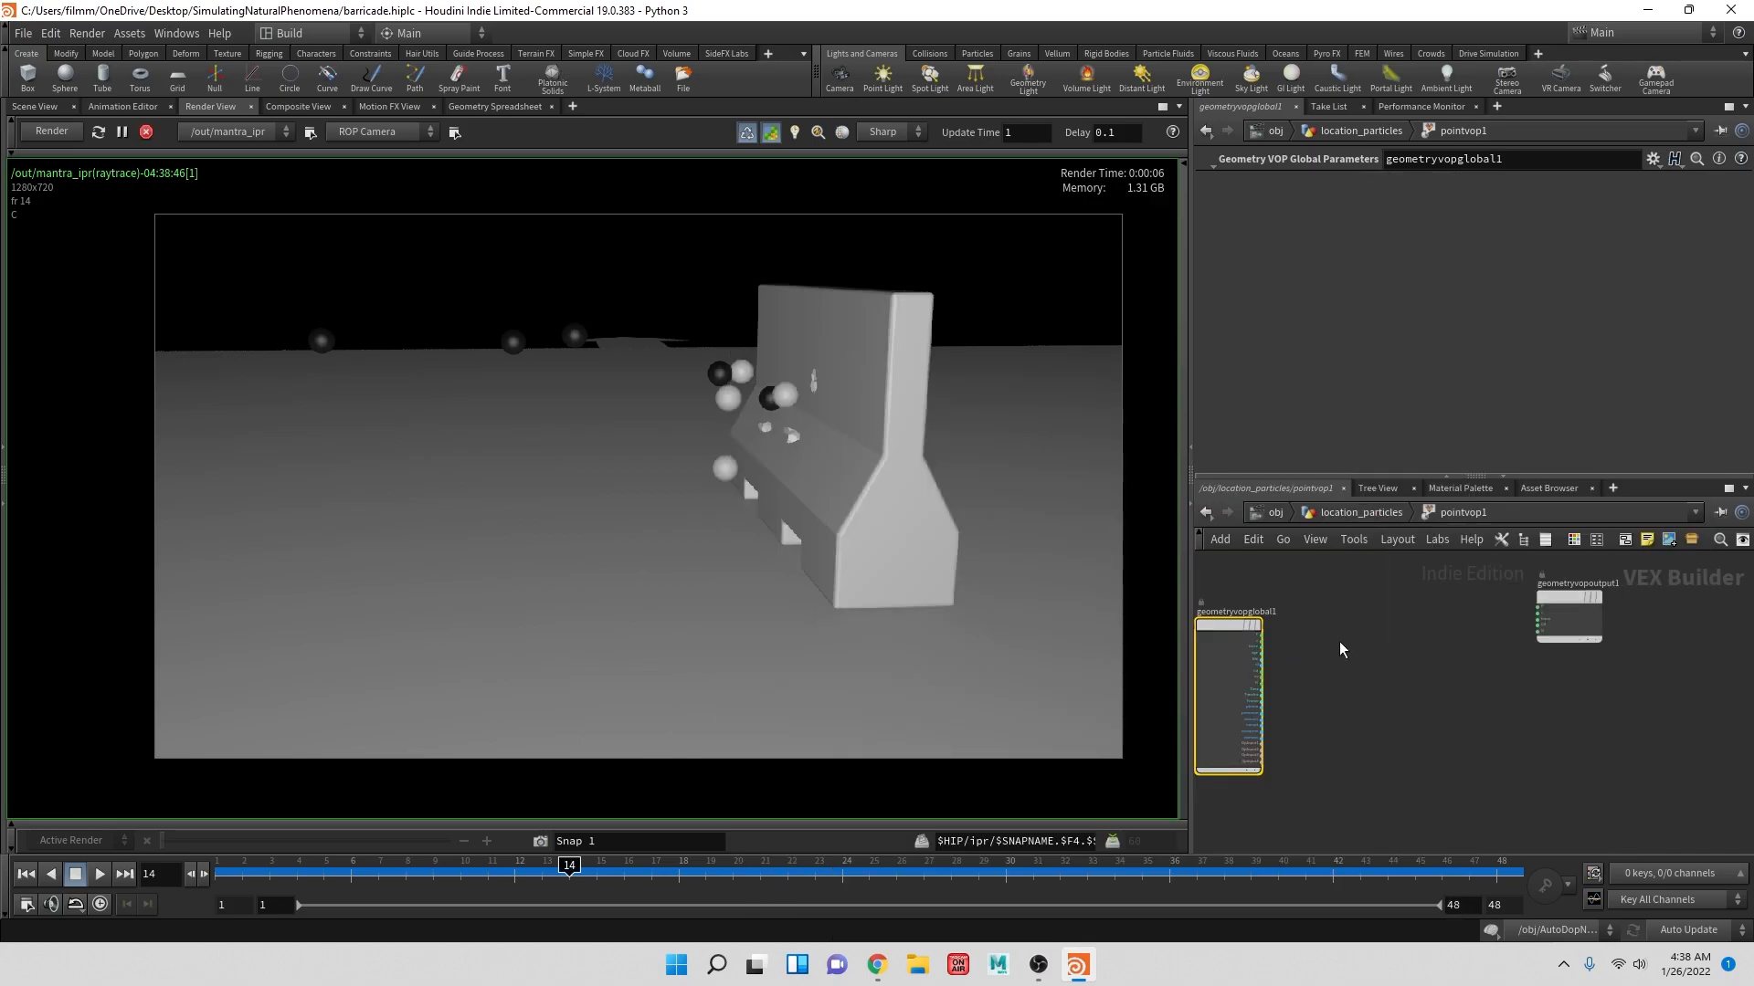
pyautogui.click(1344, 617)
pyautogui.click(1405, 183)
pyautogui.doubleClick(1405, 183)
pyautogui.write('scale')
pyautogui.press('Return')
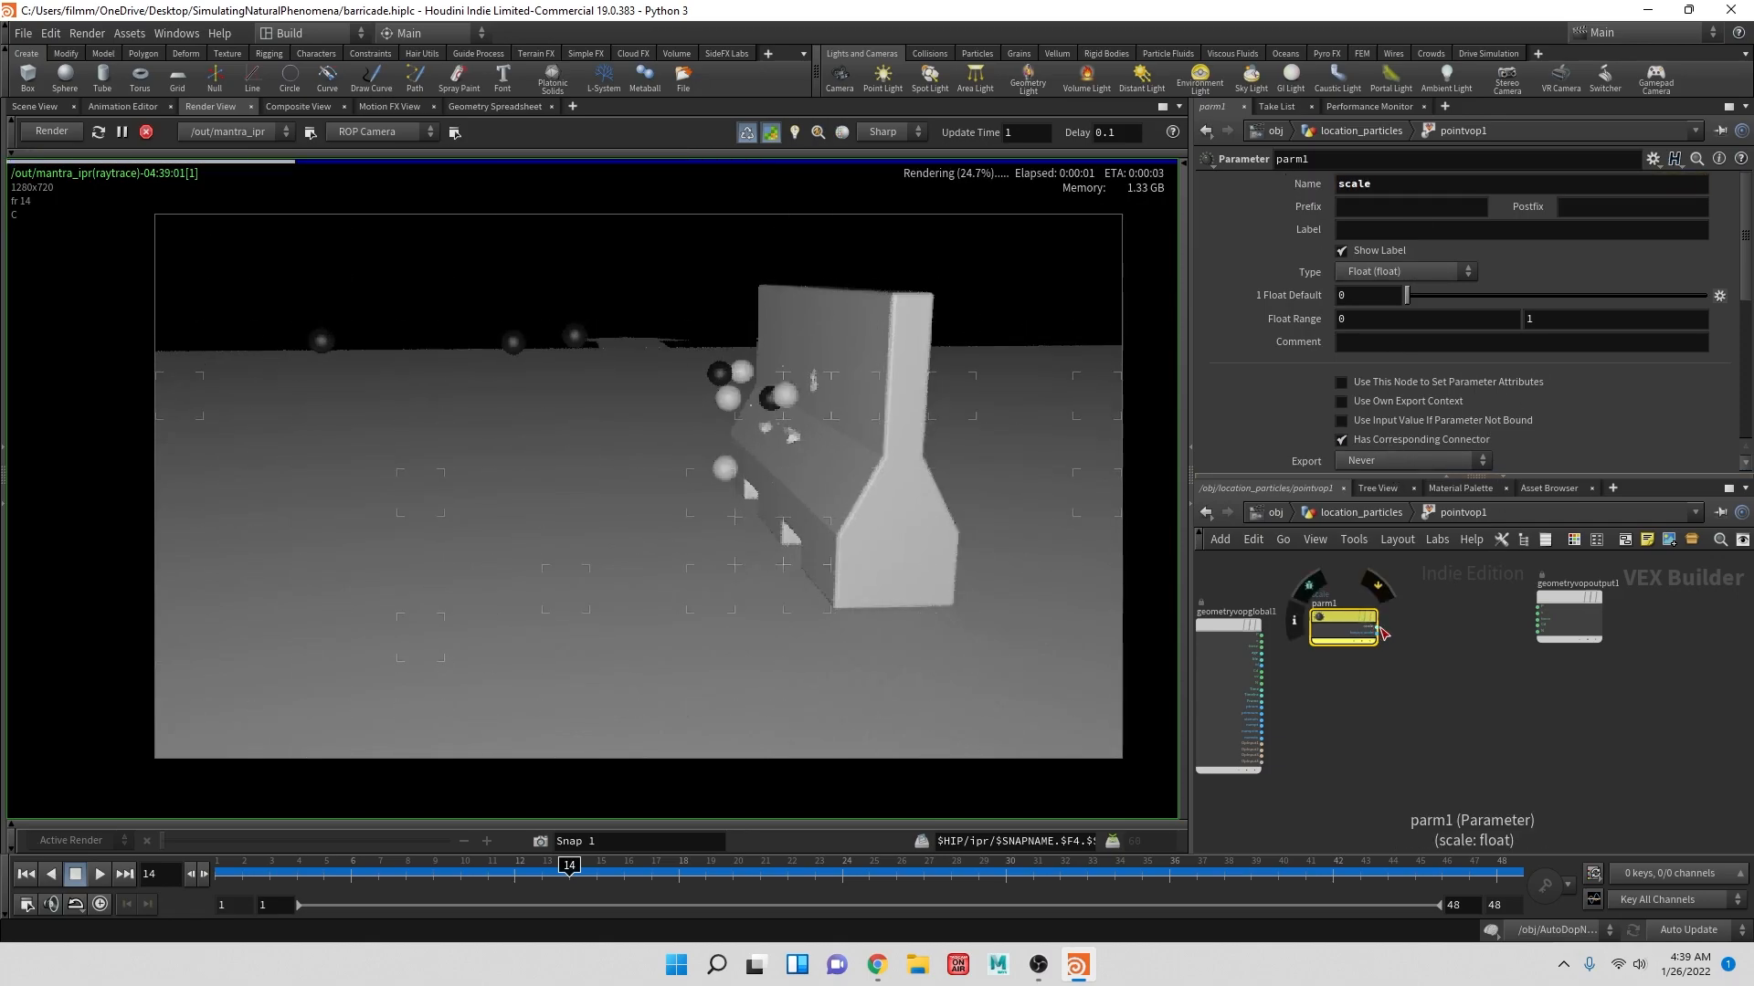
# - Connect a new Bind node to the scale parameter's output and place it before geometryvopoutput1
pyautogui.moveTo(1376, 626); pyautogui.dragTo(1421, 628)
pyautogui.press('Tab')
pyautogui.write('bind')
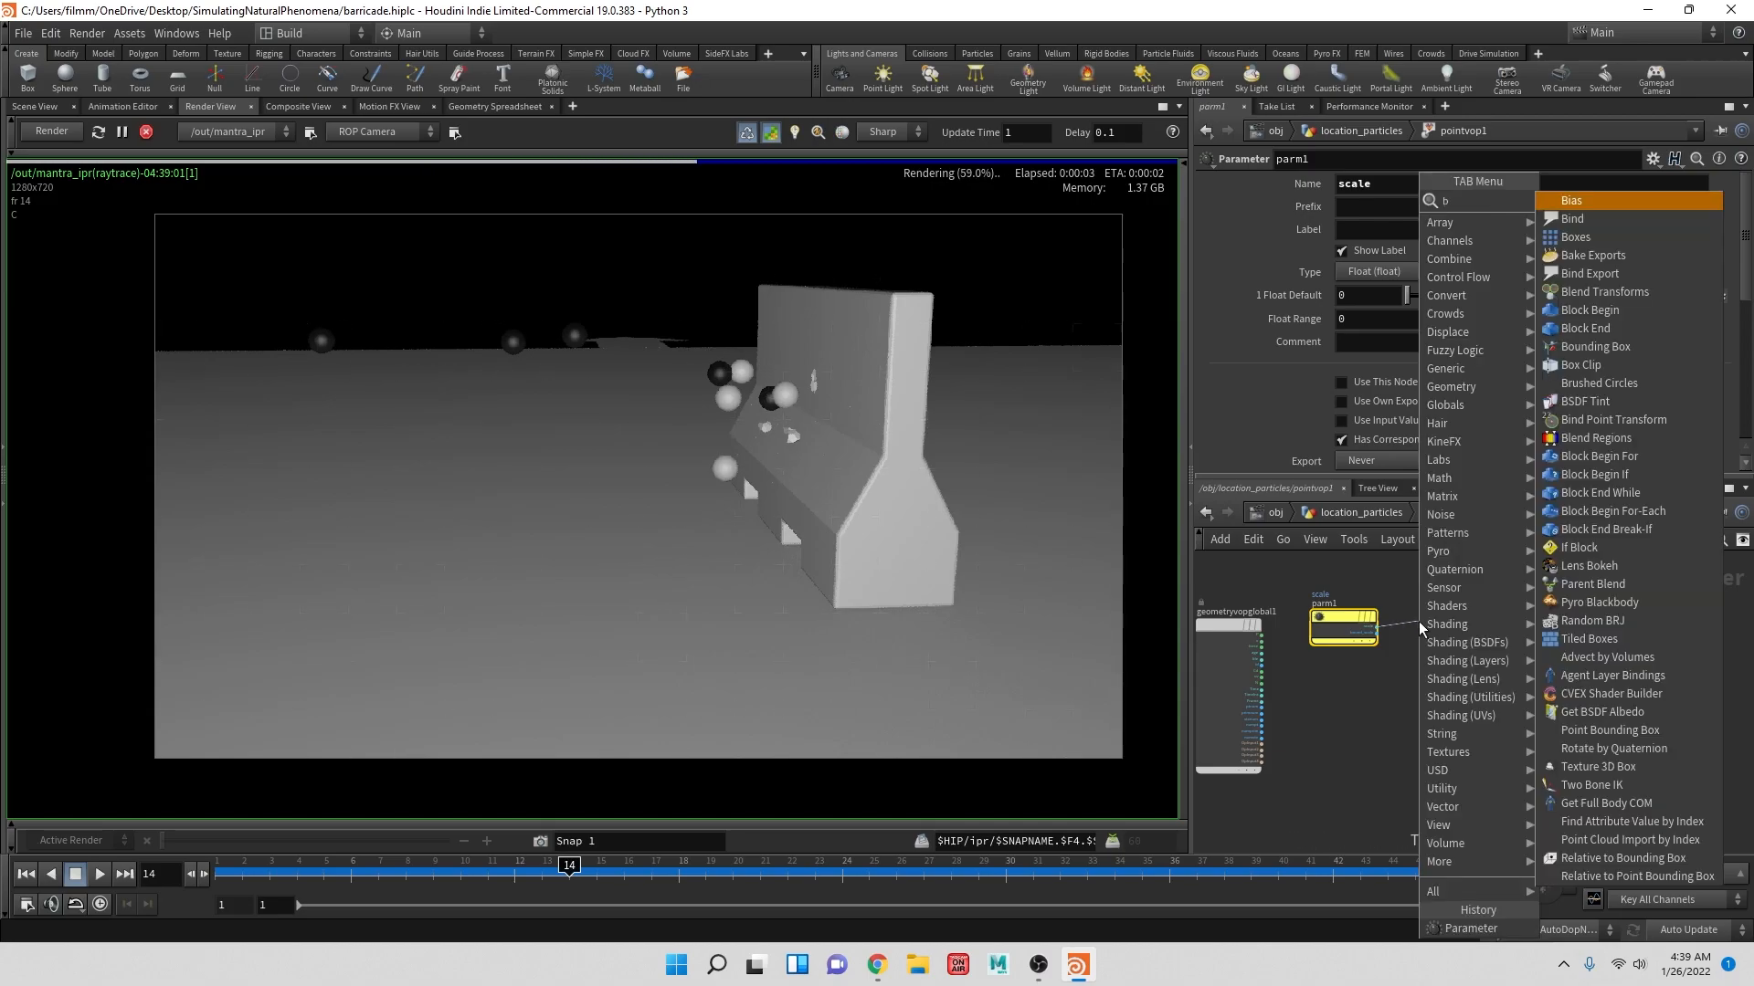
pyautogui.press('Return')
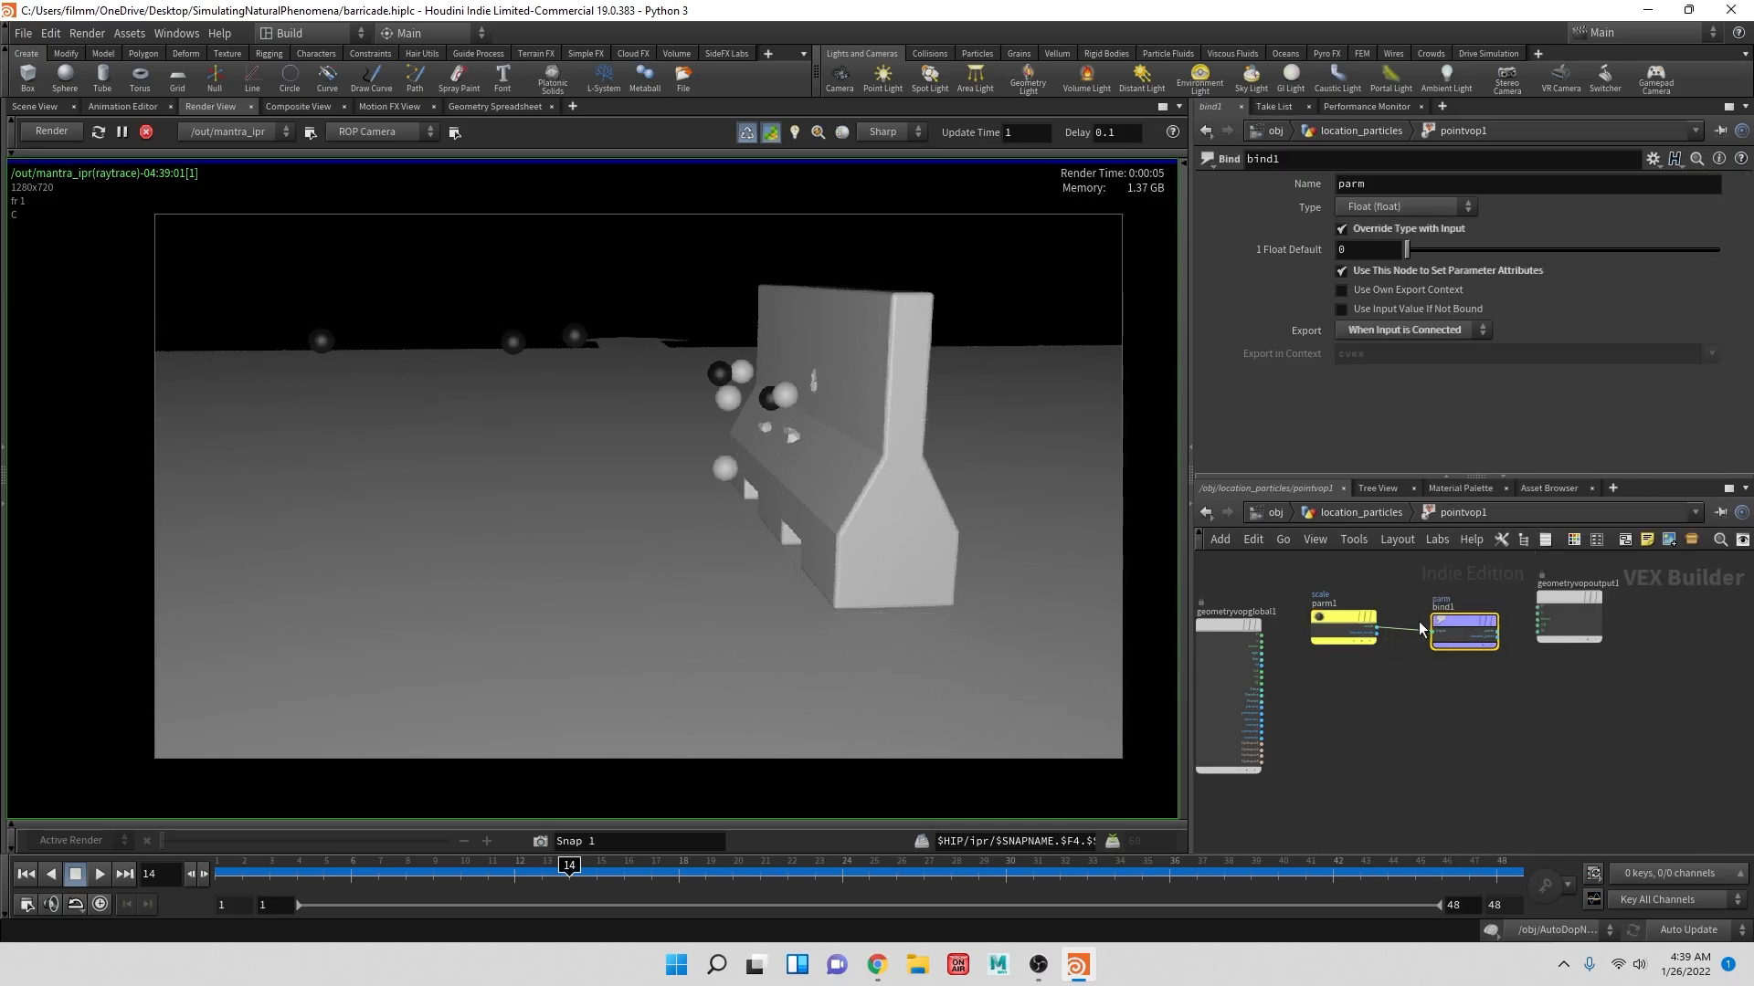
pyautogui.moveTo(1441, 621); pyautogui.dragTo(1456, 598)
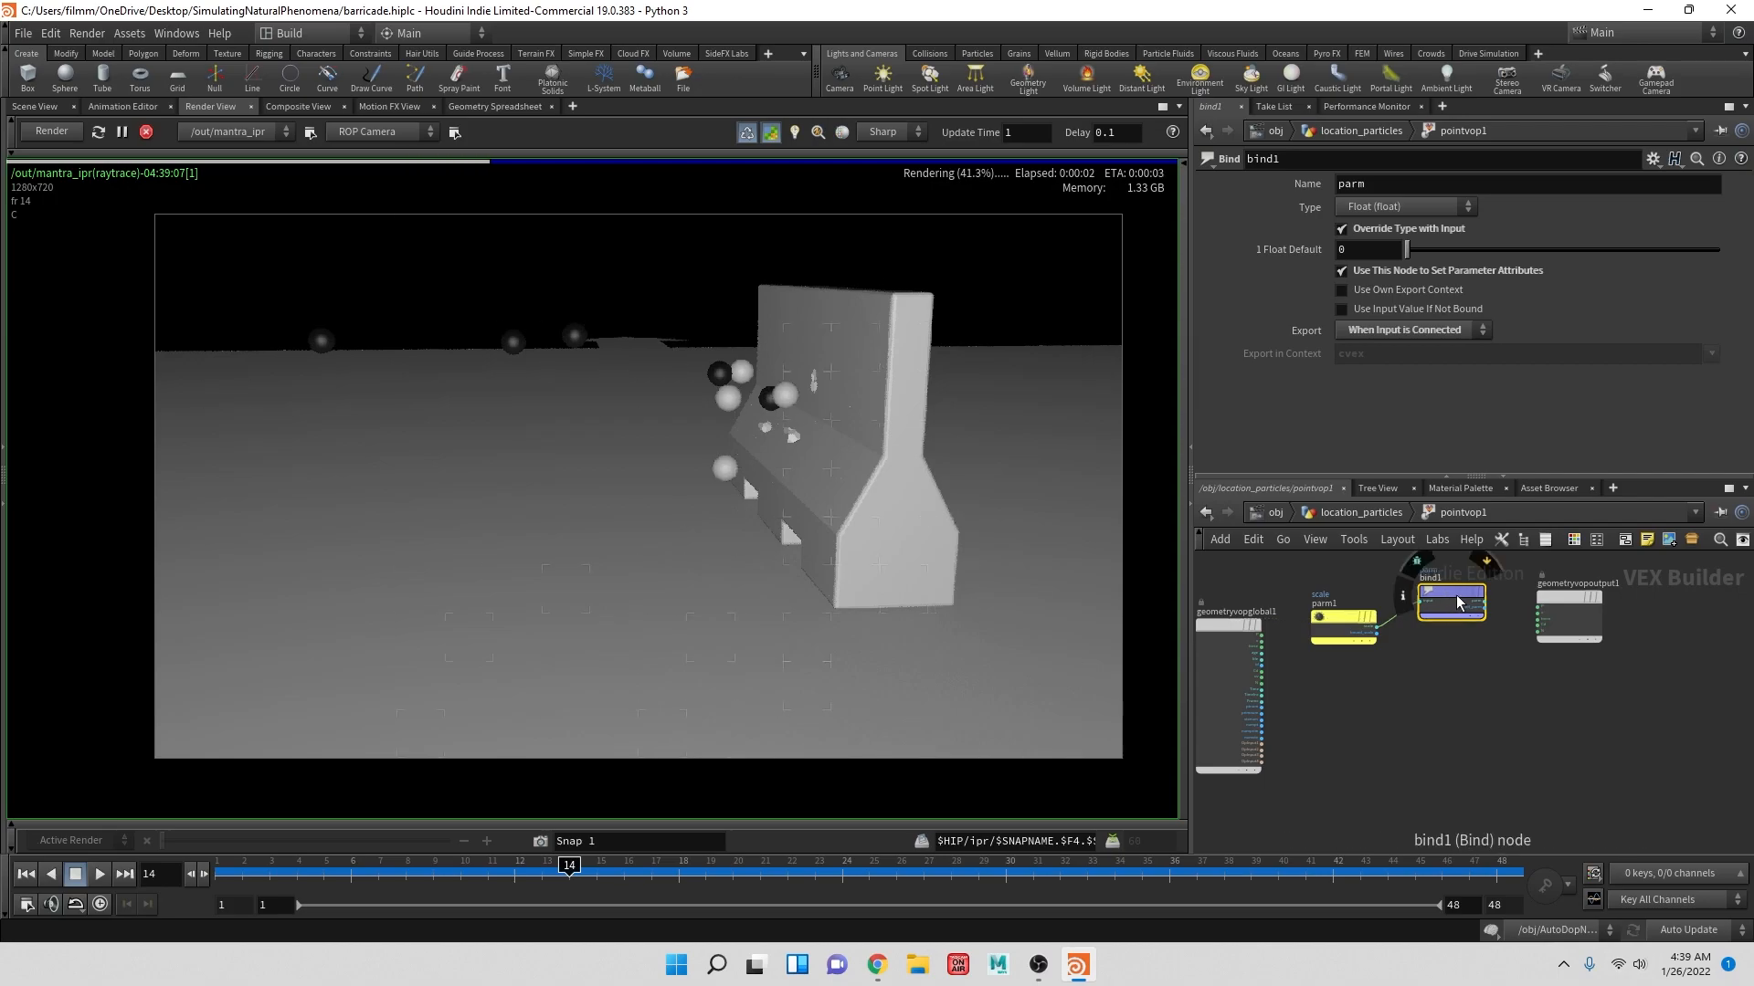
# - Name the Bind node's exported attribute pscale
pyautogui.doubleClick(1370, 184)
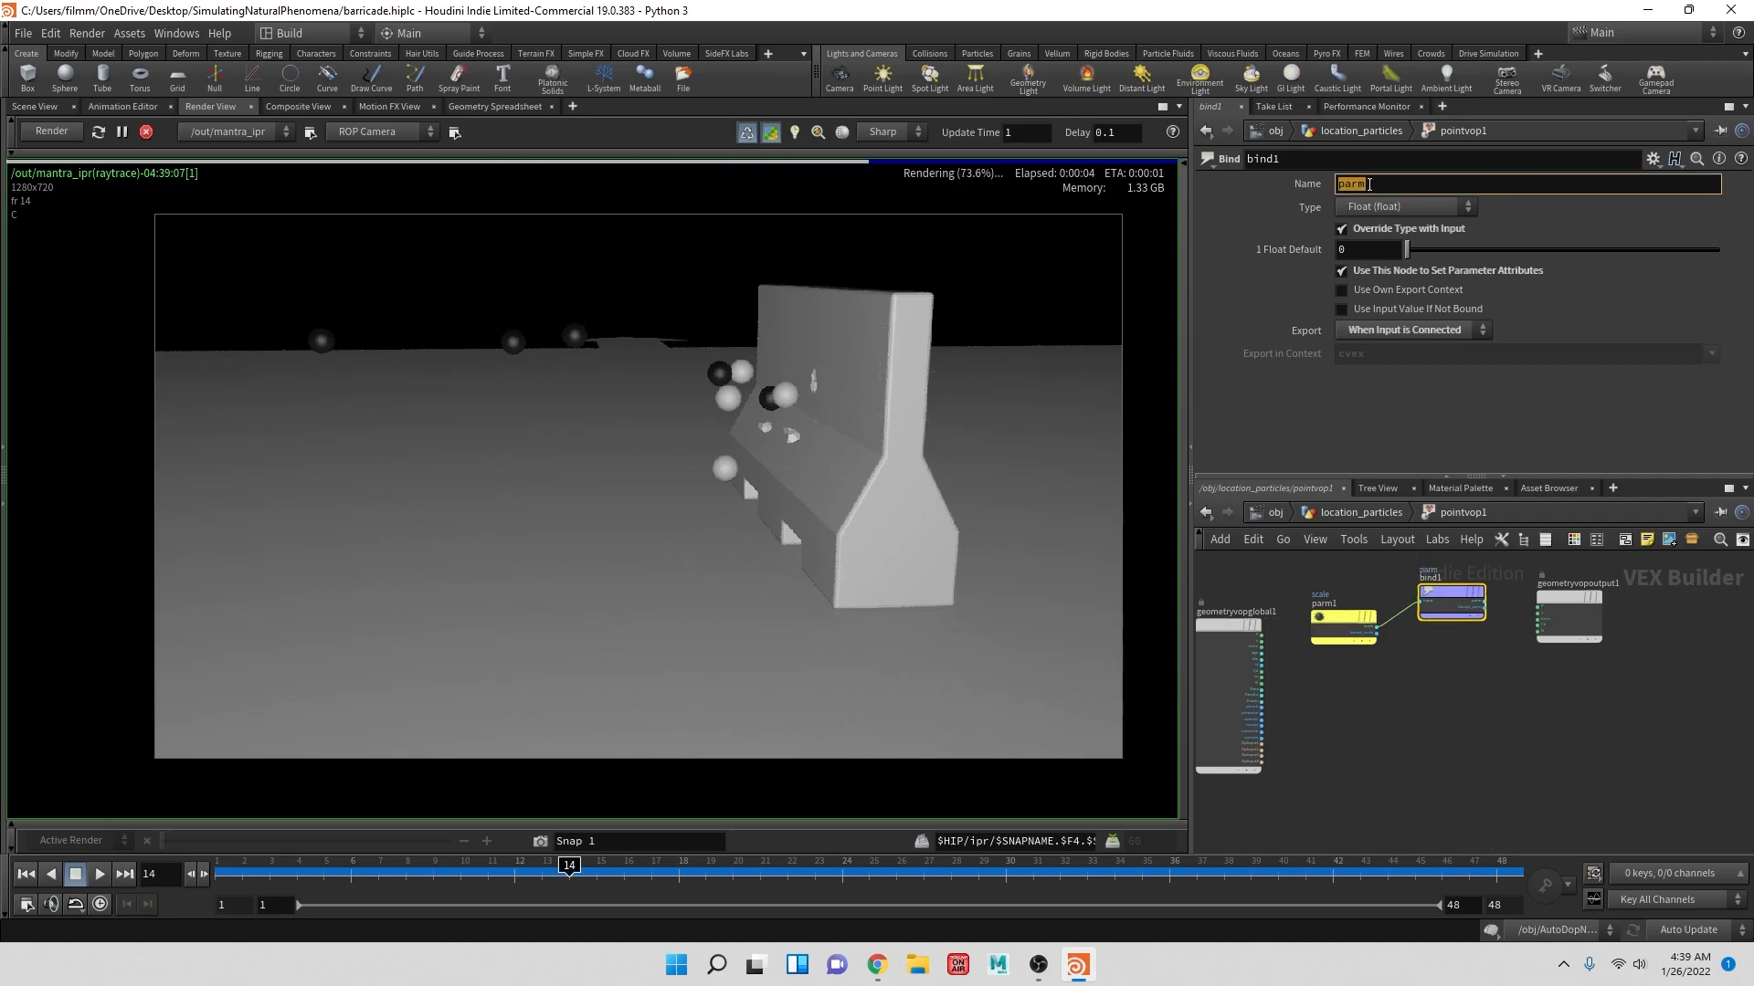
pyautogui.write('s')
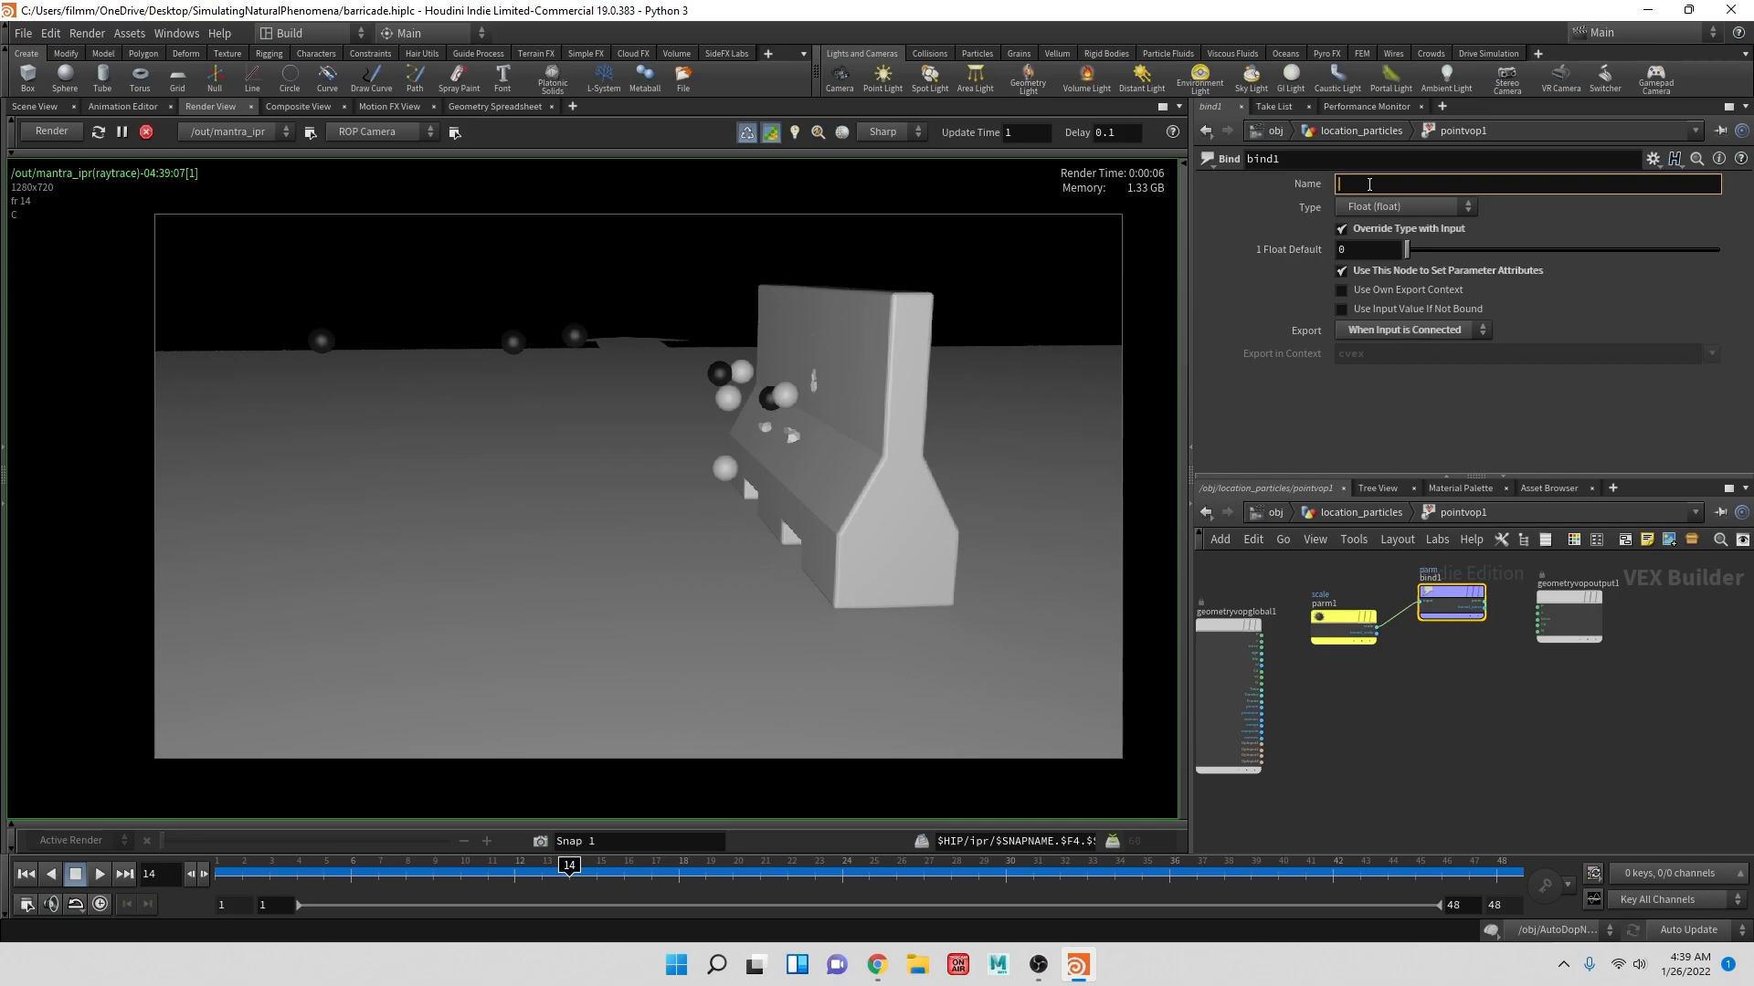
pyautogui.write('scale')
pyautogui.press('Return')
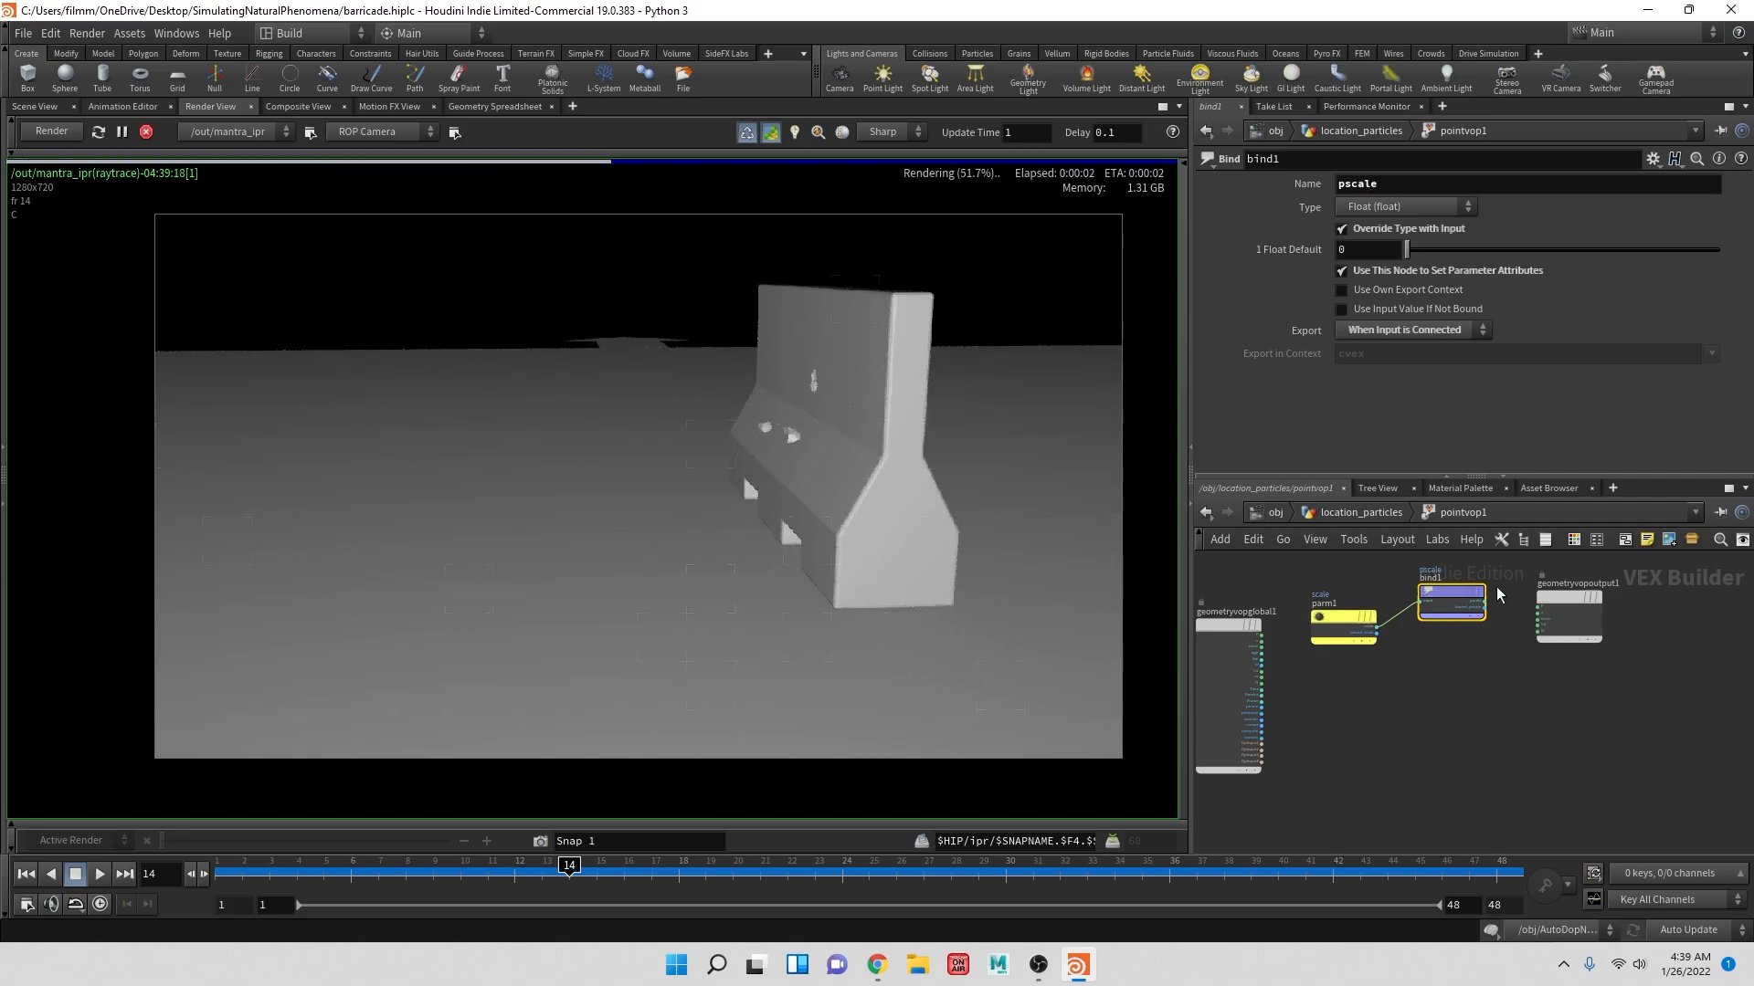
# - Return to the location_particles network and set pointvop1's scale parameter to 1
pyautogui.click(1270, 512)
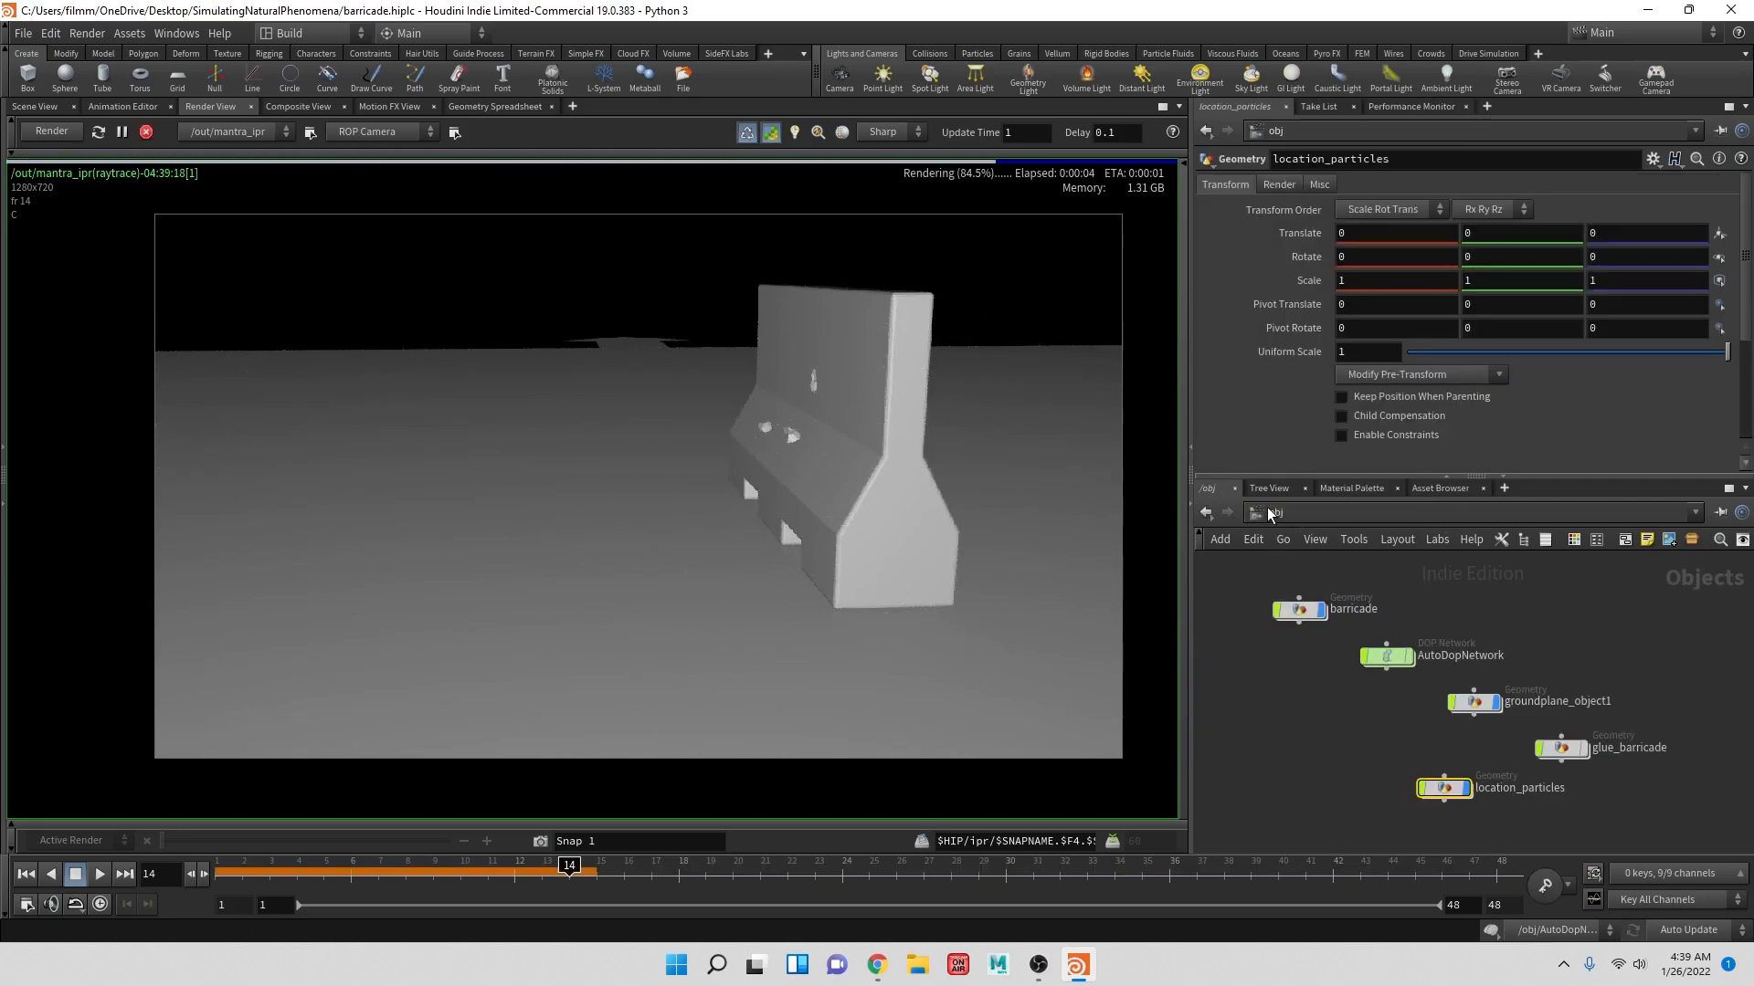
pyautogui.doubleClick(1461, 789)
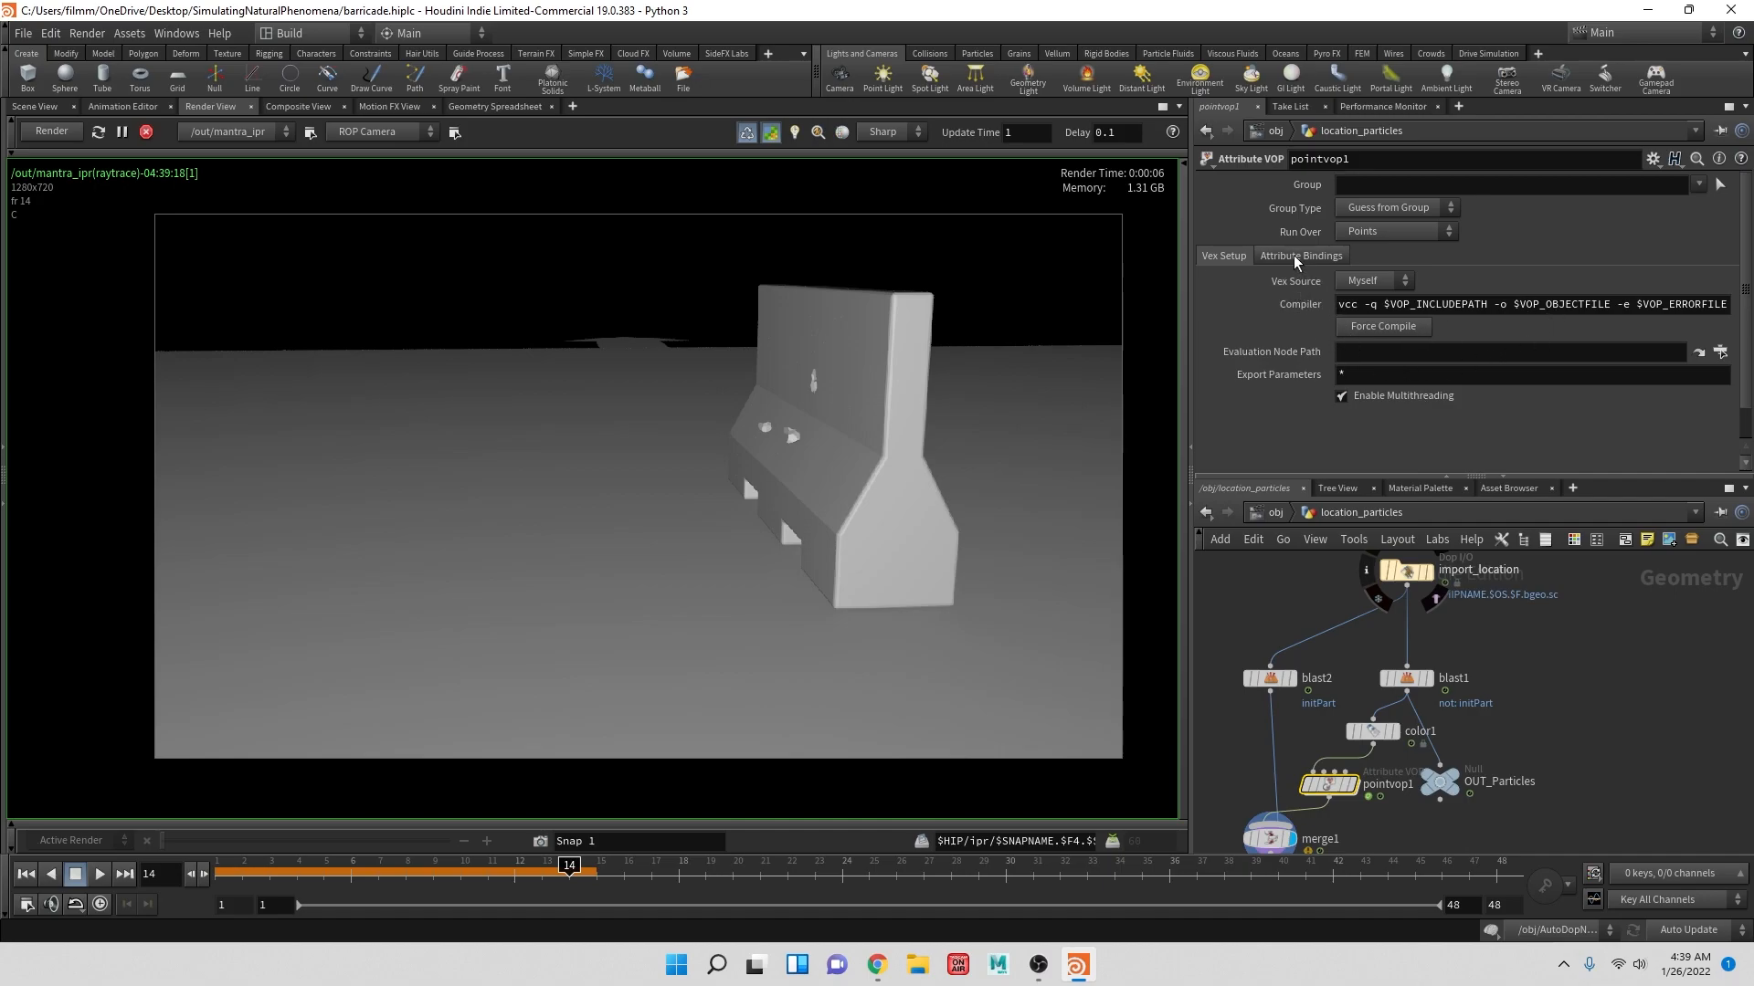
pyautogui.scroll(-2, 1296, 255)
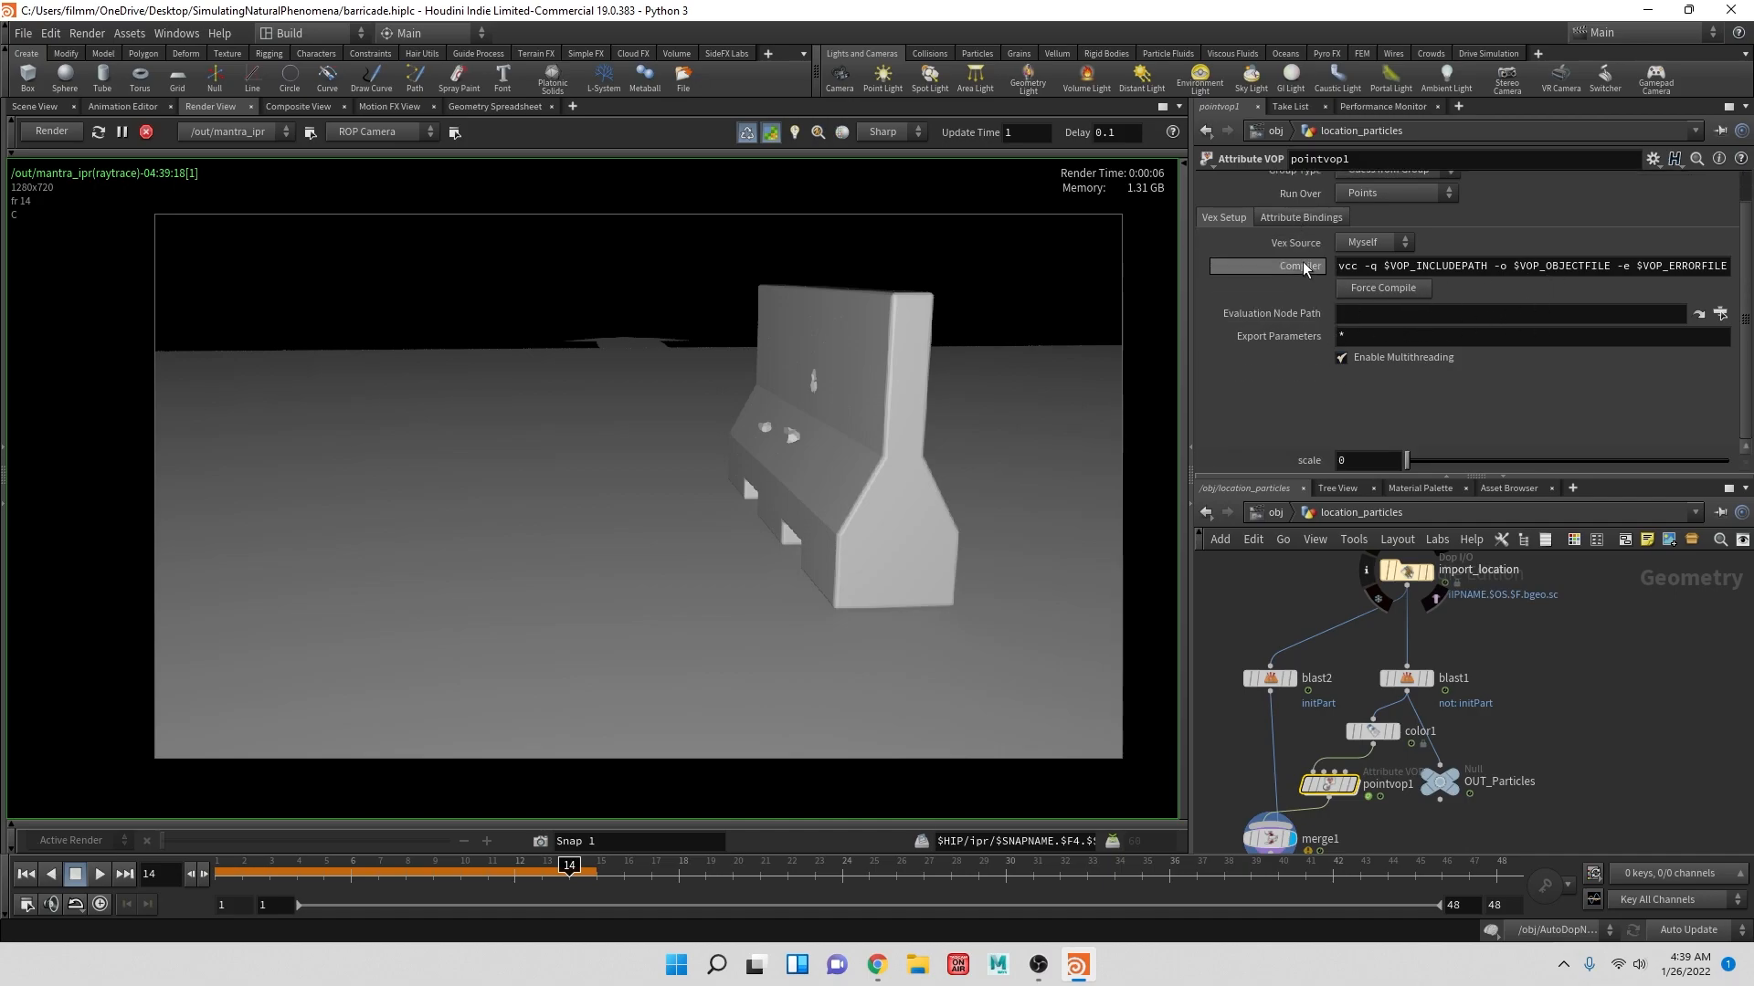
pyautogui.scroll(2, 1303, 261)
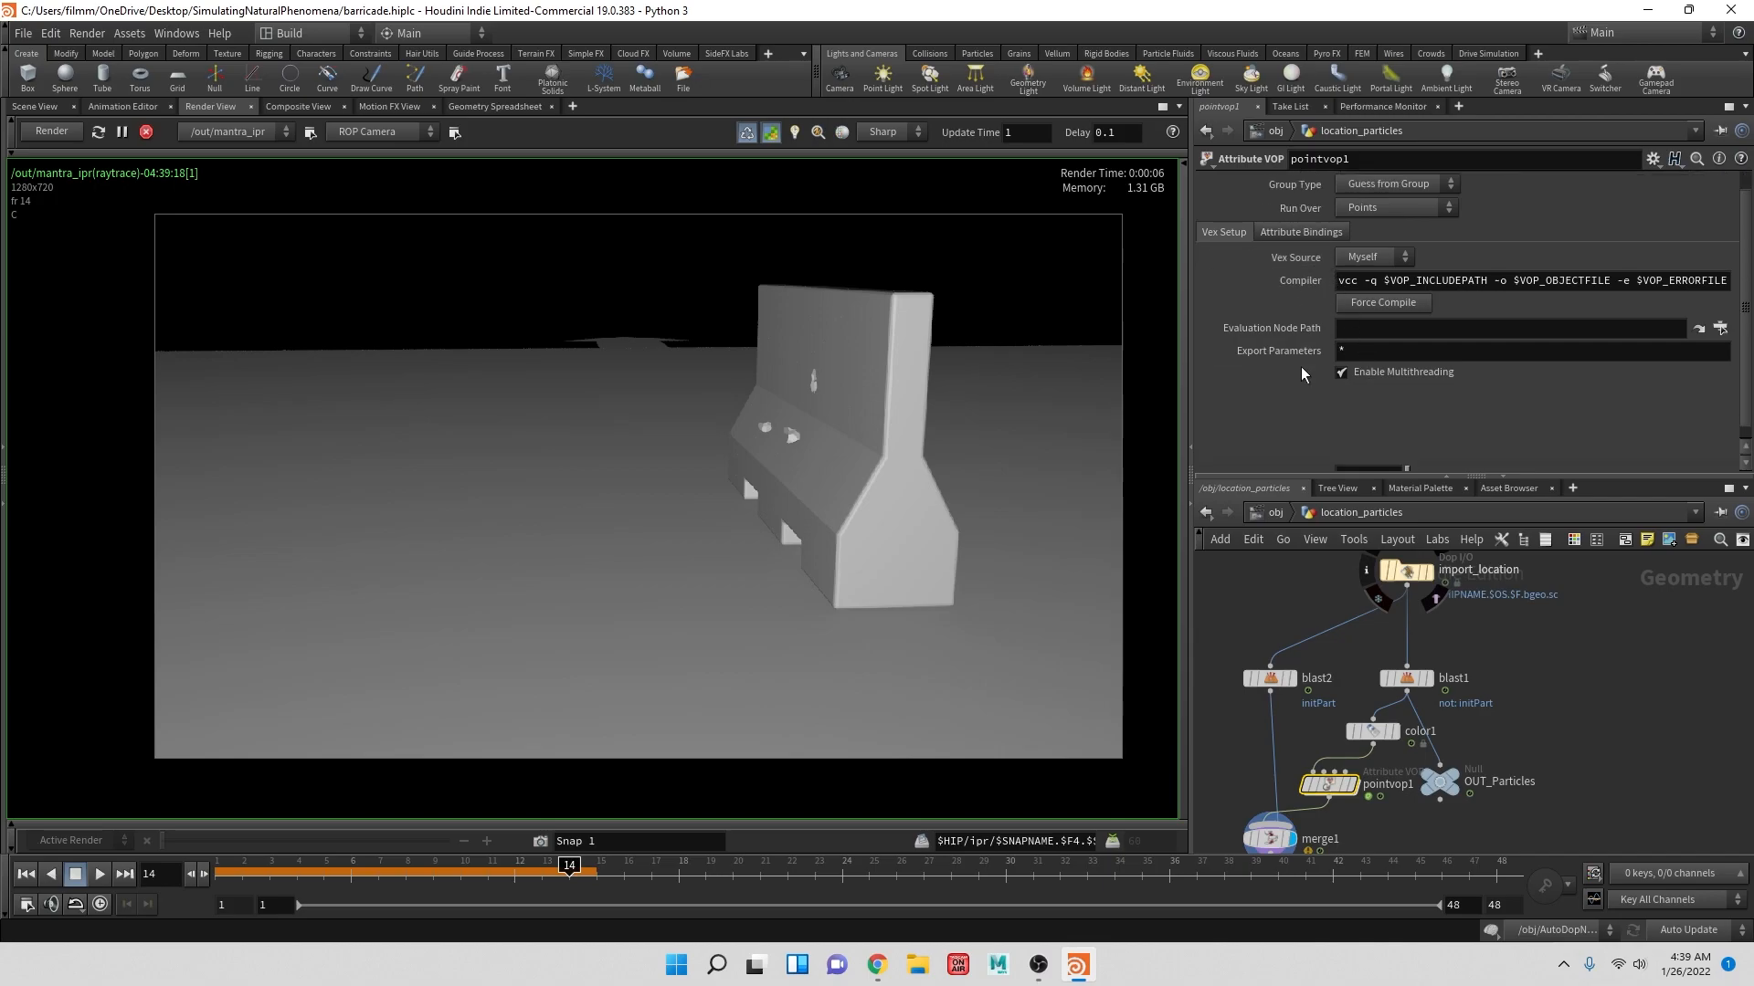
pyautogui.scroll(-1, 1302, 370)
pyautogui.click(1361, 460)
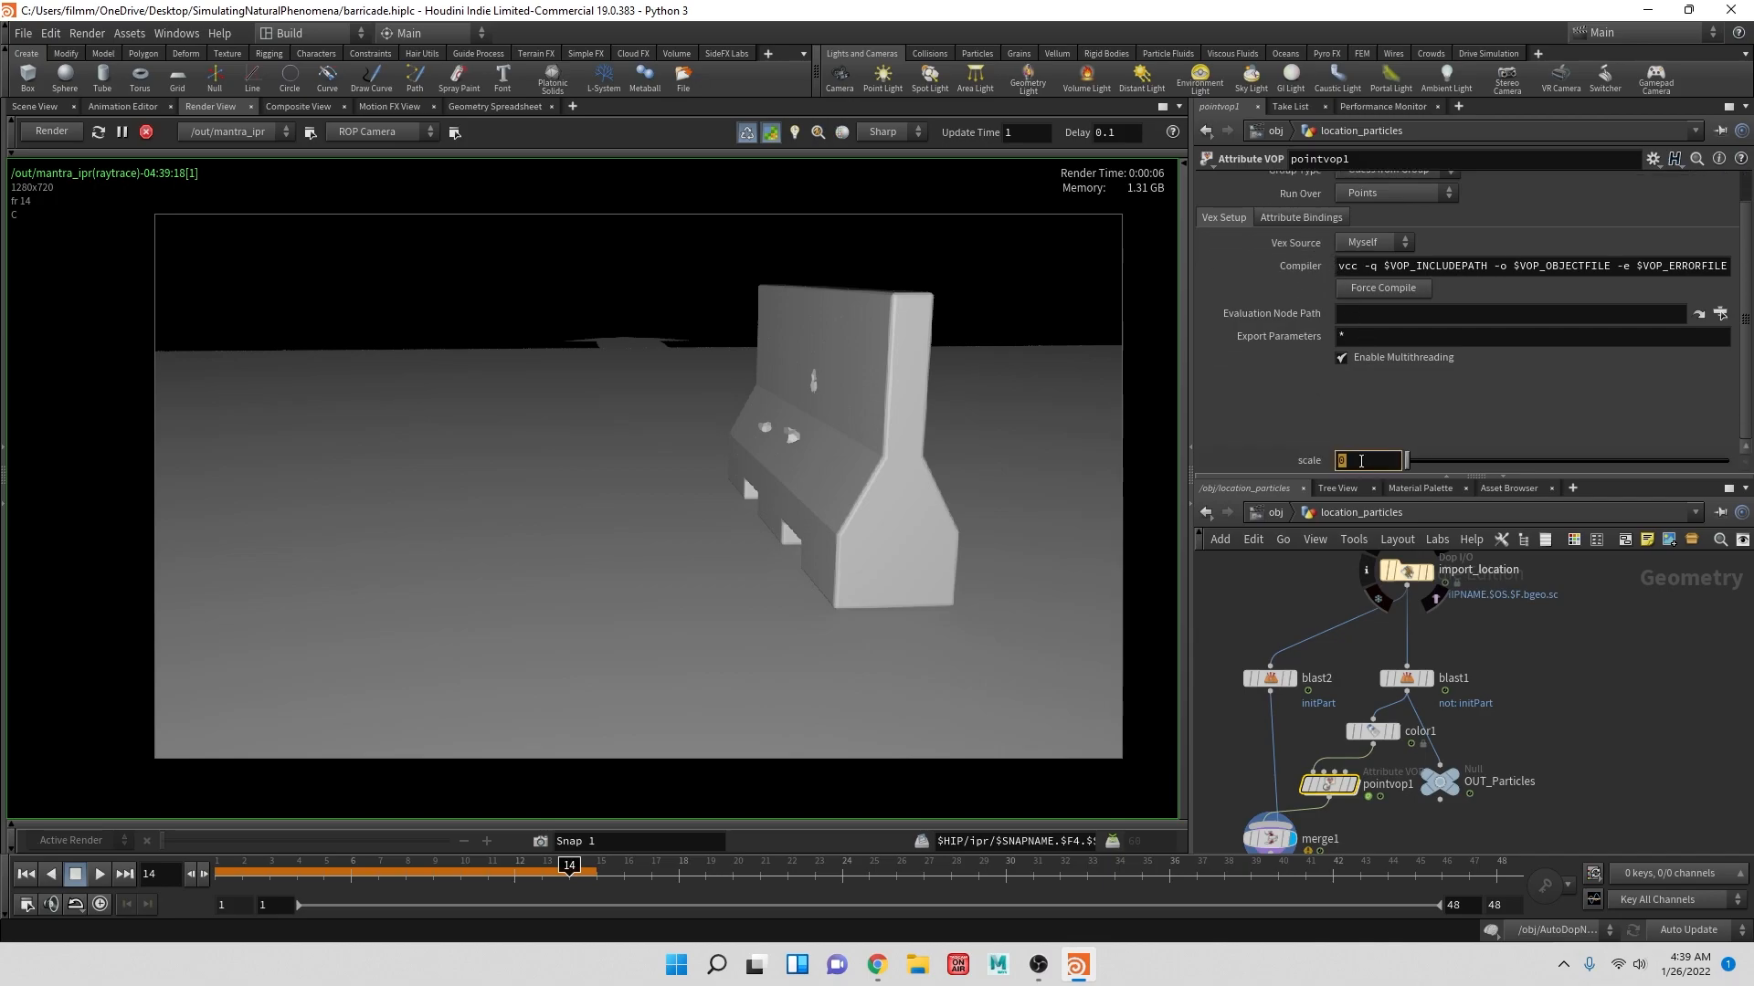
pyautogui.write('1')
pyautogui.press('Return')
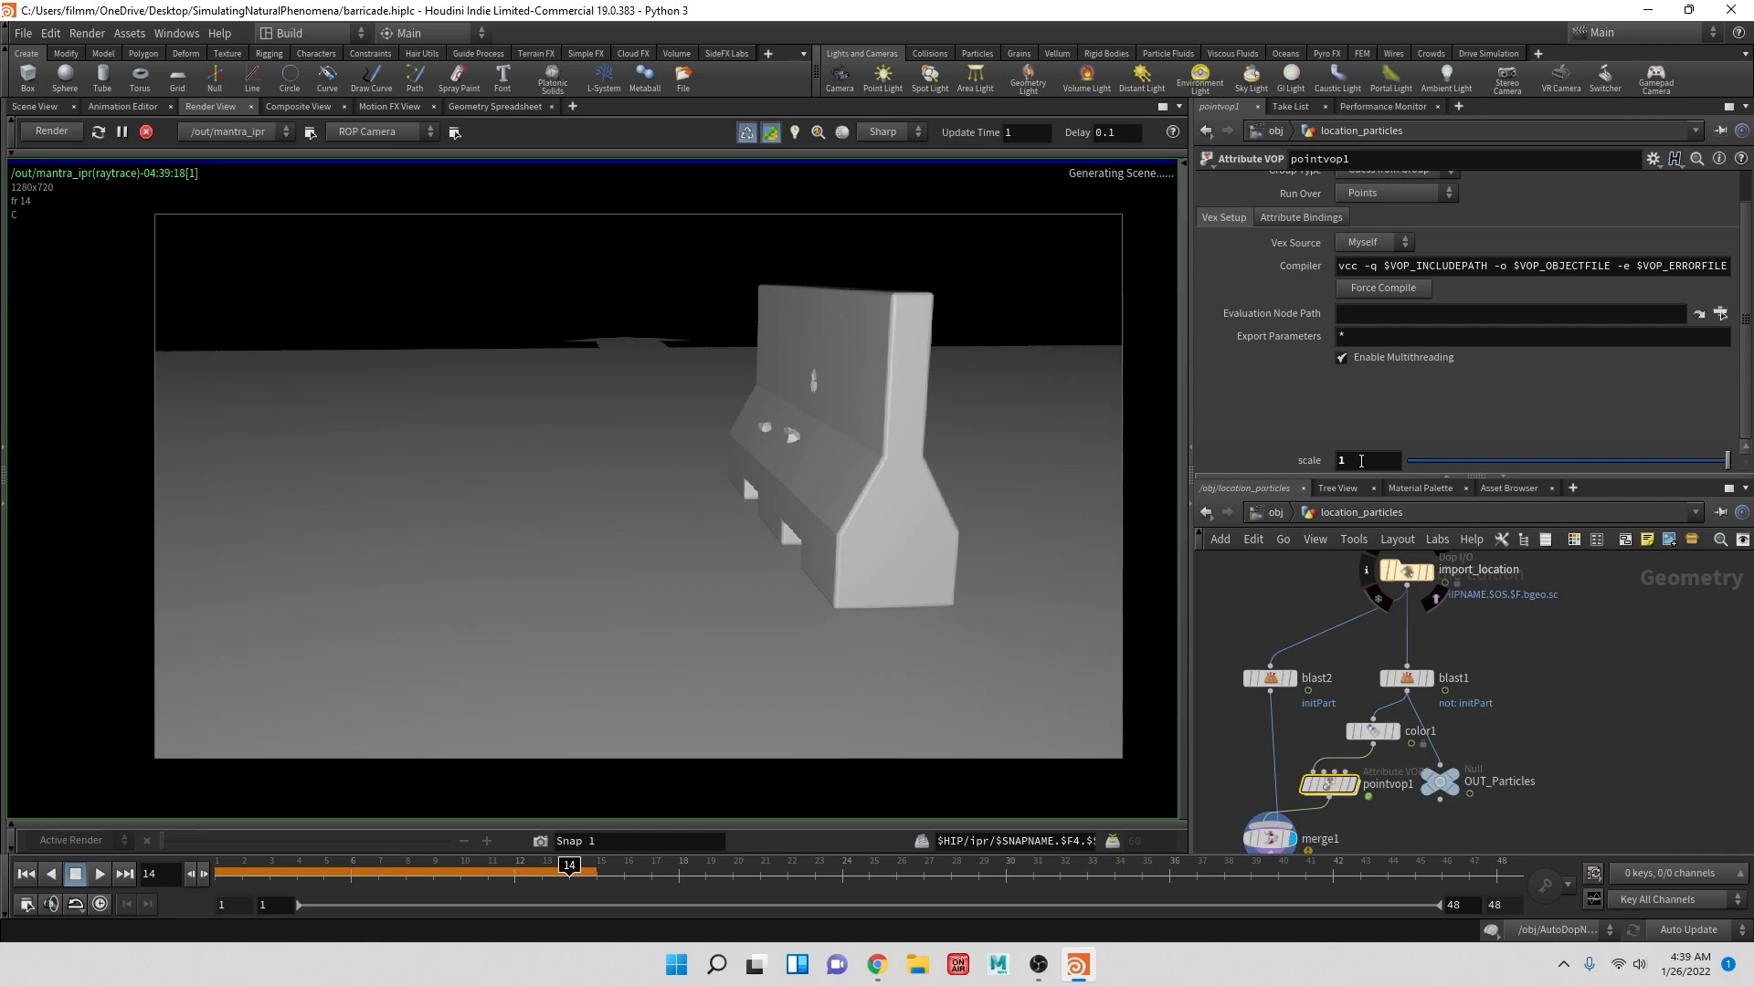
# - Try a scale of 0.1 on pointvop1, and reduce it to 0.01
pyautogui.click(1368, 461)
pyautogui.write('.1')
pyautogui.press('Return')
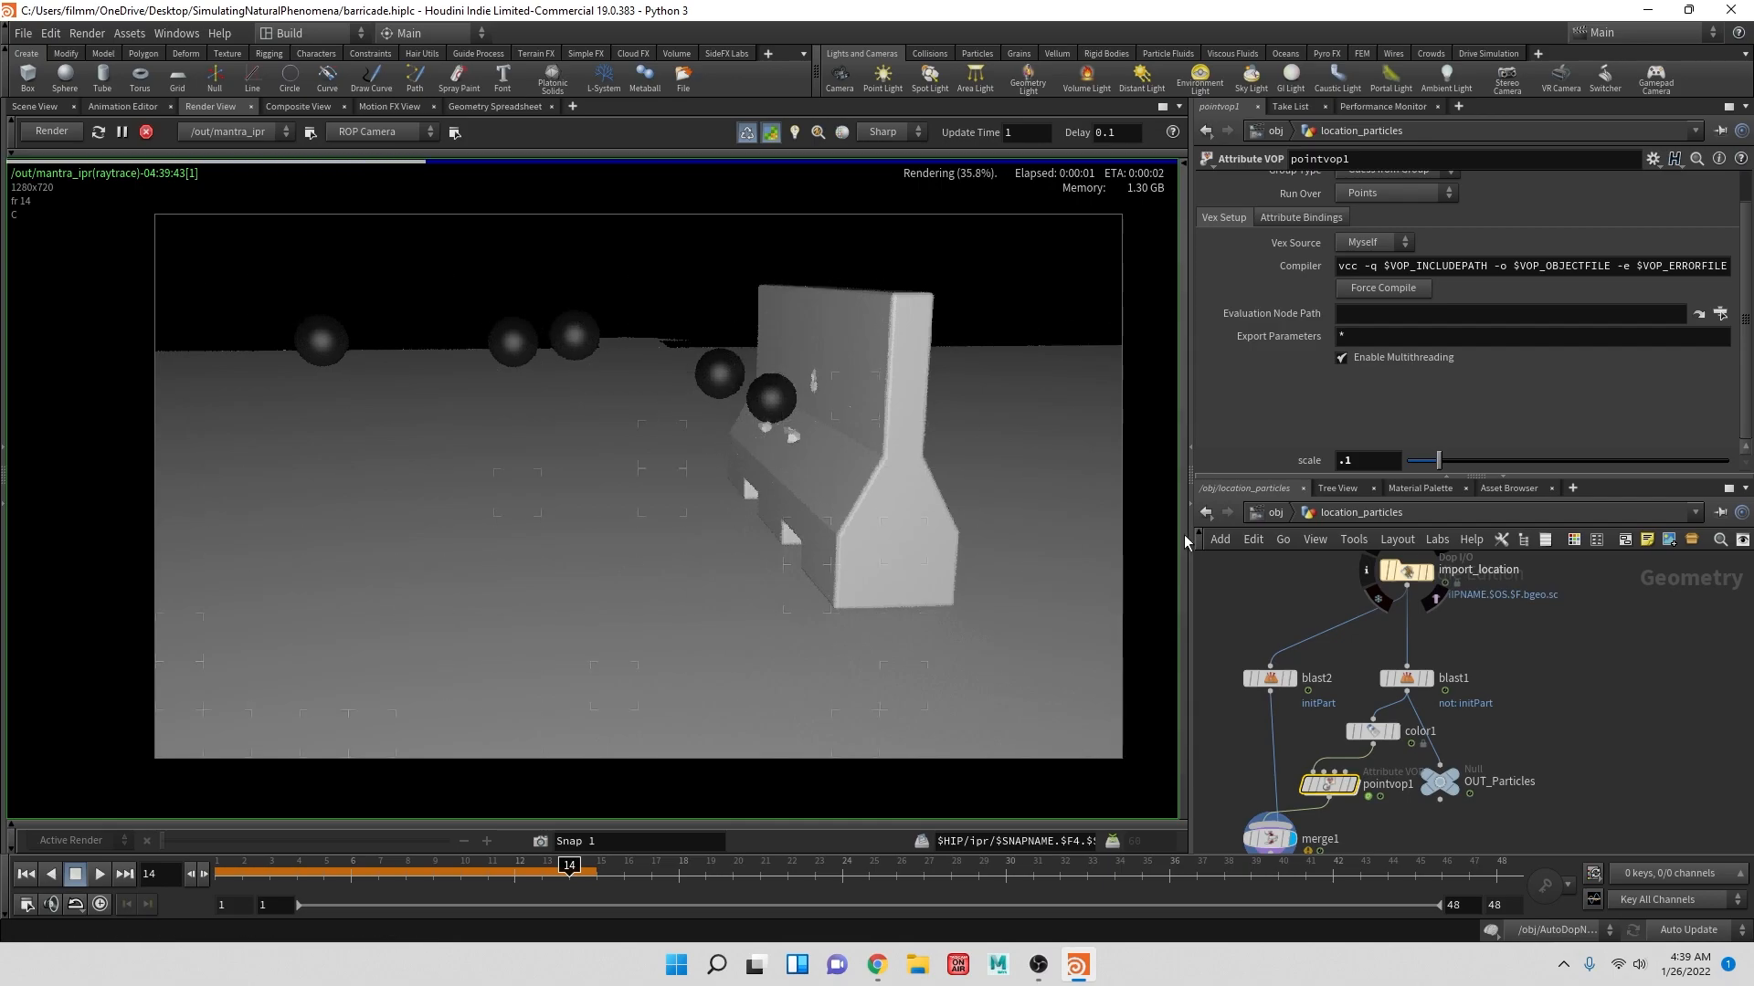
pyautogui.click(1369, 459)
pyautogui.write('.01')
pyautogui.press('Return')
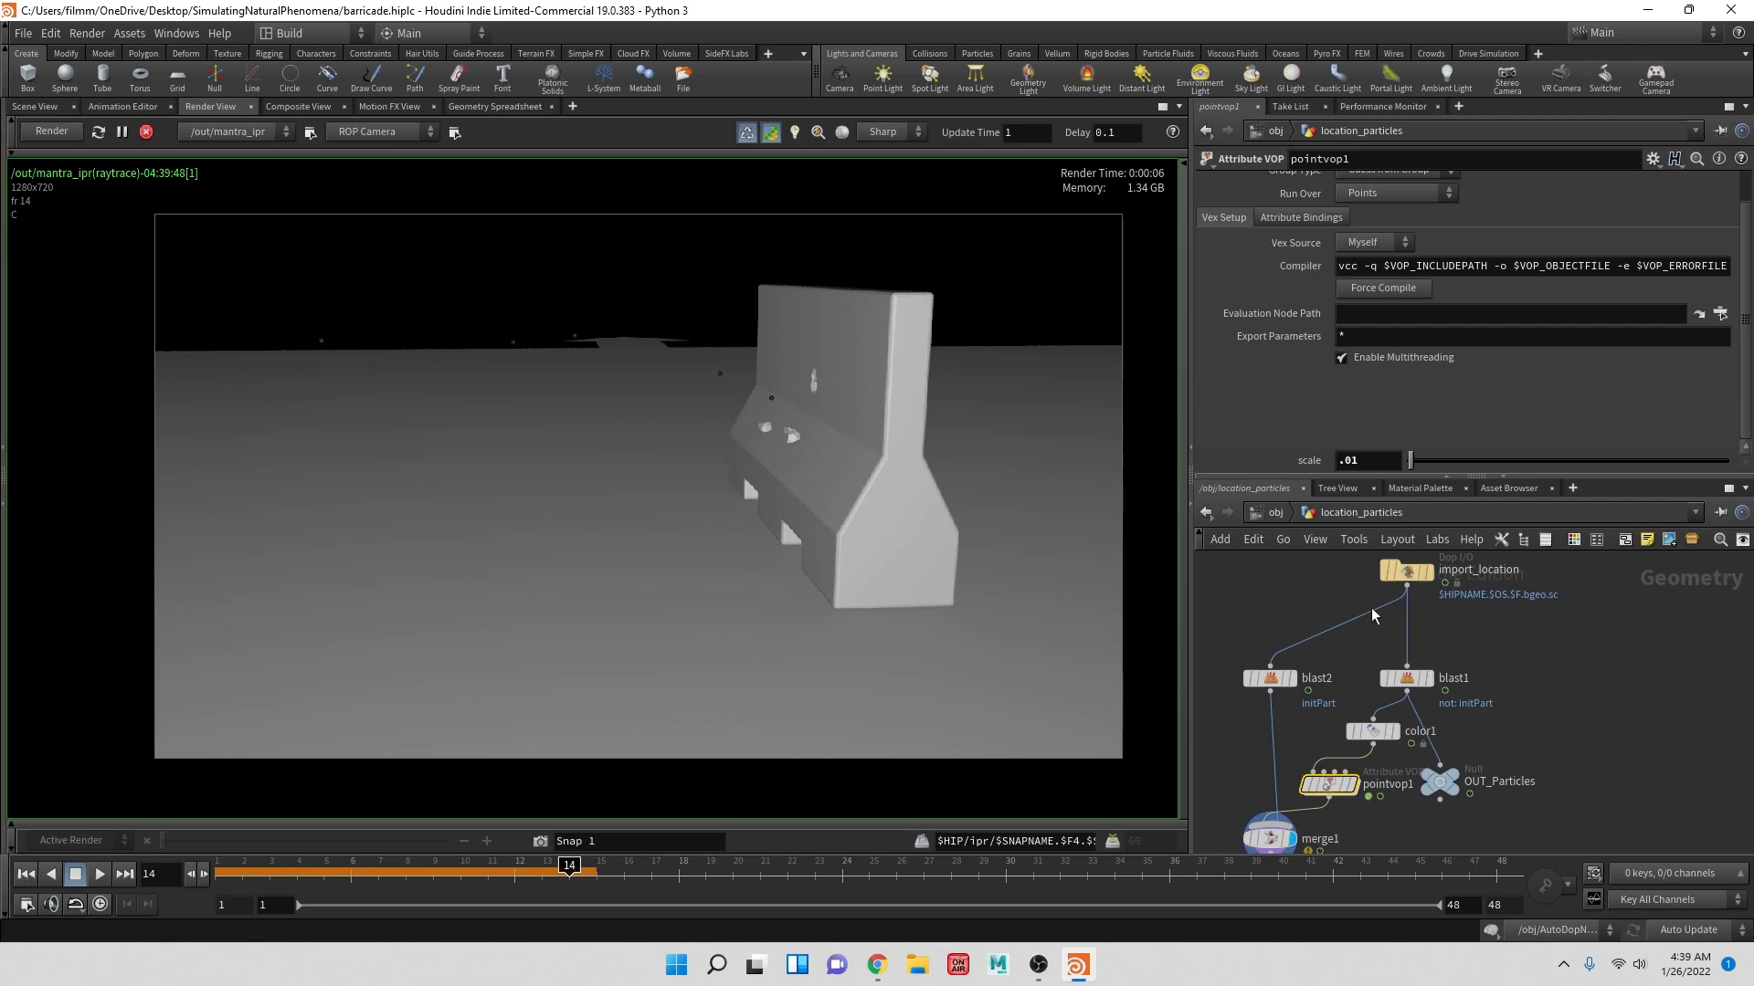
# - Insert a new Color node on the wire between blast2 and merge1
pyautogui.moveTo(1264, 669)
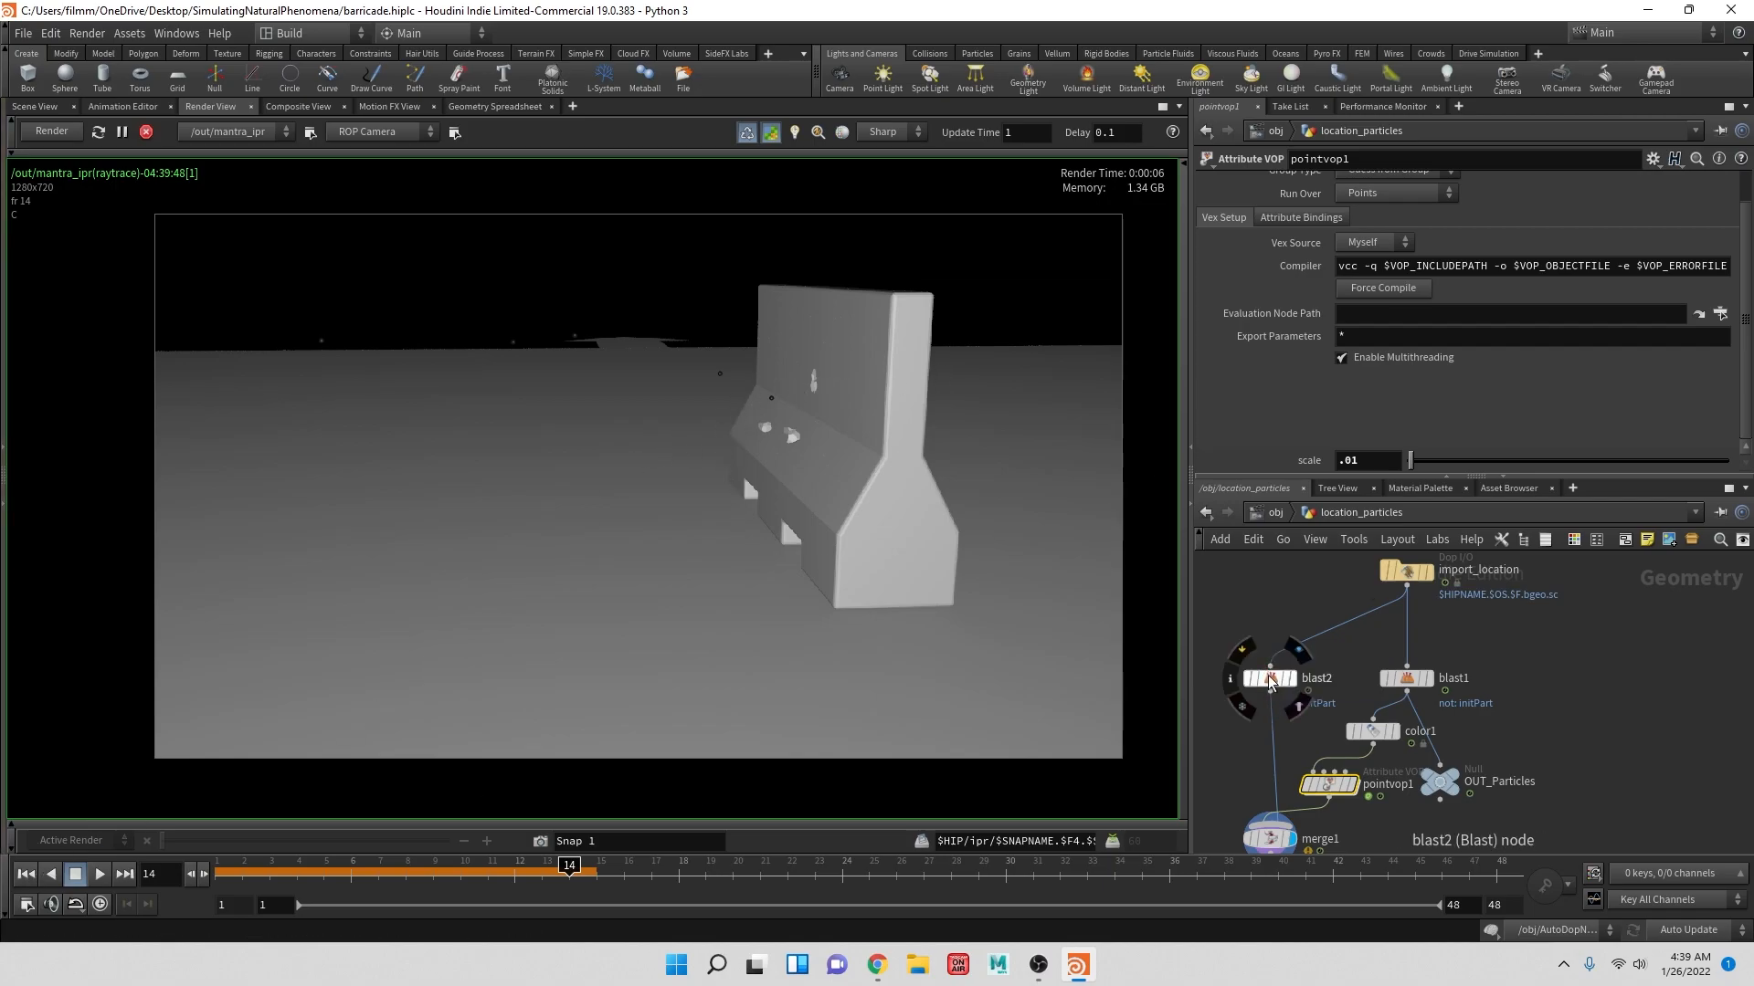
pyautogui.click(1269, 677)
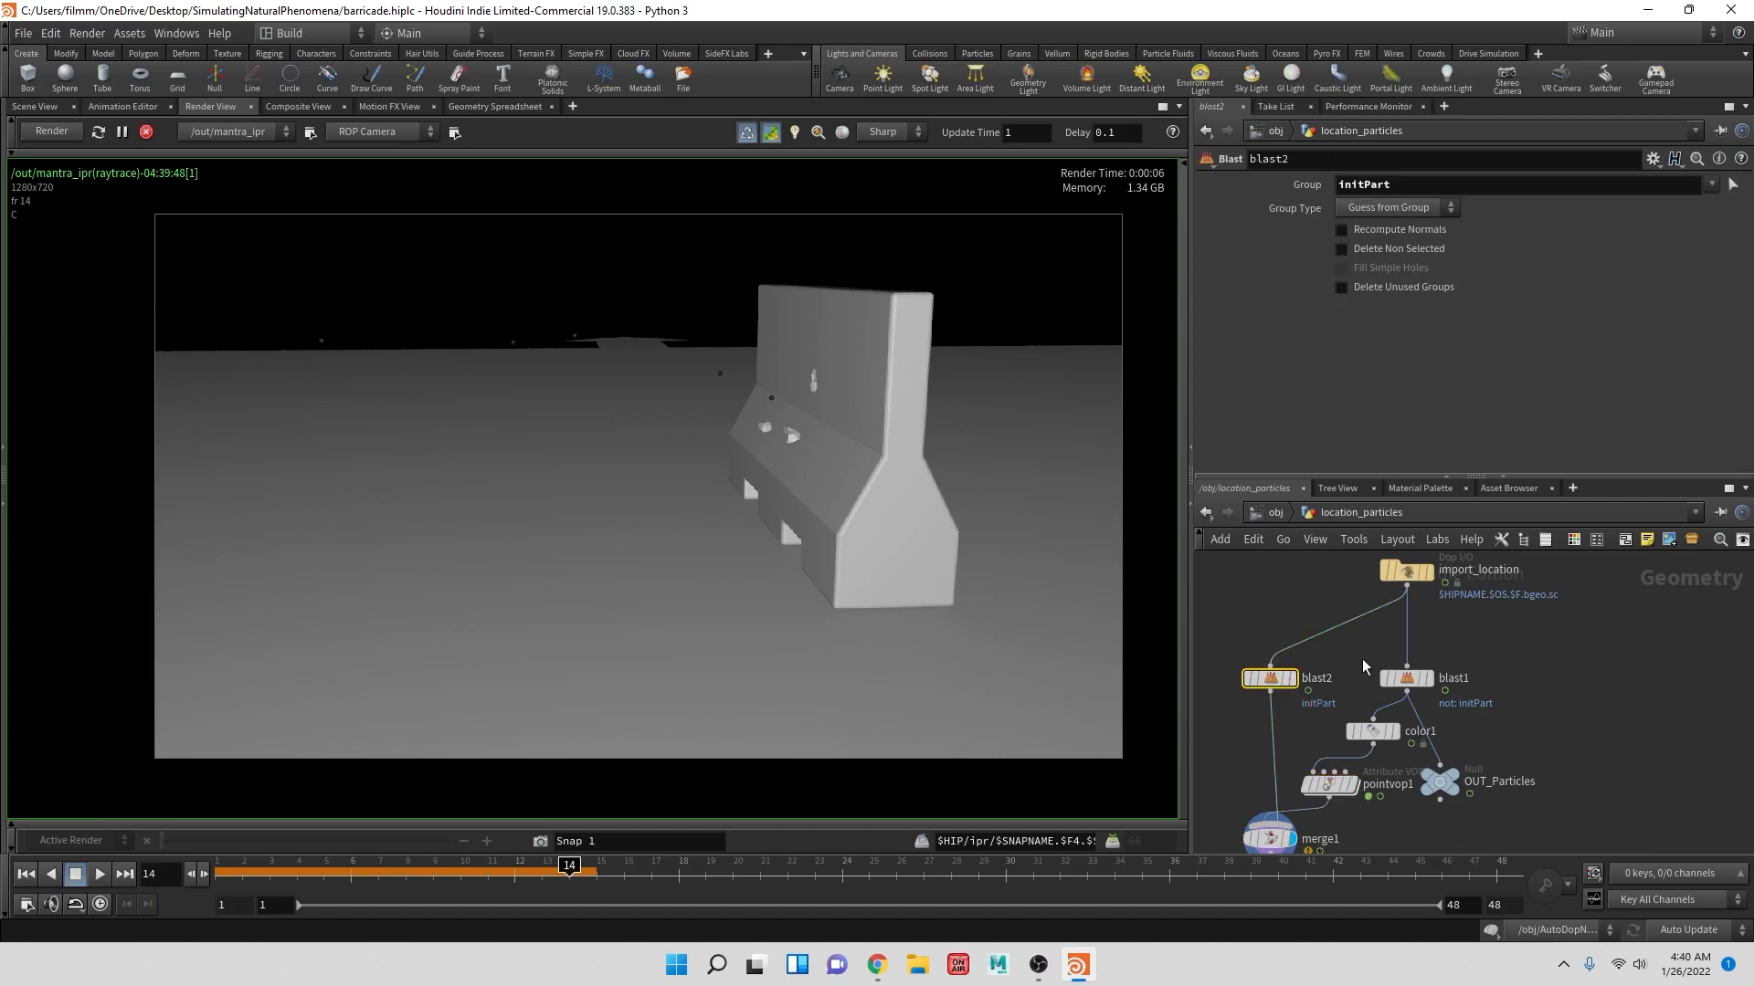
pyautogui.moveTo(1266, 679)
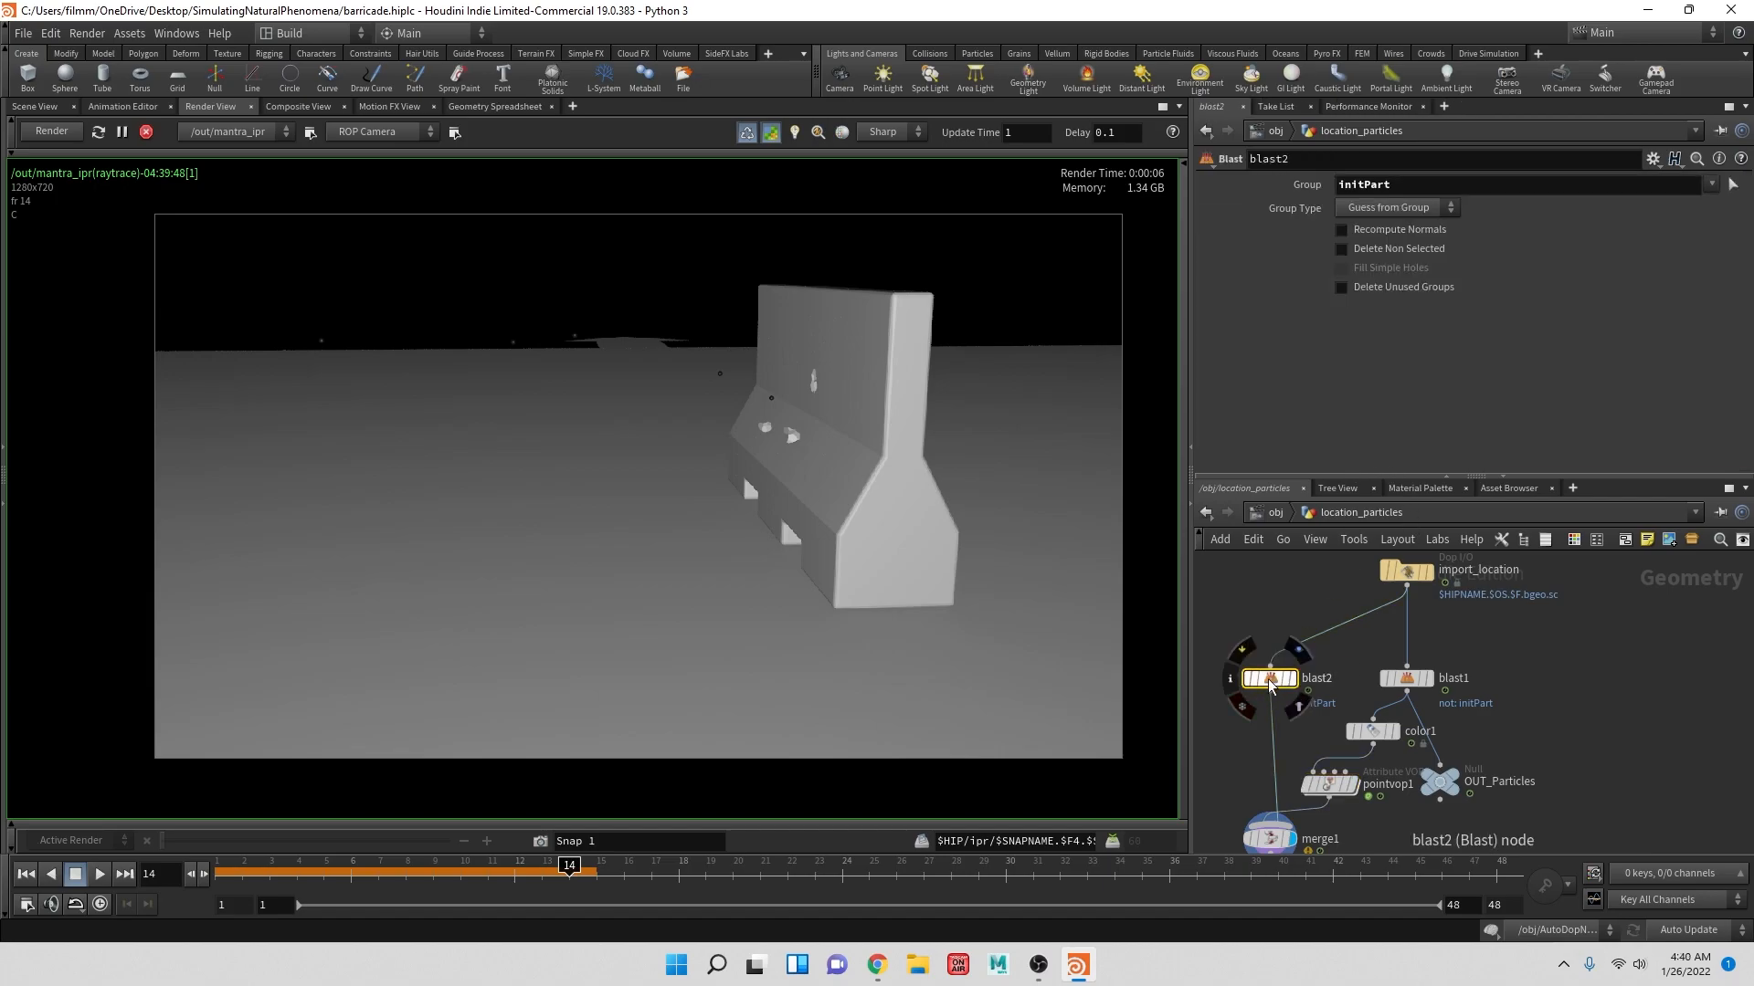
pyautogui.moveTo(1270, 681); pyautogui.dragTo(1224, 729)
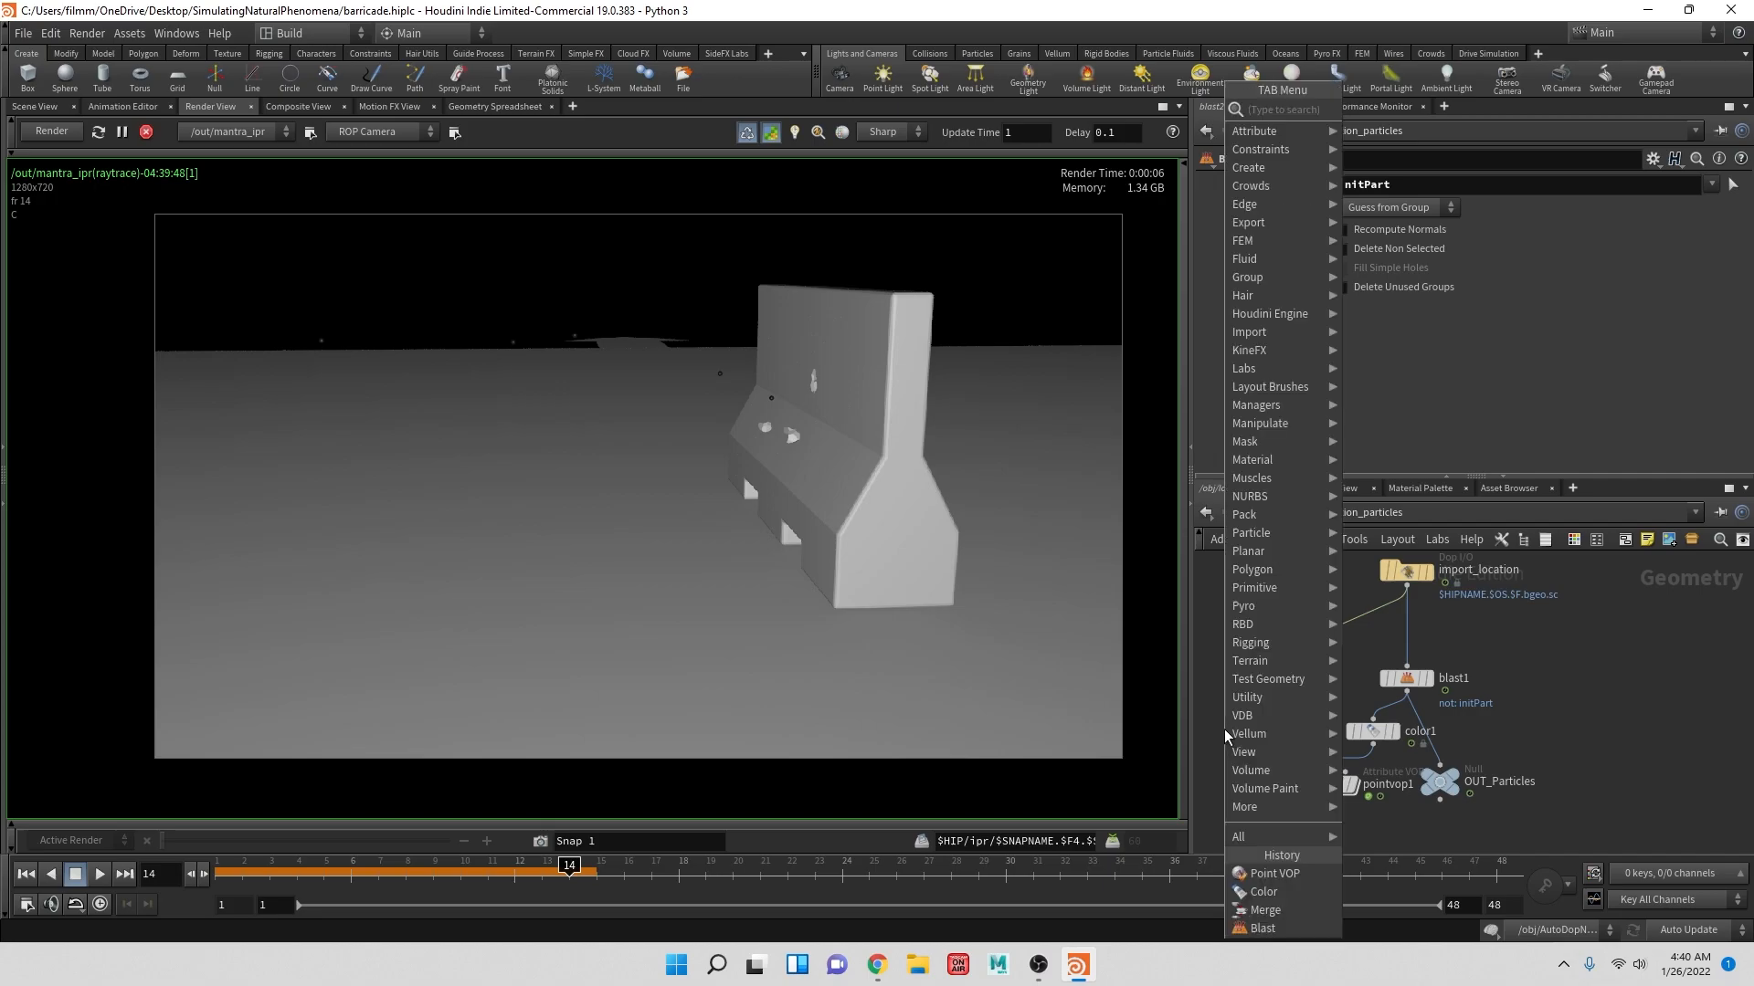
pyautogui.write('colo')
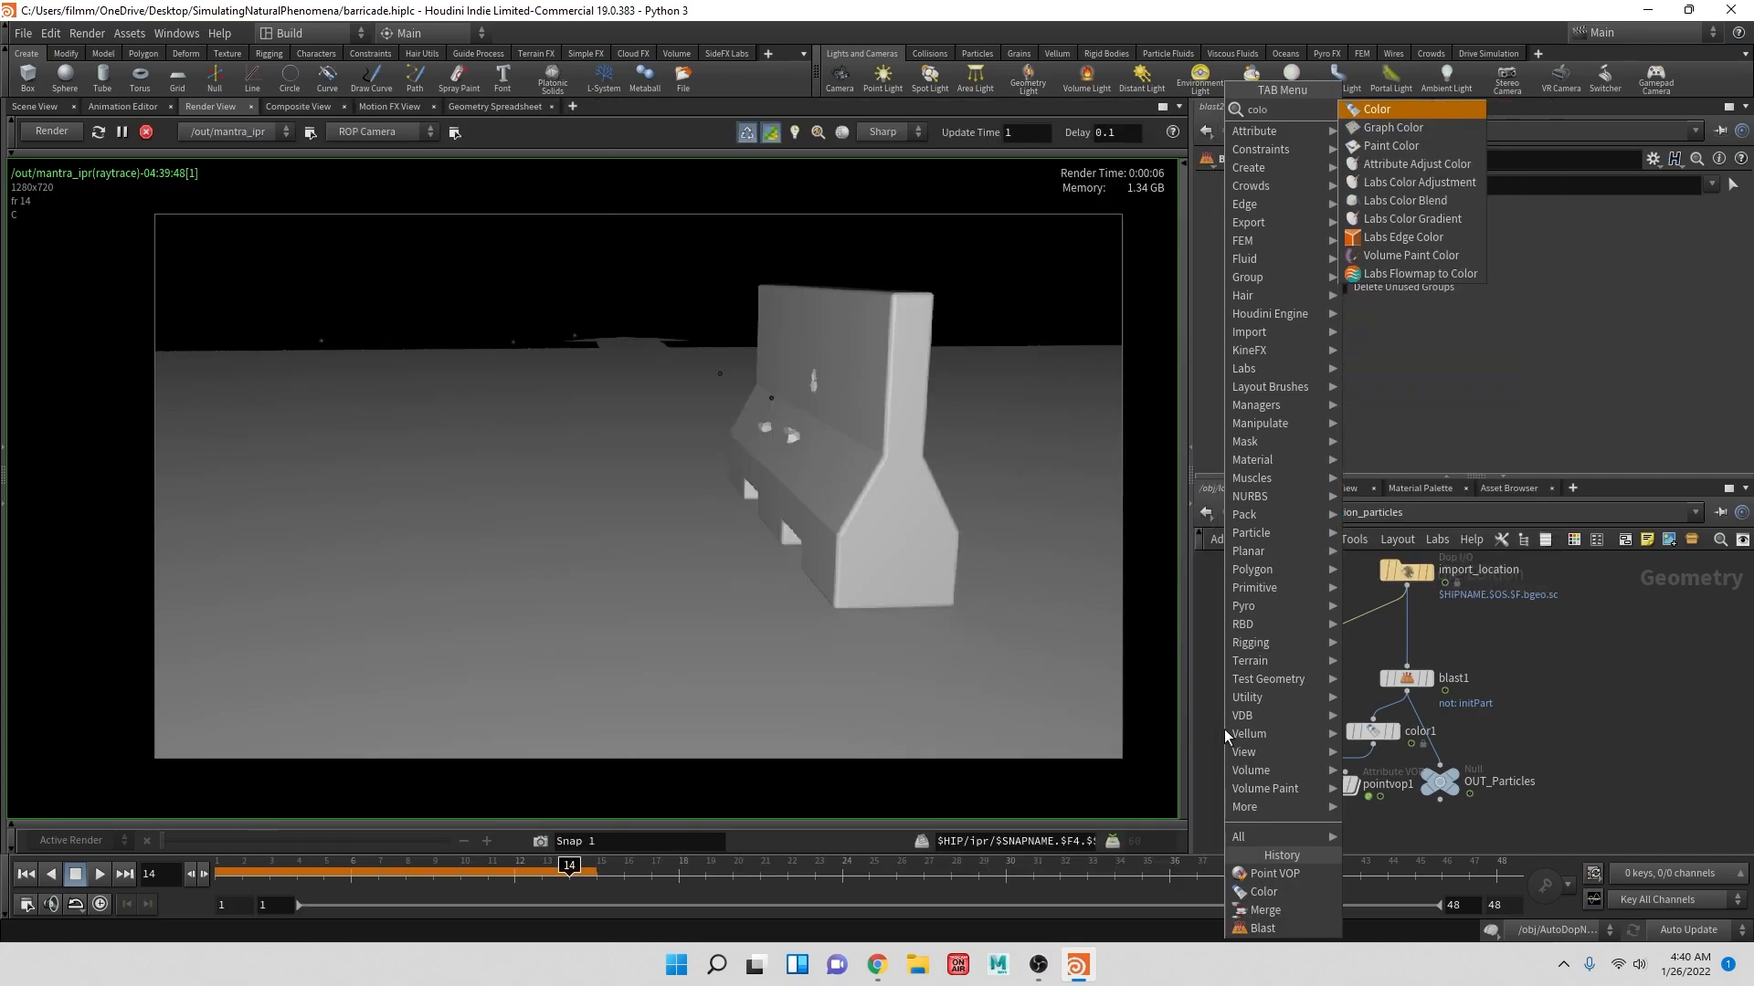
pyautogui.press('Return')
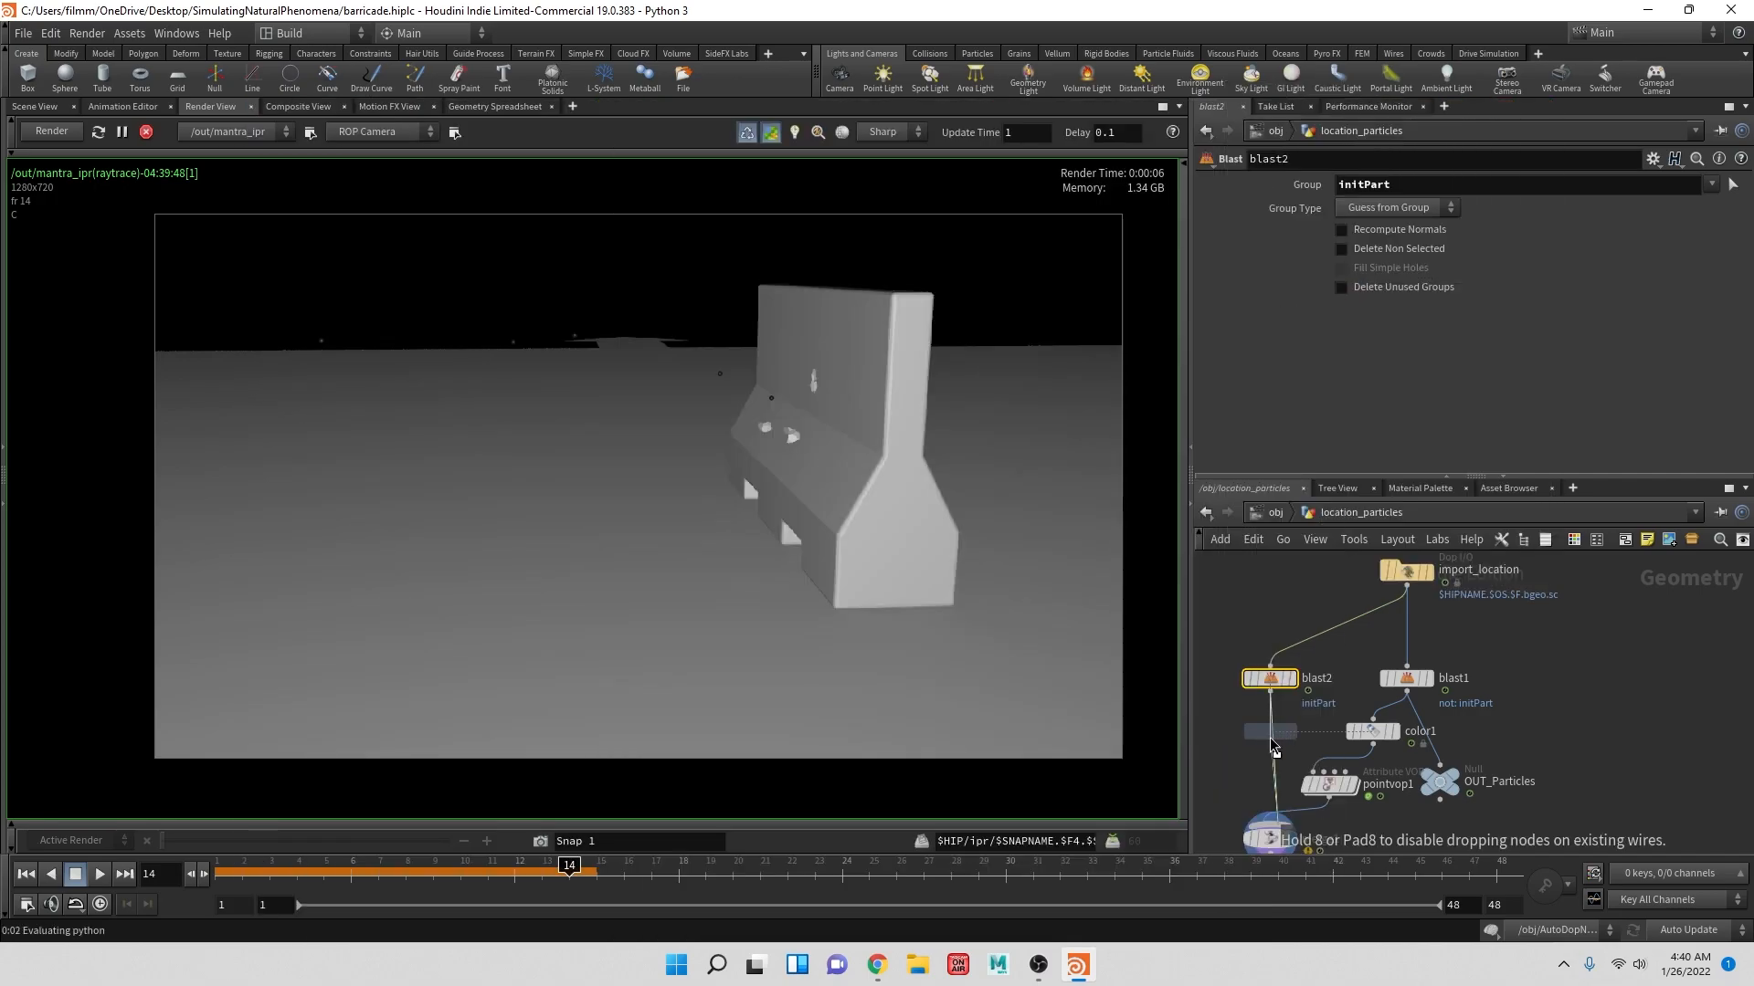
pyautogui.click(1269, 737)
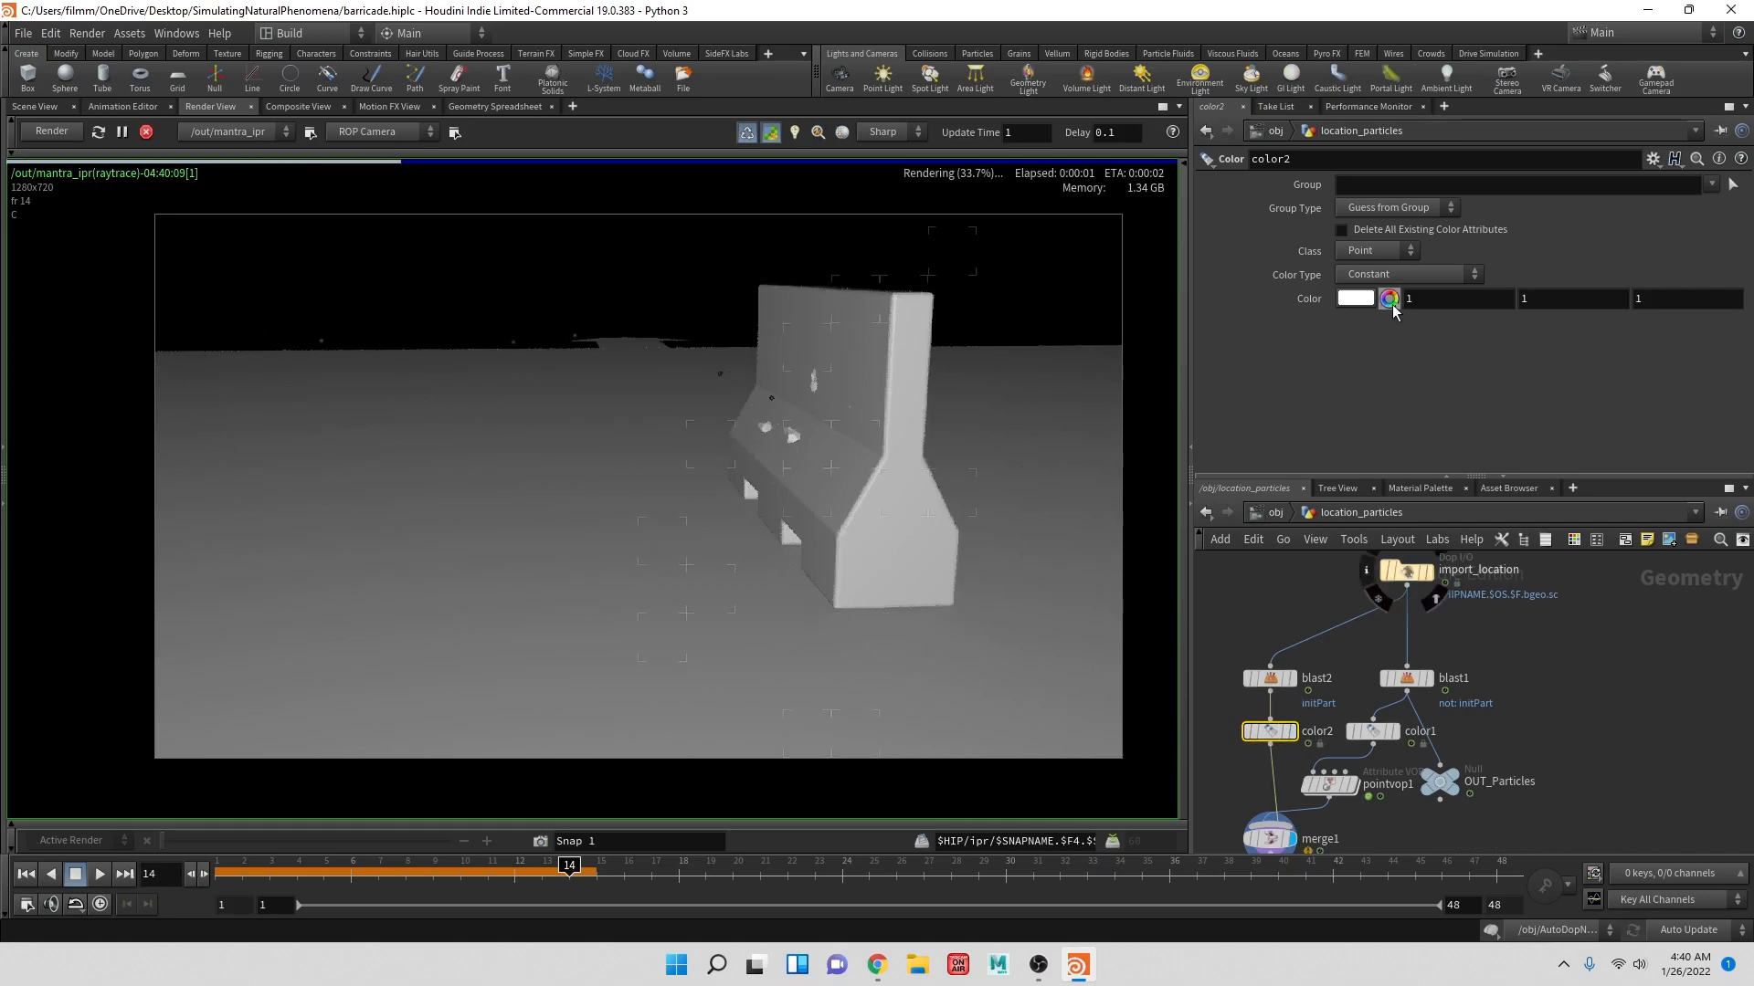
# - Set color2's constant color to pure red (1, 0, 0)
pyautogui.click(1356, 298)
pyautogui.click(1290, 173)
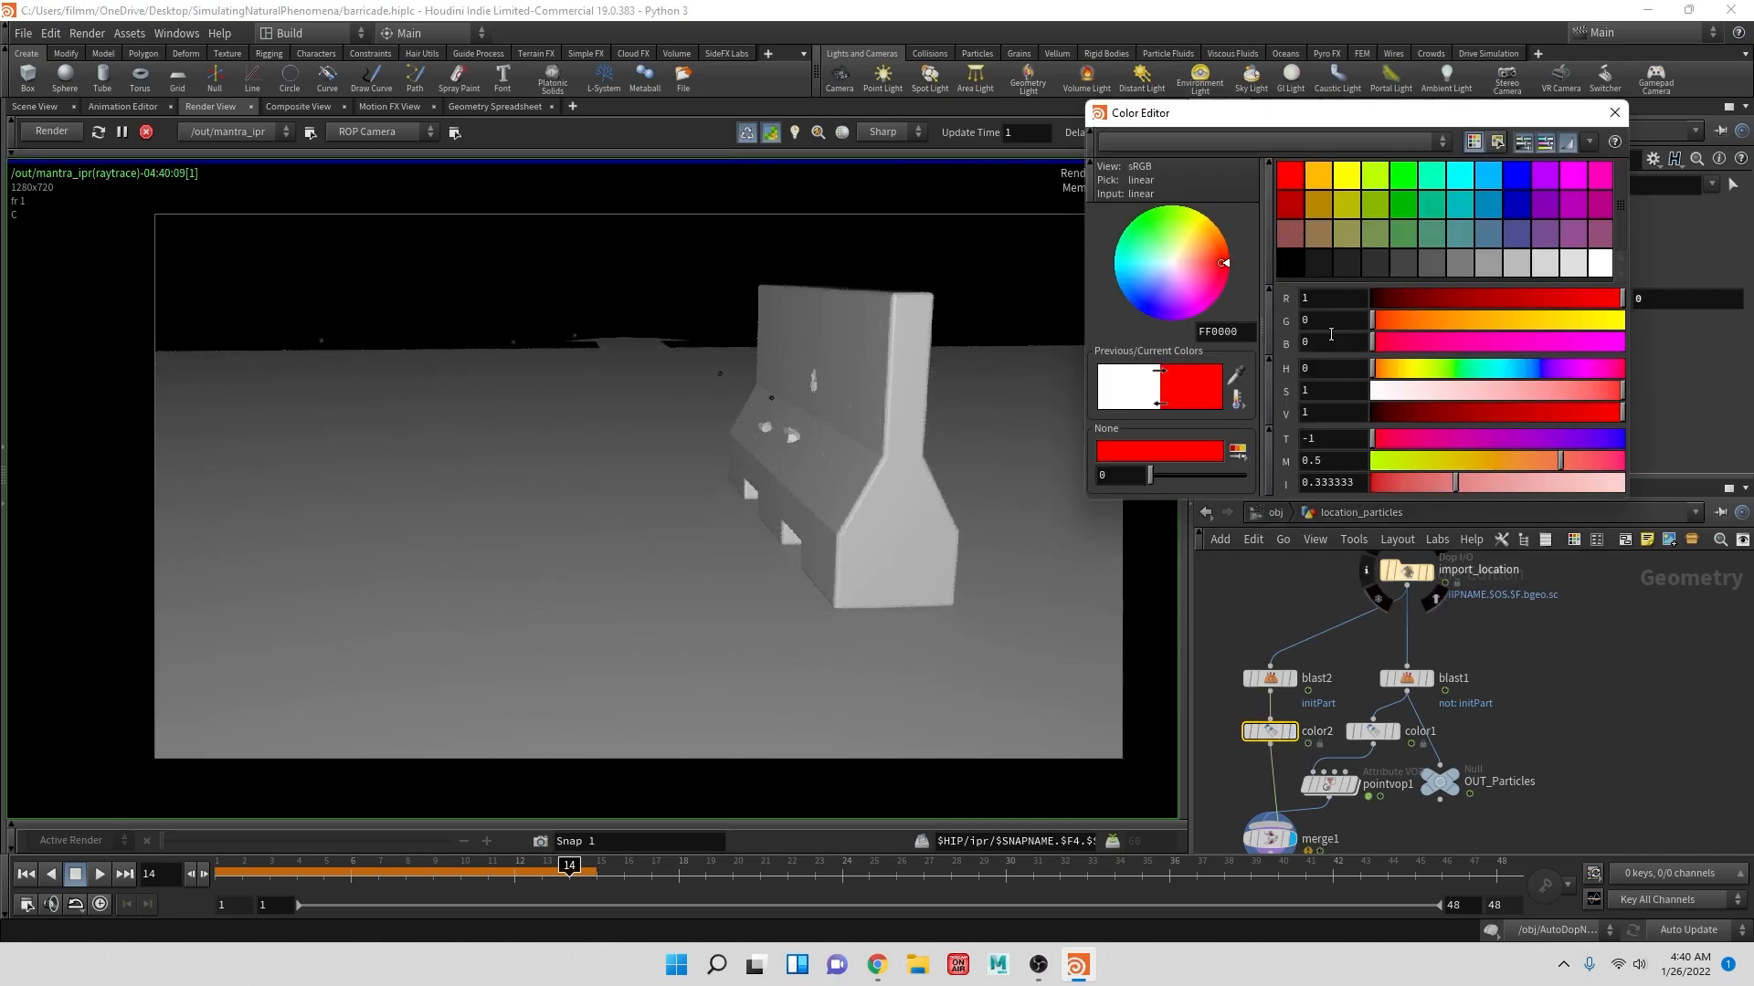
pyautogui.click(1613, 114)
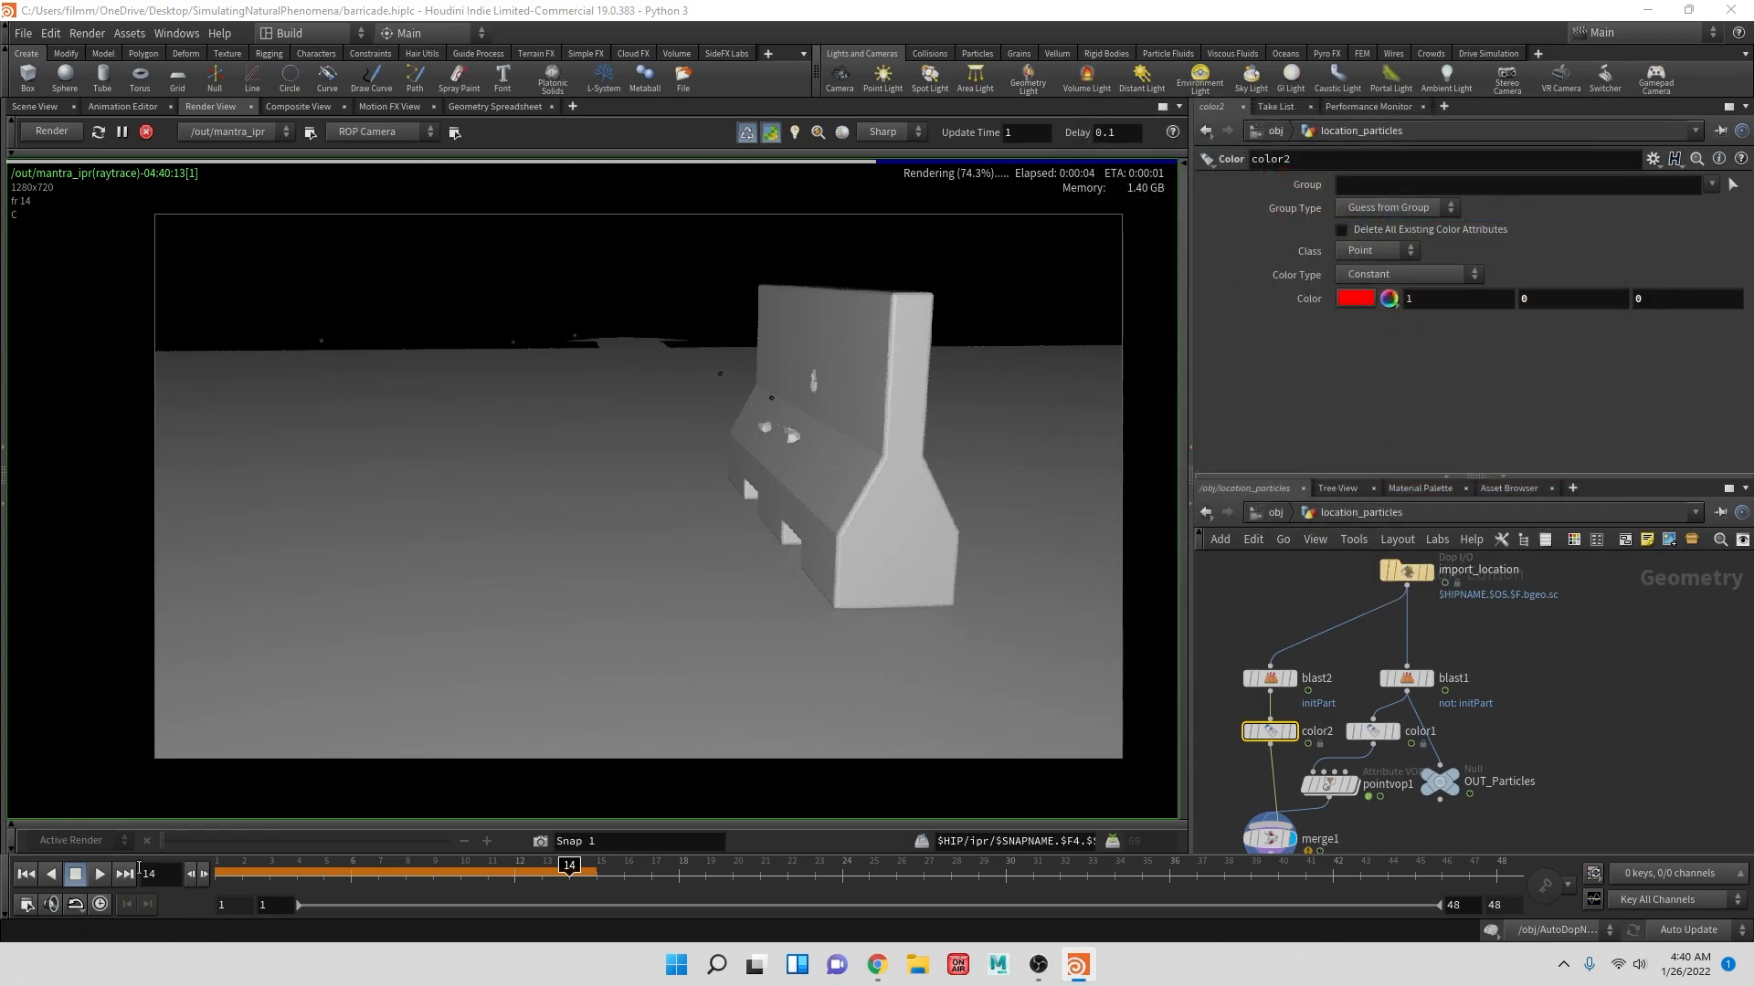
# - Play the simulation from frame 1, stop it, and inspect the barricade's render up close at frame 21
pyautogui.click(25, 876)
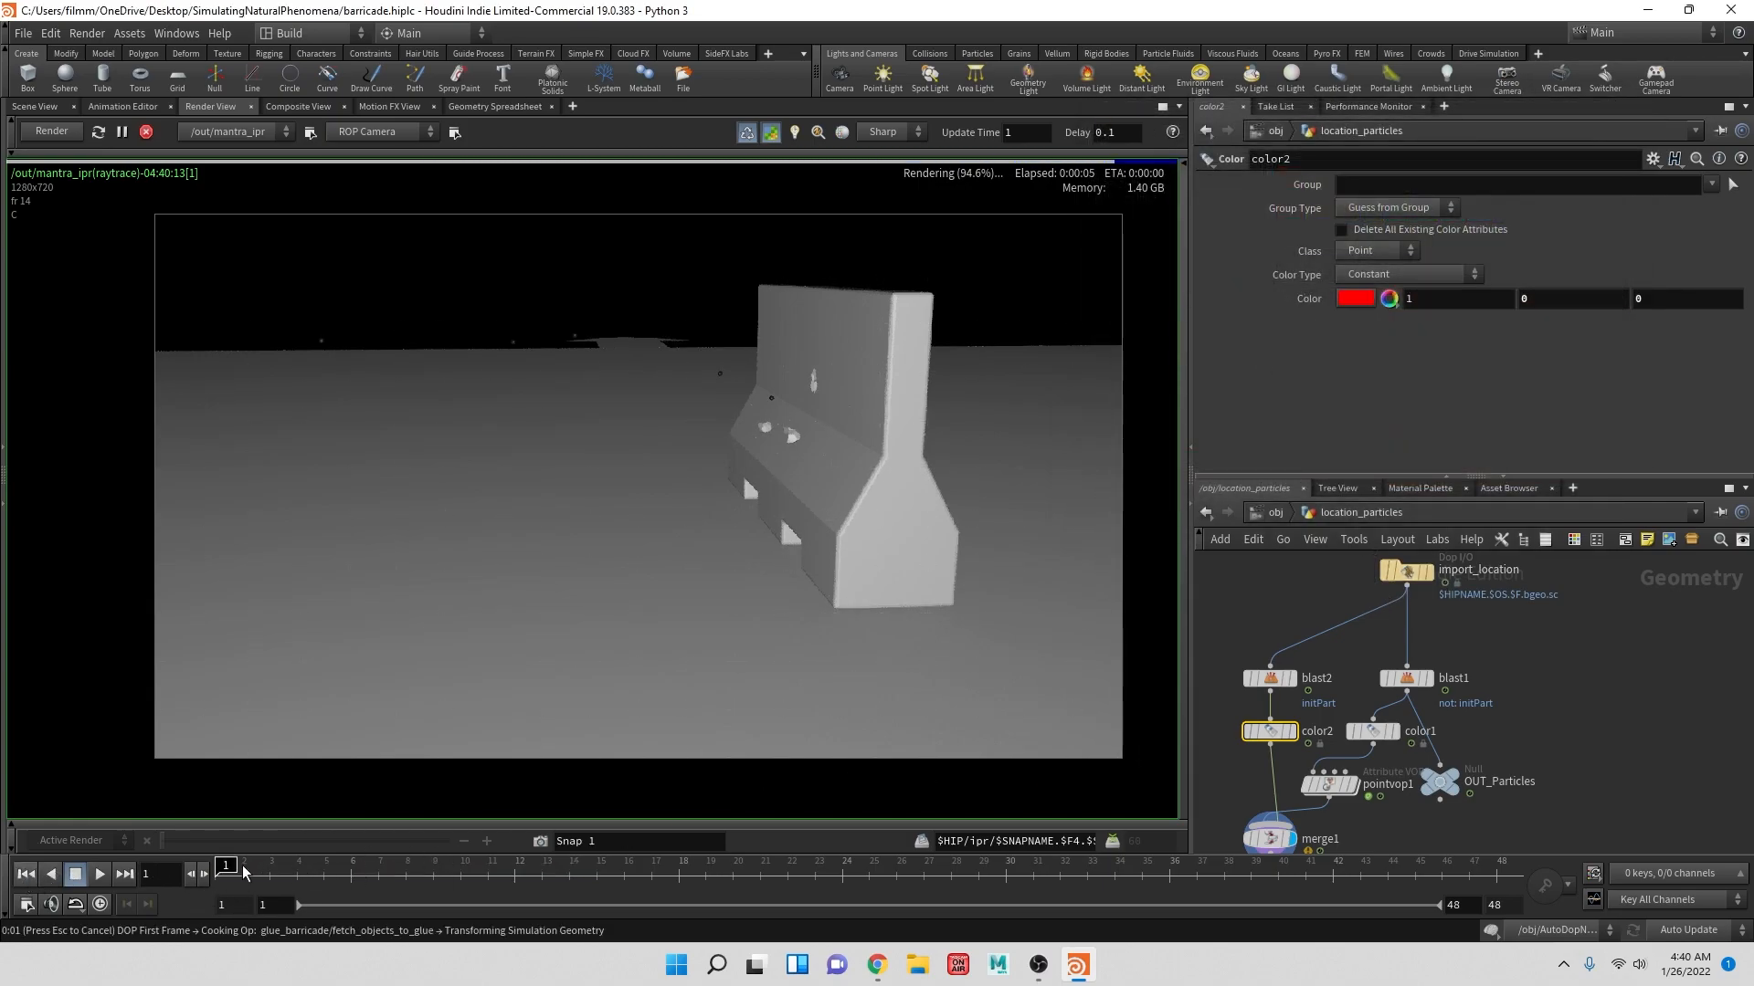
pyautogui.click(105, 875)
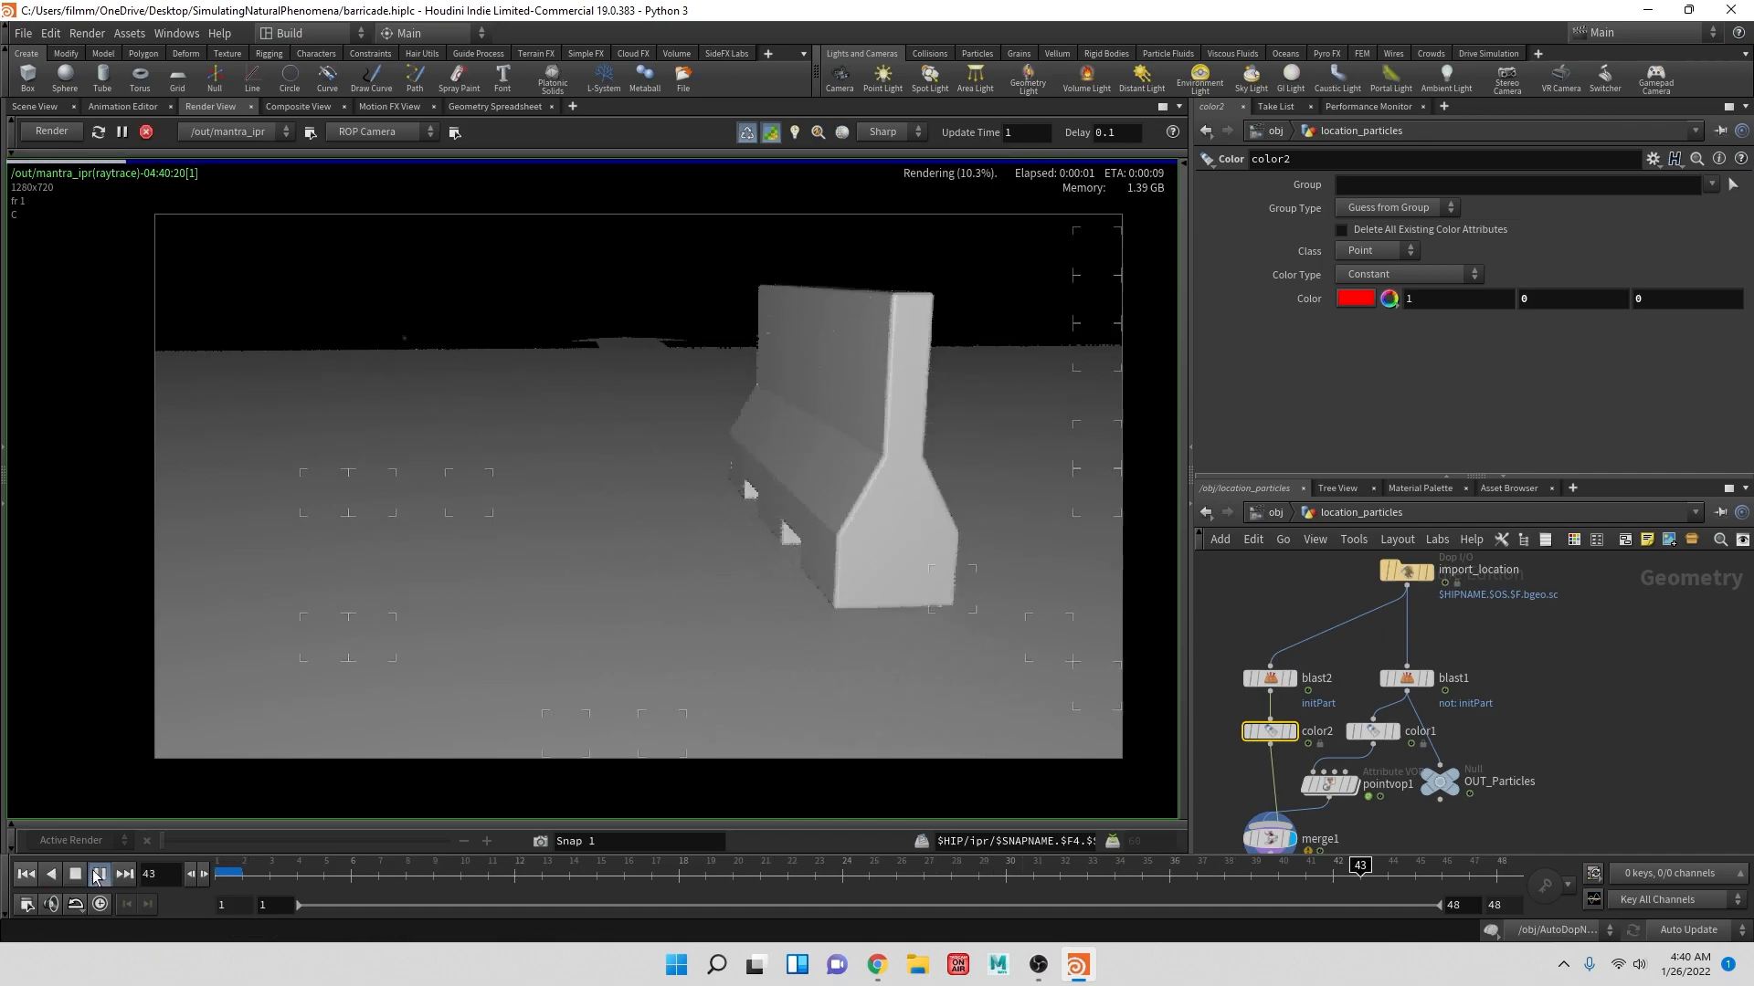
pyautogui.click(76, 875)
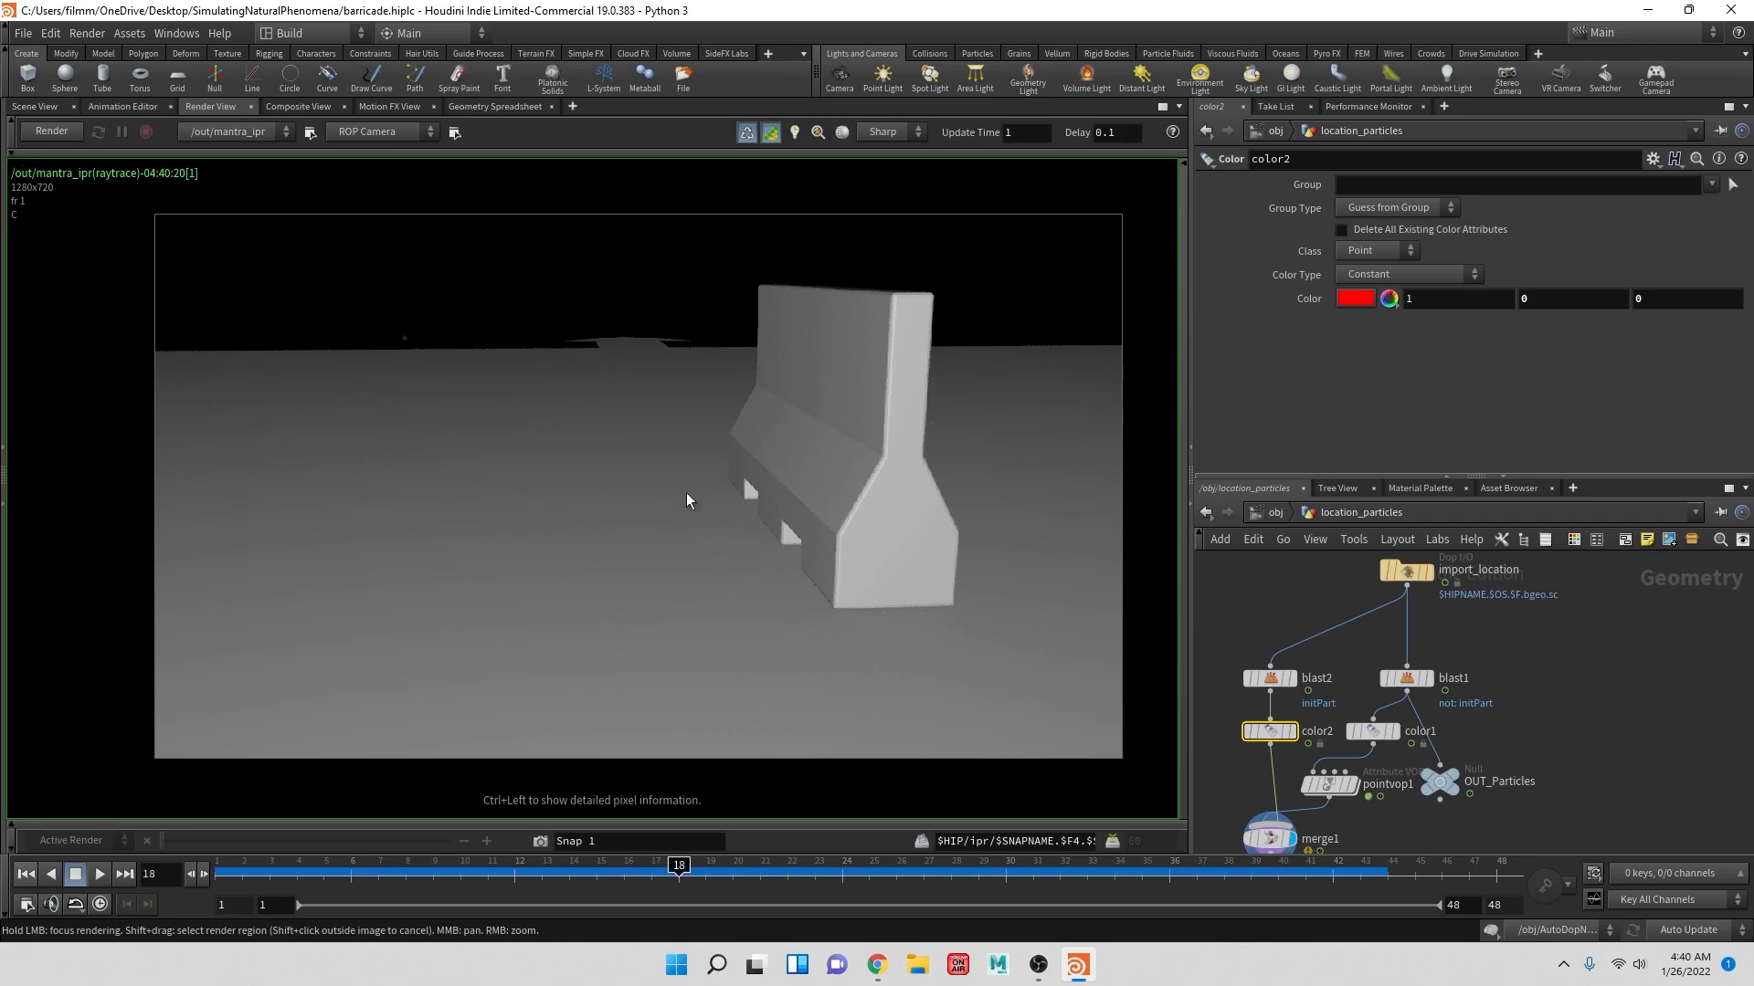
pyautogui.click(791, 871)
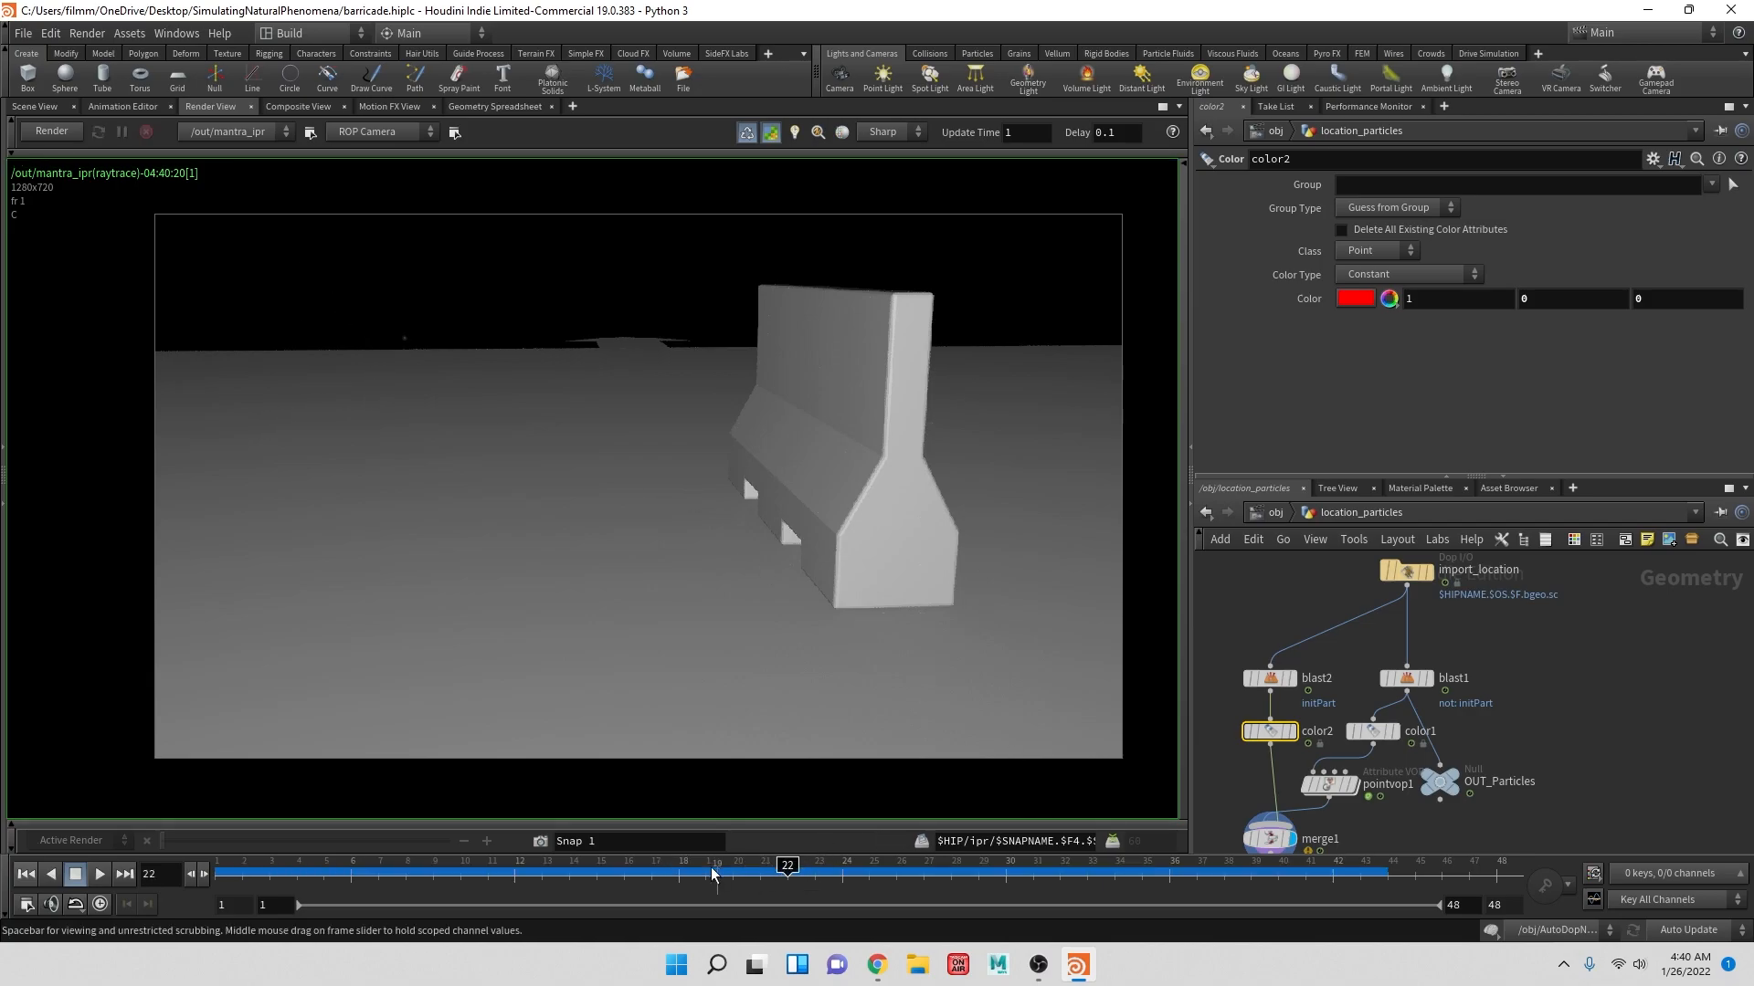
pyautogui.moveTo(585, 873)
pyautogui.mouseDown()
pyautogui.moveTo(484, 872)
pyautogui.moveTo(749, 881)
pyautogui.mouseUp()
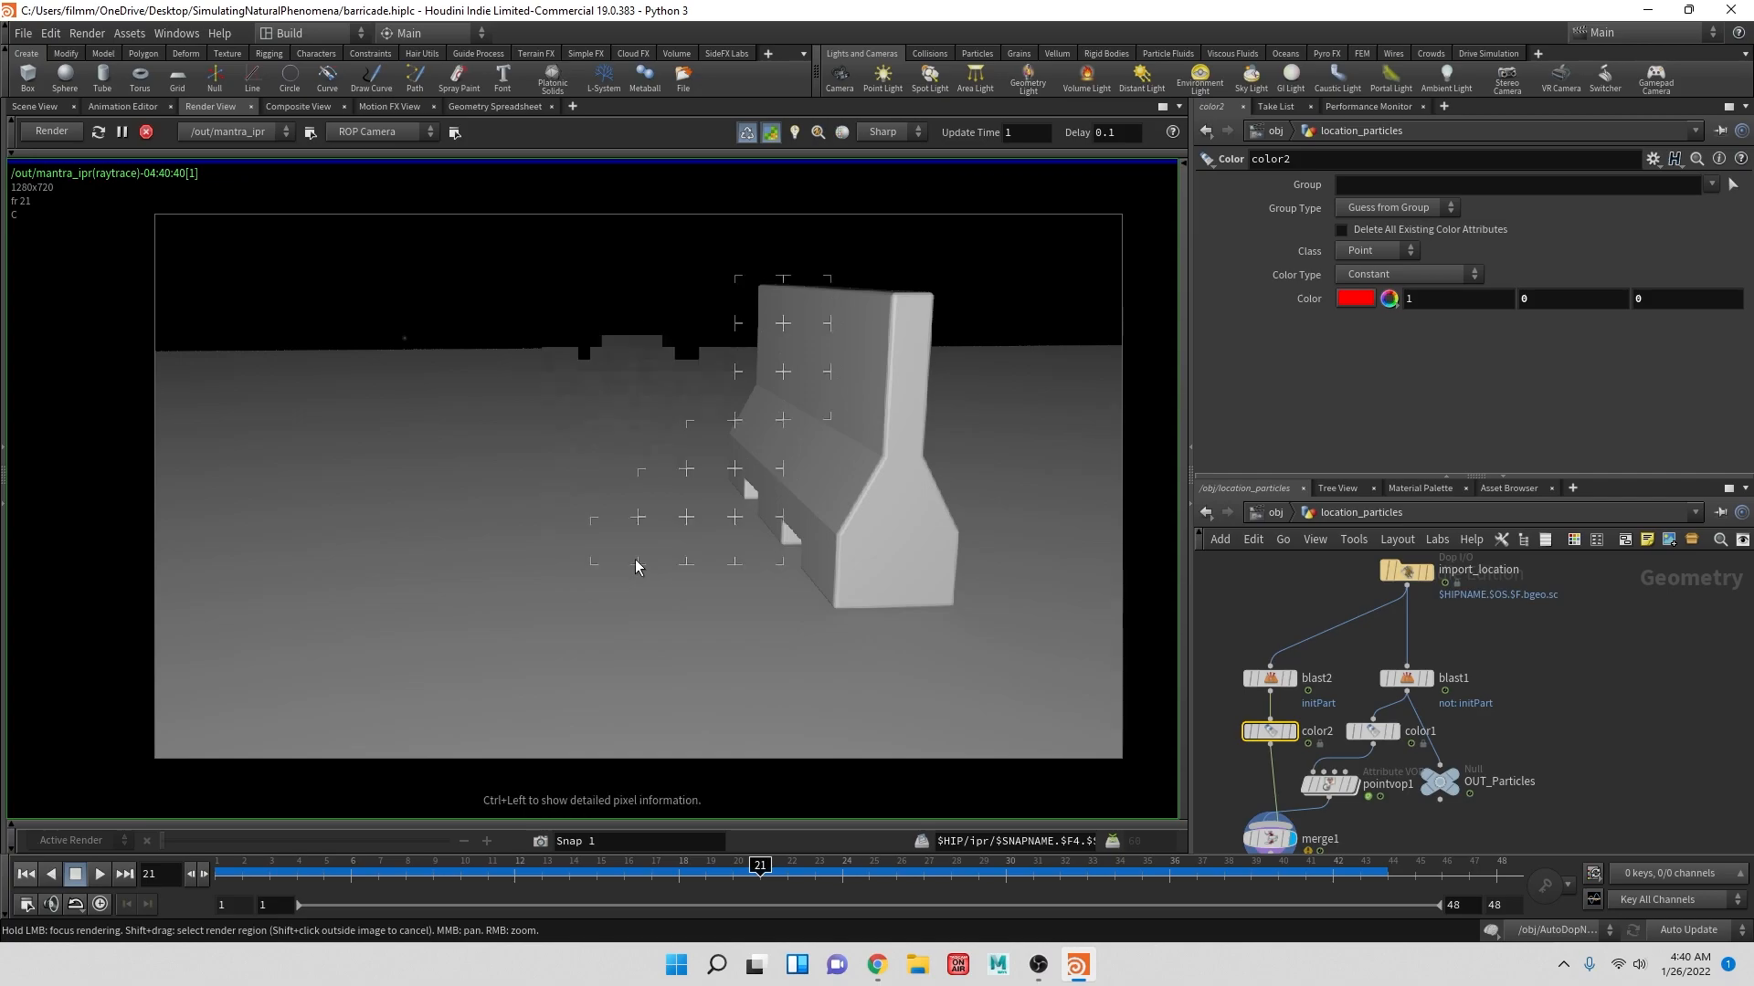
pyautogui.moveTo(745, 374); pyautogui.dragTo(1138, 635, button='right')
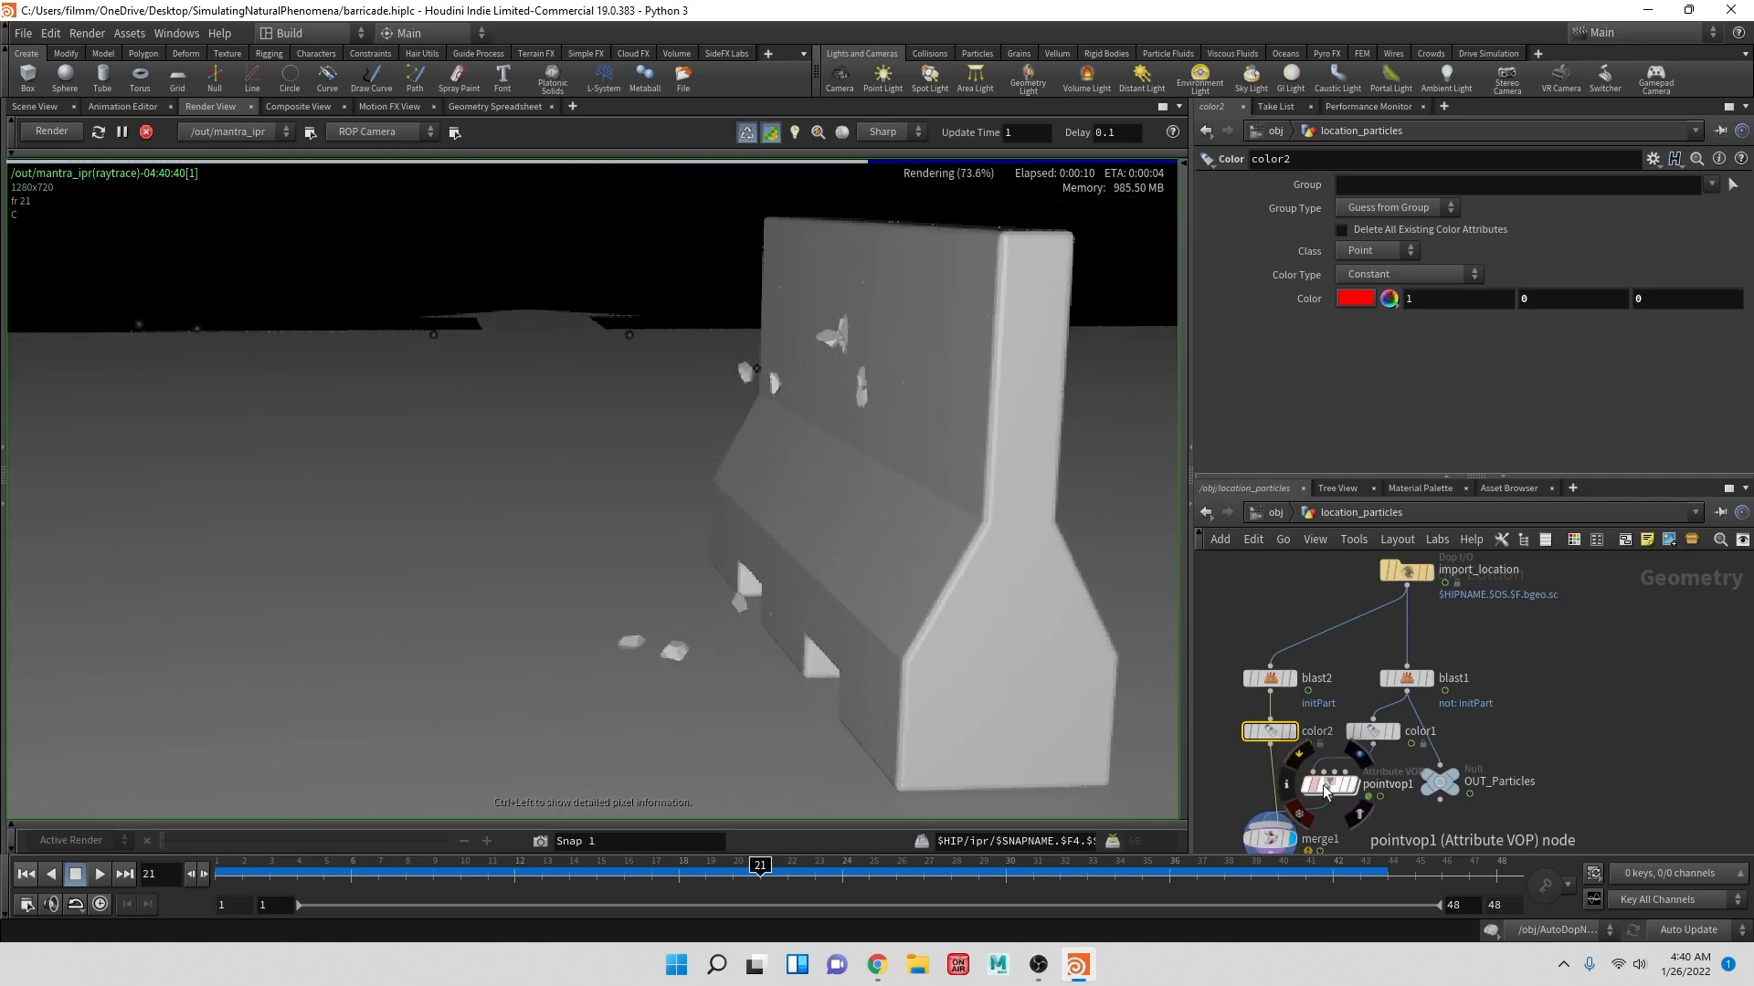
# - Duplicate pointvop1 onto the wire between color2 and merge1, and space the two Point VOPs apart
pyautogui.keyDown('alt'); pyautogui.moveTo(1333, 786); pyautogui.dragTo(1262, 777); pyautogui.keyUp('alt')
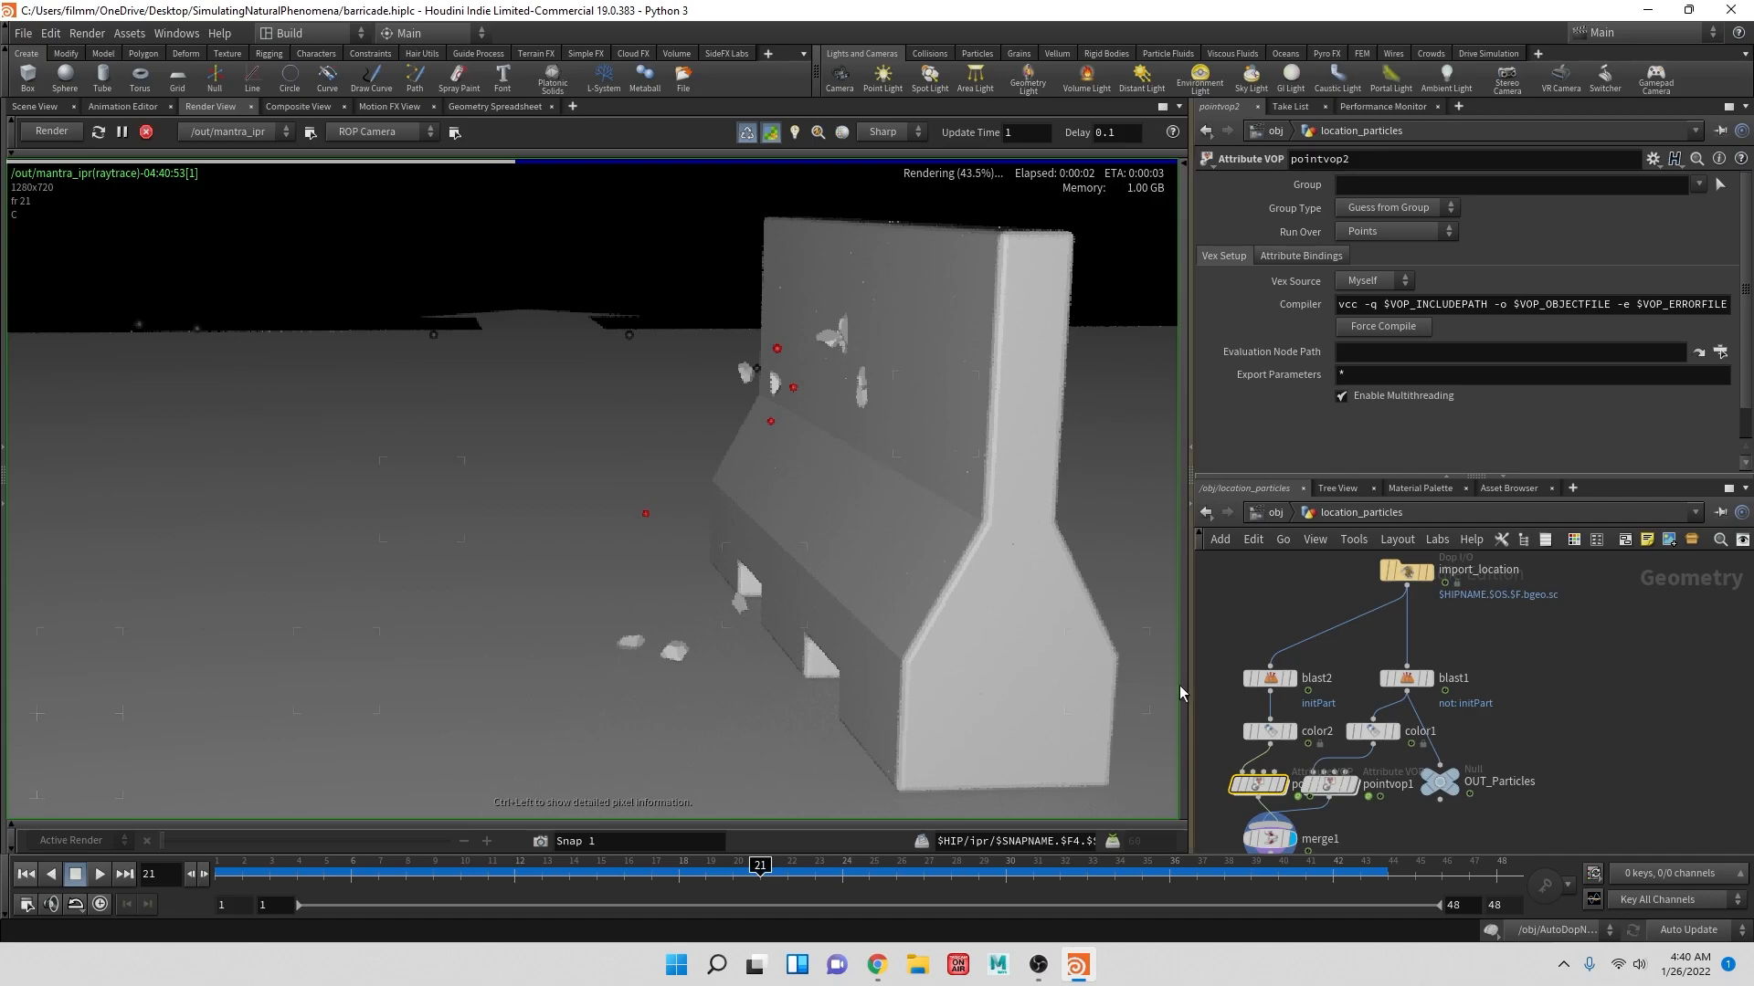
pyautogui.moveTo(1266, 787); pyautogui.dragTo(1355, 787)
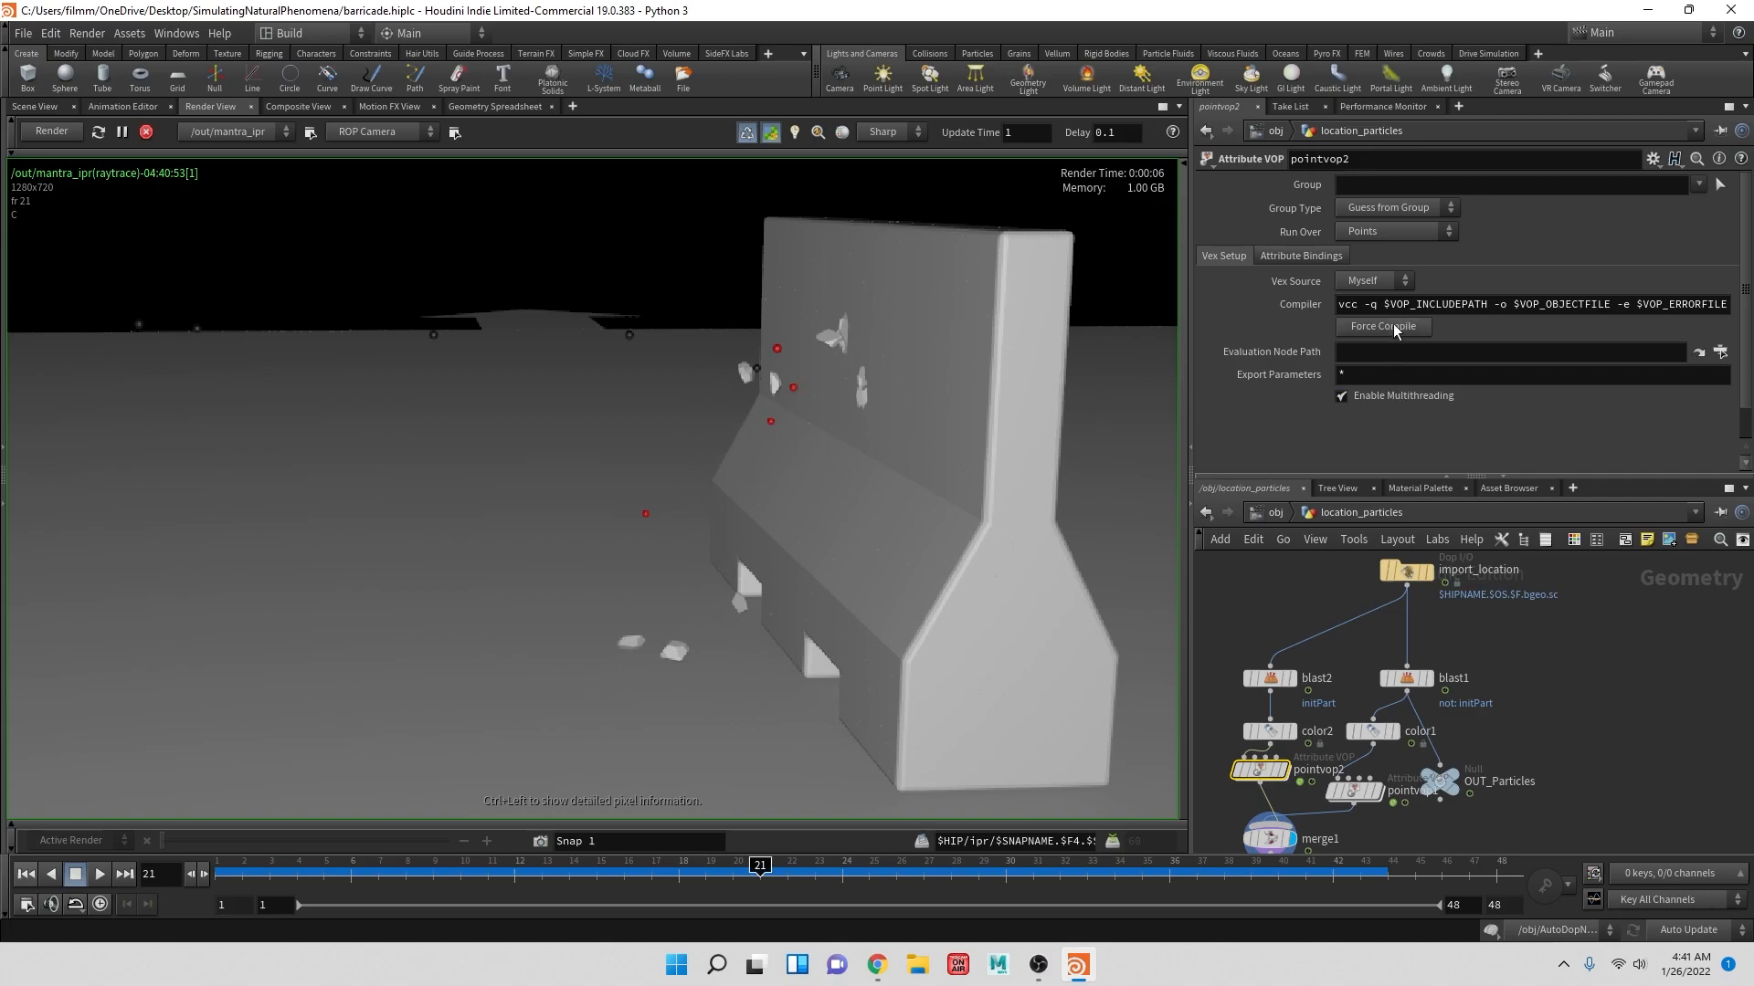
# - Try a scale of 0.001 on pointvop2, and raise it to 0.005
pyautogui.scroll(-1, 1314, 434)
pyautogui.click(1370, 460)
pyautogui.write('.001')
pyautogui.press('Return')
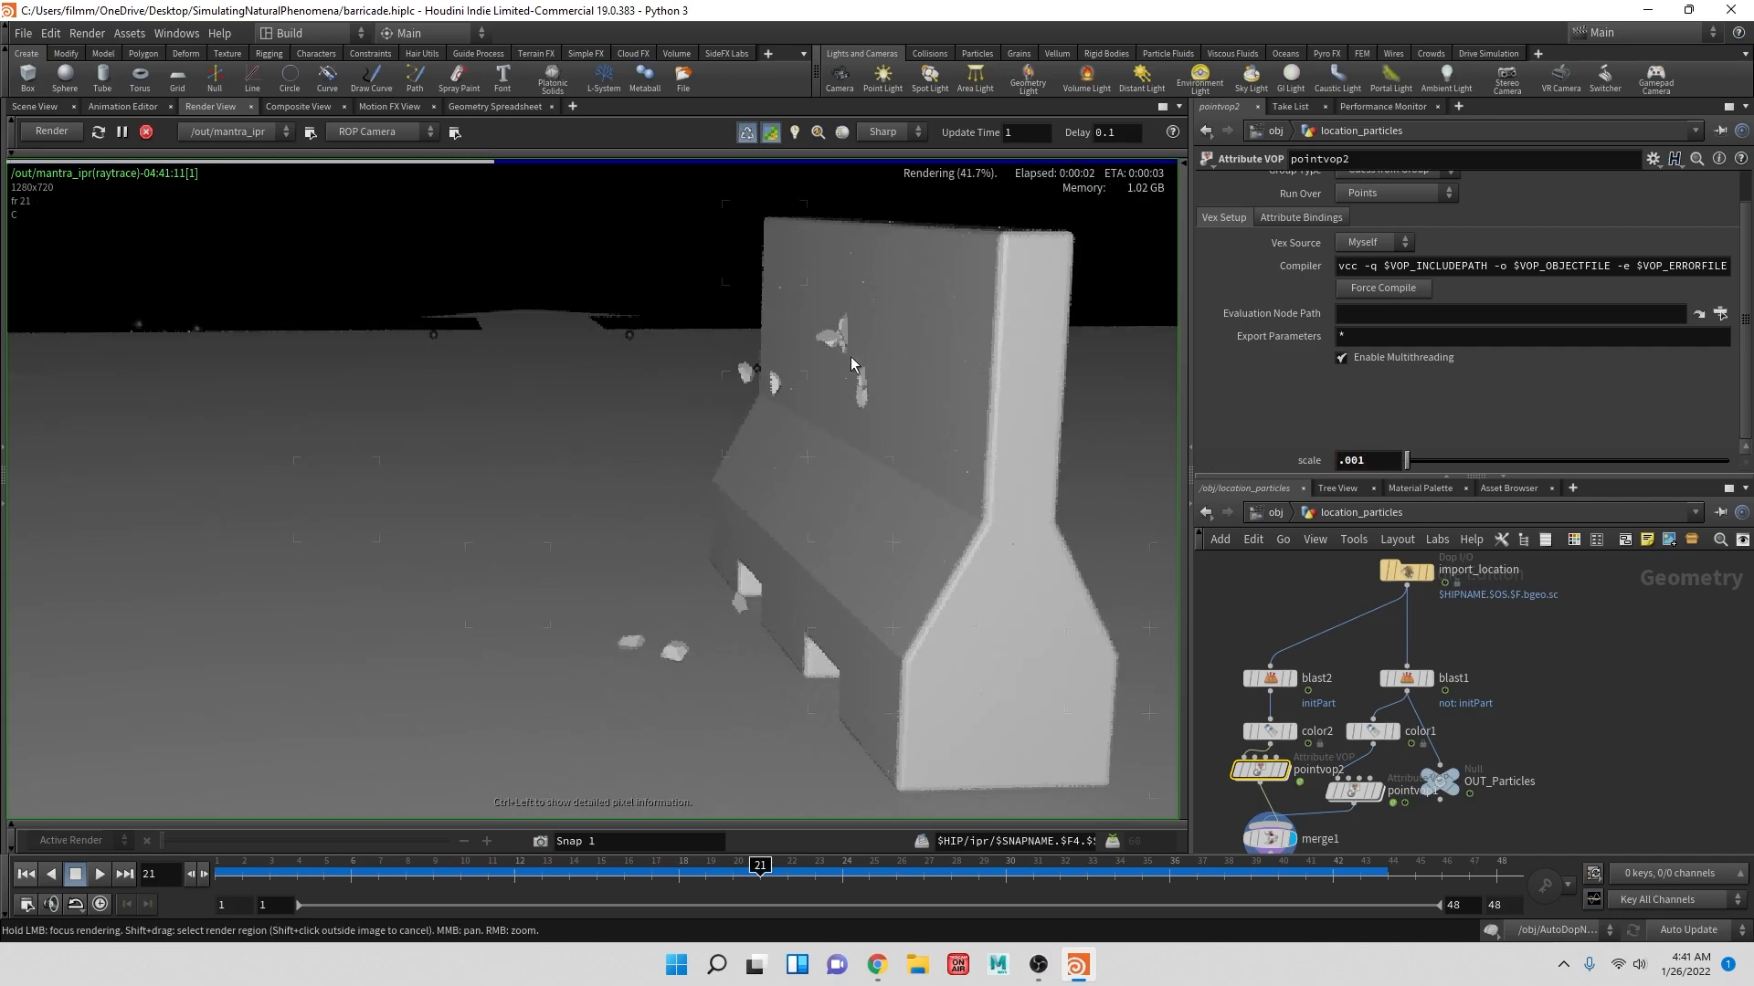
pyautogui.click(1369, 460)
pyautogui.press('BackSpace')
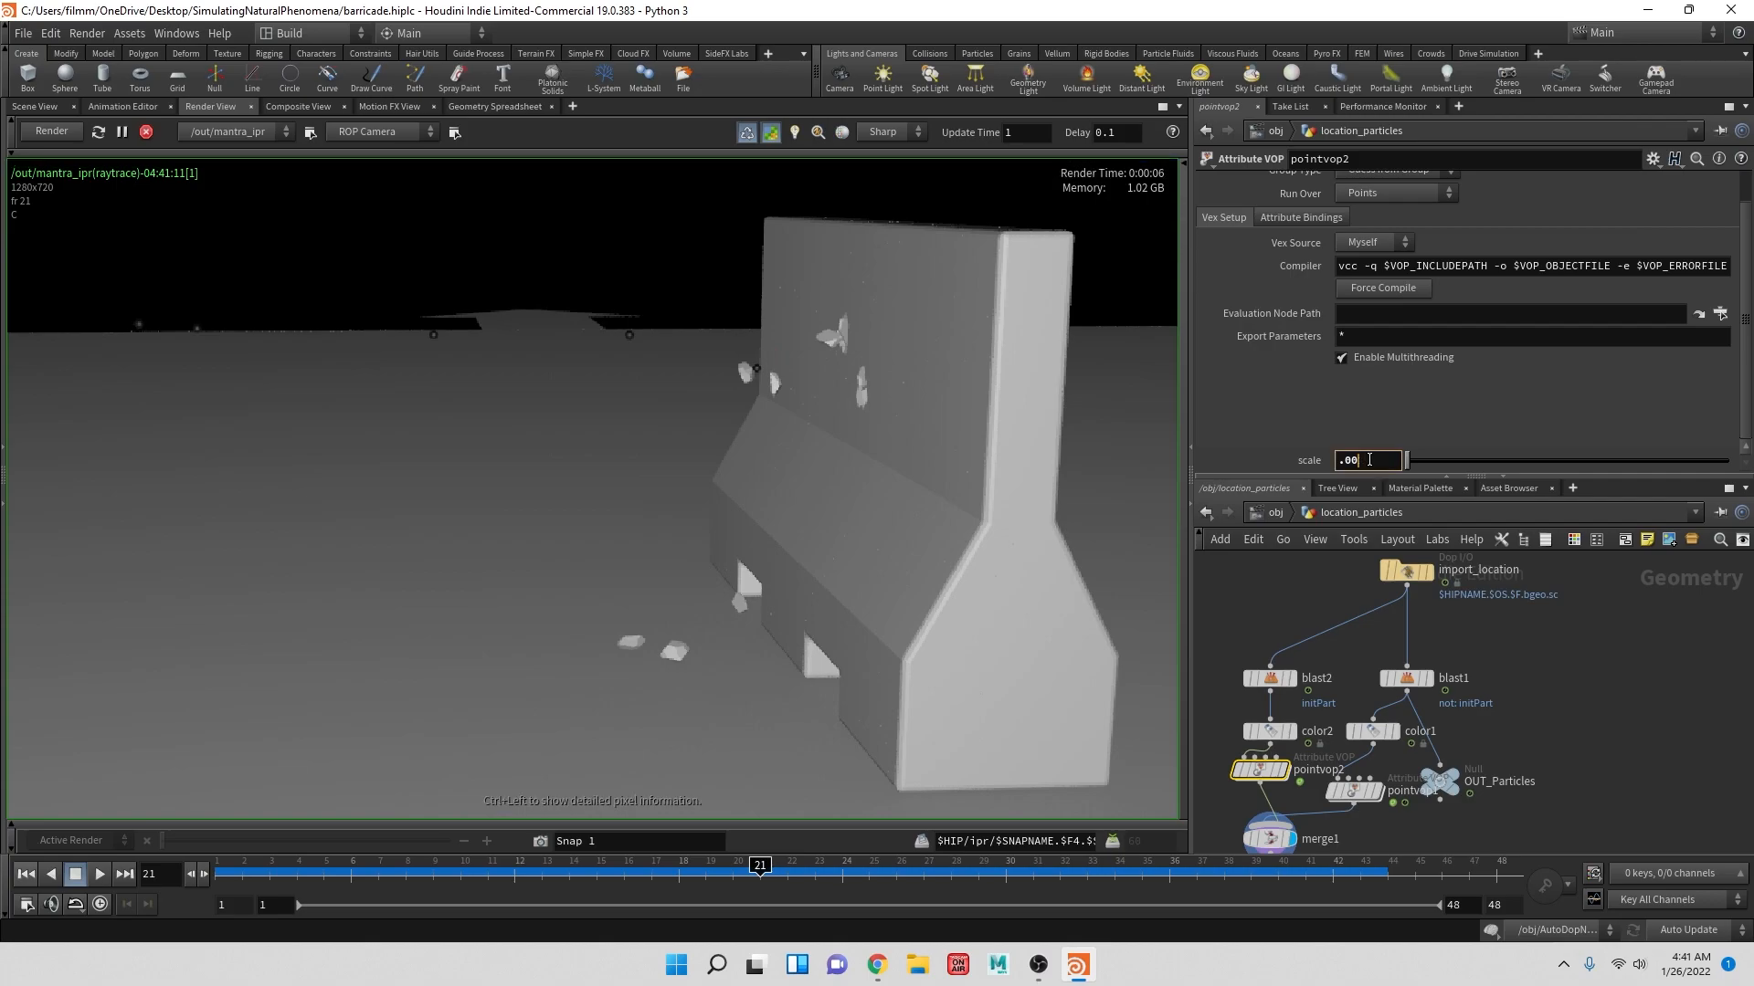
pyautogui.write('5')
pyautogui.press('Return')
# - Open the out network and enable Allow Motion Blur in mantra_ipr's rendering settings
pyautogui.click(1276, 513)
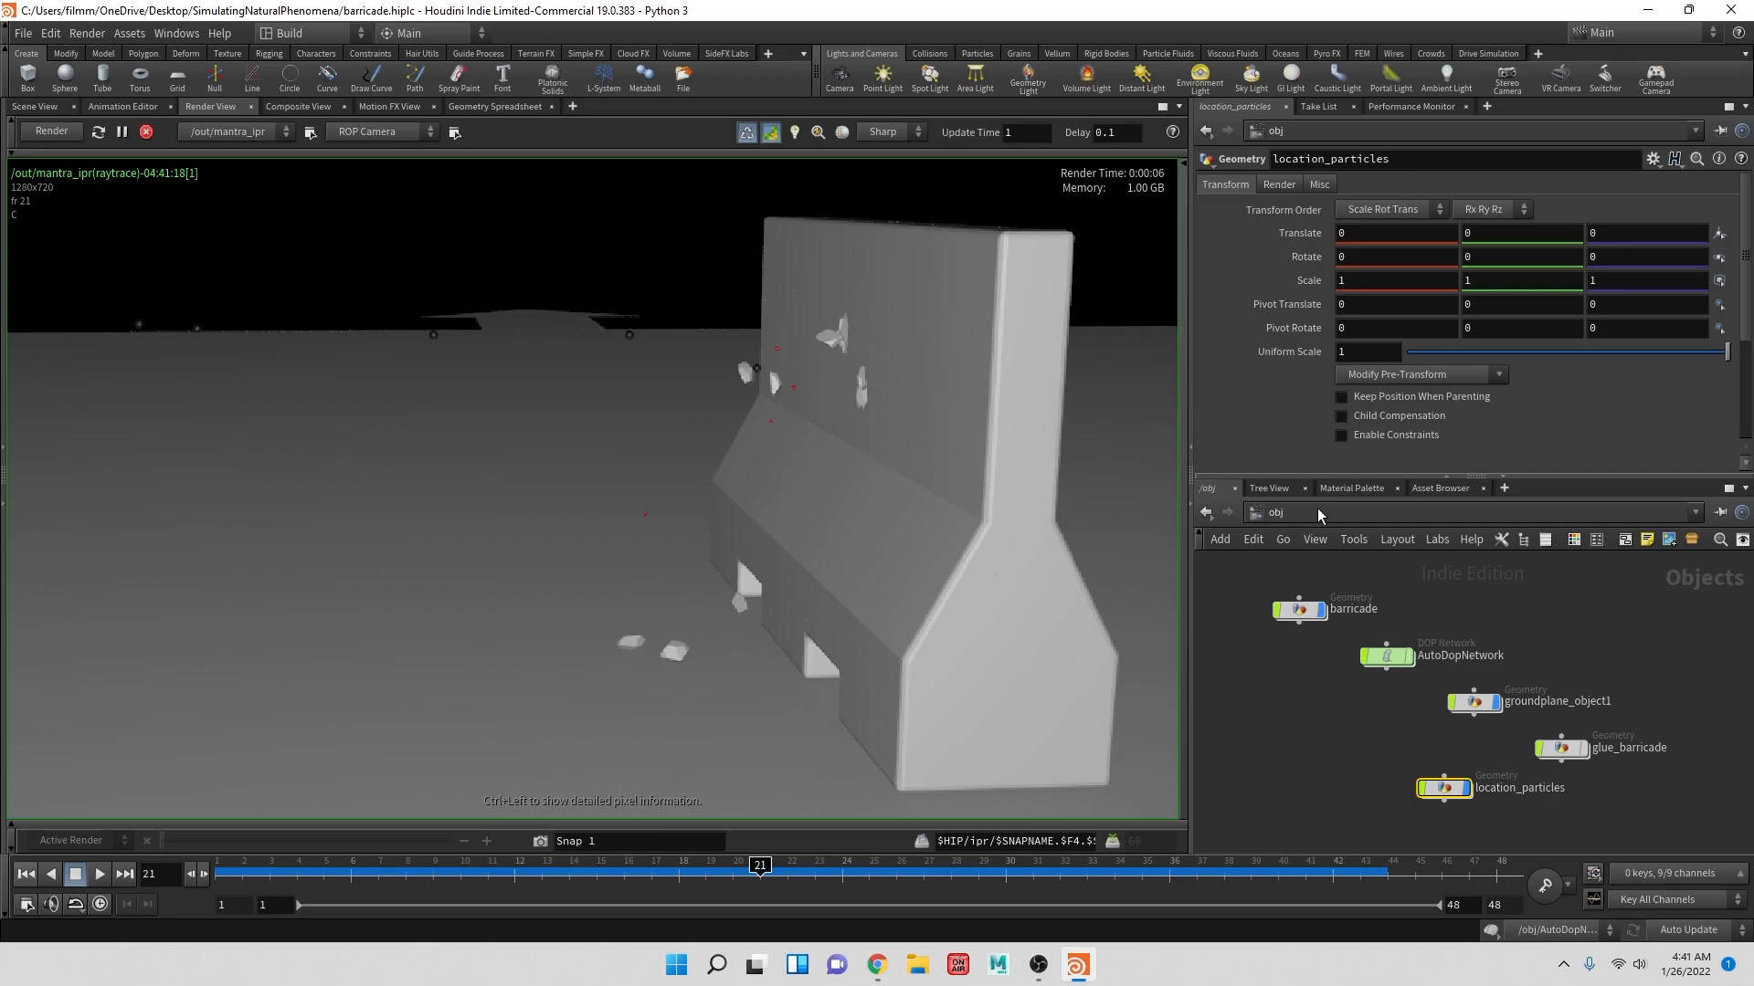
pyautogui.click(1319, 514)
pyautogui.click(1361, 617)
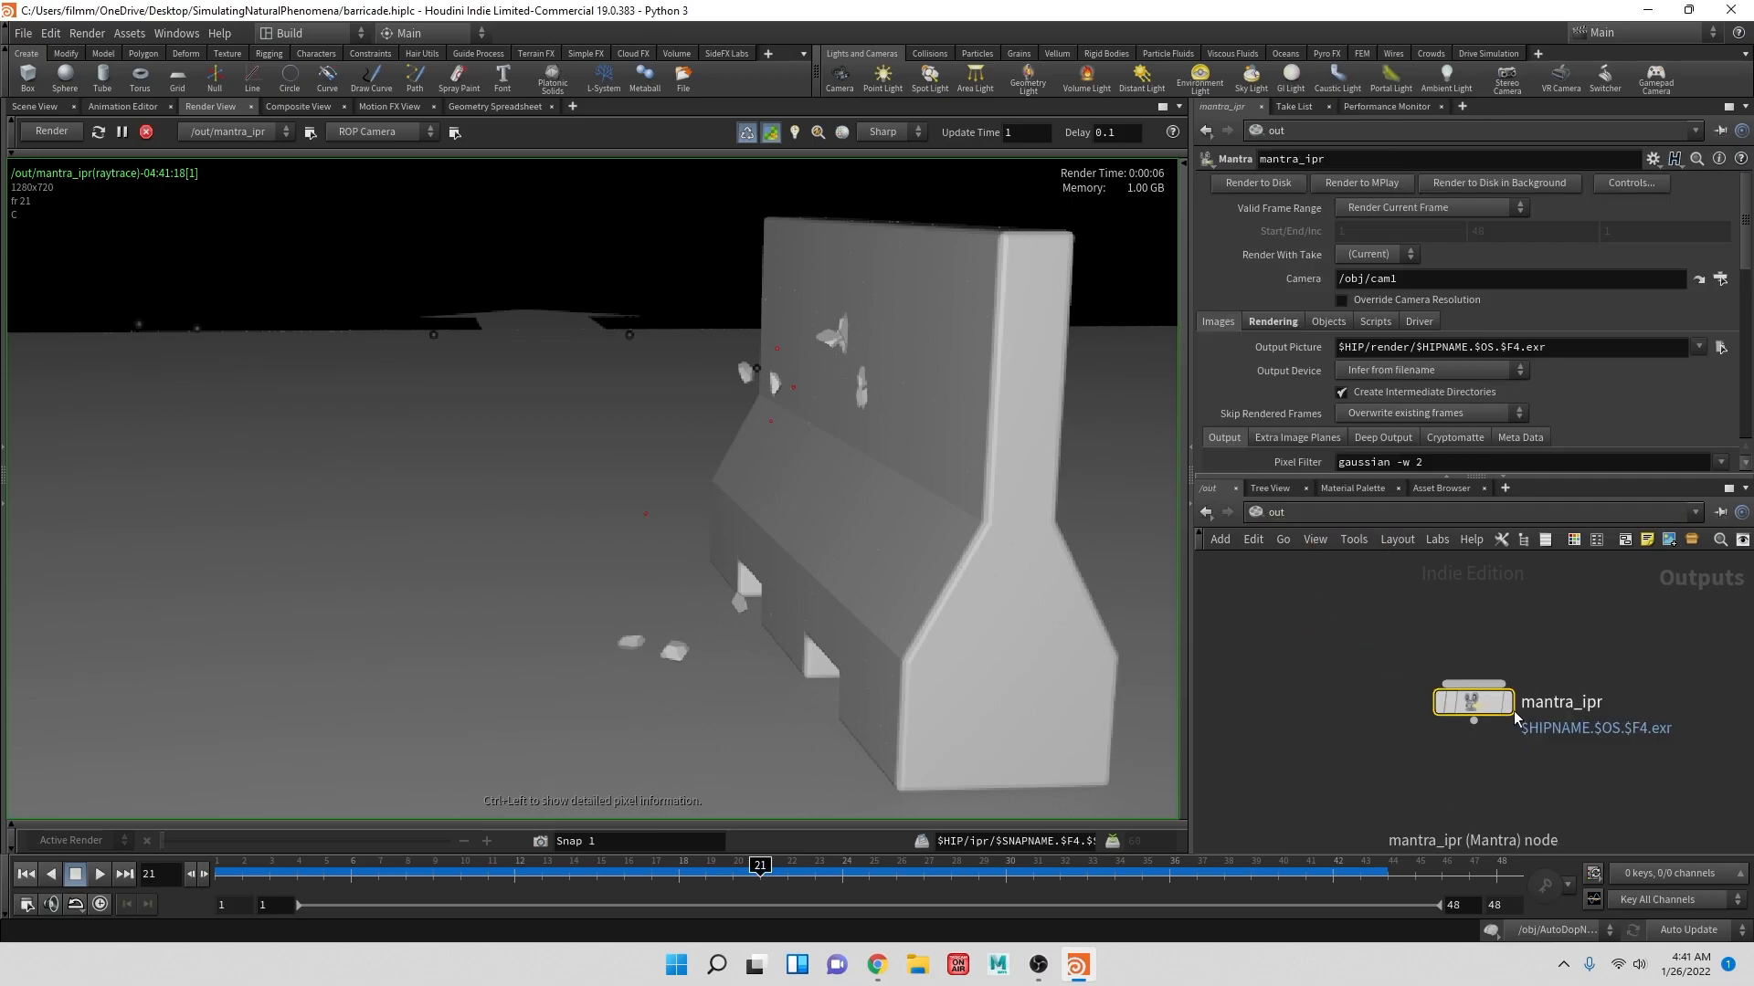
pyautogui.click(1289, 323)
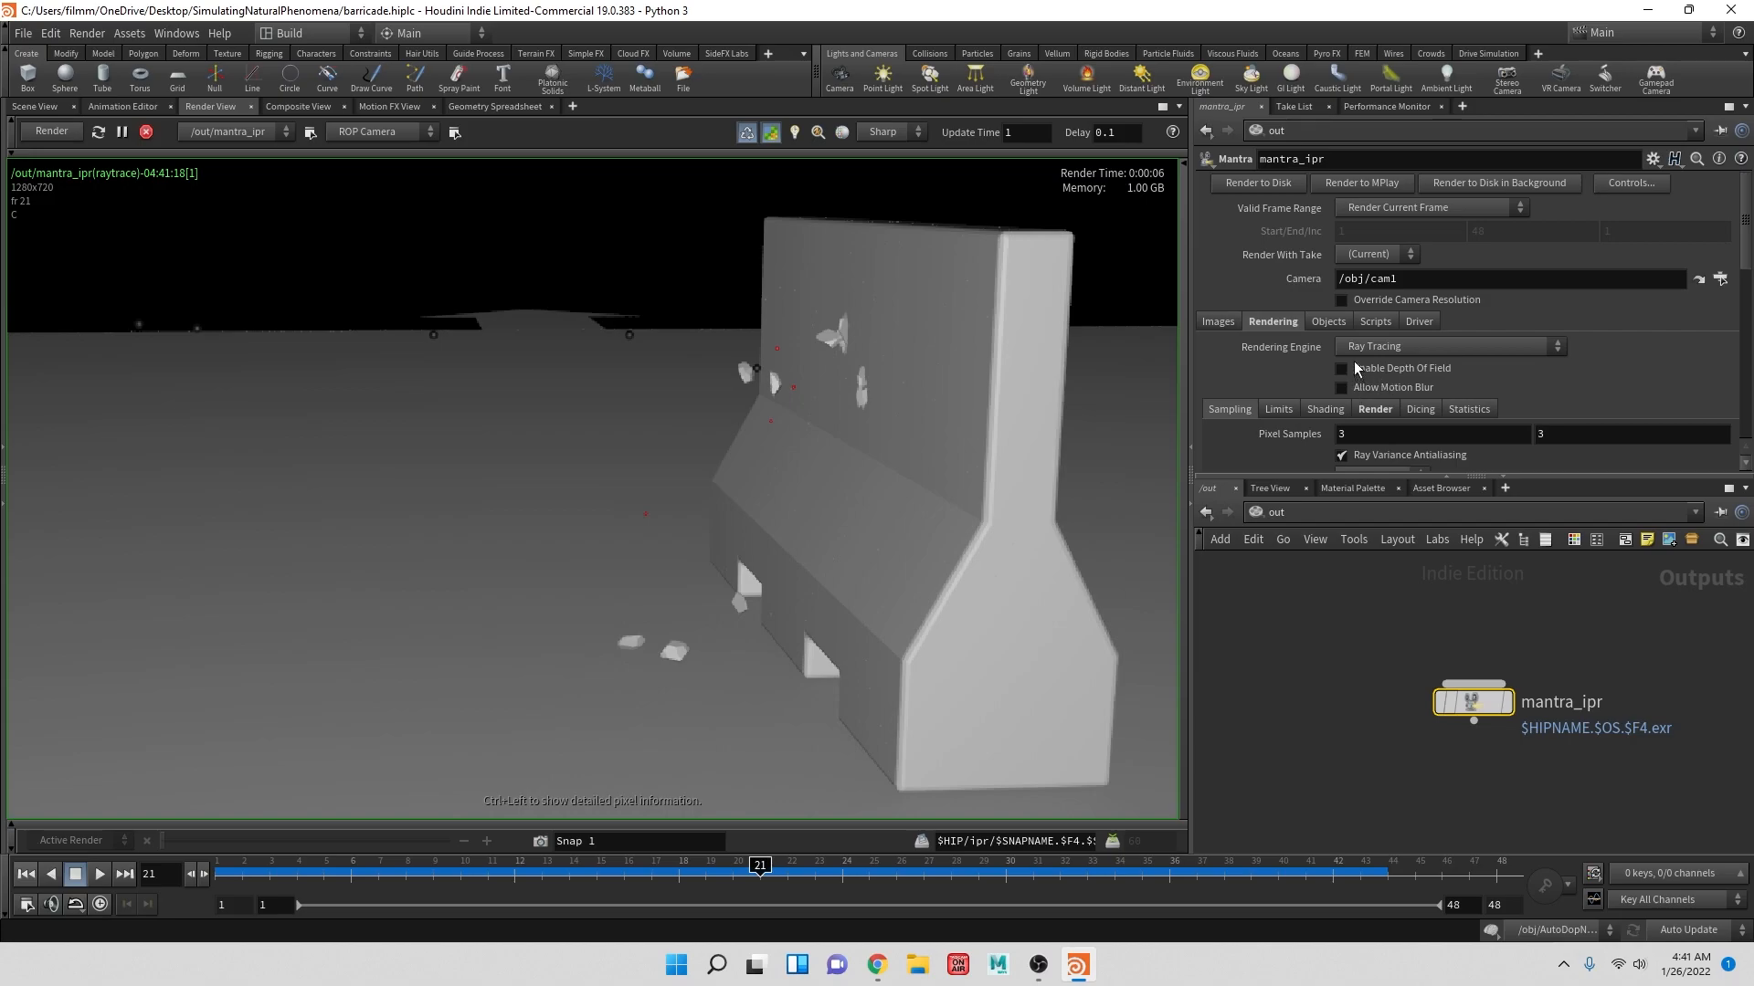
pyautogui.click(1375, 388)
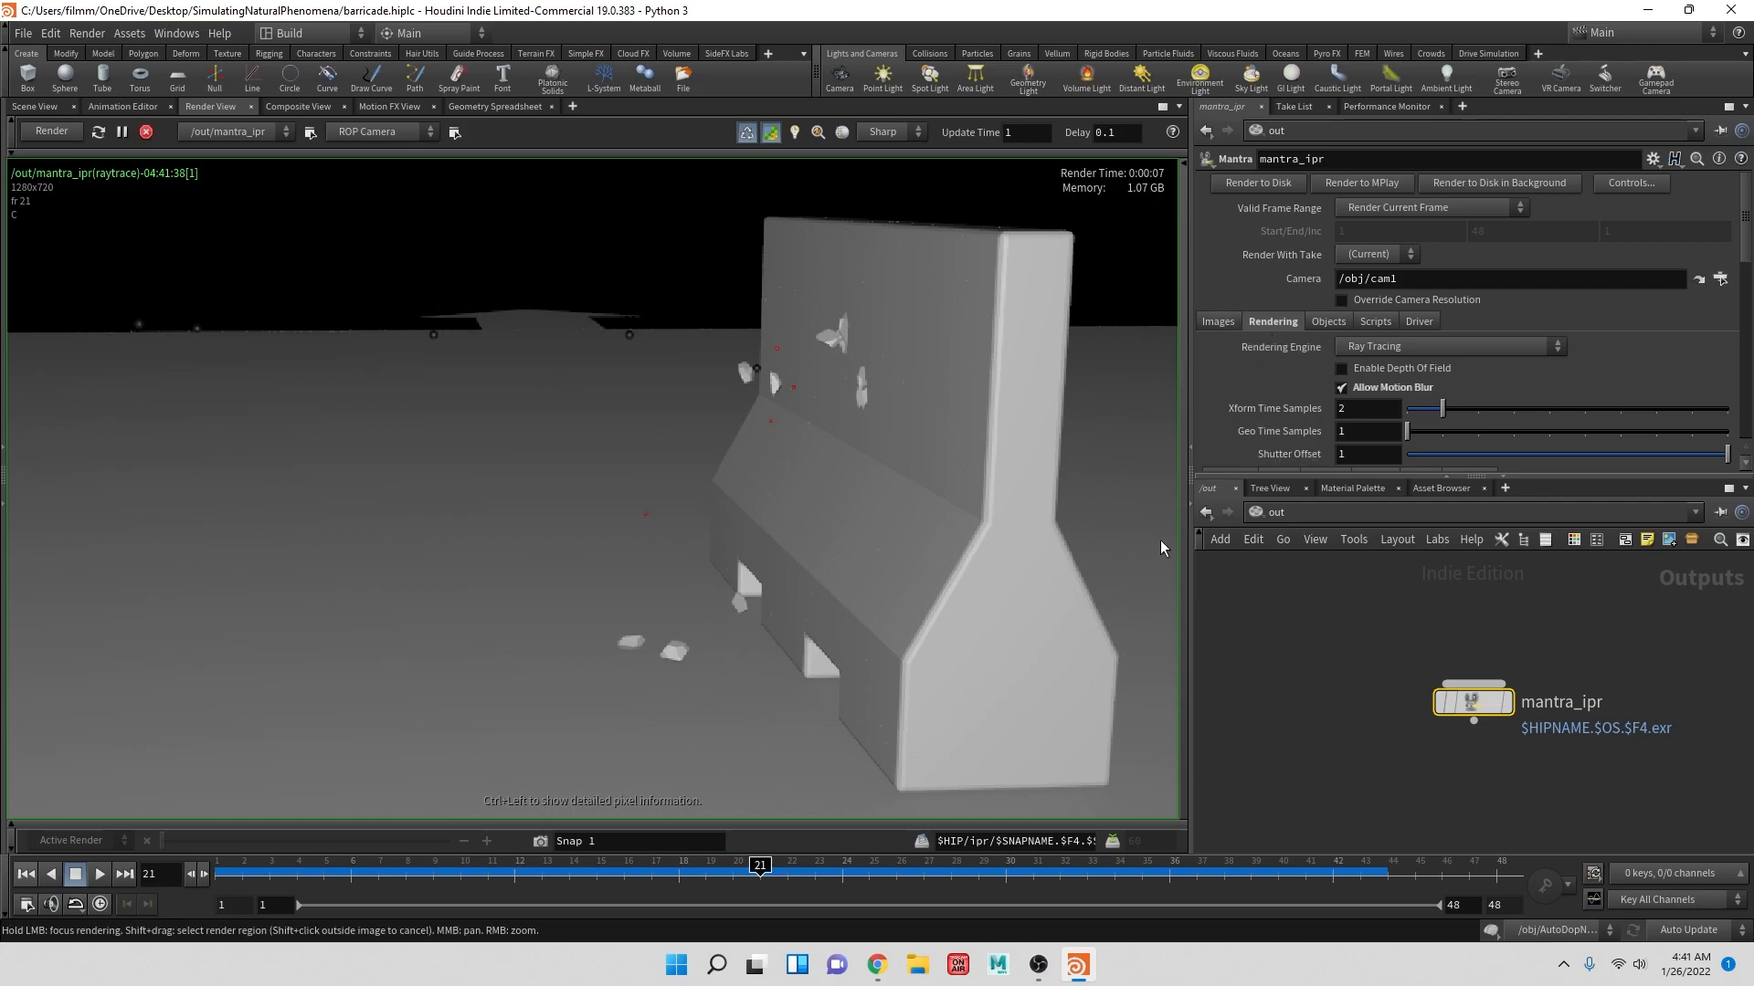
# - Set Geometry Velocity Blur to Velocity Blur in the sampling settings of the location_particles object
pyautogui.click(1276, 513)
pyautogui.click(1306, 603)
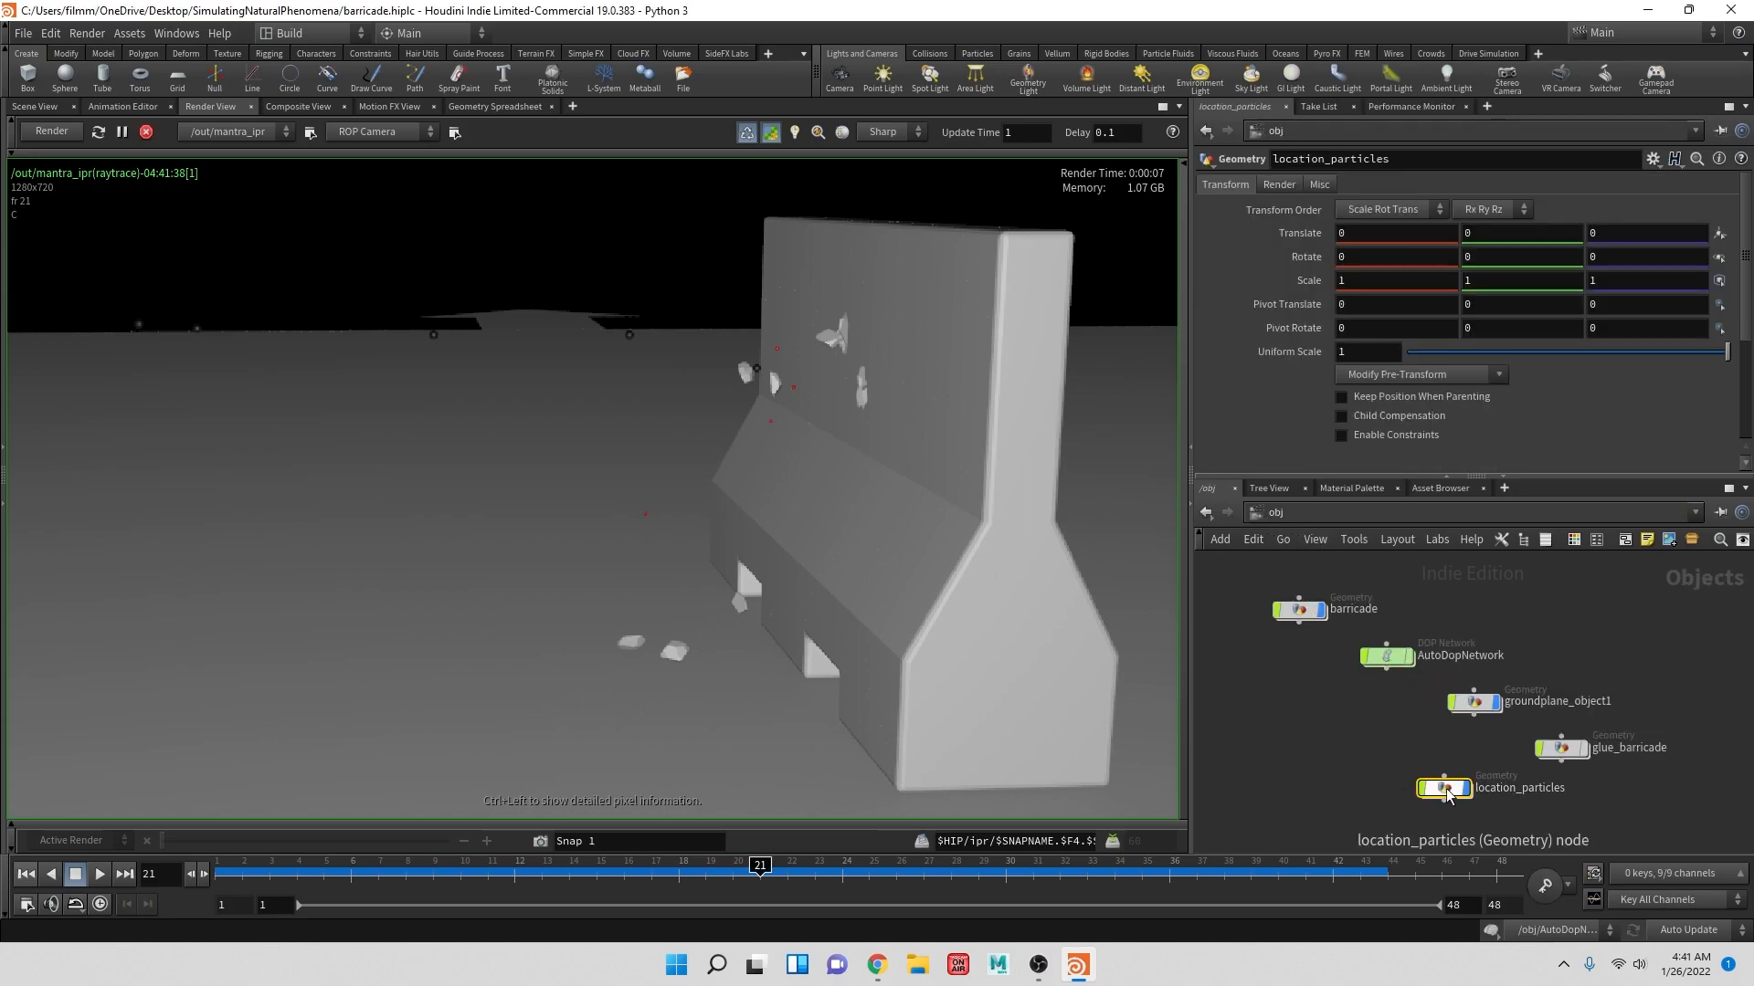
pyautogui.moveTo(1448, 793)
pyautogui.click(1278, 184)
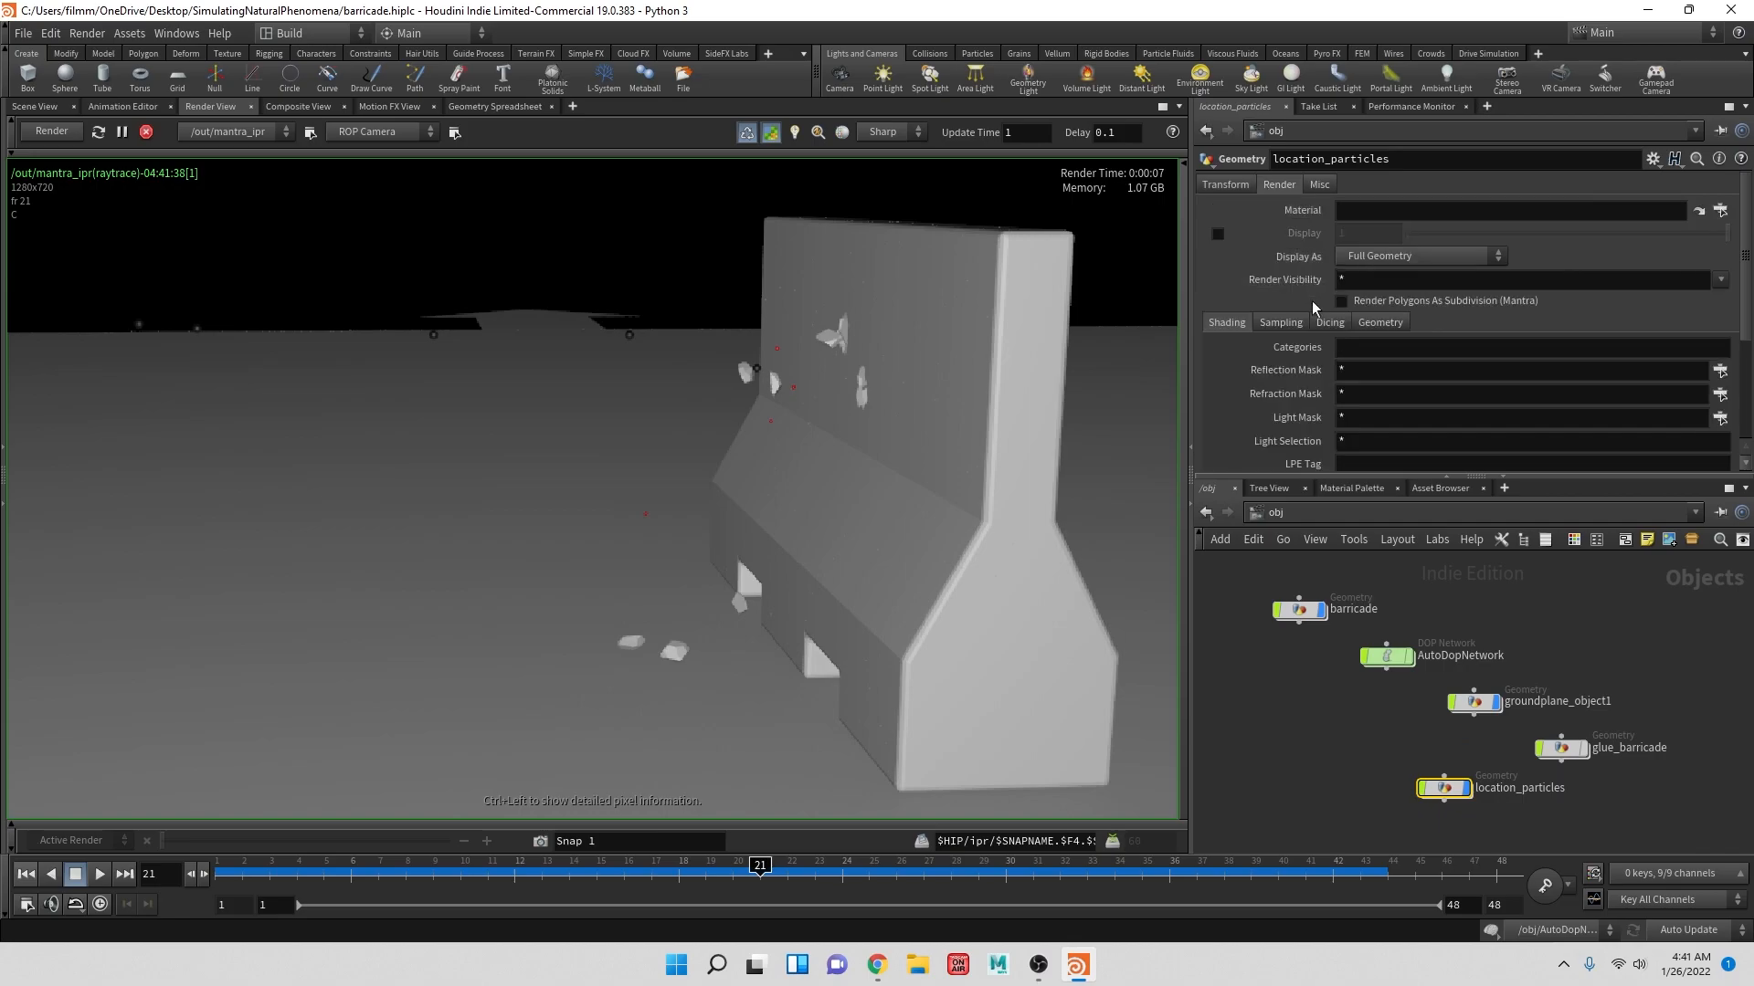
pyautogui.click(1282, 322)
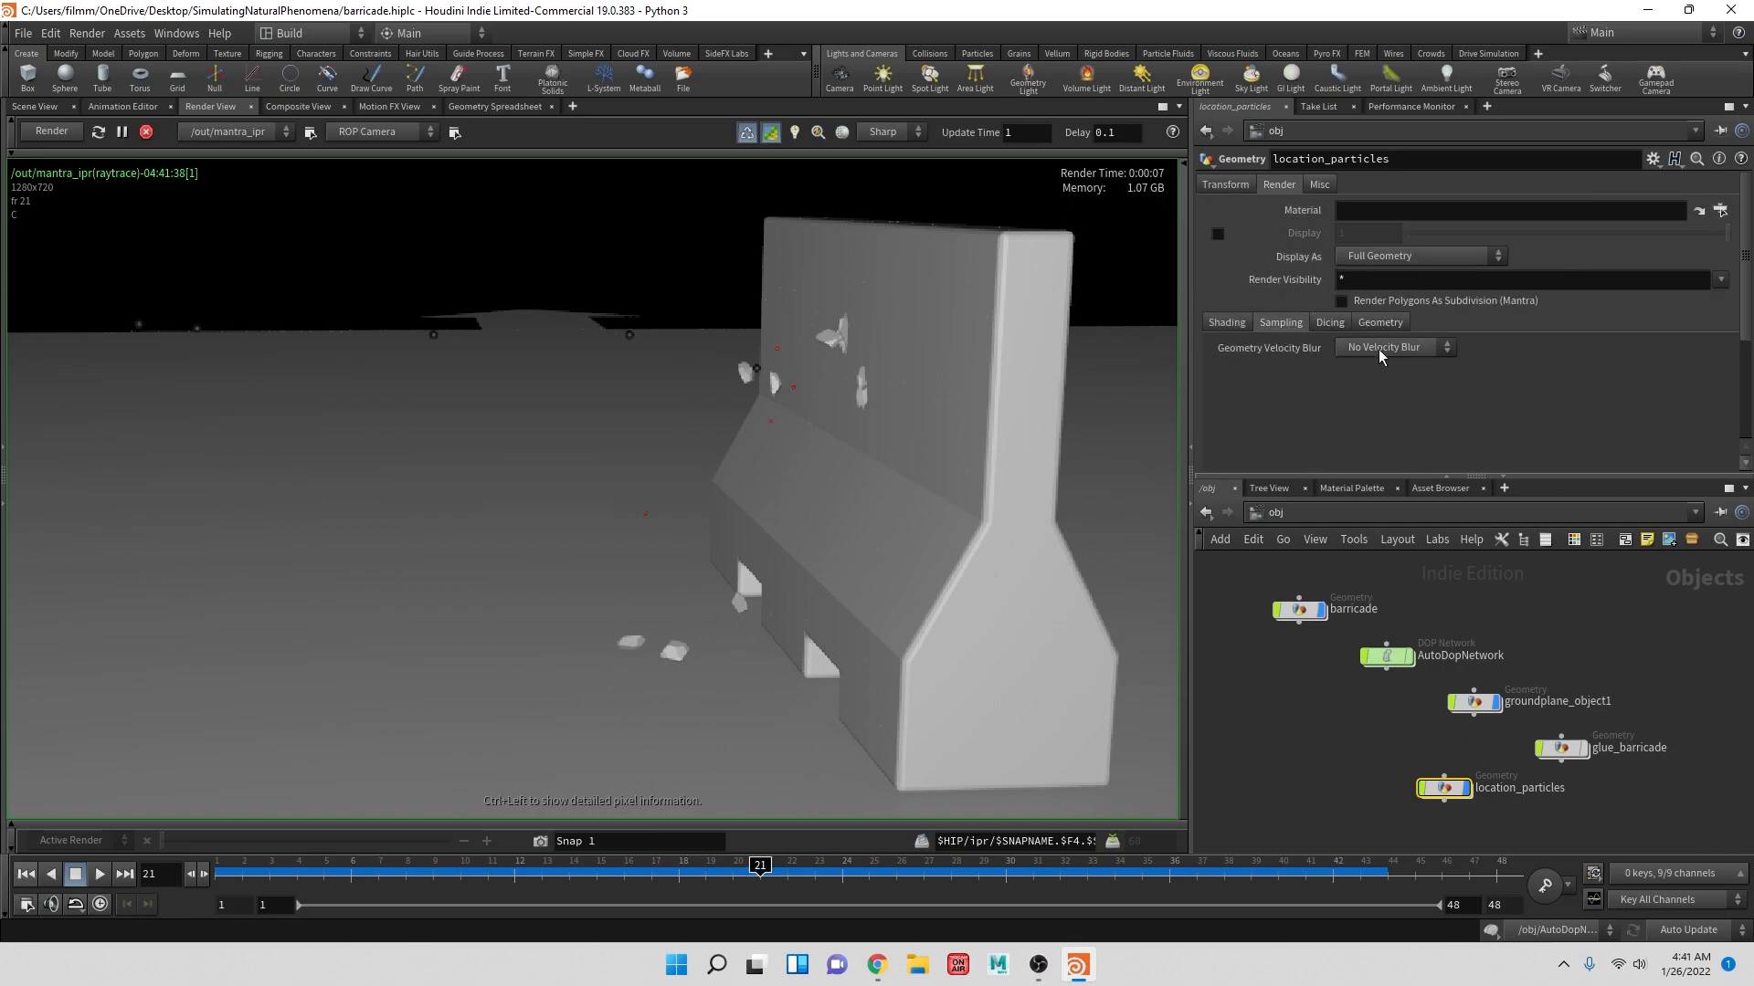
pyautogui.click(1378, 348)
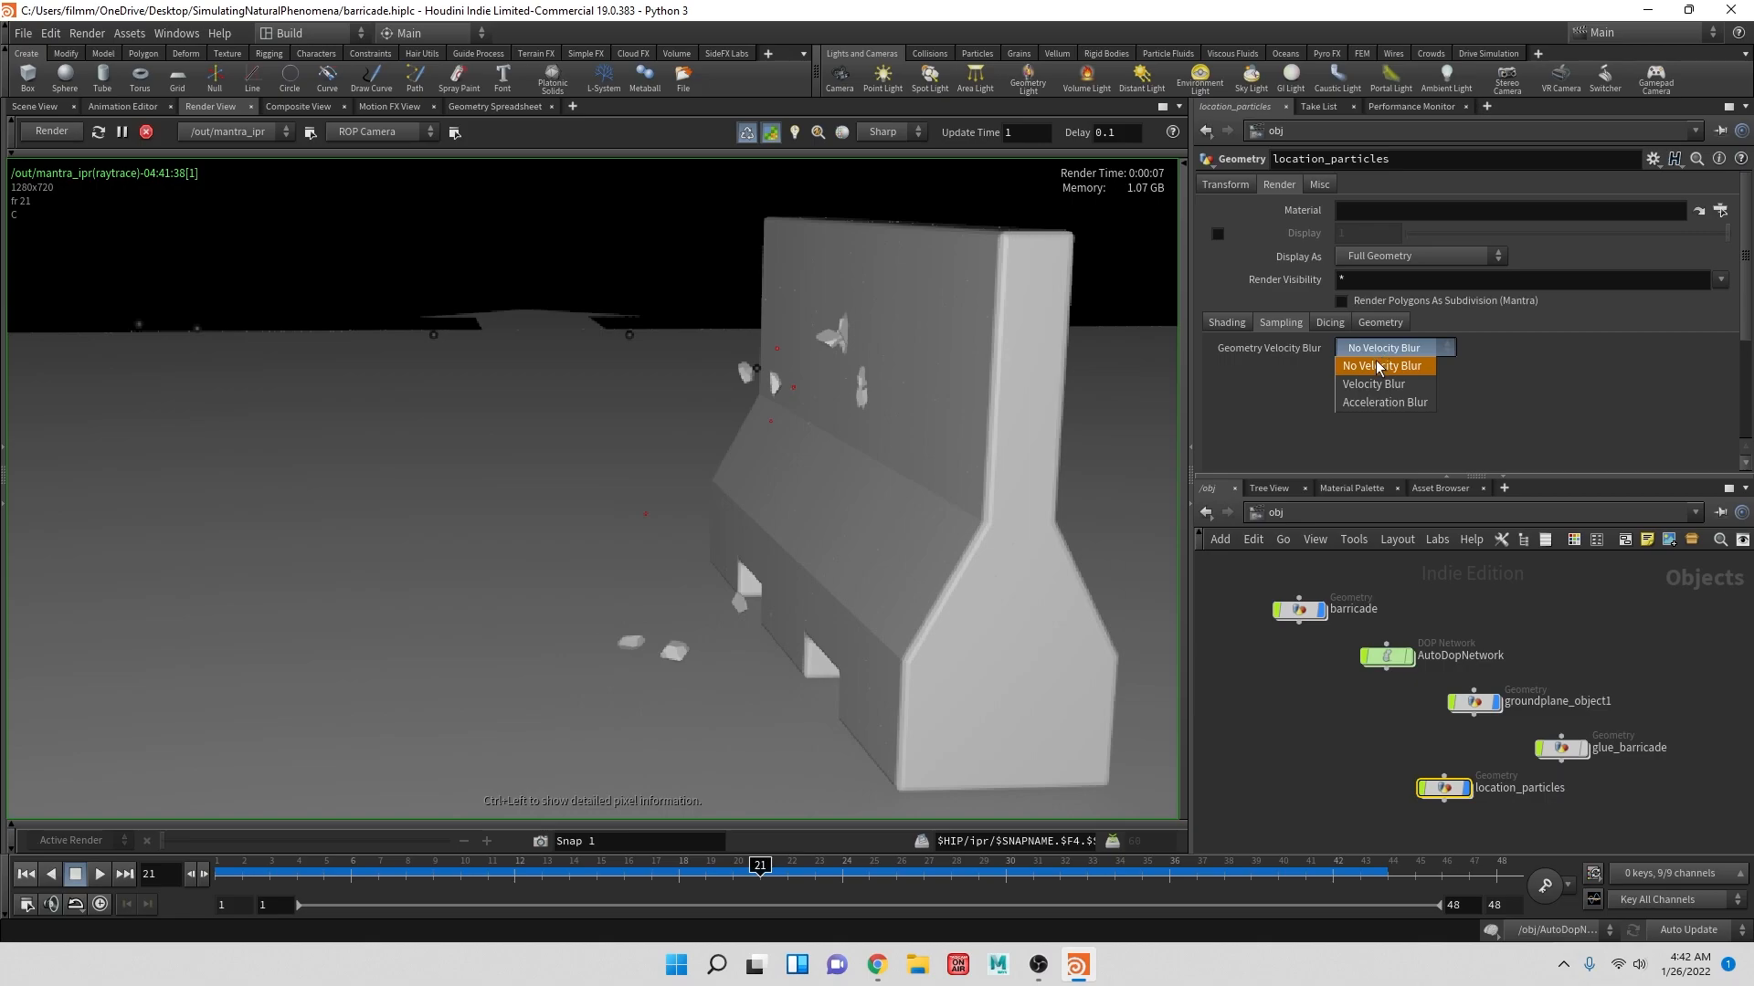
pyautogui.click(1376, 381)
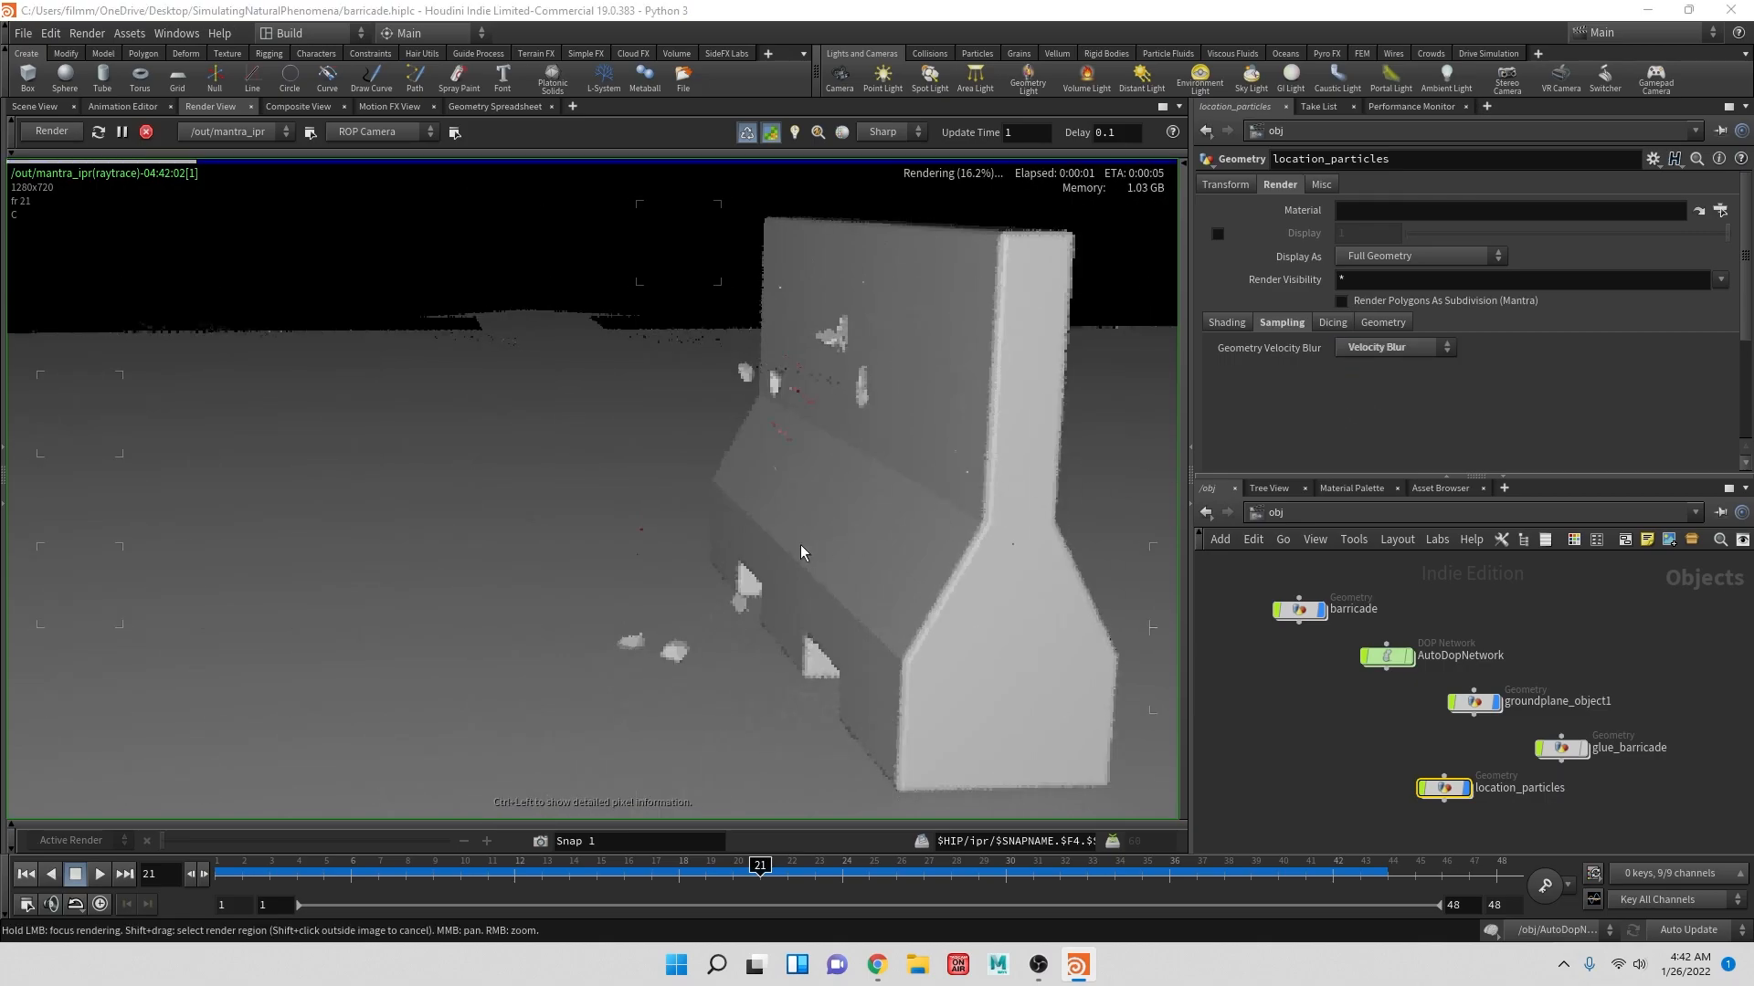
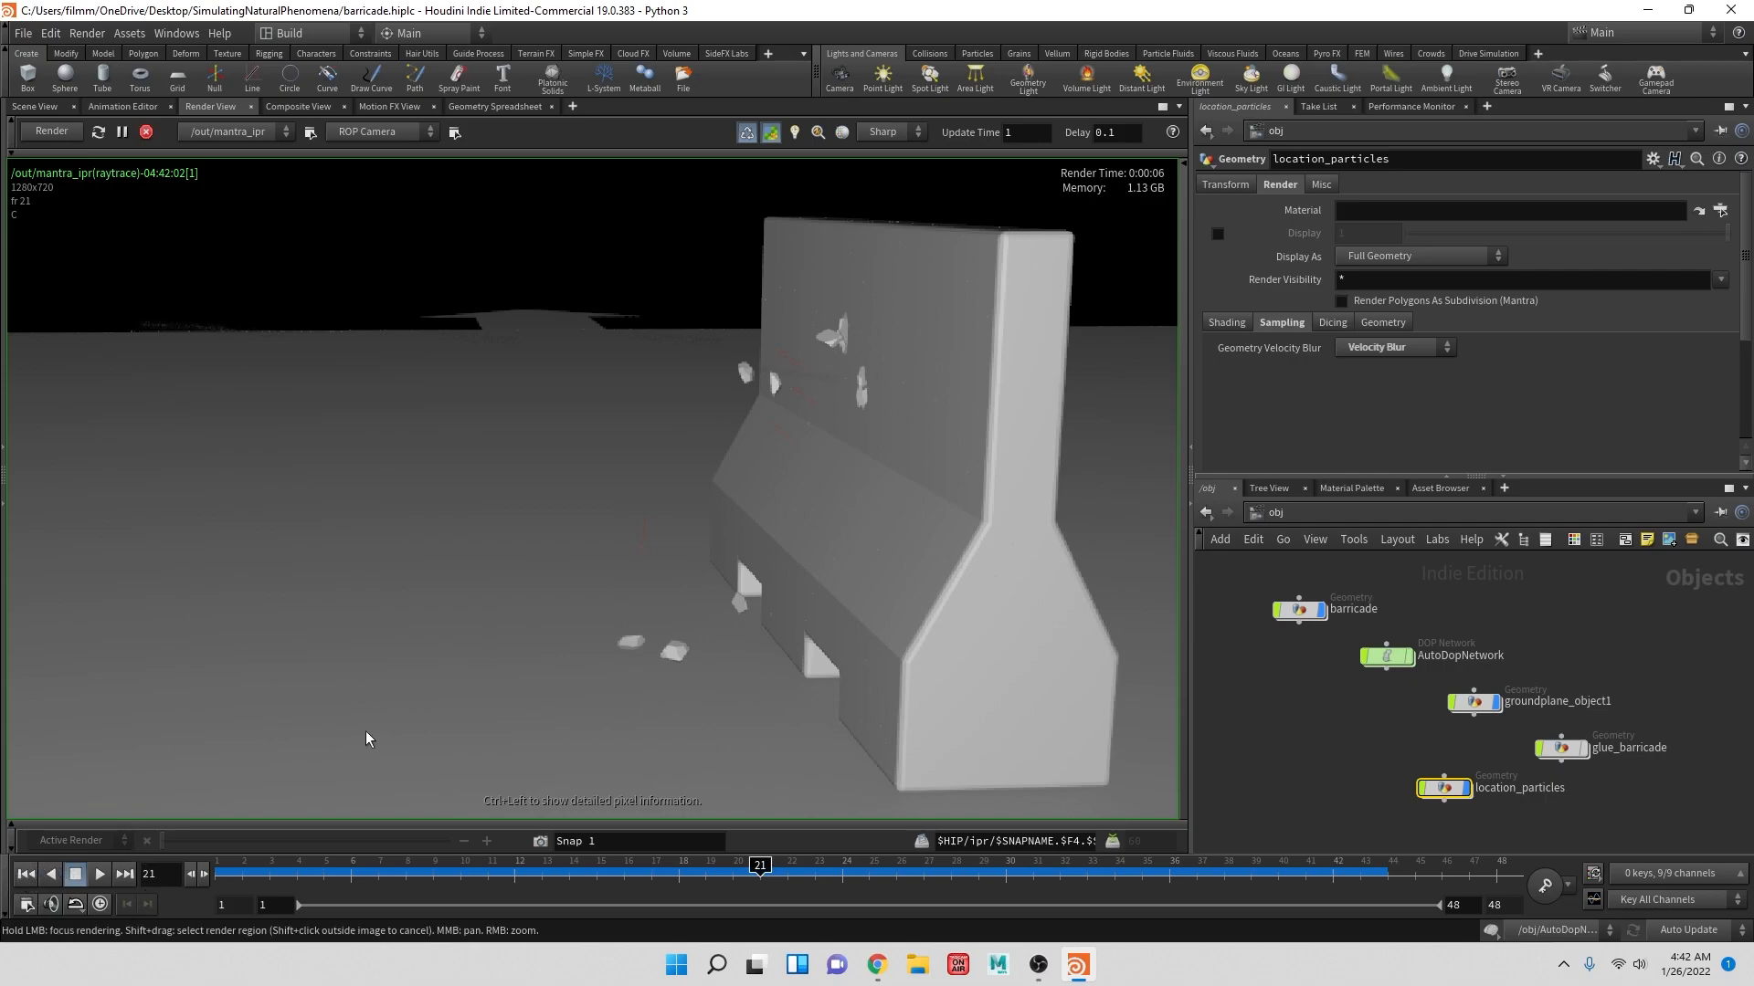
# - Inside location_particles, move merge1 further down and insert a Material node between pointvop2 and merge1
pyautogui.doubleClick(1453, 791)
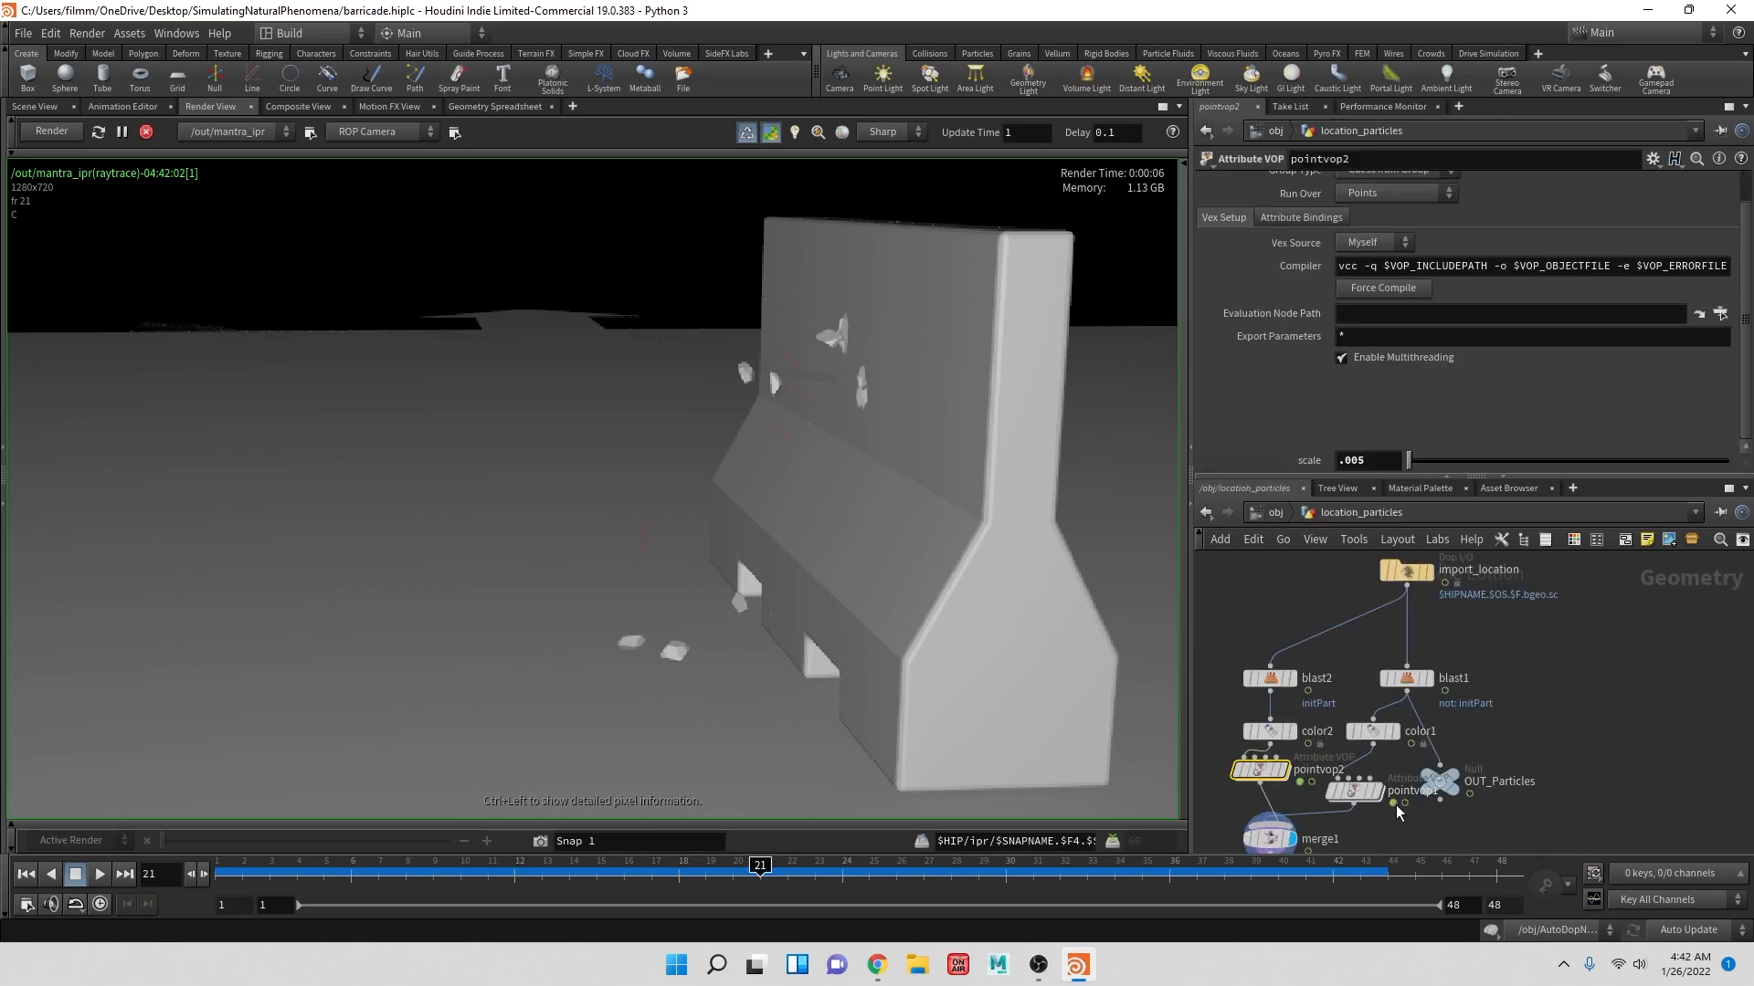
pyautogui.moveTo(1397, 814); pyautogui.dragTo(1376, 678, button='middle')
pyautogui.moveTo(1273, 698); pyautogui.dragTo(1279, 761)
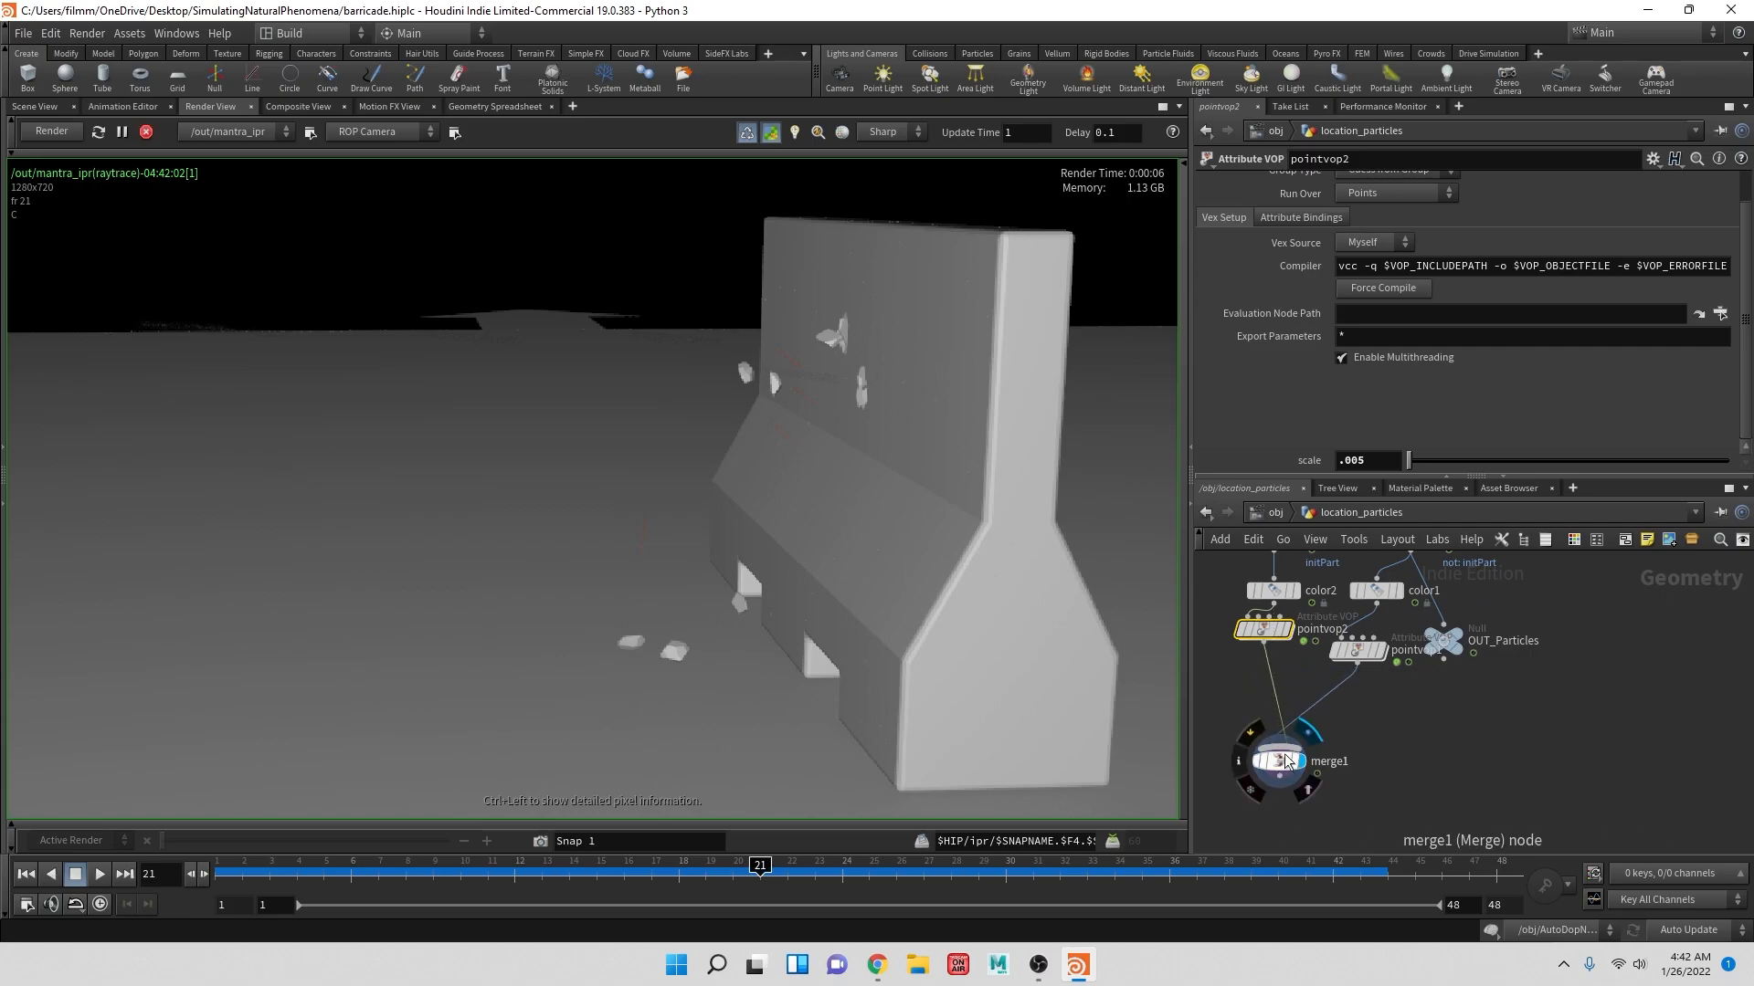
pyautogui.press('Tab')
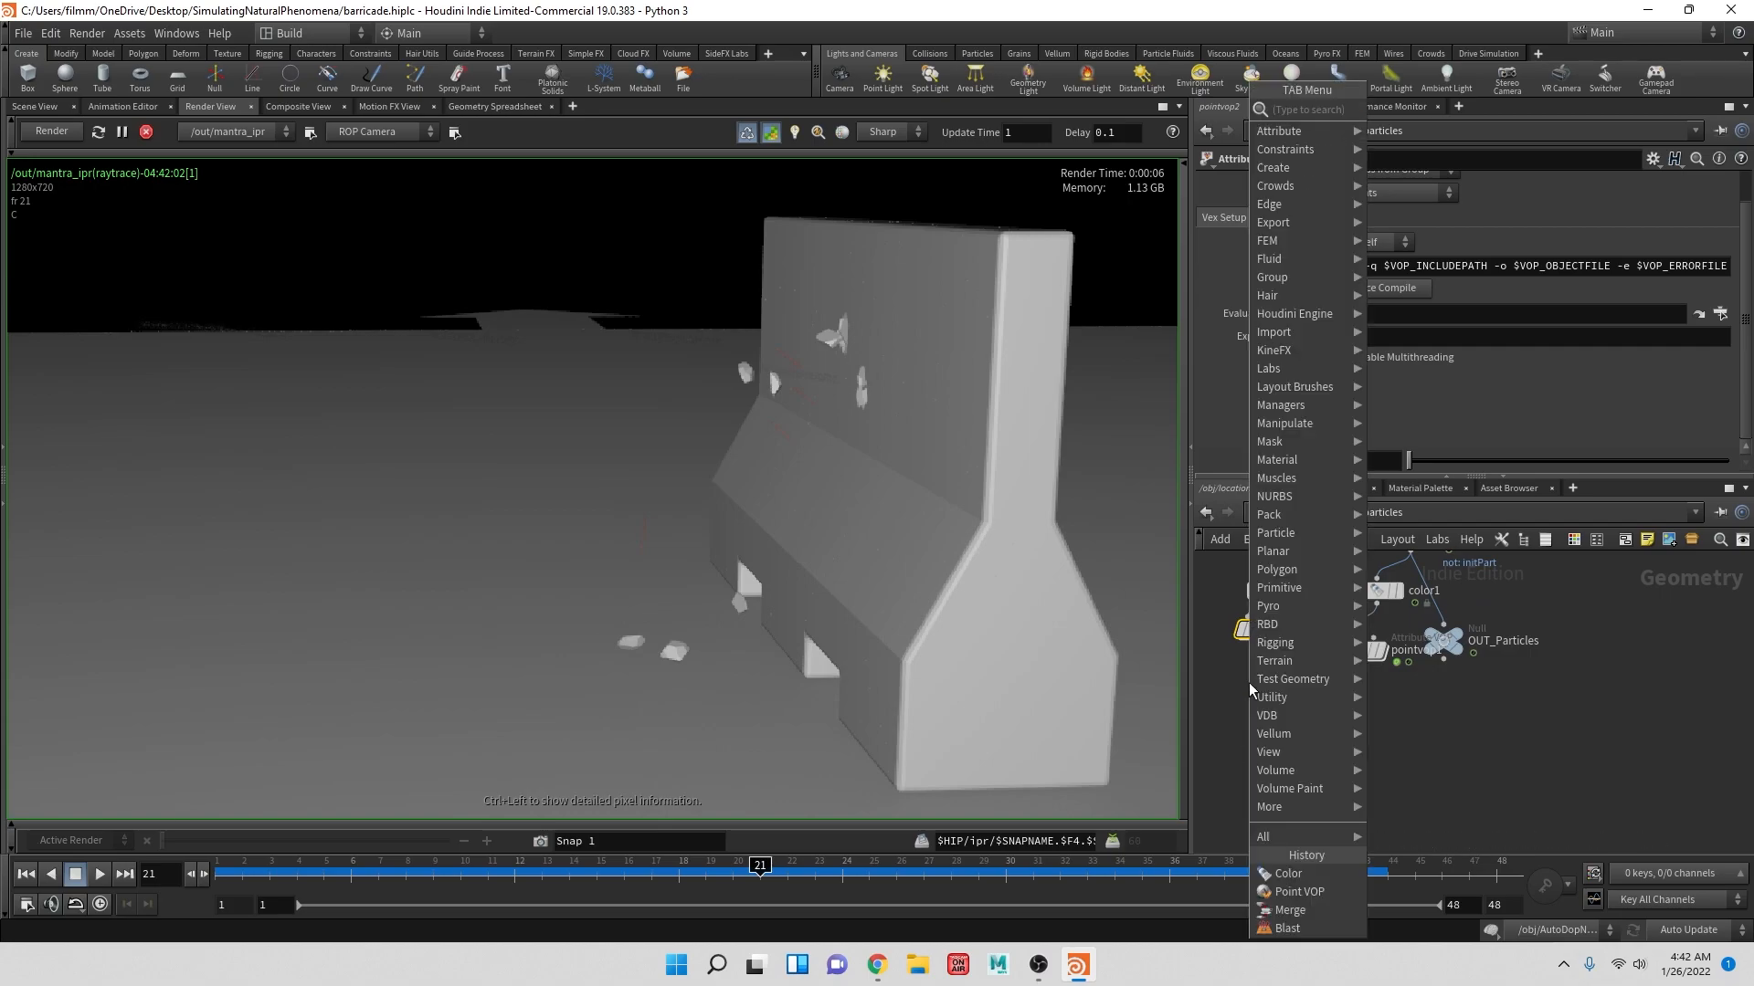
pyautogui.write('b')
pyautogui.press('BackSpace')
pyautogui.write('ma')
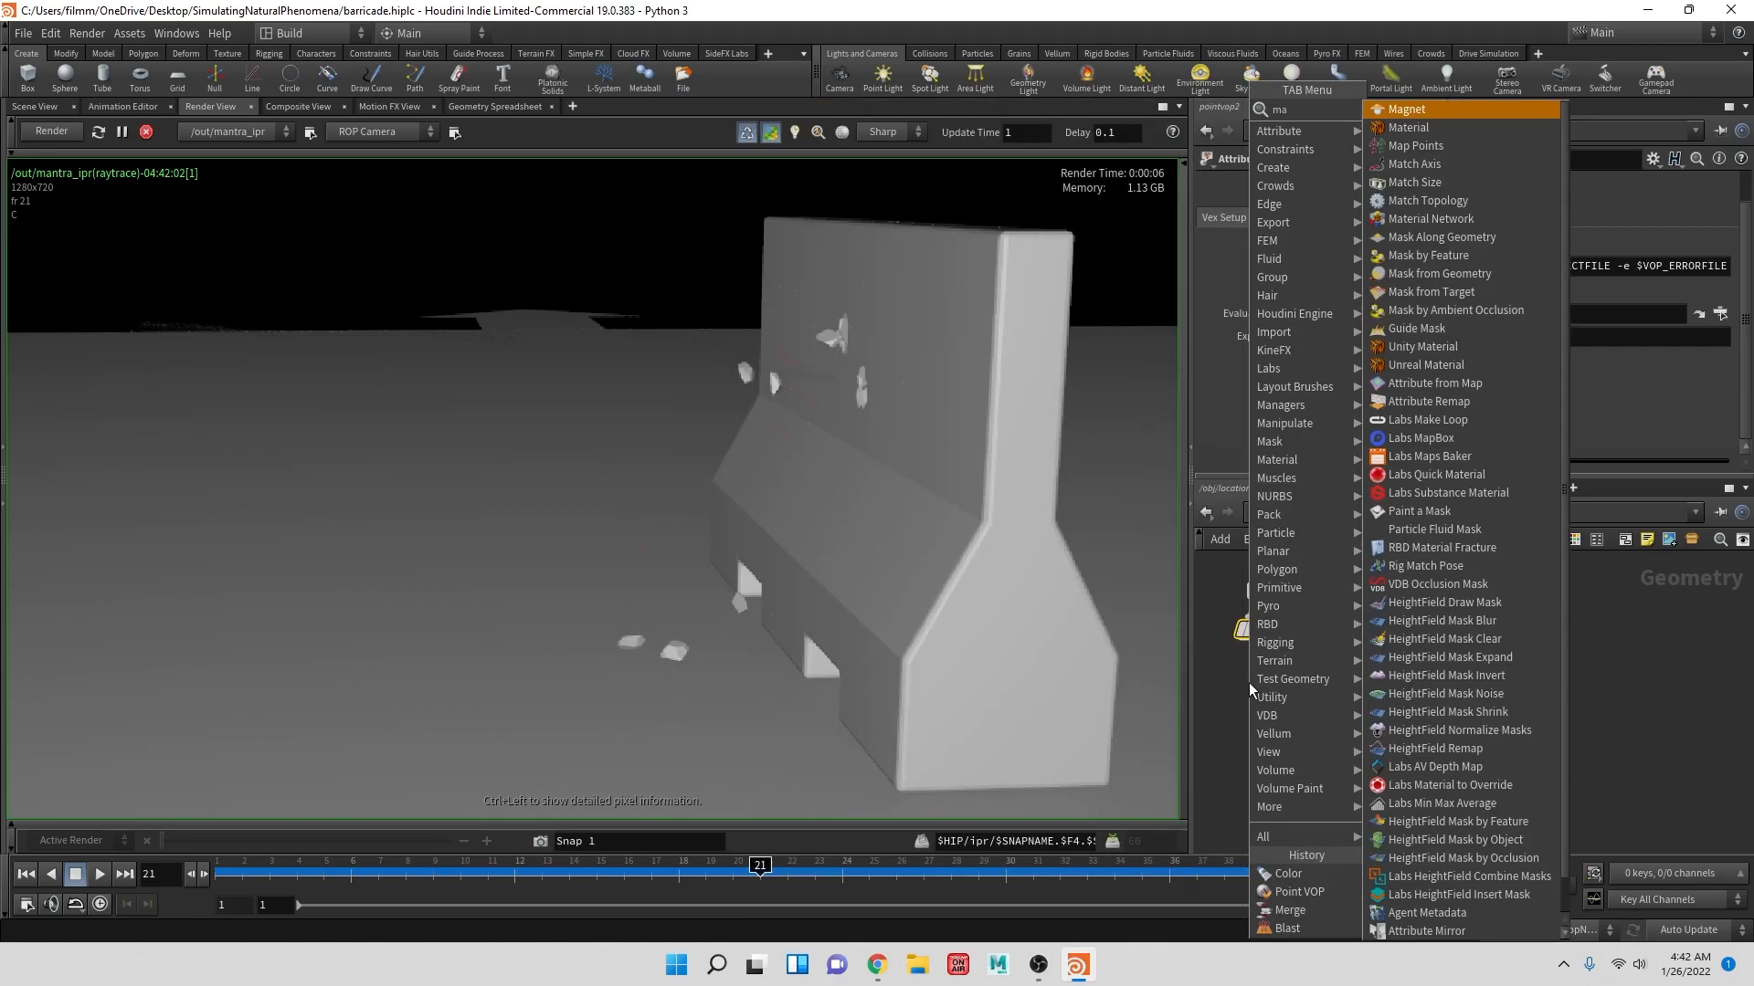
pyautogui.write('t')
pyautogui.press('Return')
pyautogui.click(1260, 679)
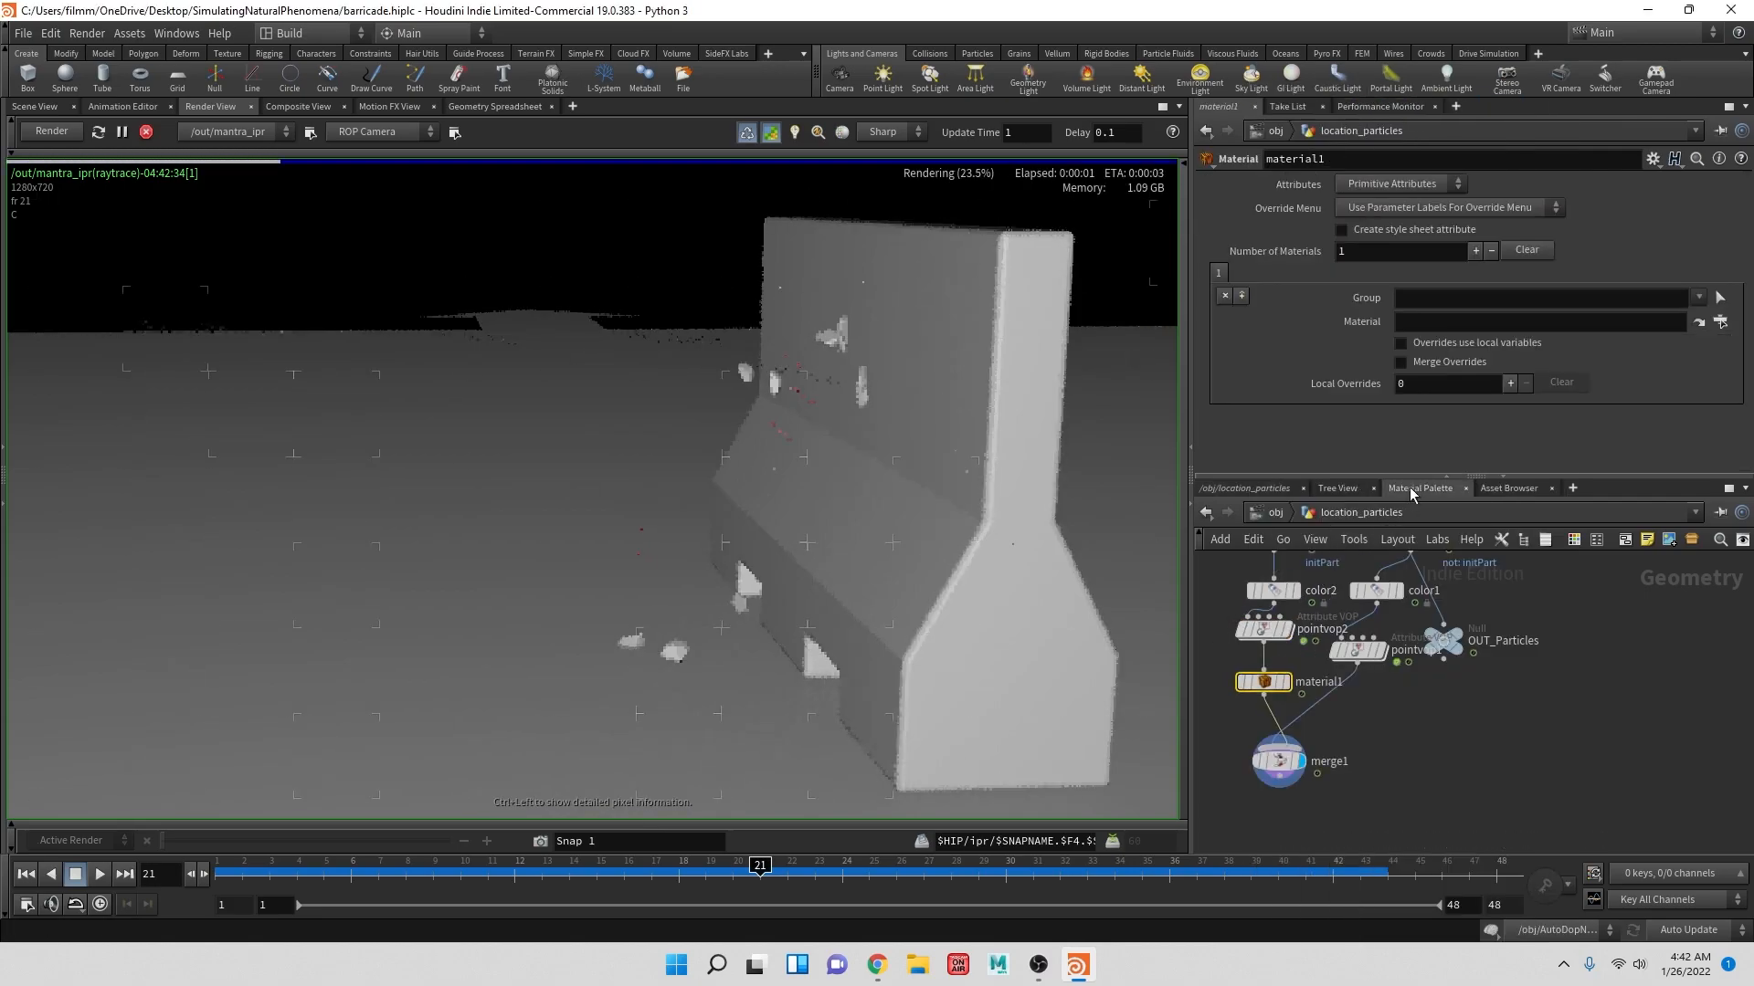
# - Add a Principled Shader from the material gallery to the /mat network
pyautogui.click(1411, 489)
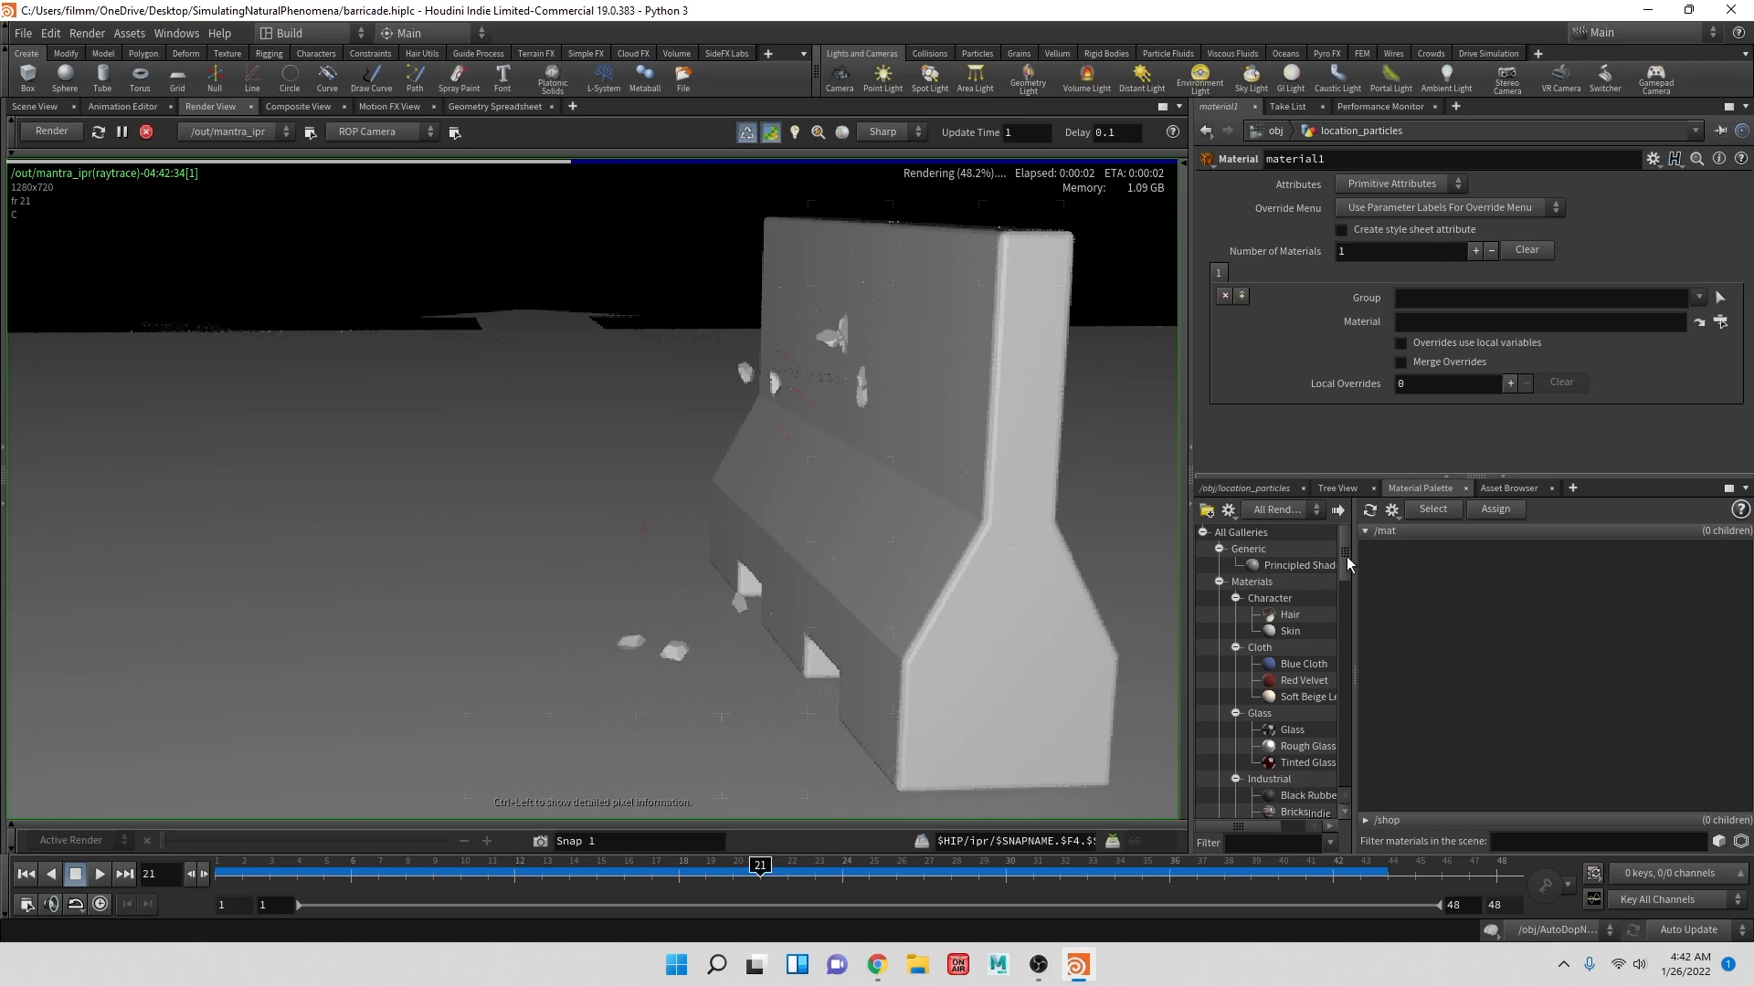
pyautogui.click(1304, 565)
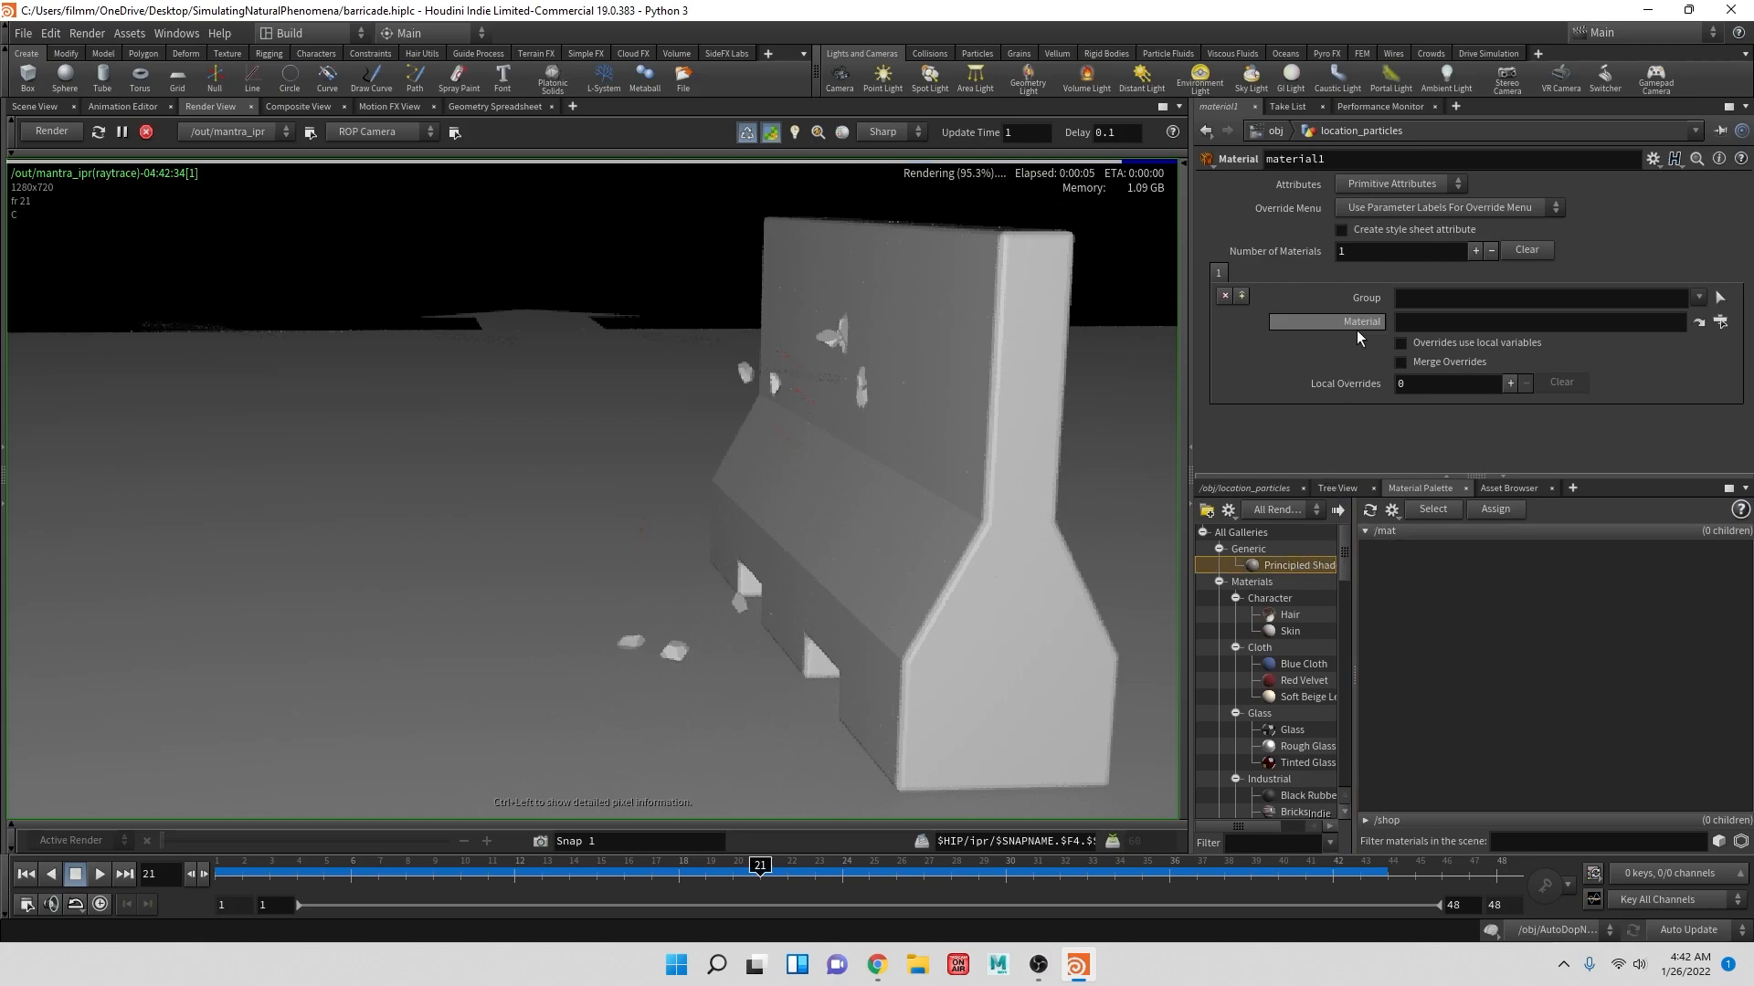
pyautogui.doubleClick(1290, 567)
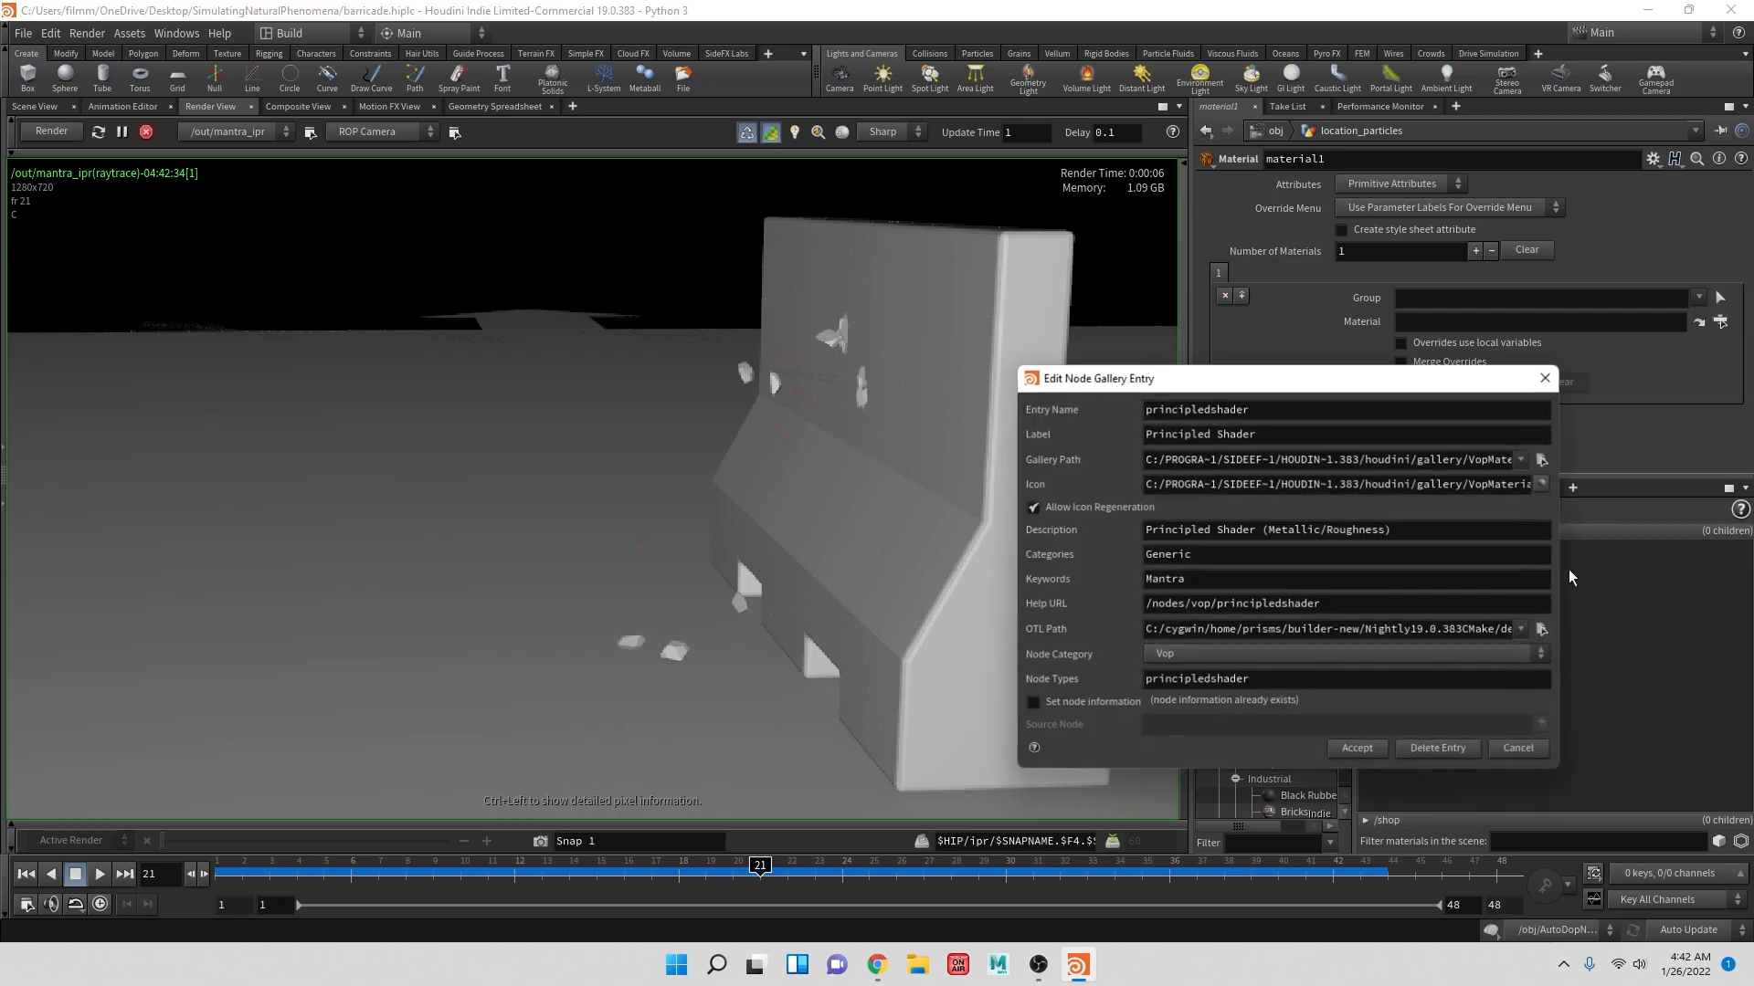
pyautogui.moveTo(1265, 573); pyautogui.dragTo(1478, 581)
# - Set the new principled shader's base color to pure yellow (1, 1, 0)
pyautogui.click(1402, 583)
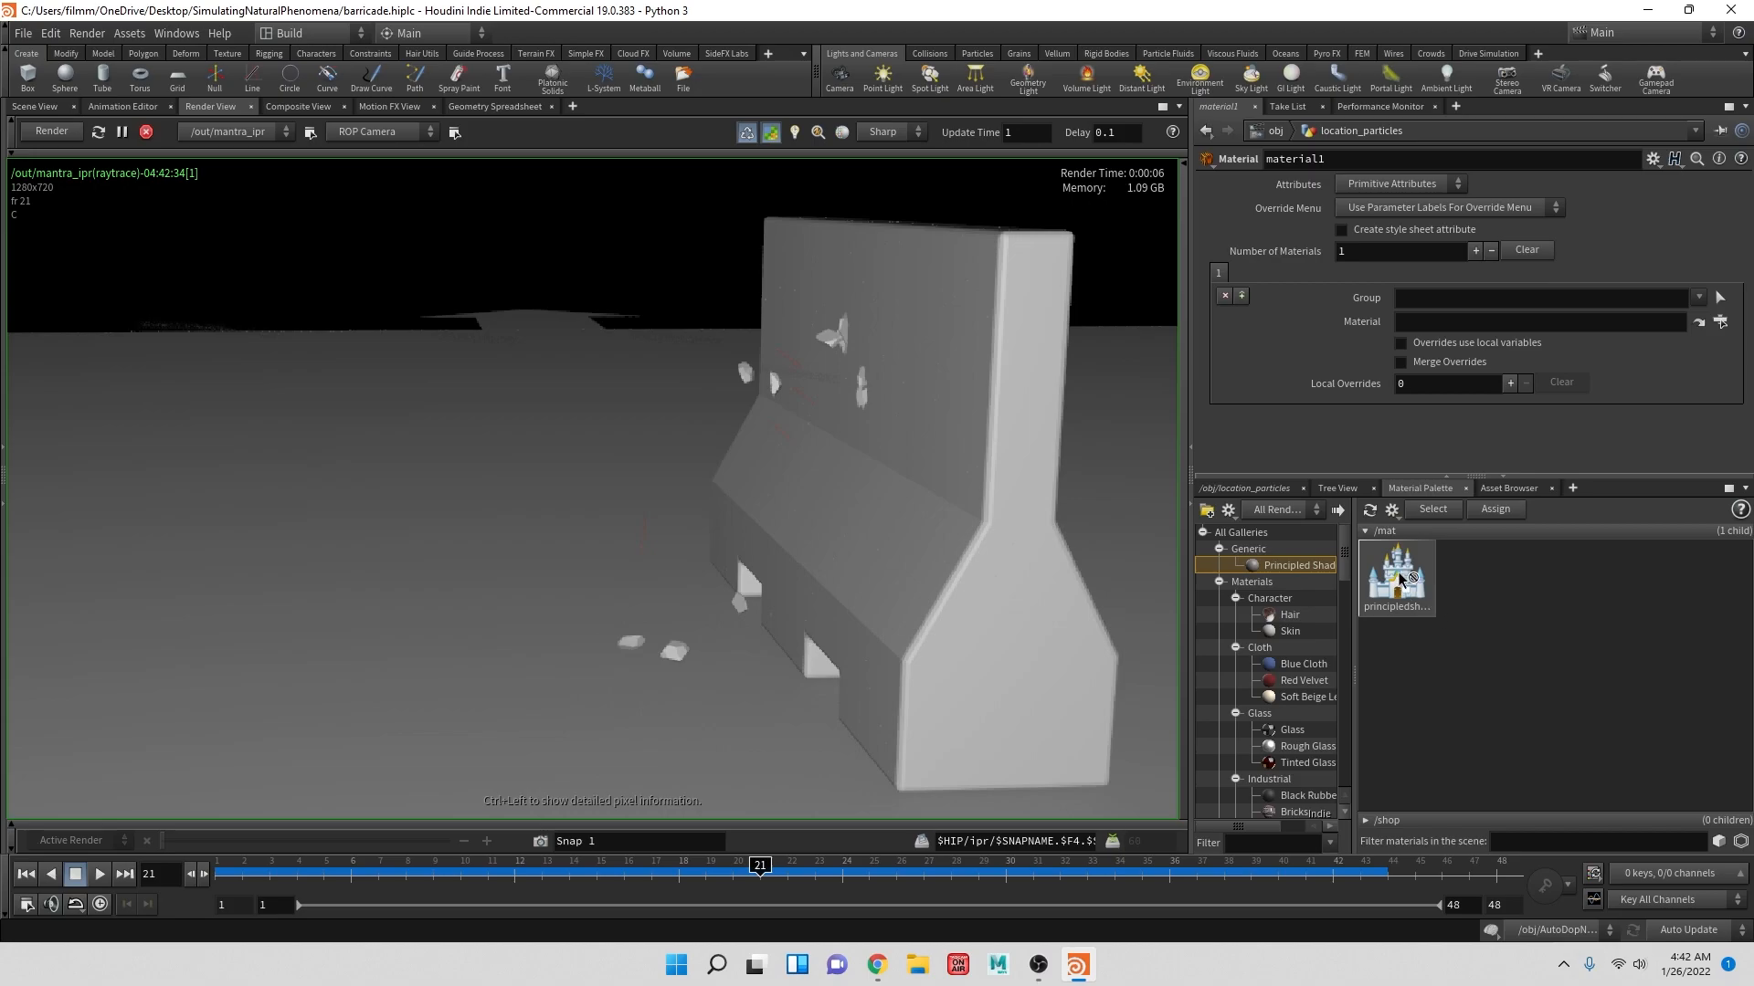
pyautogui.click(1356, 237)
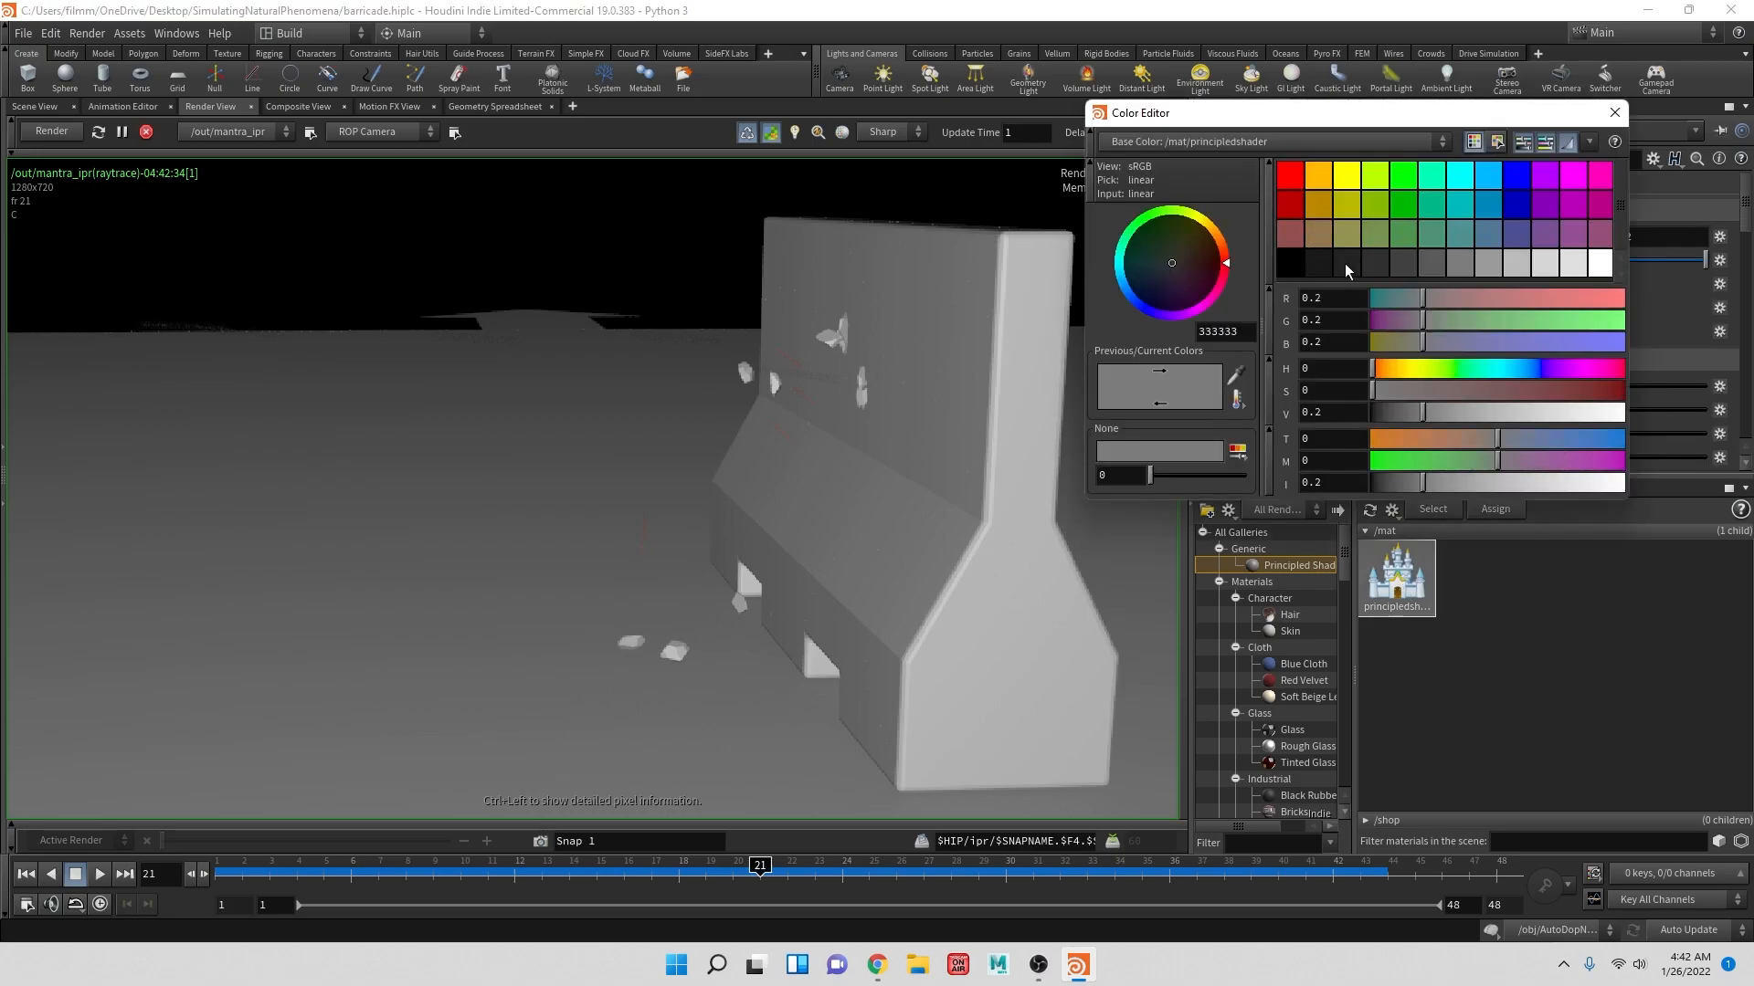
pyautogui.click(1346, 176)
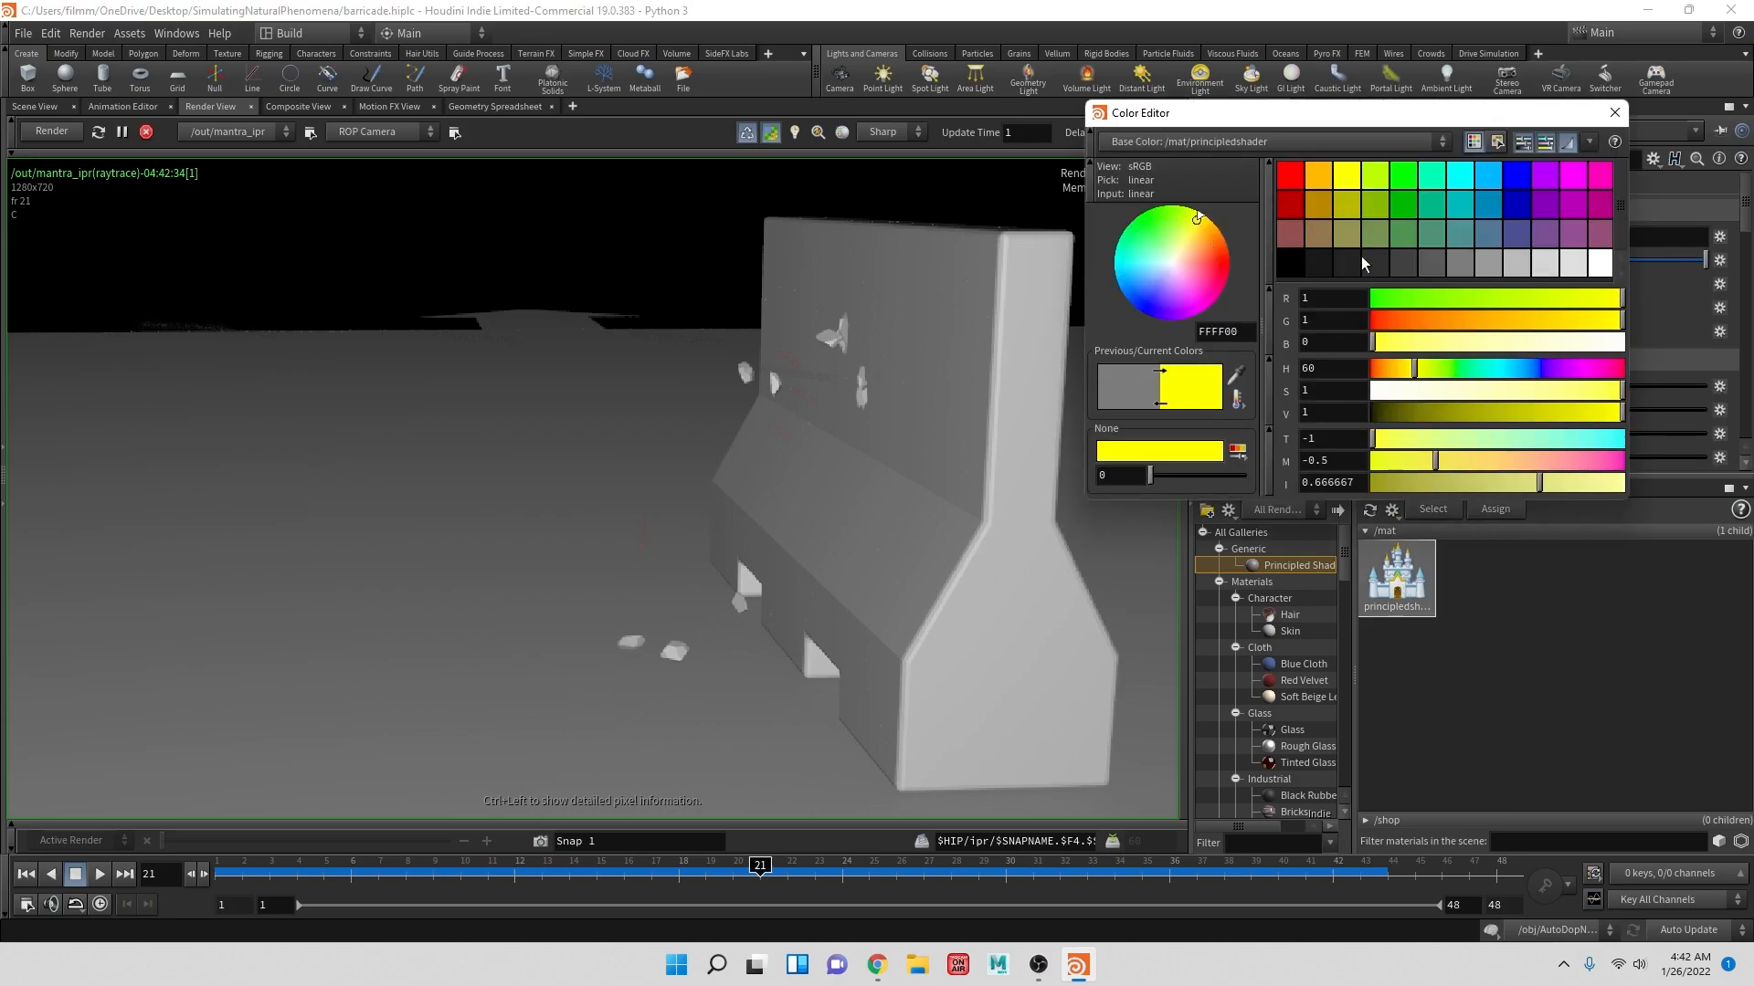
pyautogui.click(1616, 113)
# - Set the principled shader's emission color to pure red (1, 0, 0)
pyautogui.scroll(-10, 1436, 311)
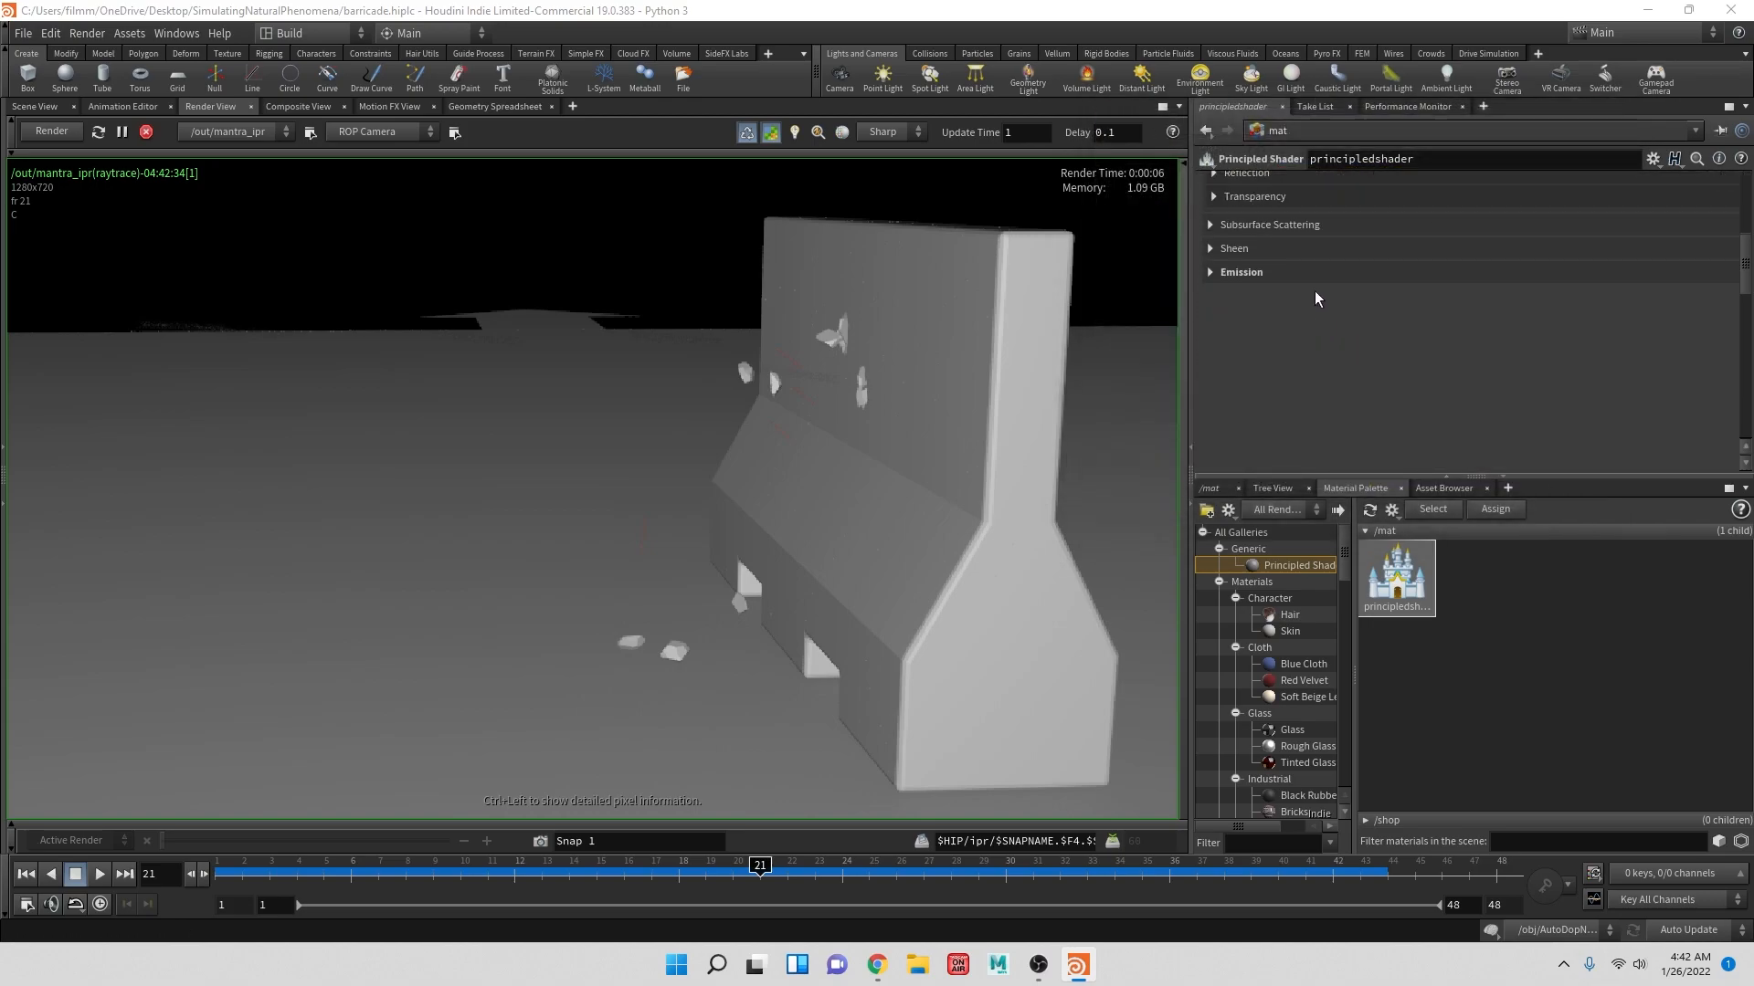
pyautogui.click(1304, 270)
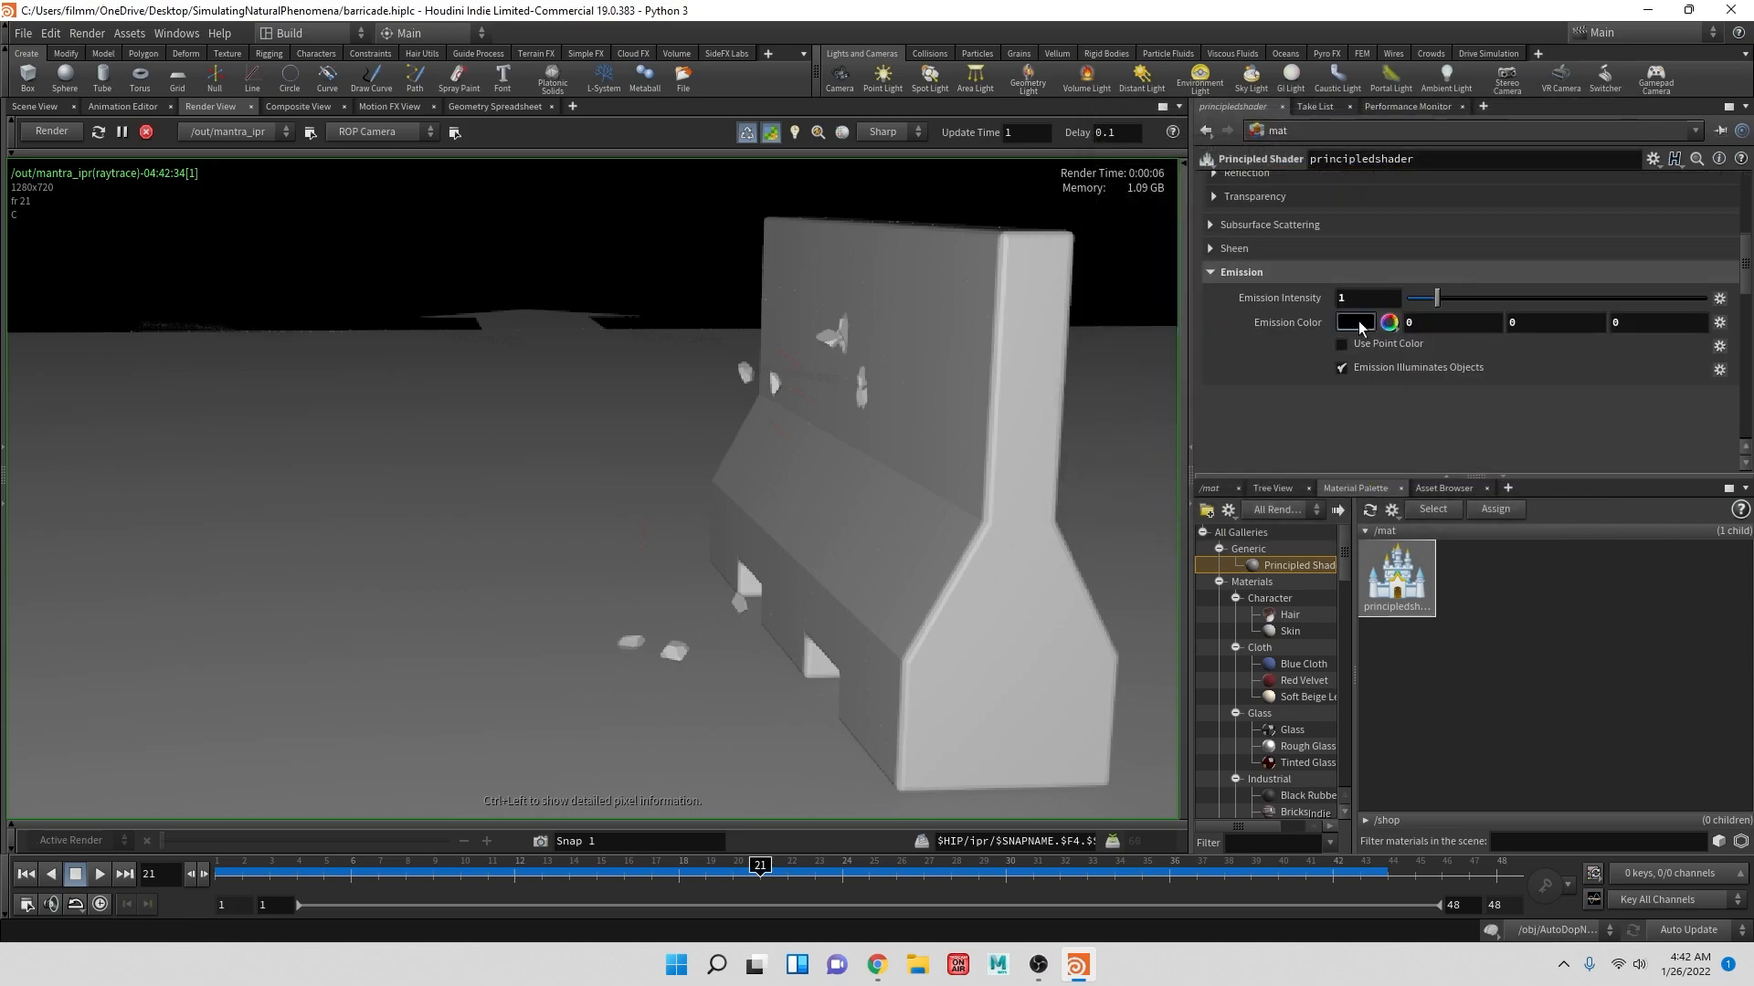
pyautogui.click(1358, 327)
pyautogui.click(1286, 175)
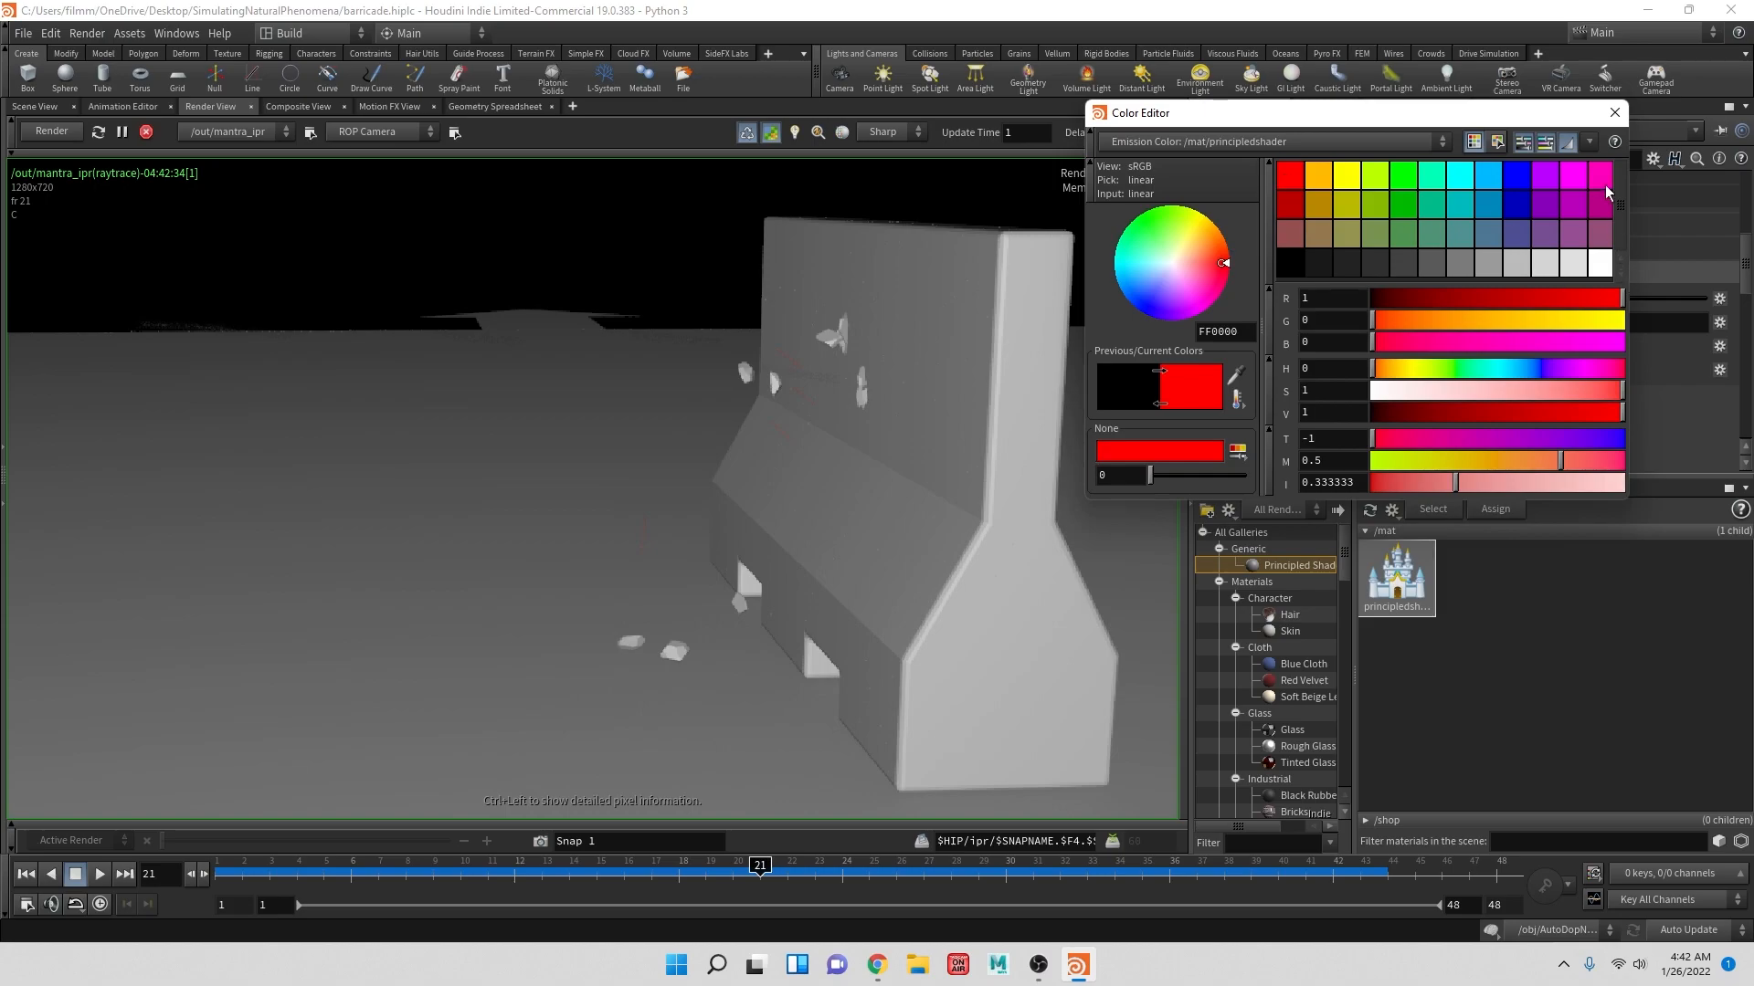
pyautogui.click(1616, 113)
# - Set the emission color's green and blue components to 0.01, and rename the shader as spark
pyautogui.click(1541, 321)
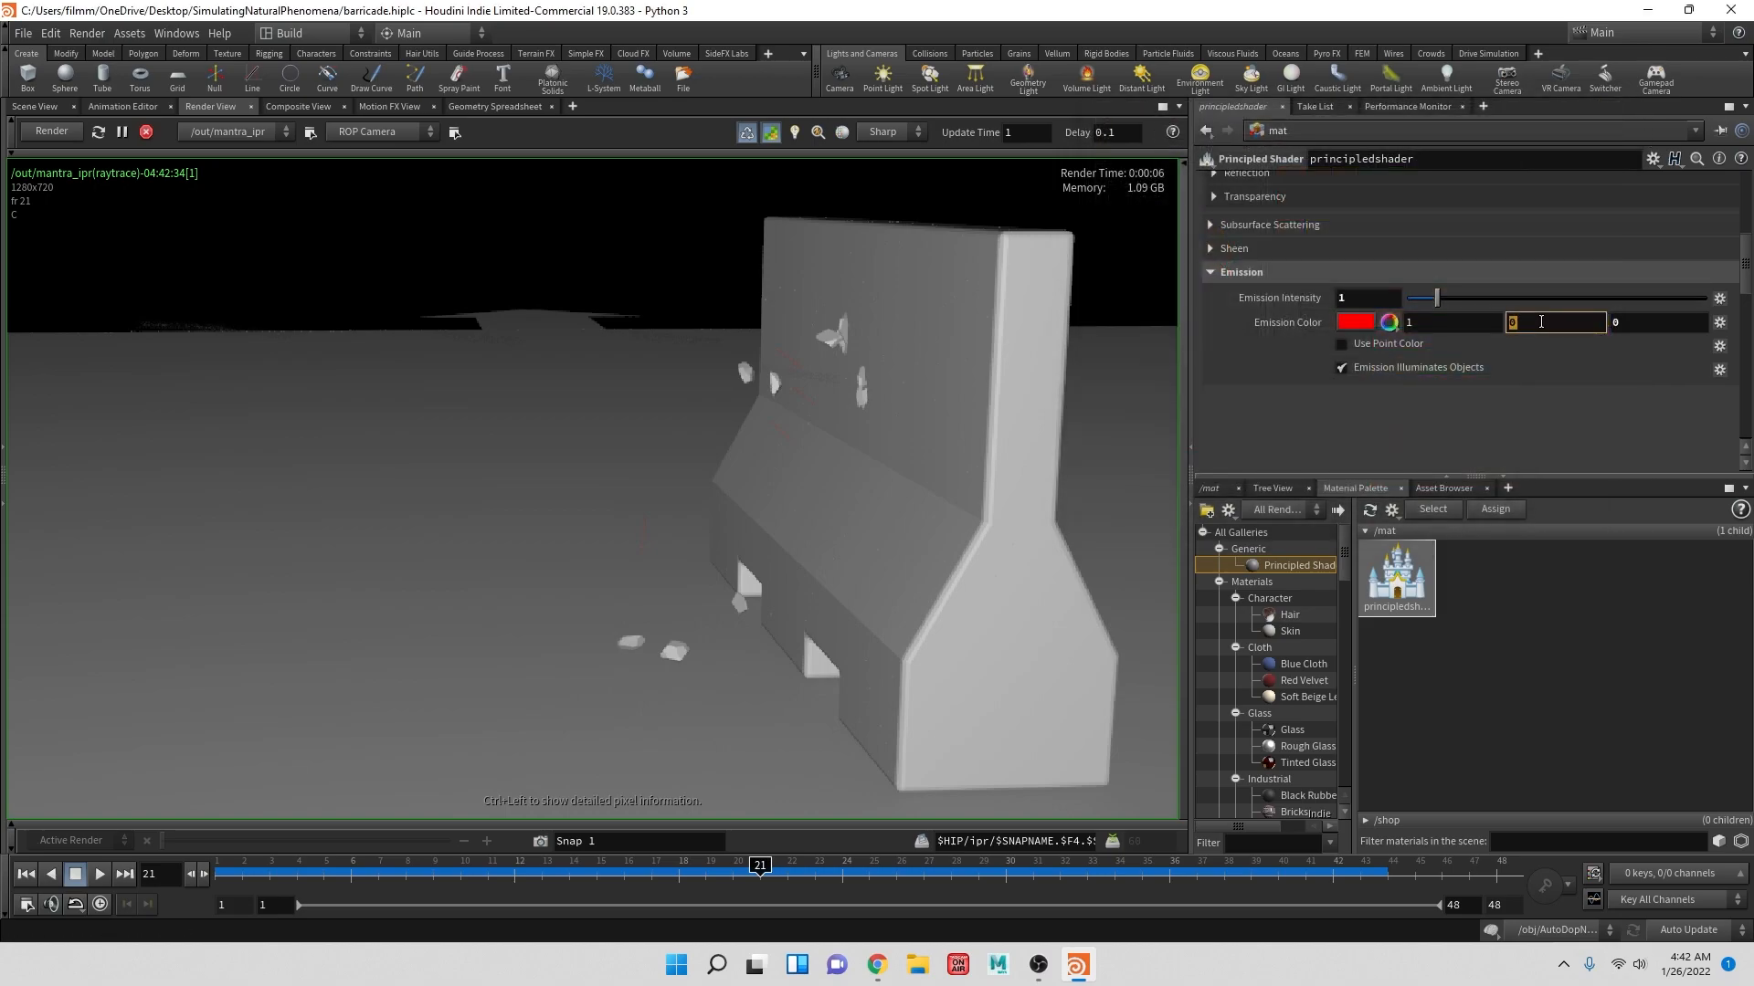
pyautogui.write('.01')
pyautogui.press('Tab')
pyautogui.write('.0')
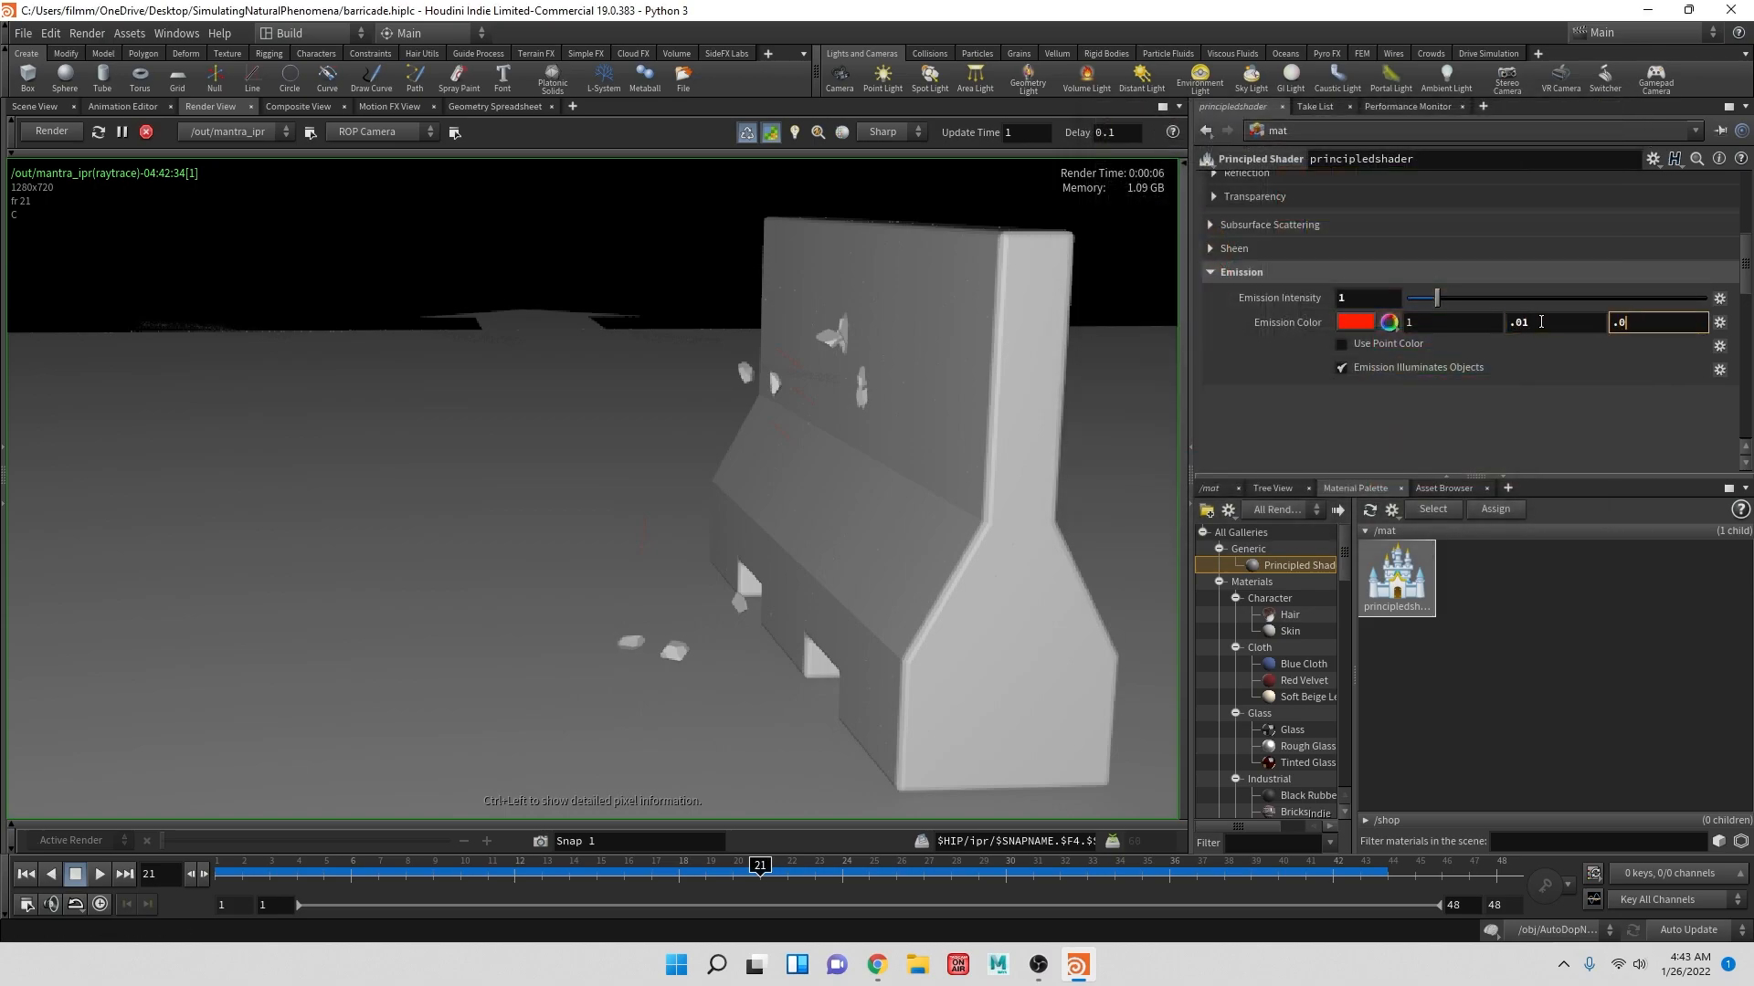
pyautogui.press('Tab')
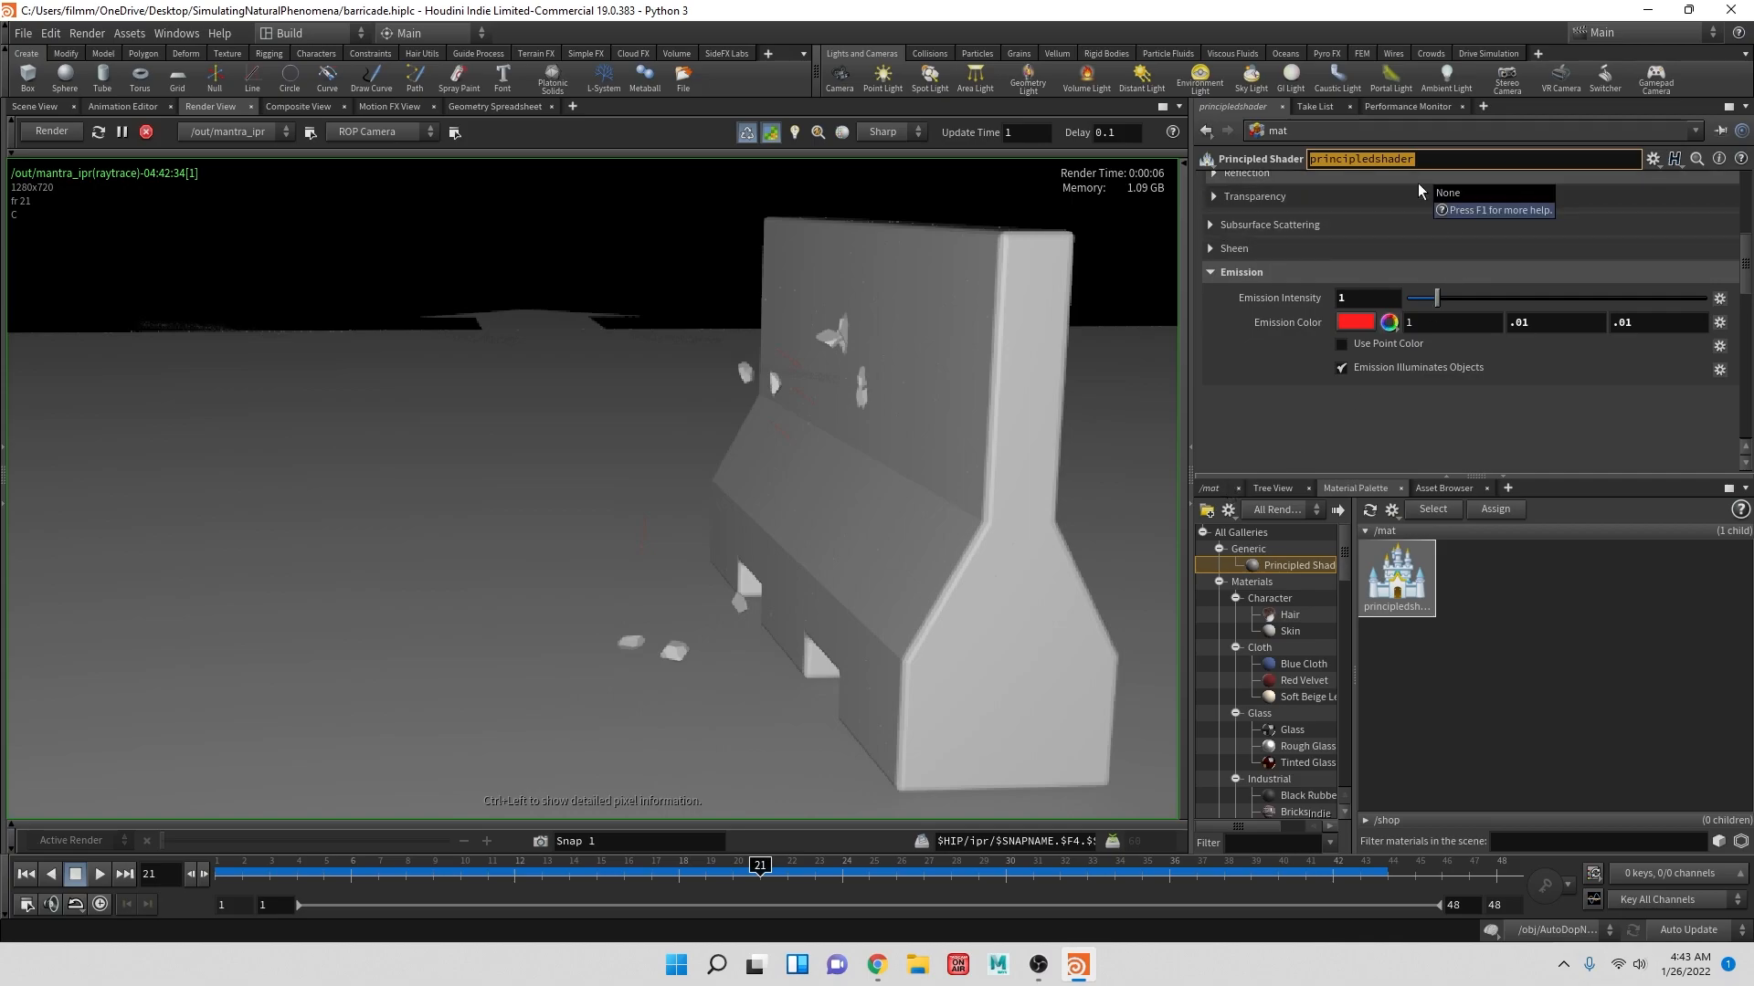
pyautogui.write('spark')
pyautogui.press('Return')
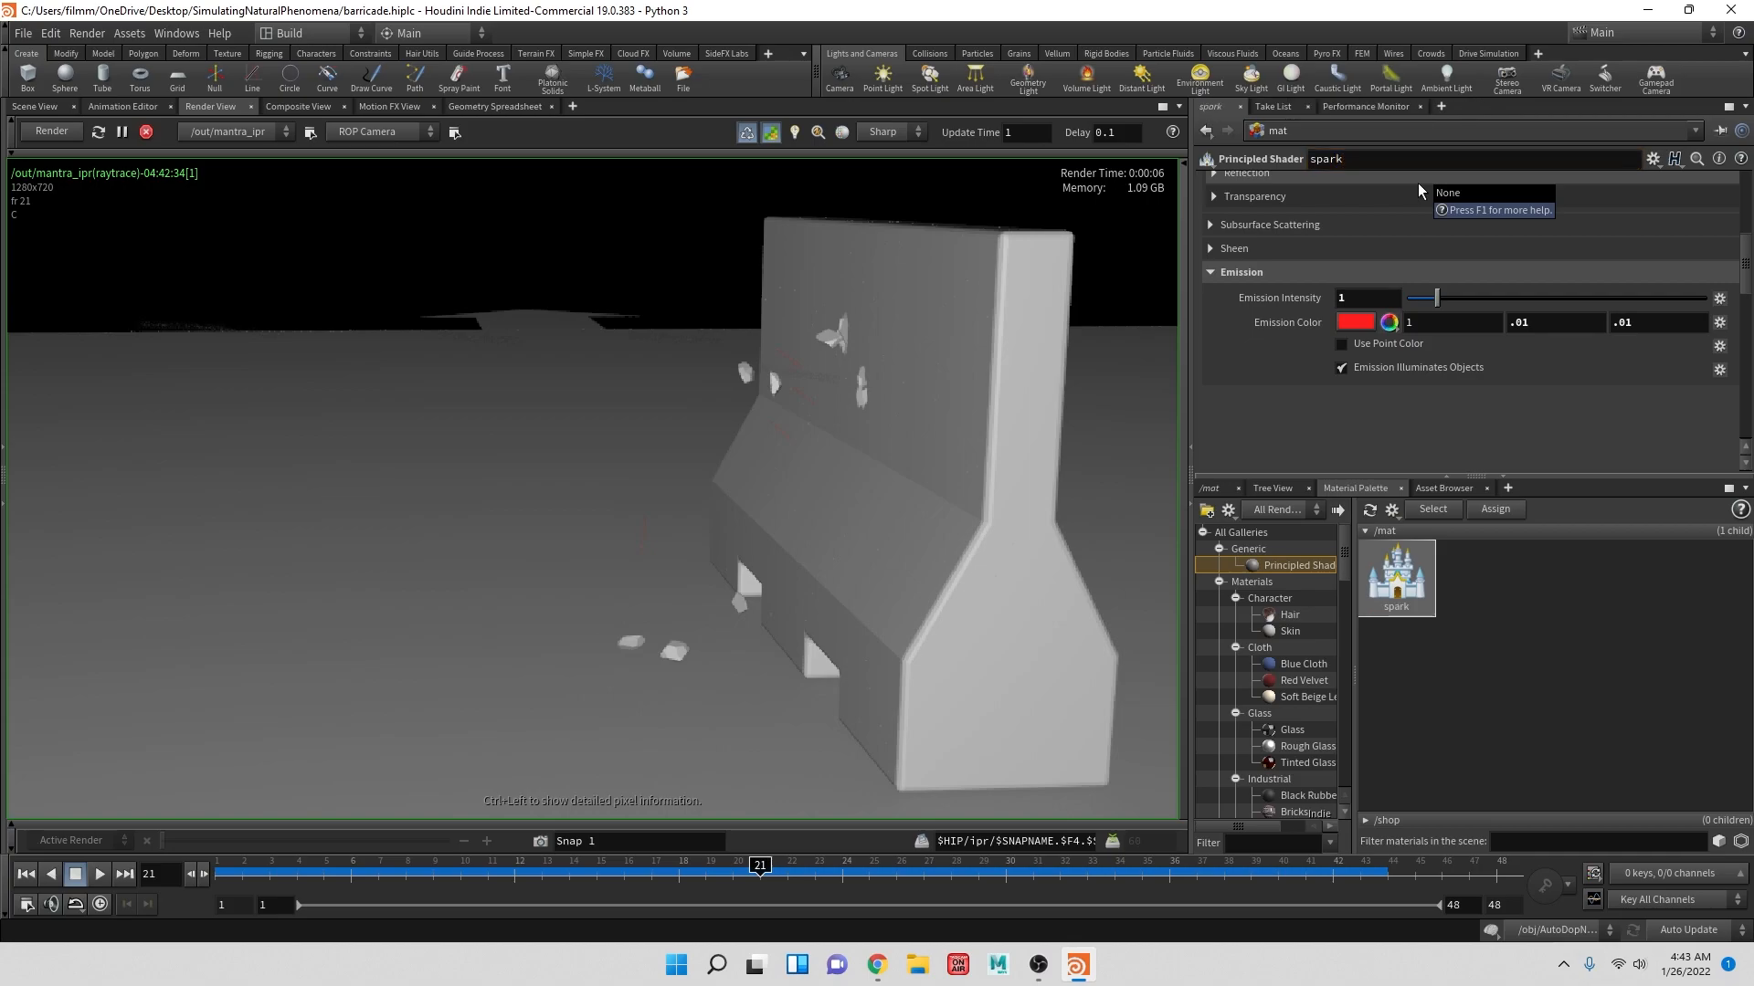
# - Return to the location_particles network and assign /mat/spark as the material on material1
pyautogui.click(1215, 490)
pyautogui.click(1277, 512)
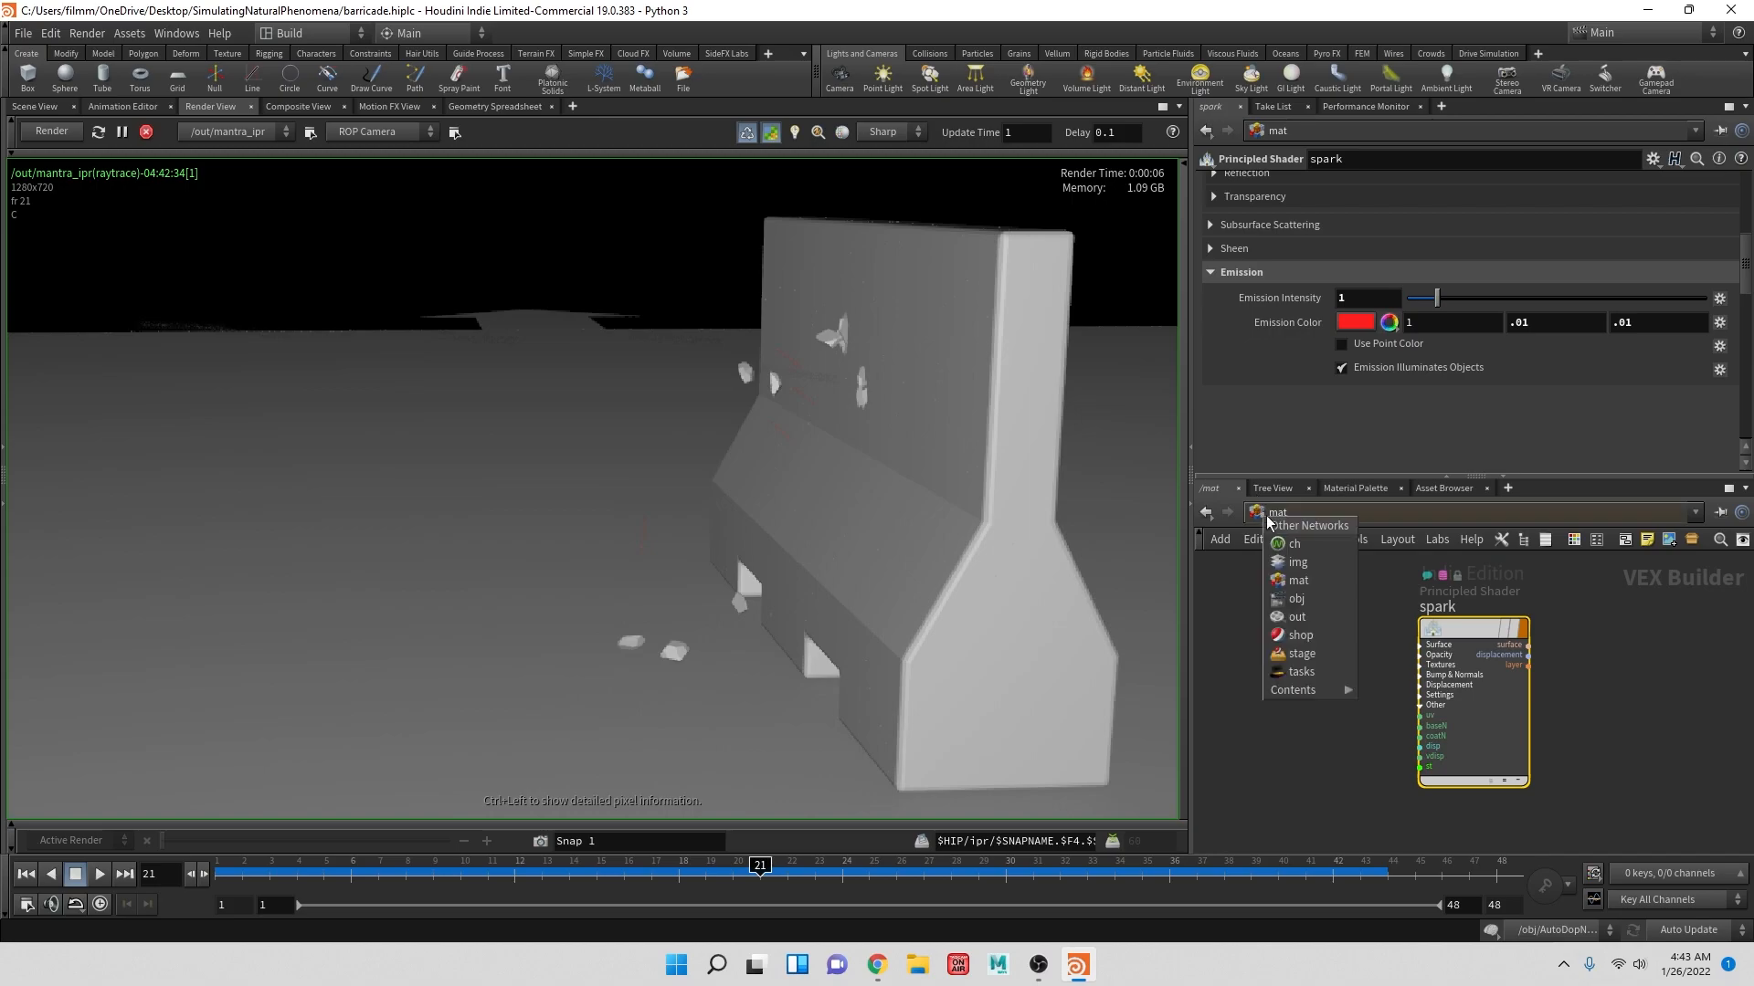
pyautogui.click(1303, 594)
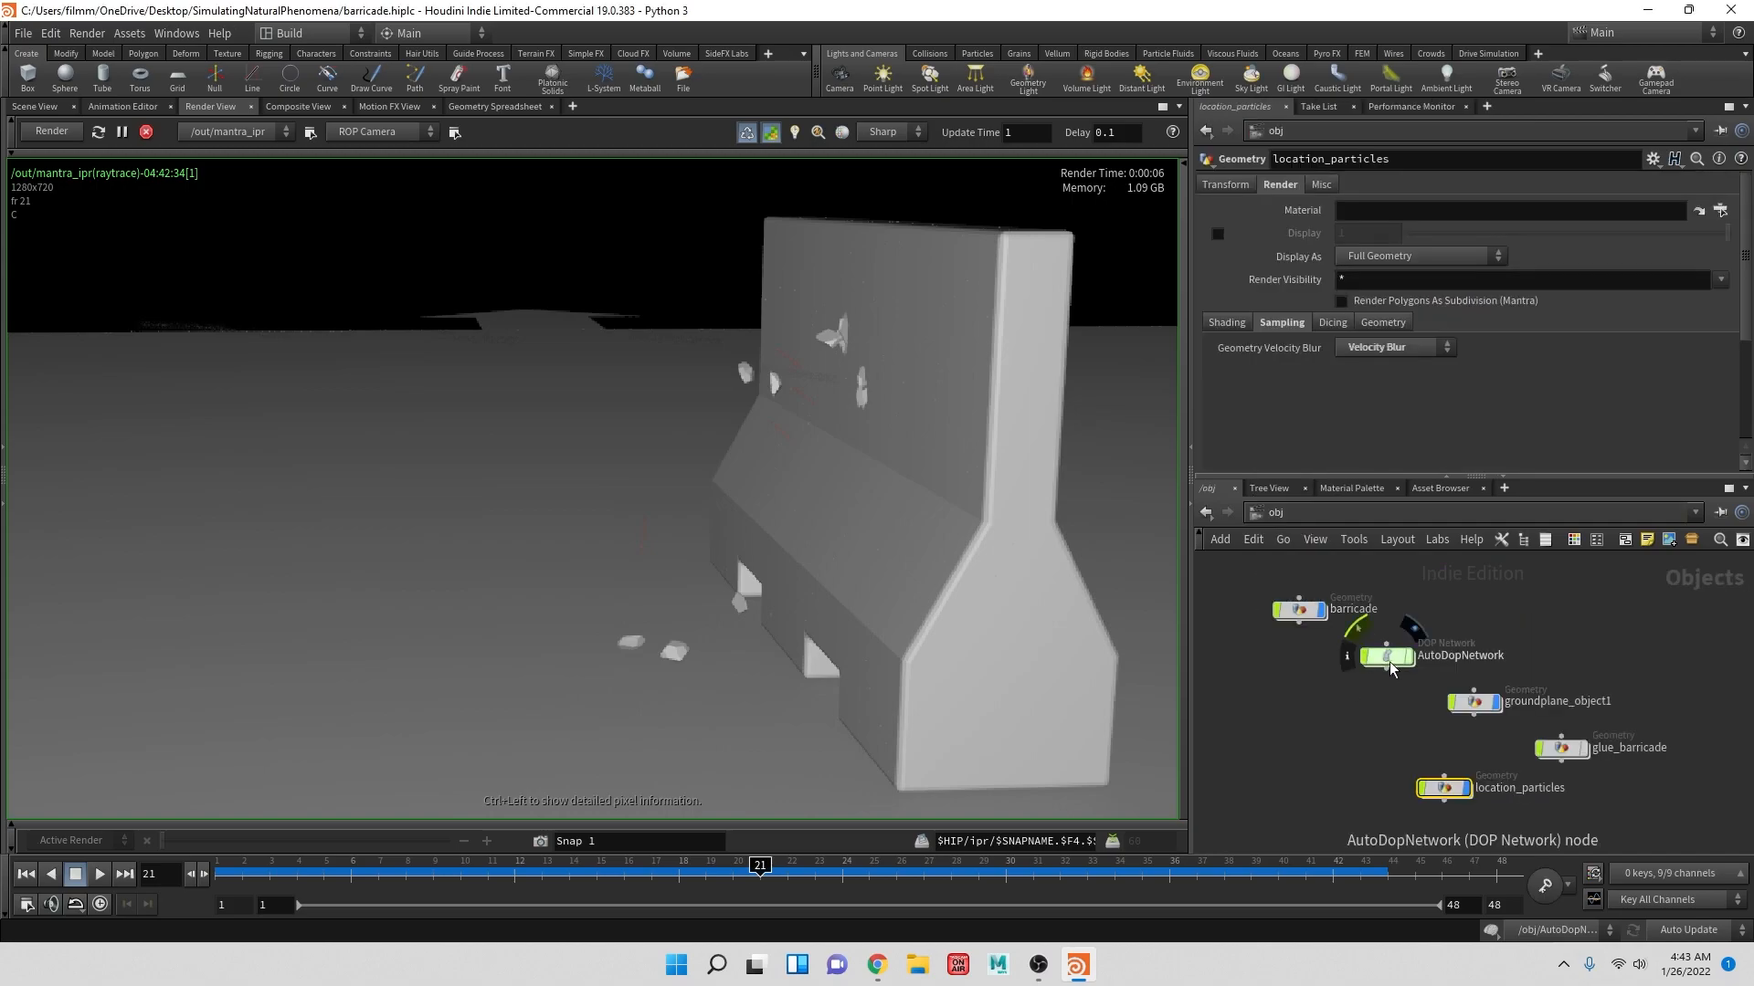
pyautogui.doubleClick(1444, 787)
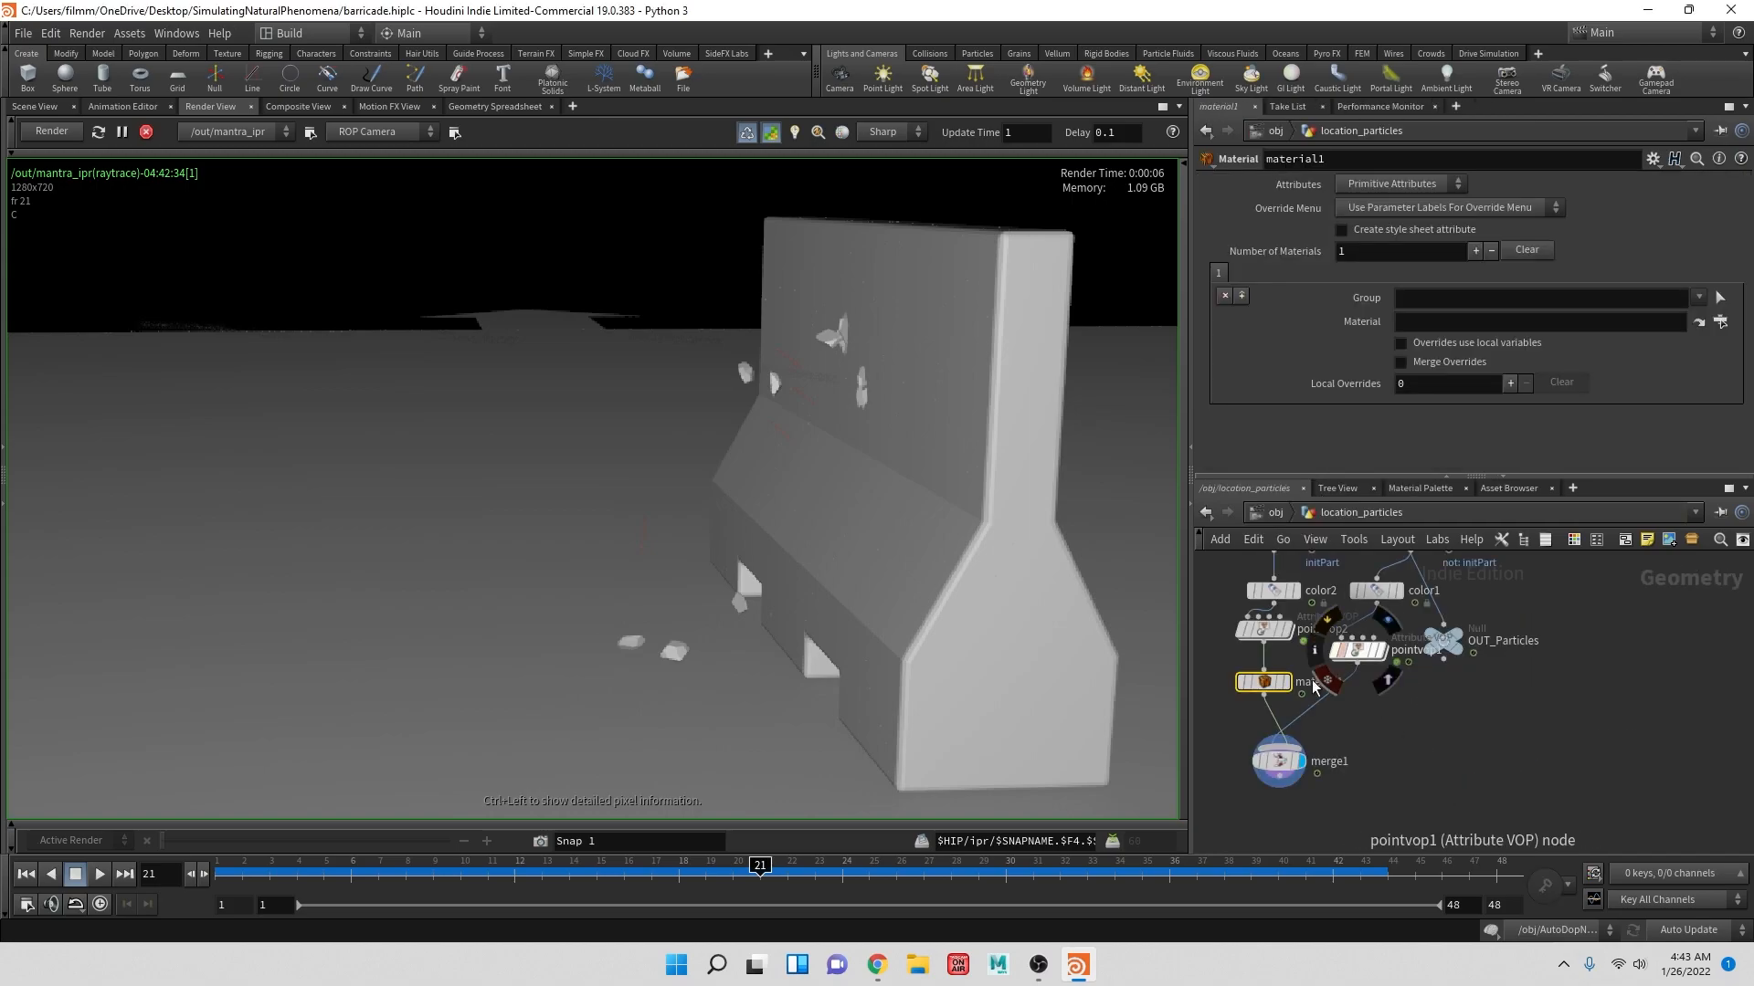
pyautogui.click(1721, 322)
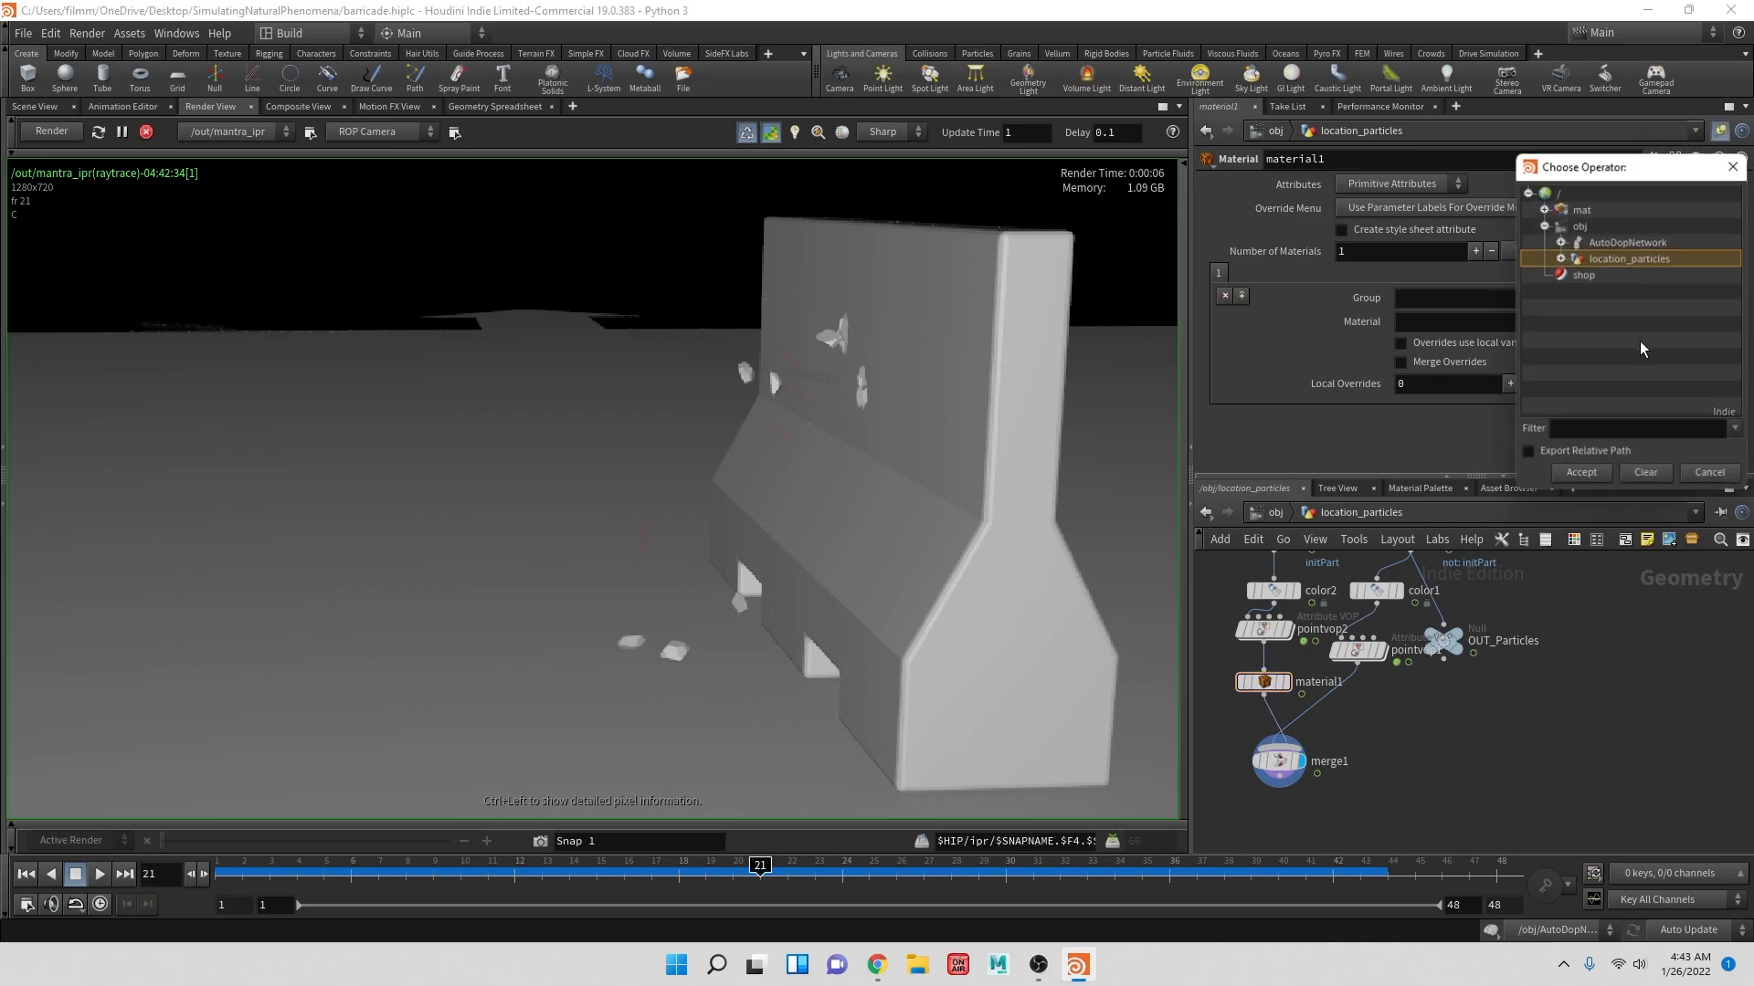
pyautogui.click(1544, 209)
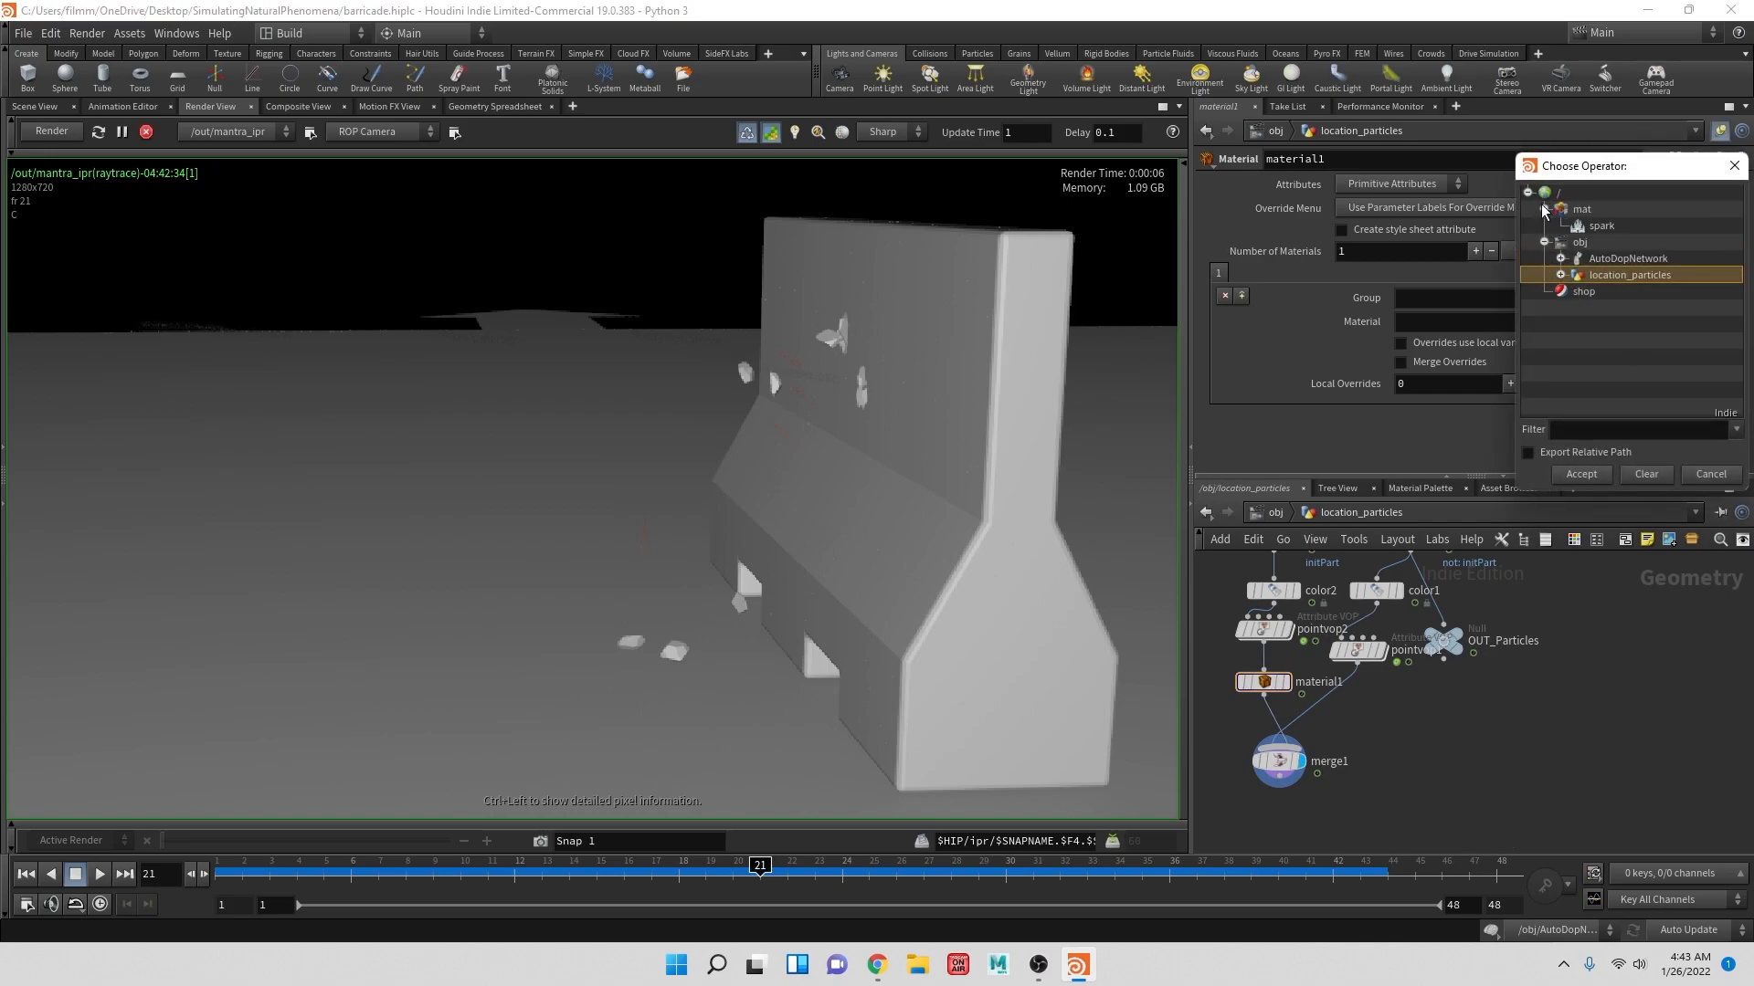
pyautogui.click(1594, 227)
pyautogui.click(1585, 476)
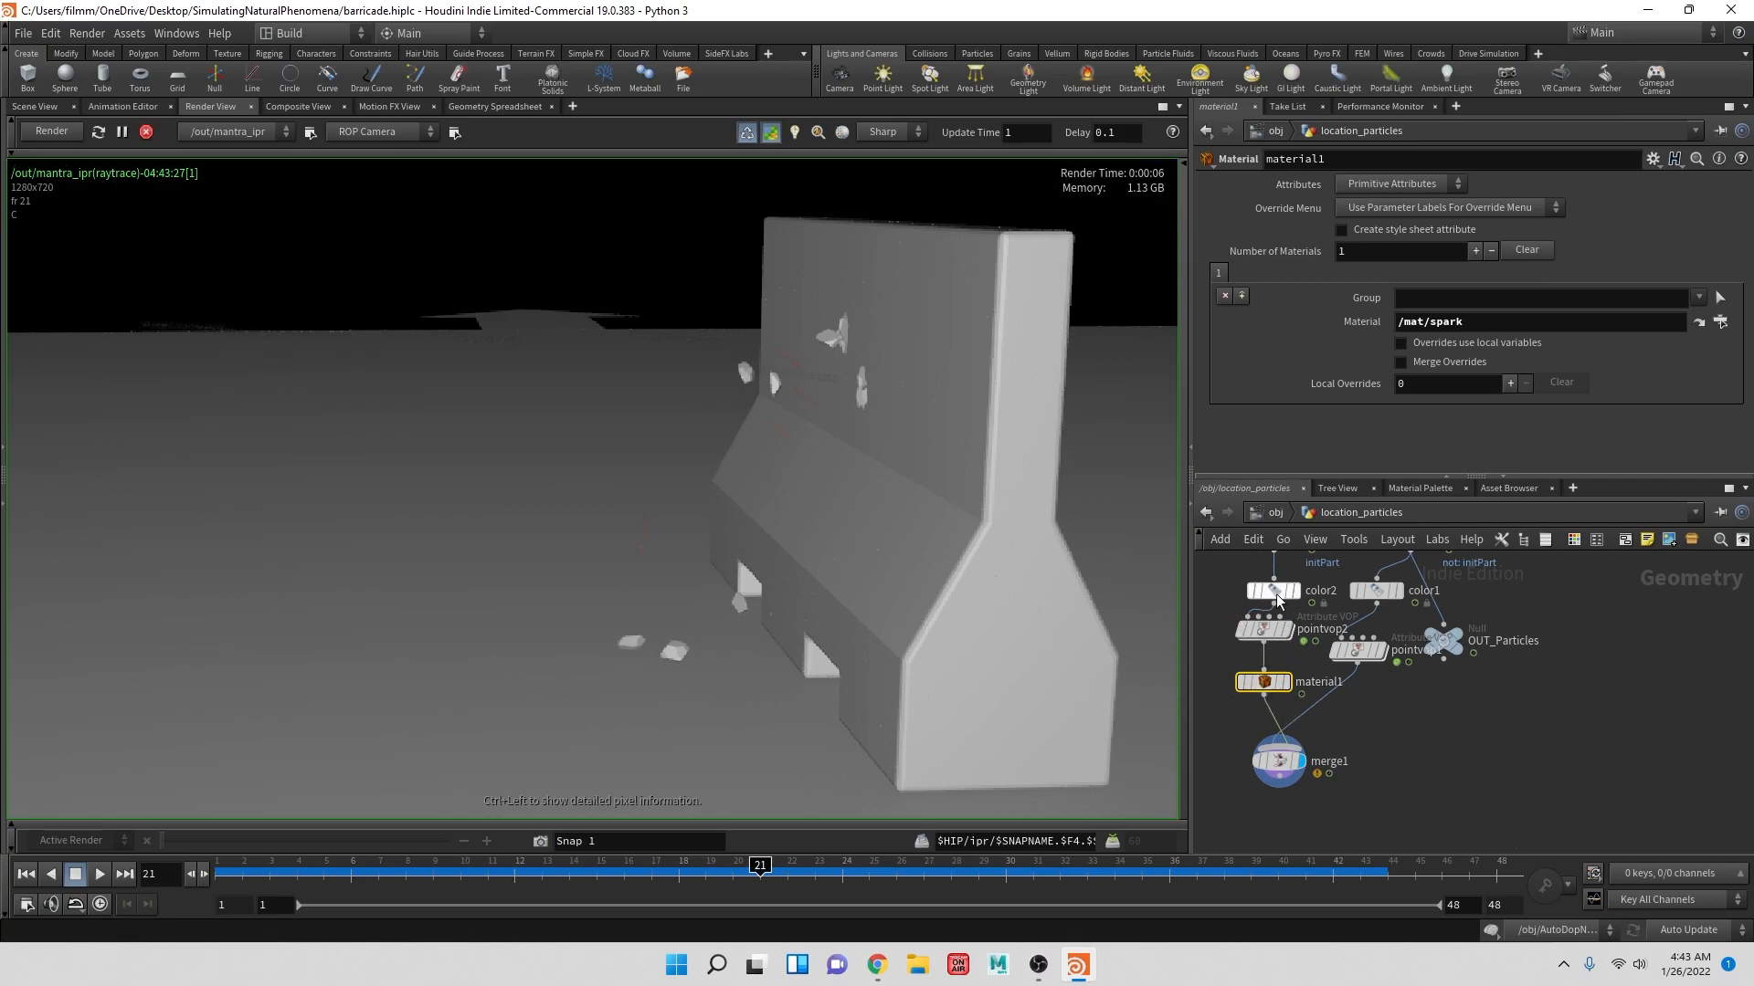
# - Raise the red component of the spark shader's emission color to 10, and re-render frame 21
pyautogui.moveTo(1260, 670)
pyautogui.click(1406, 488)
pyautogui.click(1372, 549)
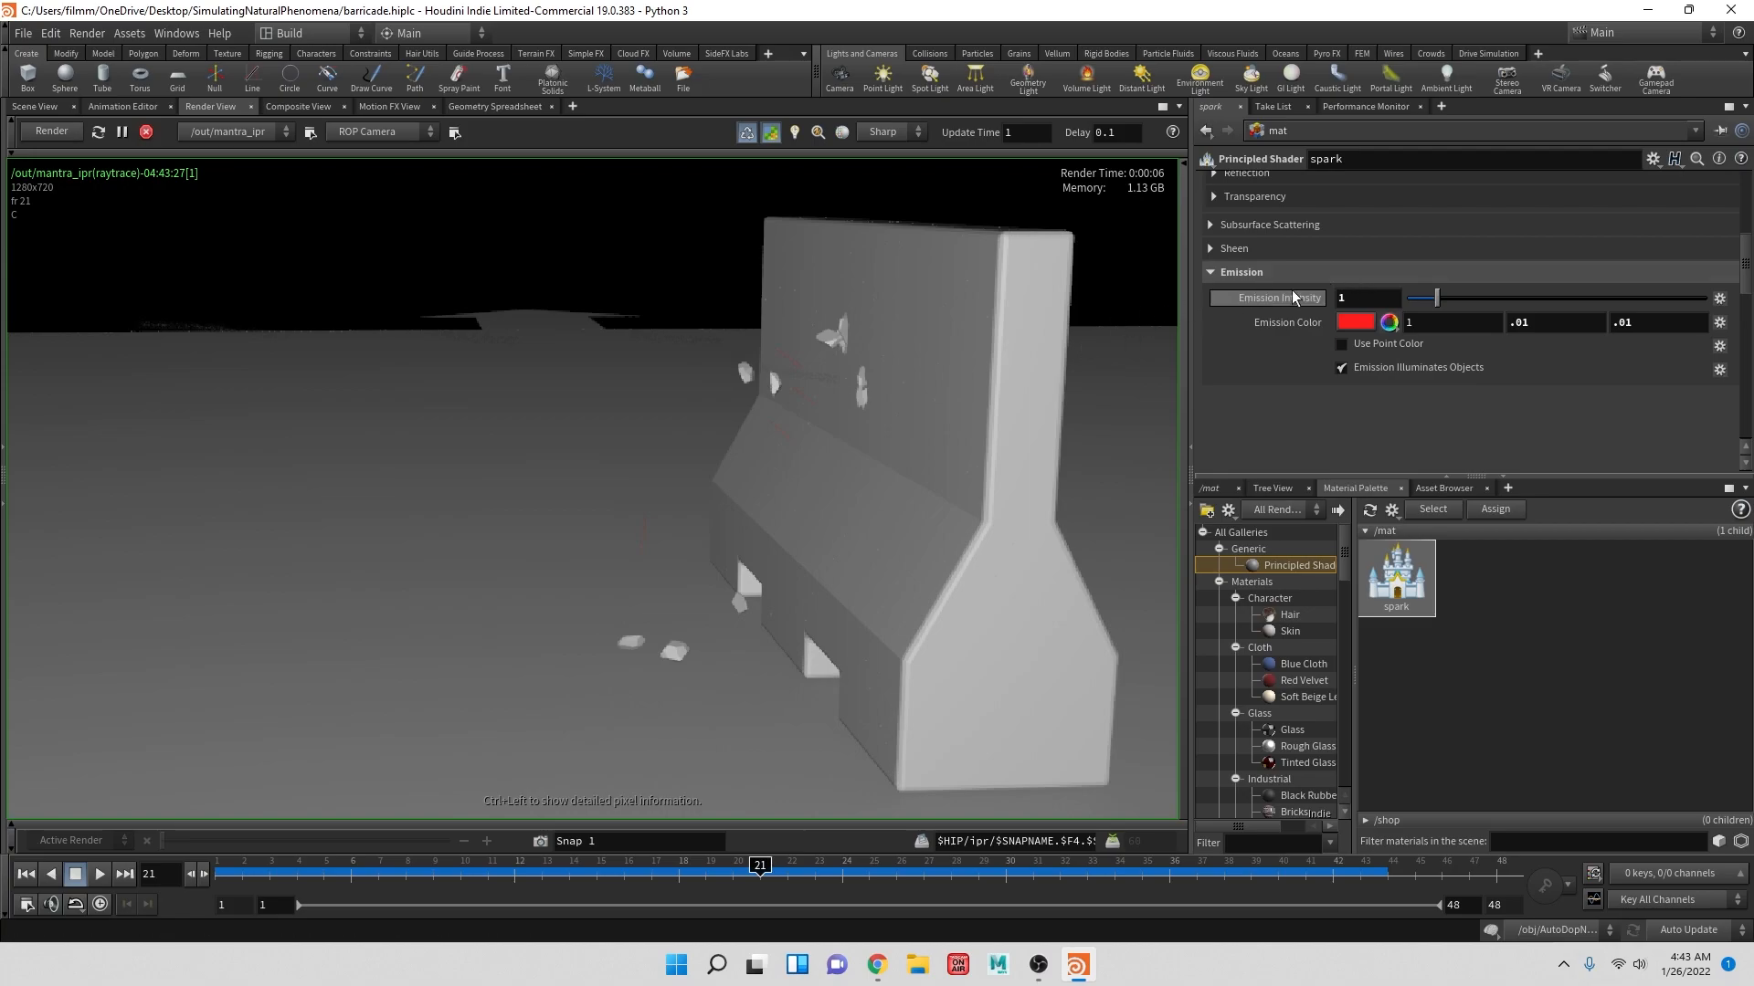
pyautogui.click(1423, 317)
pyautogui.write('10')
pyautogui.press('Return')
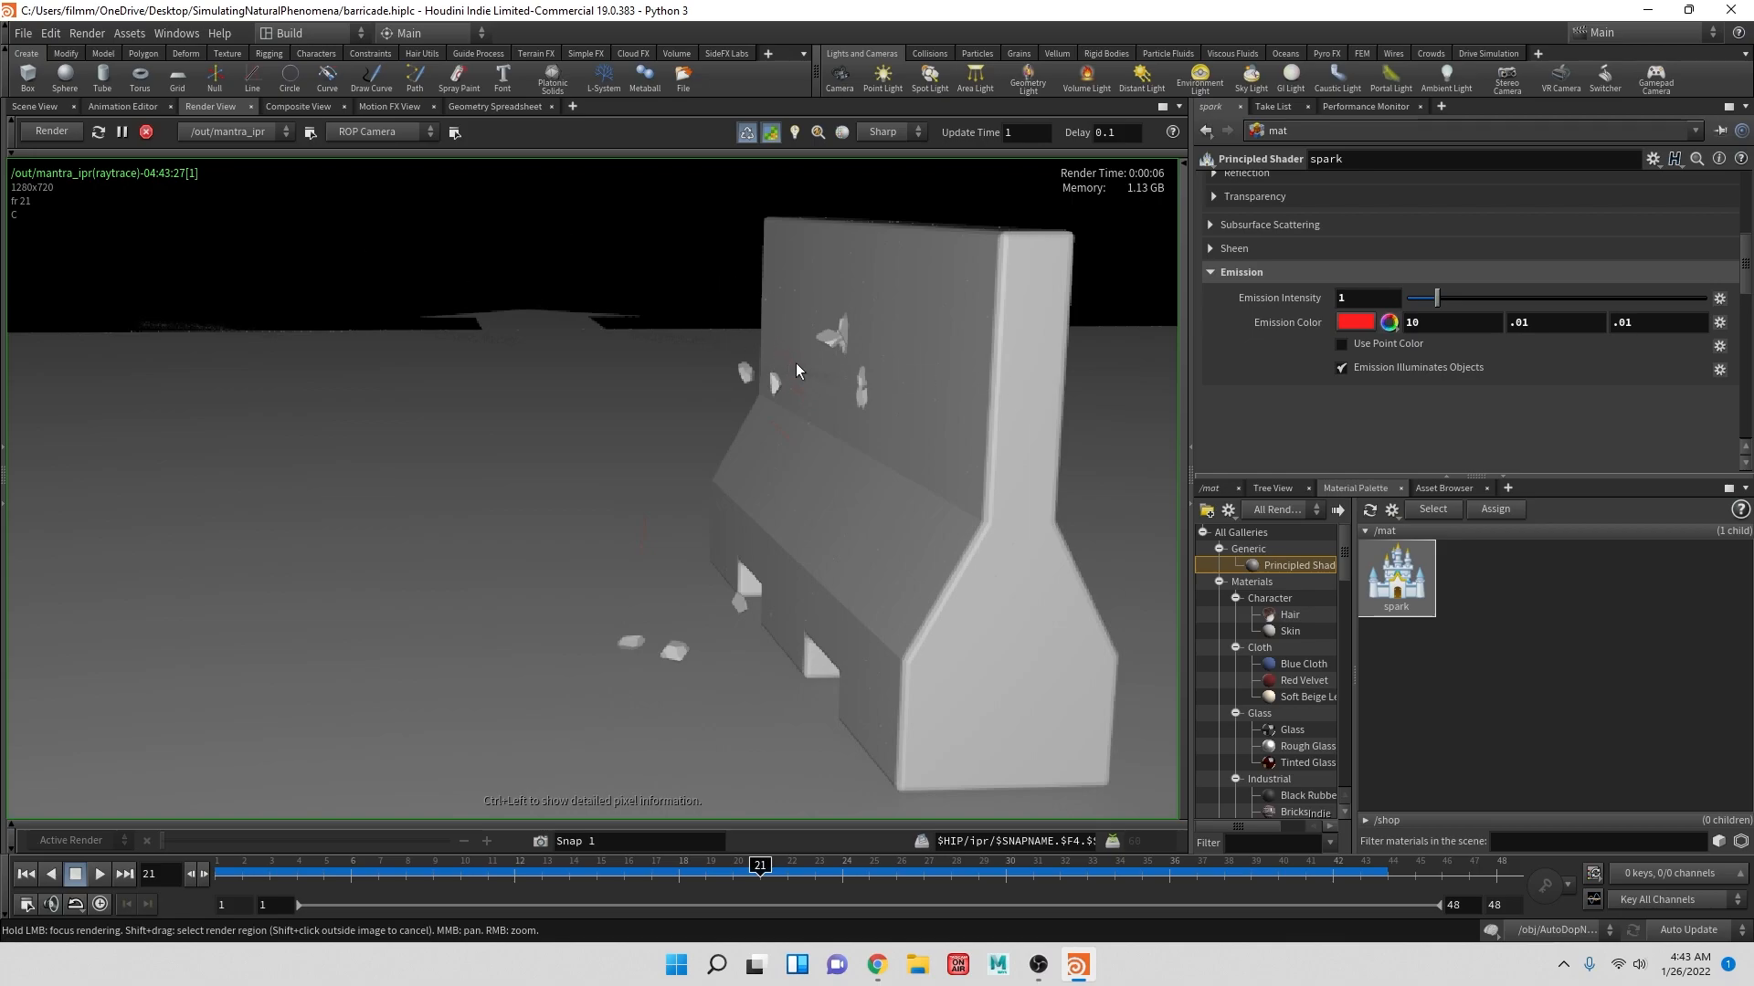
pyautogui.click(79, 135)
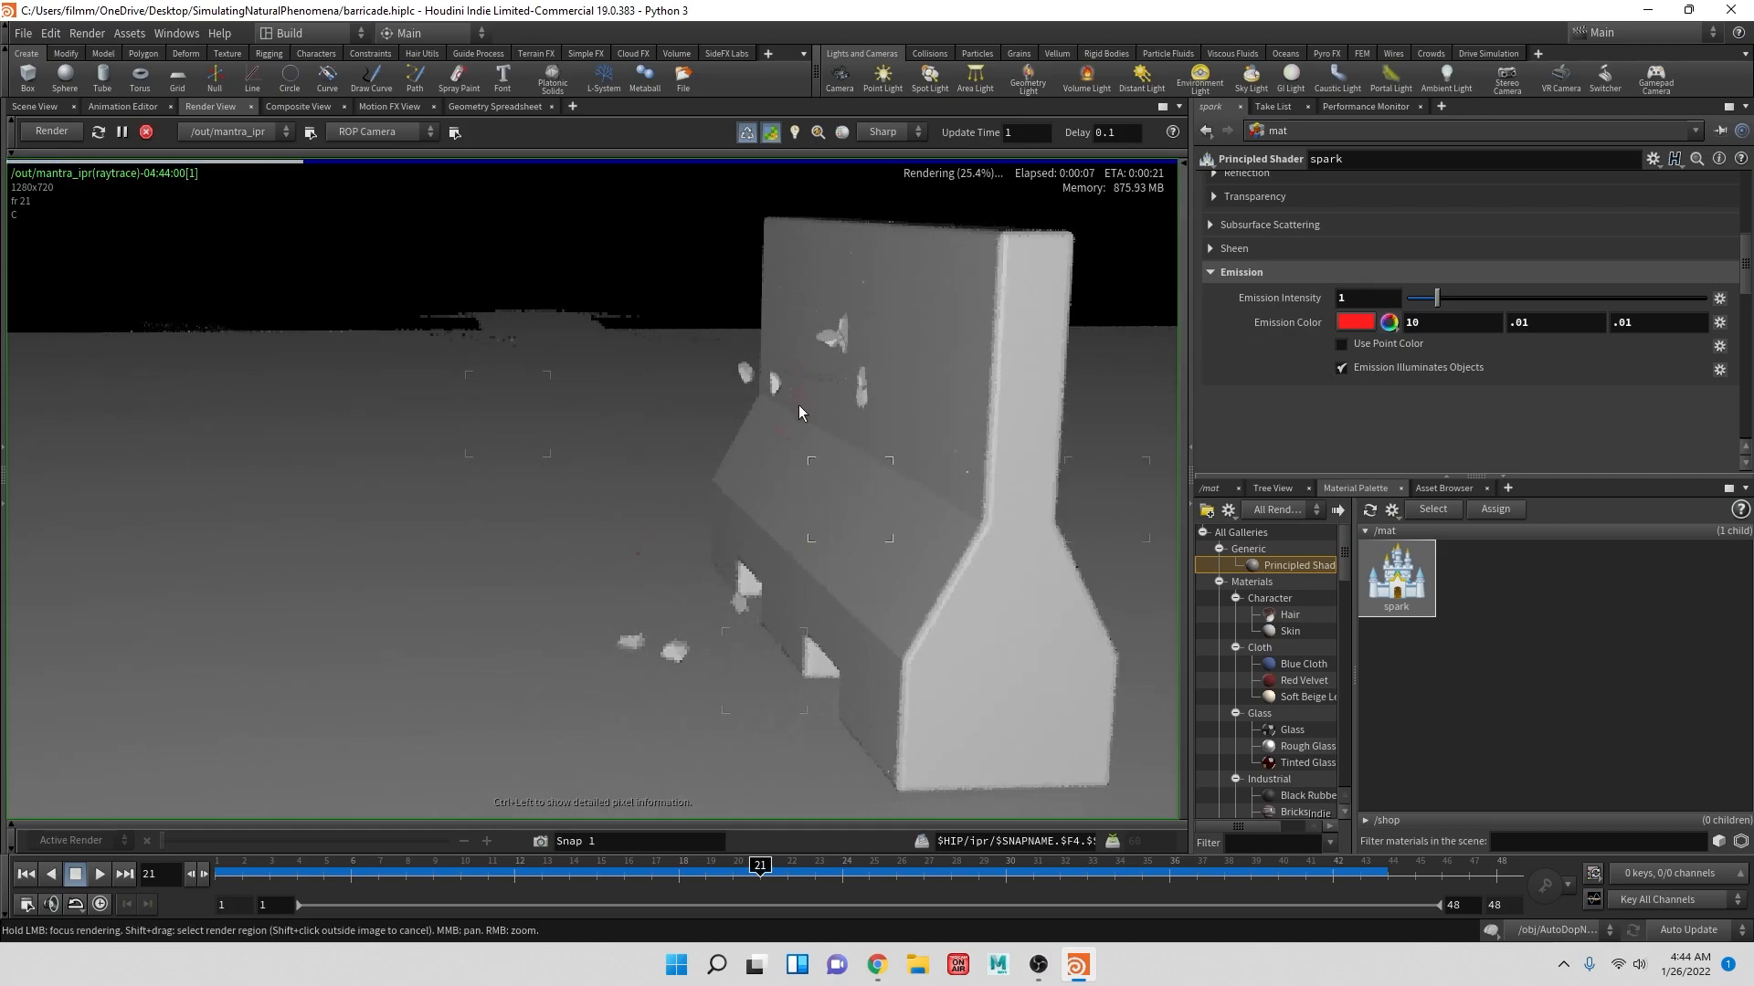
# - Set the spark shader's base color to 10, 10, 0.01 and re-render the frame
pyautogui.scroll(15, 1443, 394)
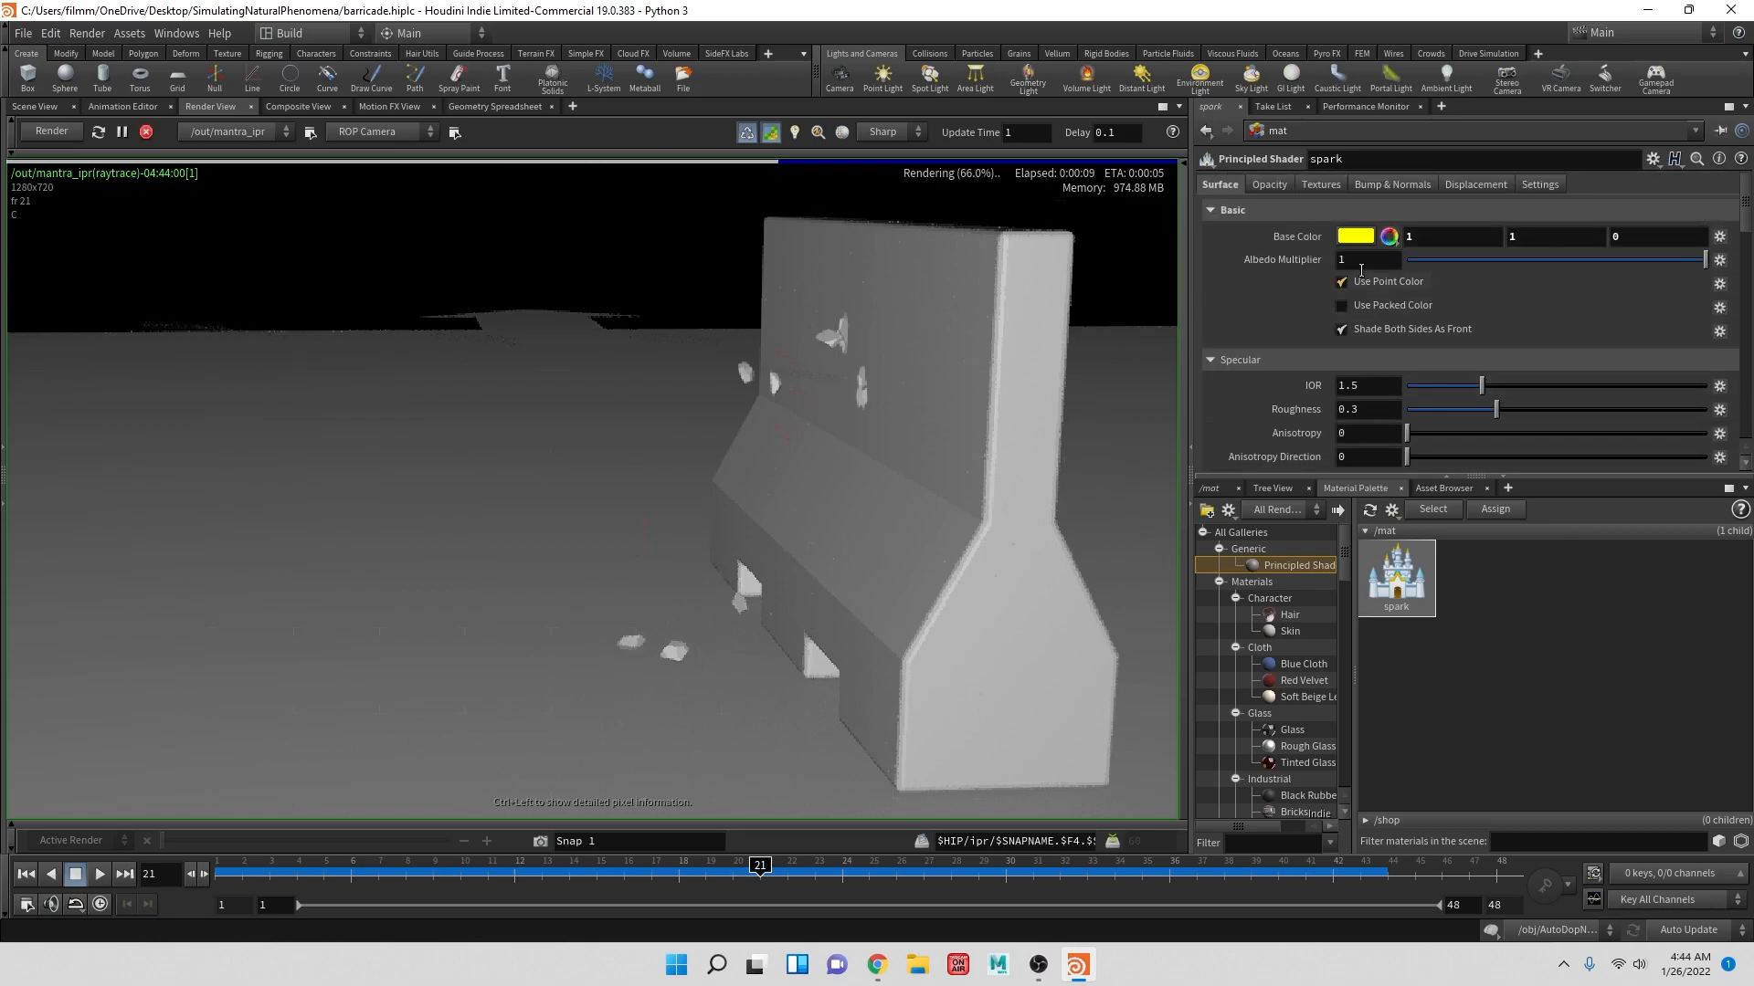
pyautogui.click(1434, 238)
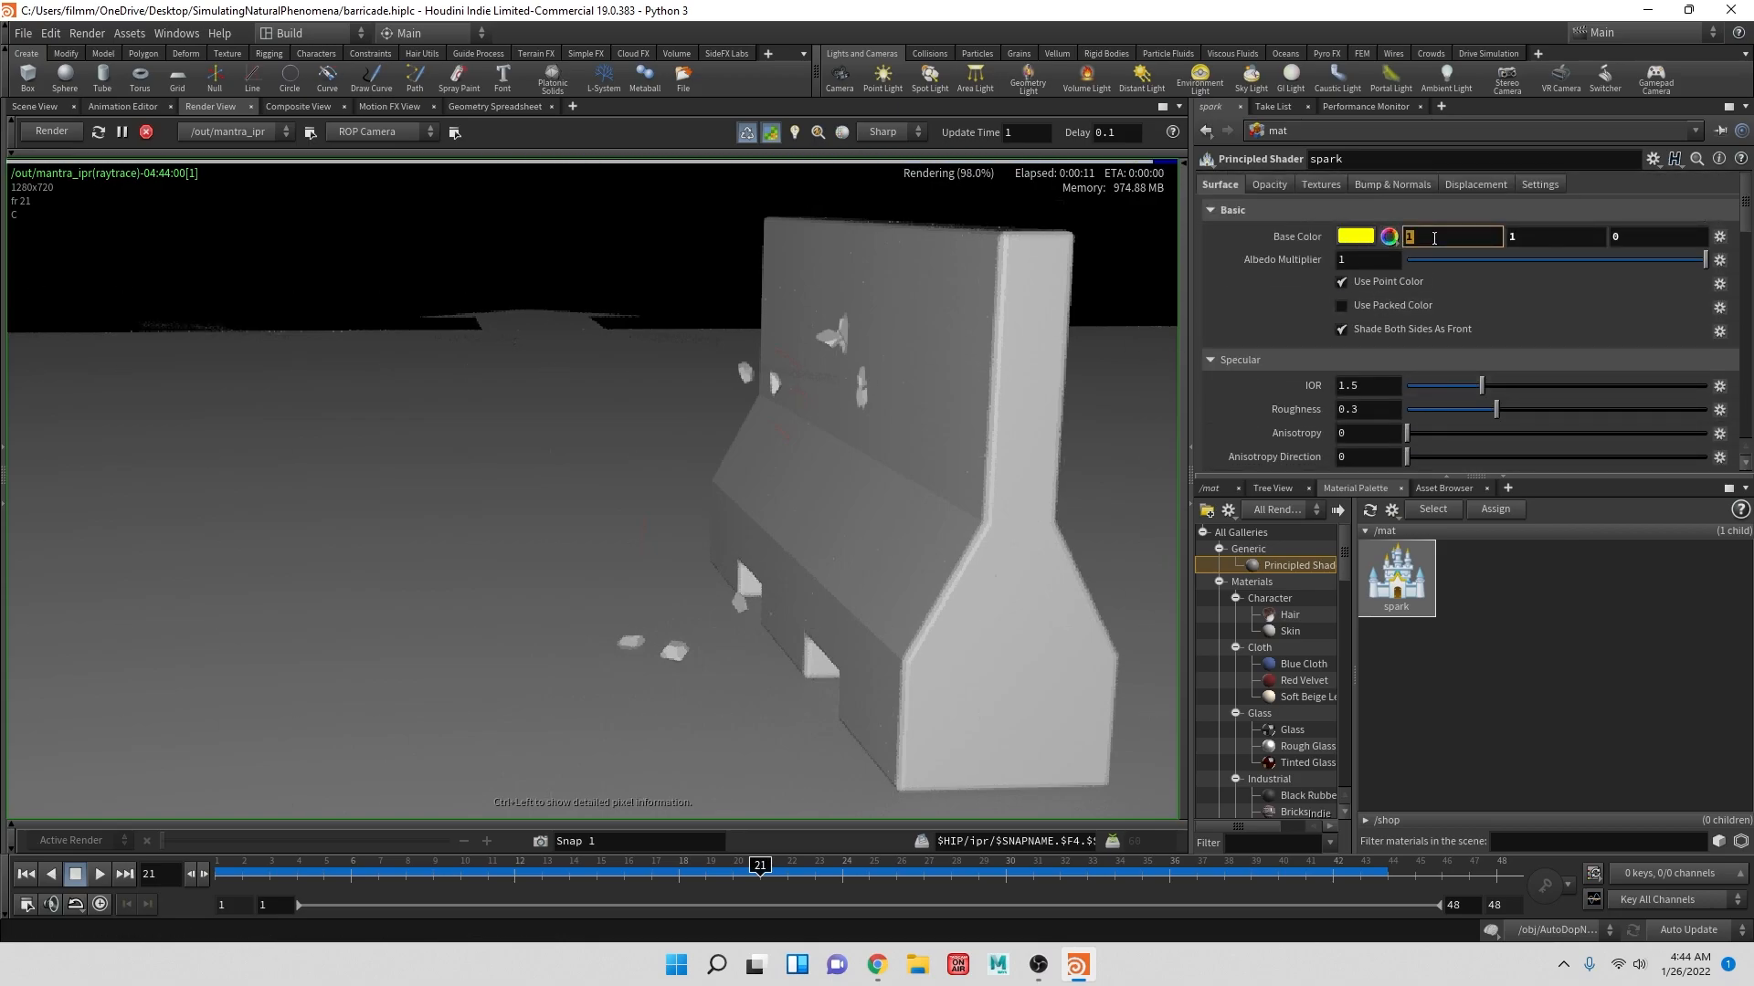
pyautogui.click(1655, 229)
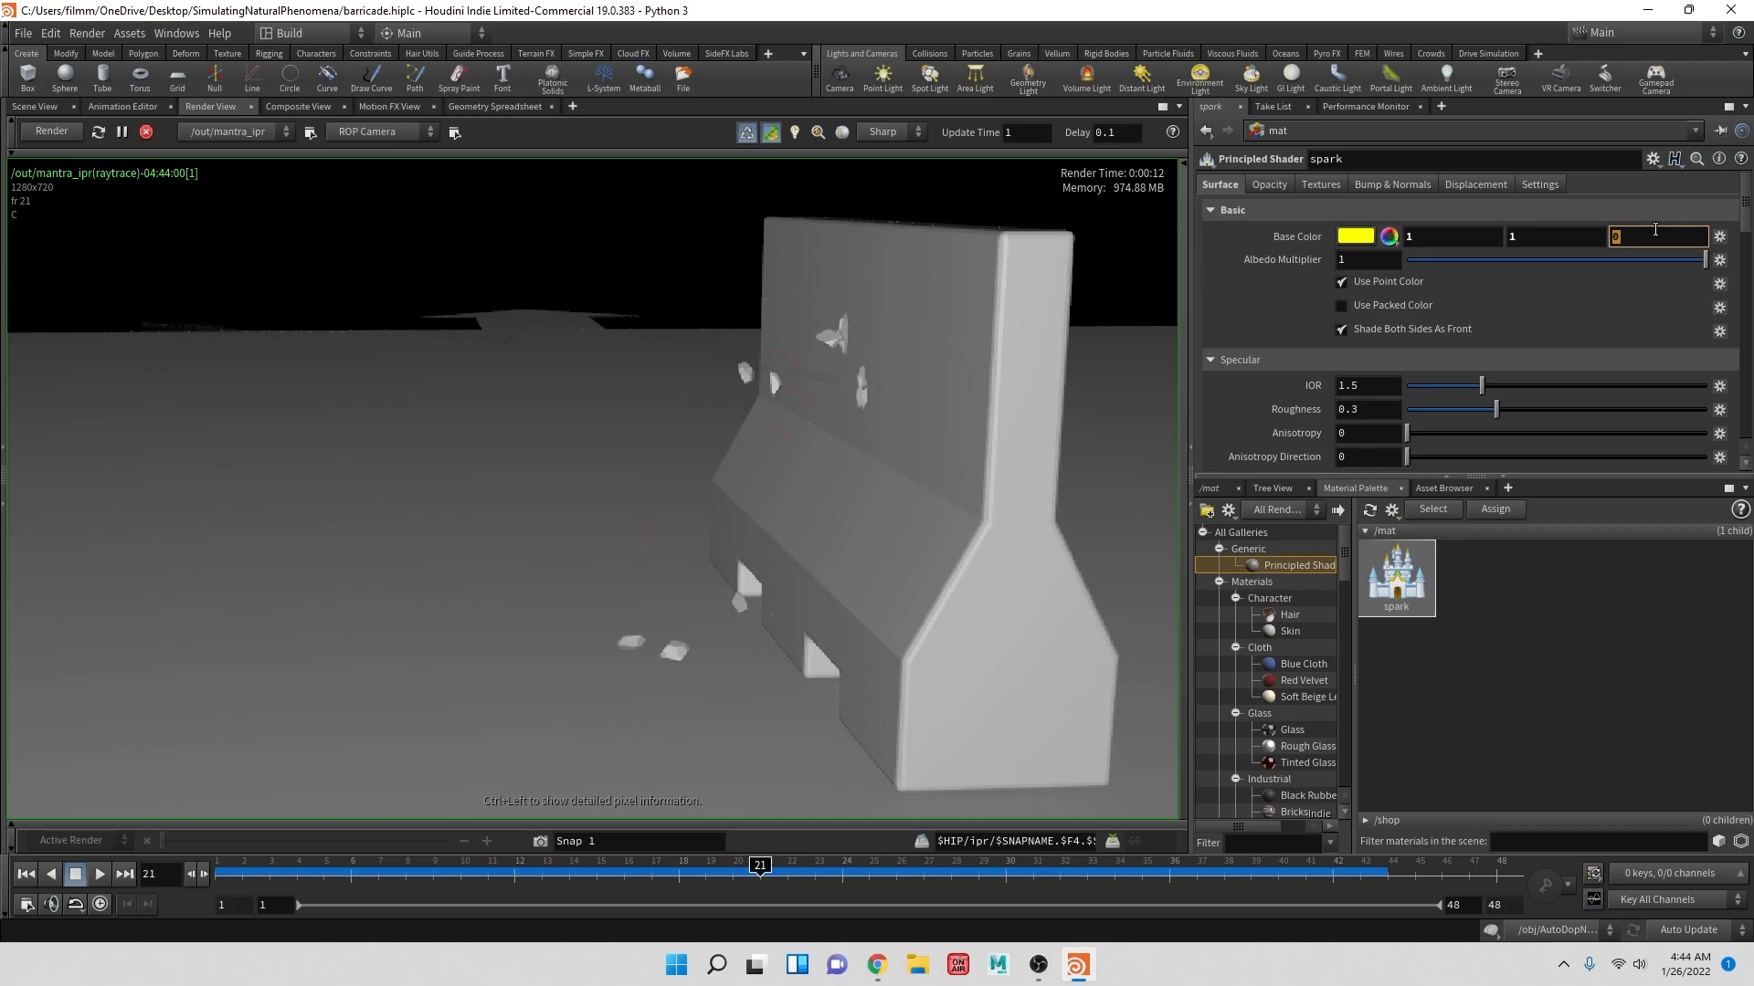
pyautogui.press('Return')
pyautogui.click(1461, 230)
pyautogui.write('10`10')
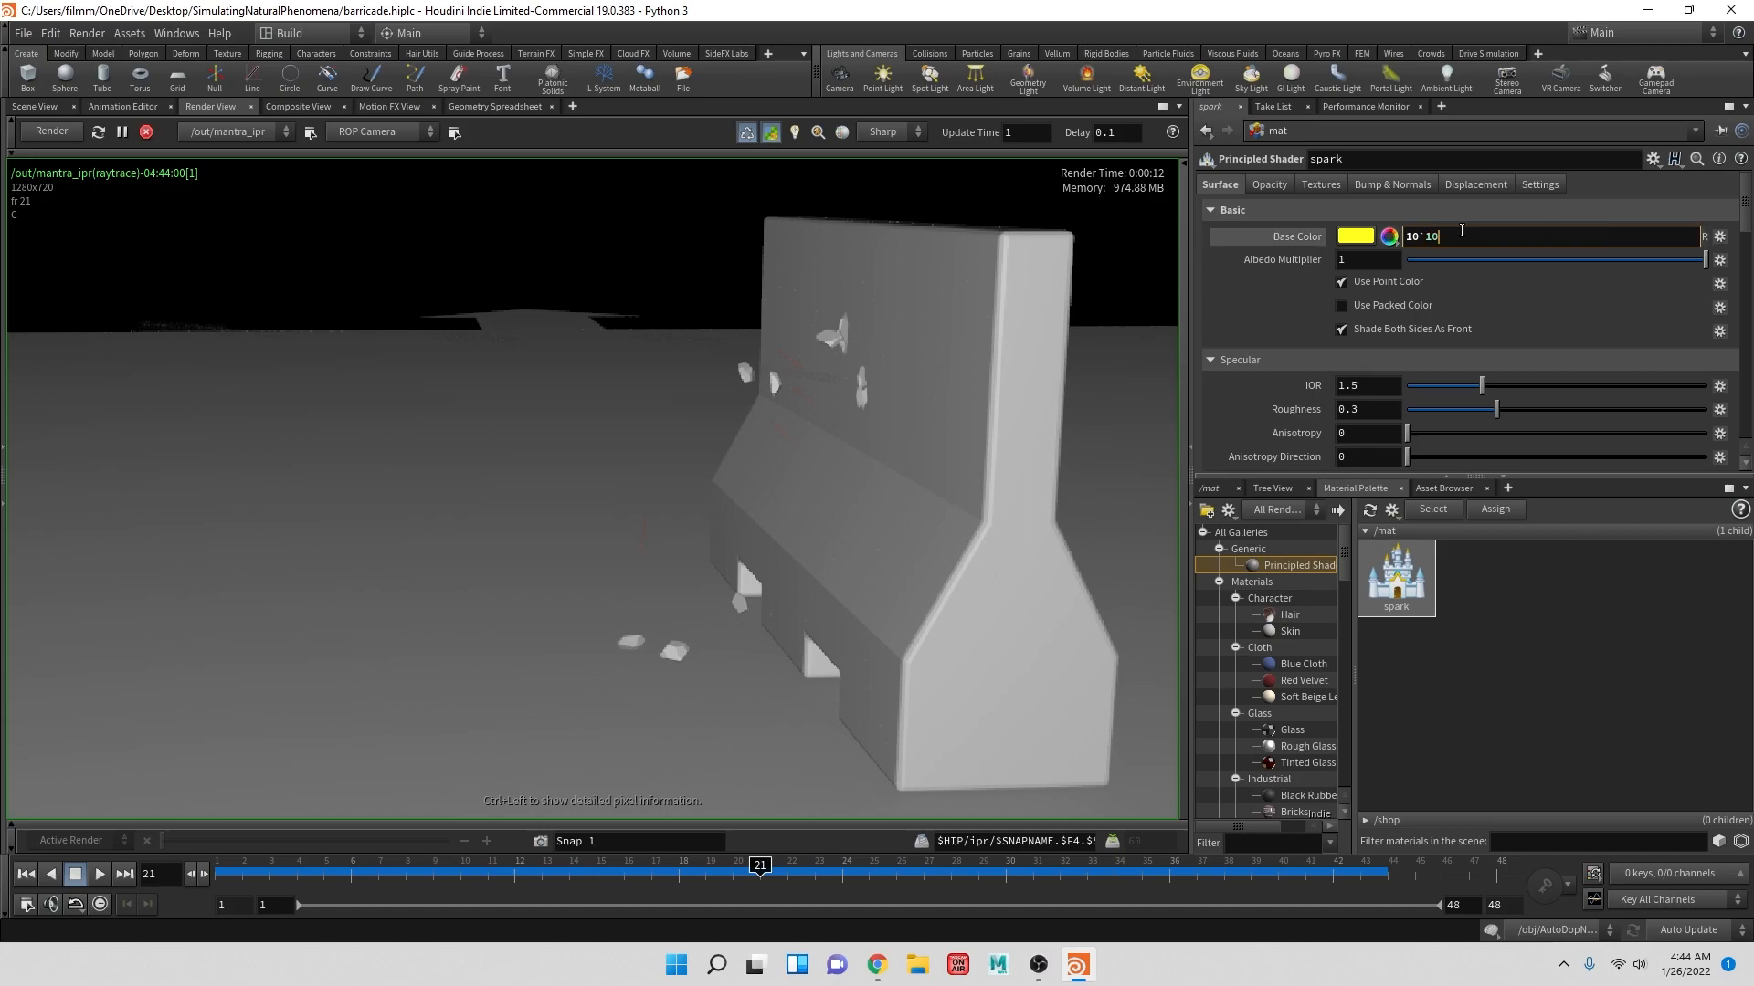
pyautogui.press('Tab')
pyautogui.write('10')
pyautogui.press('Return')
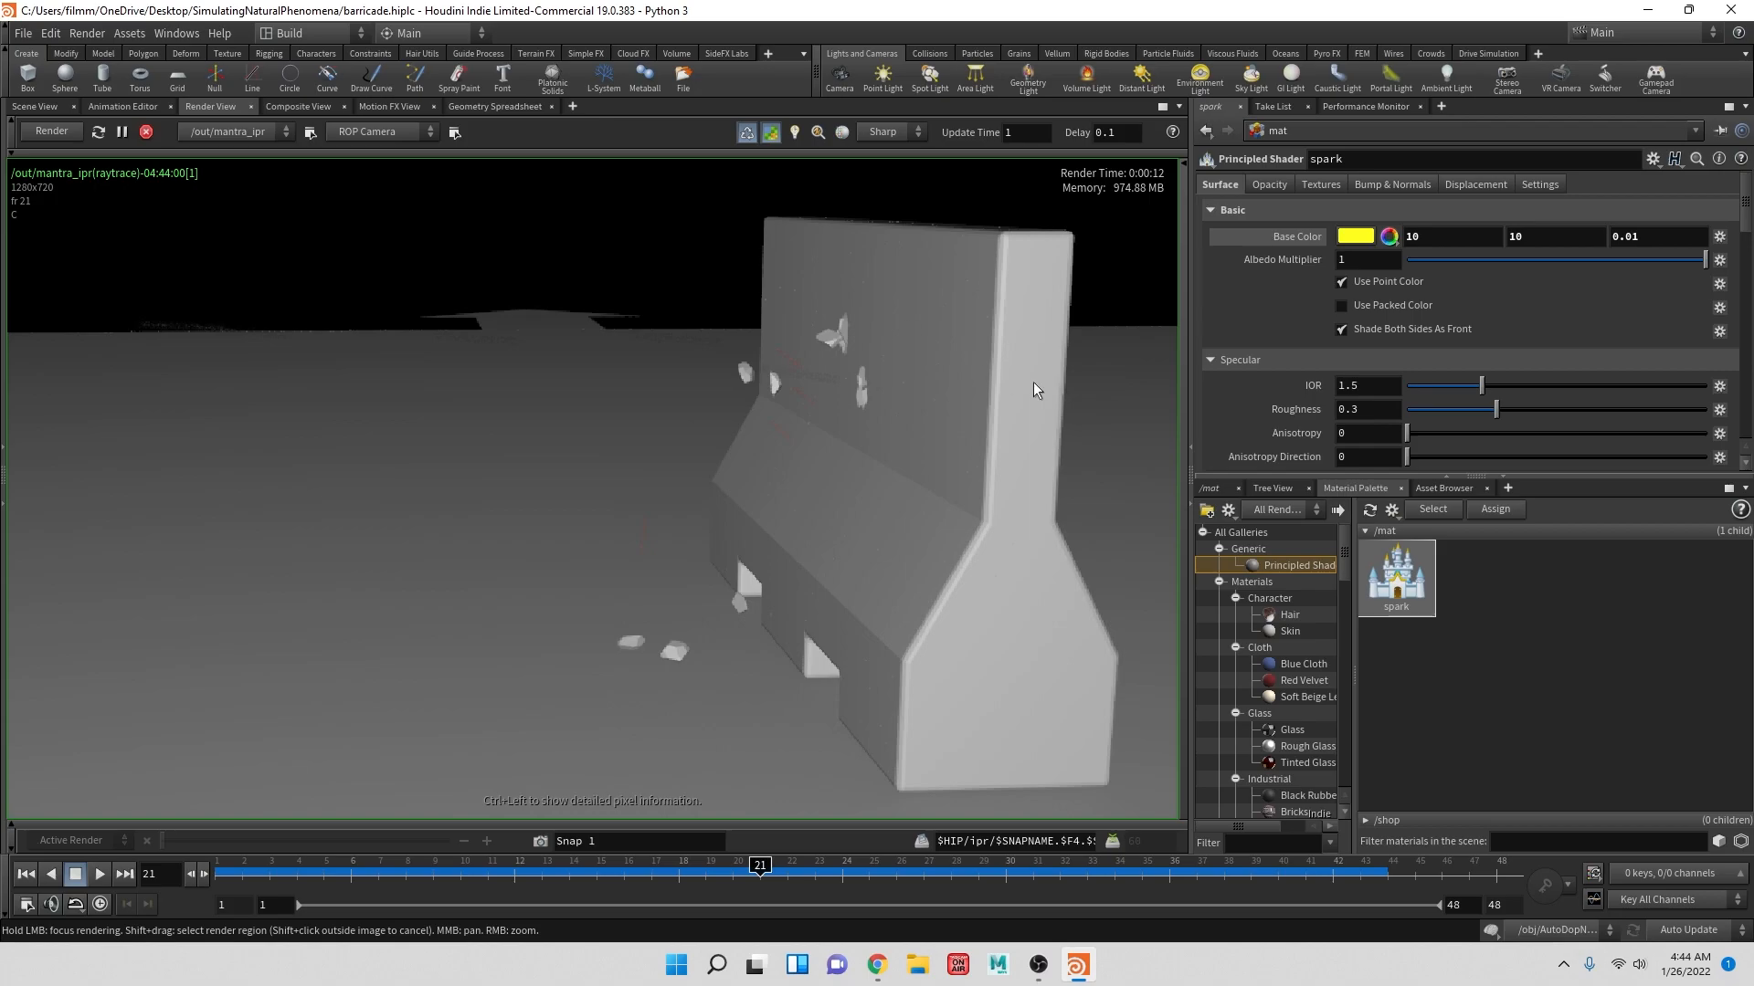
pyautogui.click(146, 132)
pyautogui.click(51, 132)
# - Return to the obj network, stop the render, and create a new camera from the current scene view
pyautogui.click(1218, 491)
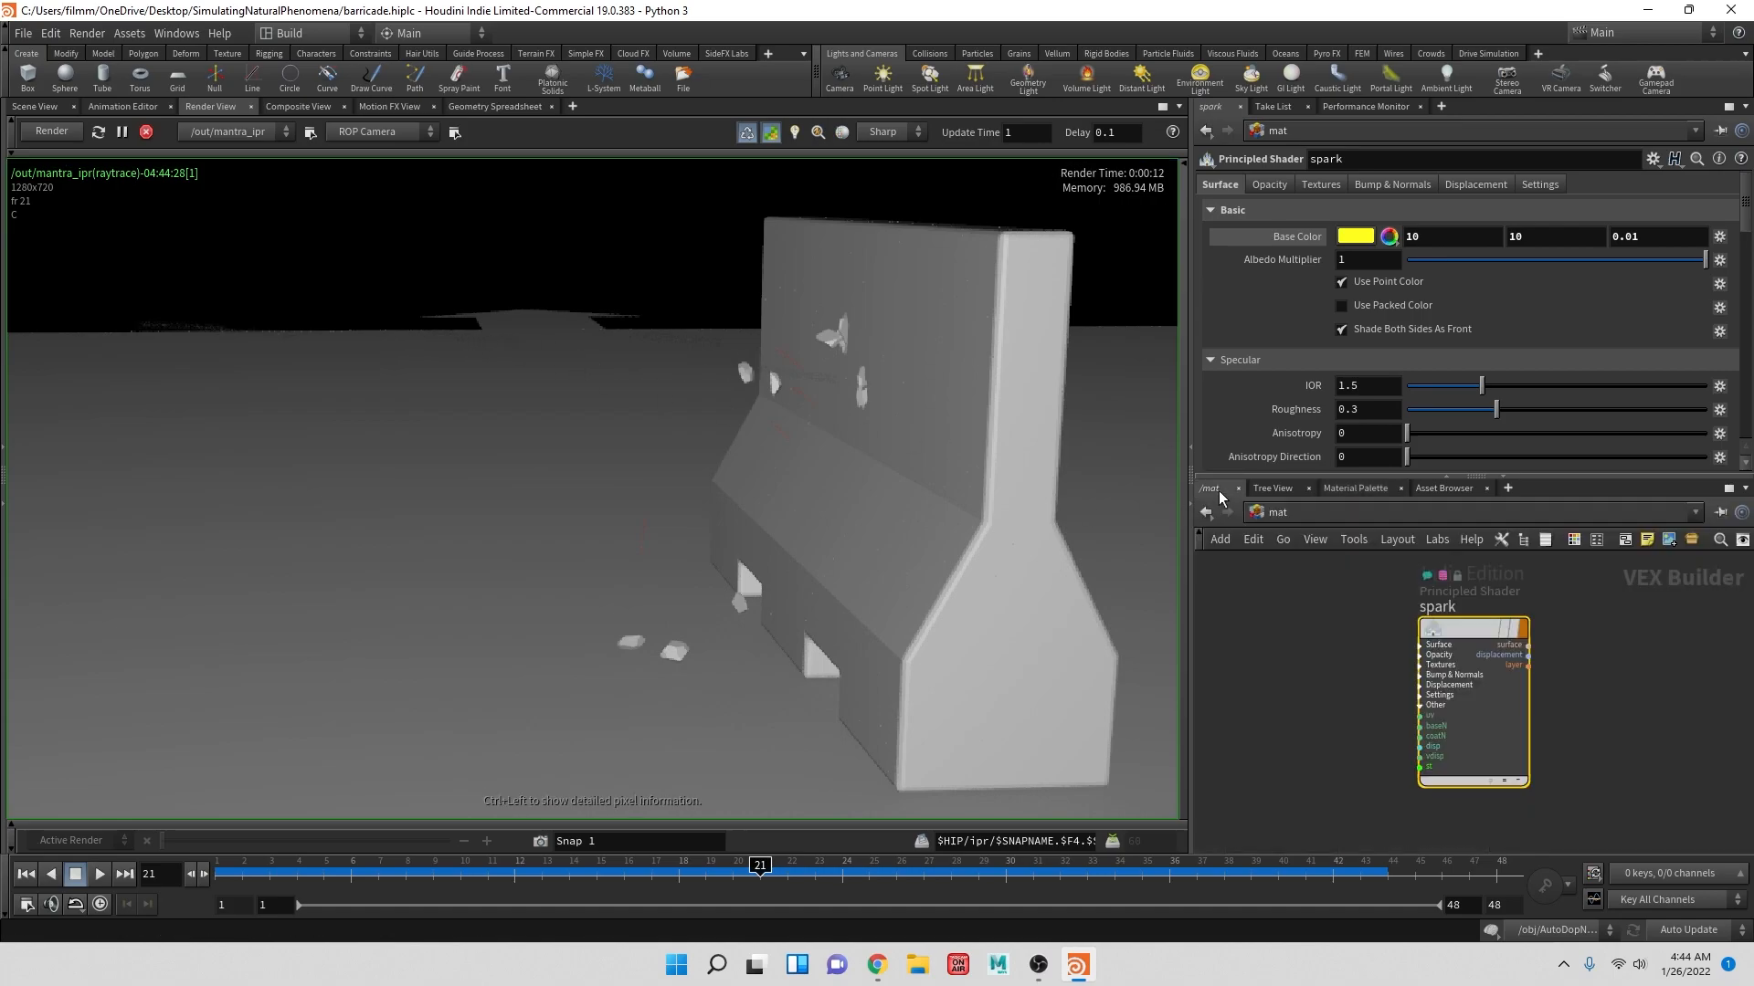
pyautogui.click(1290, 512)
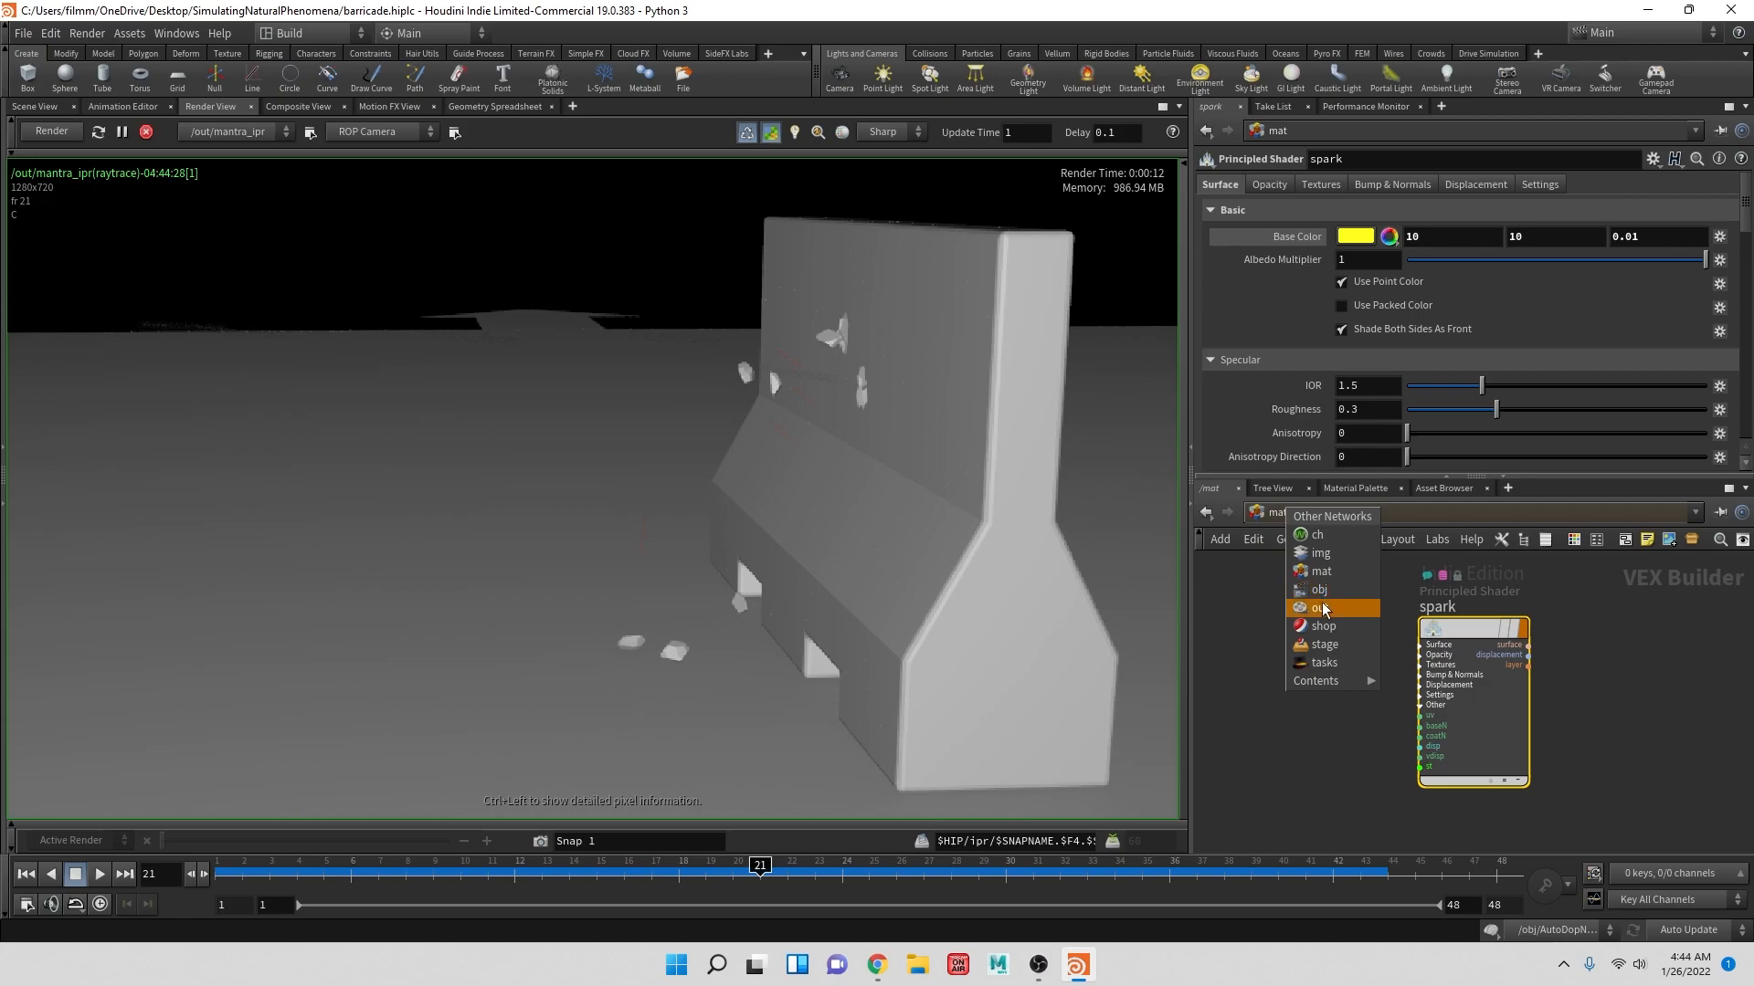
pyautogui.click(1317, 589)
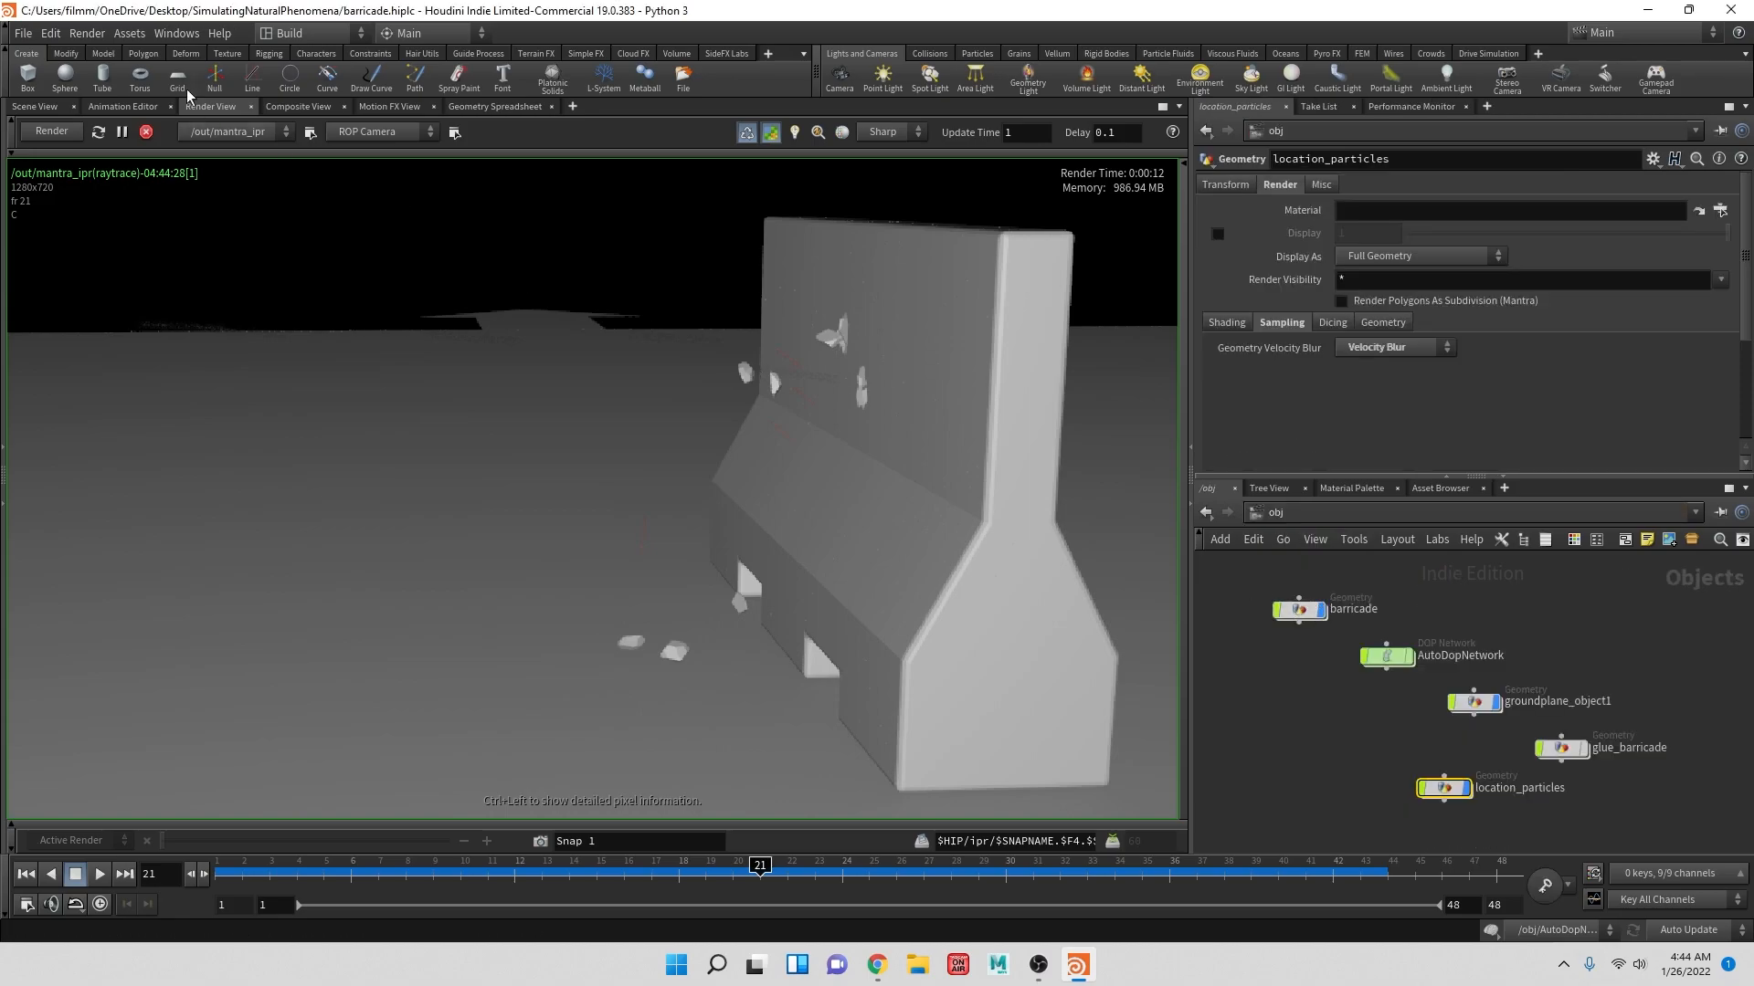
pyautogui.click(146, 132)
pyautogui.click(25, 107)
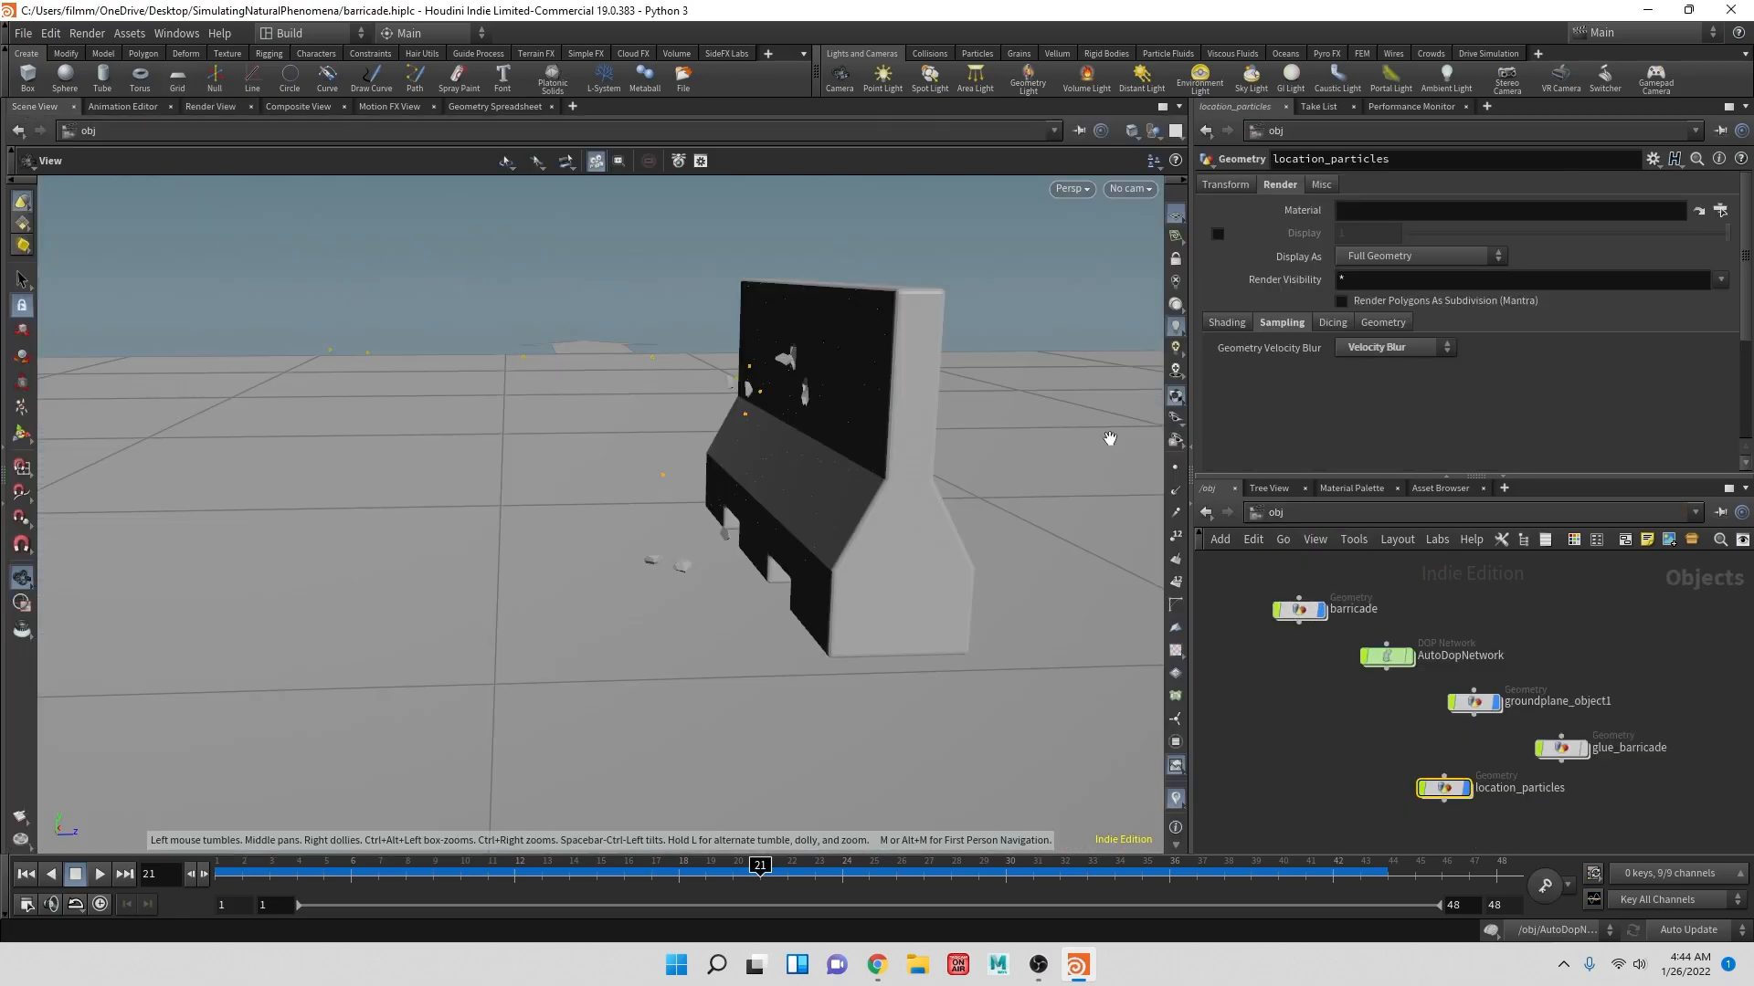
pyautogui.click(1130, 188)
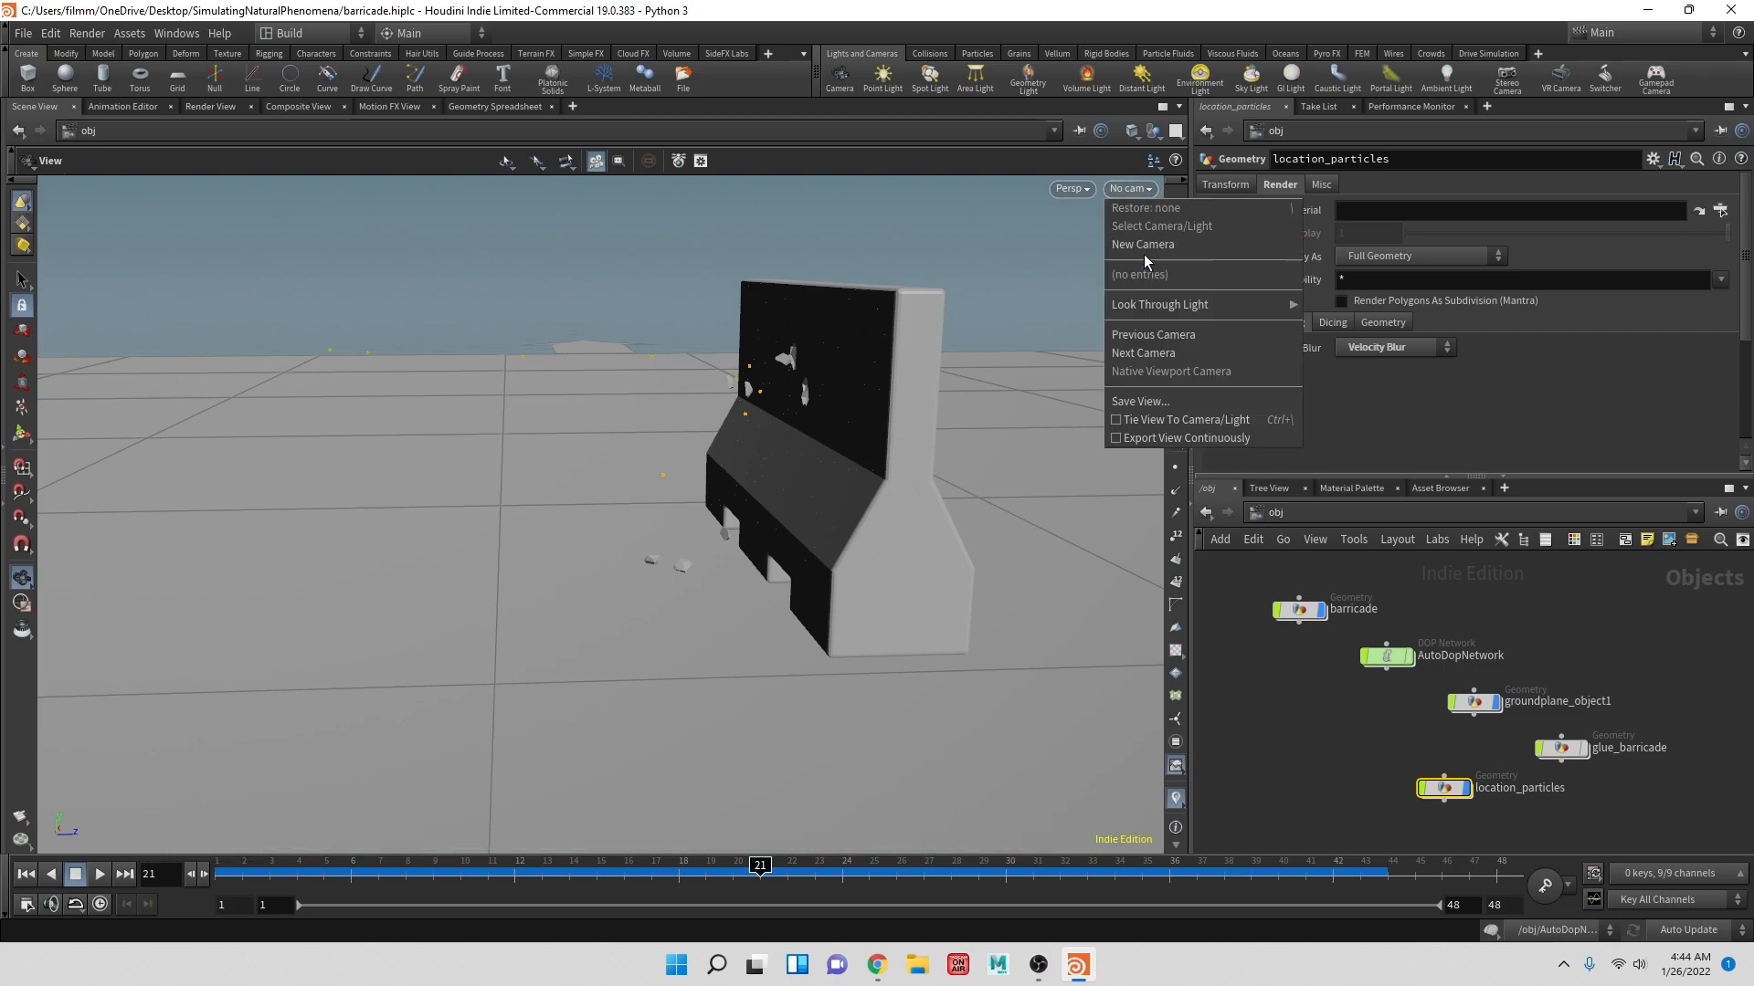
pyautogui.click(1143, 245)
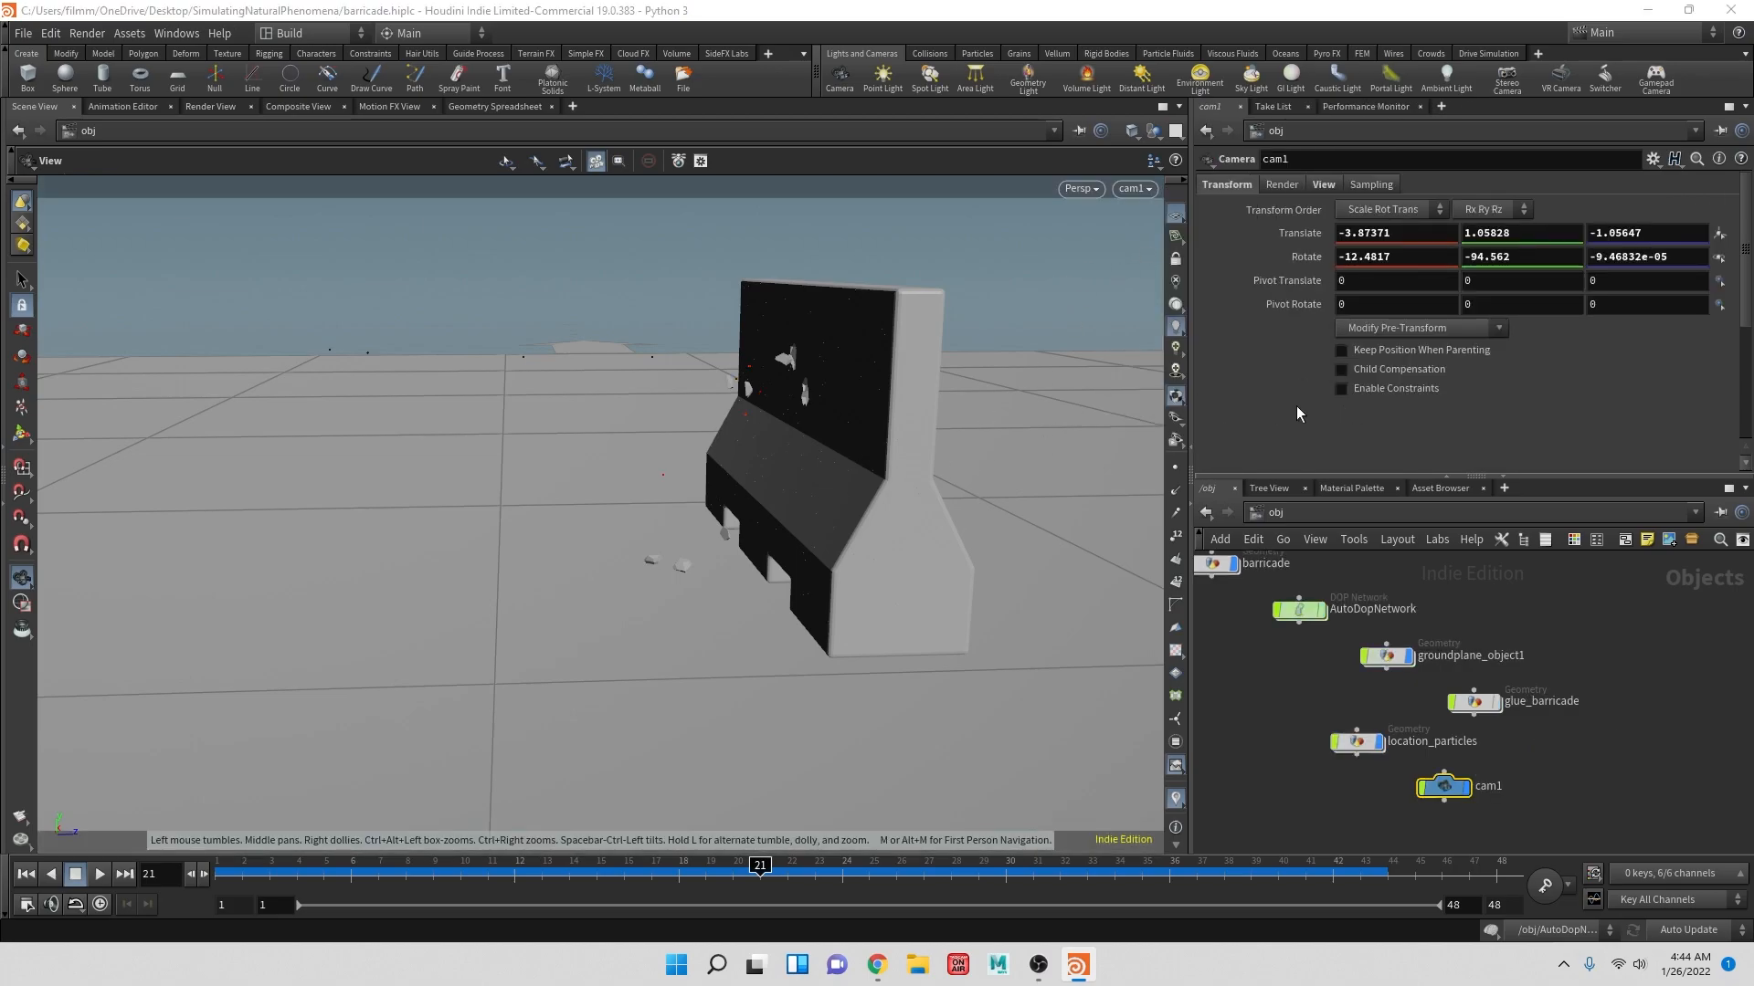
# - Show cam1's sampling settings and render the frame through /obj/cam1
pyautogui.moveTo(1454, 791)
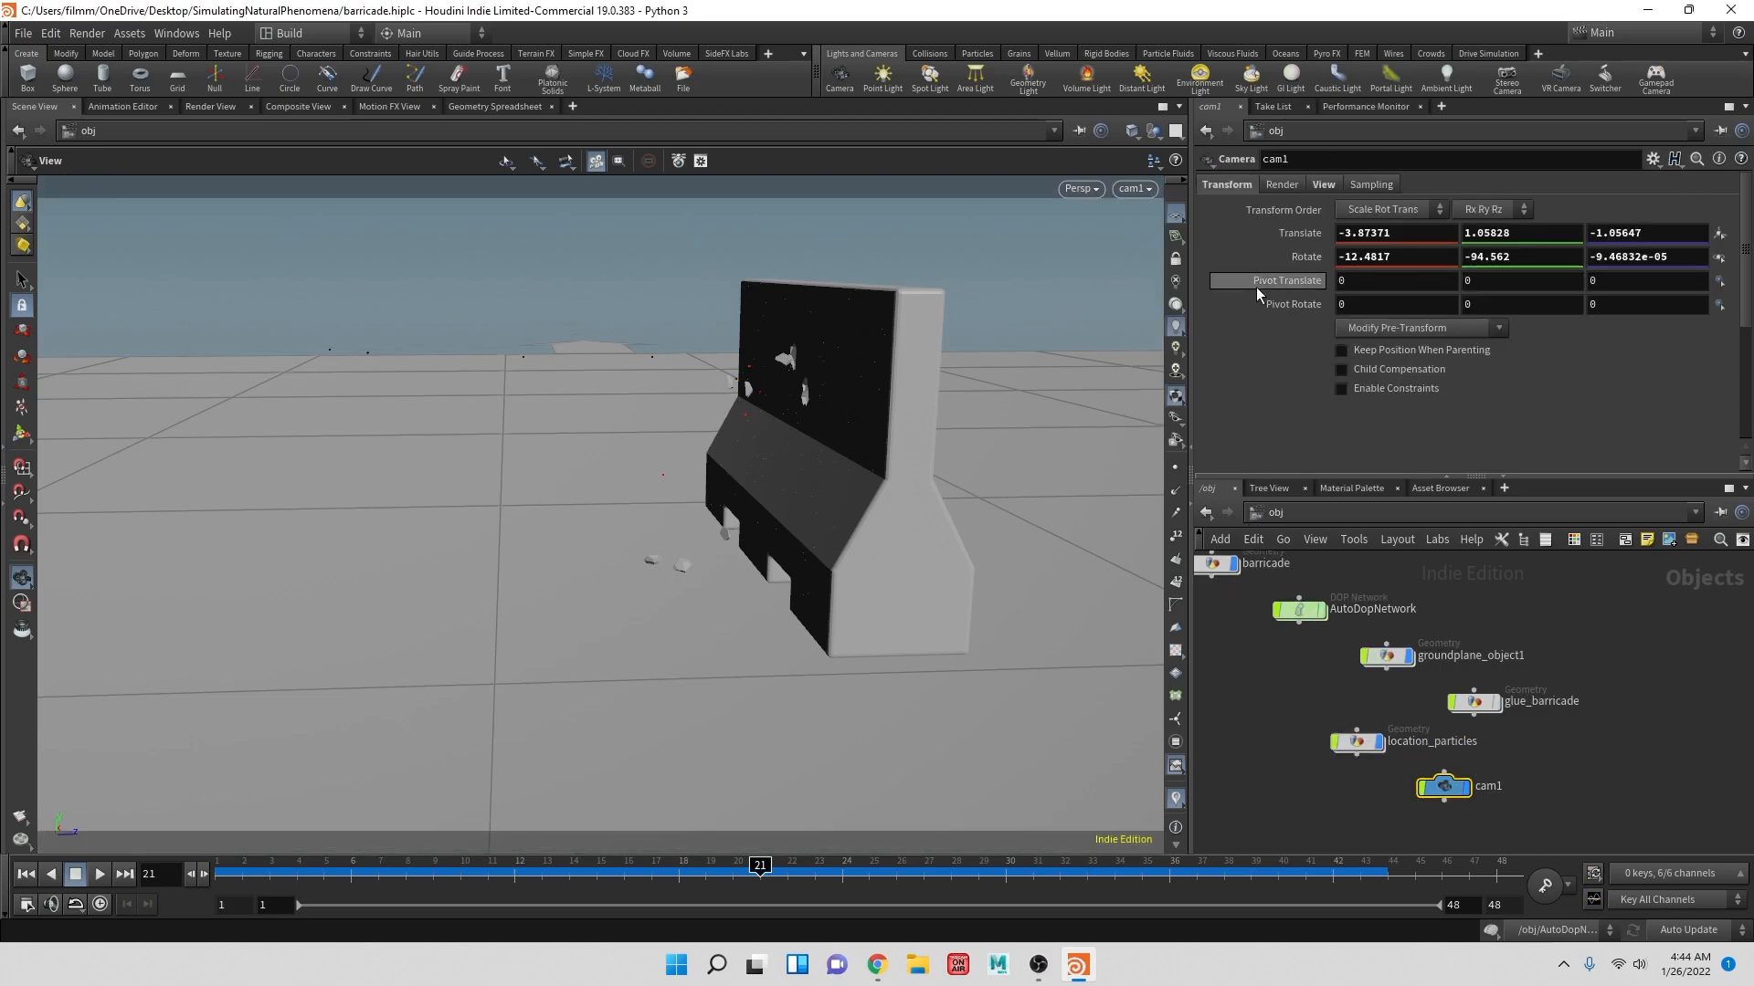
pyautogui.click(1363, 187)
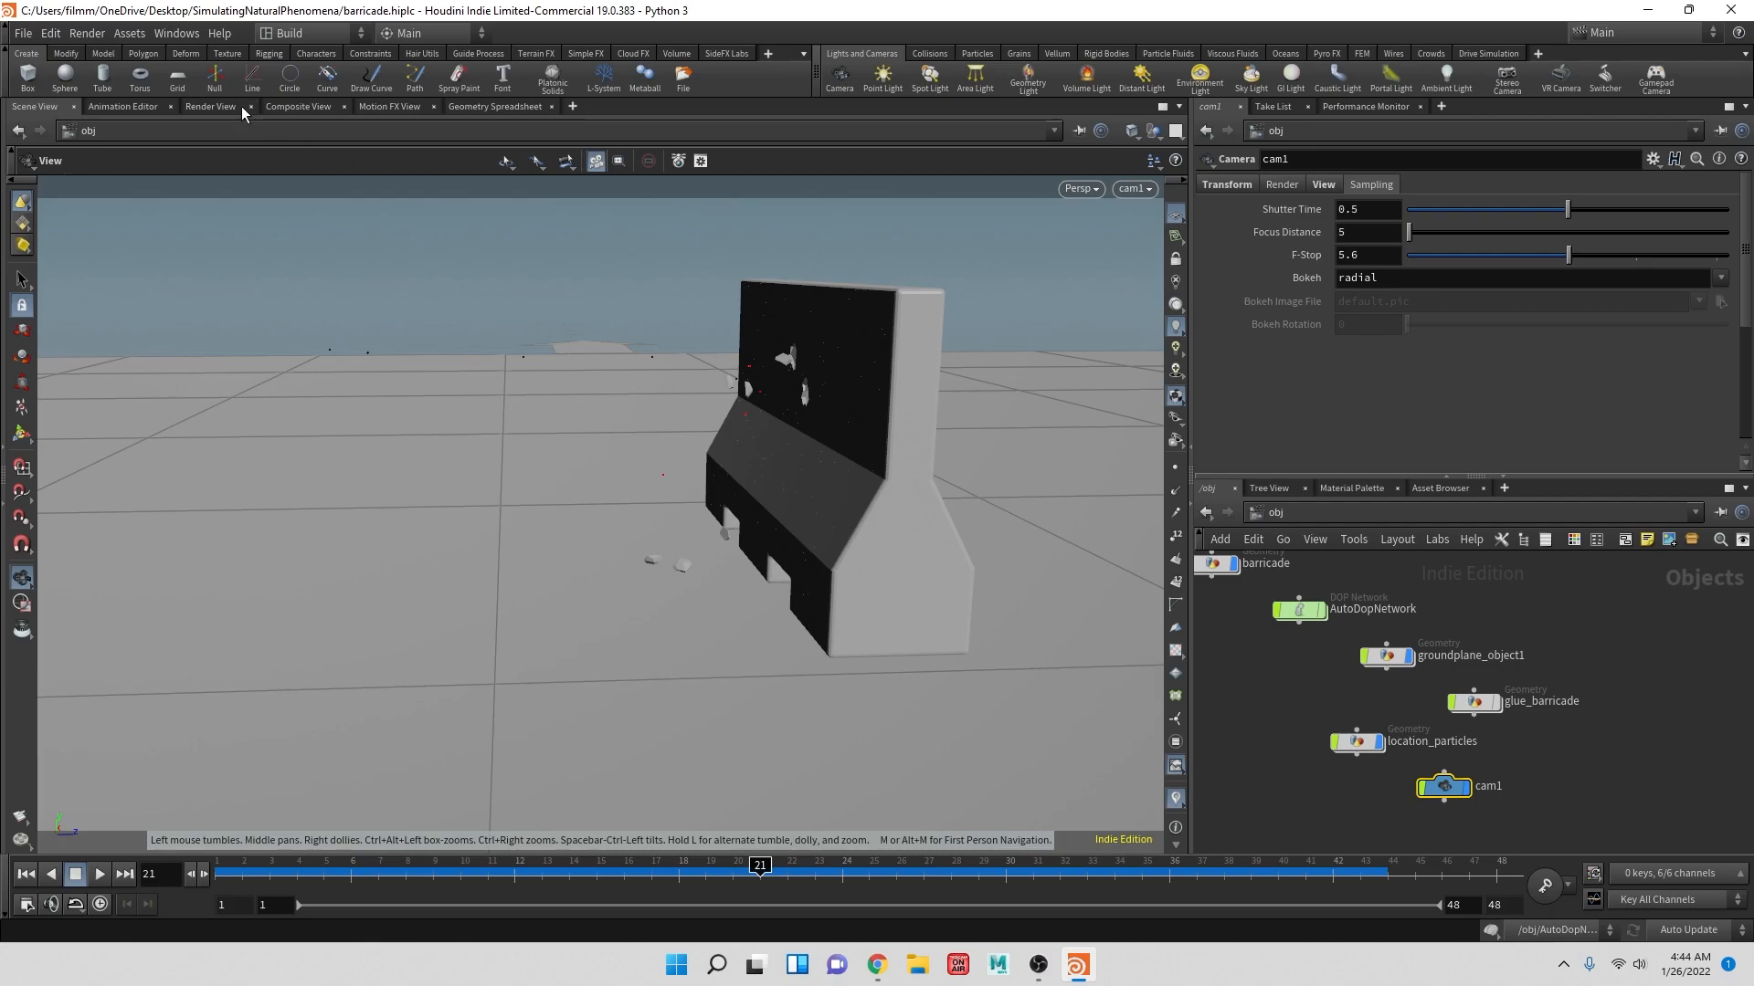
pyautogui.click(206, 106)
pyautogui.click(357, 133)
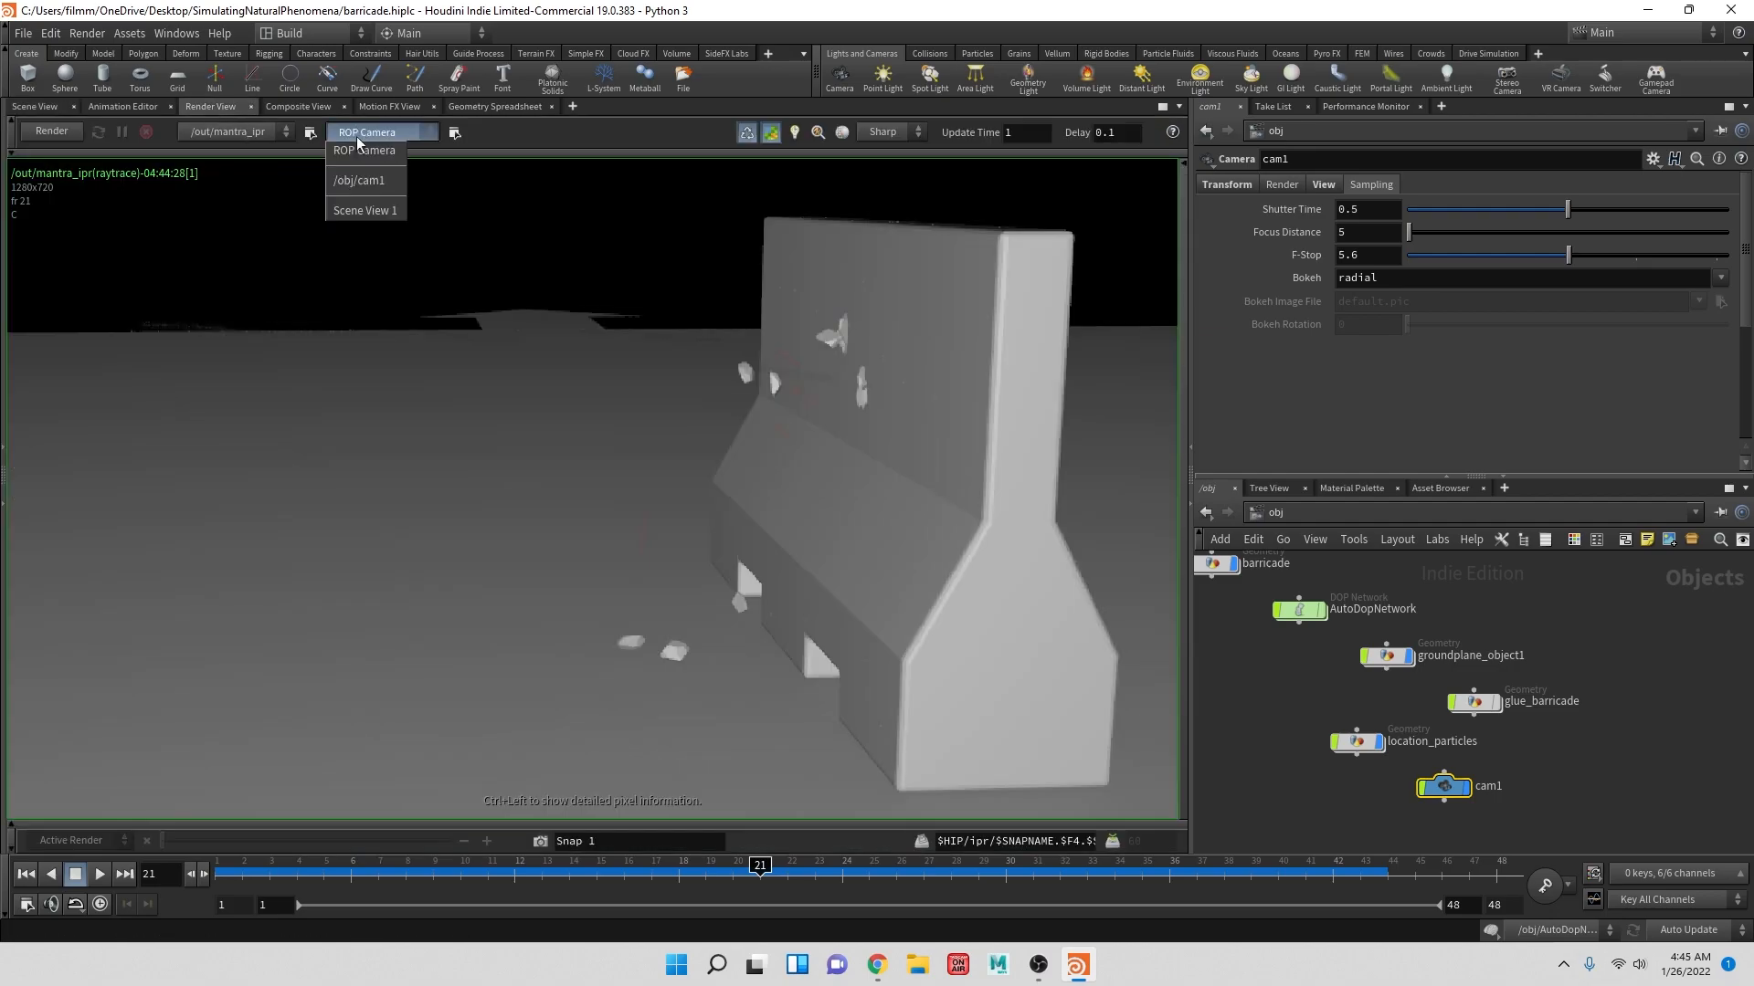
pyautogui.click(370, 181)
pyautogui.click(68, 133)
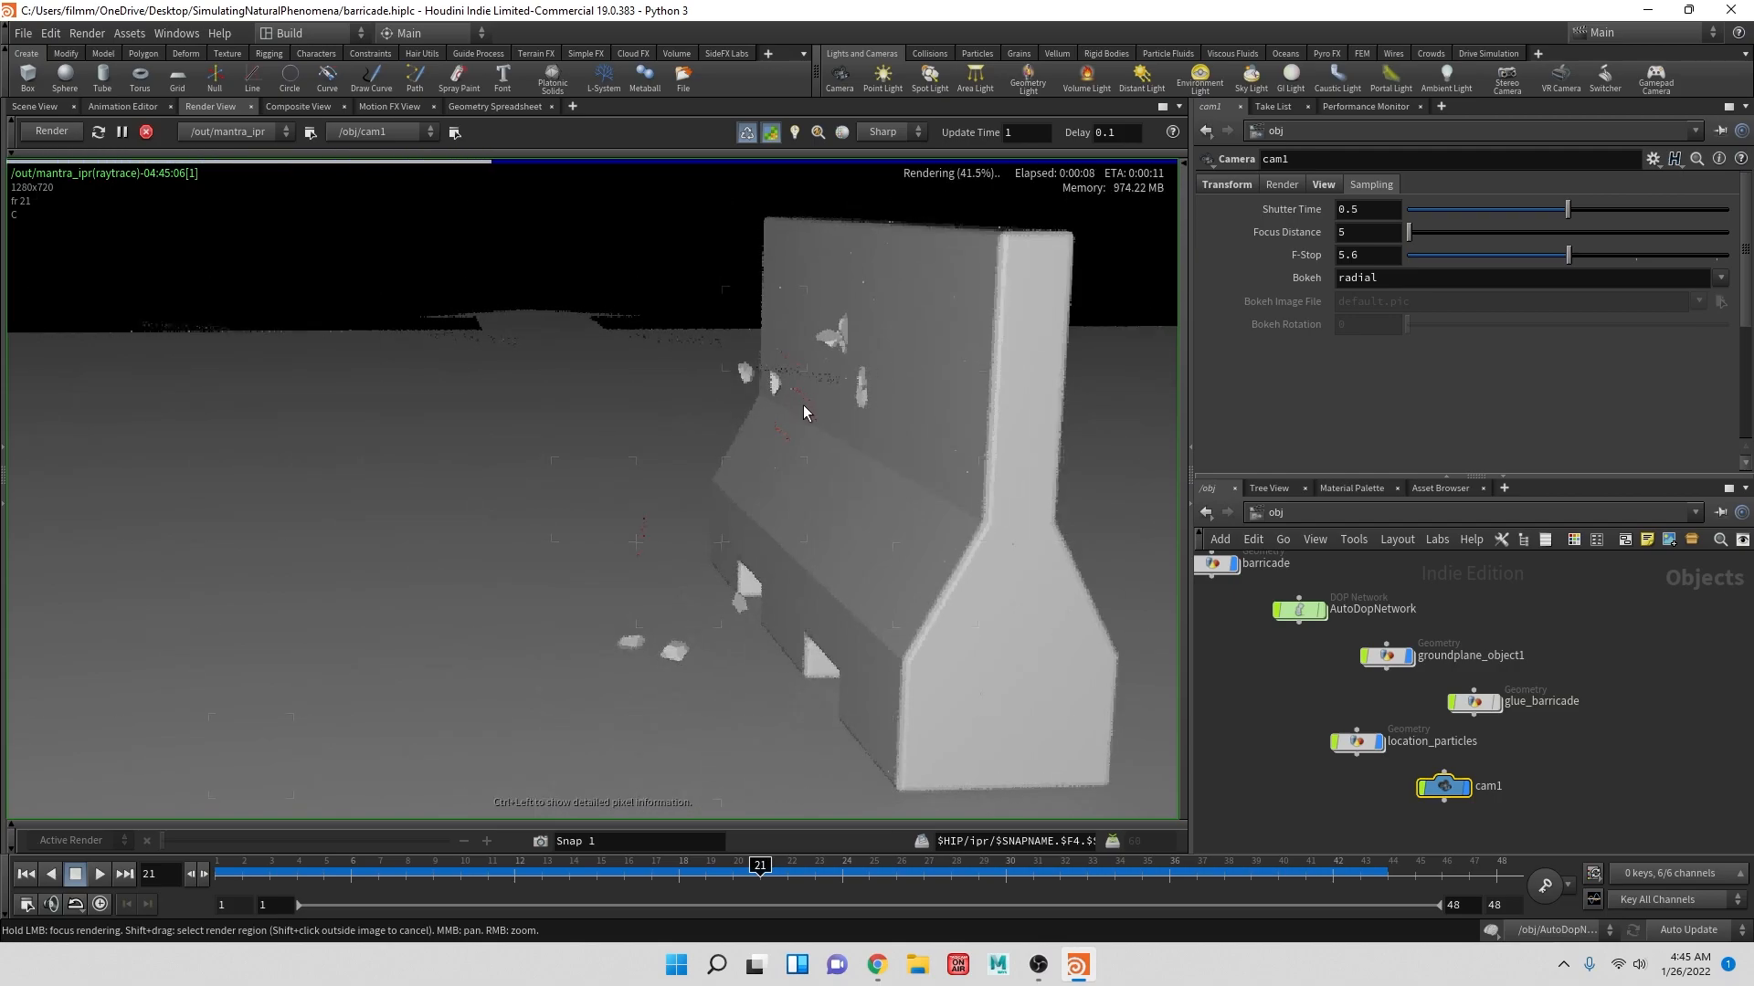
# - Try shutter times of 0.1 and 1 on cam1 to compare the motion blur in the render
pyautogui.doubleClick(1348, 217)
pyautogui.write('.1')
pyautogui.press('Return')
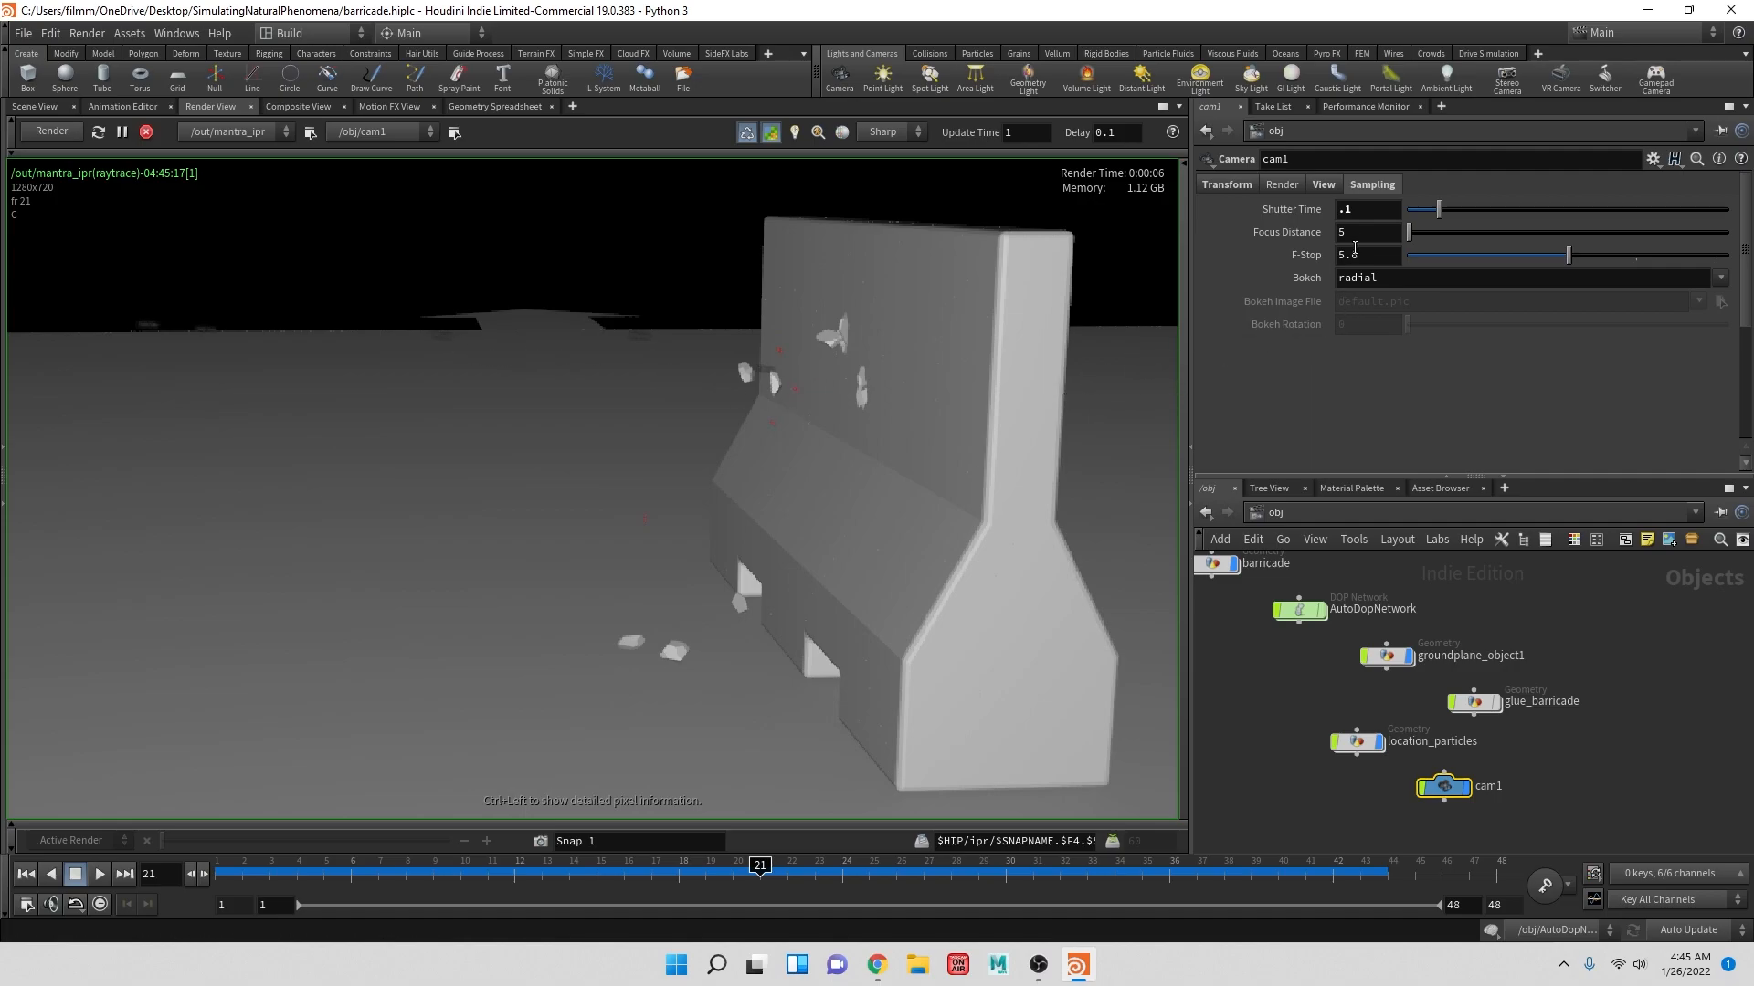
pyautogui.click(1376, 209)
pyautogui.write('1')
pyautogui.press('Return')
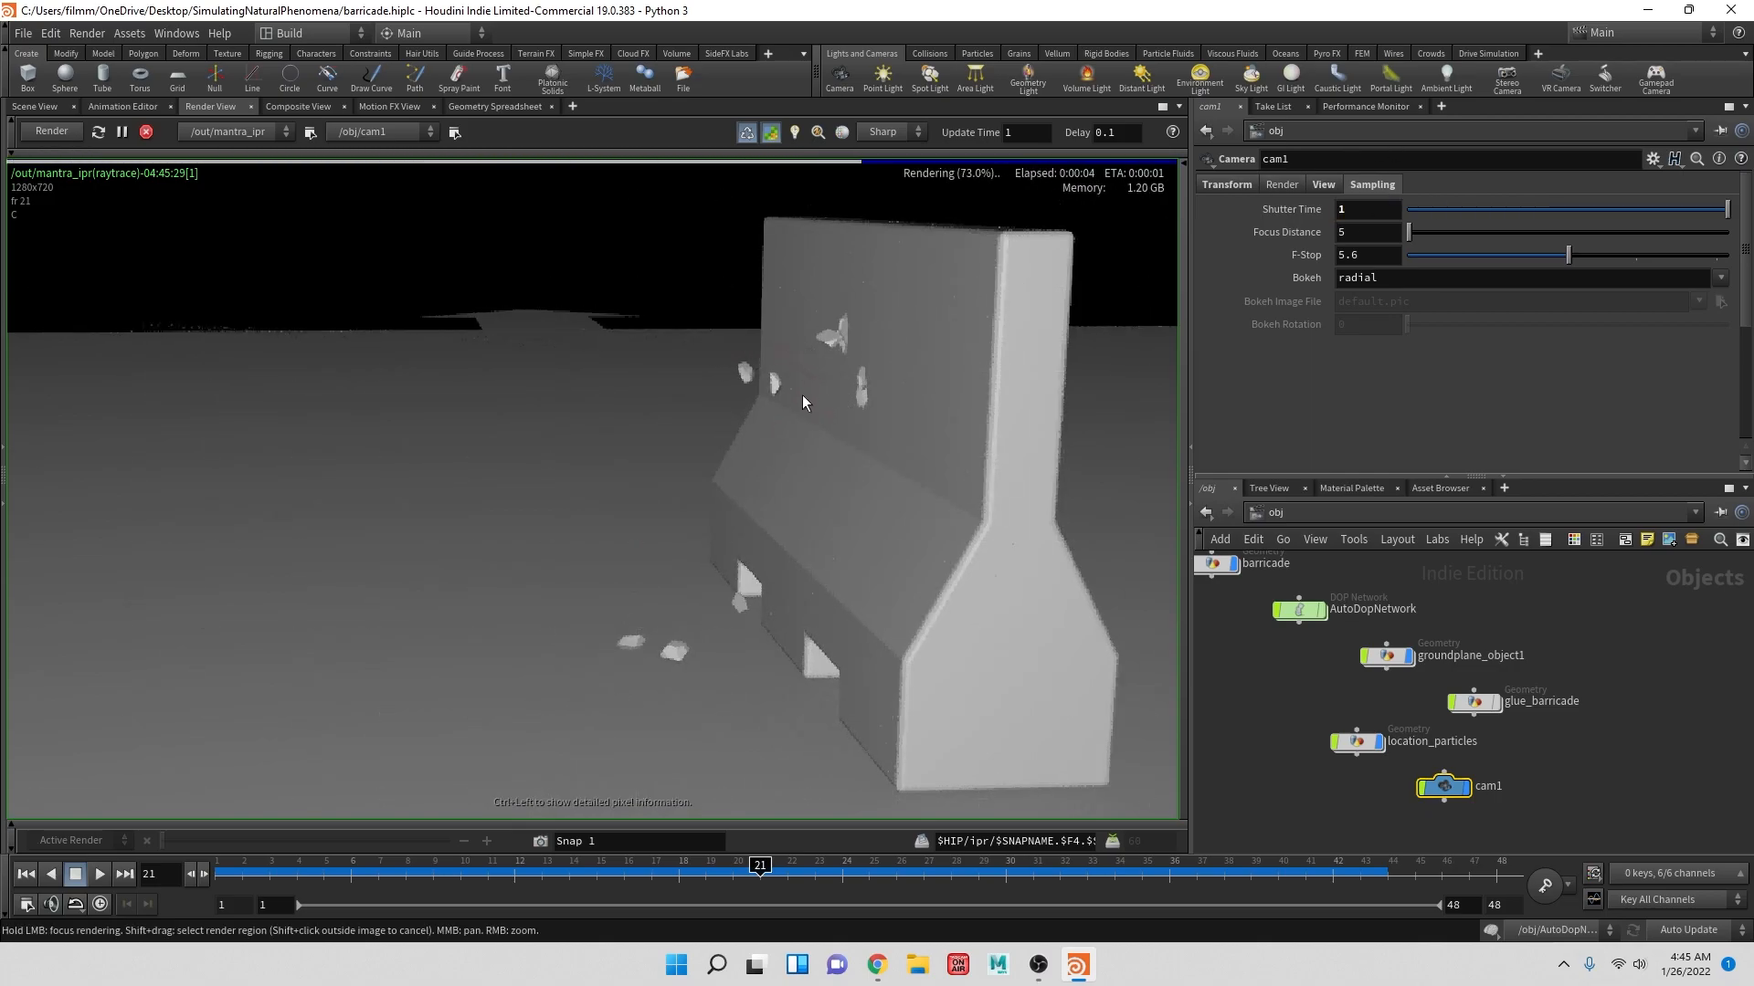
# - Set cam1's shutter time to 0.4
pyautogui.click(1346, 211)
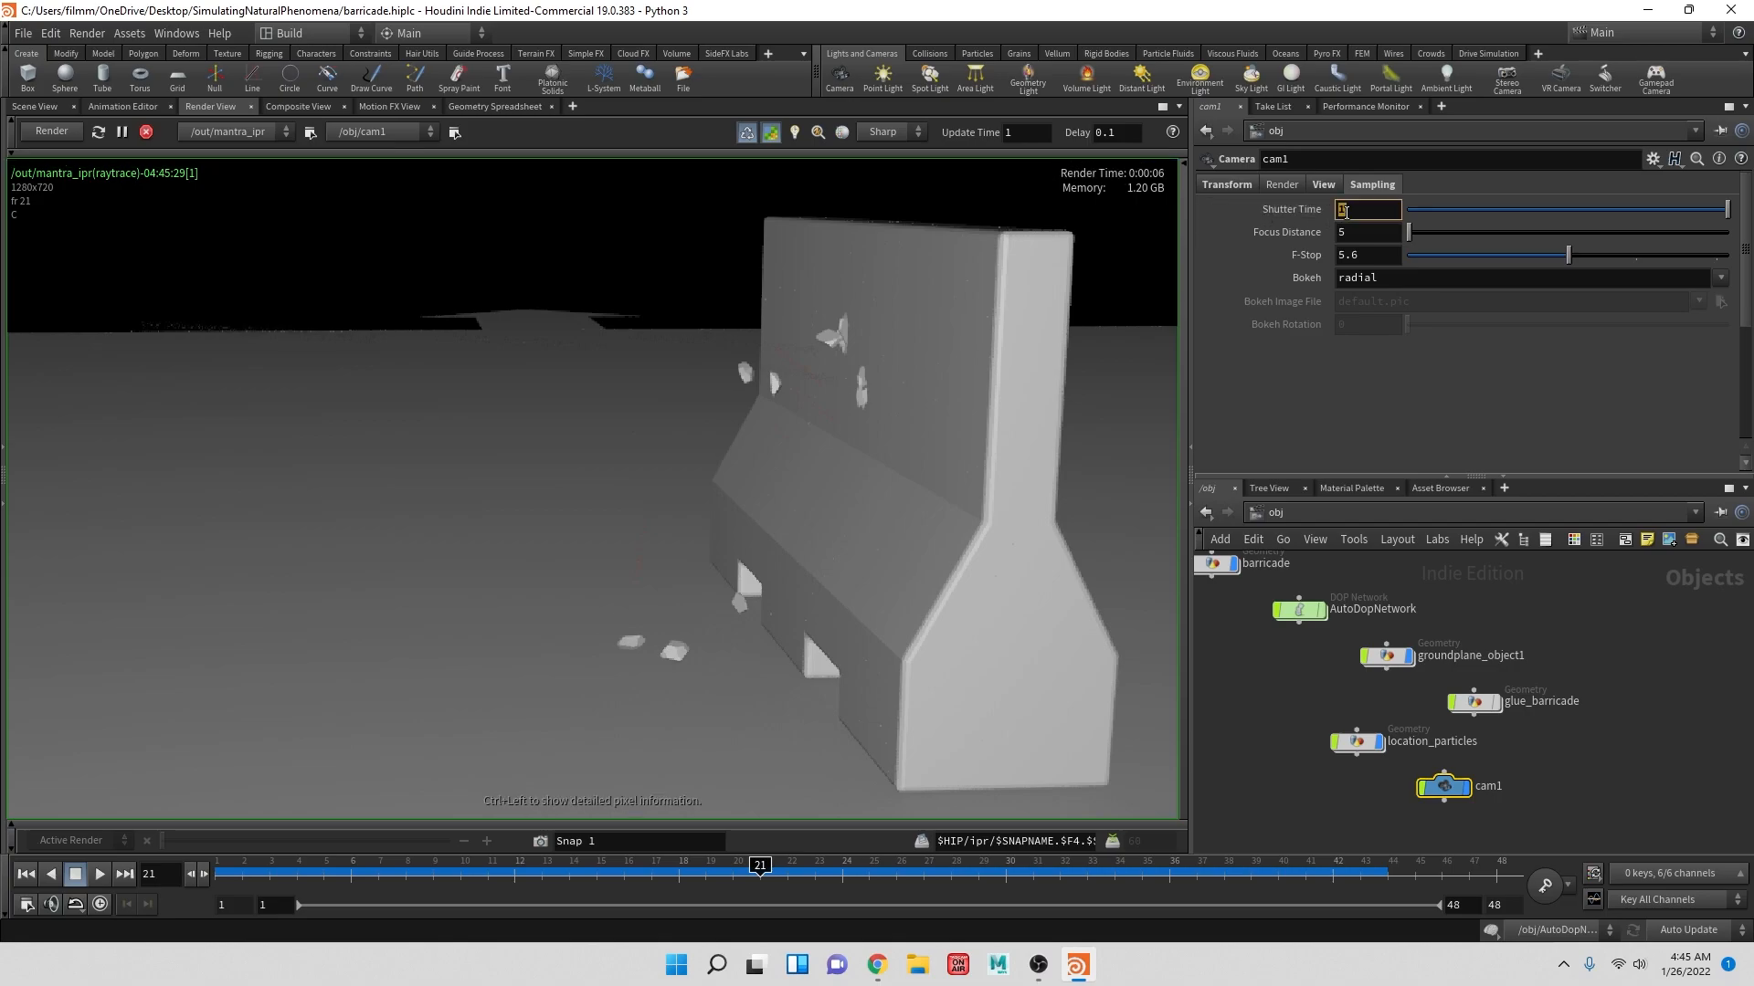
pyautogui.write('.4')
pyautogui.press('Return')
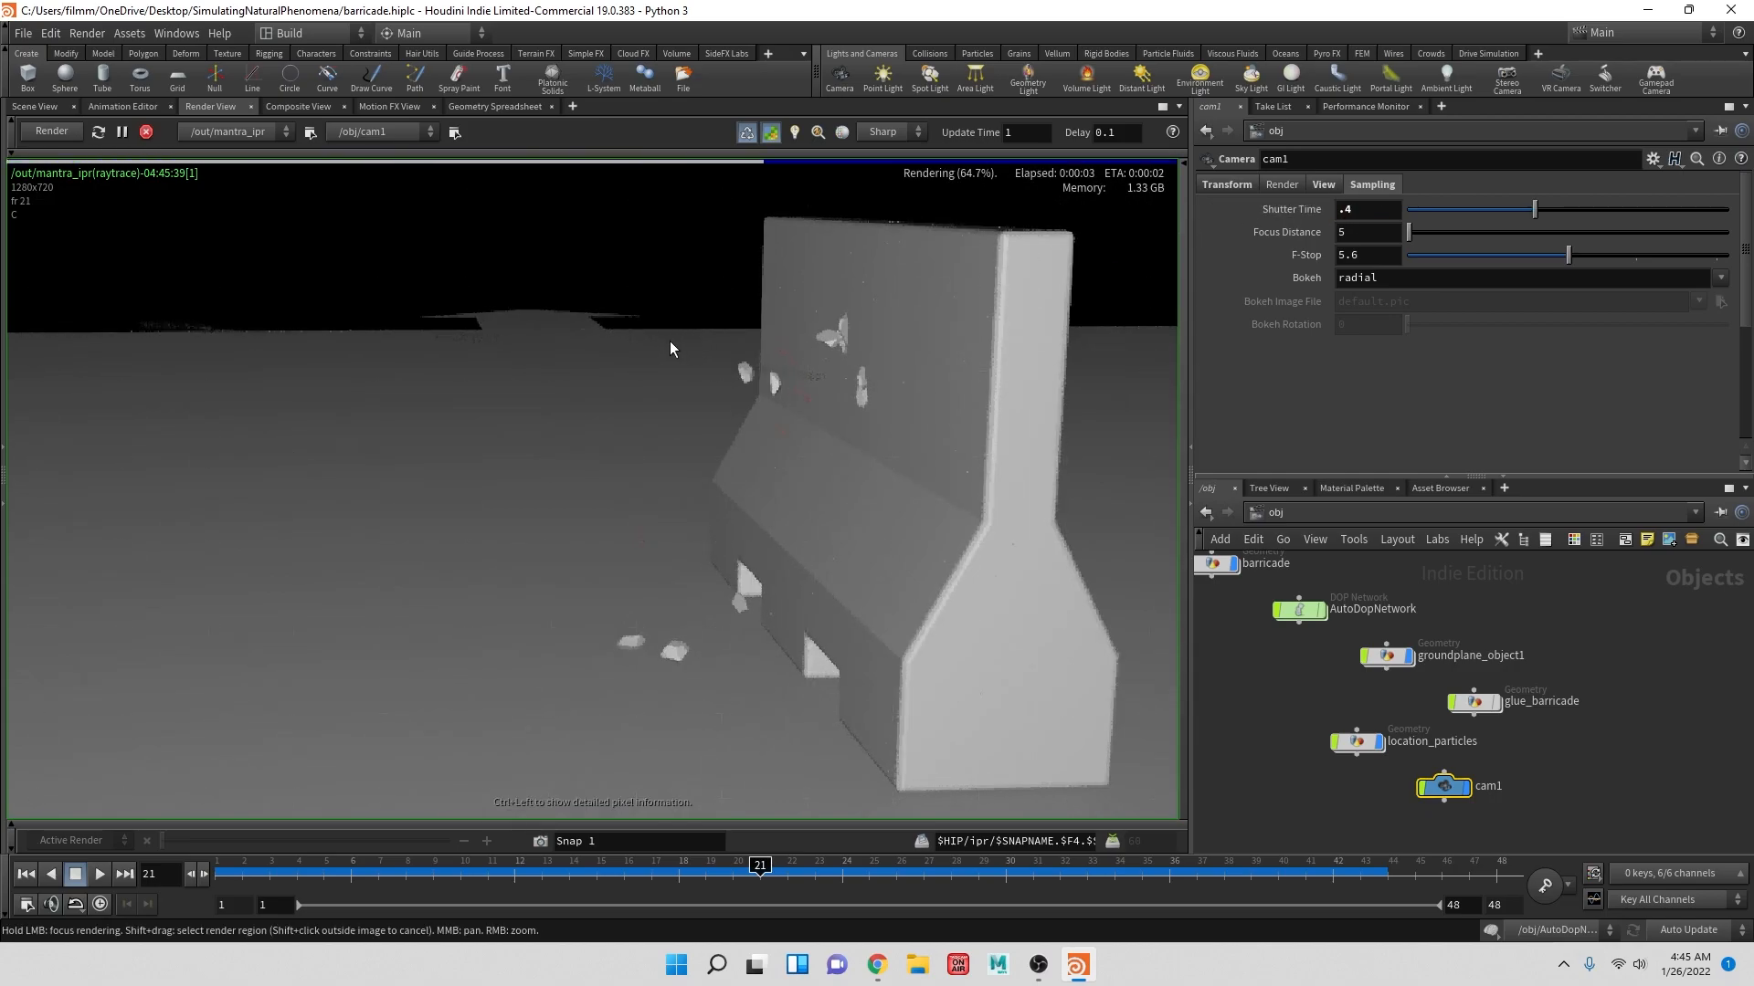
# - Go inside the location_particles network and set pointvop1's scale to 0.05
pyautogui.click(1357, 742)
pyautogui.moveTo(1357, 742)
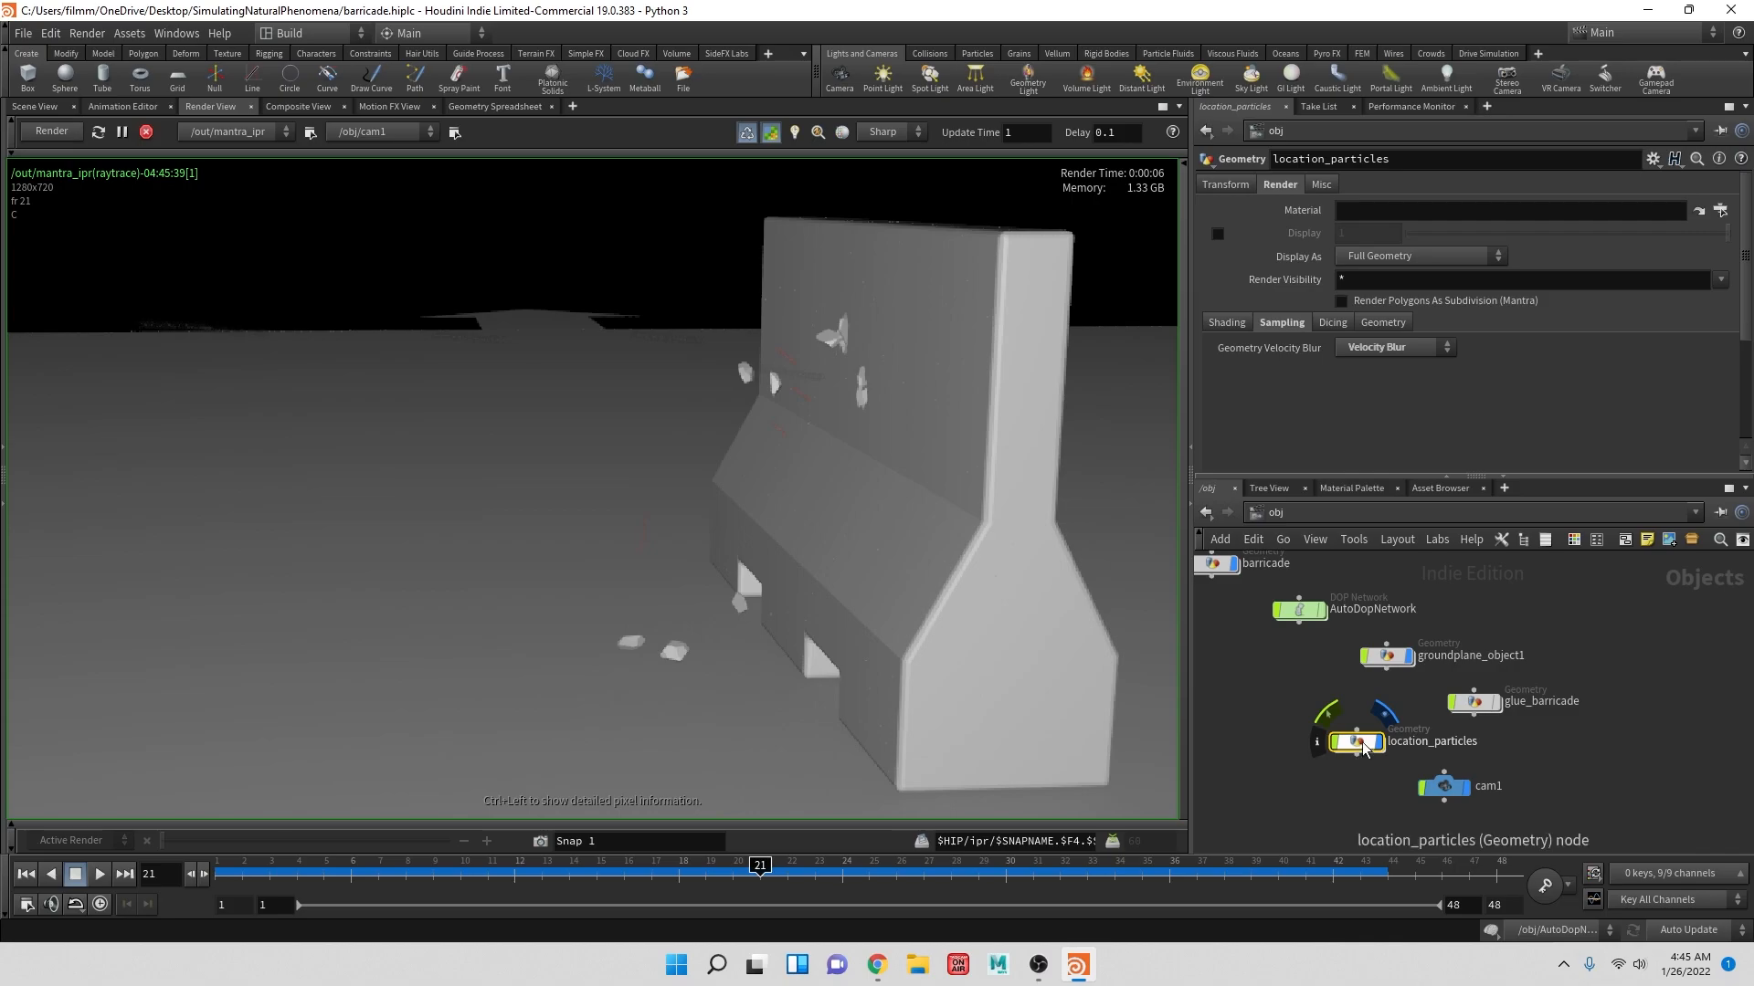
pyautogui.doubleClick(1358, 740)
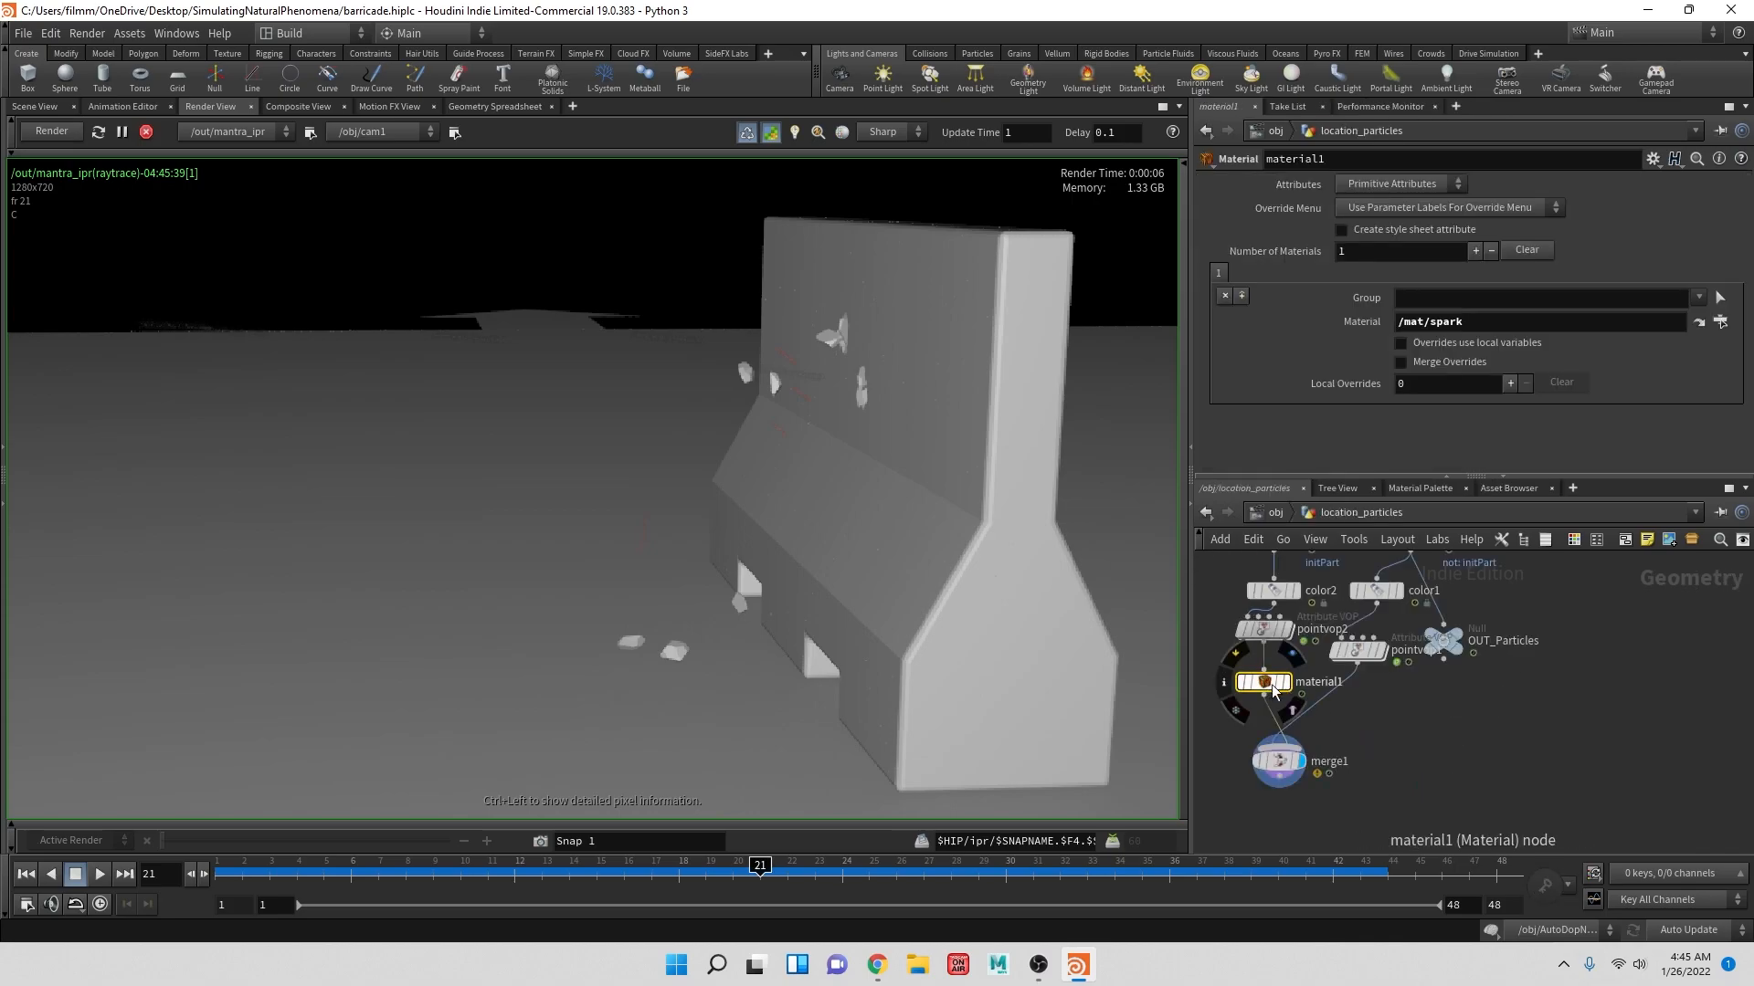
pyautogui.click(1358, 652)
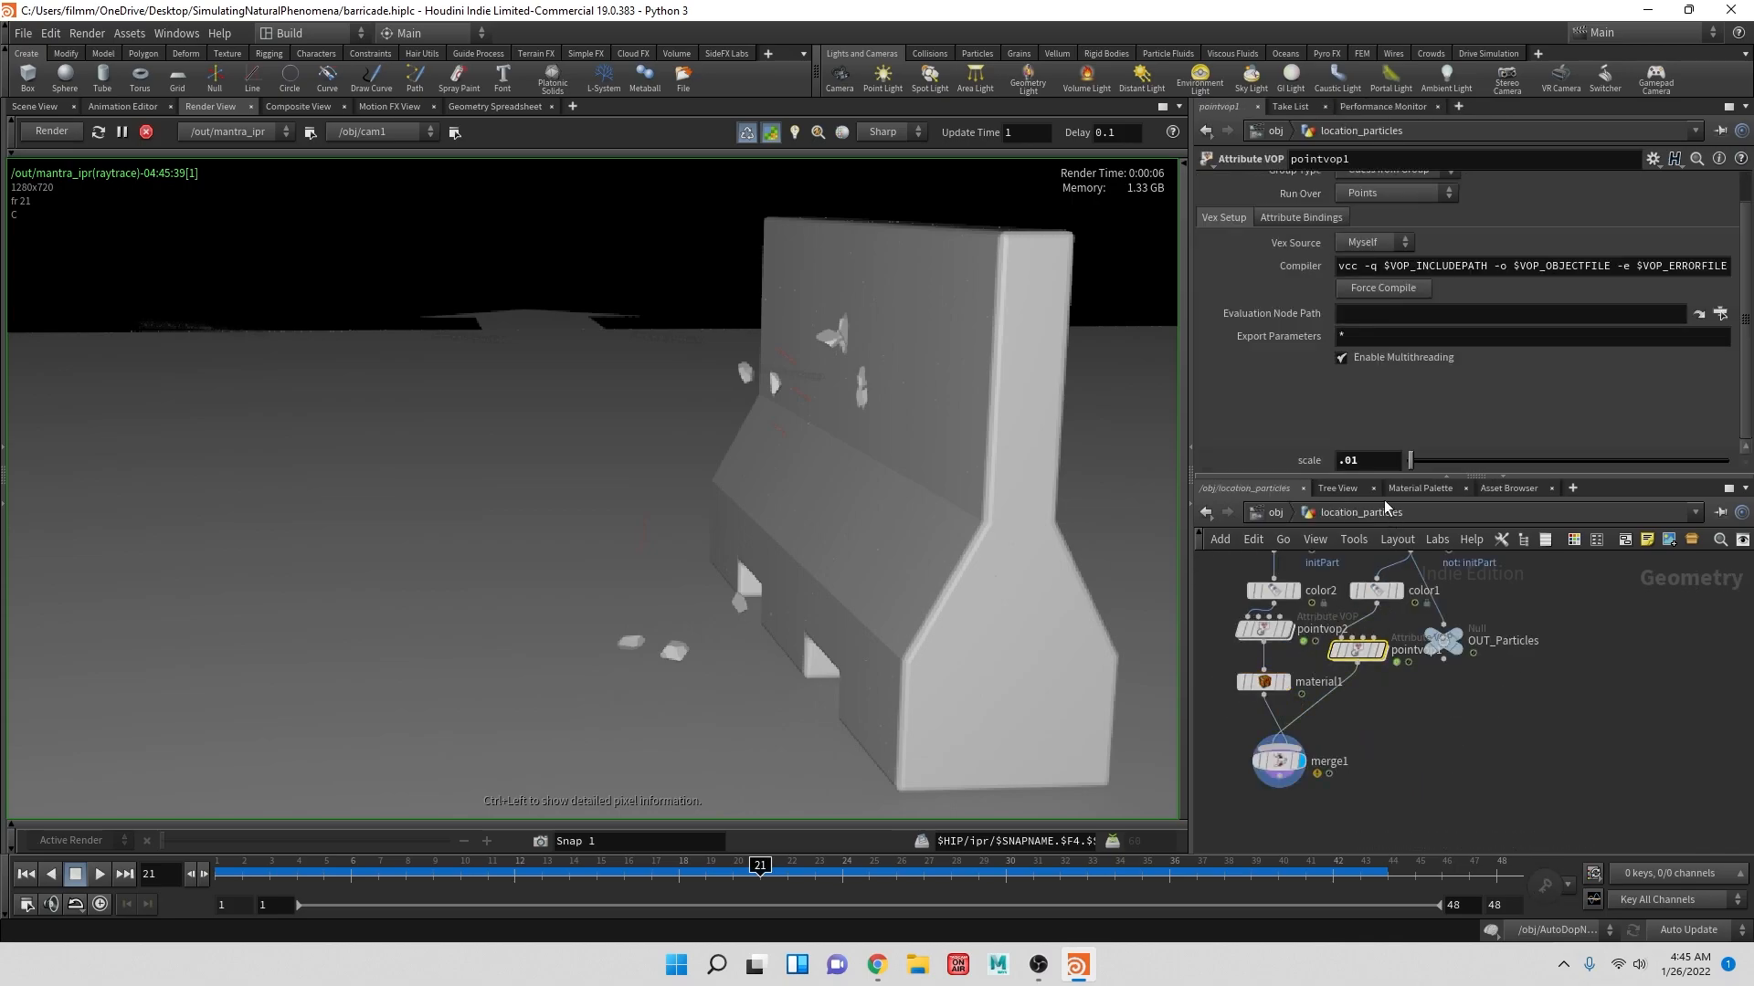
pyautogui.doubleClick(1370, 459)
pyautogui.write('.')
pyautogui.press('Return')
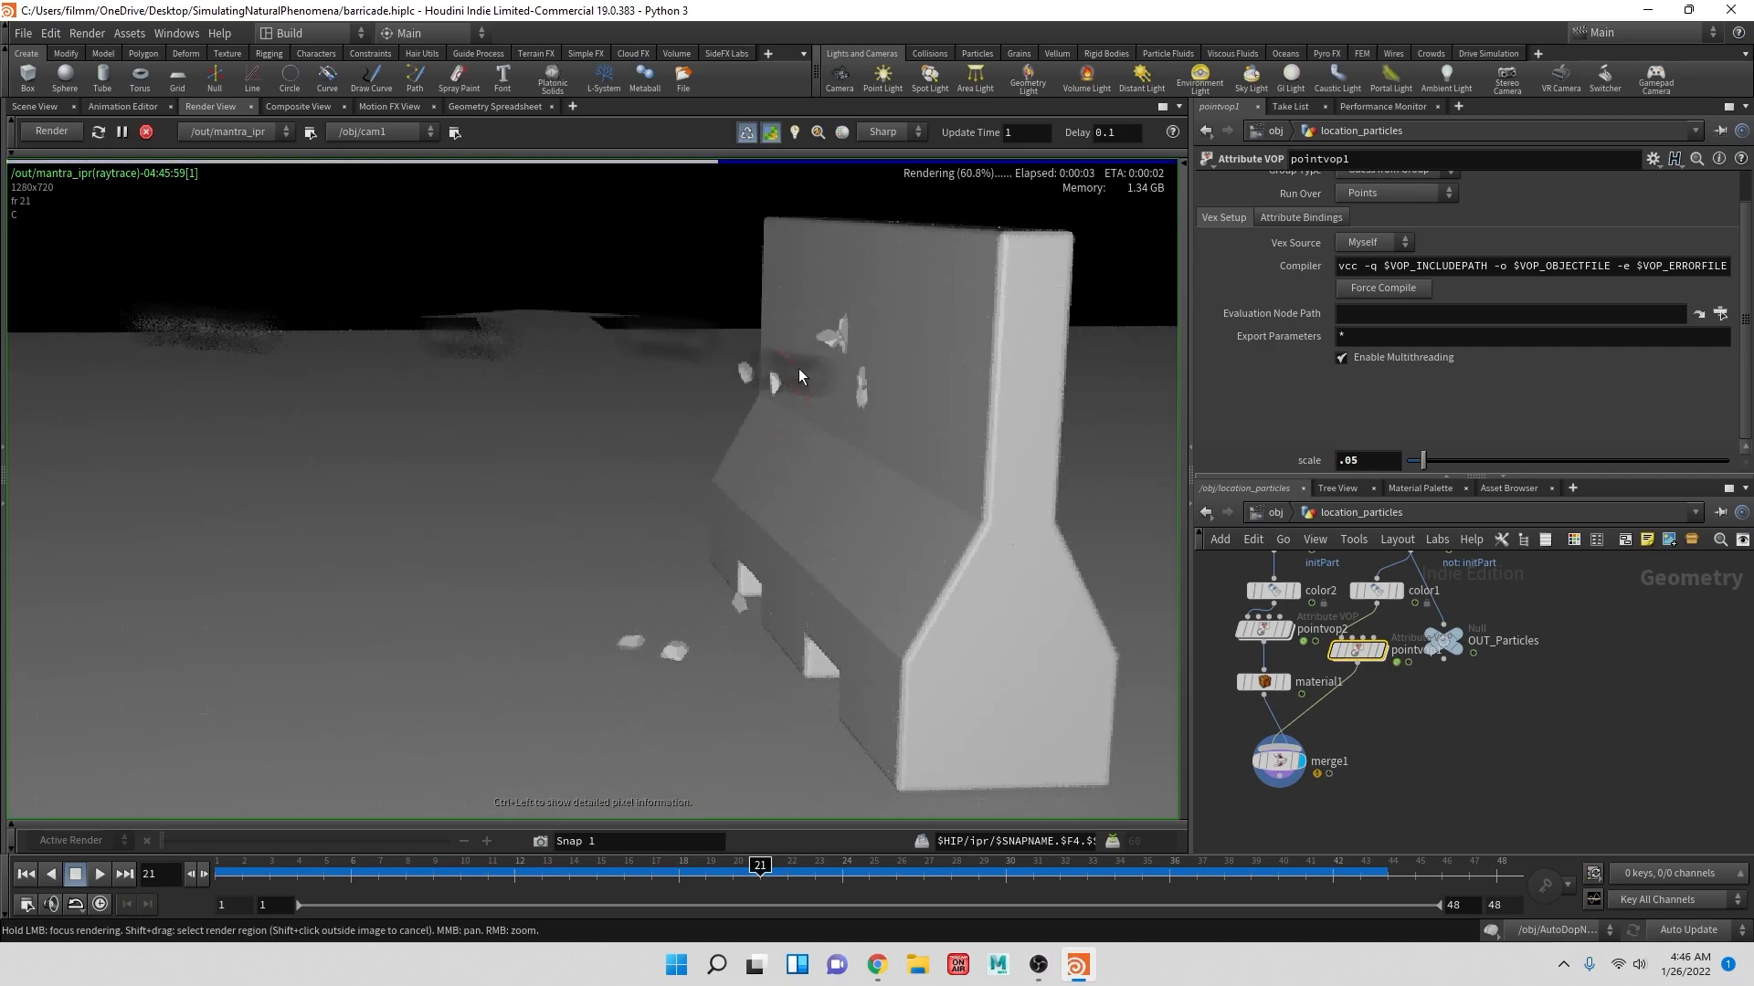
# - Lower pointvop1's scale to 0.03, and reduce it further to 0.02
pyautogui.moveTo(1360, 460); pyautogui.dragTo(1351, 461)
pyautogui.write('3')
pyautogui.press('Return')
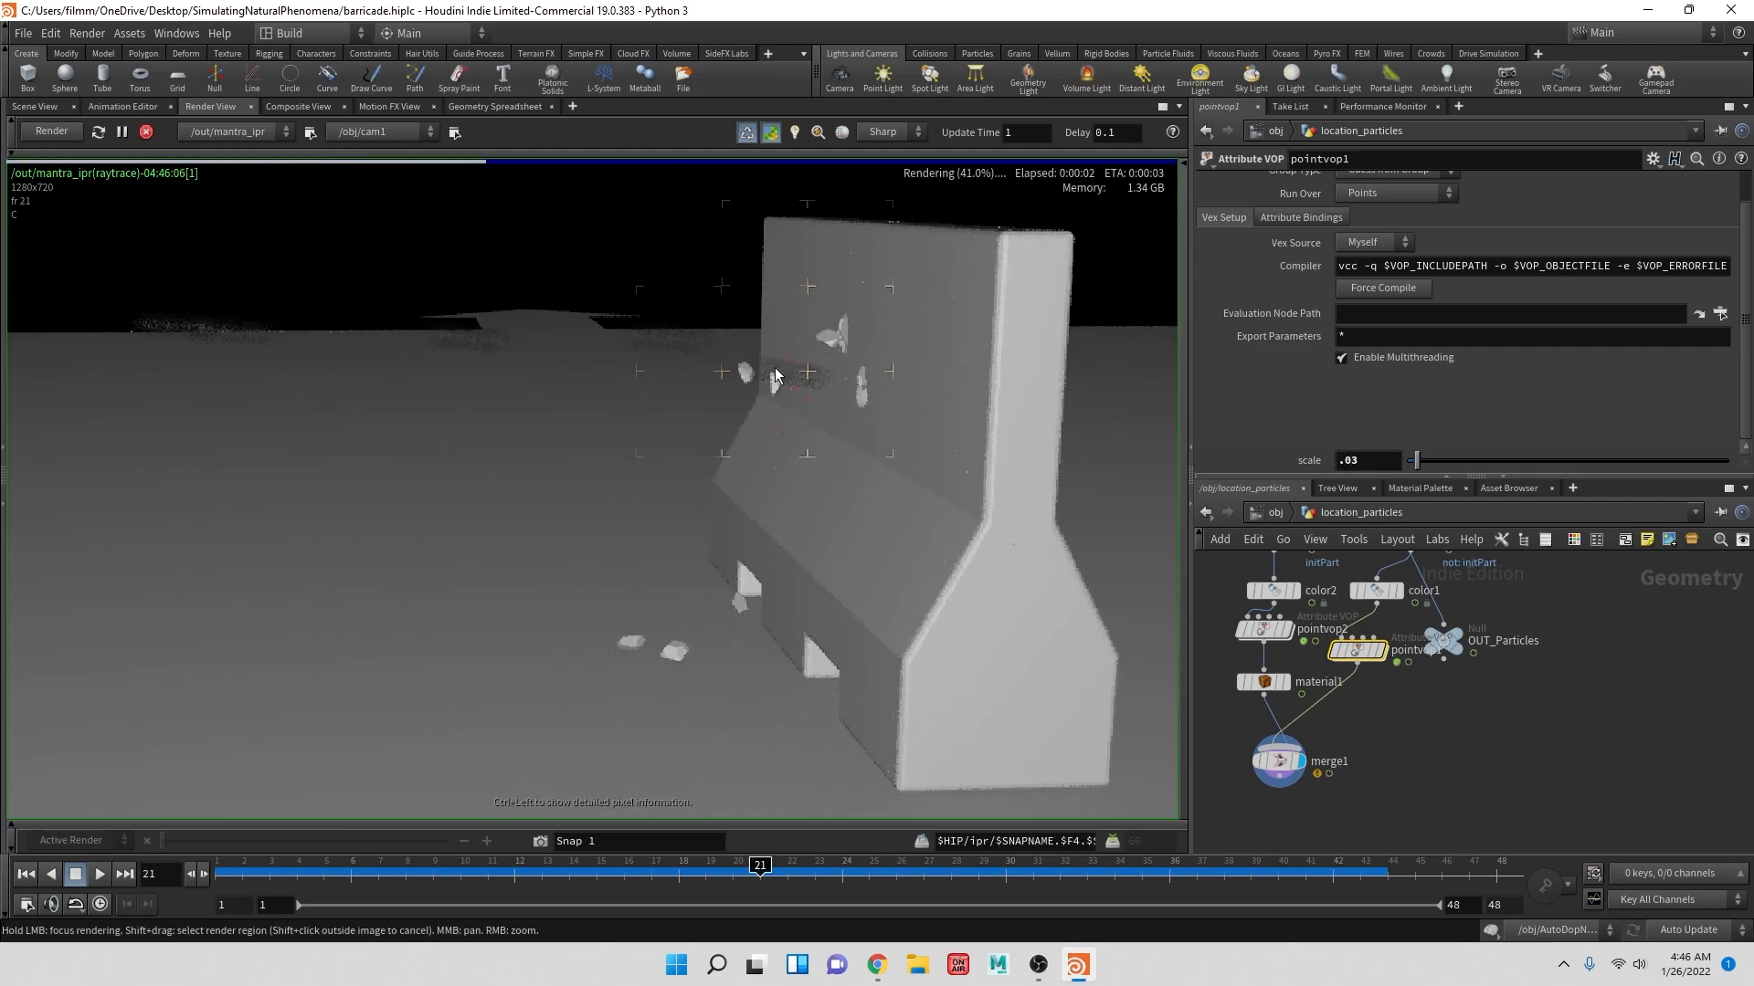
pyautogui.moveTo(1350, 461); pyautogui.dragTo(1366, 463)
pyautogui.write('2')
pyautogui.press('Return')
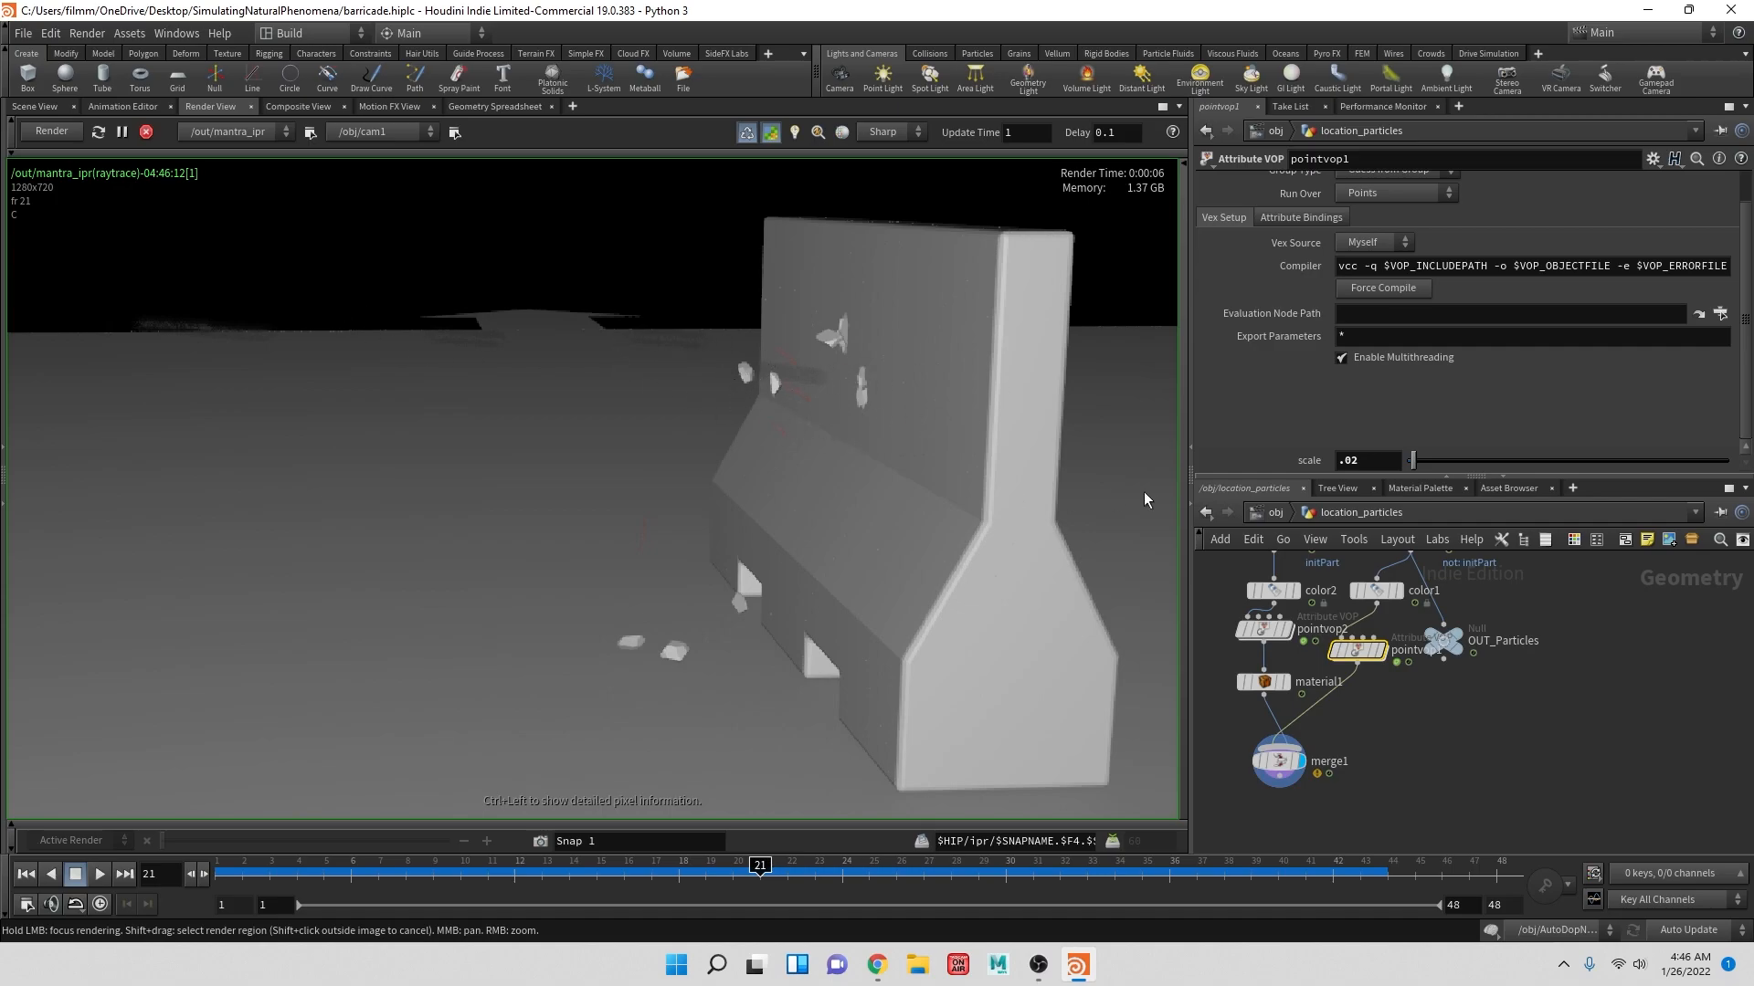
# - Set the scale of pointvop2 in the initPart branch to 0.01
pyautogui.click(1275, 687)
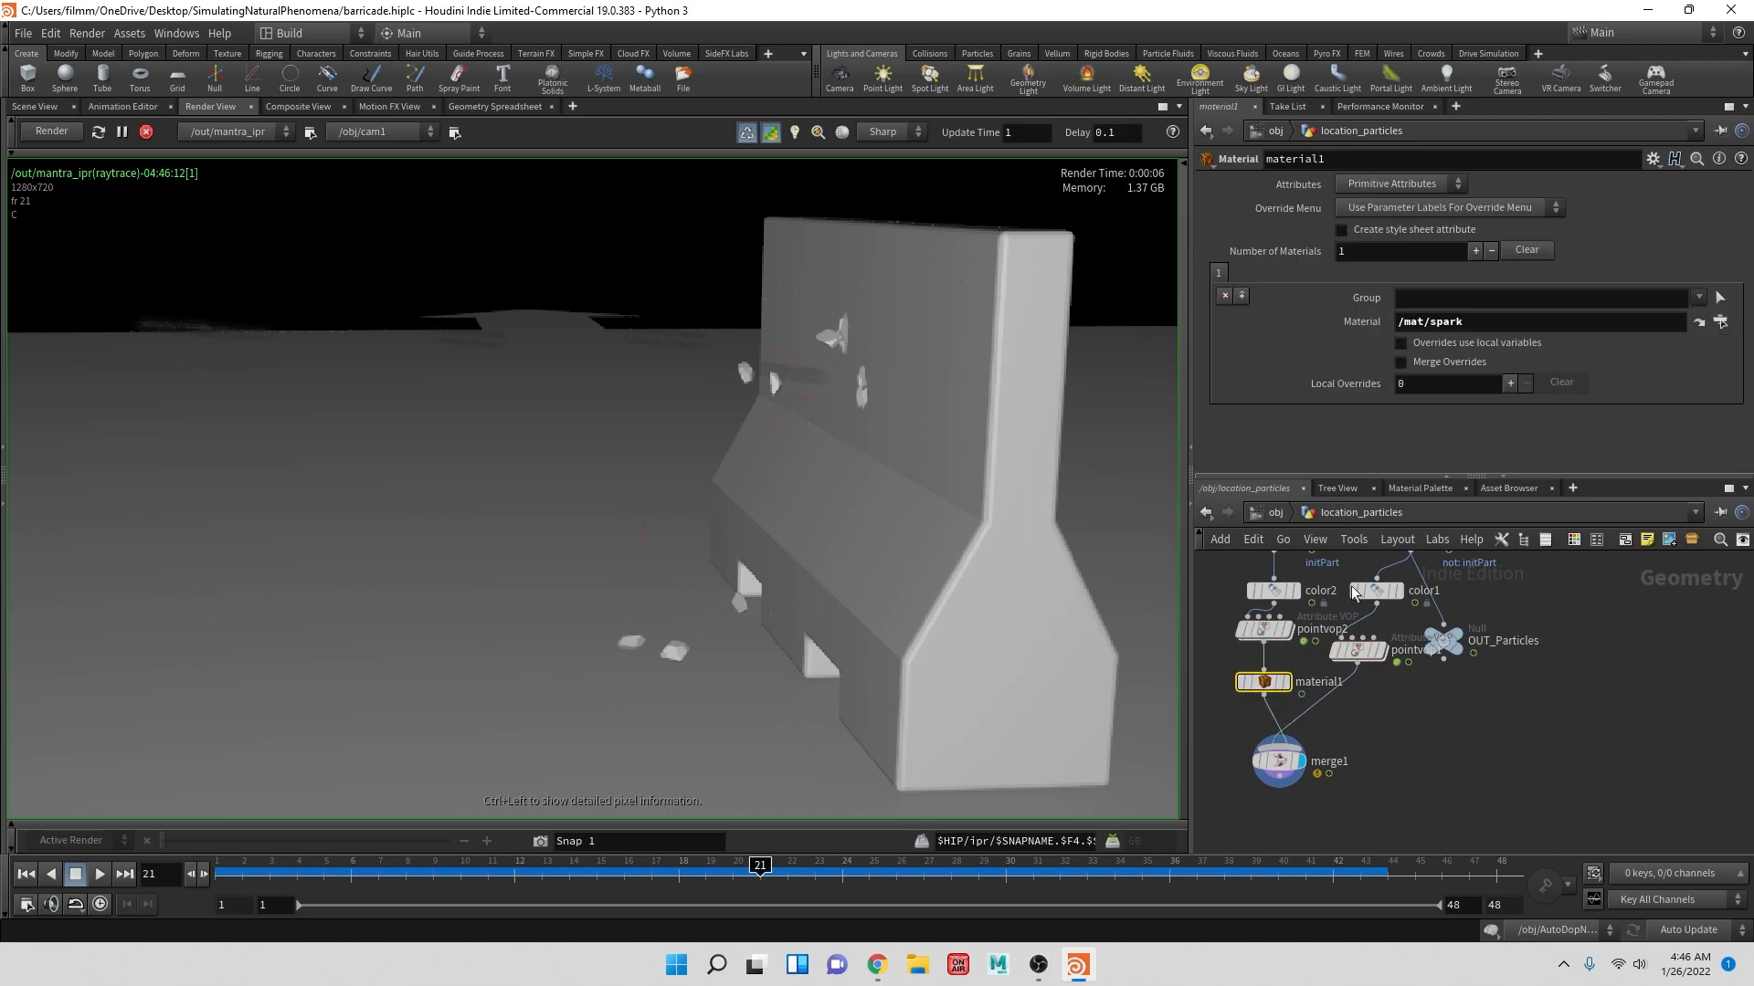
pyautogui.click(1264, 629)
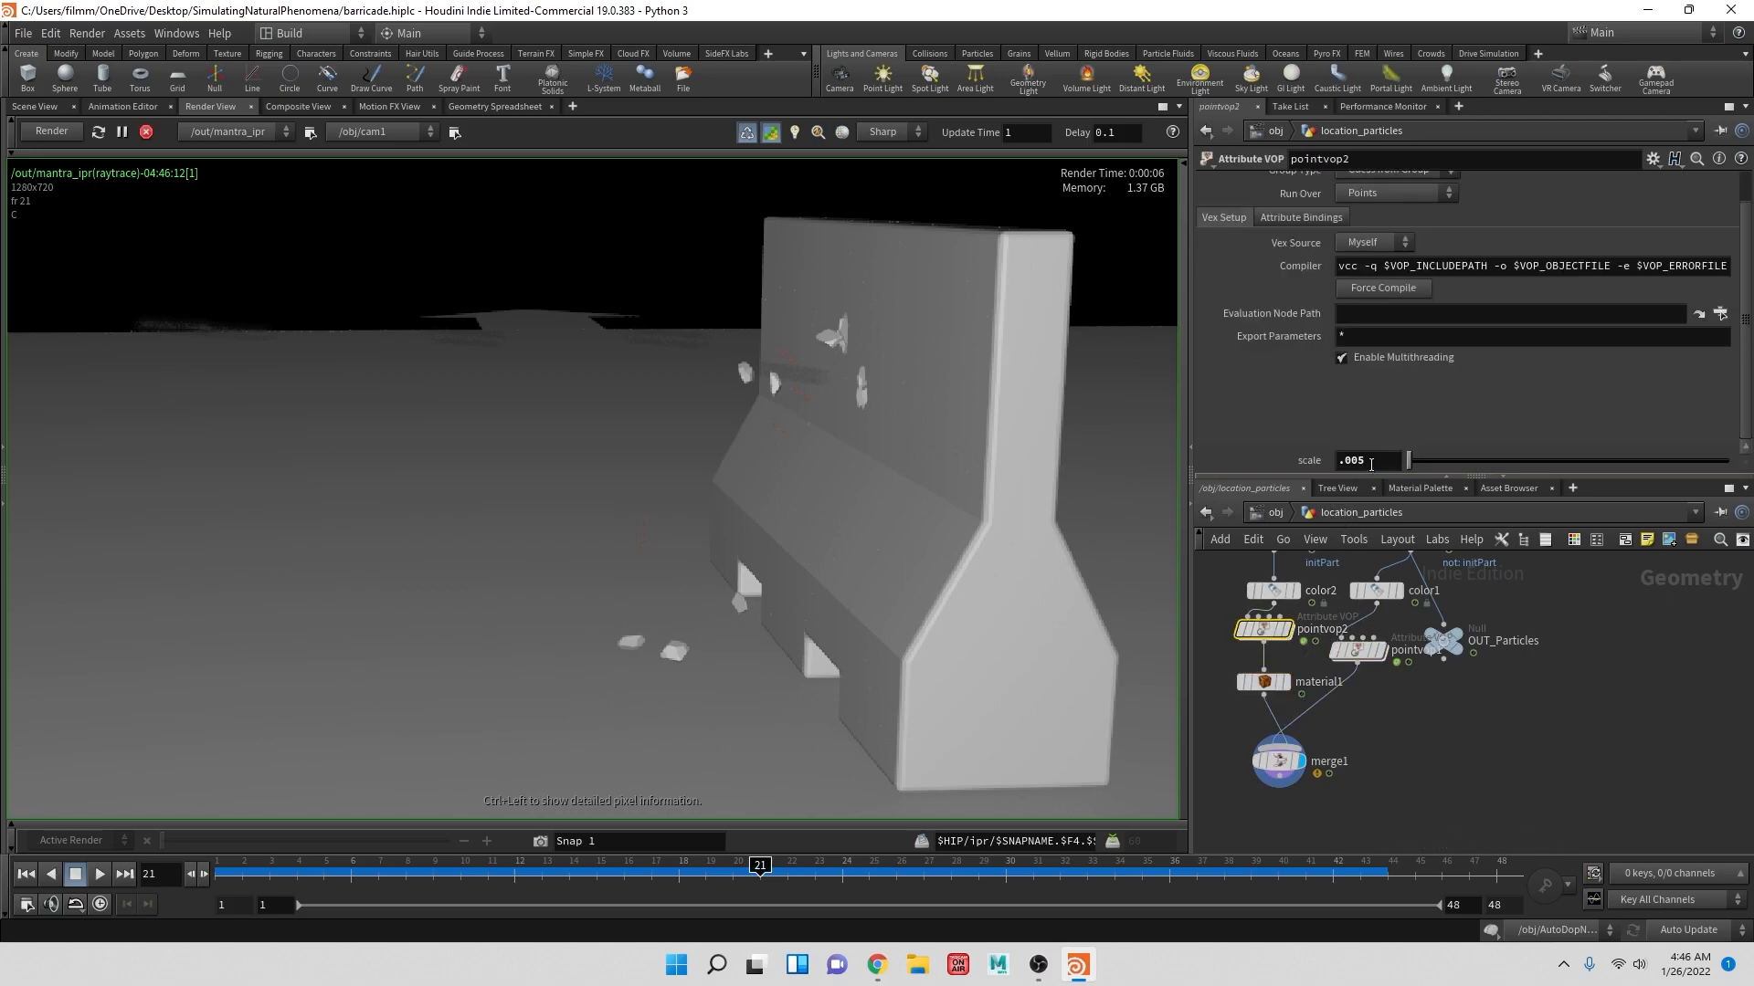
pyautogui.doubleClick(1370, 461)
pyautogui.write('.01')
pyautogui.press('Return')
# - Open the color of the color2 node in the initPart branch for editing
pyautogui.moveTo(1266, 692)
pyautogui.click(1275, 591)
pyautogui.click(1345, 299)
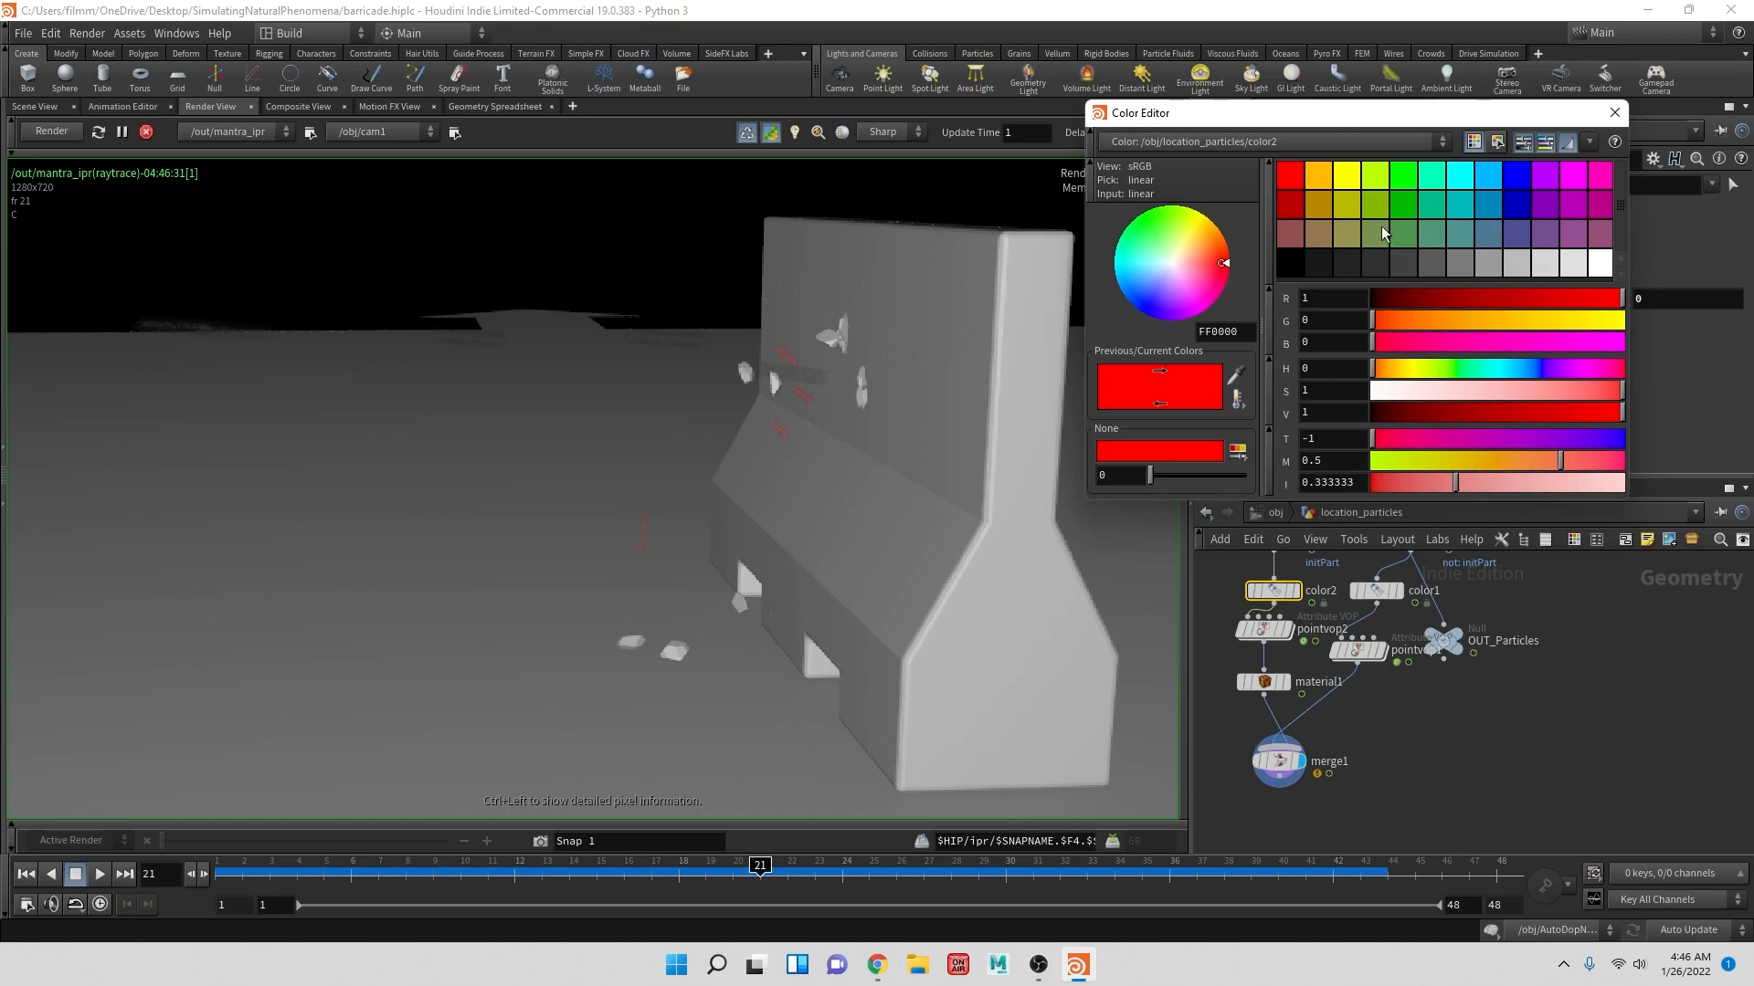
# - Set the color2 node's color to white in the open color editor and close the editor
pyautogui.click(1600, 265)
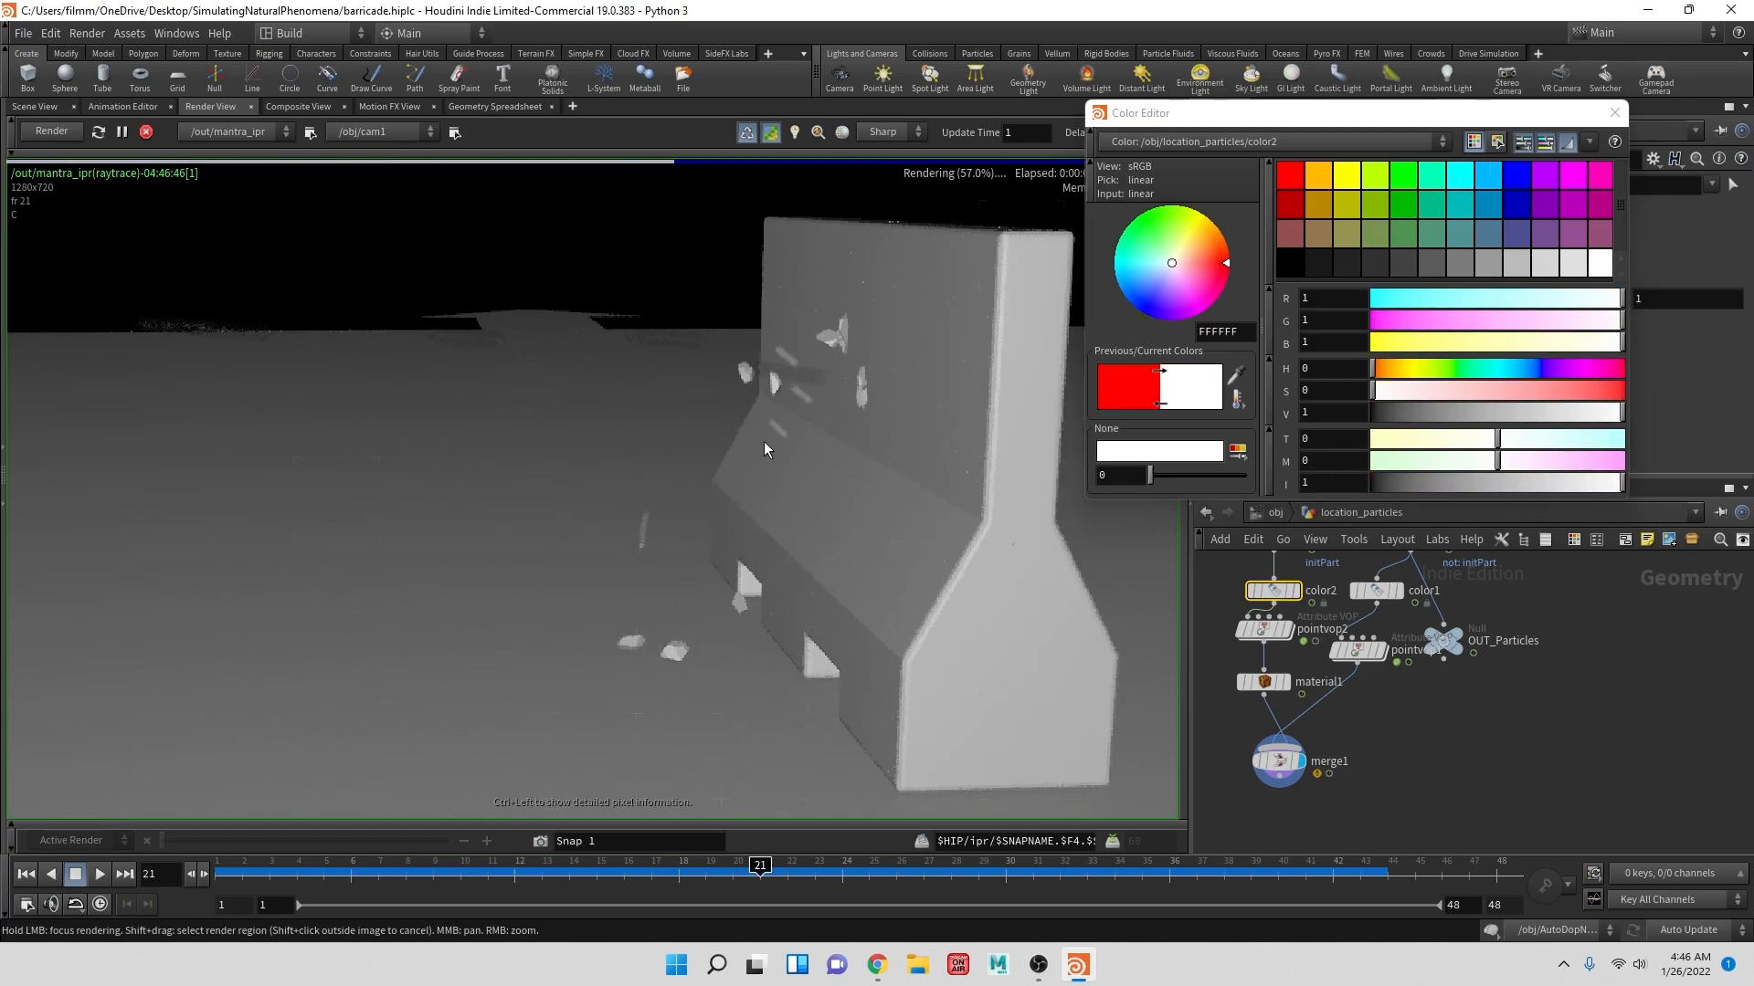
pyautogui.click(1613, 116)
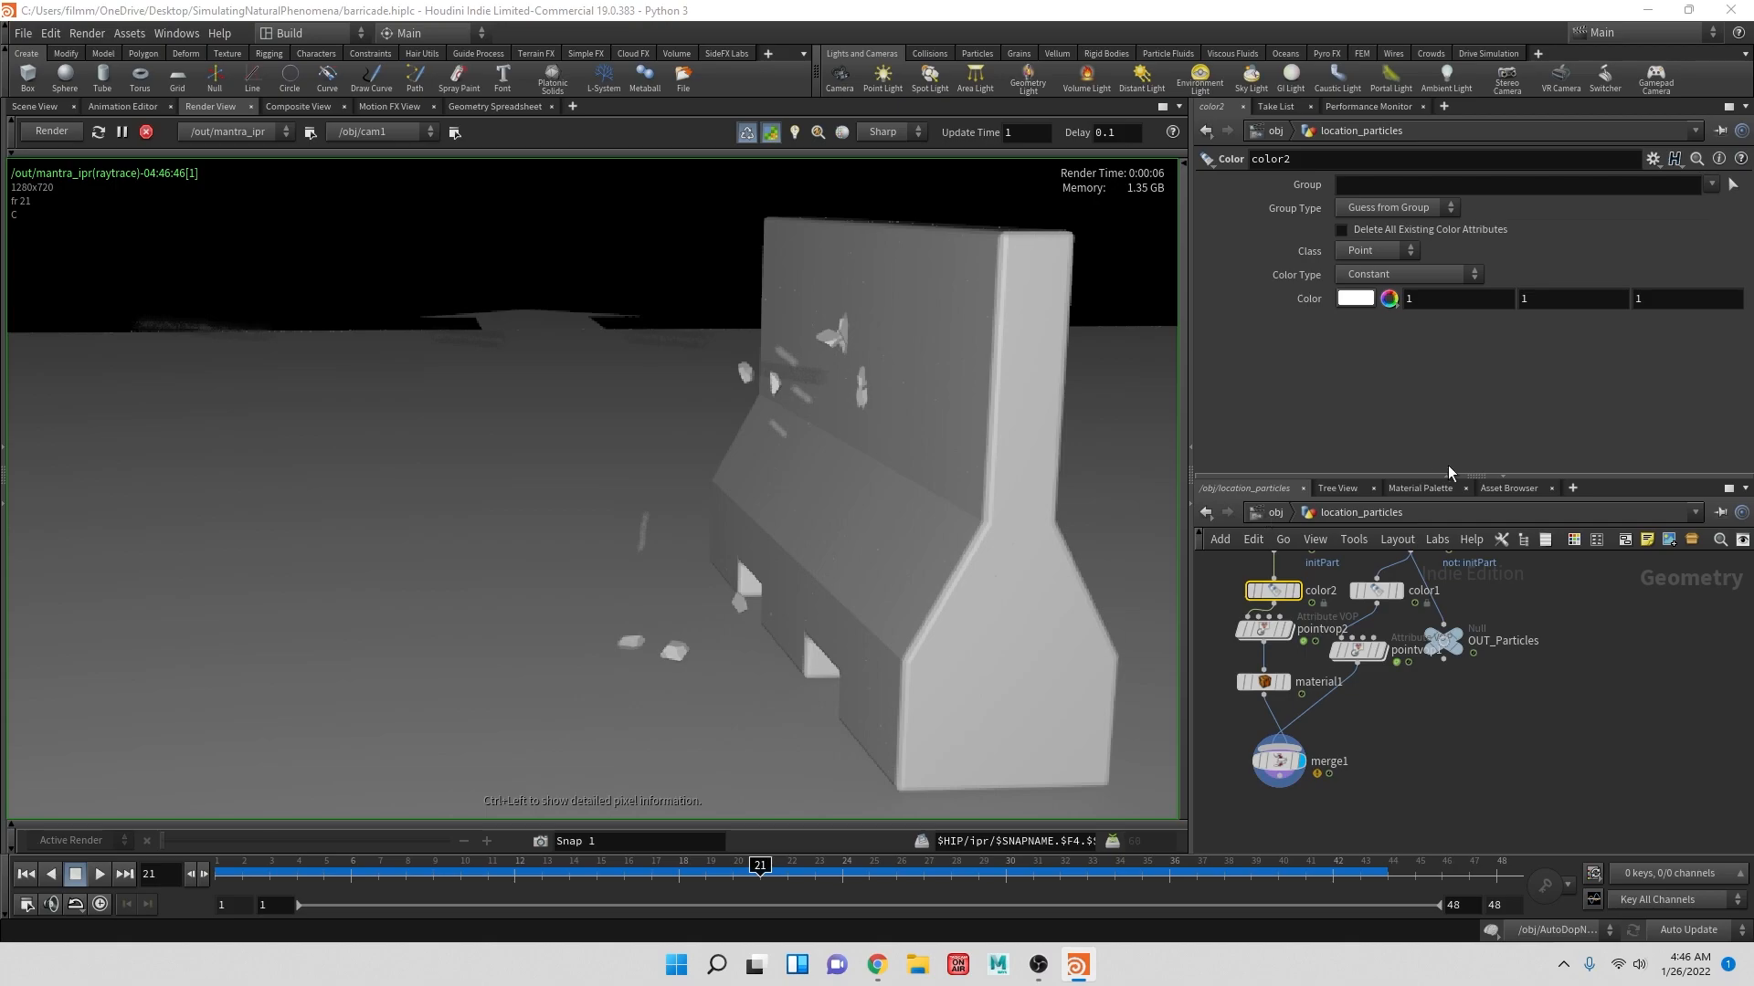
# - Turn off Use Point Color for the spark material's base color and restart the render
pyautogui.click(1416, 488)
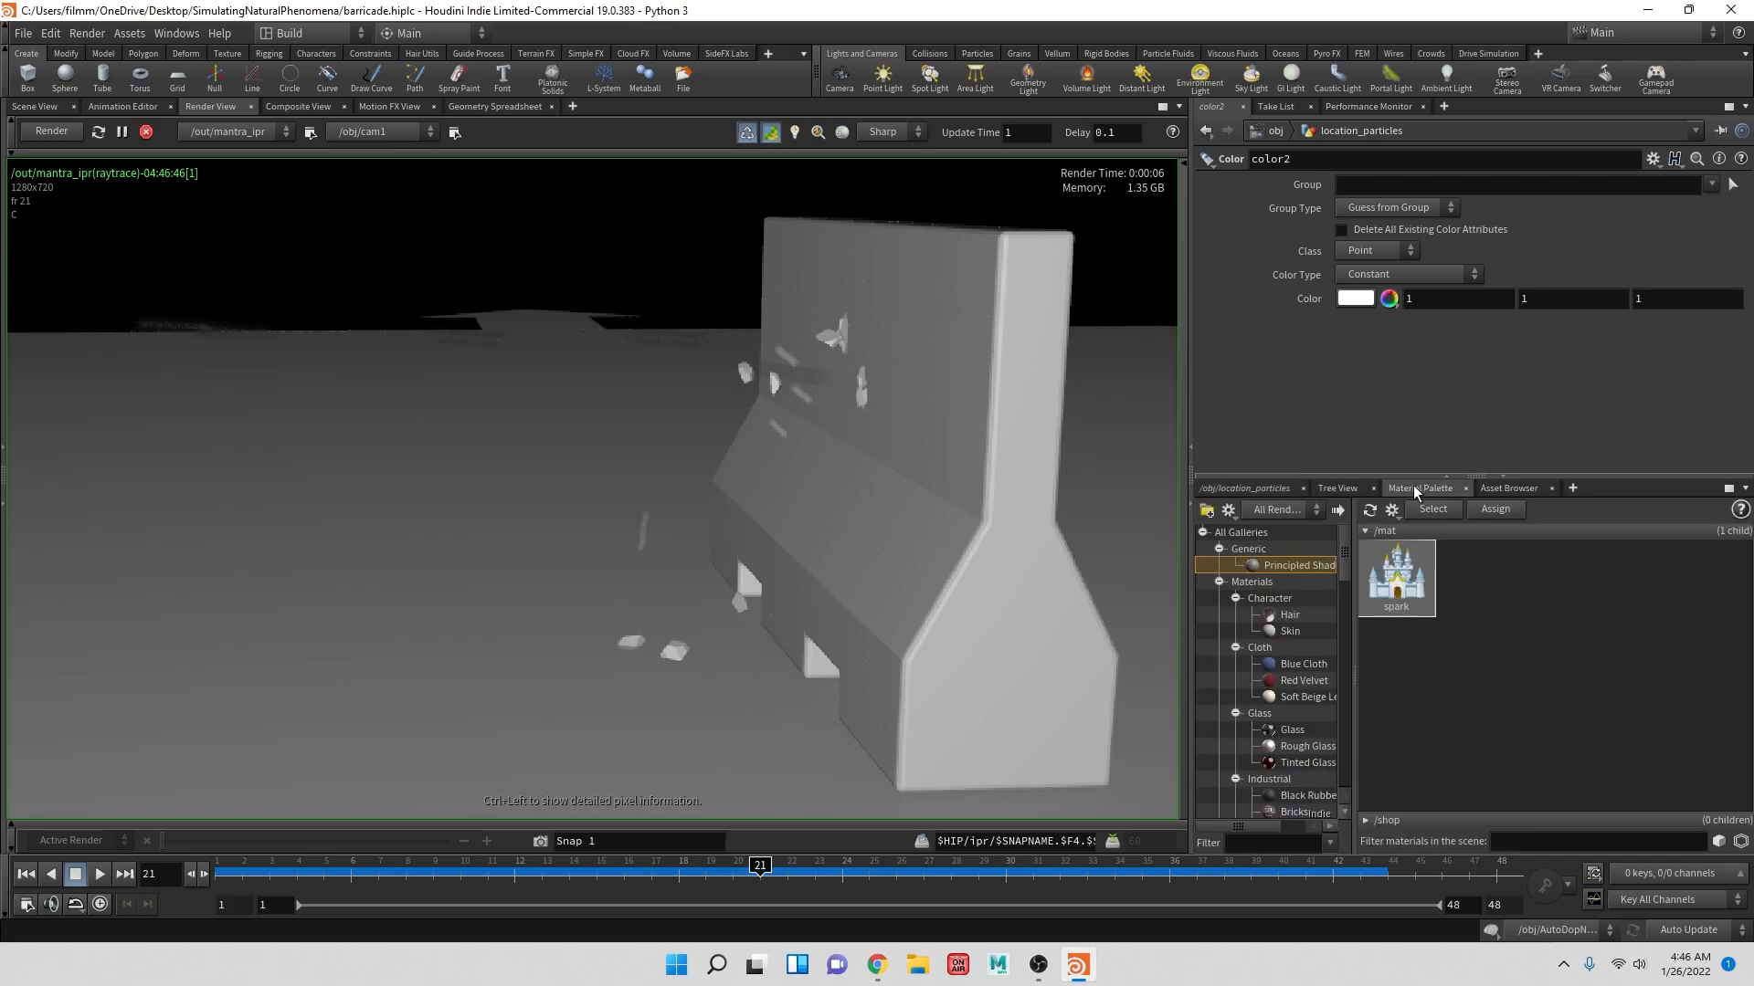
pyautogui.click(1405, 607)
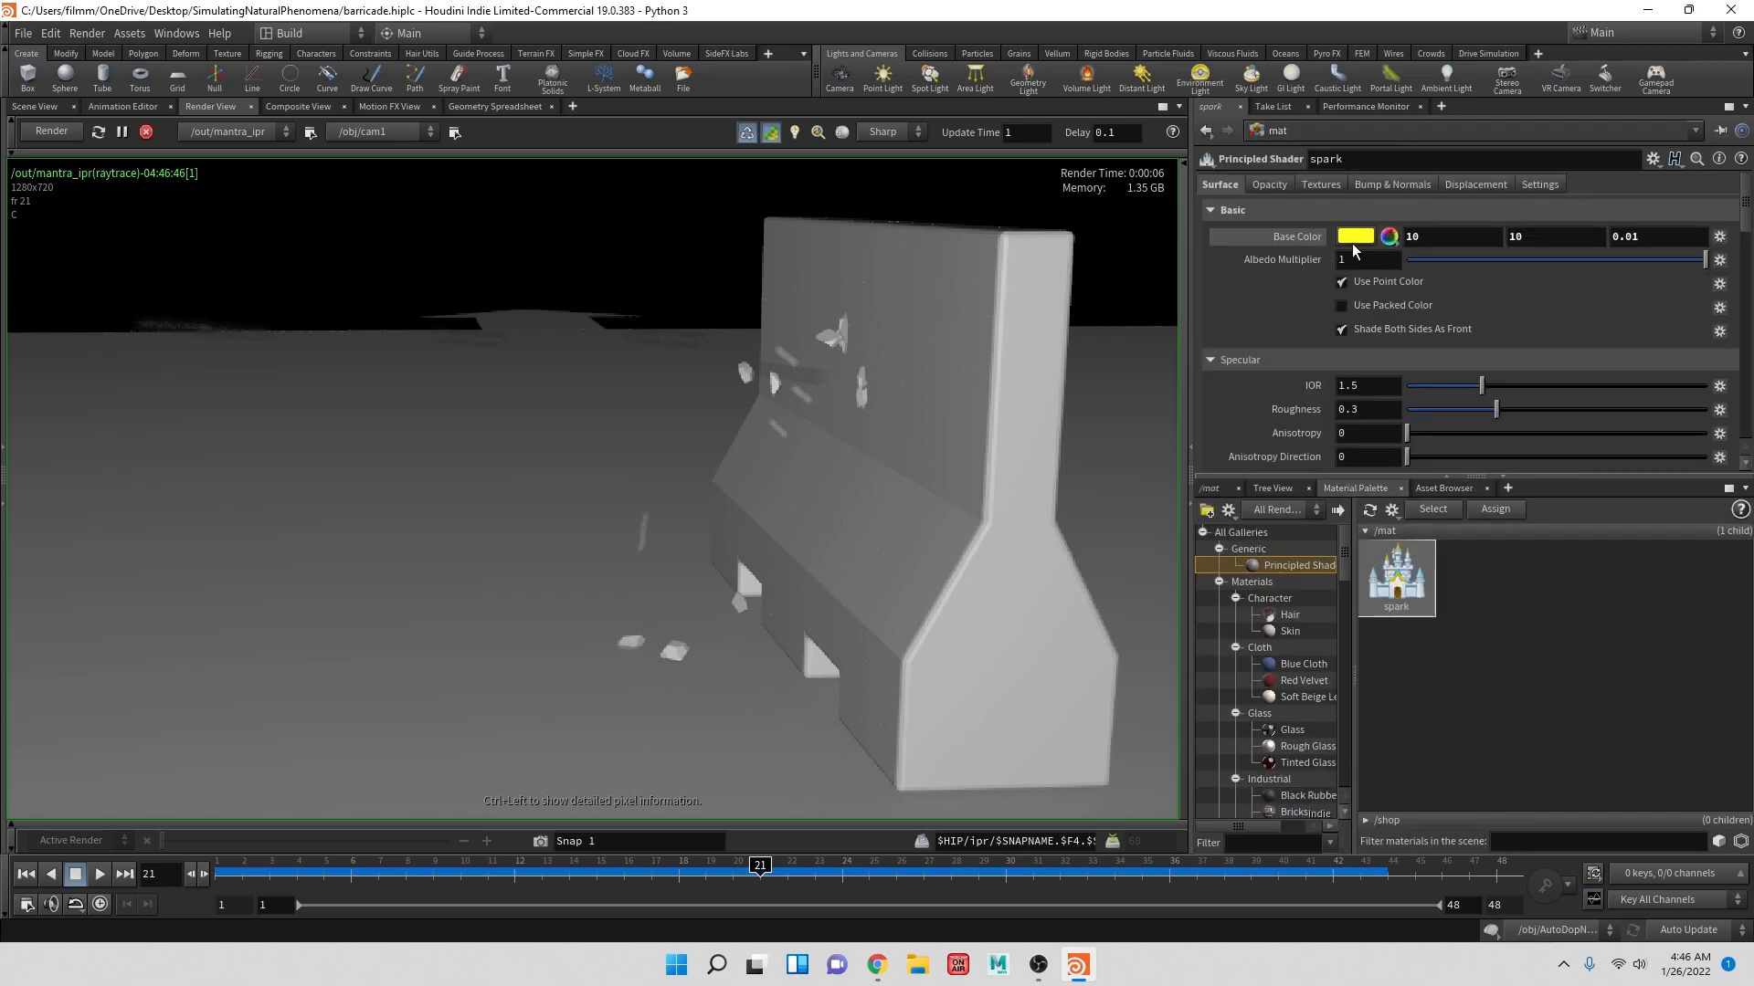
pyautogui.click(1343, 283)
pyautogui.click(146, 132)
pyautogui.click(52, 131)
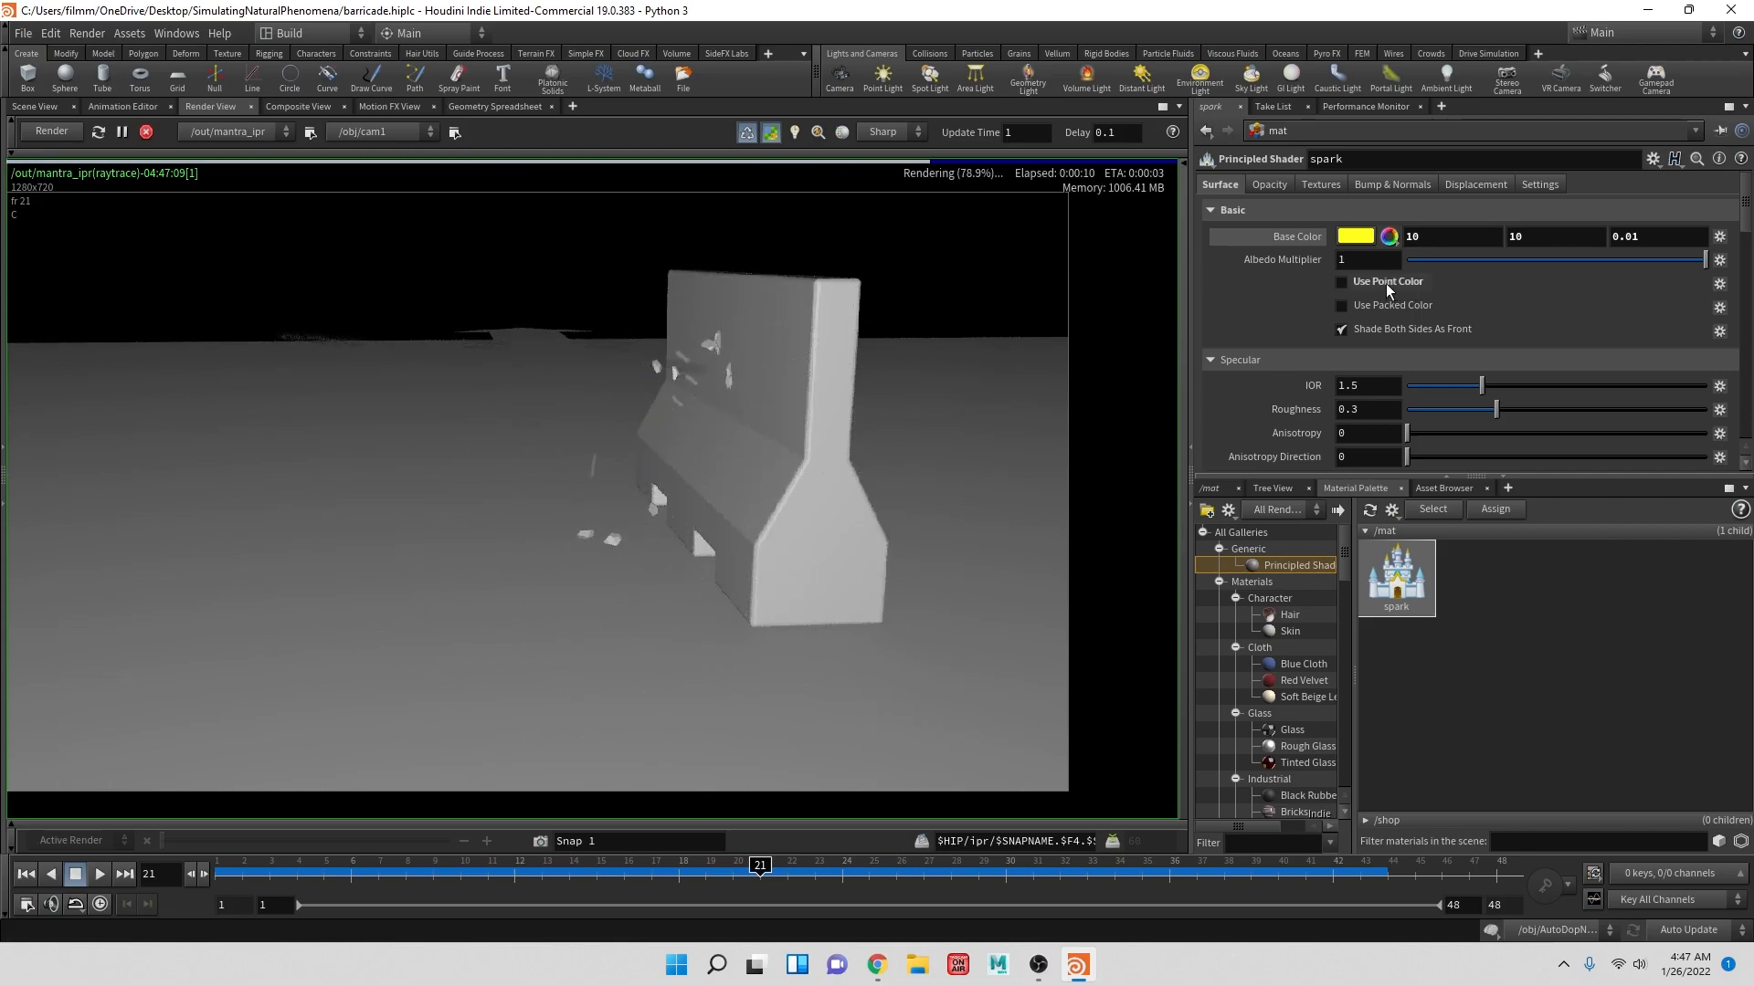
# - Return to the location_particles network and check the inputs of merge1 and the material assigned in material1
pyautogui.click(1210, 493)
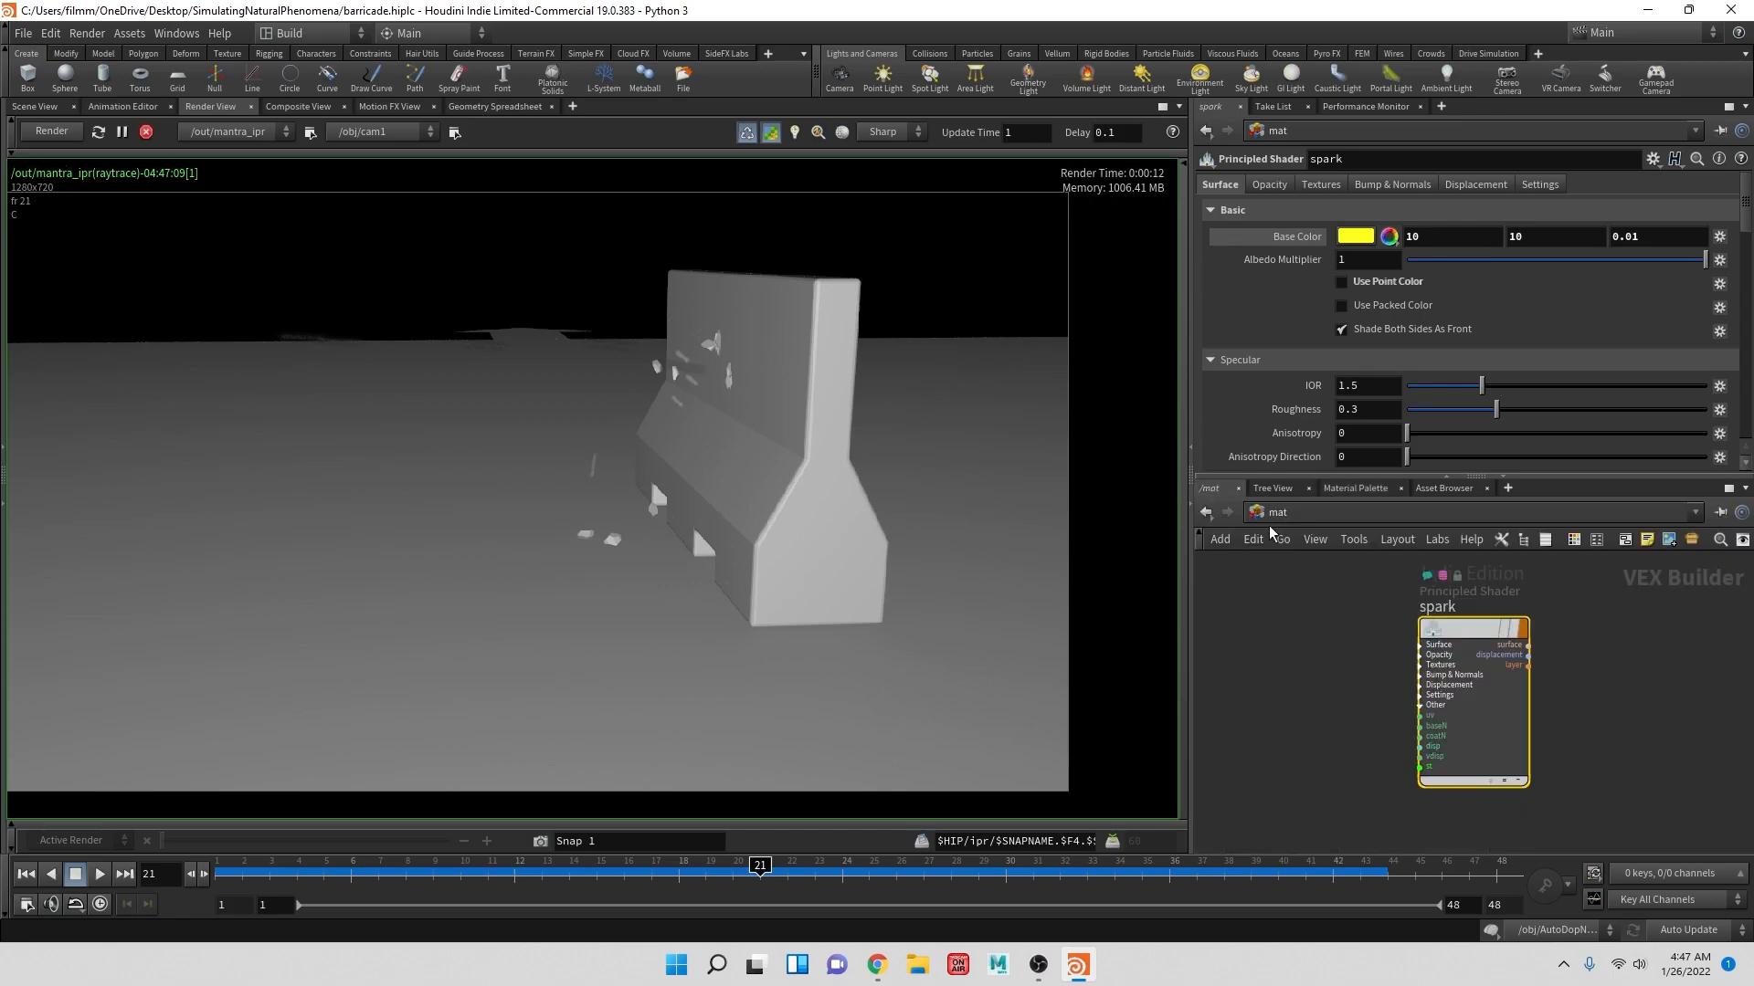
pyautogui.click(1270, 514)
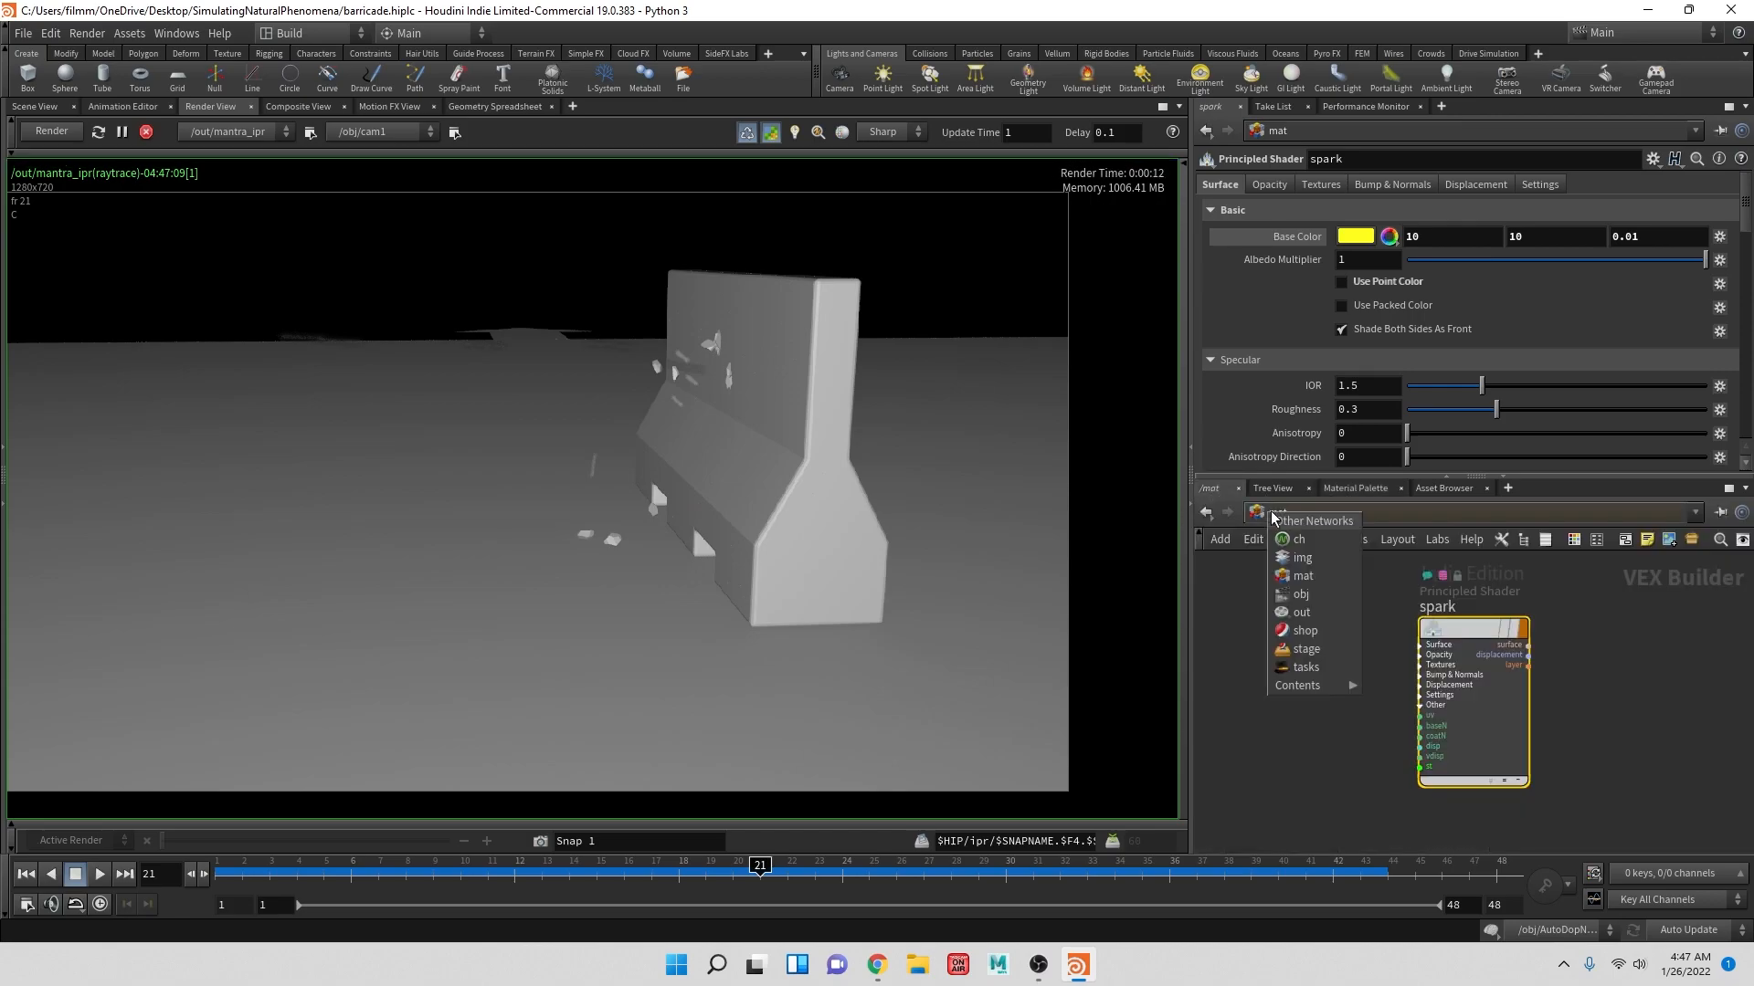
pyautogui.click(1316, 598)
pyautogui.doubleClick(1370, 744)
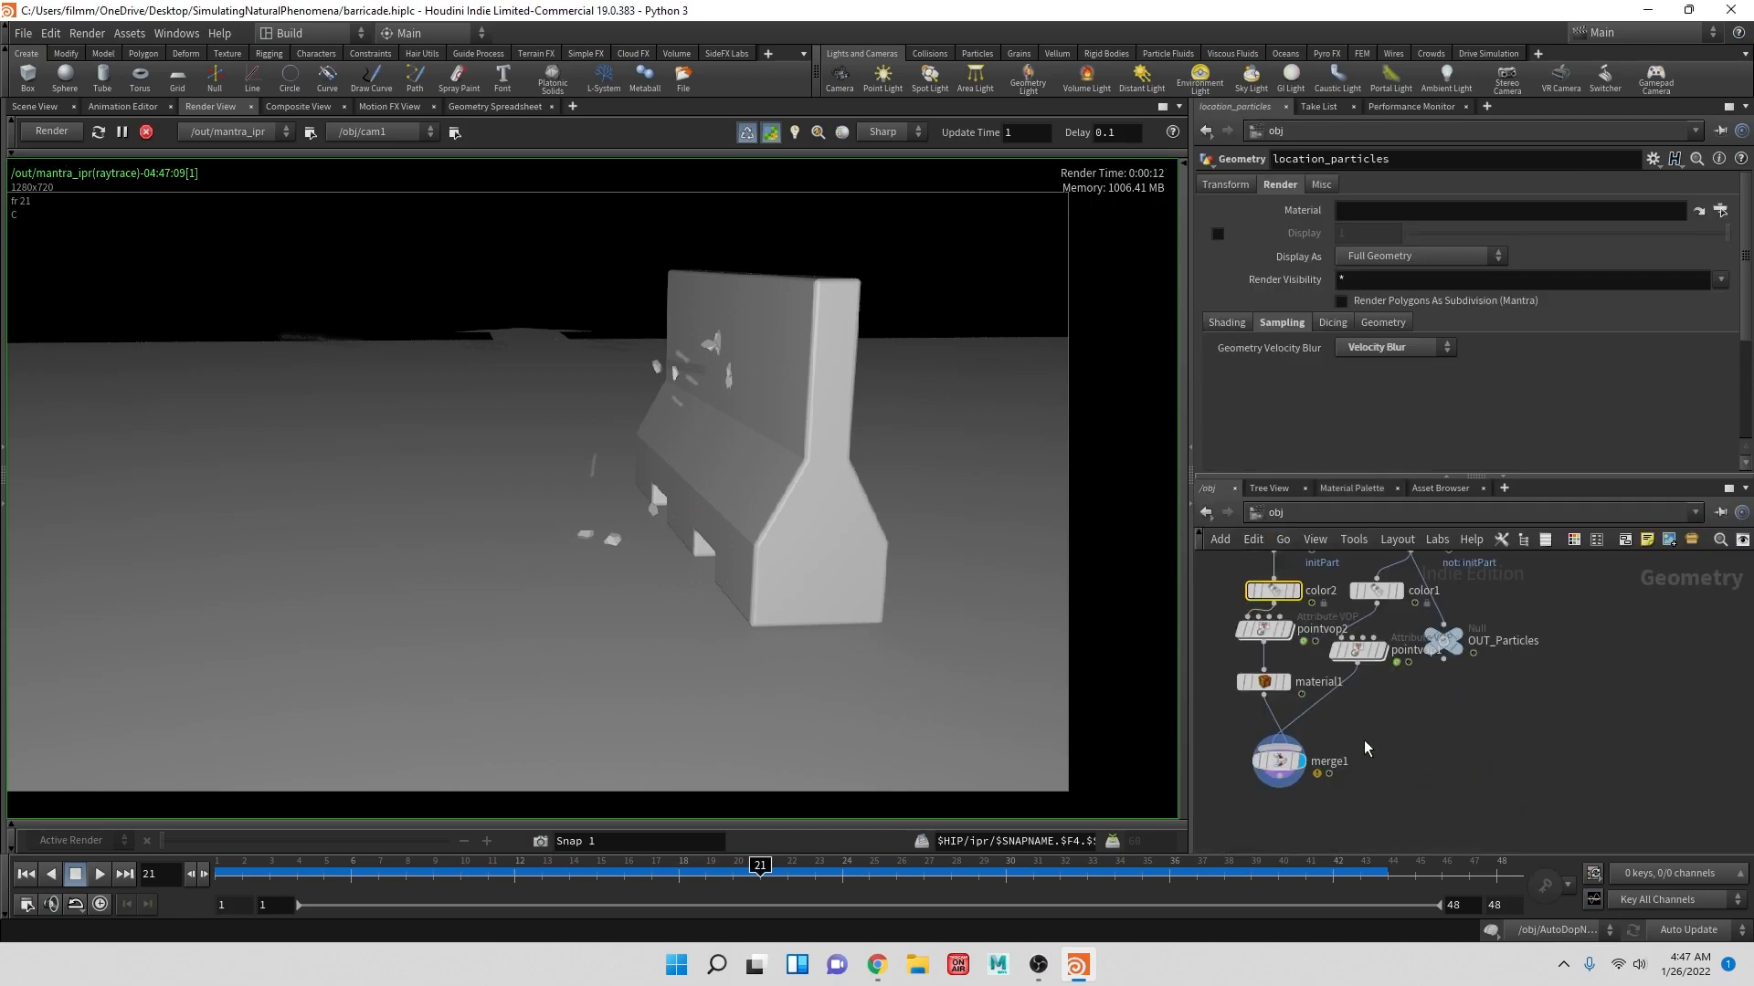
pyautogui.click(1284, 762)
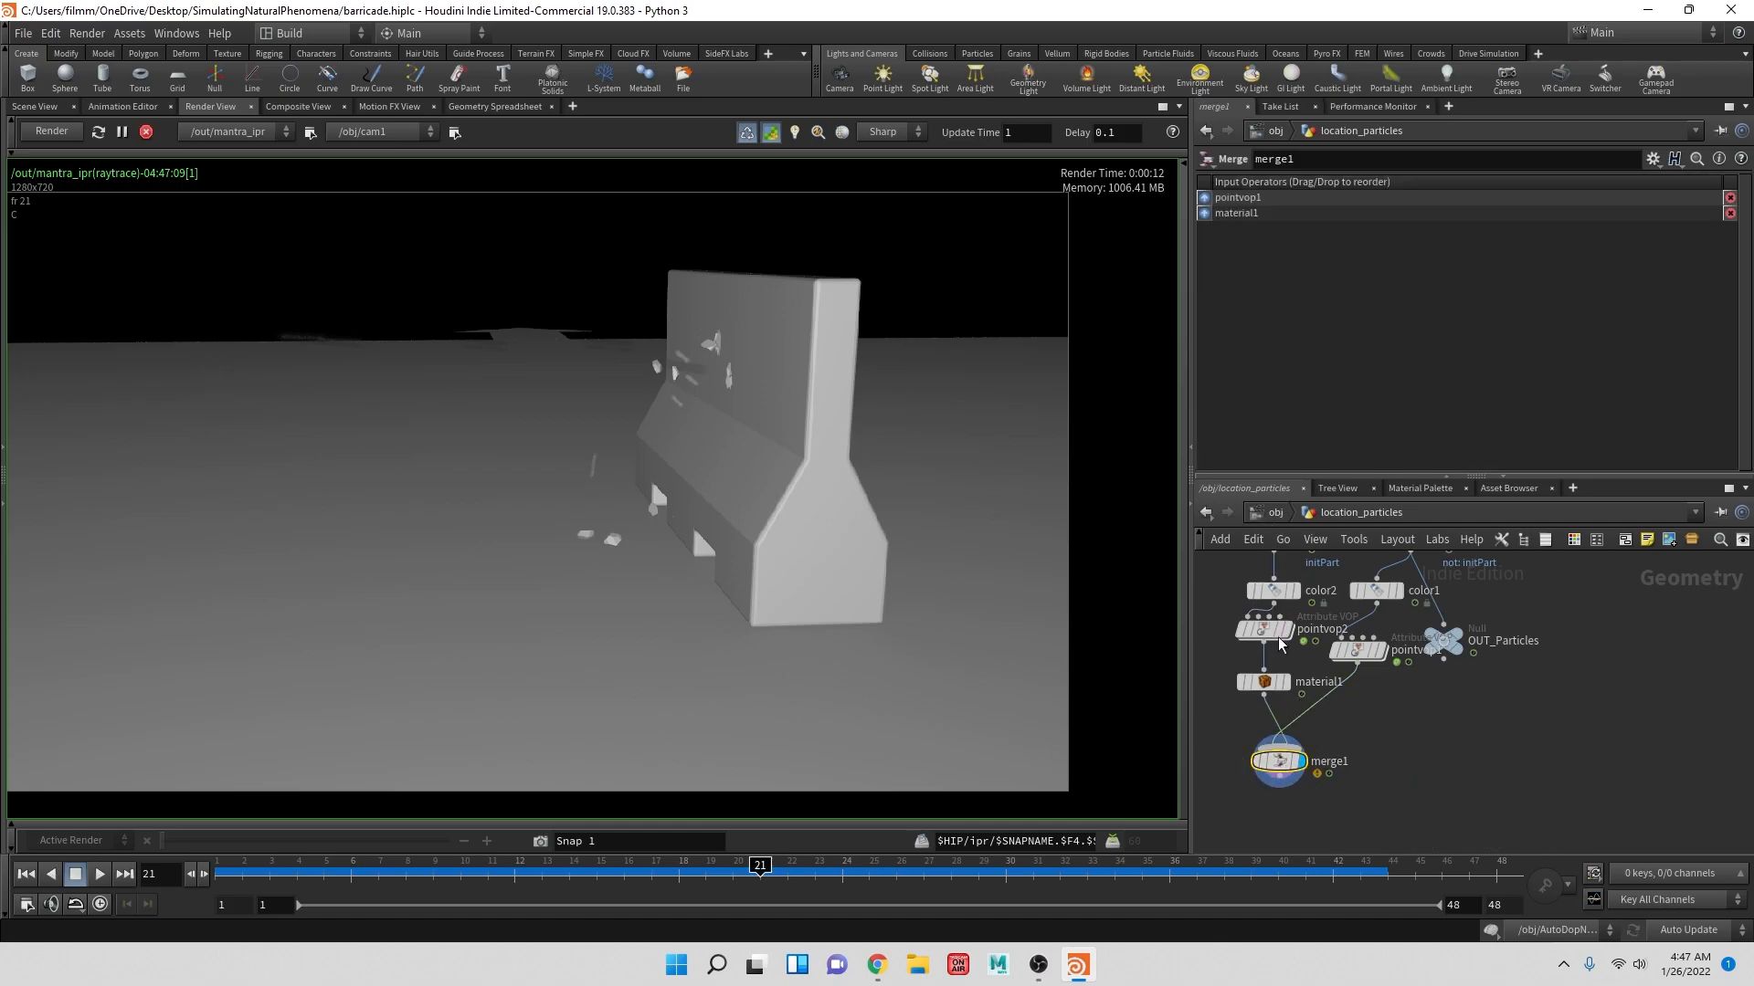
pyautogui.click(1264, 683)
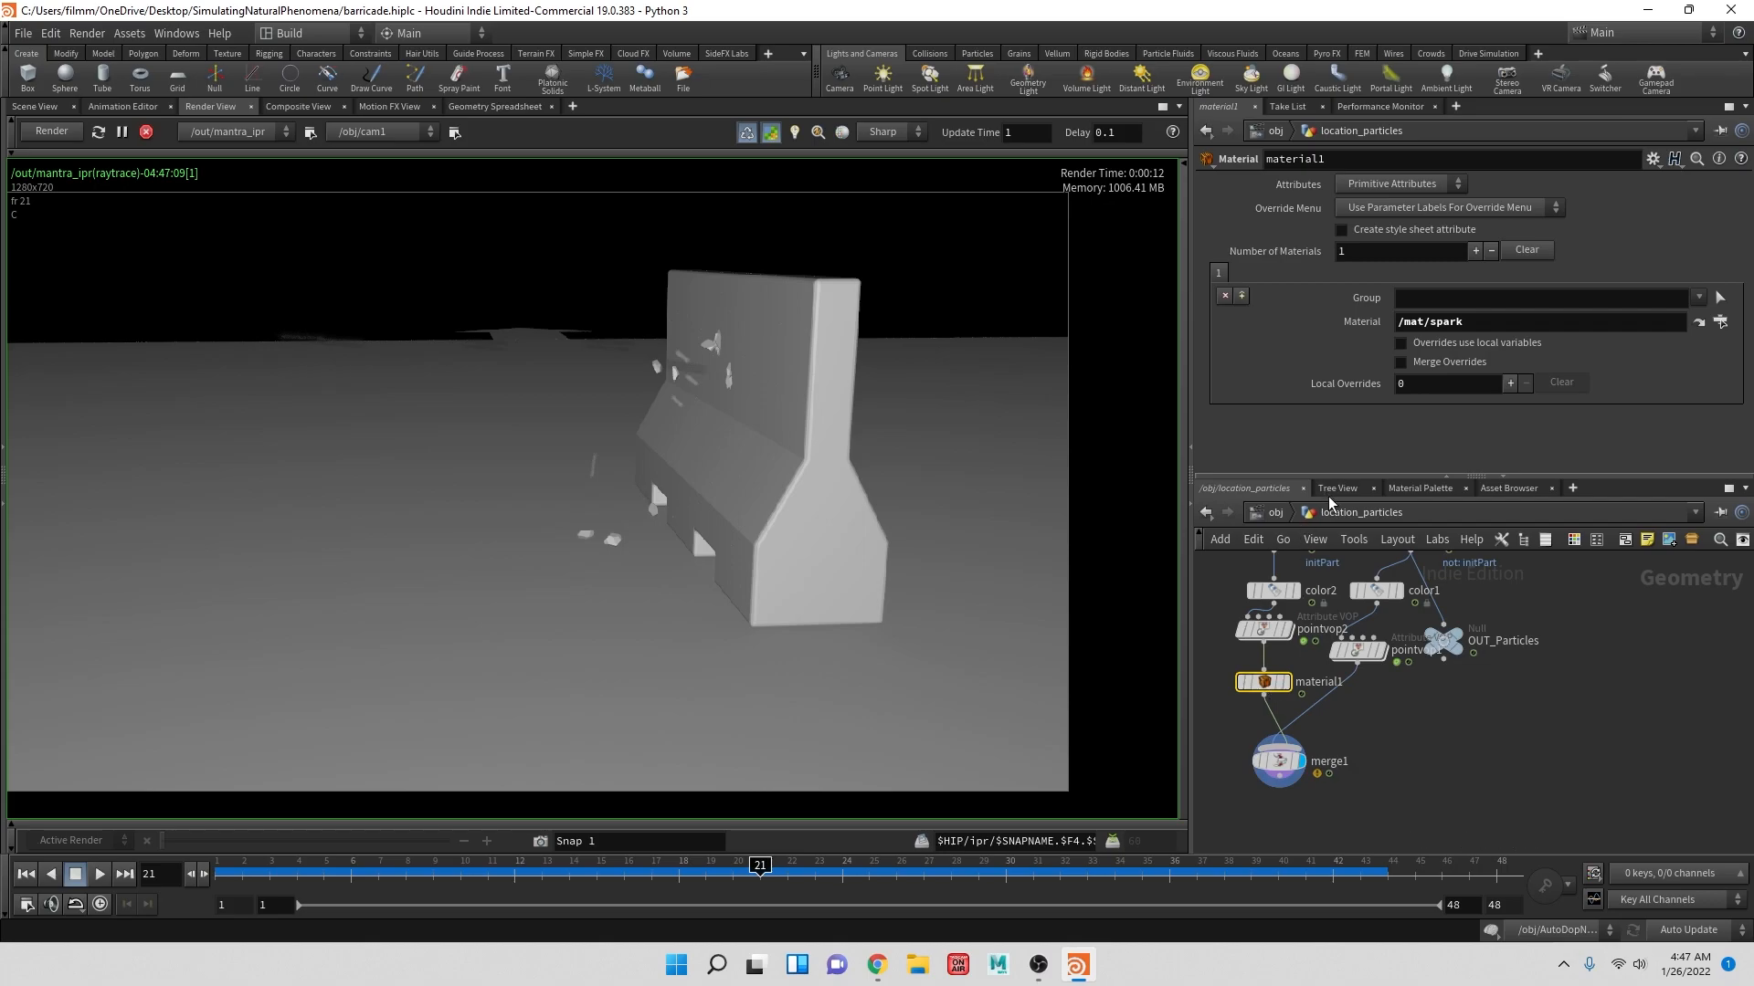
# - Set the red and green values of the spark material's base color to 1 and restart the render
pyautogui.click(1404, 488)
pyautogui.click(1395, 575)
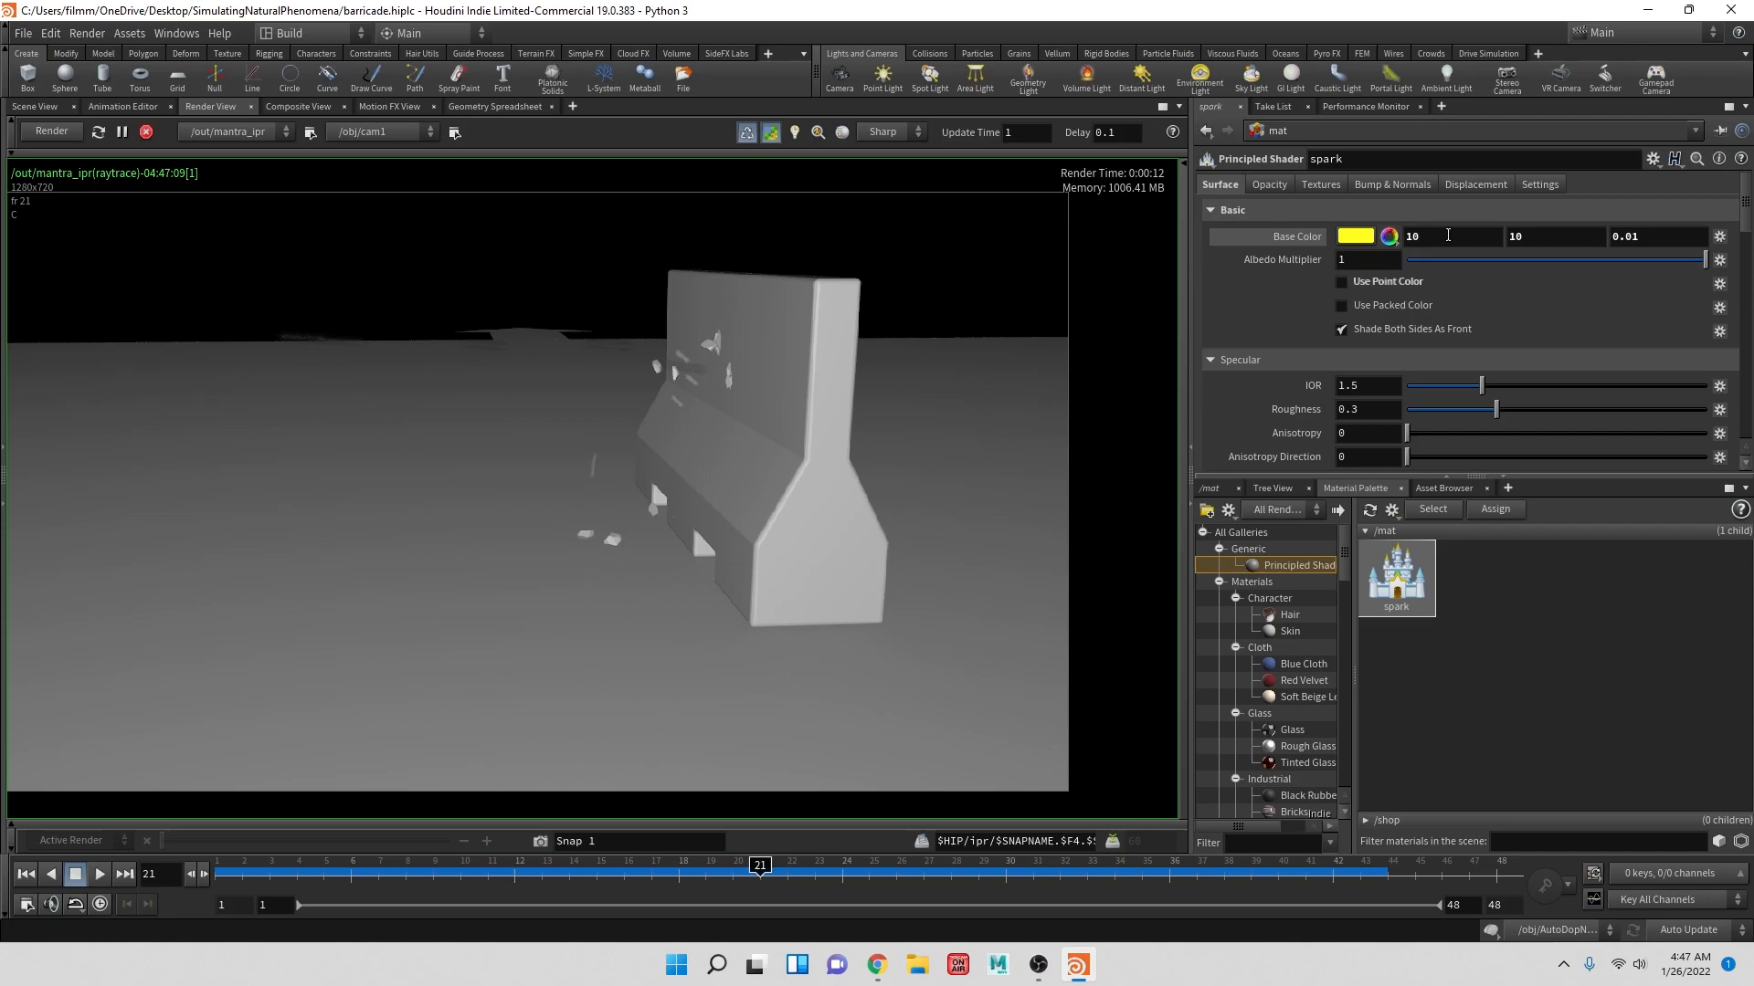
pyautogui.click(1430, 236)
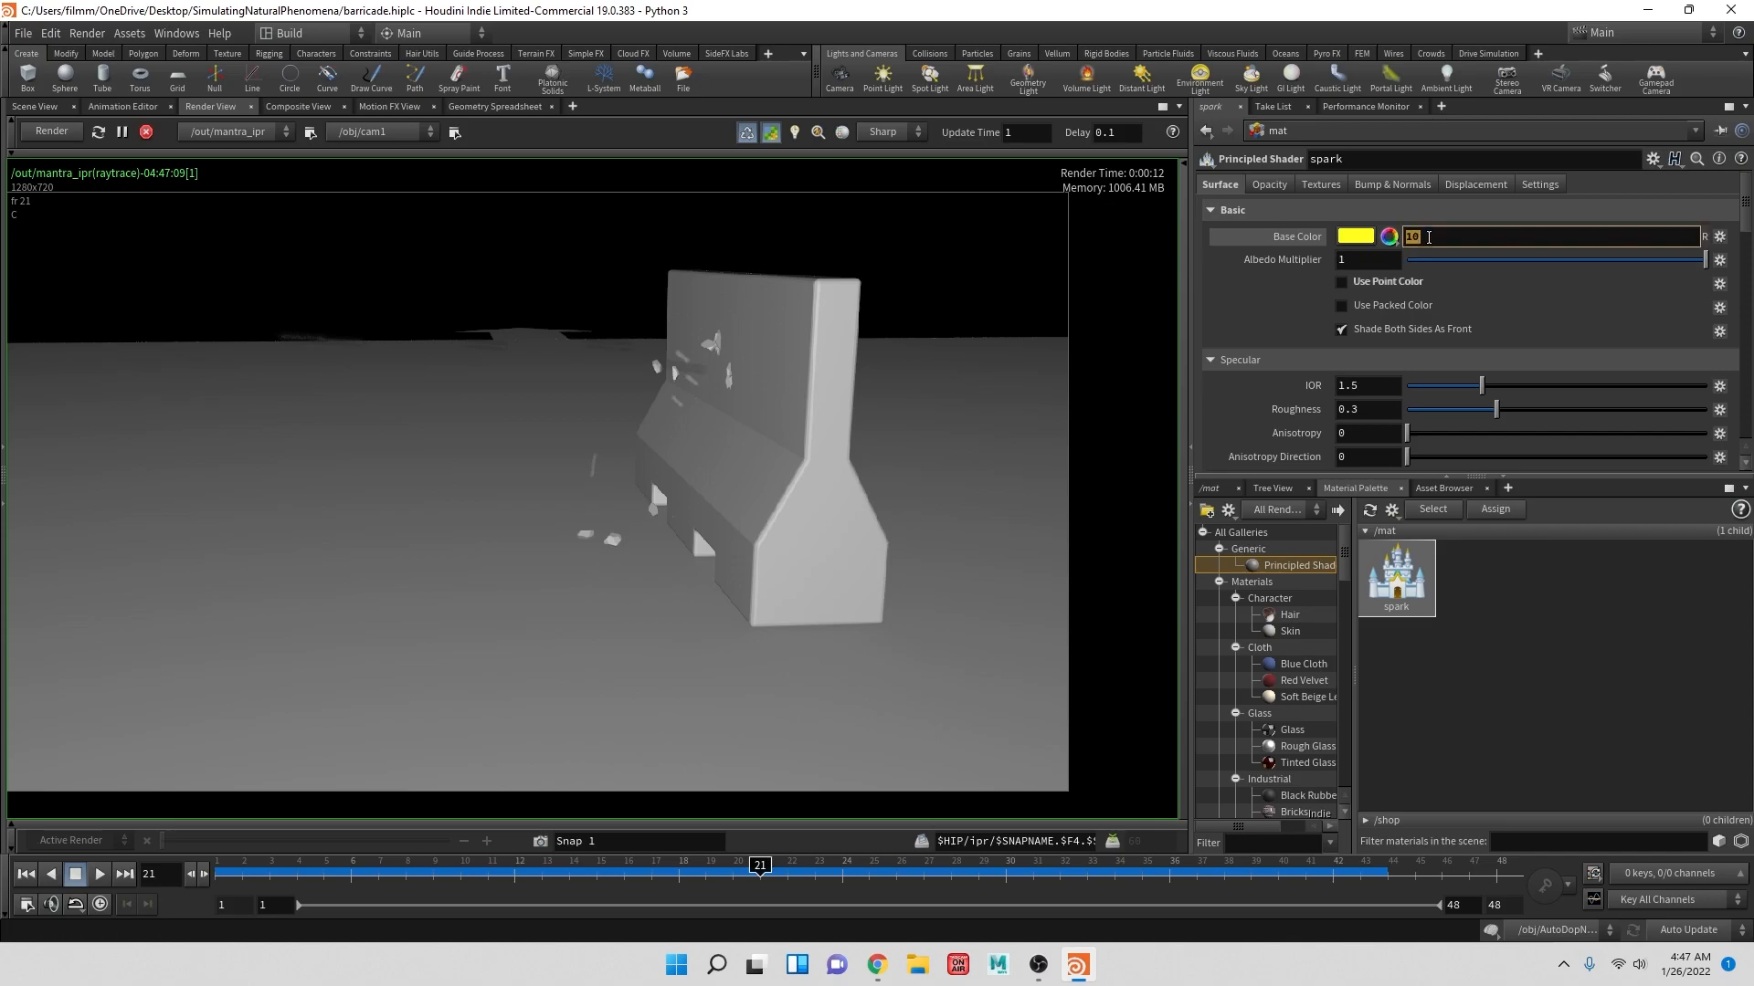
pyautogui.write('1')
pyautogui.press('Return')
pyautogui.click(1557, 235)
pyautogui.write('1')
pyautogui.press('Return')
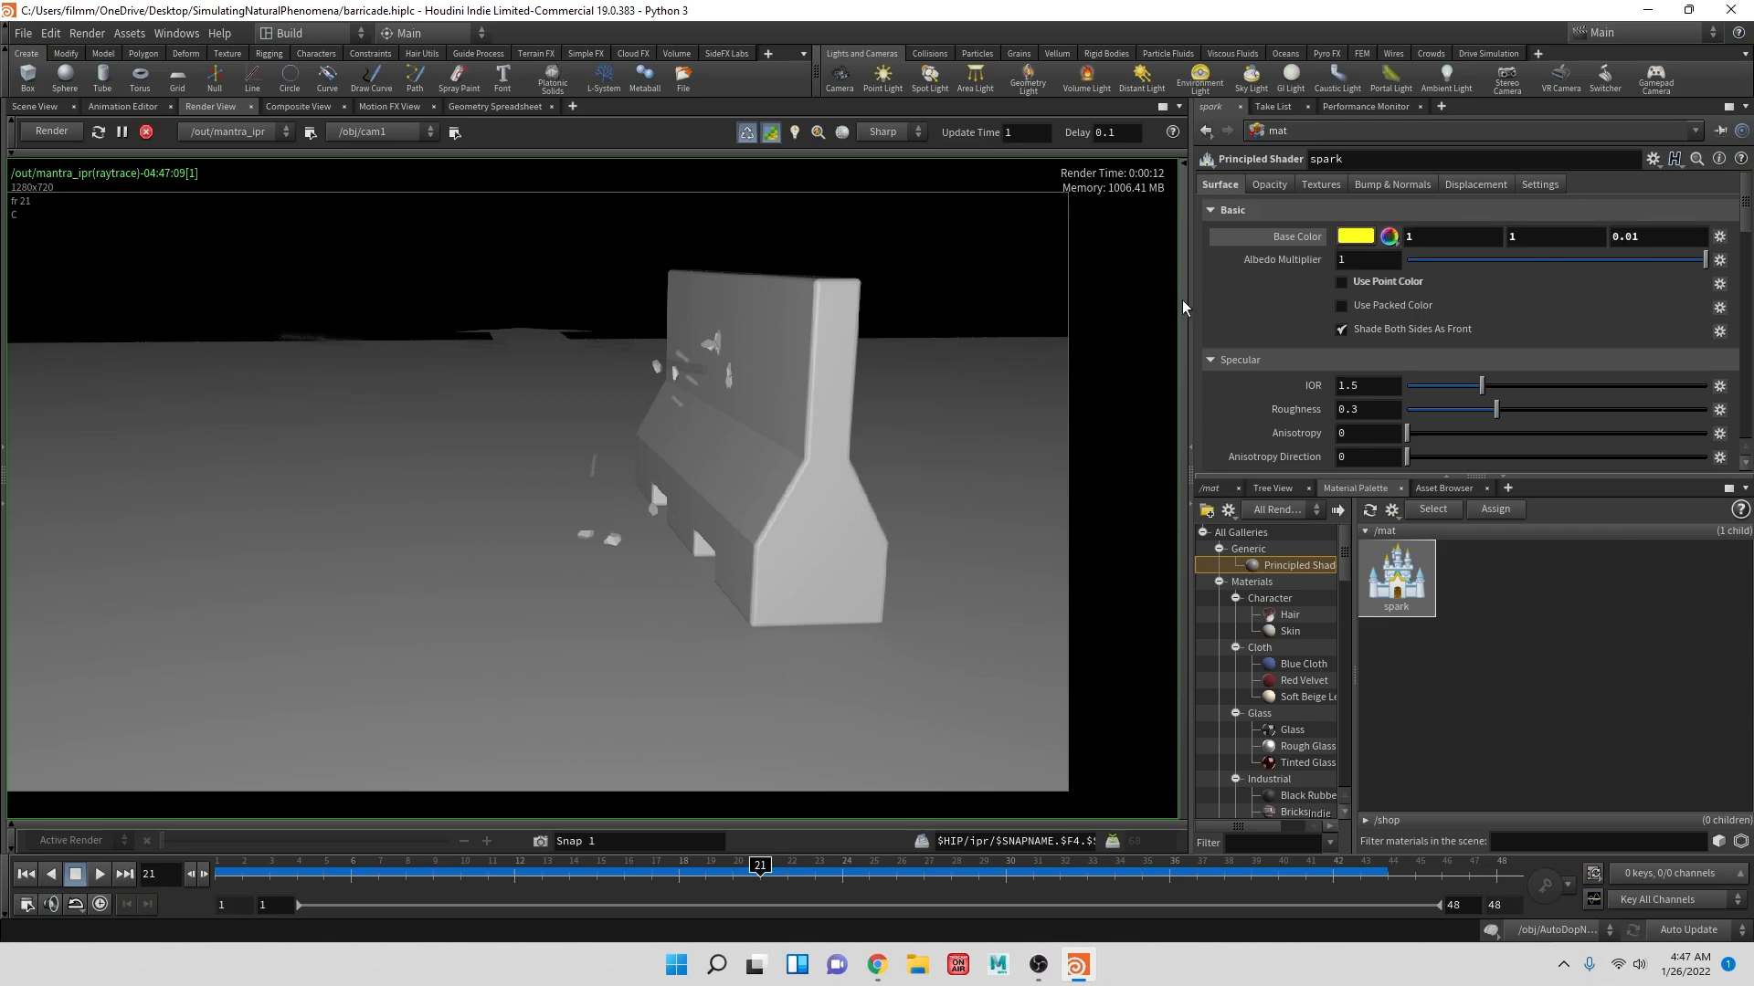
pyautogui.click(147, 133)
pyautogui.click(63, 135)
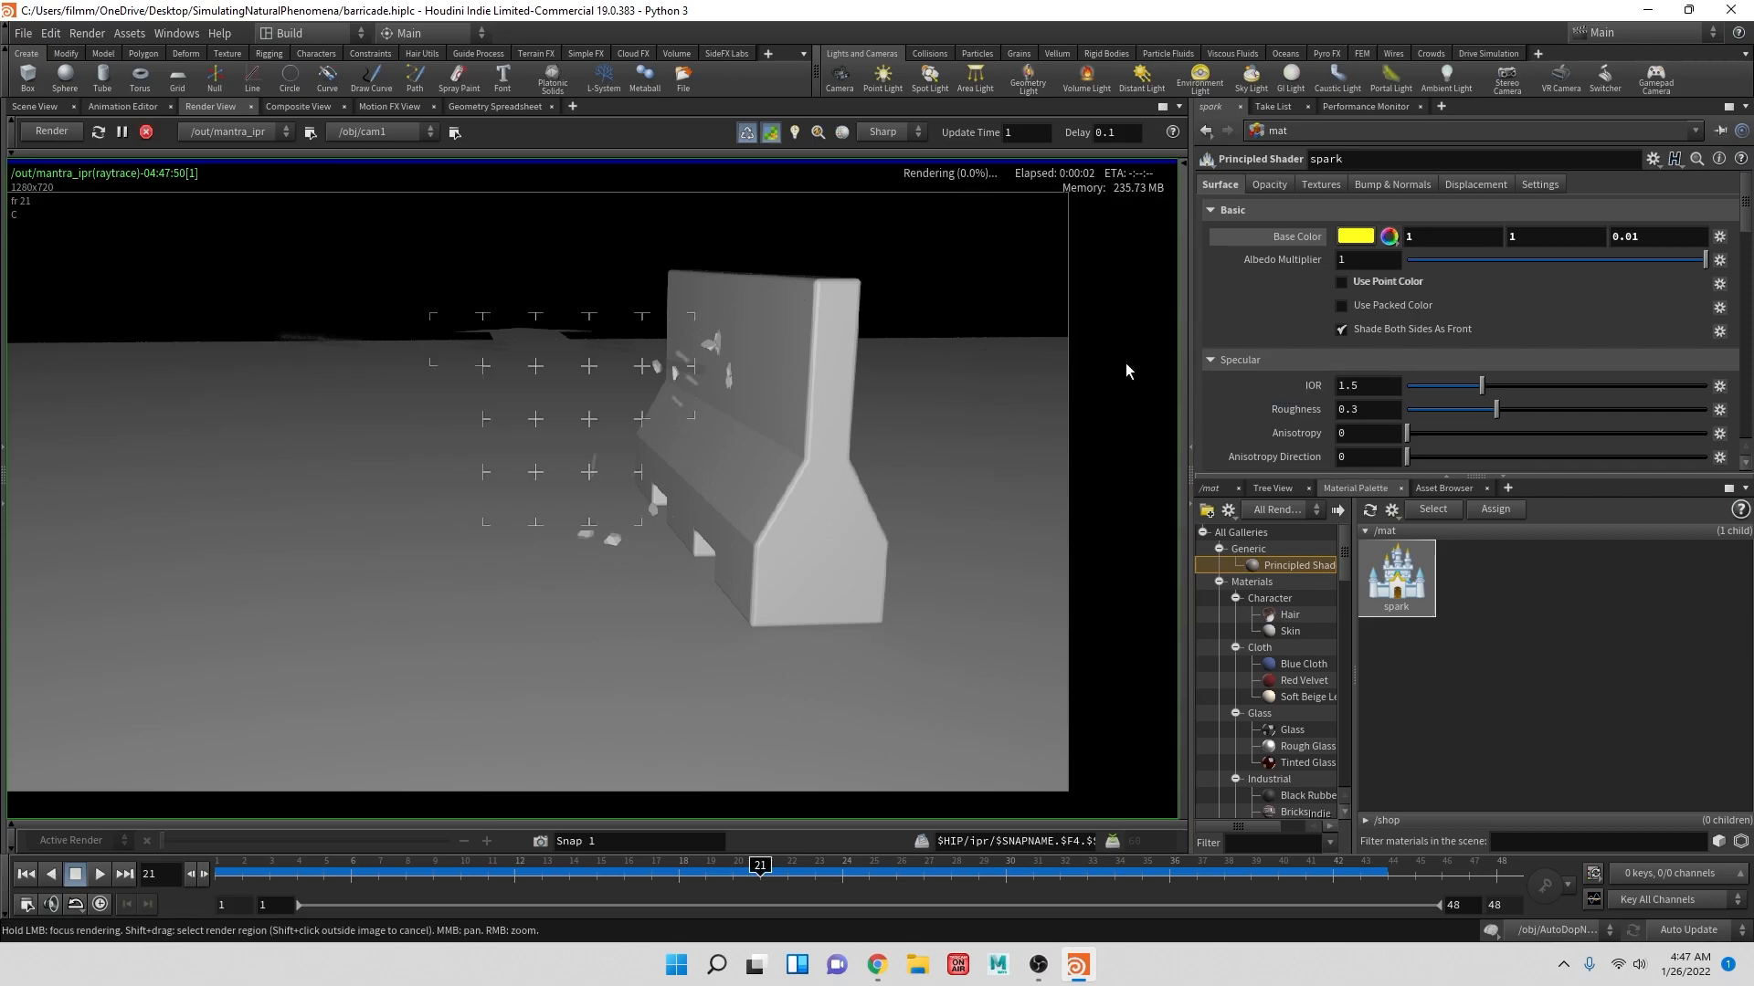
# - Turn on Use Point Color for the spark material's emission and restart the render
pyautogui.scroll(-10, 1276, 436)
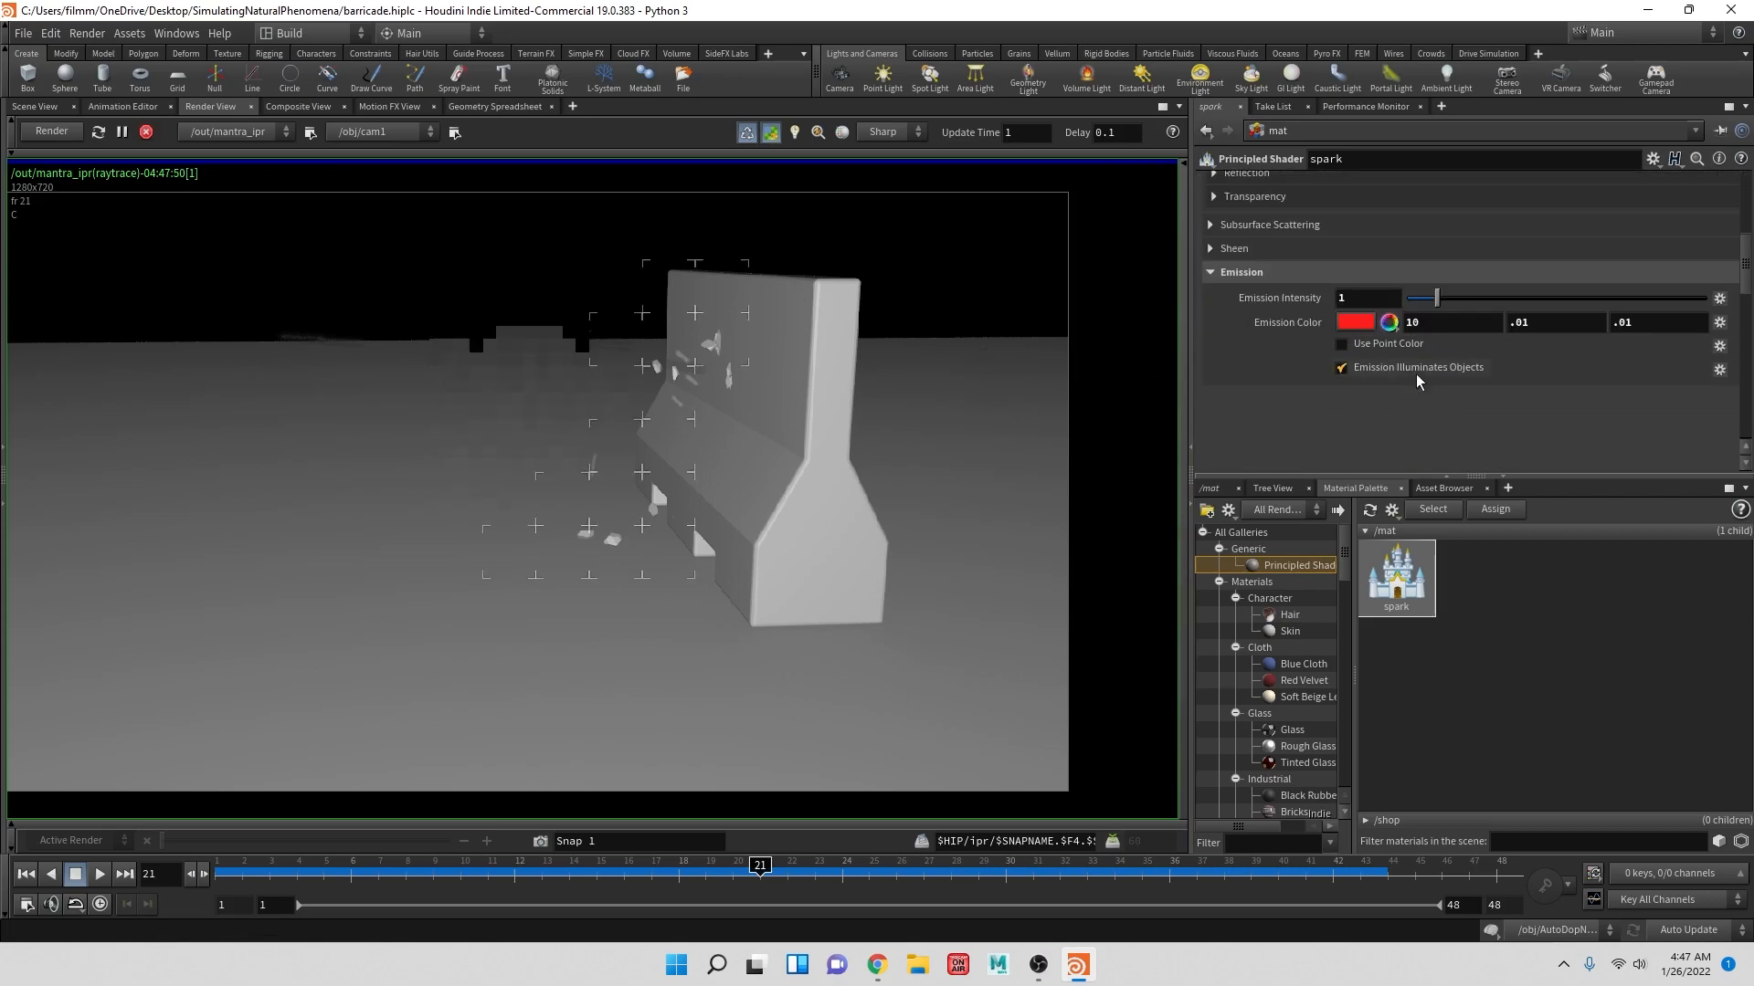
pyautogui.click(1352, 348)
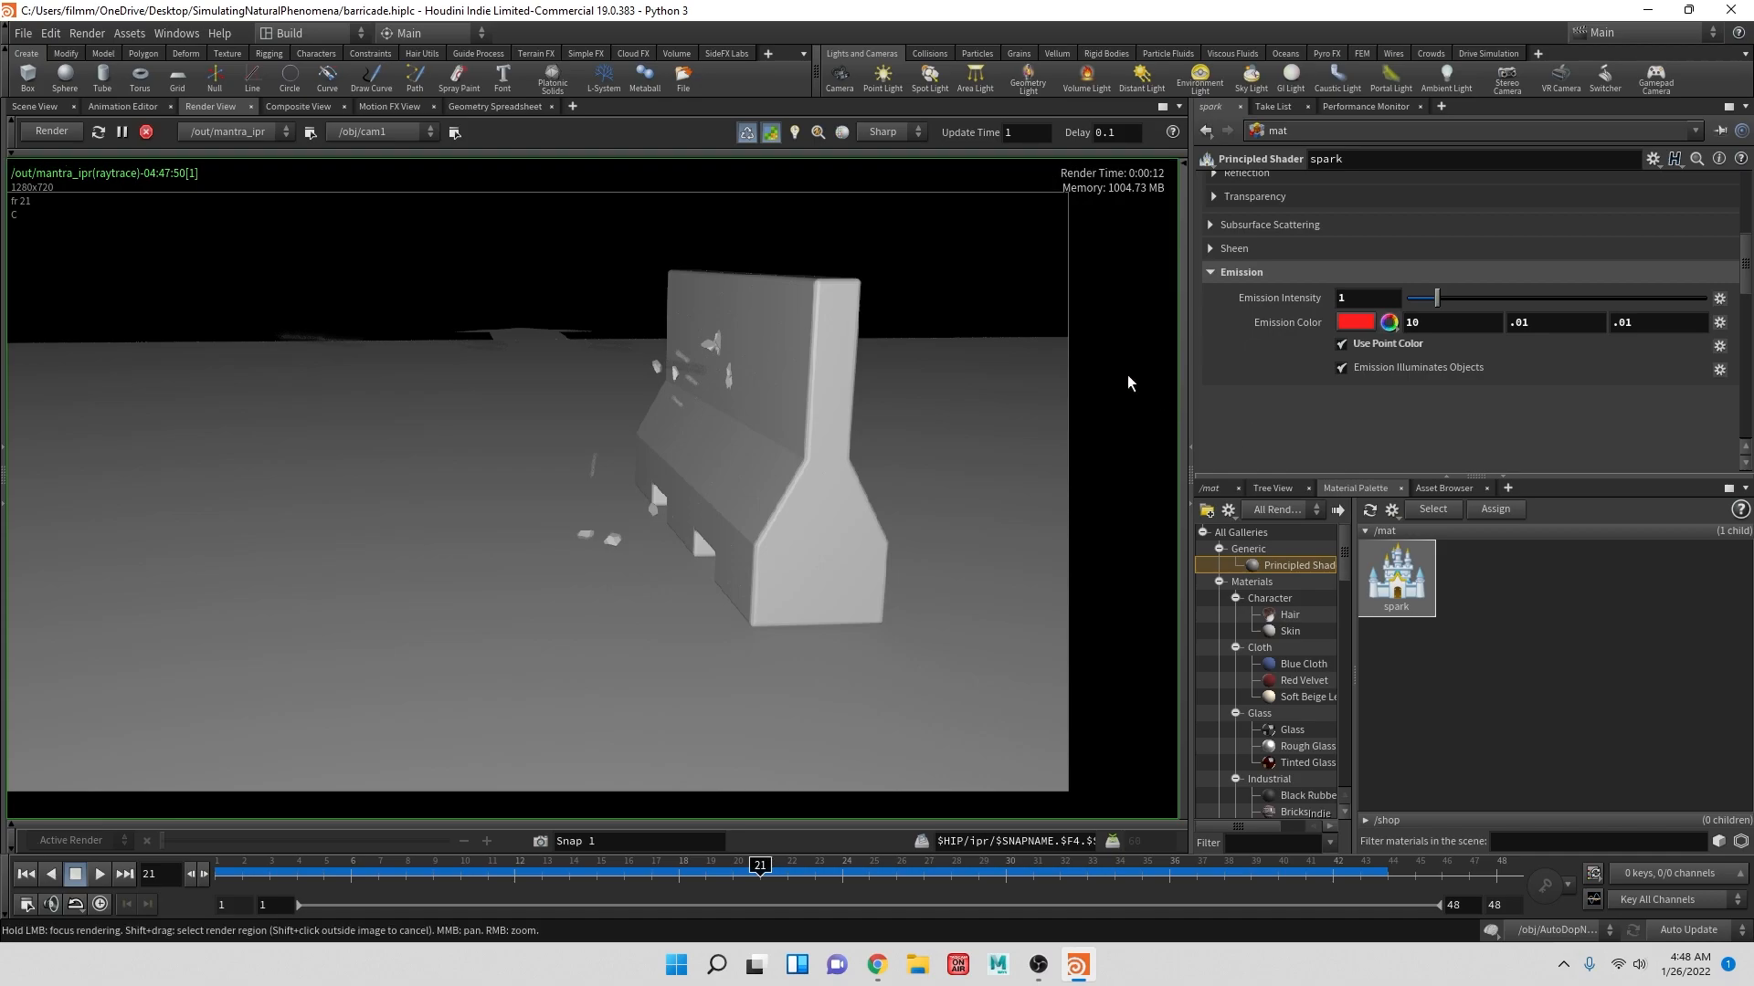
pyautogui.click(147, 132)
pyautogui.click(53, 132)
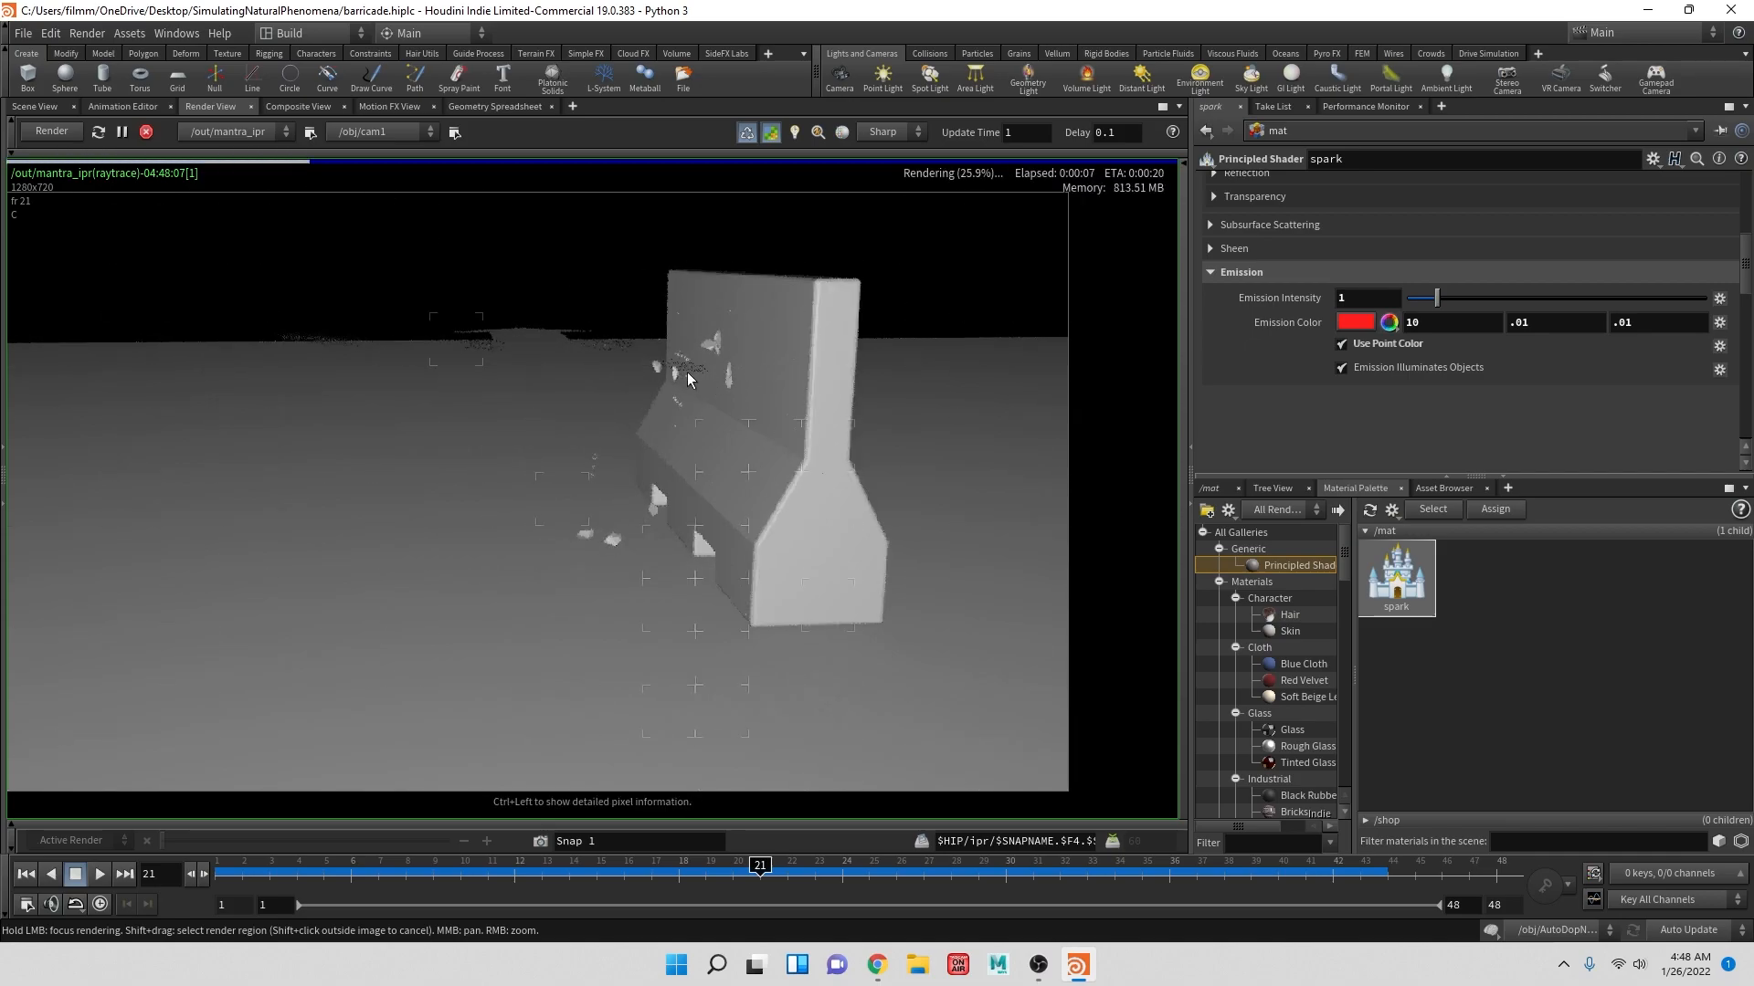
# - Turn off the emission's Use Point Color, set Emission Intensity to 10 and the emission color's red value to 1, then rerender
pyautogui.click(1355, 346)
pyautogui.scroll(3, 1359, 328)
pyautogui.click(1373, 416)
pyautogui.write('0')
pyautogui.press('Return')
pyautogui.doubleClick(1431, 441)
pyautogui.write('1')
pyautogui.press('Return')
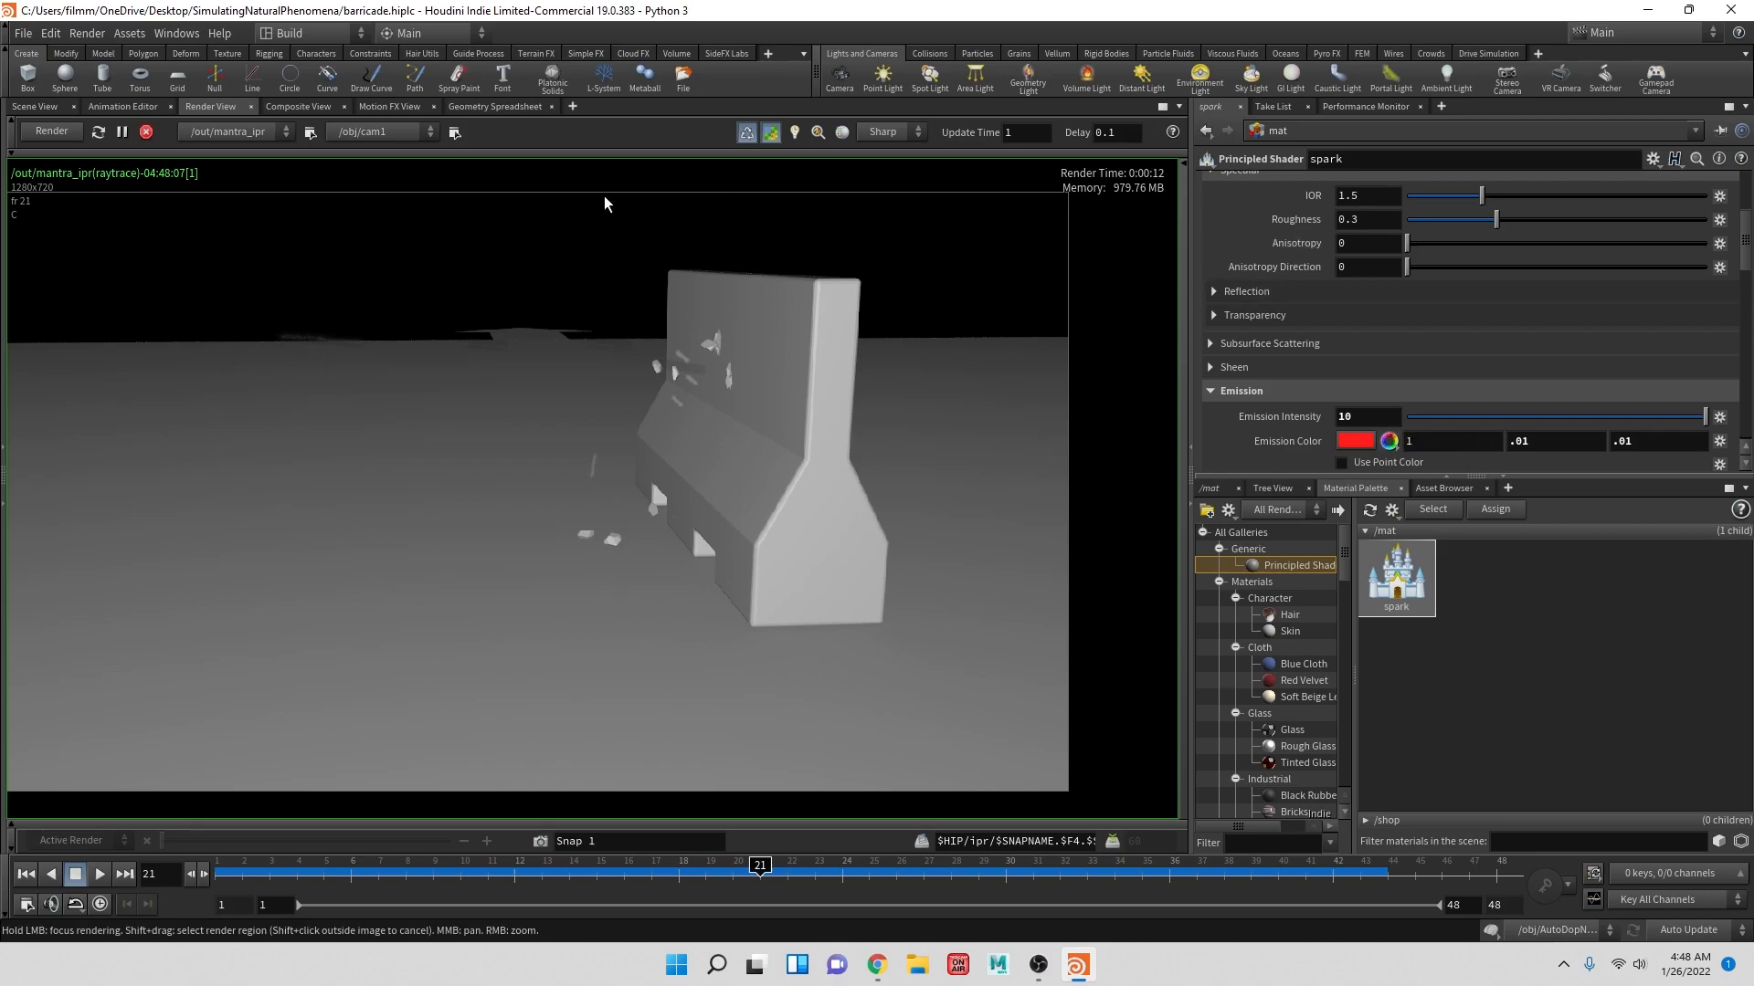
pyautogui.click(145, 133)
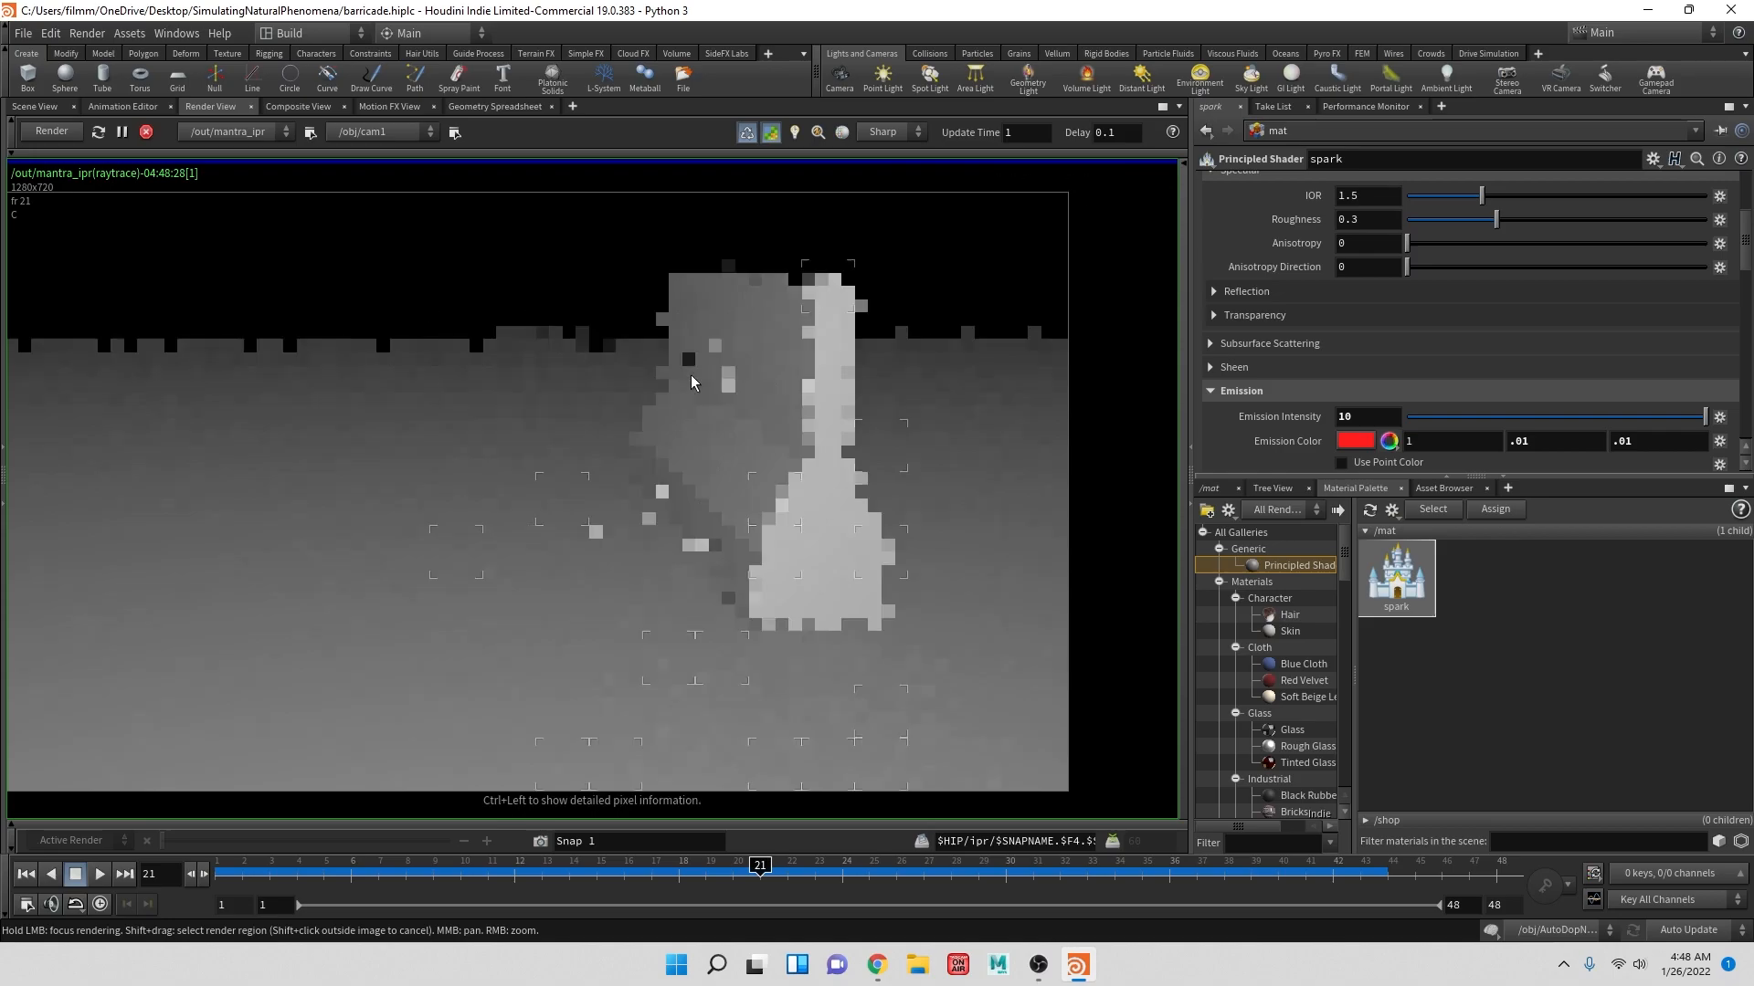
# - Turn Use Point Color back on for the spark material's base color
pyautogui.scroll(5, 1370, 336)
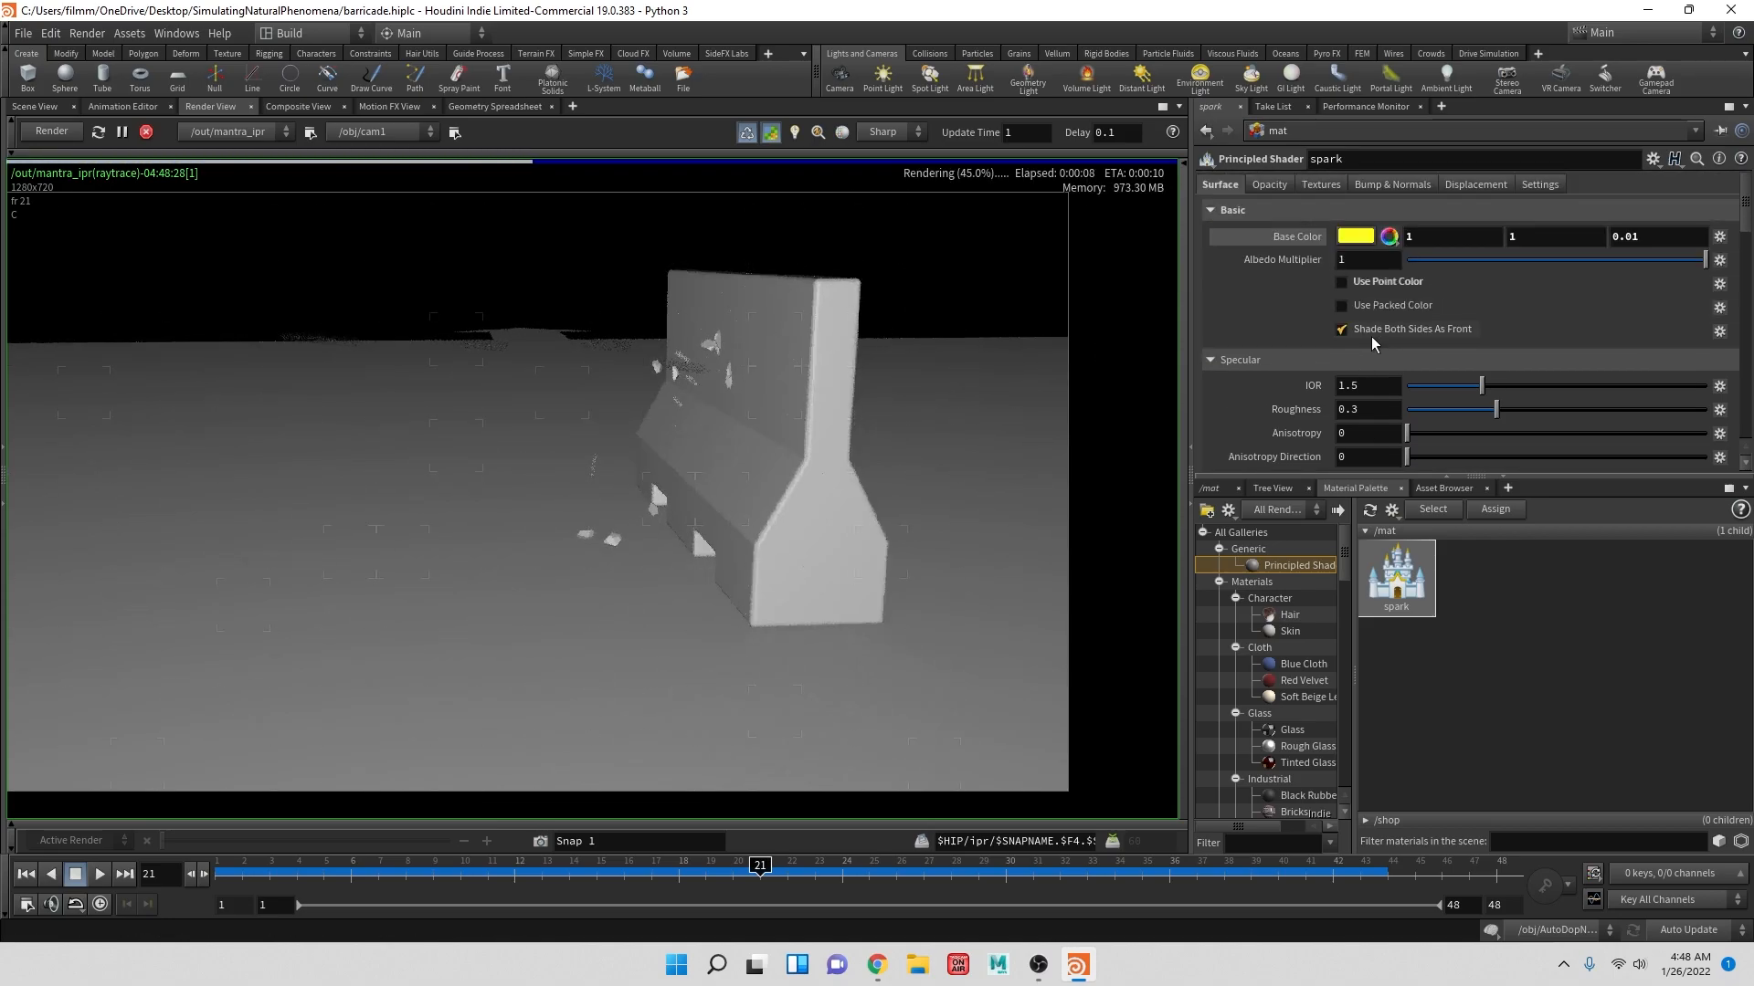
pyautogui.click(1343, 283)
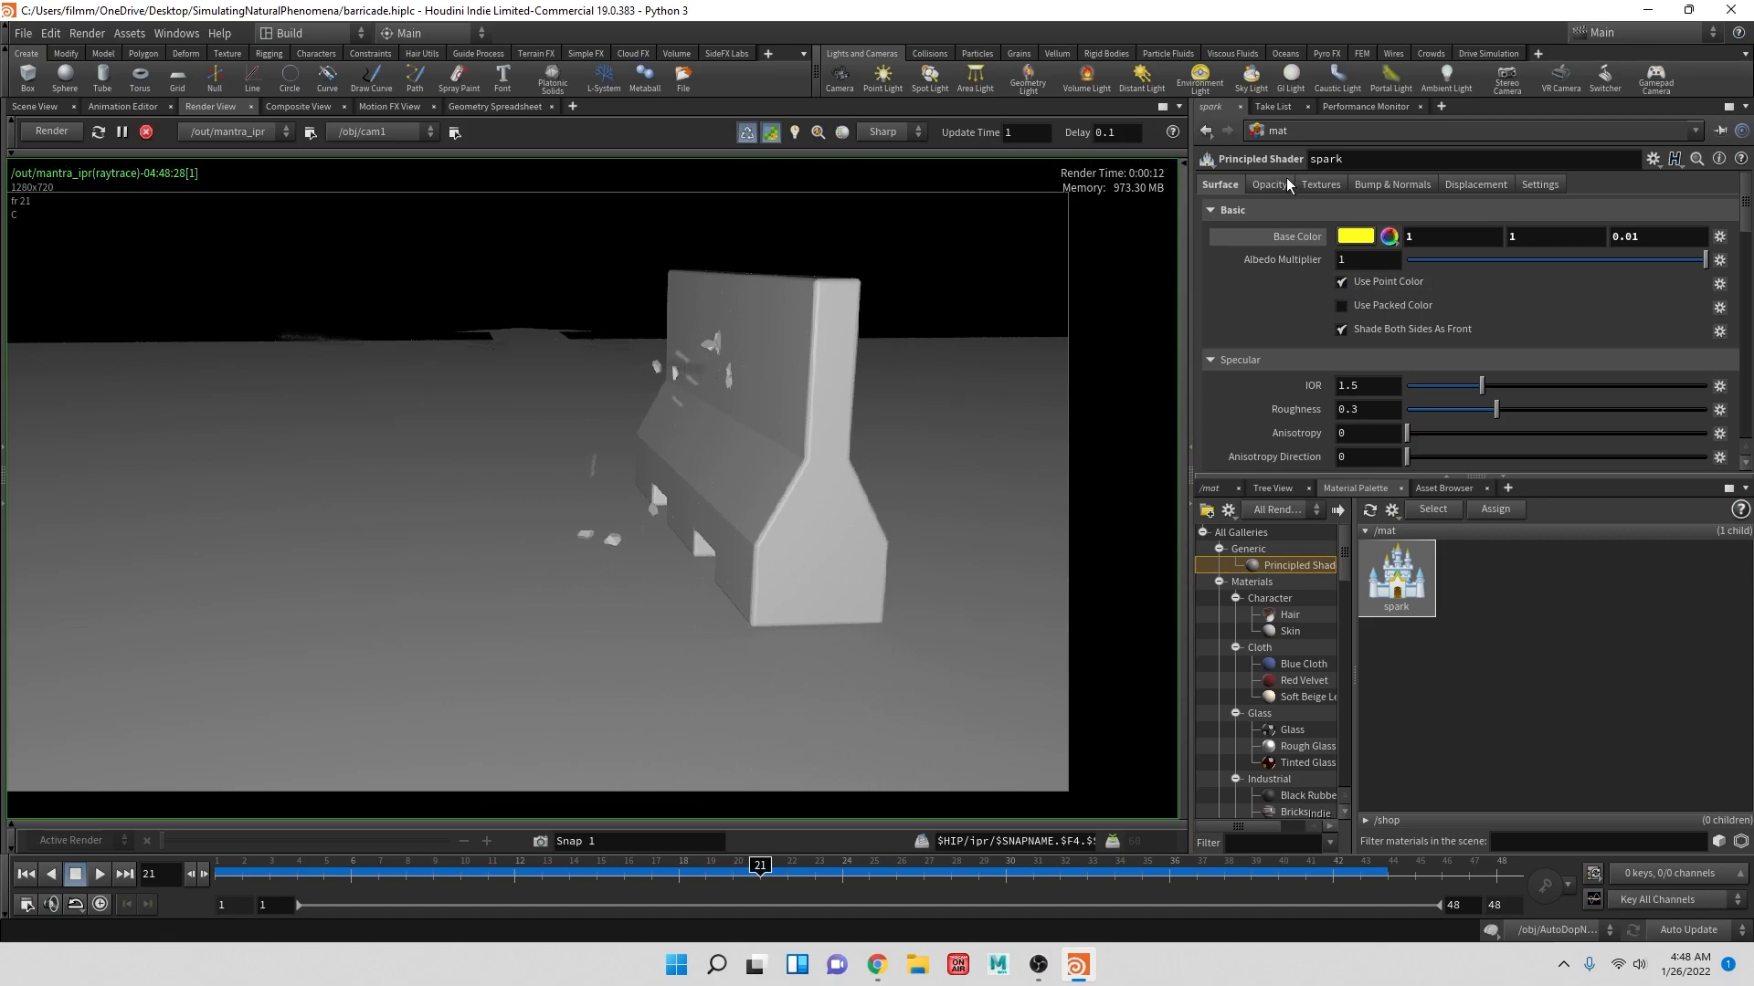
# - Return to the location_particles network and set the color2 node's color to pure red
pyautogui.click(1210, 491)
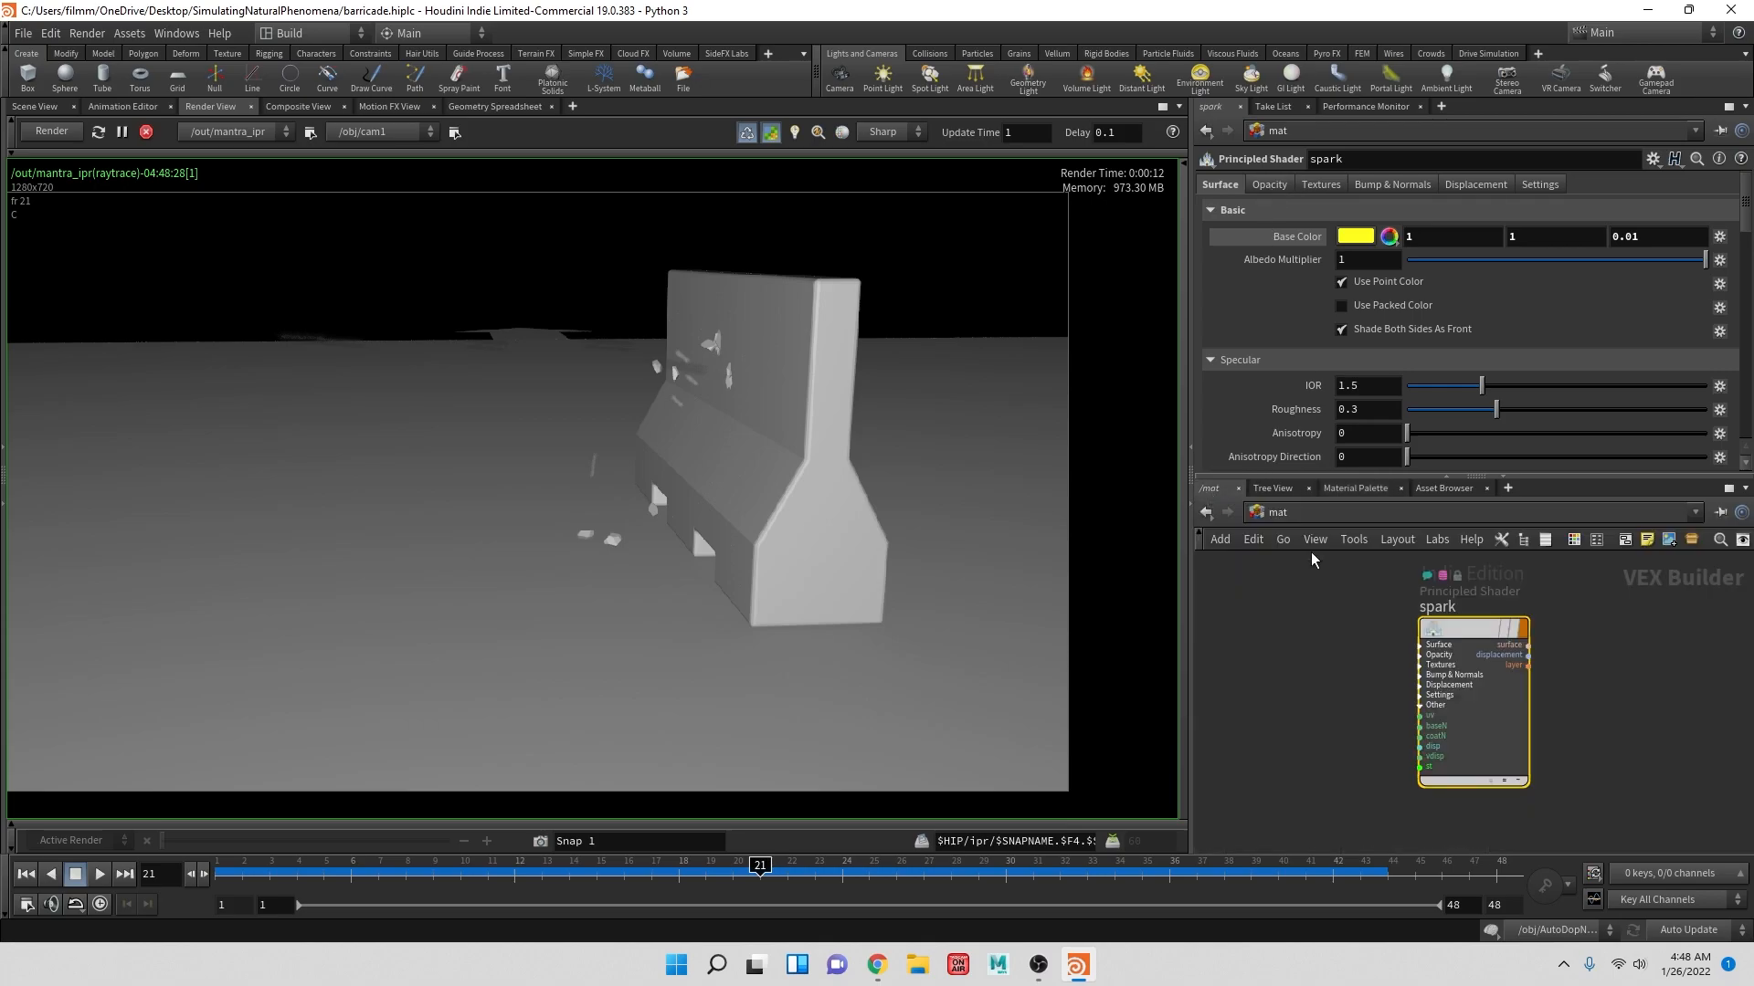
pyautogui.click(1320, 519)
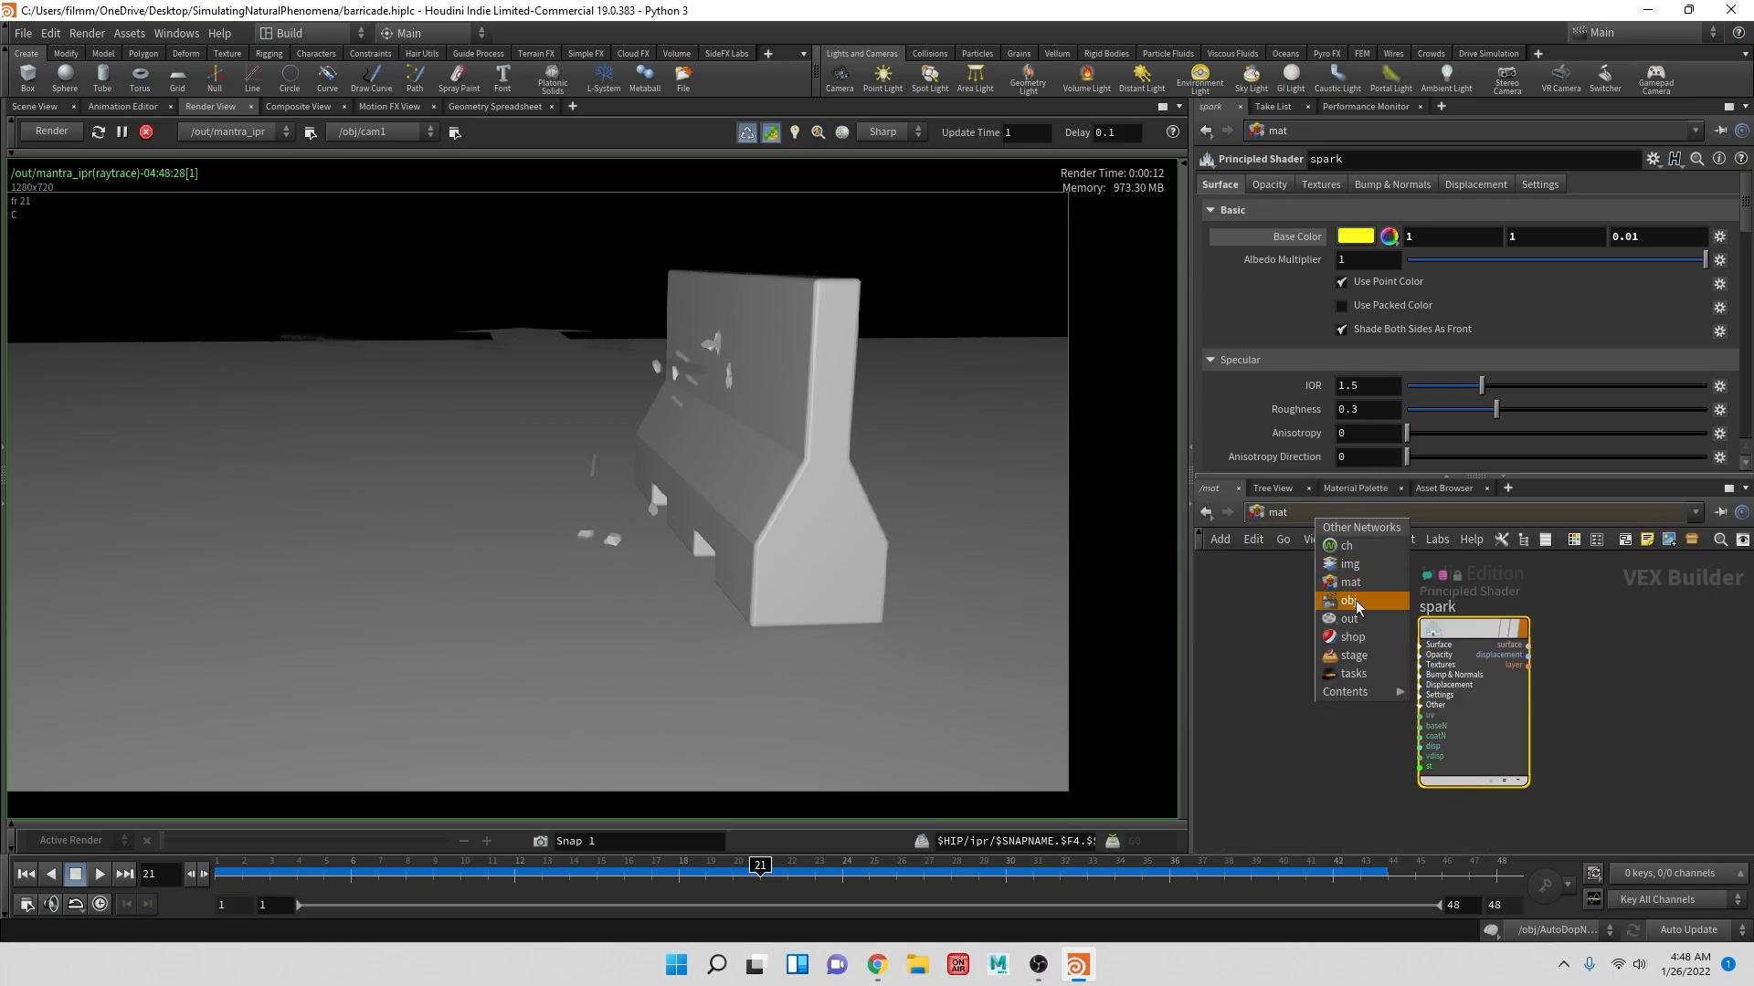
pyautogui.click(1350, 601)
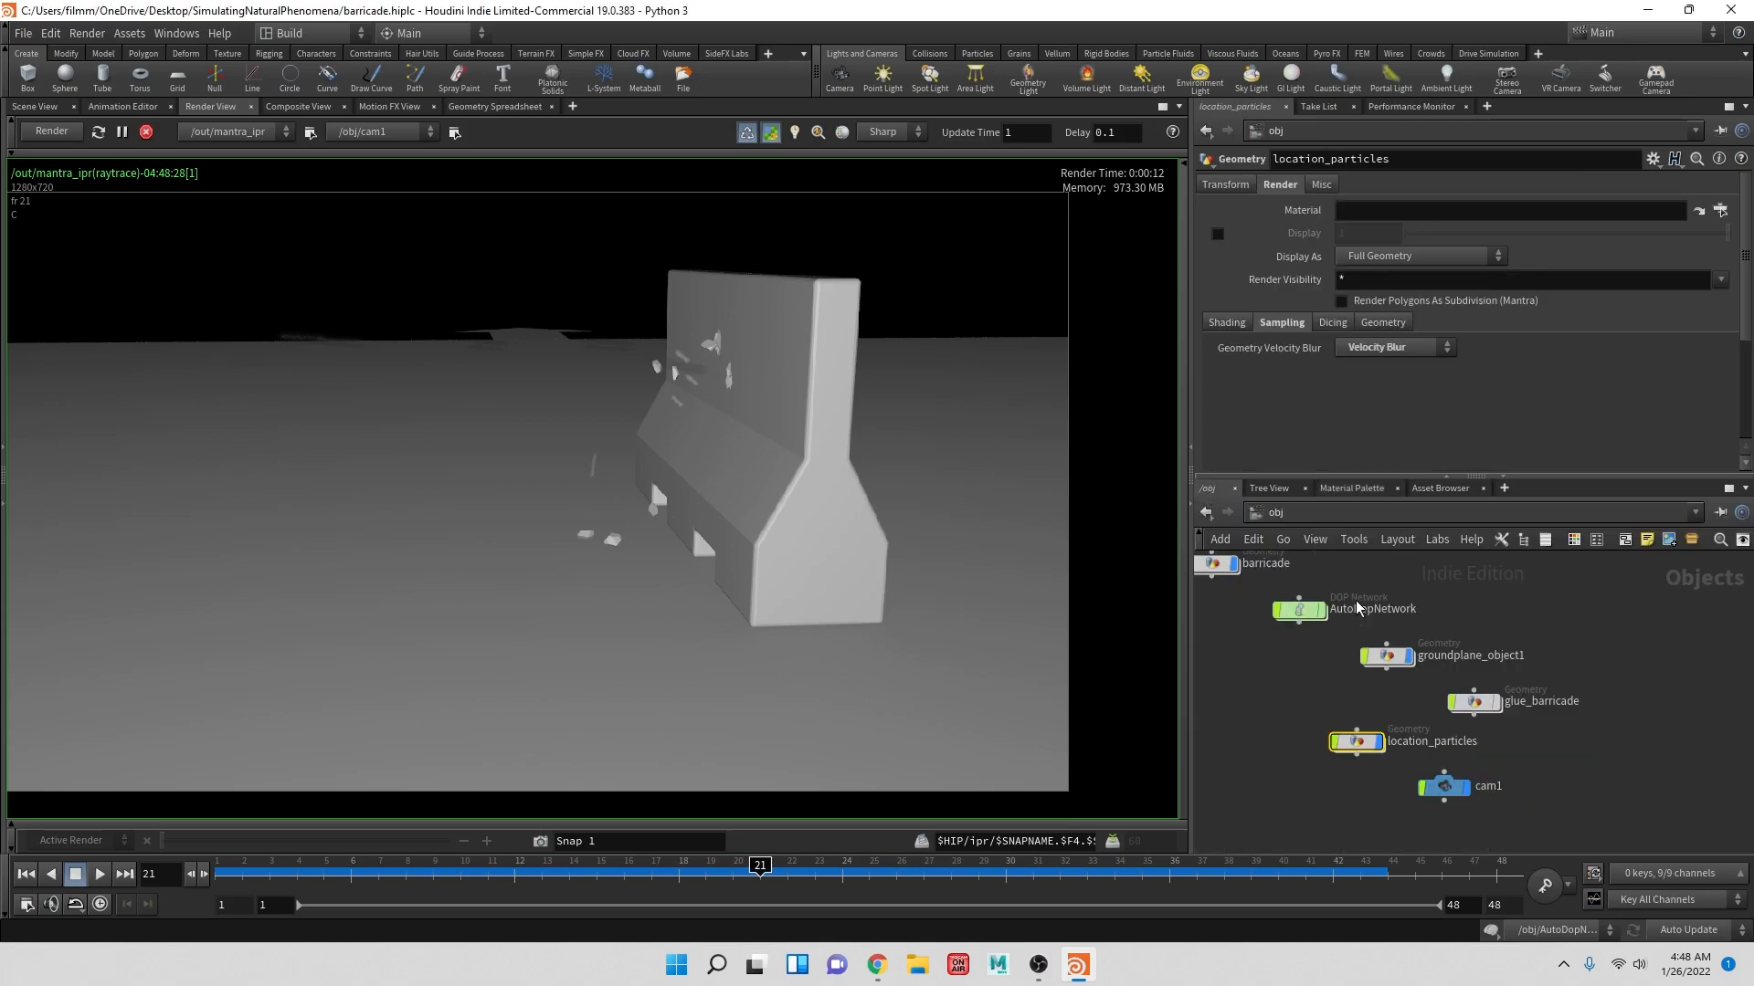
pyautogui.doubleClick(1367, 751)
pyautogui.click(1275, 588)
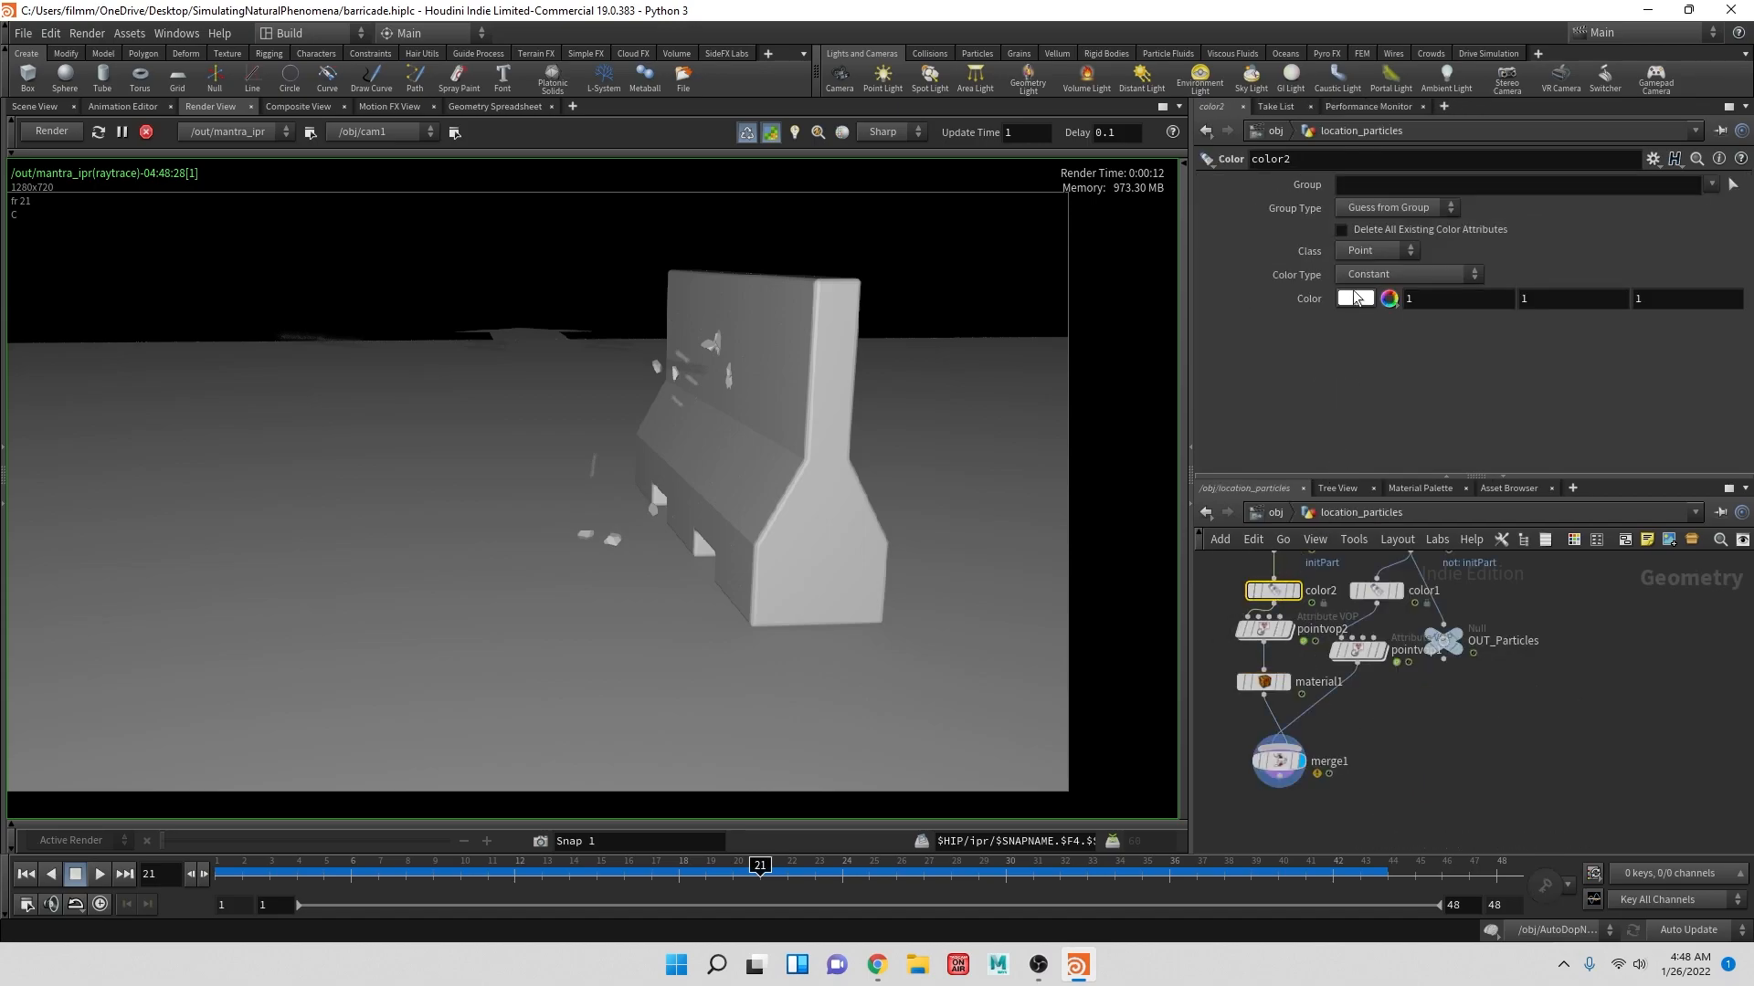
pyautogui.click(1356, 299)
pyautogui.click(1289, 176)
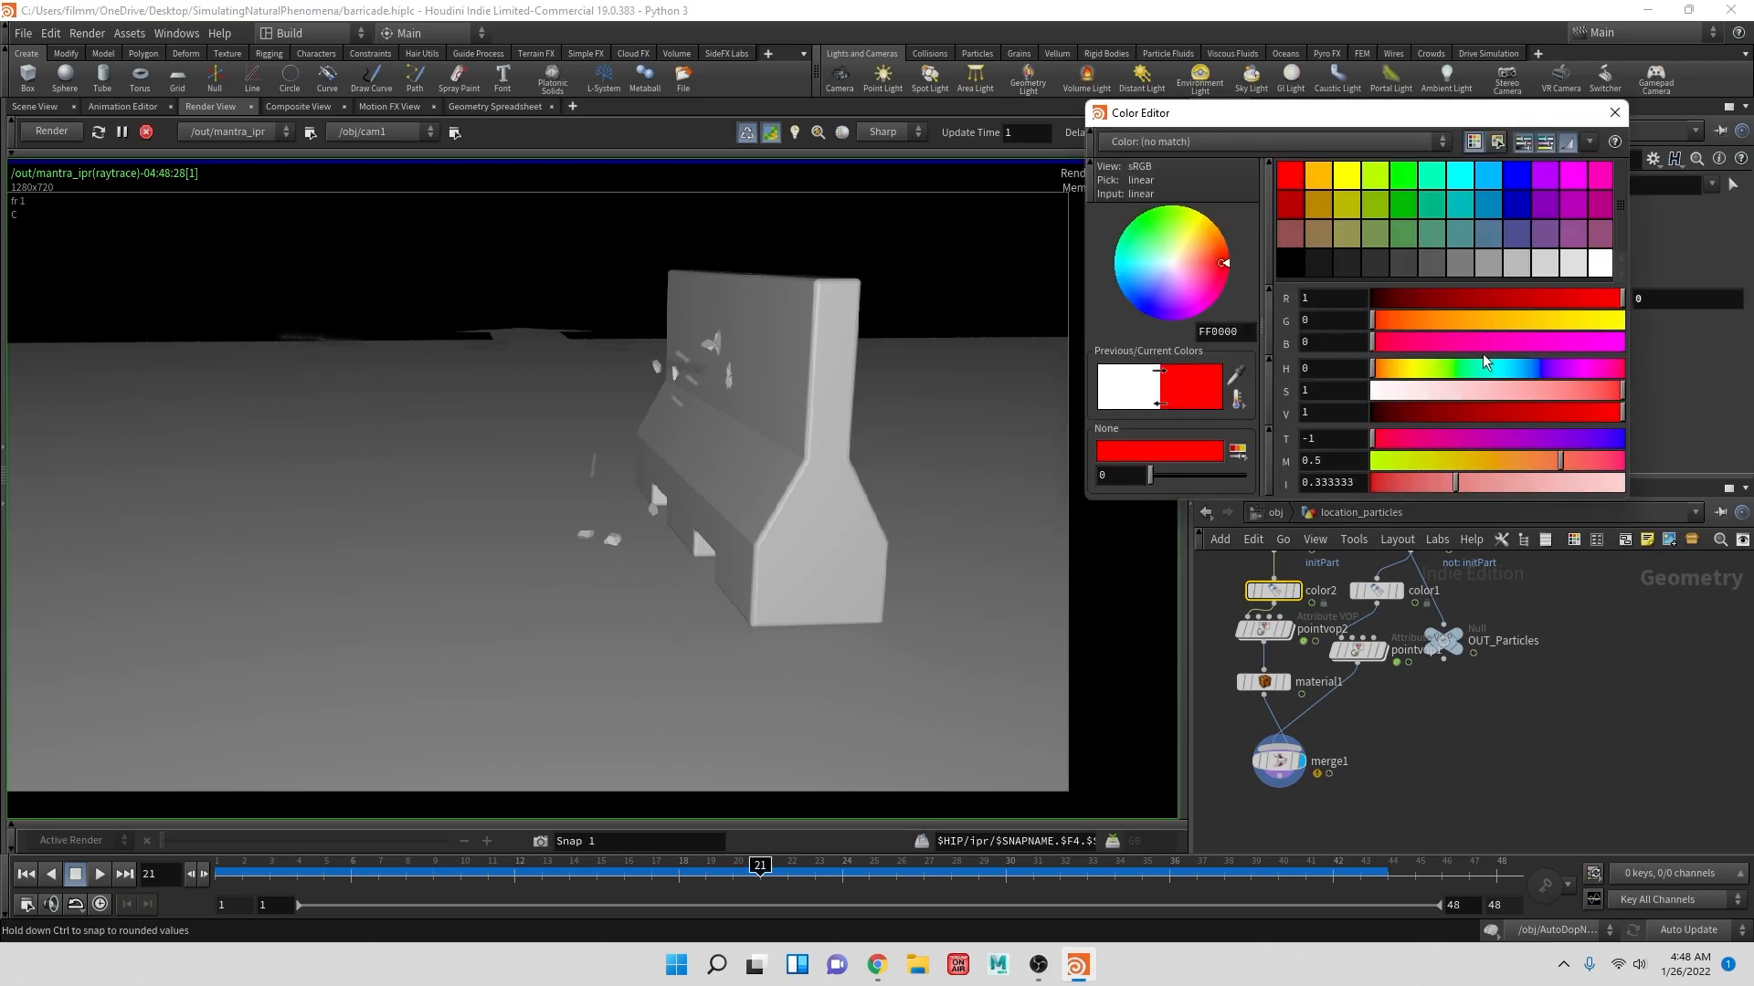
pyautogui.click(1616, 115)
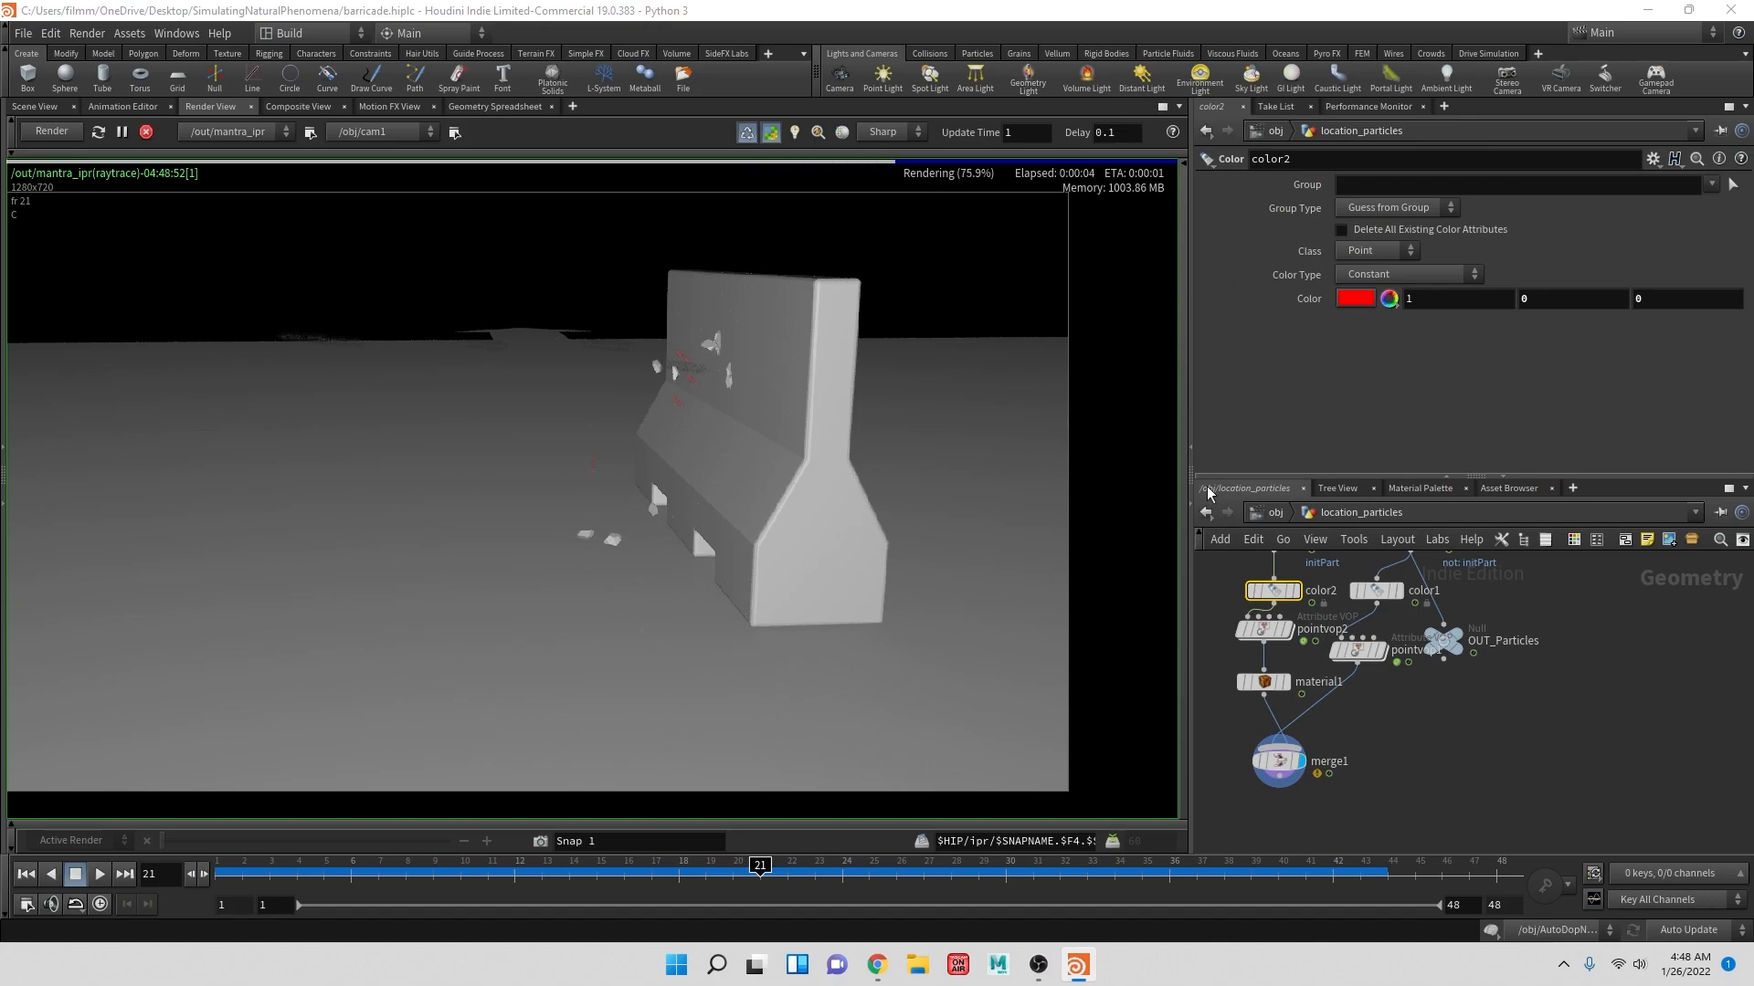
# - Check material1, then assign /mat/spark as the render material of the location_particles object
pyautogui.click(1265, 683)
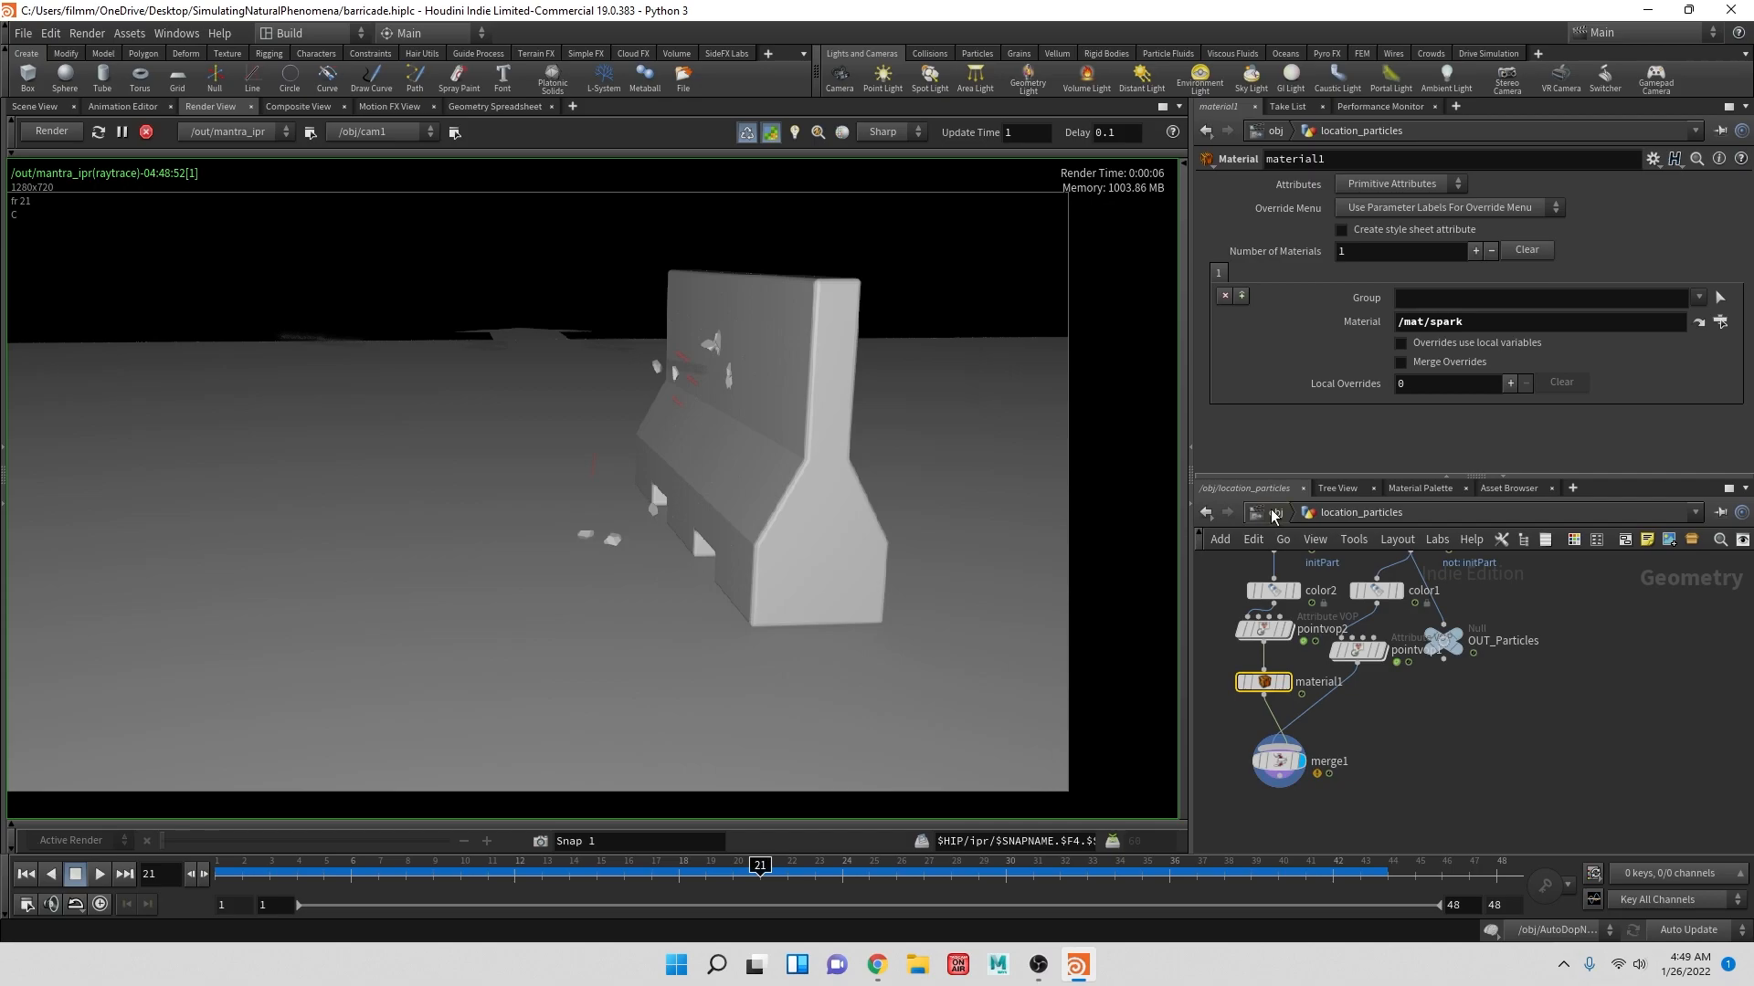
pyautogui.click(1275, 514)
pyautogui.moveTo(1368, 750)
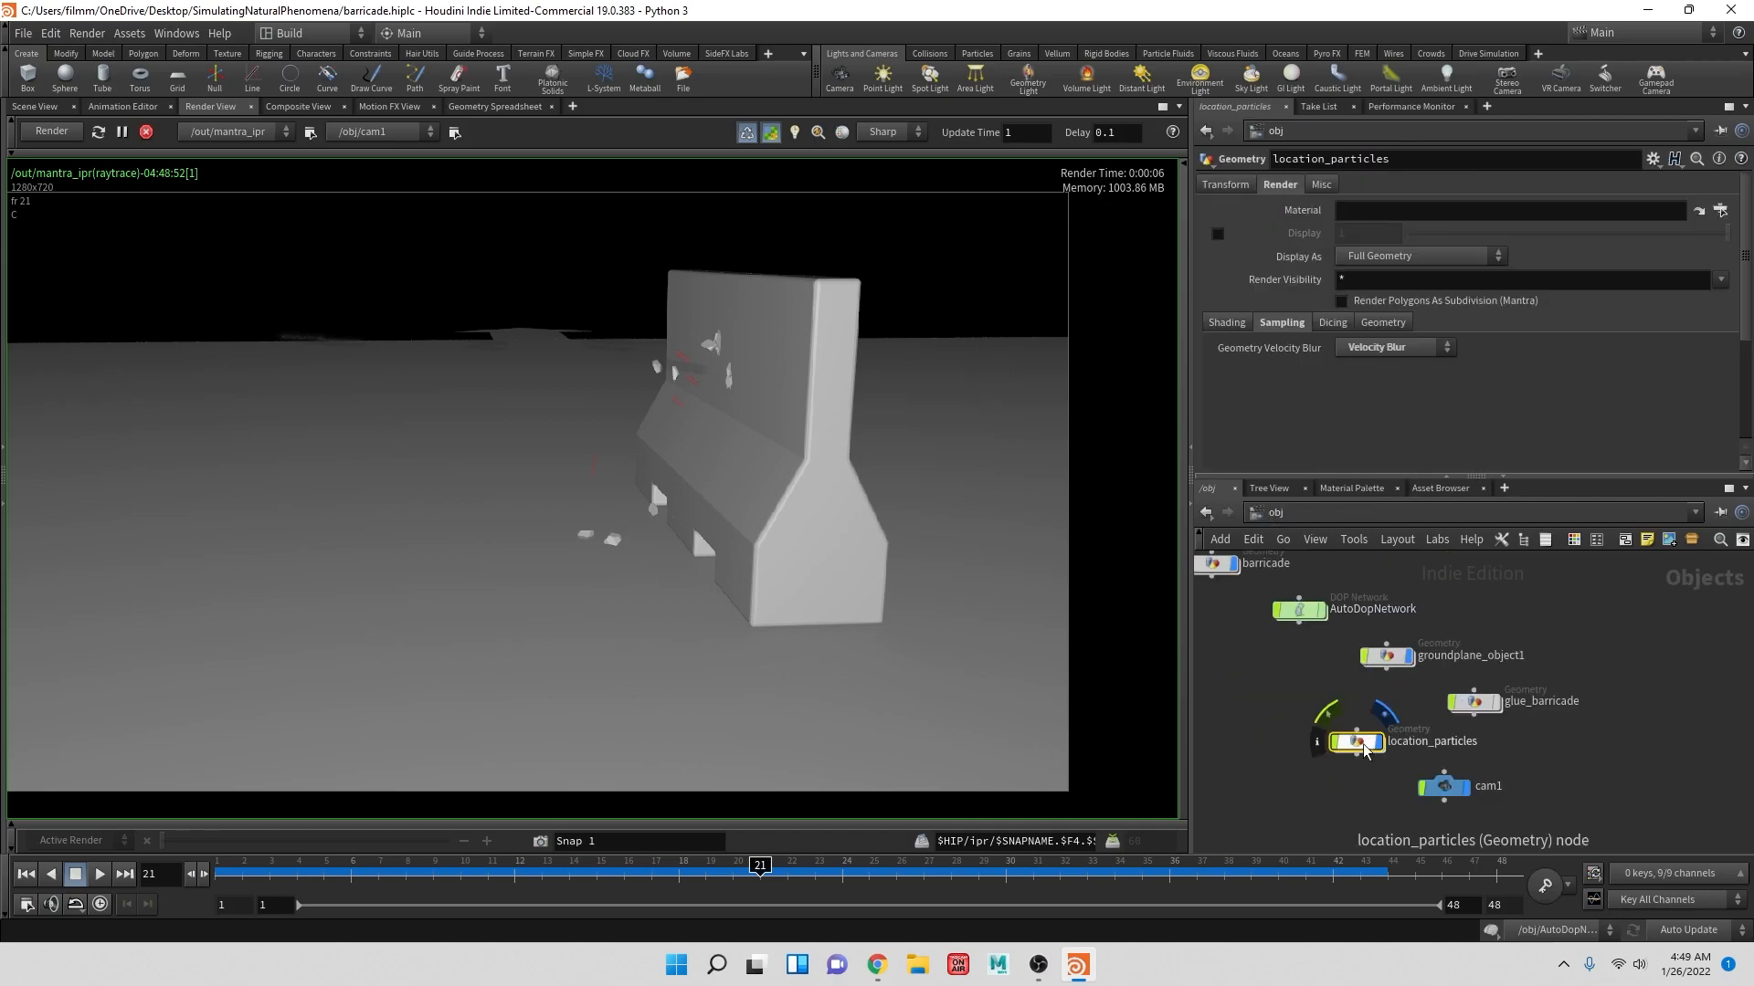
pyautogui.click(1362, 747)
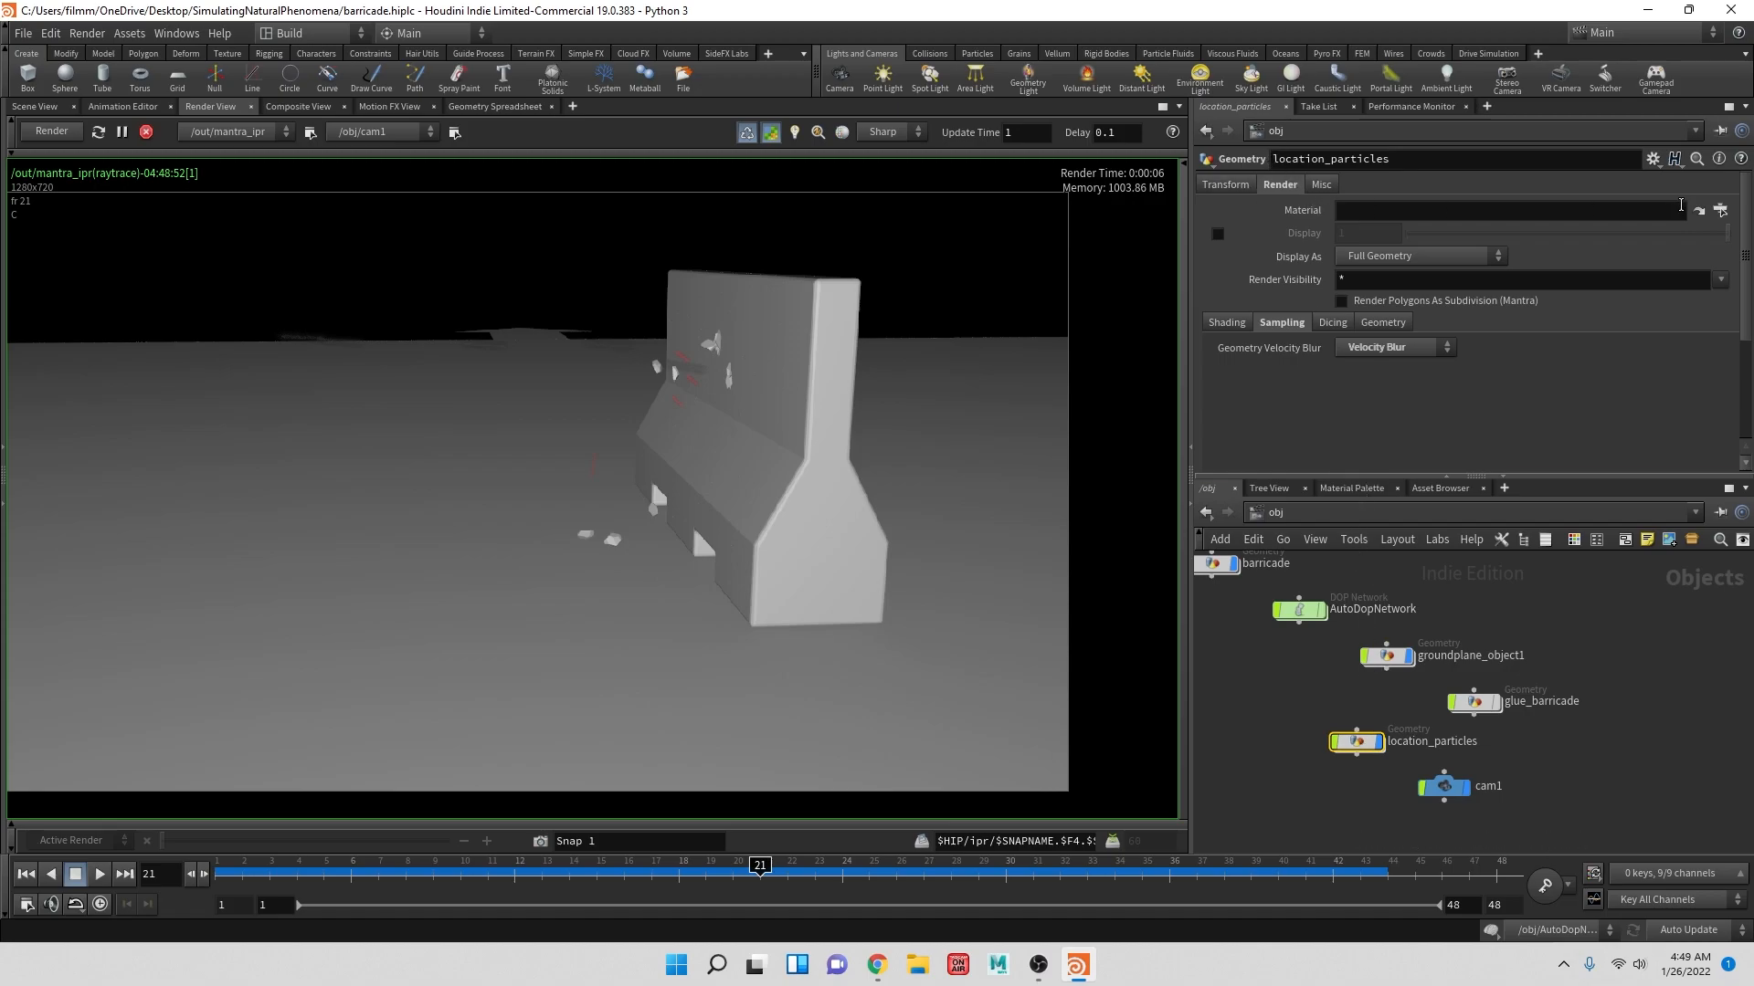
pyautogui.click(1720, 211)
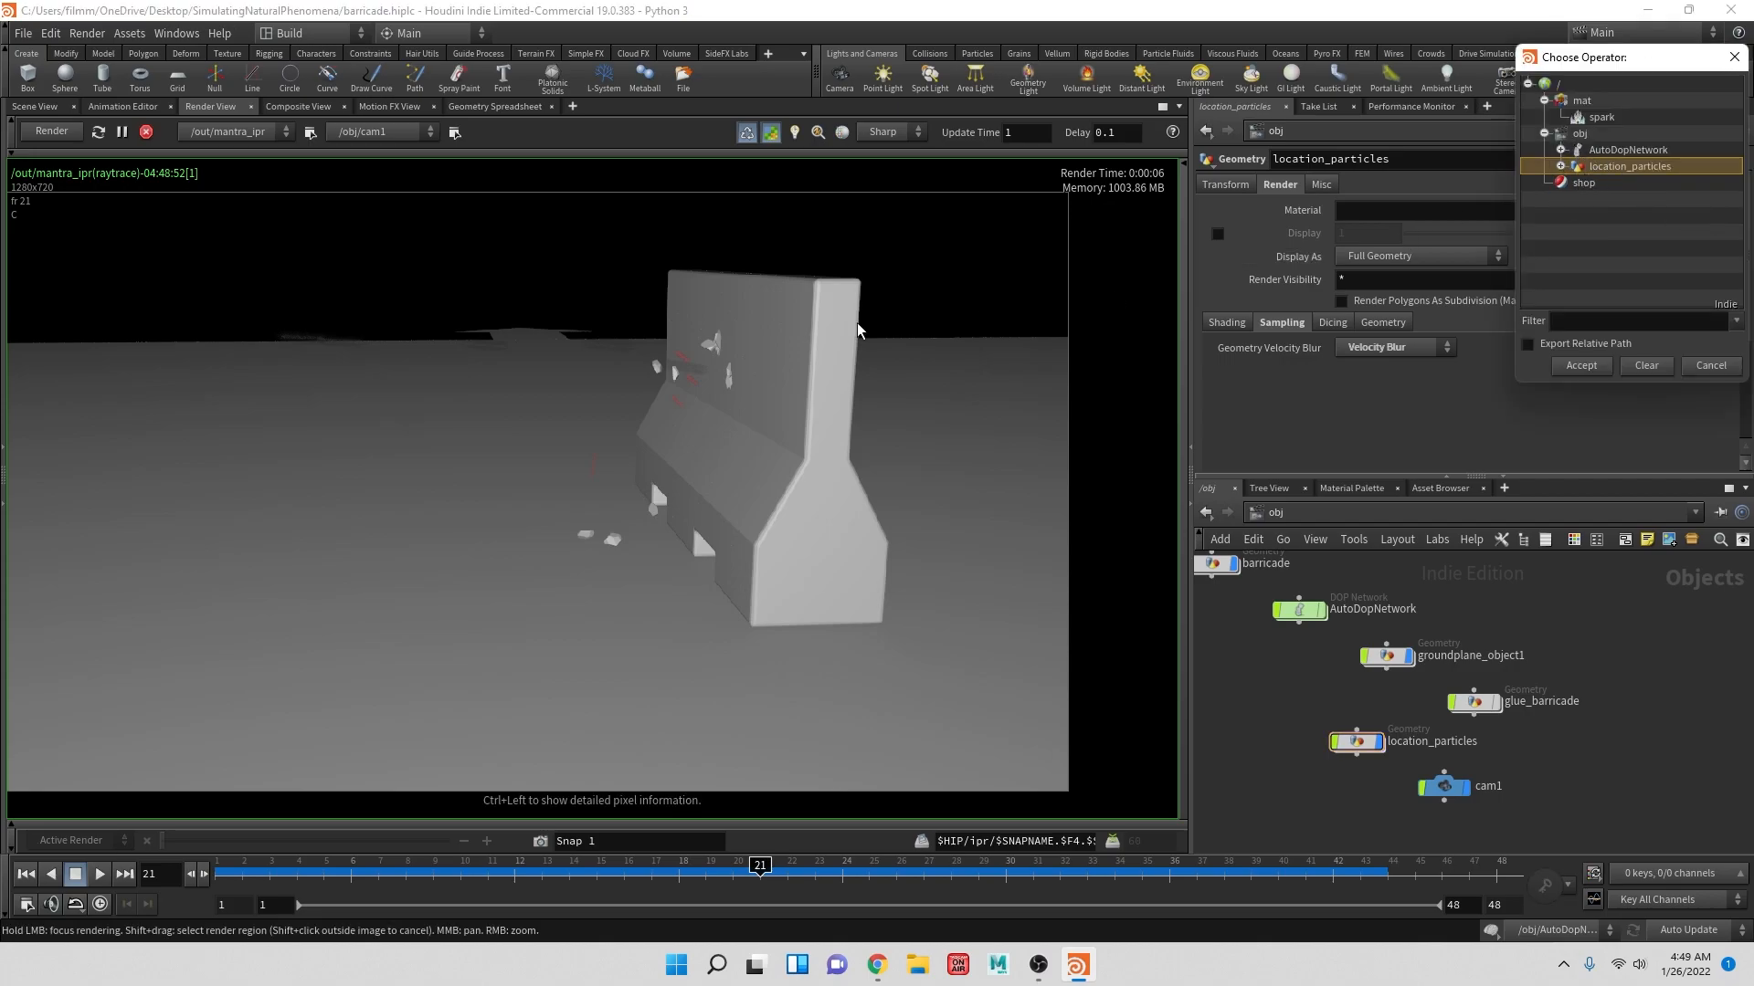
pyautogui.click(1589, 116)
pyautogui.click(1581, 366)
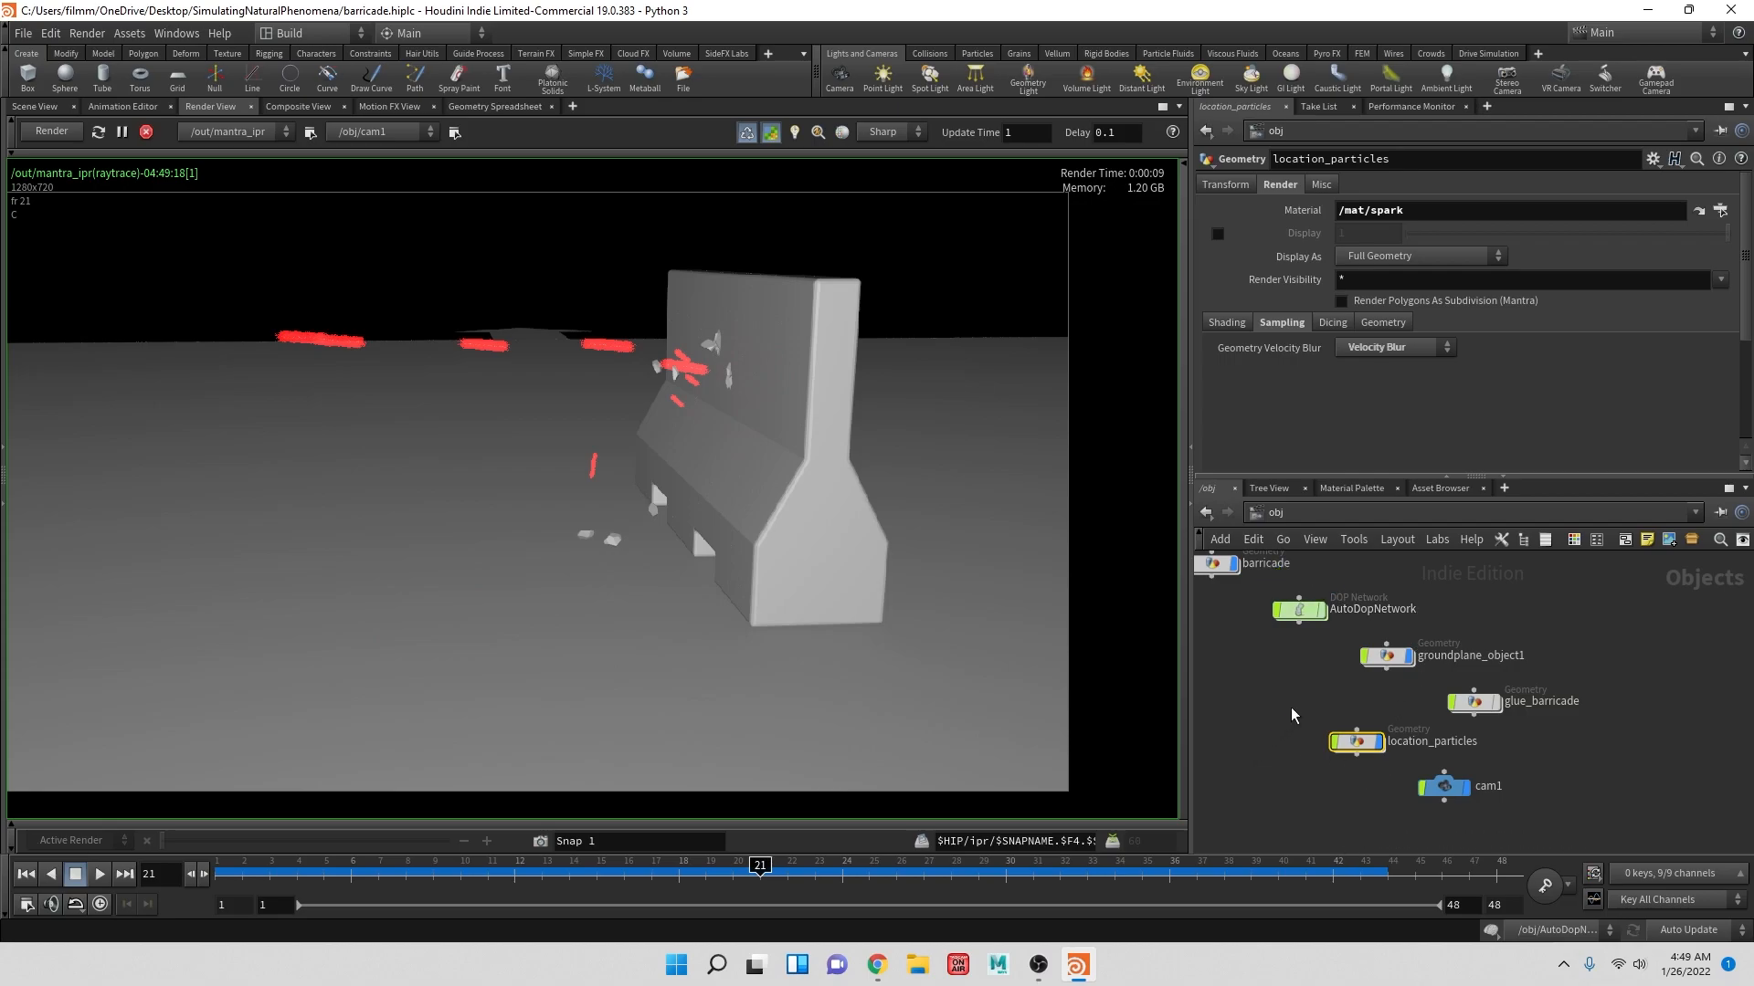
# - Stop the render and clear the material assignment on the location_particles object
pyautogui.click(146, 133)
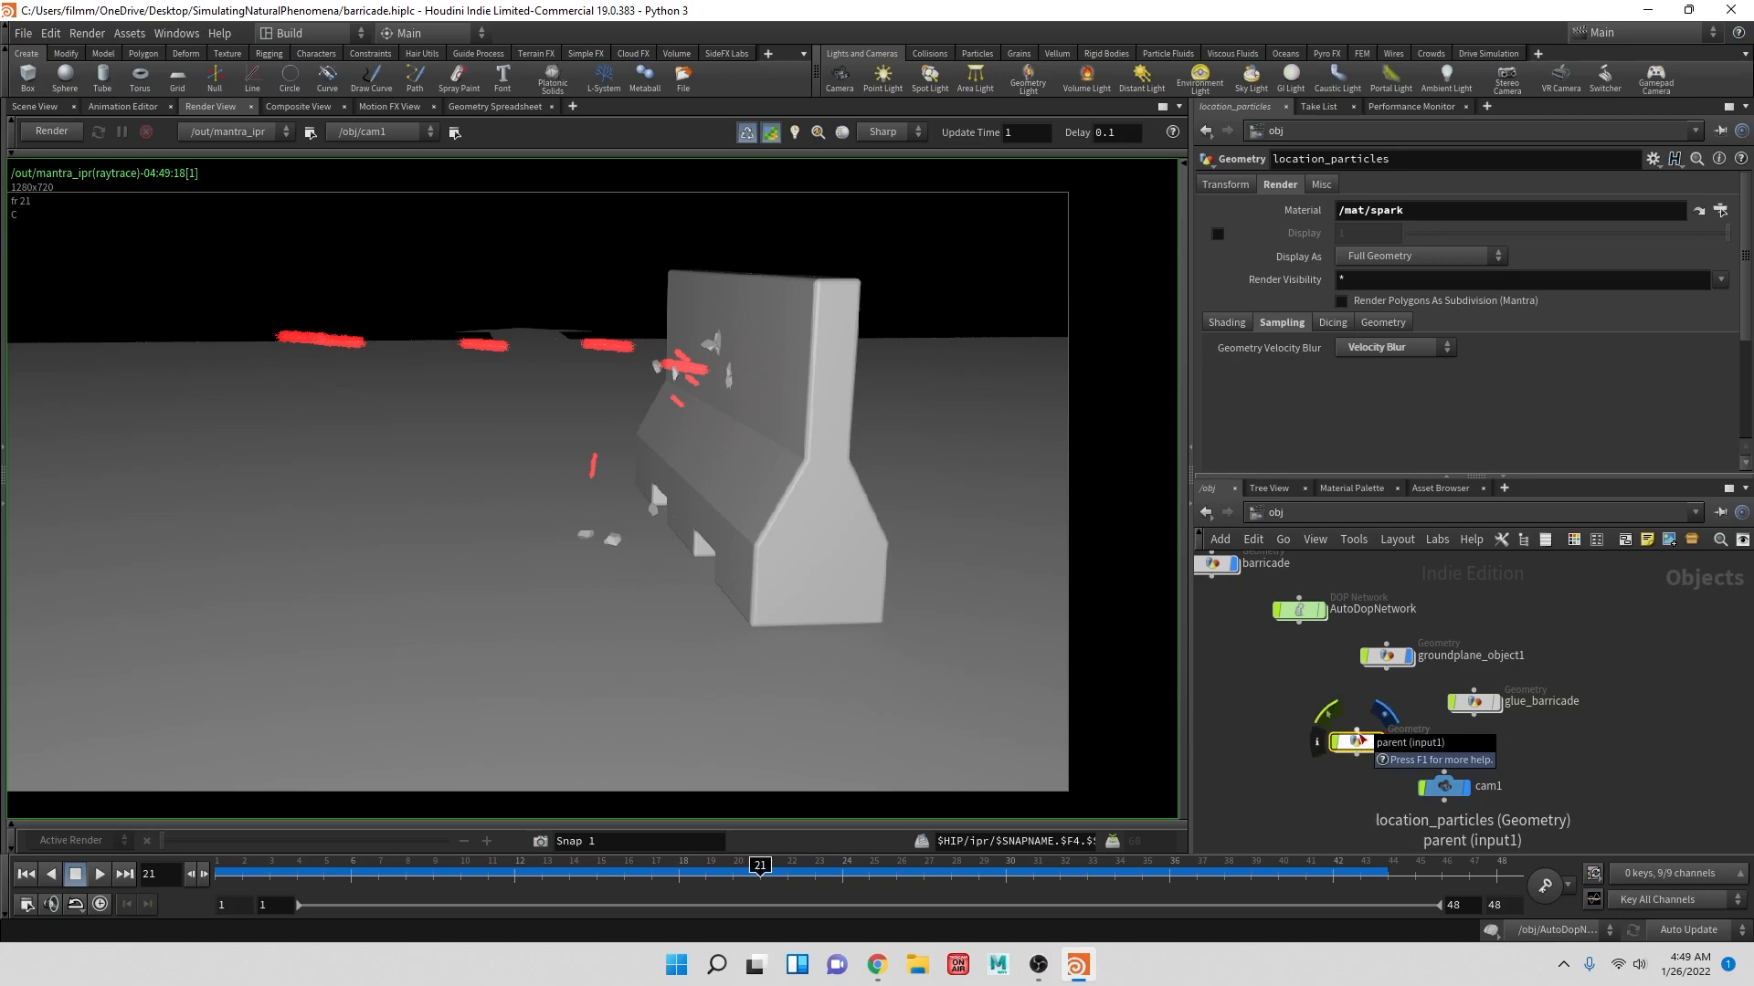
pyautogui.tripleClick(1640, 208)
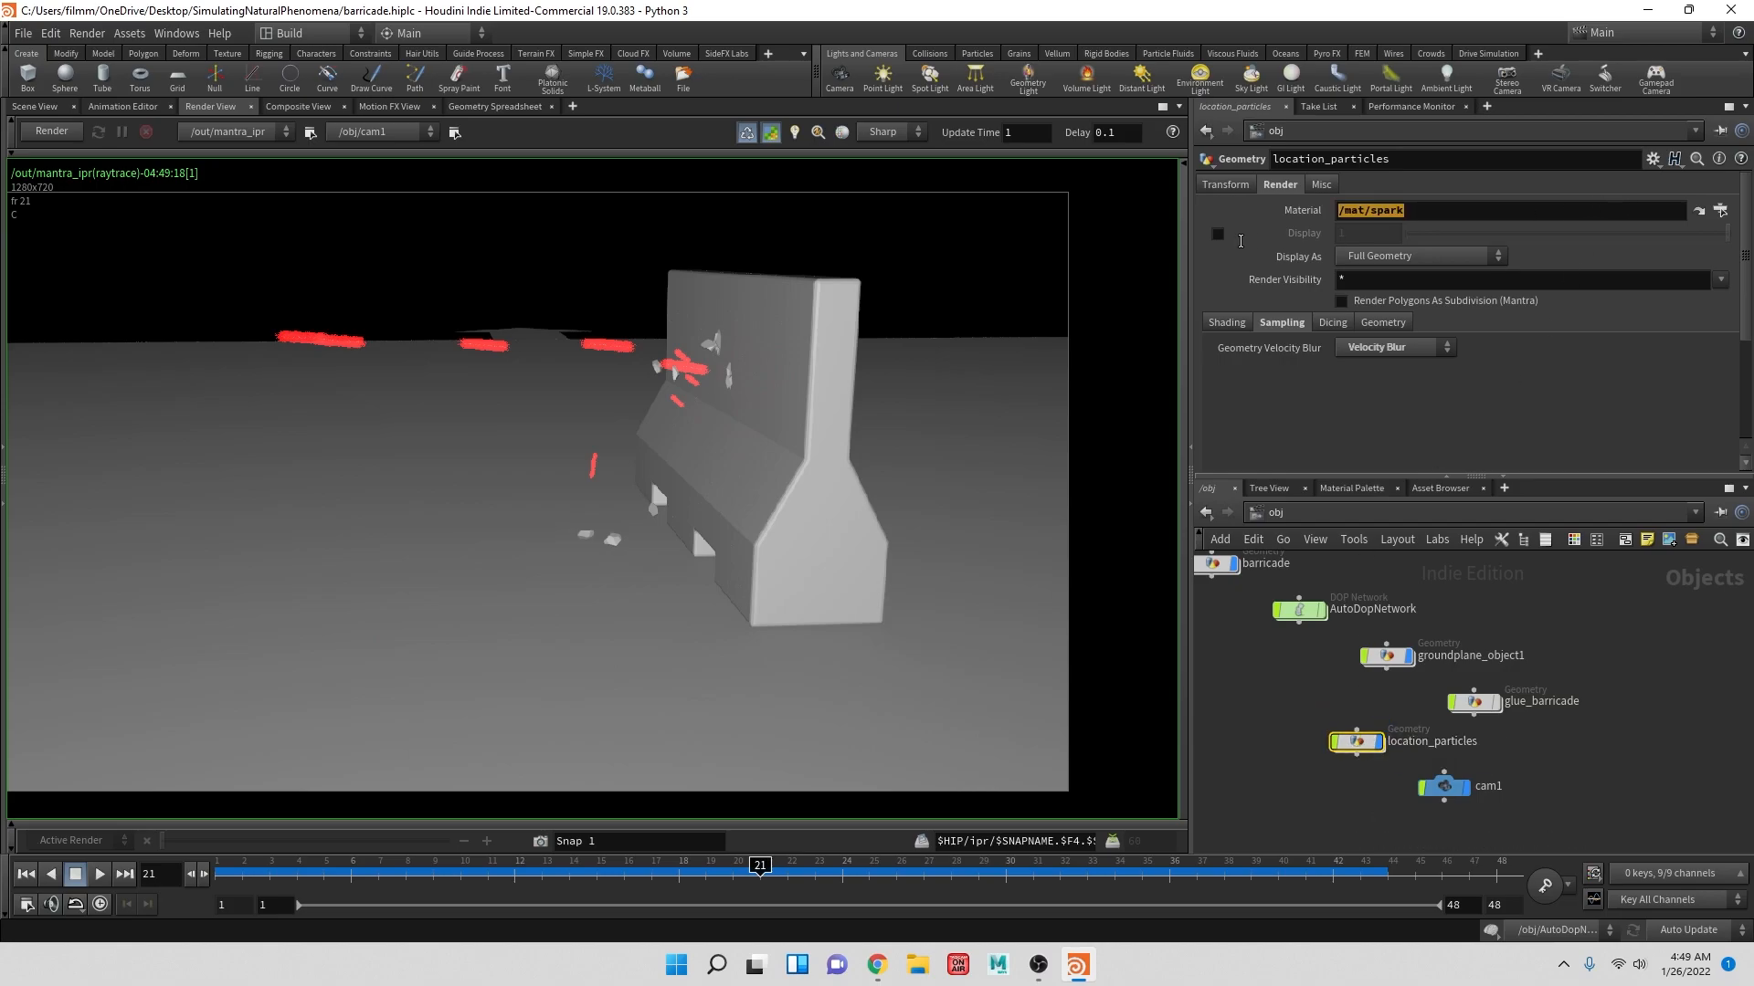
pyautogui.press('BackSpace')
pyautogui.press('Return')
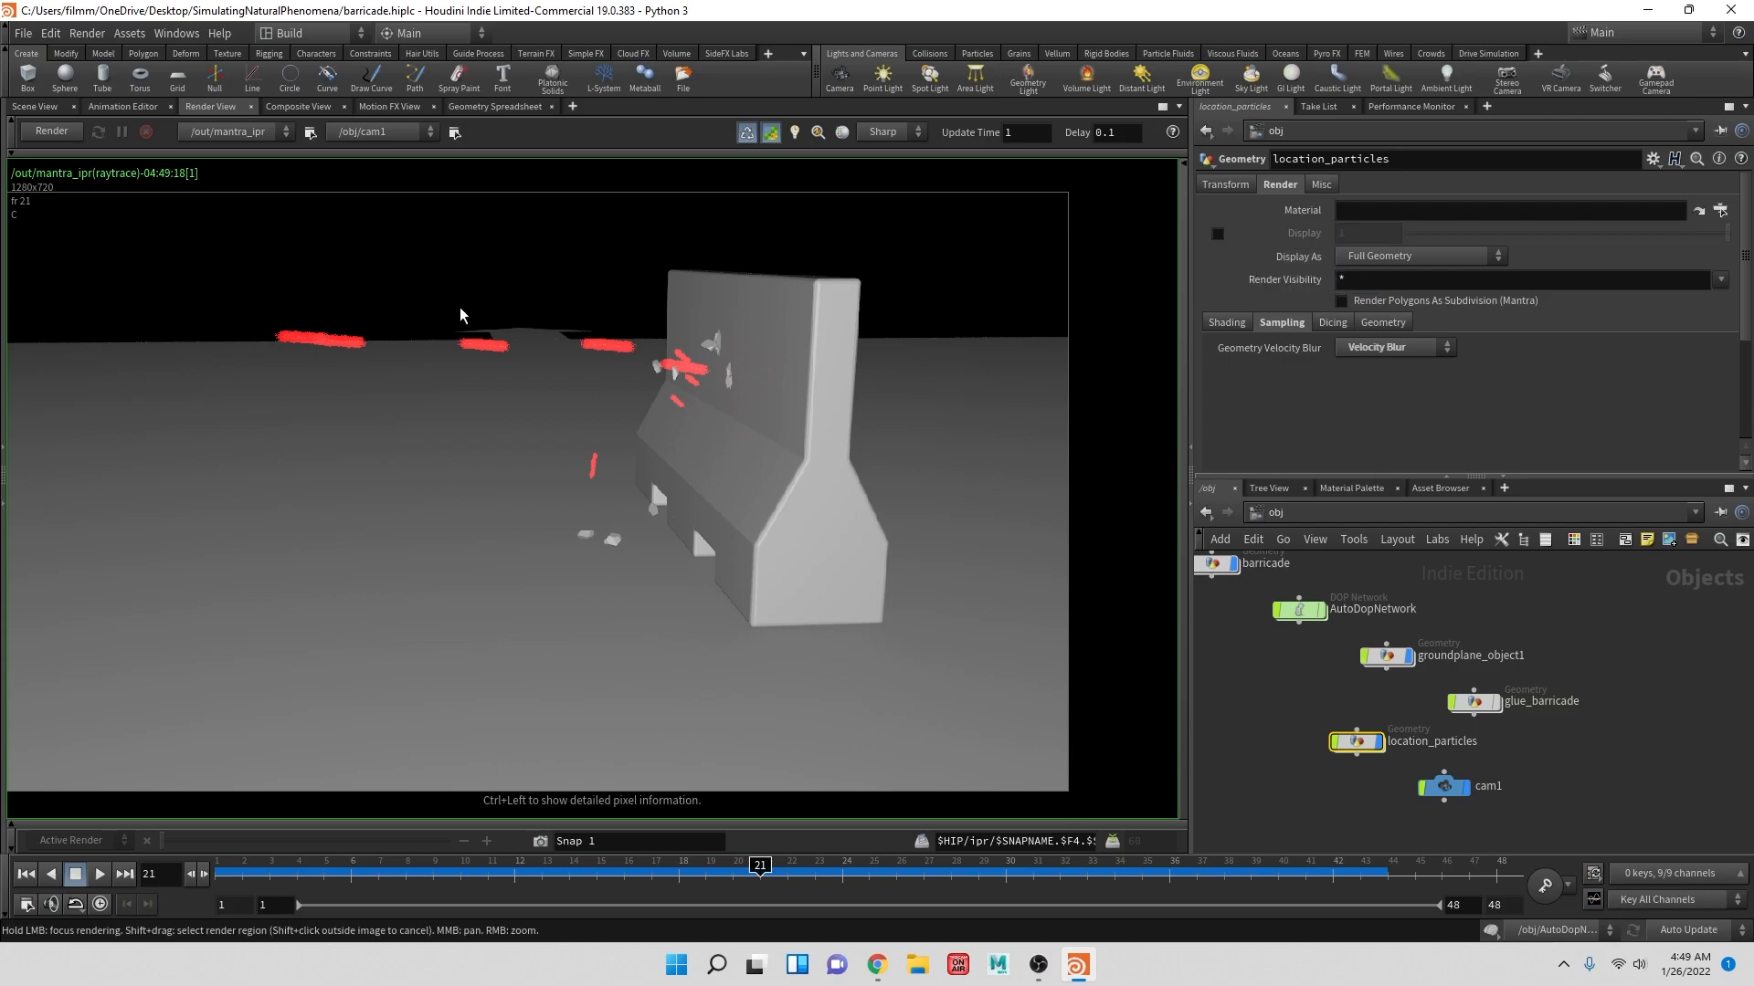
# - Delete the merge1 node inside location_particles, then test-render the frame and stop the render
pyautogui.doubleClick(1357, 744)
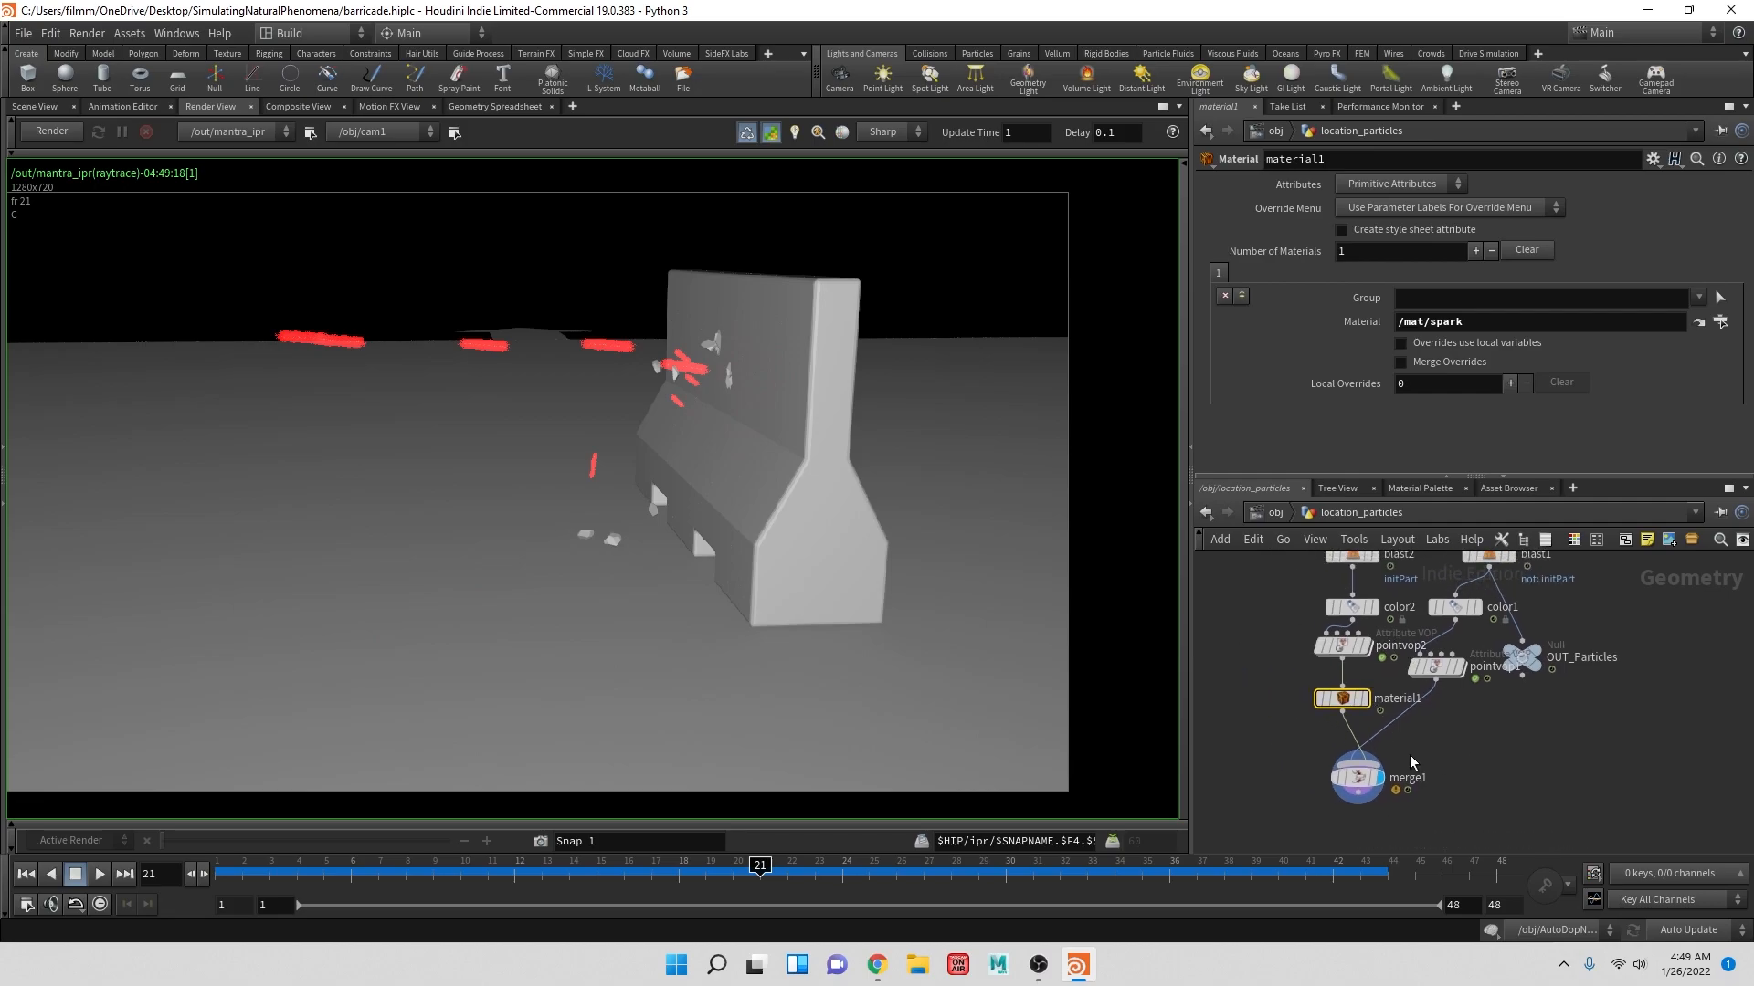
pyautogui.click(1359, 778)
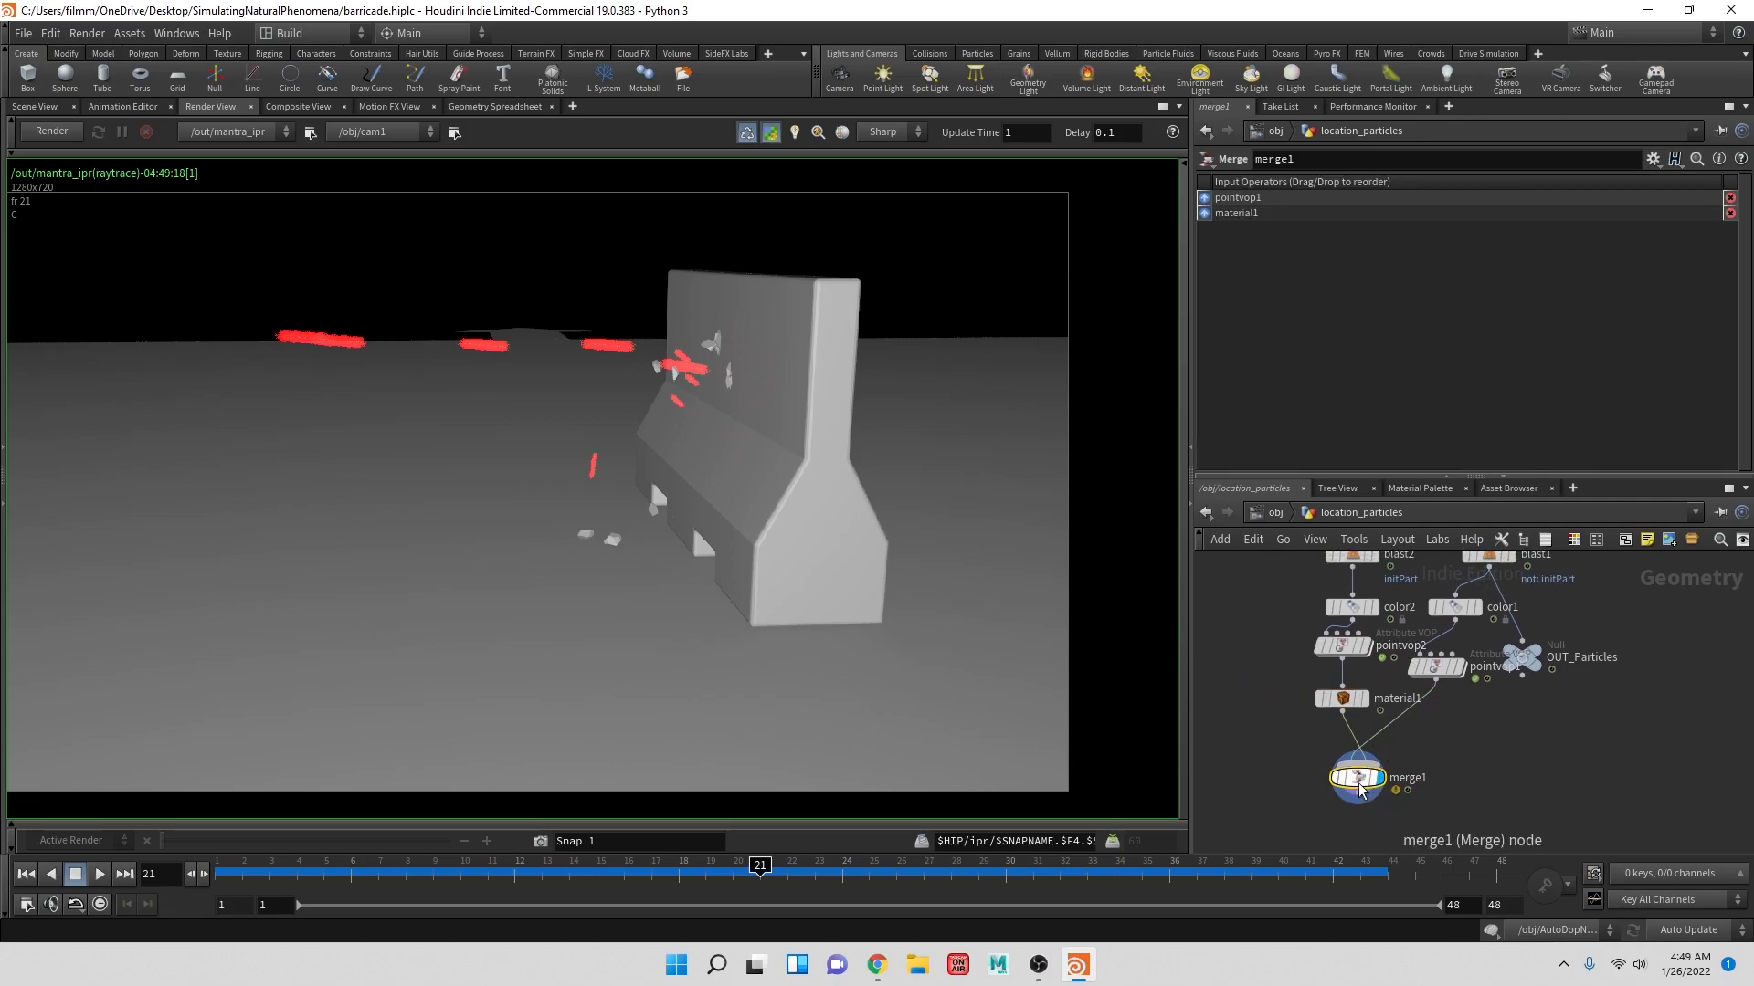
pyautogui.press('Delete')
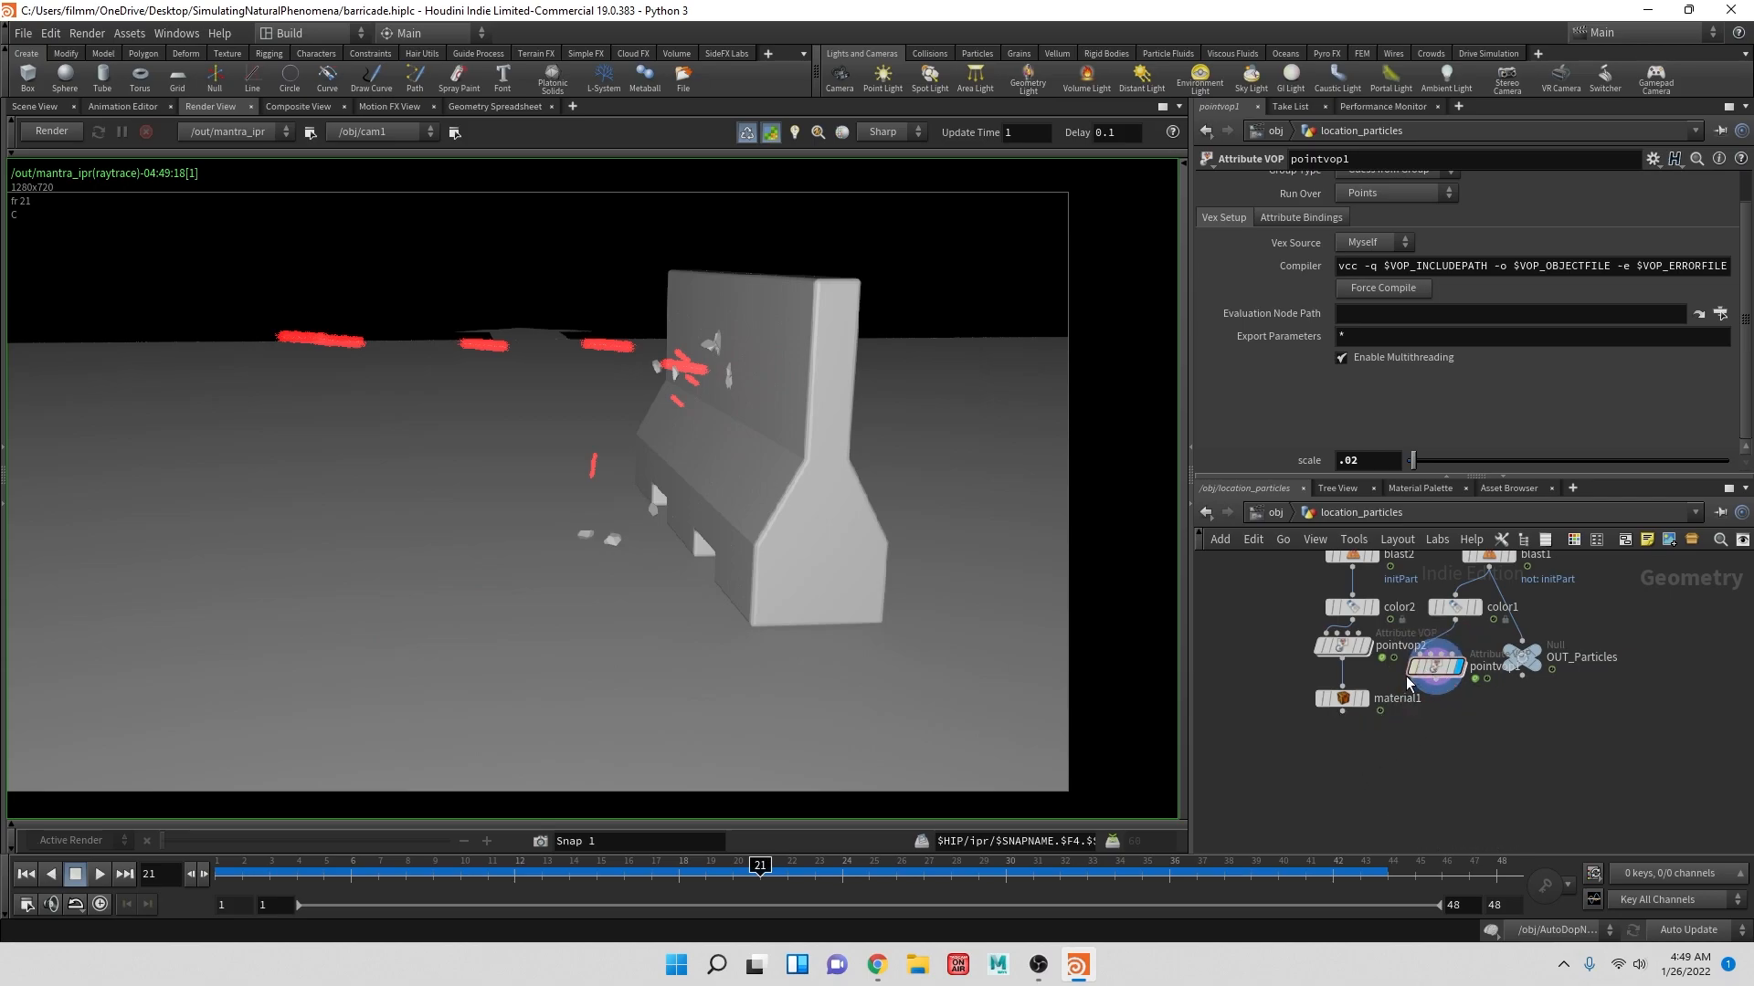
pyautogui.moveTo(1434, 676)
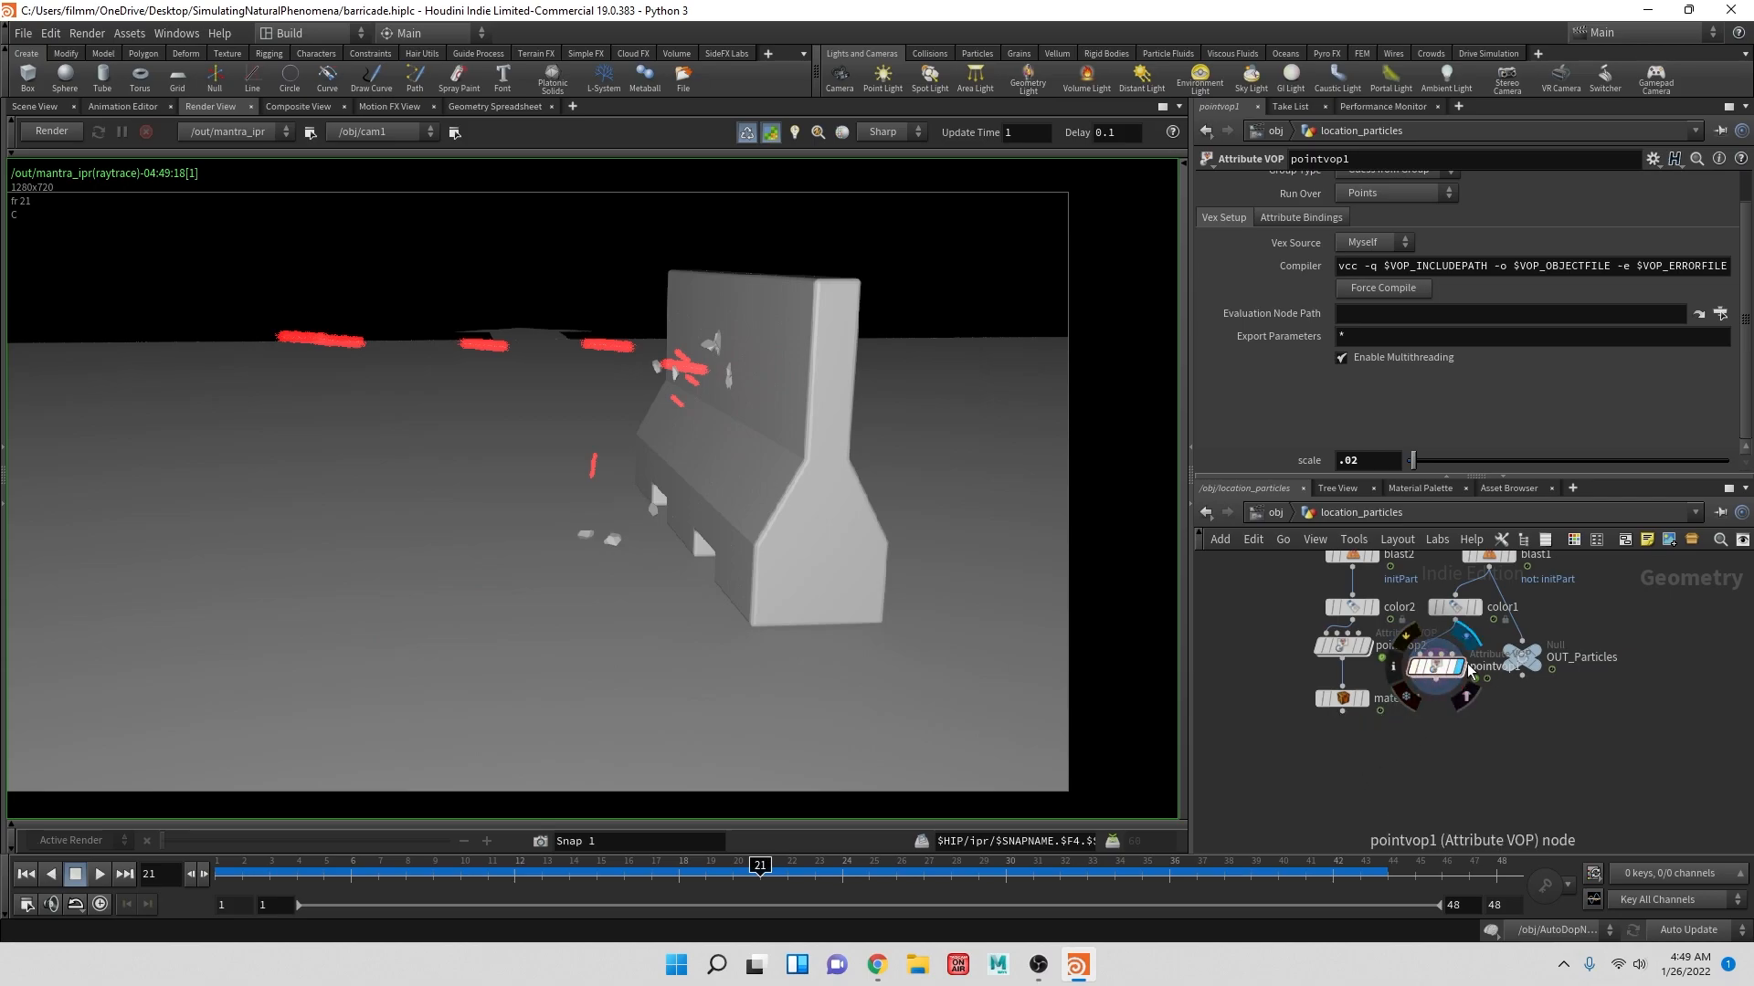
pyautogui.click(59, 134)
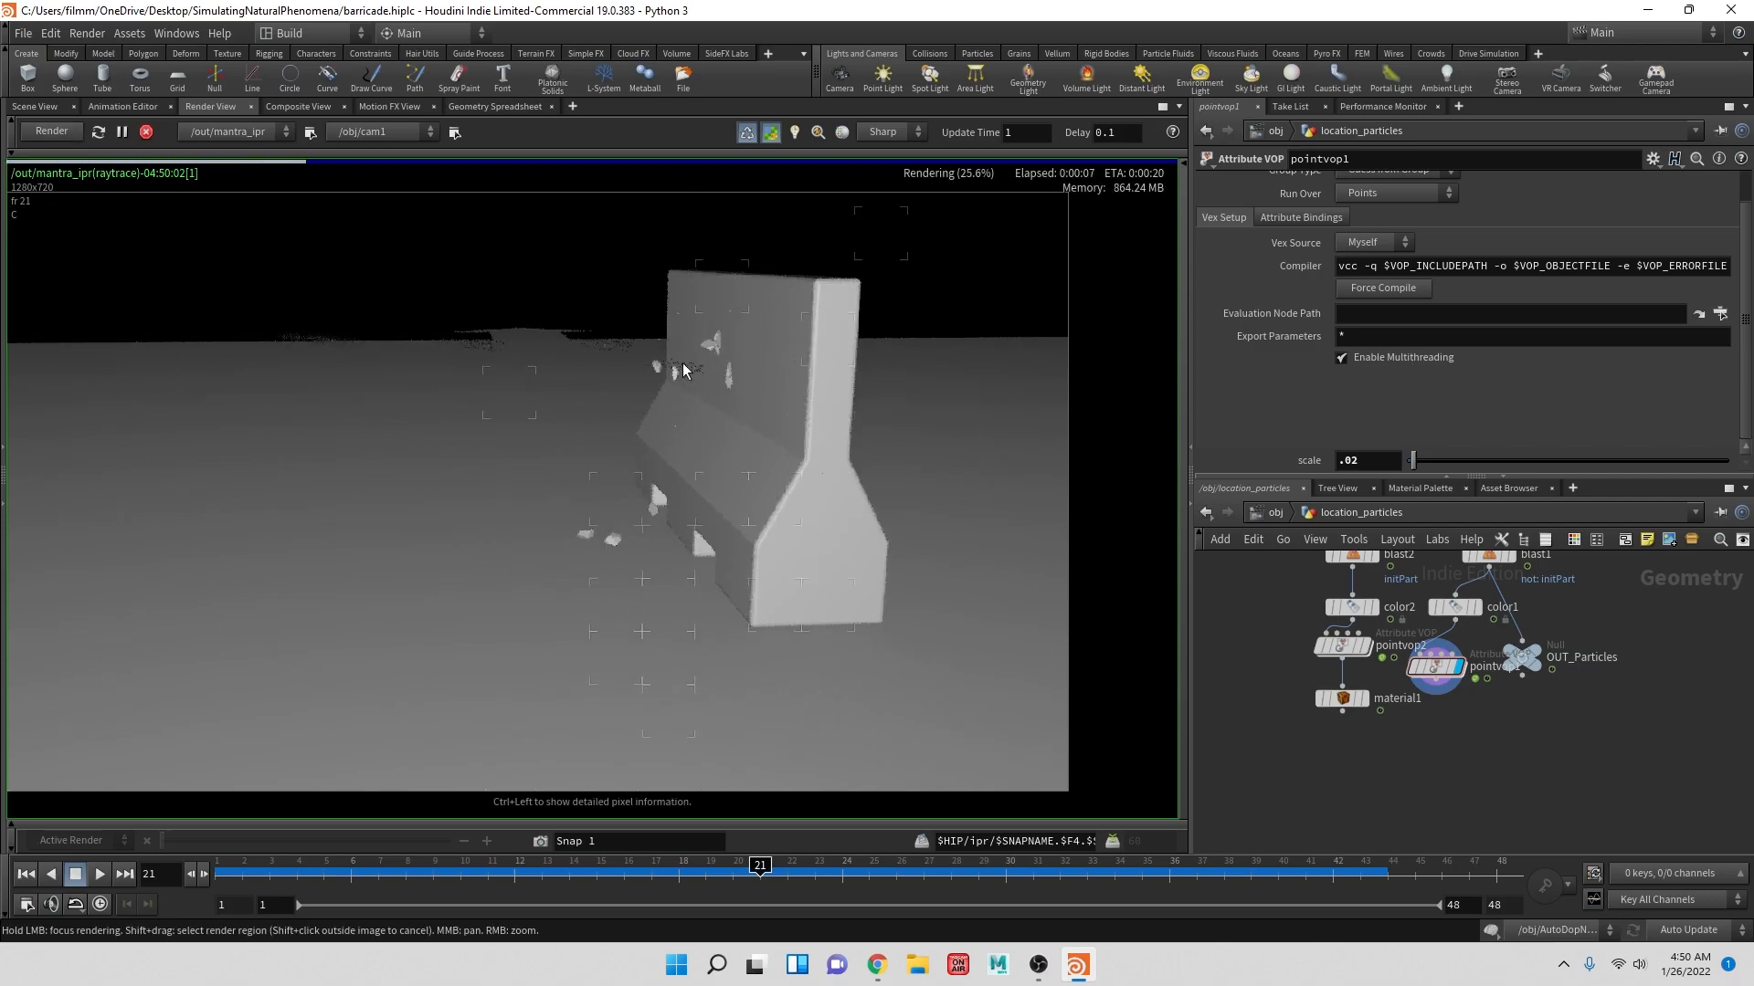
pyautogui.click(146, 132)
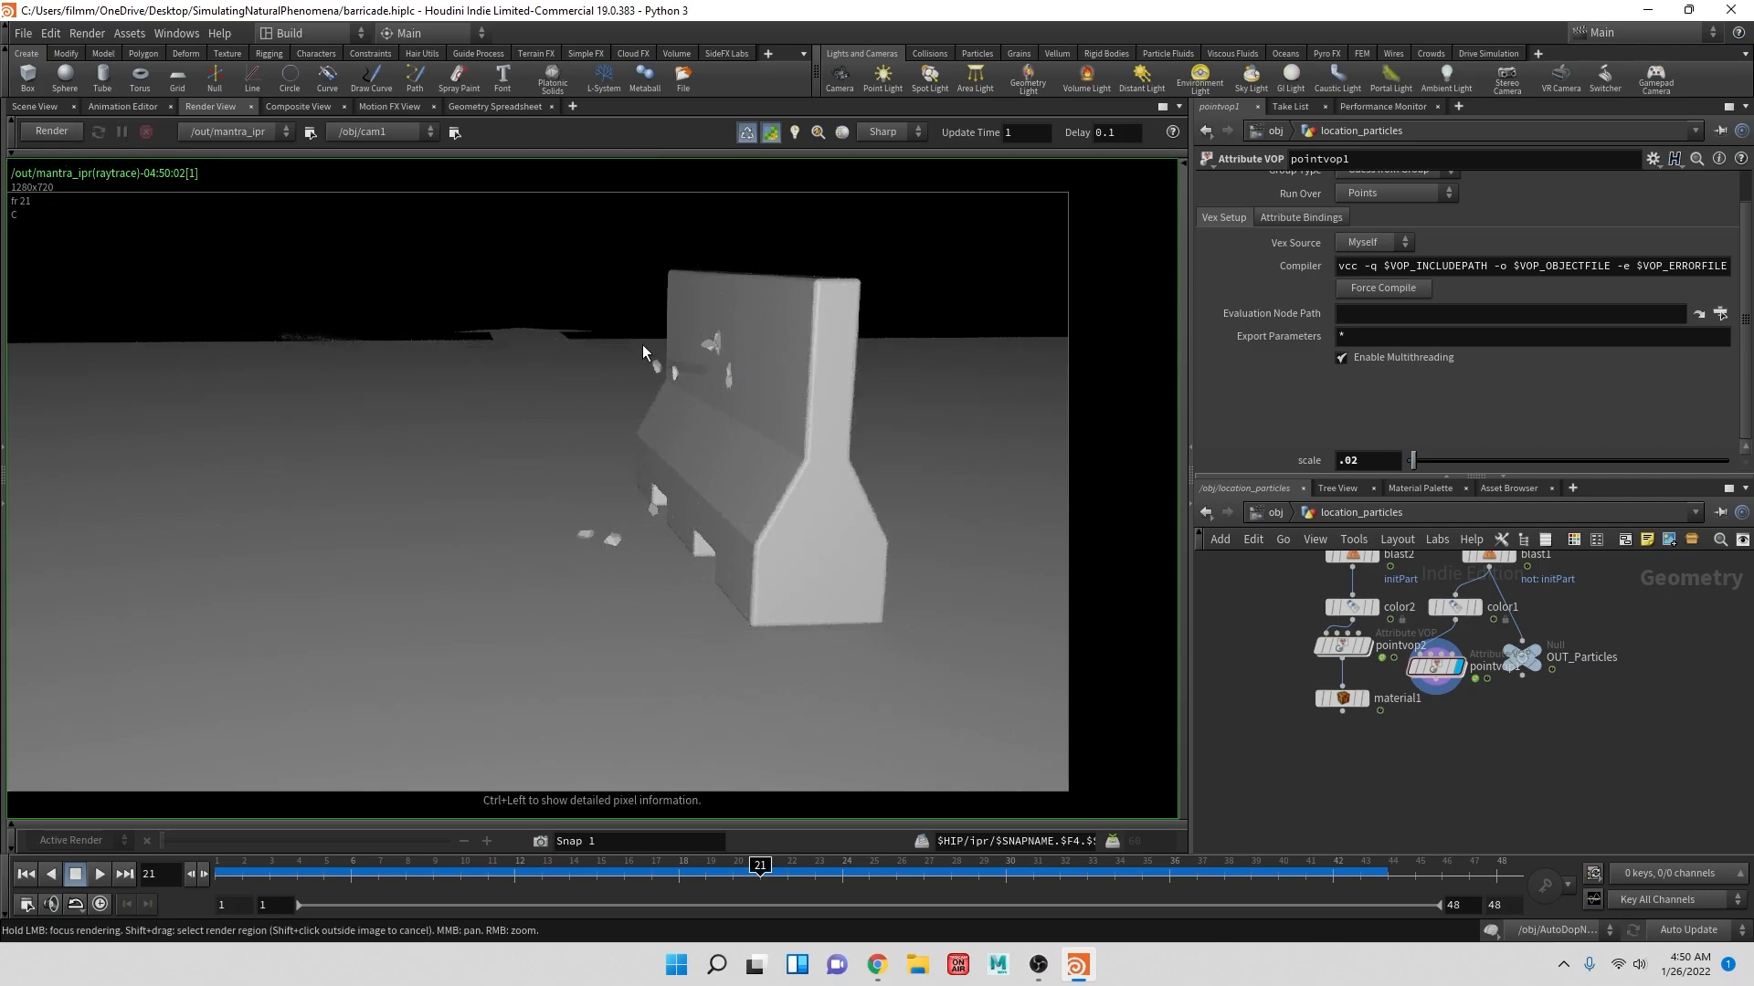
# - Replace the material1 node below pointvop2 with a Null named OUT_SPARKS
pyautogui.click(1336, 704)
pyautogui.press('Delete')
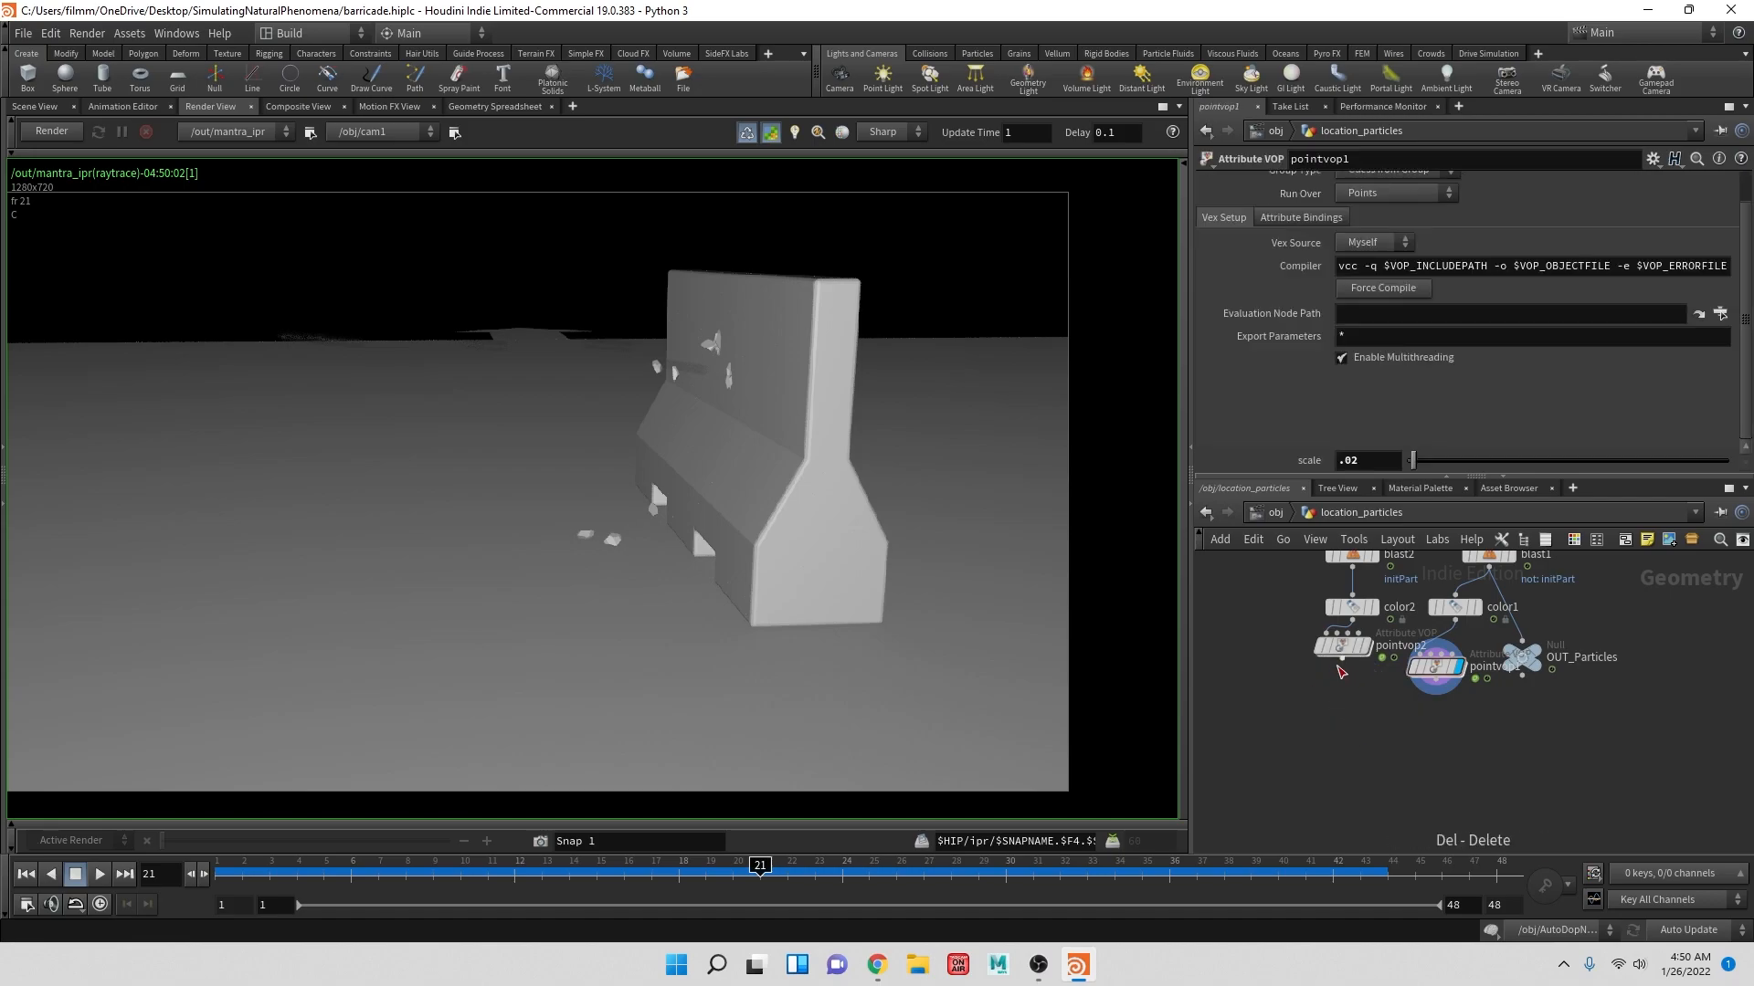
pyautogui.press('Tab')
pyautogui.write('null')
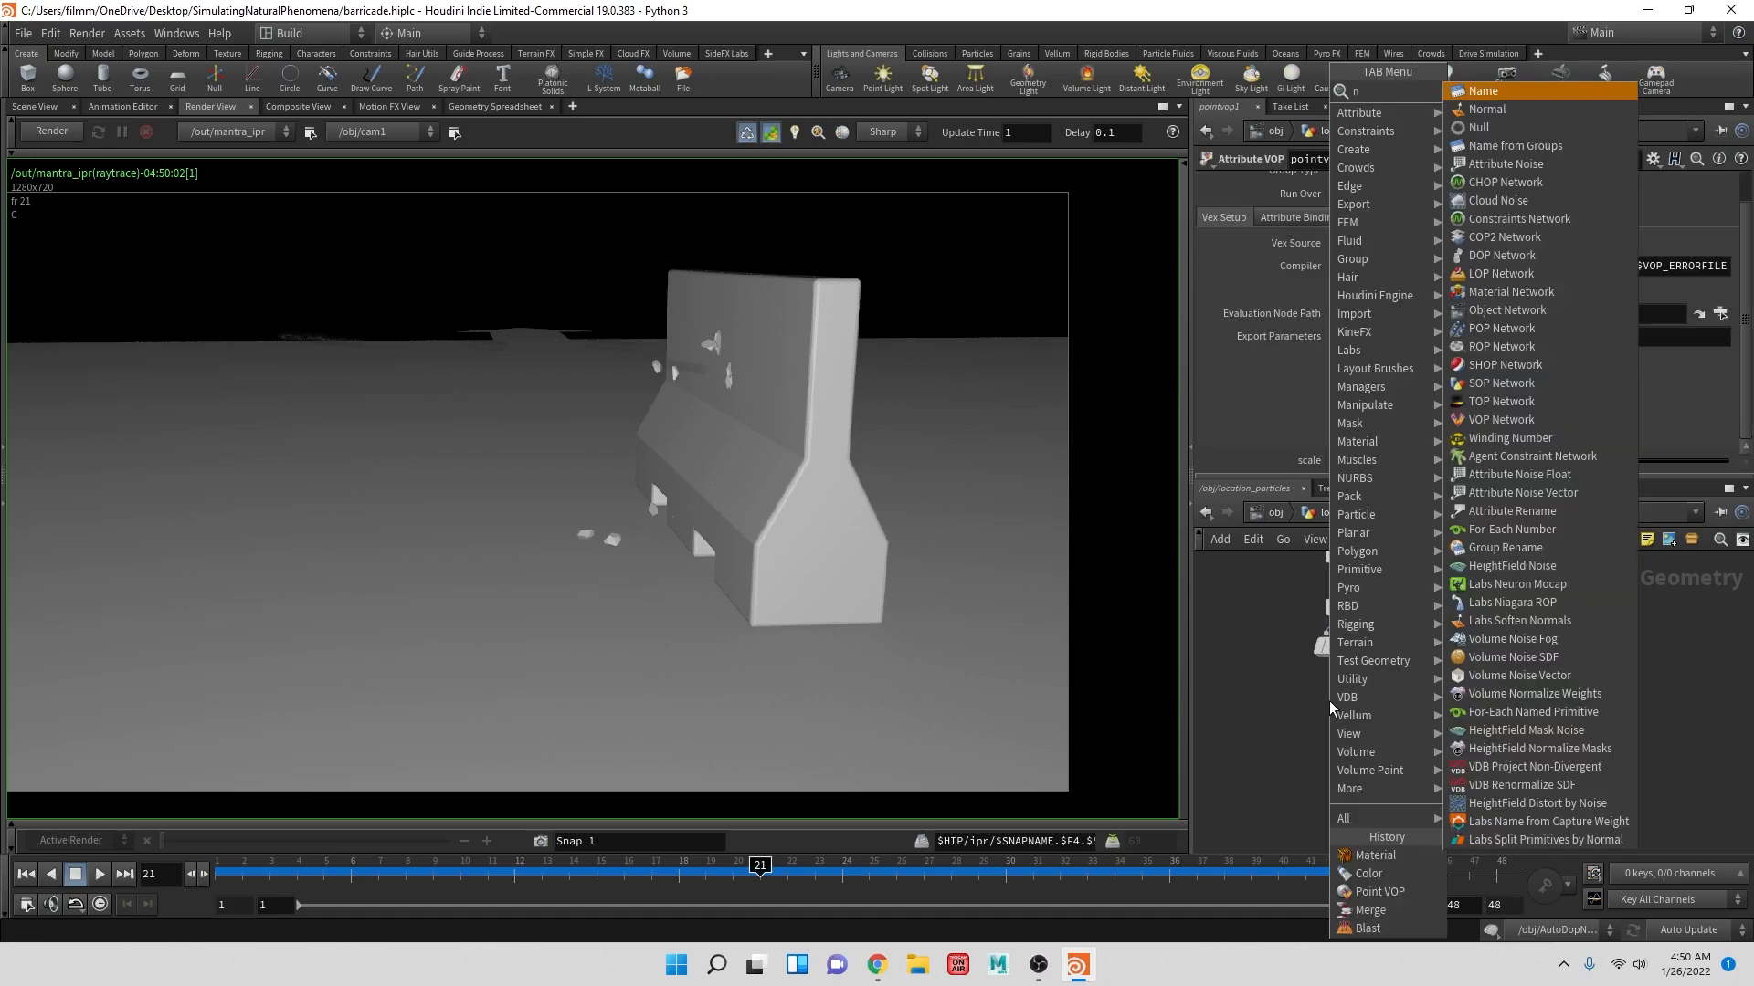
pyautogui.press('Return')
pyautogui.click(1331, 706)
pyautogui.doubleClick(1361, 704)
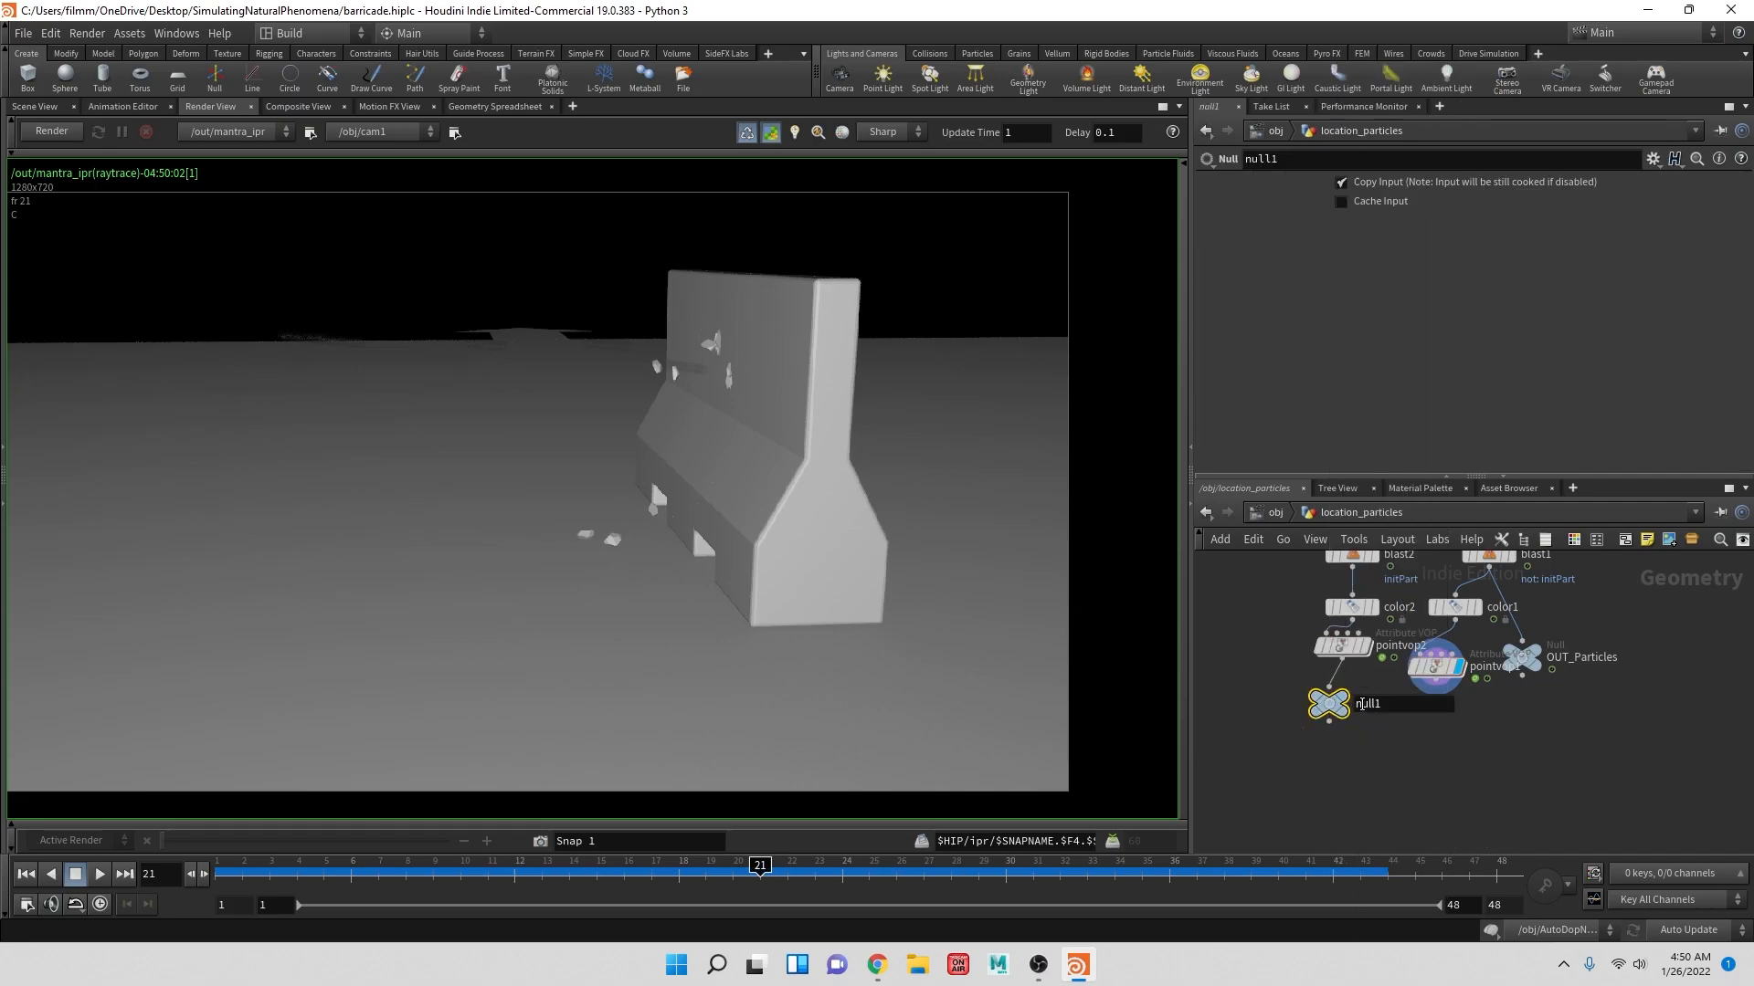
pyautogui.write('OUT_SPARKS')
pyautogui.press('Return')
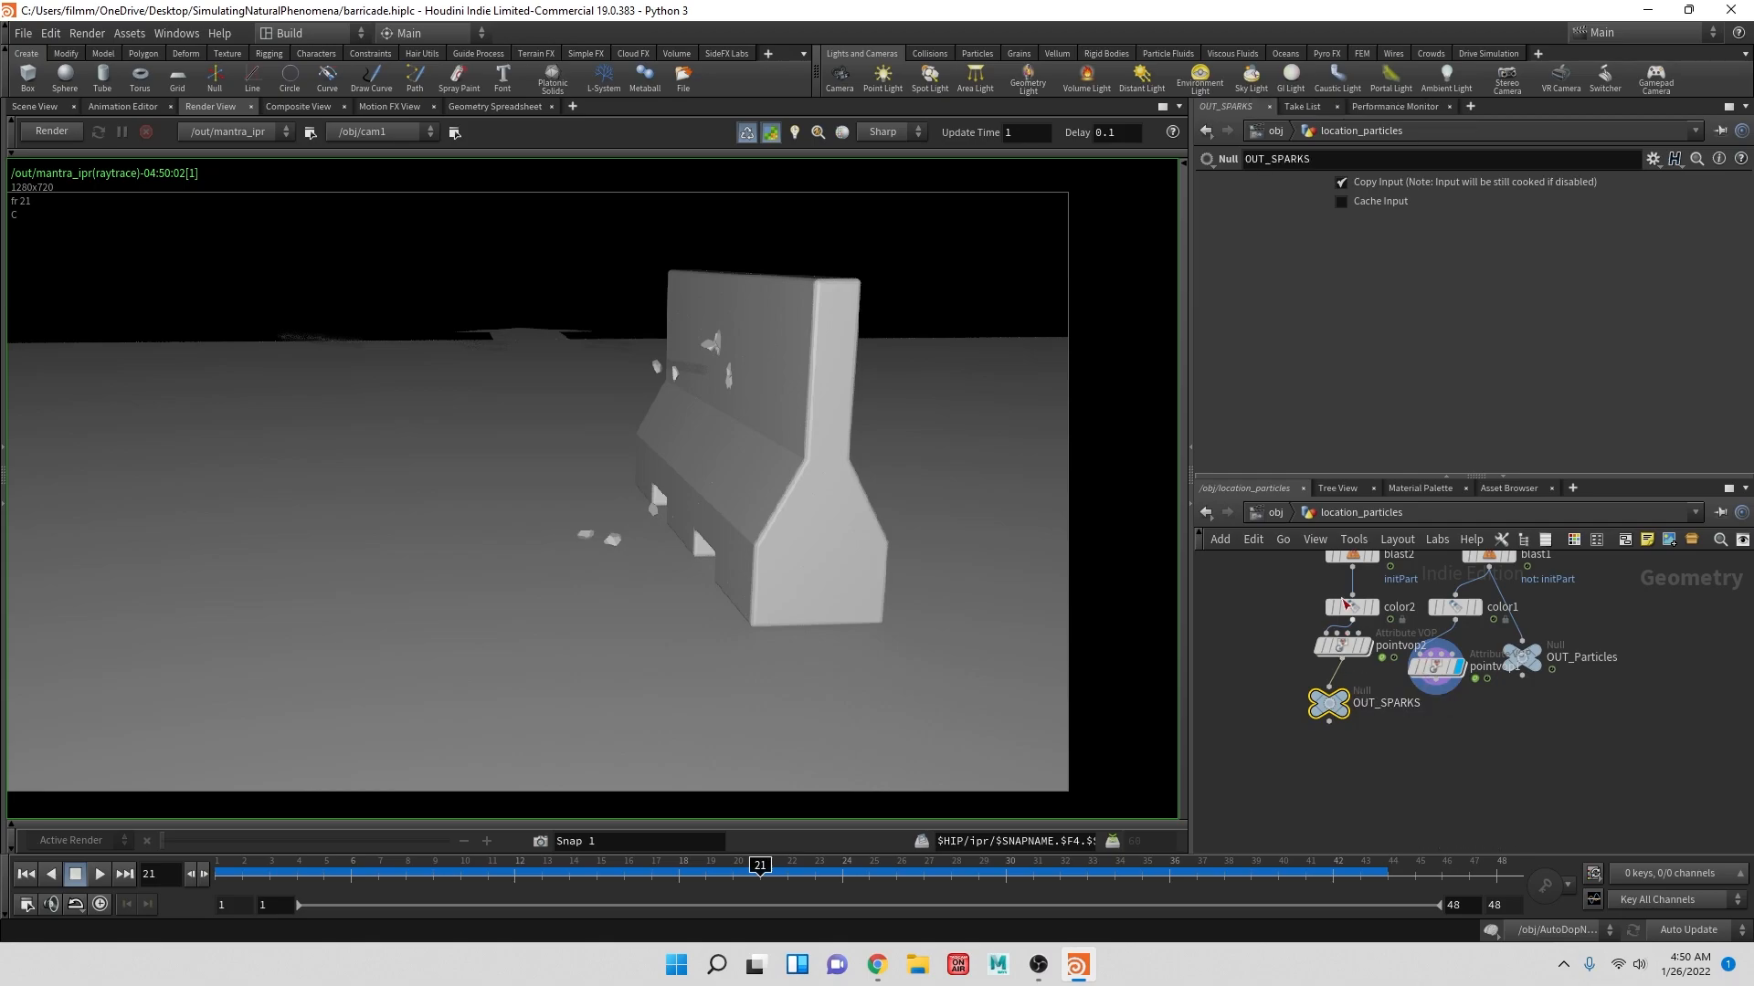
# - Return to the object level and create a Geometry object named sparks
pyautogui.click(1277, 513)
pyautogui.press('Tab')
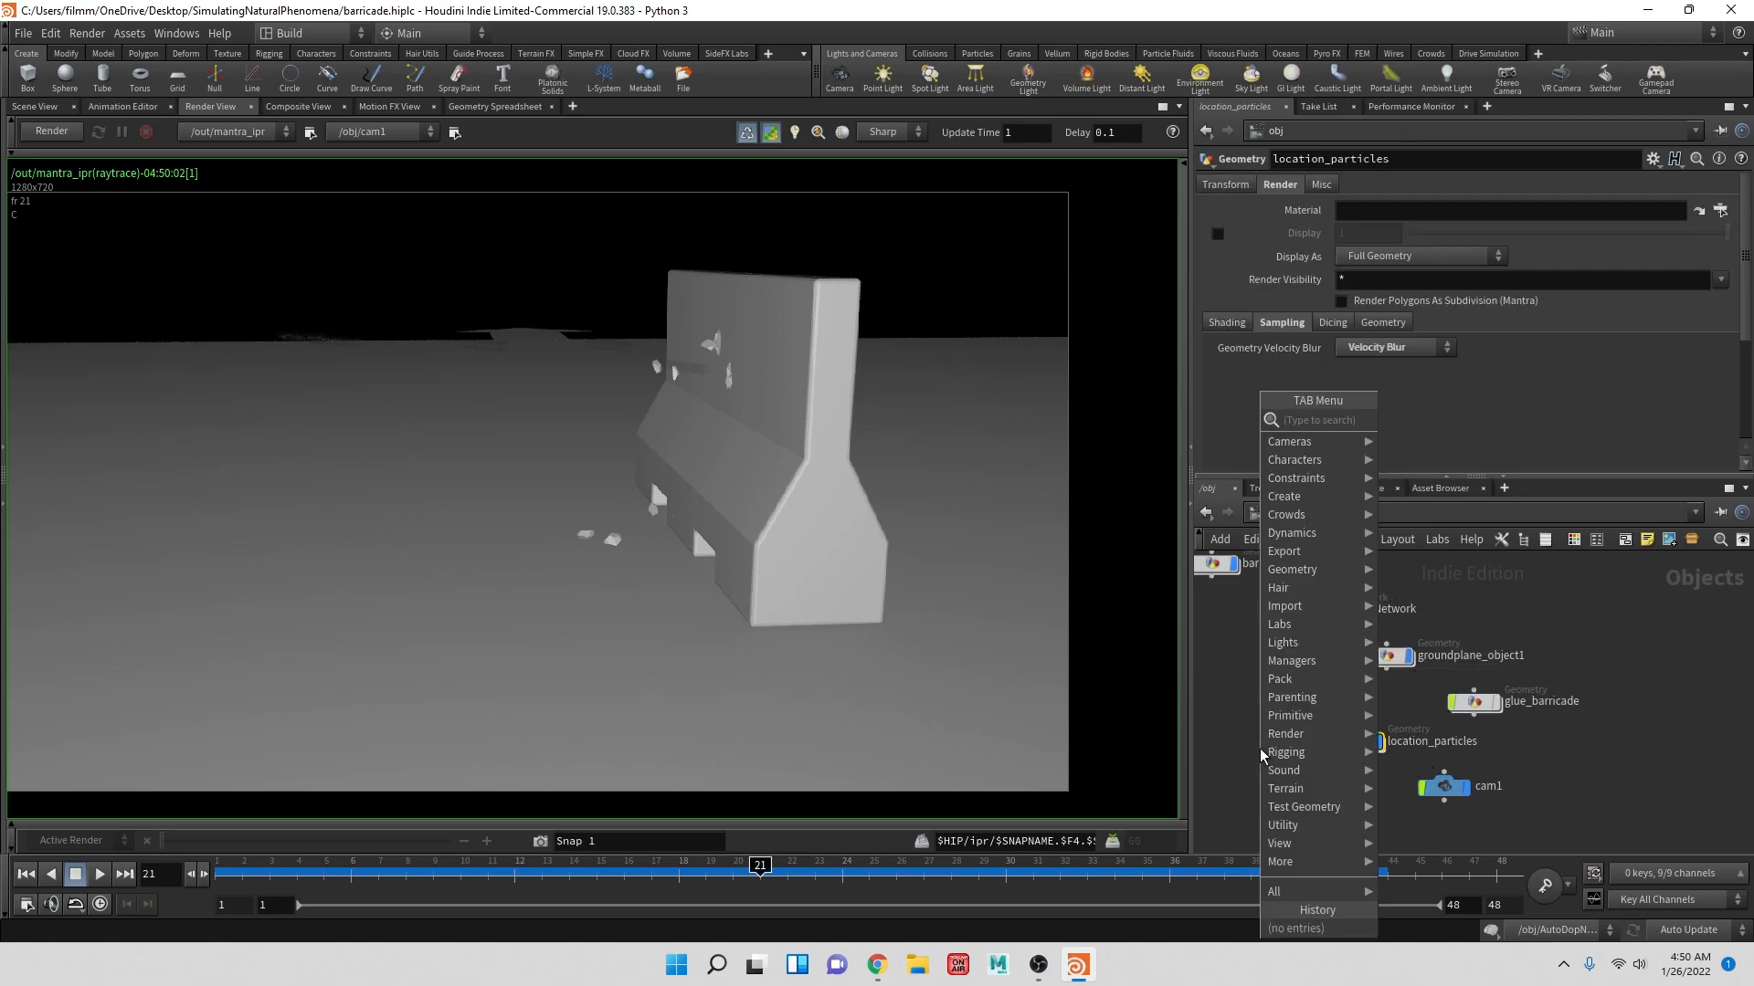
pyautogui.write('ge')
pyautogui.press('Return')
pyautogui.click(1308, 747)
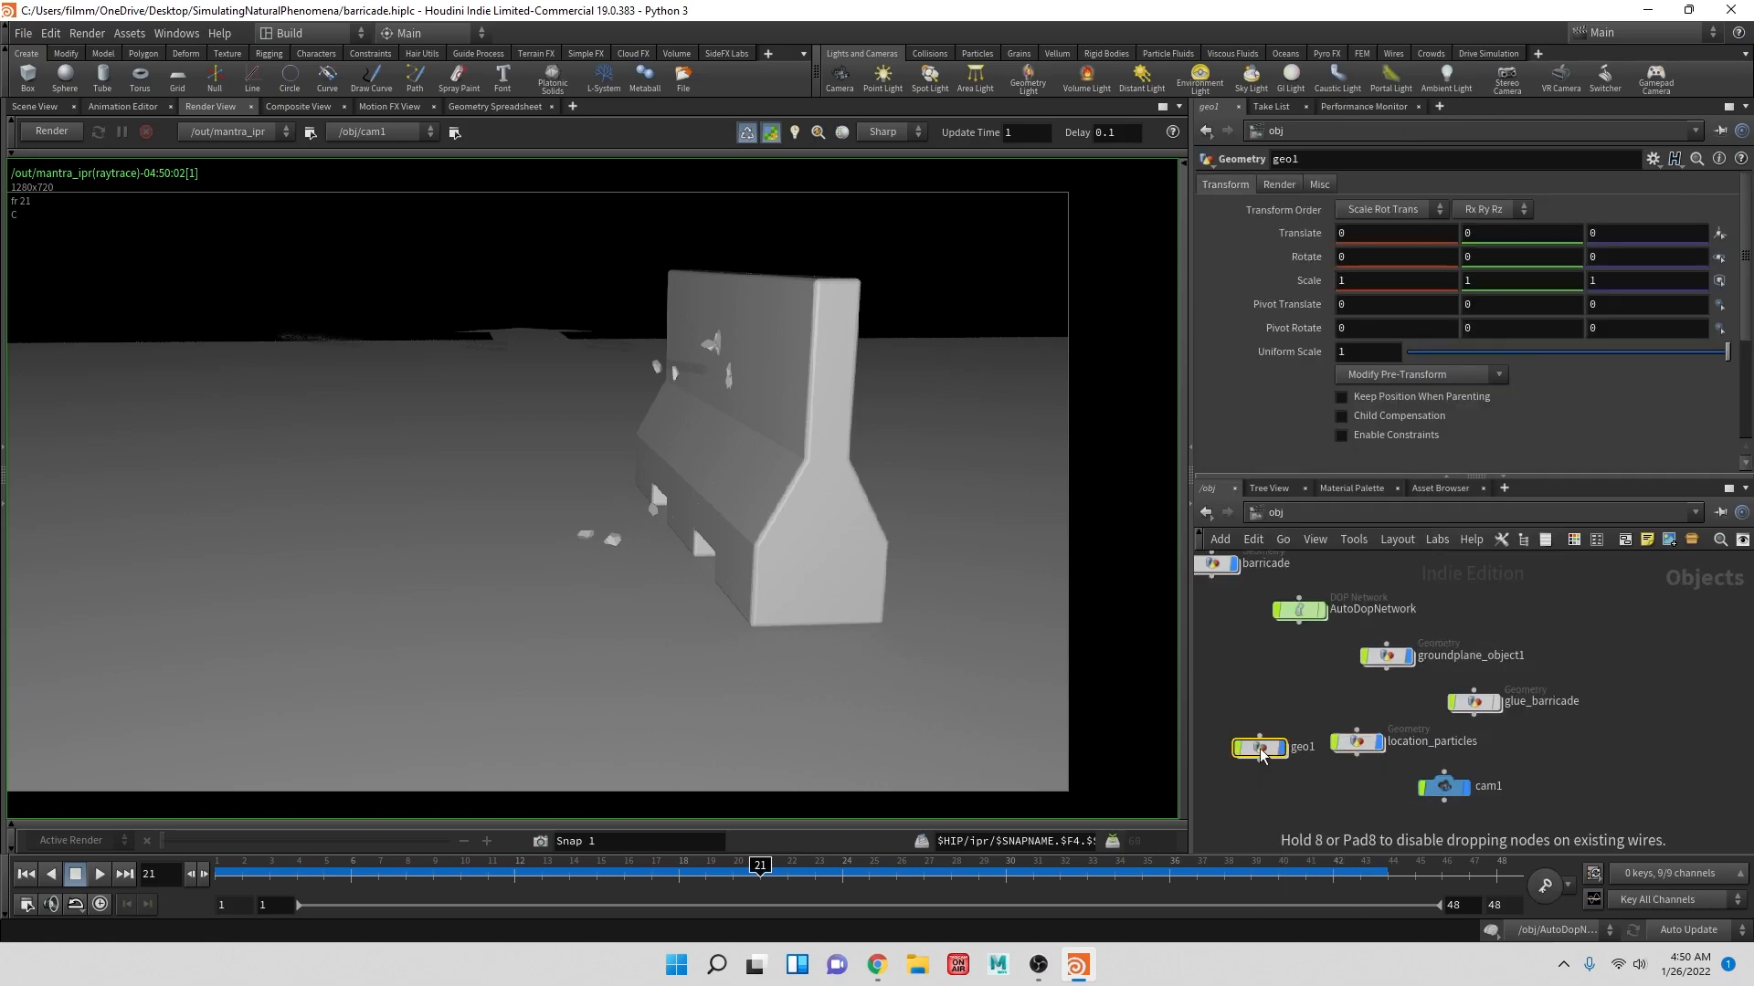
pyautogui.doubleClick(1306, 746)
pyautogui.write('sparks')
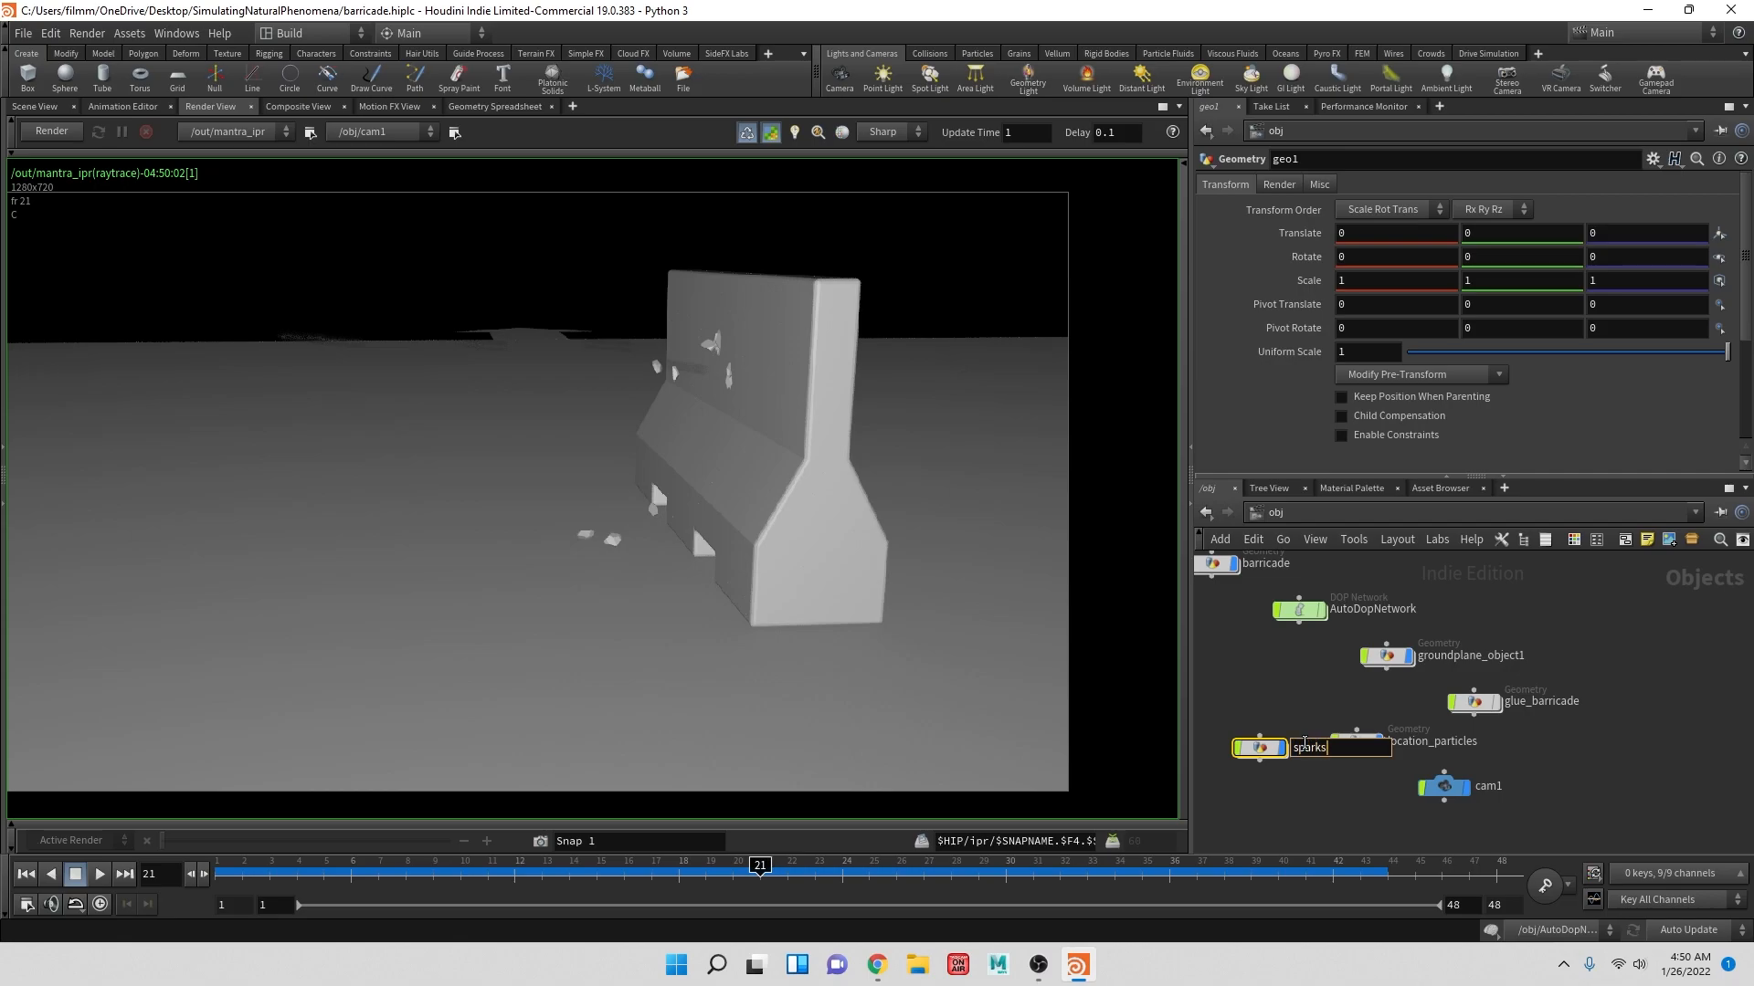
pyautogui.press('Return')
# - Inside the sparks object, add an Object Merge that references /obj/location_particles/OUT_SPARKS
pyautogui.doubleClick(1256, 752)
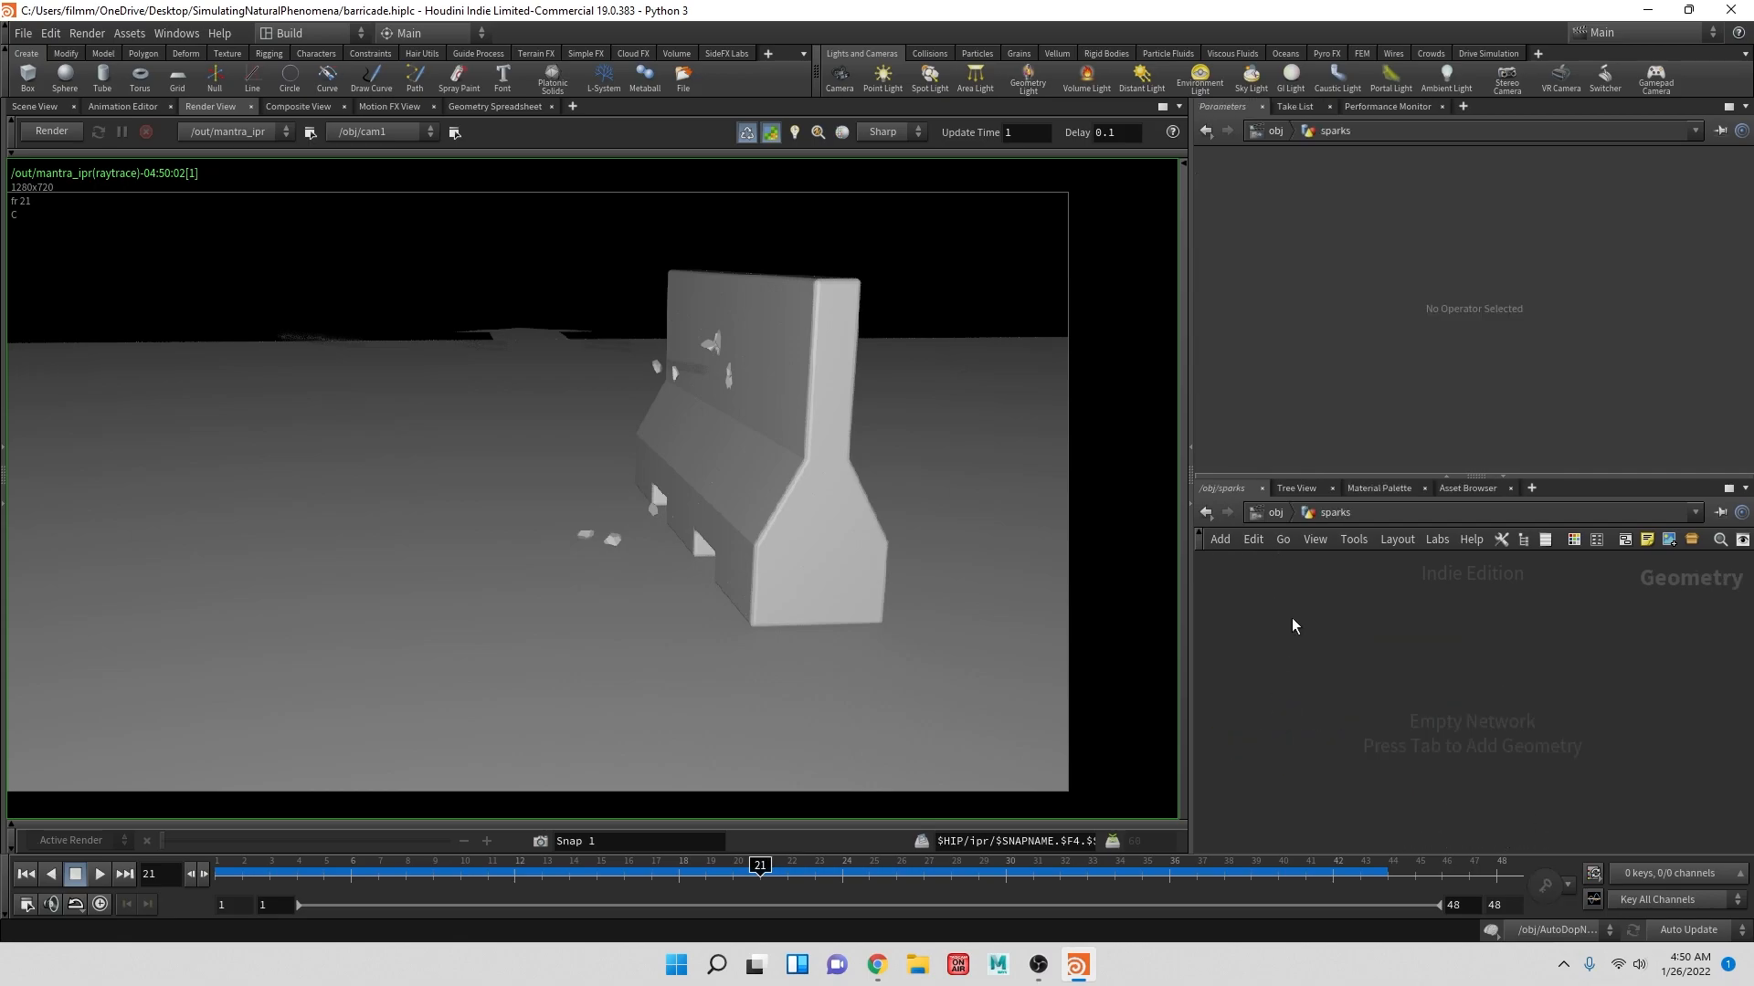
pyautogui.press('Tab')
pyautogui.moveTo(1370, 626)
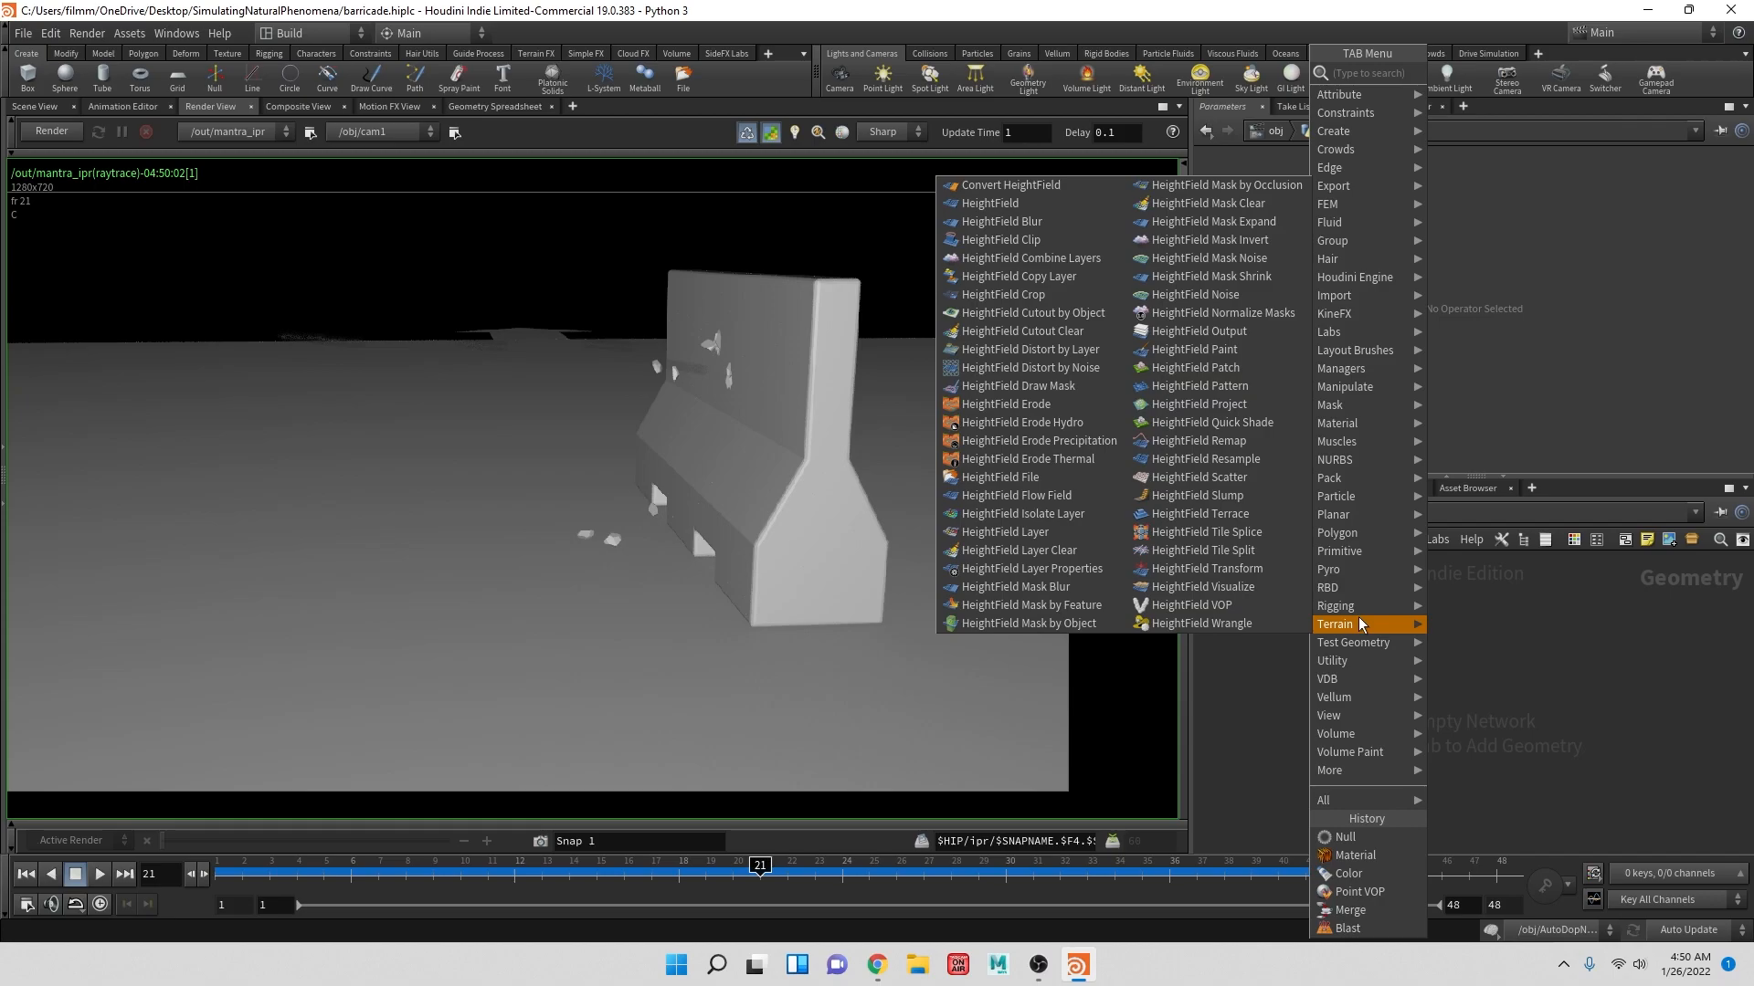
pyautogui.moveTo(1367, 429)
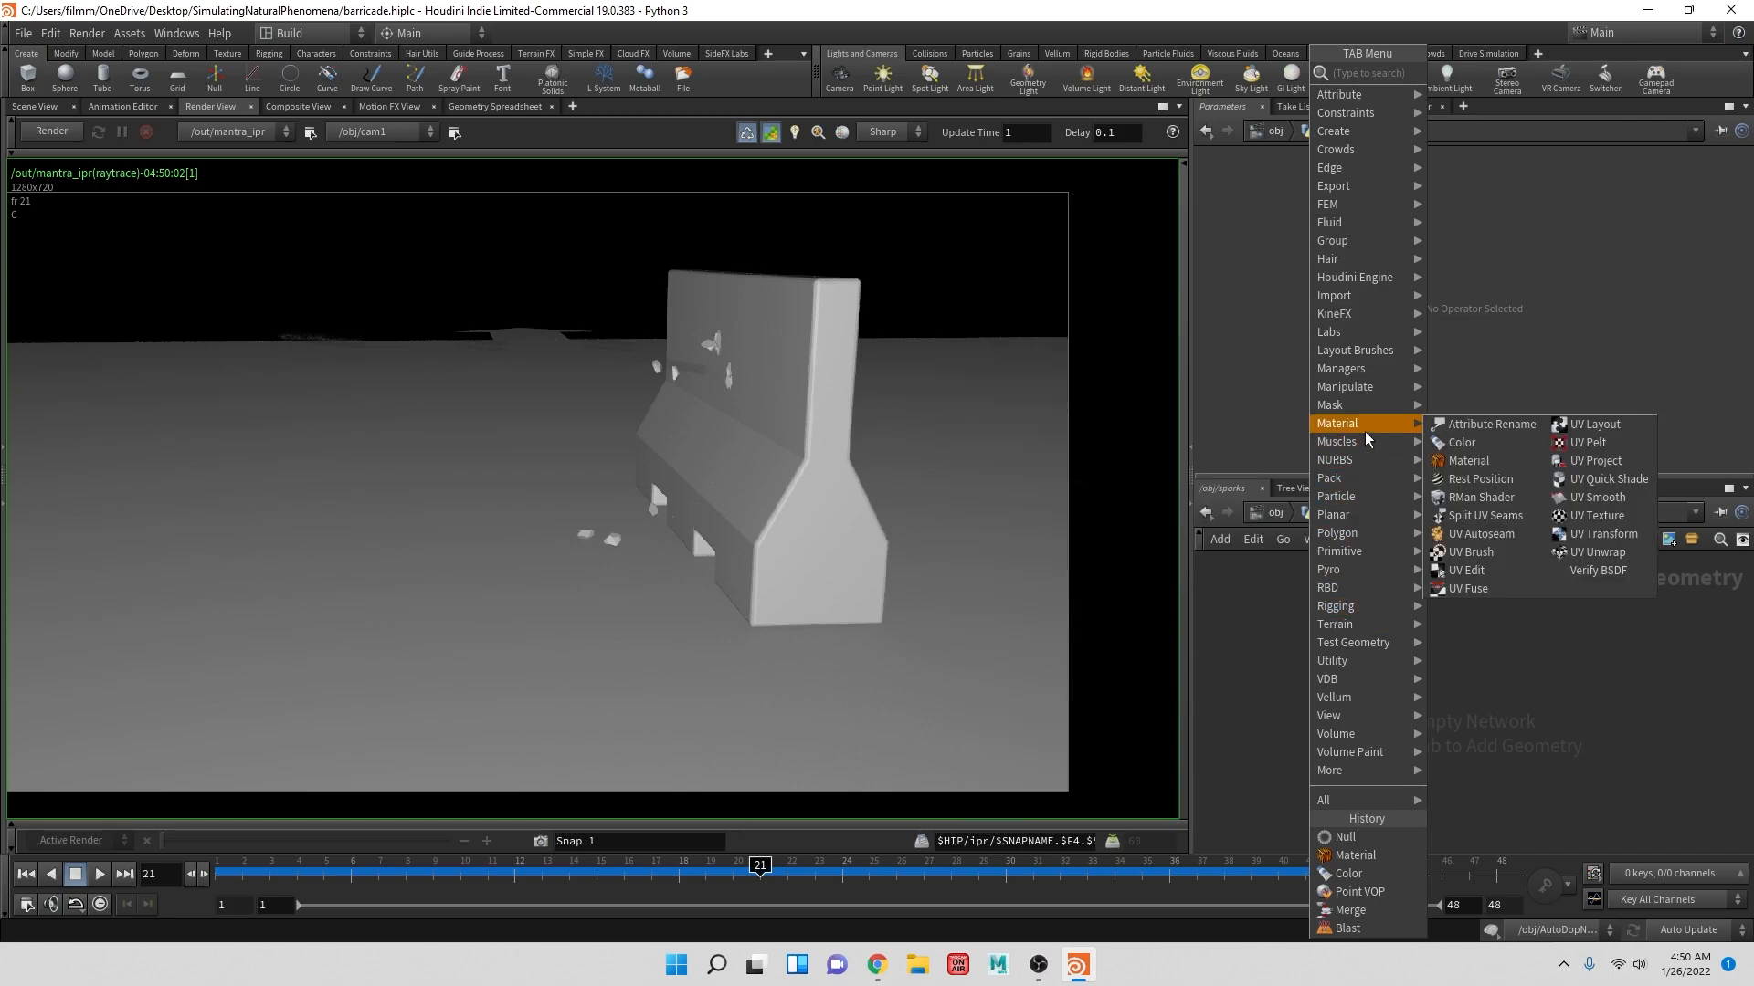
pyautogui.write('obj')
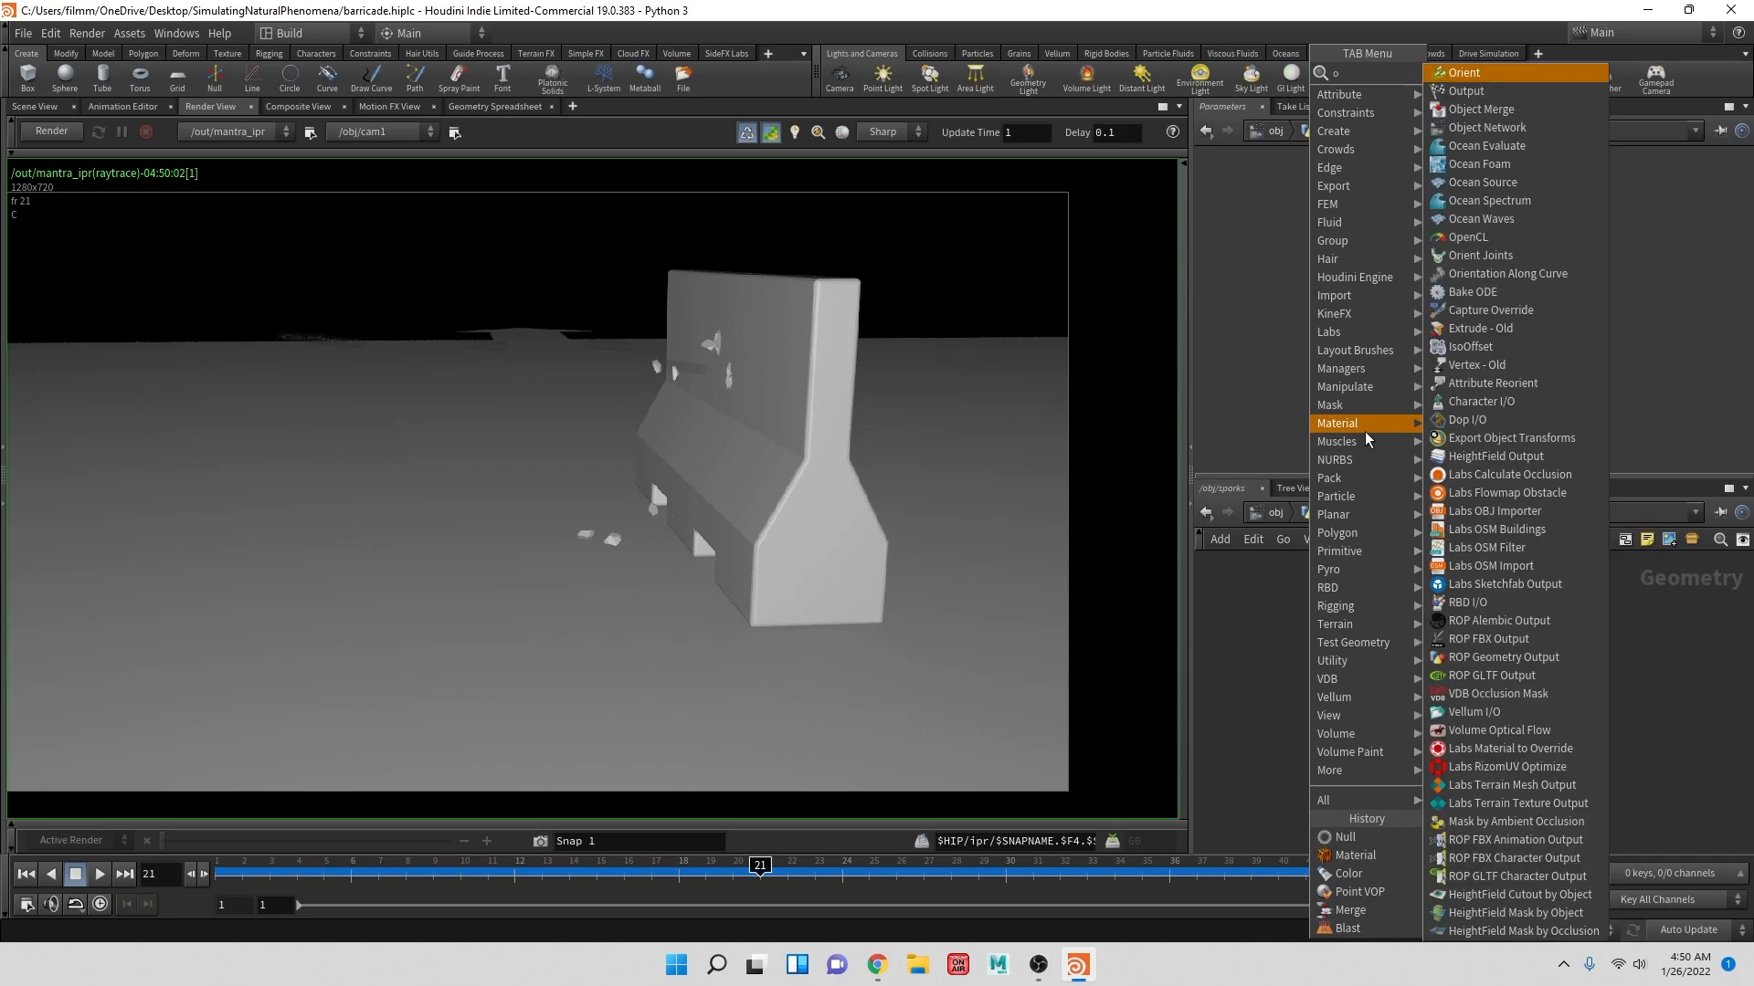
pyautogui.press('Return')
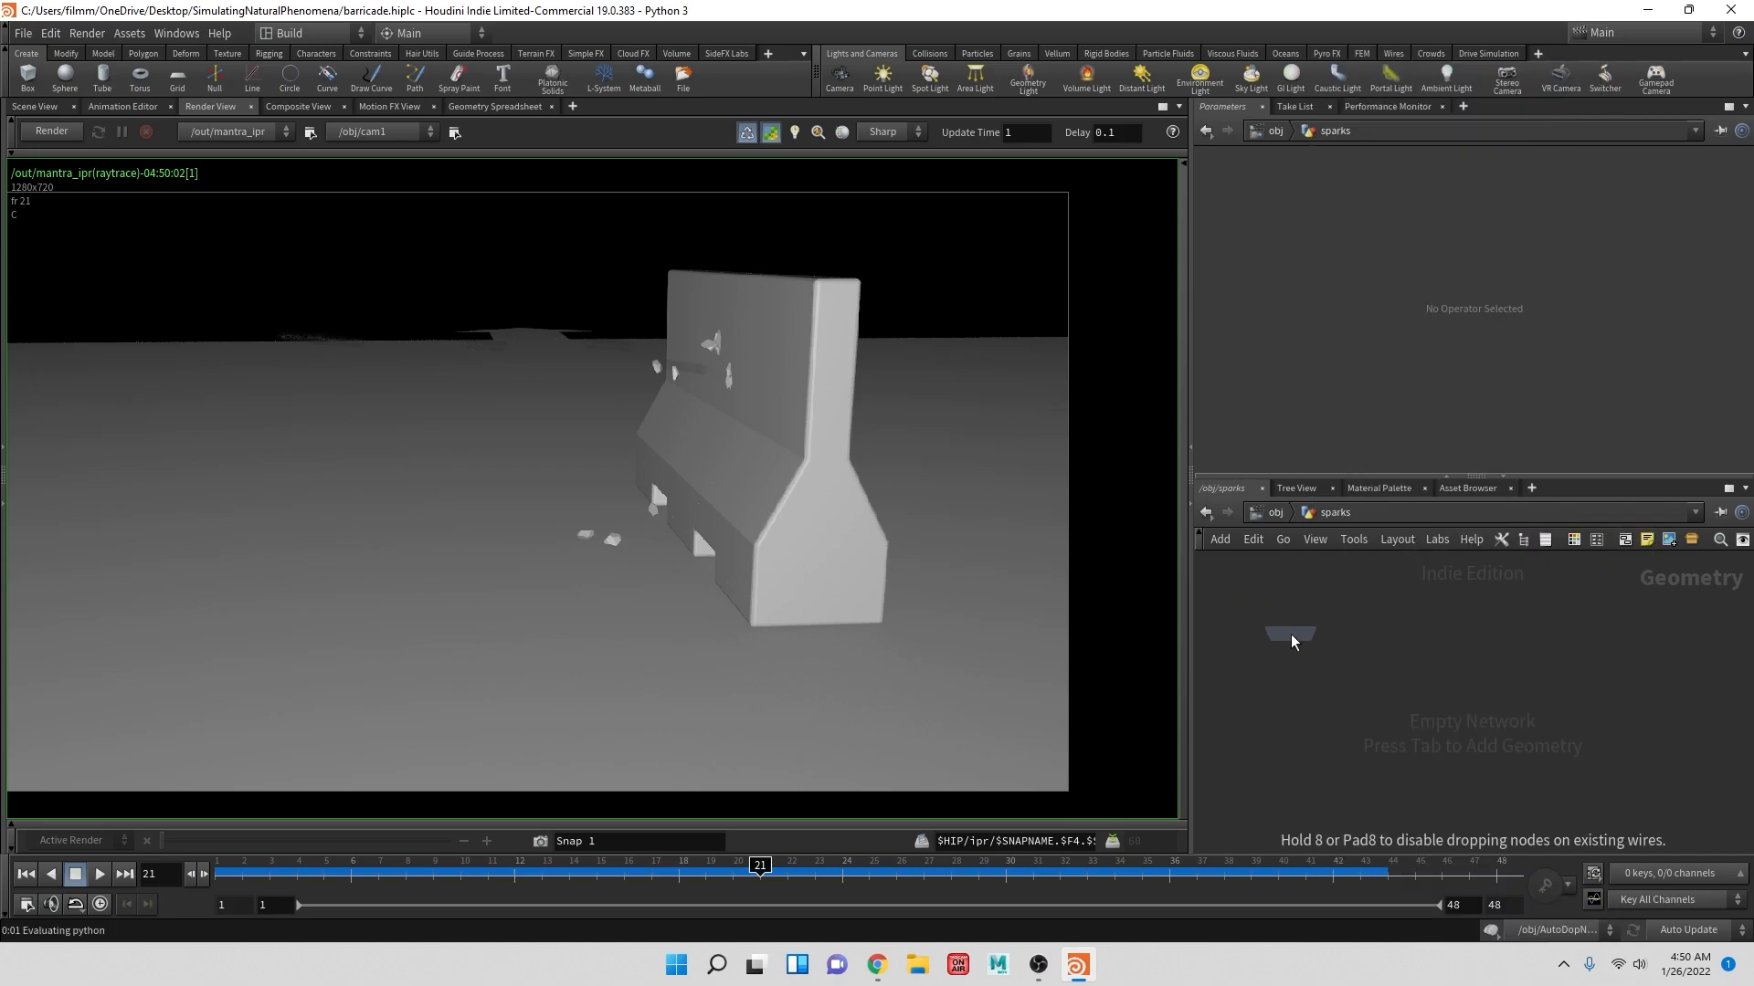
pyautogui.click(1294, 635)
pyautogui.click(1710, 231)
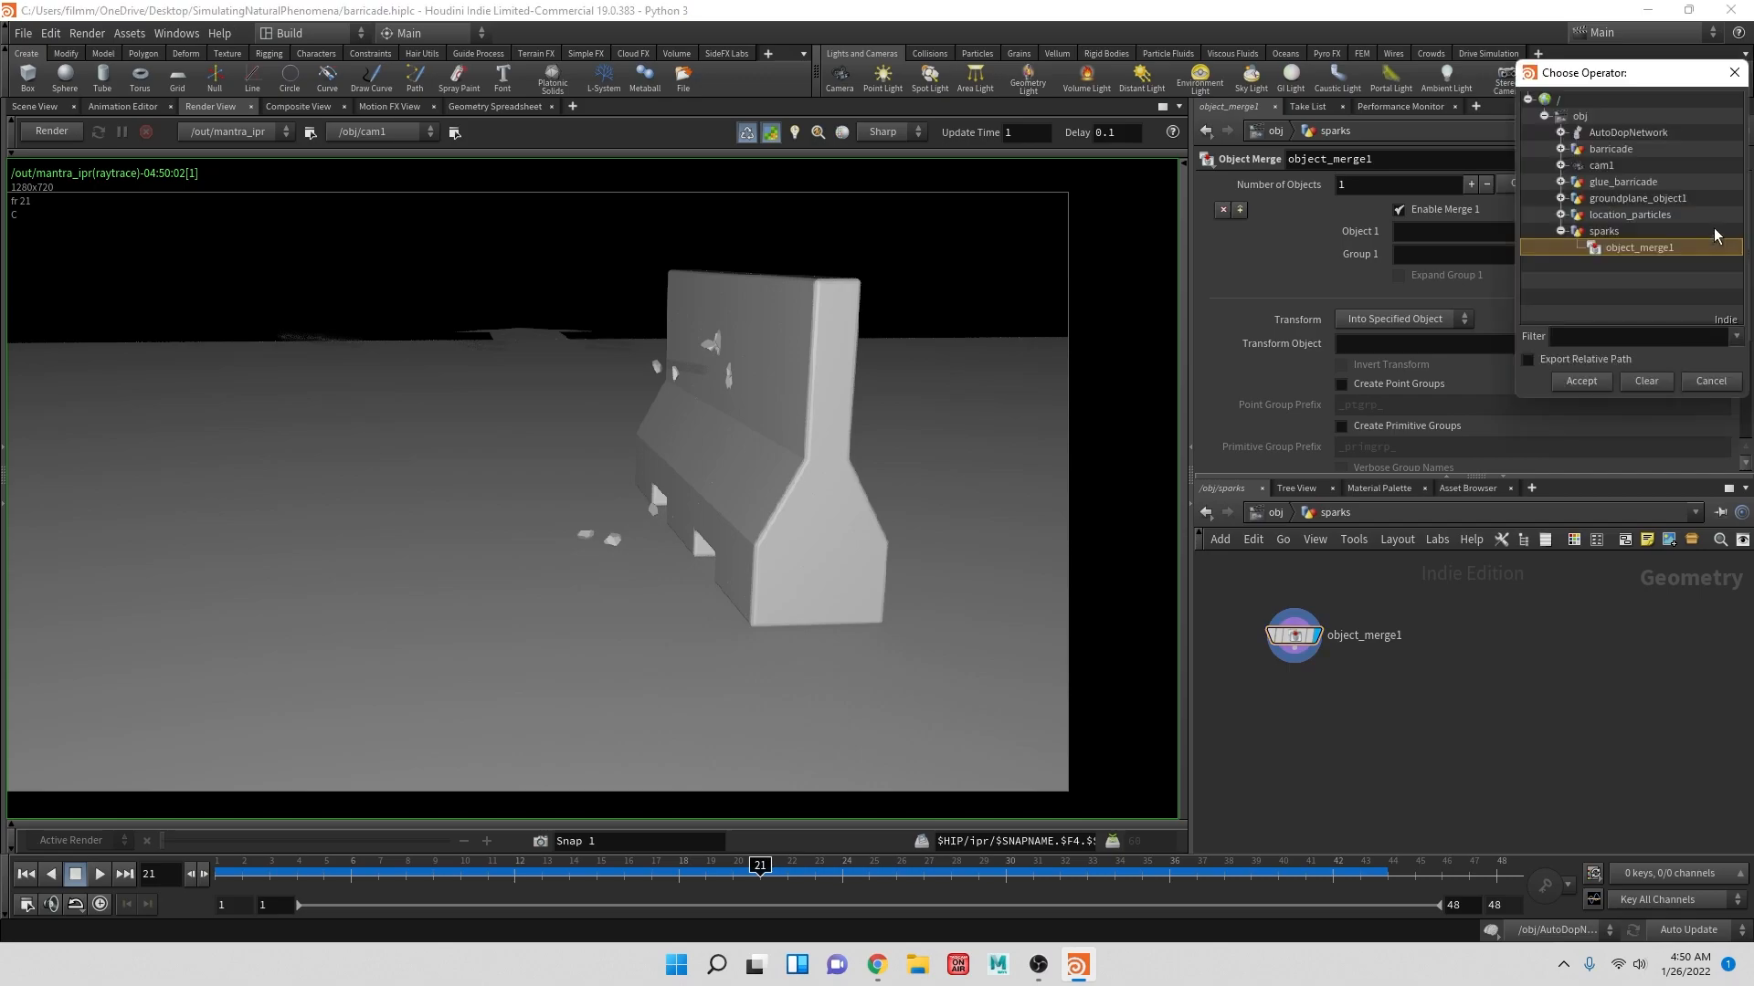
pyautogui.click(1614, 216)
pyautogui.click(1561, 214)
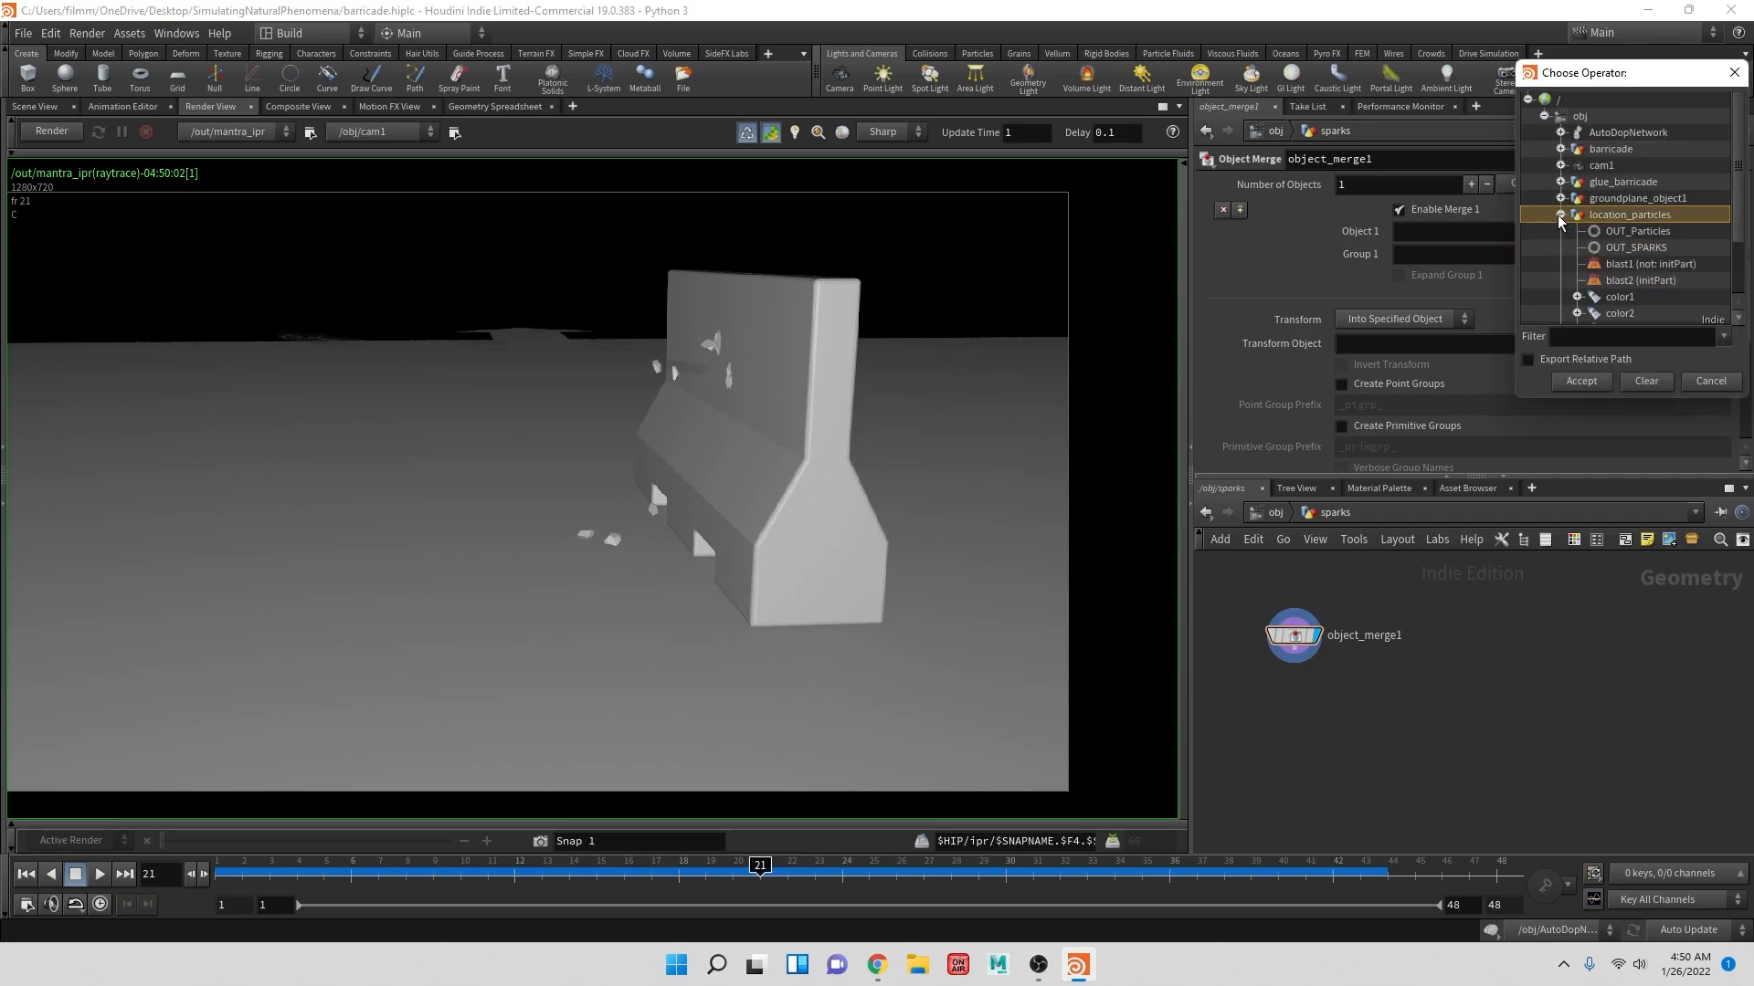
pyautogui.click(1644, 247)
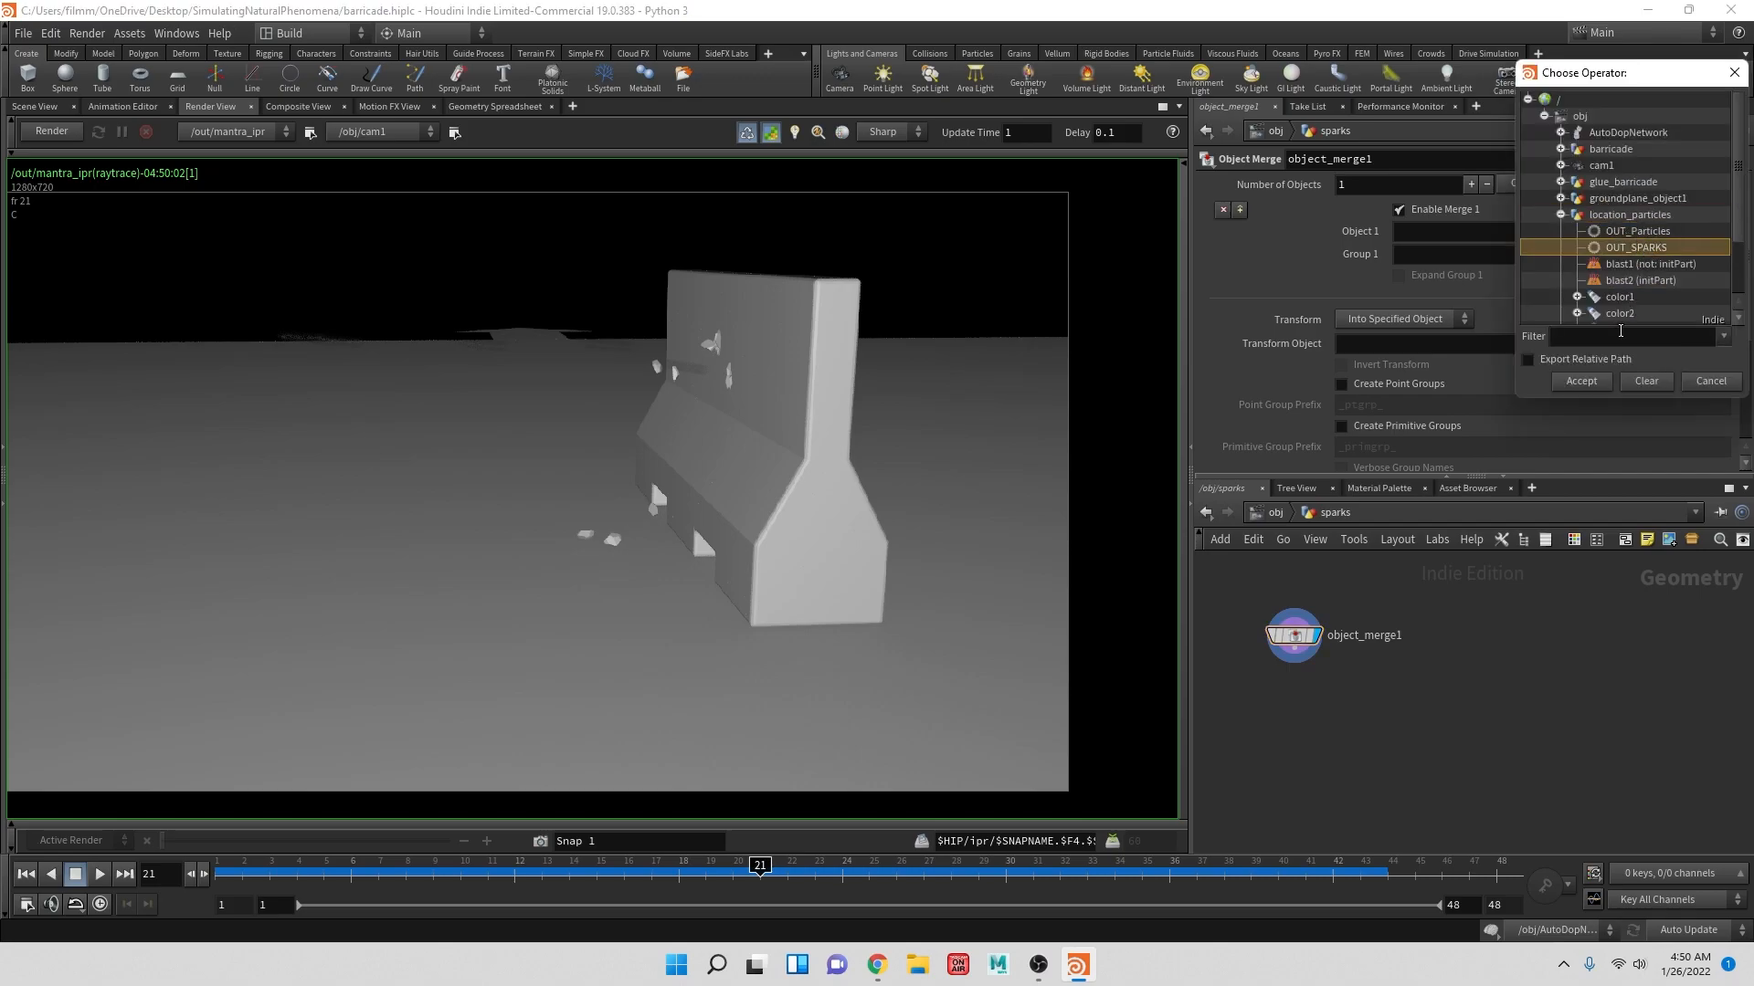
pyautogui.click(1581, 382)
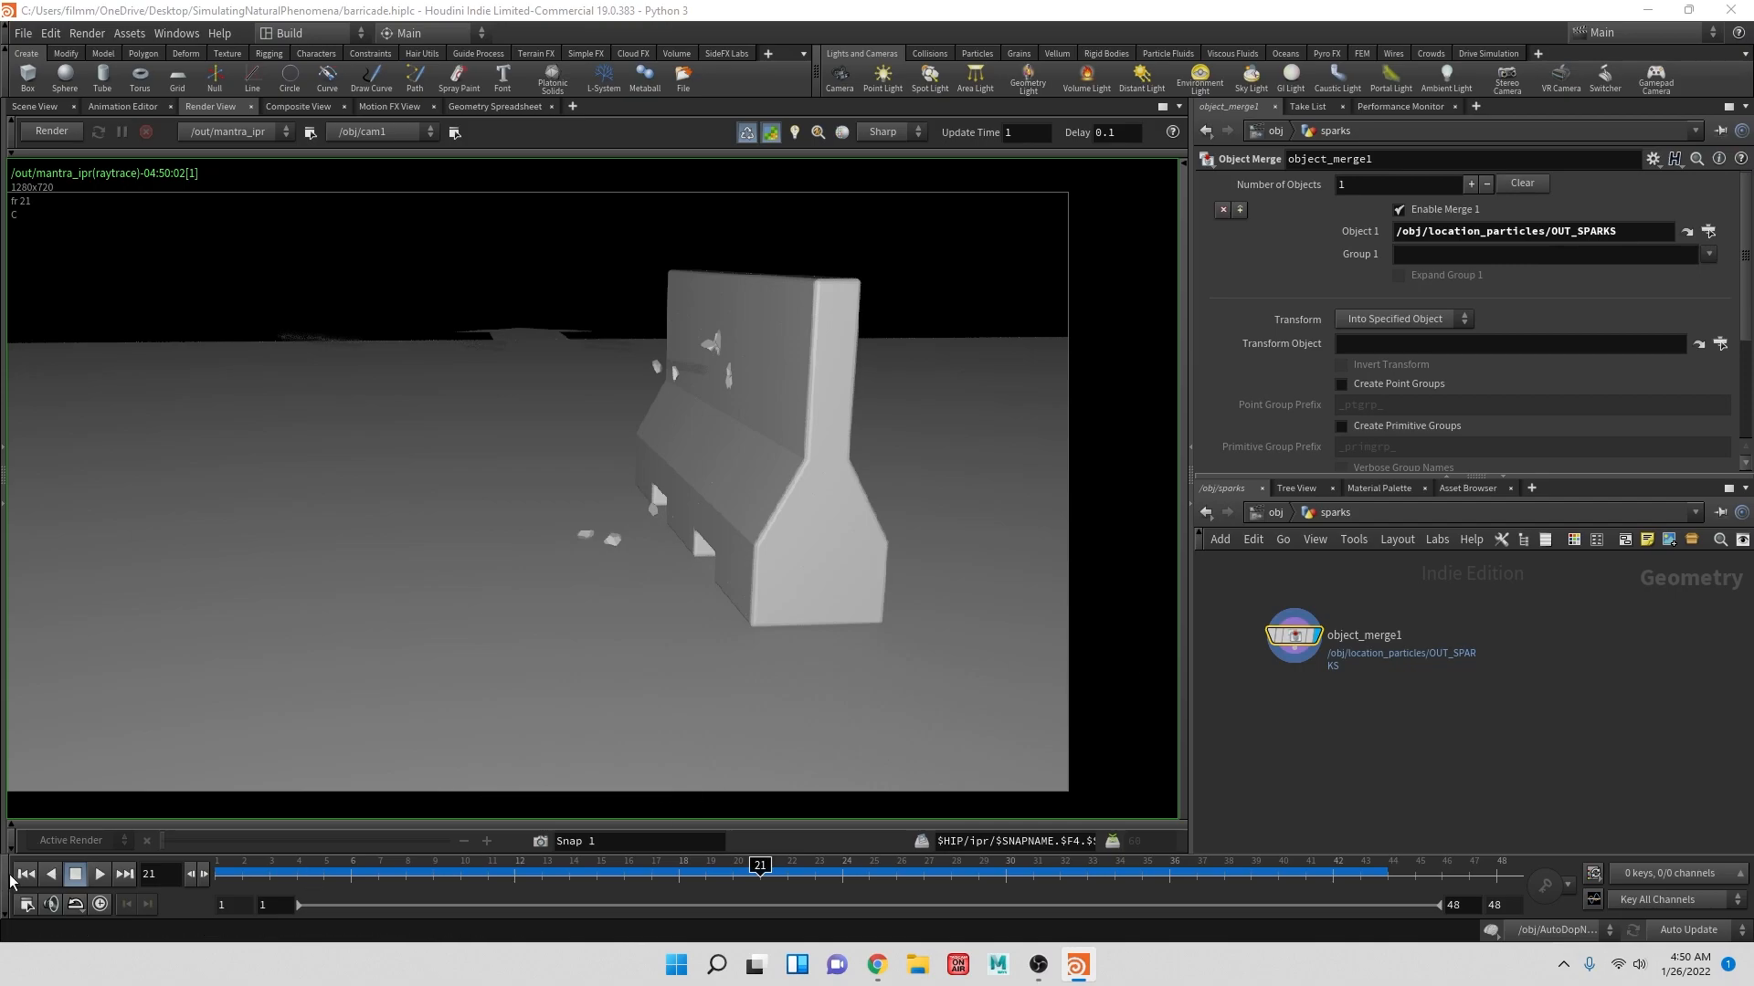
# - Go to frame 20 and assign /mat/spark as the render material of the sparks object
pyautogui.click(100, 874)
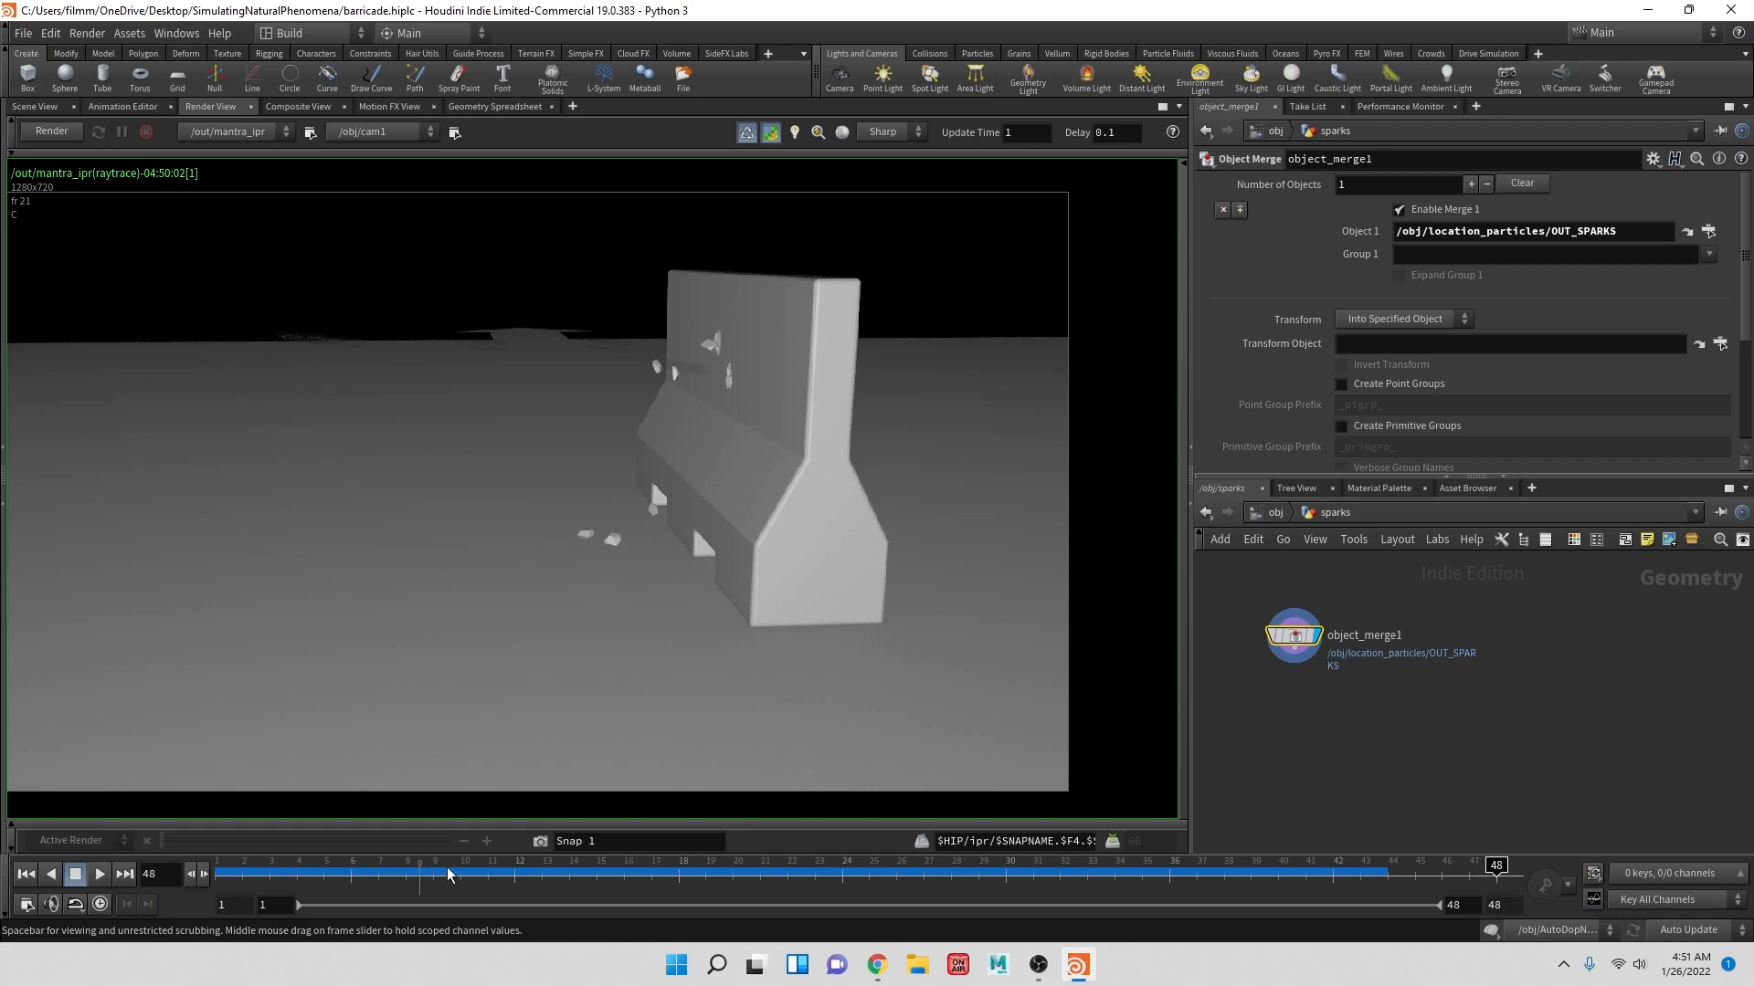
pyautogui.click(733, 874)
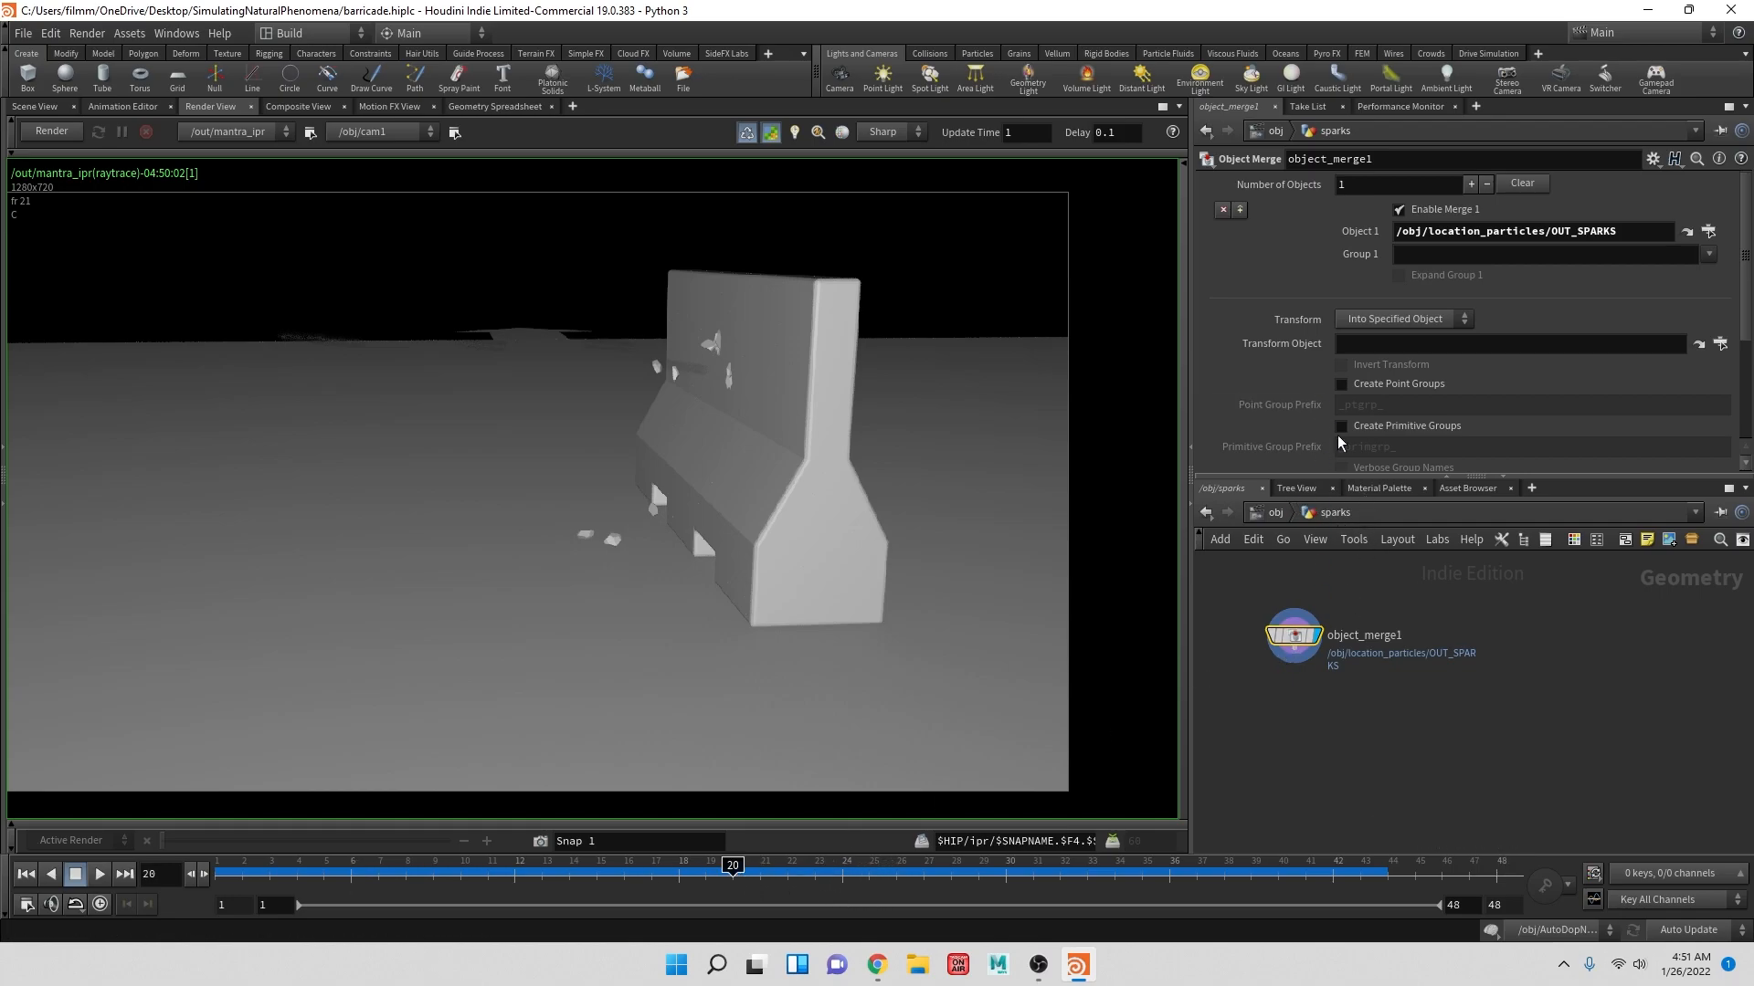
pyautogui.click(1277, 515)
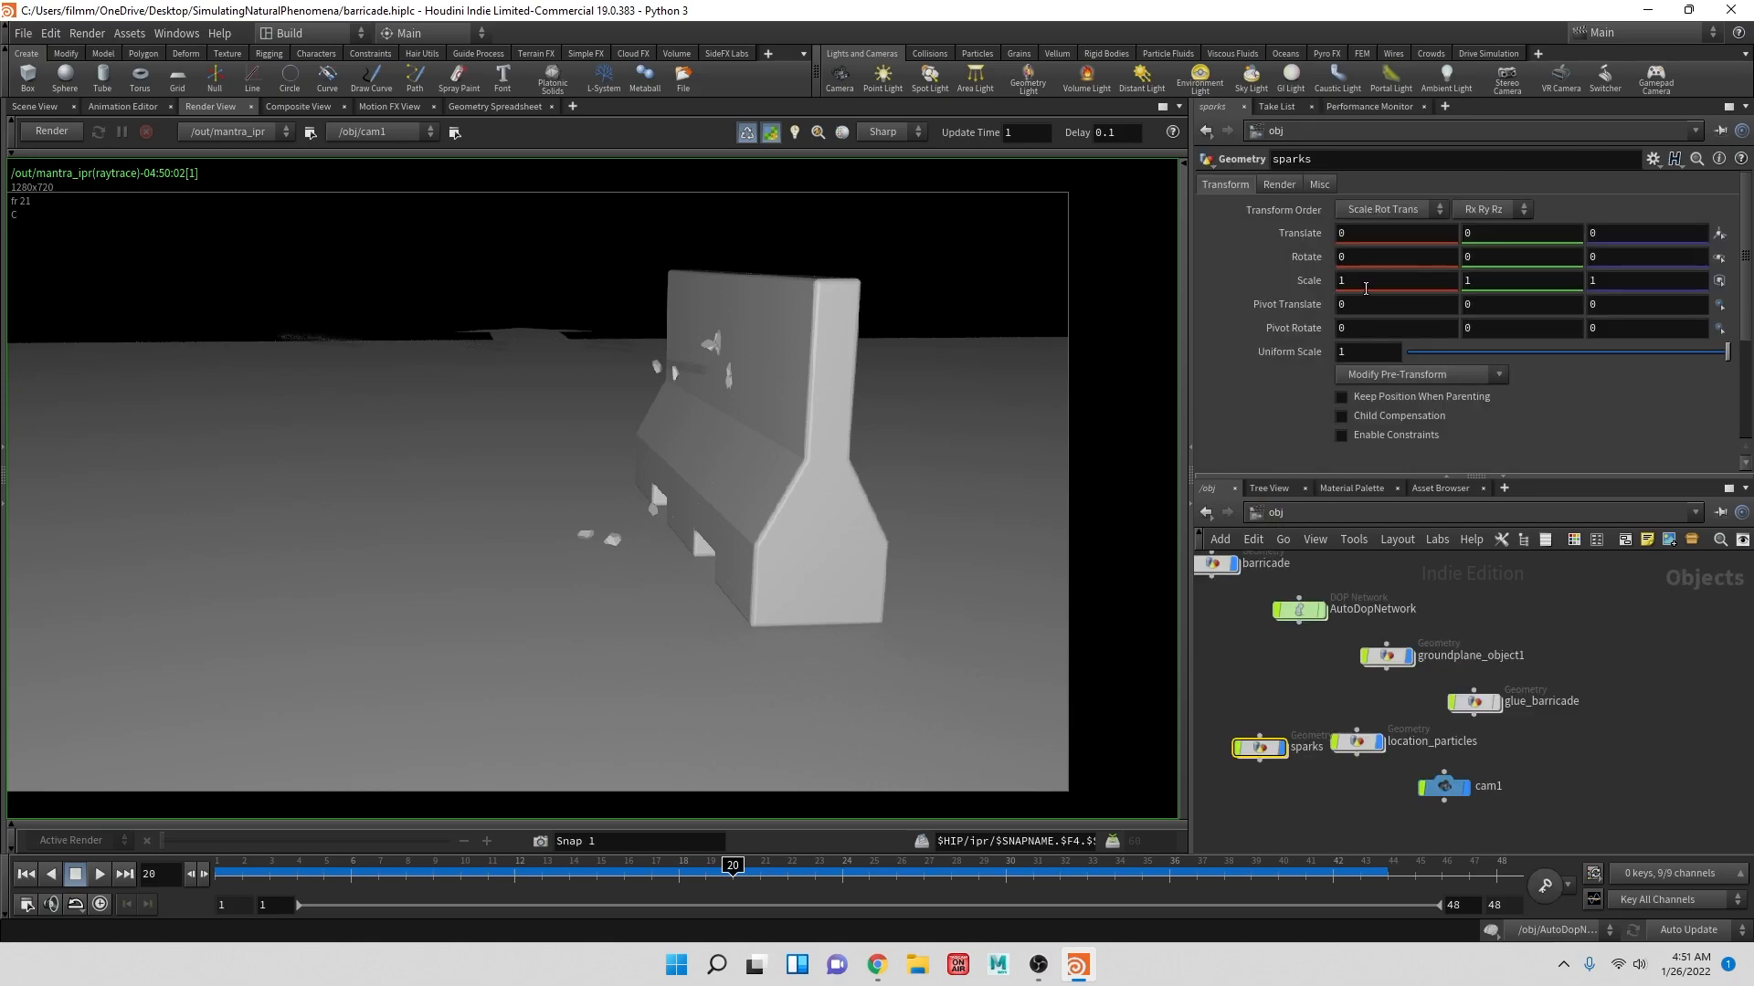
pyautogui.click(1280, 187)
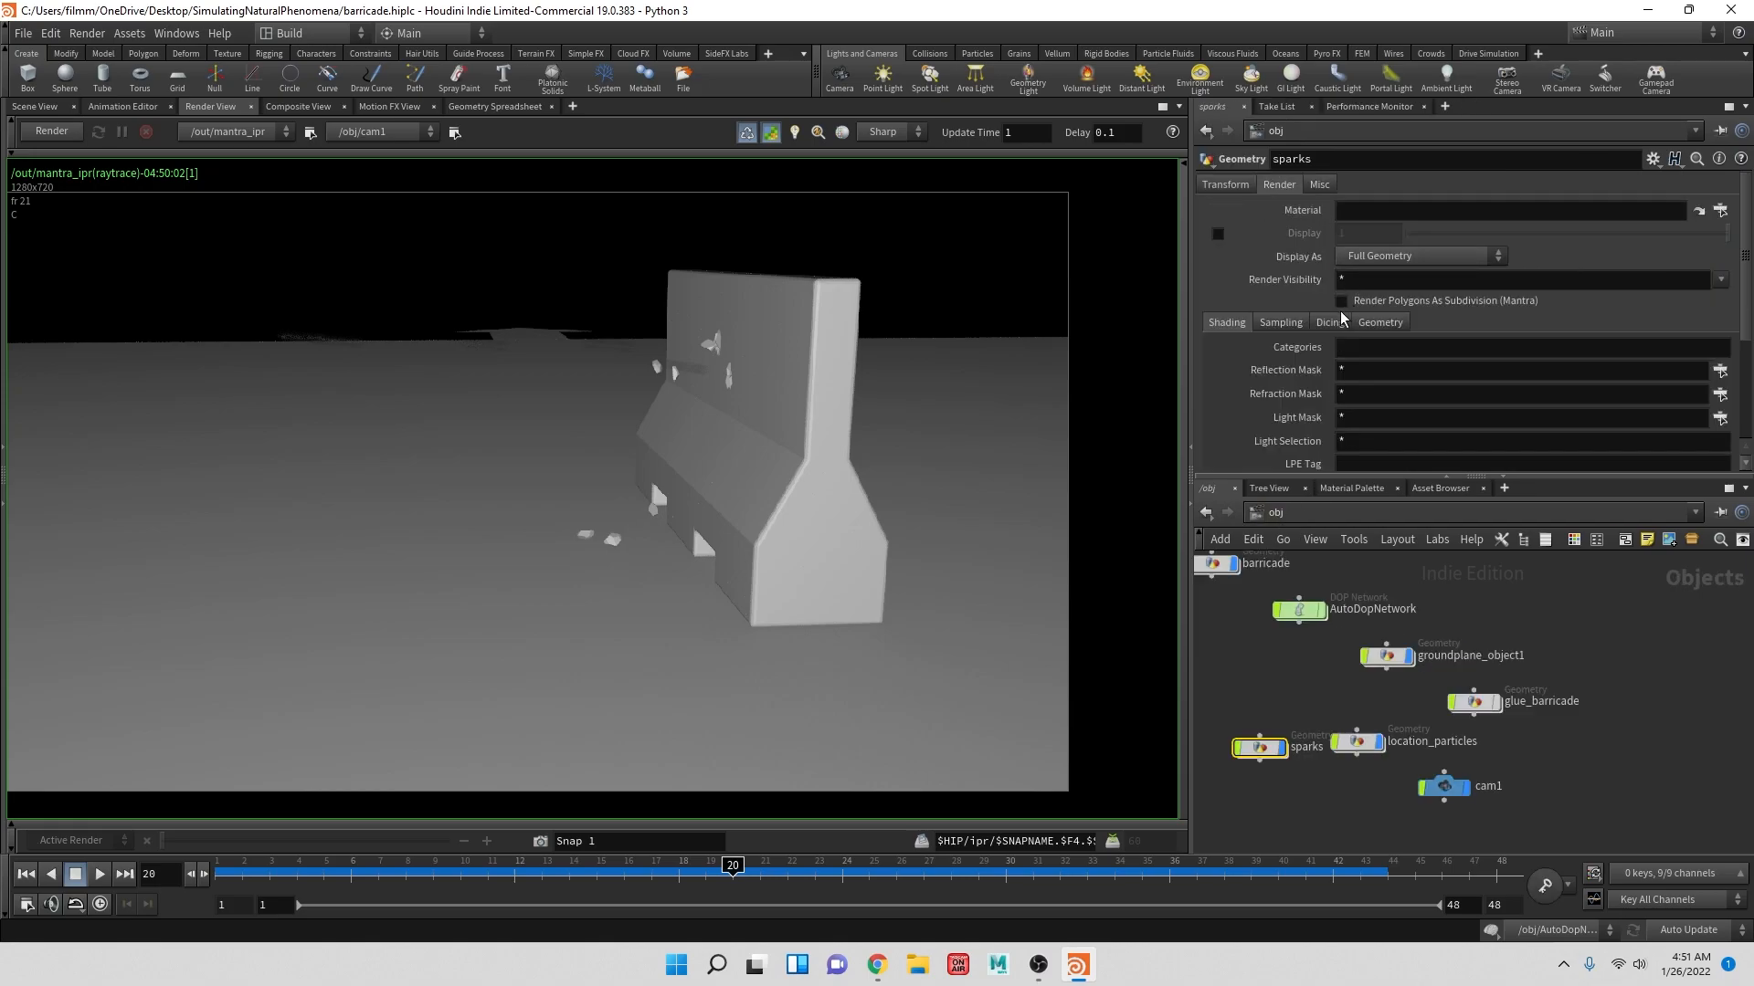
pyautogui.click(1721, 210)
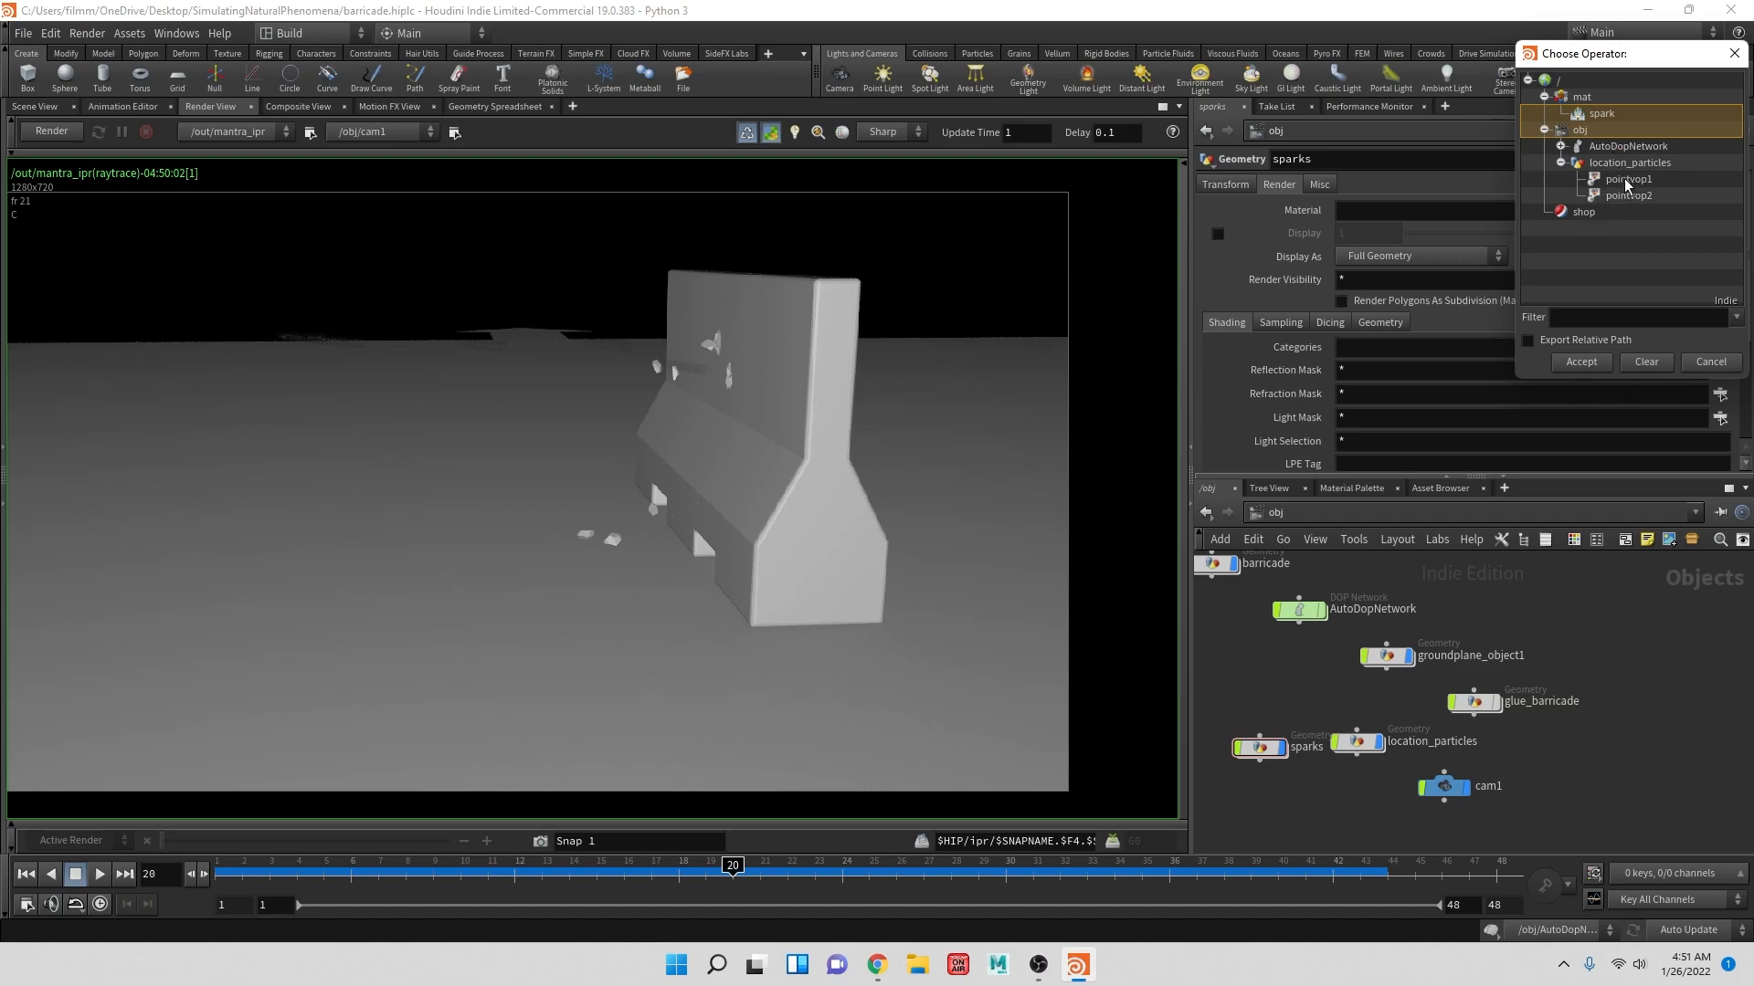
pyautogui.doubleClick(1597, 116)
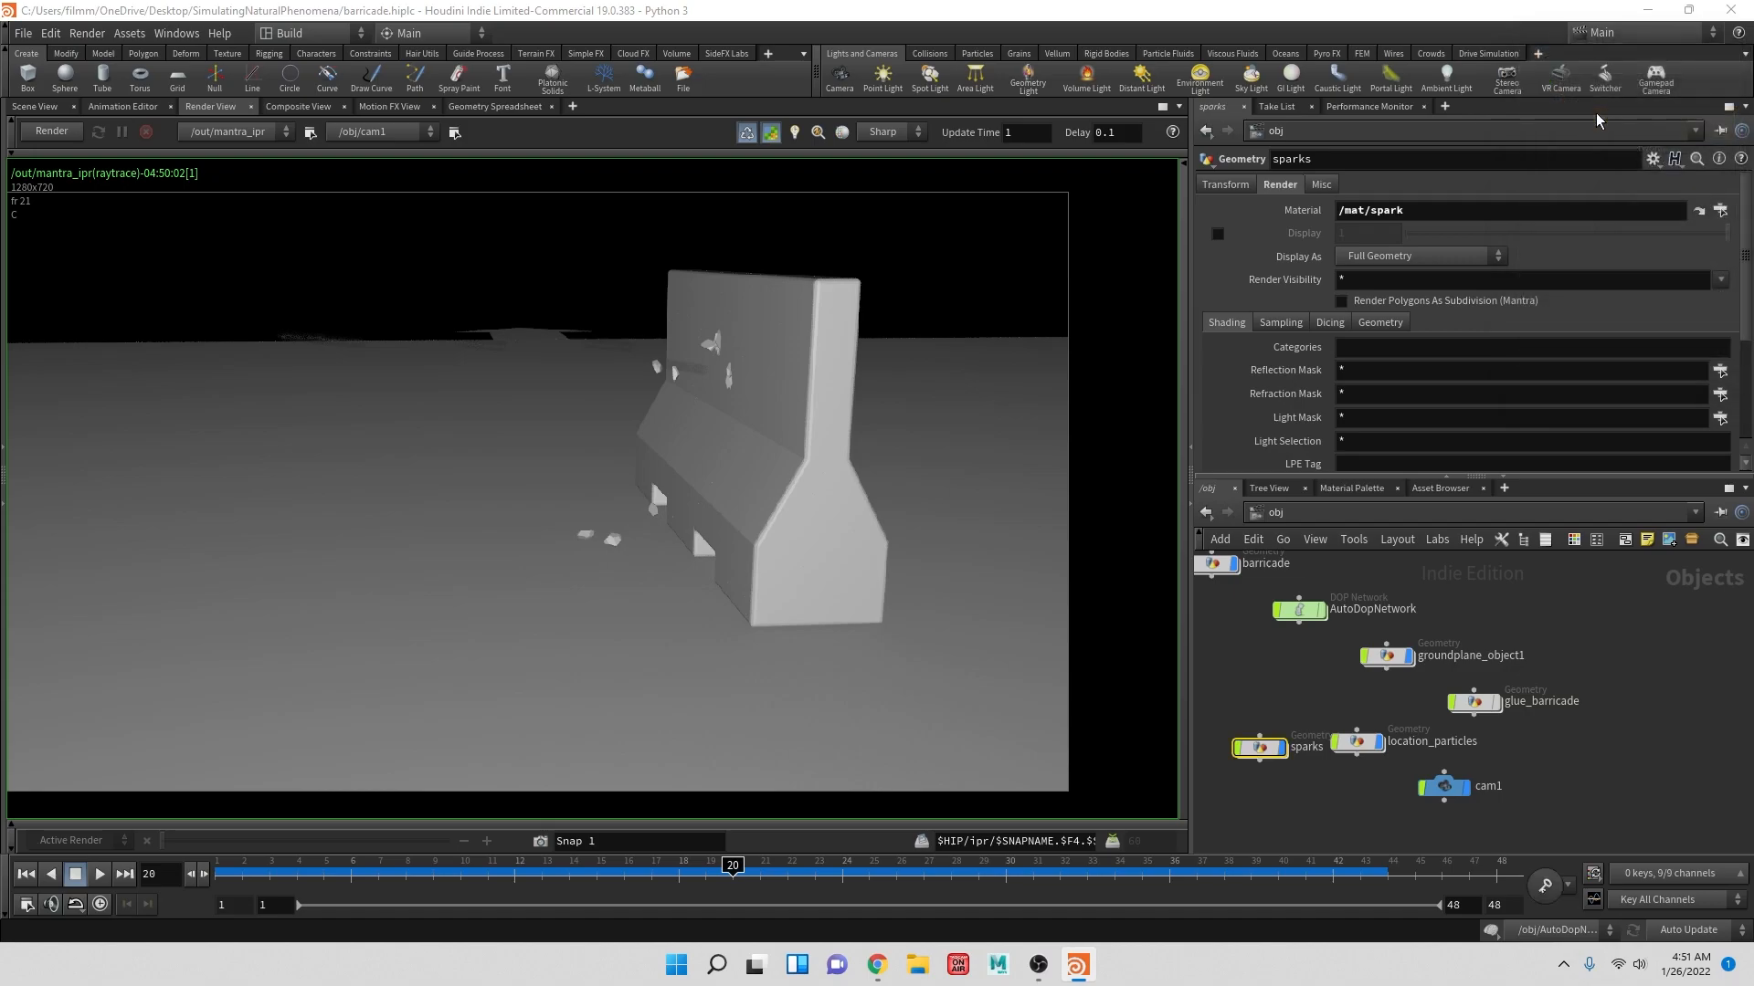
# - Set the sparks object's Geometry Velocity Blur to Velocity Blur and render the frame
pyautogui.click(1281, 323)
pyautogui.click(1394, 347)
pyautogui.click(1389, 391)
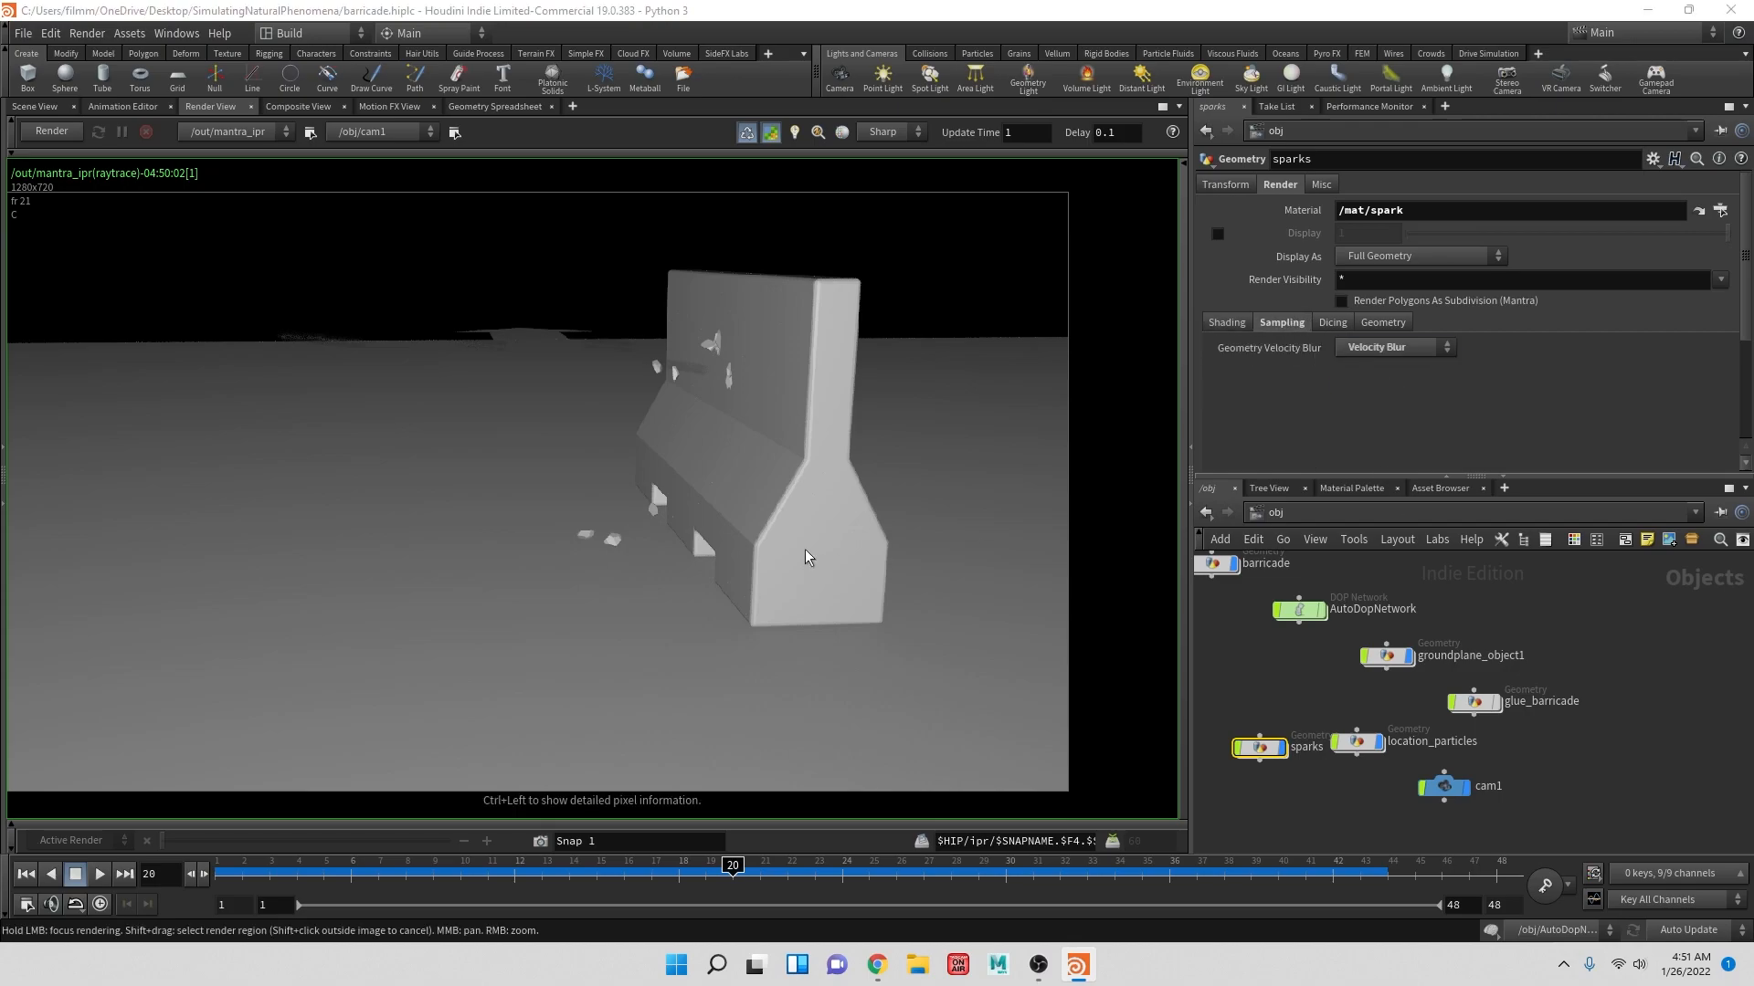
pyautogui.click(51, 131)
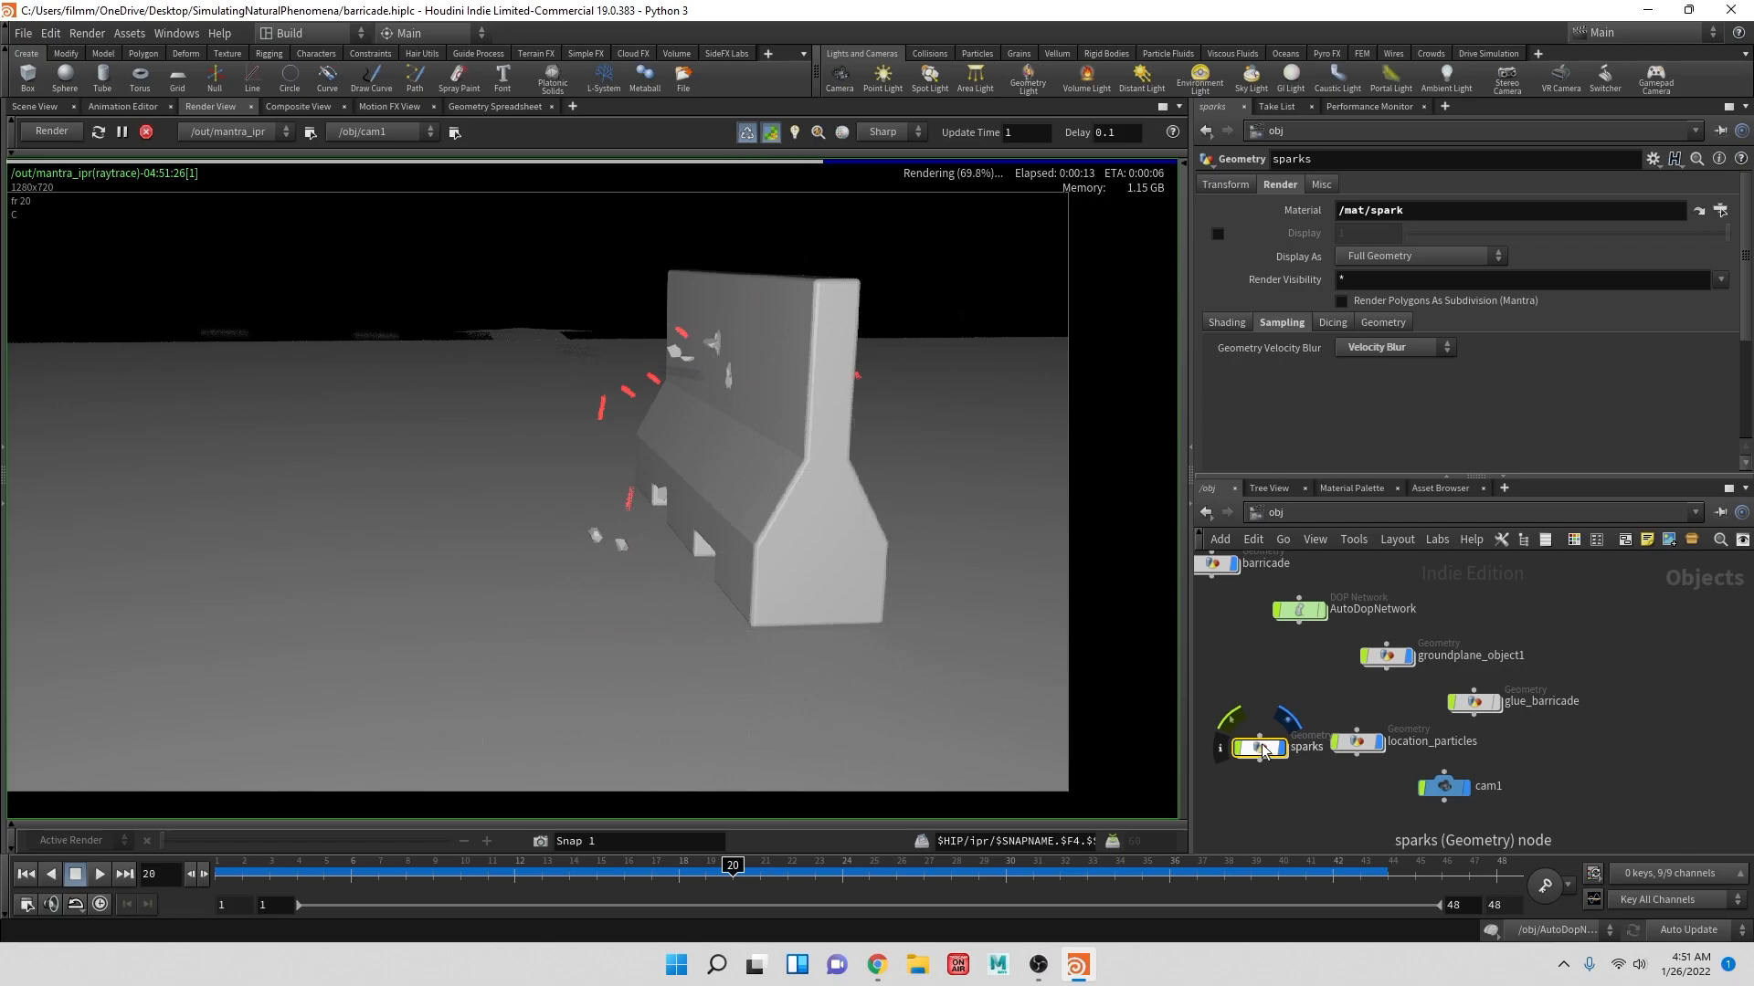
# - In location_particles, try a scale of .001 on pointvop2, then set it to .005
pyautogui.doubleClick(1359, 741)
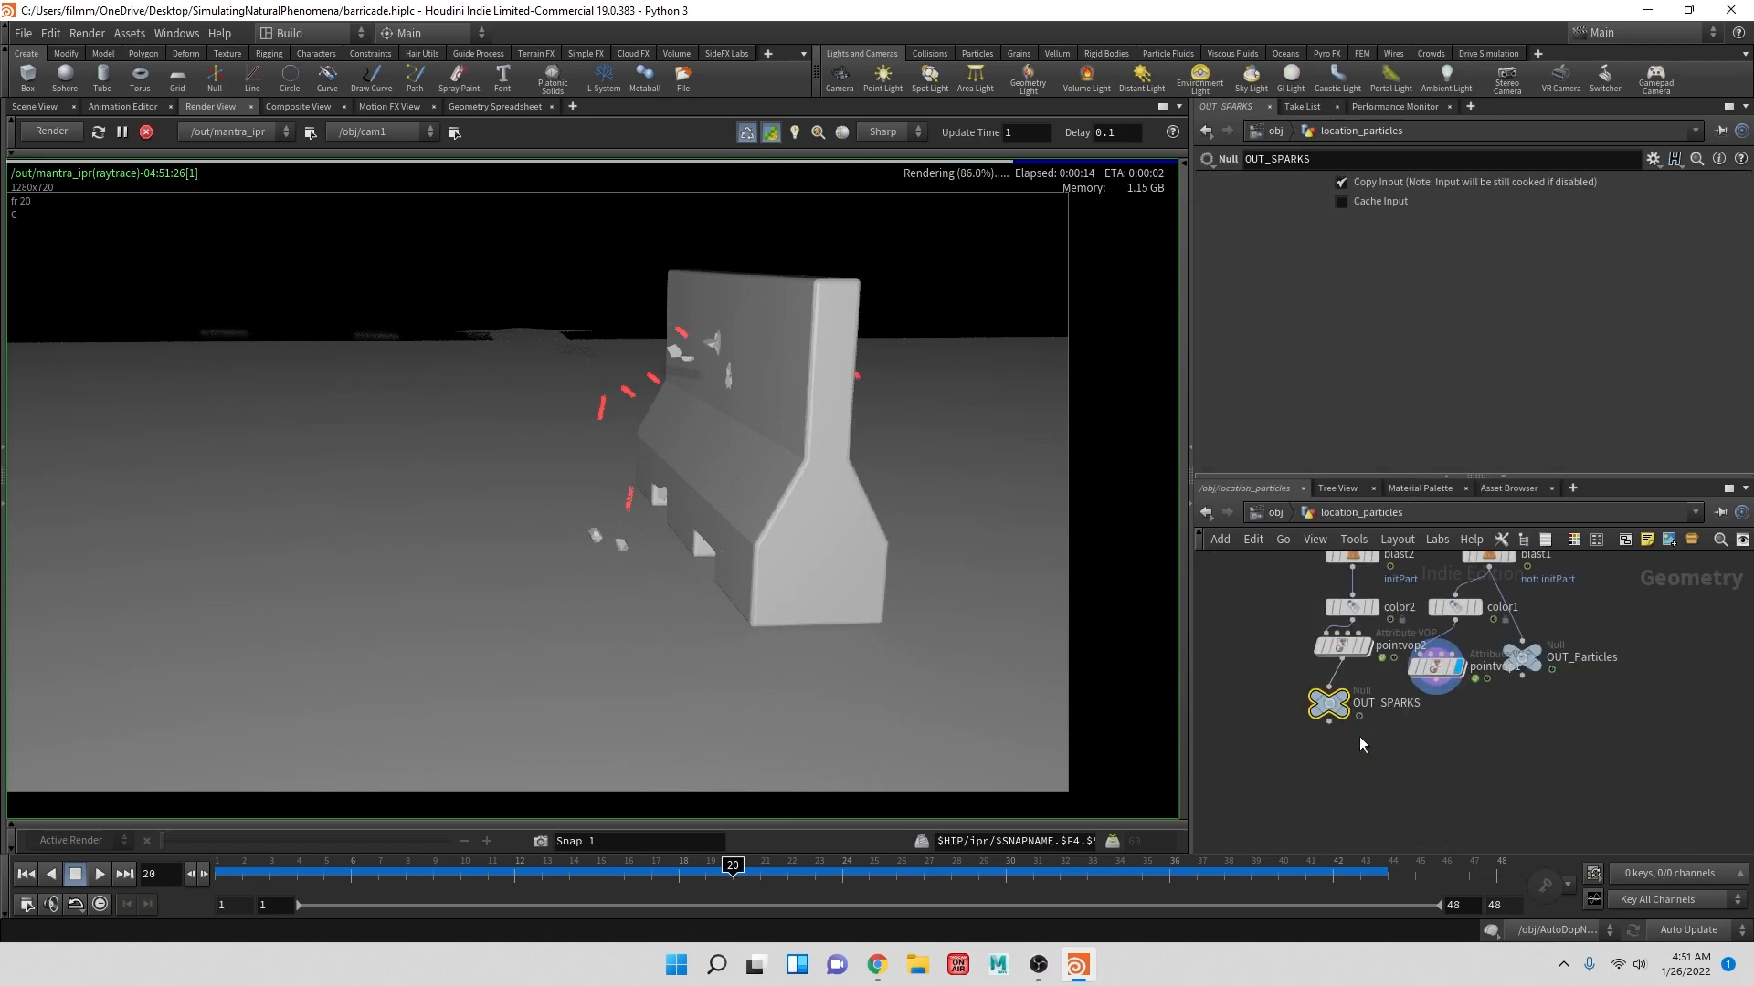
pyautogui.click(1348, 645)
pyautogui.click(1368, 461)
pyautogui.press('BackSpace')
pyautogui.press('BackSpace')
pyautogui.write('001')
pyautogui.press('Return')
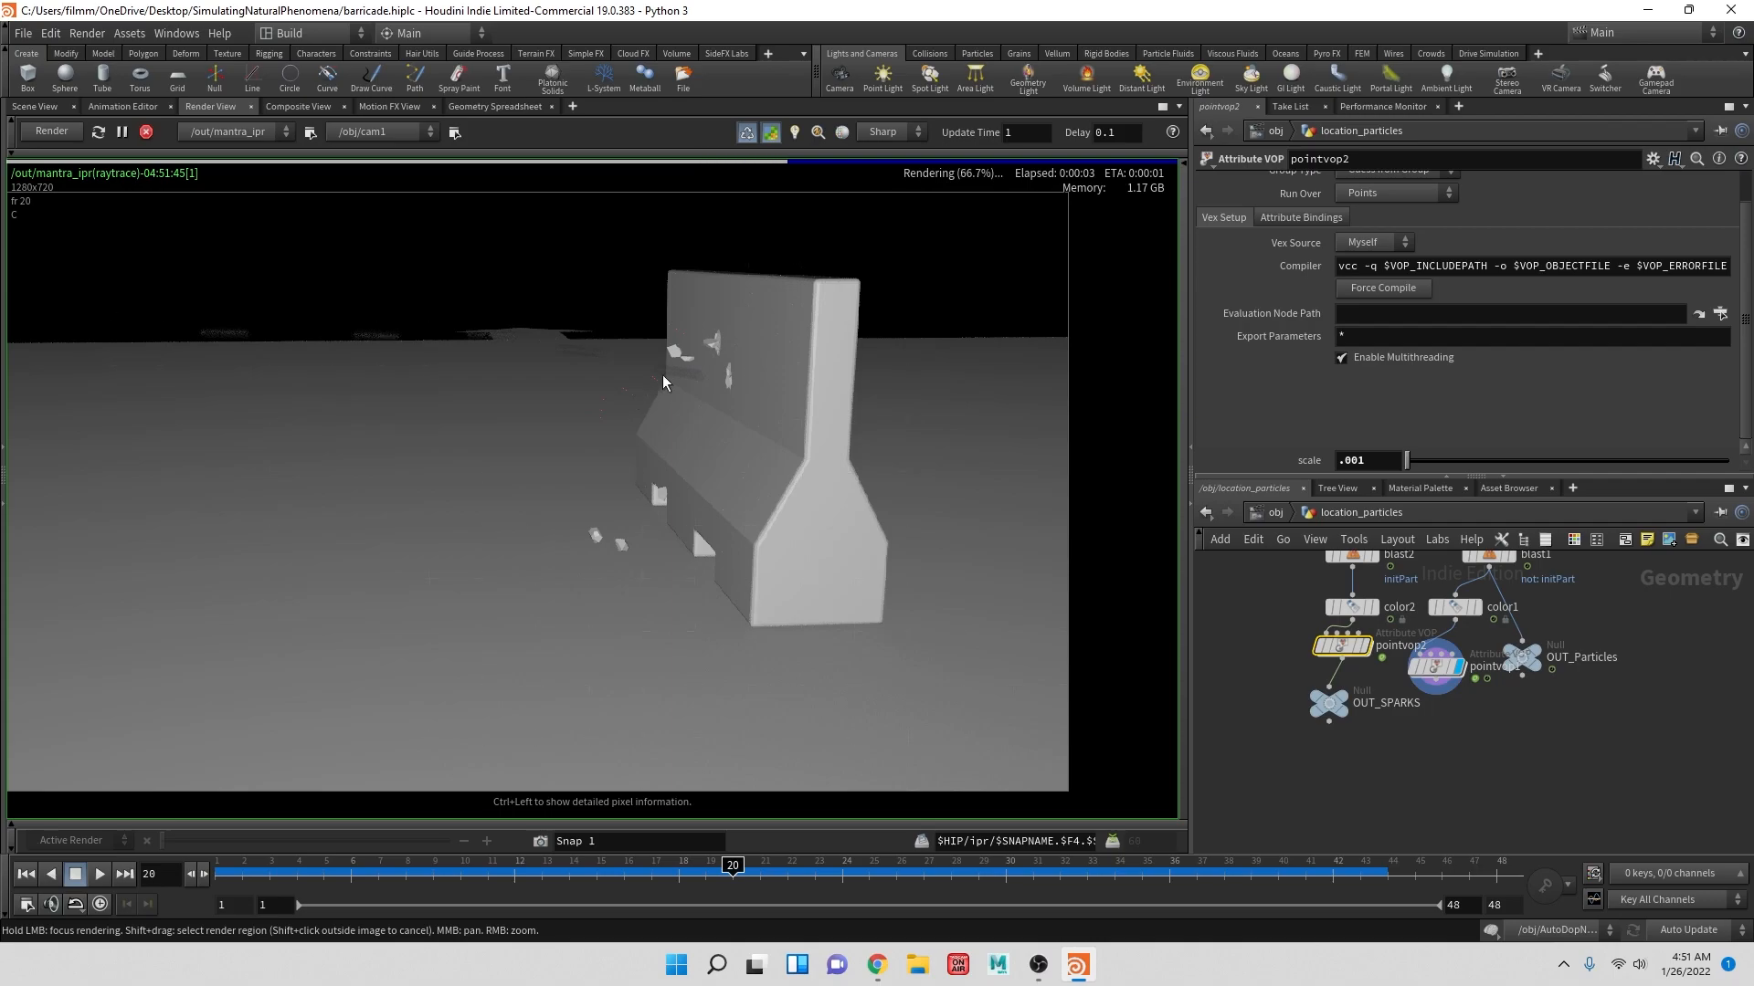
pyautogui.moveTo(1357, 458); pyautogui.dragTo(1376, 458)
pyautogui.write('5')
pyautogui.press('Return')
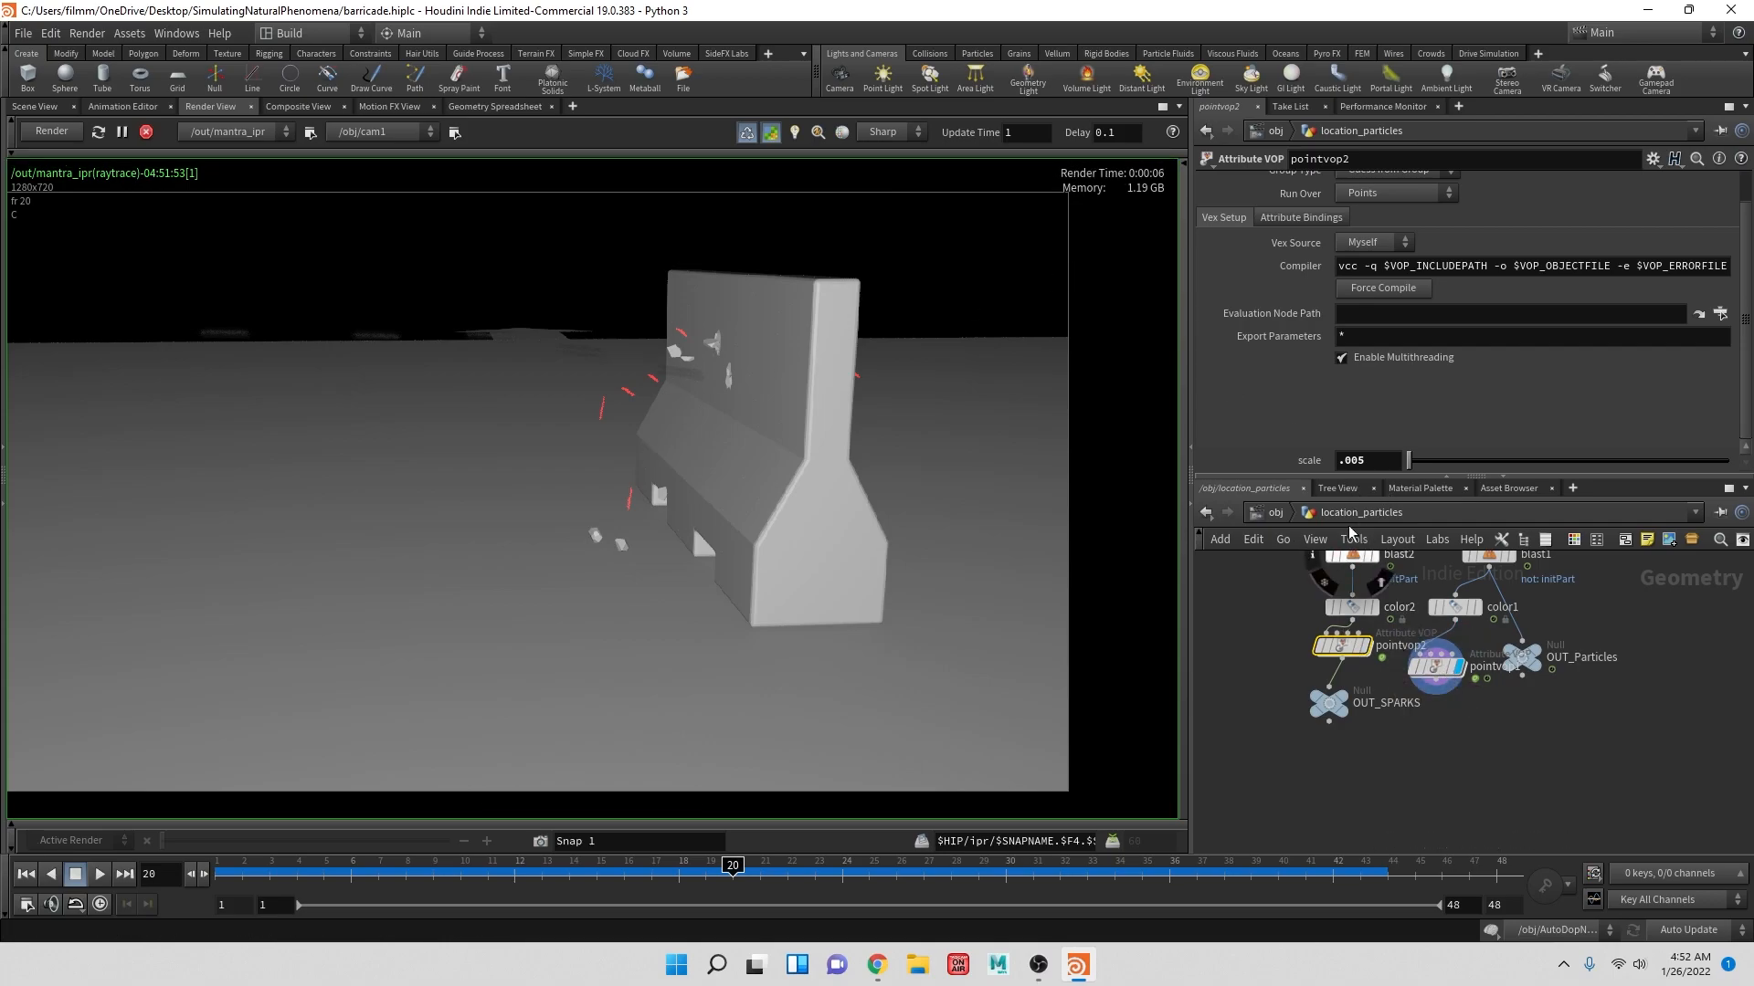
# - In location_particles, set the color1 node's color to cyan (0, 1, 1)
pyautogui.click(1443, 669)
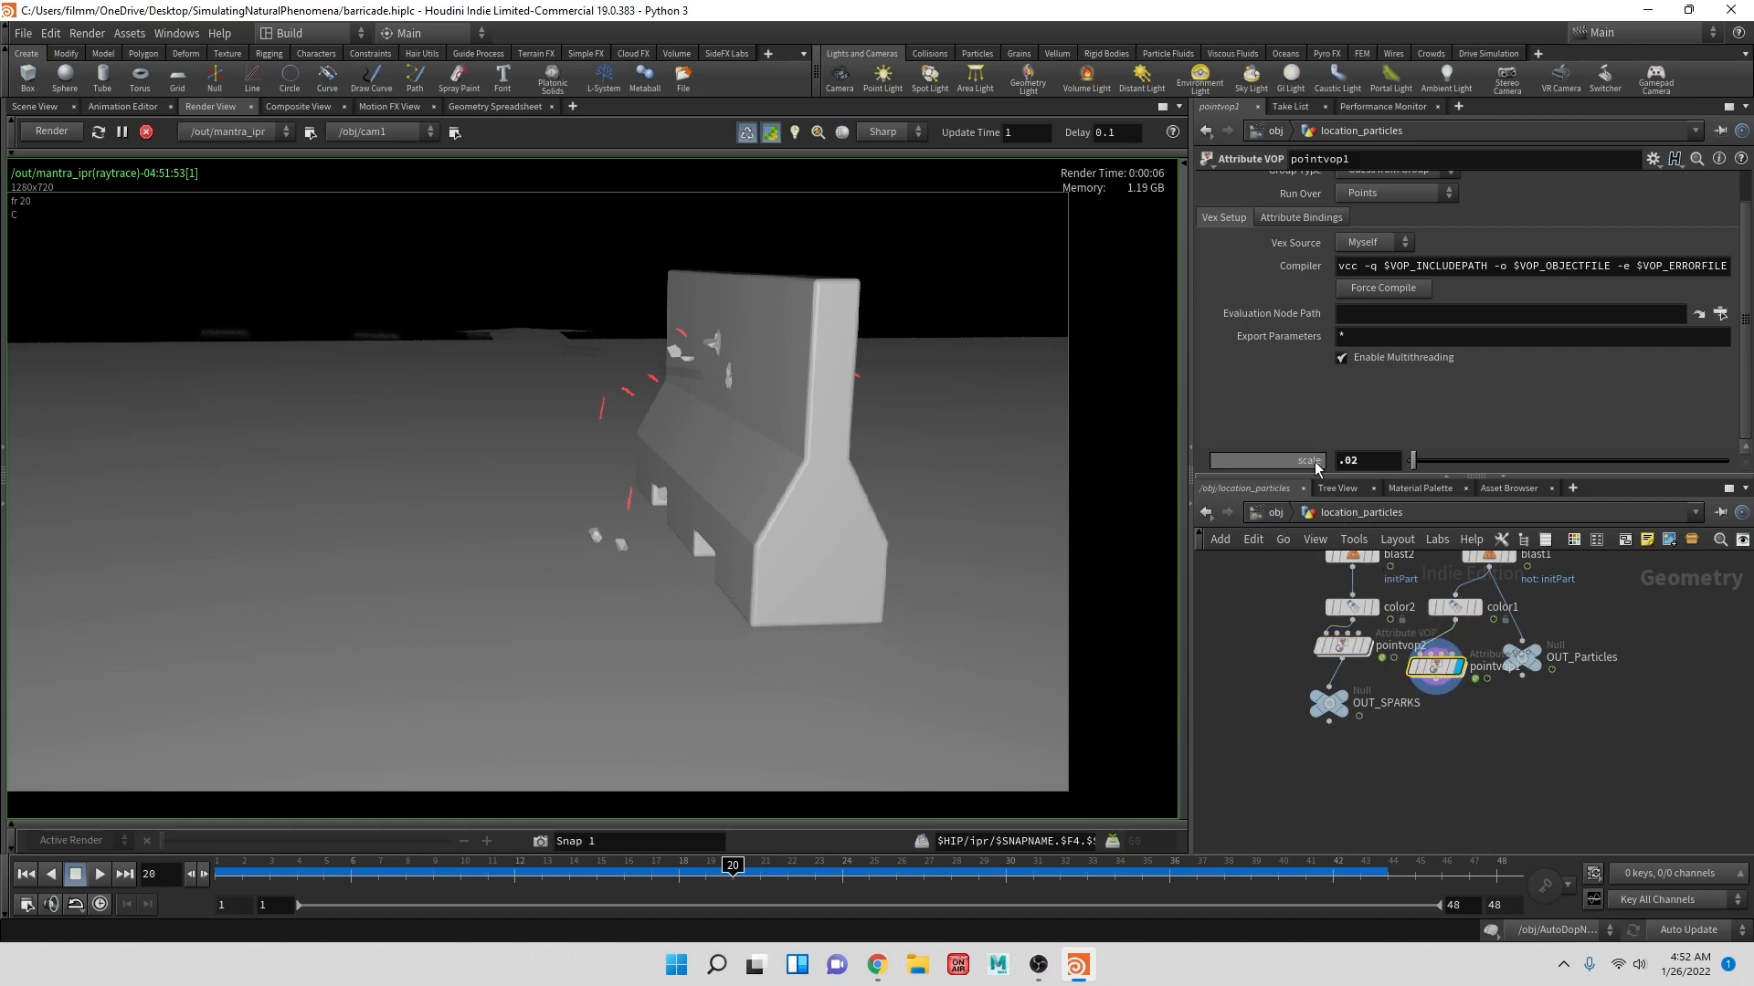
pyautogui.click(1454, 607)
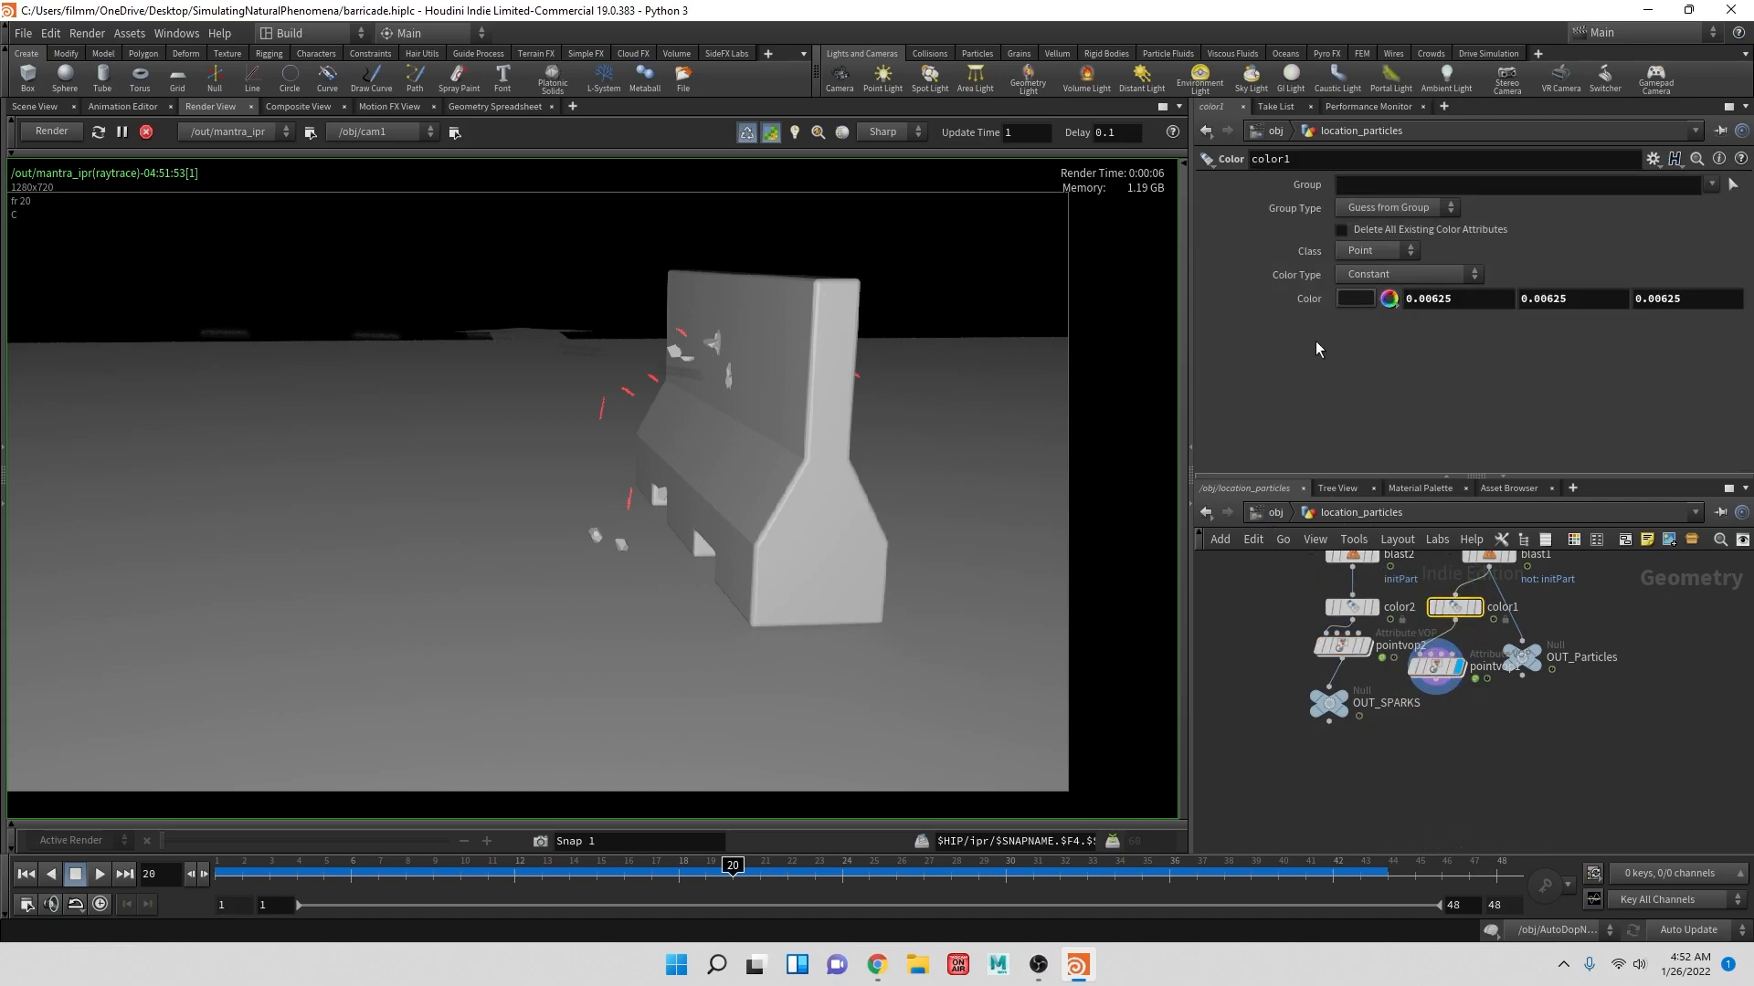
pyautogui.click(1362, 298)
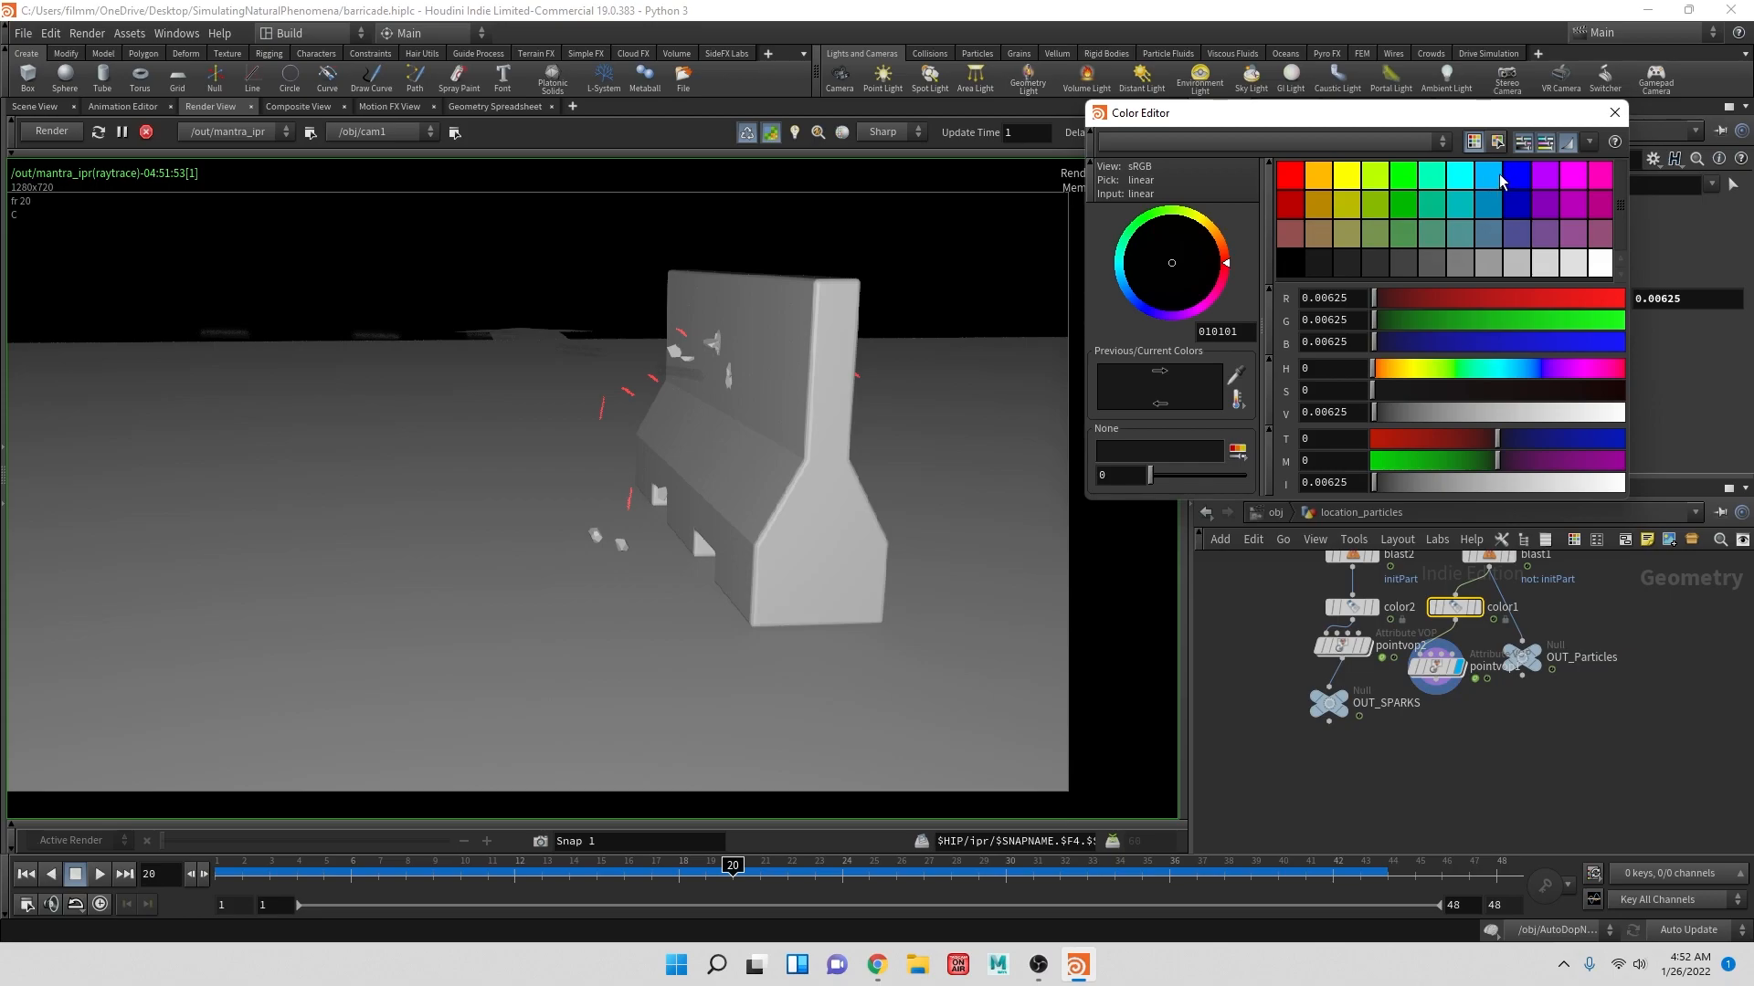
pyautogui.click(1469, 177)
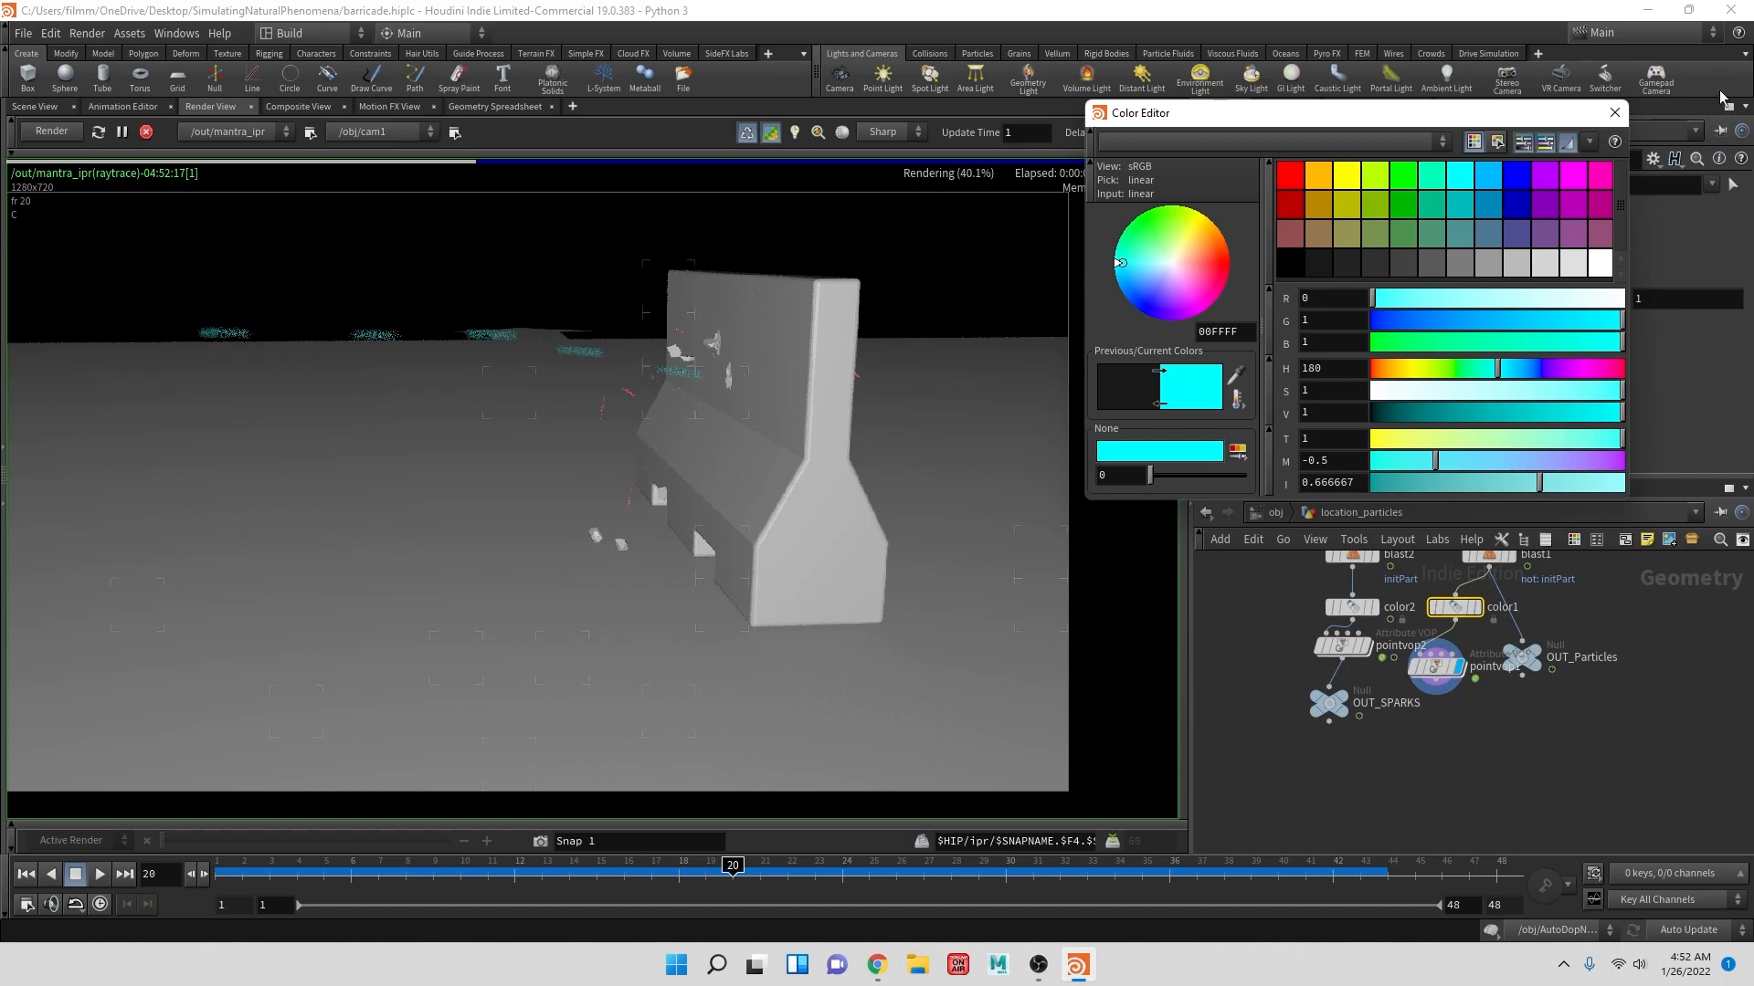
pyautogui.click(1615, 112)
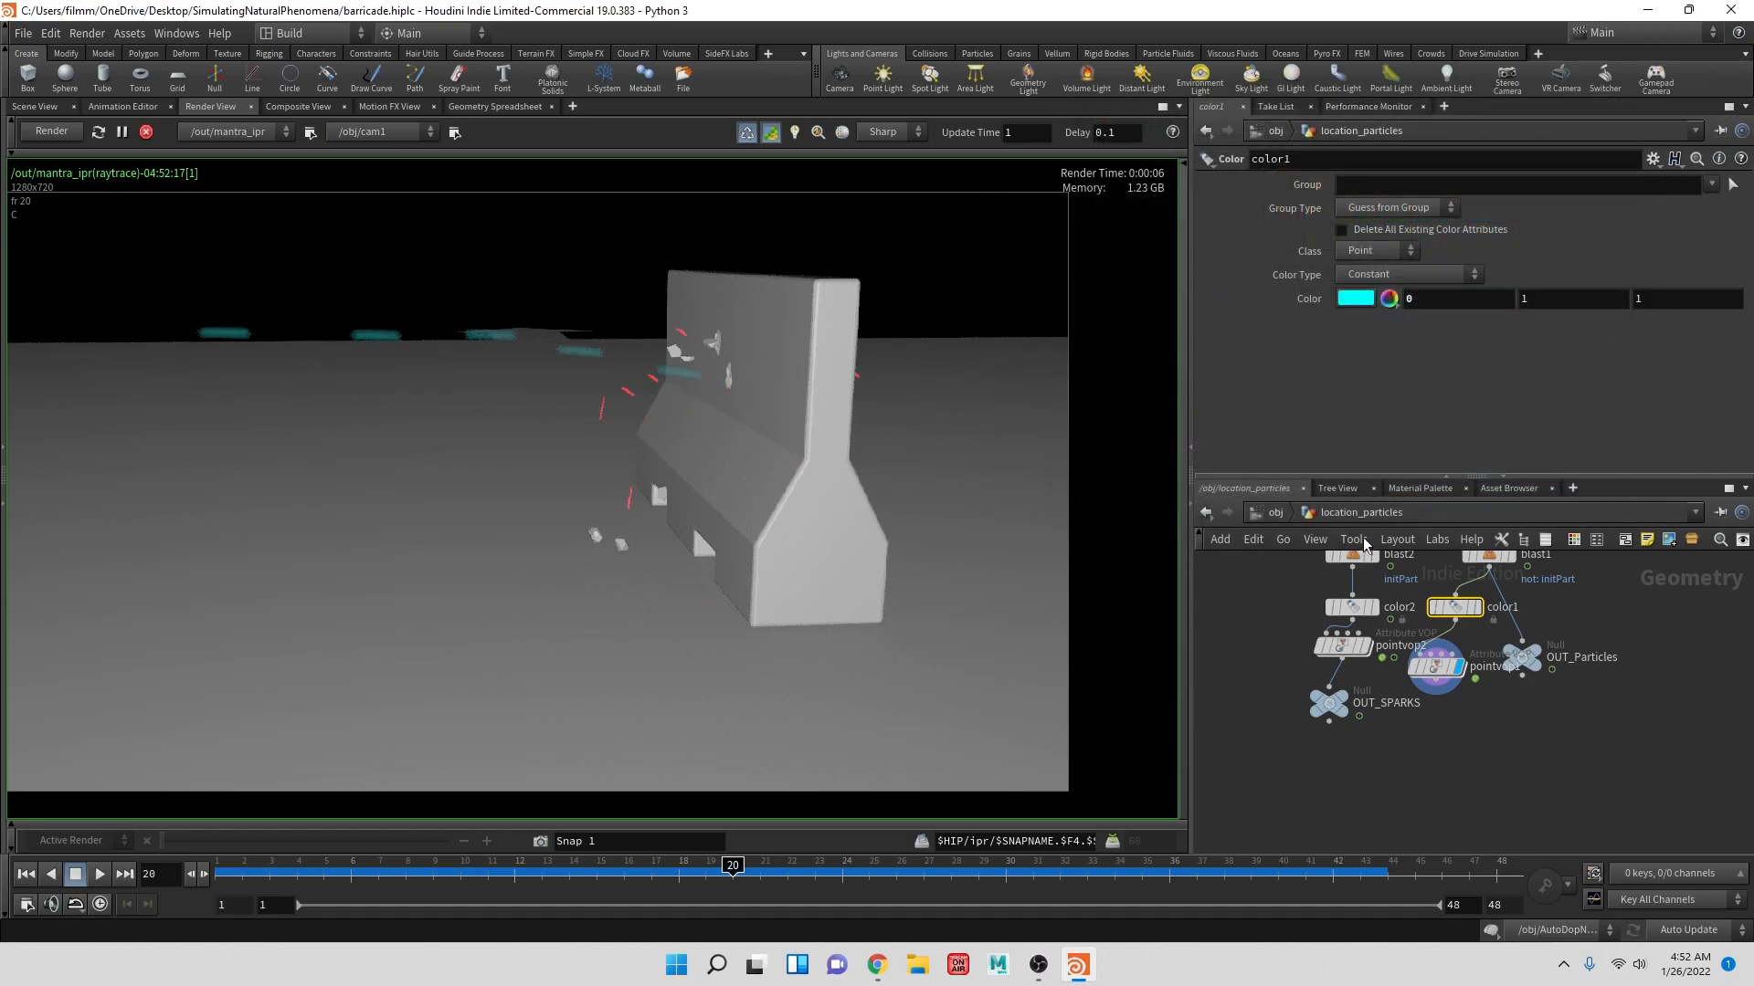
# - Add a new Principled Shader to the scene materials in /mat and expand its Emission settings
pyautogui.click(1276, 513)
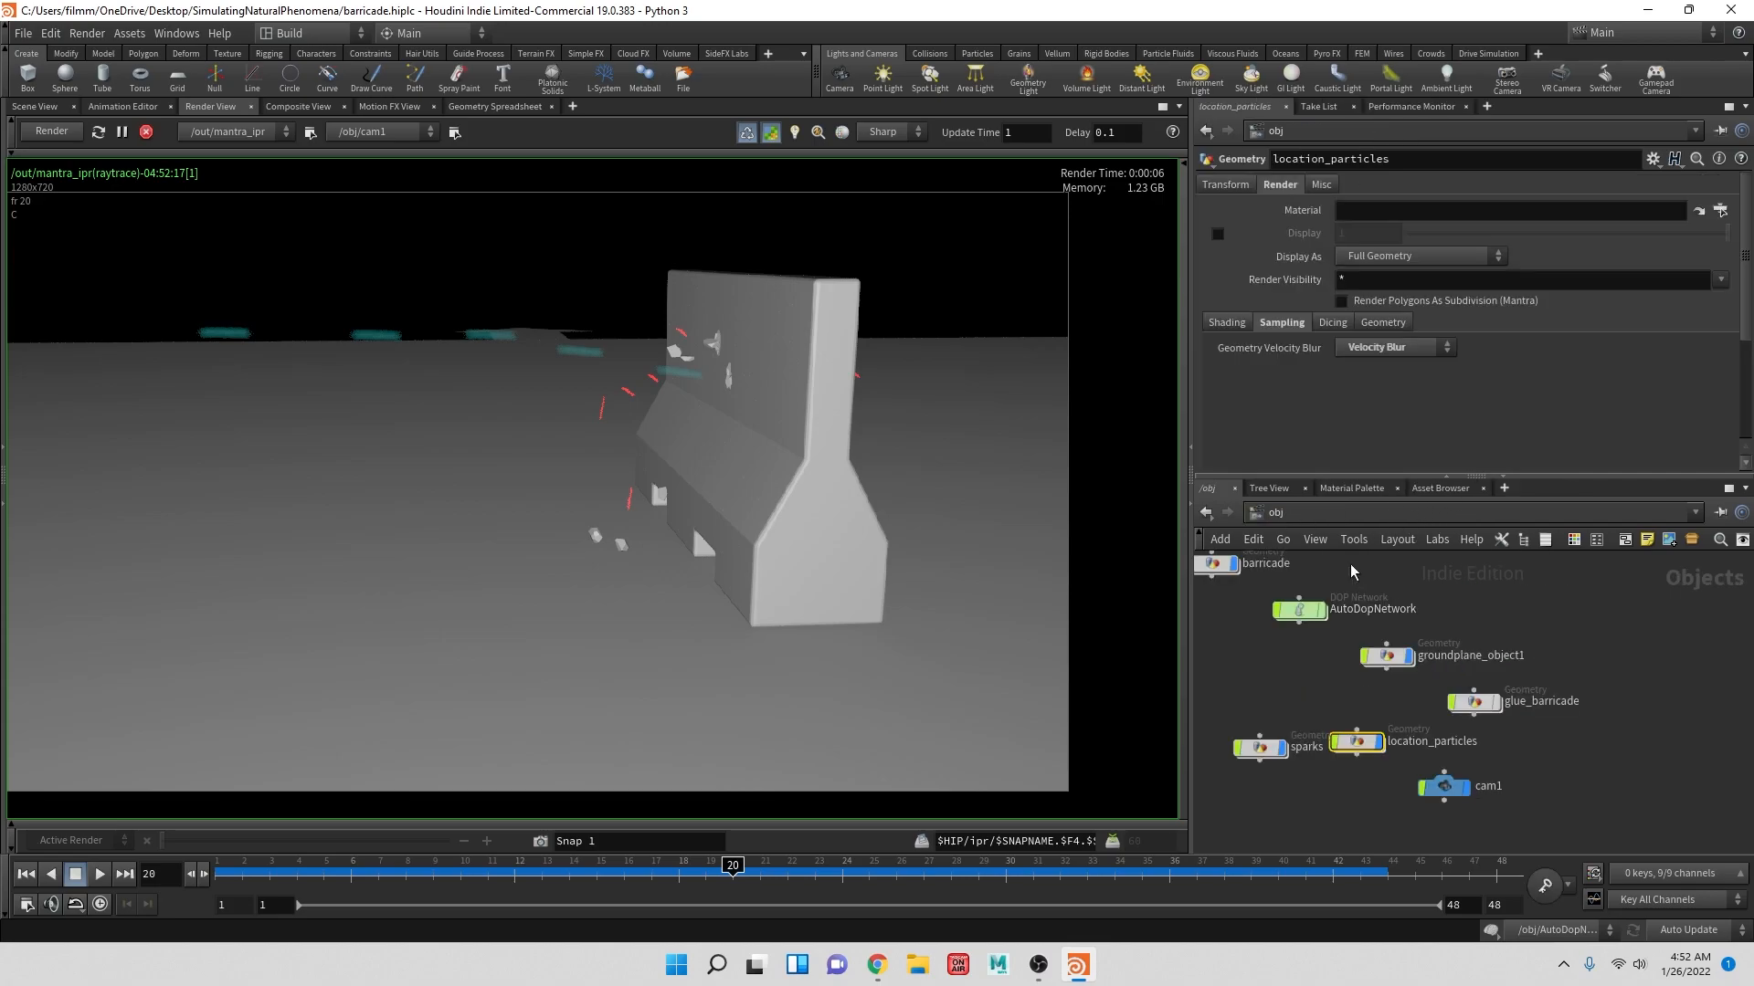
pyautogui.click(1359, 489)
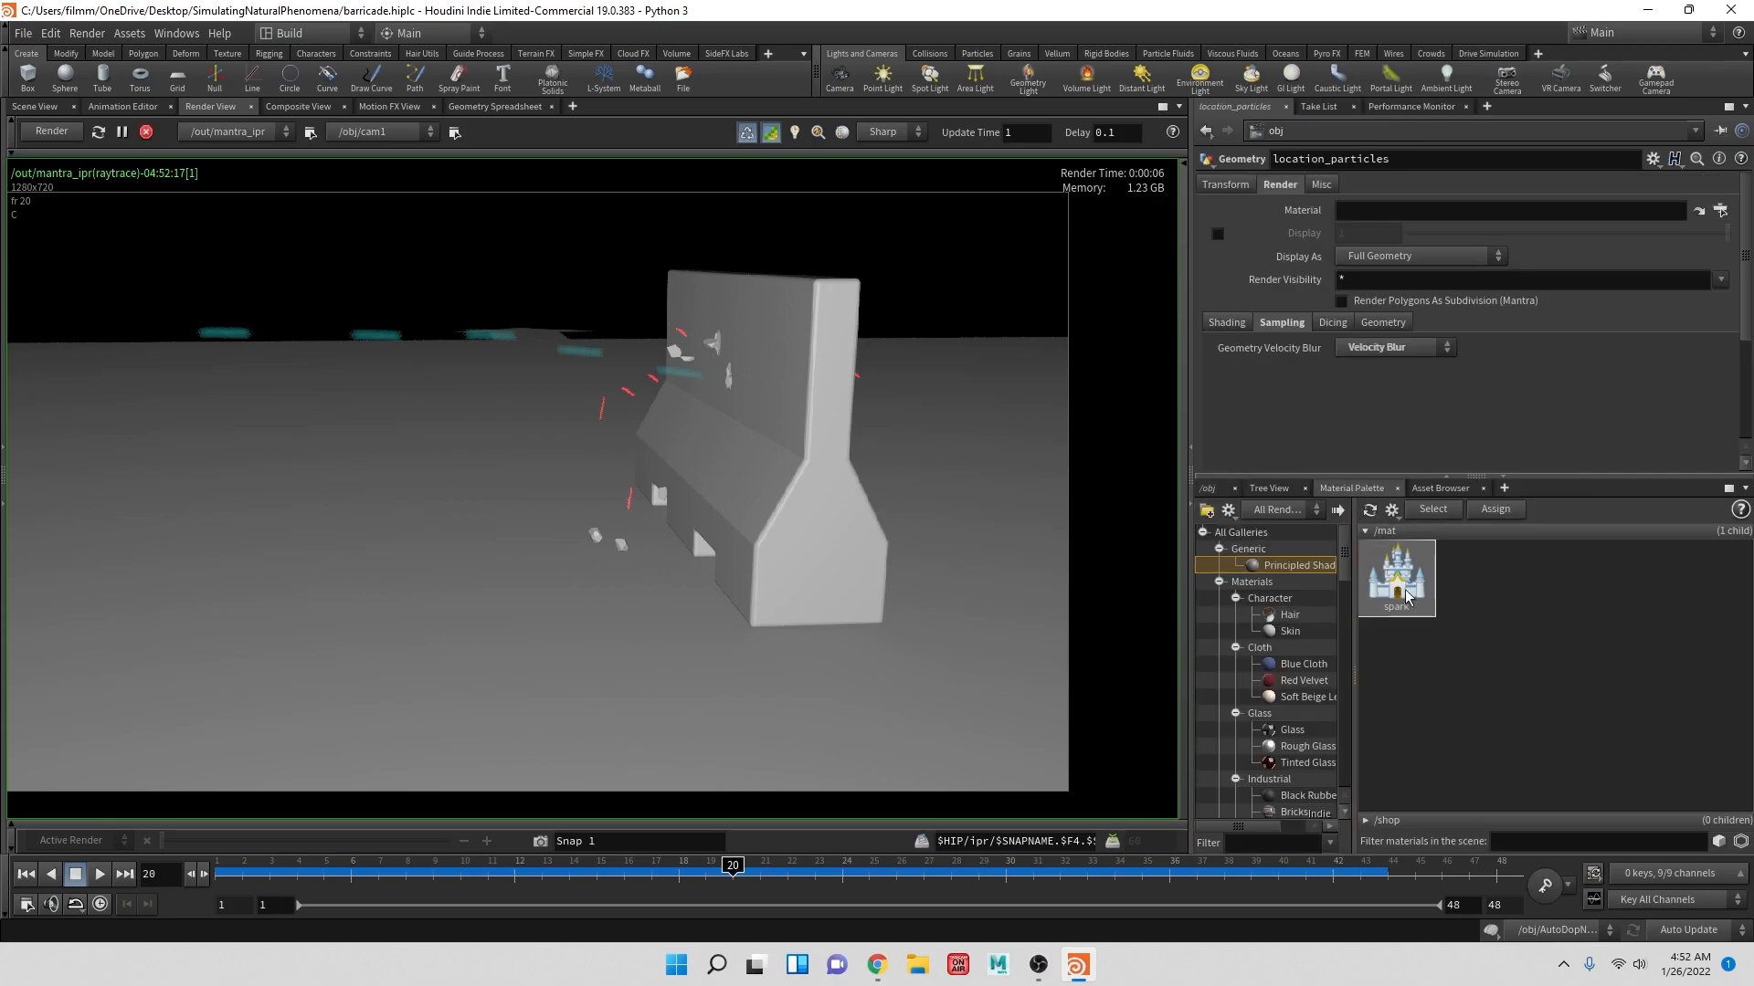
pyautogui.moveTo(1268, 571); pyautogui.dragTo(1586, 579)
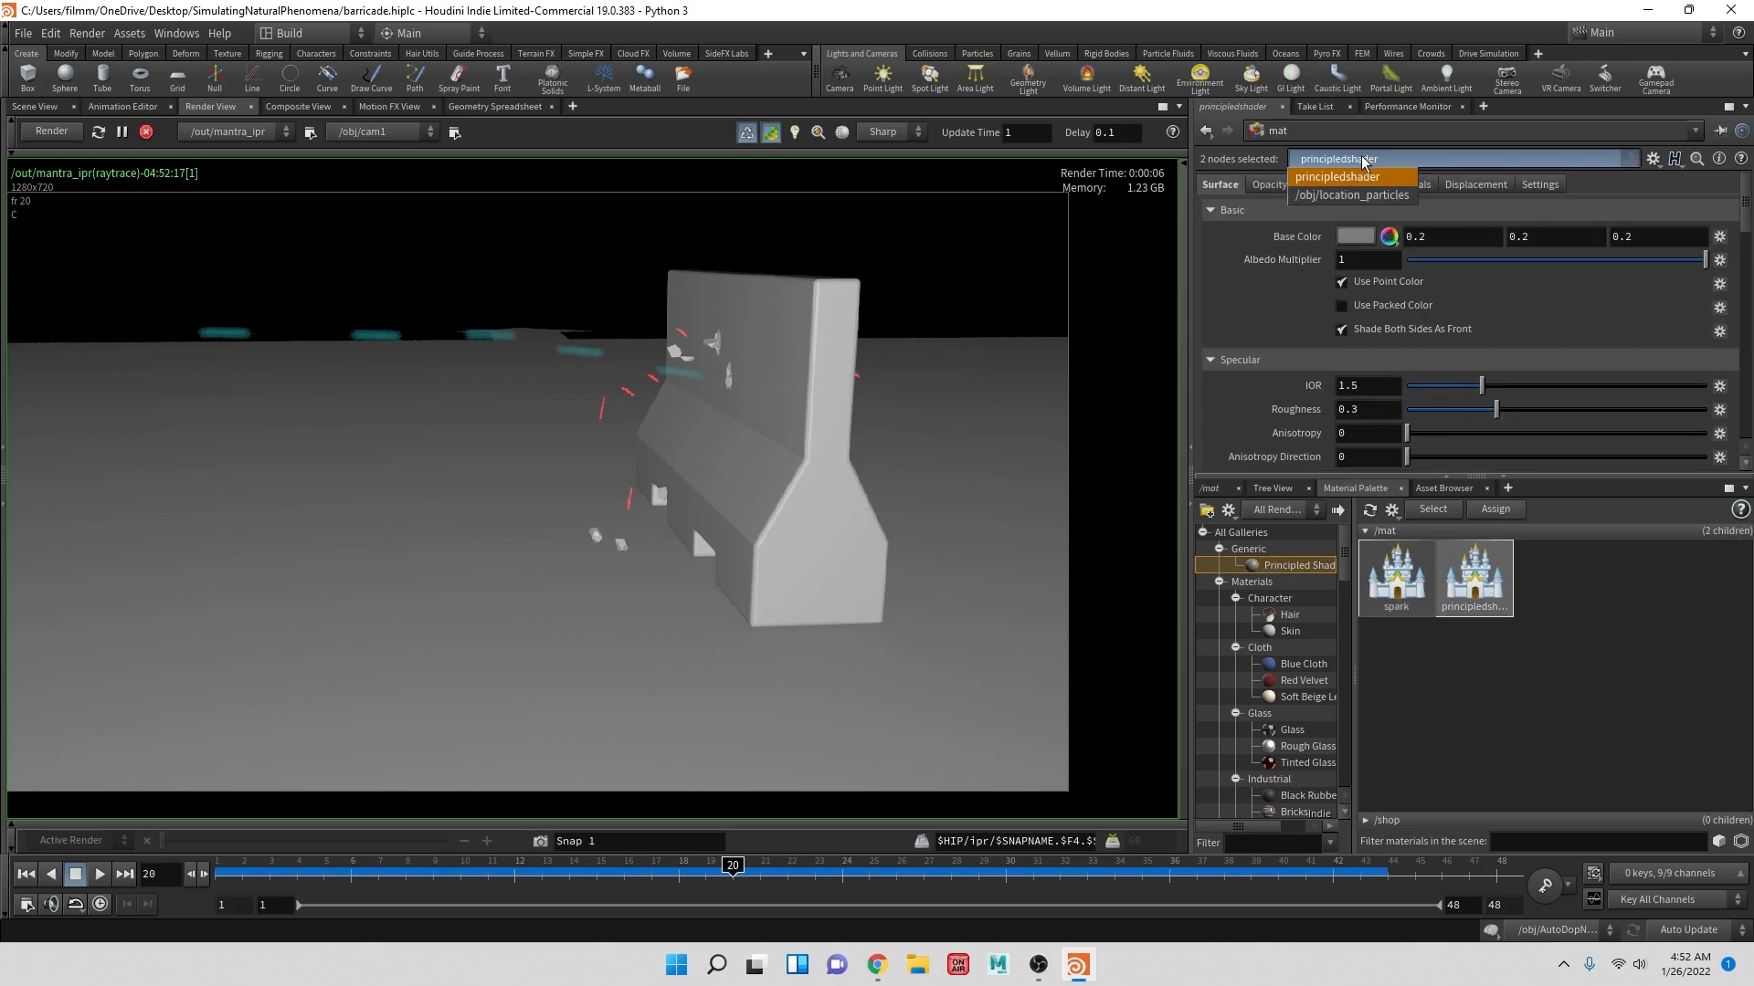
pyautogui.scroll(-6, 1385, 227)
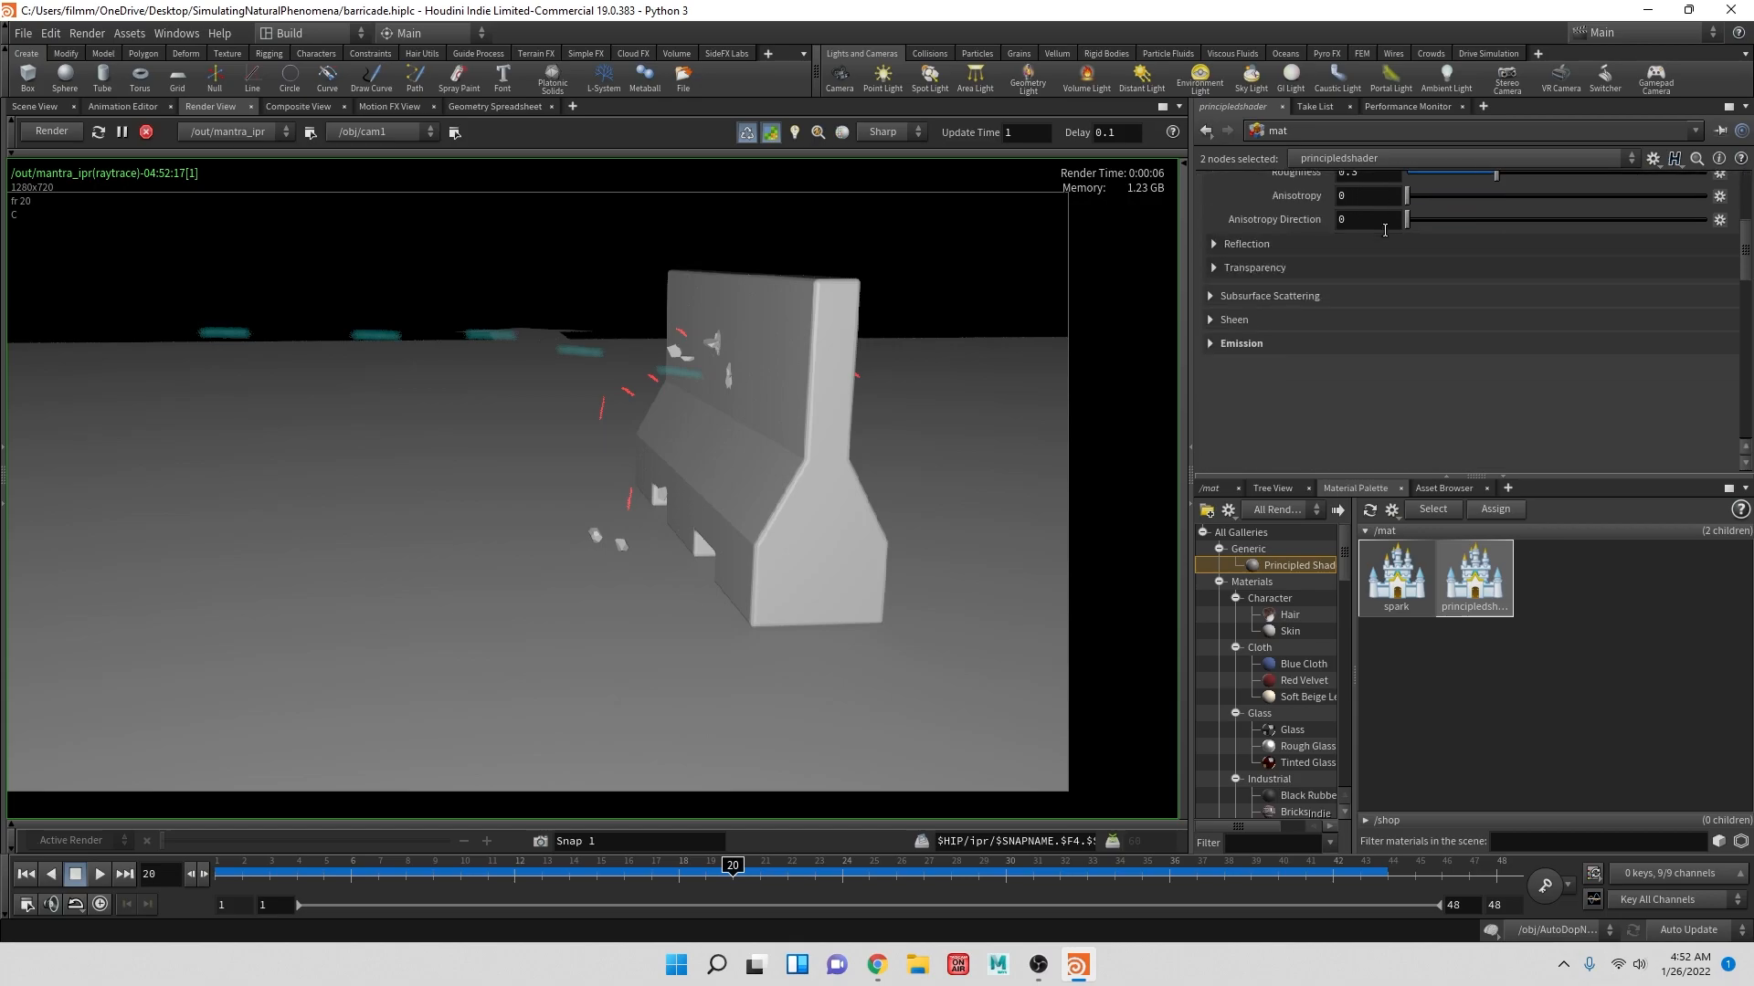
pyautogui.scroll(4, 1343, 248)
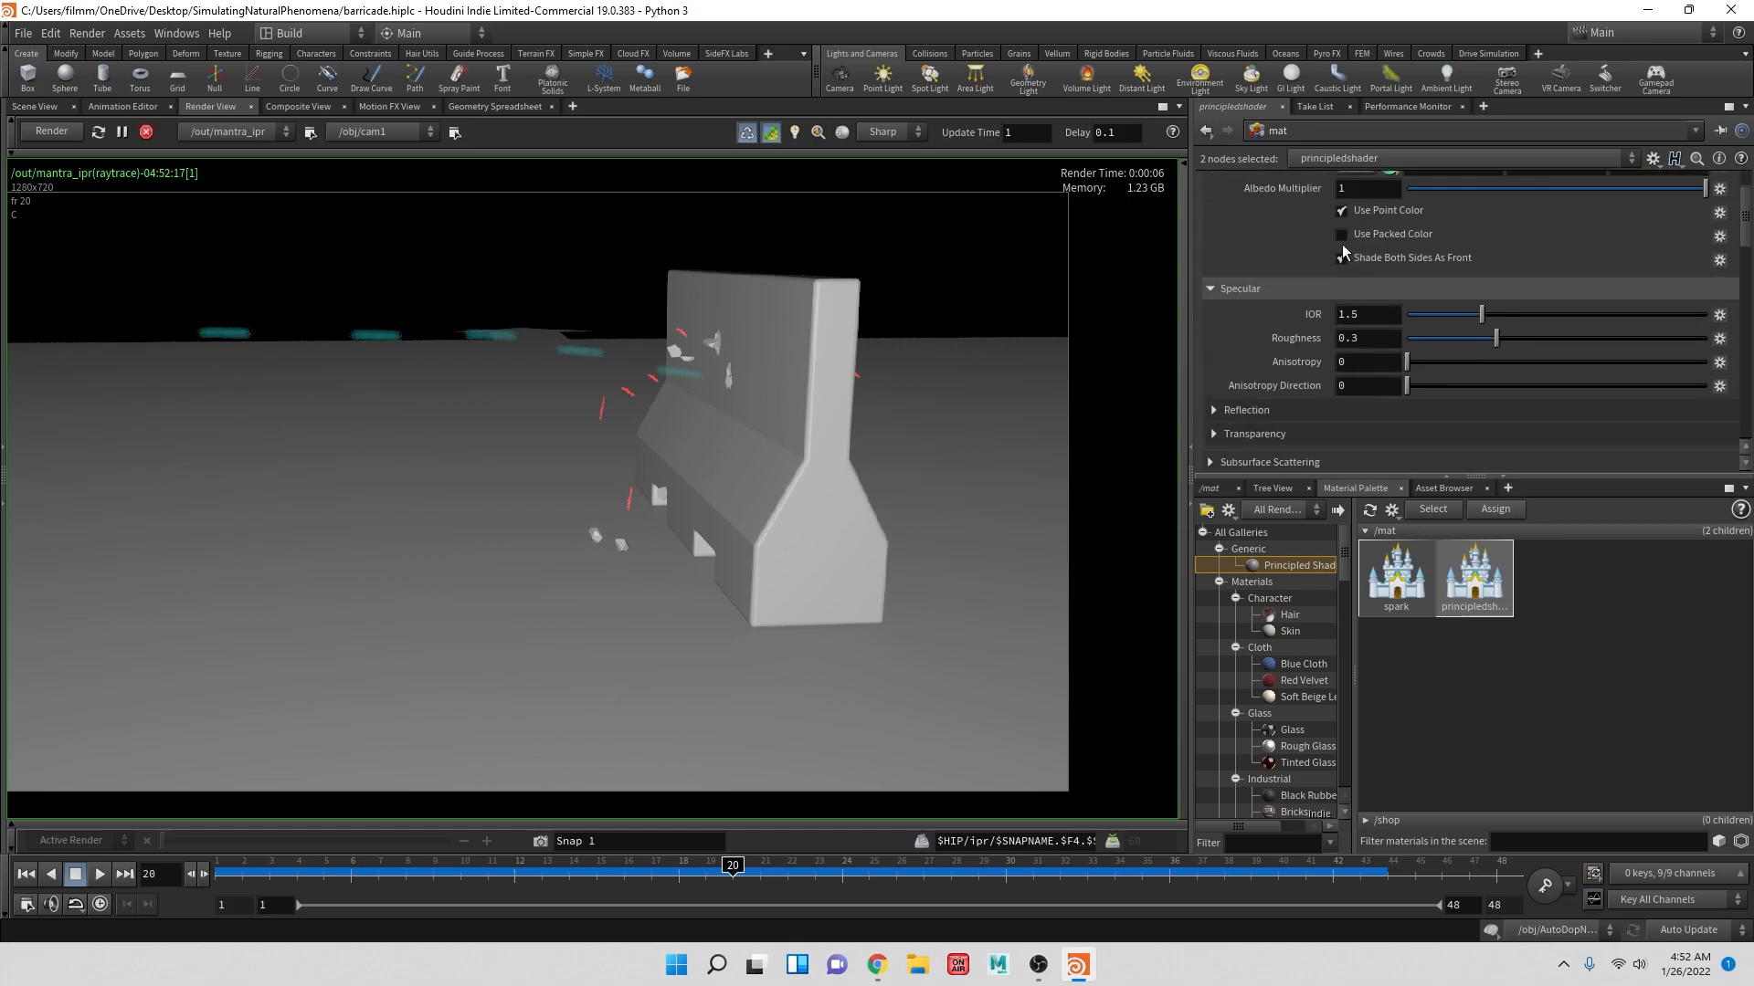
pyautogui.scroll(-1, 1282, 376)
pyautogui.click(1273, 385)
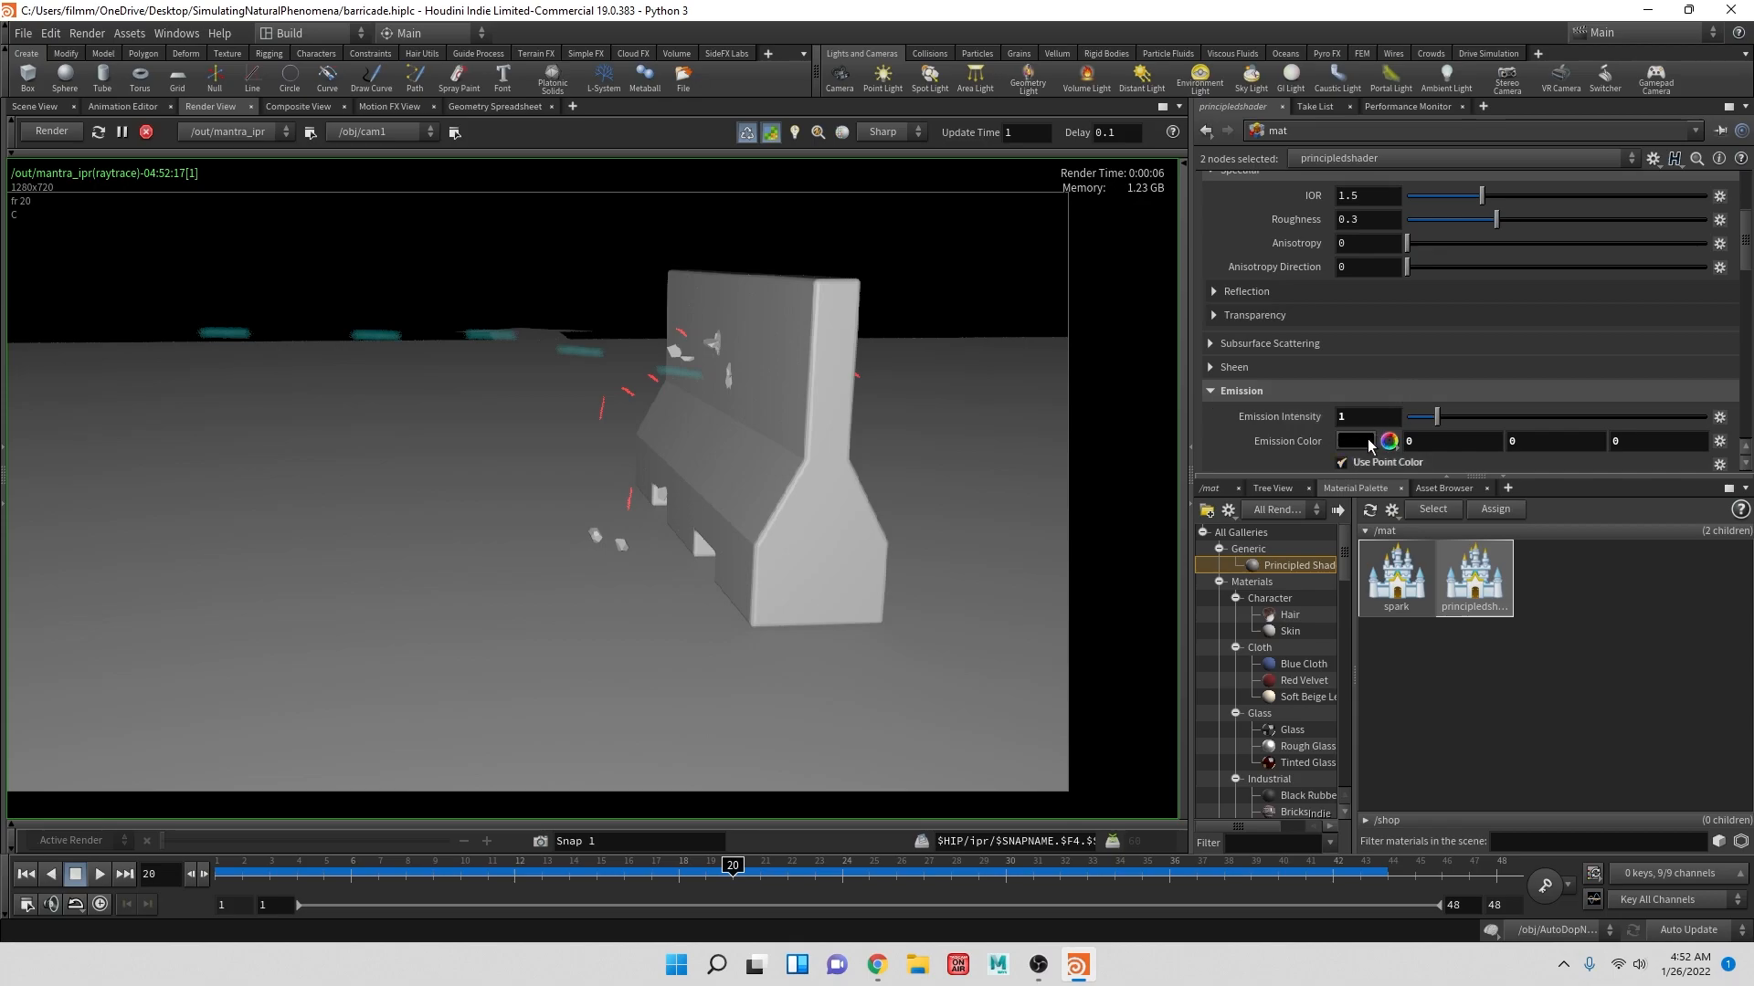
pyautogui.click(1446, 439)
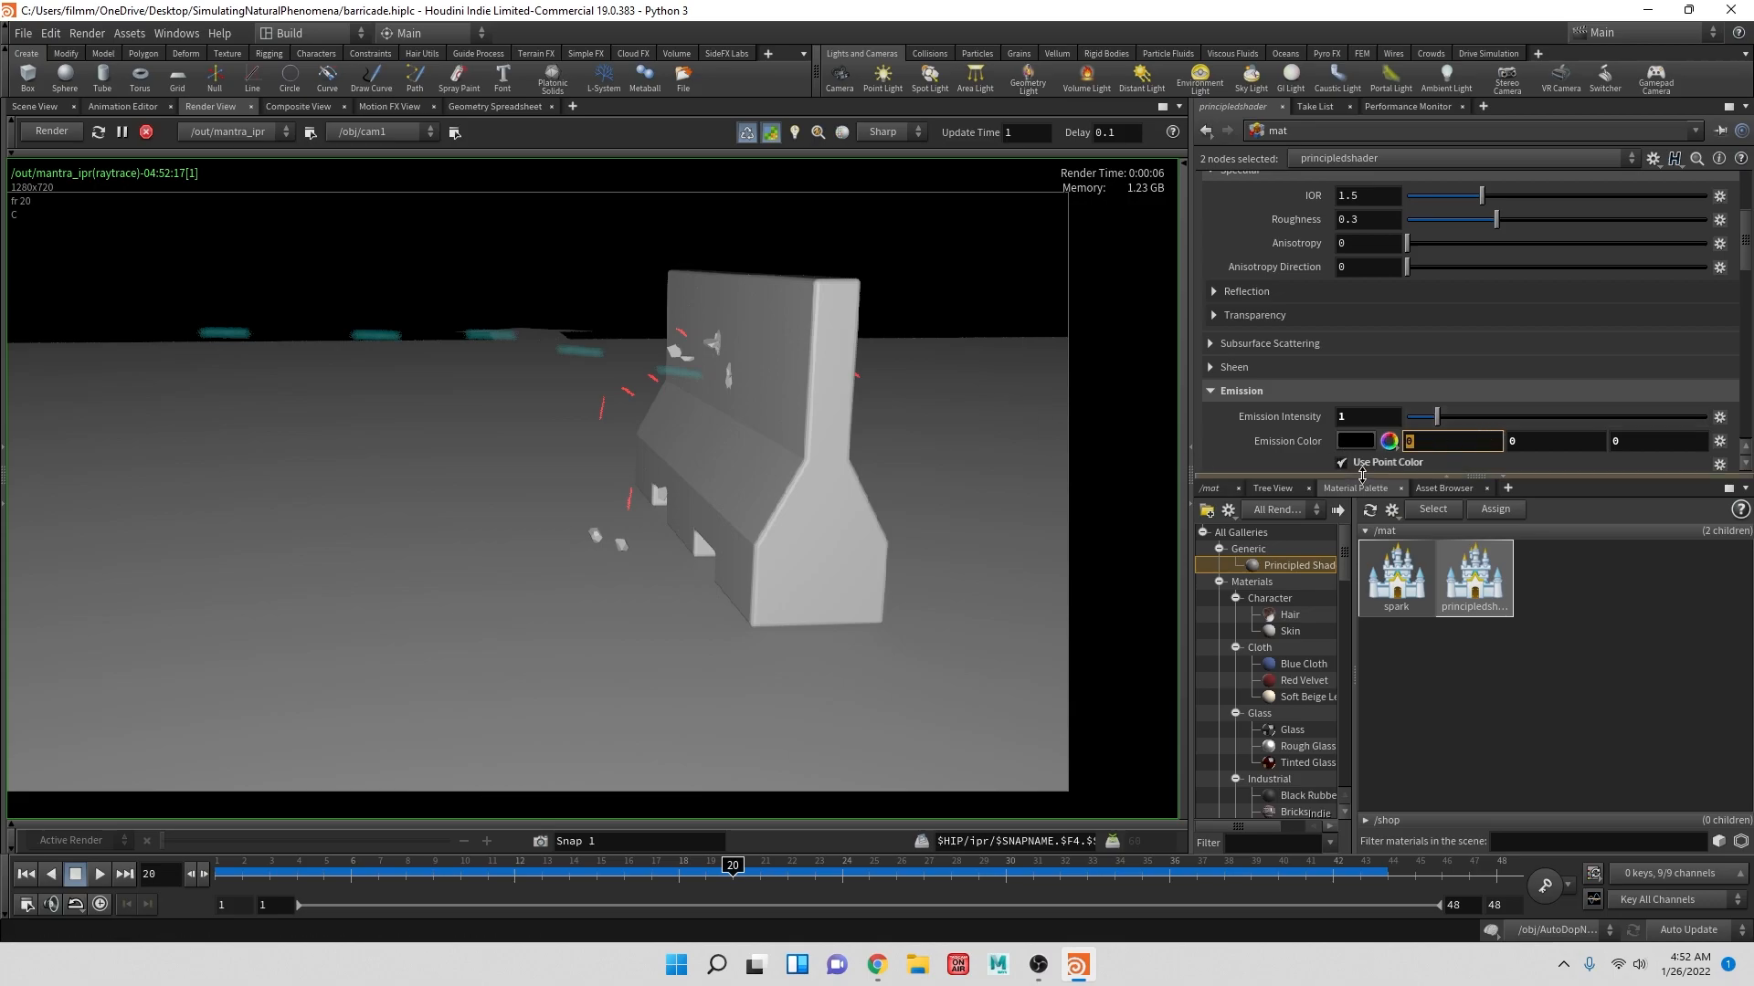
# - Return to the object network and assign /mat/principledshader as the render material of location_particles
pyautogui.click(1211, 488)
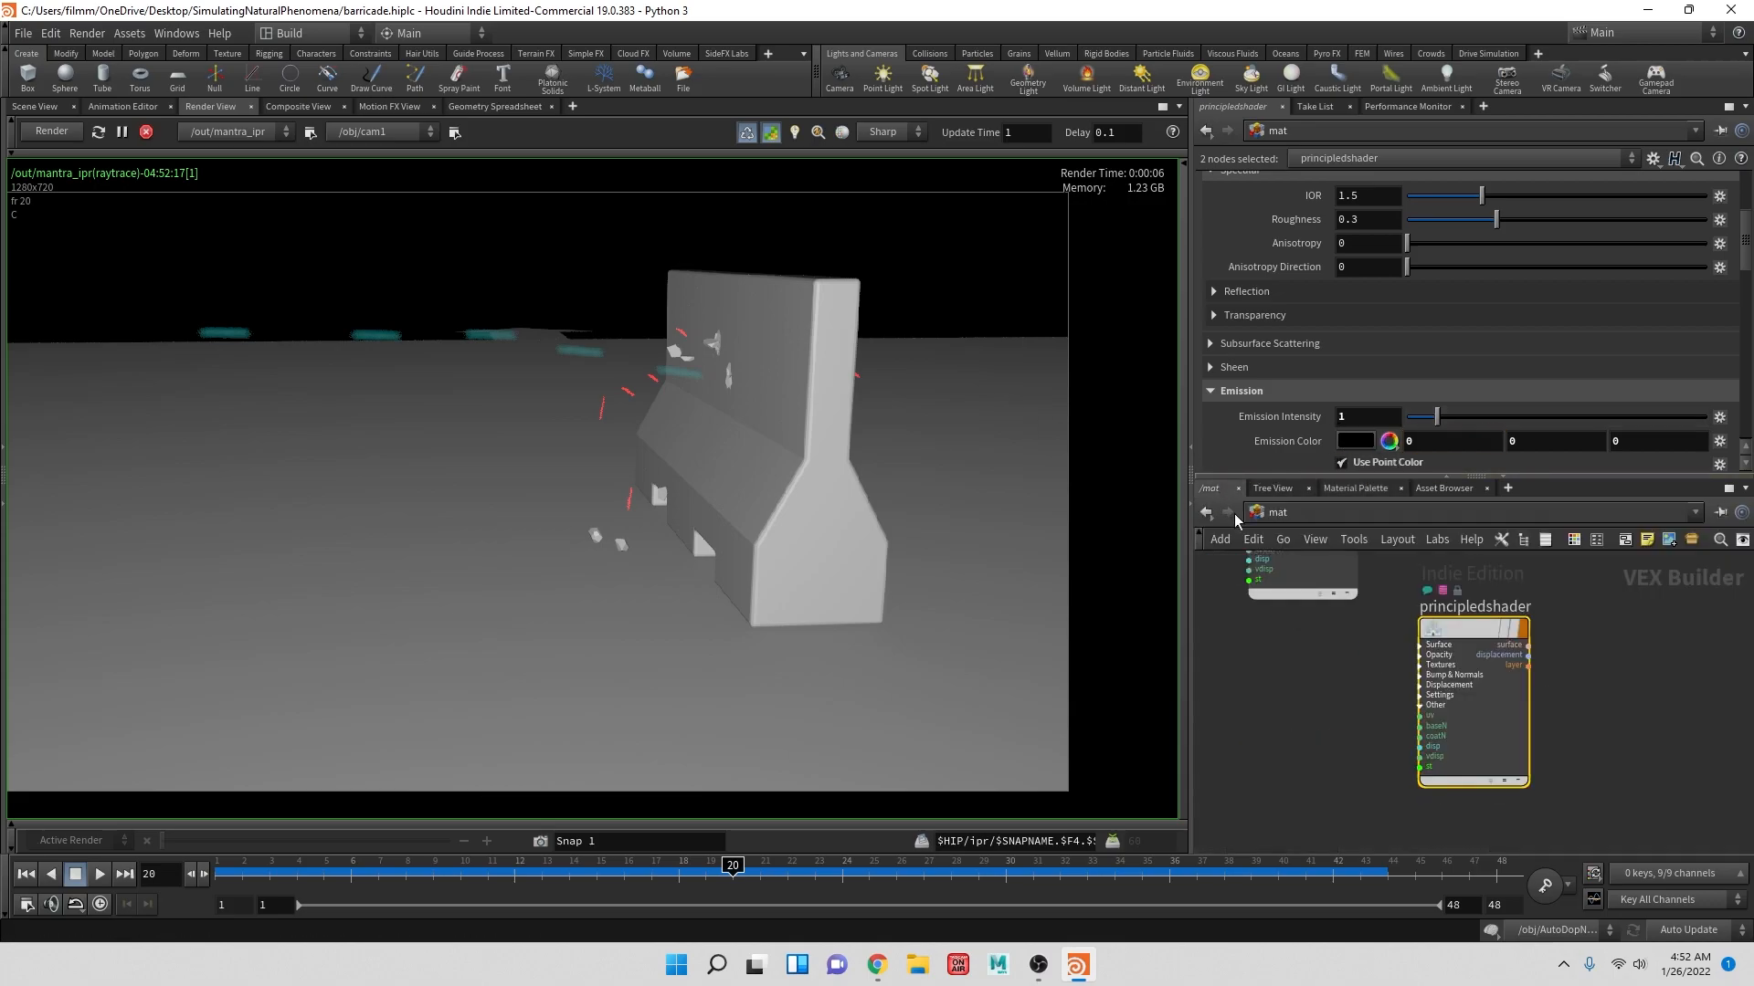
pyautogui.click(1263, 513)
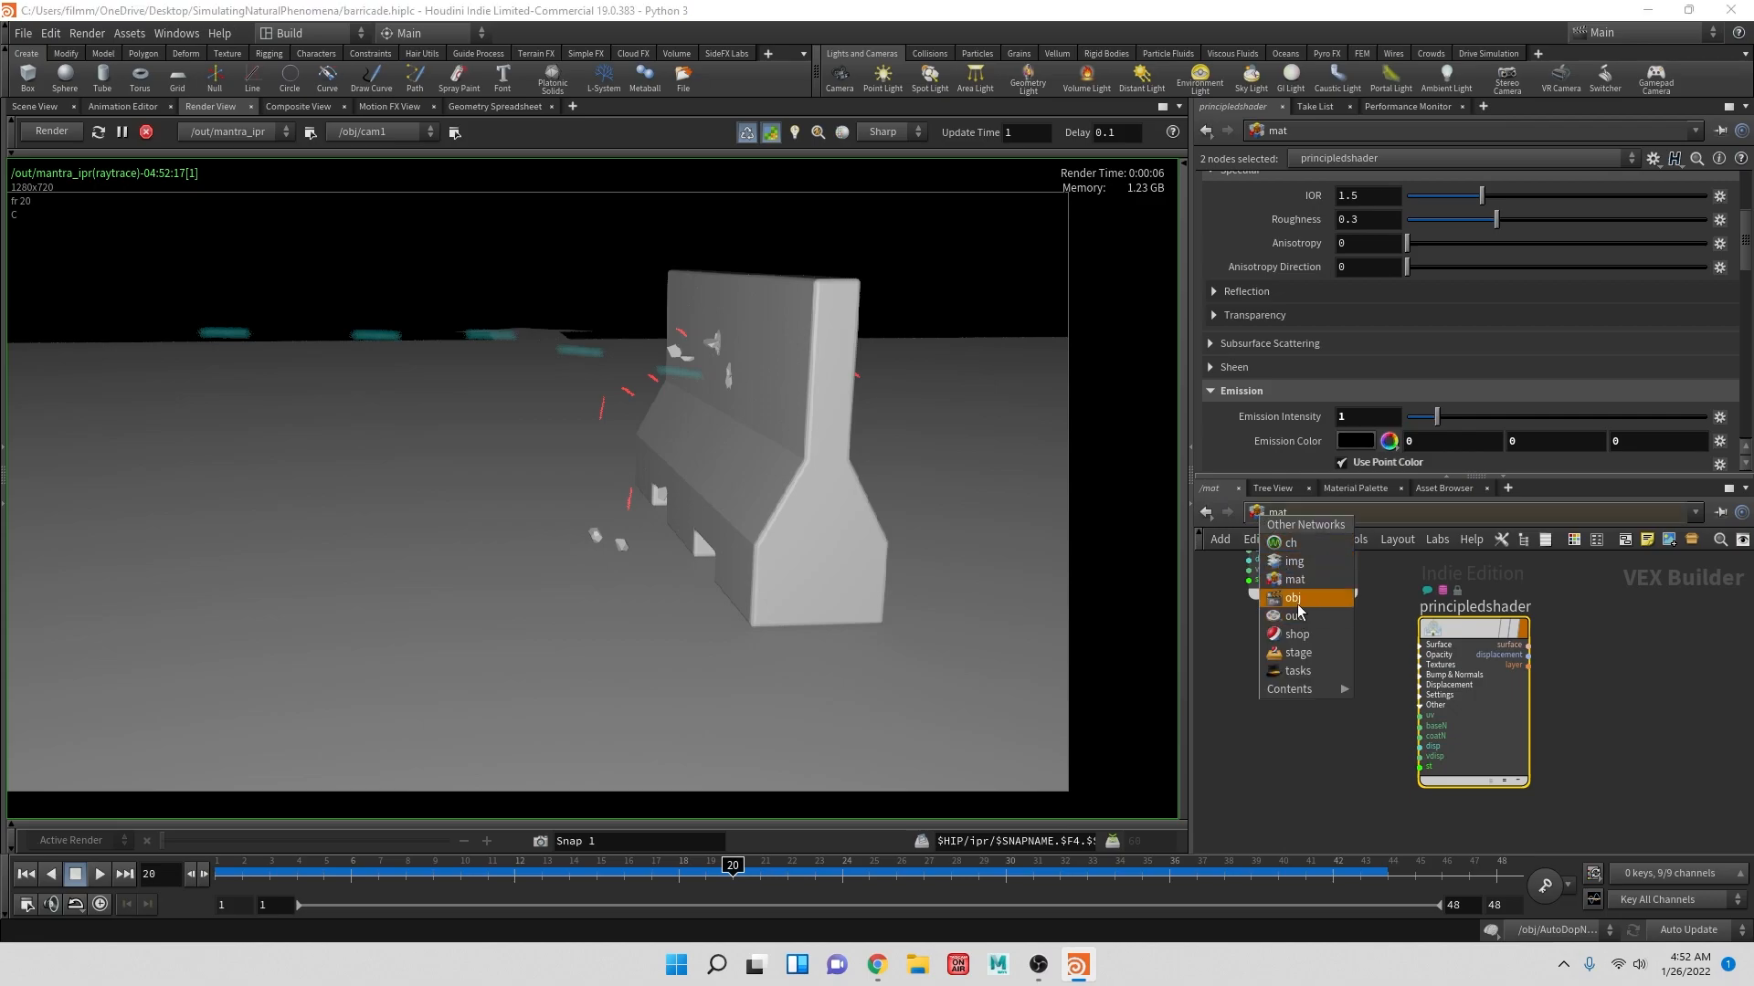
pyautogui.click(1301, 599)
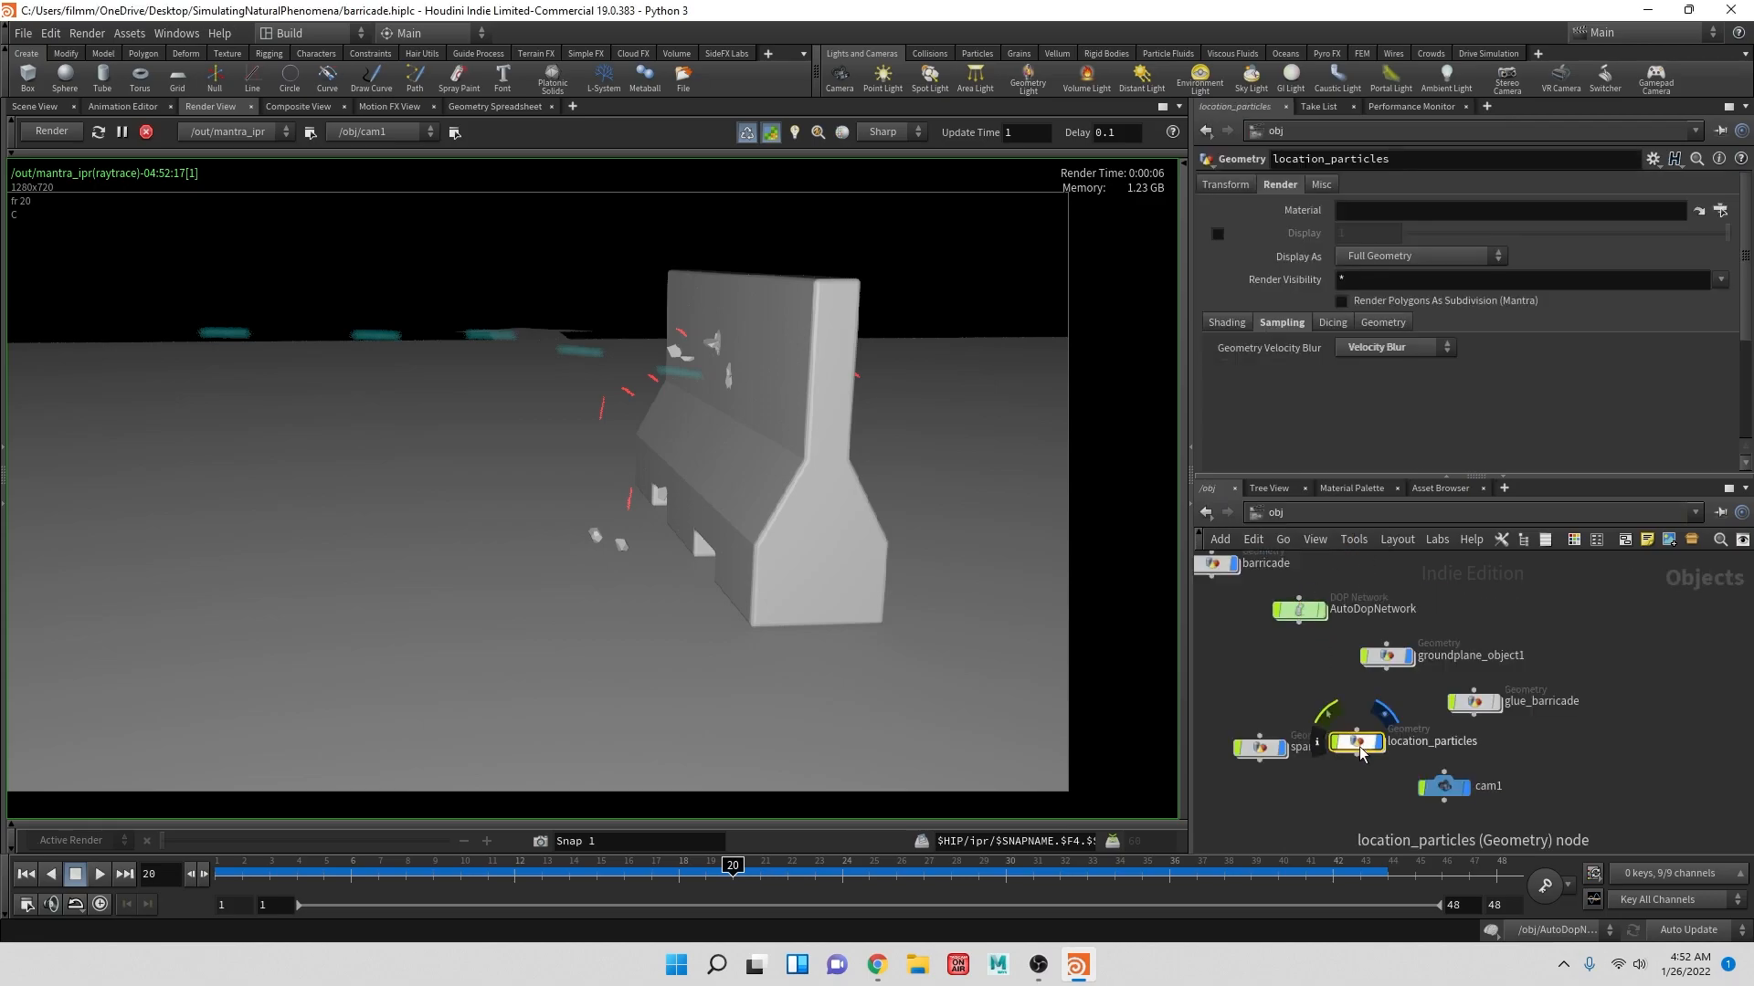
pyautogui.click(1719, 211)
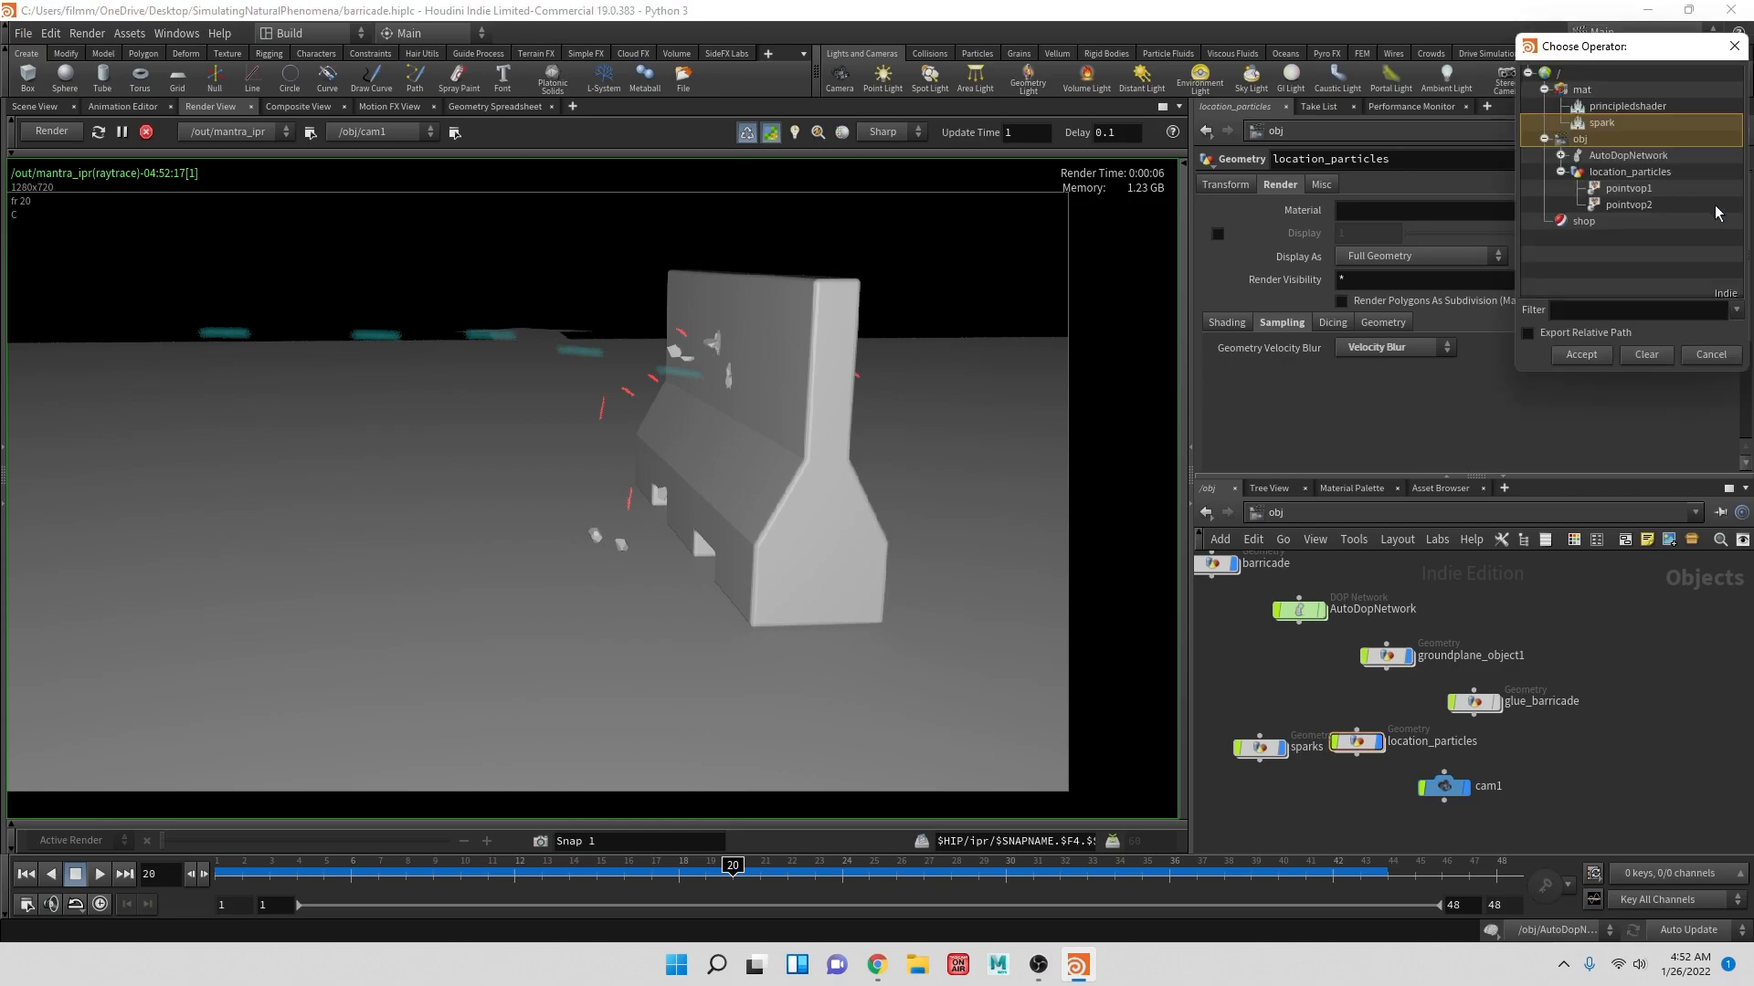
pyautogui.doubleClick(1608, 108)
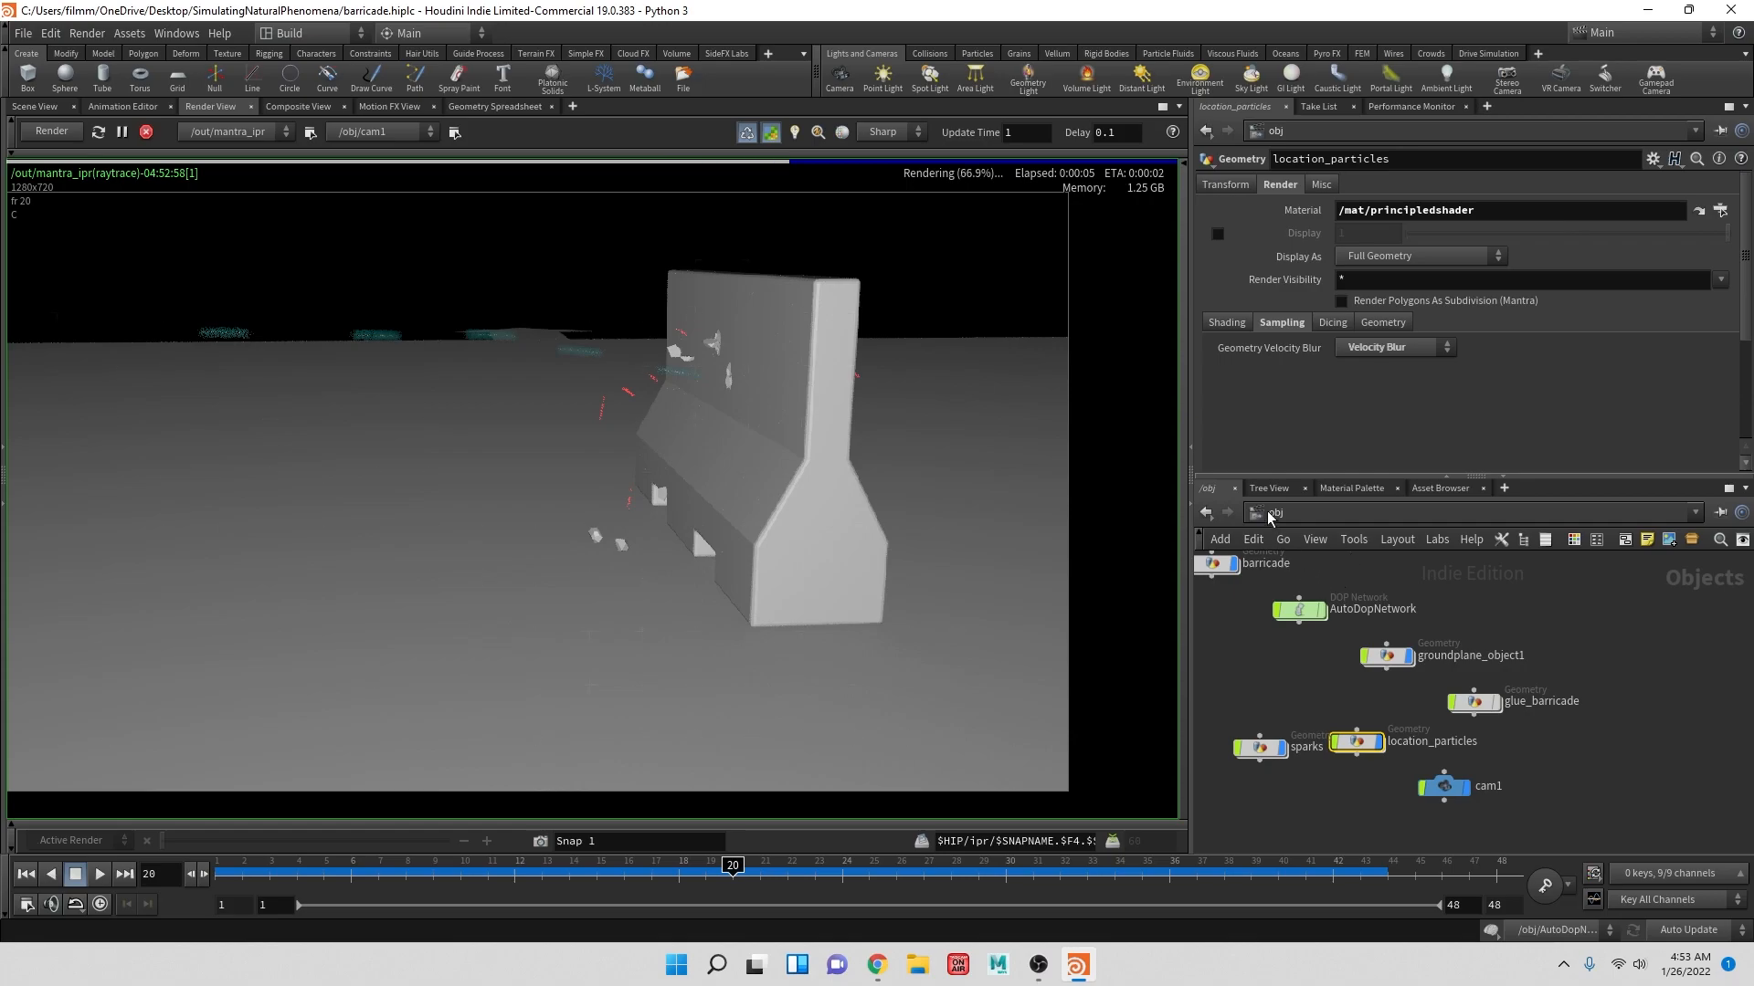
# - Review the new Principled Shader's surface settings and rename the shader as laser
pyautogui.click(1351, 488)
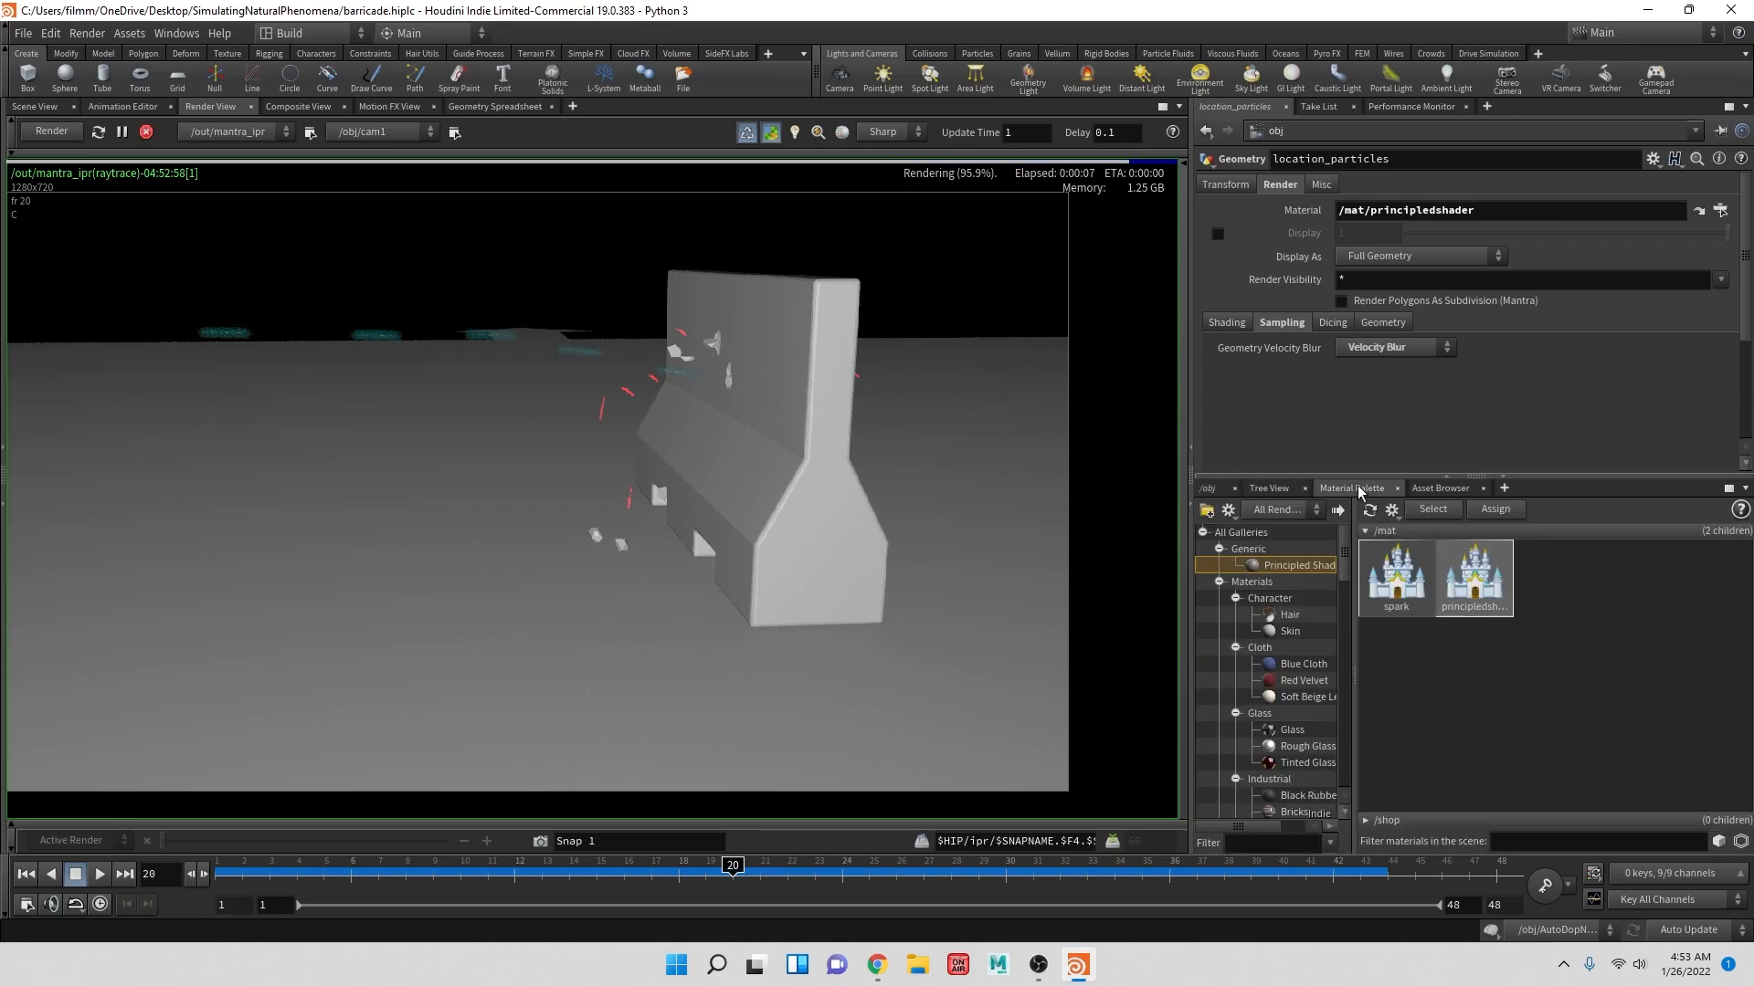
pyautogui.click(1453, 589)
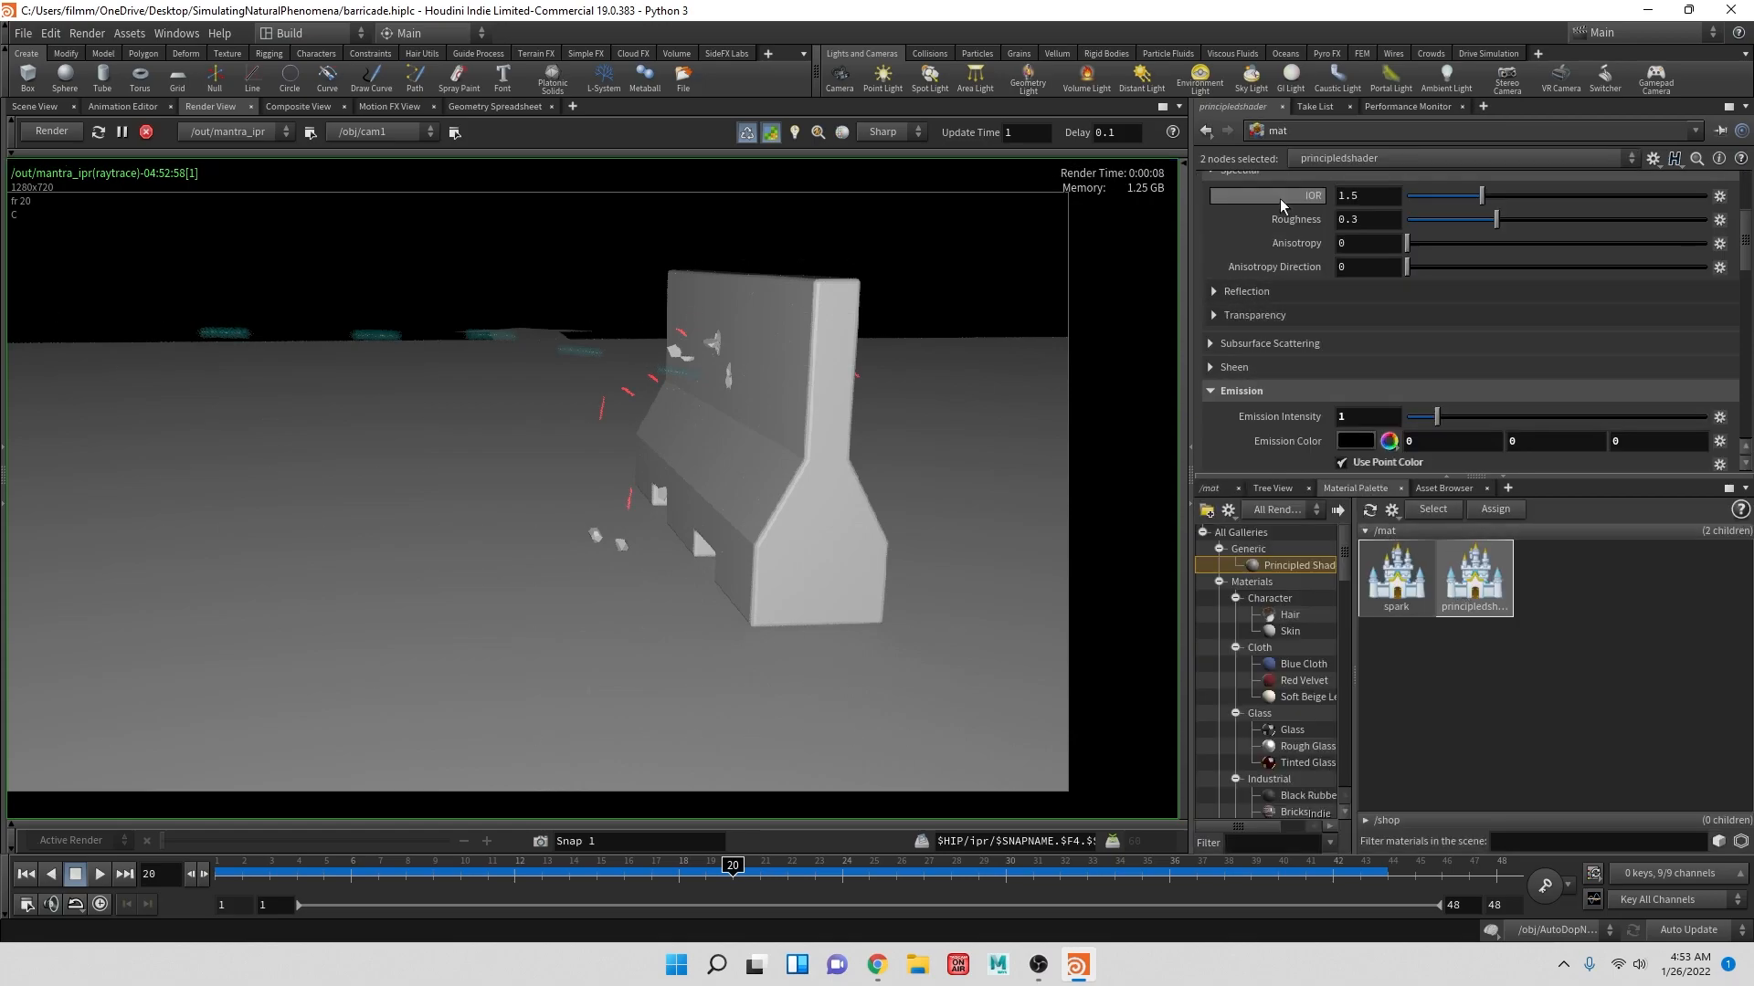
pyautogui.scroll(-1, 1329, 365)
pyautogui.scroll(-1, 1329, 366)
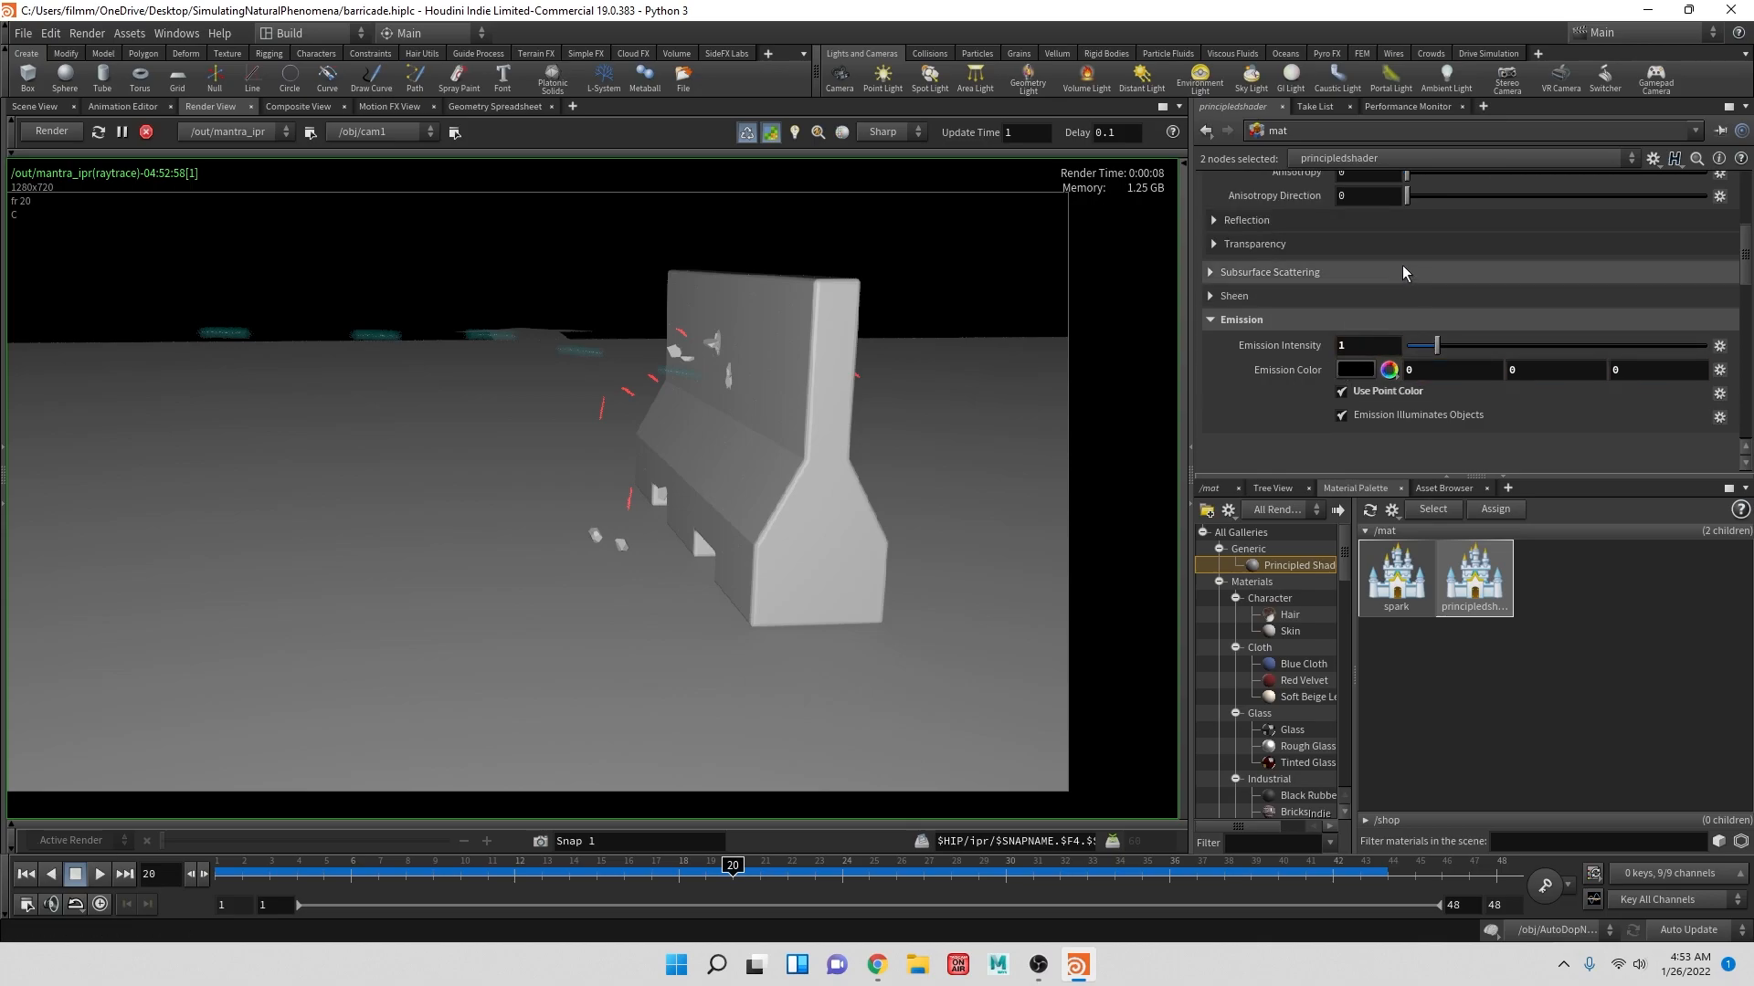
pyautogui.scroll(5, 1401, 265)
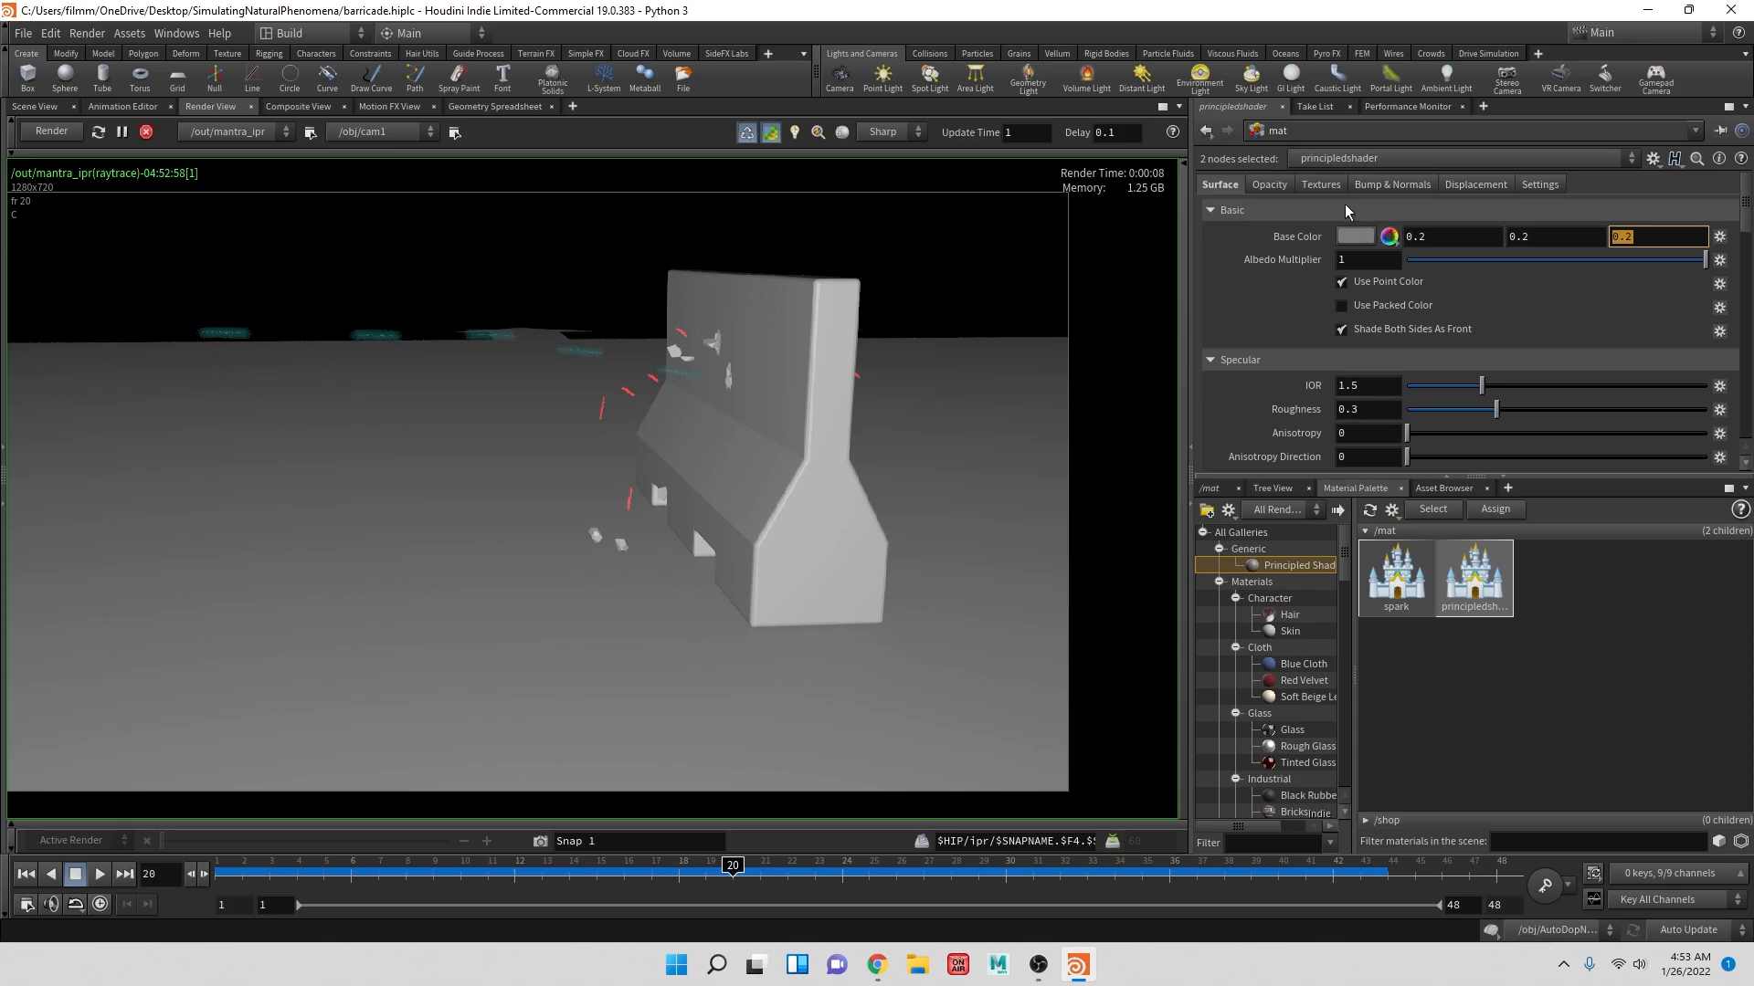
pyautogui.scroll(-1, 1335, 292)
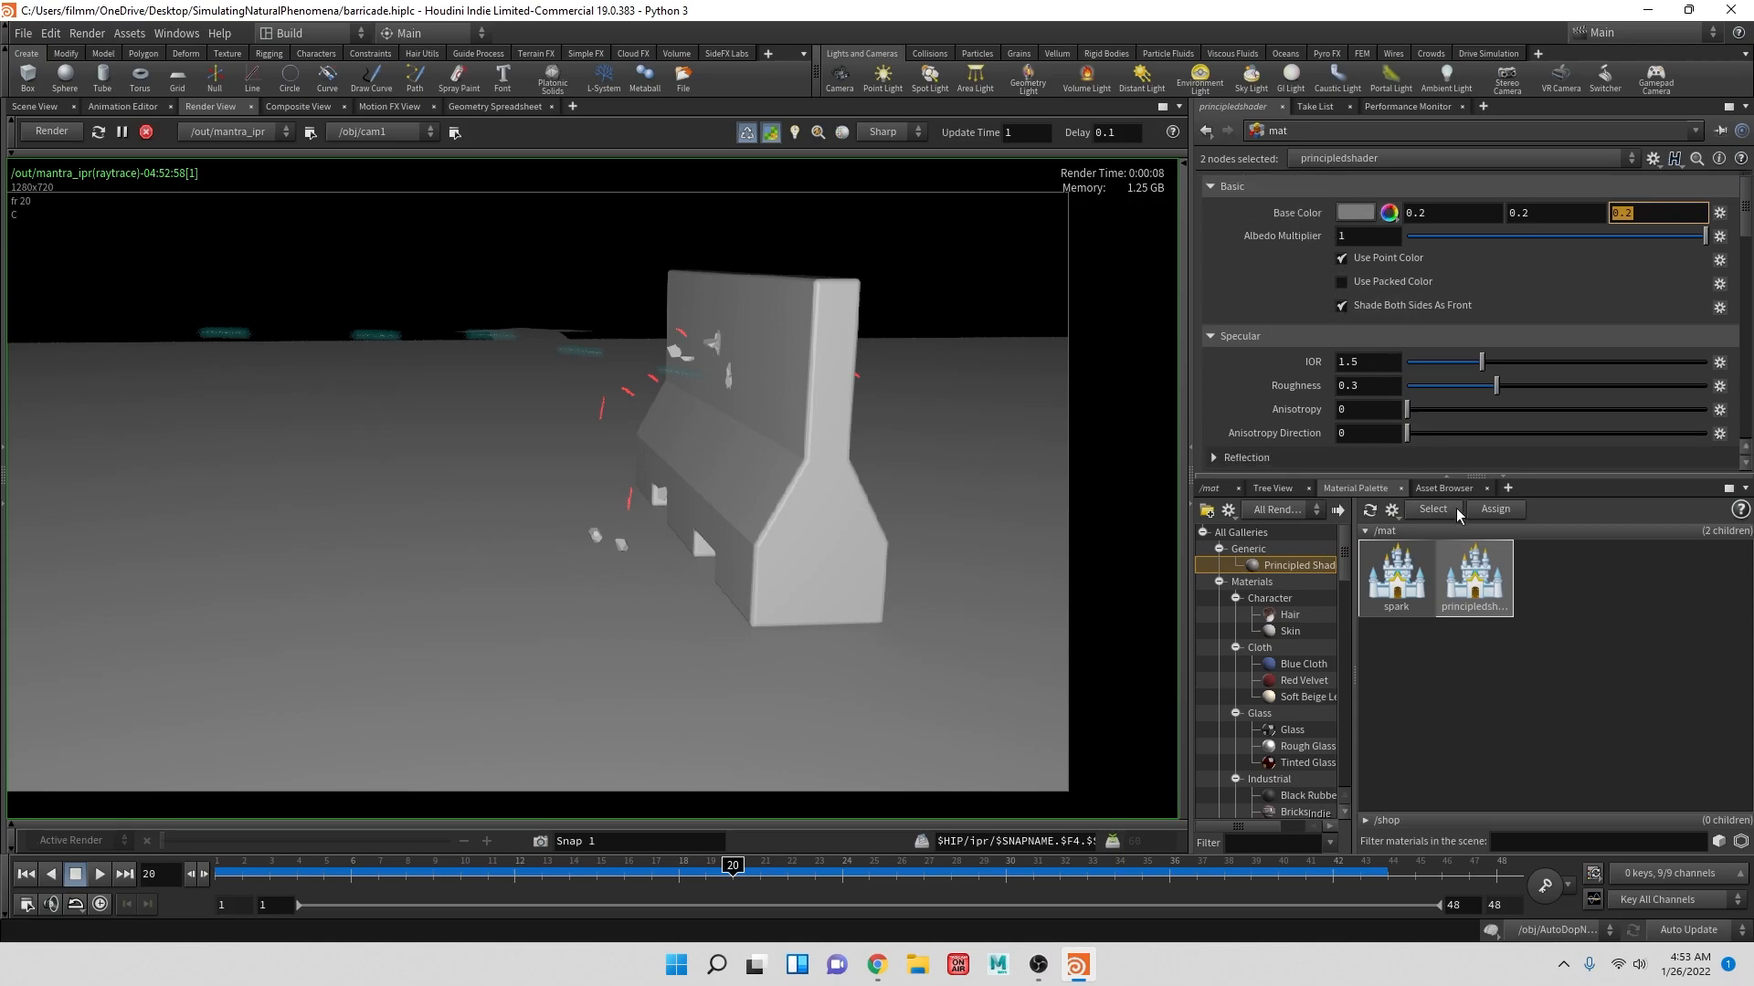
pyautogui.doubleClick(1474, 575)
pyautogui.doubleClick(1410, 158)
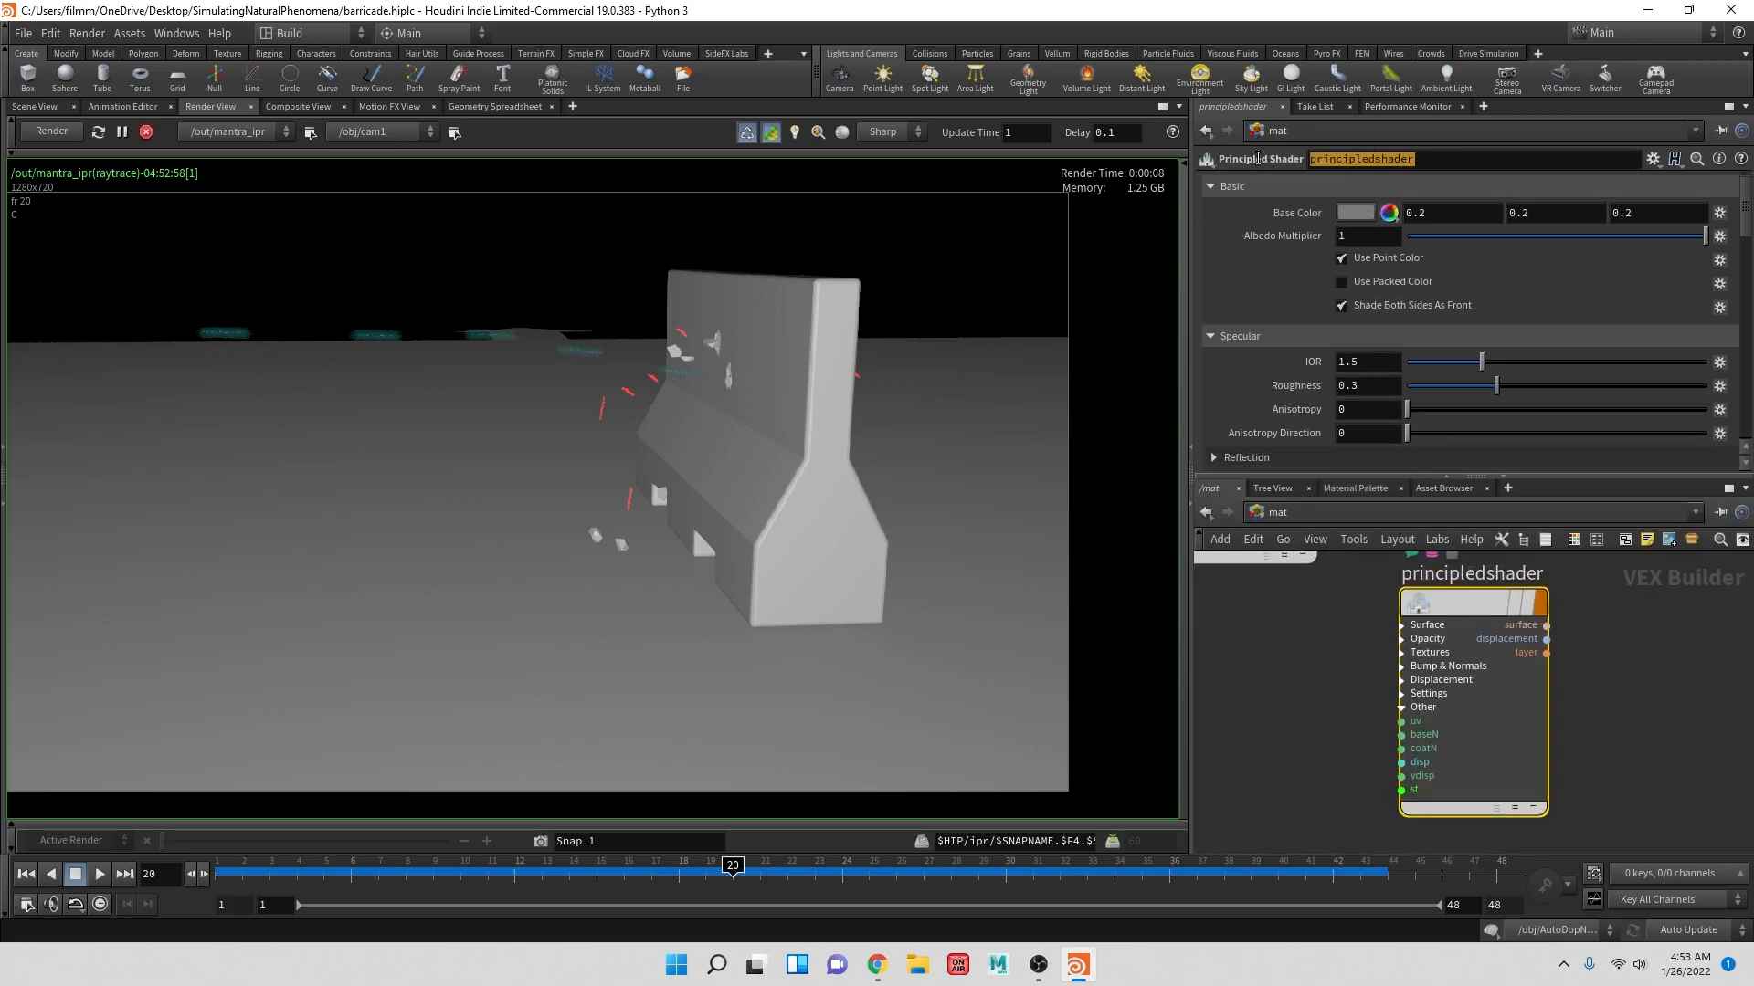
pyautogui.write('l')
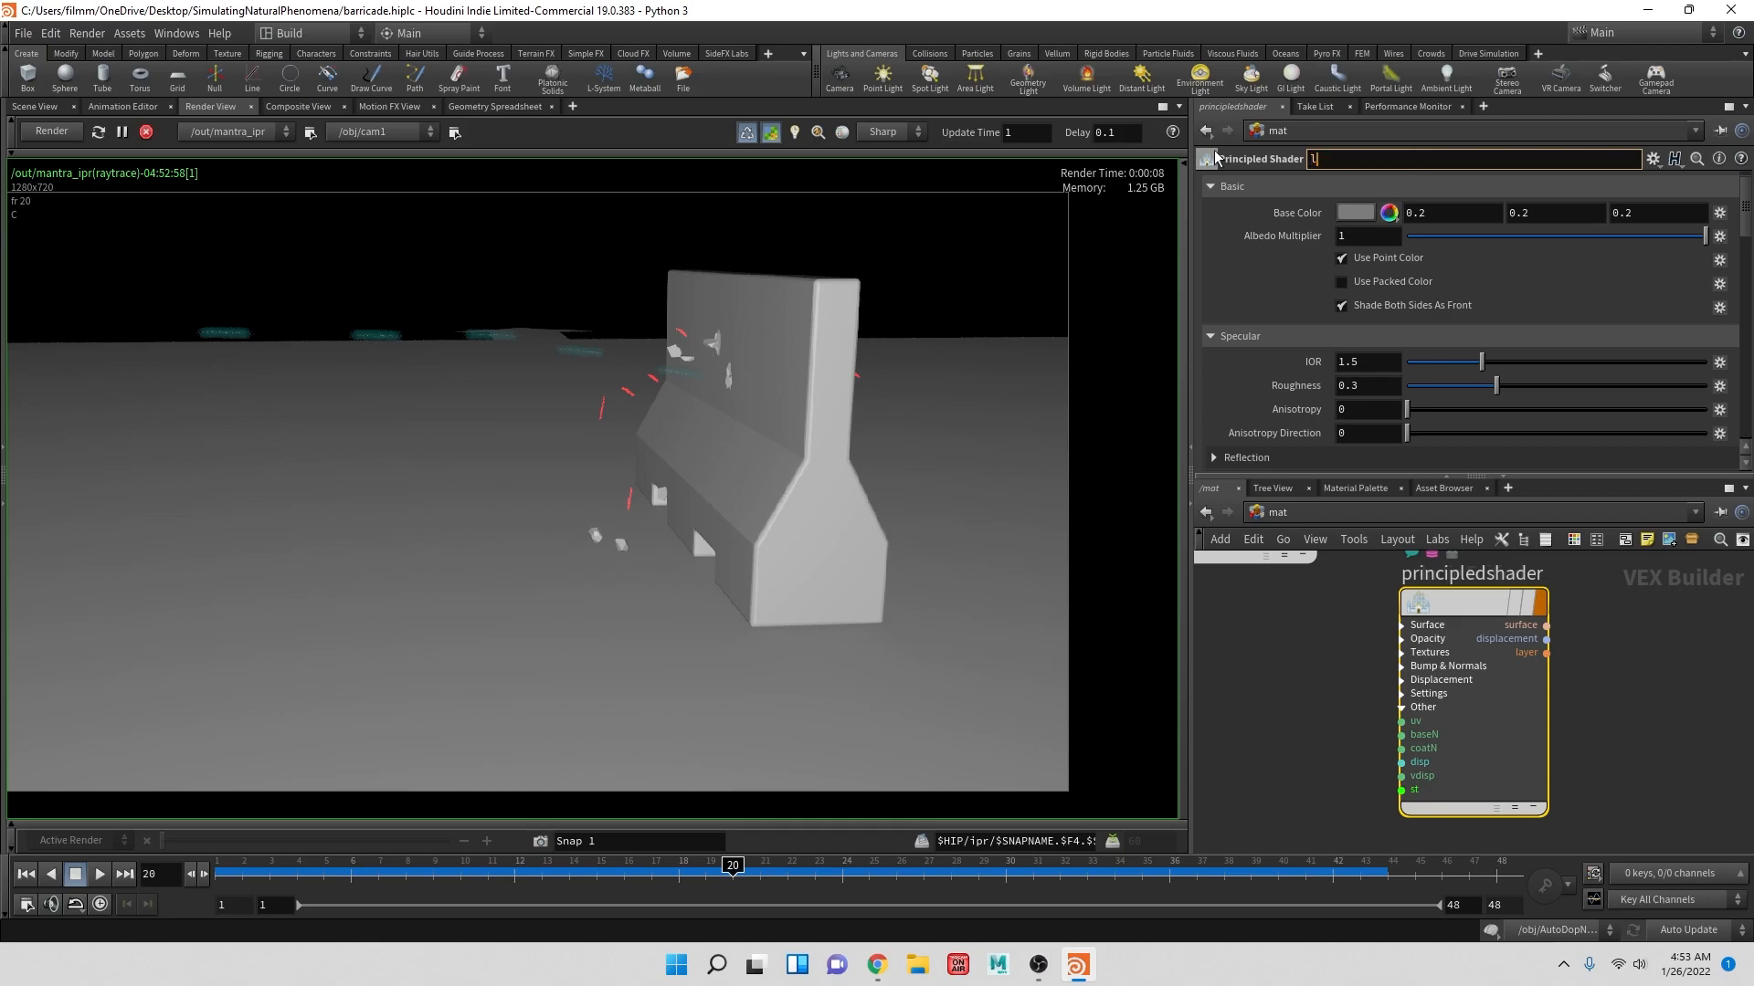
pyautogui.press('Return')
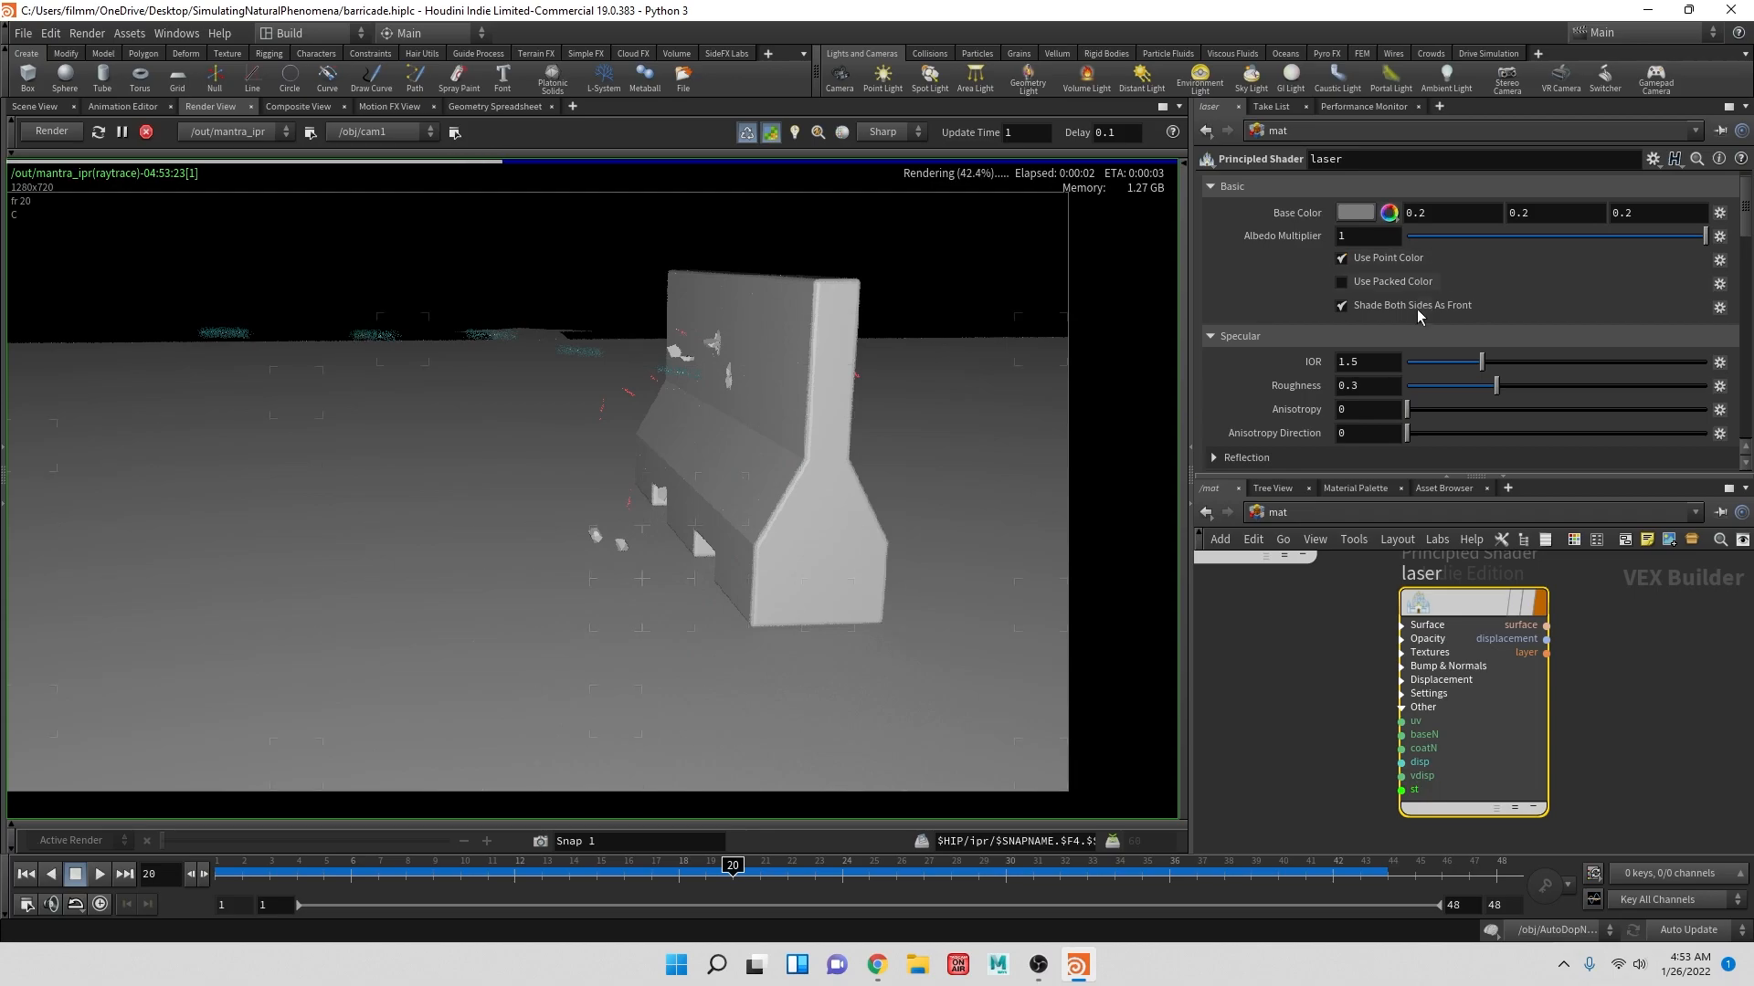
# - Set the laser shader's Emission Intensity to 4.5 and its Emission Color to light grey (0.75, 0.75, 0.75)
pyautogui.scroll(-10, 1389, 373)
pyautogui.scroll(2, 1388, 375)
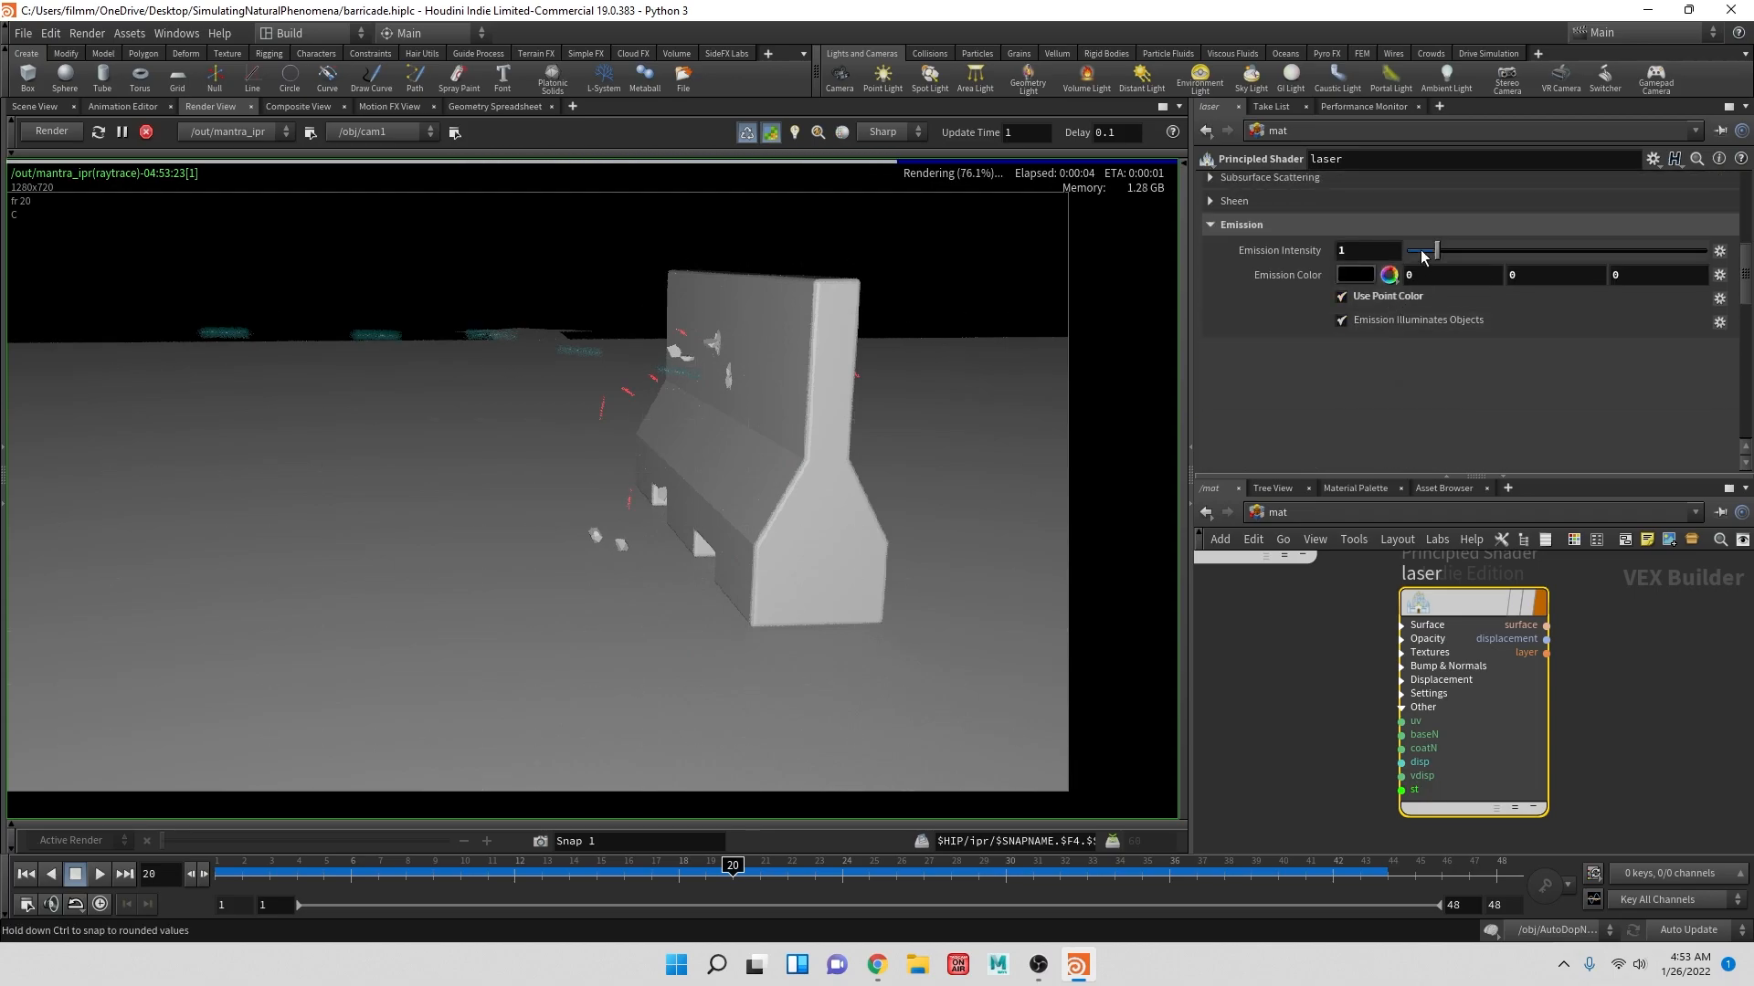
pyautogui.moveTo(1440, 250); pyautogui.dragTo(1540, 250)
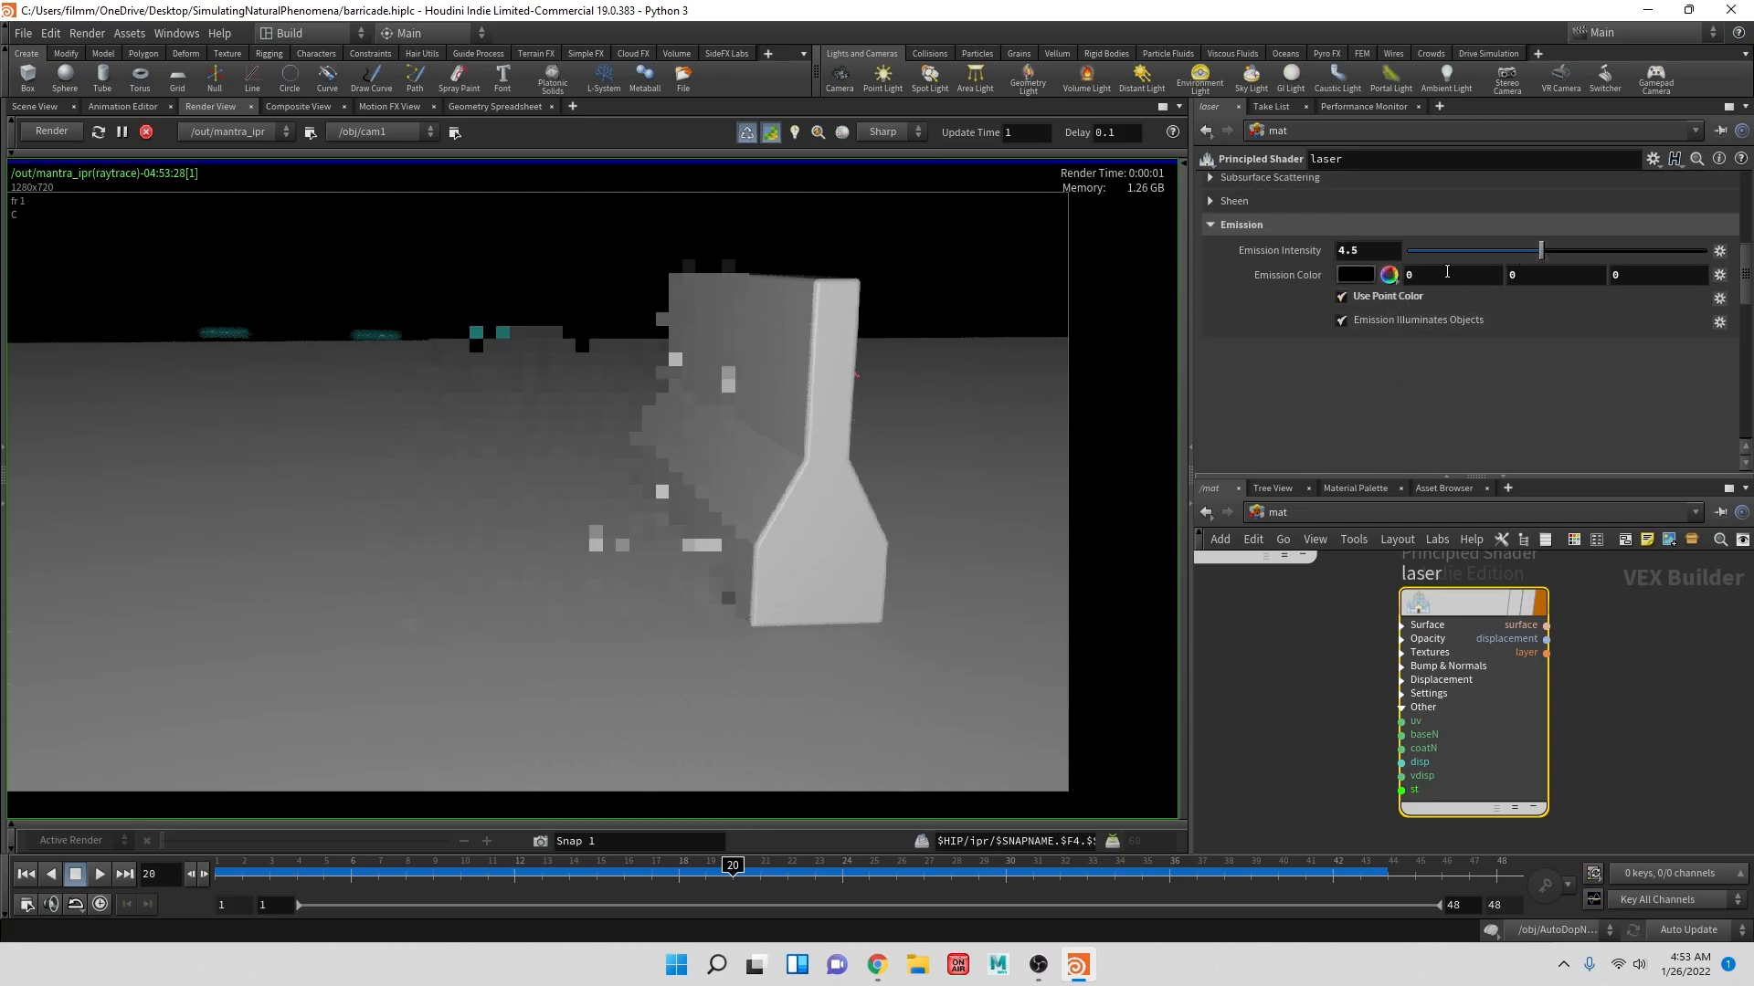
pyautogui.click(1365, 277)
pyautogui.click(1572, 264)
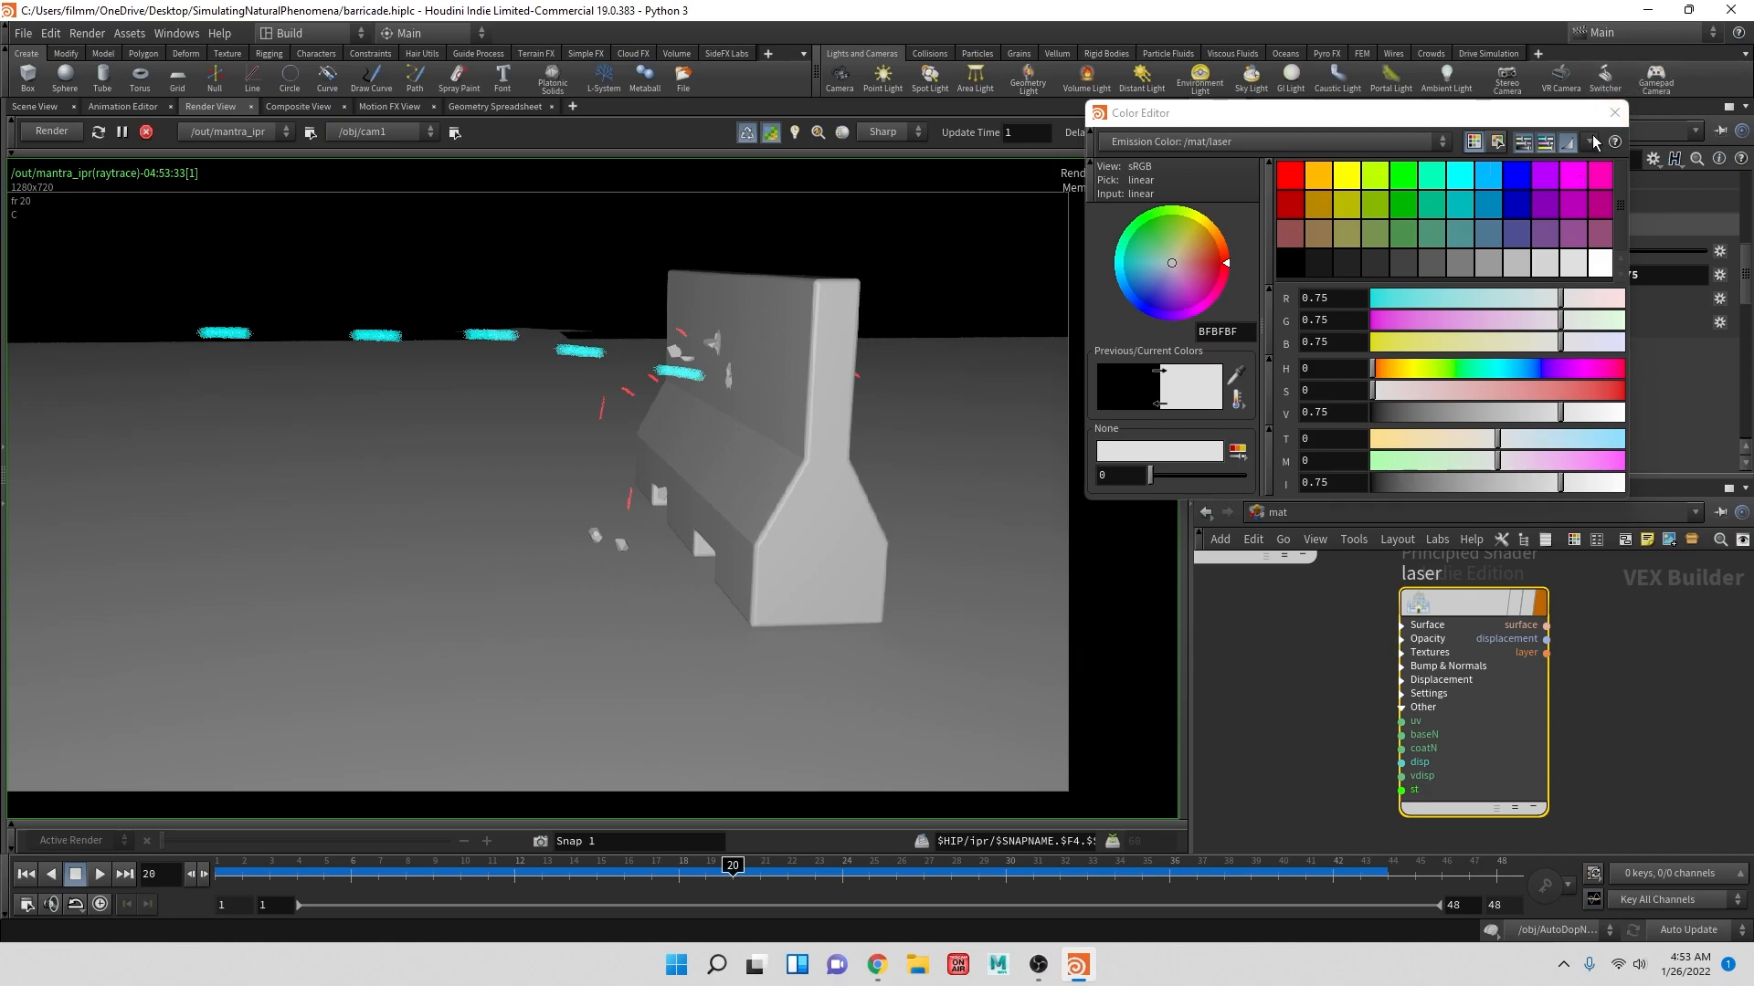
pyautogui.click(1614, 112)
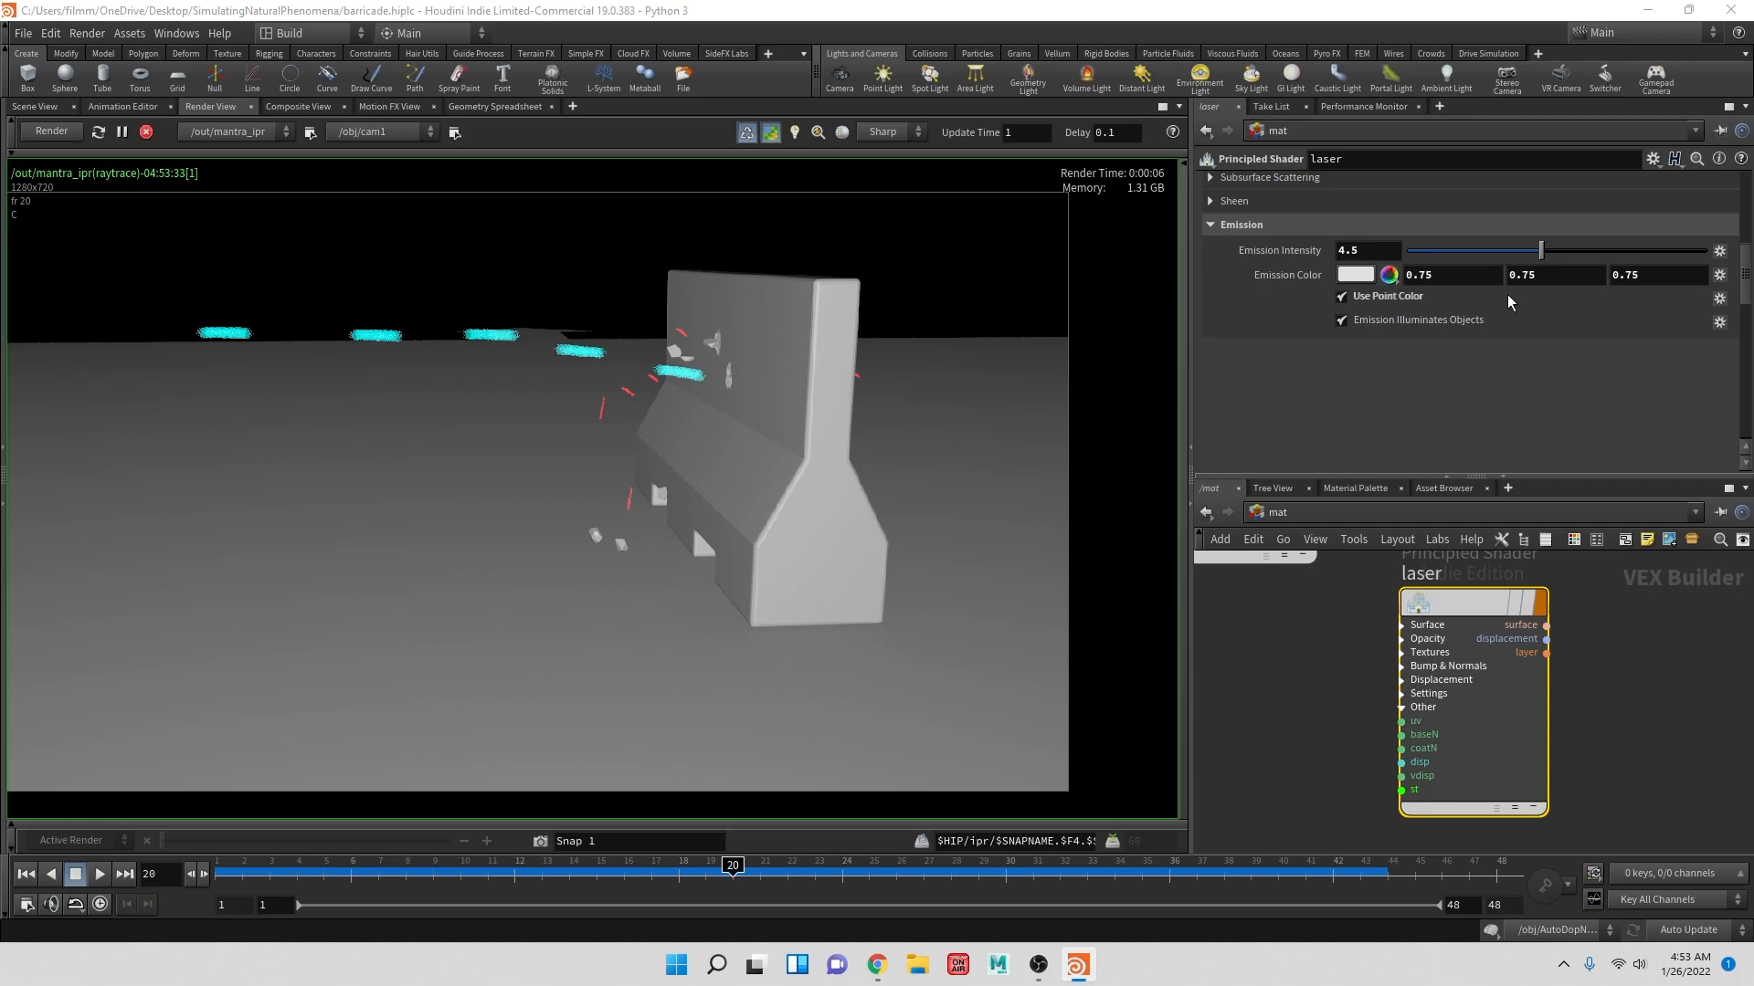
# - Try pure white (1, 1, 1) as the laser shader's Base Color
pyautogui.scroll(5, 1401, 307)
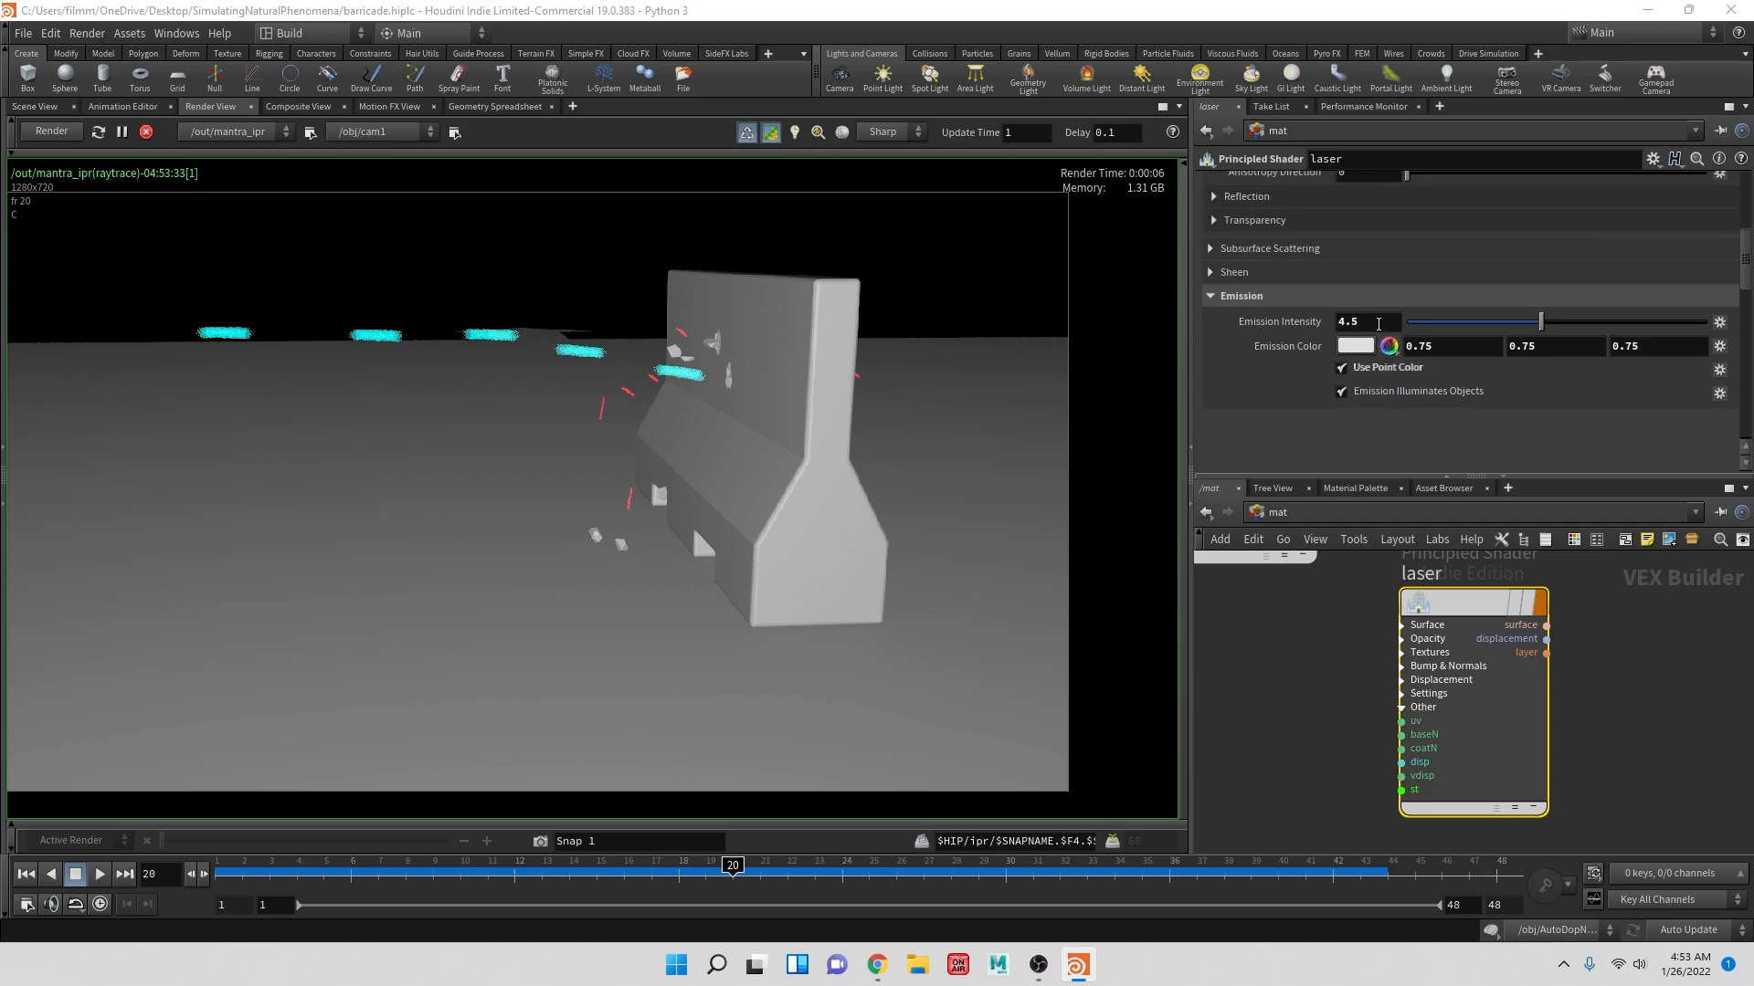
pyautogui.scroll(1, 1401, 309)
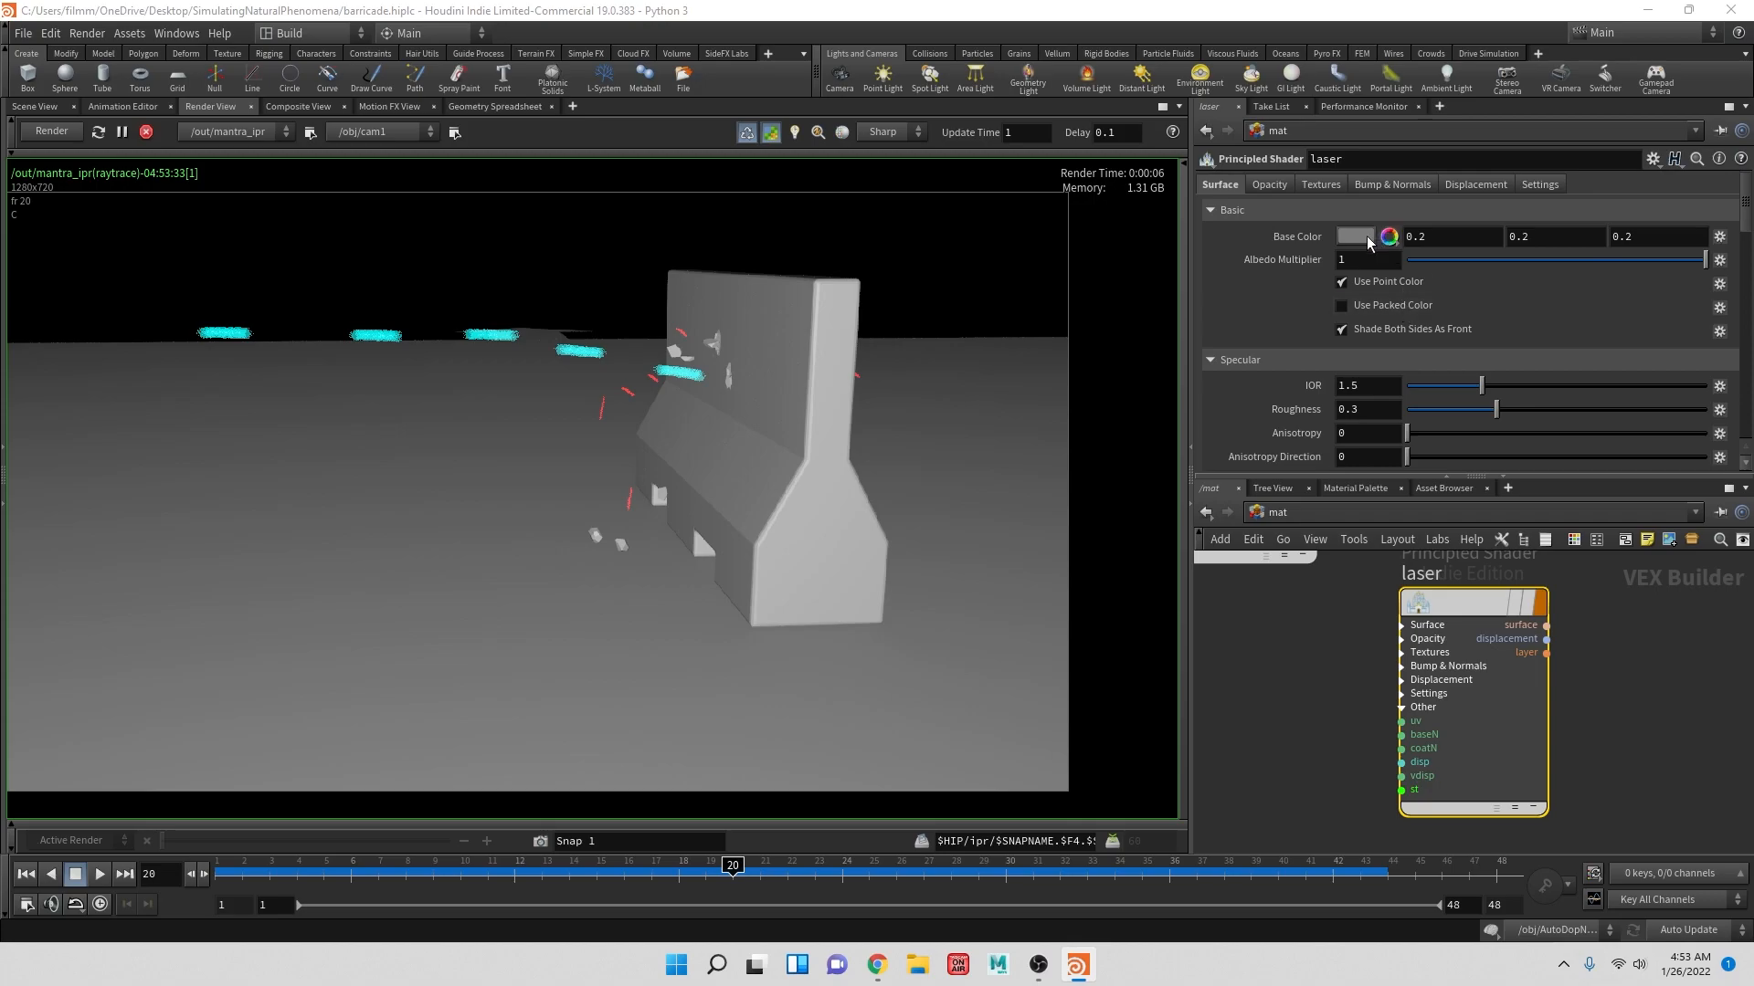
pyautogui.click(1367, 239)
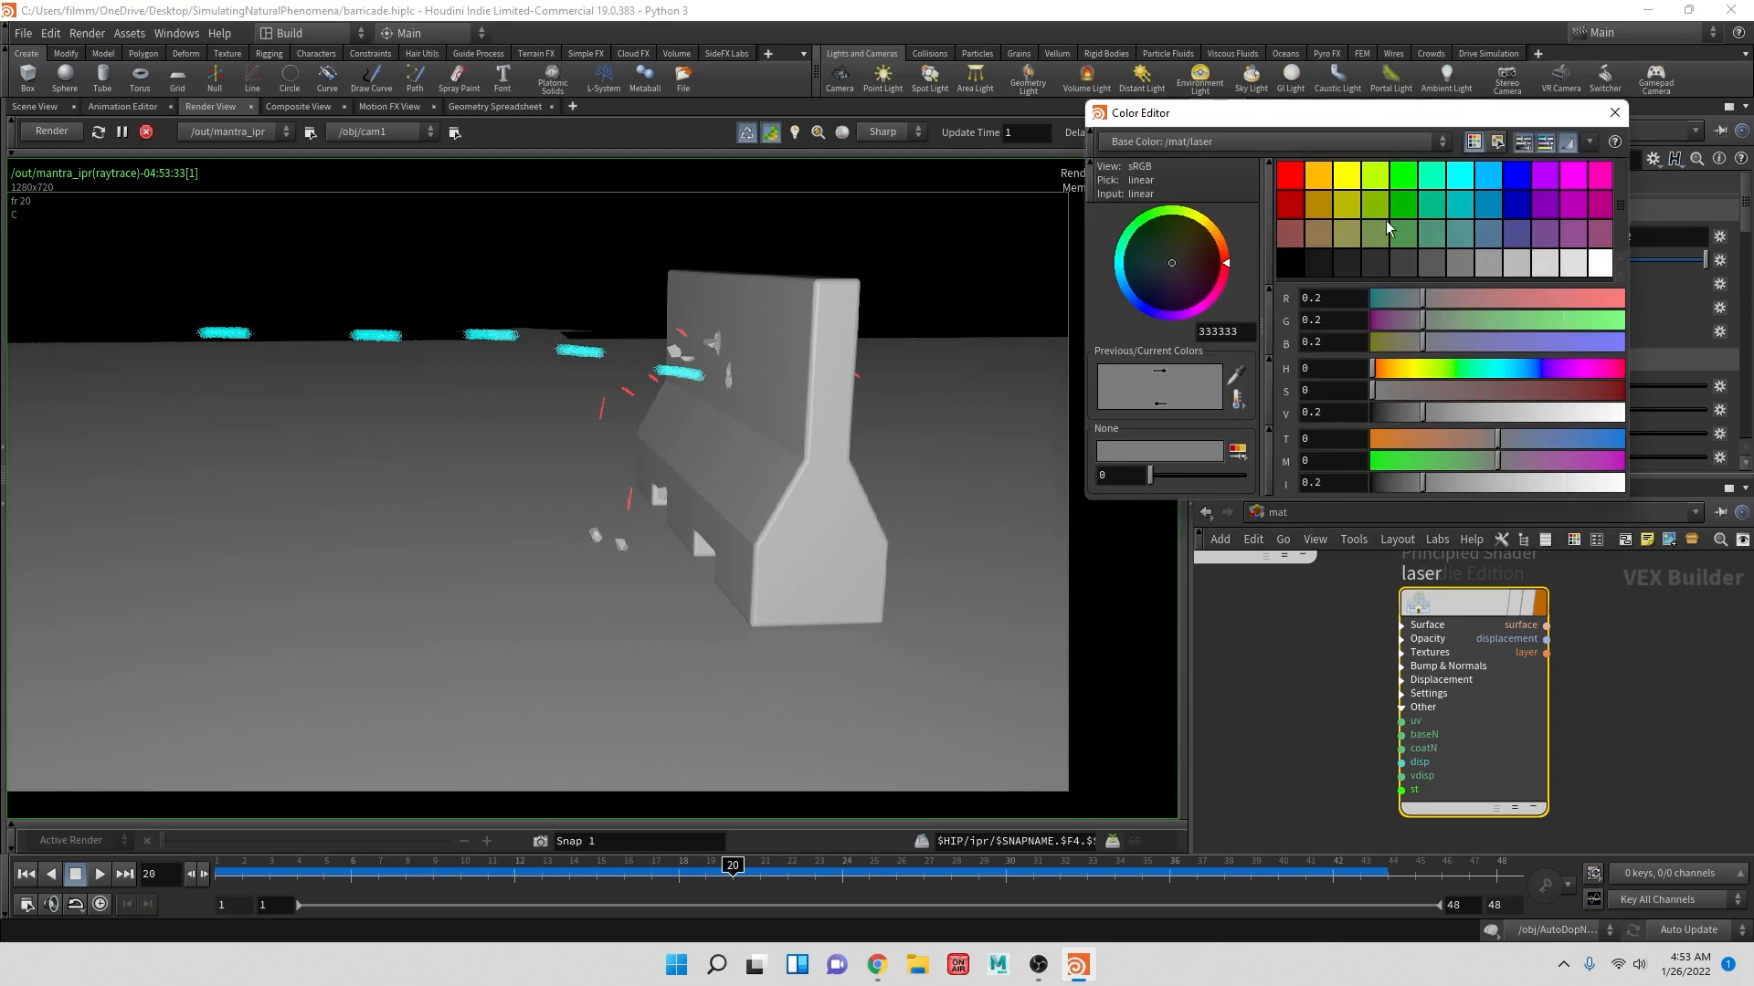
pyautogui.click(1589, 264)
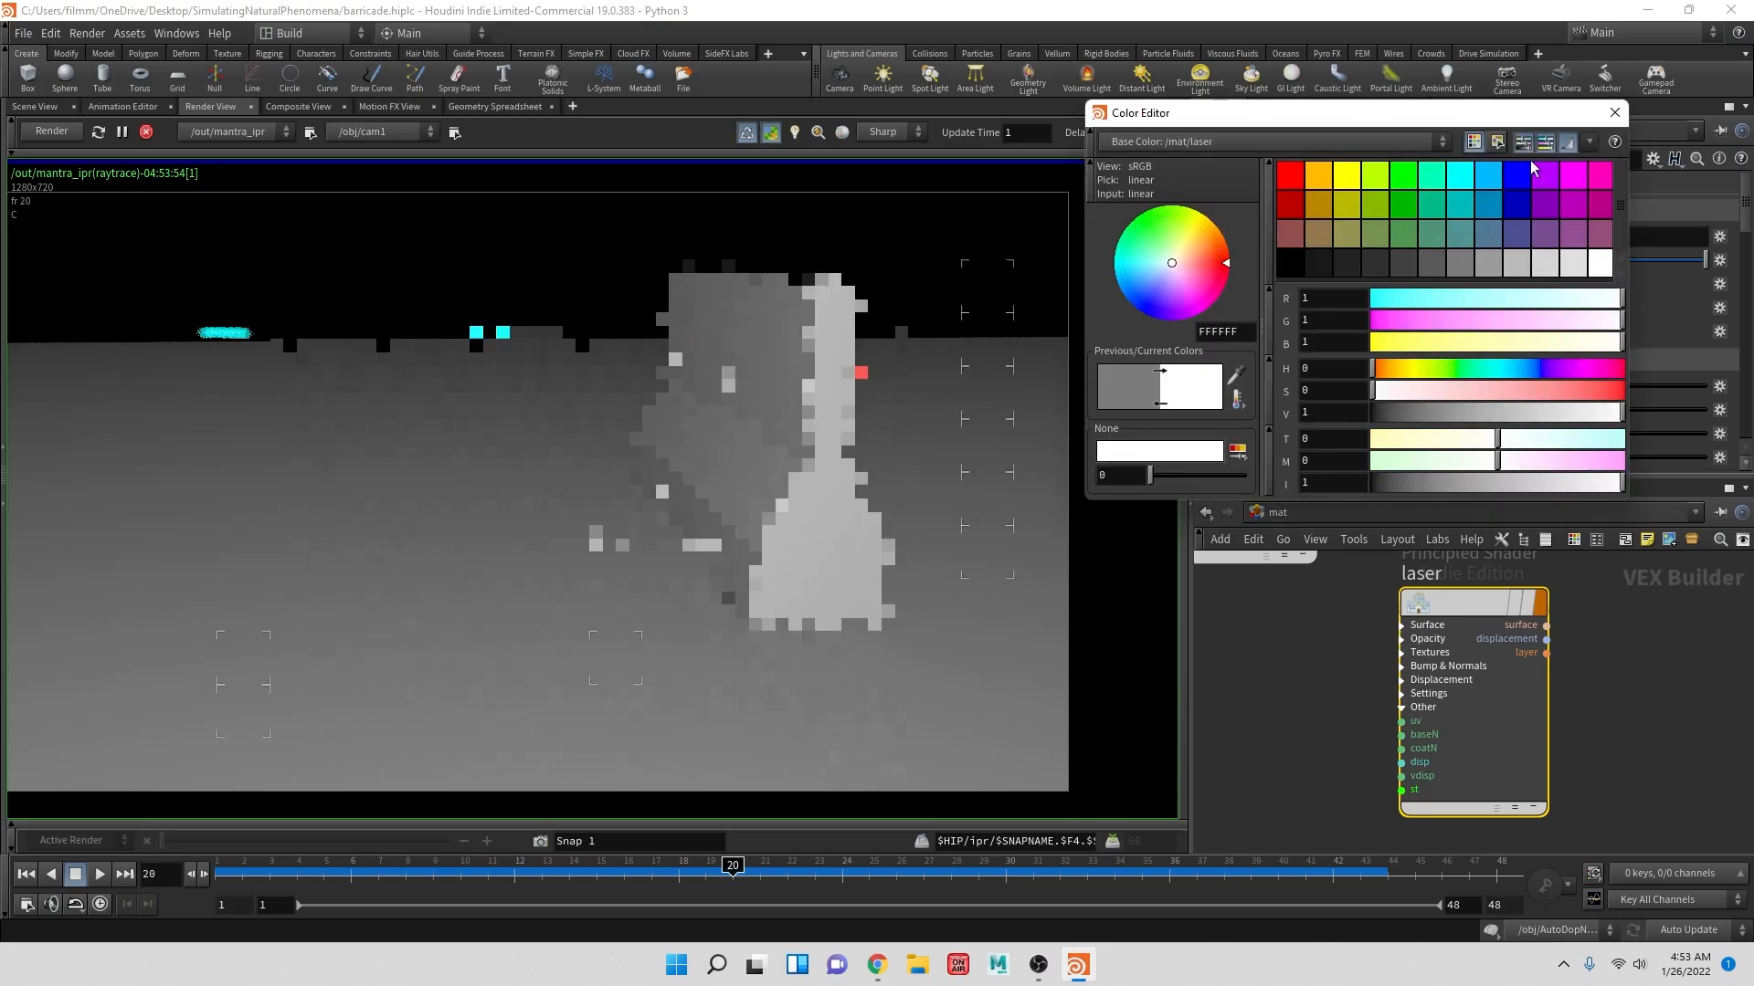
pyautogui.click(1613, 113)
# - Set all three Base Color components of the laser shader to 10
pyautogui.click(1445, 236)
pyautogui.doubleClick(1445, 236)
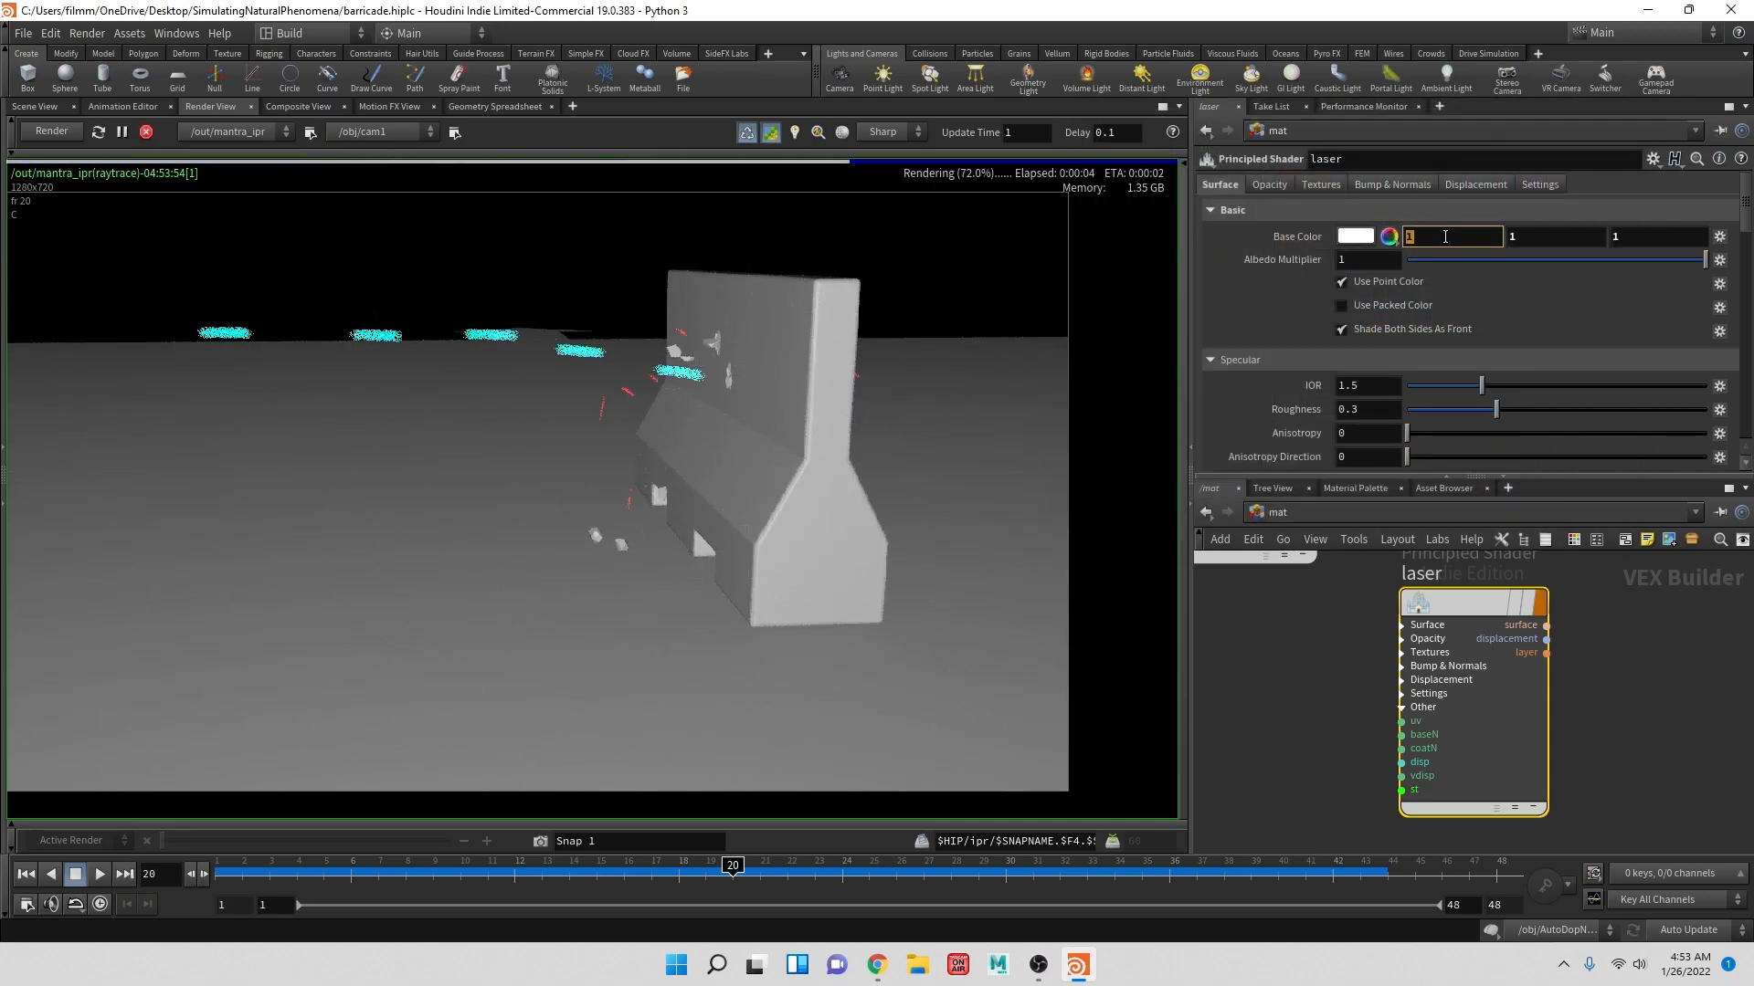
pyautogui.write('10')
pyautogui.press('Tab')
pyautogui.write('10')
pyautogui.press('Tab')
pyautogui.write('10')
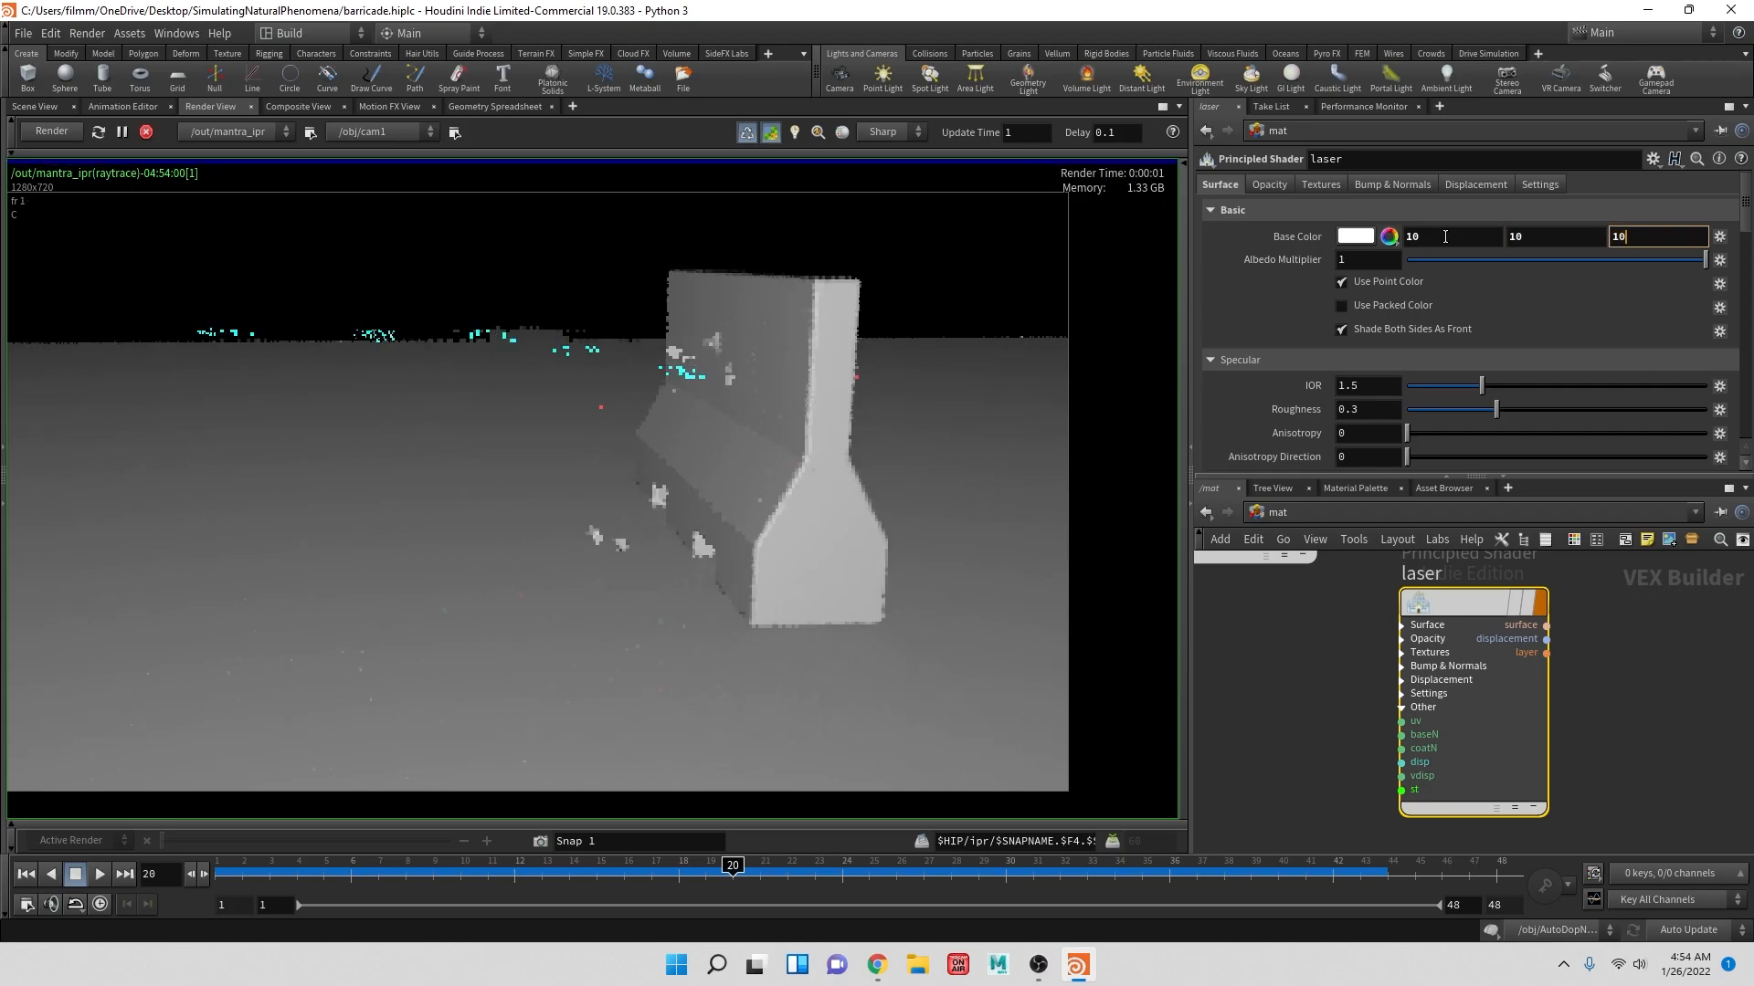
# - Inspect the laser particles up close in the render and turn off Use Point Color in the laser shader's Emission settings
pyautogui.press('Tab')
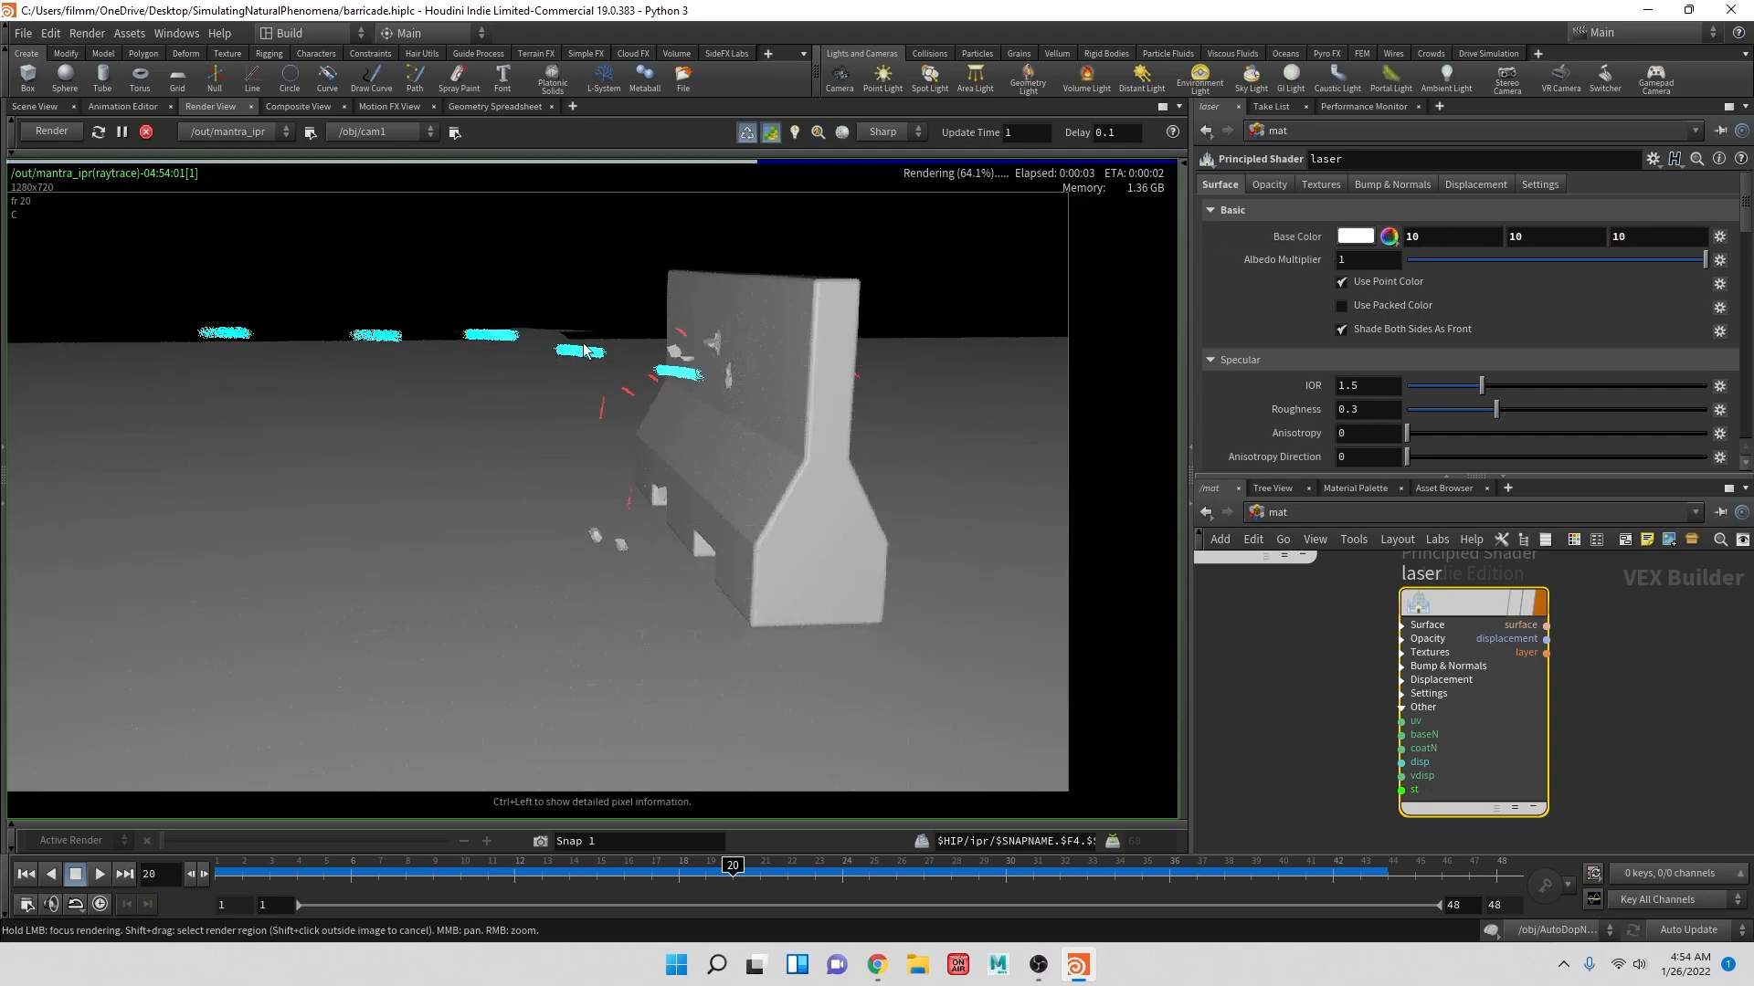
pyautogui.scroll(-3, 954, 356)
pyautogui.scroll(4, 952, 370)
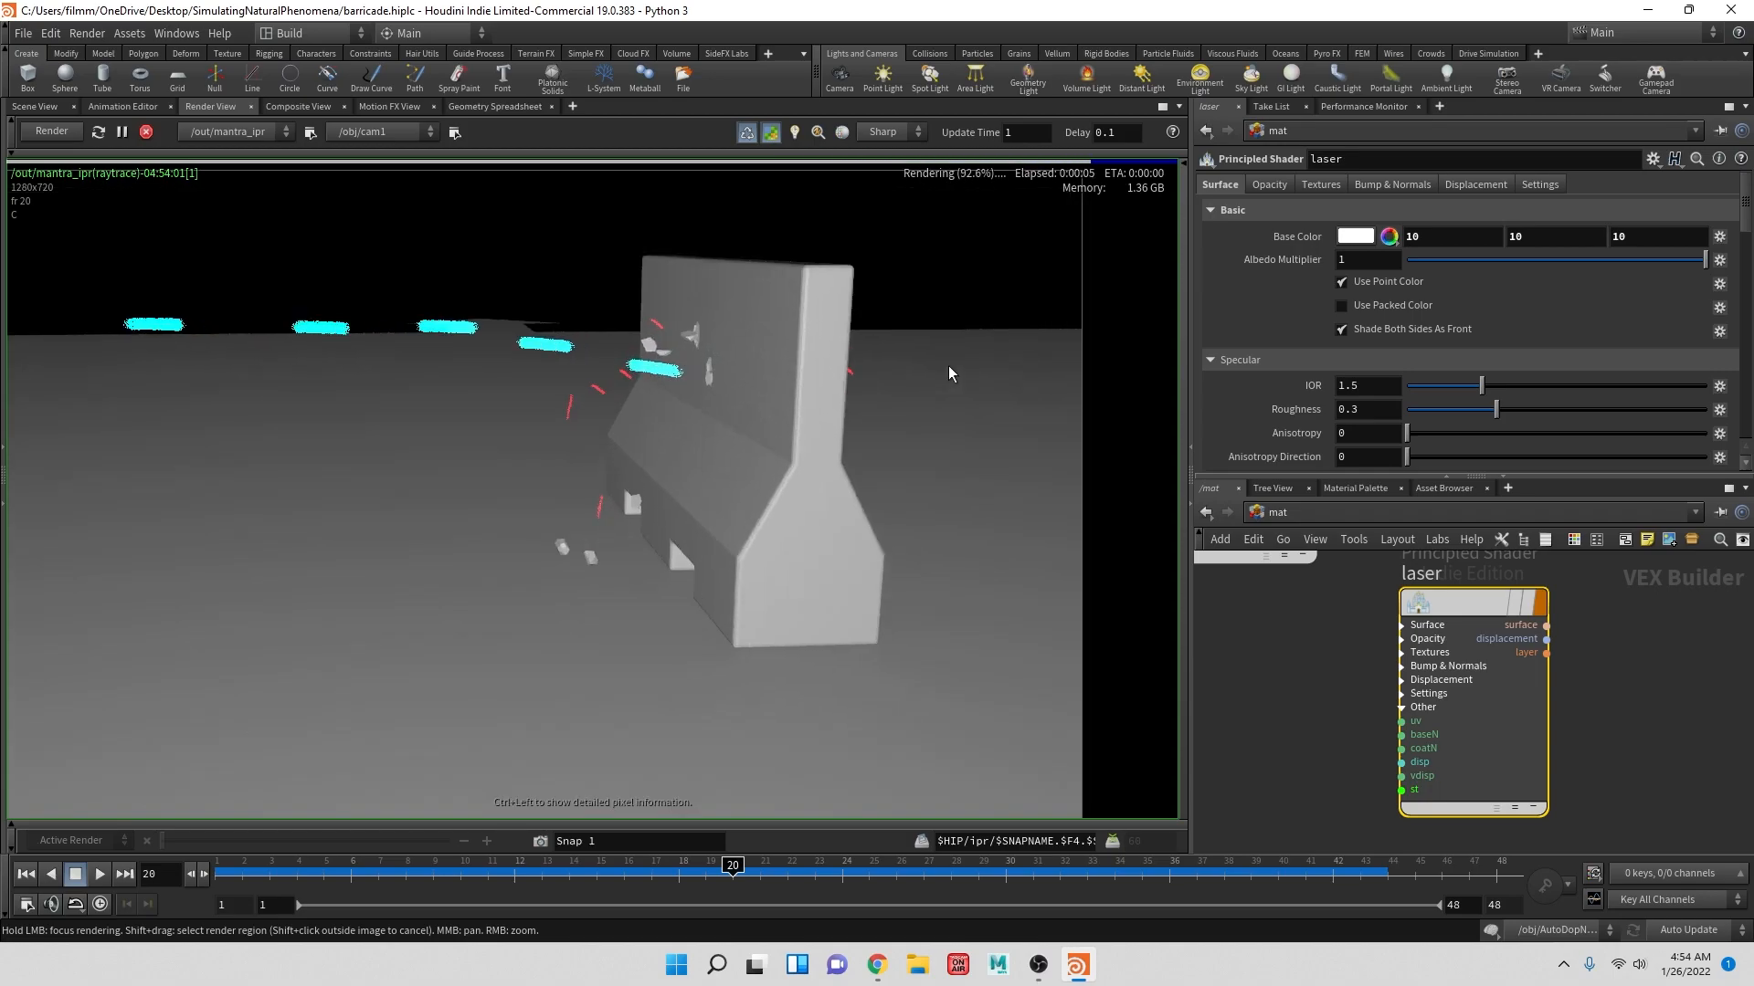
pyautogui.scroll(-3, 1507, 327)
pyautogui.scroll(-3, 1515, 340)
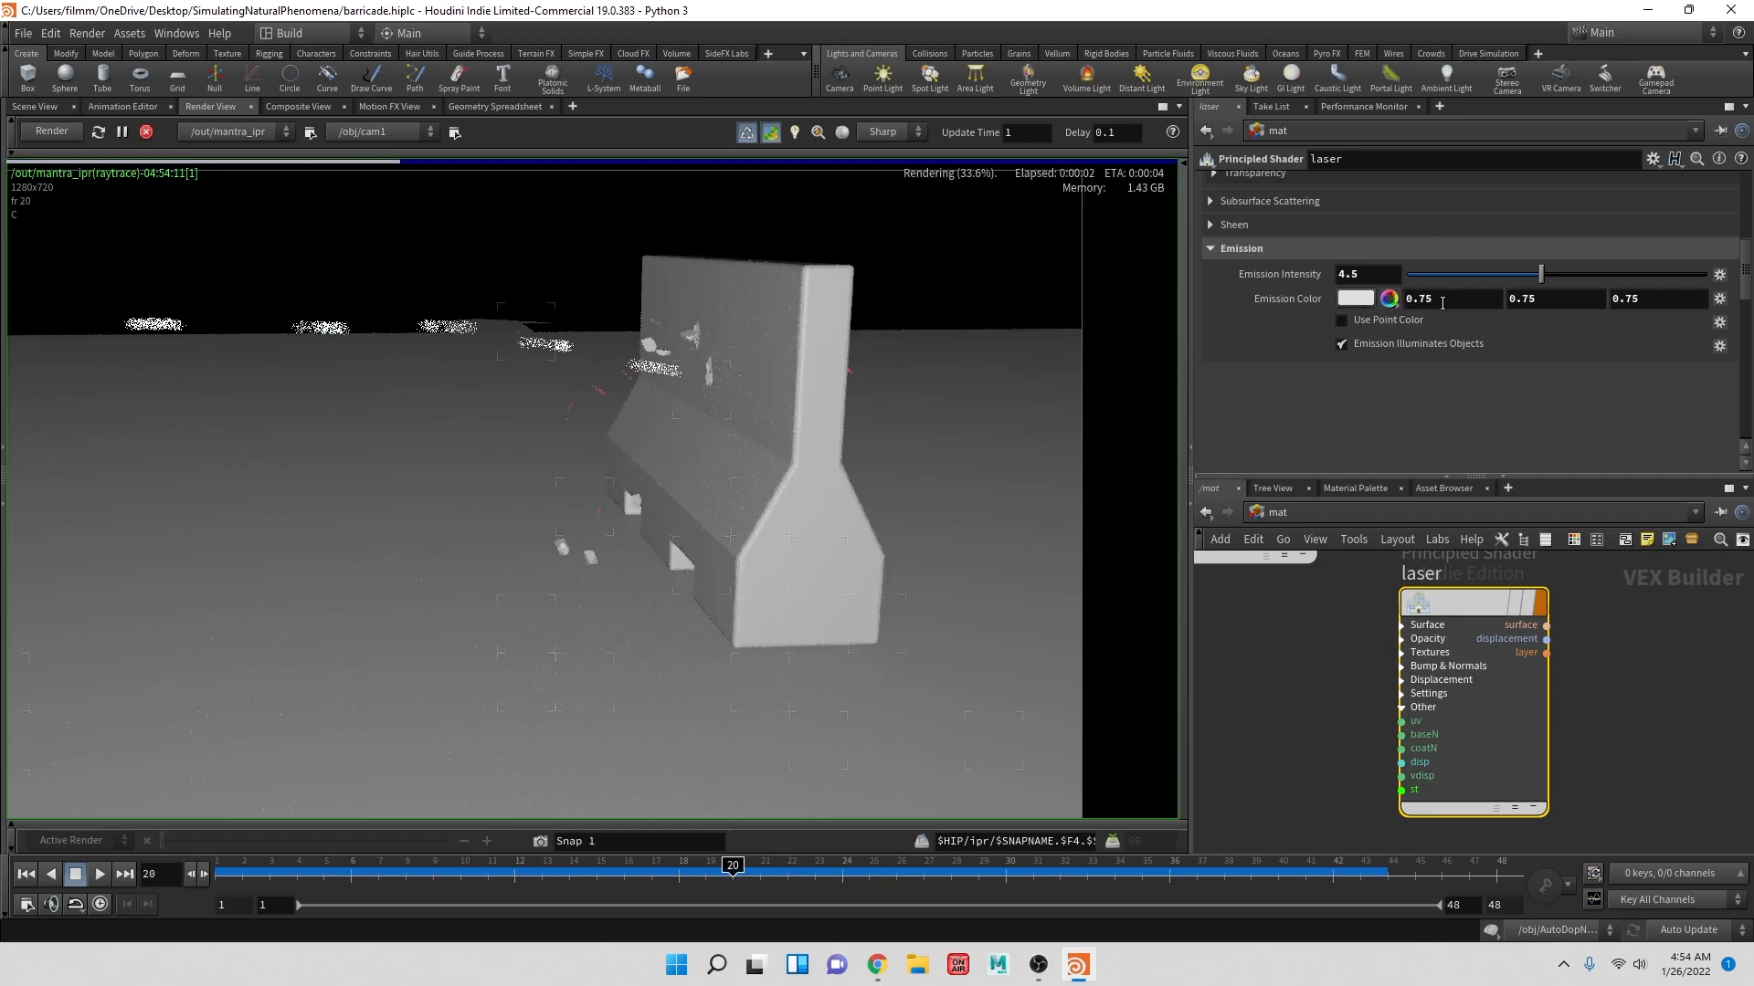
pyautogui.scroll(7, 1386, 274)
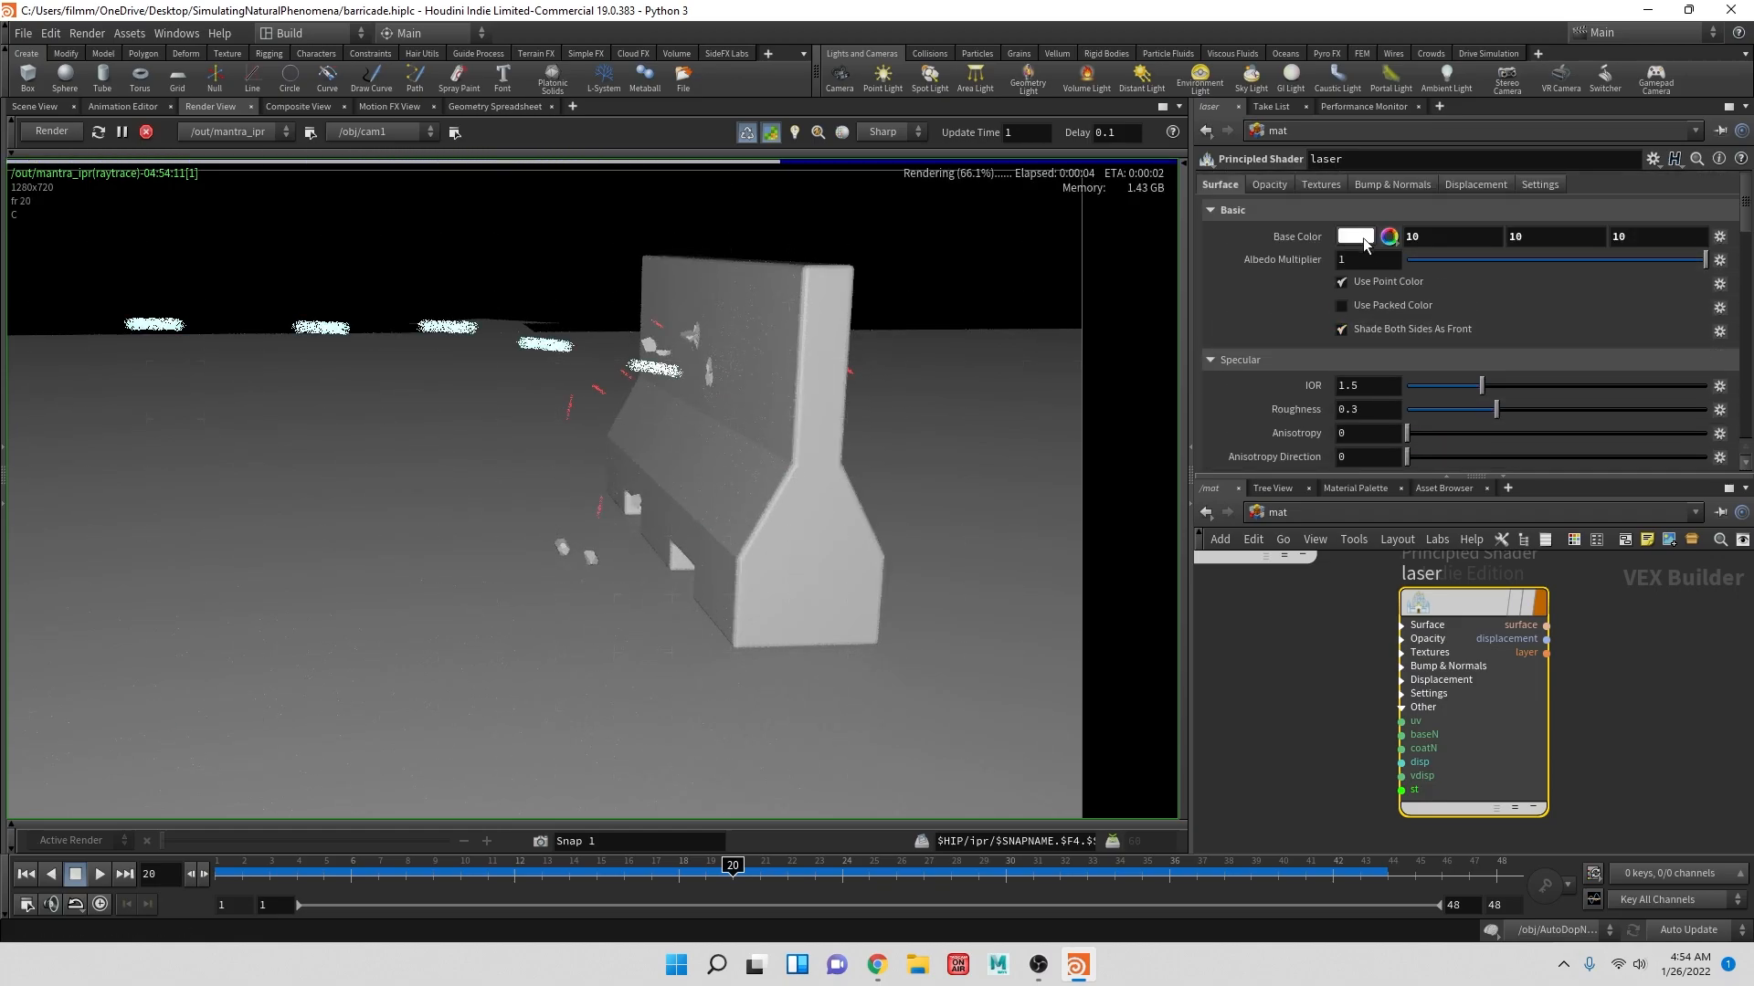
# - Try a Base Color of 1, 1, 1 on the laser shader and refresh the render around the laser particles
pyautogui.click(1430, 237)
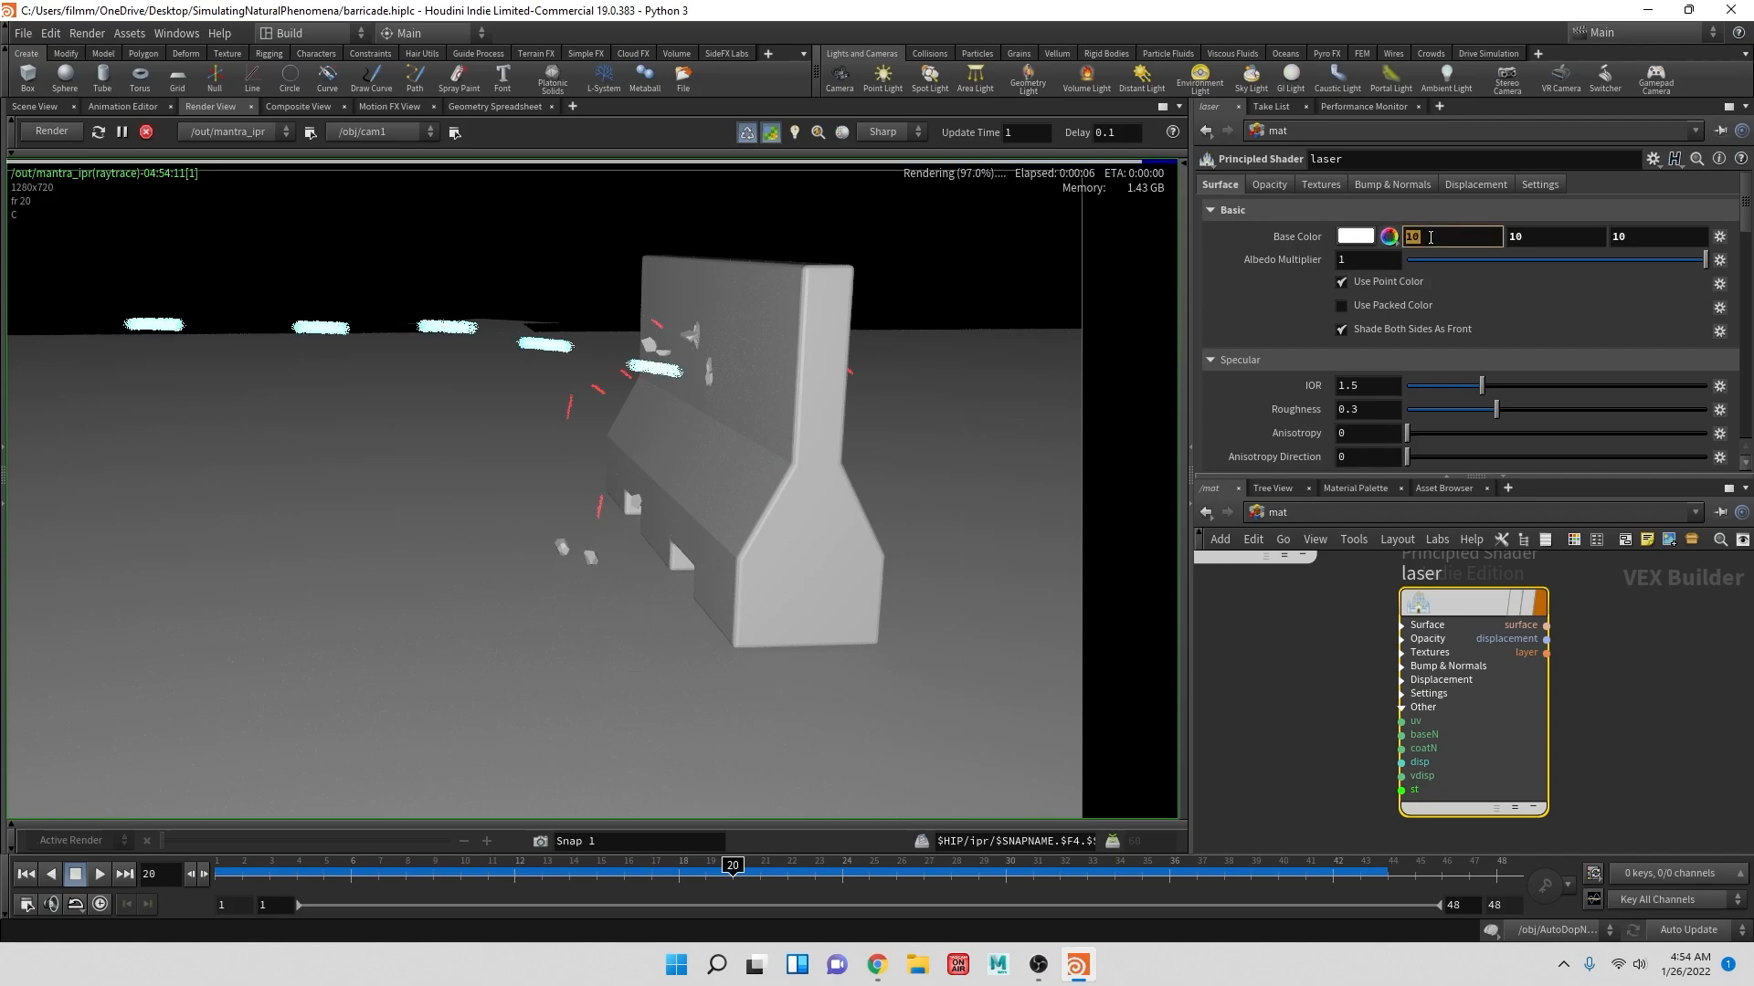
pyautogui.write('1')
pyautogui.press('Tab')
pyautogui.write('1')
pyautogui.press('Tab')
pyautogui.write('1')
pyautogui.press('Tab')
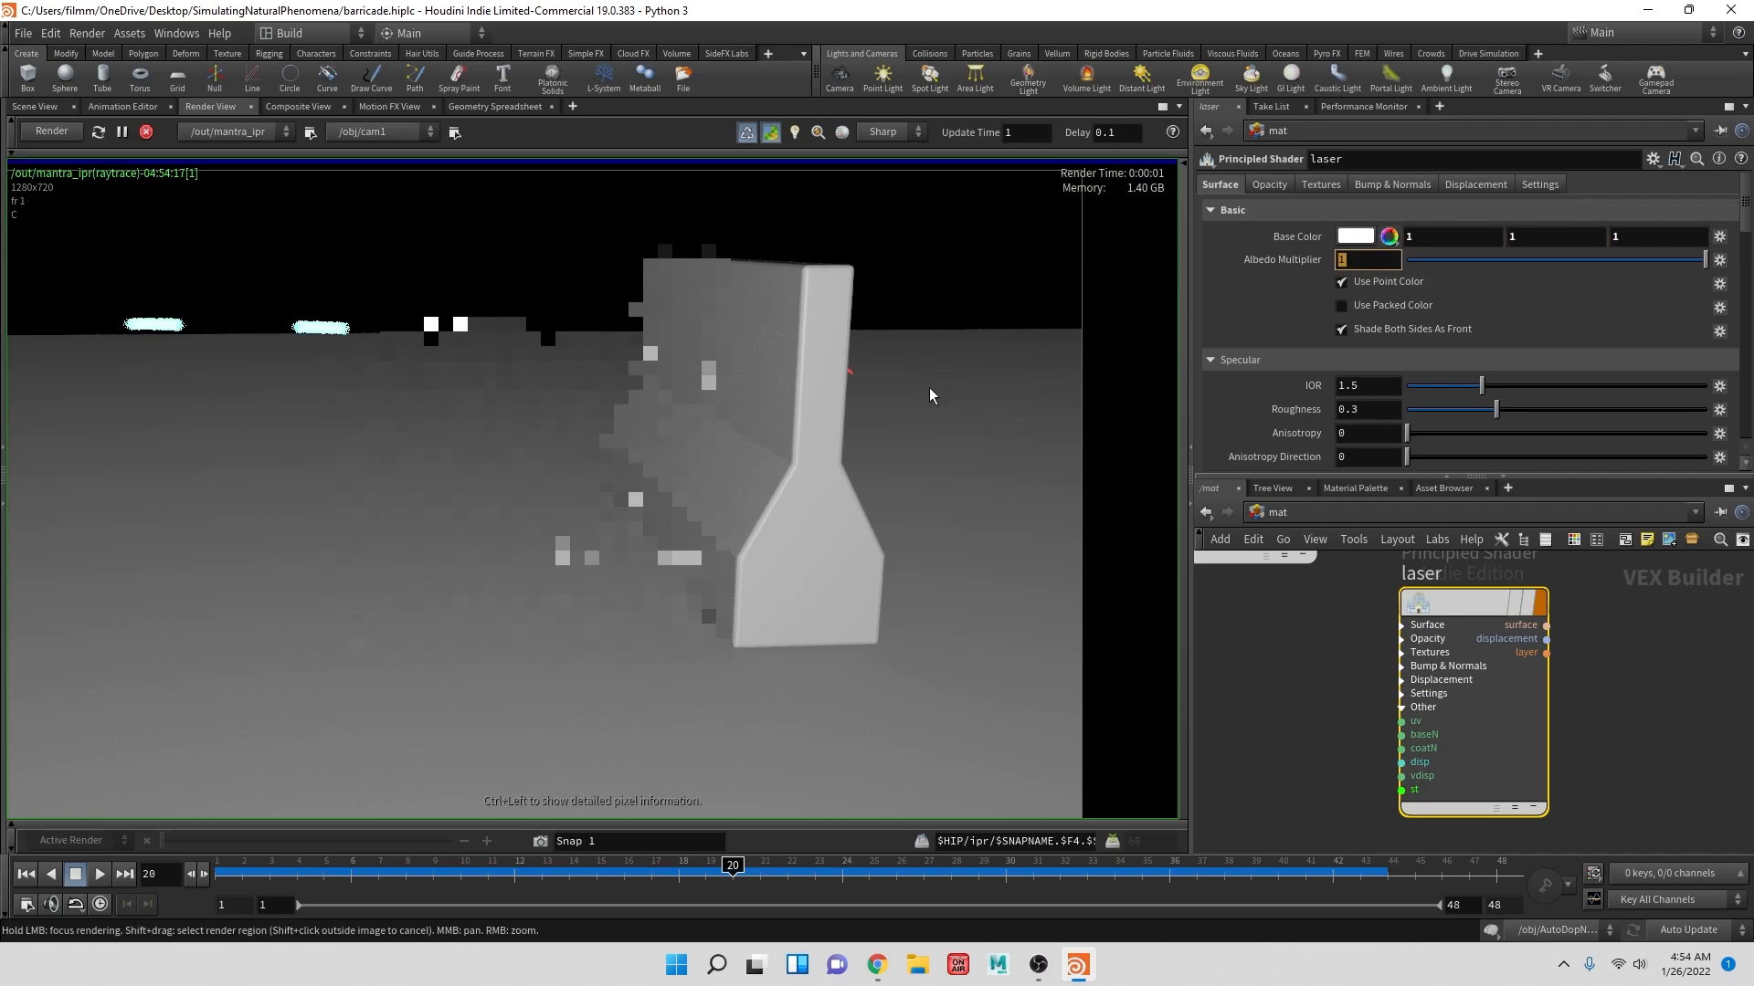
pyautogui.click(326, 329)
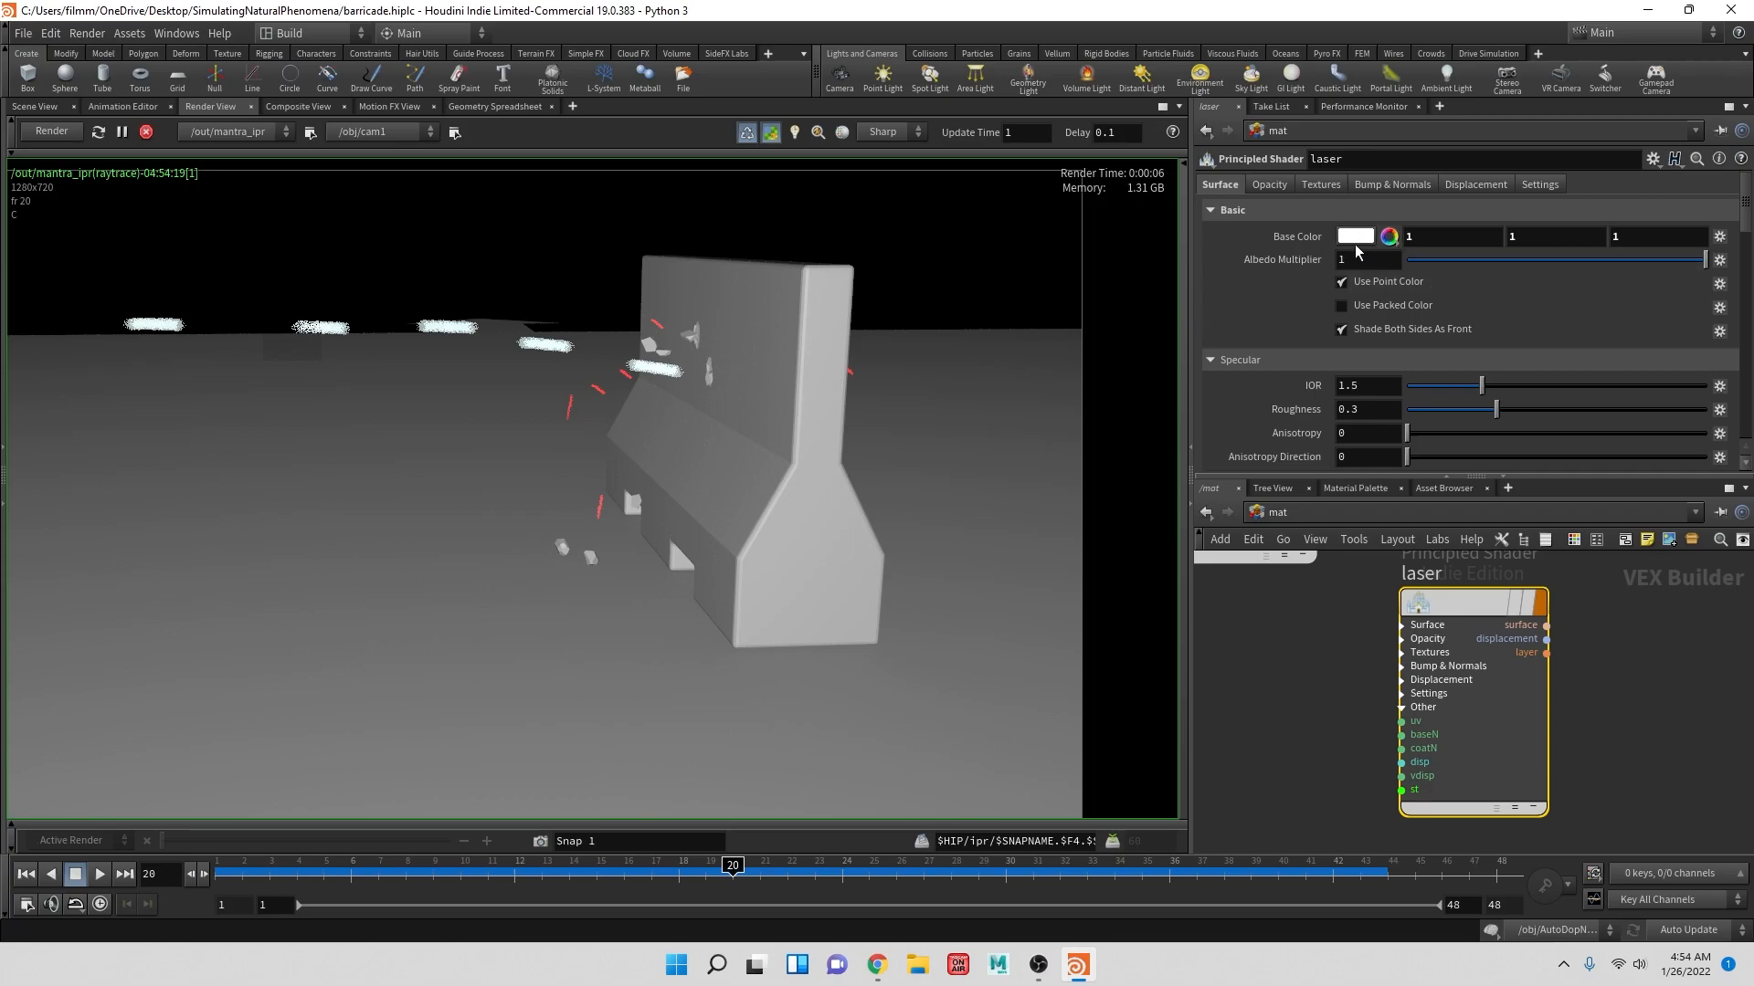
# - Raise all three Base Color components of the laser shader to 10 again
pyautogui.click(1411, 237)
pyautogui.write('10')
pyautogui.press('Tab')
pyautogui.write('10')
pyautogui.press('Tab')
pyautogui.write('10')
pyautogui.press('Tab')
# - Set the laser shader's Emission Intensity to 10
pyautogui.scroll(-2, 1335, 469)
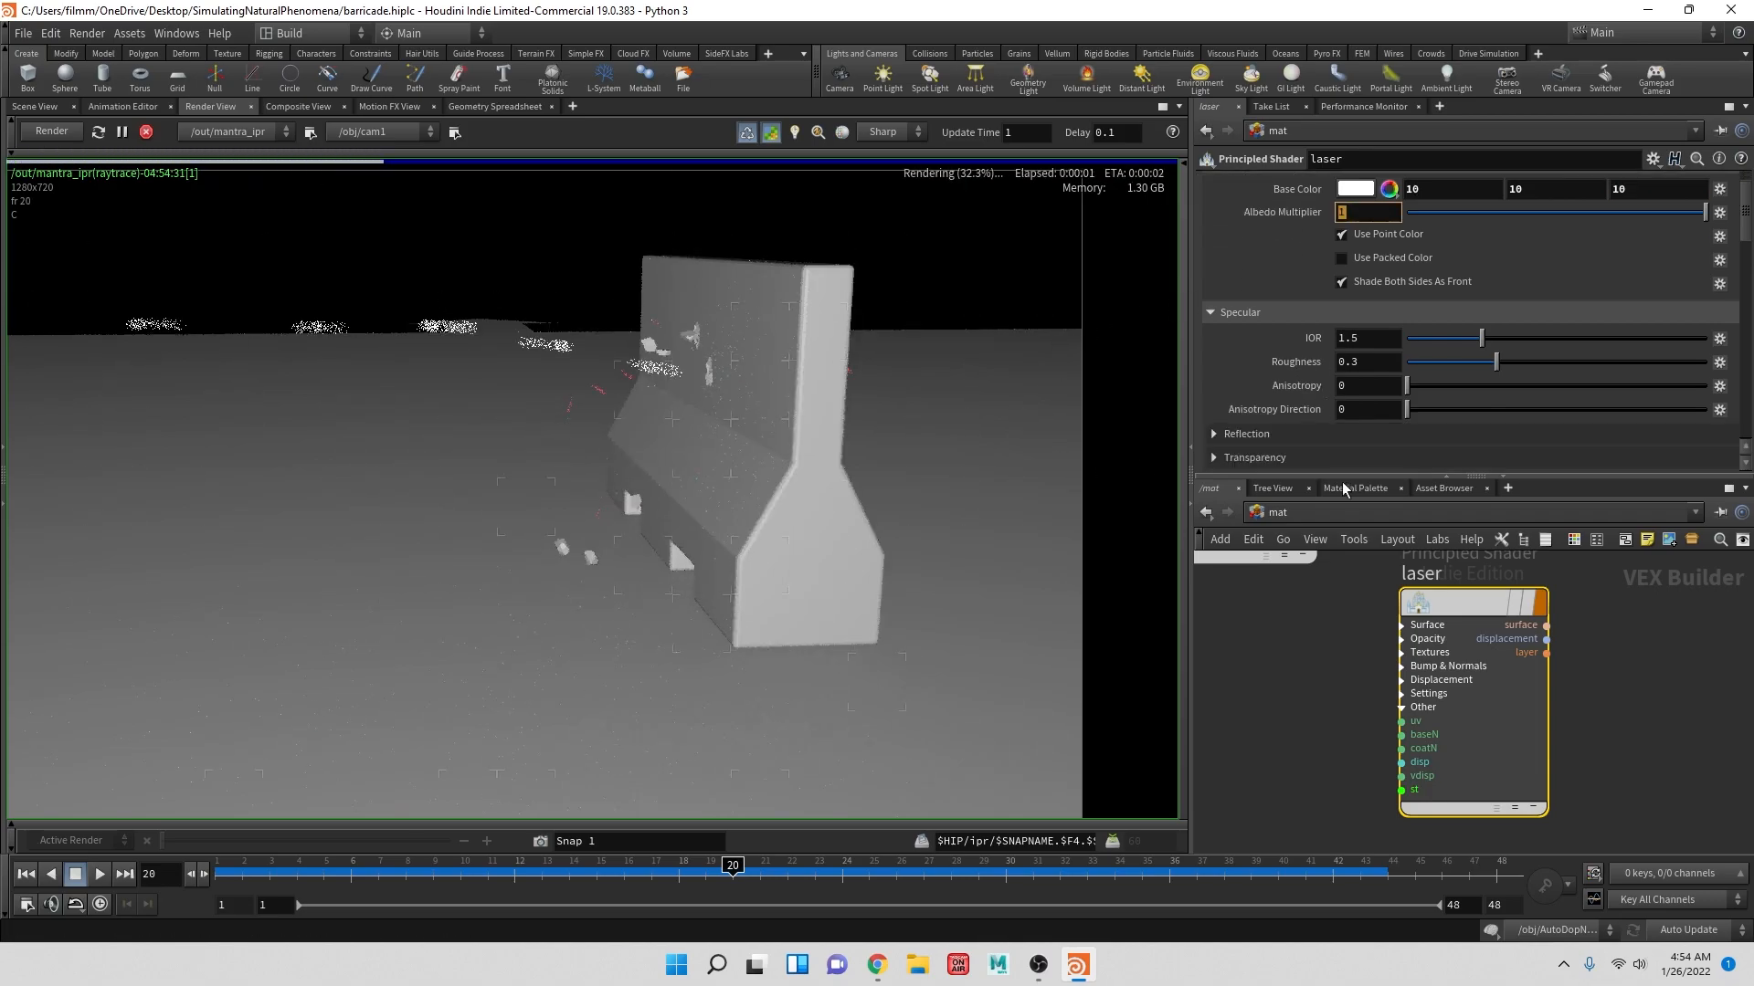
pyautogui.scroll(-5, 1325, 446)
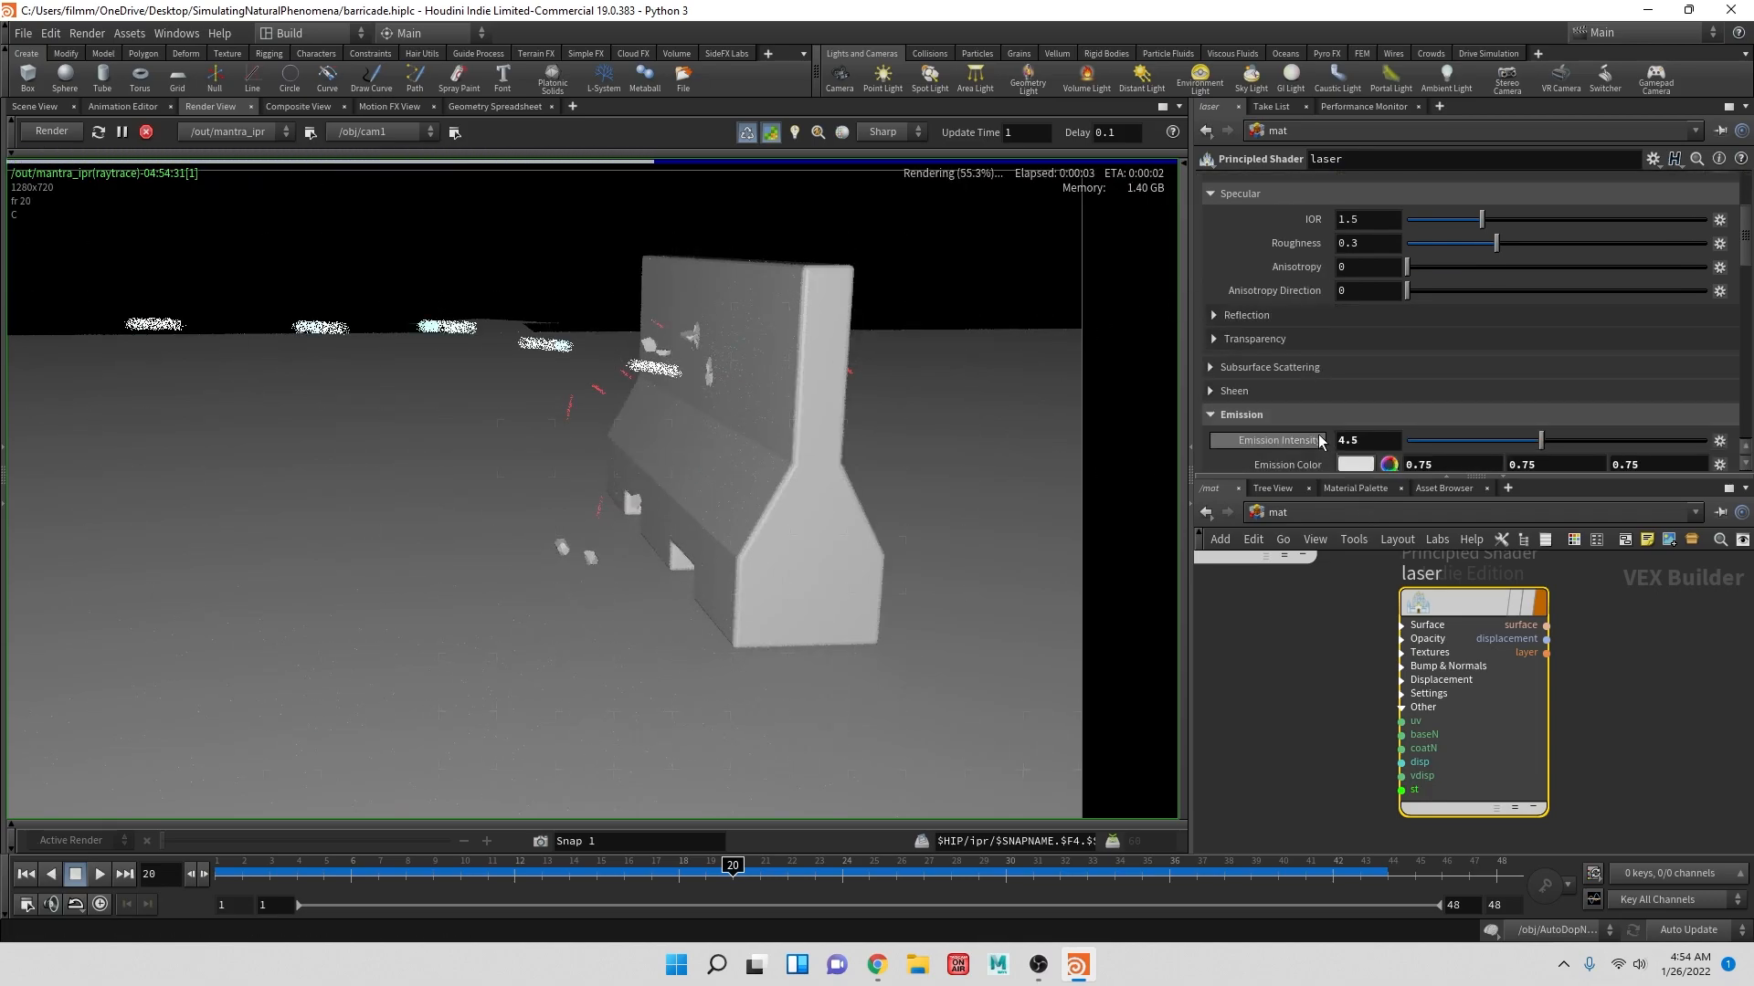
pyautogui.click(1384, 436)
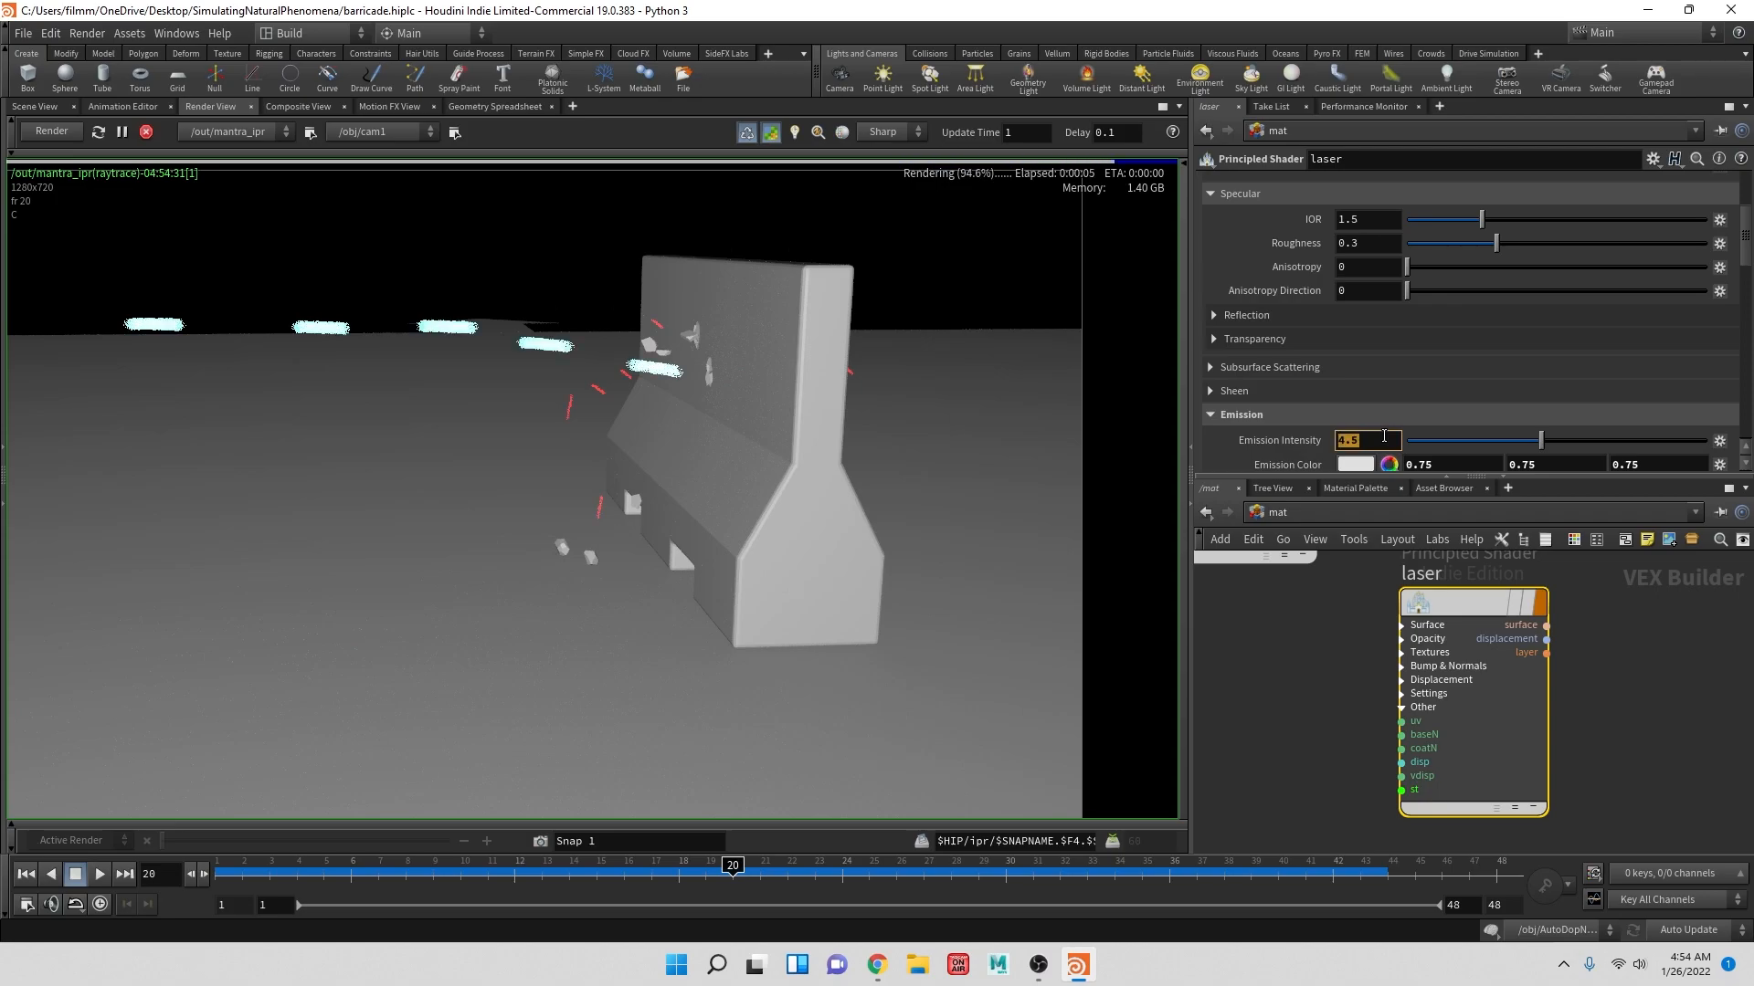
pyautogui.write('10')
pyautogui.press('Return')
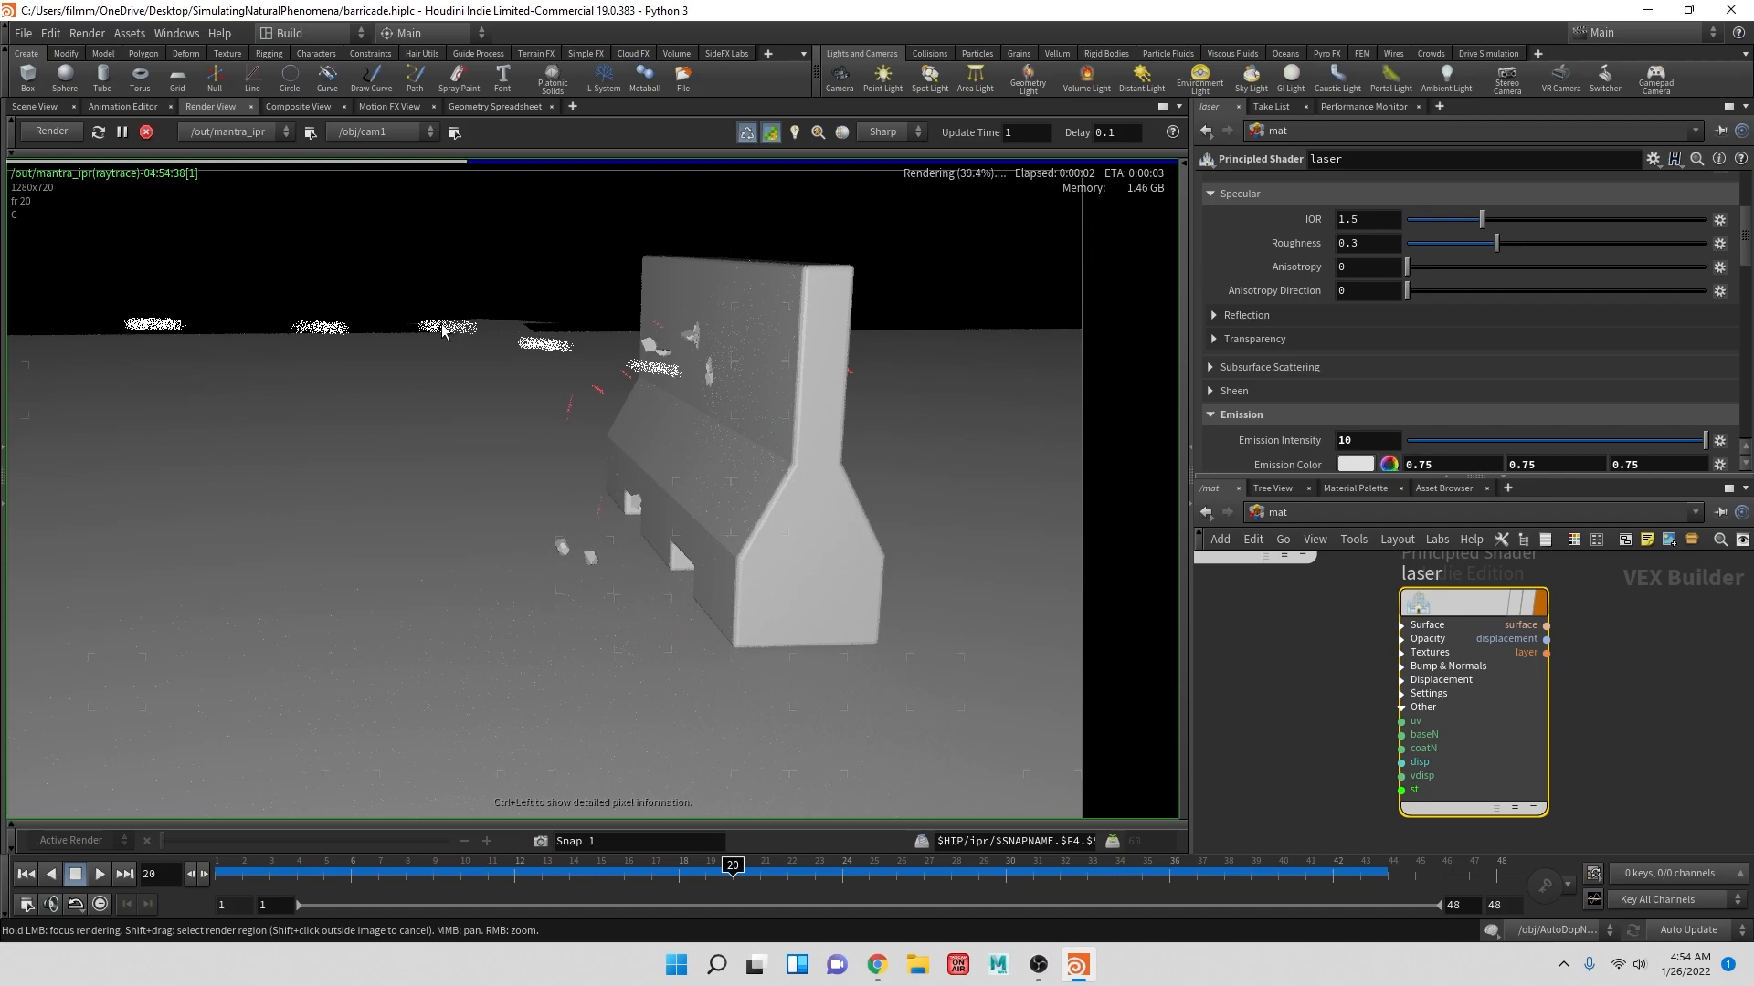
# - Make the laser shader's Emission Color pure cyan (0, 1, 1) and set its Emission Intensity to 5
pyautogui.scroll(-3, 1279, 382)
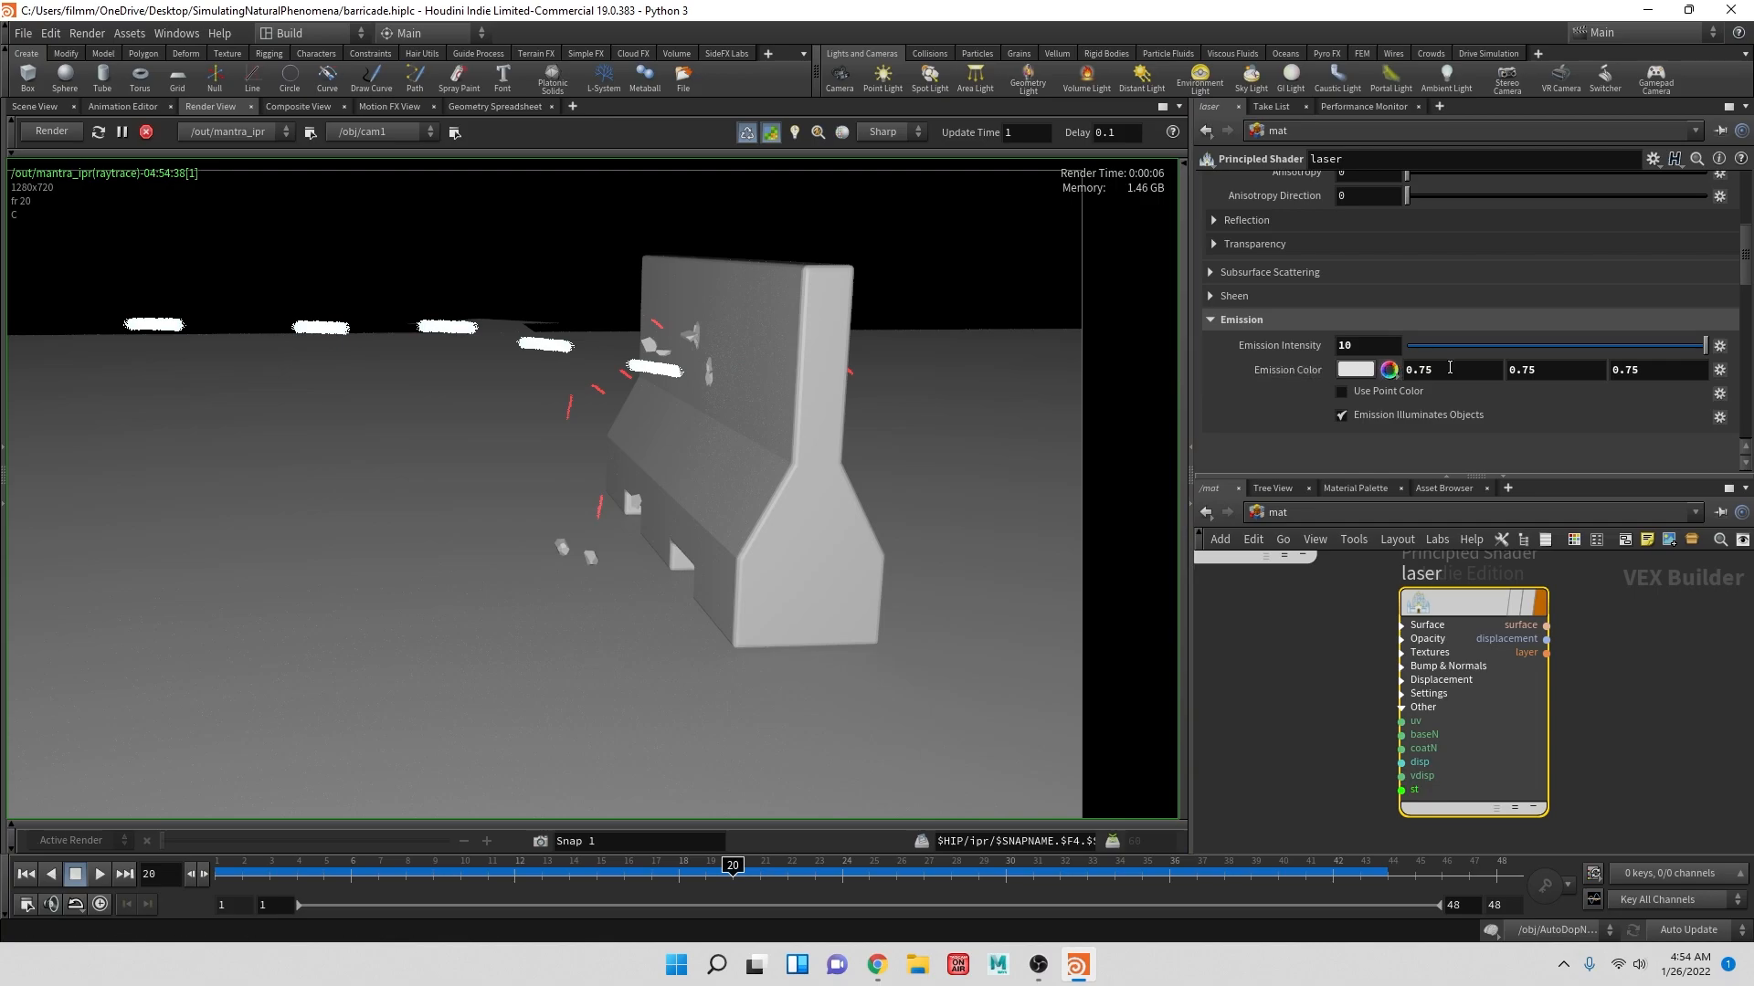
pyautogui.click(1356, 371)
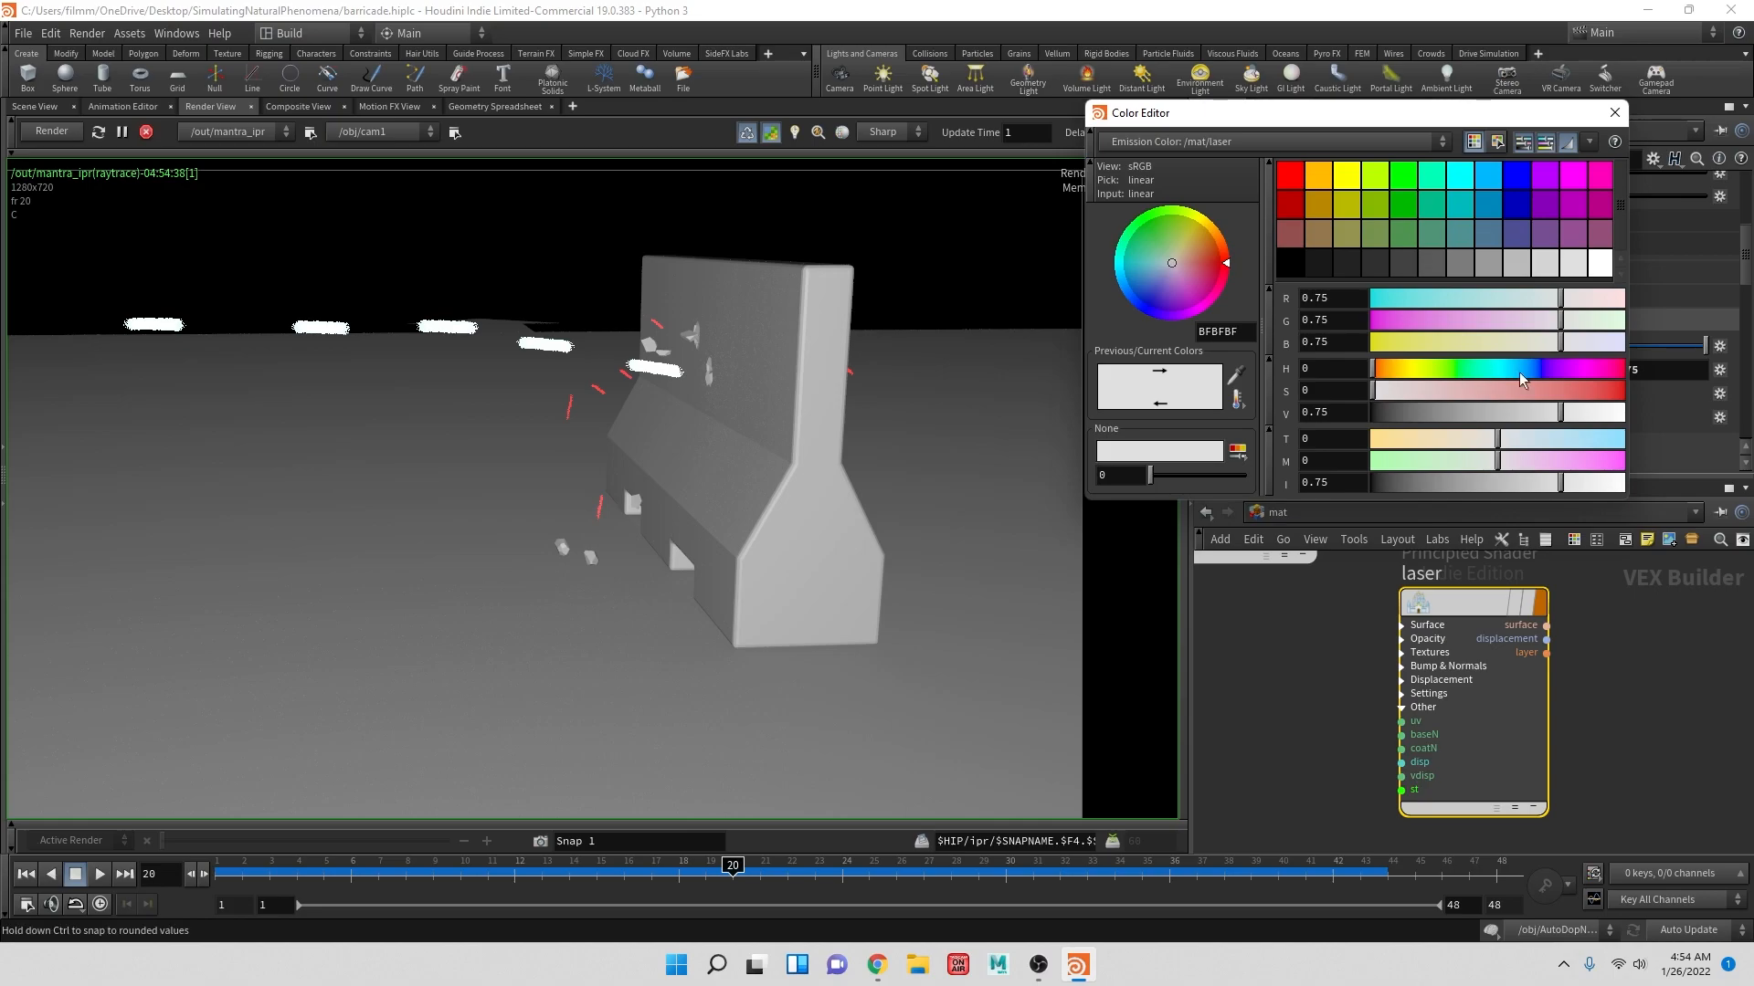
pyautogui.click(1461, 174)
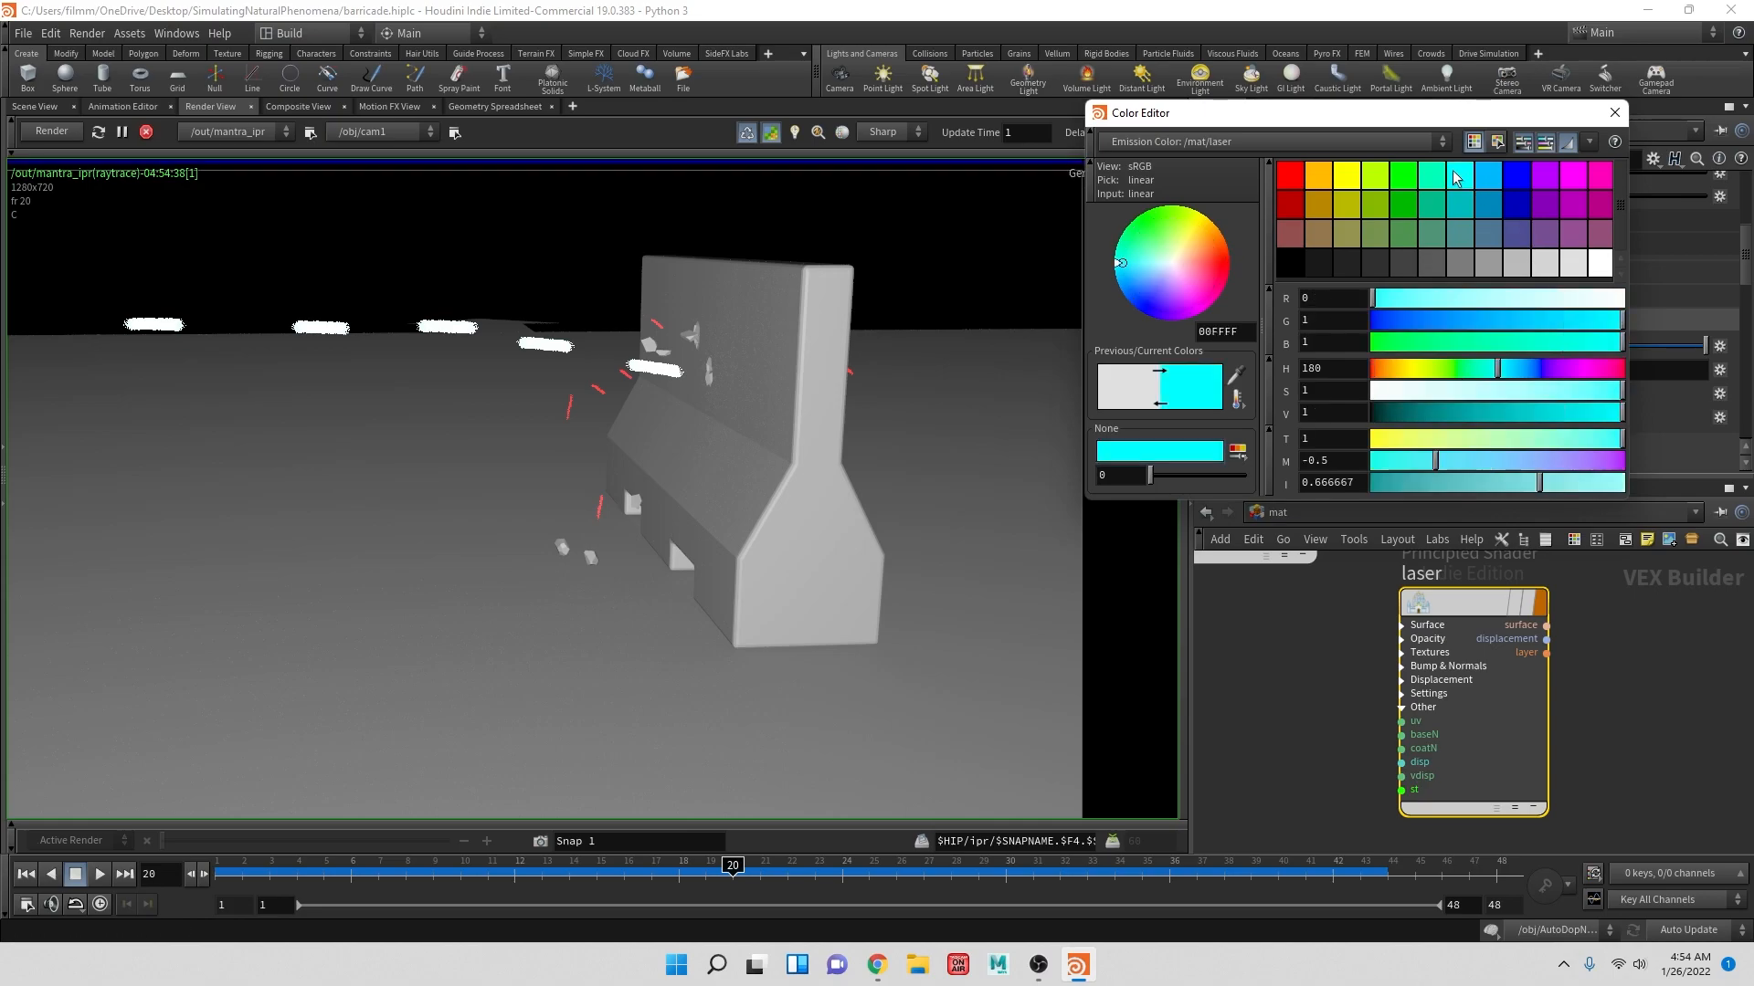
pyautogui.click(1613, 115)
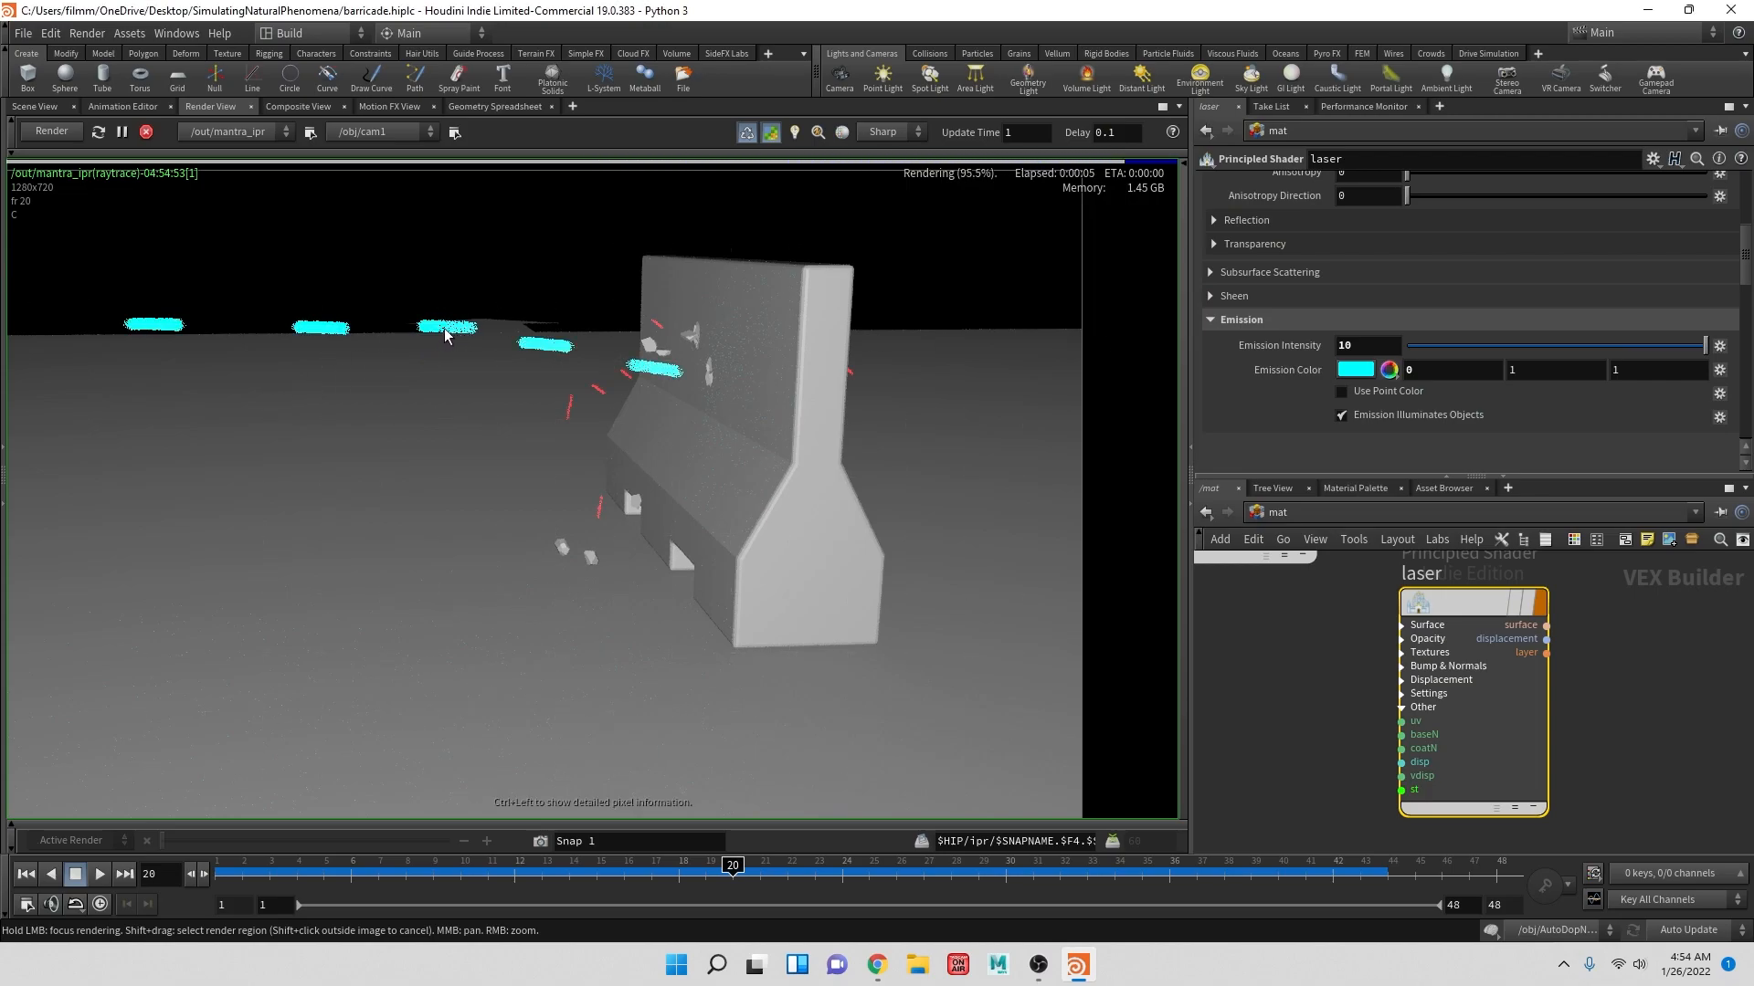
pyautogui.click(1382, 347)
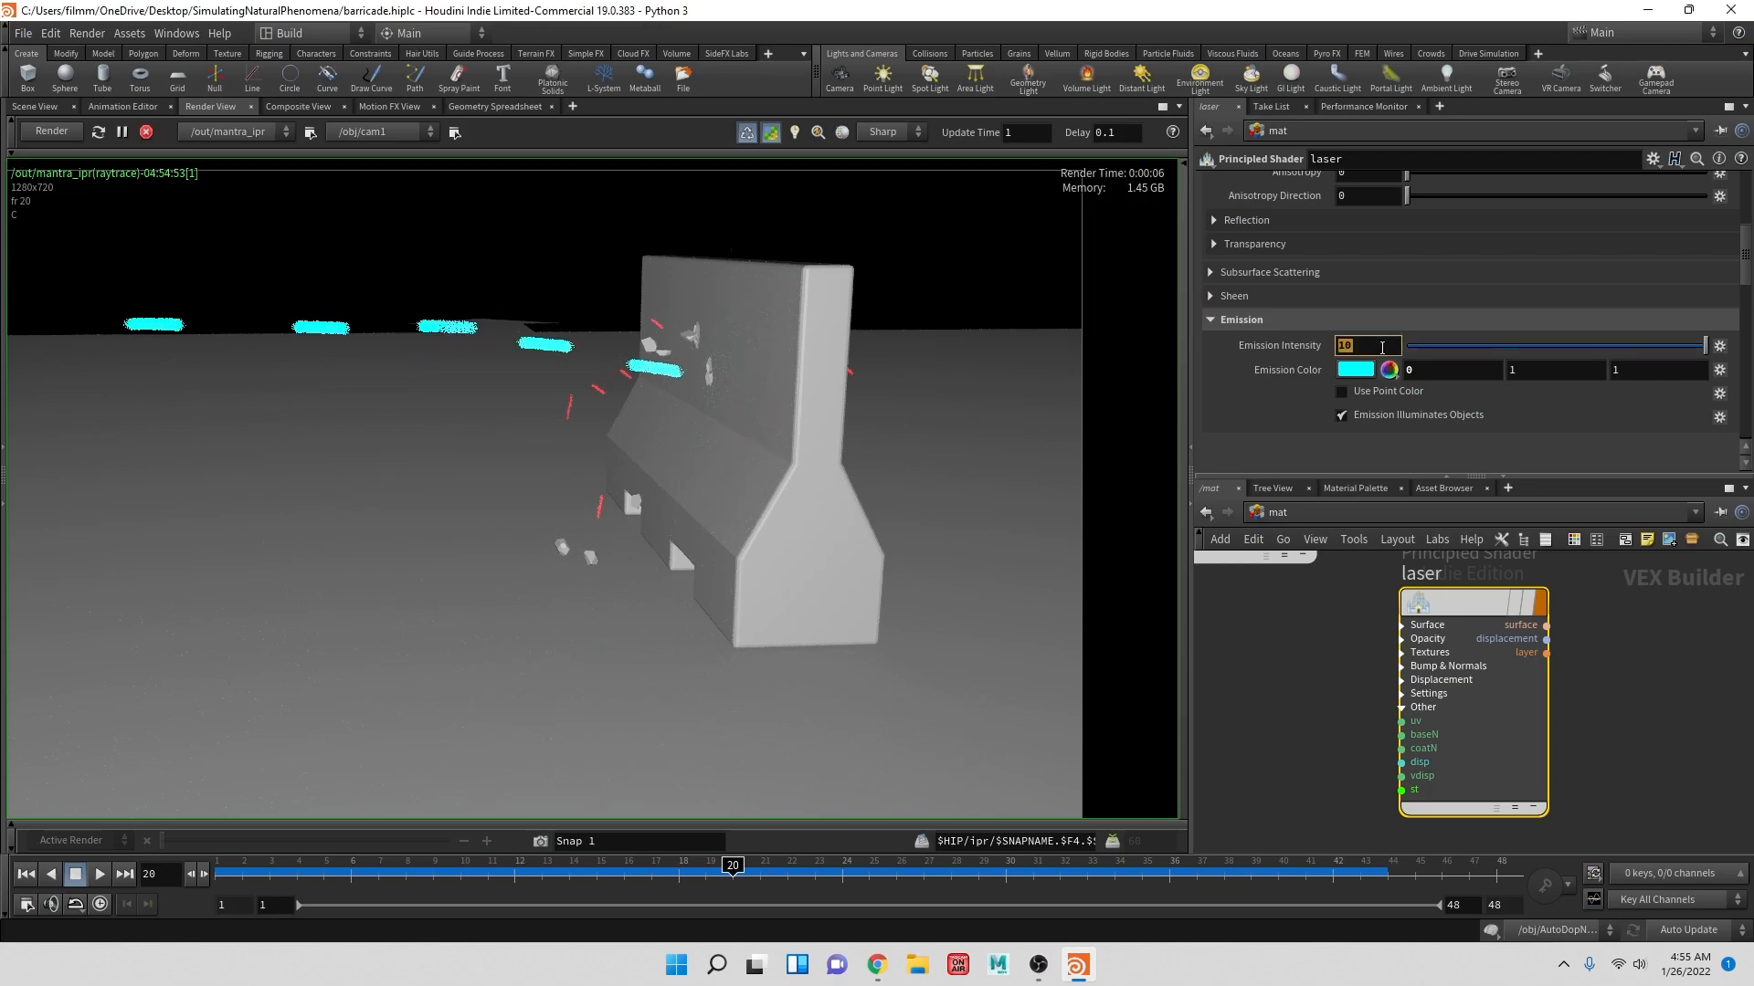
pyautogui.write('5')
pyautogui.press('Return')
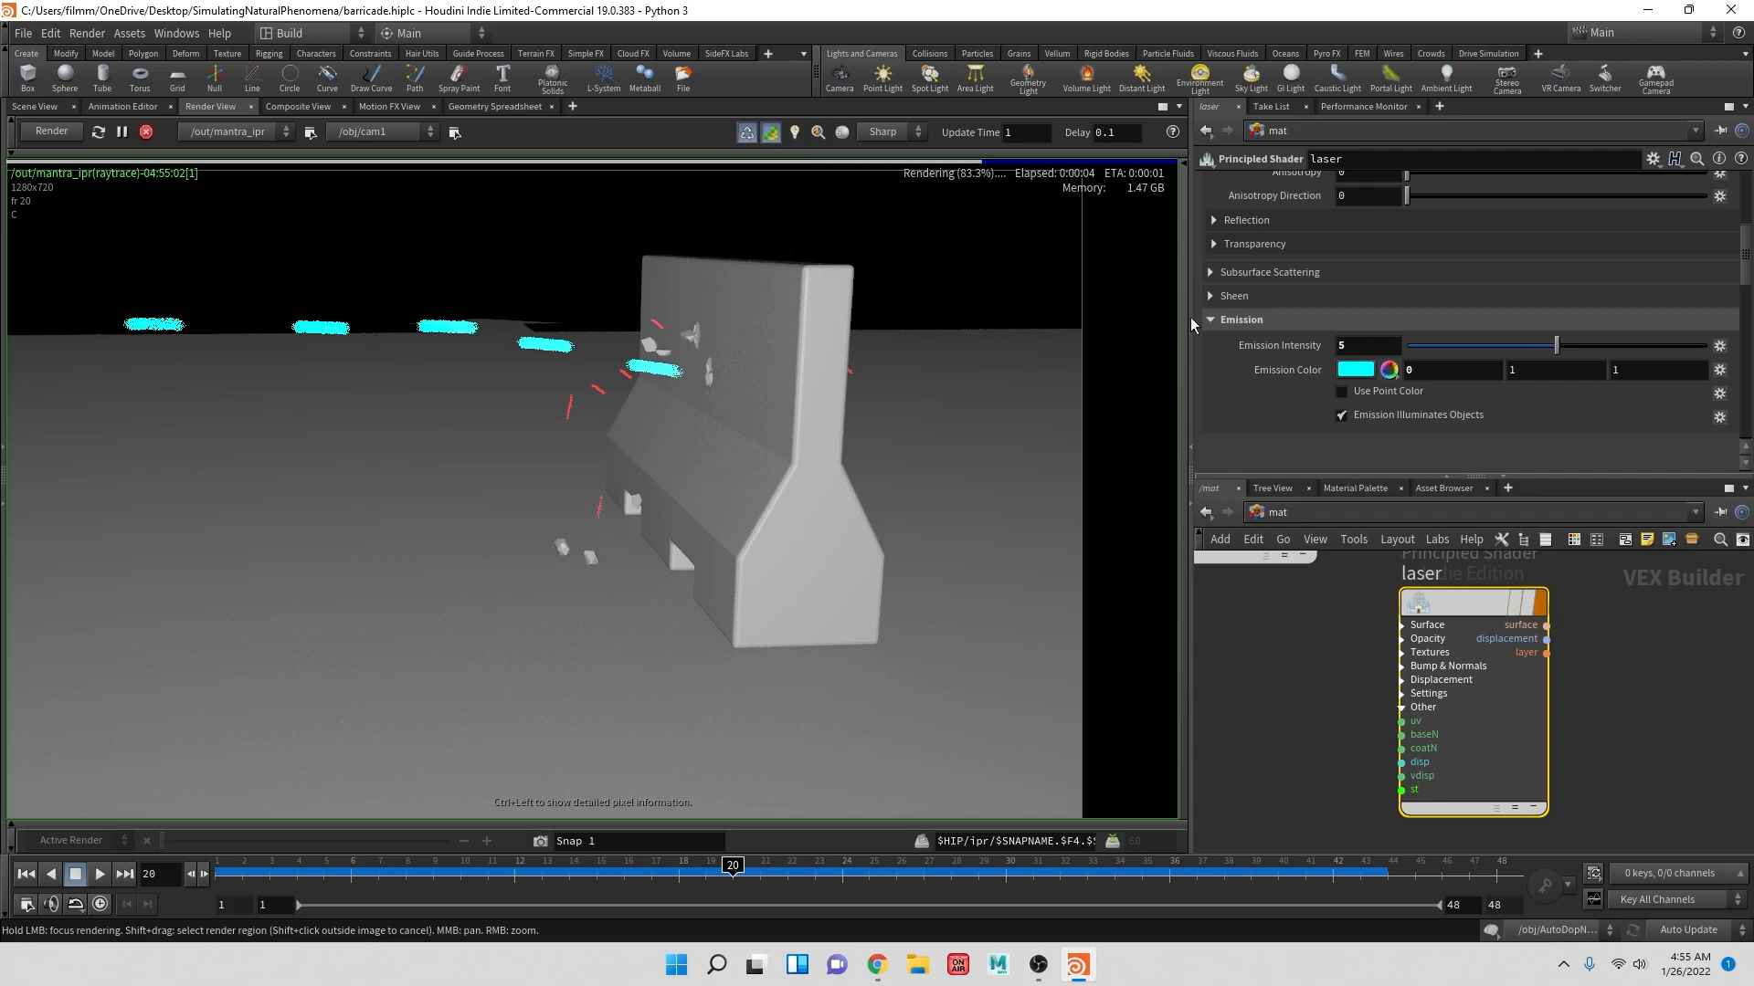
# - Set the laser shader's Emission Color to .01, 10, 10 and refresh the render around the laser particles
pyautogui.click(1439, 368)
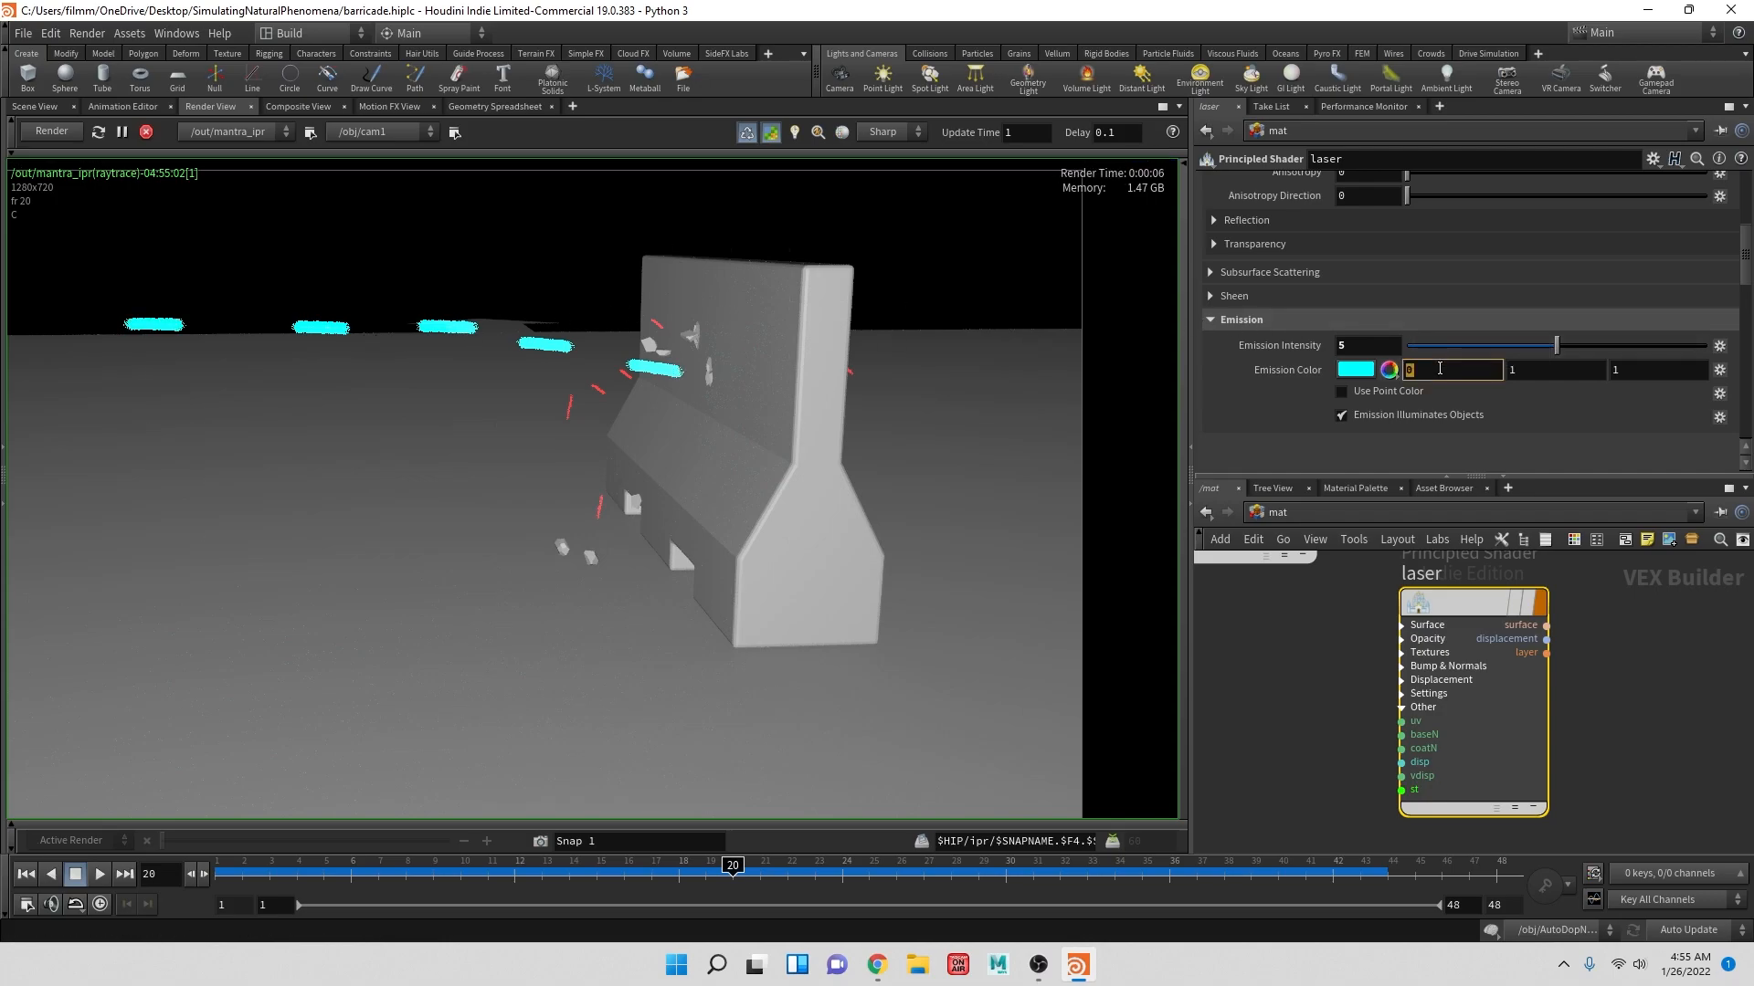
pyautogui.press('Return')
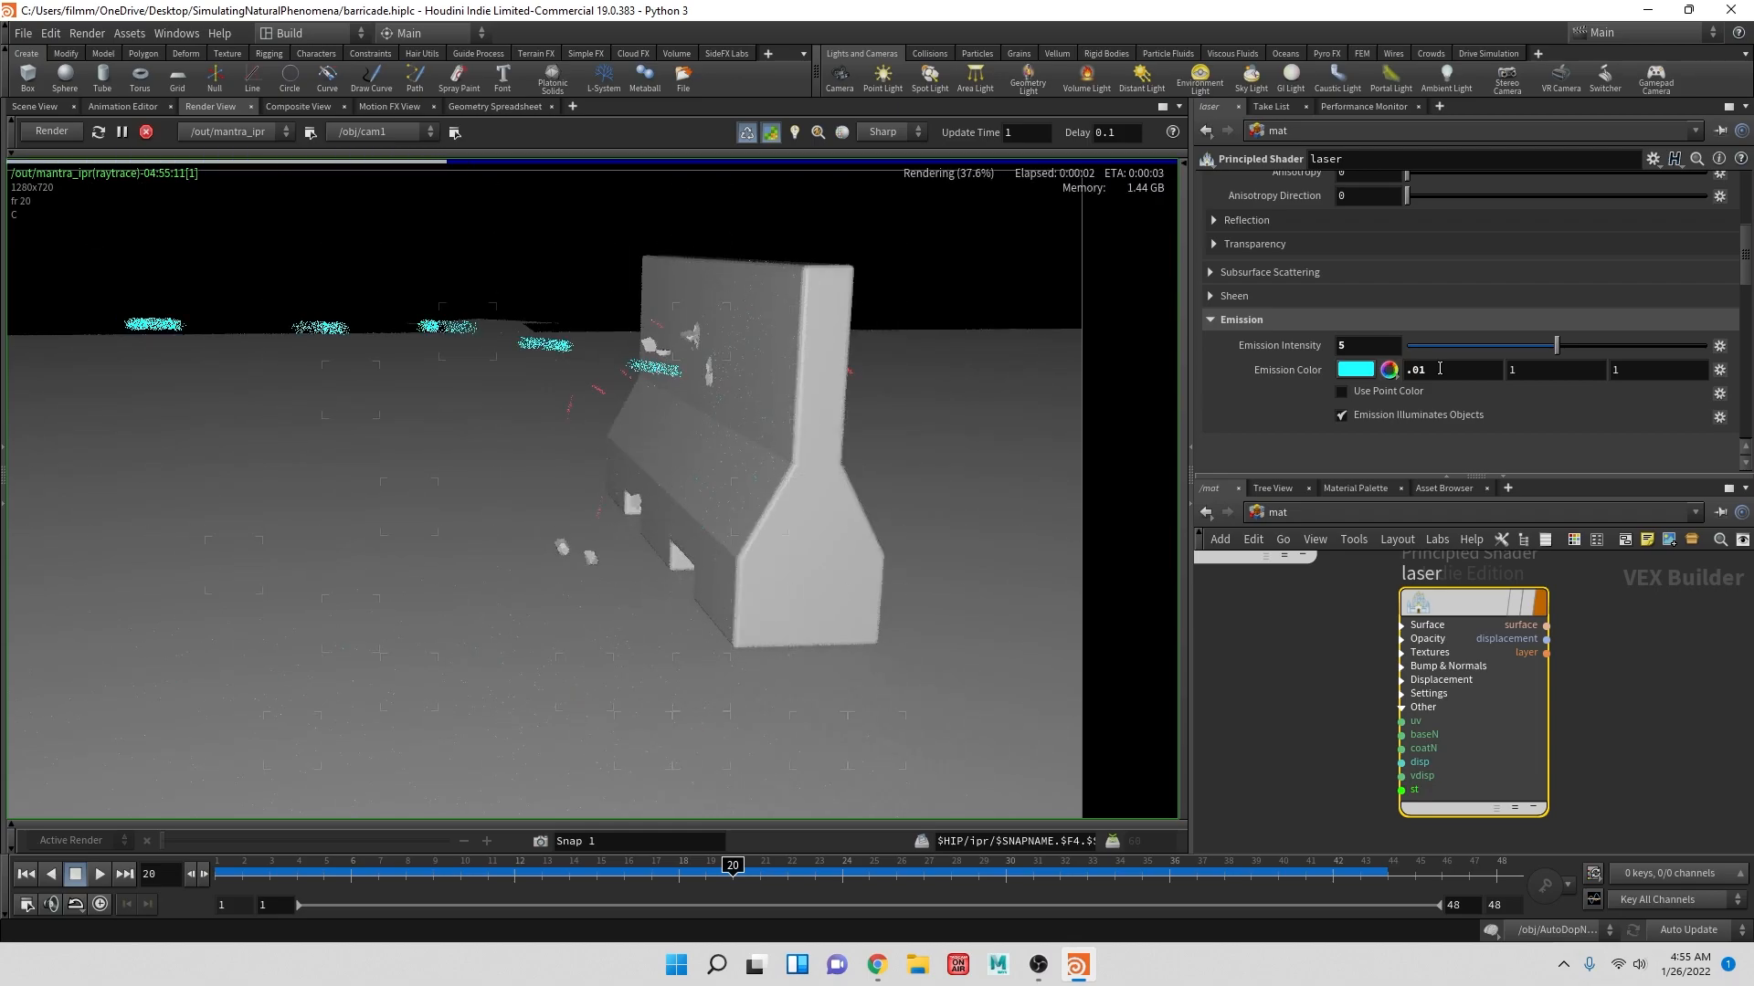
pyautogui.click(1534, 375)
pyautogui.doubleClick(1533, 369)
pyautogui.write('10')
pyautogui.press('Tab')
pyautogui.write('10')
pyautogui.press('Tab')
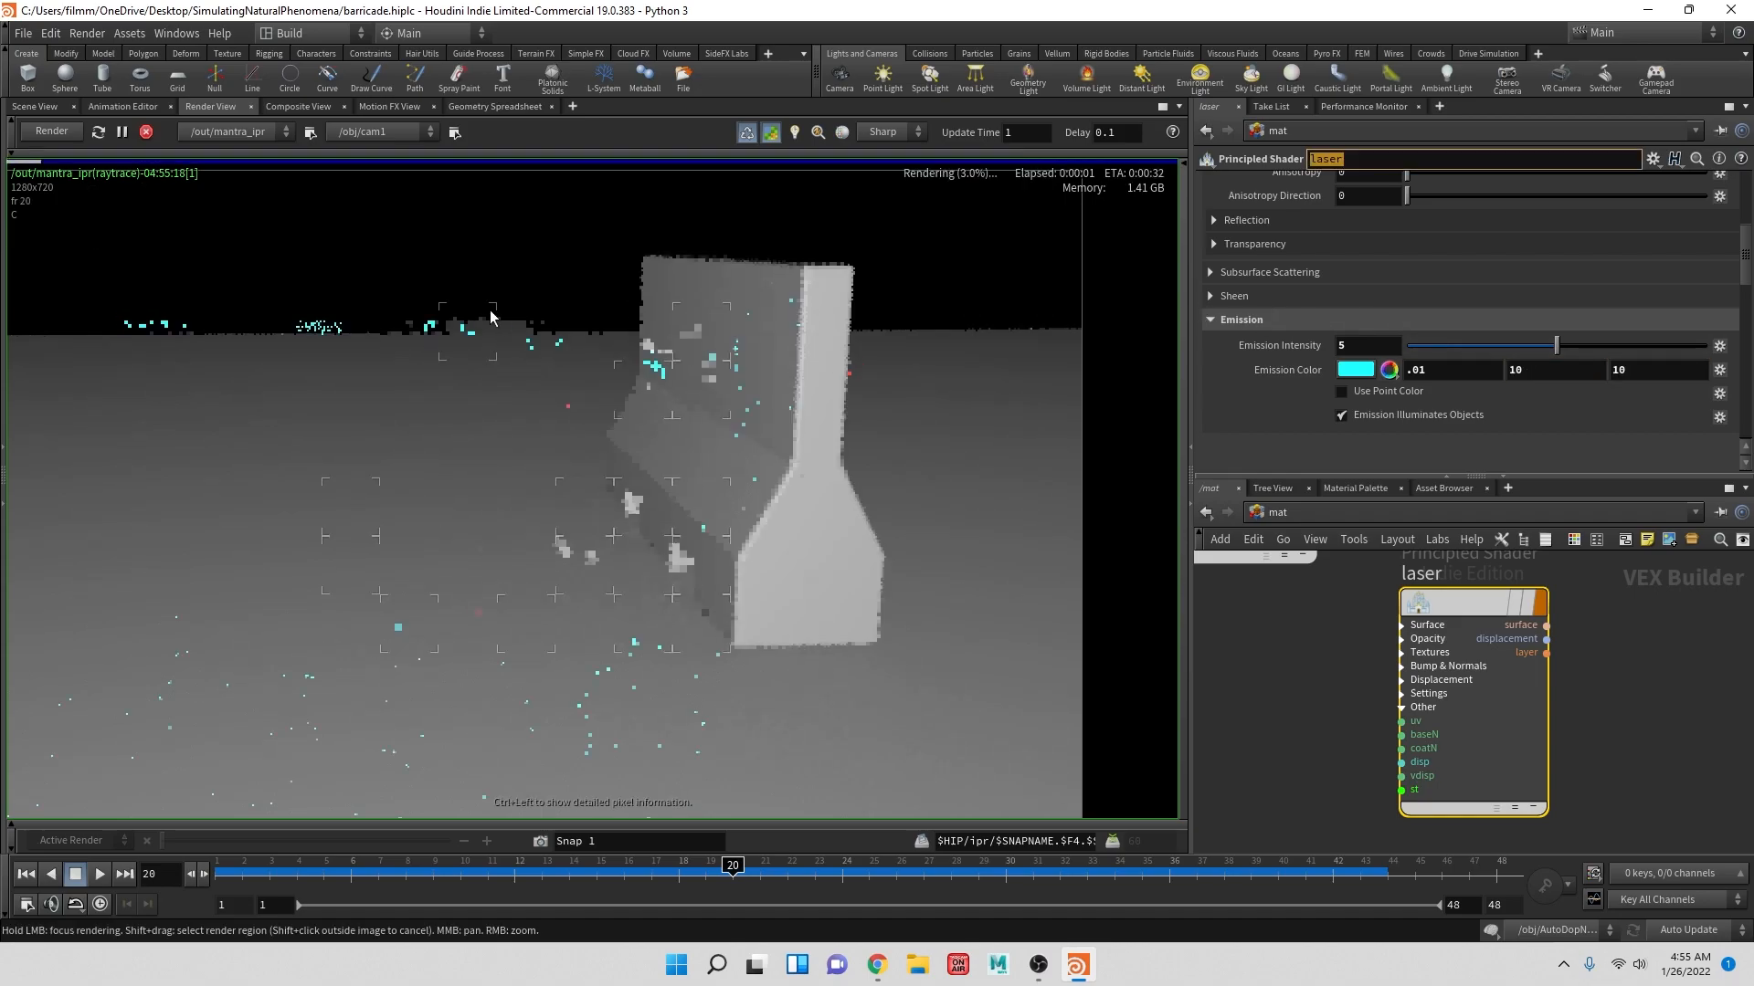
pyautogui.click(556, 349)
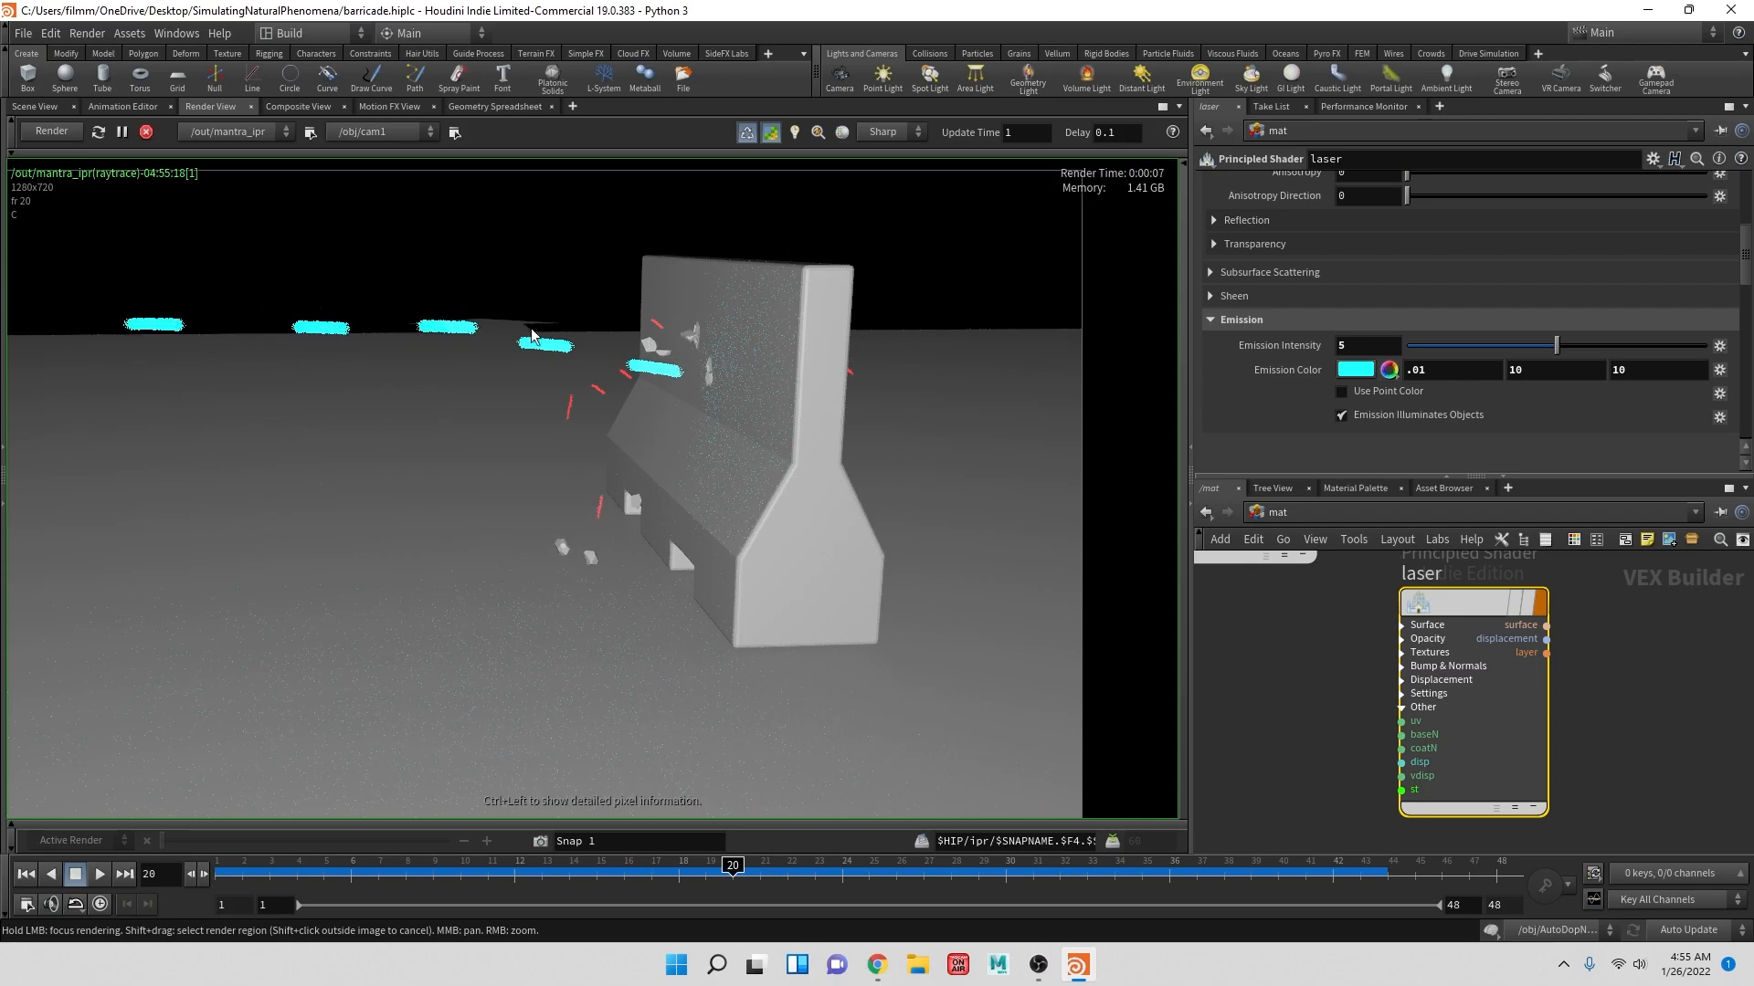
# - Set the laser shader's Base Color back to pure white (1, 1, 1)
pyautogui.scroll(5, 1356, 321)
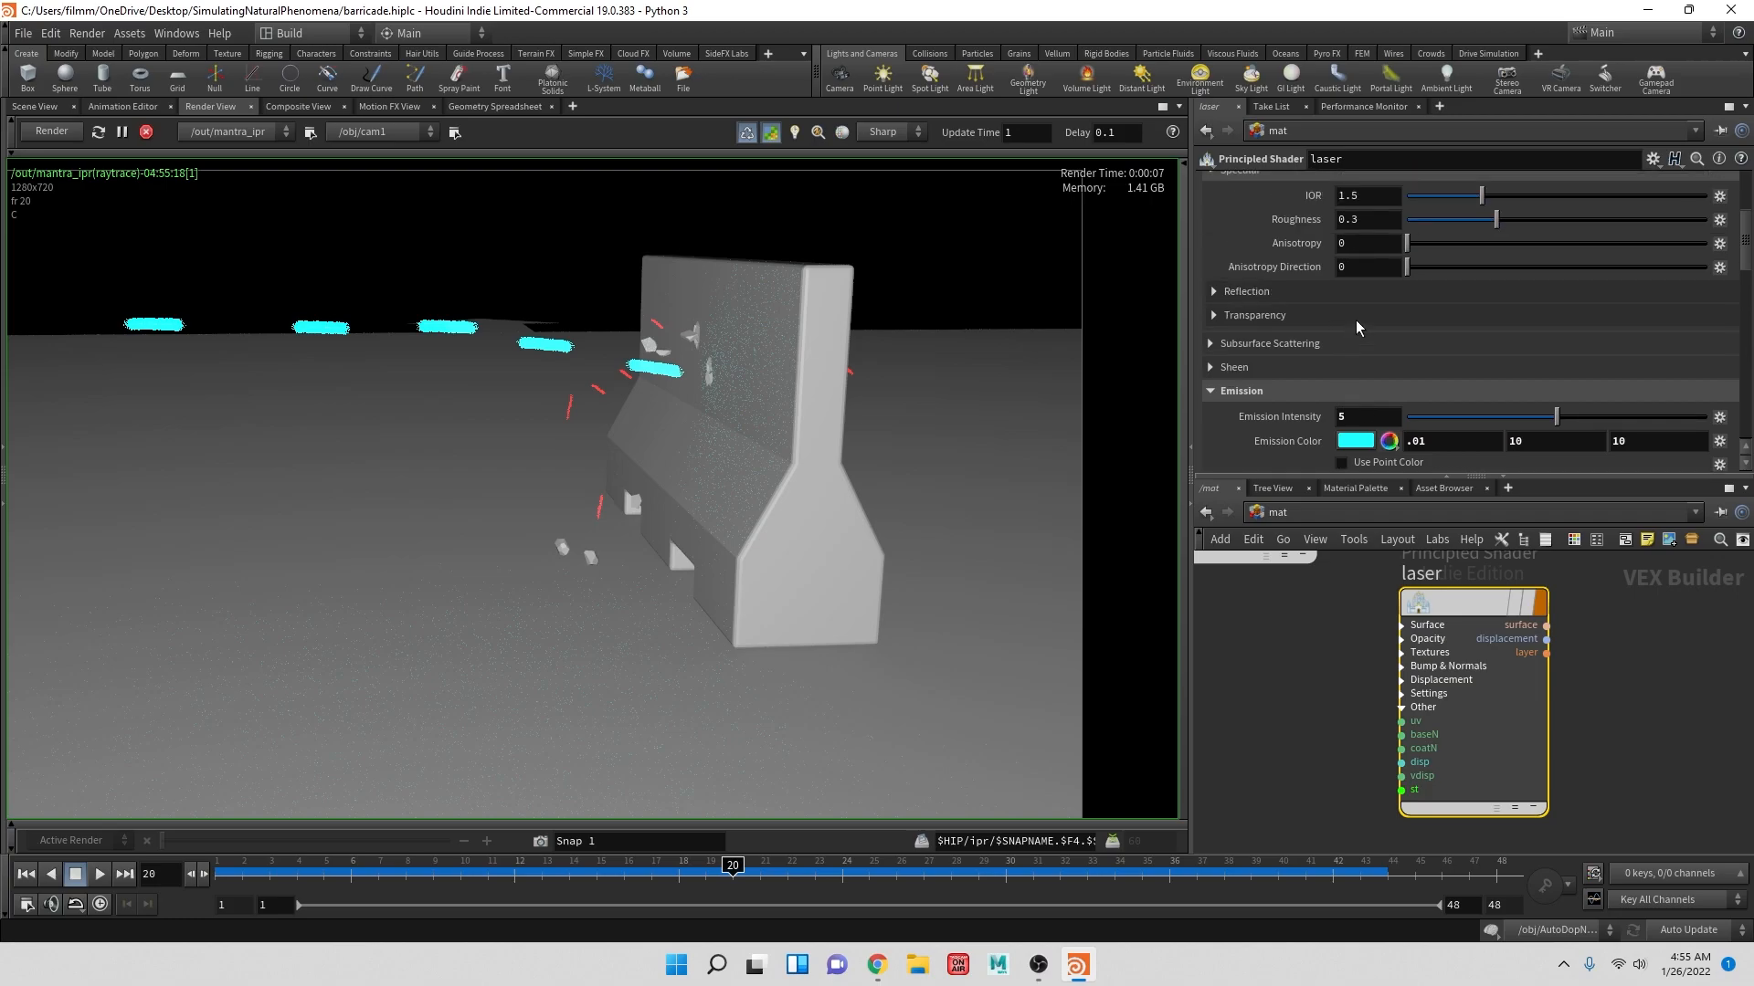
pyautogui.scroll(1, 1355, 314)
pyautogui.click(1479, 239)
pyautogui.write('1')
pyautogui.press('Tab')
pyautogui.write('1')
pyautogui.press('Tab')
pyautogui.write('1')
pyautogui.press('Tab')
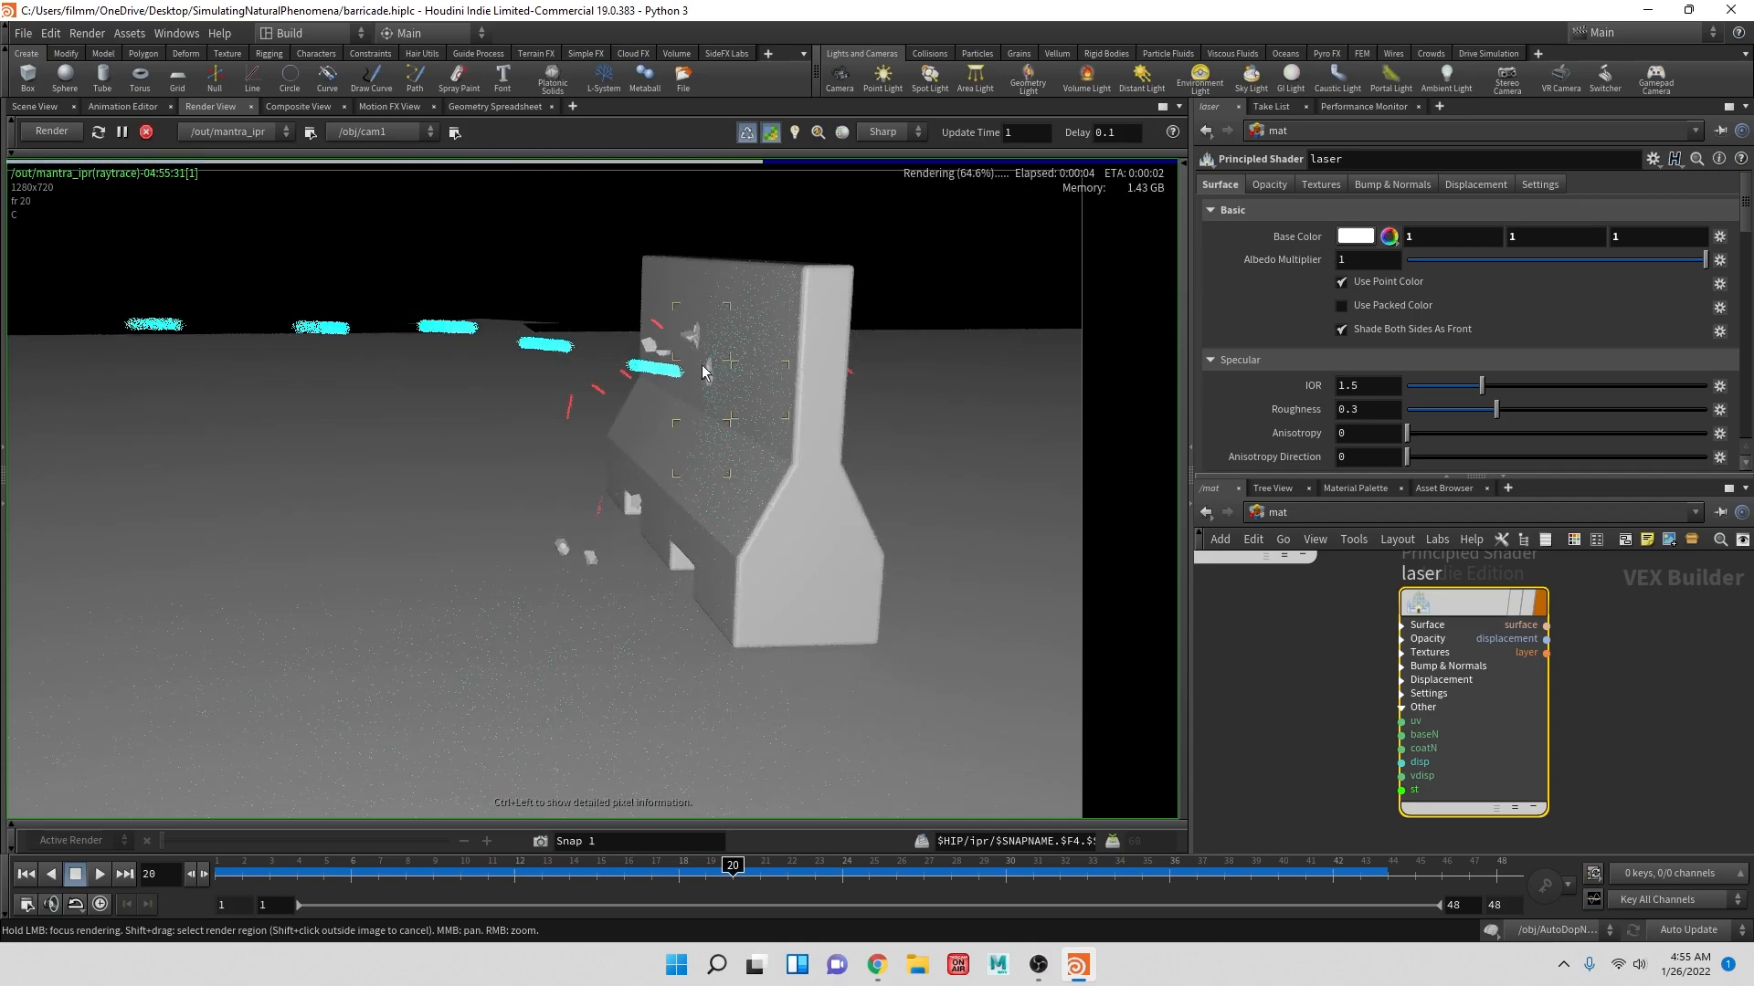
# - Lower the laser shader's Emission Intensity to 1 and enable Use Point Color for the emission
pyautogui.scroll(-6, 1346, 380)
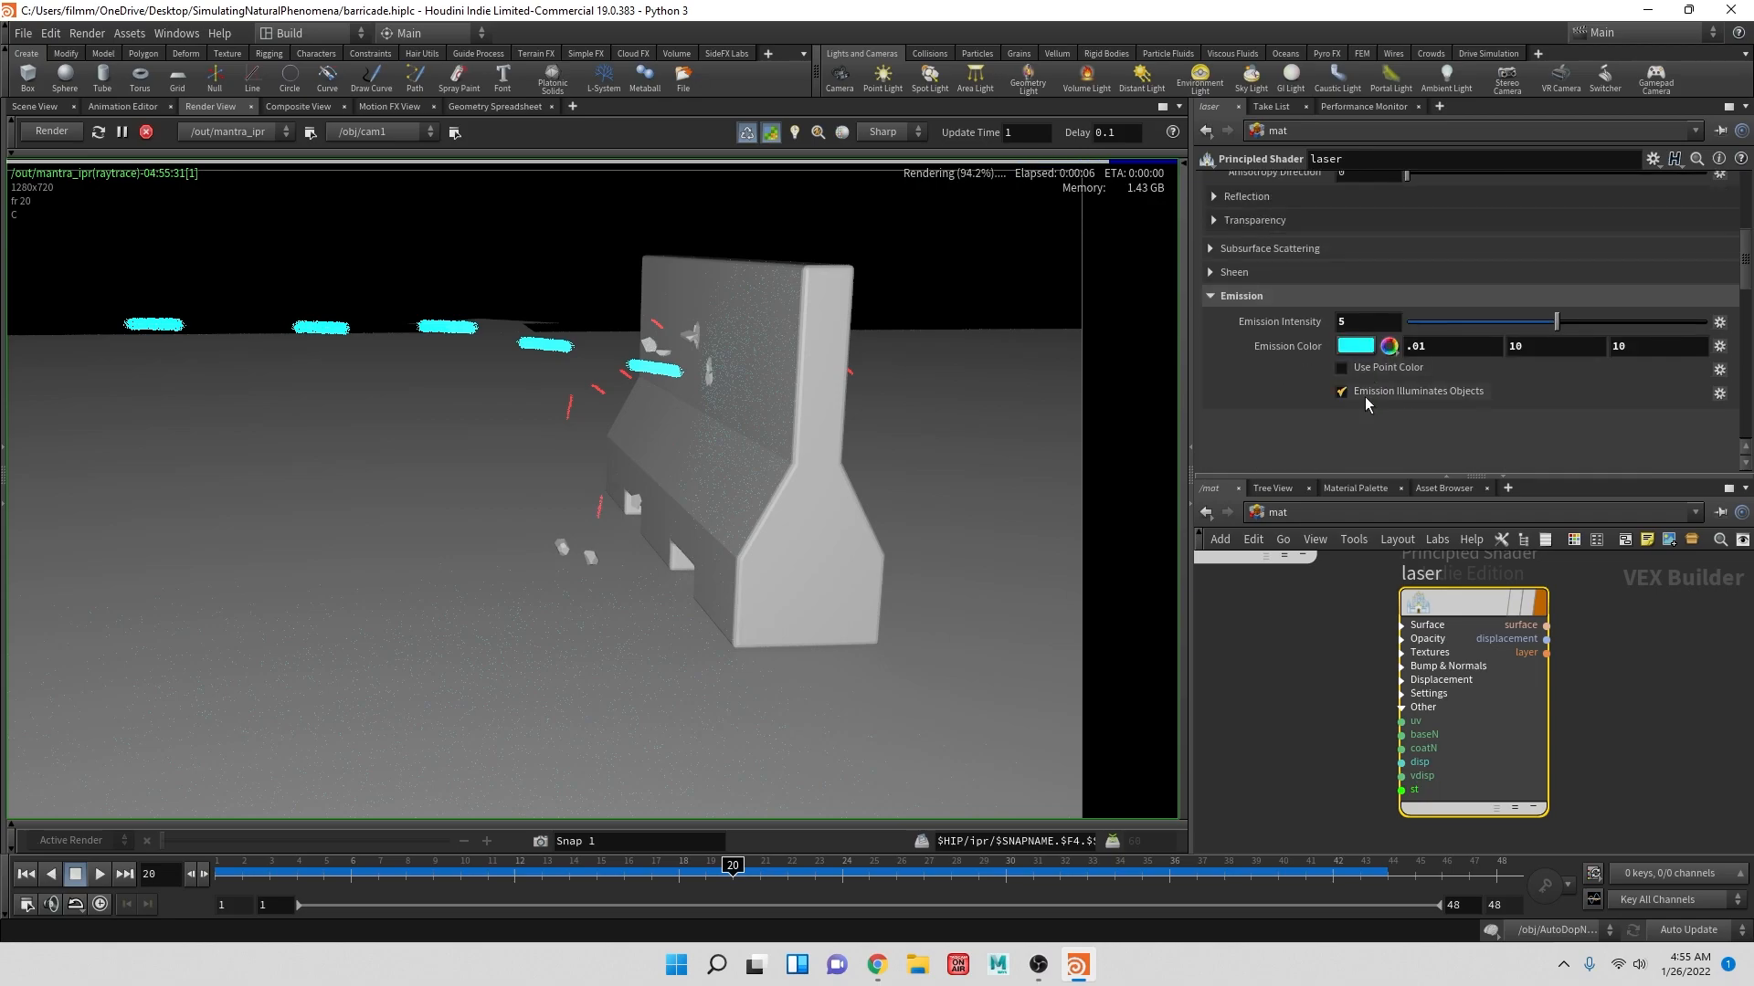
pyautogui.press('BackSpace')
pyautogui.press('Return')
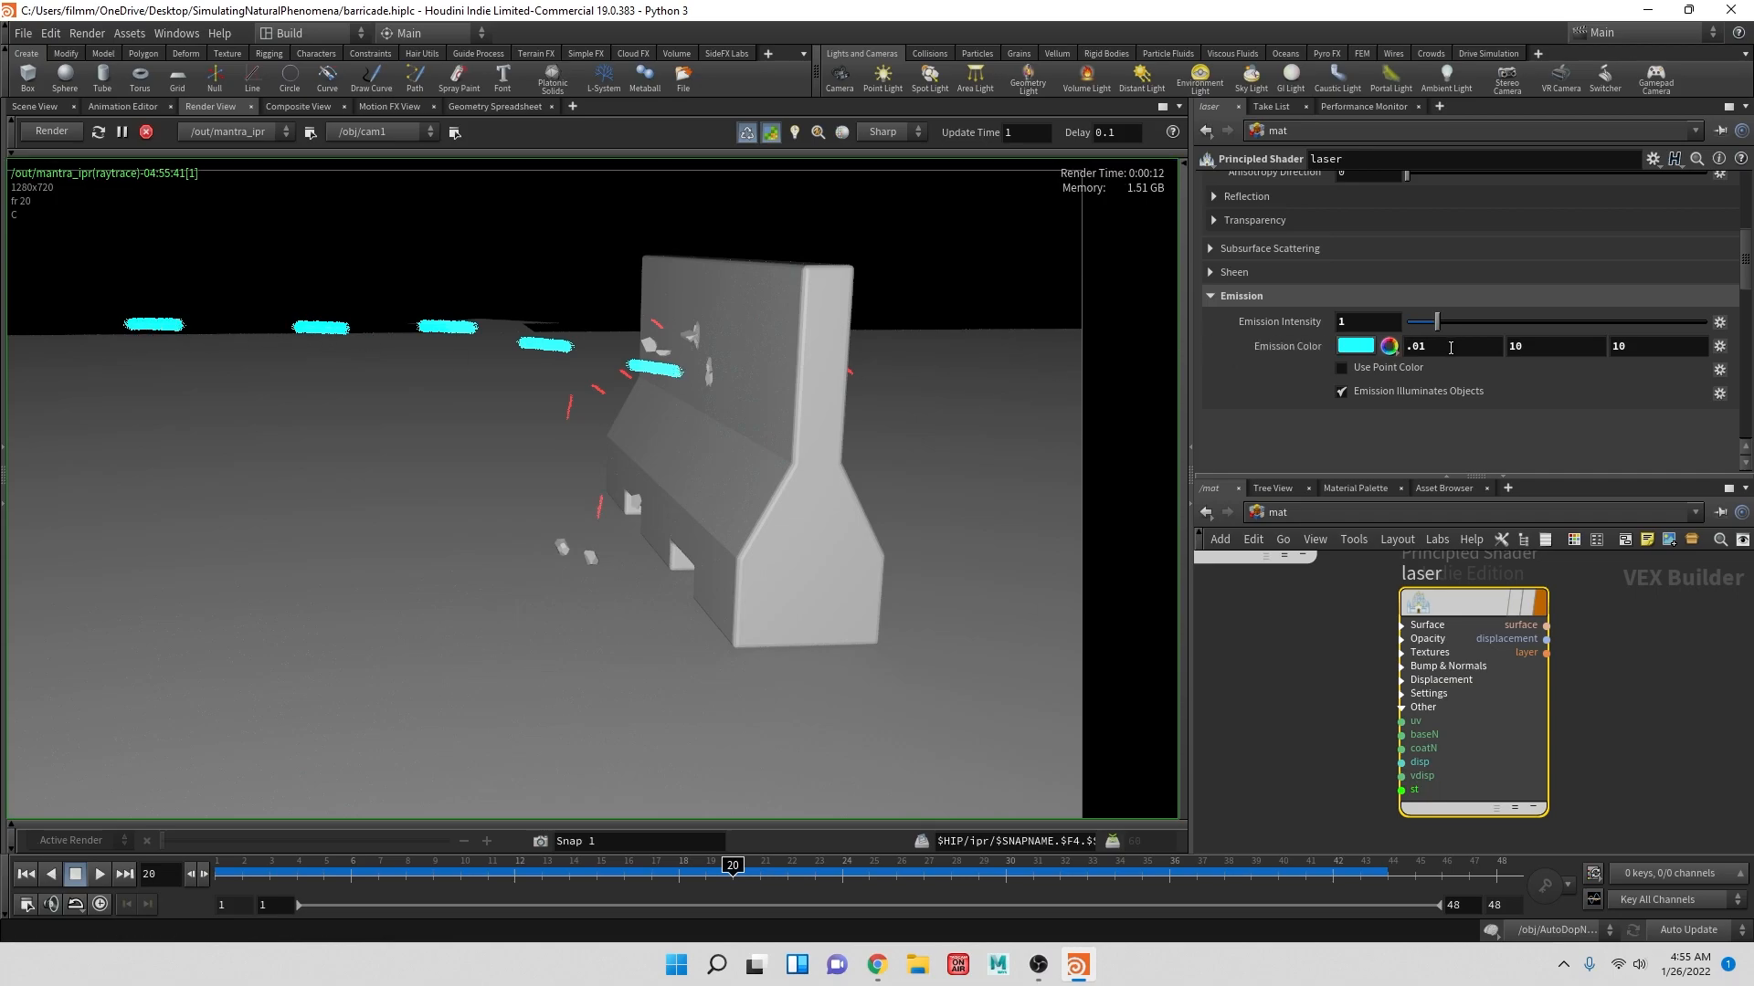
pyautogui.click(1379, 369)
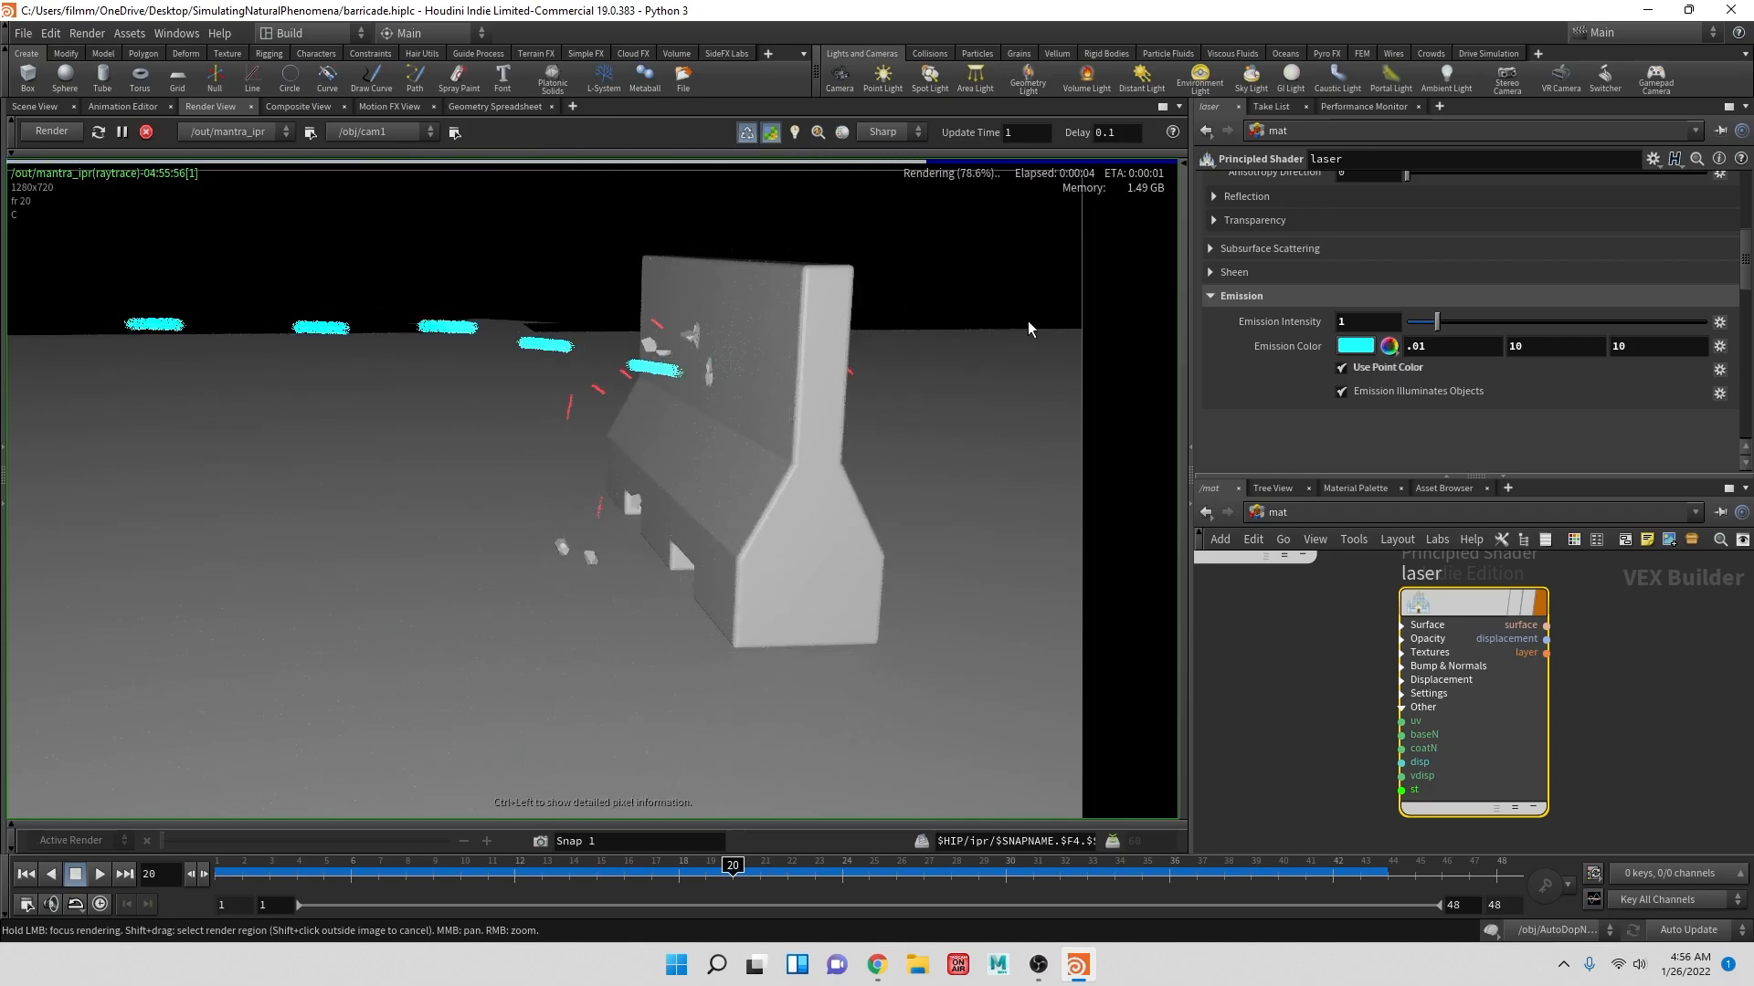
# - Try an Albedo Multiplier of 2 on the laser shader, and raise it to 10
pyautogui.scroll(10, 1450, 360)
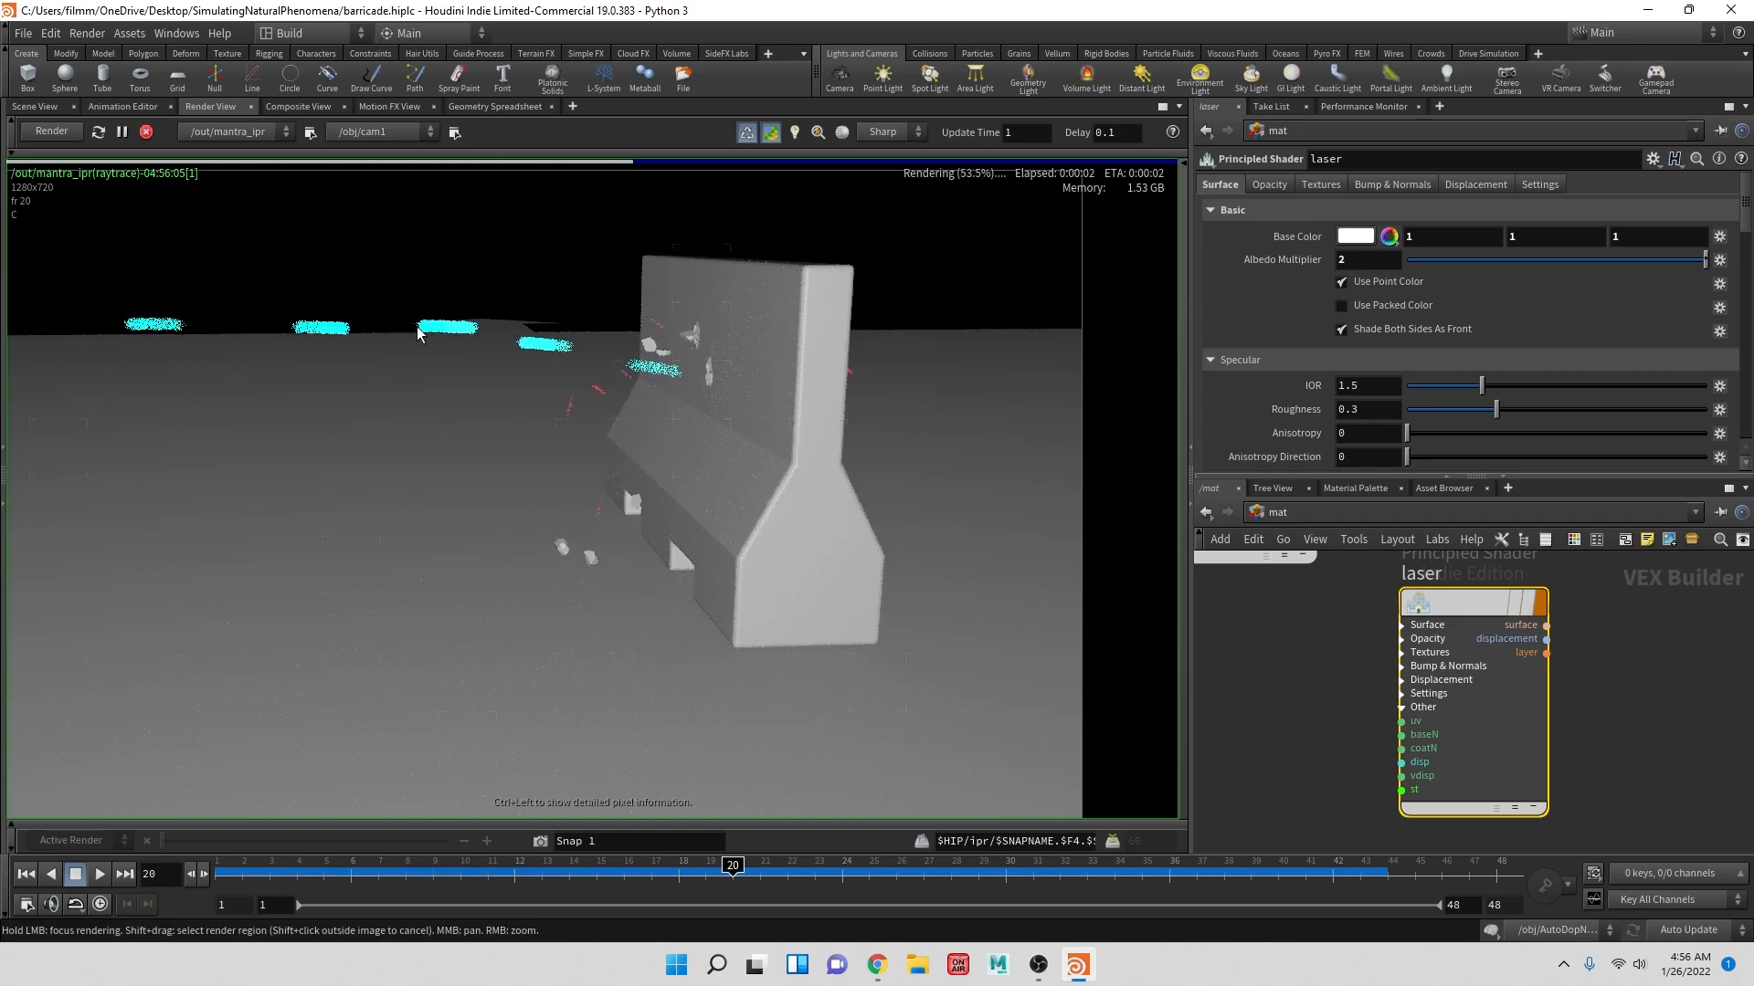
pyautogui.doubleClick(1378, 265)
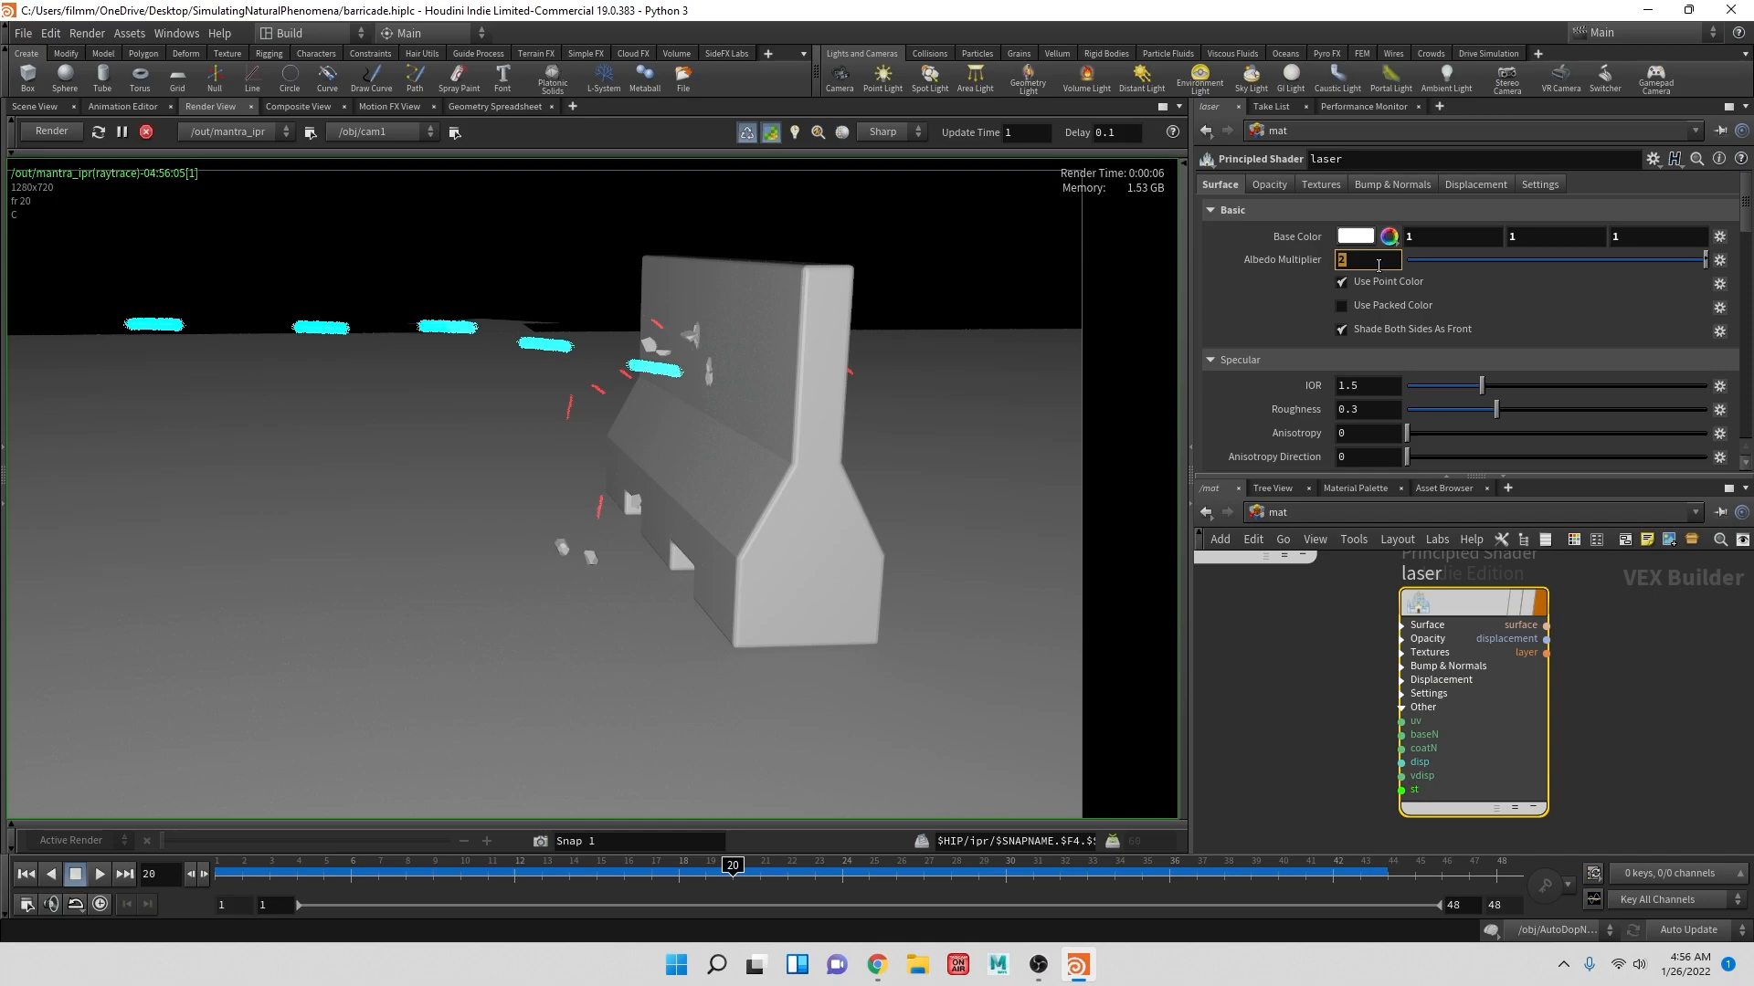
pyautogui.press('Return')
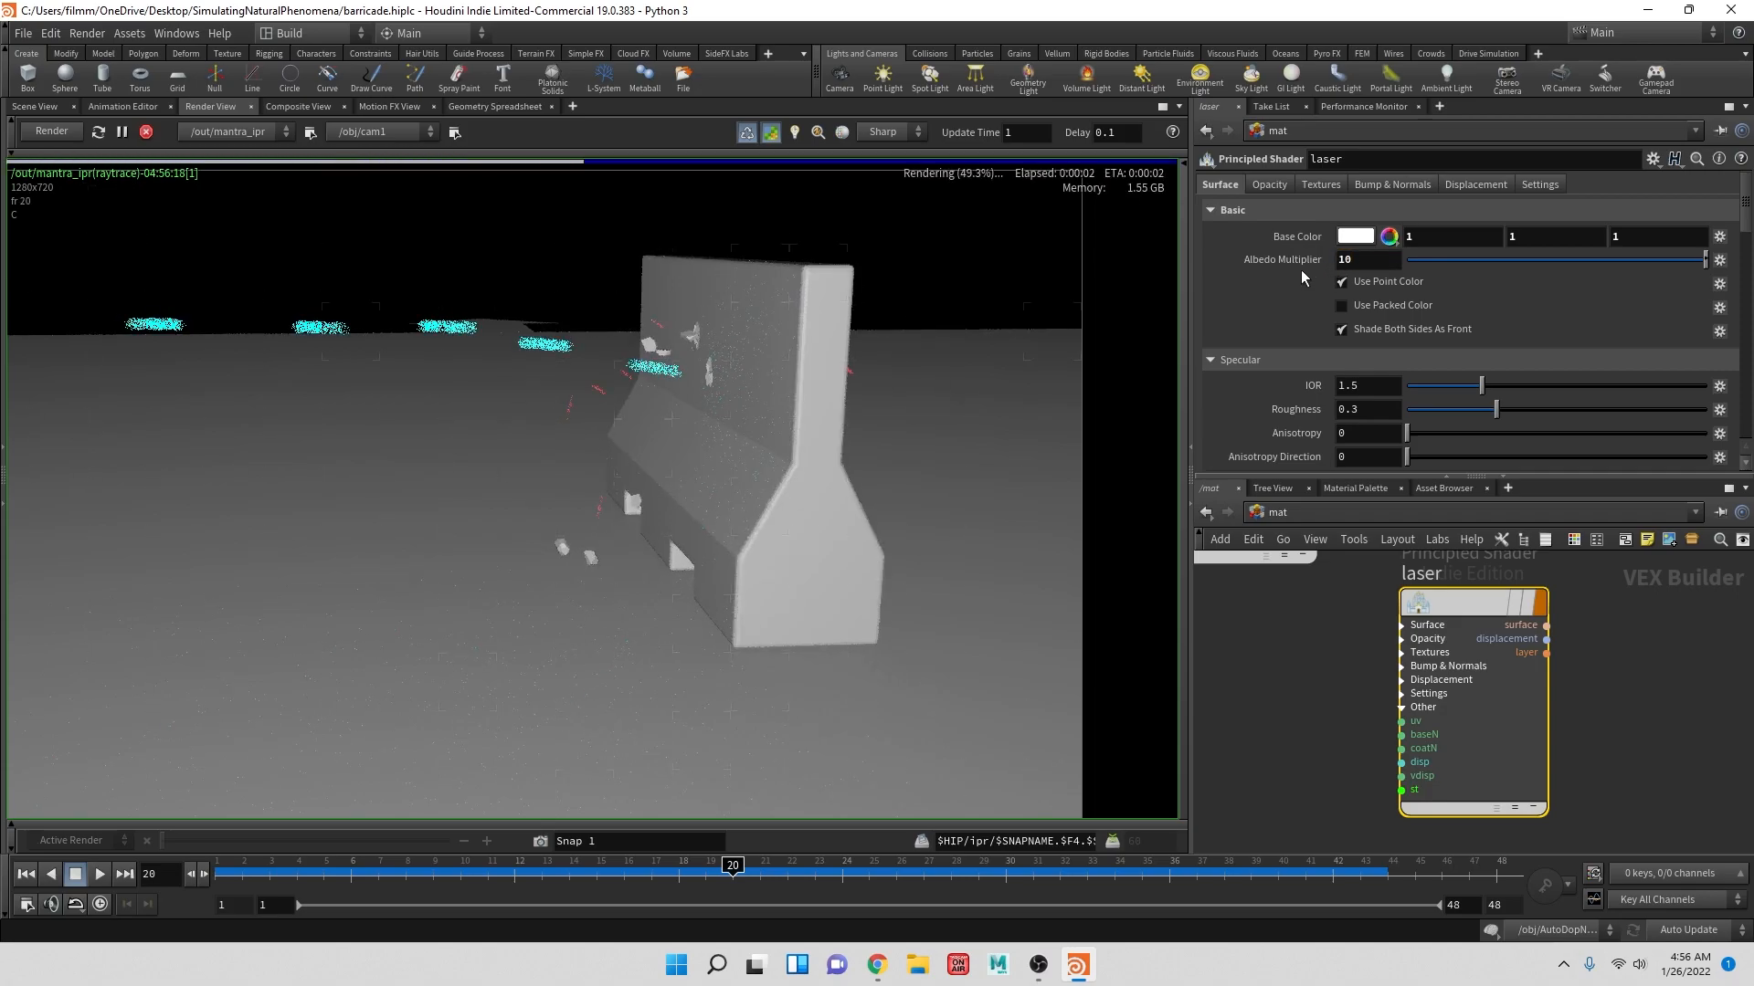
# - Set the green and blue components of the laser shader's Emission Color to 1
pyautogui.scroll(-5, 1374, 319)
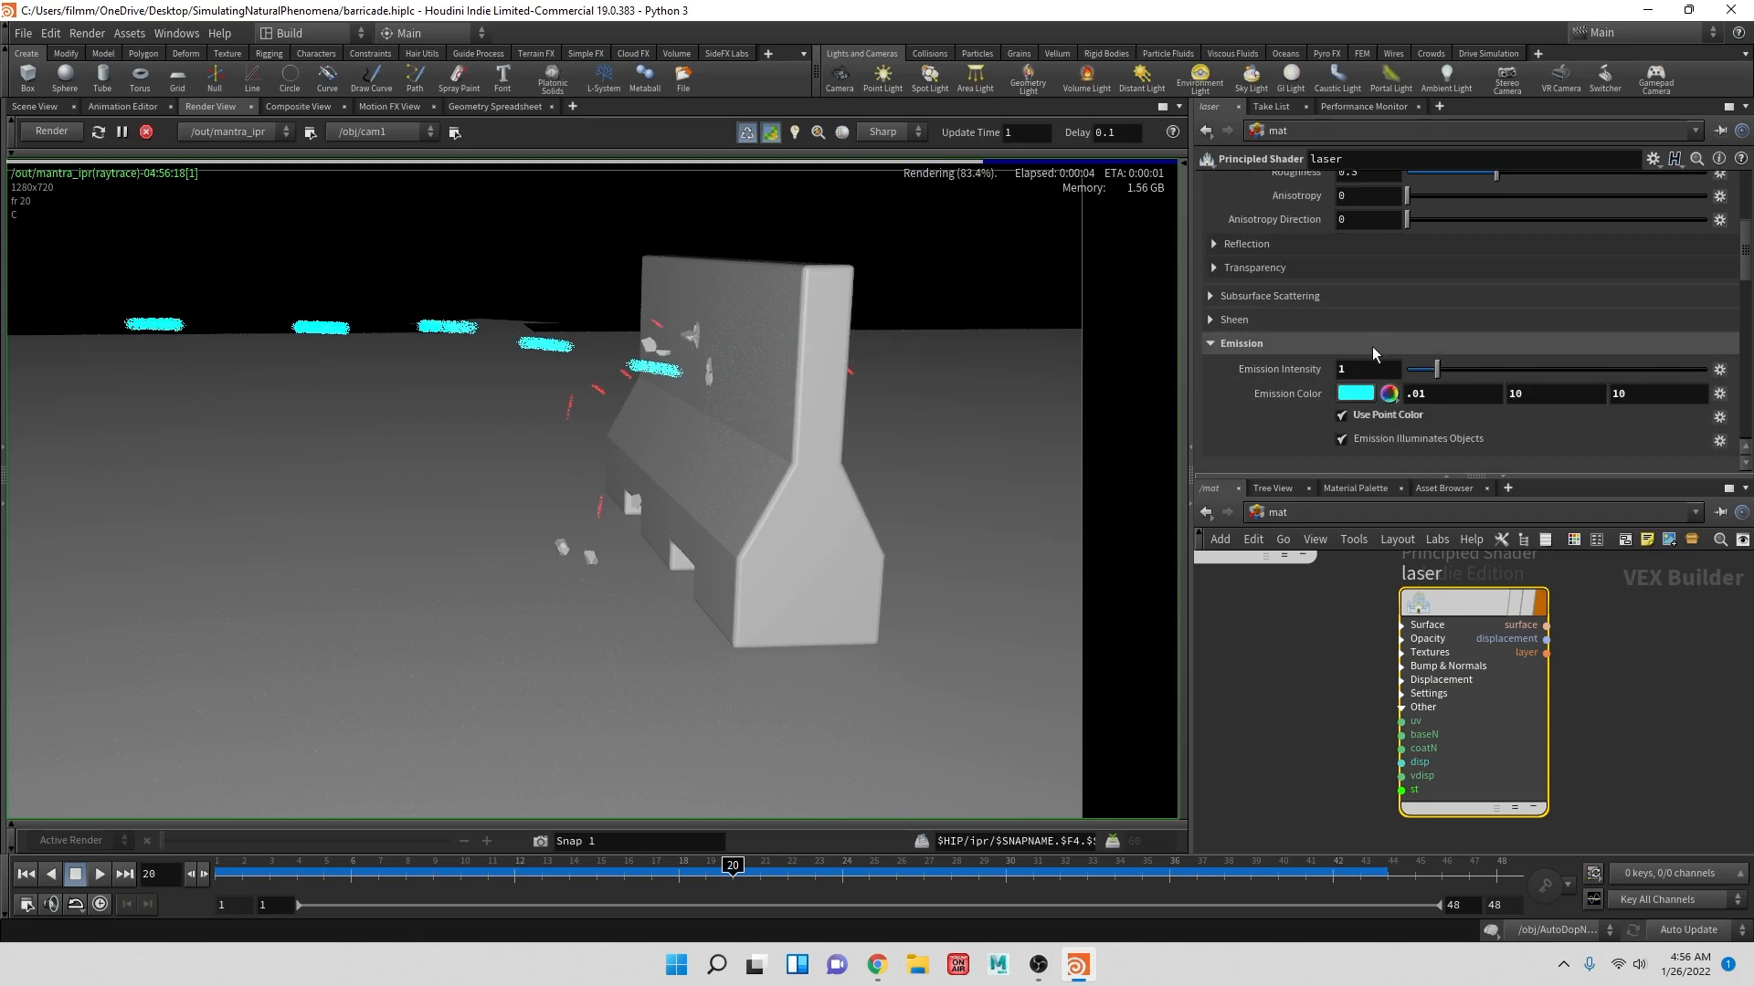
pyautogui.click(1568, 395)
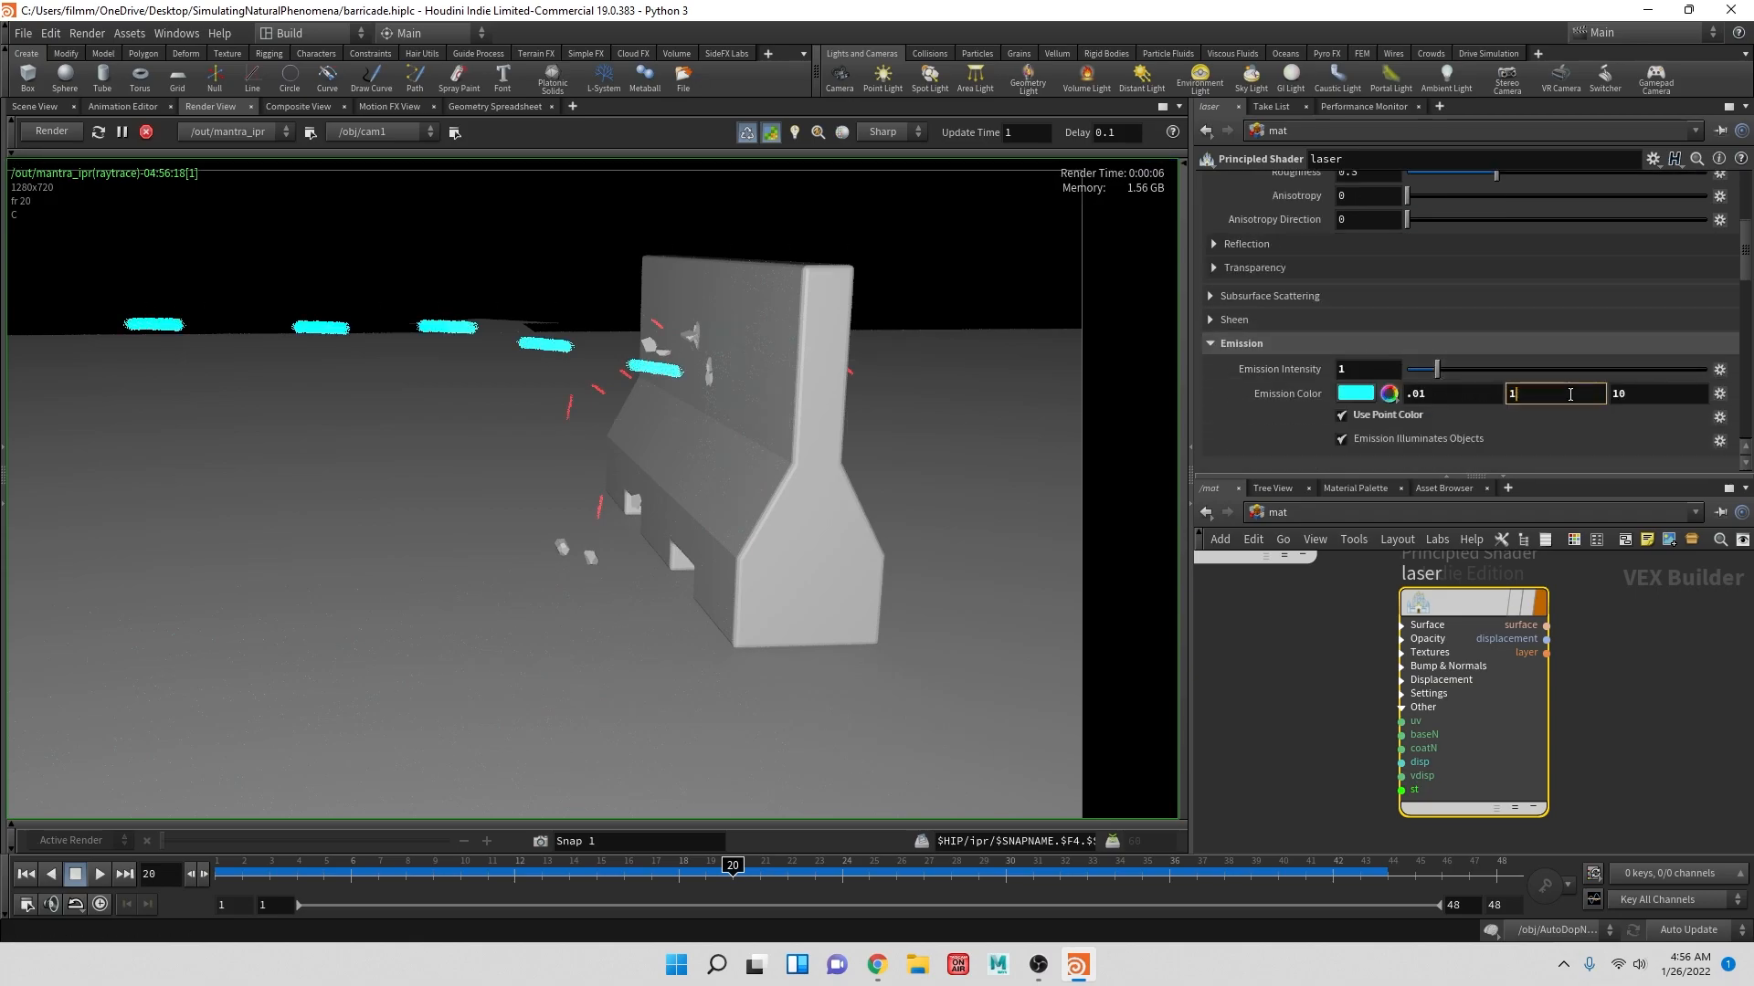
pyautogui.press('Tab')
pyautogui.write('1')
pyautogui.press('Return')
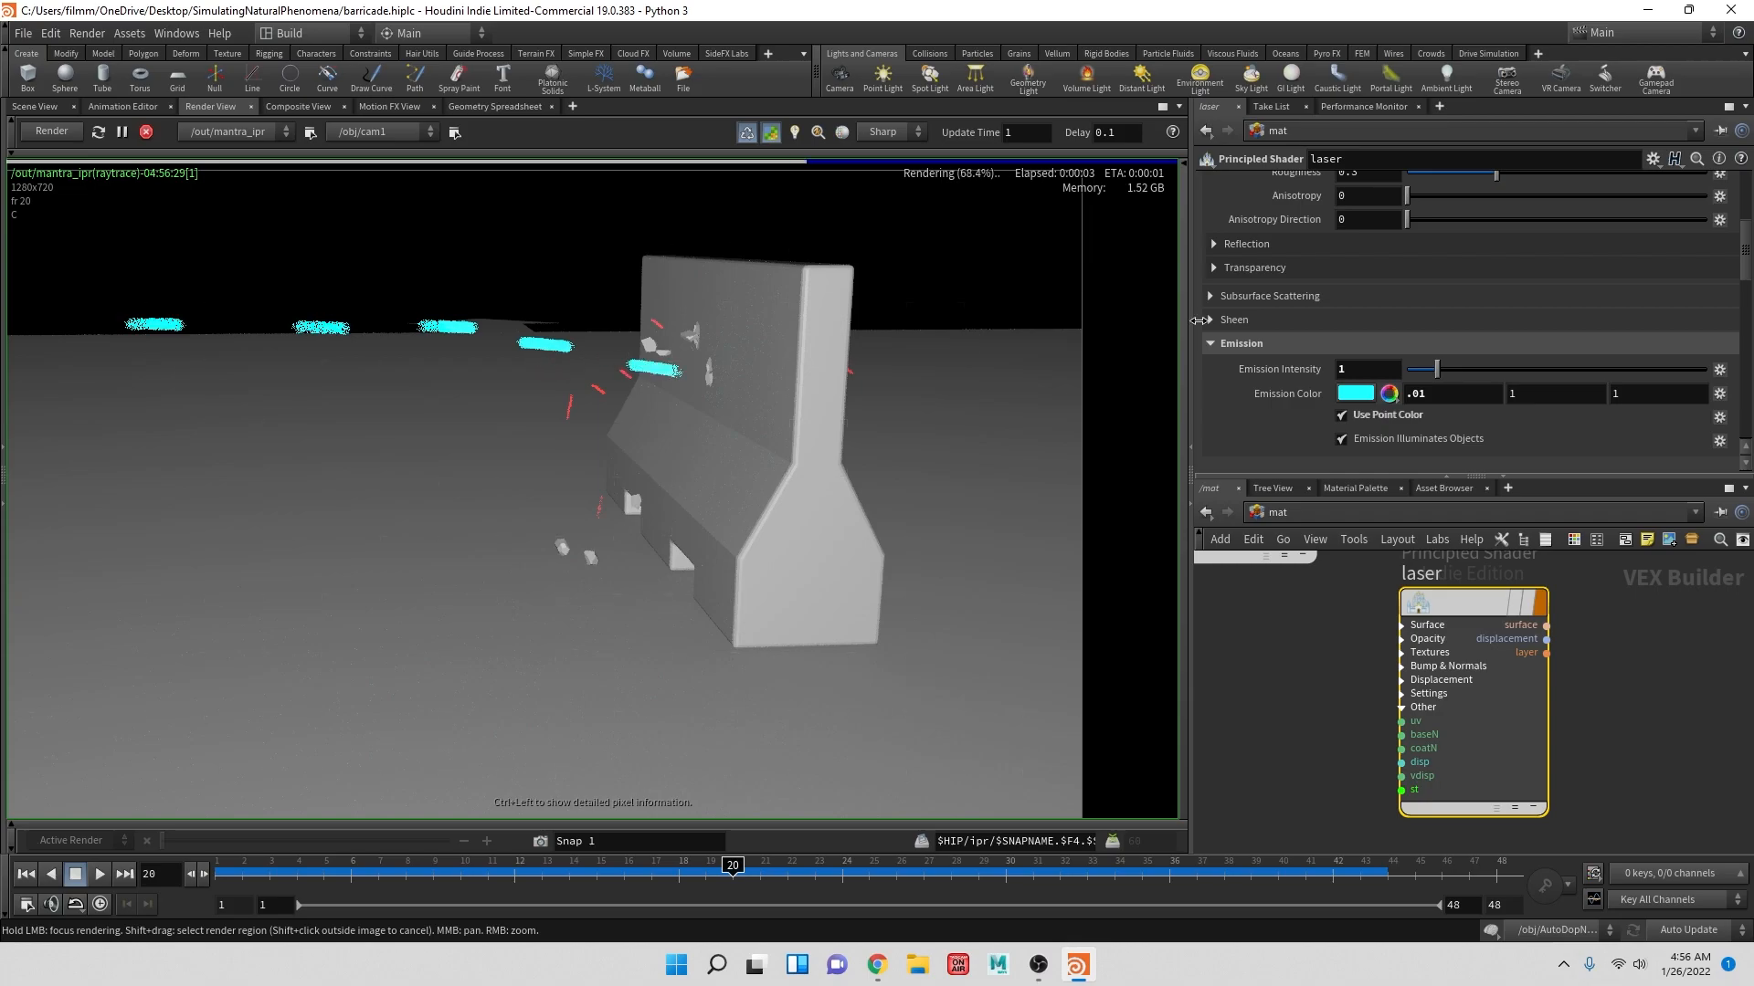
# - Turn off Use Point Color for the laser shader's Base Color and return to its Emission settings
pyautogui.scroll(5, 1498, 220)
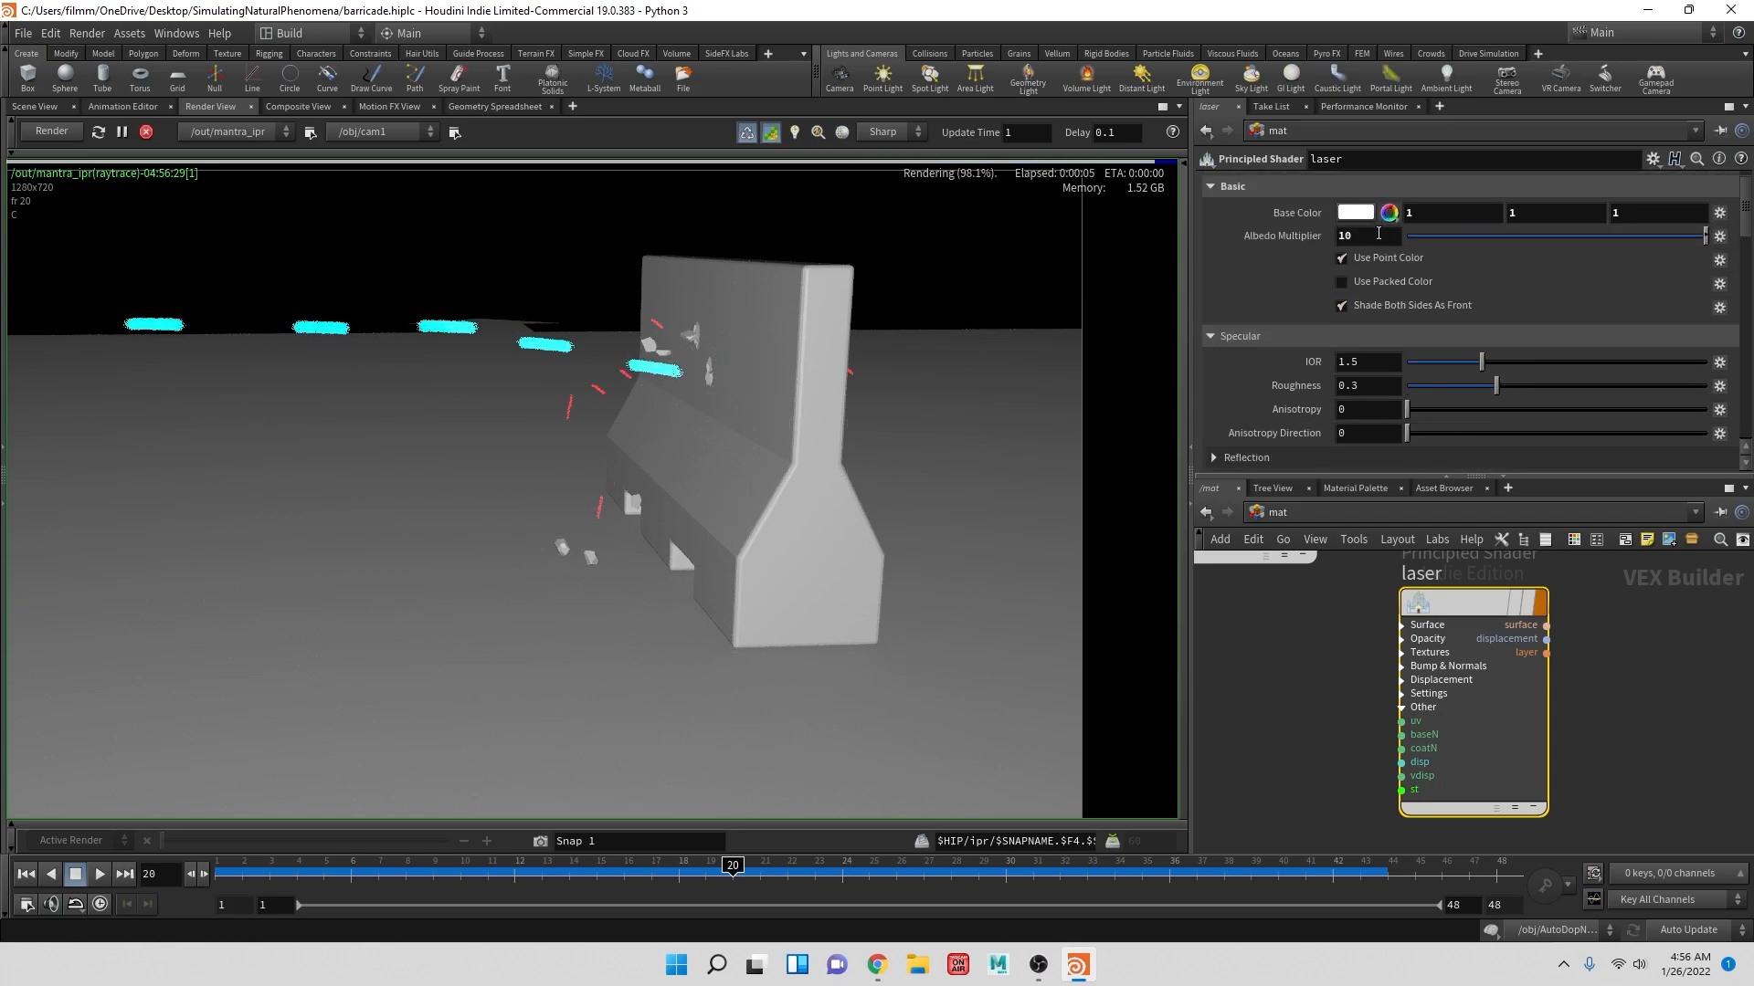
pyautogui.click(1342, 258)
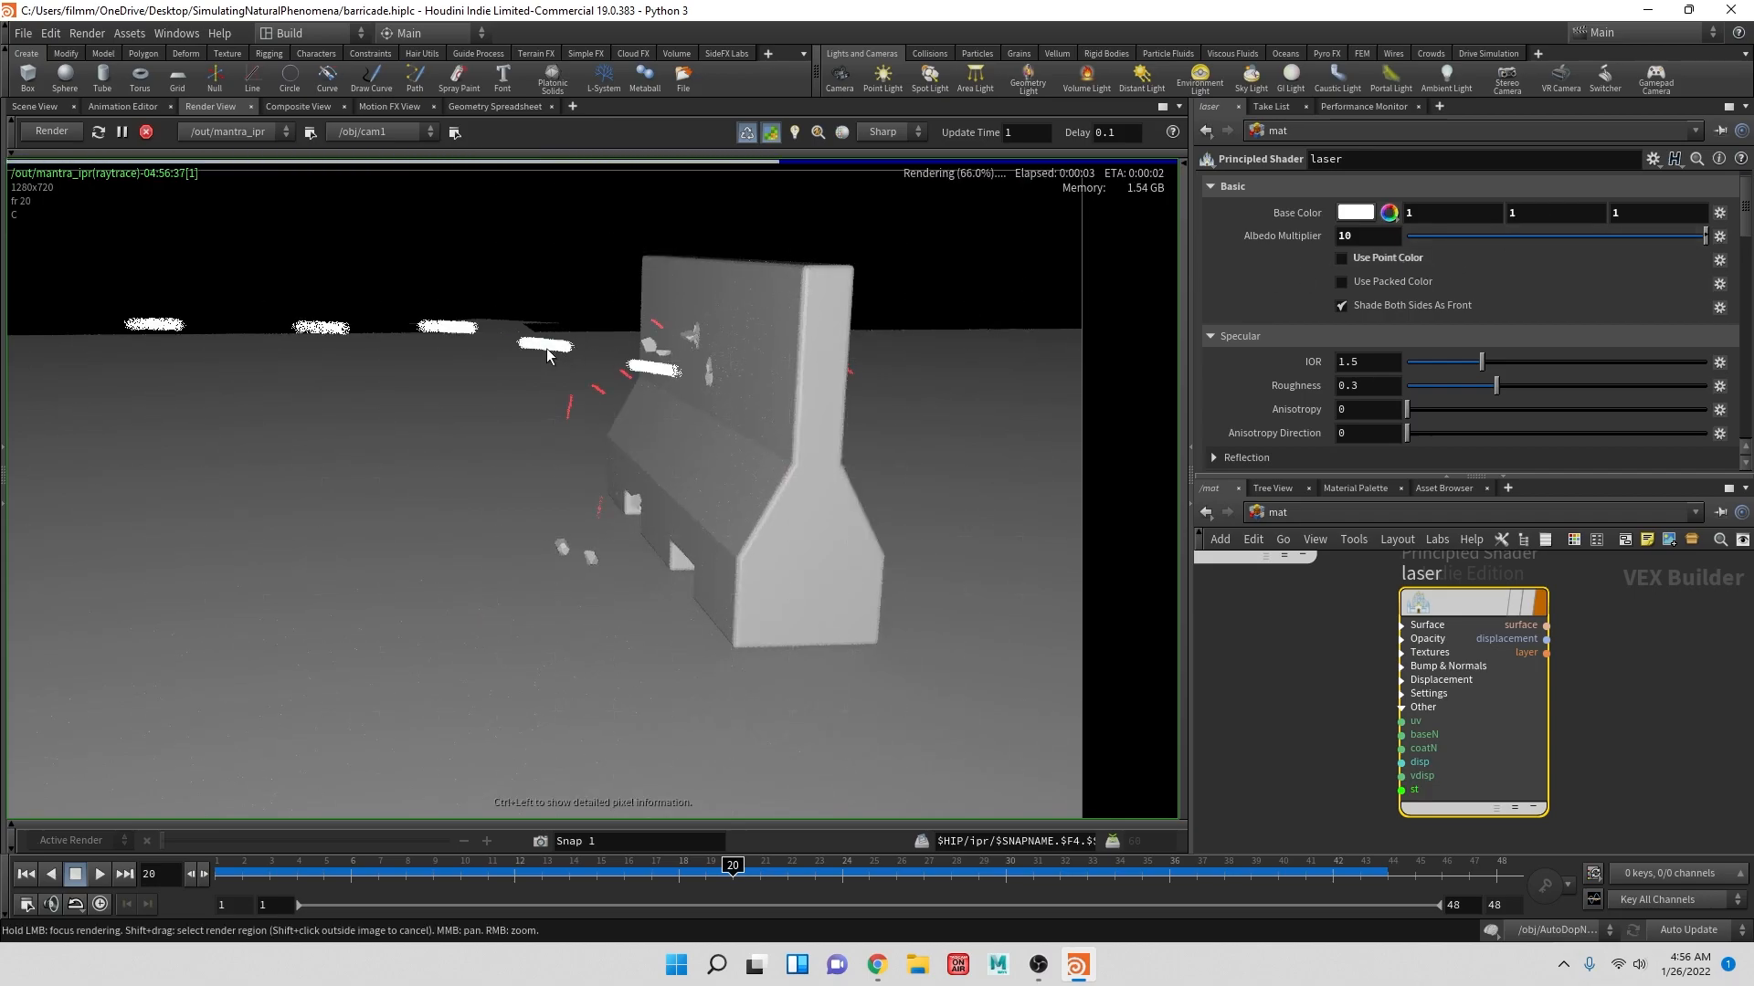
pyautogui.scroll(-5, 1493, 305)
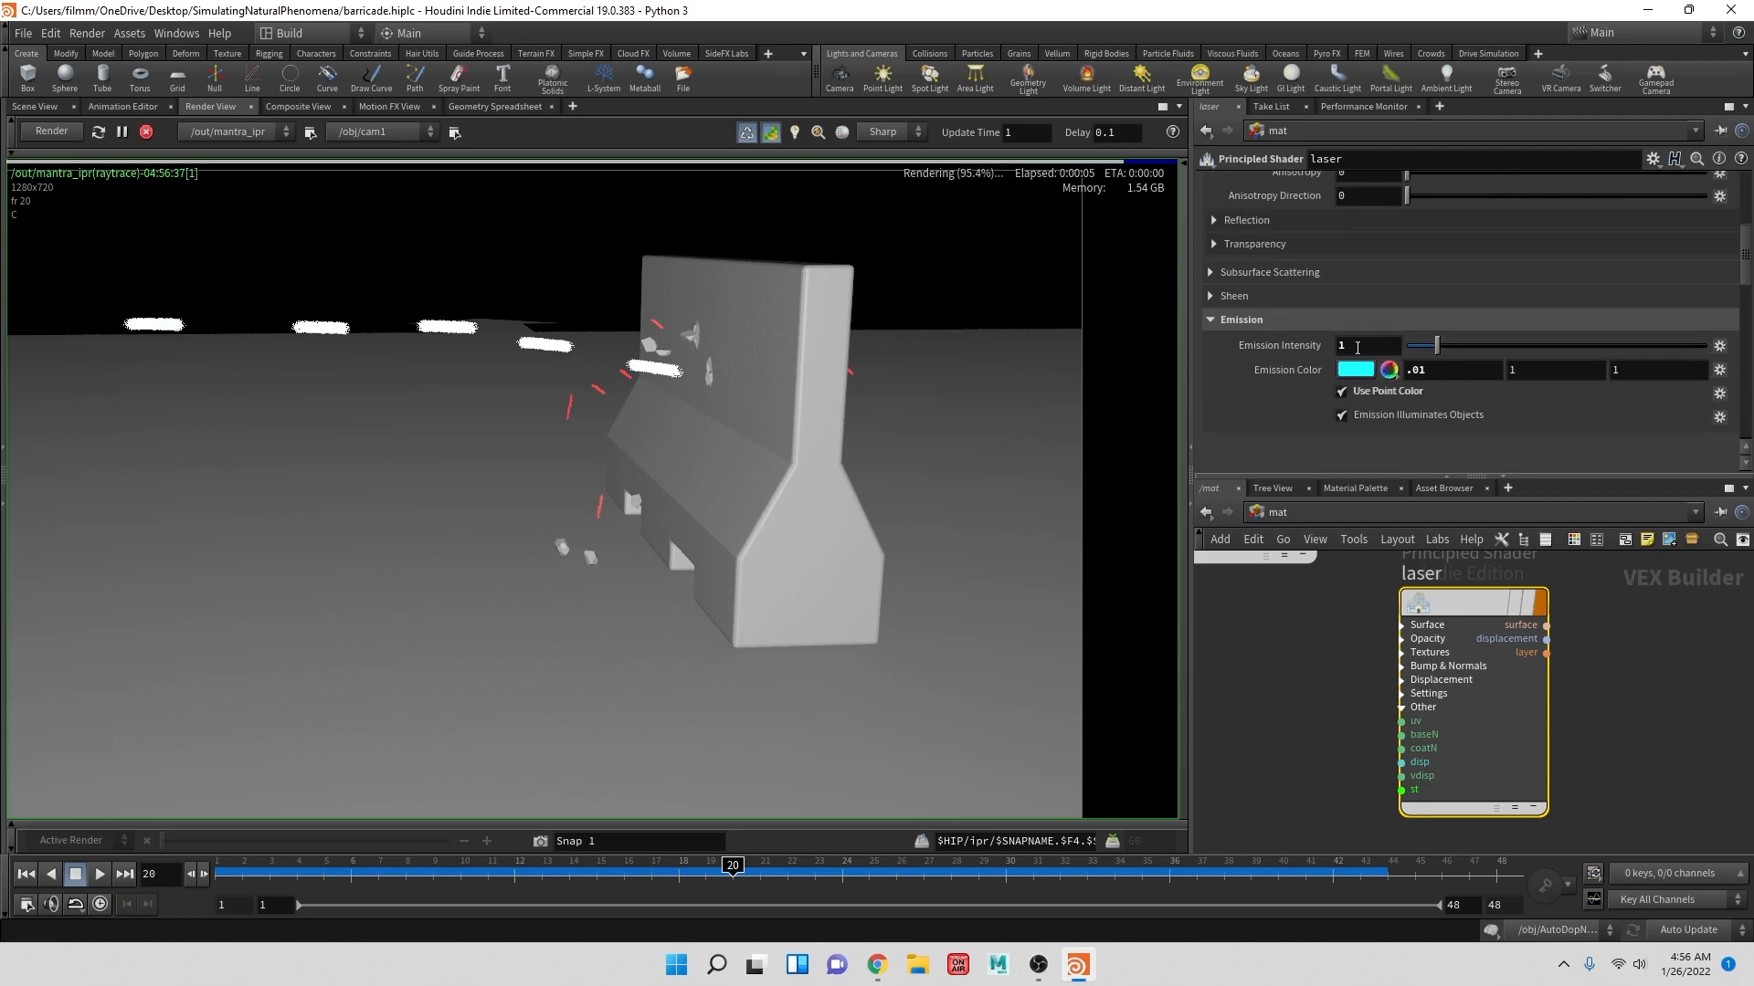
# - Try an Emission Intensity of 10 on the laser shader, with the Emission Color's green and blue components at 10
pyautogui.click(1360, 344)
pyautogui.write('10')
pyautogui.press('Return')
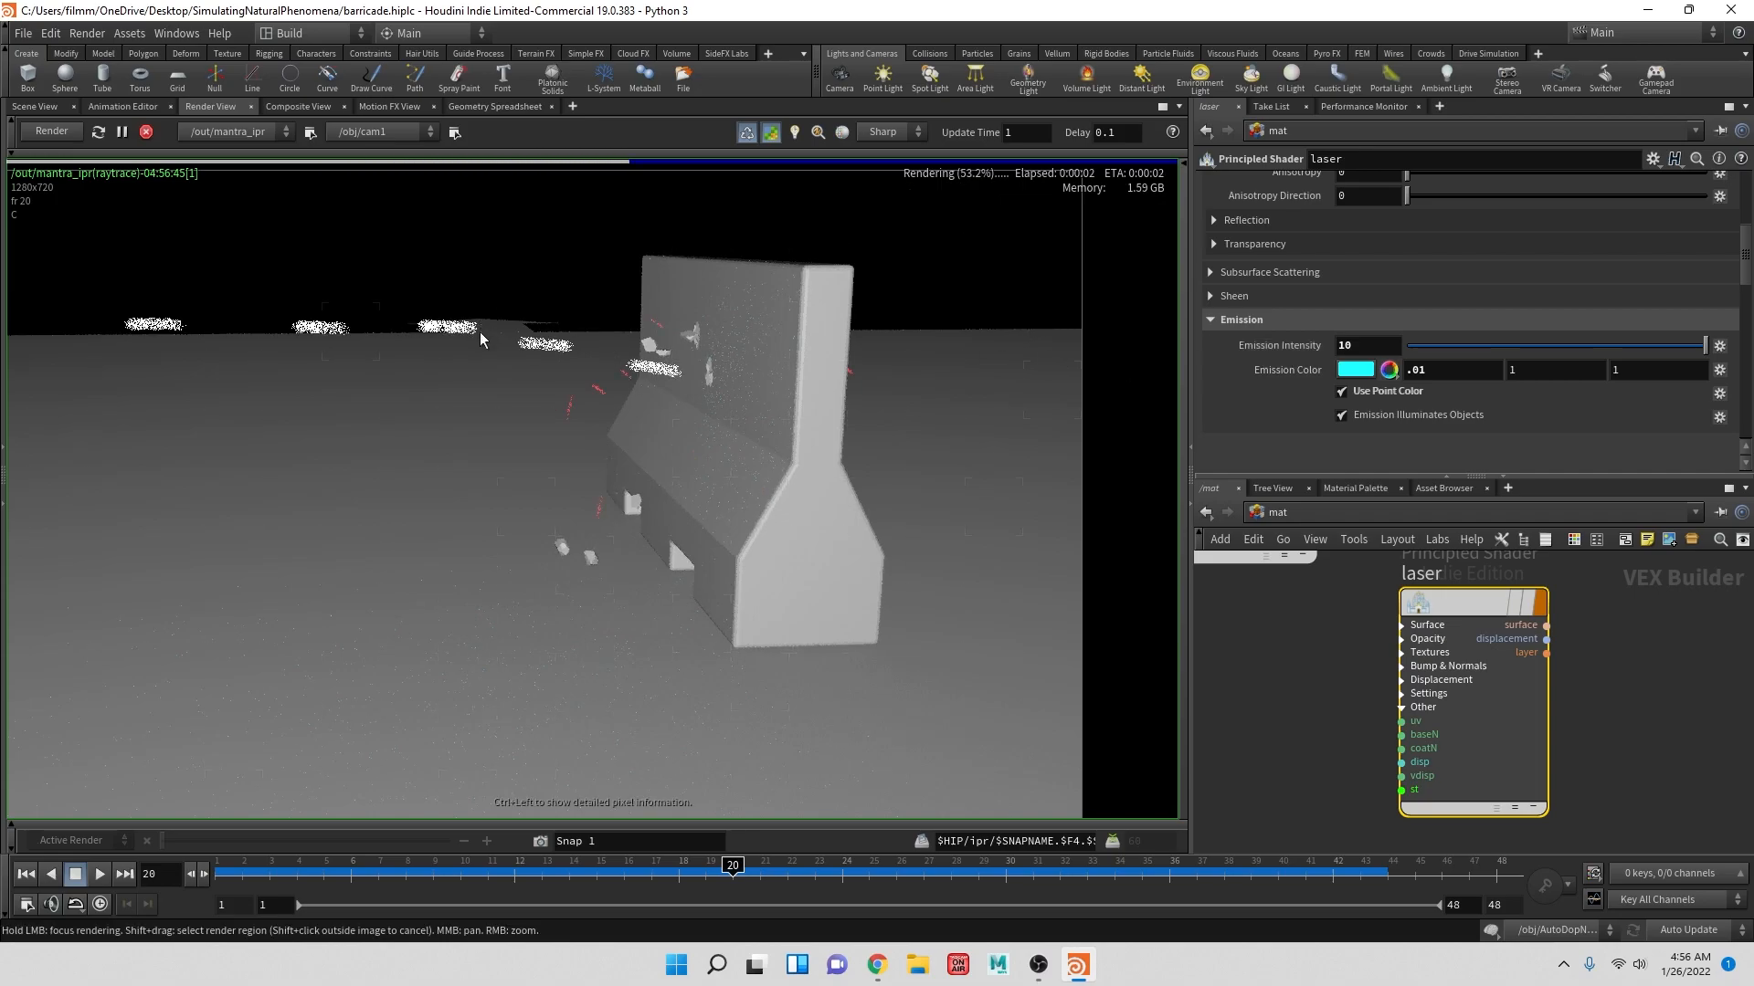
pyautogui.click(1534, 370)
pyautogui.write('10')
pyautogui.press('Tab')
pyautogui.write('10')
pyautogui.press('Tab')
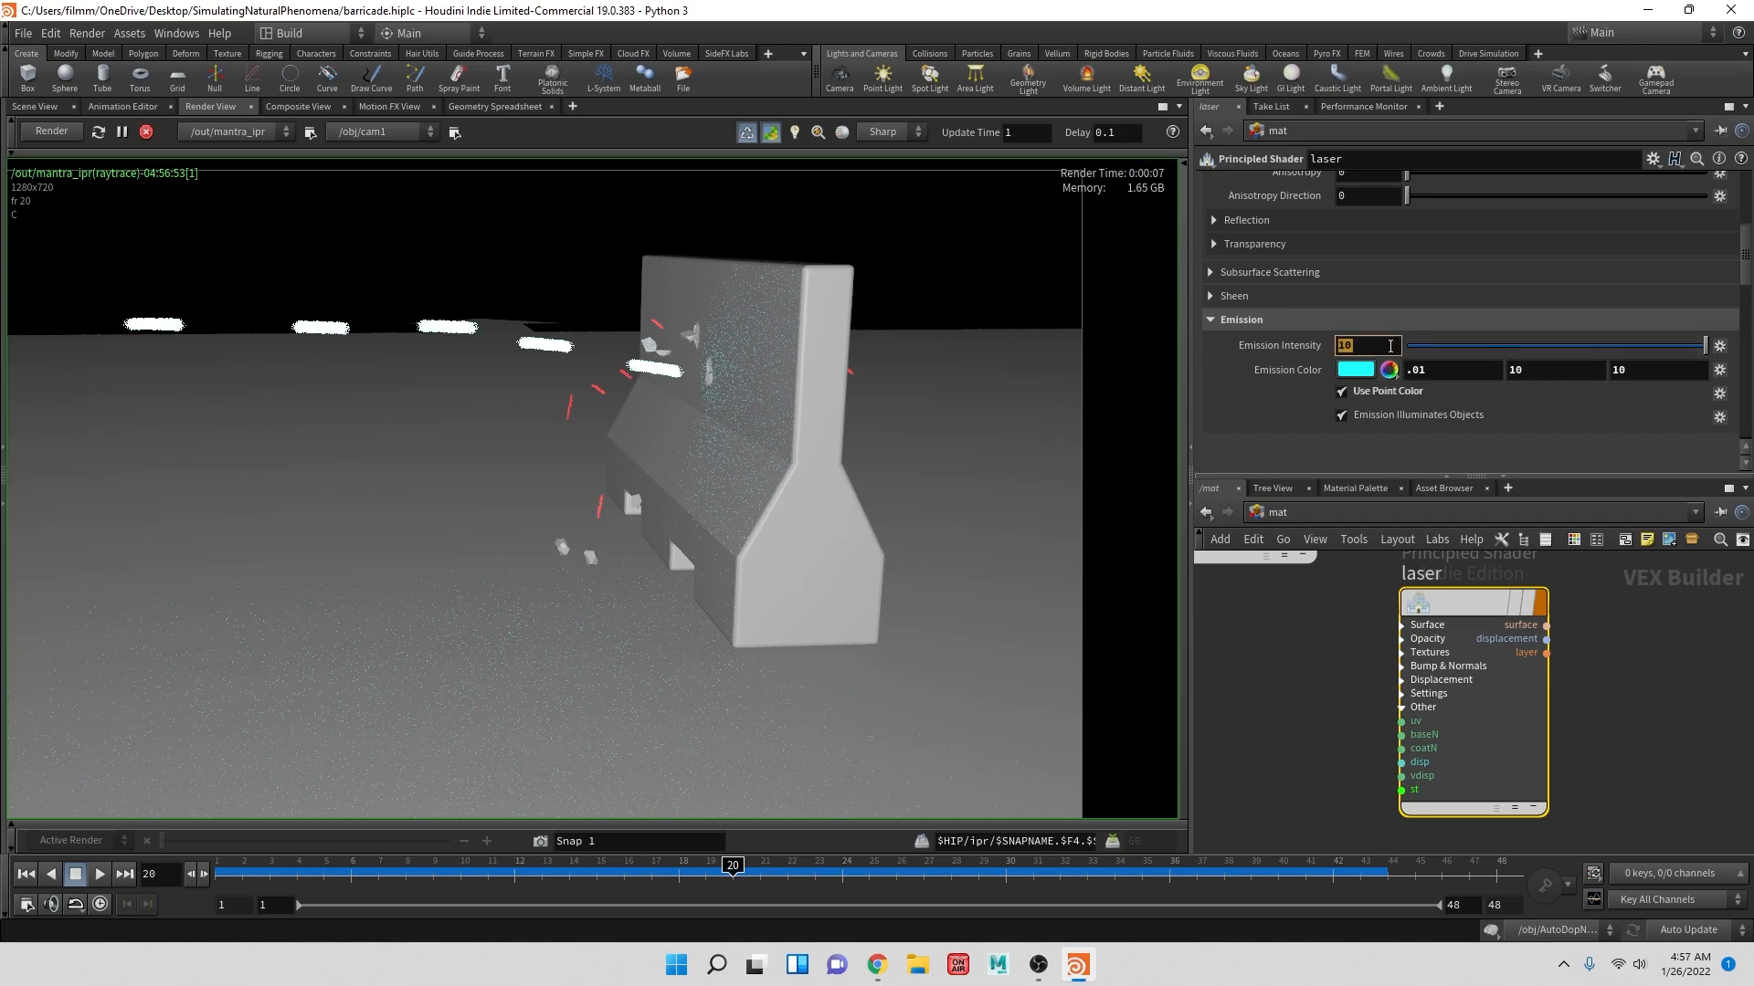
# - Set the laser shader's Emission Intensity to 1 and the green and blue components of its Emission Color to 100
pyautogui.write('1')
pyautogui.press('Return')
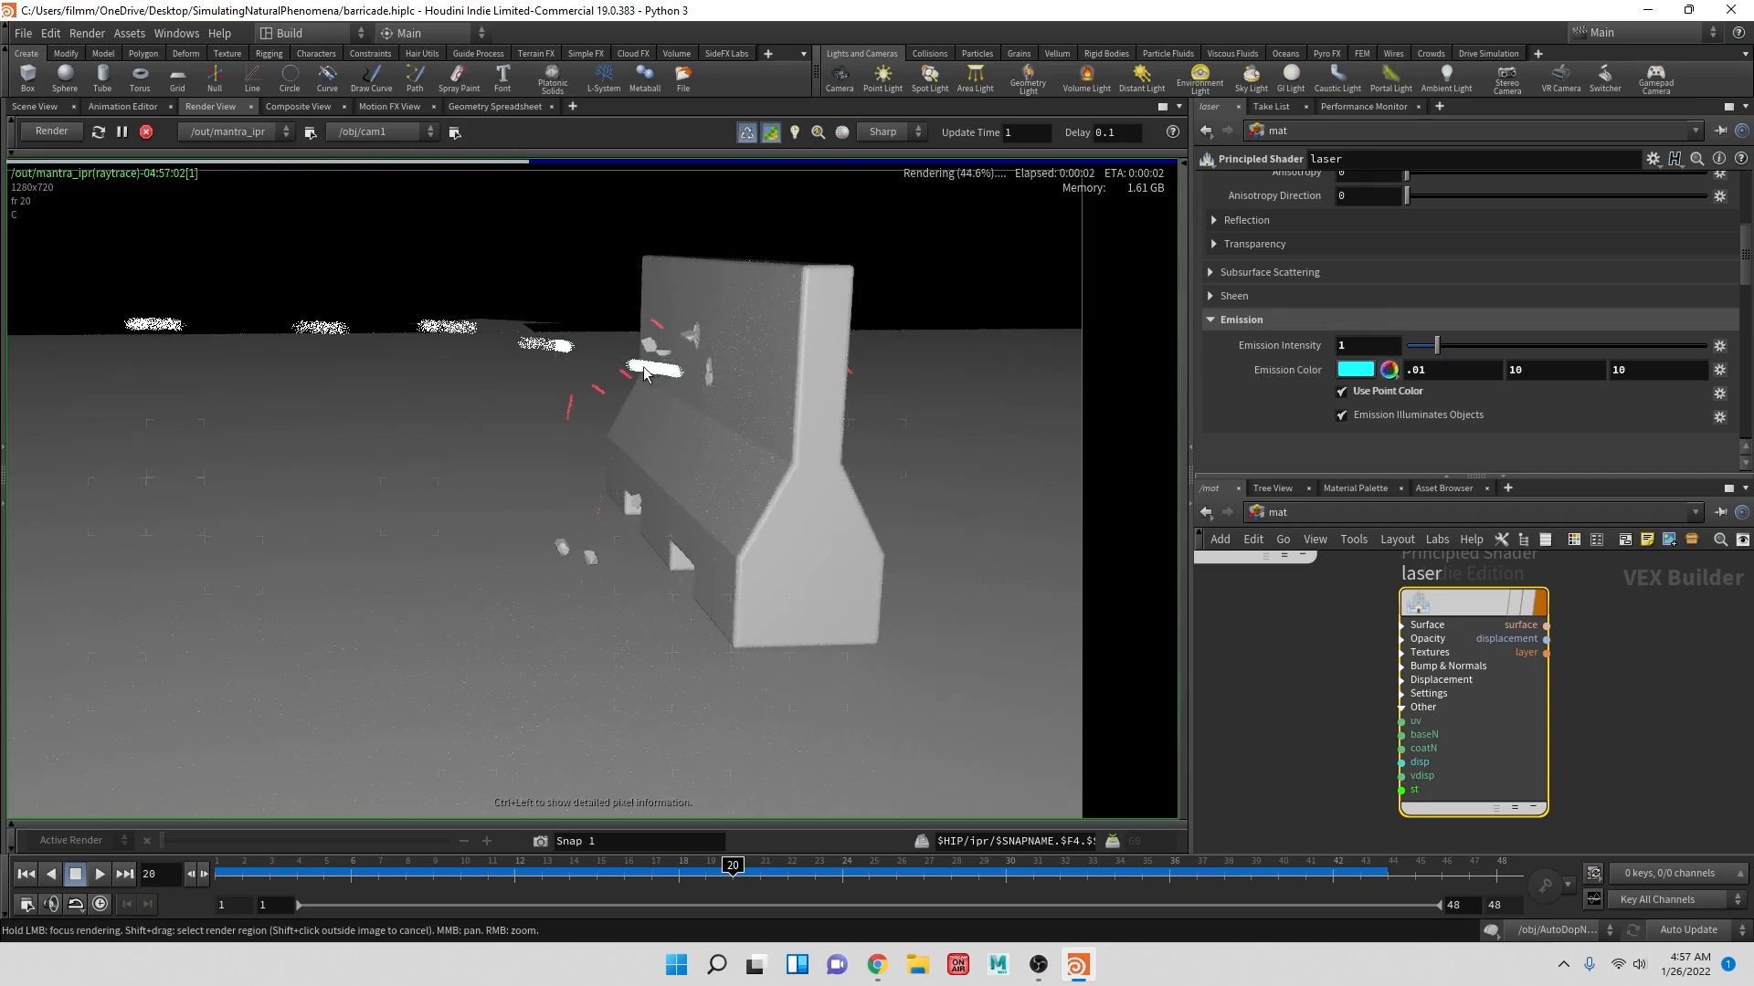
pyautogui.click(1545, 368)
pyautogui.write('0')
pyautogui.press('Tab')
pyautogui.write('100')
pyautogui.press('Return')
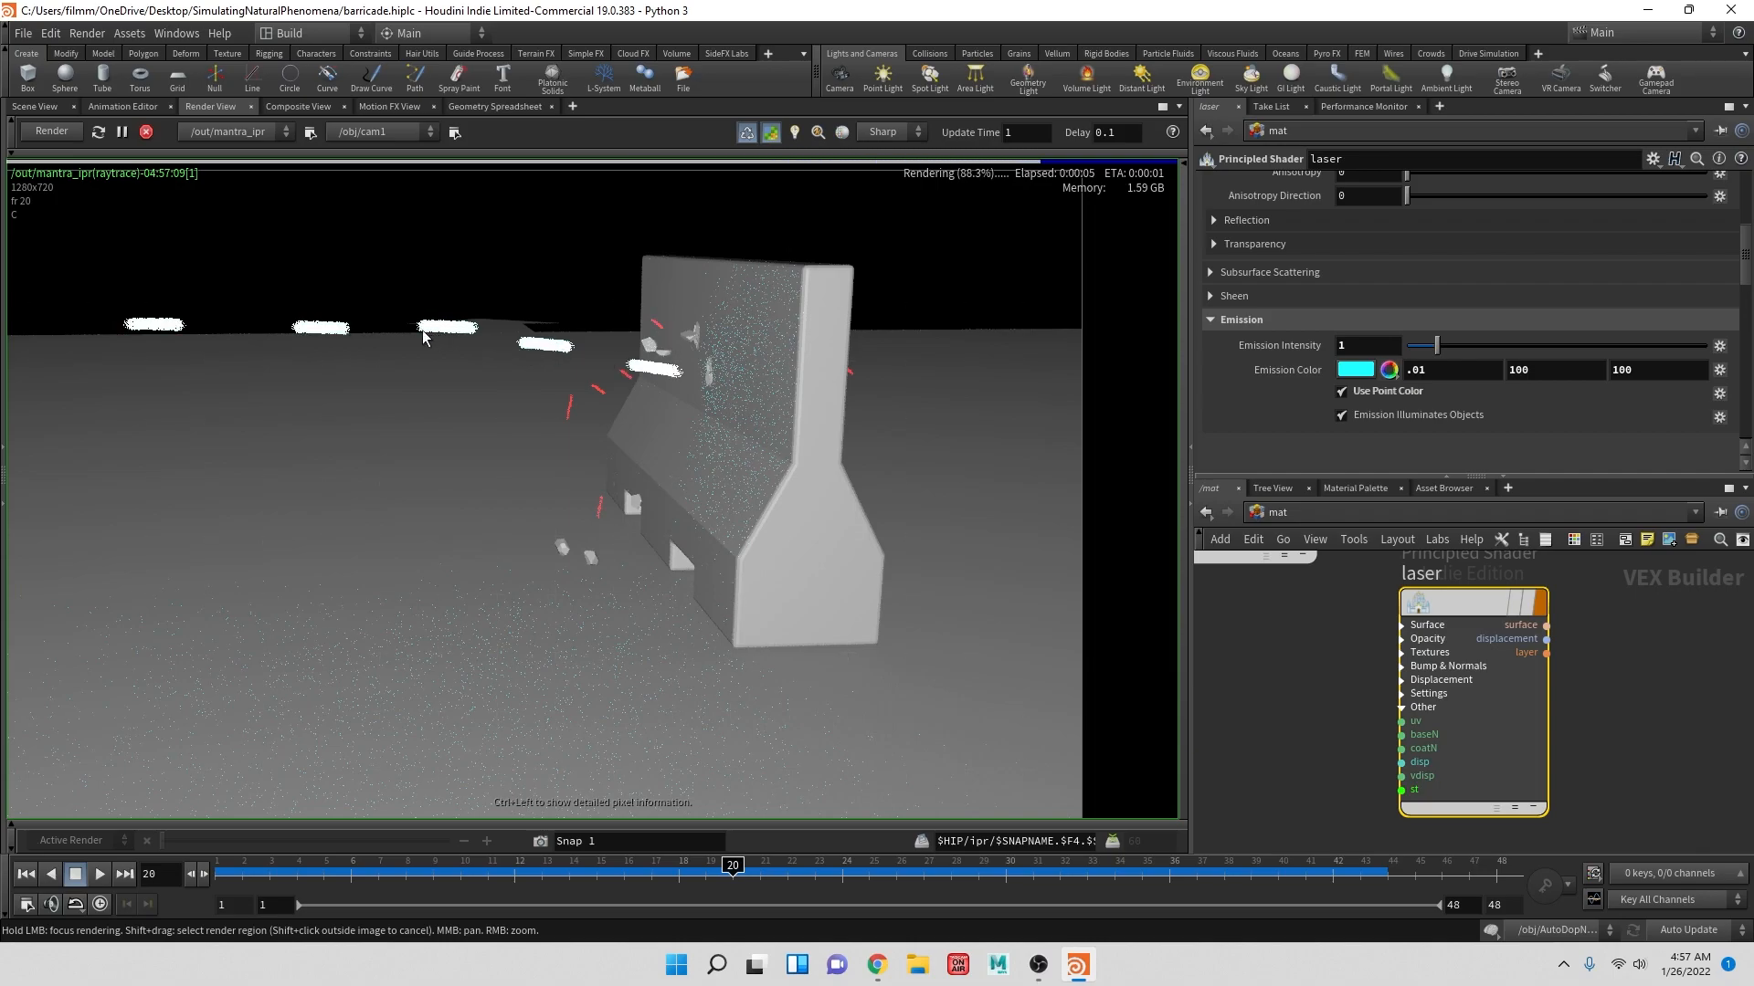
# - Try an Albedo Multiplier of 1 on the laser shader, and raise it to 5
pyautogui.scroll(10, 1520, 393)
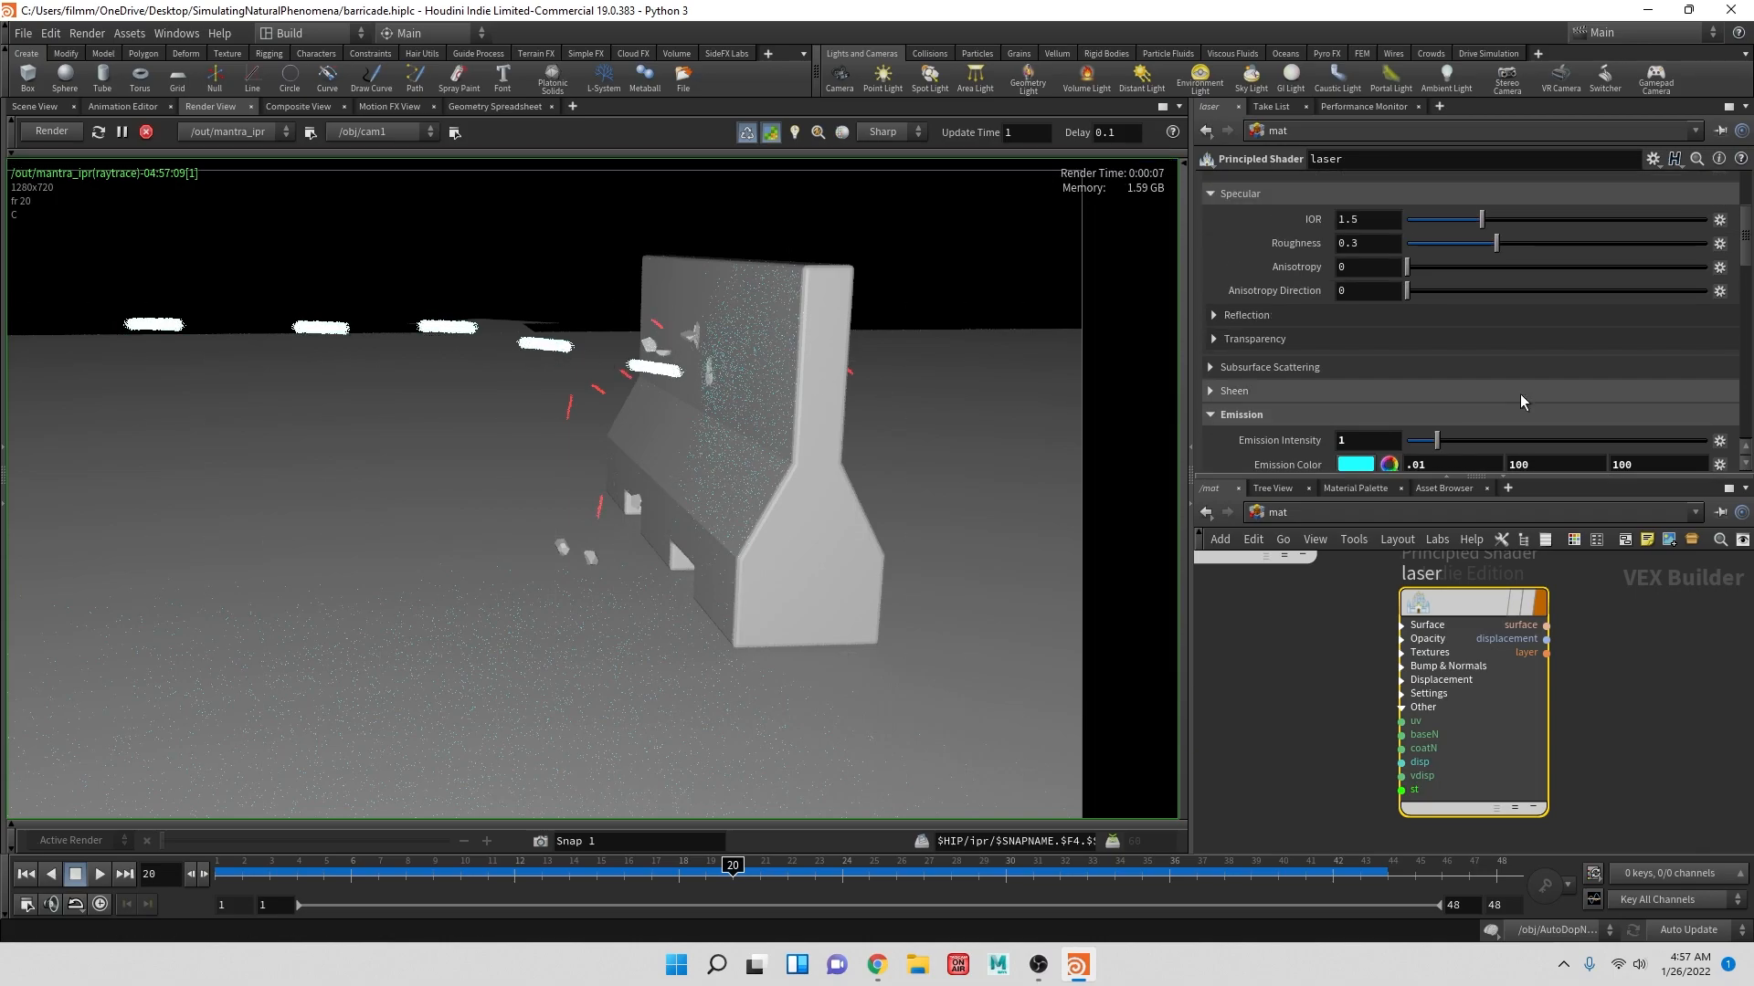
pyautogui.click(1376, 260)
pyautogui.write('1')
pyautogui.press('Return')
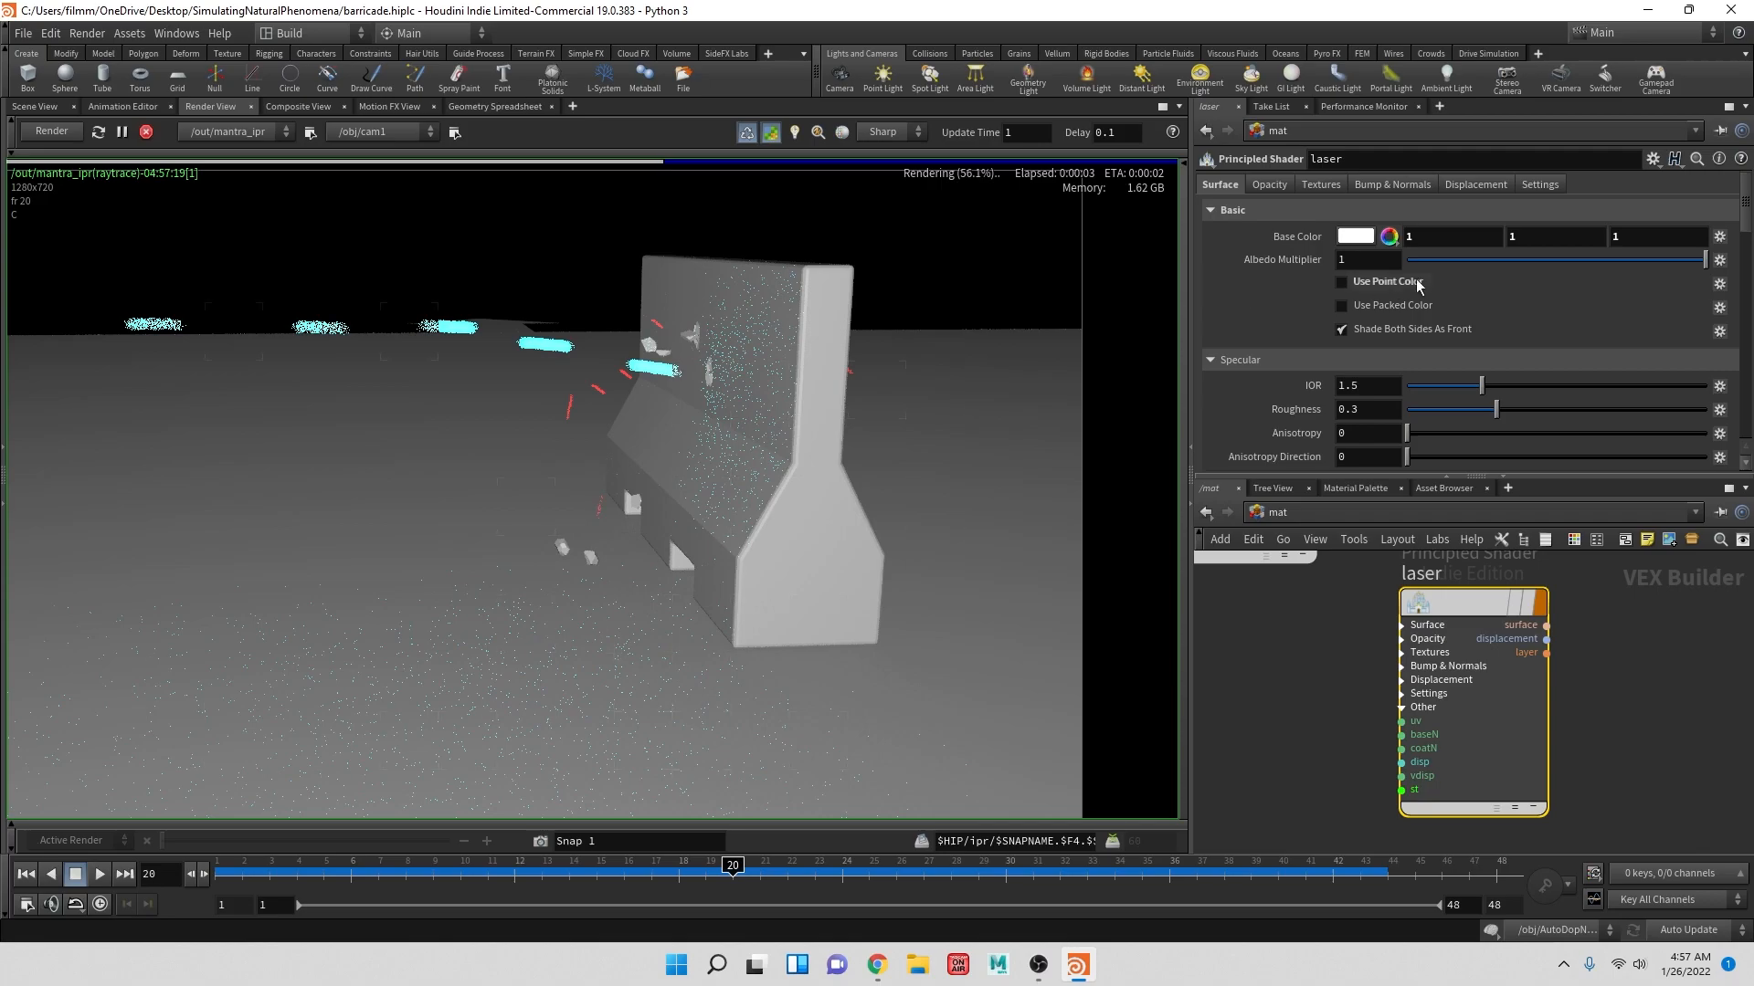
pyautogui.click(1372, 260)
pyautogui.write('5')
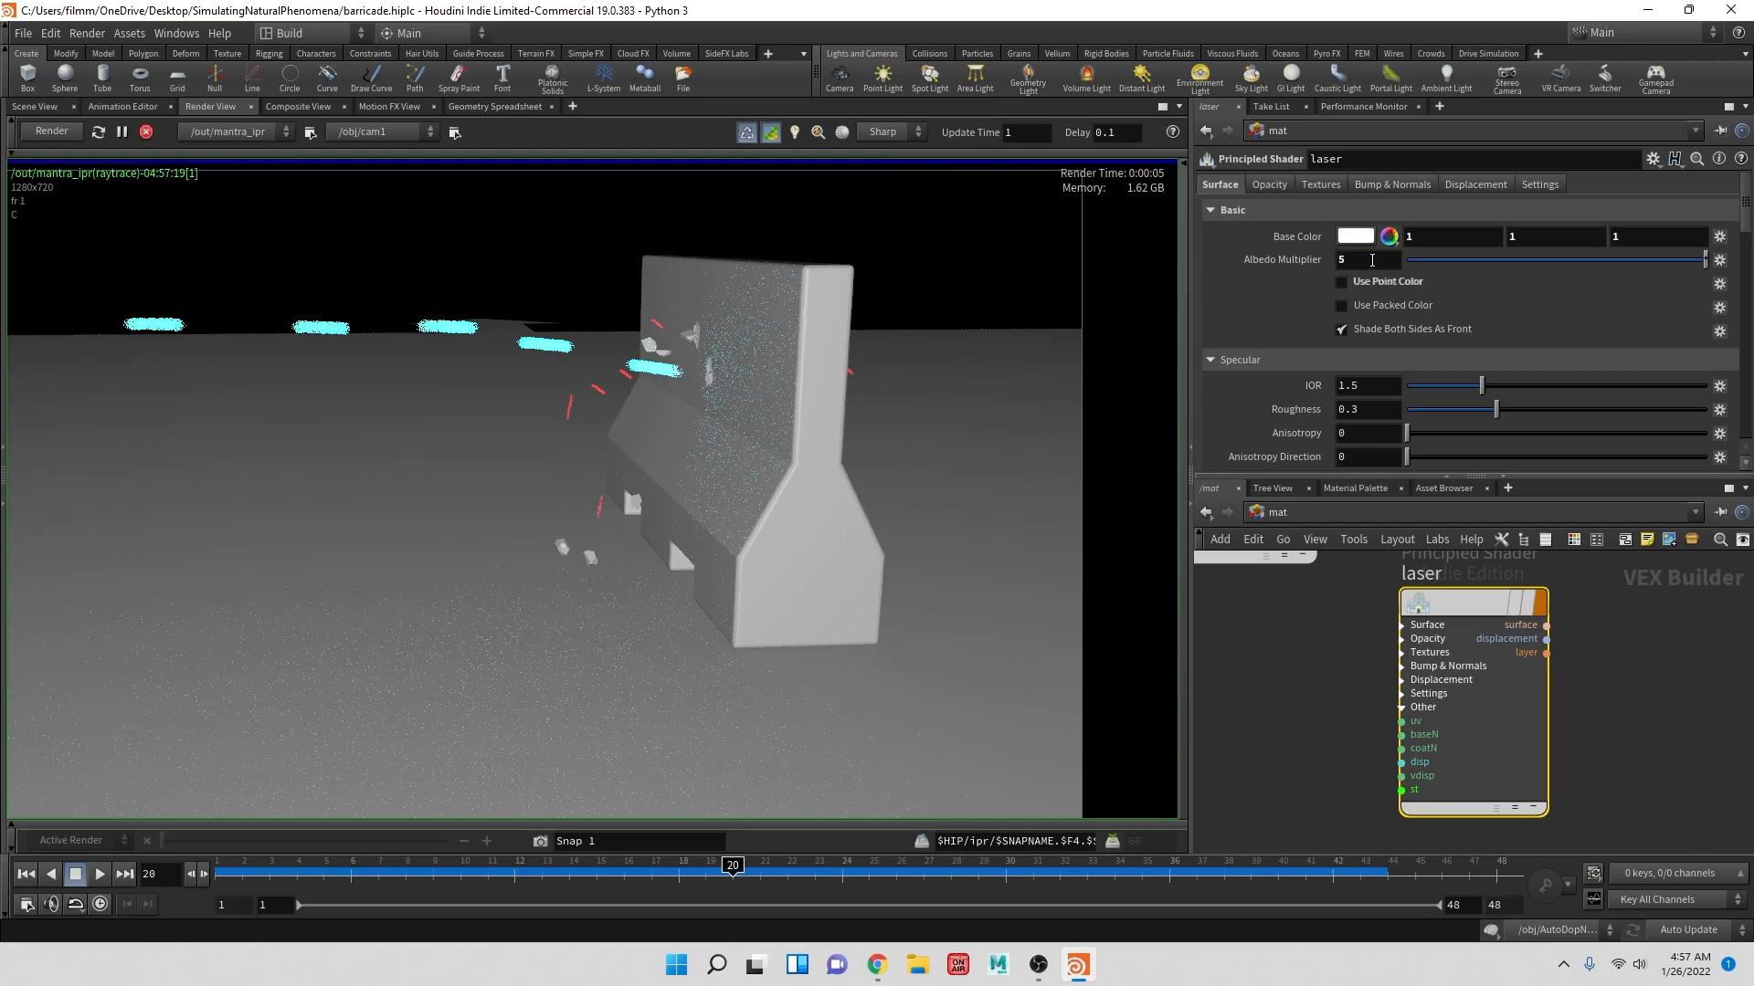
pyautogui.press('Return')
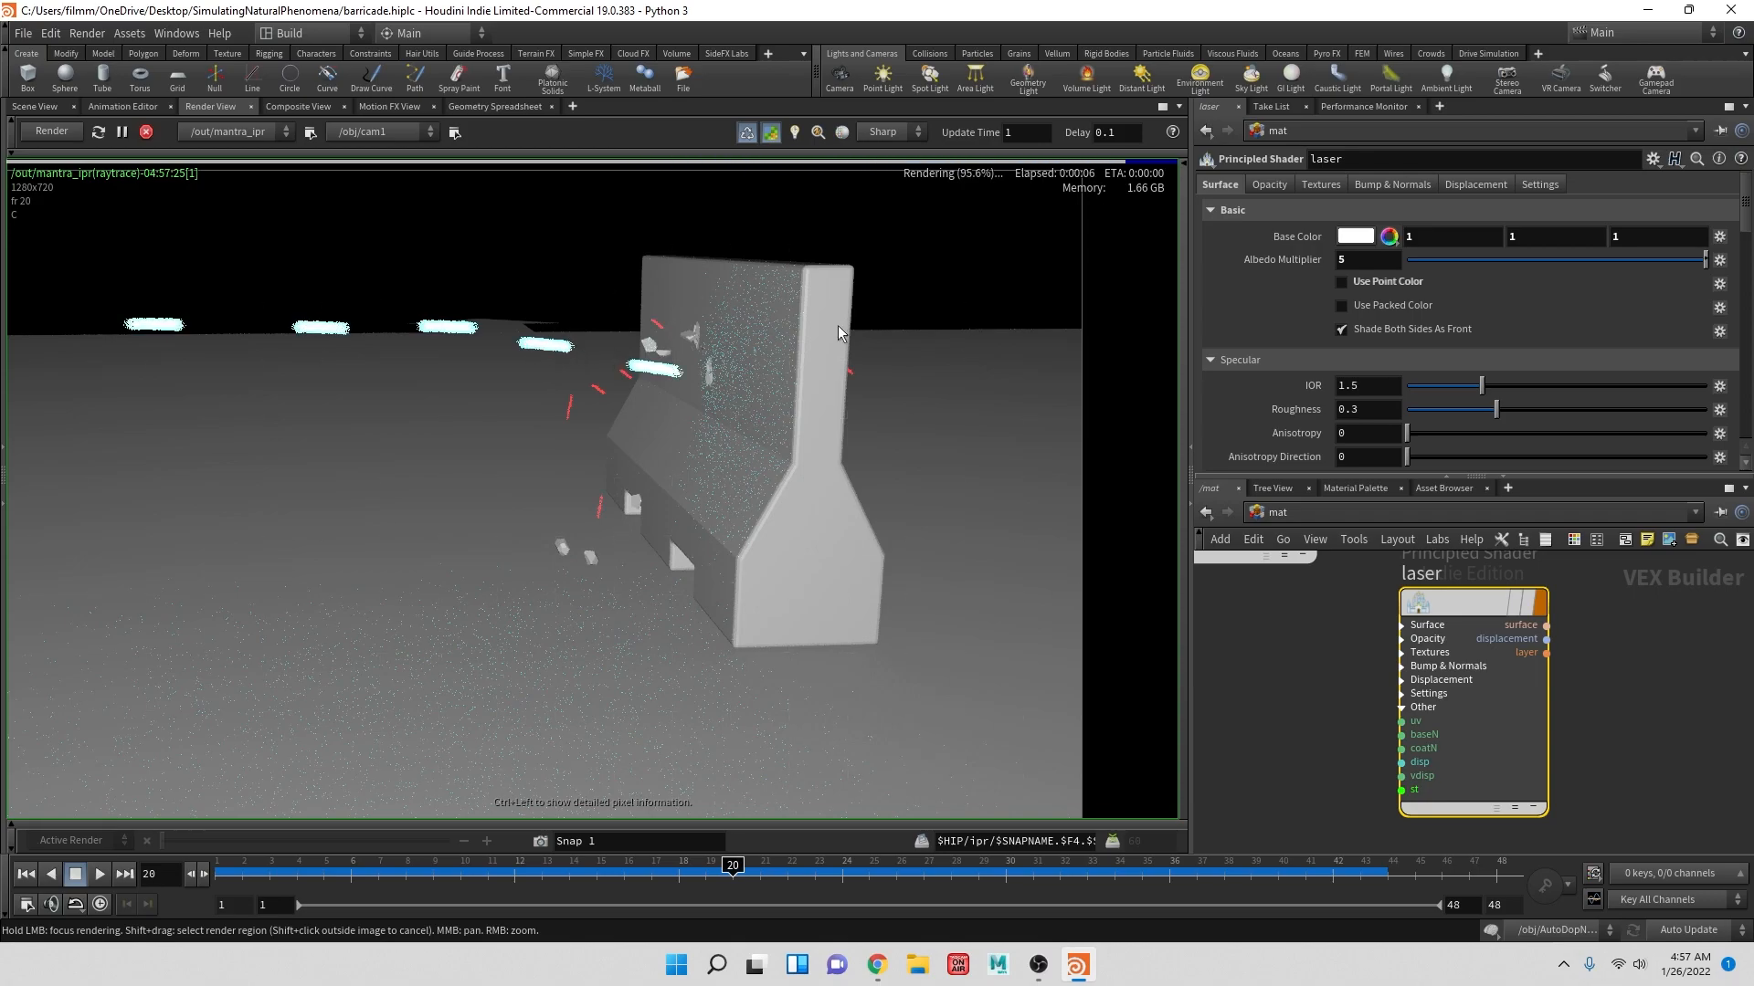
# - Set the laser shader's Albedo Multiplier to 4 and review its base color and emission settings
pyautogui.click(1373, 260)
pyautogui.press('Return')
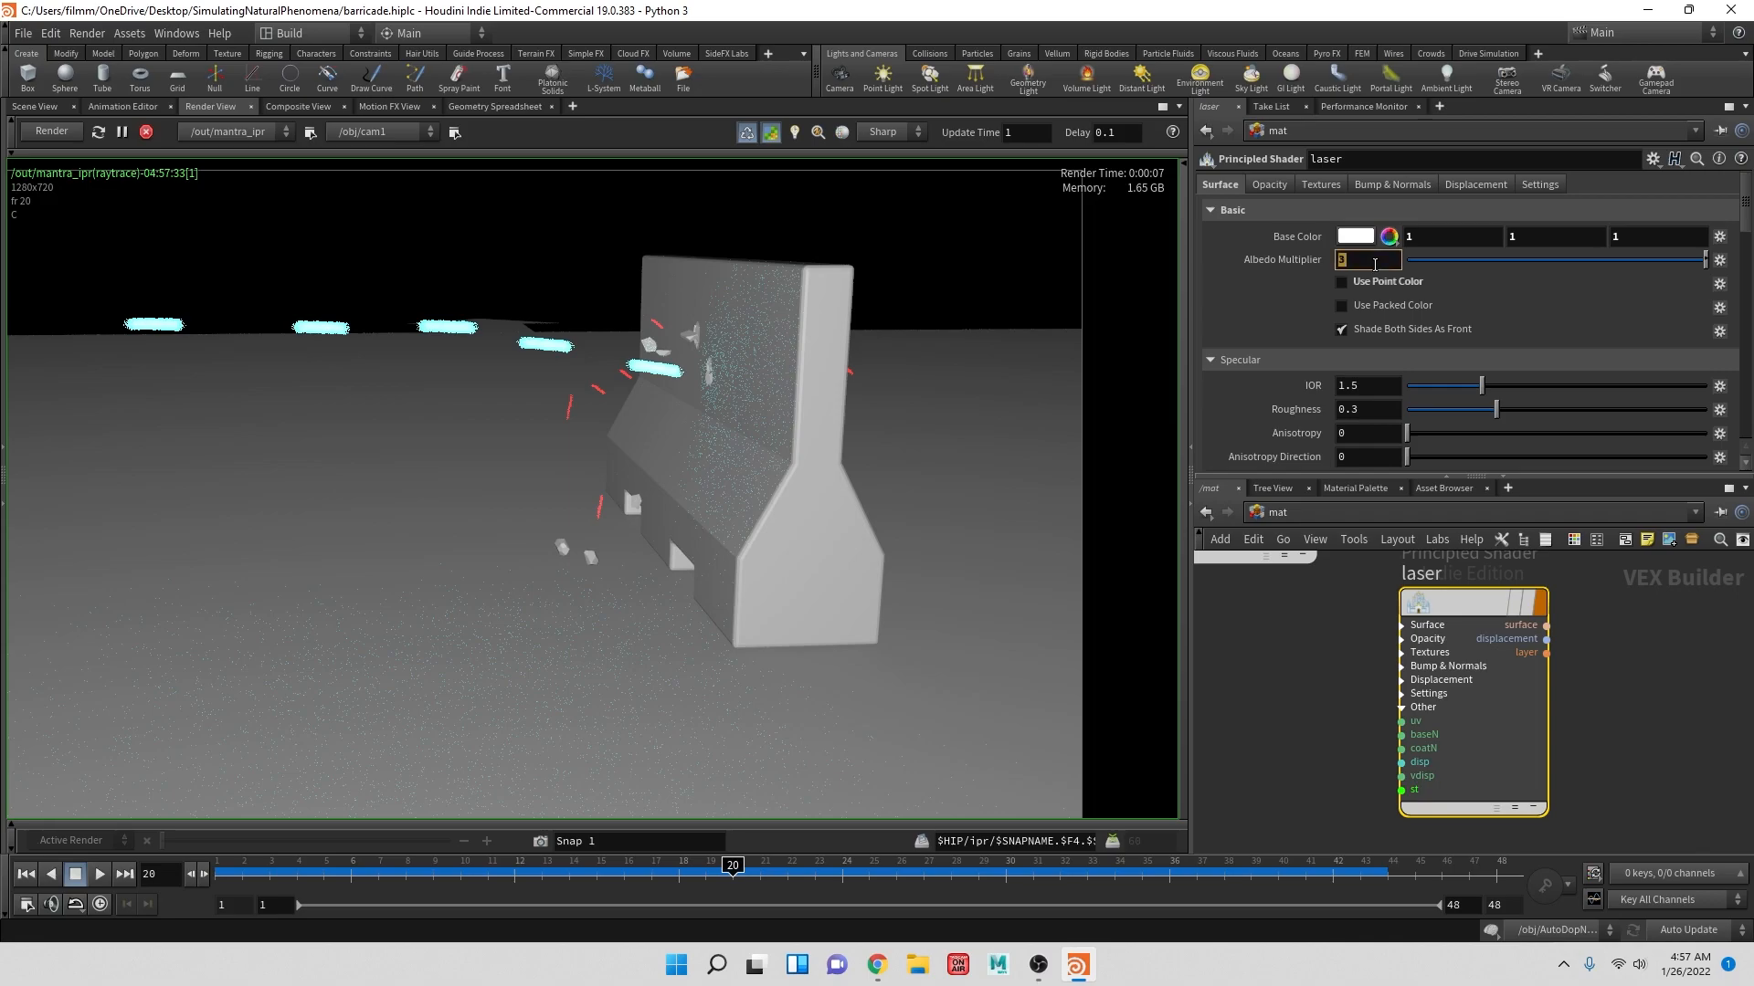
pyautogui.press('Return')
pyautogui.scroll(-5, 1358, 266)
pyautogui.scroll(4, 1379, 278)
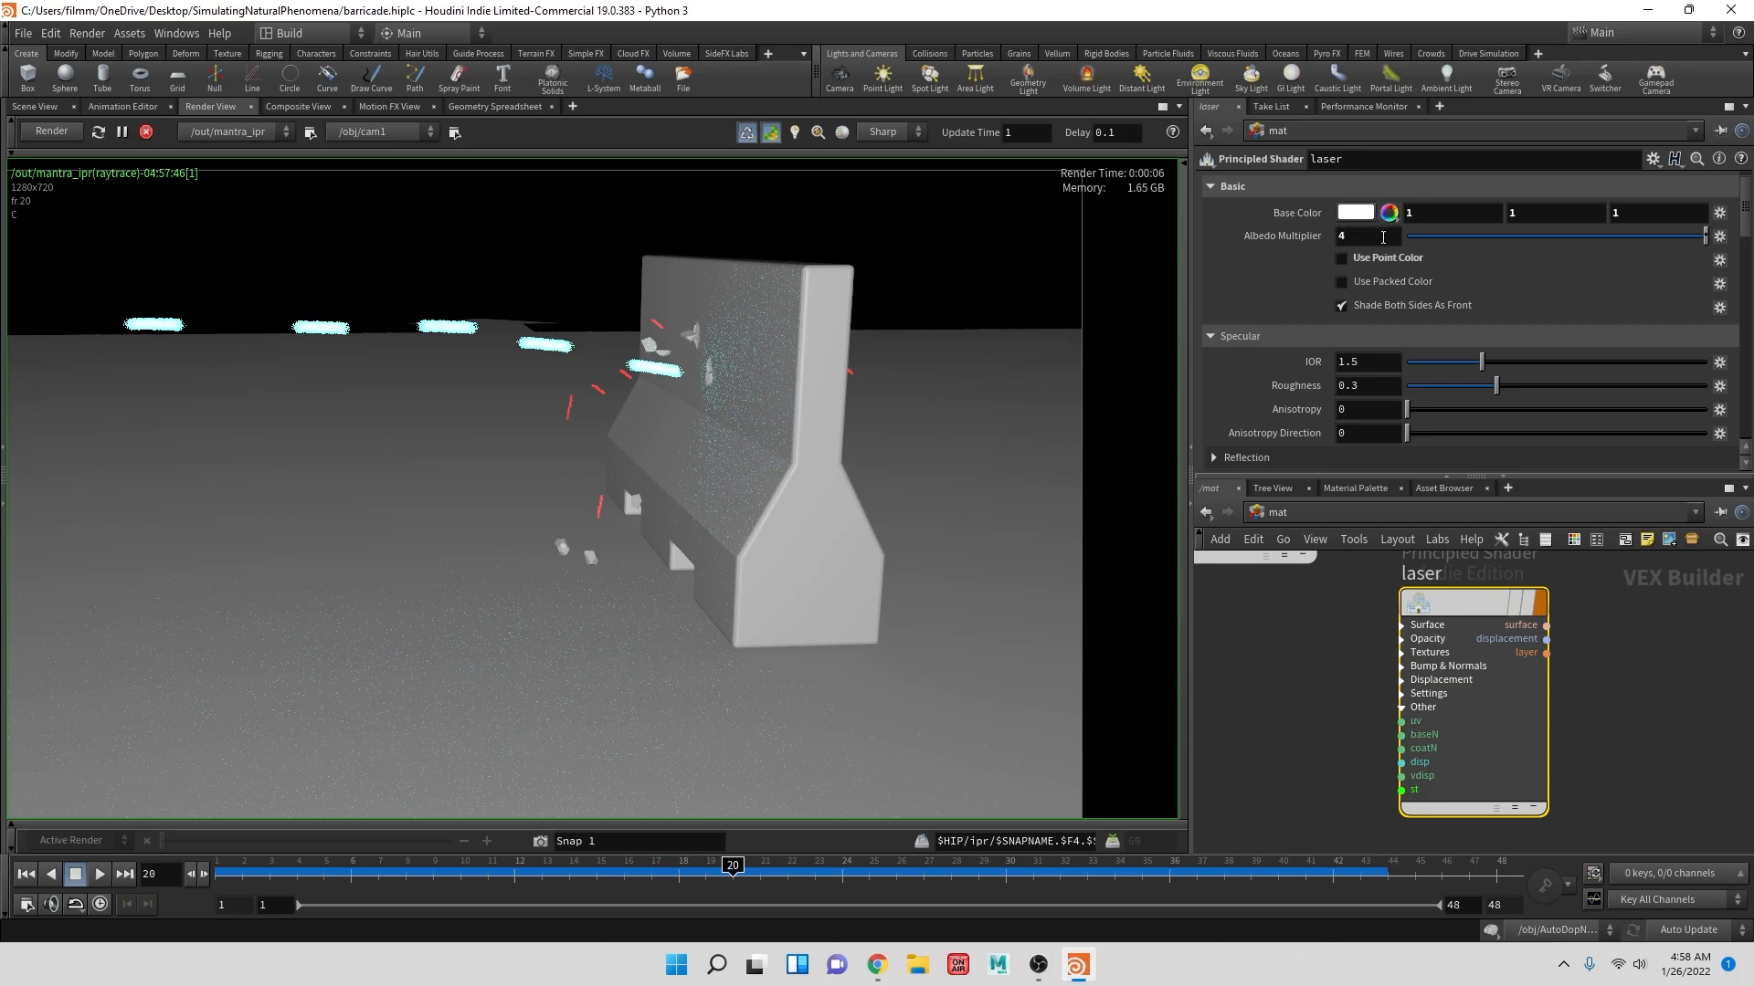
pyautogui.scroll(-5, 1383, 235)
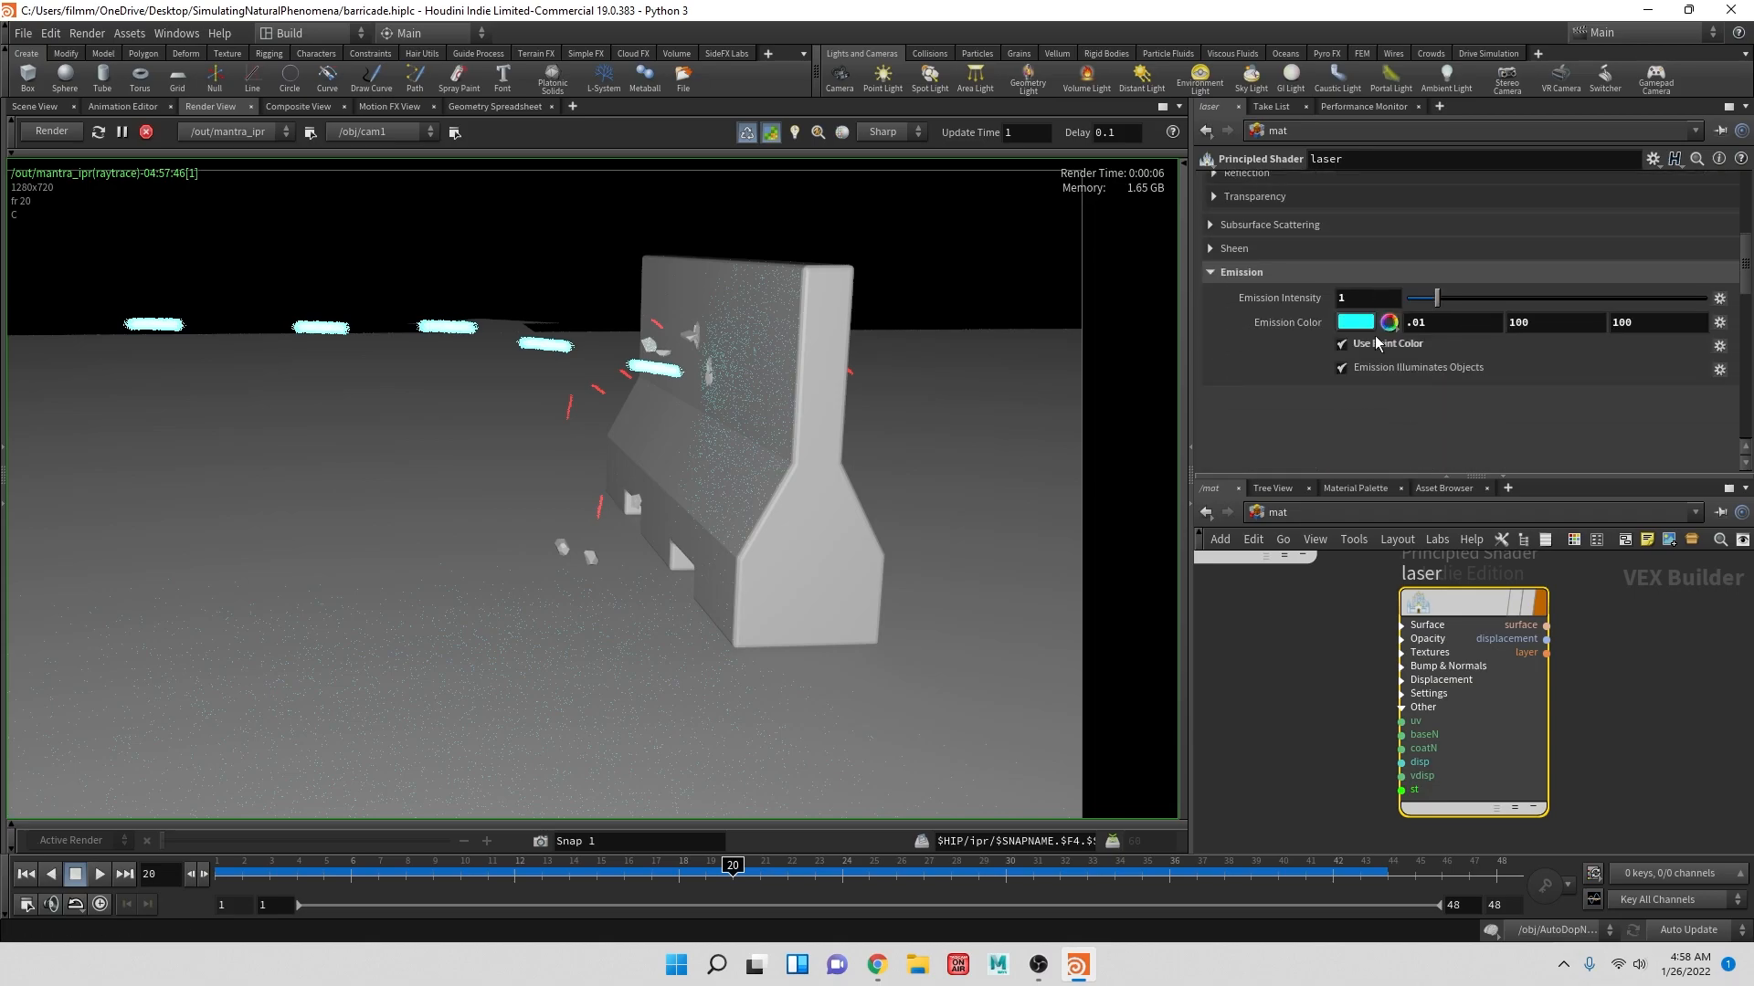
pyautogui.scroll(5, 1306, 239)
pyautogui.scroll(6, 1306, 233)
pyautogui.scroll(-6, 1323, 360)
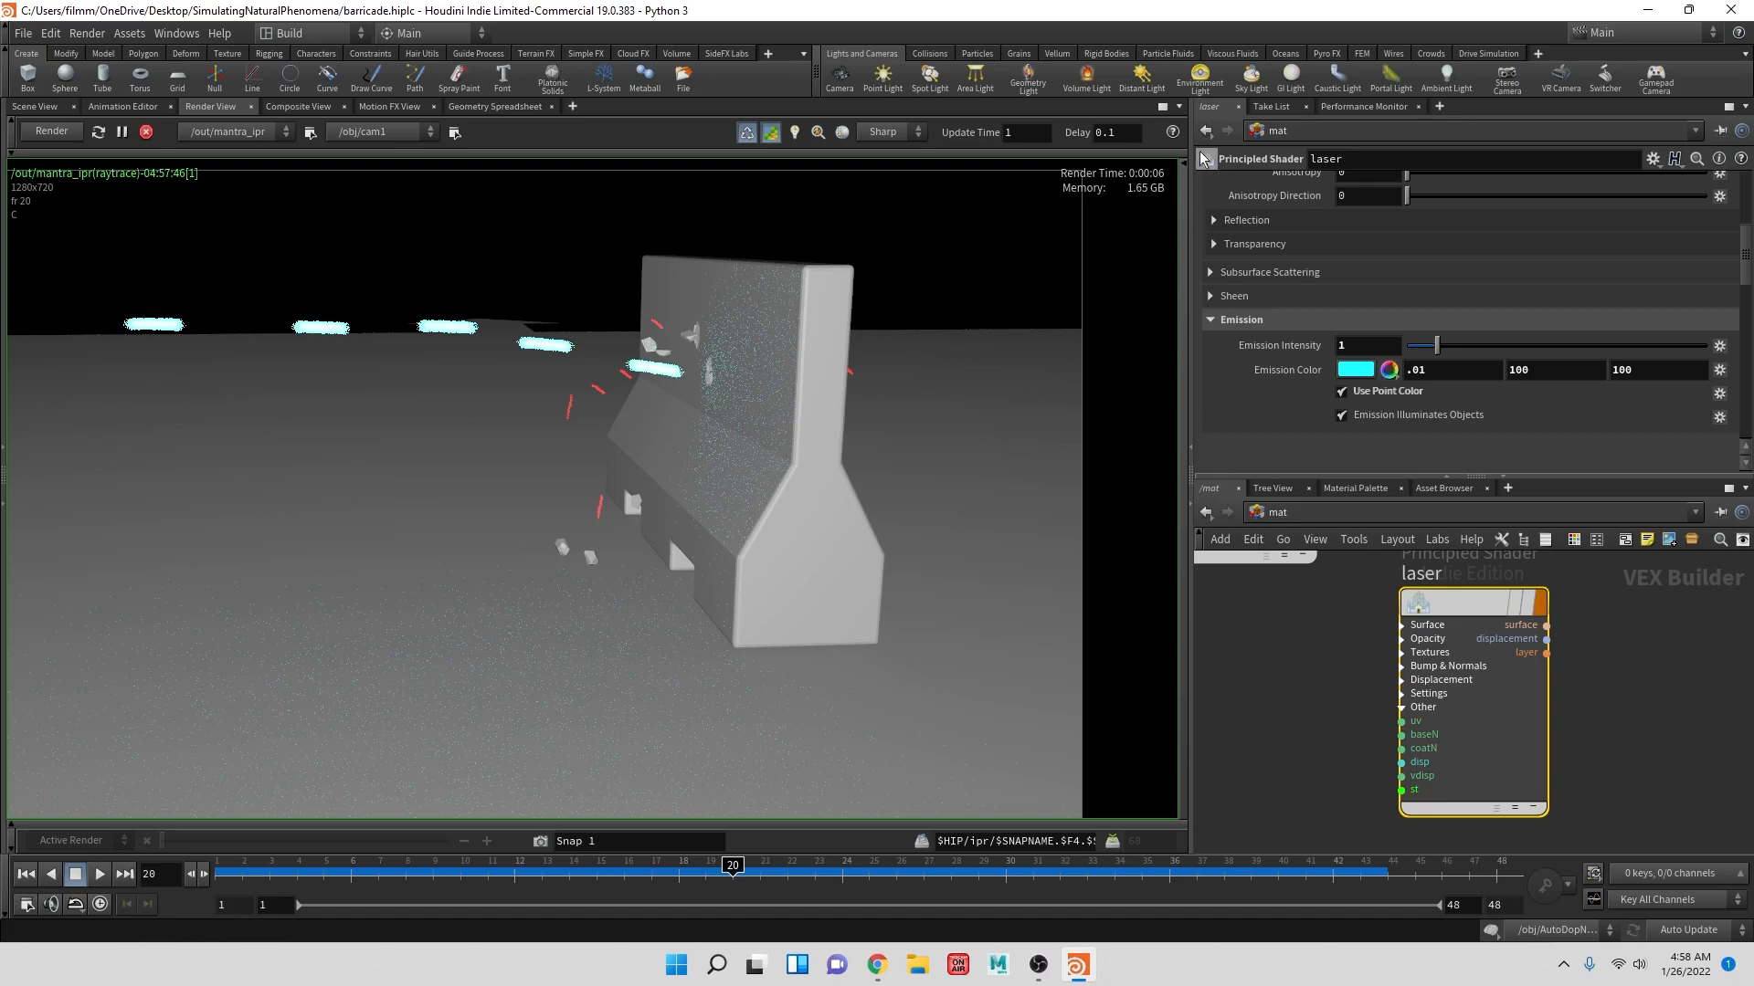
# - Select the spark shader and set the red component of its Emission Color to 100
pyautogui.moveTo(1249, 606); pyautogui.dragTo(1326, 831, button='middle')
pyautogui.click(1319, 638)
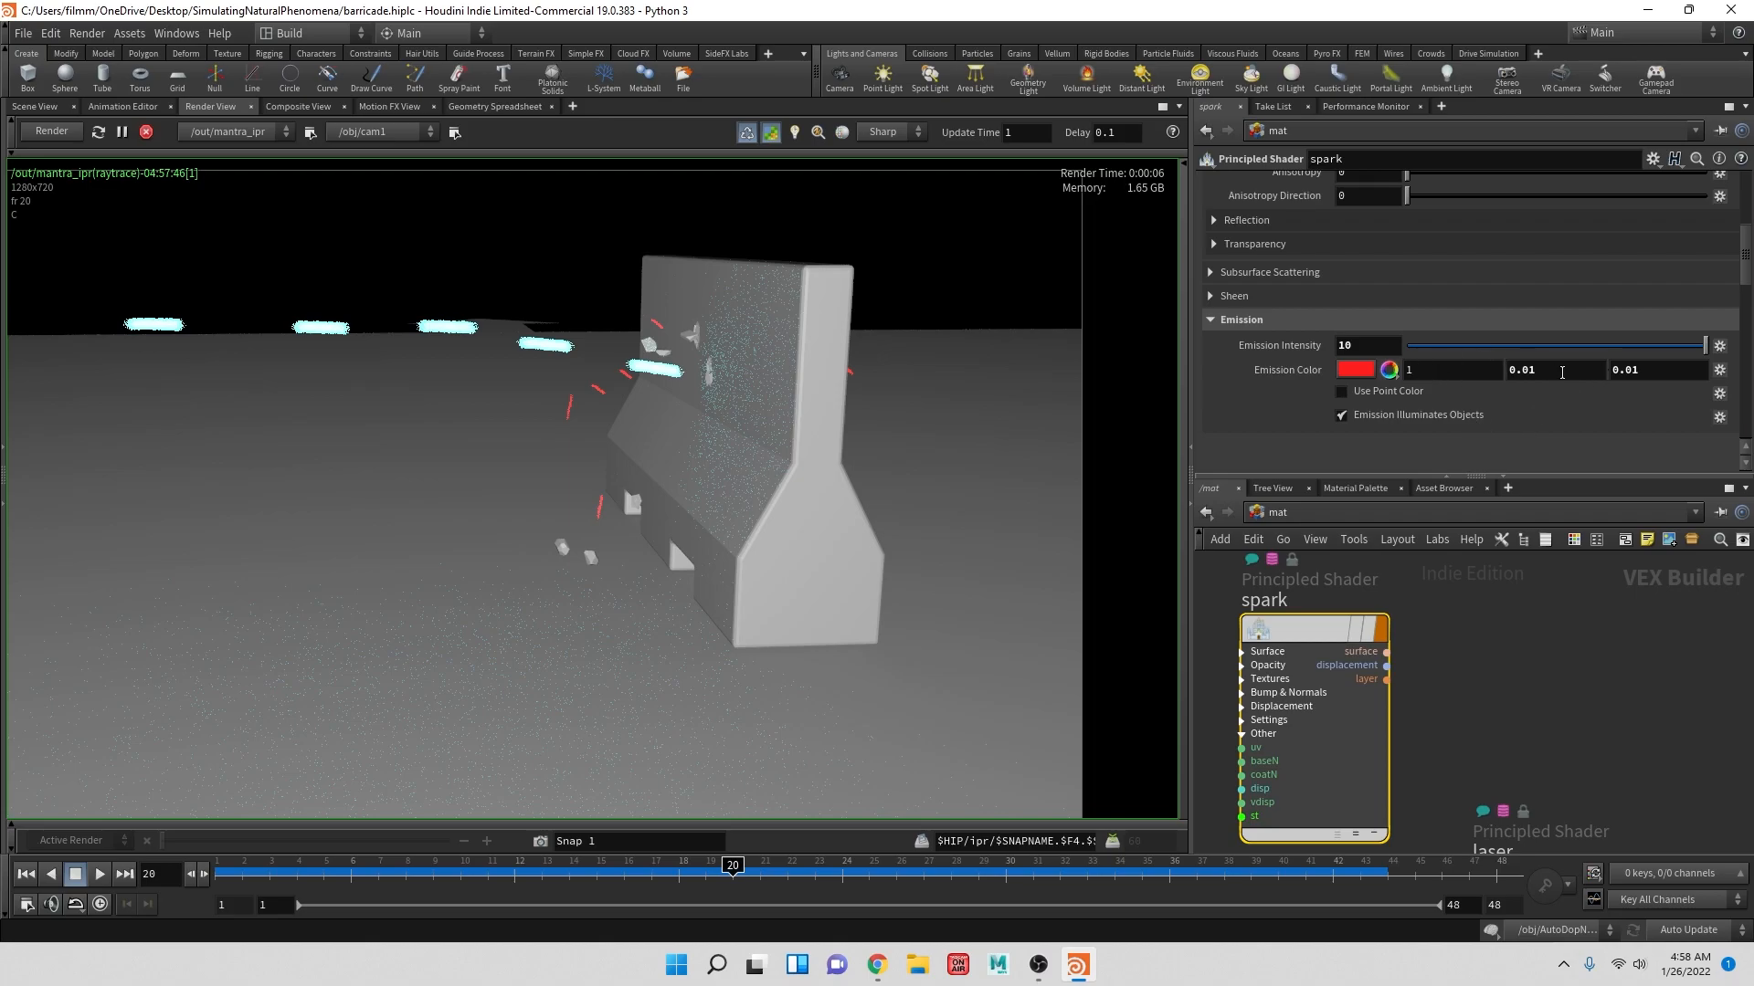
pyautogui.click(1479, 370)
pyautogui.write('100')
pyautogui.press('Return')
# - Try an Albedo Multiplier of 4 on the spark shader, turn off Use Point Color for its Base Color, and lower the multiplier to 2
pyautogui.scroll(6, 1481, 334)
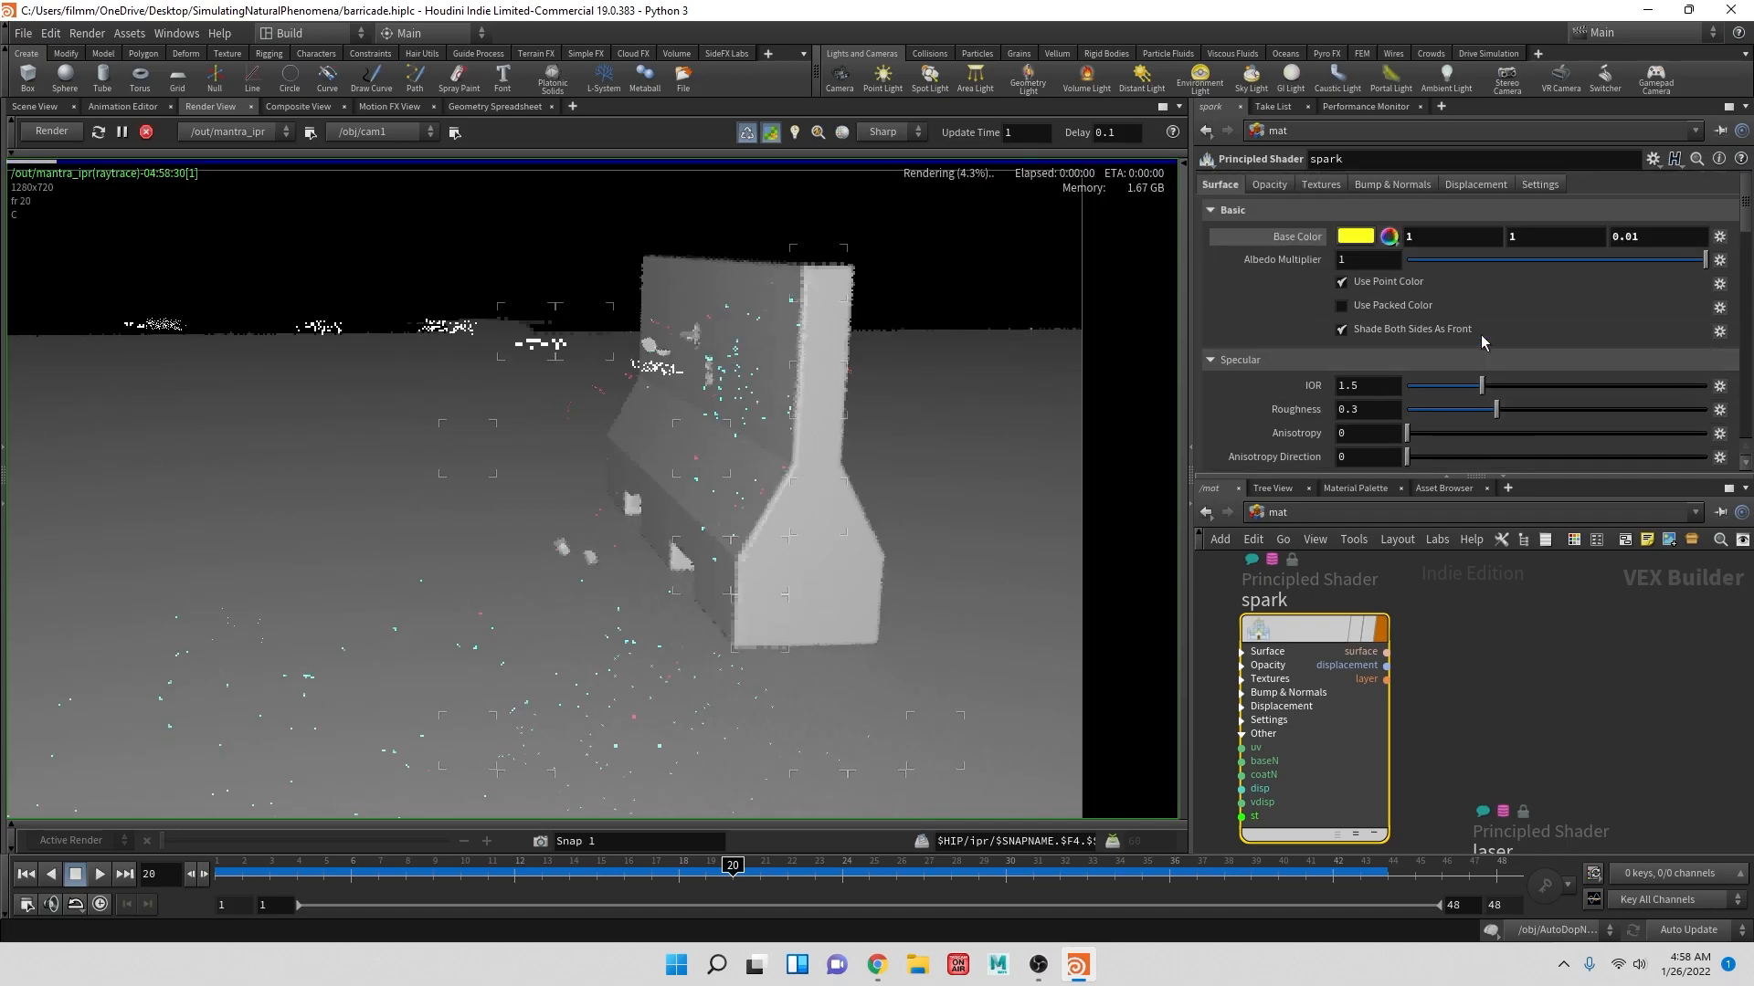
pyautogui.click(1367, 260)
pyautogui.write('4')
pyautogui.press('Return')
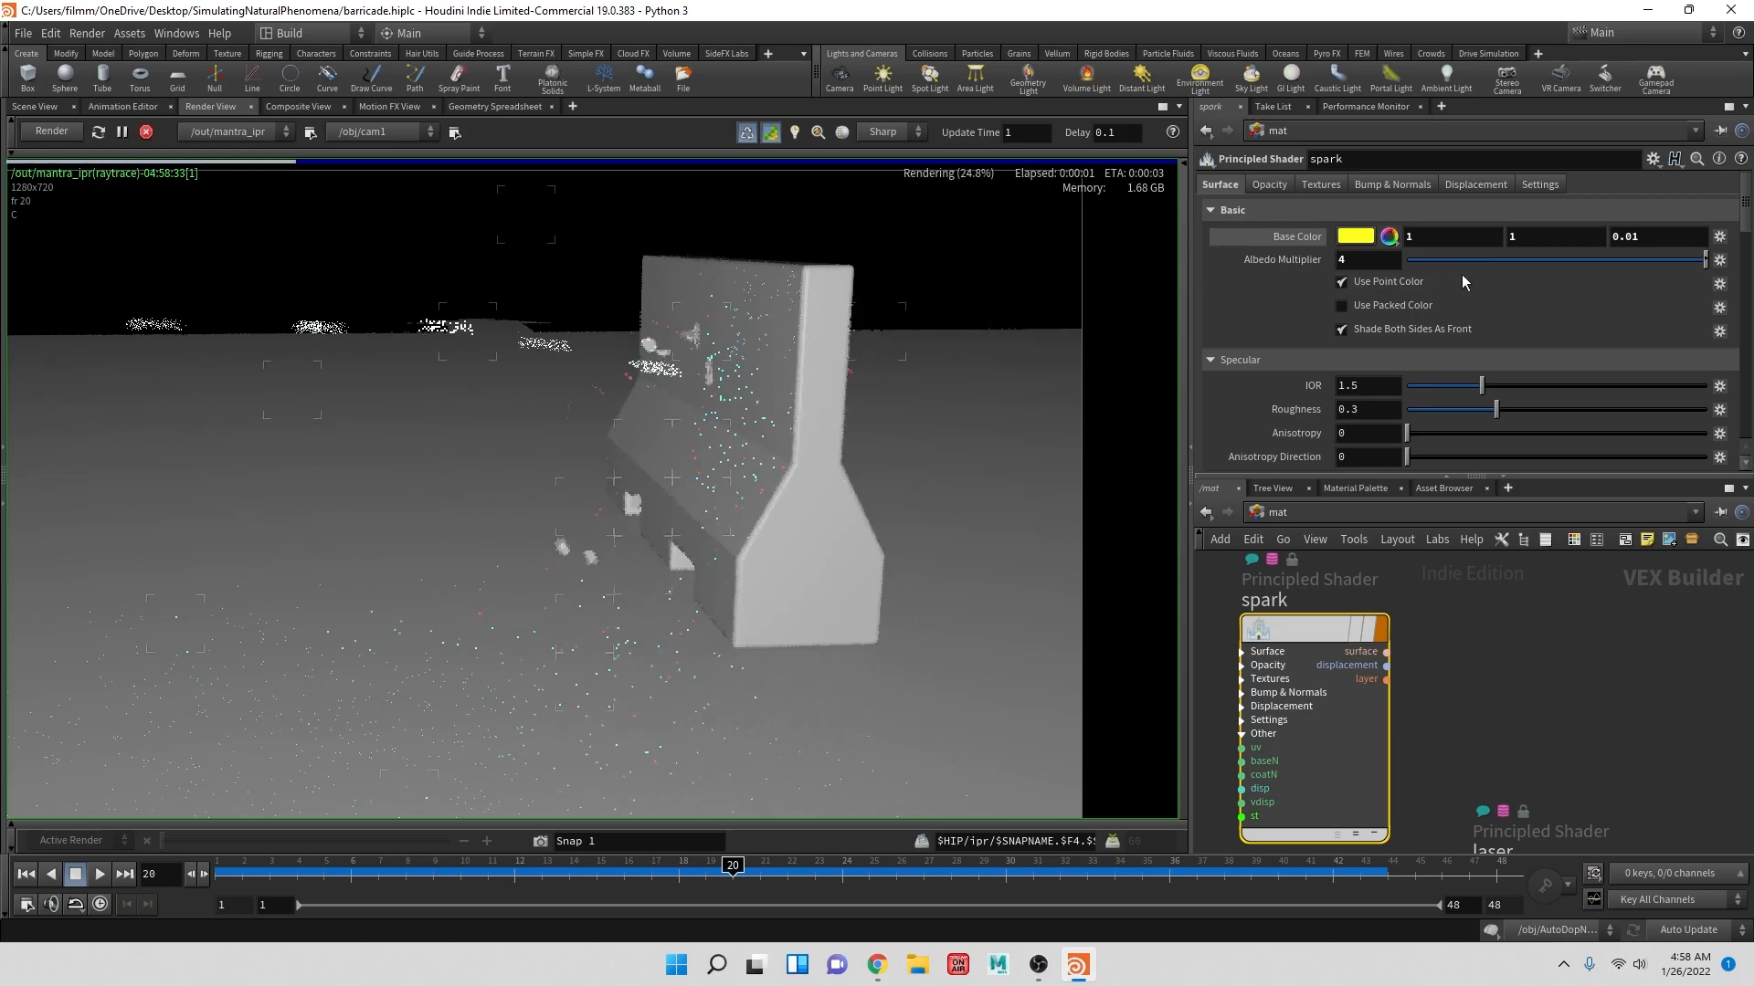
pyautogui.click(1381, 282)
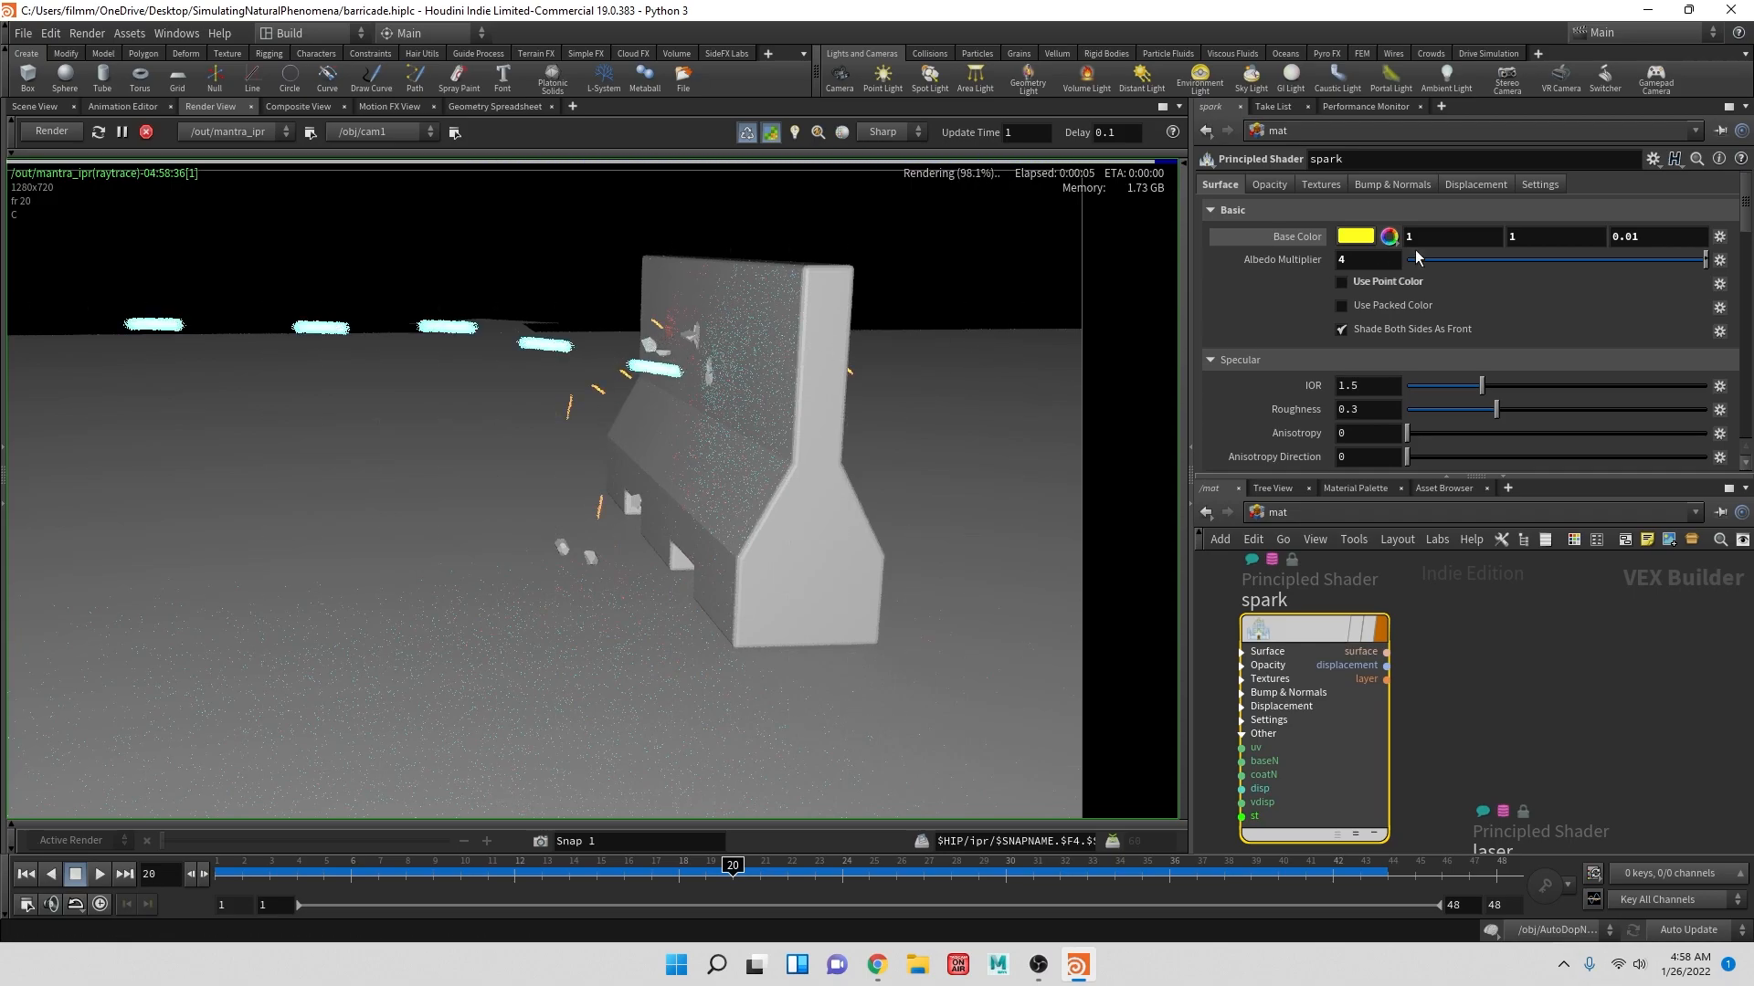
pyautogui.click(1360, 262)
pyautogui.write('2')
pyautogui.press('Return')
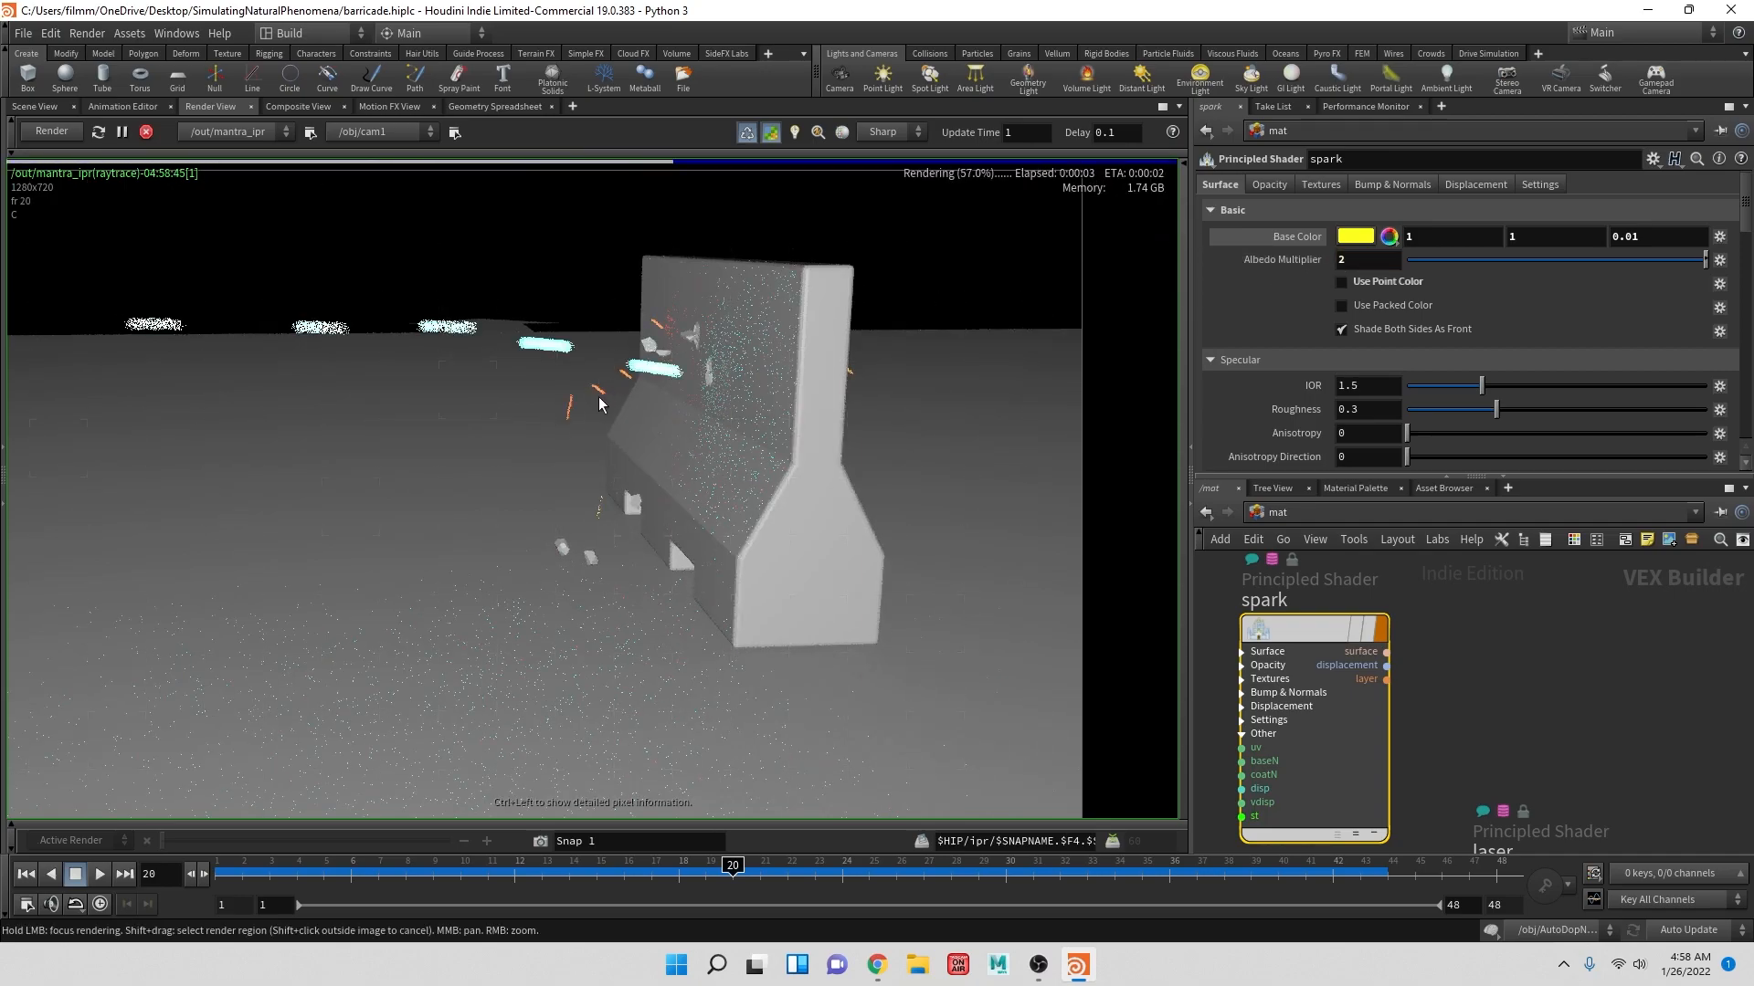
pyautogui.scroll(5, 634, 398)
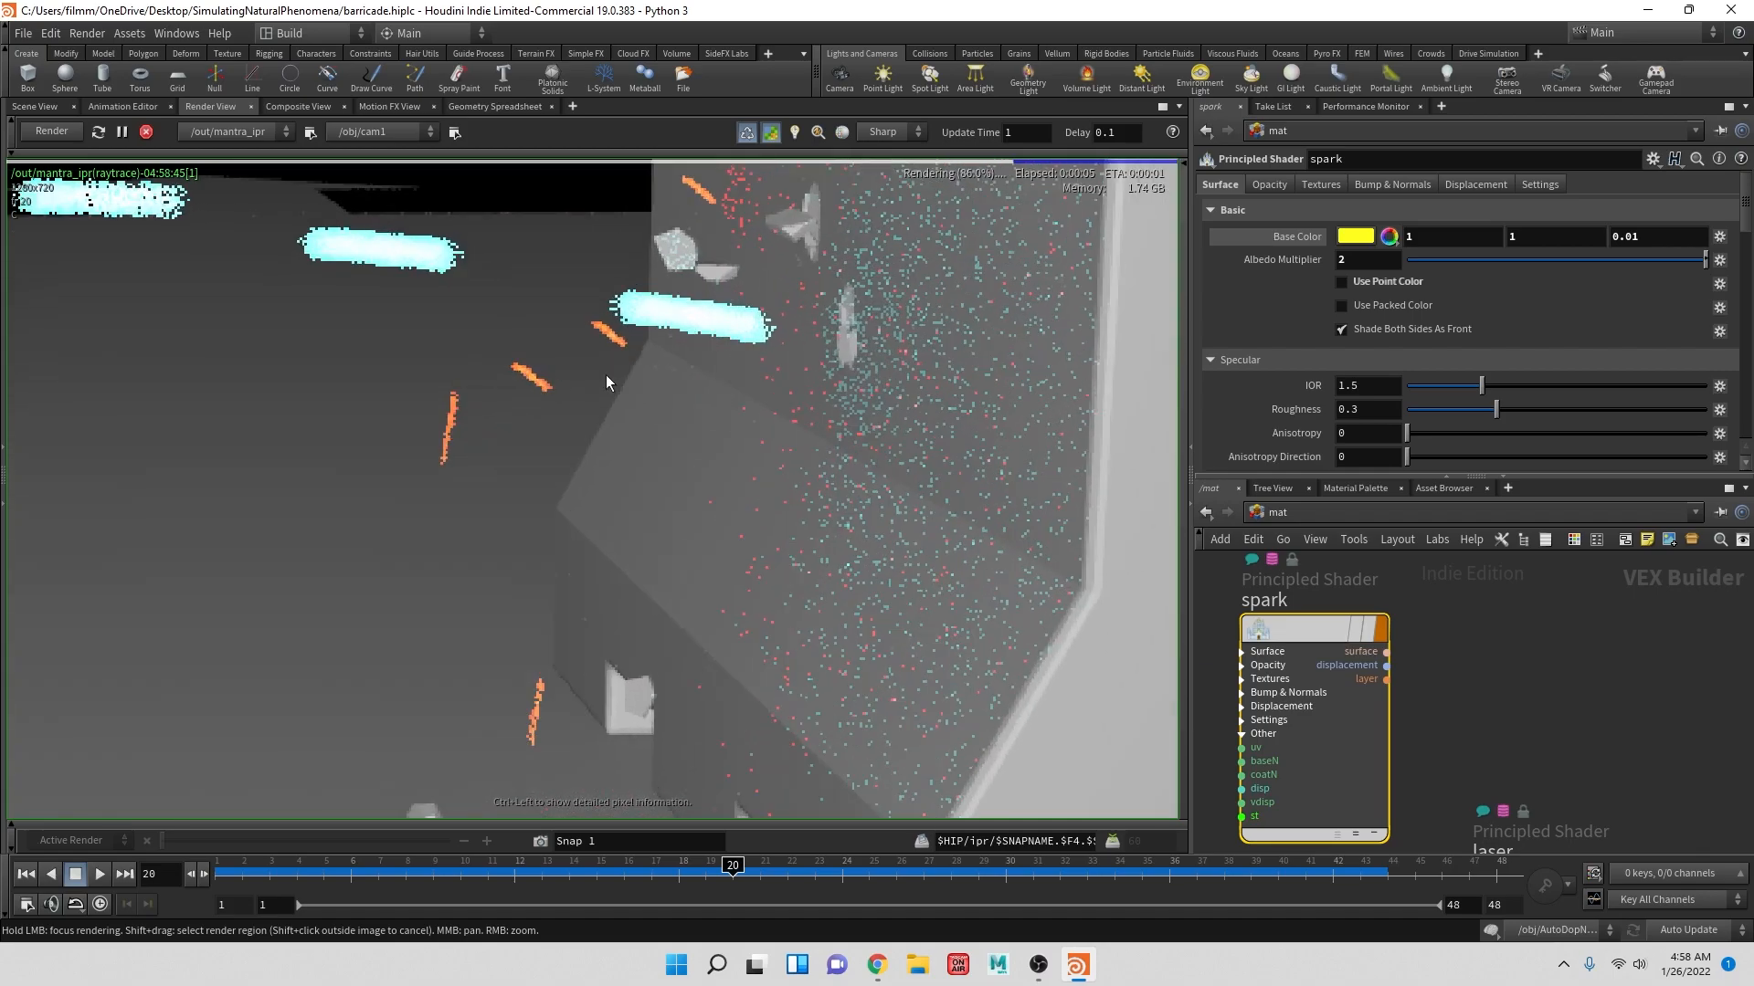
pyautogui.scroll(-5, 643, 420)
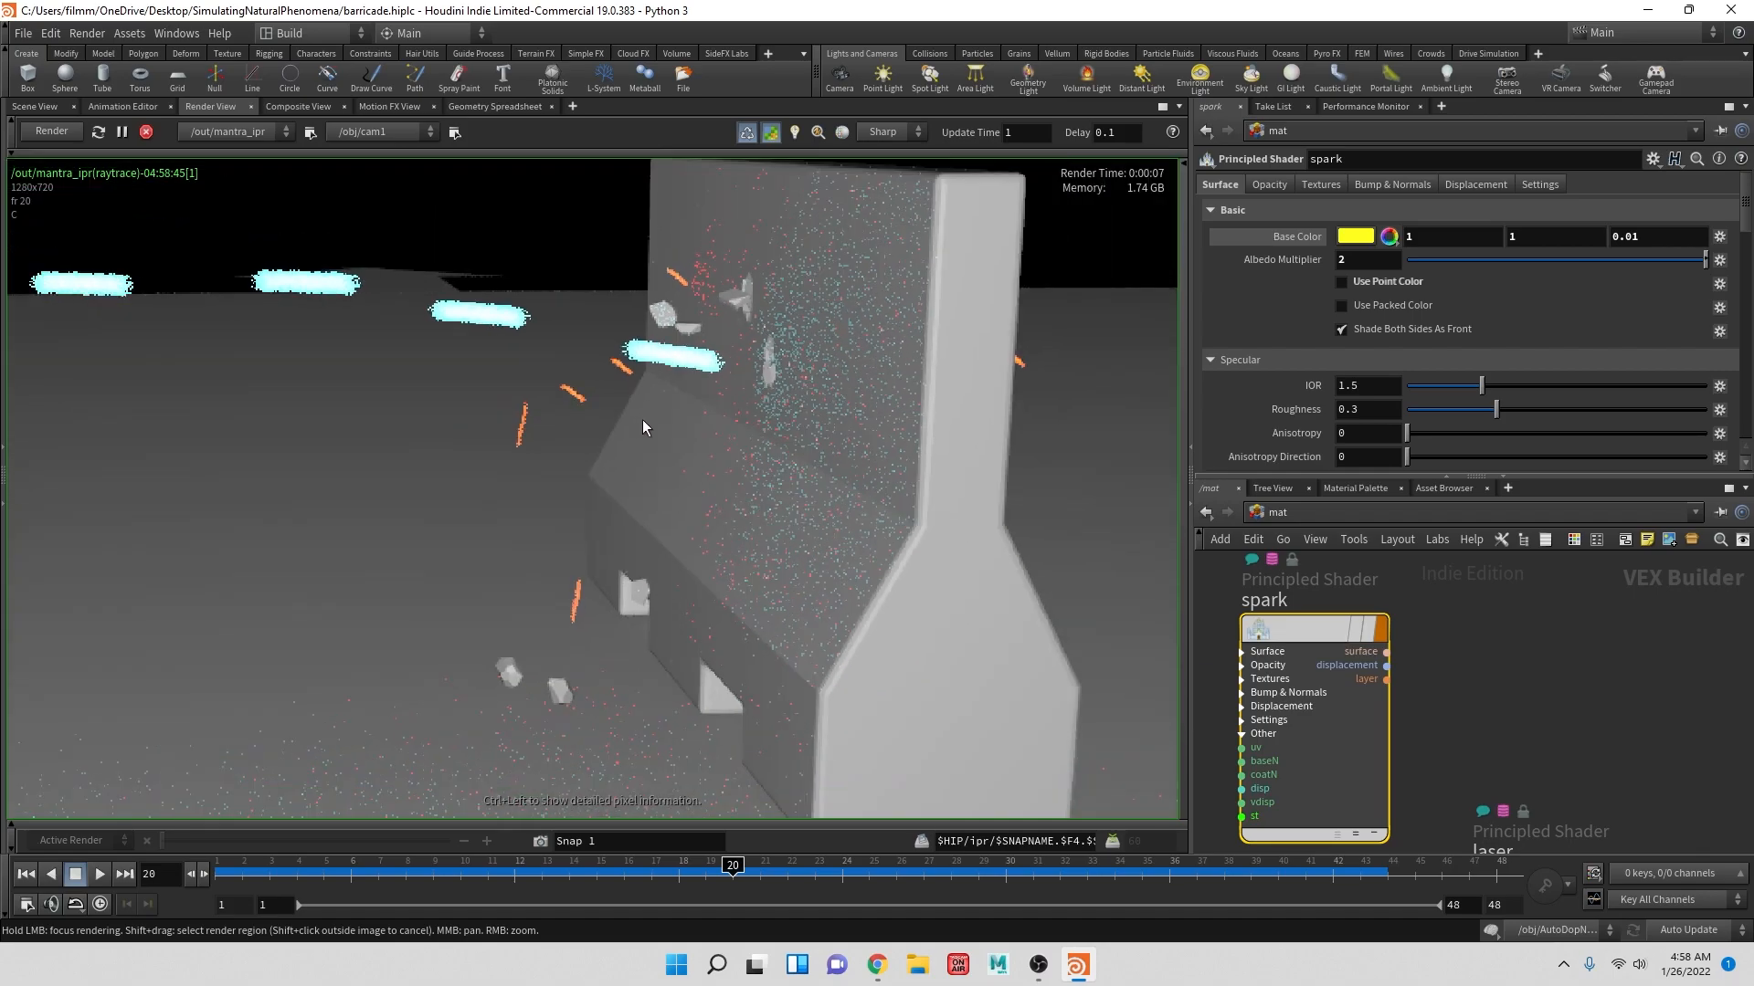
pyautogui.scroll(1, 643, 426)
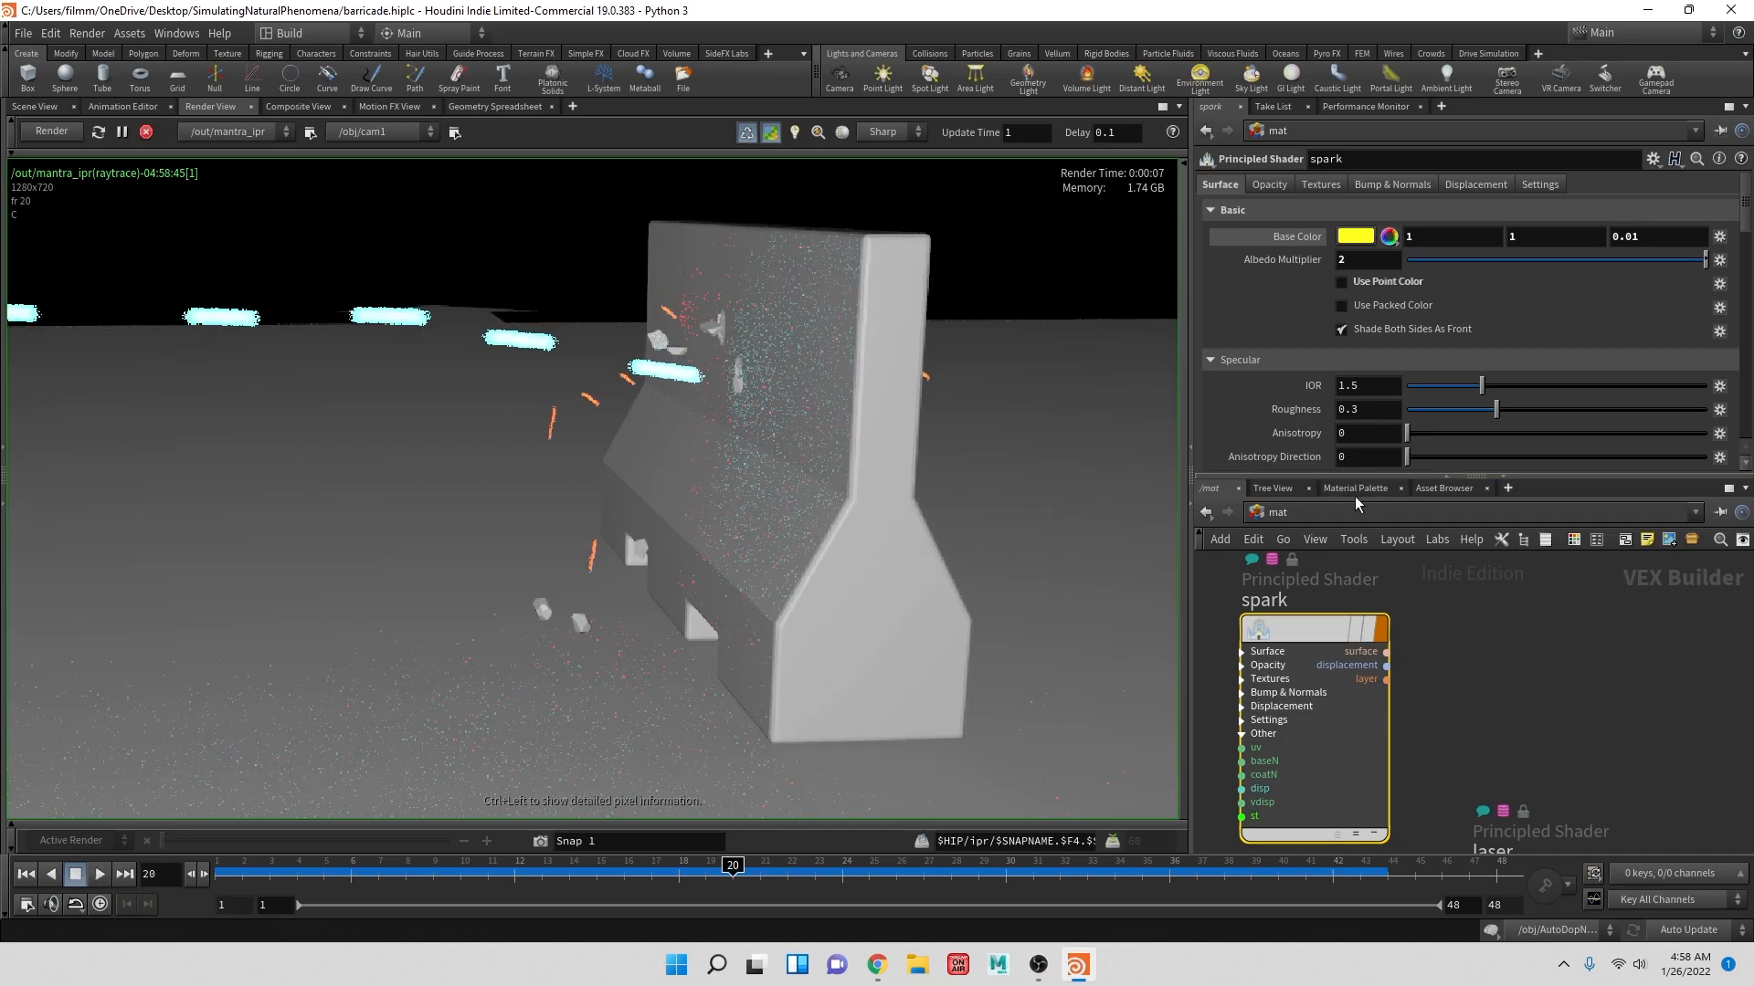
# - Go to the mantra_ipr node in the out network and set its Pixel Samples to 6 by 6
pyautogui.click(1296, 513)
pyautogui.click(1327, 598)
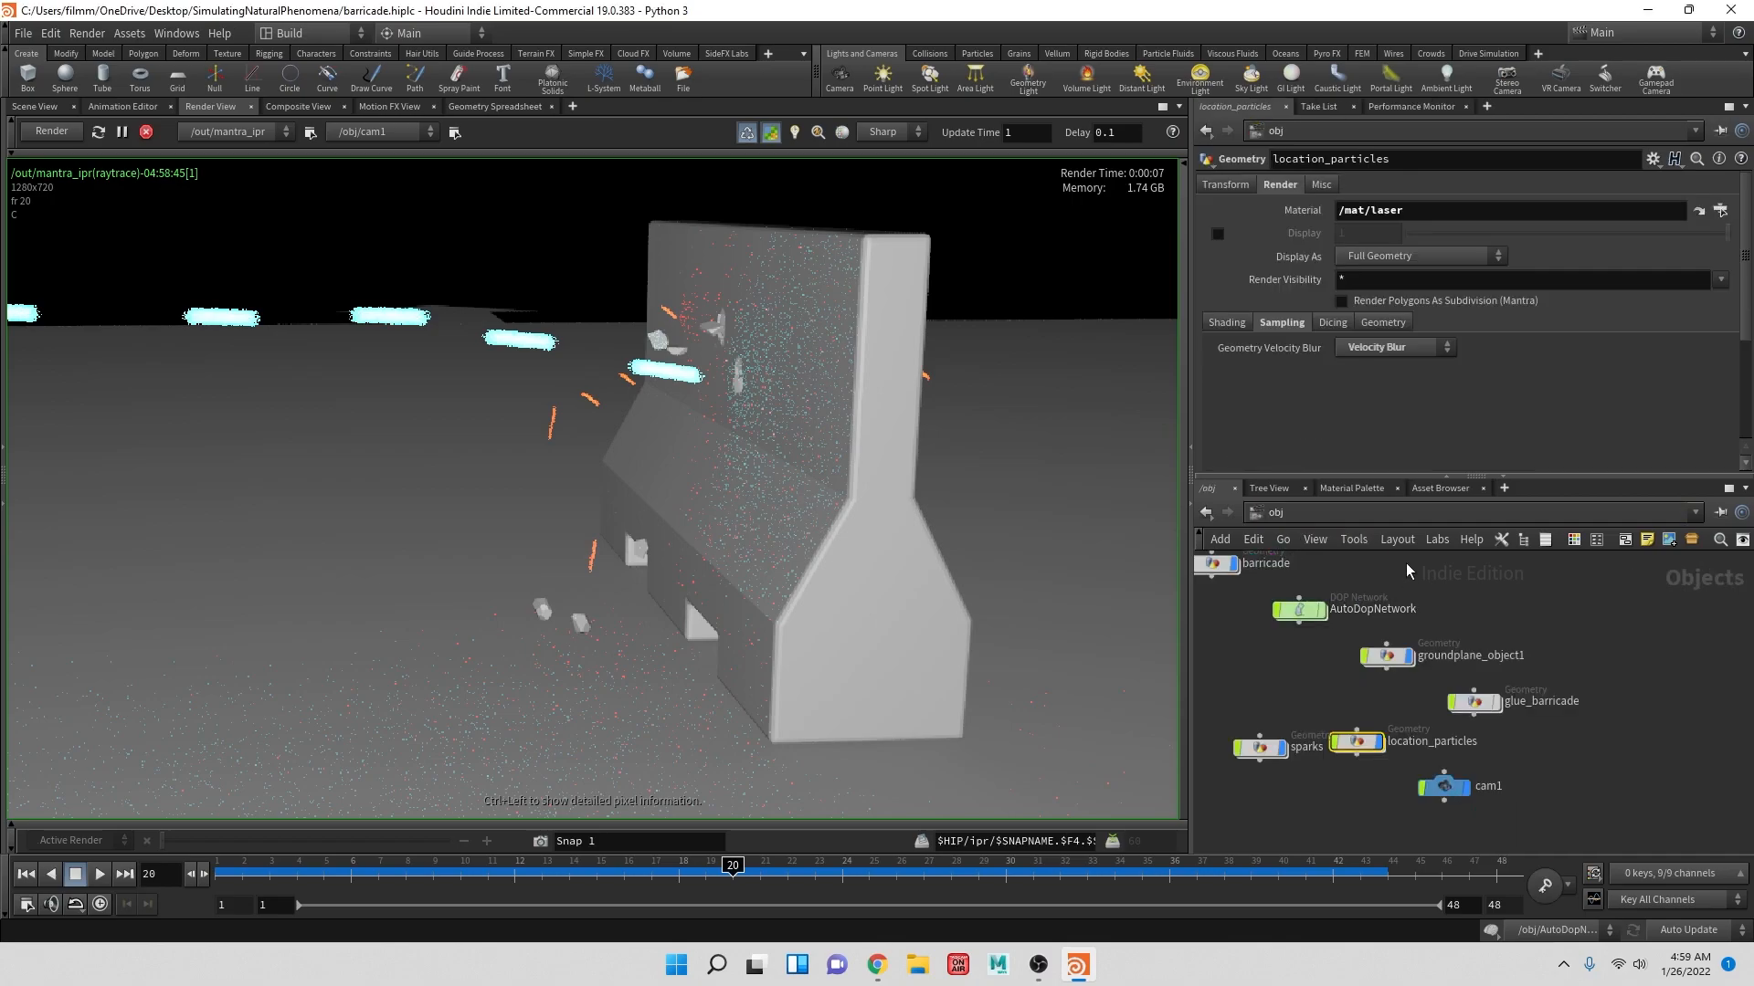
pyautogui.click(1282, 515)
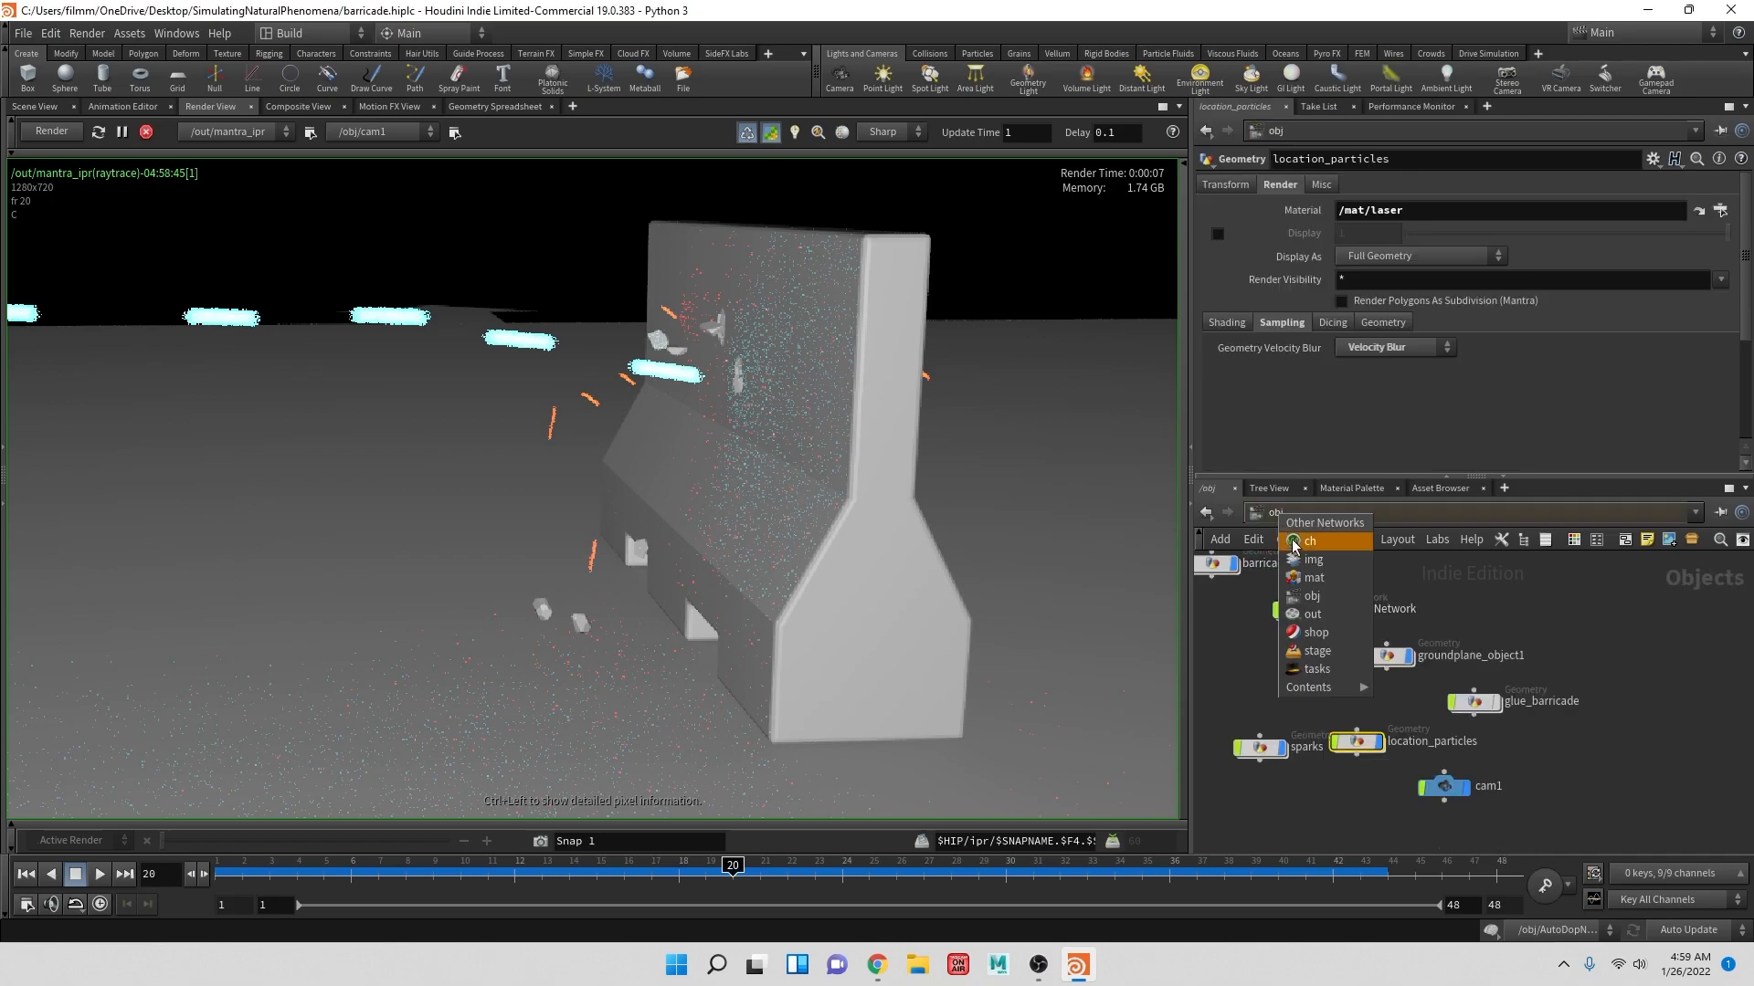
pyautogui.click(1315, 615)
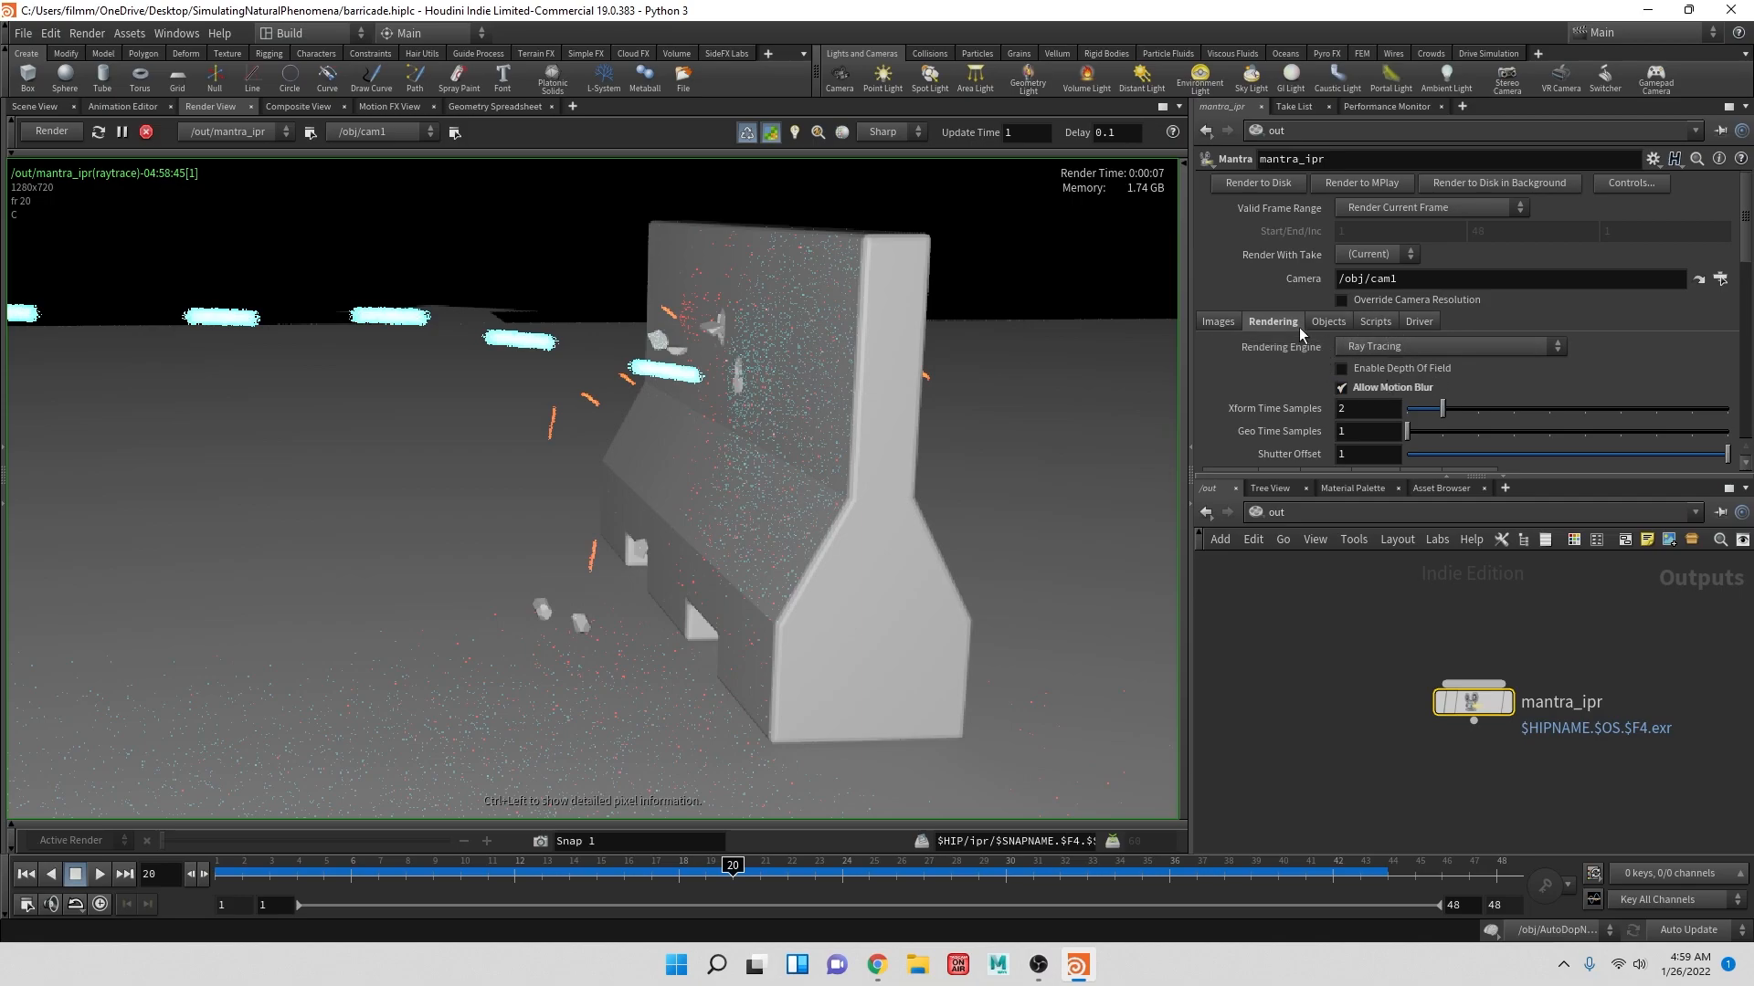
pyautogui.scroll(-1, 1276, 427)
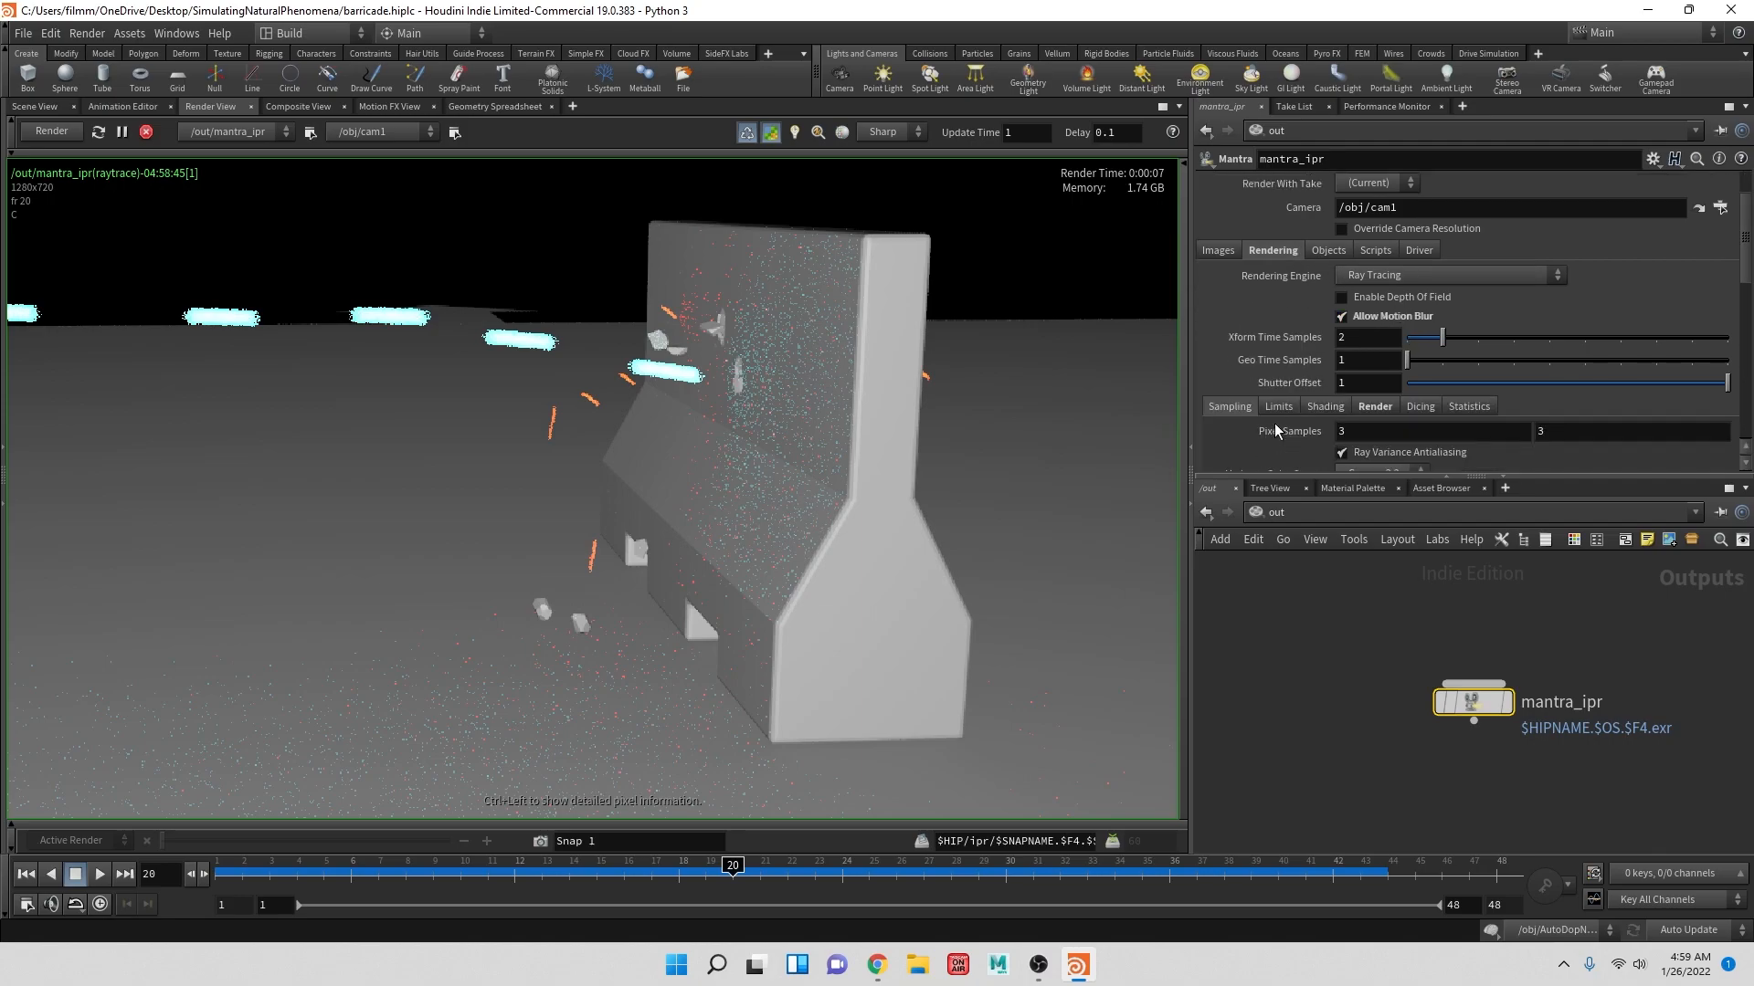
pyautogui.doubleClick(1365, 432)
pyautogui.press('Return')
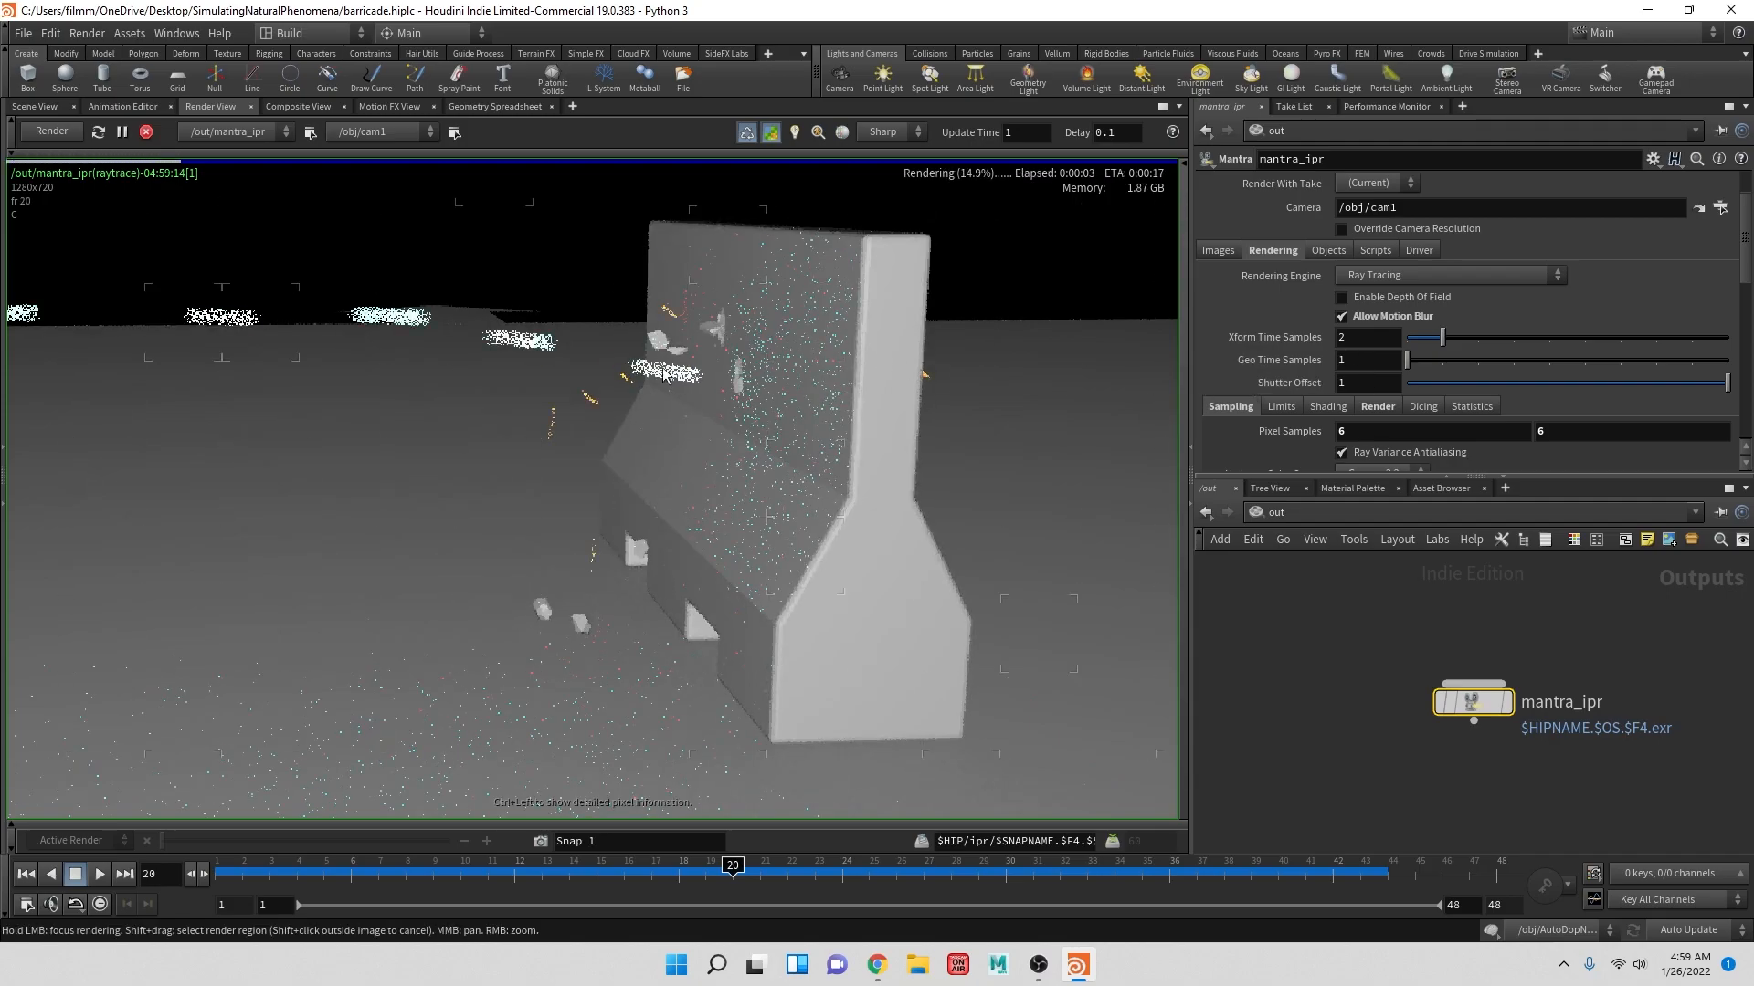
pyautogui.moveTo(656, 379); pyautogui.dragTo(643, 374)
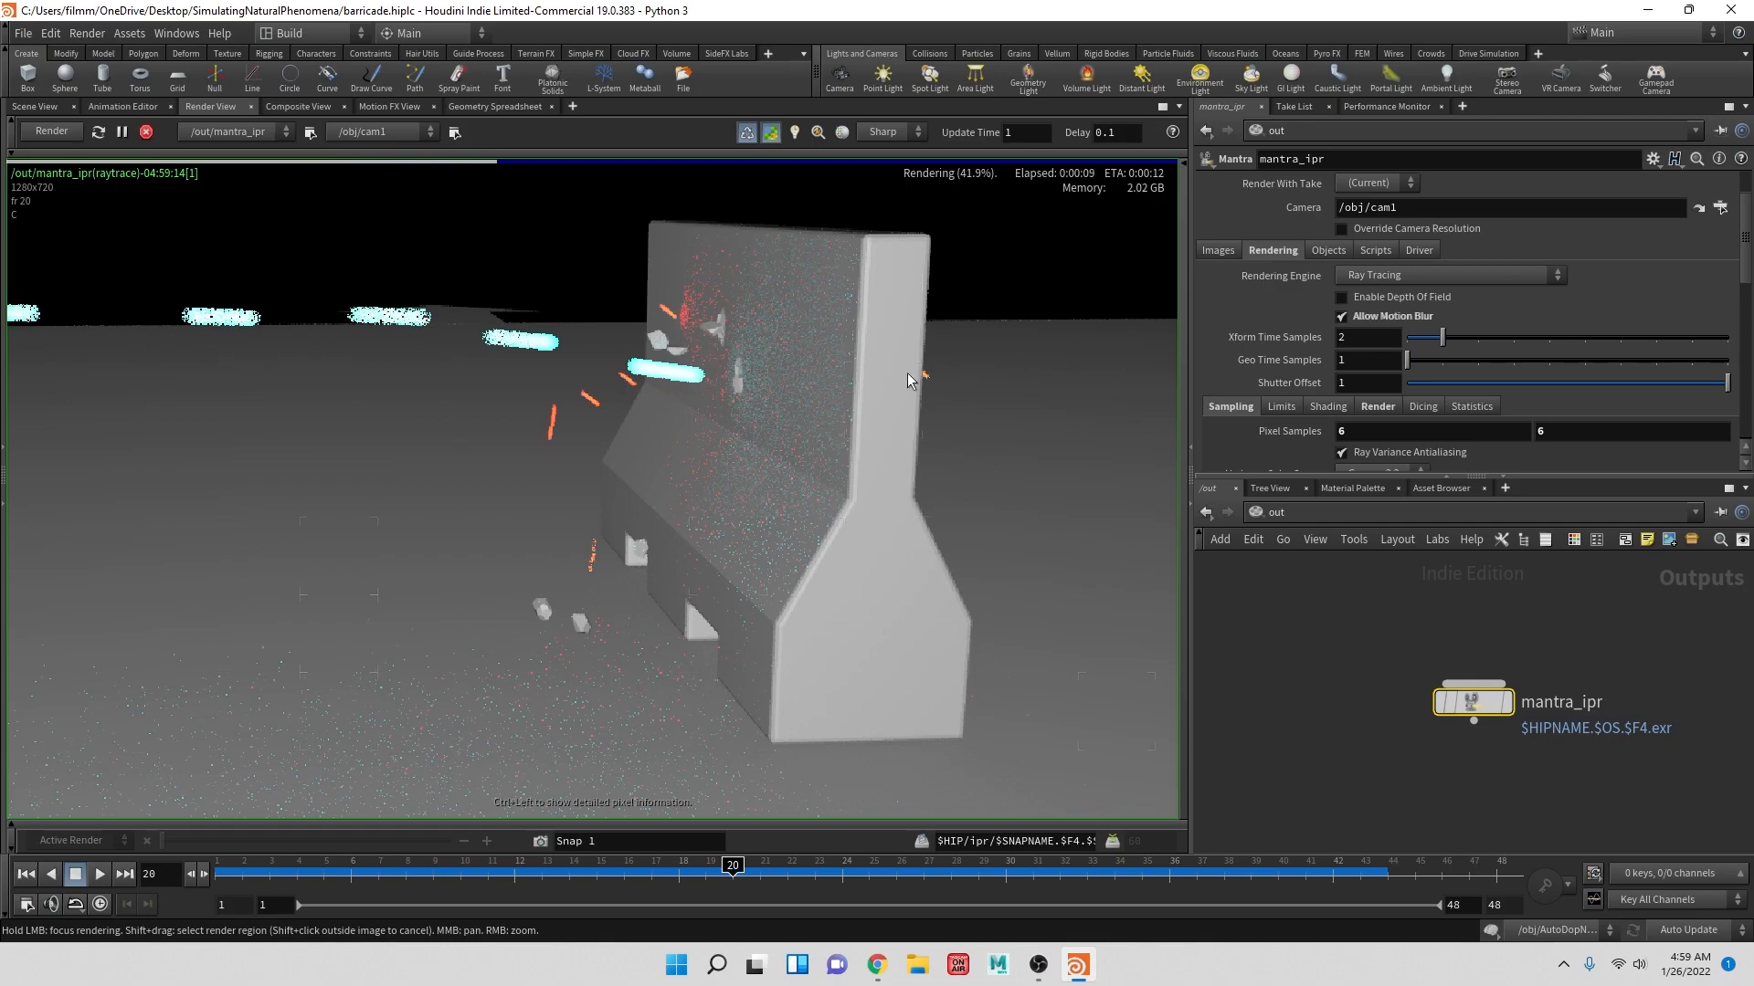
# - Raise mantra_ipr's Pixel Samples to 10 by 10 and focus the preview rendering on the lasers and the ground
pyautogui.scroll(-2, 1447, 388)
pyautogui.scroll(-3, 1439, 393)
pyautogui.scroll(-4, 1416, 400)
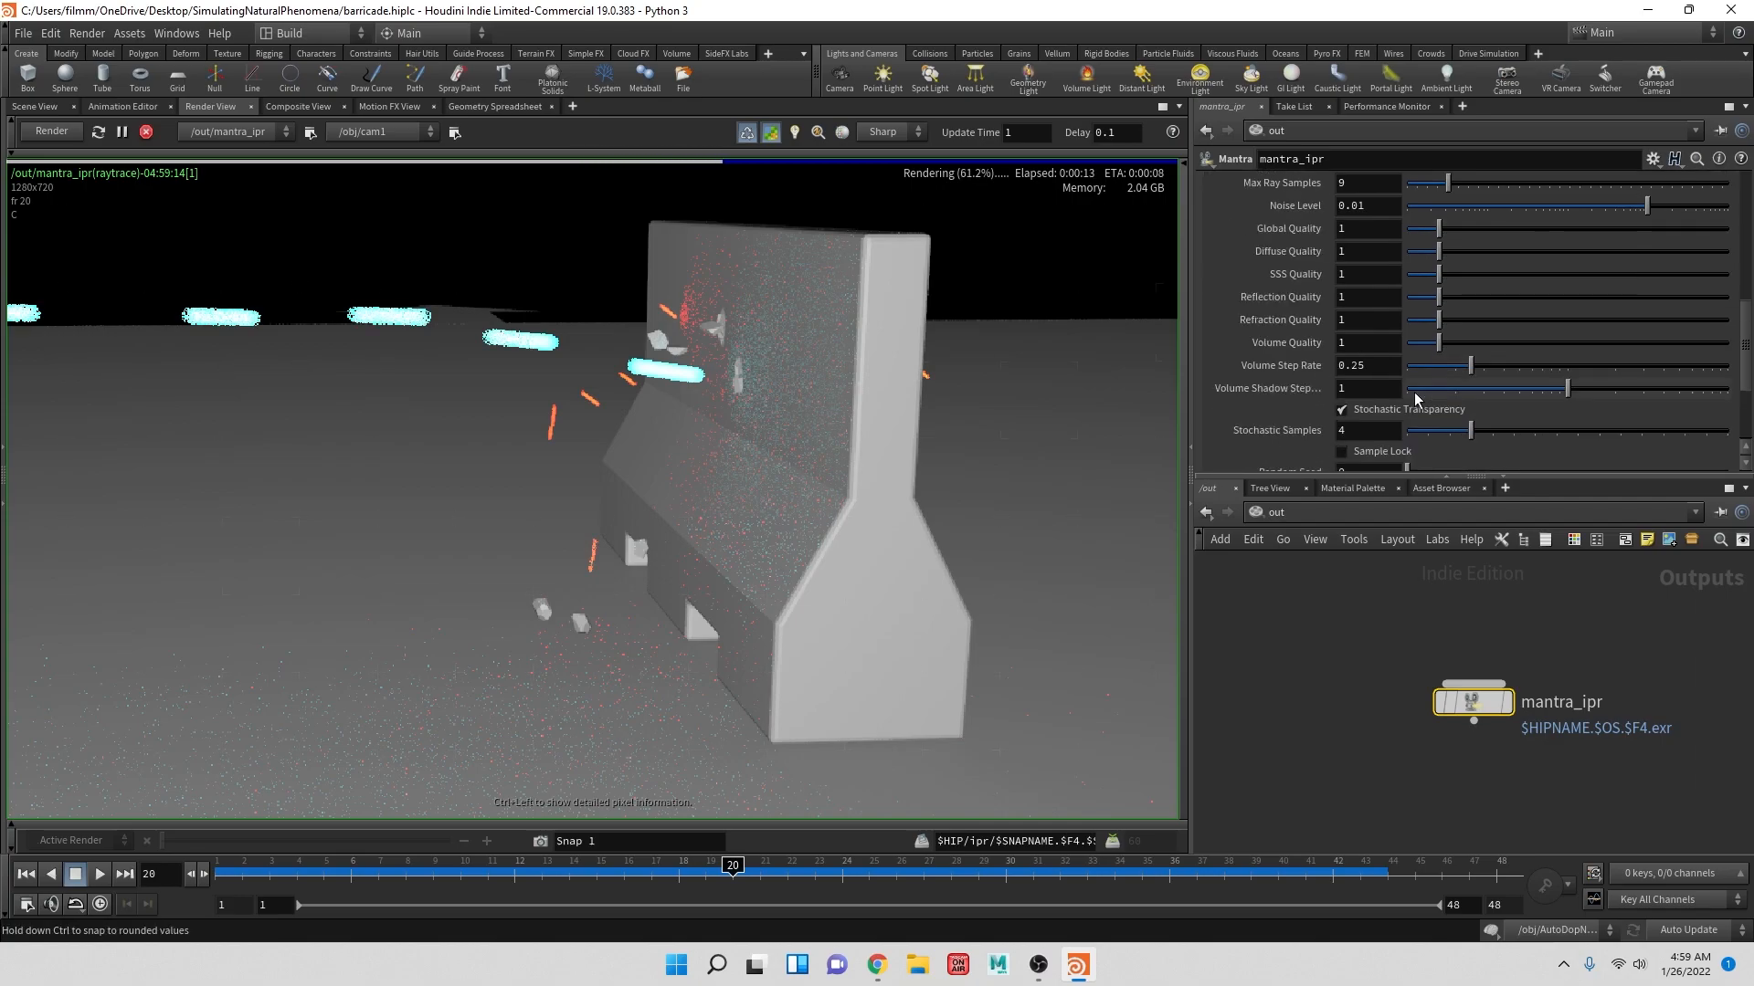
pyautogui.scroll(3, 1409, 407)
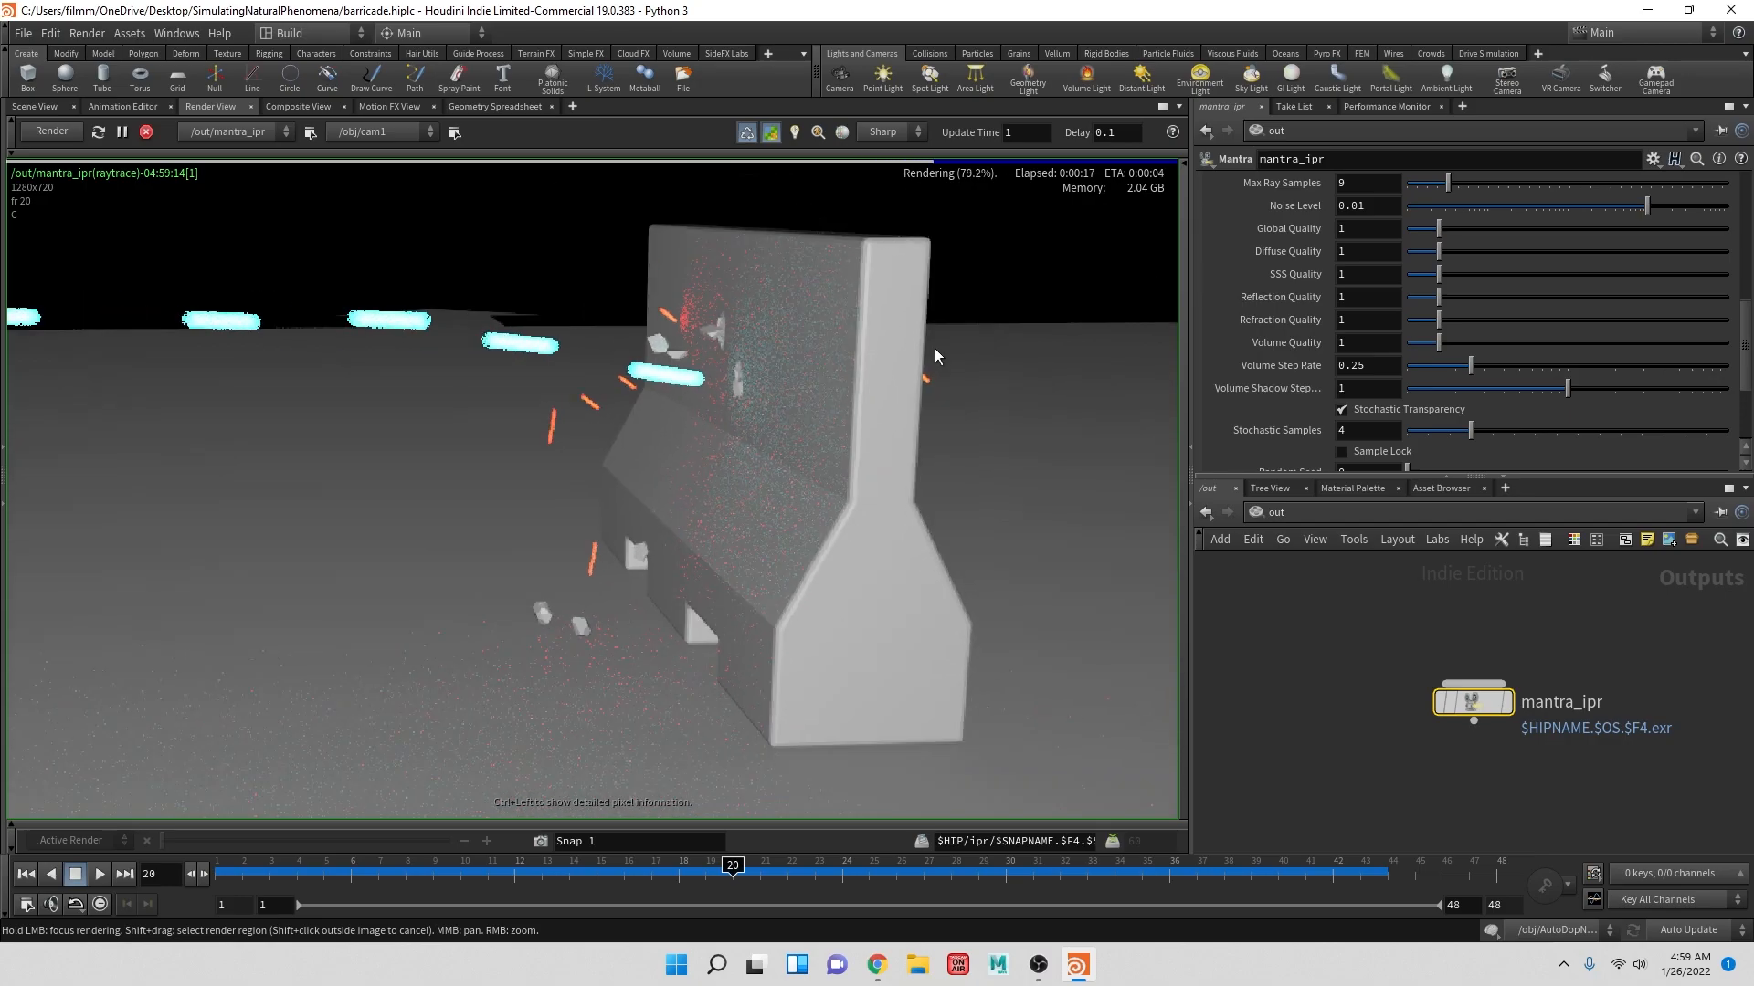
pyautogui.scroll(7, 1503, 298)
pyautogui.click(1456, 240)
pyautogui.write('10')
pyautogui.press('Tab')
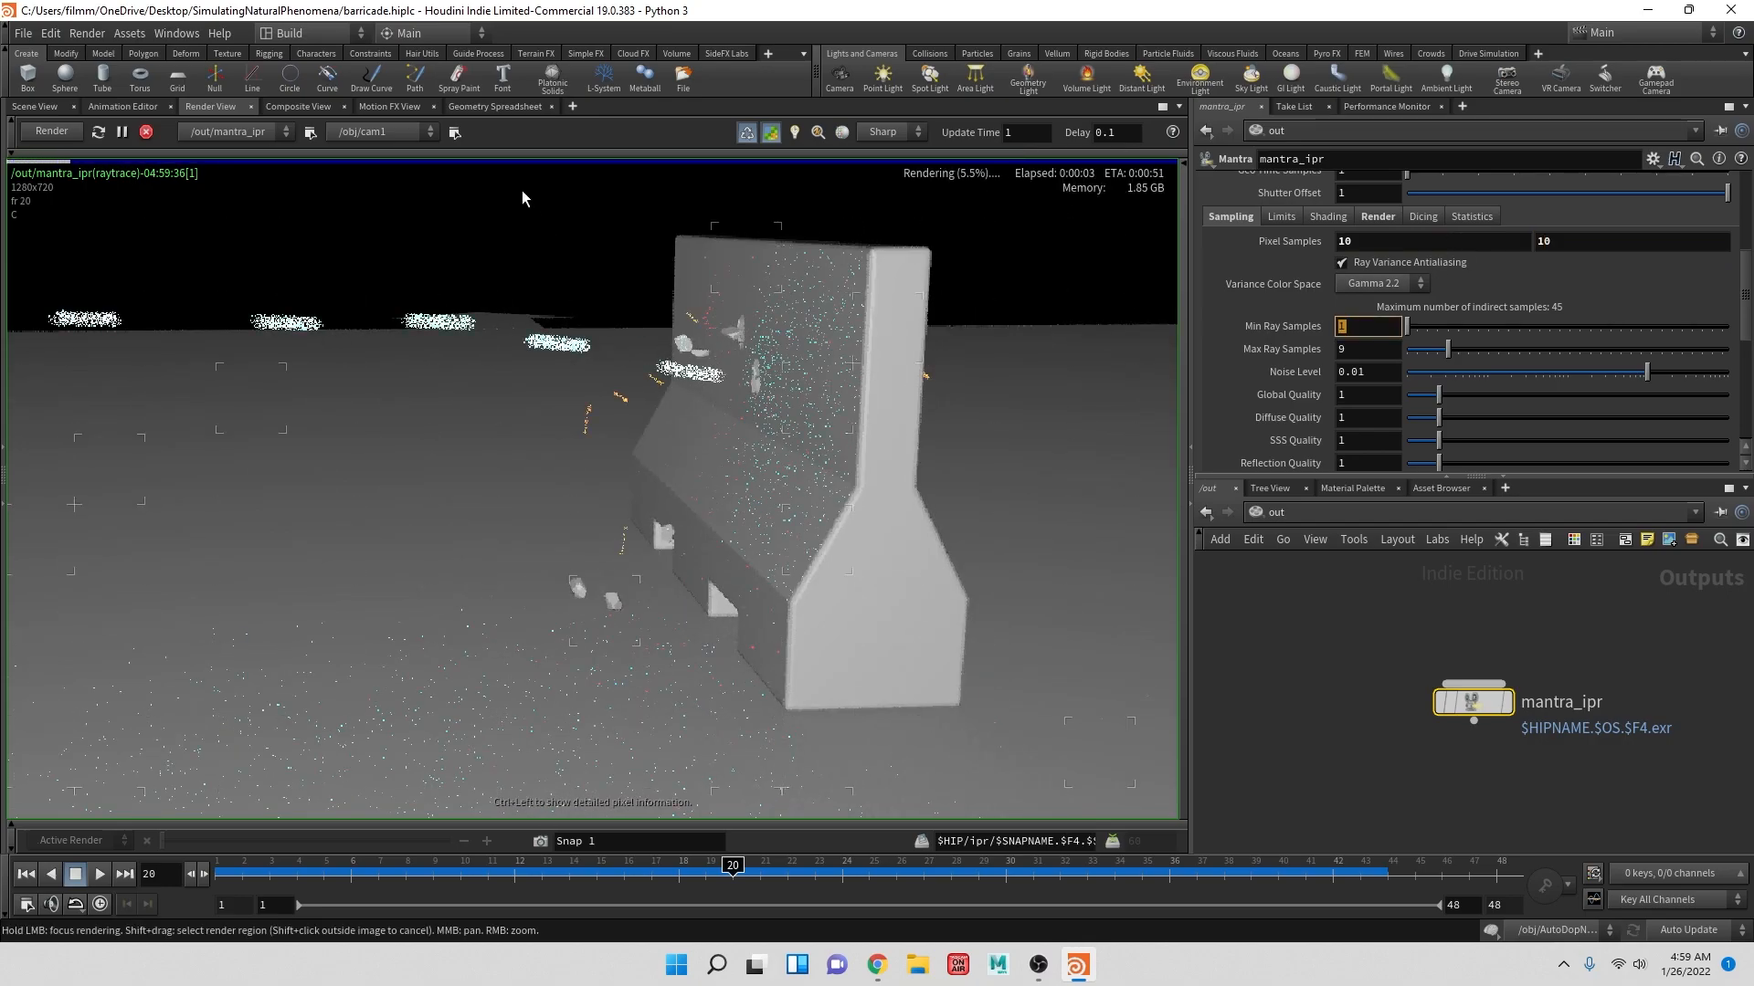
pyautogui.click(678, 374)
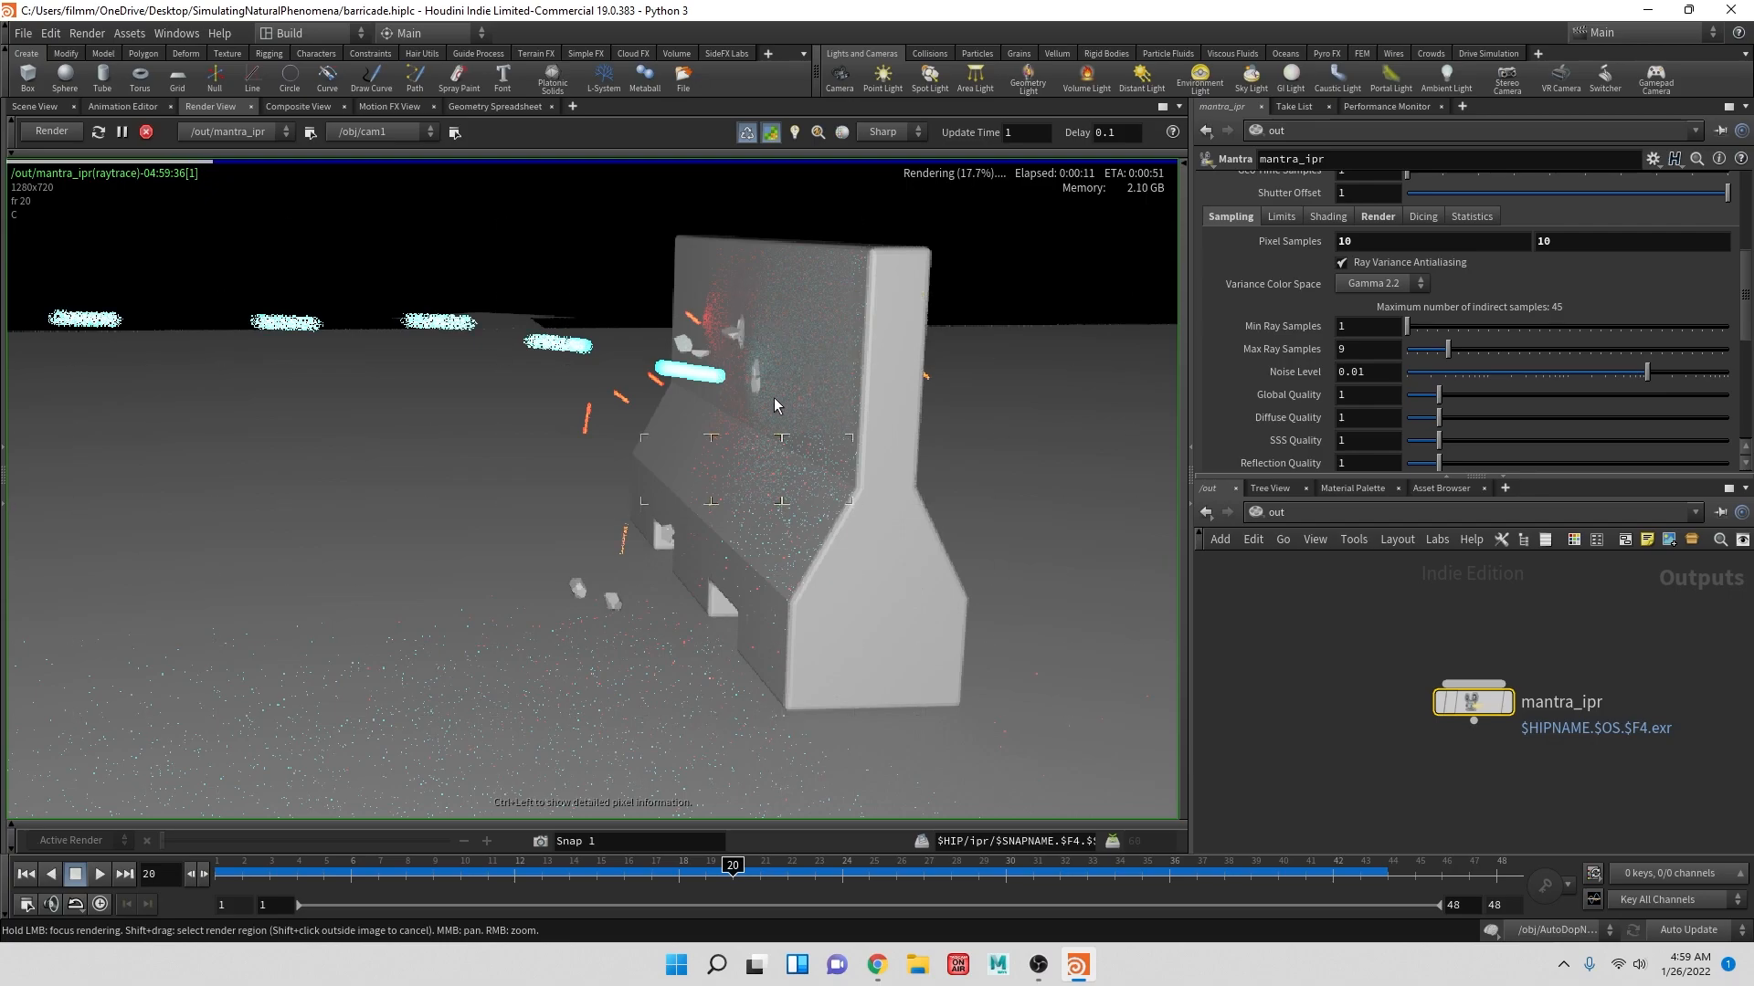
pyautogui.moveTo(701, 372)
pyautogui.mouseDown()
pyautogui.moveTo(447, 324)
pyautogui.moveTo(60, 318)
pyautogui.mouseUp()
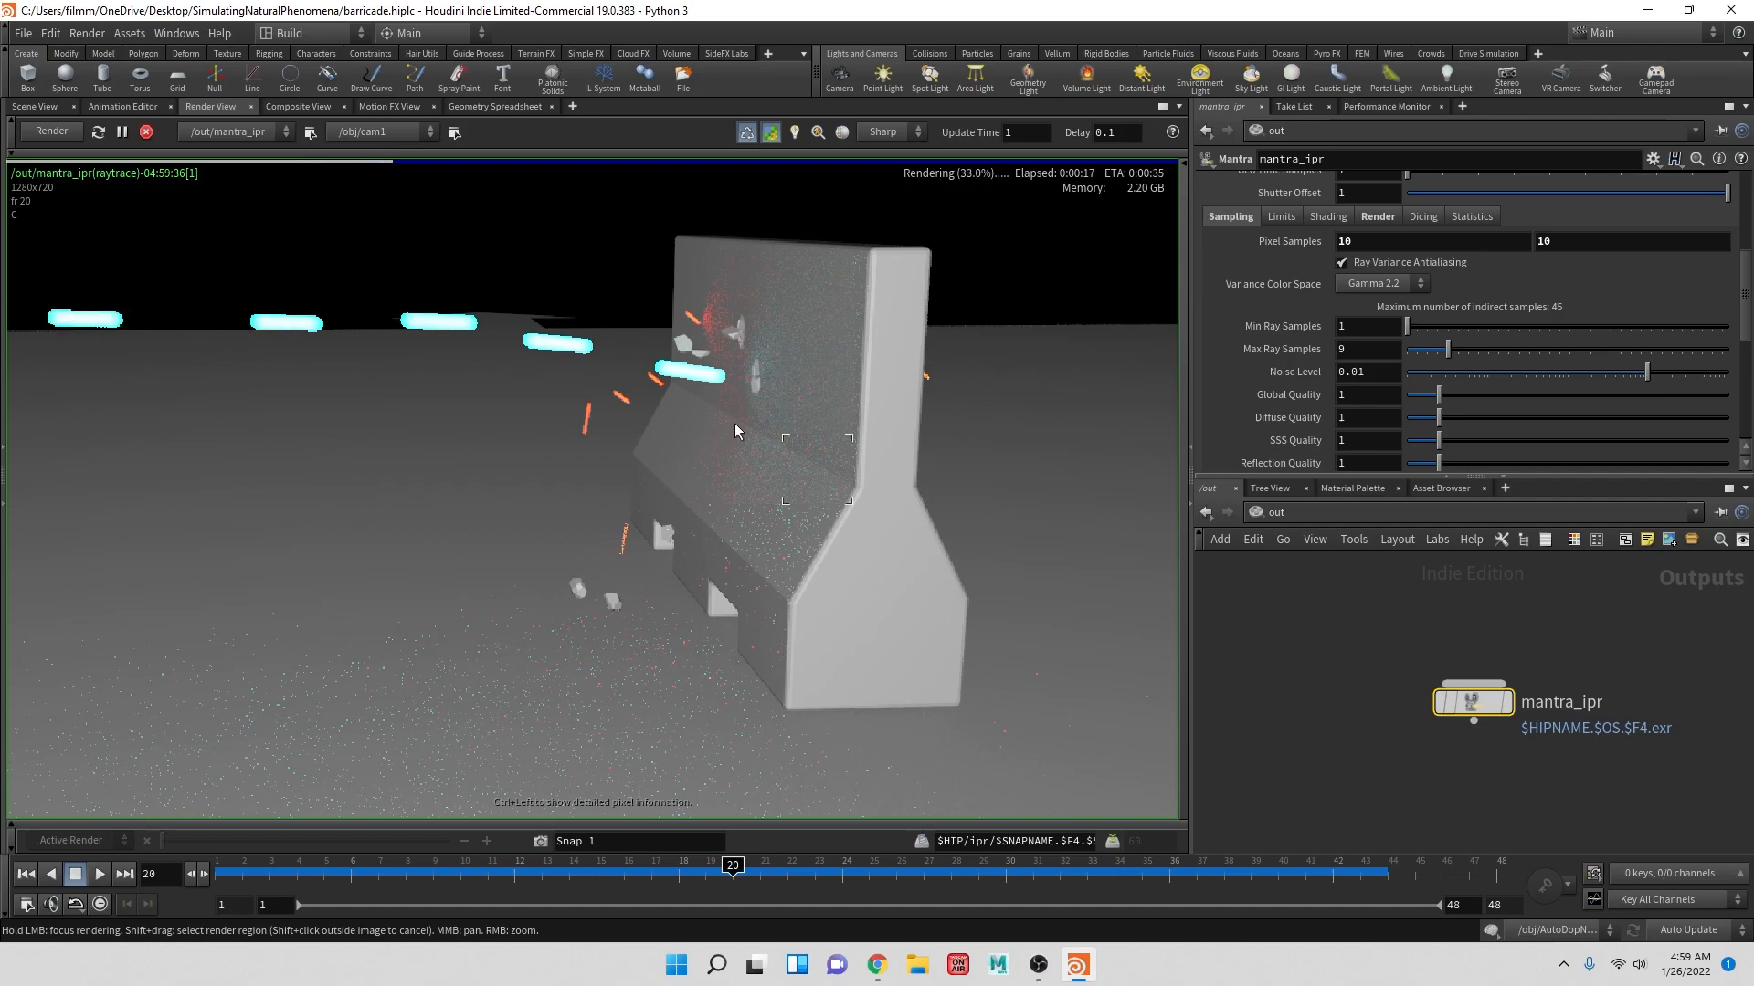
pyautogui.moveTo(645, 659); pyautogui.dragTo(534, 647)
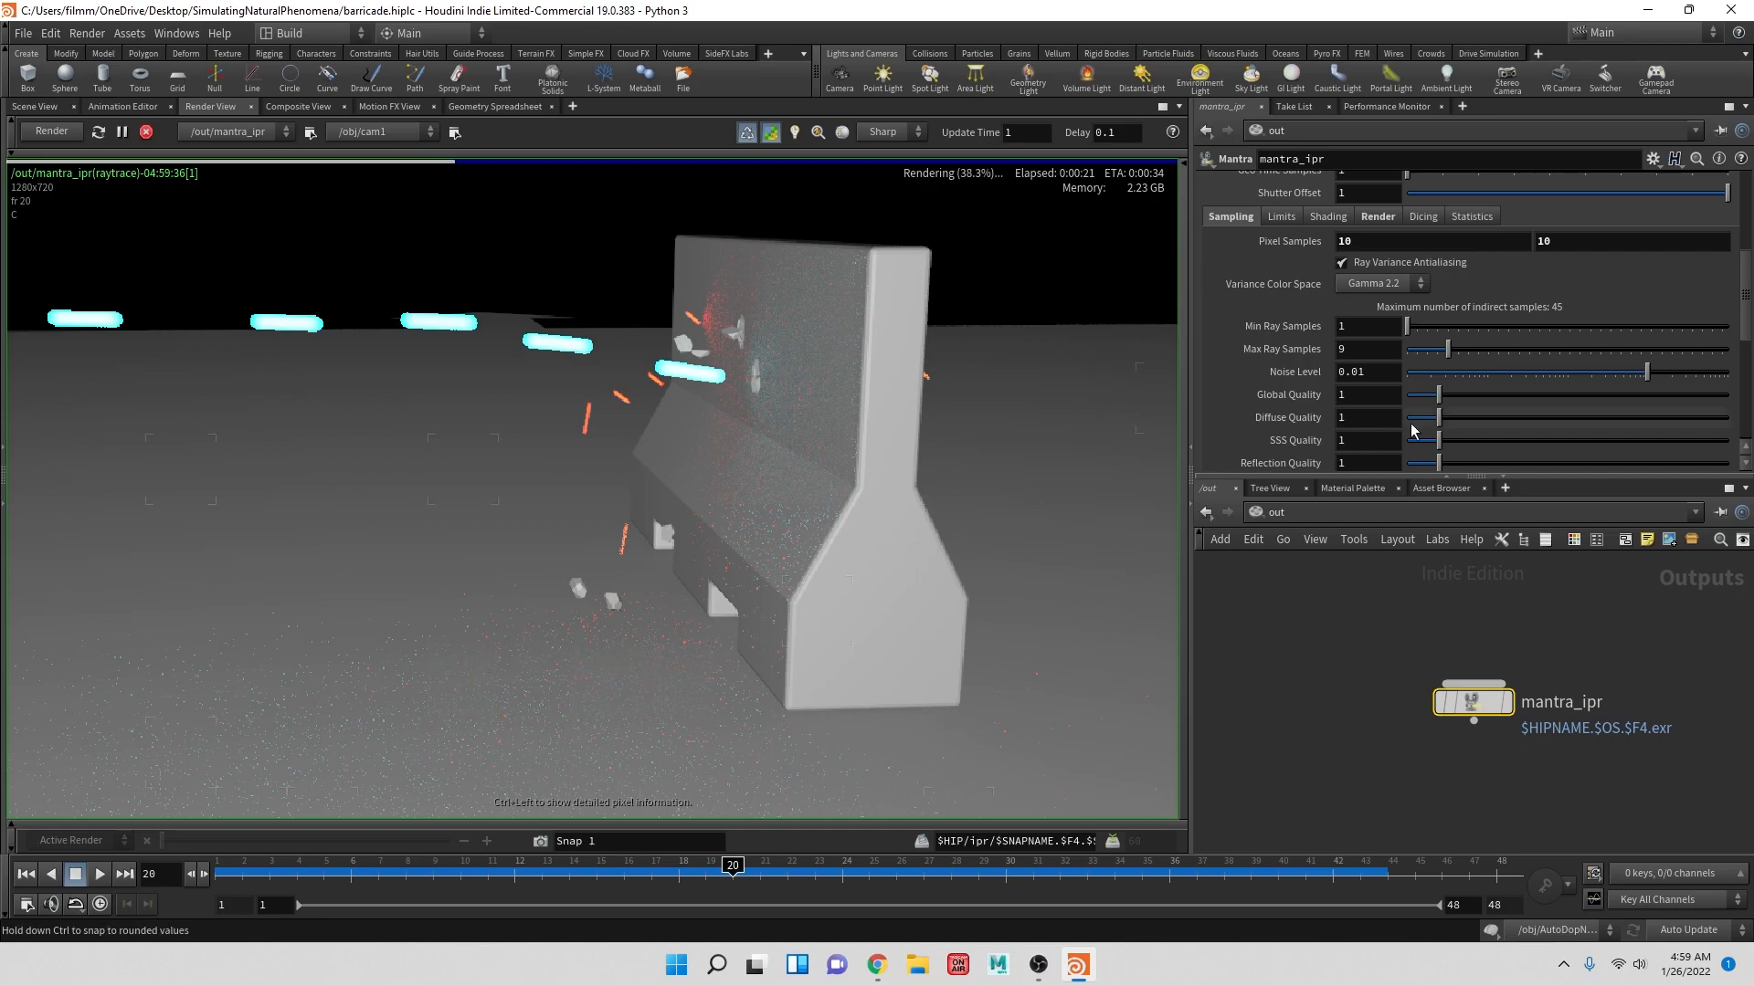
# - Set mantra_ipr's Max Ray Samples to 10 and Min Ray Samples to 4, and focus the preview rendering on the impact area
pyautogui.click(1381, 349)
pyautogui.write('10')
pyautogui.press('Return')
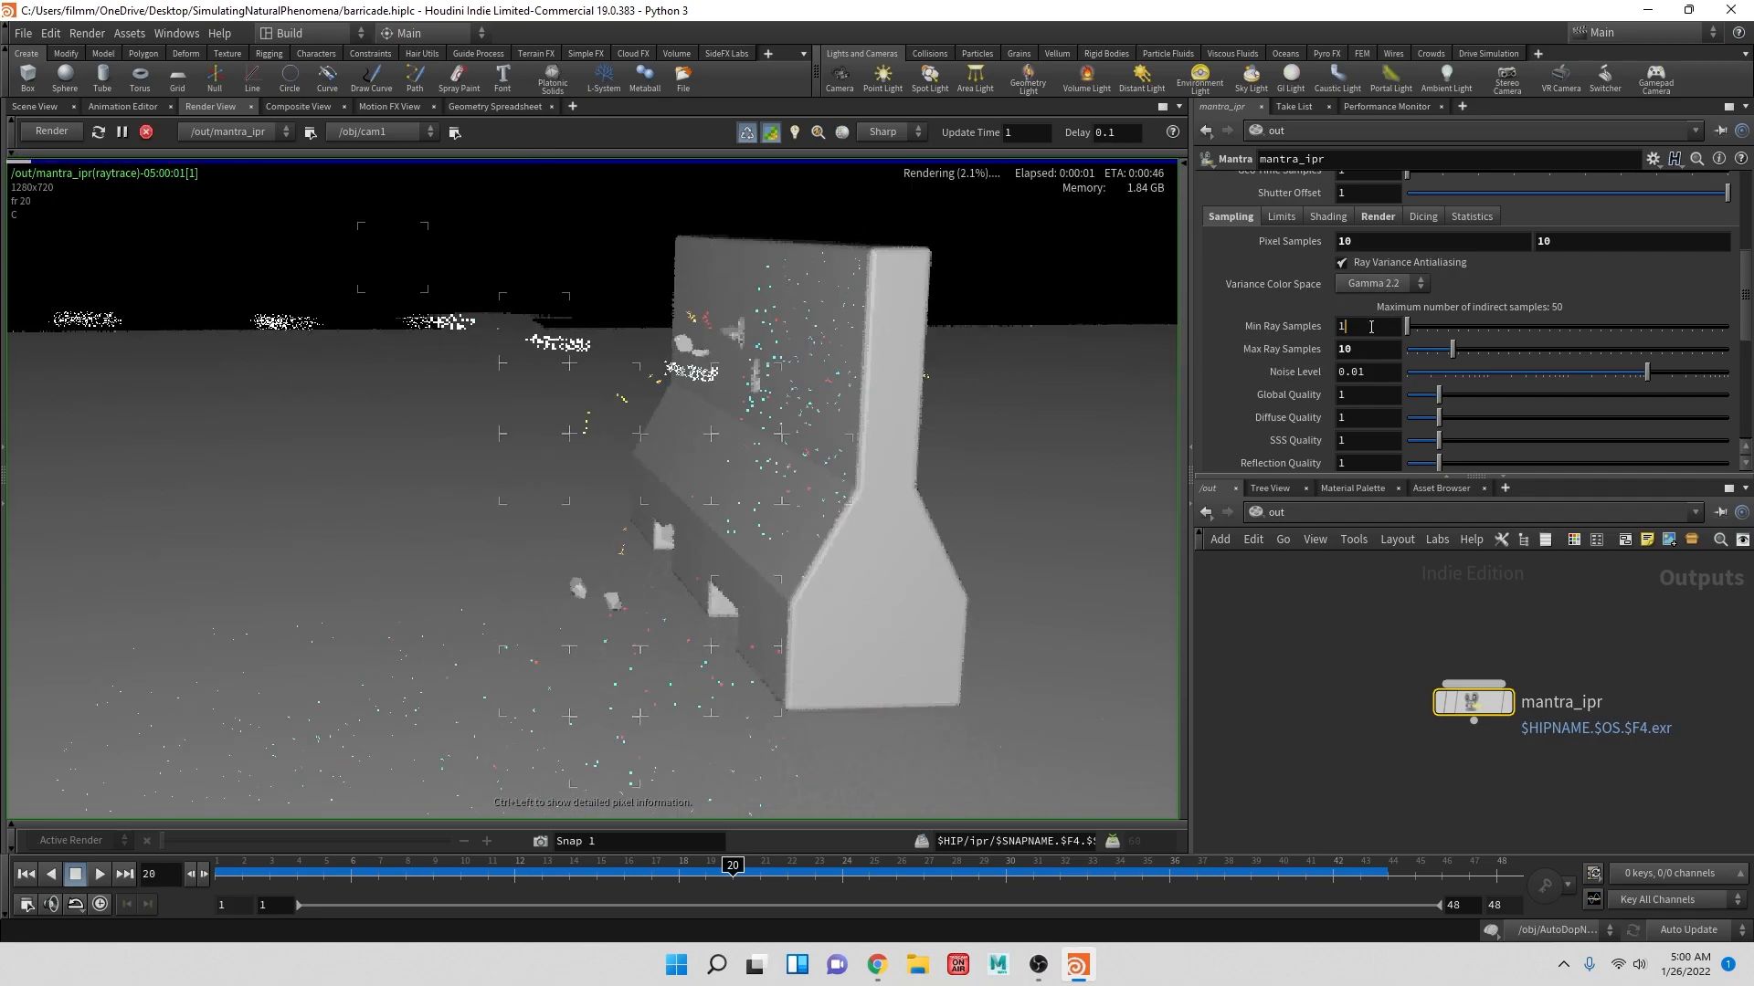
pyautogui.click(1358, 327)
pyautogui.write('4')
pyautogui.press('Return')
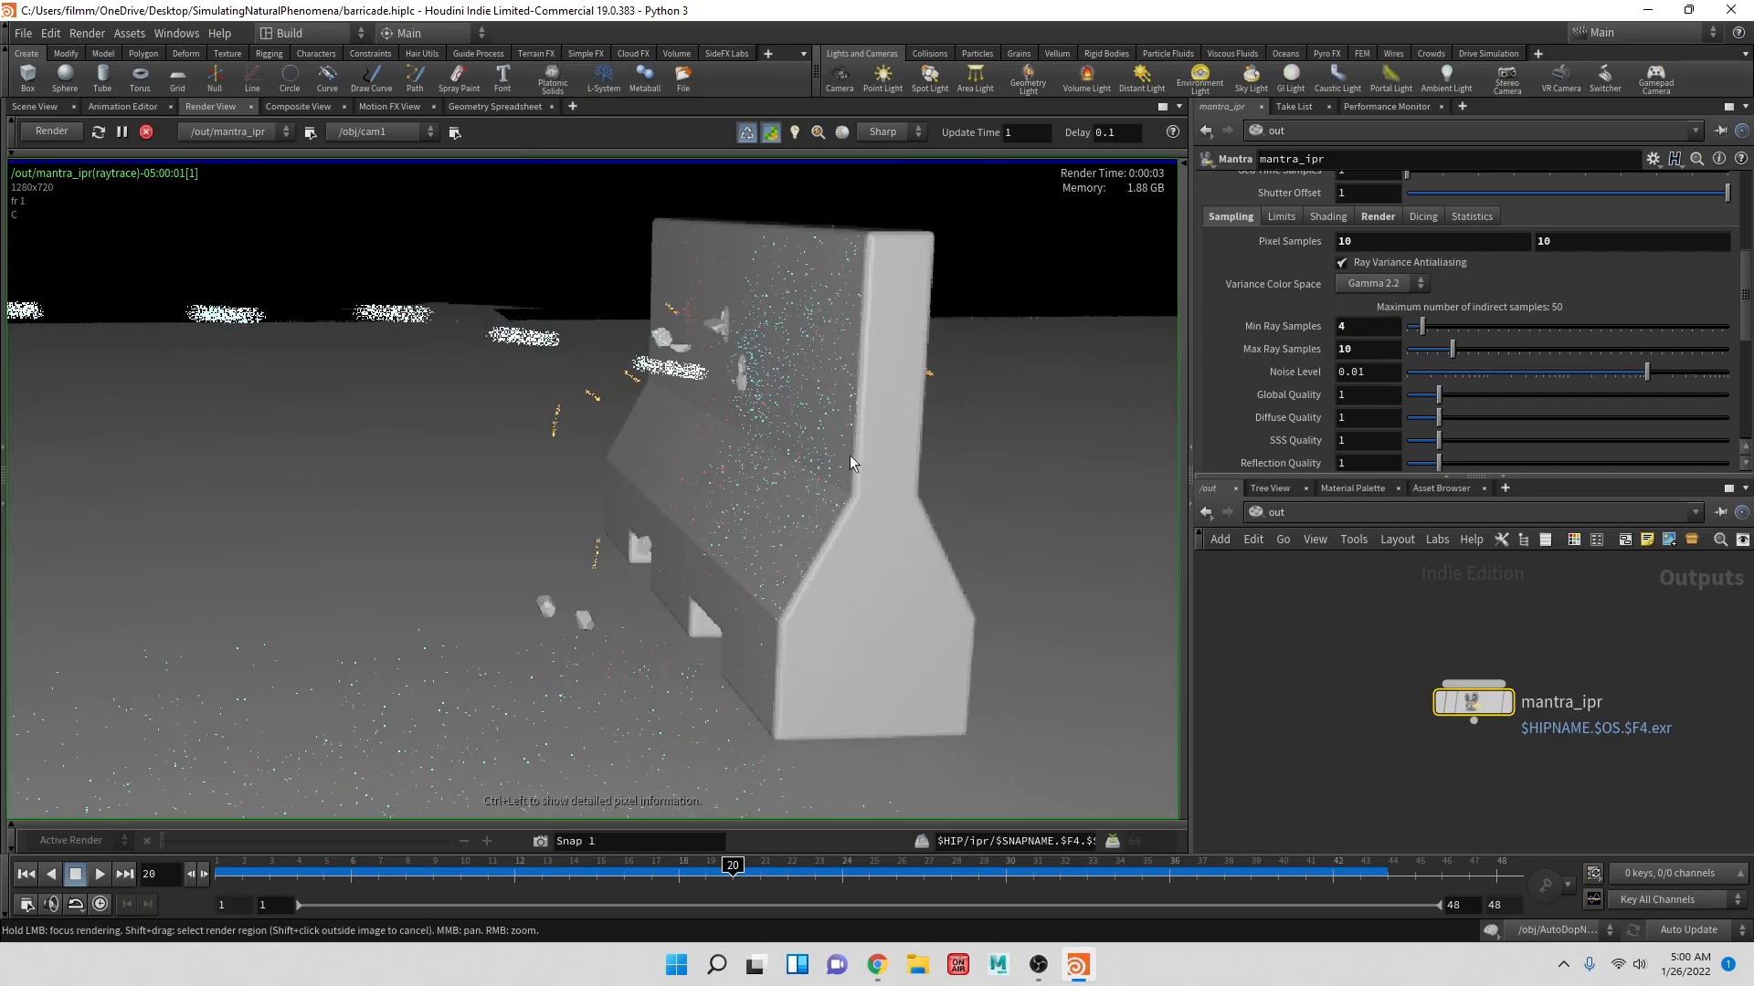
pyautogui.scroll(-1, 676, 404)
pyautogui.moveTo(743, 323); pyautogui.dragTo(654, 585)
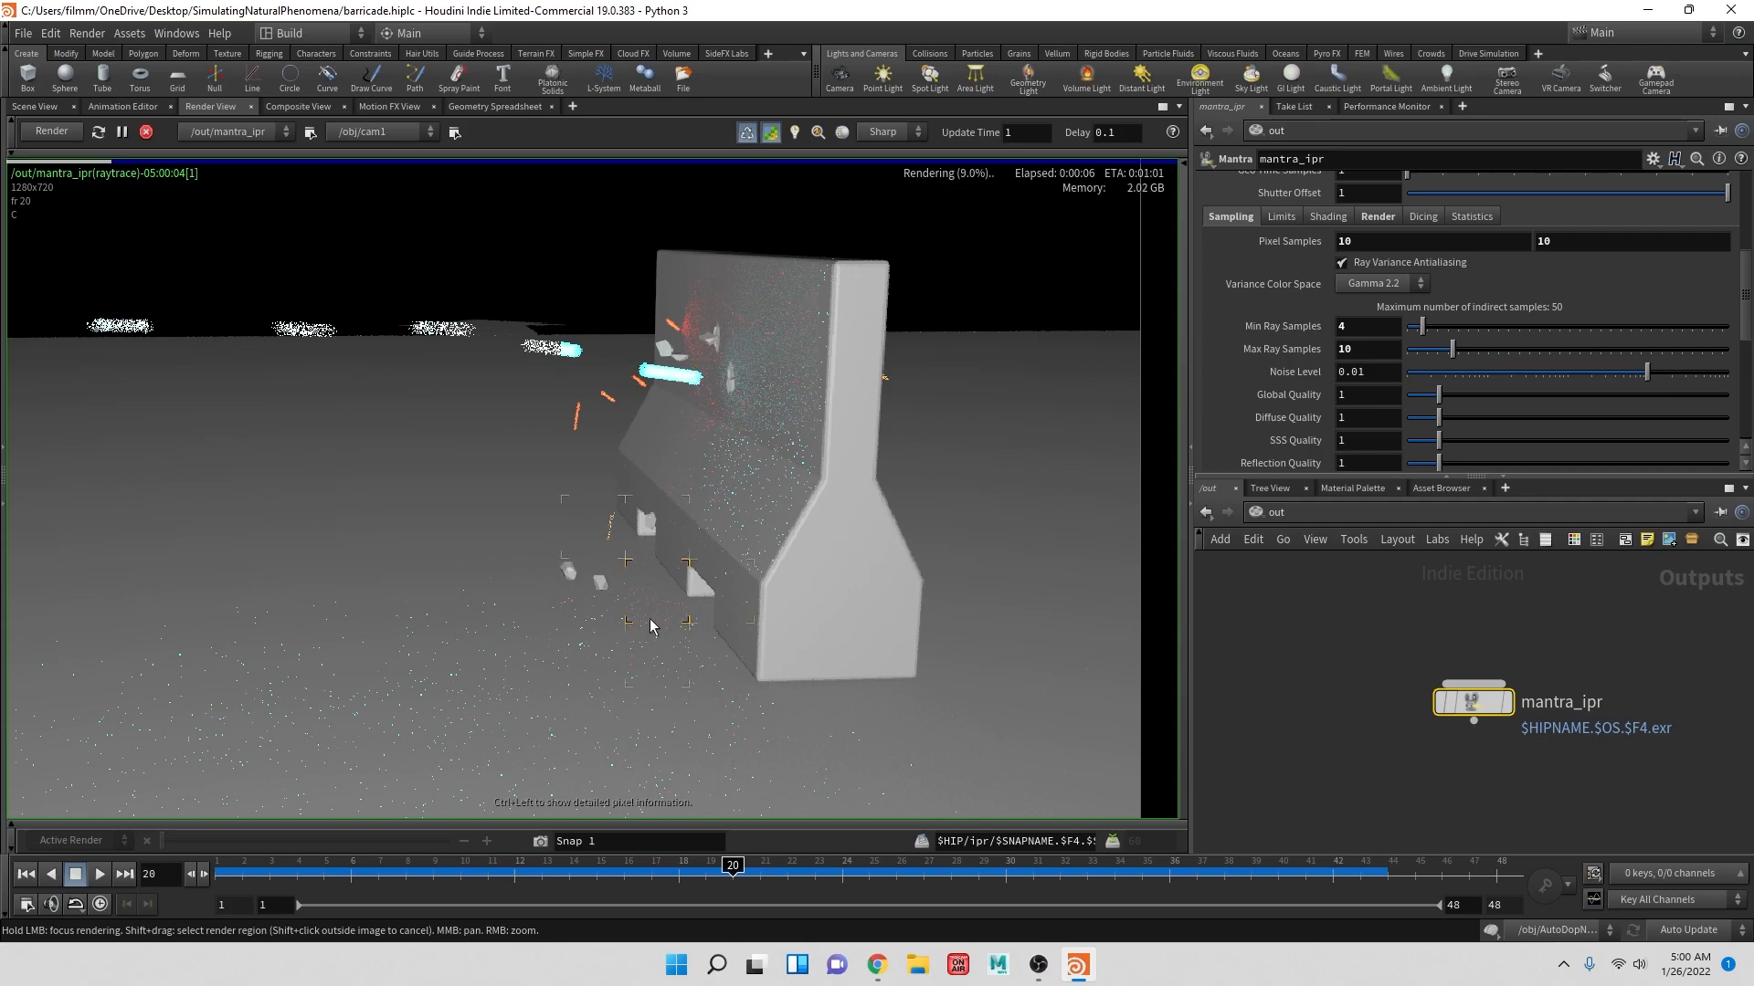
# - Examine mantra_ipr's sampling quality, shading and ray limit settings for options that affect noise
pyautogui.scroll(-2, 1291, 411)
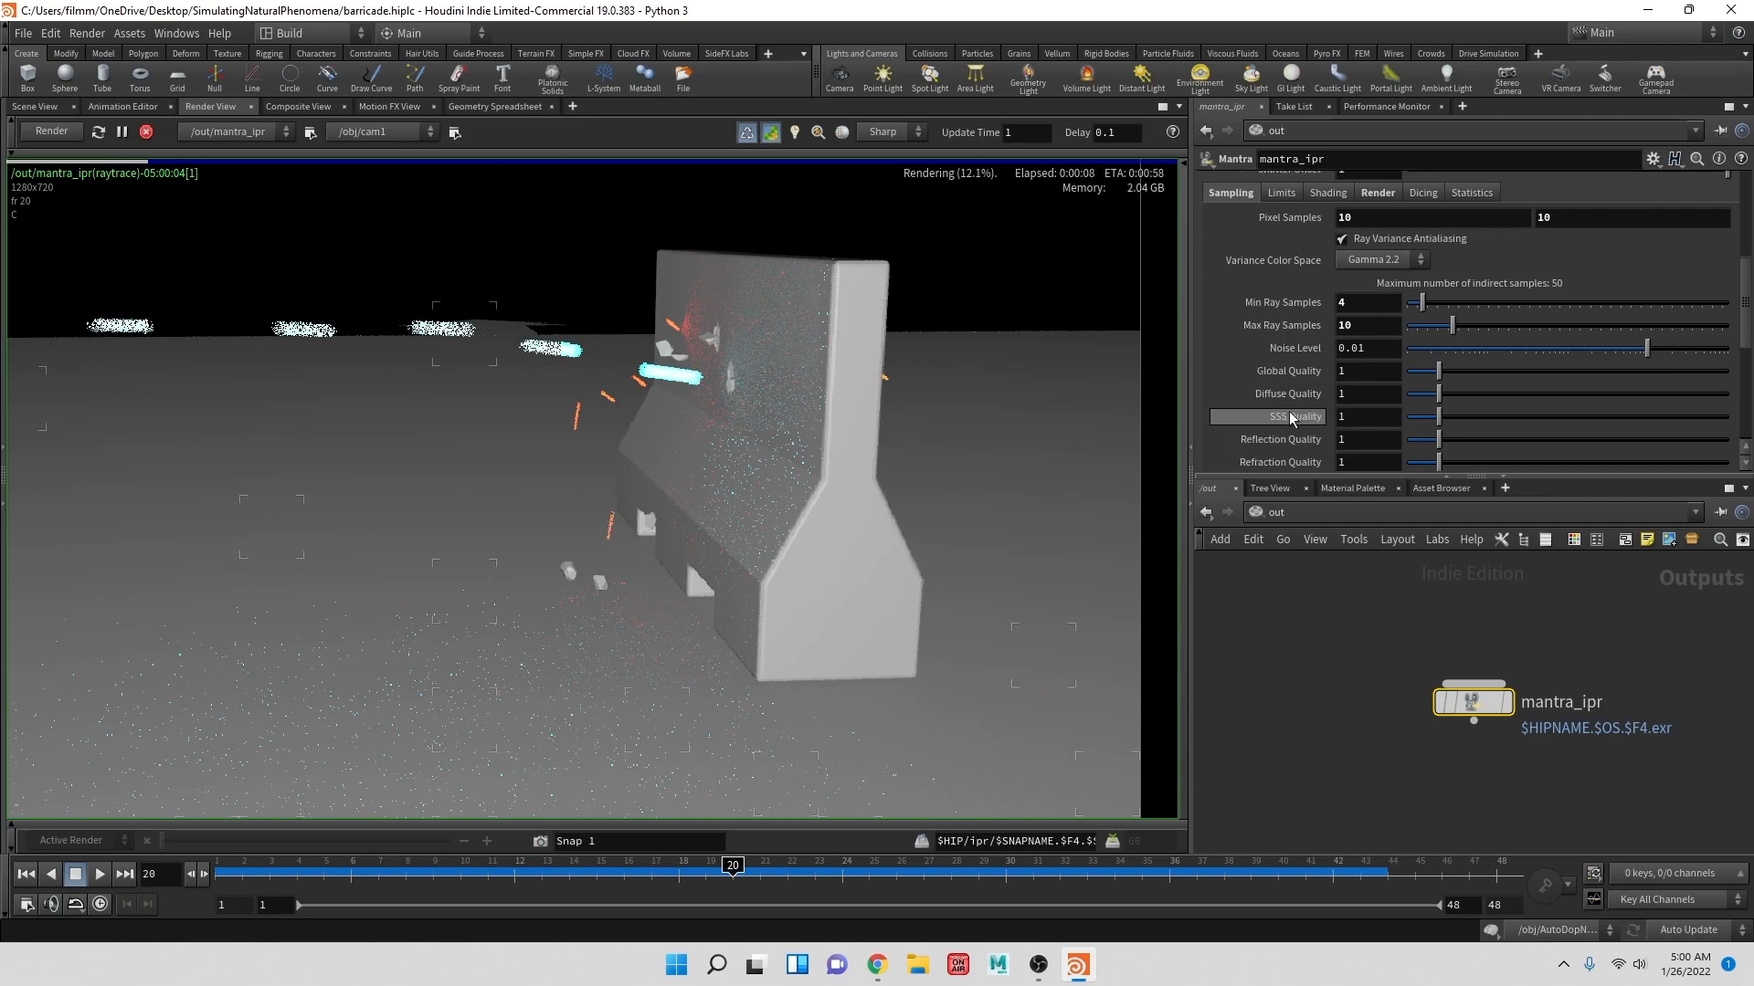
pyautogui.scroll(-1, 1301, 442)
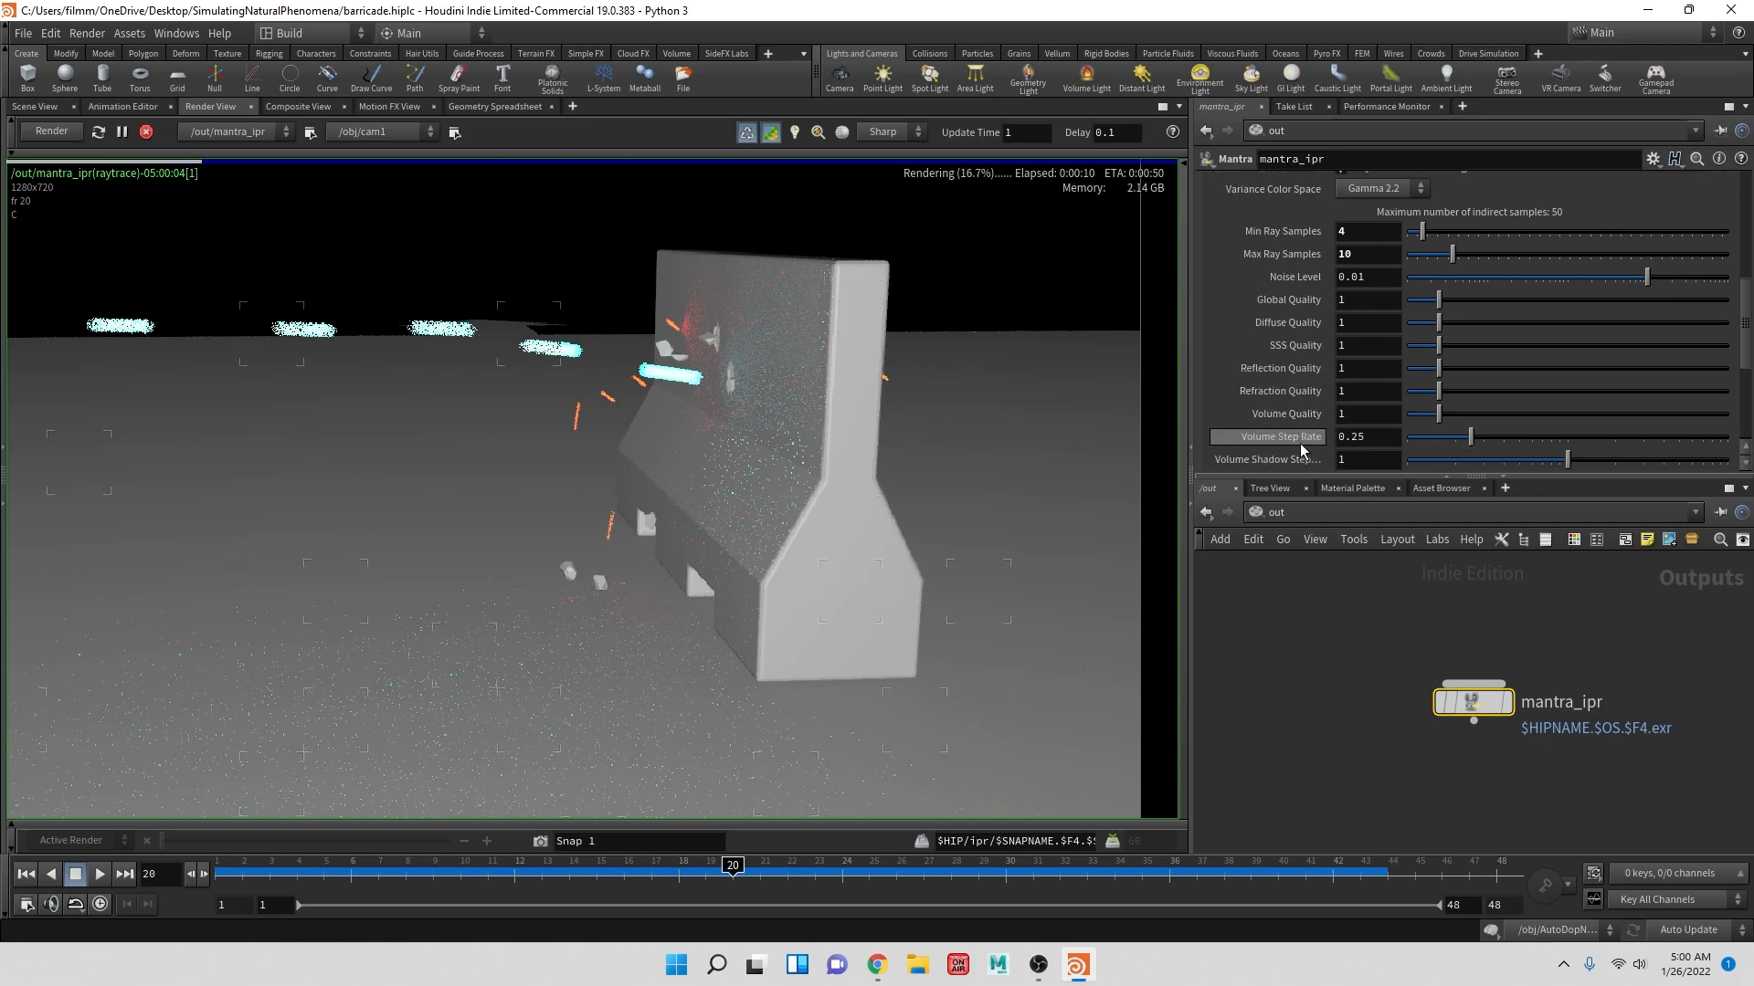
pyautogui.scroll(-4, 1297, 450)
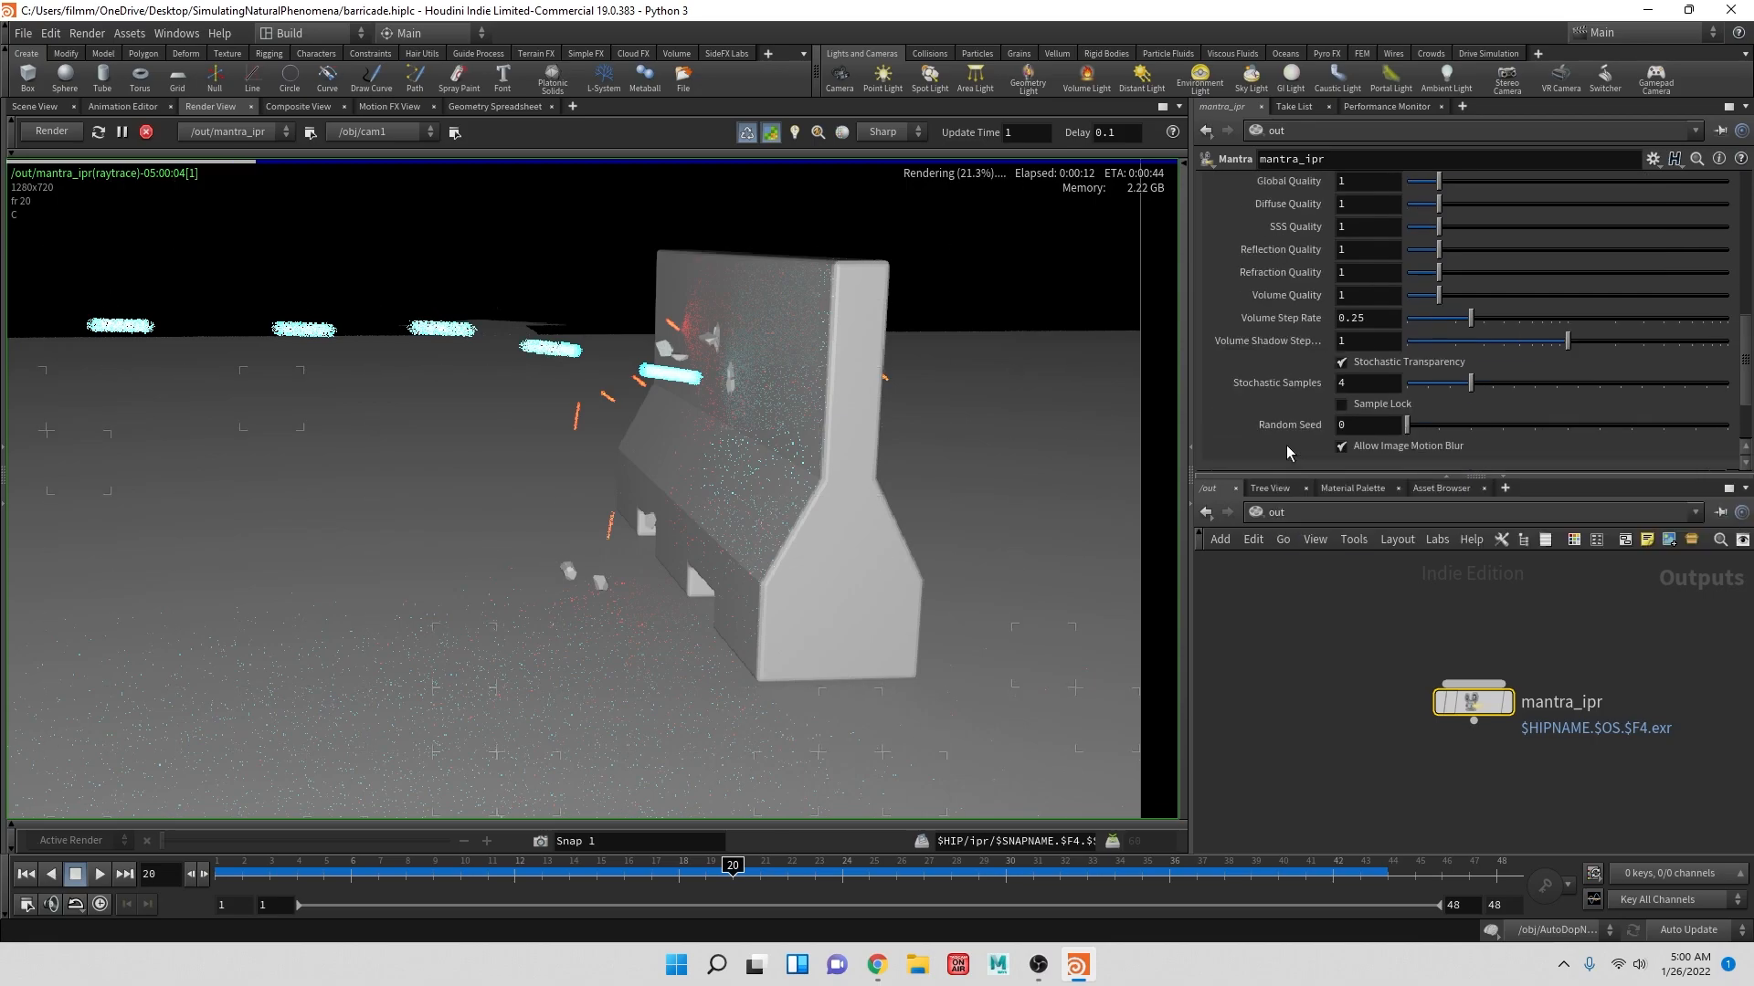
pyautogui.scroll(-3, 1299, 381)
pyautogui.scroll(10, 1297, 383)
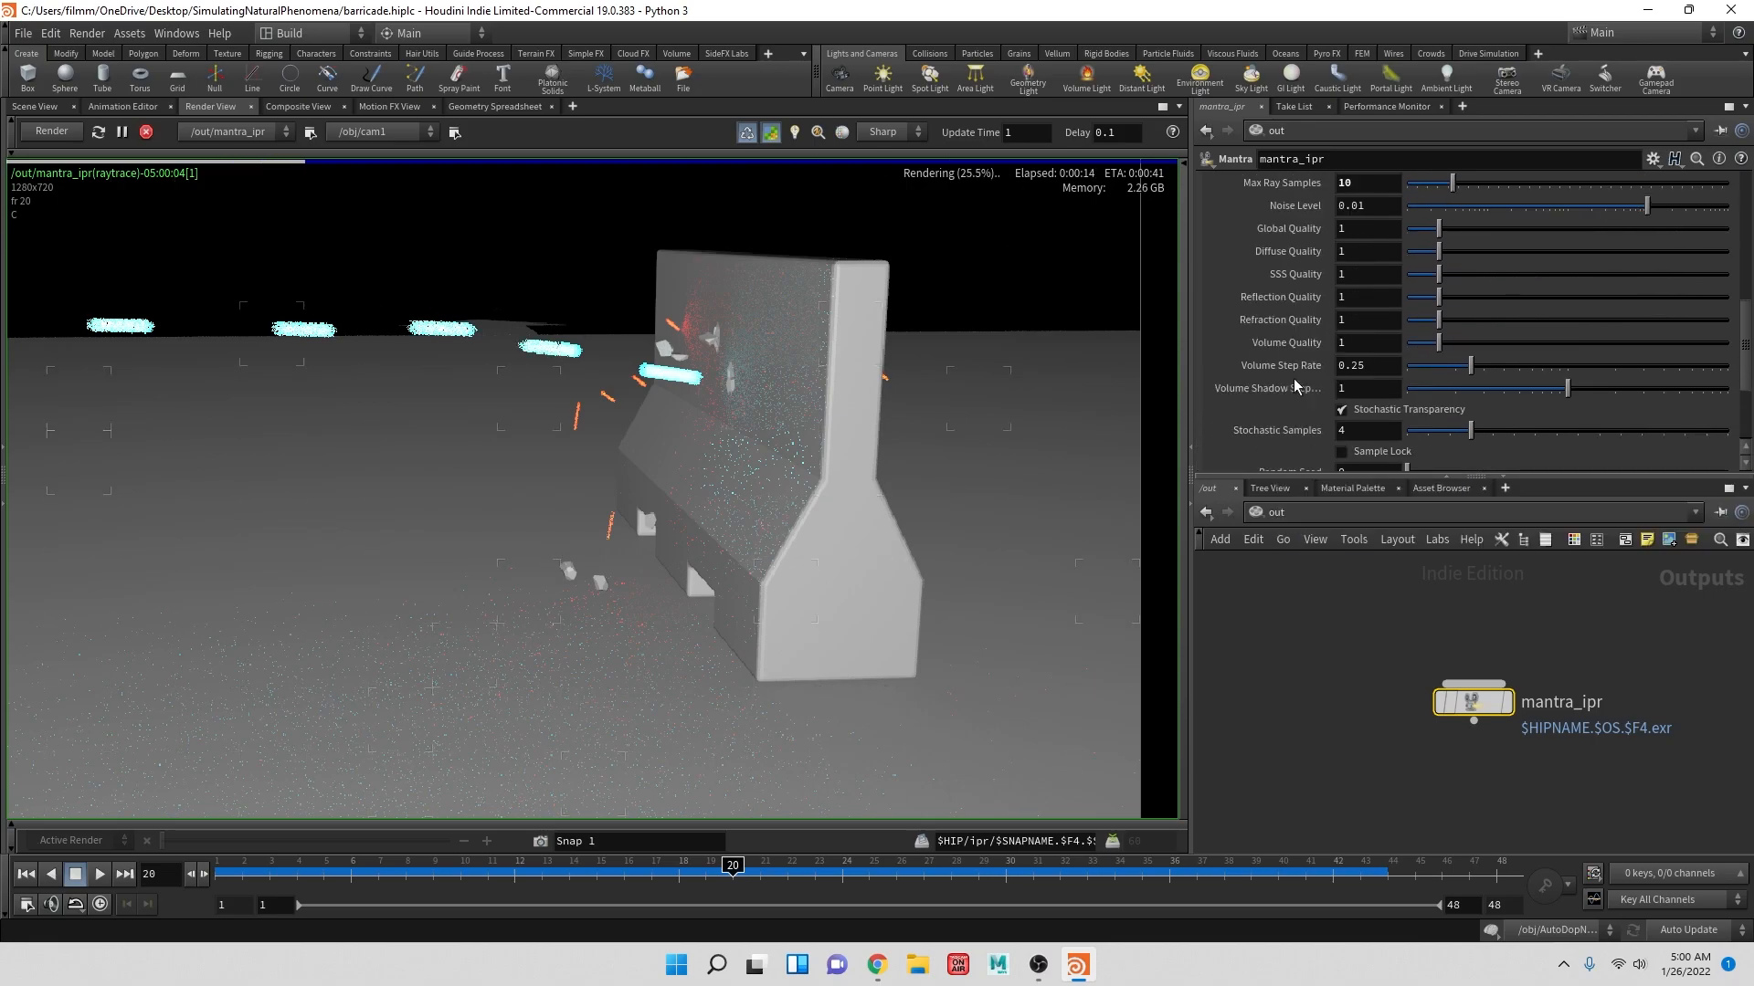
pyautogui.scroll(3, 1303, 249)
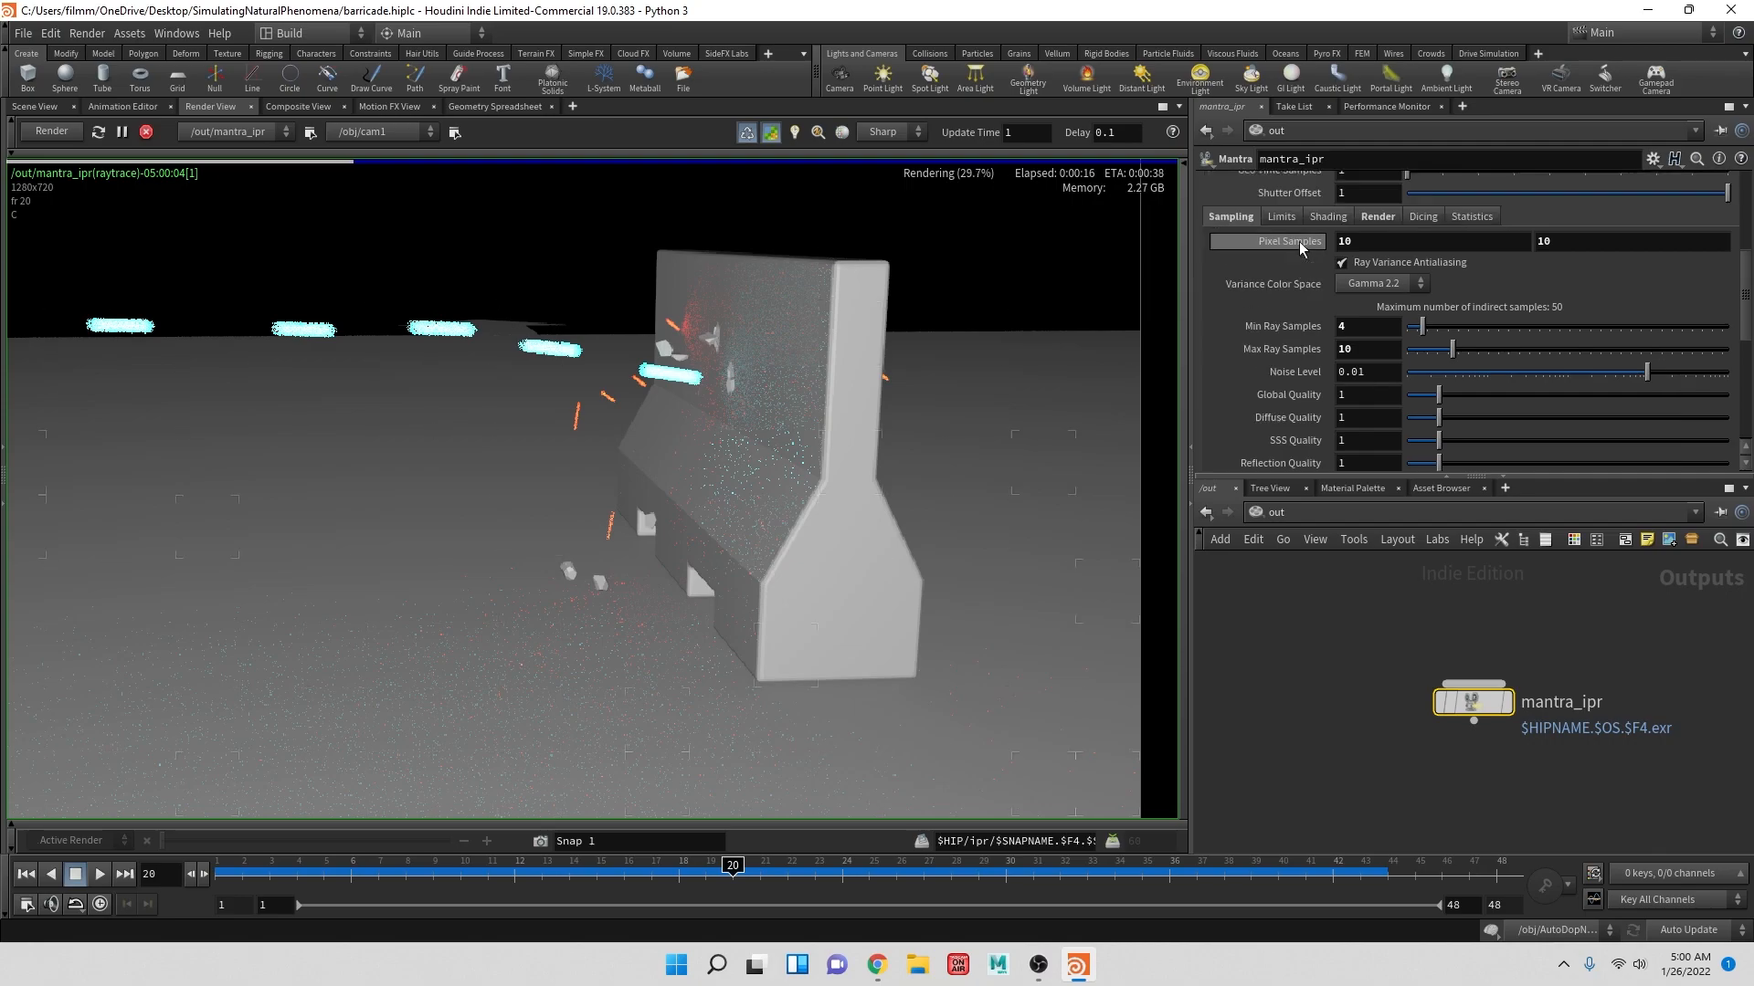
pyautogui.click(1327, 241)
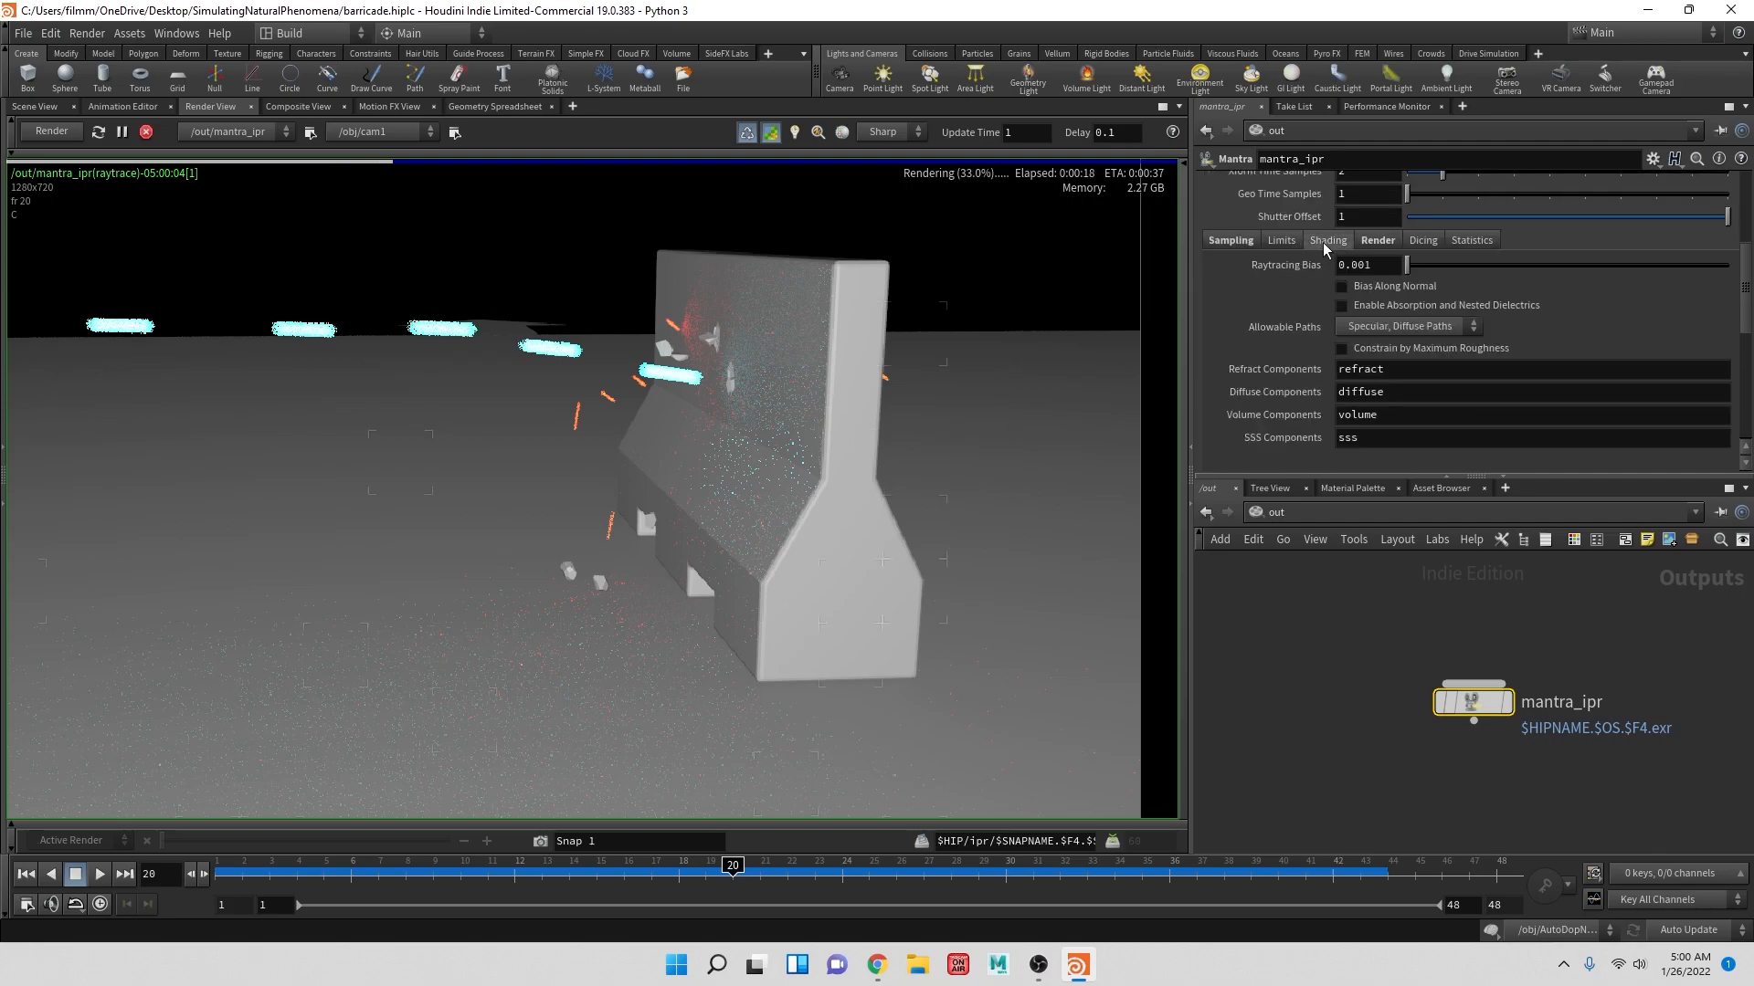
pyautogui.scroll(-3, 1283, 334)
pyautogui.scroll(3, 1283, 333)
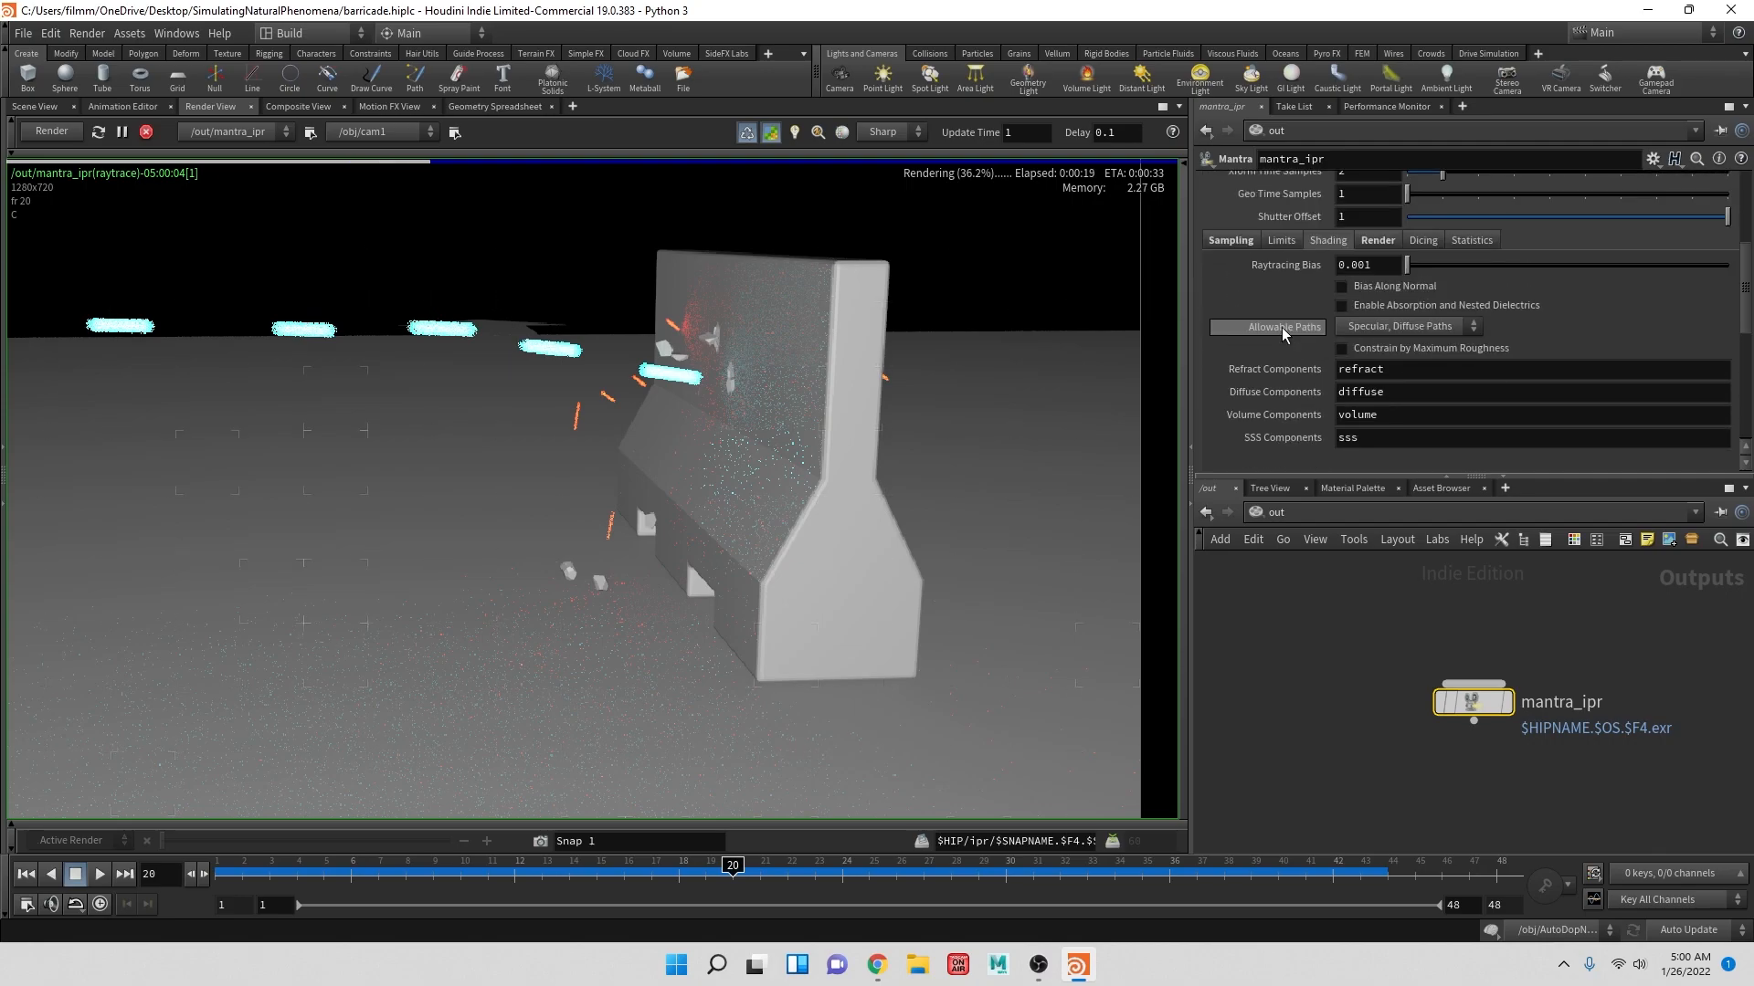
pyautogui.click(1281, 241)
pyautogui.click(1229, 239)
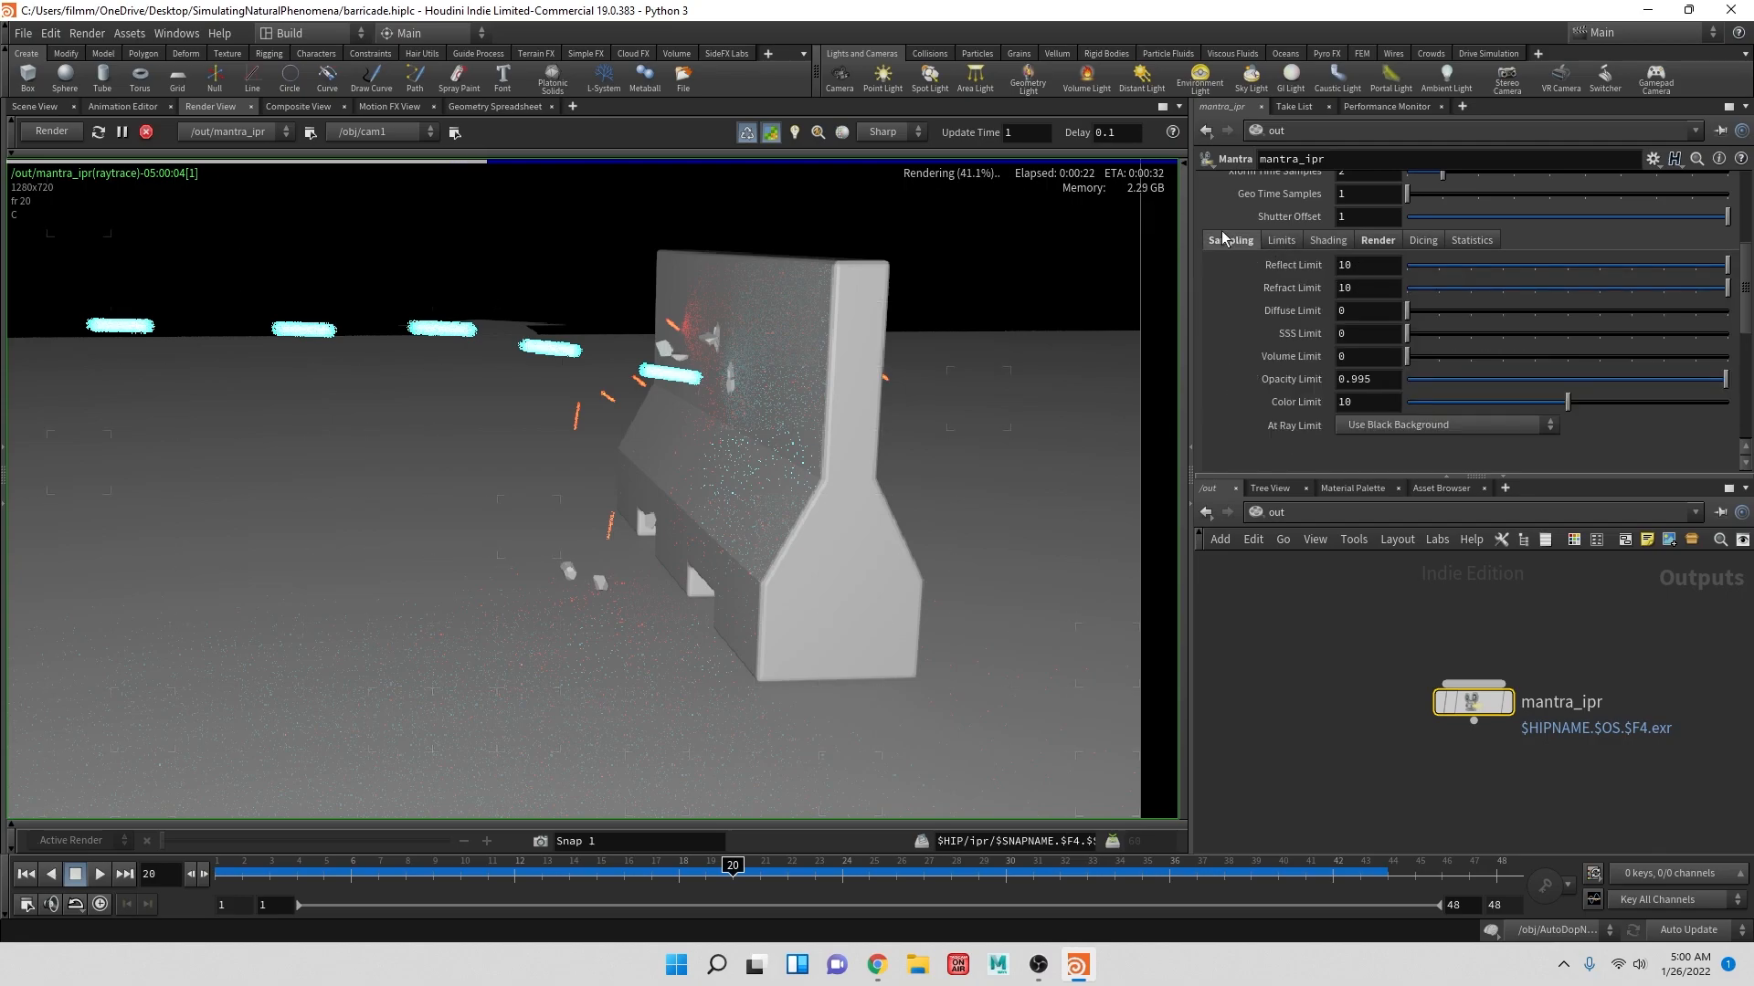
# - Switch mantra_ipr's Rendering Engine to Physically Based Rendering and focus the preview rendering on the lasers and impact area
pyautogui.scroll(5, 1270, 309)
pyautogui.click(1389, 253)
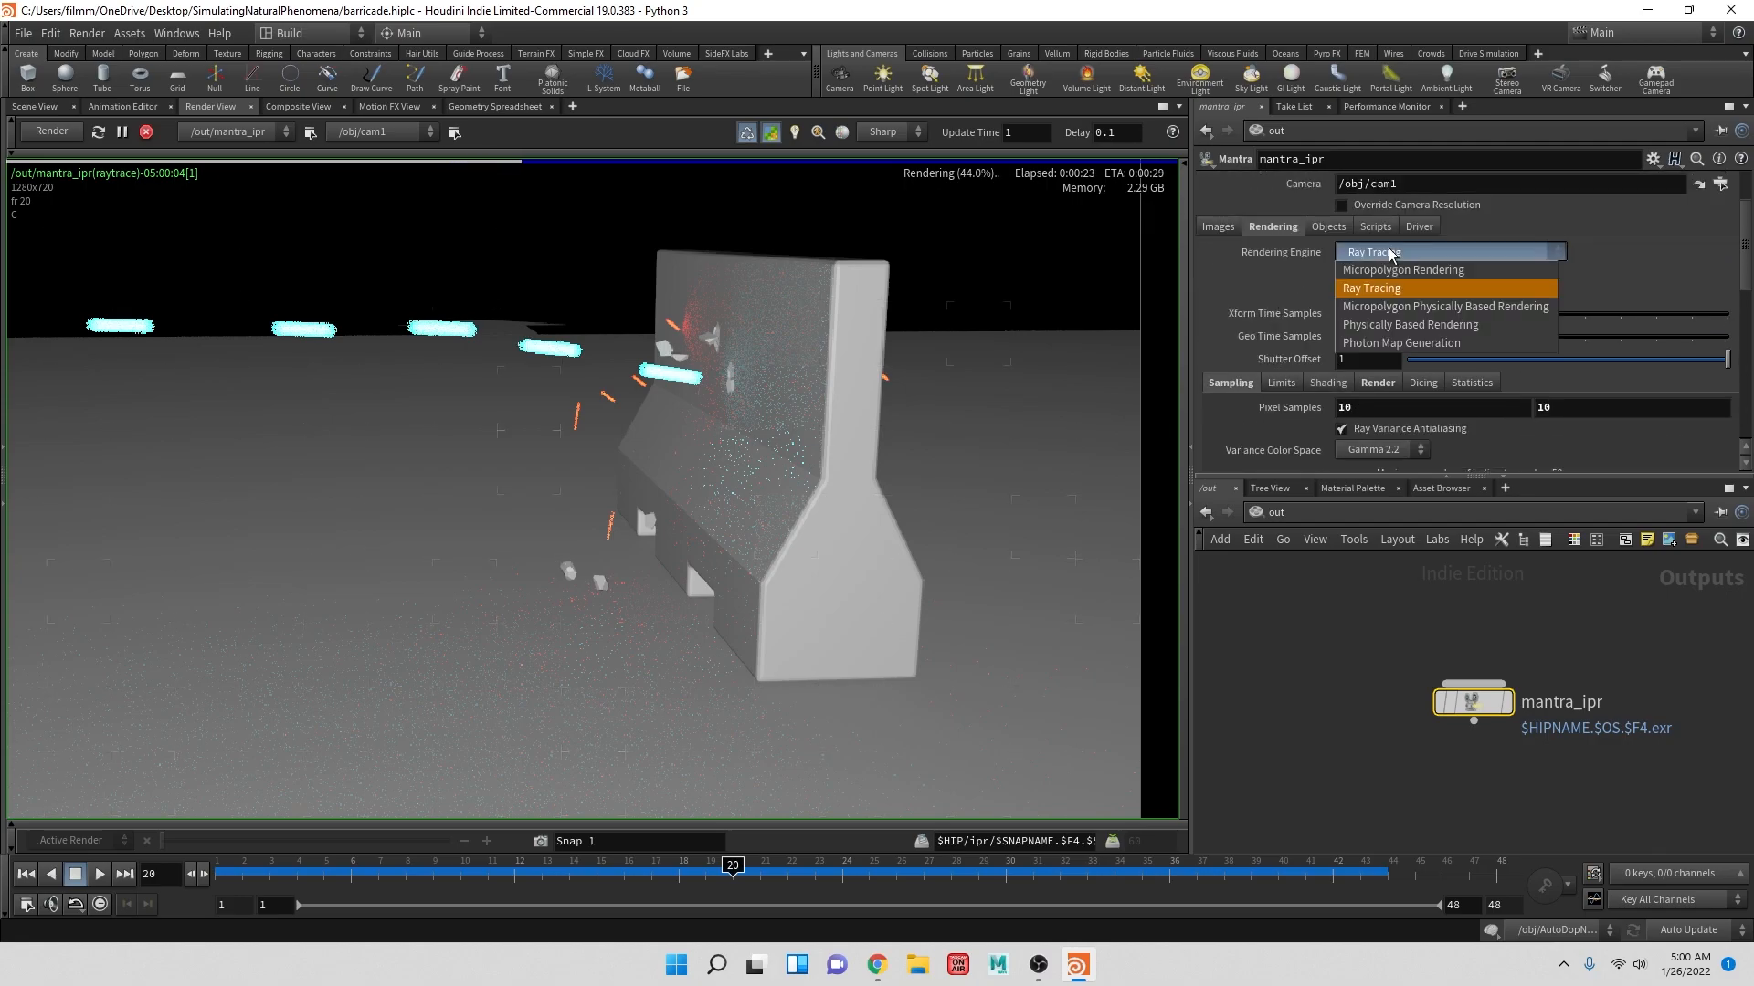
pyautogui.click(1409, 324)
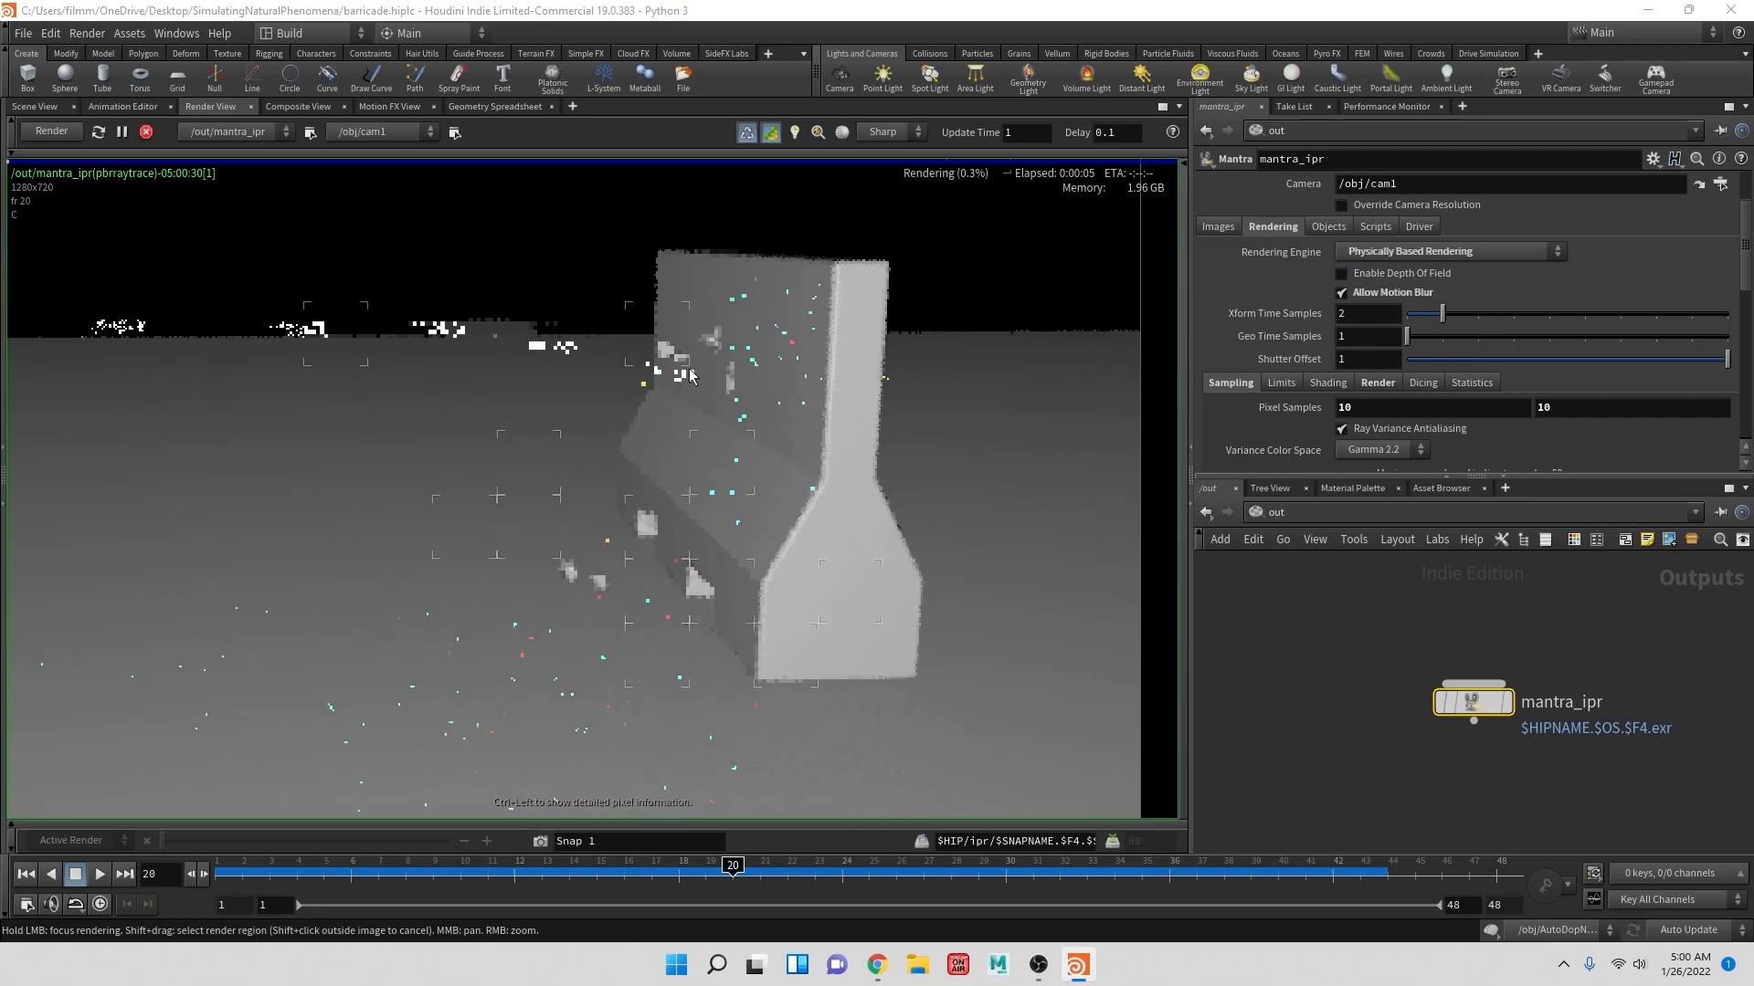
pyautogui.moveTo(682, 375); pyautogui.dragTo(615, 340)
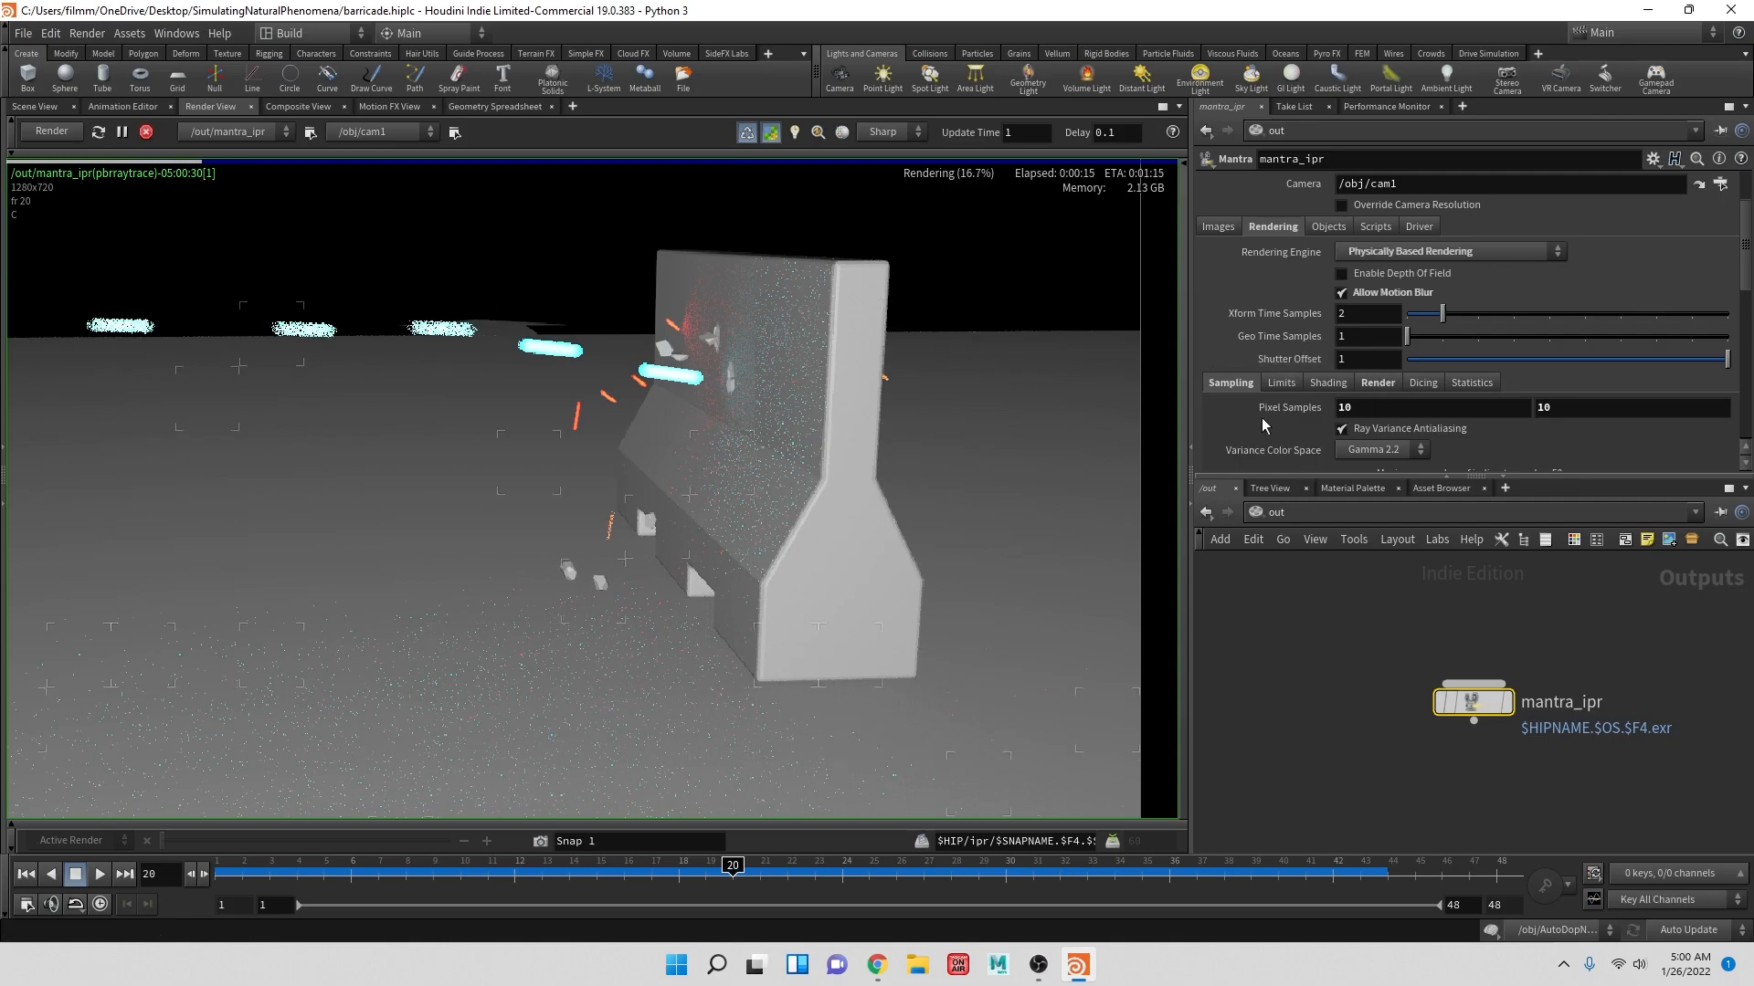
# - Try a Global Quality of 5 on mantra_ipr with the preview focused on the impact area, and restore it to 1
pyautogui.scroll(-2, 1263, 418)
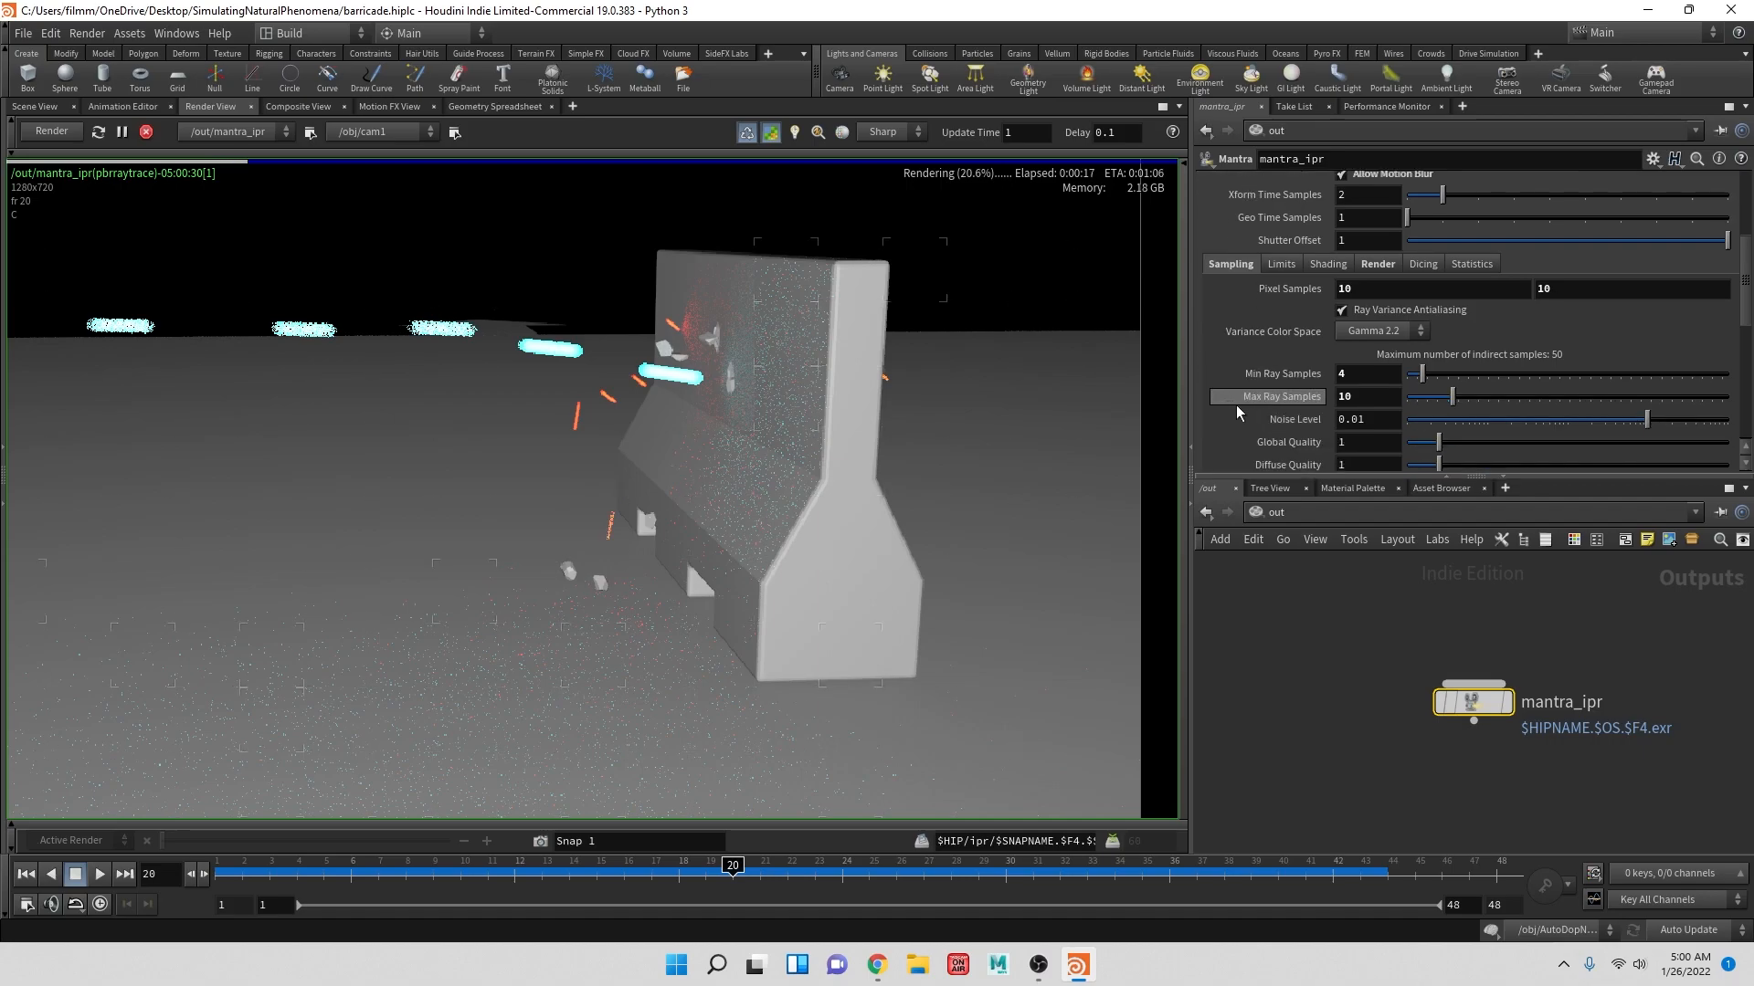
pyautogui.scroll(-1, 1320, 415)
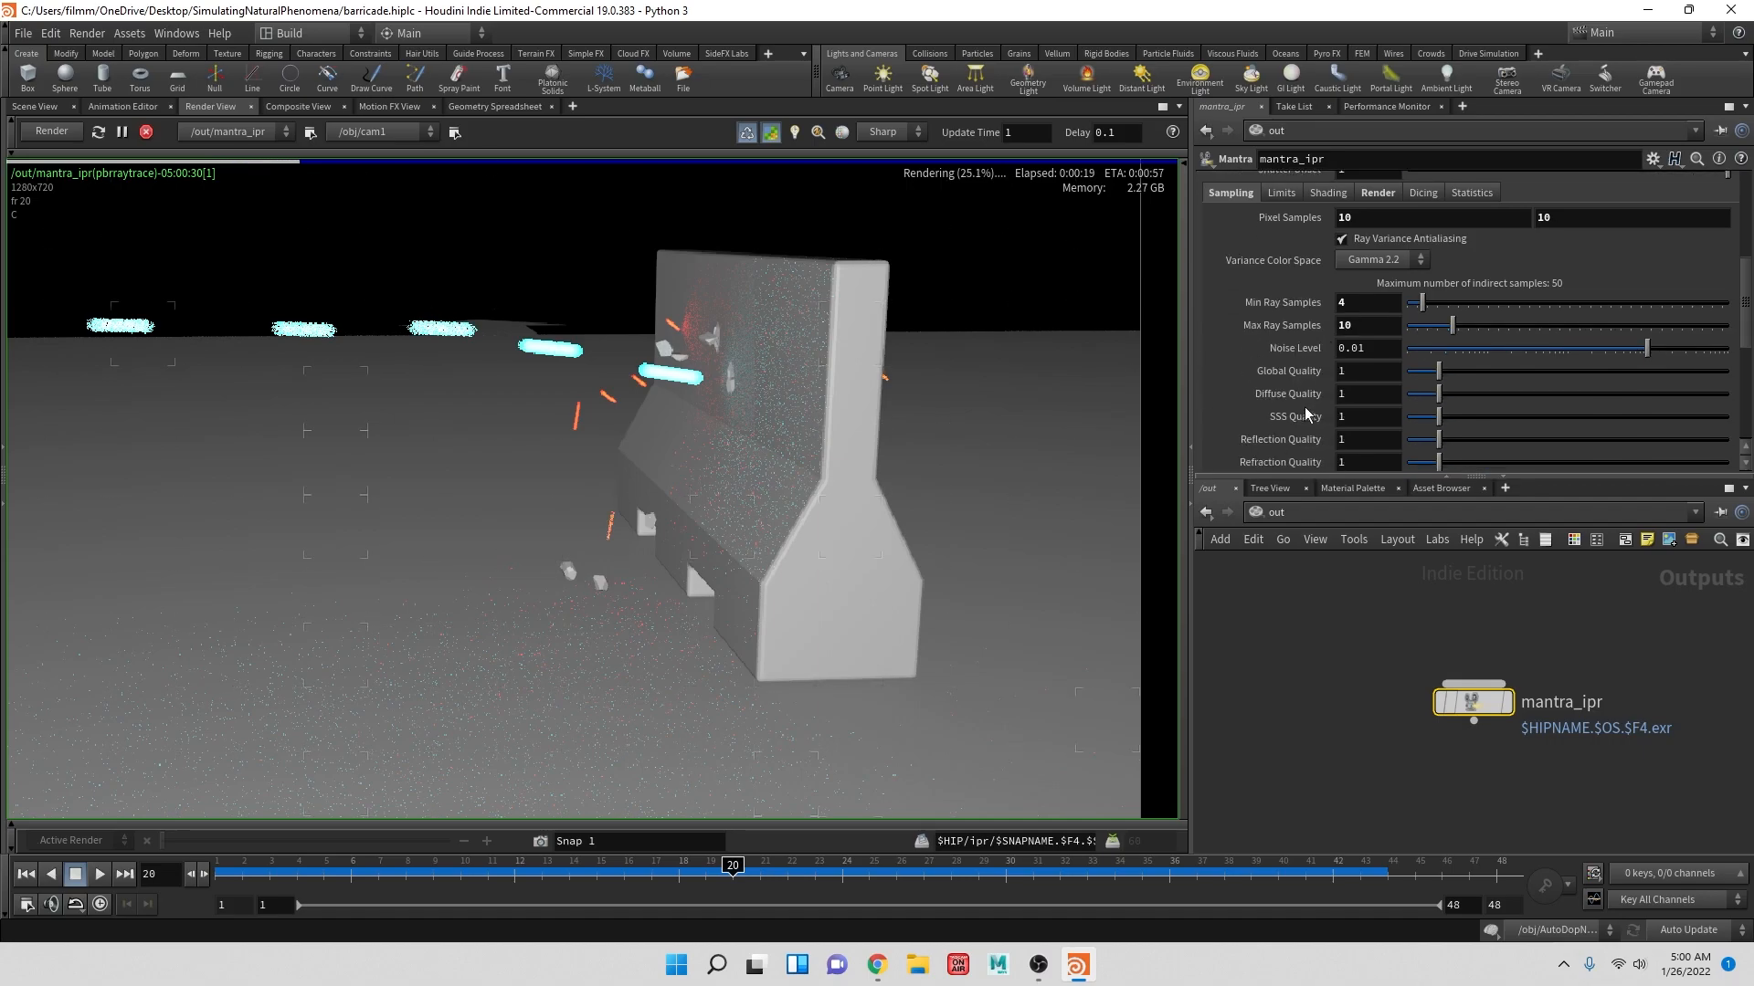
pyautogui.scroll(-1, 1320, 349)
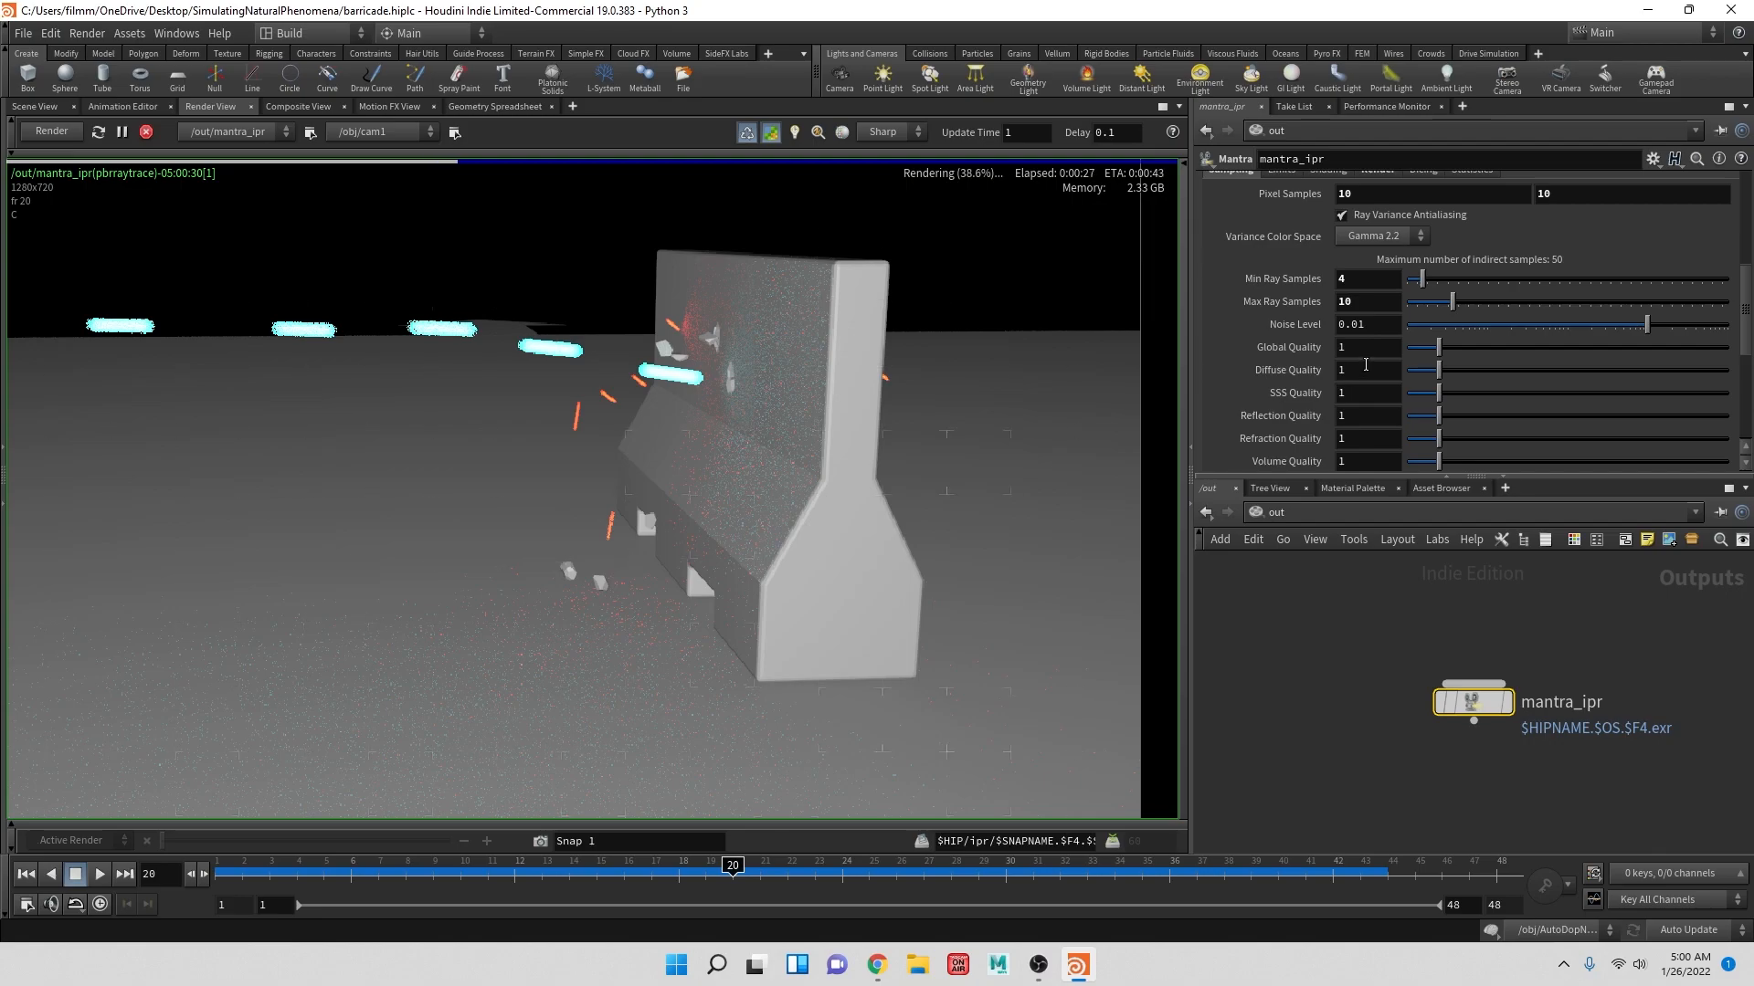
pyautogui.scroll(-1, 1366, 364)
pyautogui.click(1357, 343)
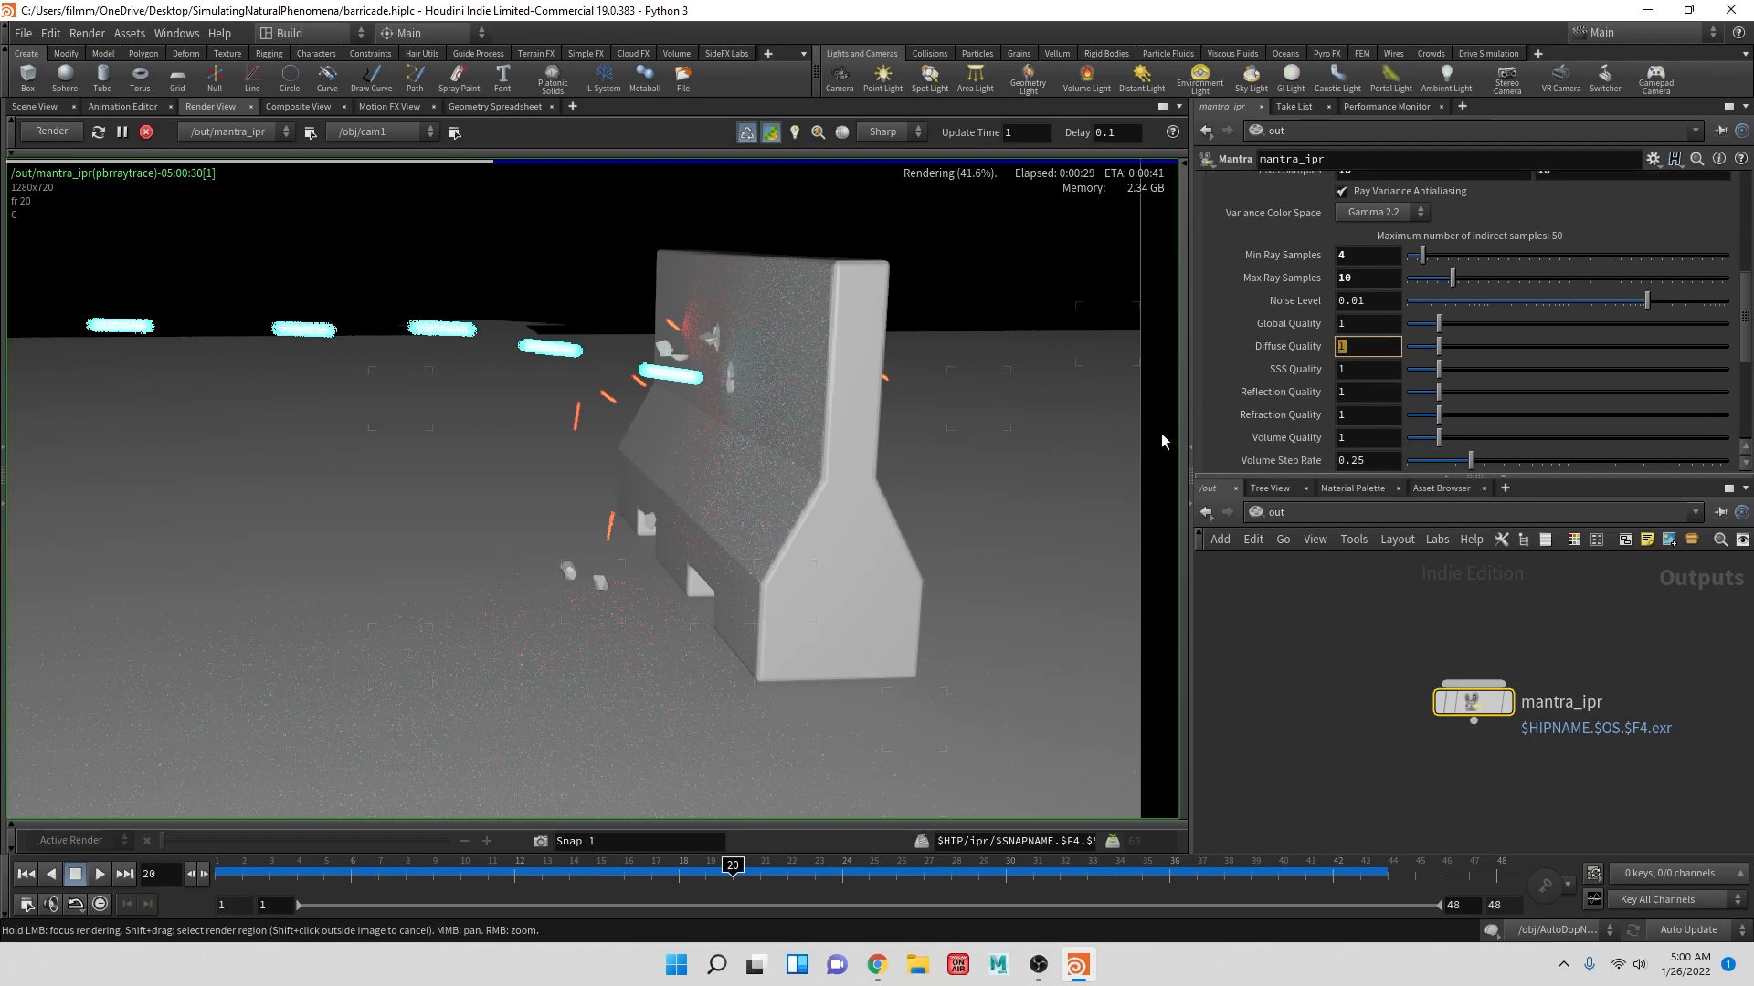
pyautogui.click(1386, 323)
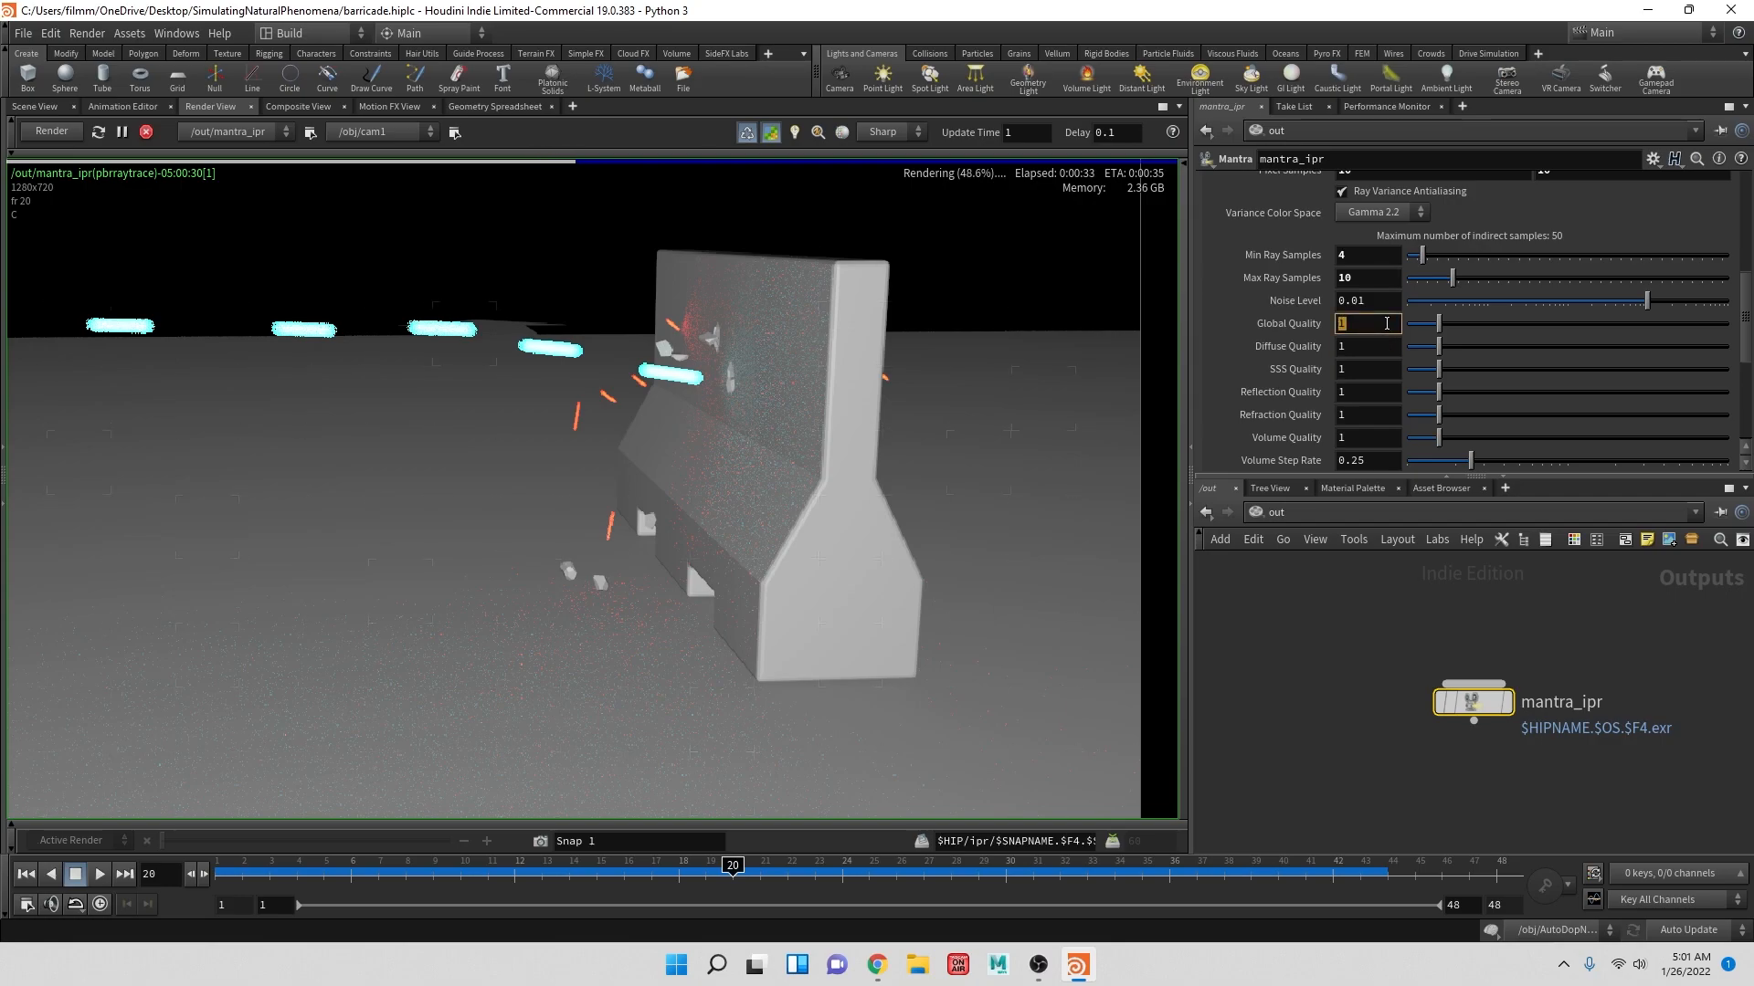
pyautogui.write('5')
pyautogui.press('Return')
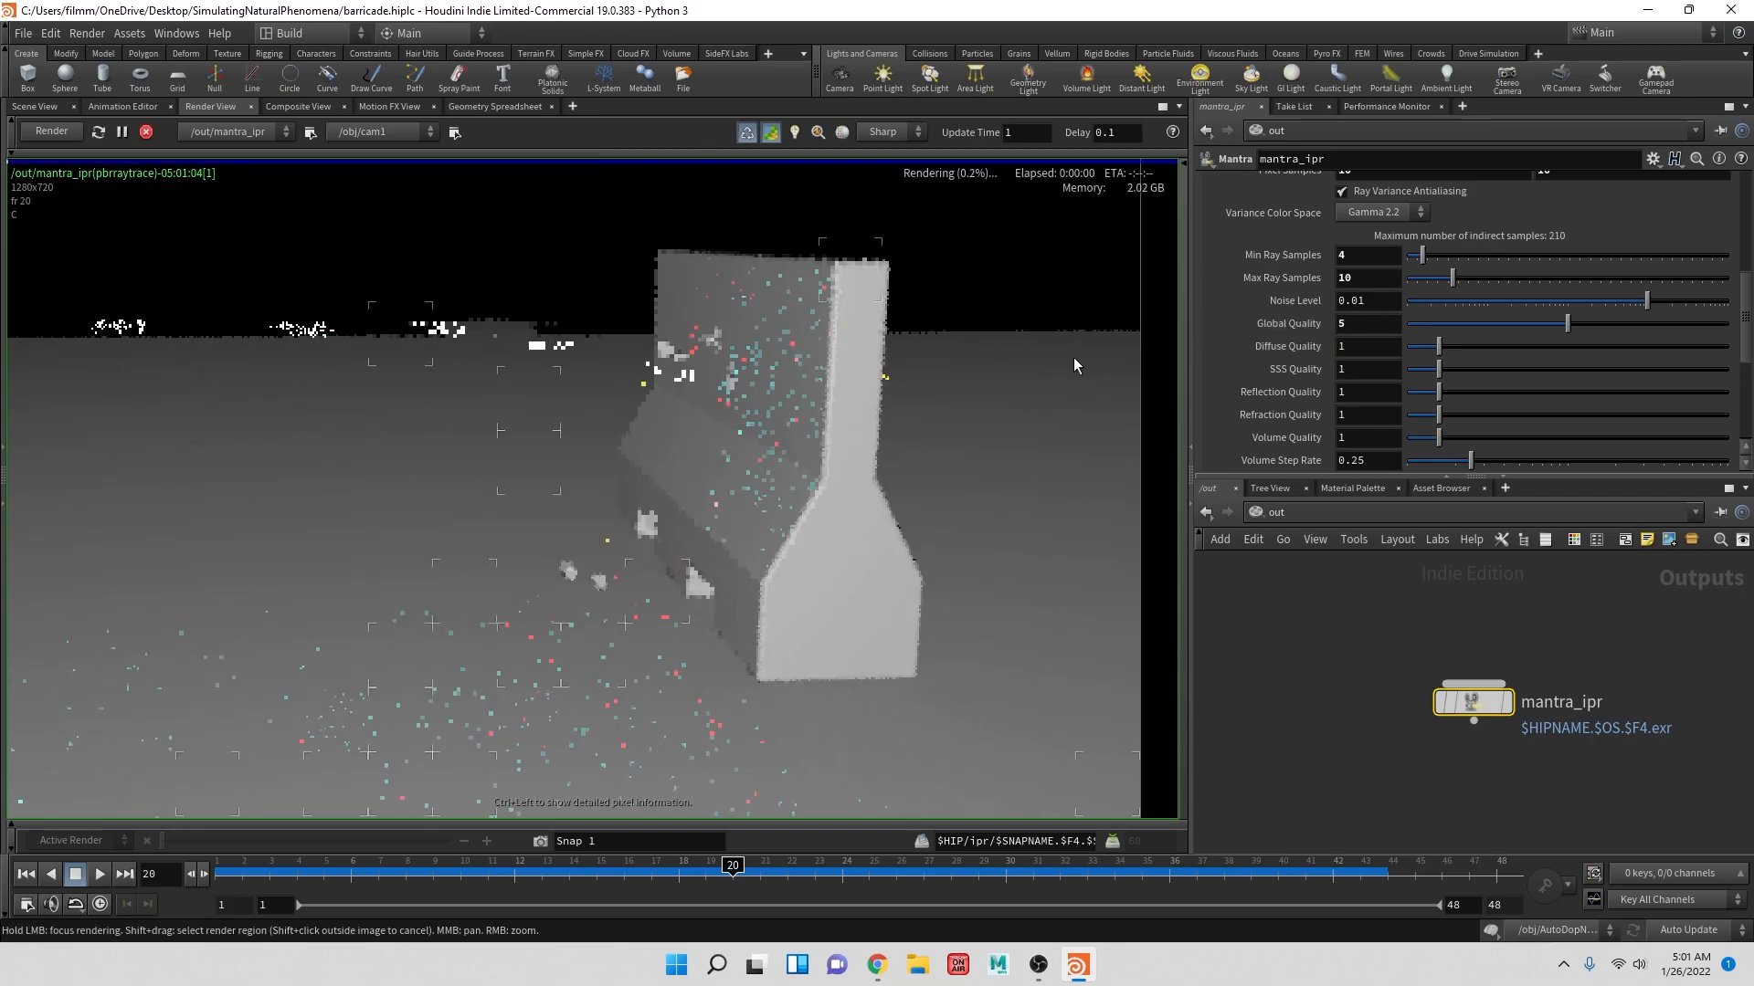
pyautogui.moveTo(696, 335); pyautogui.dragTo(687, 321)
pyautogui.click(1353, 325)
pyautogui.press('Return')
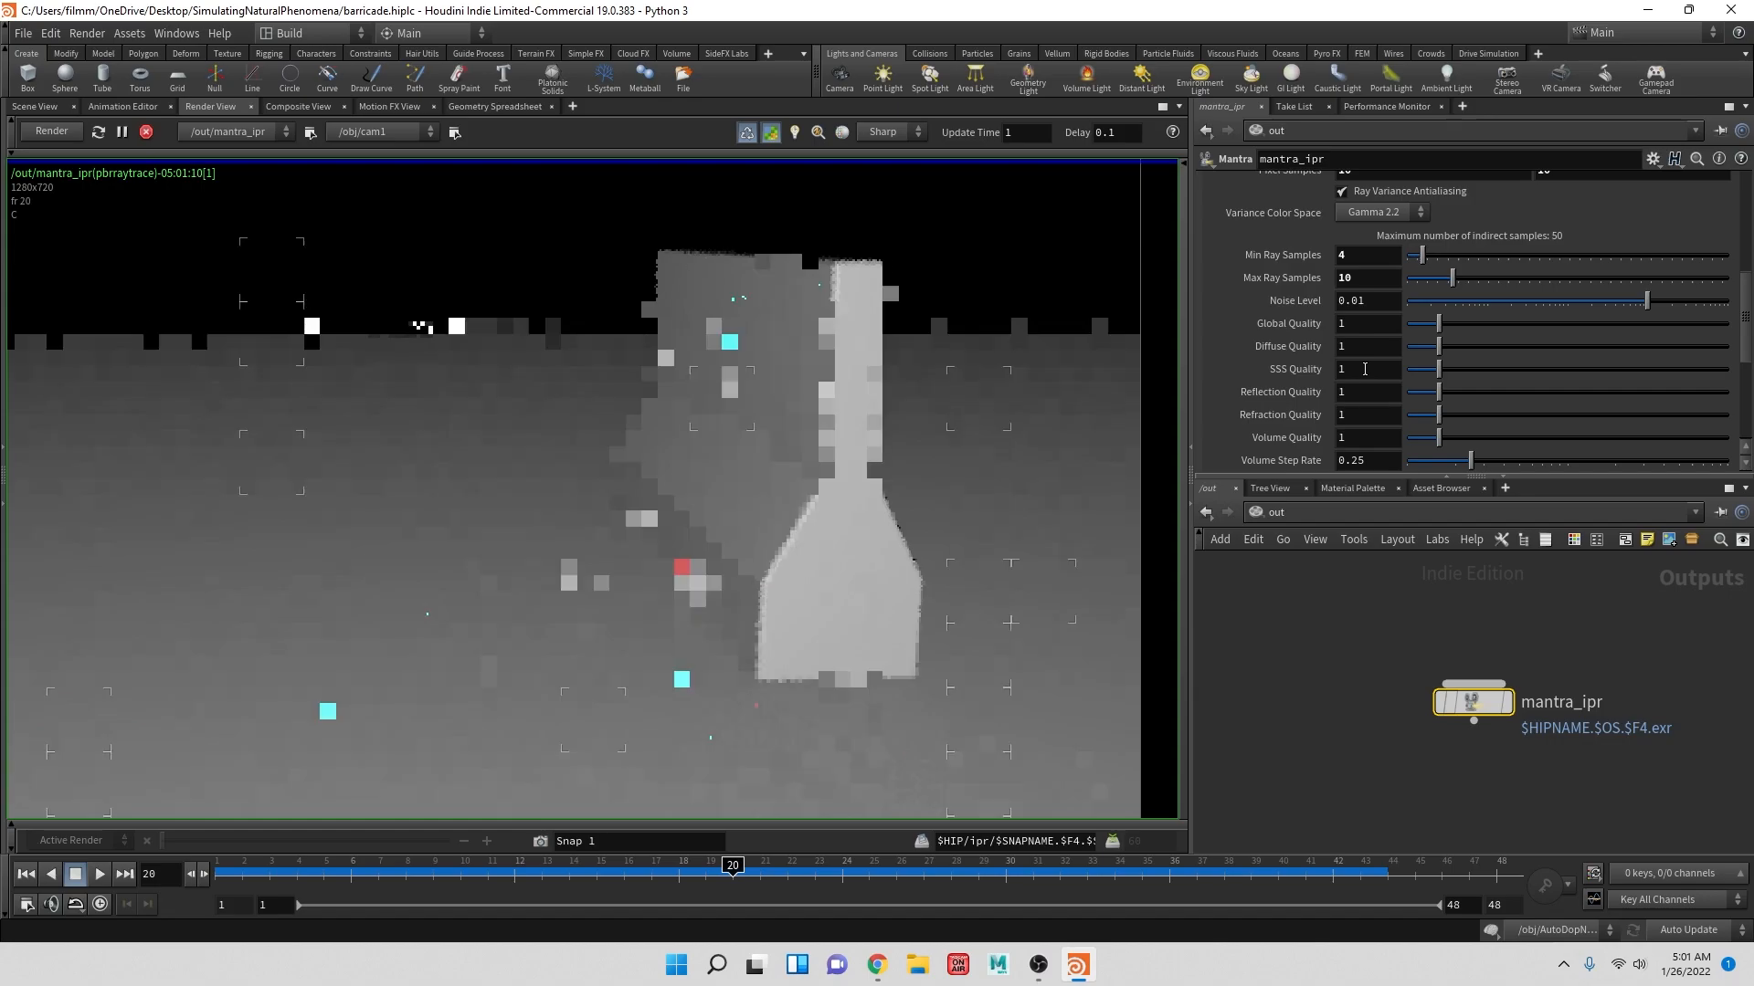
# - Try a Reflection Quality of 10 on mantra_ipr and return it to 1 to compare the noise
pyautogui.scroll(-2, 1352, 365)
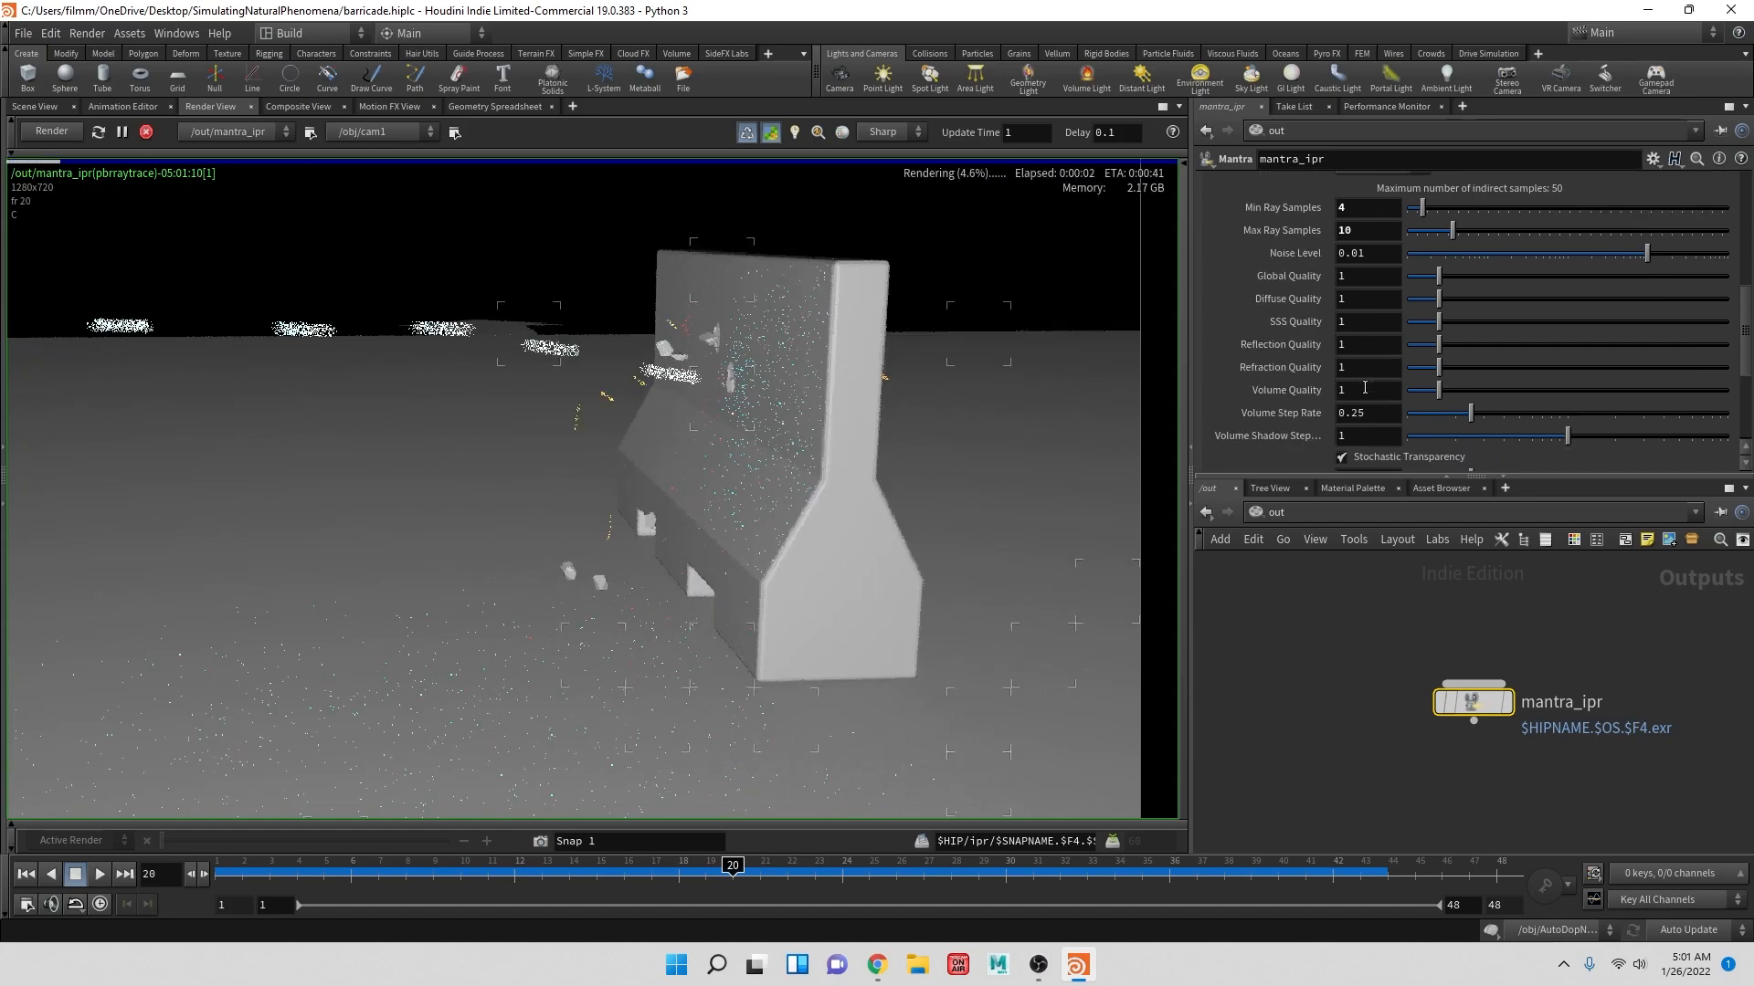
pyautogui.click(1358, 345)
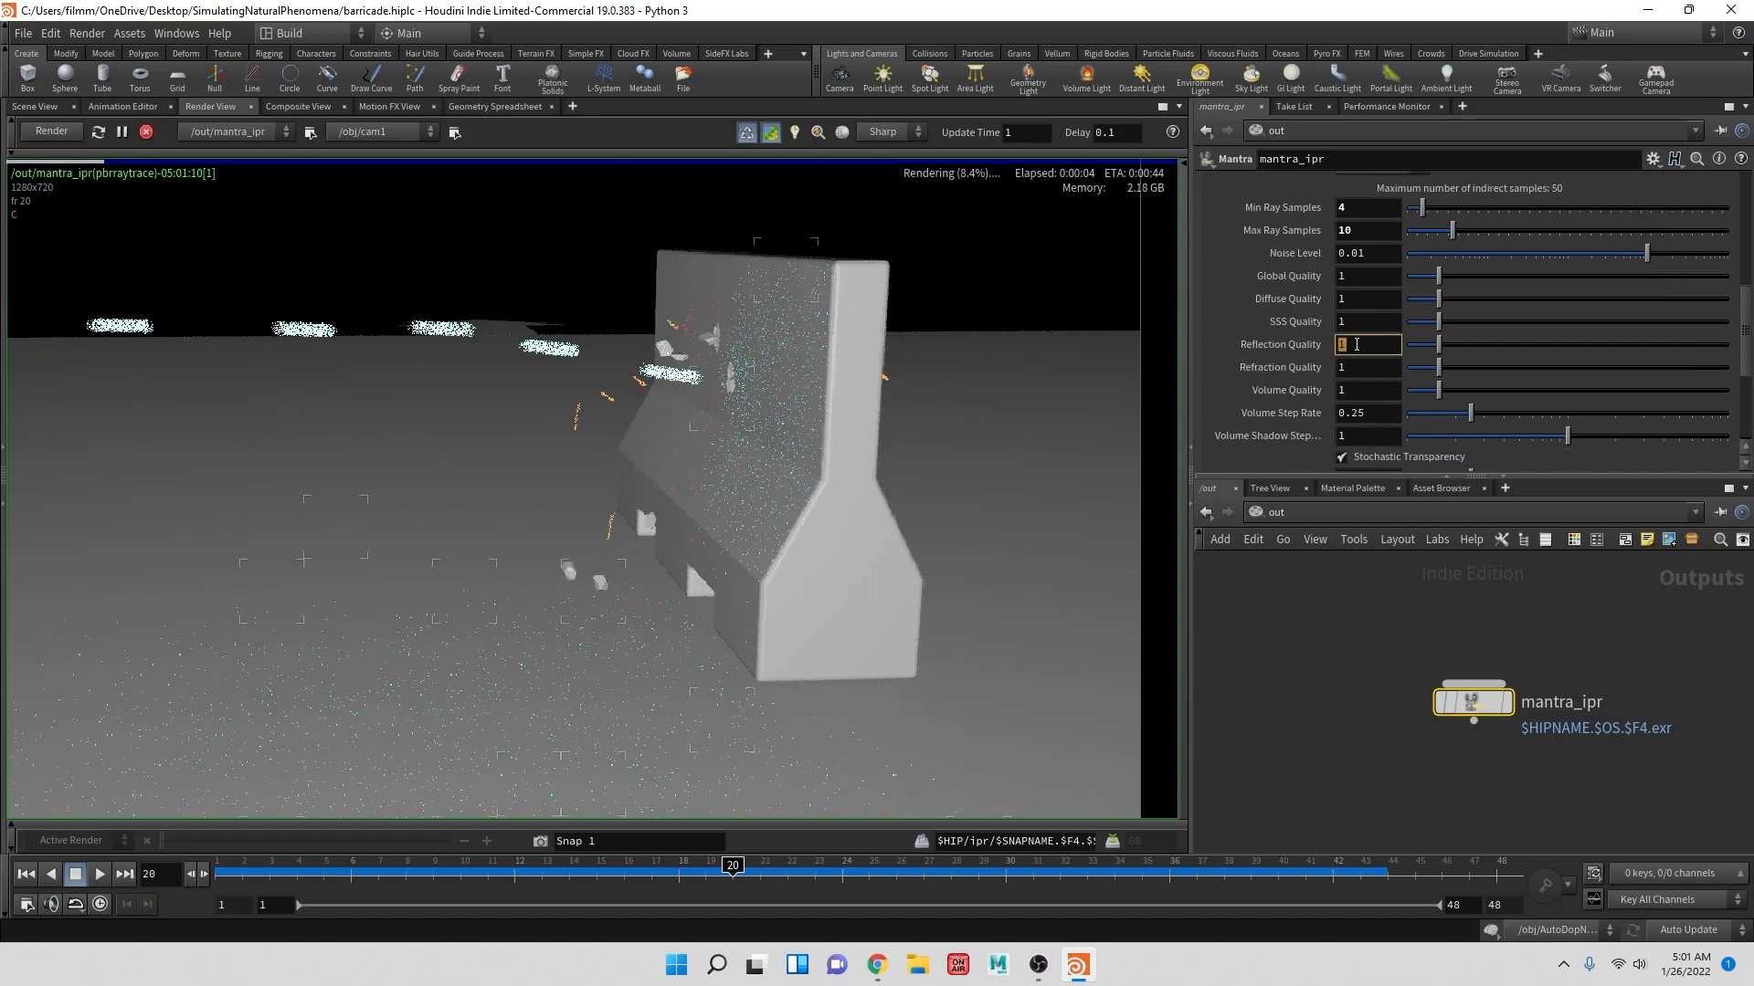
pyautogui.write('10')
pyautogui.press('Return')
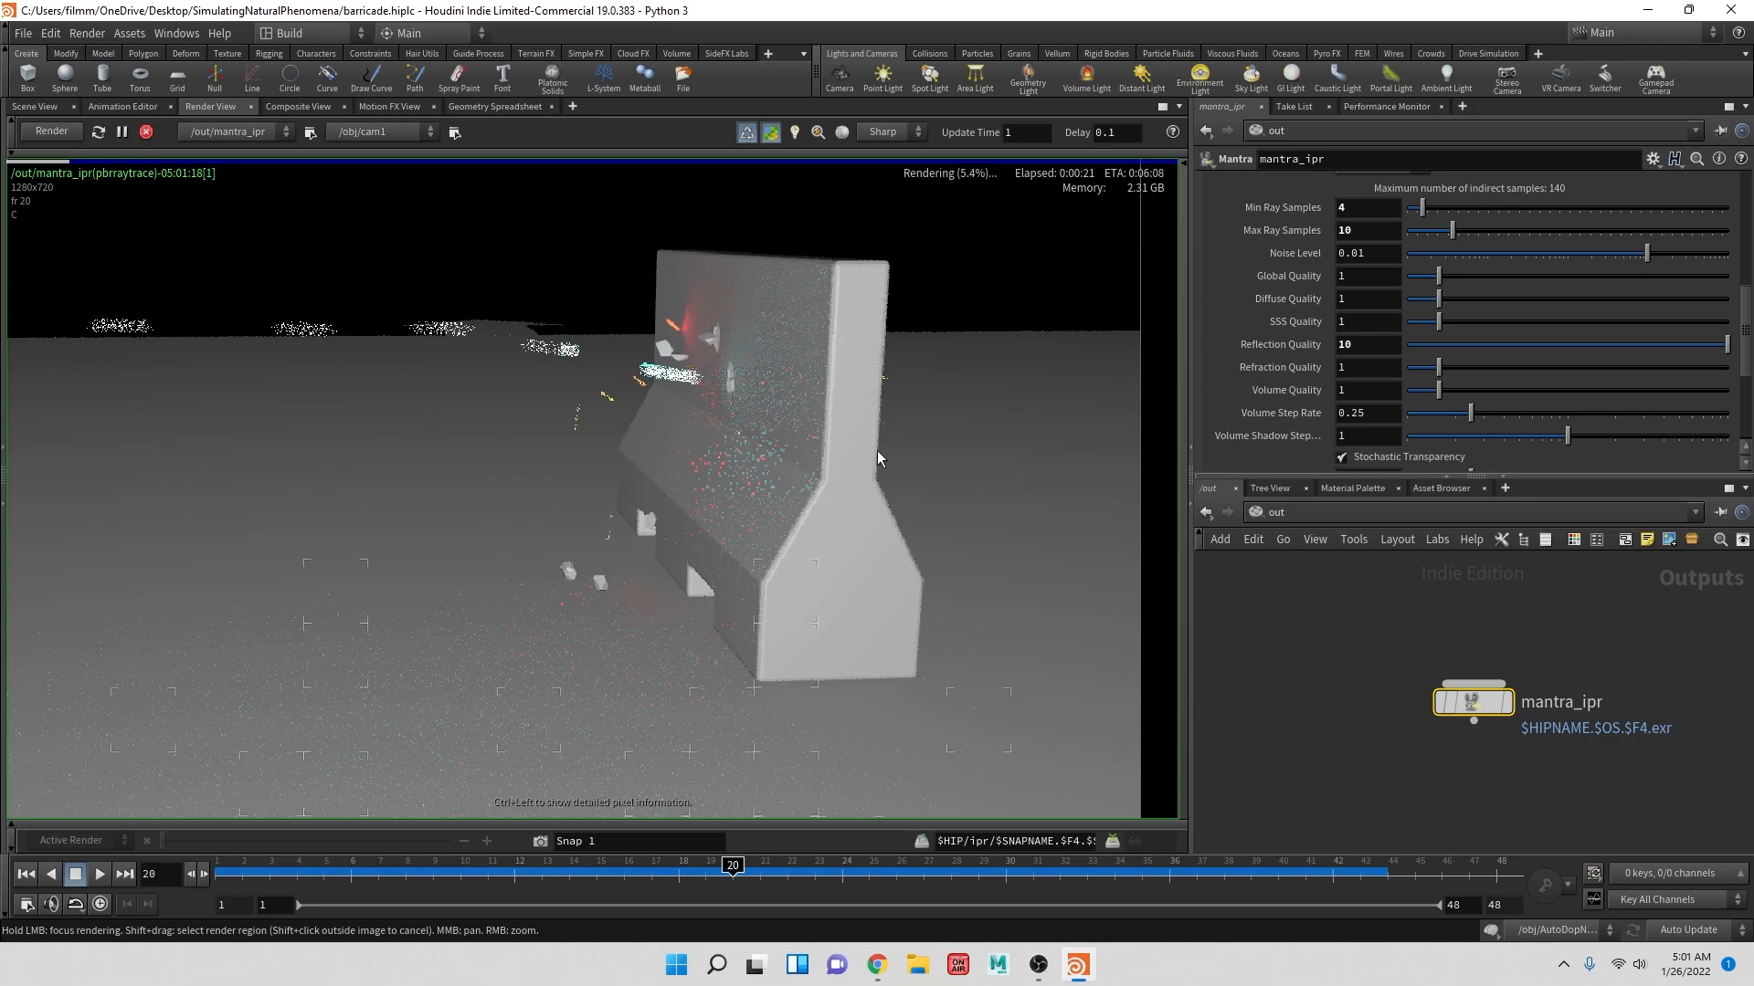
pyautogui.doubleClick(1361, 352)
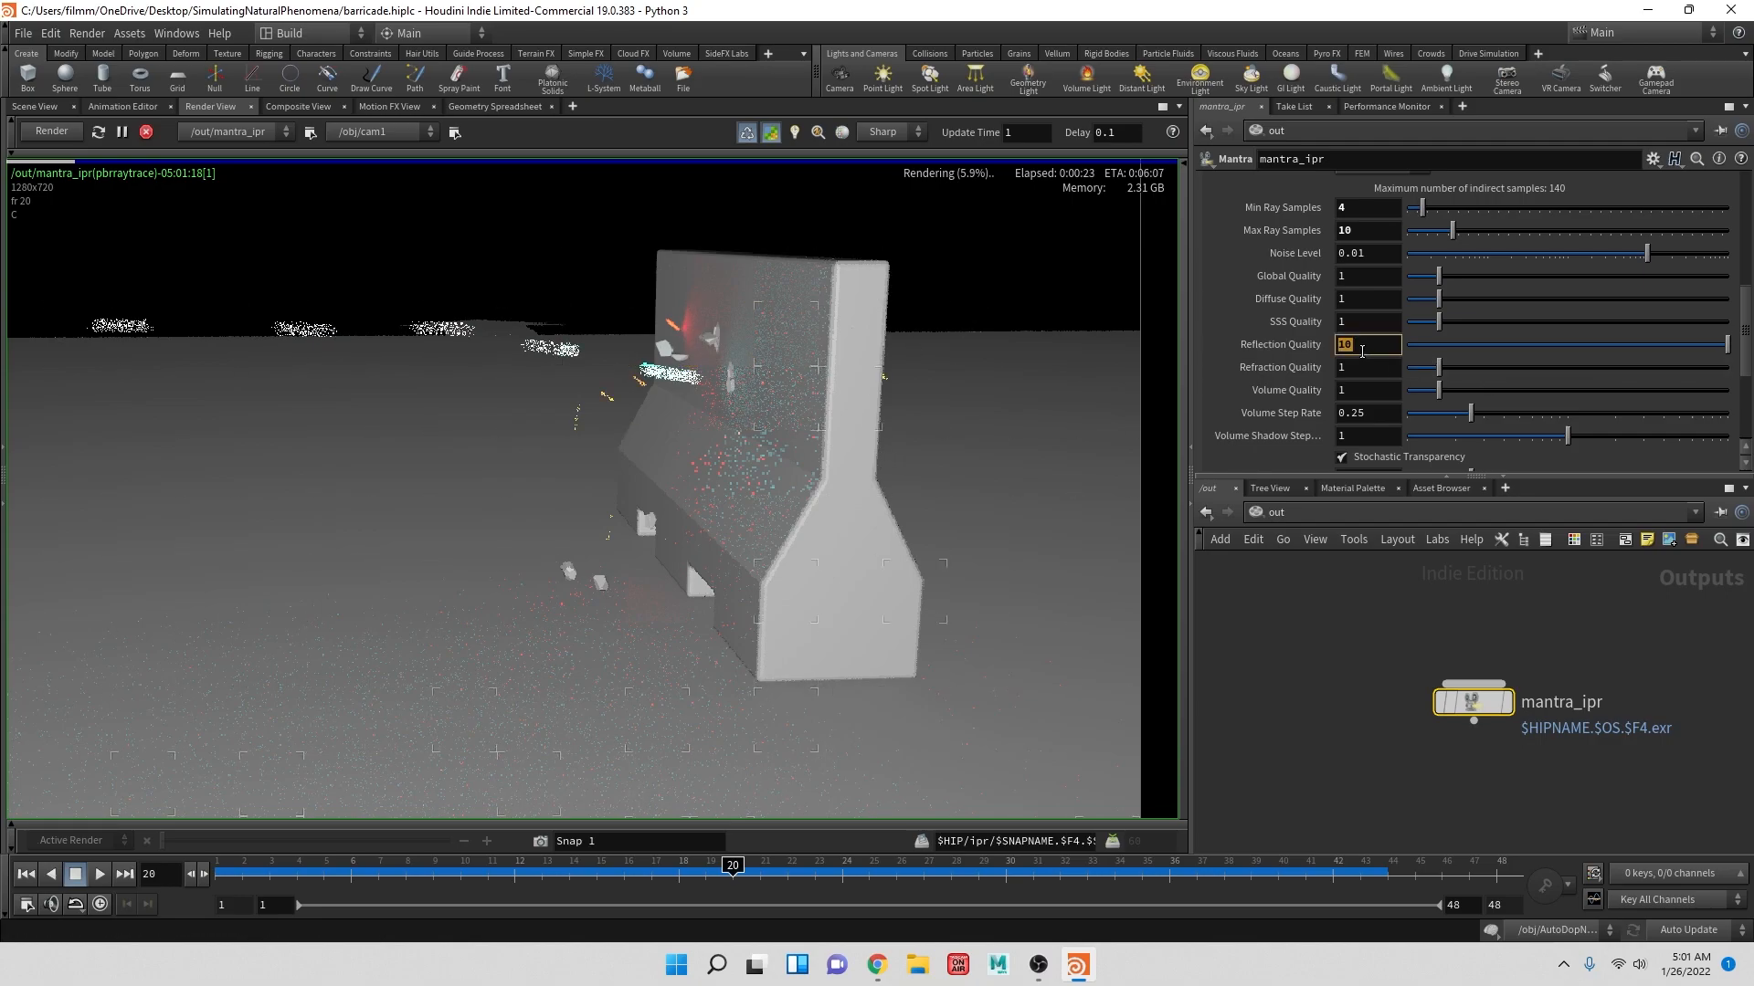
pyautogui.write('1')
pyautogui.press('Return')
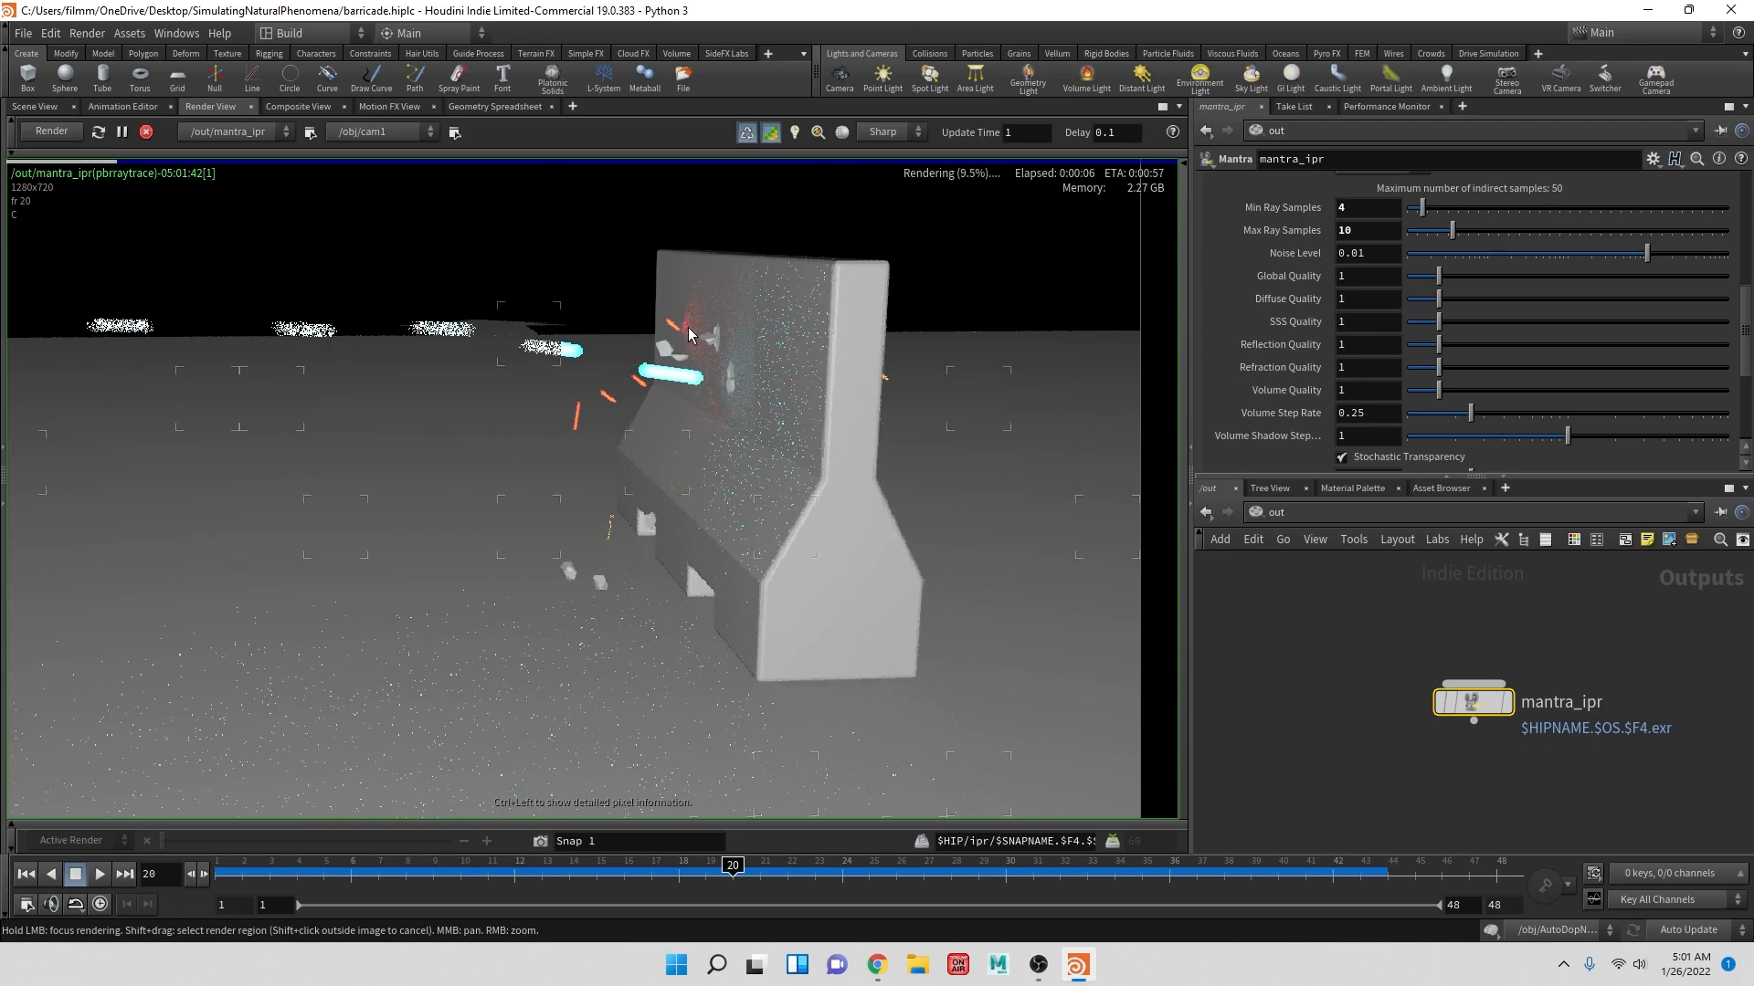
# - Set mantra_ipr's Reflection Quality to 10
pyautogui.click(1353, 343)
pyautogui.write('10')
pyautogui.press('Return')
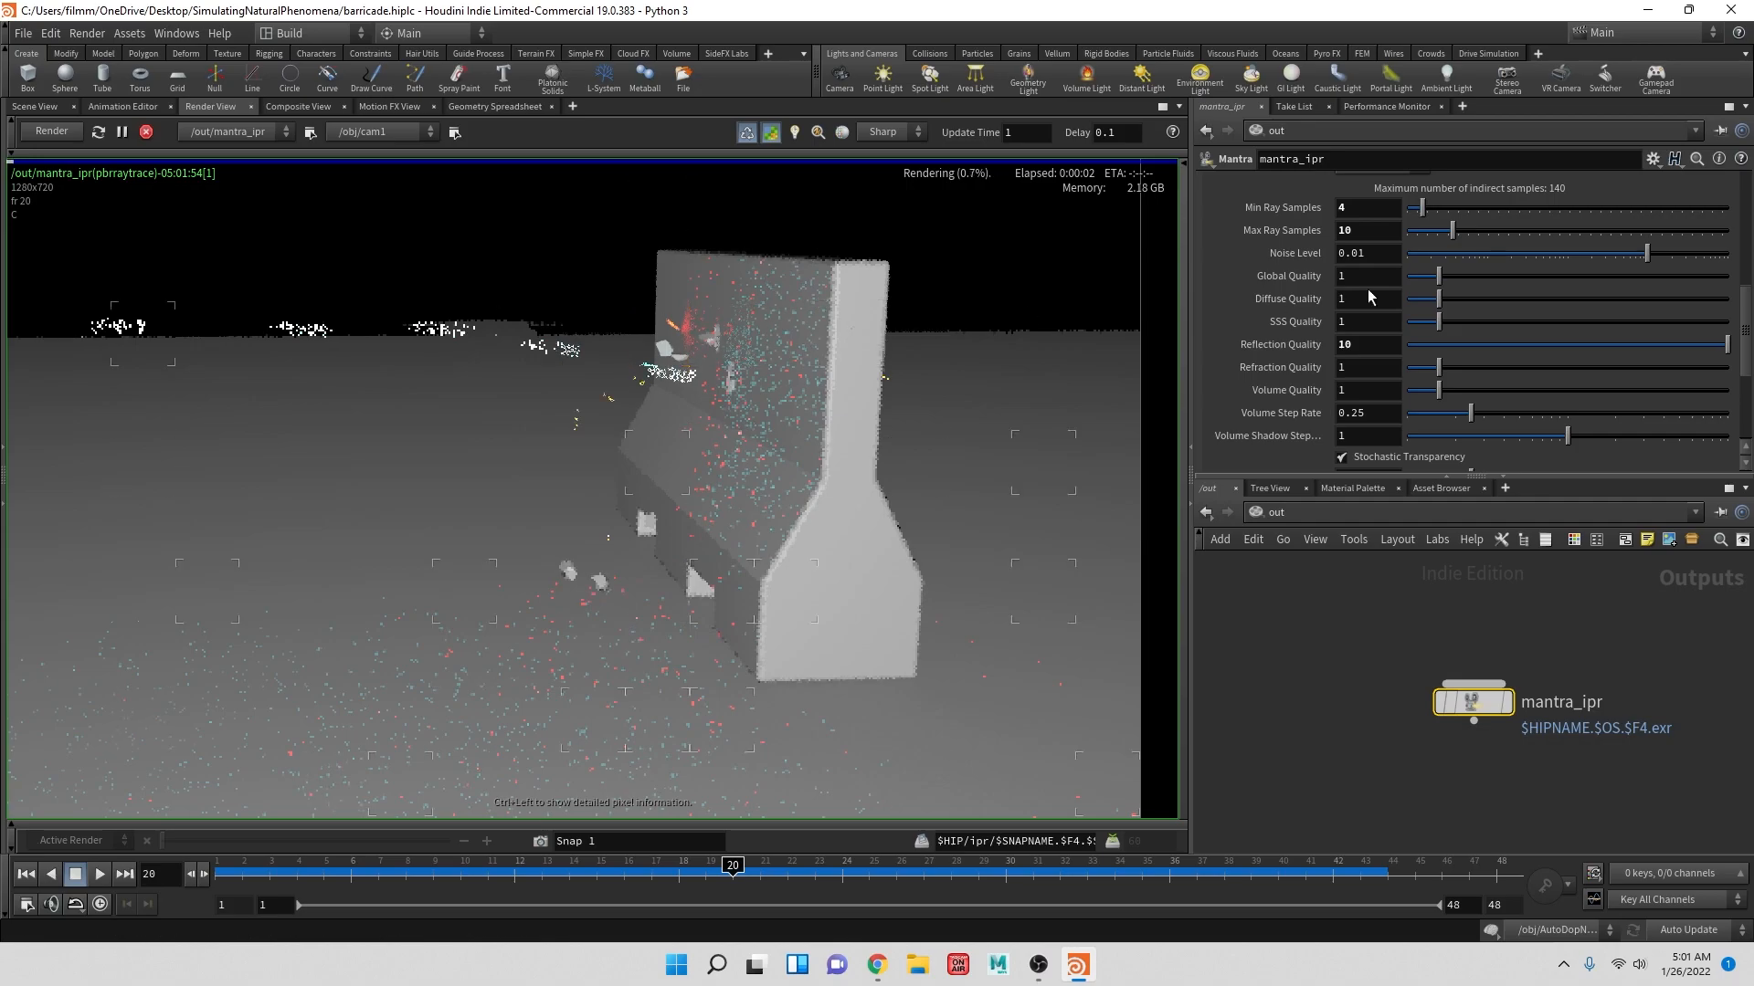
# - Lower mantra_ipr's Pixel Samples to 3 by 3 and focus the preview rendering on the impact area
pyautogui.scroll(2, 1369, 295)
pyautogui.moveTo(1355, 218); pyautogui.dragTo(1291, 285)
pyautogui.write('3')
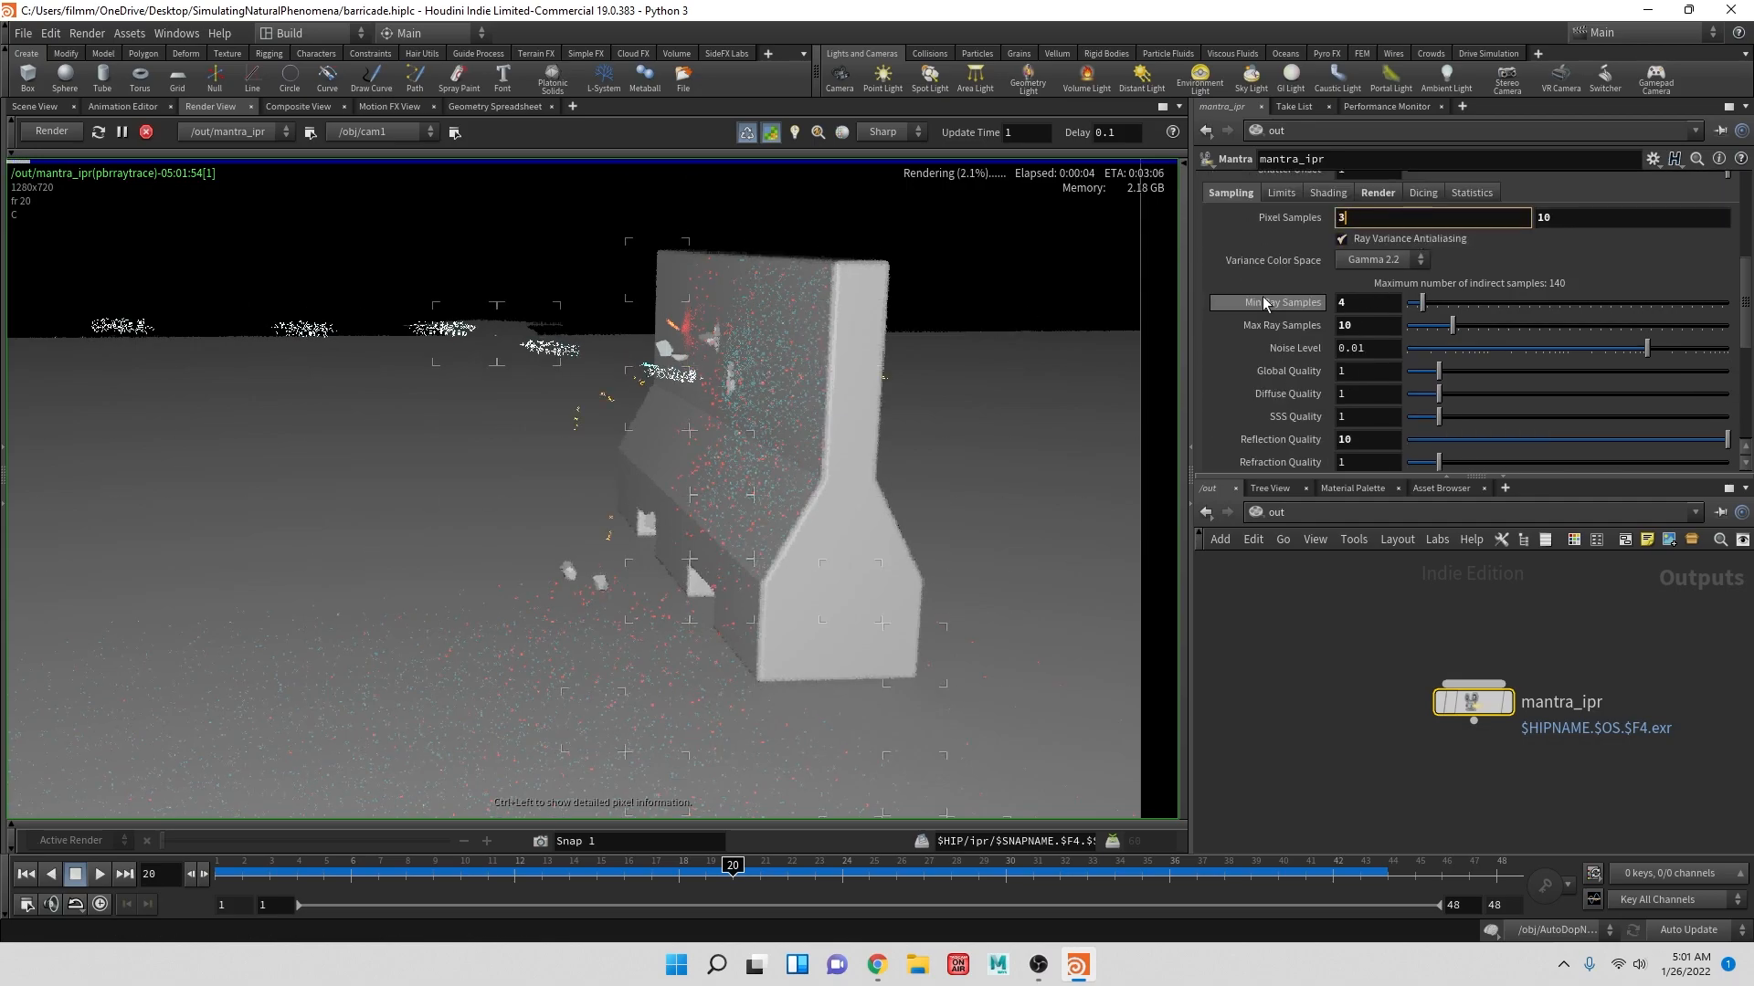
pyautogui.press('Tab')
pyautogui.write('3')
pyautogui.press('Tab')
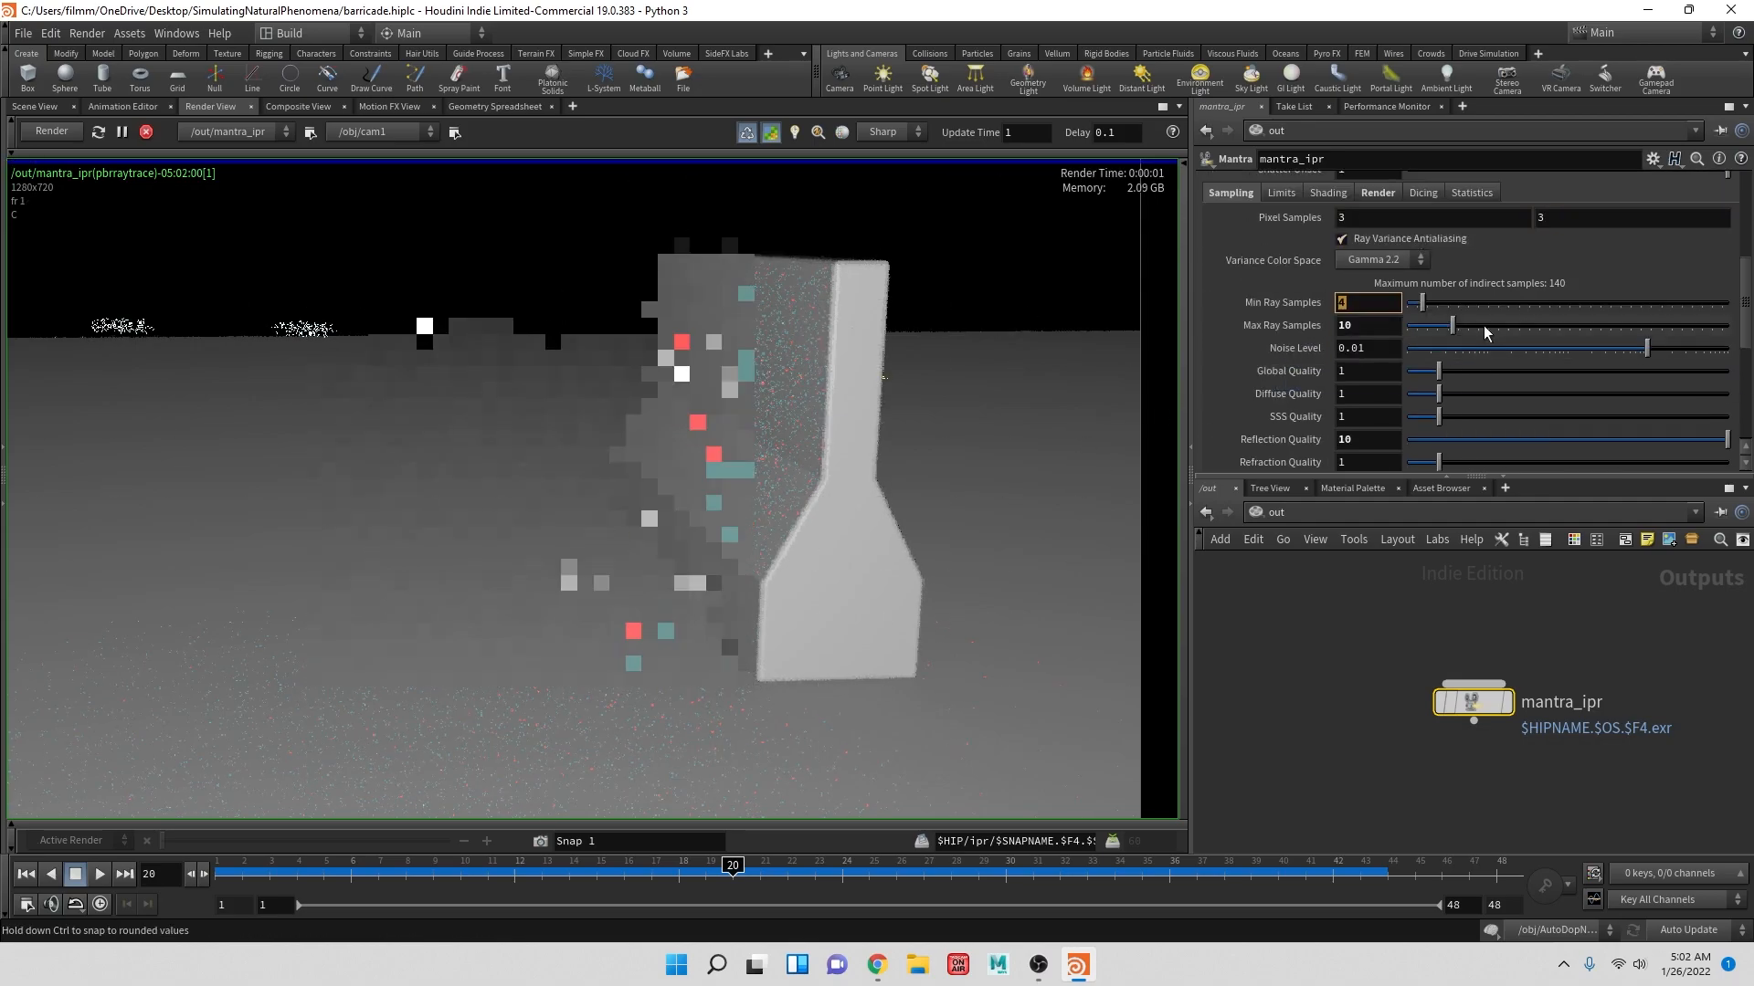
pyautogui.click(690, 338)
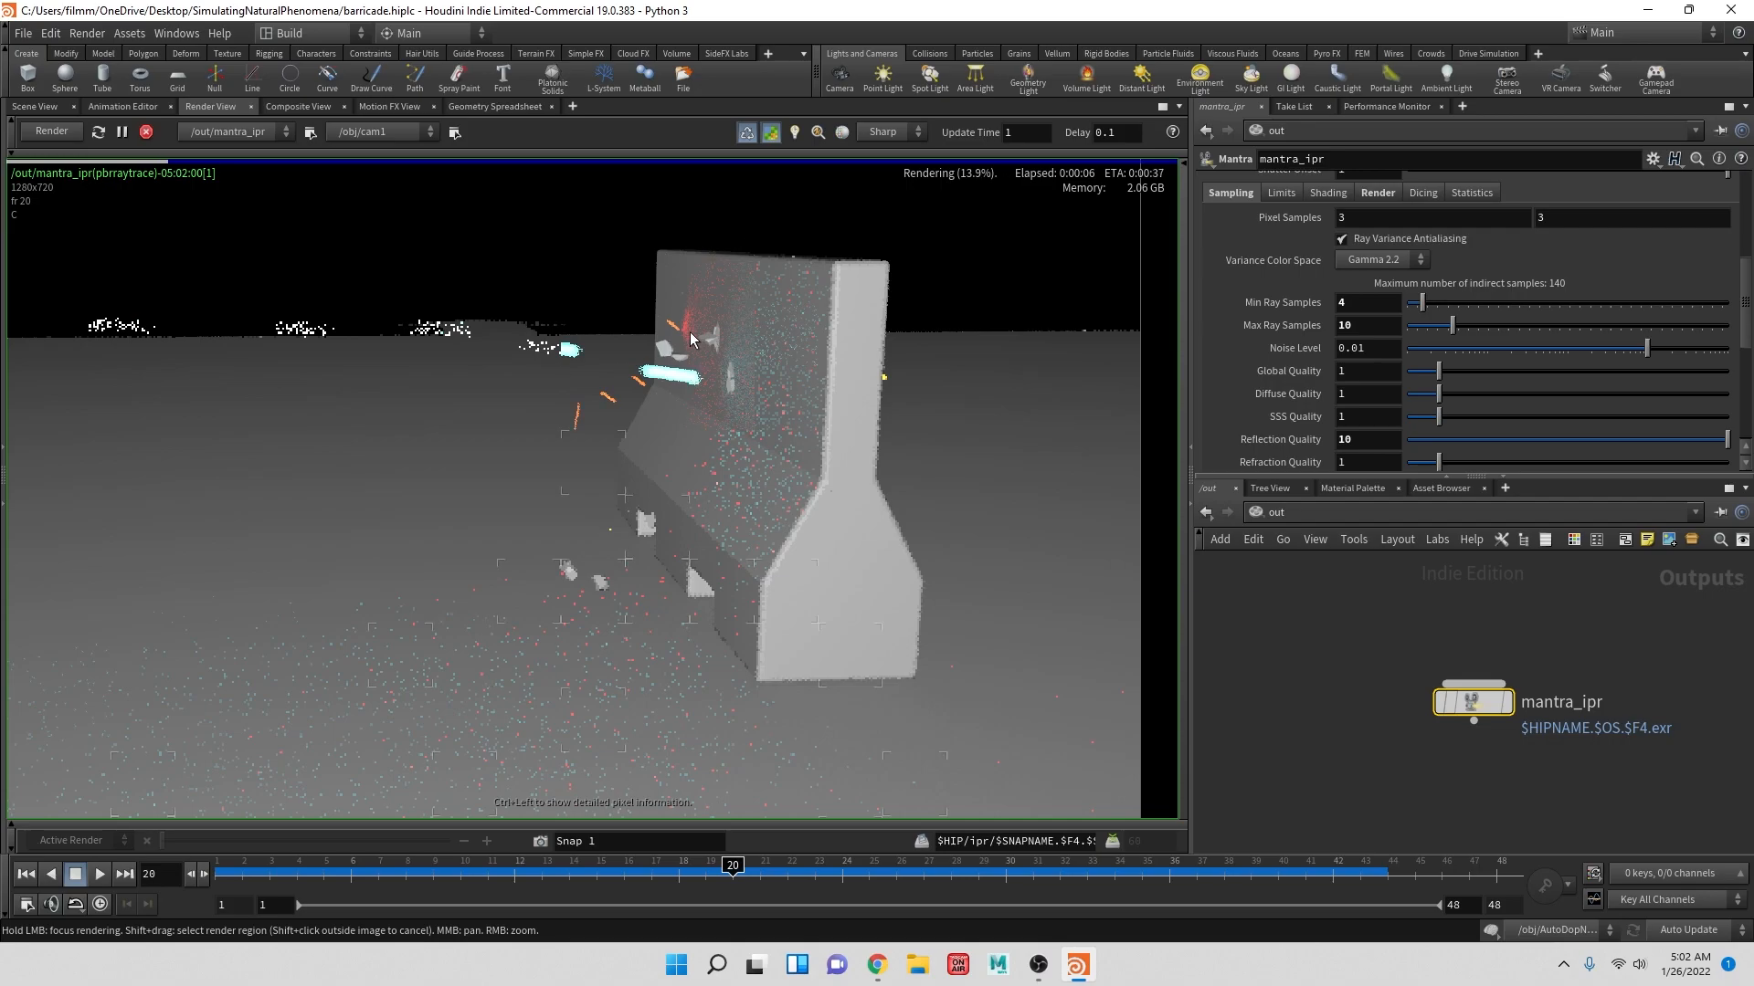
# - Raise mantra_ipr's Pixel Samples to 6 by 6 and focus the preview rendering on the impact area, the debris and a laser
pyautogui.click(1435, 220)
pyautogui.write('6')
pyautogui.press('Tab')
pyautogui.write('6')
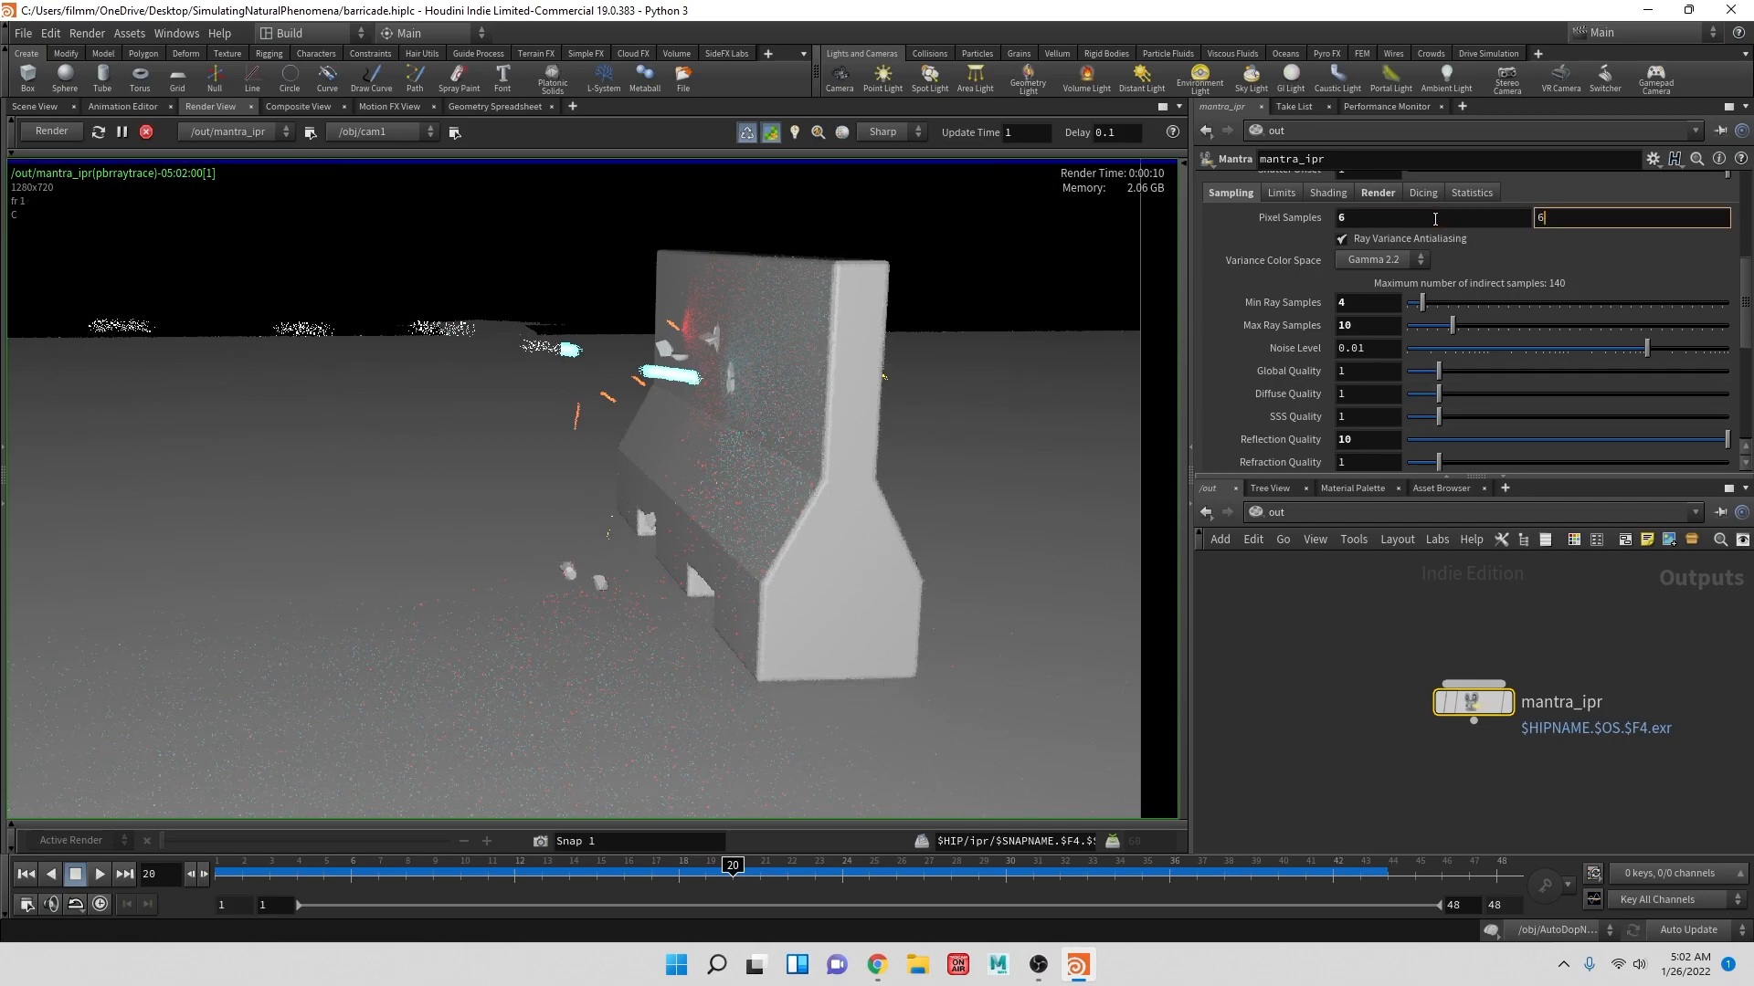
pyautogui.press('Return')
pyautogui.click(689, 338)
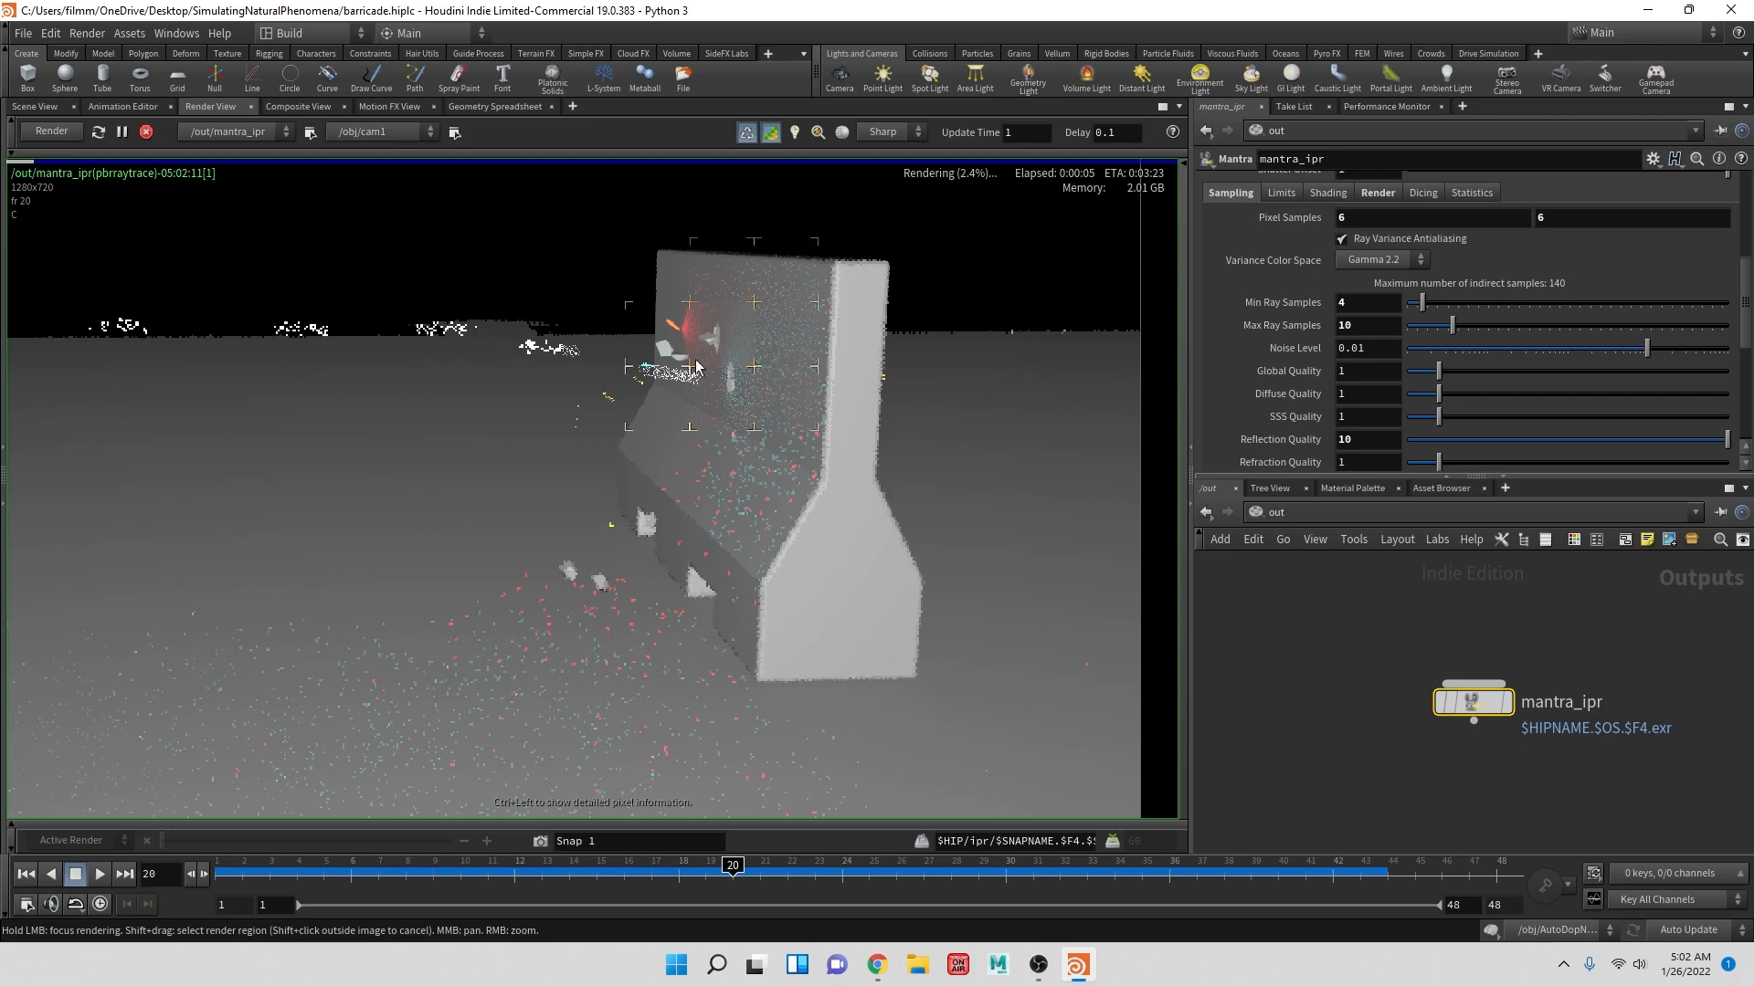
pyautogui.moveTo(696, 321); pyautogui.dragTo(692, 360)
pyautogui.moveTo(702, 528); pyautogui.dragTo(696, 340)
pyautogui.moveTo(448, 331); pyautogui.dragTo(442, 338)
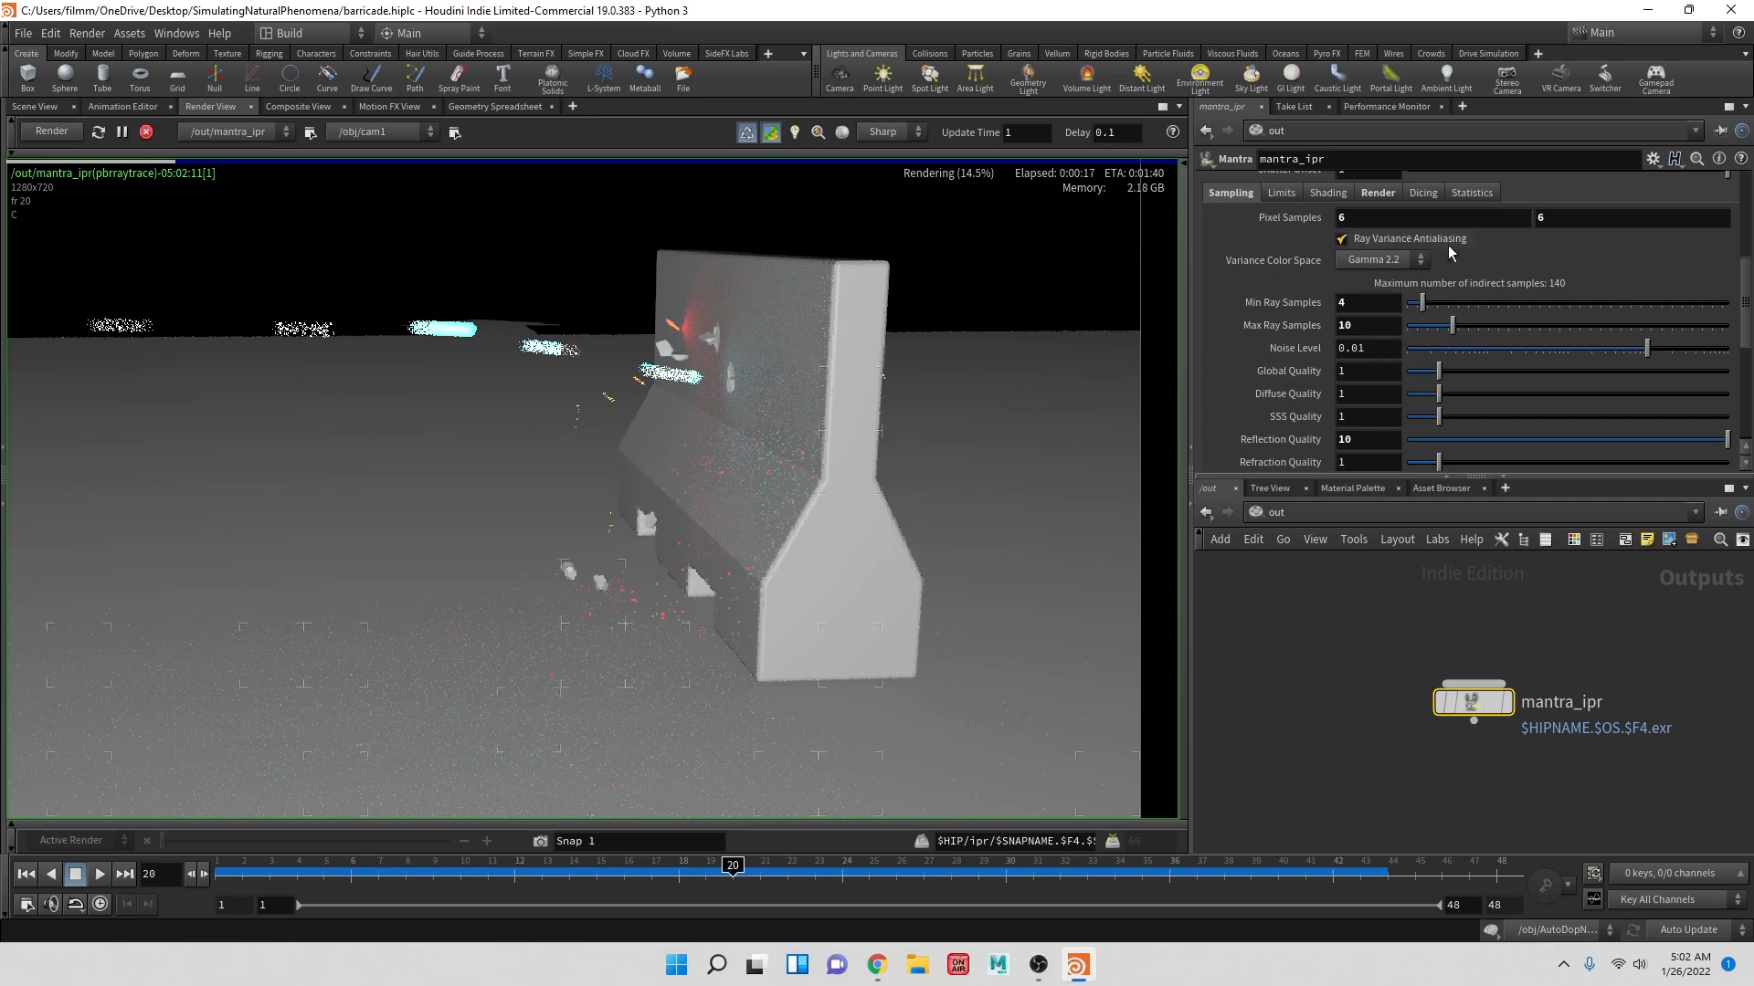
# - Return mantra_ipr's Pixel Samples to 3 by 3 and refocus the preview rendering on the impact area
pyautogui.click(1413, 219)
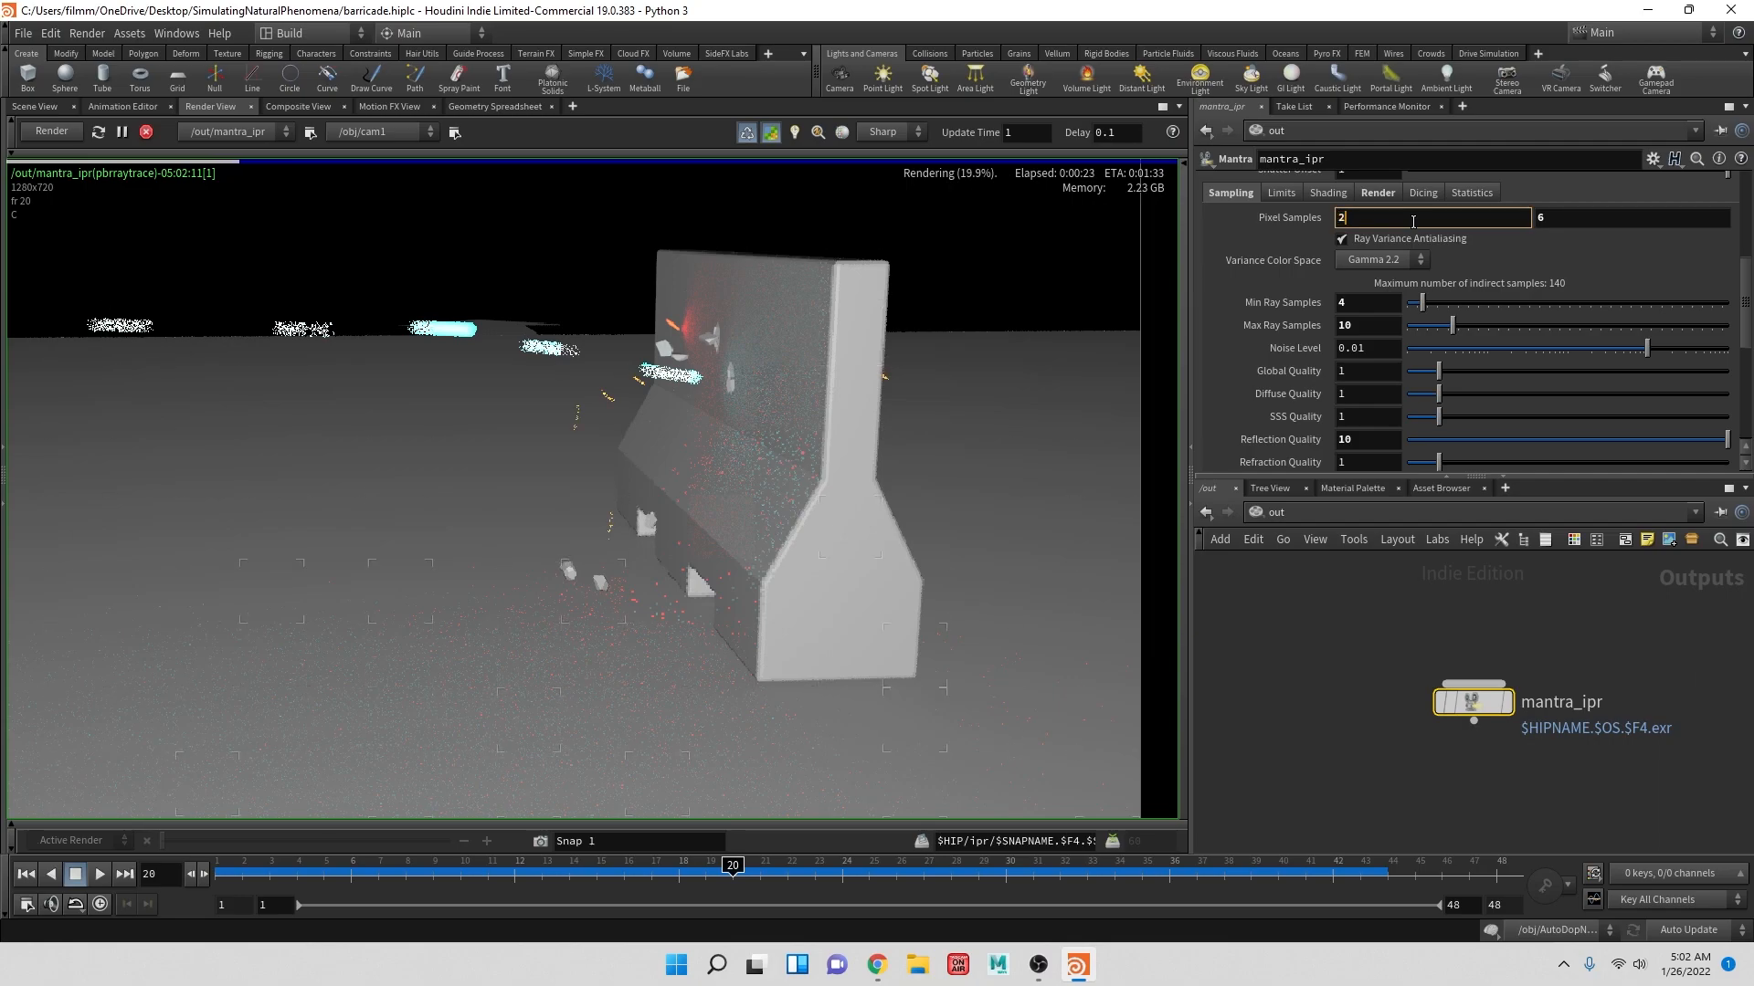
pyautogui.write('3')
pyautogui.press('Tab')
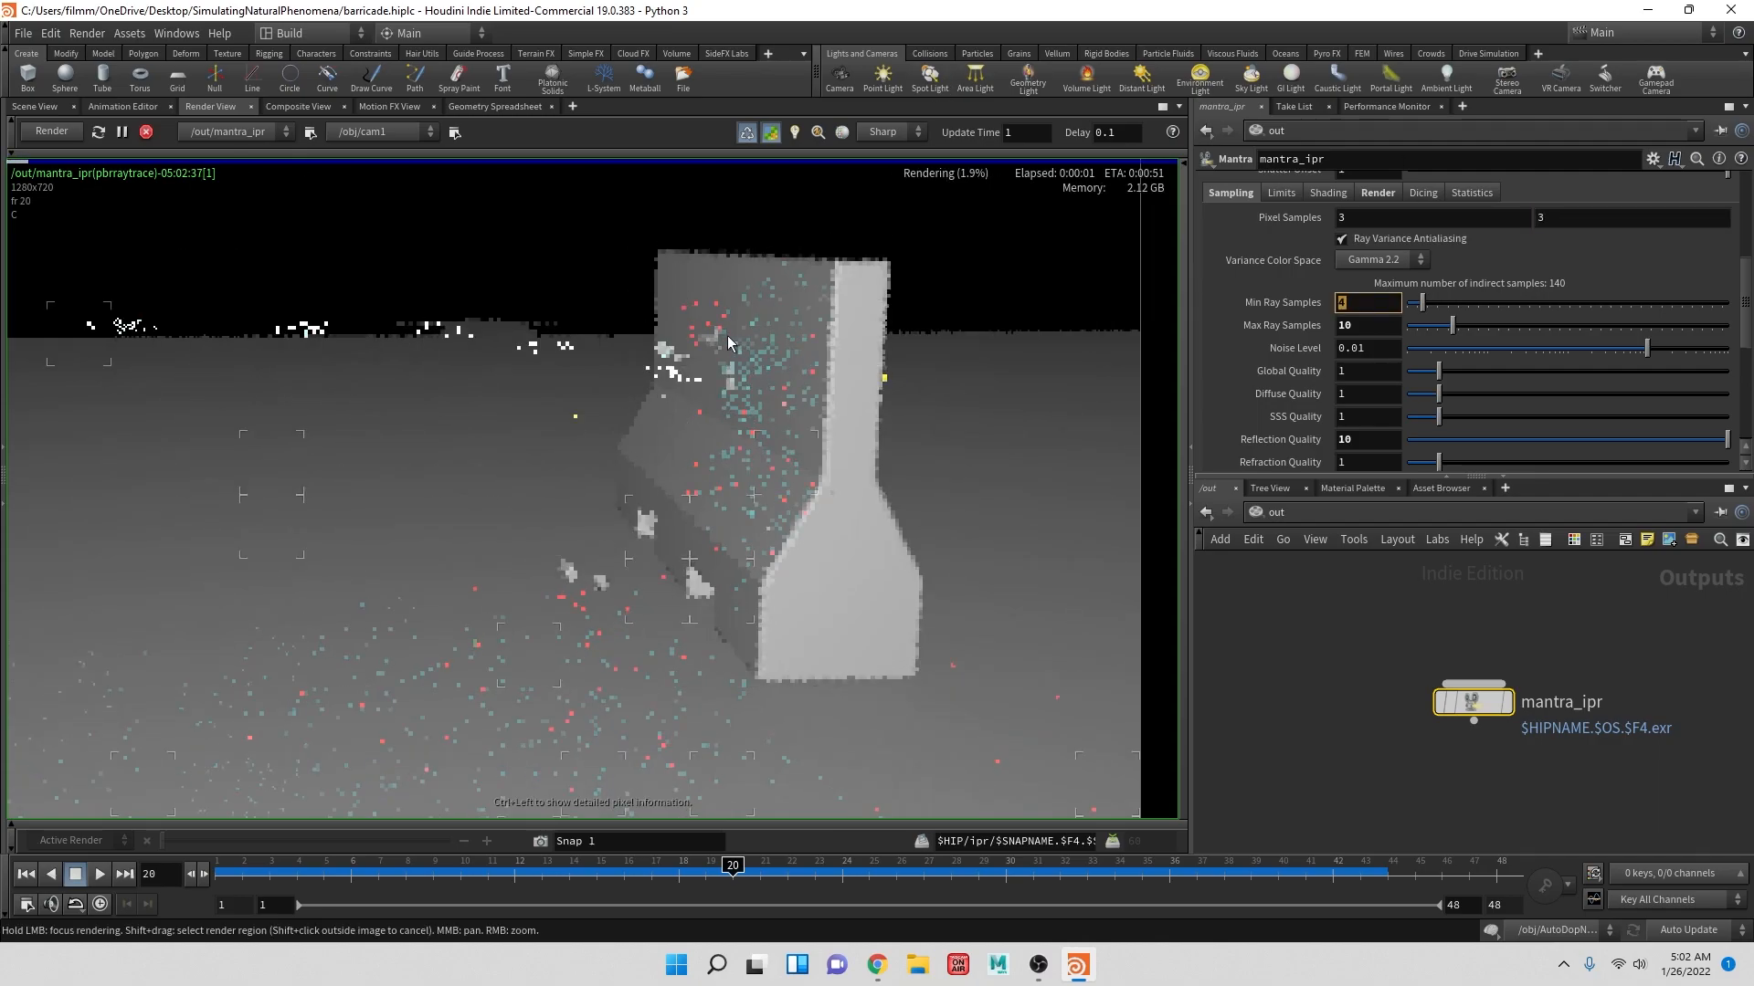
pyautogui.click(685, 327)
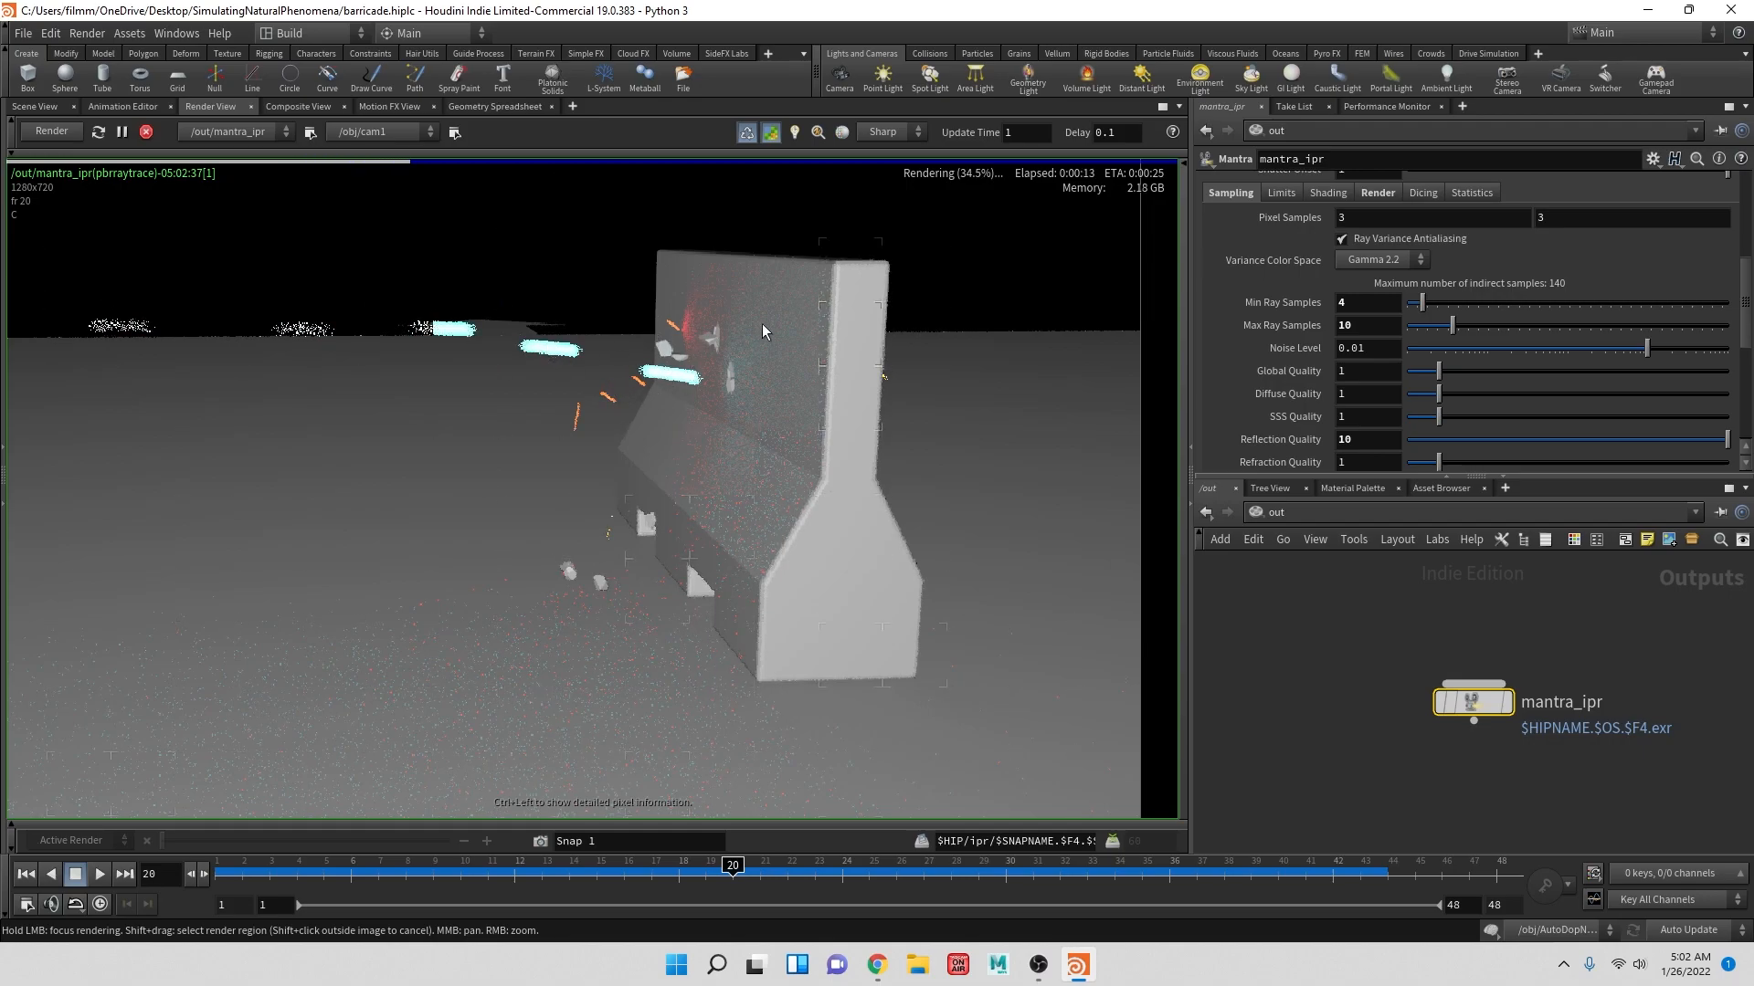
# - Set mantra_ipr's Pixel Samples to 10 by 10
pyautogui.click(1390, 217)
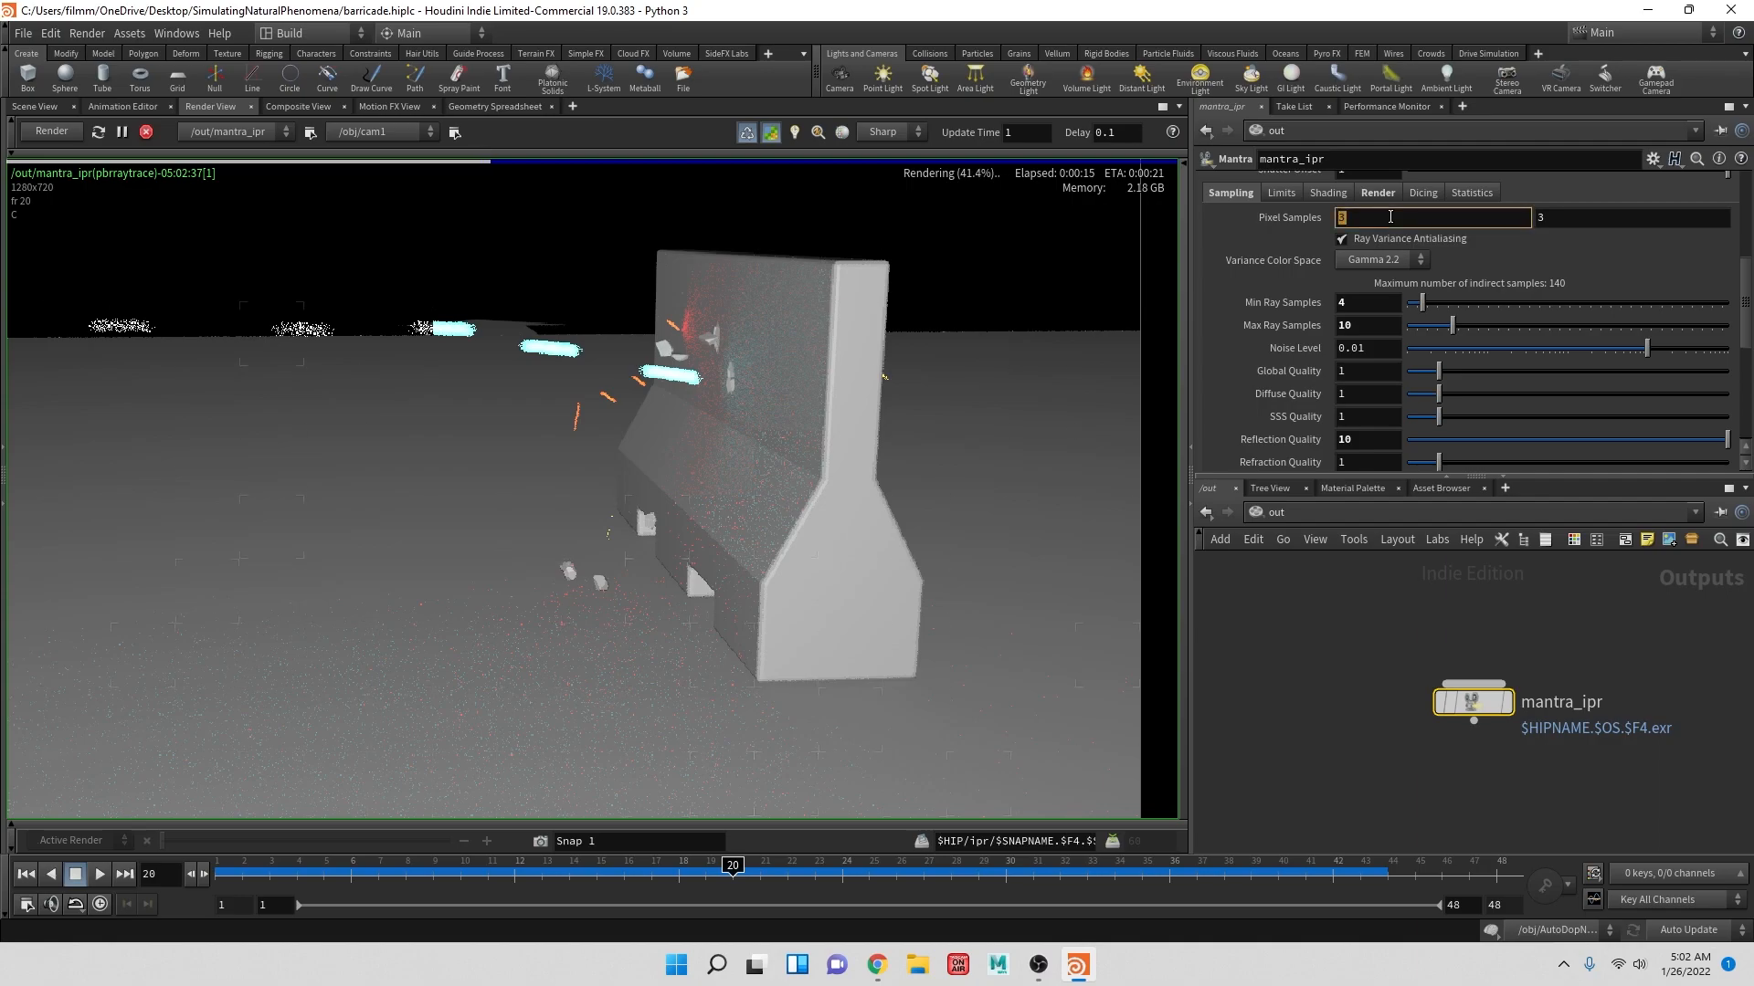
pyautogui.write('10')
pyautogui.press('Tab')
pyautogui.press('Tab')
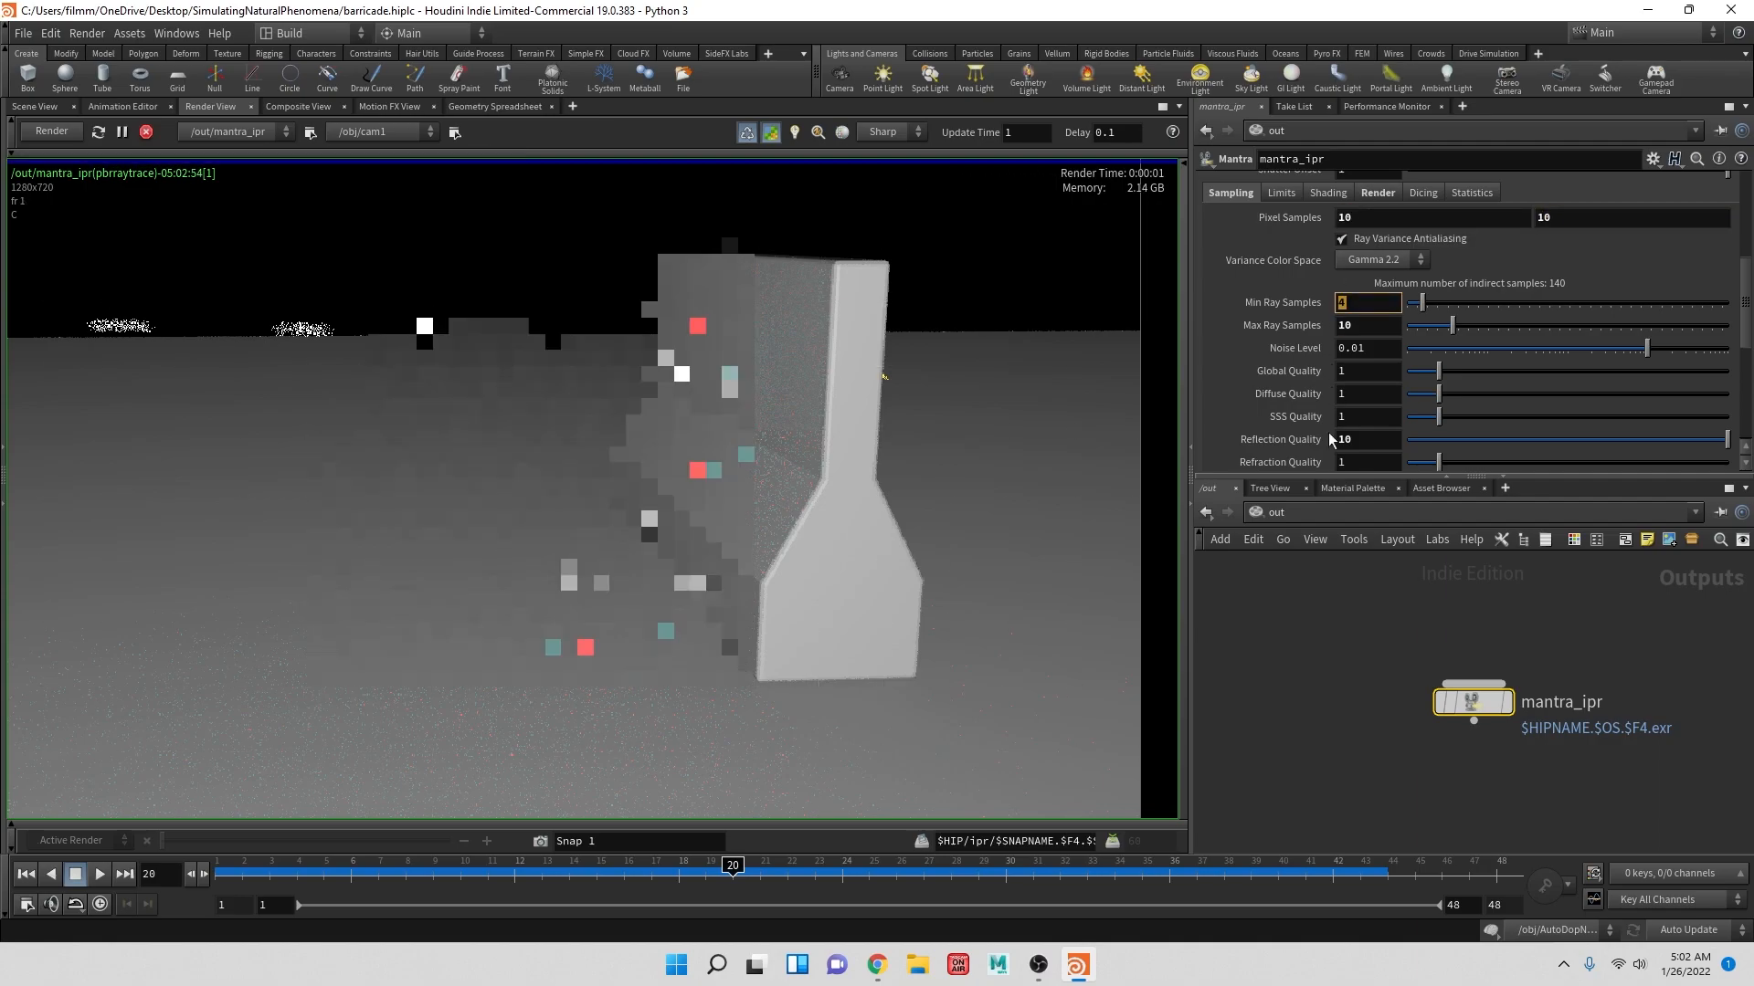
# - Focus the preview rendering on the impact area and set mantra_ipr's Reflection Quality to 20
pyautogui.click(685, 335)
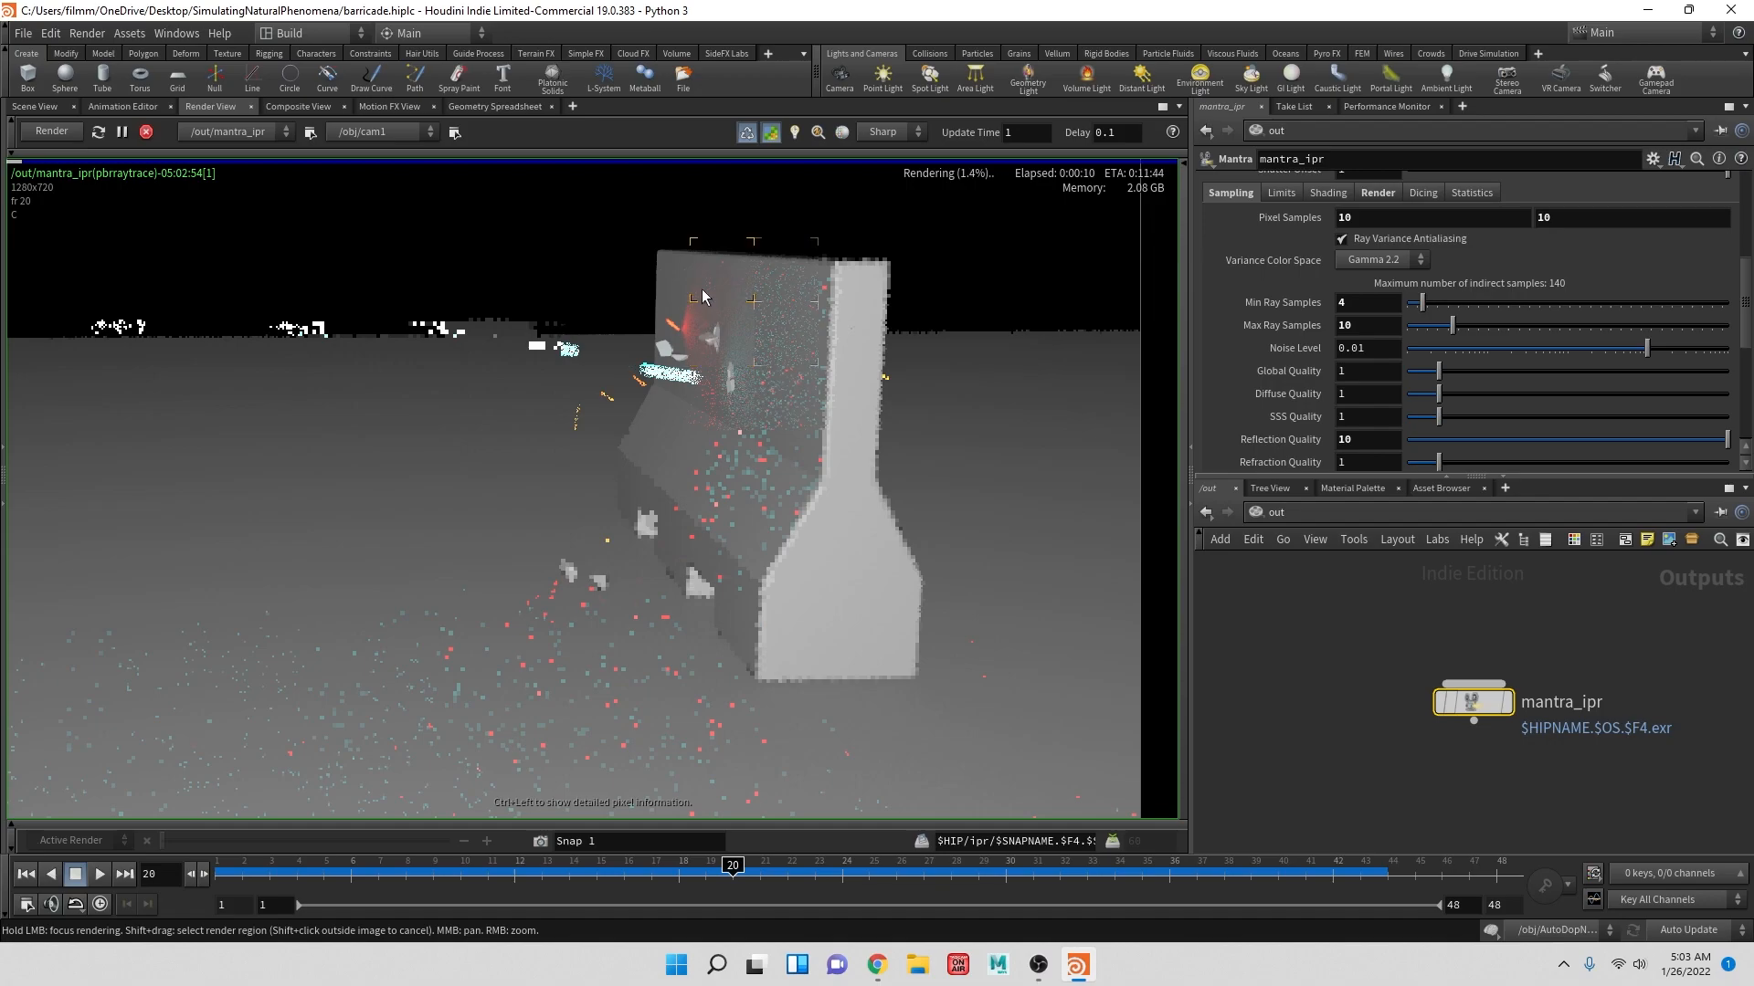
pyautogui.doubleClick(1372, 441)
pyautogui.write('20')
pyautogui.press('Return')
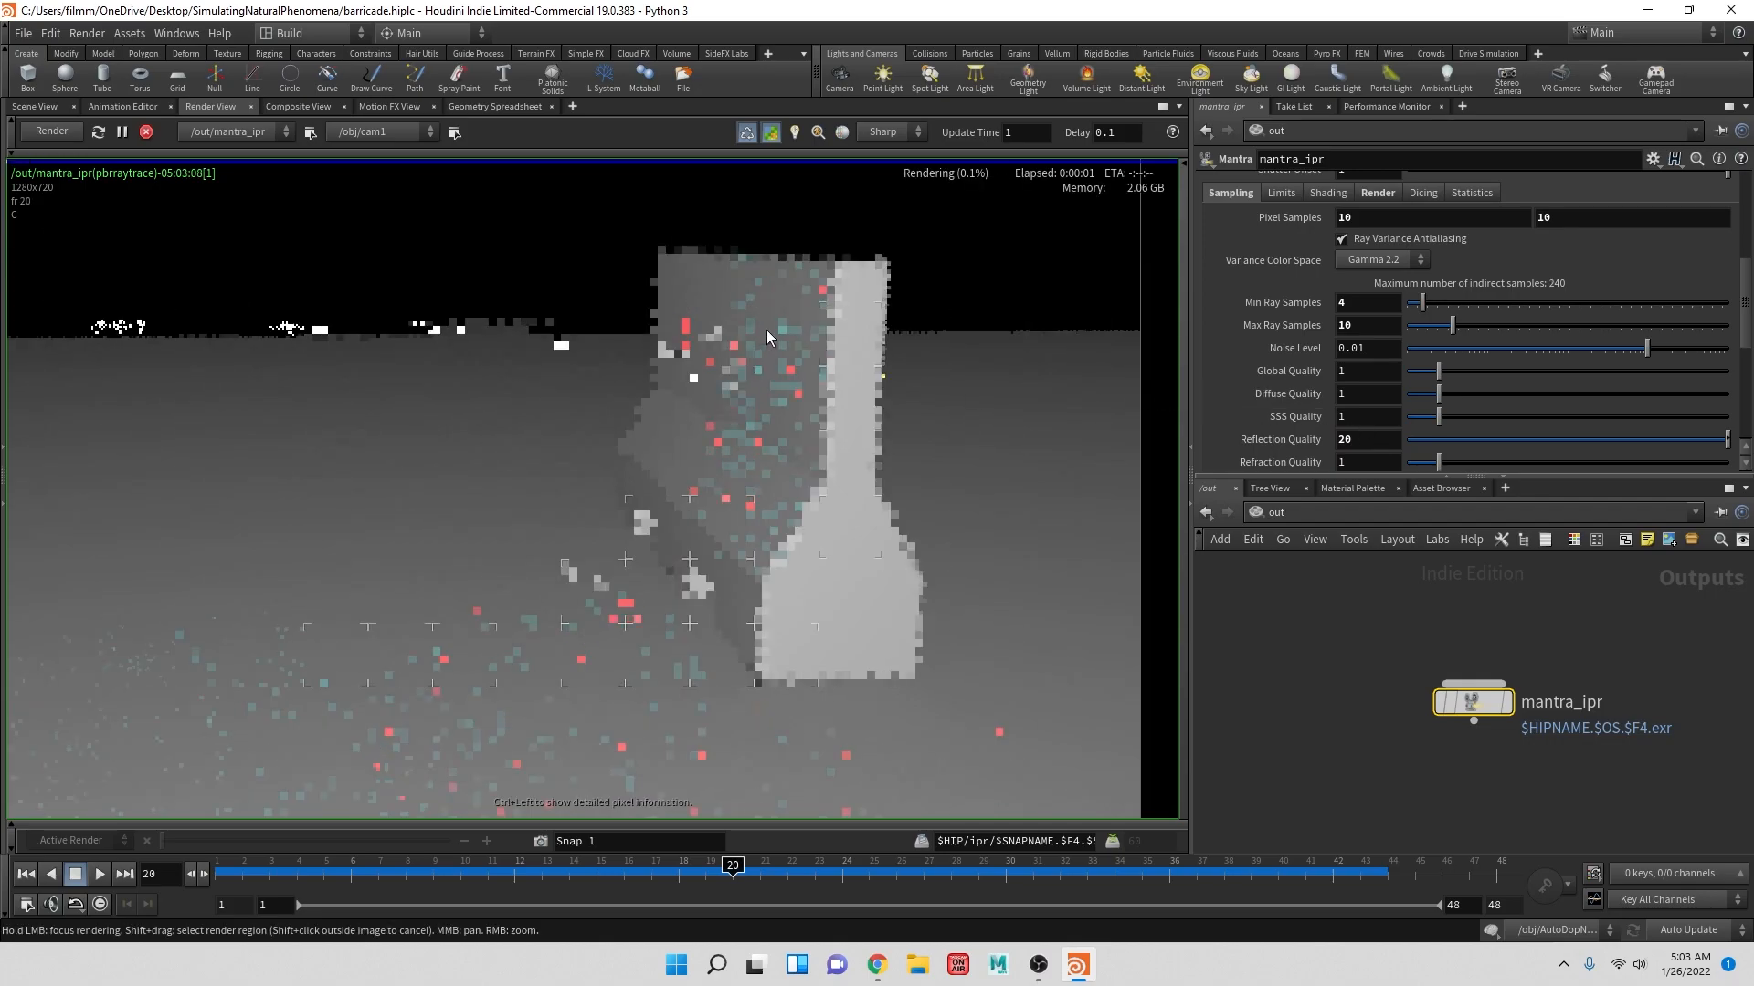
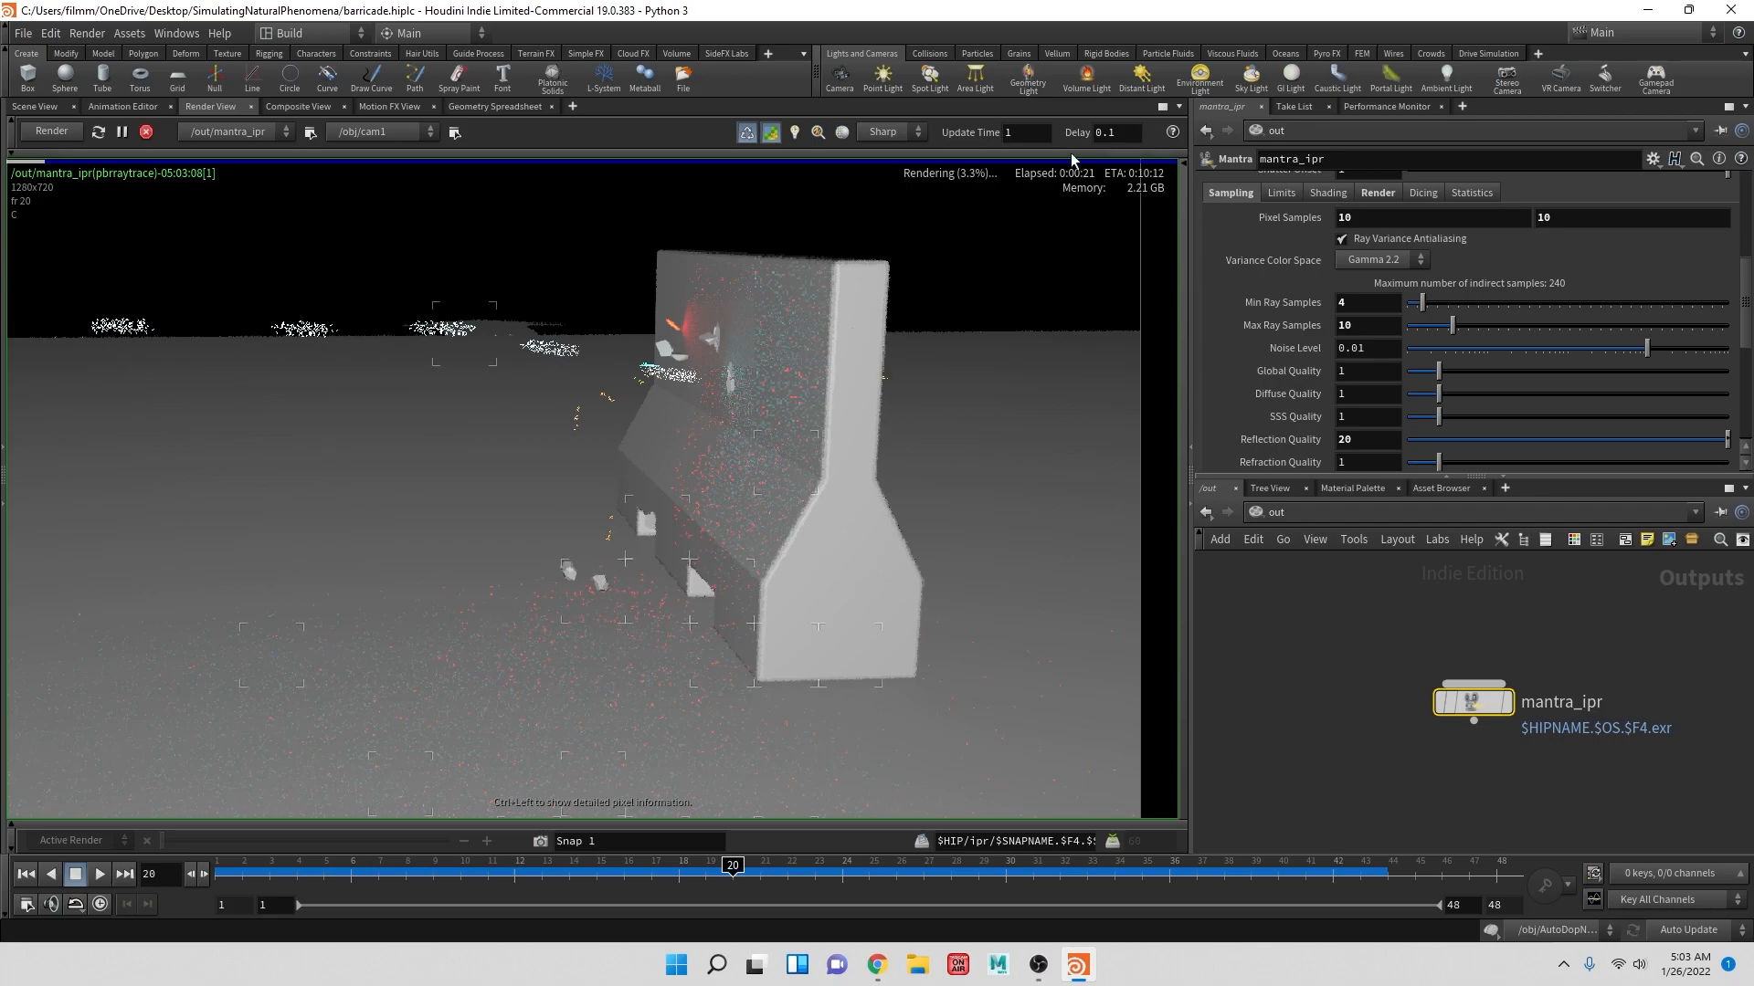
# - Lower mantra_ipr's Pixel Samples to 3 by 3 with the higher reflection quality and refocus the preview rendering on the impact area
pyautogui.click(1413, 219)
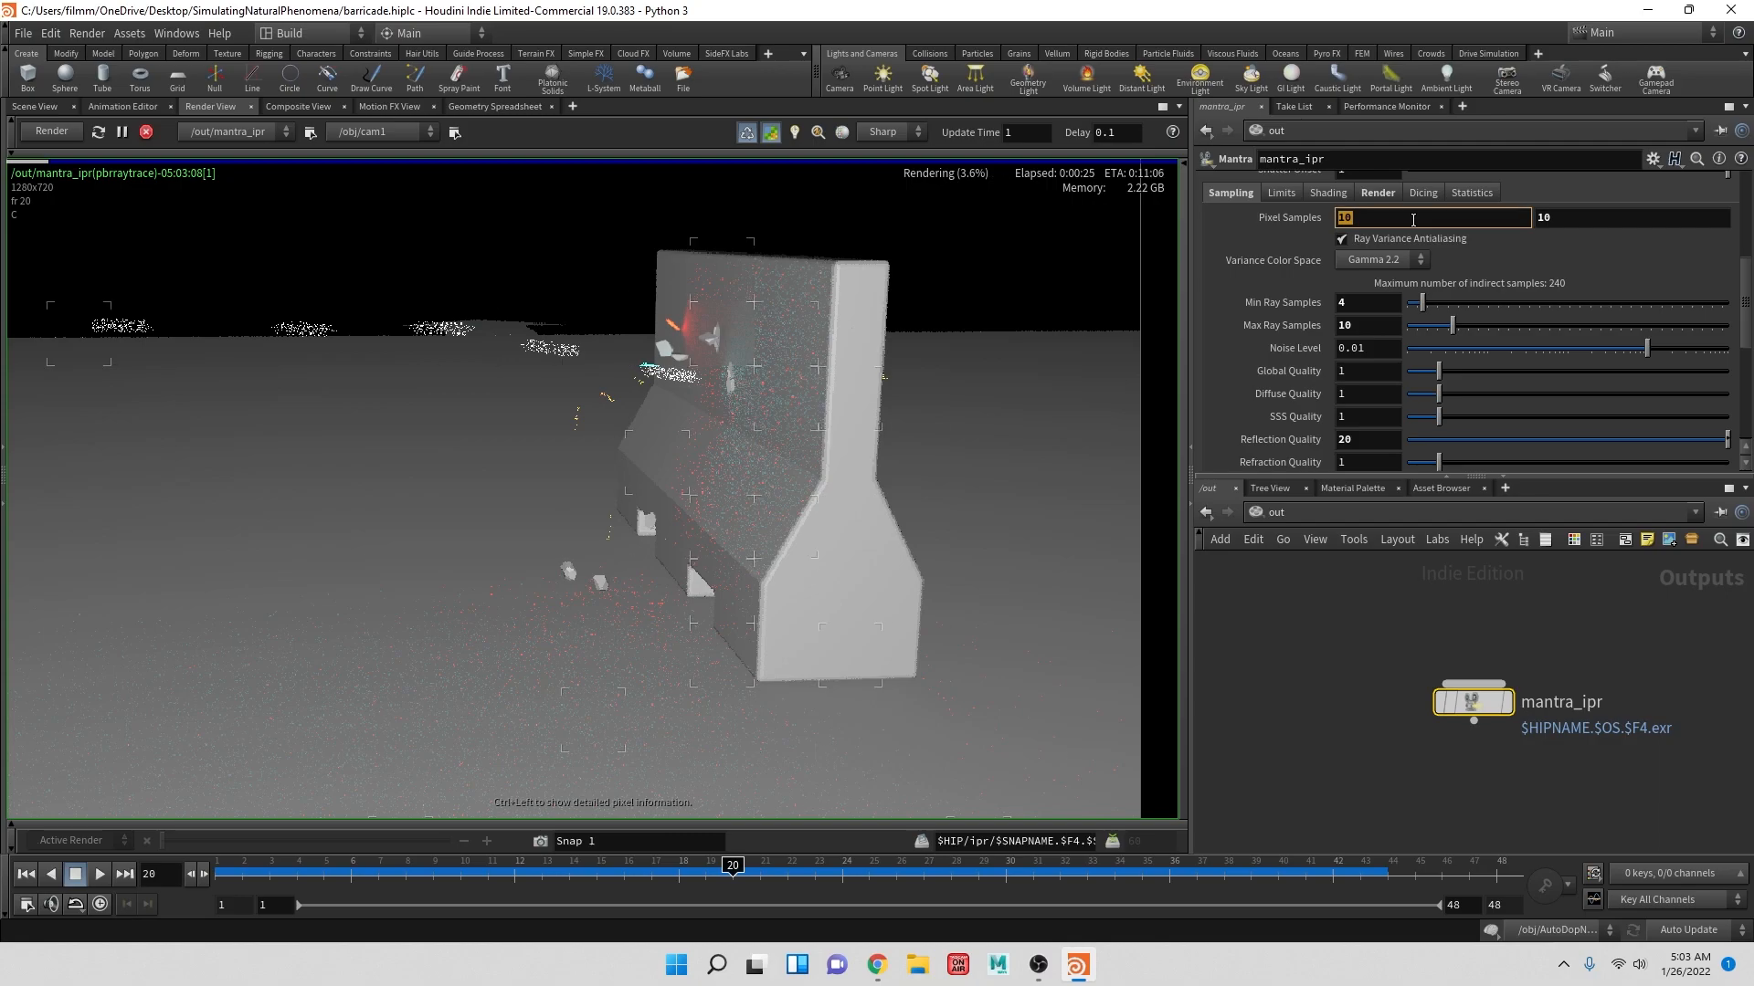
pyautogui.write('3')
pyautogui.press('Tab')
pyautogui.write('3')
pyautogui.press('Tab')
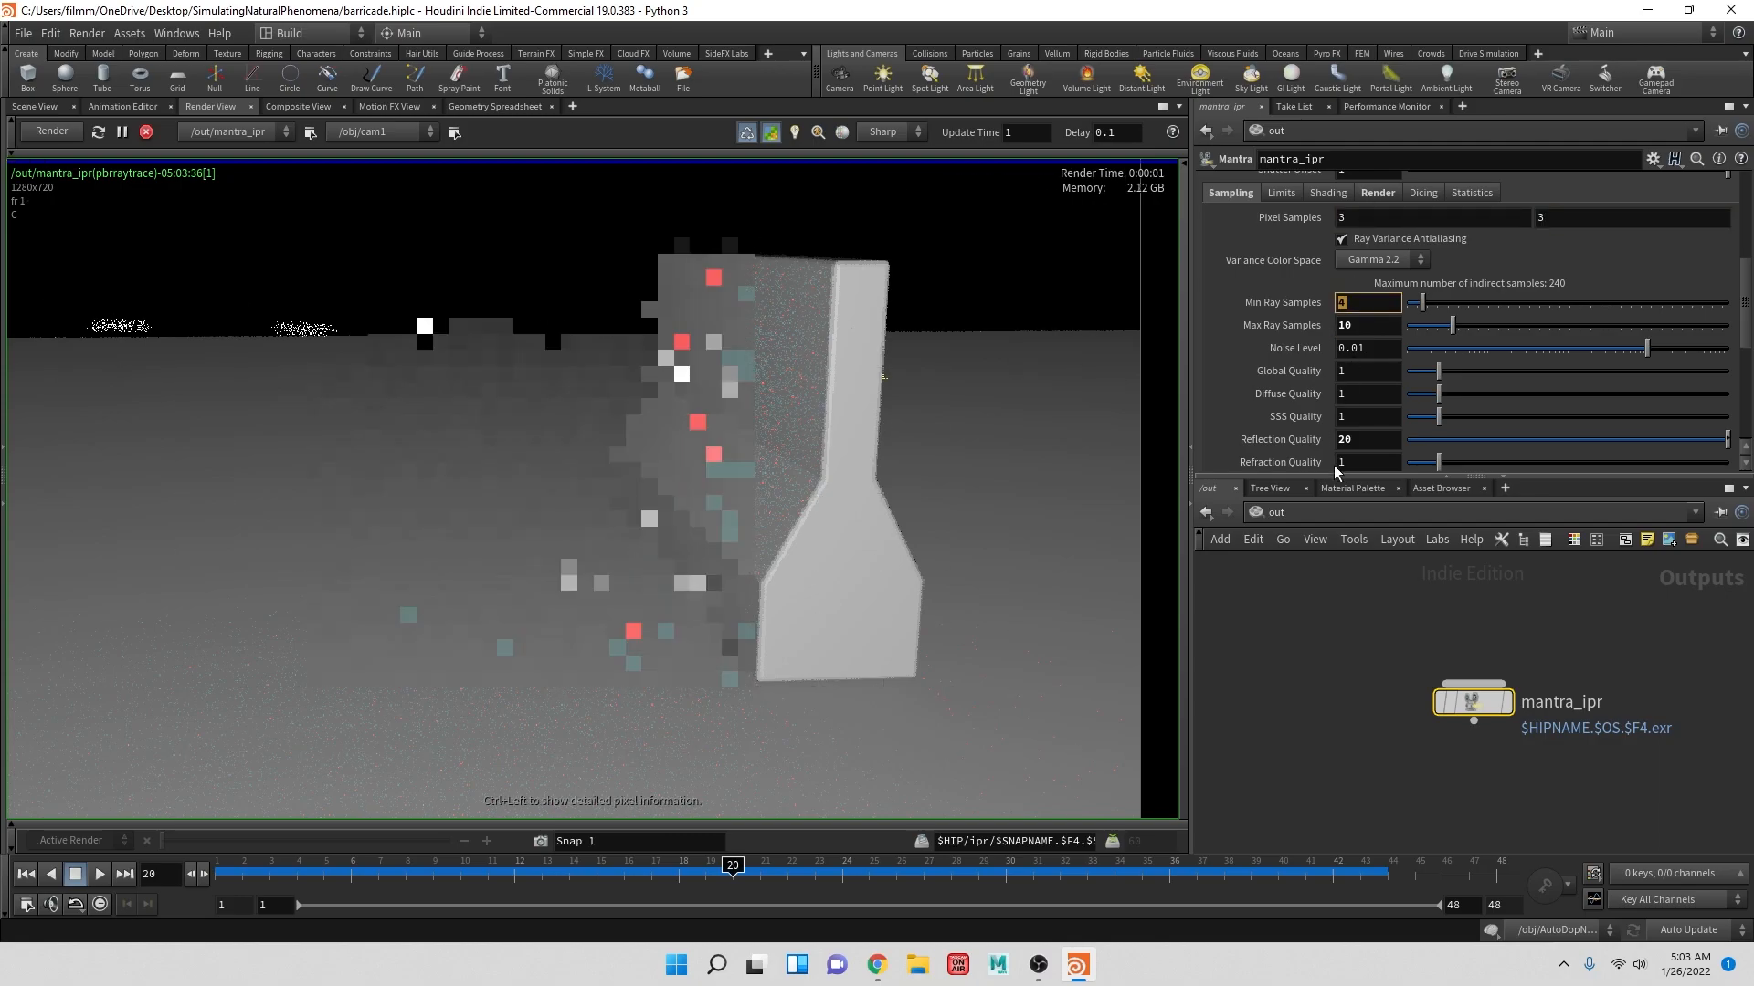
pyautogui.click(687, 331)
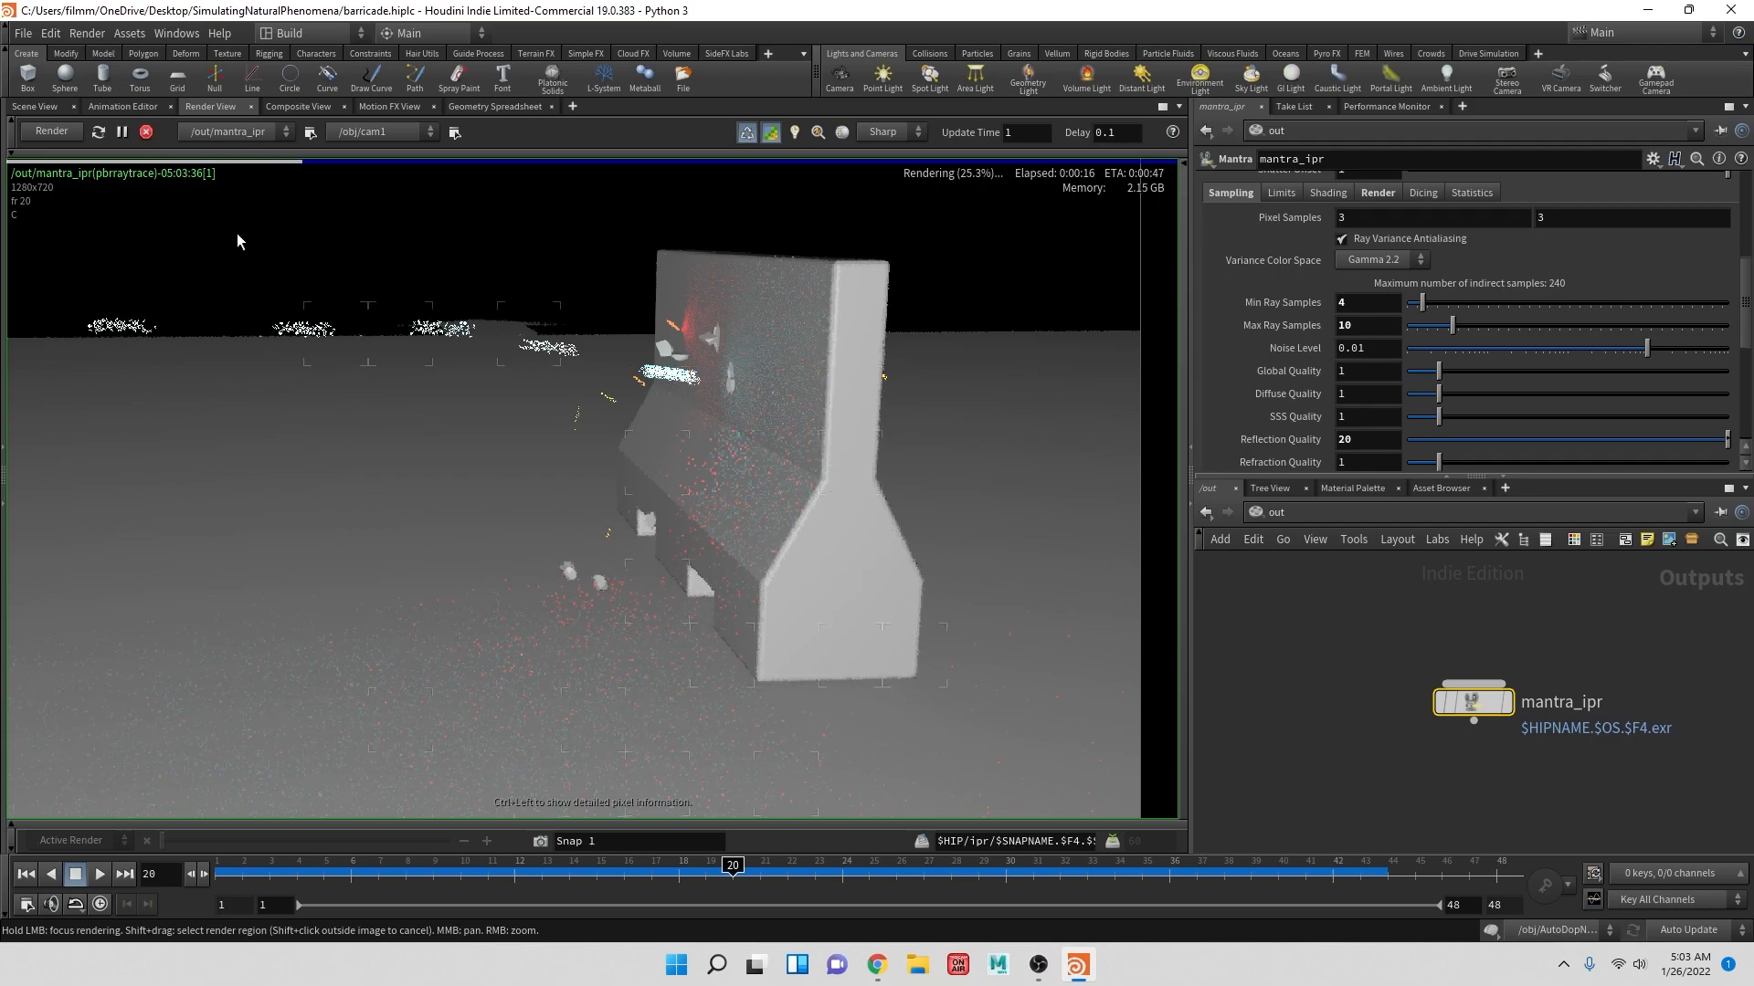
# - Stop the preview rendering and open the barricade object's geometry network from the scene view
pyautogui.click(146, 133)
pyautogui.click(34, 106)
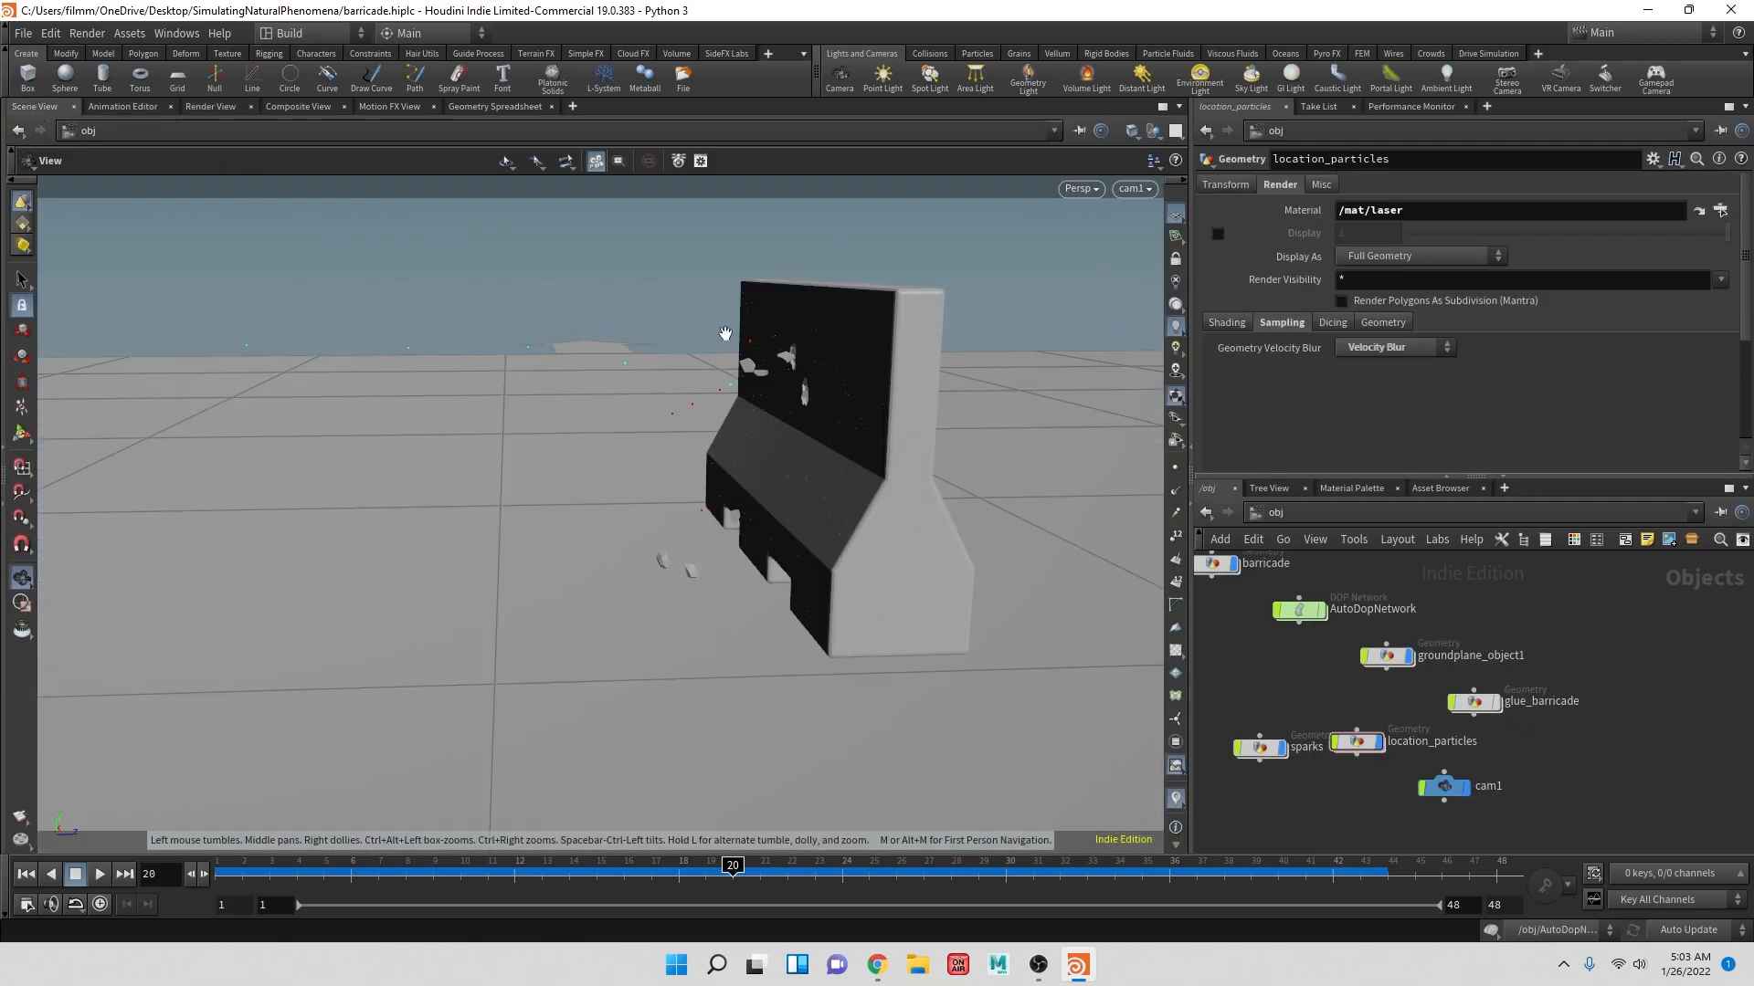
pyautogui.moveTo(1328, 658); pyautogui.dragTo(1324, 778, button='middle')
pyautogui.doubleClick(1317, 651)
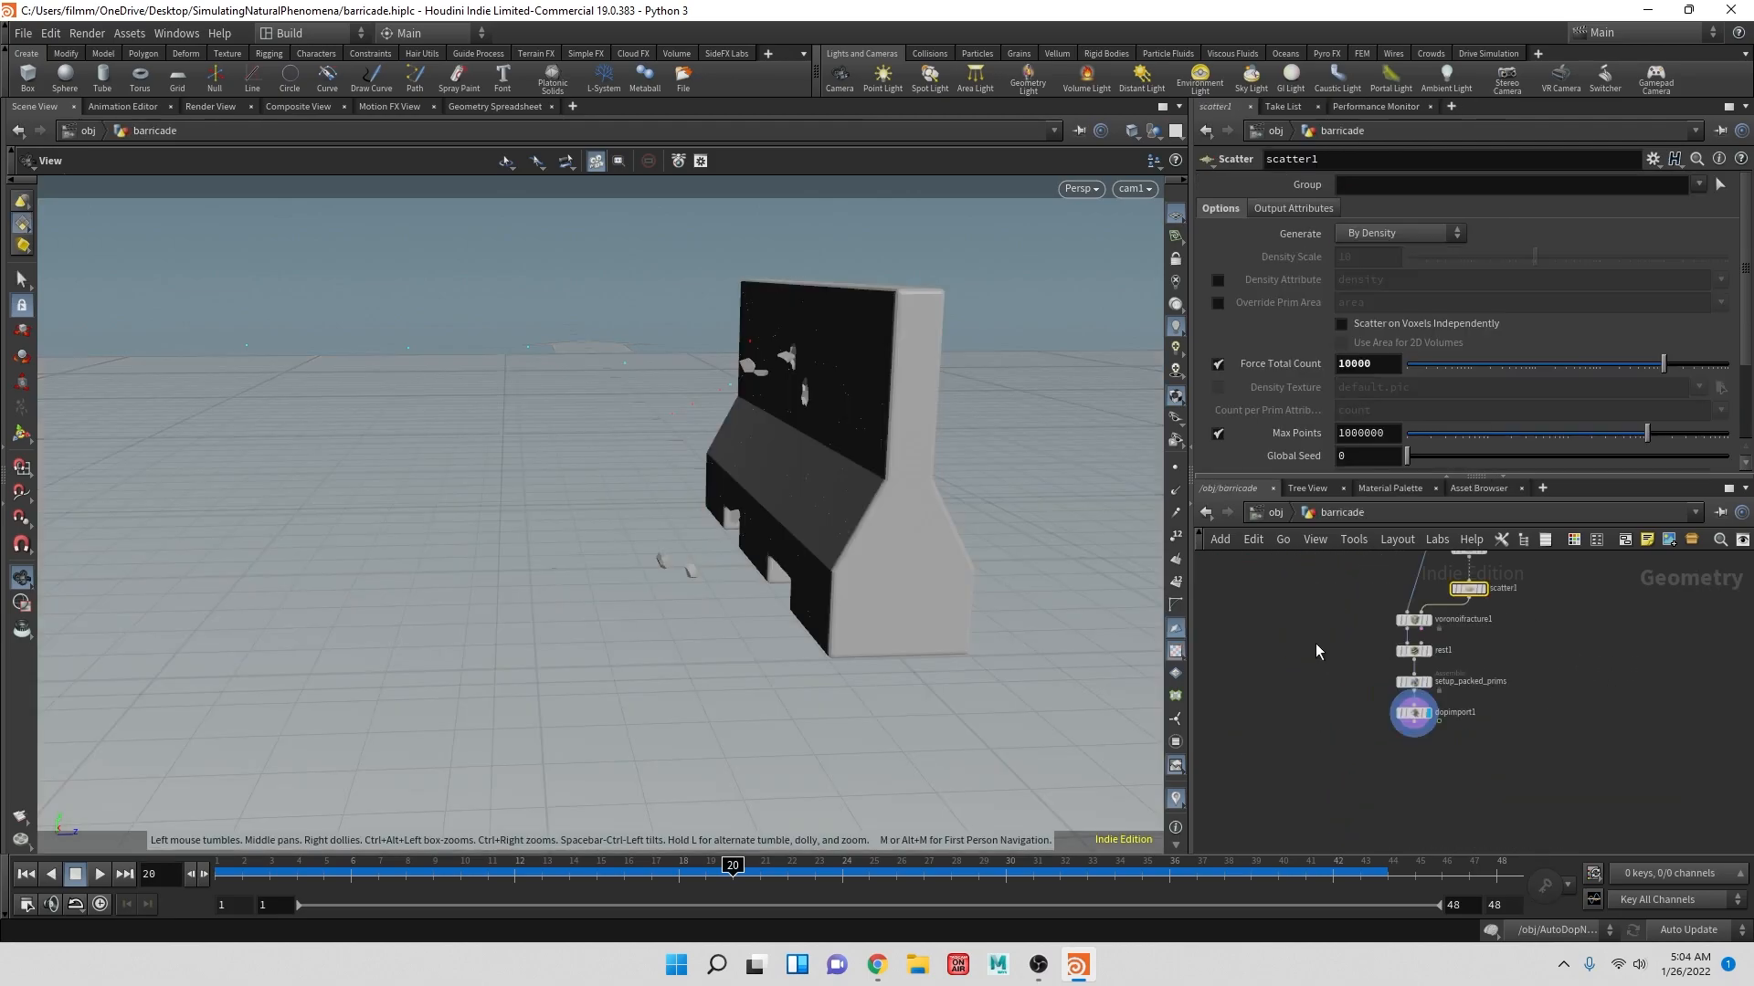
# - Try appending a Blast node to the output of dopimport1 and display its result
pyautogui.moveTo(1421, 726); pyautogui.dragTo(1374, 691, button='middle')
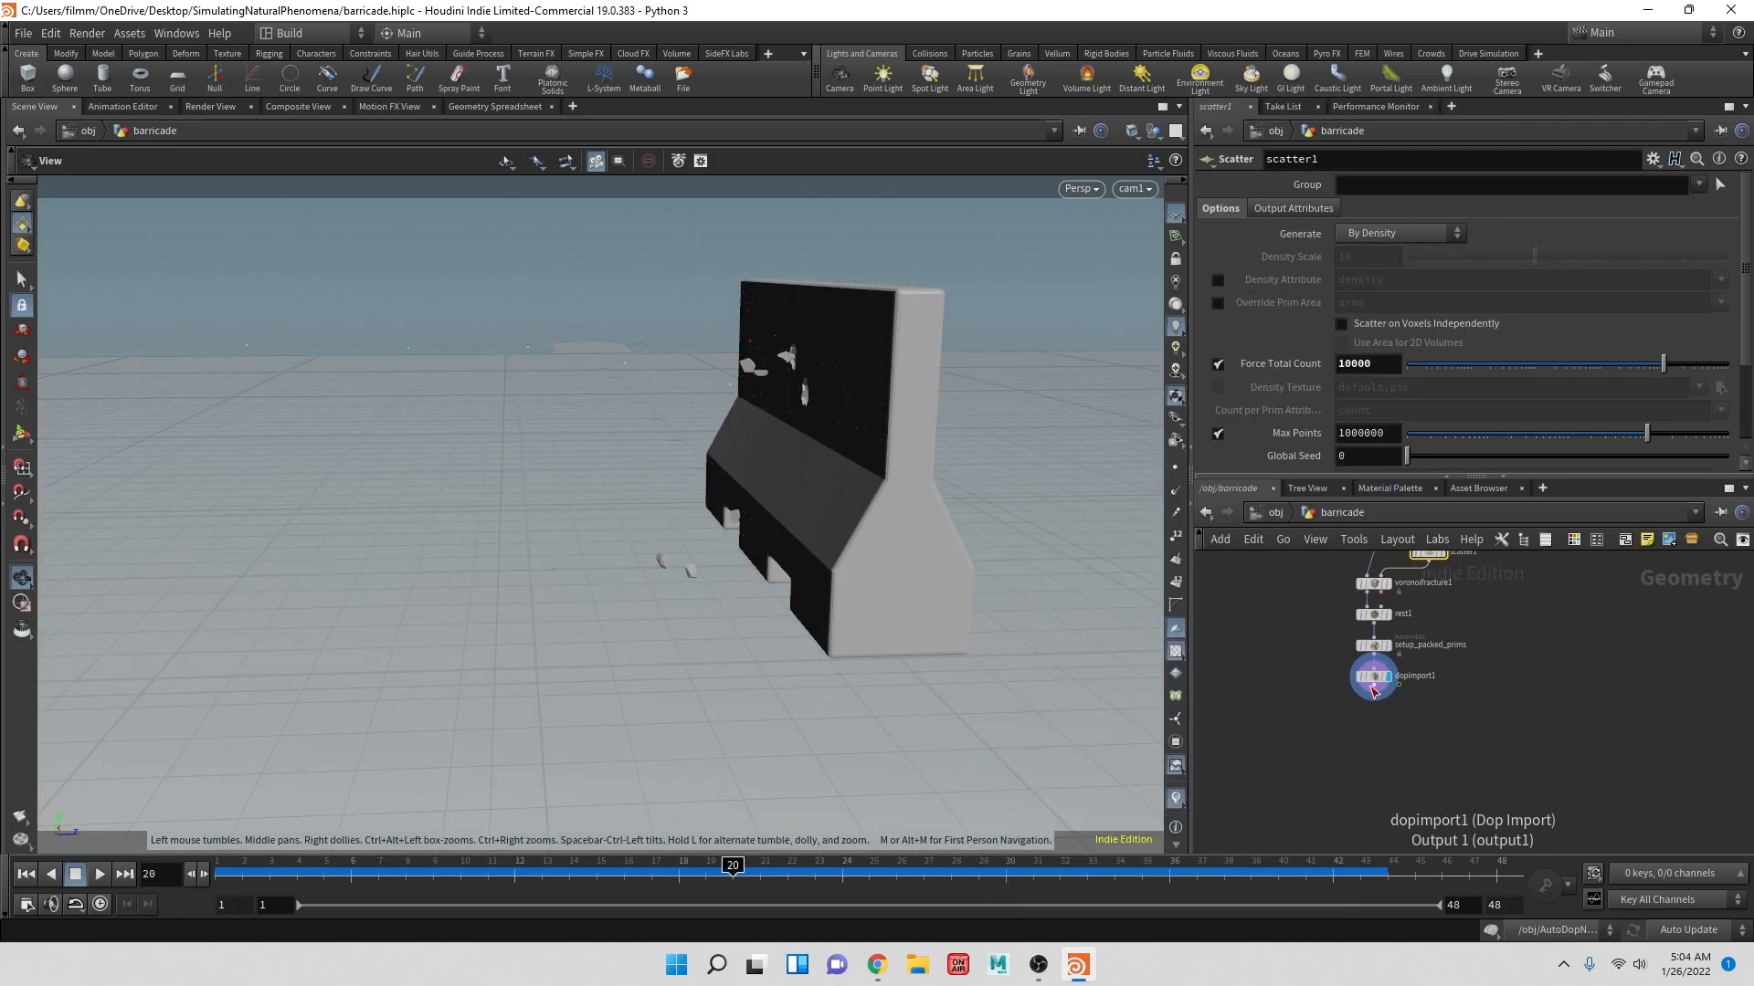
pyautogui.moveTo(1374, 692); pyautogui.dragTo(1356, 711)
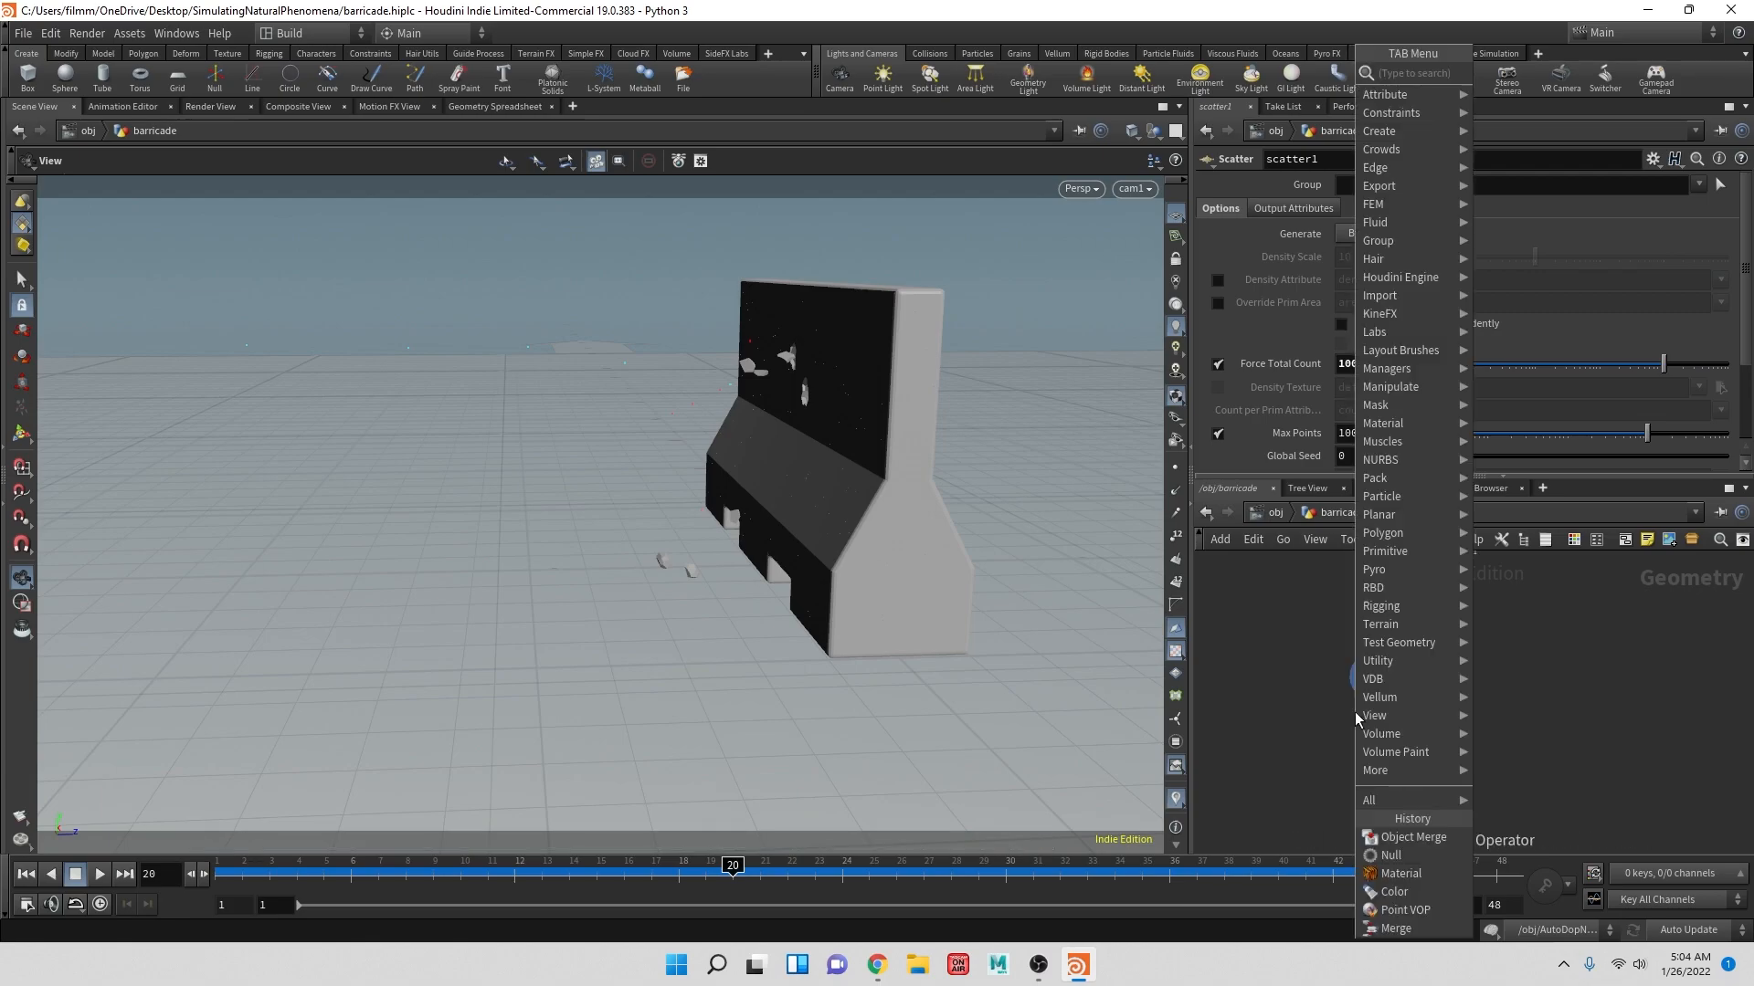
pyautogui.write('b')
pyautogui.press('BackSpace')
pyautogui.write('blad')
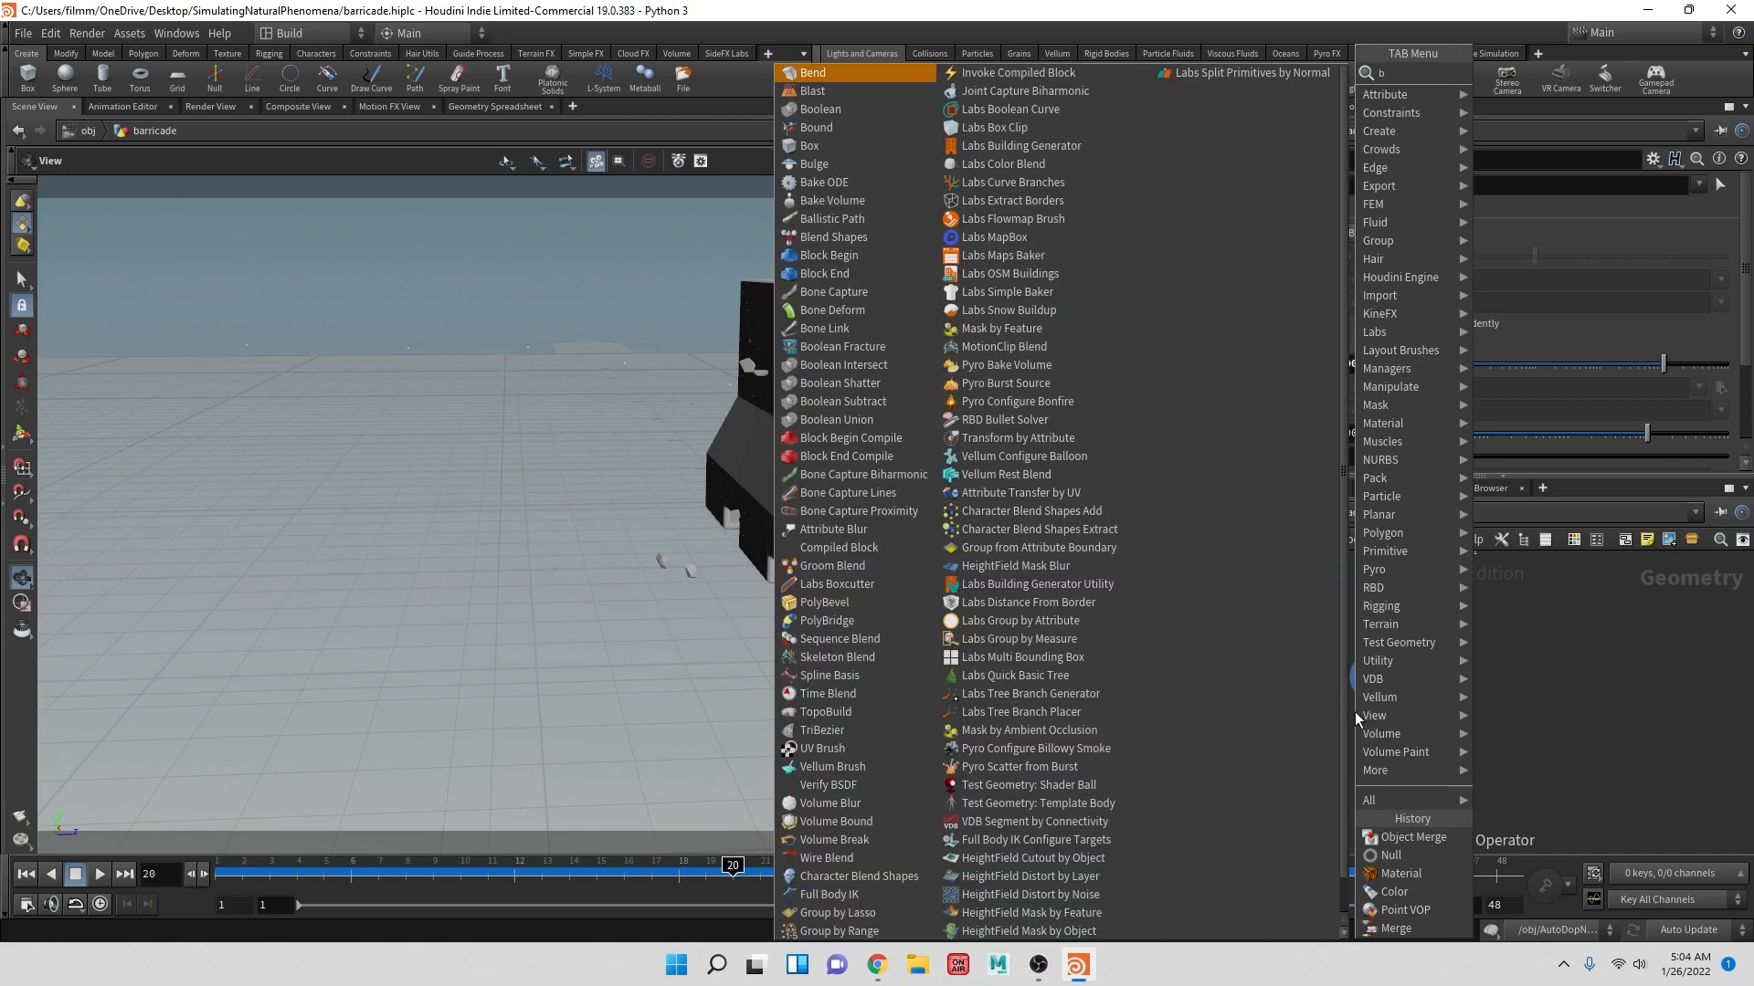
pyautogui.press('BackSpace')
pyautogui.write('s')
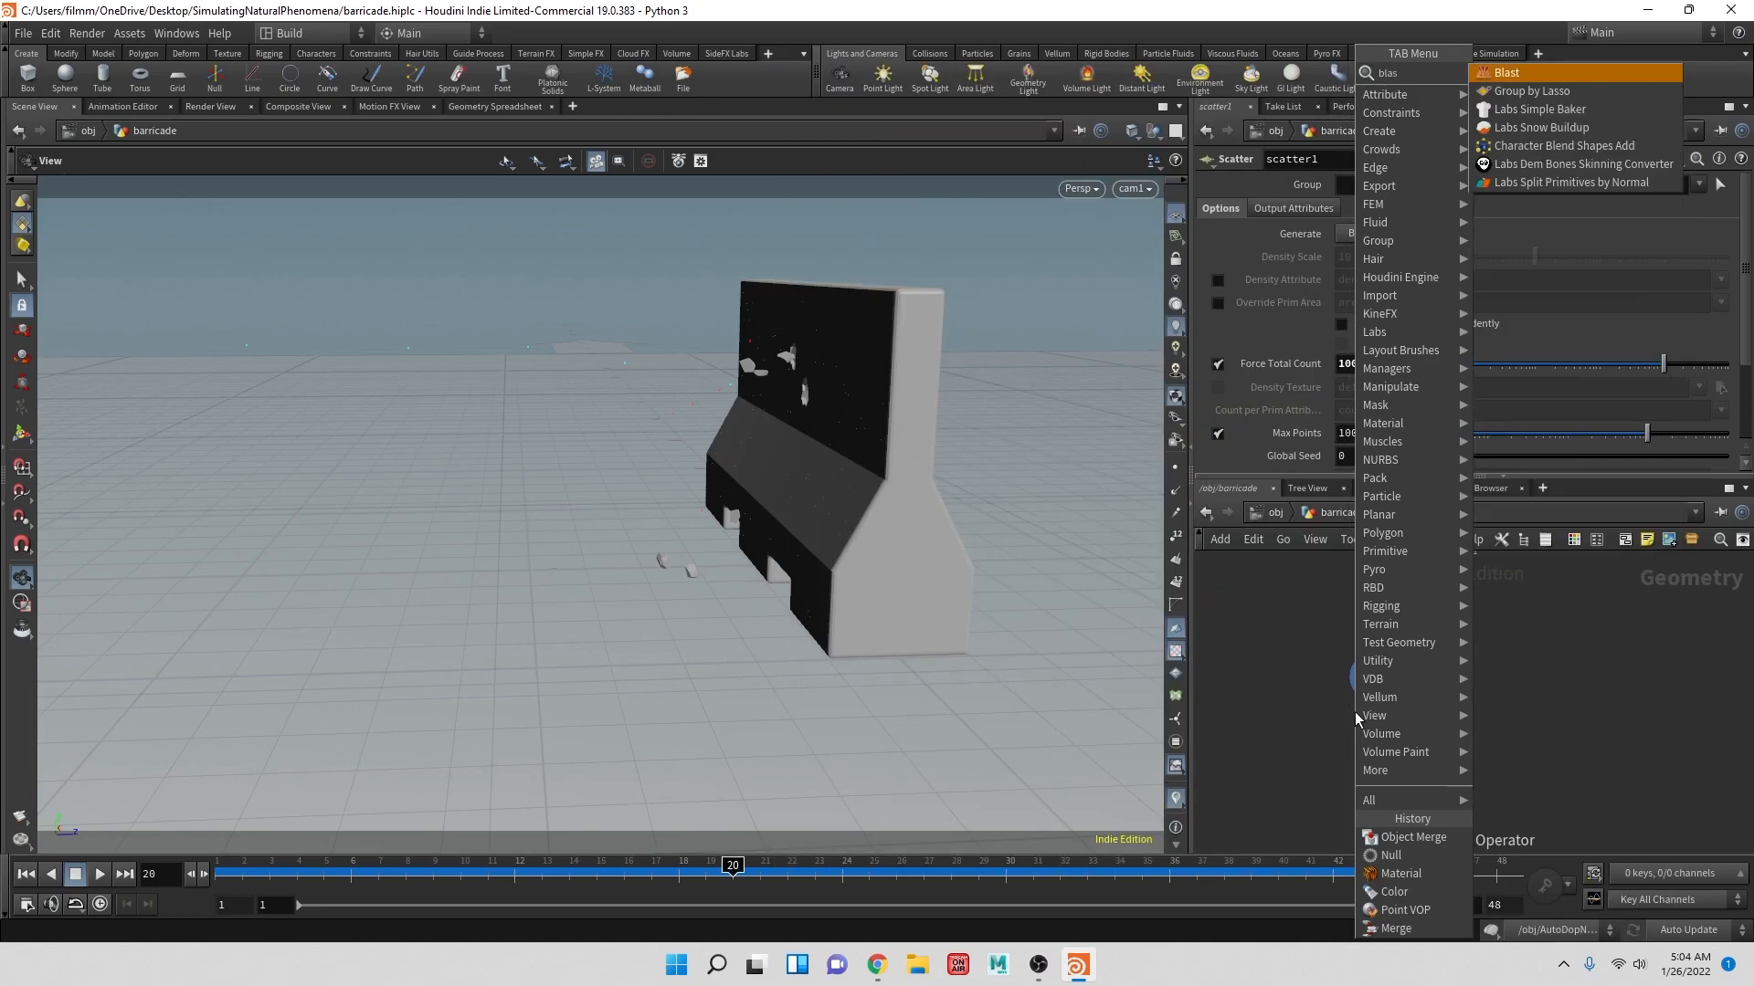
pyautogui.press('Return')
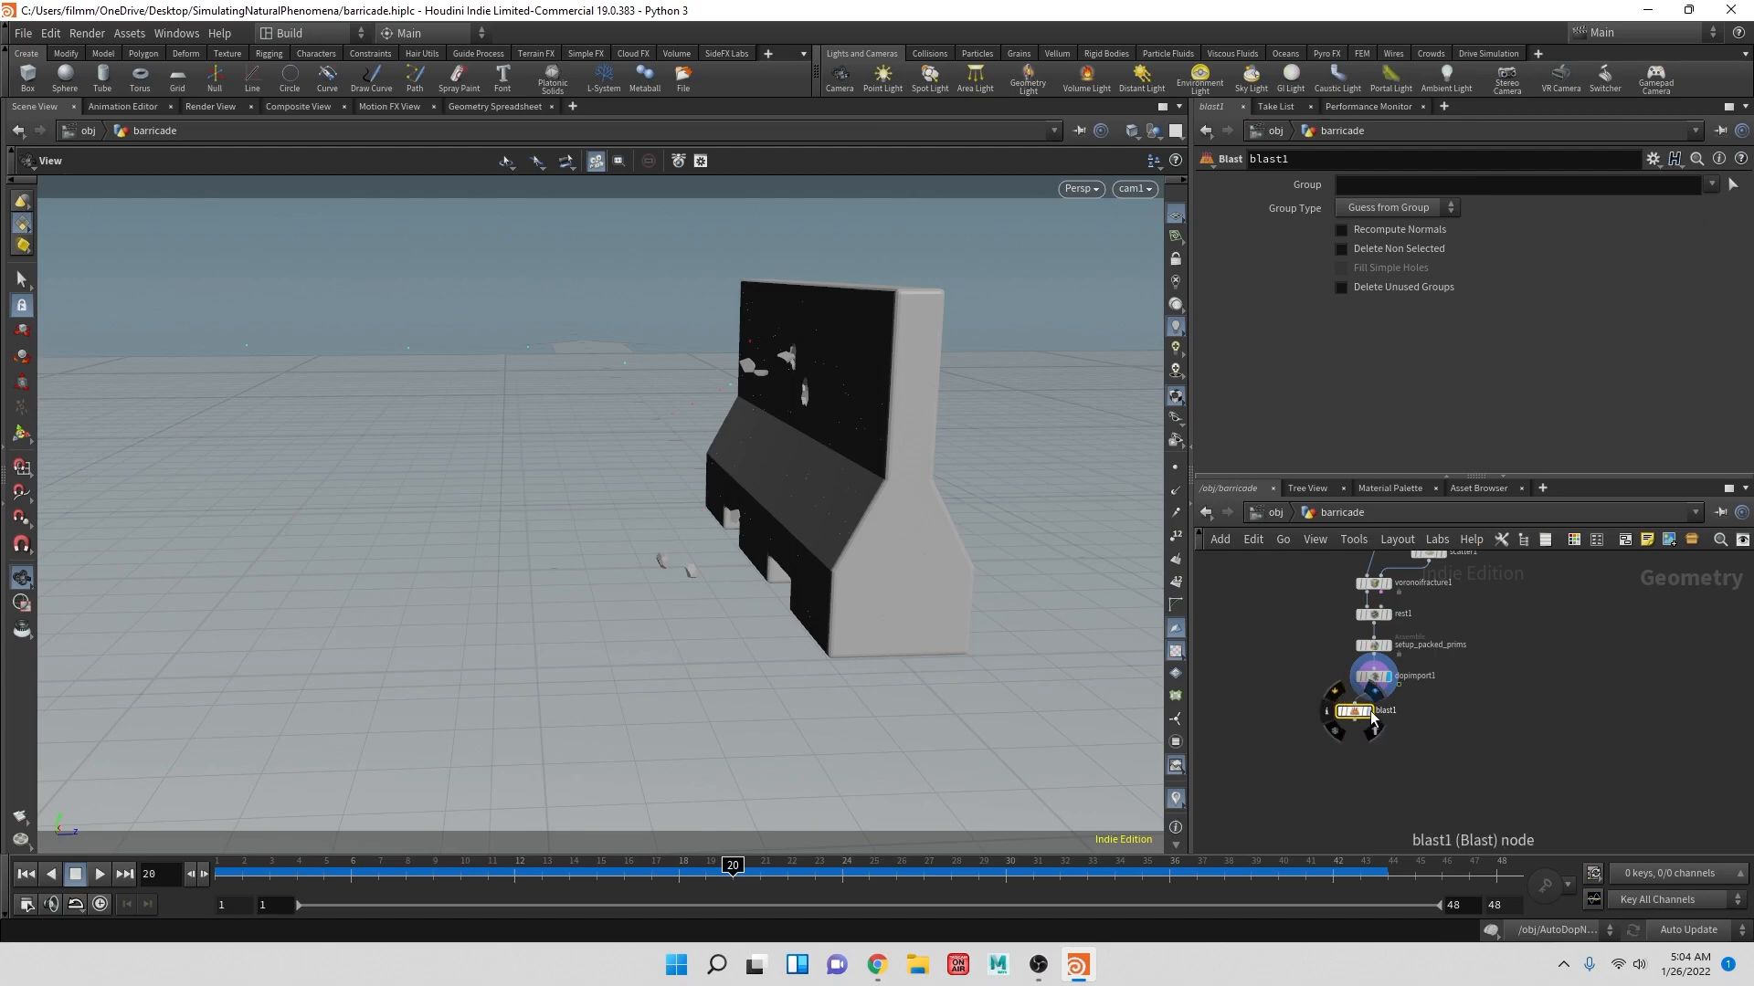
pyautogui.click(1356, 715)
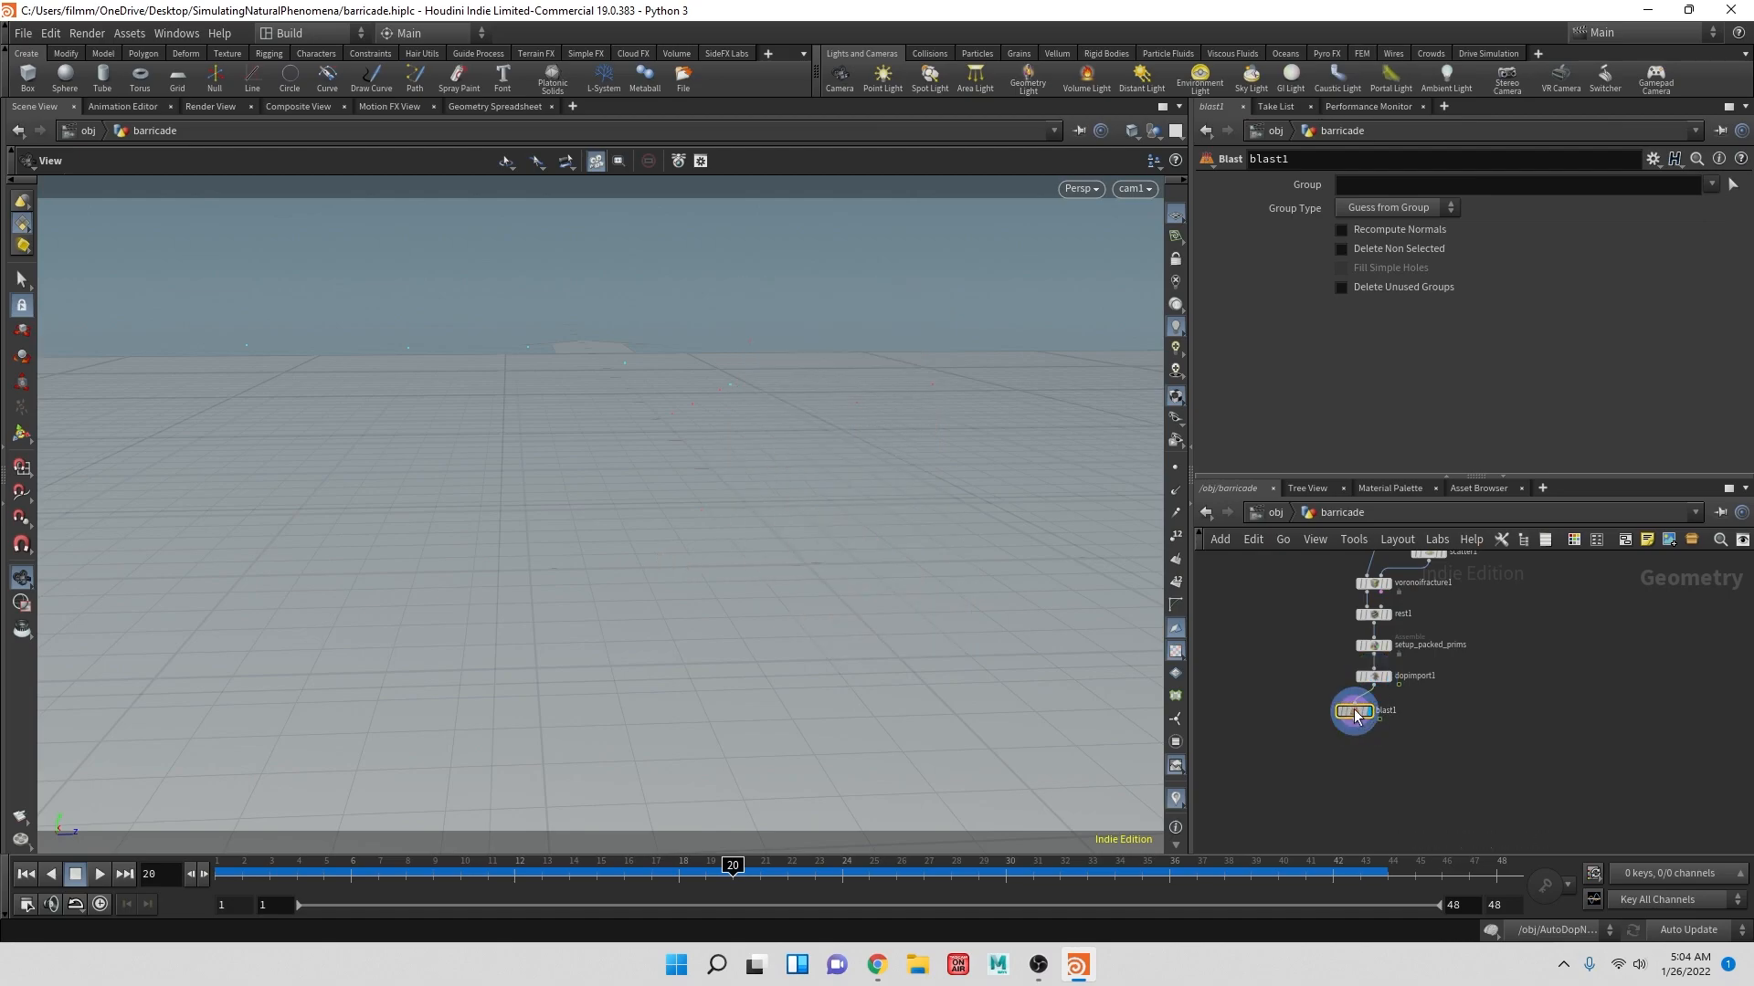
# - Look up the groups available to the Blast node and delete the node
pyautogui.click(1711, 183)
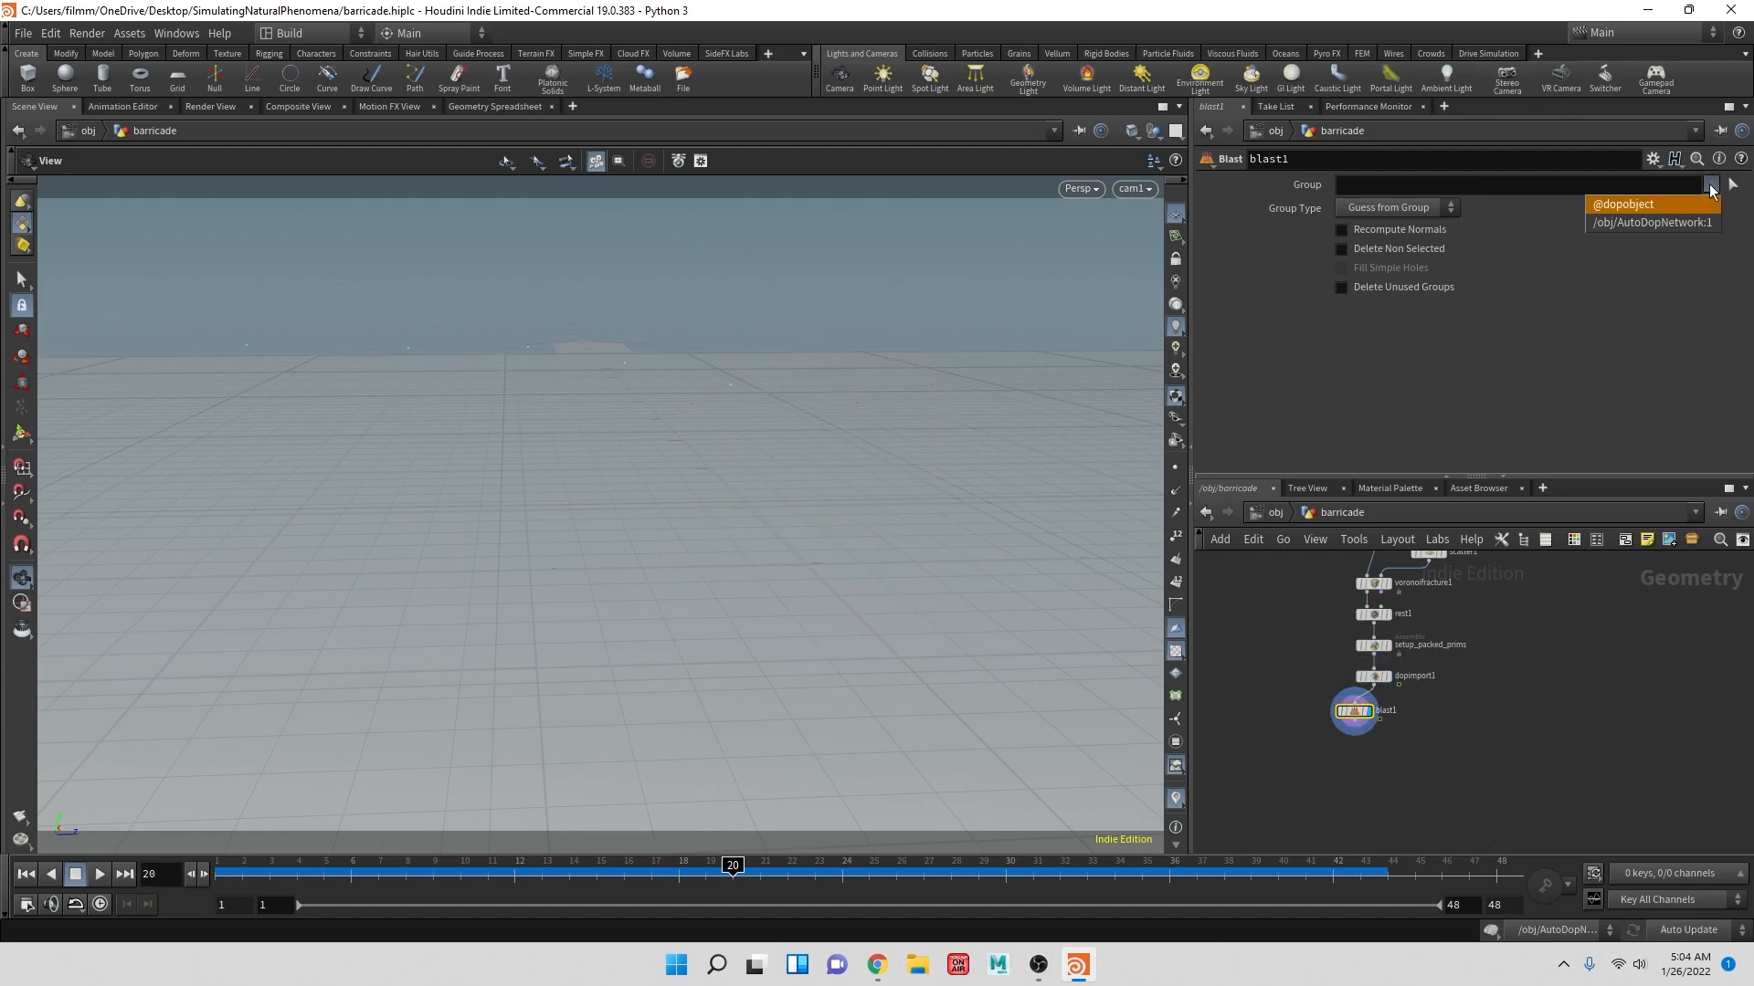
pyautogui.click(1356, 718)
pyautogui.press('Delete')
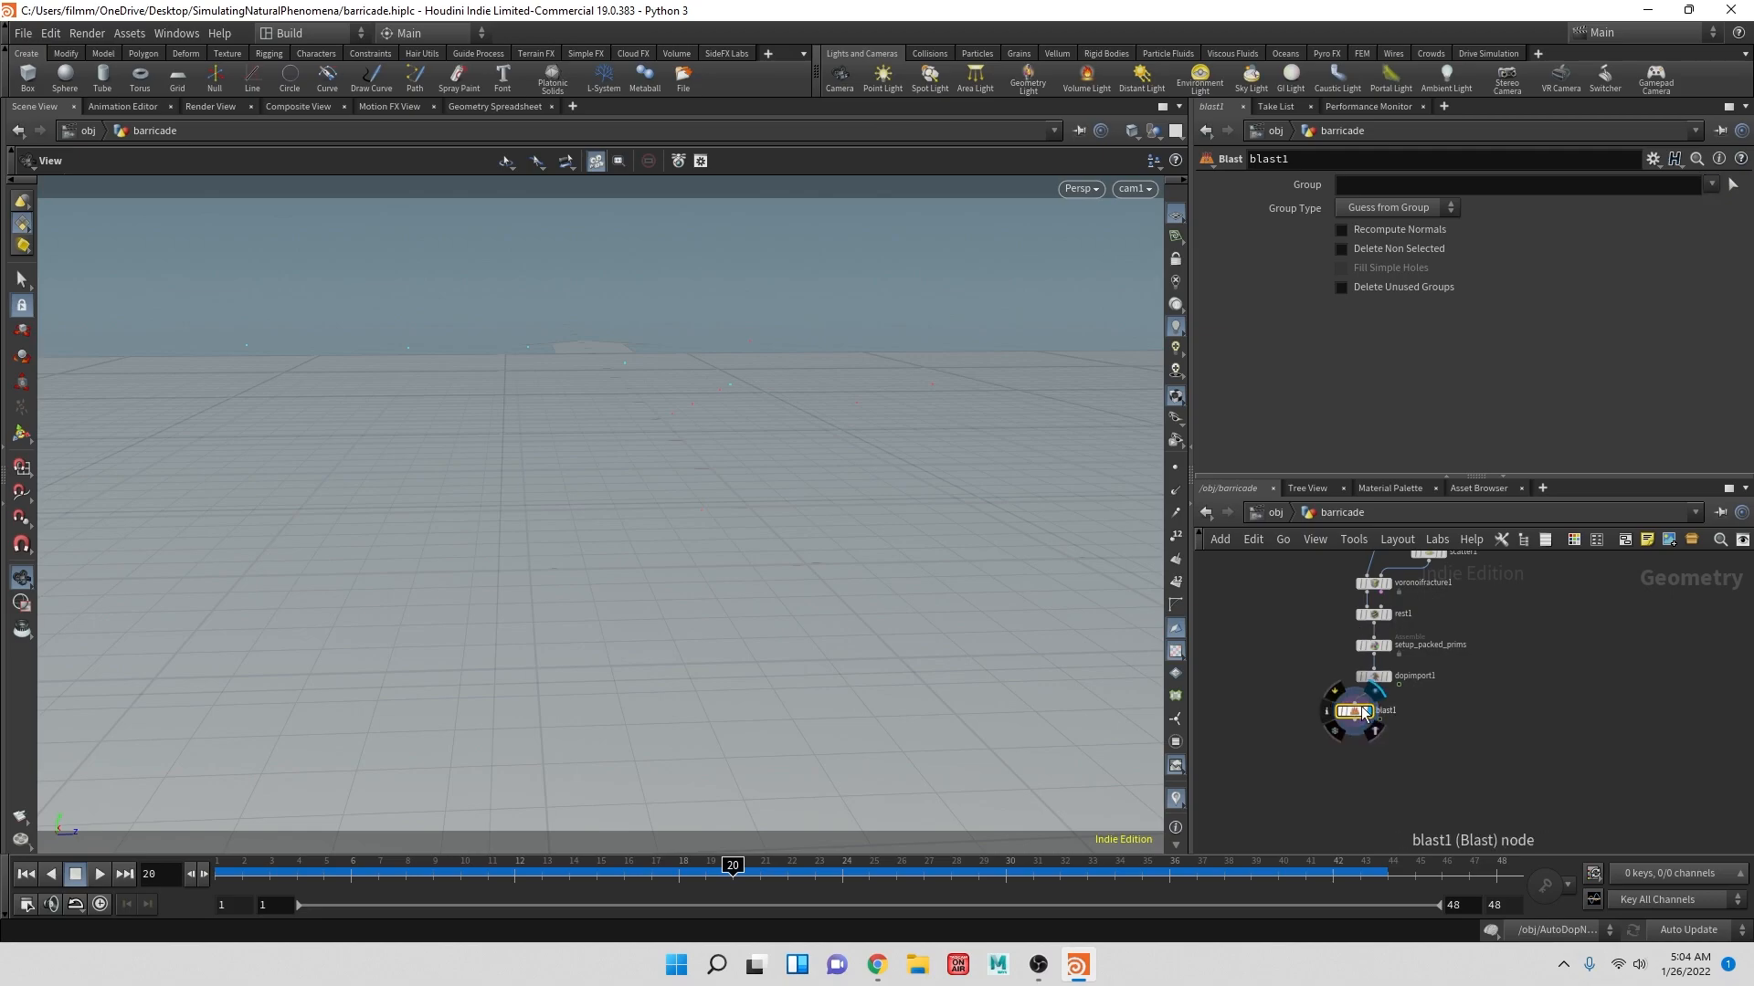
# - Move rest1, setup_packed_prims and dopimport1 down together to leave a gap below voronoifracture1, and select dopimport1 alone
pyautogui.moveTo(1444, 605); pyautogui.dragTo(1399, 731, button='middle')
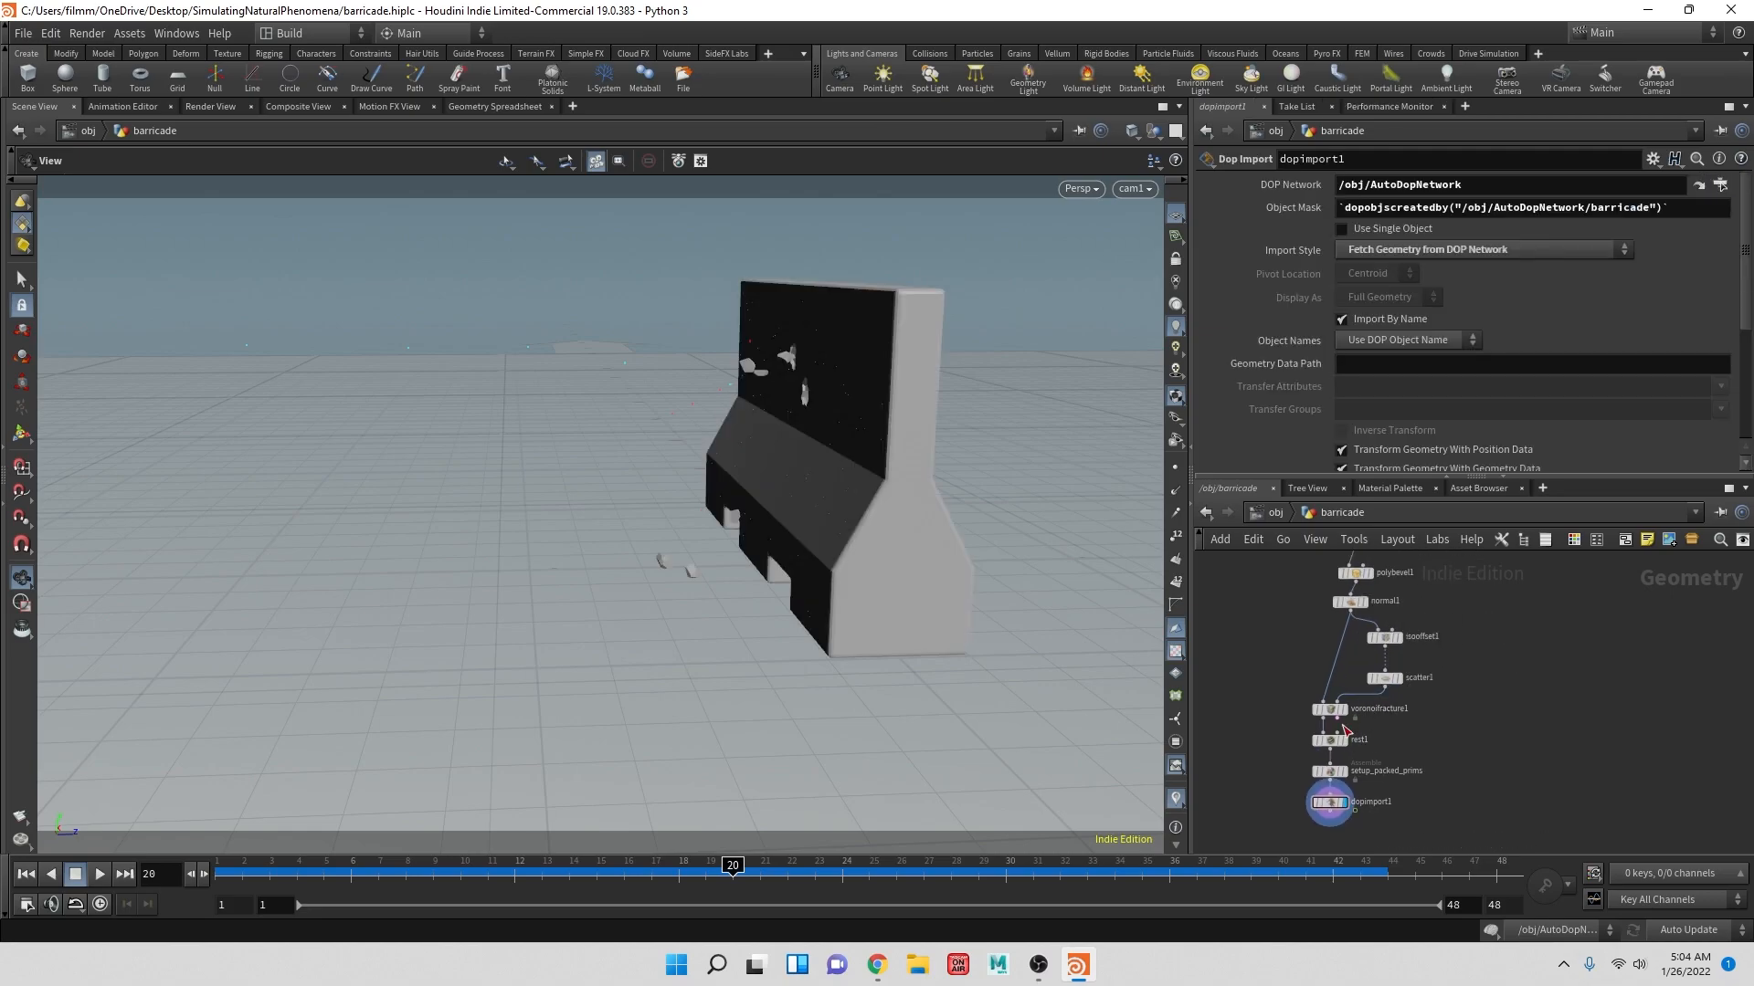
pyautogui.moveTo(1291, 736); pyautogui.dragTo(1373, 842)
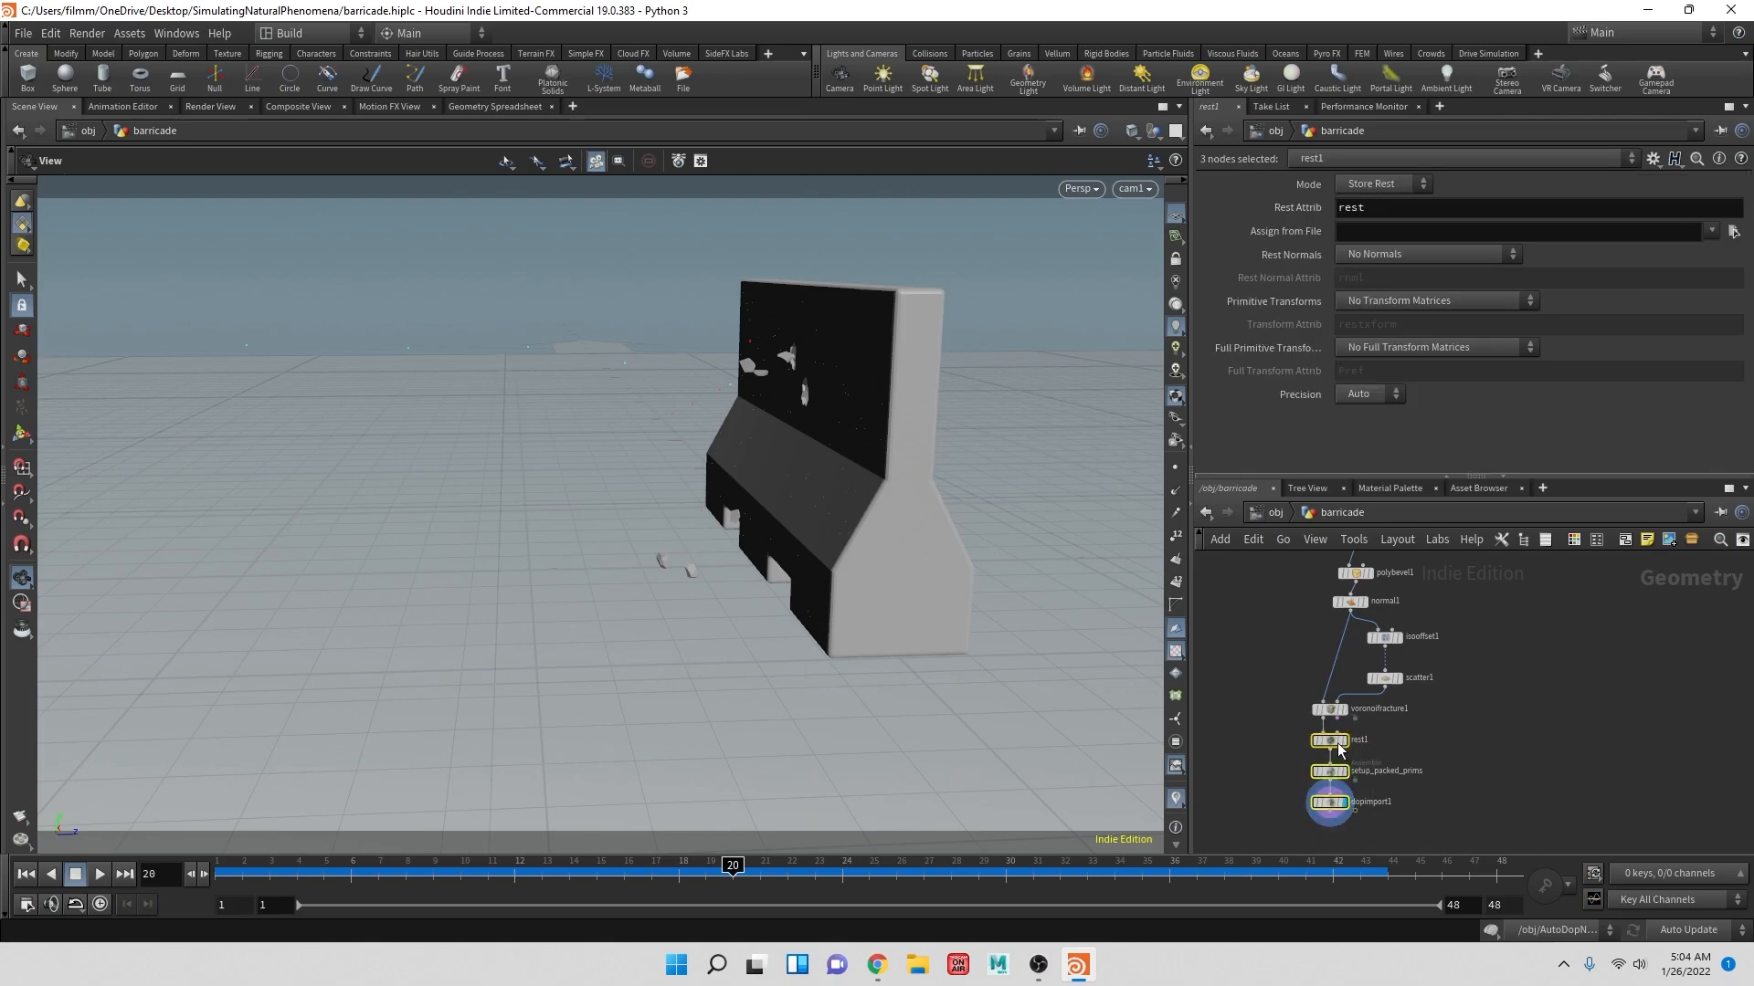
pyautogui.moveTo(1333, 747); pyautogui.dragTo(1333, 773)
pyautogui.moveTo(1407, 765); pyautogui.dragTo(1376, 645, button='middle')
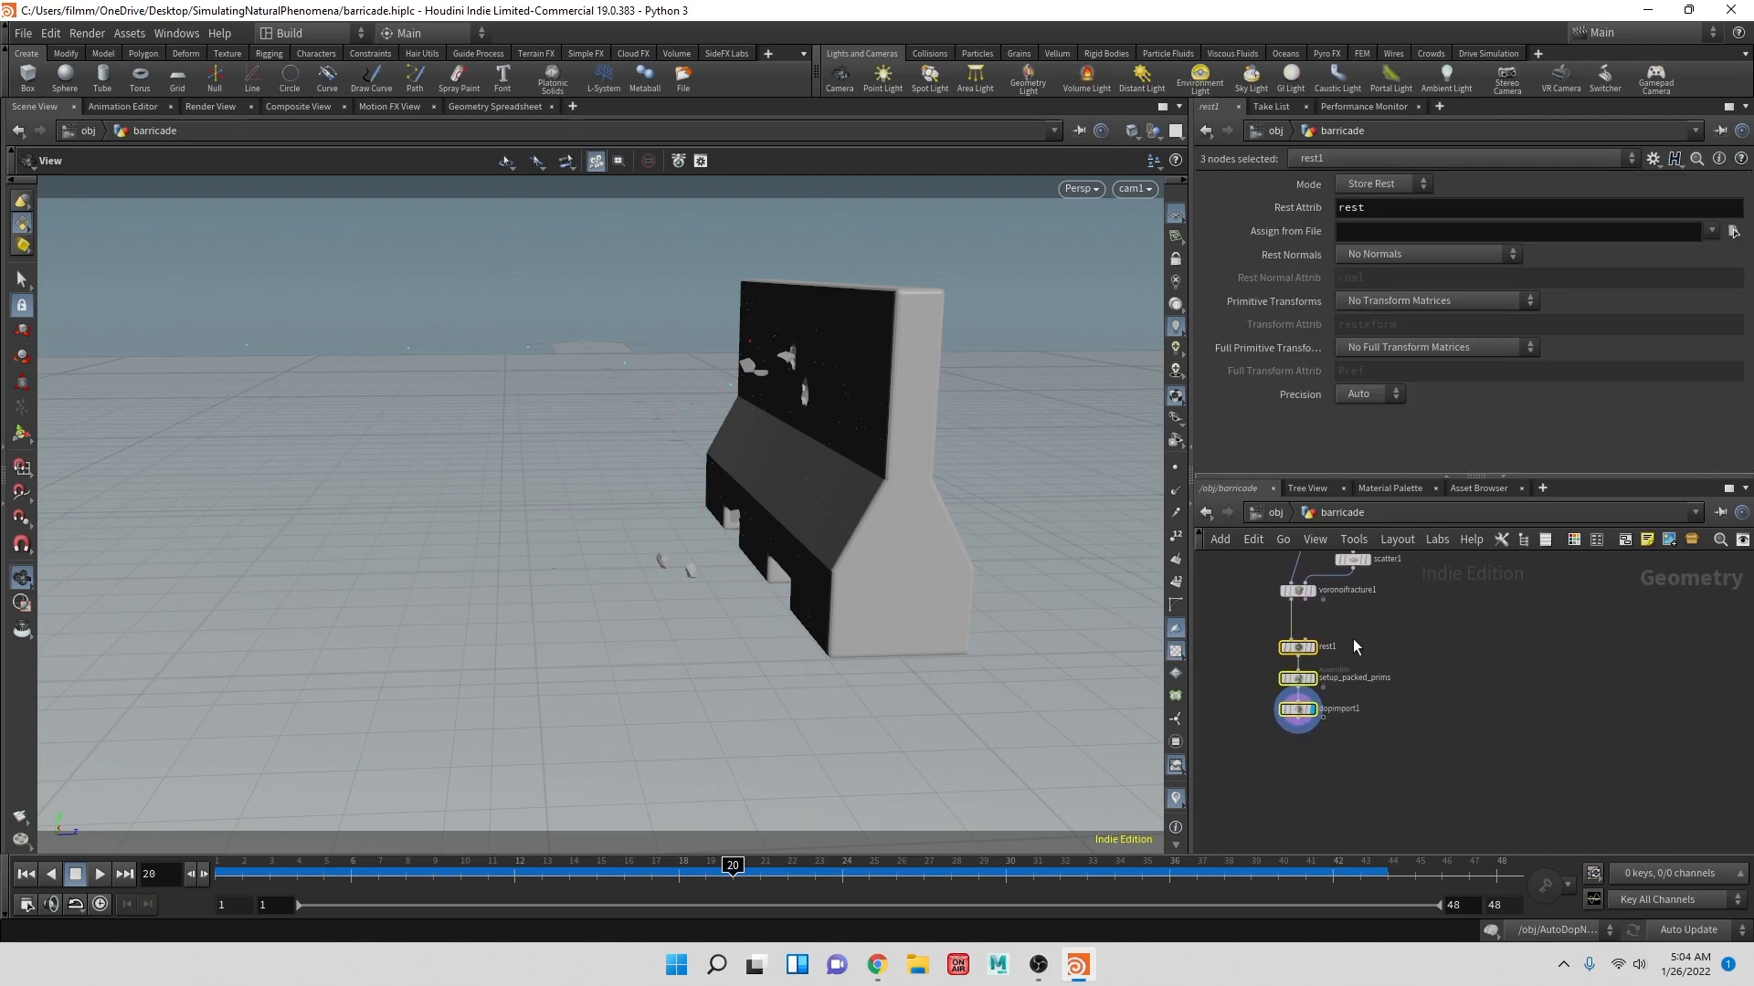
pyautogui.click(1288, 709)
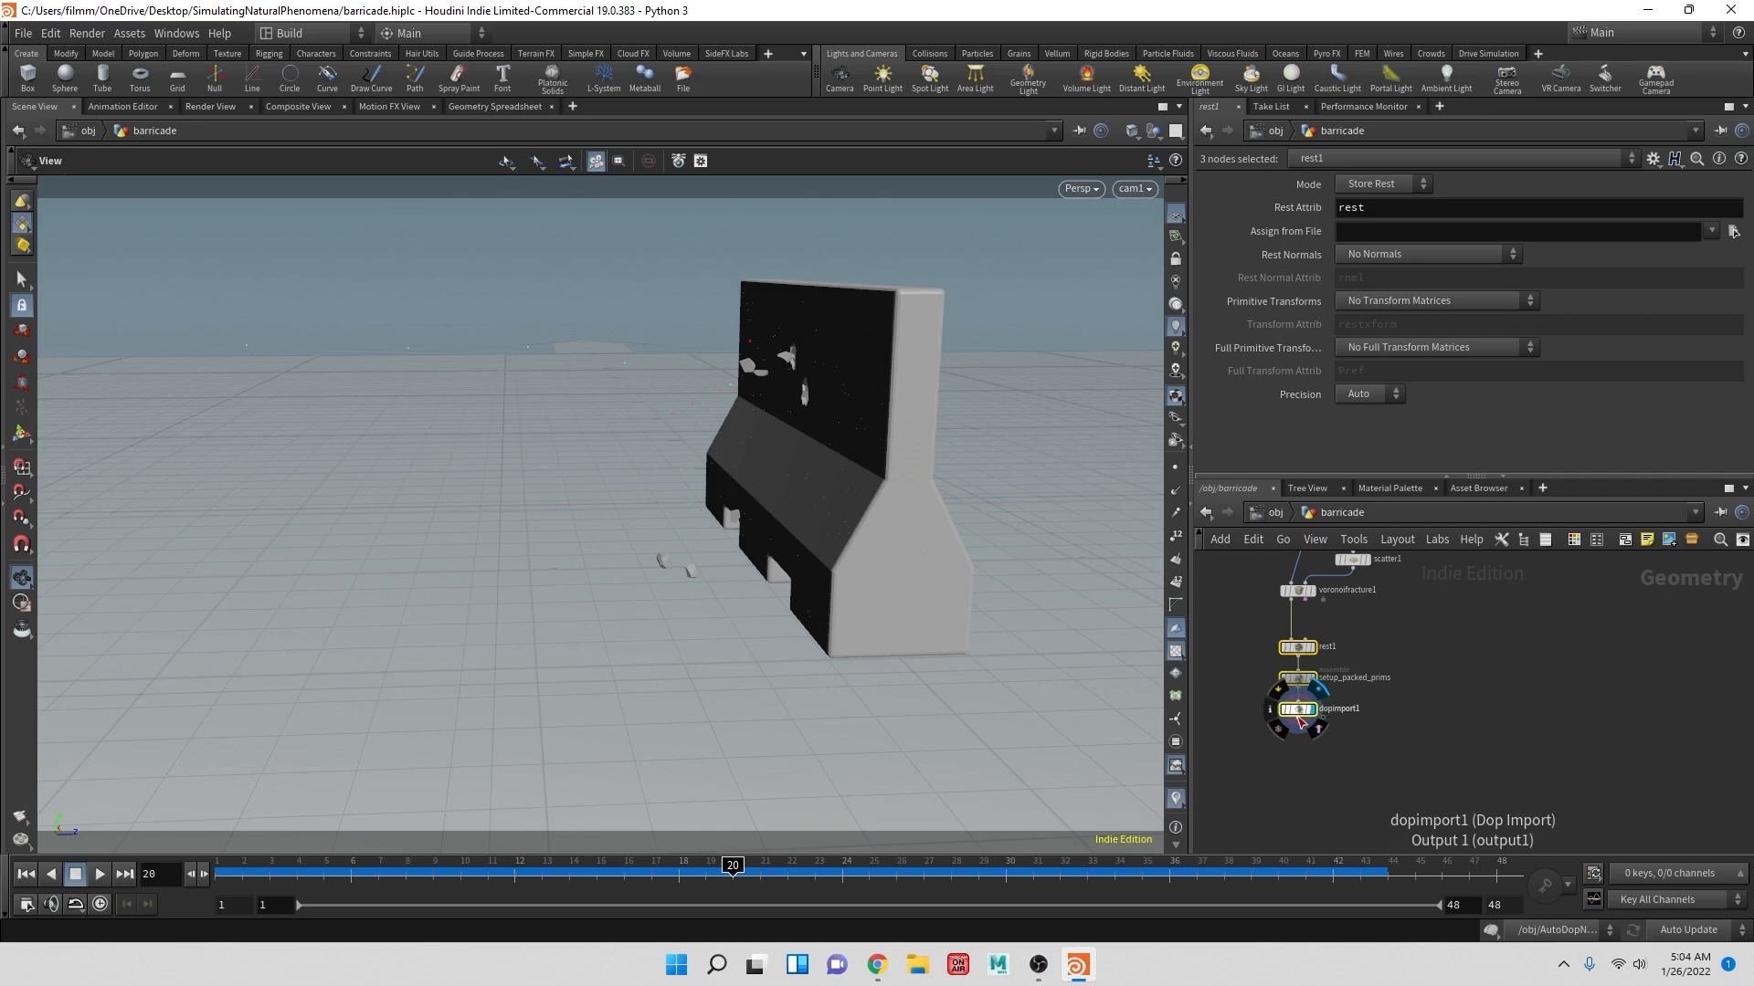
pyautogui.moveTo(1303, 715)
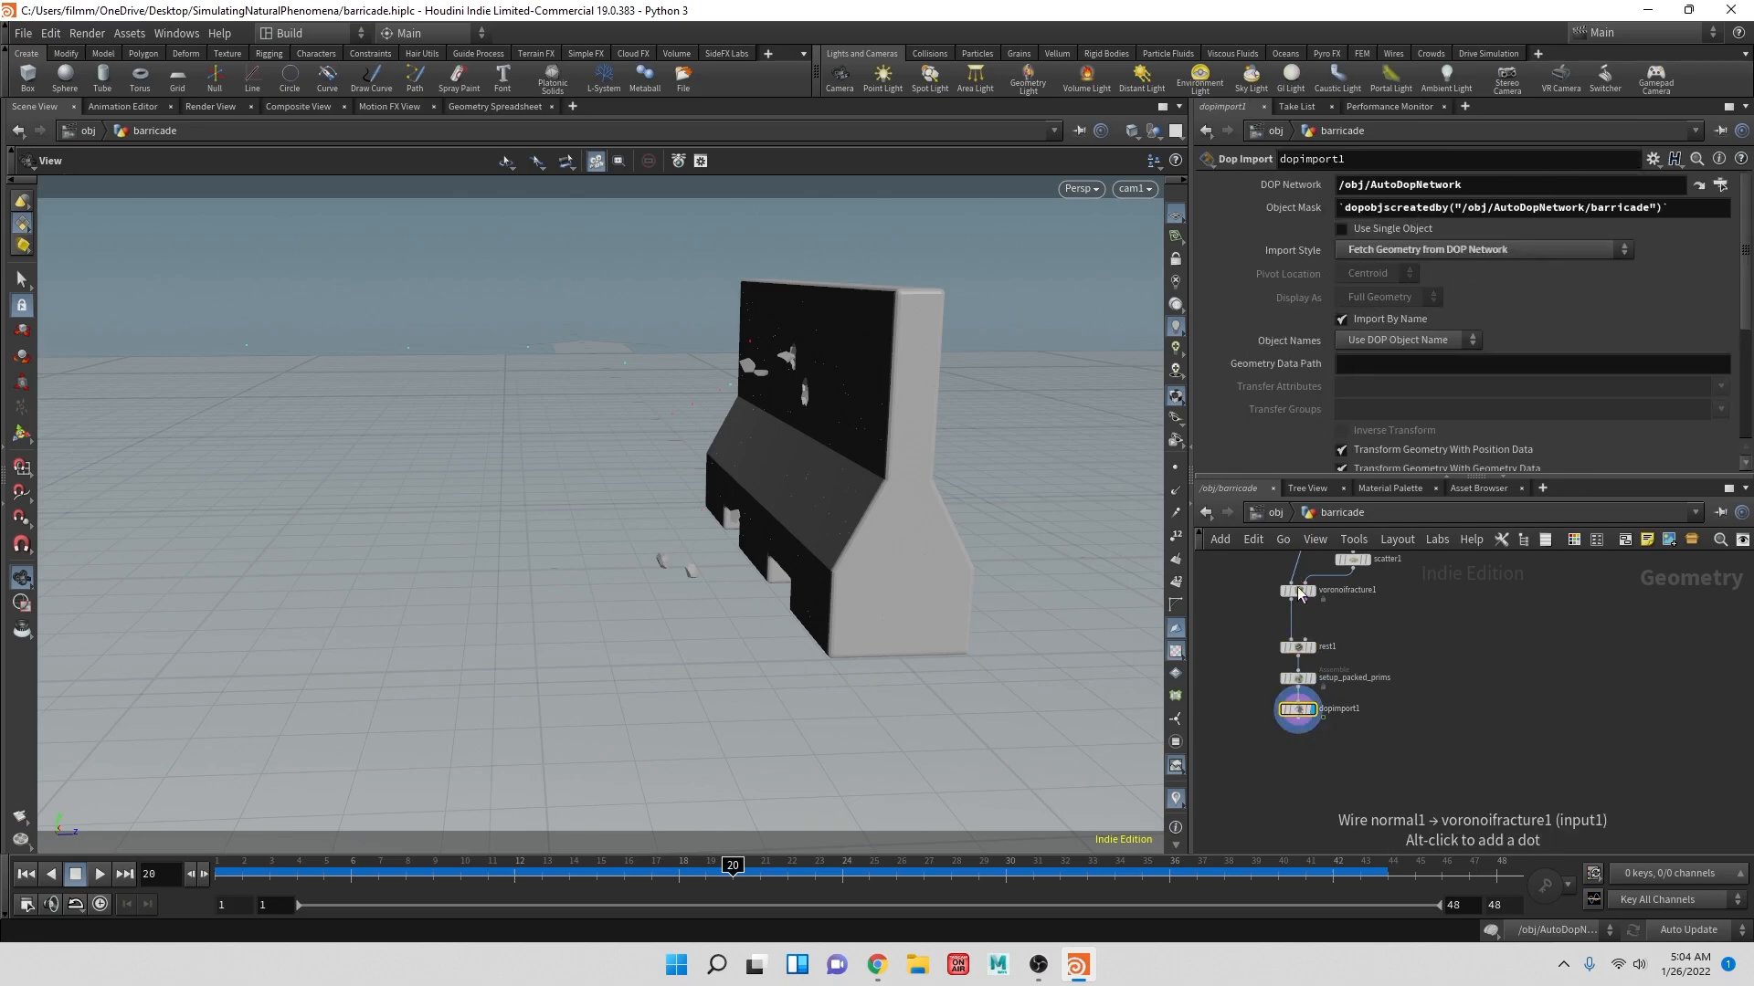
# - Insert a Color node between voronoifracture1 and rest1 and set its color to pure red (1, 0, 0)
pyautogui.press('Tab')
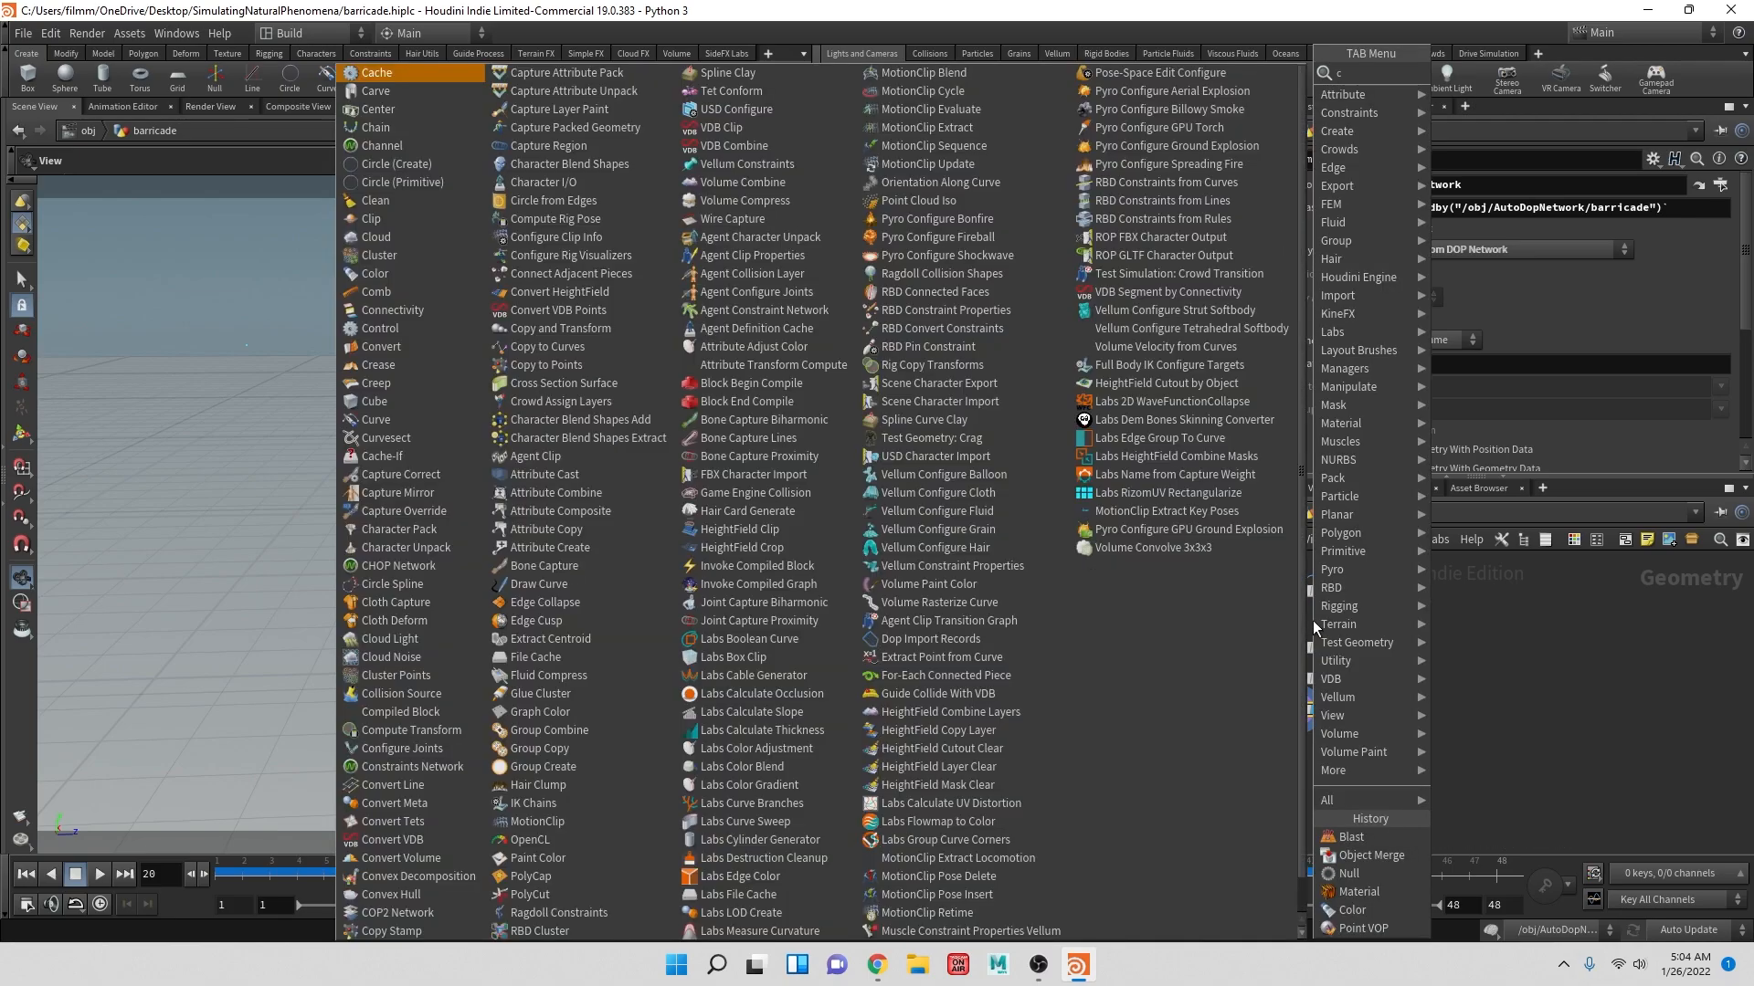
pyautogui.write('color')
pyautogui.press('Return')
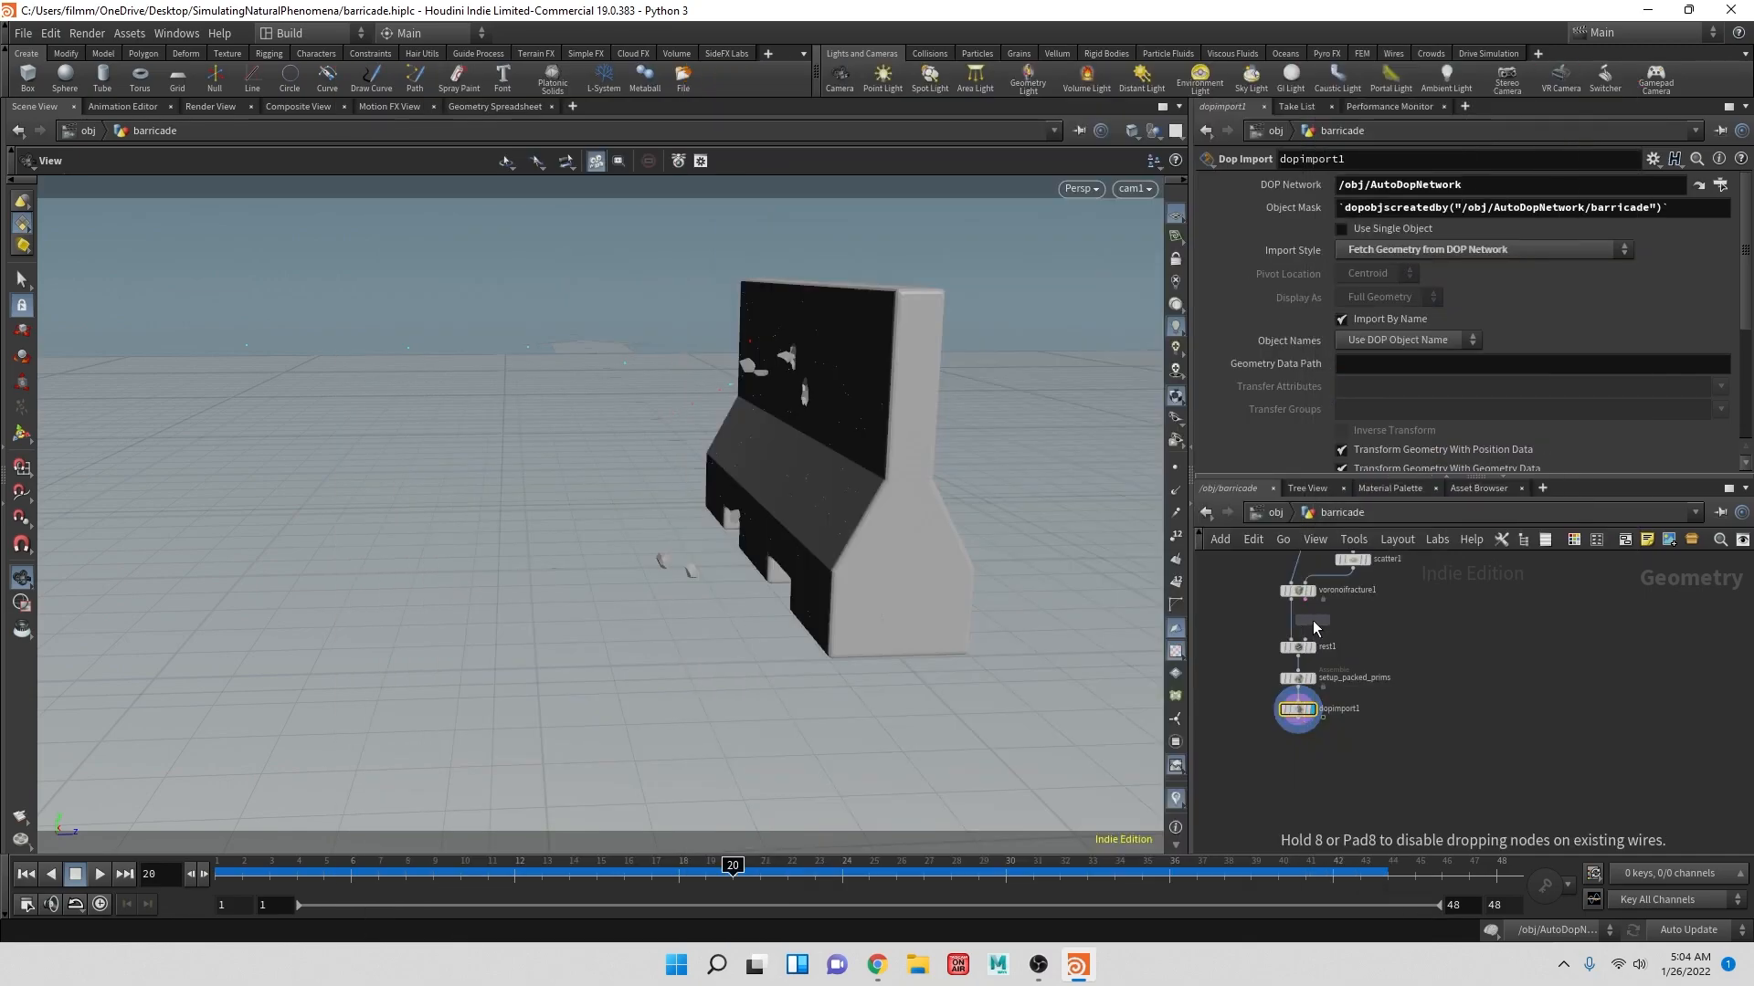
pyautogui.click(1284, 612)
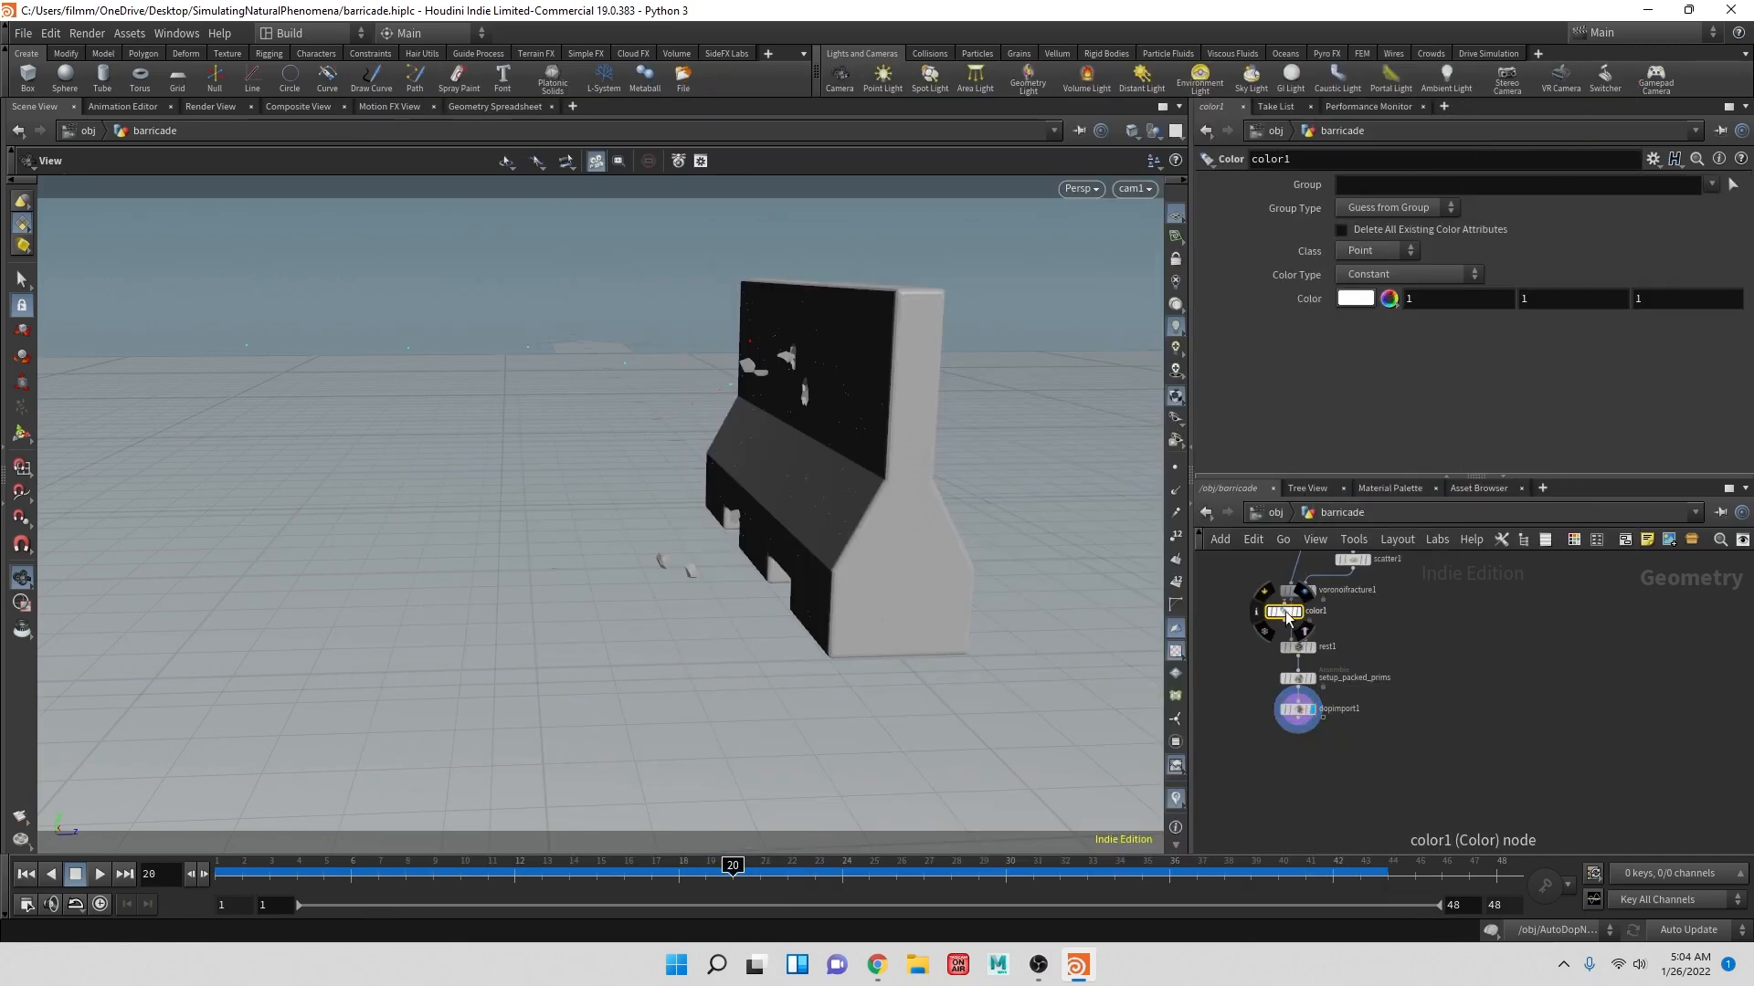
pyautogui.click(1356, 299)
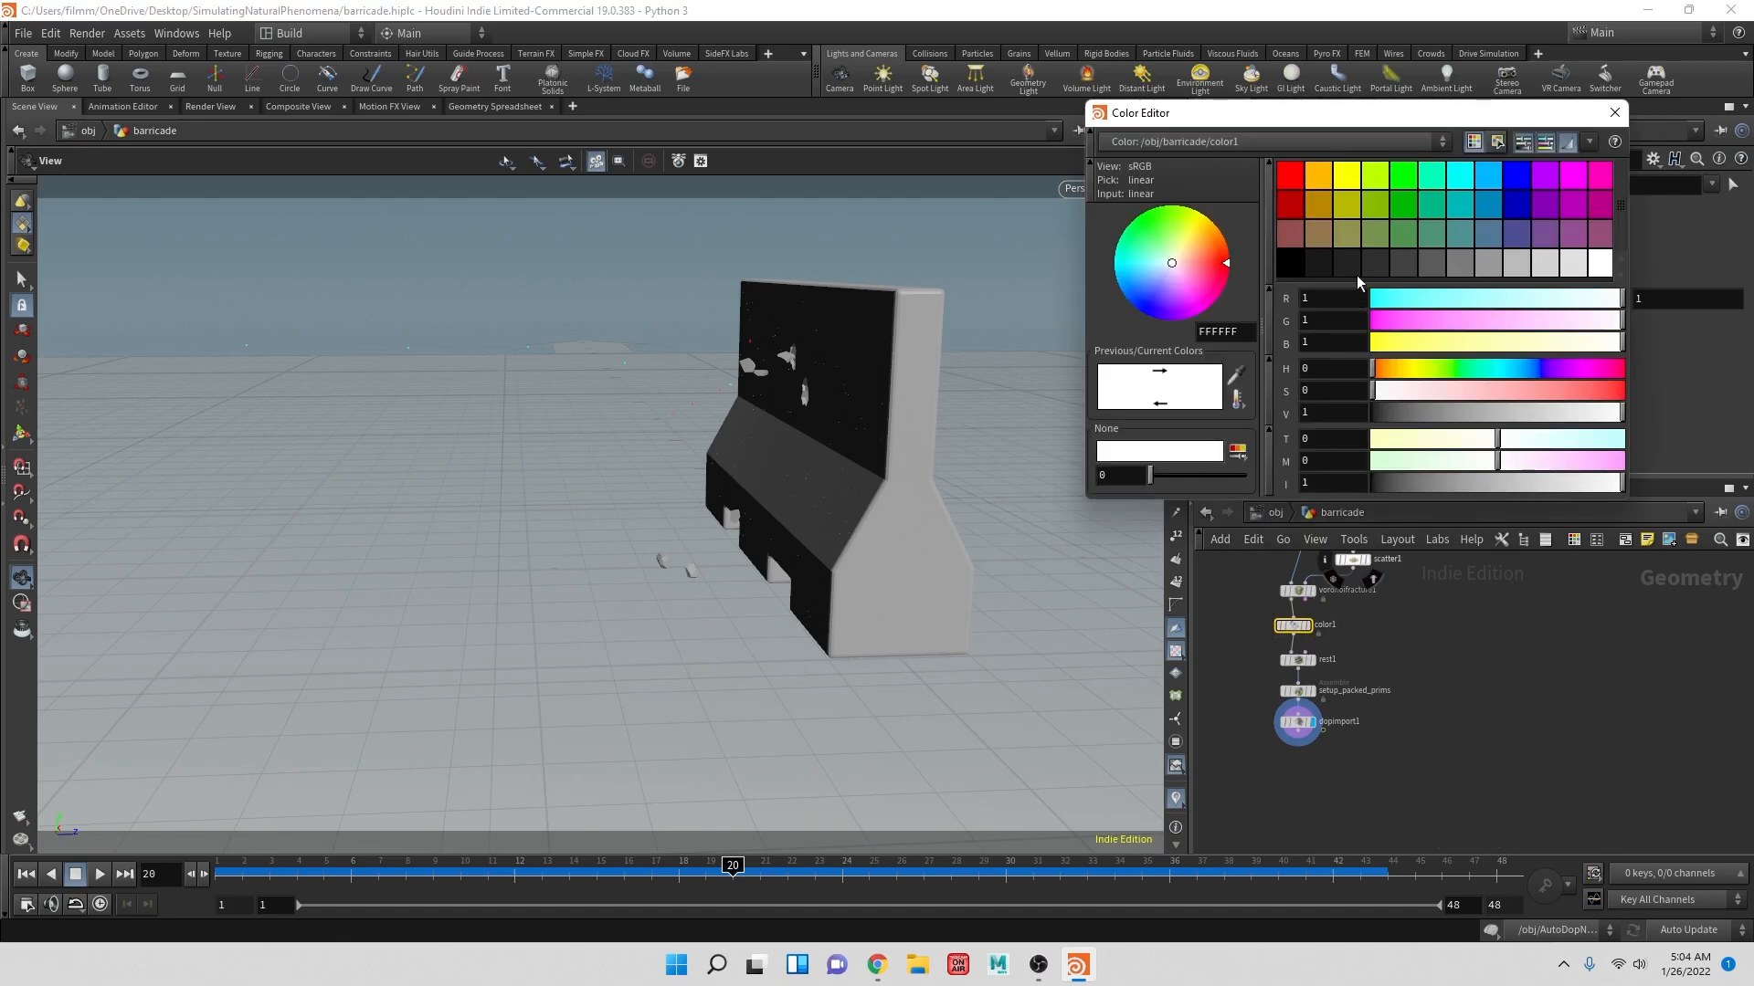
pyautogui.click(1282, 180)
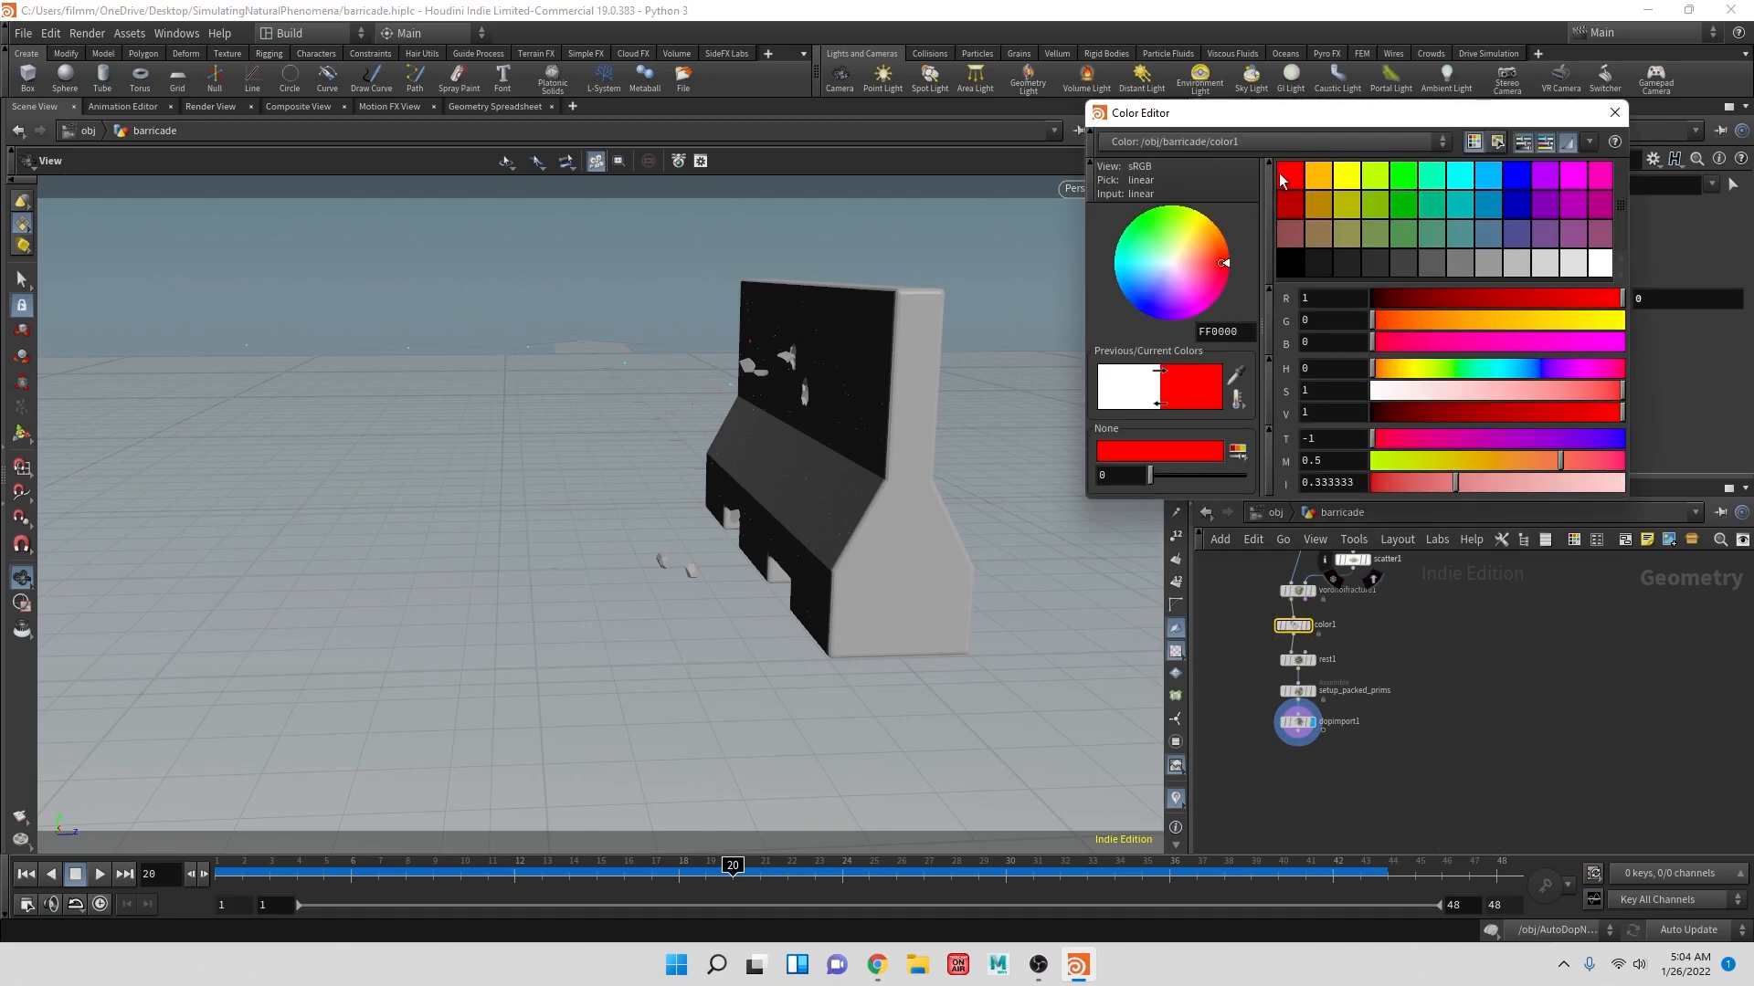
pyautogui.click(1614, 115)
# - Inspect the barricade's fractured face in the viewport and delete the red Color node
pyautogui.moveTo(852, 439); pyautogui.dragTo(973, 472)
pyautogui.click(1296, 628)
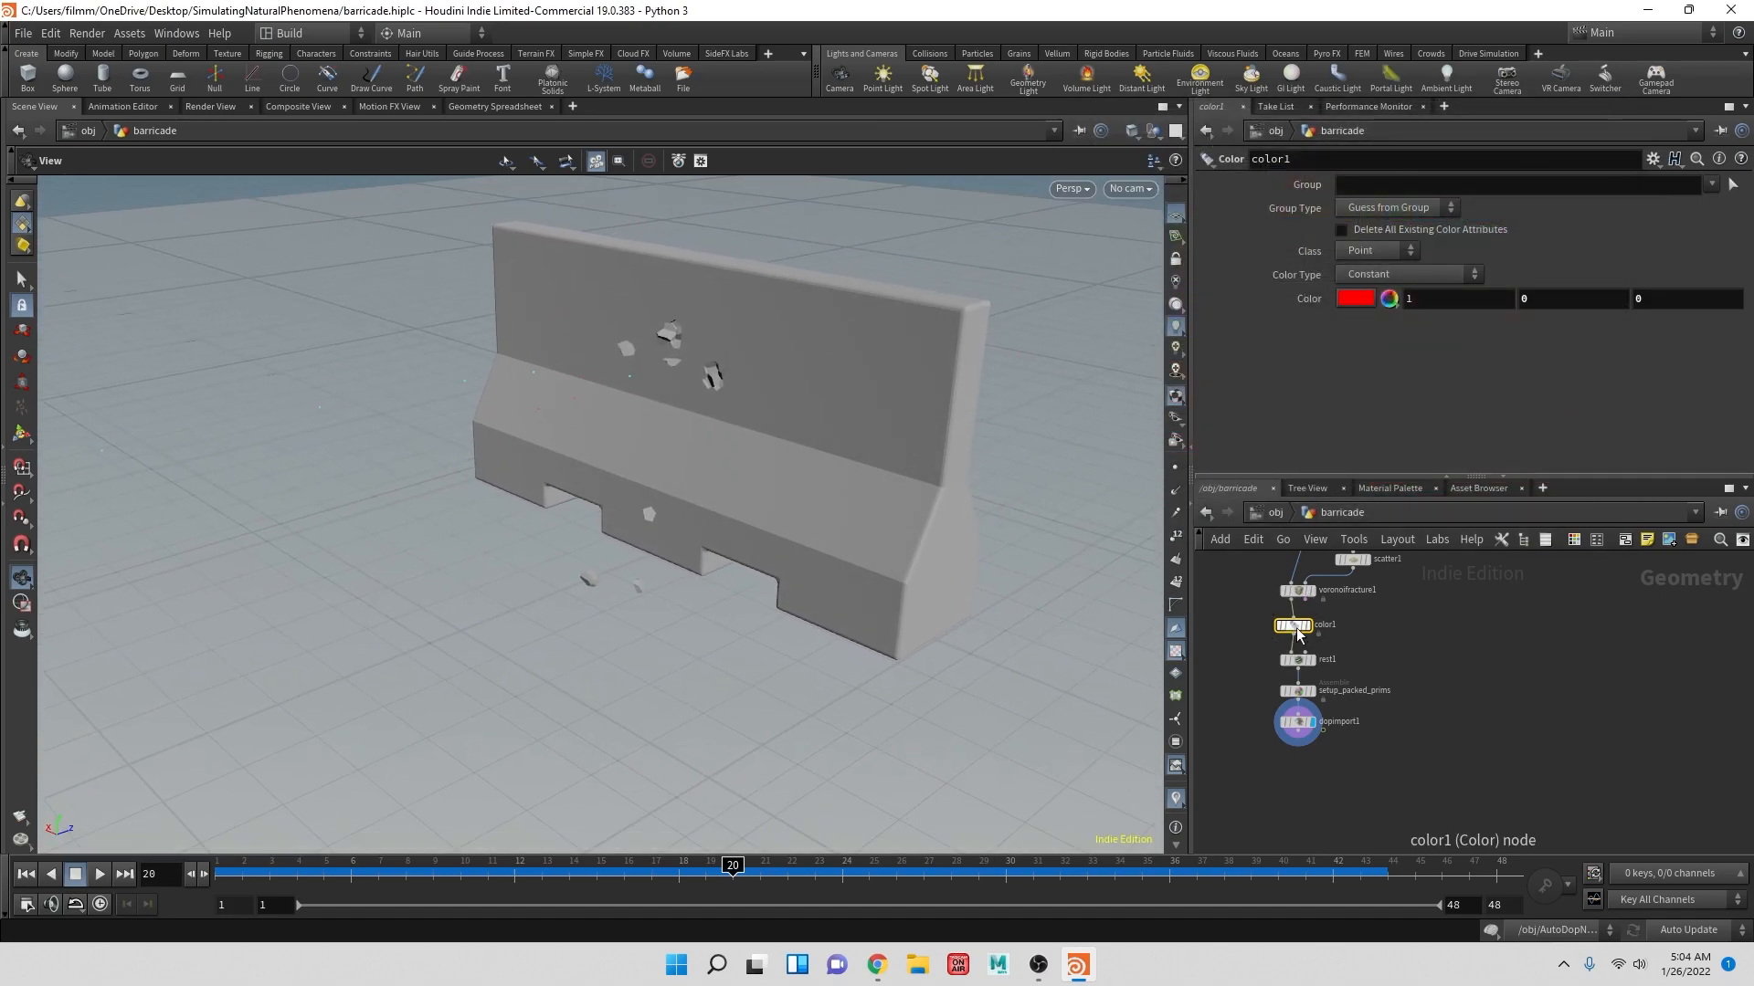
pyautogui.press('Delete')
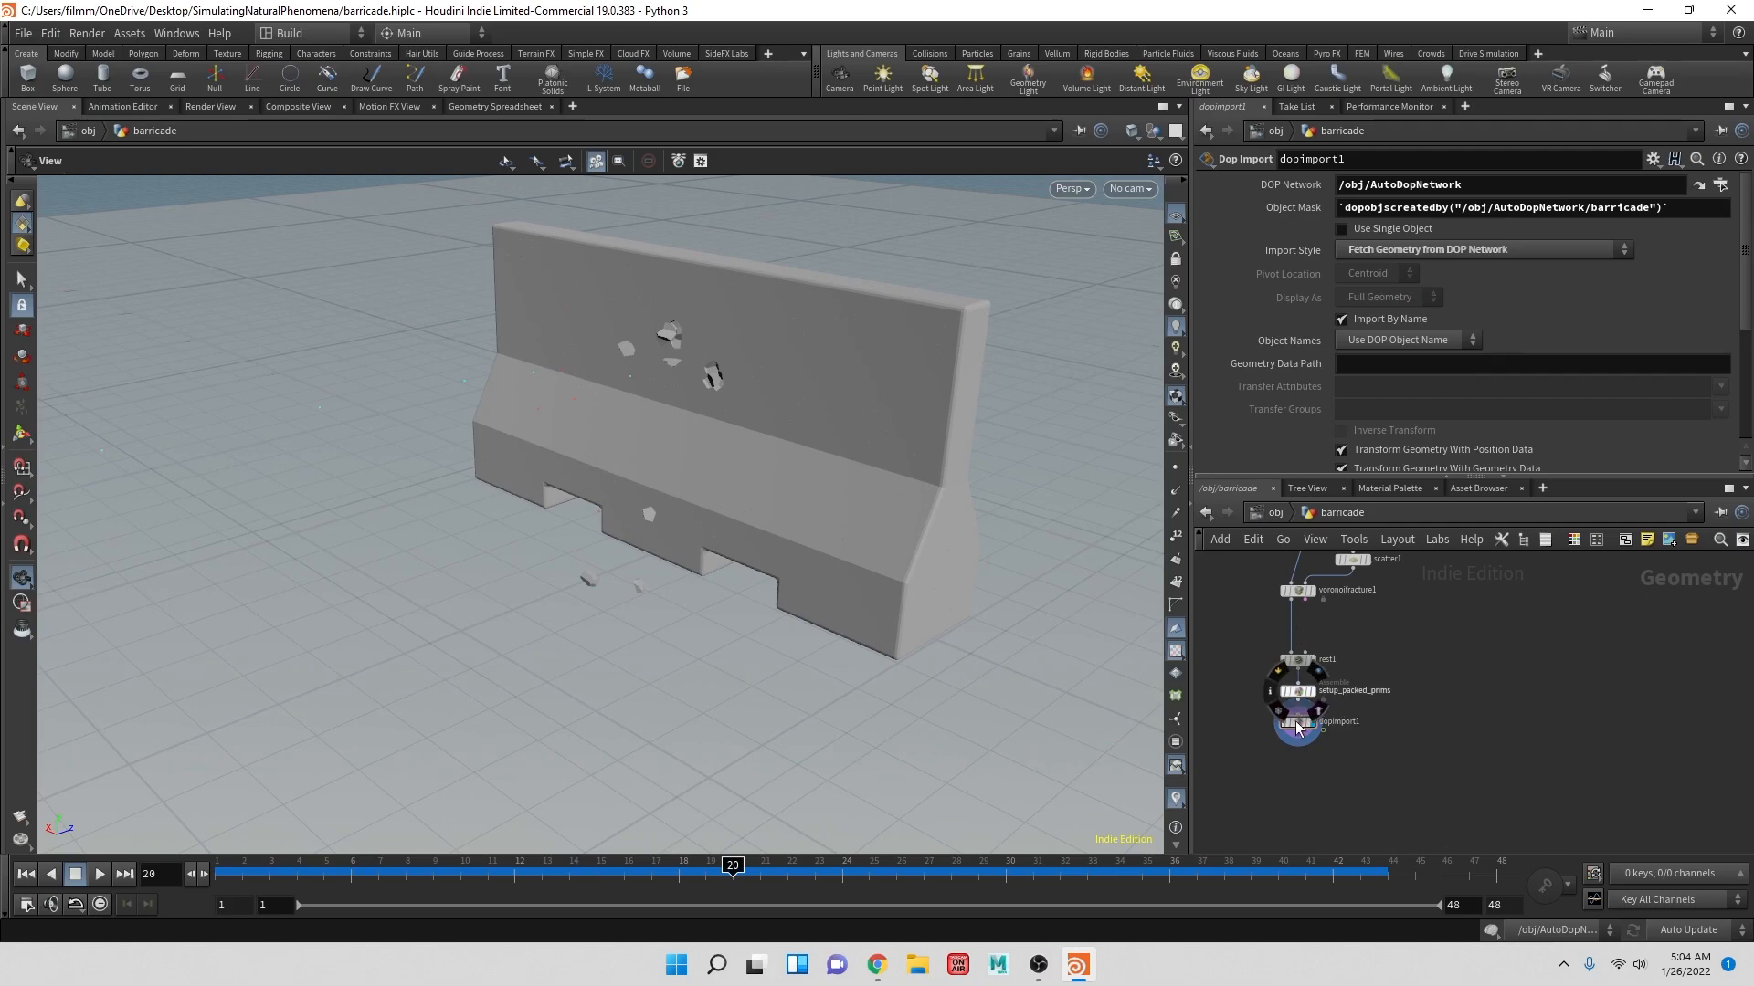
# - Set dopimport1's Import Style to Fetch Packed Geometry from DOP Network (deprecated) and append a displayed Blast node, checking its group choices
pyautogui.click(1456, 253)
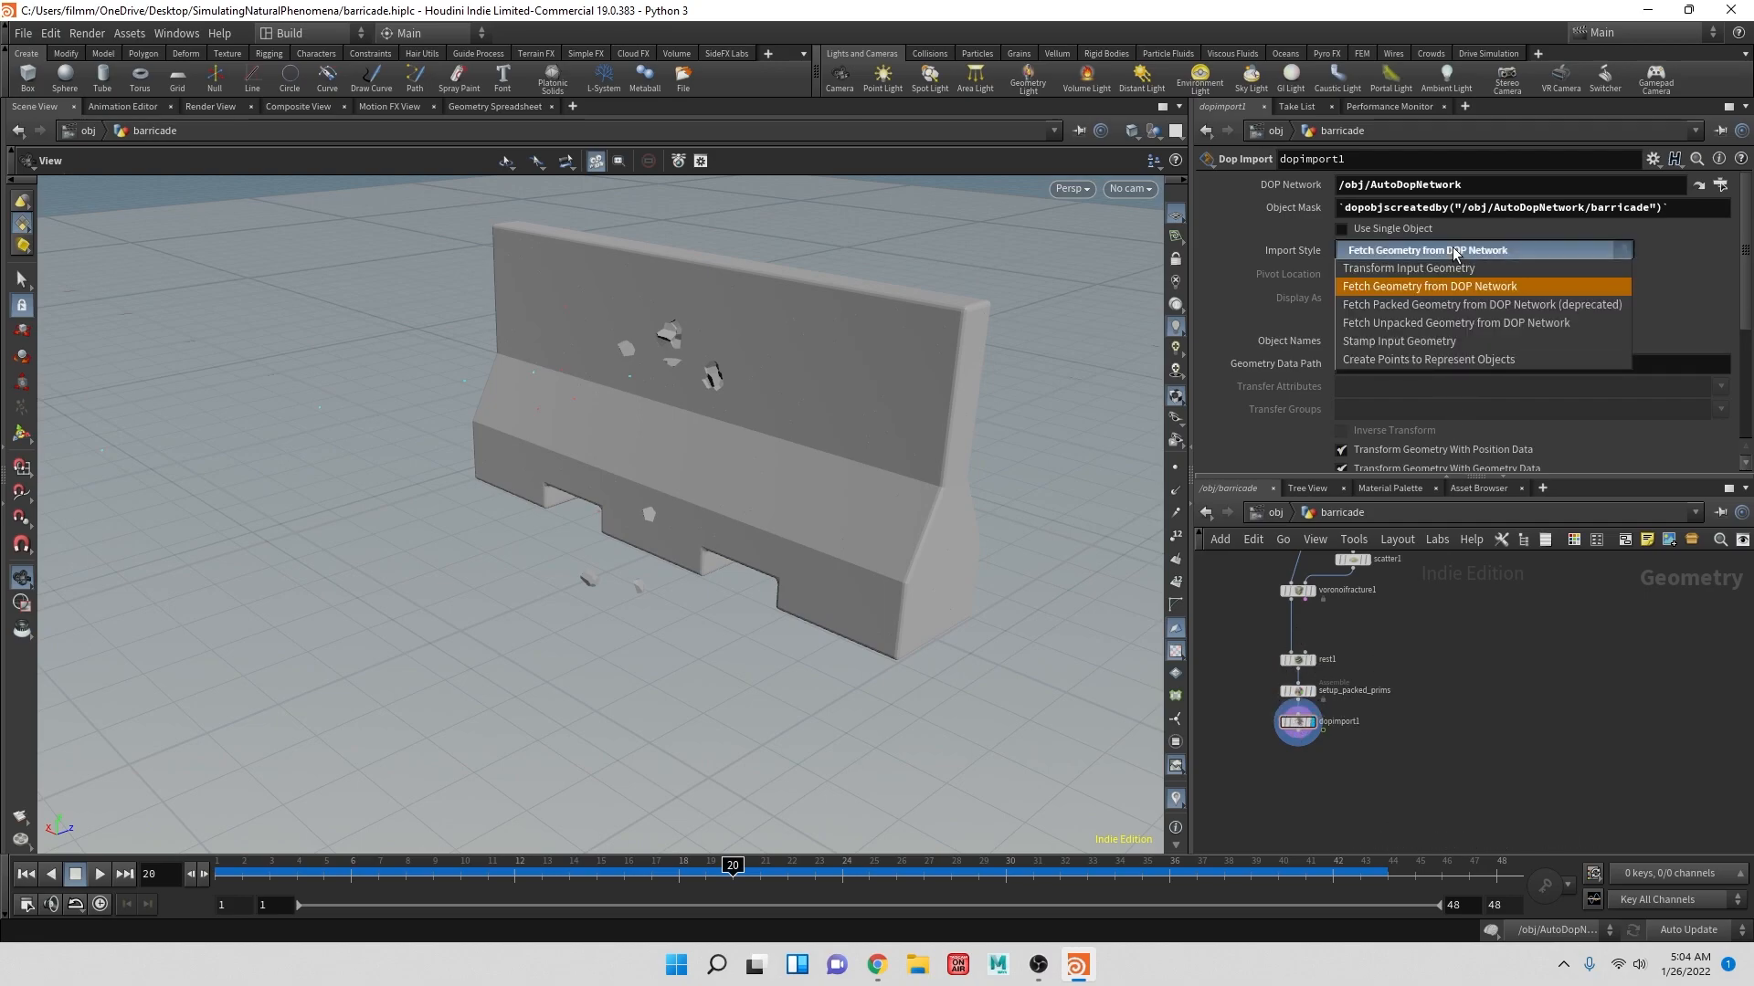
pyautogui.click(1441, 306)
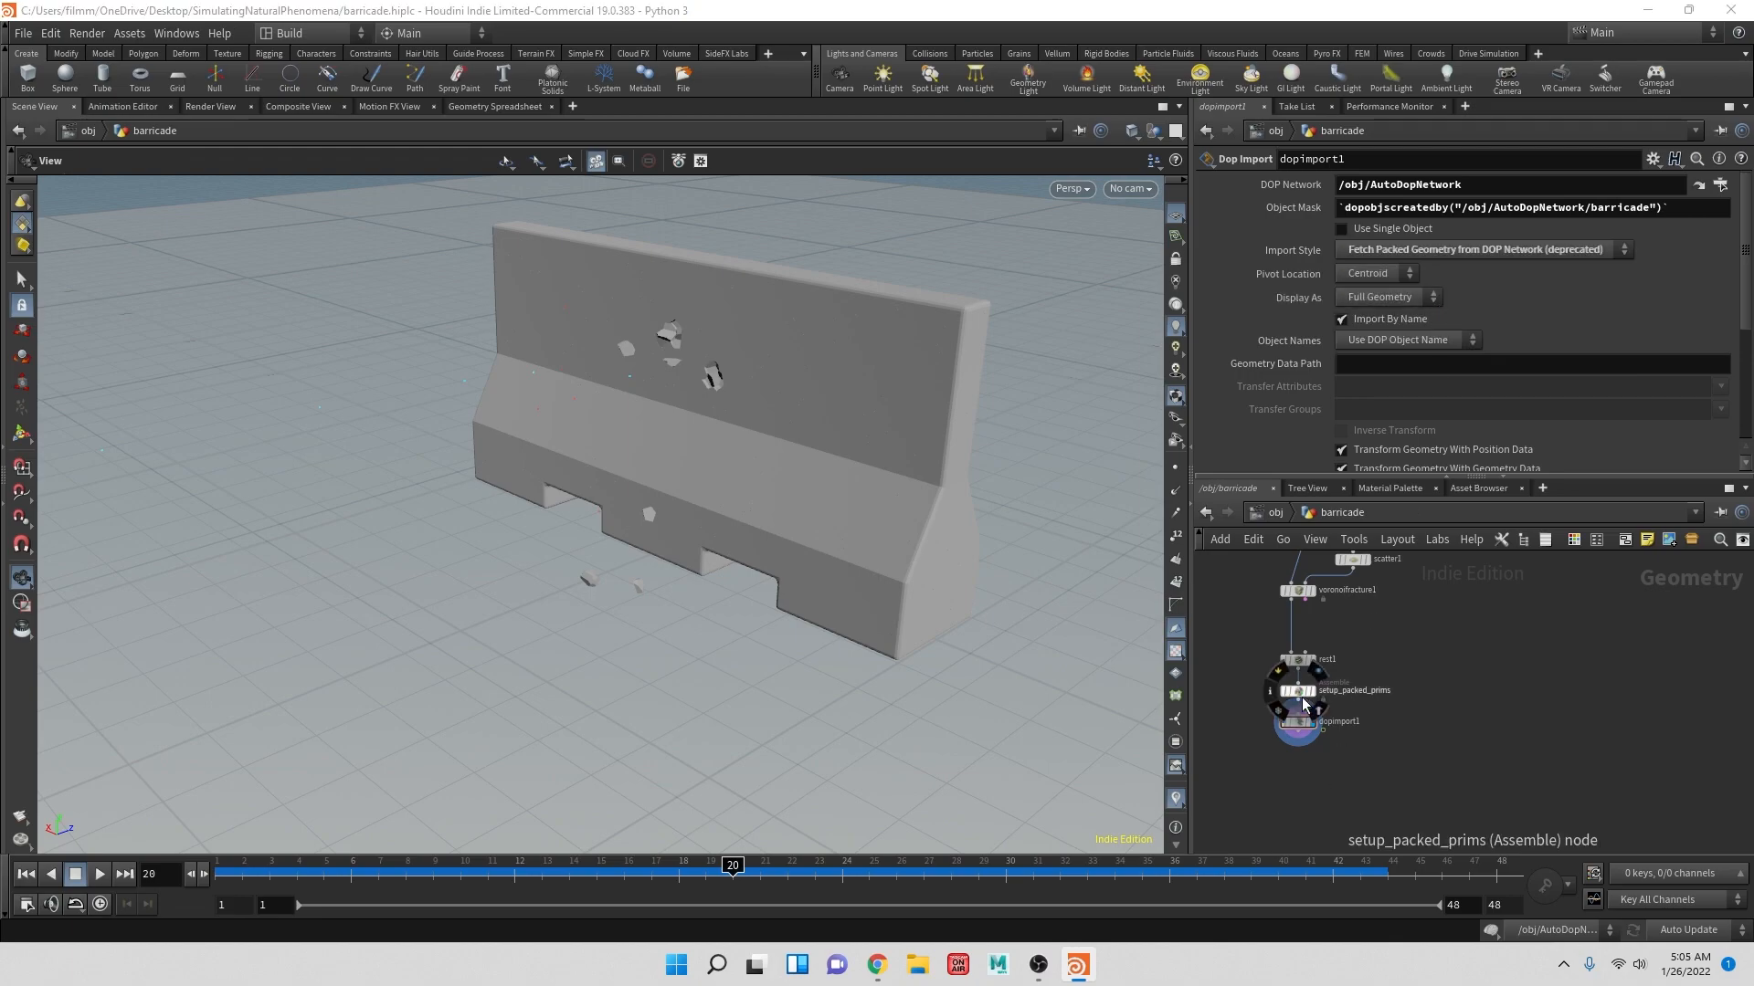
pyautogui.press('Tab')
pyautogui.write('bla')
pyautogui.press('Return')
pyautogui.click(1287, 771)
pyautogui.click(1300, 770)
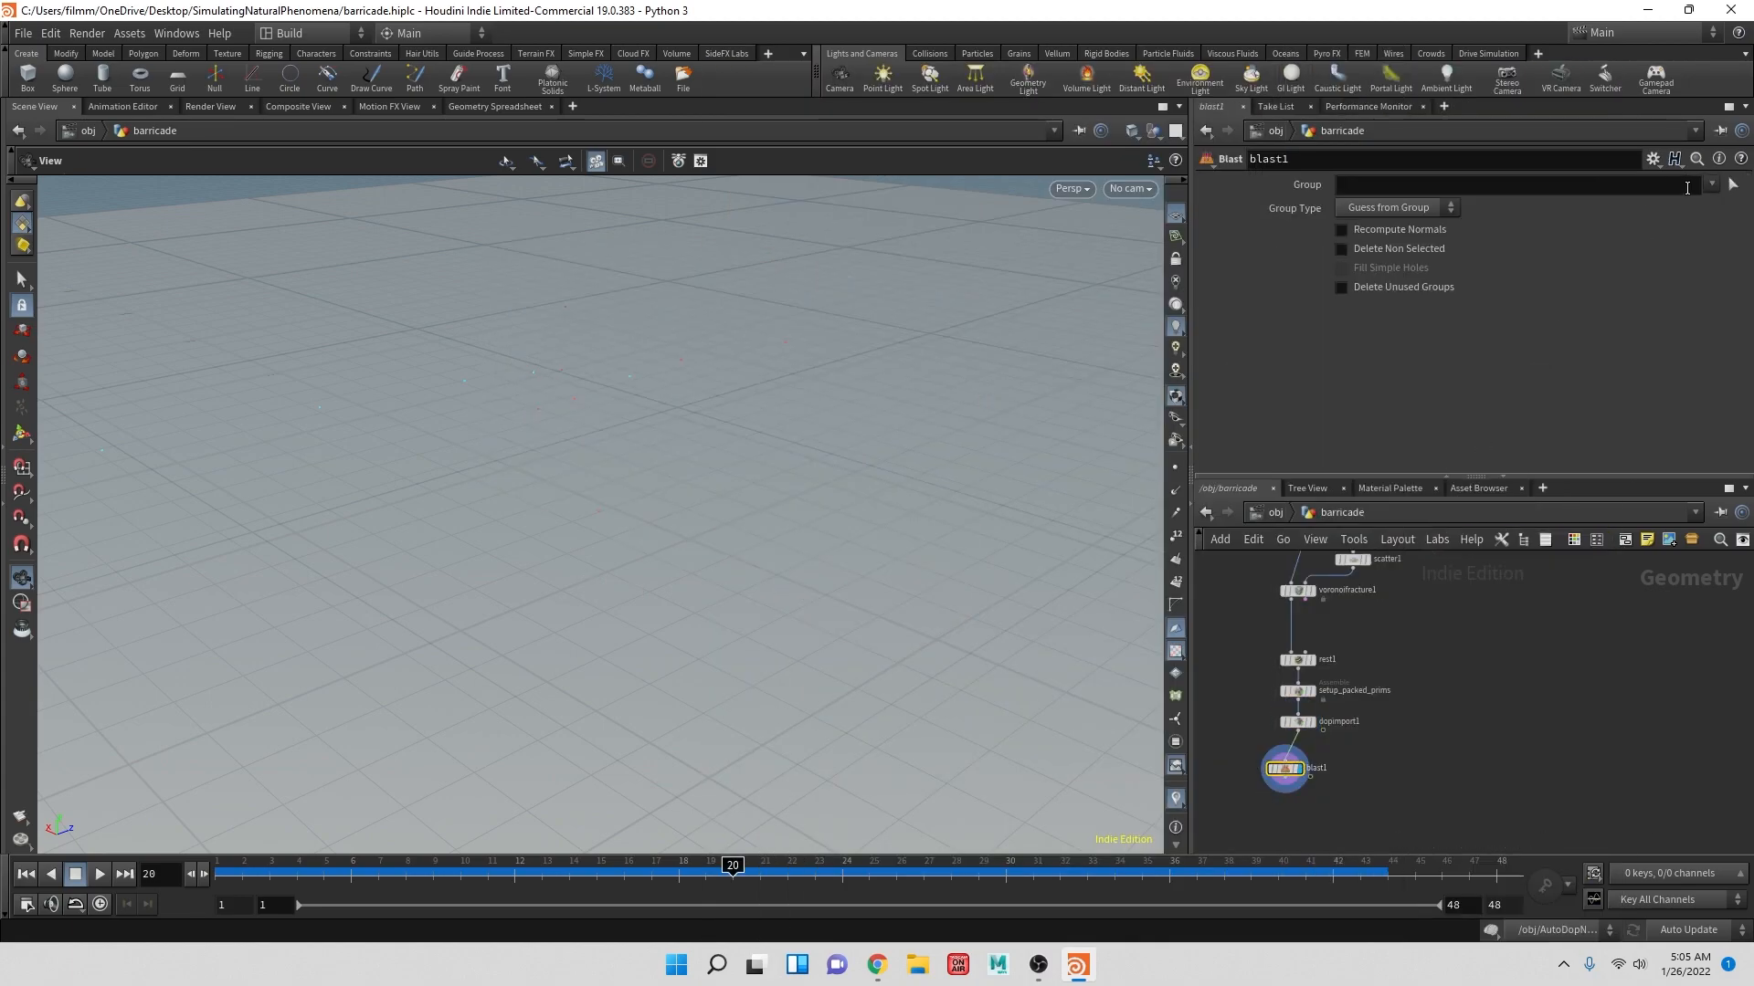
pyautogui.click(1711, 186)
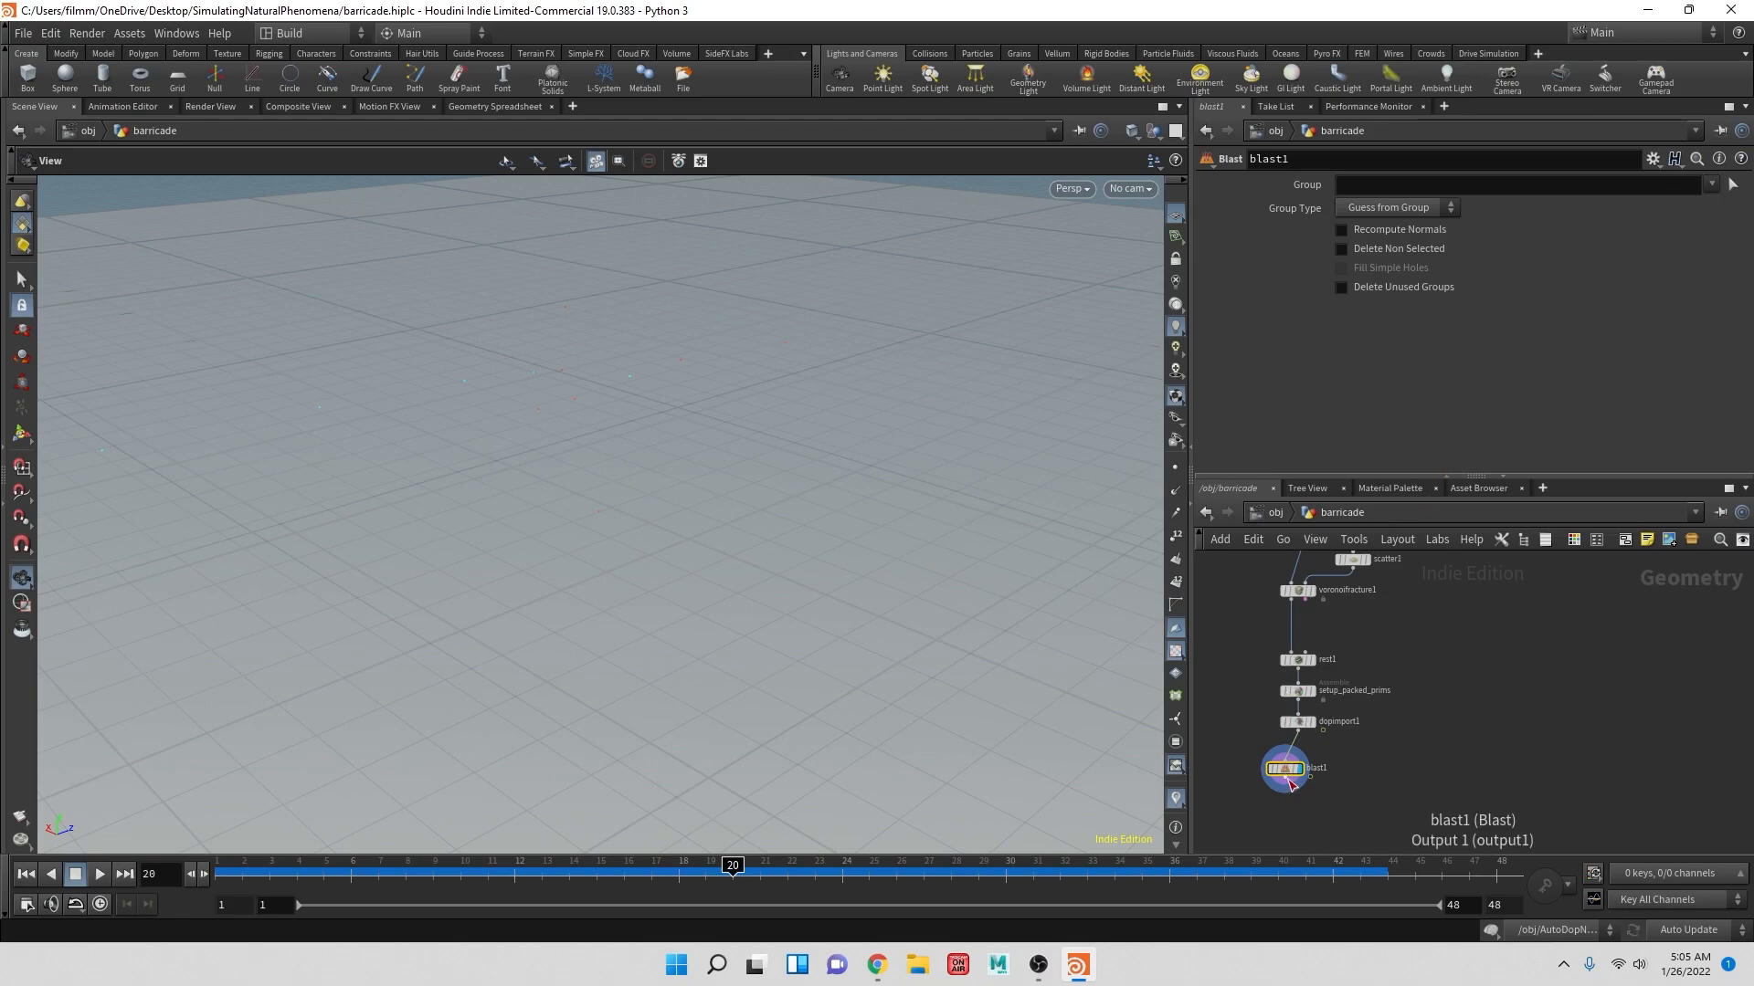
# - Set dopimport1's Import Style to Fetch Unpacked Geometry from DOP Network
pyautogui.click(1297, 722)
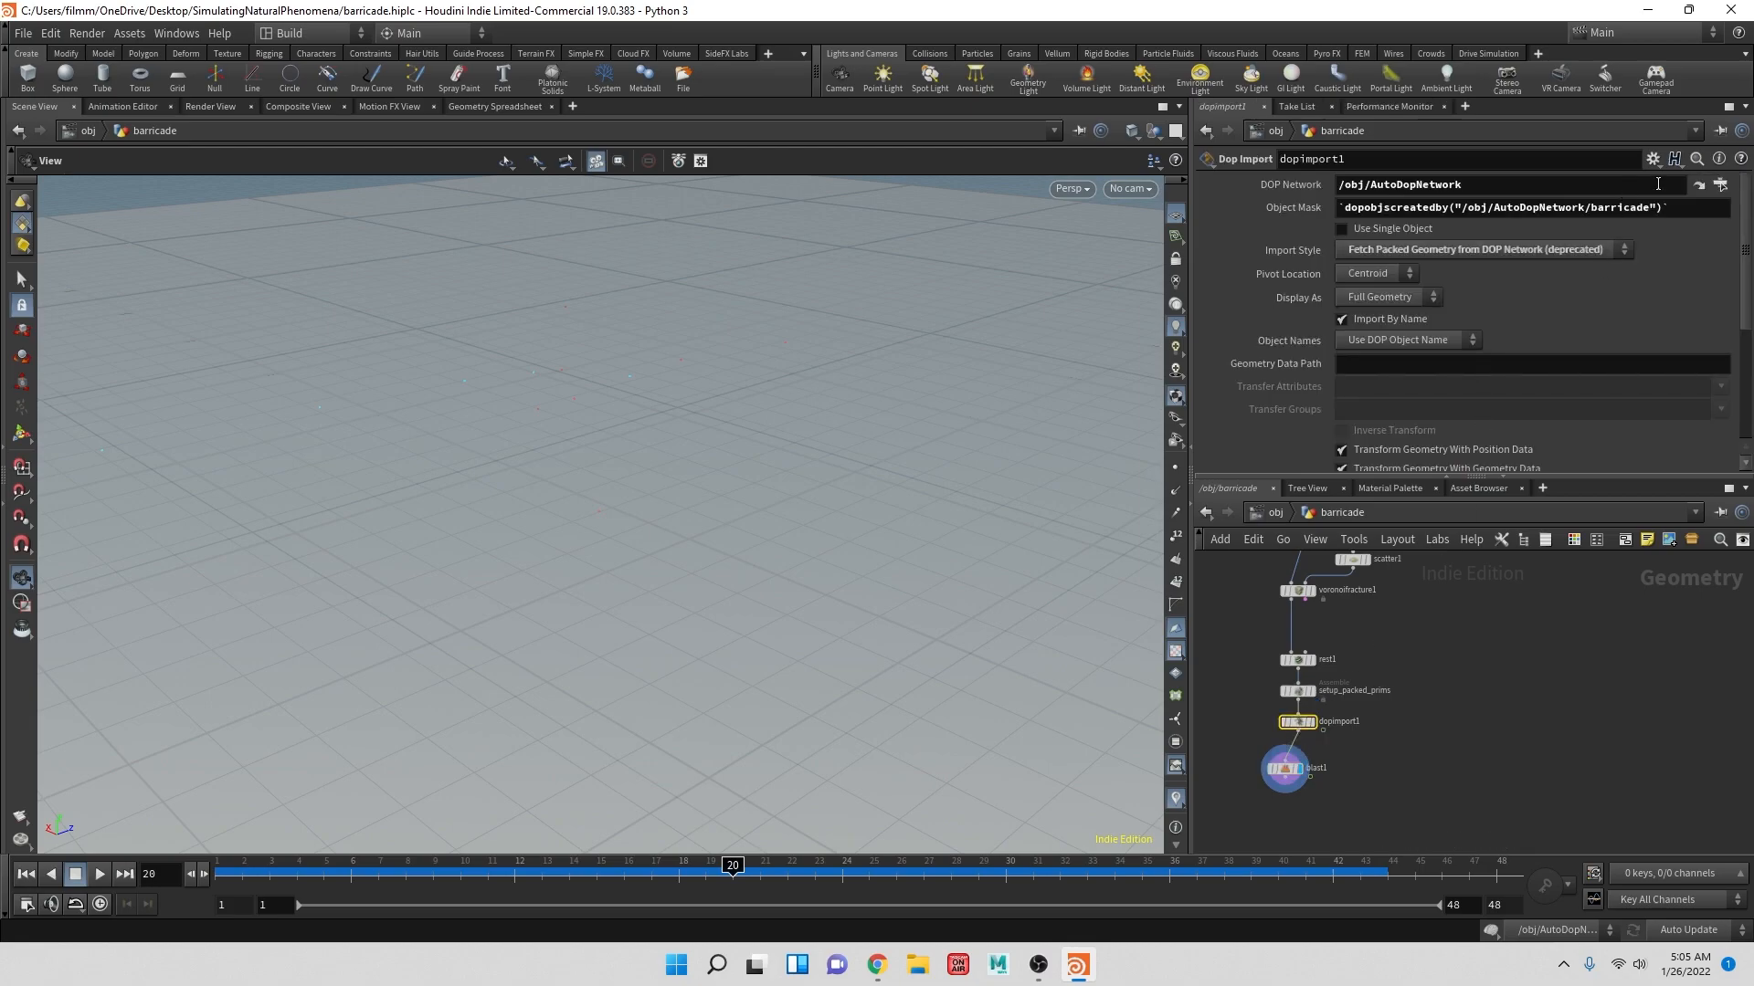
pyautogui.click(1569, 250)
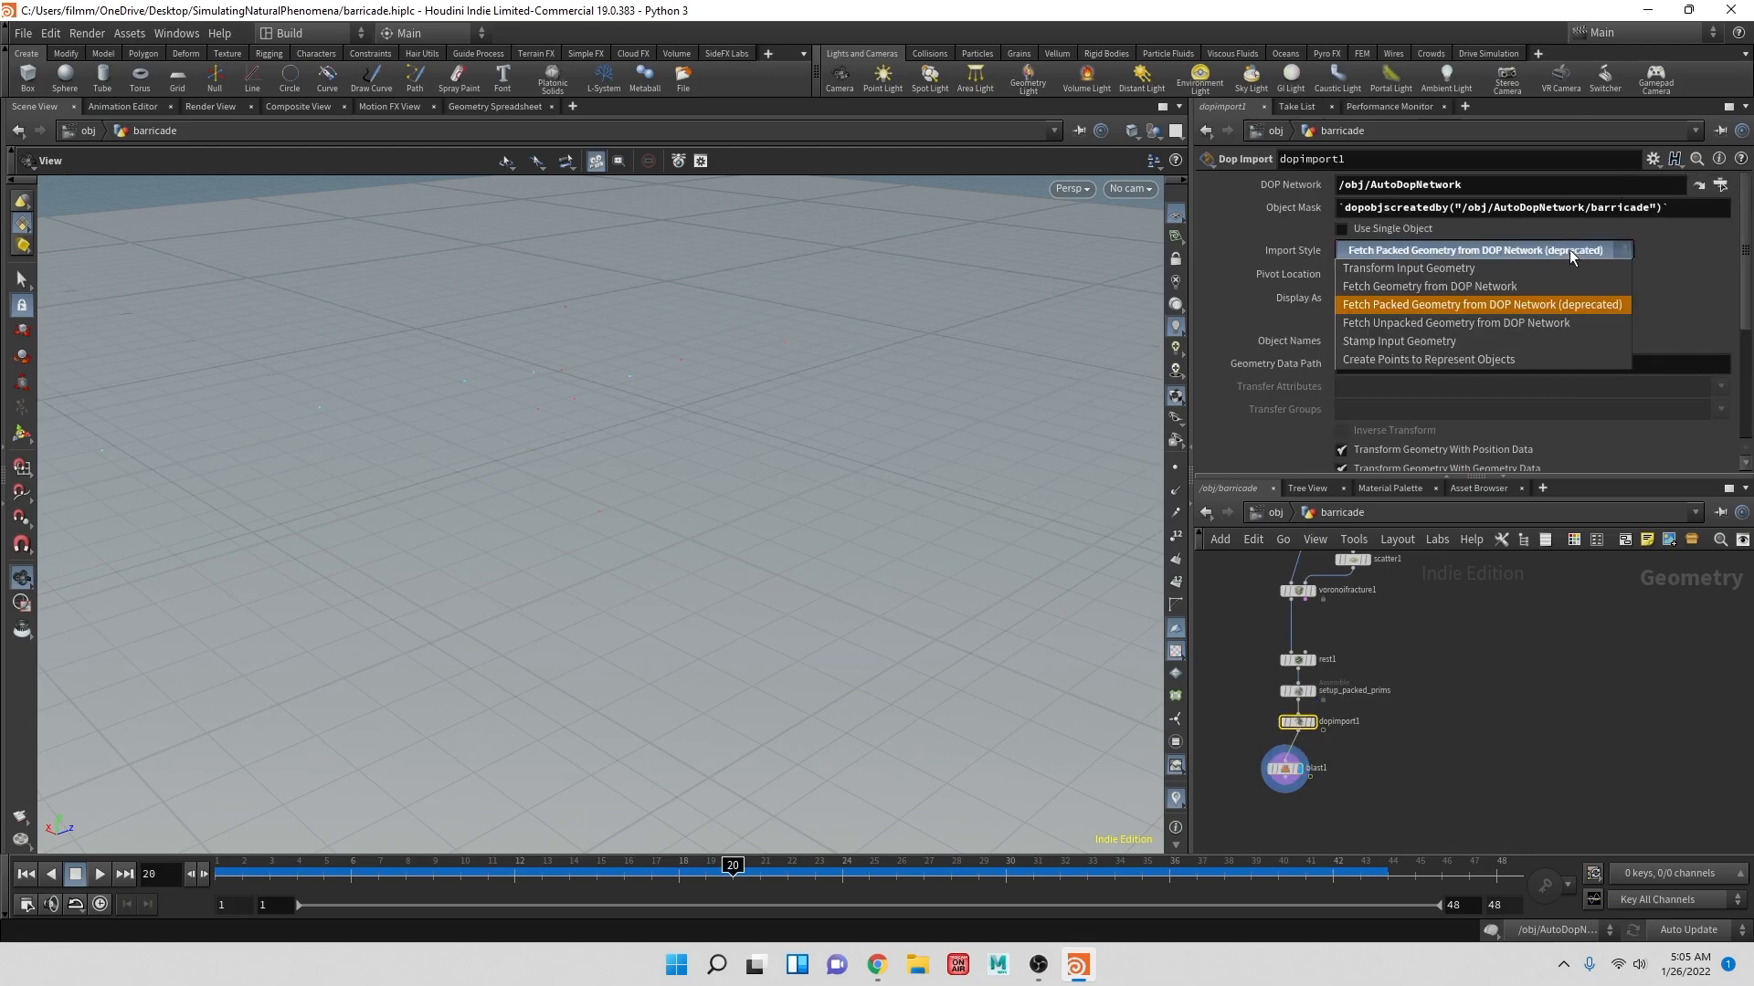
pyautogui.click(1509, 331)
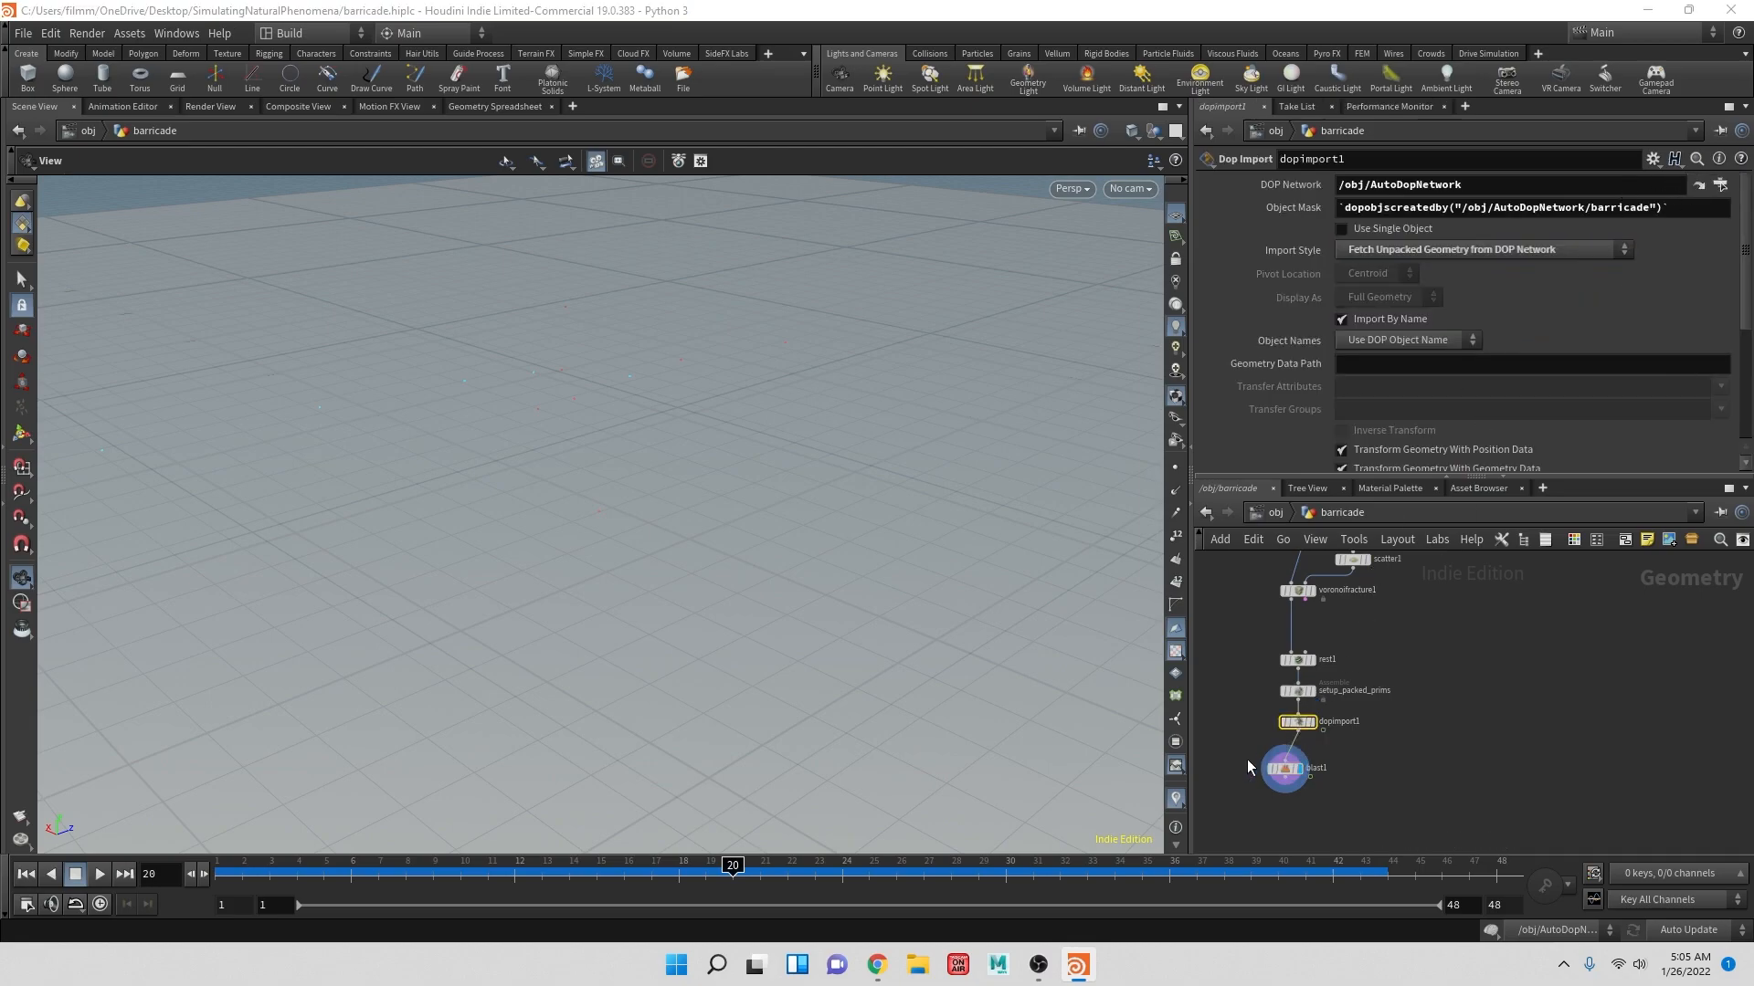
# - Set the Blast node's group to outside, inspect the remaining interior faces, and delete the Blast node
pyautogui.click(1285, 768)
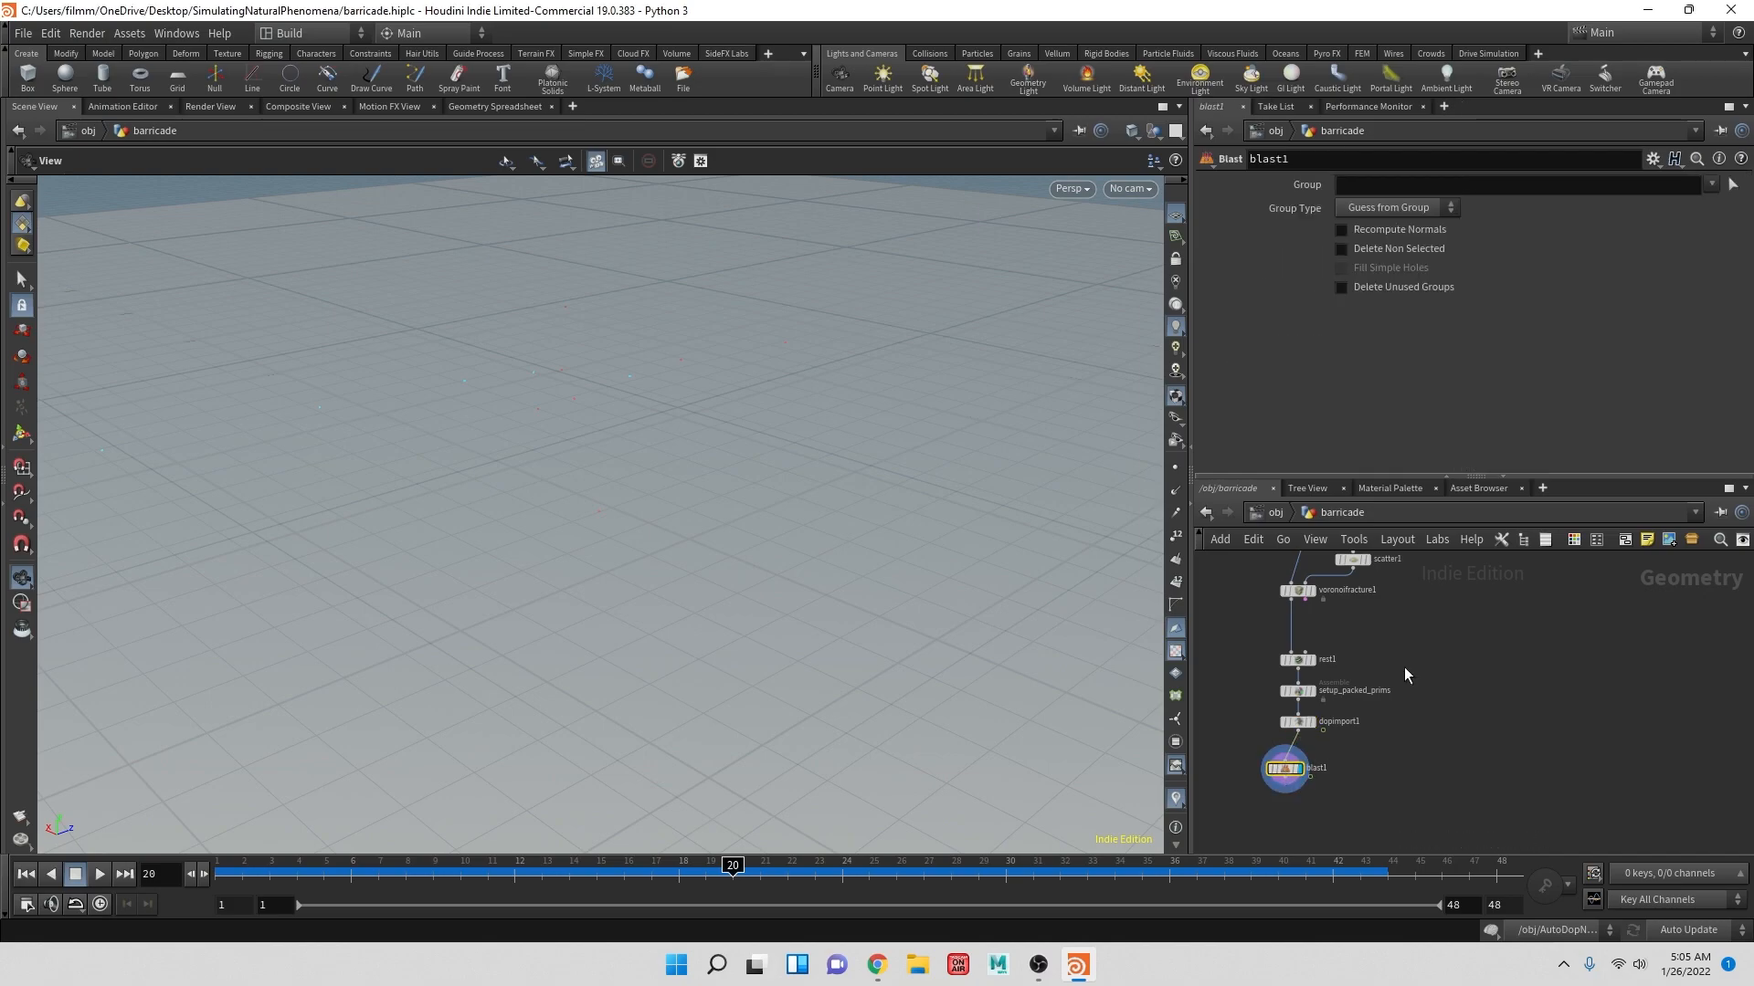
pyautogui.click(1711, 186)
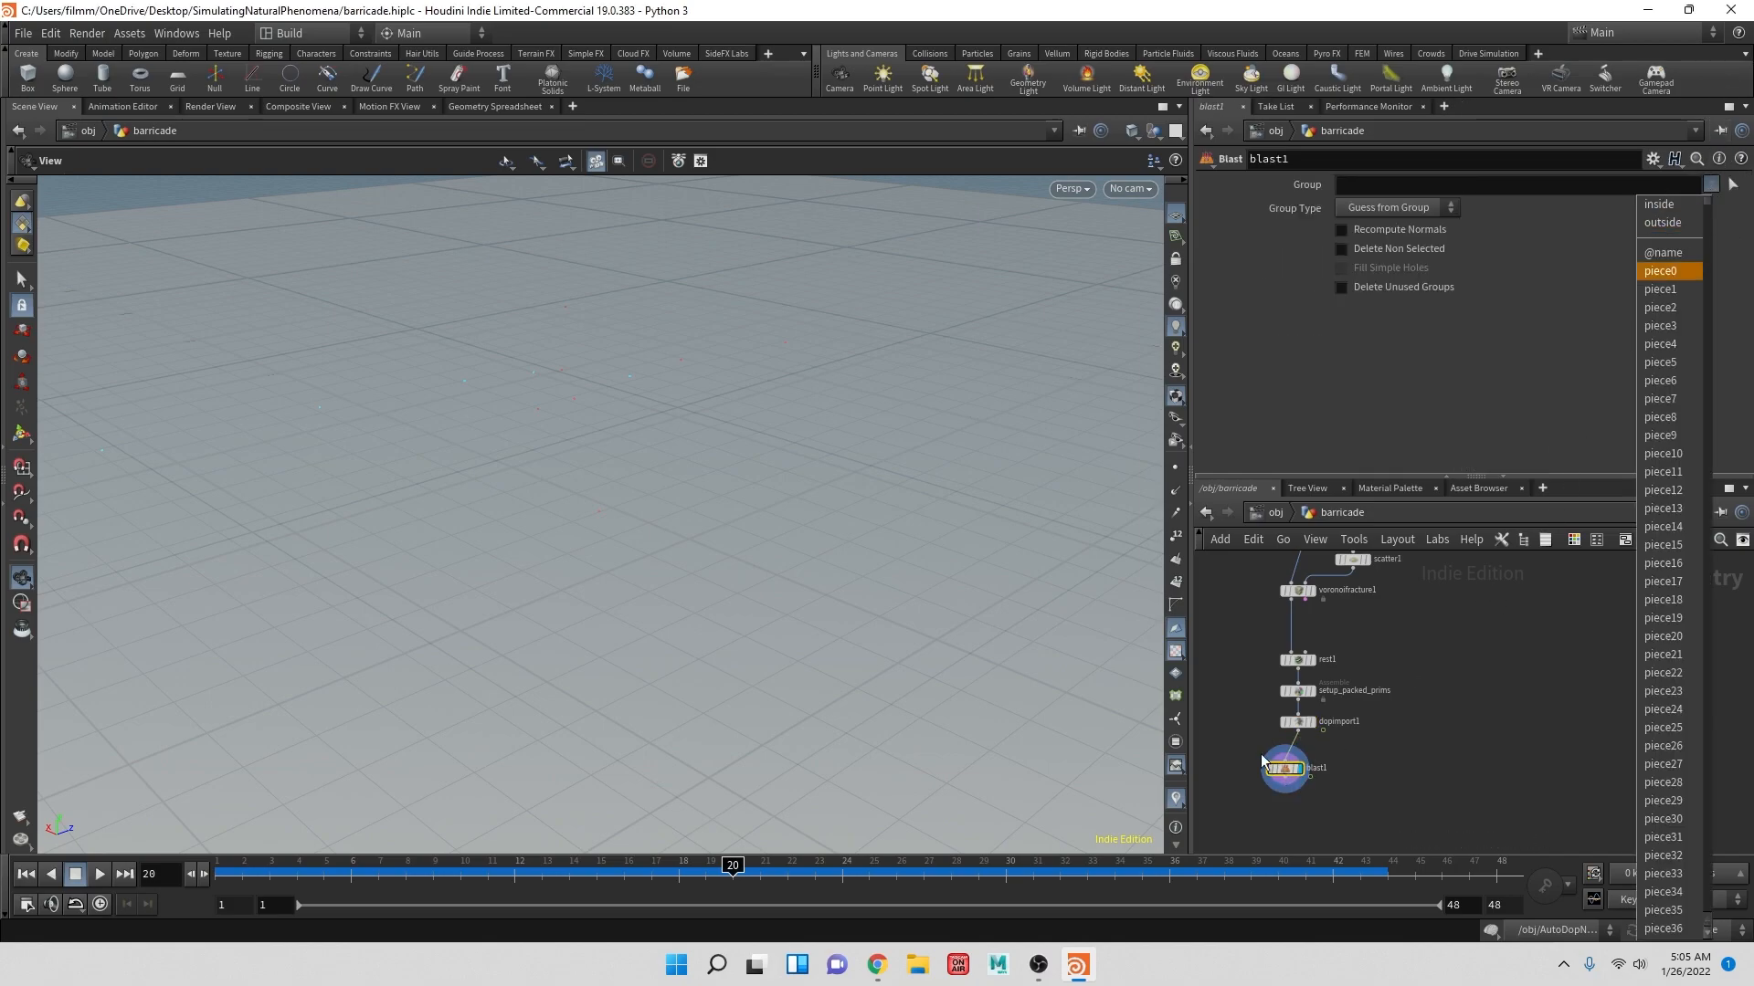
pyautogui.click(1667, 222)
pyautogui.moveTo(839, 351); pyautogui.dragTo(671, 470)
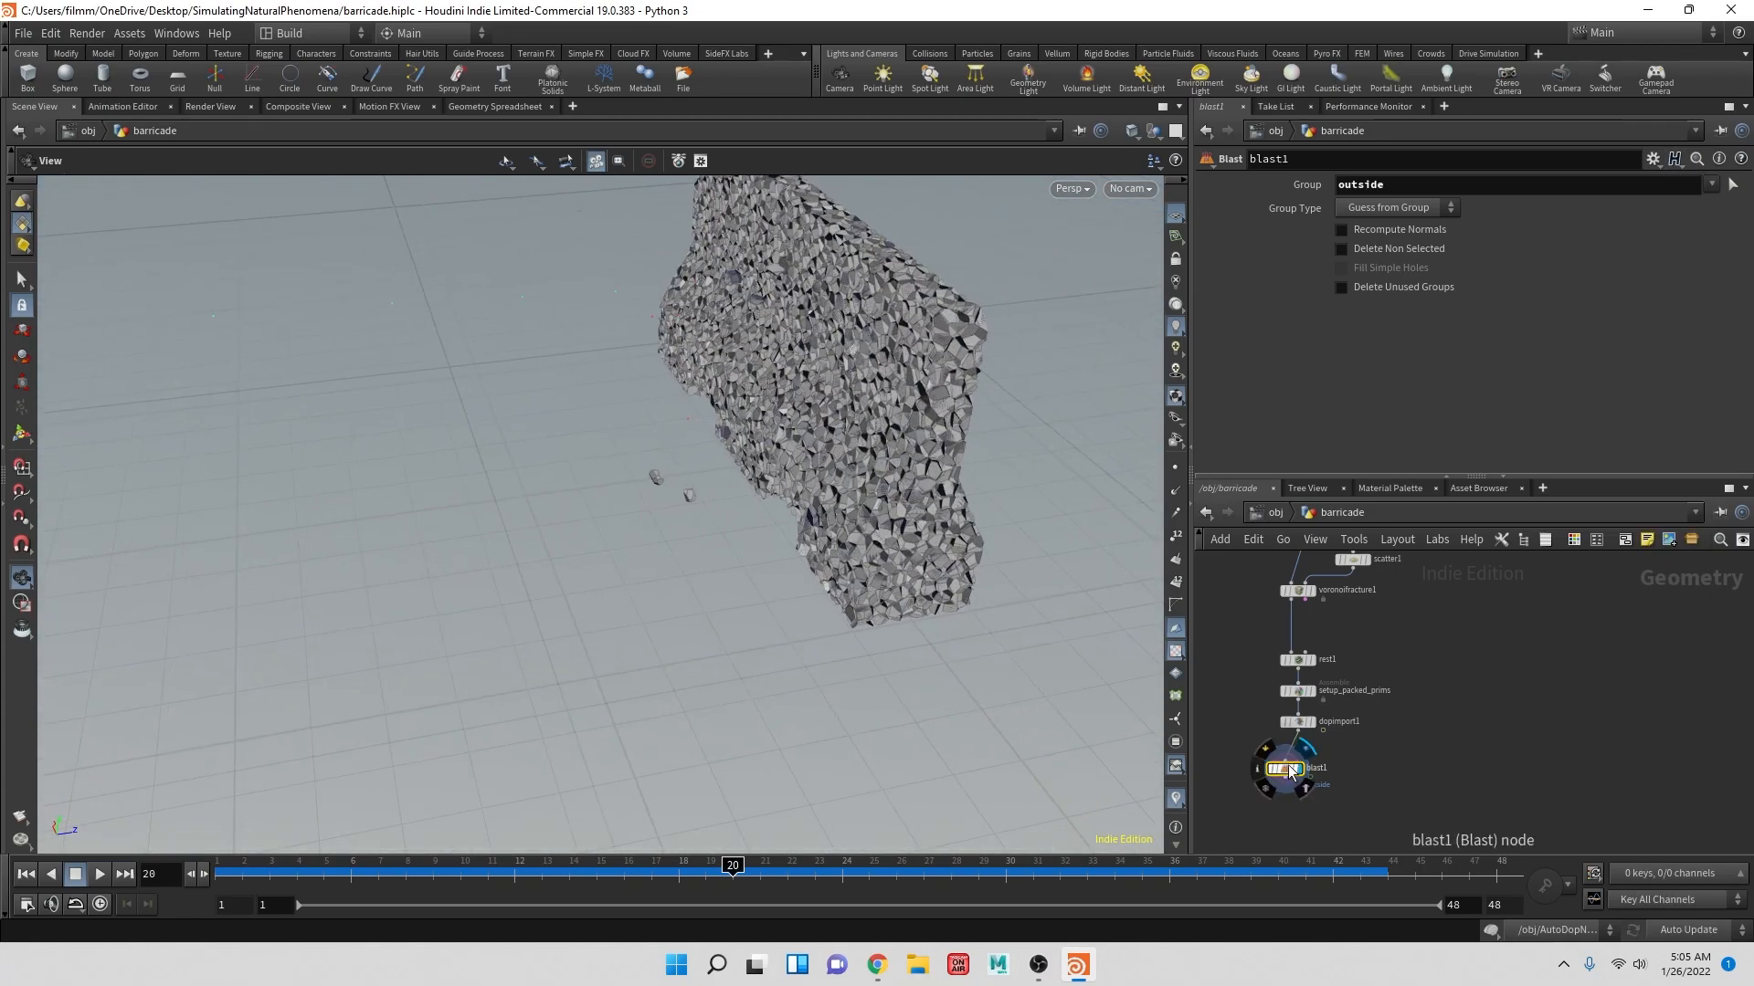
pyautogui.press('Delete')
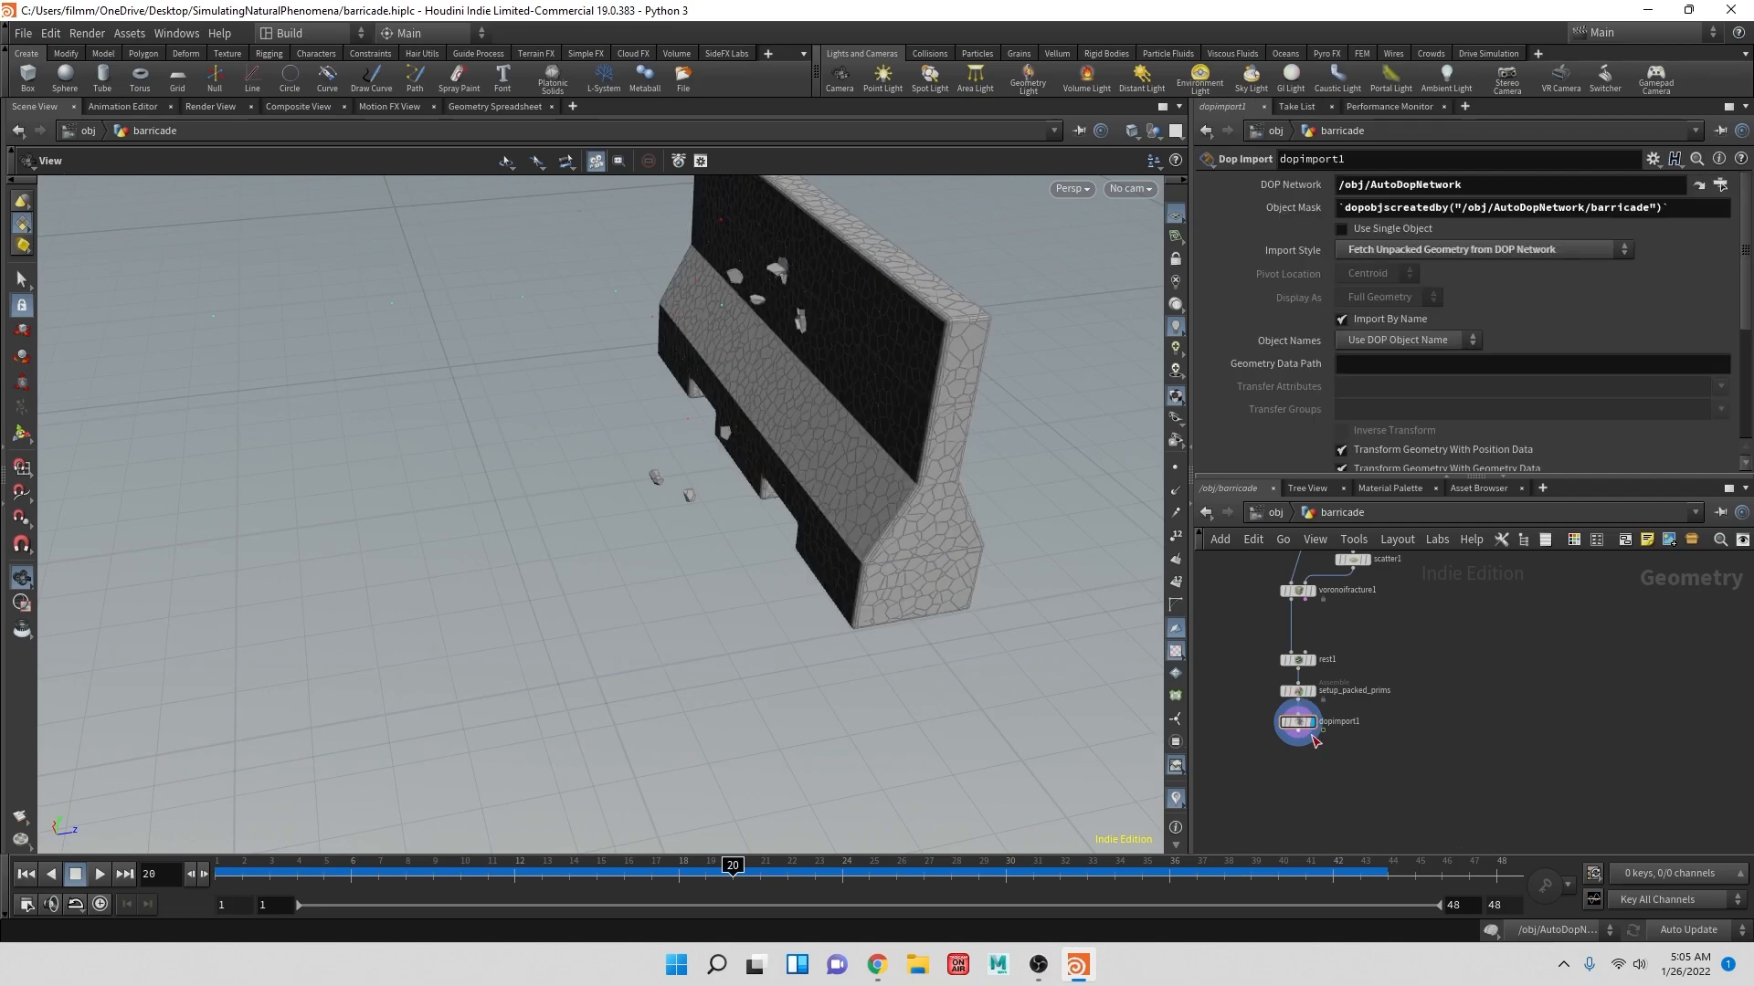
# - Append a Color node to dopimport1 and limit it to the outside group
pyautogui.click(1298, 733)
pyautogui.press('Tab')
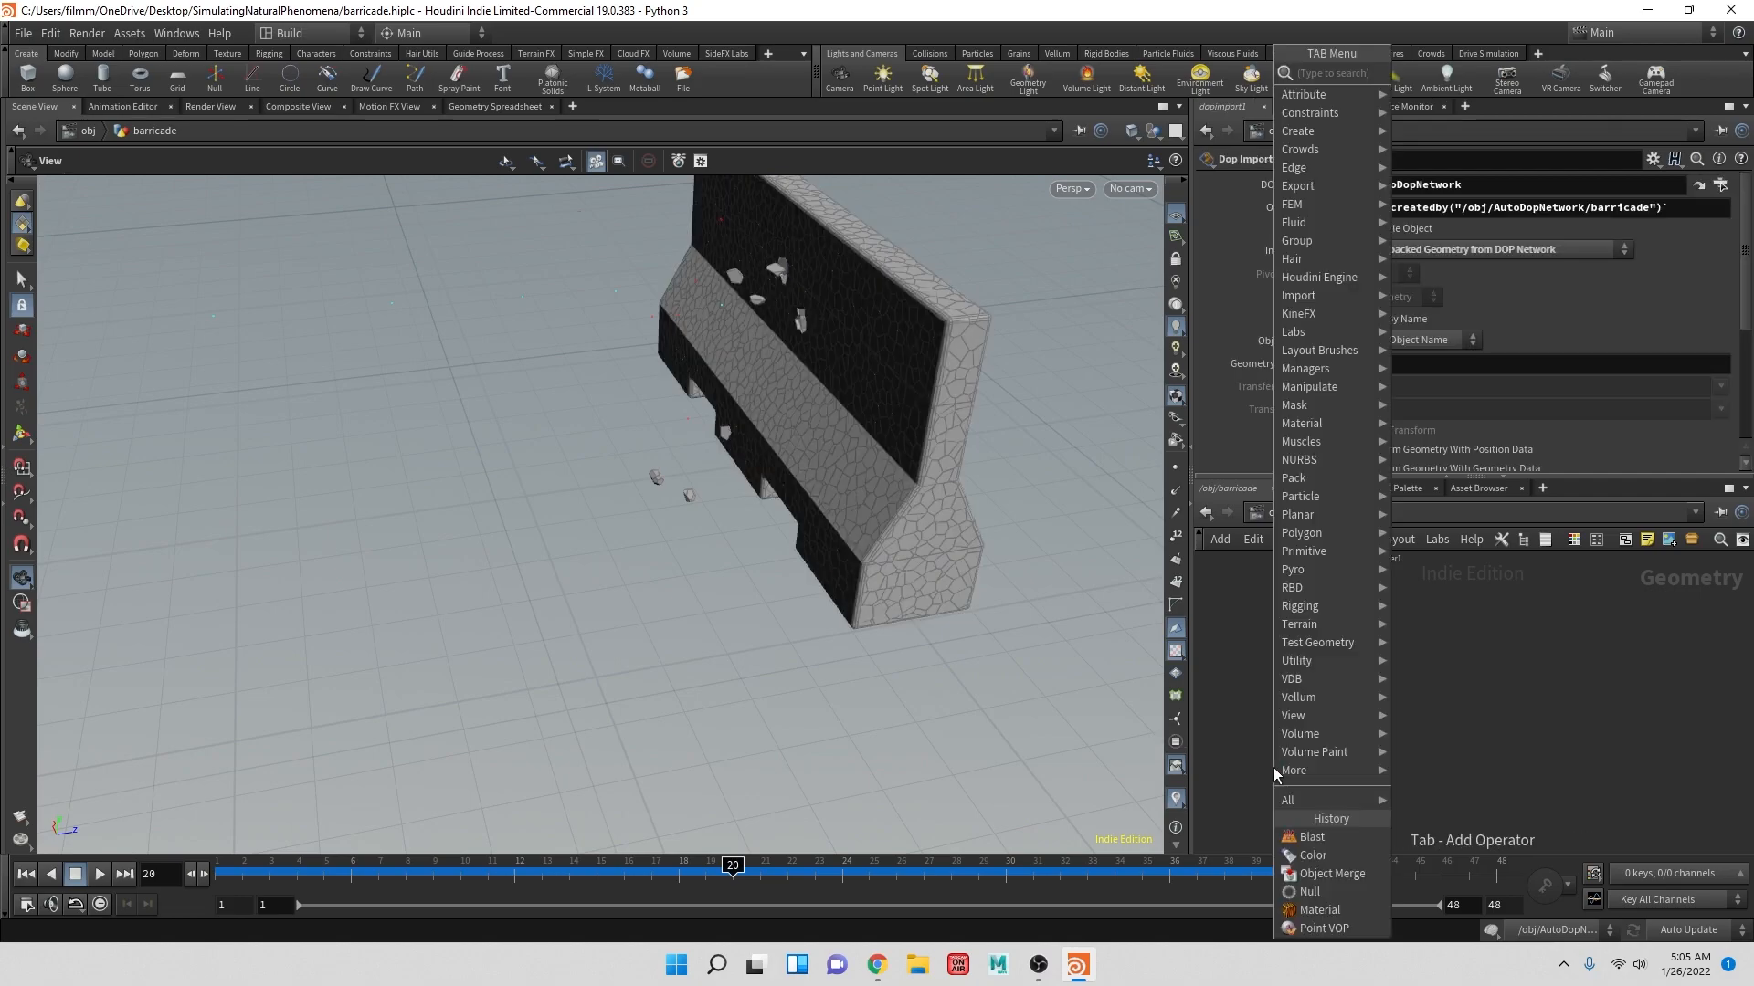
pyautogui.write('color')
pyautogui.press('Return')
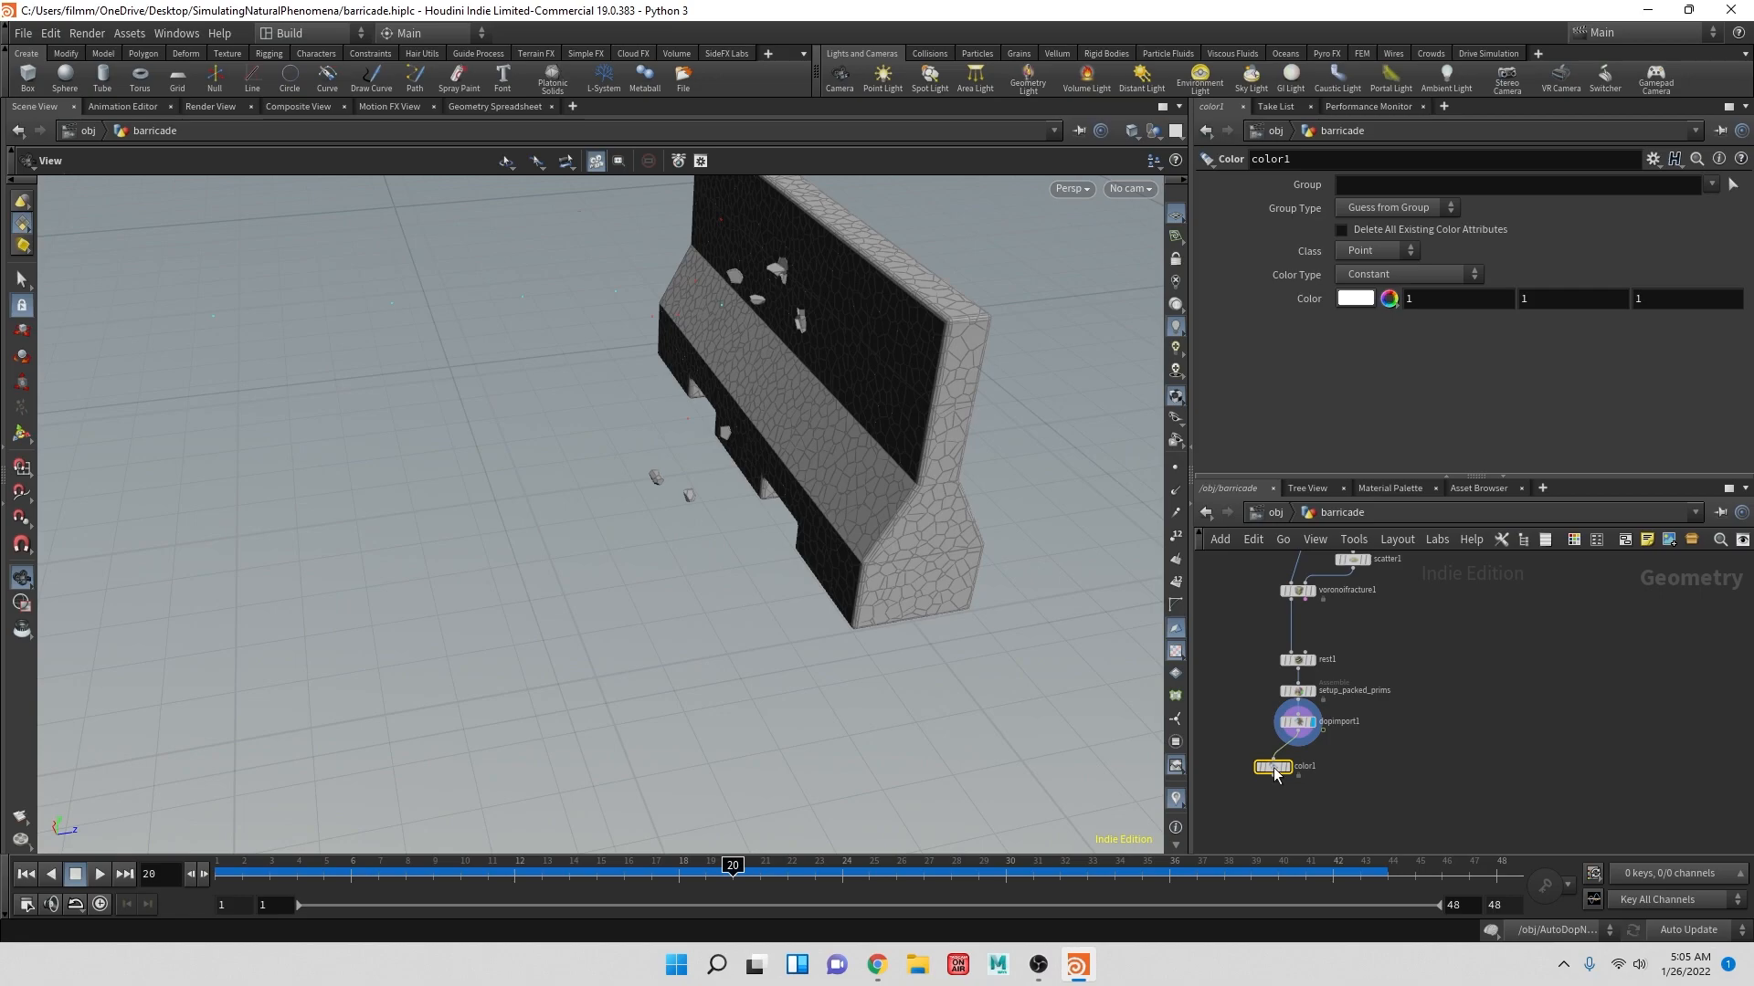
pyautogui.click(1711, 185)
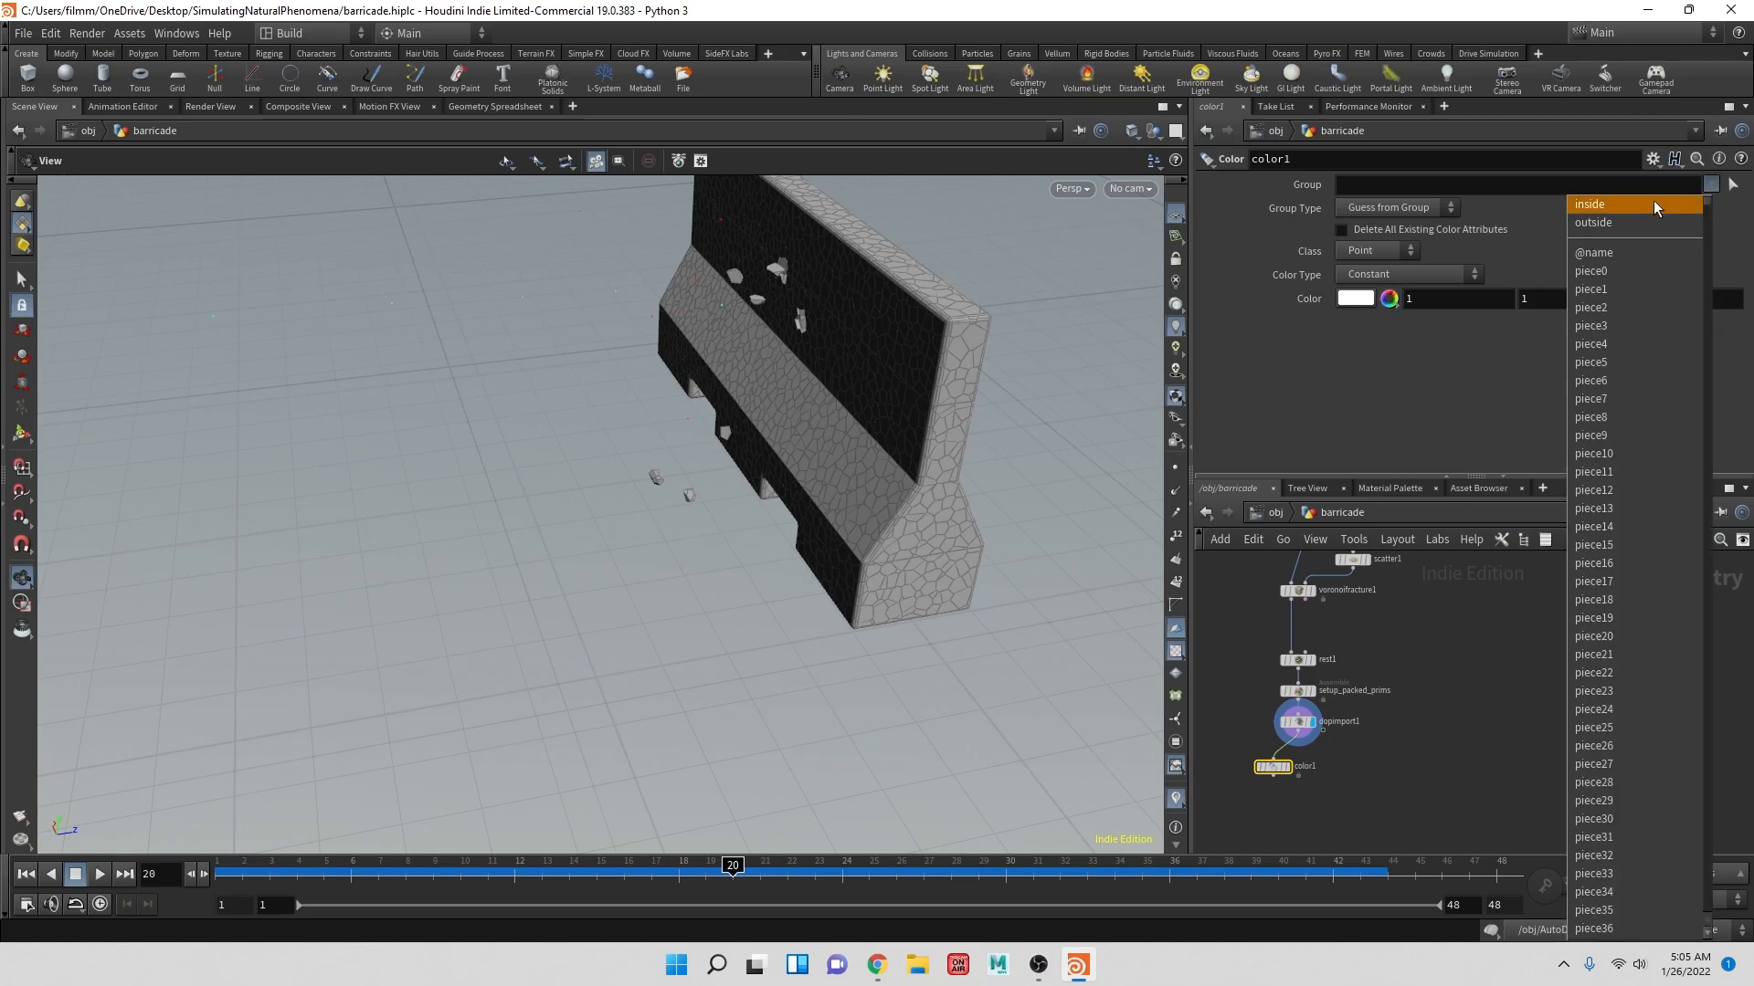
pyautogui.click(1639, 221)
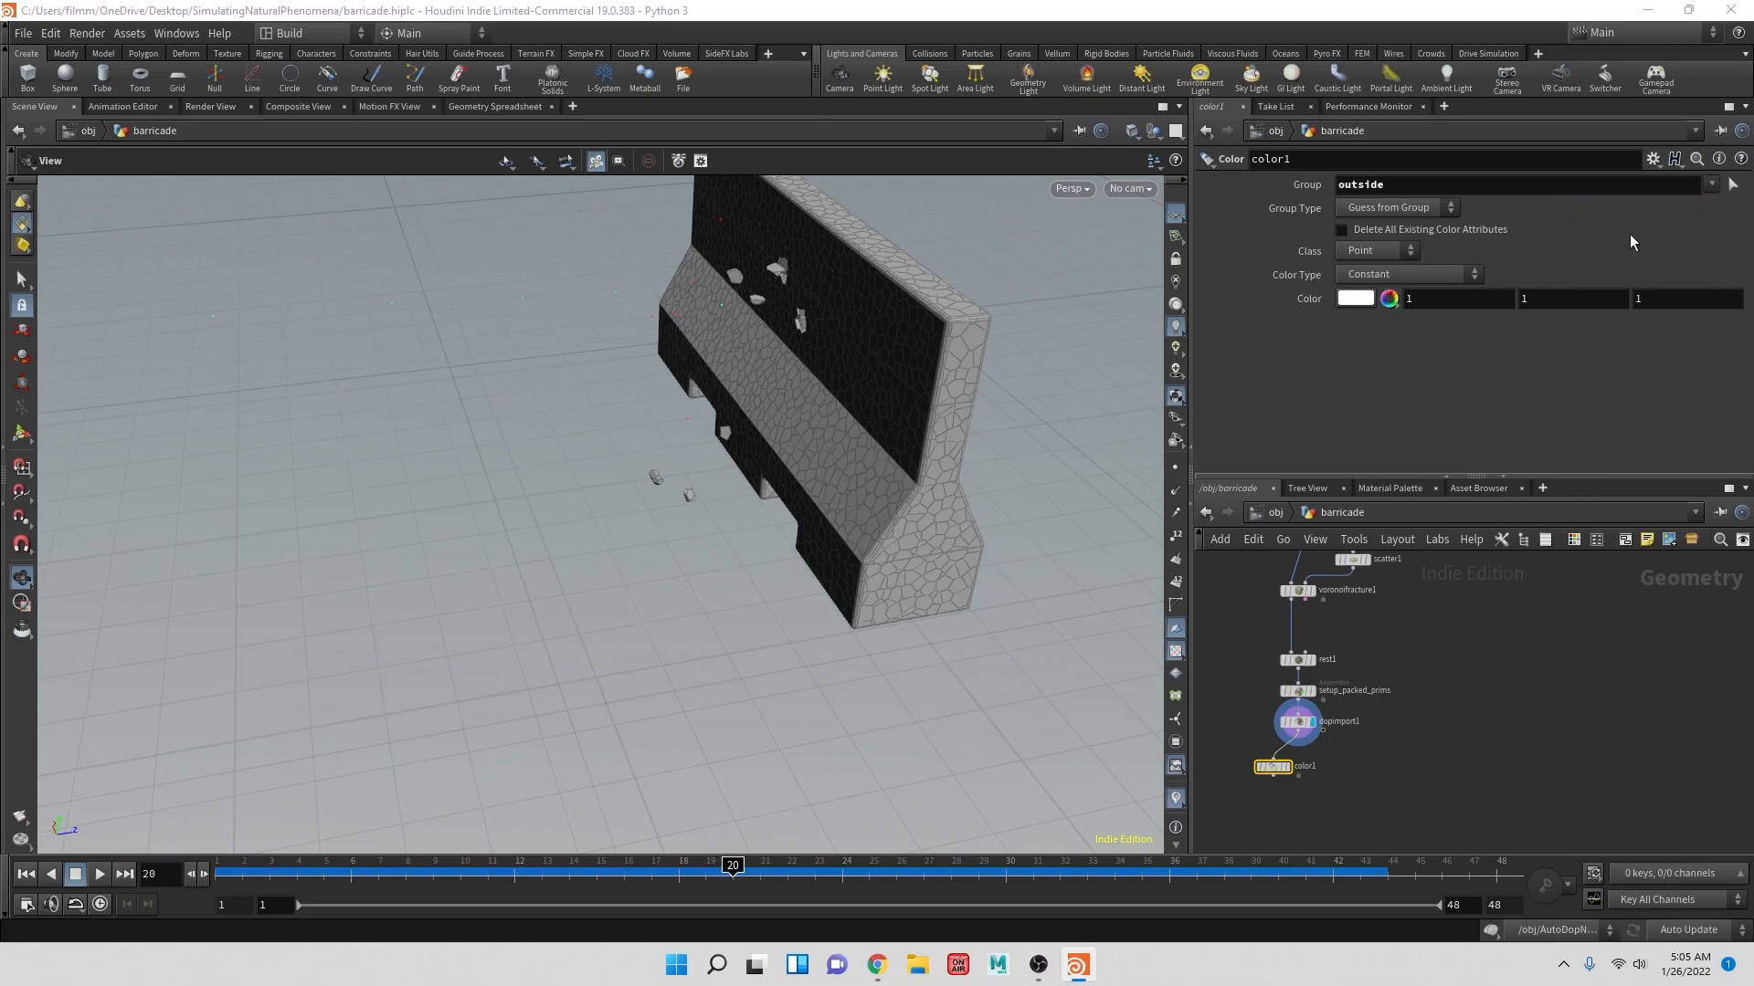
# - Set color1's color to dark grey (0.05, 0.05, 0.05) and display the node in the viewport
pyautogui.click(1352, 298)
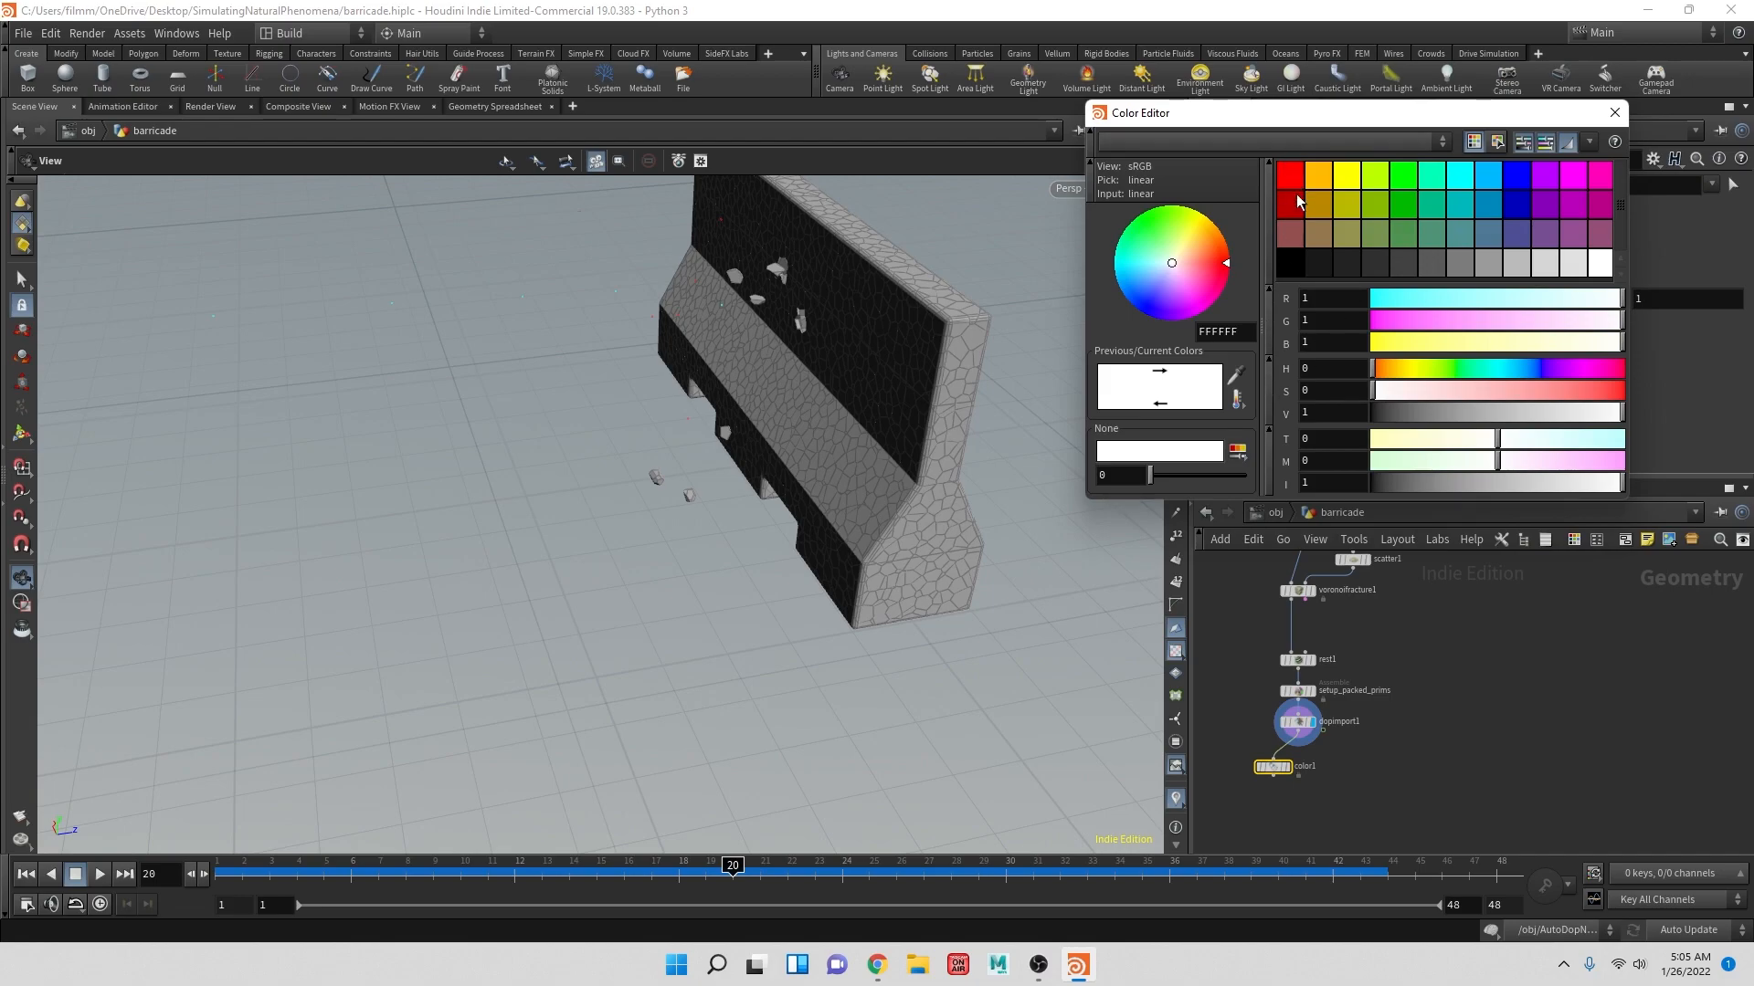
pyautogui.click(1455, 263)
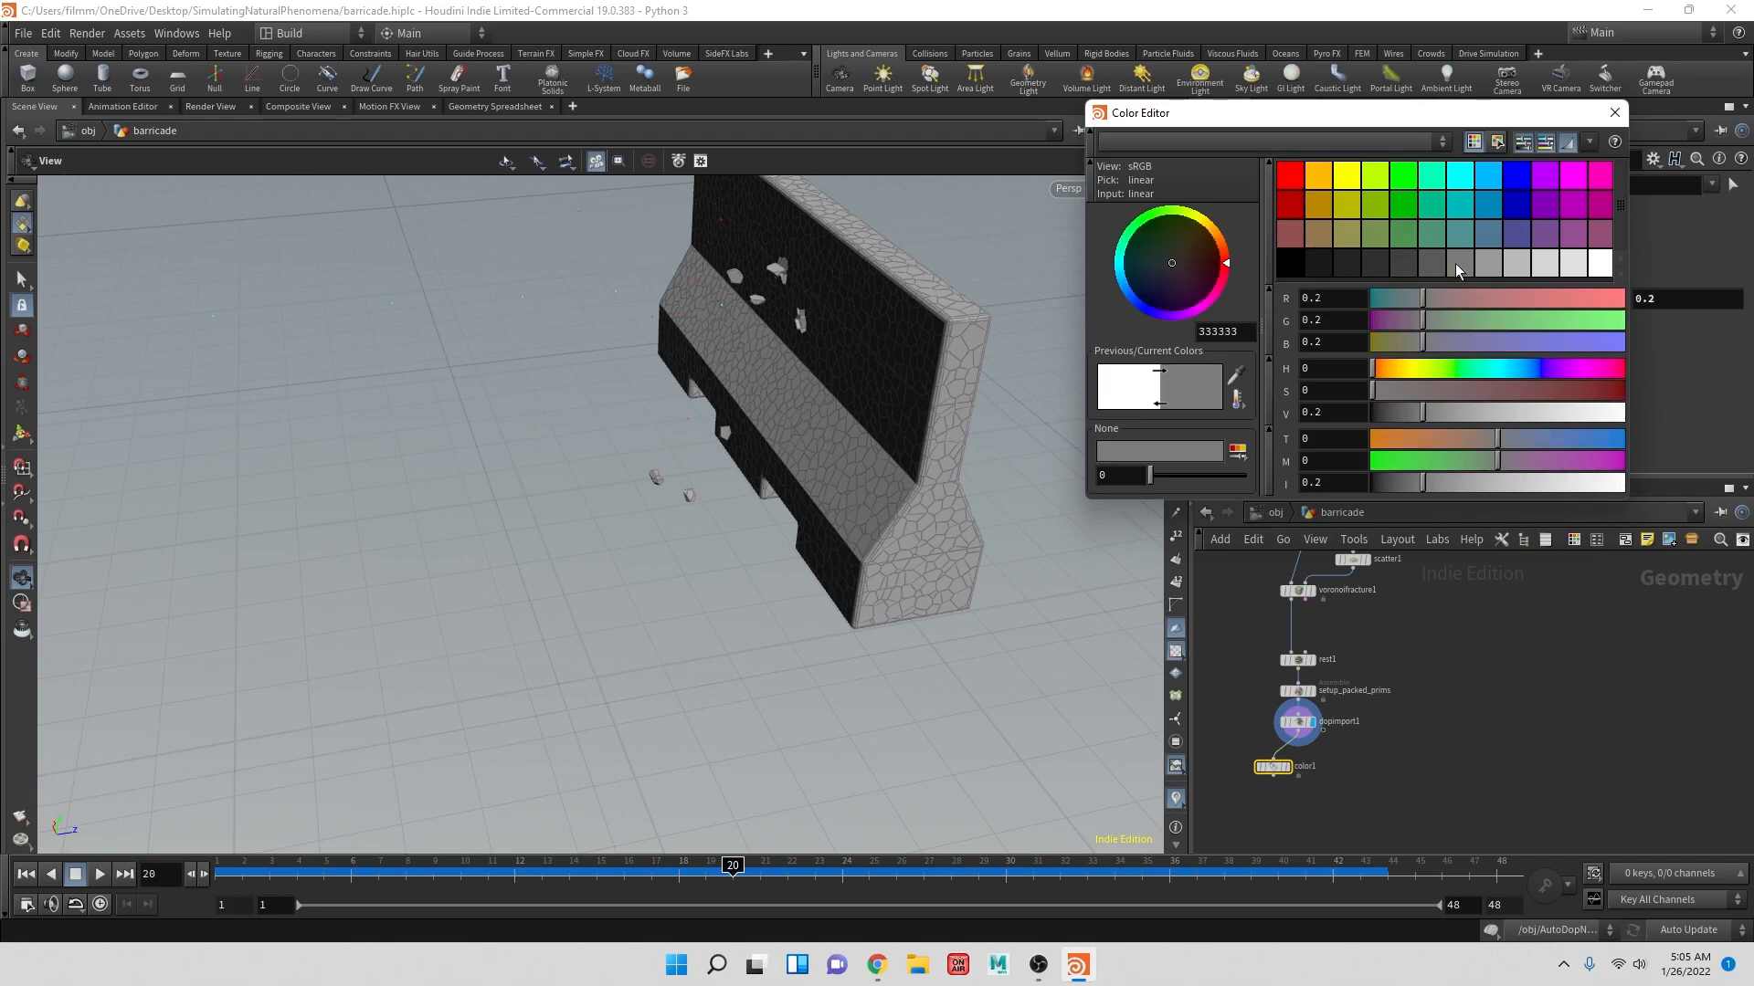
pyautogui.click(1374, 264)
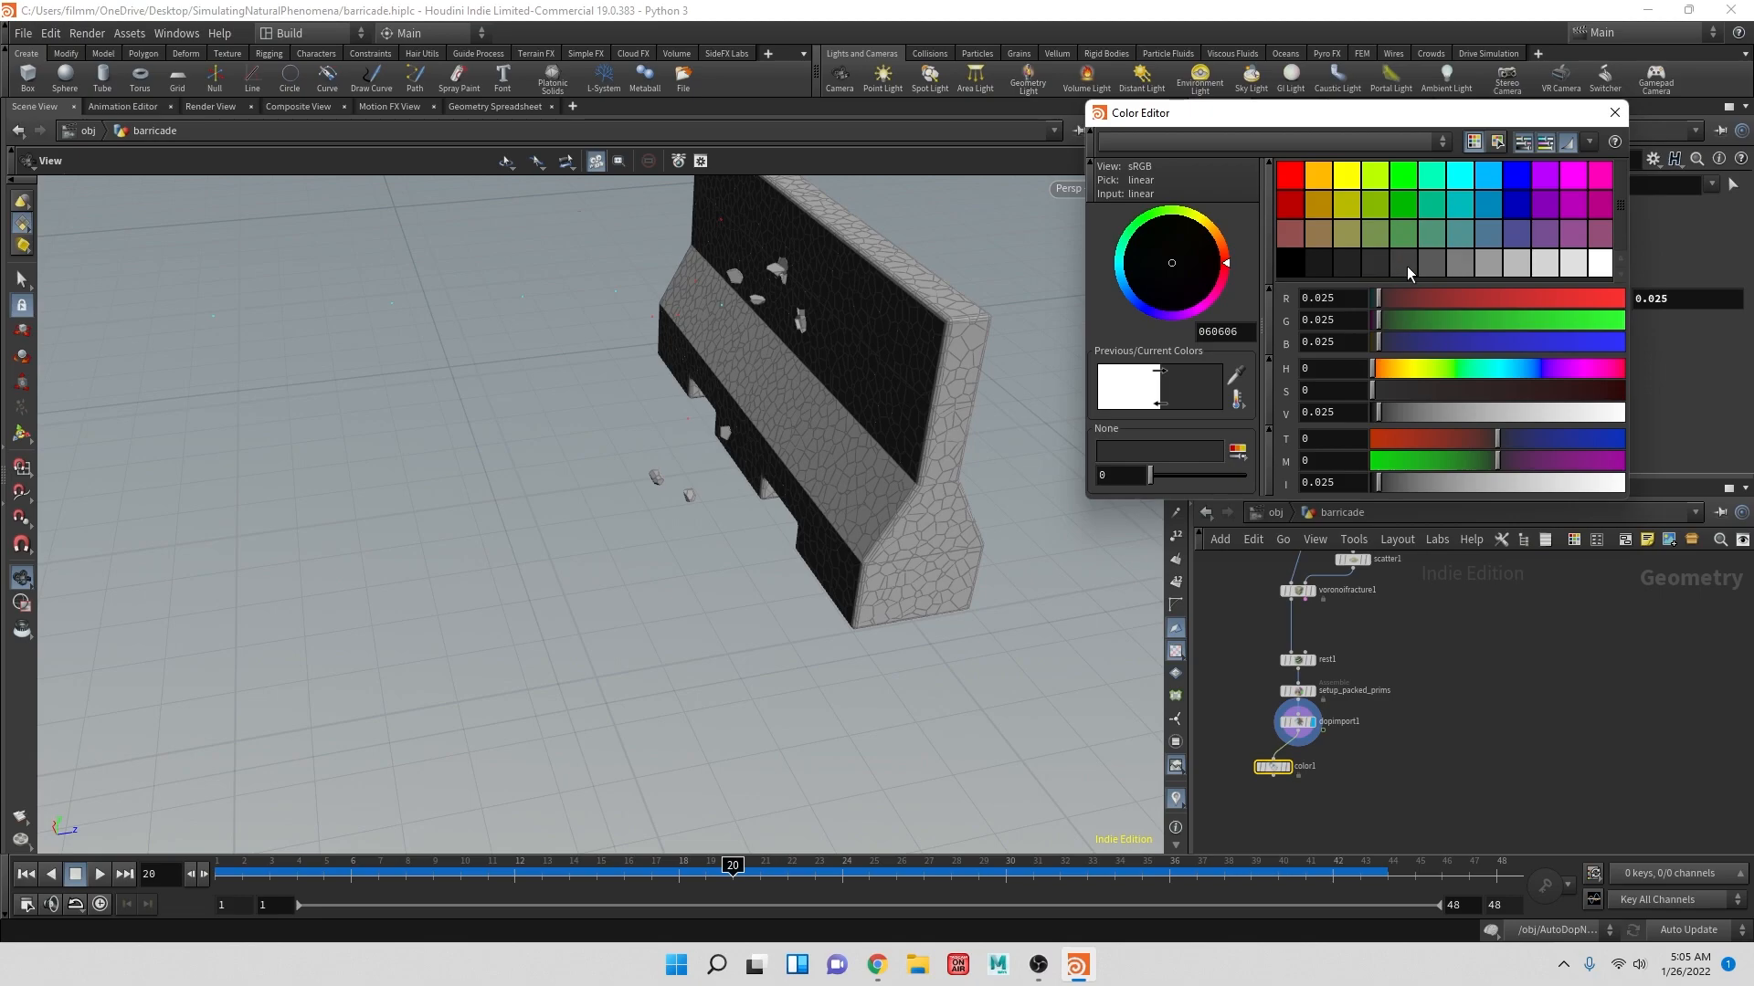
pyautogui.click(1406, 266)
pyautogui.moveTo(851, 484); pyautogui.dragTo(907, 453)
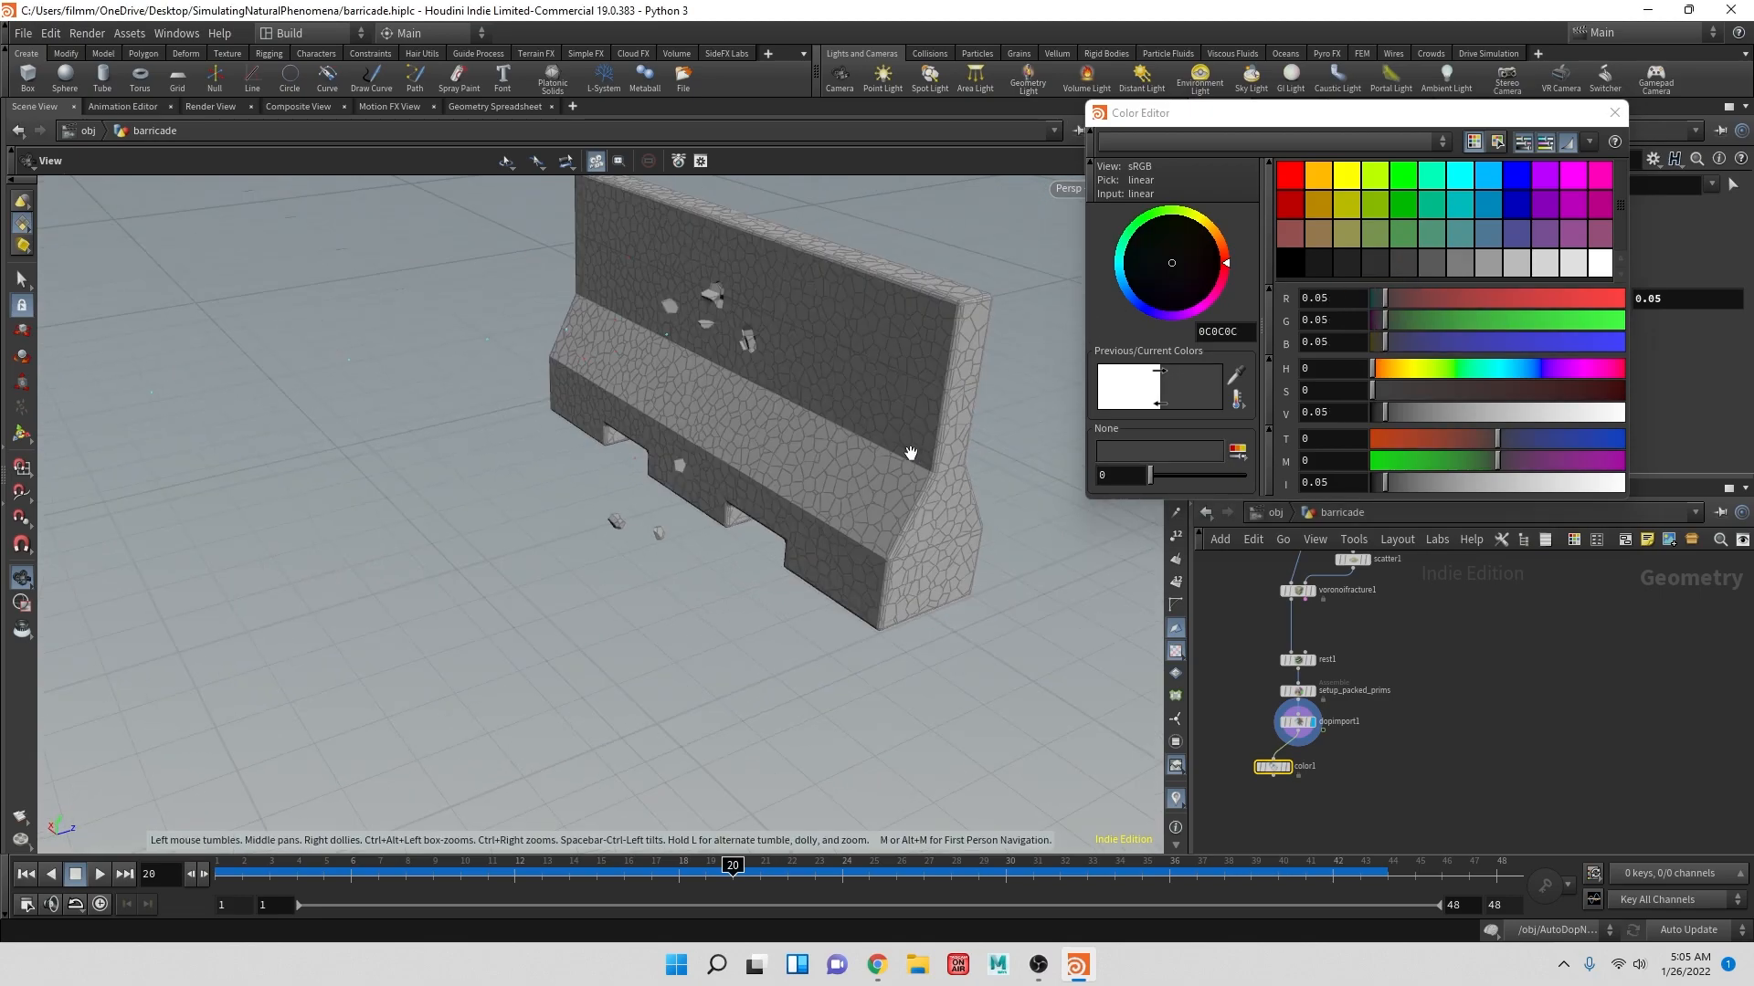
pyautogui.click(1286, 767)
pyautogui.moveTo(771, 337); pyautogui.dragTo(818, 352)
# - Append a second Color node below color1 and make it the displayed node
pyautogui.press('Tab')
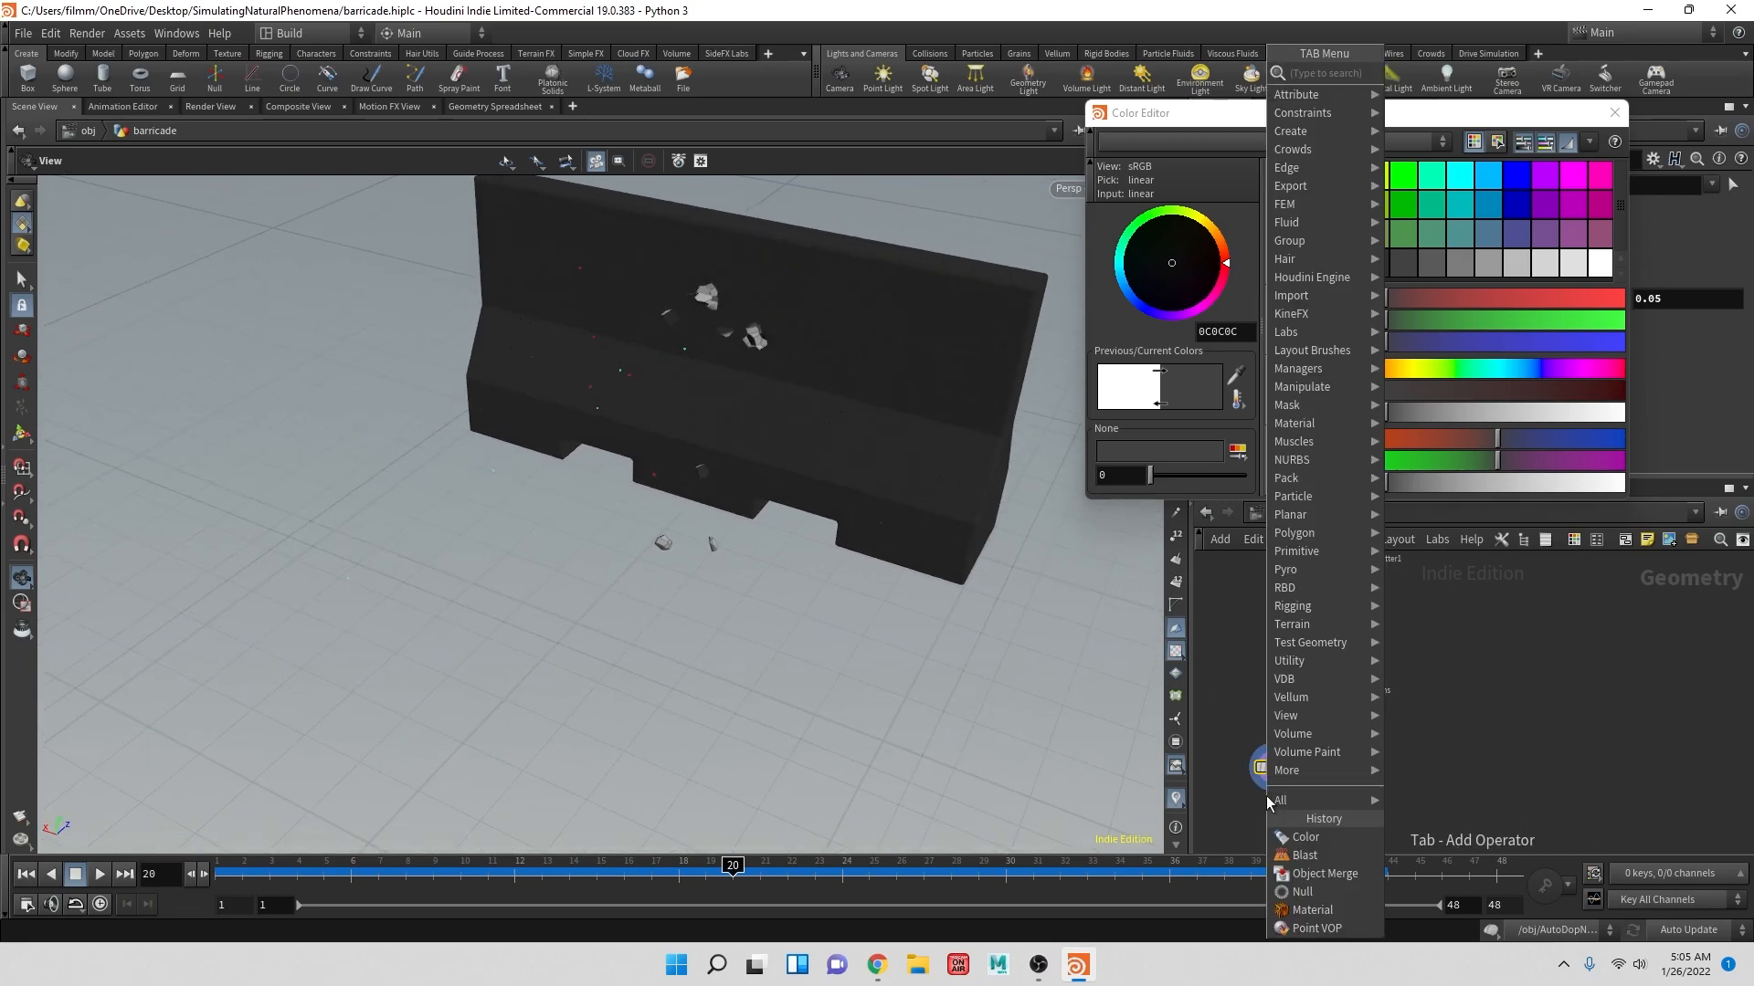
pyautogui.write('c')
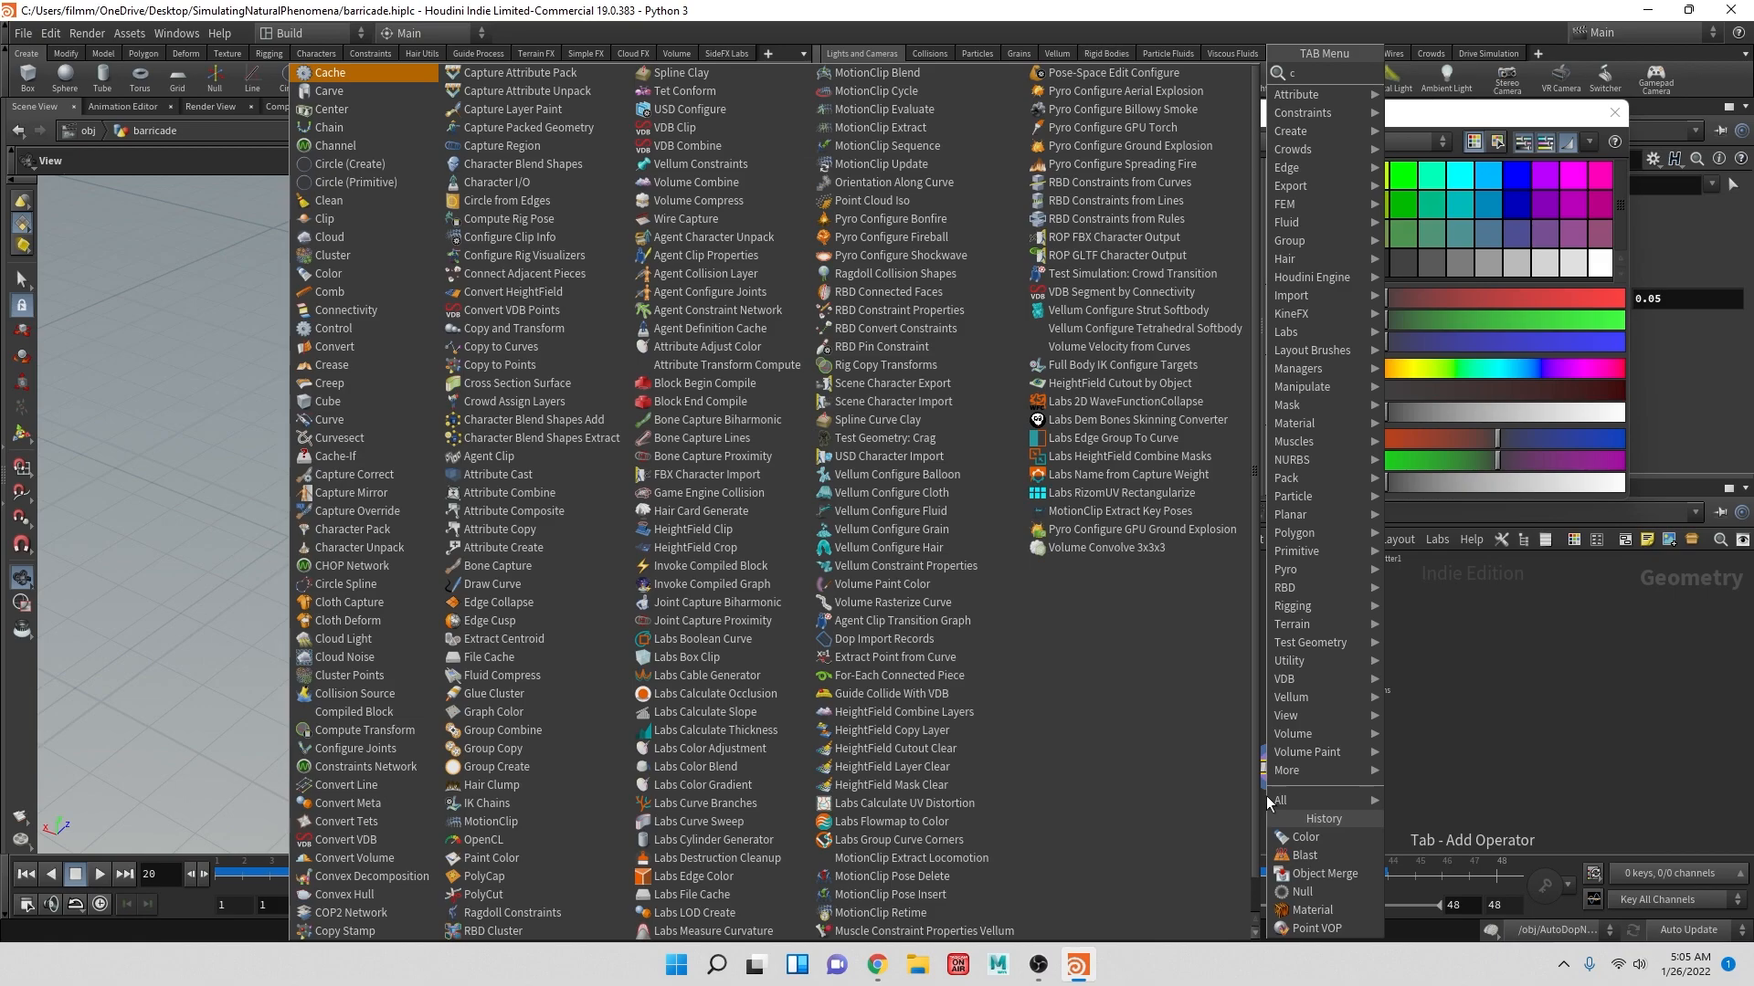
pyautogui.write('olor')
pyautogui.press('Return')
pyautogui.click(1268, 804)
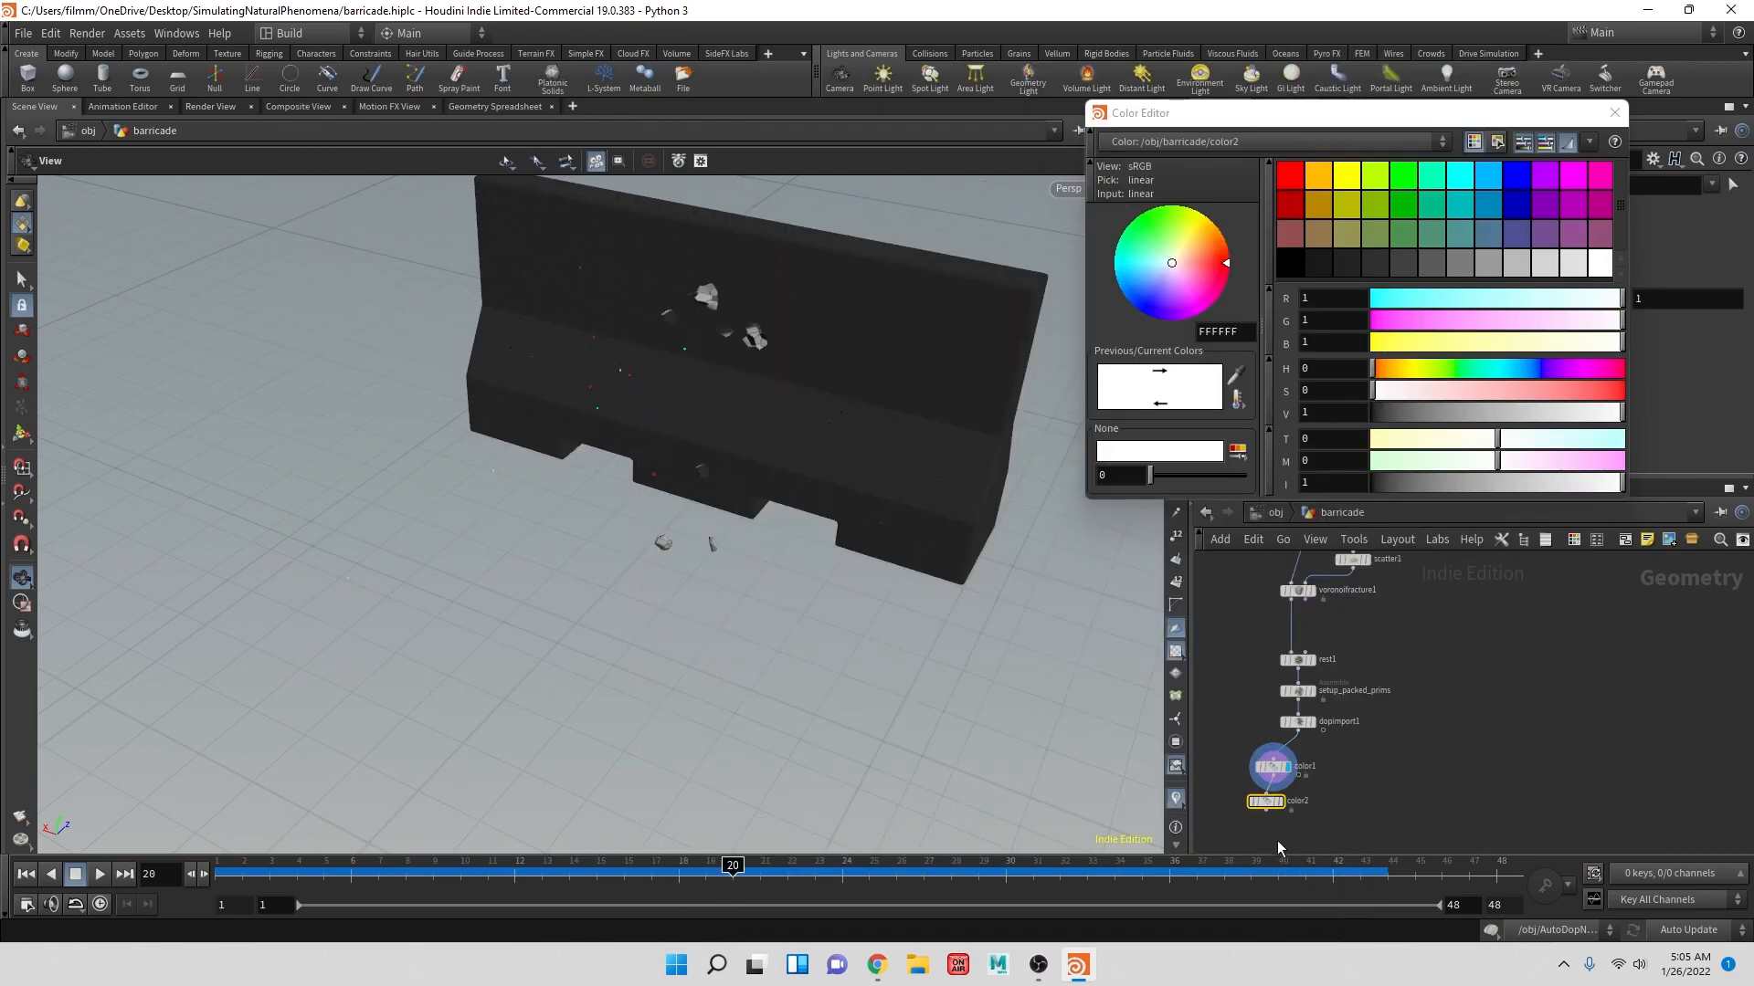
pyautogui.click(1278, 802)
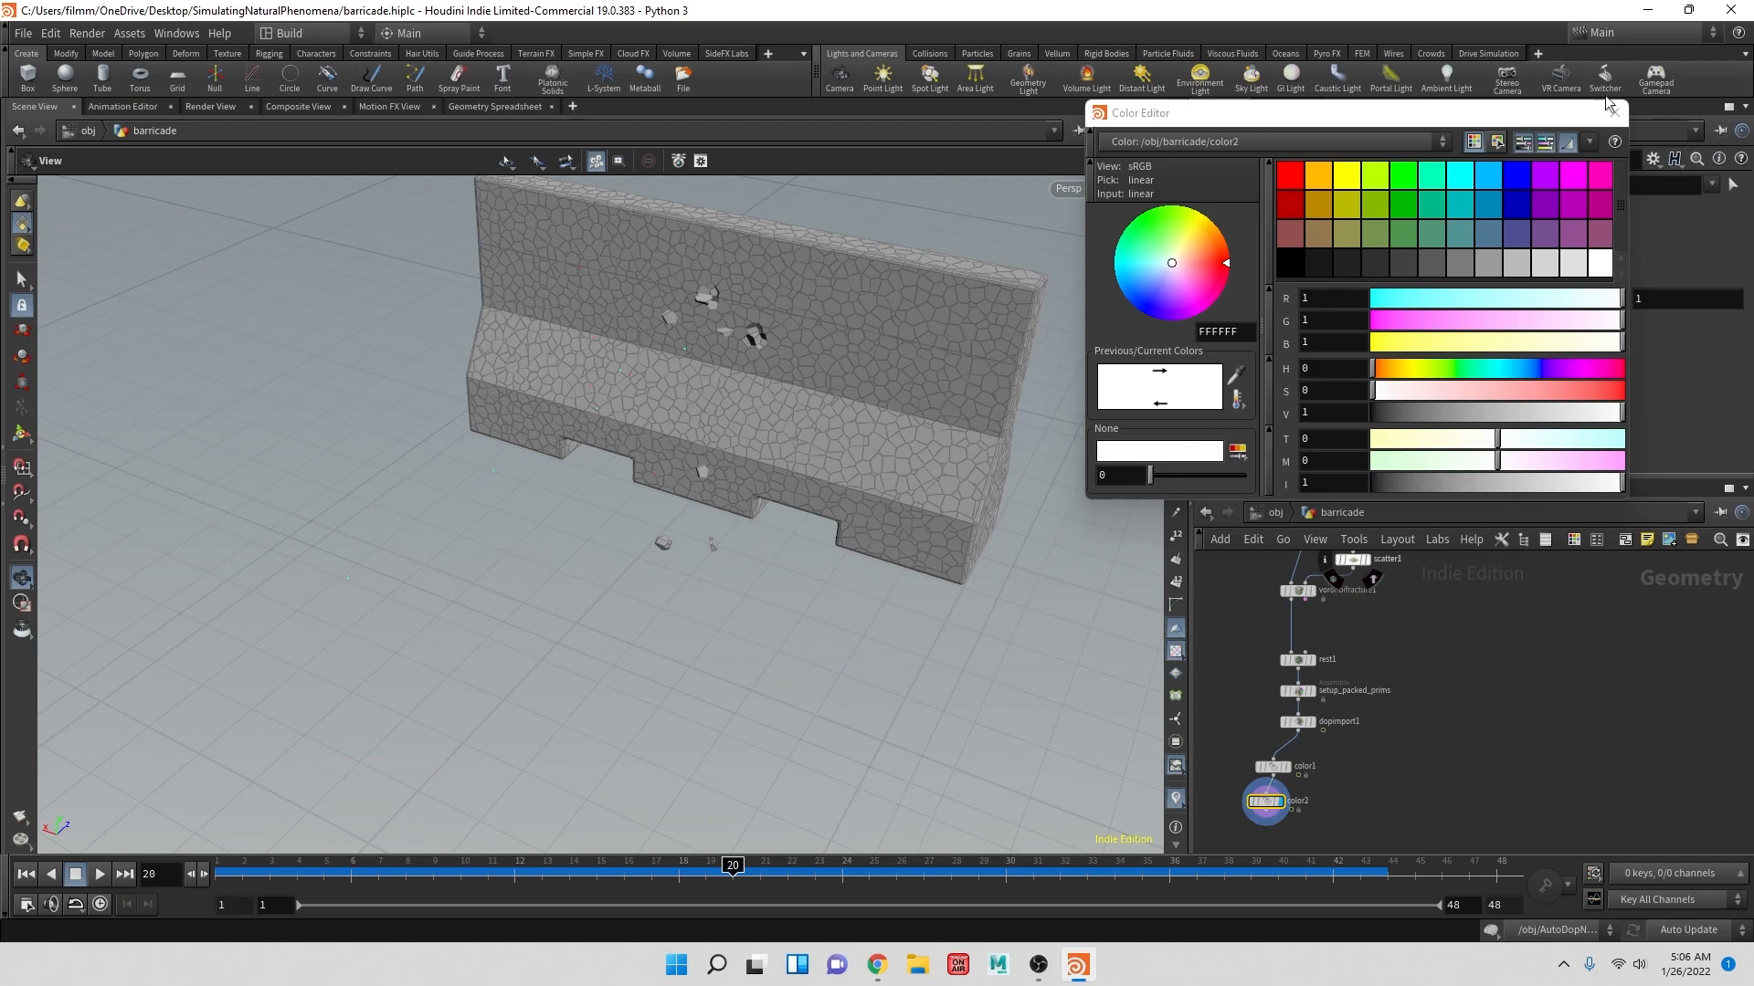
# - Limit color2 to the inside group and set its color to mid grey (0.5, 0.5, 0.5)
pyautogui.click(1615, 112)
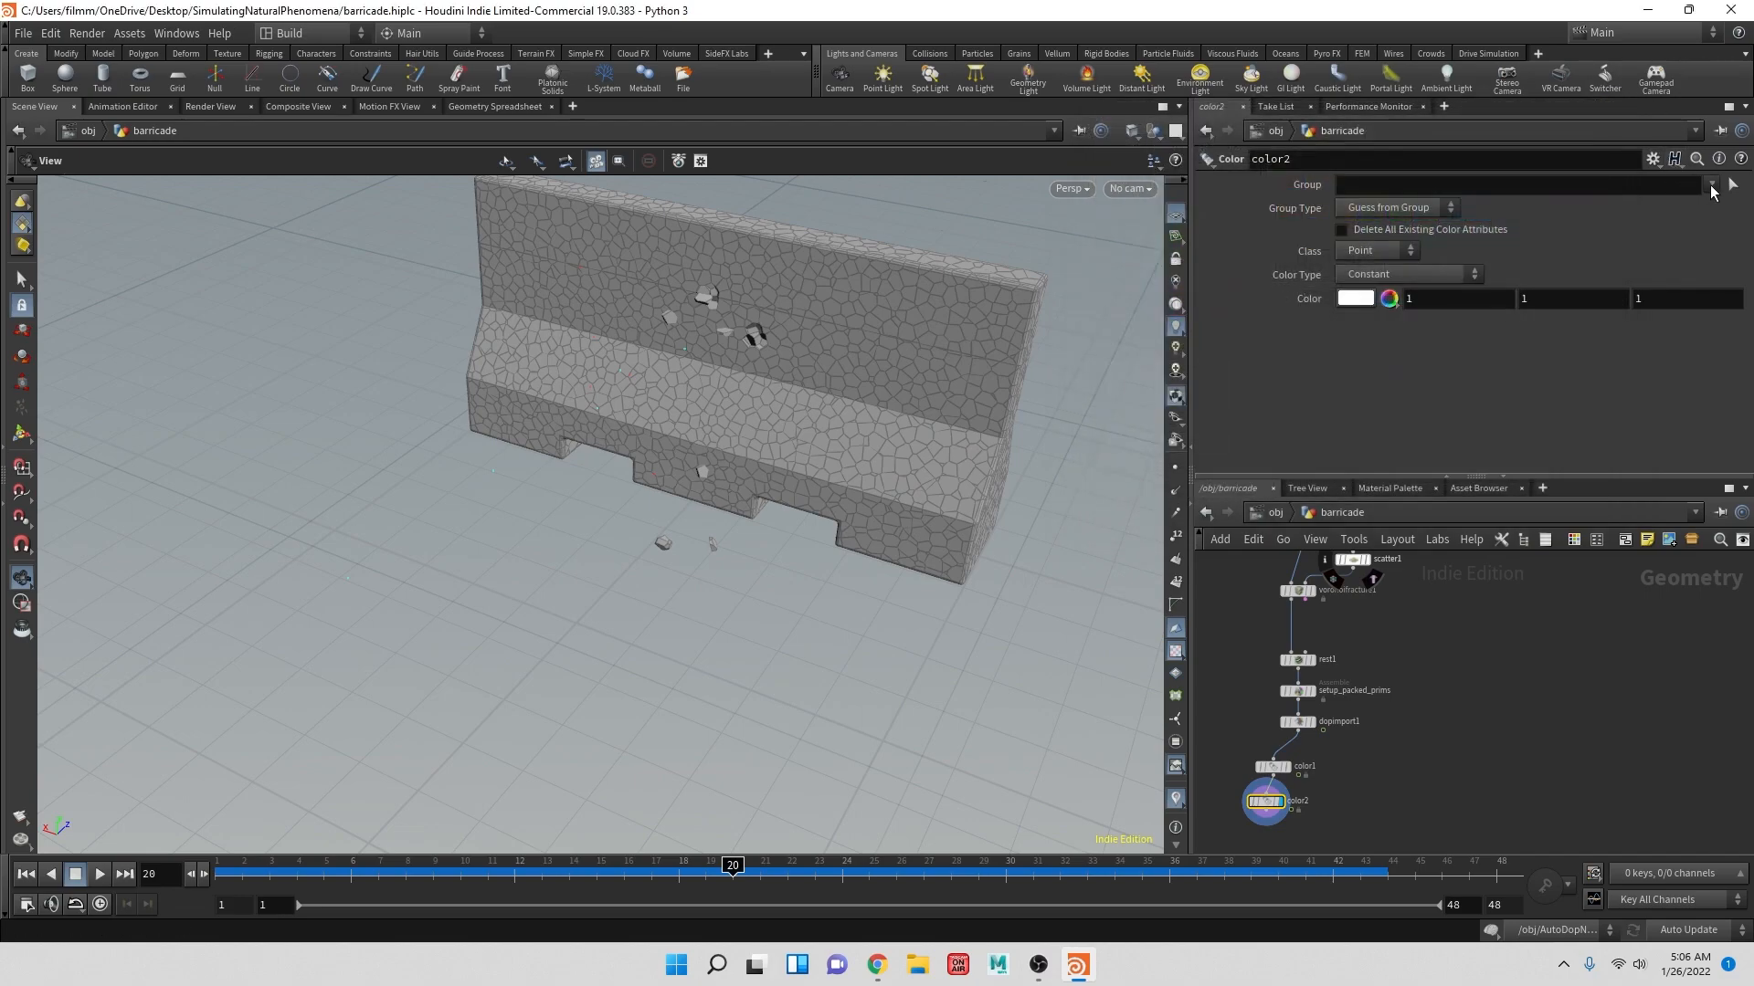
pyautogui.click(1712, 185)
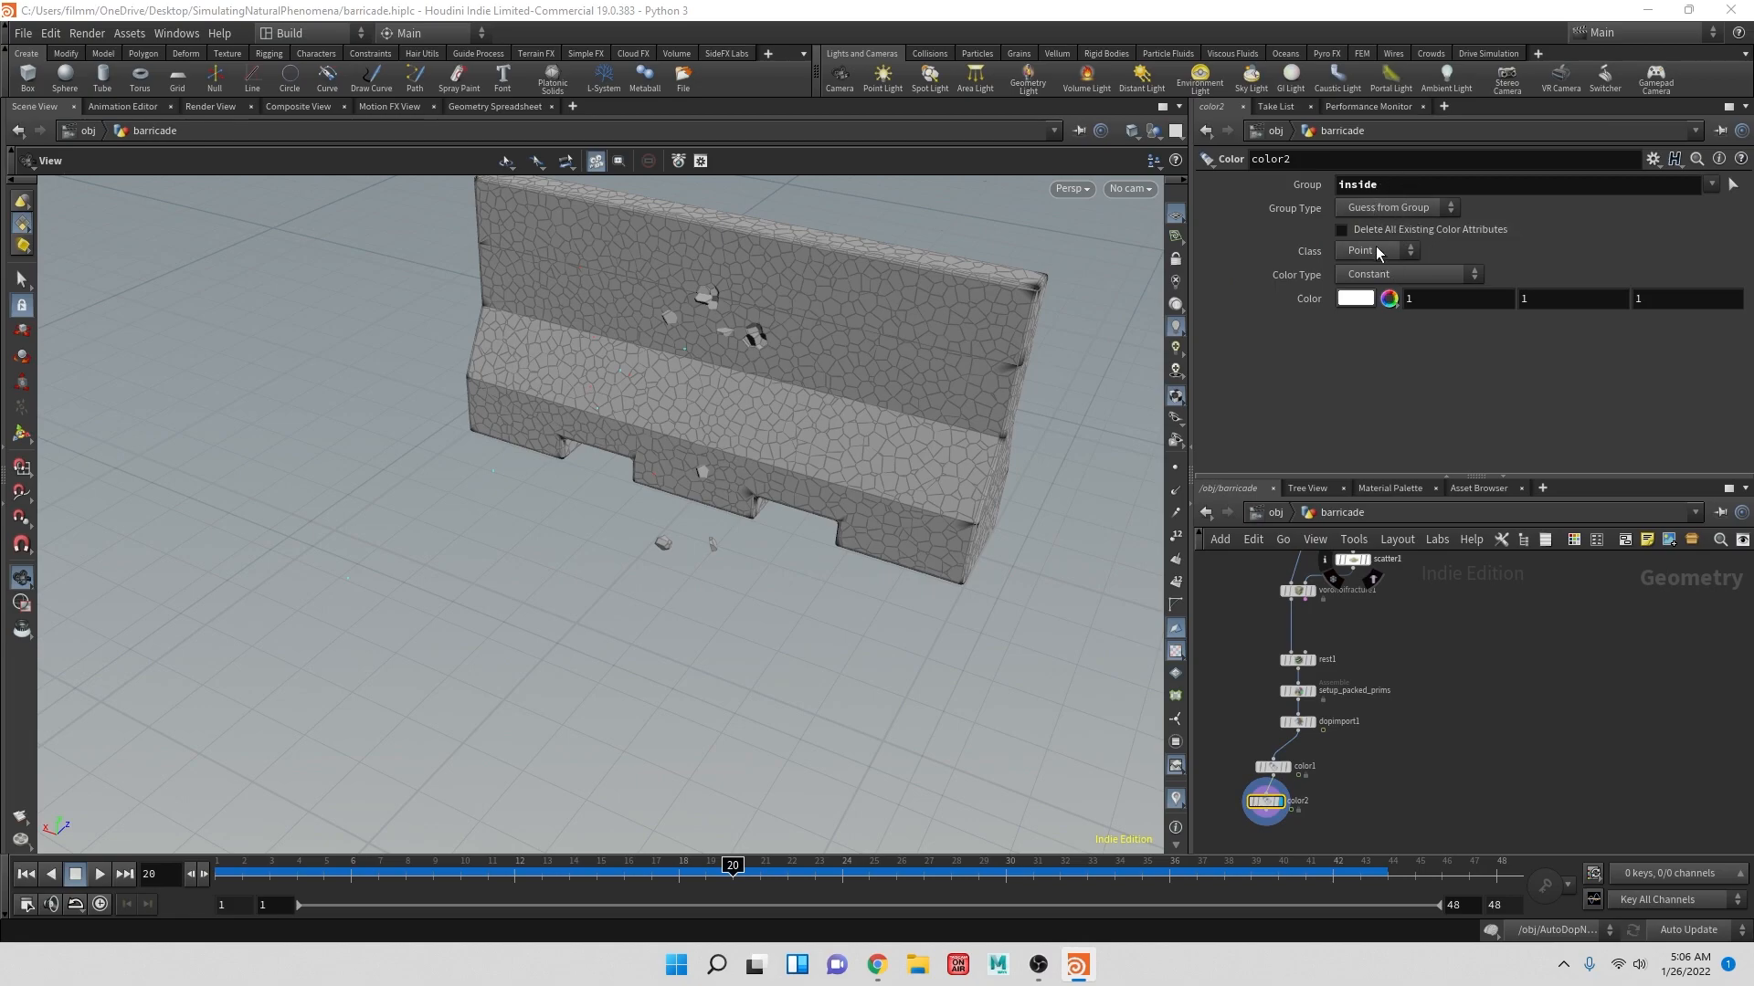
pyautogui.click(1355, 298)
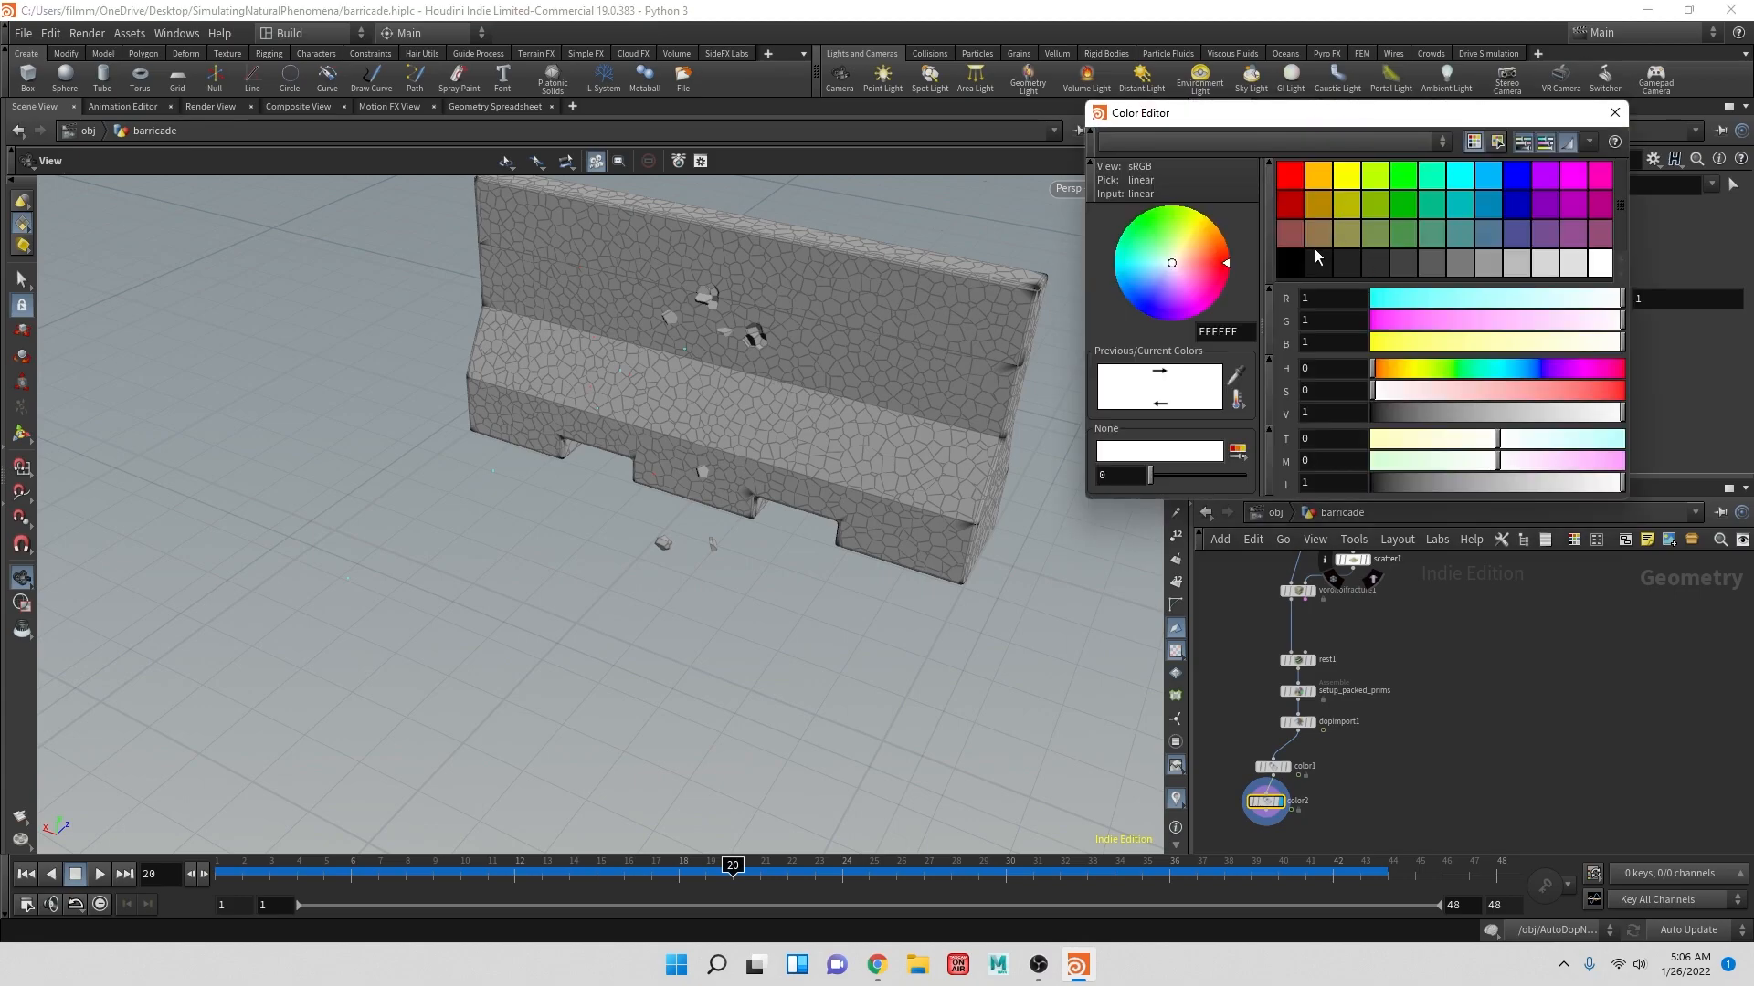
pyautogui.click(1521, 262)
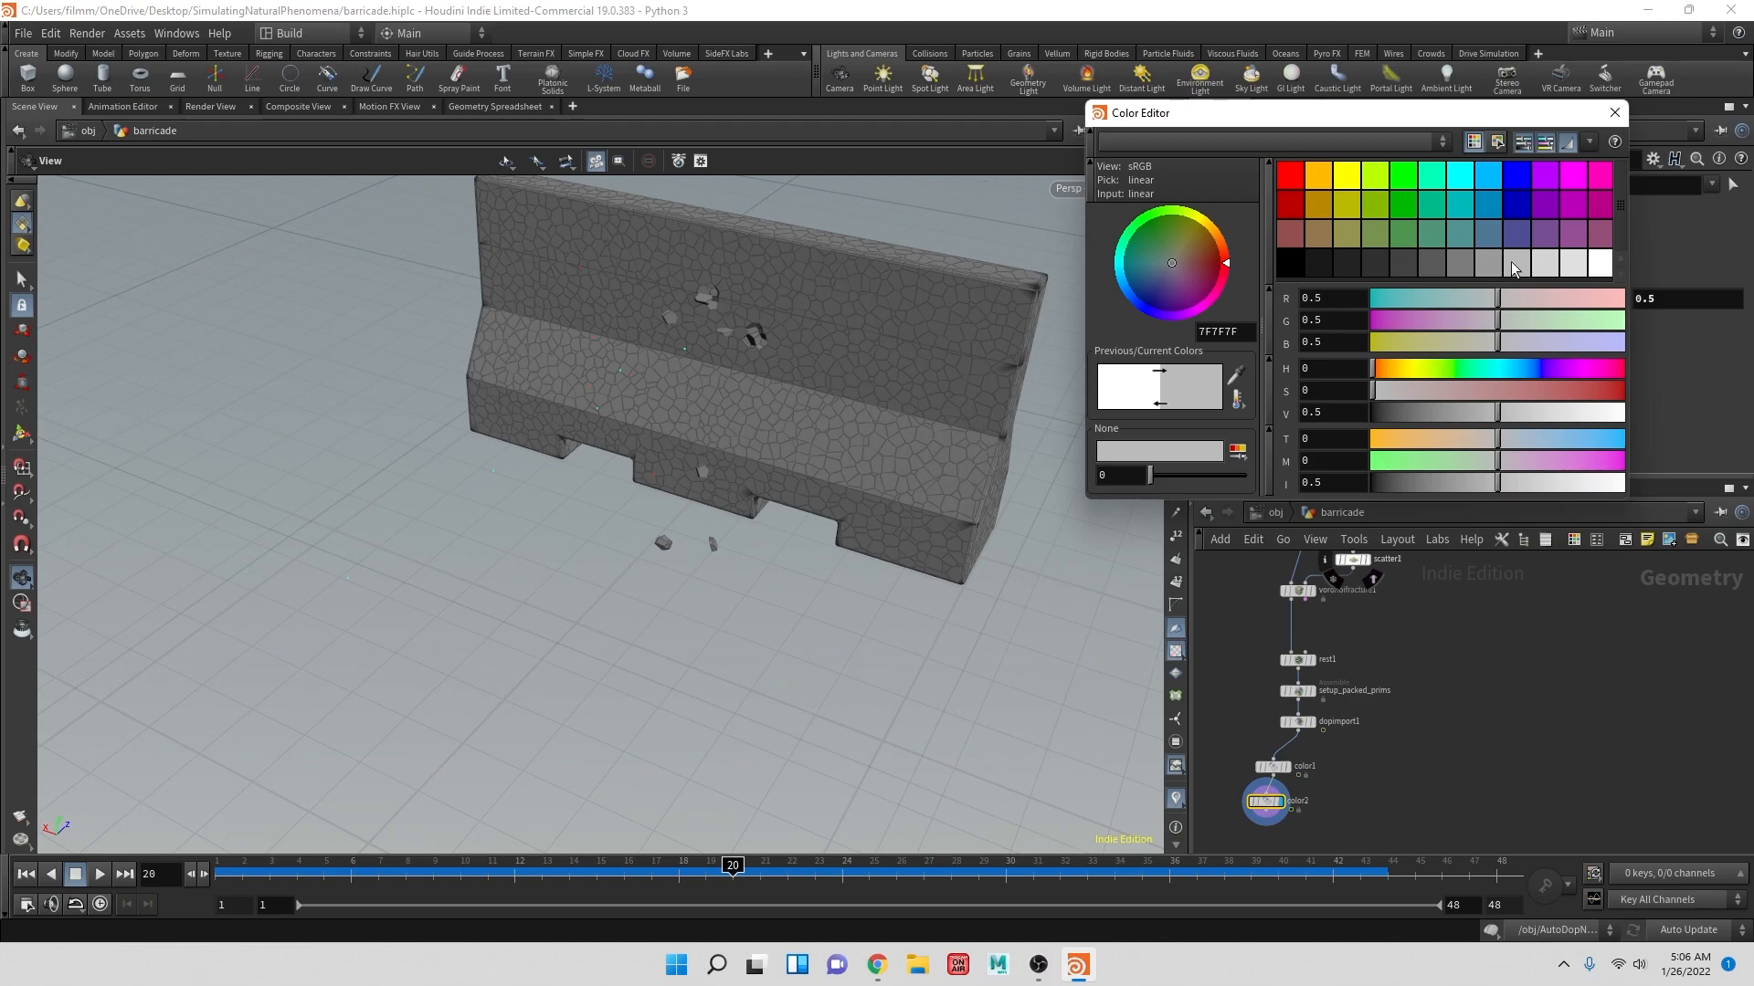
pyautogui.click(1615, 112)
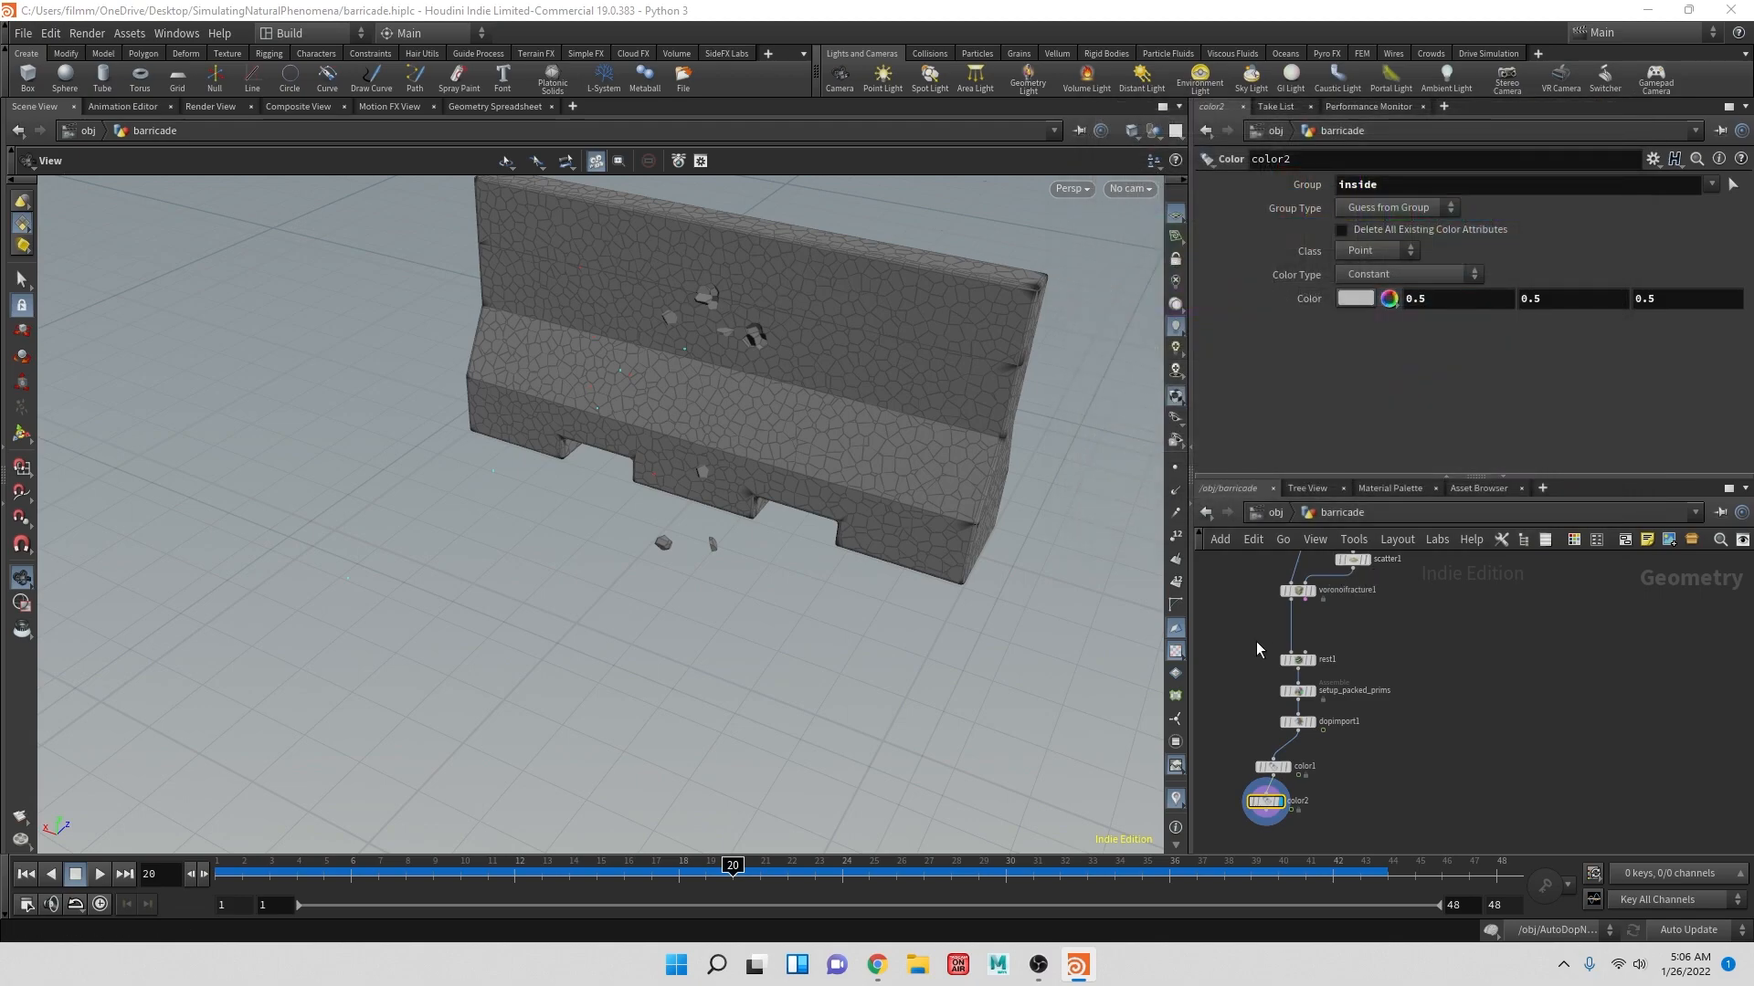
# - Compare the two Color nodes' settings and set color2's Class to Primitive
pyautogui.click(1273, 767)
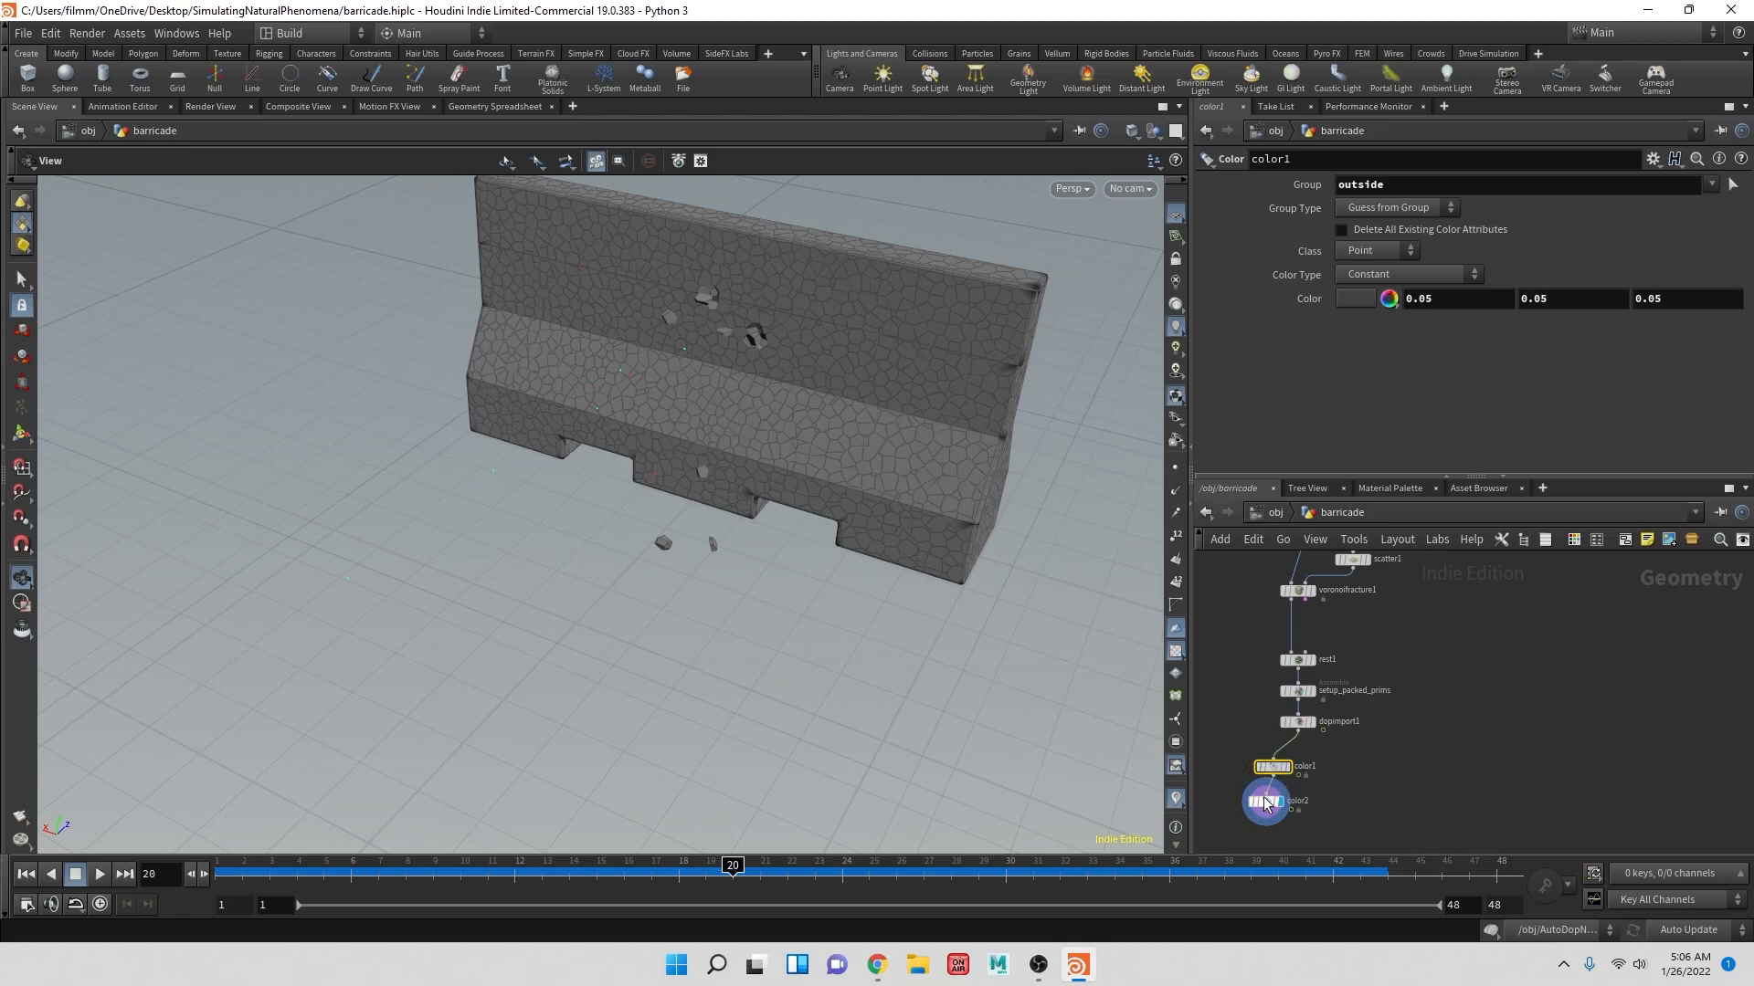
pyautogui.click(1265, 802)
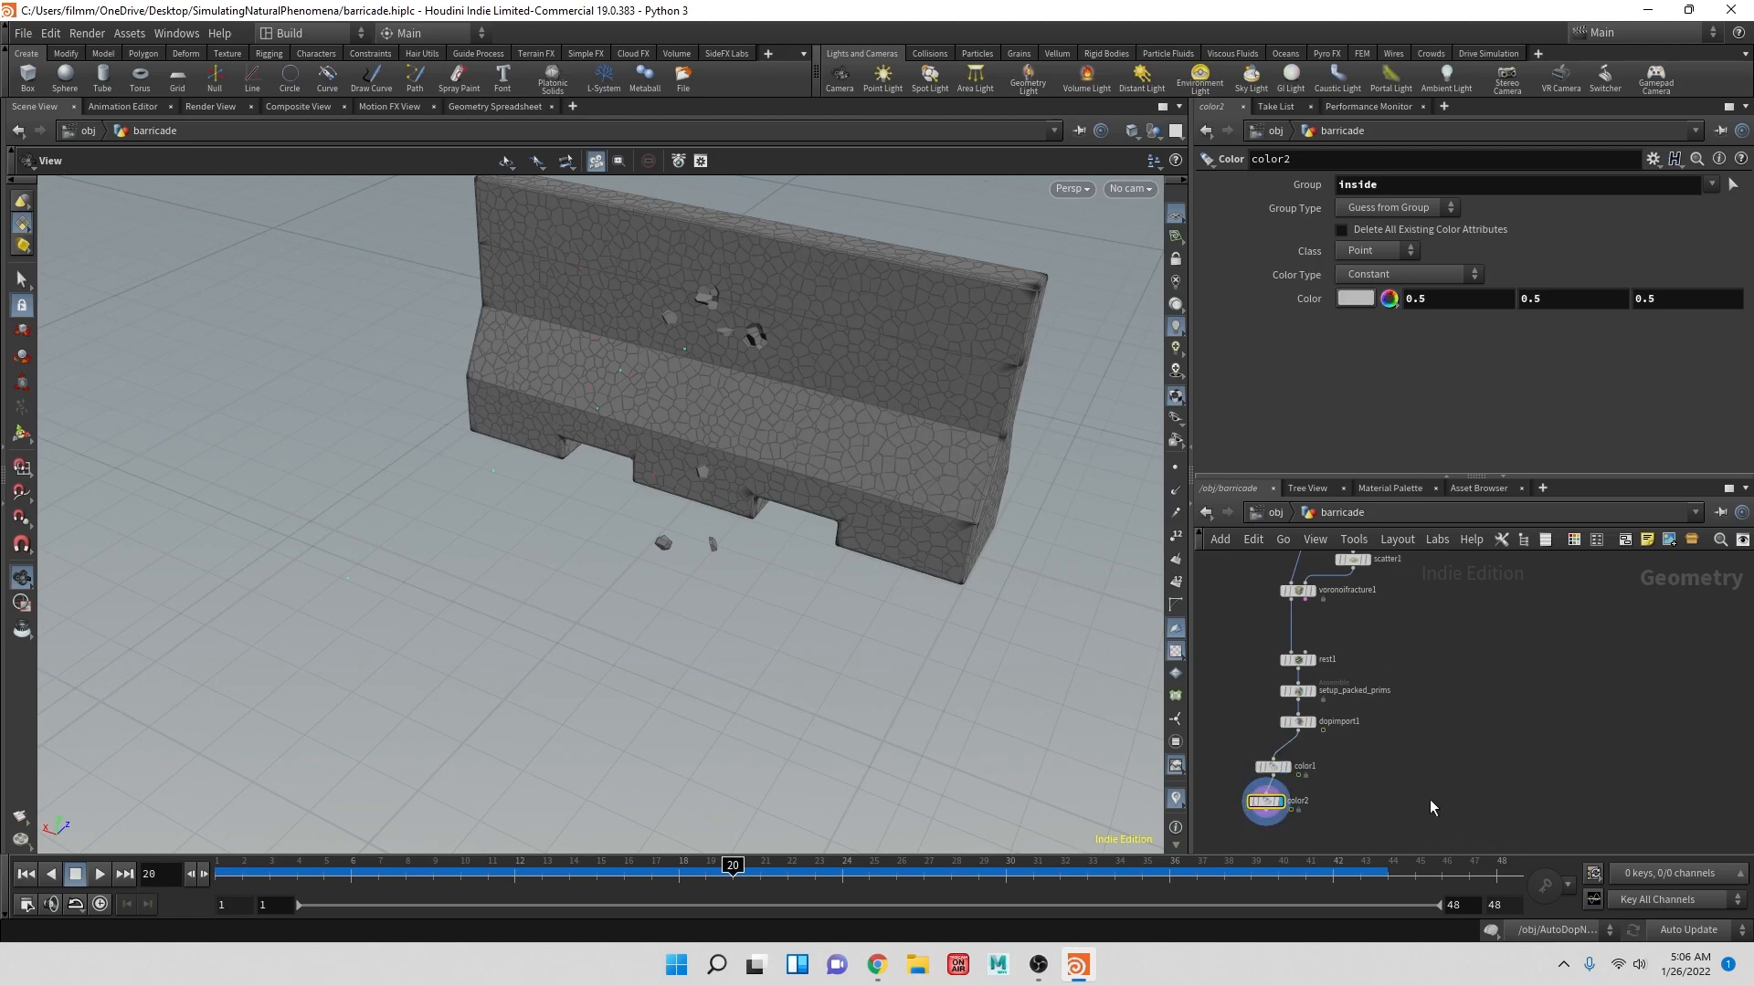
pyautogui.click(1395, 249)
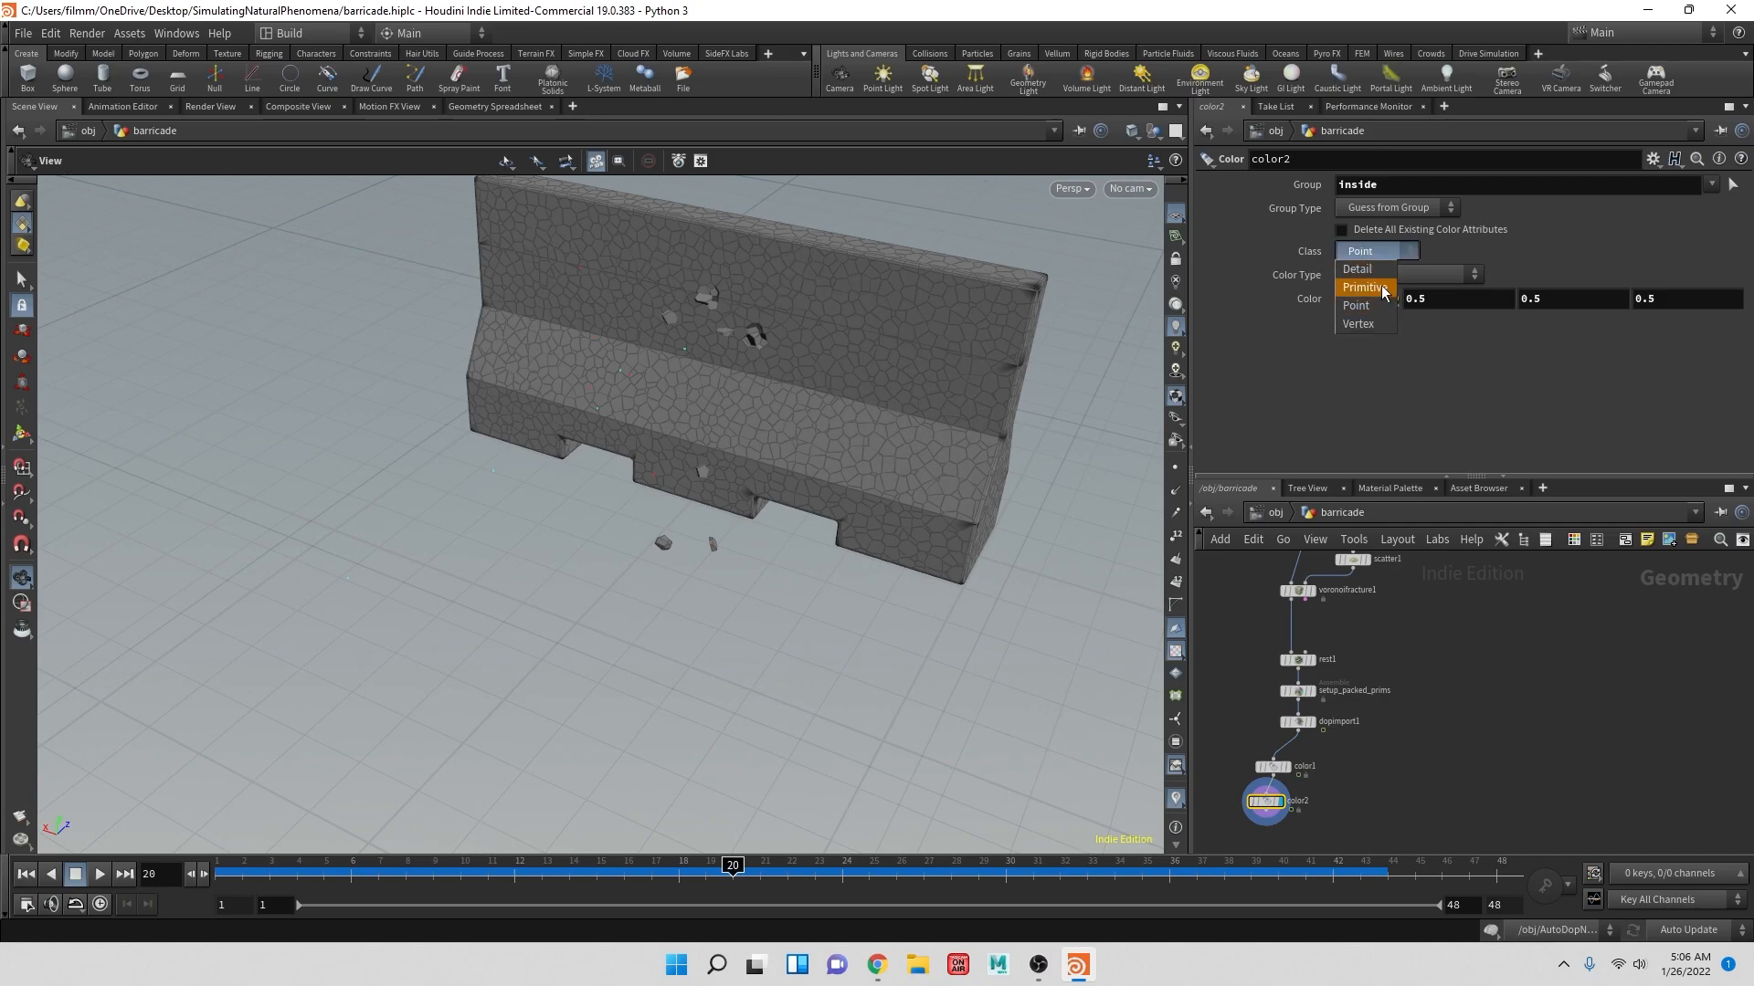
pyautogui.click(1379, 287)
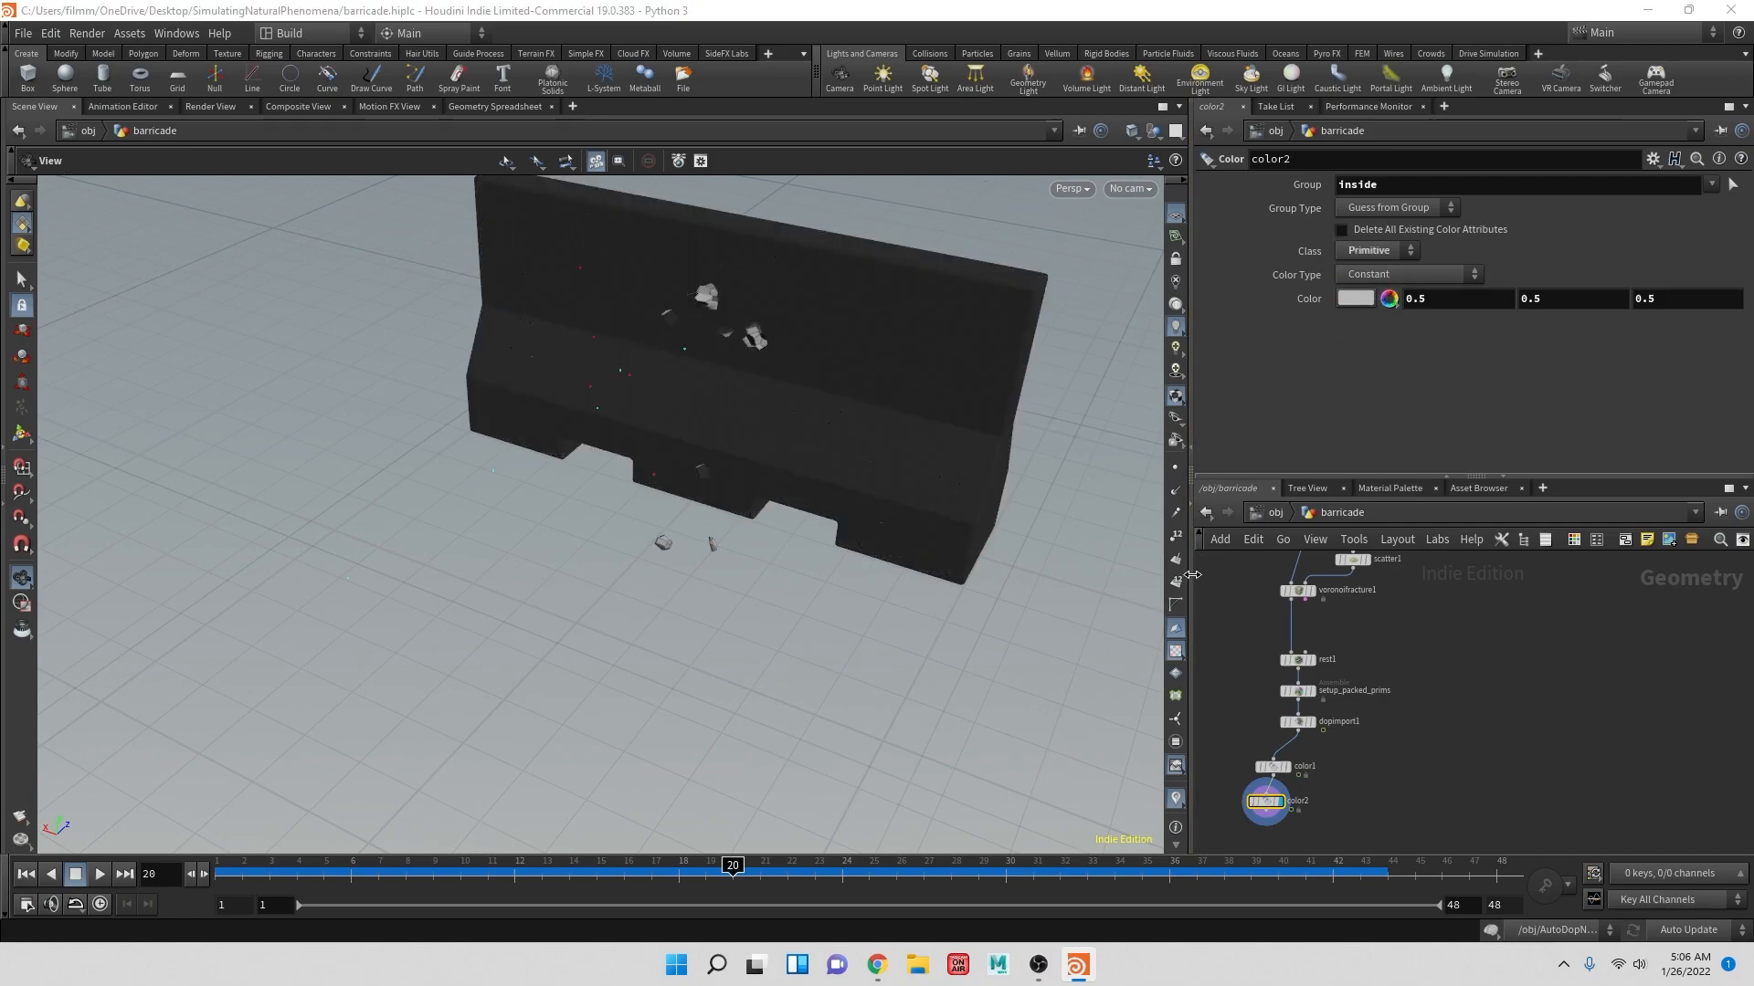
pyautogui.moveTo(858, 349); pyautogui.dragTo(890, 374)
pyautogui.scroll(8, 890, 374)
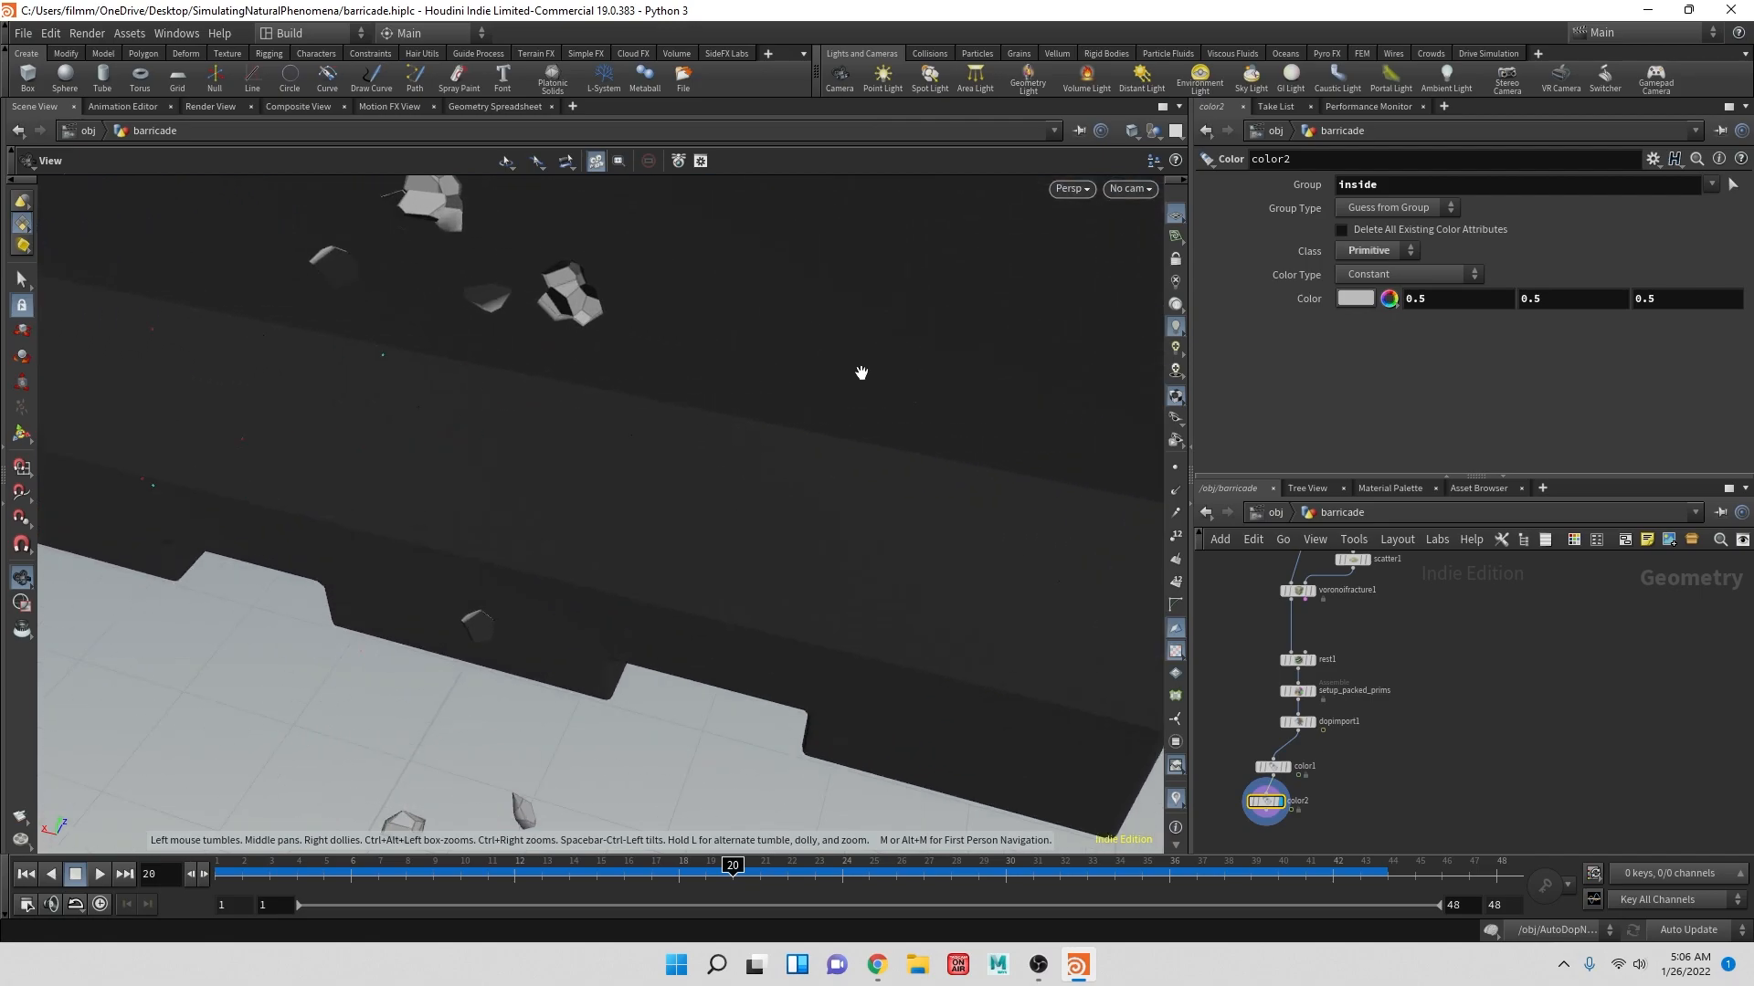
pyautogui.moveTo(747, 464); pyautogui.dragTo(781, 445)
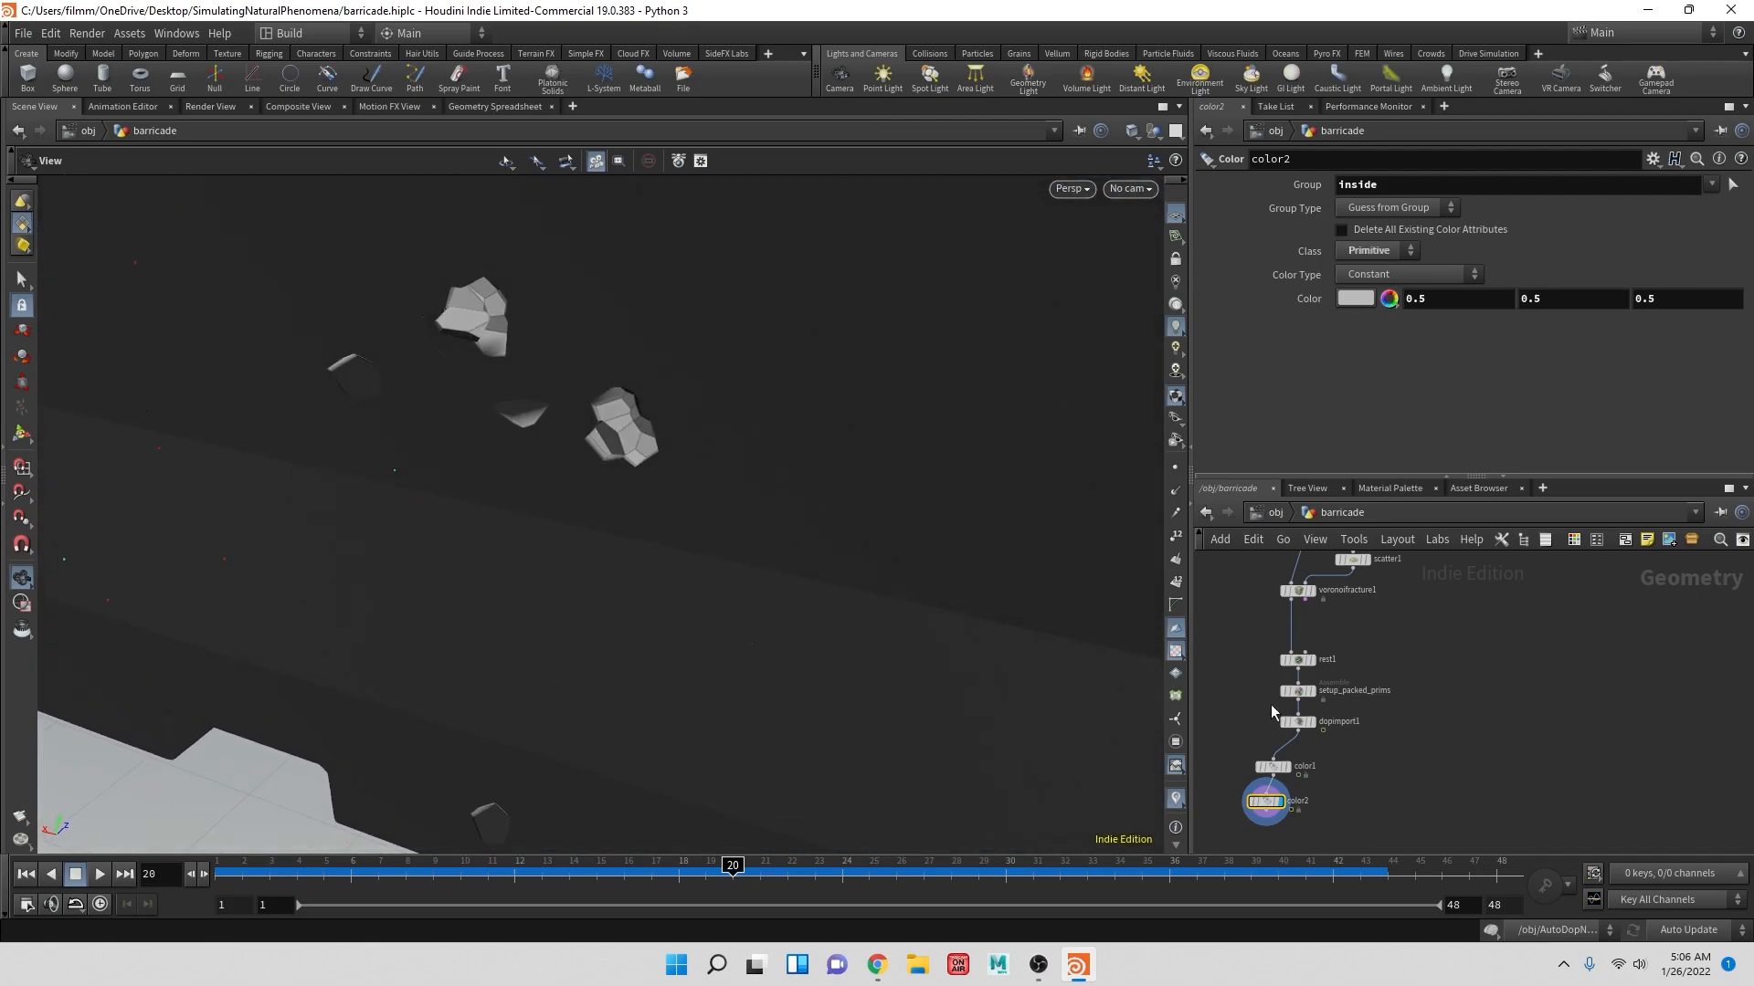
# - Set color1's Class to Primitive and check the whole barricade in the viewport
pyautogui.click(1273, 767)
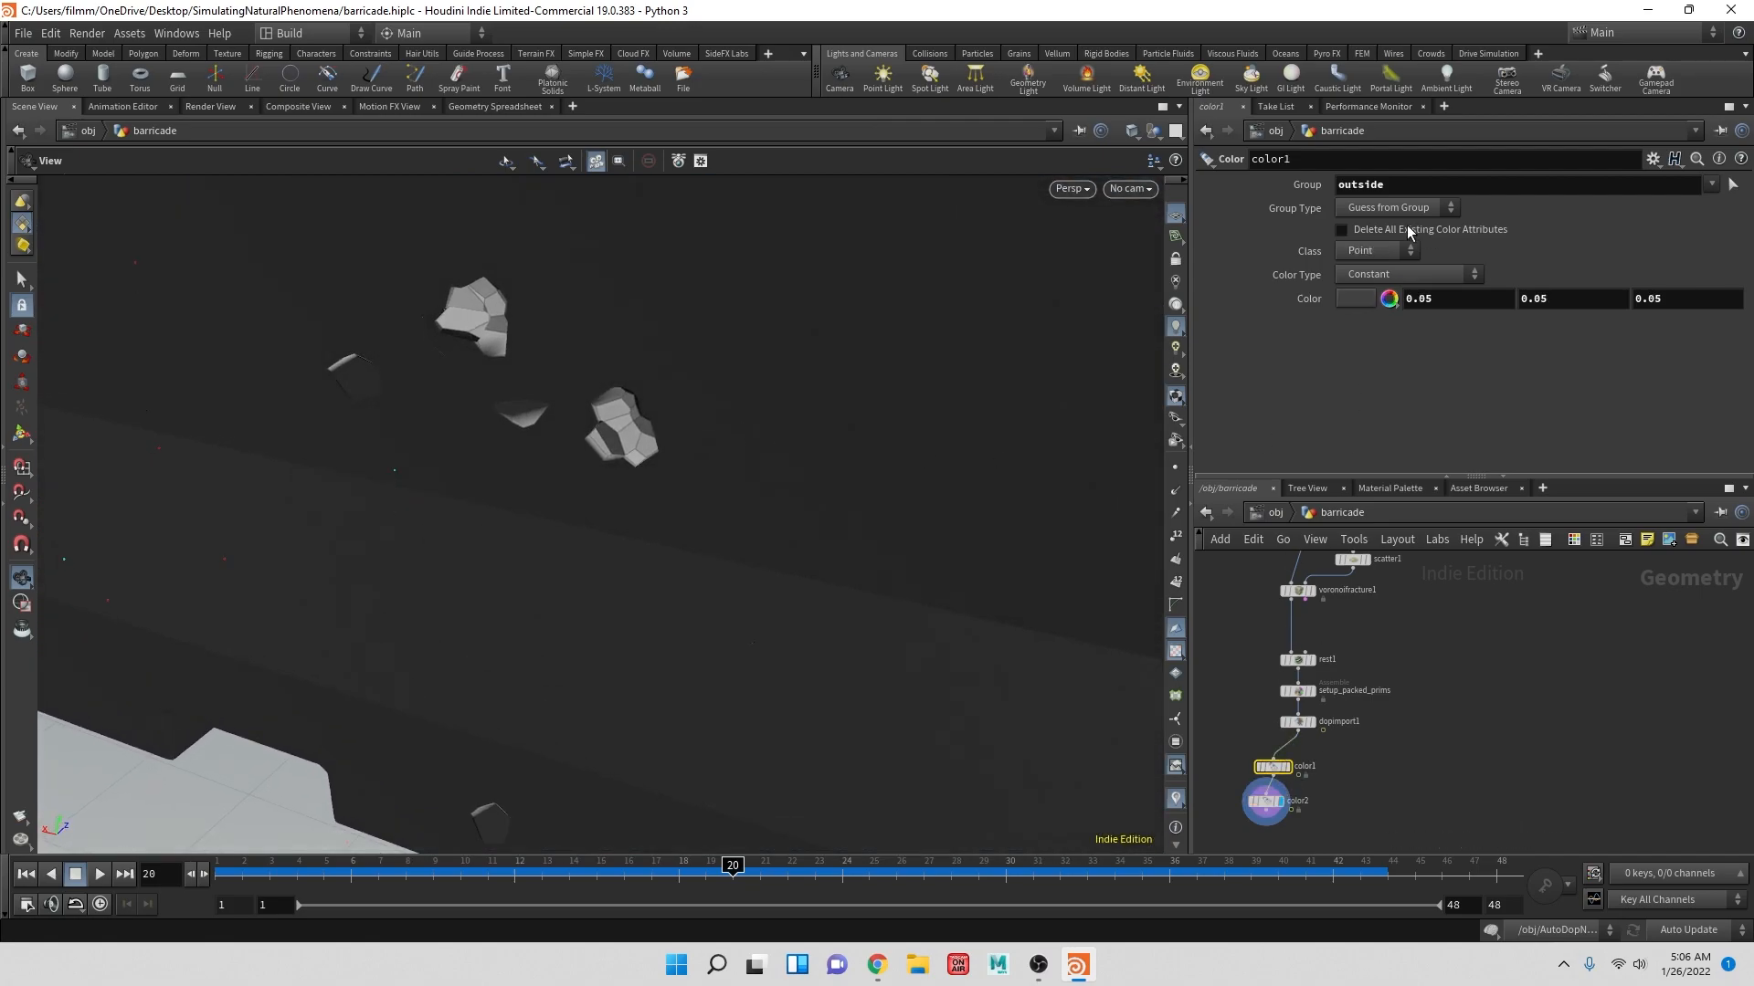
pyautogui.click(1377, 252)
pyautogui.click(1368, 297)
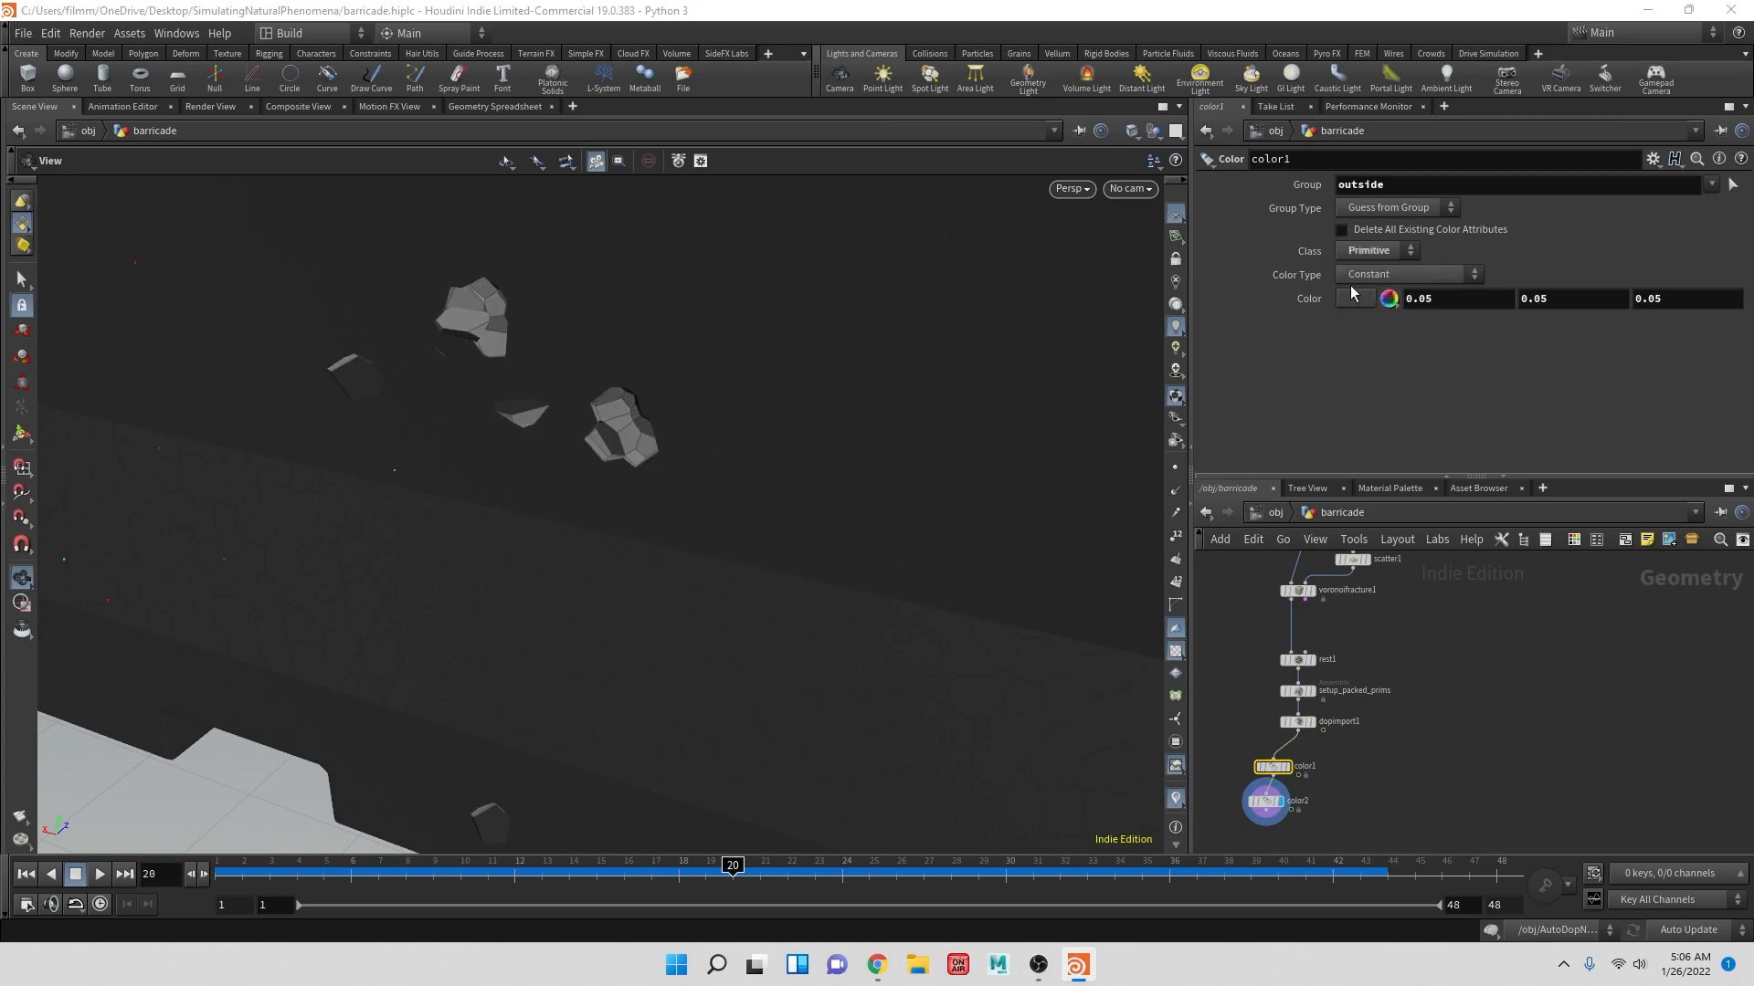
pyautogui.moveTo(777, 356); pyautogui.dragTo(706, 432)
pyautogui.scroll(-5, 706, 432)
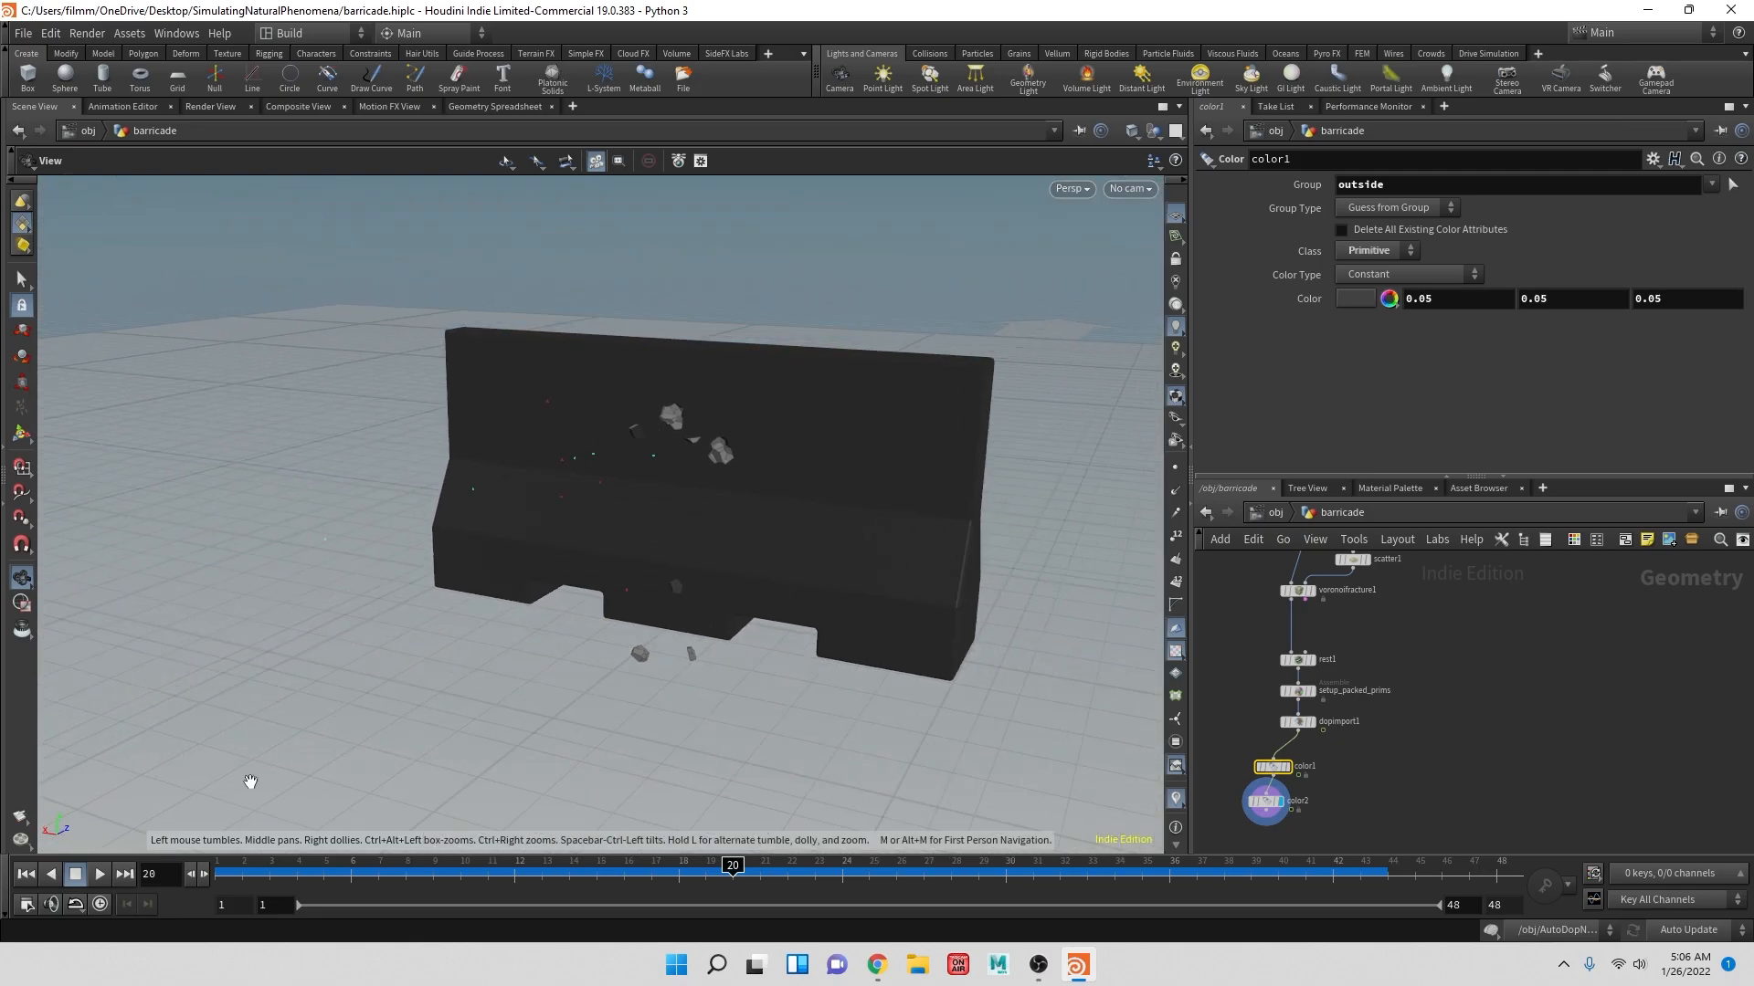
# - Play the fracture simulation, go to frame 36, and examine the colored debris from the barricade's side
pyautogui.click(24, 874)
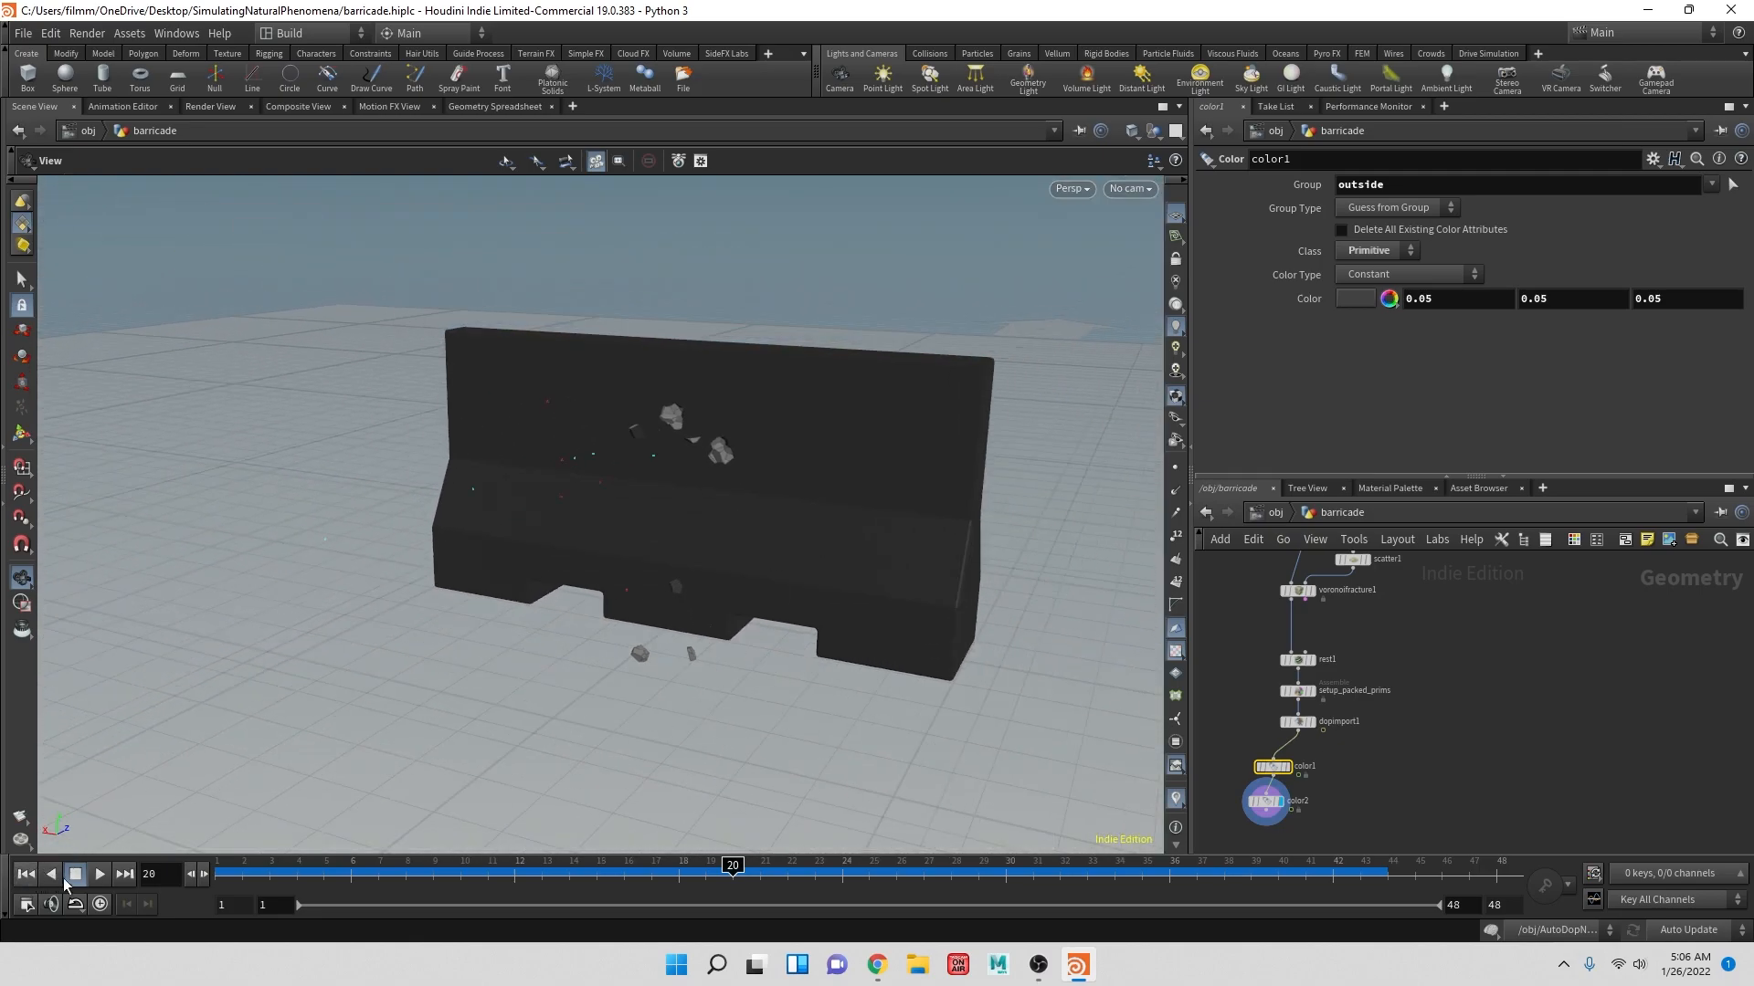
pyautogui.click(97, 875)
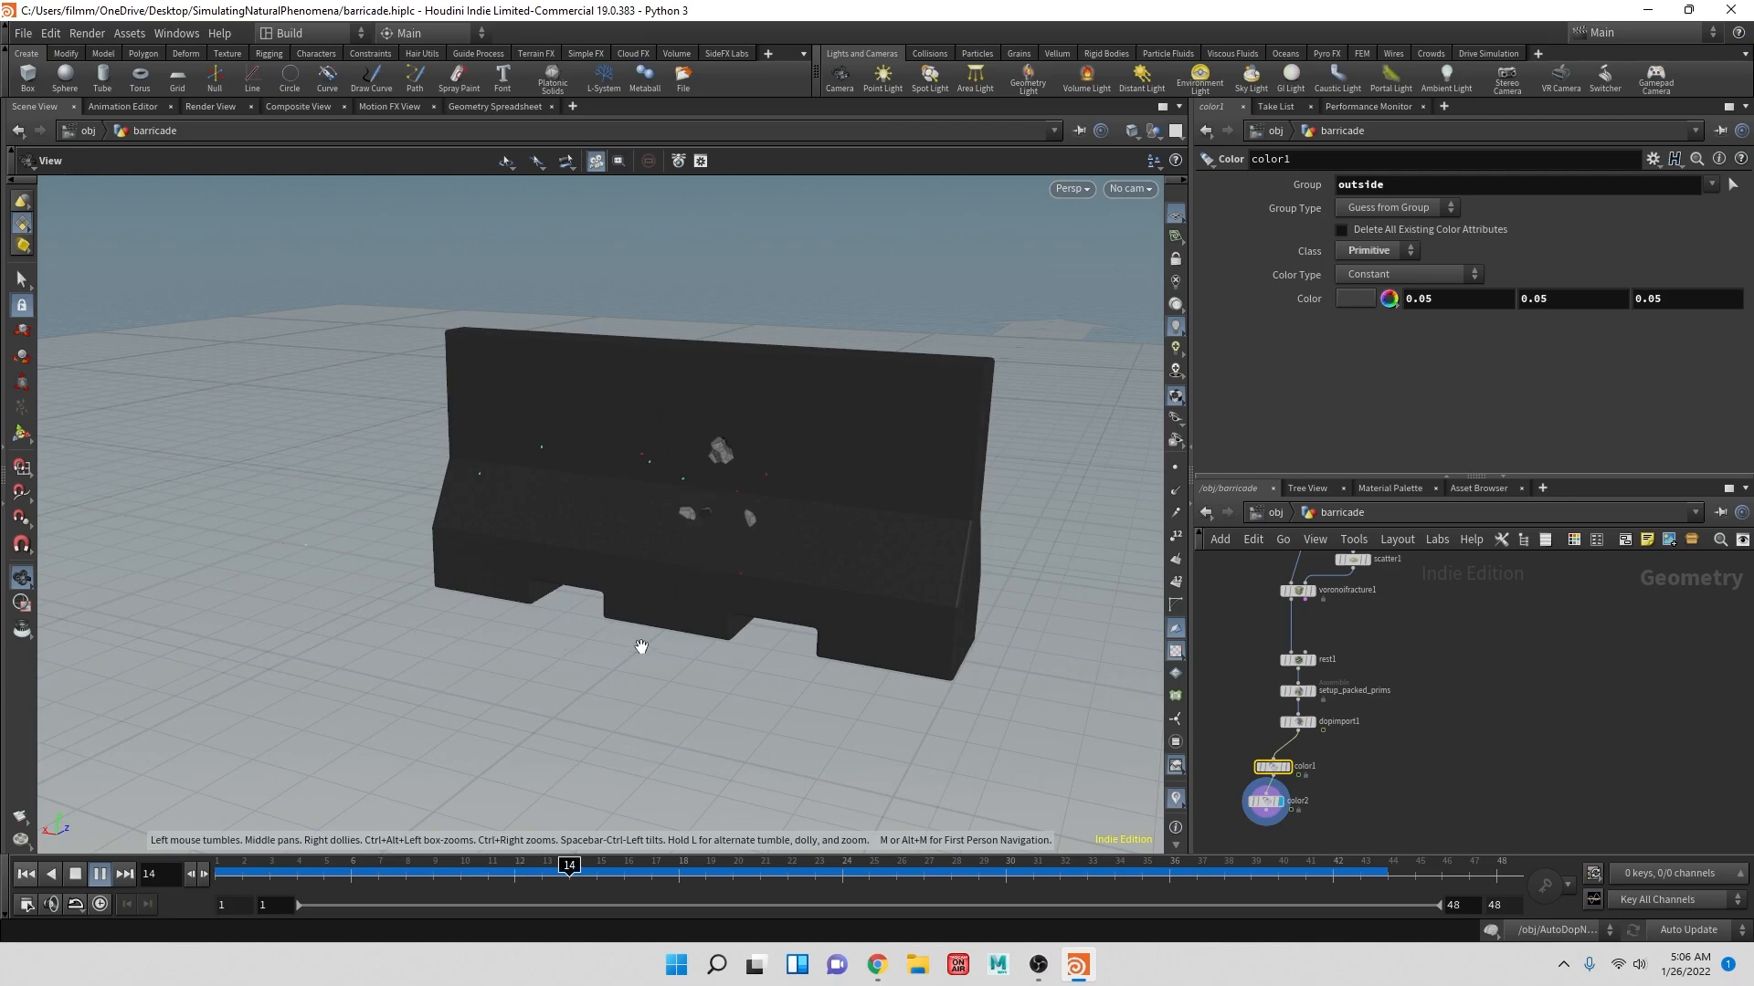
pyautogui.click(75, 875)
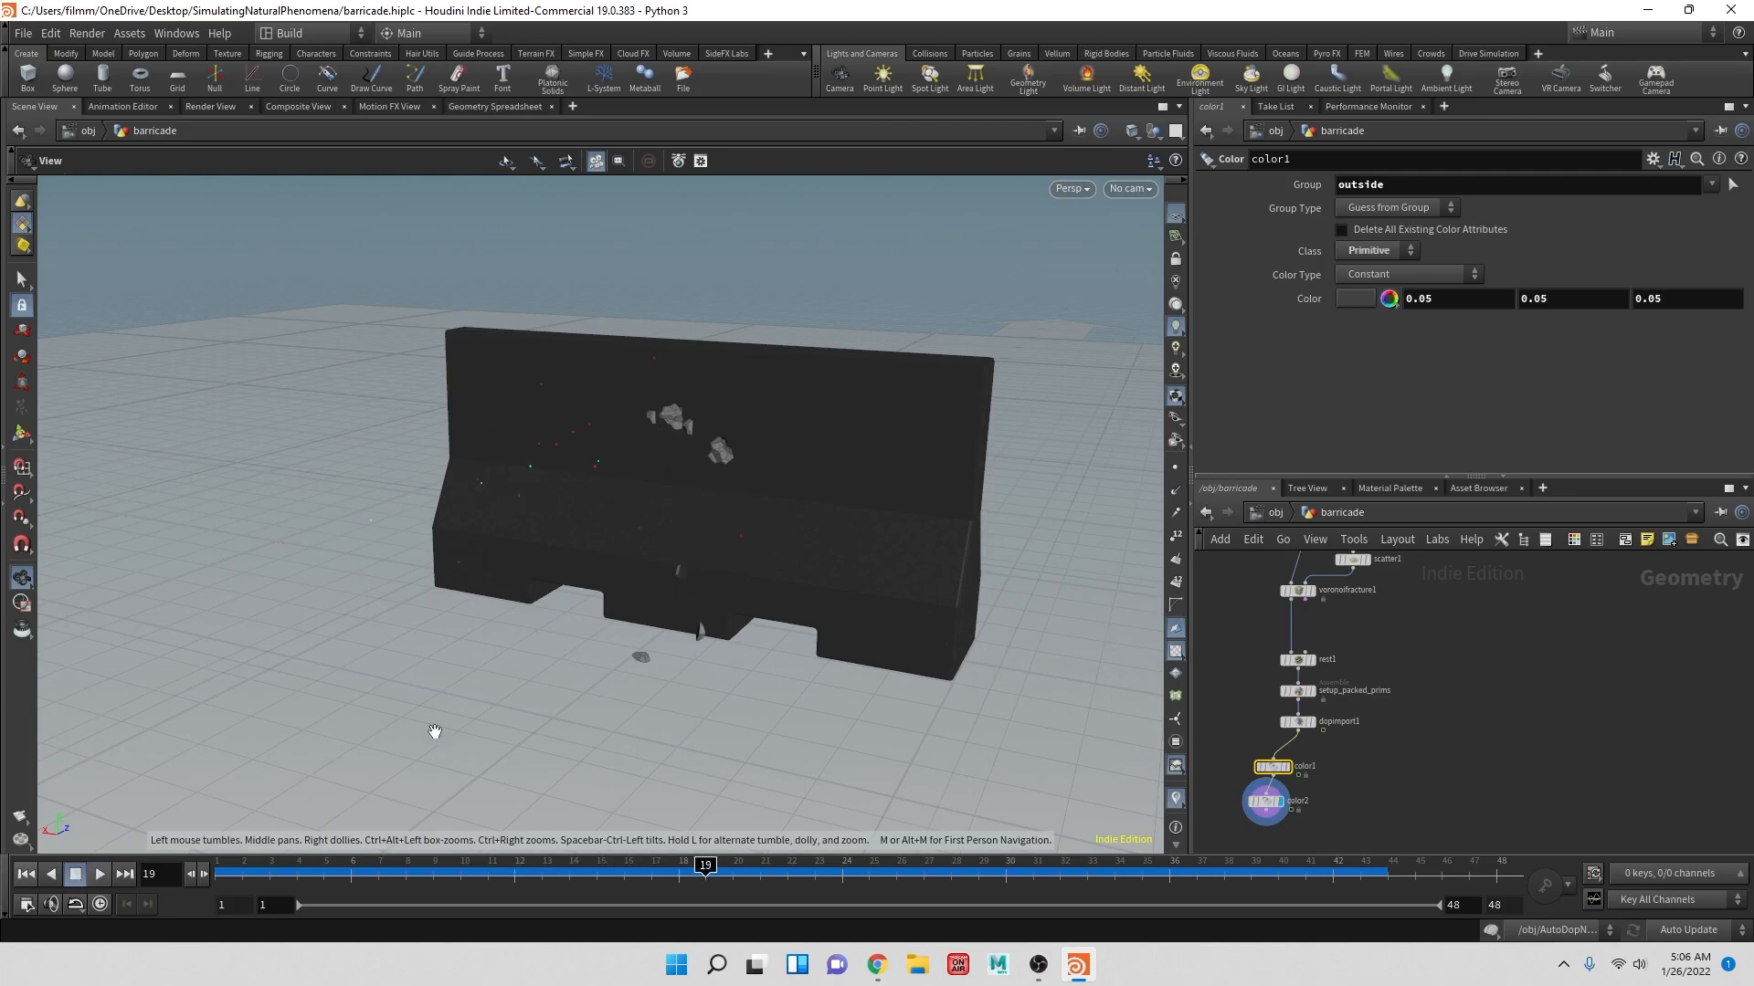
pyautogui.click(1172, 866)
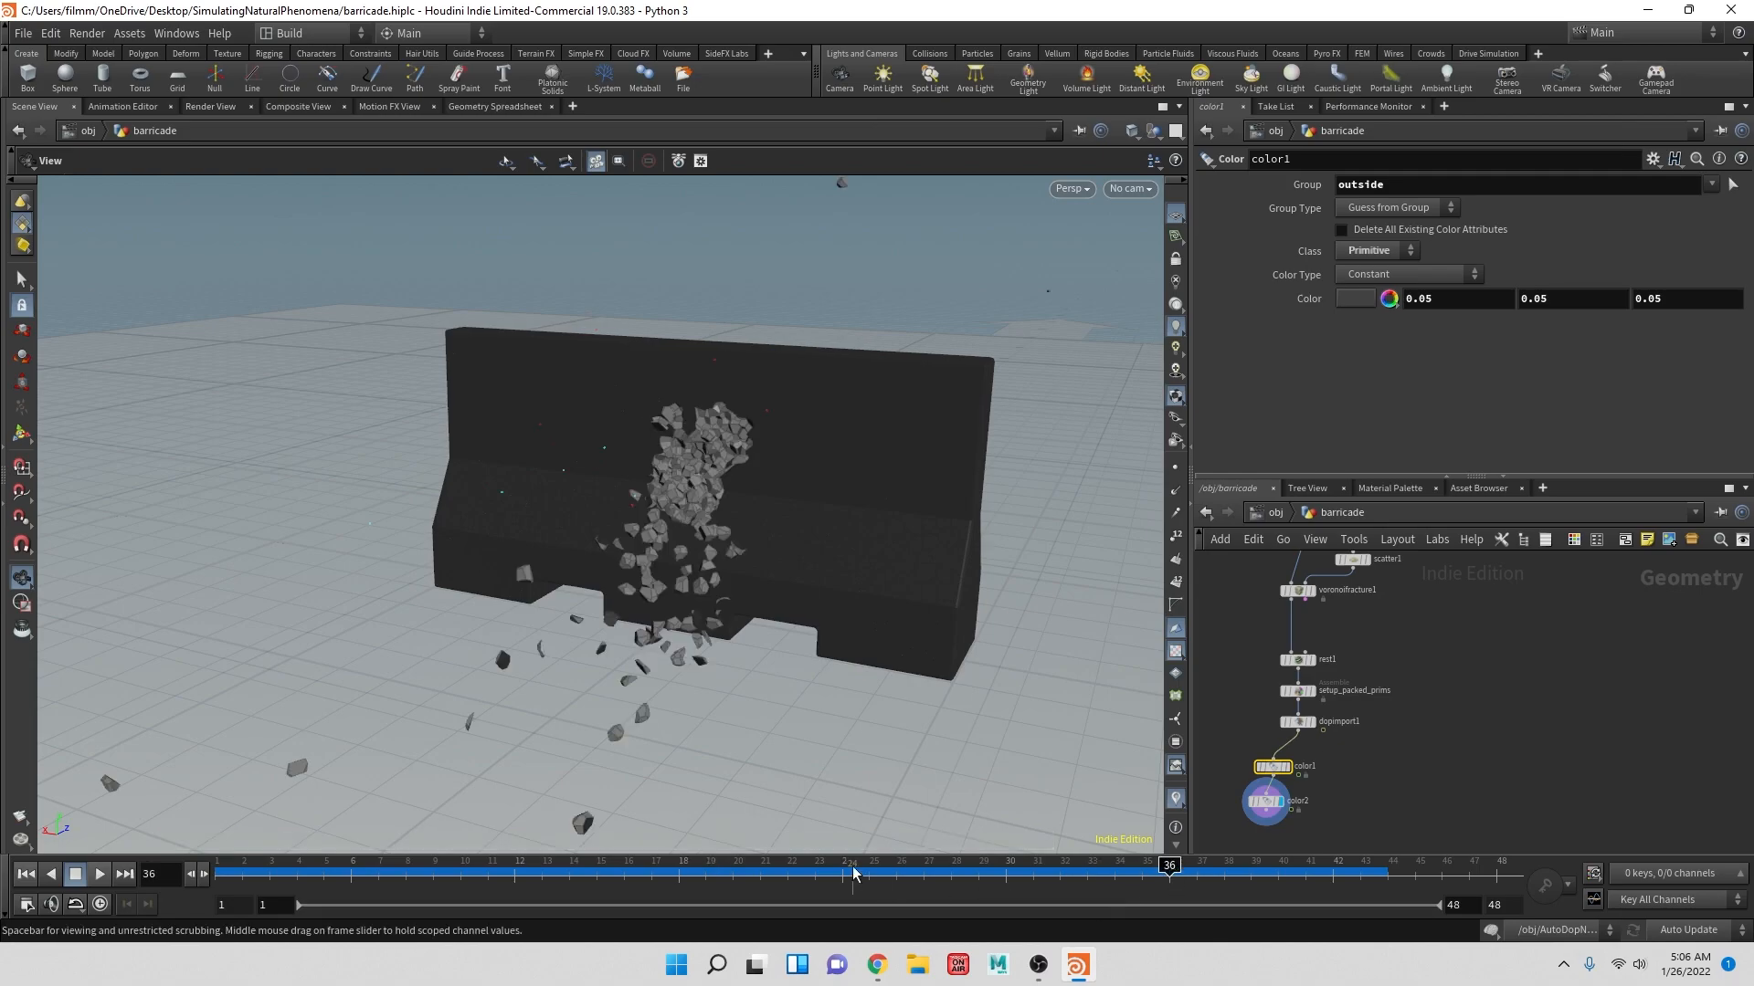
pyautogui.moveTo(986, 627); pyautogui.dragTo(803, 526)
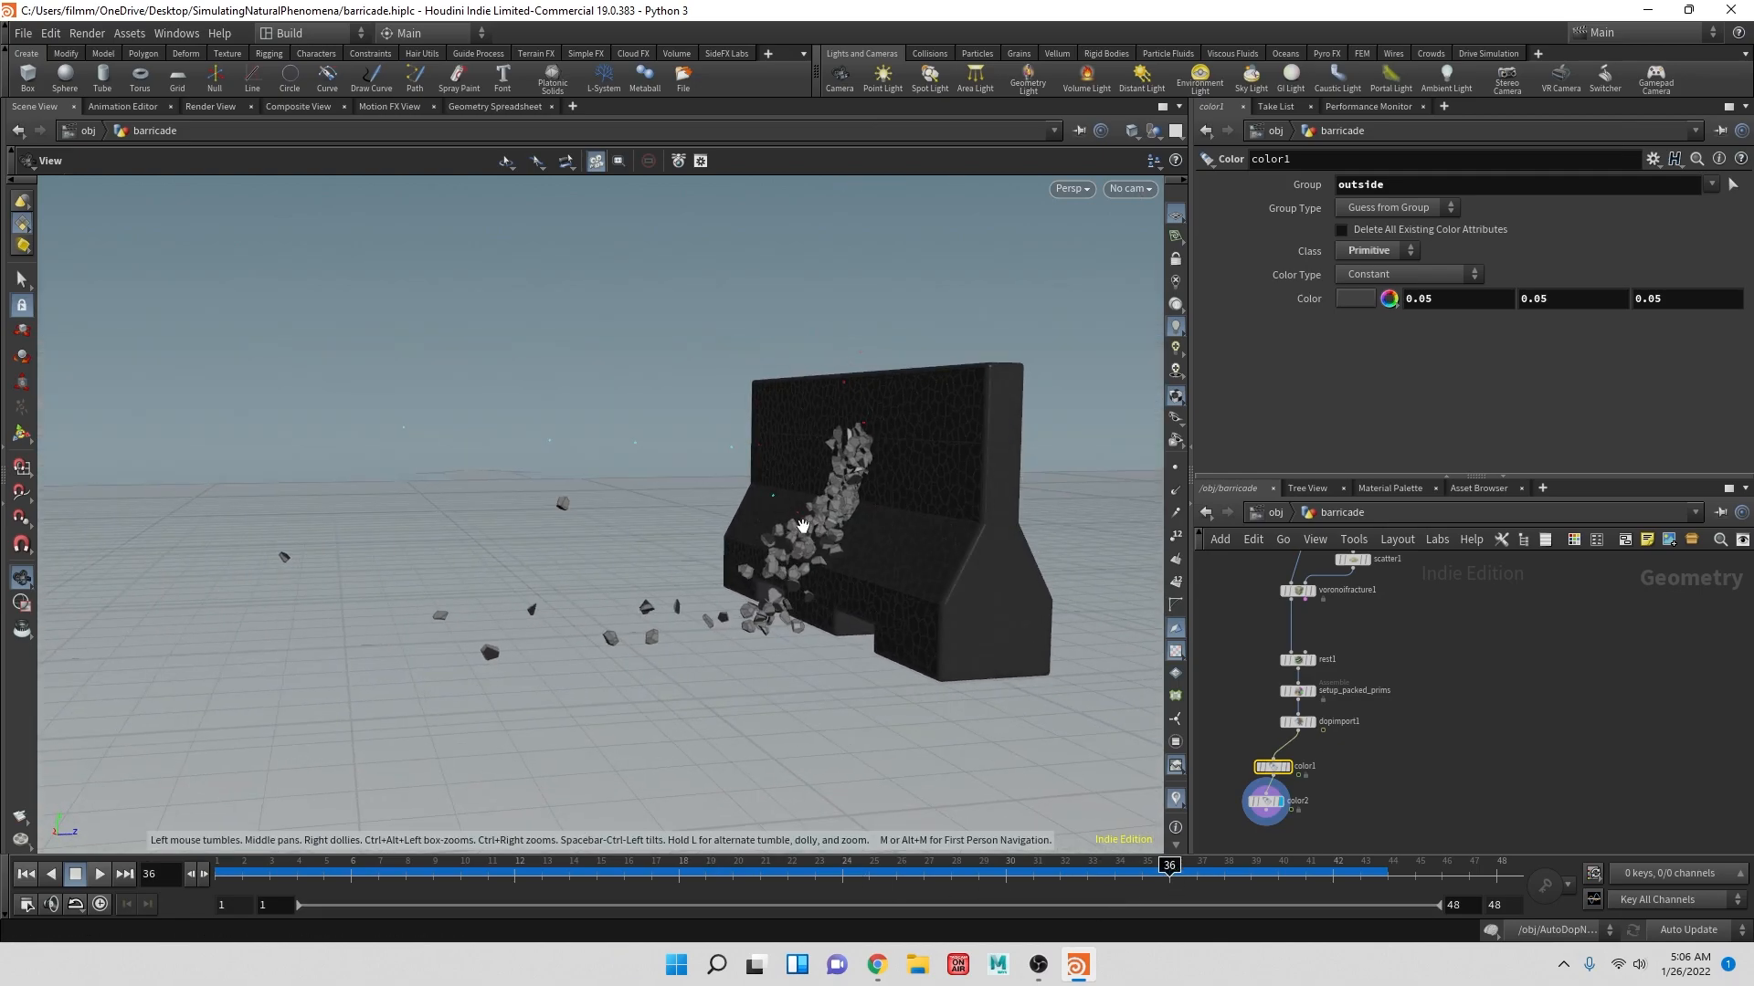
# - Set the barricade object's Geometry Velocity Blur render sampling option to Velocity Blur
pyautogui.click(1274, 513)
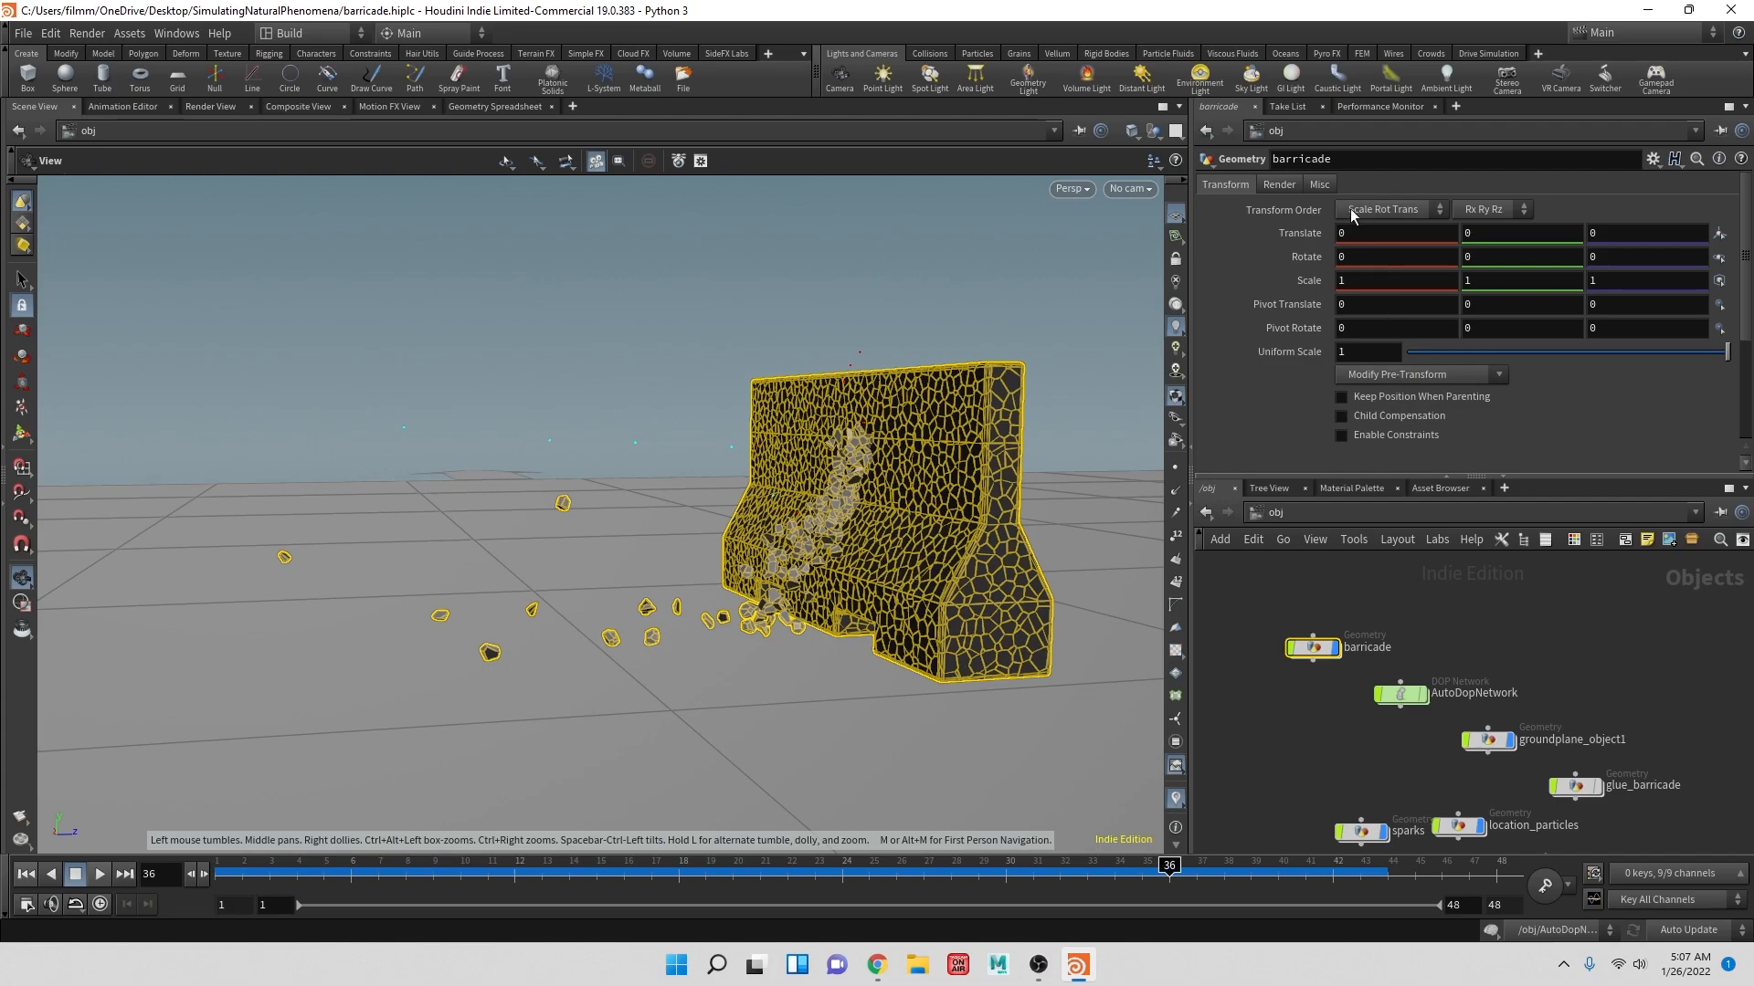
pyautogui.click(1276, 185)
pyautogui.click(1283, 323)
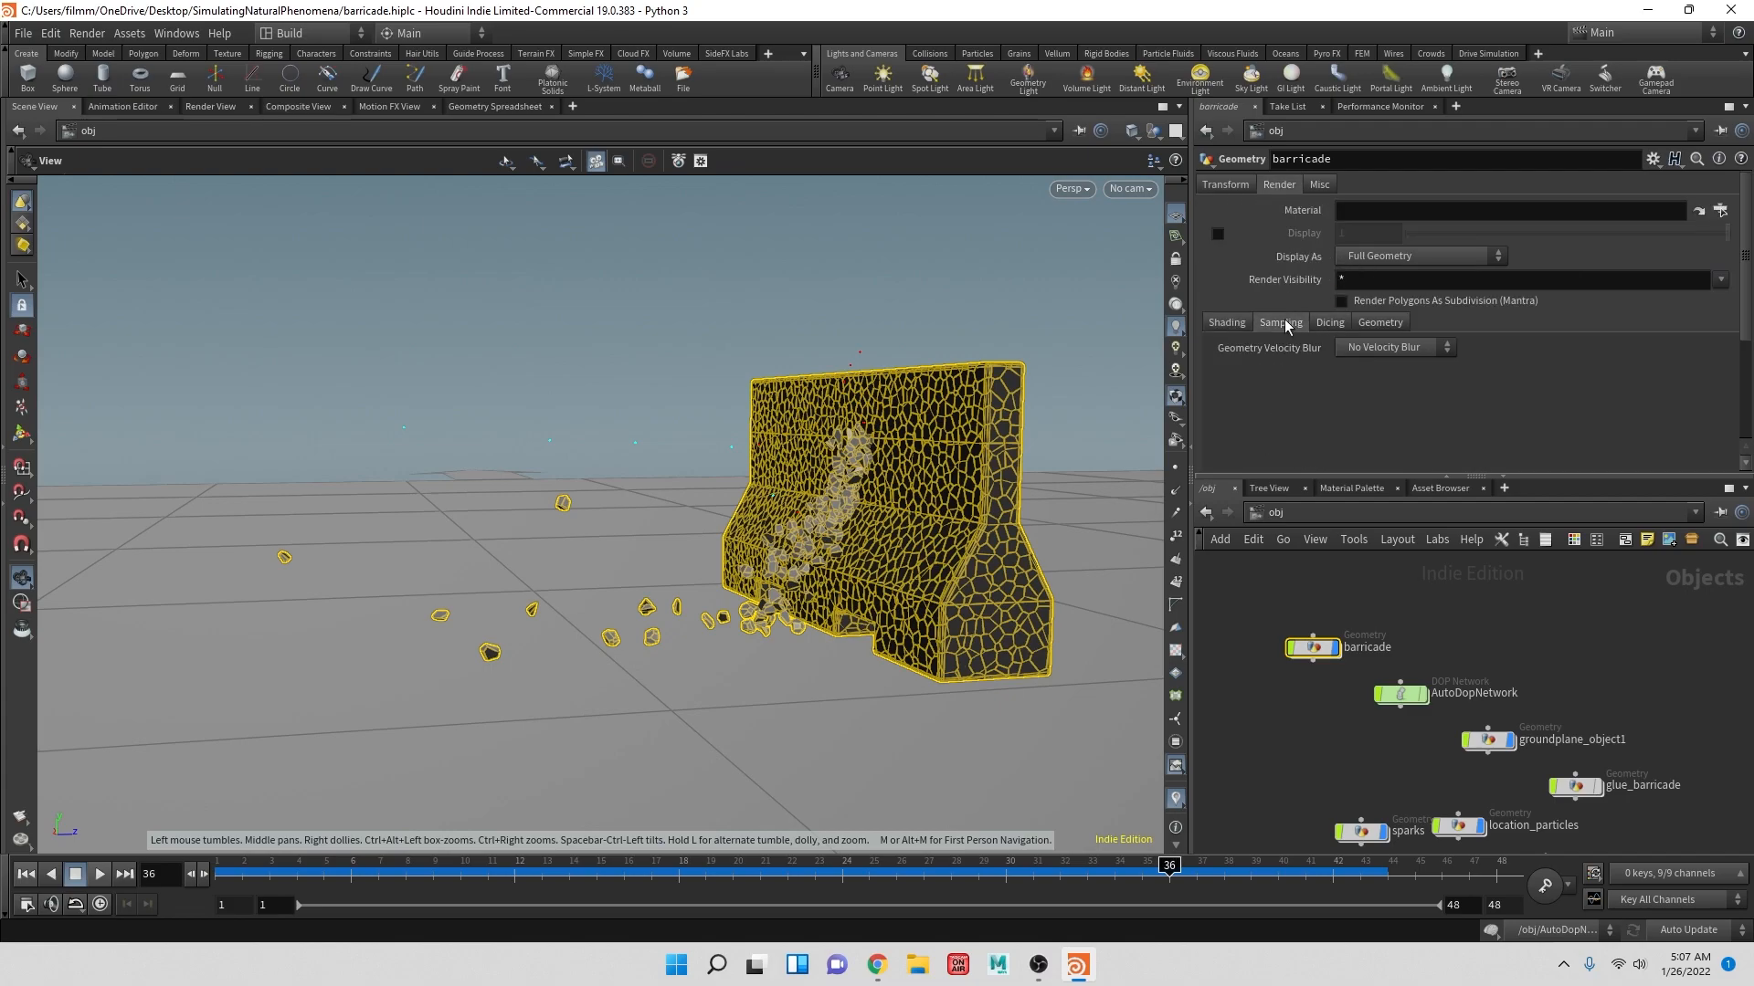
pyautogui.click(1345, 349)
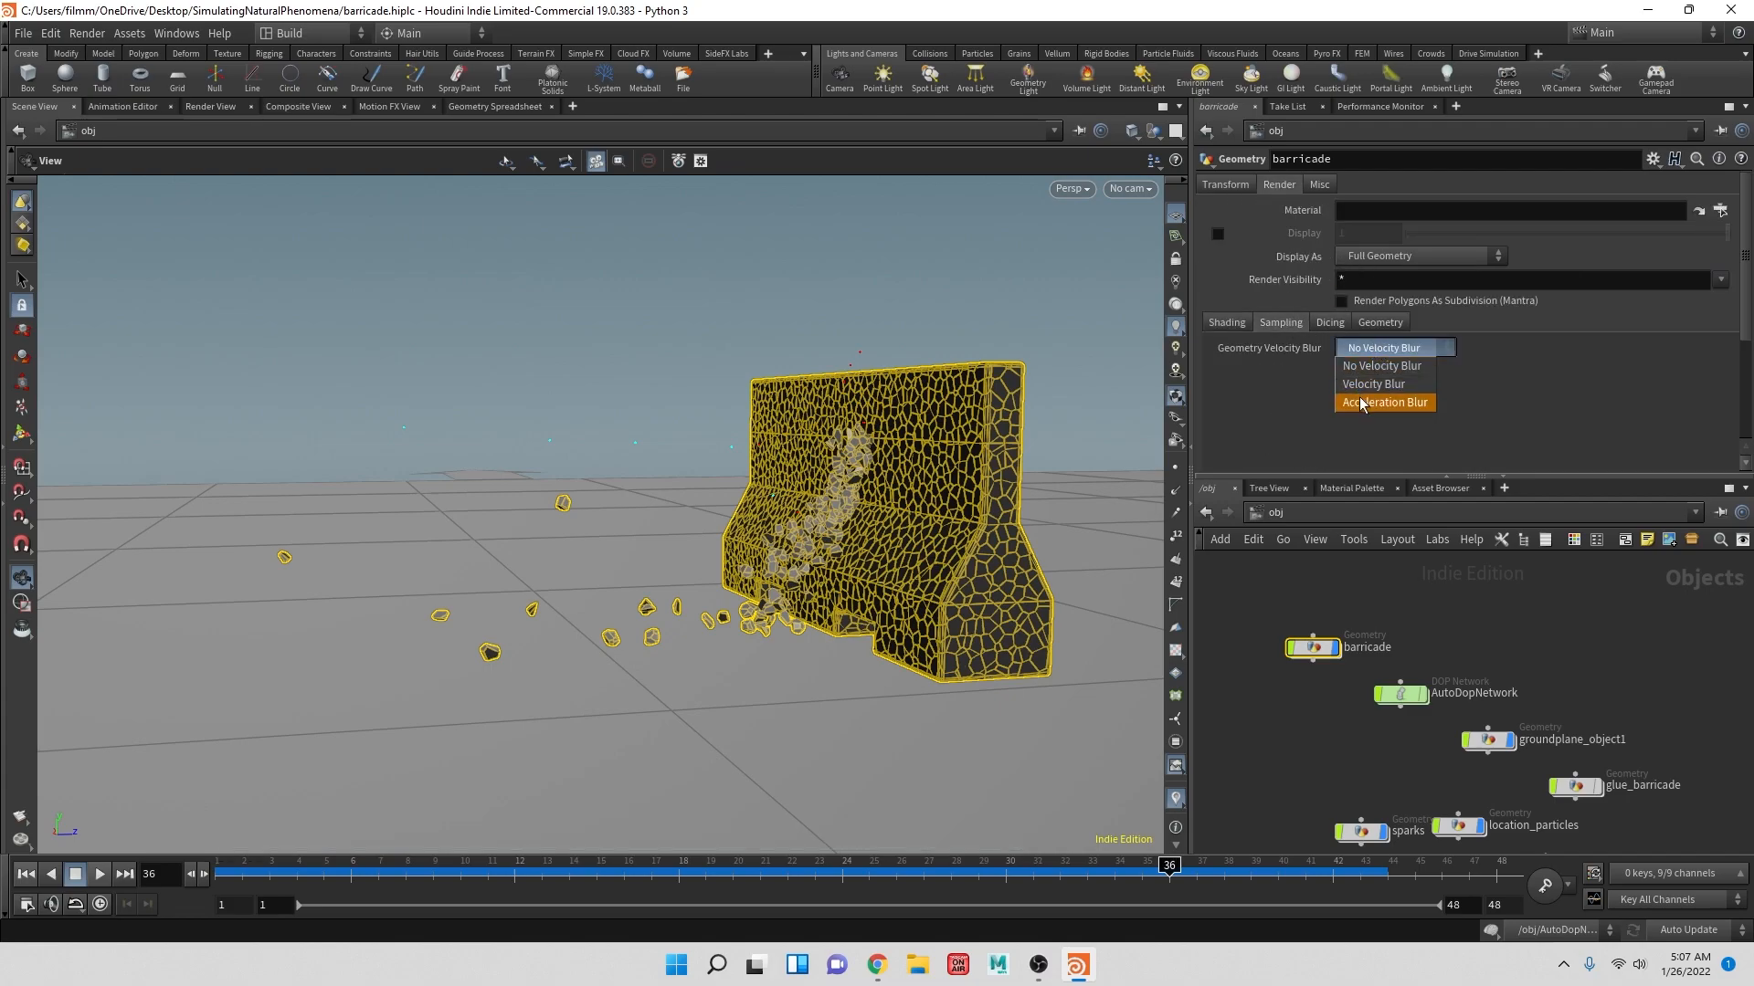
pyautogui.click(1362, 385)
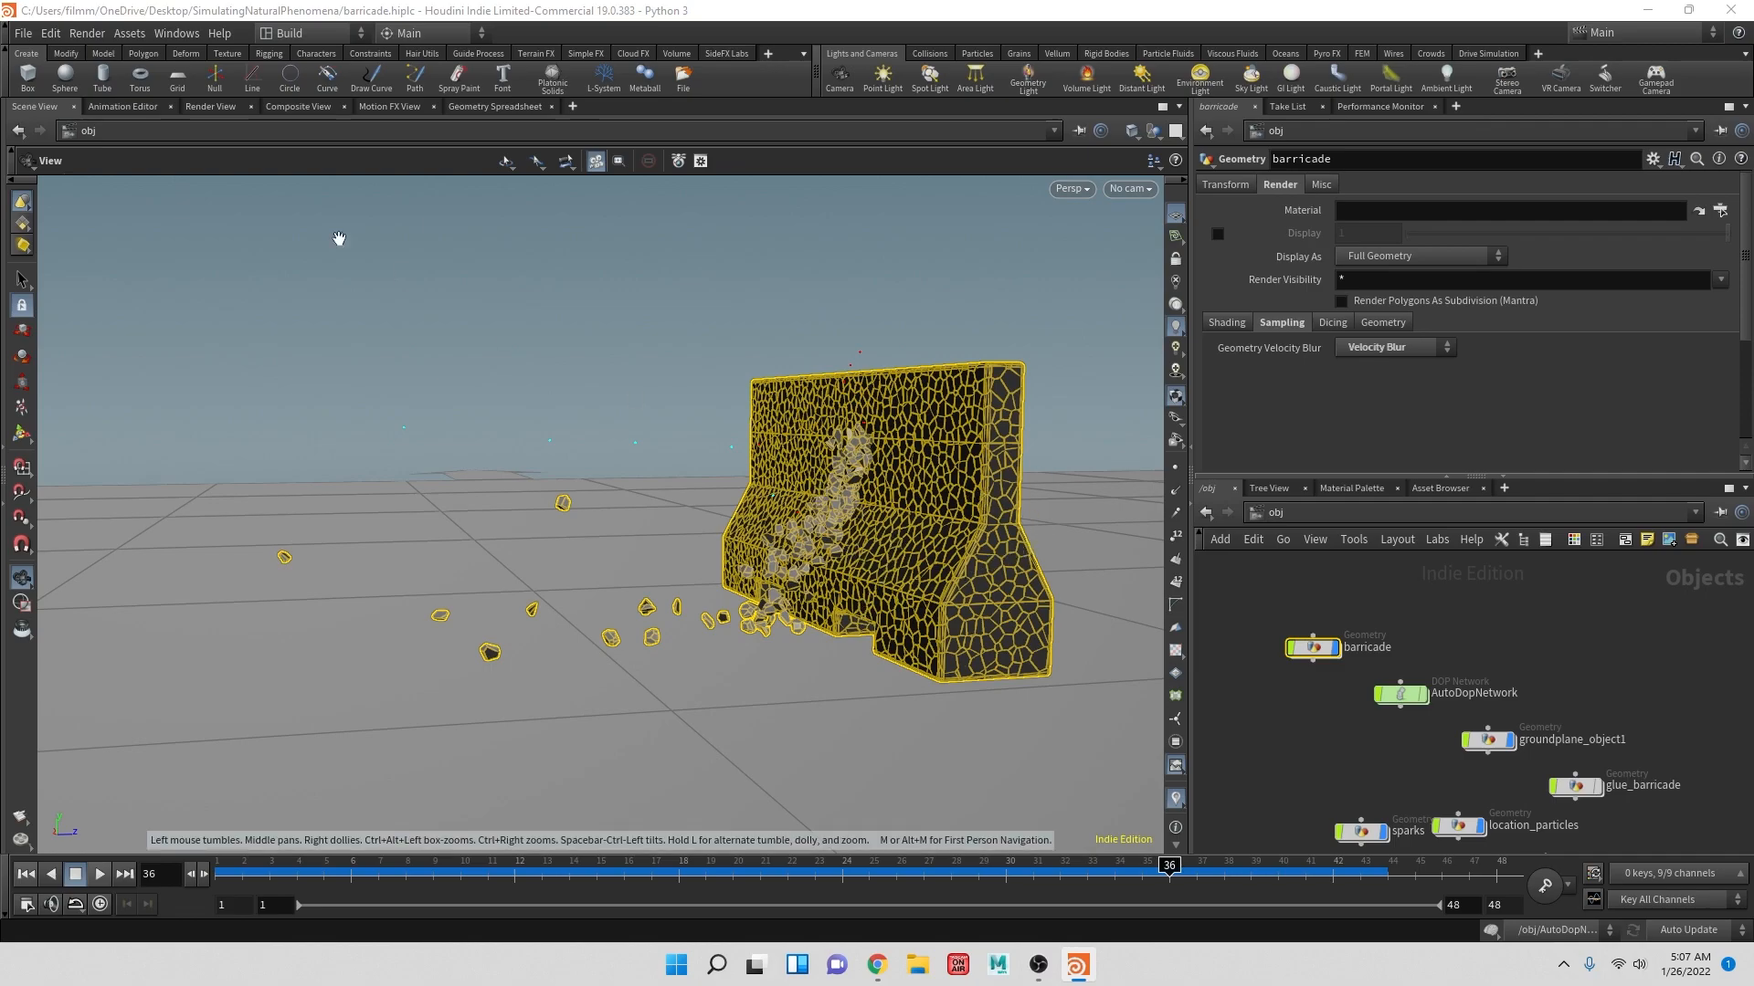
# - Render frame 36 through cam1 with mantra_ipr, inspect the debris for motion blur, and stop the render
pyautogui.click(219, 107)
pyautogui.click(41, 133)
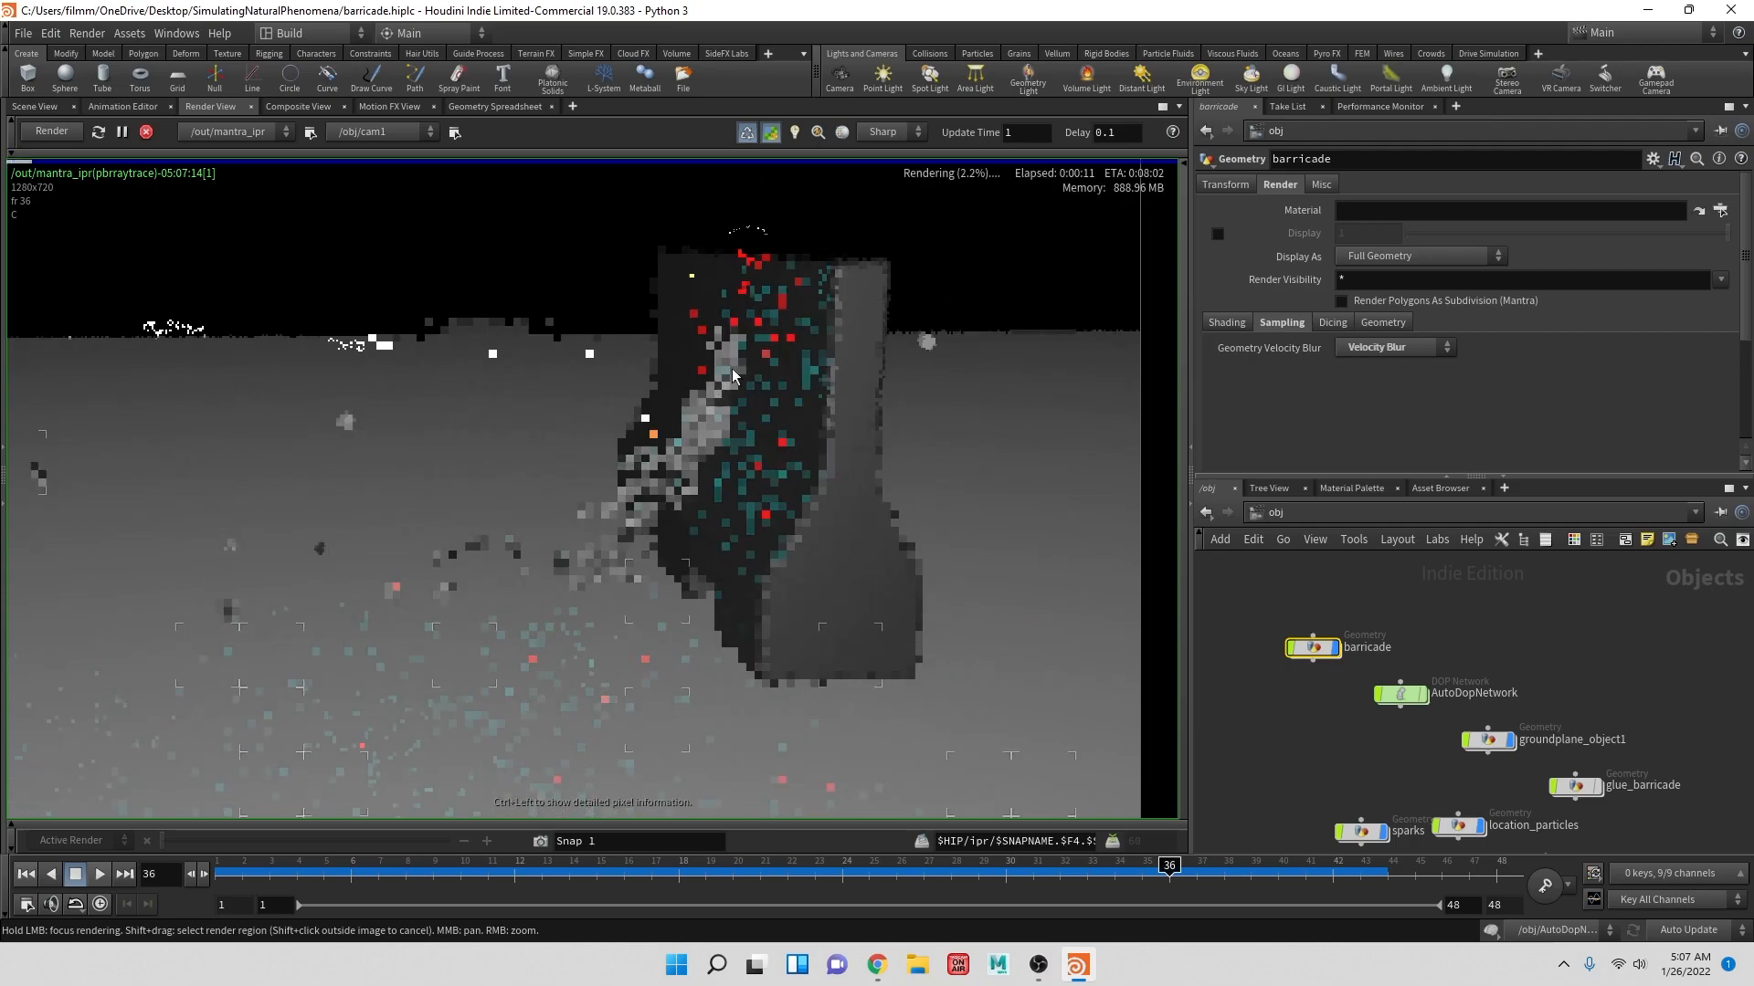
pyautogui.moveTo(714, 414)
pyautogui.mouseDown()
pyautogui.moveTo(612, 492)
pyautogui.moveTo(619, 508)
pyautogui.moveTo(732, 382)
pyautogui.mouseUp()
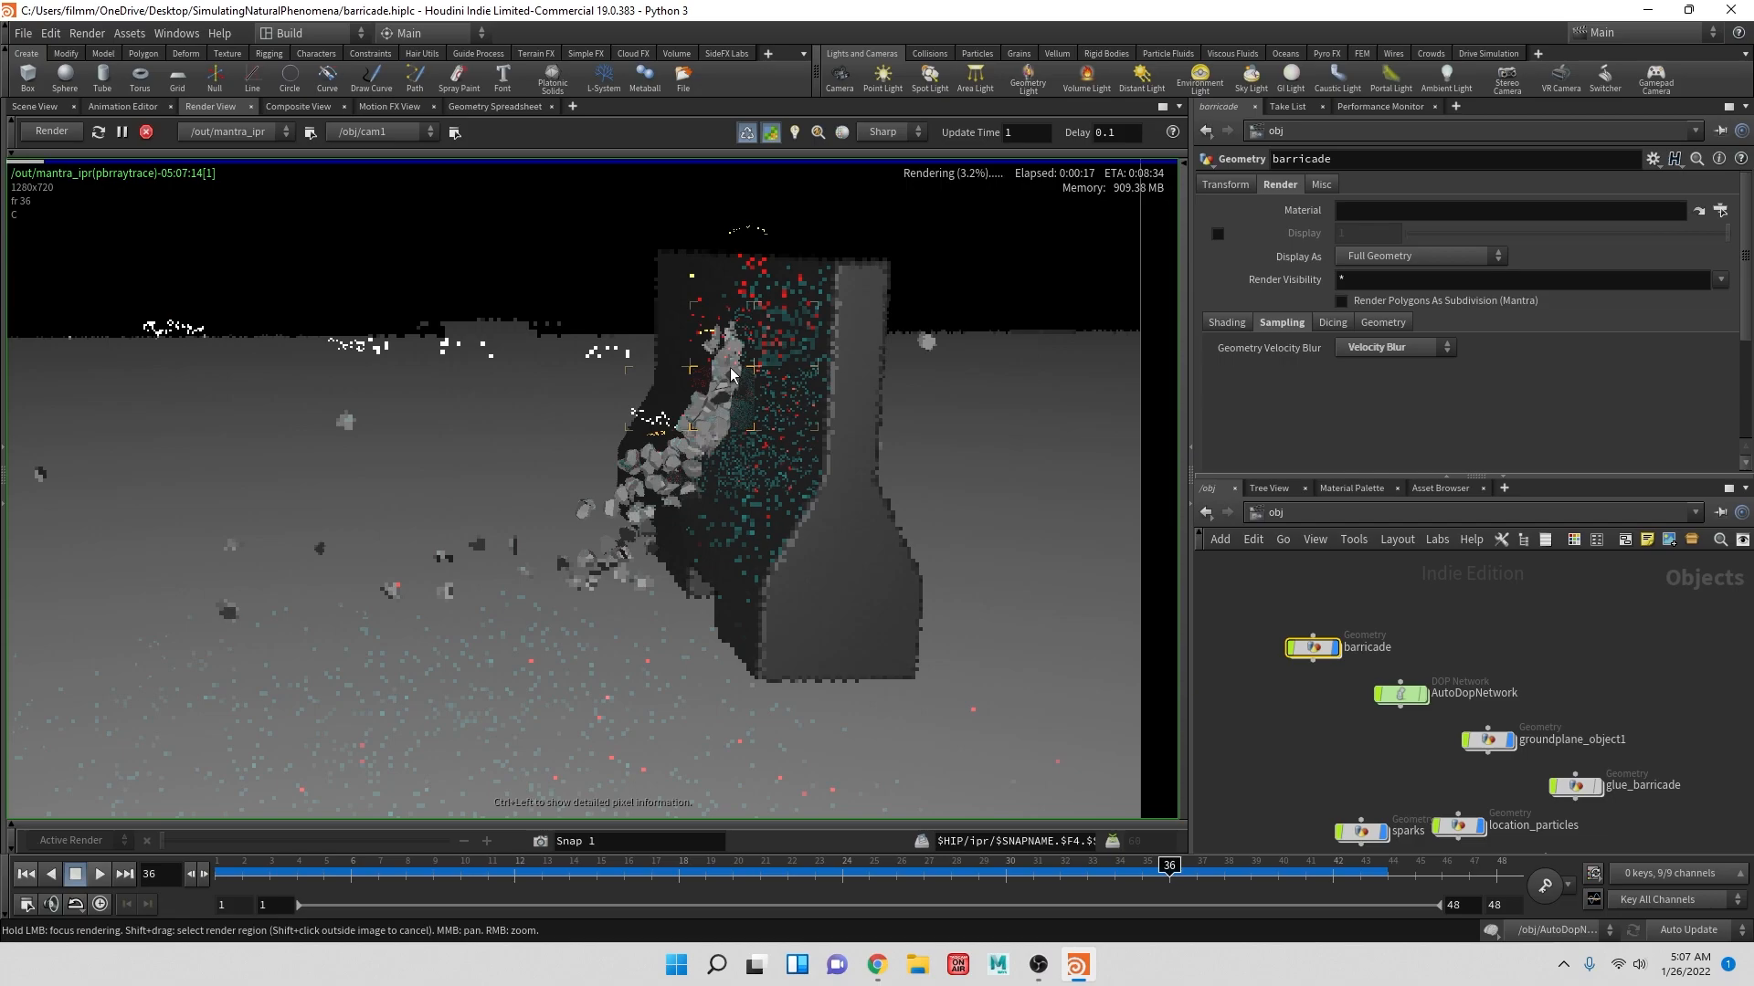
pyautogui.scroll(4, 716, 453)
pyautogui.moveTo(699, 347); pyautogui.dragTo(637, 502)
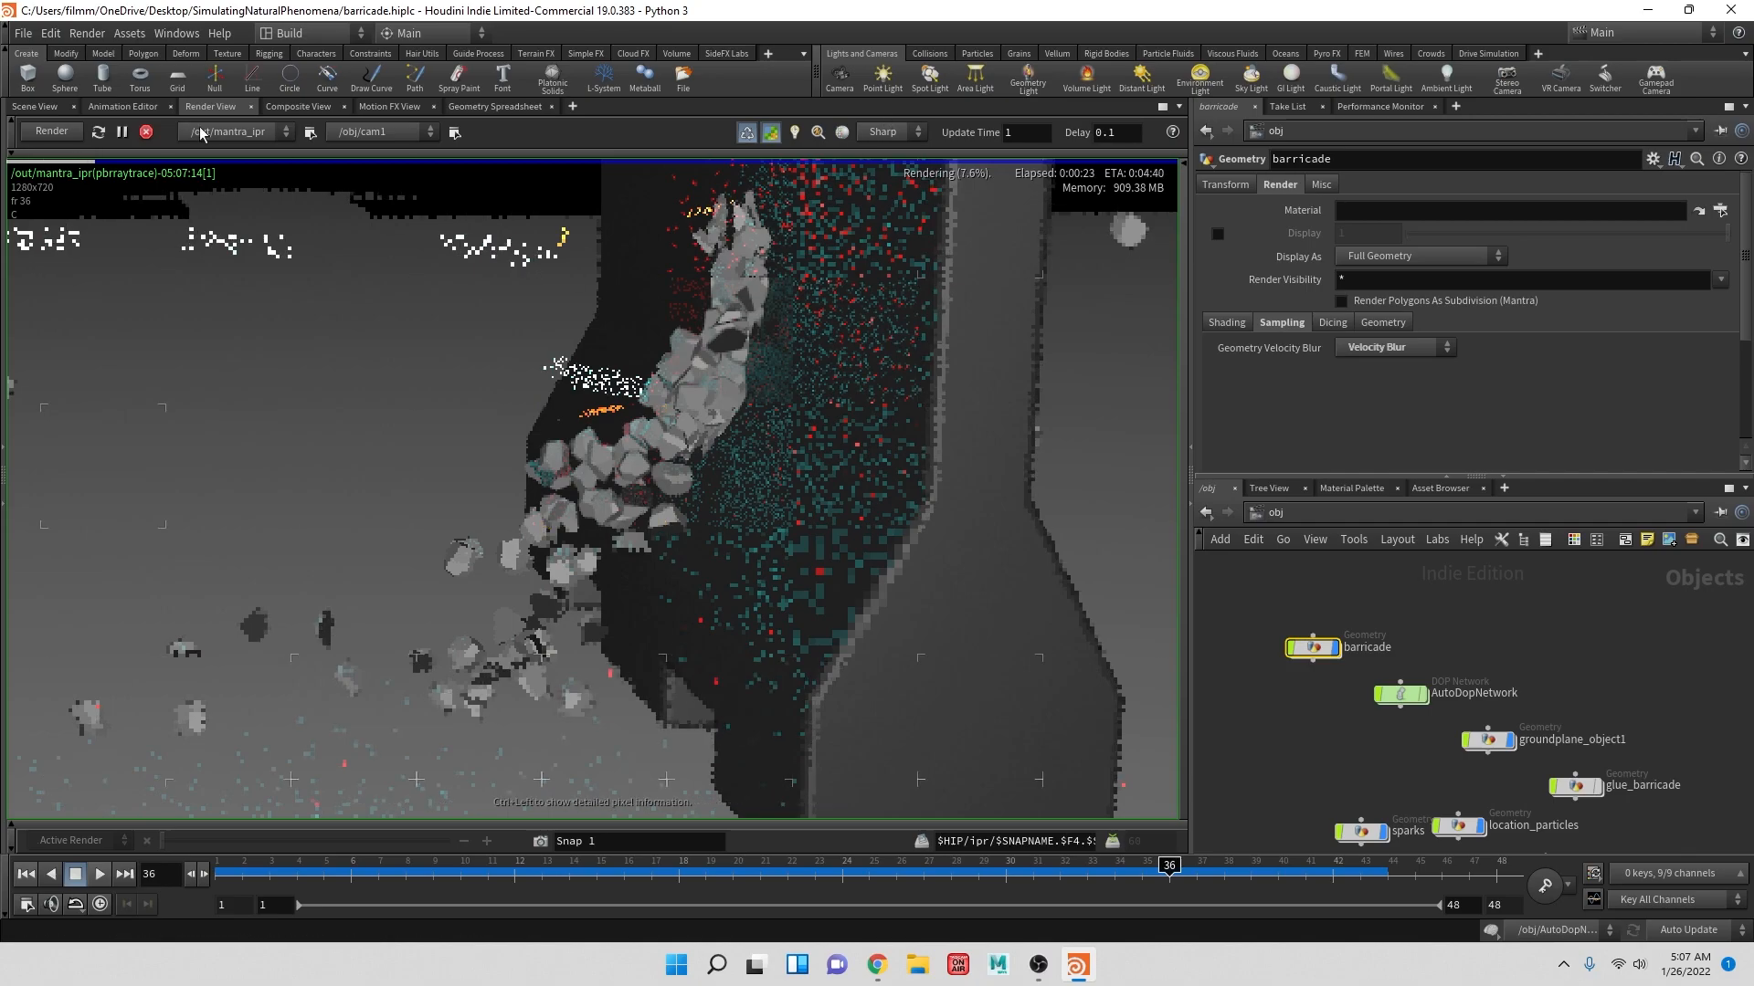
pyautogui.click(145, 133)
pyautogui.click(46, 108)
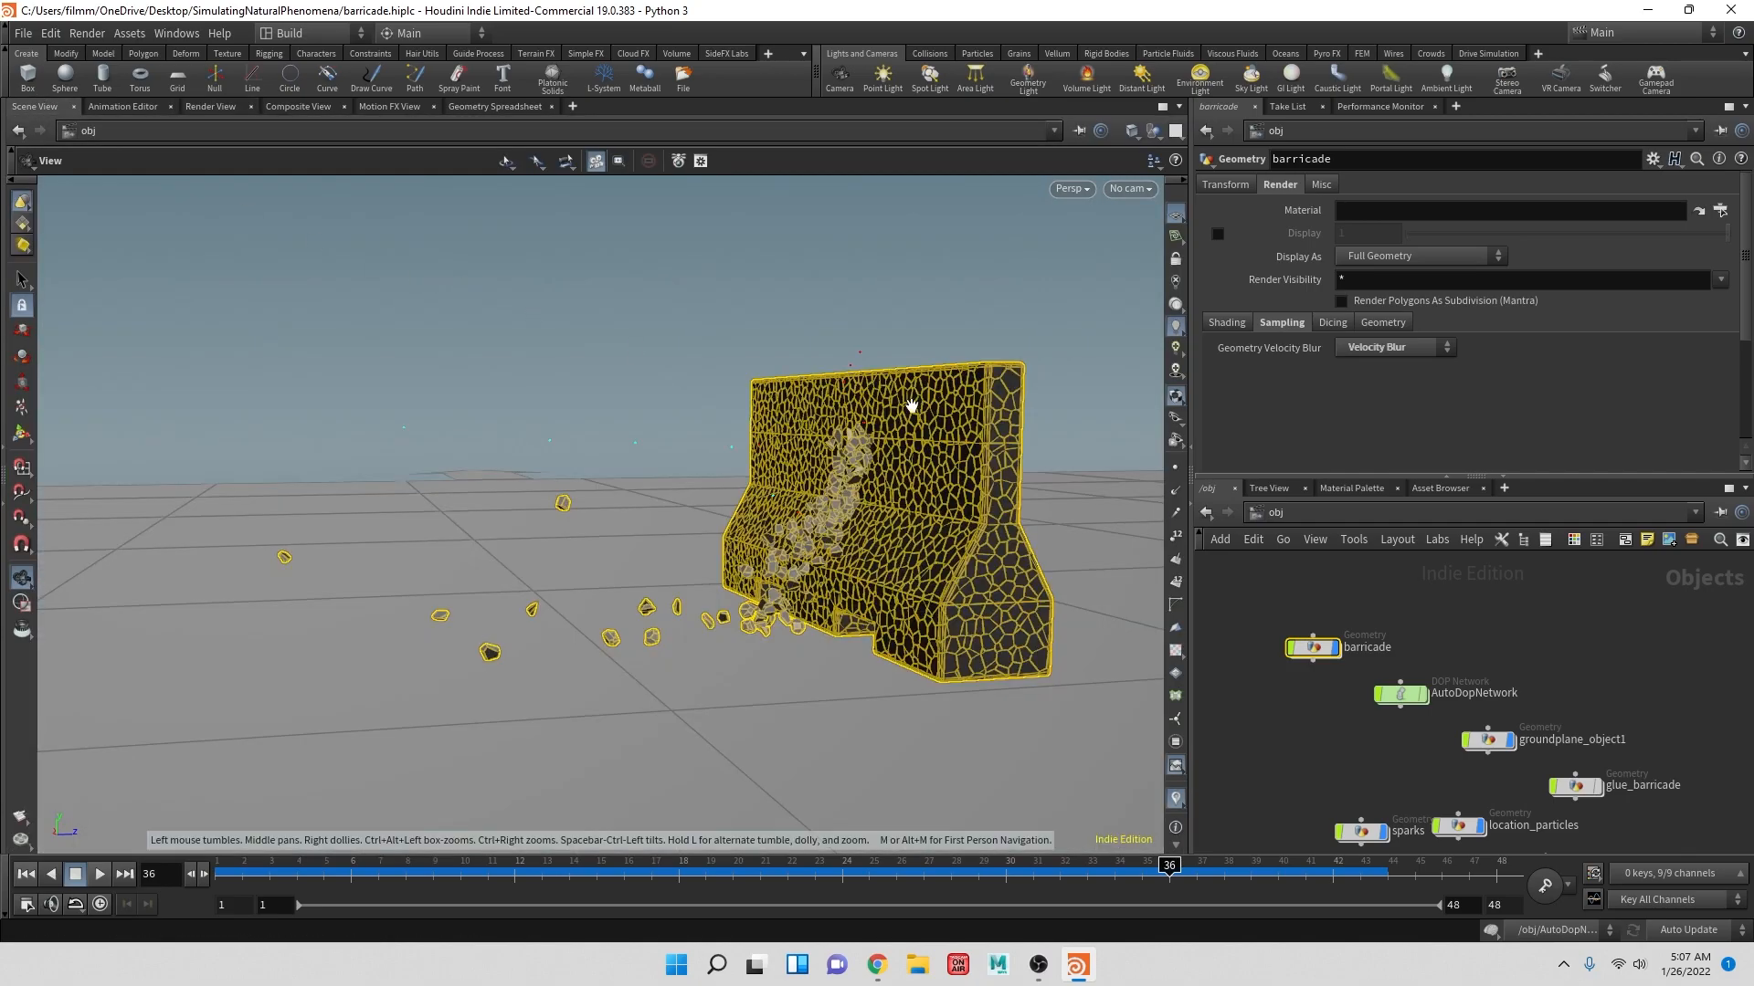
# - Enter the barricade's geometry network and turn on point trails display to check the debris for velocity
pyautogui.doubleClick(1313, 648)
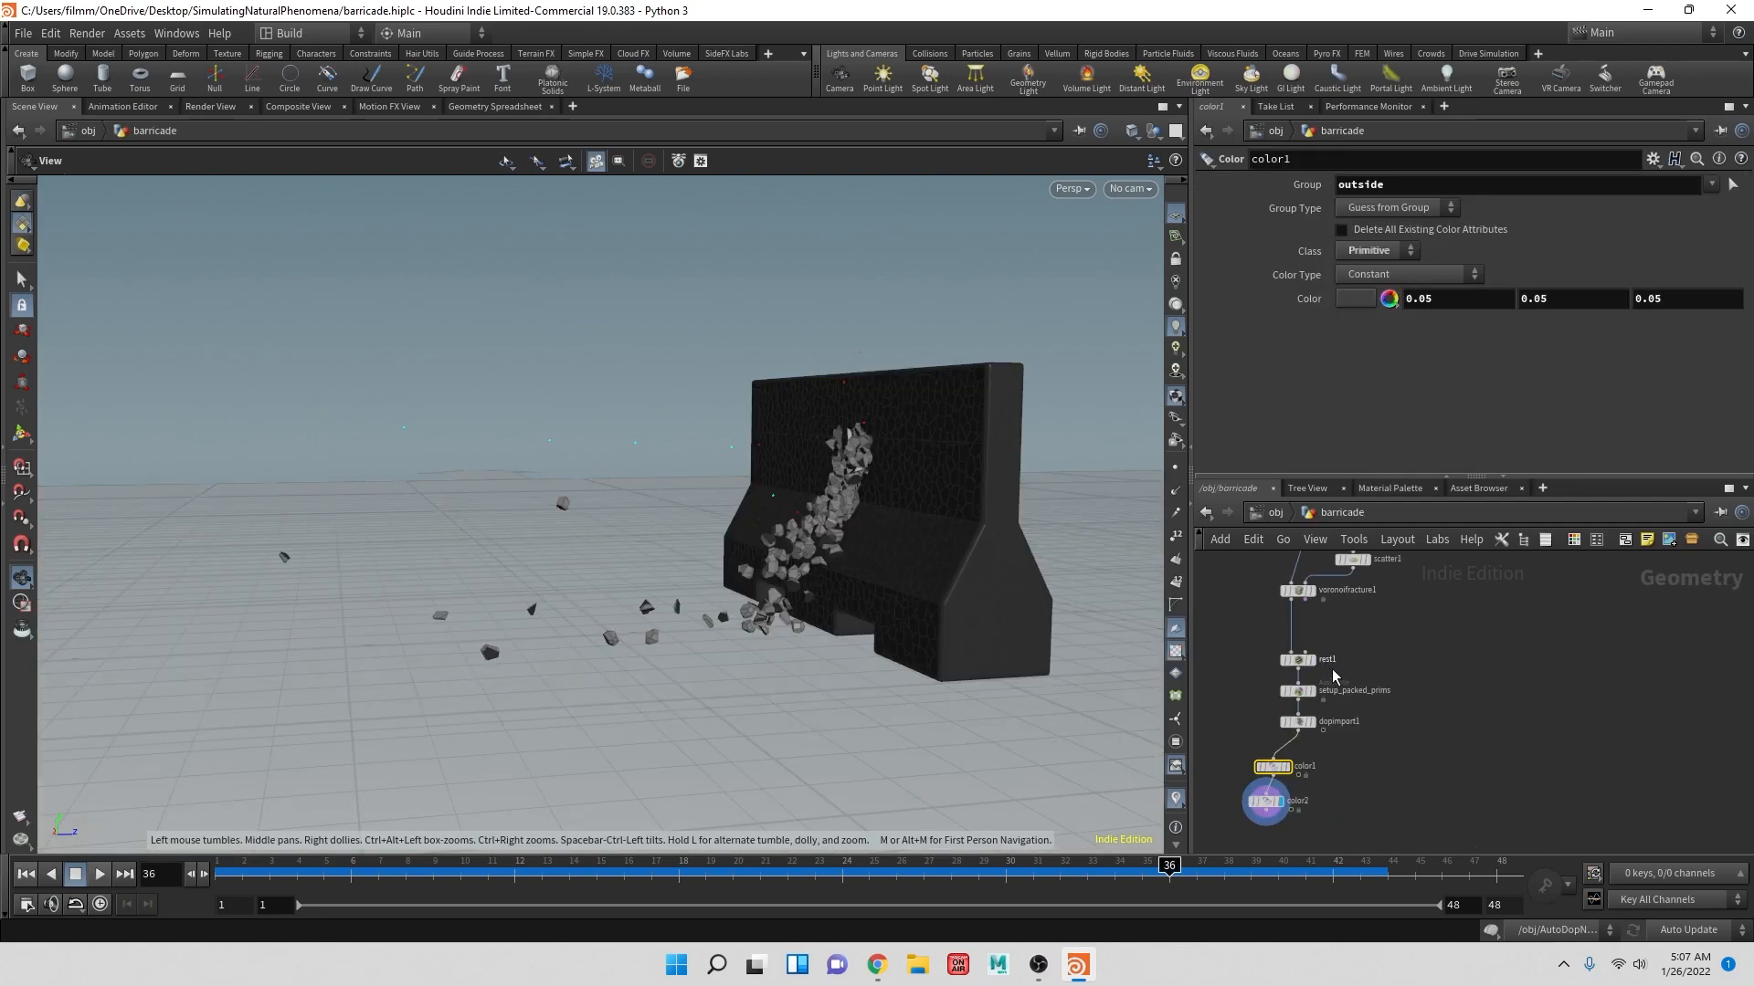
pyautogui.click(1176, 513)
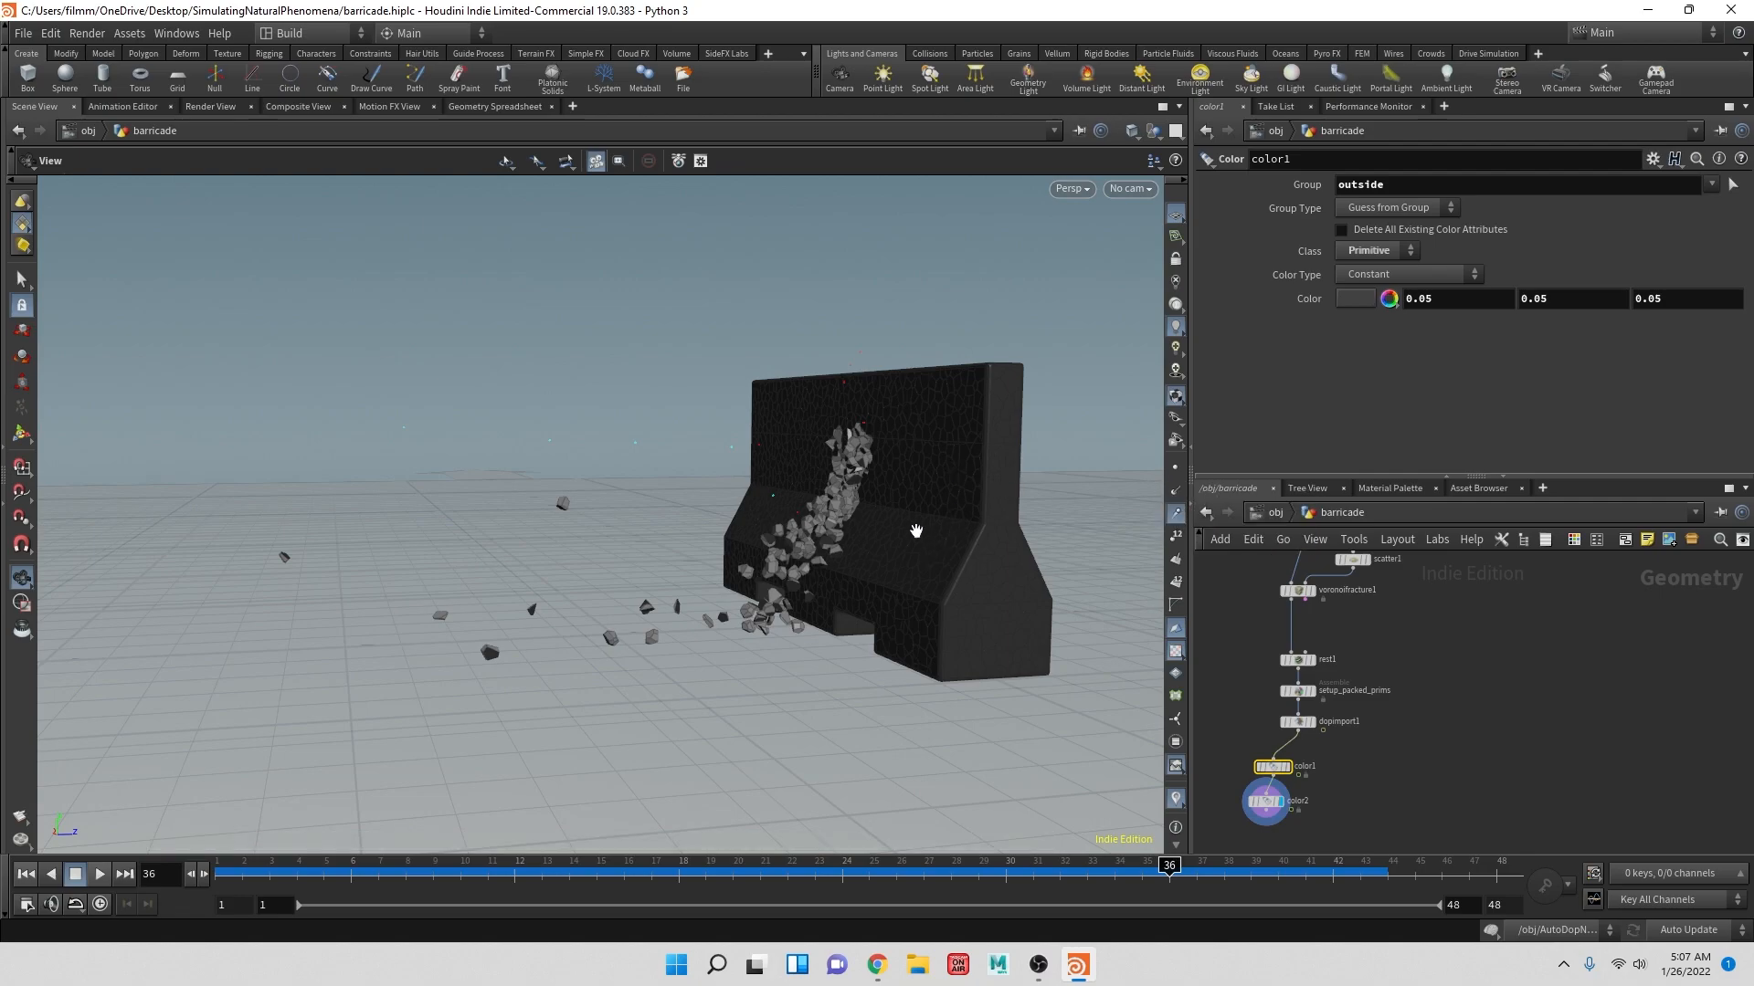
pyautogui.moveTo(1034, 472); pyautogui.dragTo(868, 506, button='middle')
pyautogui.scroll(5, 869, 506)
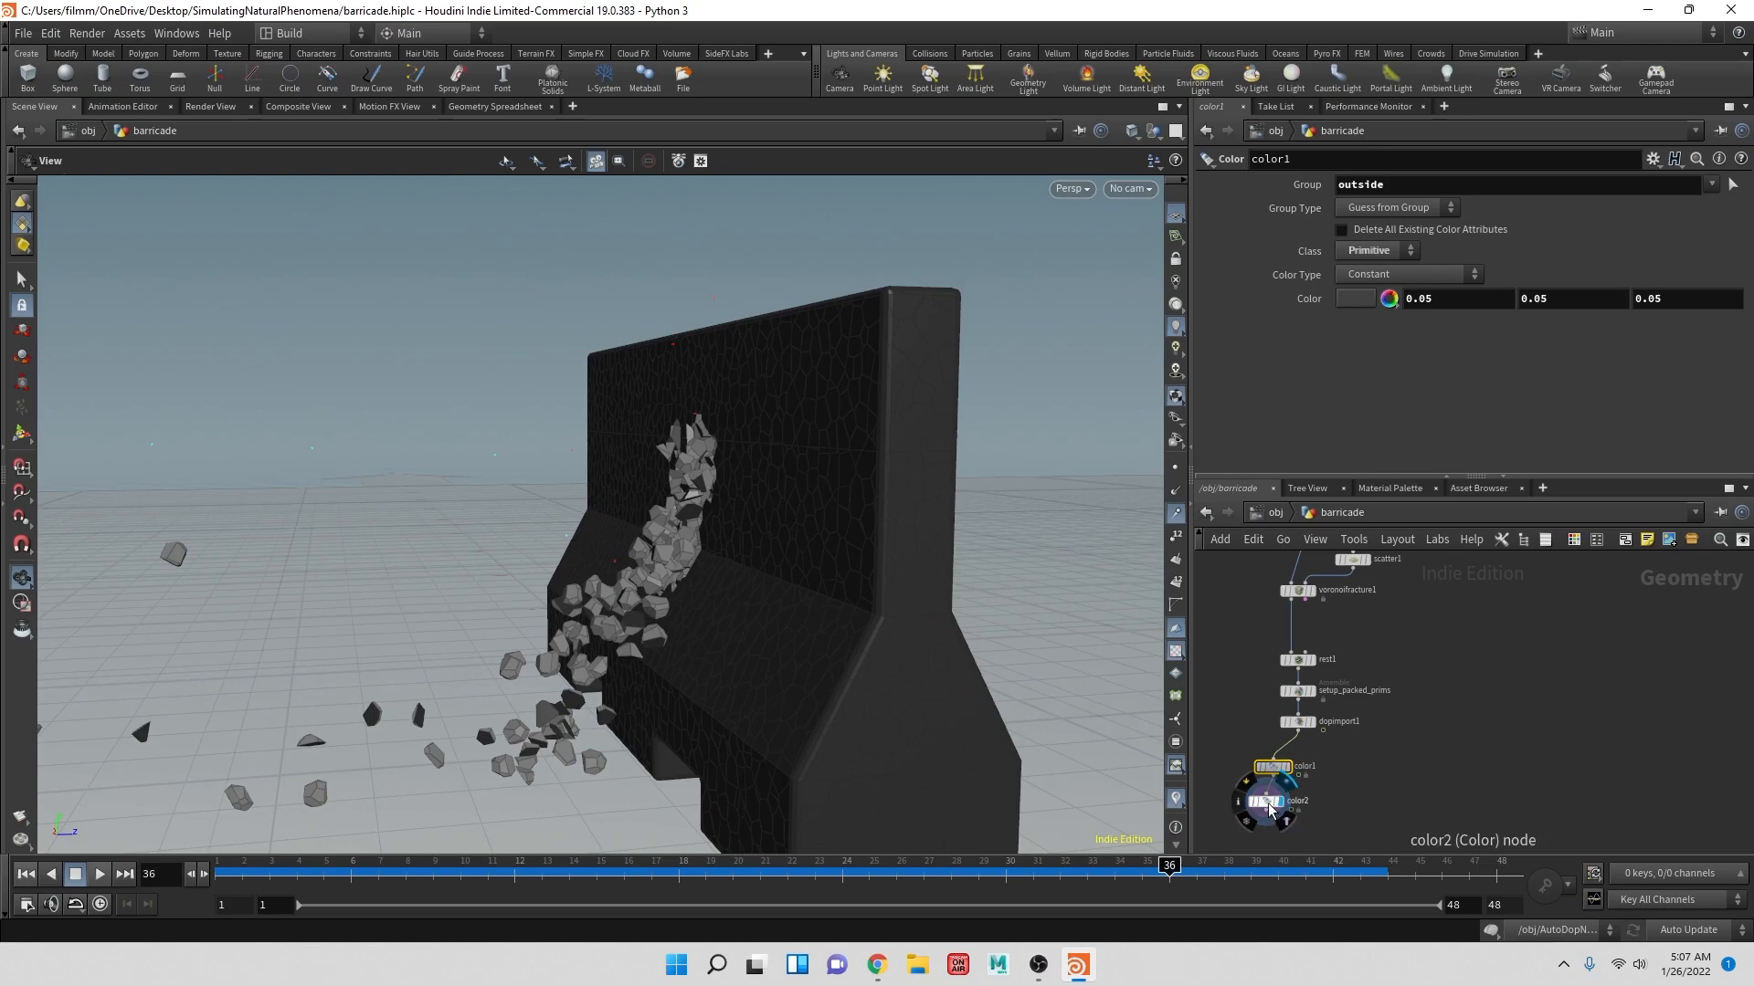
# - Add a Point Velocity node after color2 in the barricade network and make it the displayed node
pyautogui.press('Tab')
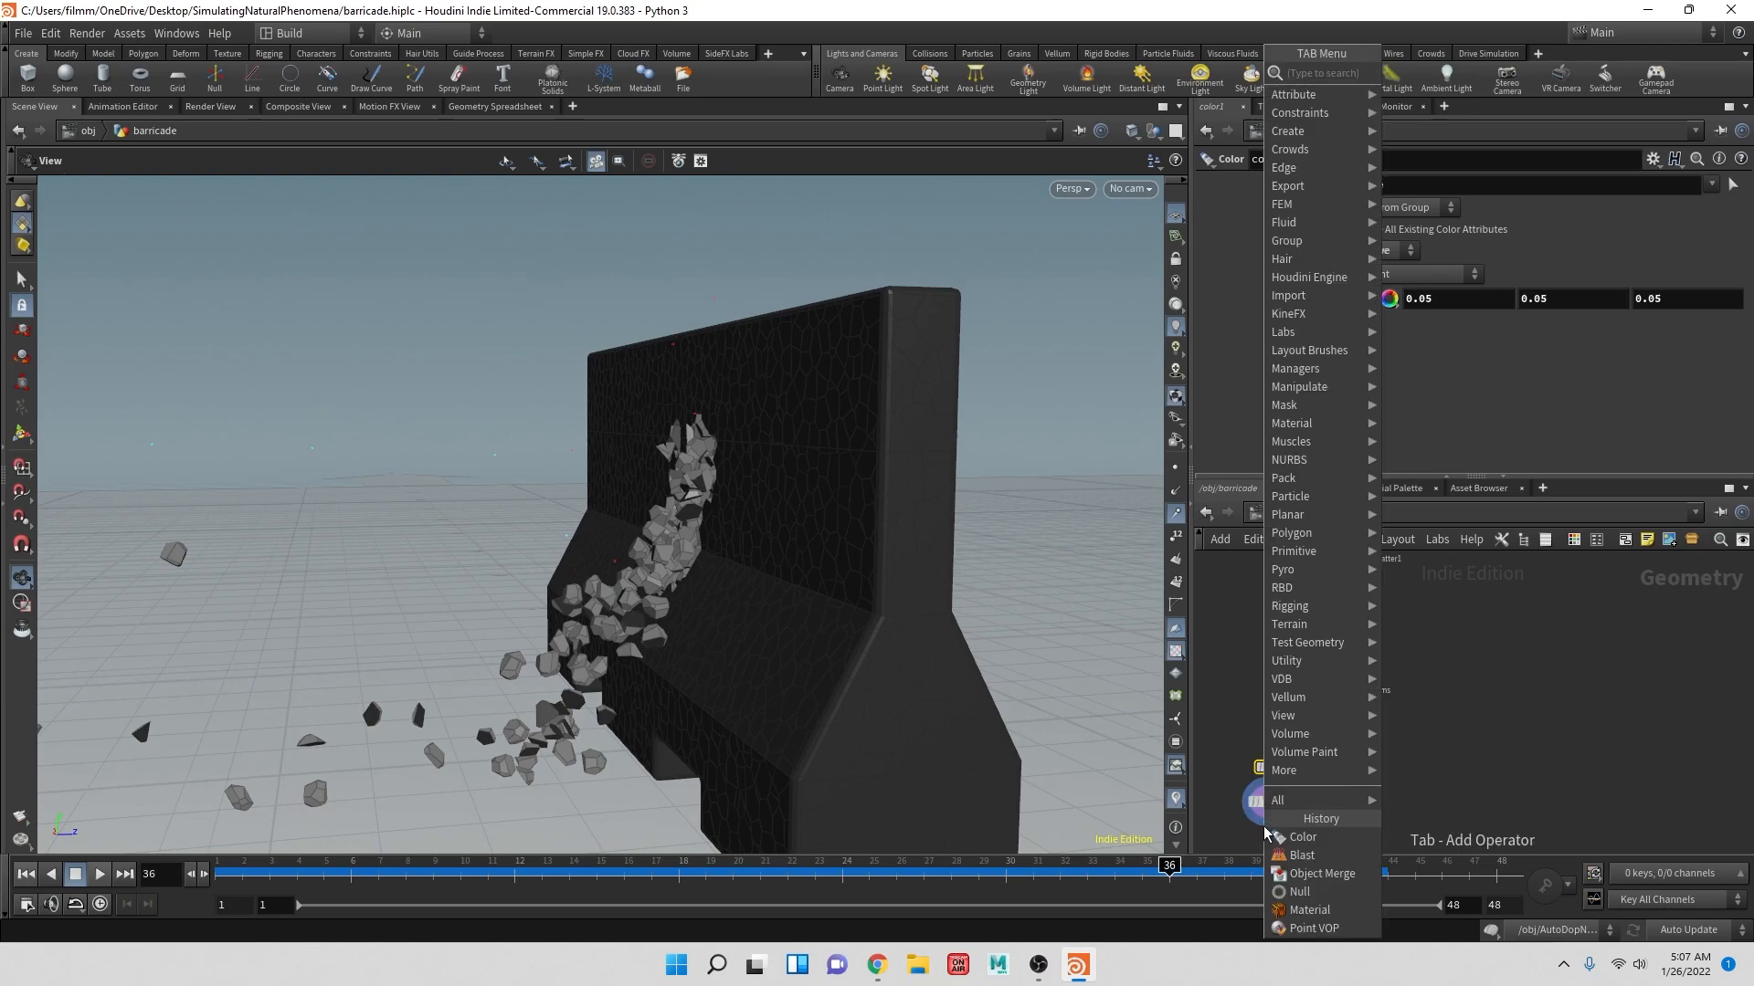
pyautogui.write('poin')
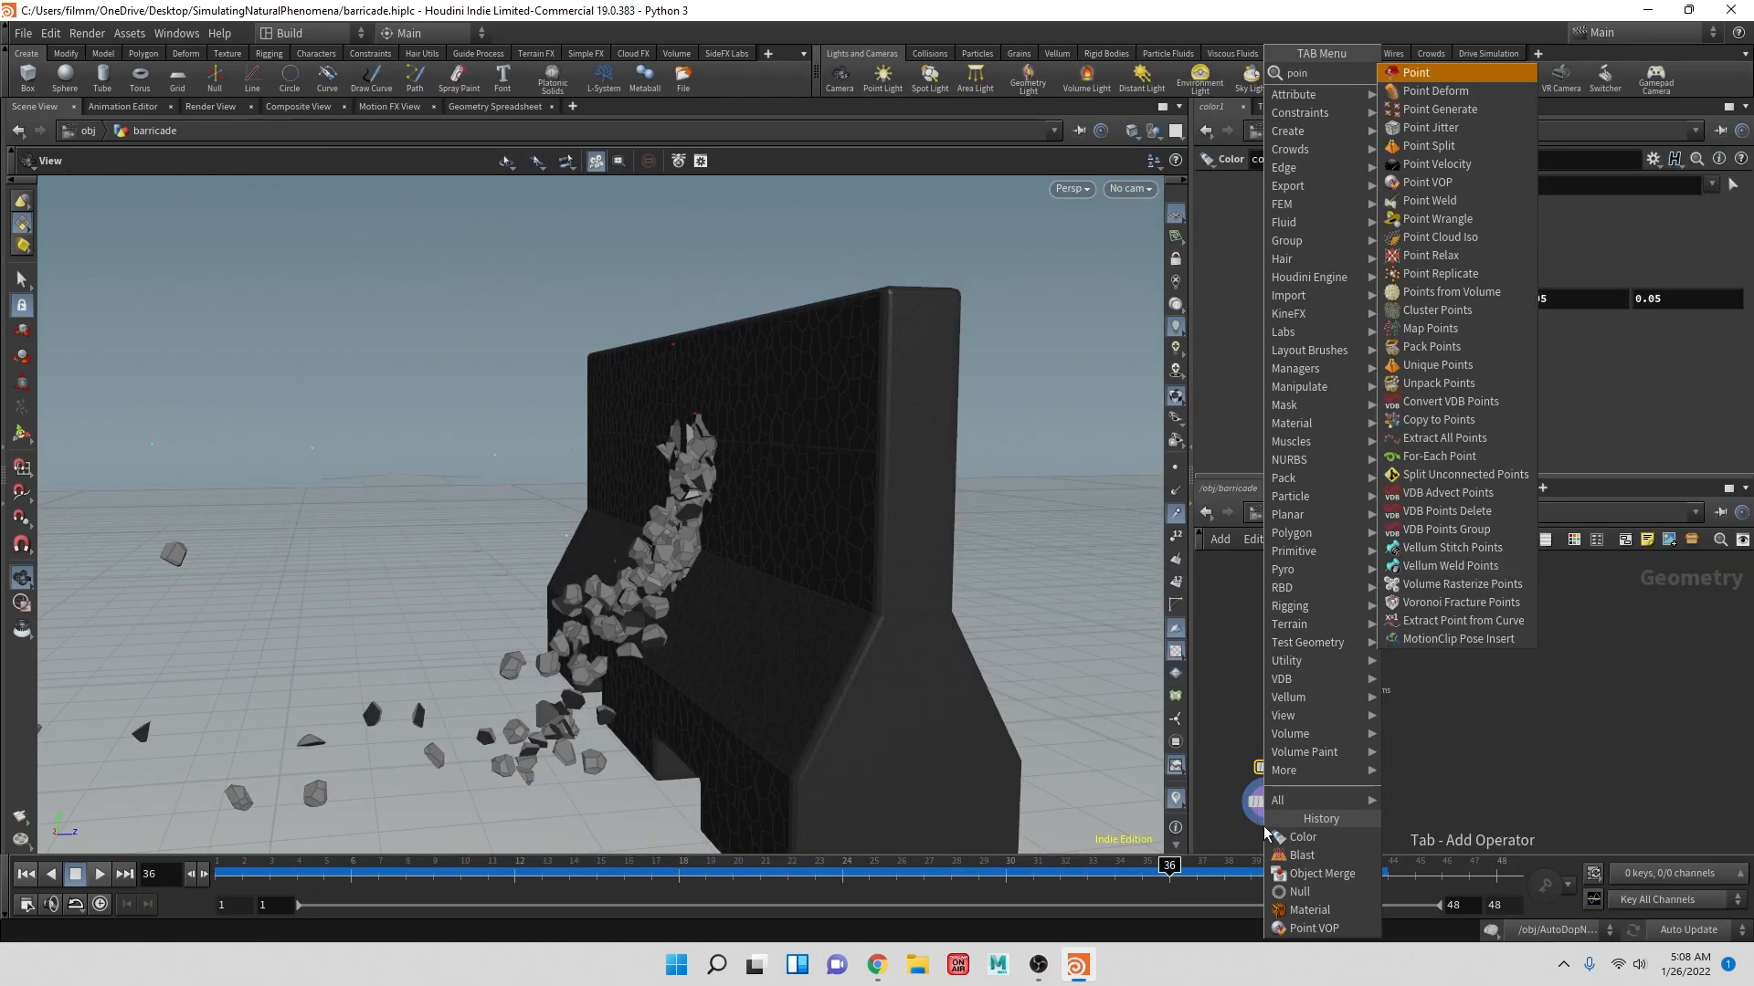
pyautogui.write('t v')
pyautogui.press('Return')
pyautogui.click(1266, 835)
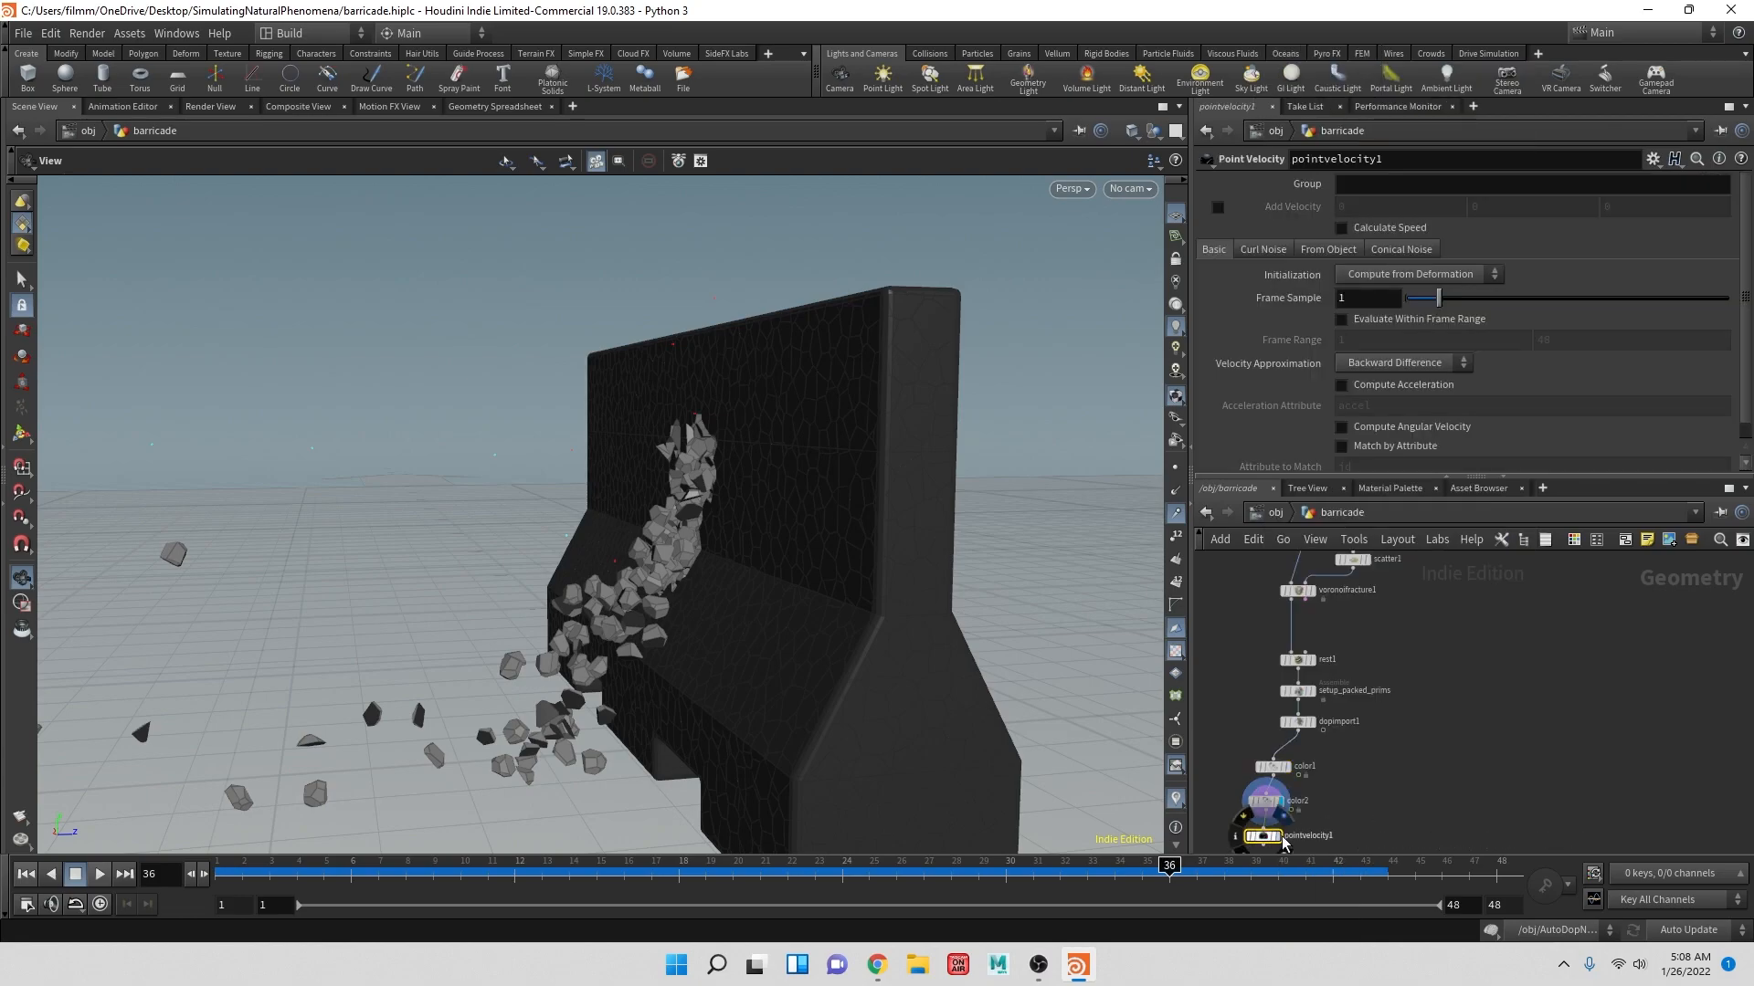
pyautogui.click(1278, 836)
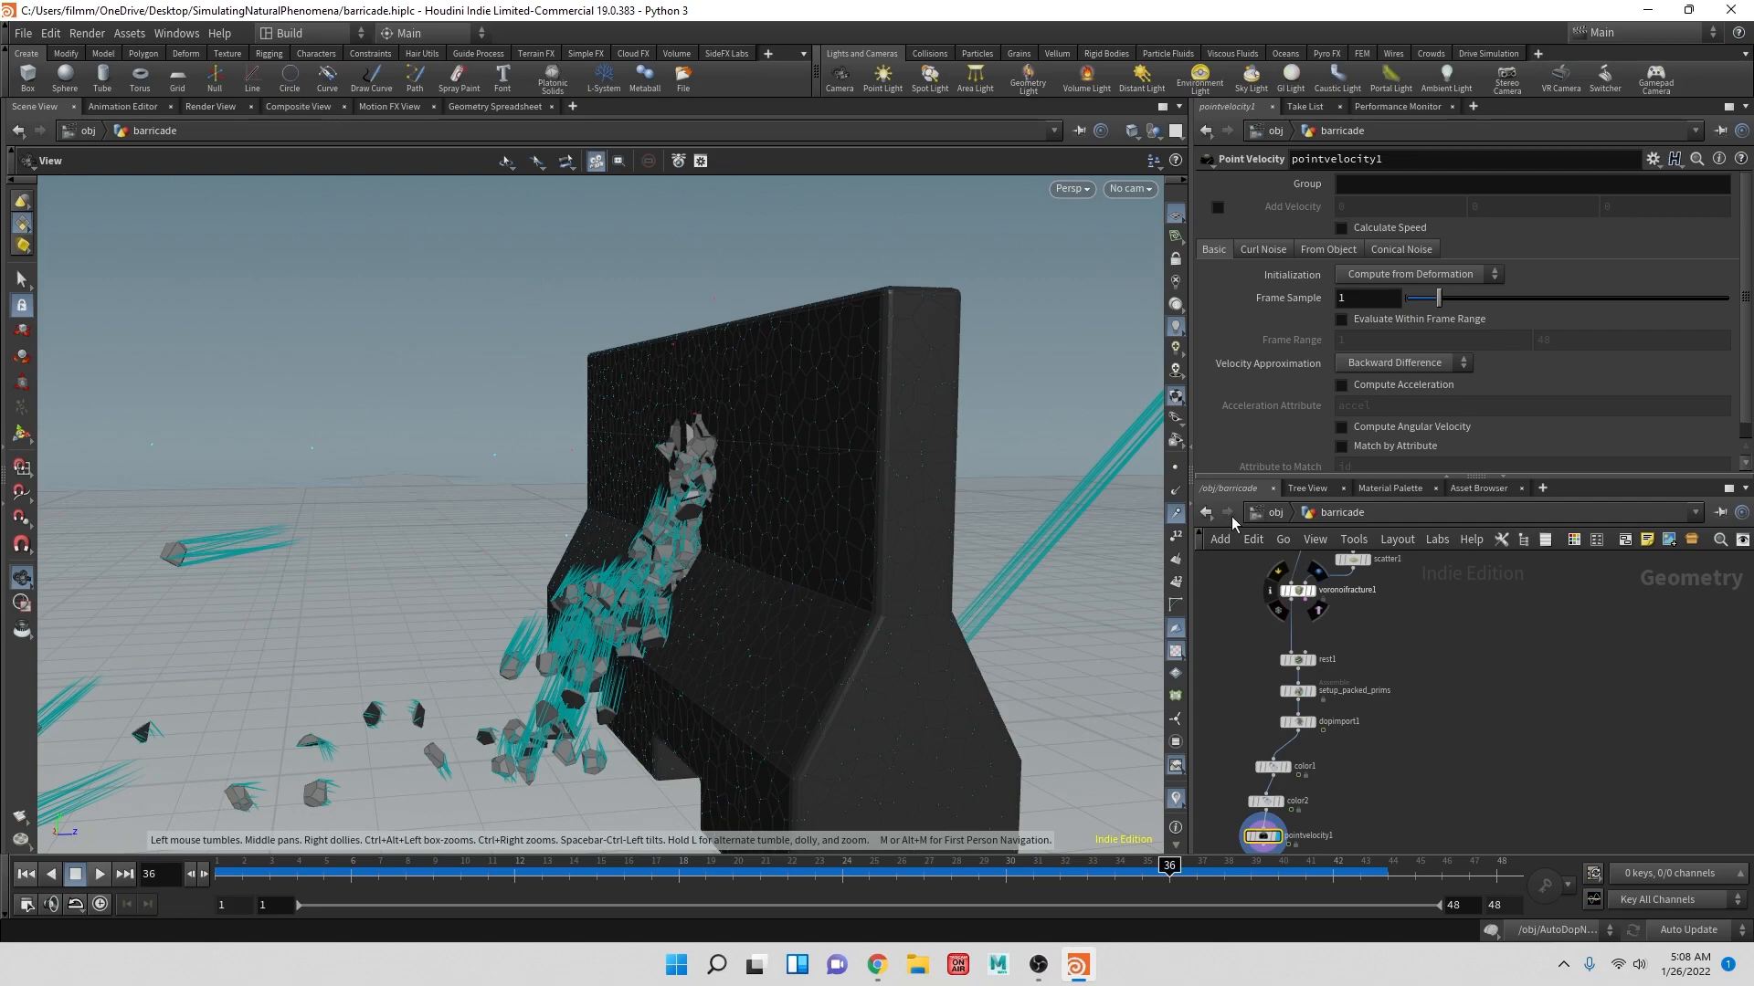
# - Return to the object level, render frame 36 through cam1 again, and examine the motion blur on the falling debris
pyautogui.click(1262, 511)
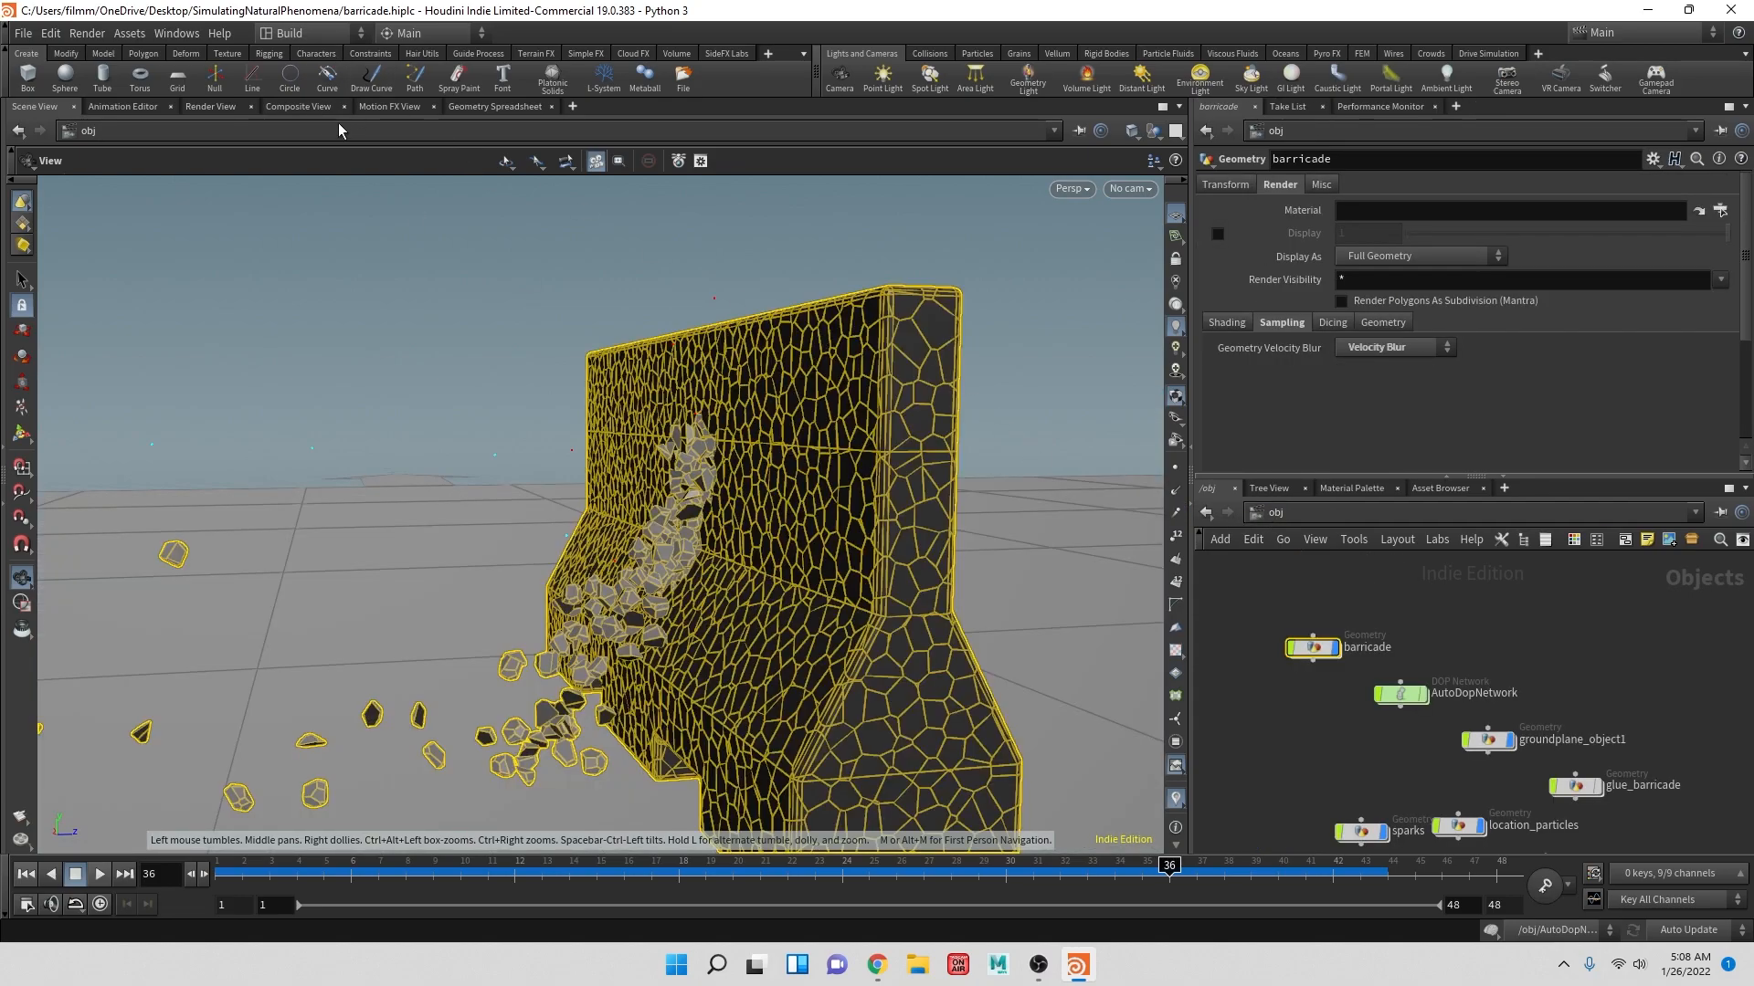
pyautogui.click(209, 106)
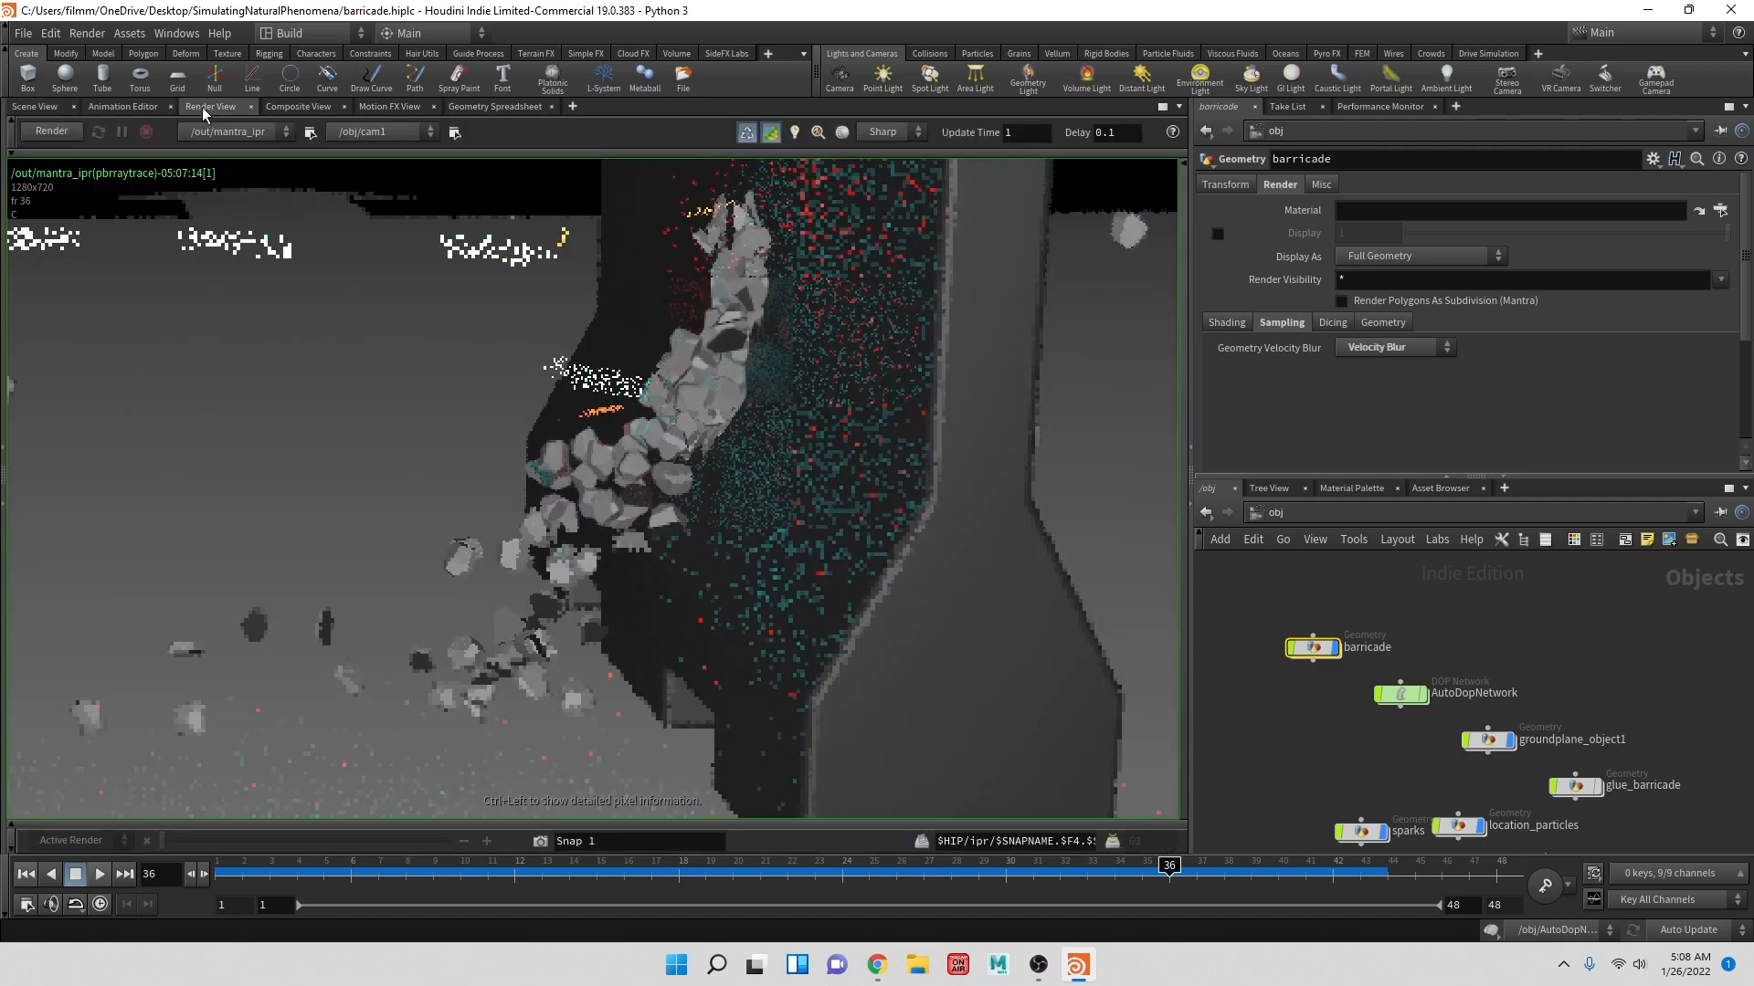
pyautogui.click(54, 132)
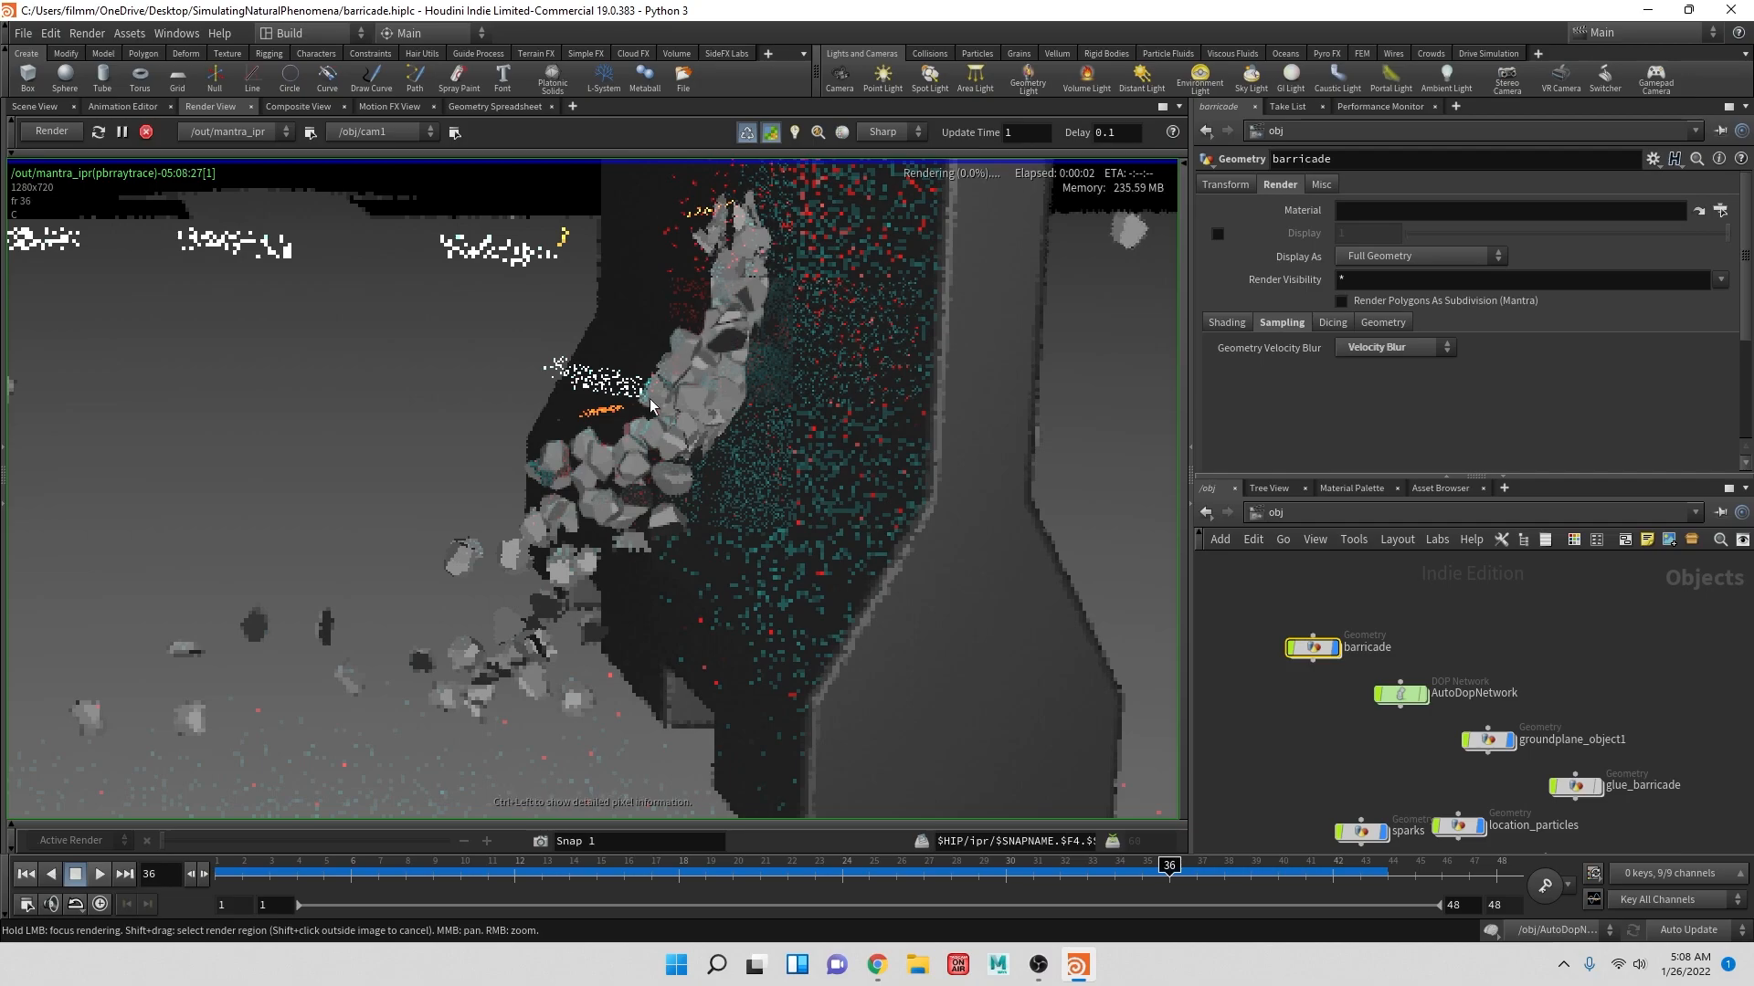
pyautogui.scroll(-3, 669, 397)
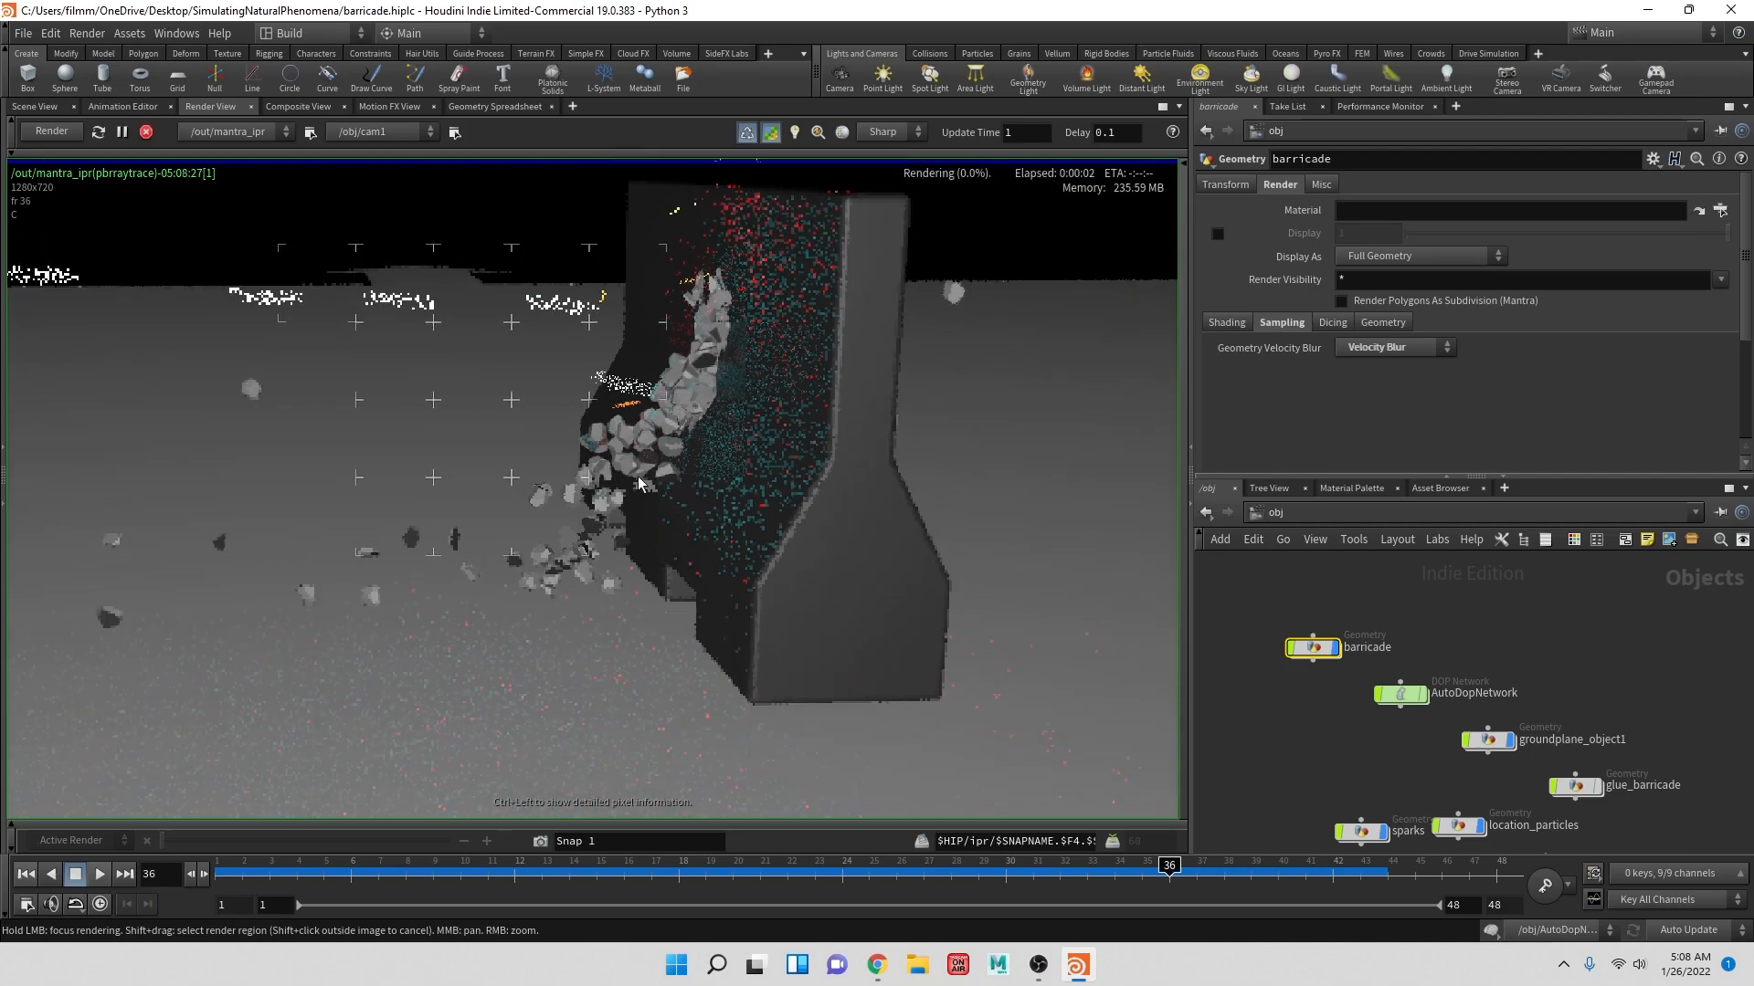
pyautogui.scroll(2, 610, 470)
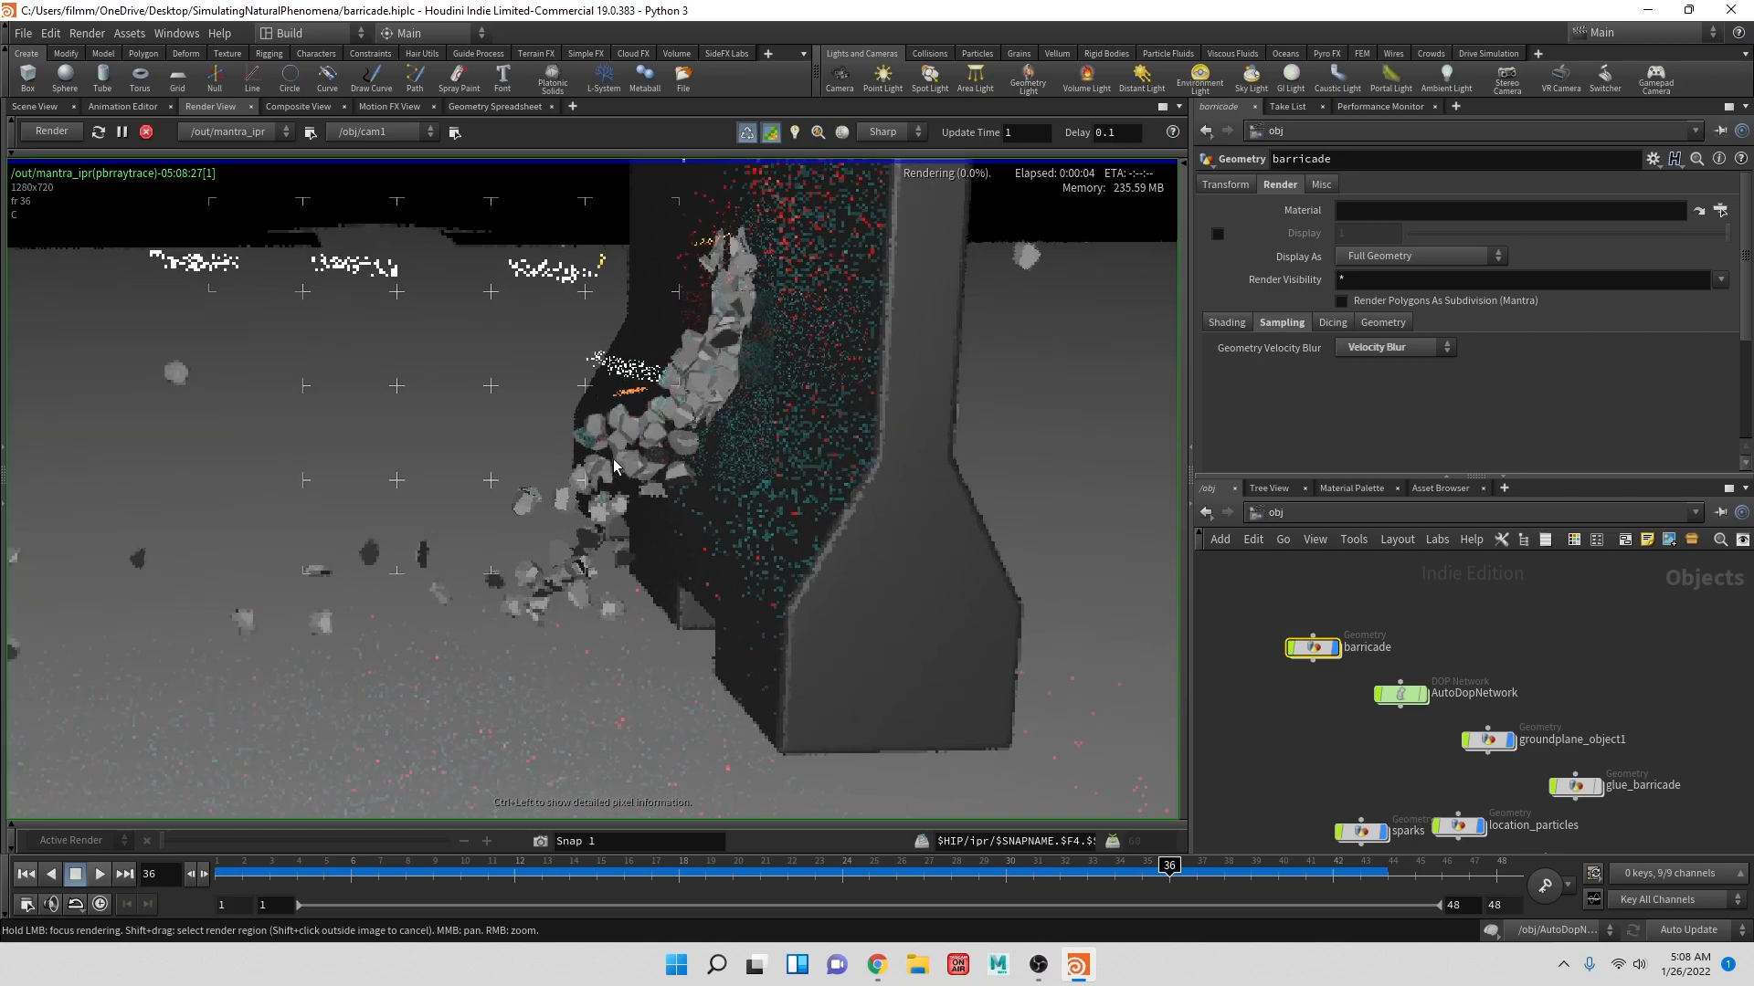
pyautogui.scroll(2, 614, 466)
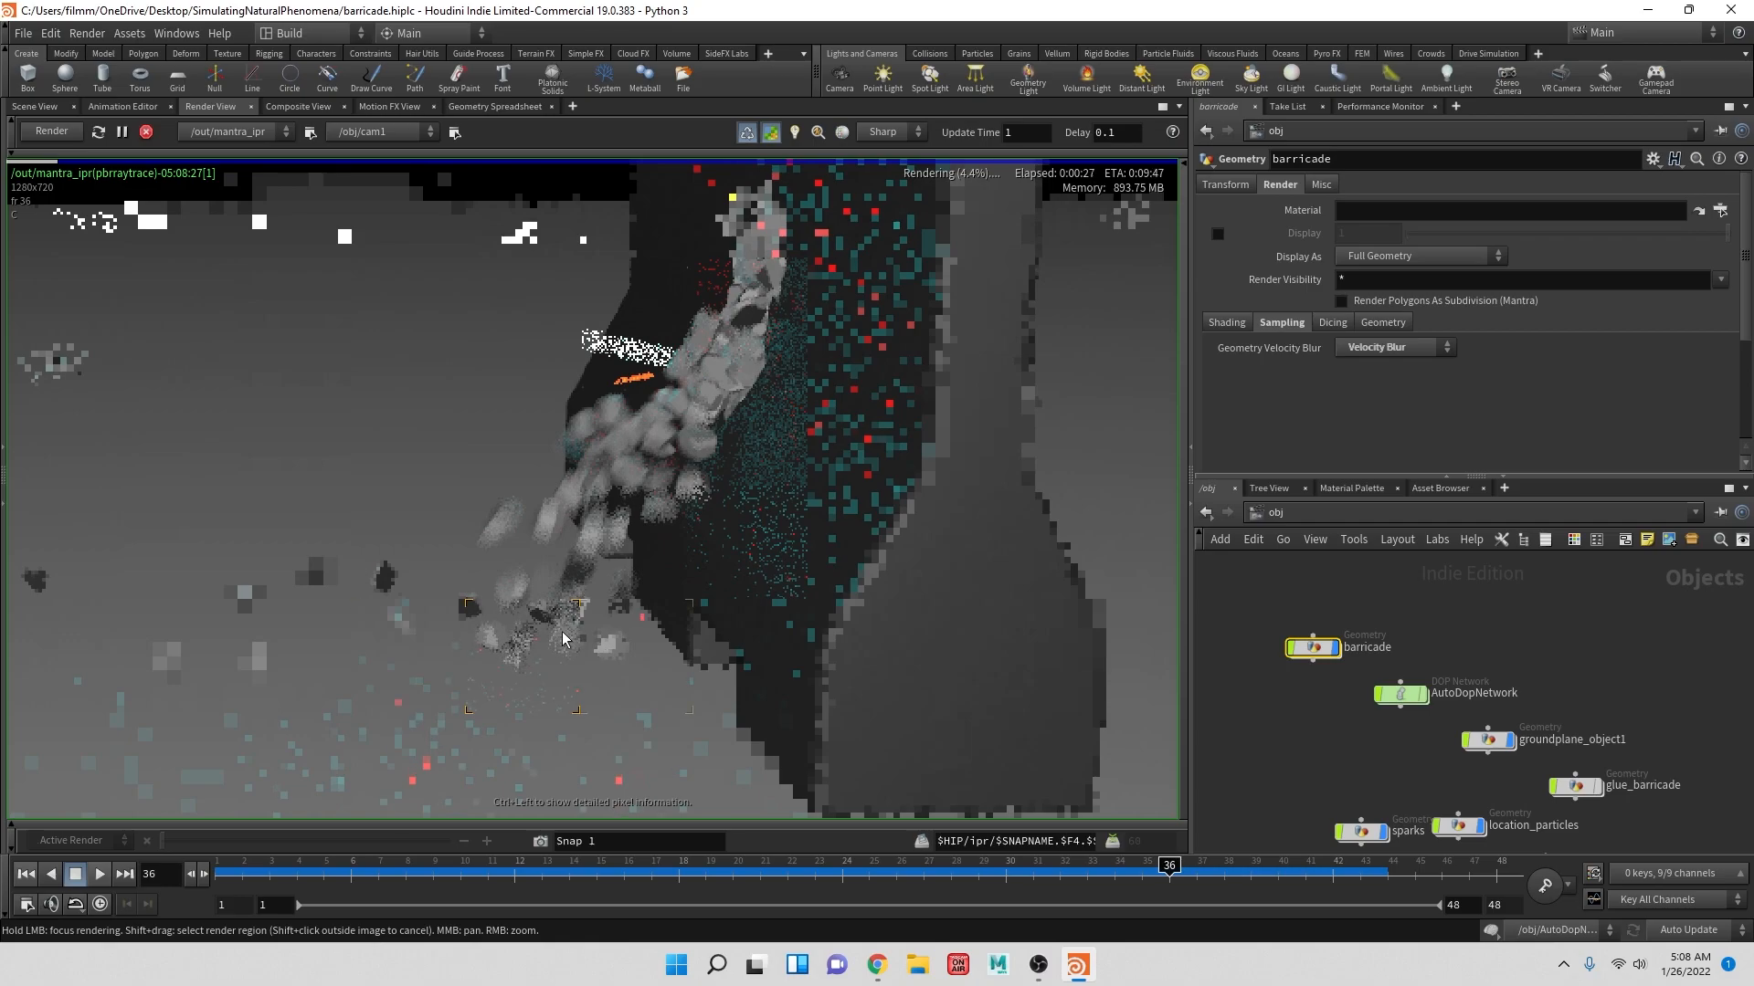
pyautogui.scroll(-6, 594, 541)
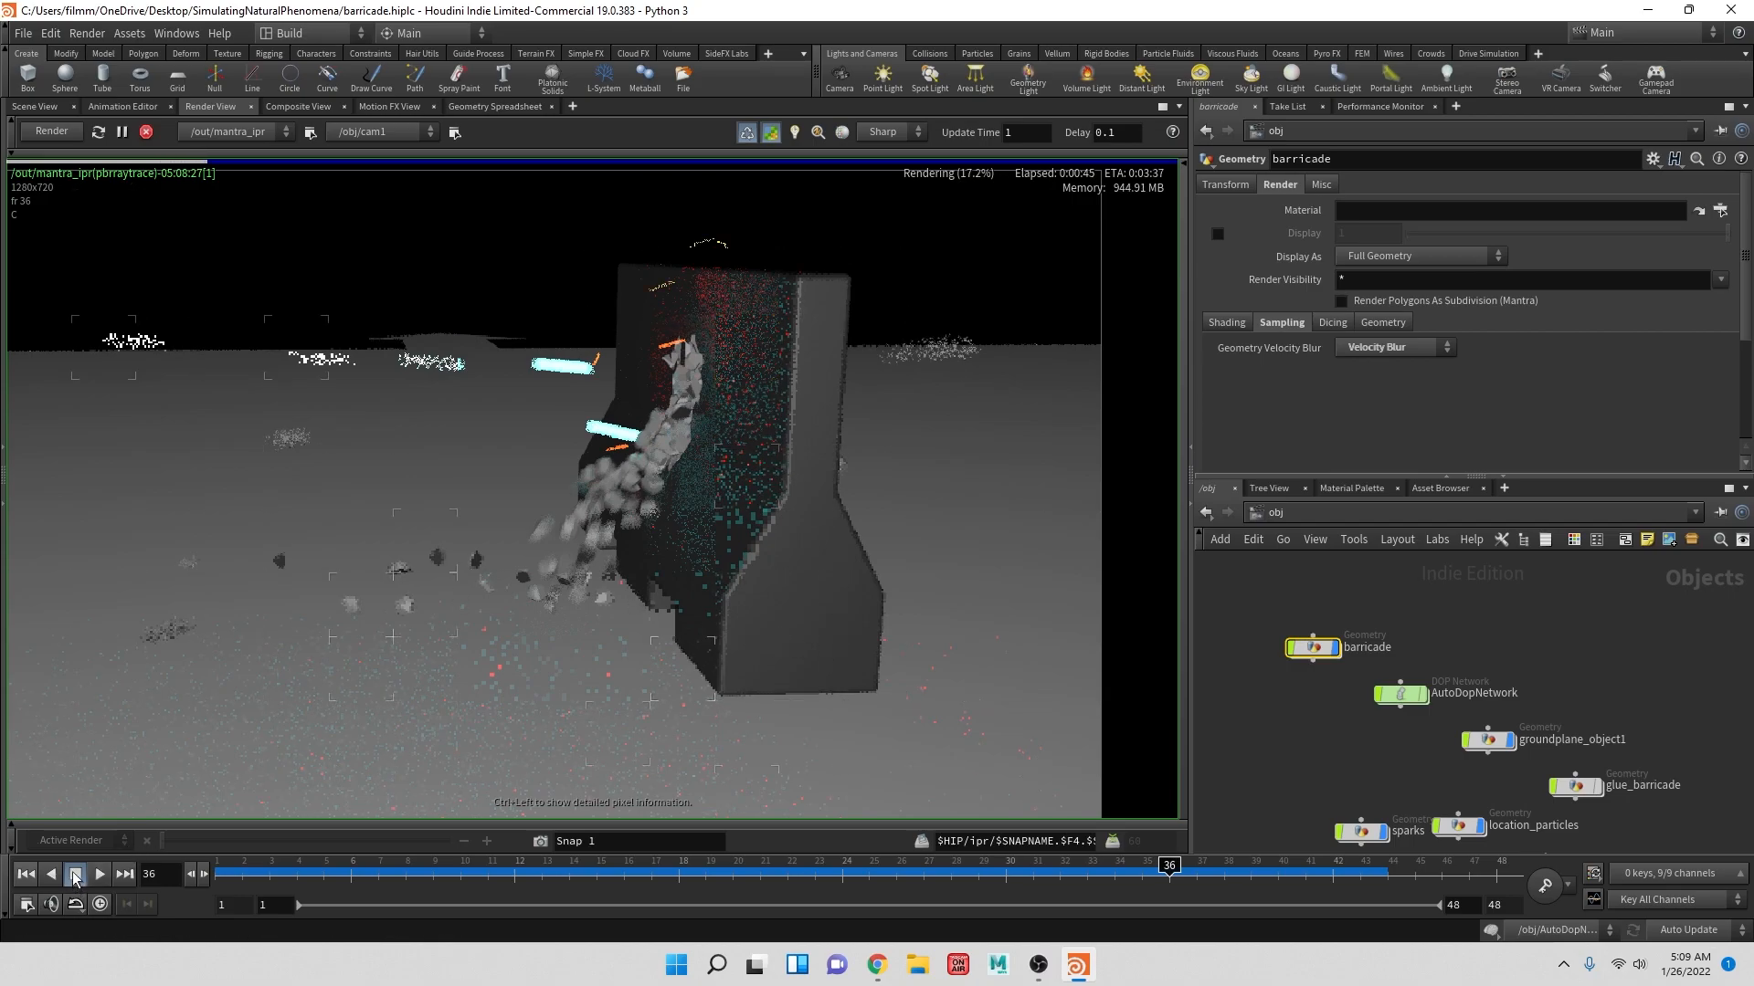
# - Stop the render, return to the scene view, and save the barricade scene file
pyautogui.click(147, 131)
pyautogui.click(34, 106)
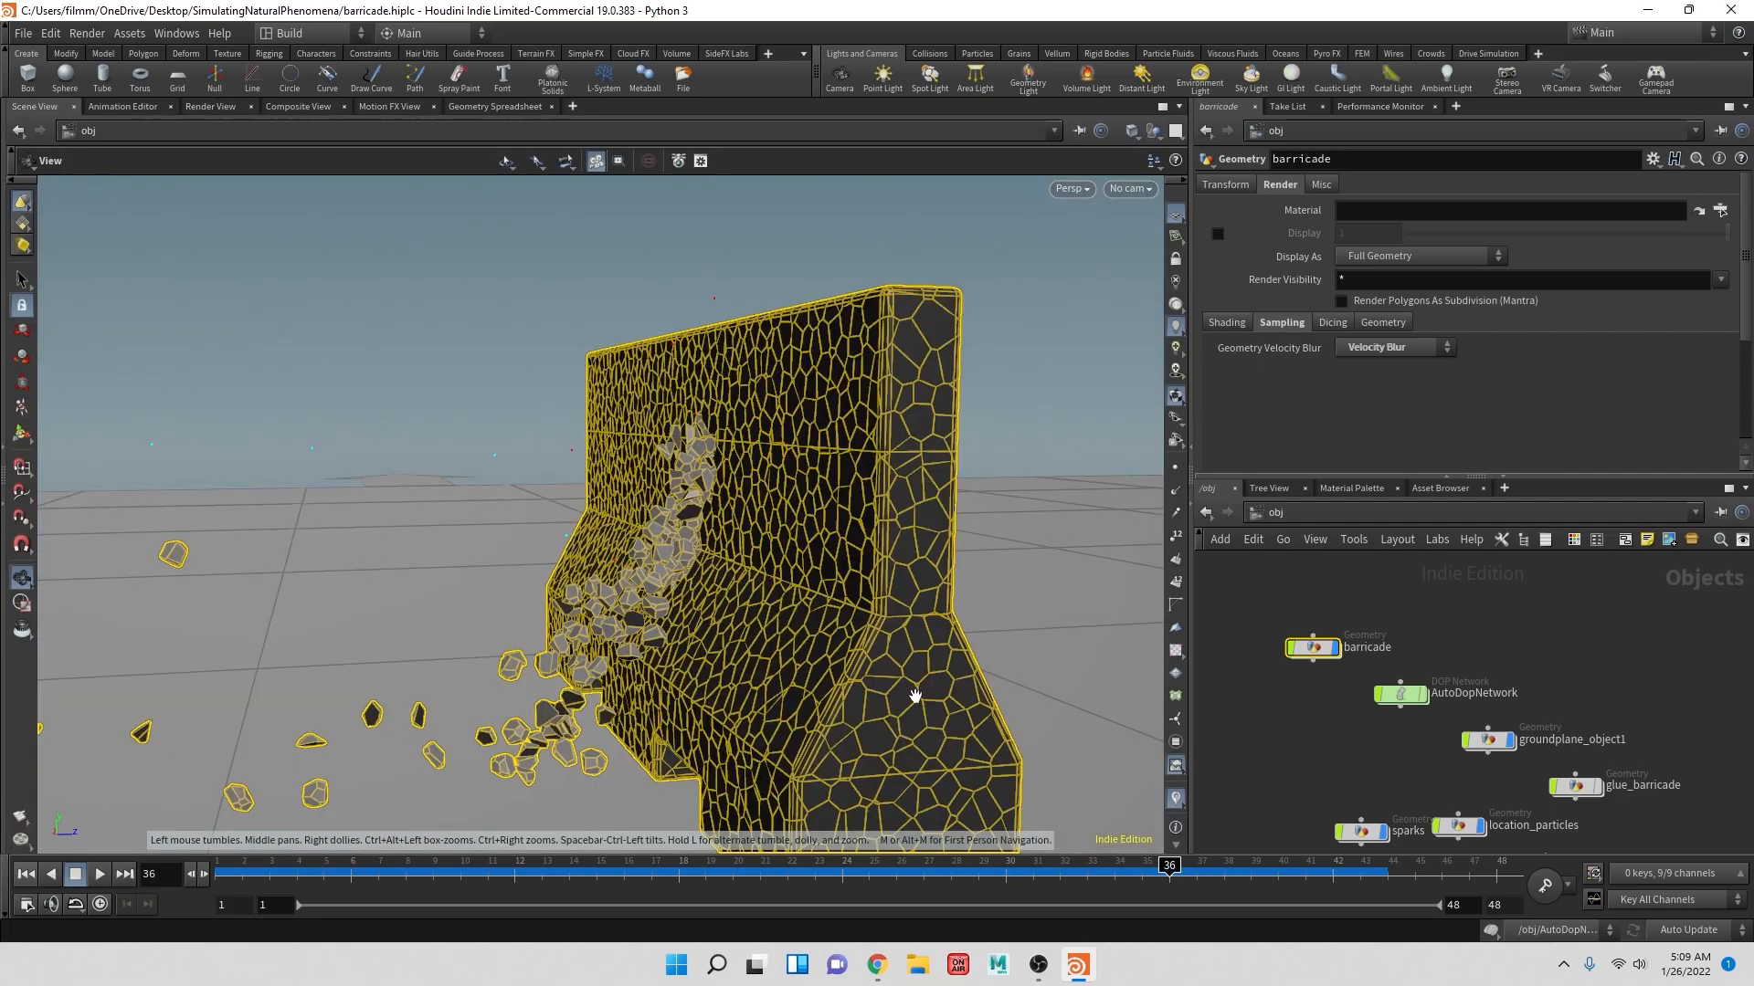
pyautogui.hotkey('ctrl', 's')
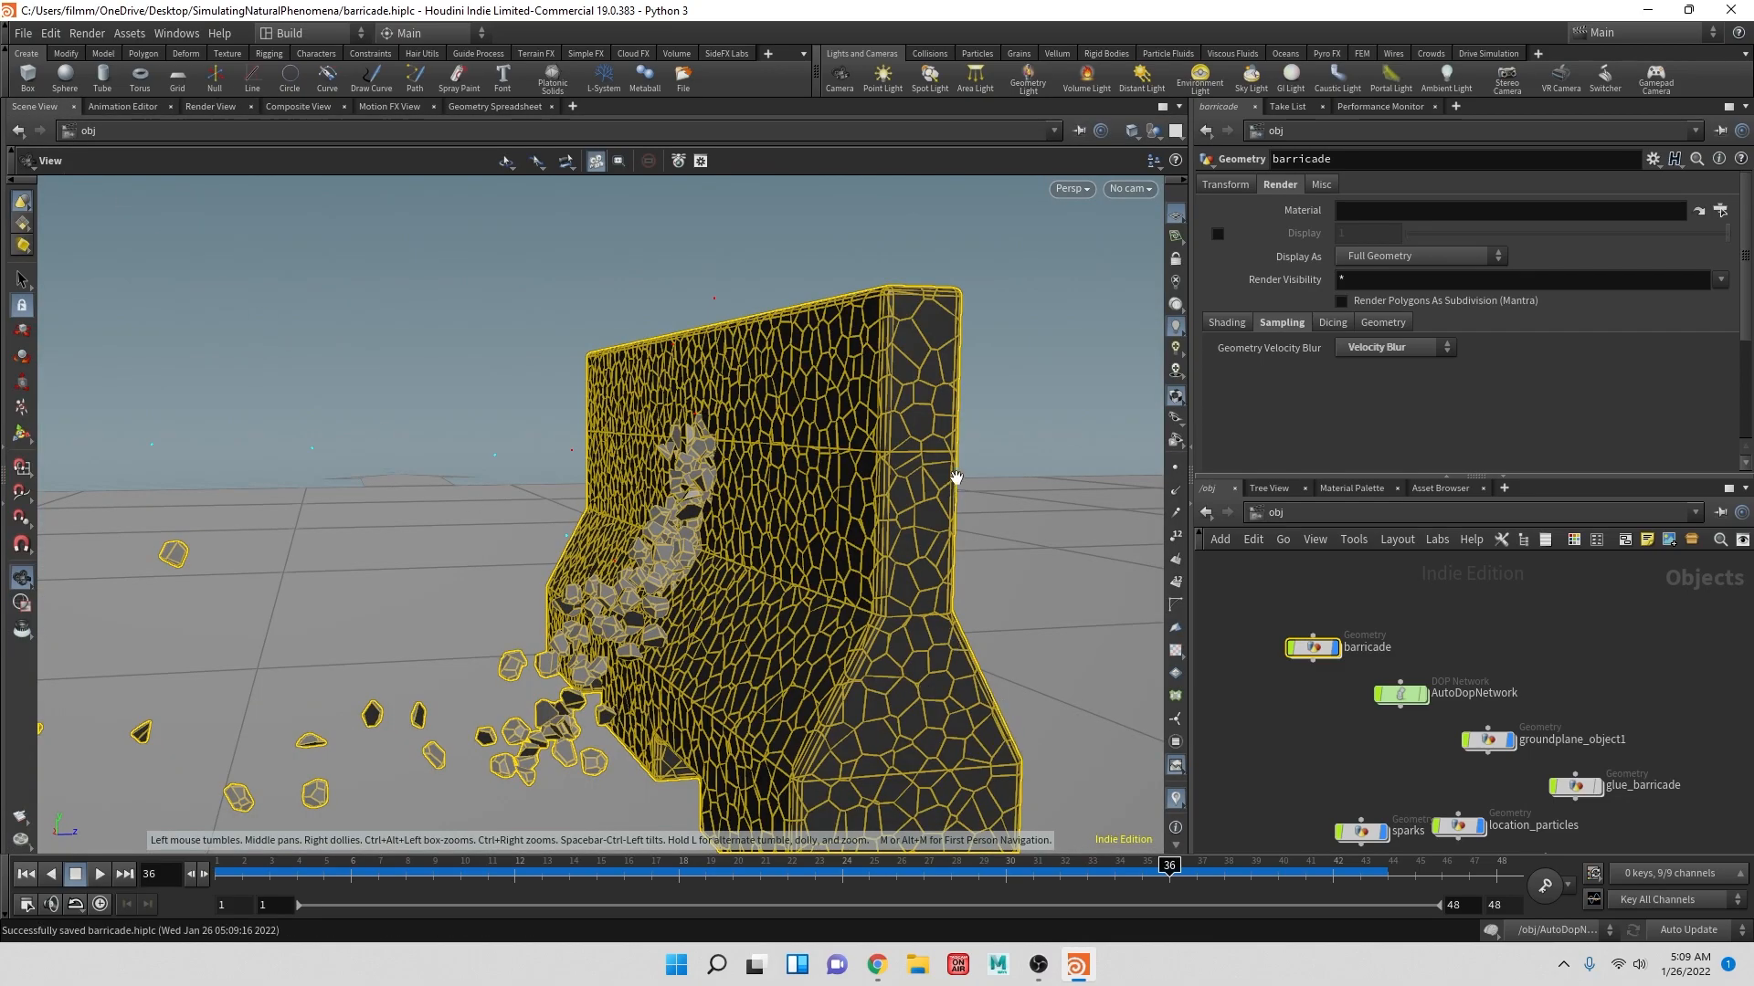
pyautogui.moveTo(901, 494); pyautogui.dragTo(776, 447, button='middle')
pyautogui.moveTo(777, 448); pyautogui.dragTo(802, 524)
pyautogui.moveTo(803, 525); pyautogui.dragTo(834, 504, button='right')
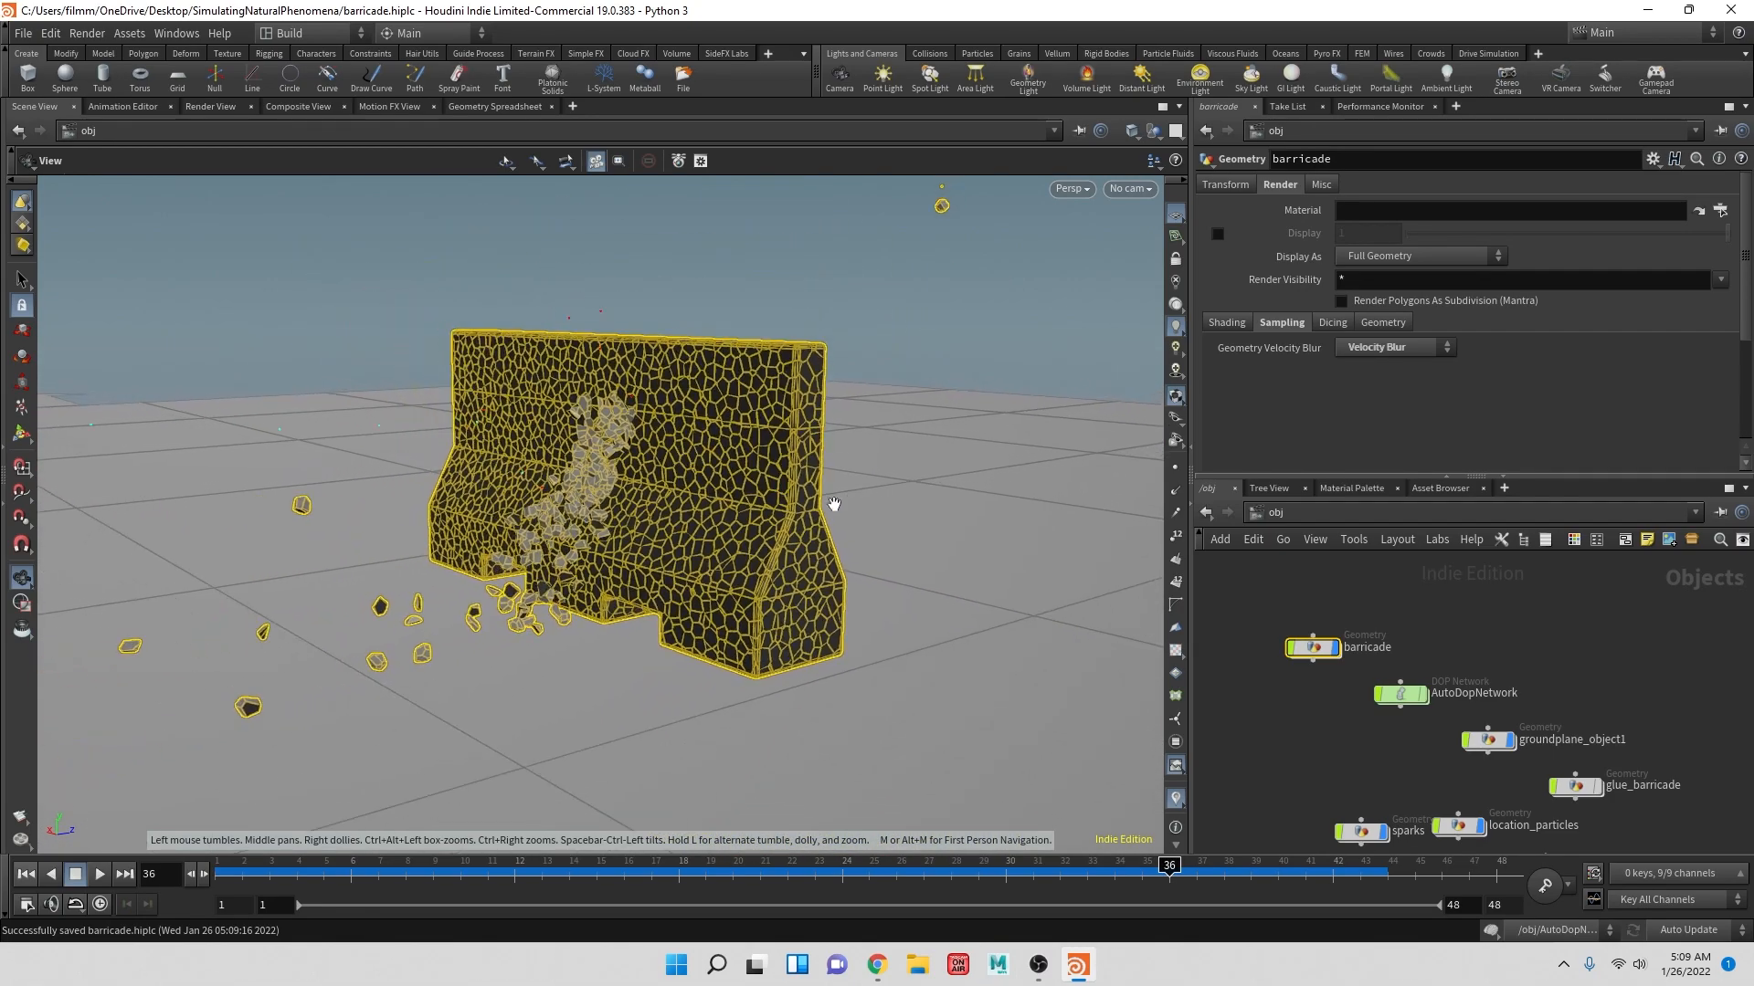
pyautogui.moveTo(834, 504); pyautogui.dragTo(782, 509)
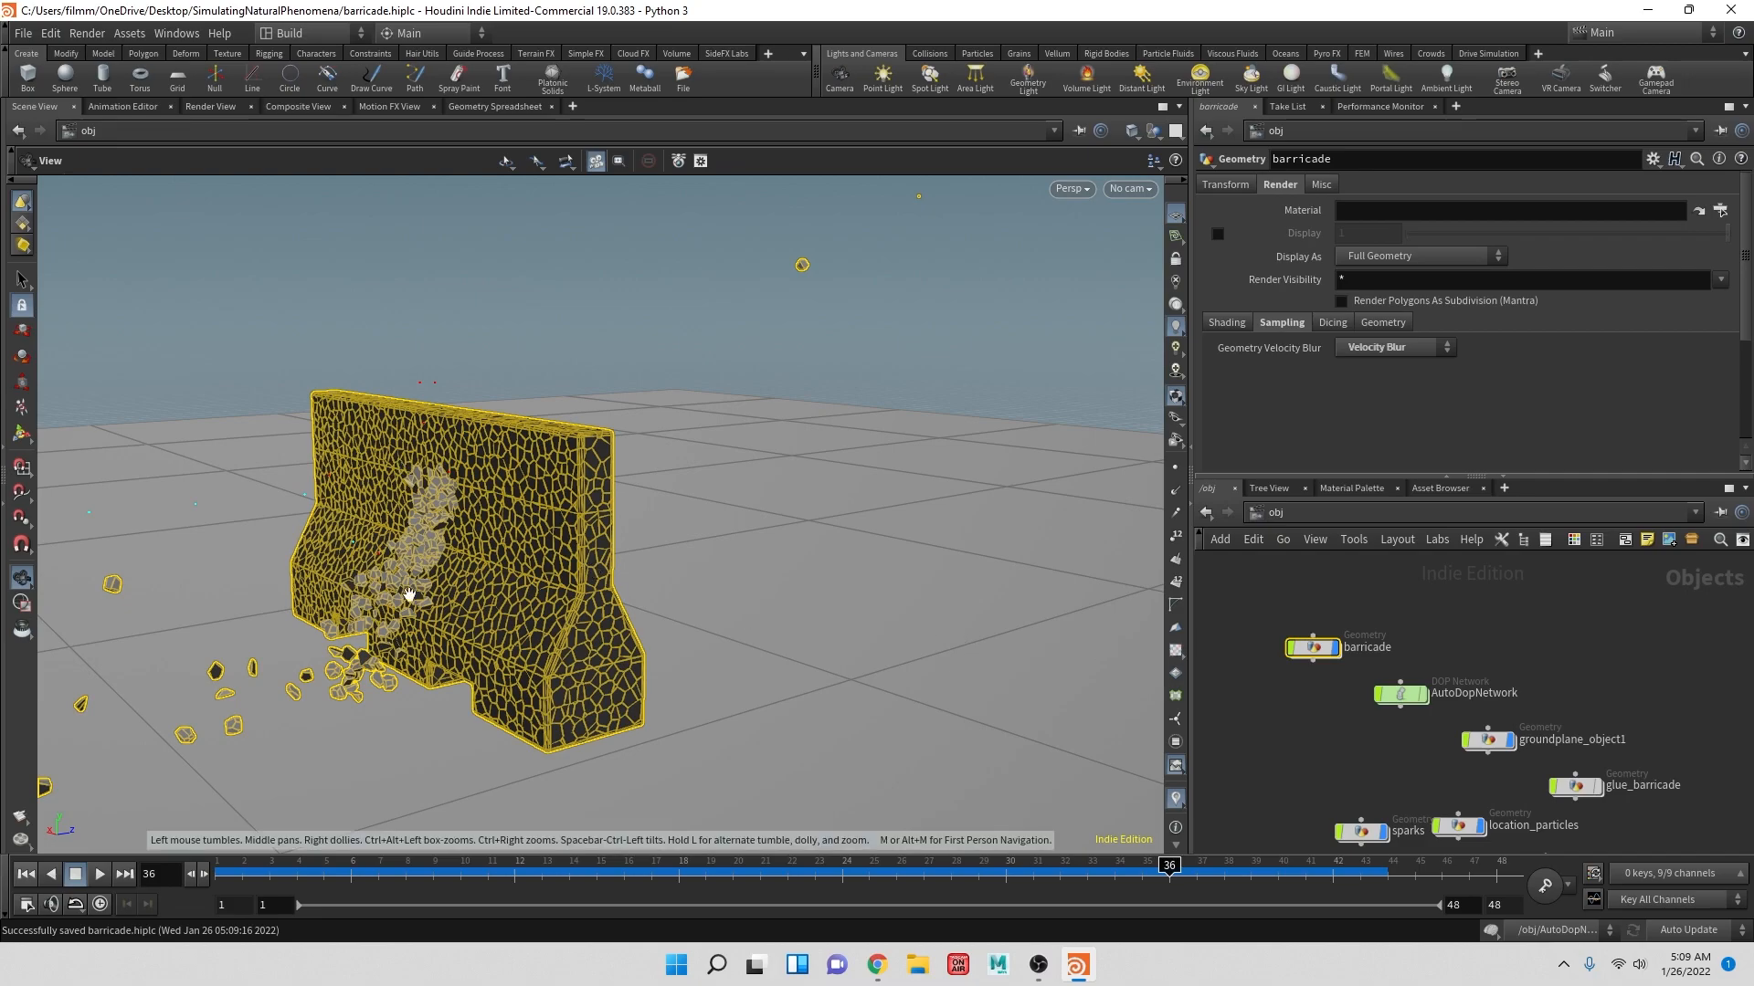
pyautogui.moveTo(564, 526); pyautogui.dragTo(853, 633)
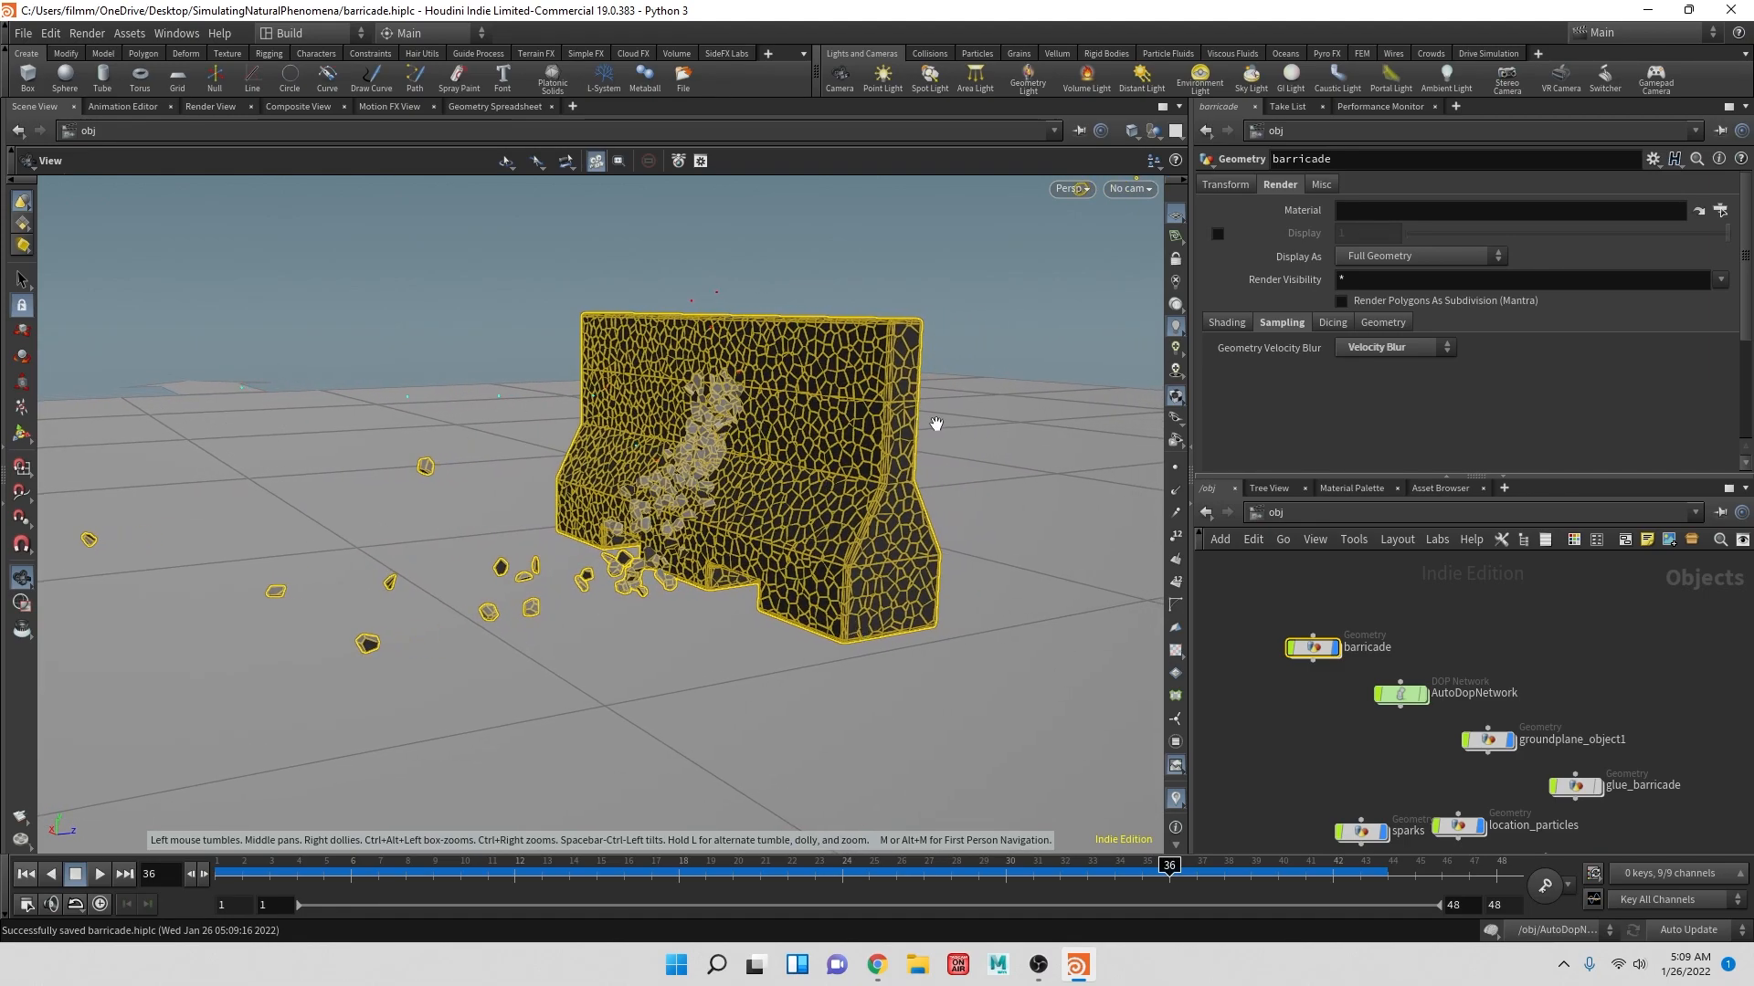